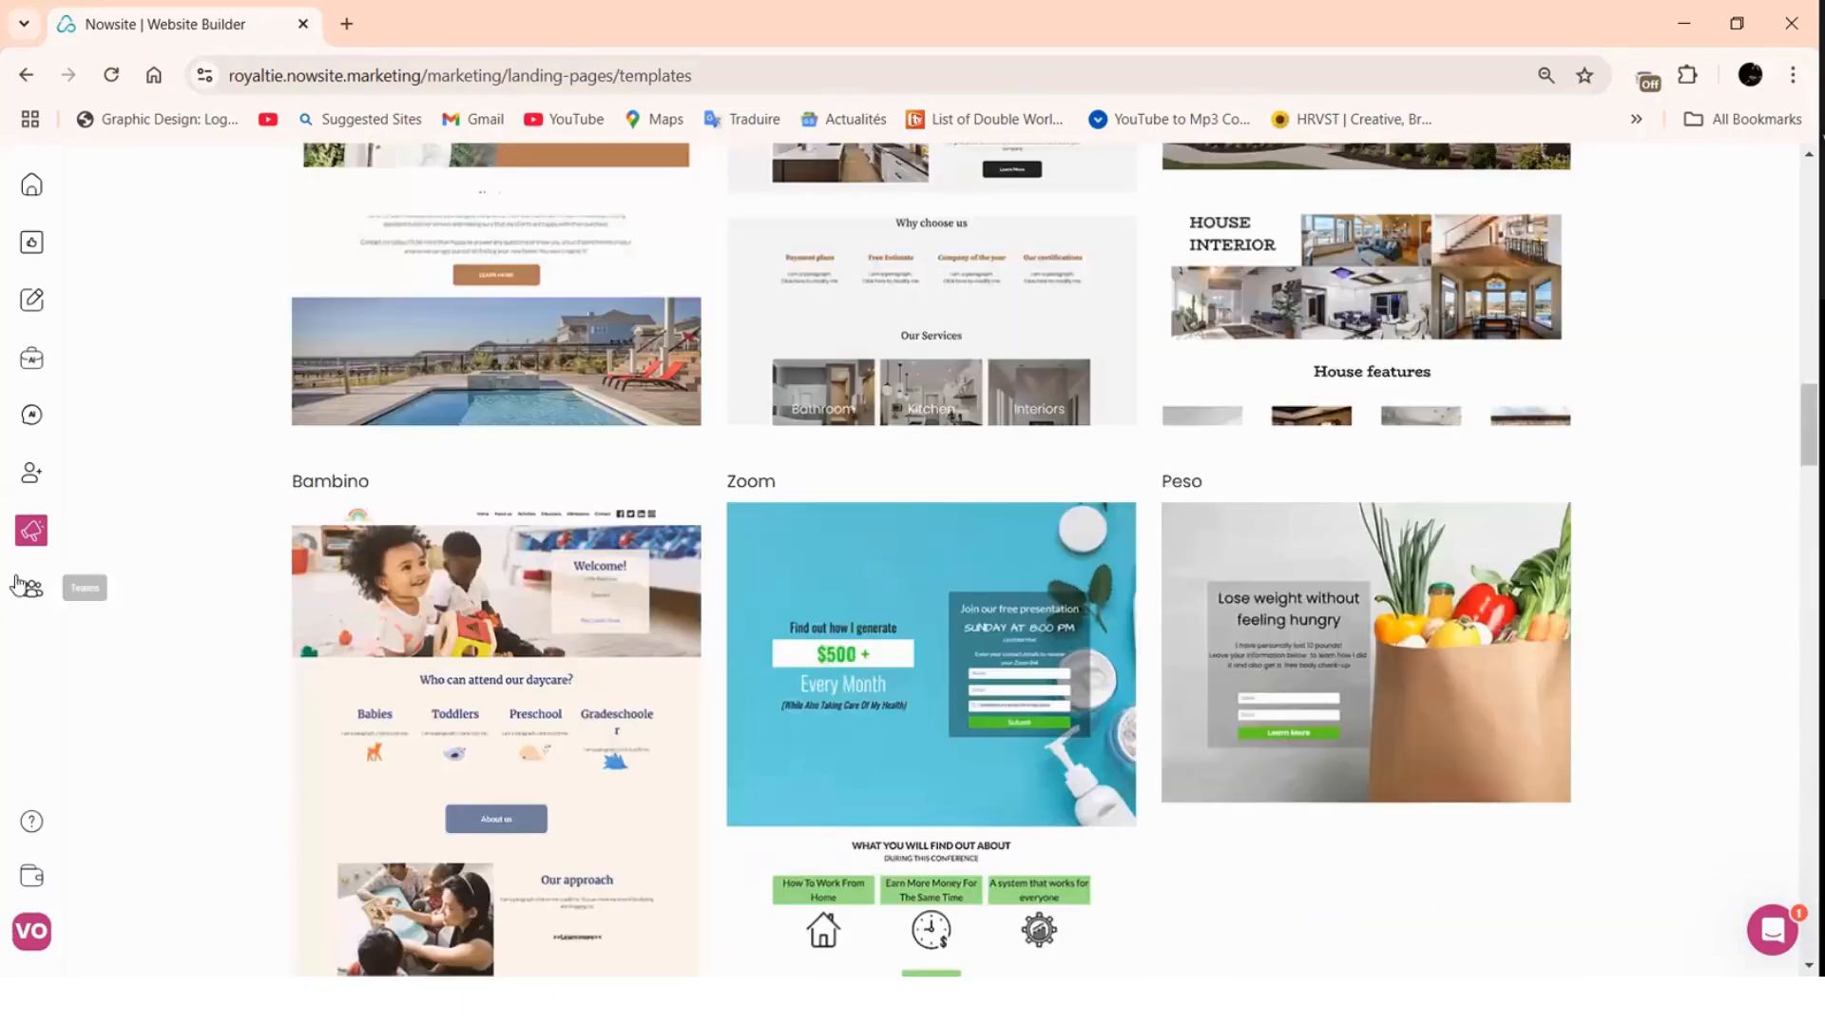
- Open the NowSite AI Marketing Experts website from the websites list for editing
{"action": "mouse_move", "coordinate": [31, 530]}
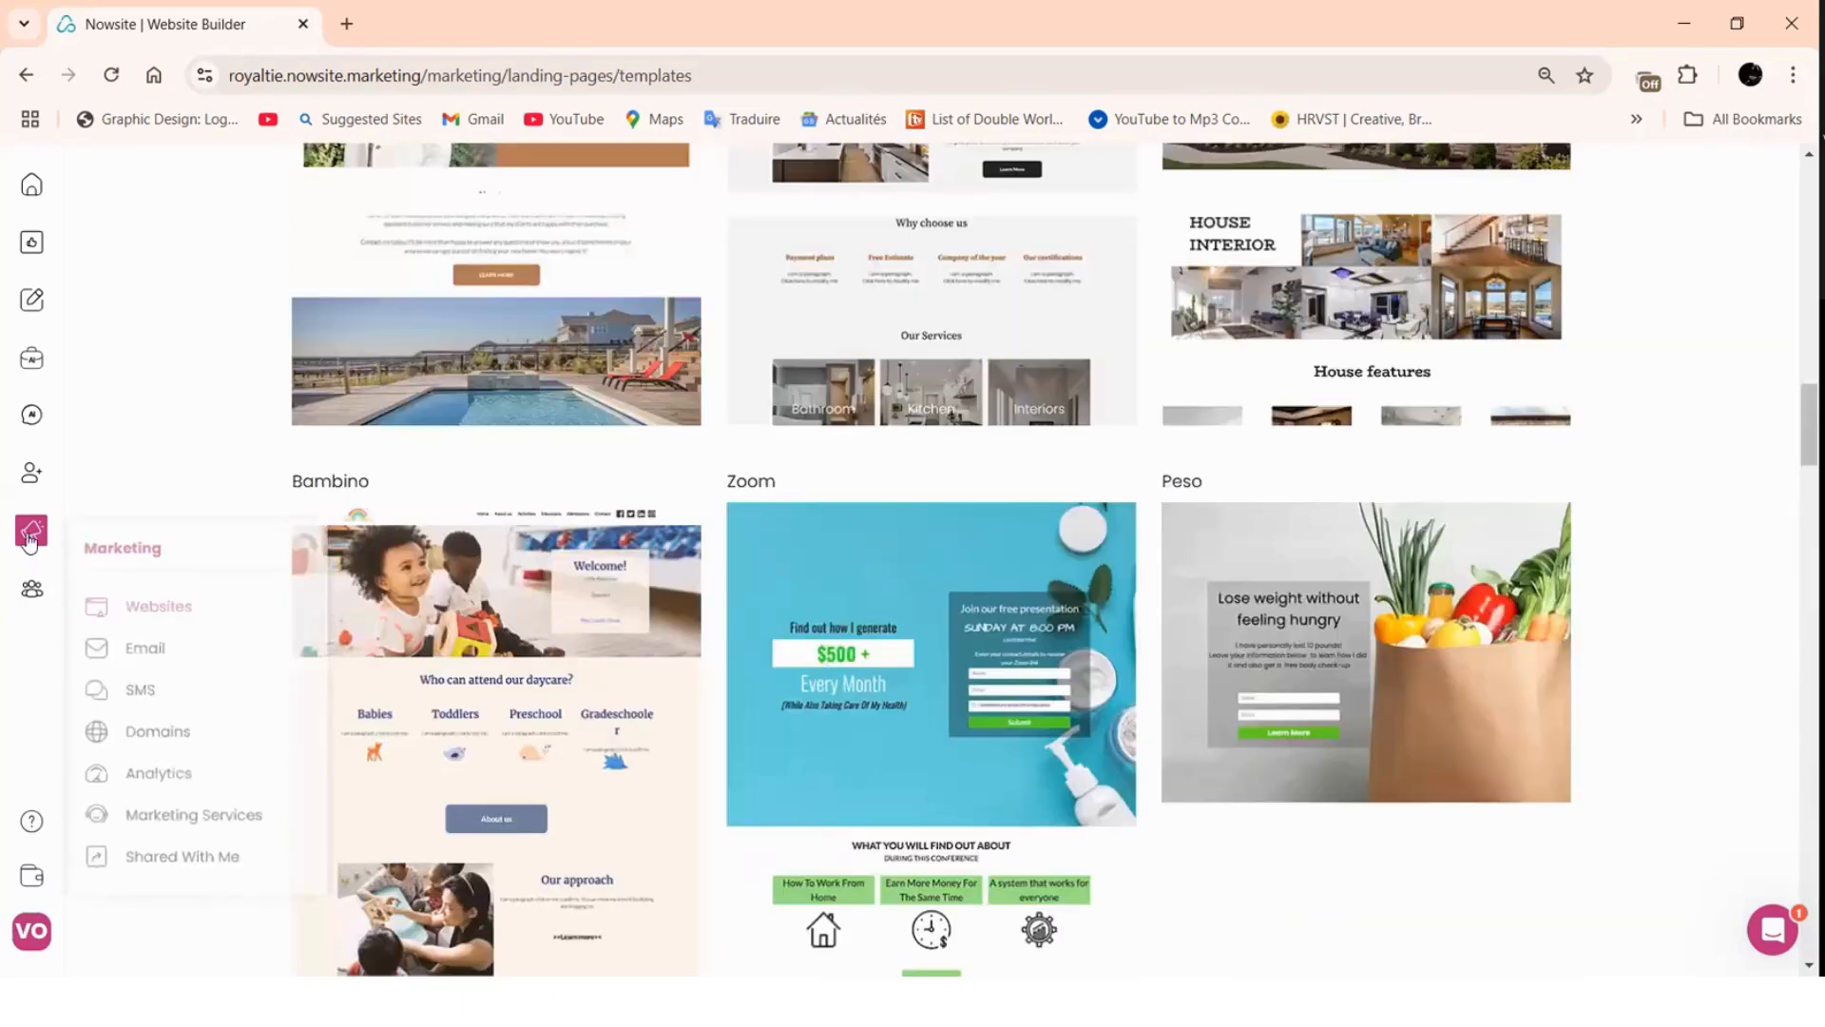
{"action": "left_click", "coordinate": [172, 613]}
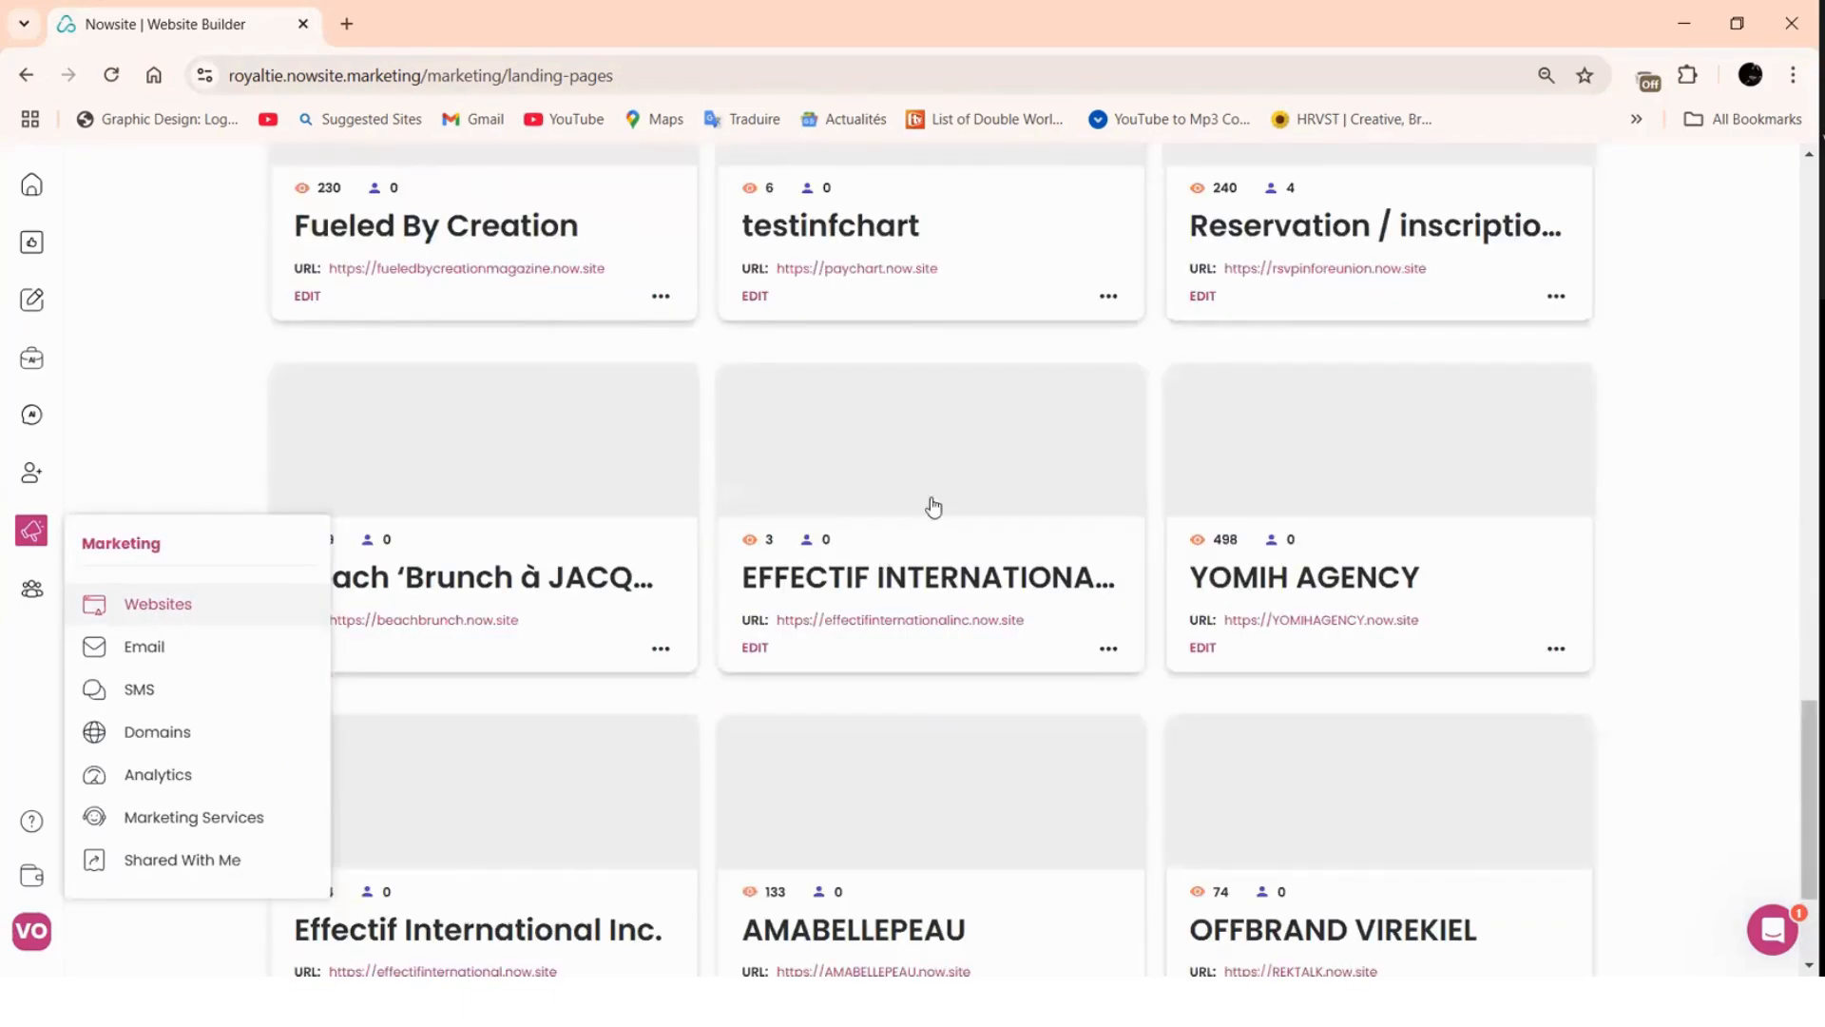
{"action": "scroll", "coordinate": [936, 485], "scroll_direction": "up", "scroll_amount": 20}
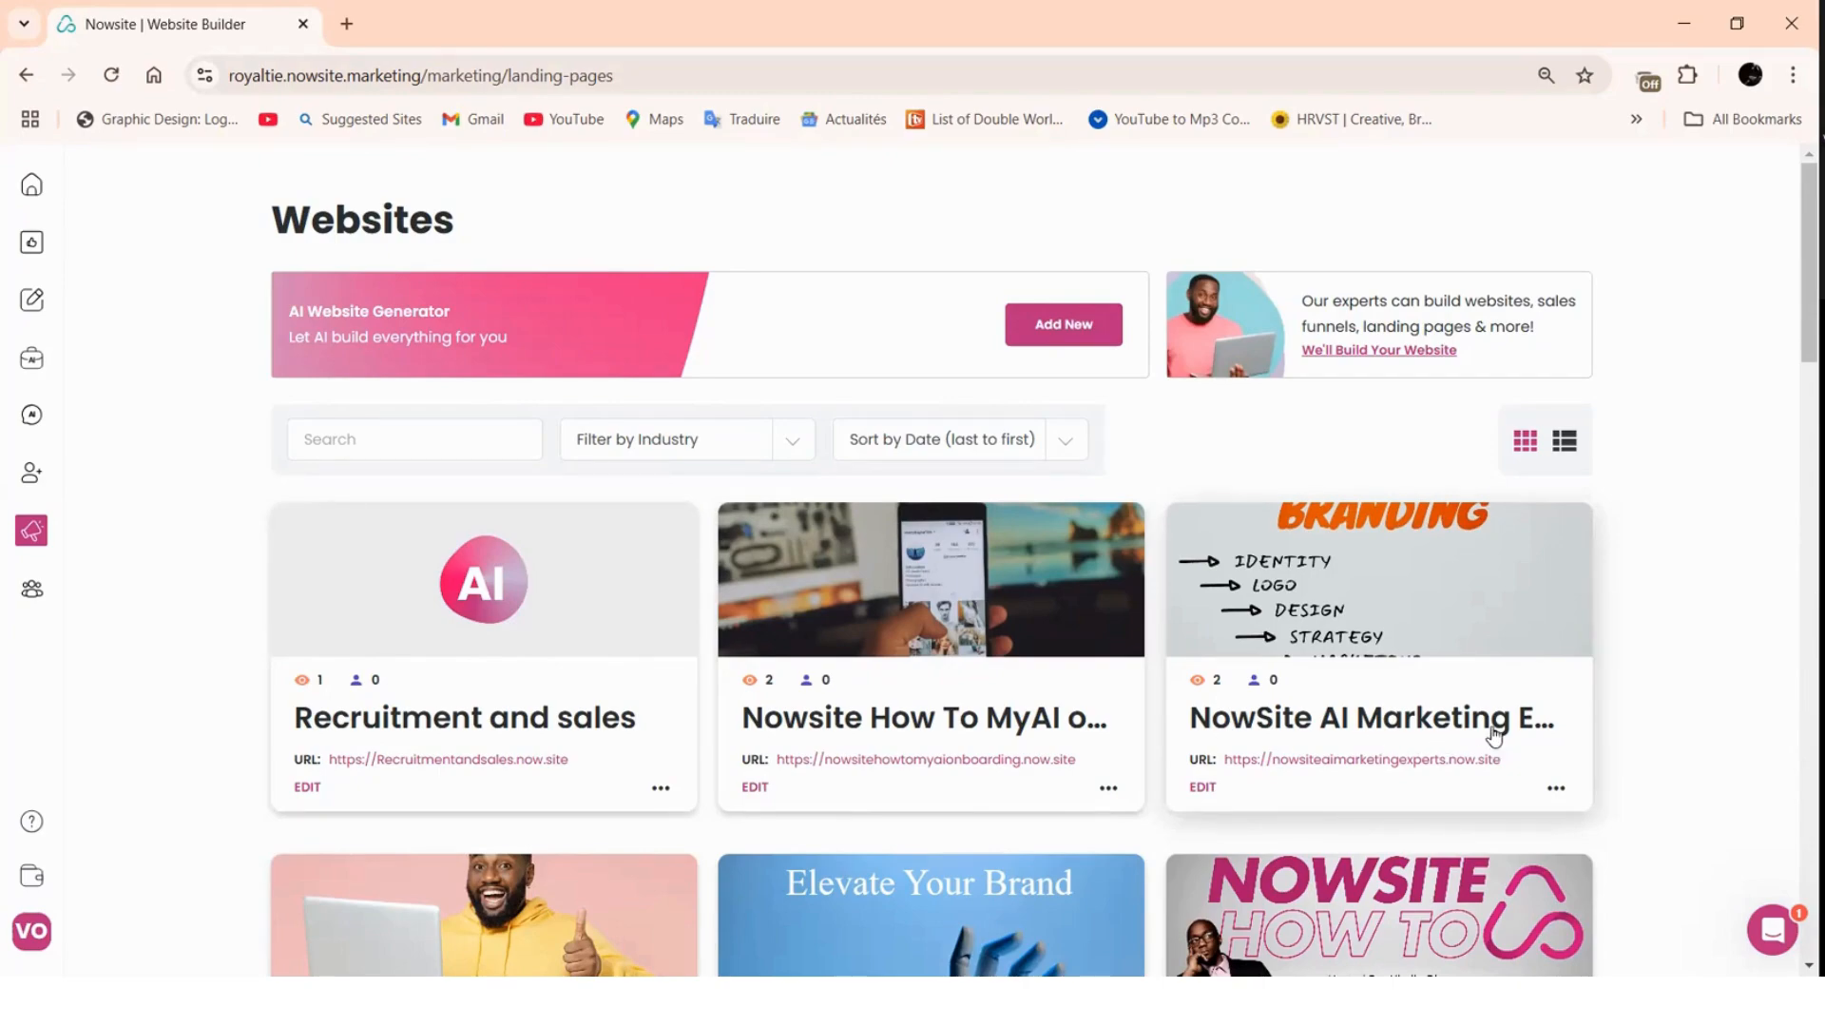
{"action": "left_click", "coordinate": [1202, 787]}
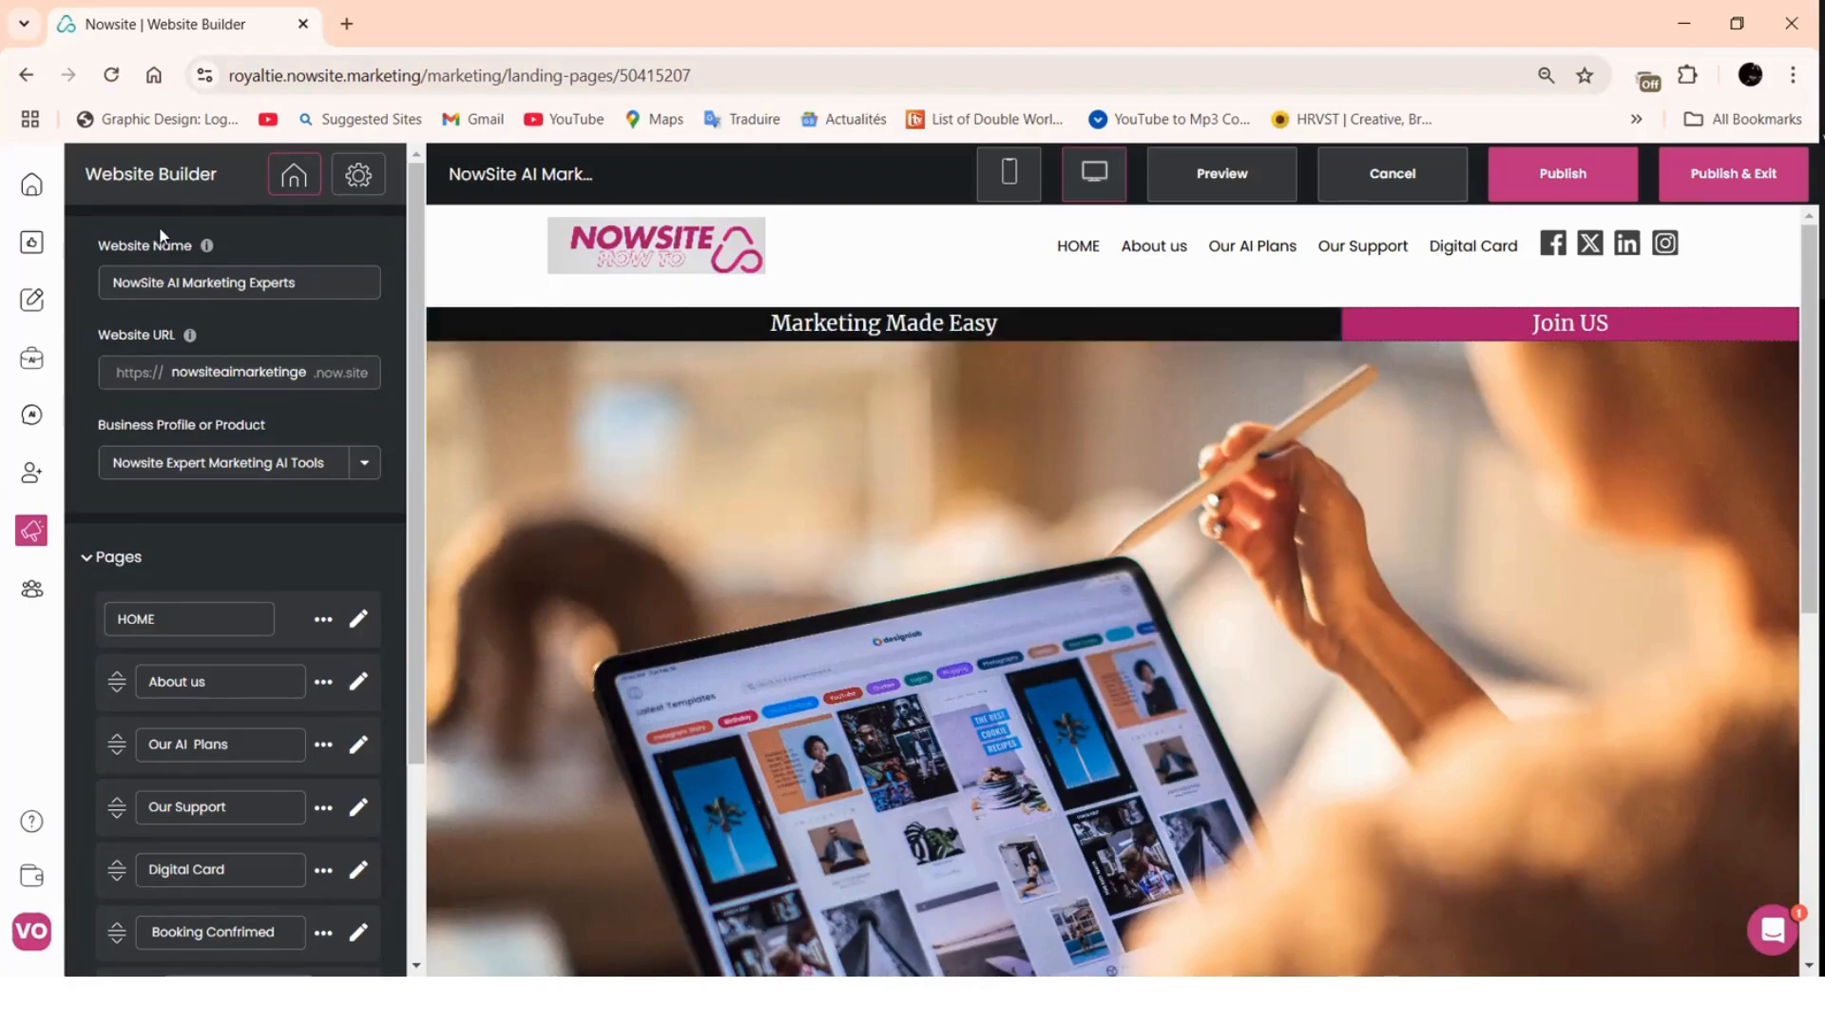
- Review the website's name, URL, business profile, page list and page preview, plus the global design settings
{"action": "scroll", "coordinate": [400, 418], "scroll_direction": "down", "scroll_amount": 1}
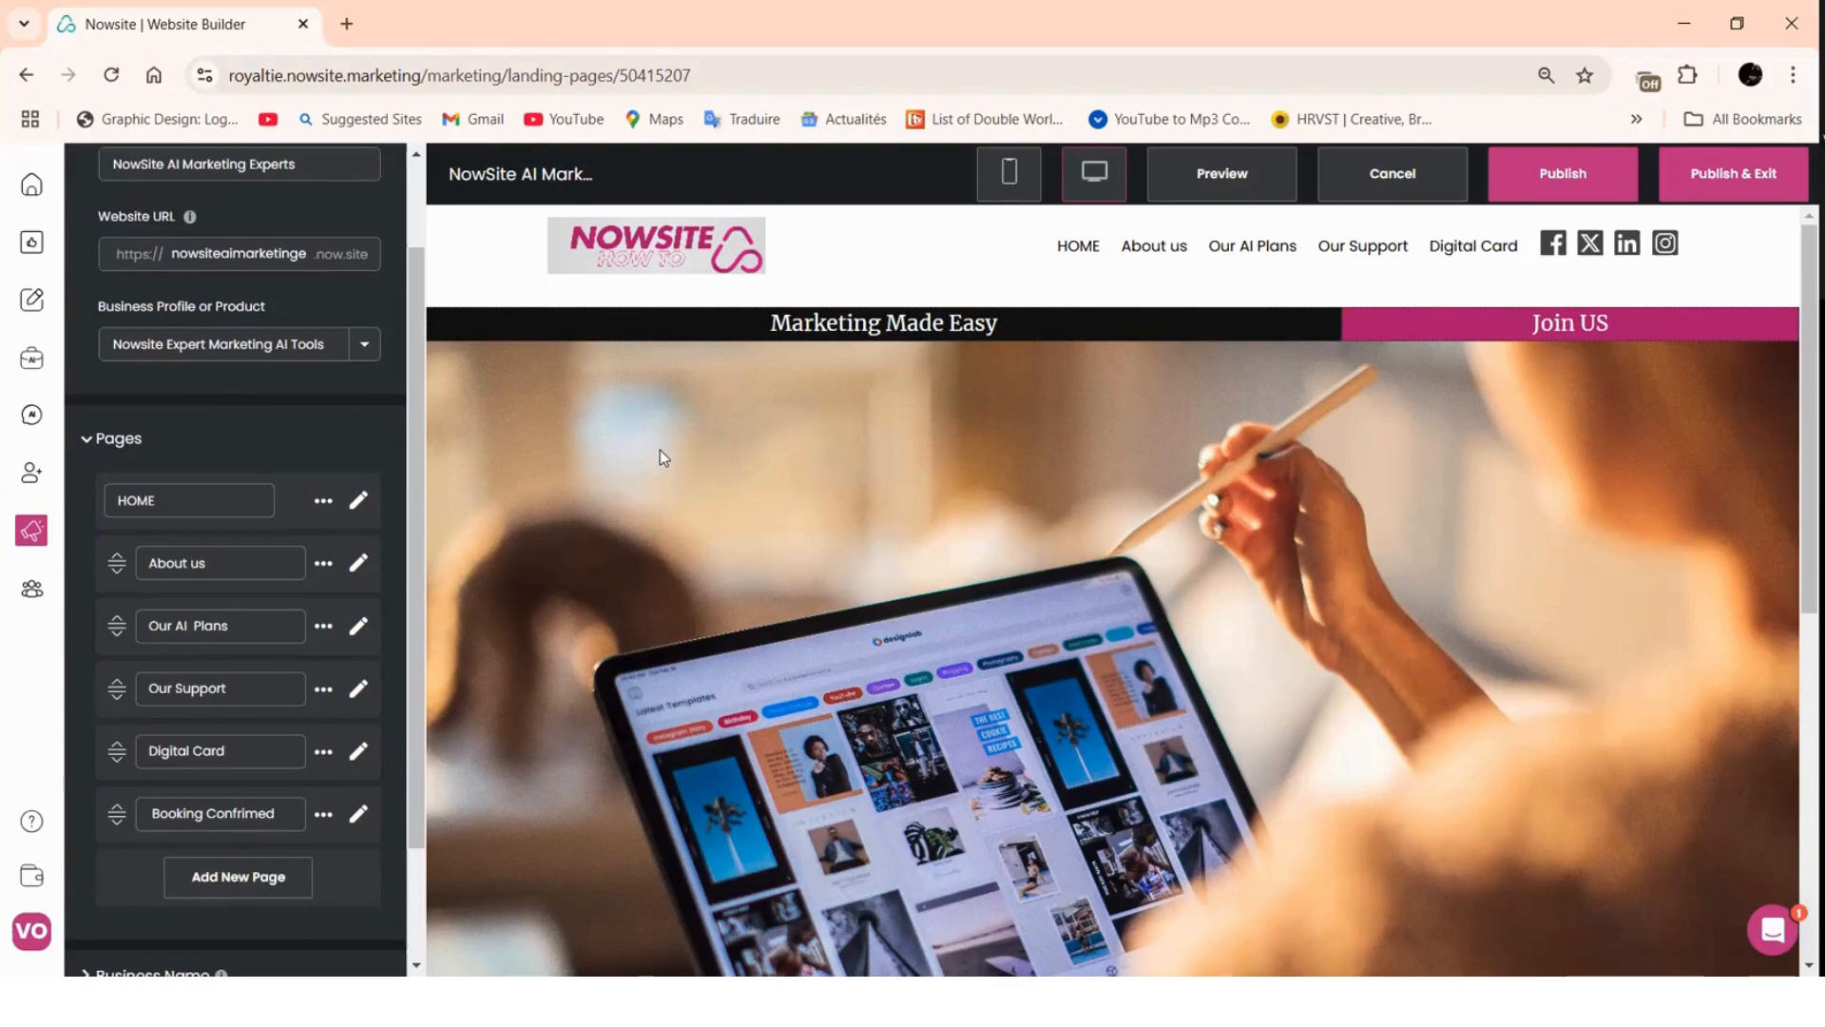
{"action": "scroll", "coordinate": [335, 534], "scroll_direction": "up", "scroll_amount": 1}
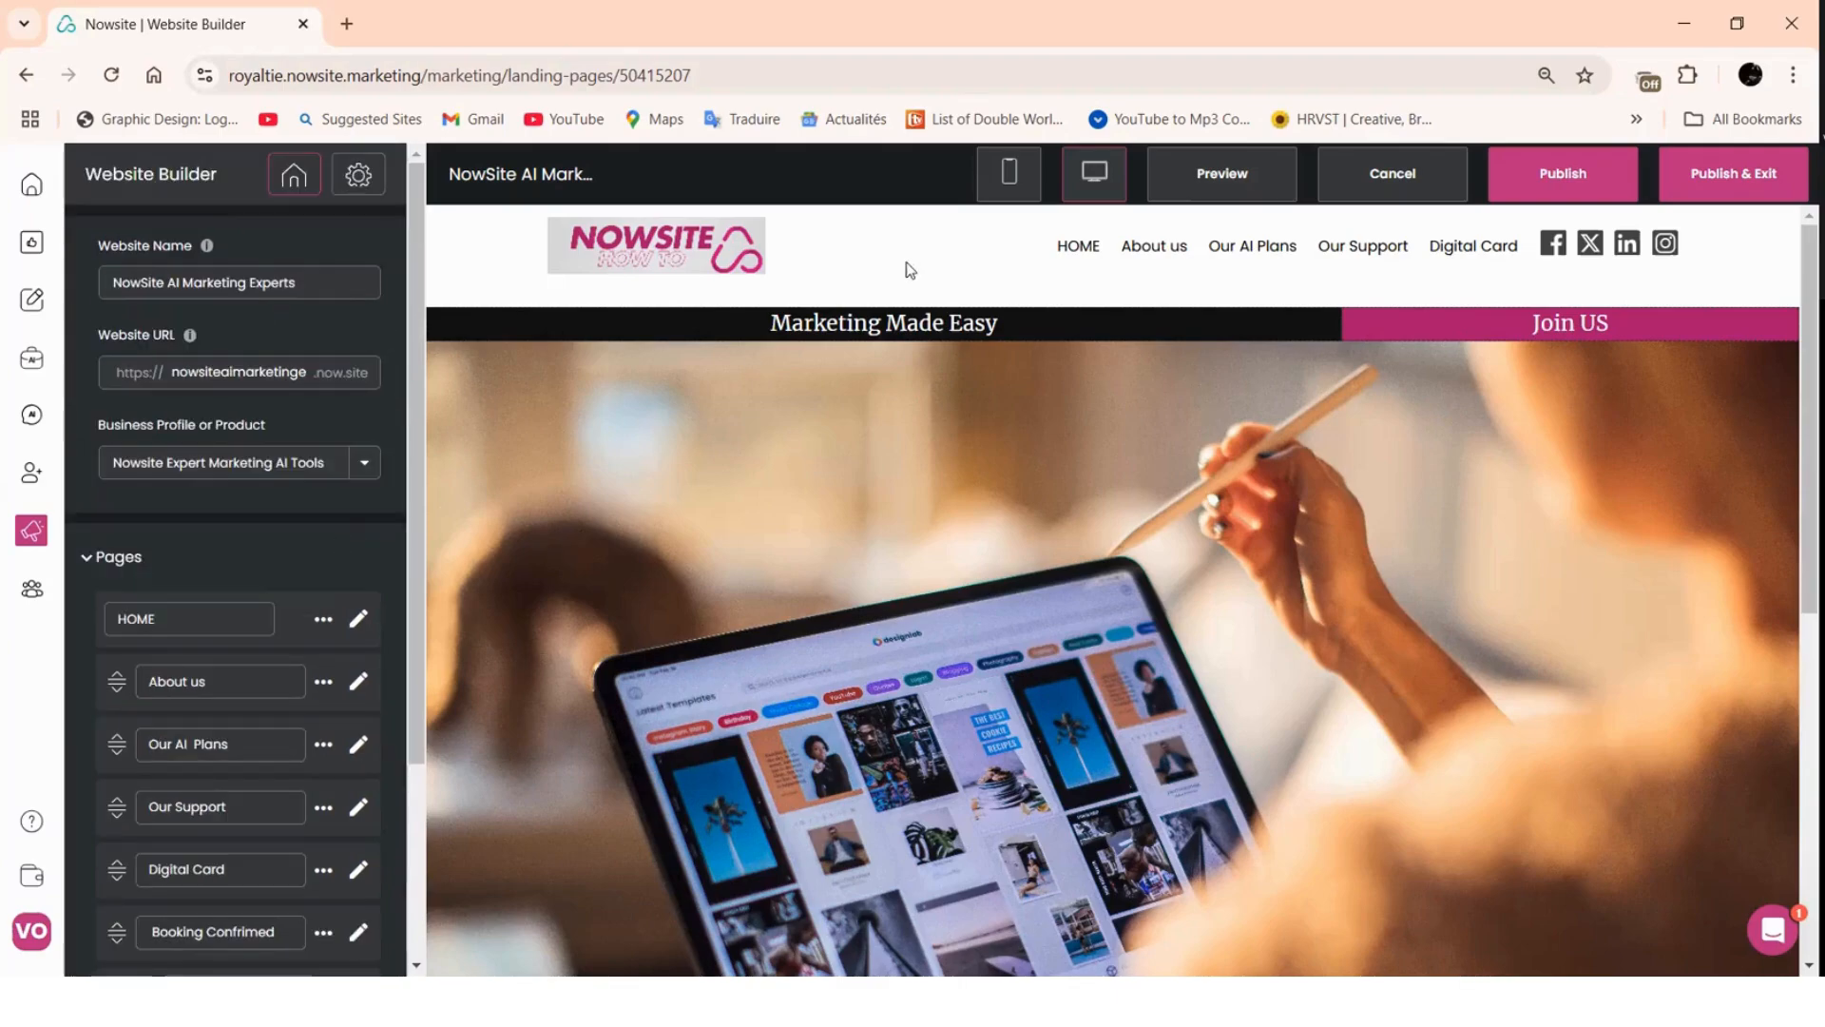
{"action": "scroll", "coordinate": [937, 345], "scroll_direction": "down", "scroll_amount": 10}
{"action": "scroll", "coordinate": [1217, 761], "scroll_direction": "up", "scroll_amount": 10}
{"action": "scroll", "coordinate": [165, 628], "scroll_direction": "down", "scroll_amount": 1}
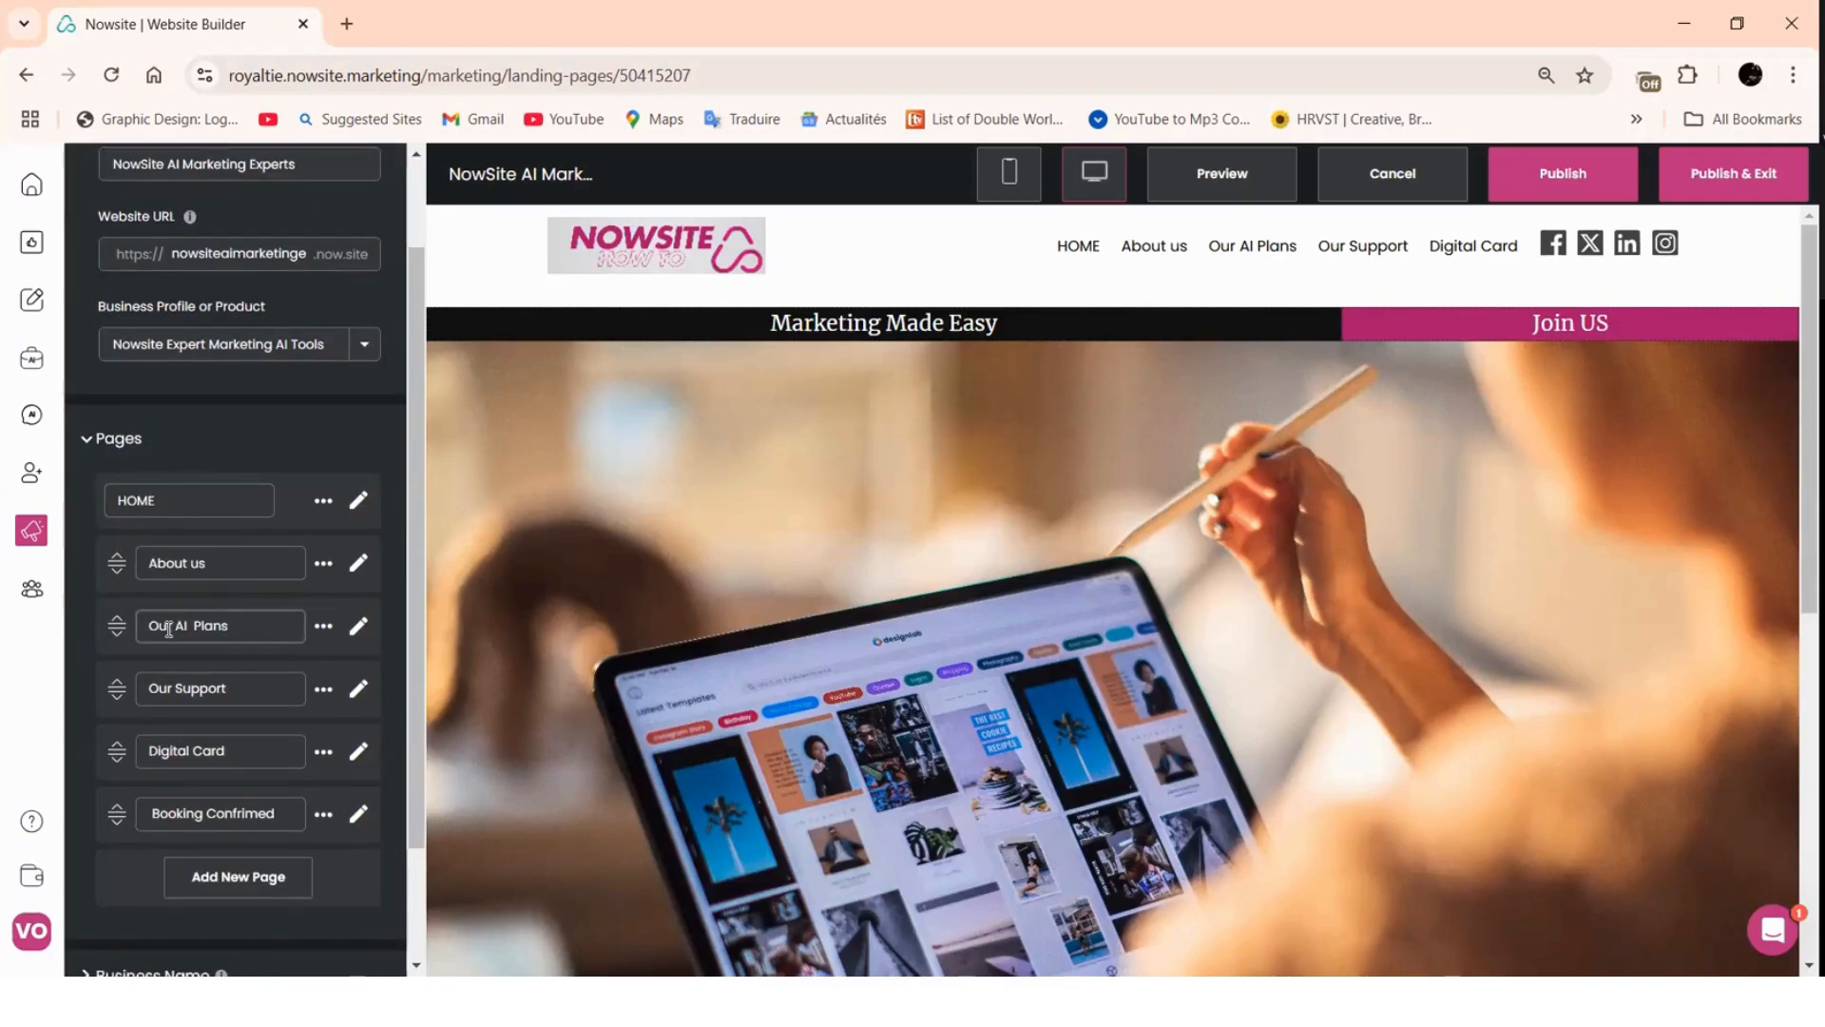
{"action": "scroll", "coordinate": [185, 813], "scroll_direction": "up", "scroll_amount": 1}
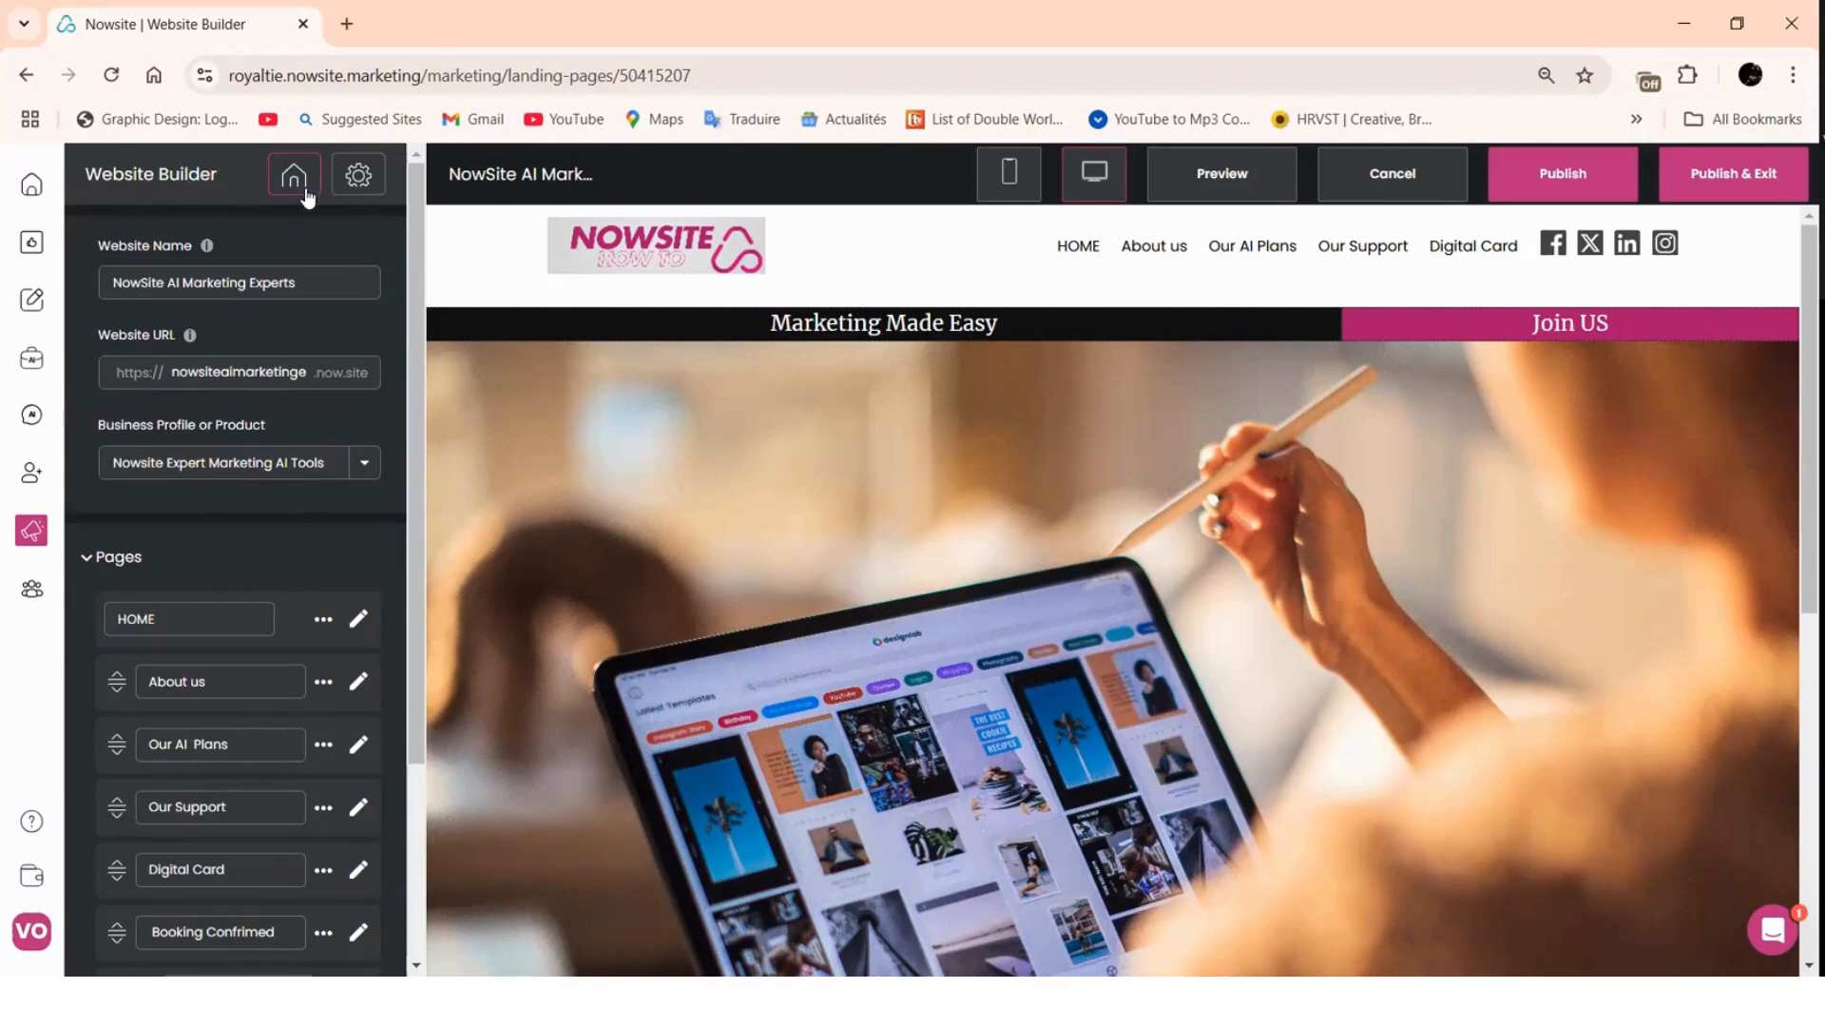
{"action": "left_click", "coordinate": [359, 177]}
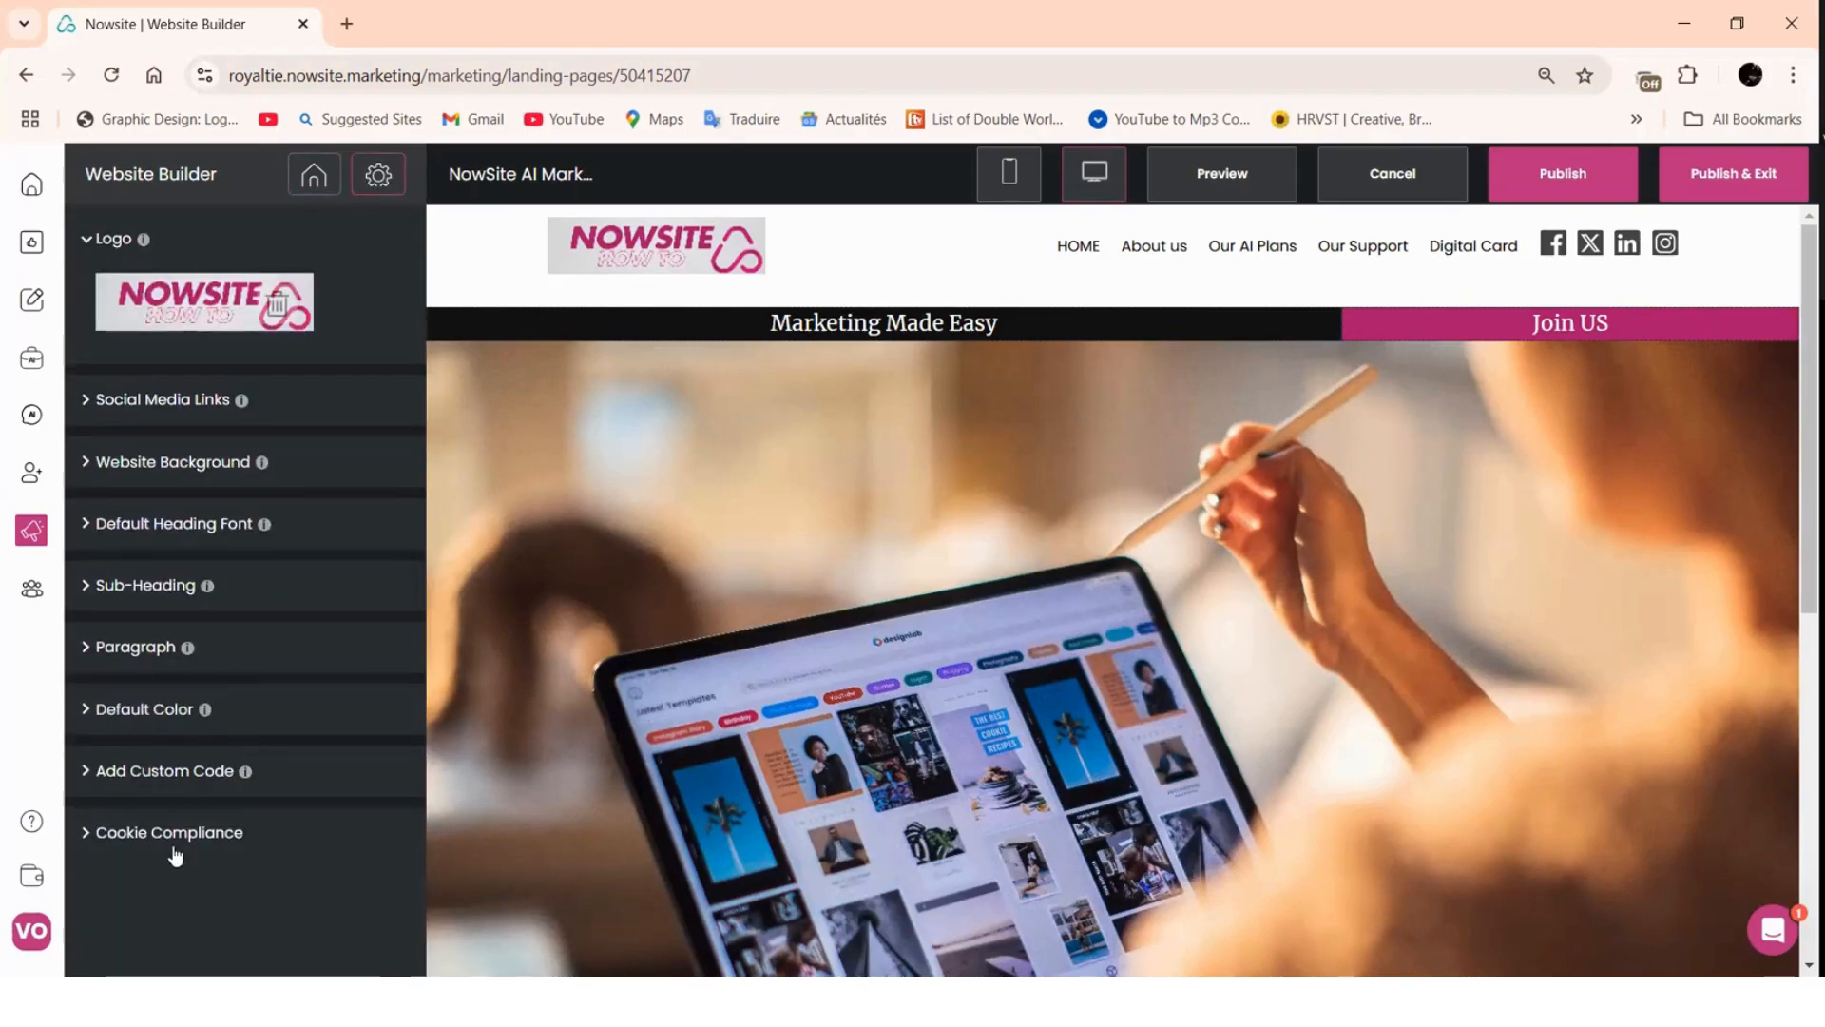
{"action": "left_click", "coordinate": [316, 179]}
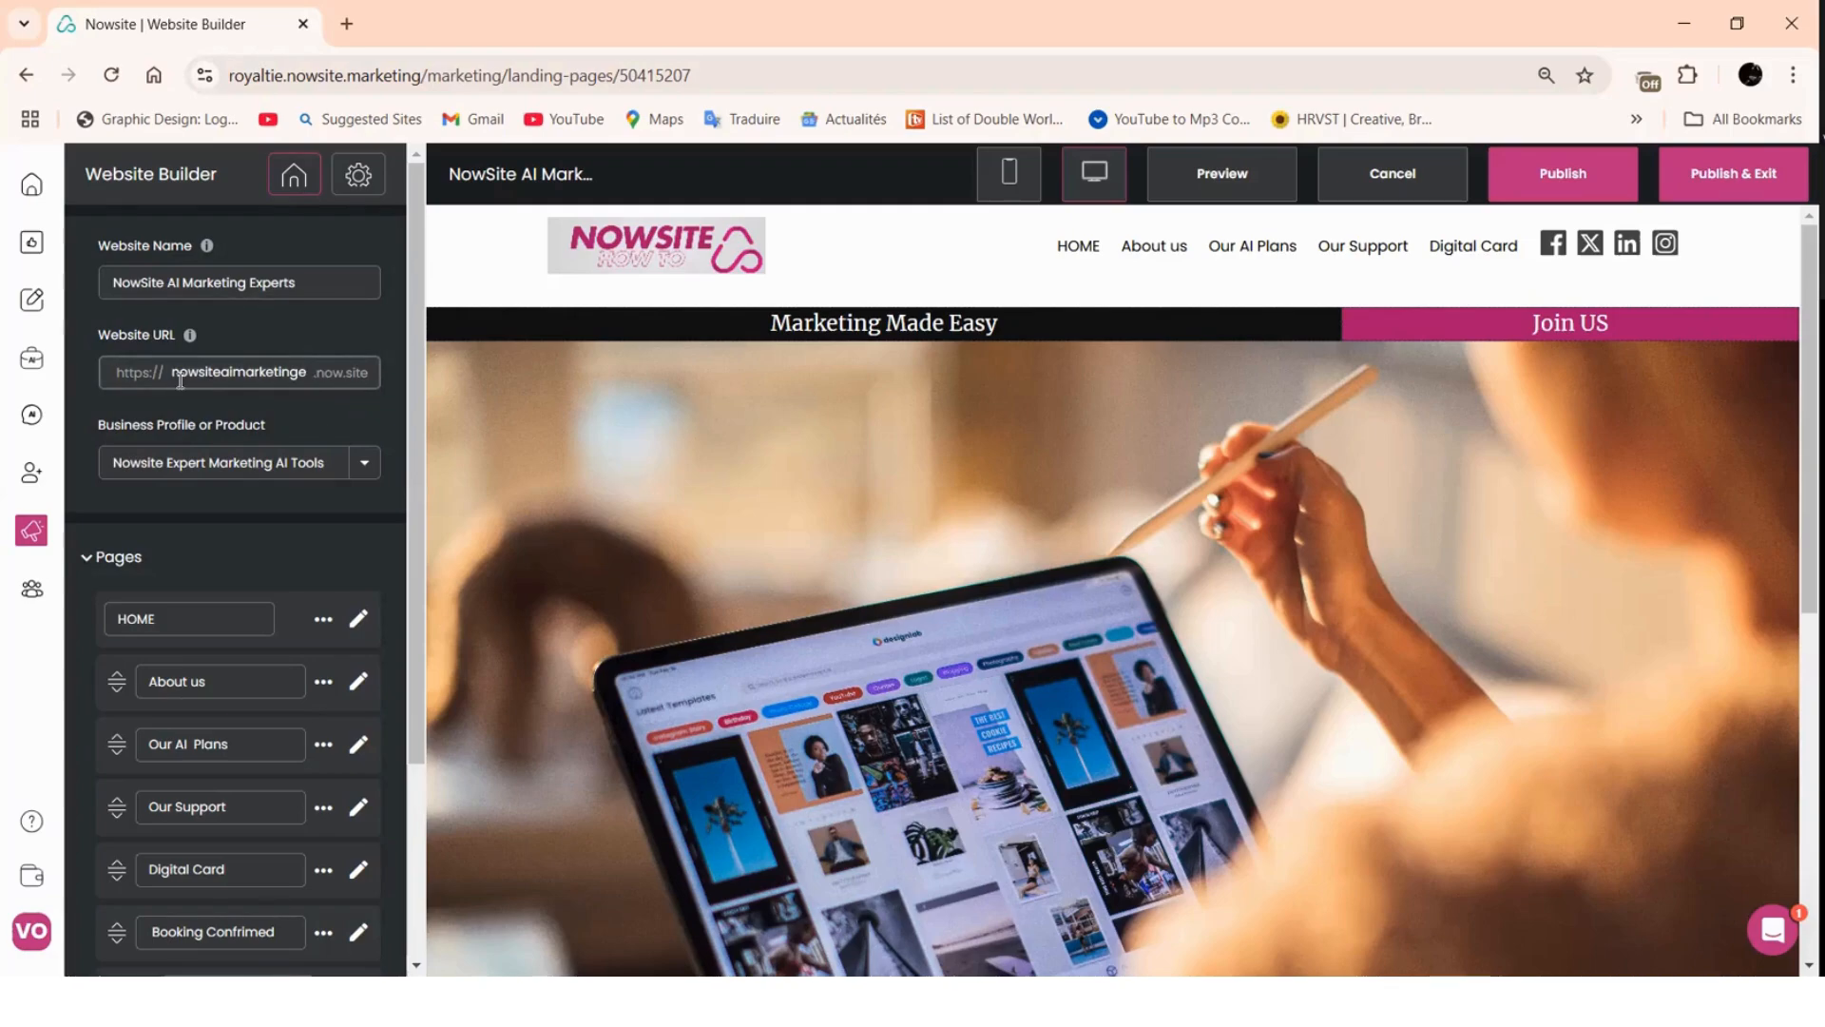
- Examine the list of website pages and the actions available for the HOME page
{"action": "scroll", "coordinate": [99, 363], "scroll_direction": "down", "scroll_amount": 1}
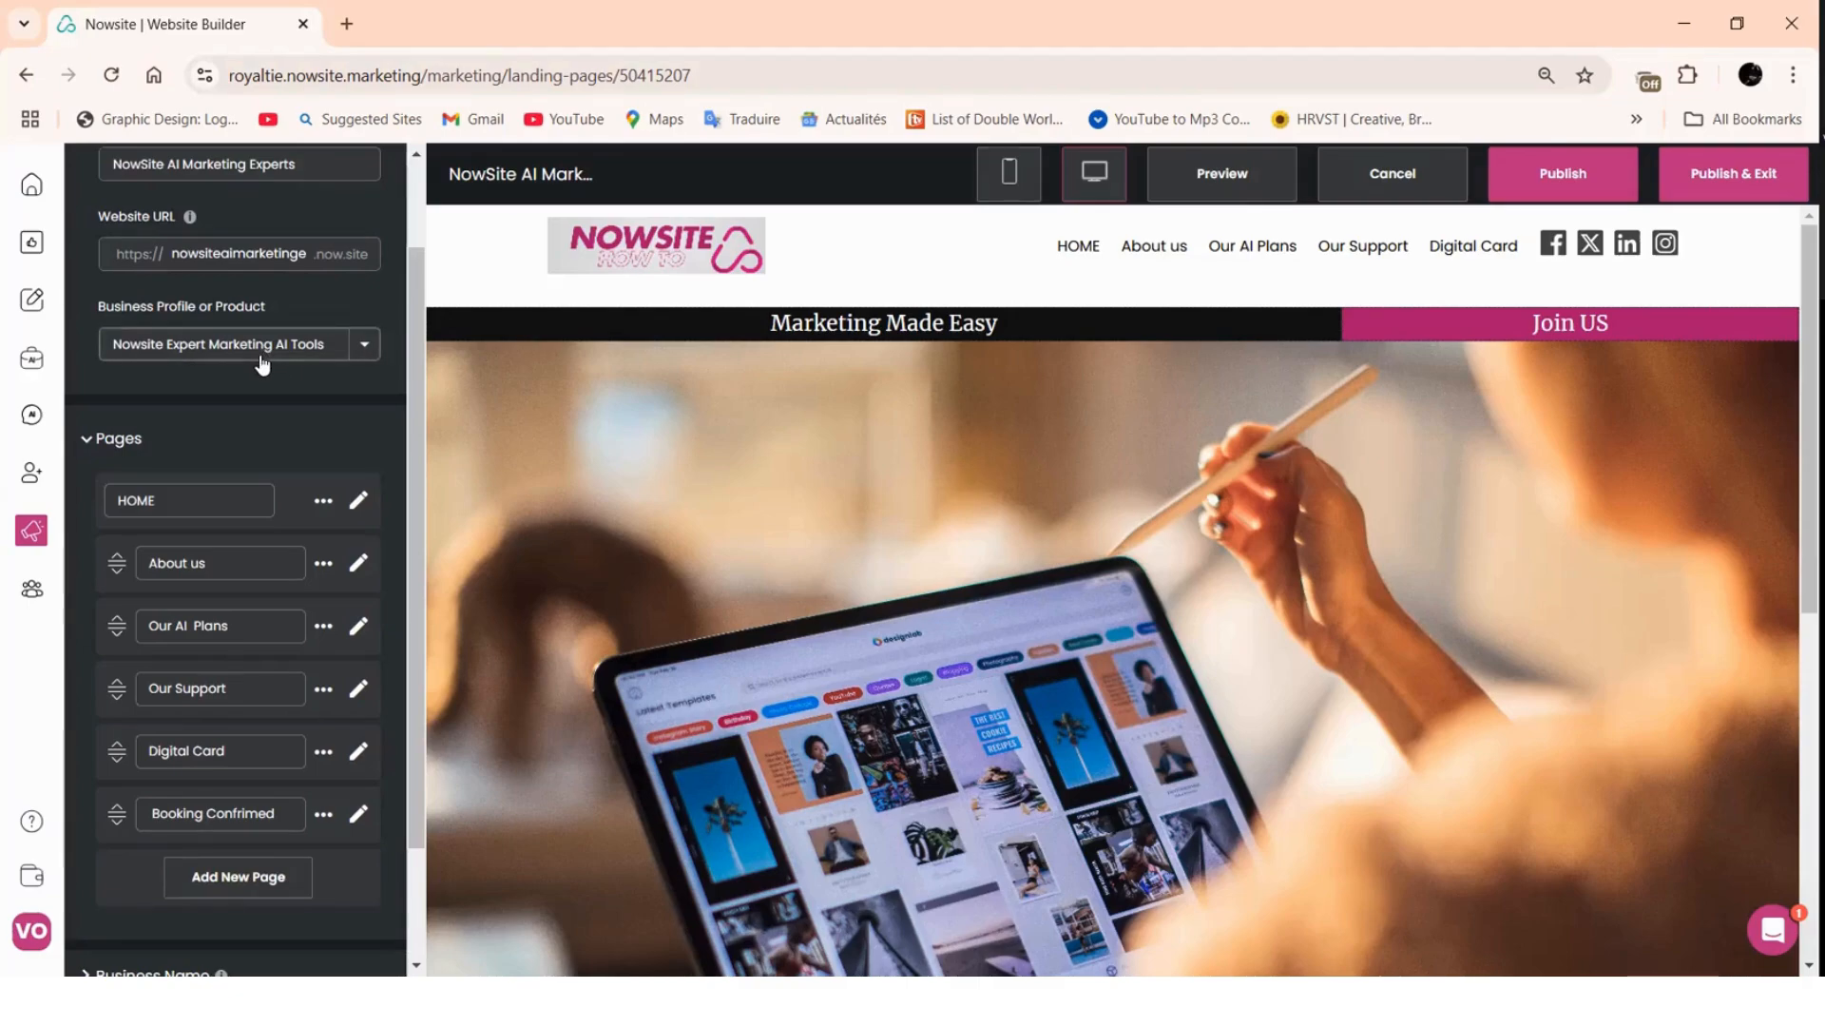
{"action": "scroll", "coordinate": [206, 437], "scroll_direction": "down", "scroll_amount": 1}
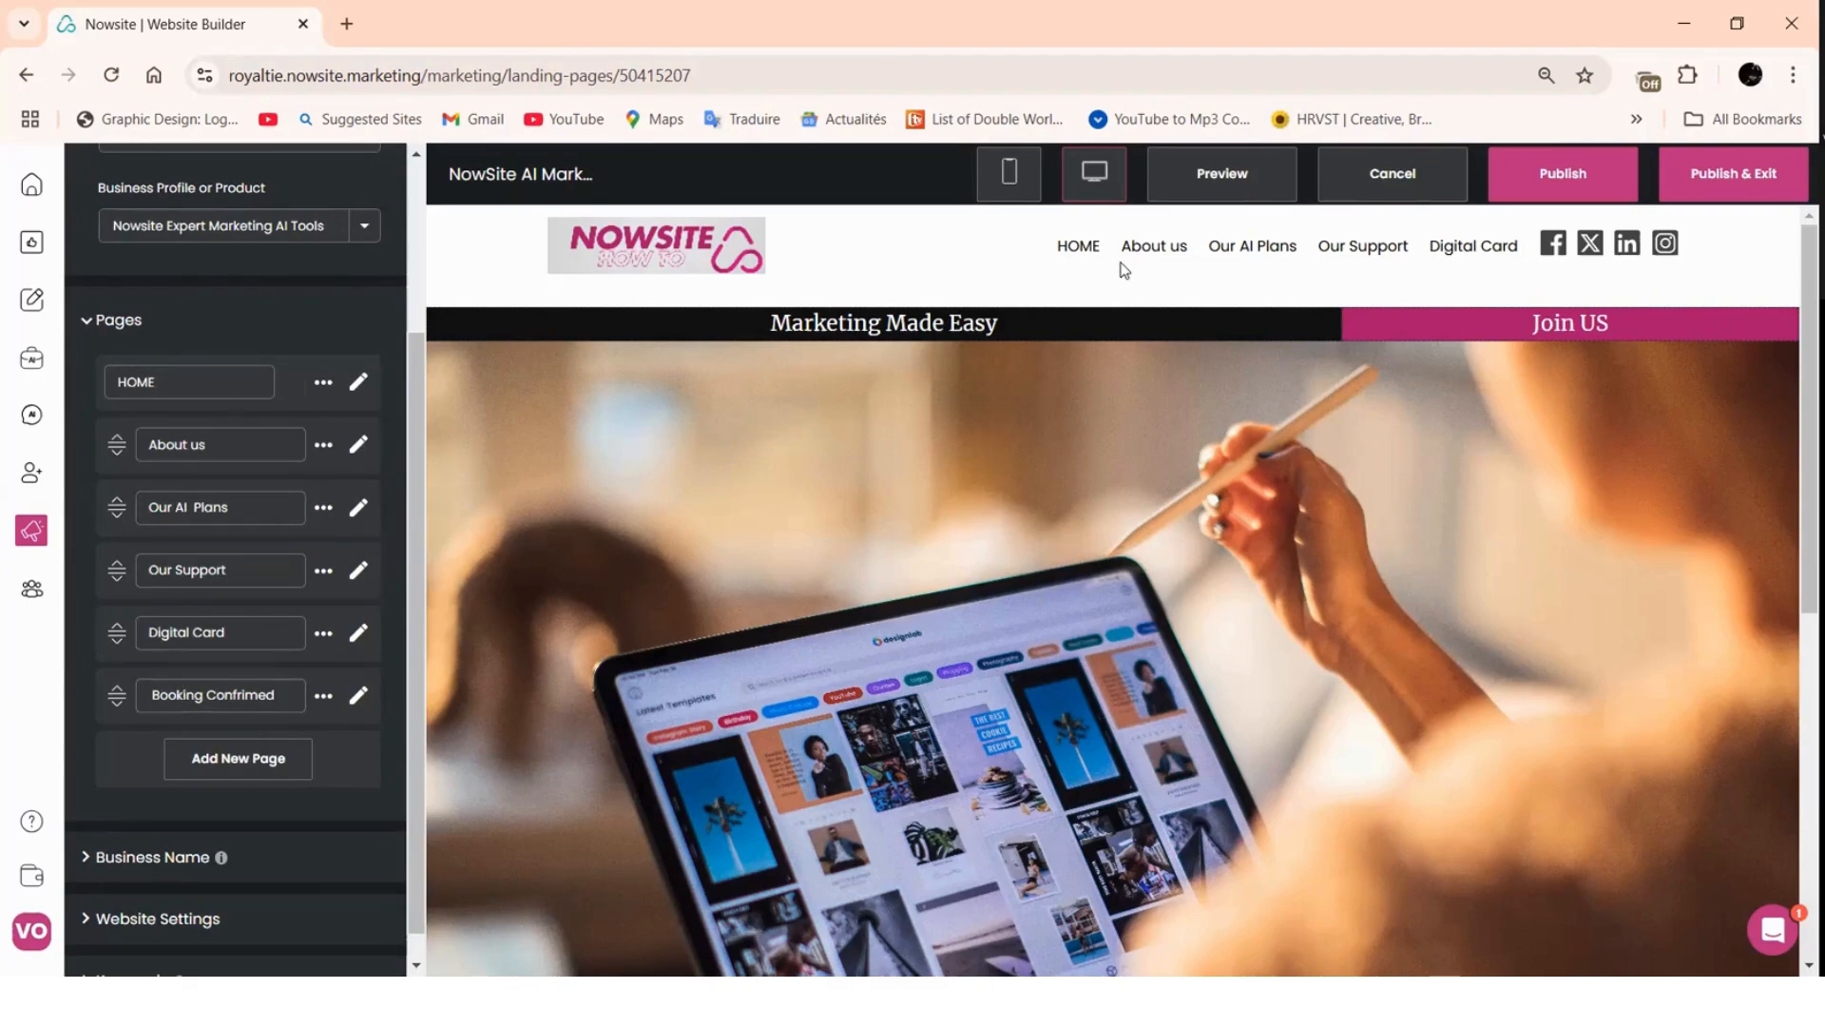
{"action": "left_click", "coordinate": [323, 383]}
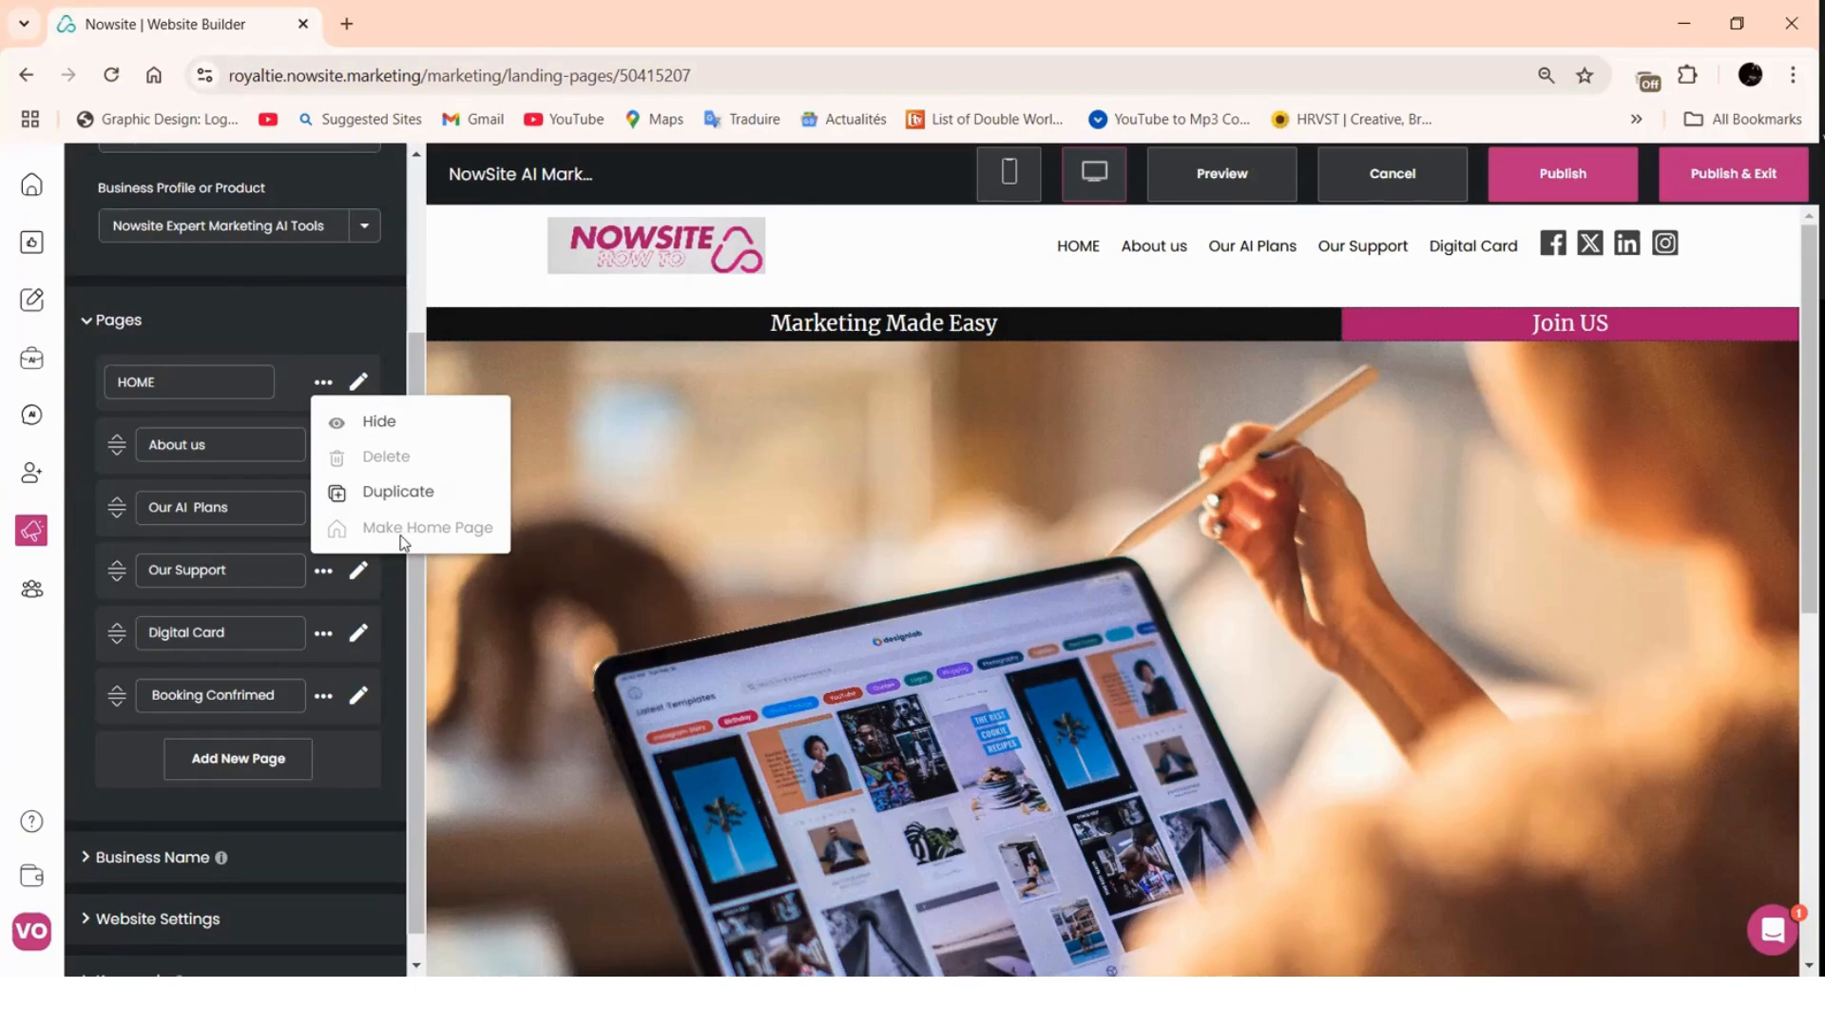
{"action": "left_click", "coordinate": [216, 390]}
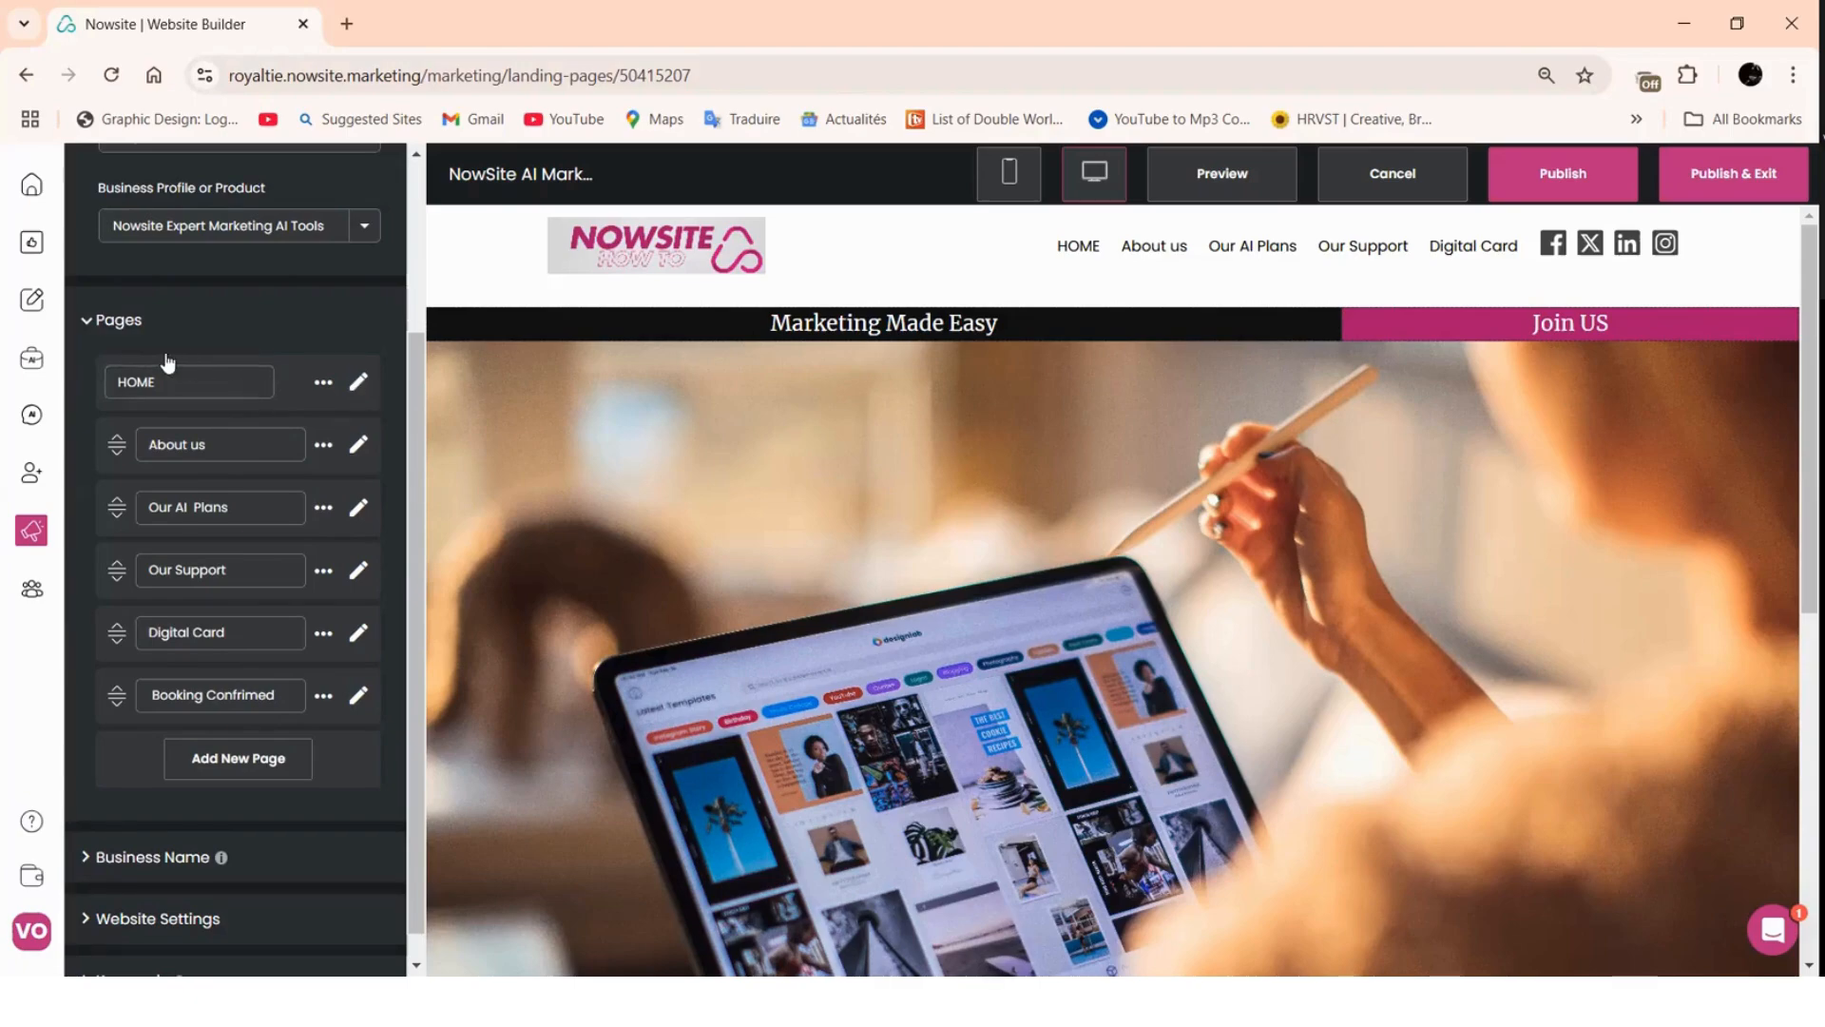
{"action": "scroll", "coordinate": [164, 418], "scroll_direction": "down", "scroll_amount": 1}
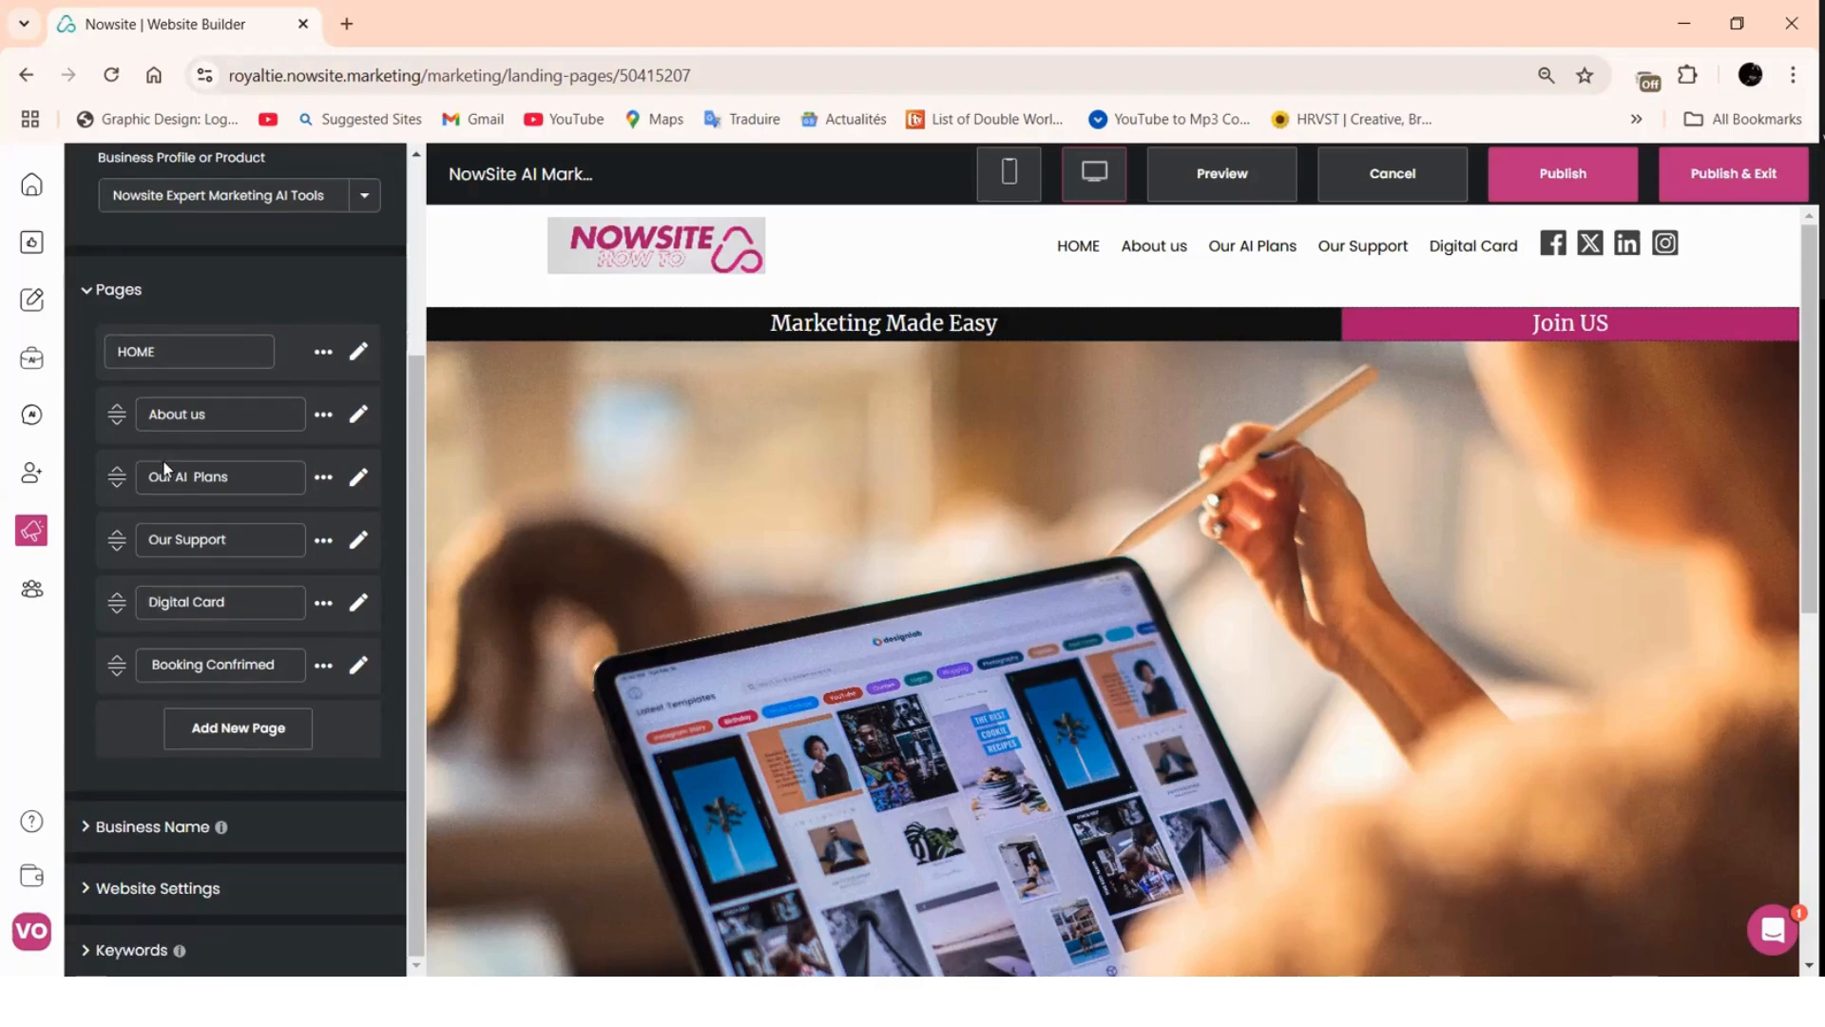
- Examine the business name and website settings, including the image chooser for the social share image
{"action": "left_click", "coordinate": [109, 831]}
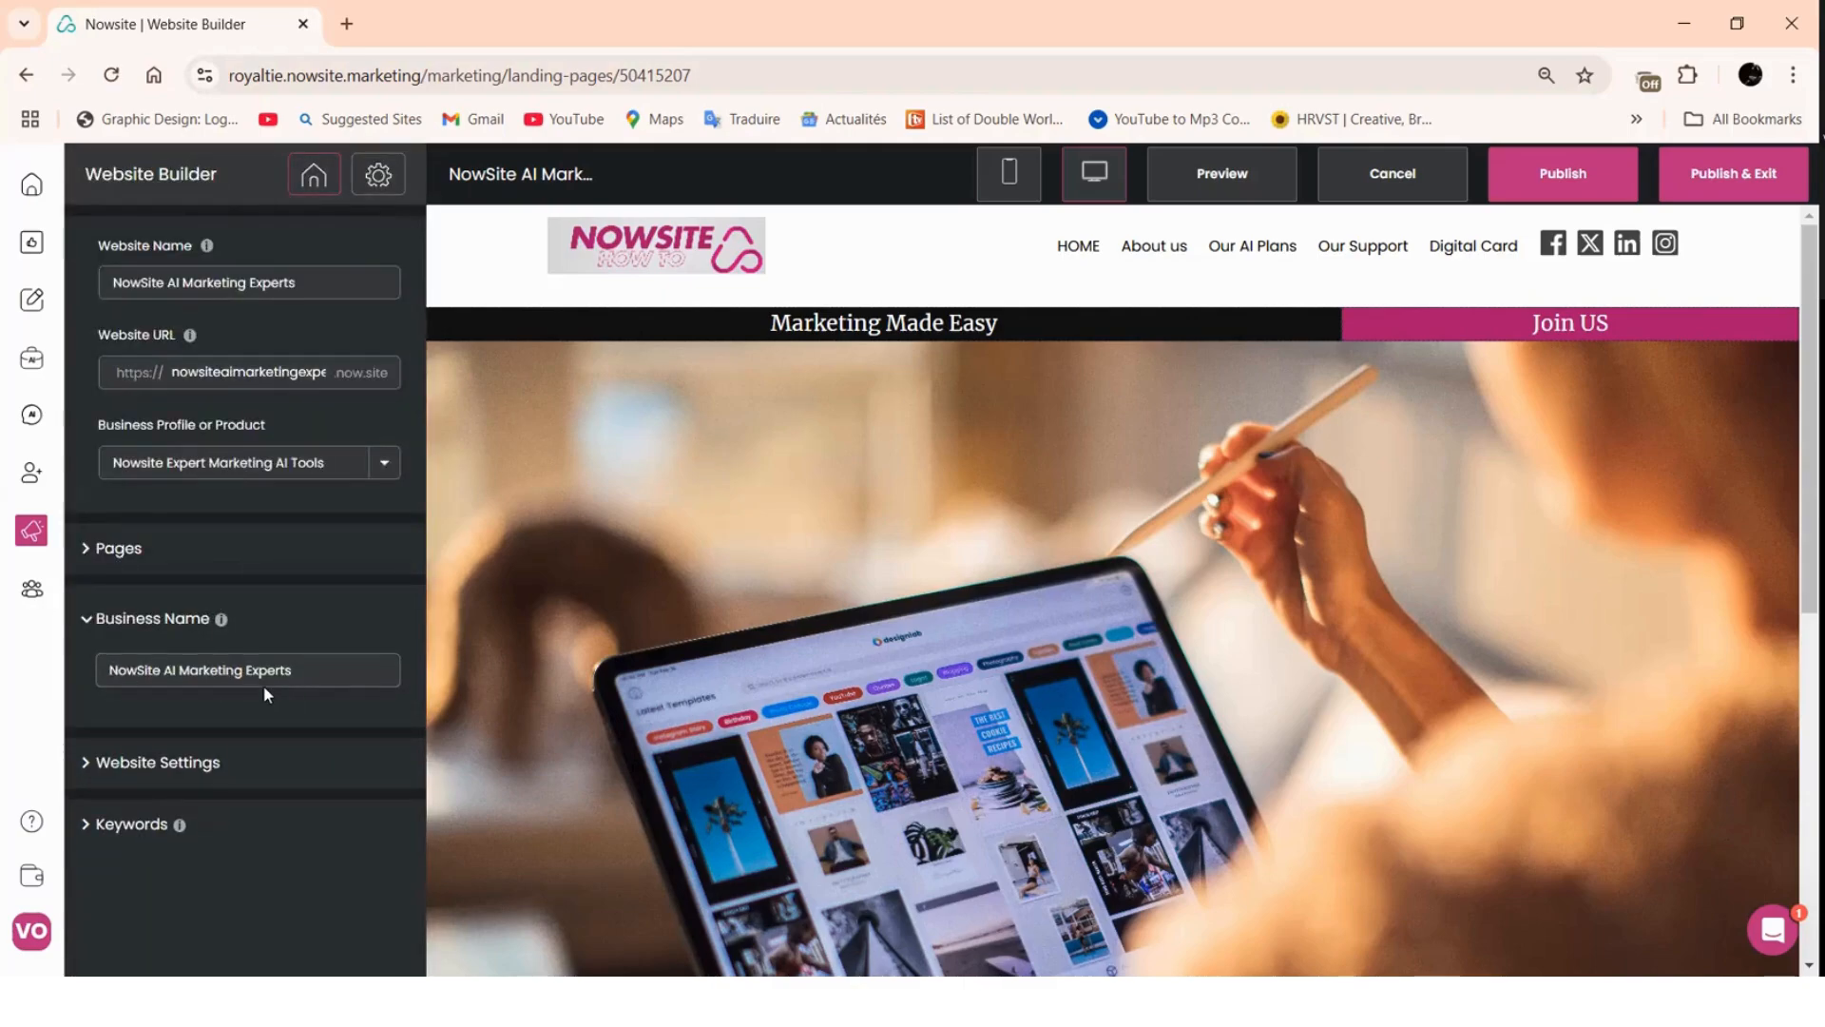
{"action": "left_click", "coordinate": [133, 770]}
{"action": "scroll", "coordinate": [203, 859], "scroll_direction": "down", "scroll_amount": 4}
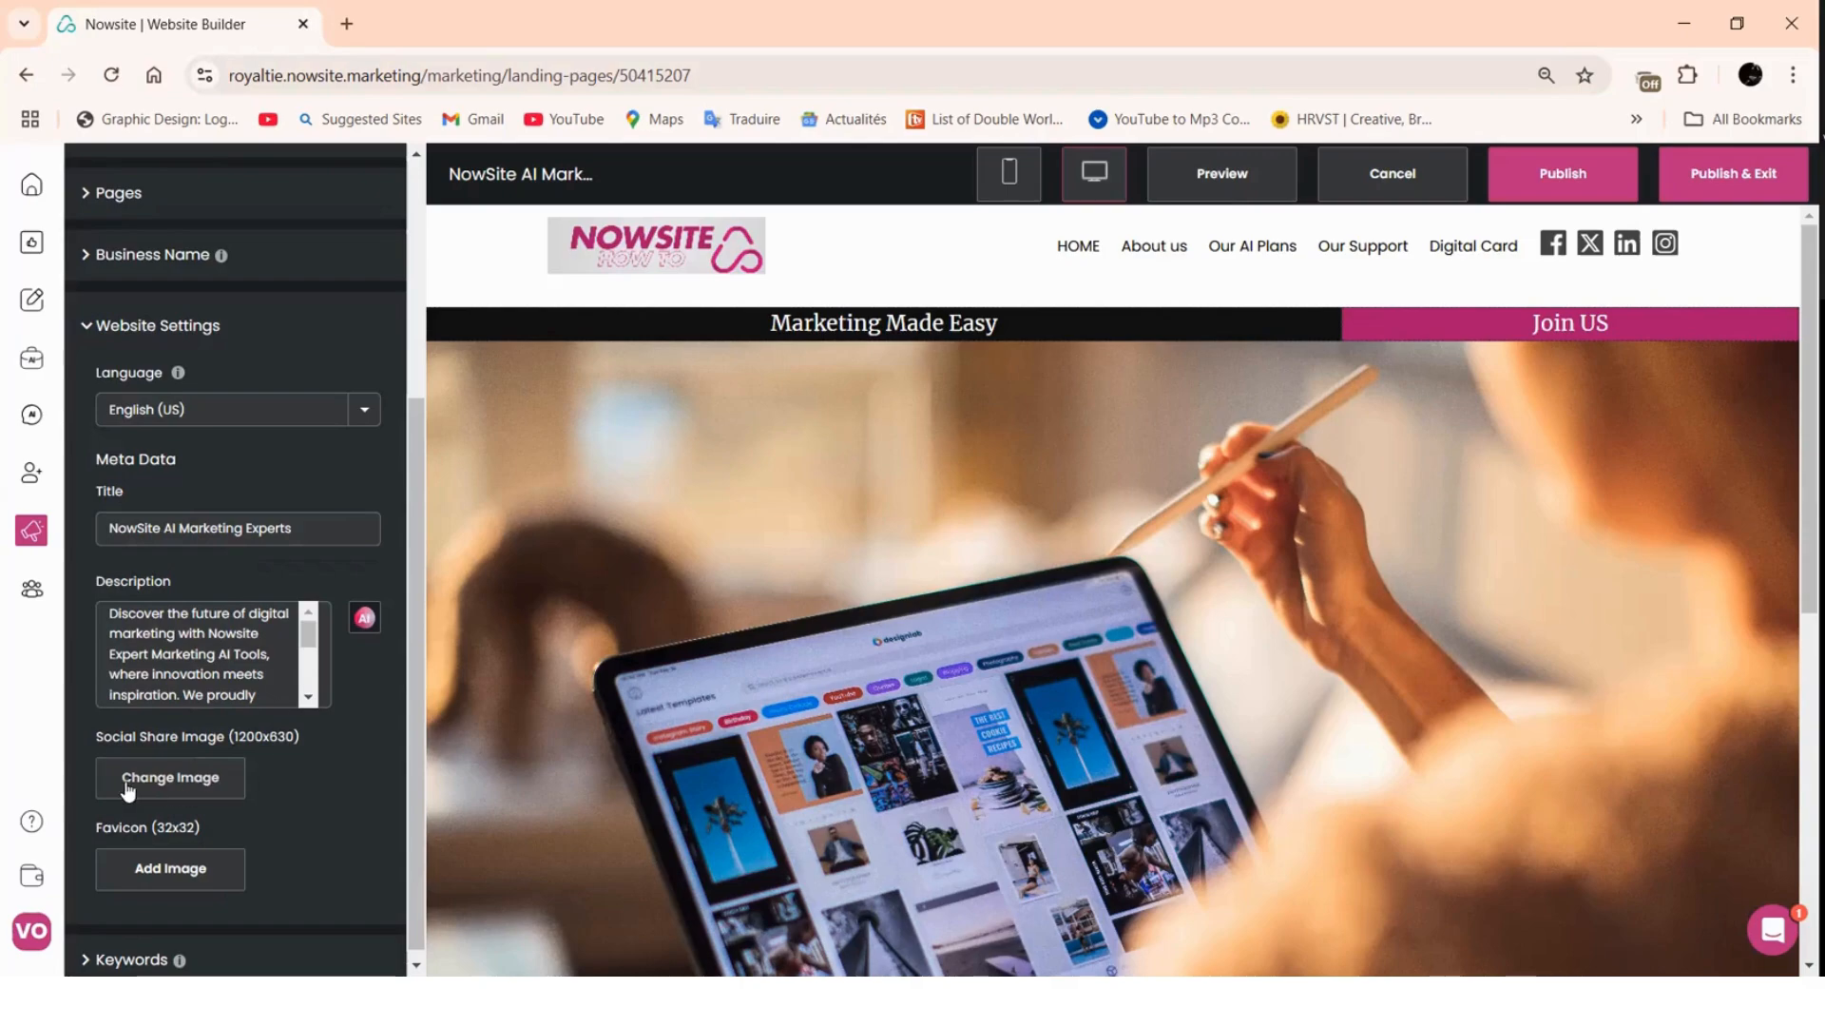
{"action": "left_click", "coordinate": [169, 782]}
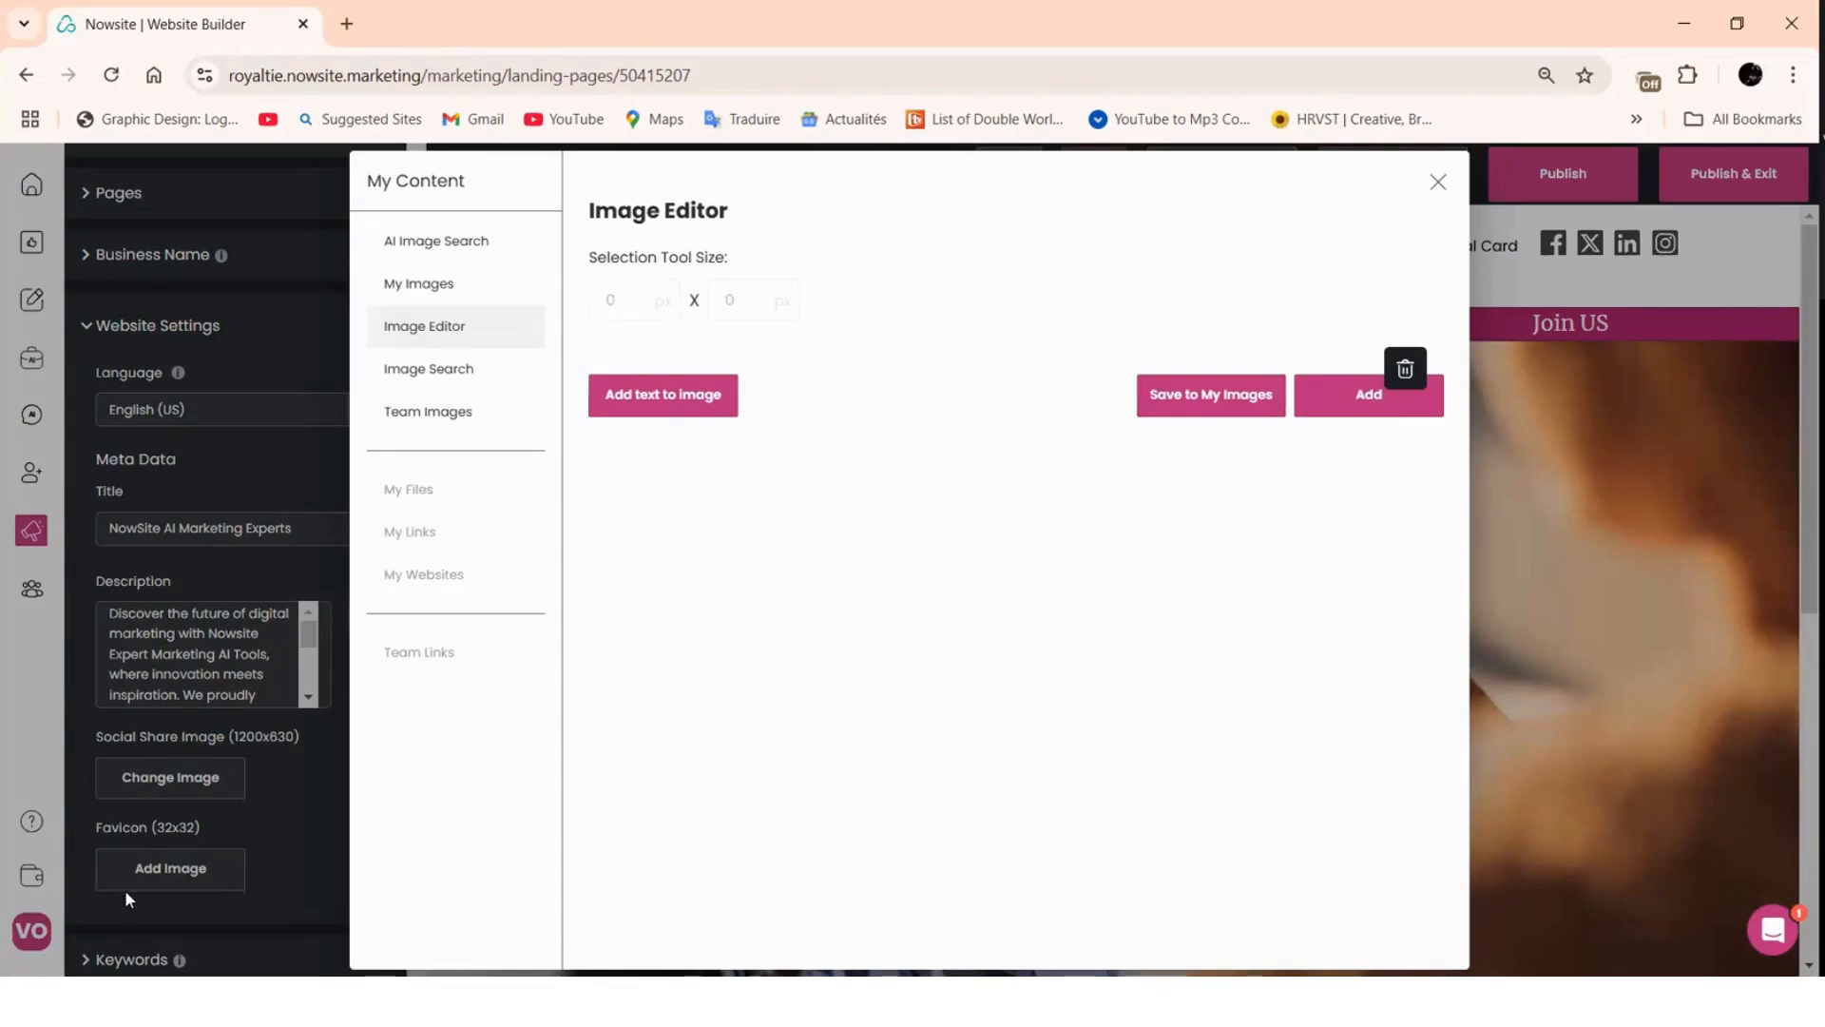
{"action": "left_click", "coordinate": [1438, 183]}
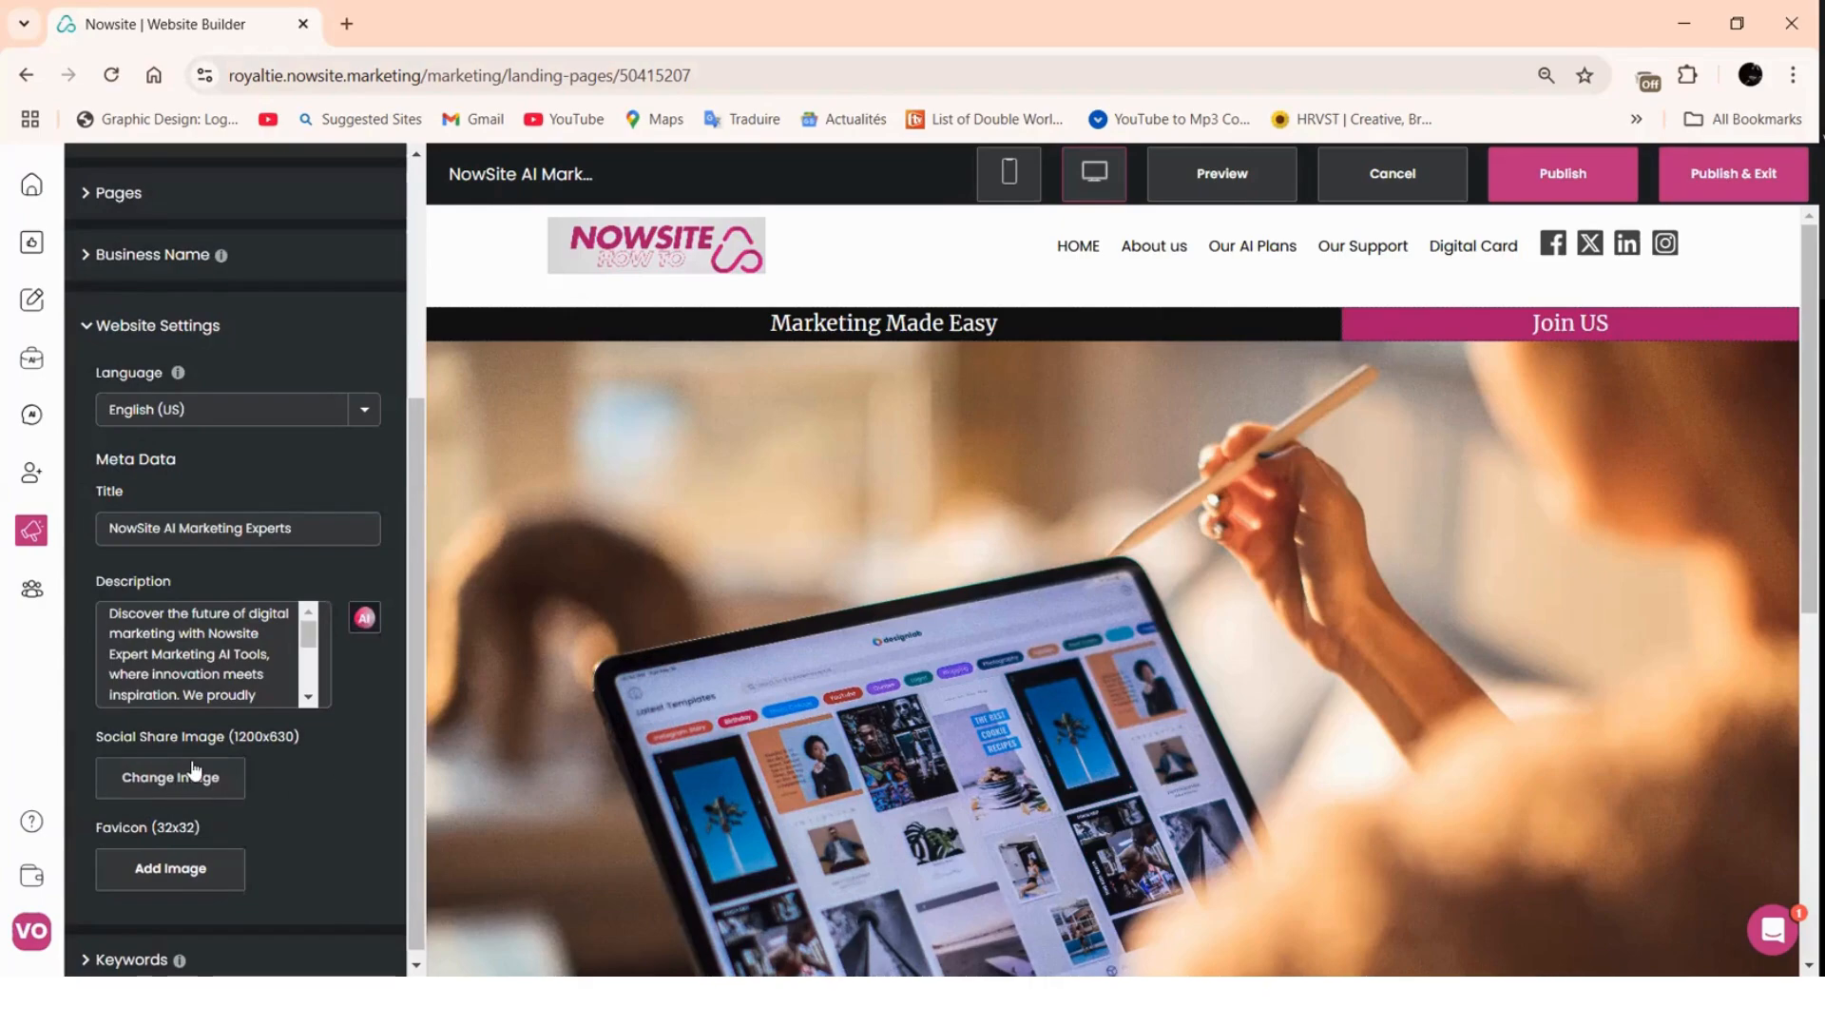
{"action": "scroll", "coordinate": [219, 817], "scroll_direction": "down", "scroll_amount": 1}
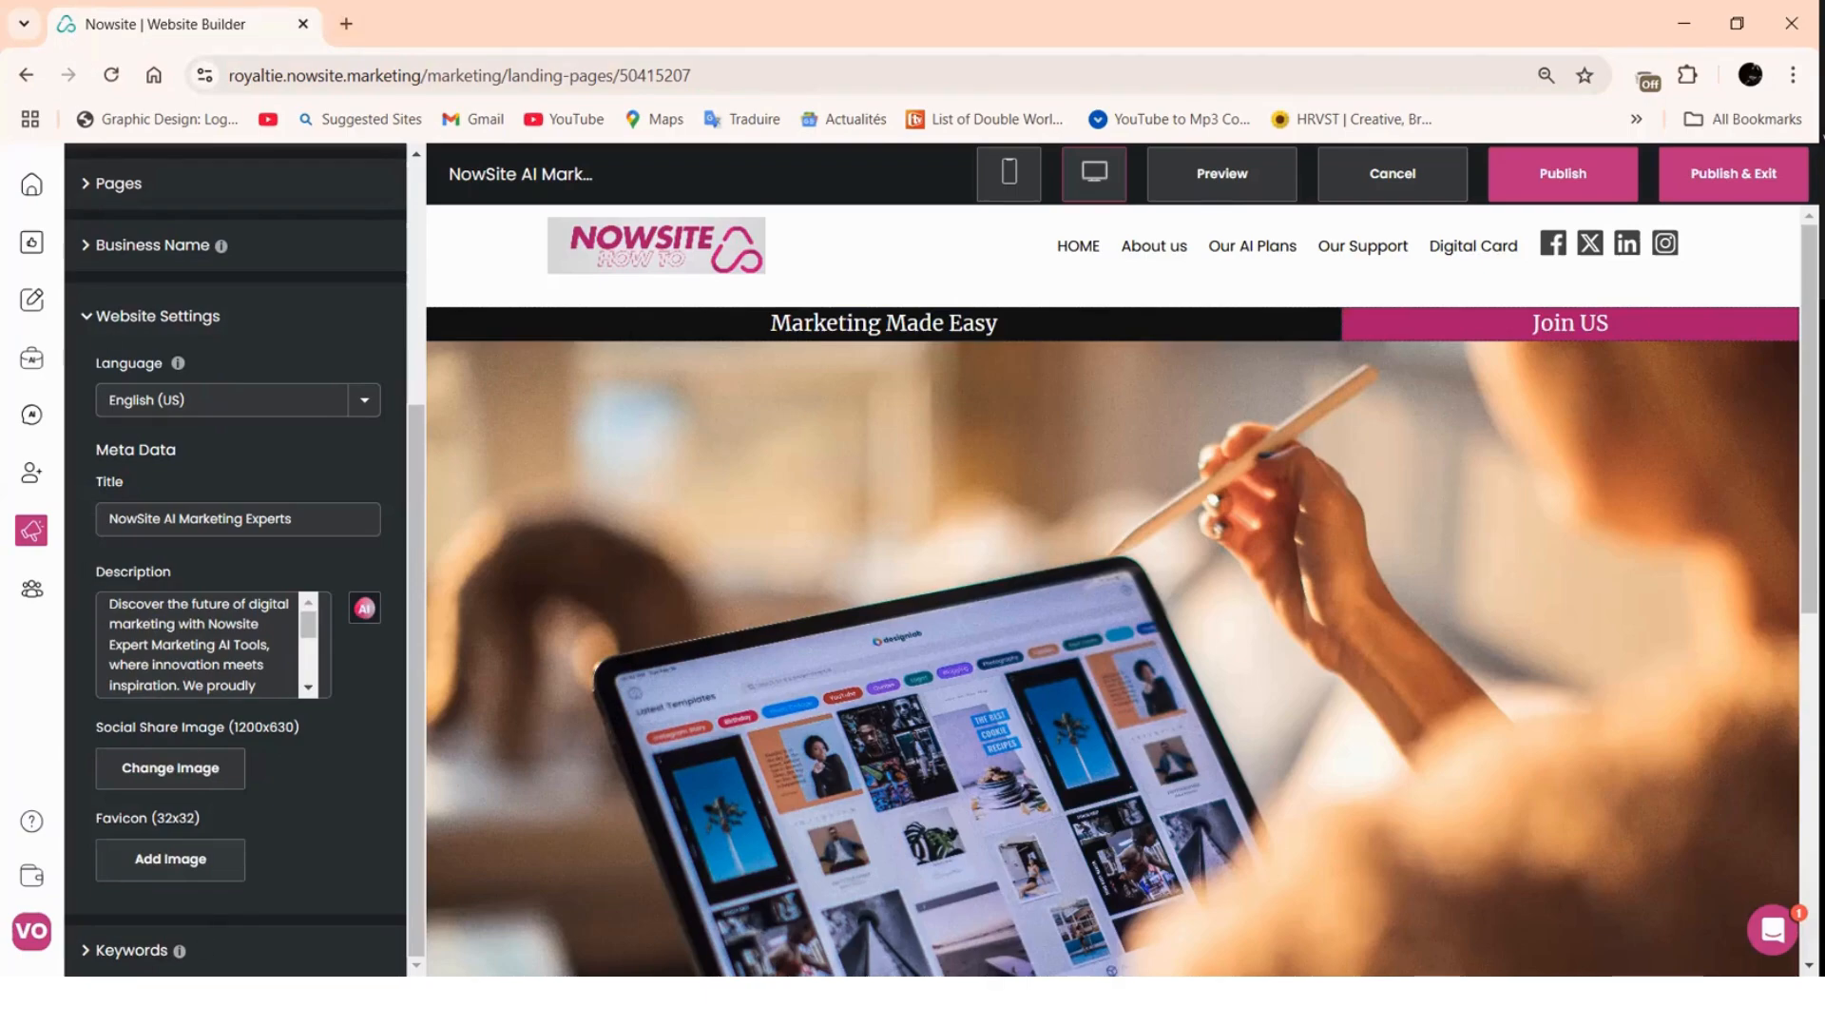
- Check the website's keywords section, and publish the website and exit the builder
{"action": "left_click", "coordinate": [131, 949]}
{"action": "left_click", "coordinate": [287, 830]}
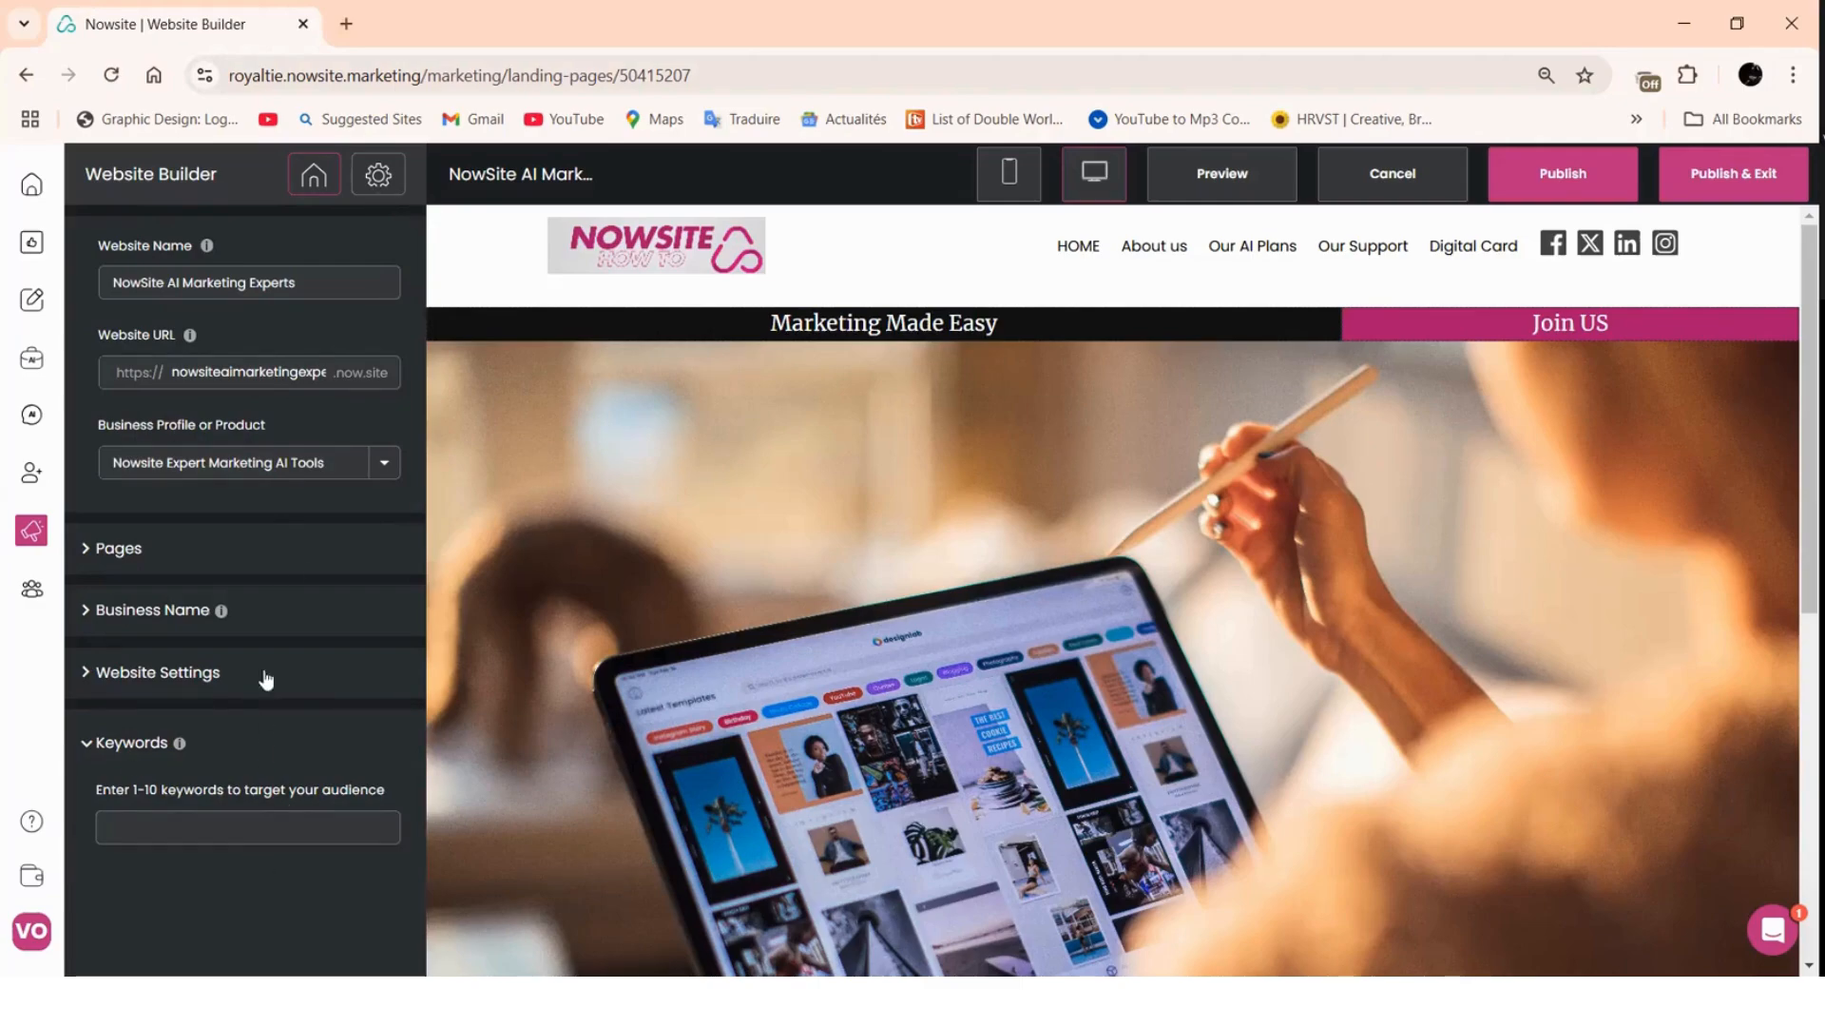
{"action": "left_click", "coordinate": [1744, 179]}
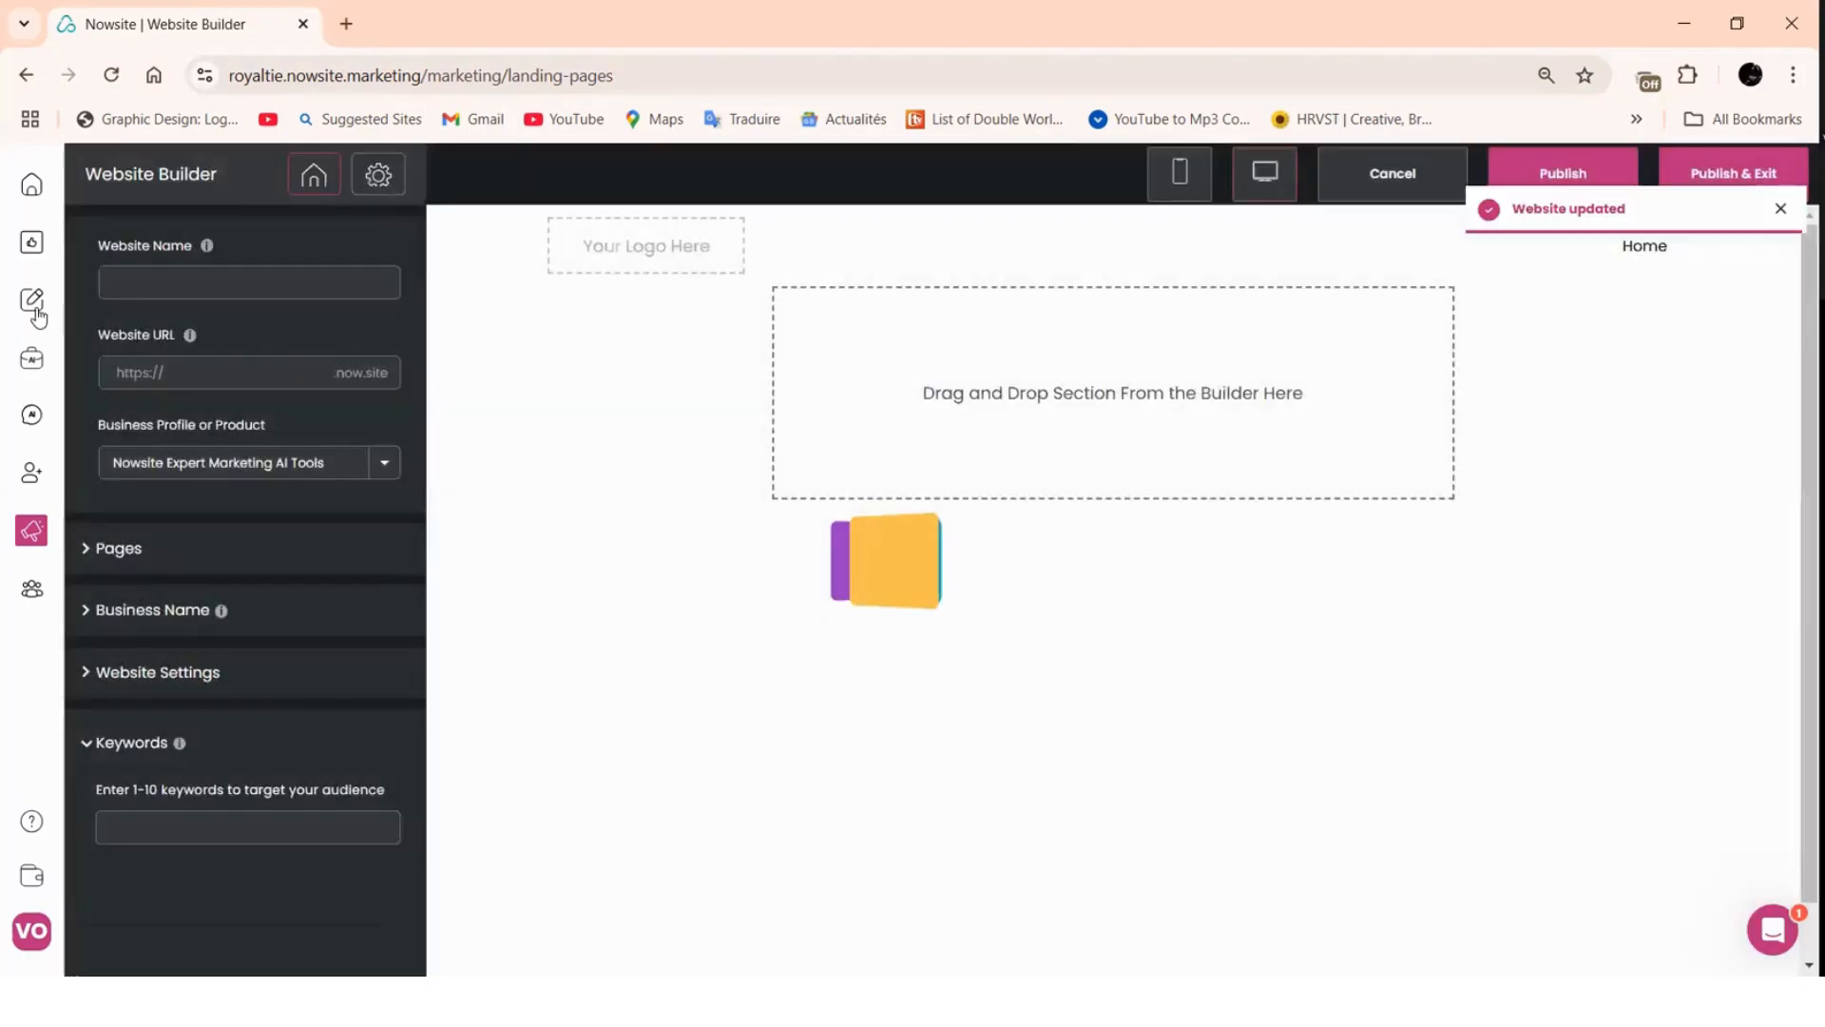
- Delete the Recruitment and sales profile and the Doterra profile from the business or product profiles
{"action": "mouse_move", "coordinate": [31, 358]}
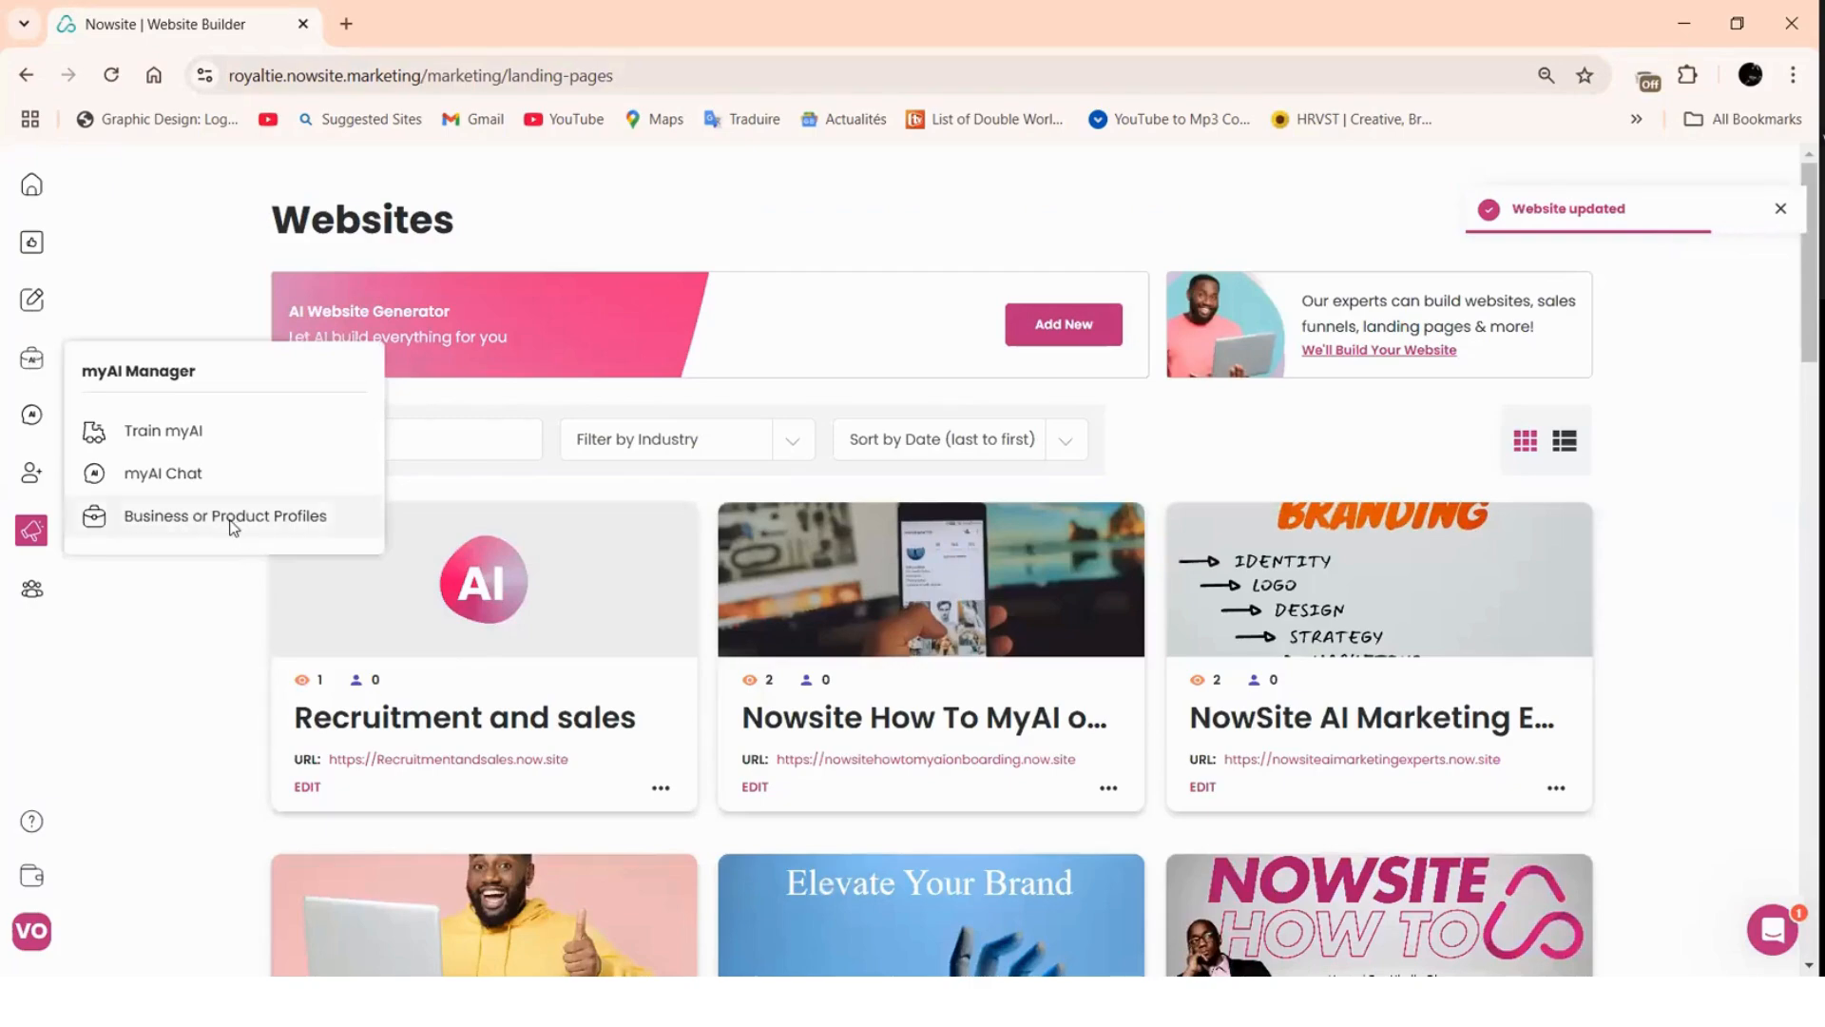
{"action": "left_click", "coordinate": [228, 518]}
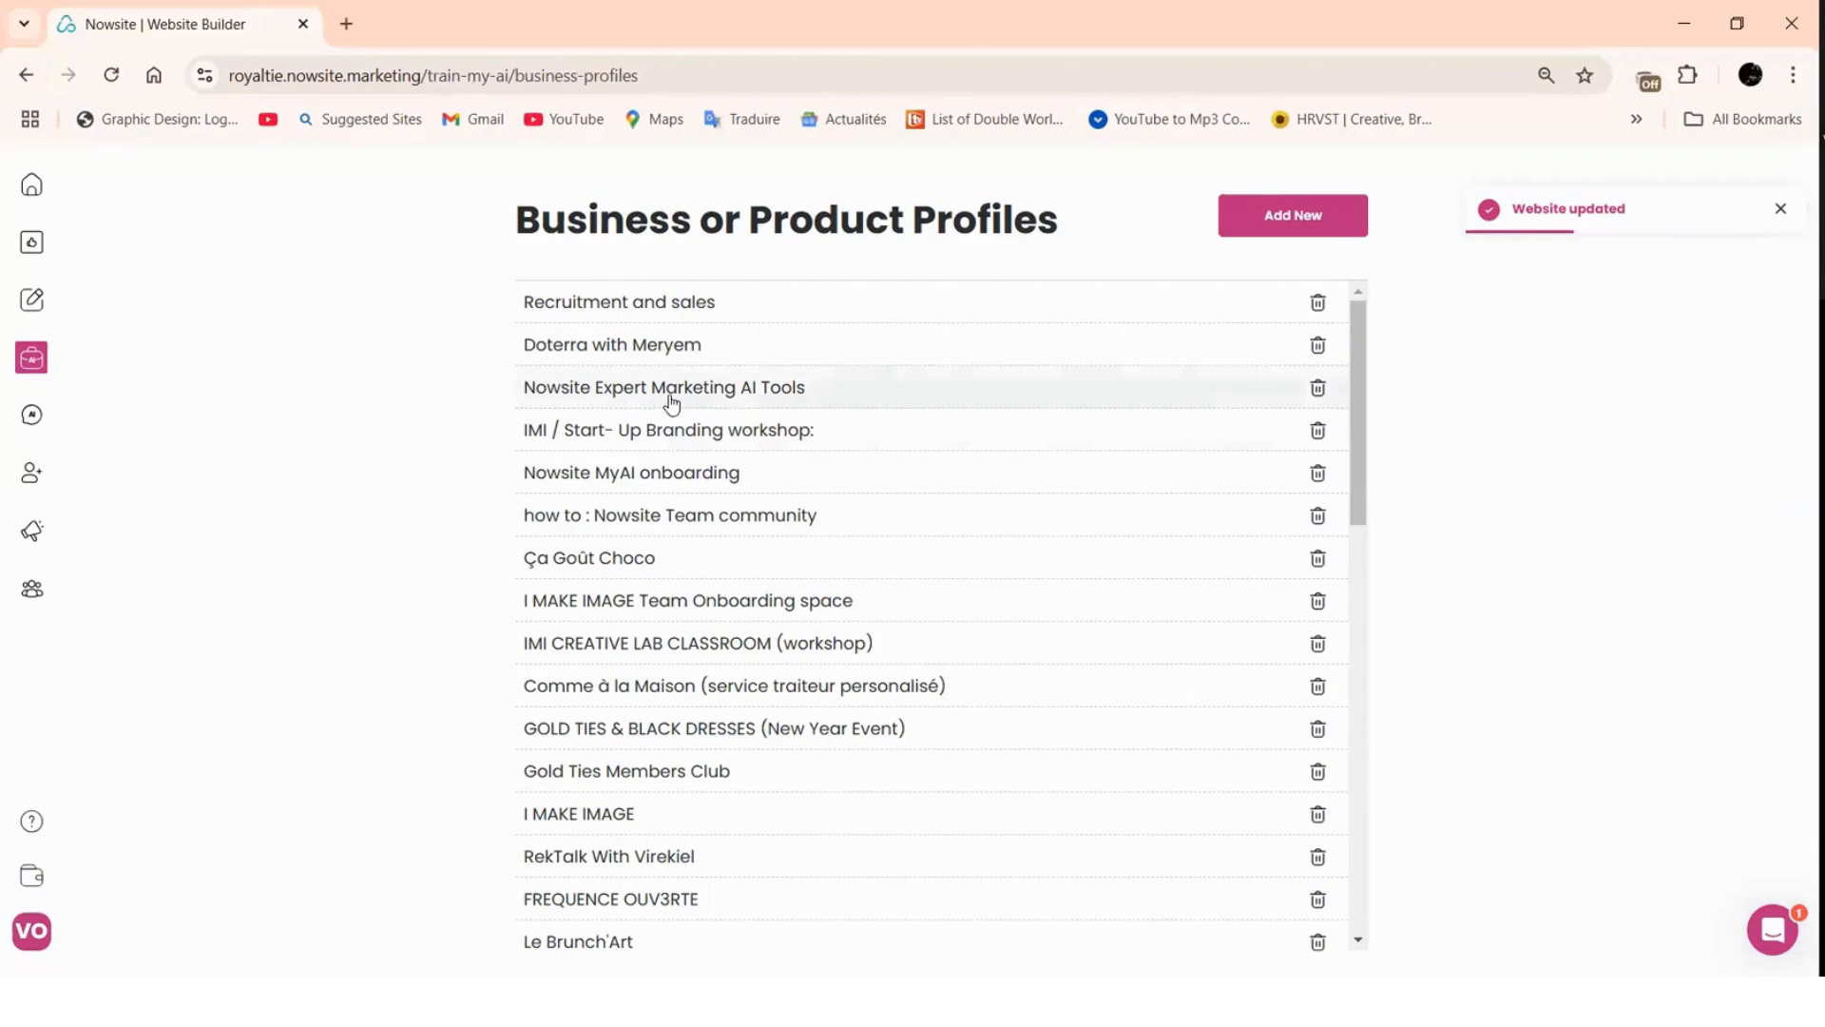
{"action": "left_click", "coordinate": [1318, 302]}
{"action": "left_click", "coordinate": [1109, 656]}
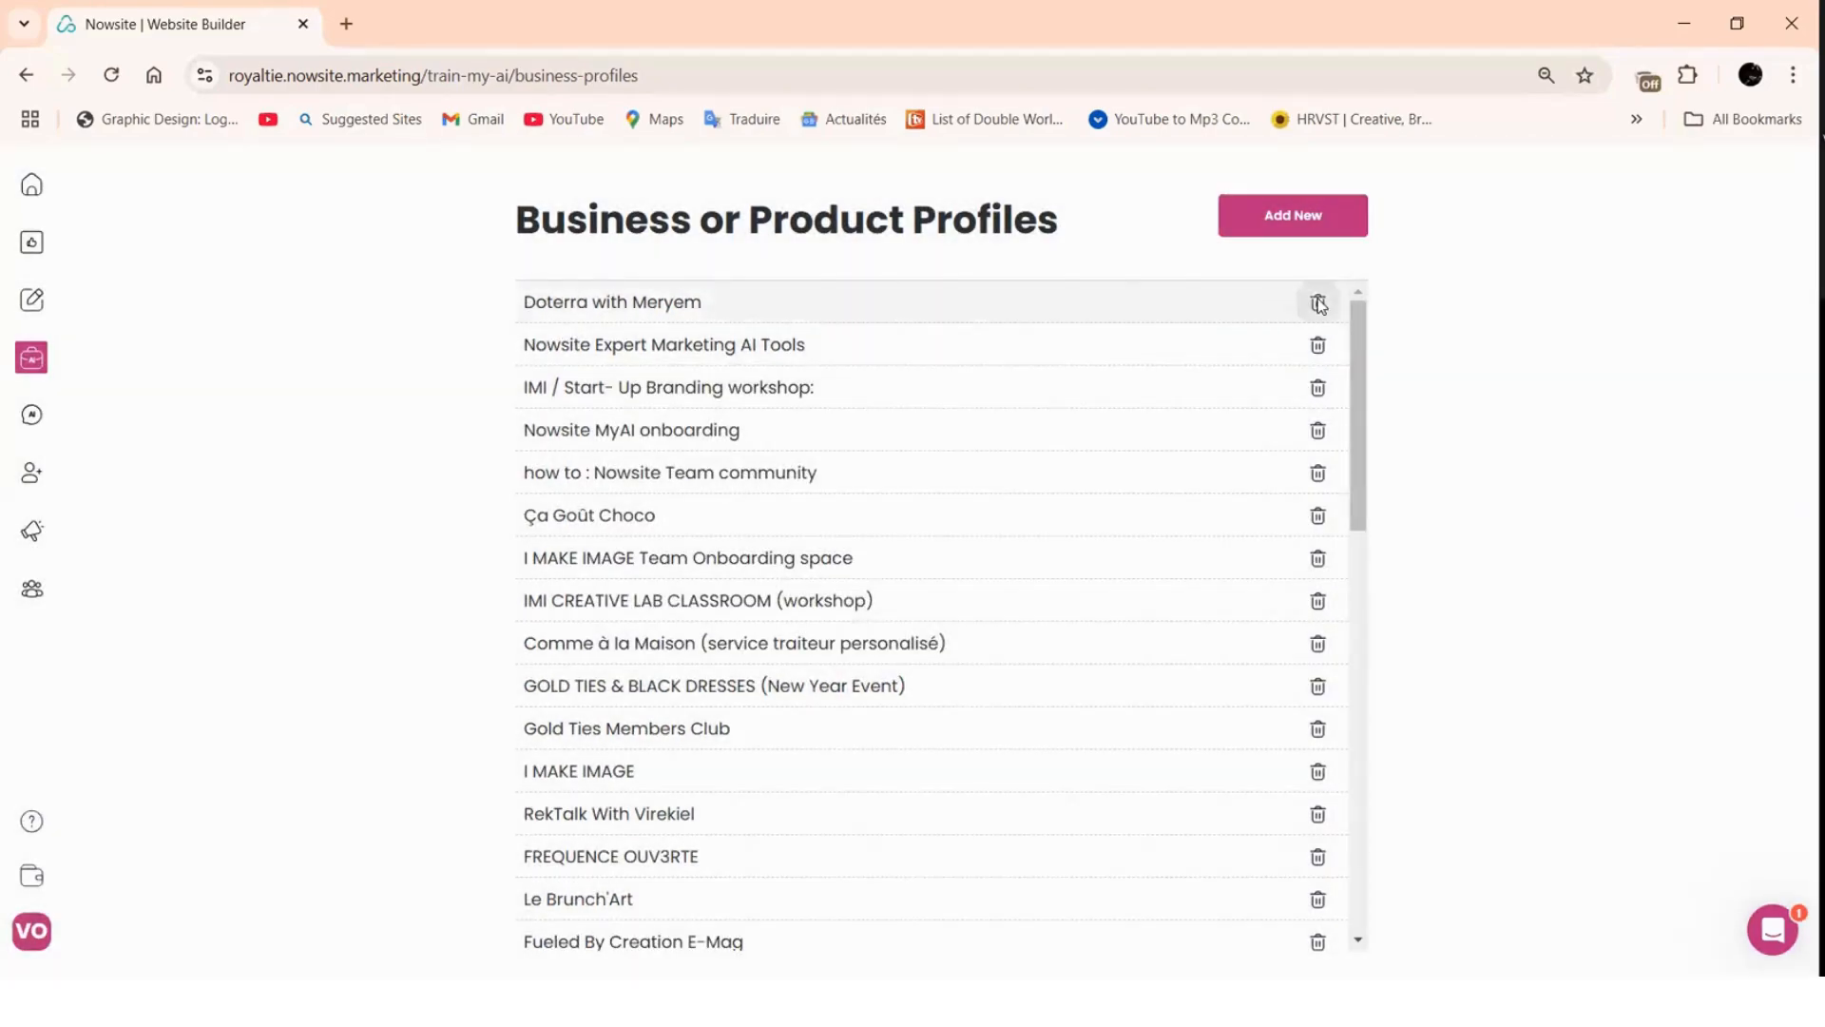
{"action": "left_click", "coordinate": [1317, 303]}
{"action": "left_click", "coordinate": [1109, 655]}
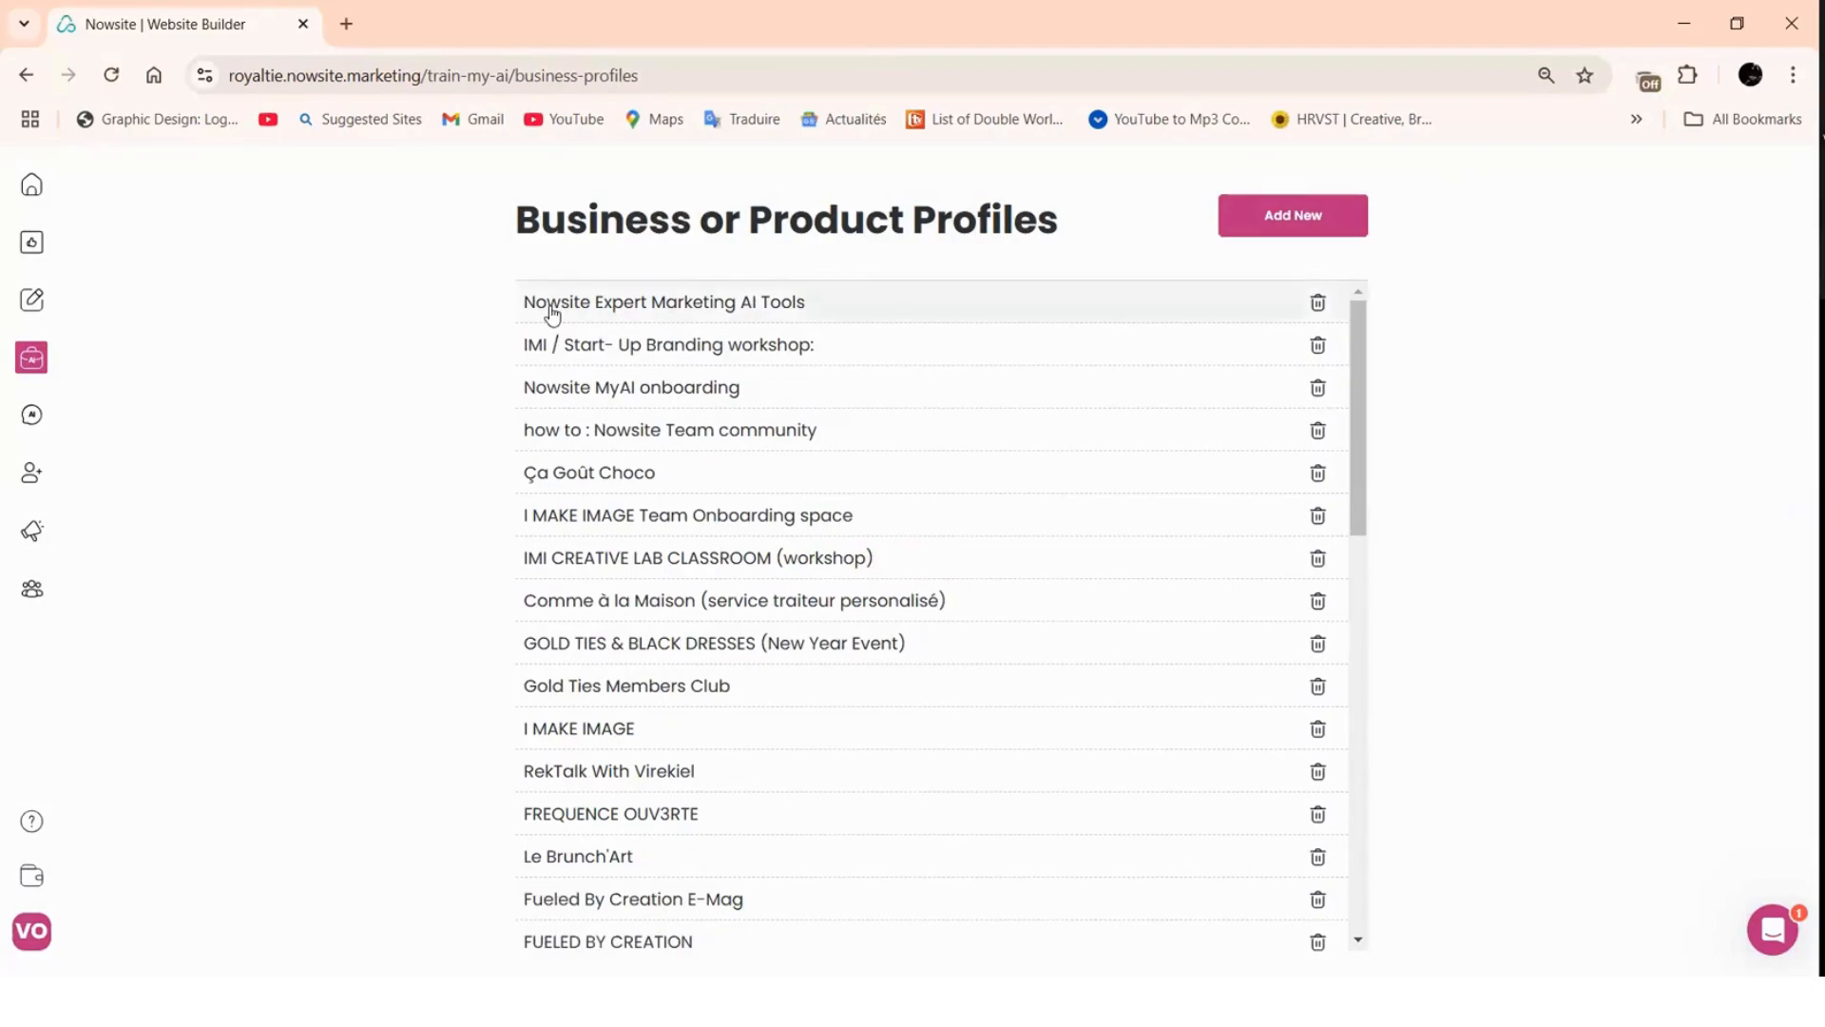
- Copy all the keywords from the Nowsite Expert Marketing AI Tools business profile
{"action": "left_click", "coordinate": [679, 302]}
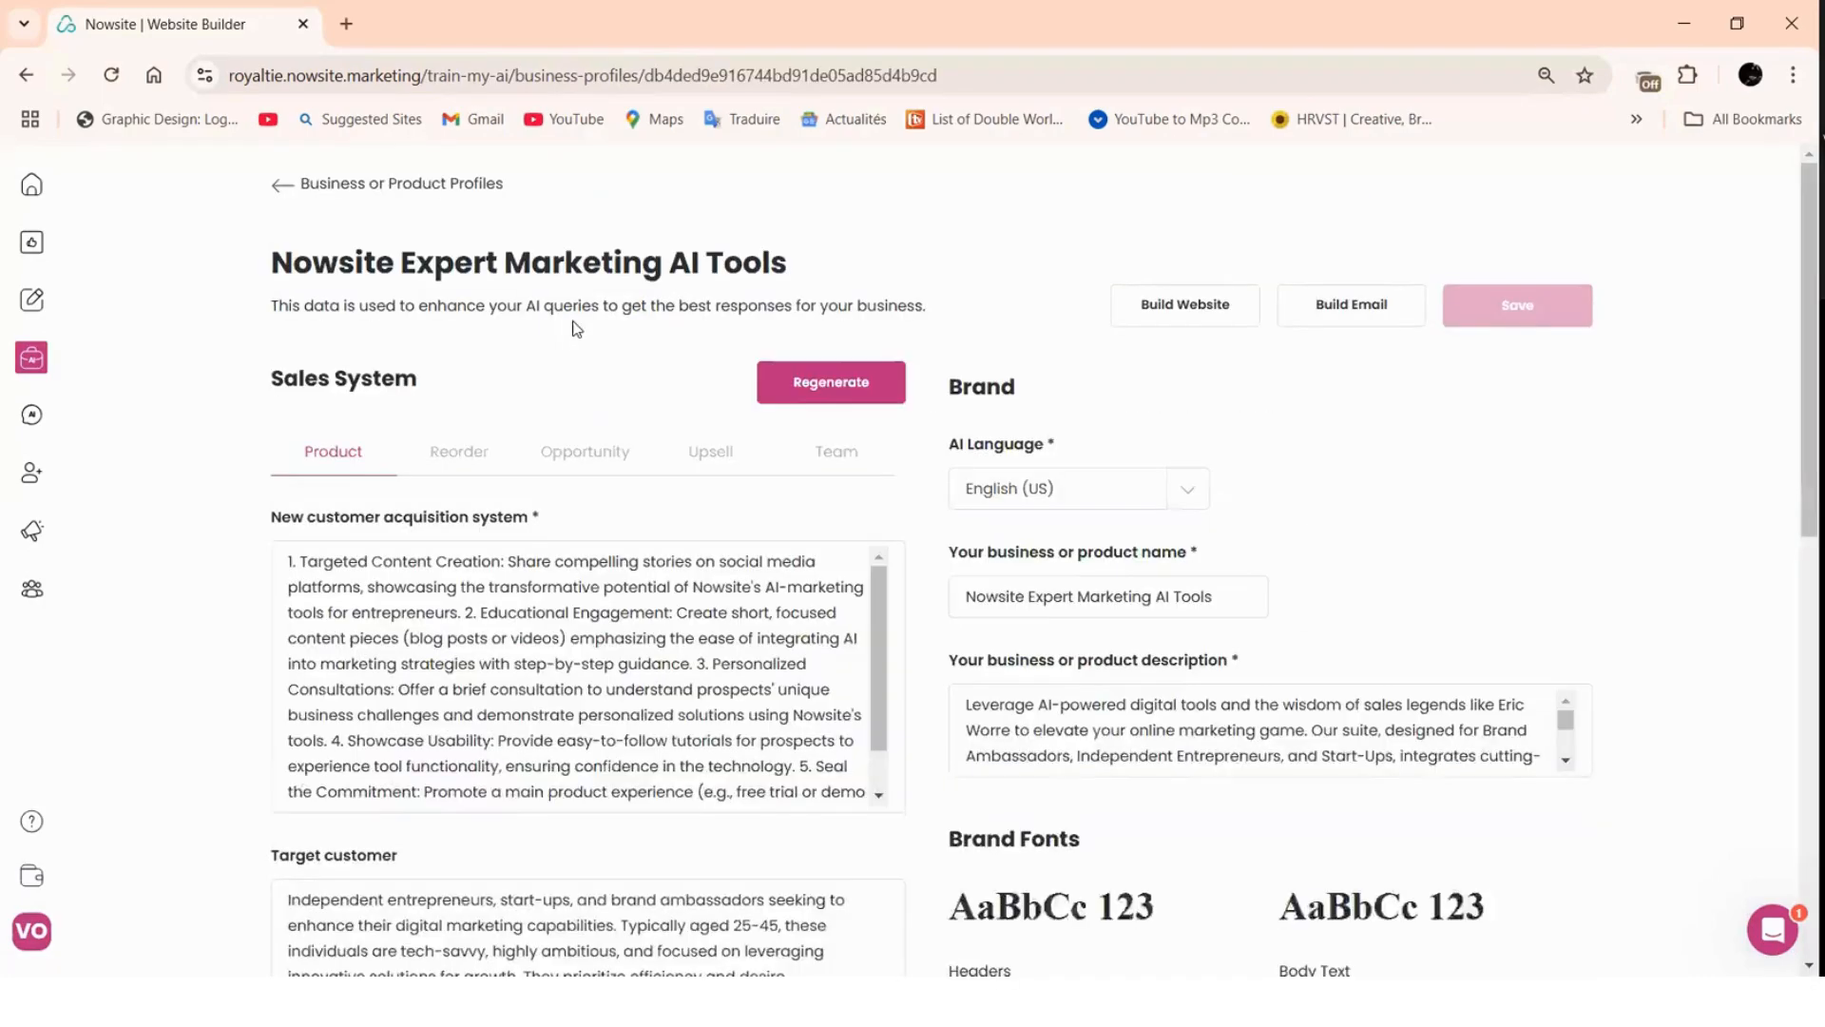
{"action": "scroll", "coordinate": [1035, 803], "scroll_direction": "down", "scroll_amount": 10}
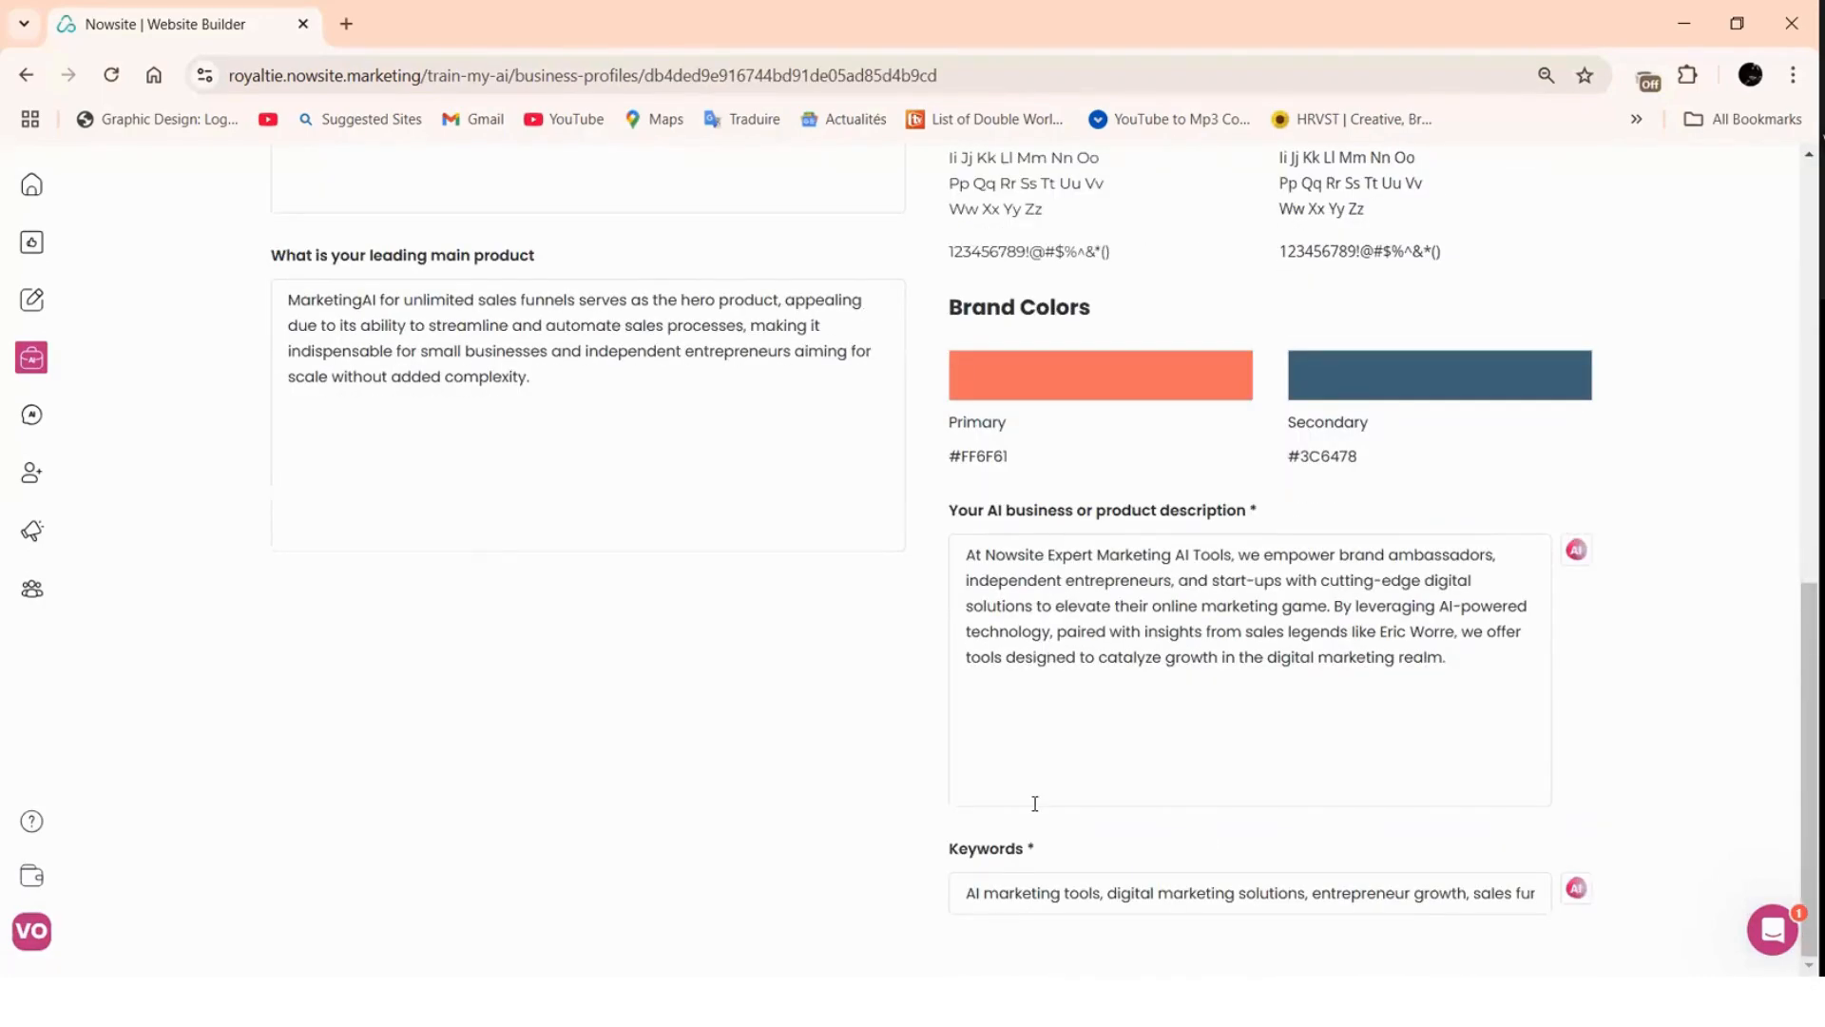
{"action": "left_click", "coordinate": [963, 894]}
{"action": "left_click_drag", "start_coordinate": [965, 894], "coordinate": [1547, 922]}
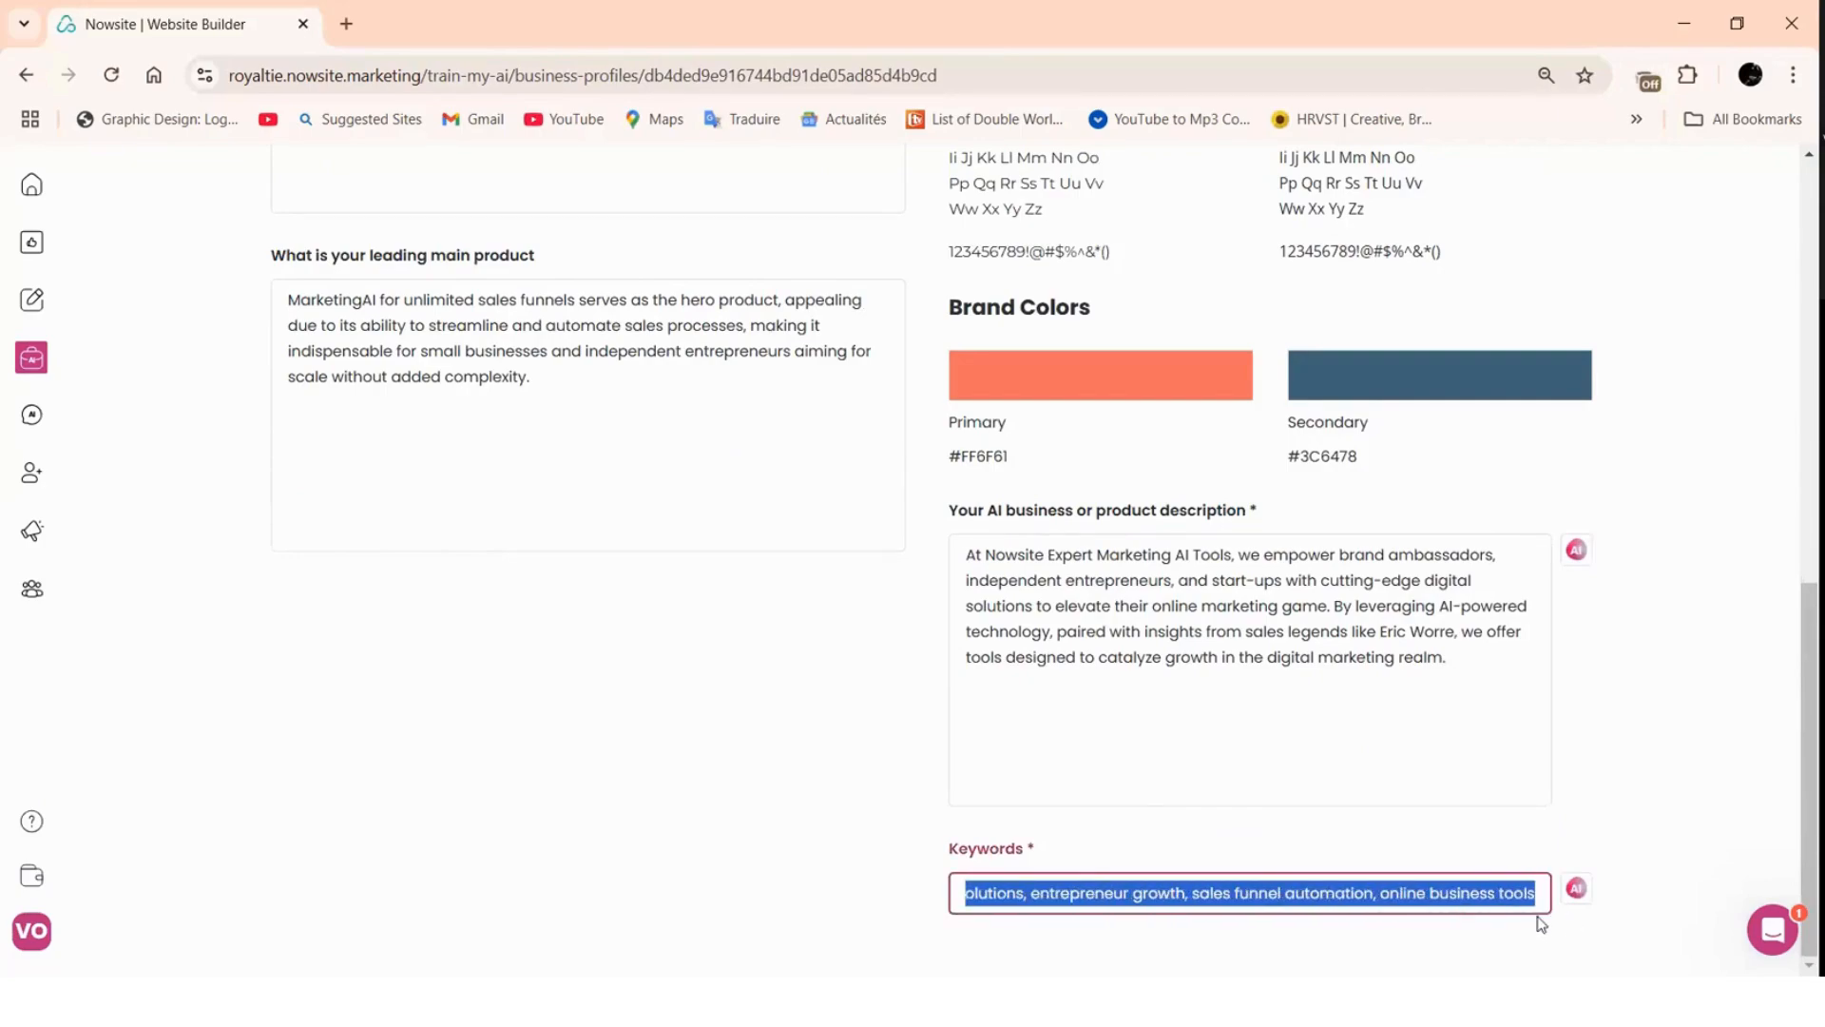
{"action": "right_click", "coordinate": [1388, 895]}
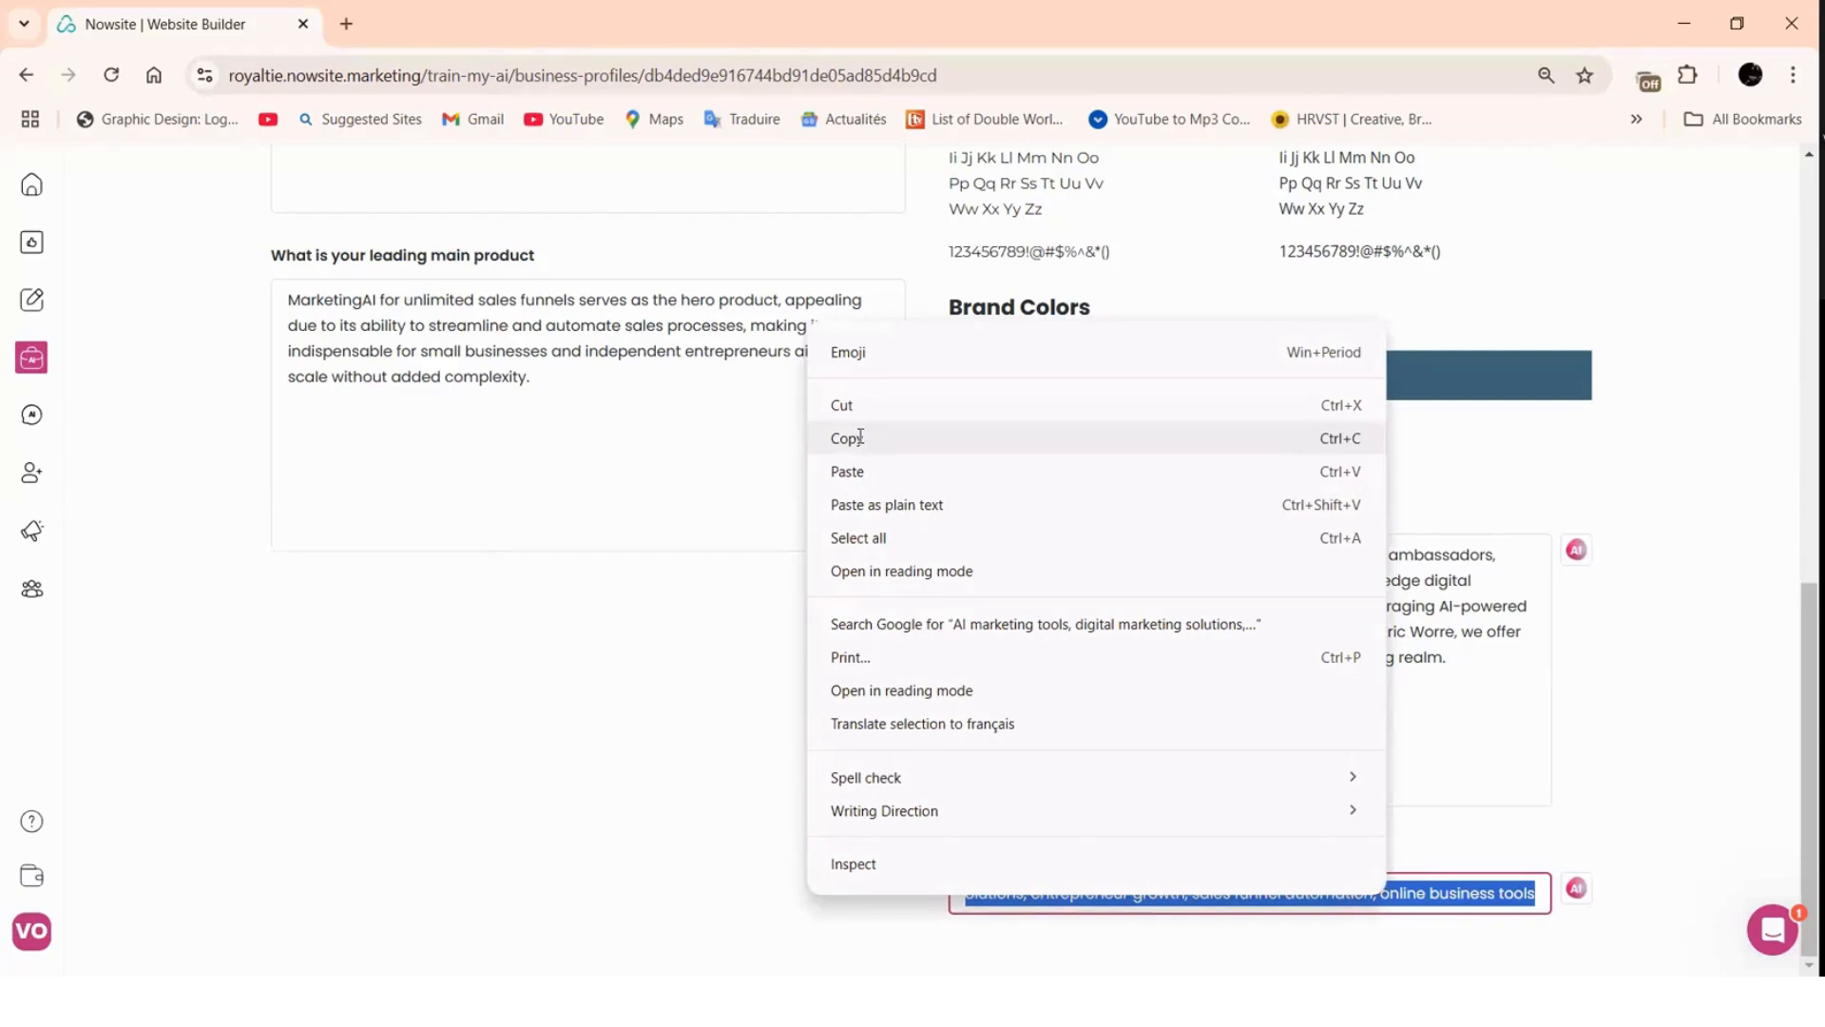
{"action": "left_click", "coordinate": [859, 436]}
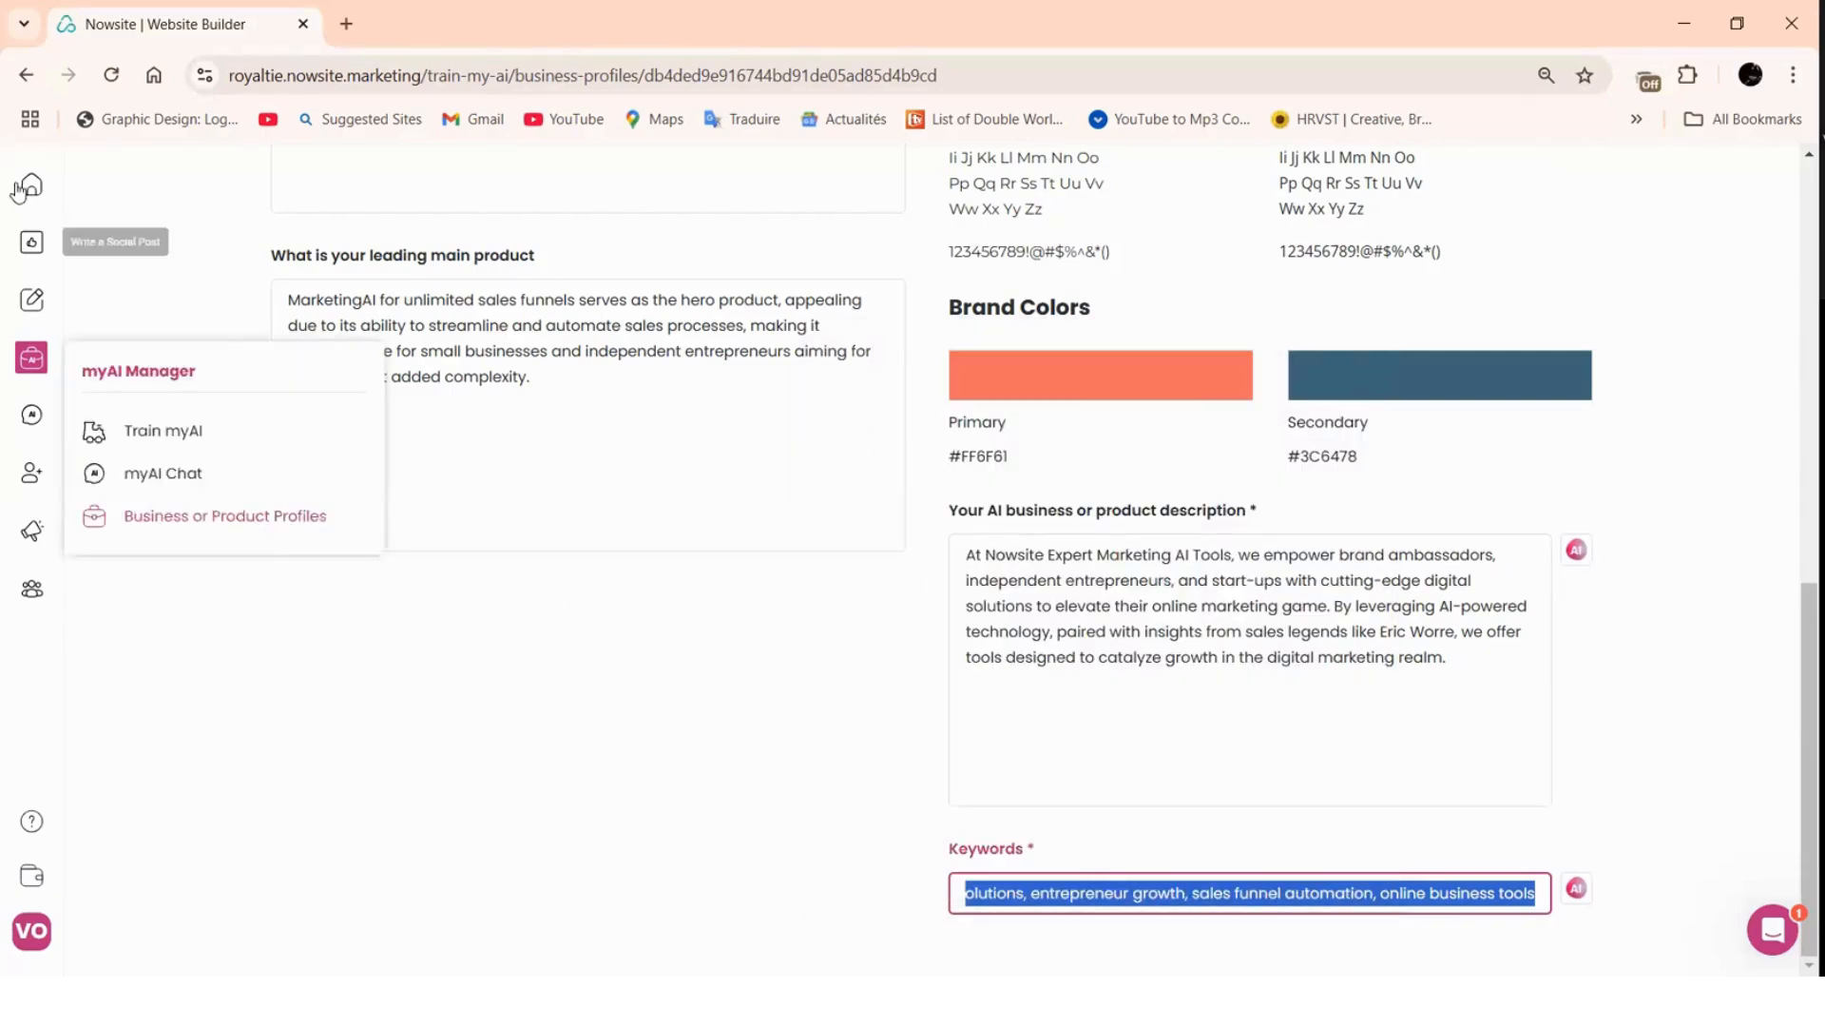
- Reopen the NowSite AI Marketing Experts website for editing and bring its keywords section into view
{"action": "mouse_move", "coordinate": [35, 540]}
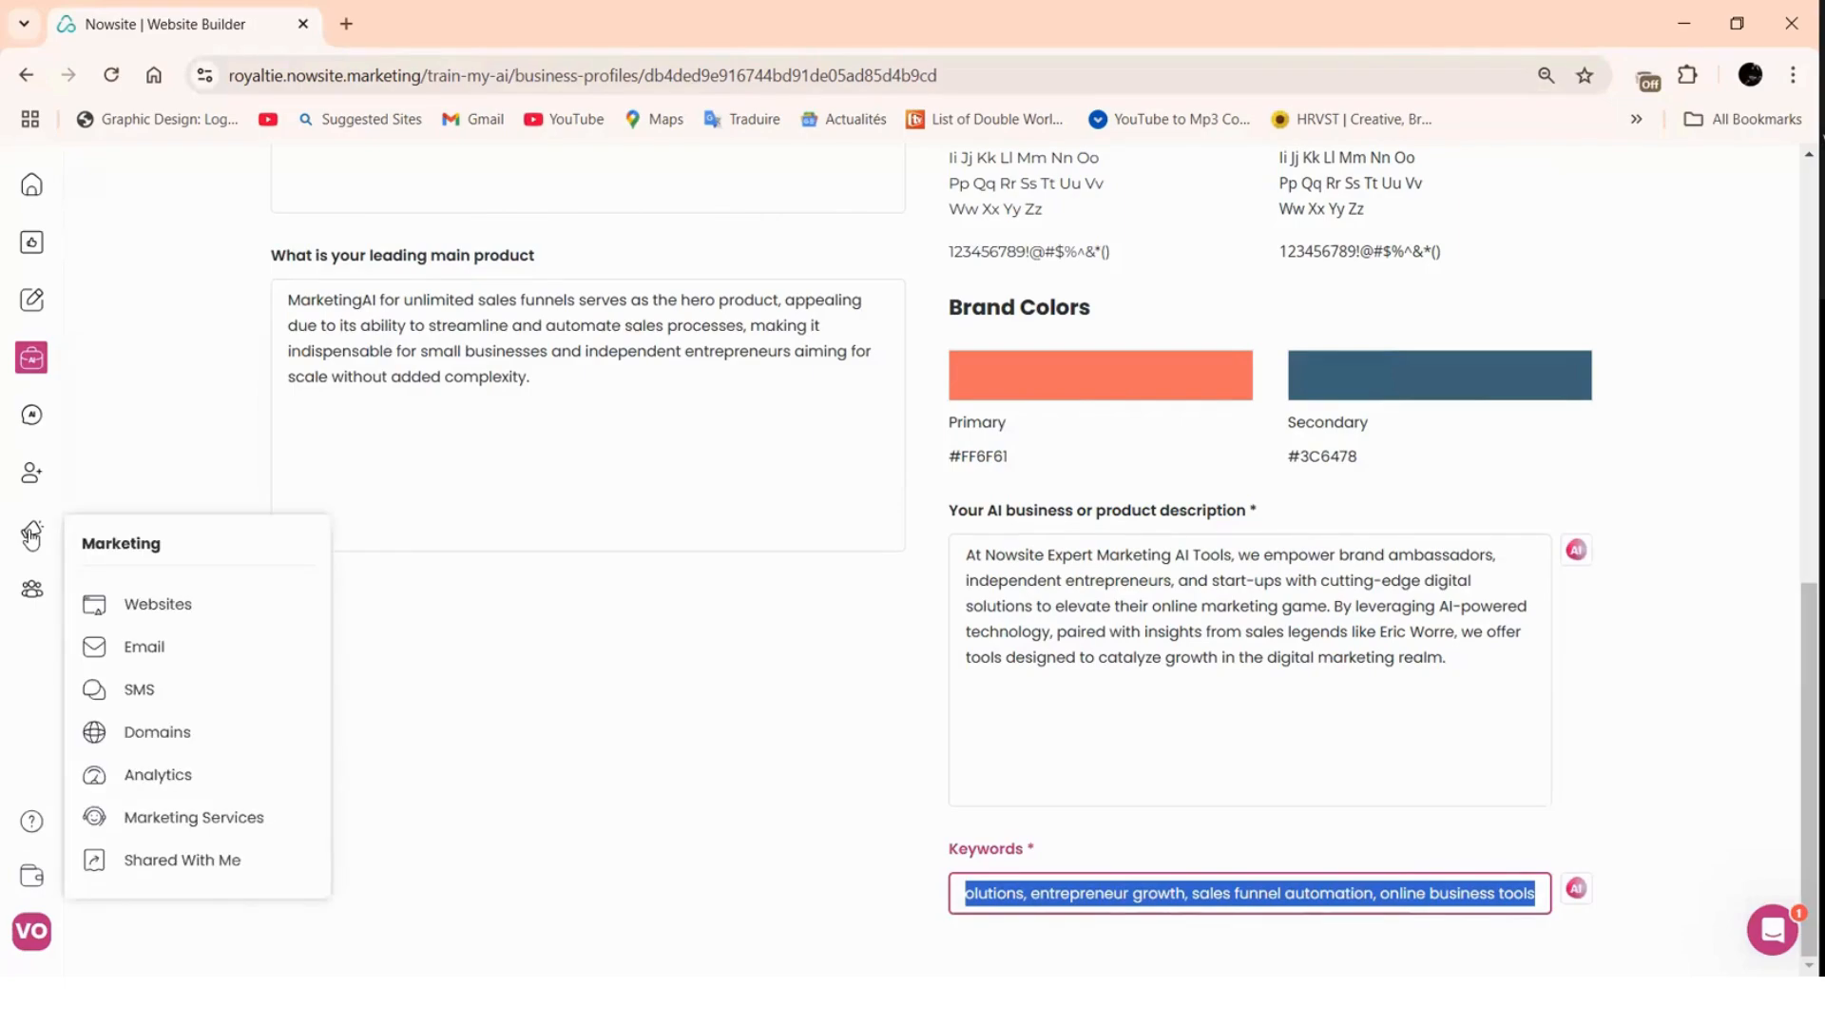
{"action": "left_click", "coordinate": [167, 615]}
{"action": "left_click", "coordinate": [157, 604]}
{"action": "scroll", "coordinate": [1166, 411], "scroll_direction": "up", "scroll_amount": 3}
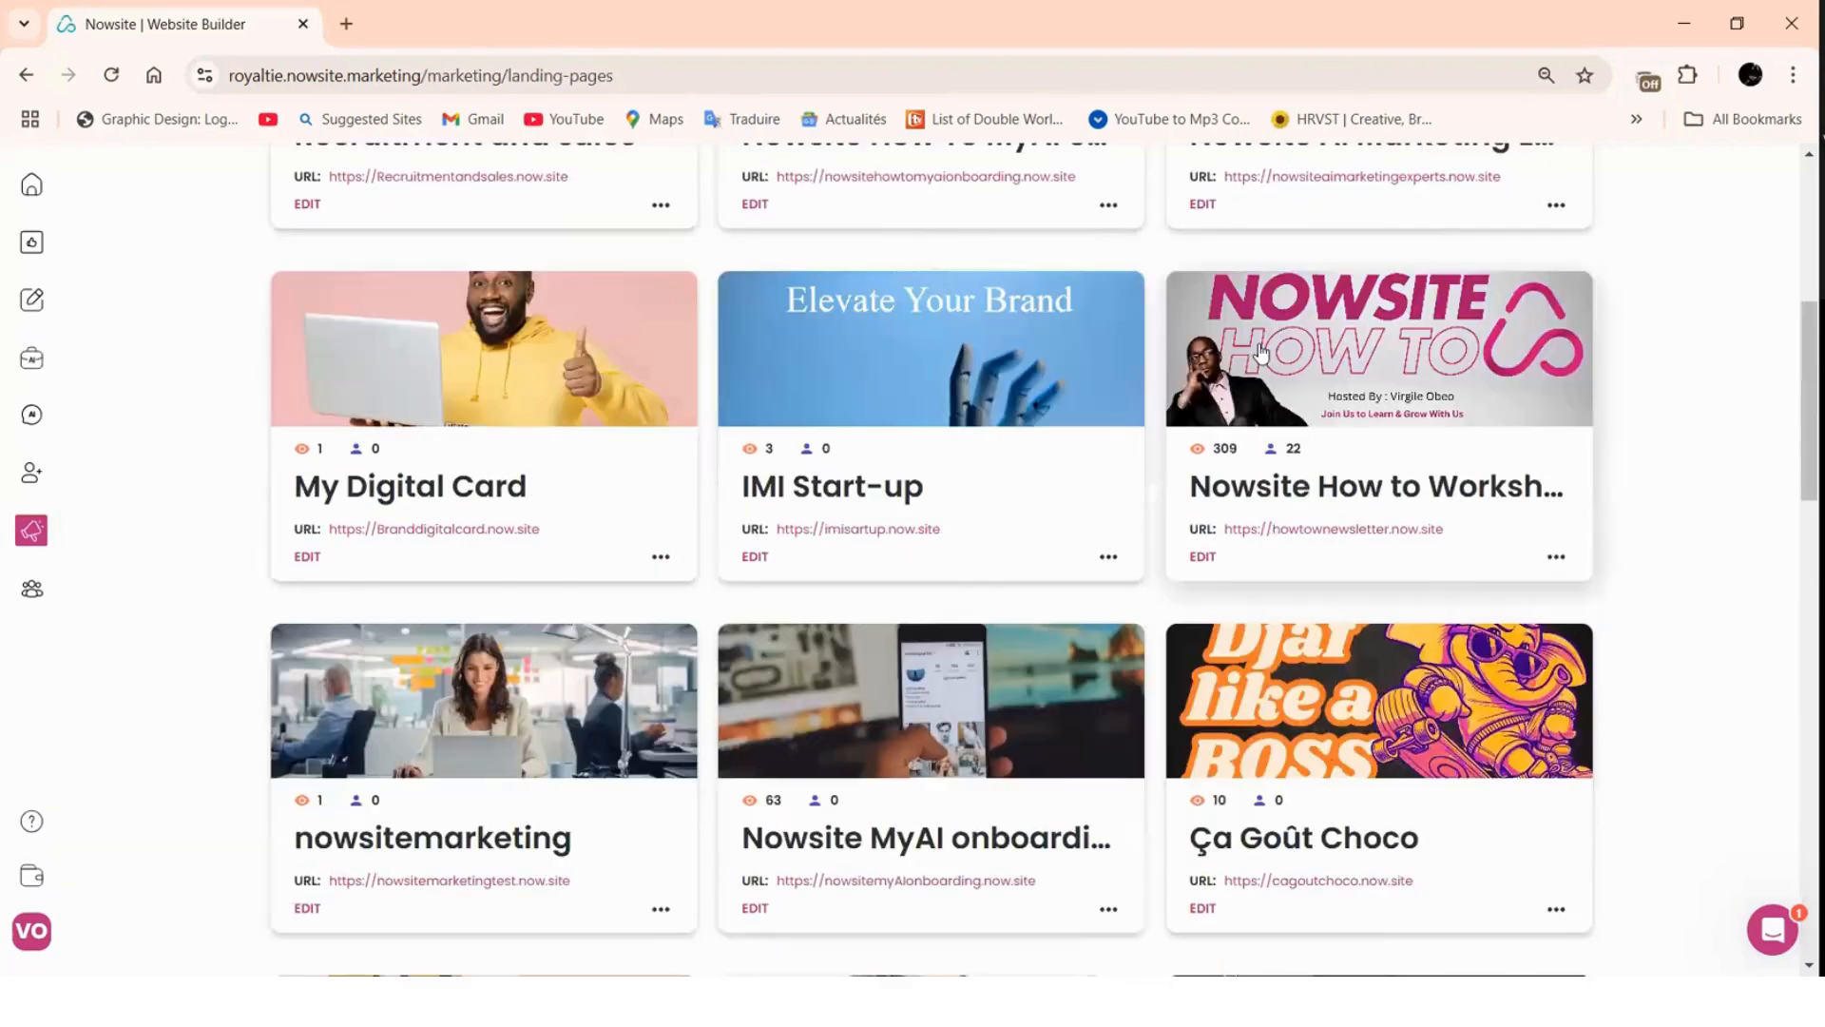
{"action": "scroll", "coordinate": [1226, 398], "scroll_direction": "up", "scroll_amount": 2}
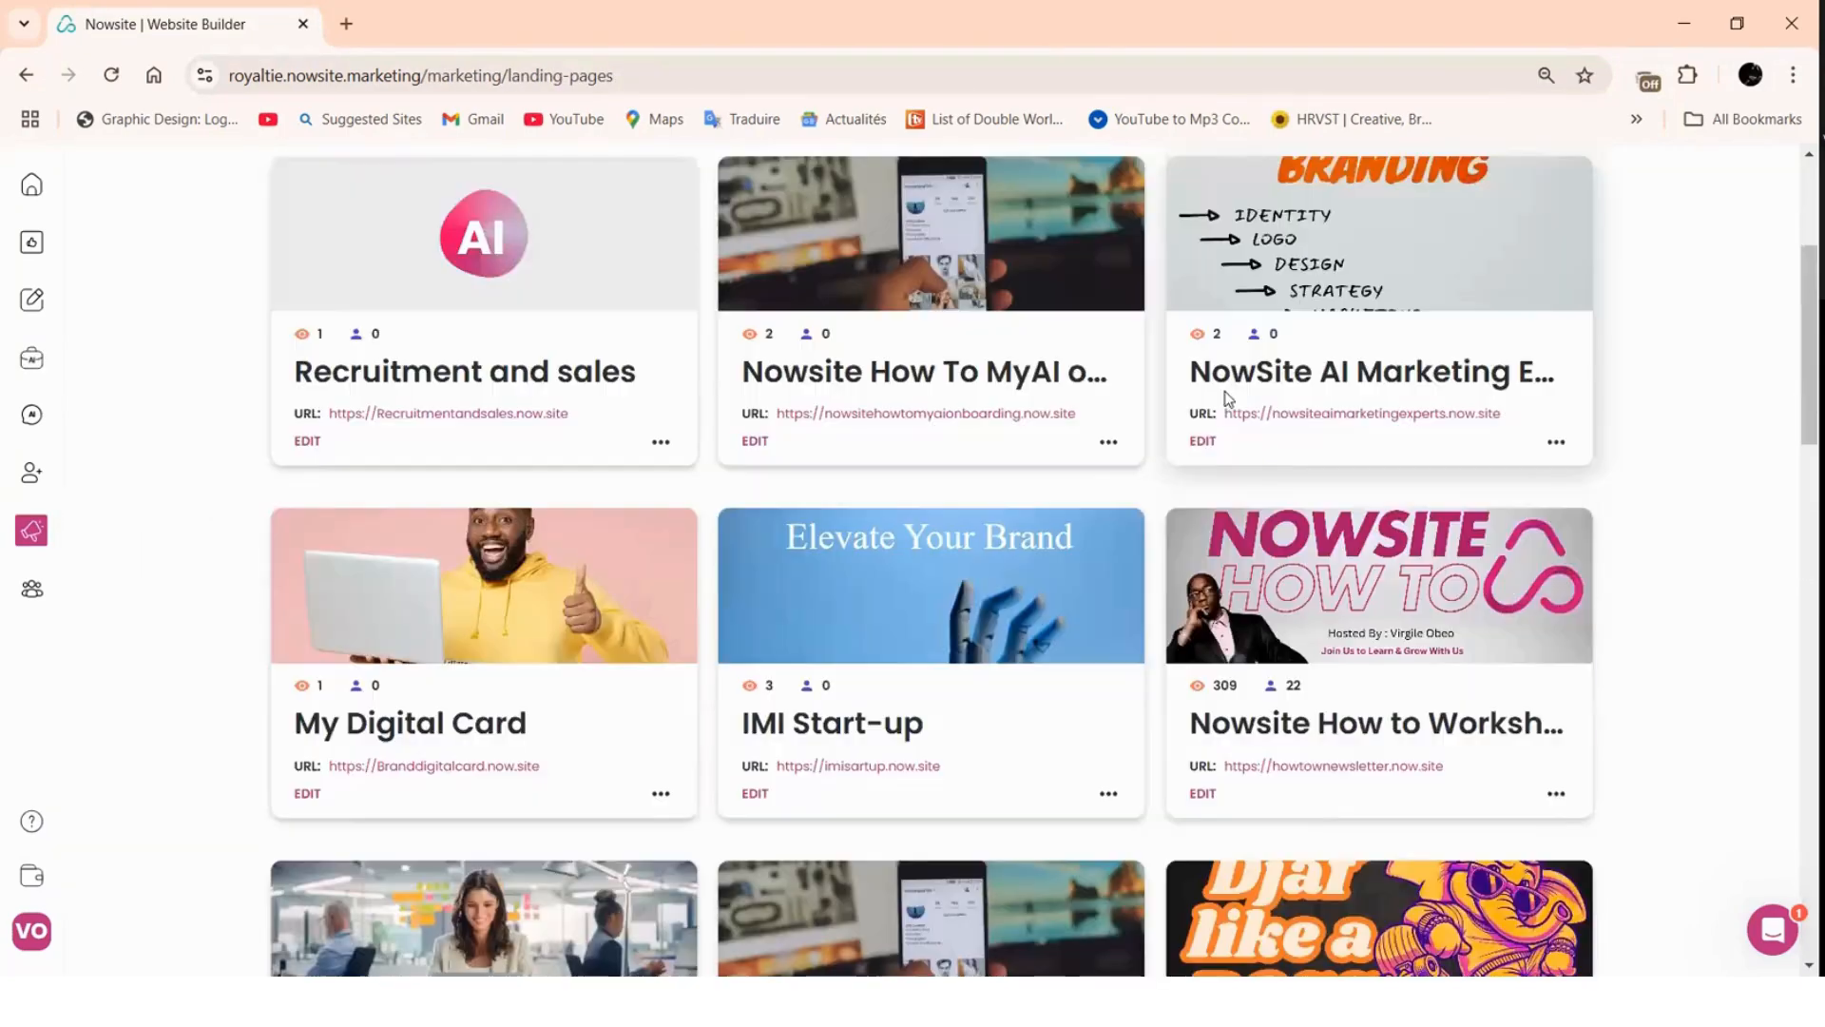
{"action": "left_click", "coordinate": [1201, 442]}
{"action": "scroll", "coordinate": [231, 821], "scroll_direction": "down", "scroll_amount": 3}
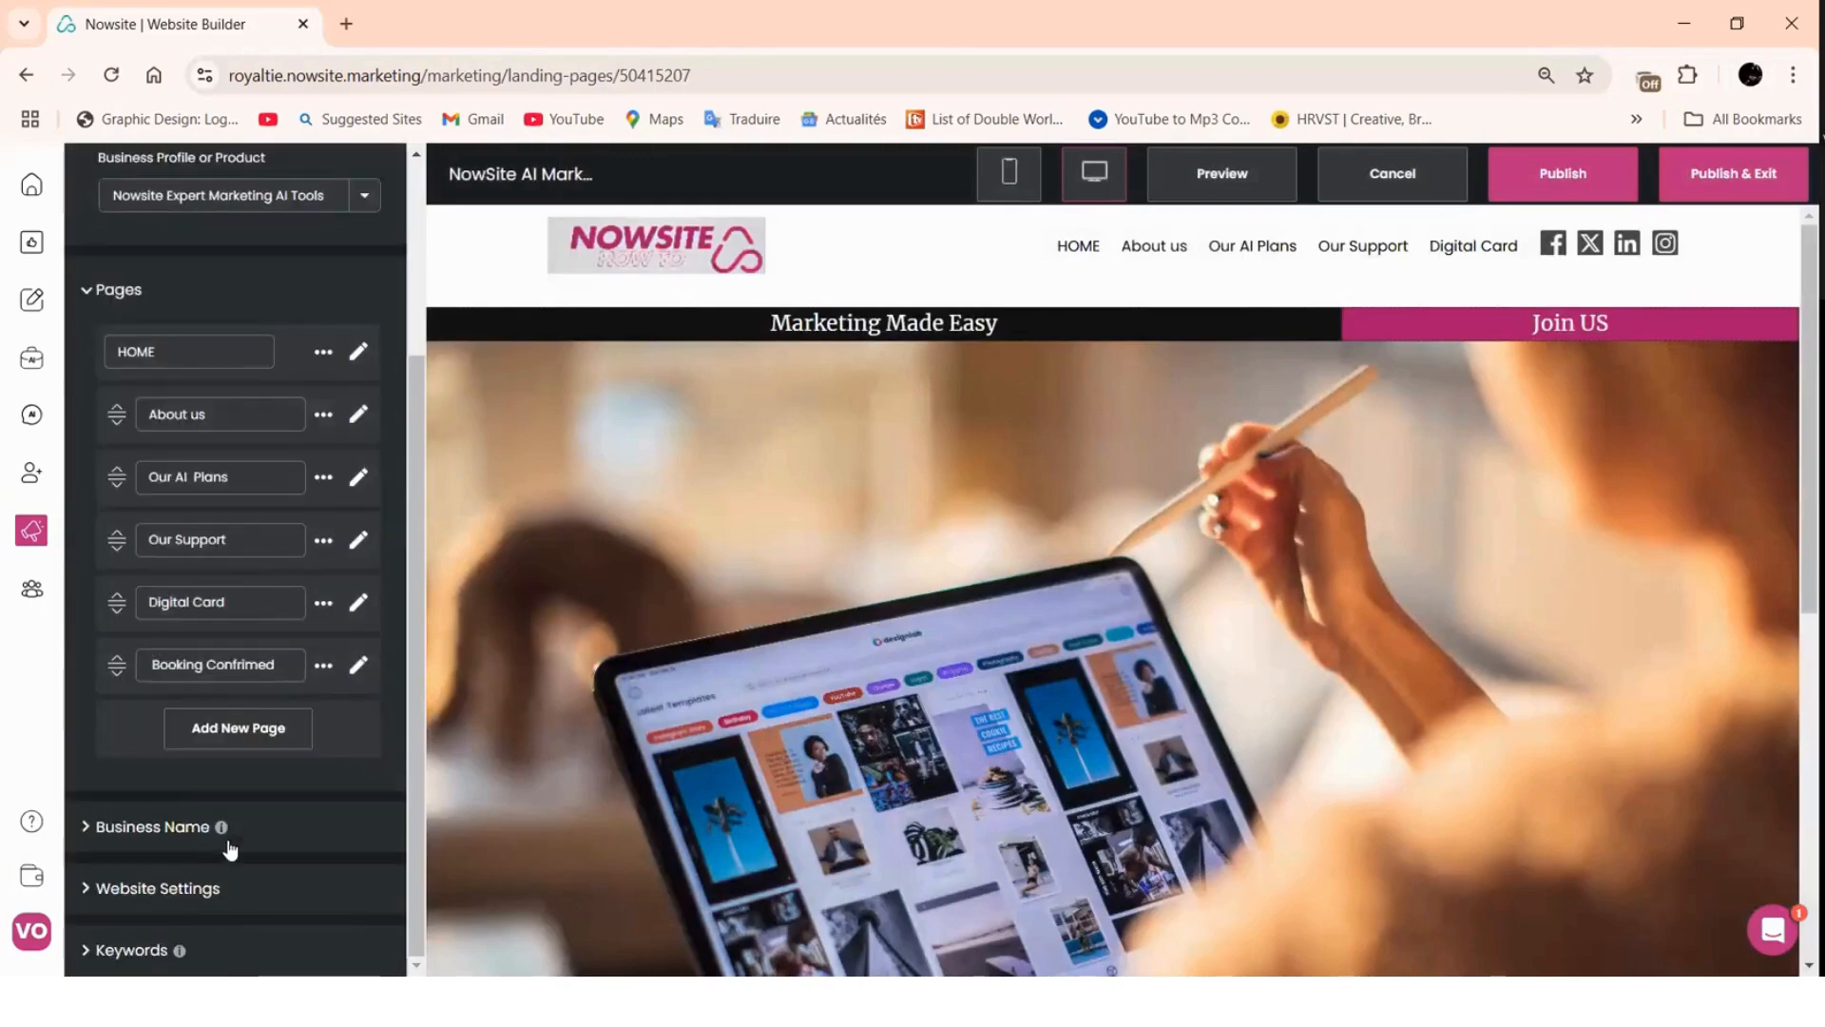
- Add the keywords Marketing, Sales, AI and ChatGpt to the website's keywords section
{"action": "left_click", "coordinate": [115, 828]}
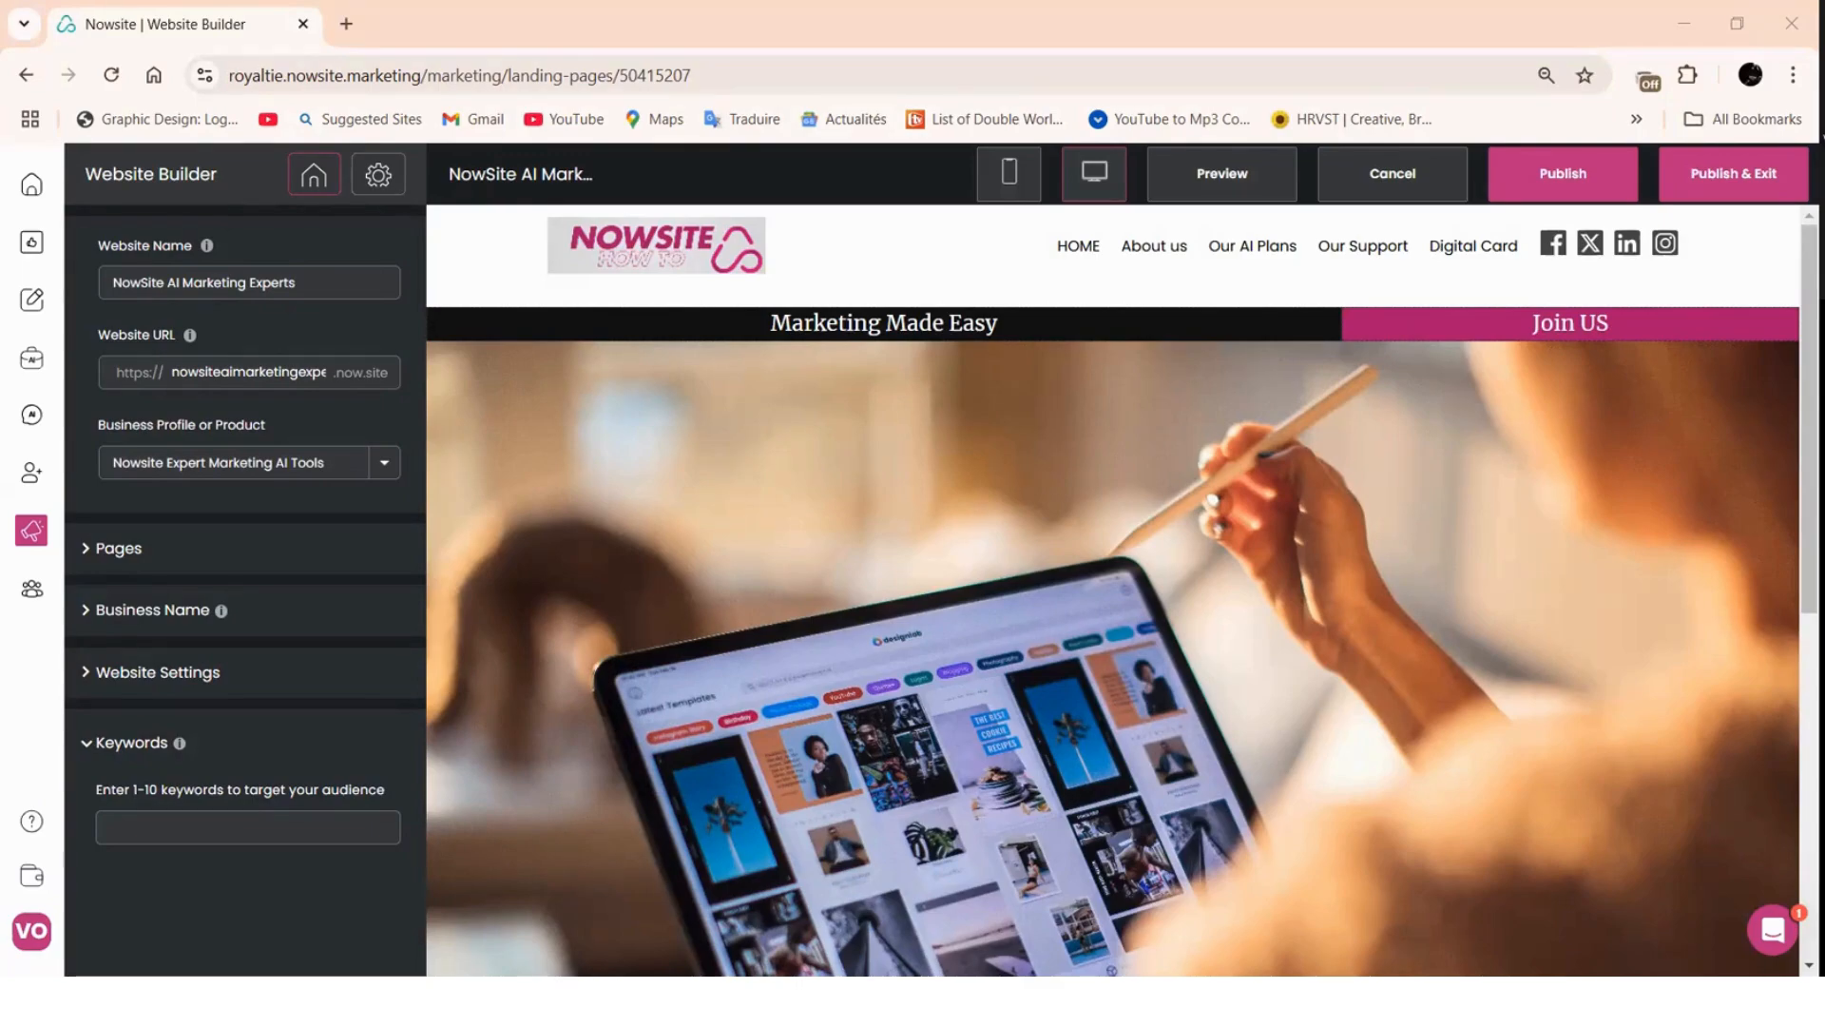
{"action": "left_click", "coordinate": [147, 828]}
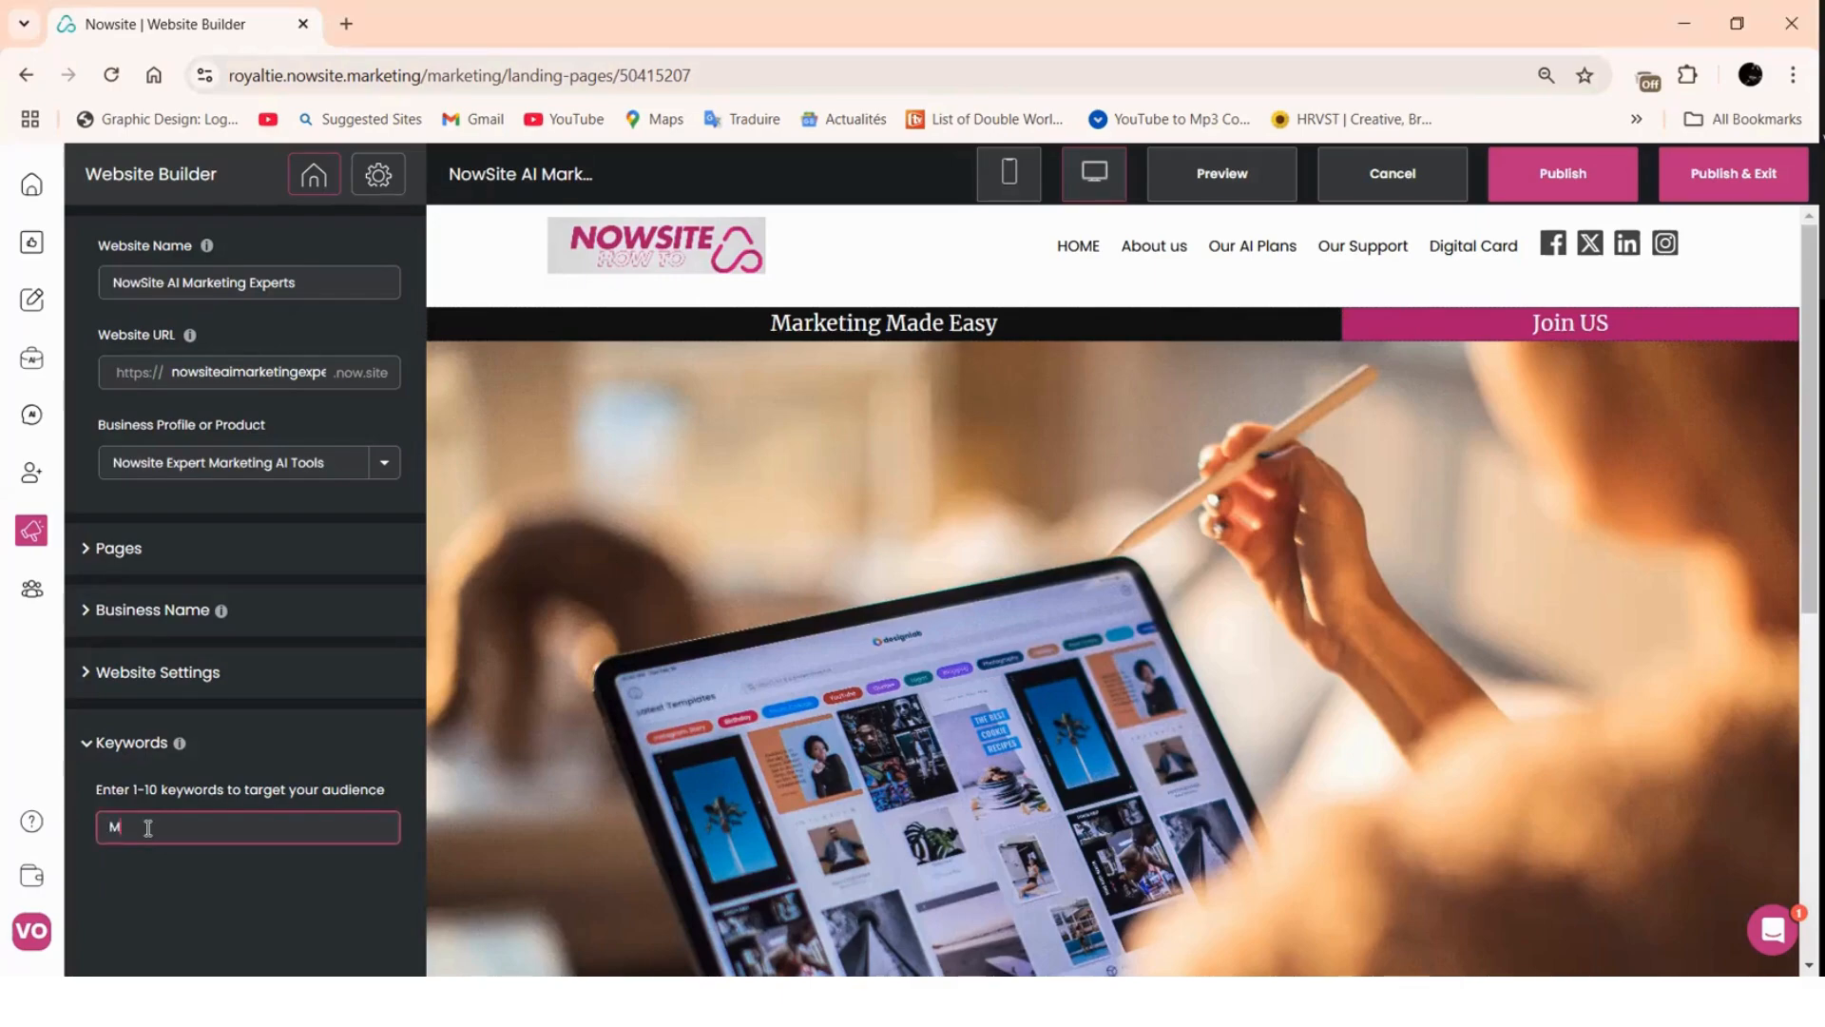
{"action": "type", "text": "Marketing"}
{"action": "key", "text": "Return"}
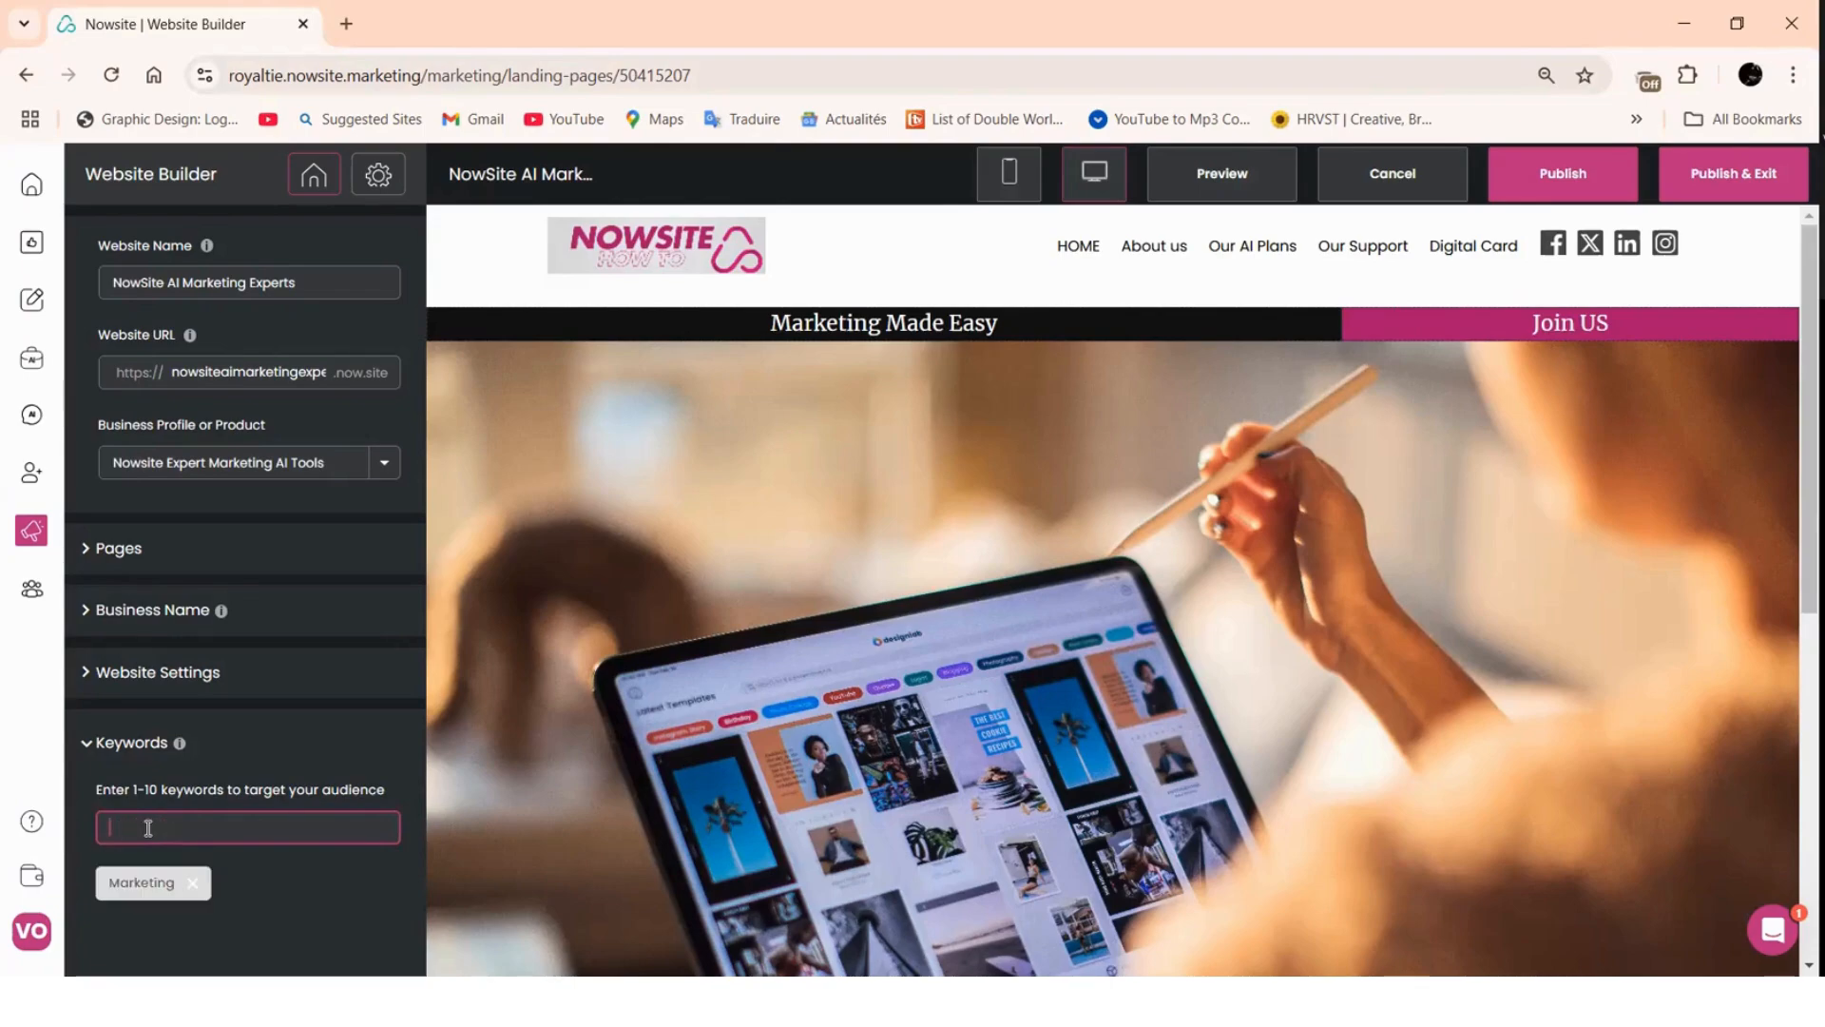
{"action": "type", "text": "Sal"}
{"action": "key", "text": "Return"}
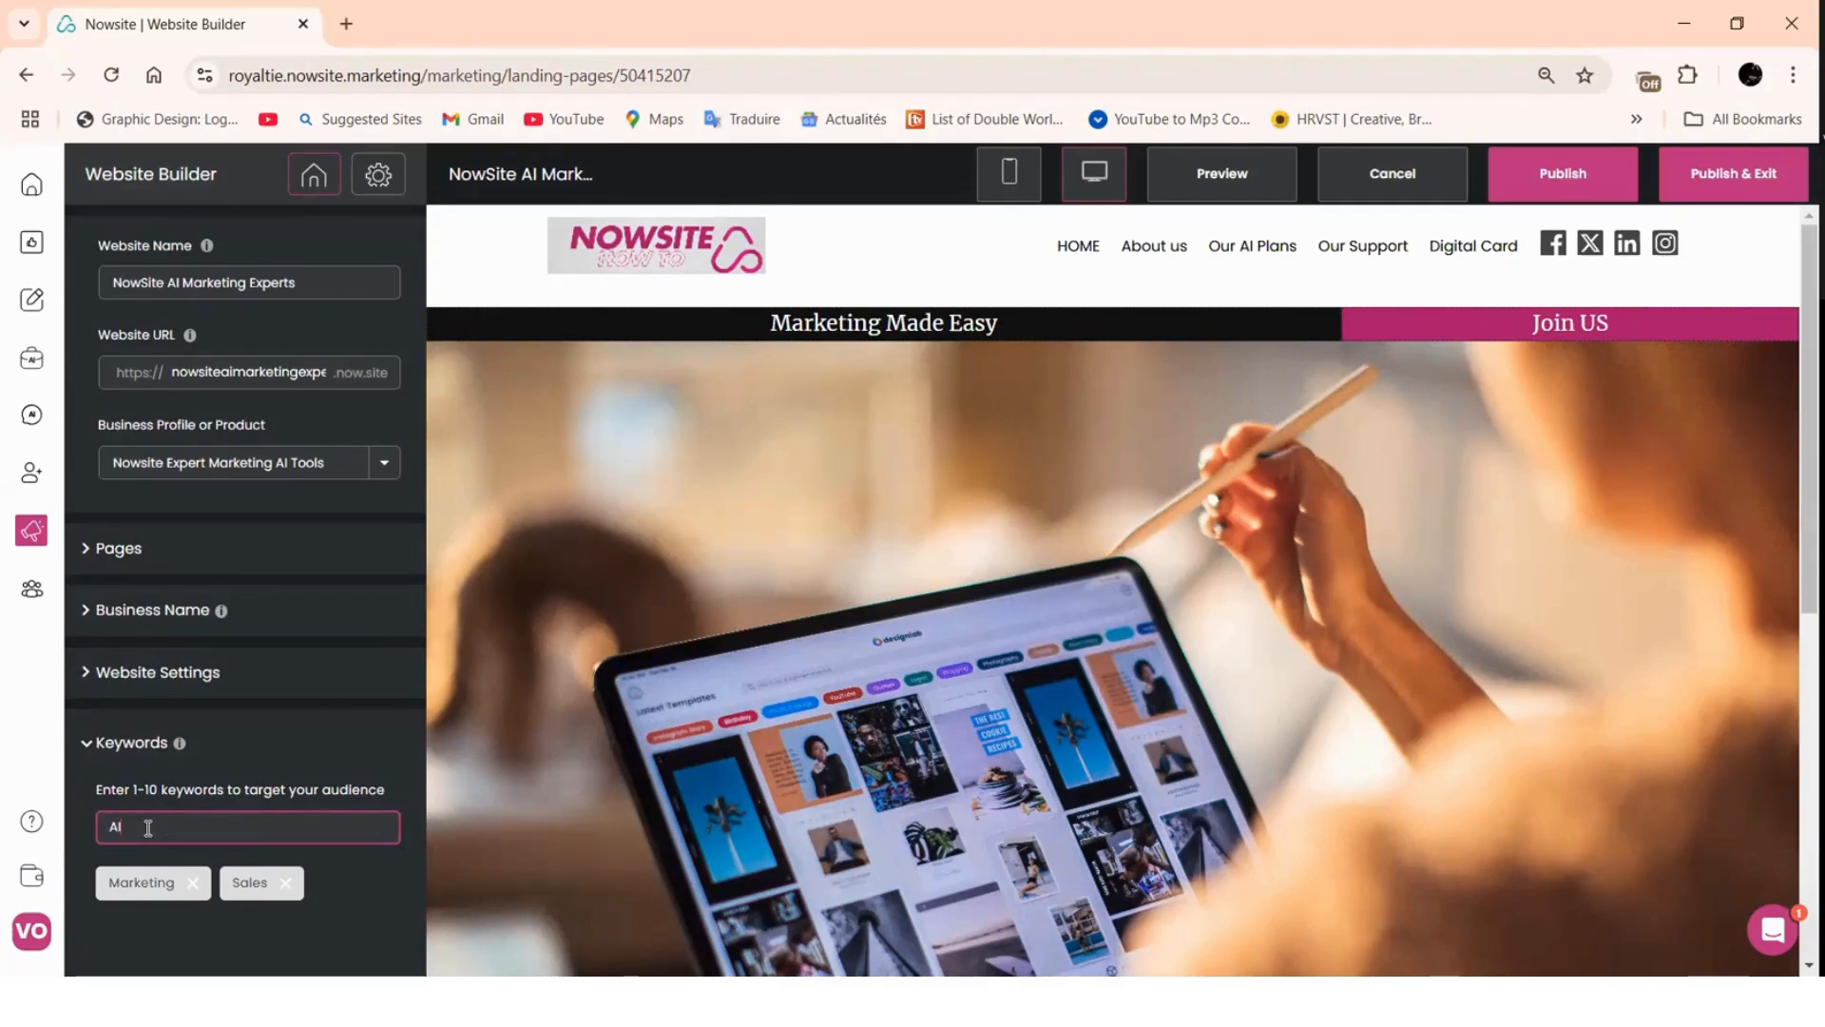
{"action": "key", "text": "Return"}
{"action": "type", "text": "Cha"}
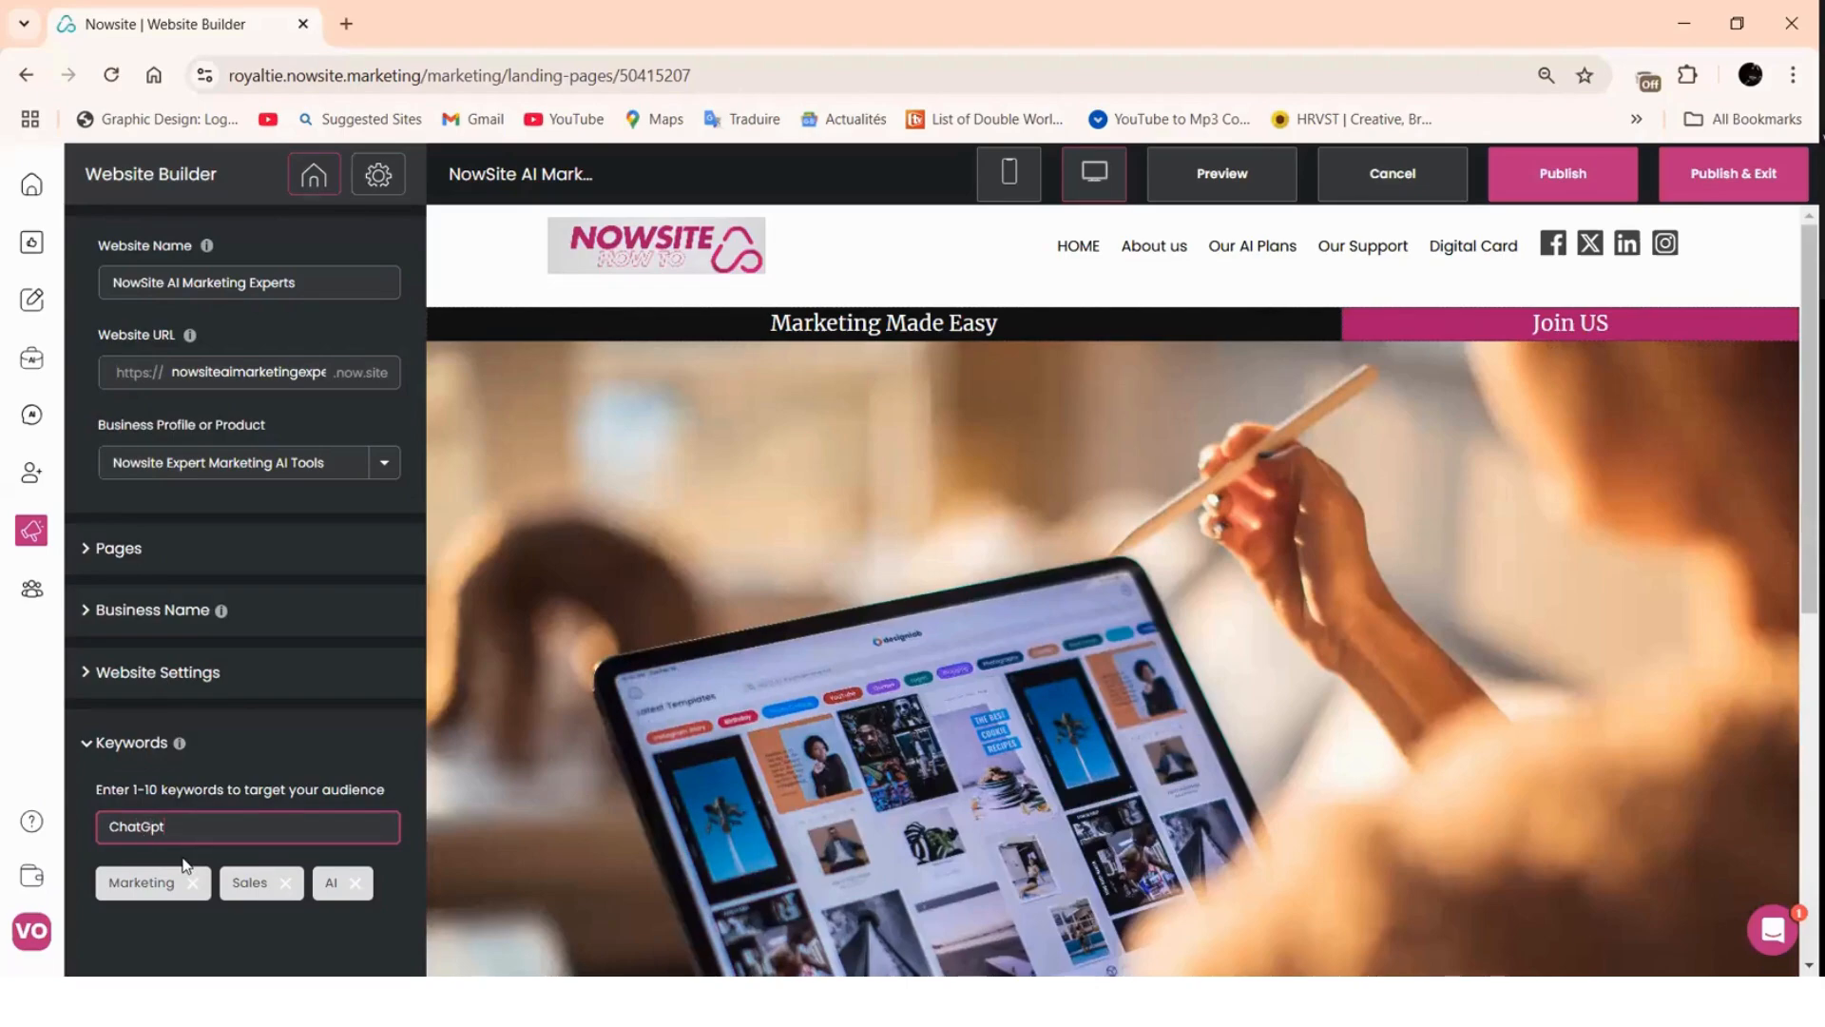
{"action": "type", "text": "tGpt"}
{"action": "key", "text": "Return"}
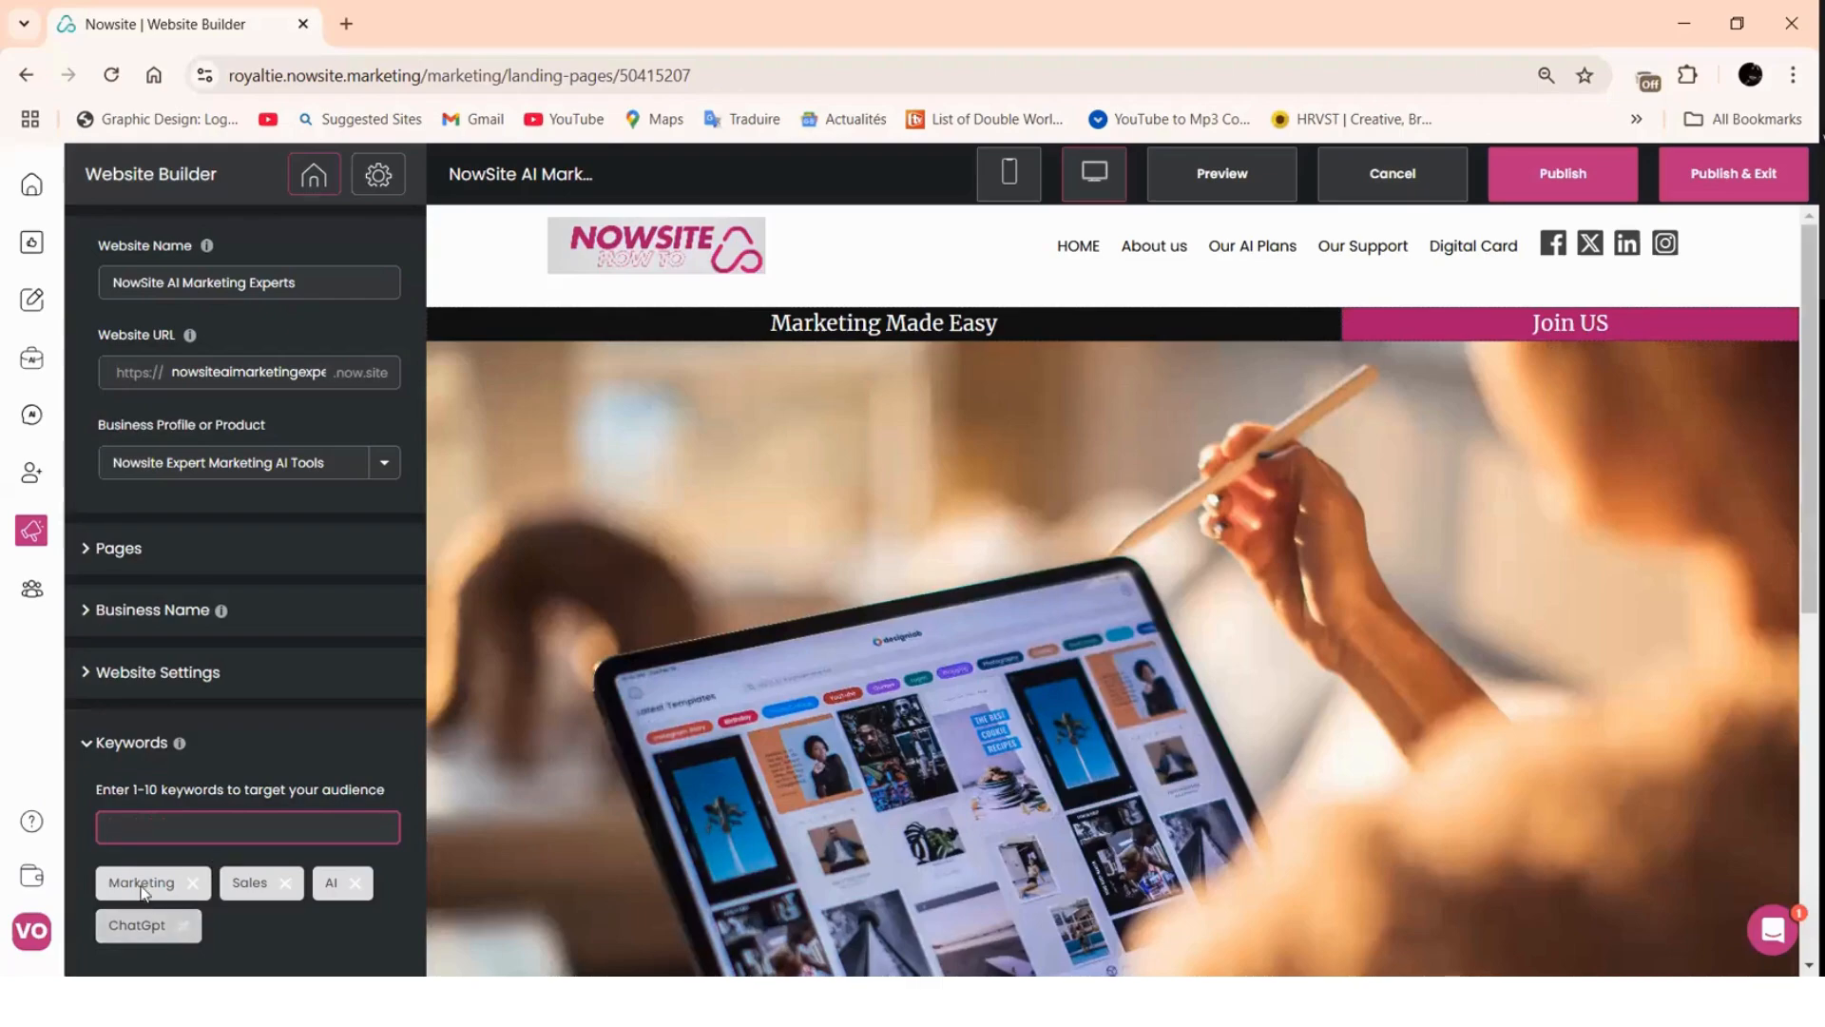
{"action": "double_click", "coordinate": [827, 326]}
{"action": "double_click", "coordinate": [839, 337]}
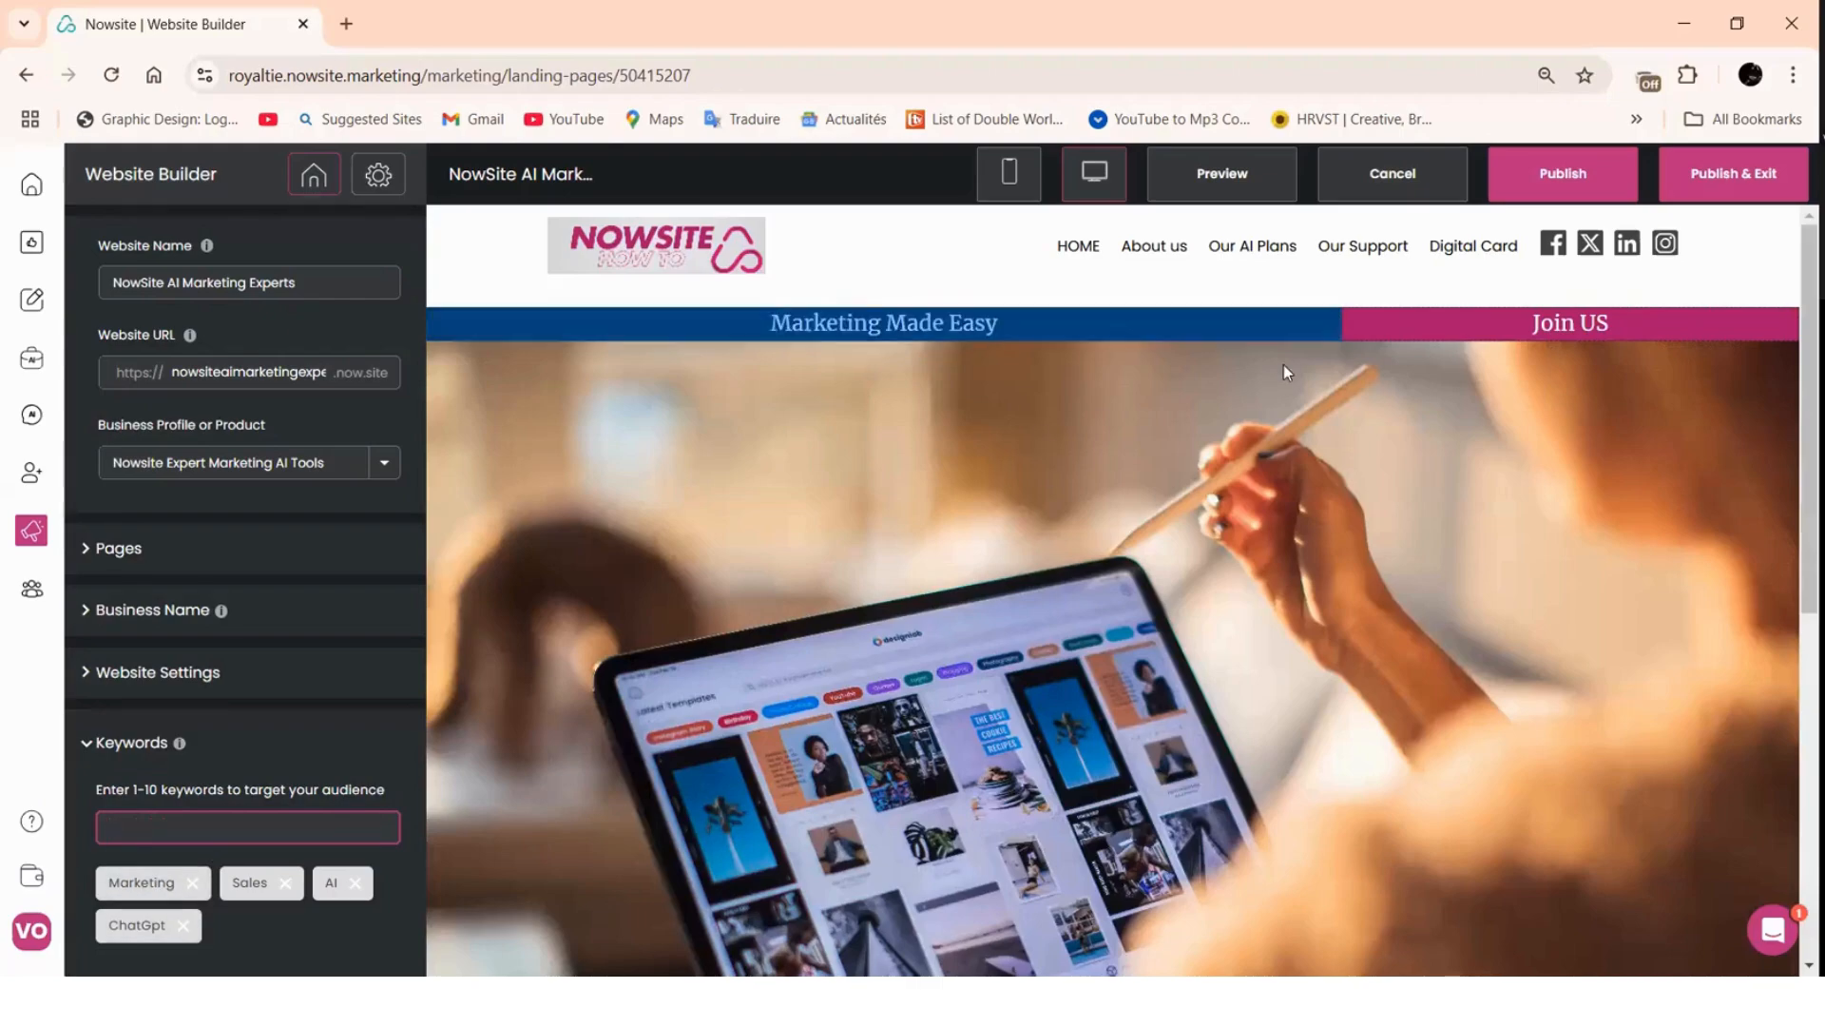
{"action": "scroll", "coordinate": [1232, 420], "scroll_direction": "down", "scroll_amount": 5}
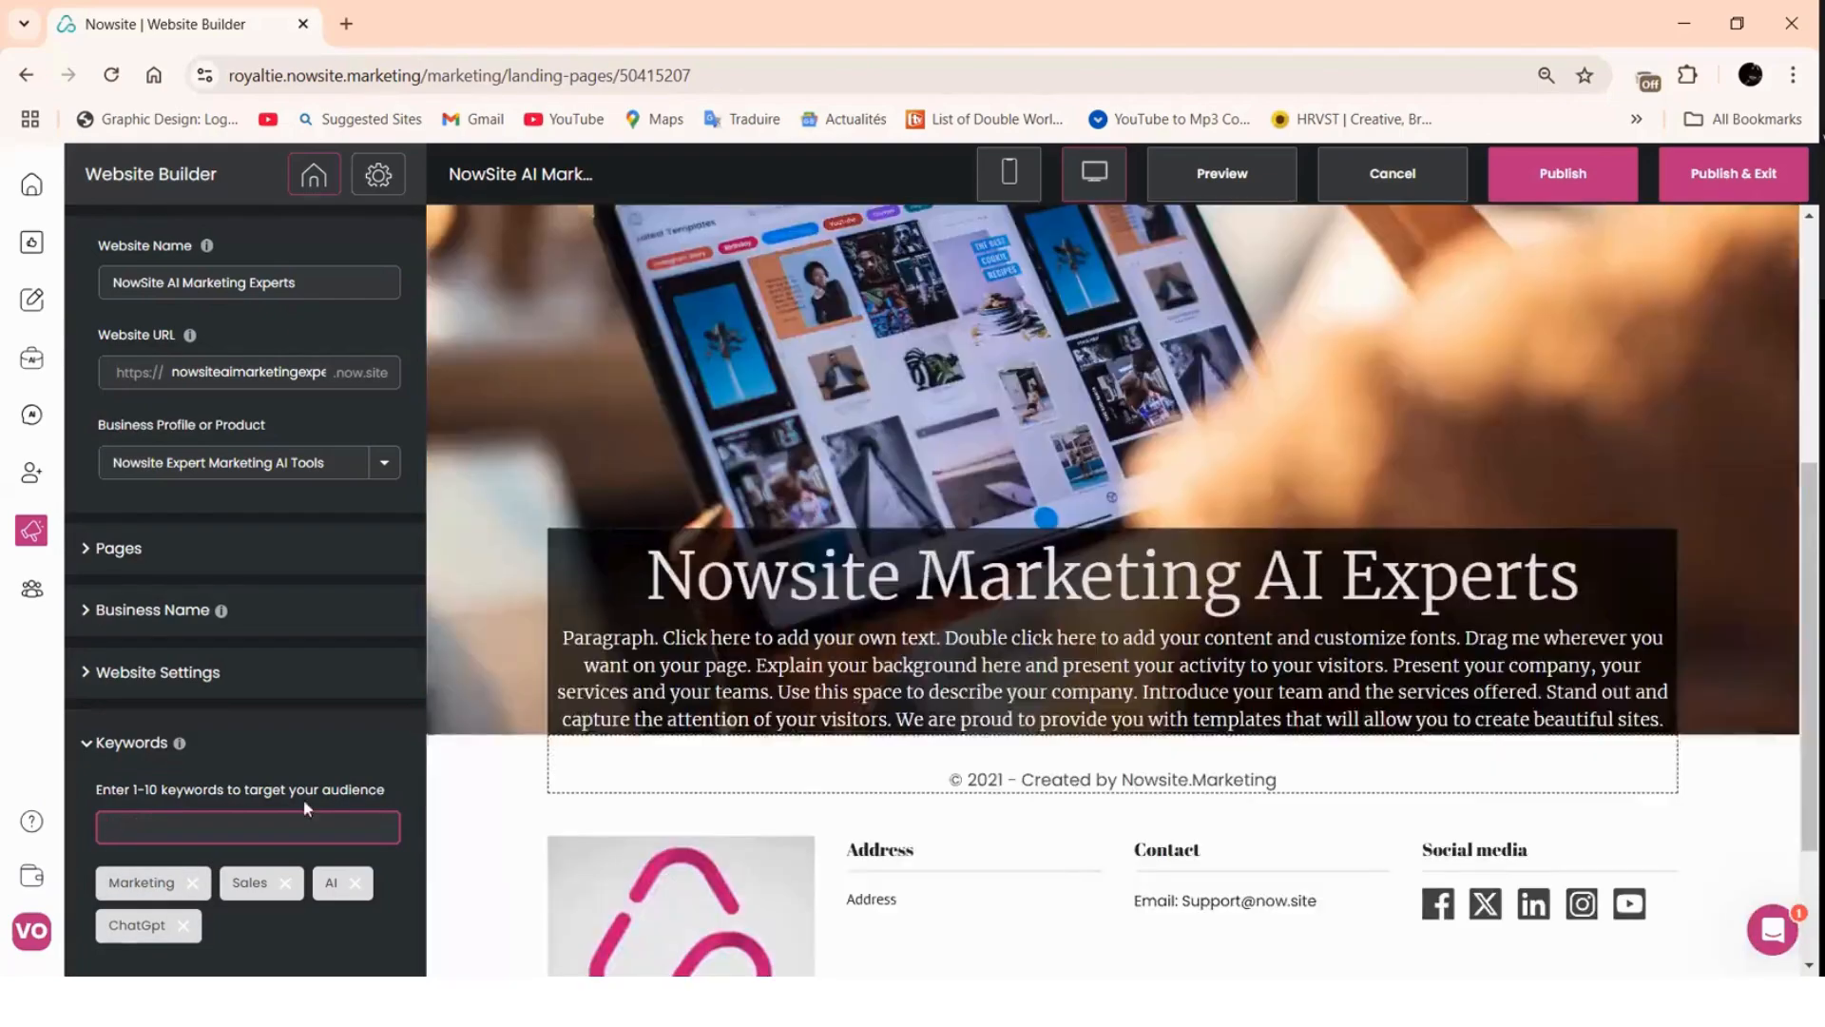
- Collapse the website's keywords section and open the About us page for editing
{"action": "left_click", "coordinate": [85, 745]}
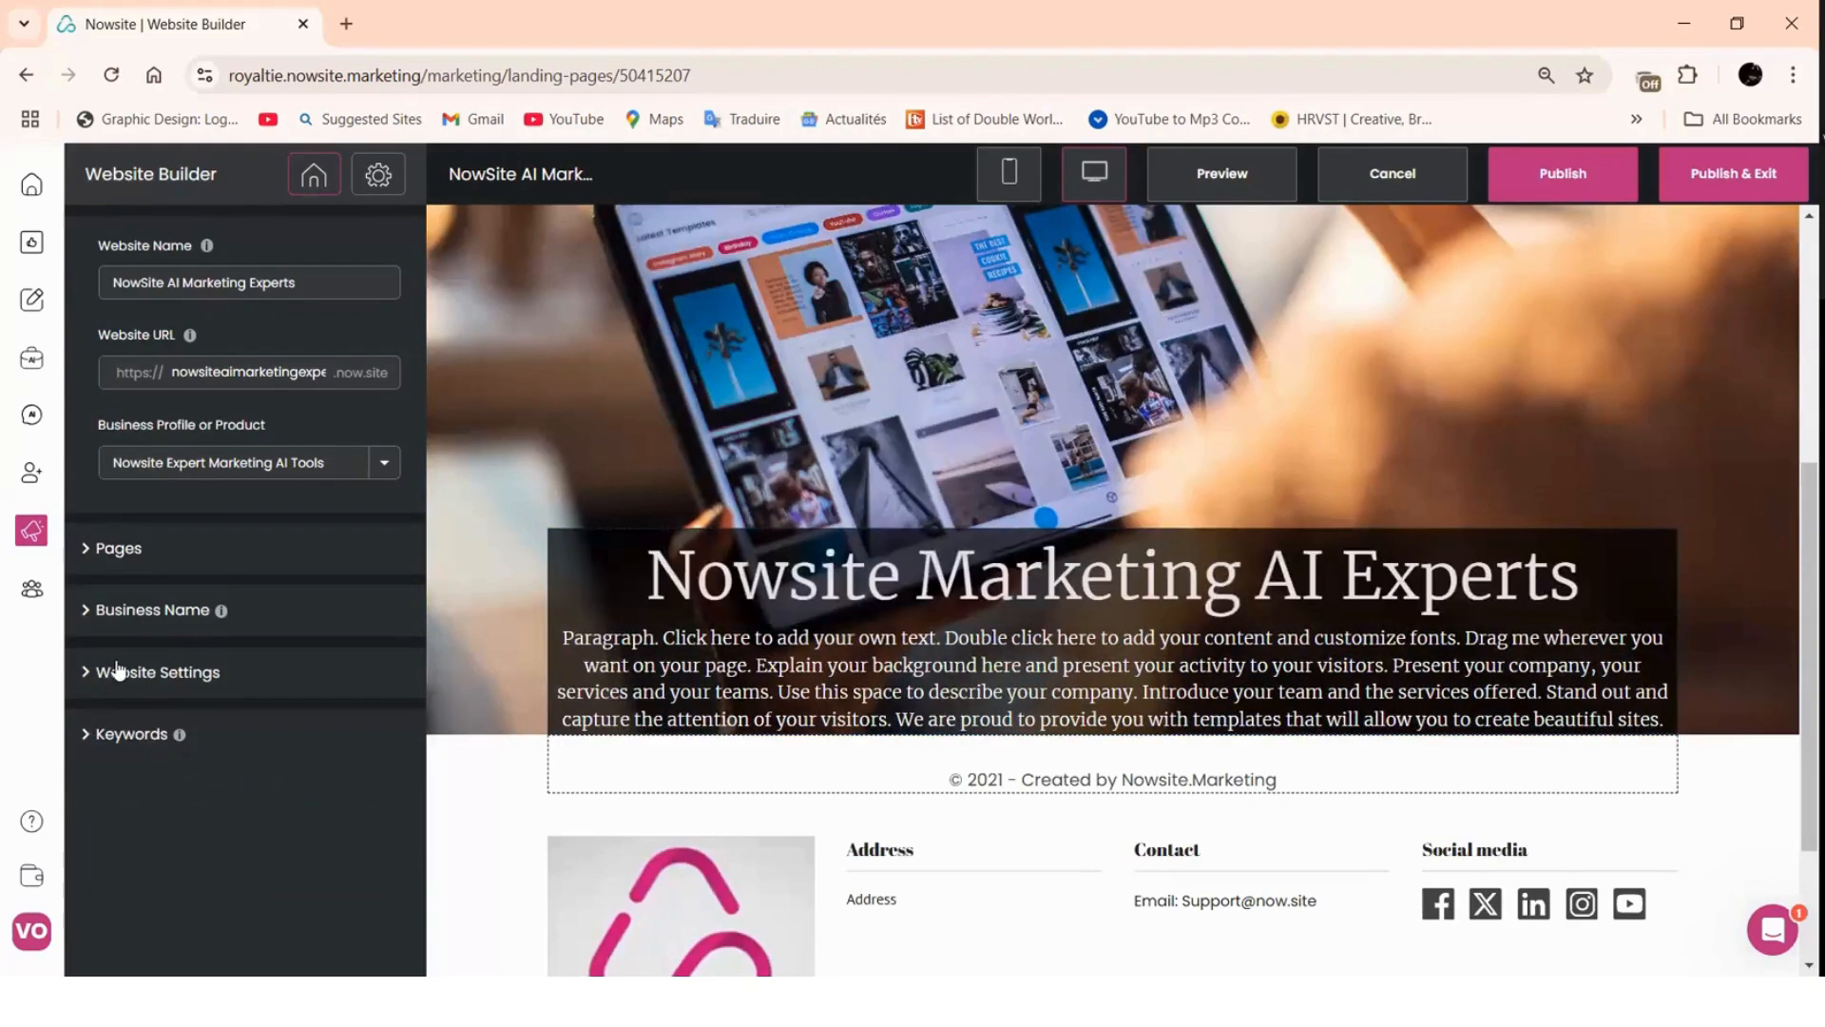
{"action": "left_click", "coordinate": [86, 553]}
{"action": "scroll", "coordinate": [116, 392], "scroll_direction": "down", "scroll_amount": 3}
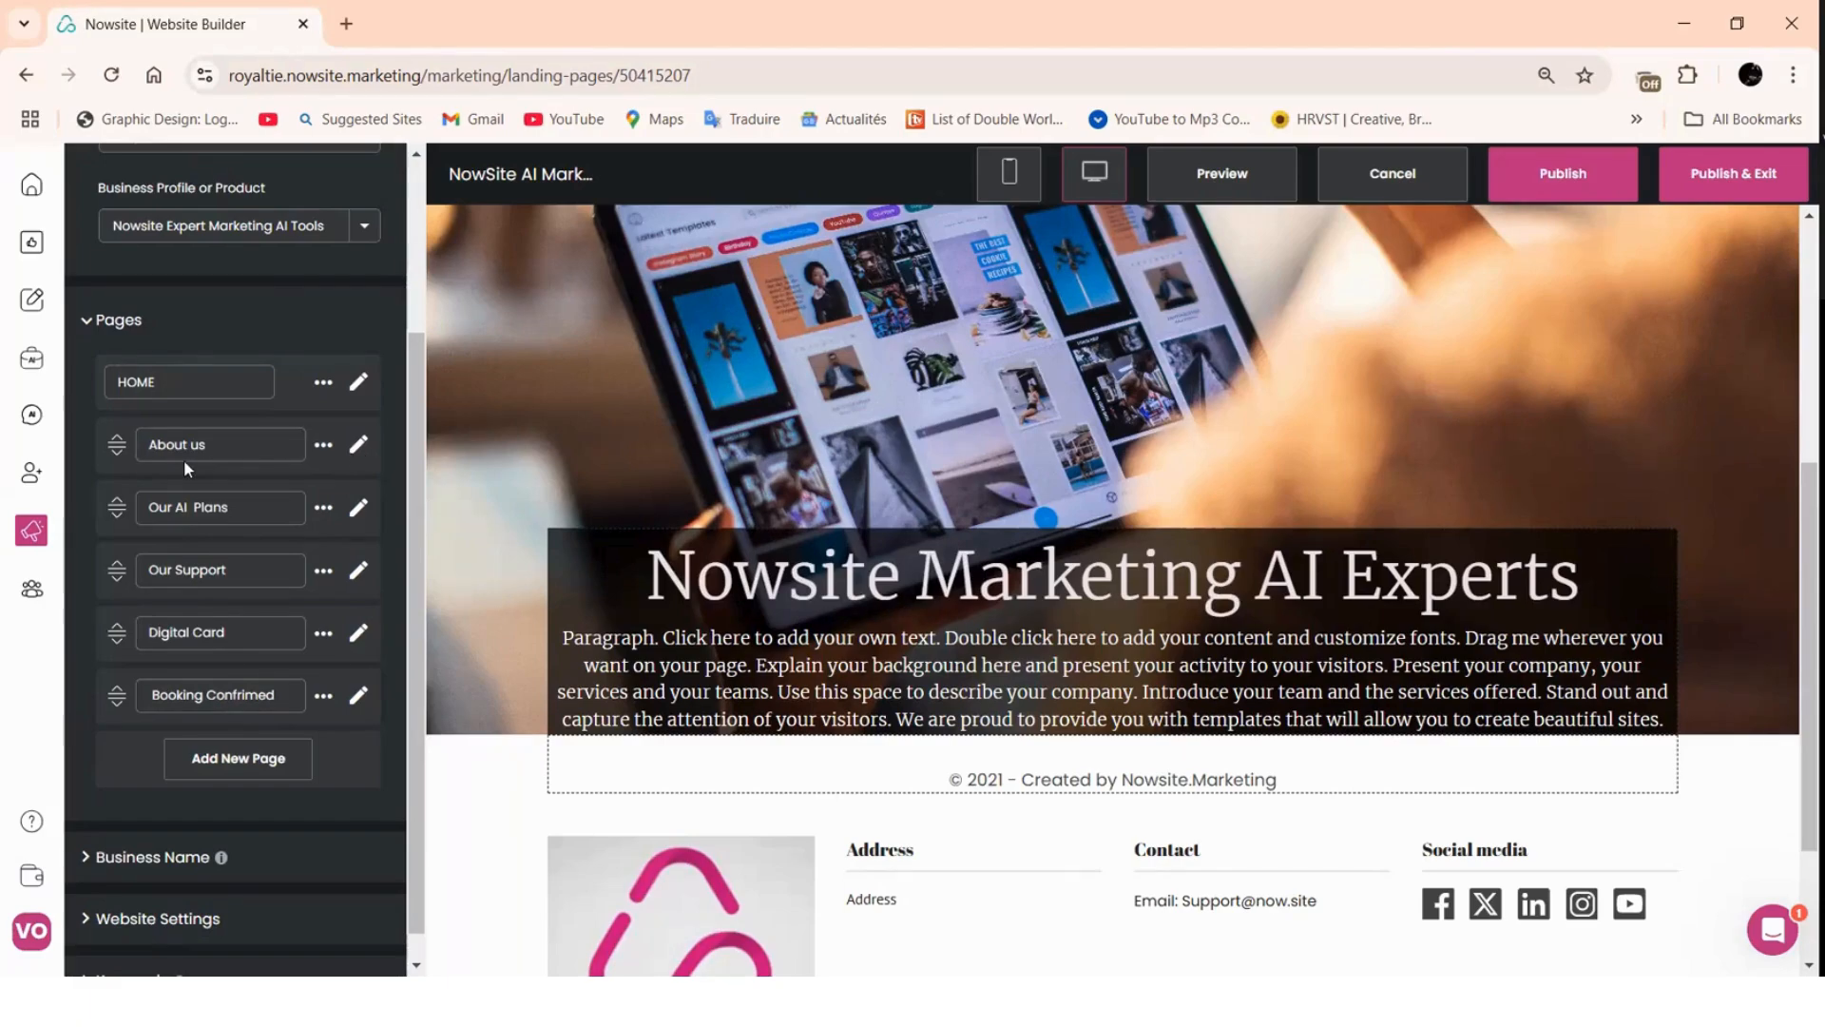
{"action": "left_click", "coordinate": [357, 447]}
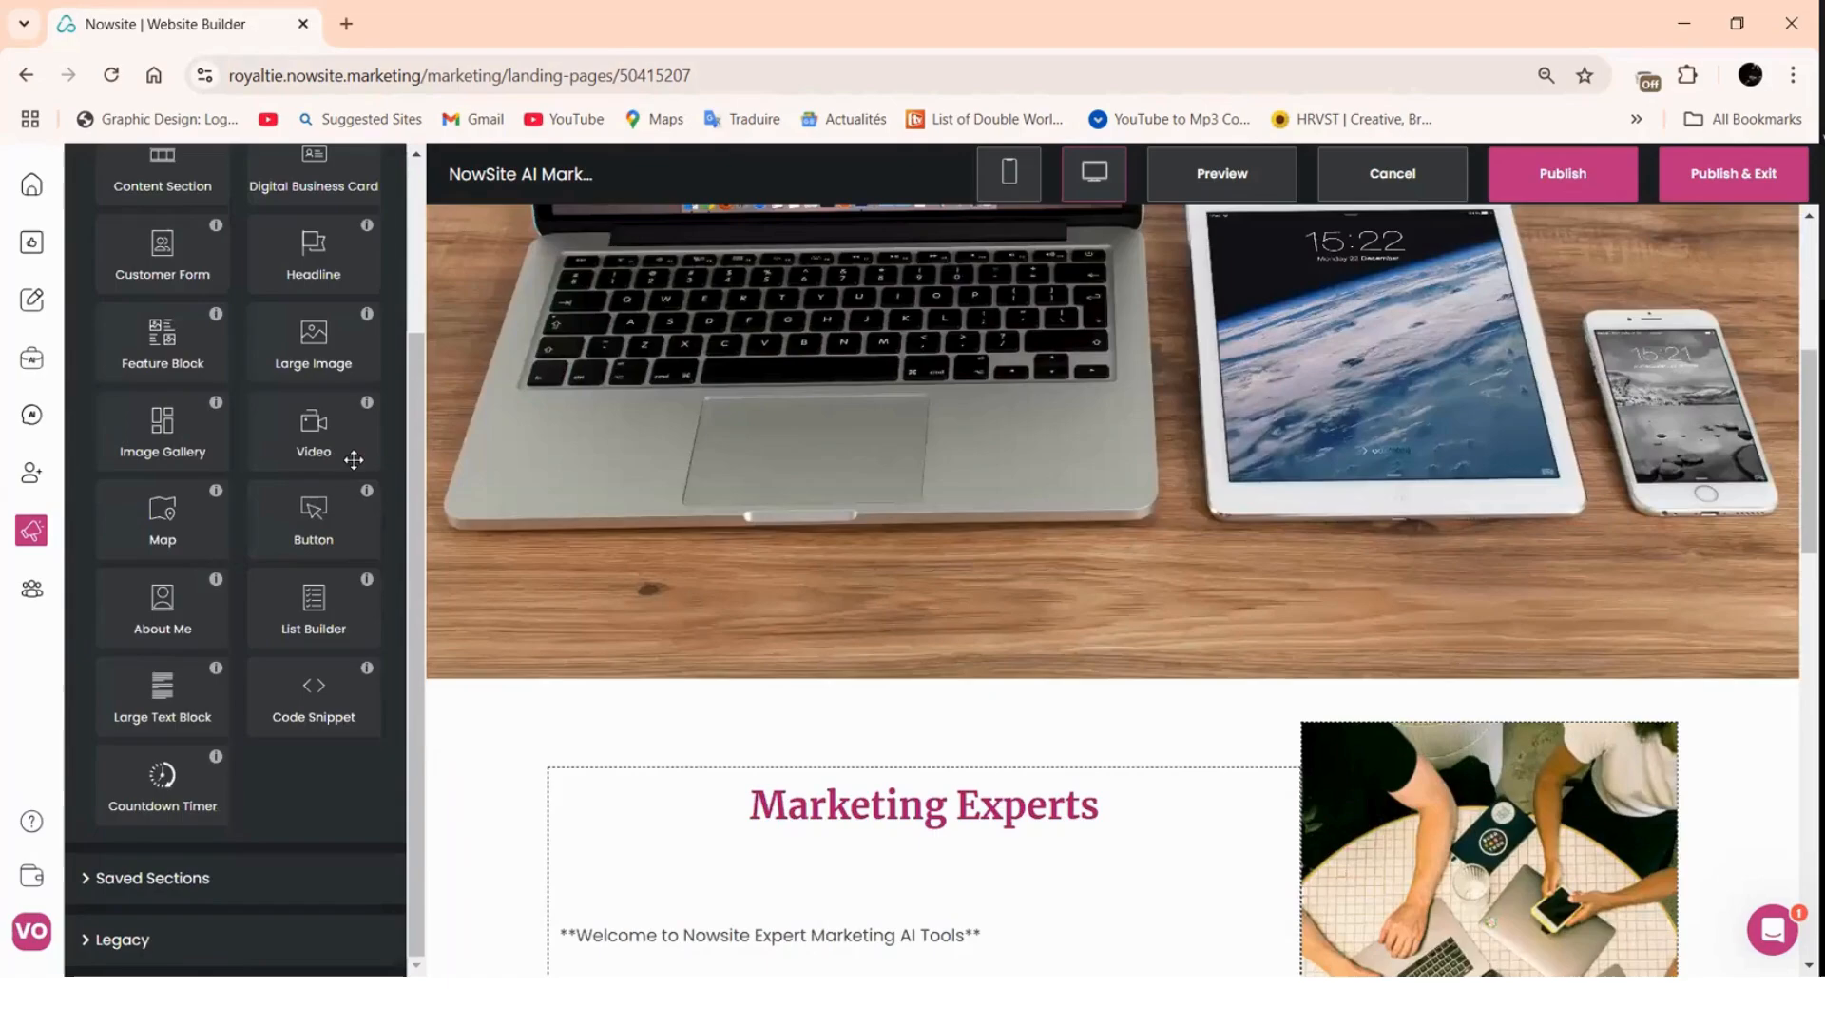
- Examine the About us page's sections from header to footer and the content blocks available for it
{"action": "scroll", "coordinate": [932, 425], "scroll_direction": "up", "scroll_amount": 3}
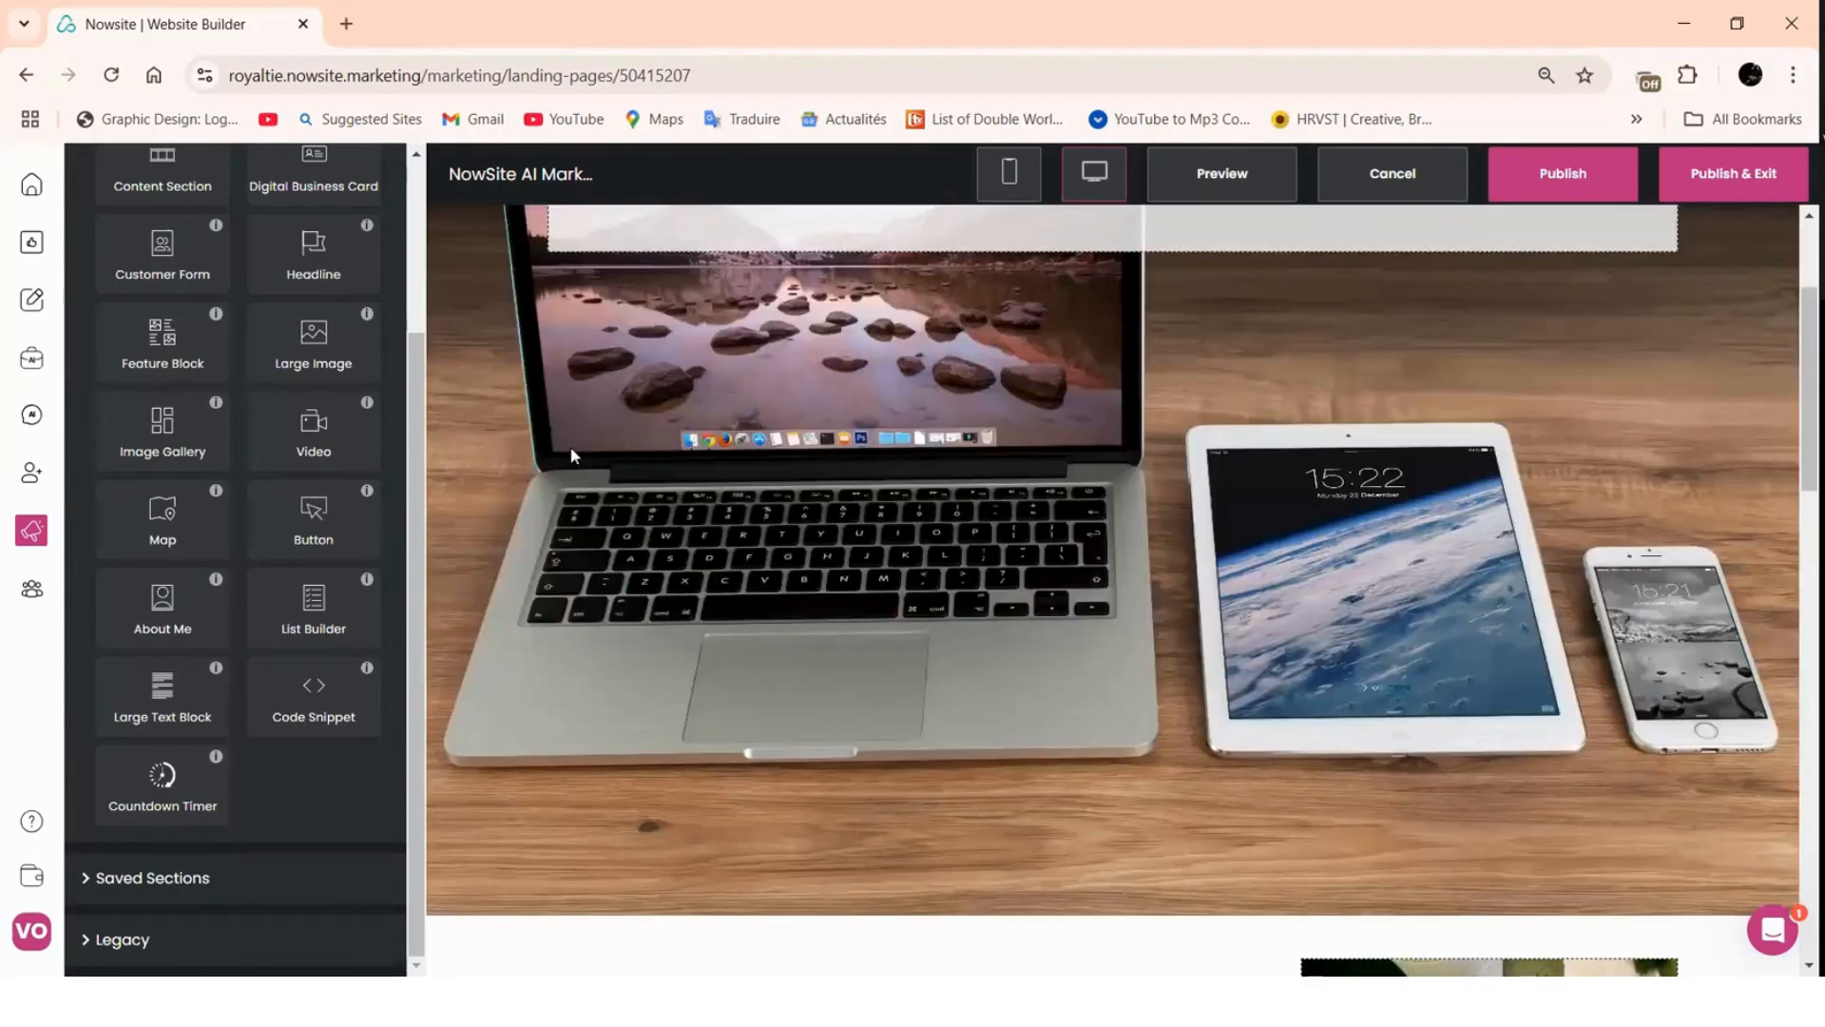
{"action": "scroll", "coordinate": [768, 477], "scroll_direction": "up", "scroll_amount": 2}
{"action": "scroll", "coordinate": [768, 477], "scroll_direction": "down", "scroll_amount": 10}
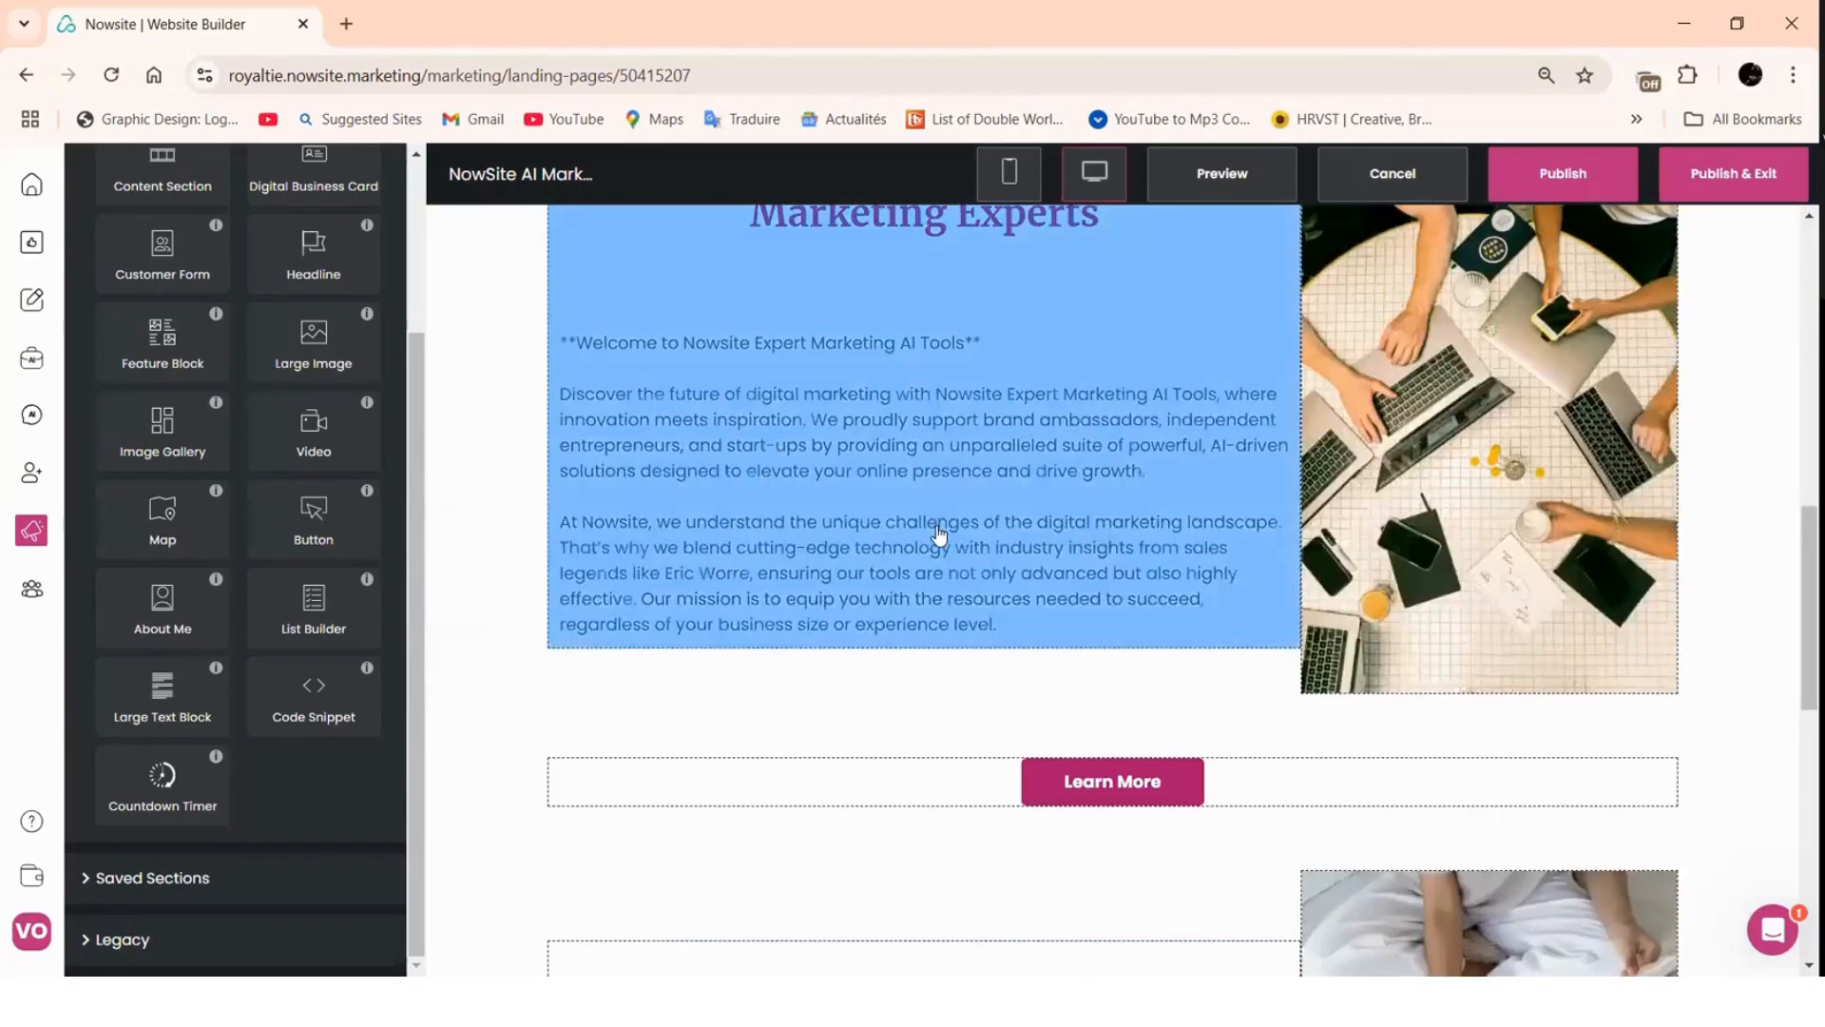
{"action": "scroll", "coordinate": [938, 535], "scroll_direction": "up", "scroll_amount": 10}
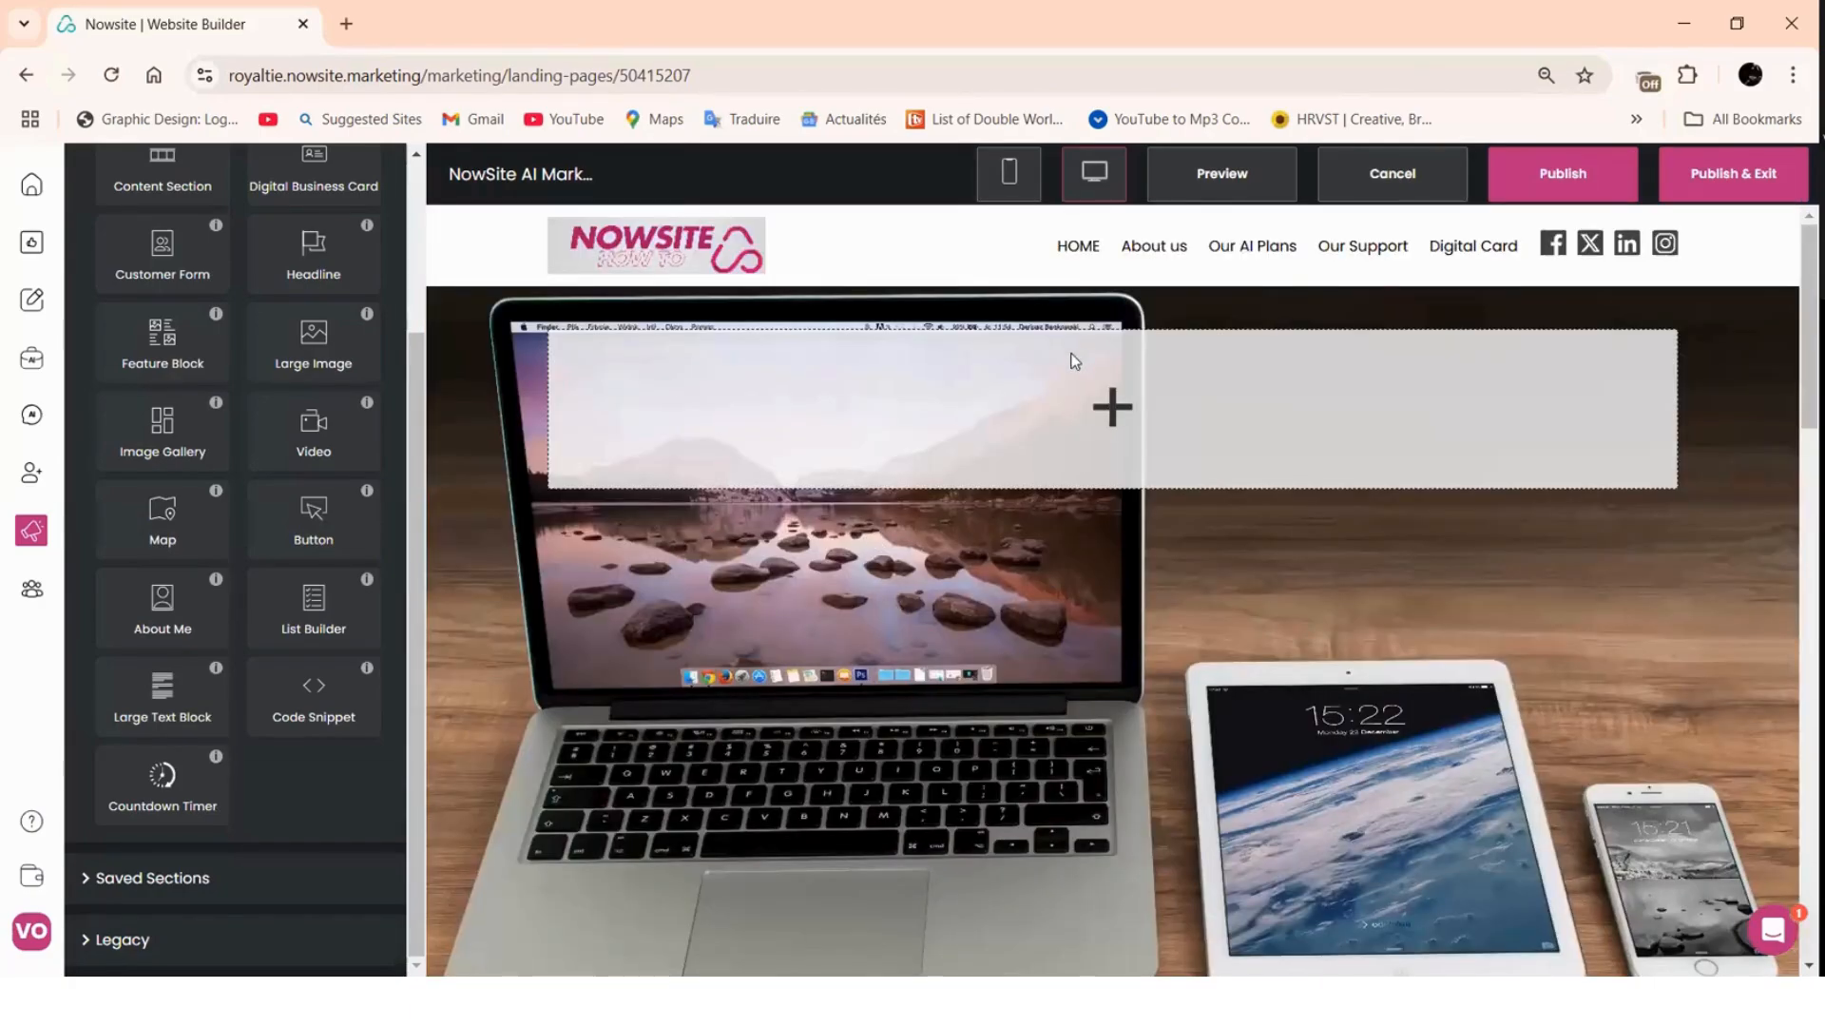
{"action": "scroll", "coordinate": [1075, 360], "scroll_direction": "down", "scroll_amount": 15}
{"action": "scroll", "coordinate": [1086, 672], "scroll_direction": "down", "scroll_amount": 3}
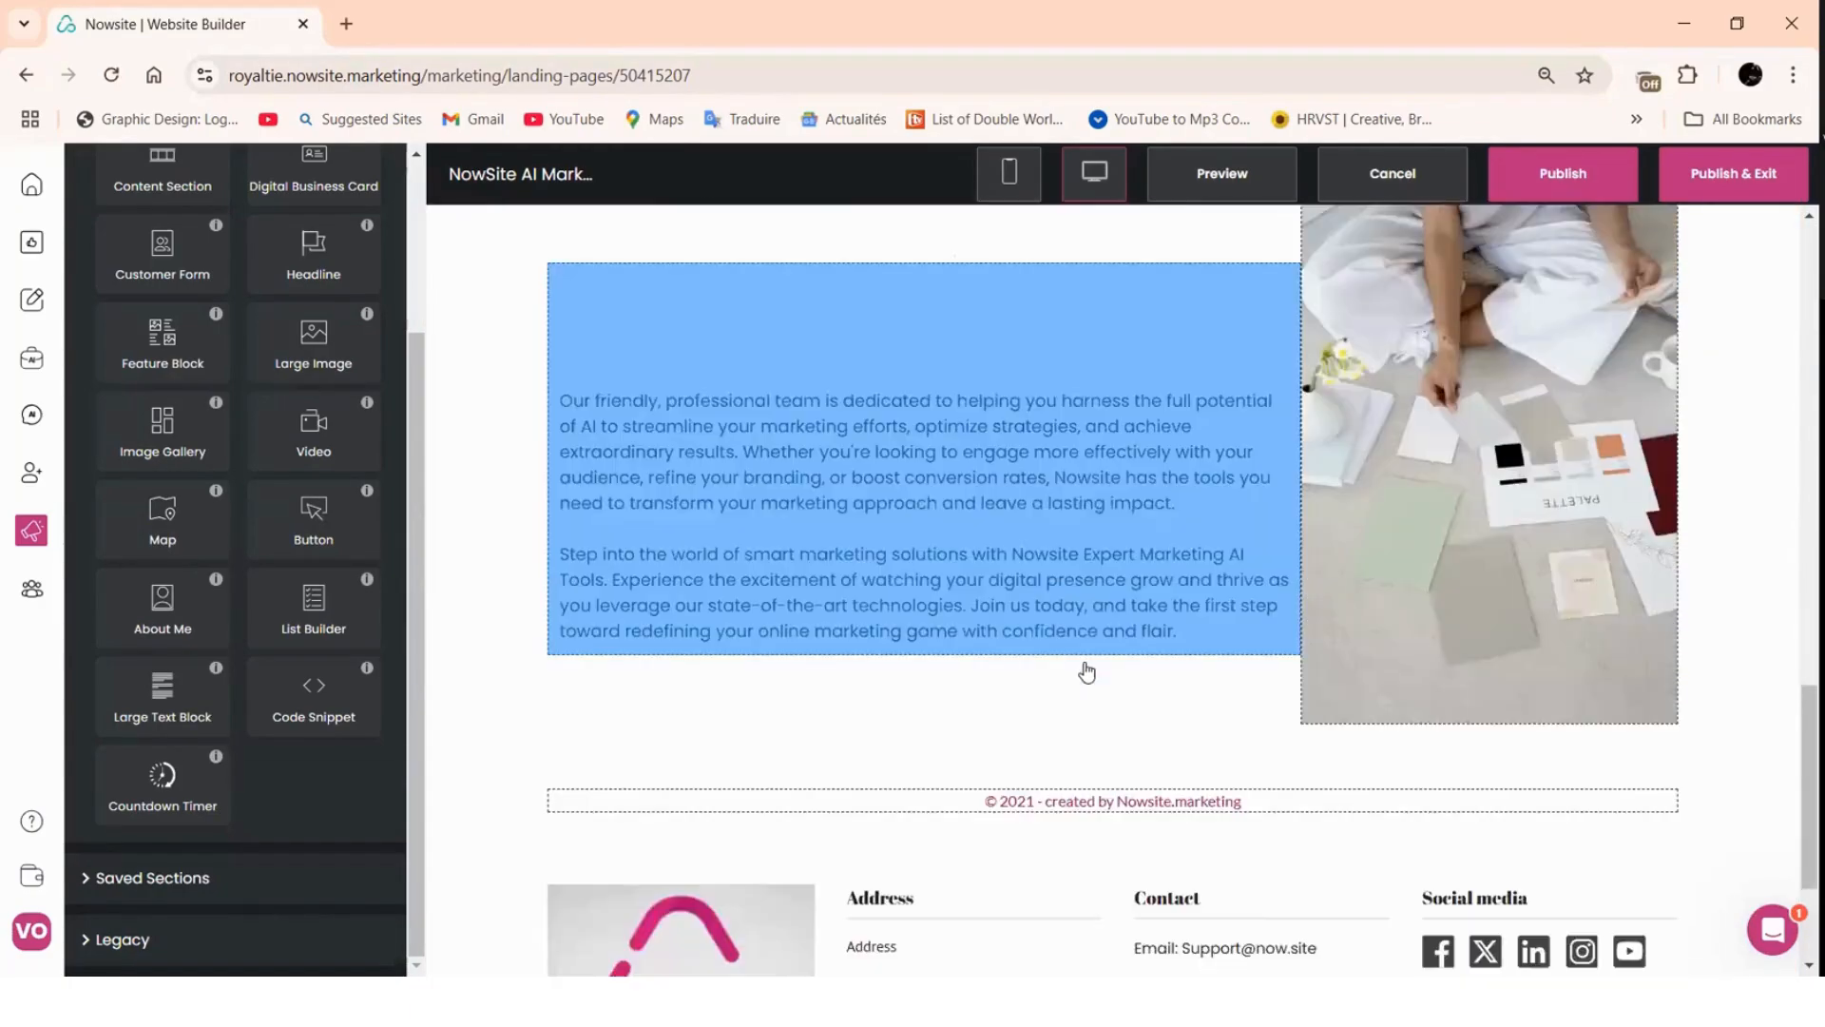
{"action": "scroll", "coordinate": [1084, 666], "scroll_direction": "up", "scroll_amount": 7}
{"action": "scroll", "coordinate": [293, 620], "scroll_direction": "up", "scroll_amount": 3}
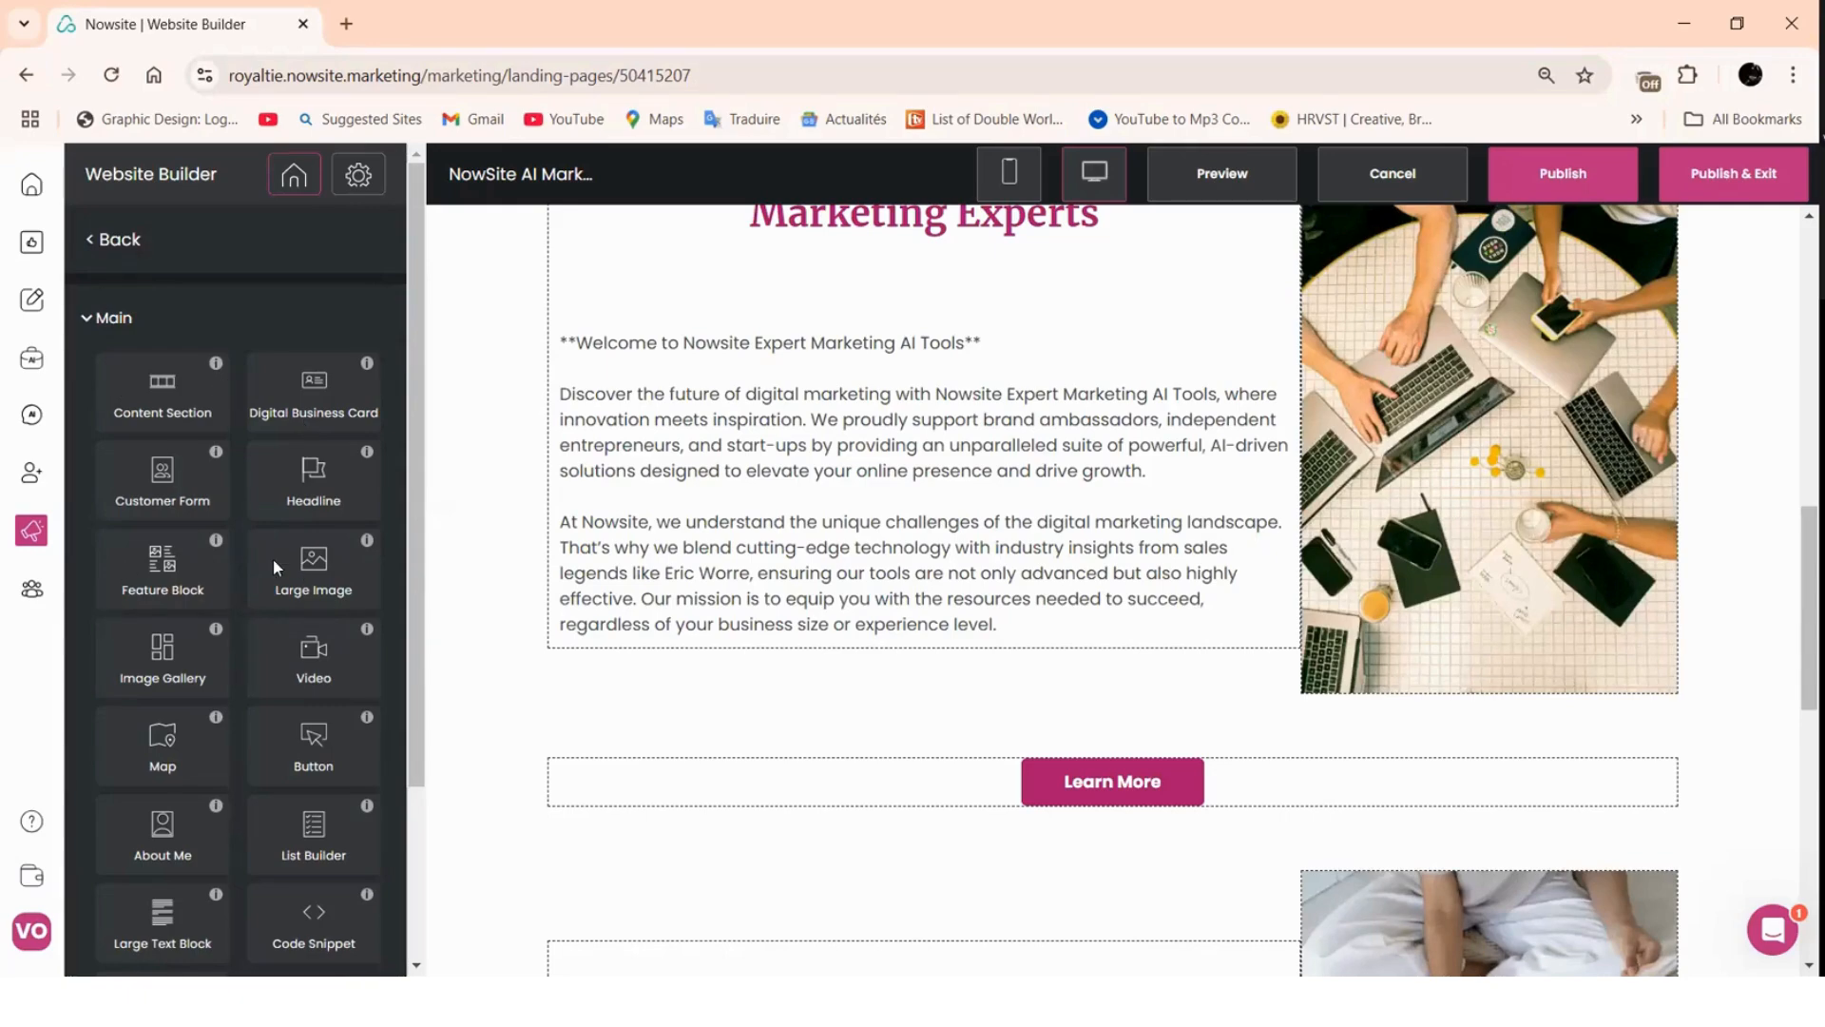
{"action": "scroll", "coordinate": [766, 644], "scroll_direction": "up", "scroll_amount": 5}
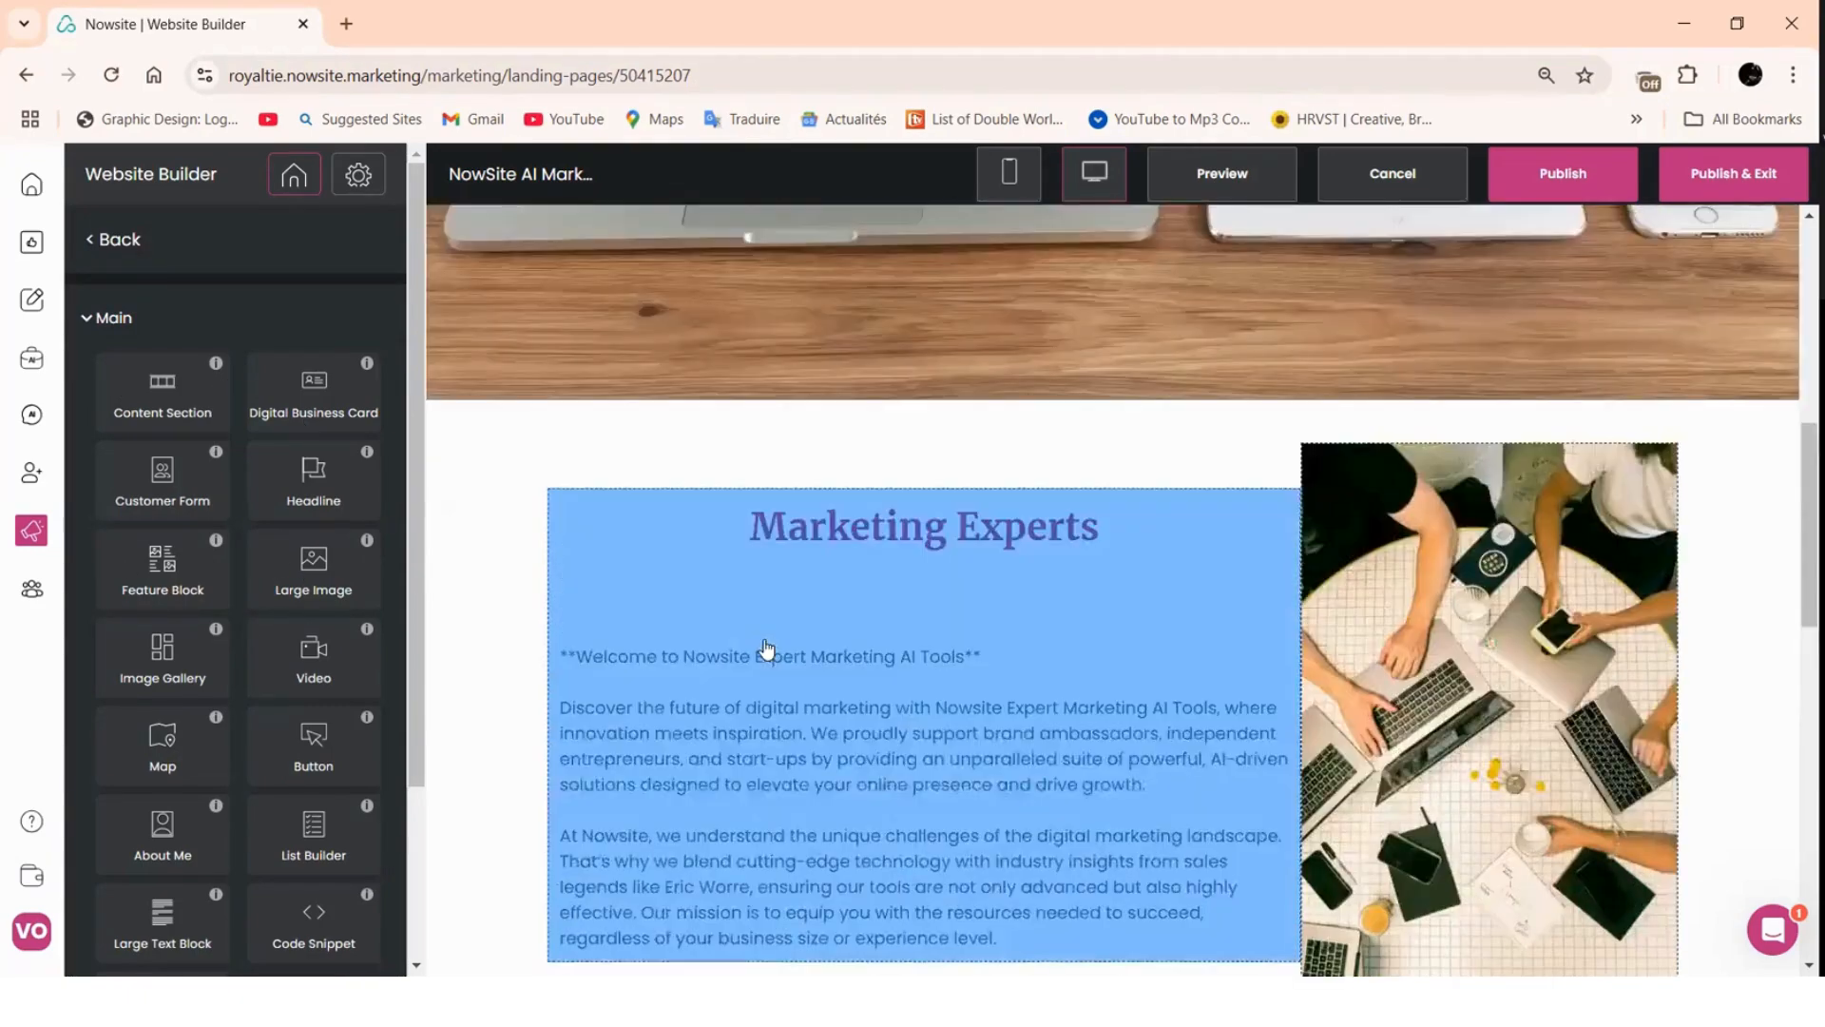
{"action": "scroll", "coordinate": [653, 642], "scroll_direction": "up", "scroll_amount": 5}
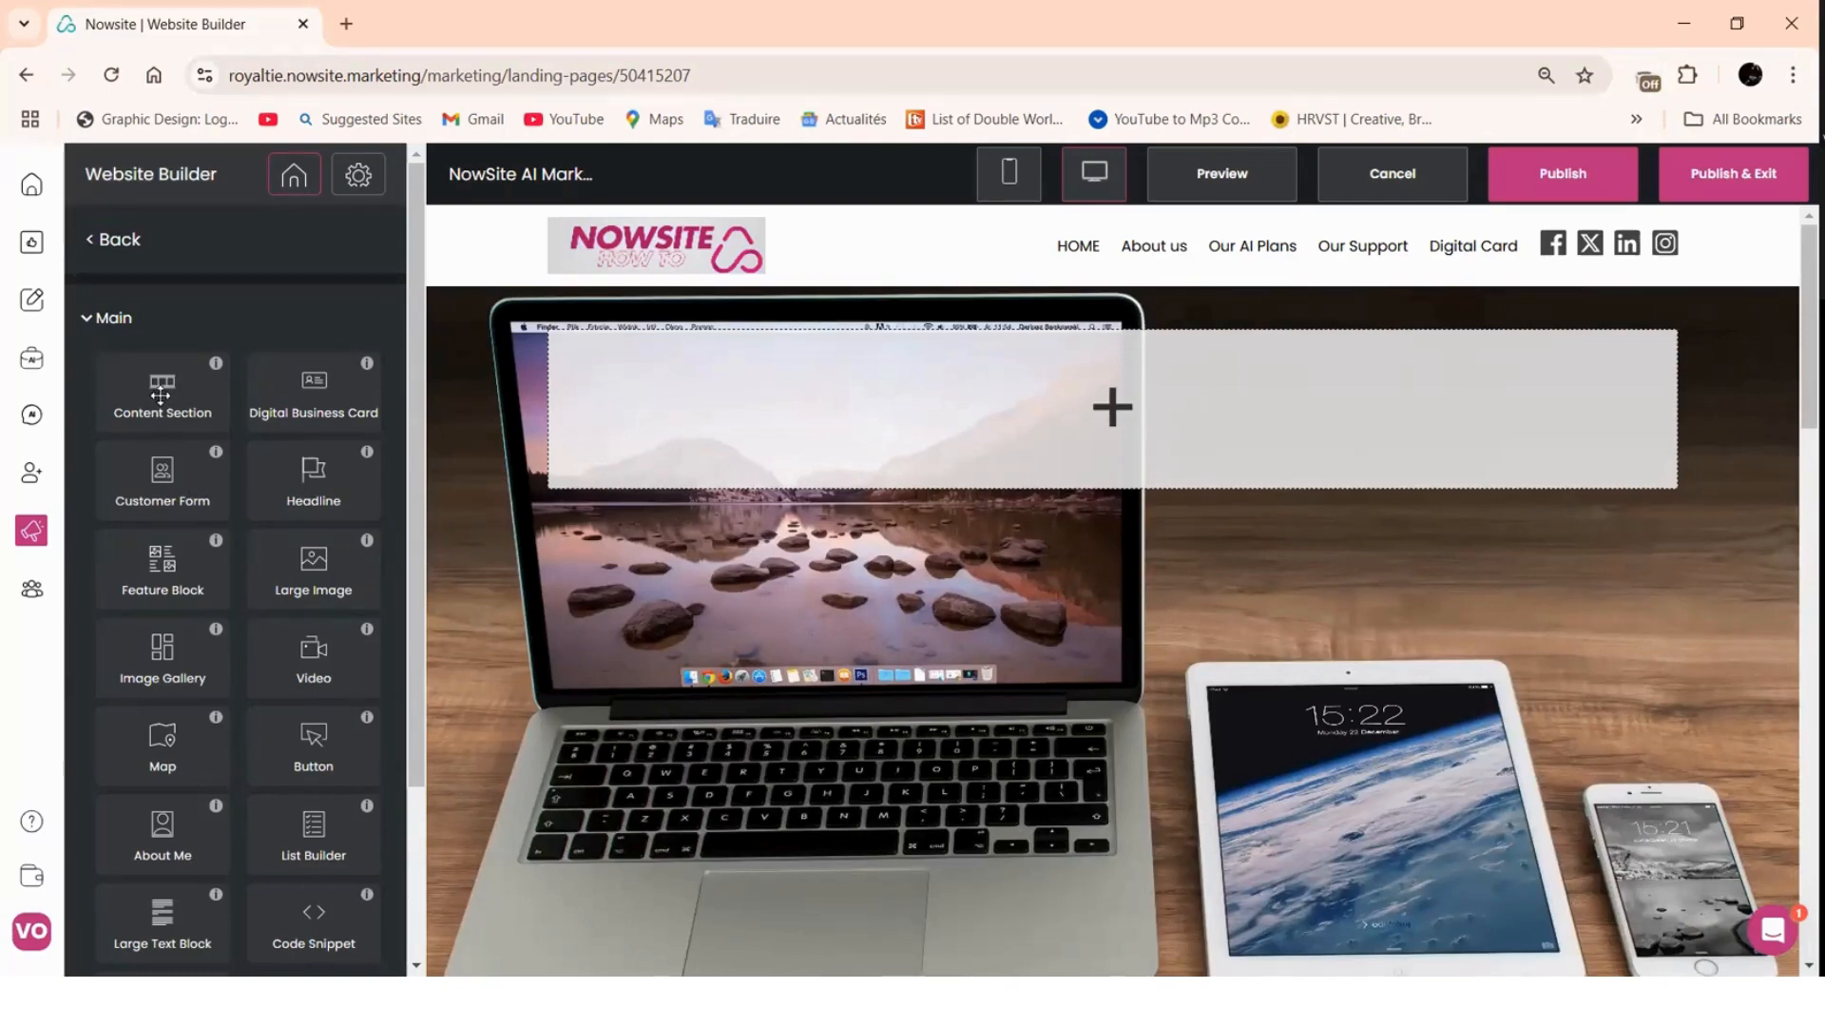
{"action": "scroll", "coordinate": [467, 630], "scroll_direction": "down", "scroll_amount": 1}
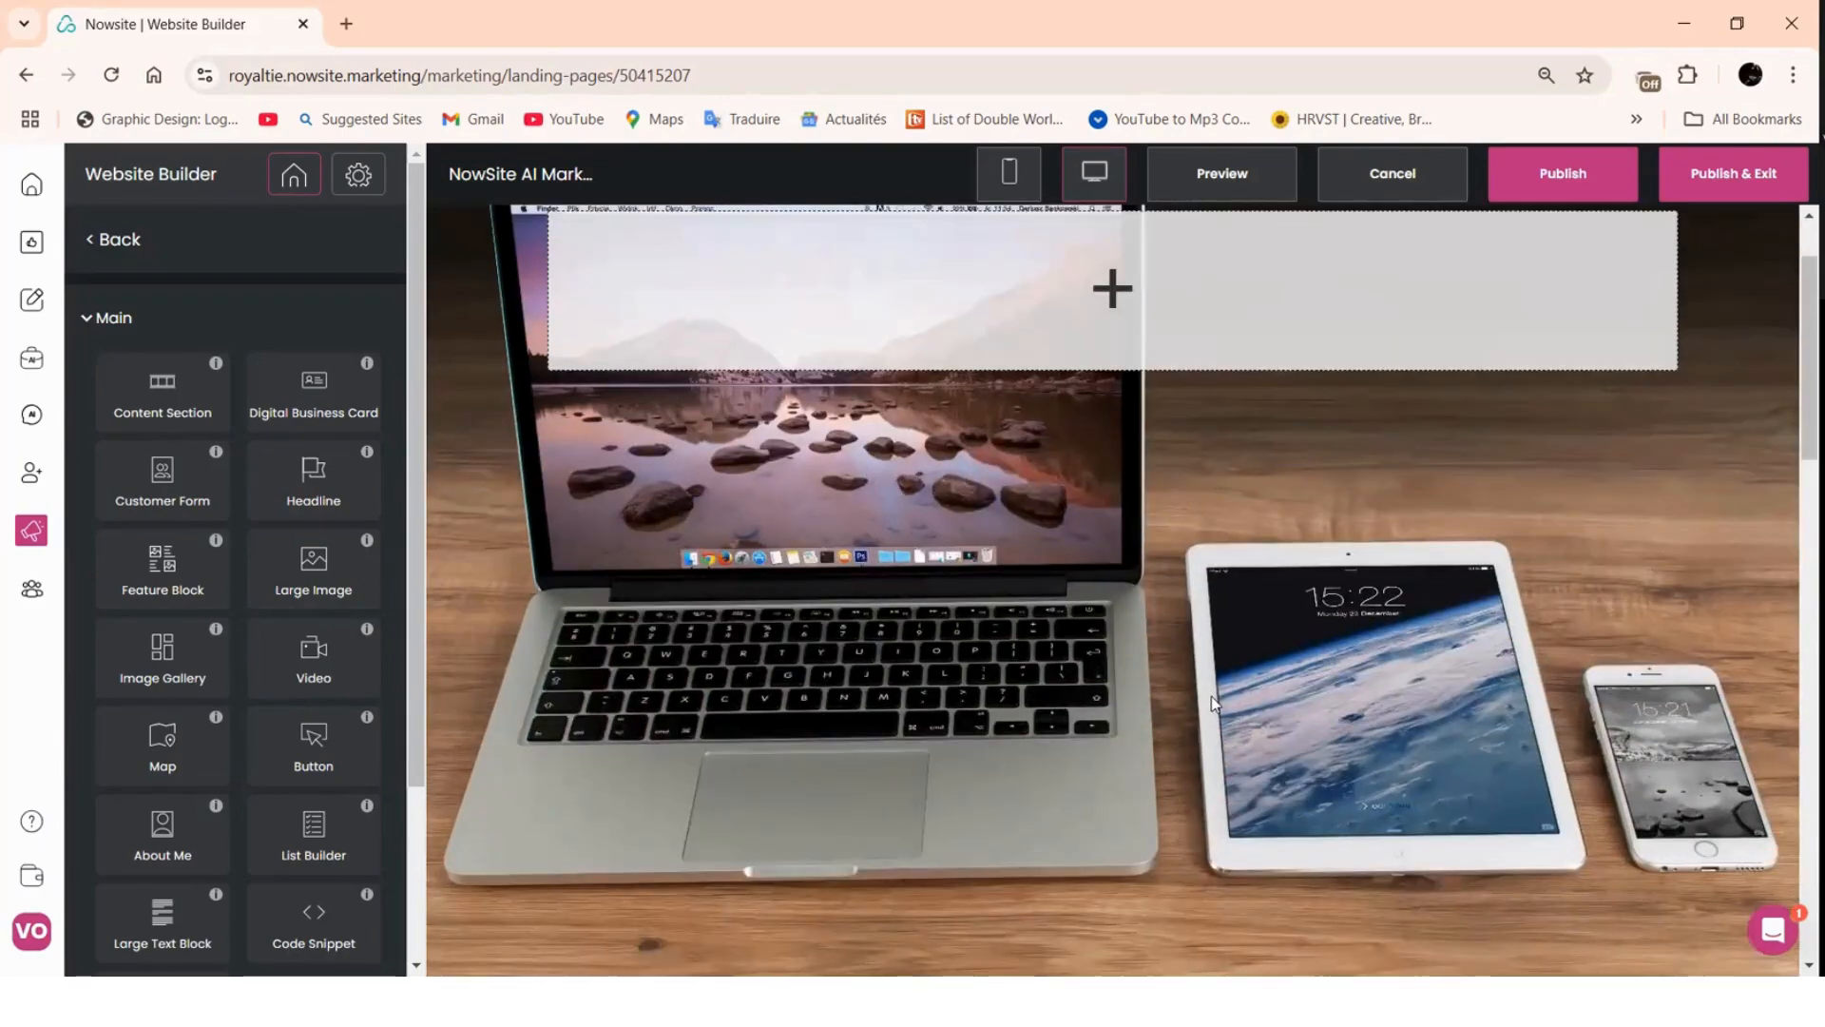
{"action": "scroll", "coordinate": [1331, 433], "scroll_direction": "up", "scroll_amount": 1}
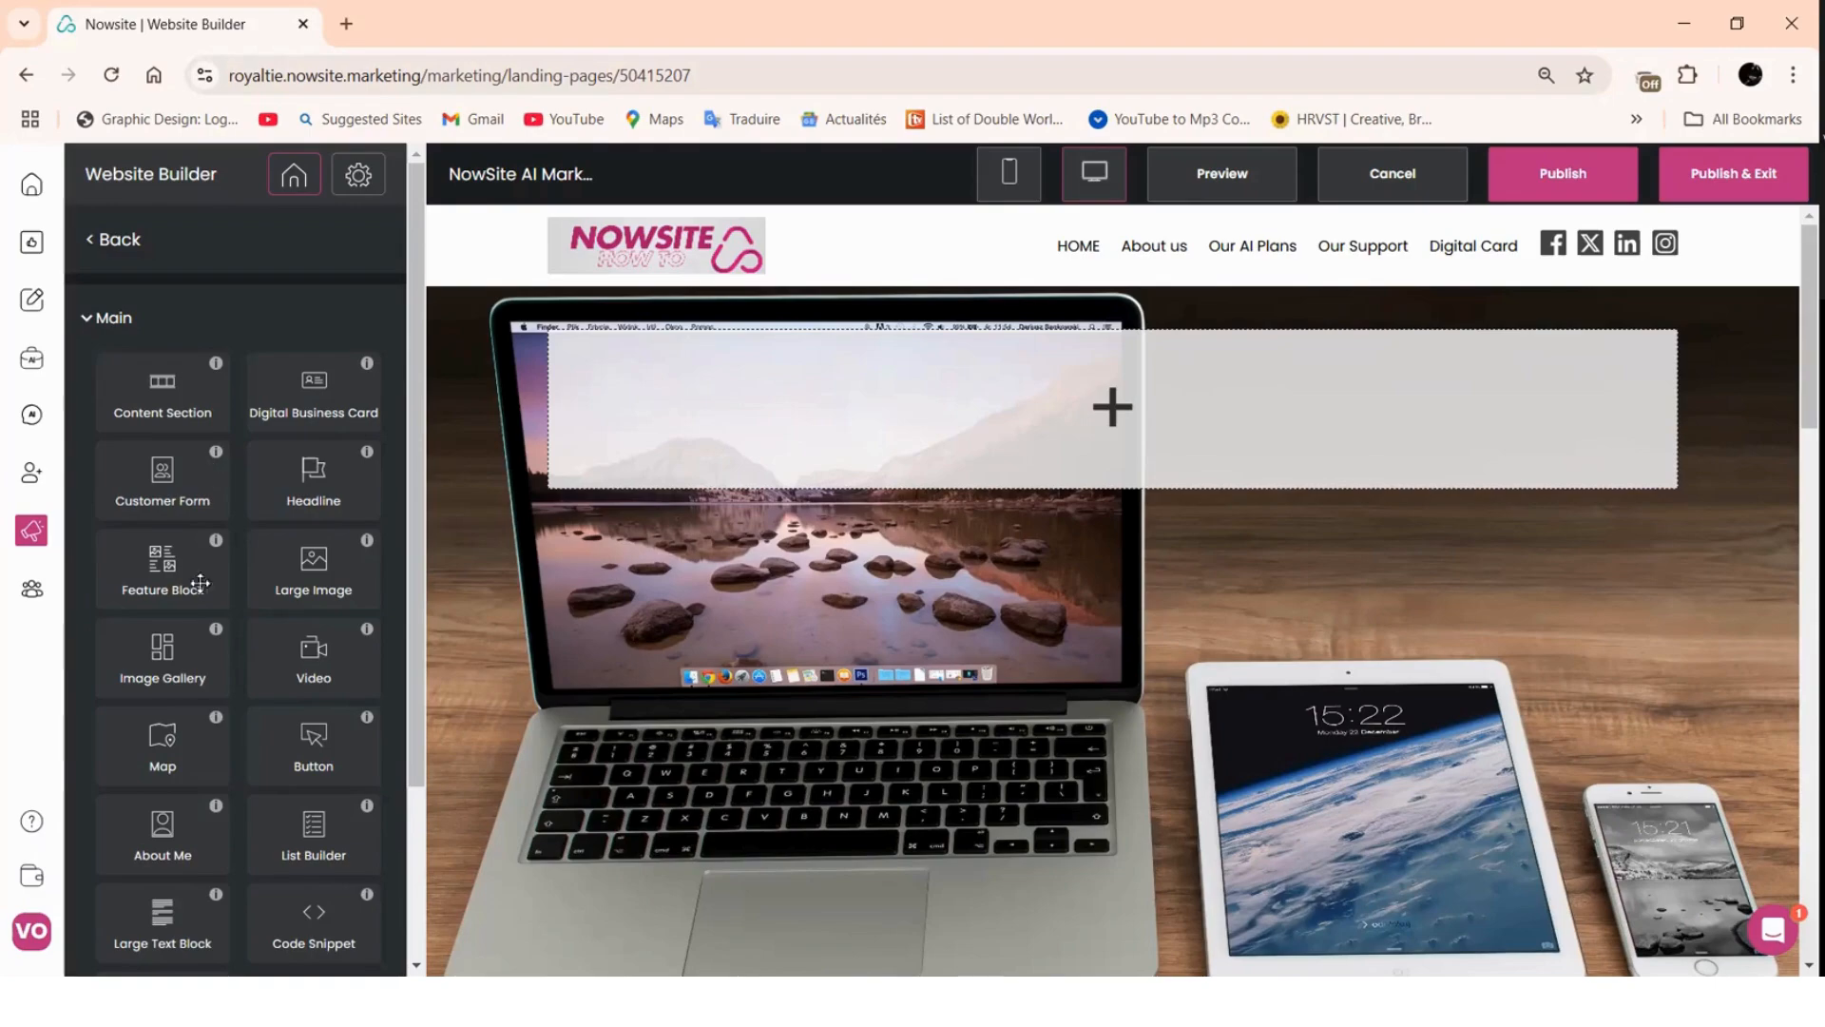
- Try the two-, three- and four-column layouts on the laptop banner's content section, return it to one column and confirm its settings
{"action": "left_click", "coordinate": [491, 471]}
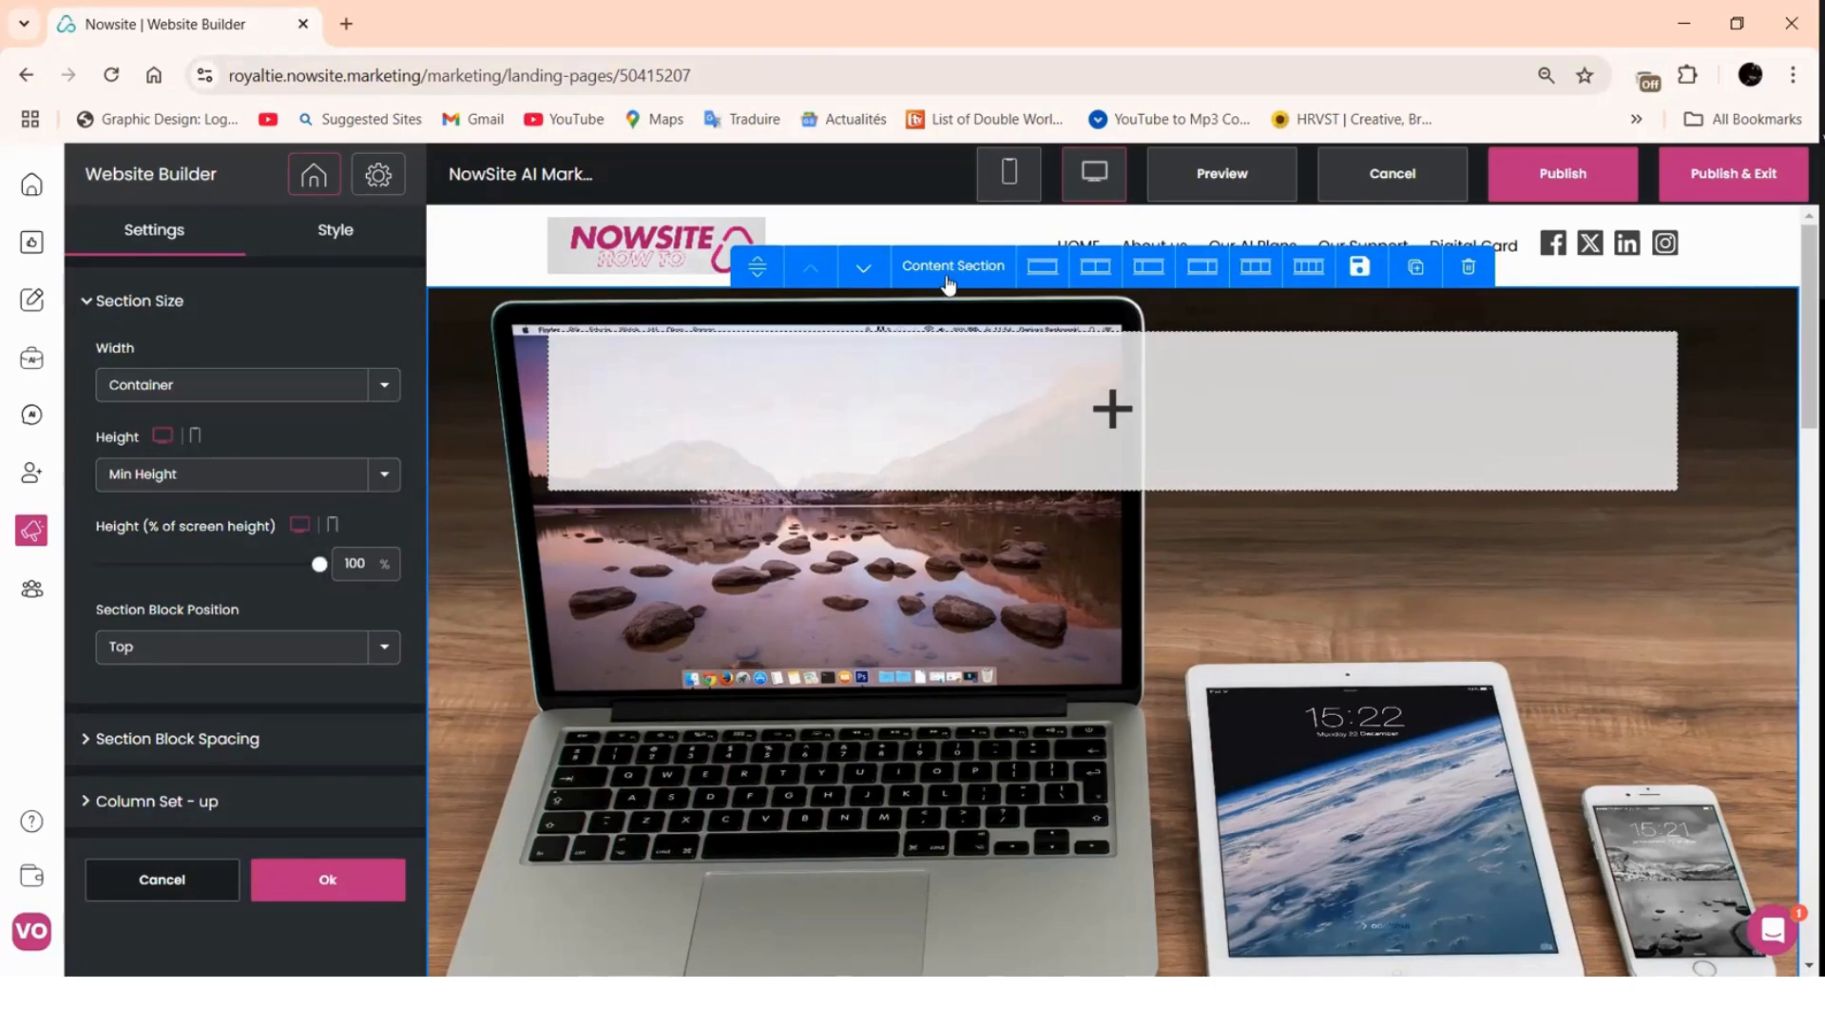
{"action": "left_click", "coordinate": [1096, 276]}
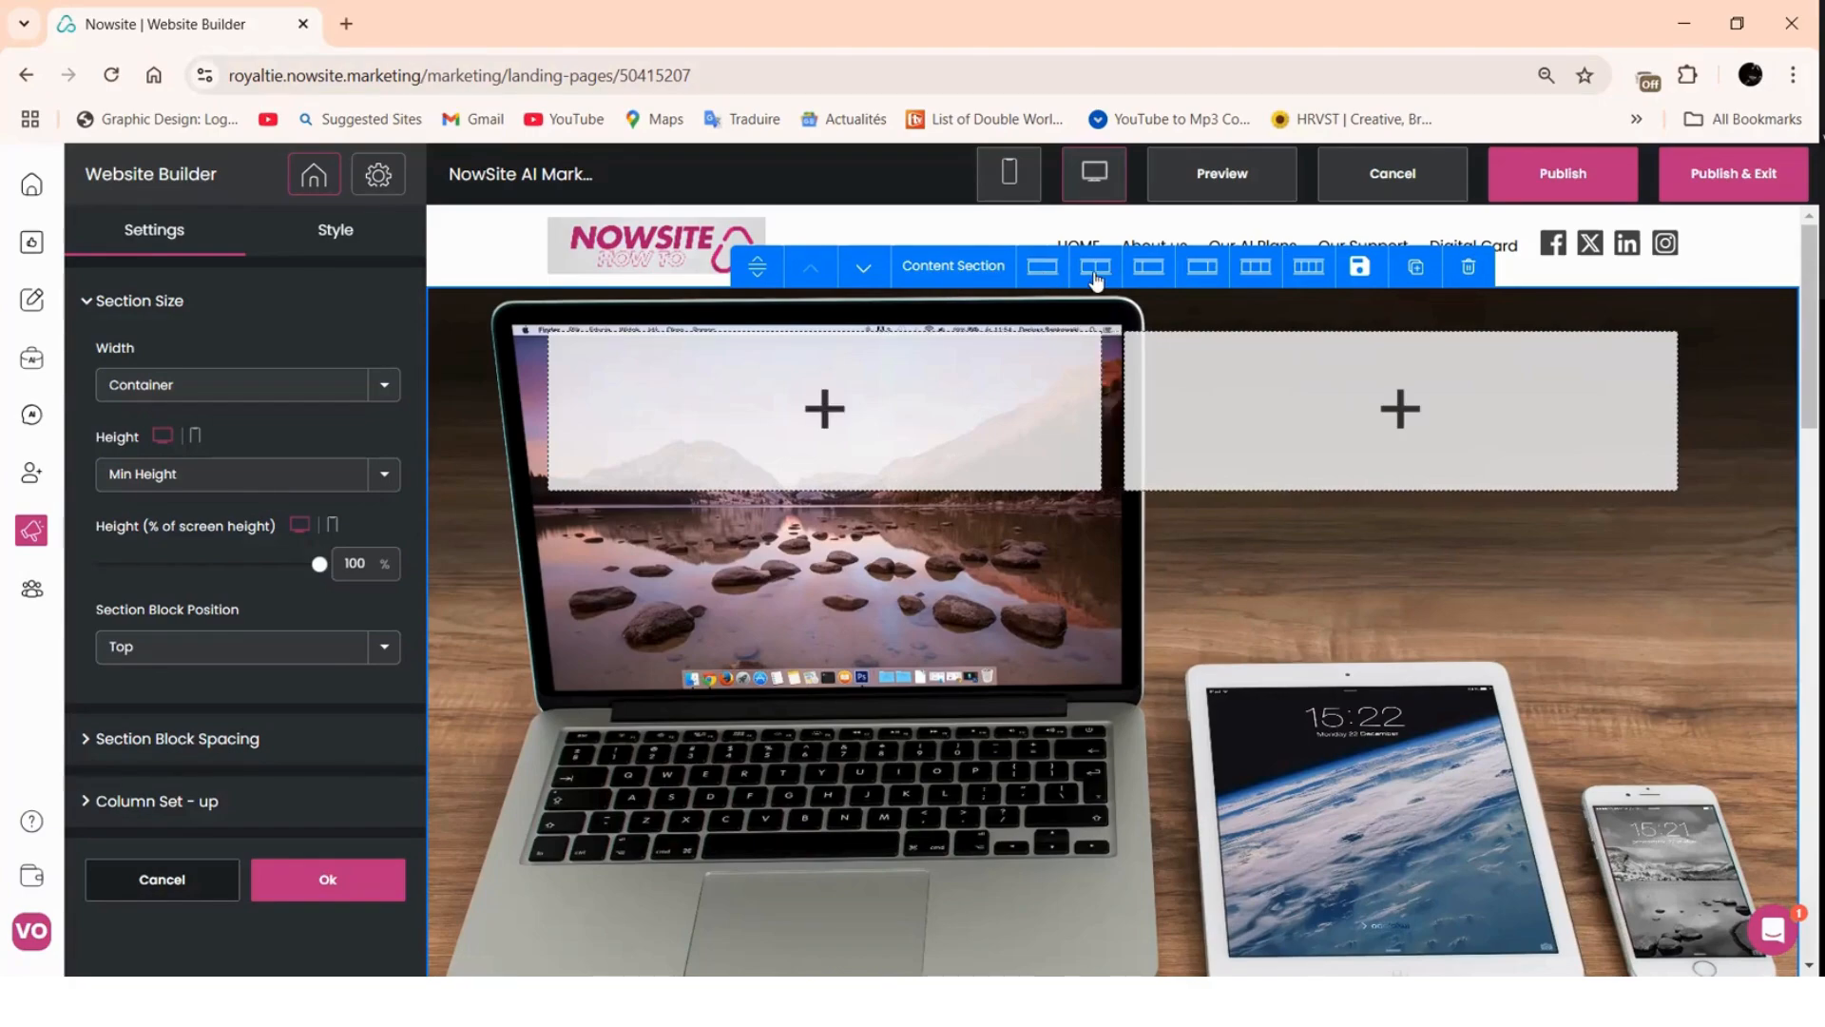
{"action": "left_click", "coordinate": [1150, 277]}
{"action": "left_click", "coordinate": [1200, 277]}
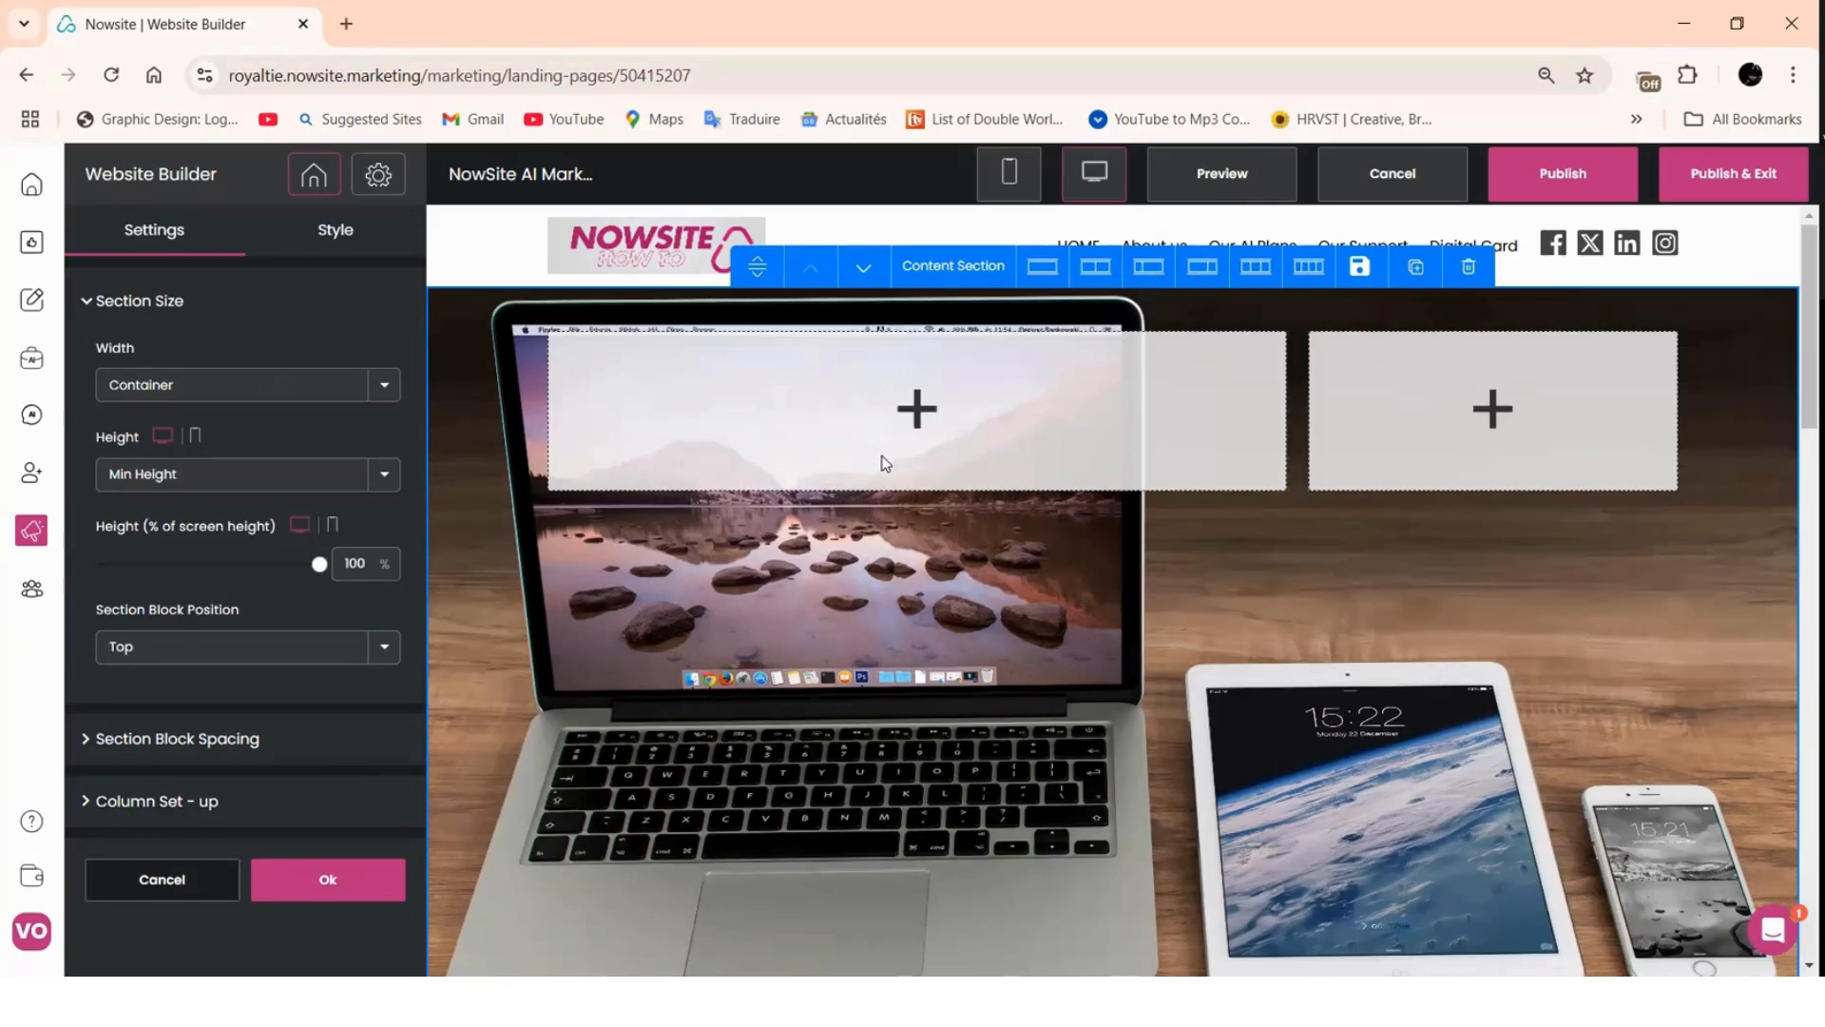
{"action": "left_click", "coordinate": [1255, 276]}
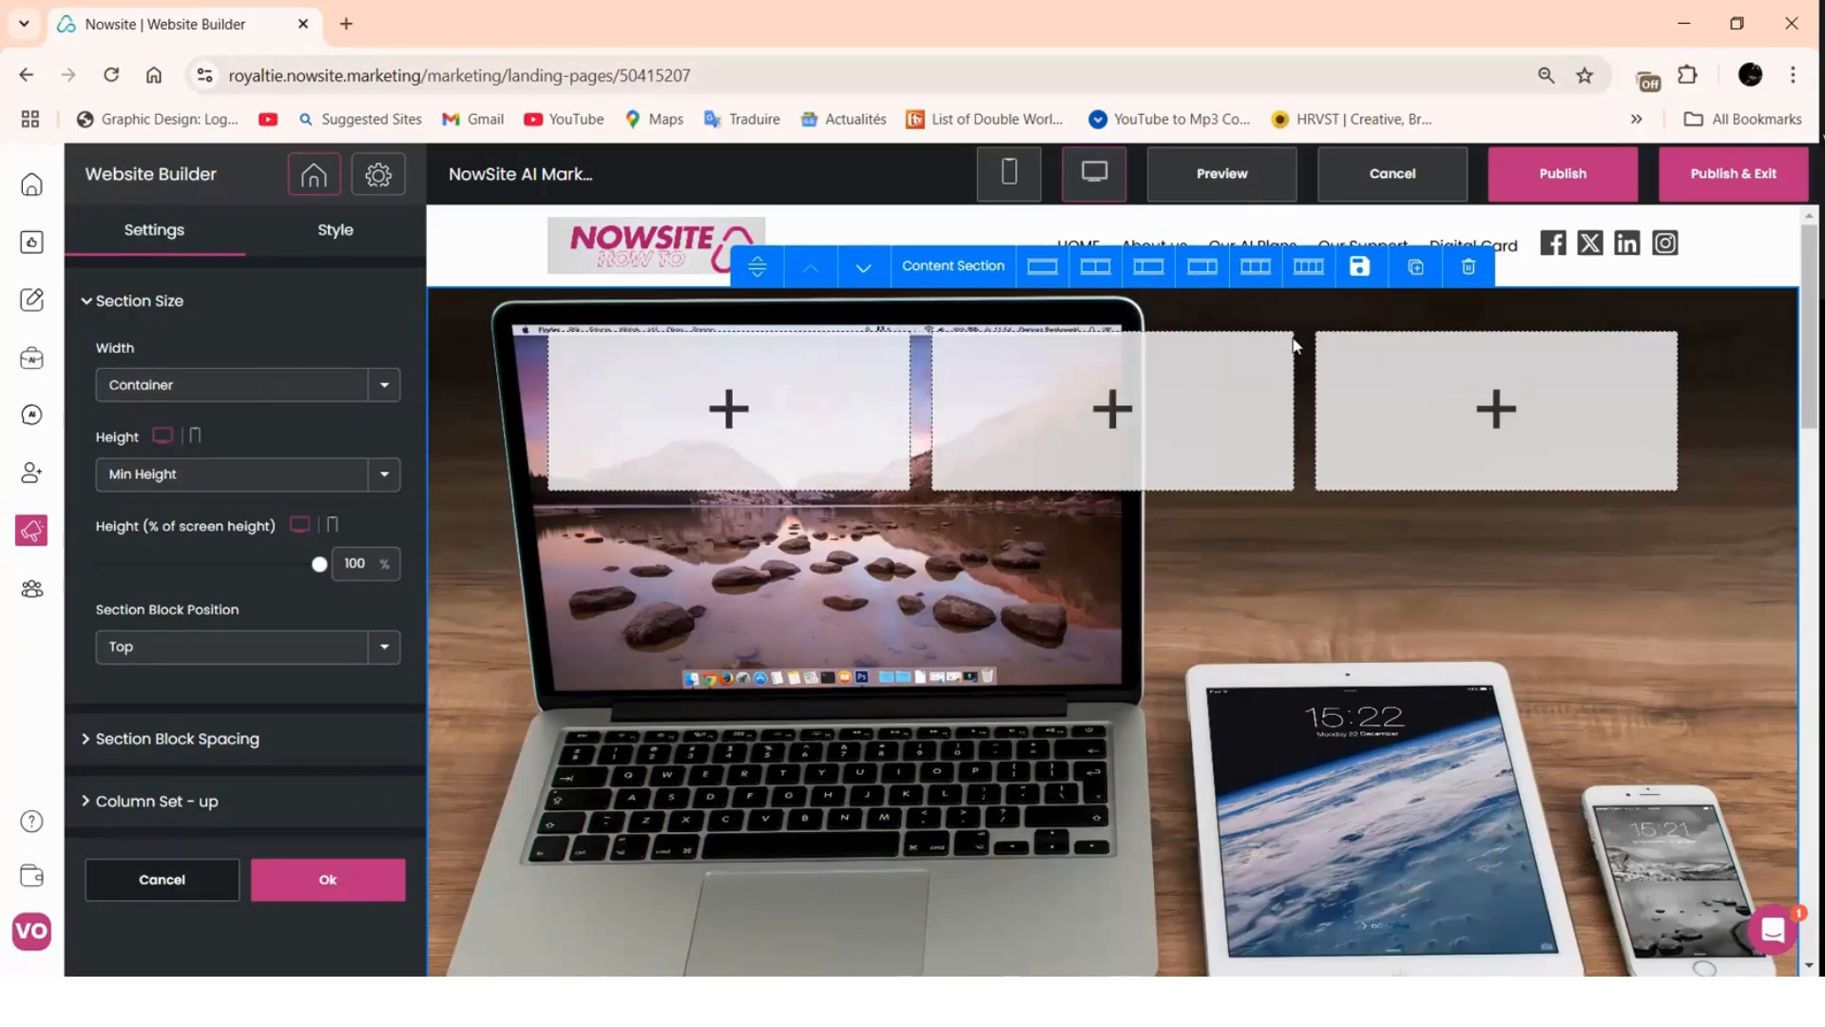
{"action": "left_click", "coordinate": [1309, 270]}
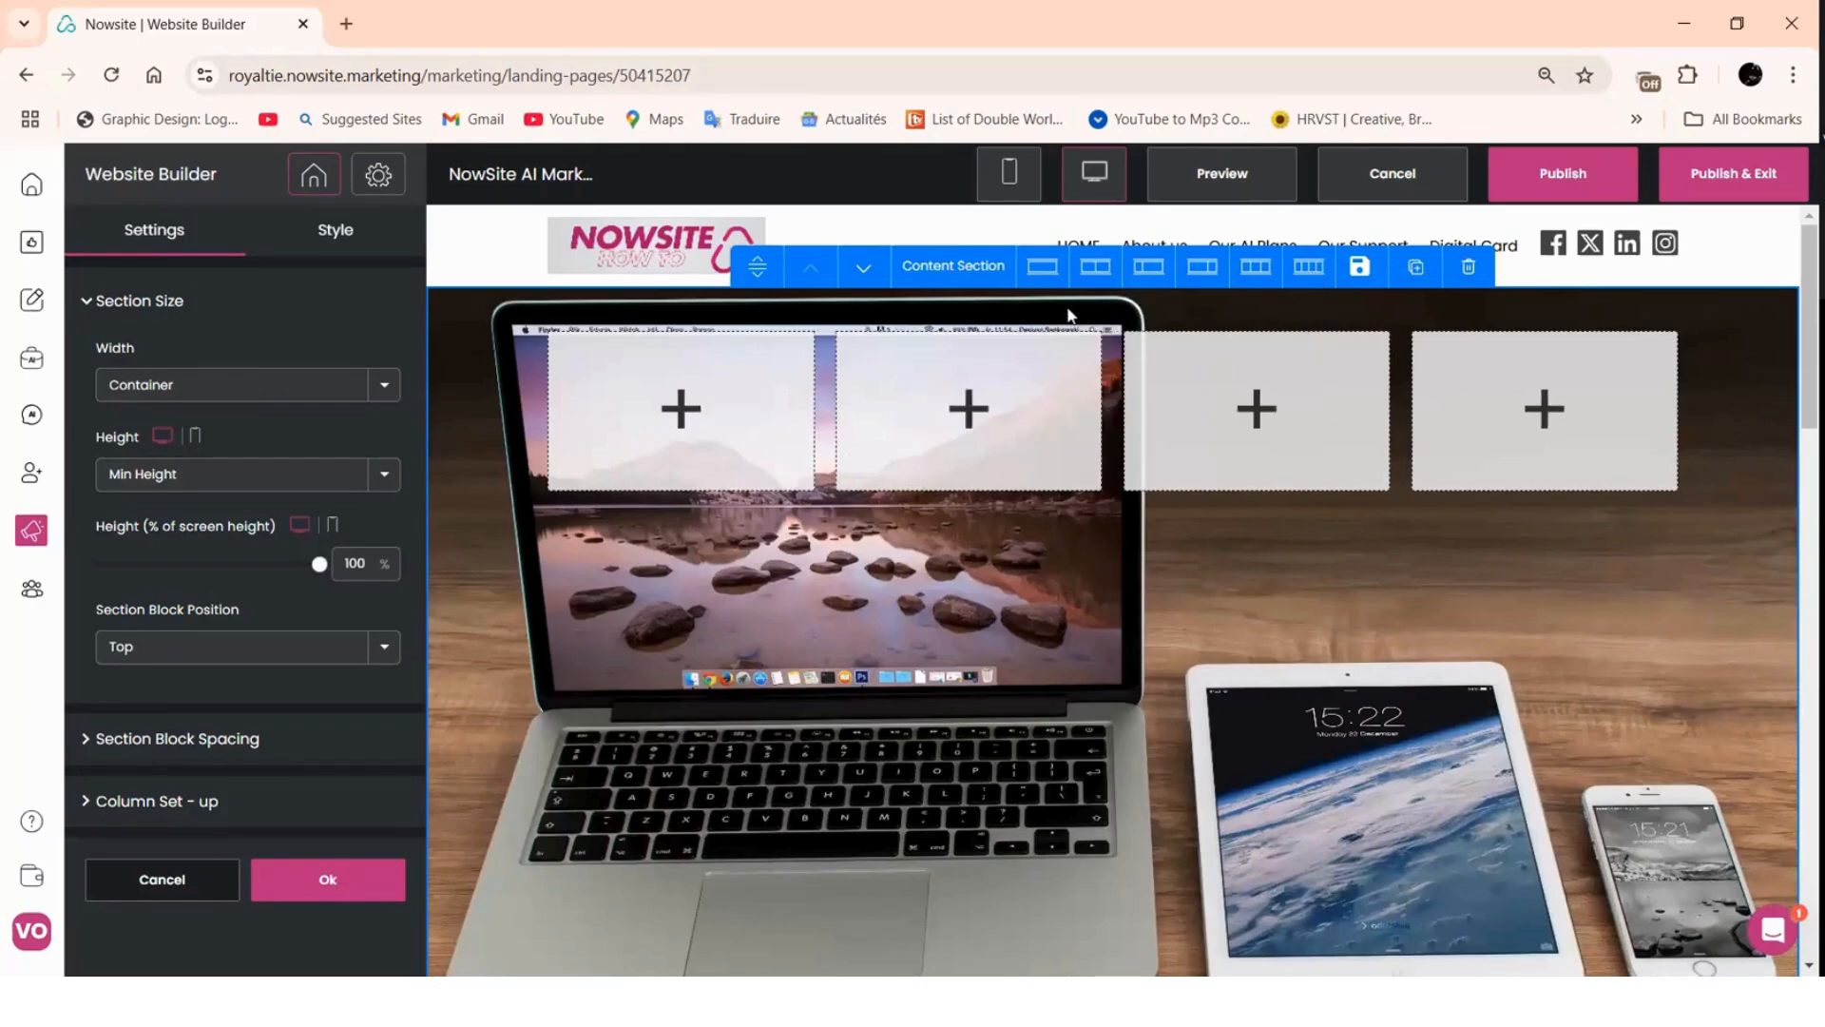
{"action": "left_click", "coordinate": [1042, 273]}
{"action": "scroll", "coordinate": [1040, 540], "scroll_direction": "down", "scroll_amount": 8}
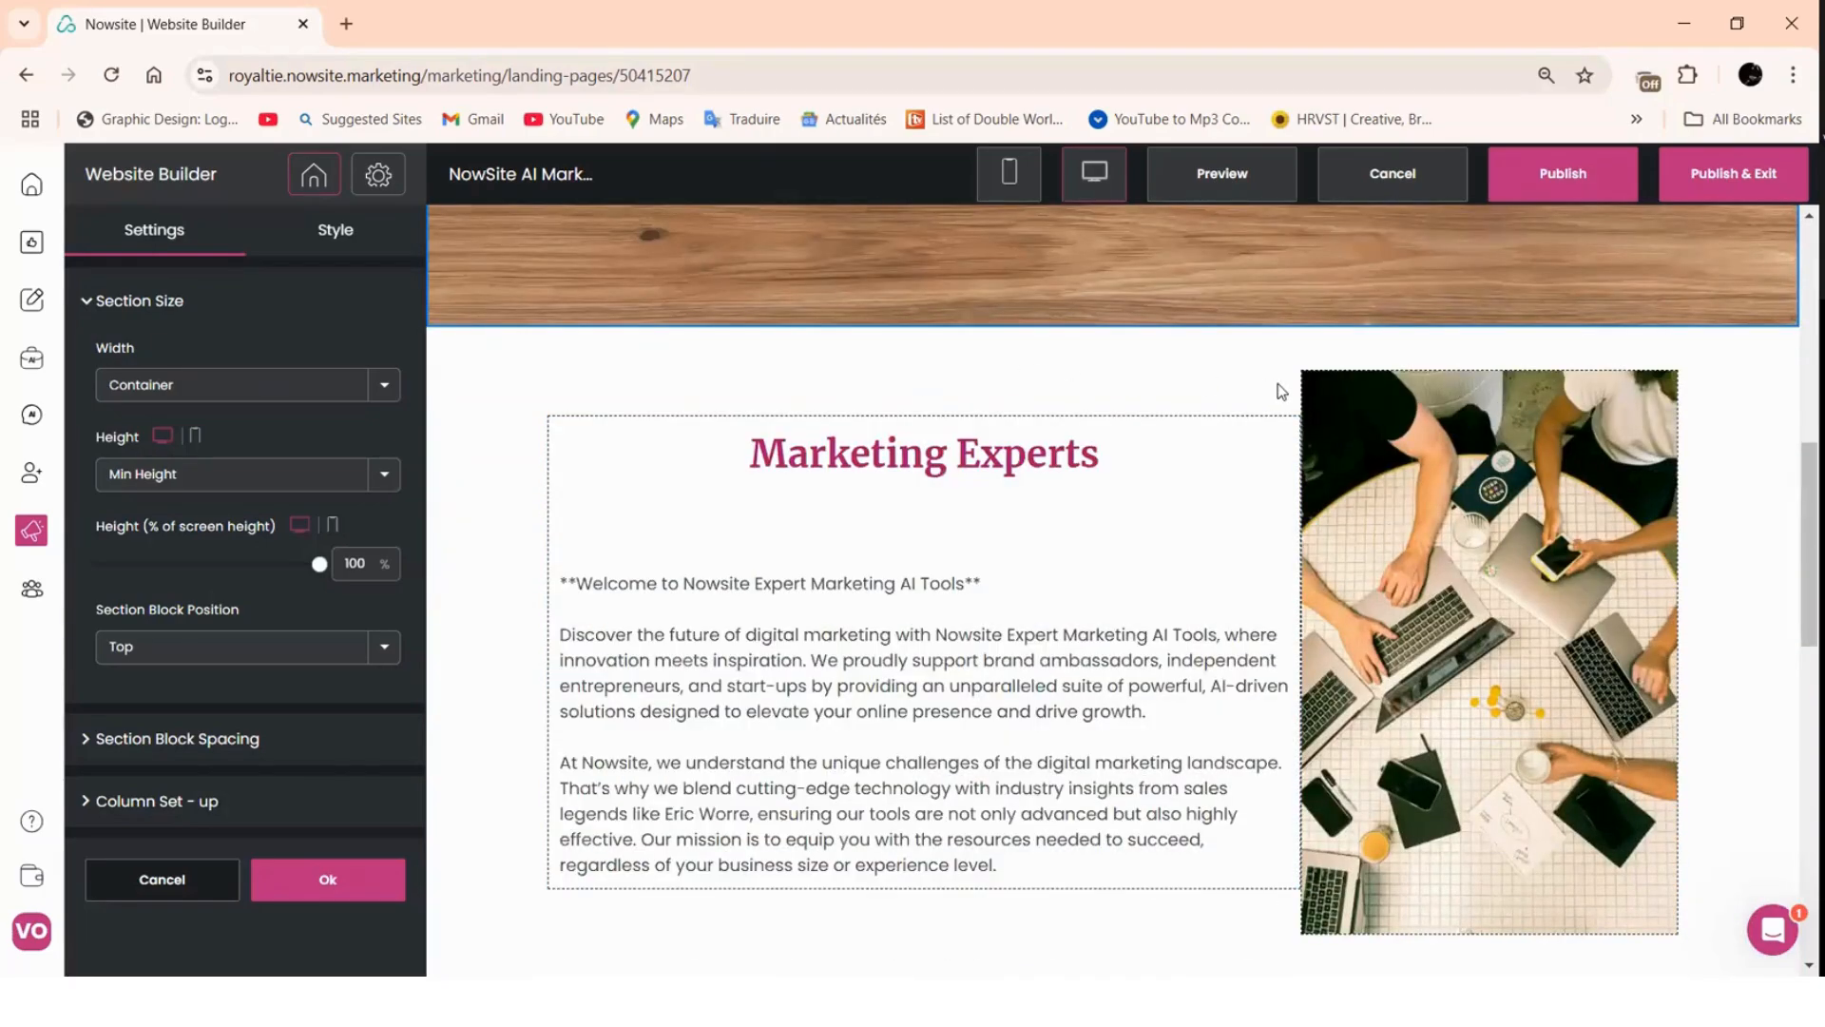
{"action": "scroll", "coordinate": [1279, 505], "scroll_direction": "down", "scroll_amount": 7}
{"action": "scroll", "coordinate": [1251, 604], "scroll_direction": "up", "scroll_amount": 10}
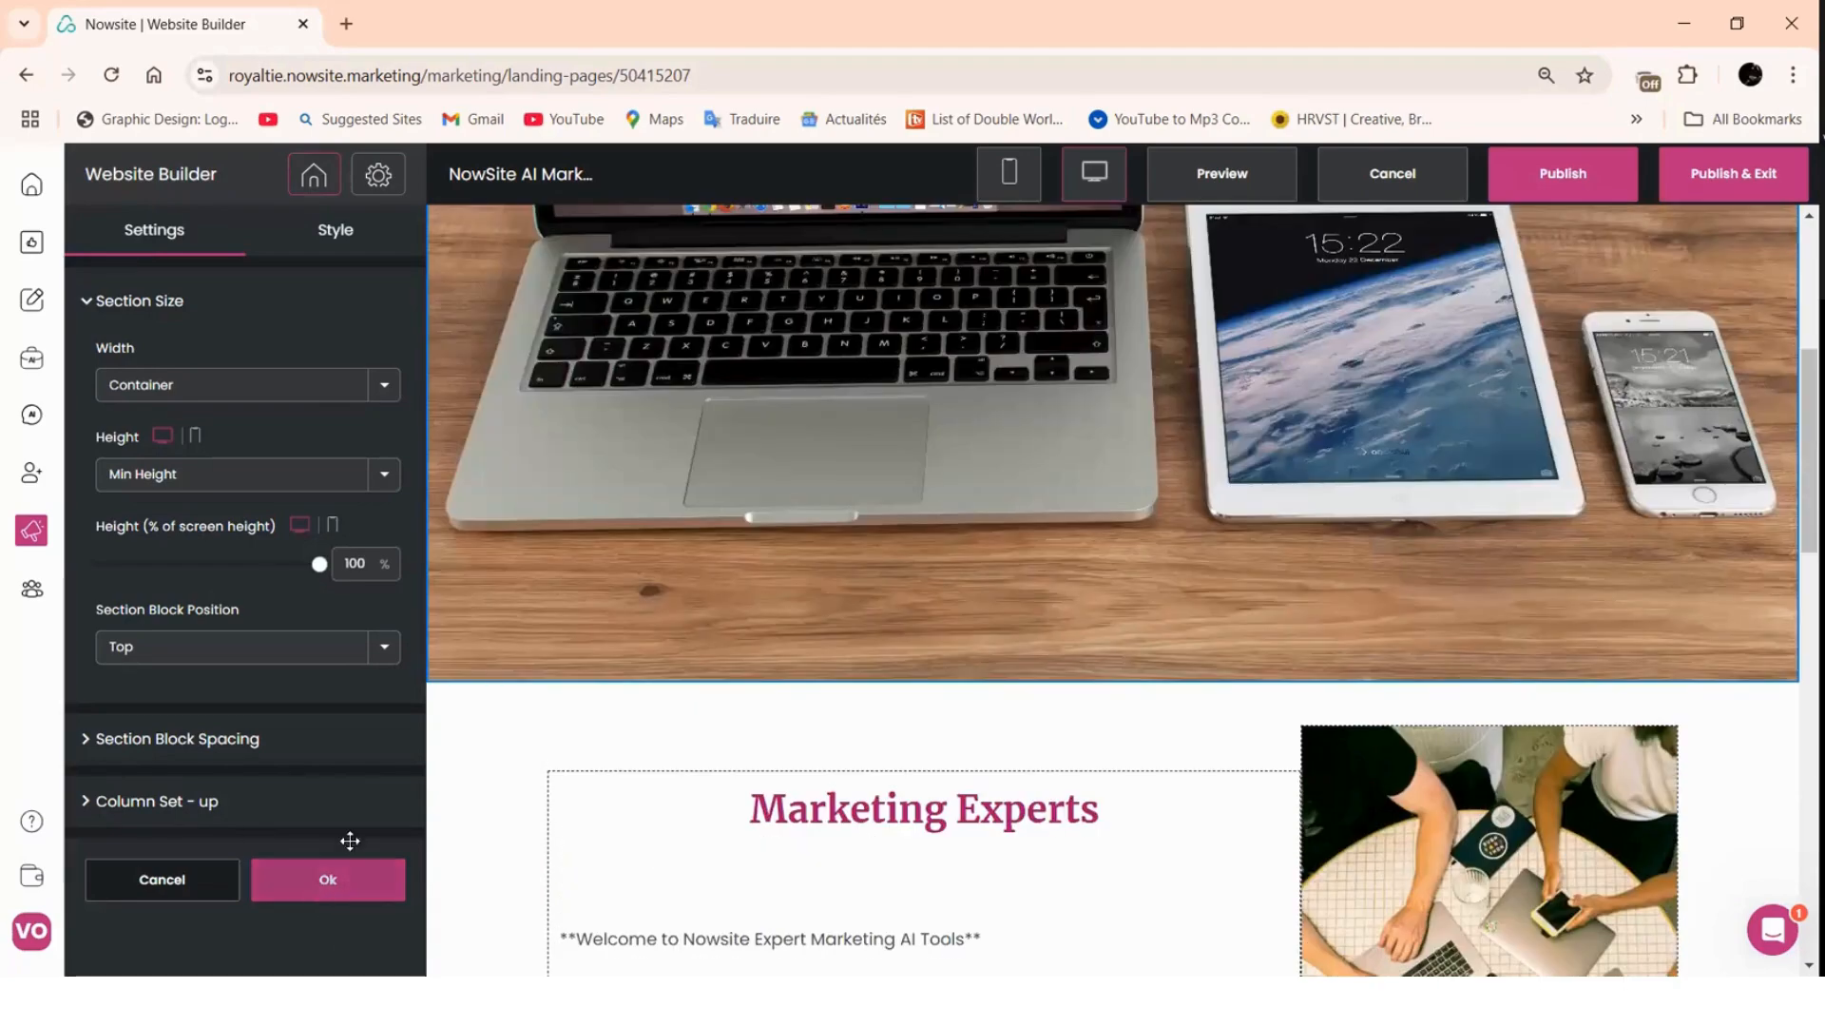
{"action": "left_click", "coordinate": [323, 895]}
- Insert a content section between the laptop banner and the Marketing Experts section, trying several column layouts and choosing a narrow left and wide right column
{"action": "left_click_drag", "start_coordinate": [164, 414], "coordinate": [793, 715]}
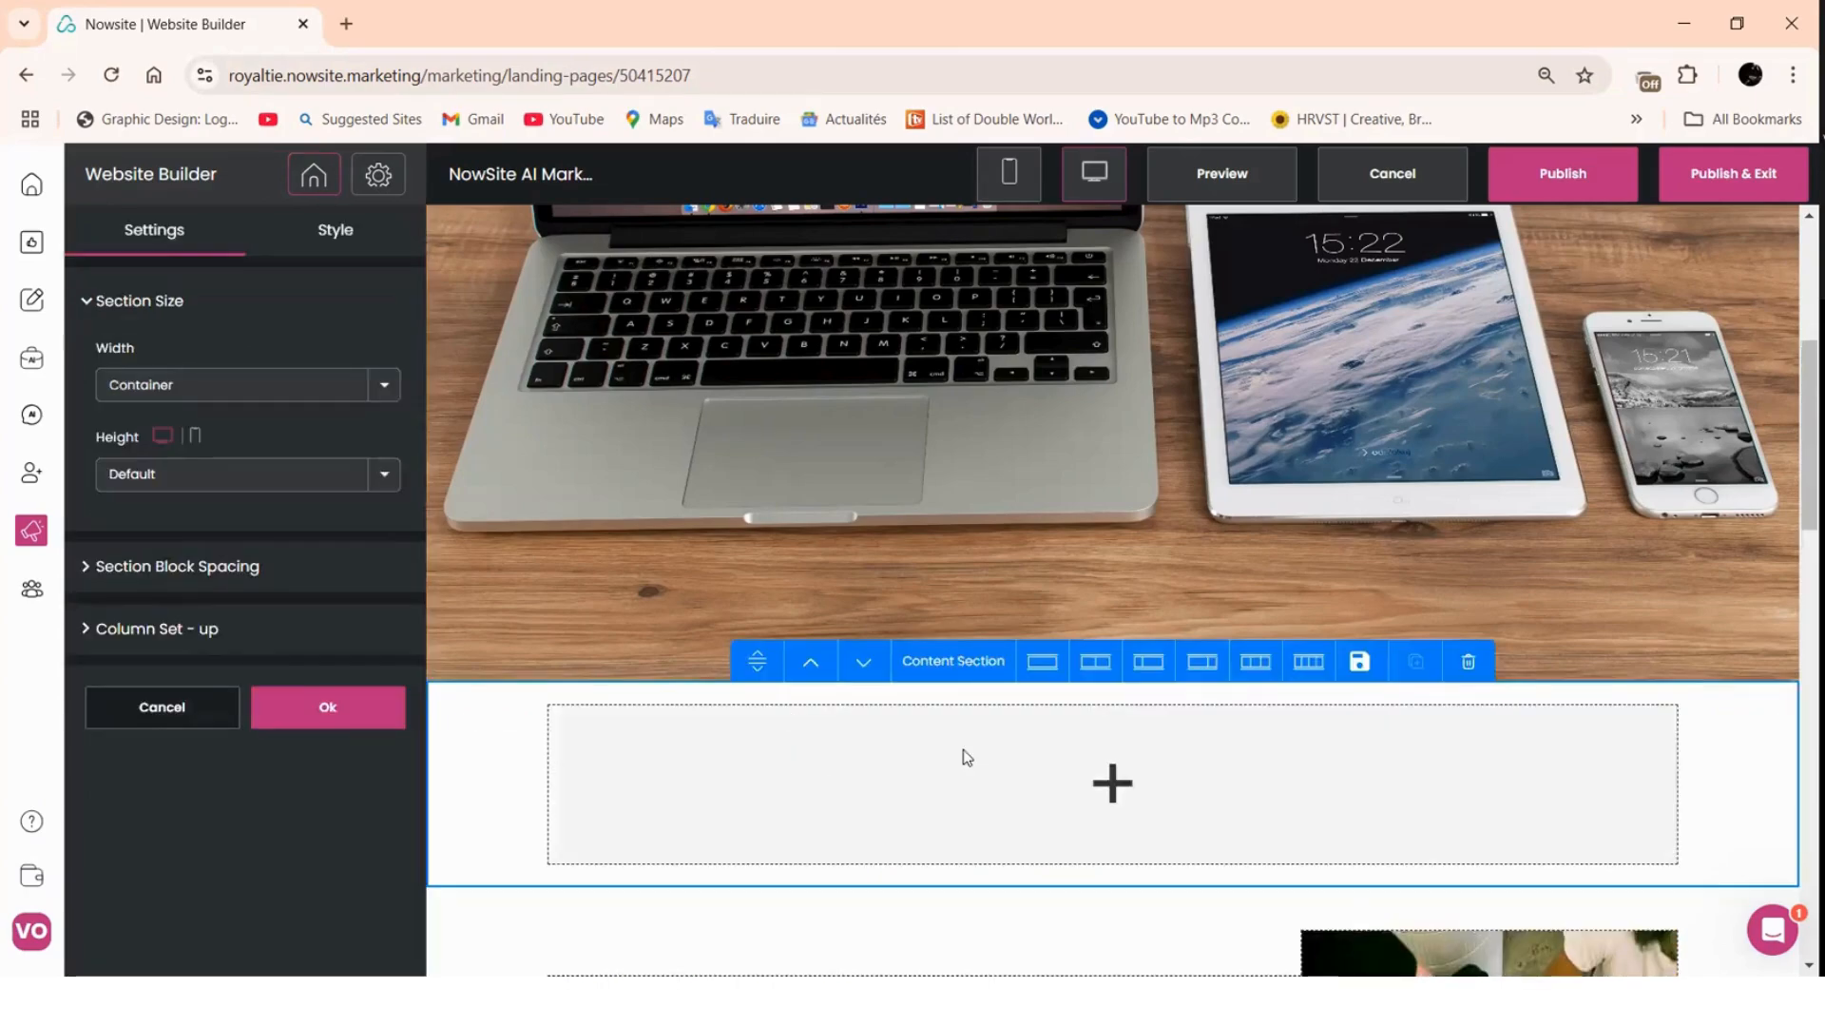
{"action": "left_click", "coordinate": [1095, 662]}
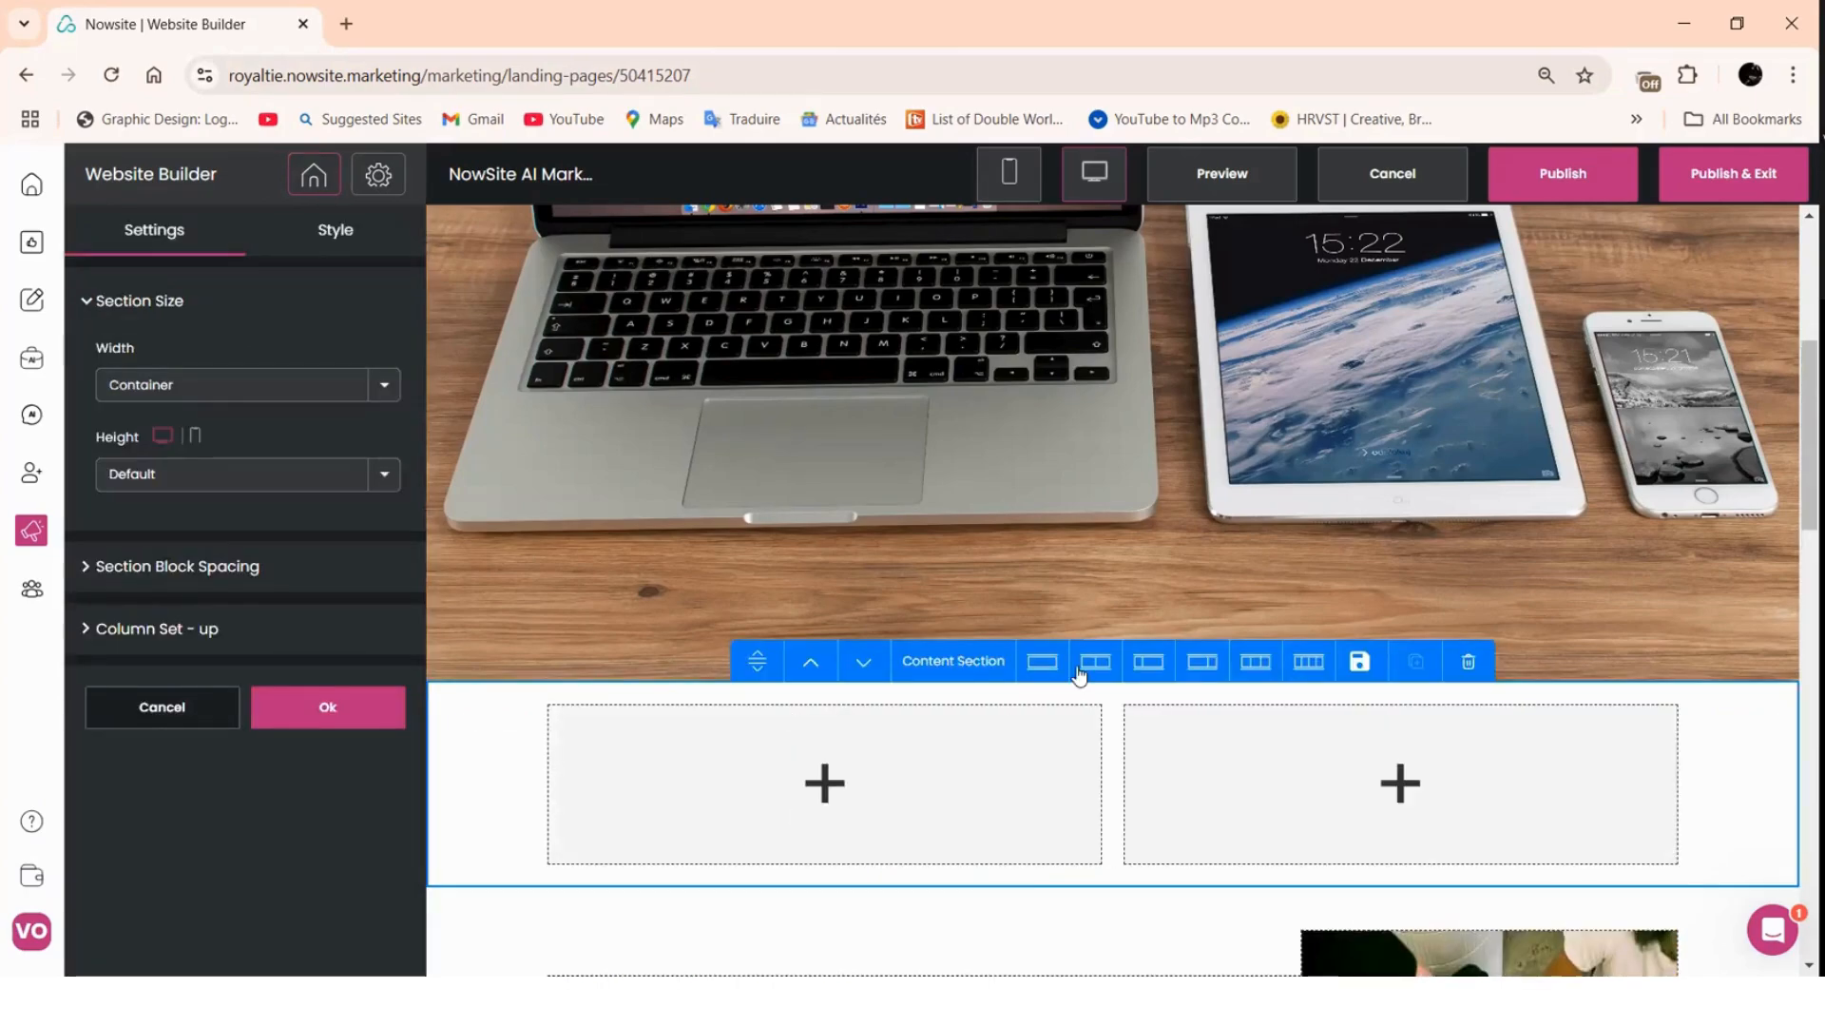
{"action": "left_click", "coordinate": [1148, 661]}
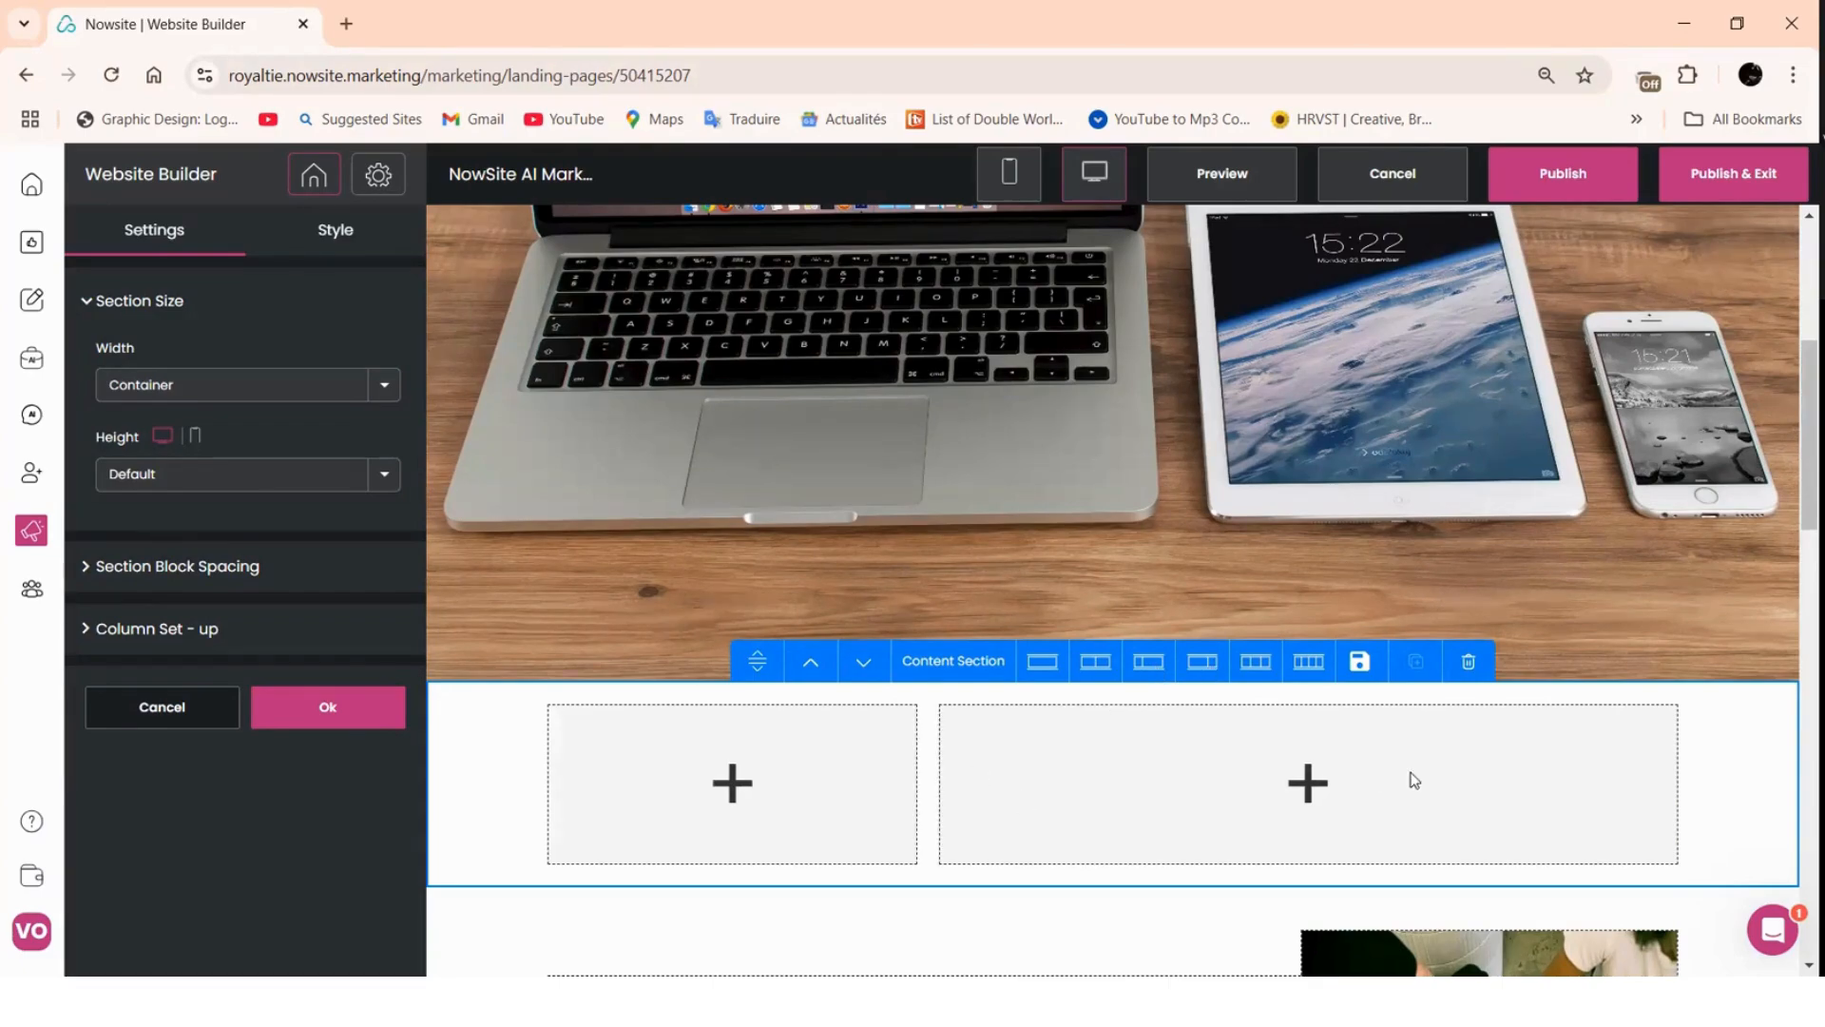
{"action": "left_click", "coordinate": [1202, 662]}
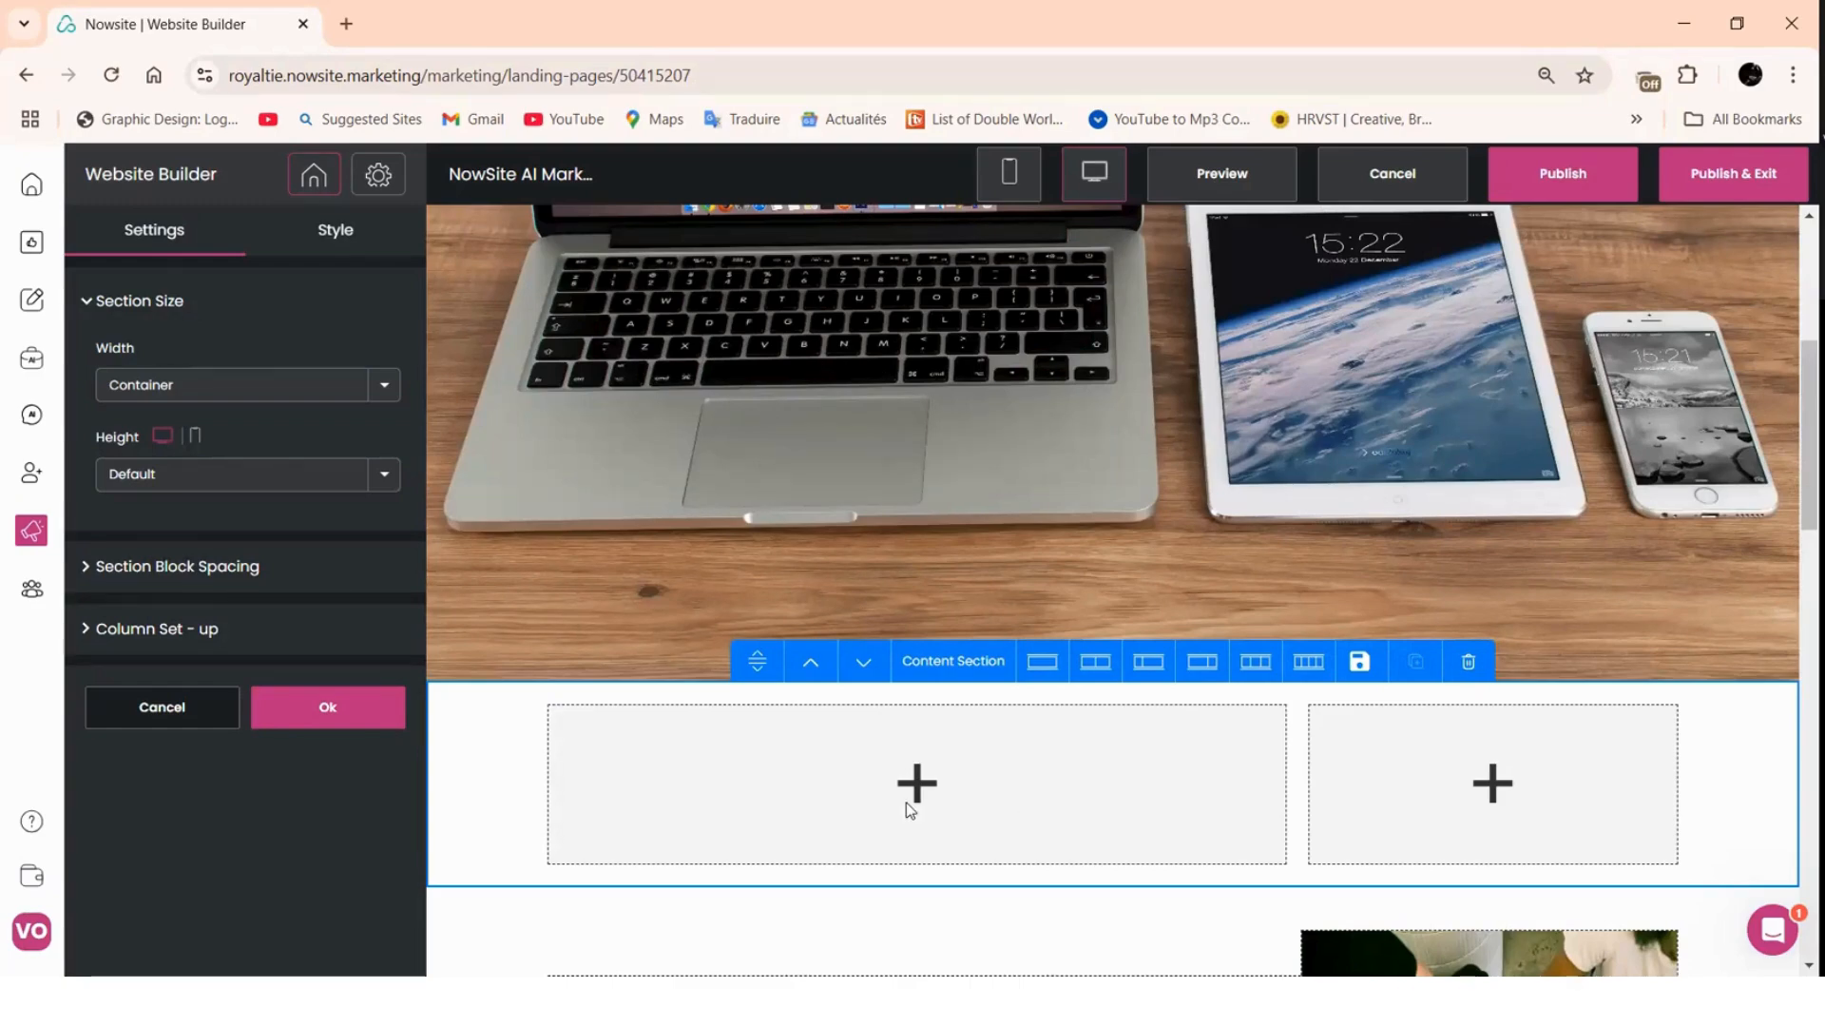
{"action": "left_click", "coordinate": [1256, 662]}
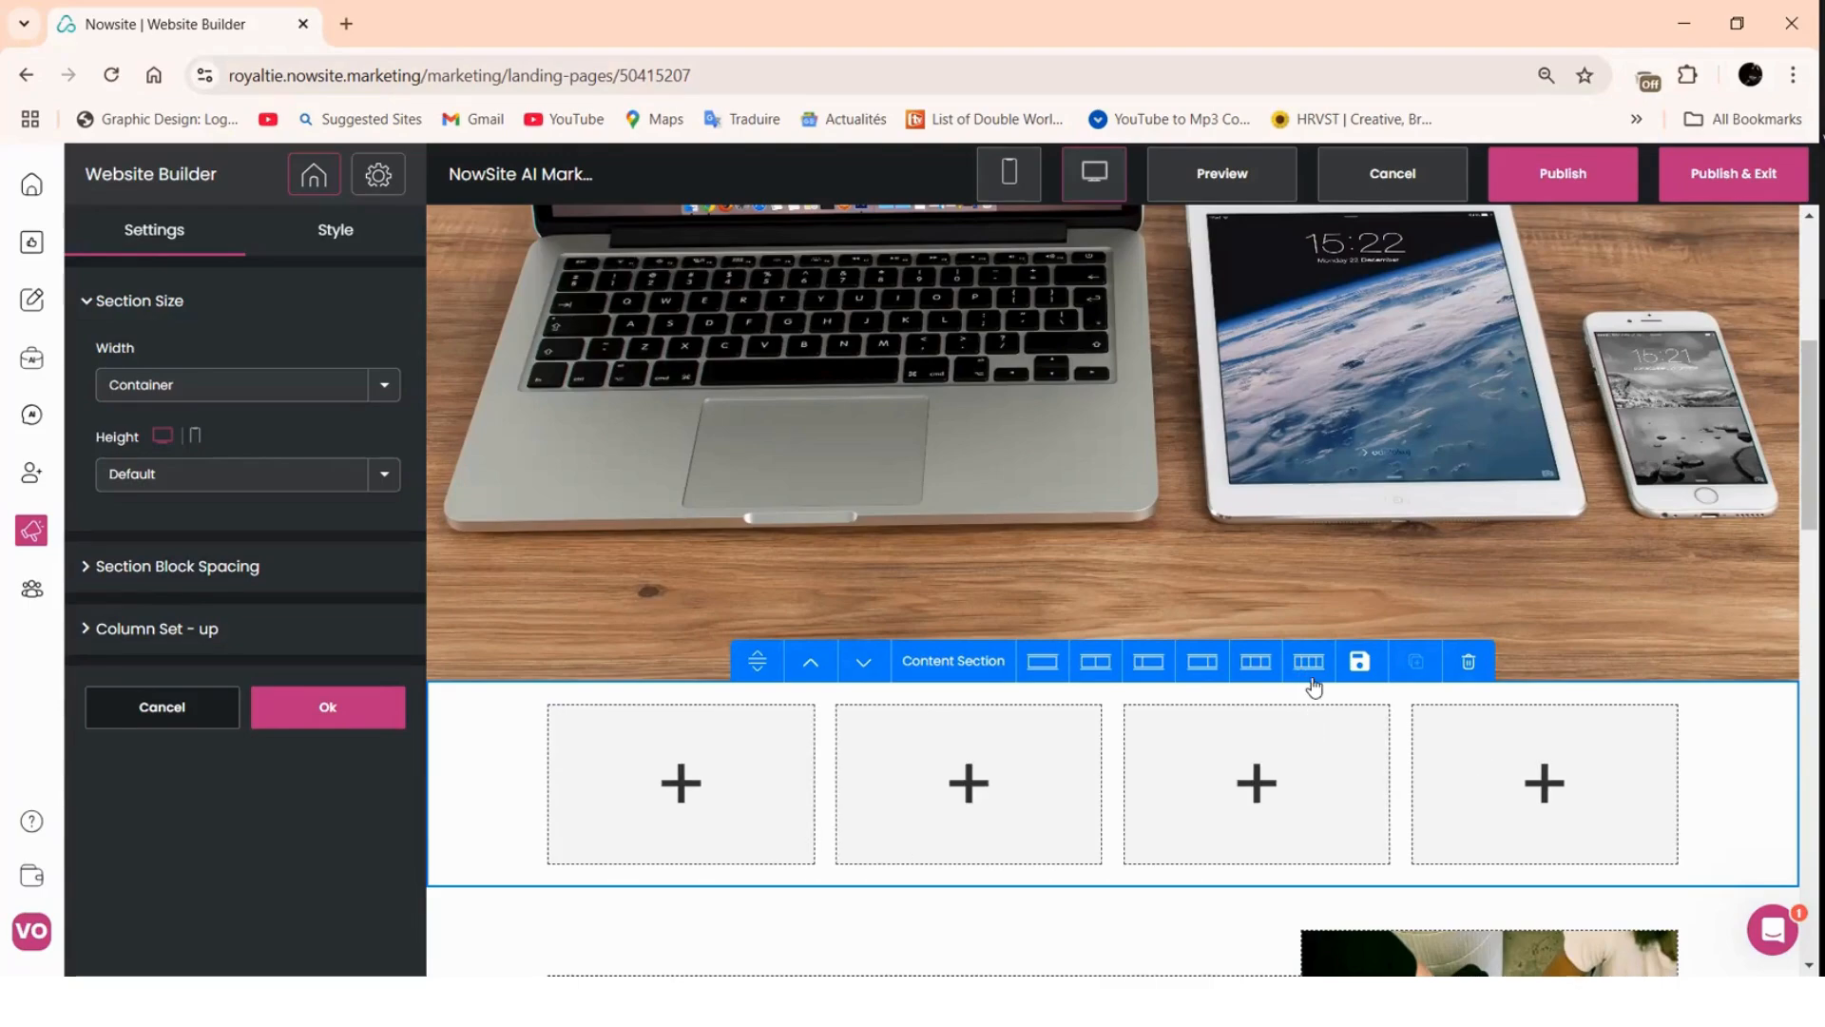
{"action": "left_click", "coordinate": [1255, 665]}
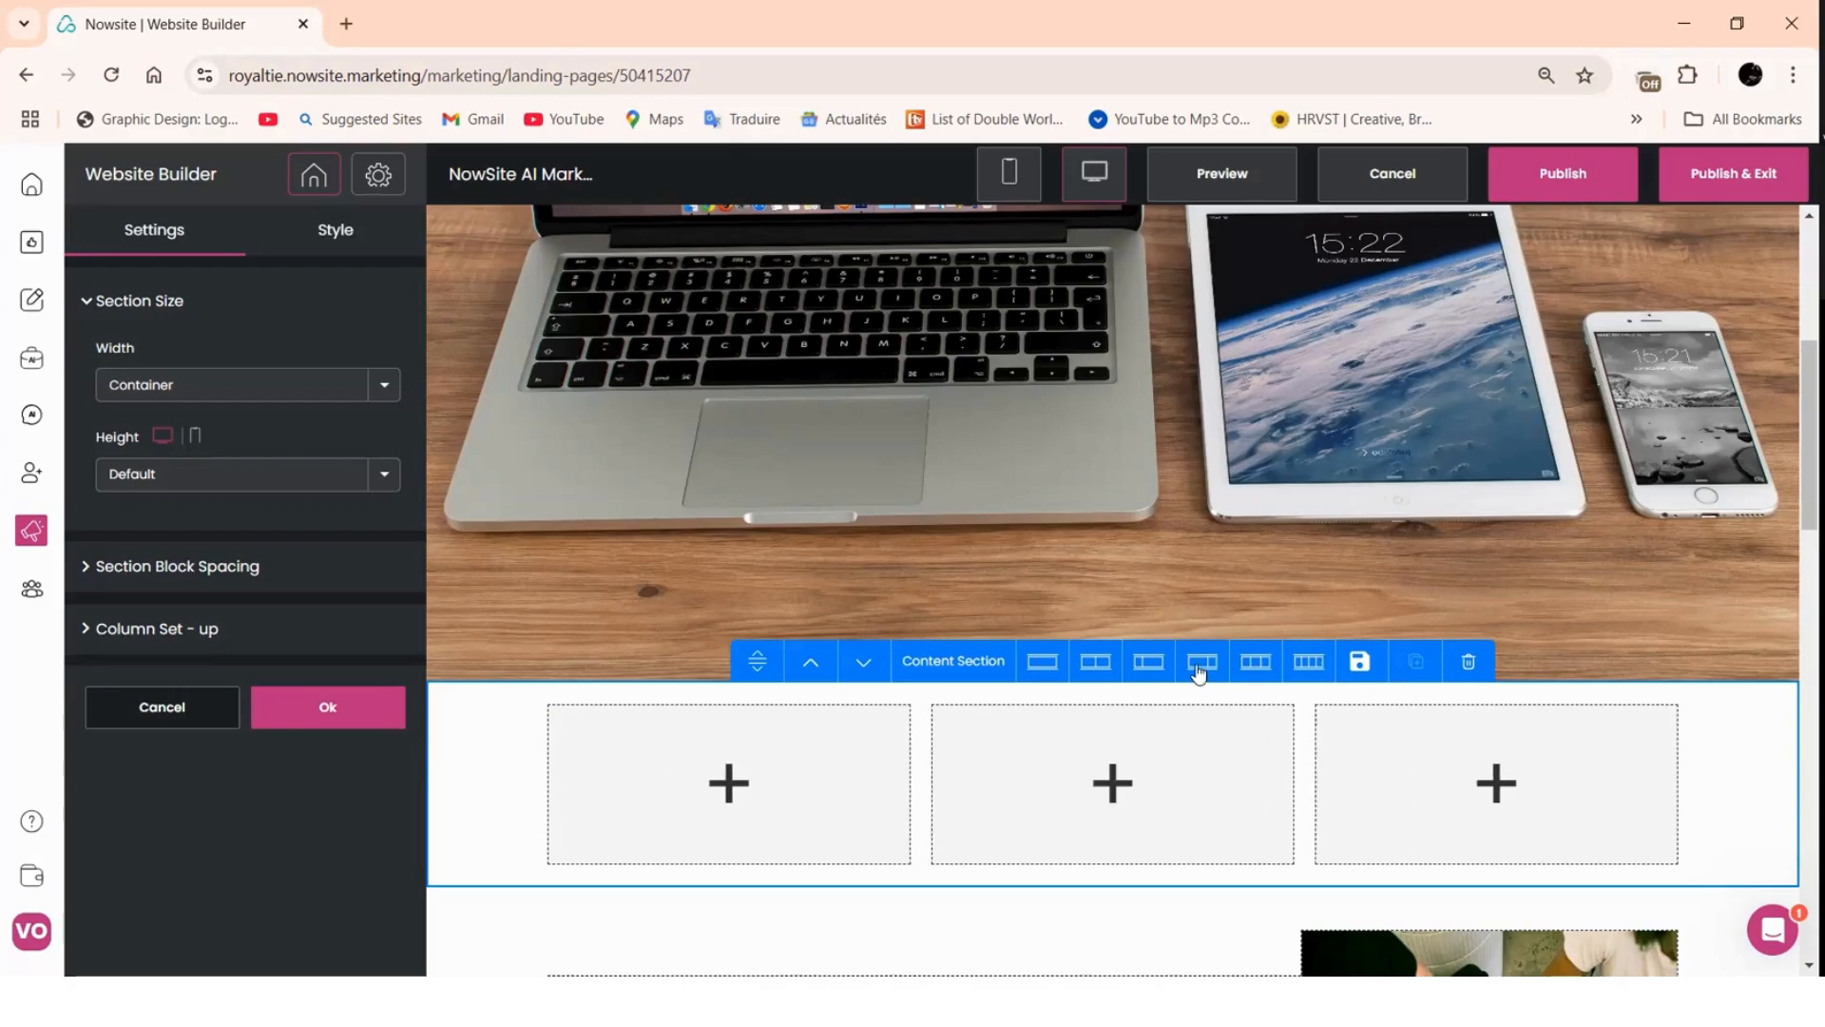
{"action": "left_click", "coordinate": [1201, 664]}
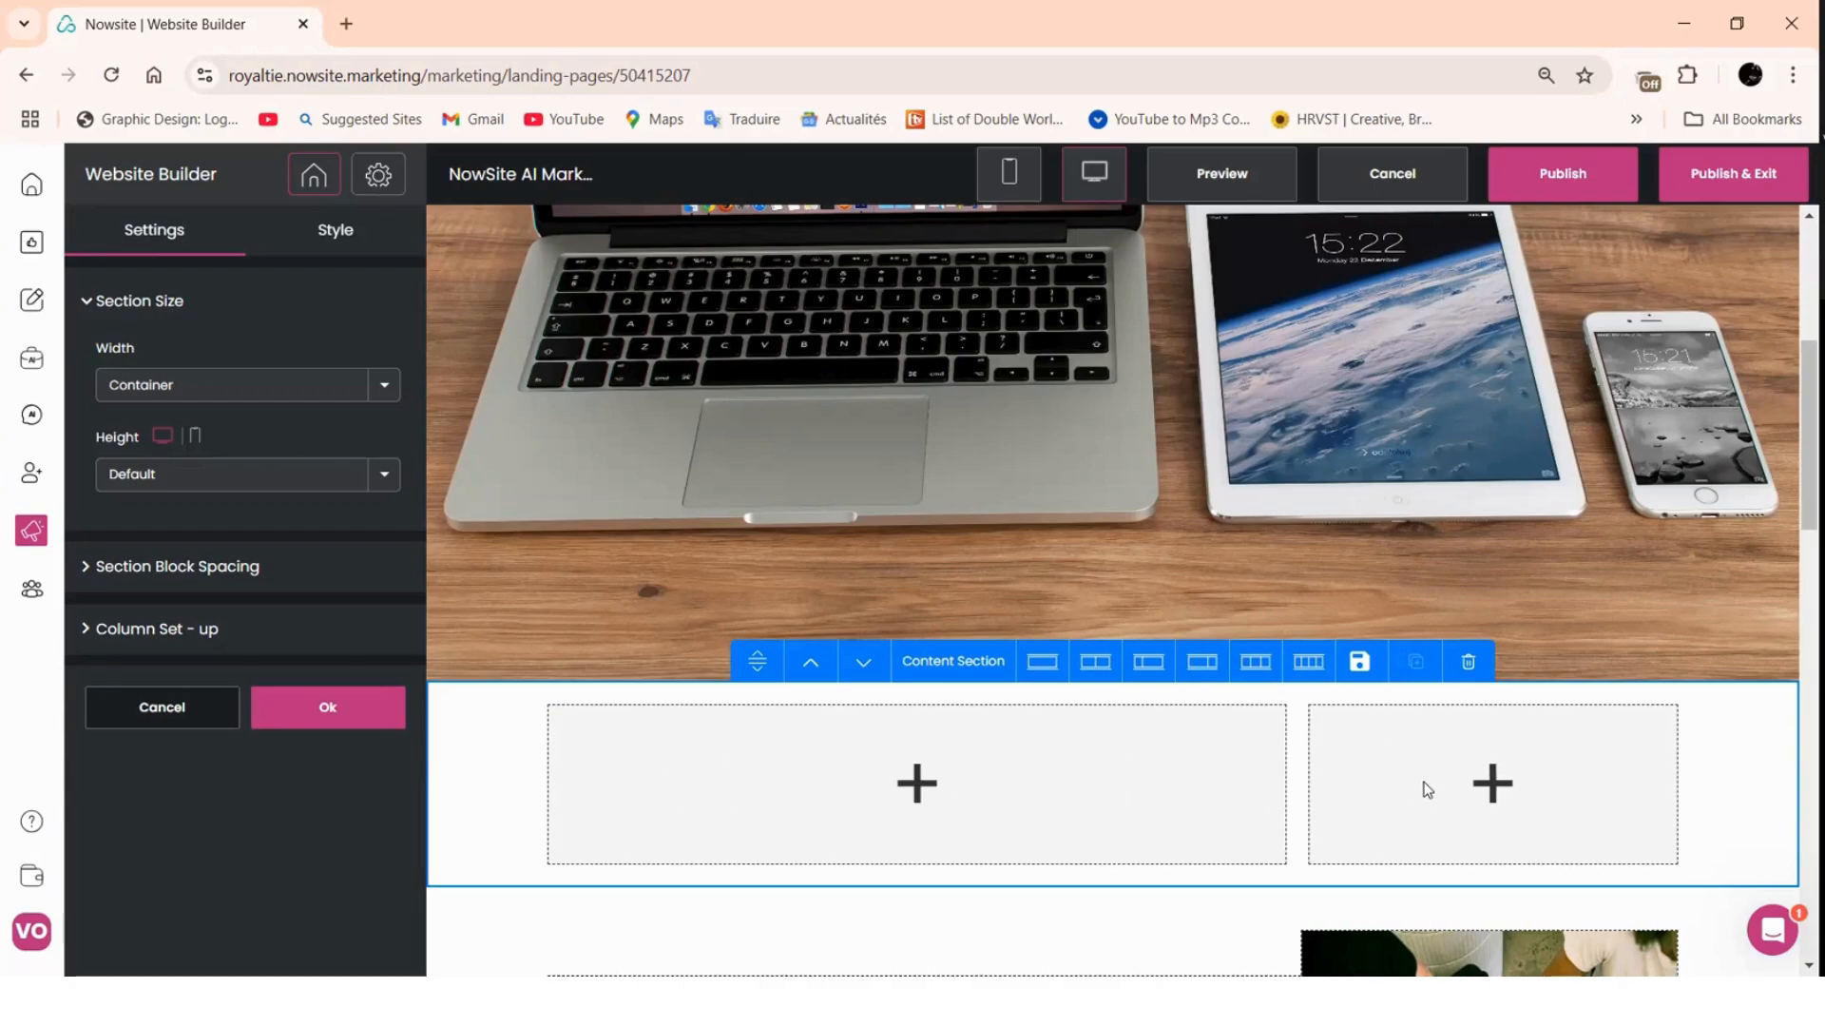
{"action": "left_click", "coordinate": [1149, 662]}
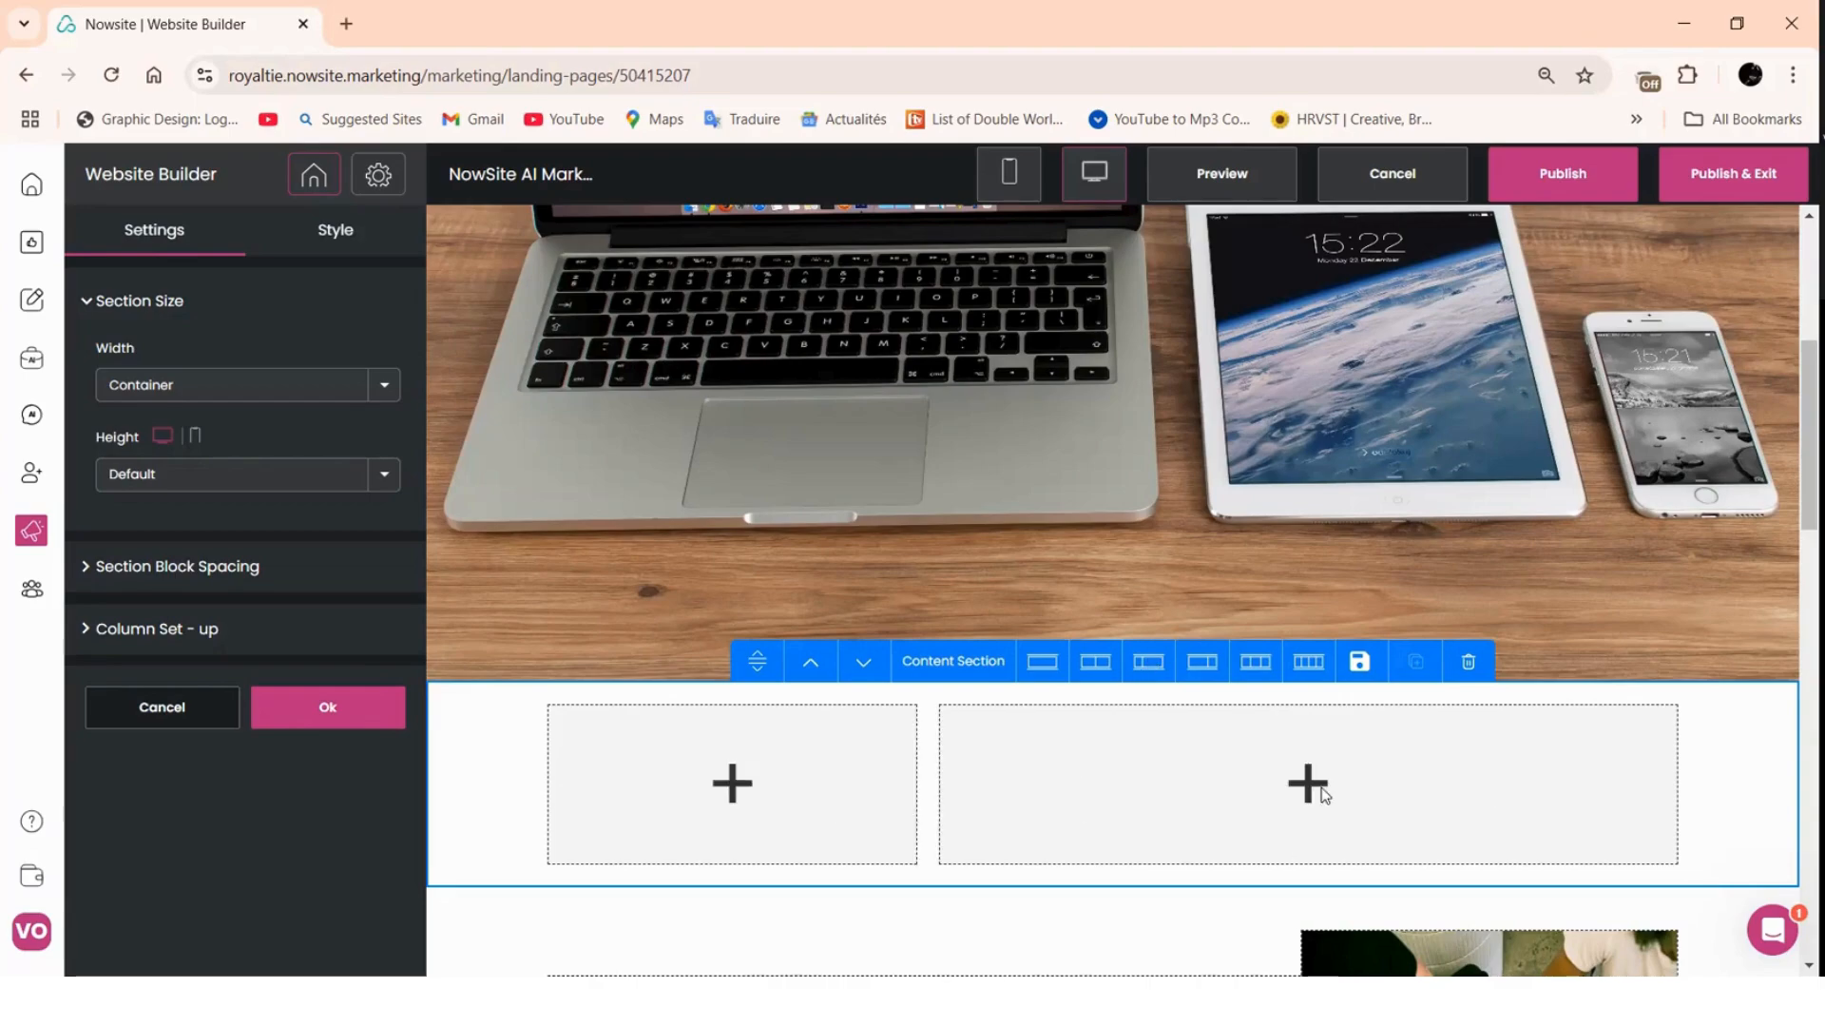
- Remove the empty multi-column content section below the laptop banner and look through the available content blocks
{"action": "left_click", "coordinate": [1096, 662]}
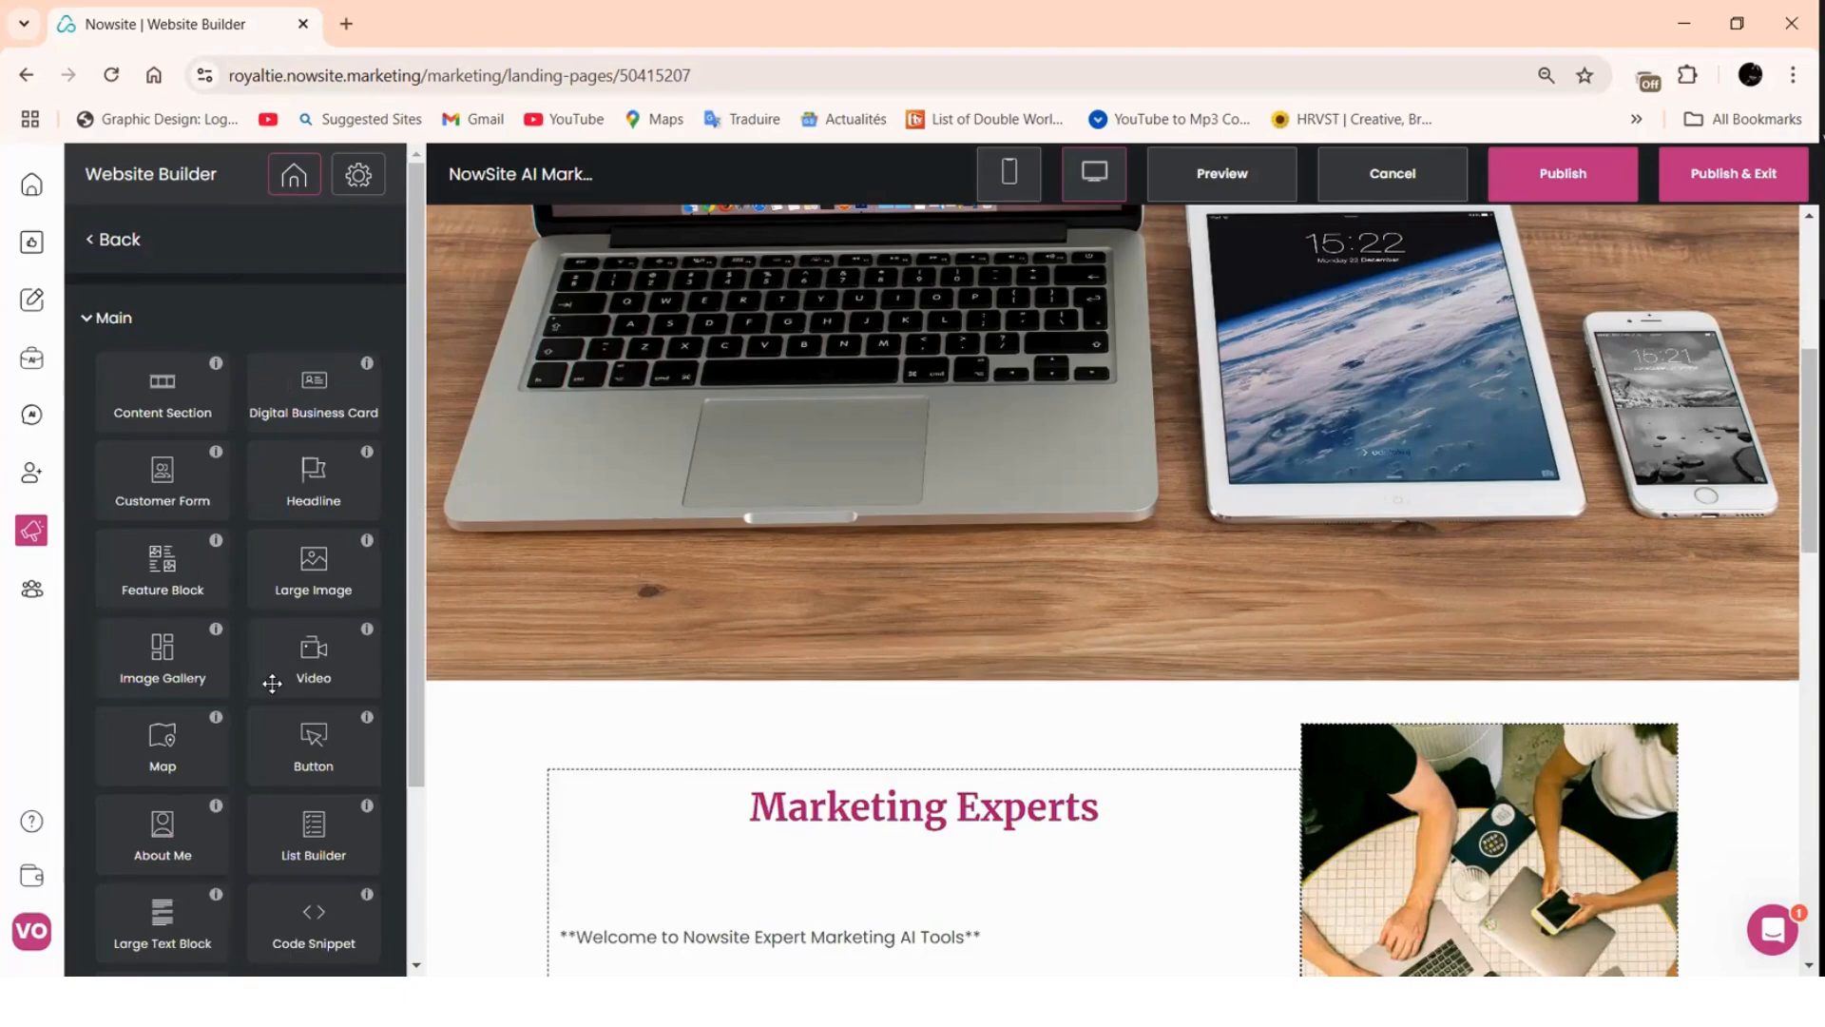
{"action": "scroll", "coordinate": [272, 682], "scroll_direction": "down", "scroll_amount": 2}
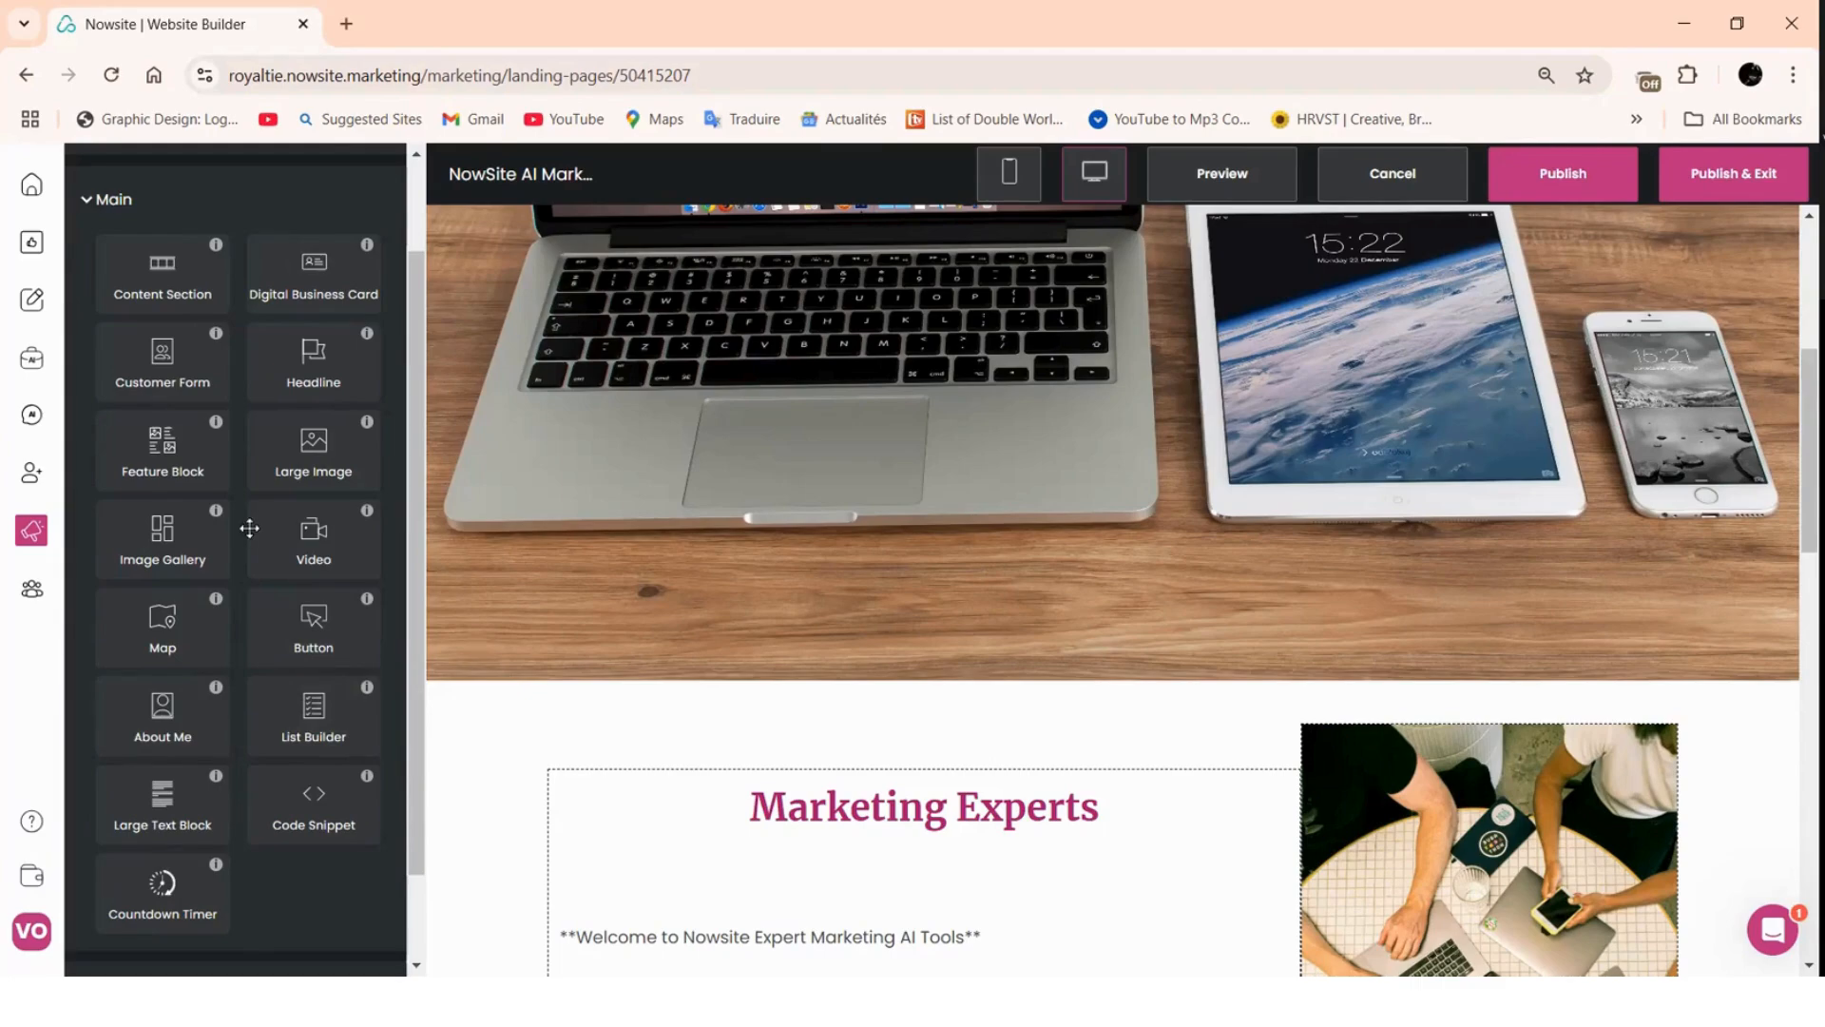
{"action": "scroll", "coordinate": [252, 526], "scroll_direction": "up", "scroll_amount": 2}
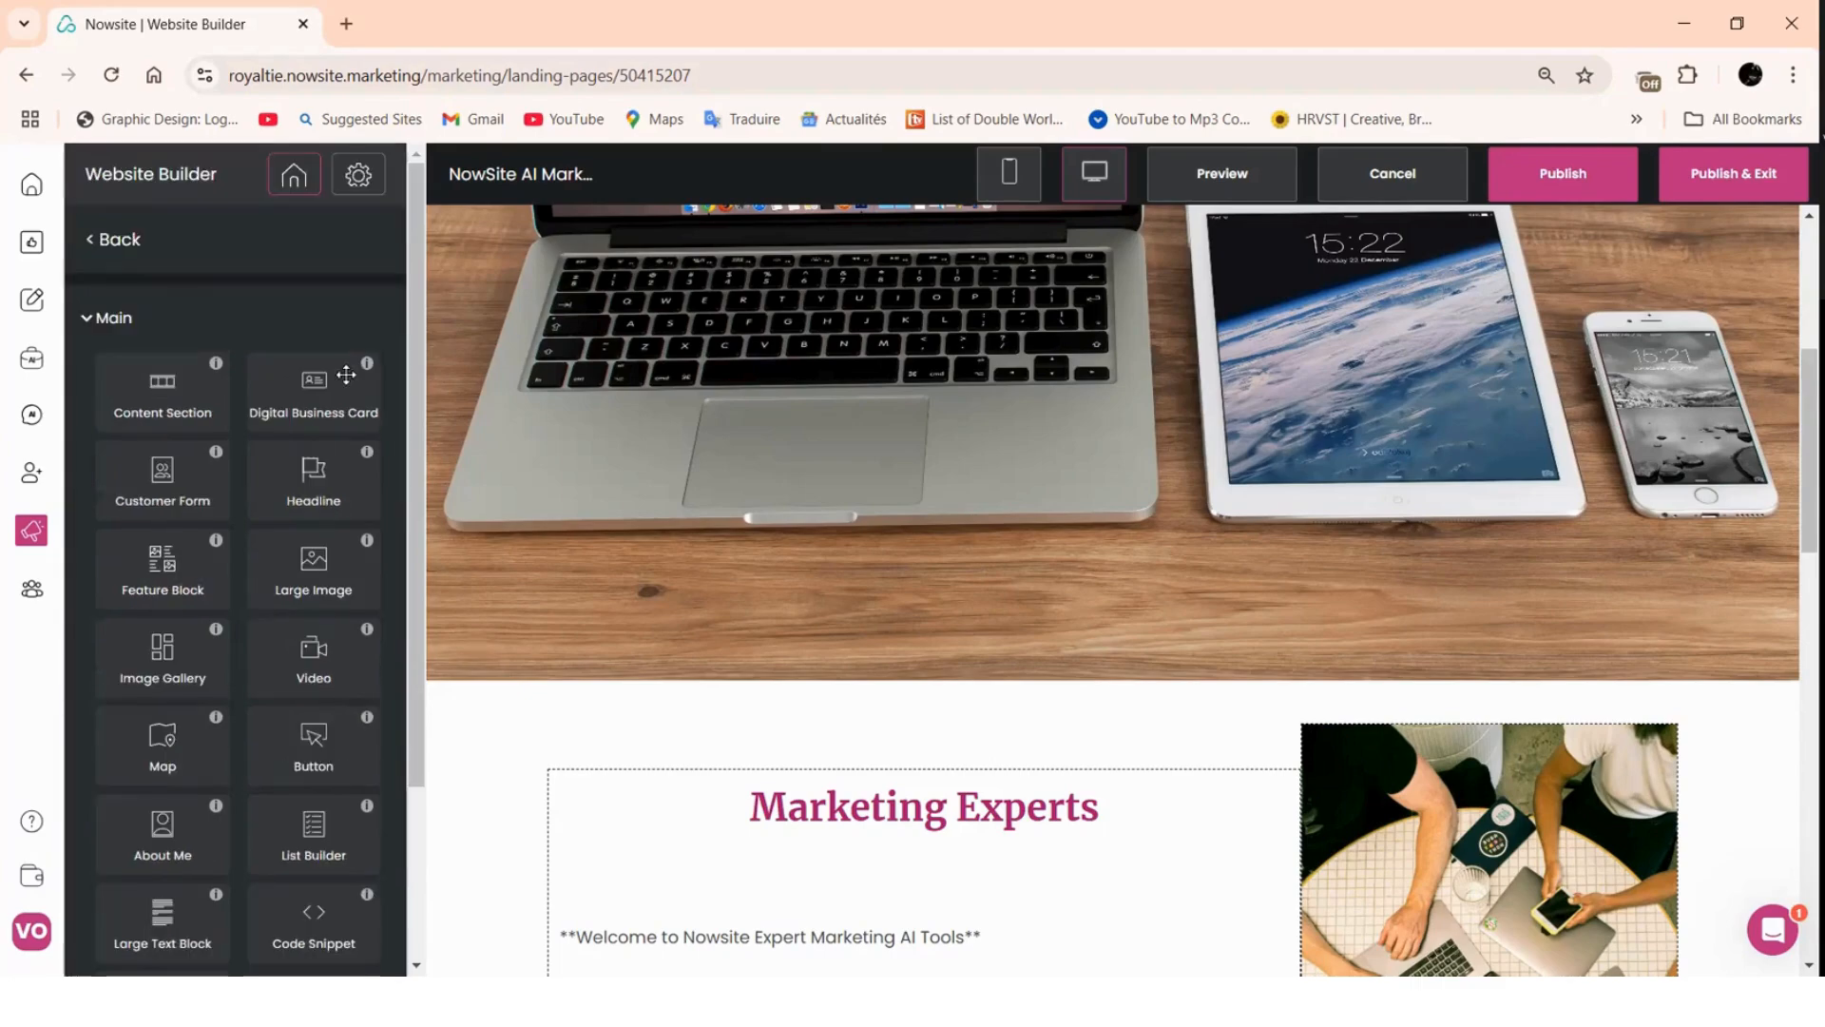
- Leave the About us page, open the page with the OUR SERVICES banner for editing and look through its sections
{"action": "left_click", "coordinate": [106, 240]}
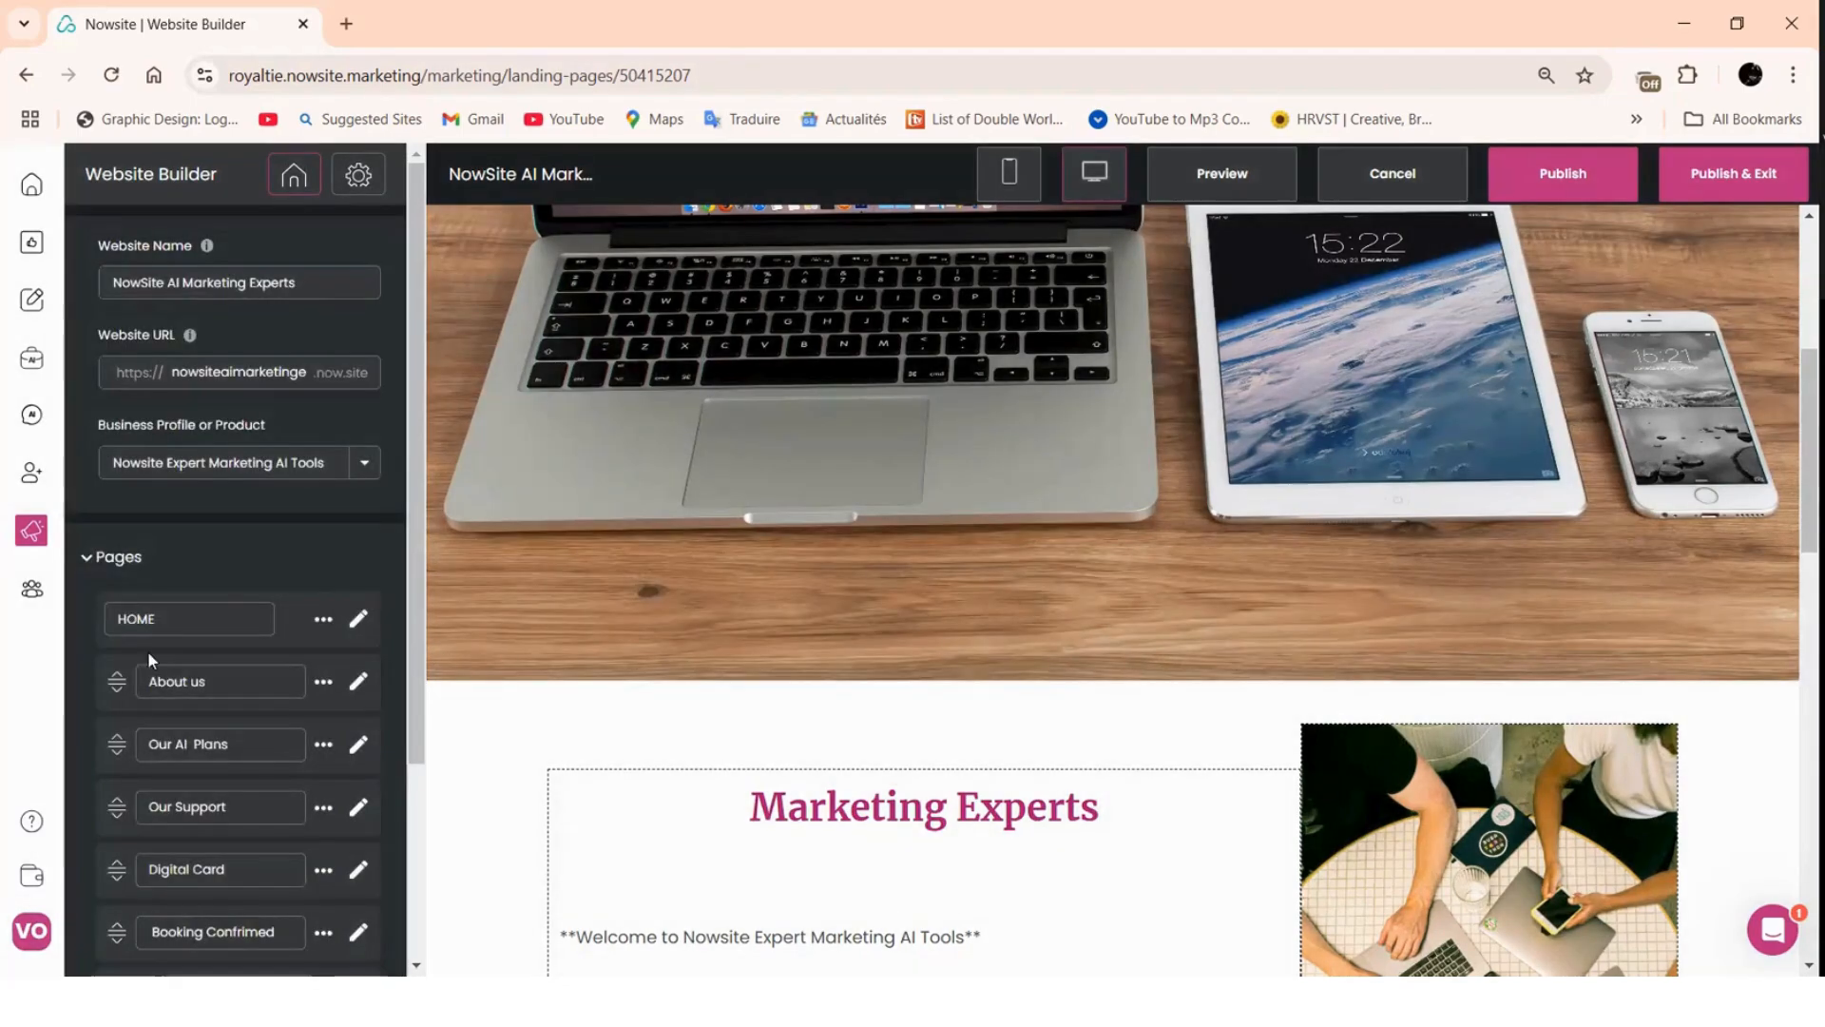
{"action": "scroll", "coordinate": [146, 650], "scroll_direction": "down", "scroll_amount": 1}
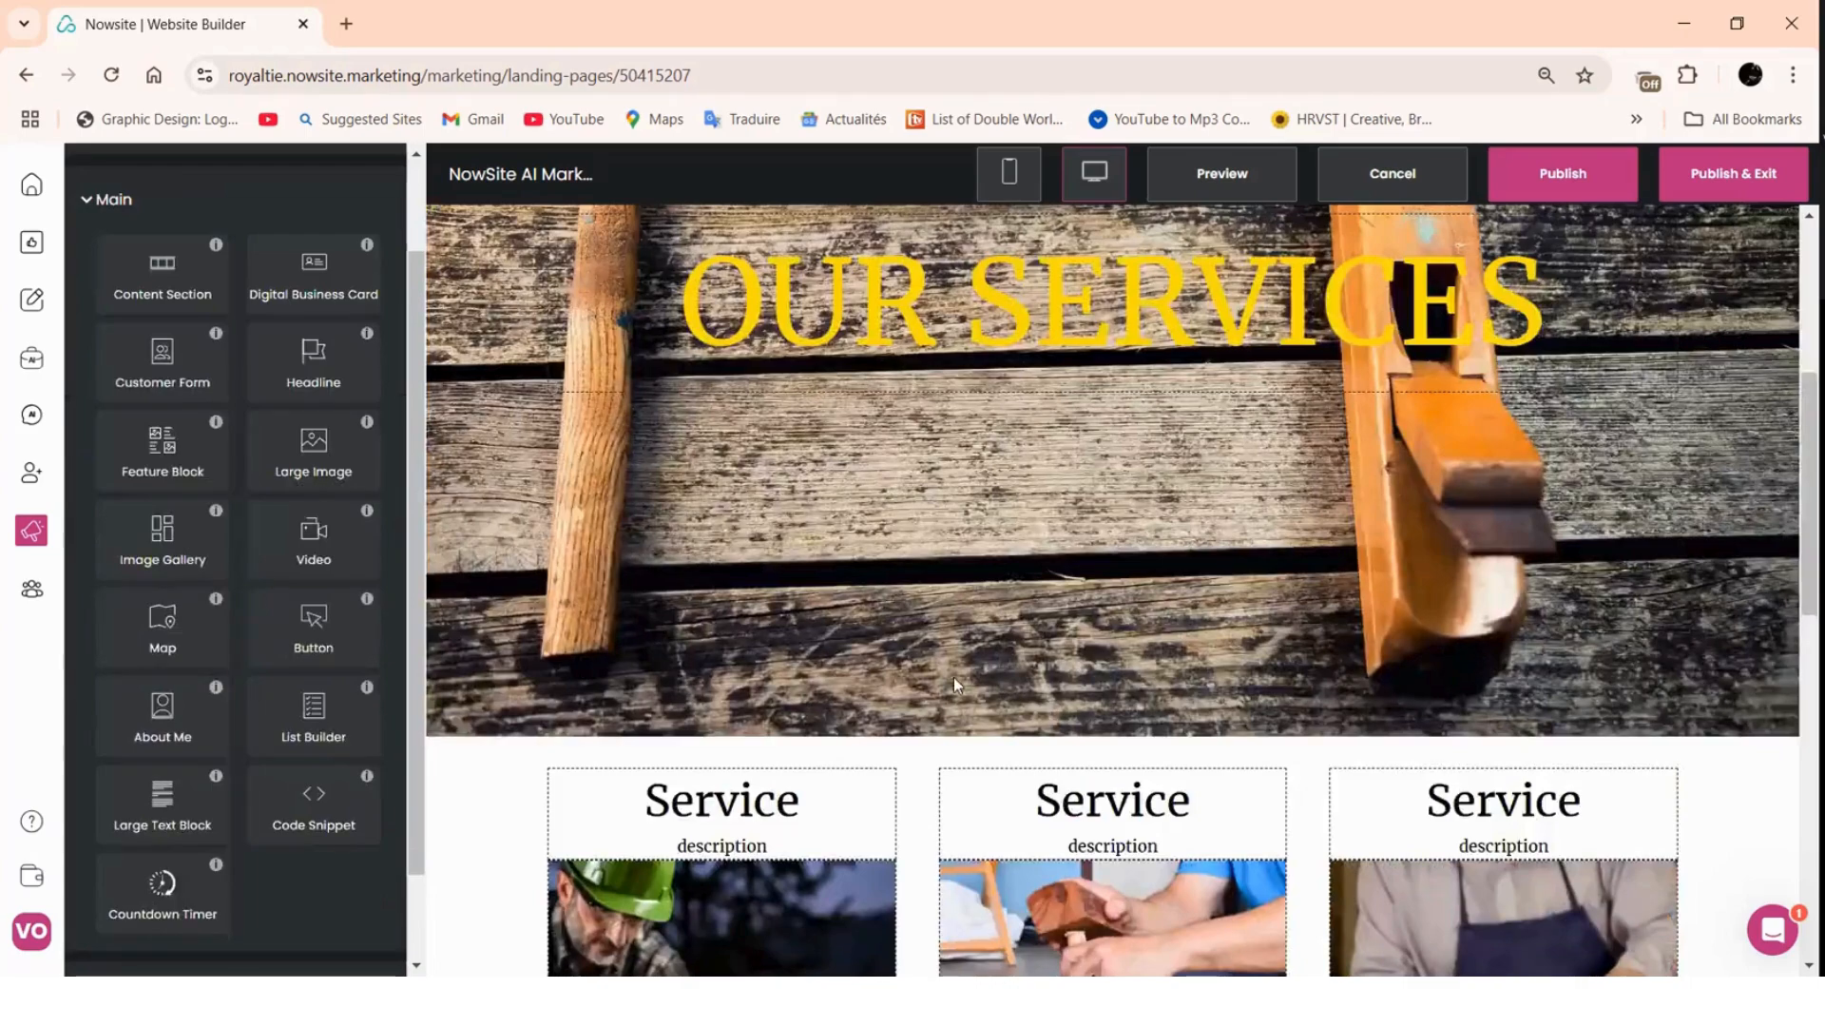
{"action": "scroll", "coordinate": [954, 677], "scroll_direction": "up", "scroll_amount": 5}
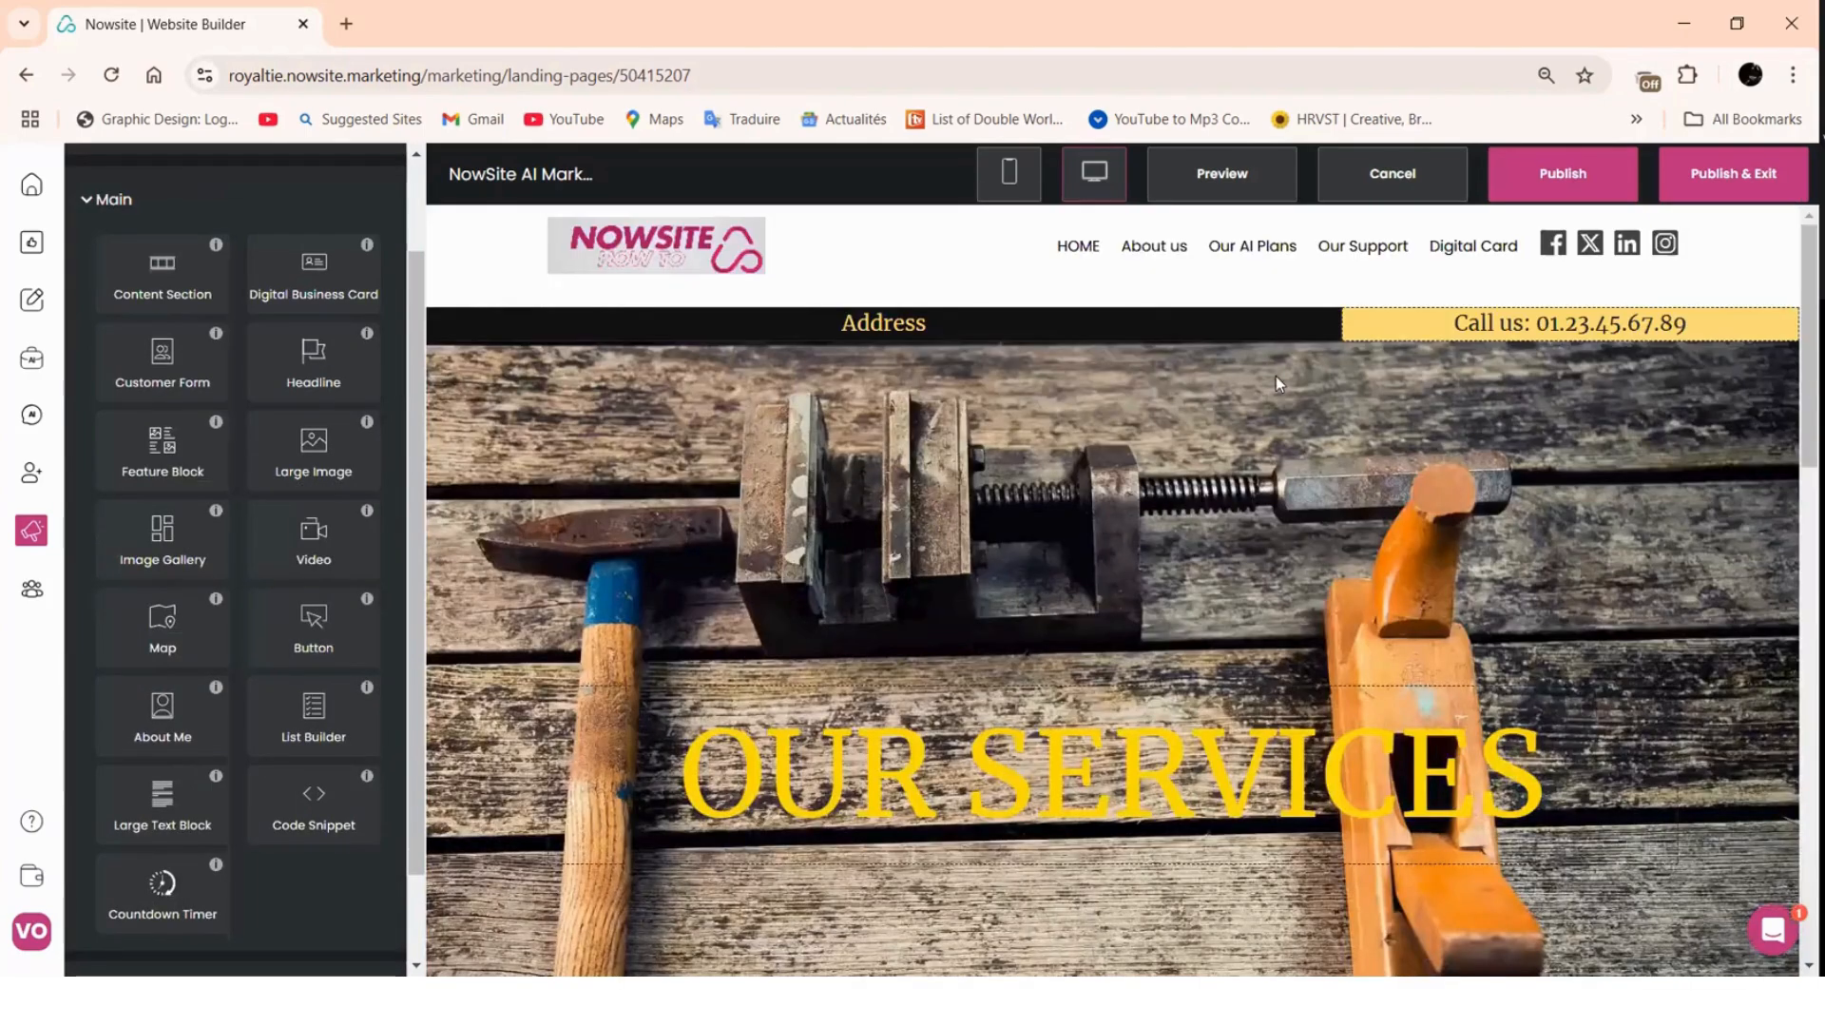
{"action": "scroll", "coordinate": [1188, 589], "scroll_direction": "down", "scroll_amount": 6}
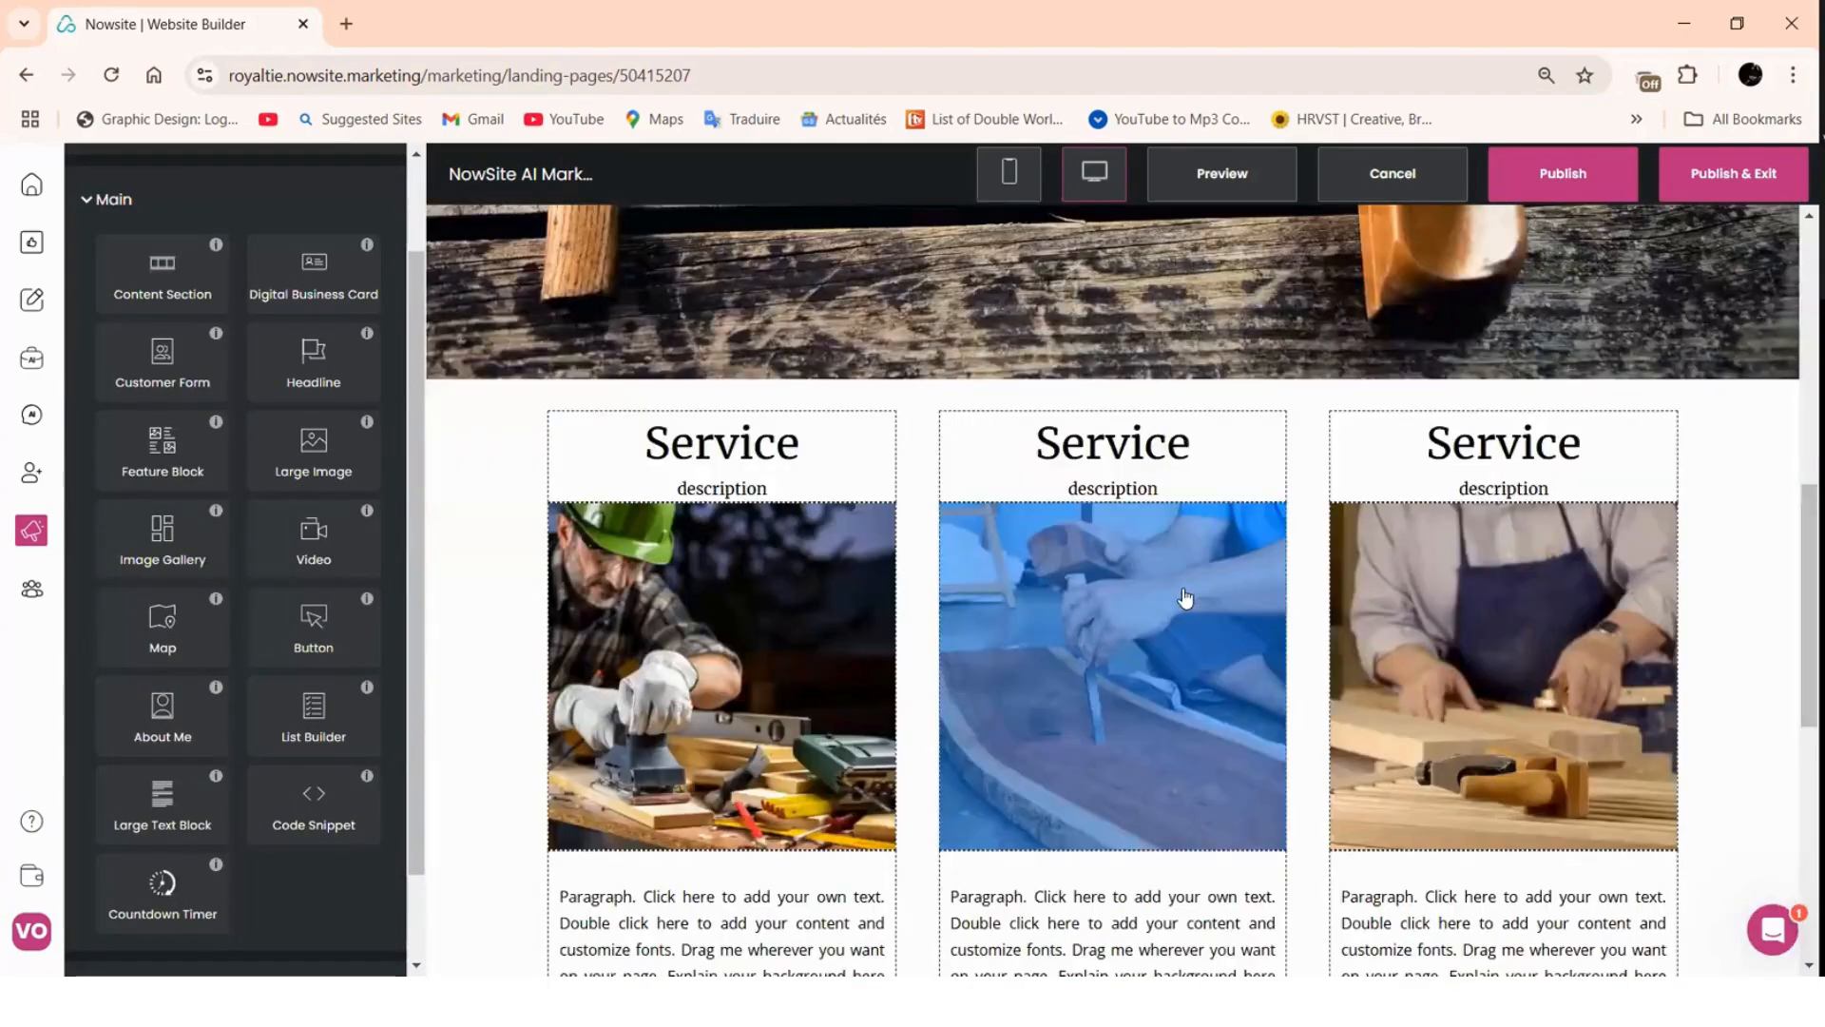
{"action": "scroll", "coordinate": [1185, 597], "scroll_direction": "up", "scroll_amount": 6}
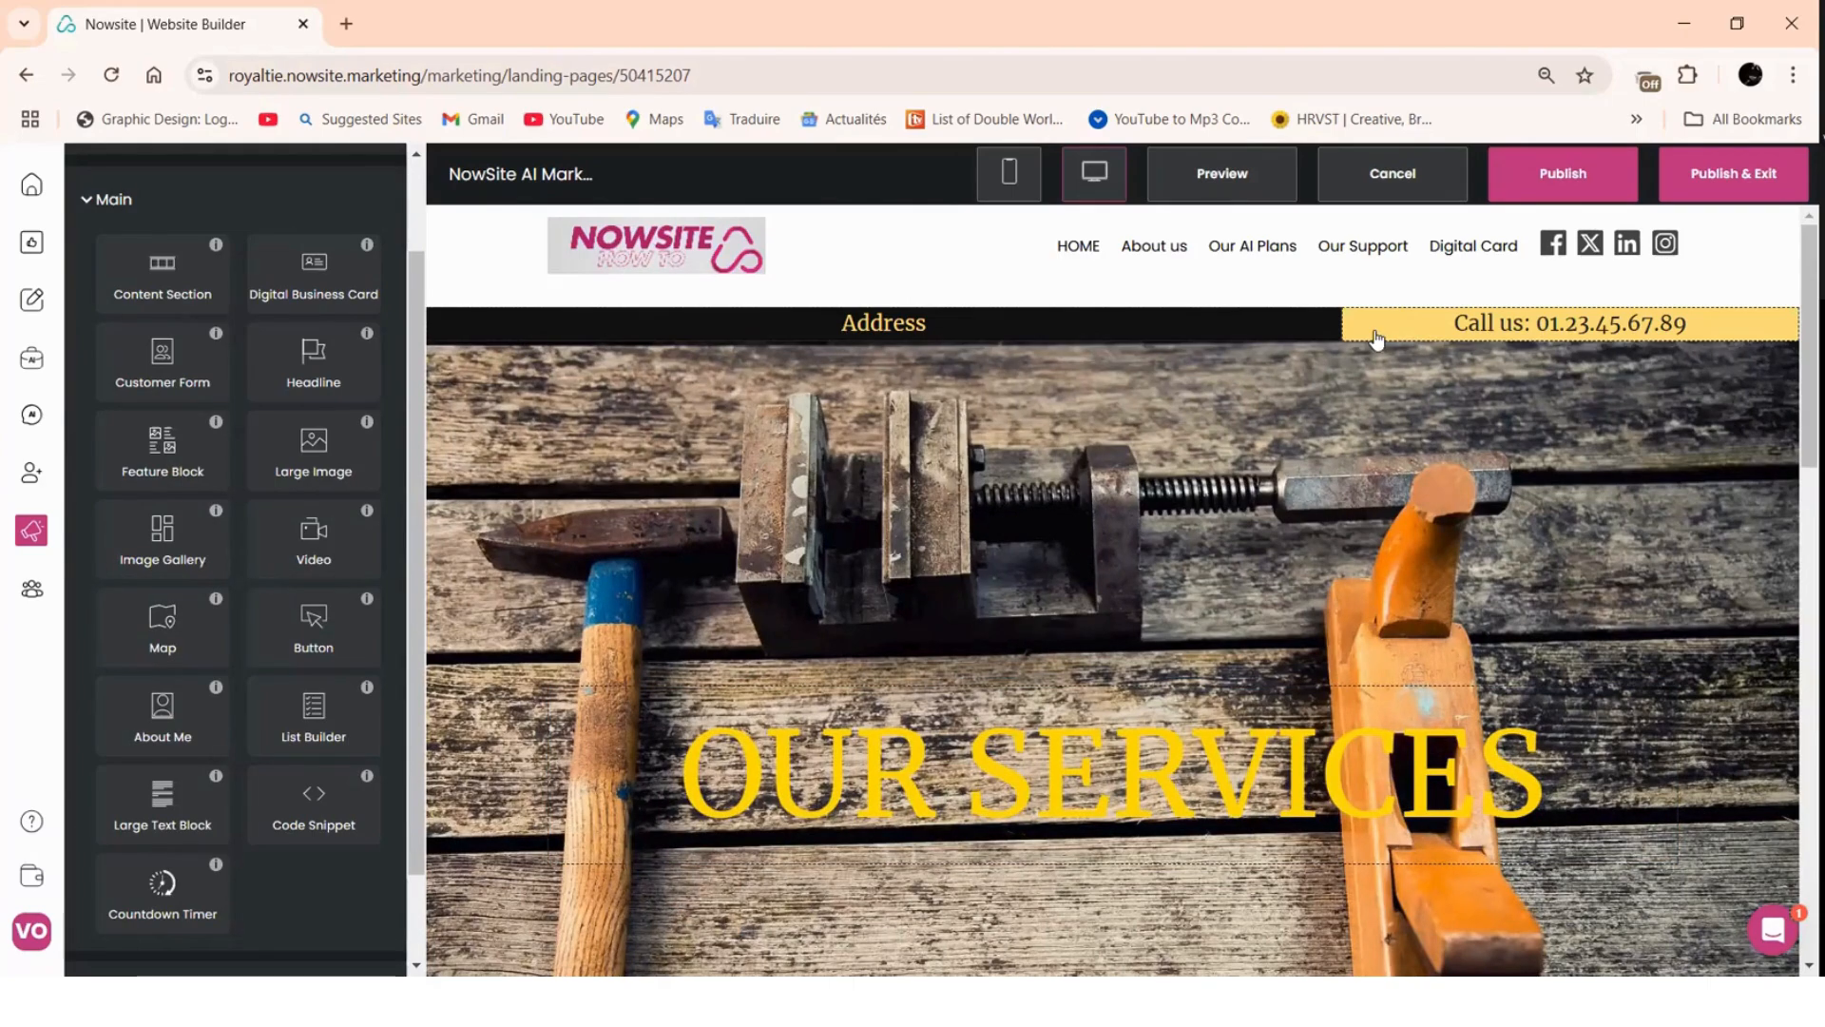
- Replace the Address headline in the bar above the OUR SERVICES banner with "Marketing with Ease" and confirm
{"action": "left_click", "coordinate": [456, 334]}
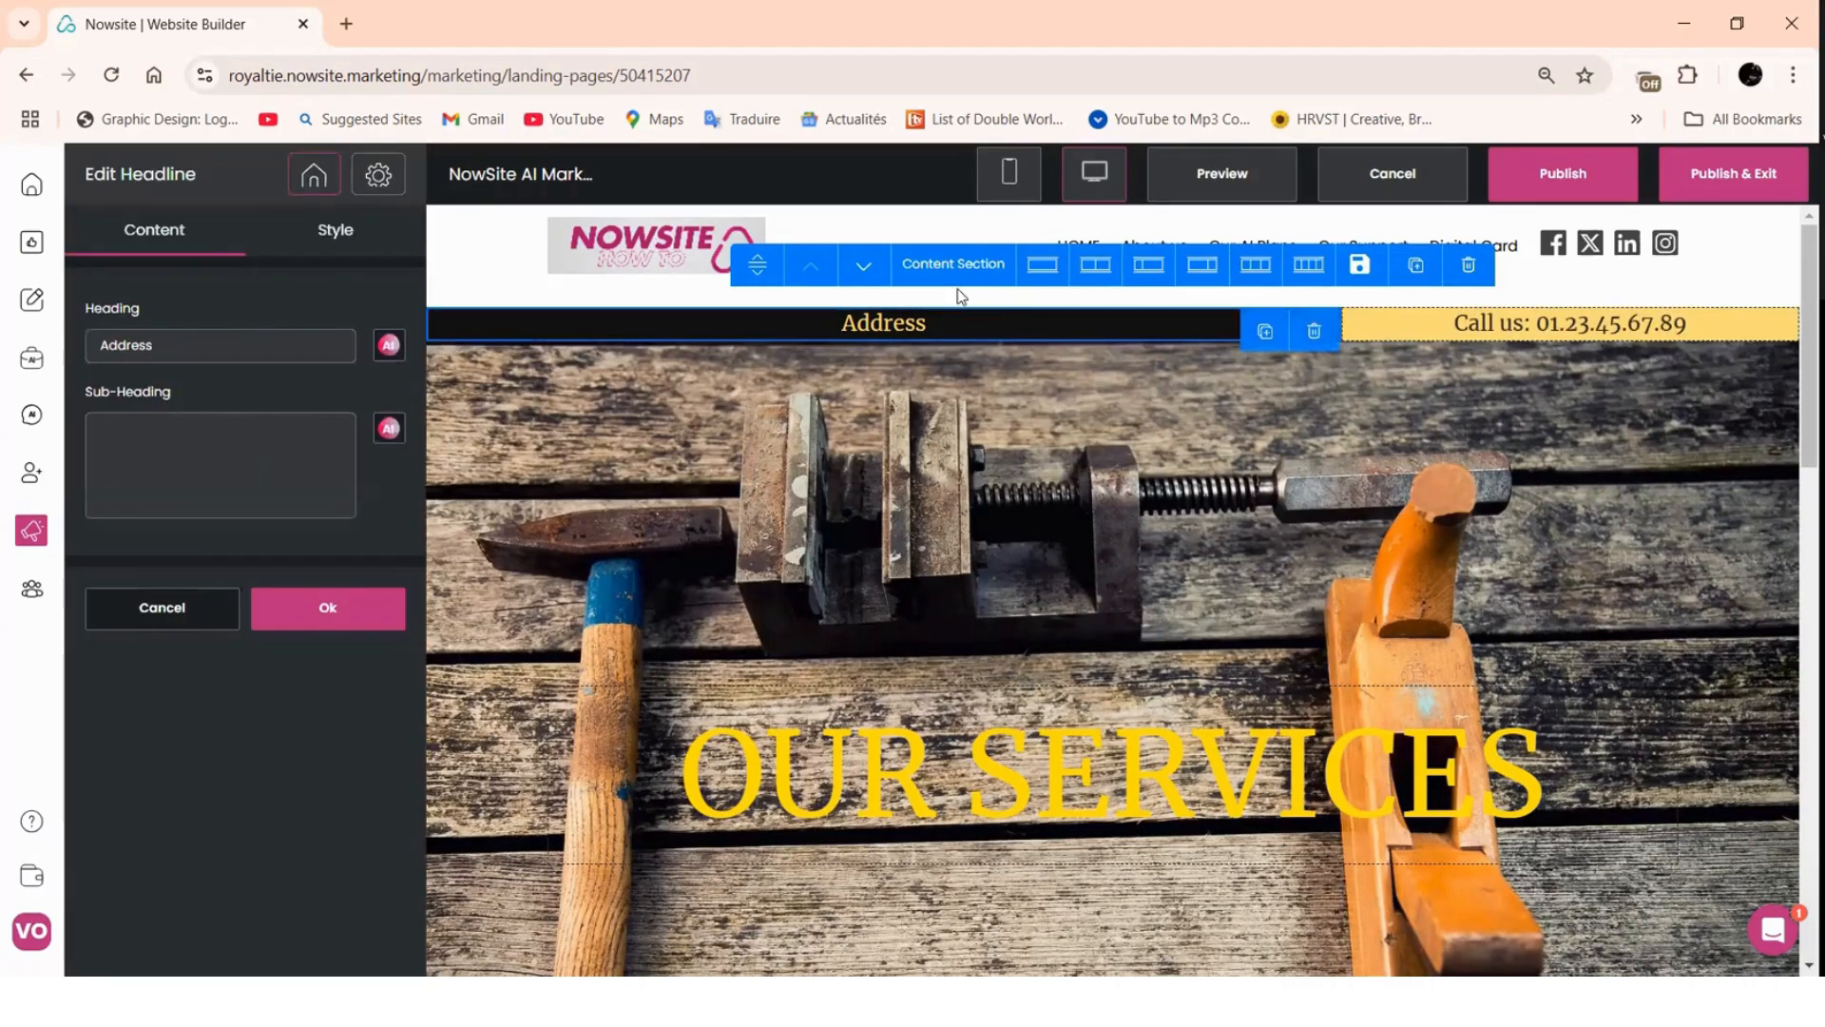
{"action": "left_click", "coordinate": [369, 609]}
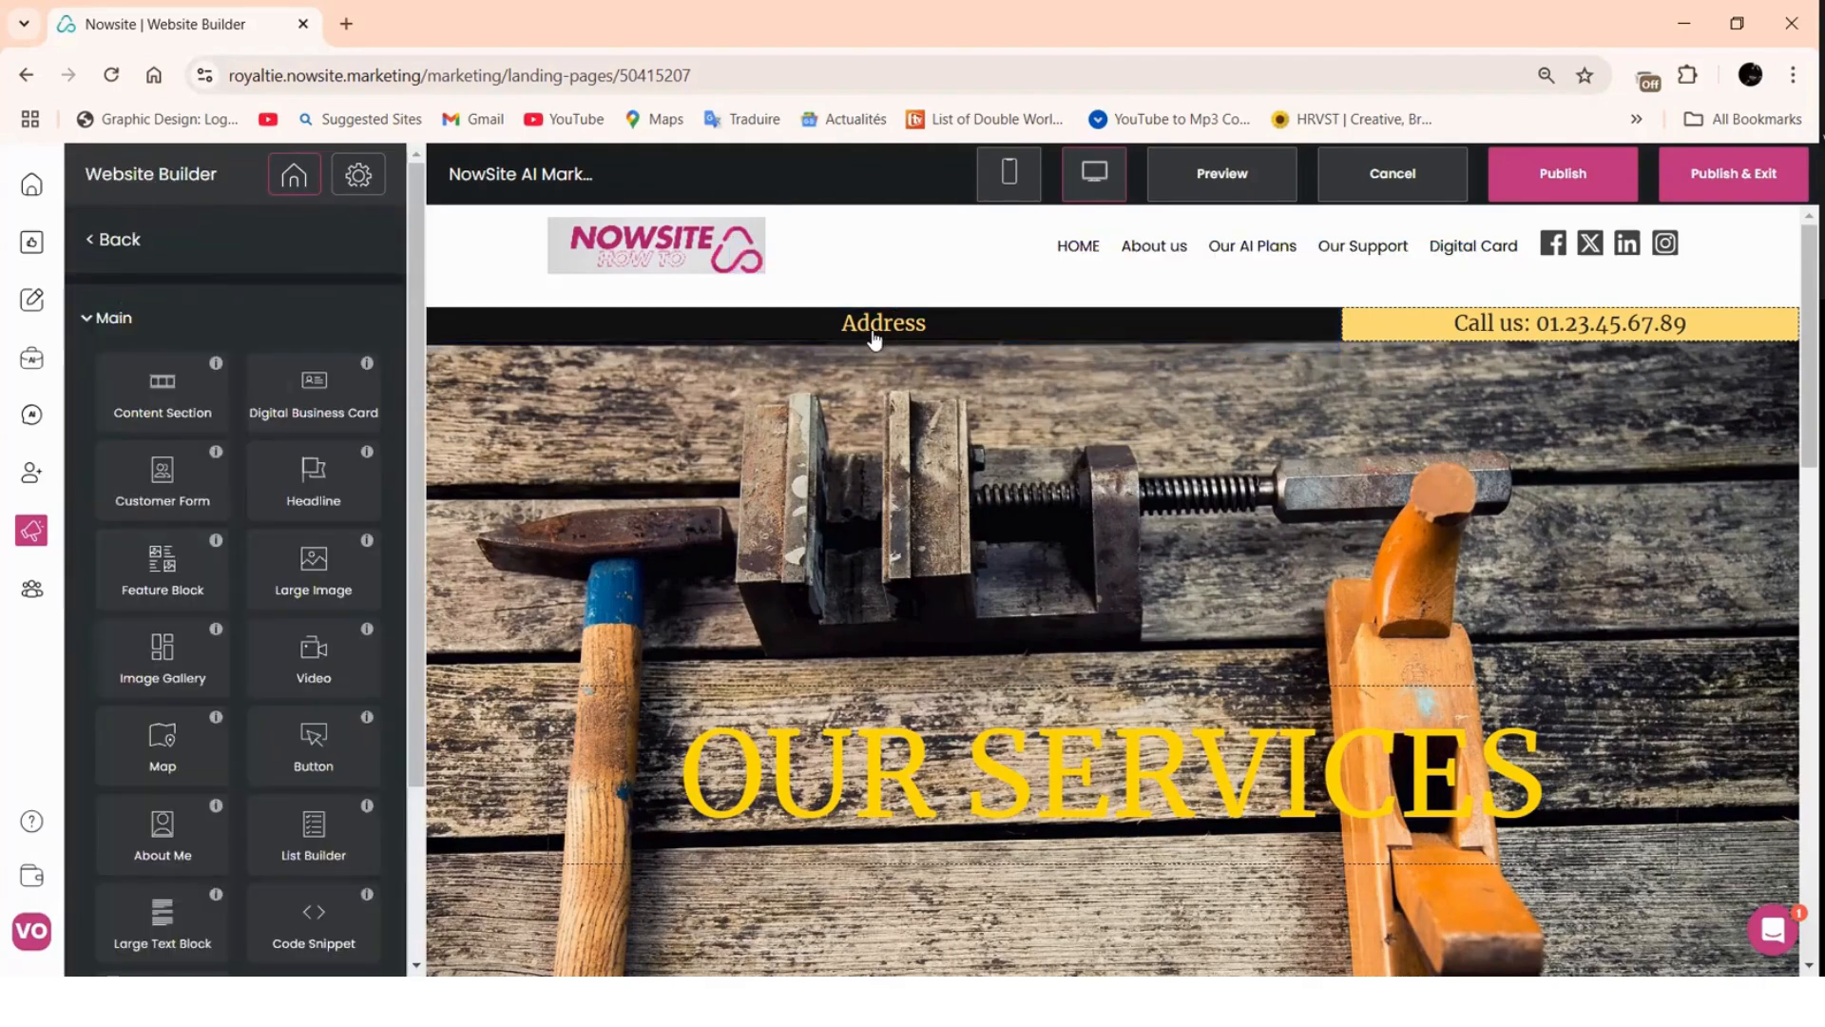
{"action": "left_click", "coordinate": [873, 339]}
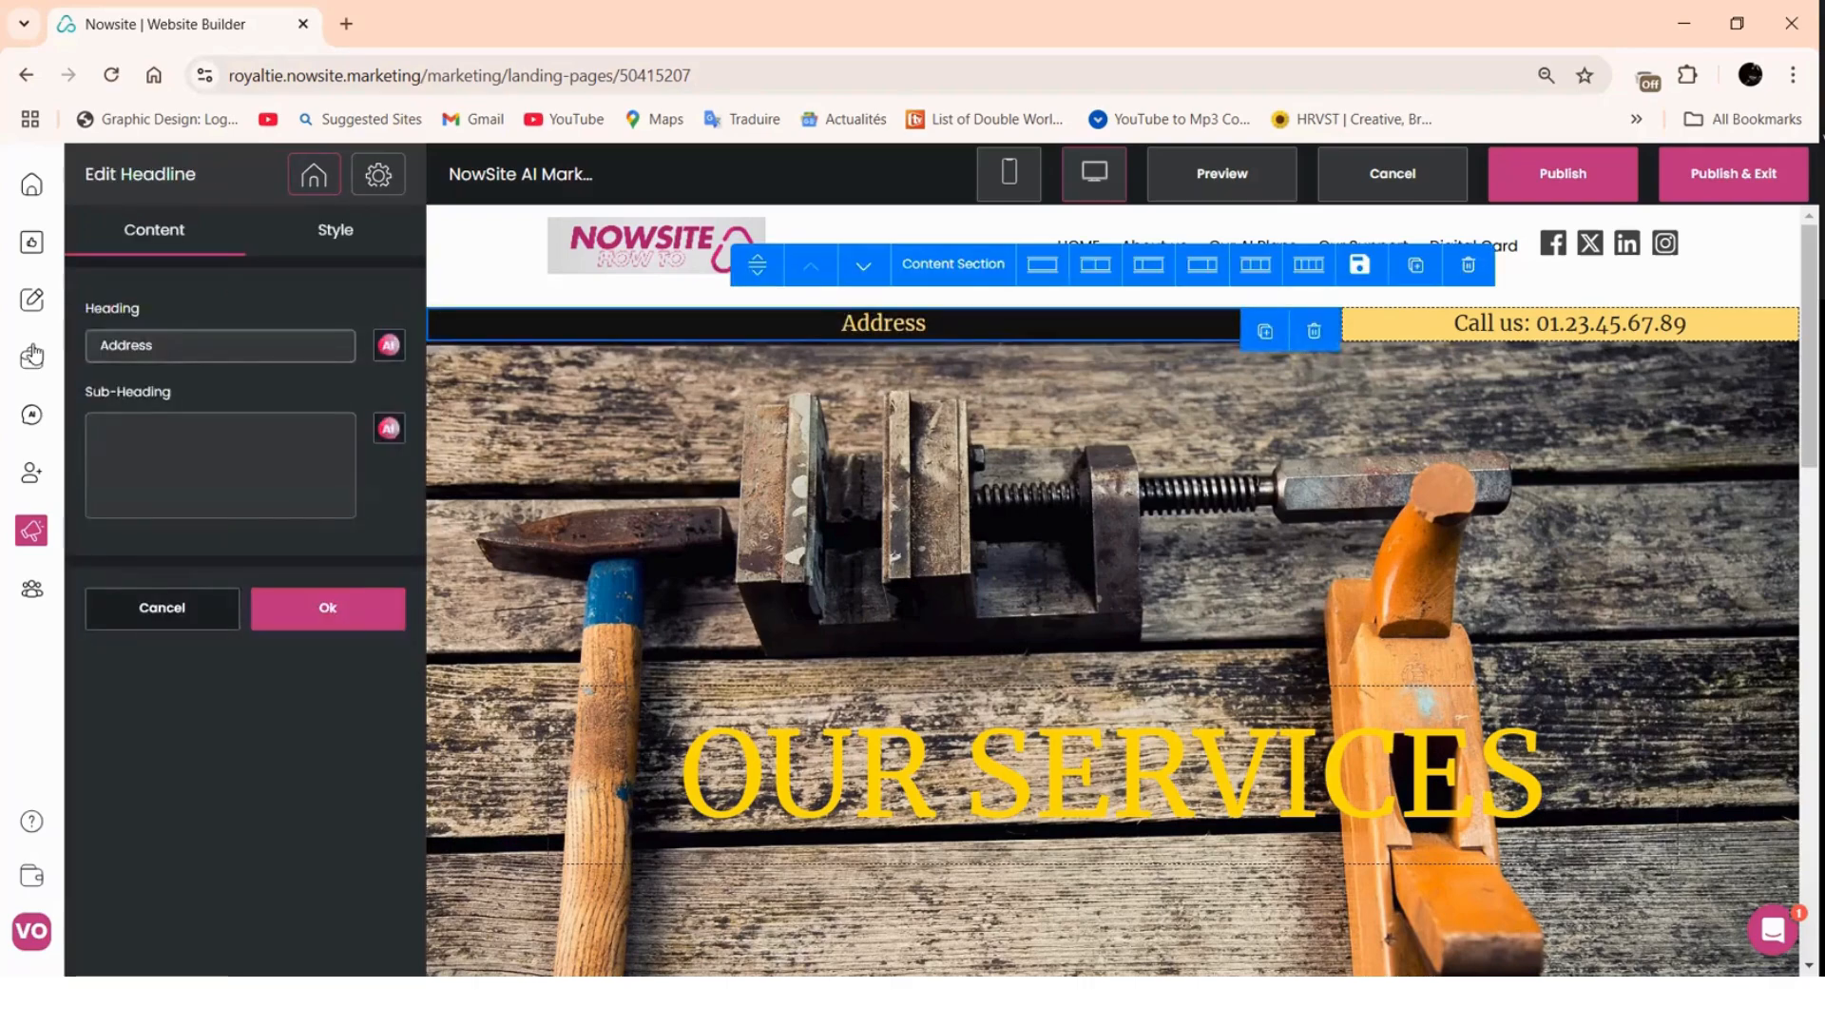
{"action": "type", "text": "Marke"}
{"action": "type", "text": "ing"}
{"action": "key", "text": "BackSpace"}
{"action": "key", "text": "BackSpace"}
{"action": "key", "text": "BackSpace"}
{"action": "type", "text": "ting w"}
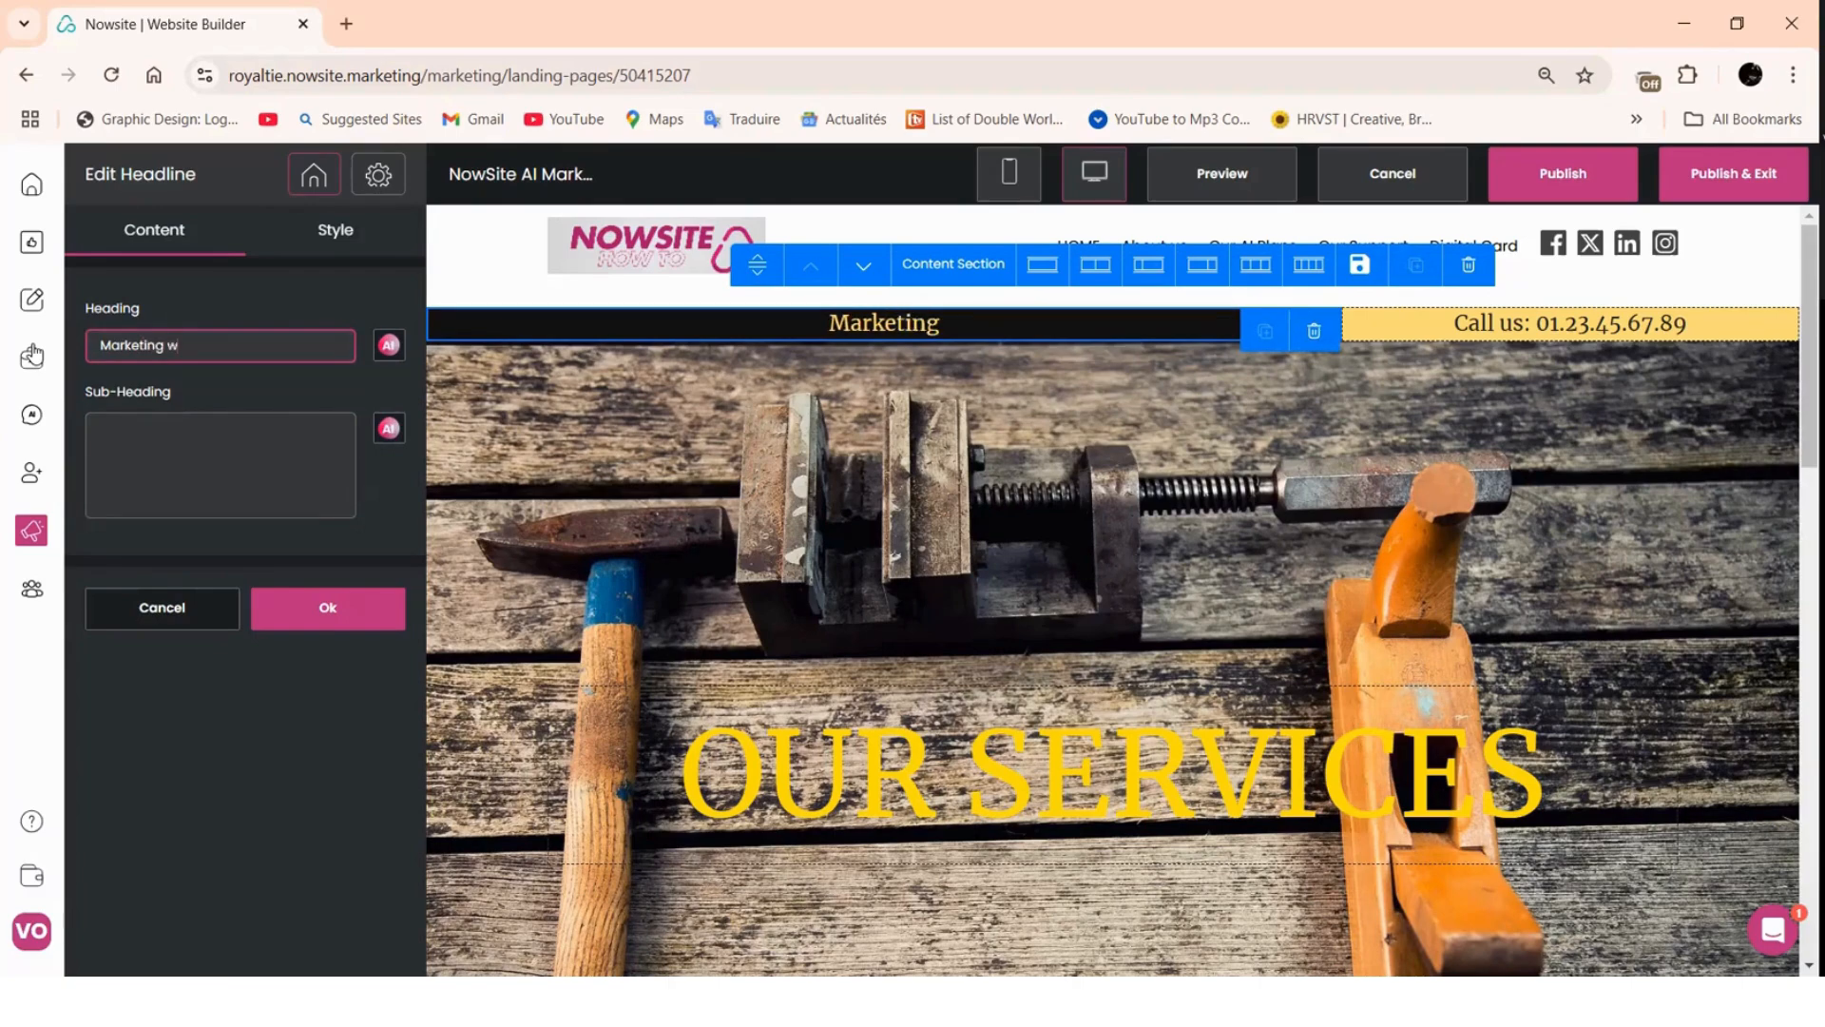
{"action": "type", "text": "ith Ease"}
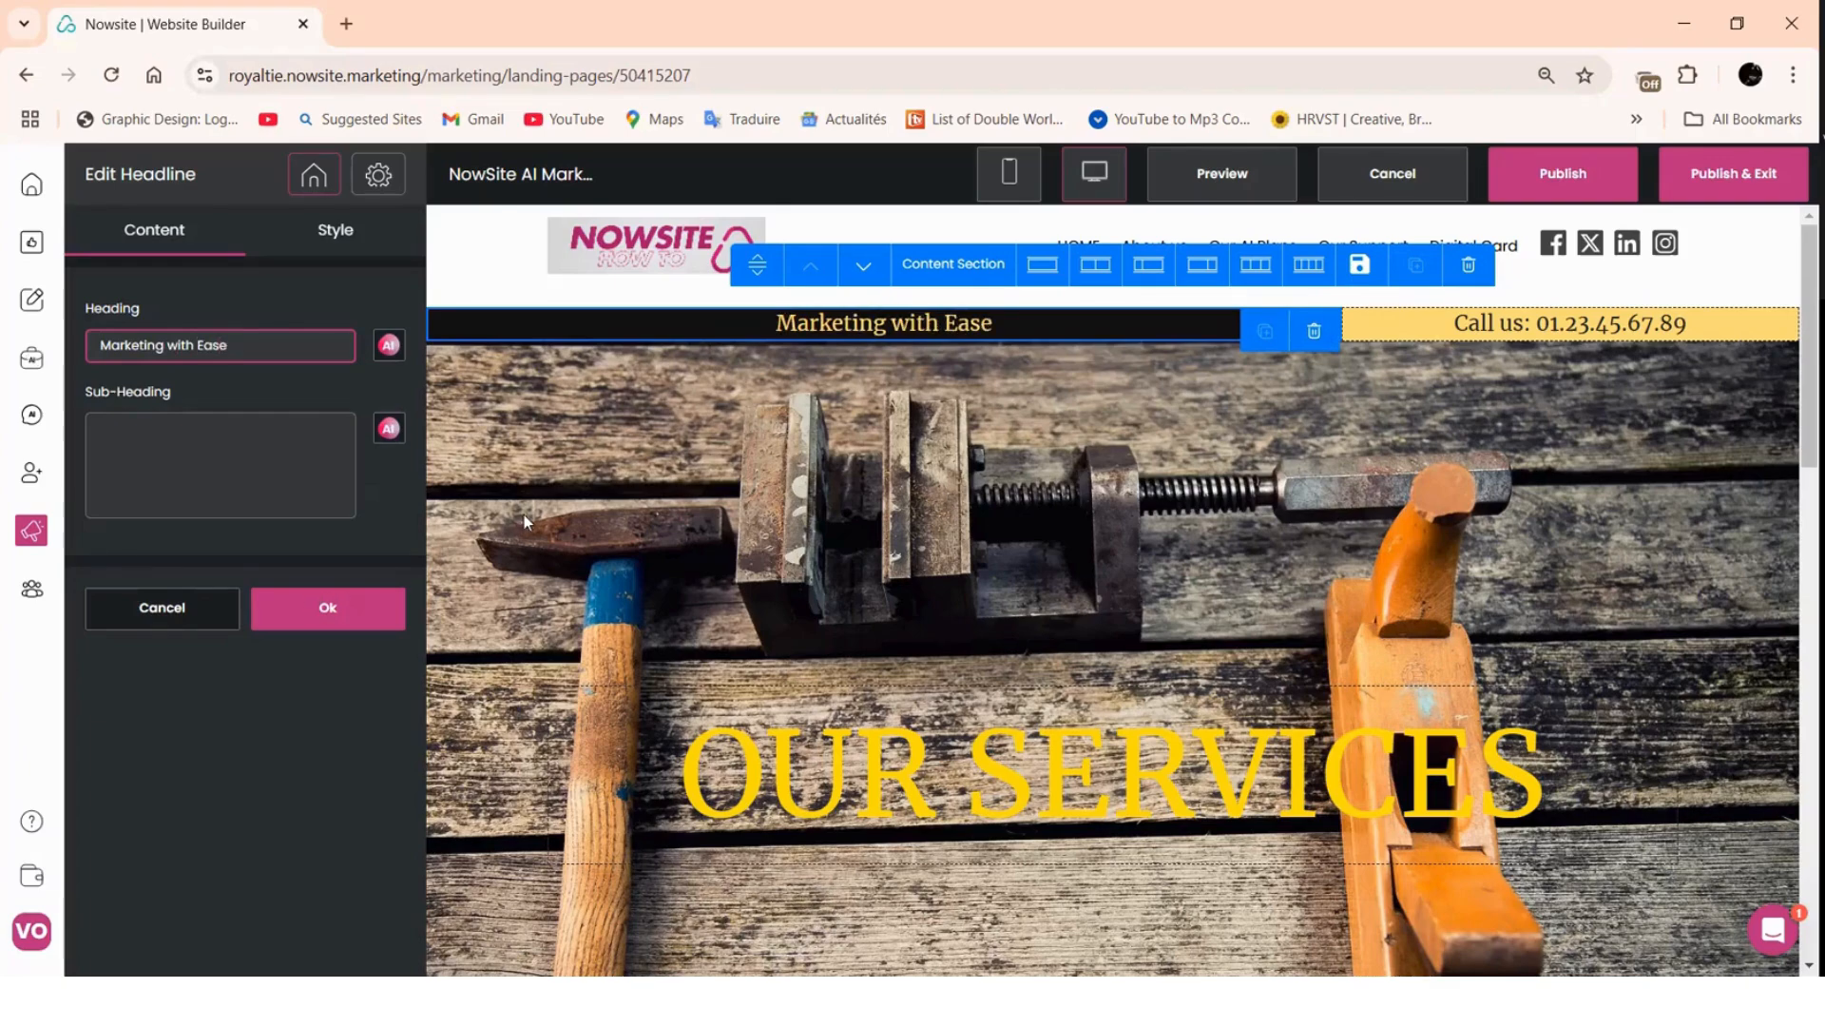
{"action": "left_click", "coordinate": [326, 607]}
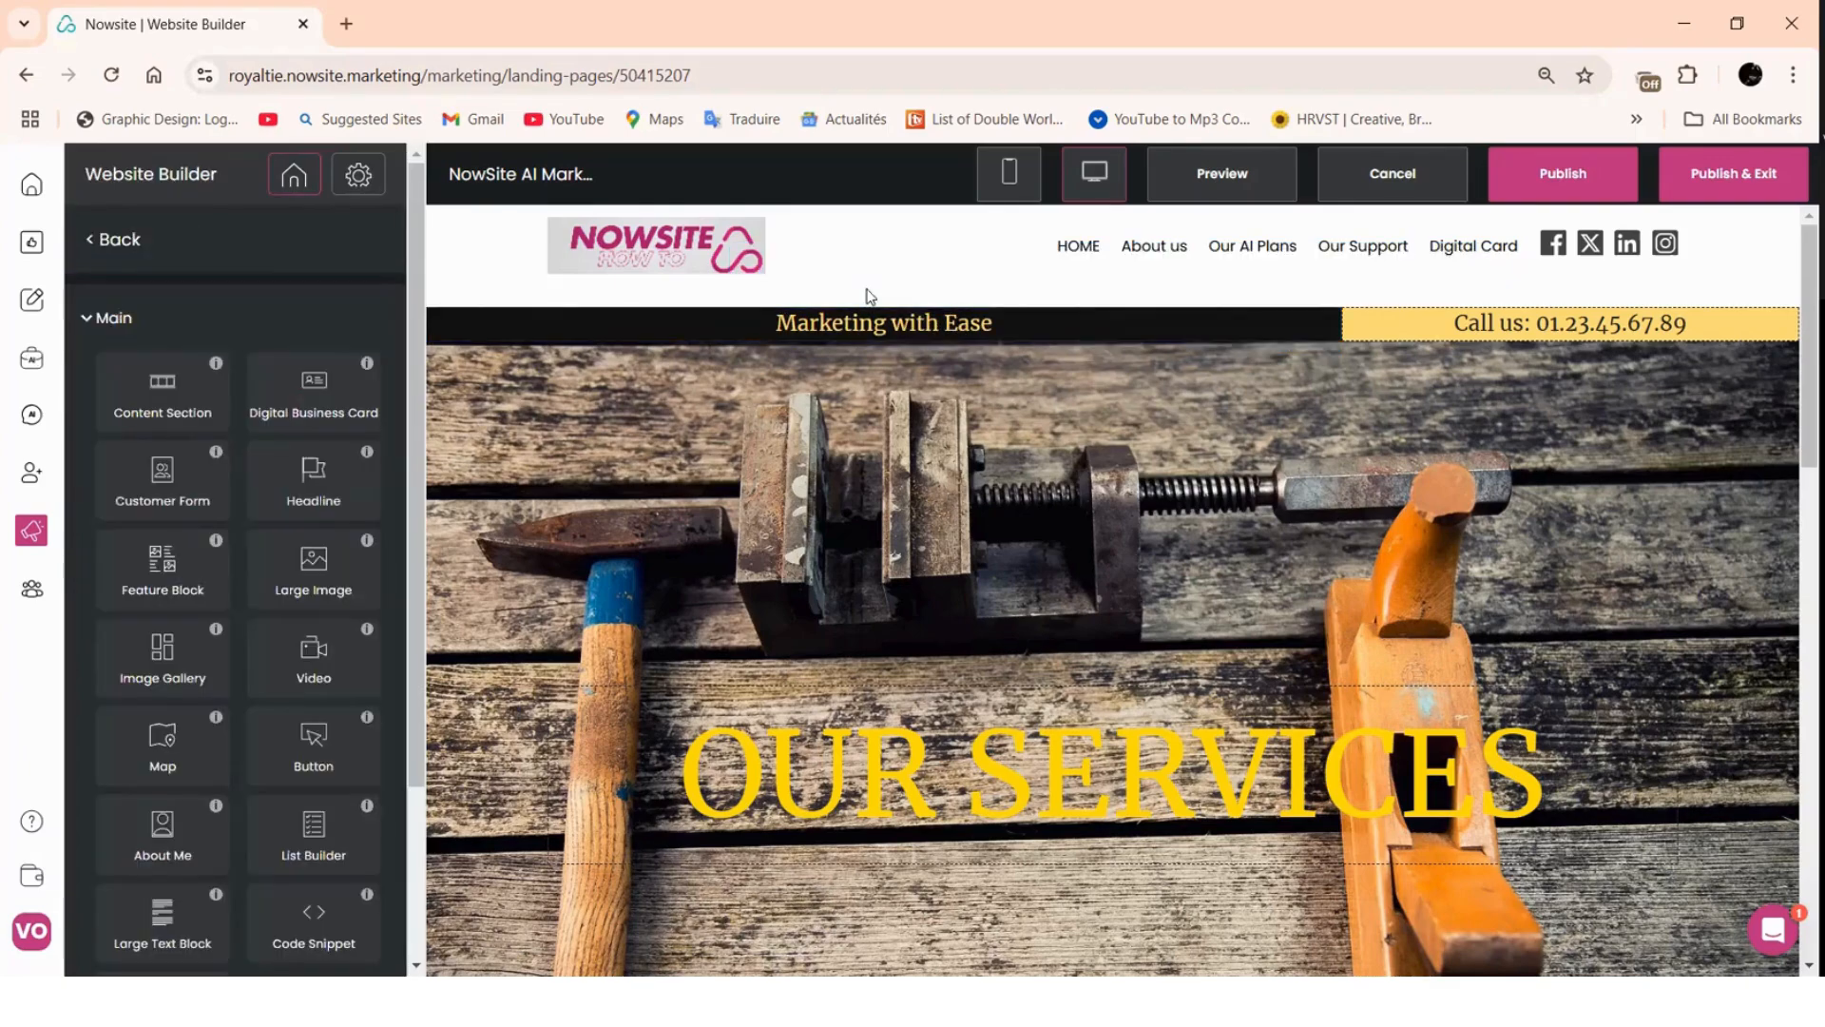
- Try left, right and justified text alignment on the "Marketing with Ease" headline and return it to centred
{"action": "left_click", "coordinate": [789, 333]}
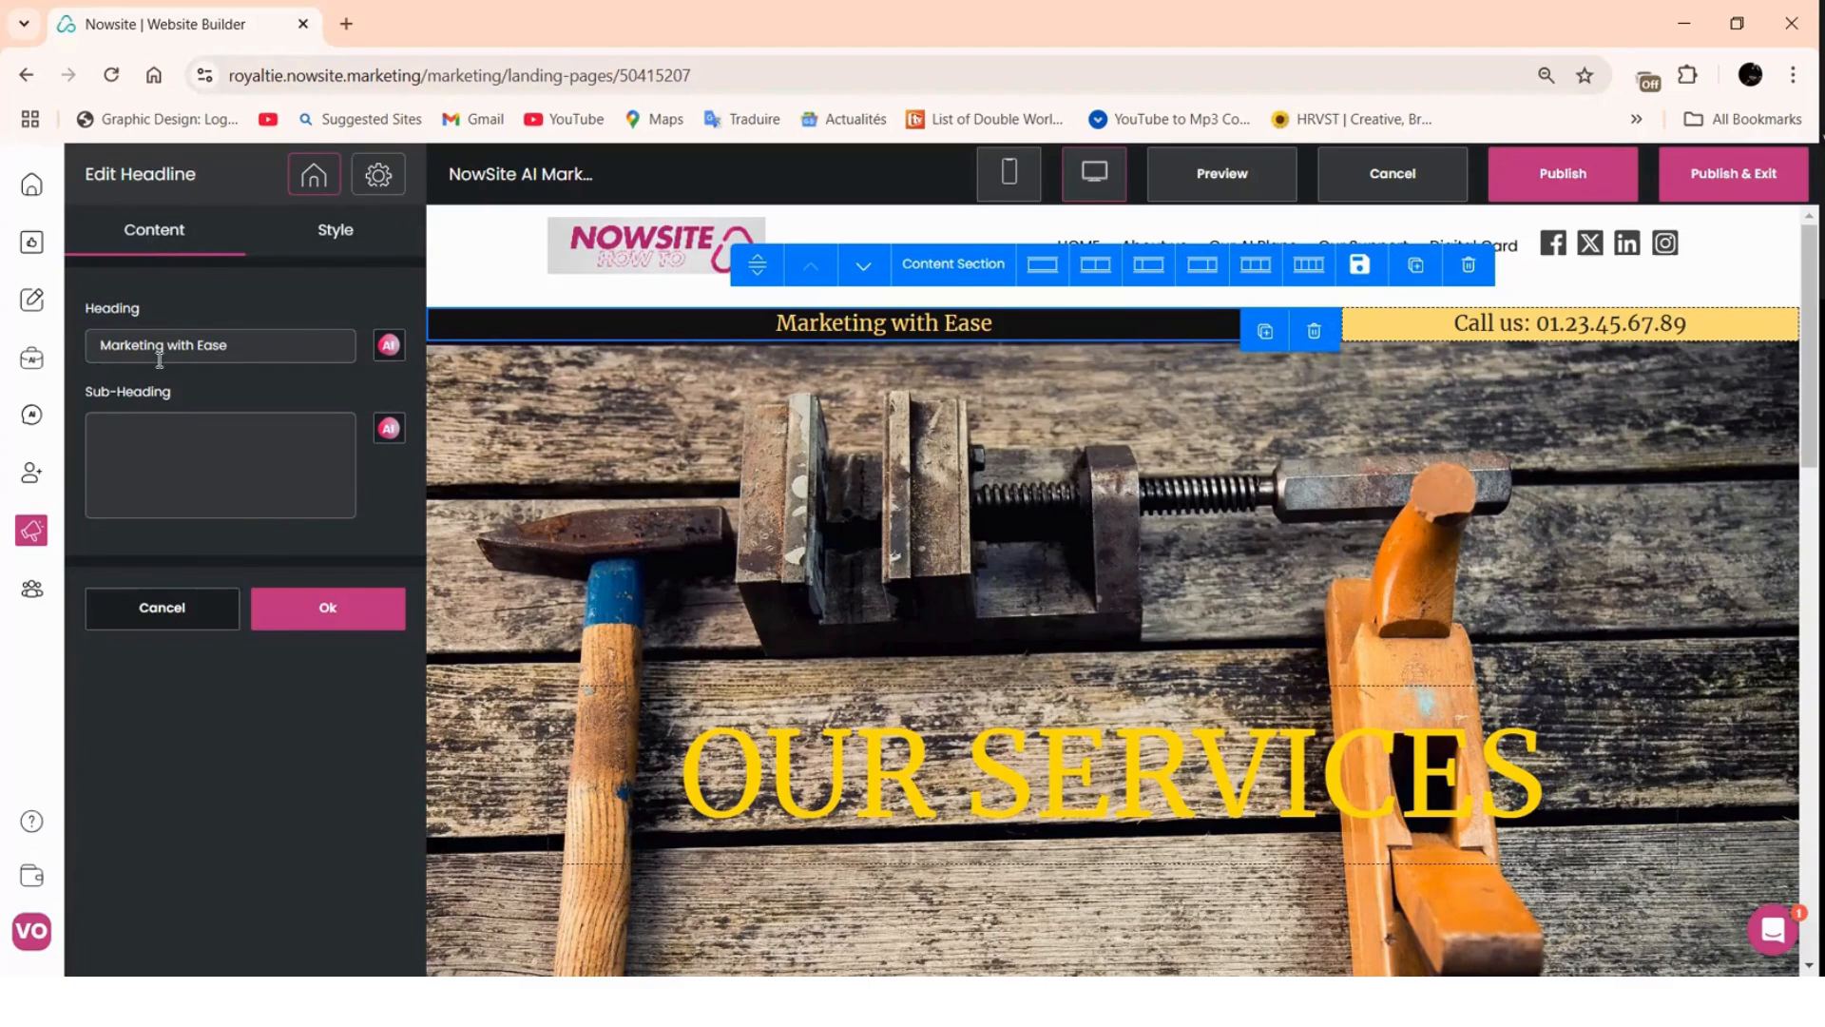
{"action": "left_click", "coordinate": [336, 243]}
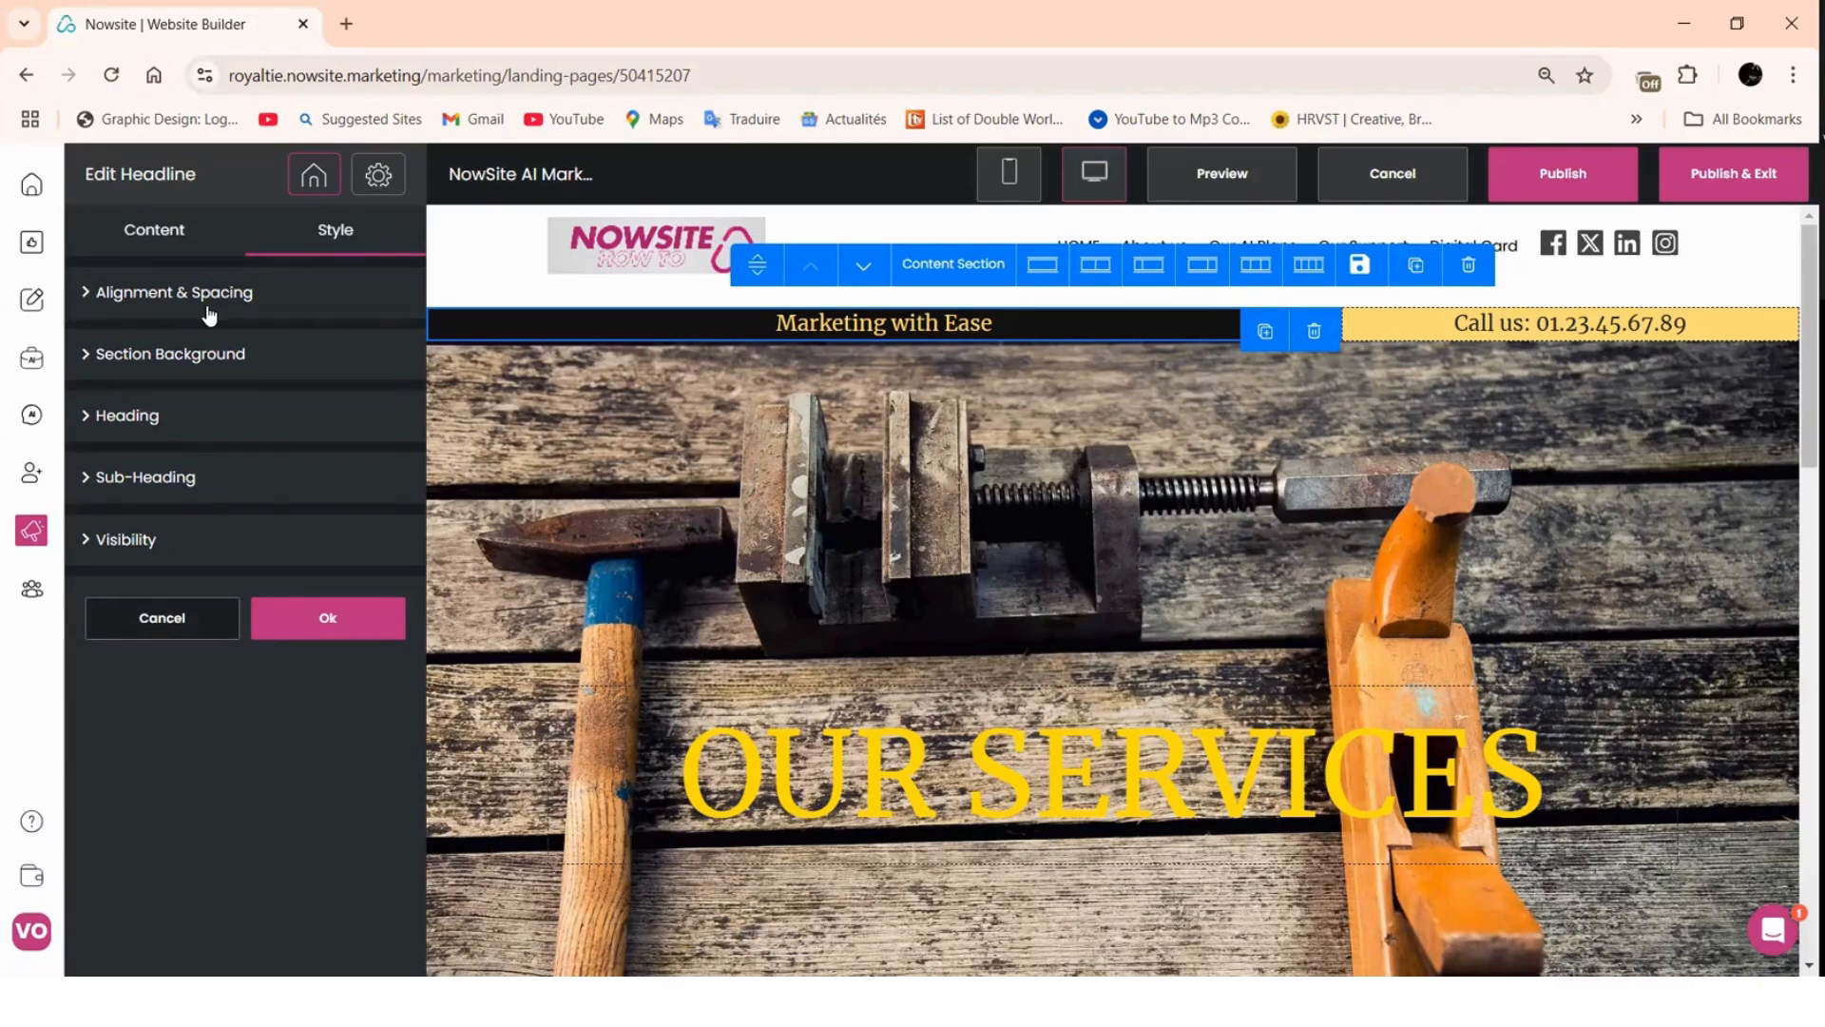
{"action": "left_click", "coordinate": [165, 294]}
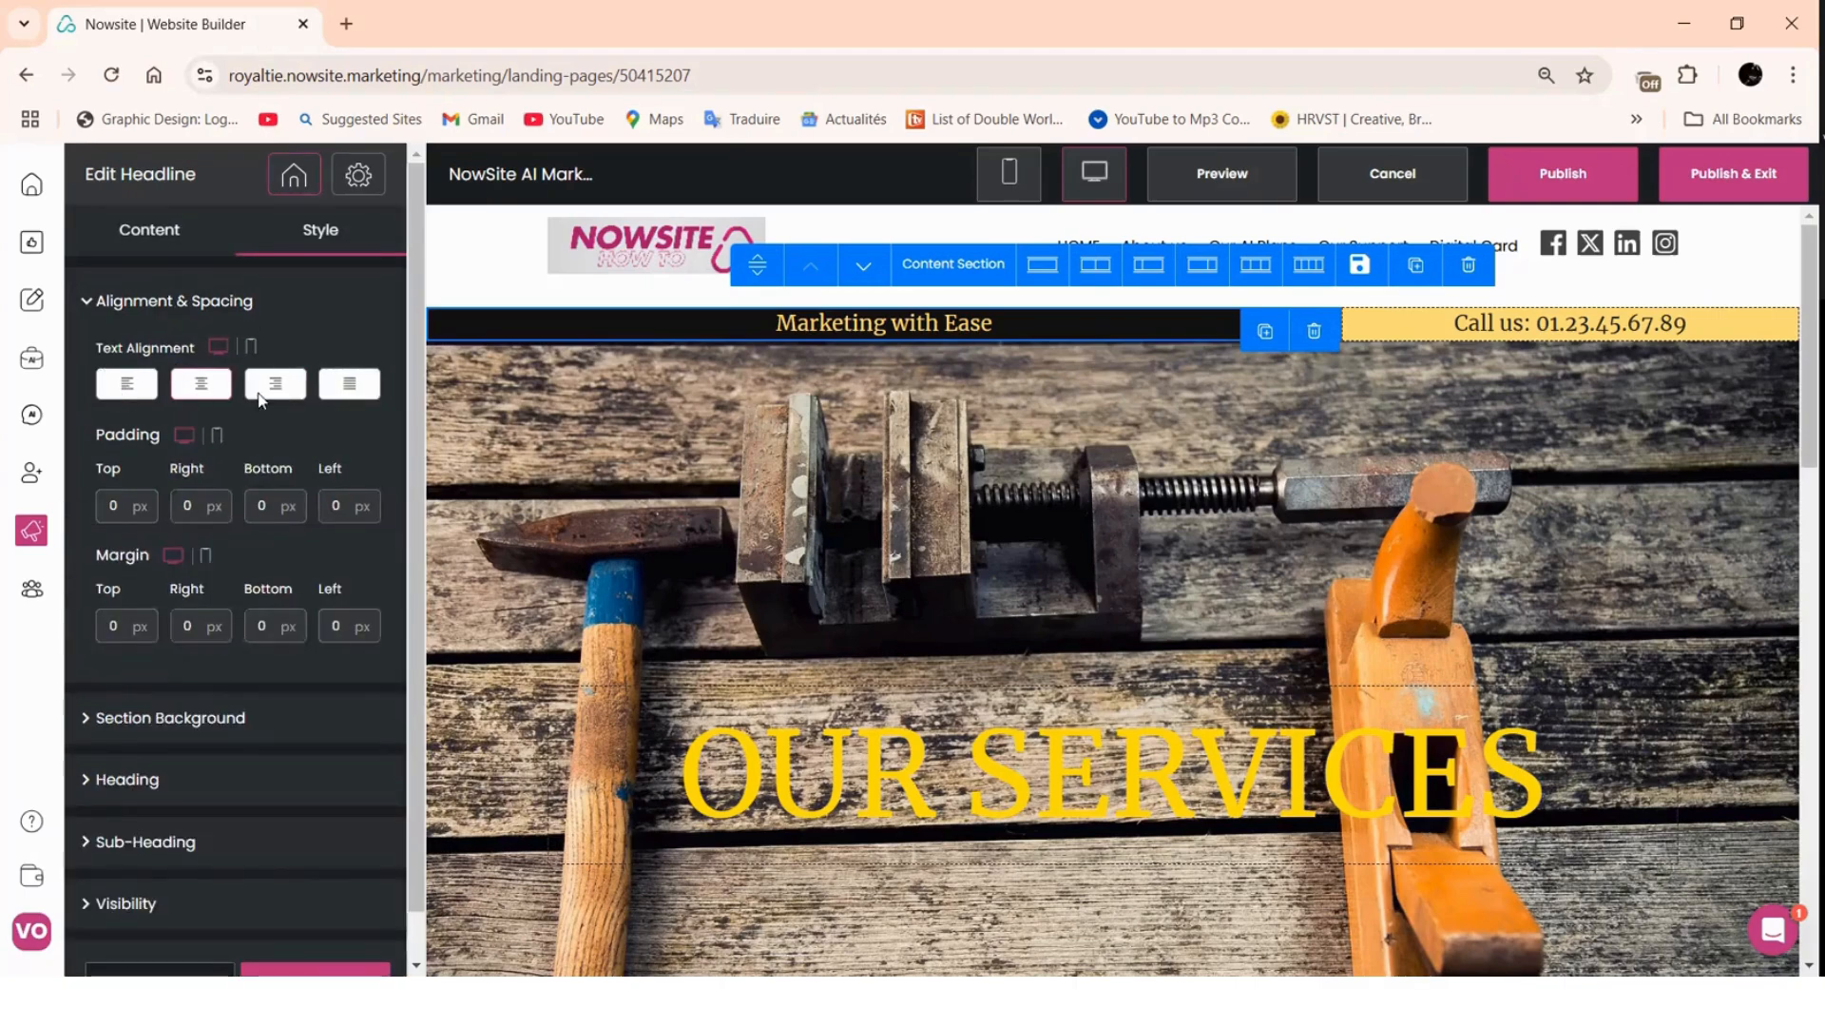
{"action": "left_click", "coordinate": [134, 397]}
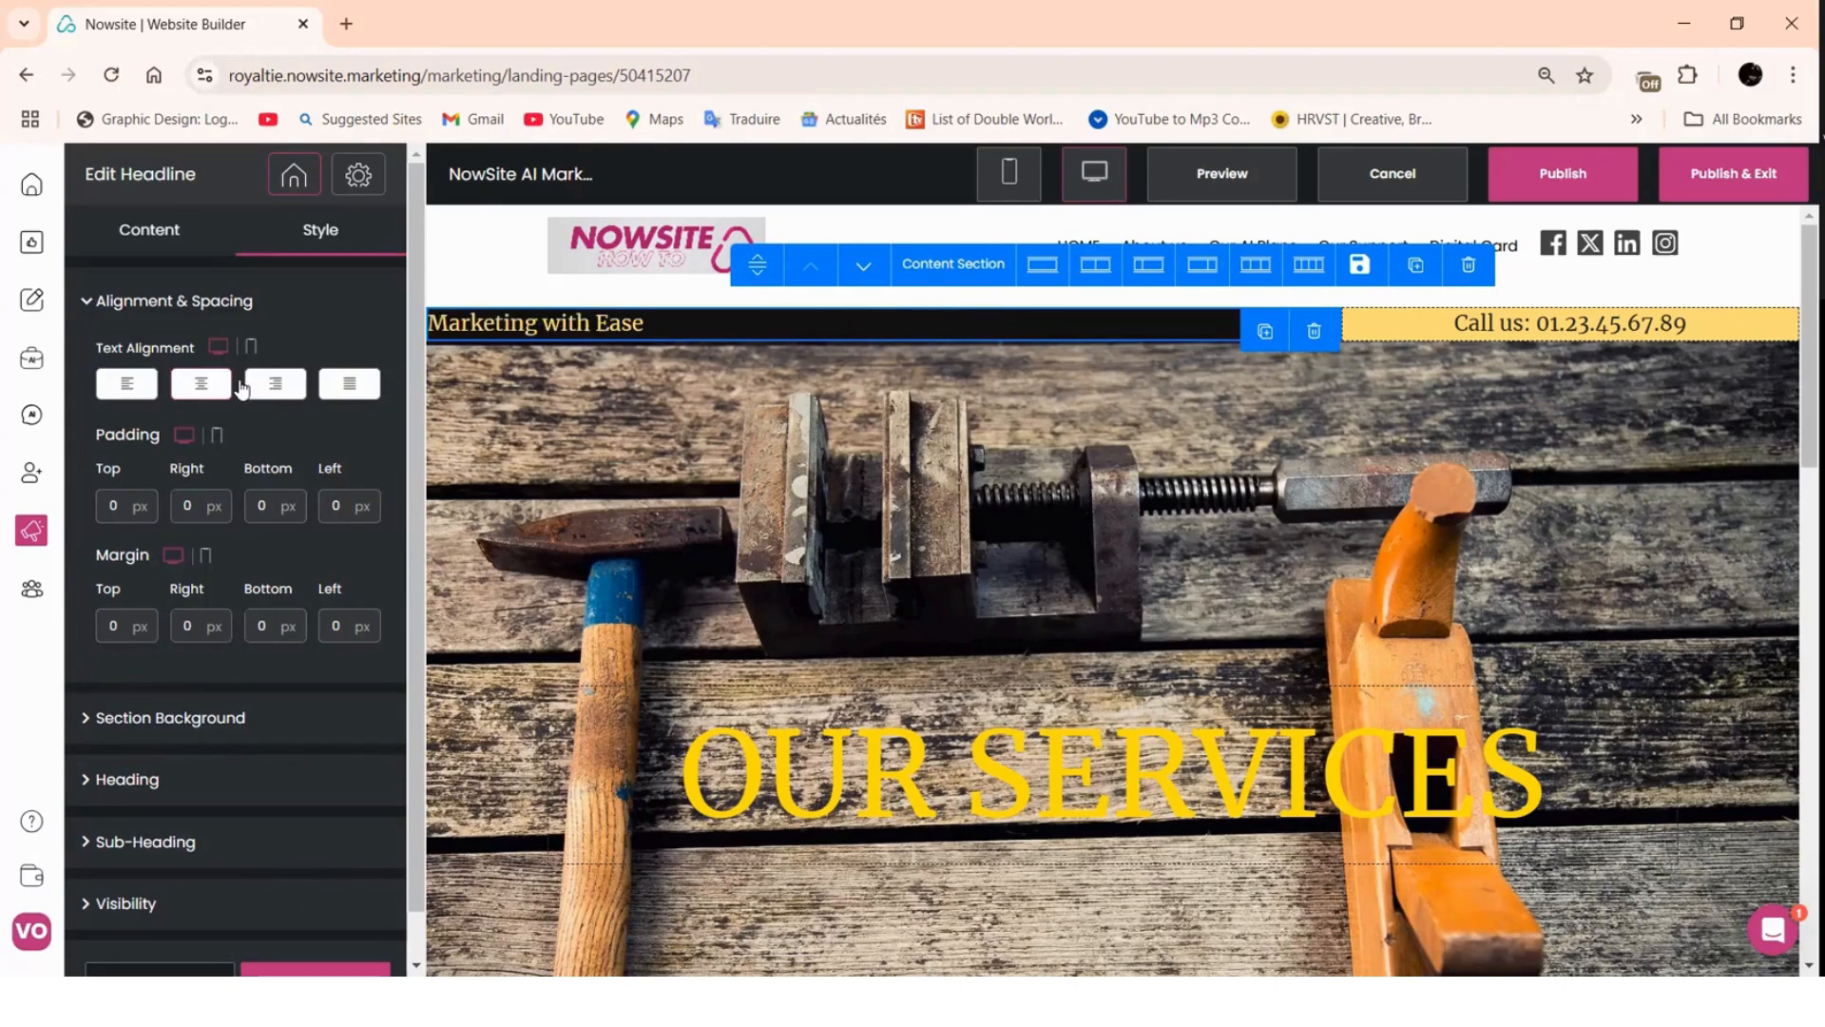
{"action": "left_click", "coordinate": [274, 384]}
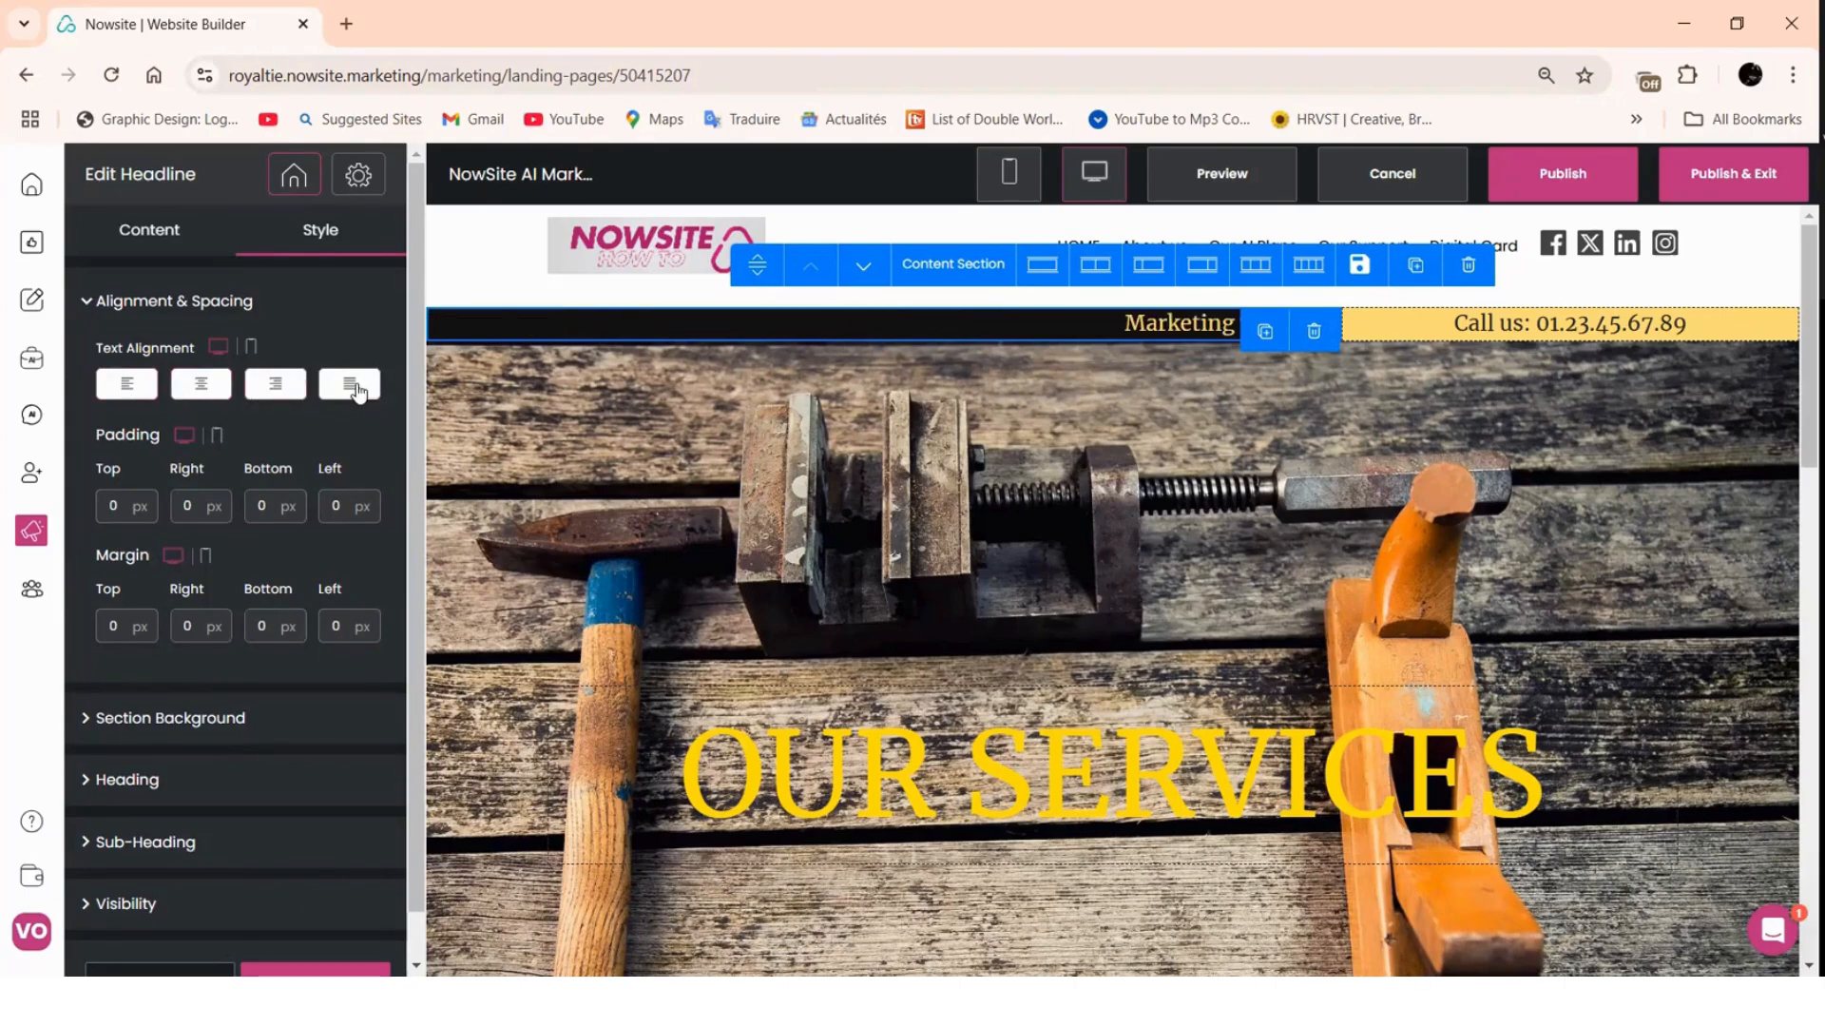
{"action": "left_click", "coordinate": [350, 384]}
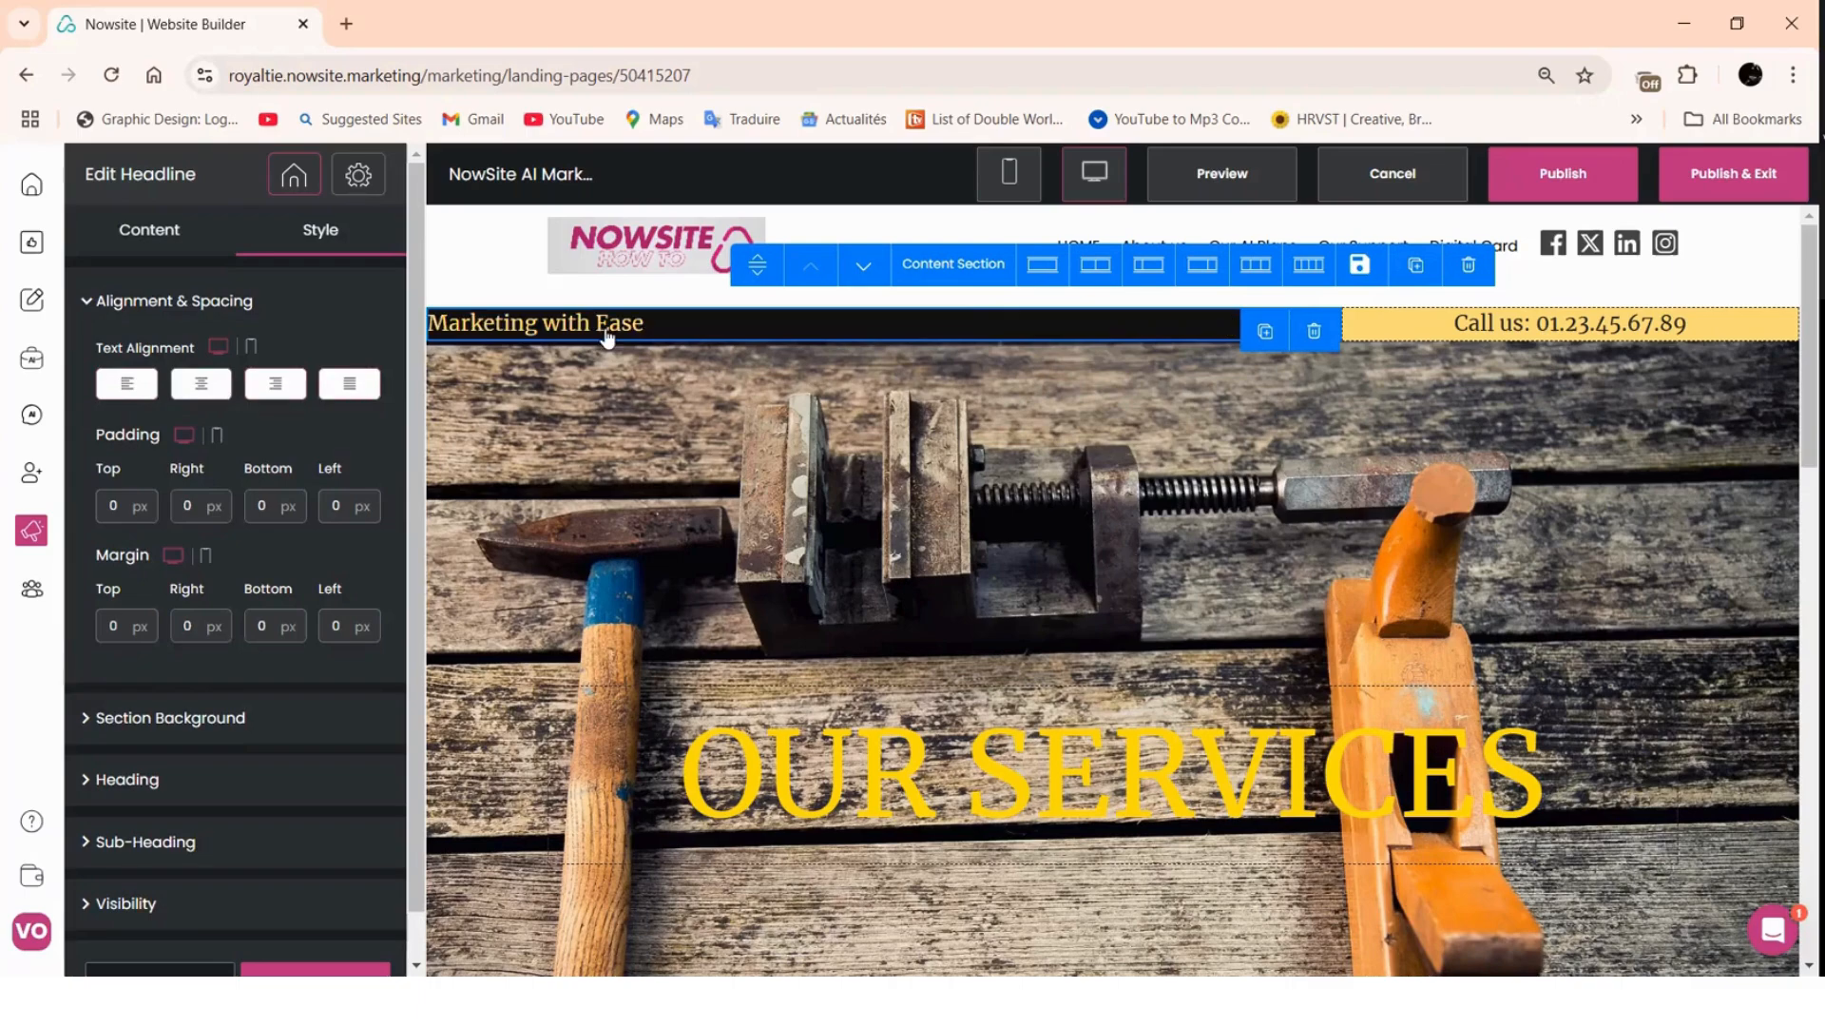
{"action": "left_click", "coordinate": [203, 388]}
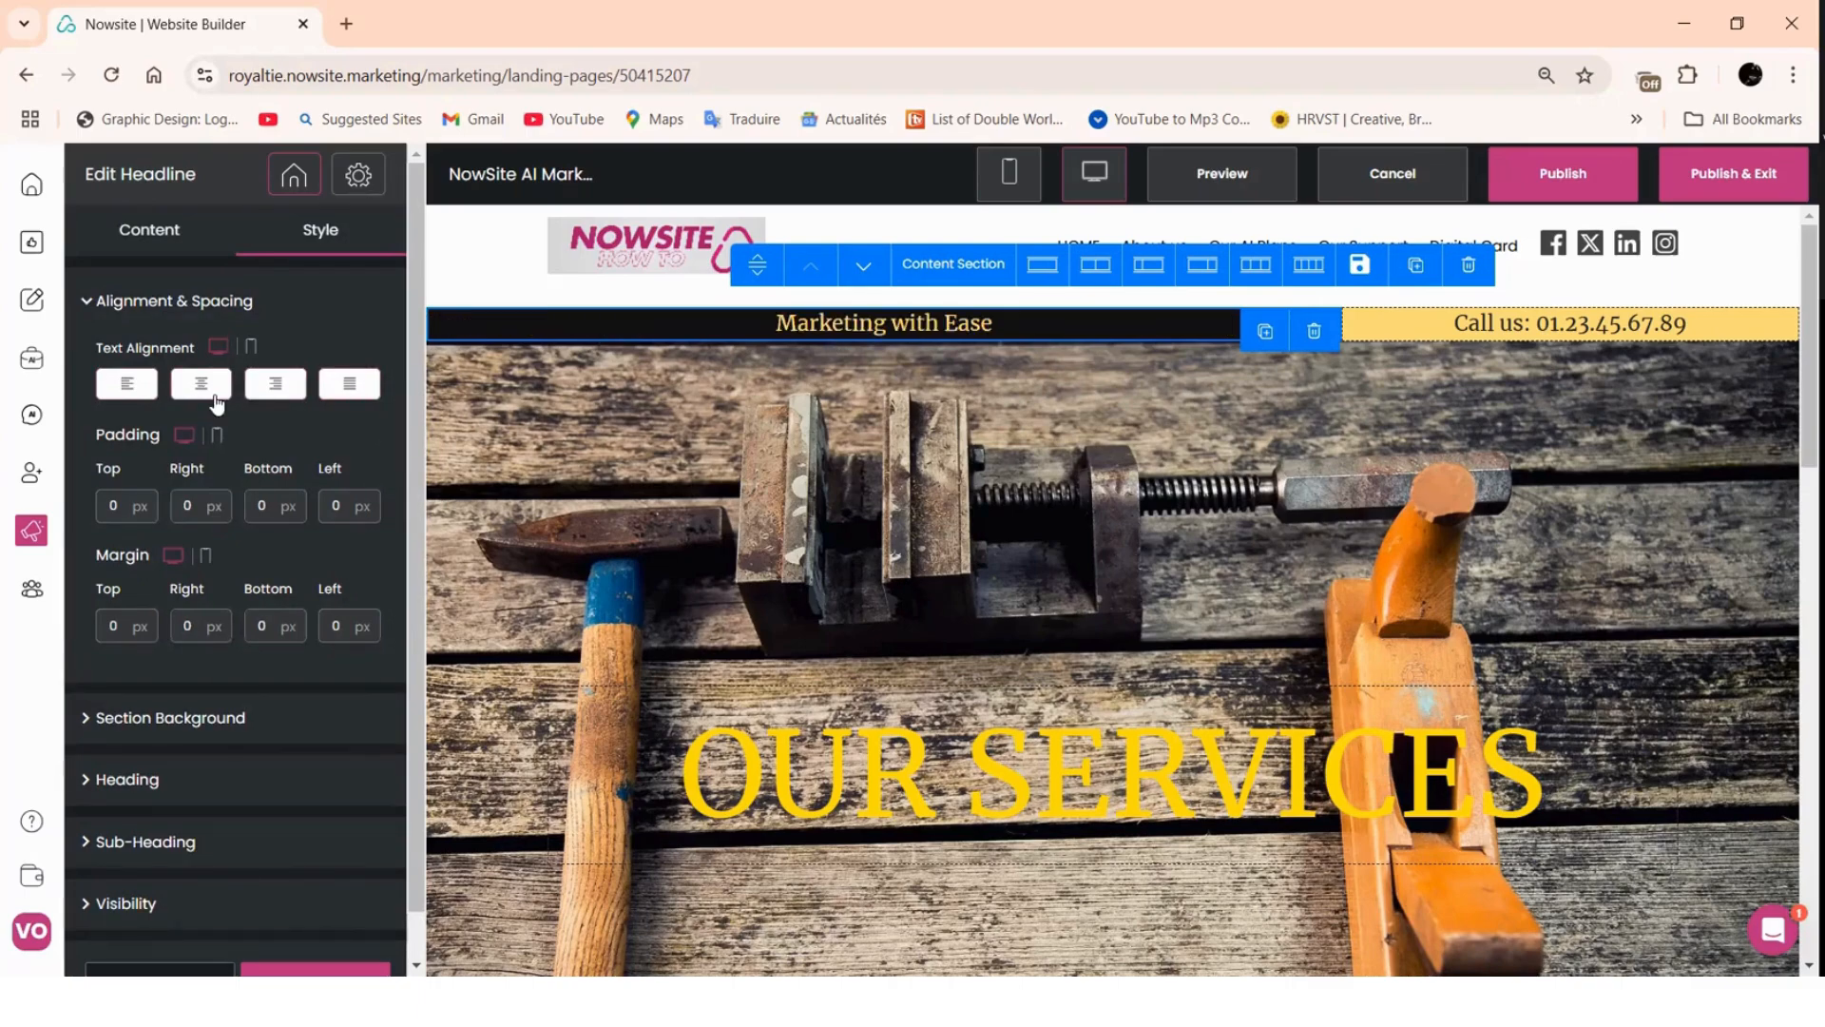
- Try a 20 px top padding and a 20 px top margin on the headline, resetting each to 0
{"action": "scroll", "coordinate": [119, 463], "scroll_direction": "down", "scroll_amount": 1}
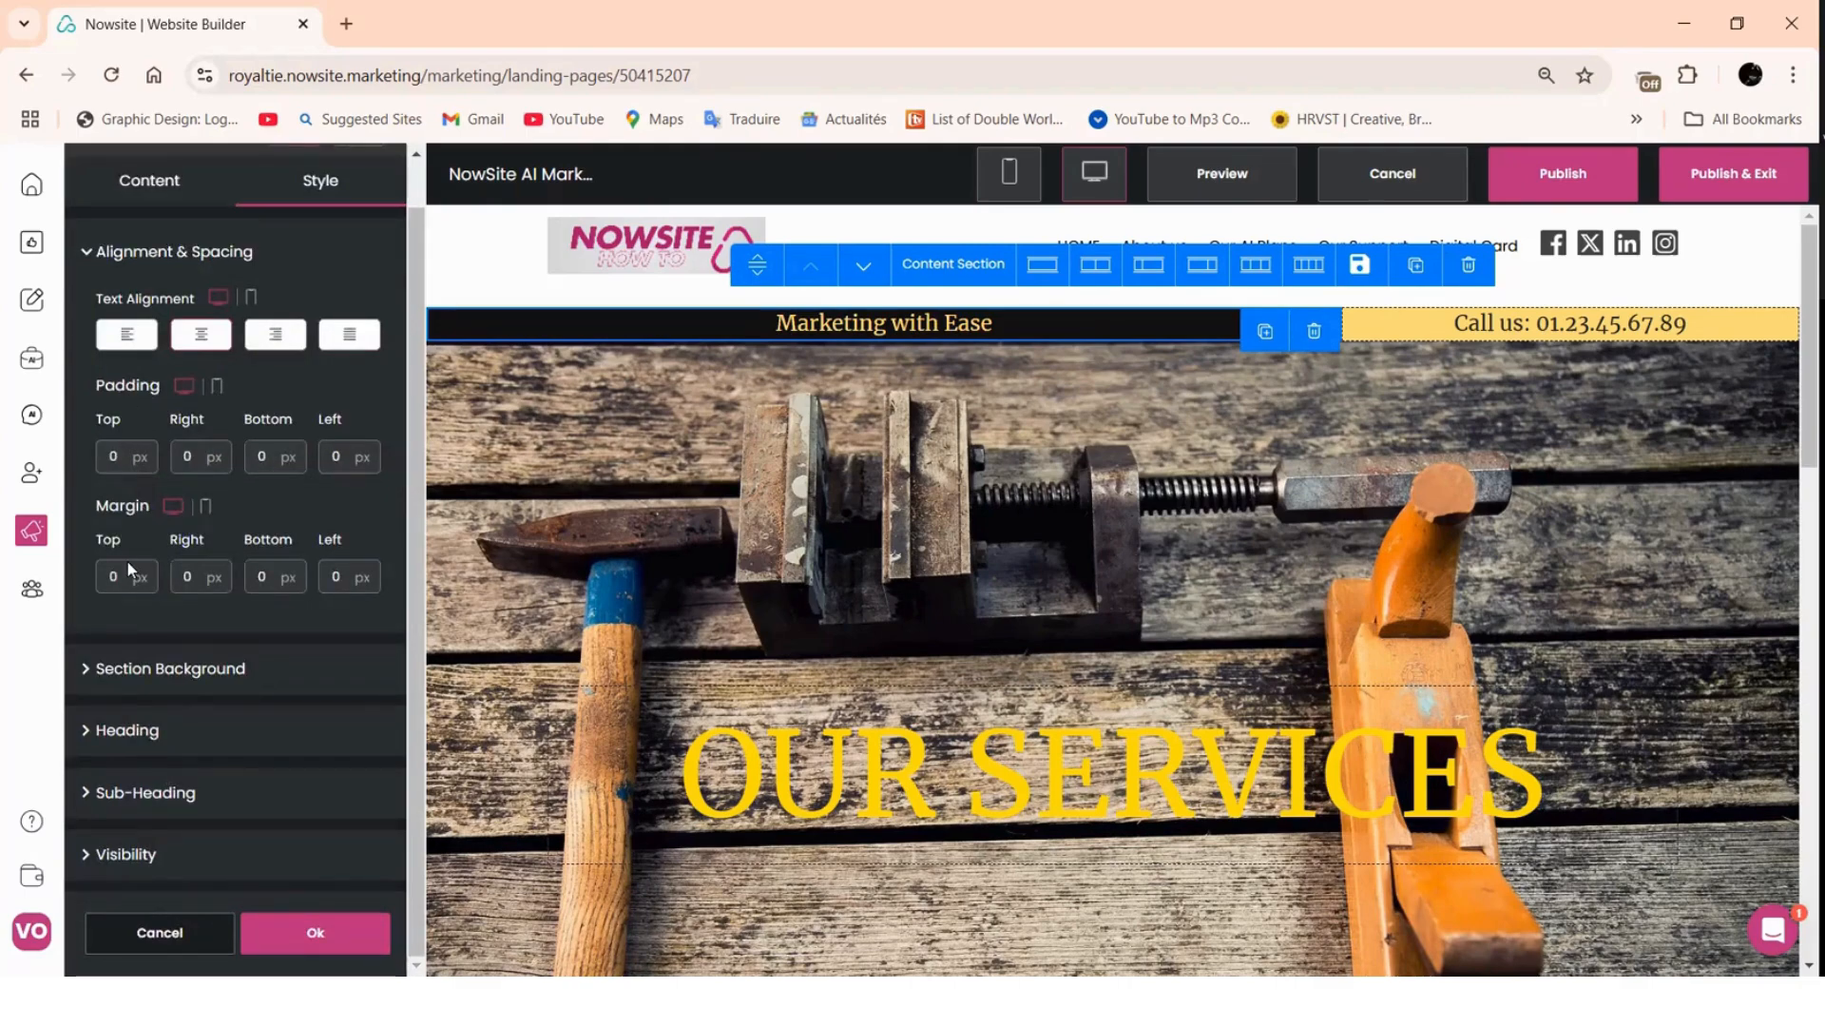
{"action": "left_click", "coordinate": [106, 464]}
{"action": "type", "text": "20"}
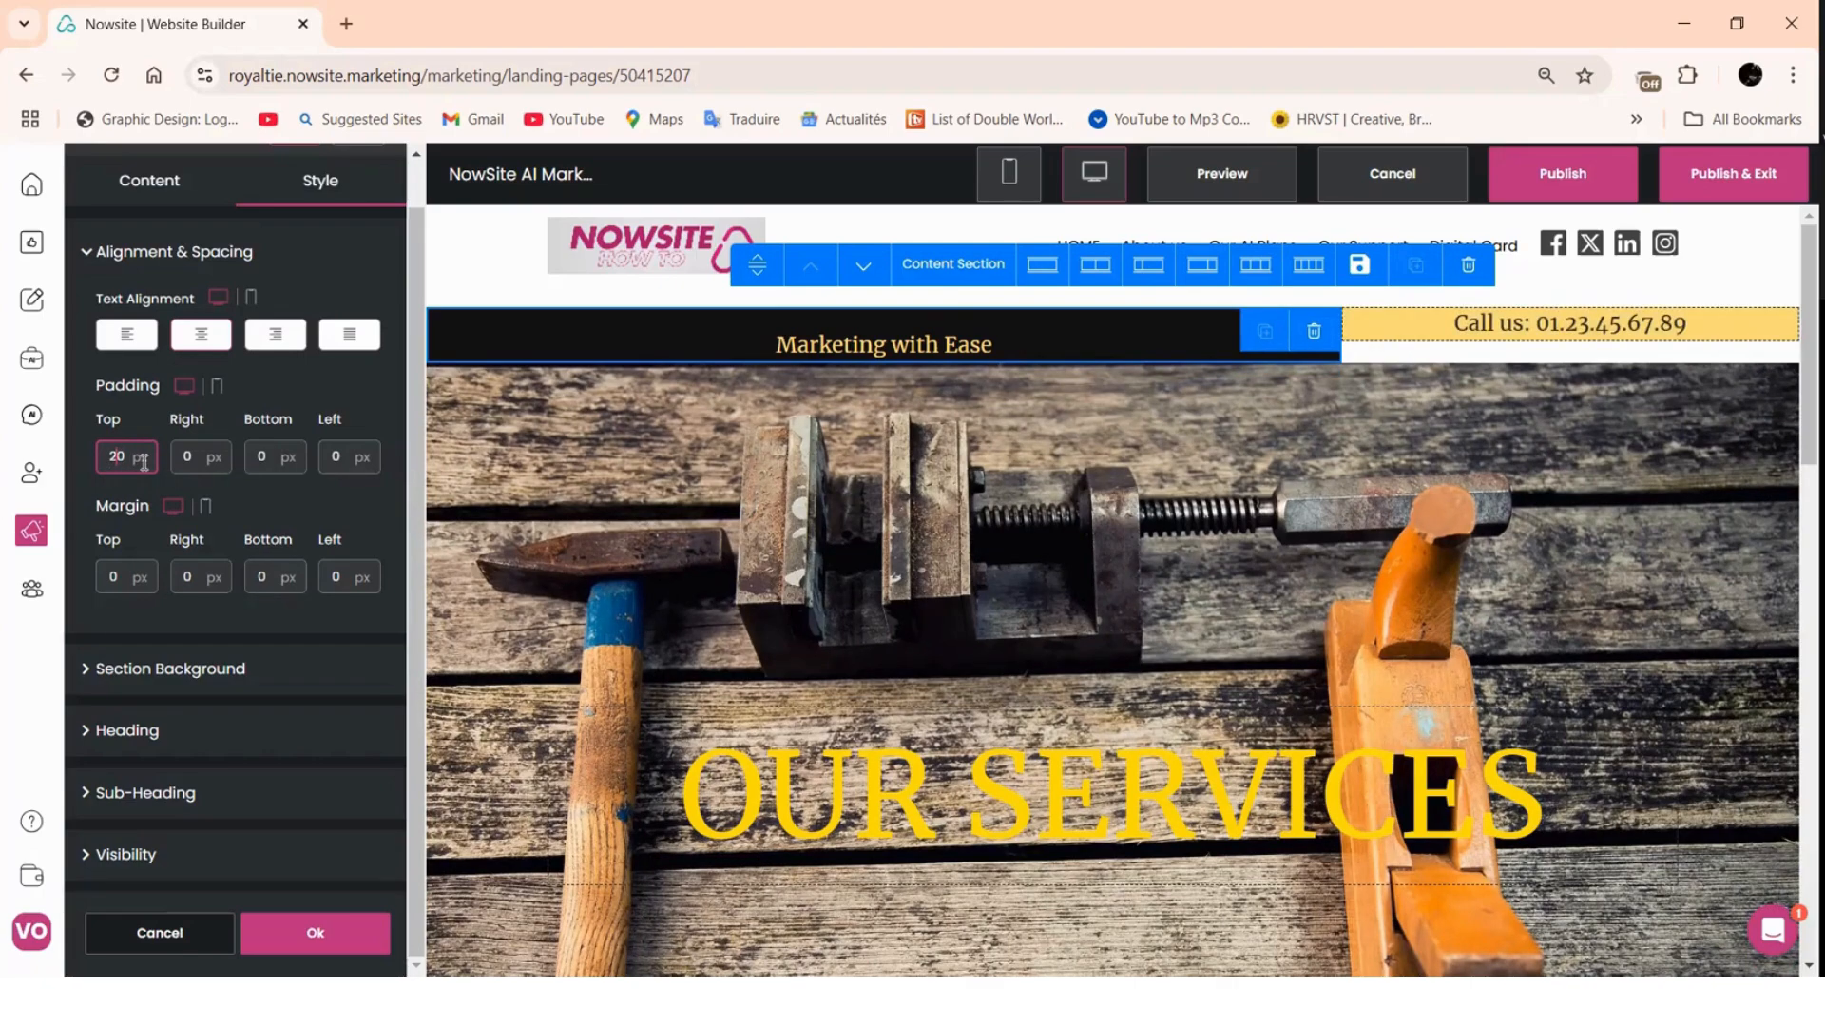
{"action": "key", "text": "BackSpace"}
{"action": "left_click", "coordinate": [118, 577]}
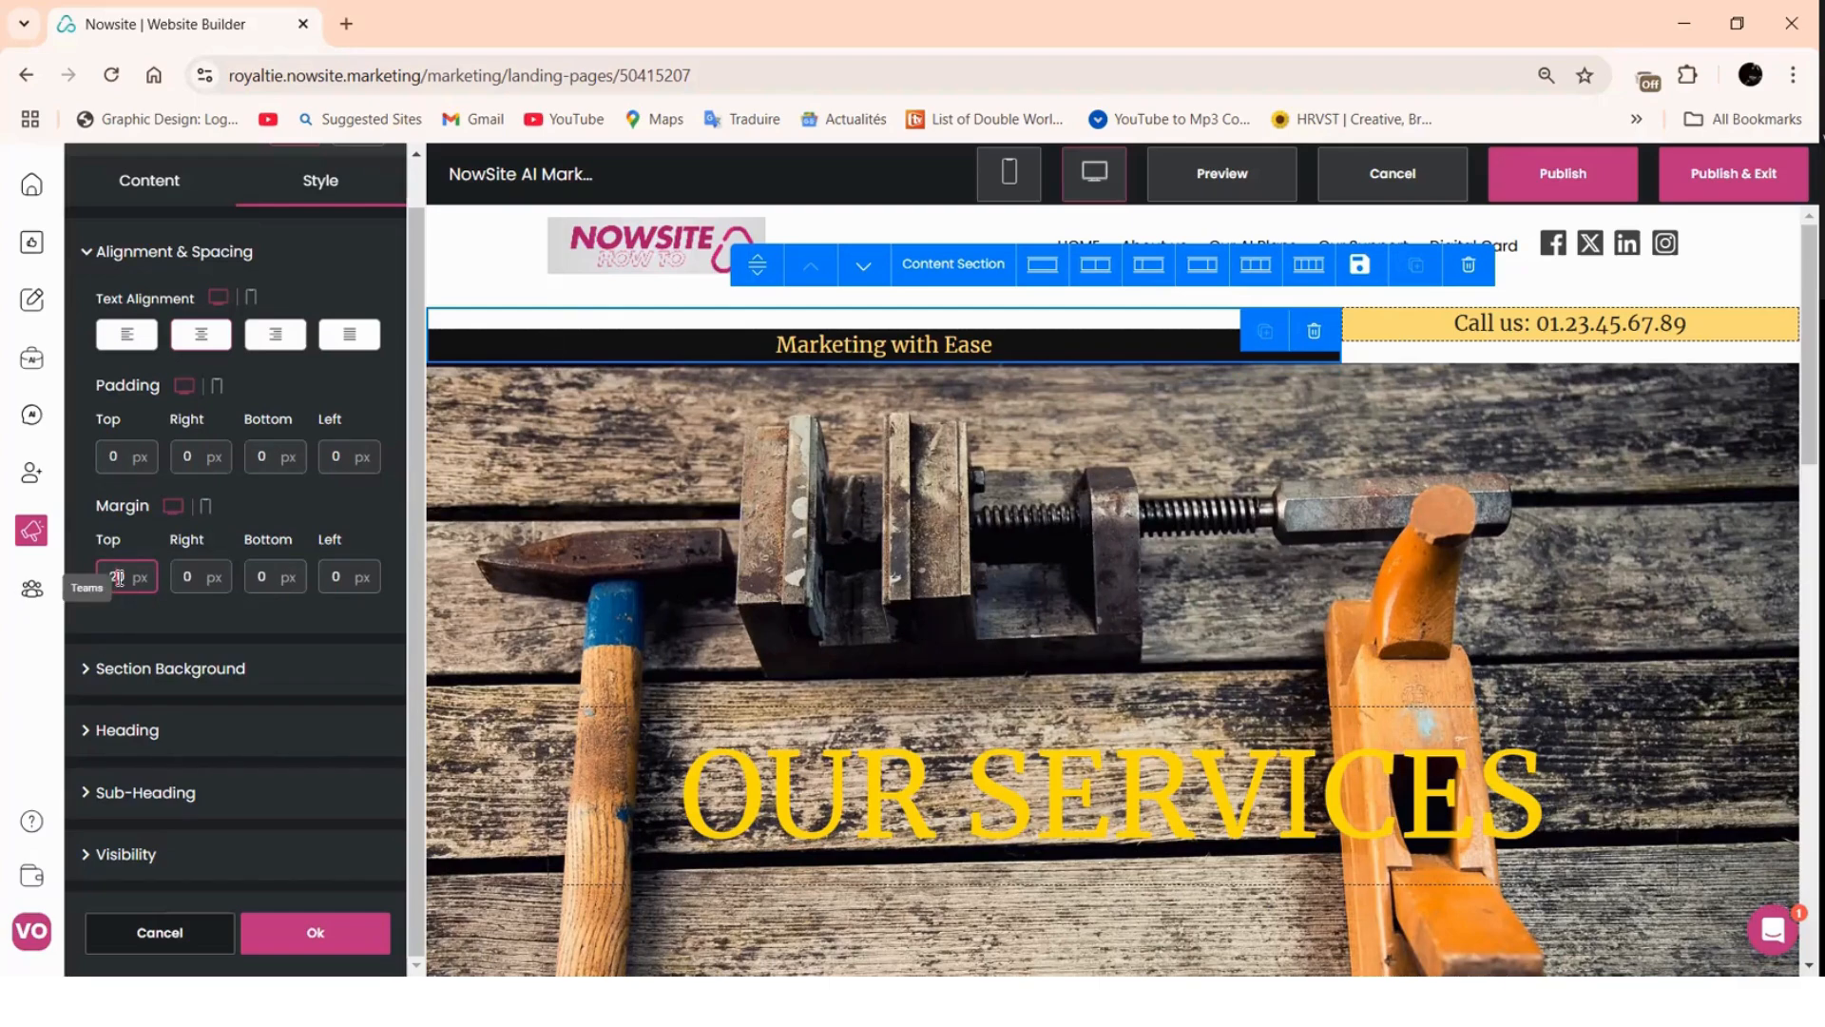
{"action": "key", "text": "BackSpace"}
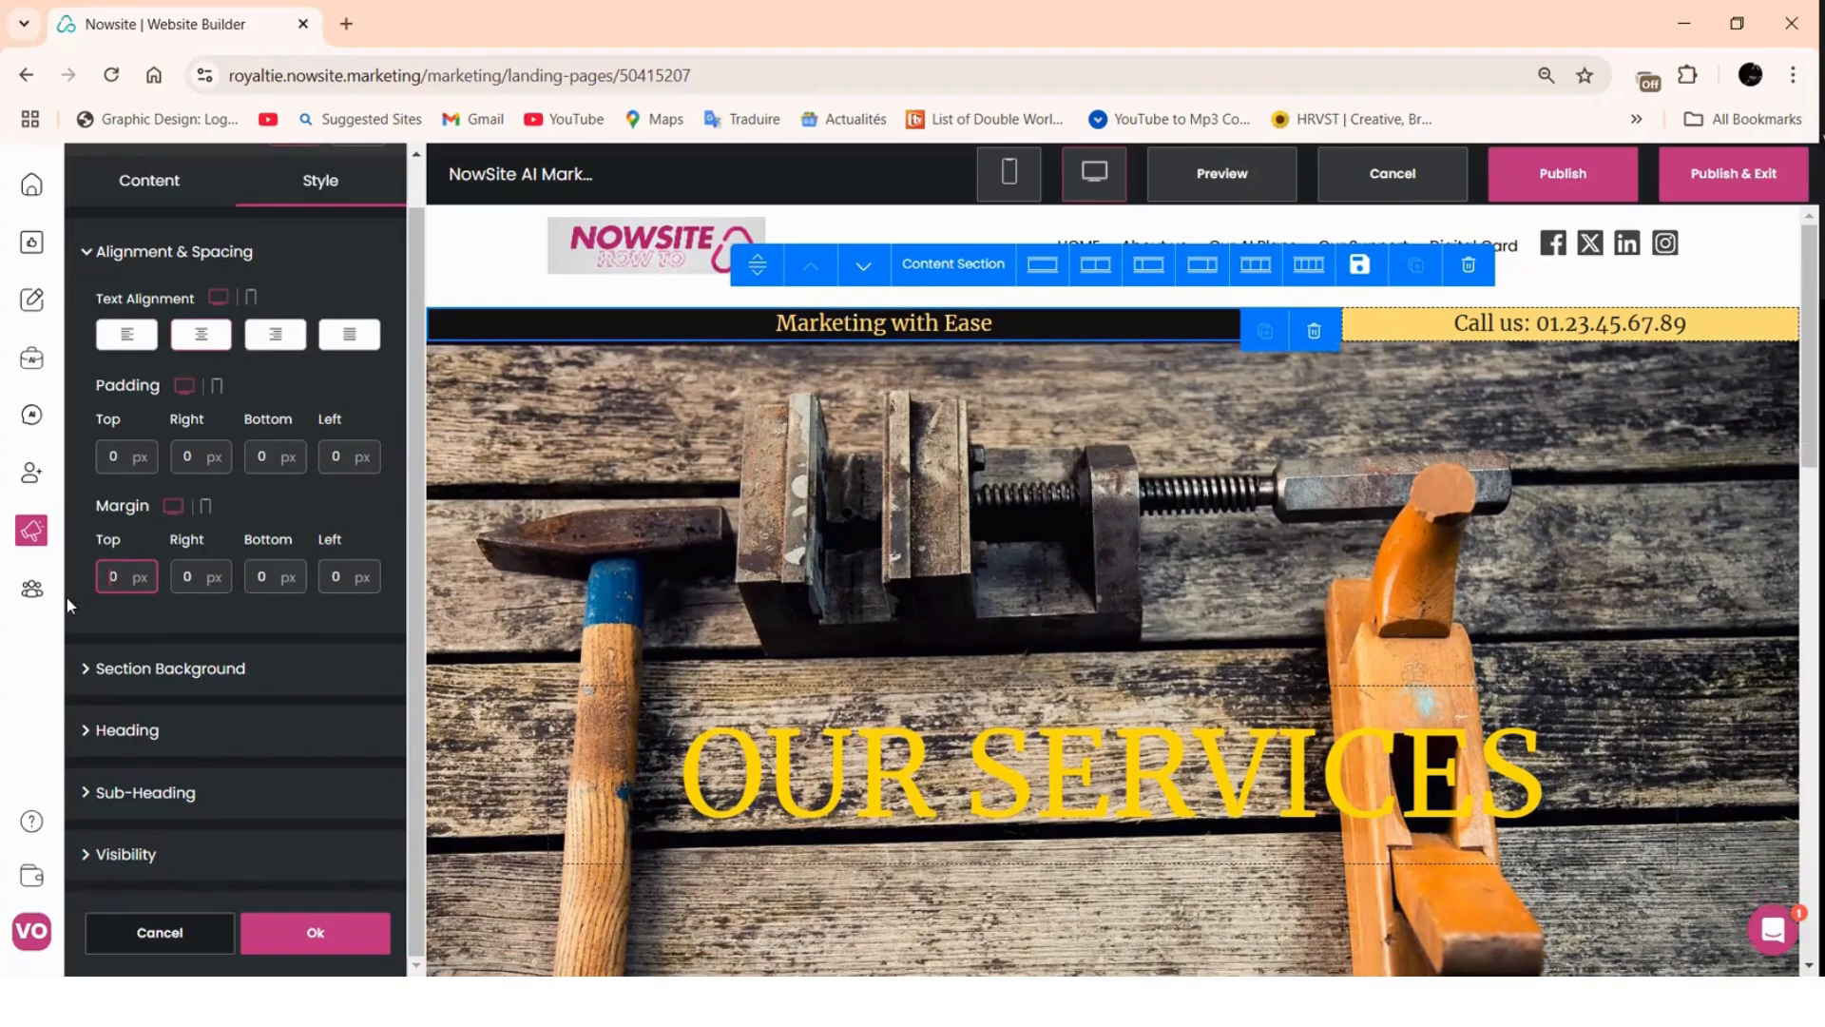
- Try transparent, gradient and image styles for the headline's section background and return it to Solid Color
{"action": "left_click", "coordinate": [166, 677]}
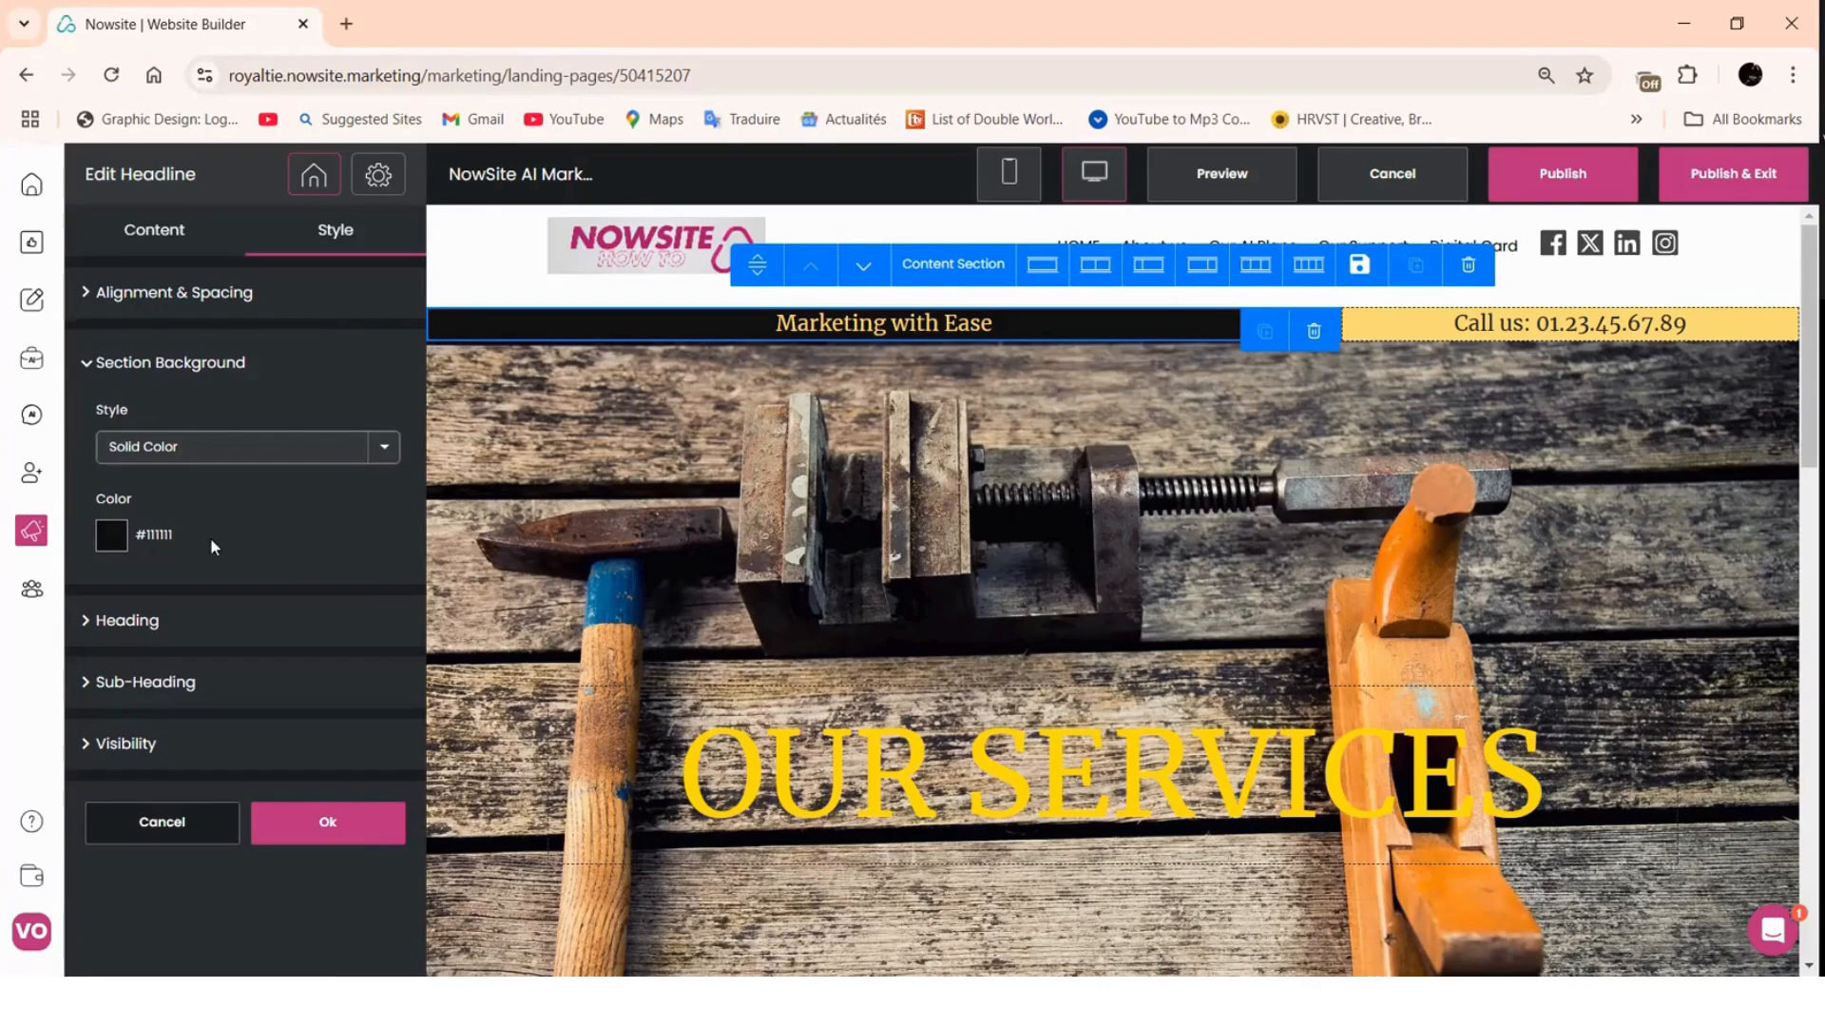
{"action": "left_click", "coordinate": [181, 449]}
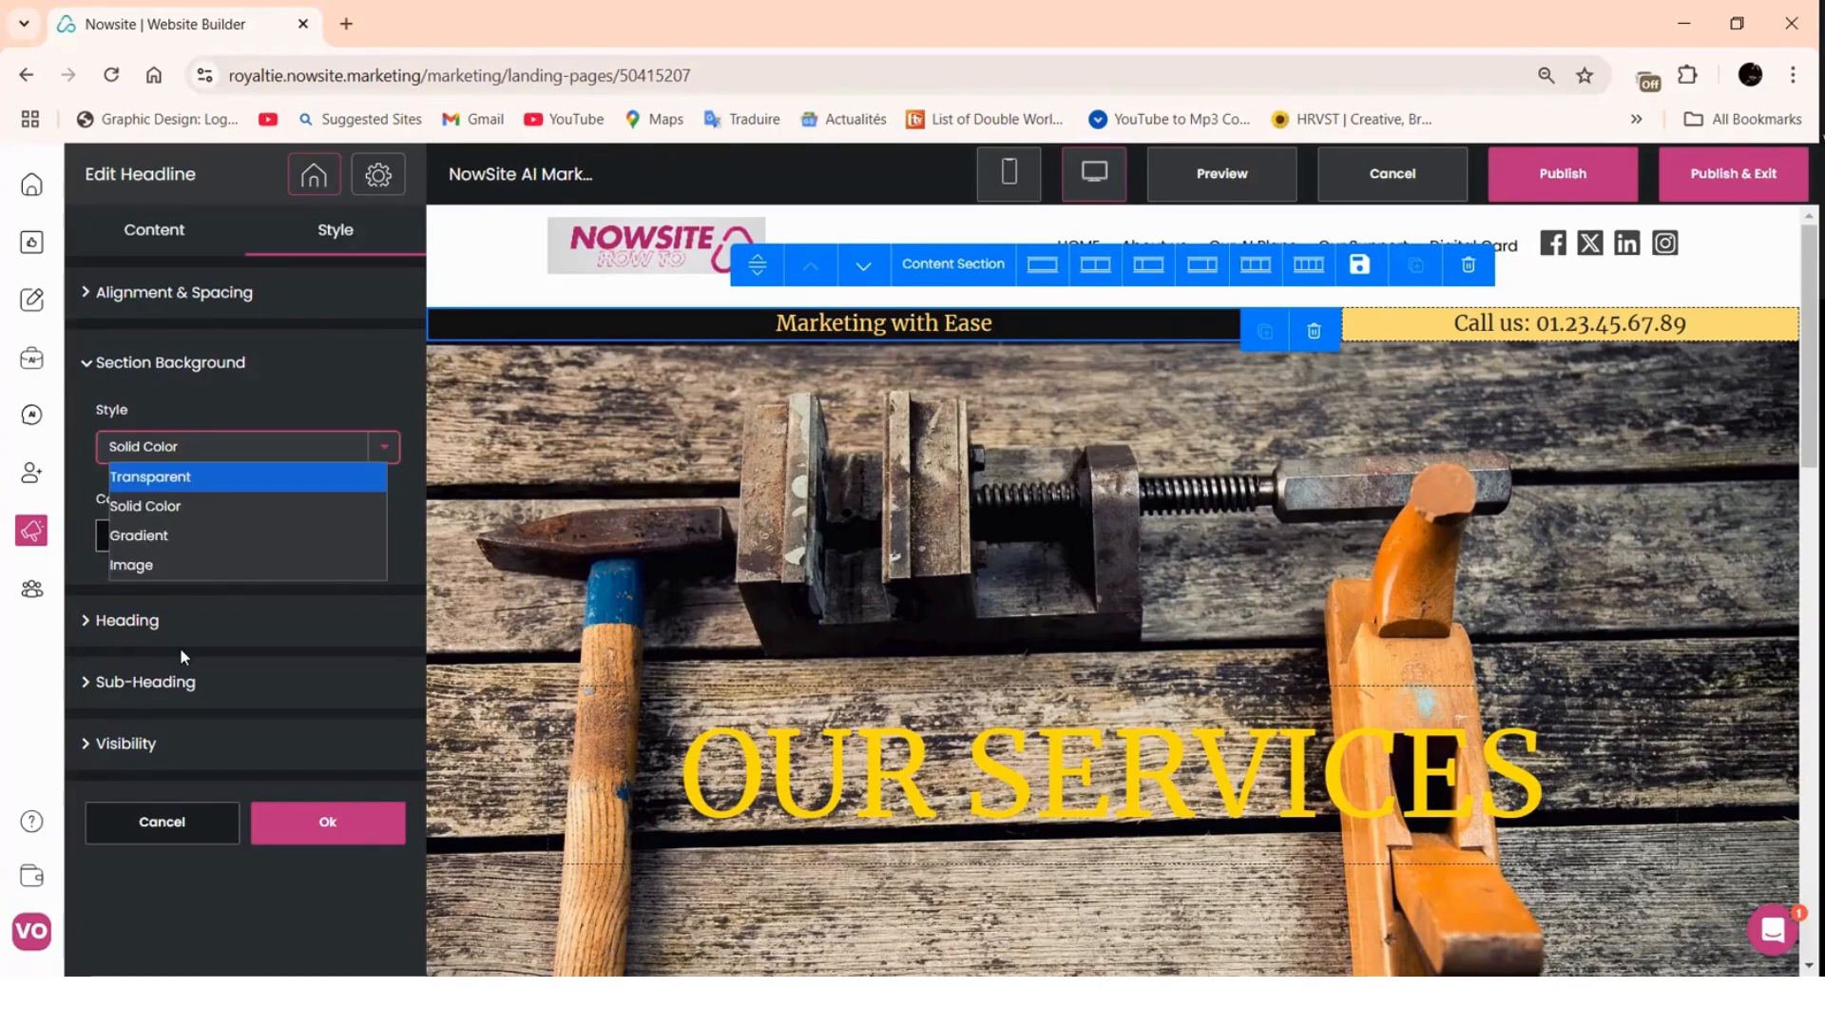
{"action": "left_click", "coordinate": [381, 466]}
{"action": "left_click", "coordinate": [382, 459]}
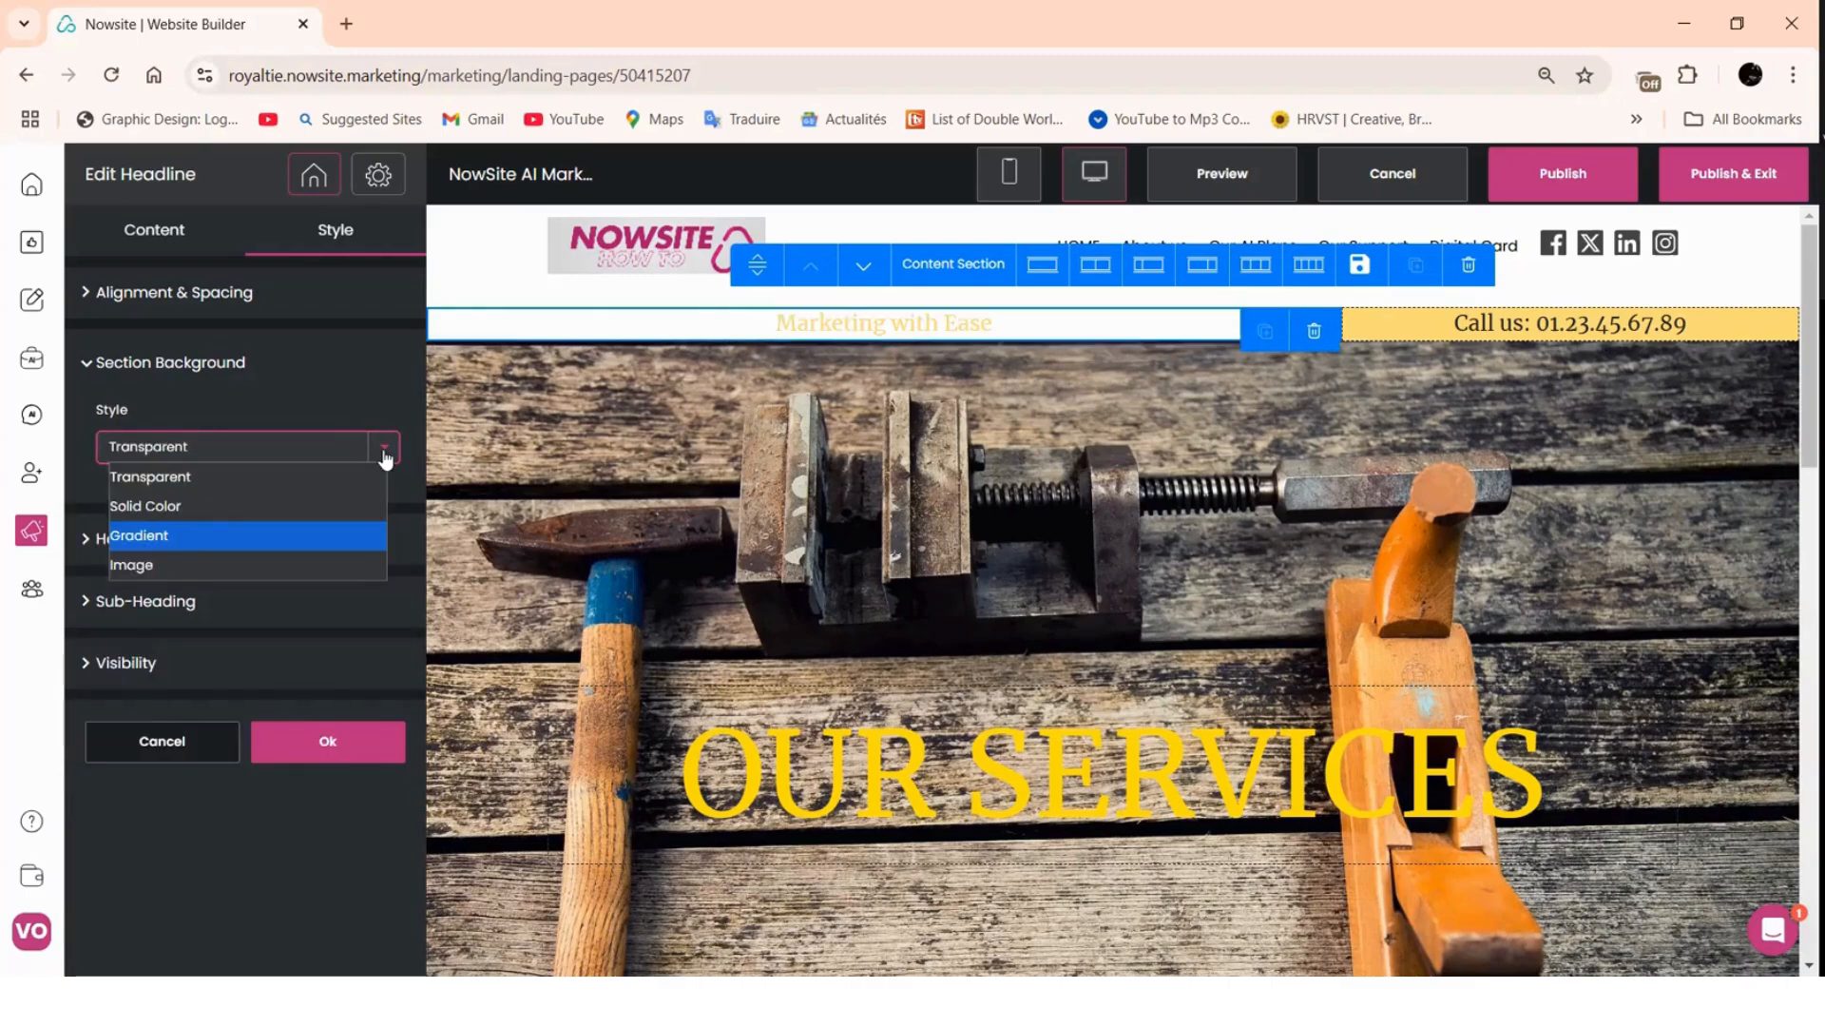
{"action": "key", "text": "Return"}
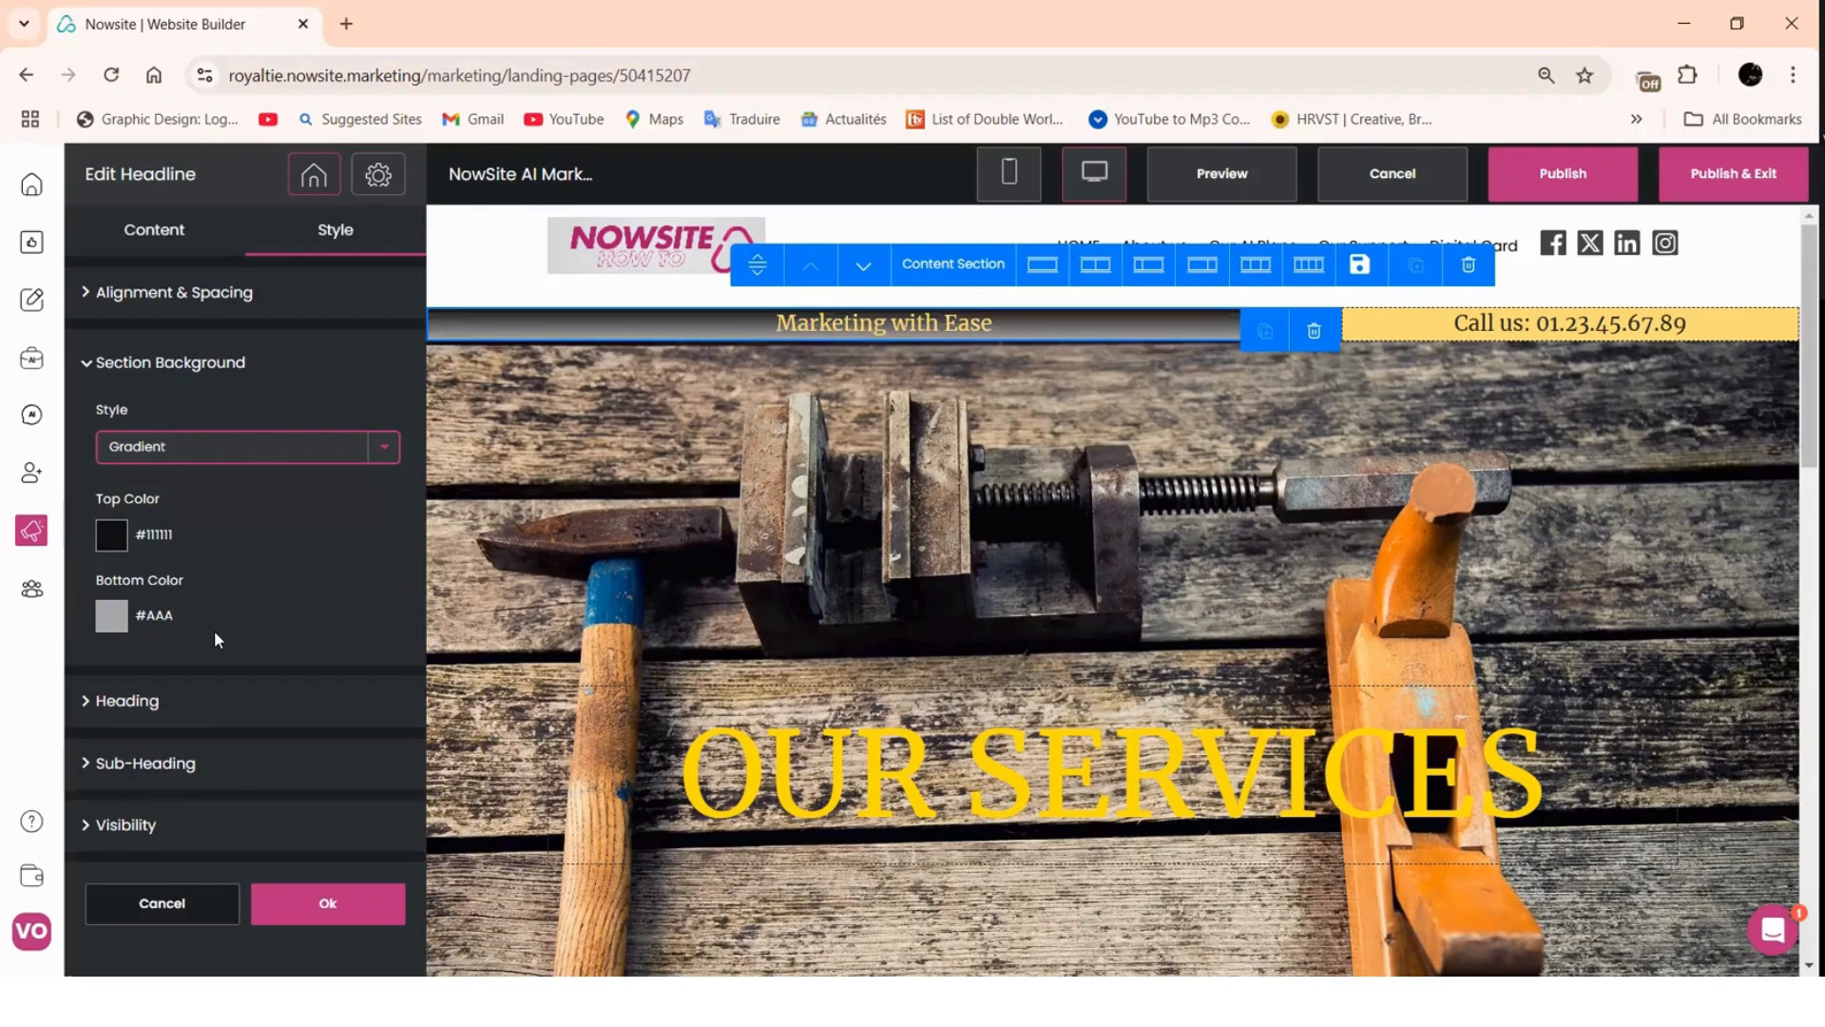
{"action": "left_click", "coordinate": [384, 463]}
{"action": "left_click", "coordinate": [212, 478]}
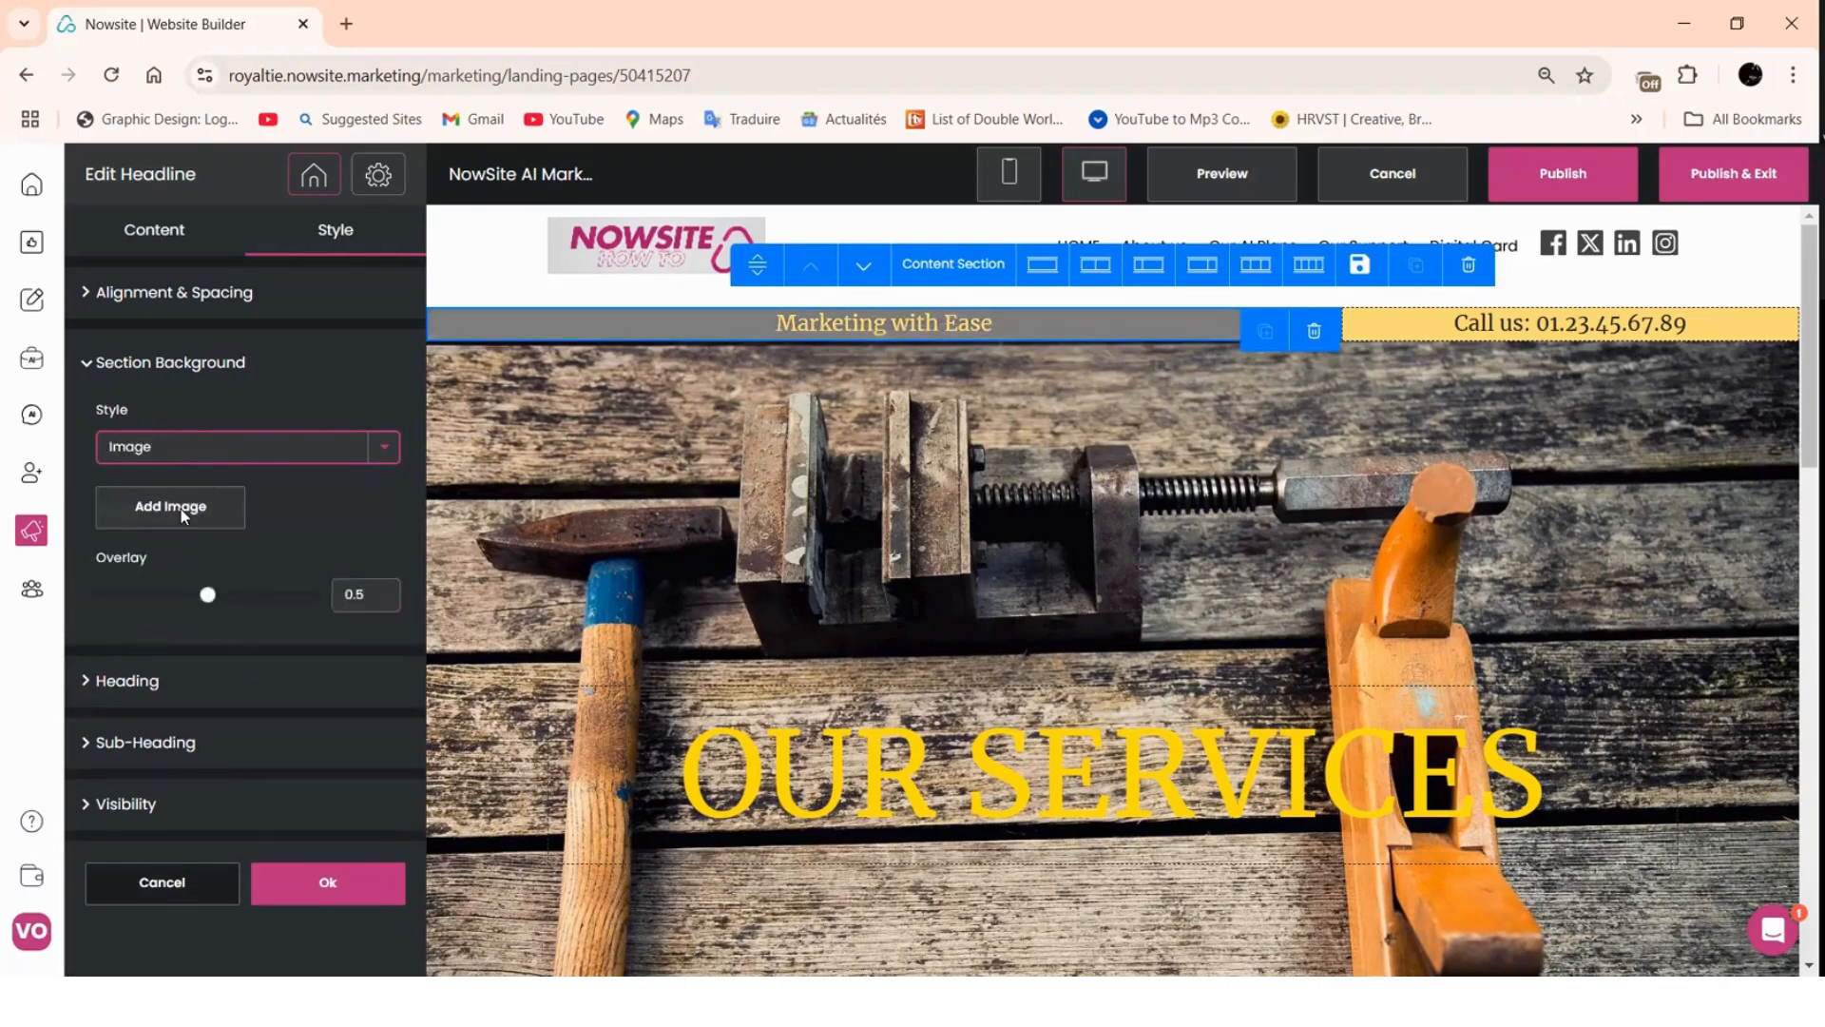
{"action": "left_click", "coordinate": [190, 447]}
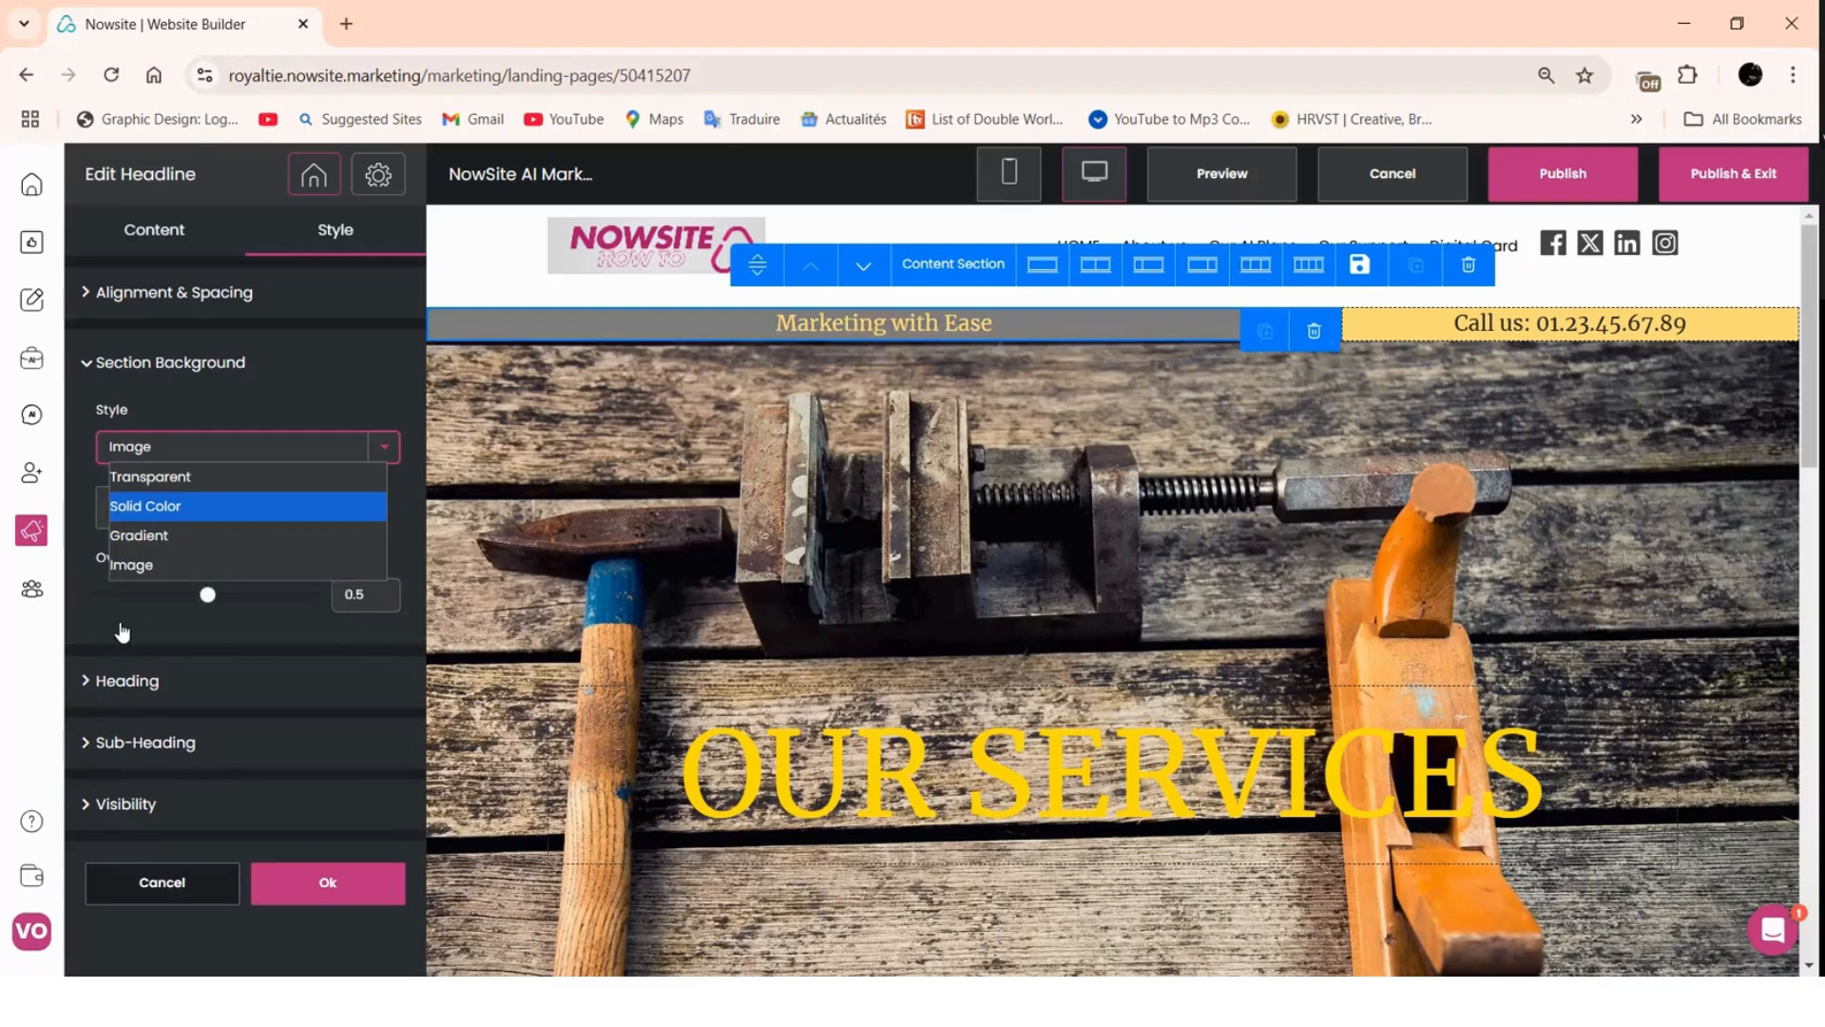
{"action": "key", "text": "Return"}
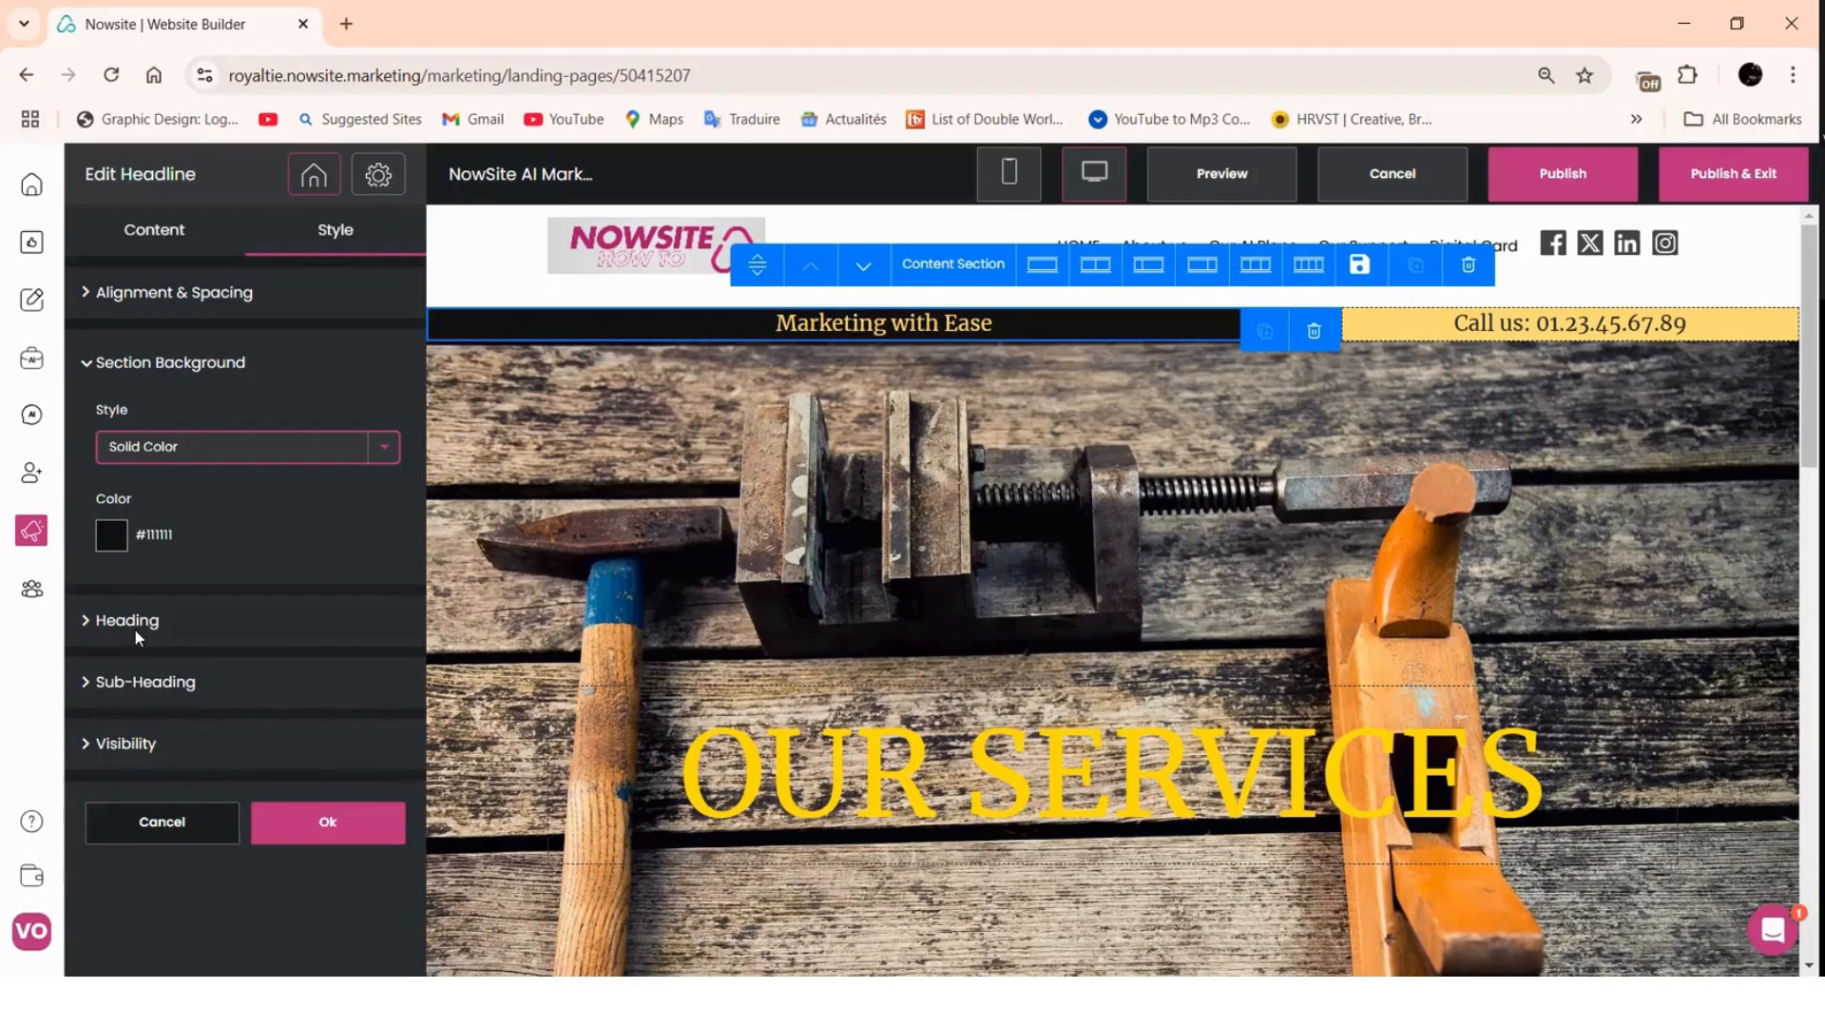
- Set the heading text colour of the "Marketing with Ease" headline to #aa166c
{"action": "left_click", "coordinate": [128, 621]}
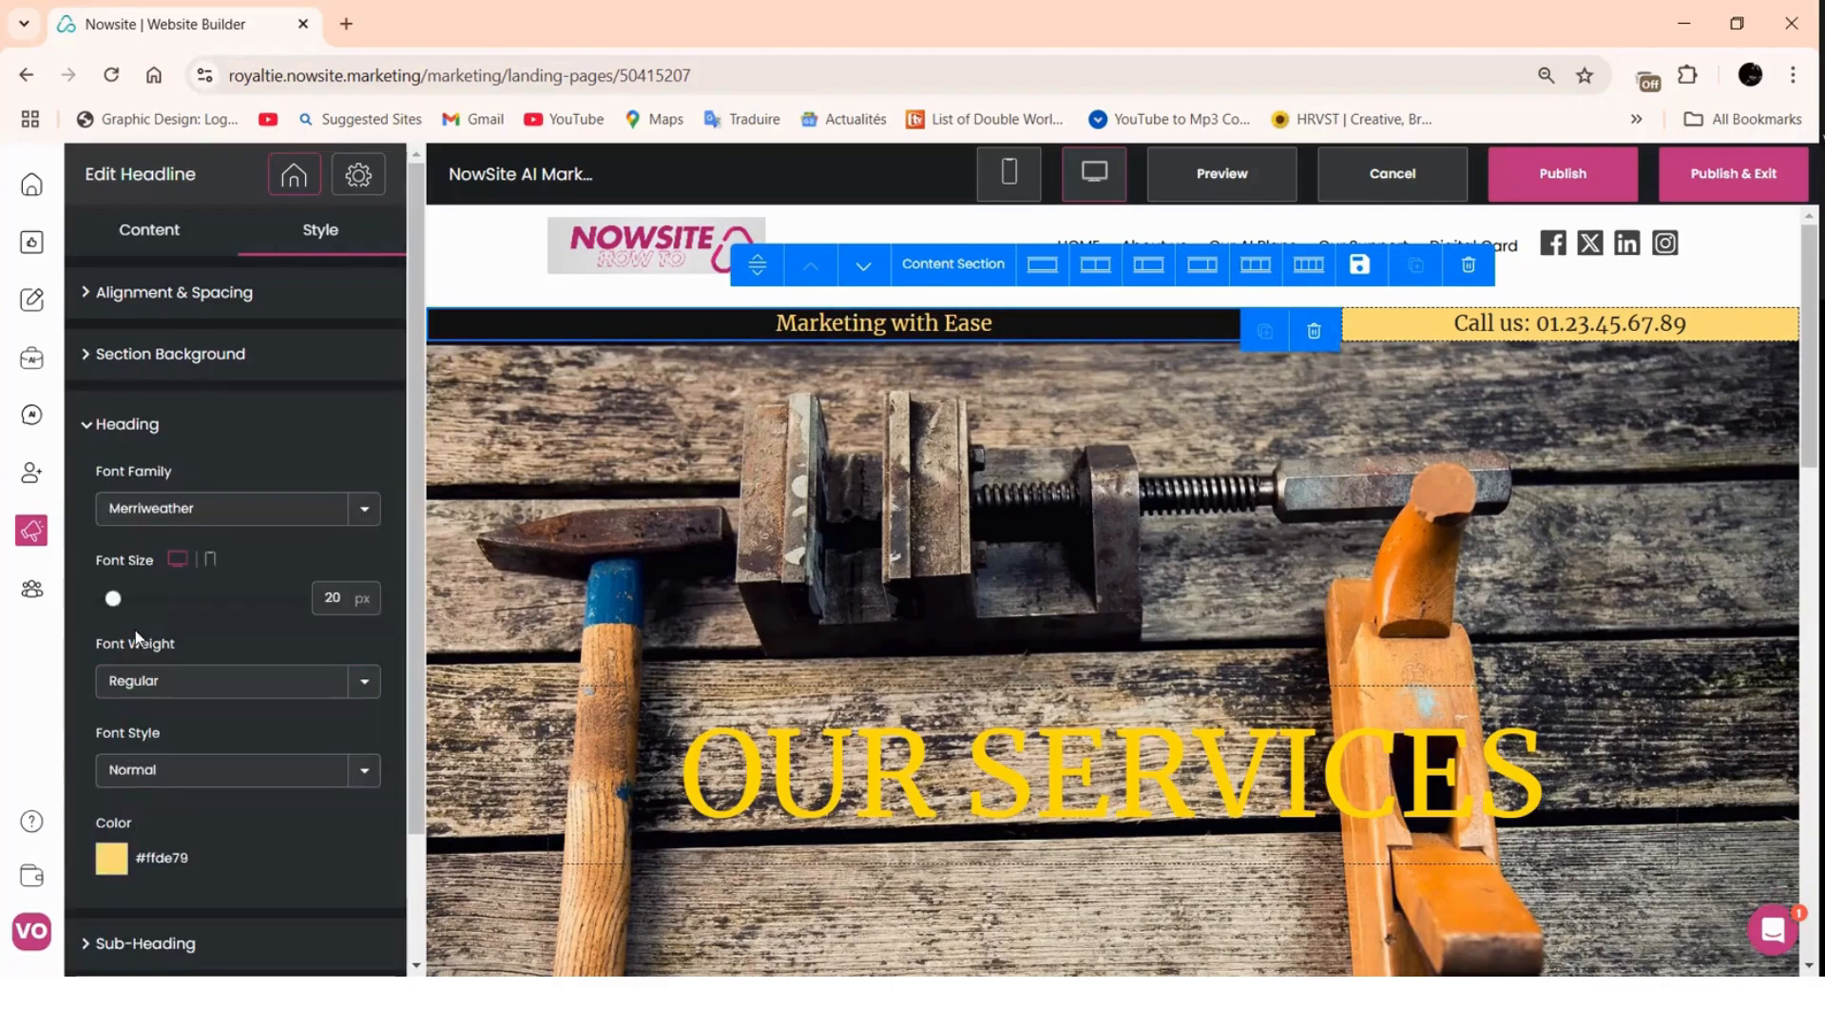
{"action": "left_click", "coordinate": [152, 252]}
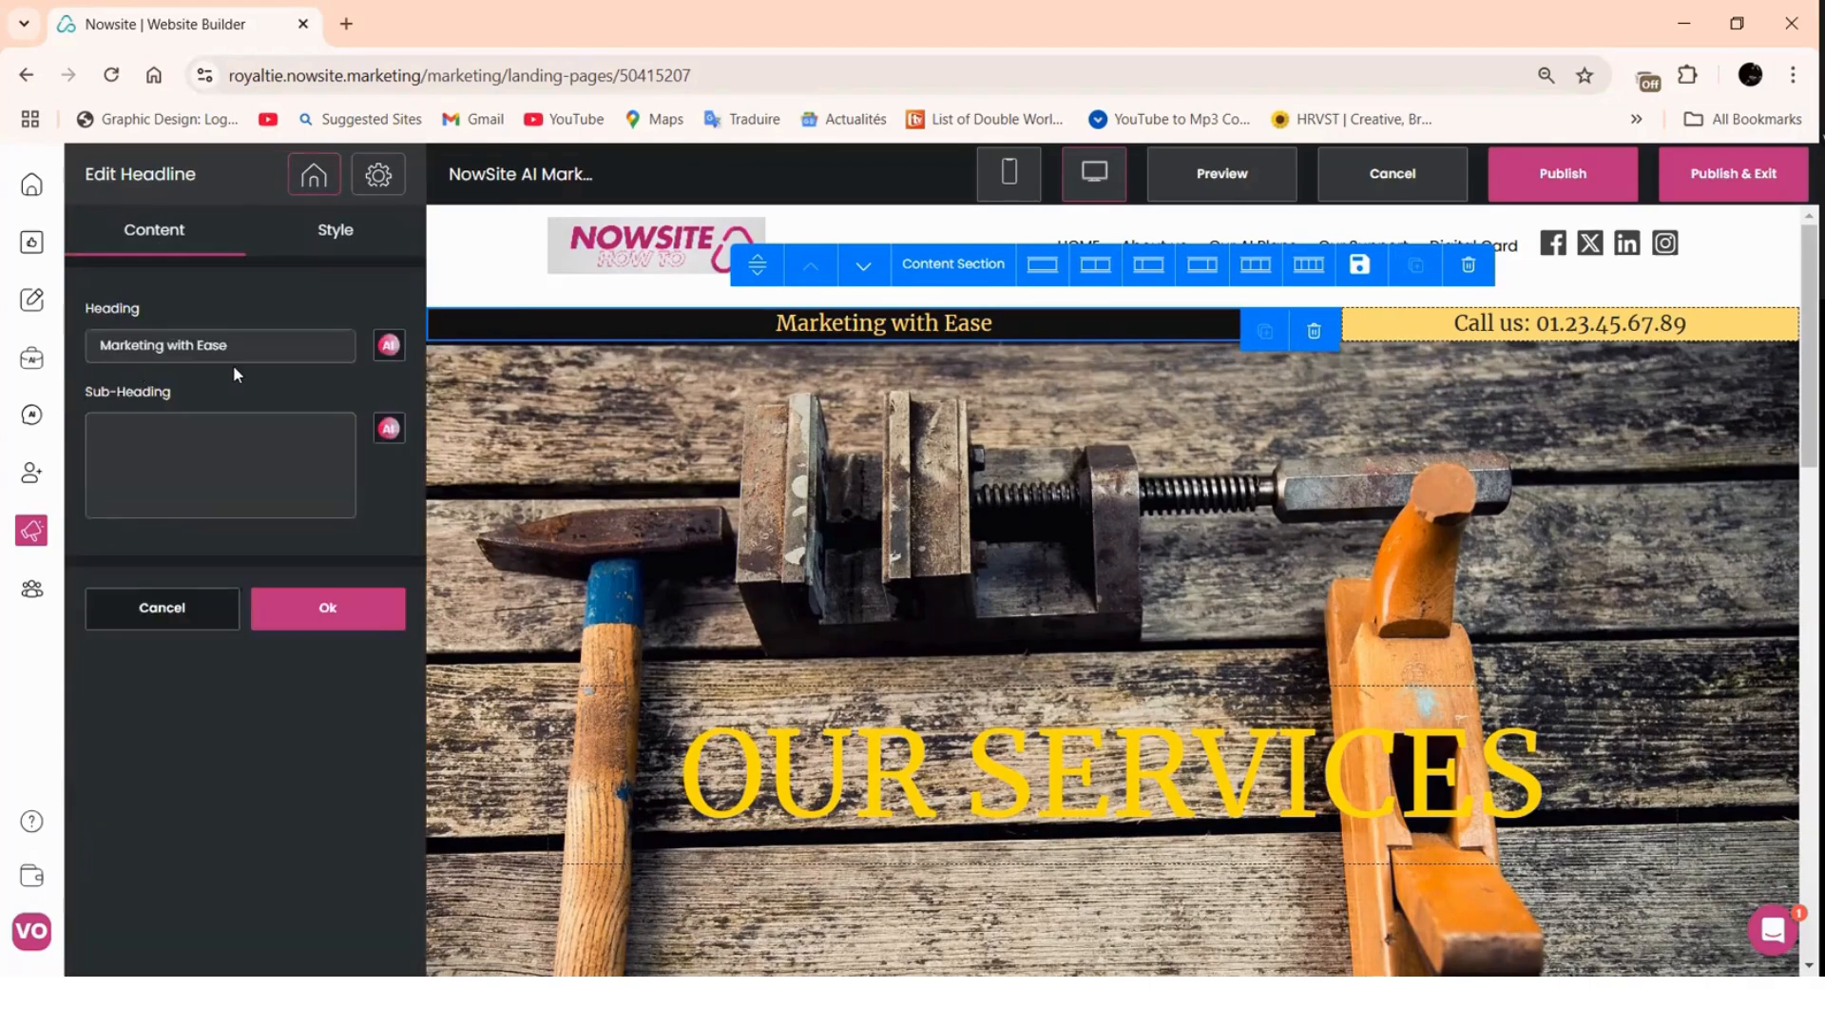
{"action": "left_click", "coordinate": [332, 239]}
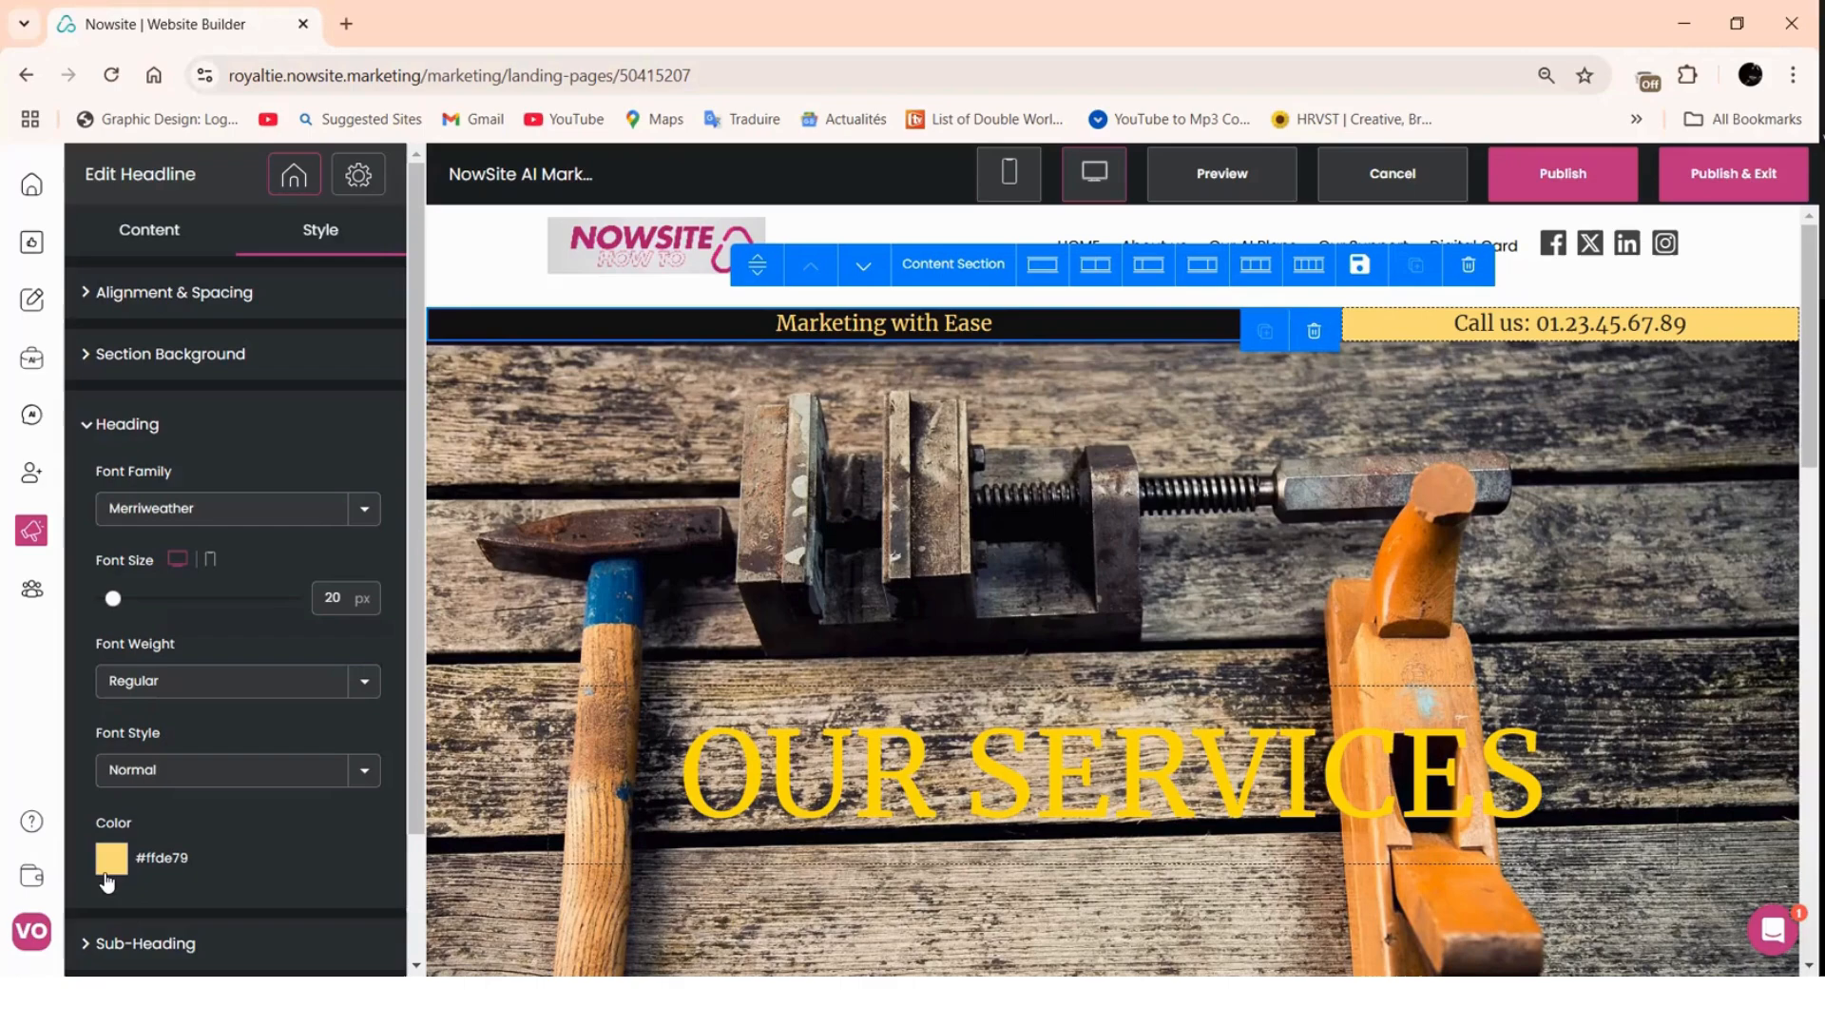
{"action": "left_click", "coordinate": [244, 870]}
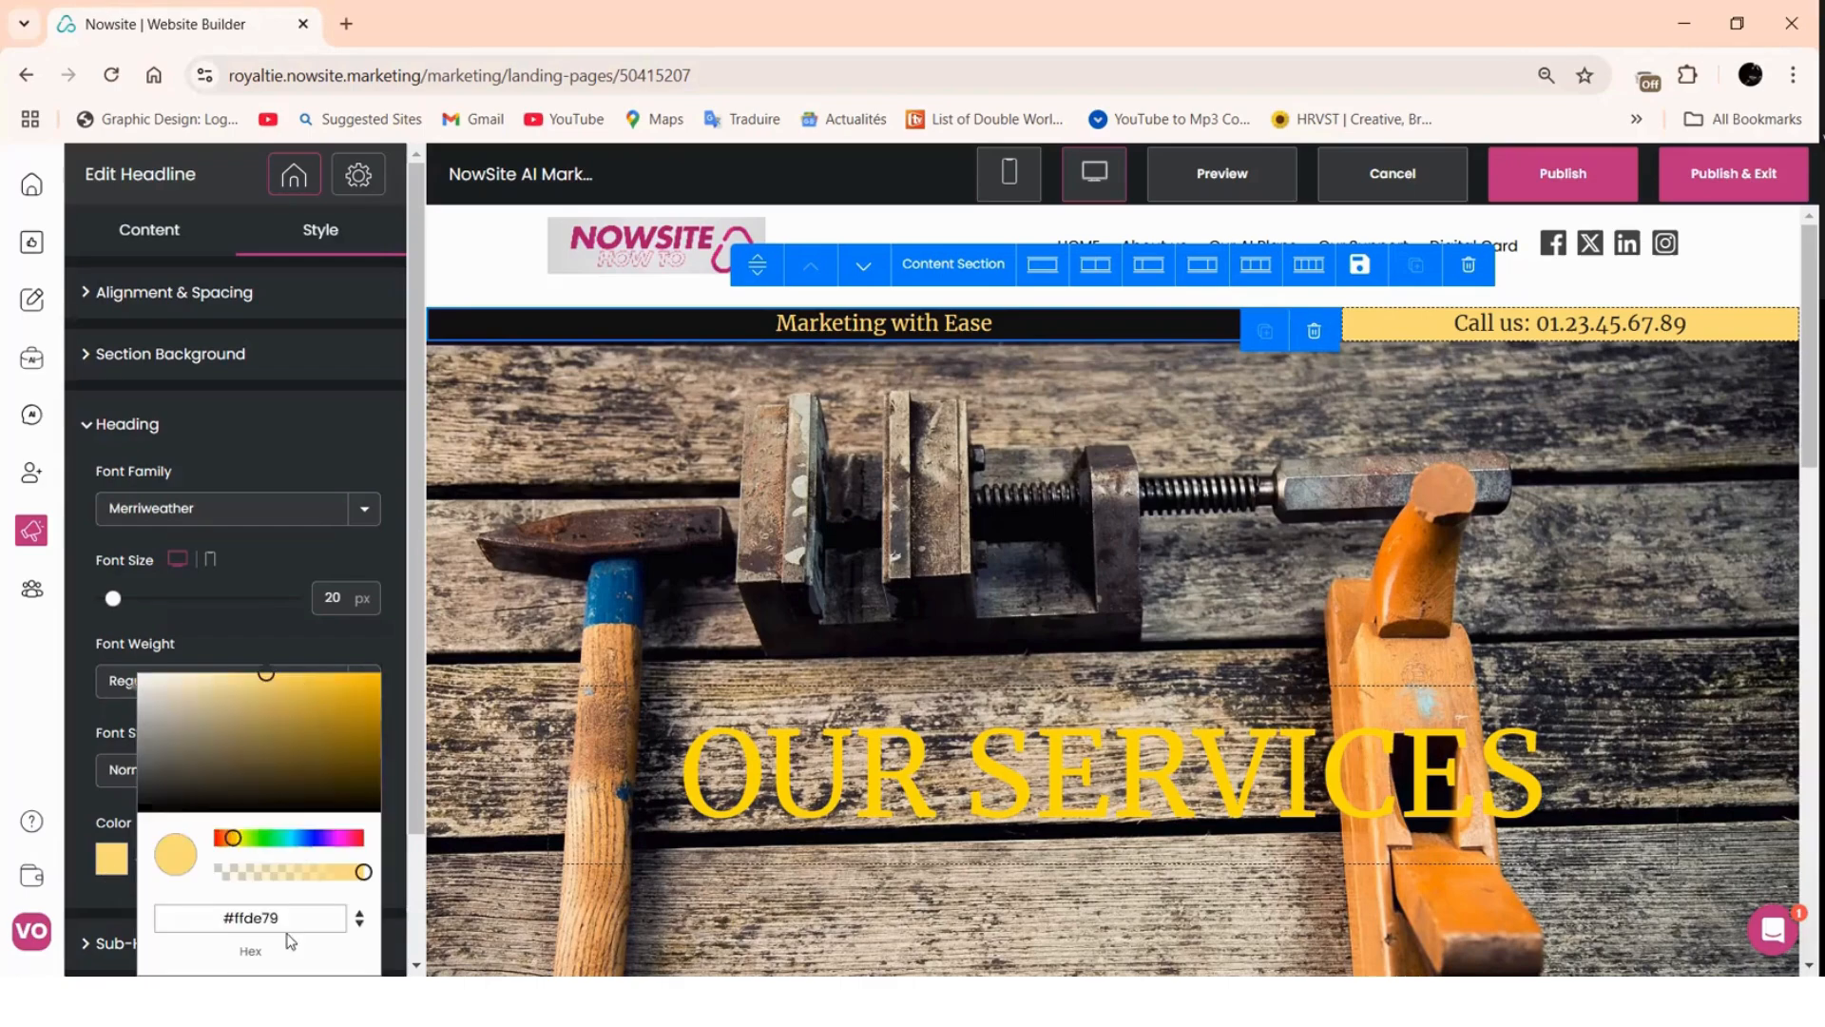
{"action": "triple_click", "coordinate": [248, 922]}
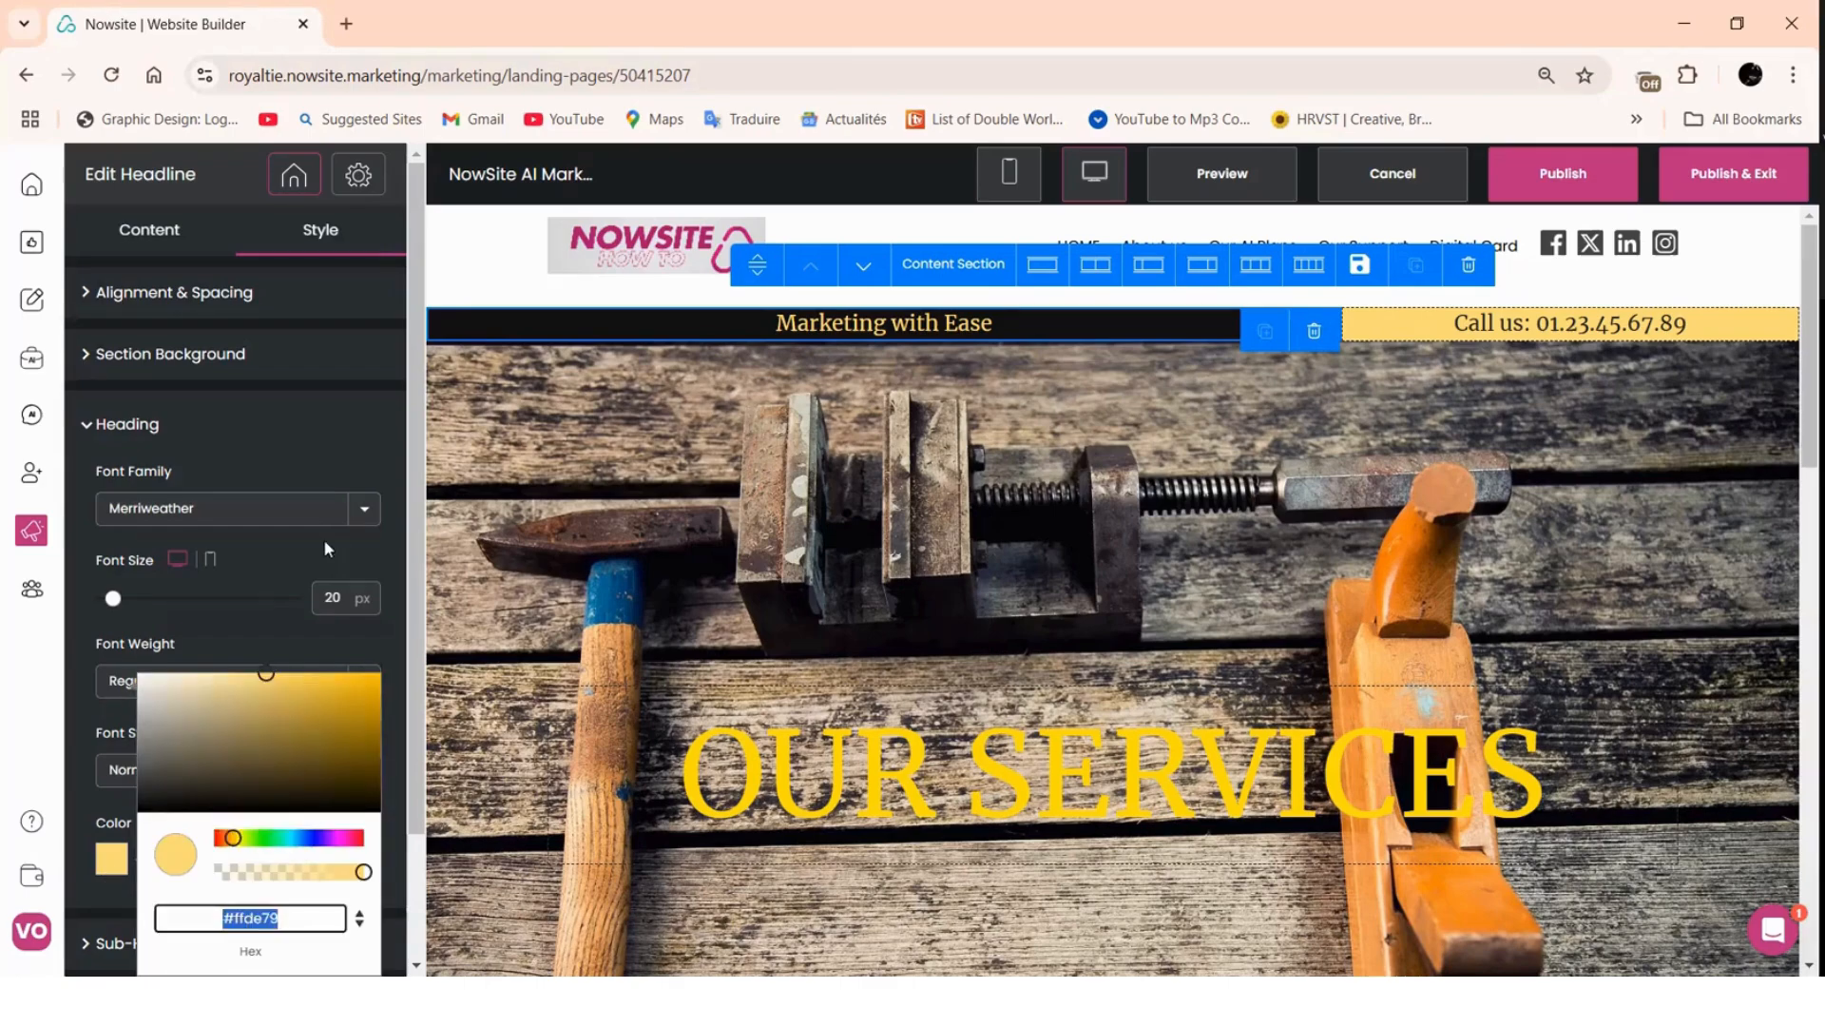
{"action": "right_click", "coordinate": [250, 918]}
{"action": "left_click", "coordinate": [293, 493]}
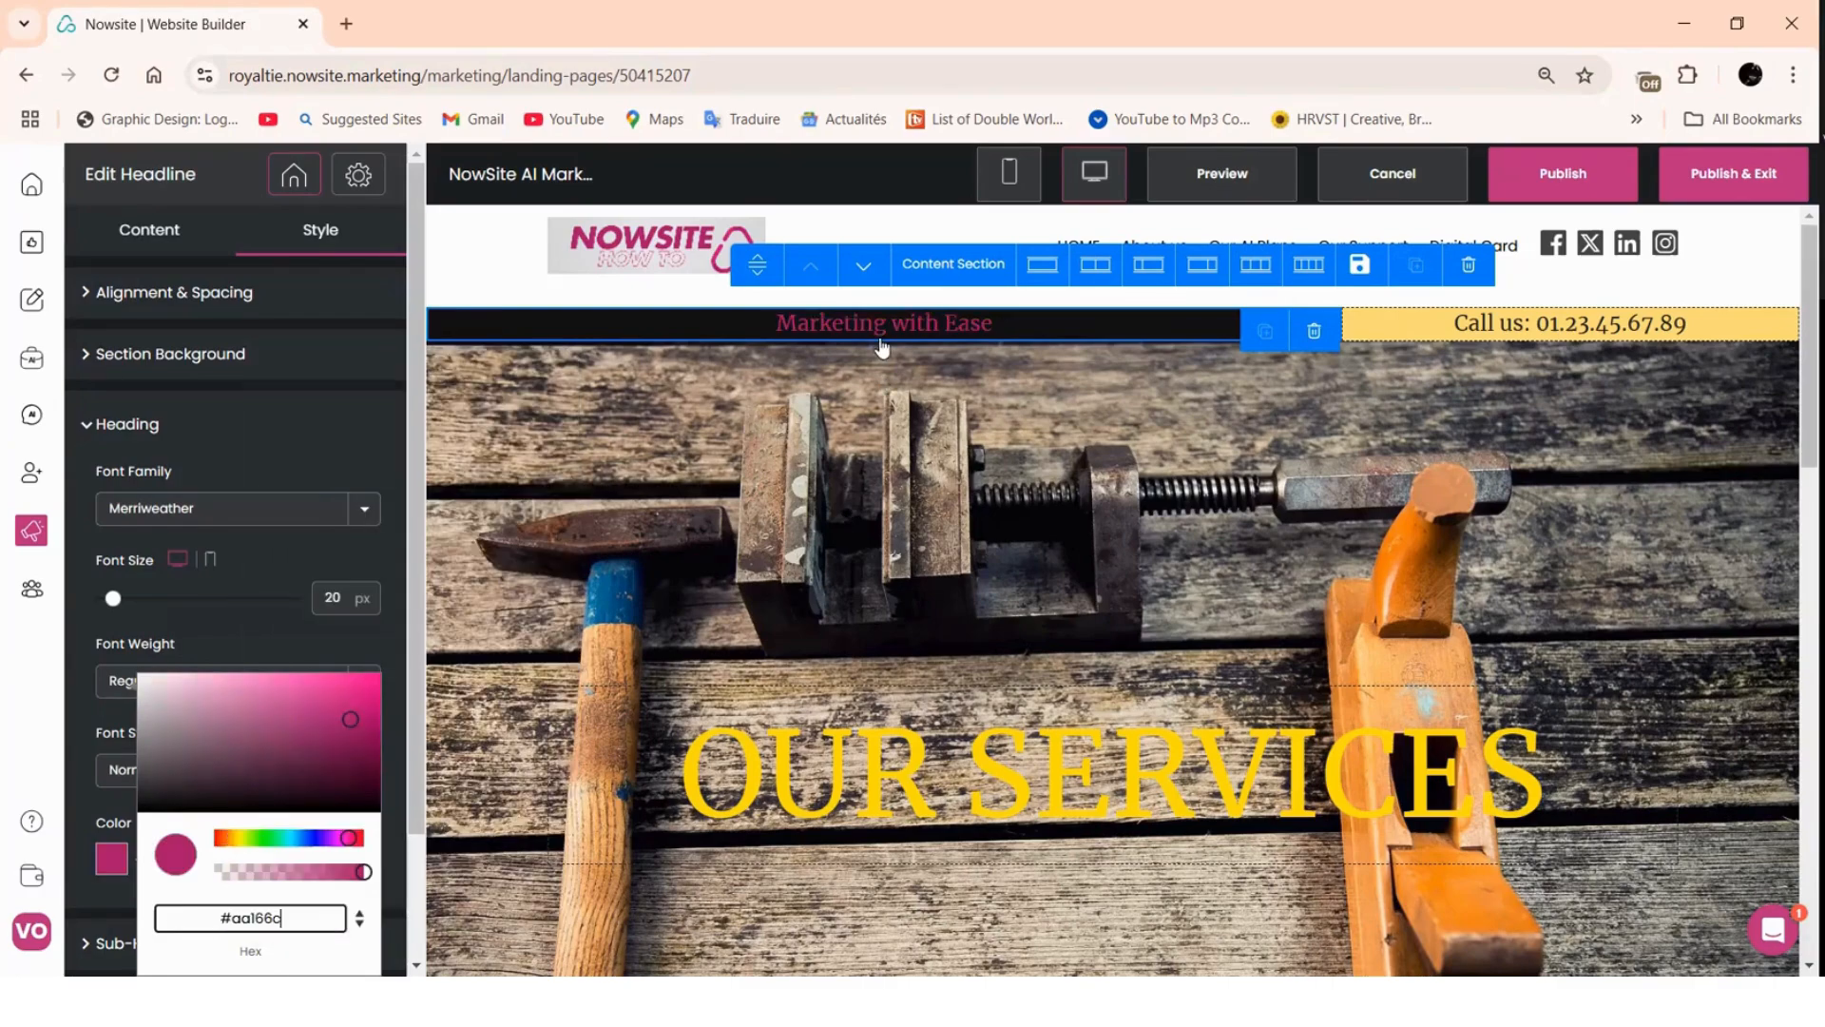
{"action": "left_click", "coordinate": [253, 451]}
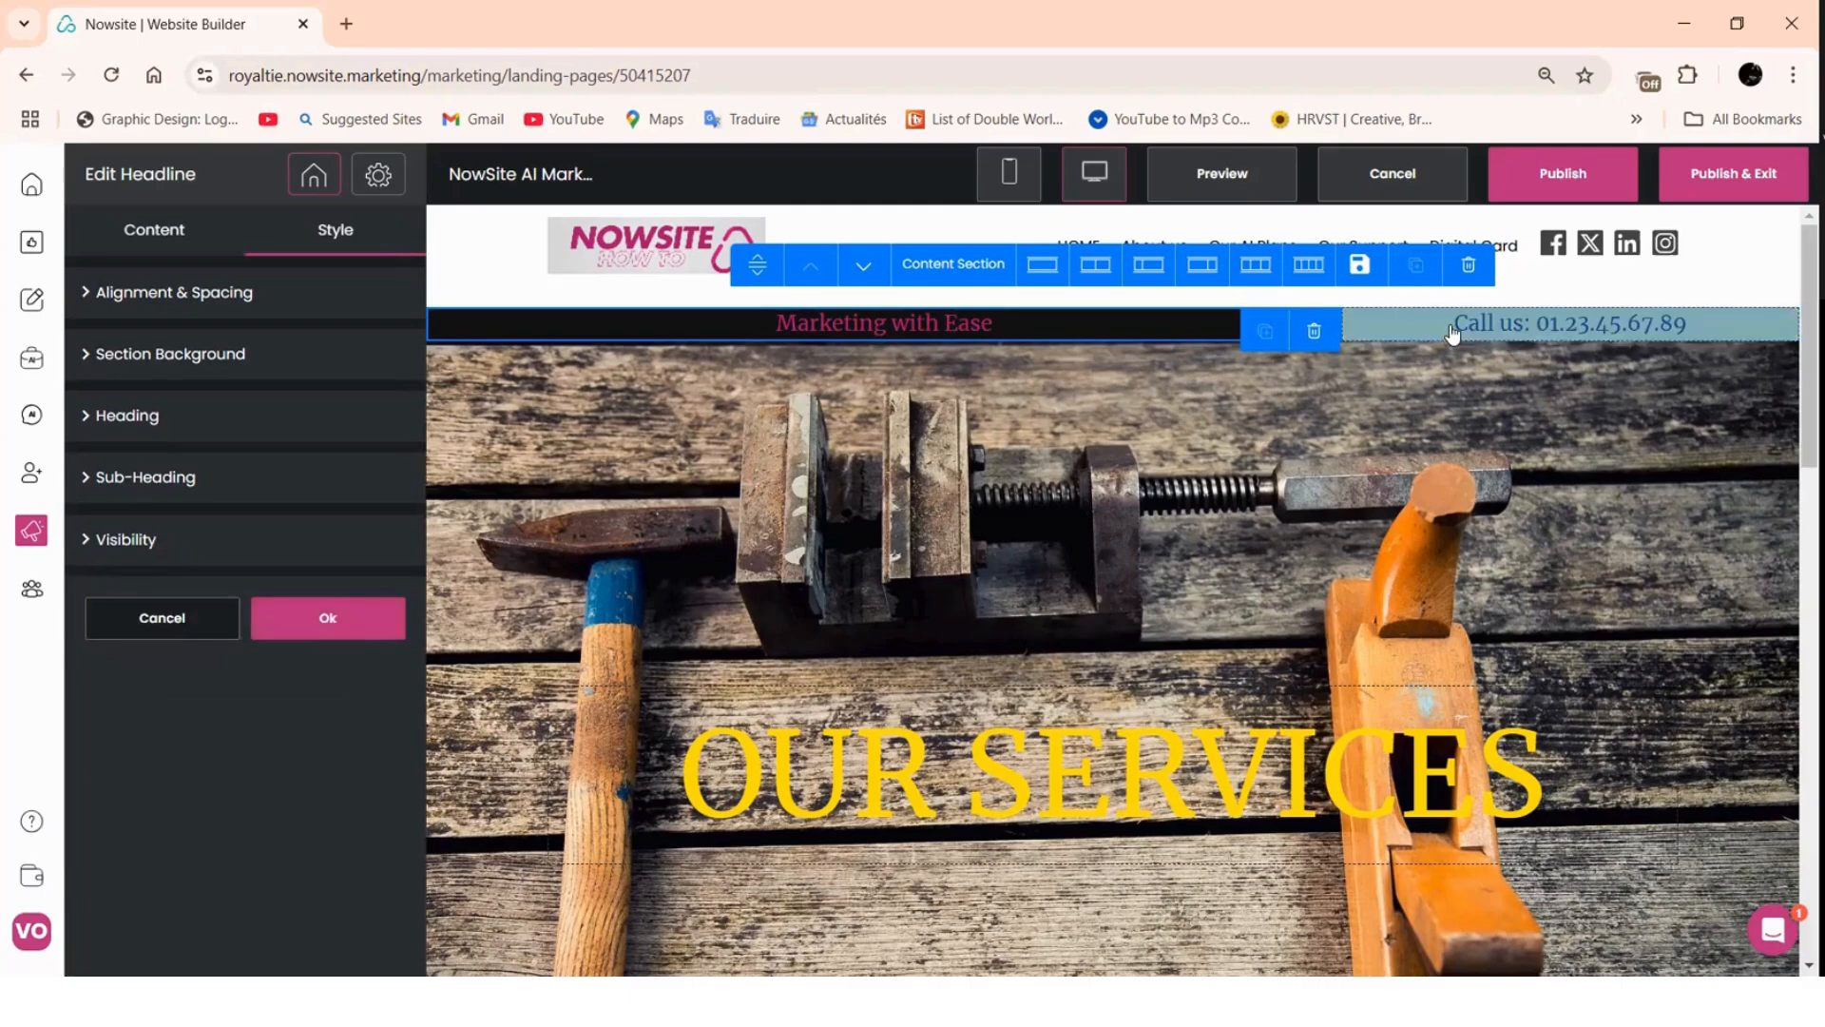
- Confirm the "Marketing with Ease" headline edits and publish the website
{"action": "left_click", "coordinate": [1128, 631]}
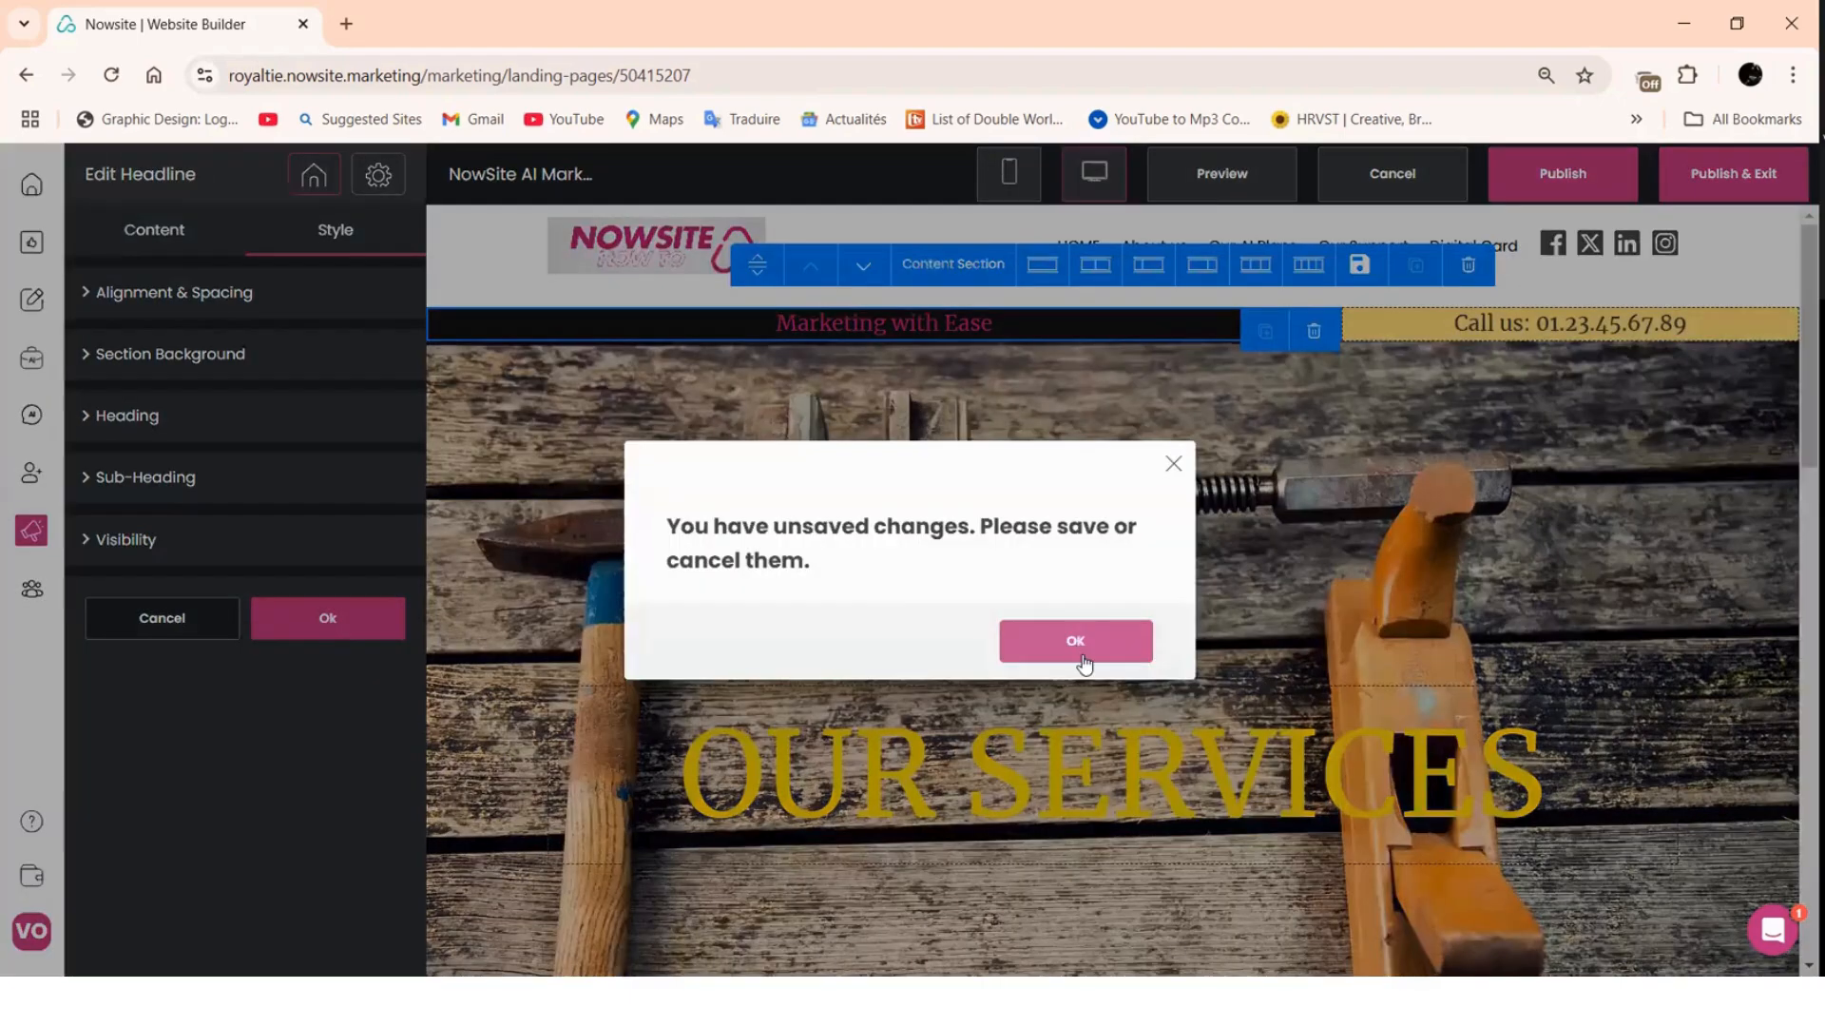
{"action": "left_click", "coordinate": [314, 635]}
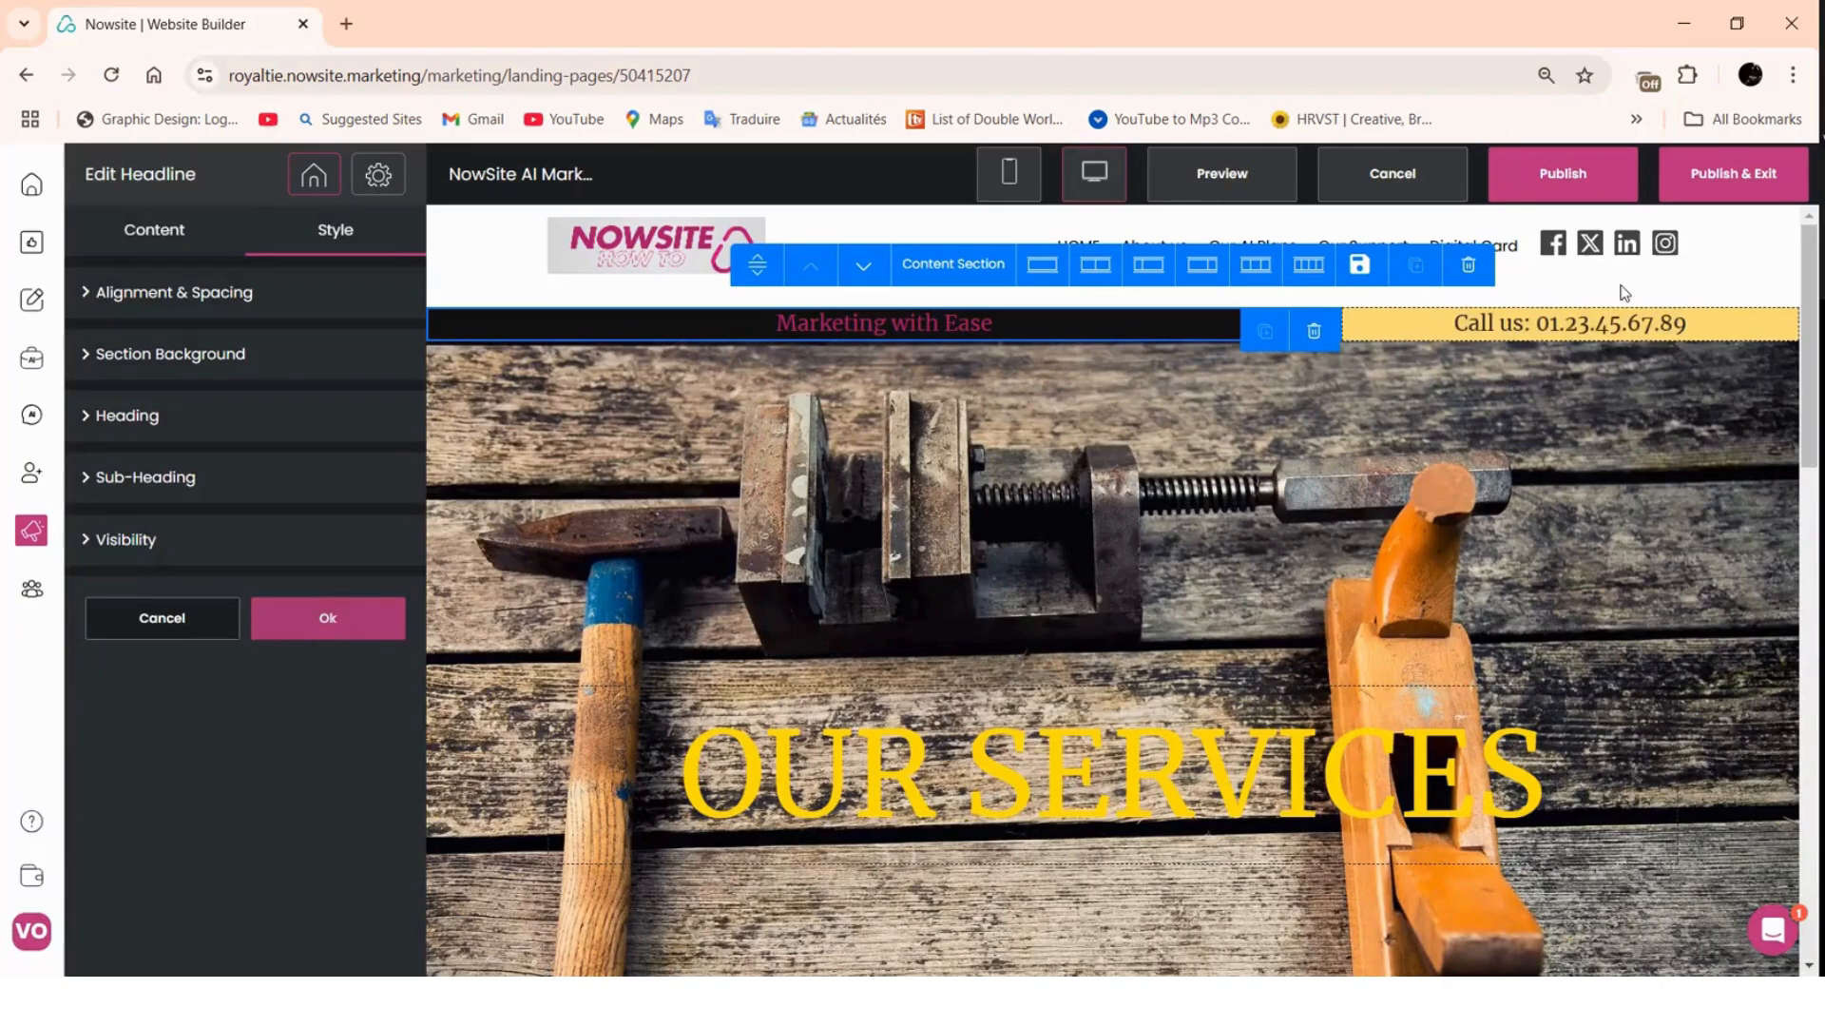
{"action": "left_click", "coordinate": [327, 619]}
{"action": "left_click", "coordinate": [1559, 174]}
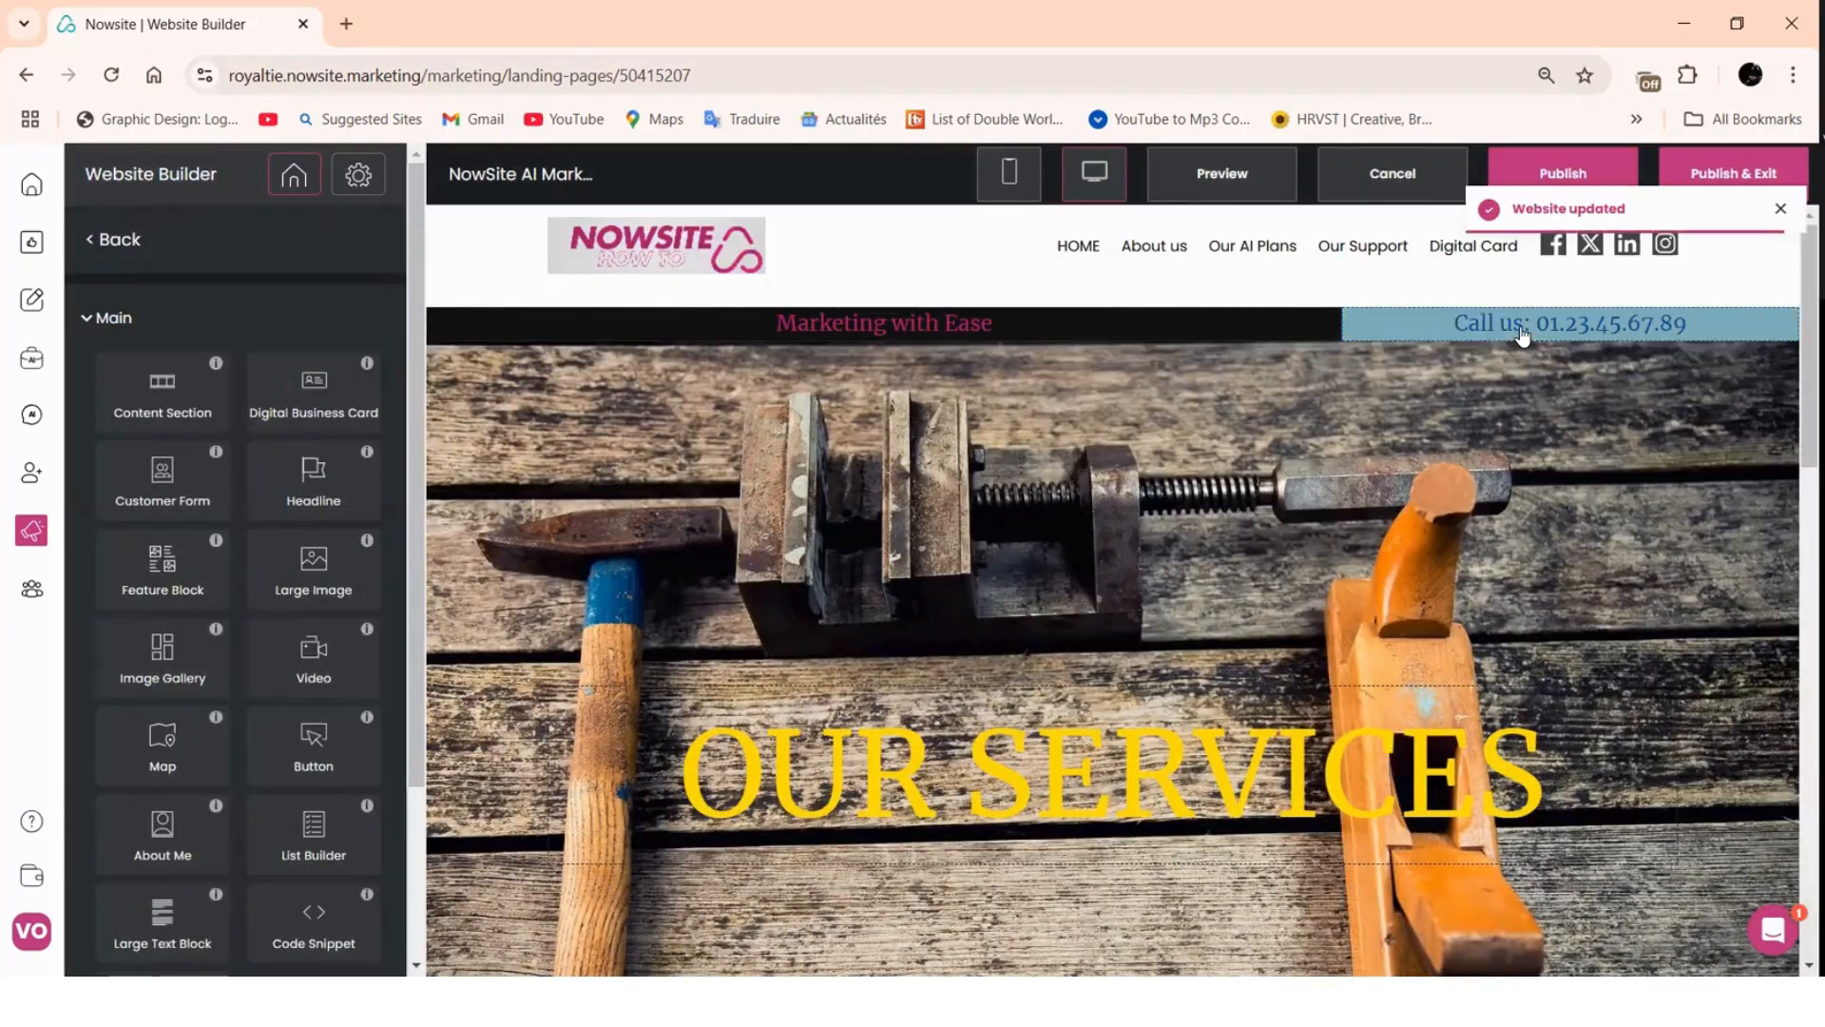
- Replace the phone number headline beside "Marketing with Ease" with "Contact Us"
{"action": "left_click", "coordinate": [1521, 334]}
{"action": "left_click_drag", "start_coordinate": [285, 342], "coordinate": [88, 342]}
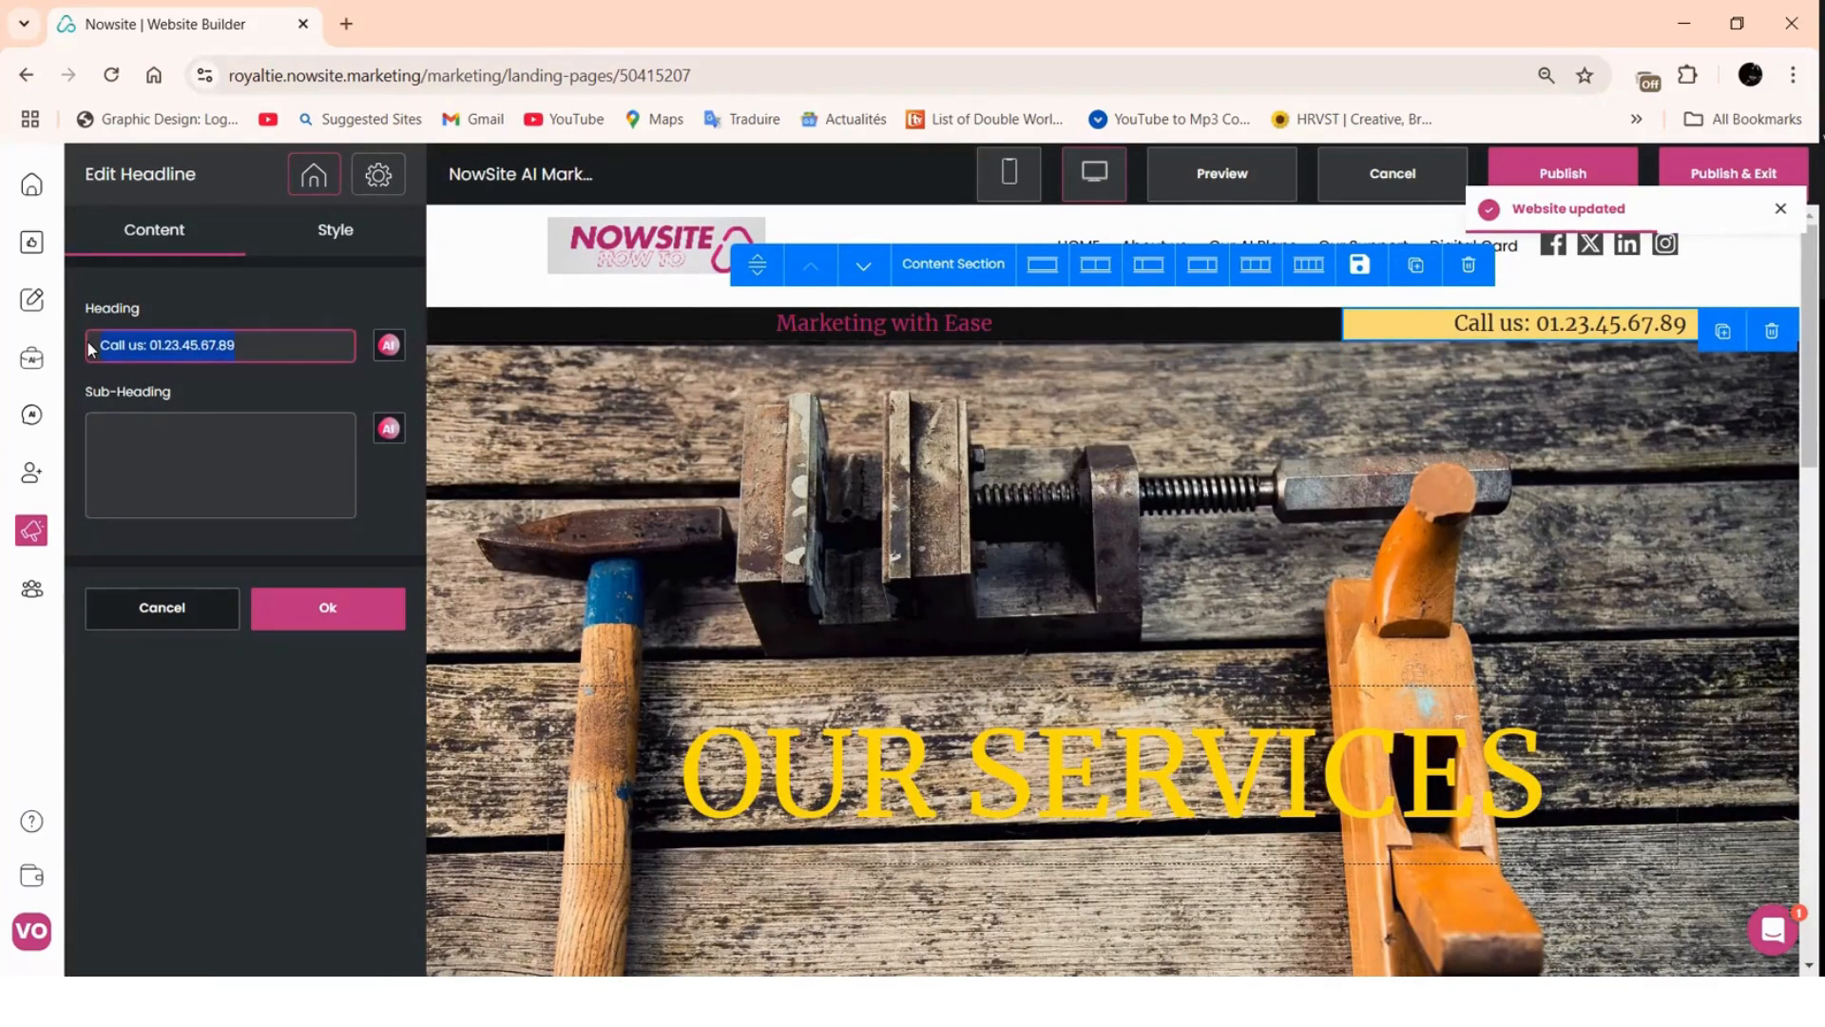
{"action": "type", "text": "Contact Us"}
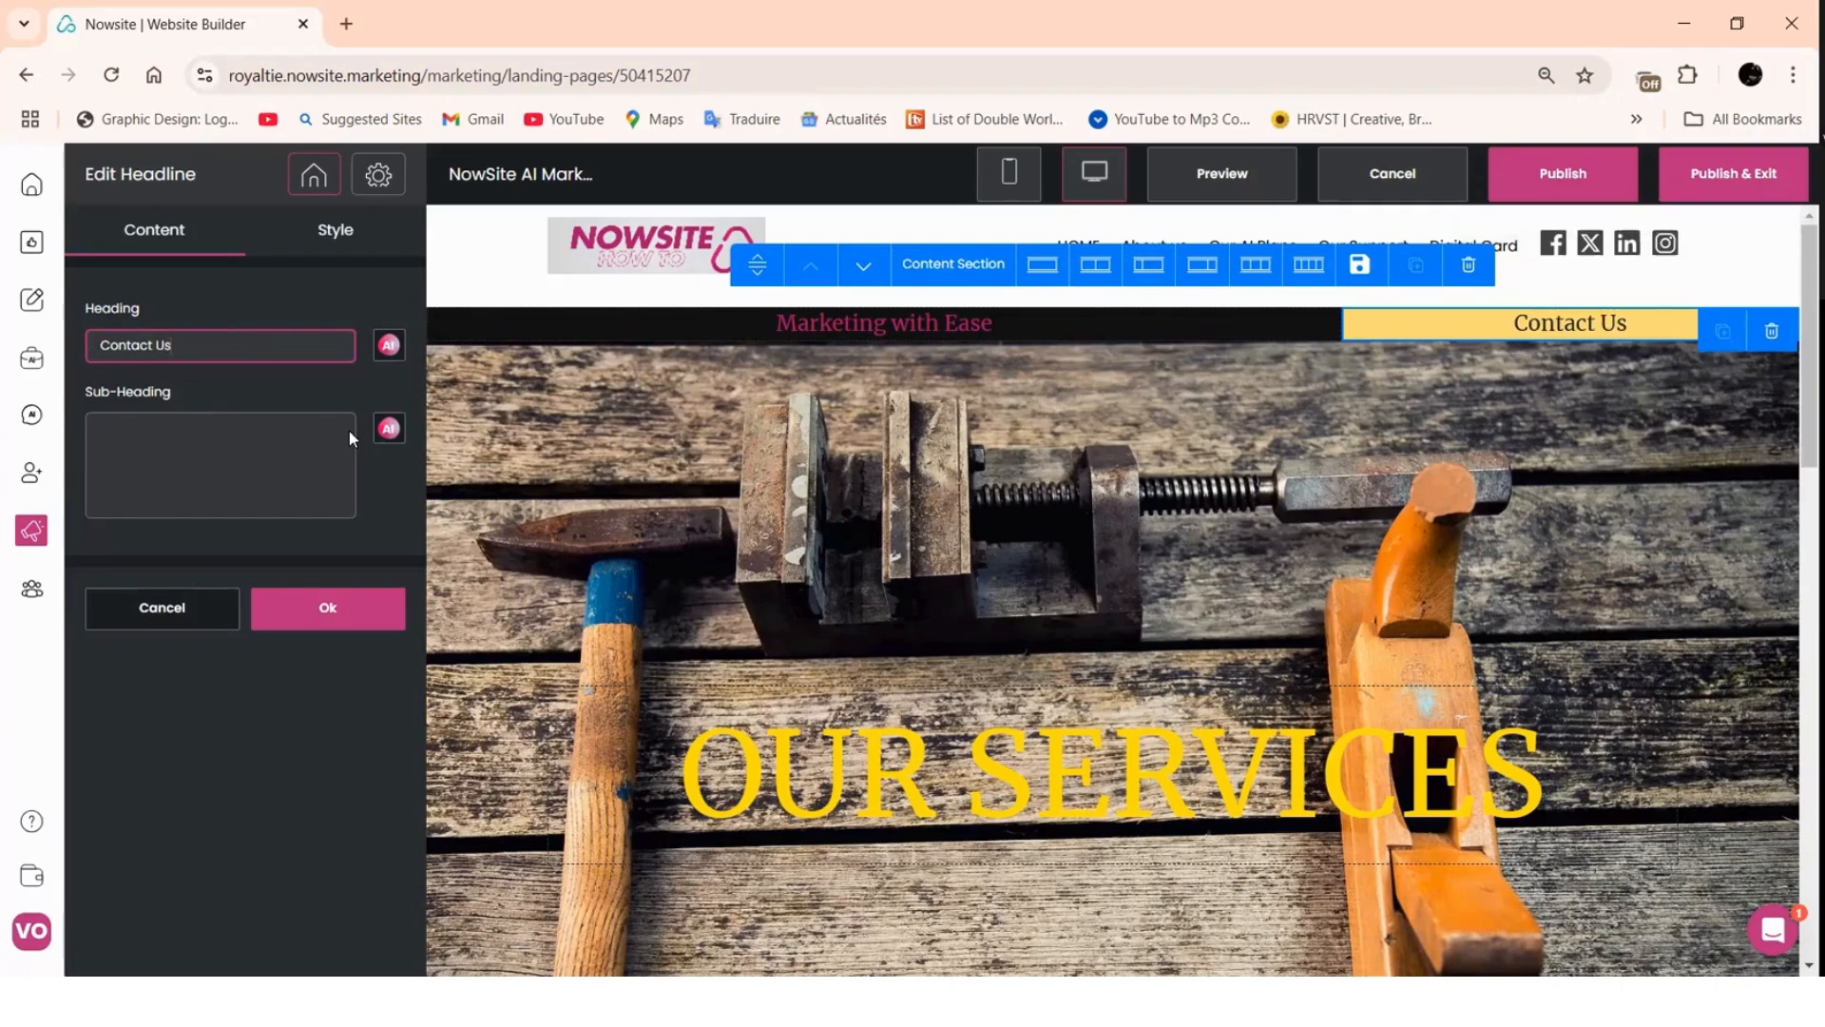
- Set the solid section background colour of the "Contact Us" headline to #aa166c
{"action": "left_click", "coordinate": [334, 244]}
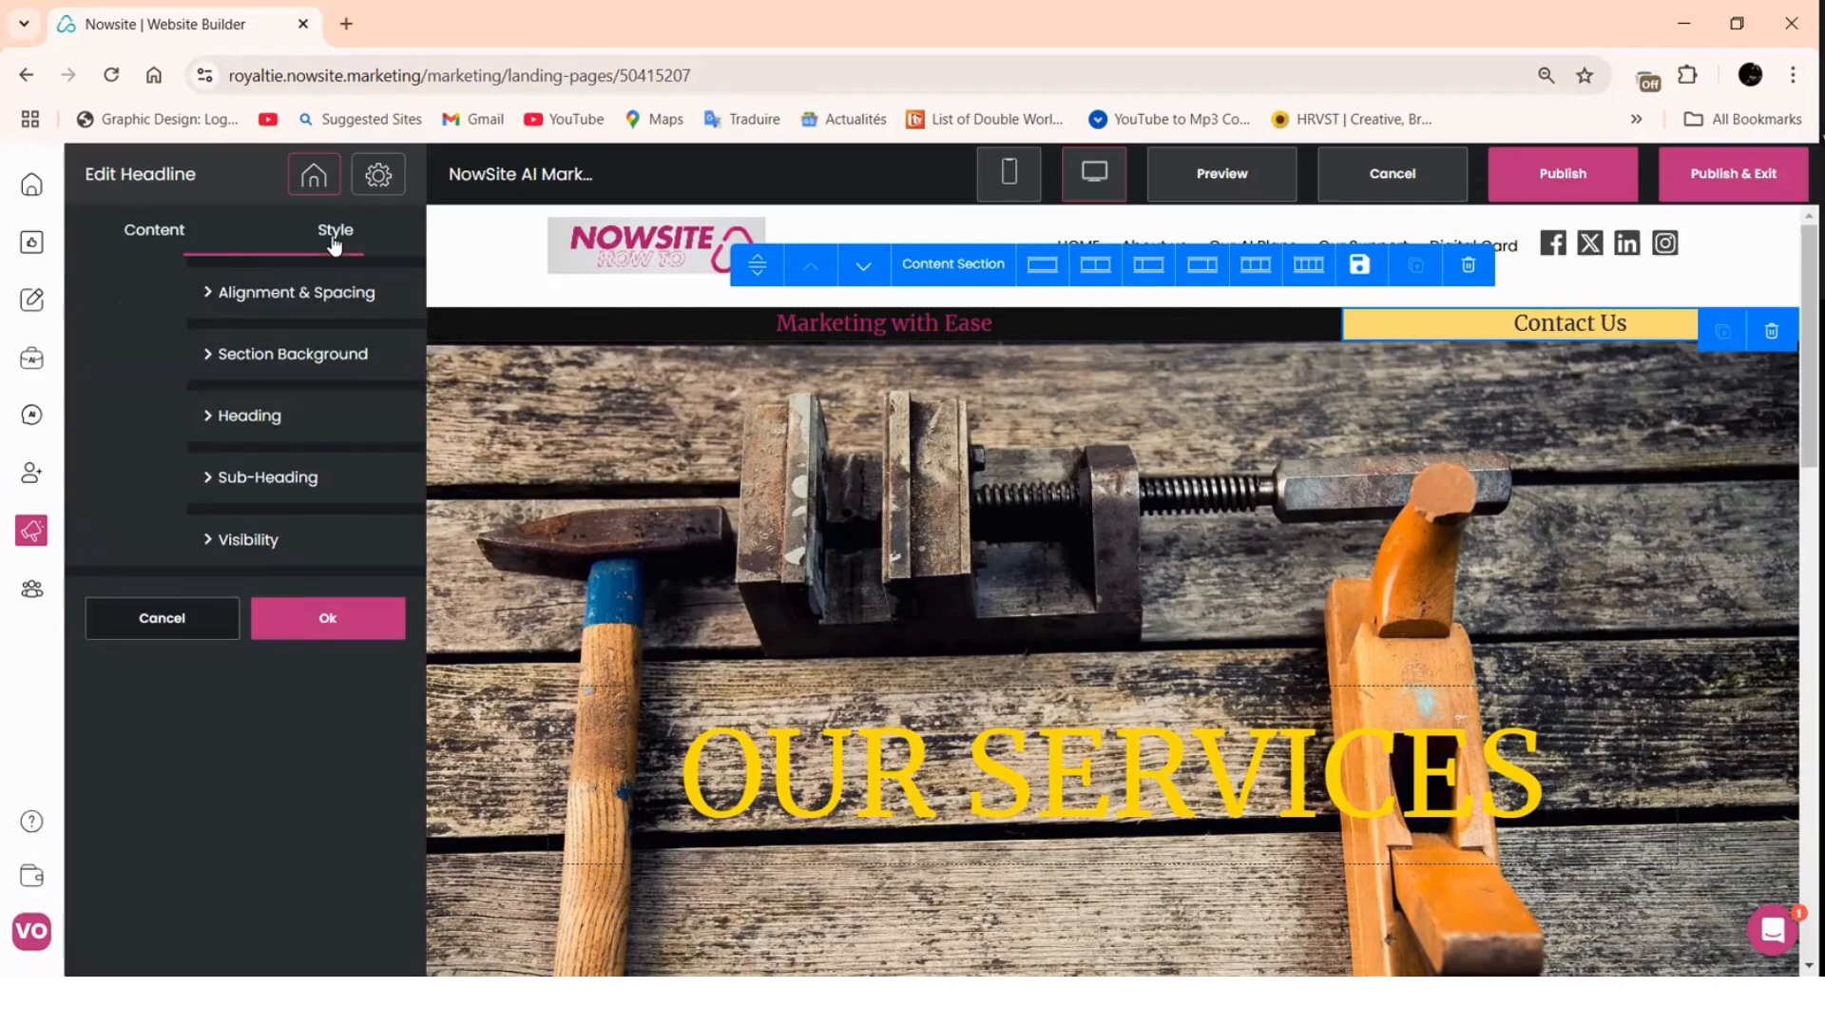
{"action": "left_click", "coordinate": [193, 424]}
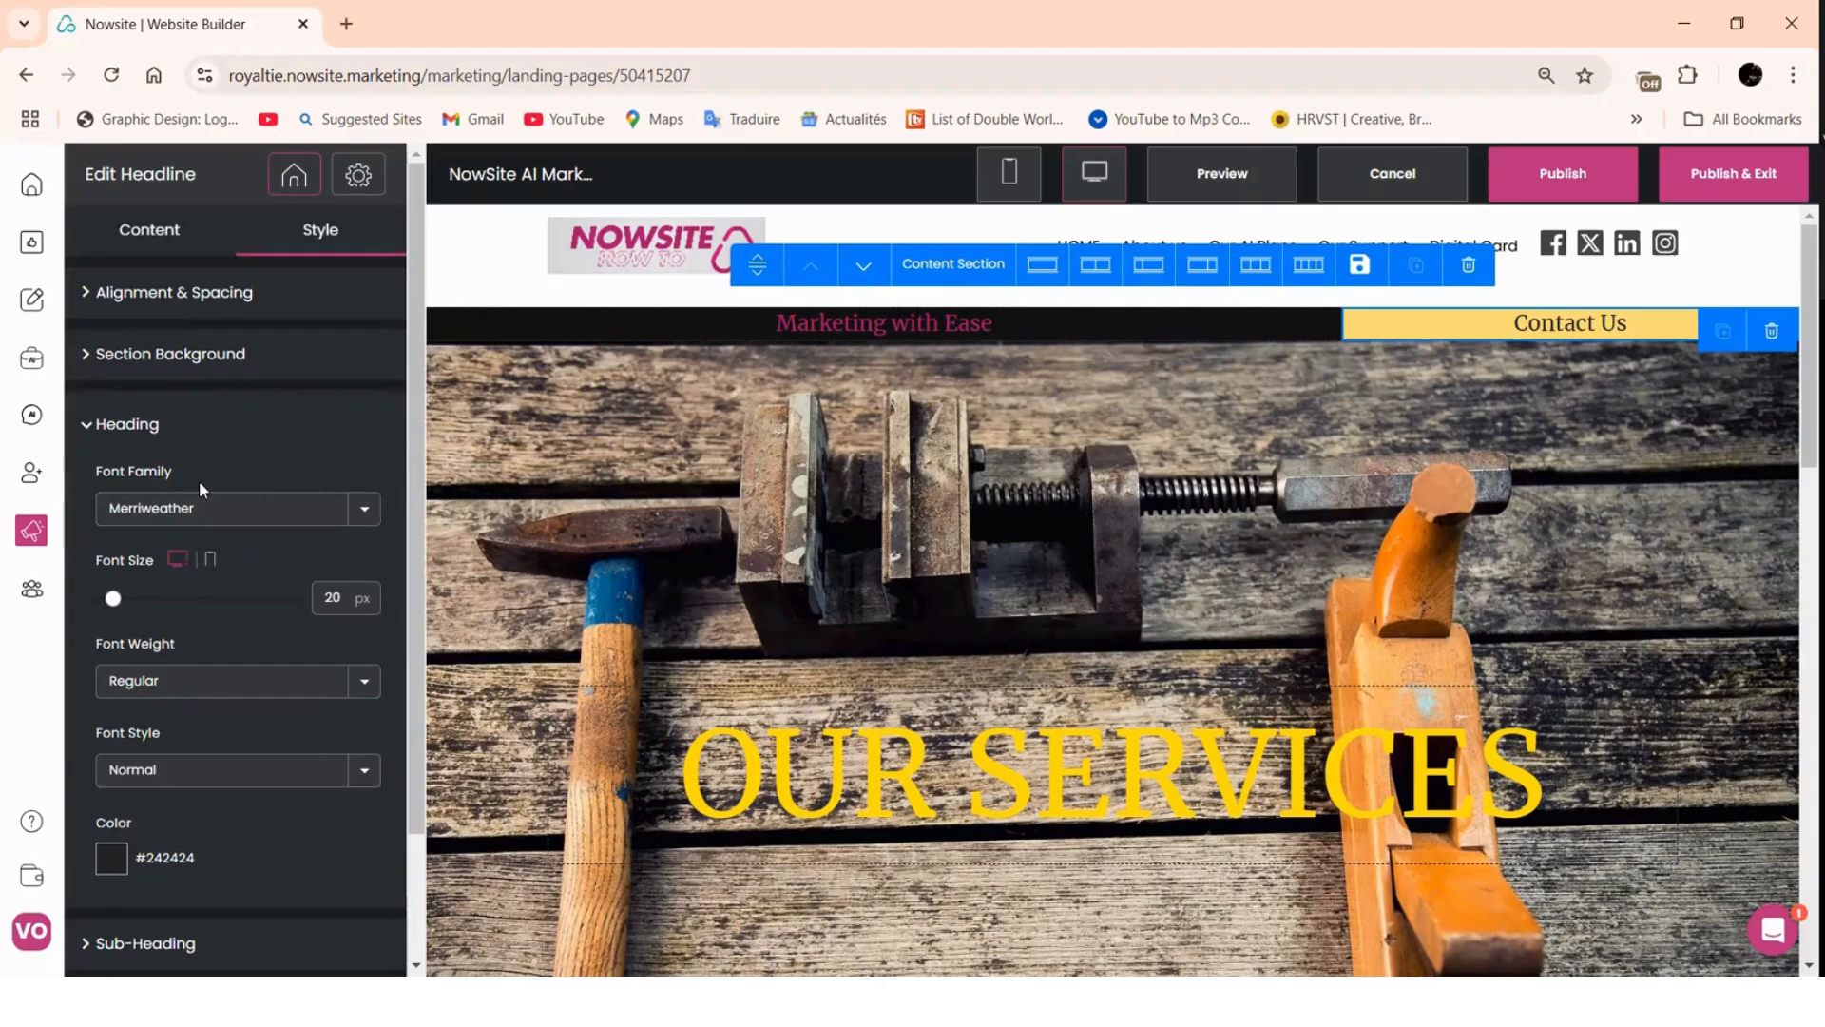
{"action": "scroll", "coordinate": [199, 483], "scroll_direction": "down", "scroll_amount": 2}
{"action": "scroll", "coordinate": [106, 354], "scroll_direction": "up", "scroll_amount": 2}
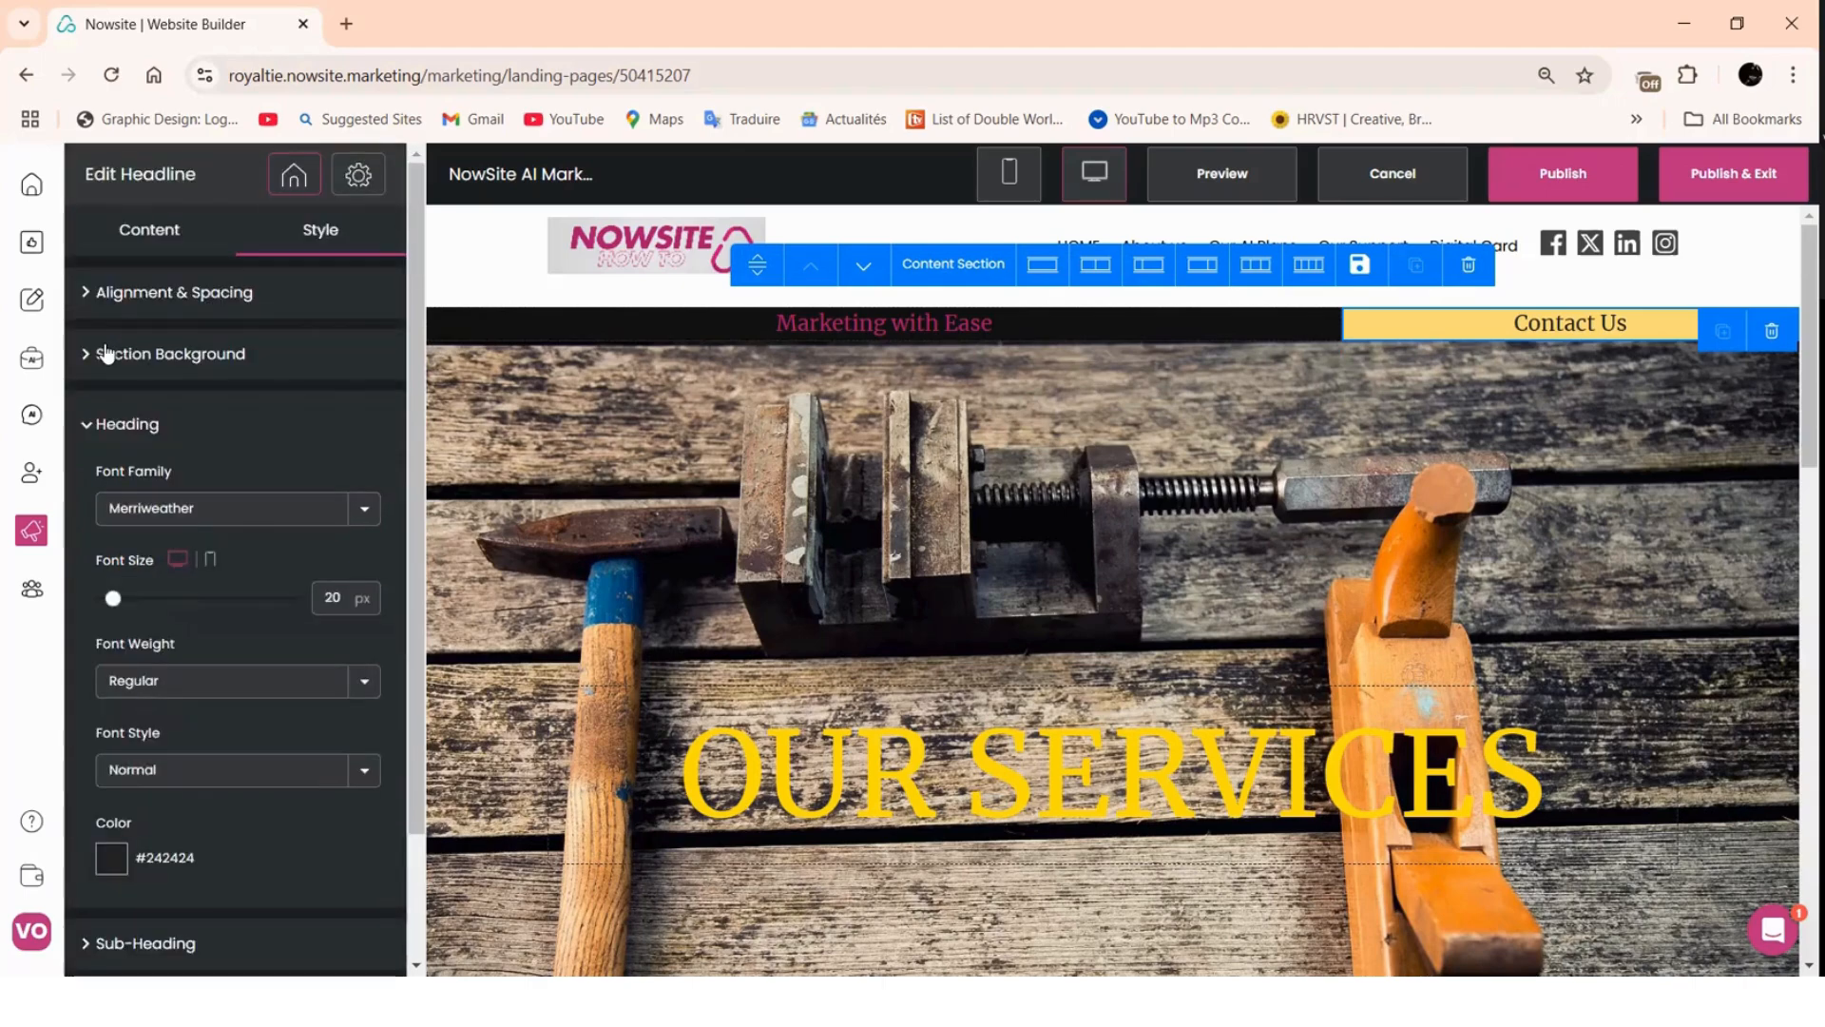
{"action": "left_click", "coordinate": [179, 356]}
{"action": "left_click", "coordinate": [121, 543]}
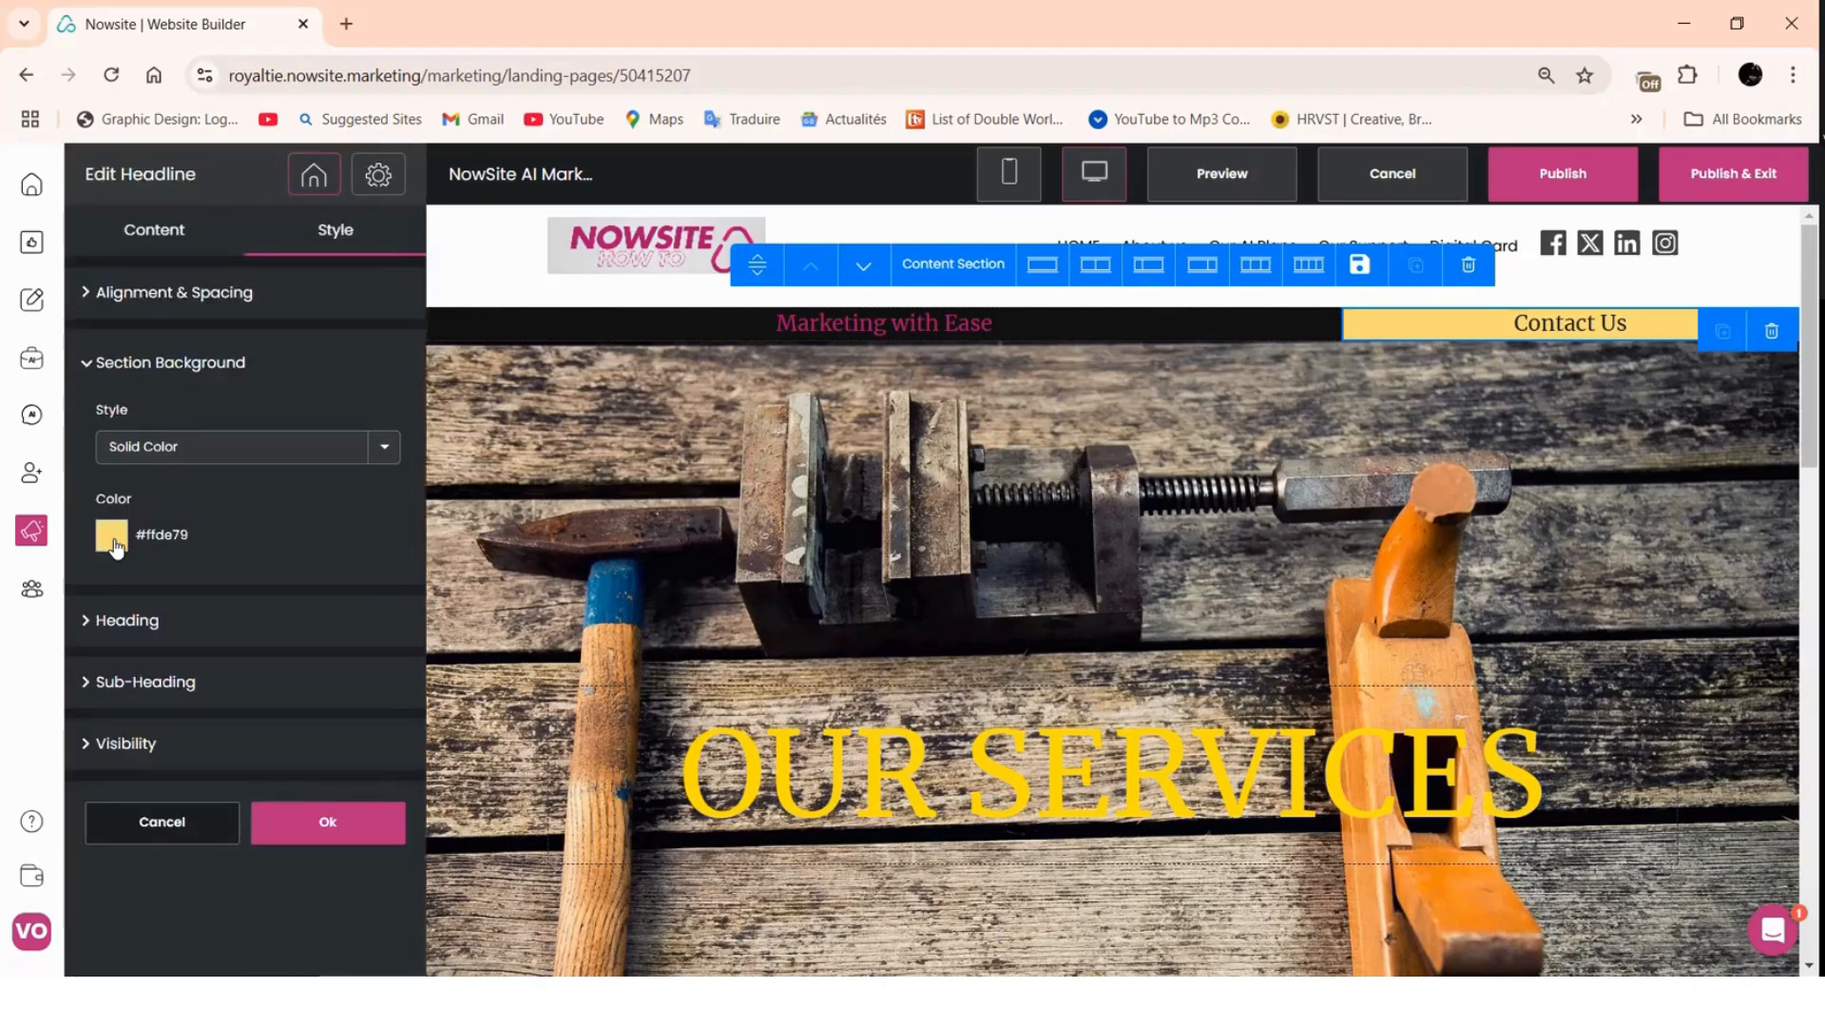
{"action": "left_click", "coordinate": [113, 540]}
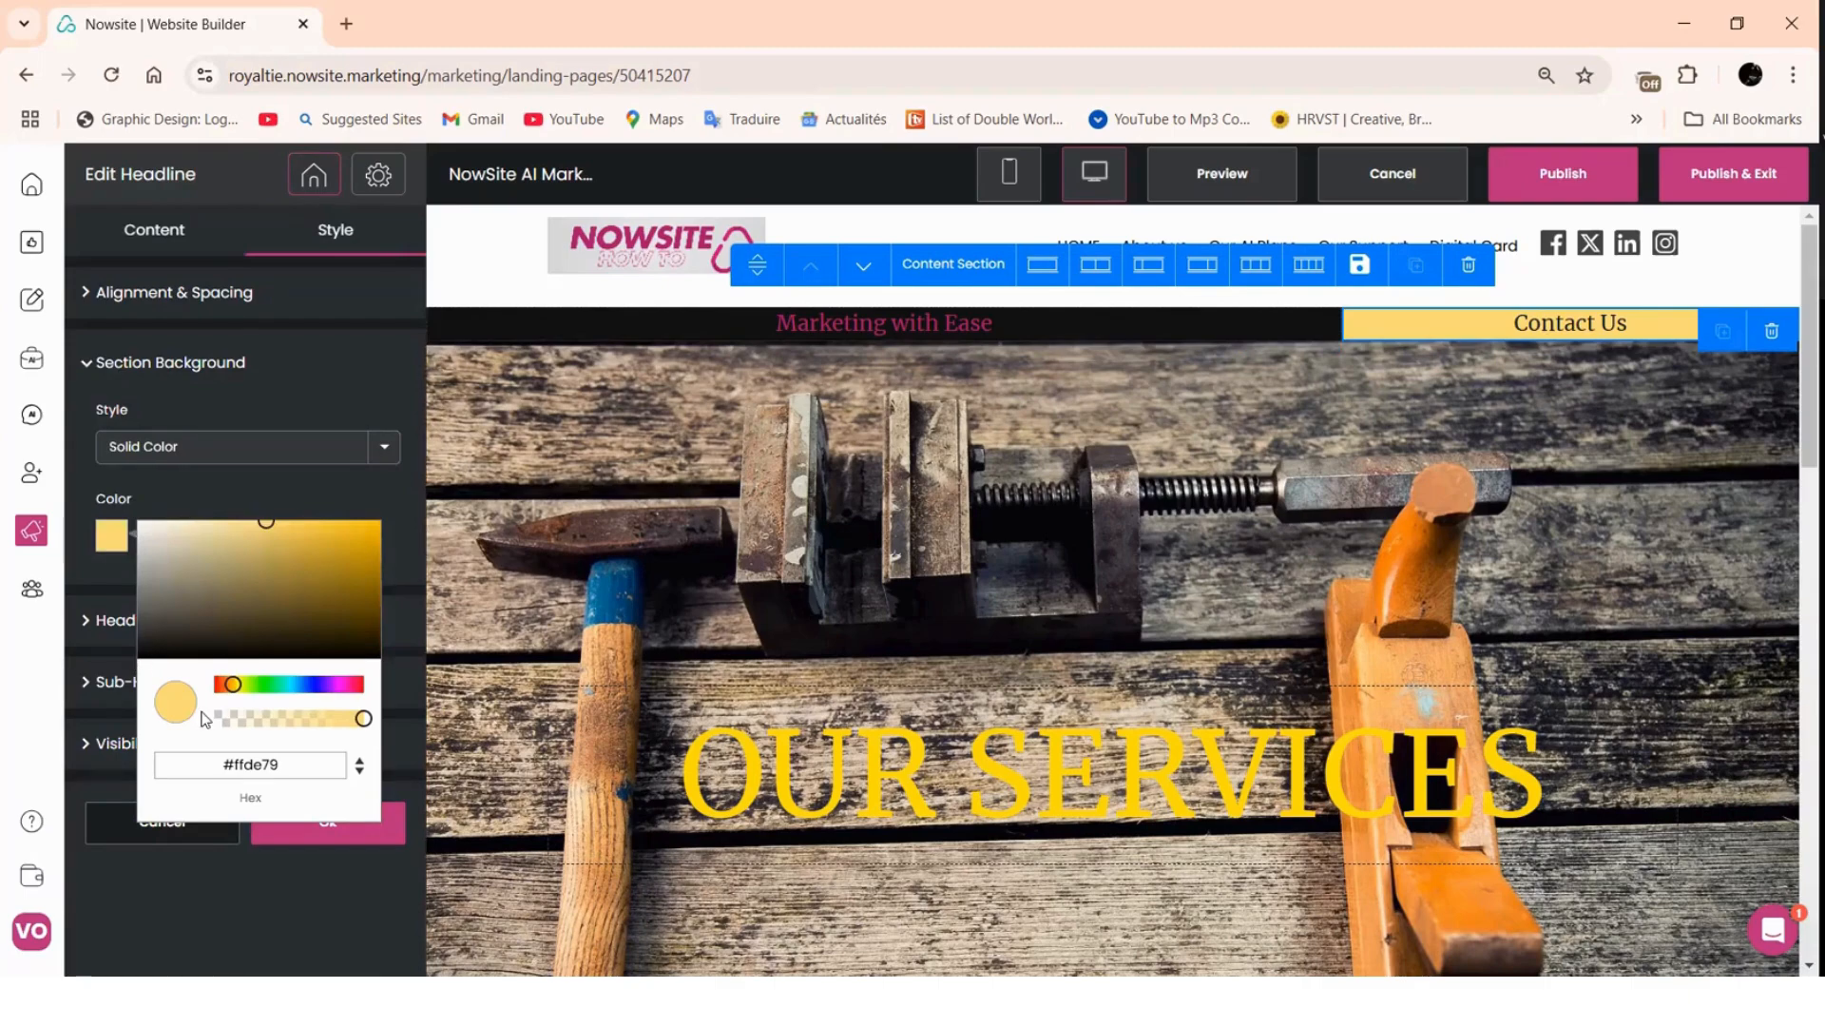
{"action": "left_click", "coordinate": [294, 767]}
{"action": "key", "text": "ctrl+a"}
{"action": "right_click", "coordinate": [238, 763]}
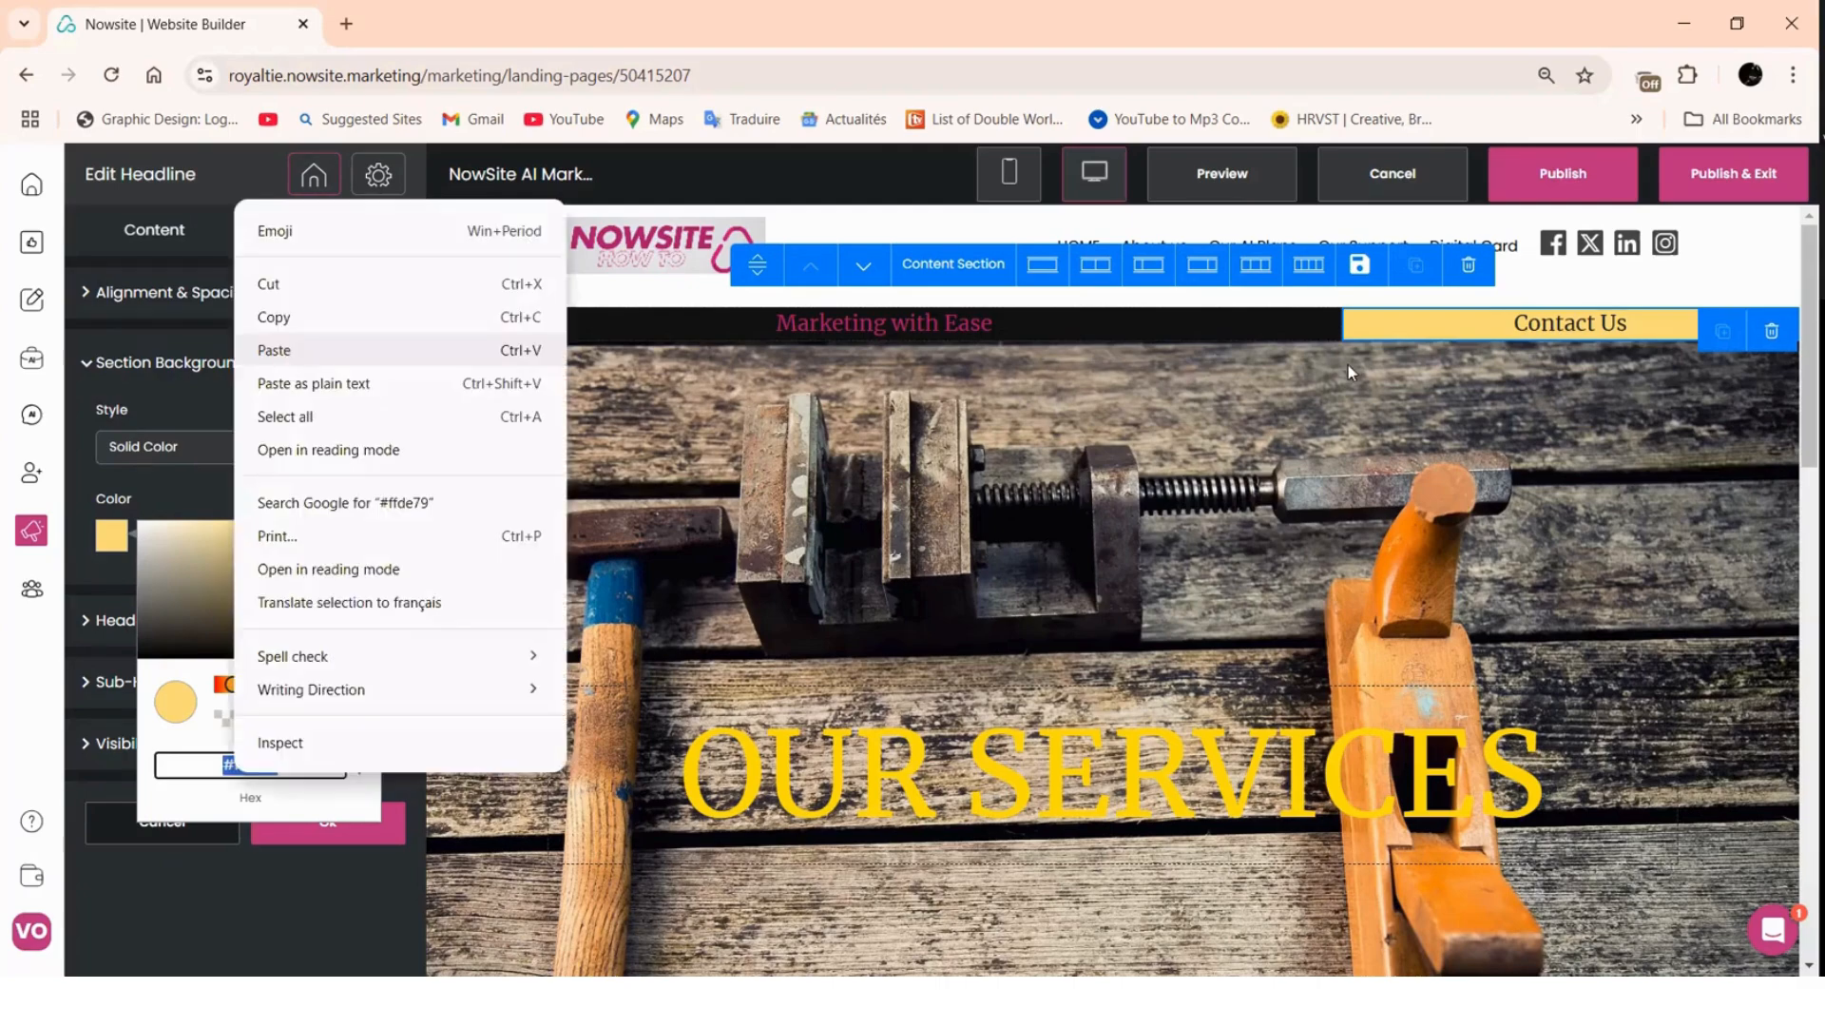
{"action": "left_click", "coordinate": [281, 241]}
{"action": "left_click", "coordinate": [238, 507]}
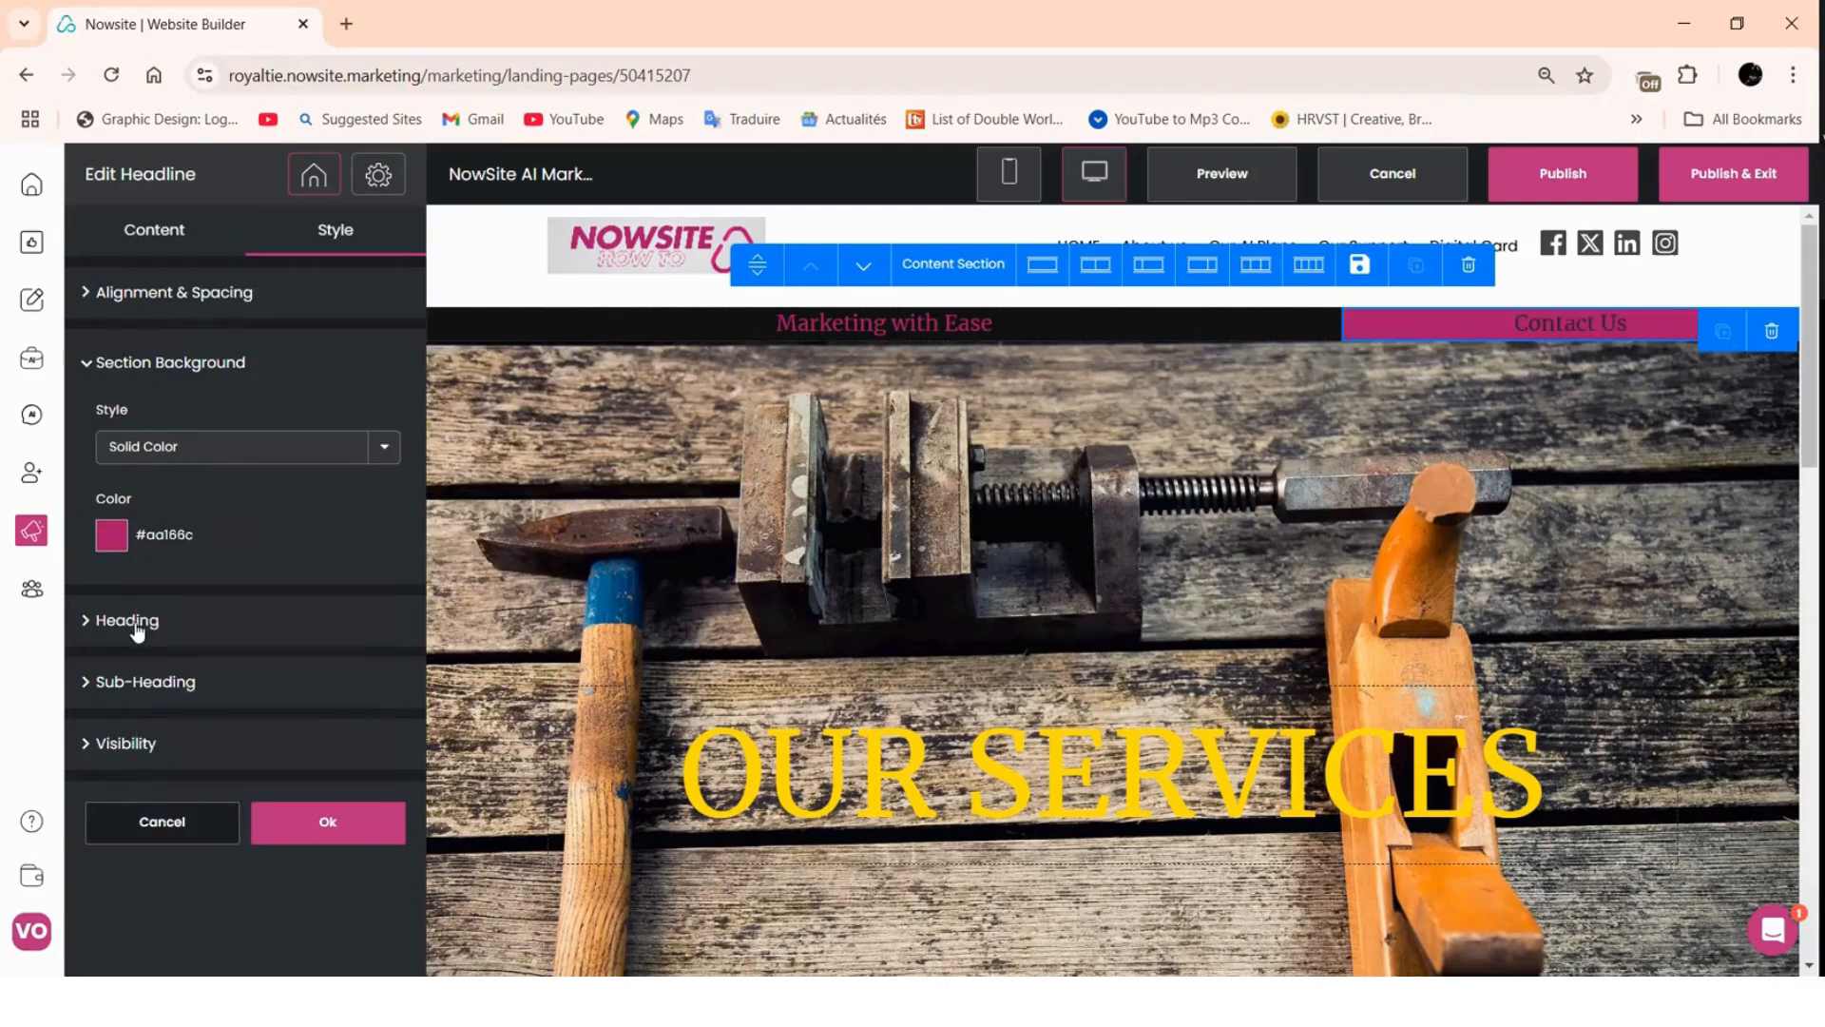
- Set the heading text colour of the "Contact Us" headline to white, #ffffff
{"action": "left_click", "coordinate": [114, 867]}
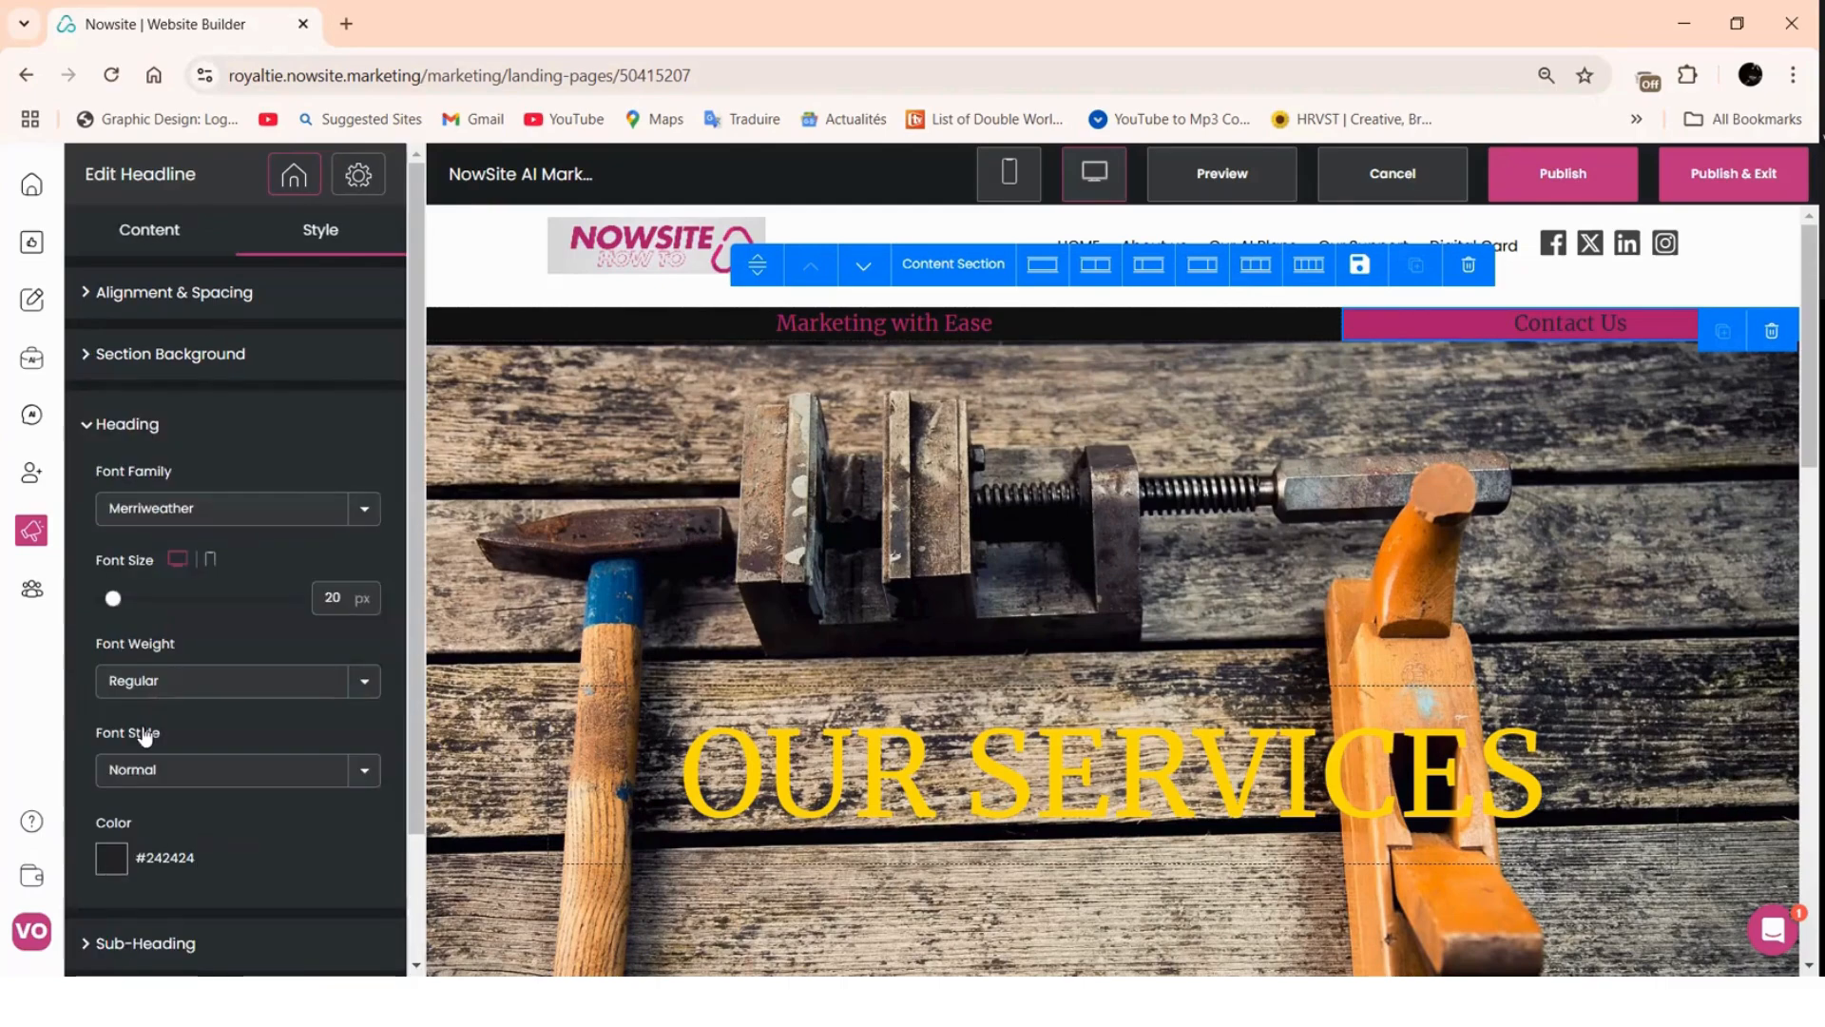
{"action": "left_click_drag", "start_coordinate": [144, 681], "coordinate": [129, 677]}
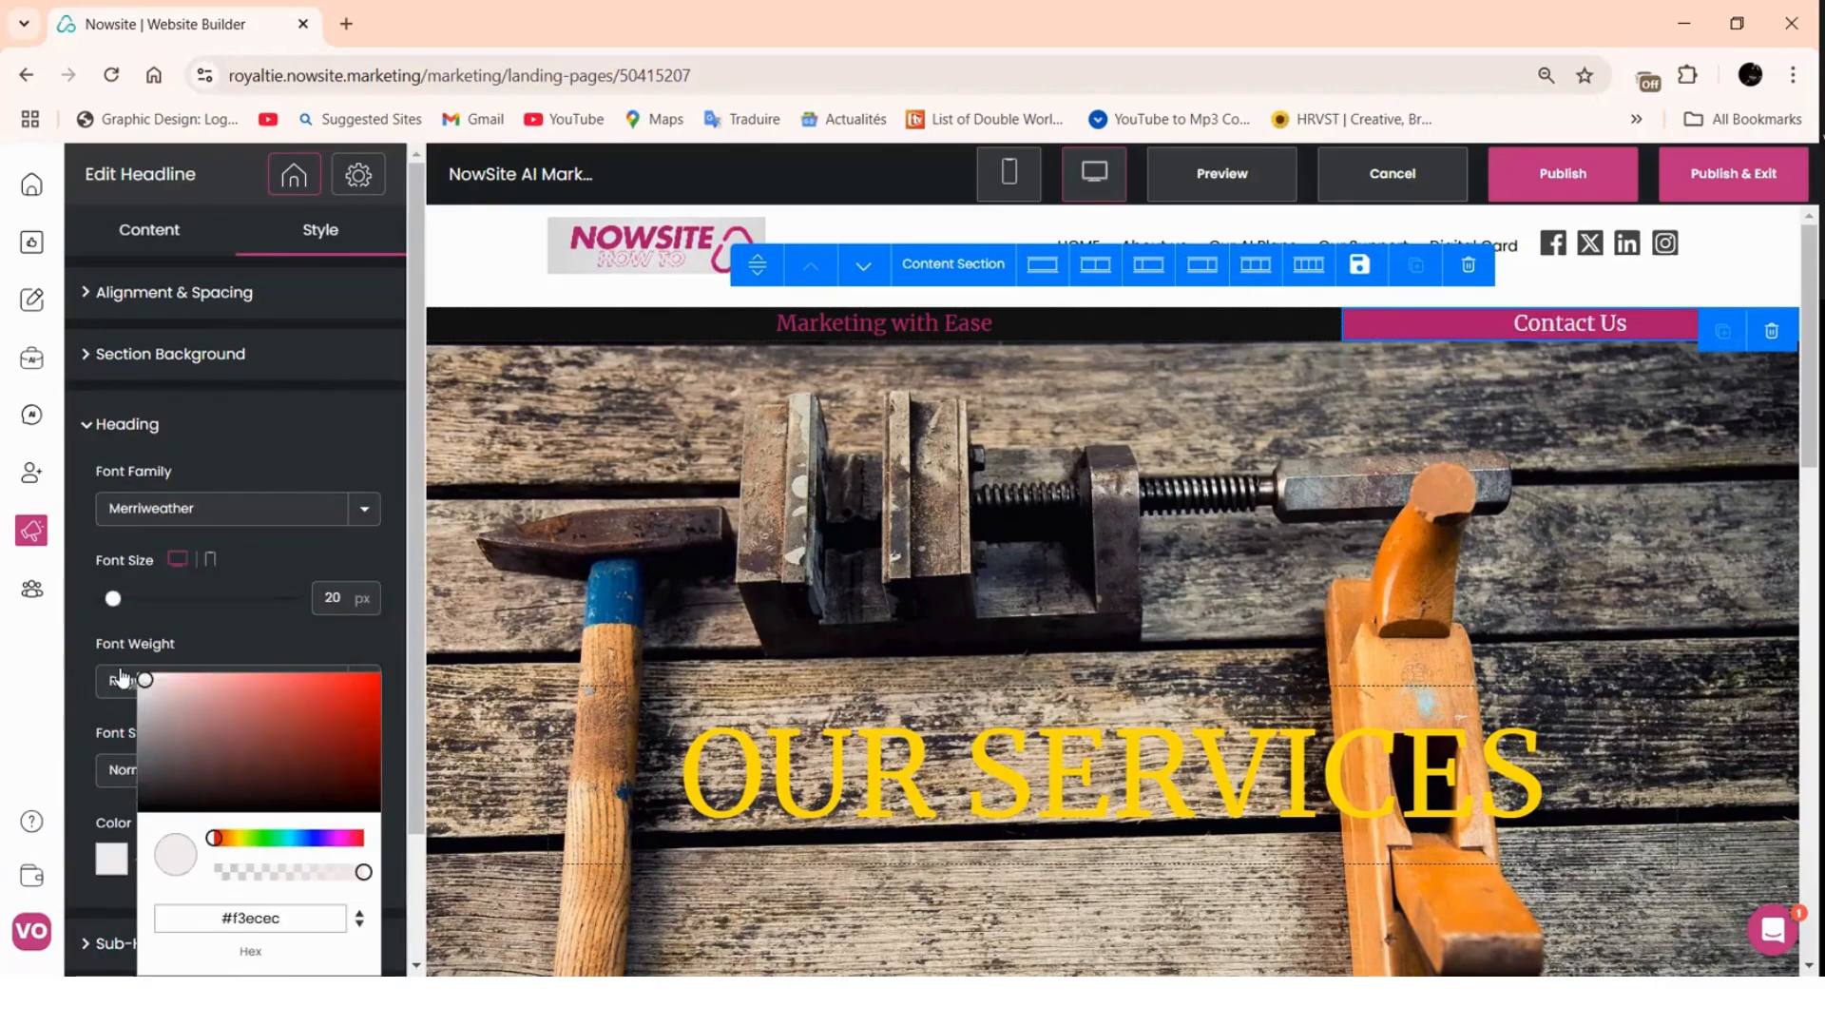
{"action": "left_click", "coordinate": [138, 673]}
- Try font sizes of 104, 150 and 64 px on the "Contact Us" heading and return it to 20 px
{"action": "left_click", "coordinate": [233, 598]}
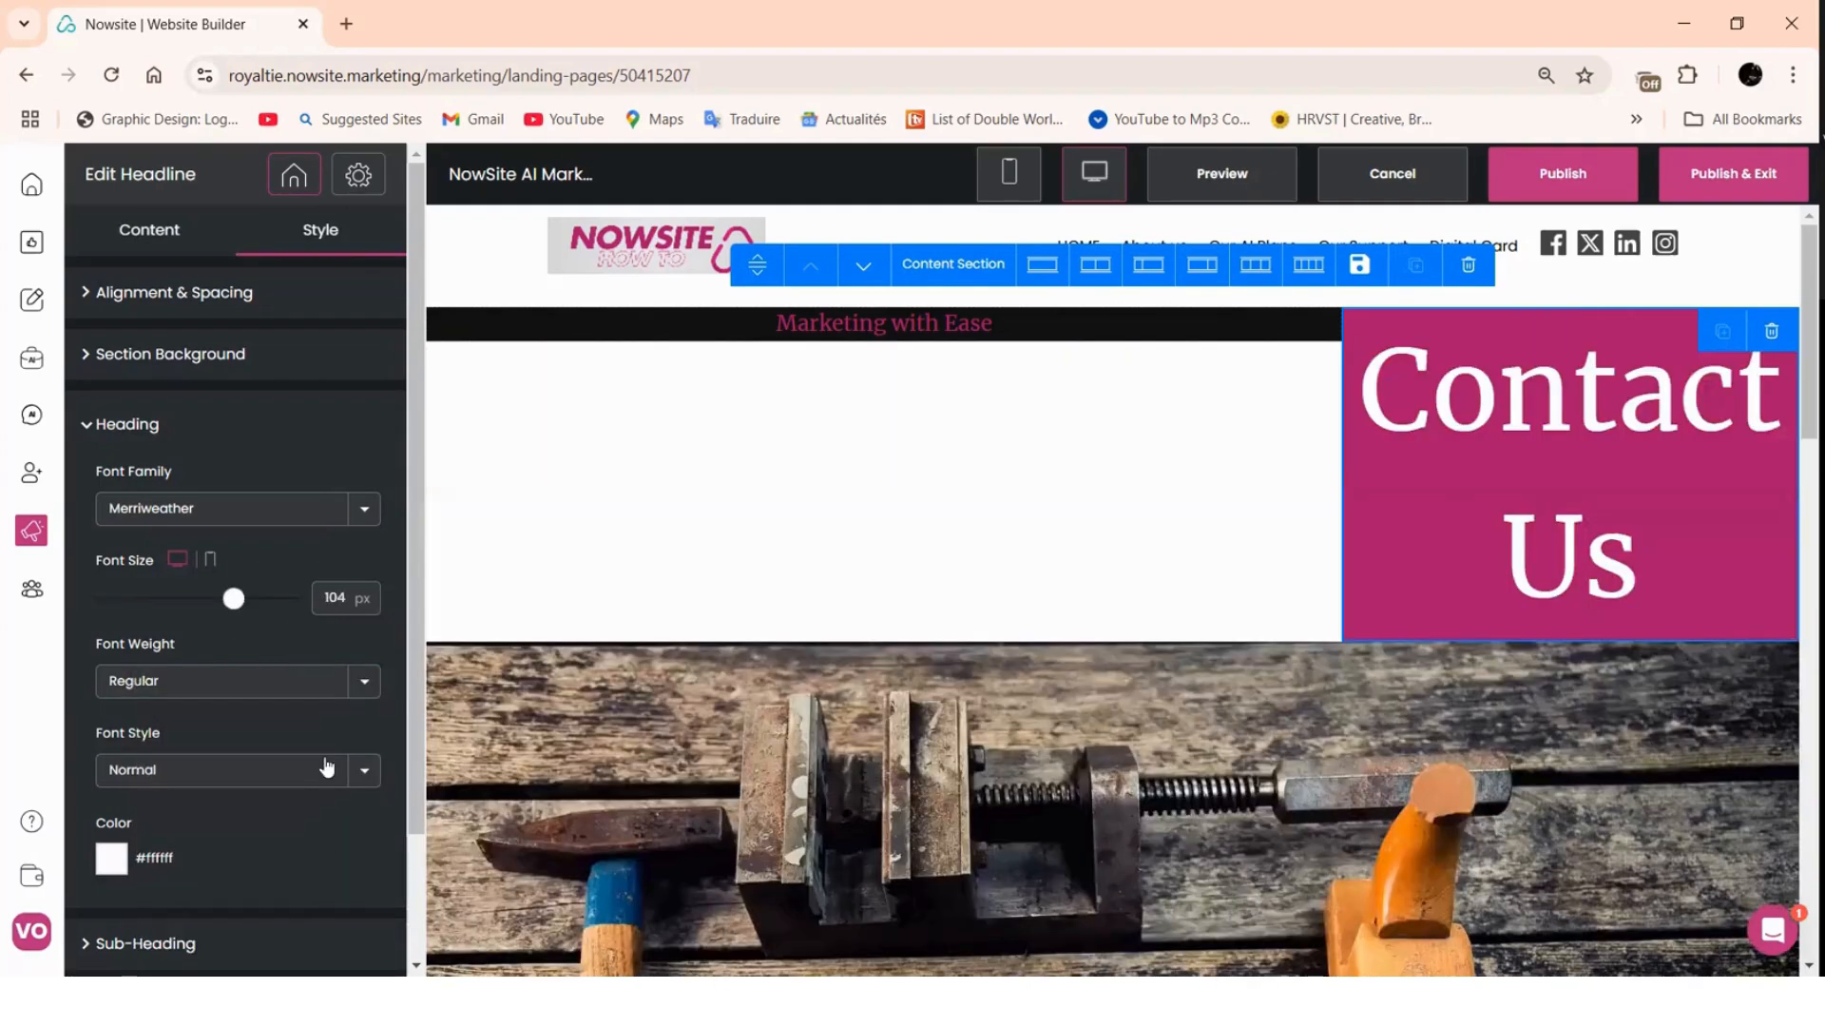
{"action": "left_click_drag", "start_coordinate": [233, 601], "coordinate": [305, 608]}
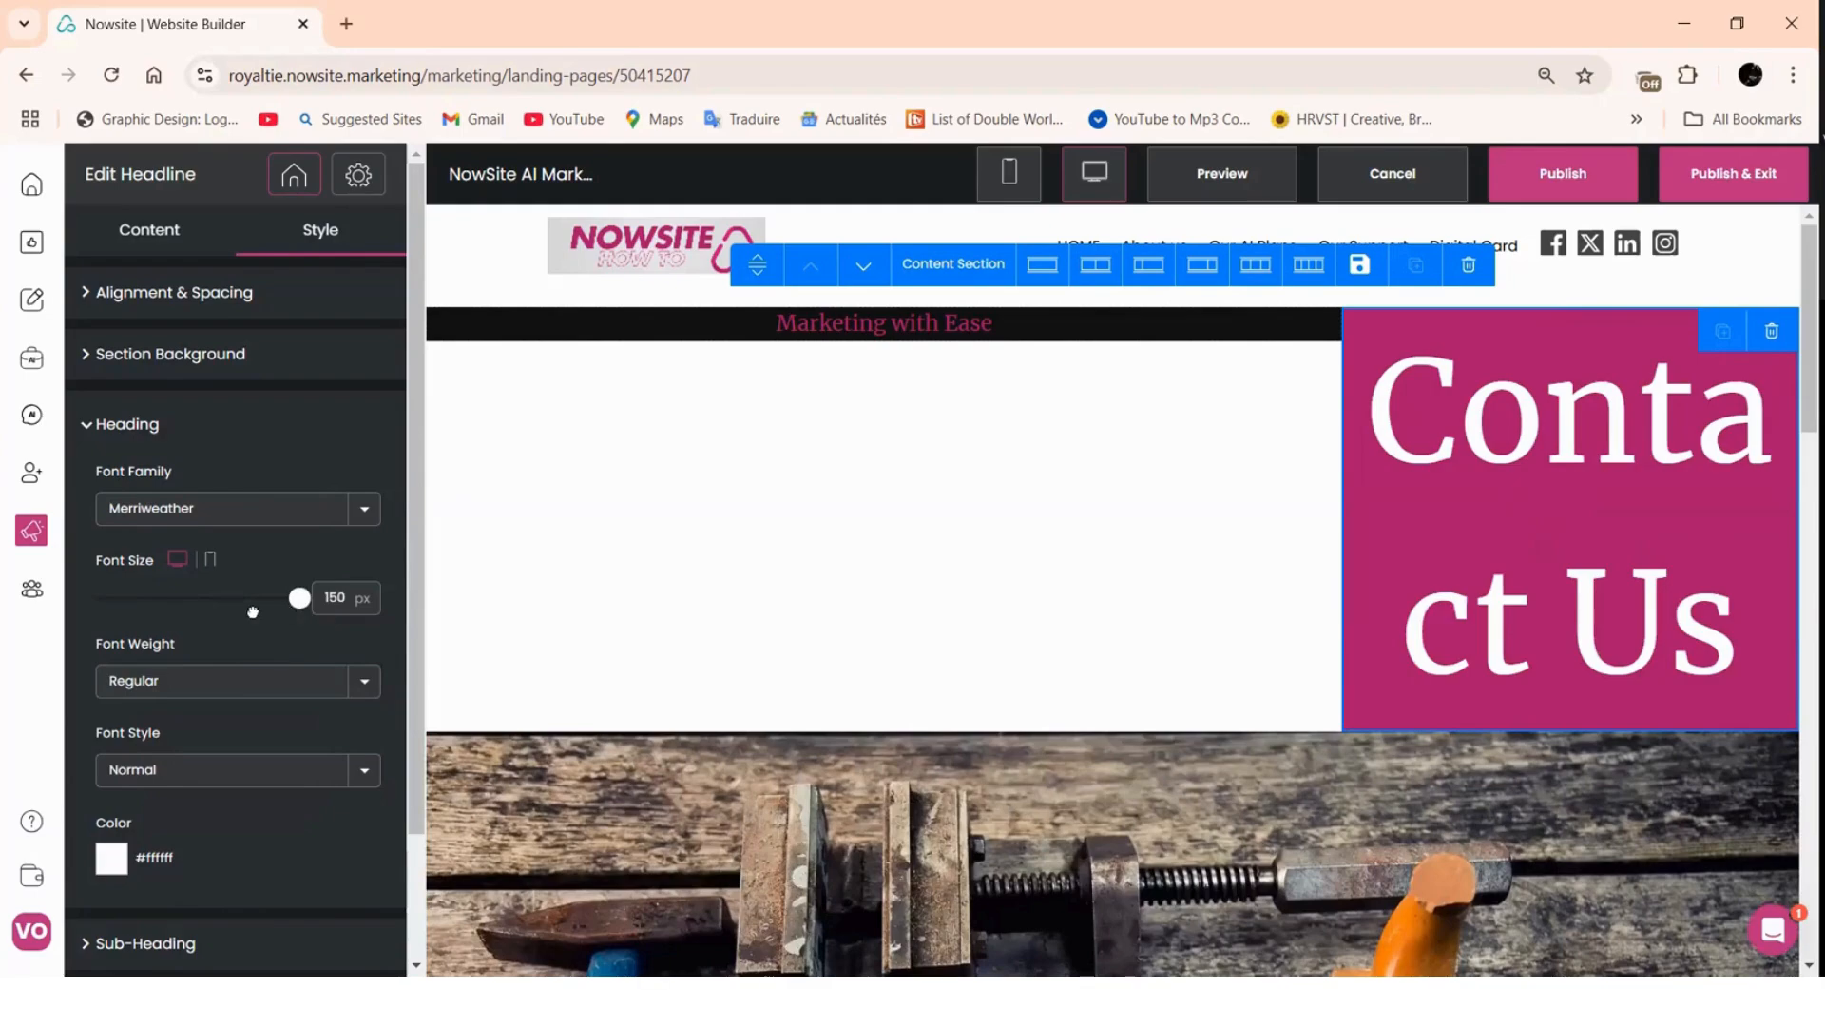
{"action": "left_click", "coordinate": [173, 606]}
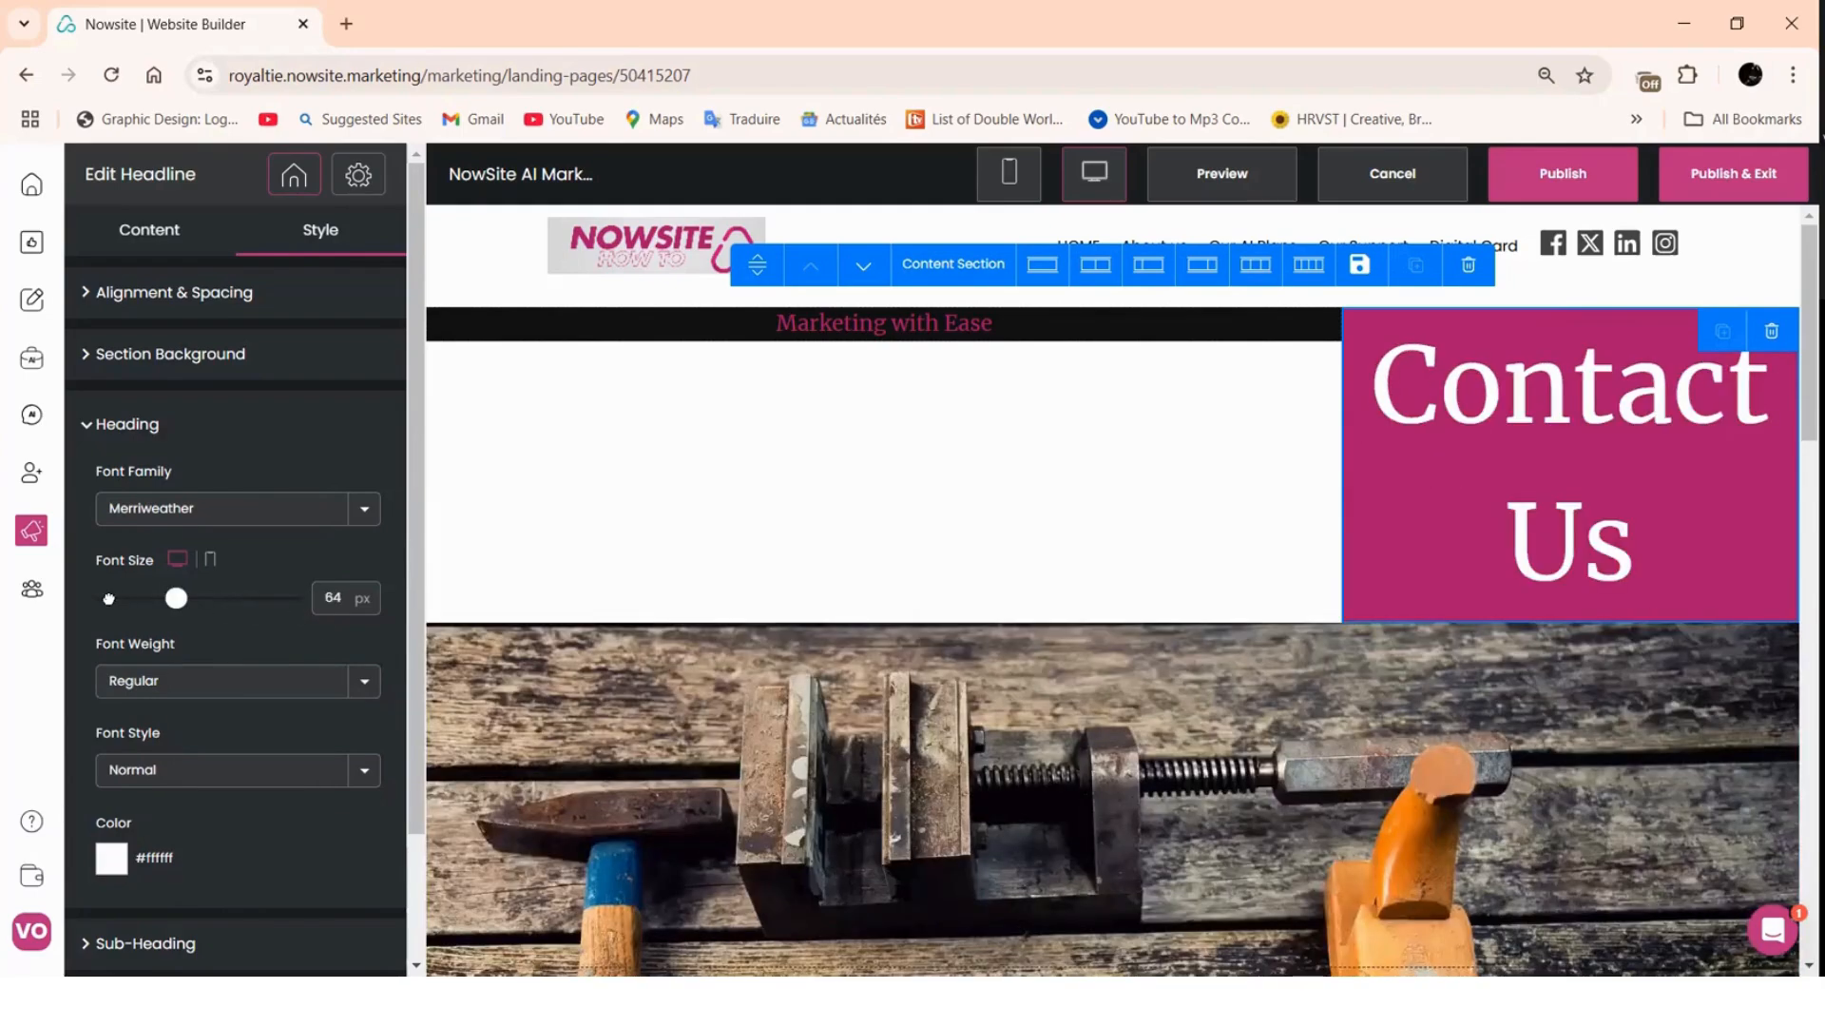
{"action": "left_click", "coordinate": [108, 599]}
{"action": "left_click_drag", "start_coordinate": [109, 598], "coordinate": [113, 598]}
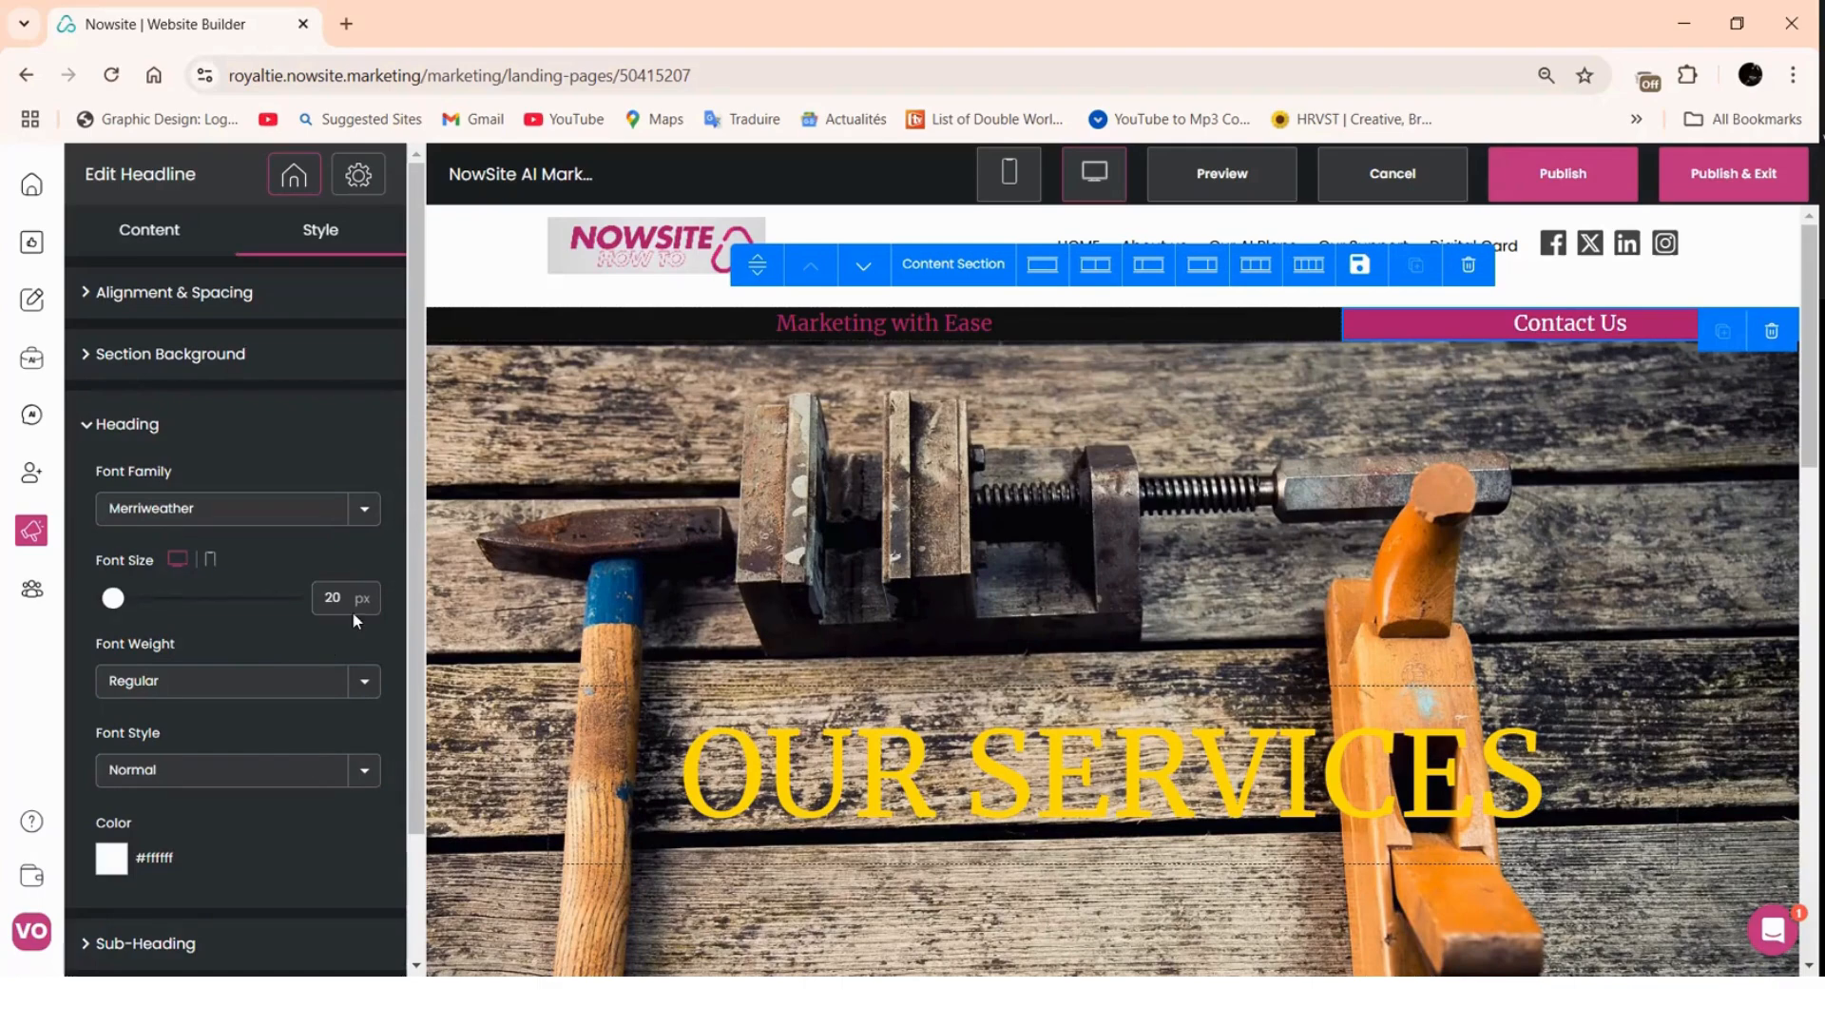
- Confirm the style changes made to the "Contact Us" headline
{"action": "left_click", "coordinate": [887, 330]}
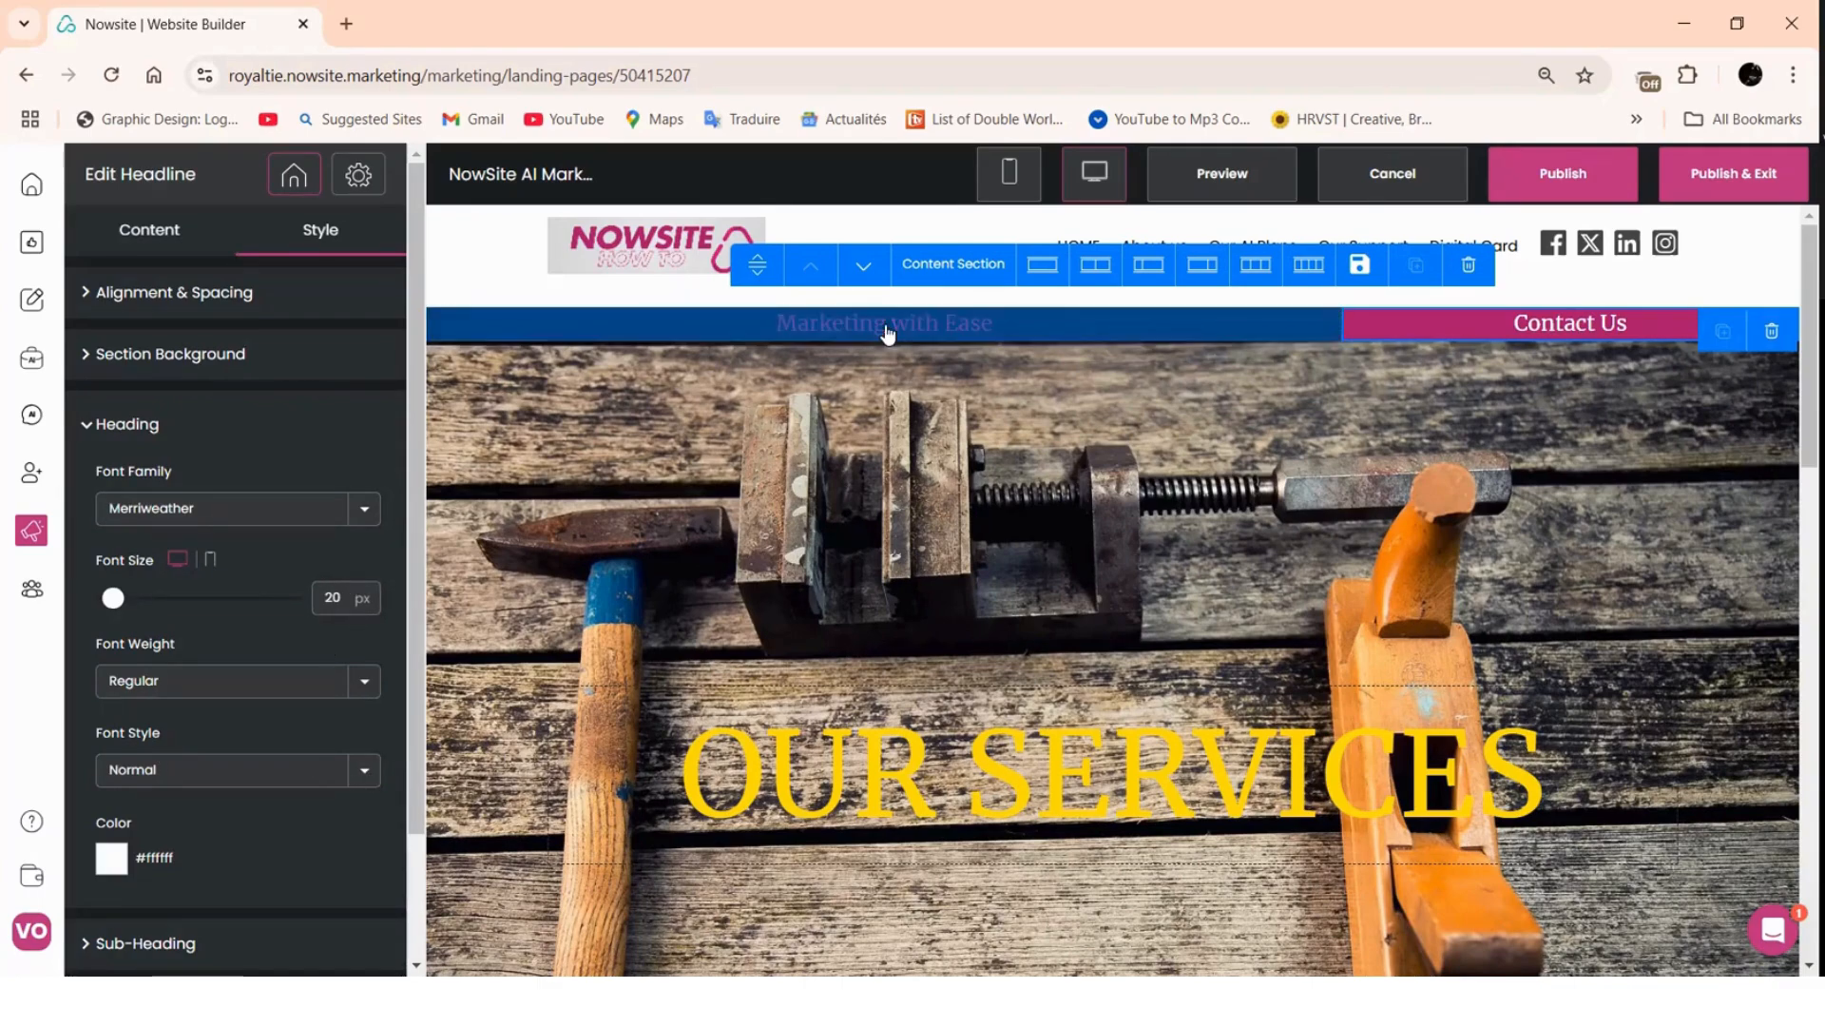
{"action": "left_click", "coordinate": [236, 732]}
{"action": "scroll", "coordinate": [294, 941], "scroll_direction": "down", "scroll_amount": 2}
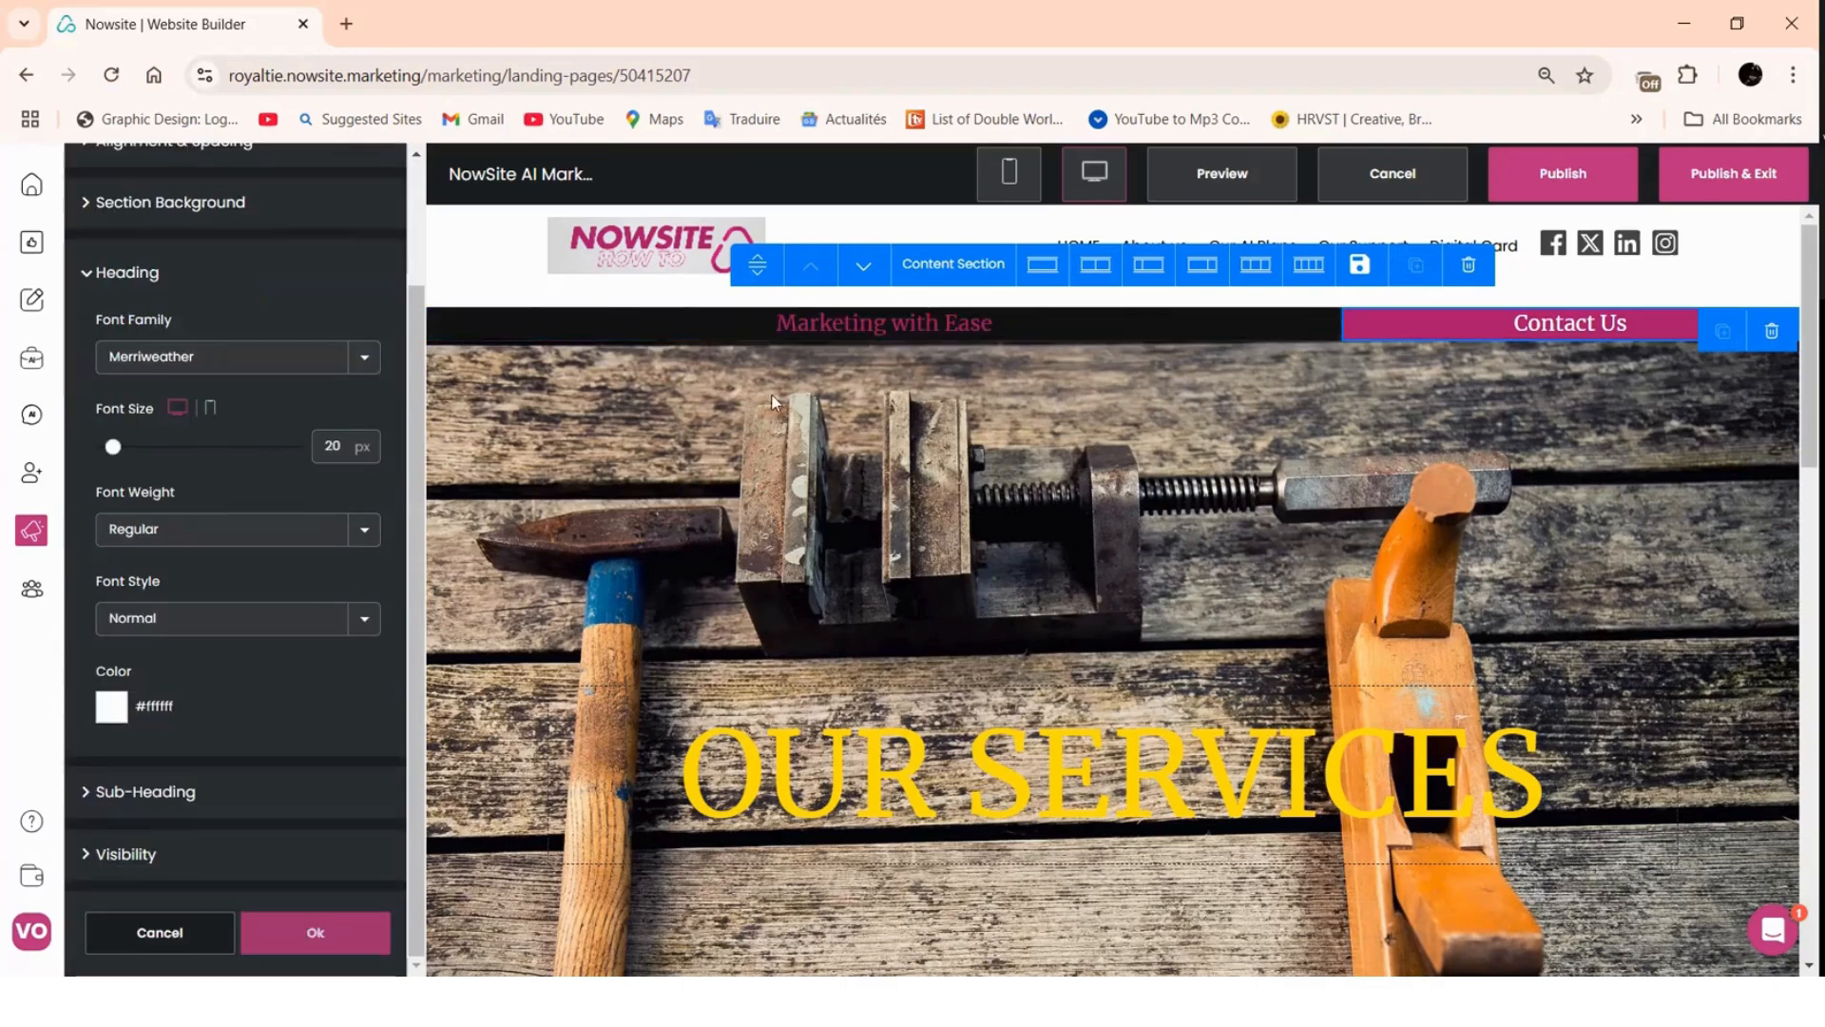
- Check the heading style settings of the "Marketing with Ease" headline and close its editor
{"action": "left_click", "coordinate": [820, 342]}
{"action": "left_click", "coordinate": [343, 244]}
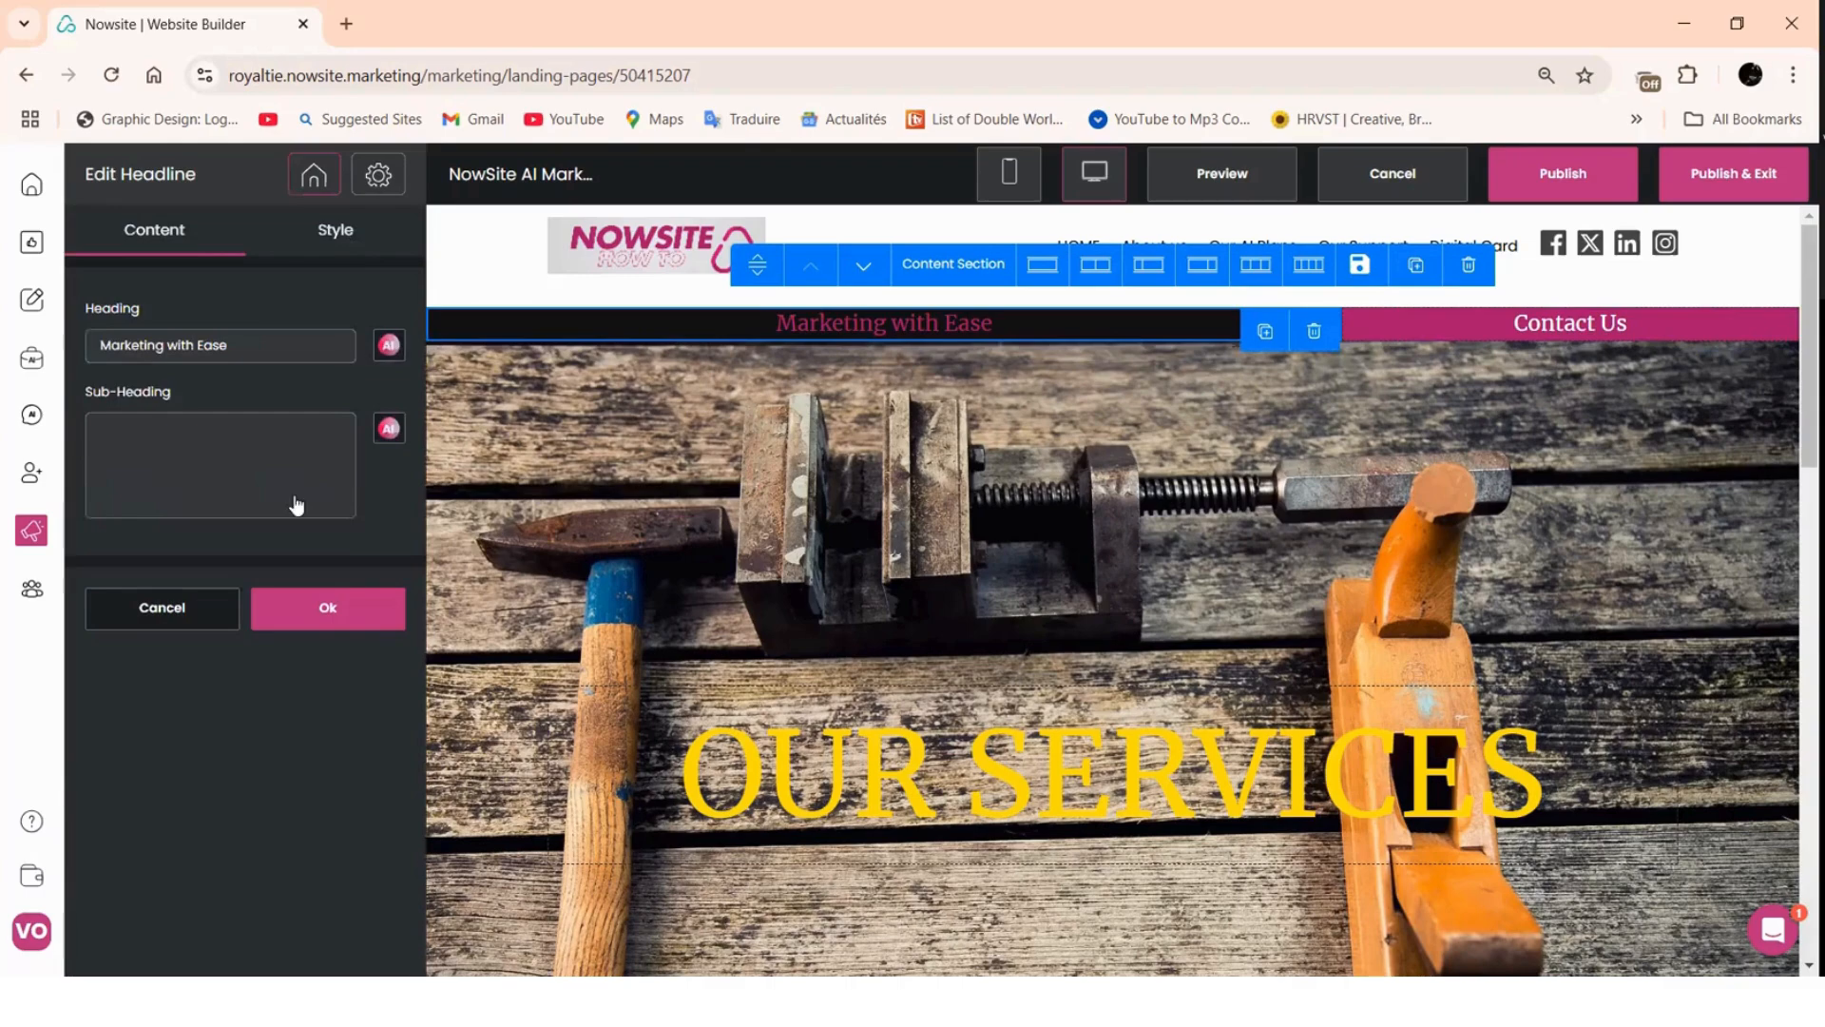
{"action": "left_click", "coordinate": [191, 434]}
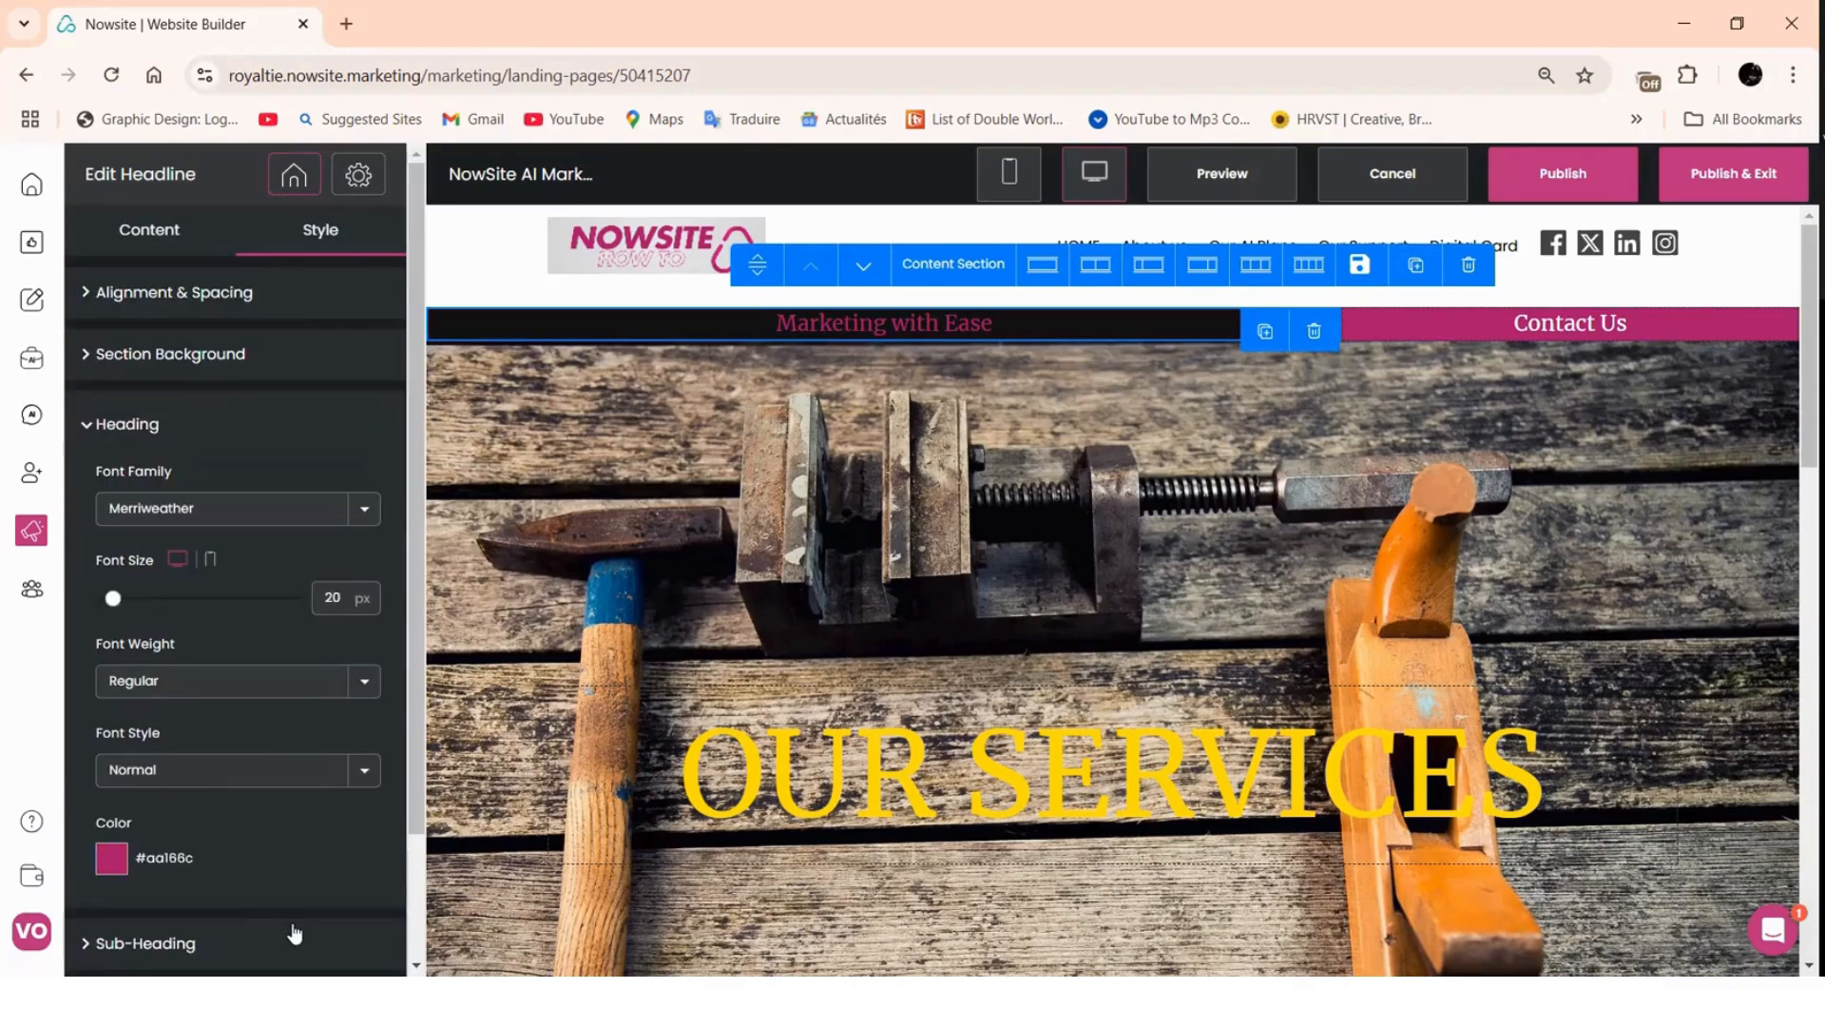
{"action": "left_click", "coordinate": [472, 765]}
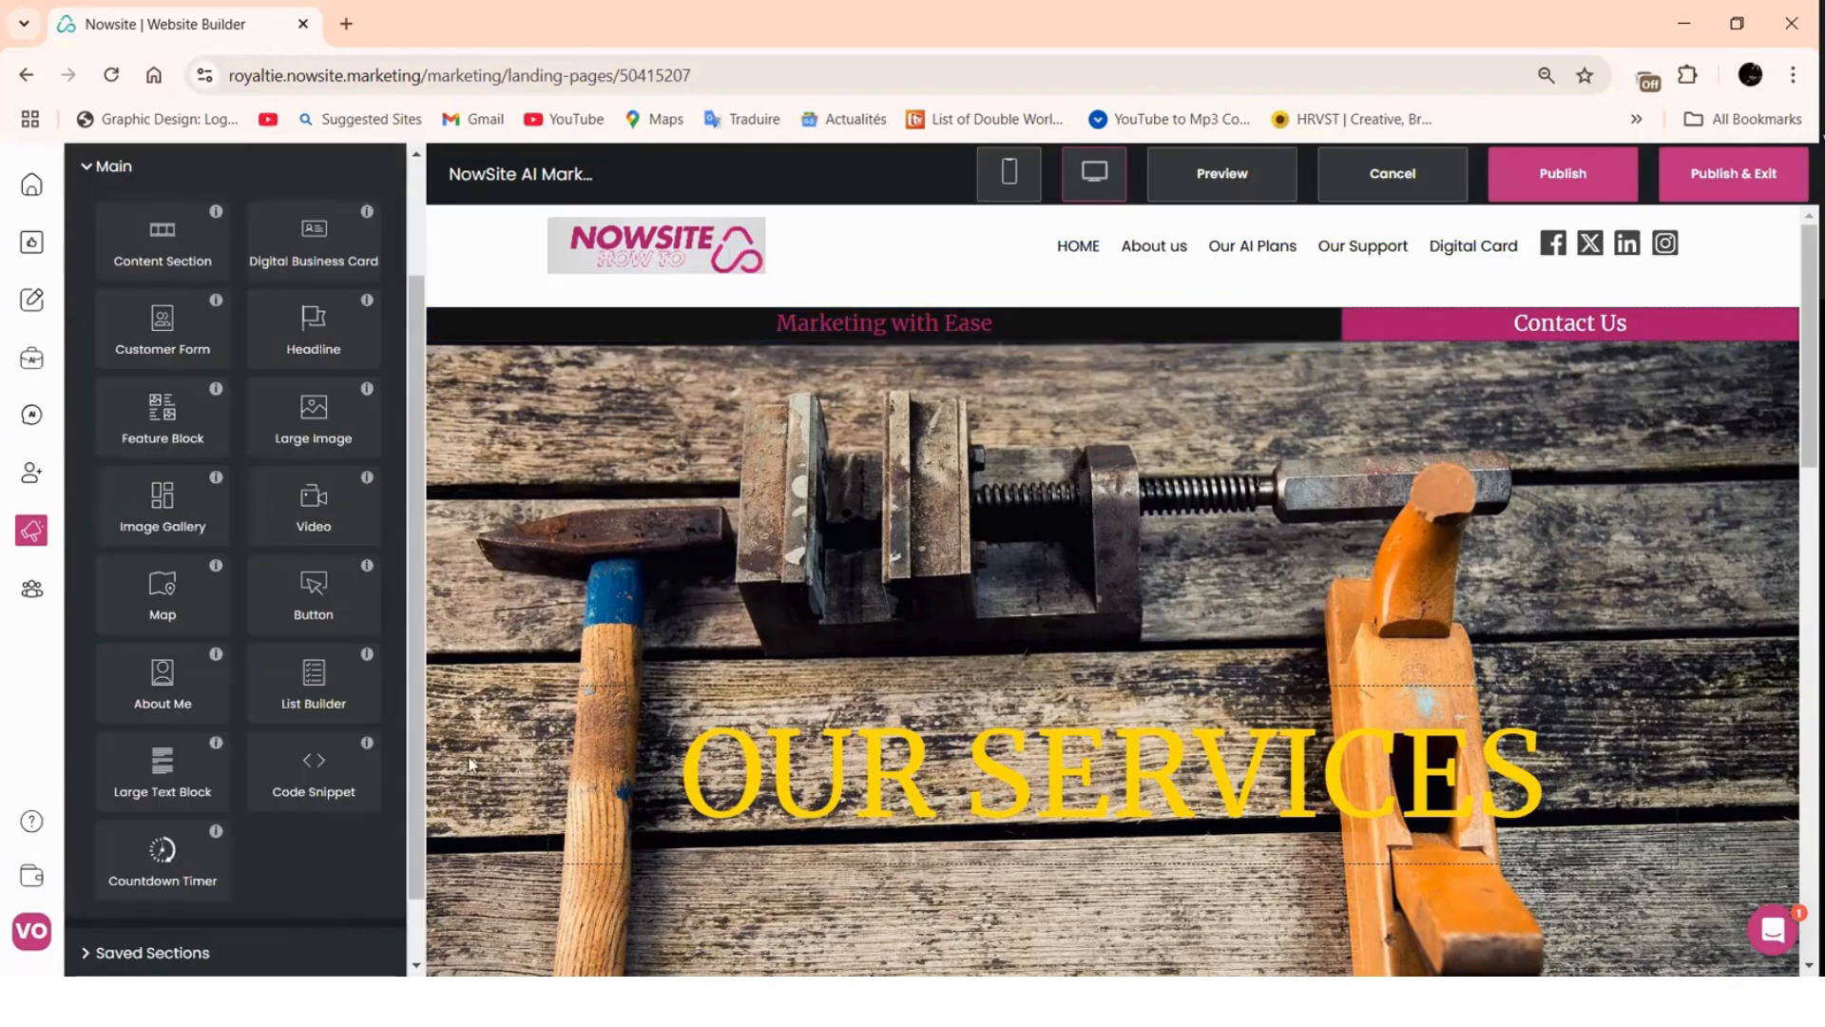
- Review the recoloured headline bar, the OUR SERVICES banner and the start of the service blocks on the page
{"action": "left_click", "coordinate": [843, 318]}
{"action": "scroll", "coordinate": [1421, 278], "scroll_direction": "down", "scroll_amount": 3}
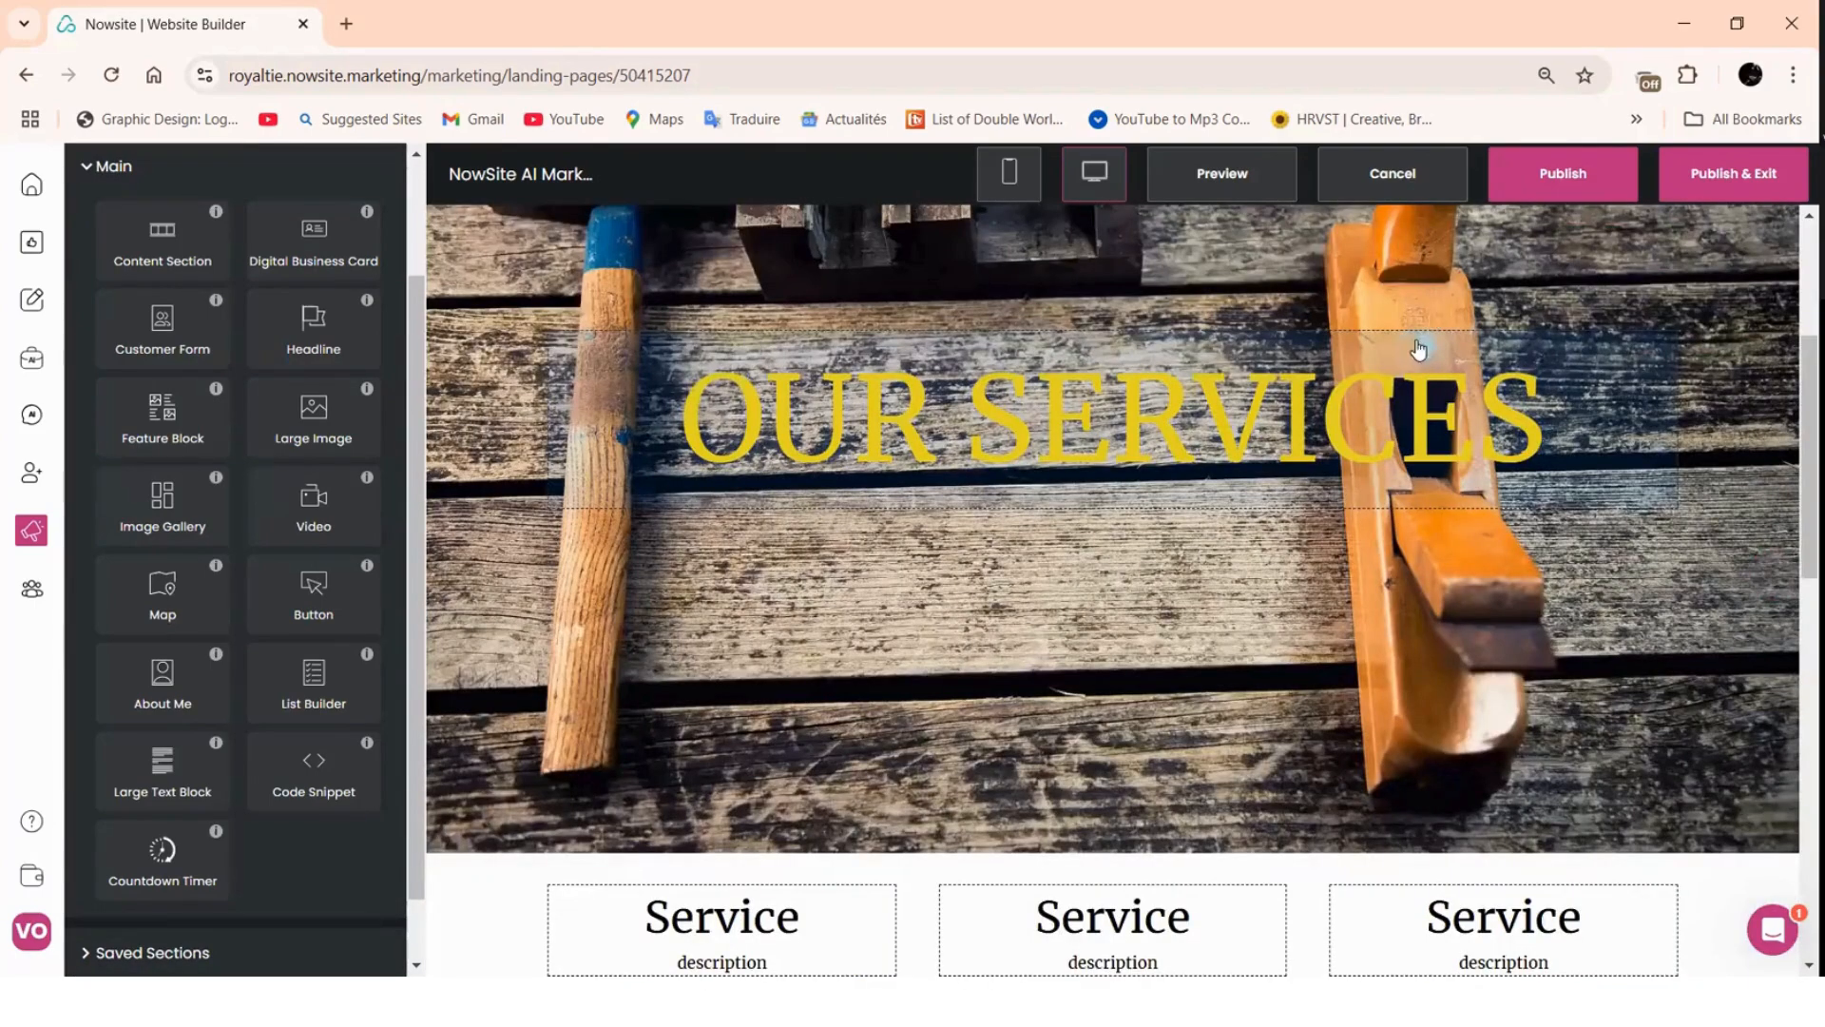
{"action": "scroll", "coordinate": [1397, 356], "scroll_direction": "up", "scroll_amount": 3}
{"action": "scroll", "coordinate": [1093, 476], "scroll_direction": "down", "scroll_amount": 3}
{"action": "left_click", "coordinate": [1144, 447]}
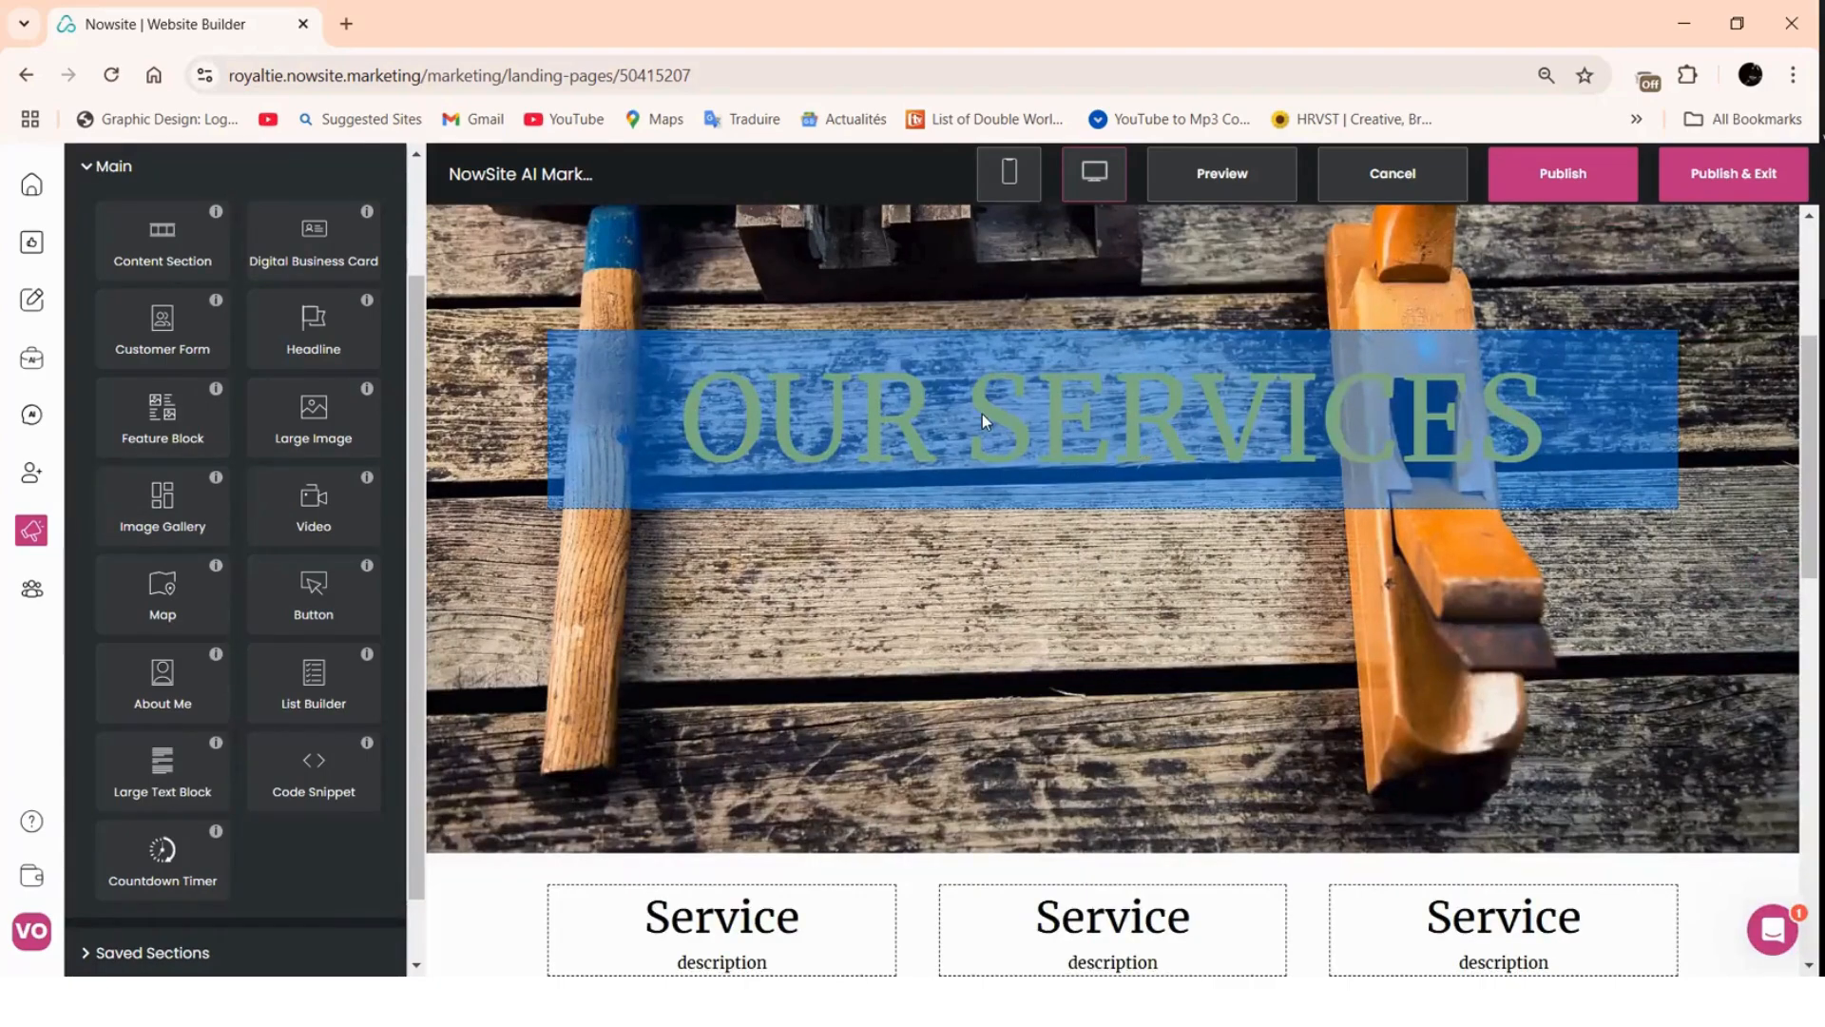
{"action": "scroll", "coordinate": [1057, 419], "scroll_direction": "up", "scroll_amount": 2}
{"action": "scroll", "coordinate": [1065, 439], "scroll_direction": "down", "scroll_amount": 2}
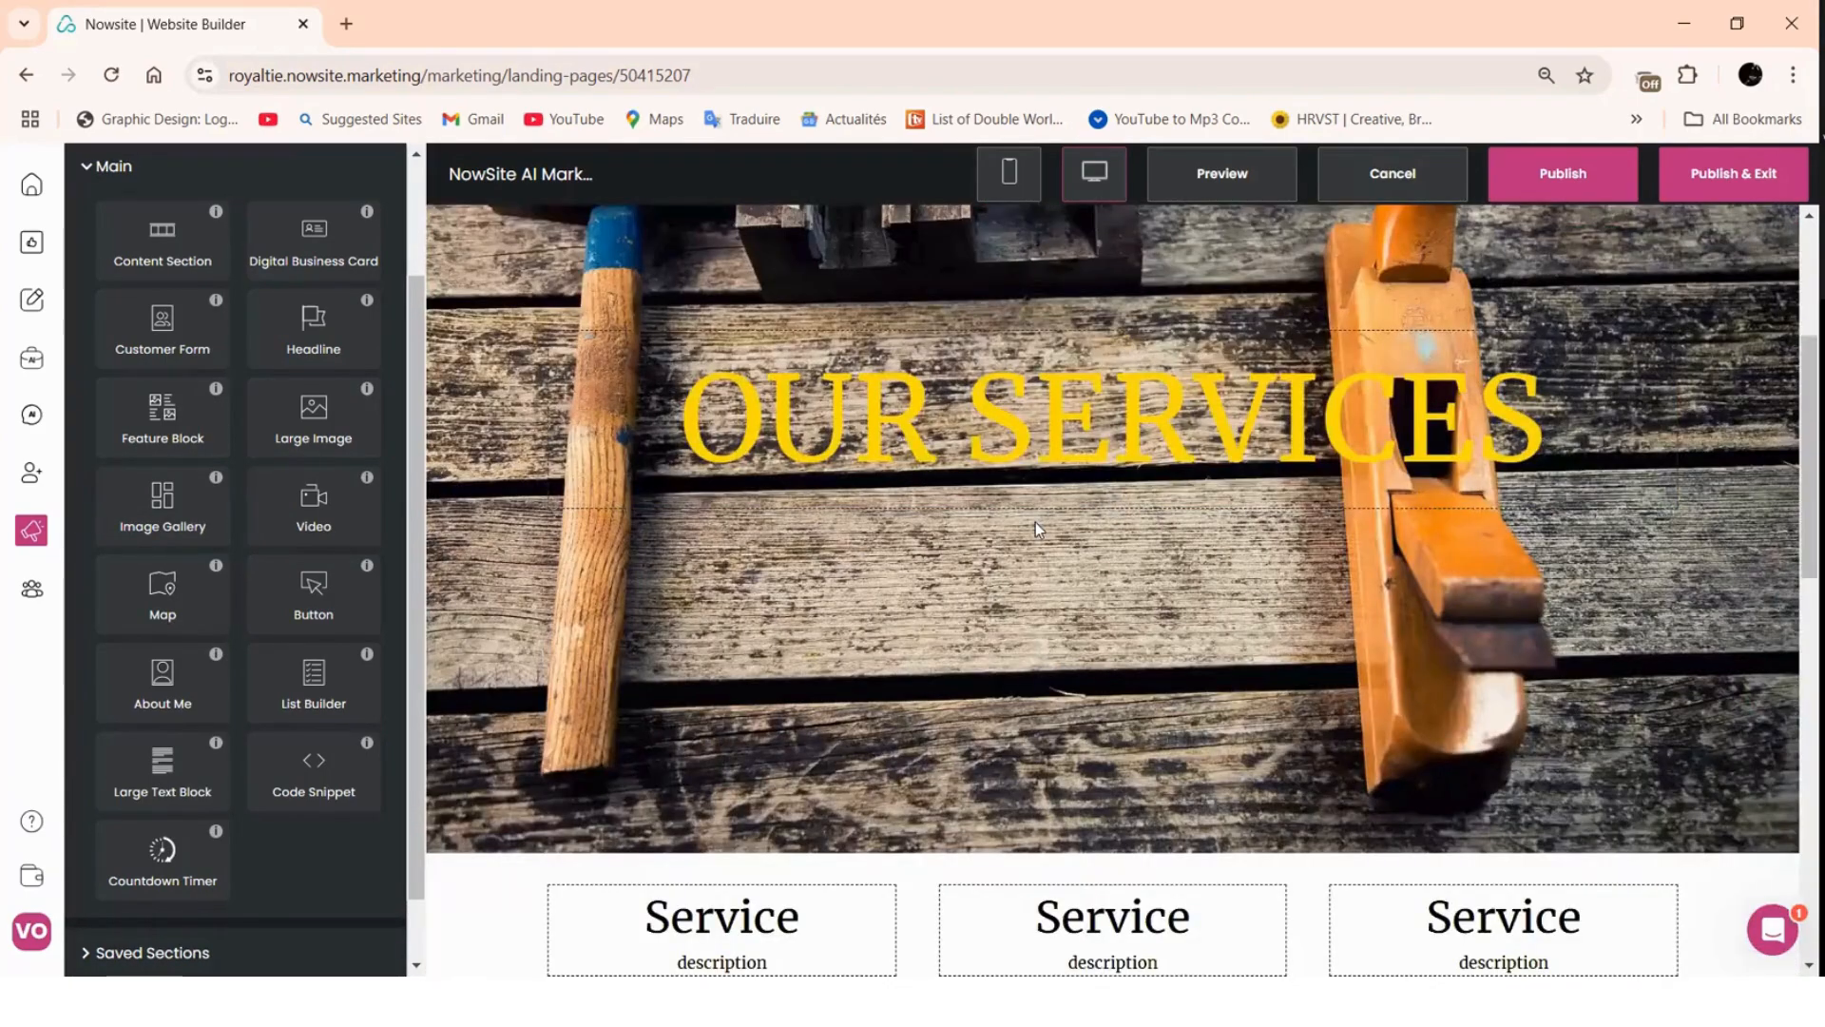
{"action": "scroll", "coordinate": [1035, 522], "scroll_direction": "up", "scroll_amount": 2}
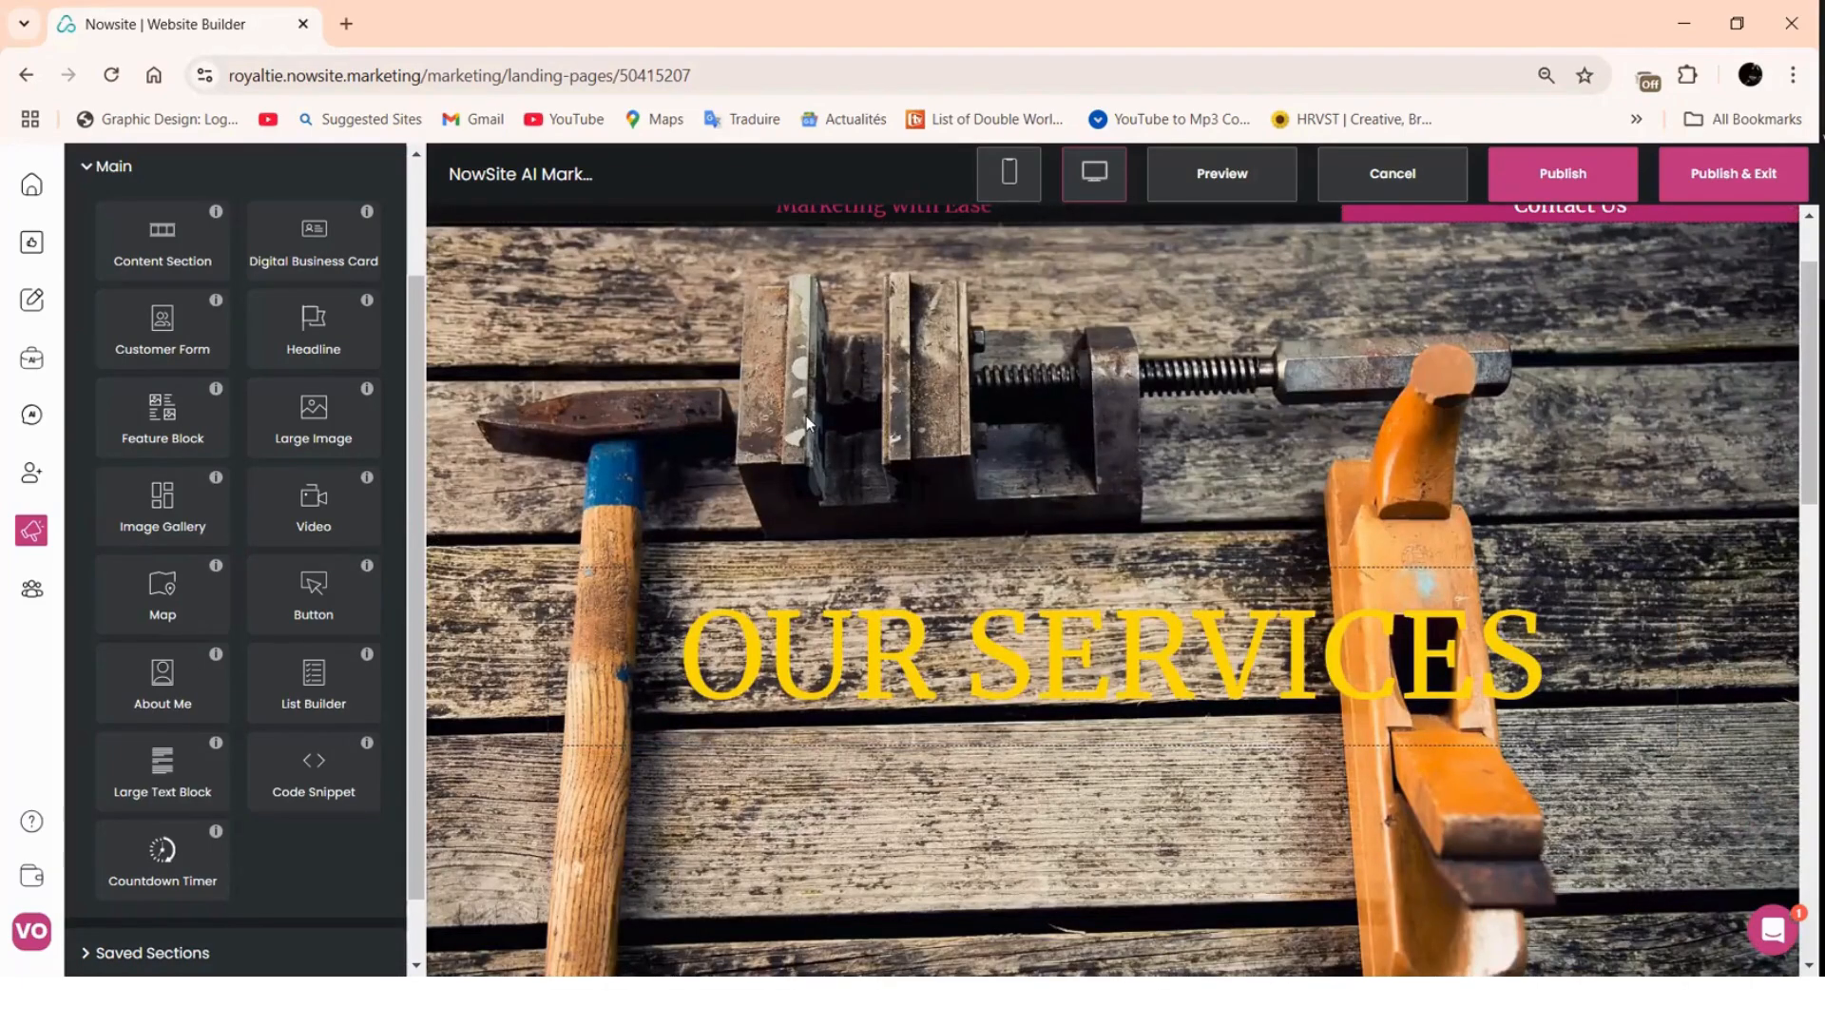
{"action": "scroll", "coordinate": [1343, 390], "scroll_direction": "up", "scroll_amount": 1}
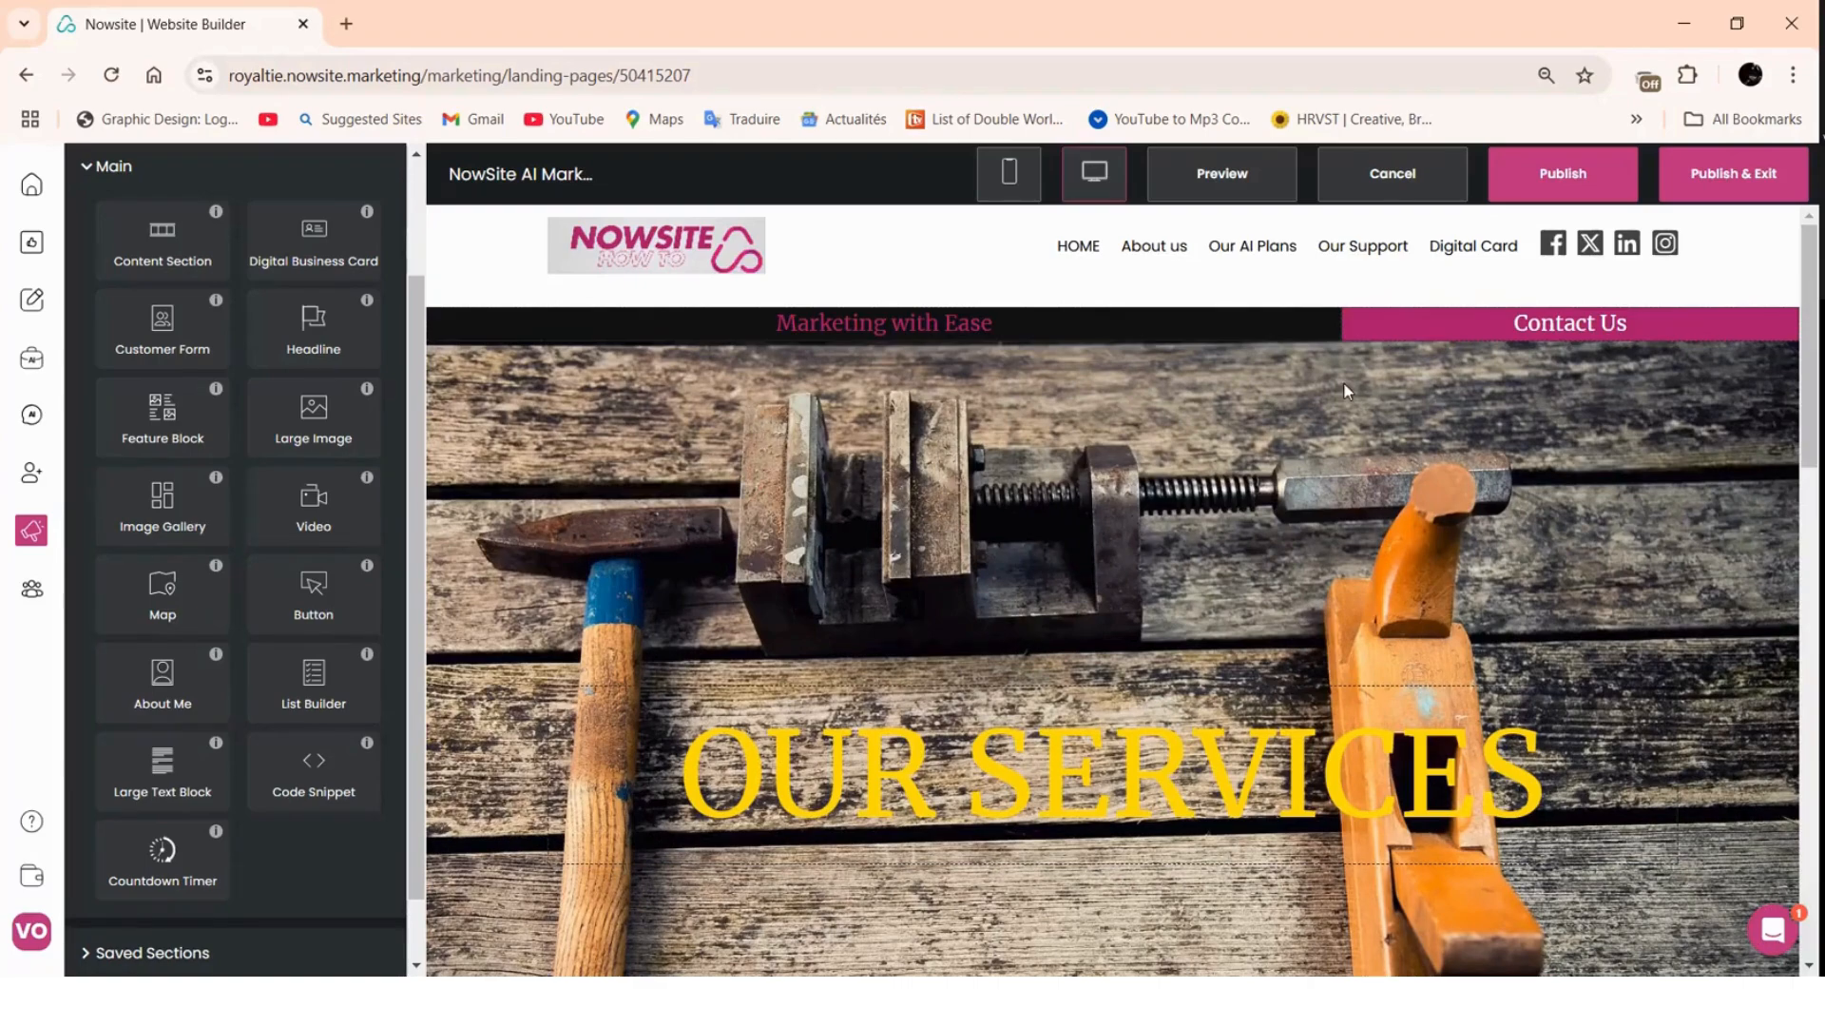
- Look over the OUR SERVICES banner, its tools background image and the service columns beneath it
{"action": "scroll", "coordinate": [533, 435], "scroll_direction": "down", "scroll_amount": 1}
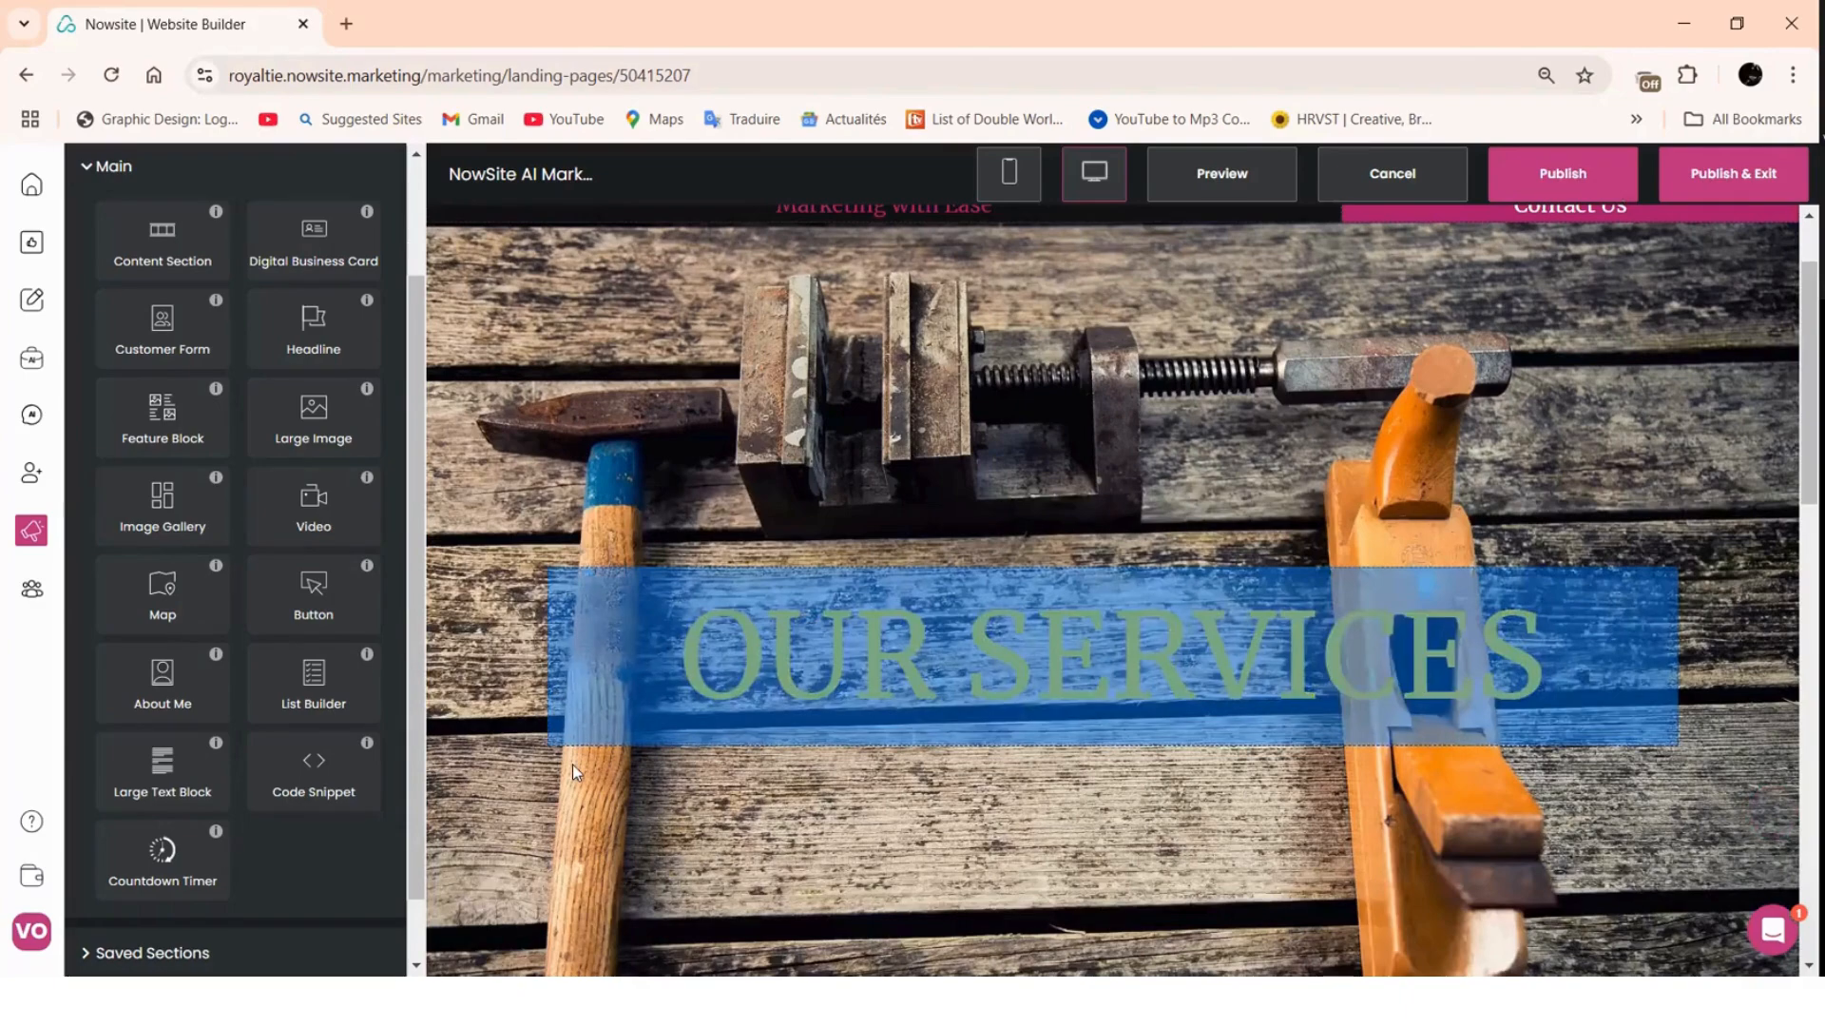
{"action": "scroll", "coordinate": [583, 748], "scroll_direction": "down", "scroll_amount": 2}
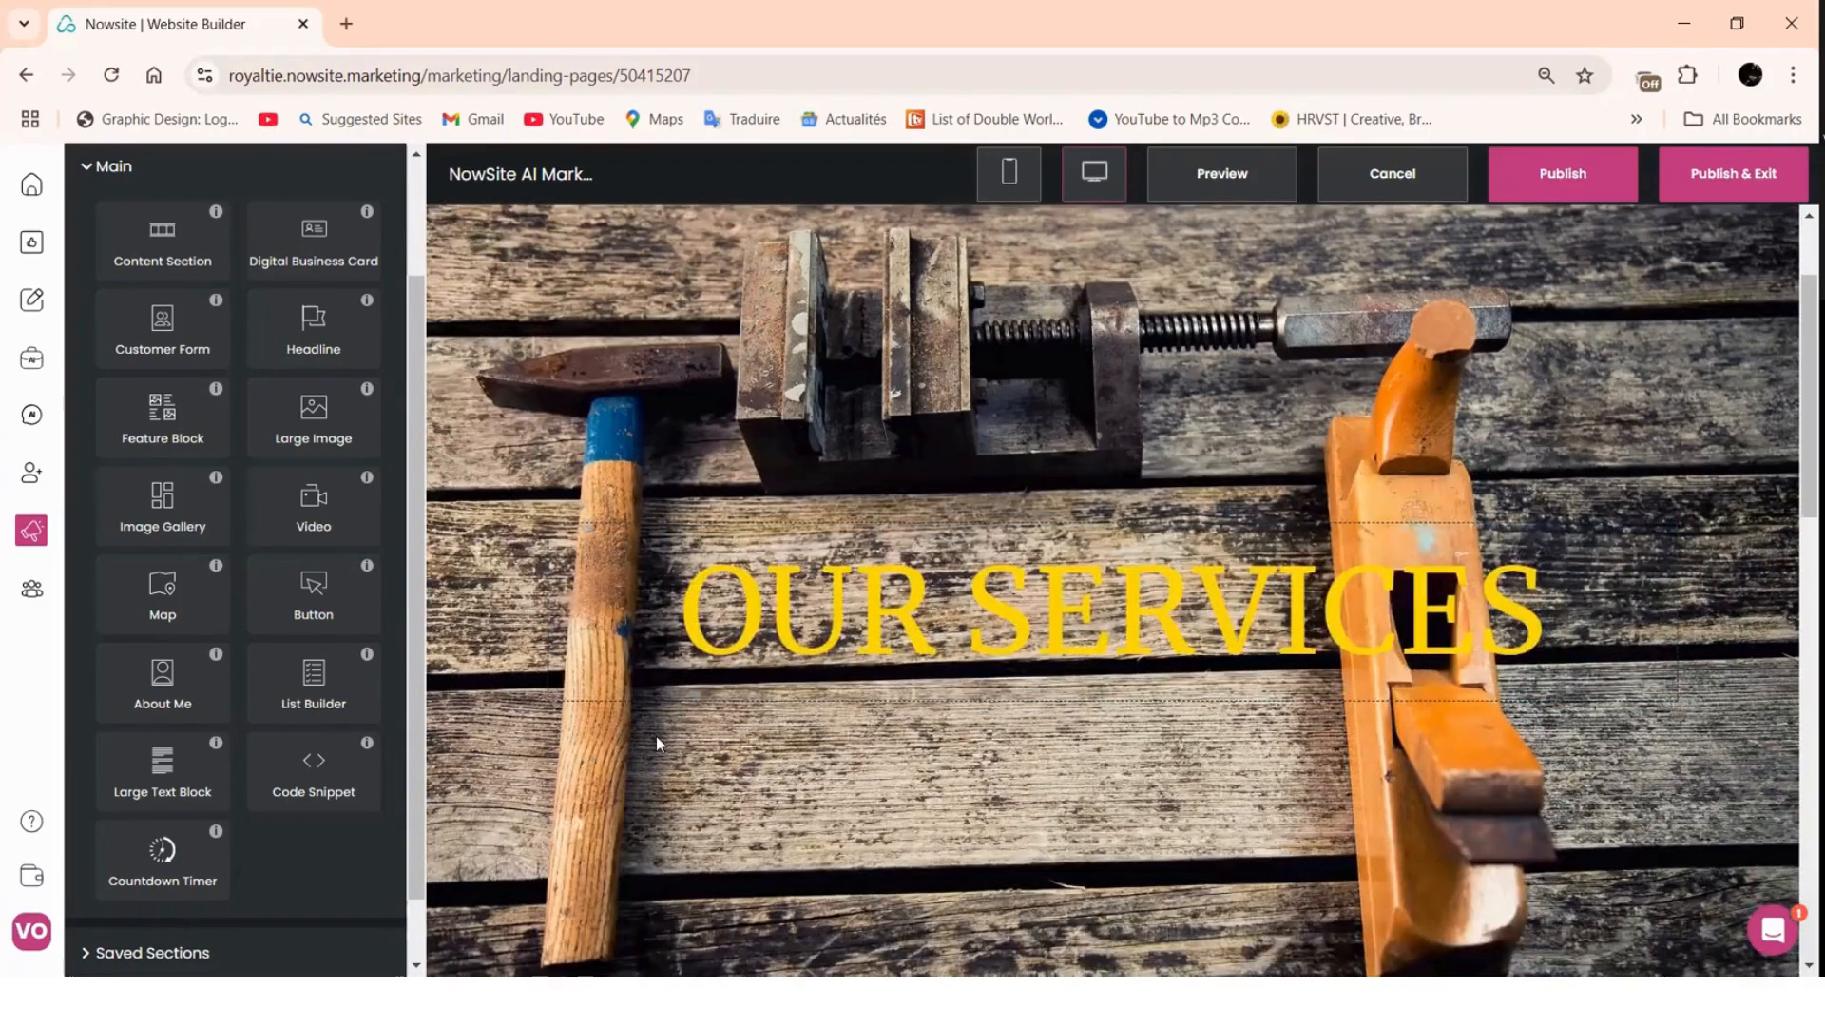
{"action": "scroll", "coordinate": [690, 381], "scroll_direction": "up", "scroll_amount": 2}
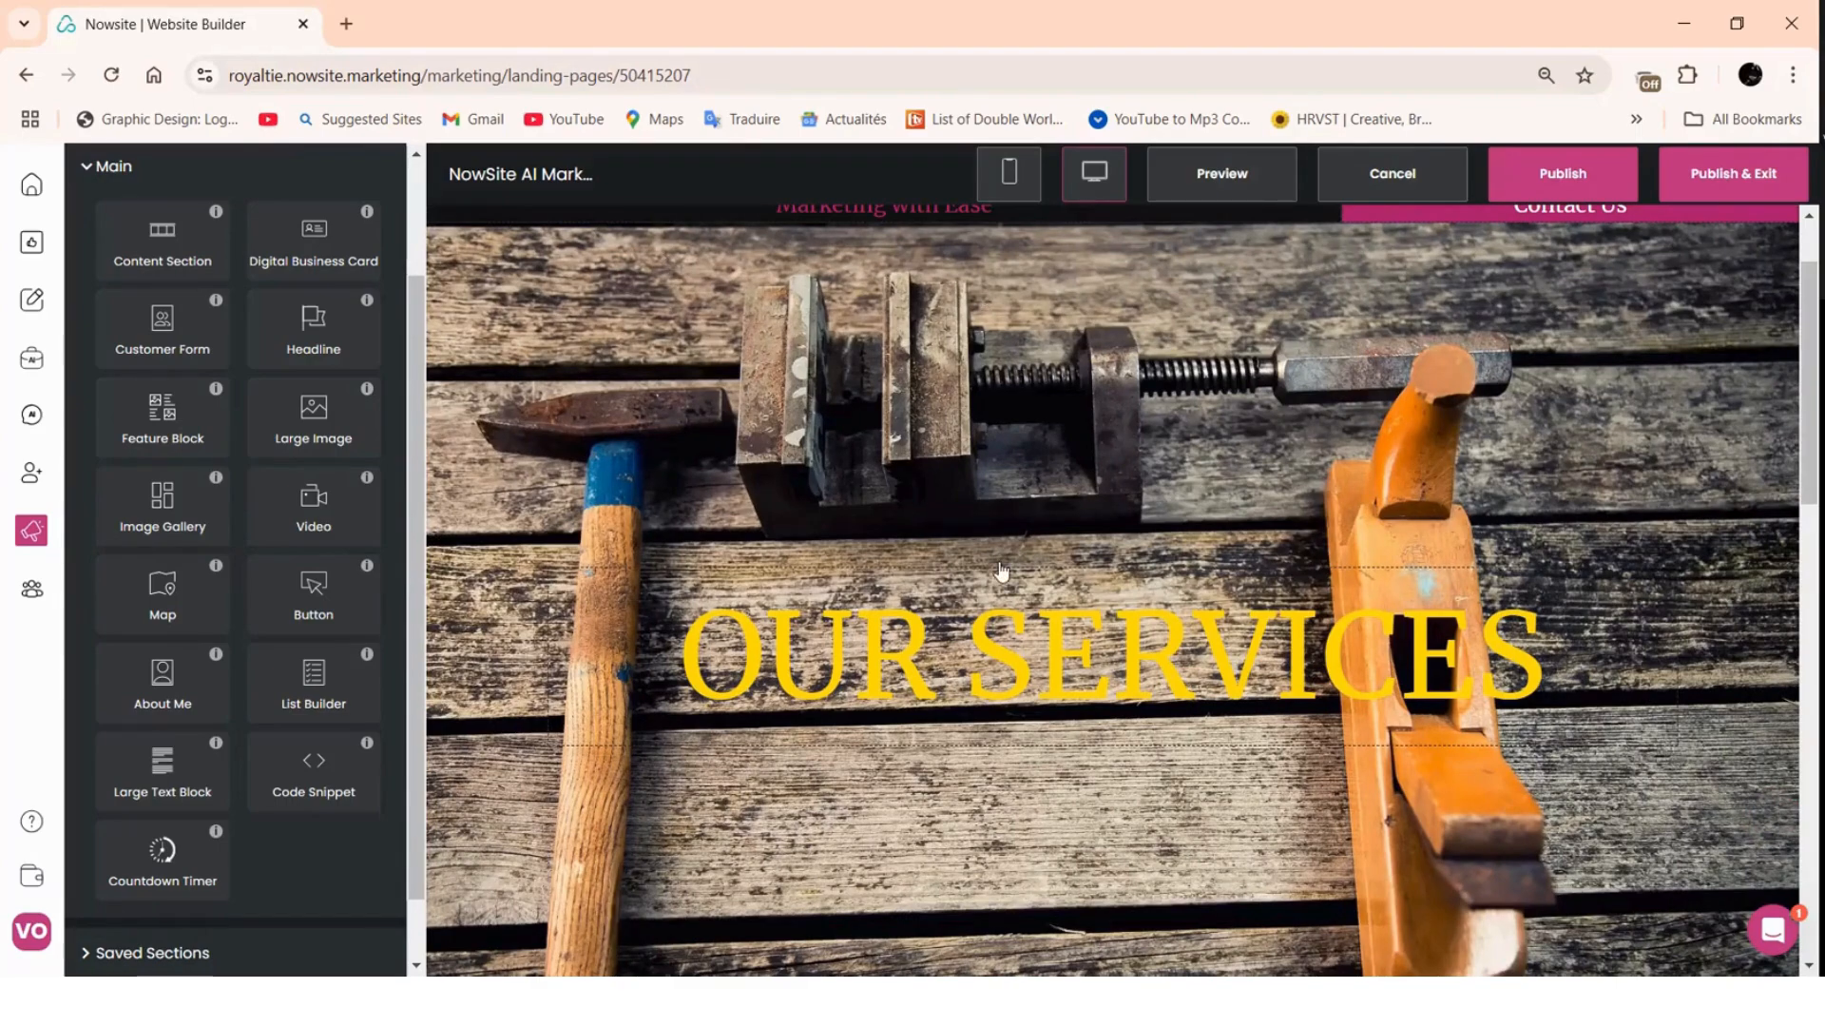
{"action": "scroll", "coordinate": [1002, 572], "scroll_direction": "up", "scroll_amount": 1}
{"action": "scroll", "coordinate": [1219, 773], "scroll_direction": "down", "scroll_amount": 3}
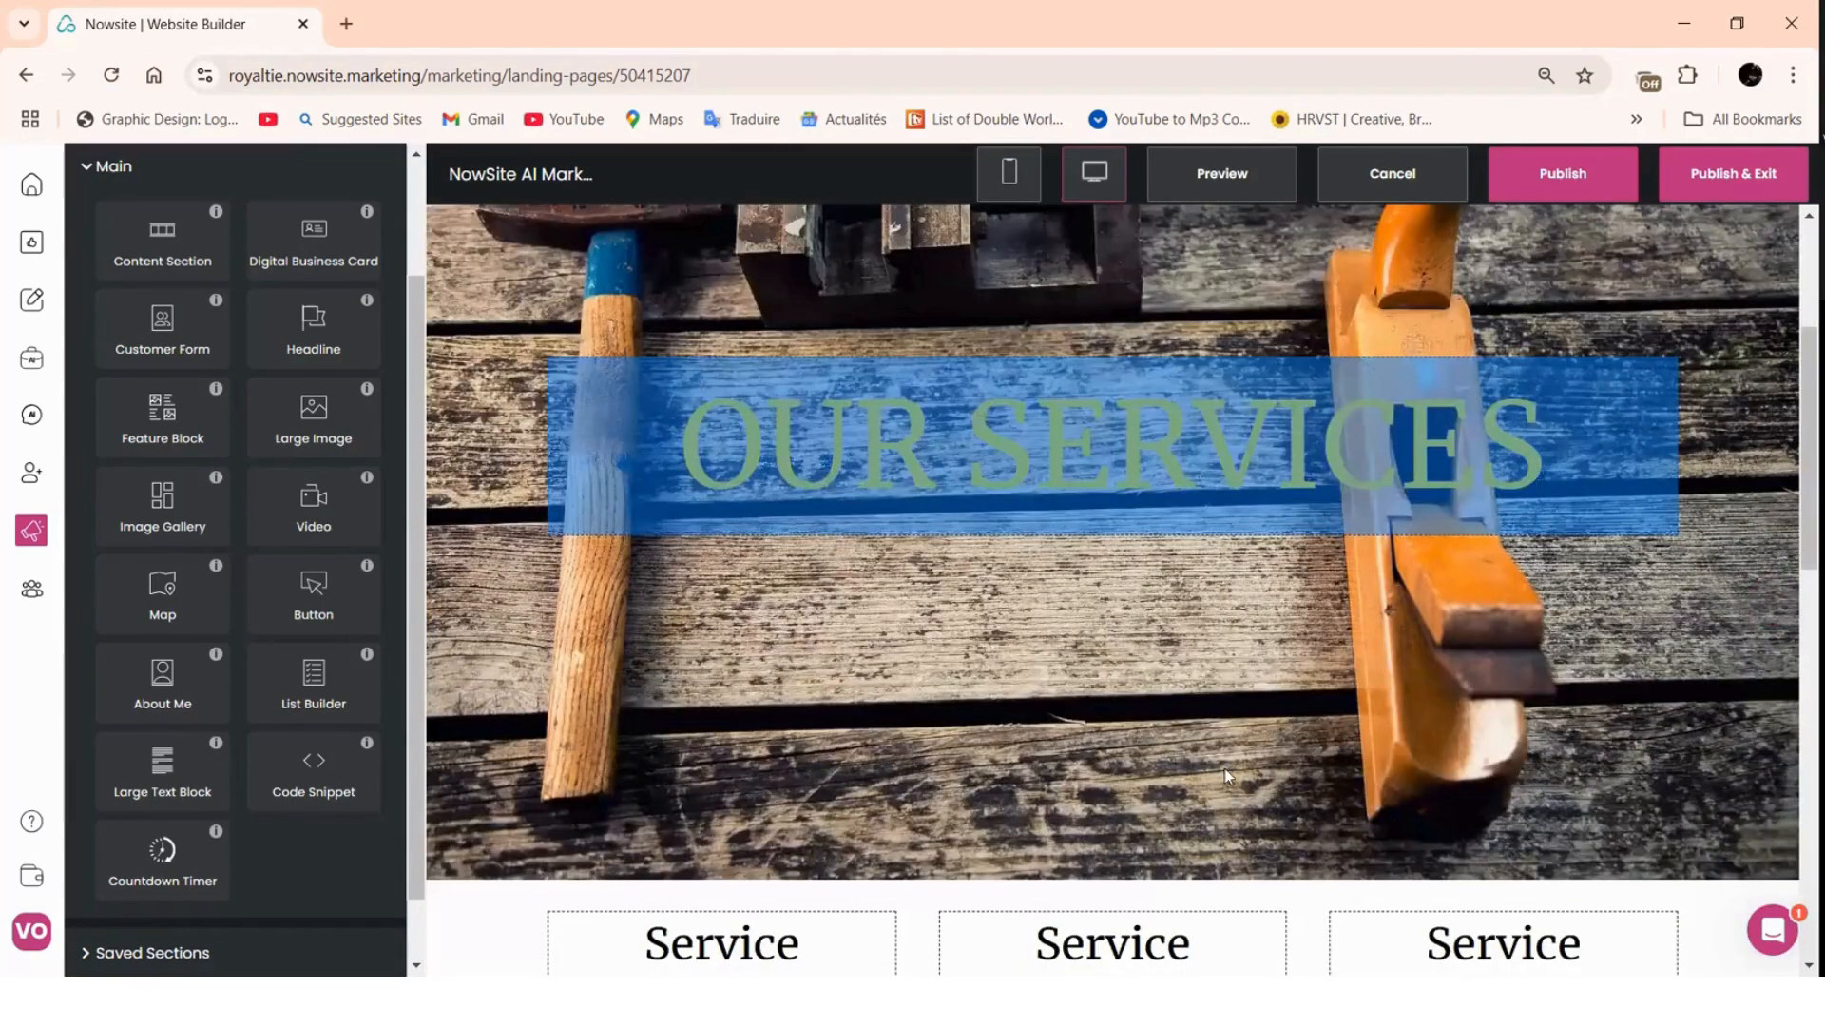
{"action": "scroll", "coordinate": [1224, 768], "scroll_direction": "up", "scroll_amount": 1}
{"action": "scroll", "coordinate": [637, 333], "scroll_direction": "up", "scroll_amount": 1}
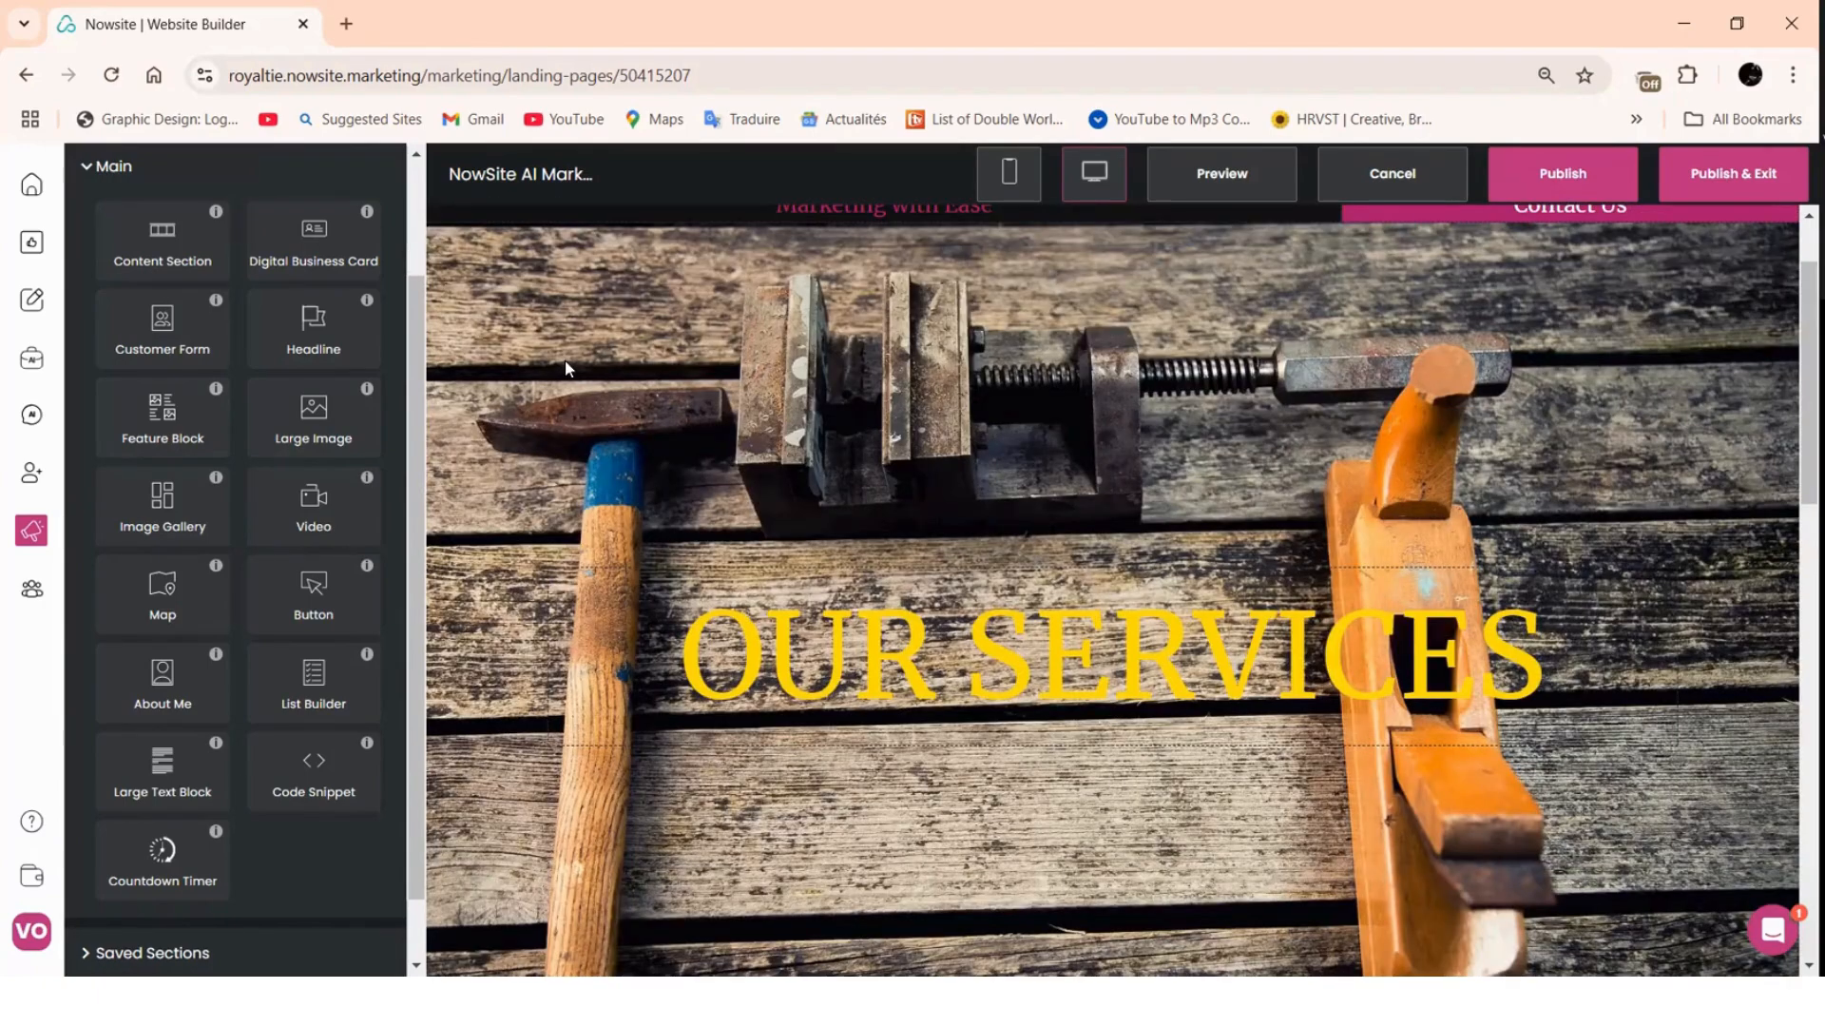
- Open the OUR SERVICES banner section for editing and check its available width options
{"action": "left_click", "coordinate": [565, 368]}
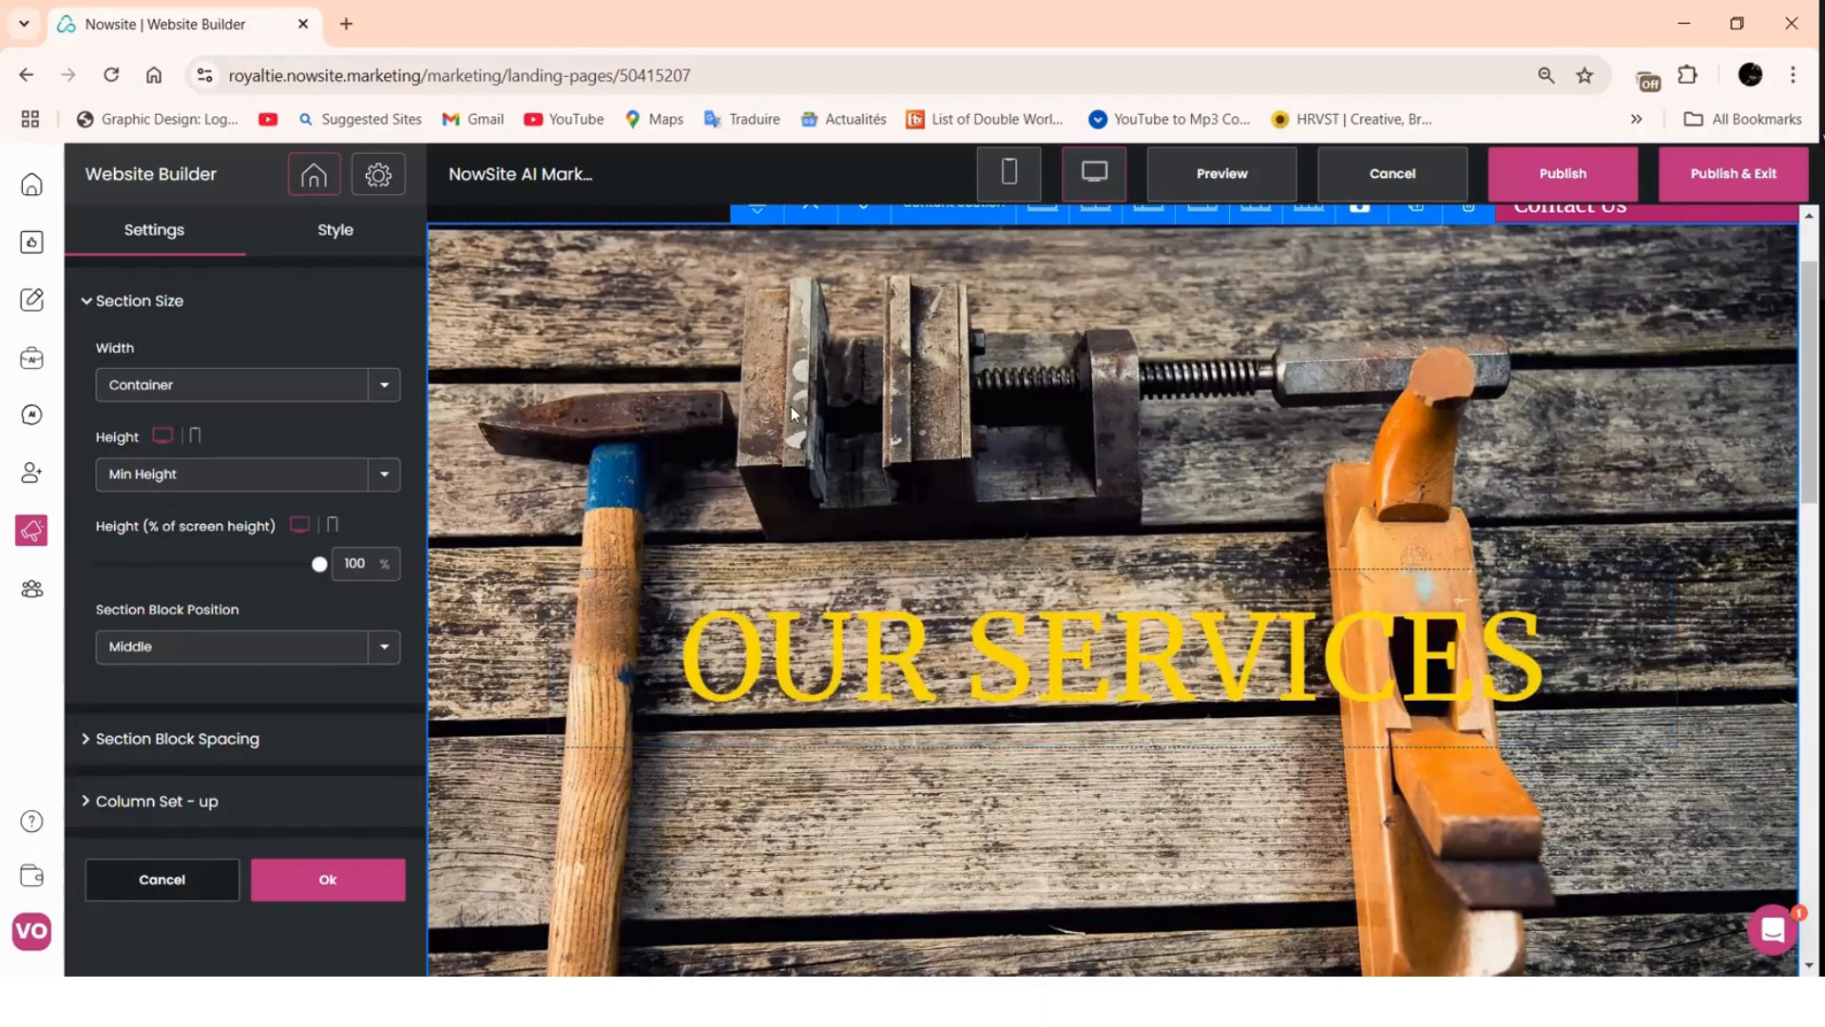
{"action": "scroll", "coordinate": [791, 406], "scroll_direction": "up", "scroll_amount": 2}
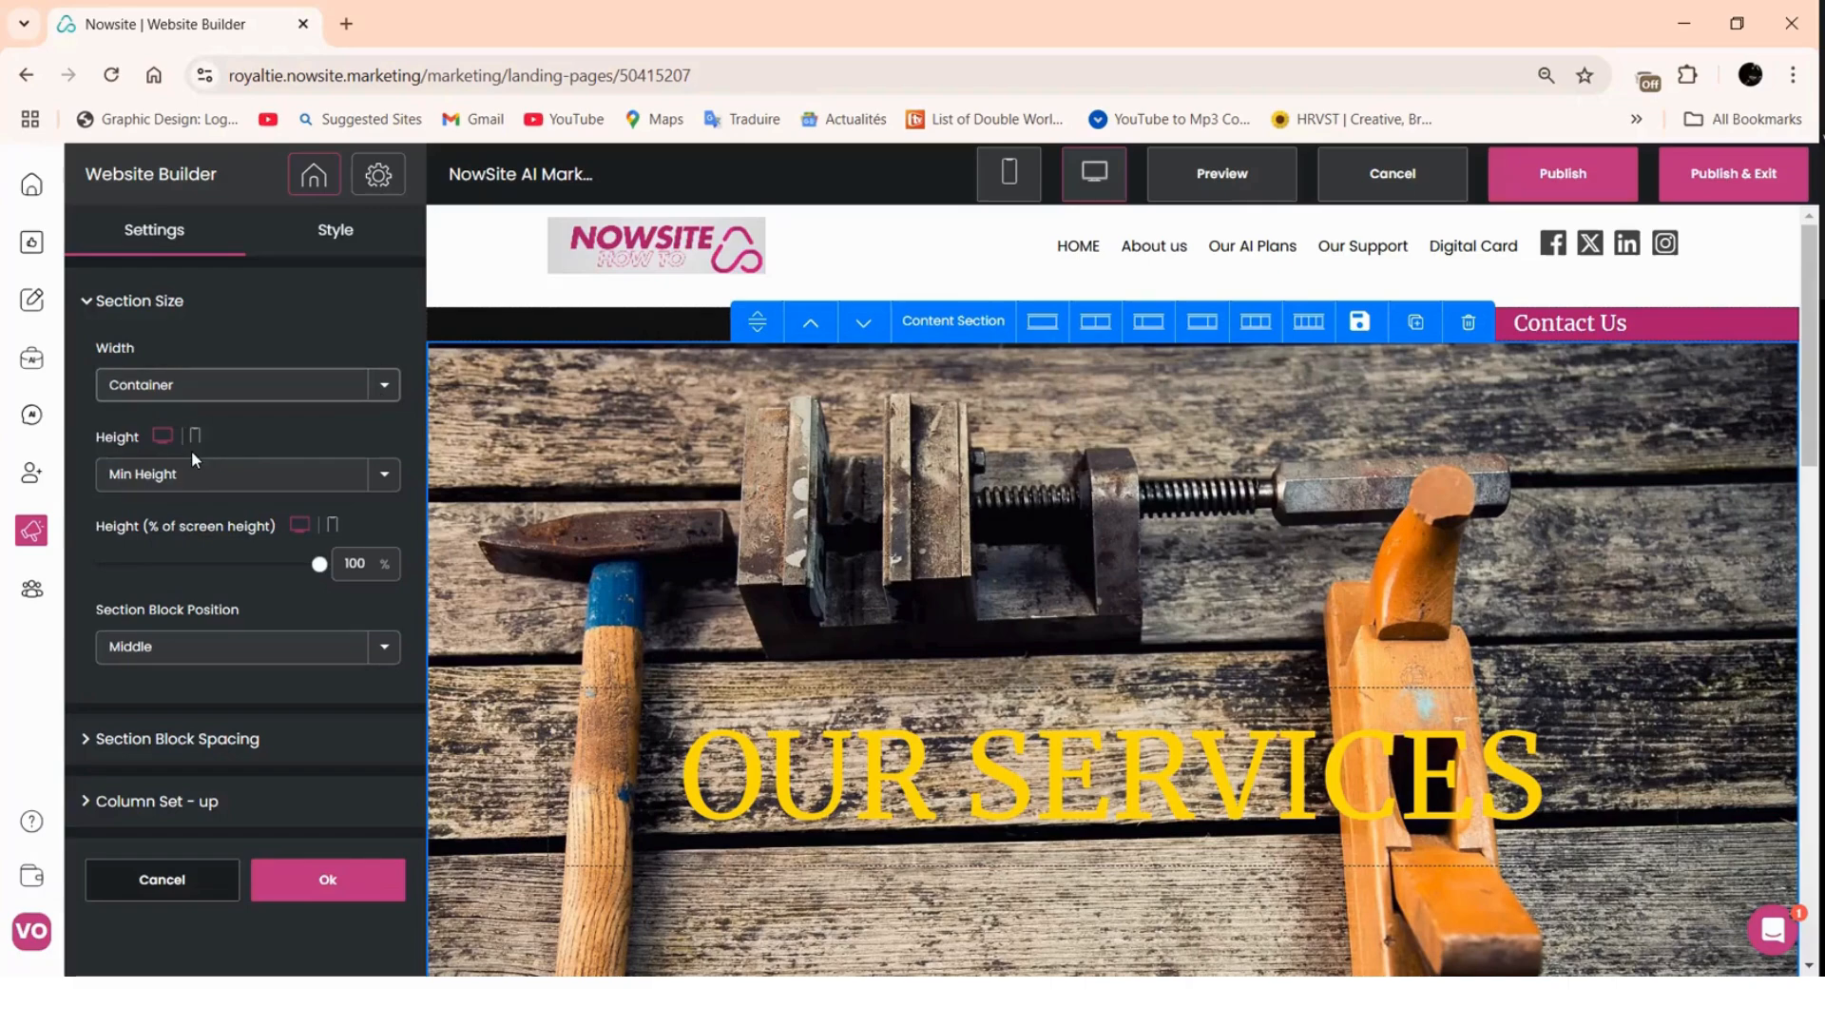
{"action": "left_click", "coordinate": [191, 385]}
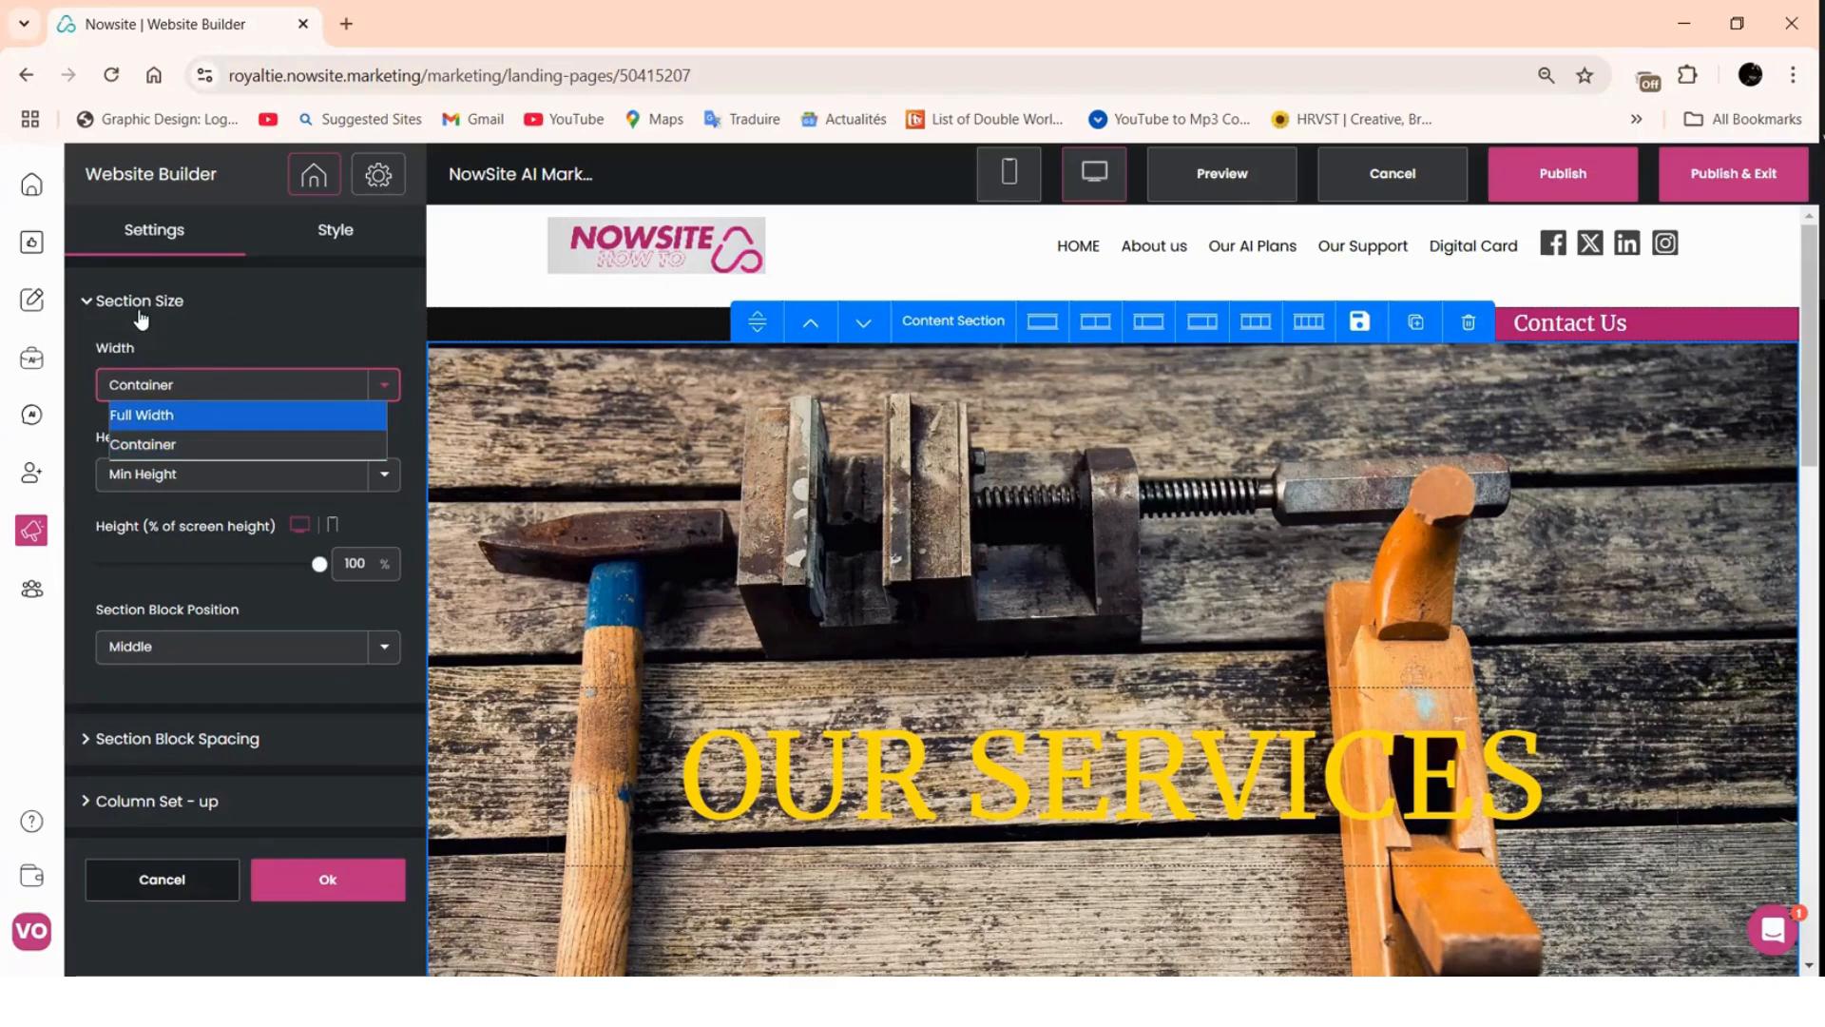
{"action": "left_click", "coordinate": [270, 502]}
- Reduce the OUR SERVICES section's minimum height to 64% of the screen height
{"action": "left_click_drag", "start_coordinate": [308, 563], "coordinate": [236, 604]}
{"action": "left_click", "coordinate": [261, 606]}
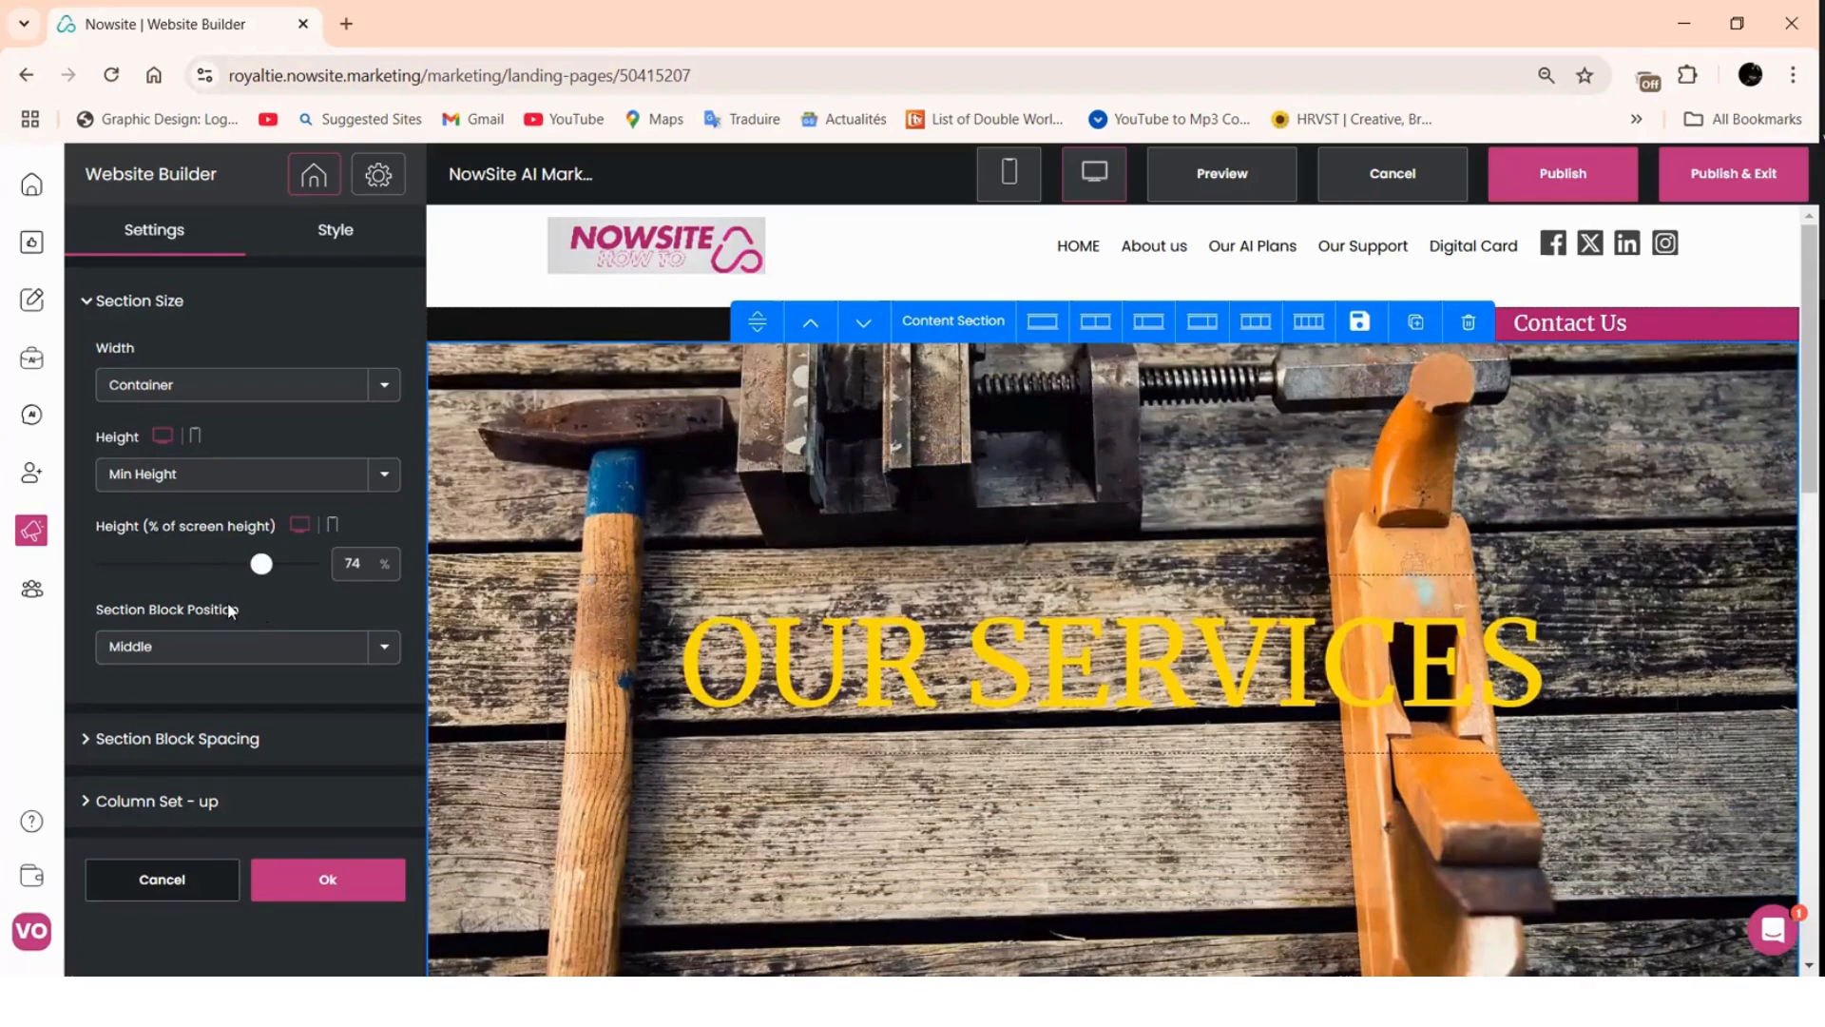
{"action": "left_click", "coordinate": [176, 601]}
{"action": "left_click", "coordinate": [245, 599]}
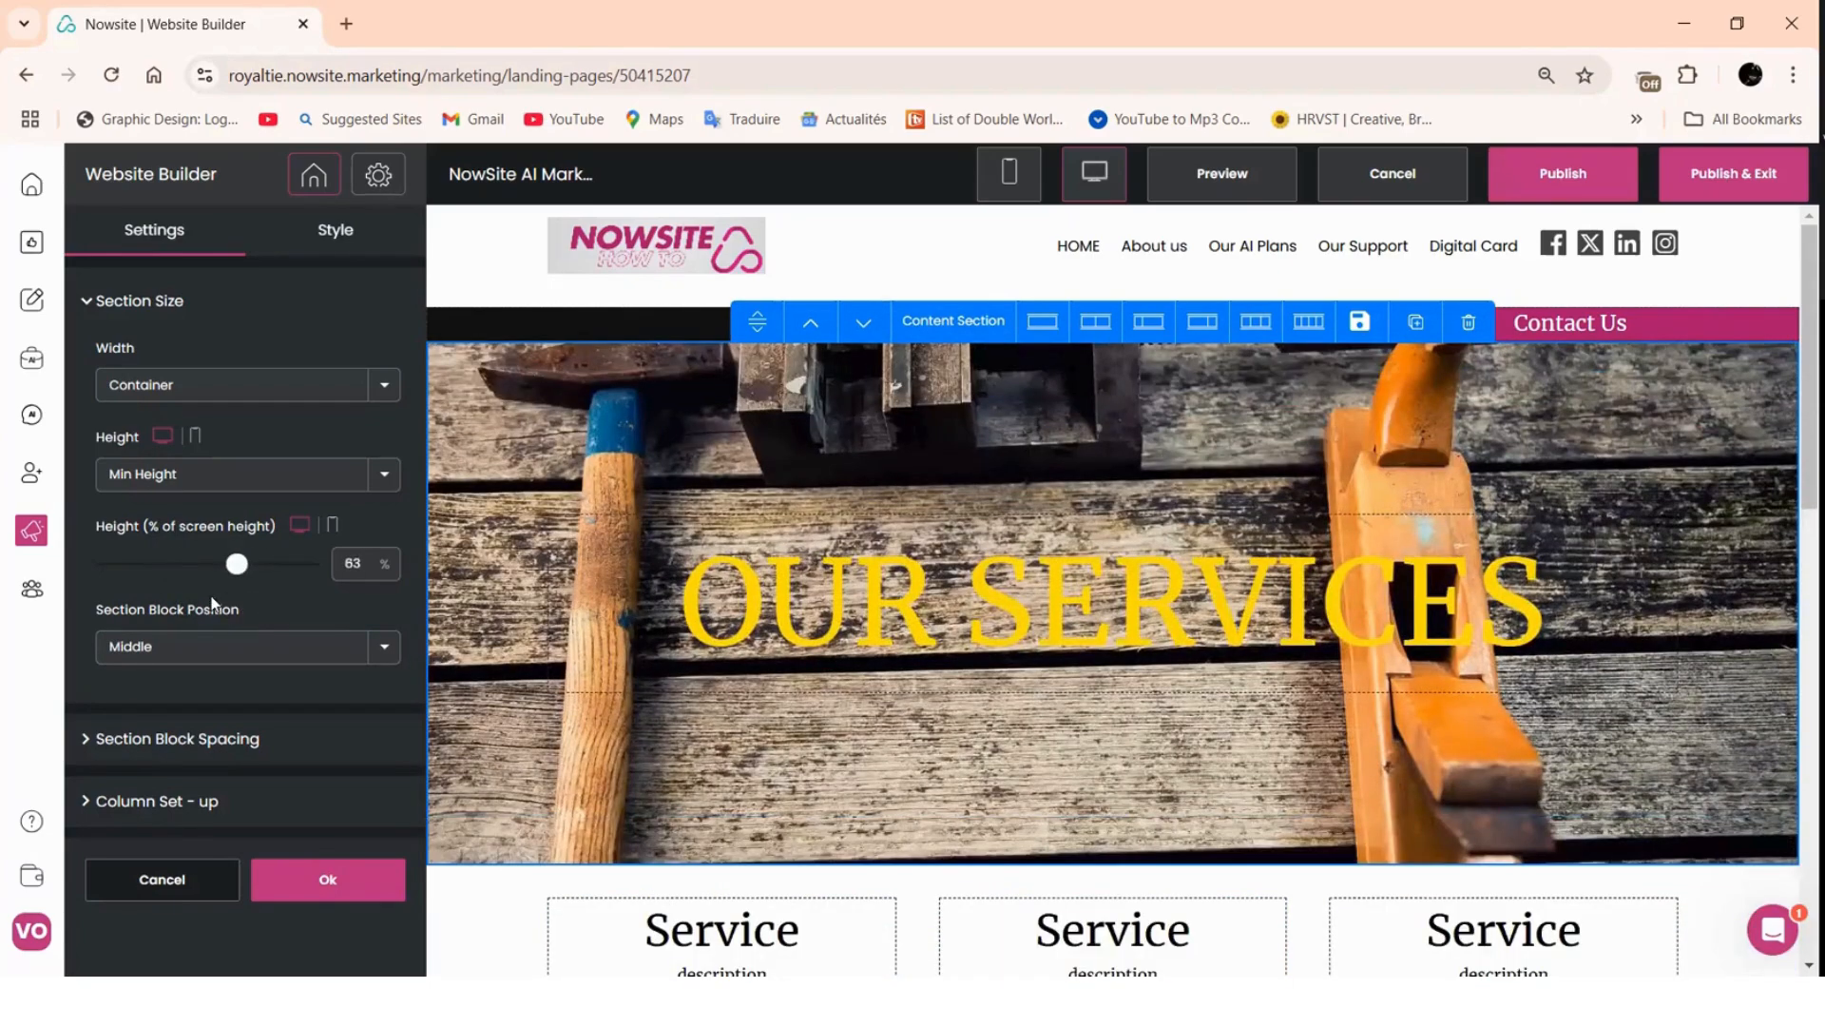
{"action": "left_click", "coordinate": [210, 602]}
{"action": "left_click", "coordinate": [235, 606]}
{"action": "scroll", "coordinate": [351, 568], "scroll_direction": "up", "scroll_amount": 4}
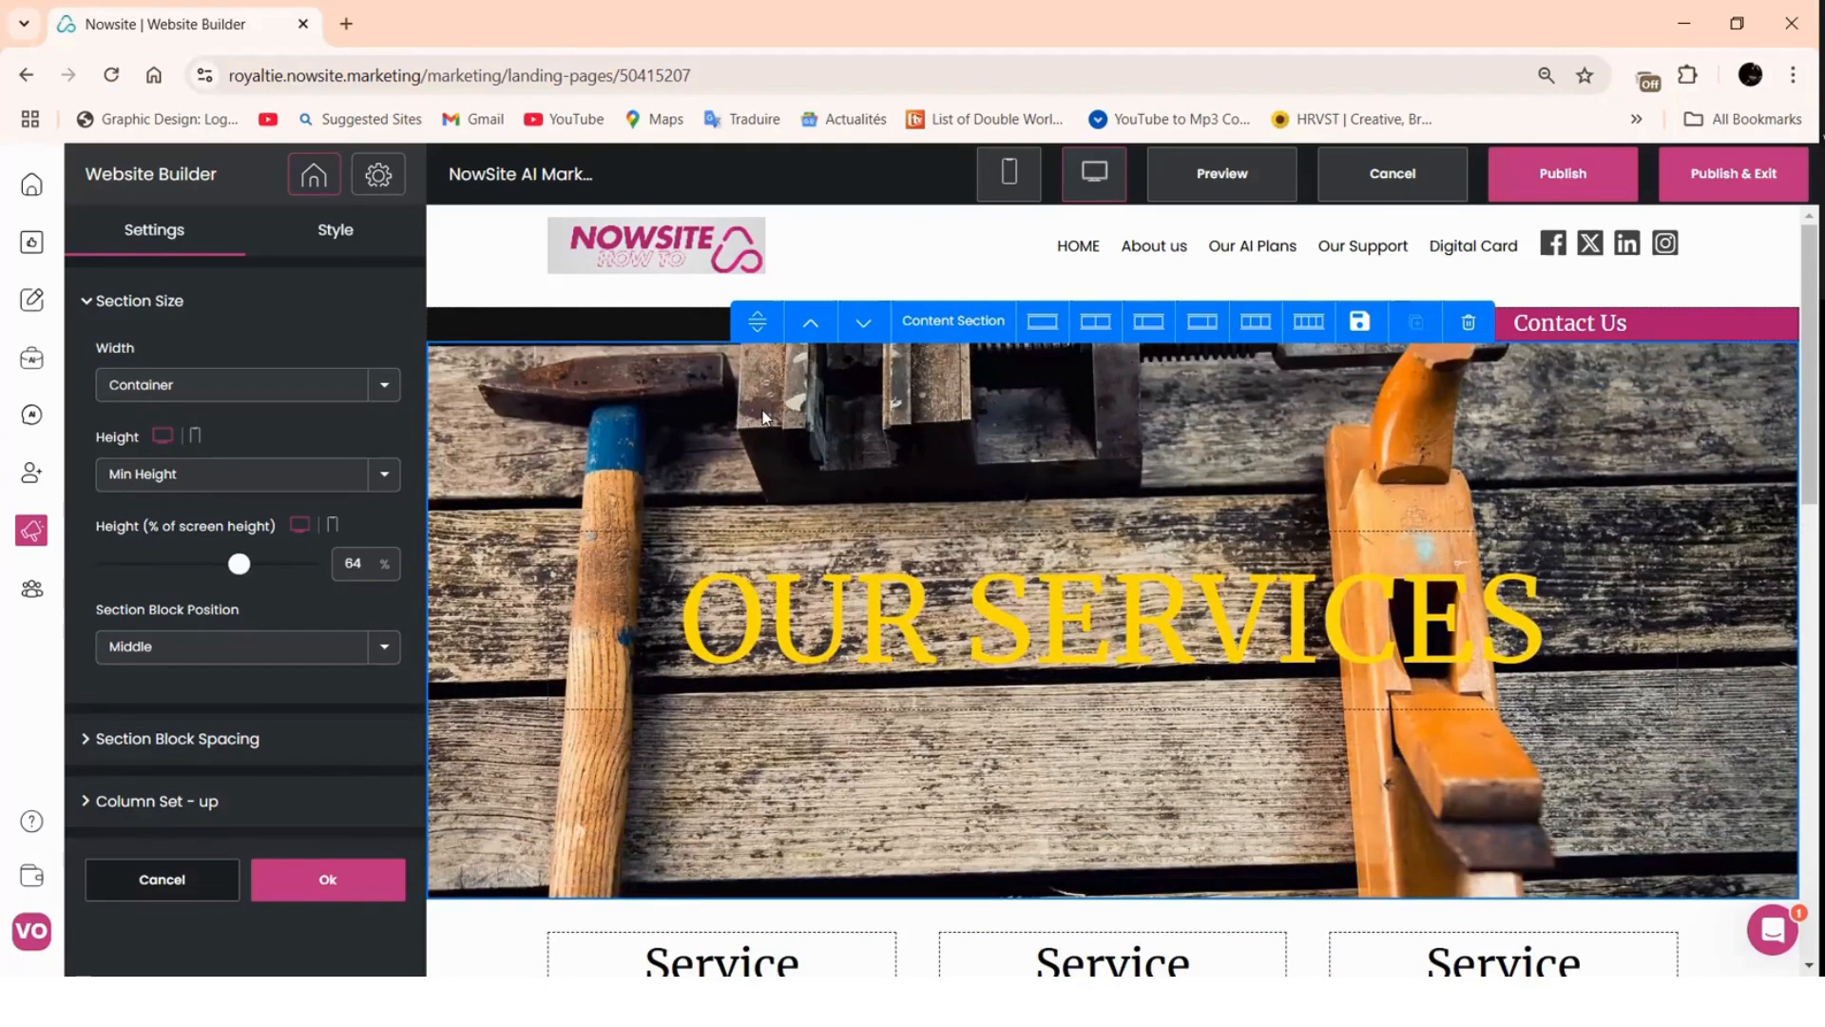
- Try the Top block position in the OUR SERVICES section and return it to Middle
{"action": "scroll", "coordinate": [338, 583], "scroll_direction": "down", "scroll_amount": 1}
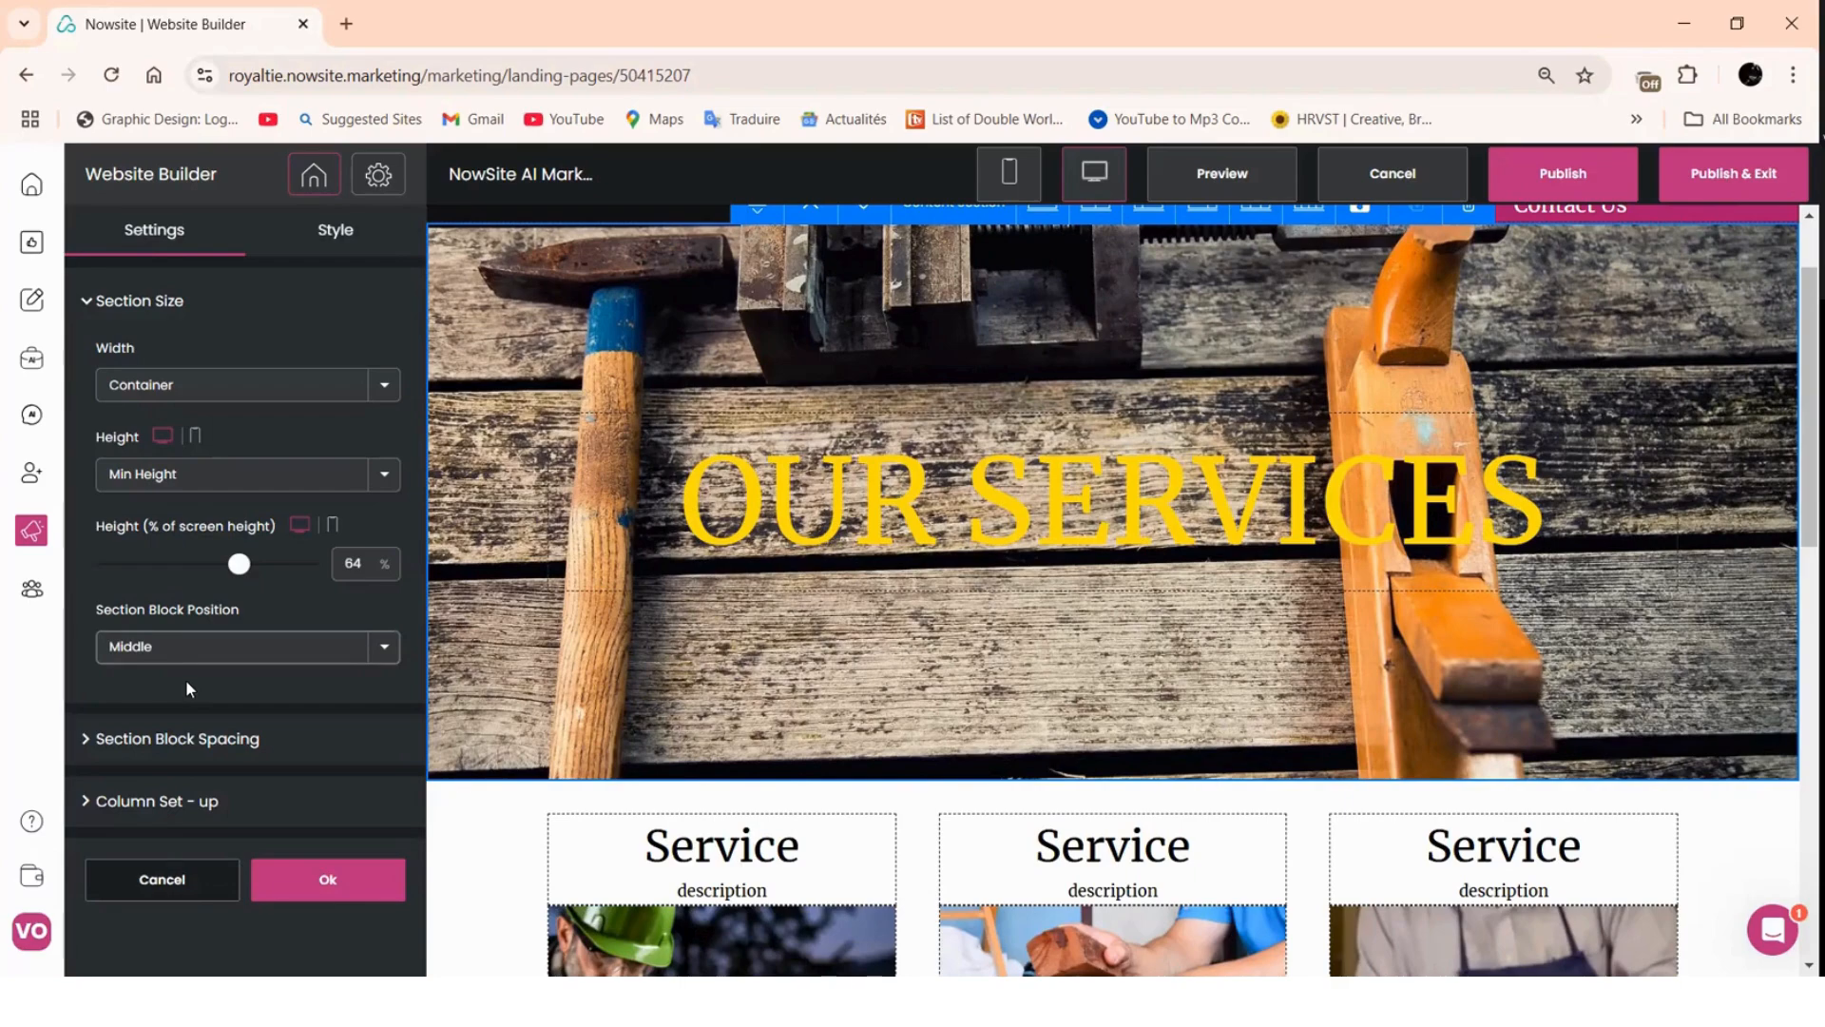
{"action": "left_click", "coordinate": [384, 646]}
{"action": "left_click", "coordinate": [392, 675]}
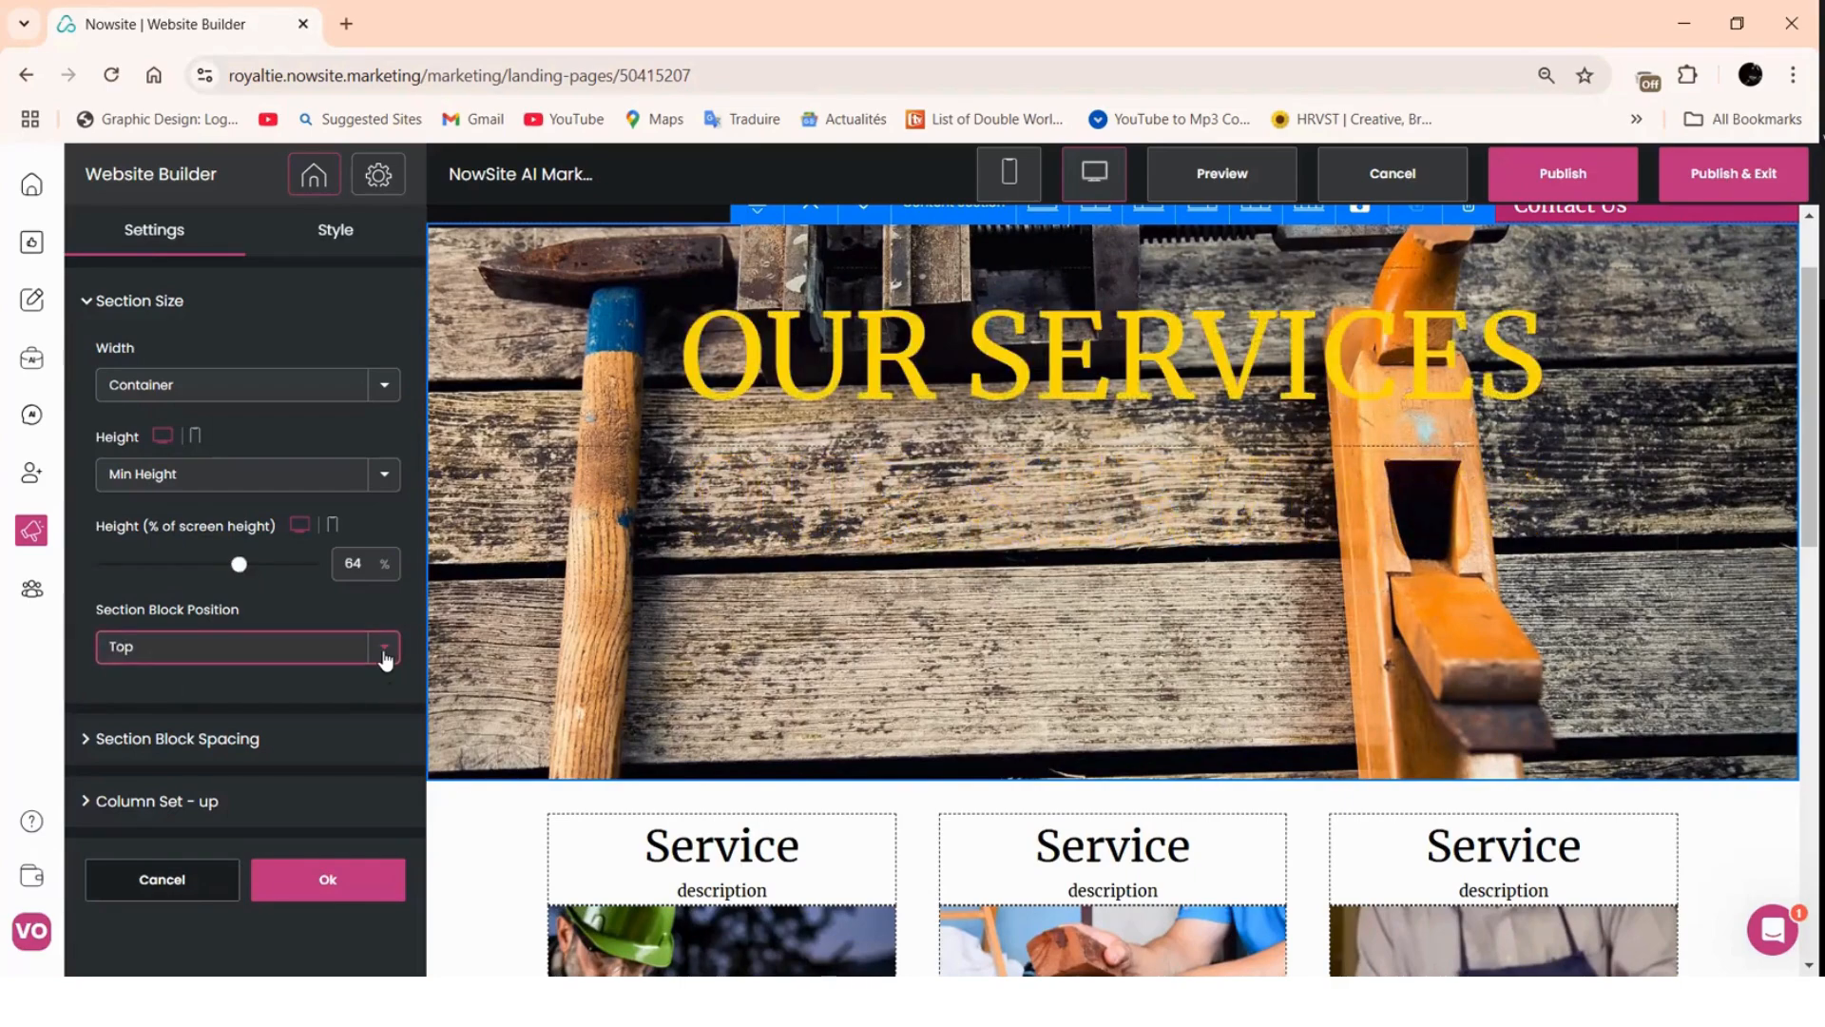
{"action": "left_click", "coordinate": [384, 654]}
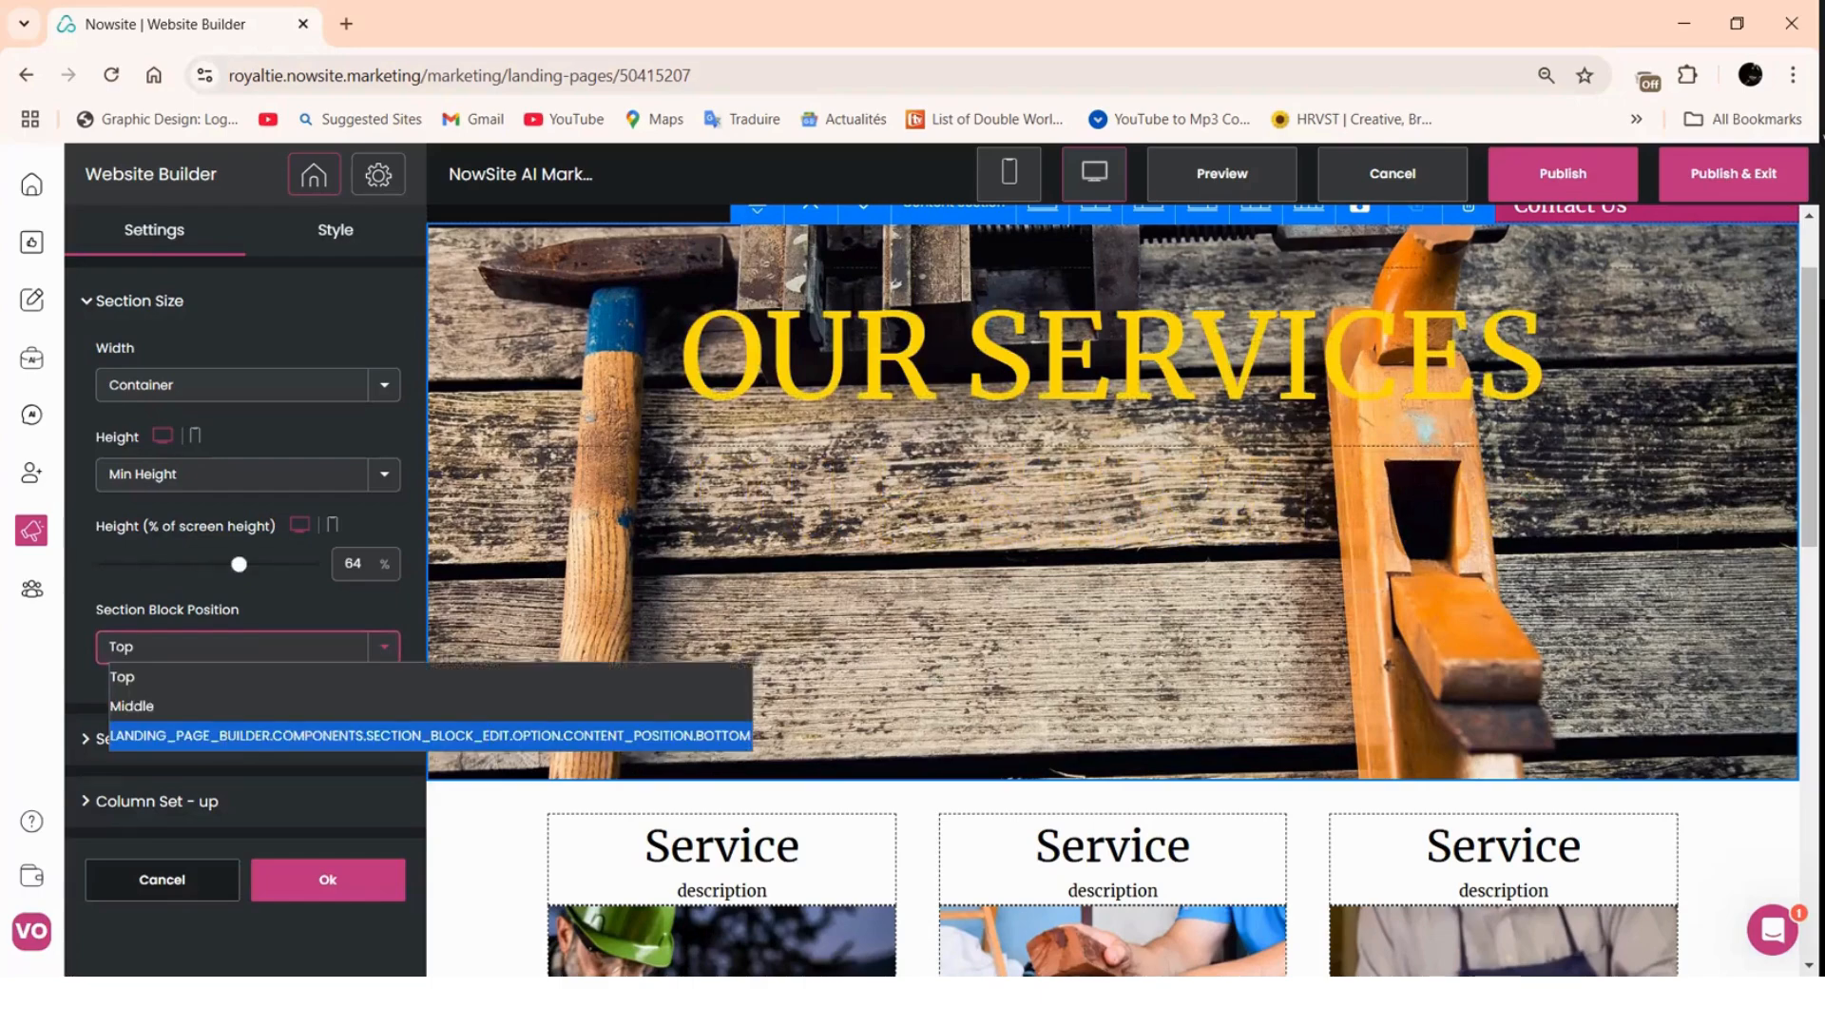
{"action": "key", "text": "Return"}
{"action": "scroll", "coordinate": [854, 608], "scroll_direction": "up", "scroll_amount": 2}
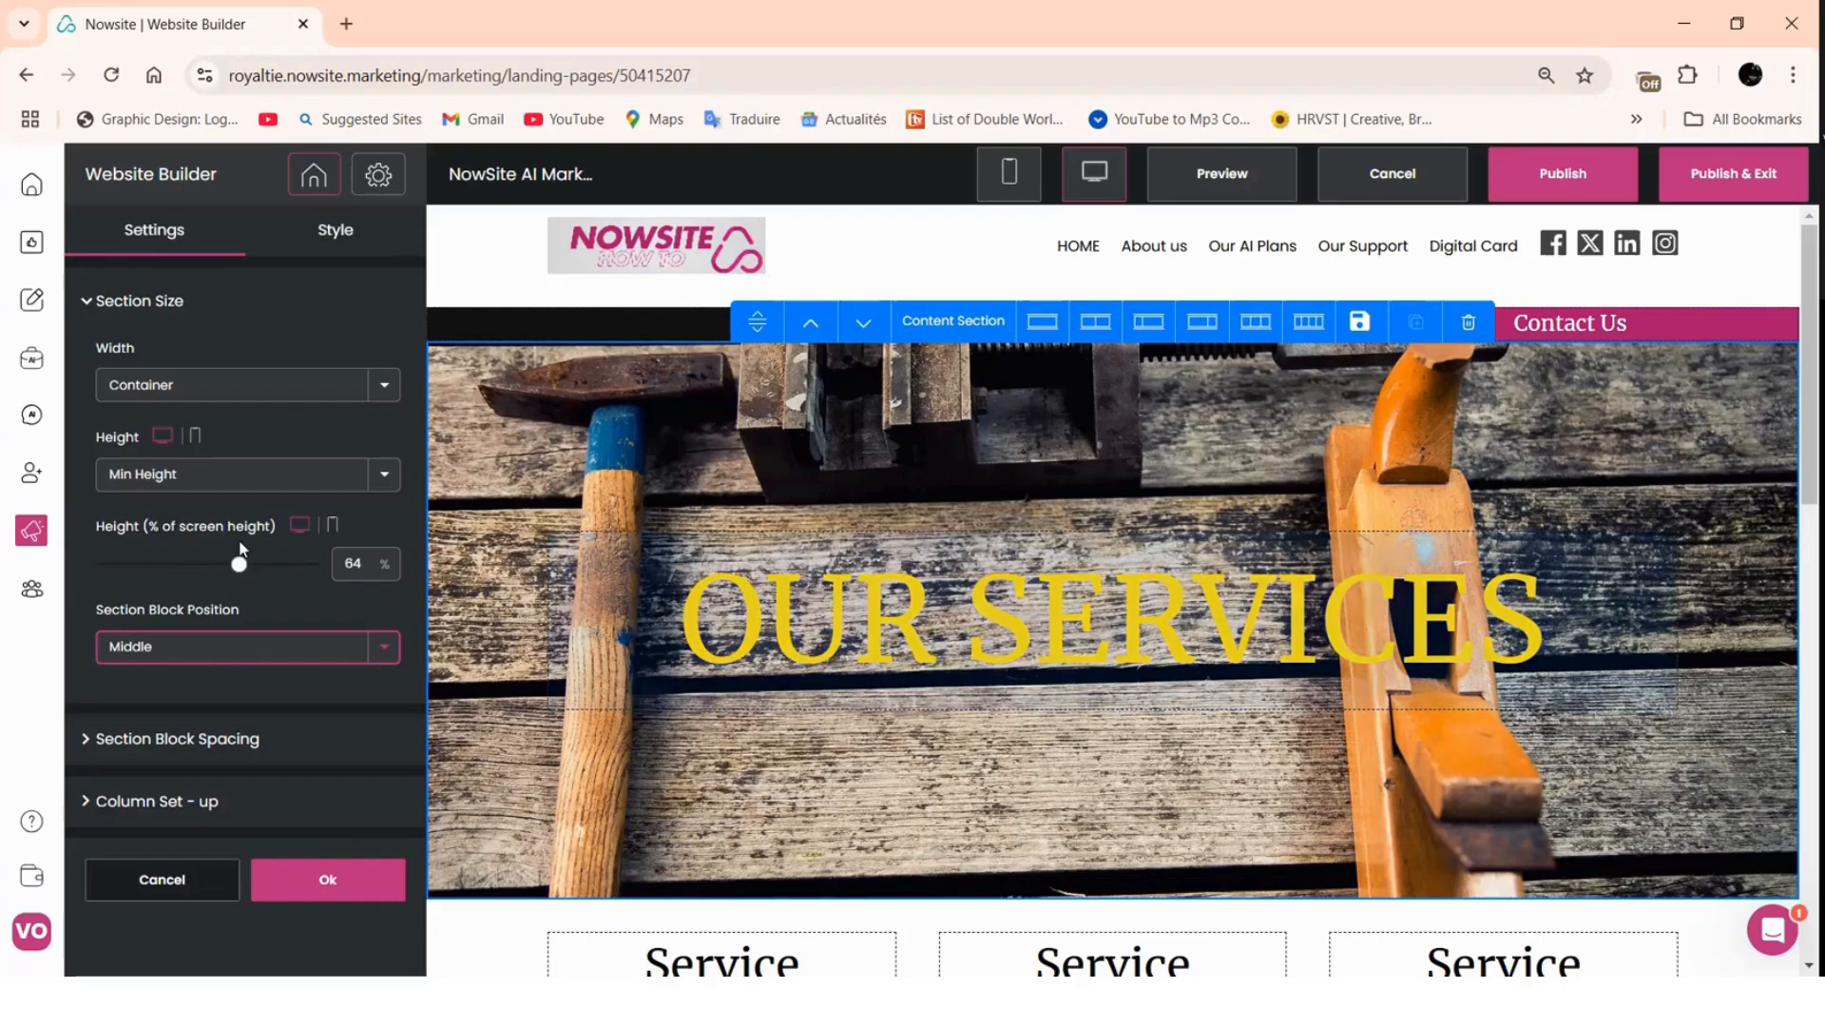
- Try a transparent and a solid #540909 background on the OUR SERVICES section, then restore its image background
{"action": "left_click", "coordinate": [335, 233]}
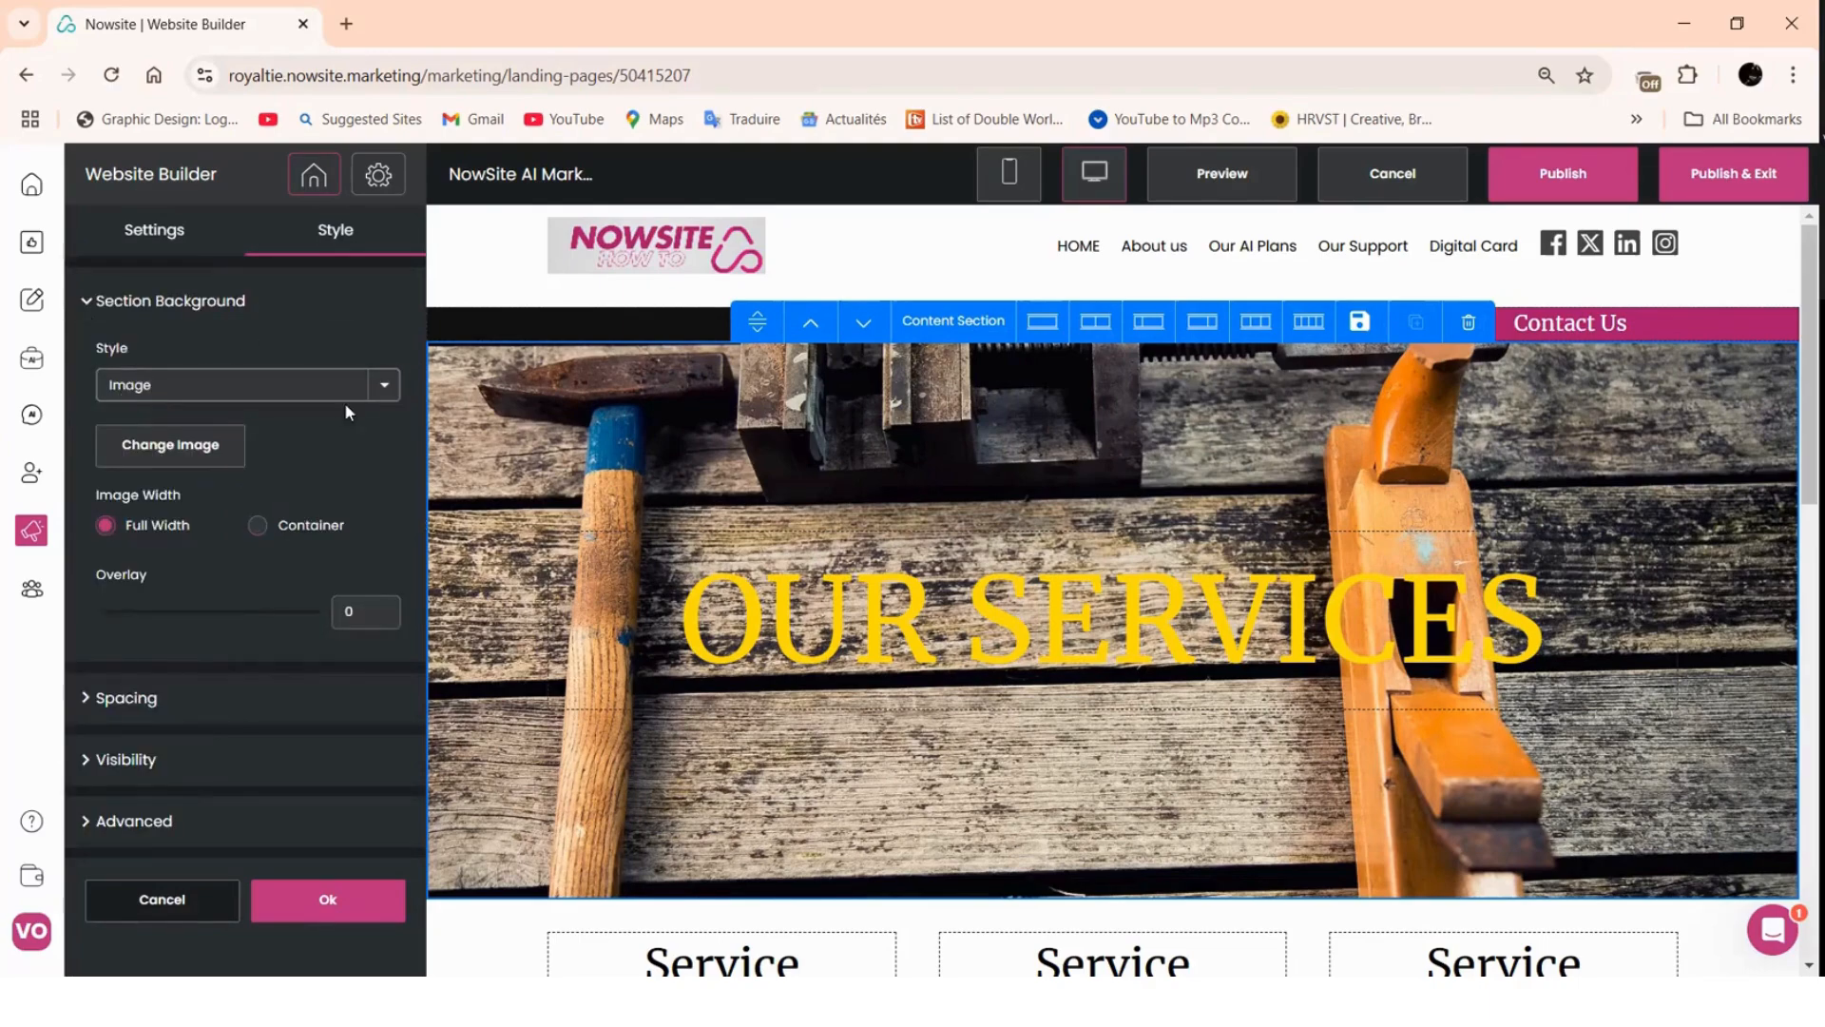
{"action": "left_click", "coordinate": [384, 395]}
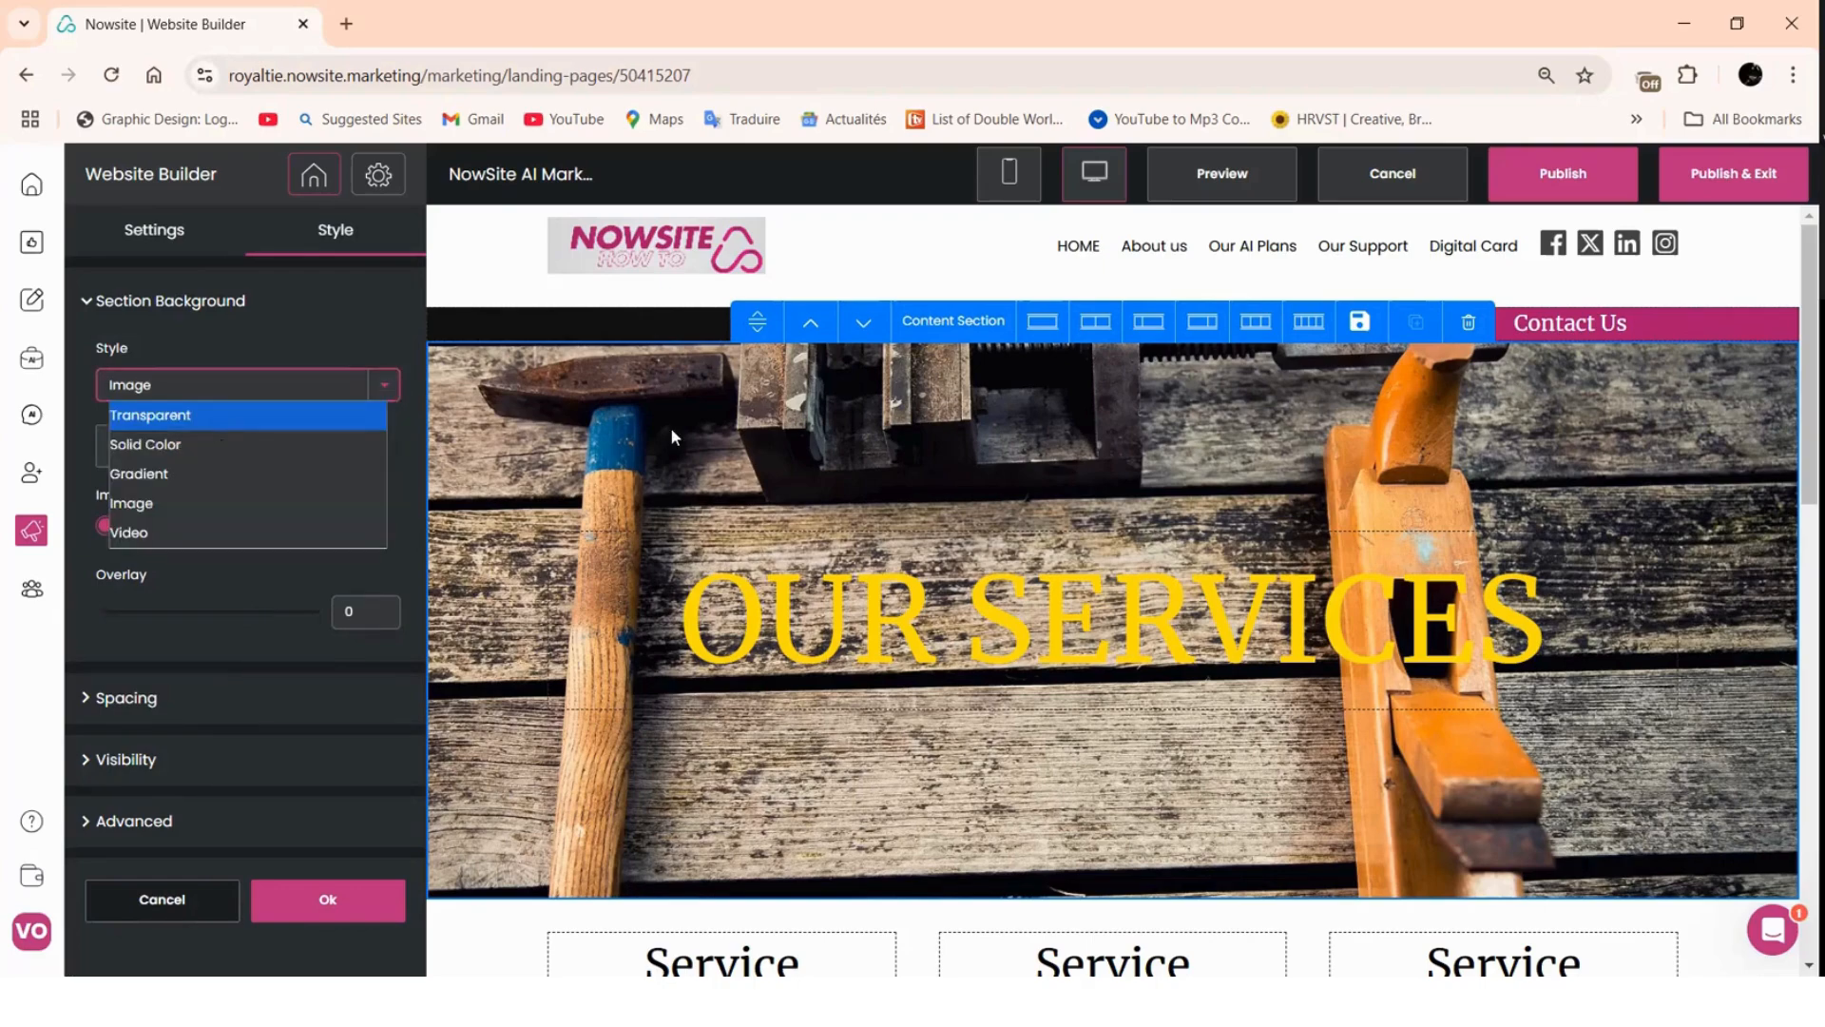
{"action": "left_click", "coordinate": [351, 415]}
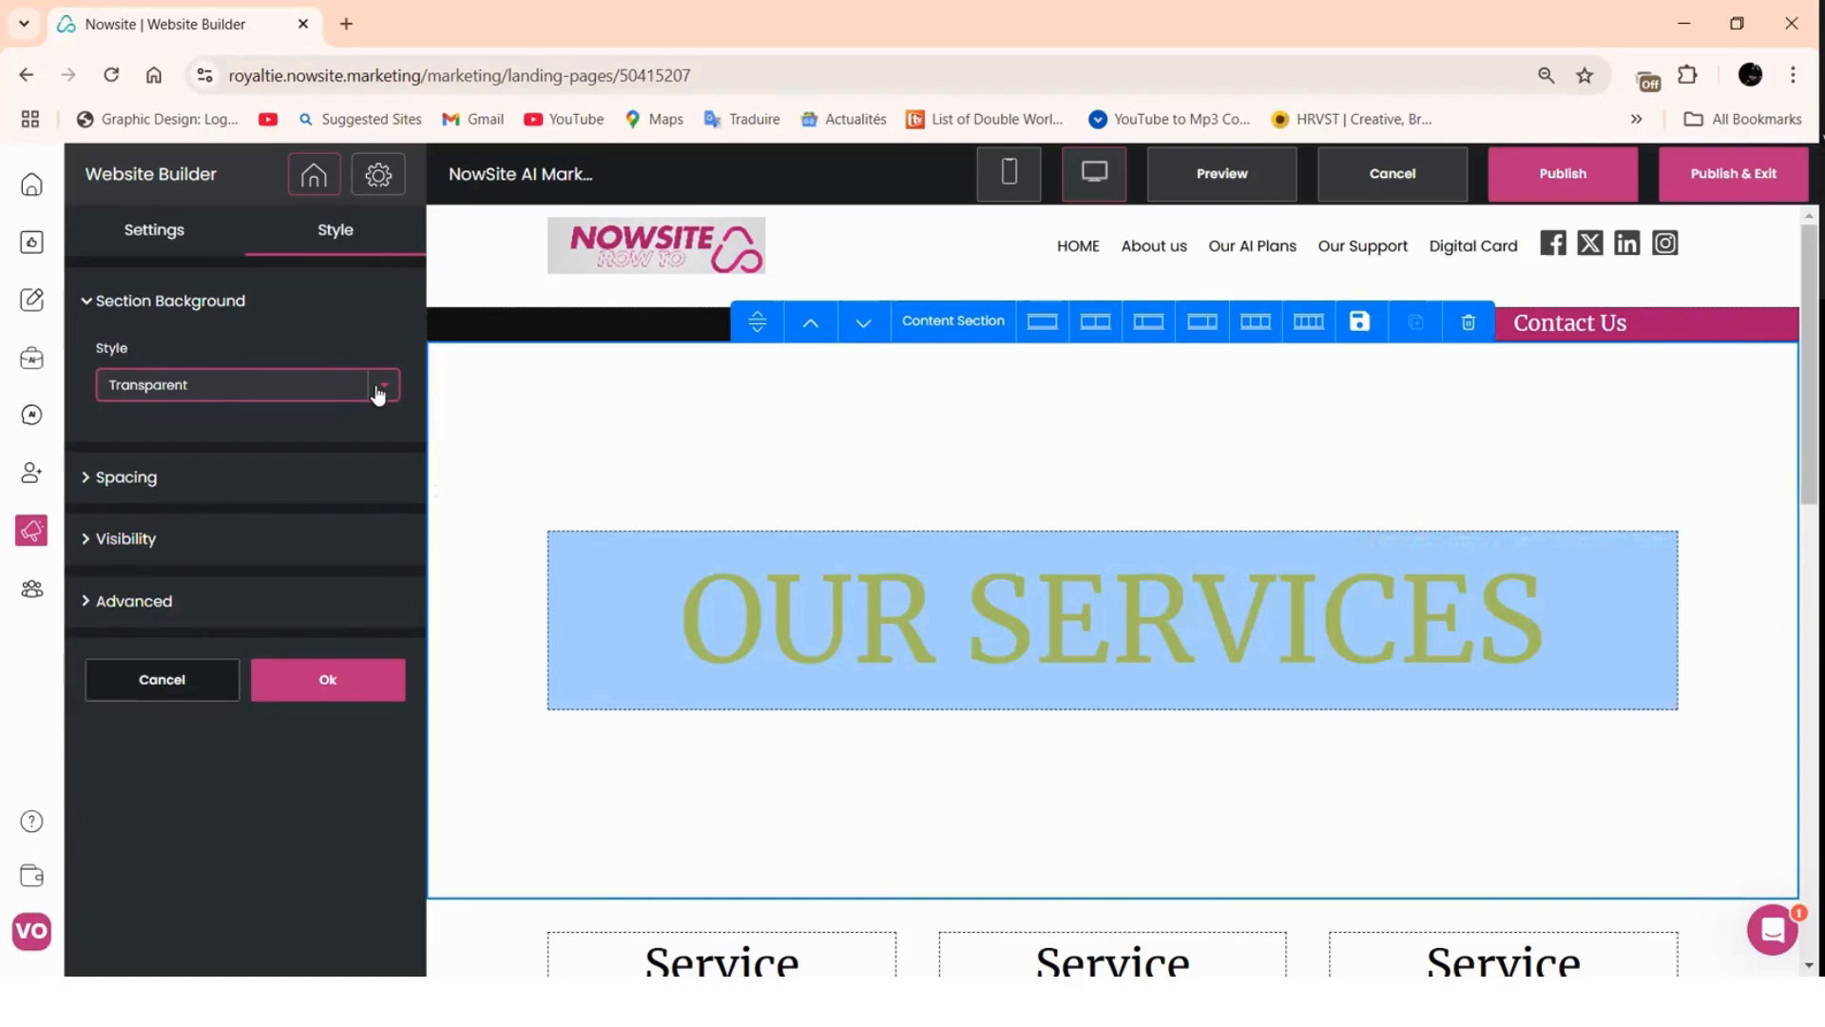
{"action": "left_click", "coordinate": [380, 392]}
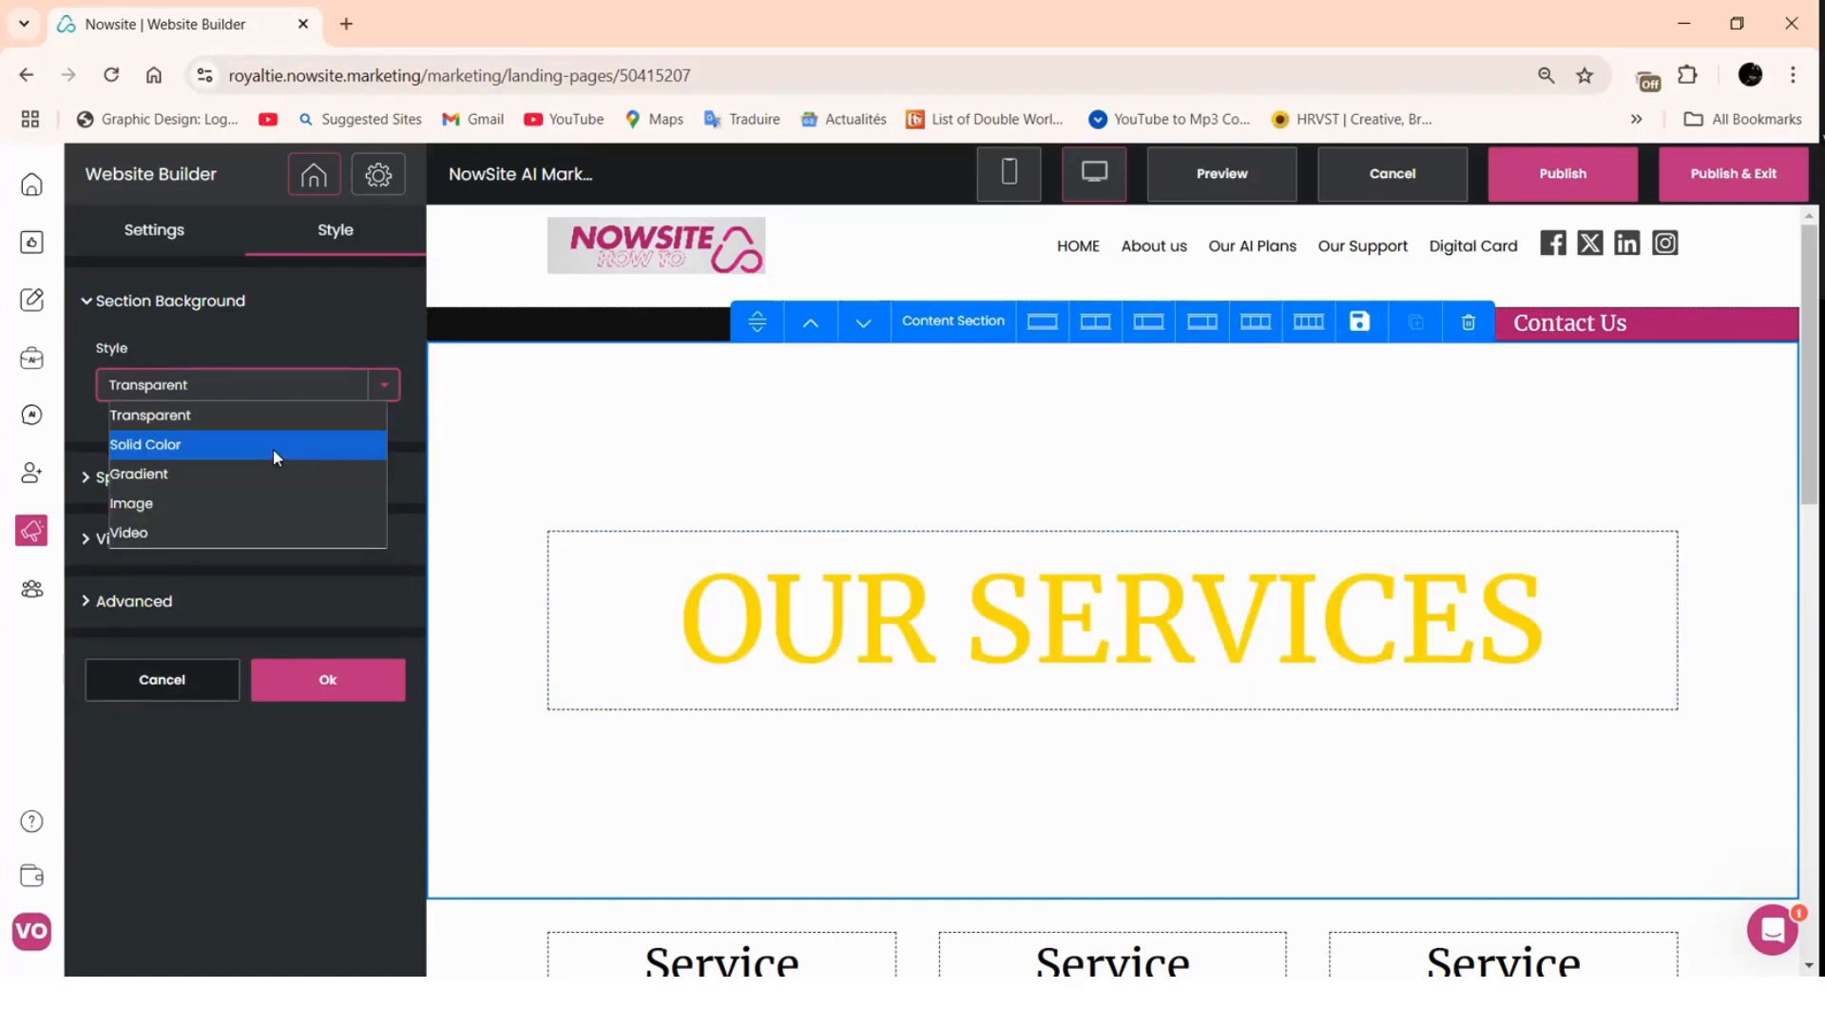
{"action": "left_click", "coordinate": [273, 451]}
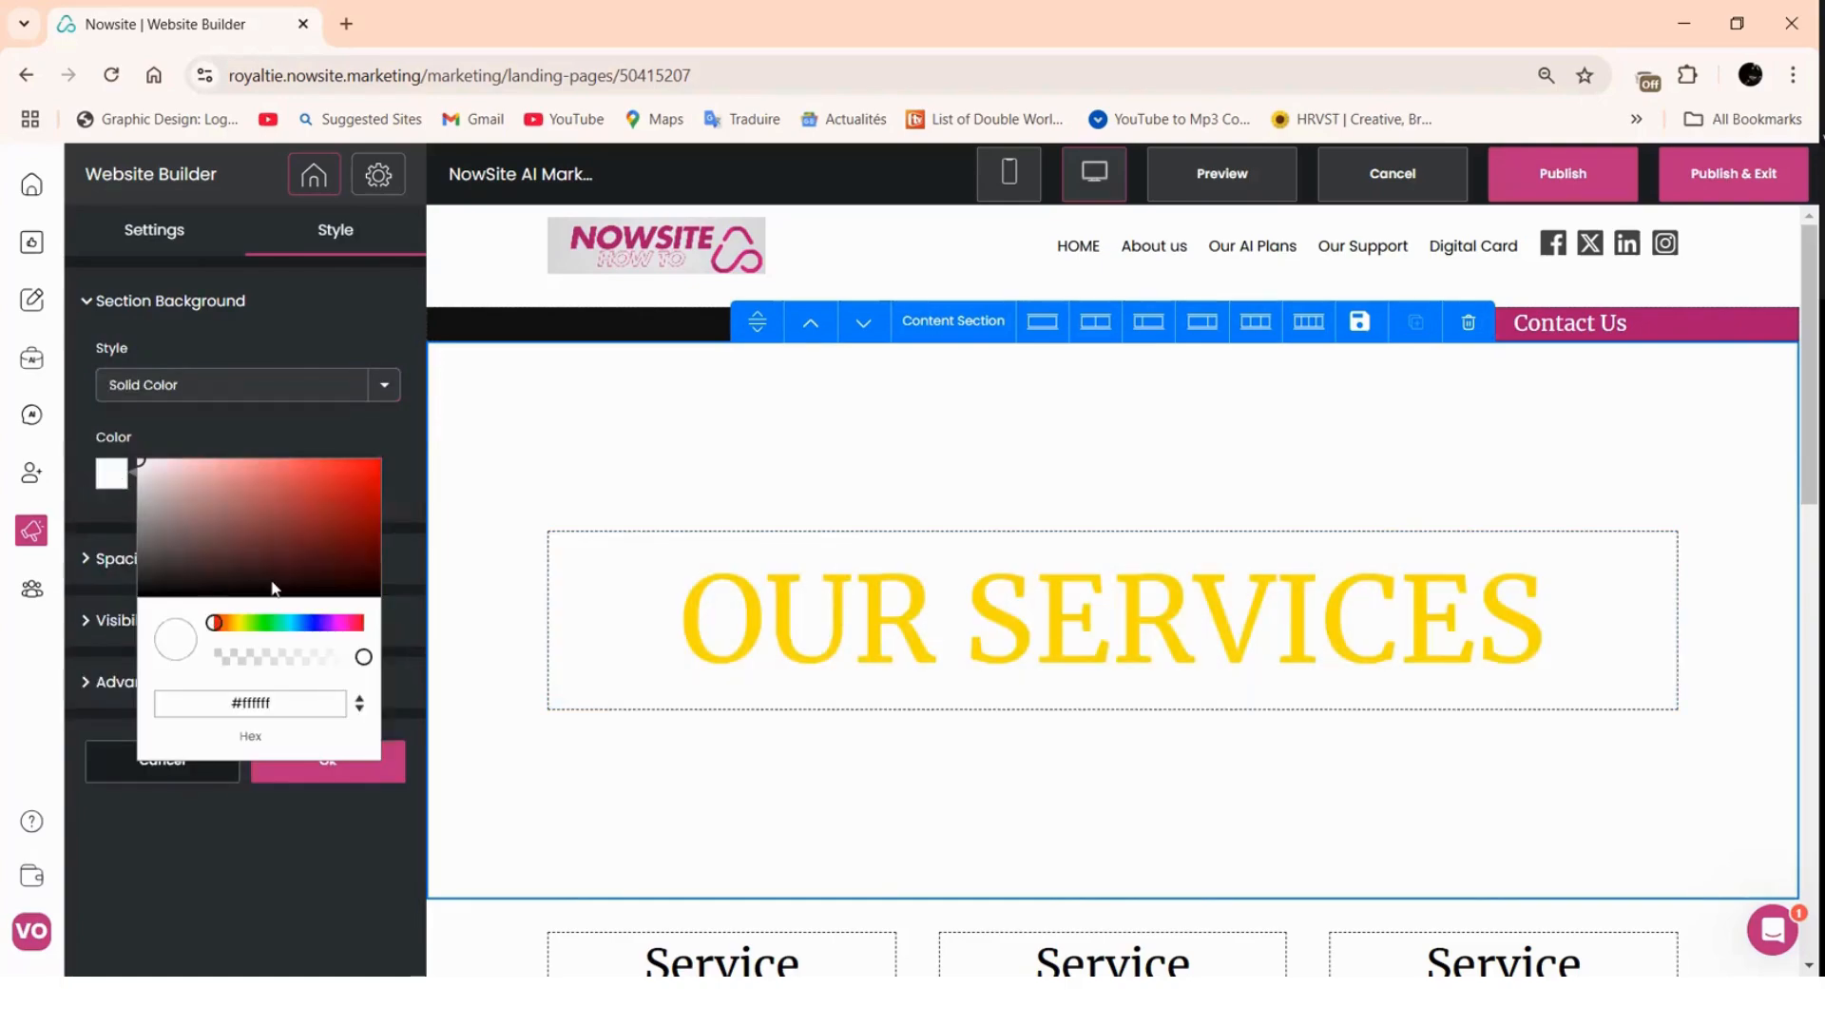
{"action": "left_click", "coordinate": [352, 557]}
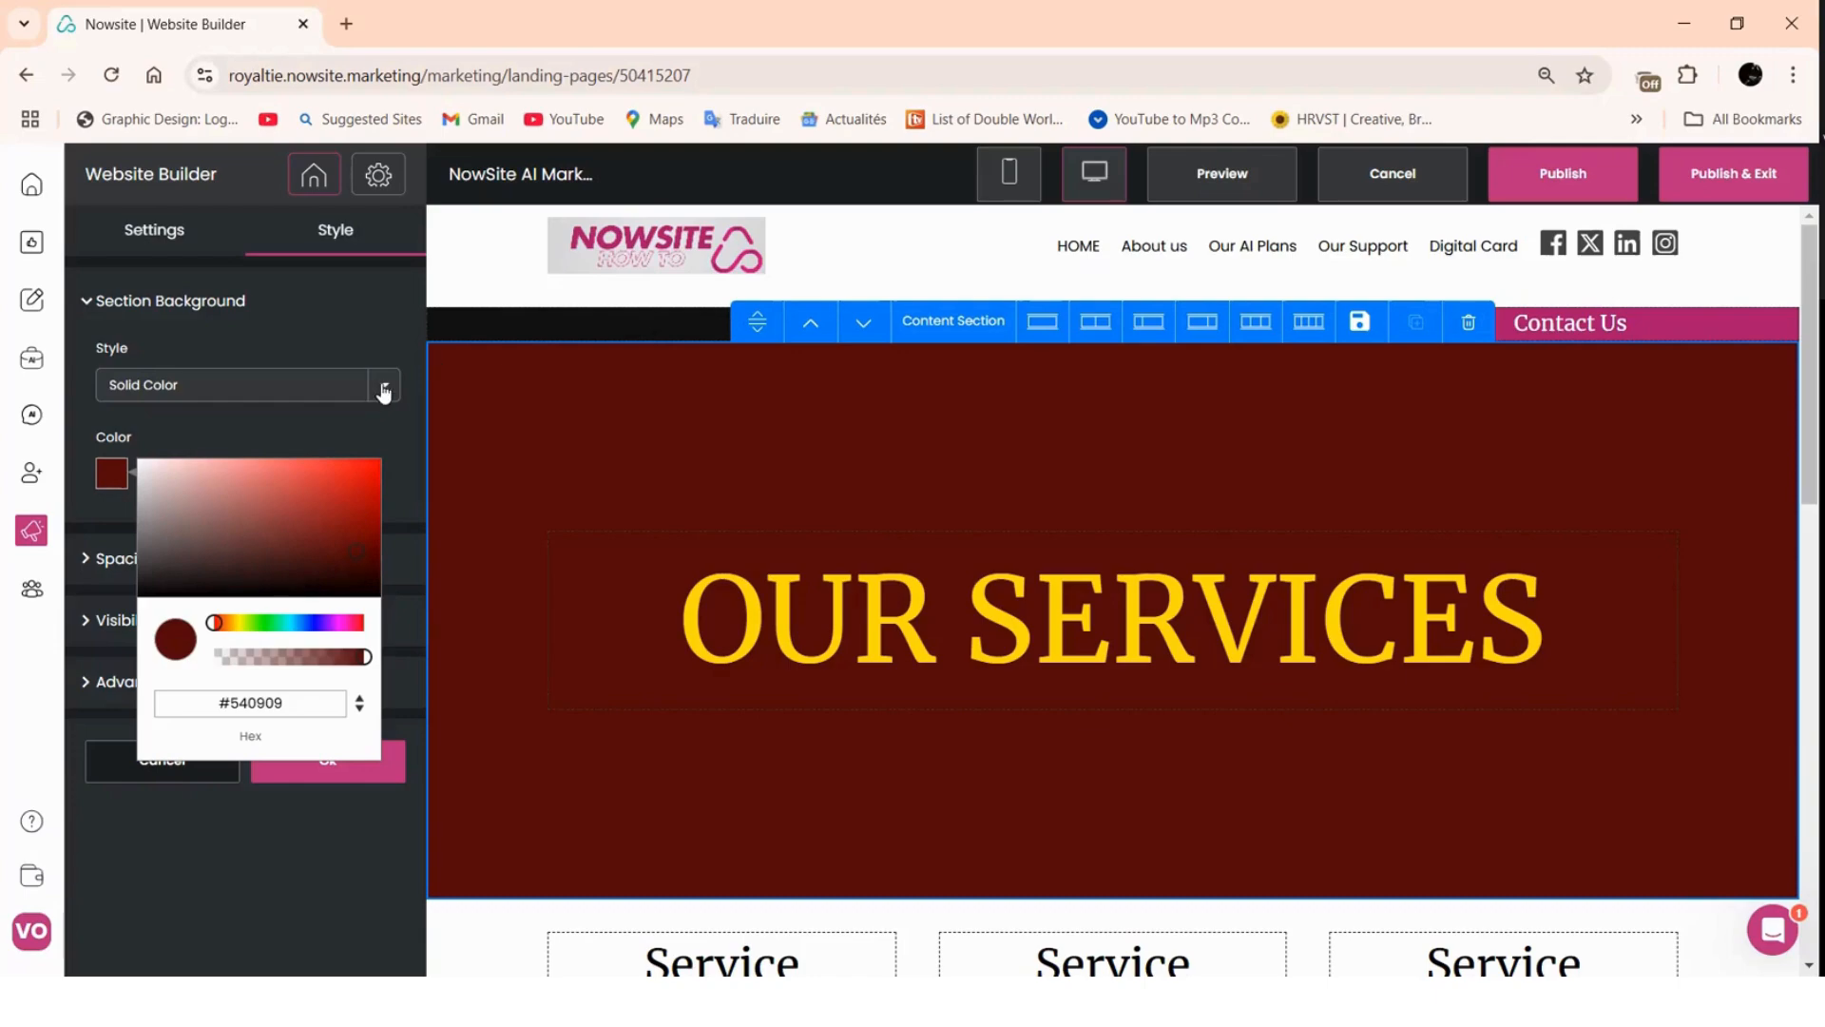
{"action": "left_click", "coordinate": [232, 385]}
{"action": "left_click", "coordinate": [208, 476]}
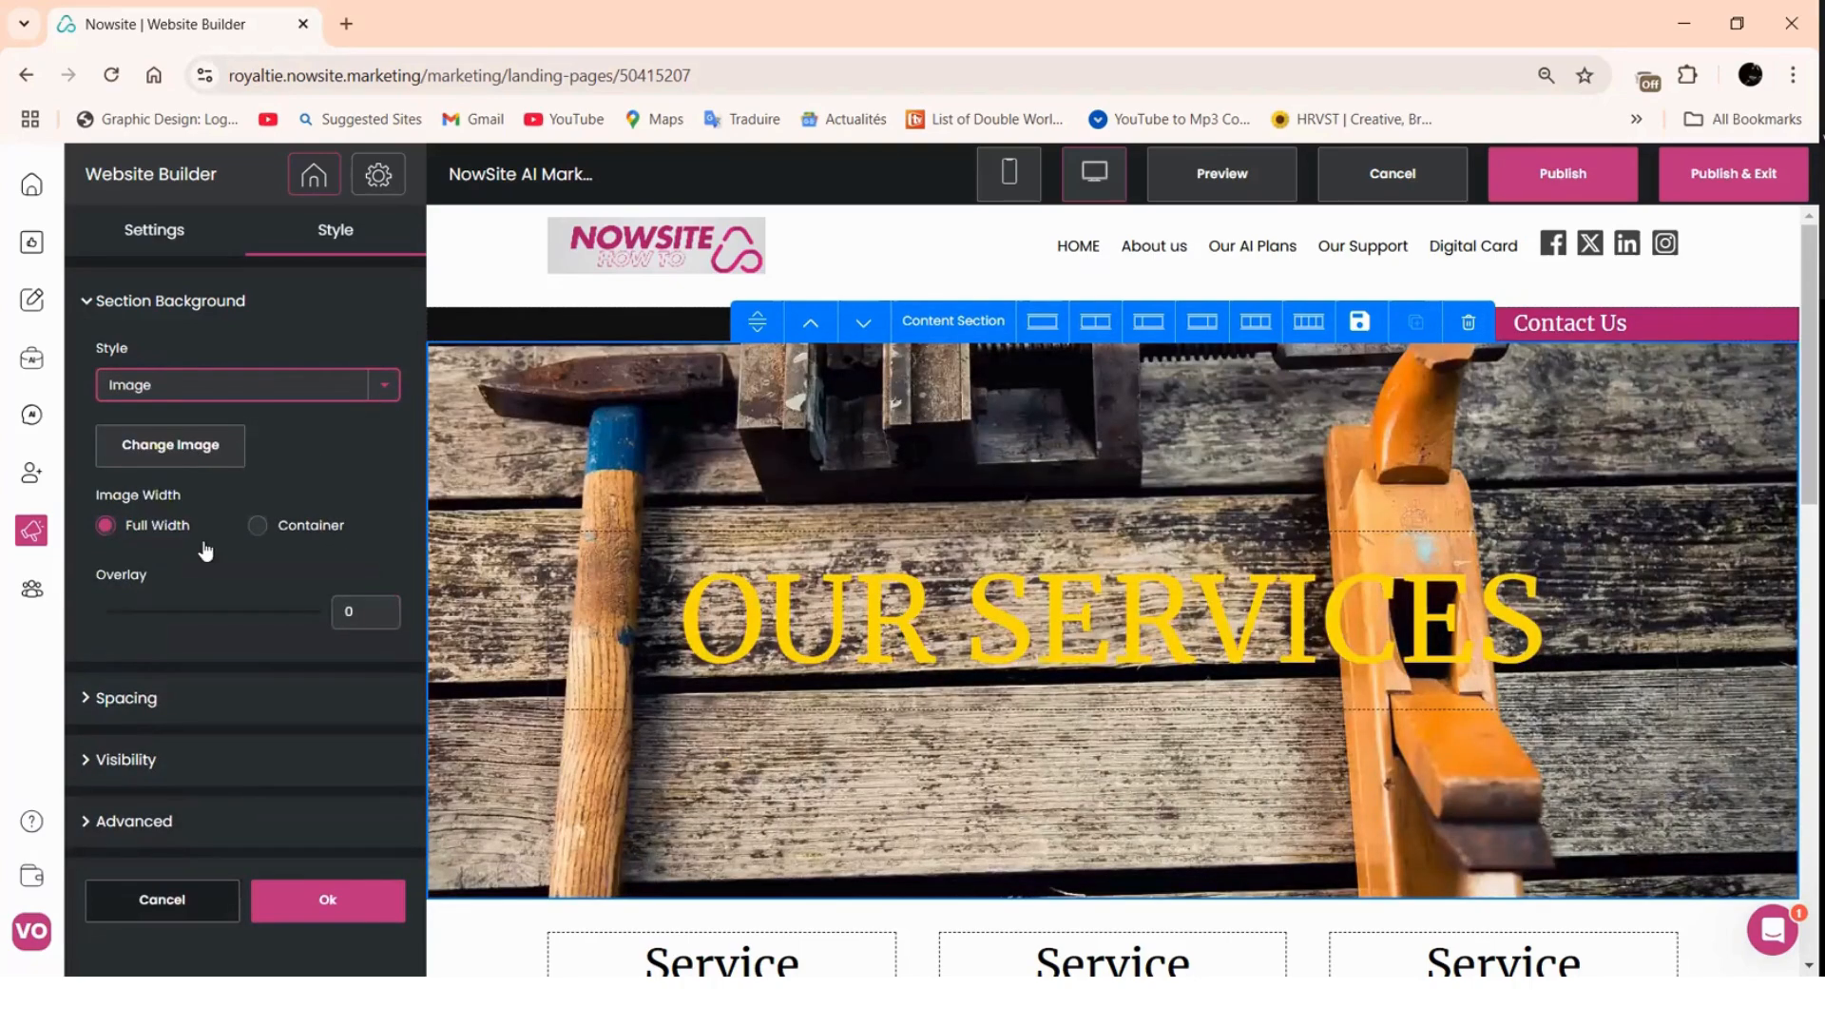
- Open AI Image Search to replace the OUR SERVICES background image and check the list of search subjects
{"action": "left_click", "coordinate": [329, 382]}
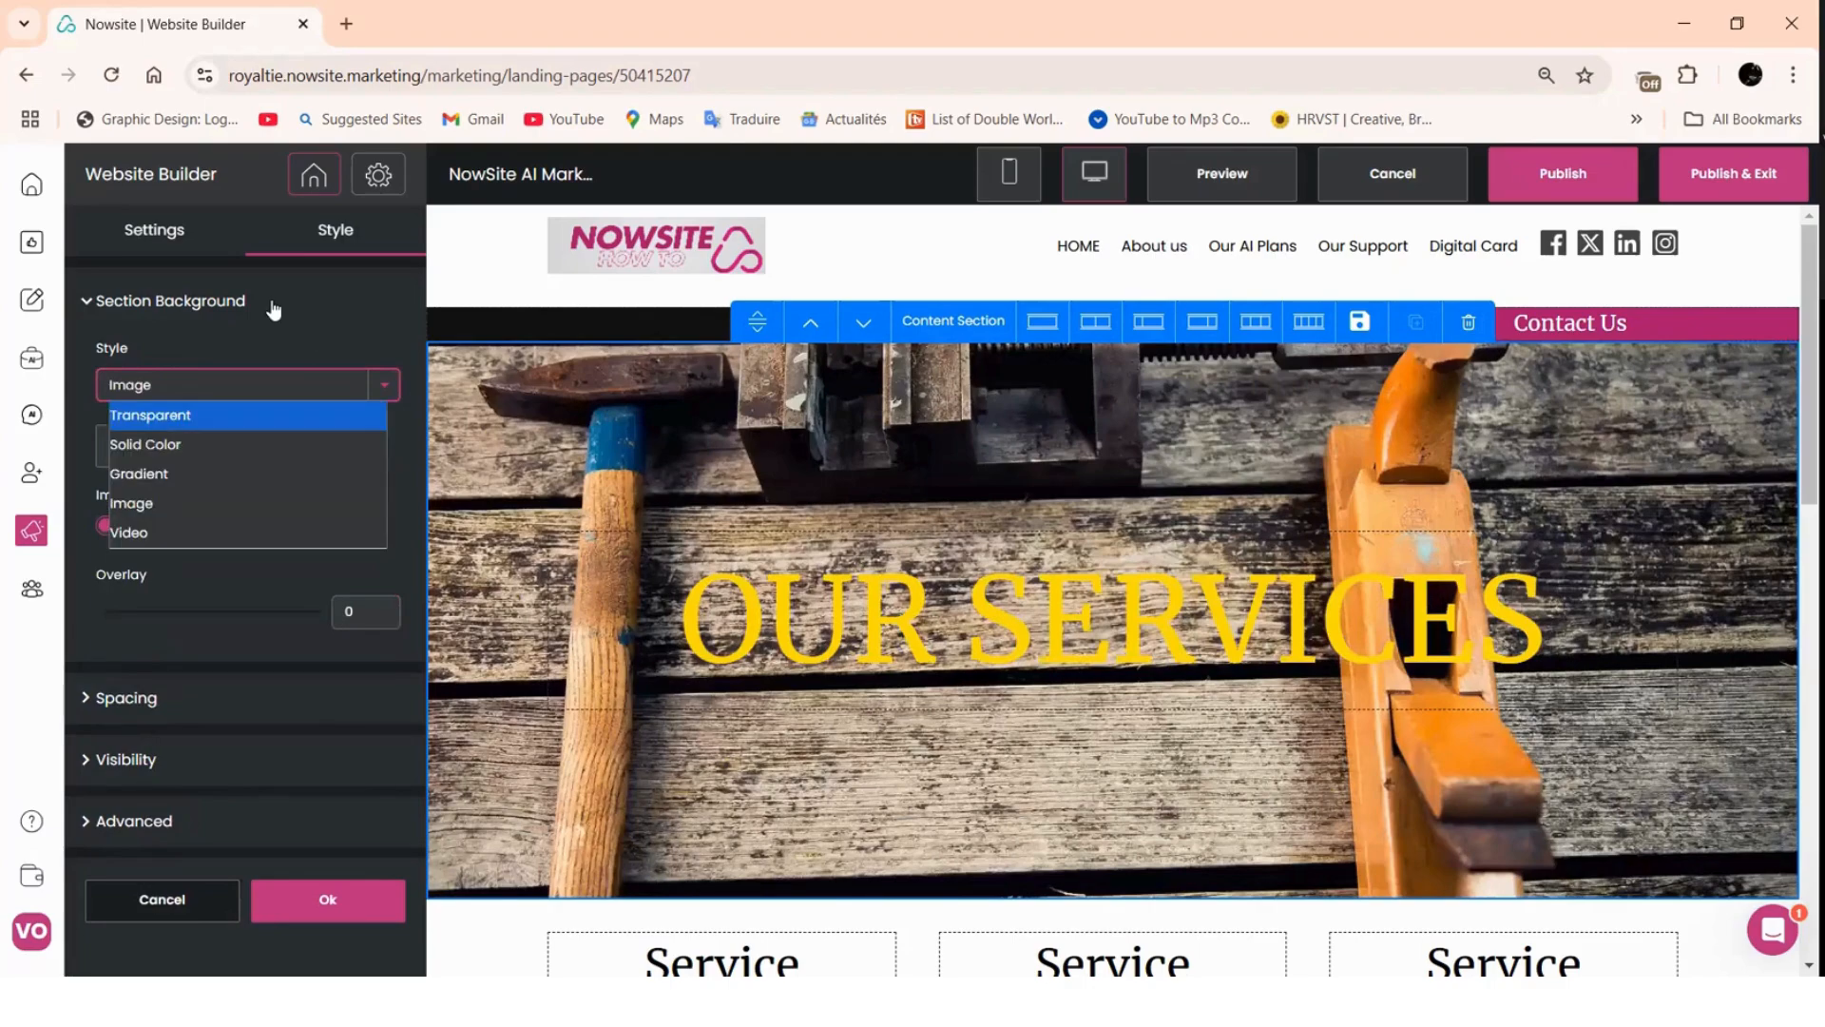
{"action": "left_click", "coordinate": [156, 447]}
{"action": "left_click", "coordinate": [155, 447]}
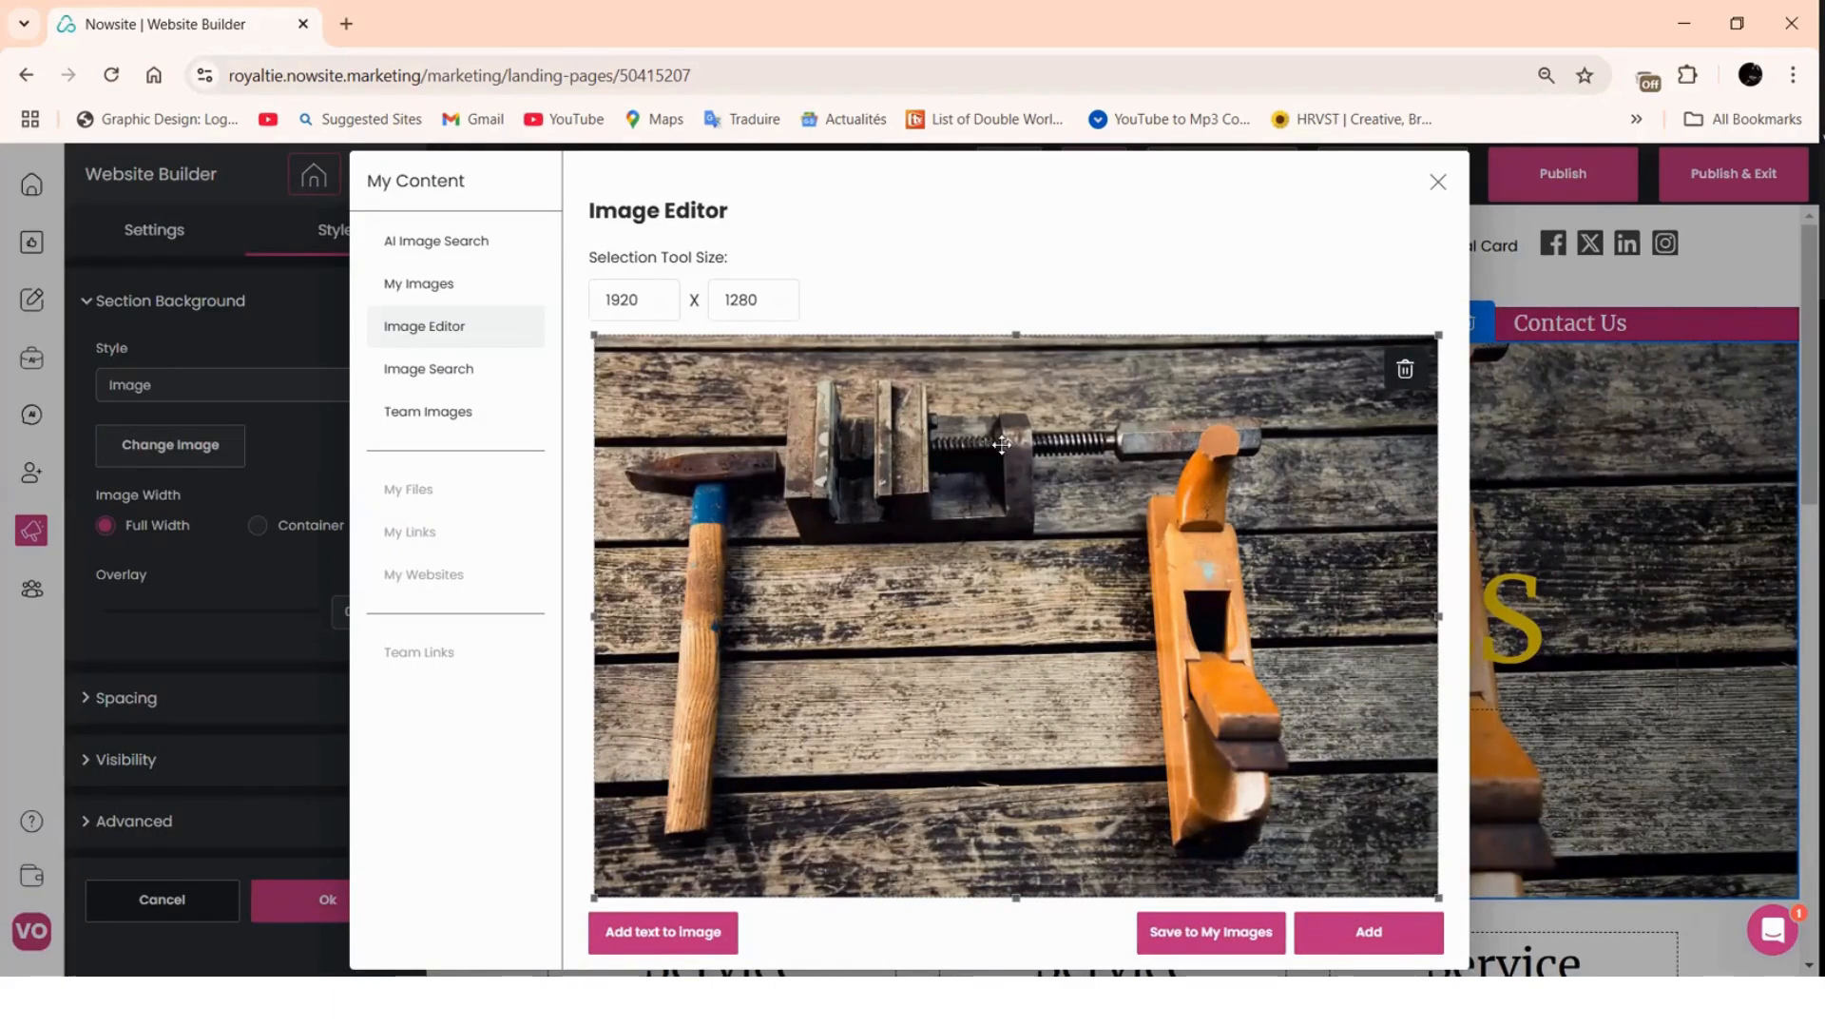
{"action": "left_click", "coordinate": [420, 249]}
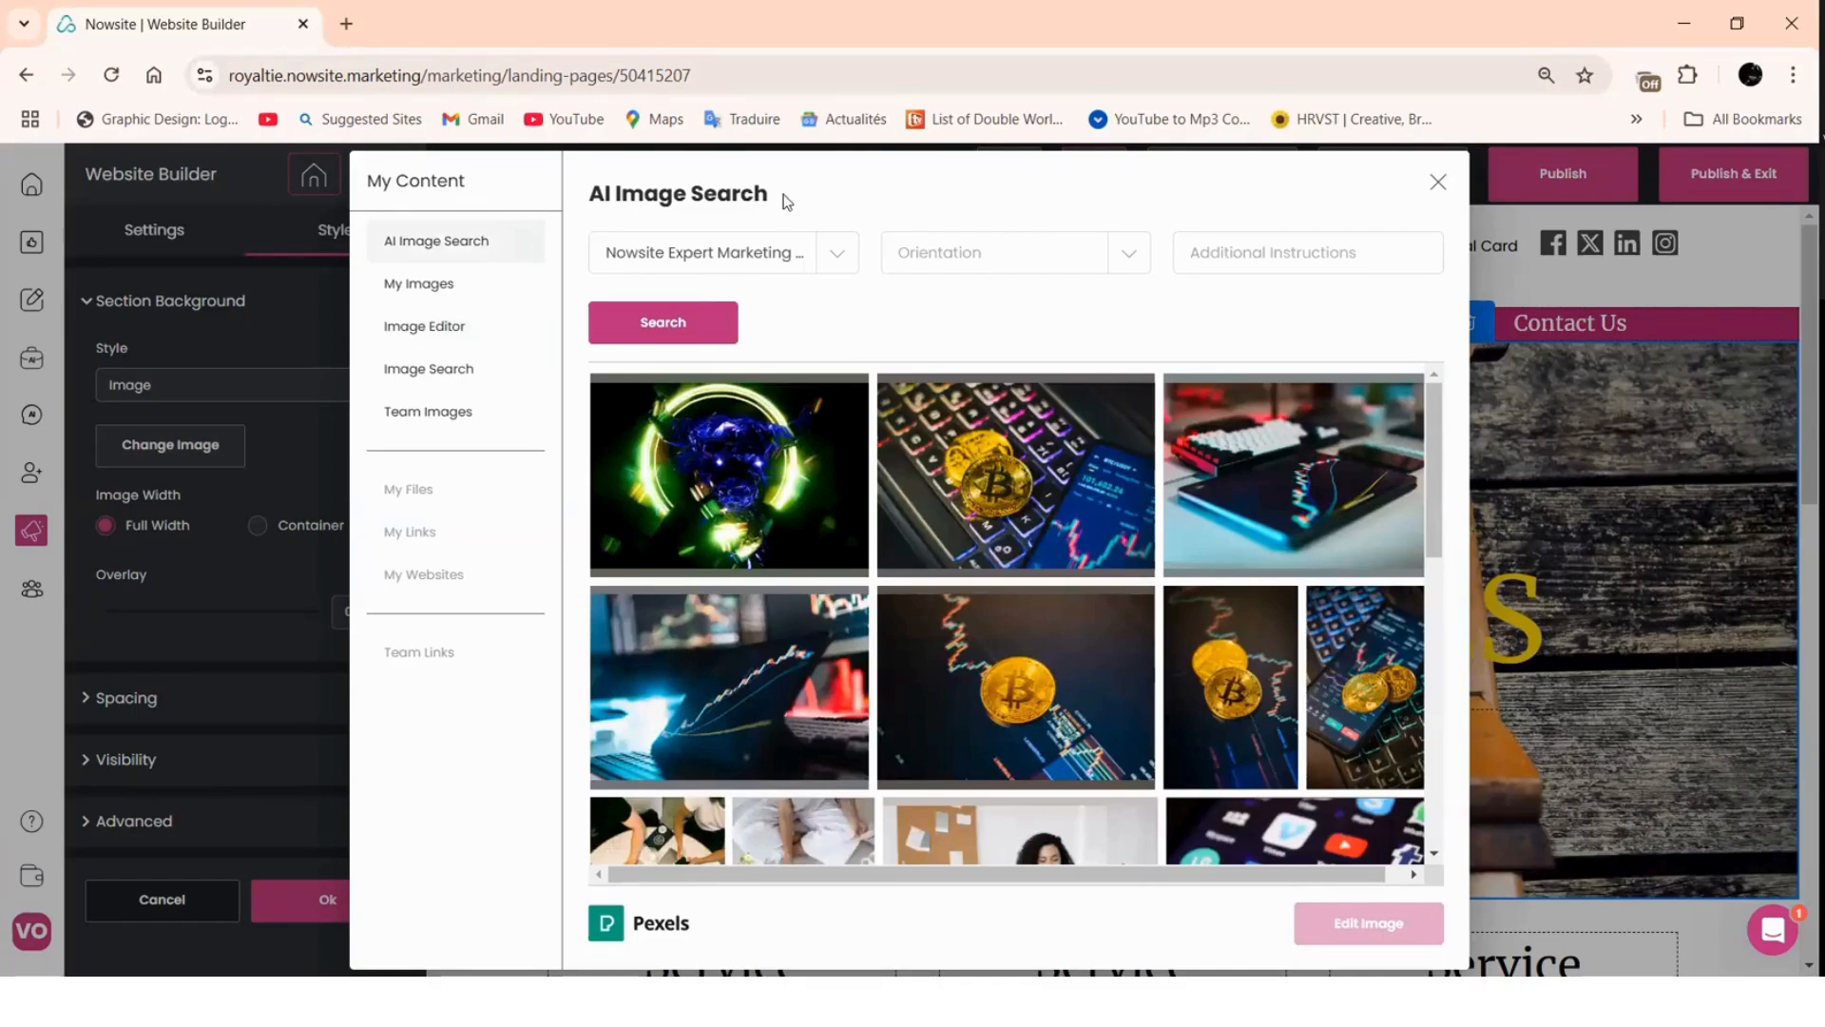
{"action": "left_click", "coordinate": [750, 273]}
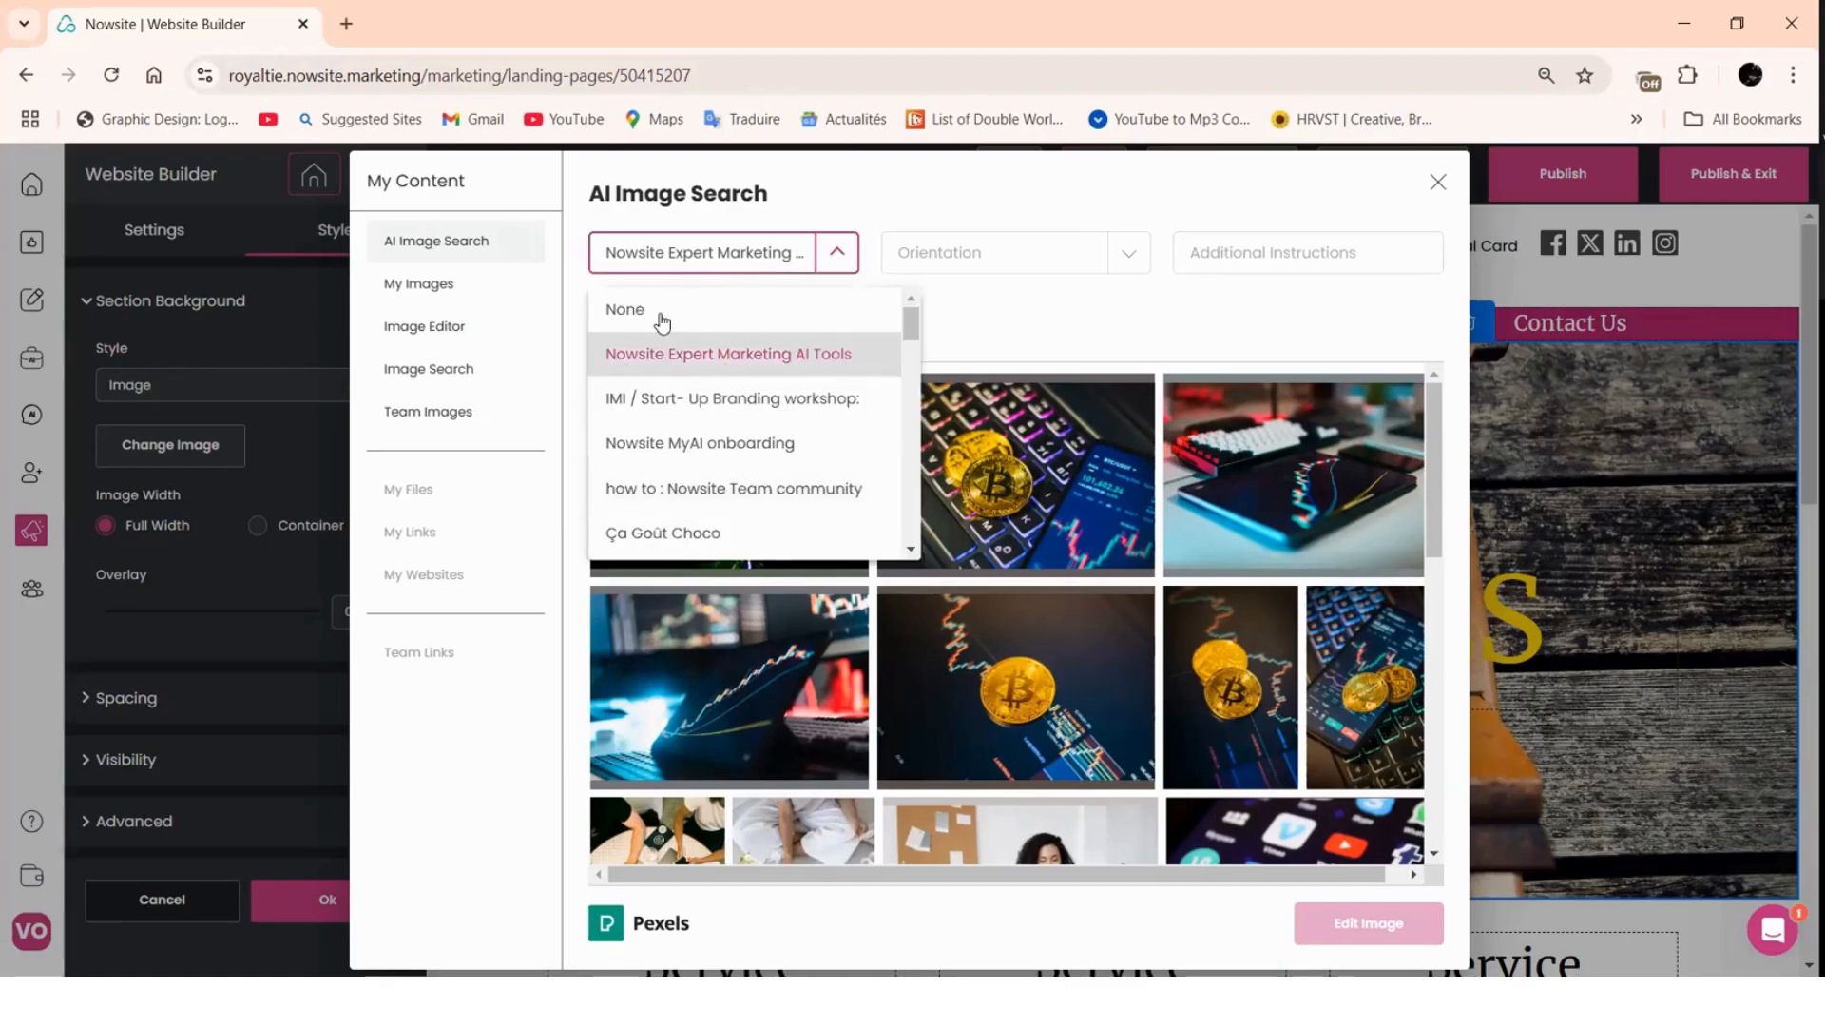
{"action": "left_click", "coordinate": [661, 324]}
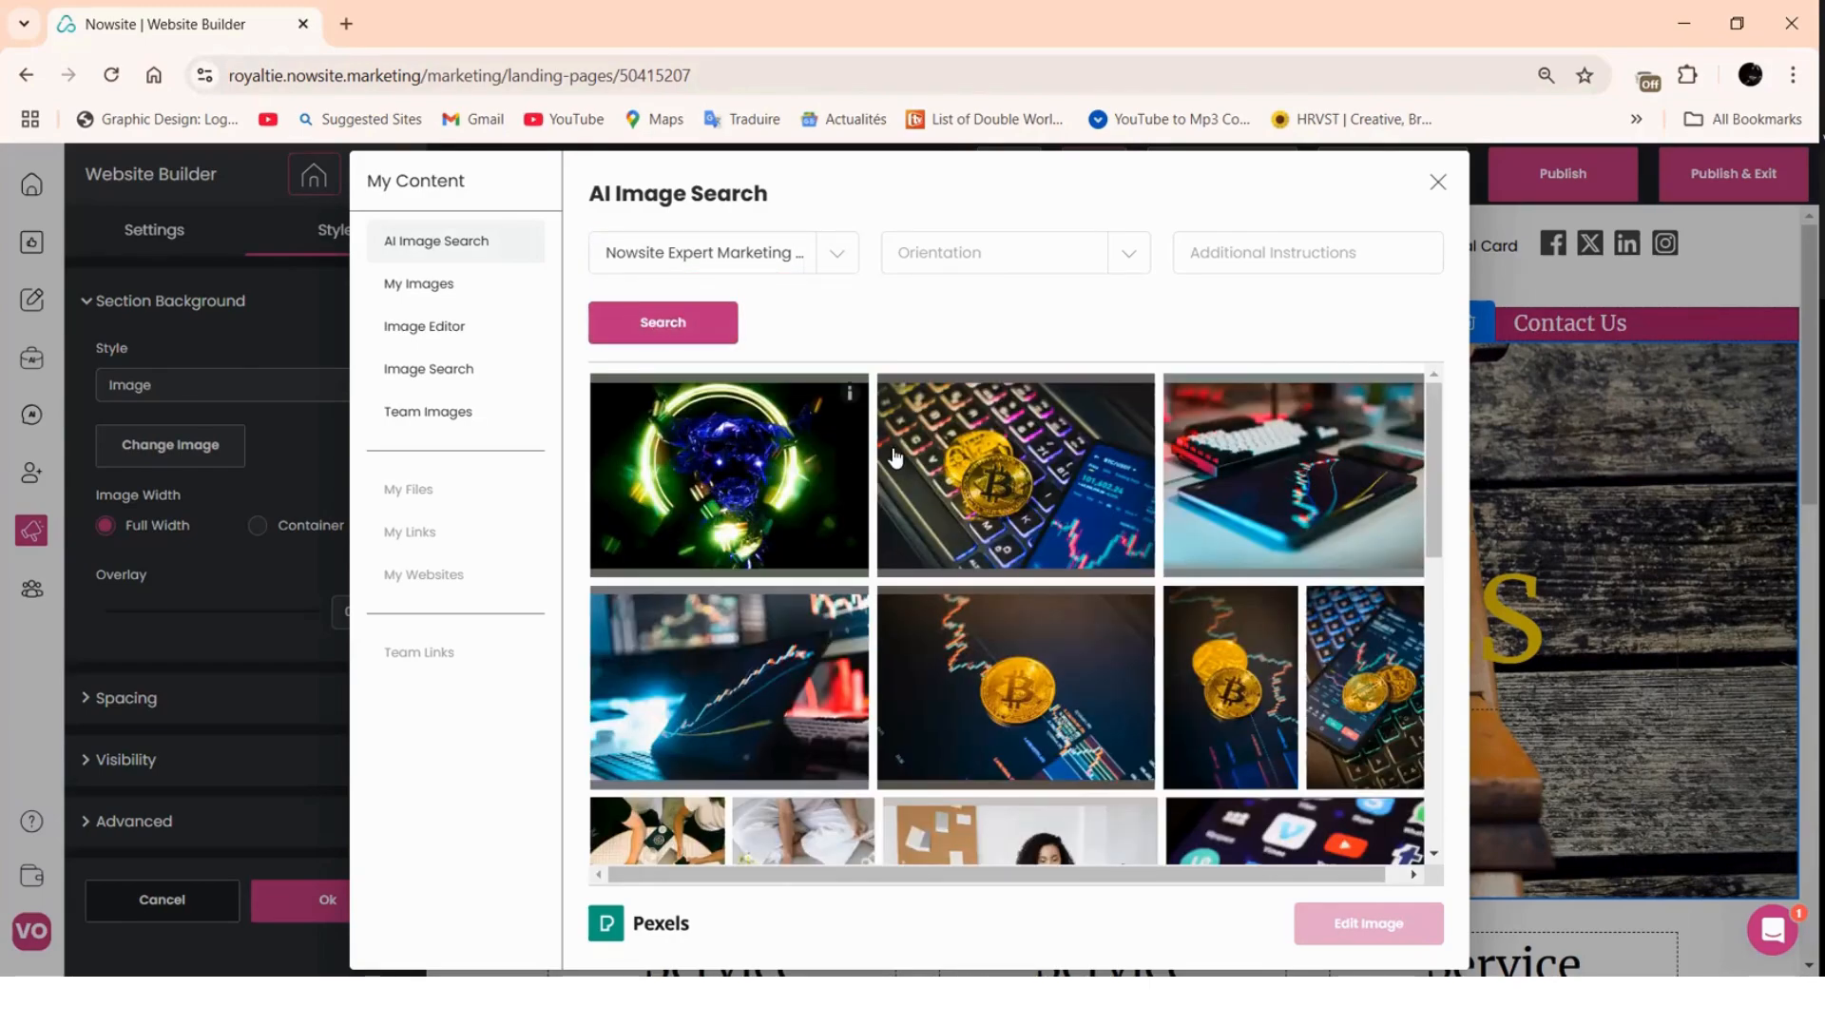
- Look through the AI Image Search results for a new OUR SERVICES background, down to the online shopping laptop photo
{"action": "scroll", "coordinate": [894, 457], "scroll_direction": "down", "scroll_amount": 3}
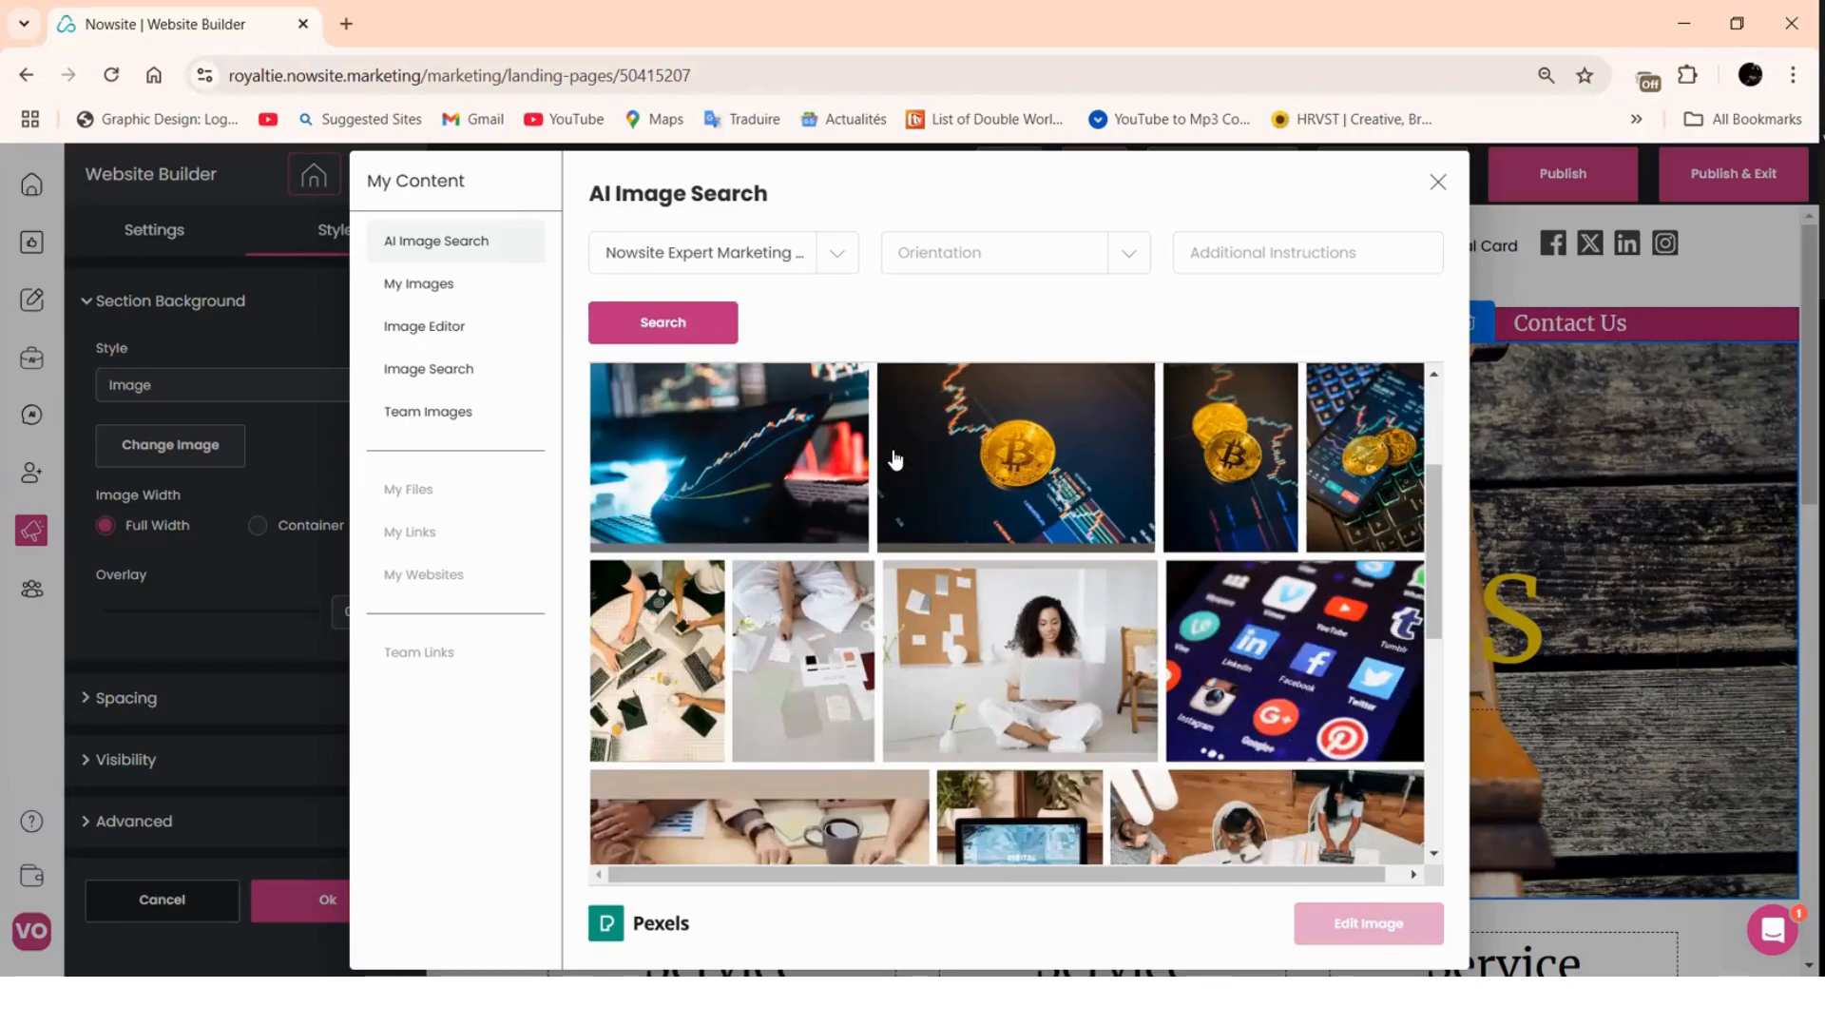
{"action": "scroll", "coordinate": [861, 513], "scroll_direction": "down", "scroll_amount": 3}
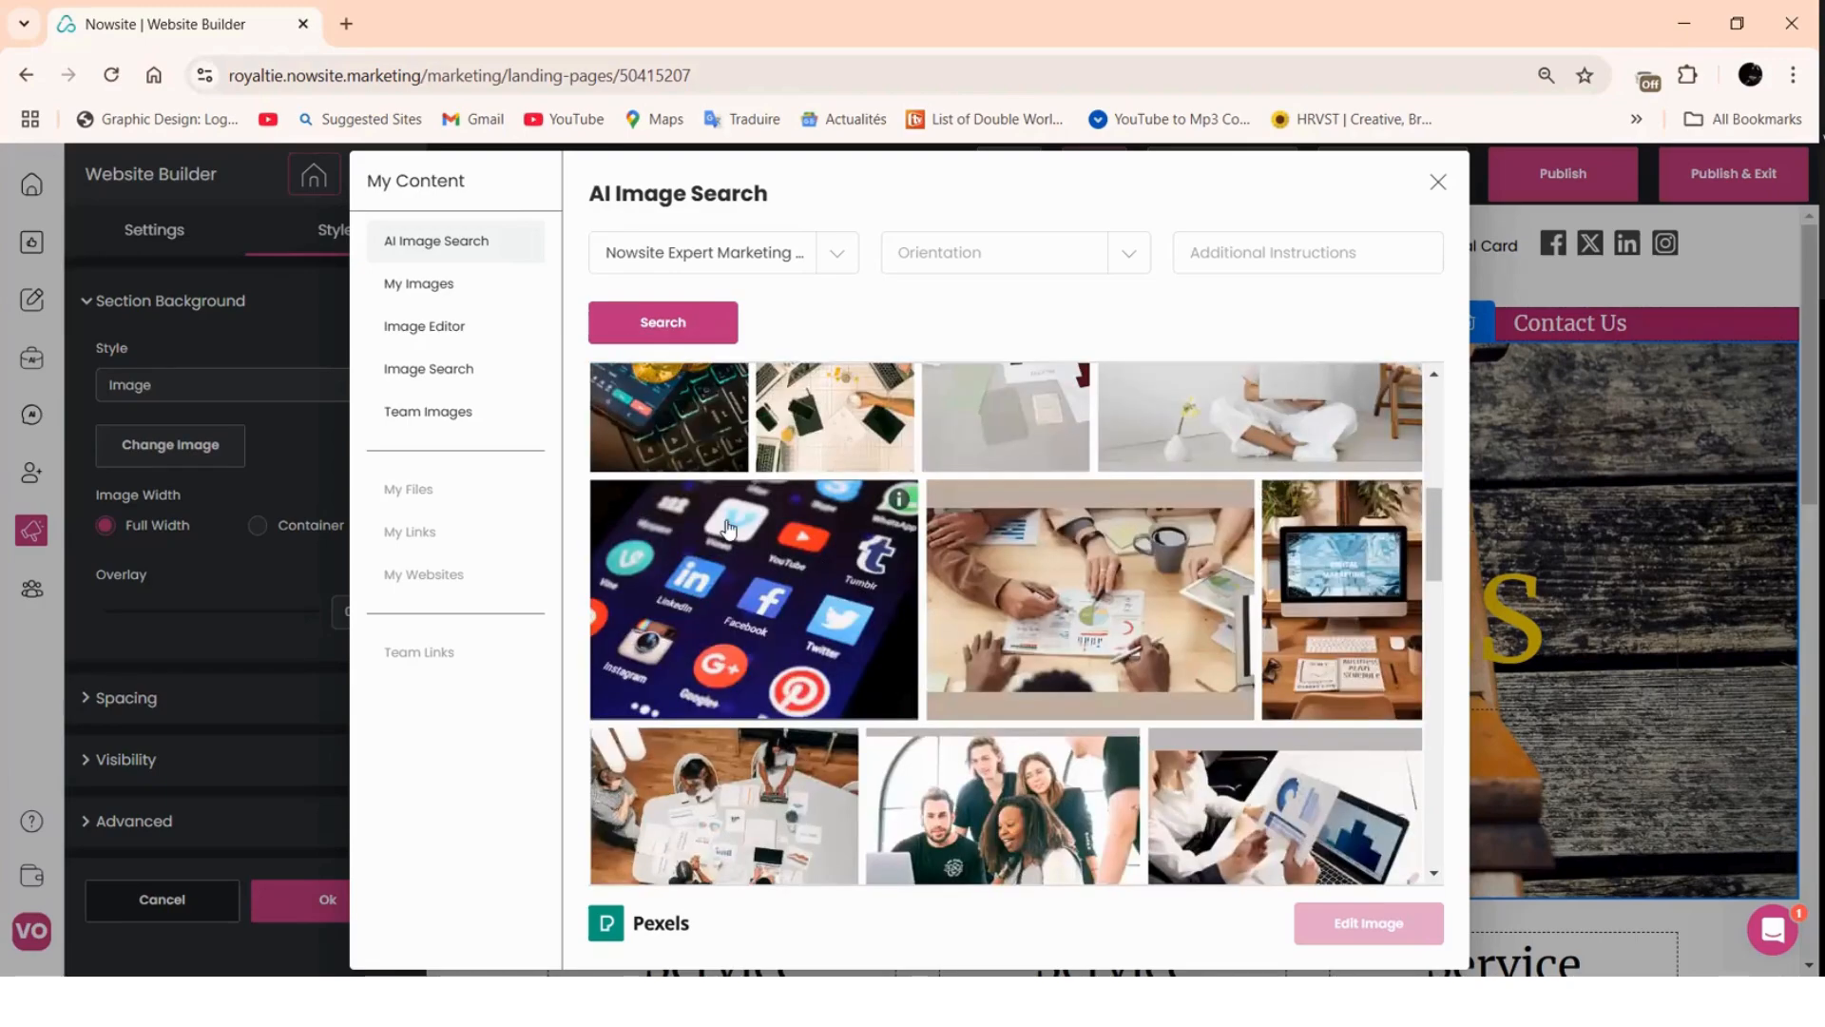
{"action": "scroll", "coordinate": [728, 529], "scroll_direction": "down", "scroll_amount": 2}
{"action": "scroll", "coordinate": [728, 529], "scroll_direction": "down", "scroll_amount": 3}
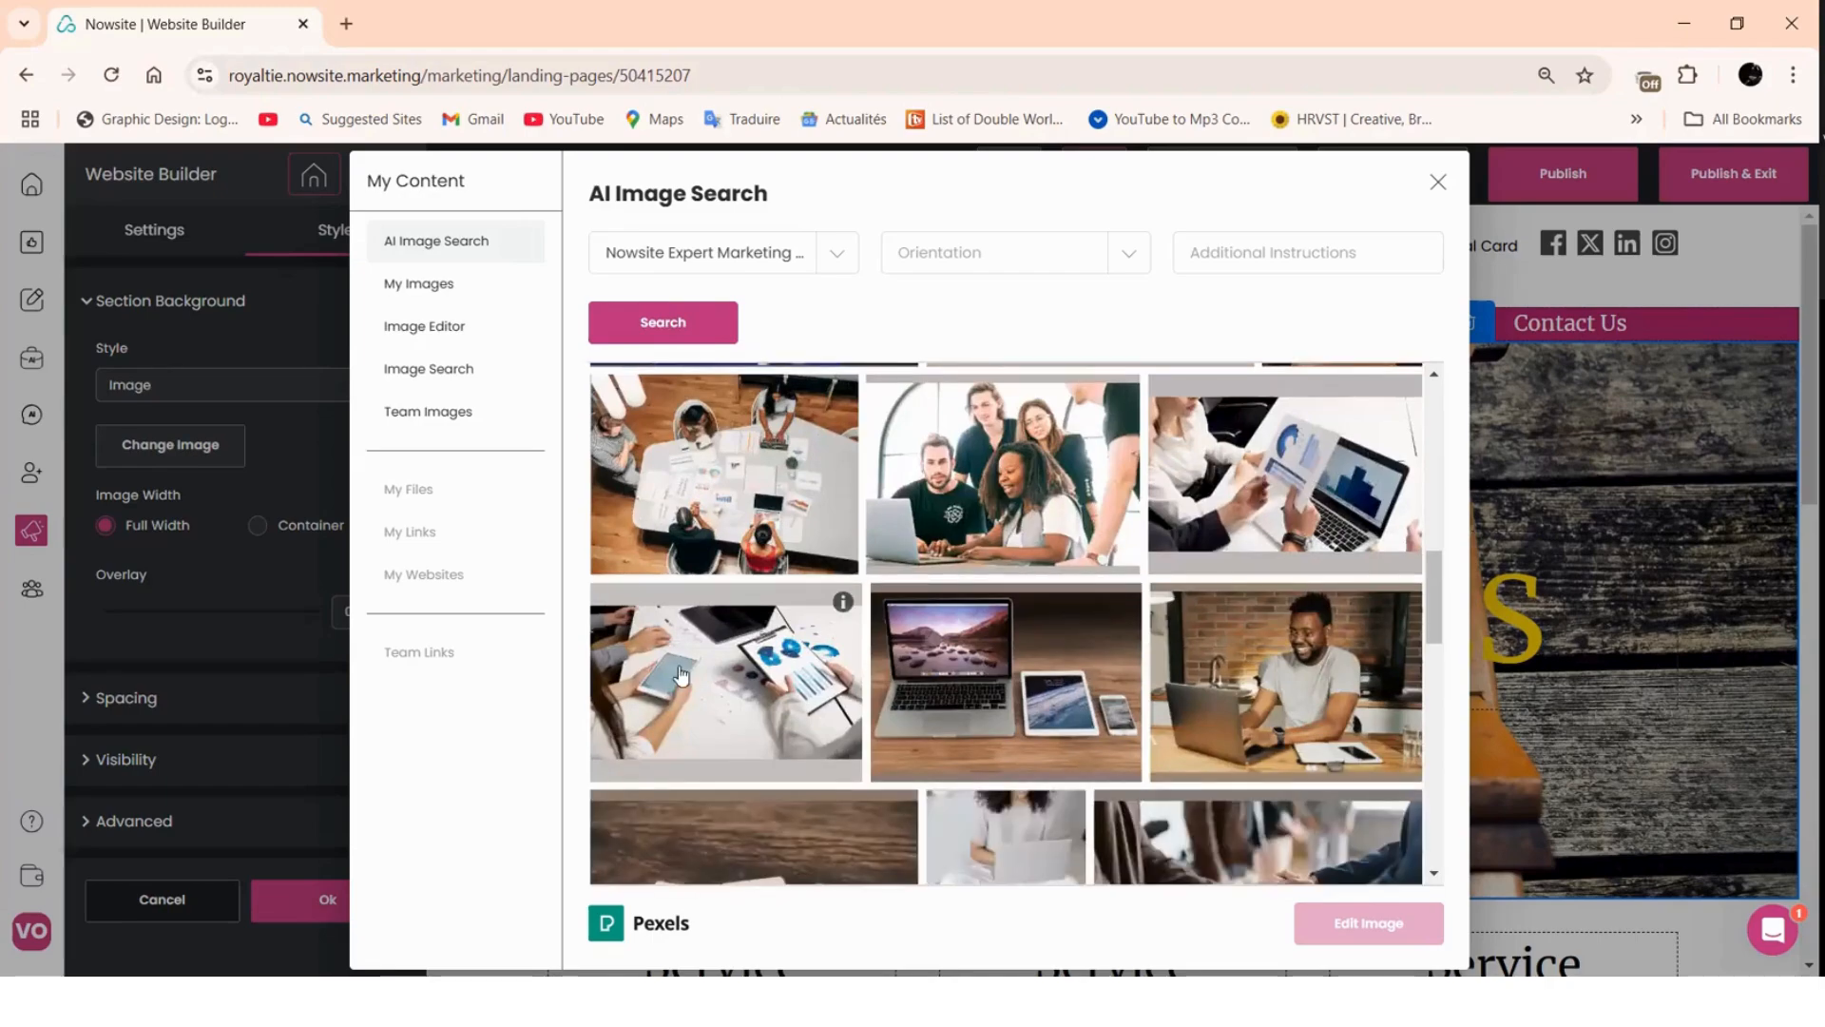
{"action": "scroll", "coordinate": [736, 666], "scroll_direction": "down", "scroll_amount": 2}
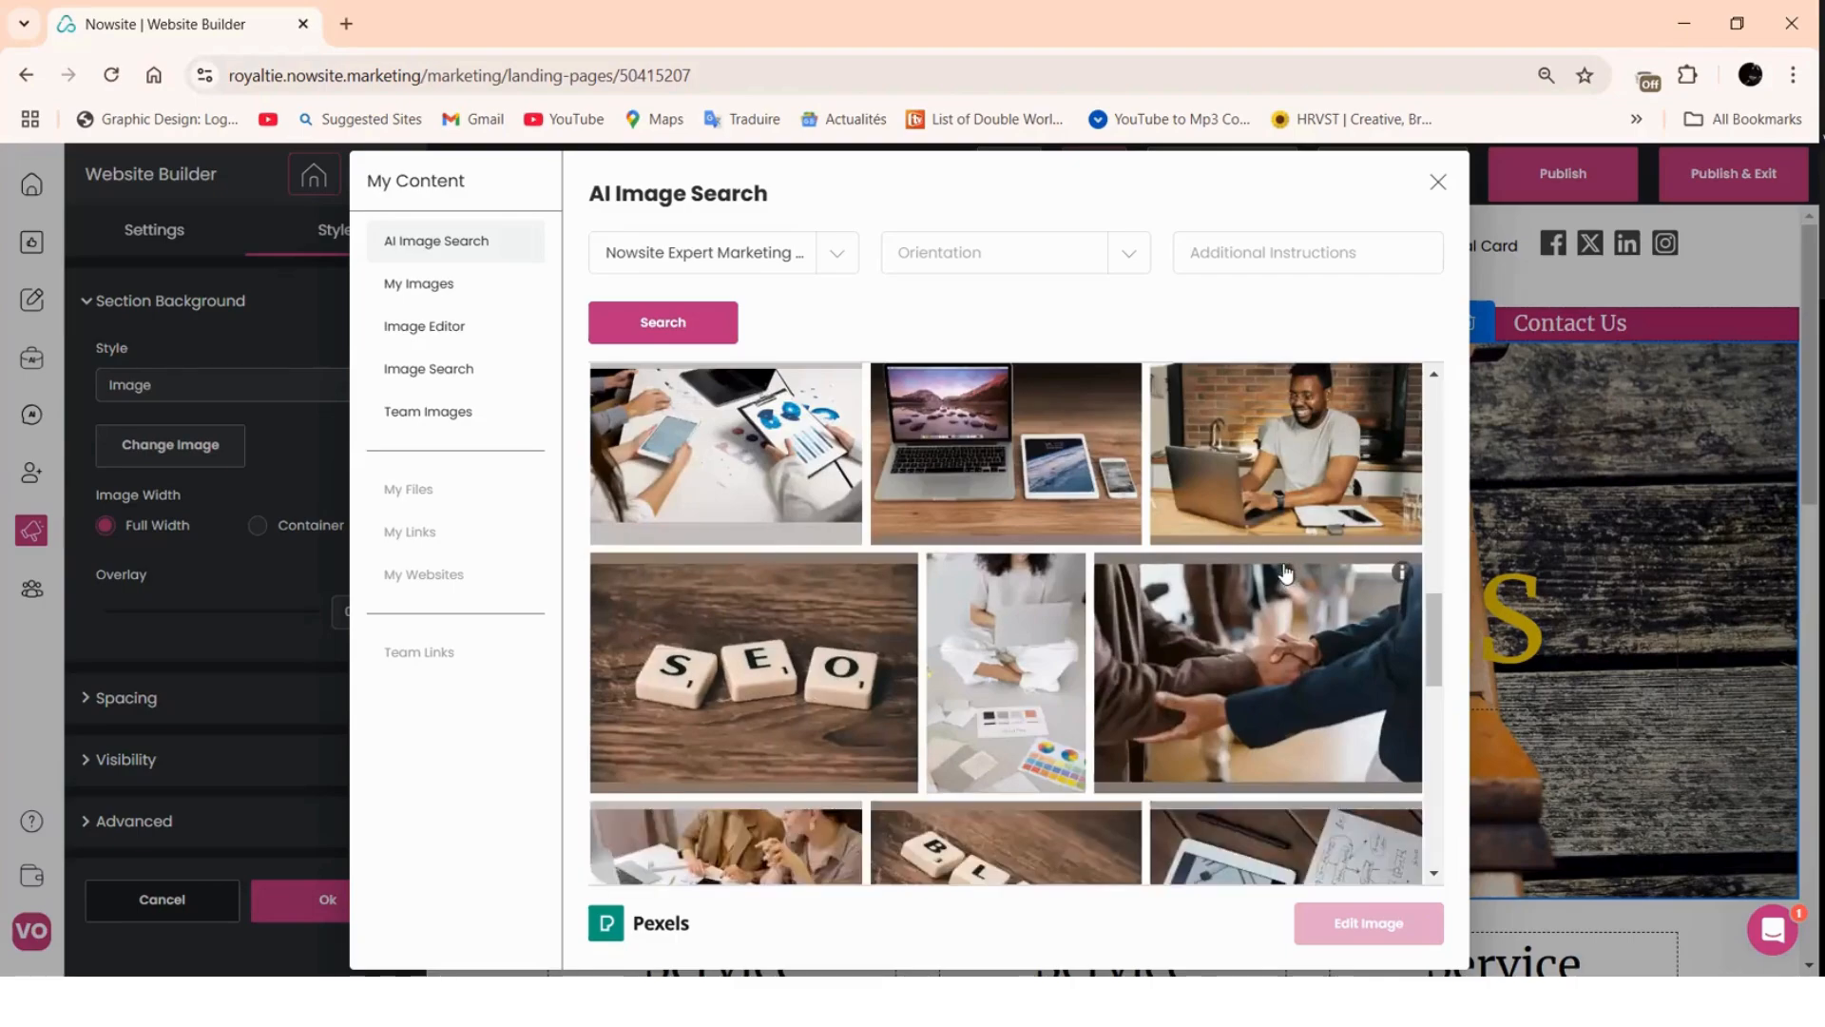
{"action": "scroll", "coordinate": [1284, 565], "scroll_direction": "down", "scroll_amount": 2}
{"action": "scroll", "coordinate": [950, 656], "scroll_direction": "down", "scroll_amount": 2}
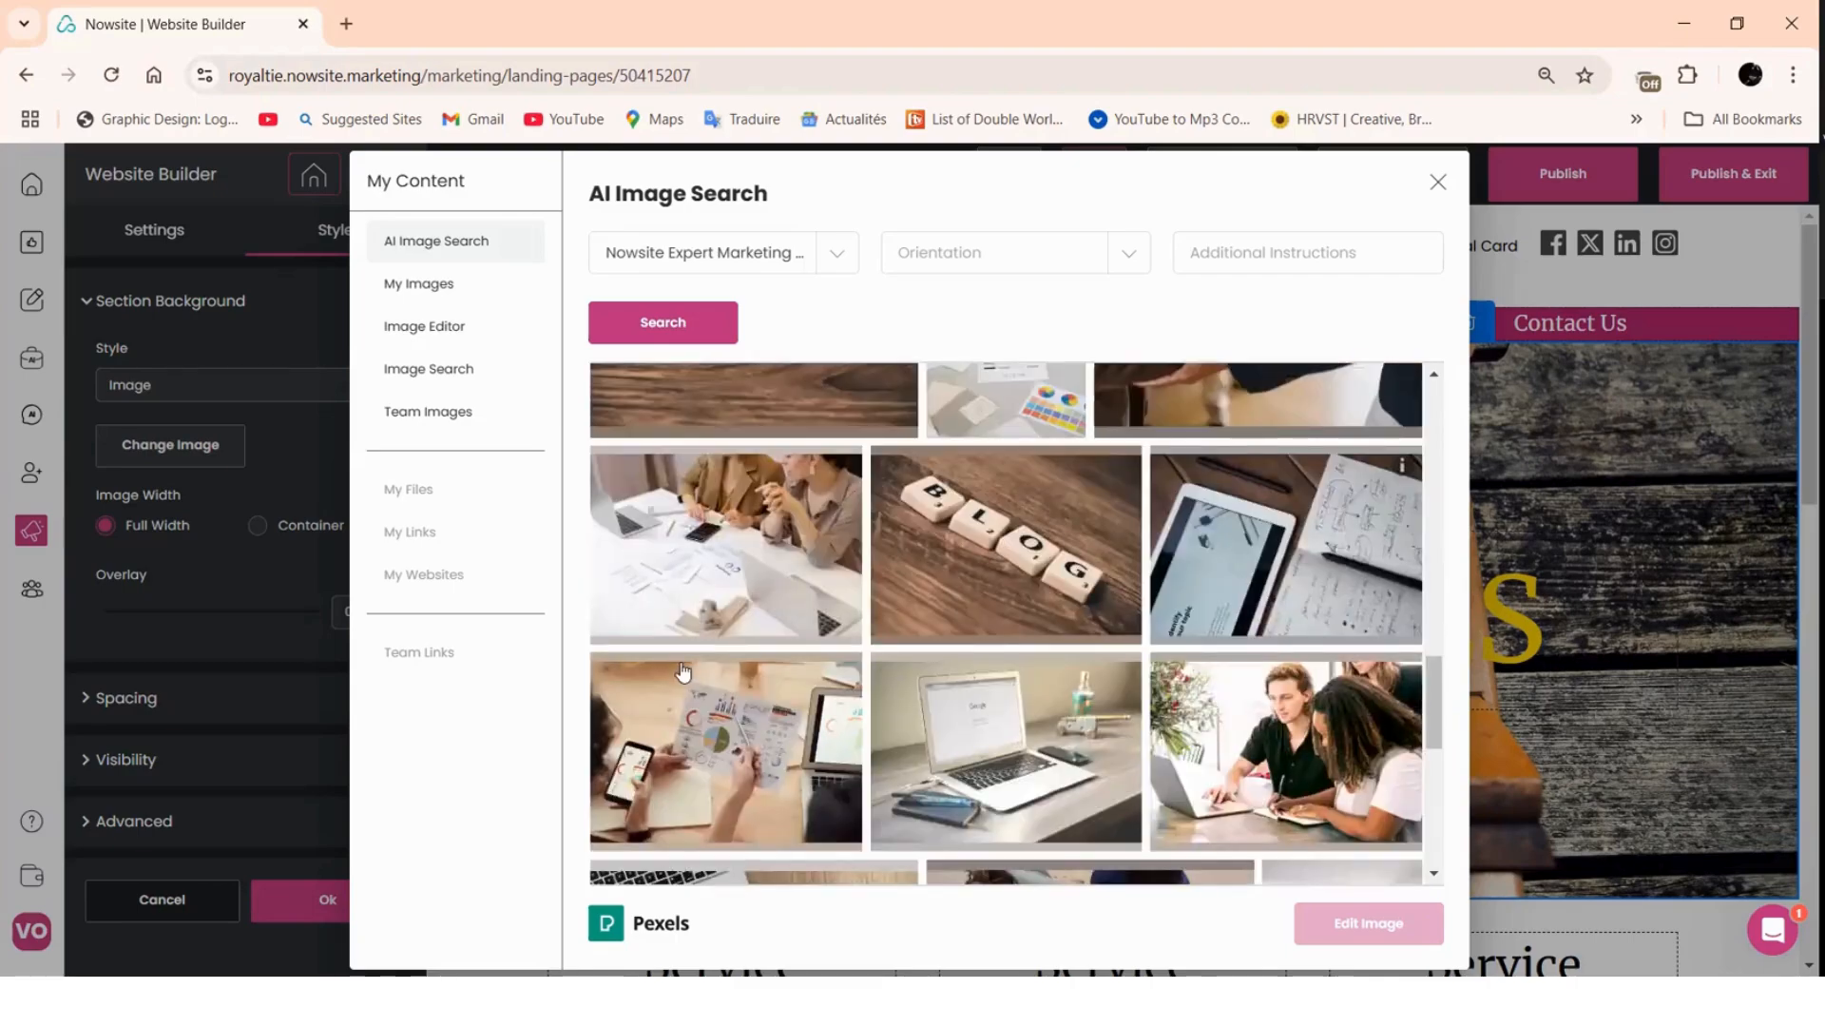
{"action": "scroll", "coordinate": [896, 709], "scroll_direction": "down", "scroll_amount": 3}
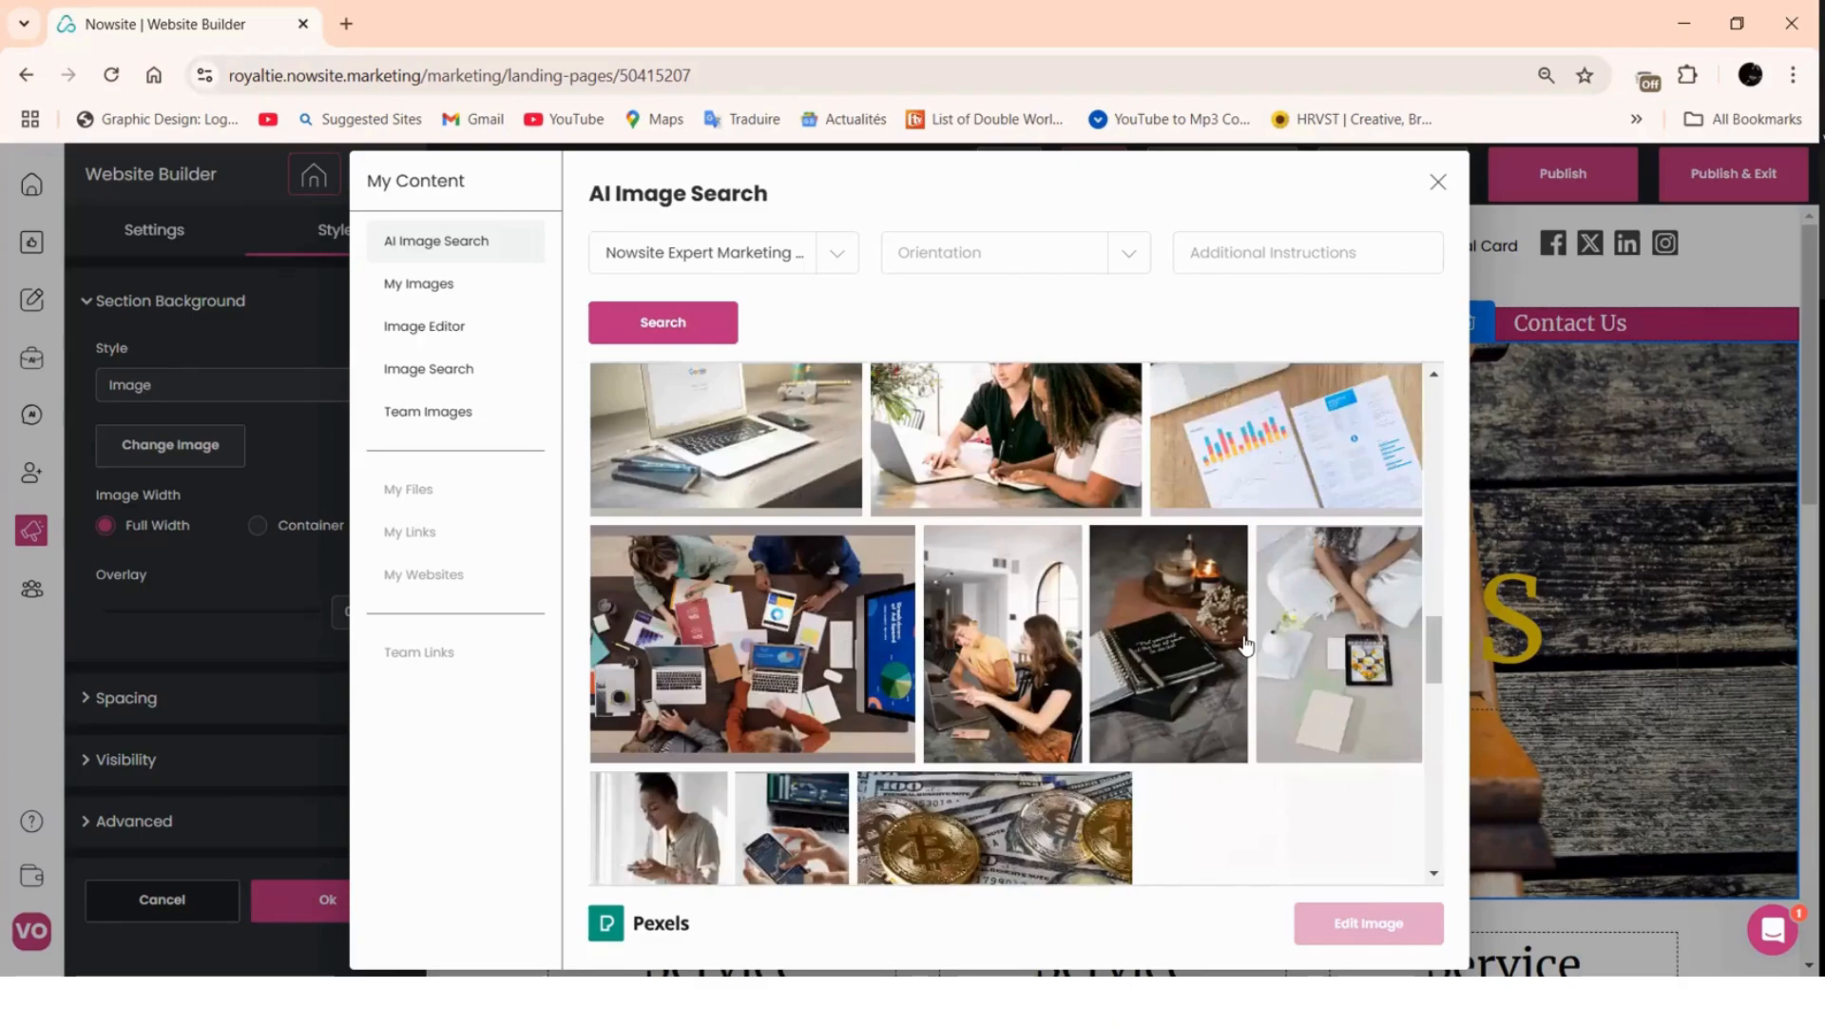
{"action": "scroll", "coordinate": [1246, 644], "scroll_direction": "down", "scroll_amount": 2}
{"action": "scroll", "coordinate": [1232, 635], "scroll_direction": "down", "scroll_amount": 1}
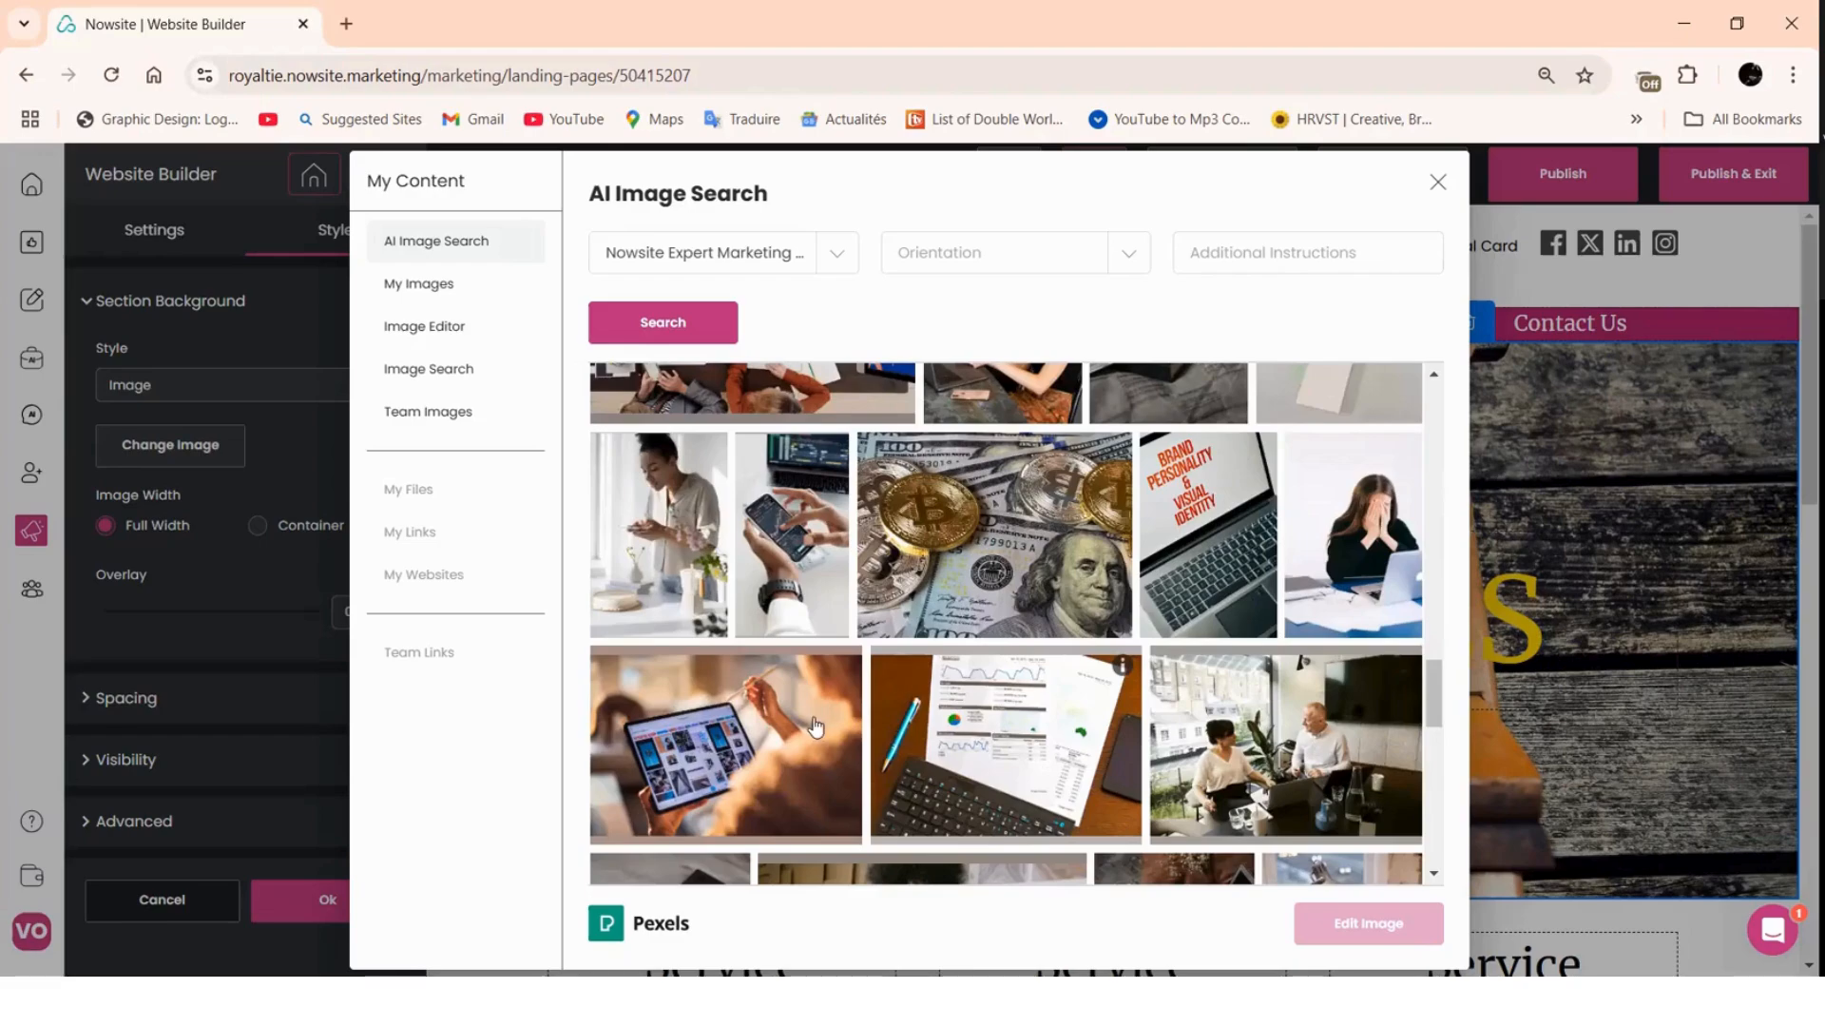
{"action": "scroll", "coordinate": [816, 727], "scroll_direction": "down", "scroll_amount": 2}
{"action": "scroll", "coordinate": [815, 727], "scroll_direction": "down", "scroll_amount": 1}
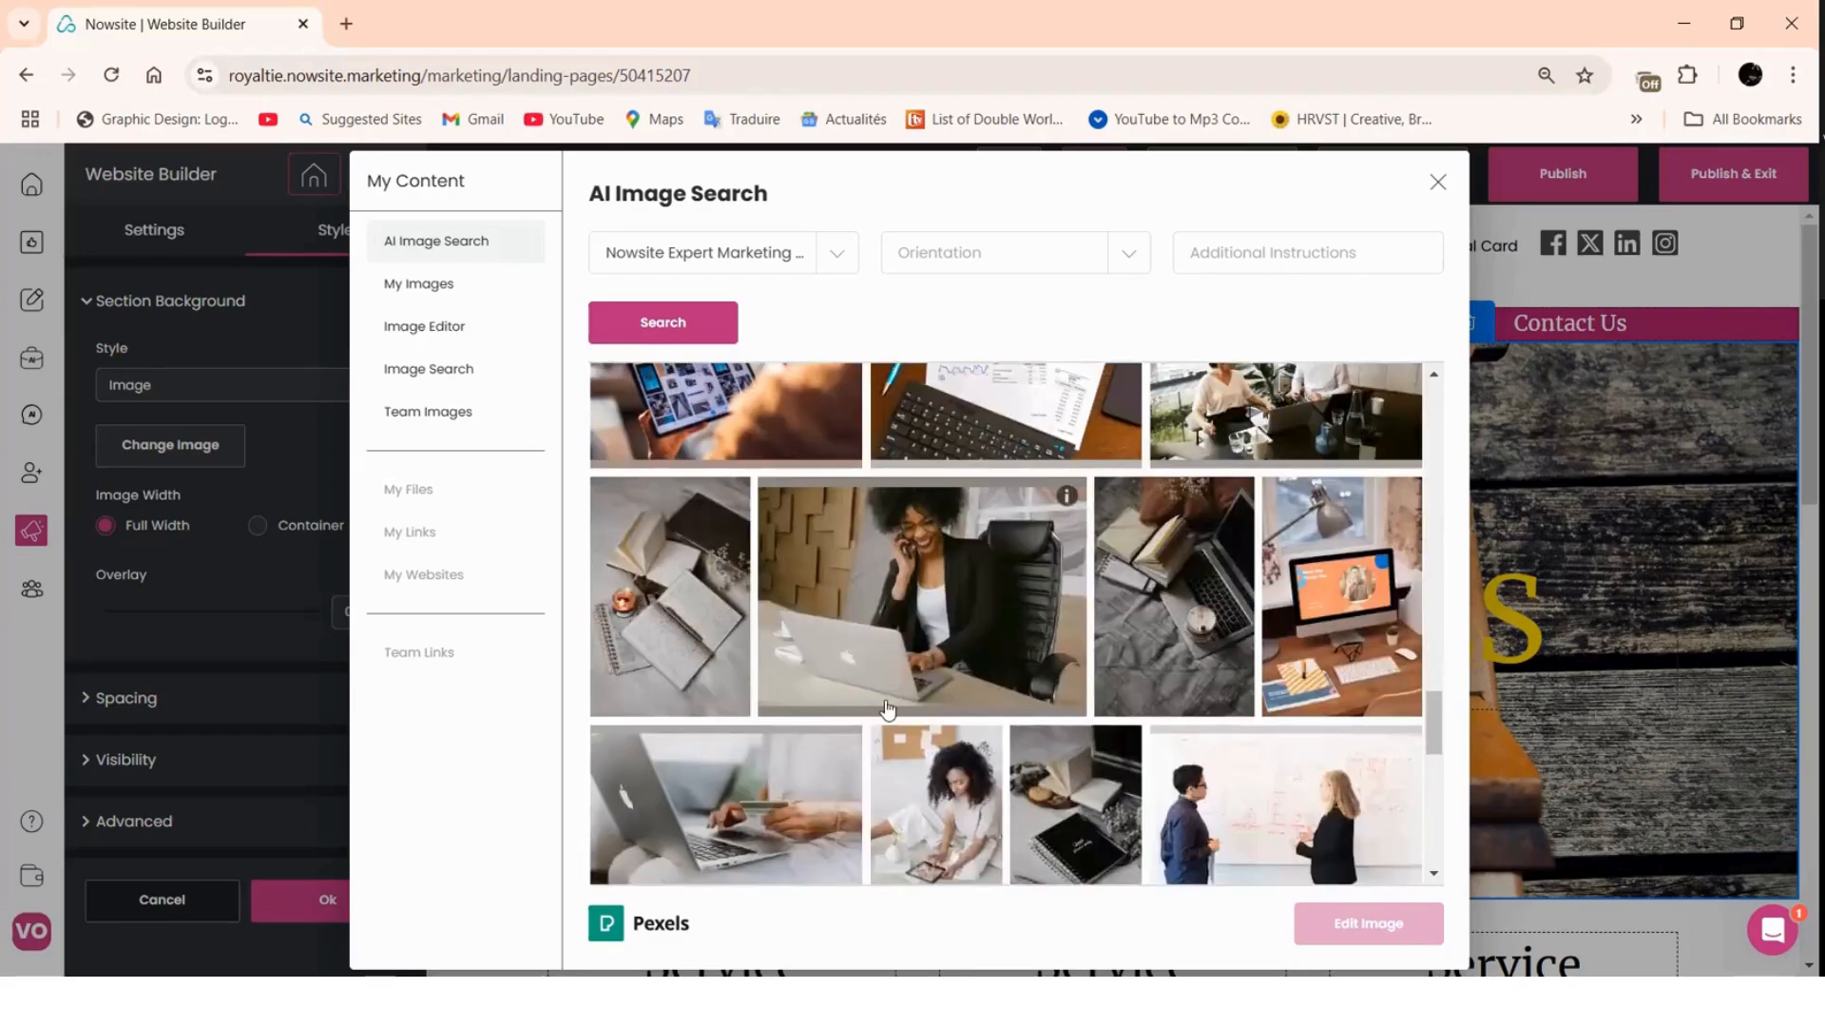
{"action": "scroll", "coordinate": [886, 711], "scroll_direction": "down", "scroll_amount": 1}
{"action": "scroll", "coordinate": [889, 663], "scroll_direction": "down", "scroll_amount": 2}
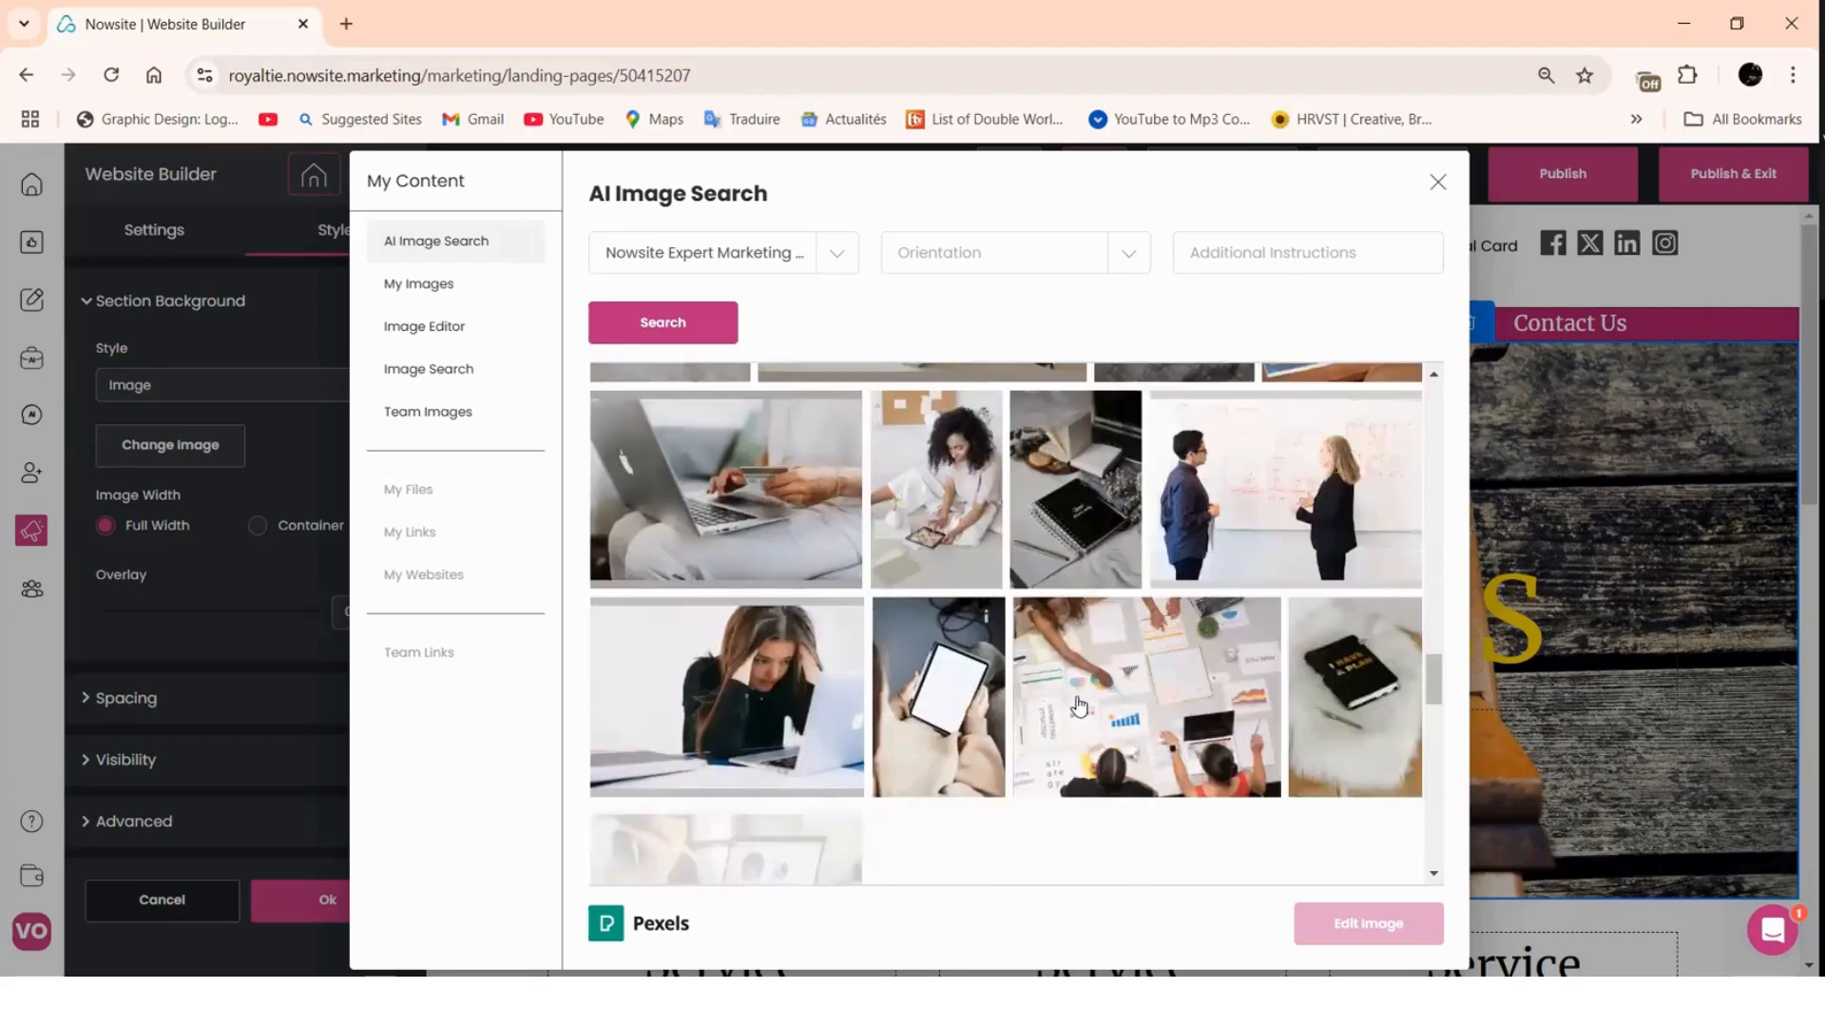
{"action": "scroll", "coordinate": [948, 715], "scroll_direction": "down", "scroll_amount": 2}
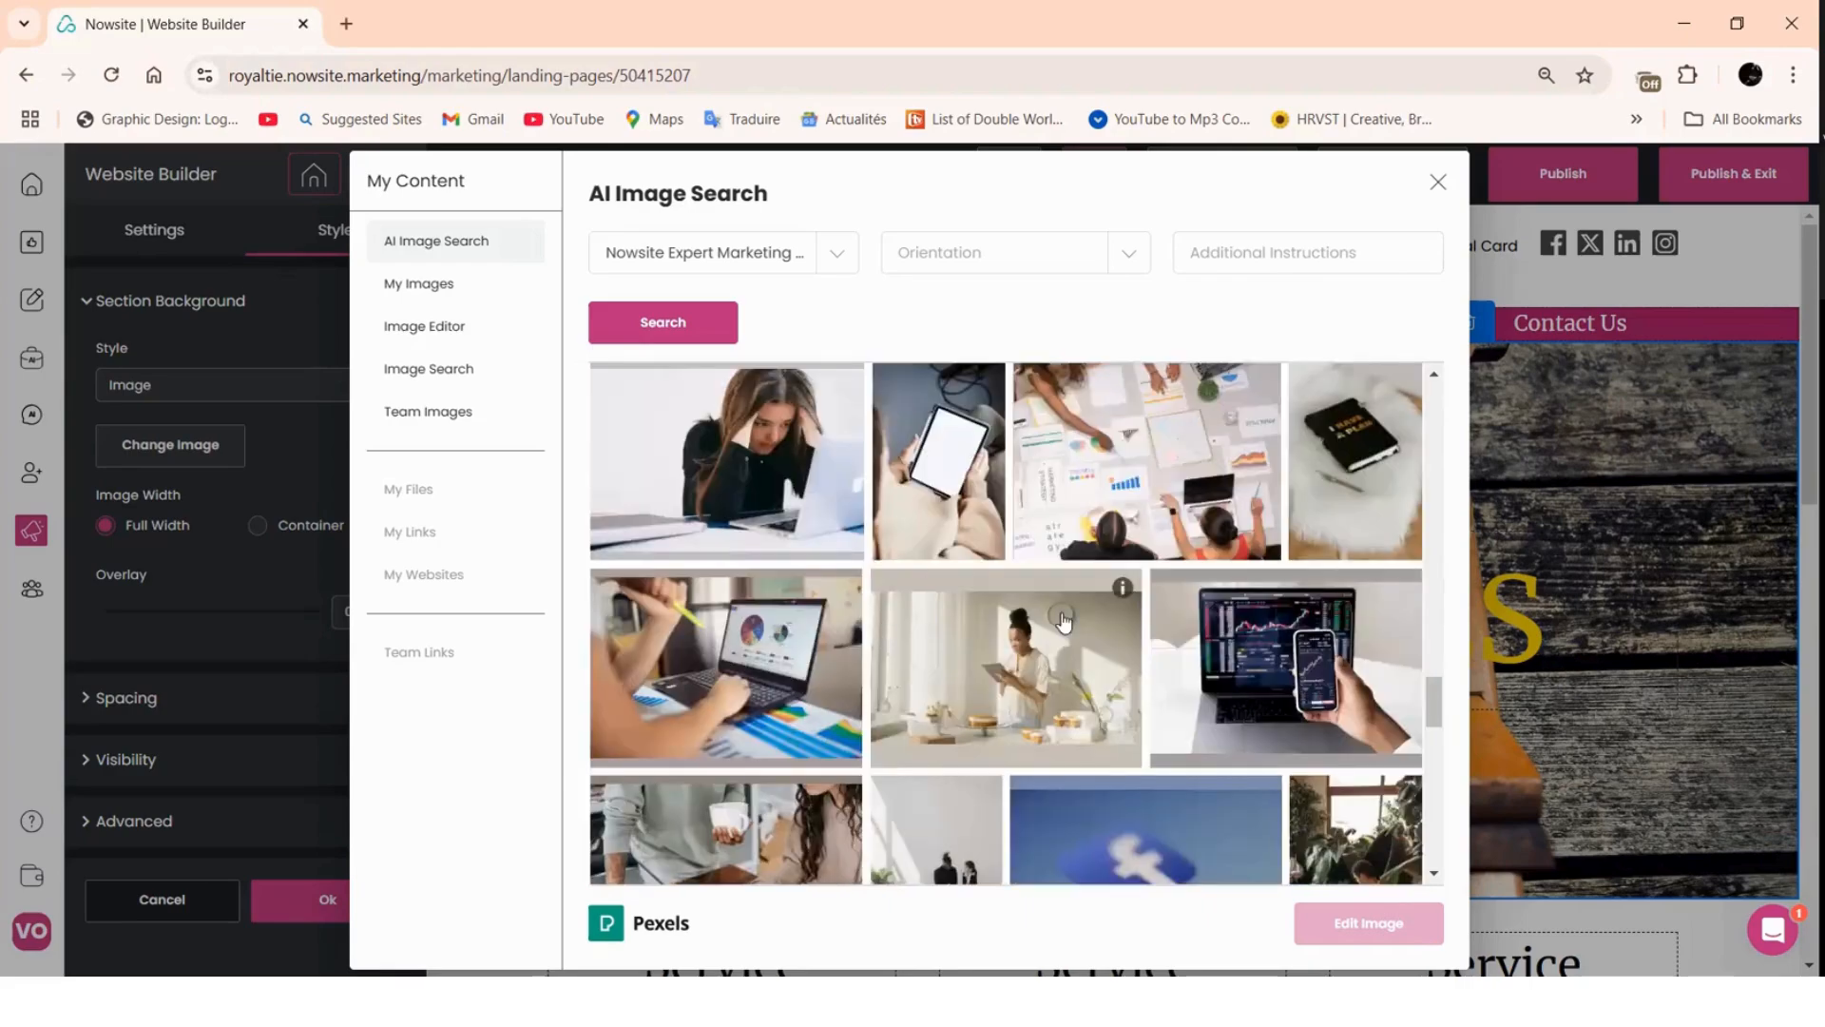
{"action": "scroll", "coordinate": [1041, 636], "scroll_direction": "down", "scroll_amount": 2}
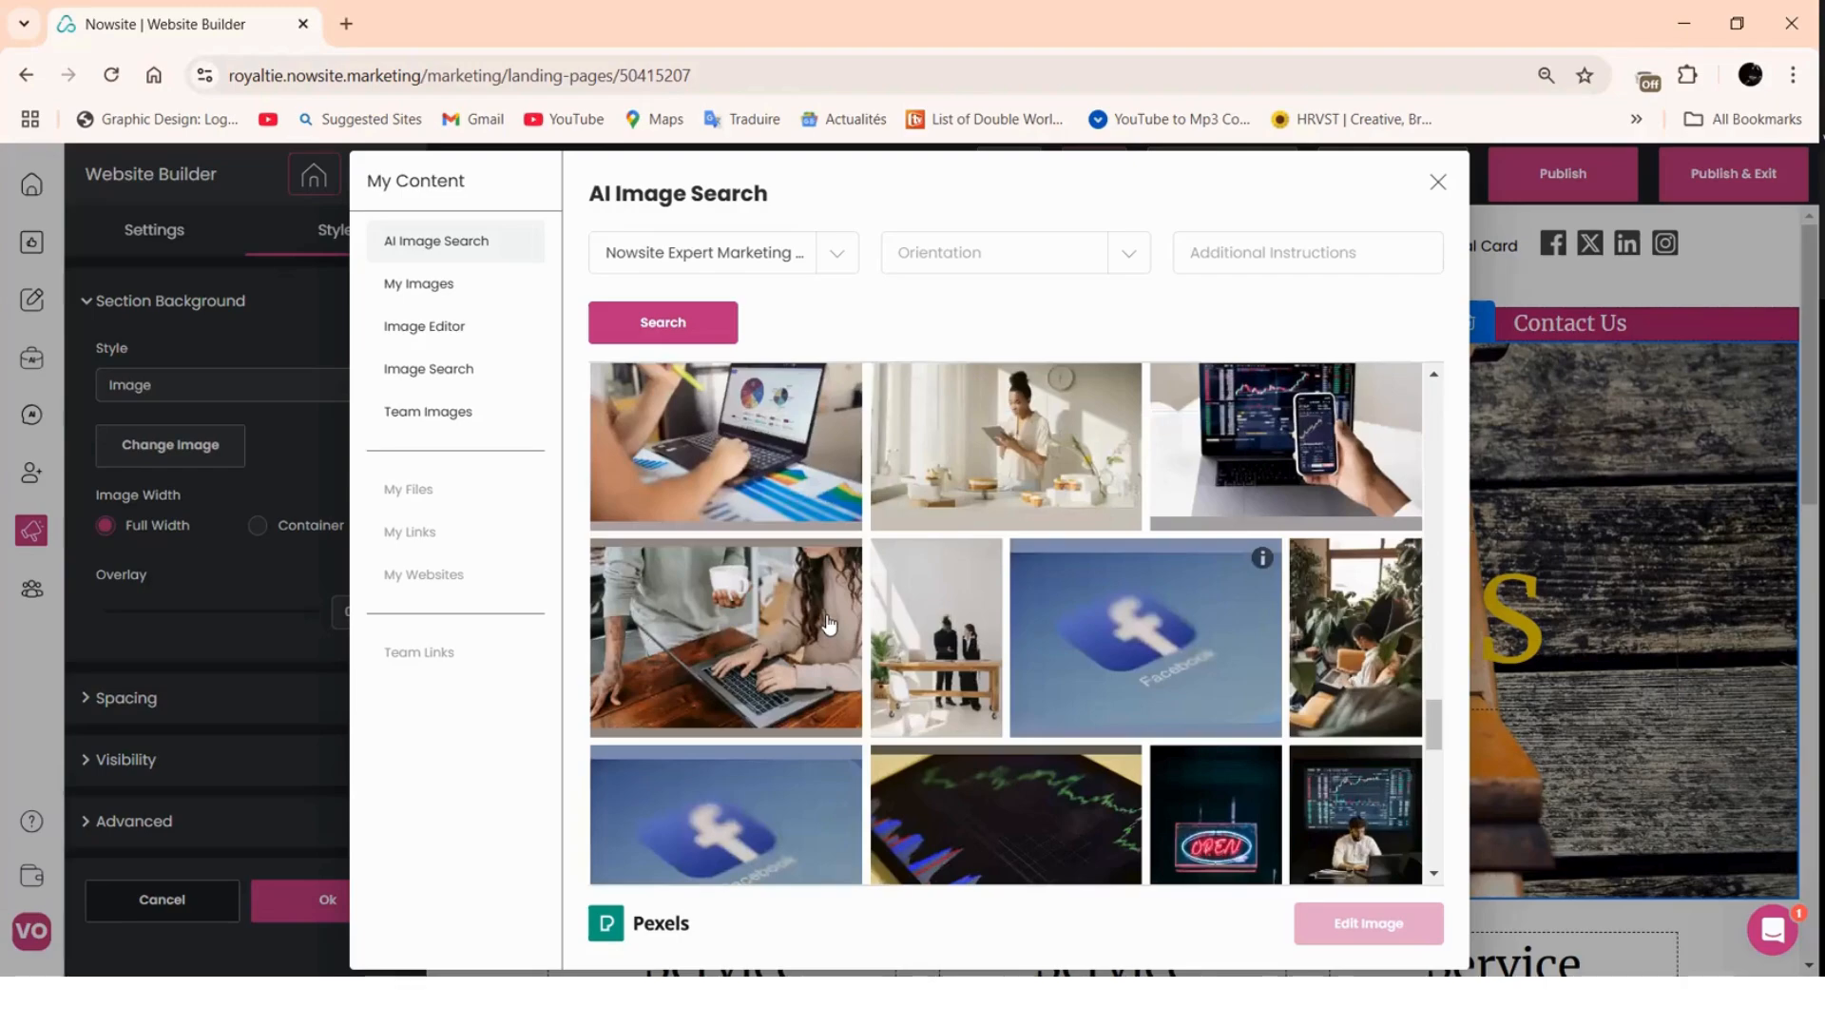
{"action": "scroll", "coordinate": [760, 660], "scroll_direction": "down", "scroll_amount": 1}
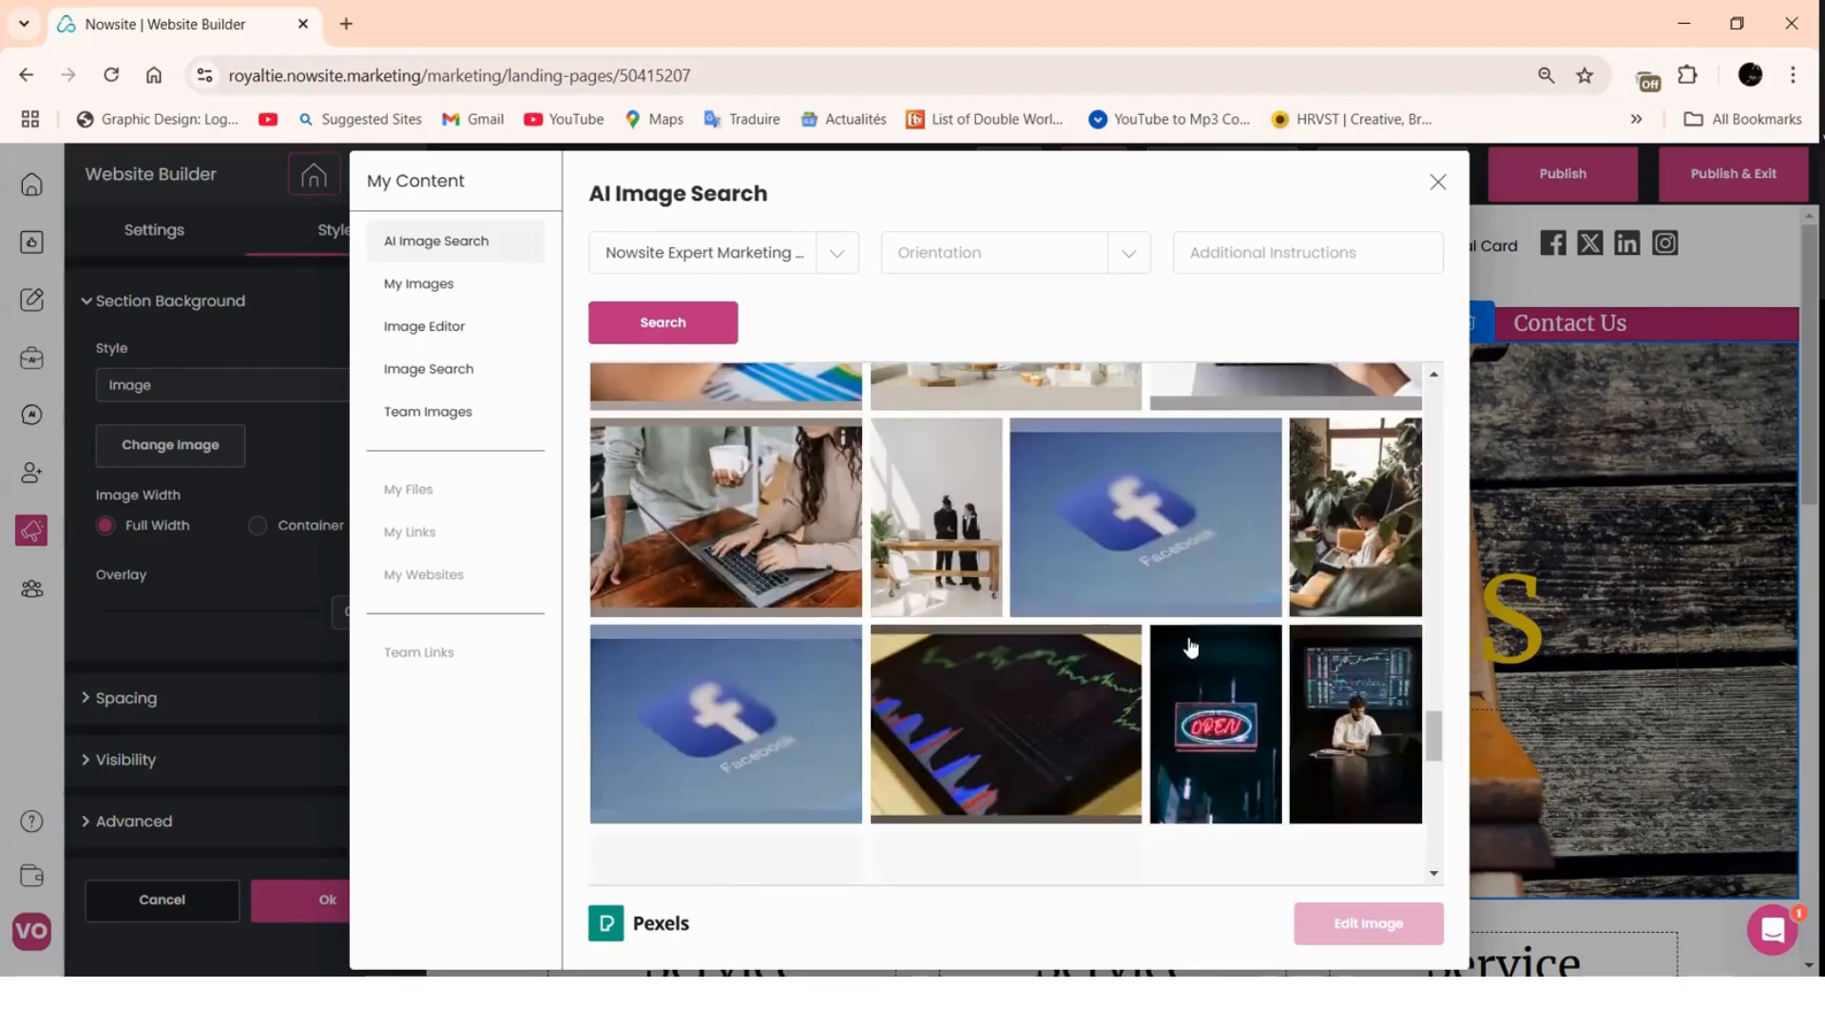
{"action": "scroll", "coordinate": [1191, 648], "scroll_direction": "down", "scroll_amount": 1}
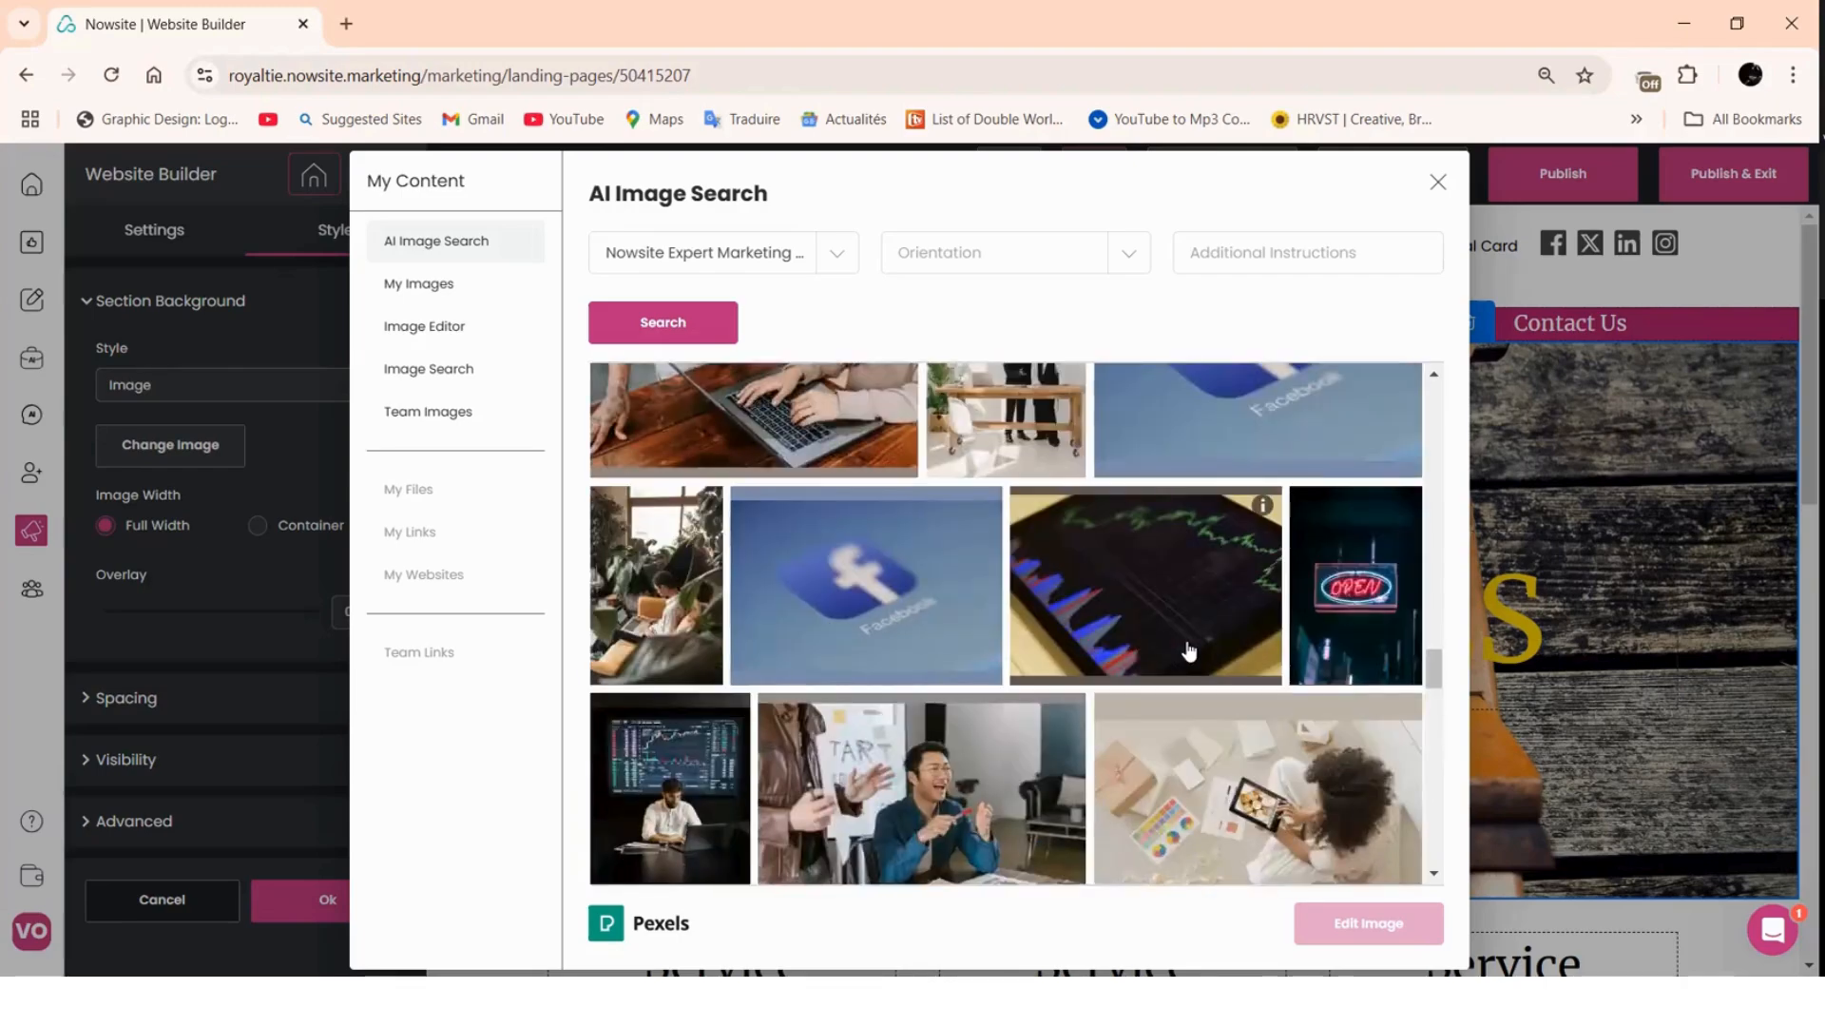
{"action": "scroll", "coordinate": [1189, 650], "scroll_direction": "down", "scroll_amount": 3}
{"action": "scroll", "coordinate": [1182, 643], "scroll_direction": "down", "scroll_amount": 3}
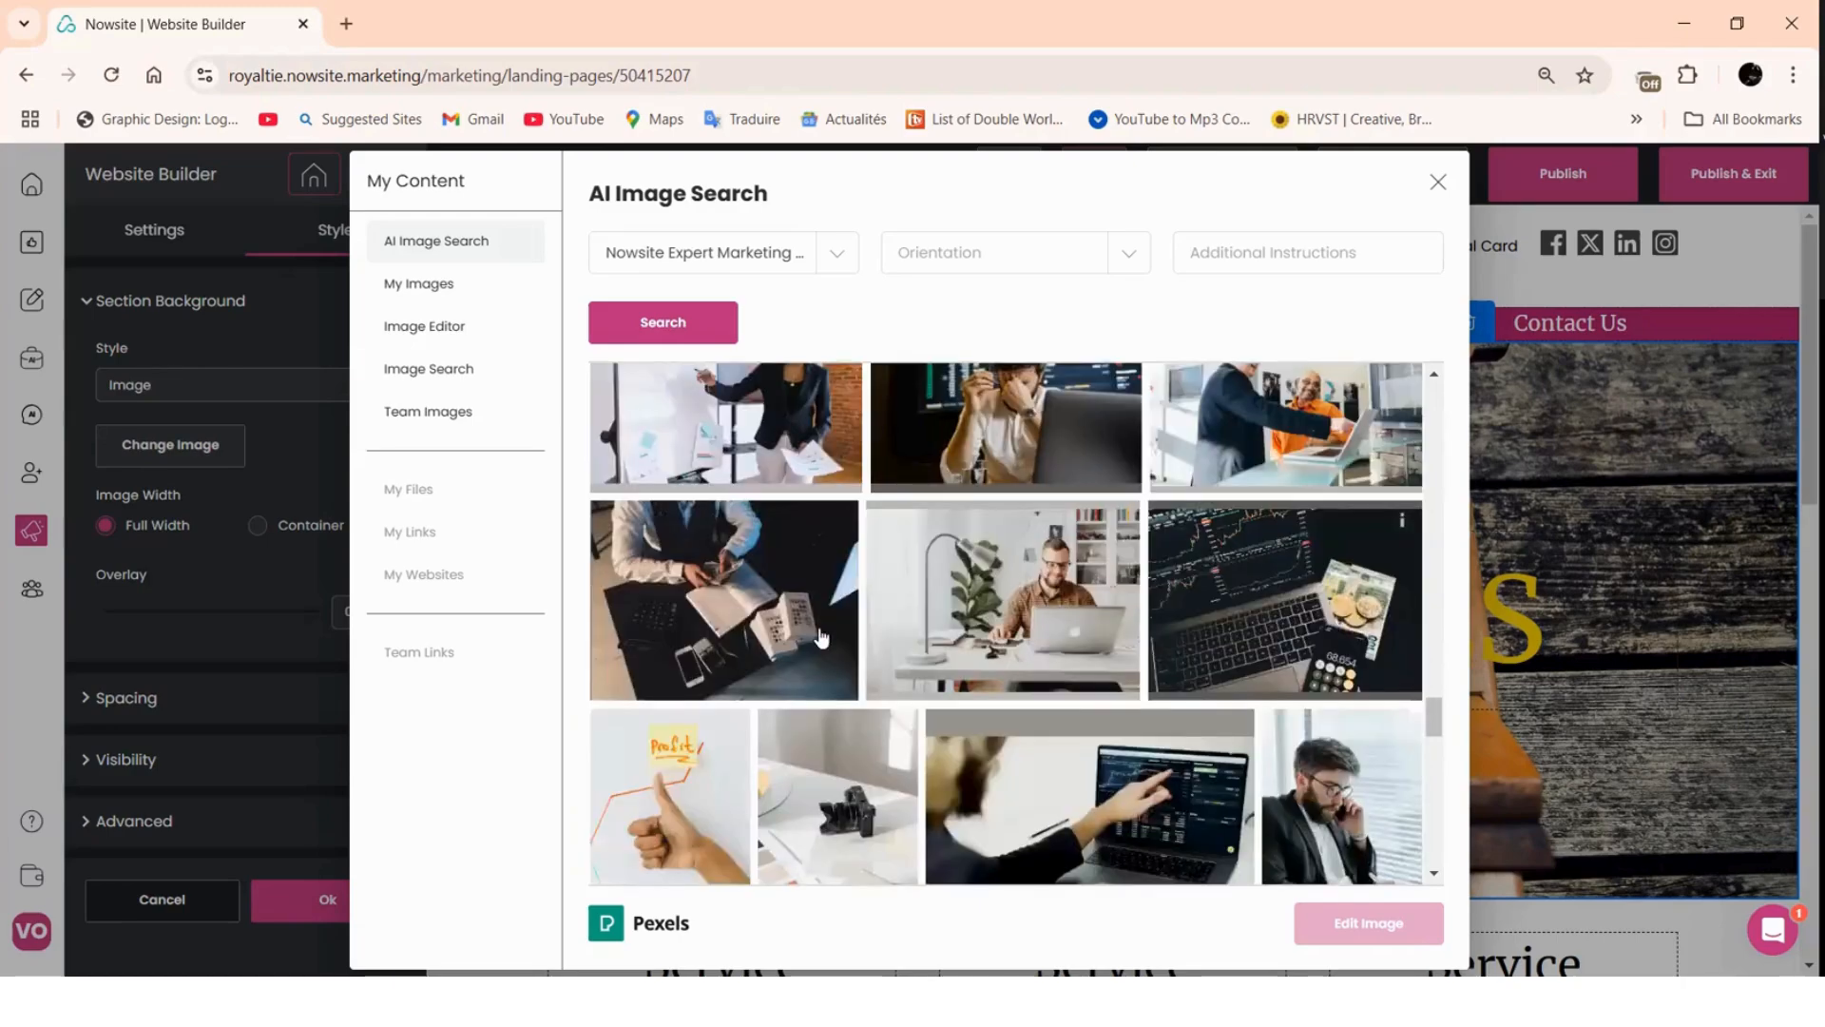
{"action": "scroll", "coordinate": [789, 579], "scroll_direction": "down", "scroll_amount": 3}
{"action": "scroll", "coordinate": [699, 508], "scroll_direction": "down", "scroll_amount": 3}
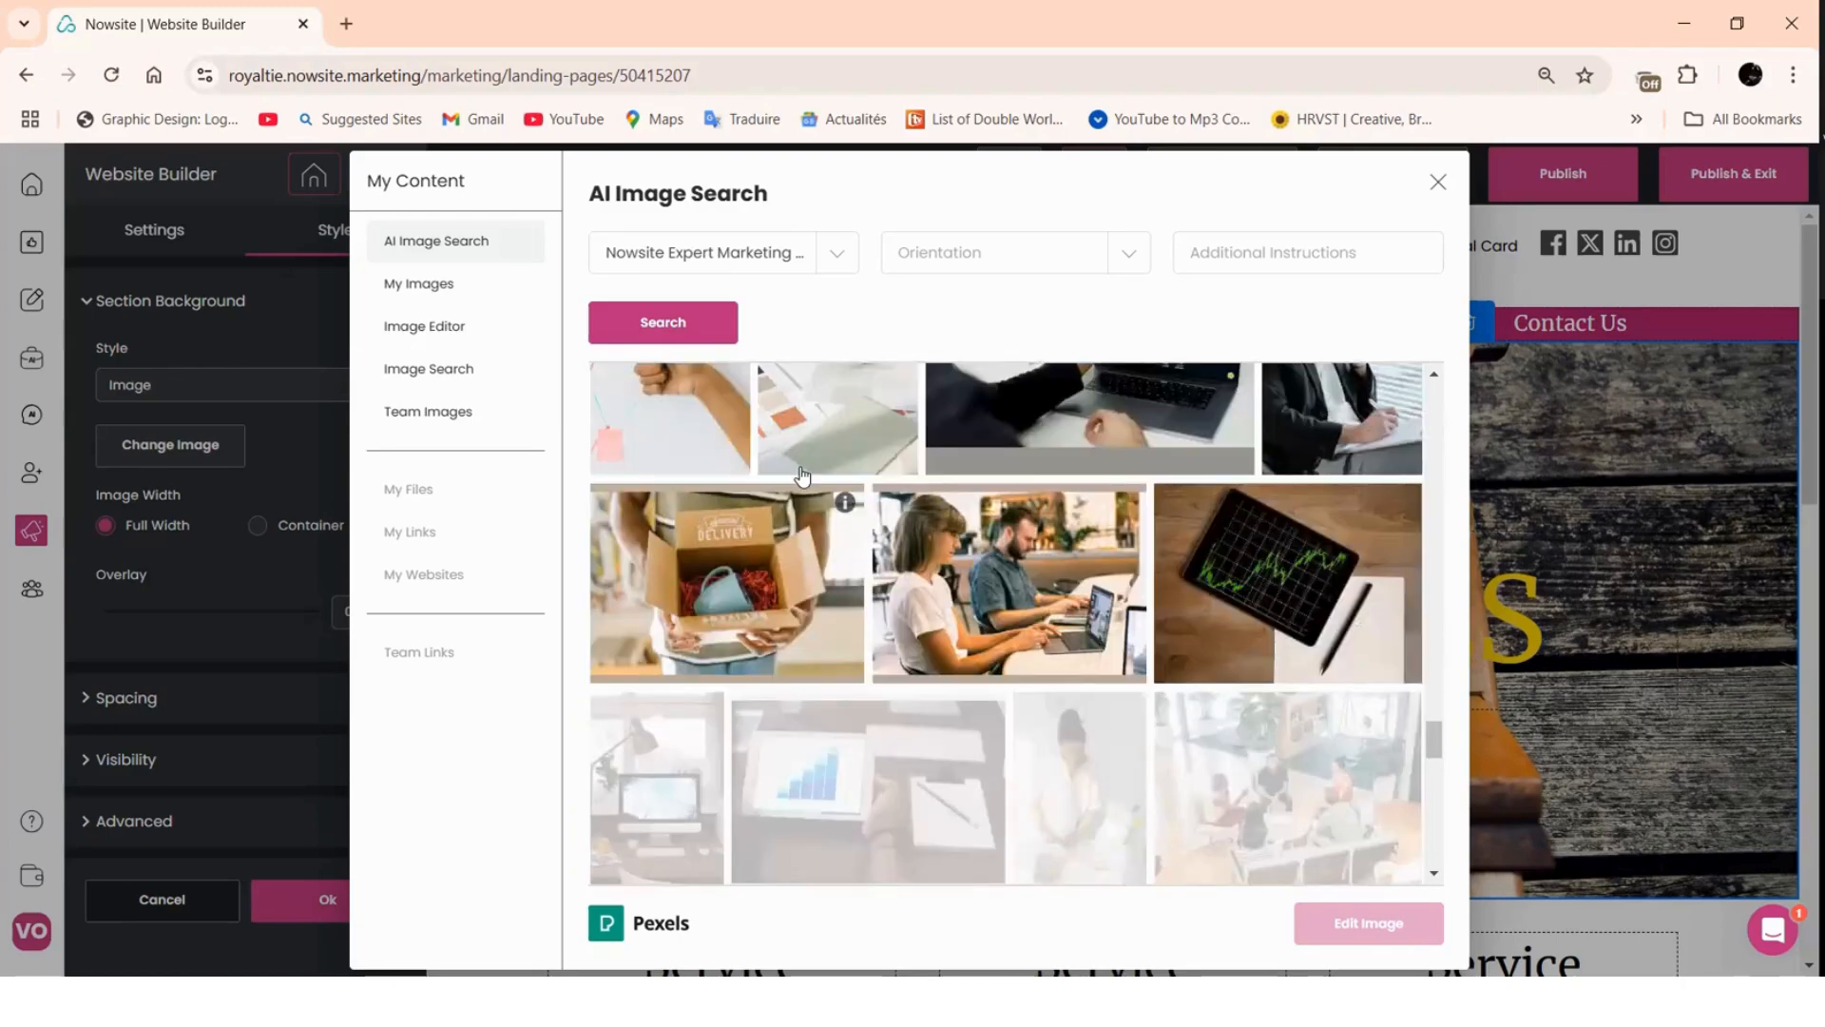
{"action": "scroll", "coordinate": [803, 477], "scroll_direction": "down", "scroll_amount": 3}
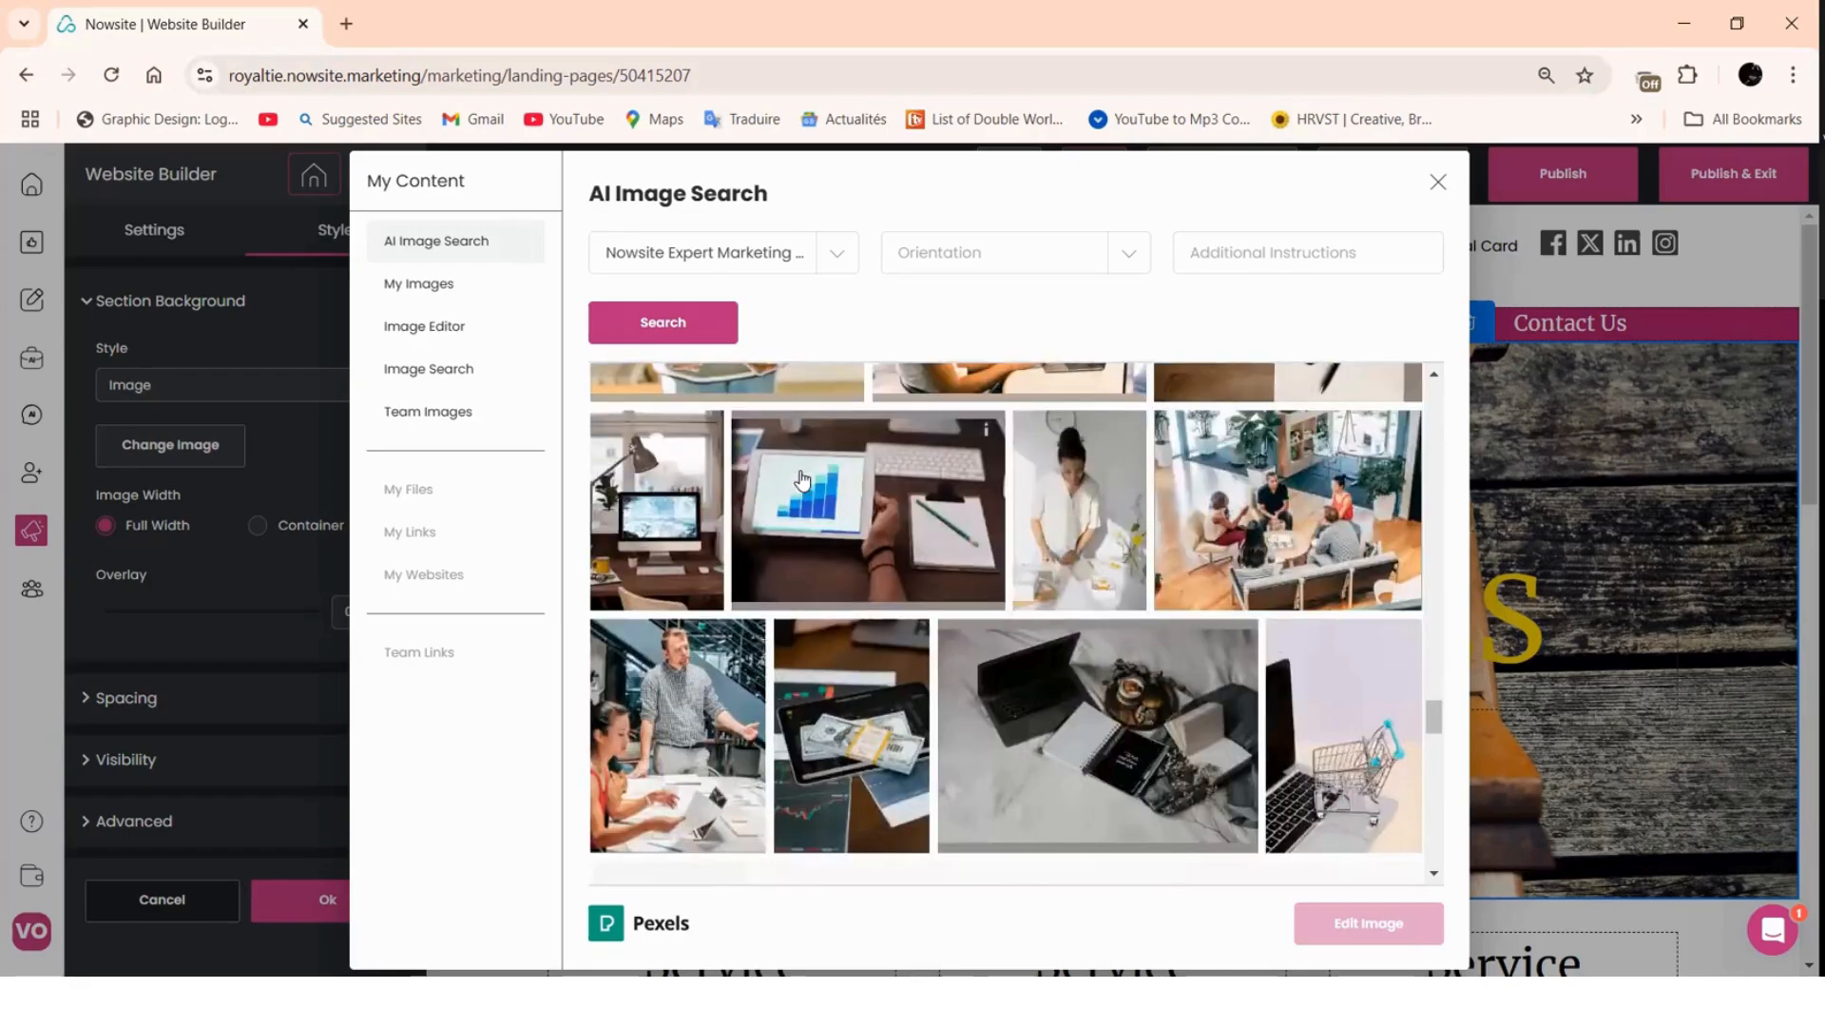
{"action": "scroll", "coordinate": [804, 479], "scroll_direction": "down", "scroll_amount": 2}
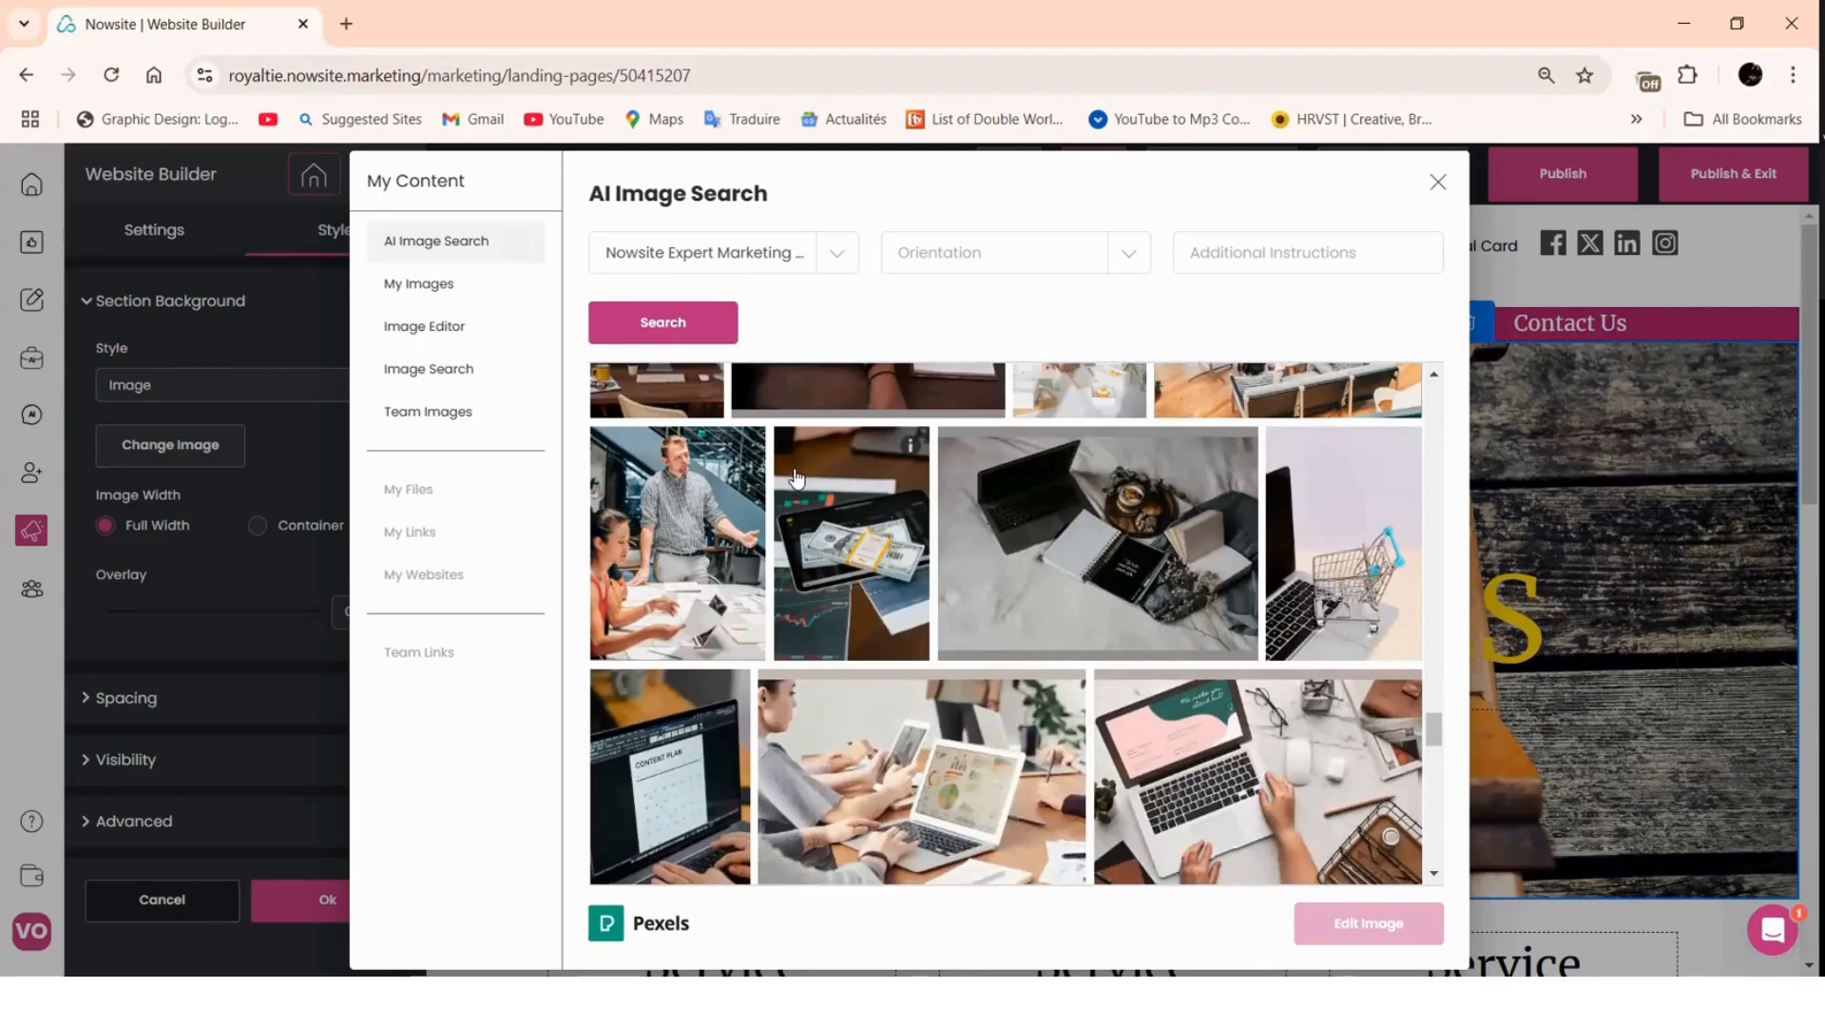
{"action": "scroll", "coordinate": [796, 477], "scroll_direction": "down", "scroll_amount": 3}
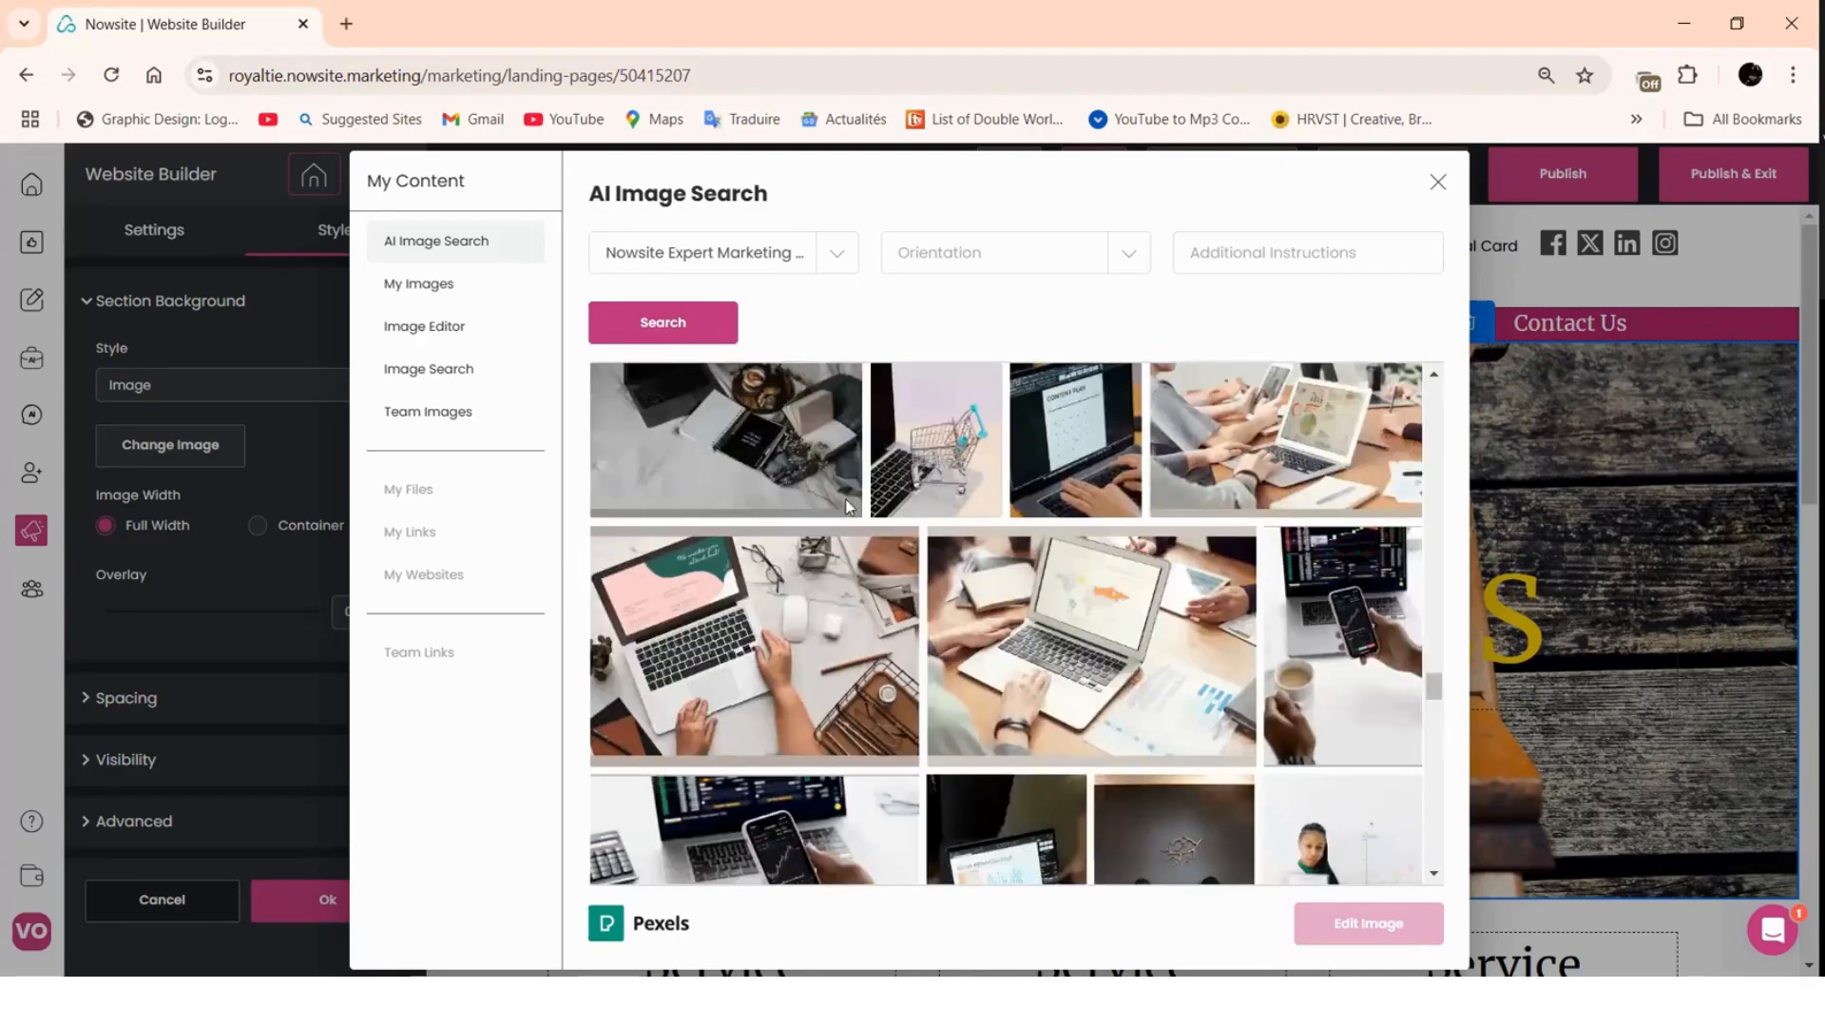
{"action": "scroll", "coordinate": [811, 532], "scroll_direction": "down", "scroll_amount": 2}
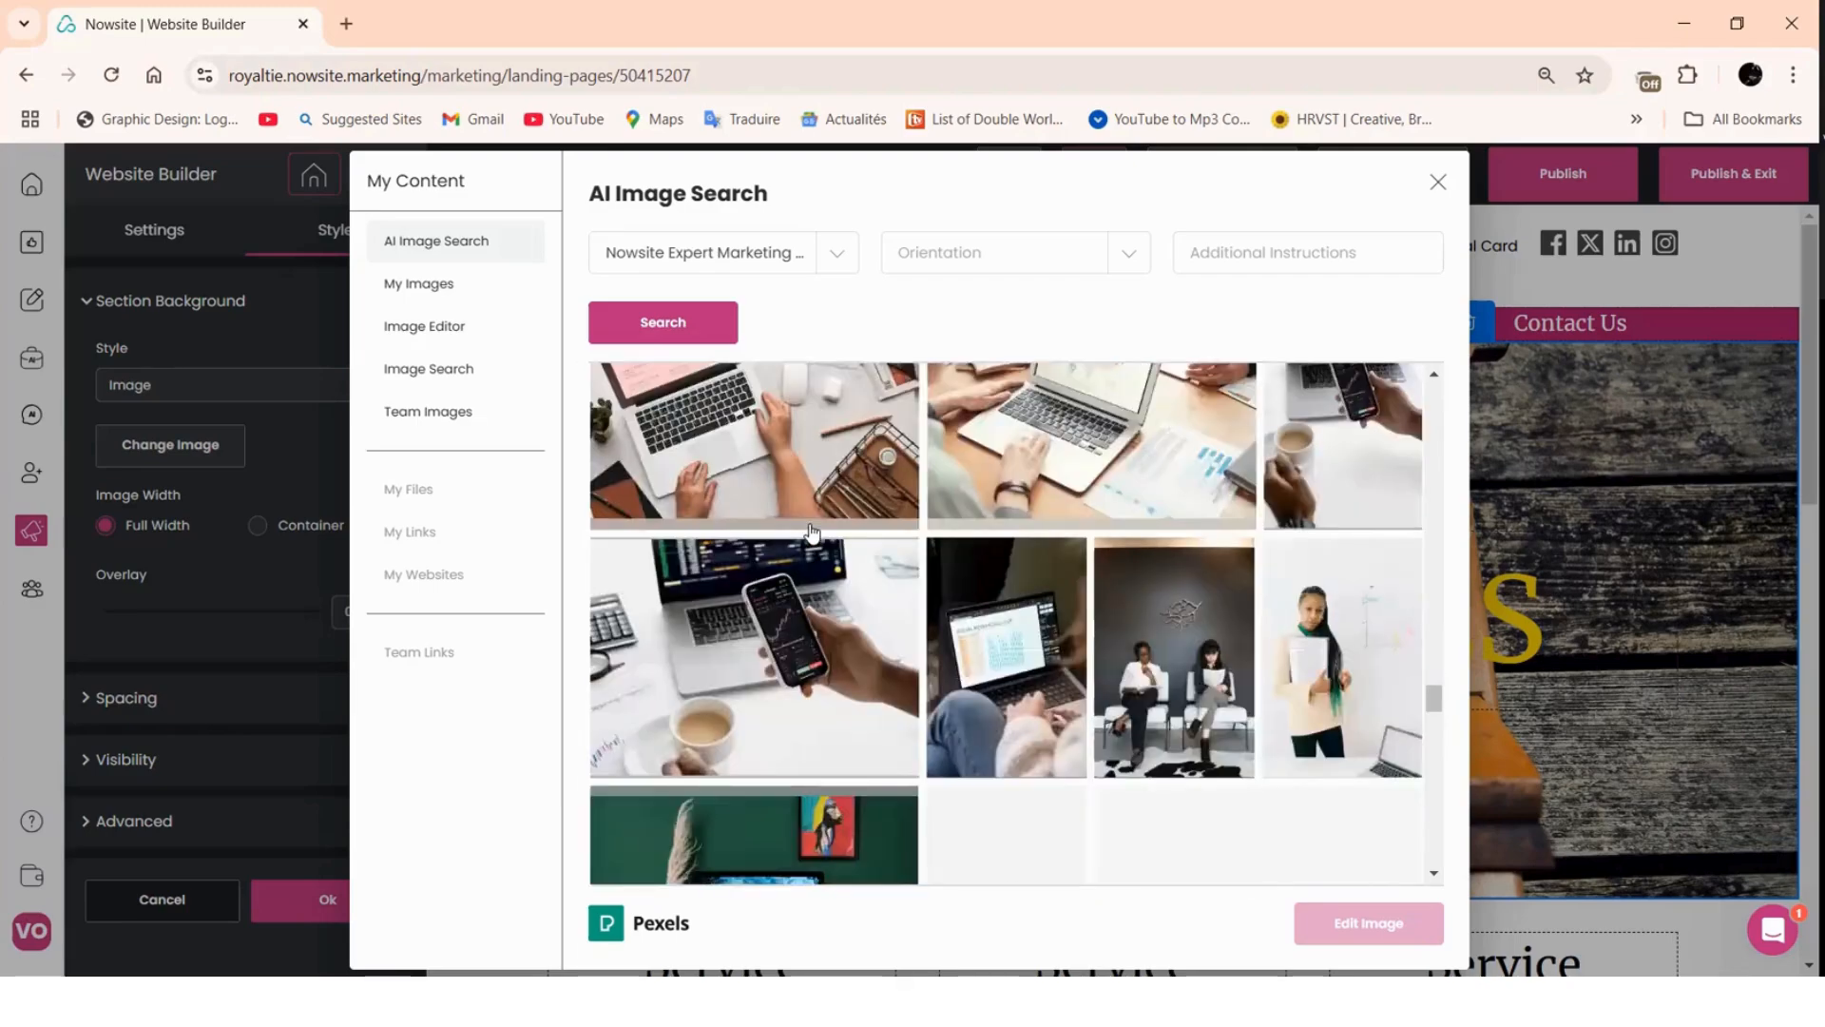
{"action": "scroll", "coordinate": [811, 532], "scroll_direction": "down", "scroll_amount": 2}
{"action": "scroll", "coordinate": [811, 532], "scroll_direction": "down", "scroll_amount": 2}
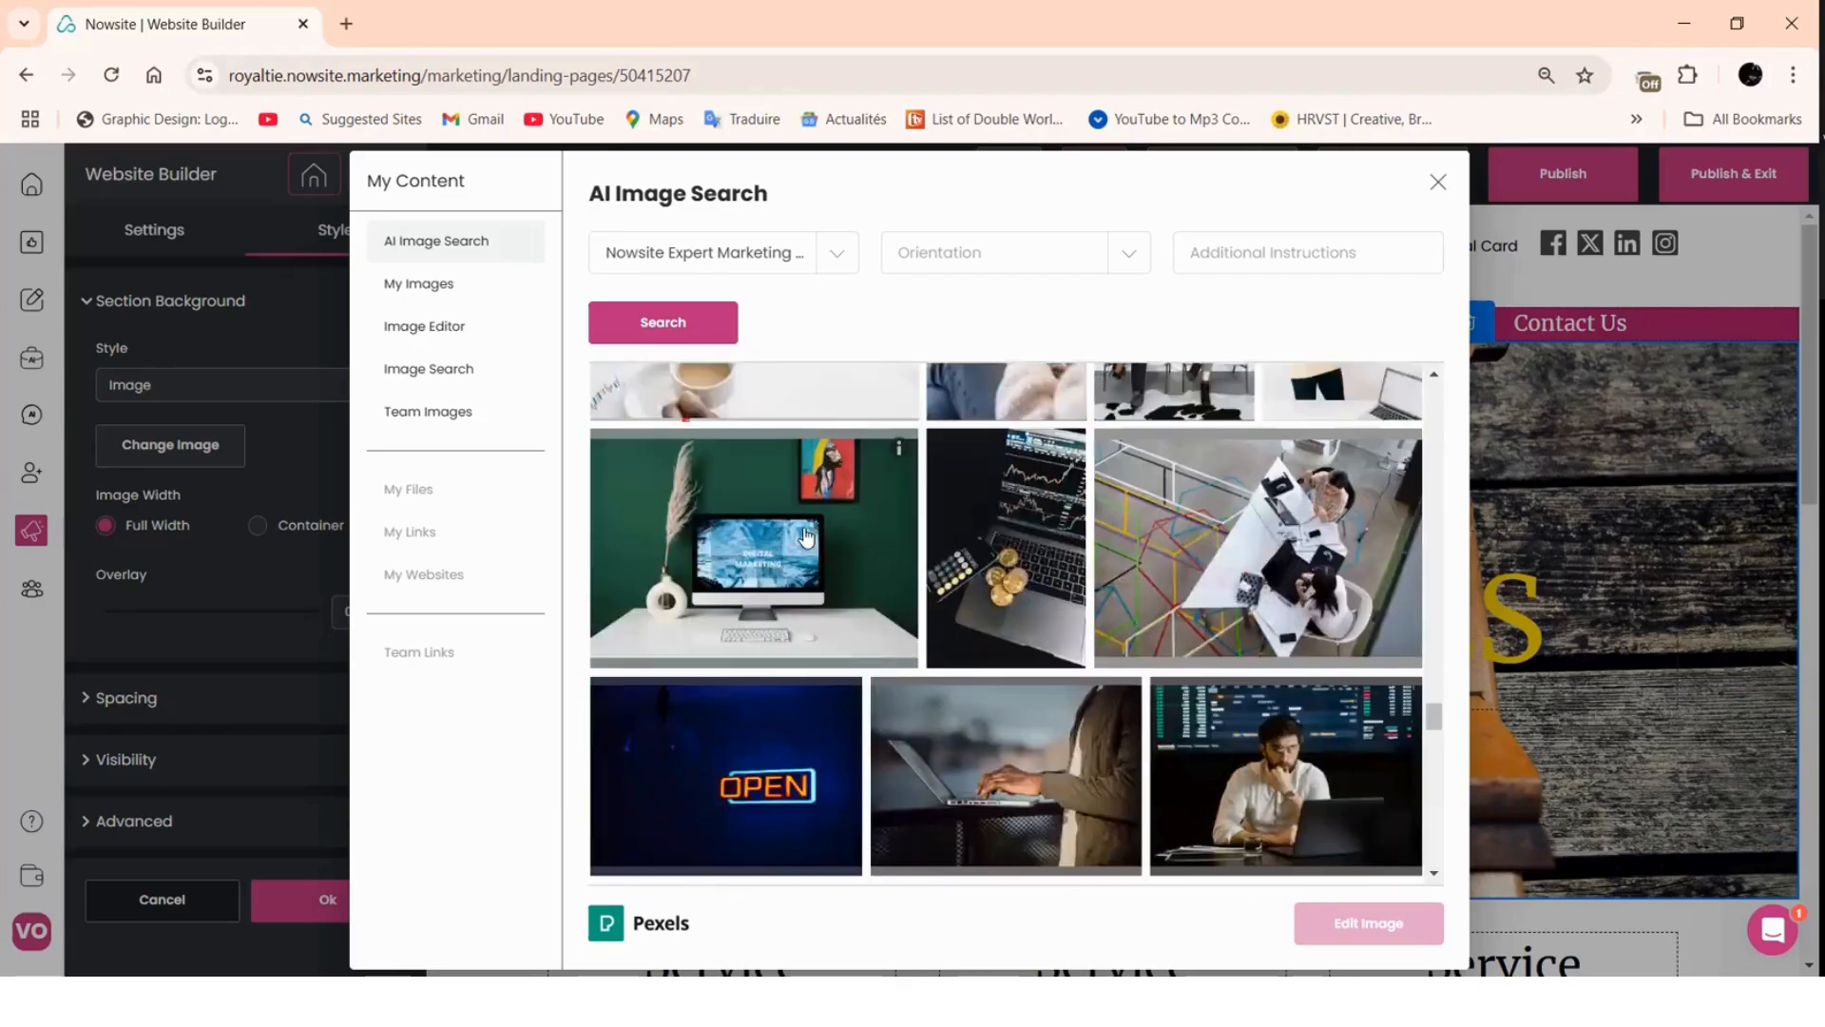
{"action": "scroll", "coordinate": [802, 540], "scroll_direction": "down", "scroll_amount": 1}
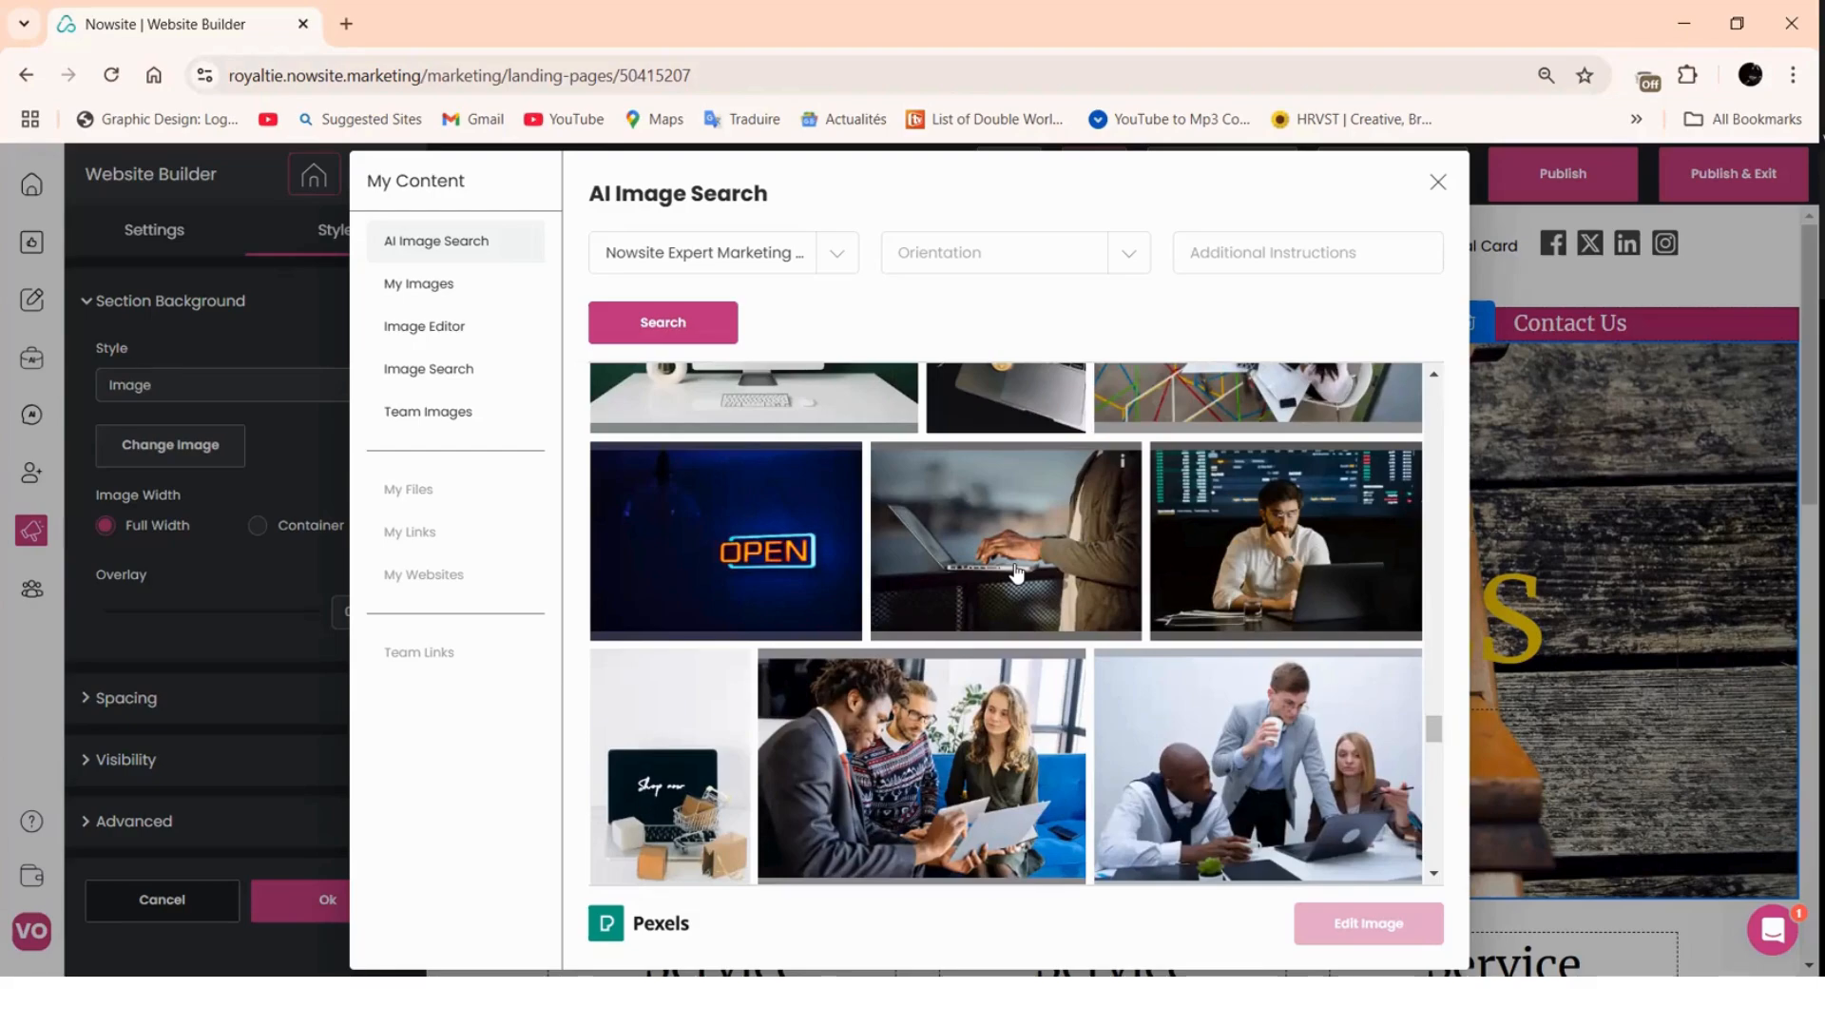
{"action": "scroll", "coordinate": [982, 549], "scroll_direction": "down", "scroll_amount": 2}
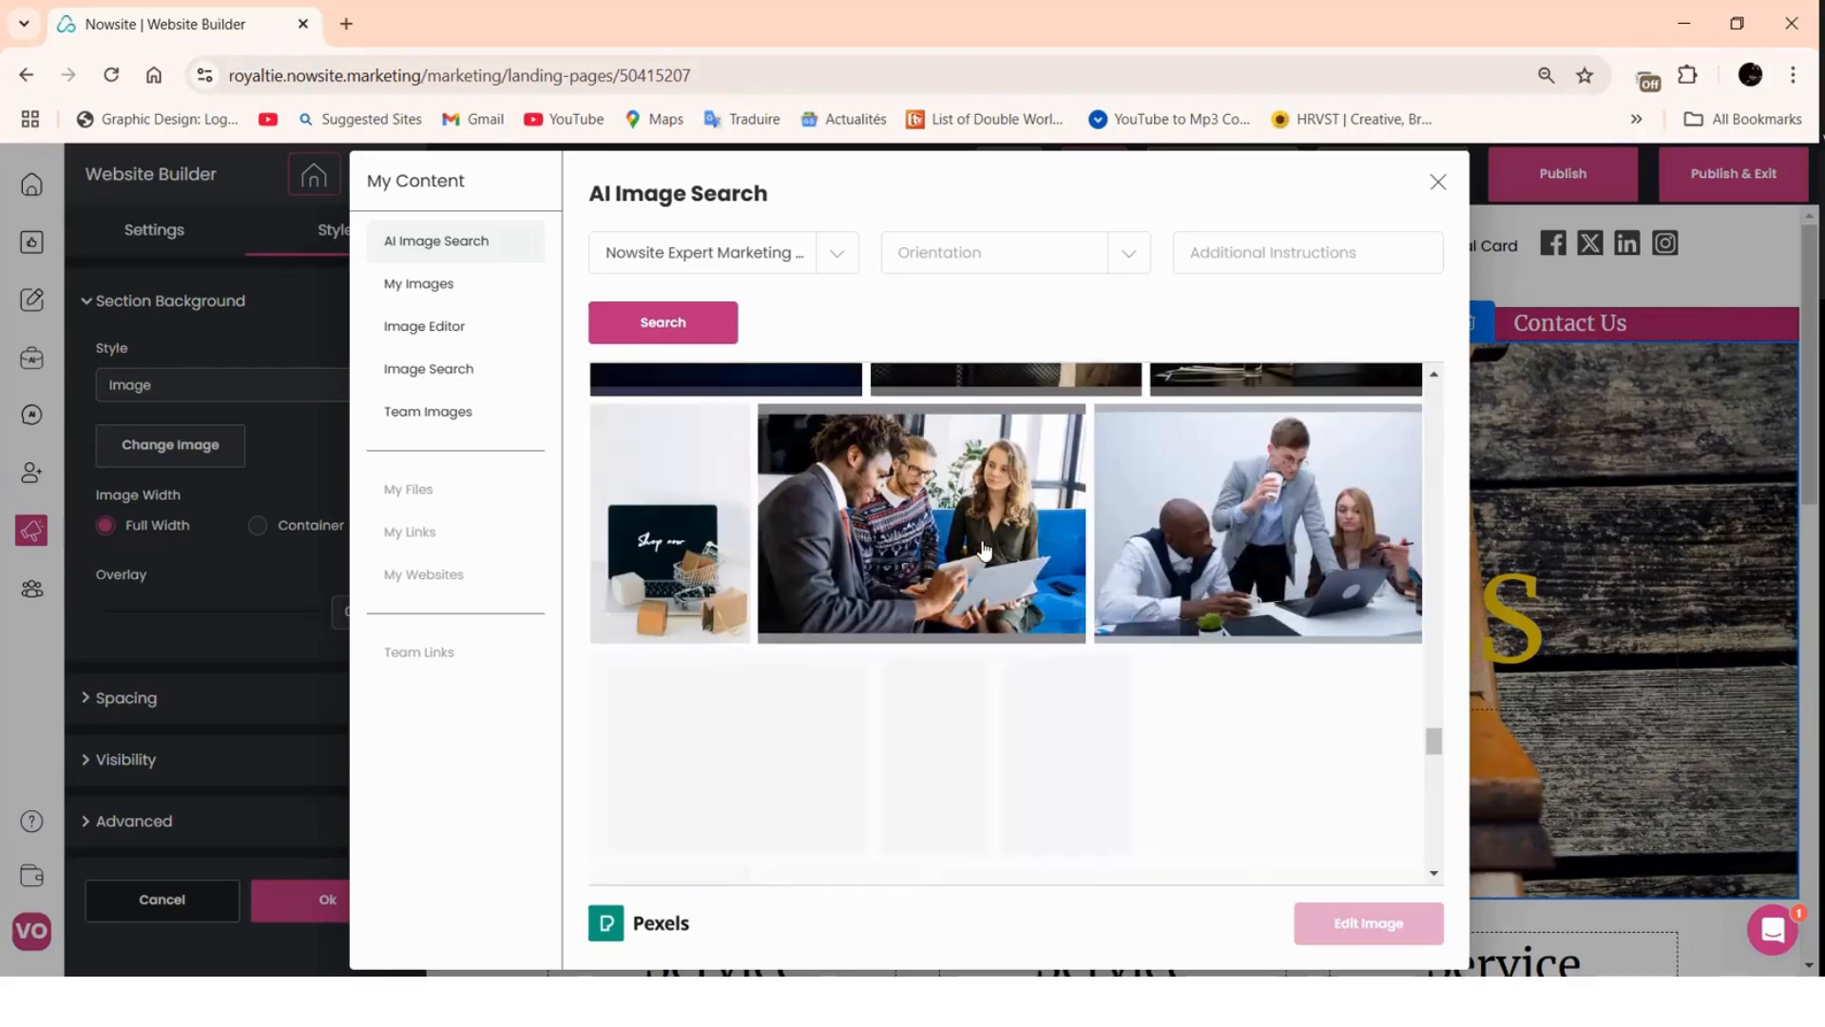
{"action": "scroll", "coordinate": [983, 549], "scroll_direction": "down", "scroll_amount": 1}
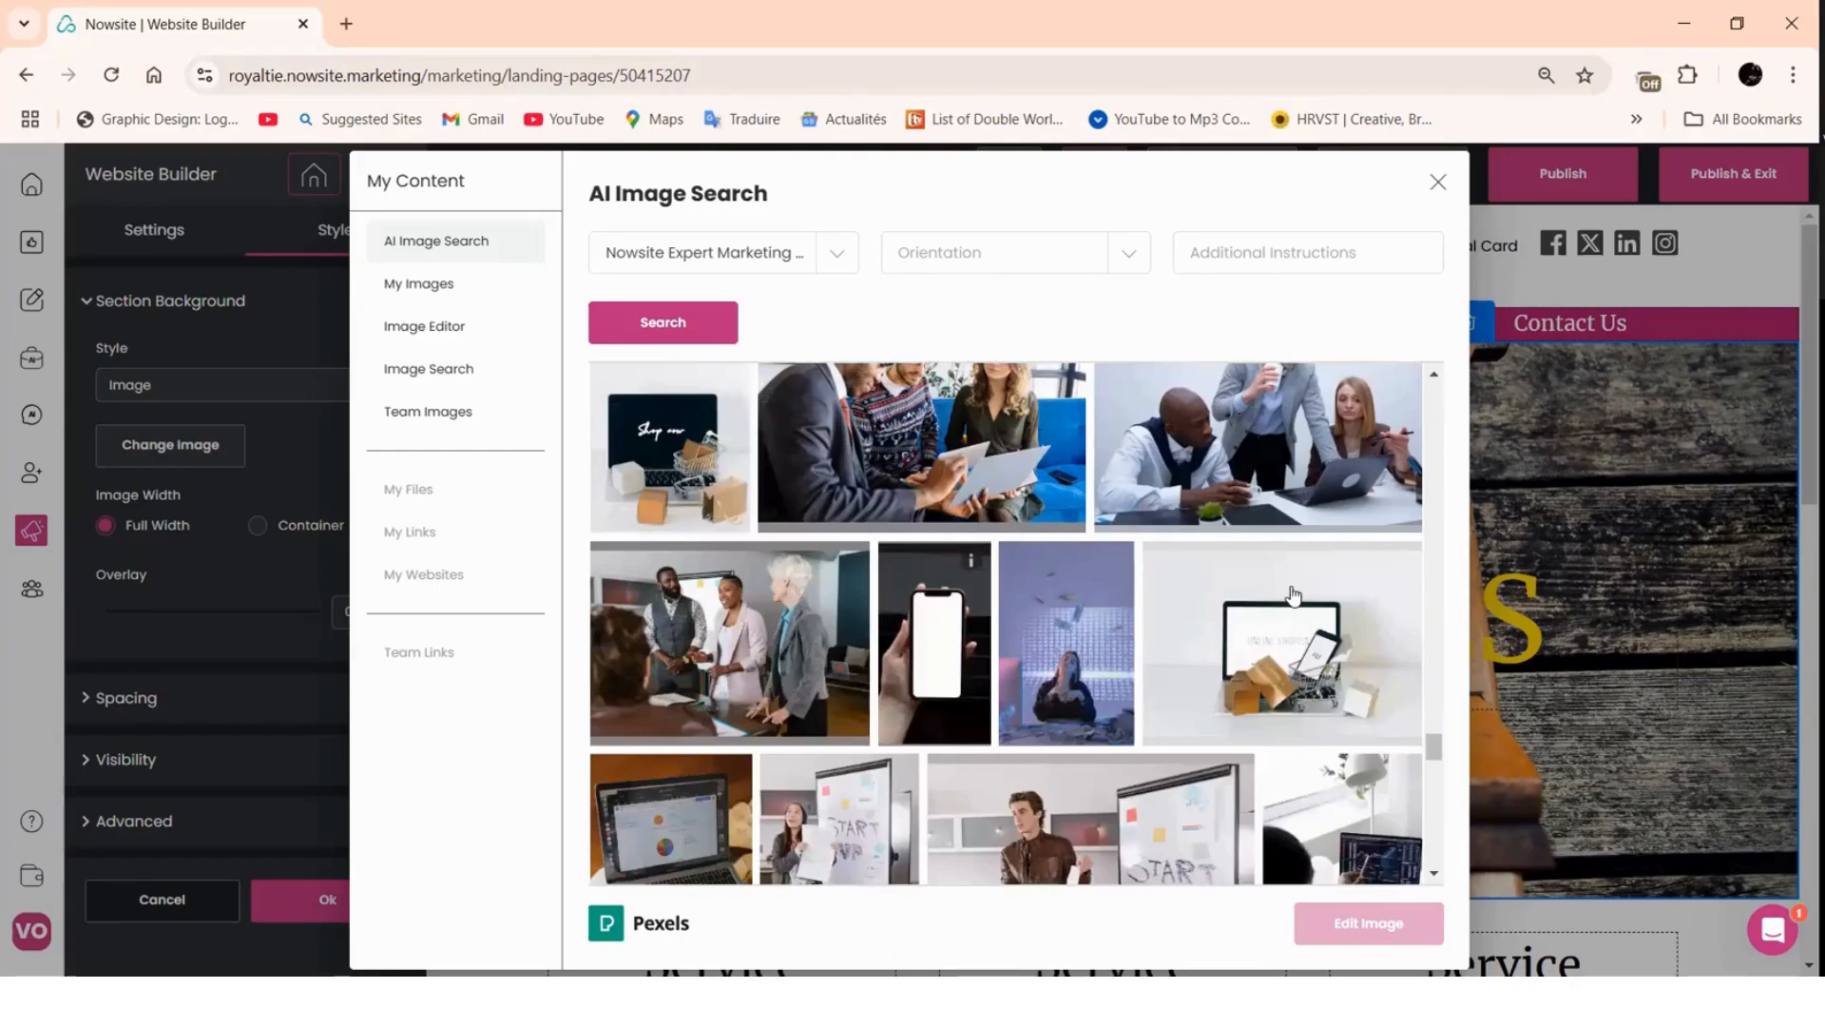
- Open the online shopping laptop photo for editing and add the text "Sales Like An Expert With Ease" to it
{"action": "left_click", "coordinate": [1203, 613]}
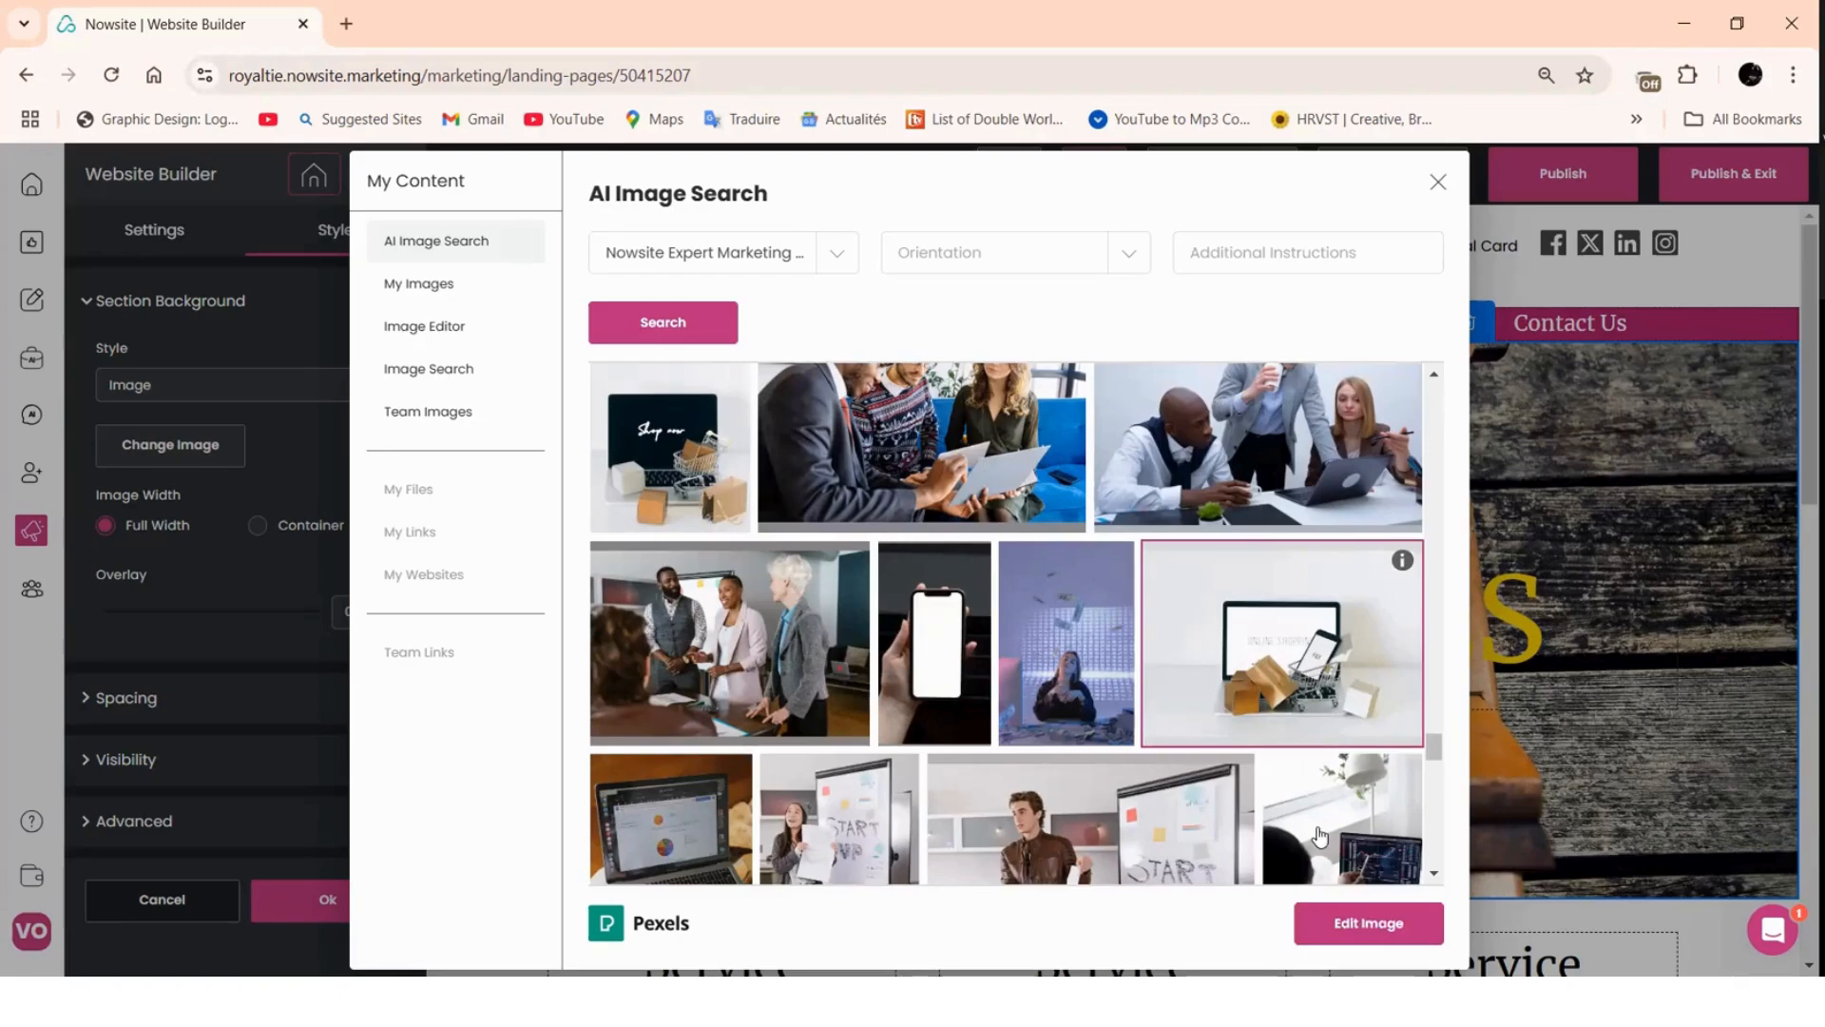
{"action": "left_click", "coordinate": [1374, 927]}
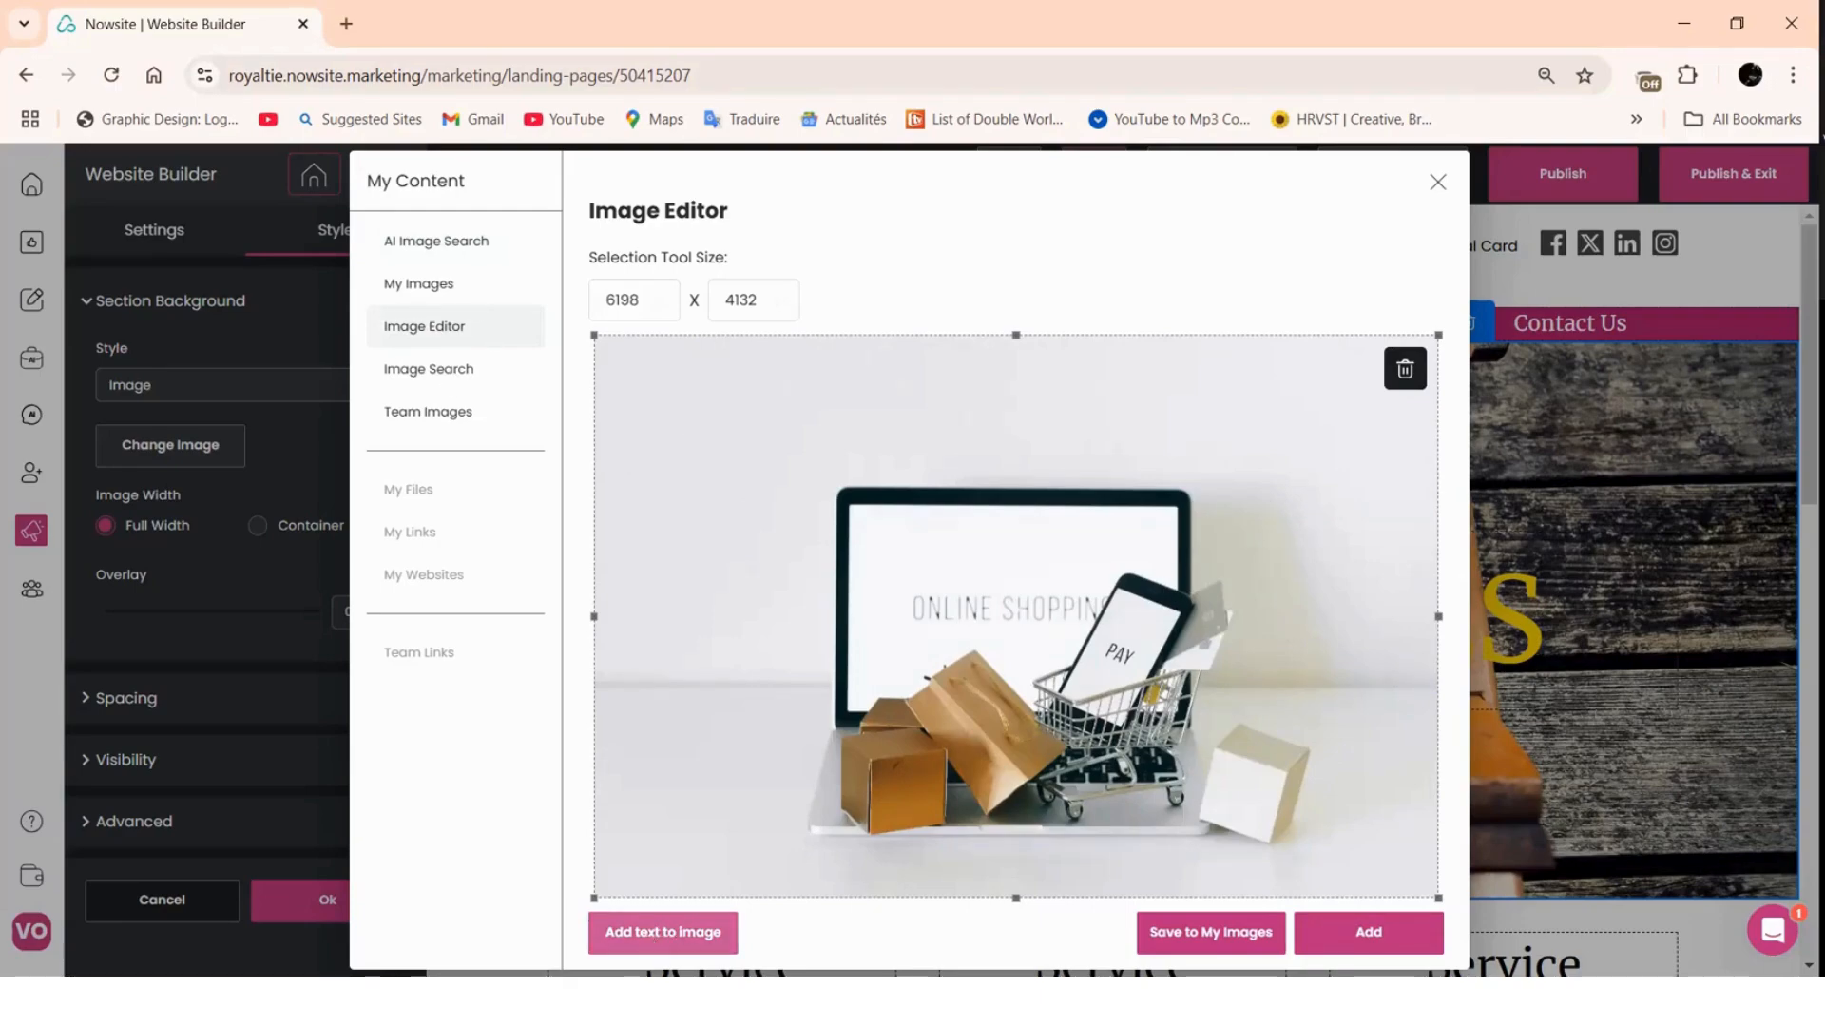
{"action": "left_click", "coordinate": [654, 933]}
{"action": "left_click", "coordinate": [449, 636]}
{"action": "type", "text": "Sales Lik"}
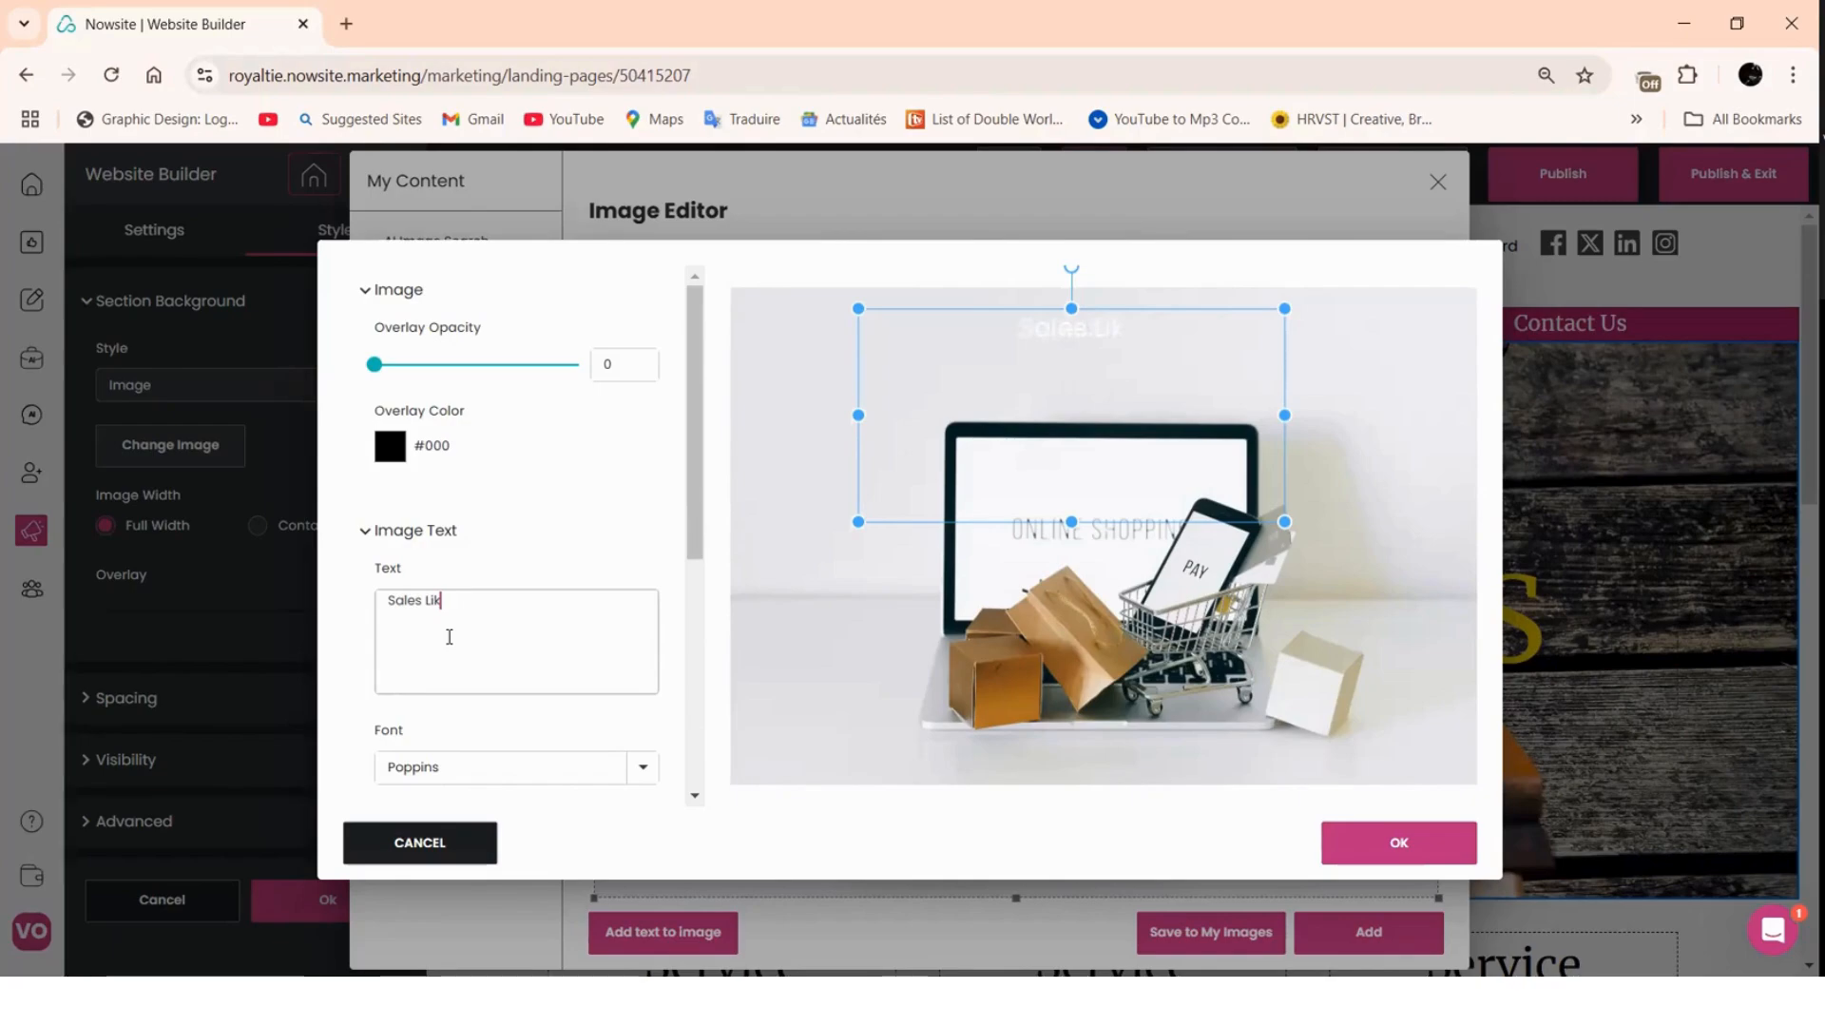
{"action": "type", "text": "e An Expert With Ease"}
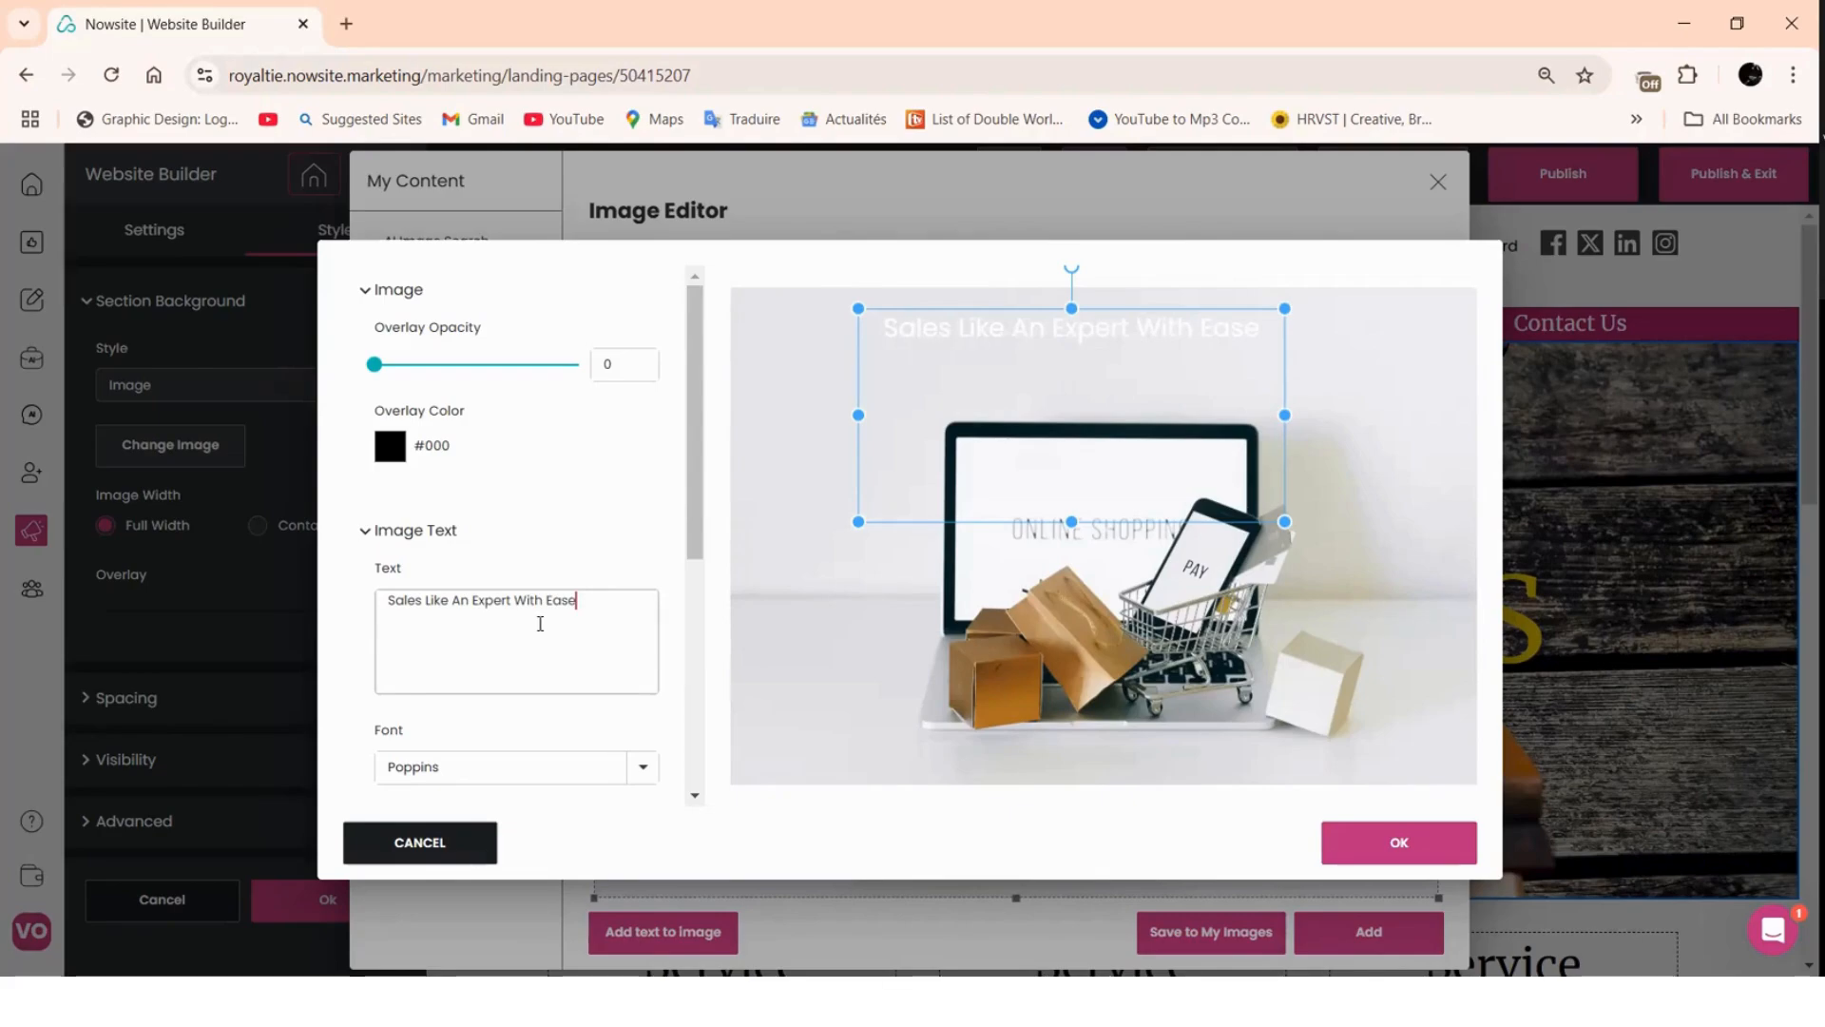
- Set the image text's font size to 41 px
{"action": "scroll", "coordinate": [540, 623], "scroll_direction": "down", "scroll_amount": 3}
{"action": "scroll", "coordinate": [469, 457], "scroll_direction": "down", "scroll_amount": 2}
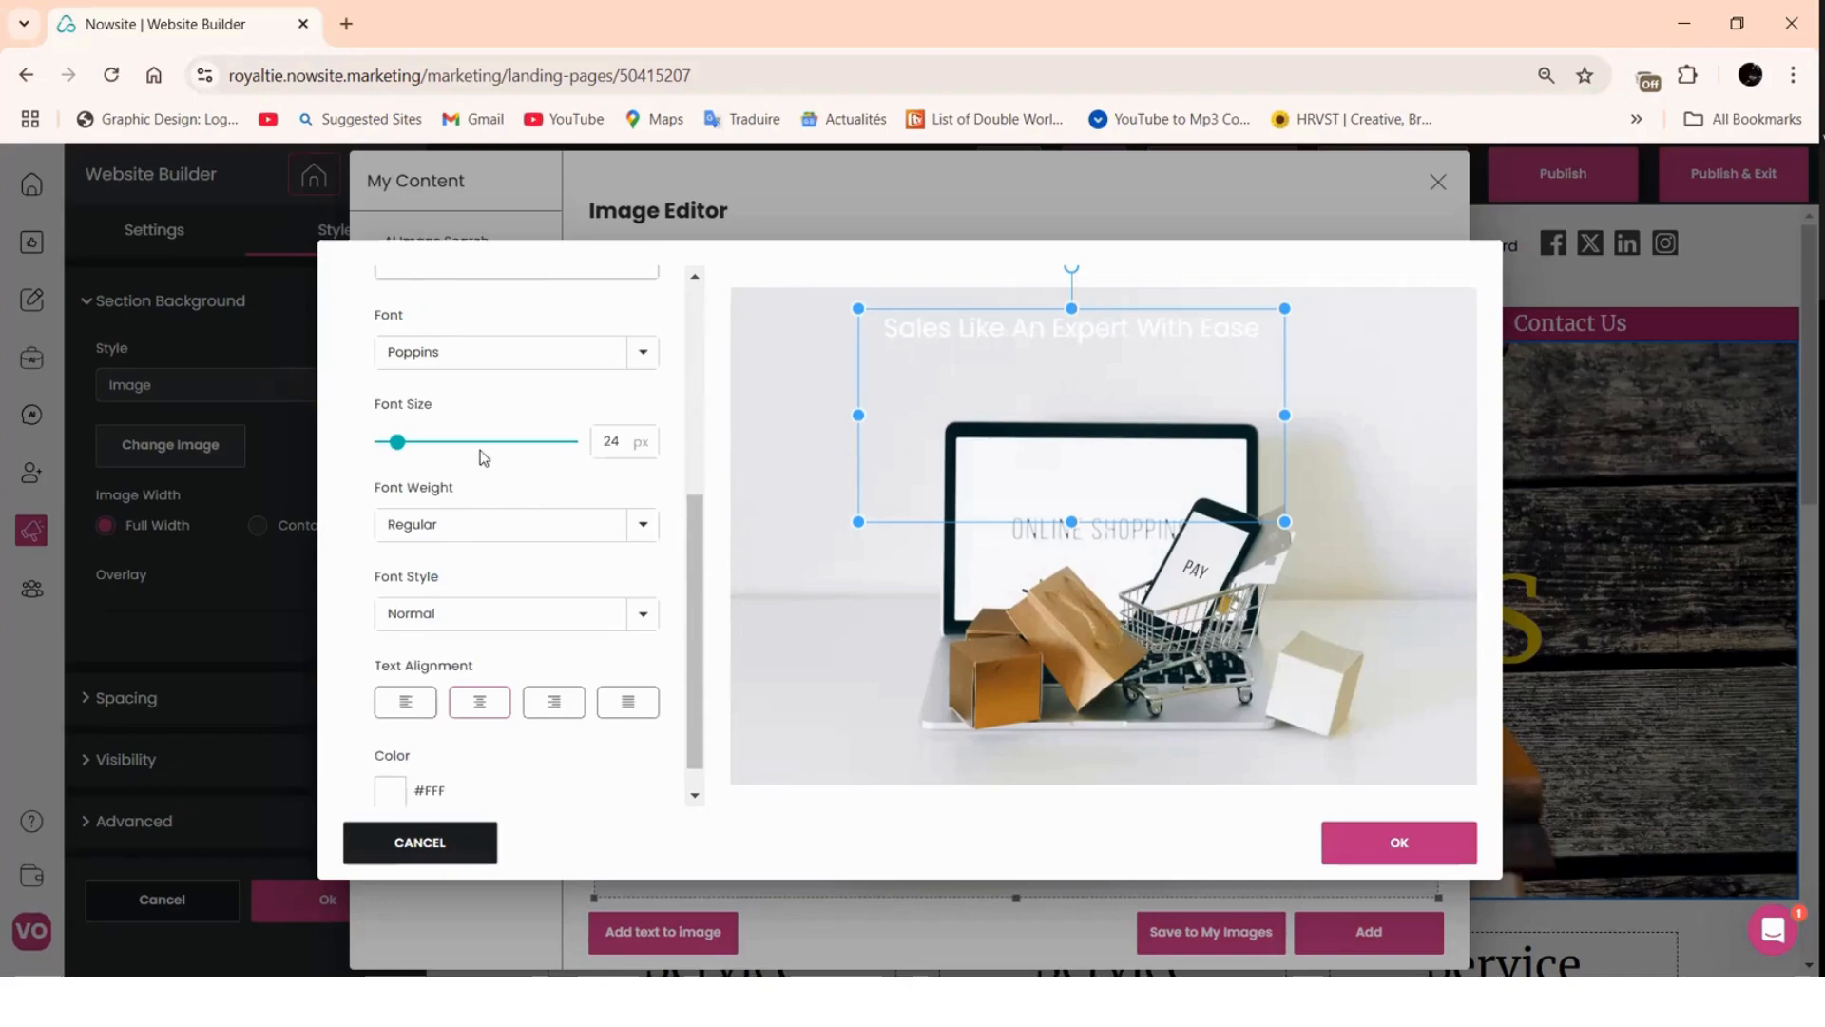
{"action": "scroll", "coordinate": [483, 457], "scroll_direction": "up", "scroll_amount": 1}
{"action": "left_click_drag", "start_coordinate": [398, 526], "coordinate": [421, 528]}
- Widen the text box across most of the image's width so the heading fits on a single line above the laptop
{"action": "left_click_drag", "start_coordinate": [1130, 411], "coordinate": [1130, 398]}
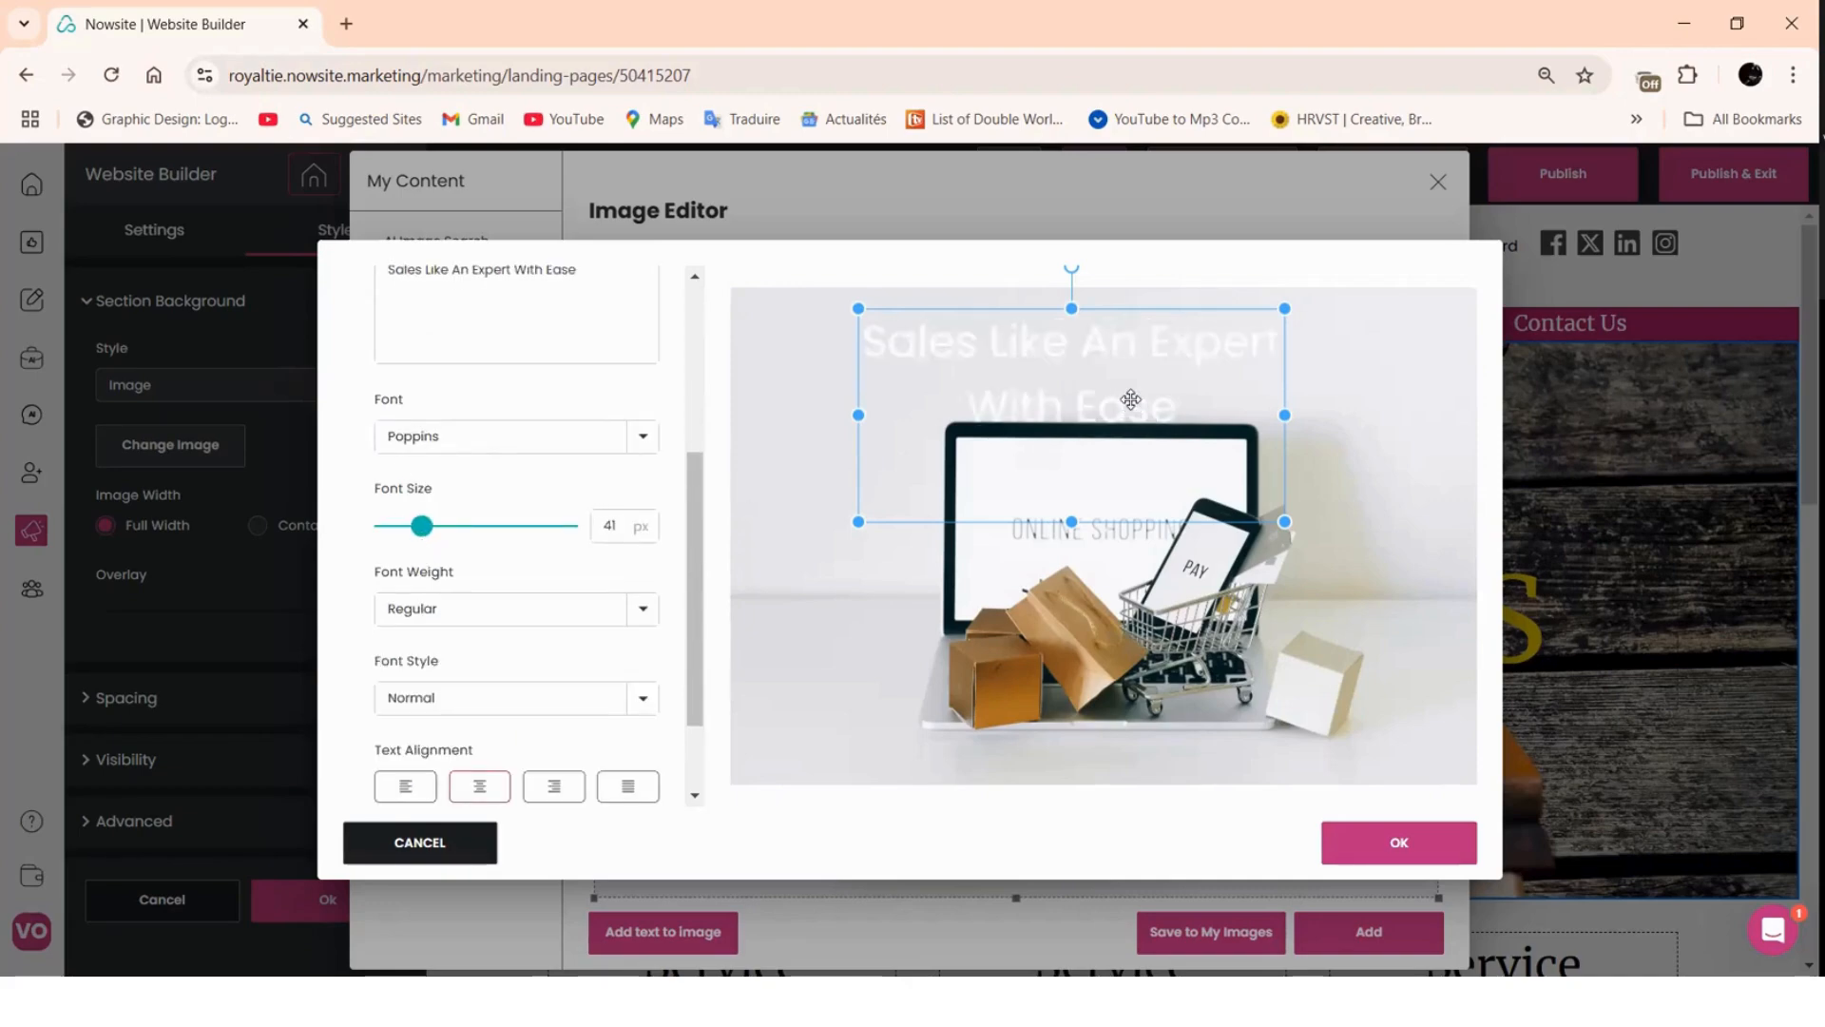
{"action": "left_click_drag", "start_coordinate": [1284, 403], "coordinate": [1474, 402]}
{"action": "left_click_drag", "start_coordinate": [863, 402], "coordinate": [747, 410]}
{"action": "key", "text": "ctrl+z"}
{"action": "key", "text": "ctrl+z"}
{"action": "left_click_drag", "start_coordinate": [1127, 351], "coordinate": [1021, 367]}
{"action": "left_click_drag", "start_coordinate": [1358, 416], "coordinate": [1442, 415]}
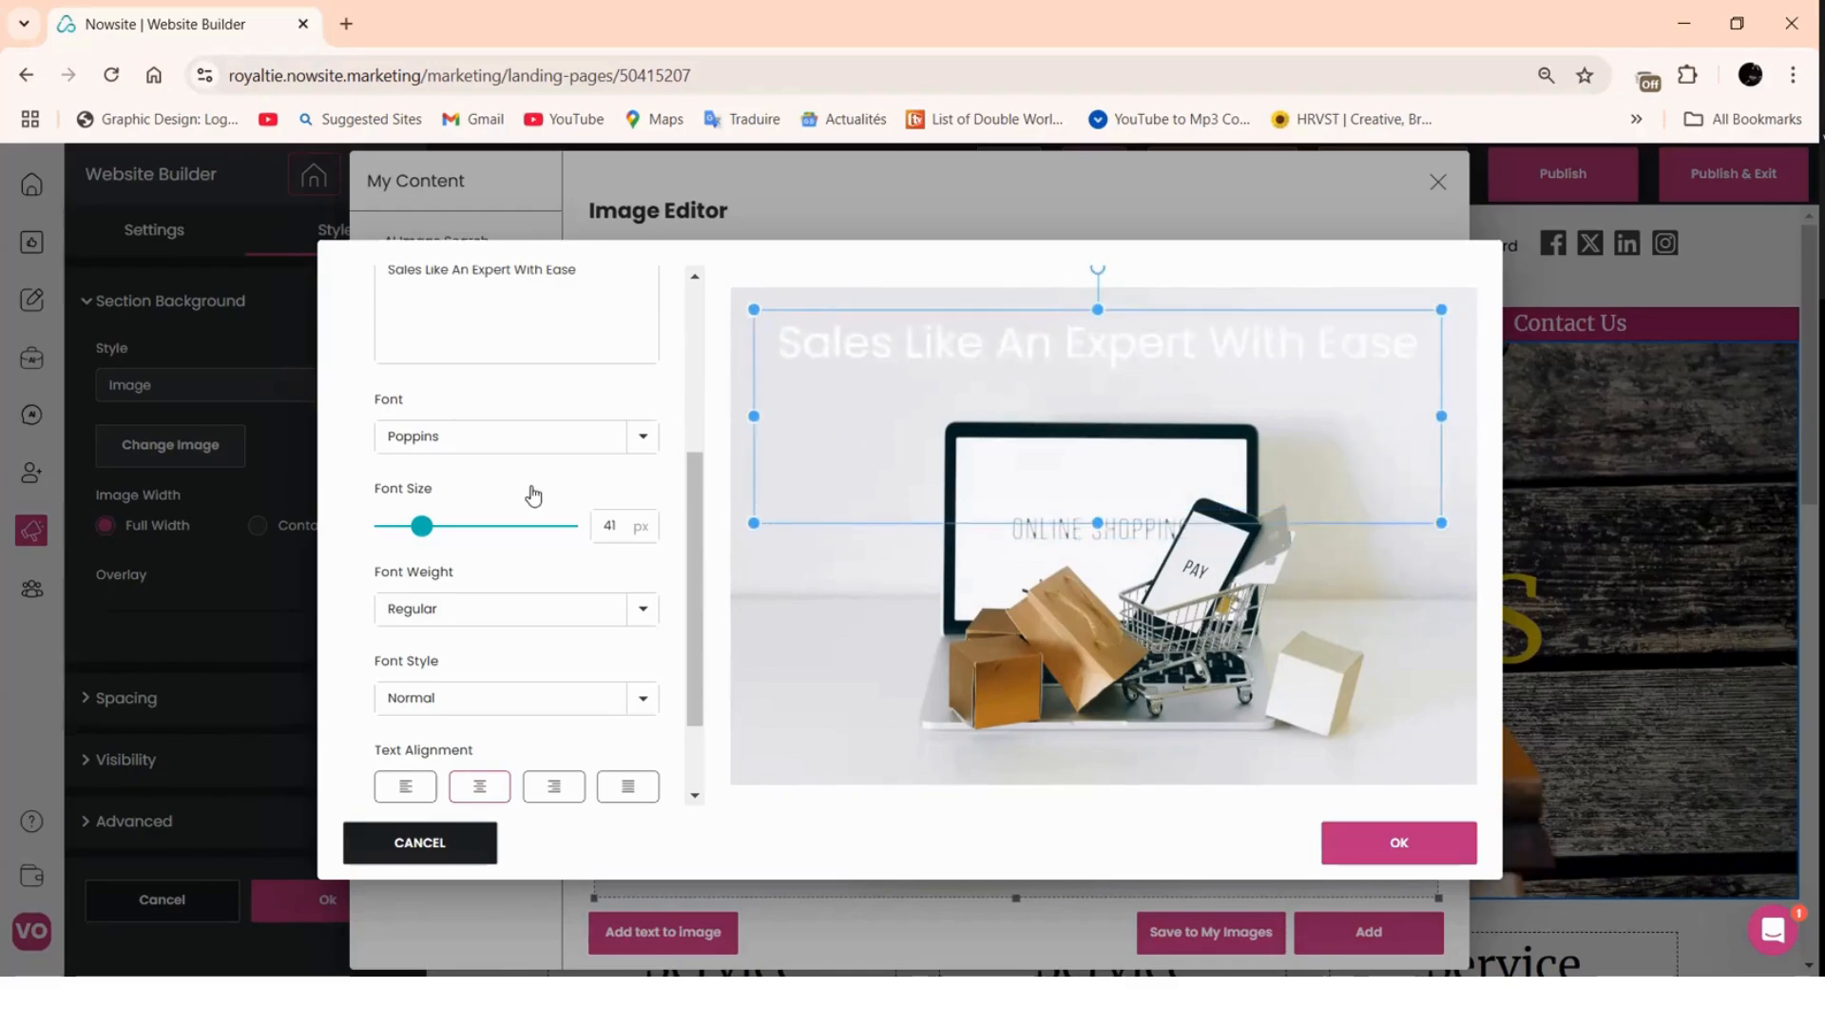
- Change the heading text on the image to a magenta color and a serif font, and apply the text to the image
{"action": "scroll", "coordinate": [534, 494], "scroll_direction": "down", "scroll_amount": 2}
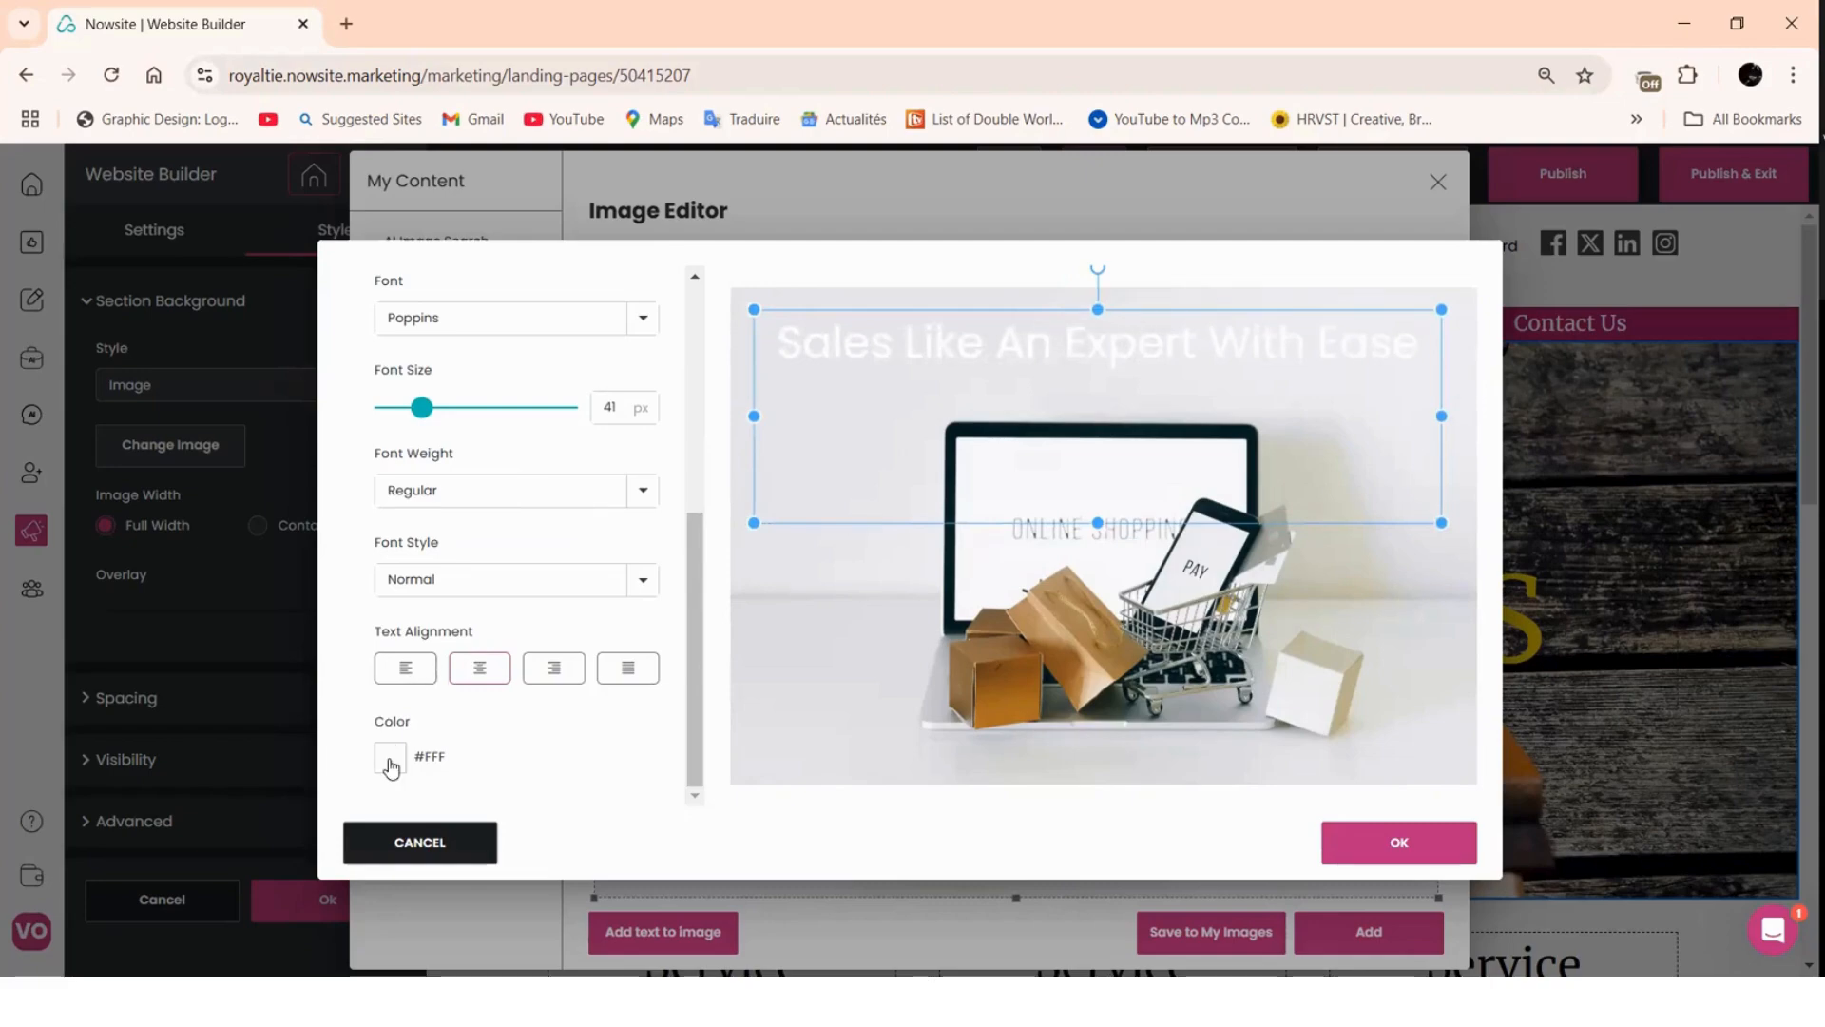
{"action": "left_click", "coordinate": [390, 766]}
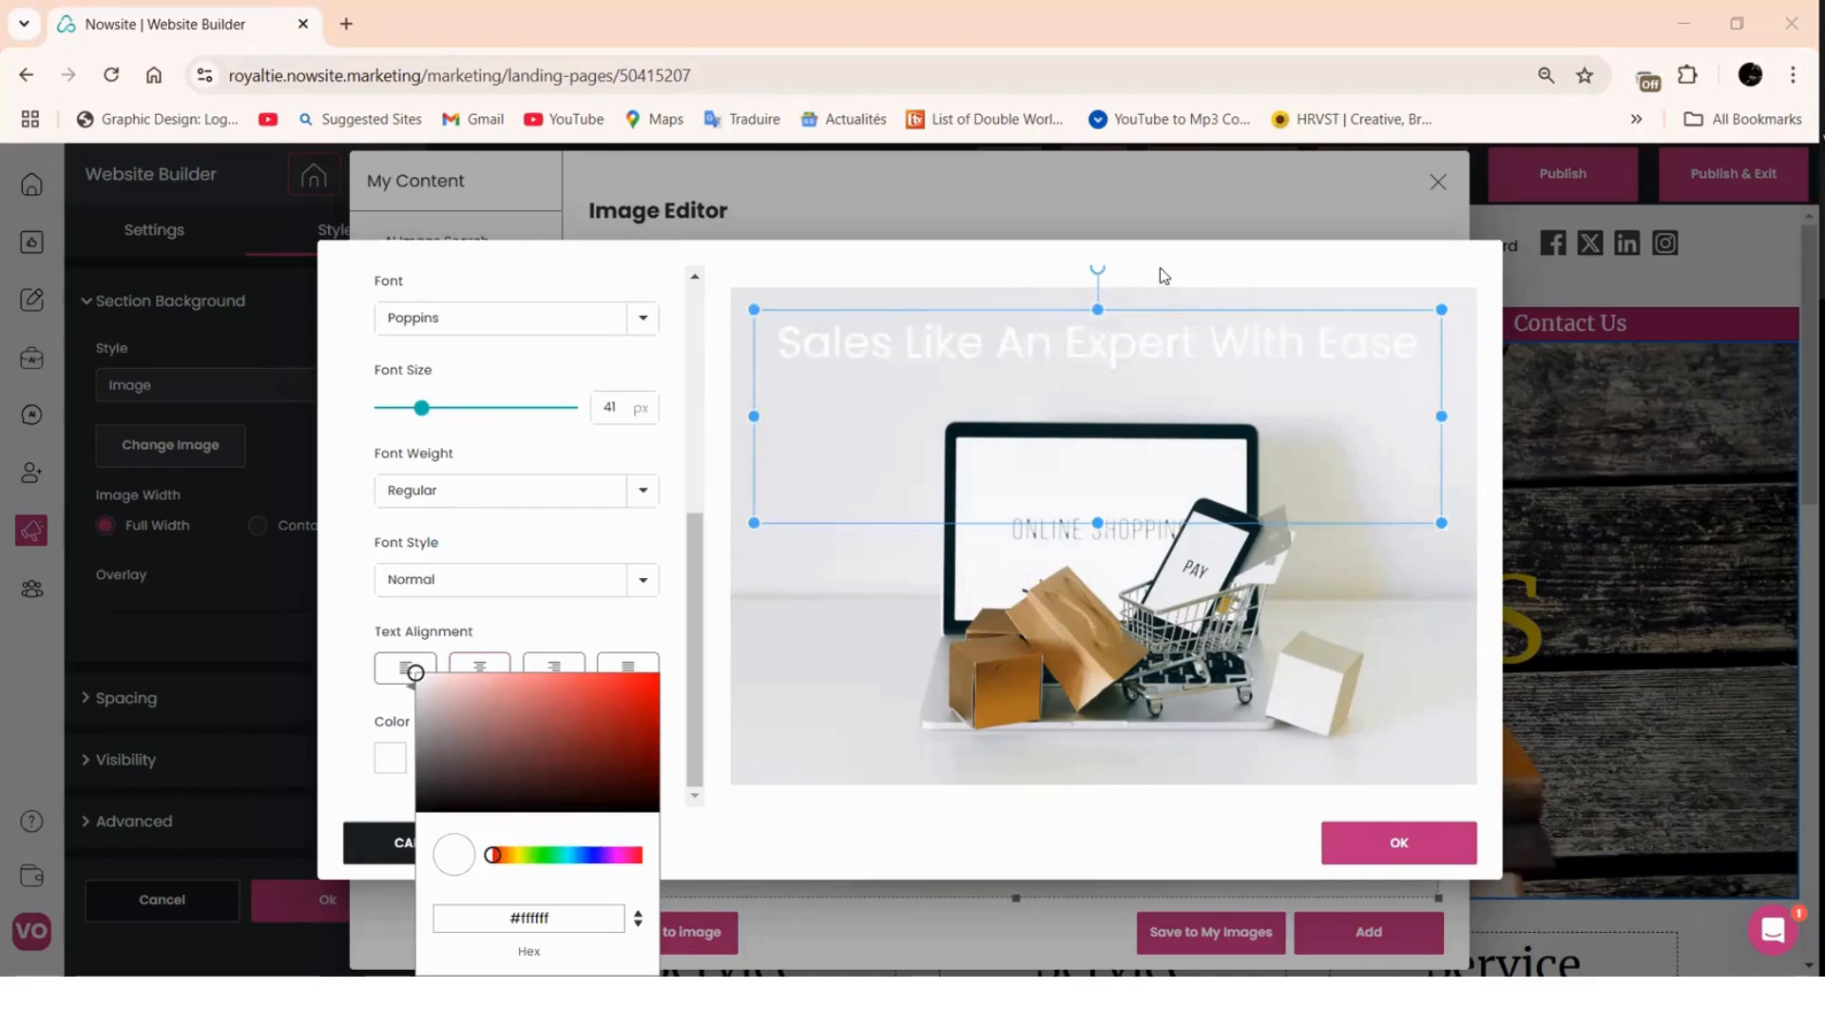
{"action": "left_click", "coordinate": [390, 761]}
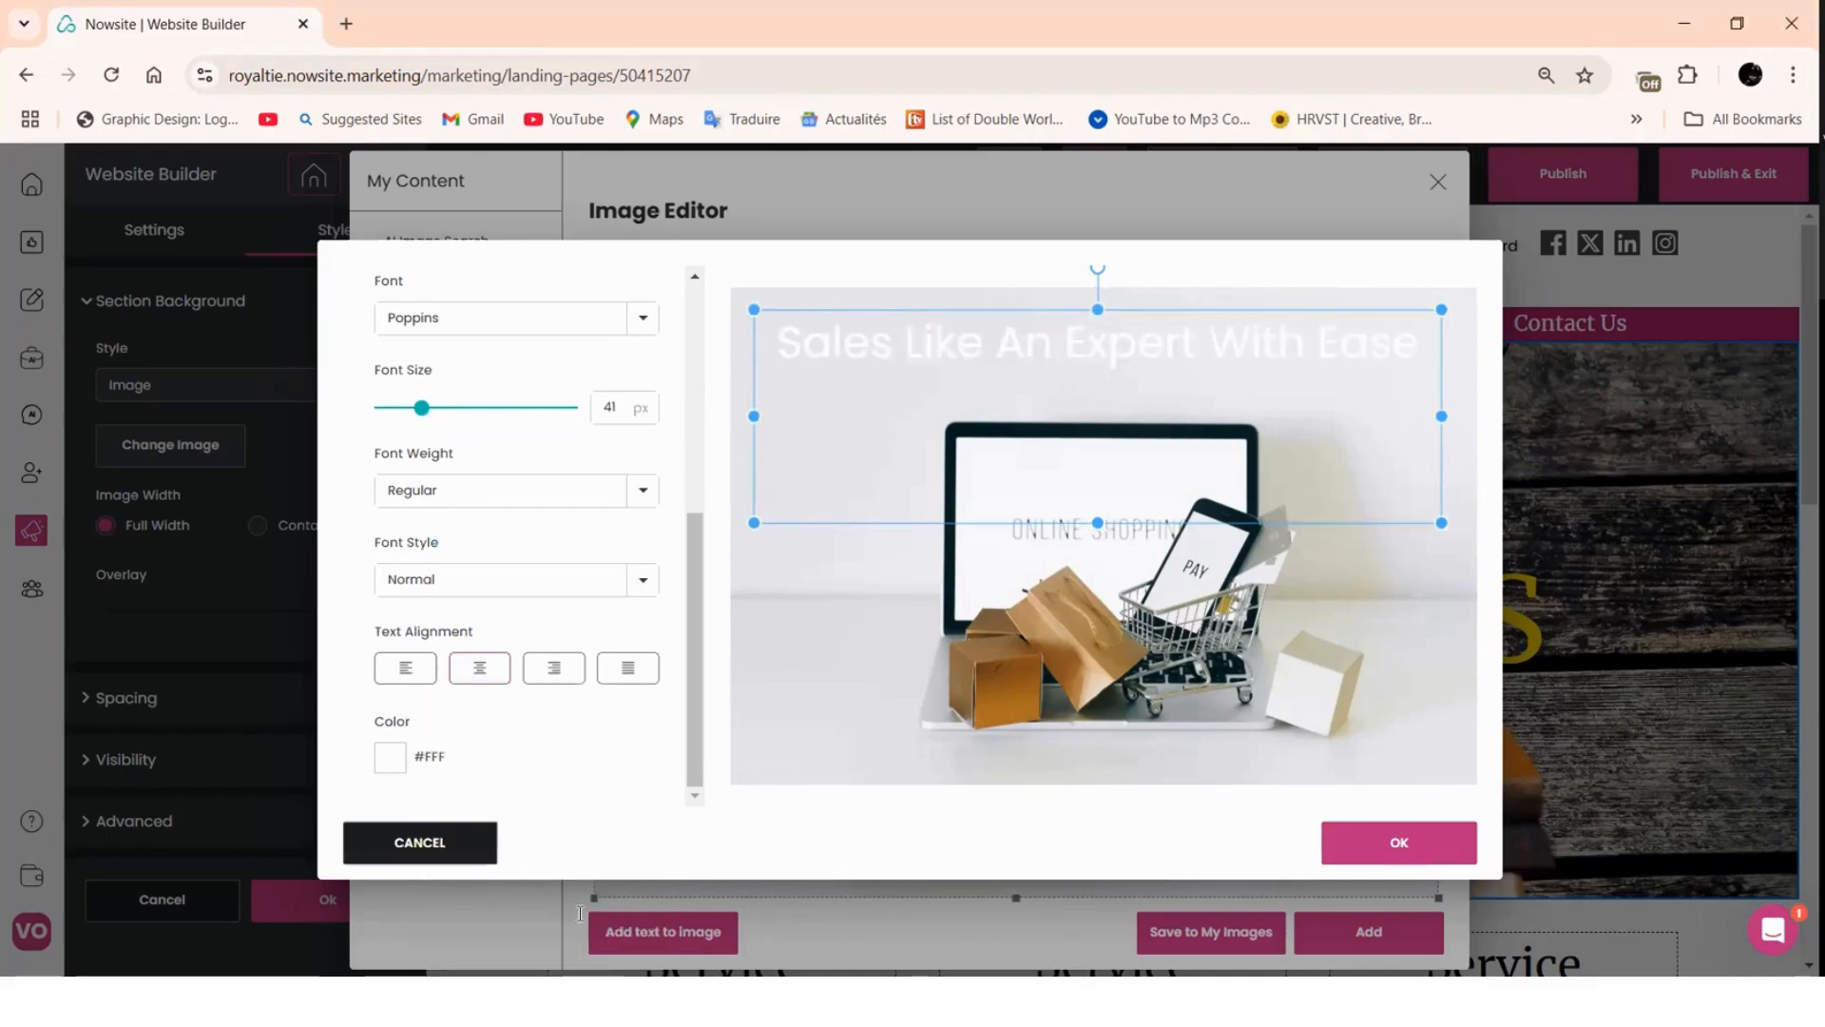
{"action": "left_click", "coordinate": [391, 758]}
{"action": "right_click", "coordinate": [534, 914]}
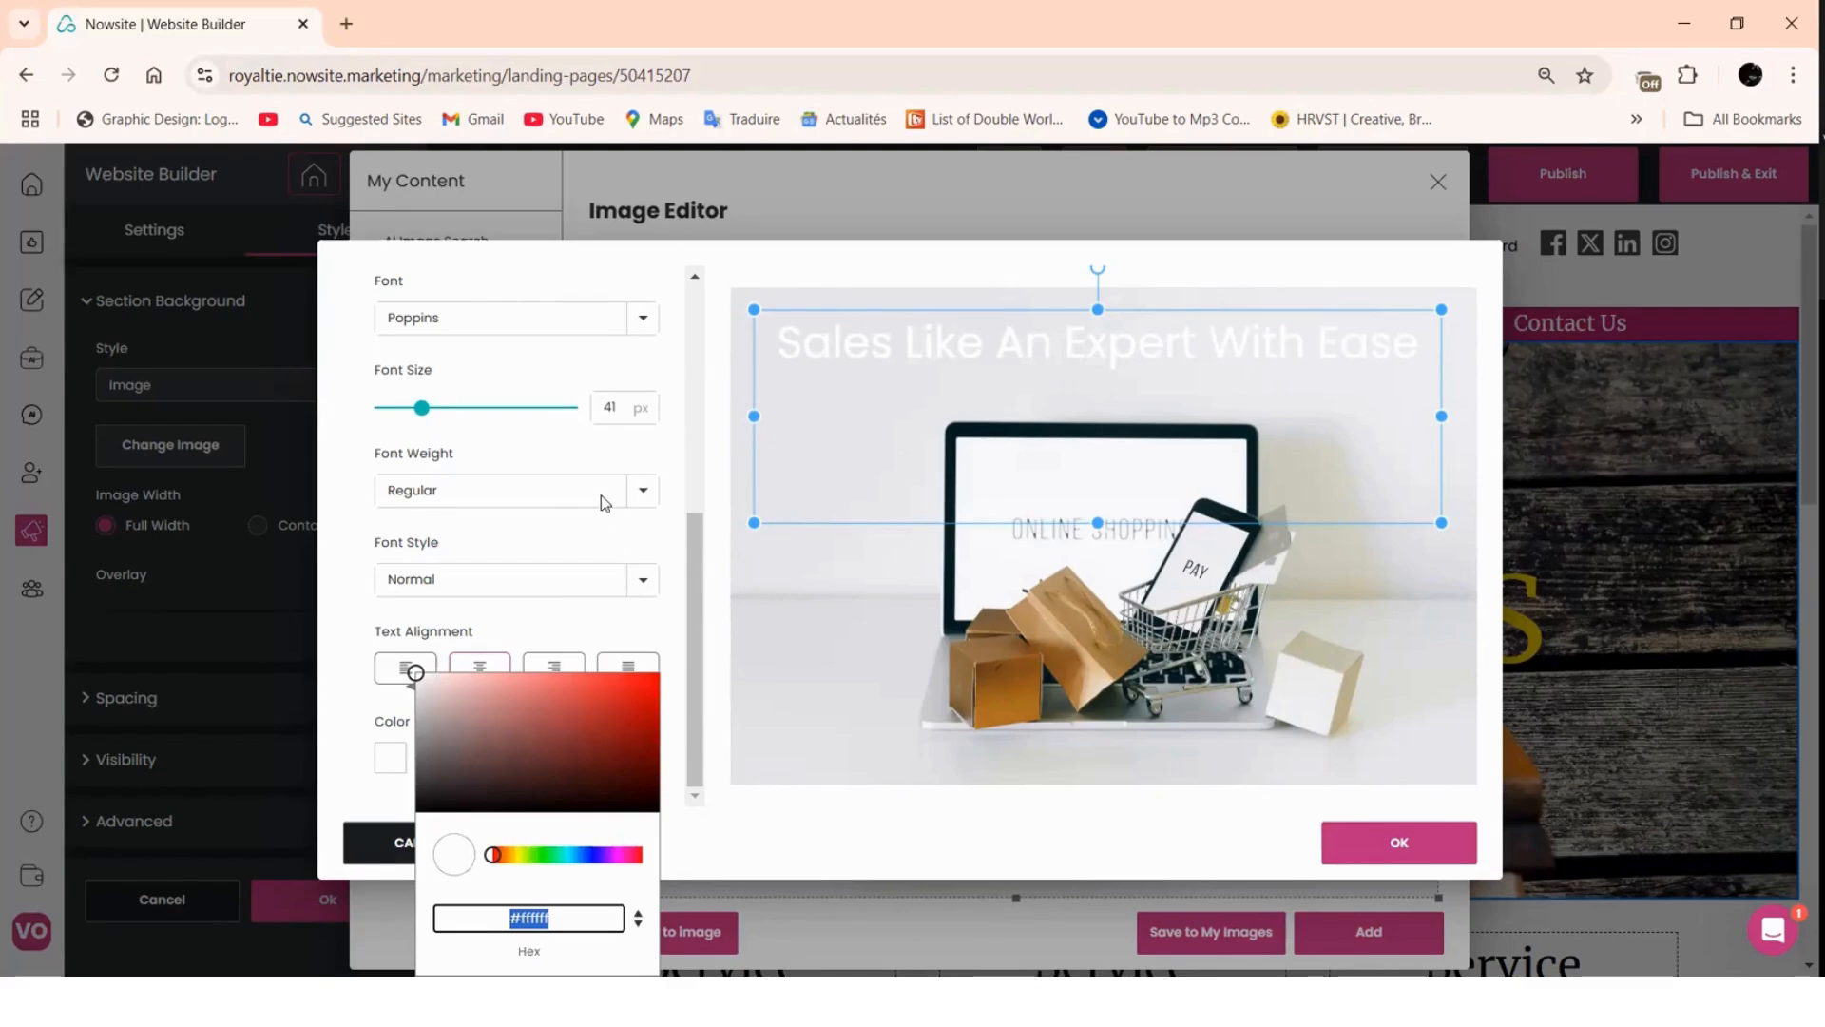
{"action": "left_click", "coordinate": [805, 493]}
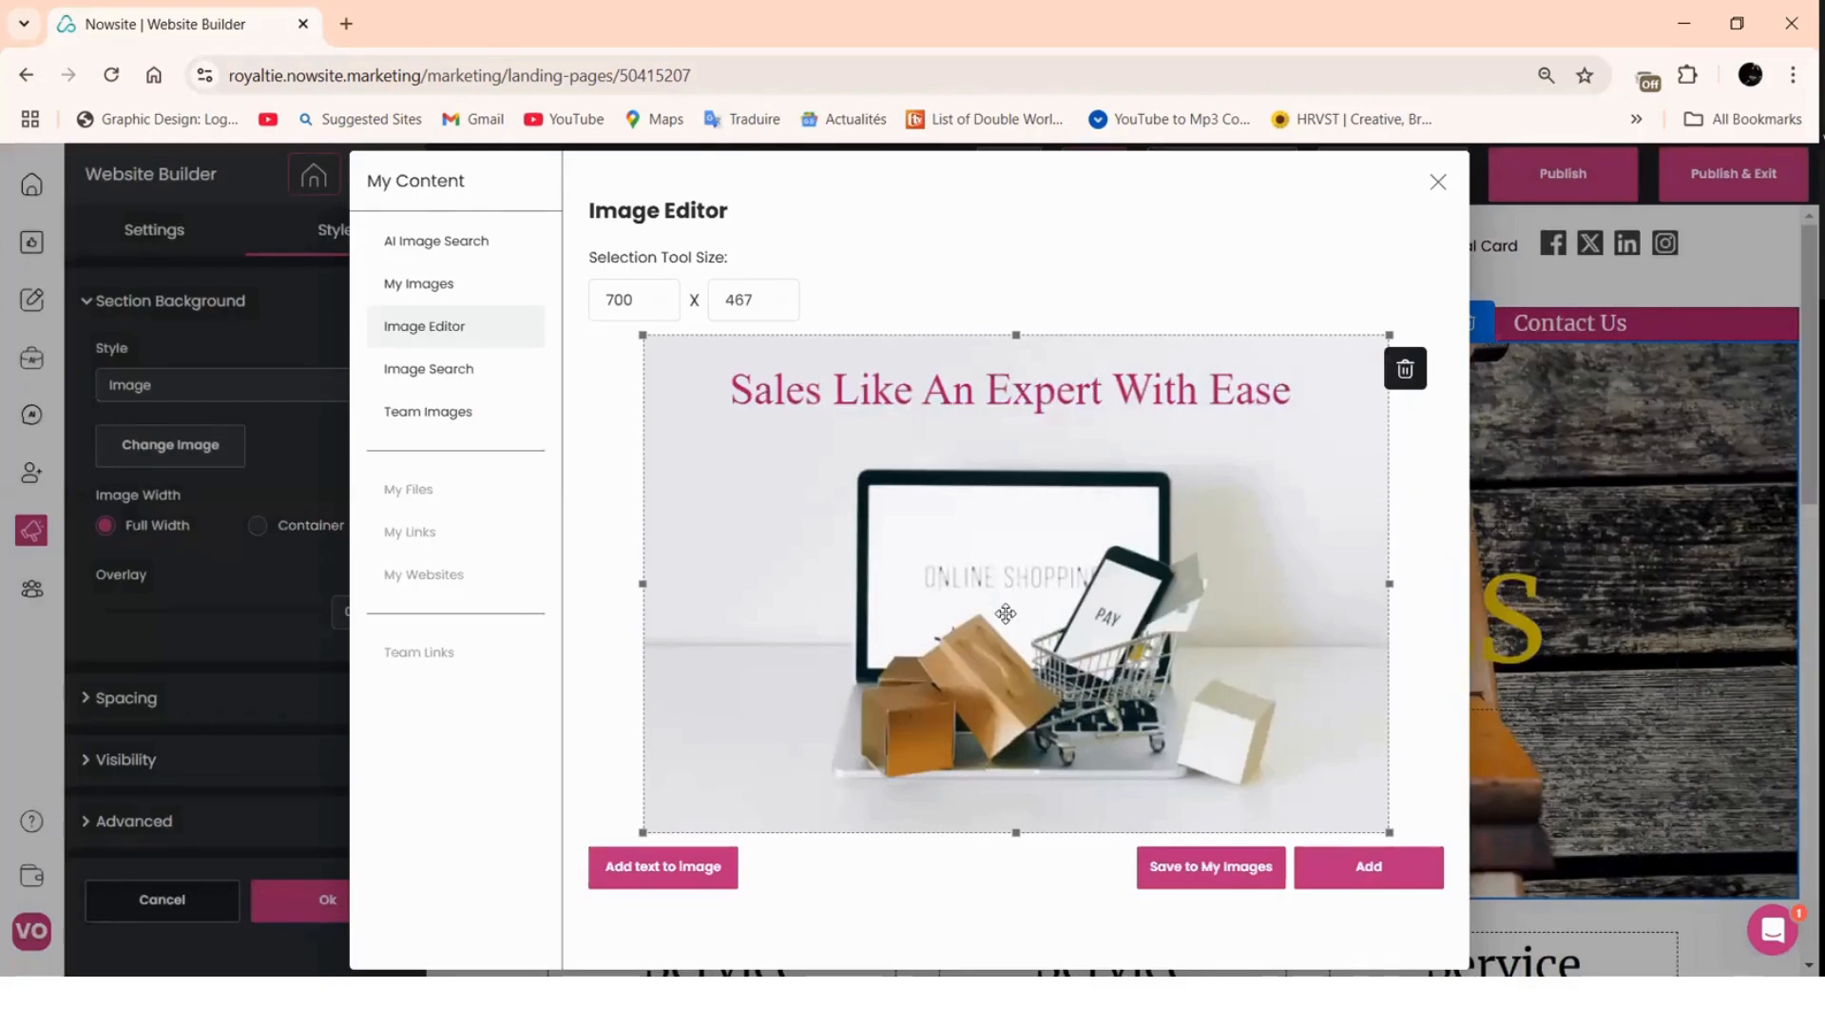
- Insert the captioned image as the banner background and move the OUR SERVICES headline into its own section below the banner
{"action": "left_click", "coordinate": [1369, 879]}
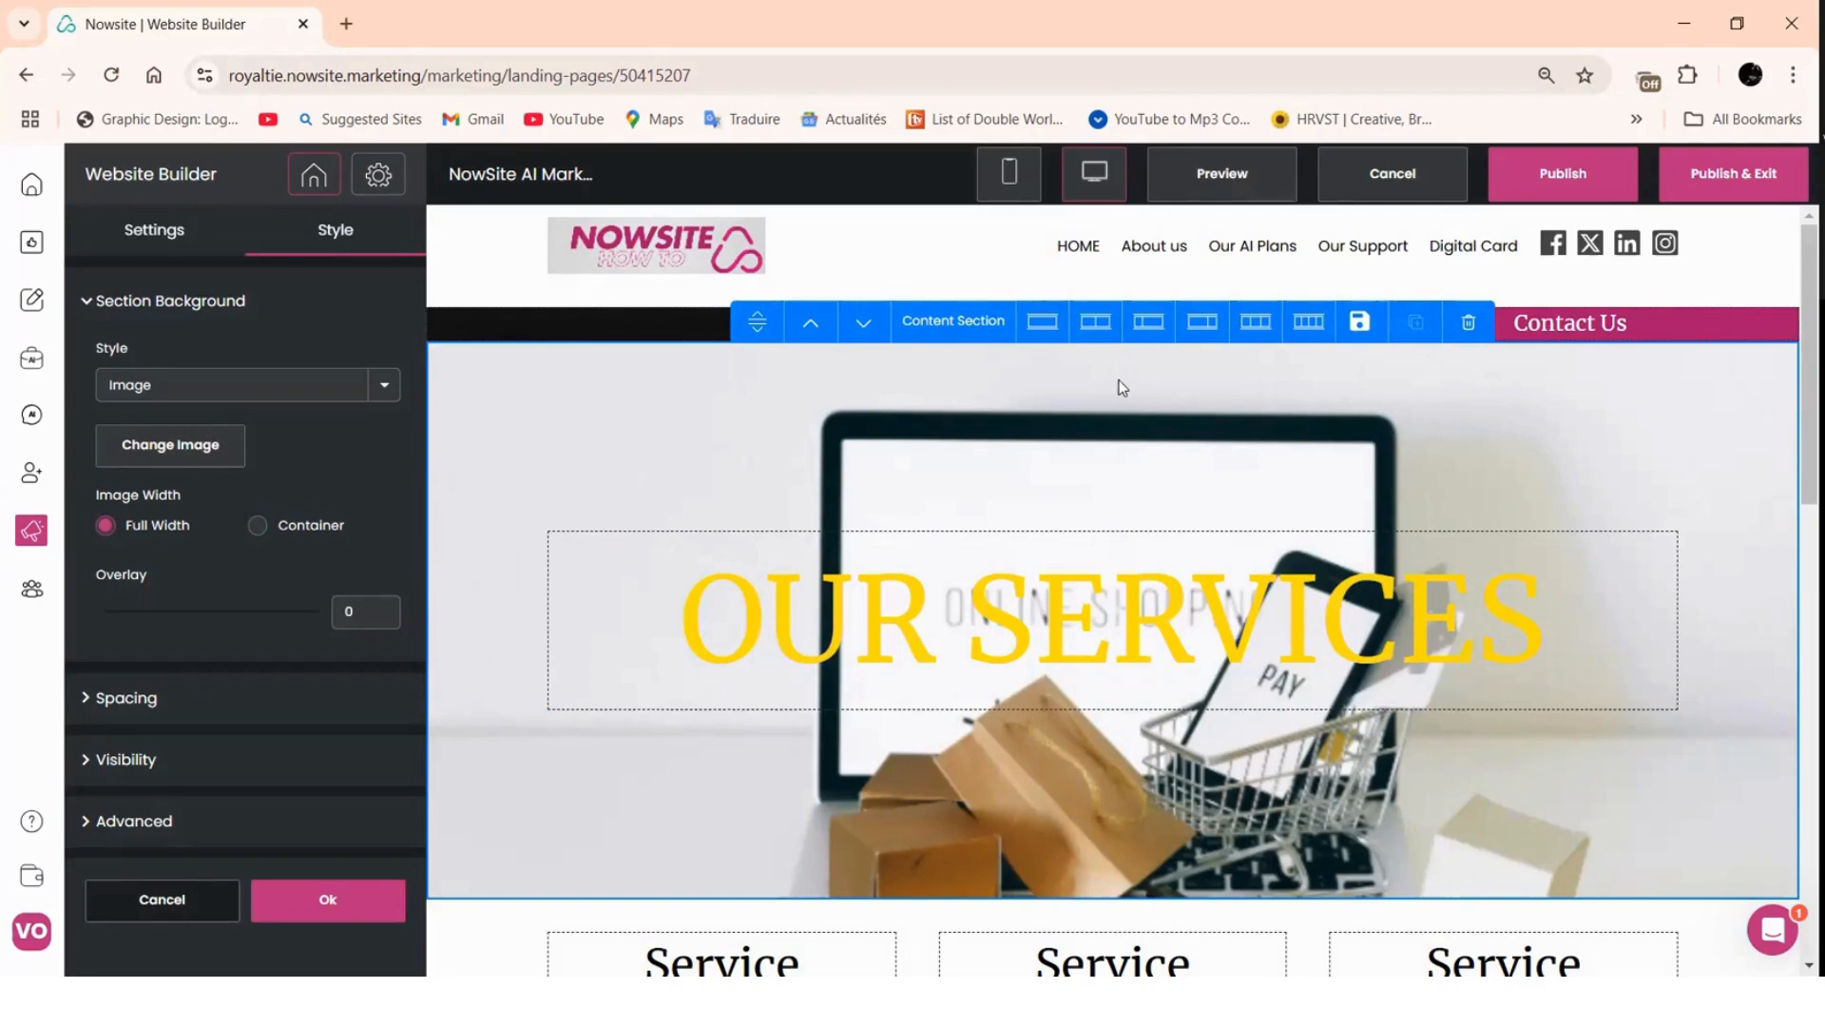
{"action": "triple_click", "coordinate": [929, 656]}
{"action": "scroll", "coordinate": [1079, 494], "scroll_direction": "down", "scroll_amount": 1}
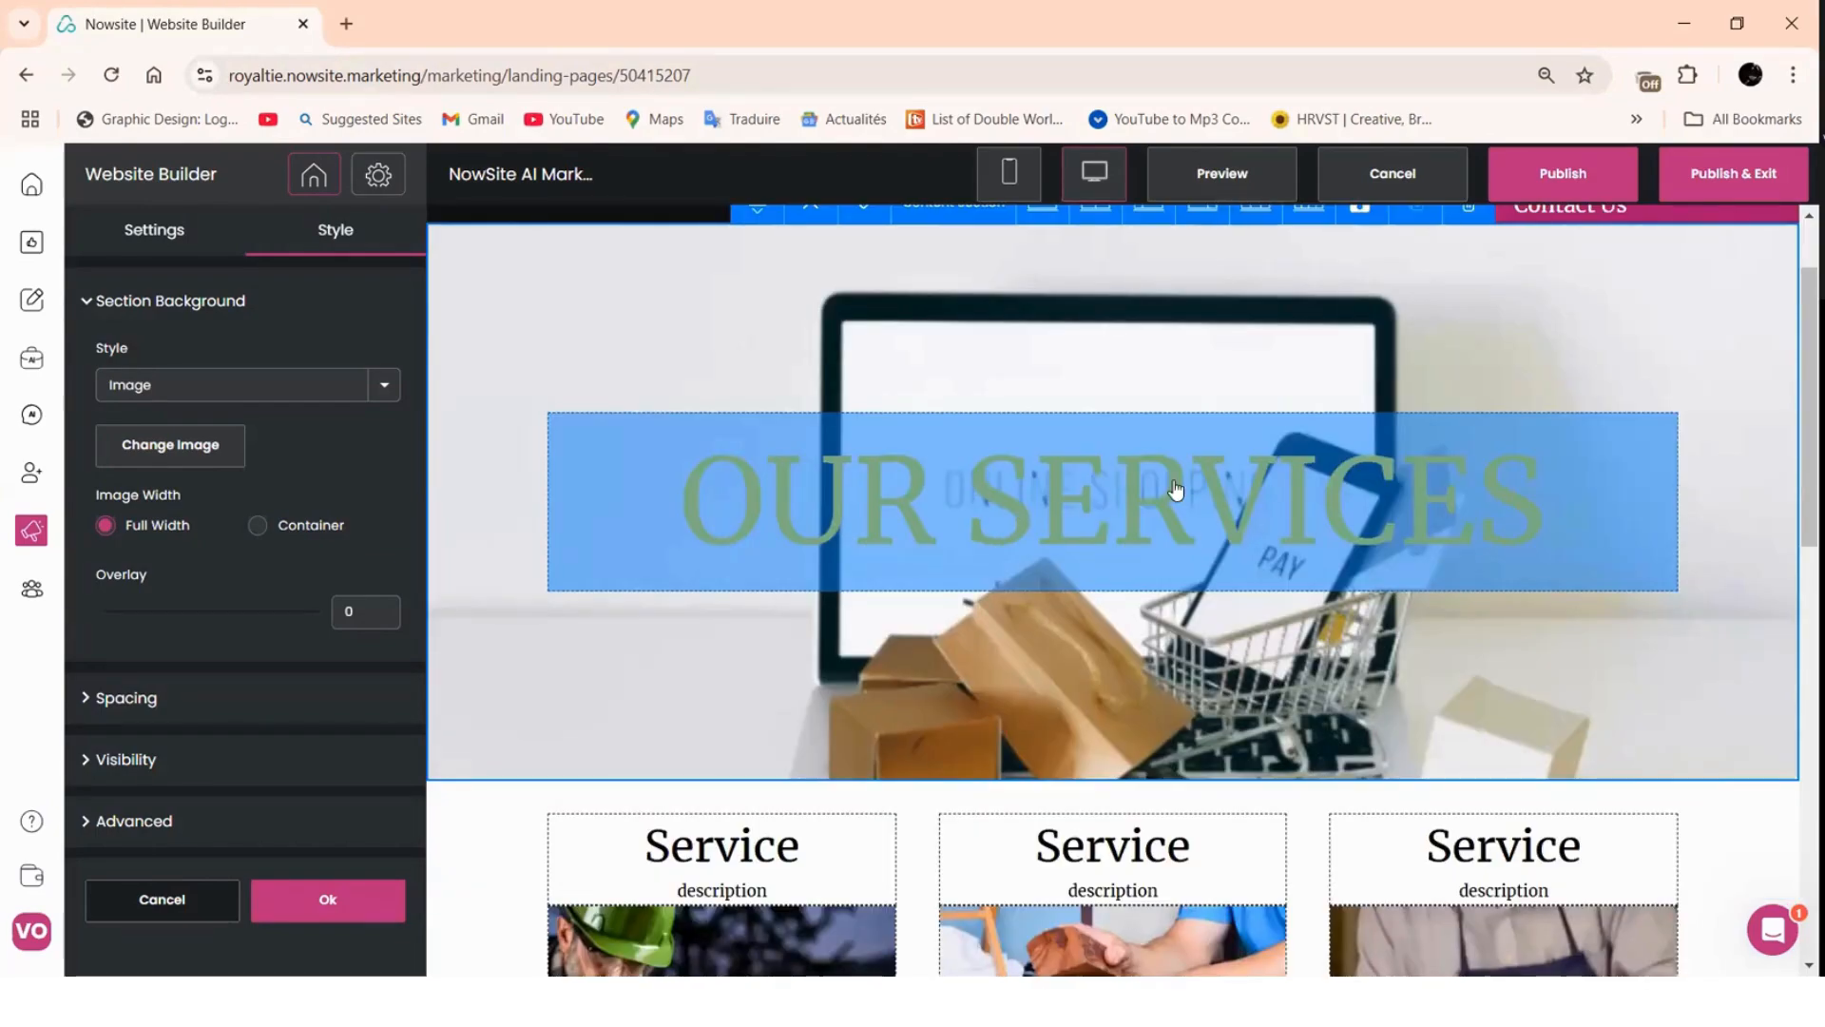
{"action": "left_click_drag", "start_coordinate": [1175, 489], "coordinate": [1152, 912]}
{"action": "scroll", "coordinate": [863, 419], "scroll_direction": "down", "scroll_amount": 3}
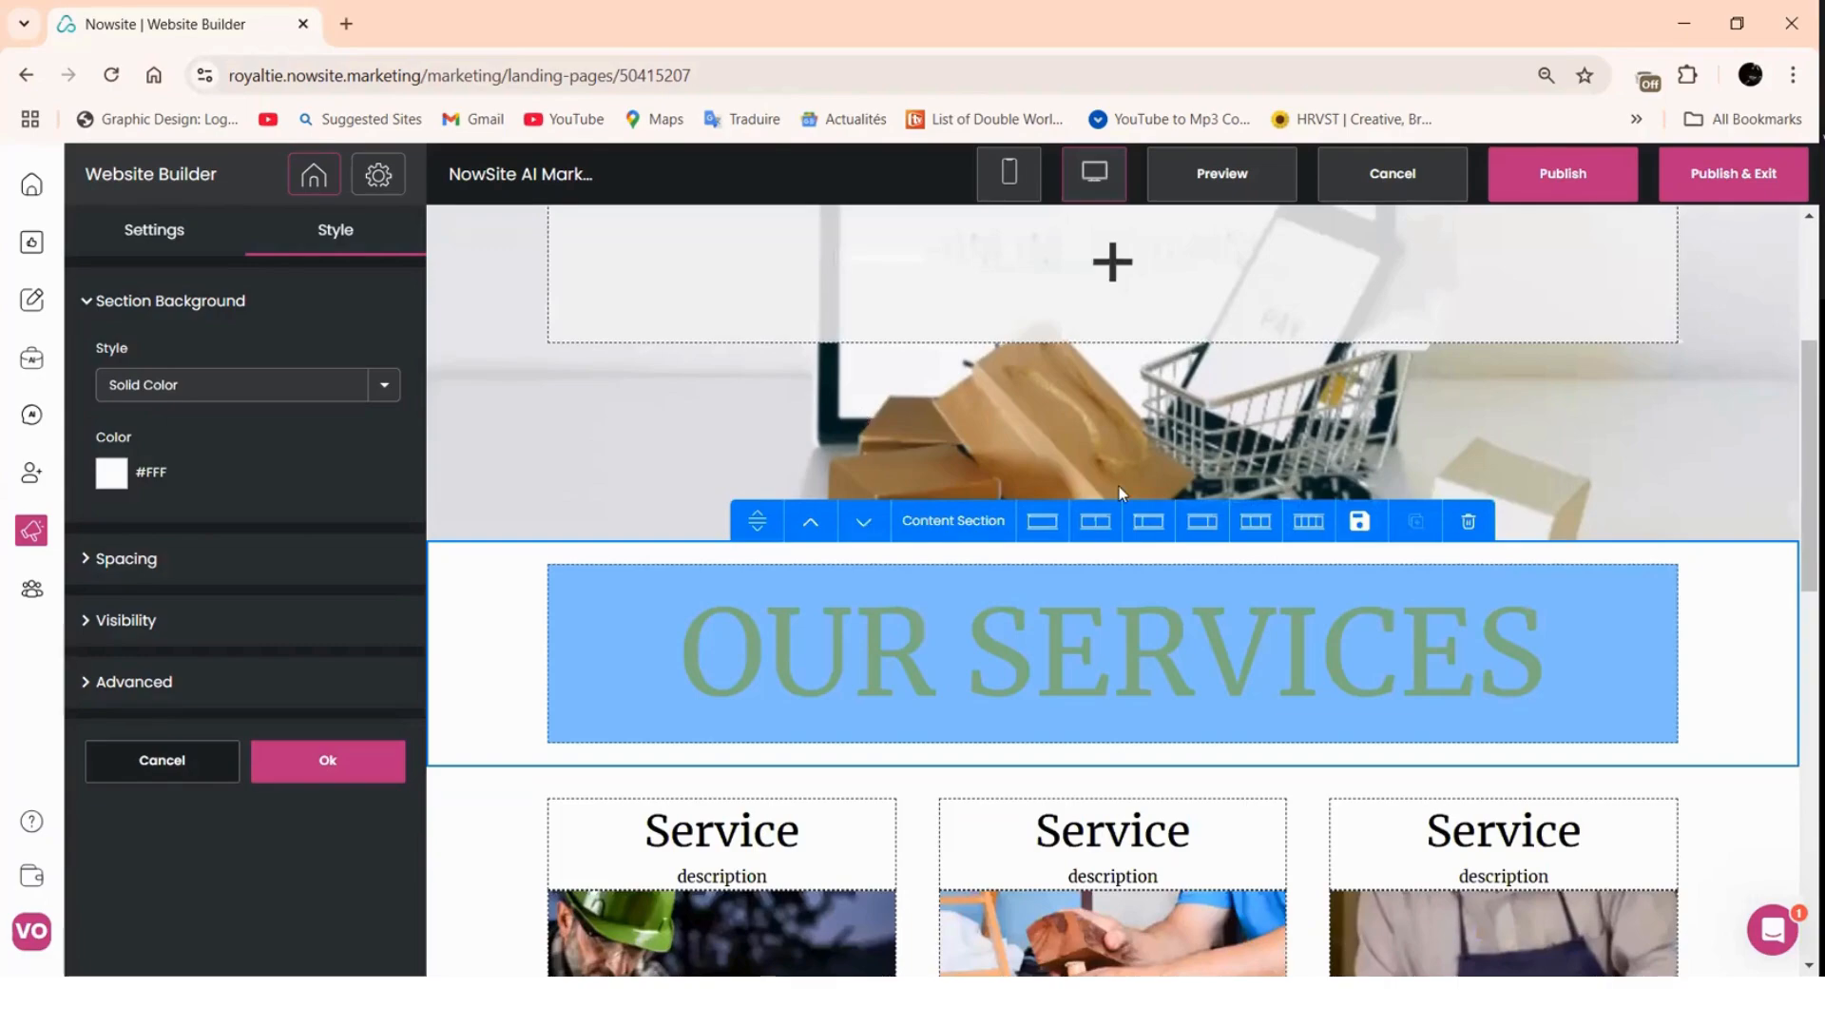
{"action": "scroll", "coordinate": [1120, 491], "scroll_direction": "up", "scroll_amount": 3}
{"action": "scroll", "coordinate": [1120, 492], "scroll_direction": "up", "scroll_amount": 2}
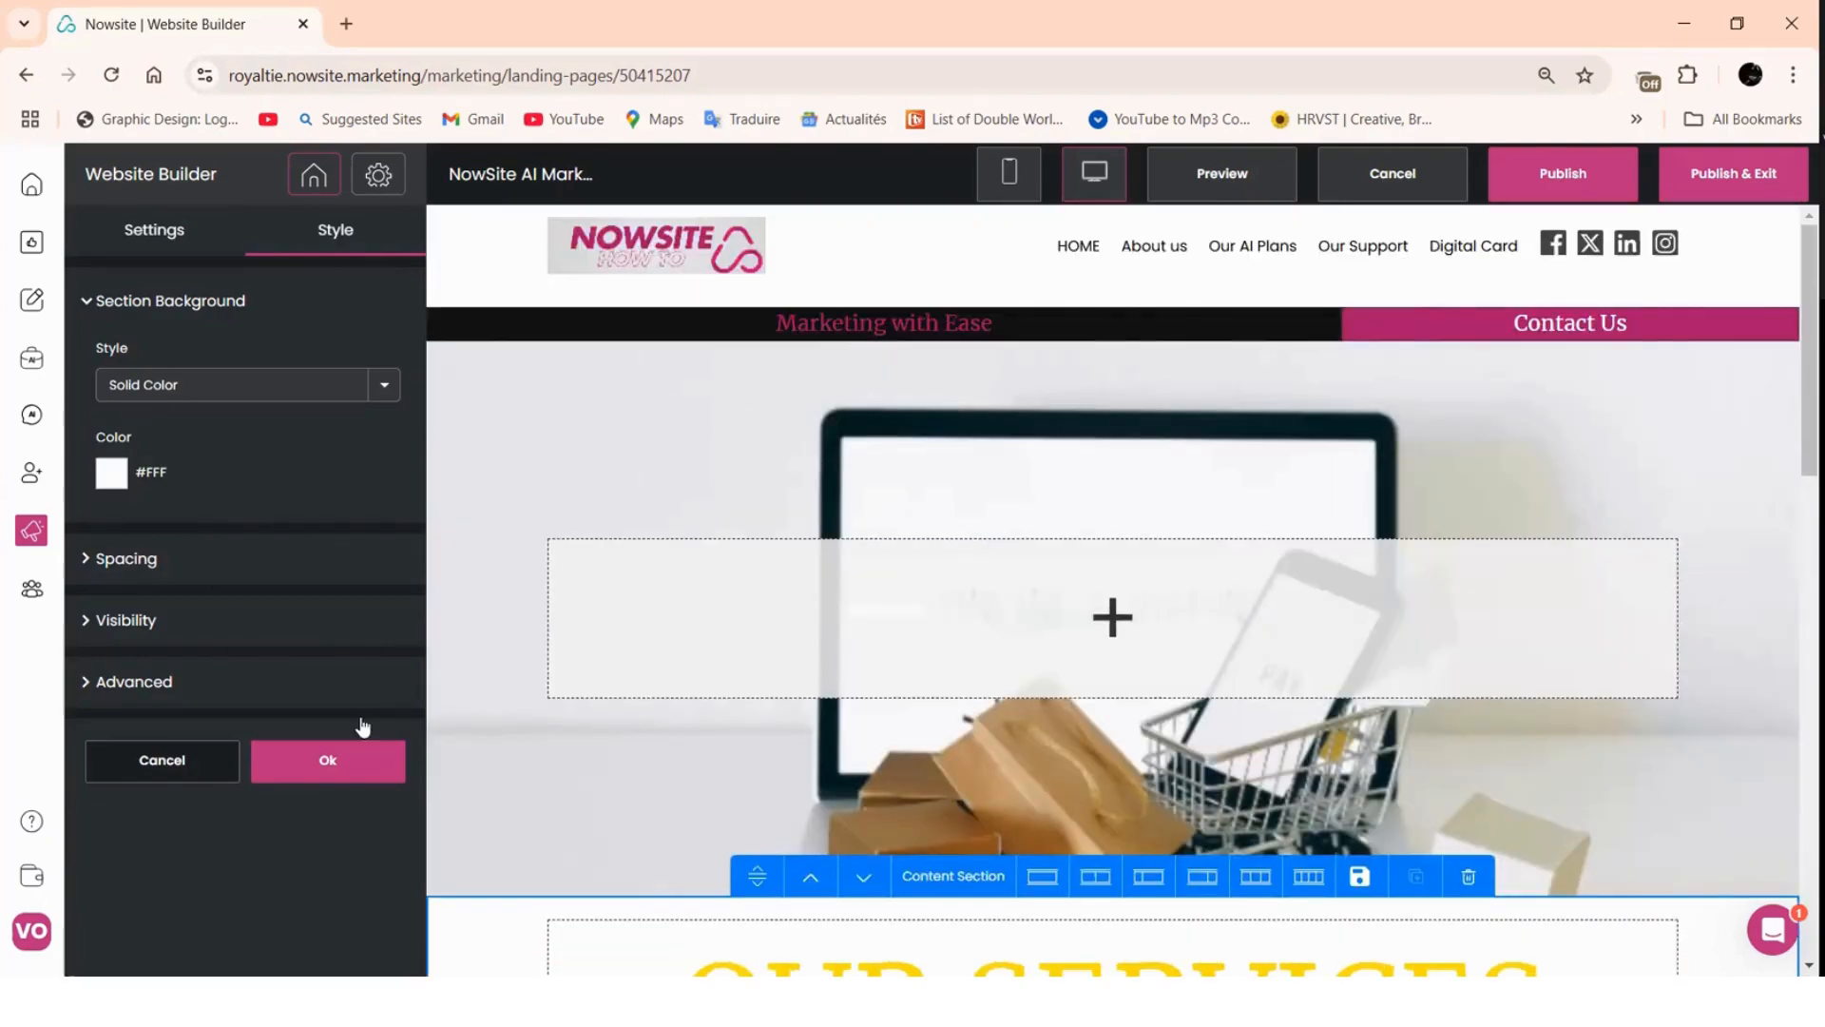
{"action": "left_click", "coordinate": [326, 757]}
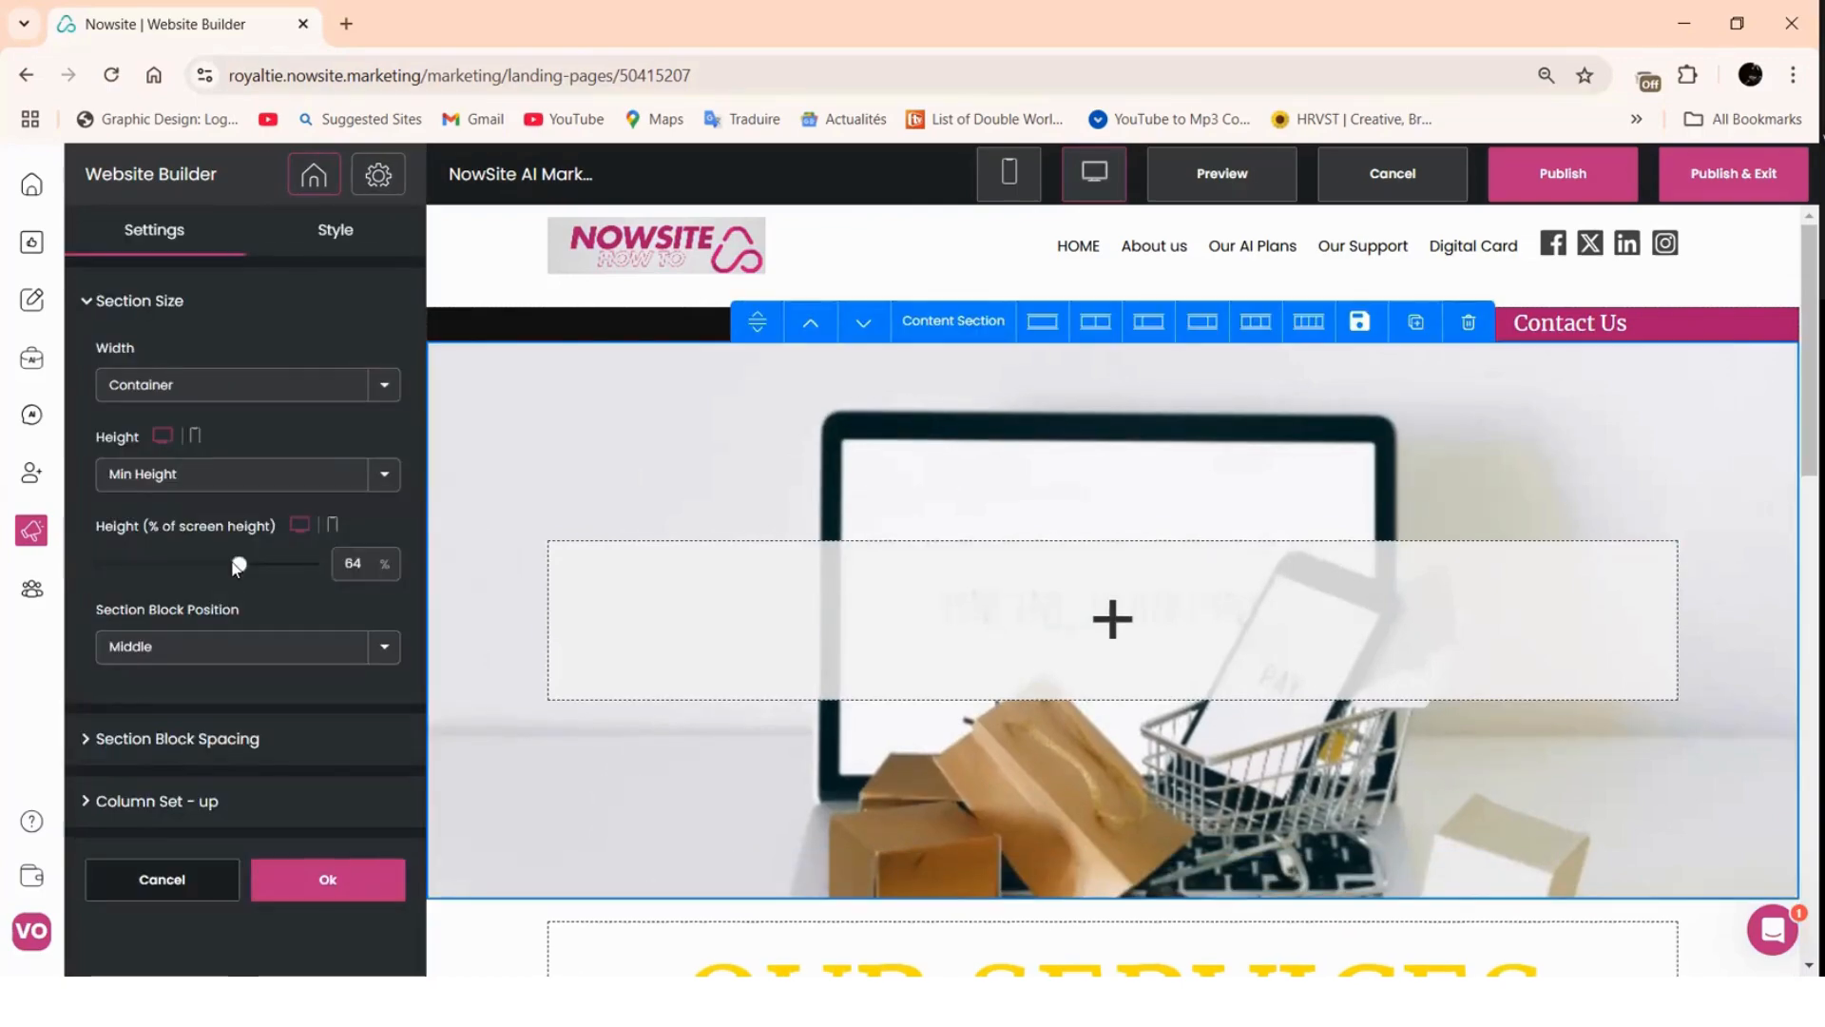
- Set the banner section's height to 89% of the screen height
{"action": "left_click_drag", "start_coordinate": [236, 565], "coordinate": [328, 601]}
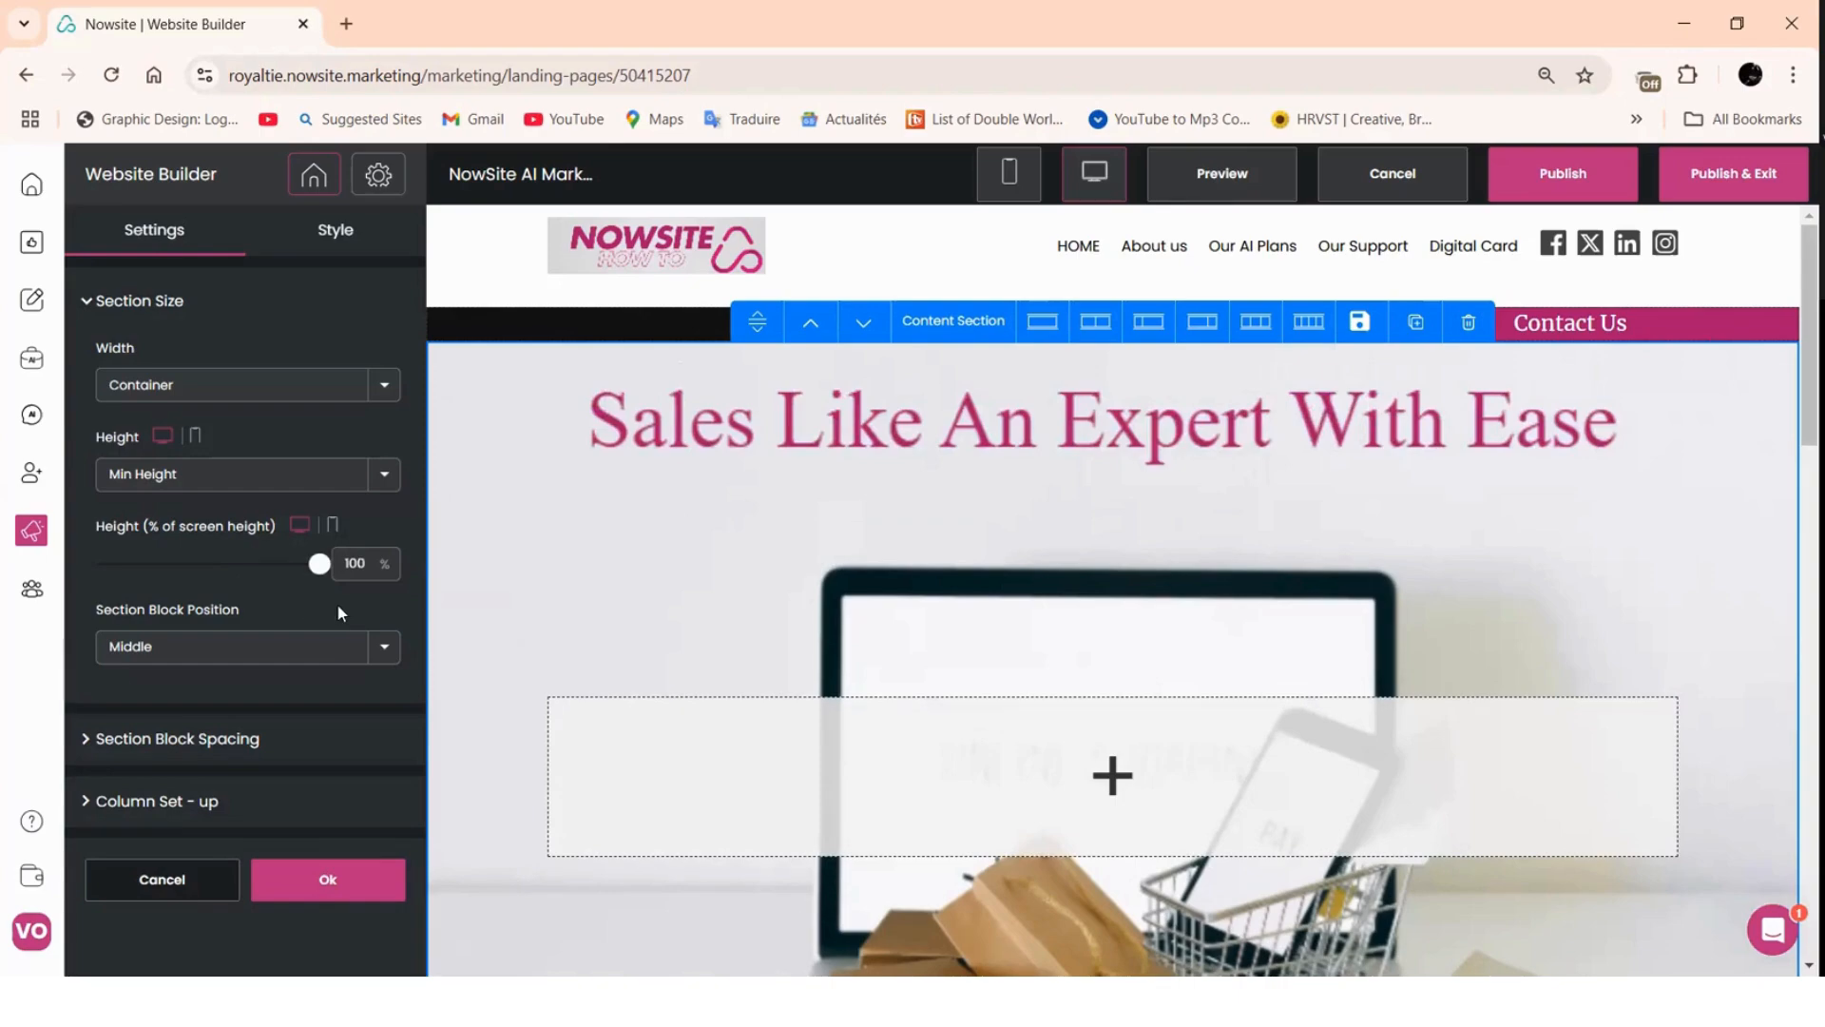
{"action": "left_click", "coordinate": [289, 596]}
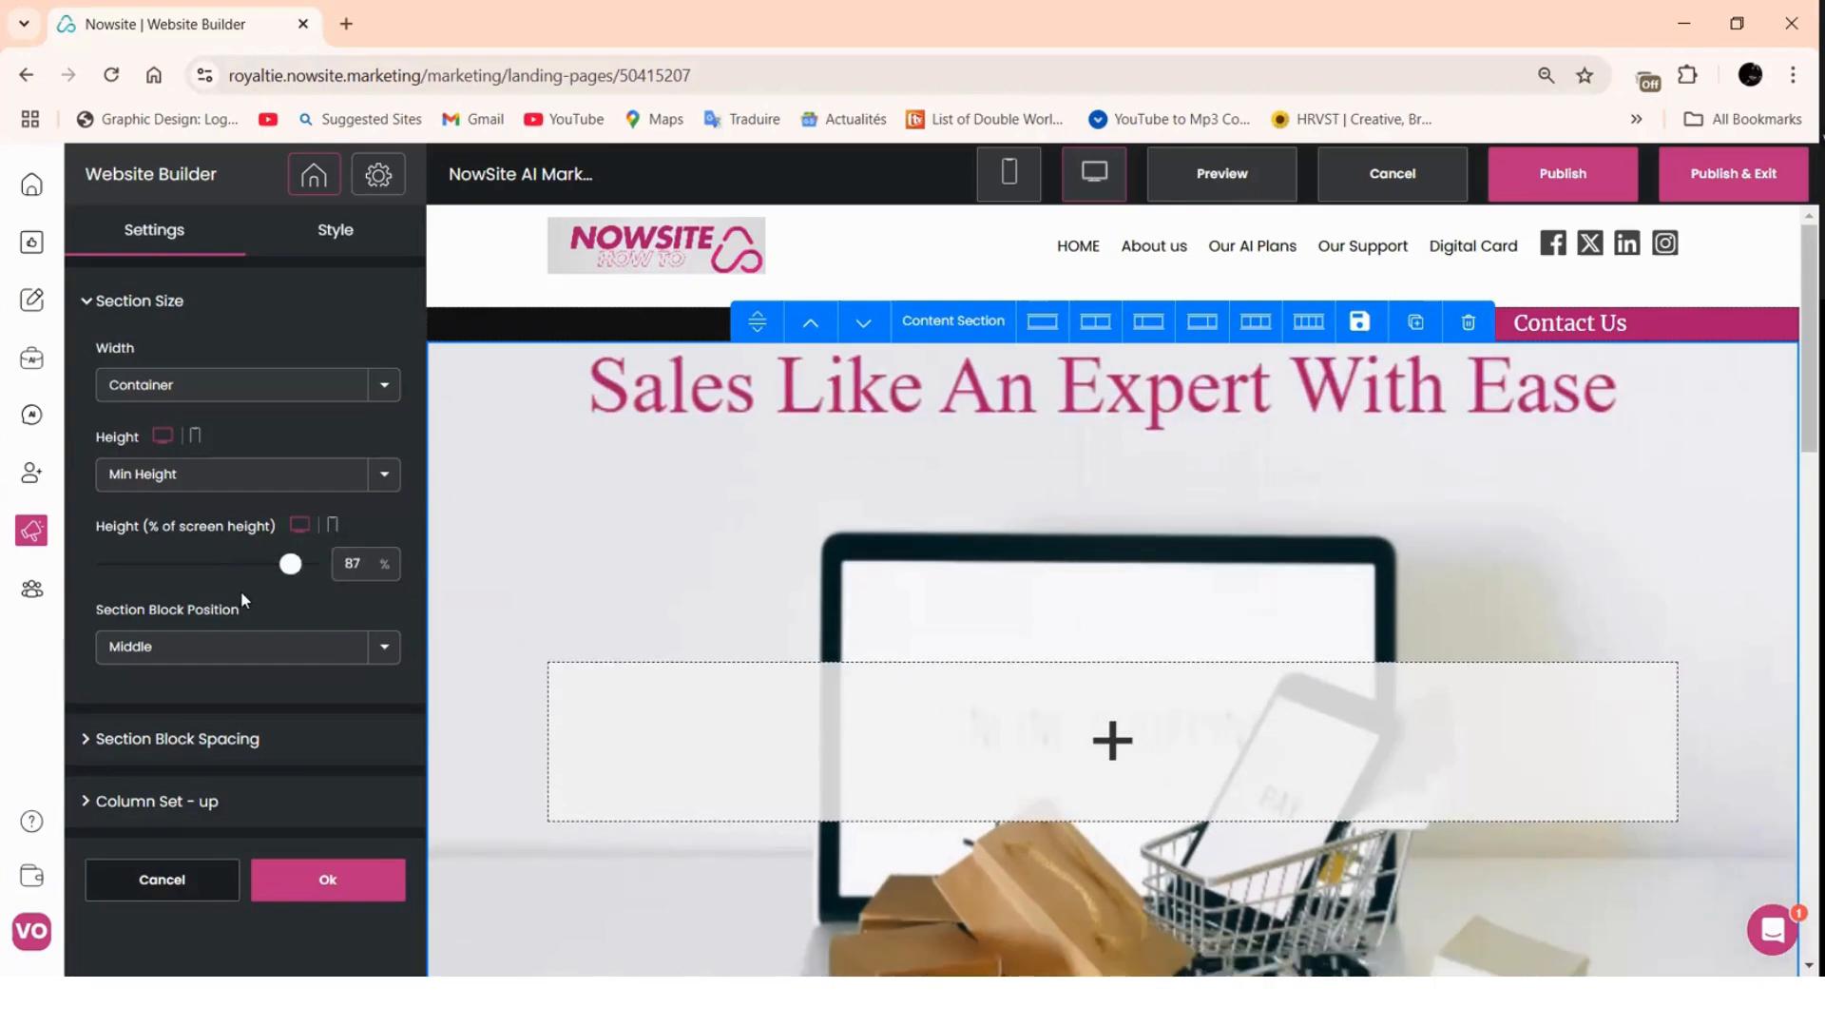
{"action": "left_click", "coordinate": [241, 592]}
{"action": "key", "text": "End"}
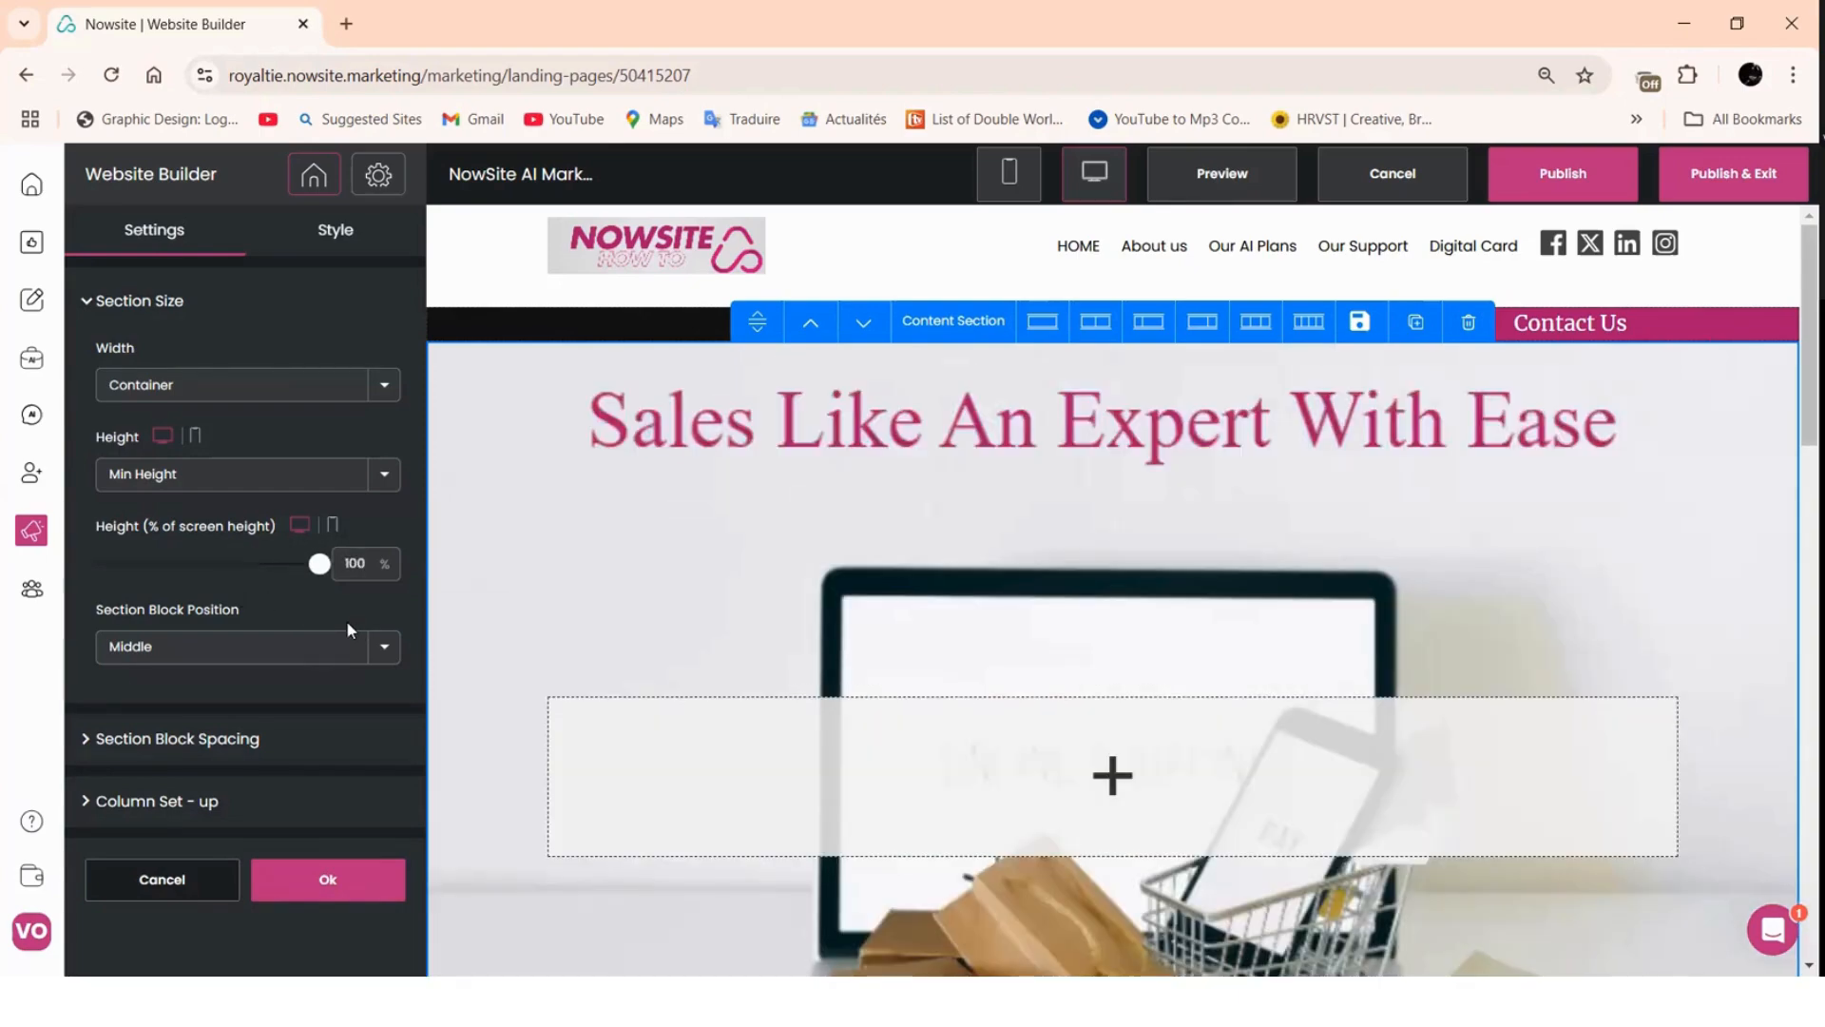
{"action": "left_click", "coordinate": [295, 601]}
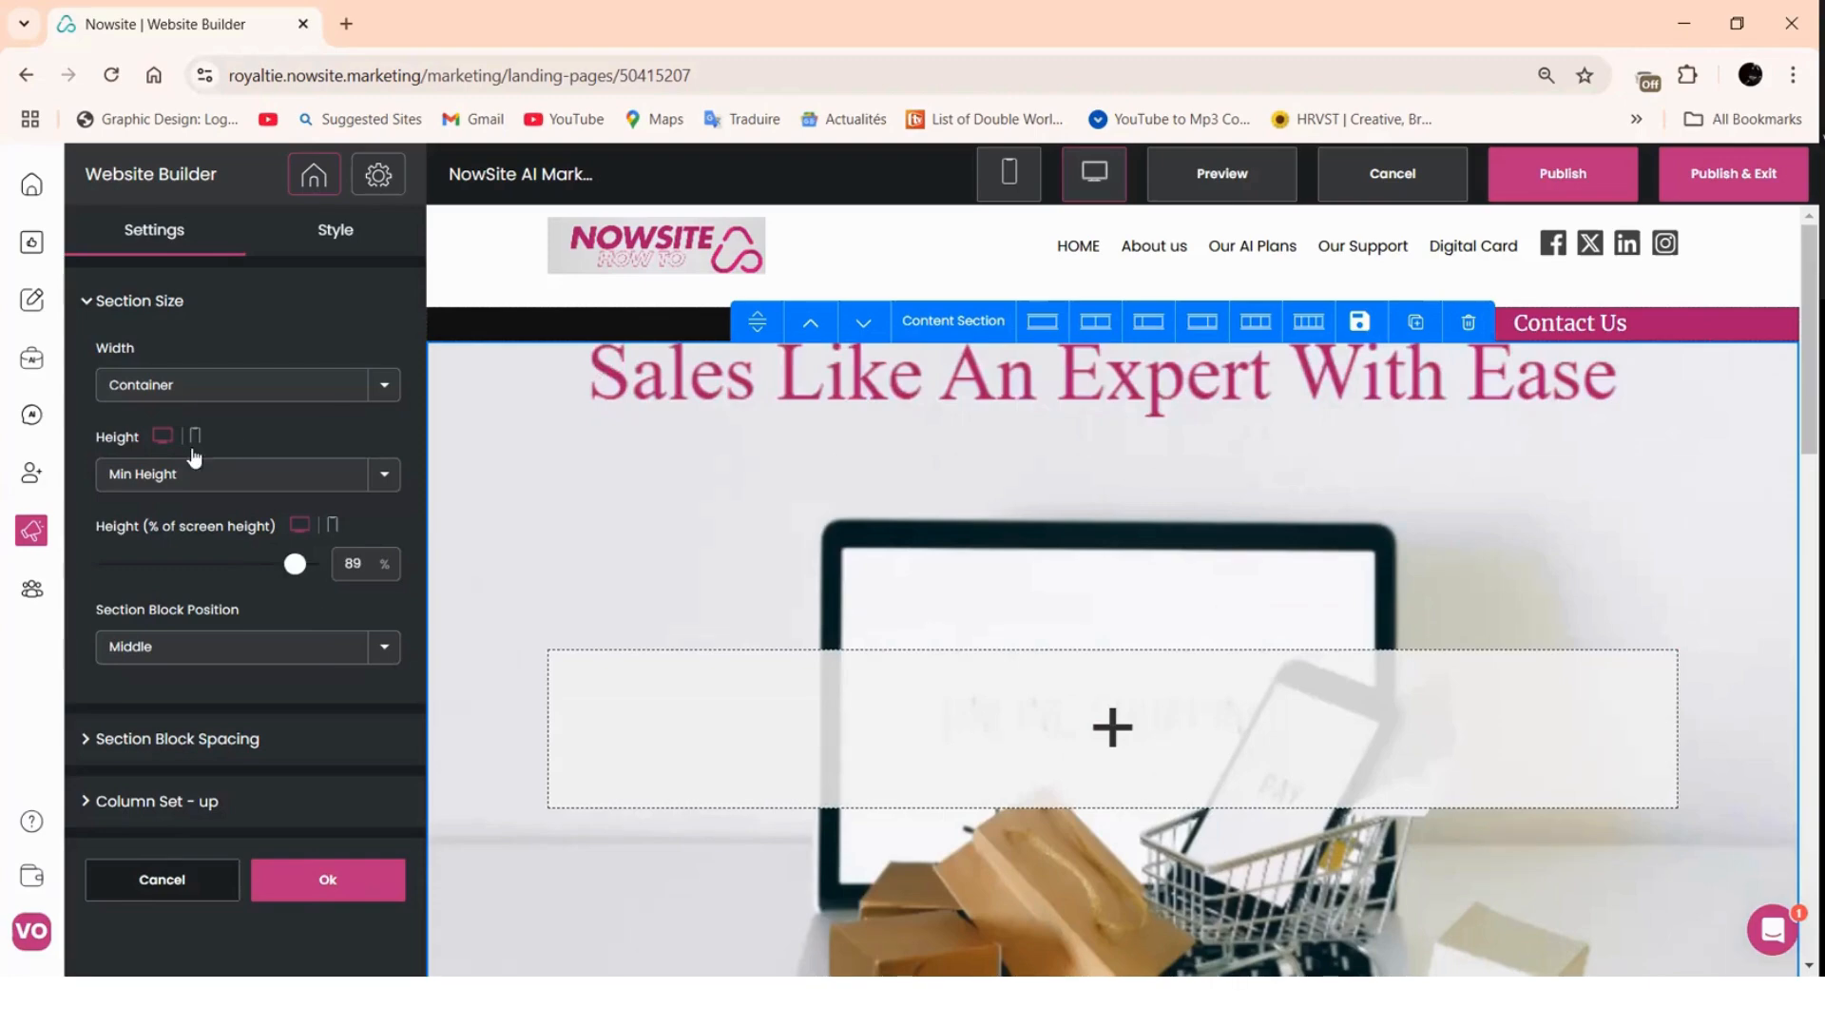
- Crop the banner's background image to 700 x 353 by trimming its lower edge, and apply it to the section
{"action": "left_click", "coordinate": [335, 229]}
{"action": "left_click", "coordinate": [622, 616]}
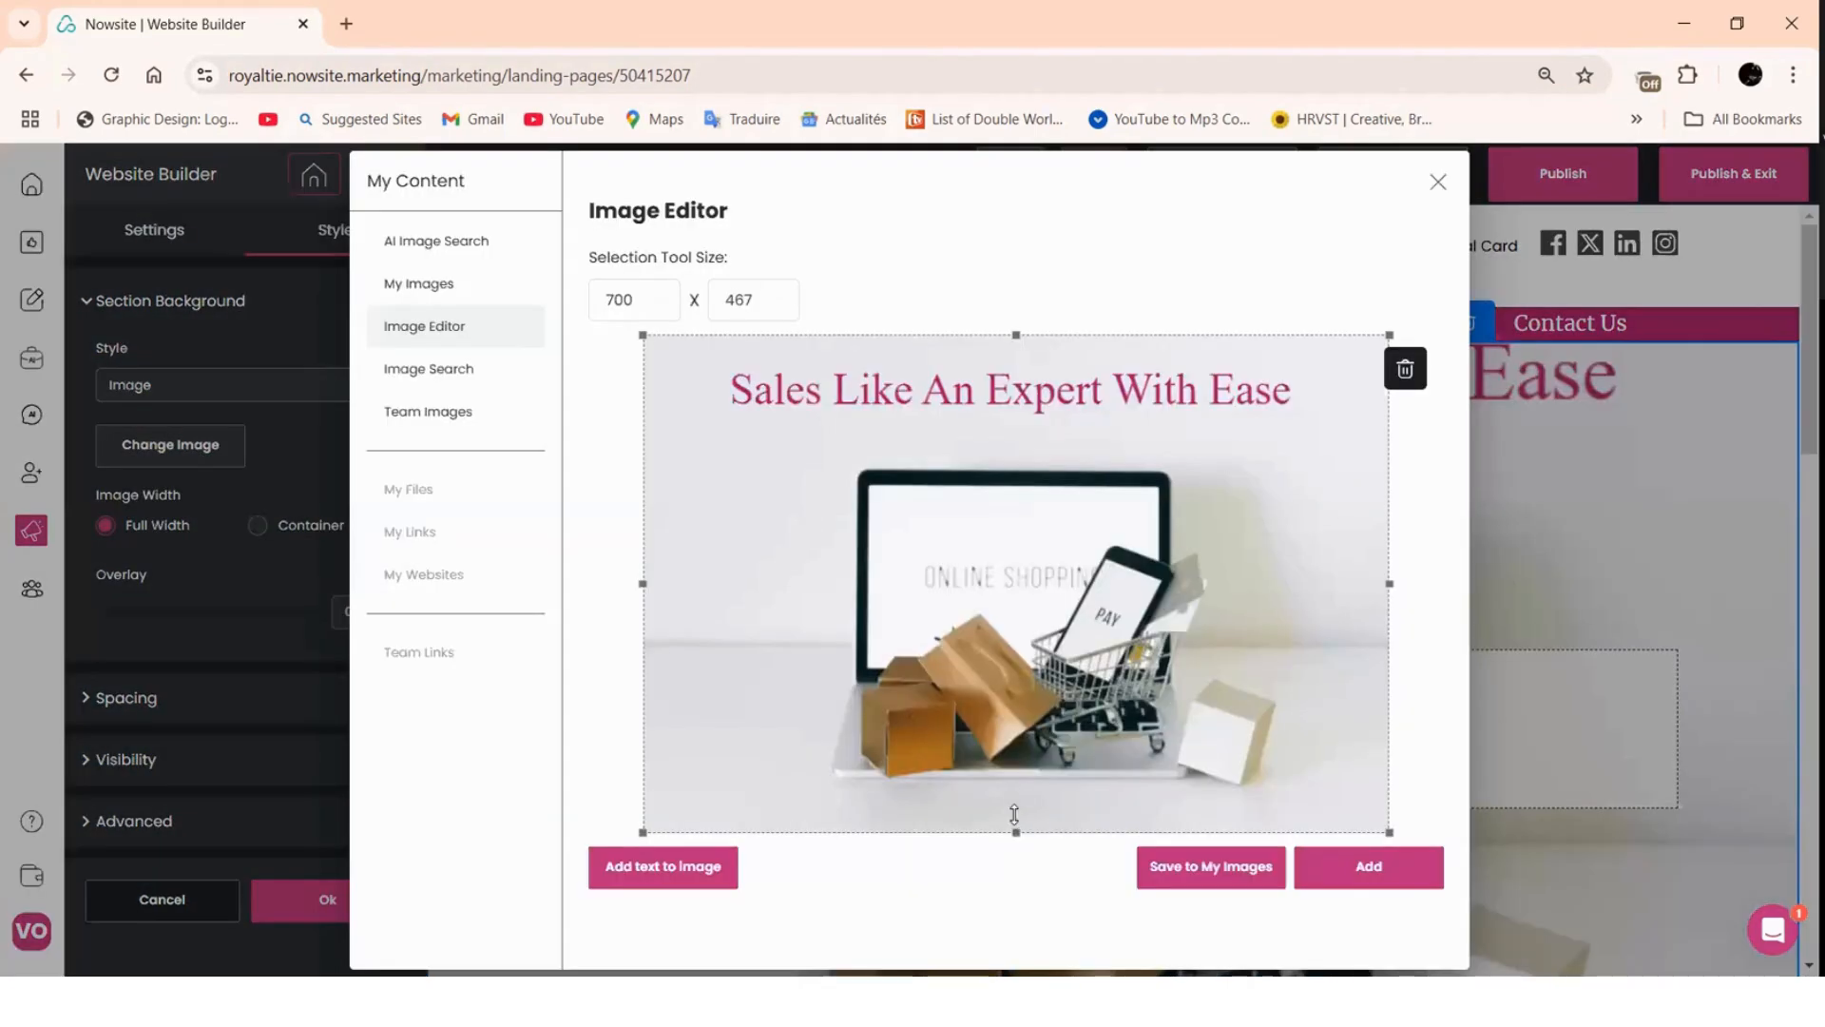
{"action": "left_click_drag", "start_coordinate": [1016, 815], "coordinate": [1012, 711]}
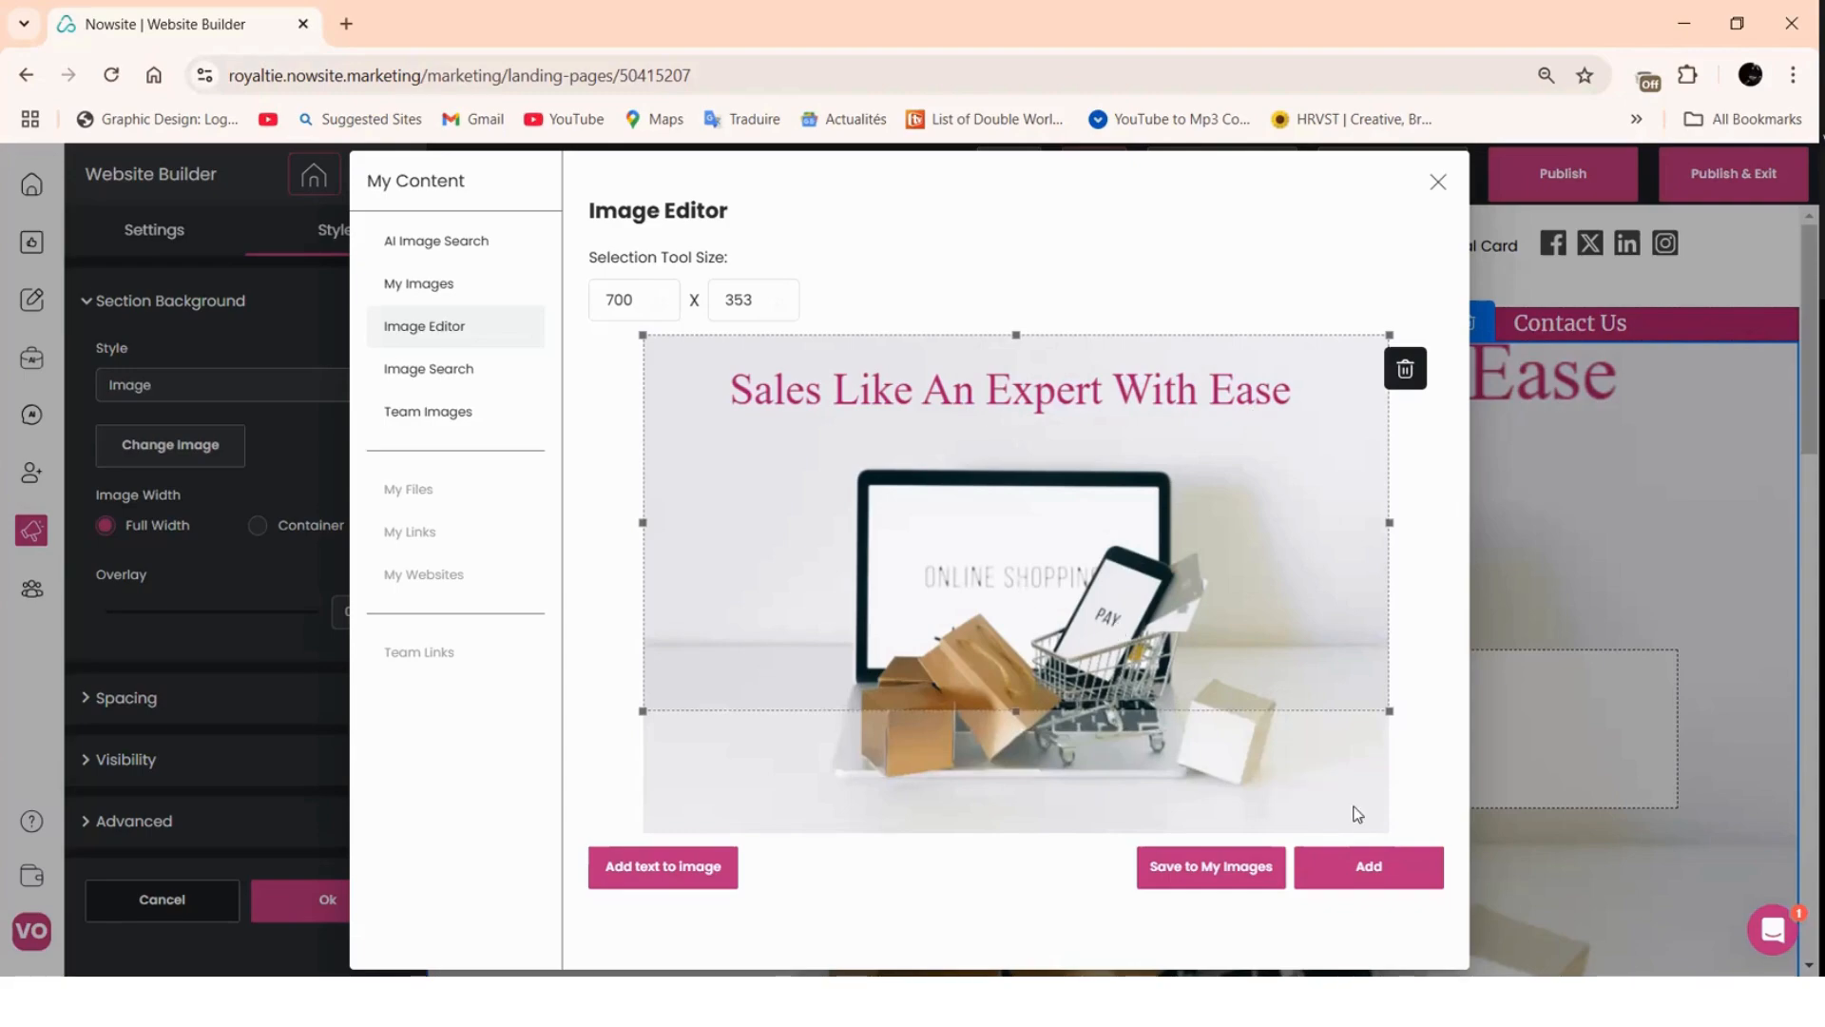
{"action": "left_click", "coordinate": [1344, 871]}
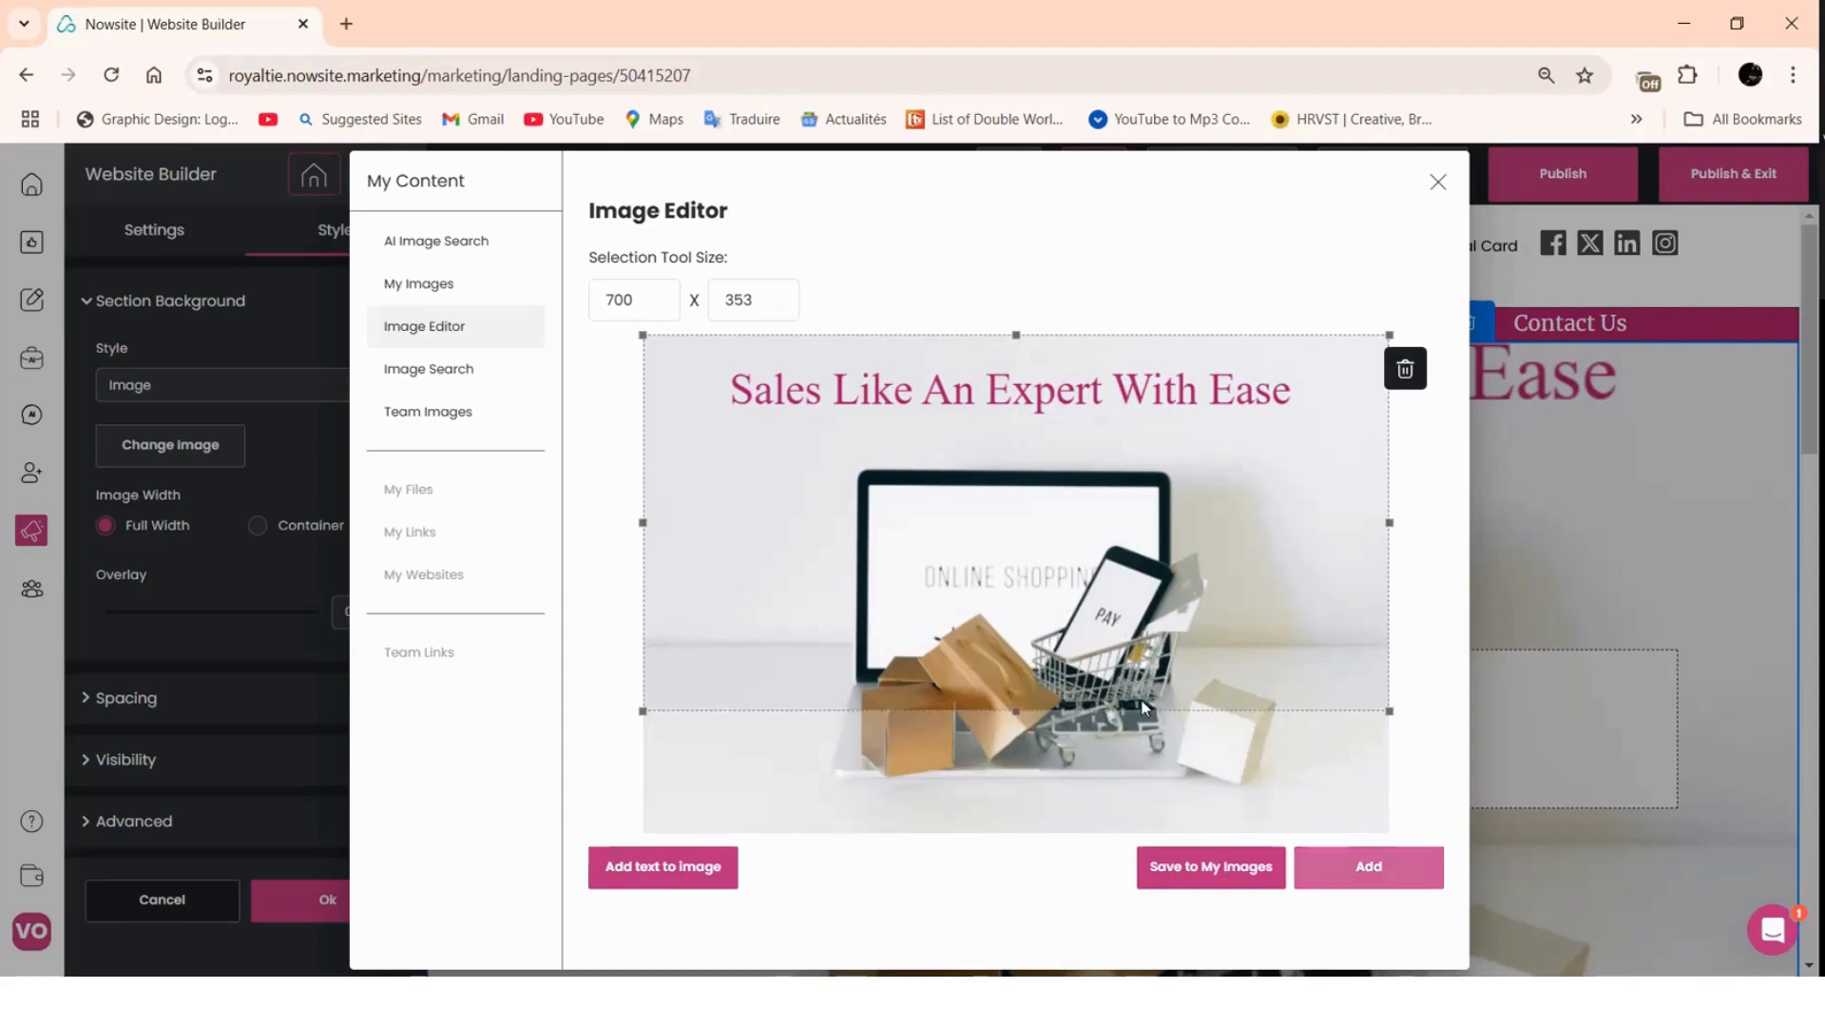
{"action": "scroll", "coordinate": [1173, 618], "scroll_direction": "down", "scroll_amount": 4}
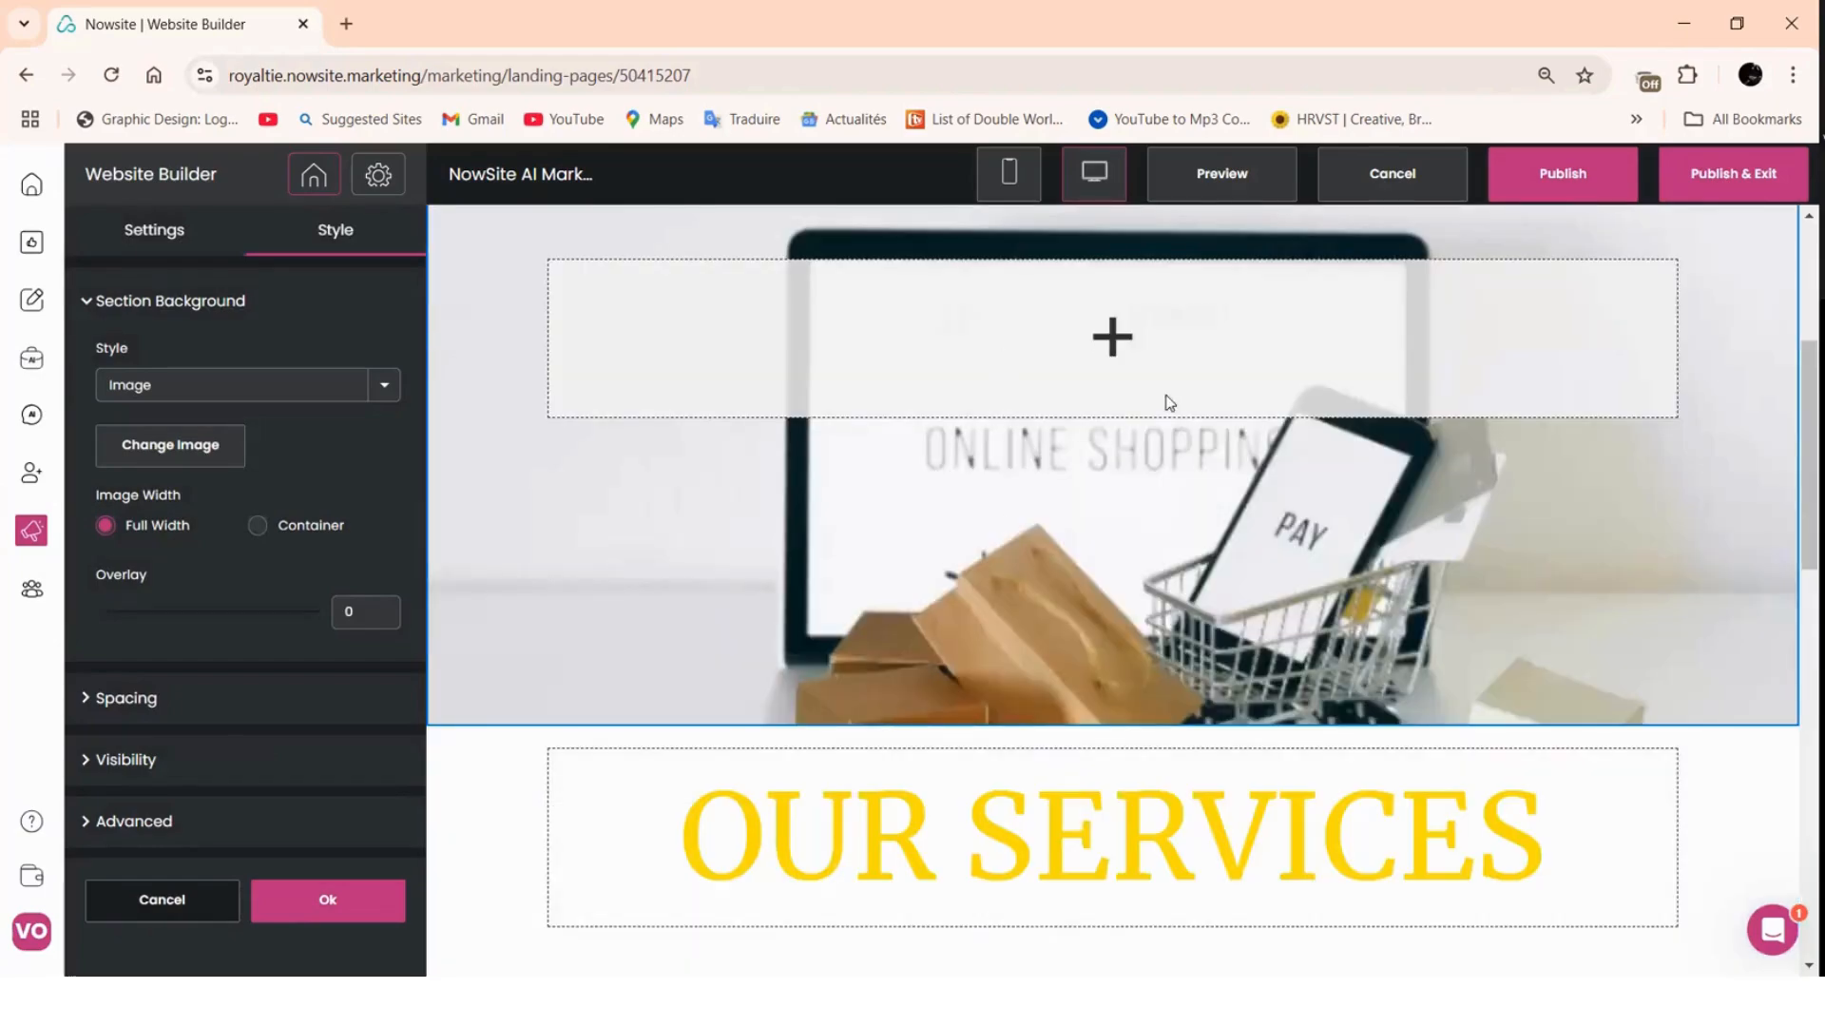
{"action": "scroll", "coordinate": [1000, 351], "scroll_direction": "up", "scroll_amount": 4}
{"action": "left_click", "coordinate": [326, 900]}
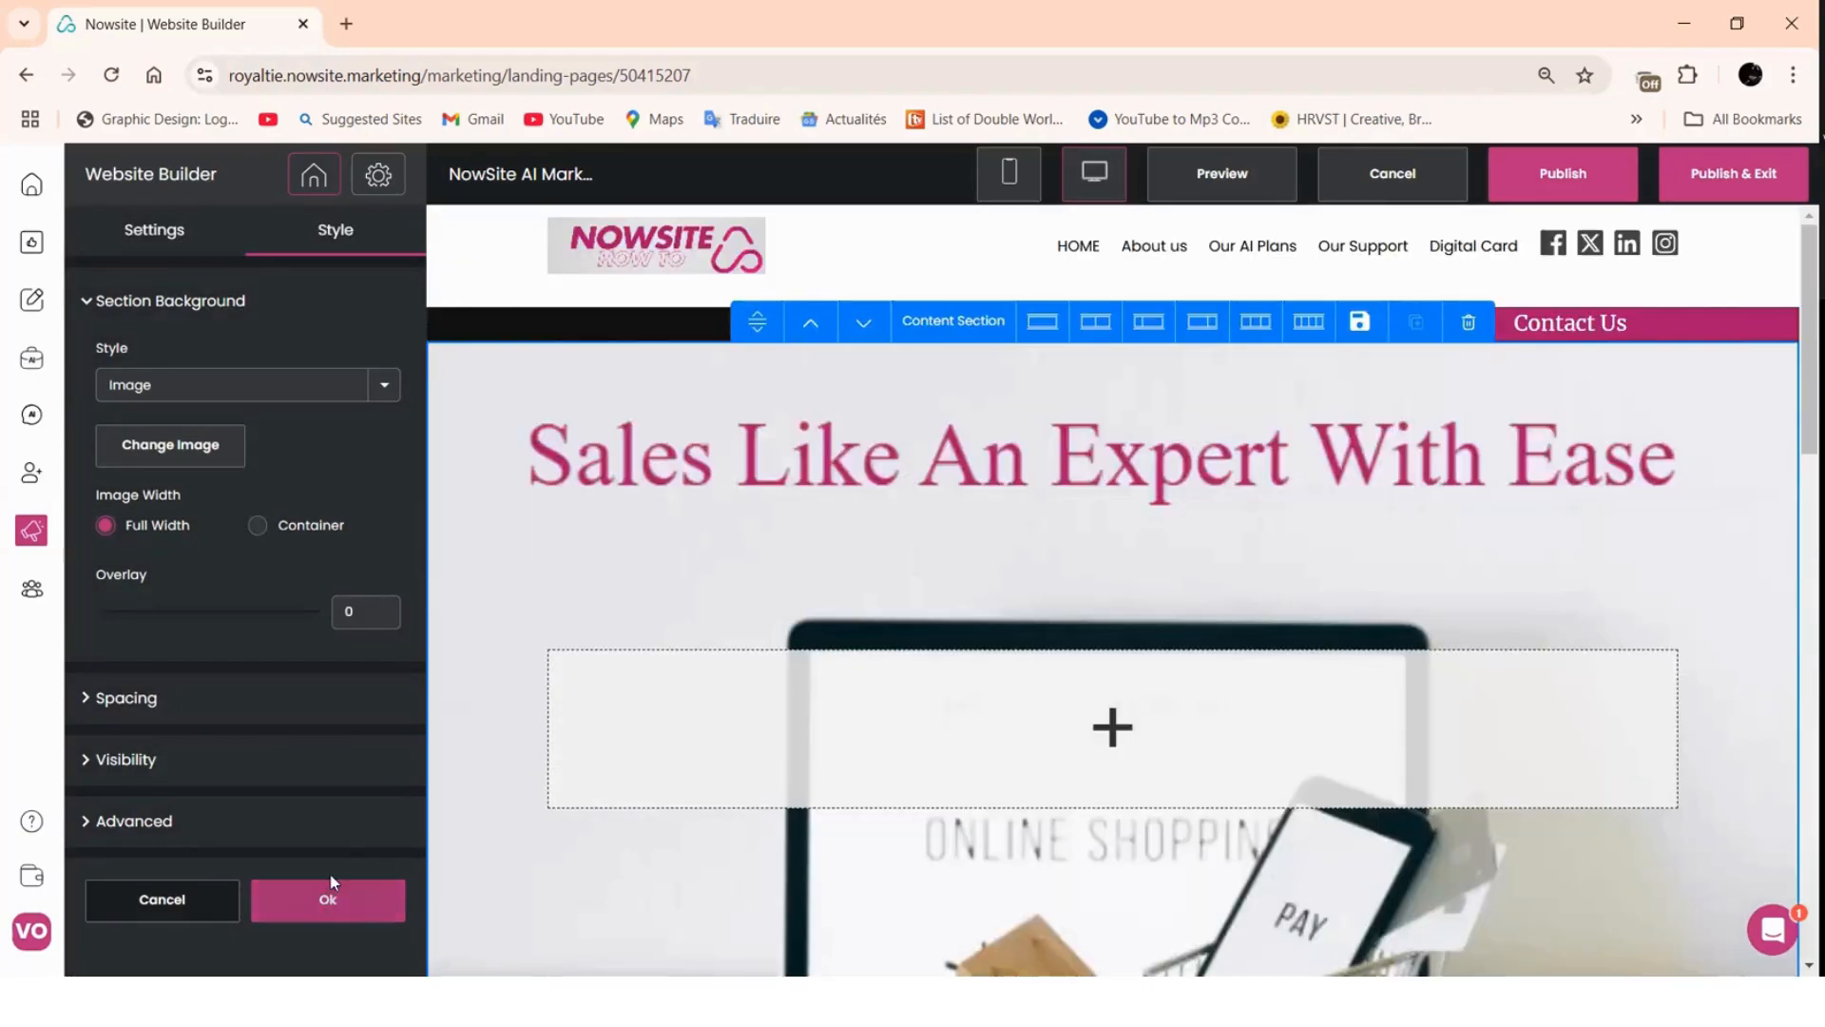
- Publish the website with the new banner and look over the page
{"action": "left_click", "coordinate": [1556, 185]}
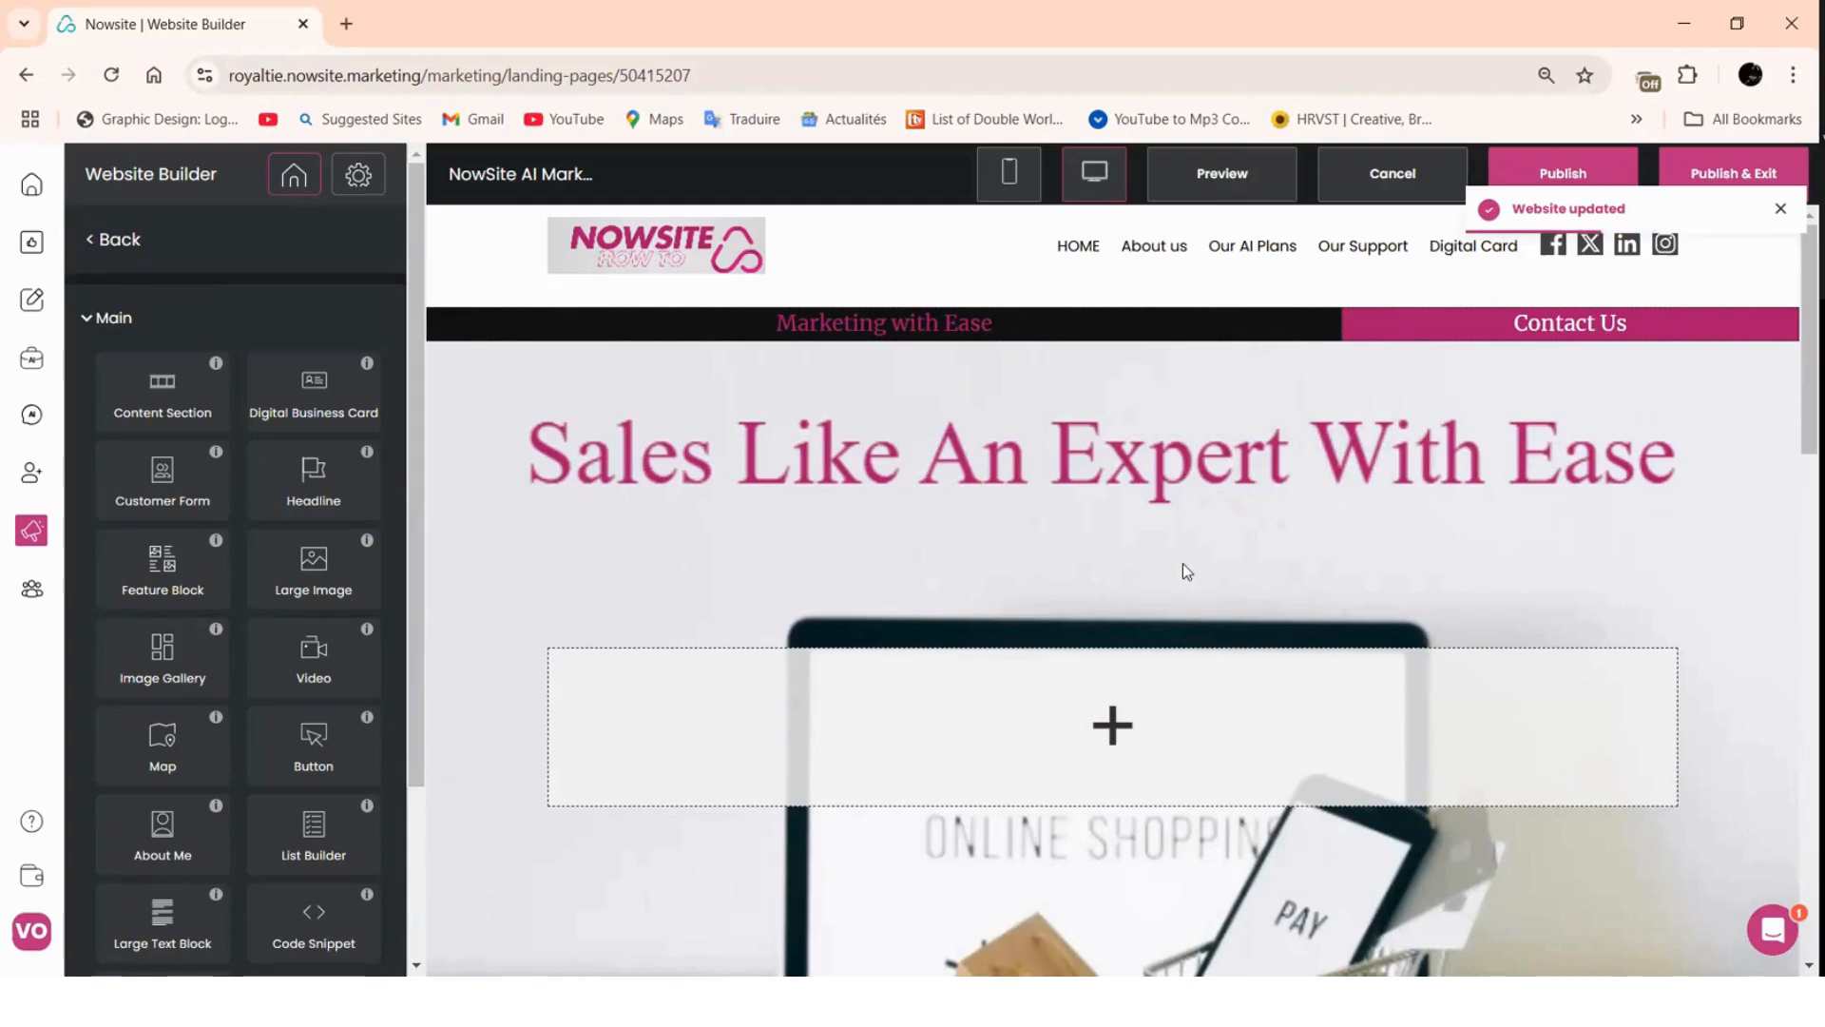
{"action": "scroll", "coordinate": [1183, 562], "scroll_direction": "down", "scroll_amount": 5}
{"action": "scroll", "coordinate": [703, 506], "scroll_direction": "up", "scroll_amount": 5}
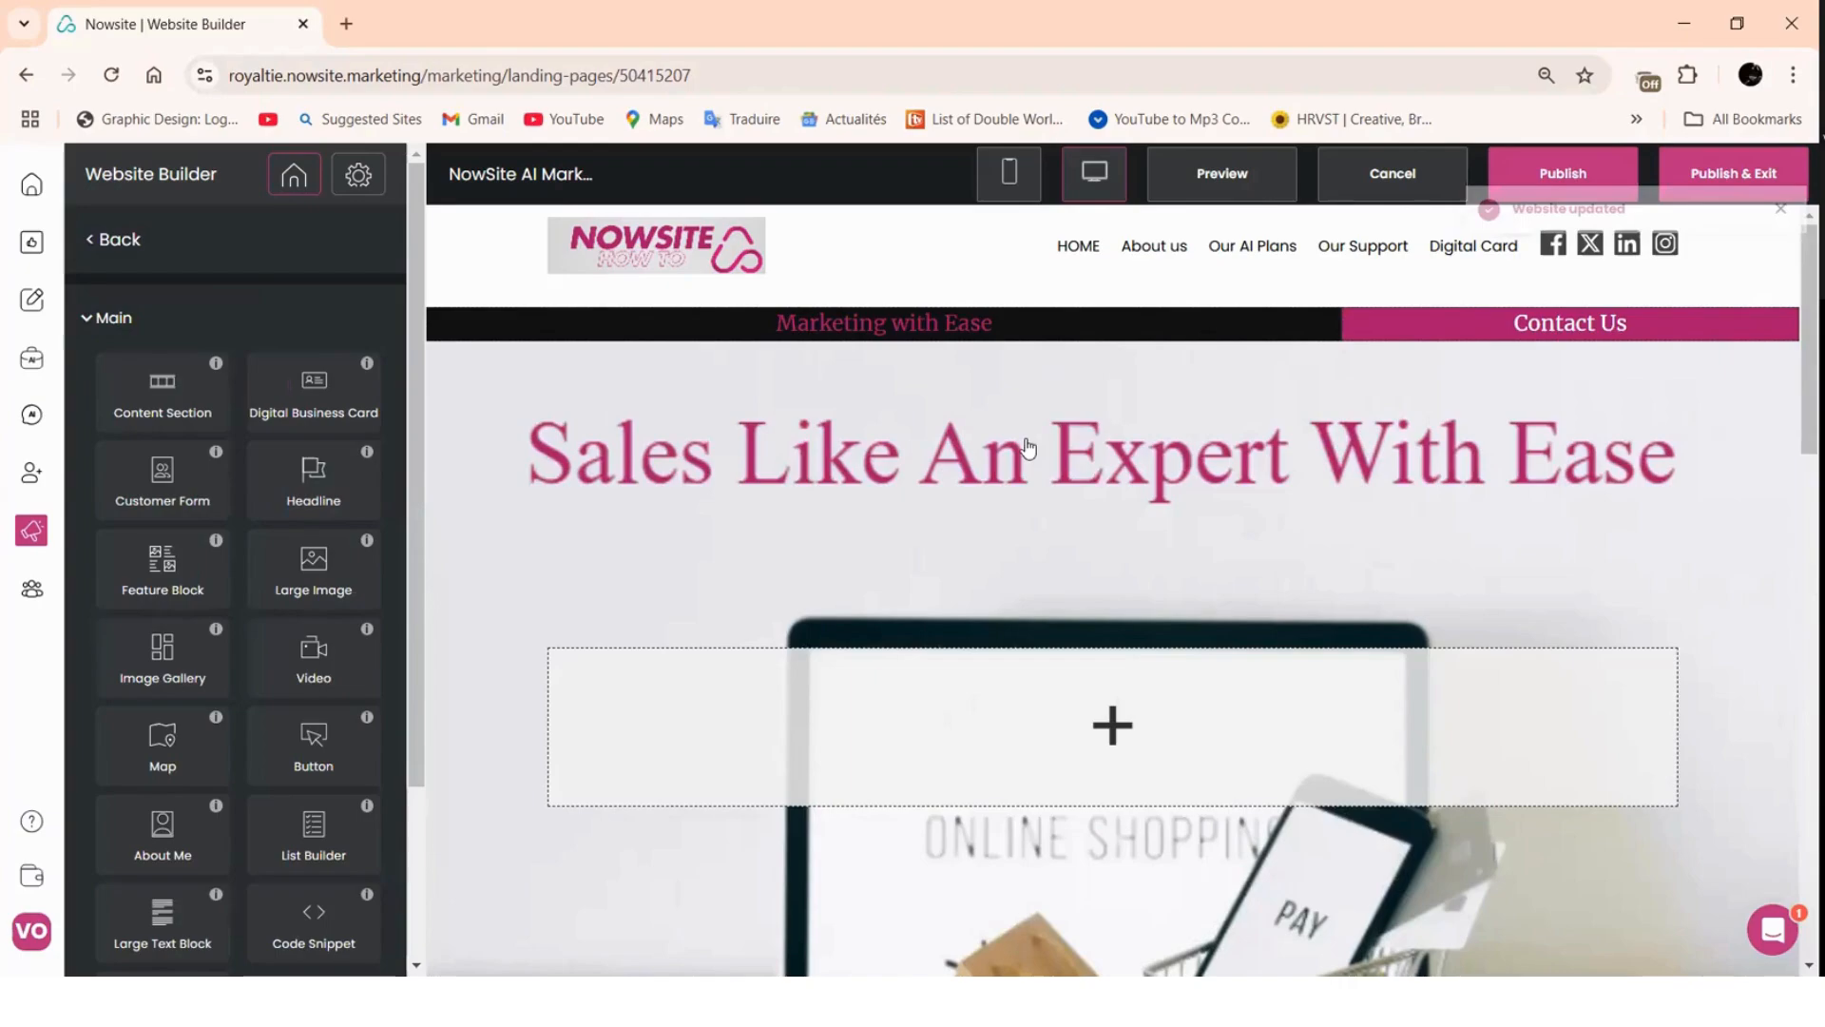
- Replace the OUR SERVICES headline text with "Use Tools & Services"
{"action": "scroll", "coordinate": [1019, 447], "scroll_direction": "down", "scroll_amount": 5}
{"action": "left_click", "coordinate": [100, 351]}
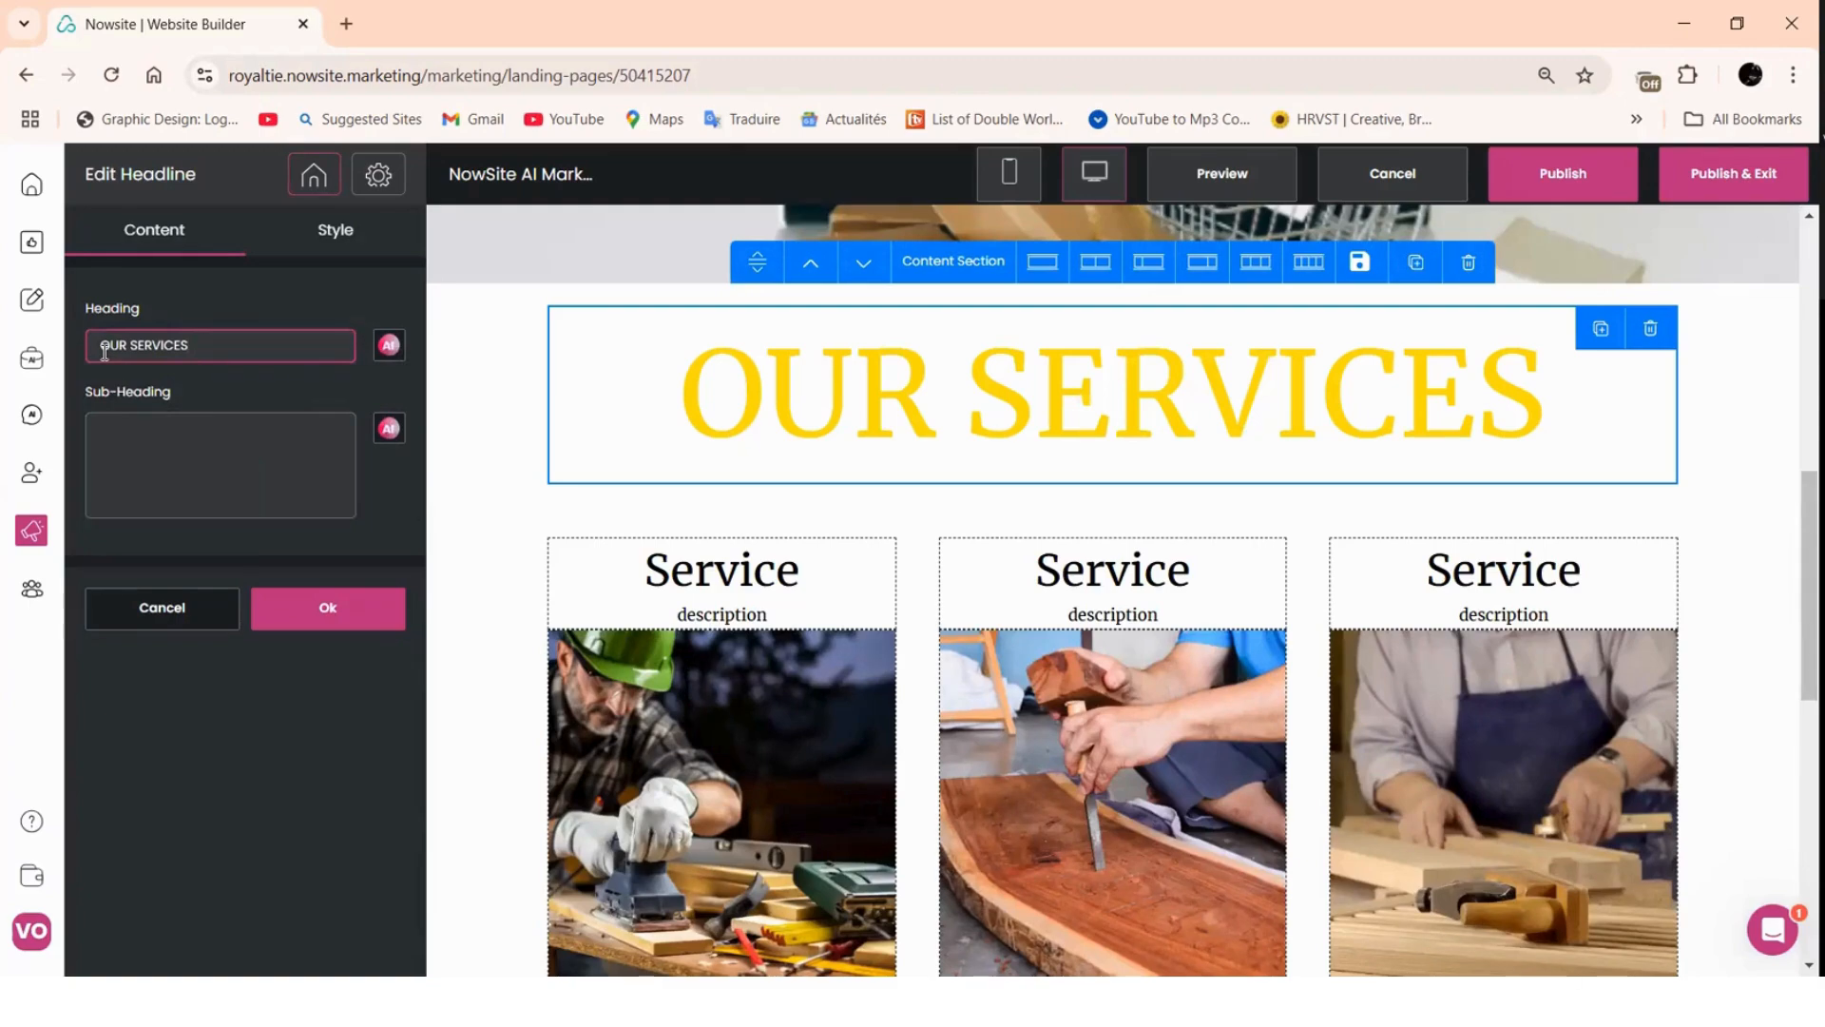
{"action": "type", "text": "Y"}
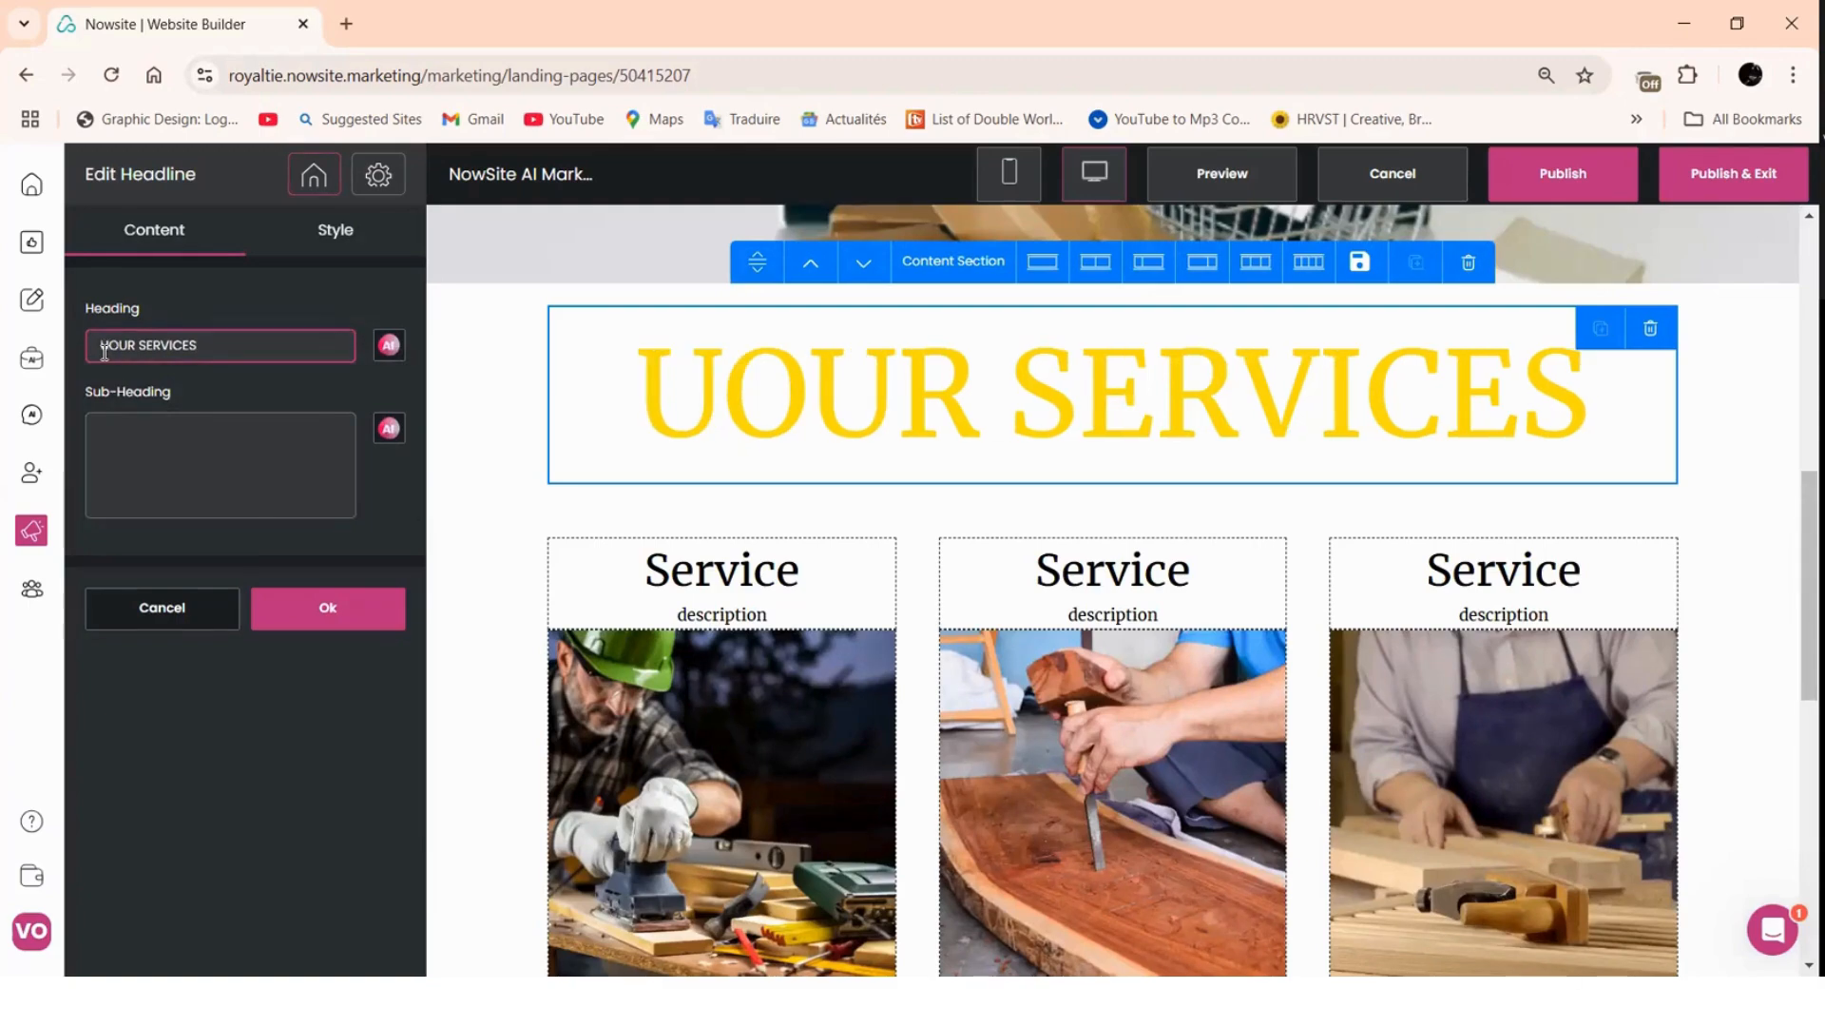
{"action": "type", "text": "se Tools"}
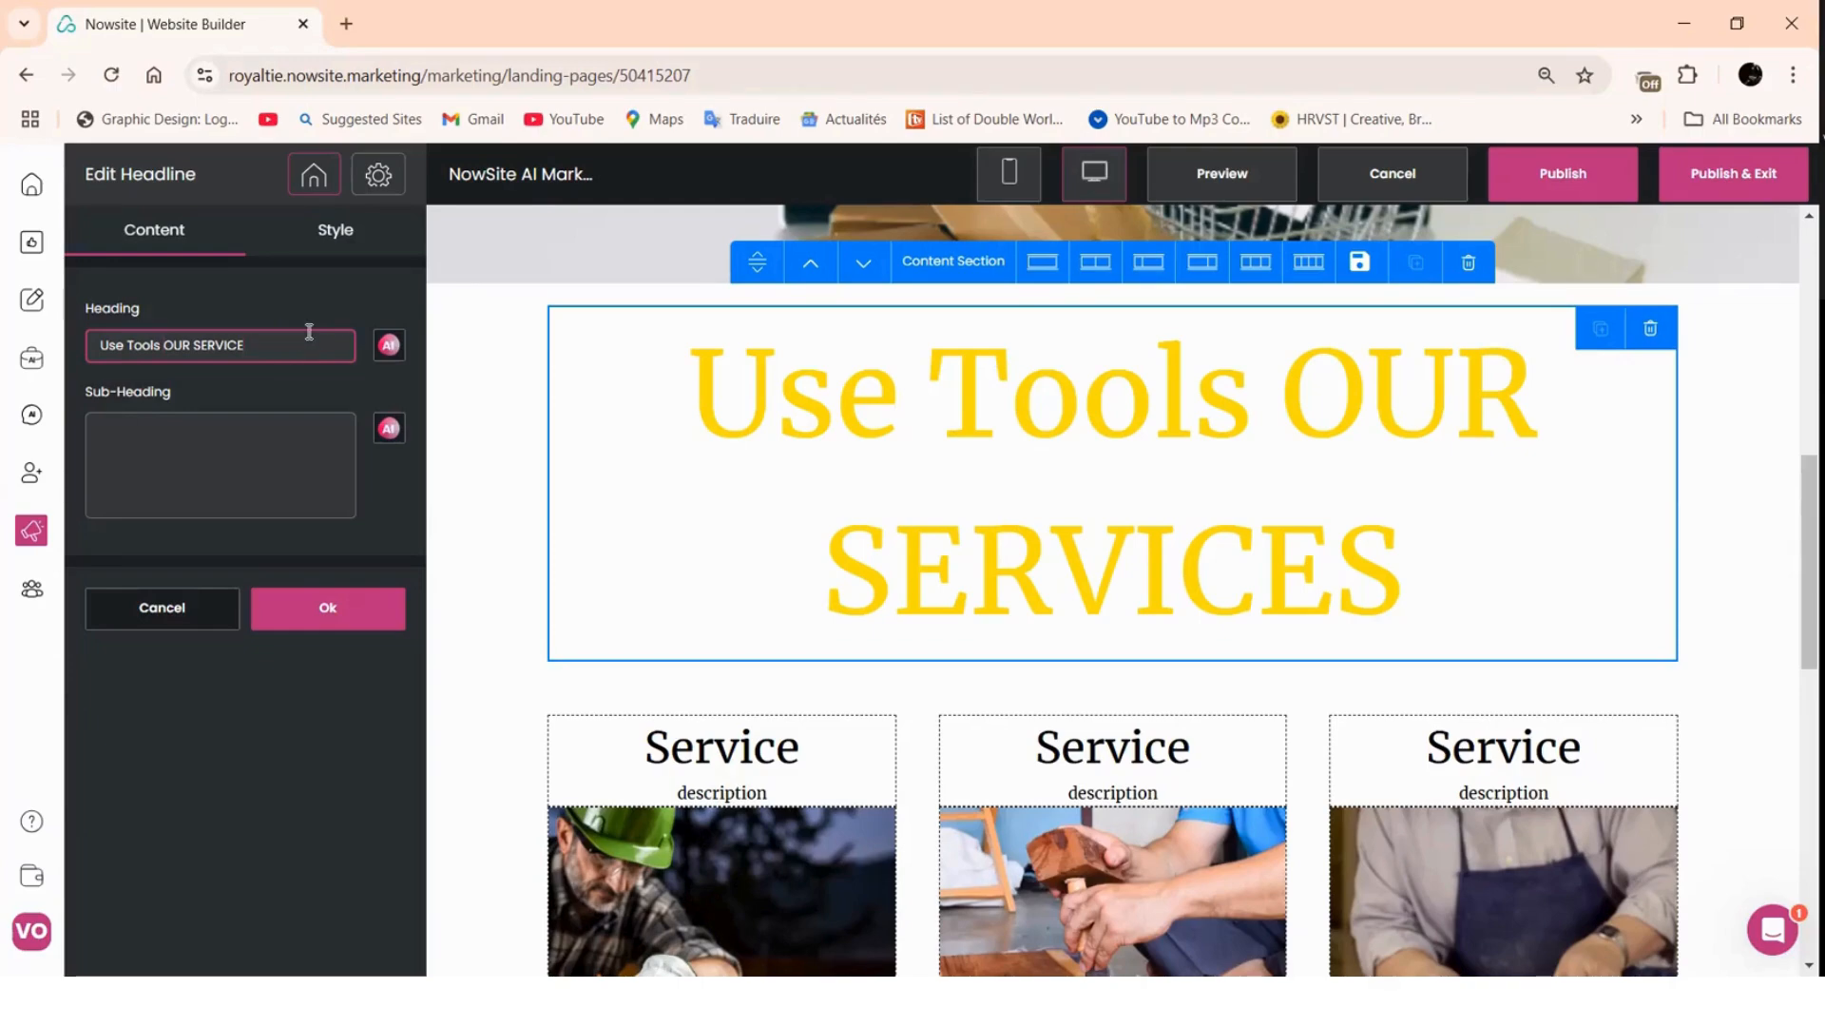
{"action": "key", "text": "BackSpace"}
{"action": "key", "text": "BackSpace"}
{"action": "key", "text": "BackSpace"}
{"action": "key", "text": "BackSpace"}
{"action": "key", "text": "BackSpace"}
{"action": "key", "text": "BackSpace"}
{"action": "key", "text": "BackSpace"}
{"action": "key", "text": "BackSpace"}
{"action": "key", "text": "BackSpace"}
{"action": "key", "text": "BackSpace"}
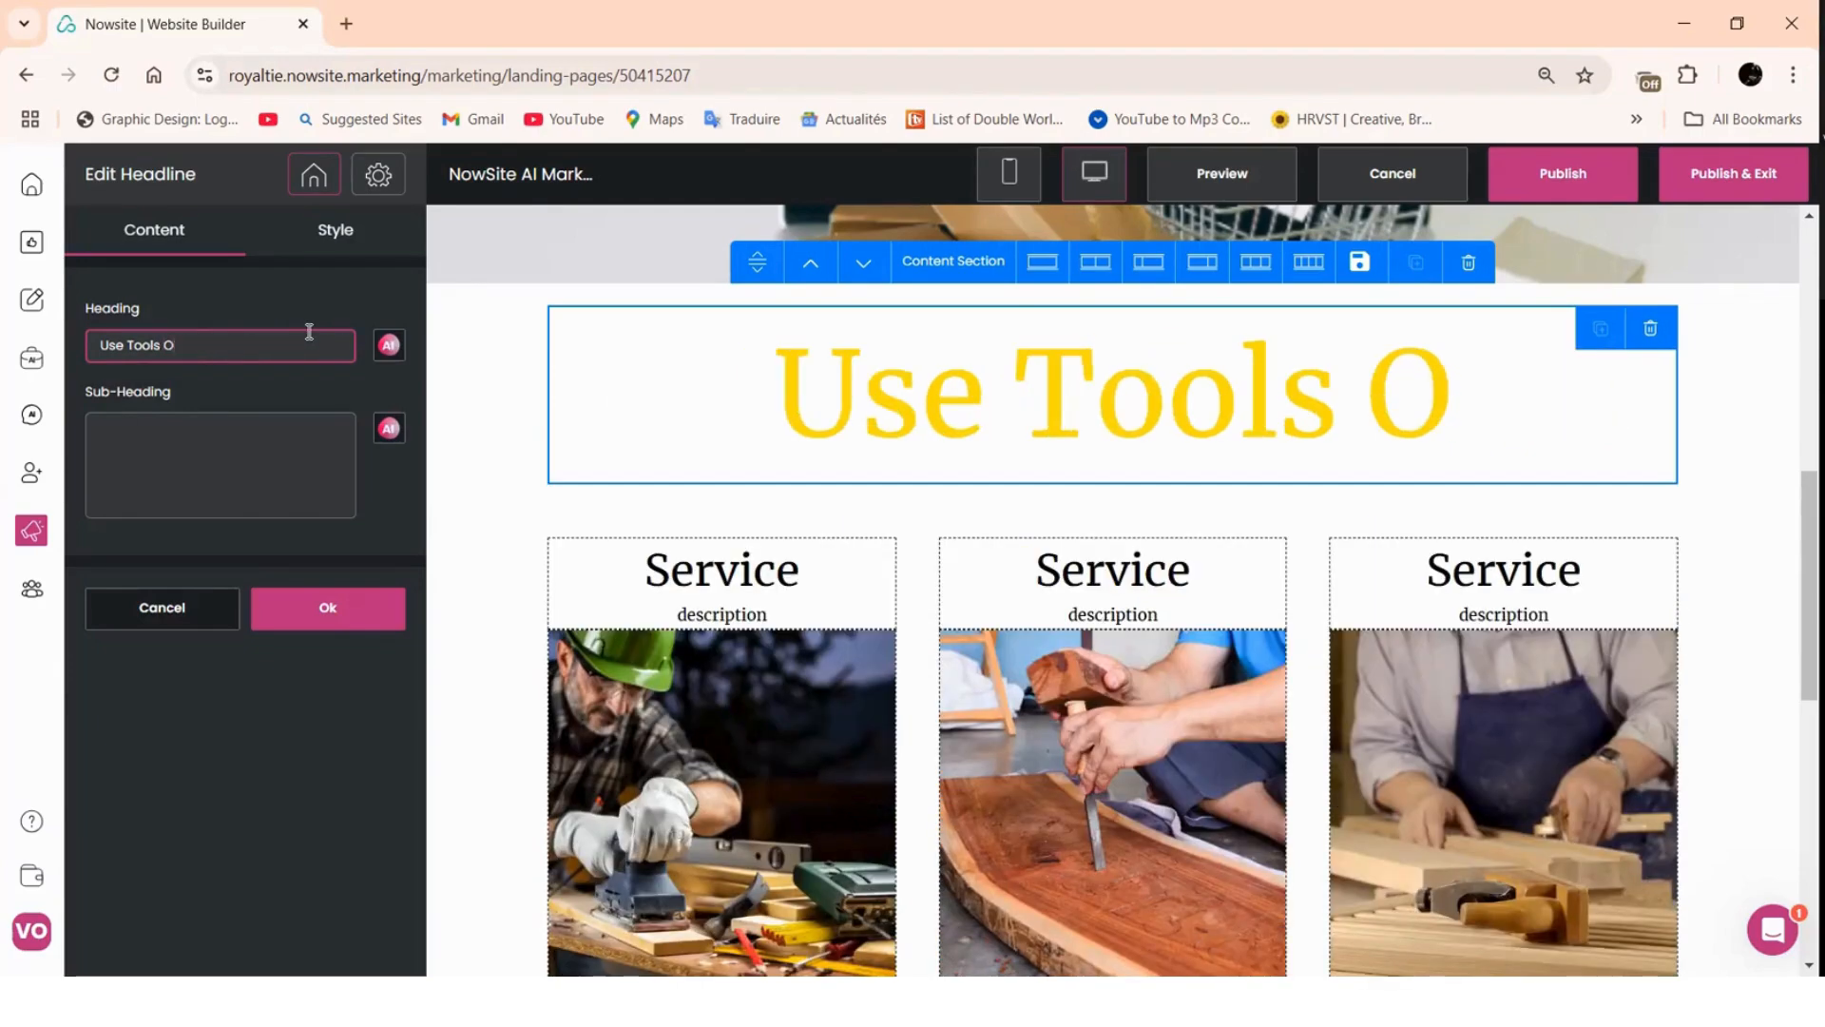
{"action": "key", "text": "BackSpace"}
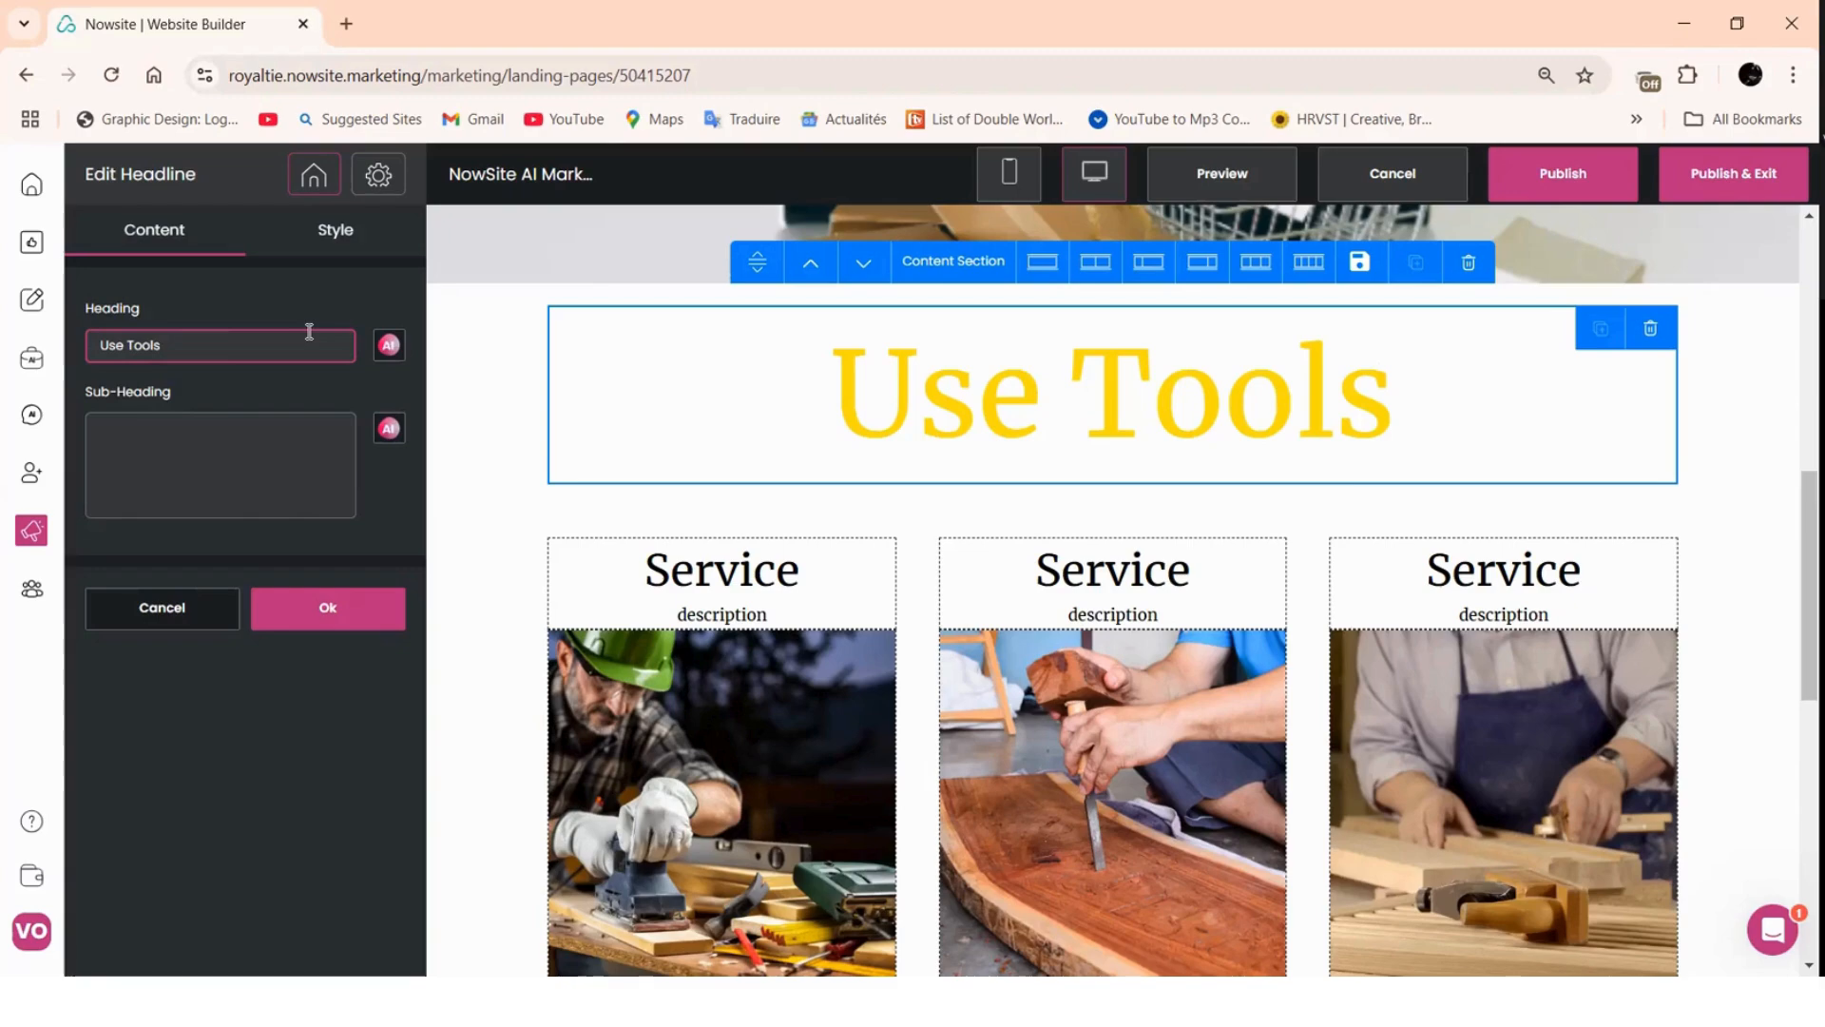
{"action": "type", "text": "&"}
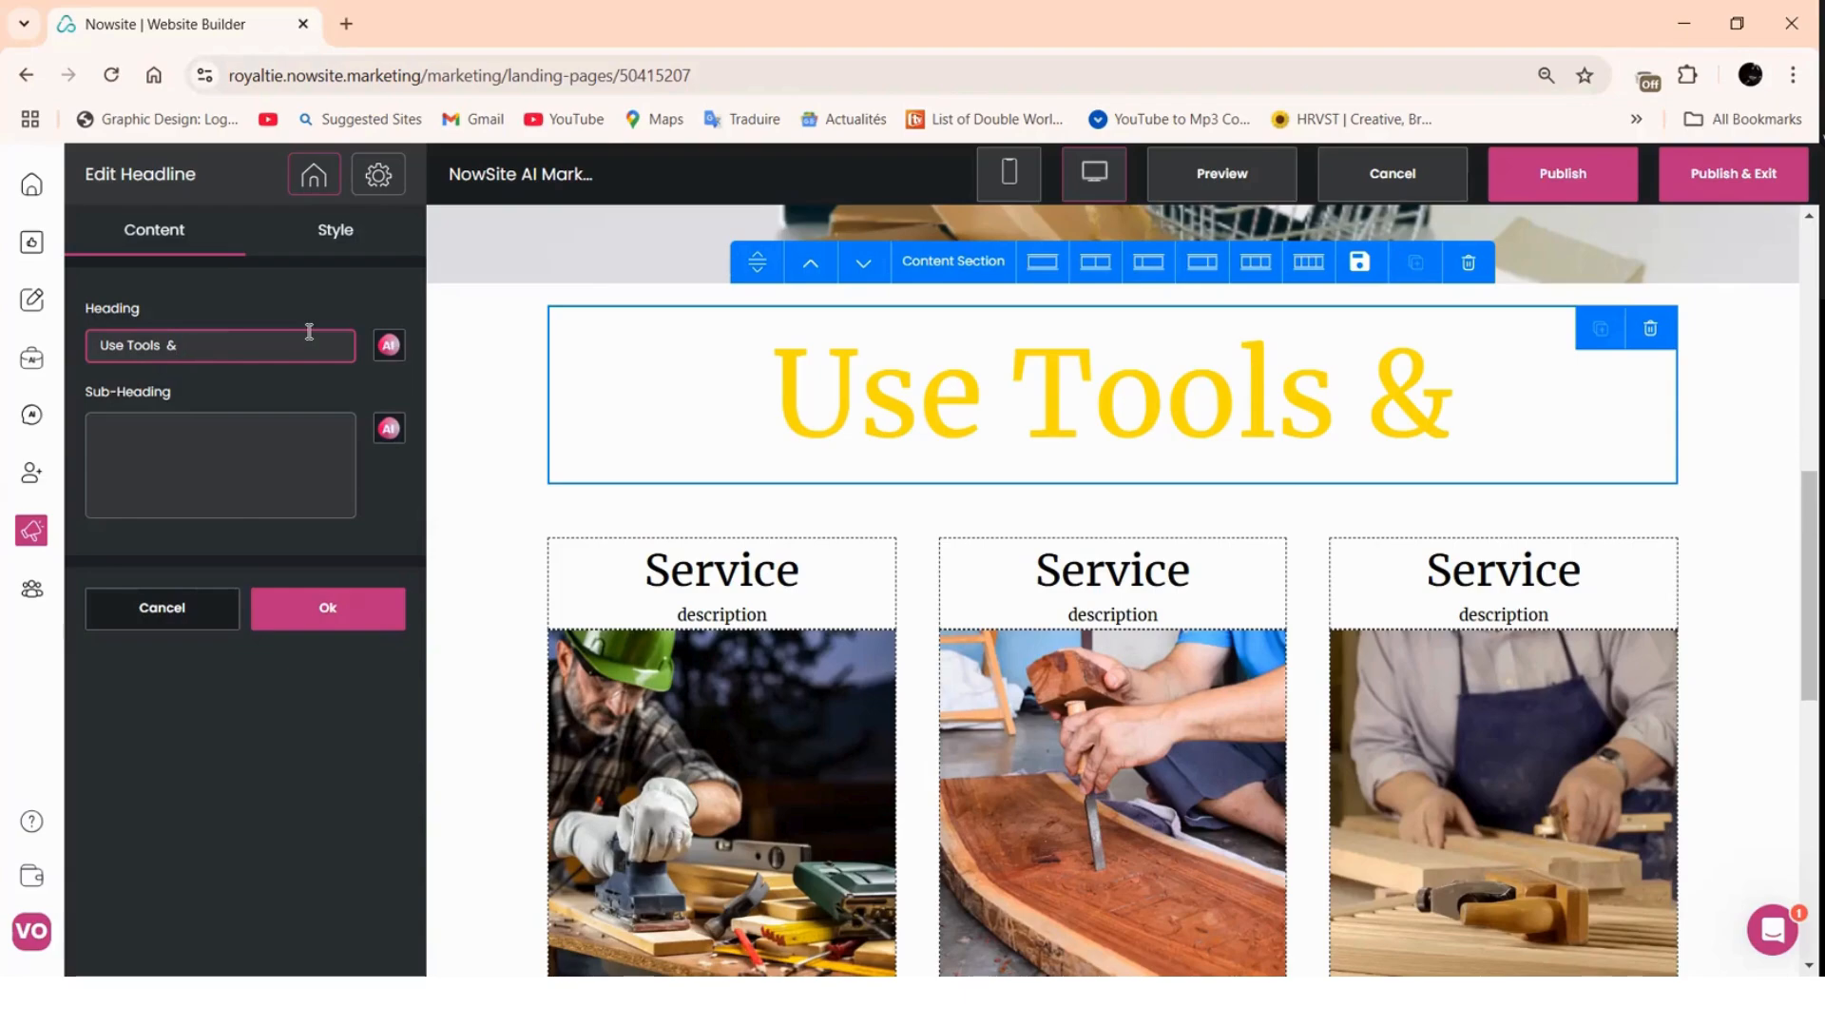
{"action": "type", "text": "Services"}
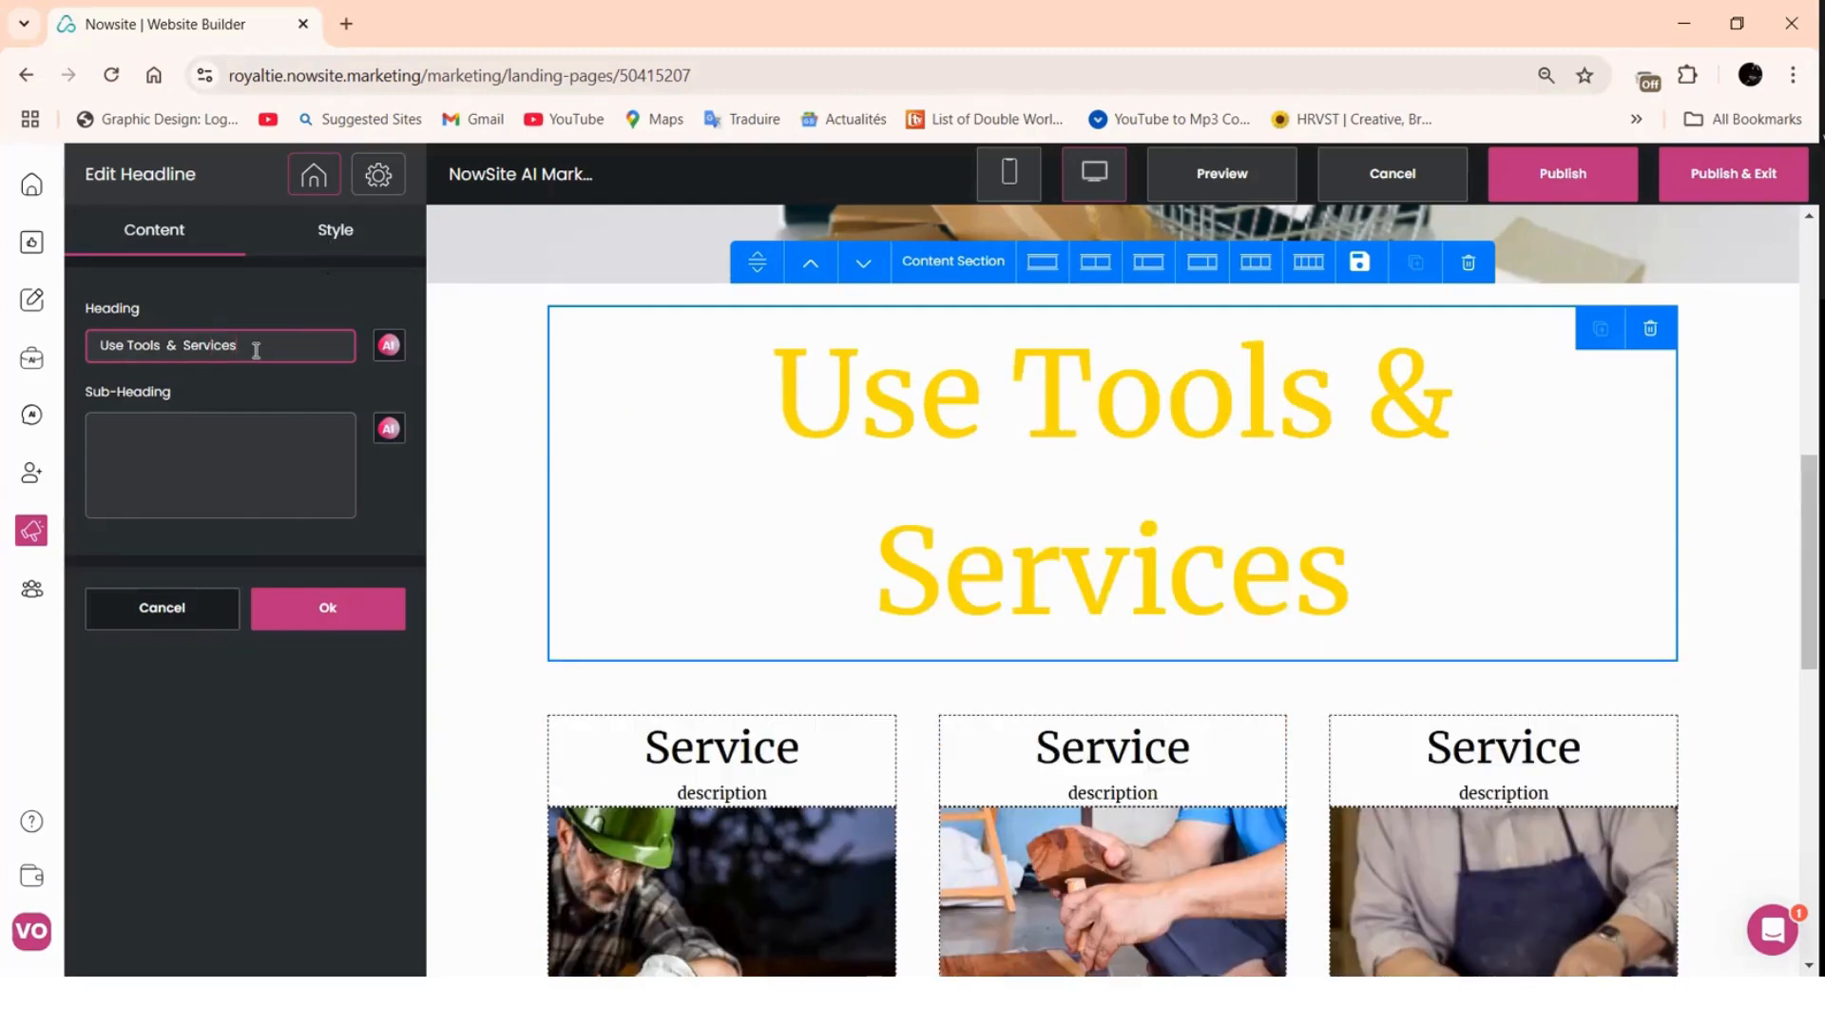
- Set the "Use Tools & Services" heading's font size to 56 px and its color to the copied magenta #aa166c
{"action": "left_click", "coordinate": [326, 245]}
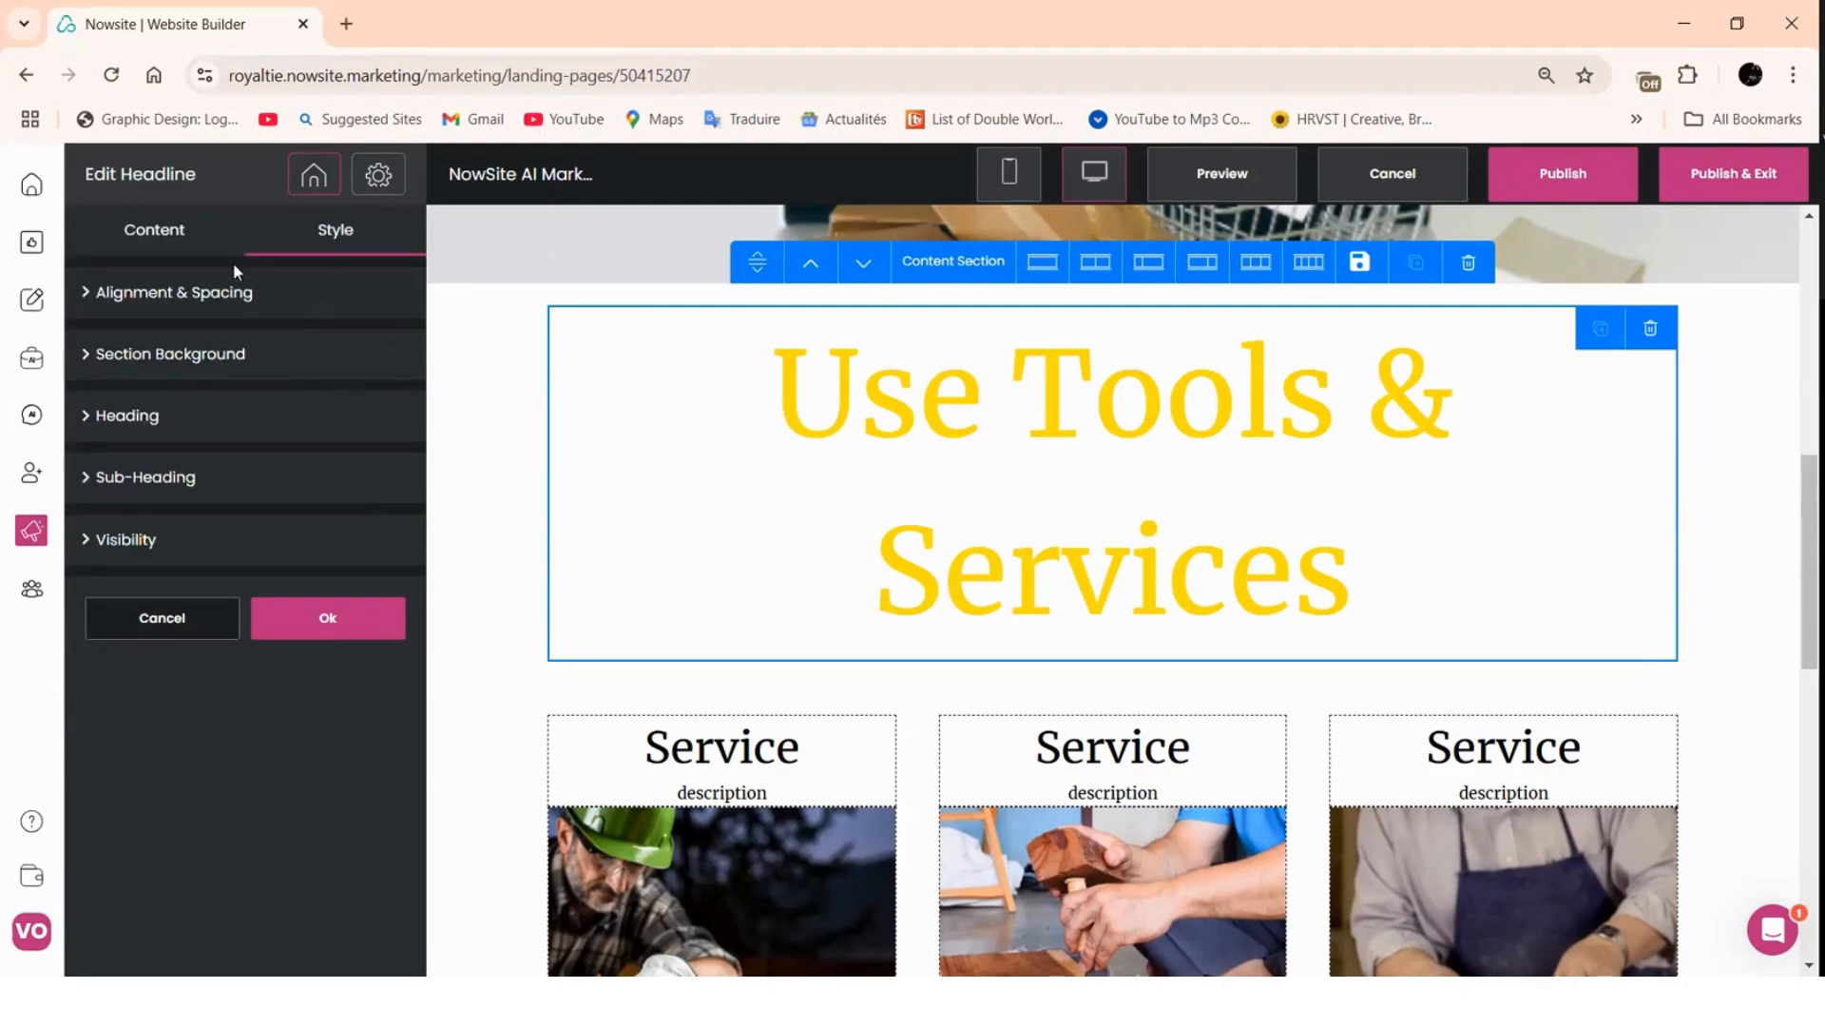
{"action": "left_click", "coordinate": [143, 415]}
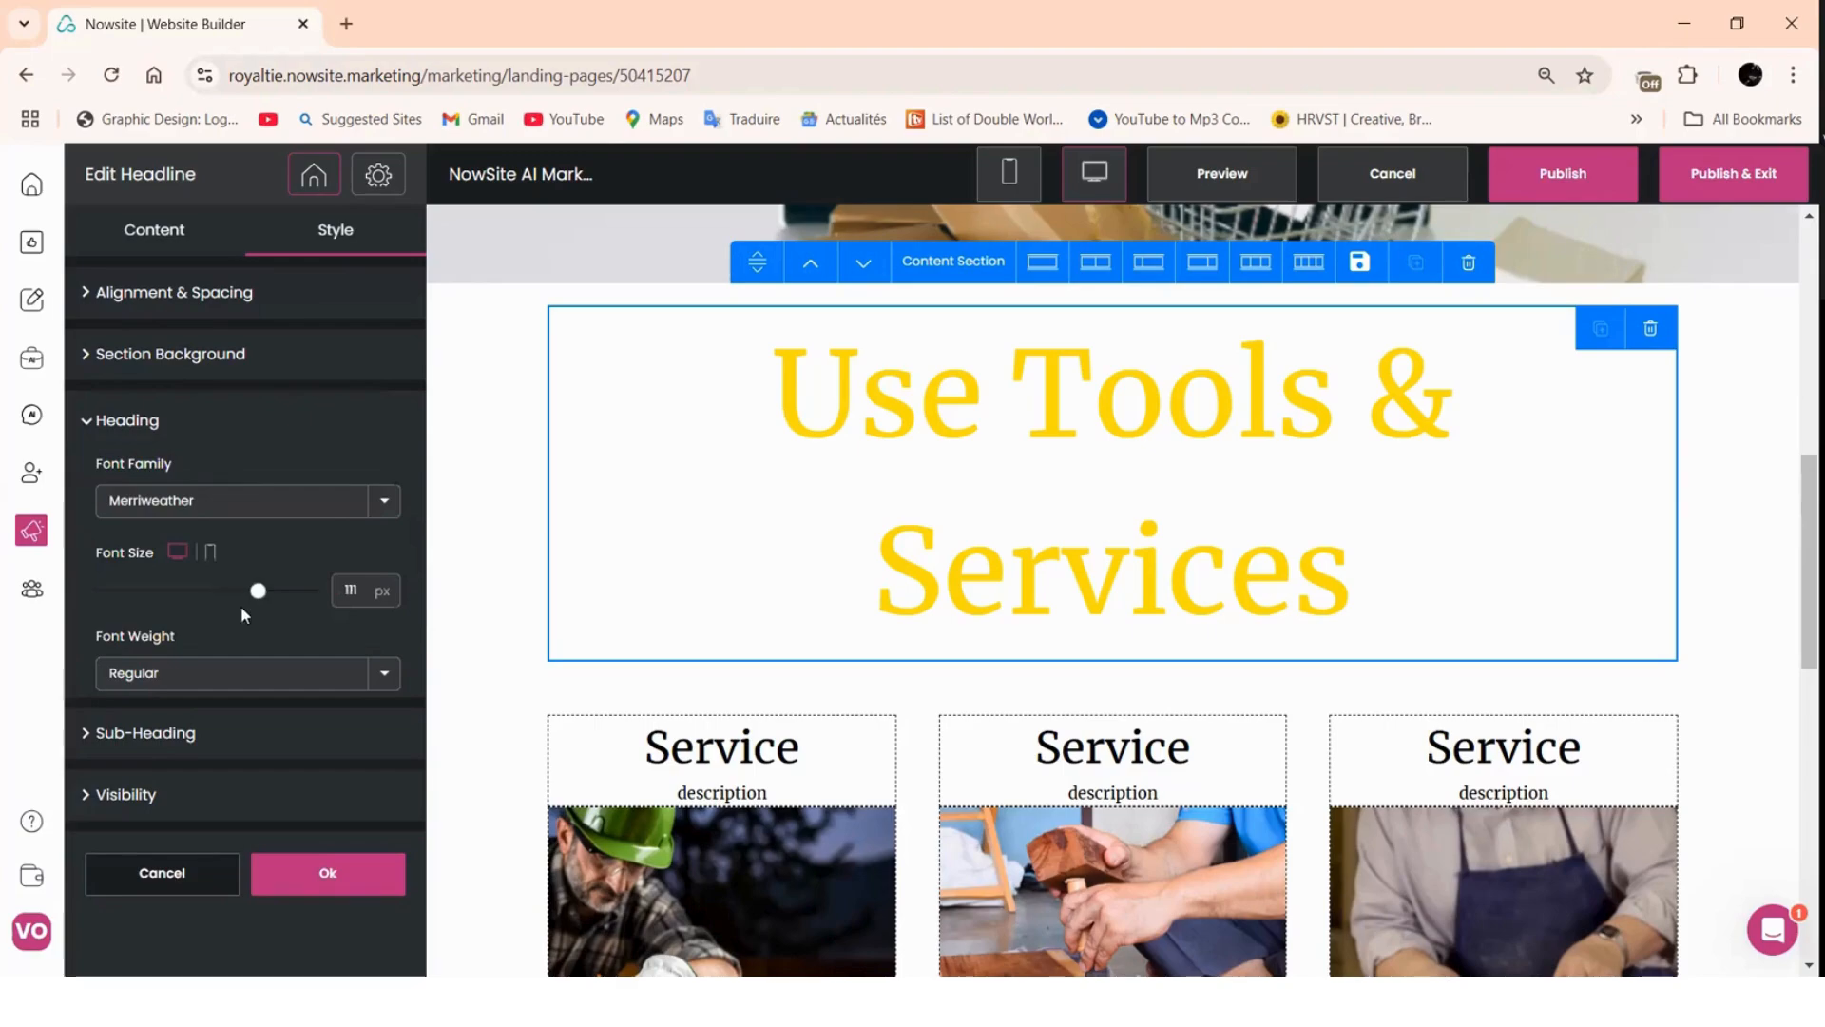
{"action": "left_click", "coordinate": [188, 599]}
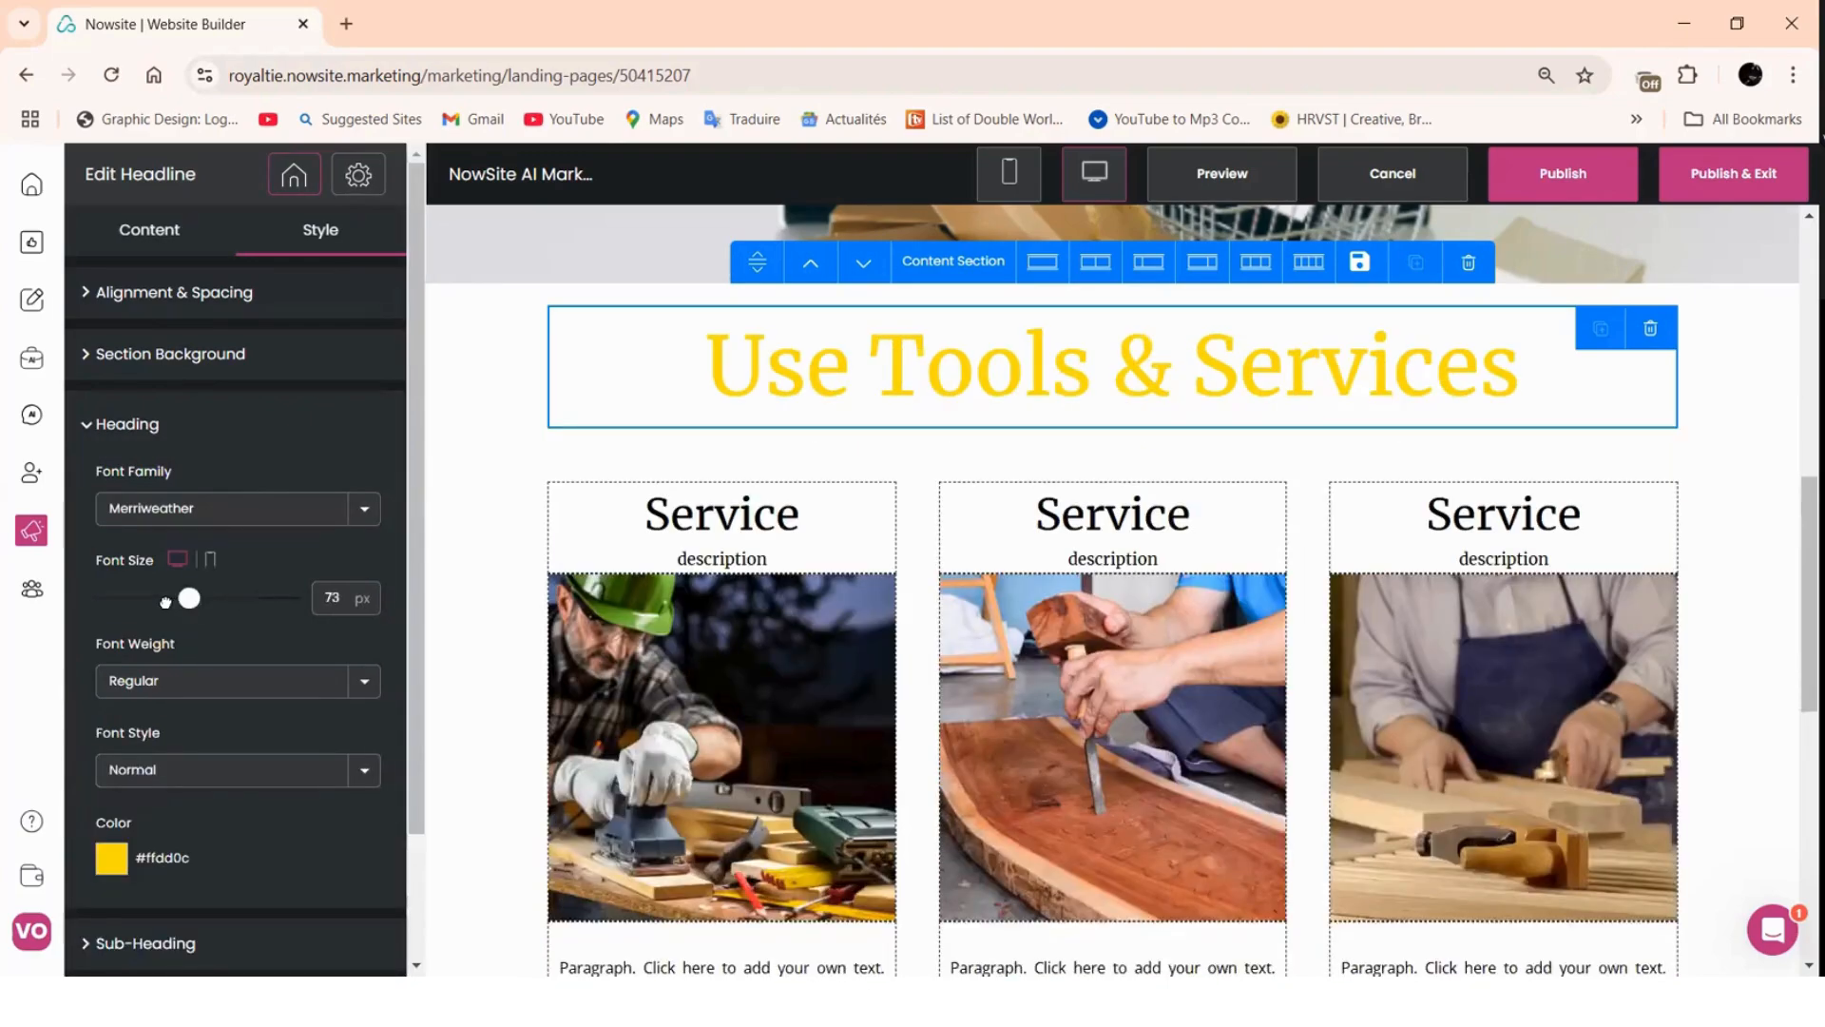
{"action": "left_click", "coordinate": [165, 601]}
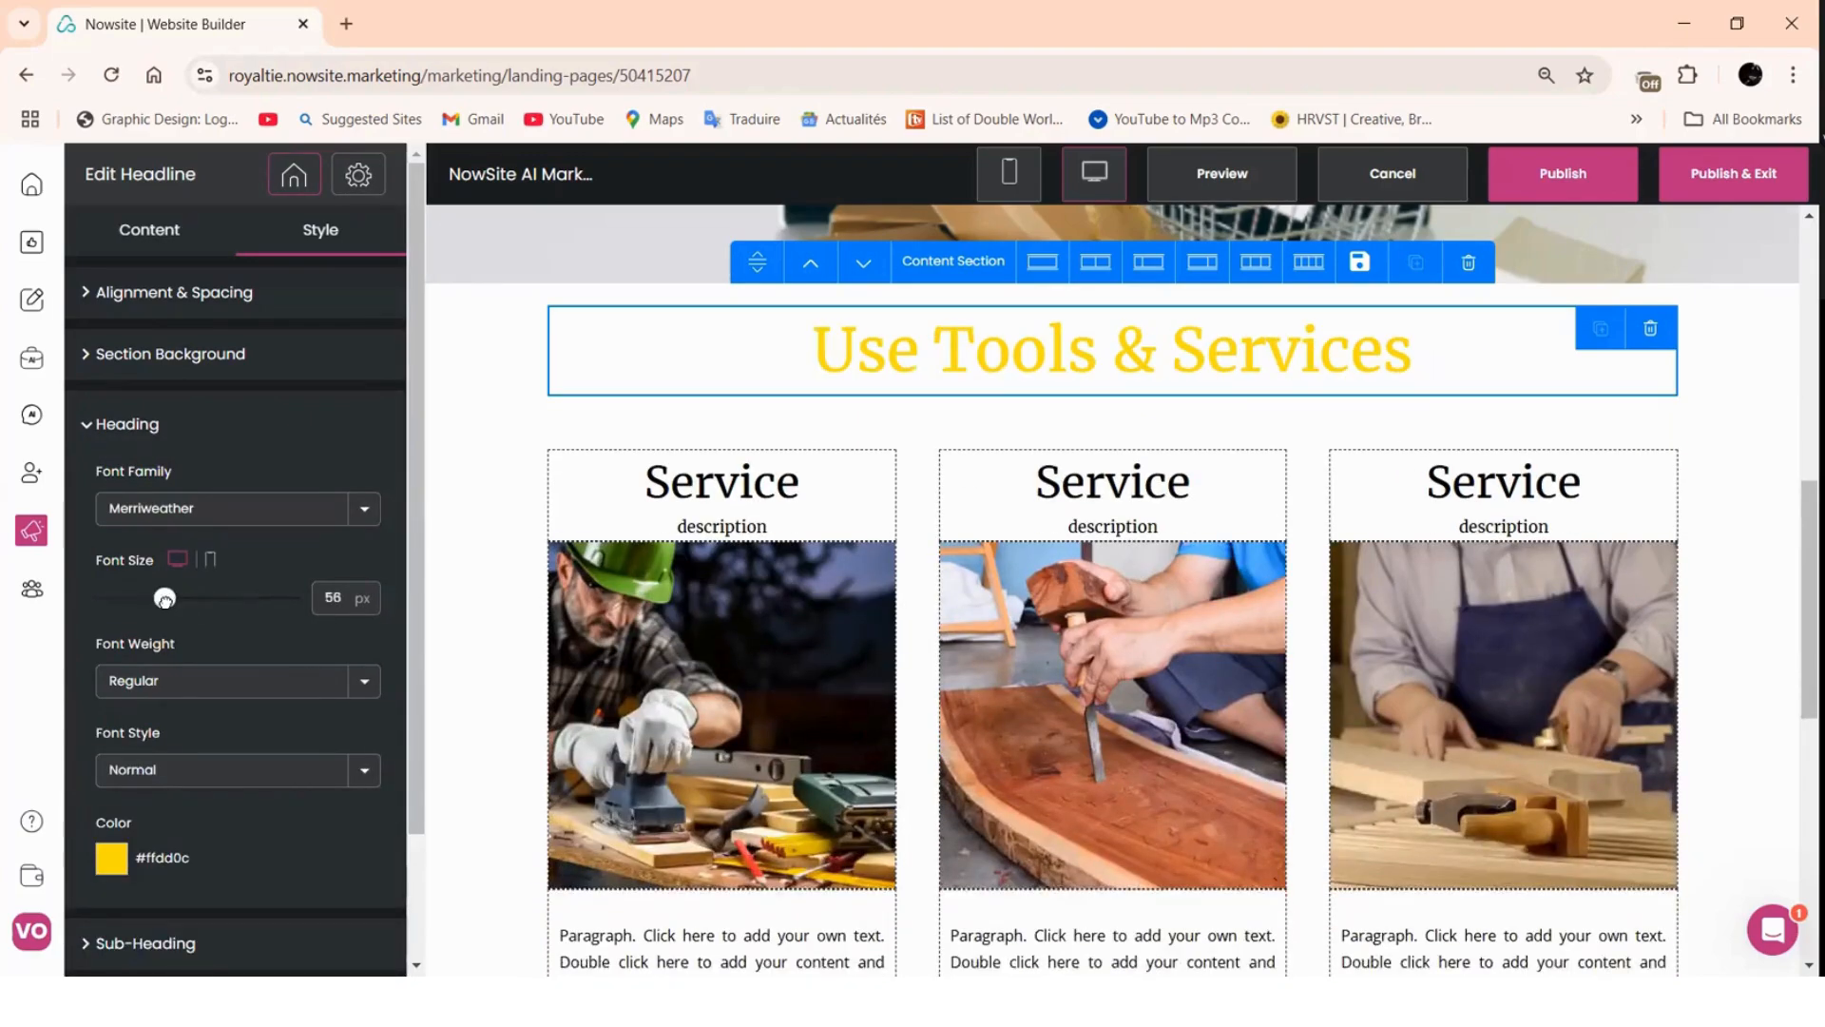
{"action": "left_click", "coordinate": [110, 857]}
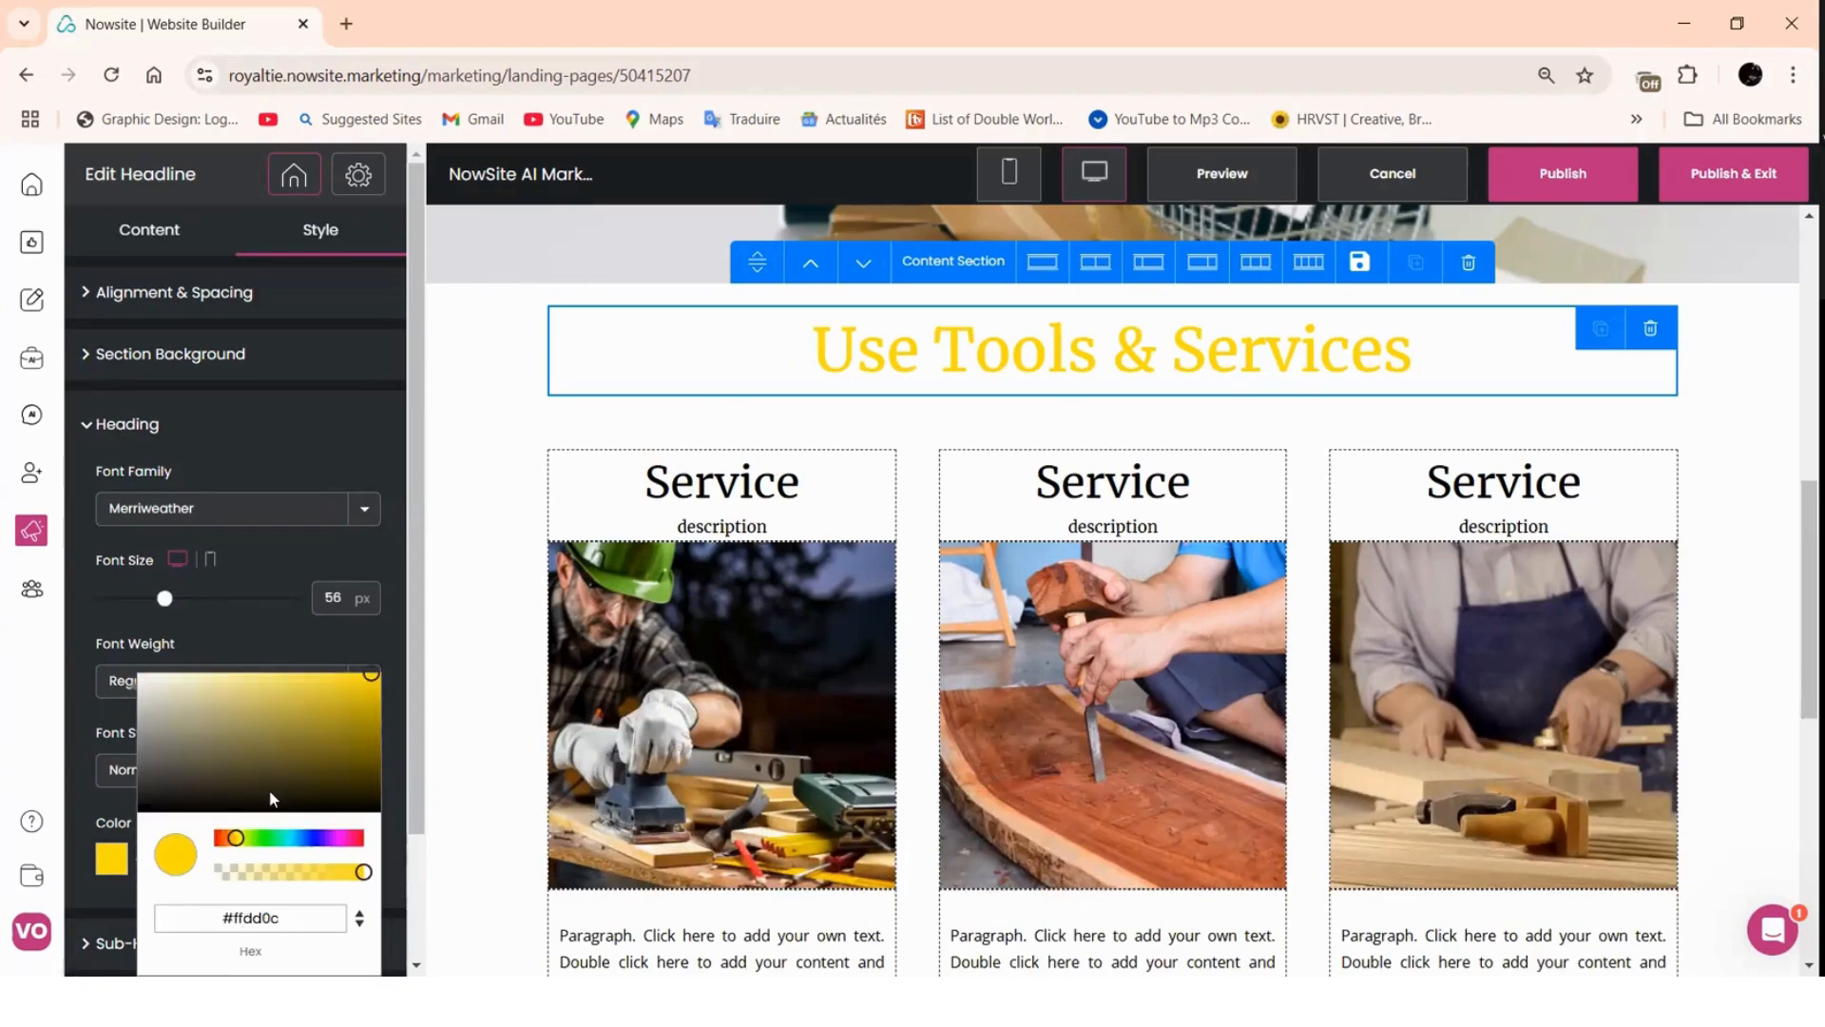
{"action": "right_click", "coordinate": [233, 917]}
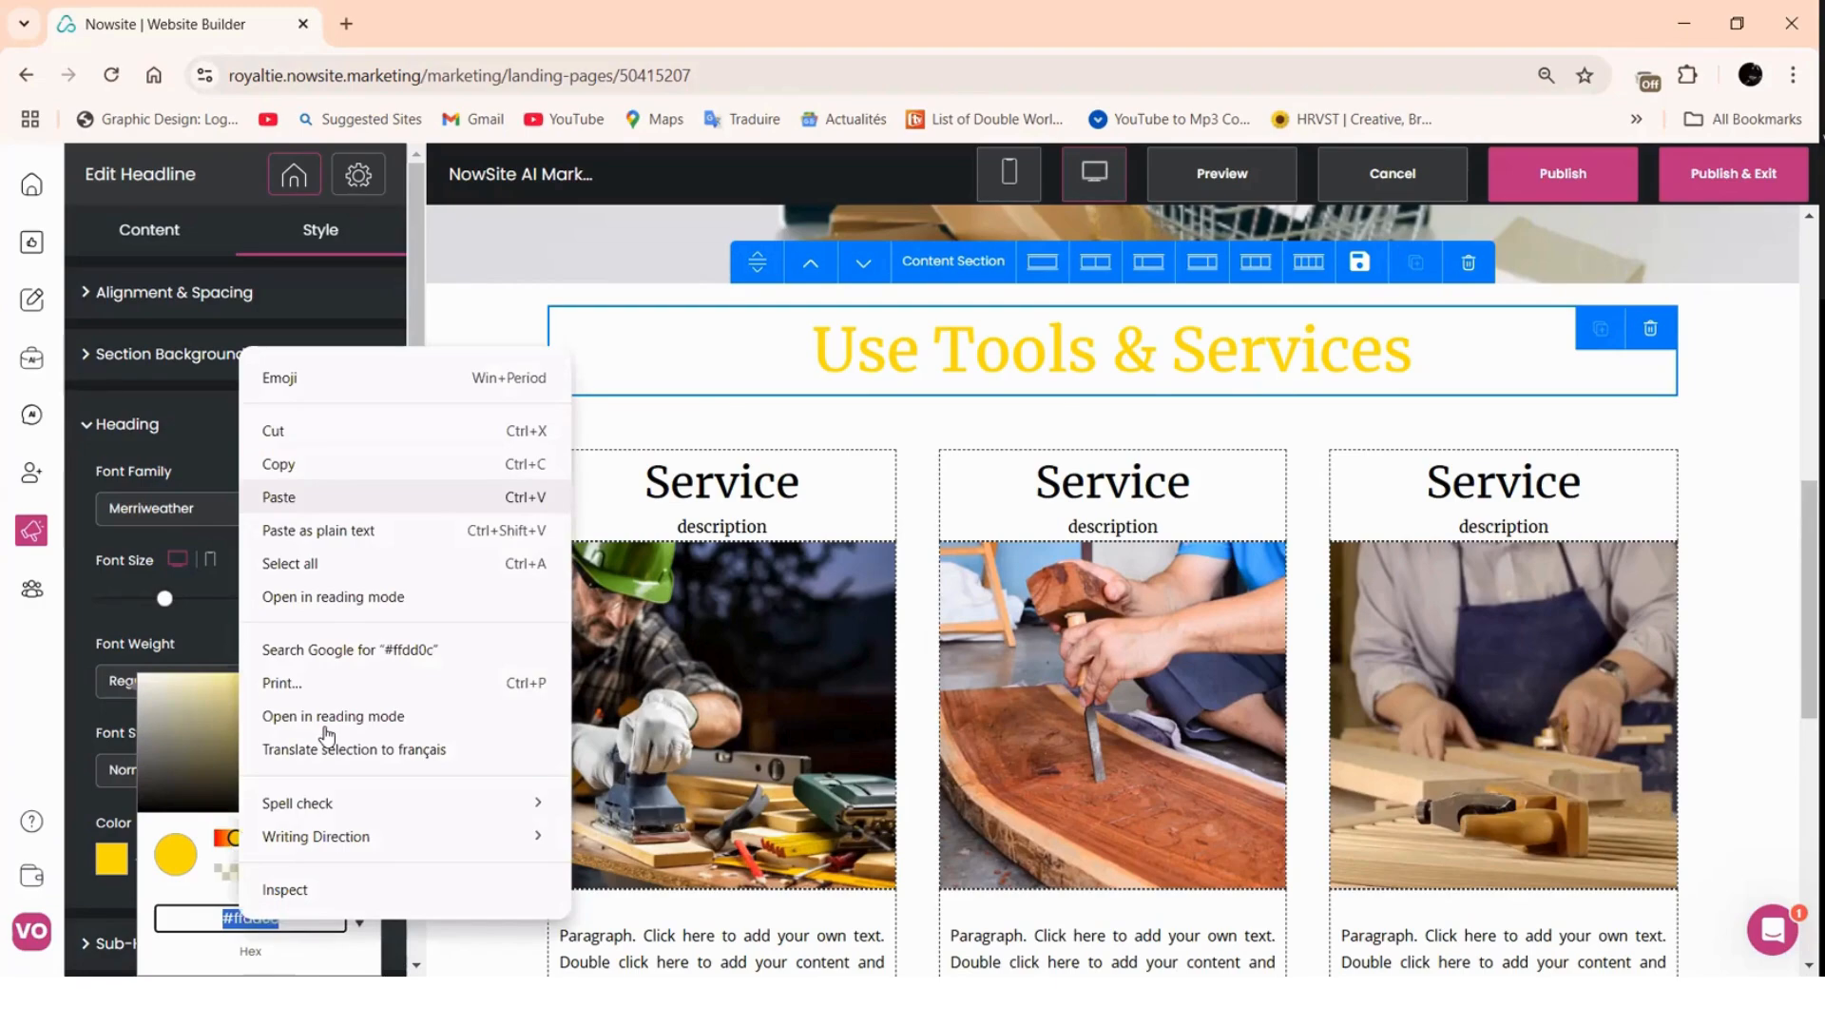
{"action": "left_click", "coordinate": [278, 495]}
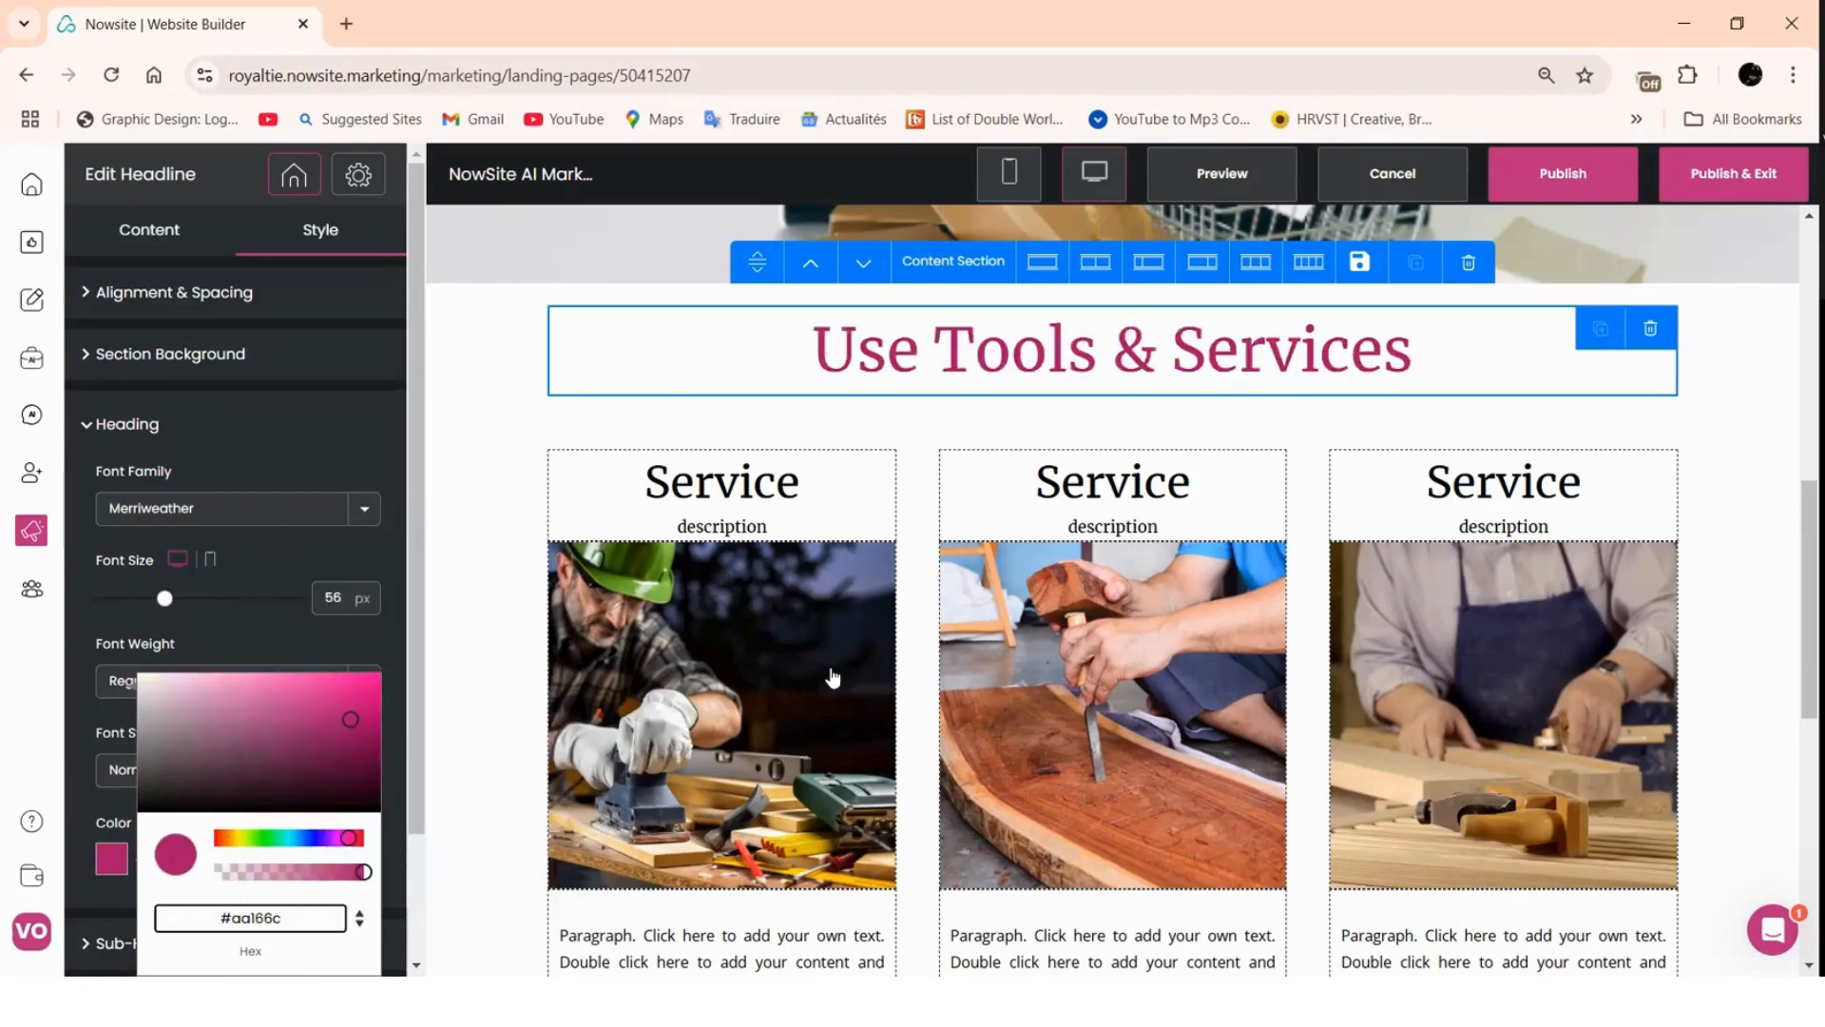
{"action": "left_click", "coordinate": [941, 404]}
{"action": "scroll", "coordinate": [938, 403], "scroll_direction": "up", "scroll_amount": 5}
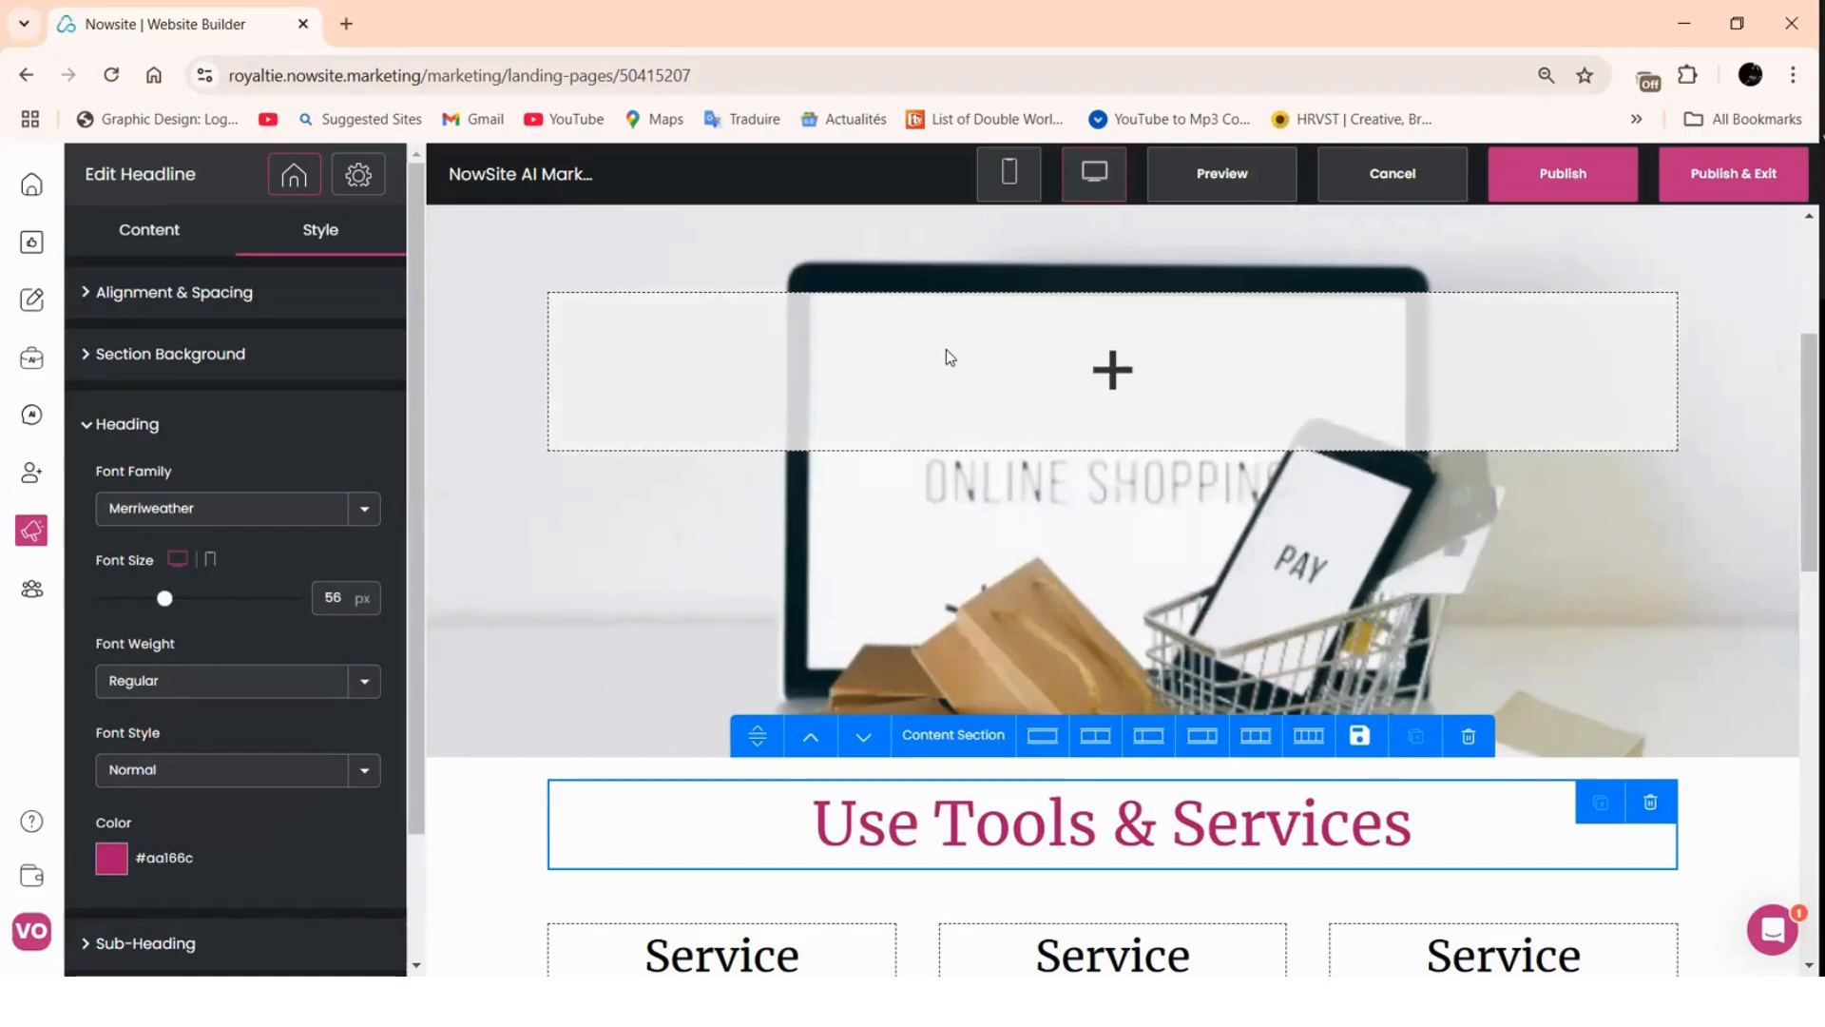
{"action": "scroll", "coordinate": [945, 355], "scroll_direction": "up", "scroll_amount": 3}
{"action": "scroll", "coordinate": [848, 493], "scroll_direction": "down", "scroll_amount": 8}
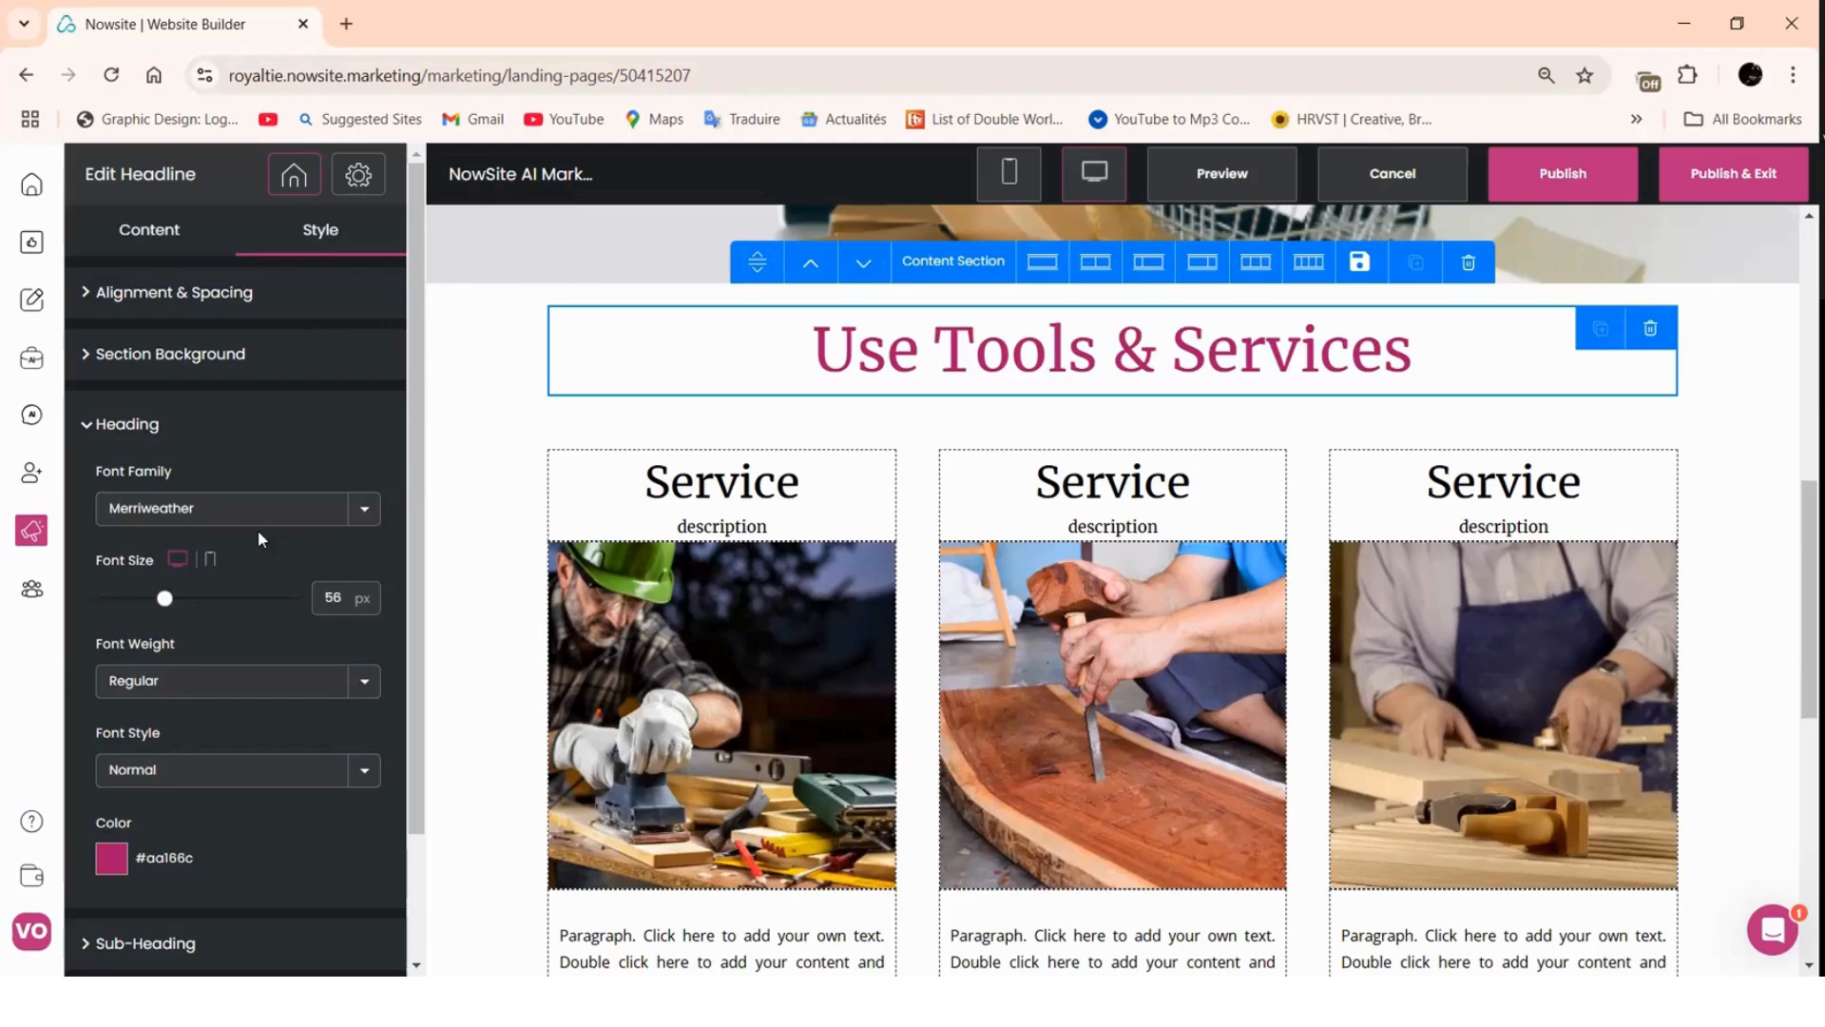
- Reduce the "Use Tools & Services" heading's font size to 35 px after trying 25 px
{"action": "scroll", "coordinate": [181, 806], "scroll_direction": "down", "scroll_amount": 3}
{"action": "left_click", "coordinate": [195, 785]}
{"action": "left_click", "coordinate": [244, 285]}
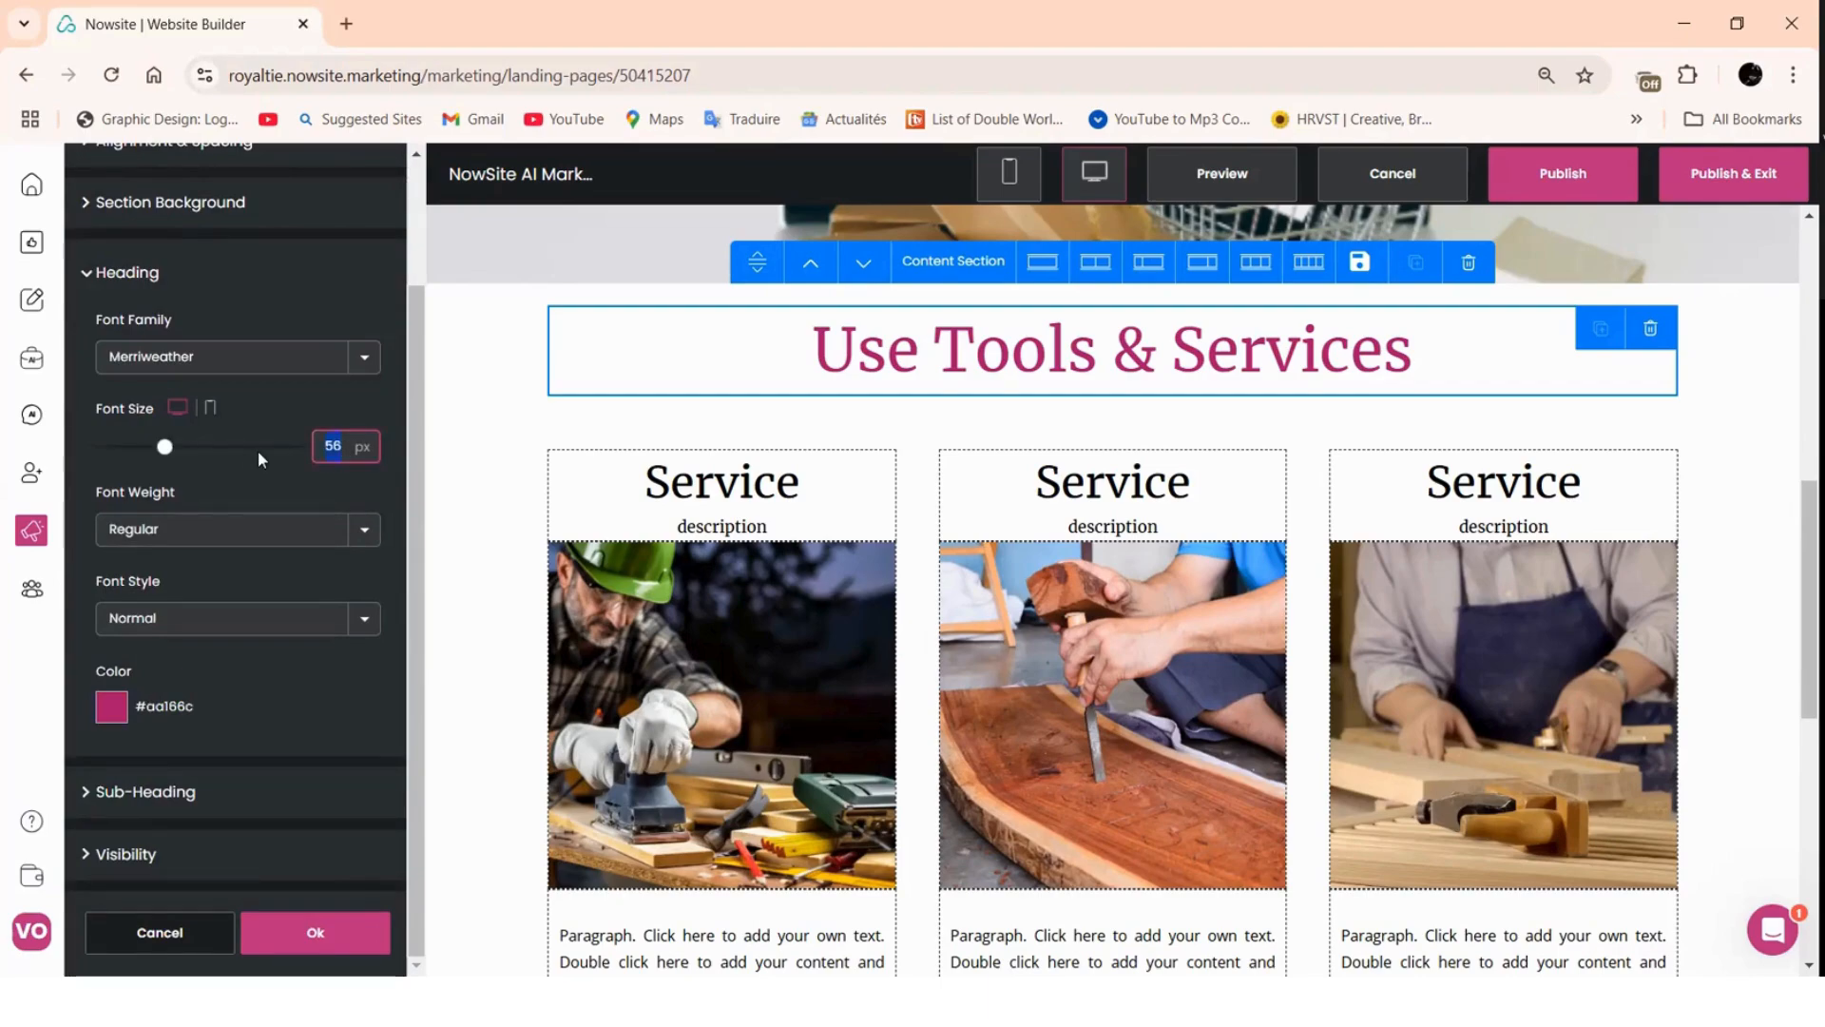
{"action": "type", "text": "25"}
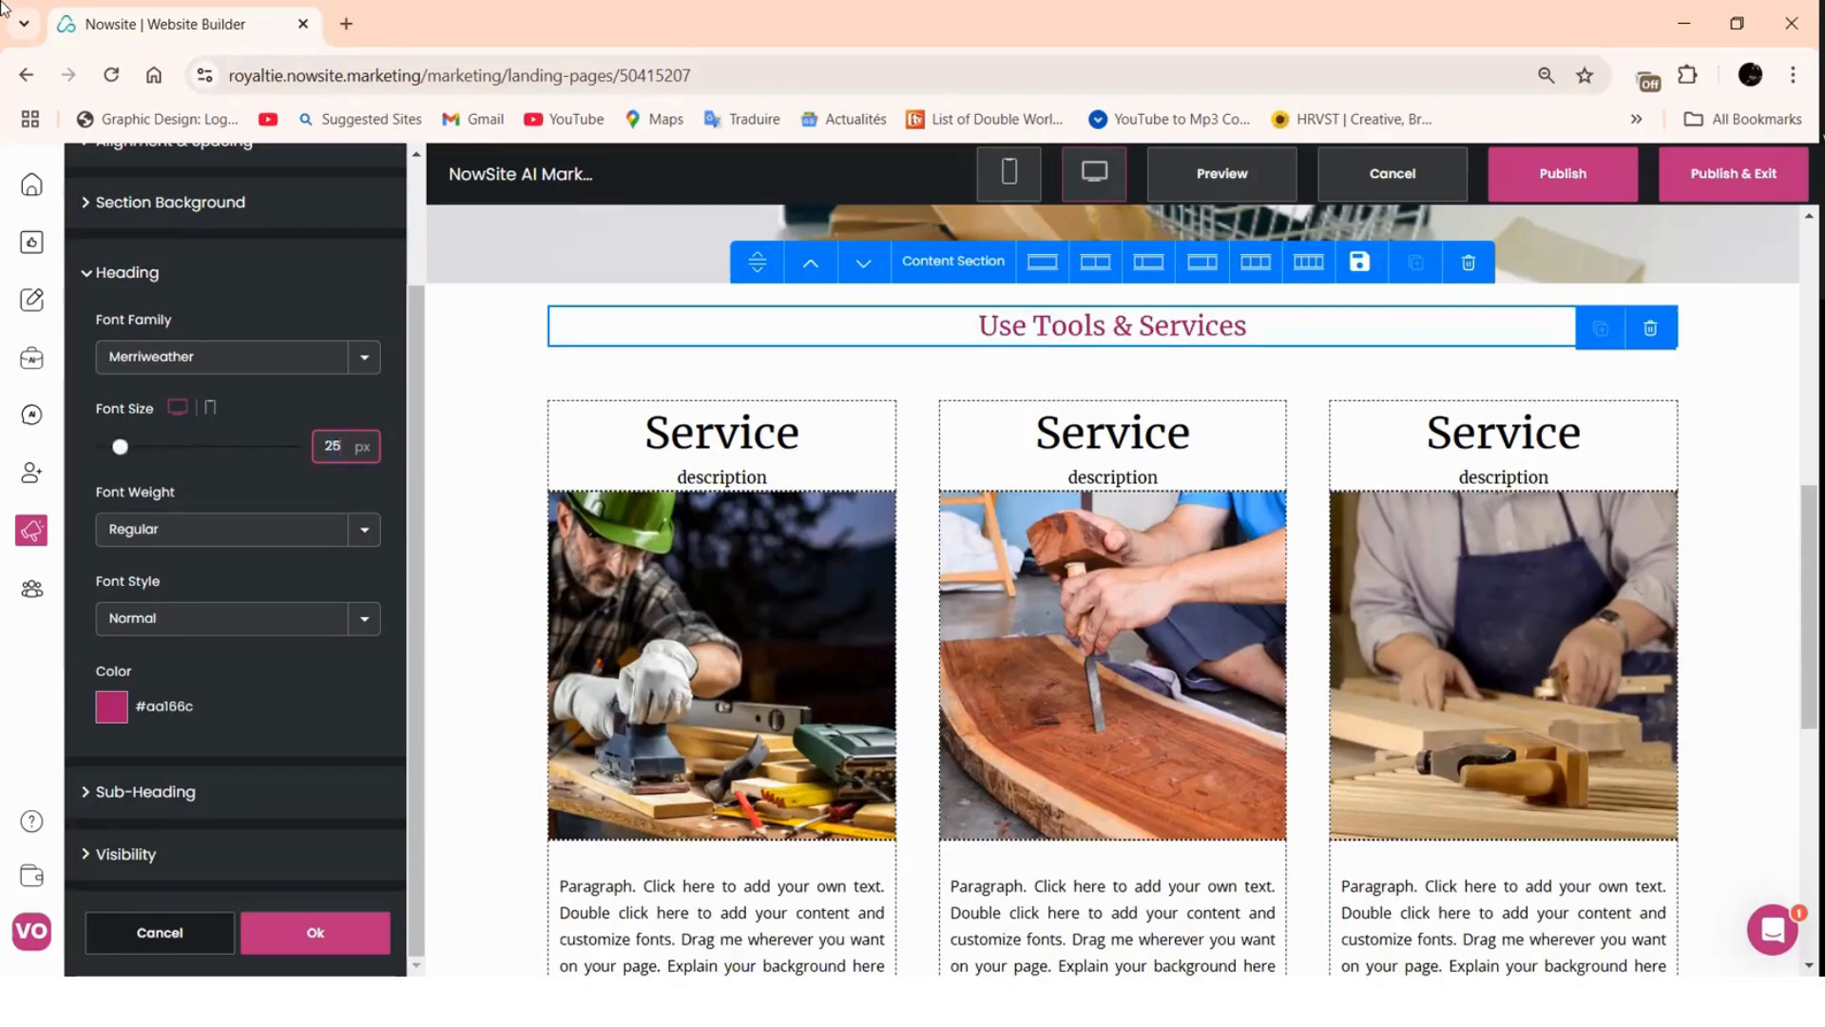
{"action": "key", "text": "BackSpace"}
{"action": "key", "text": "BackSpace"}
{"action": "type", "text": "35"}
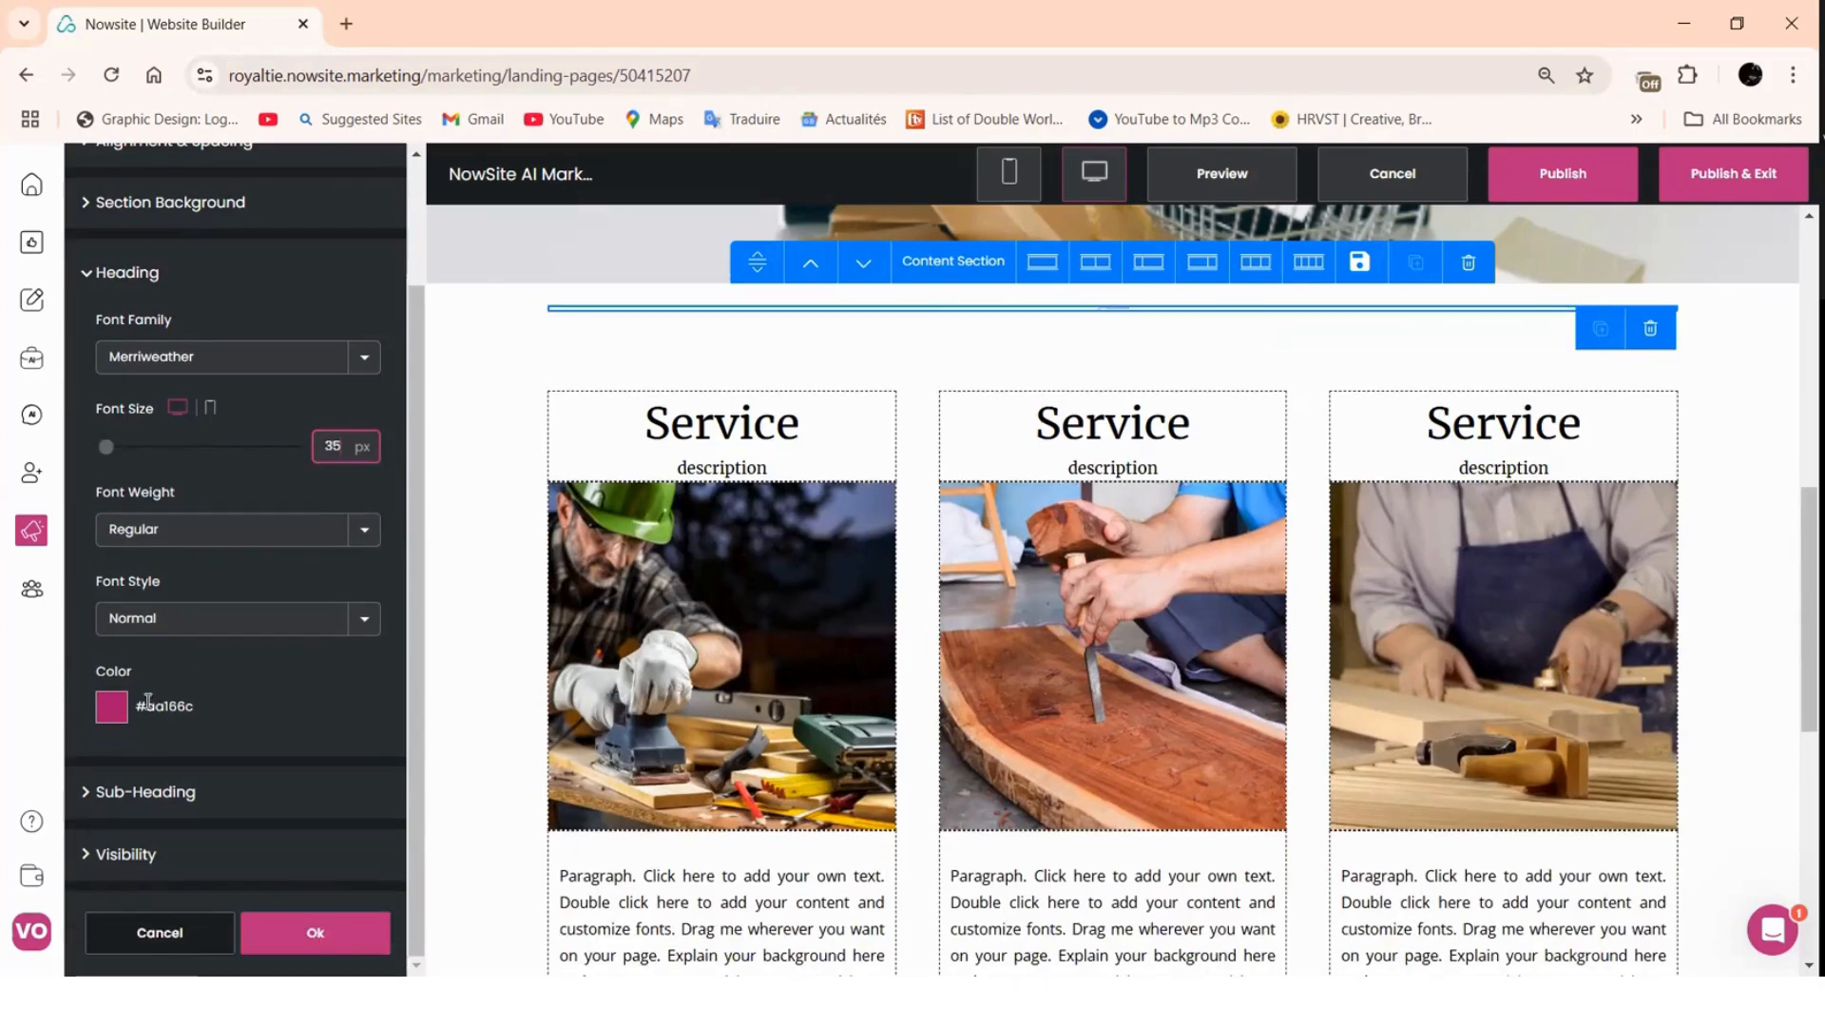
- Apply the headline styling and set the "Use Tools & Services" section's padding to 5 px top and 0 px bottom
{"action": "left_click", "coordinate": [302, 930]}
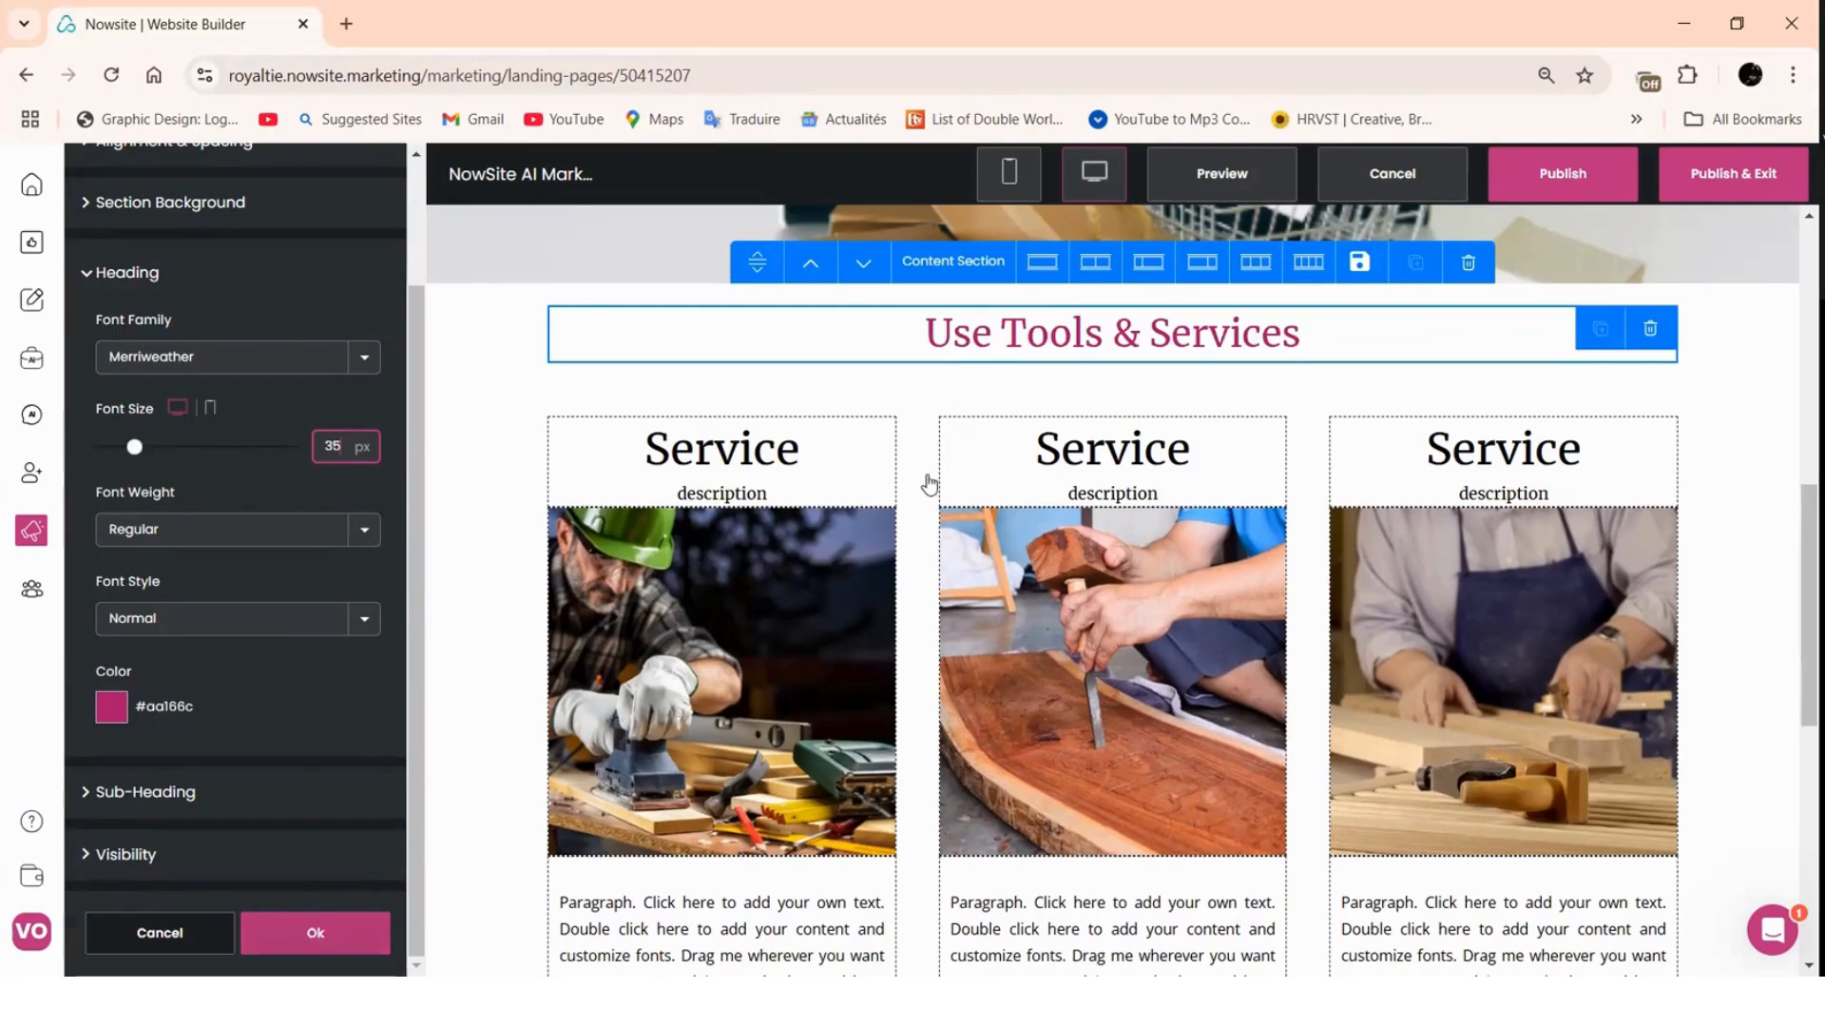
{"action": "left_click", "coordinate": [779, 468]}
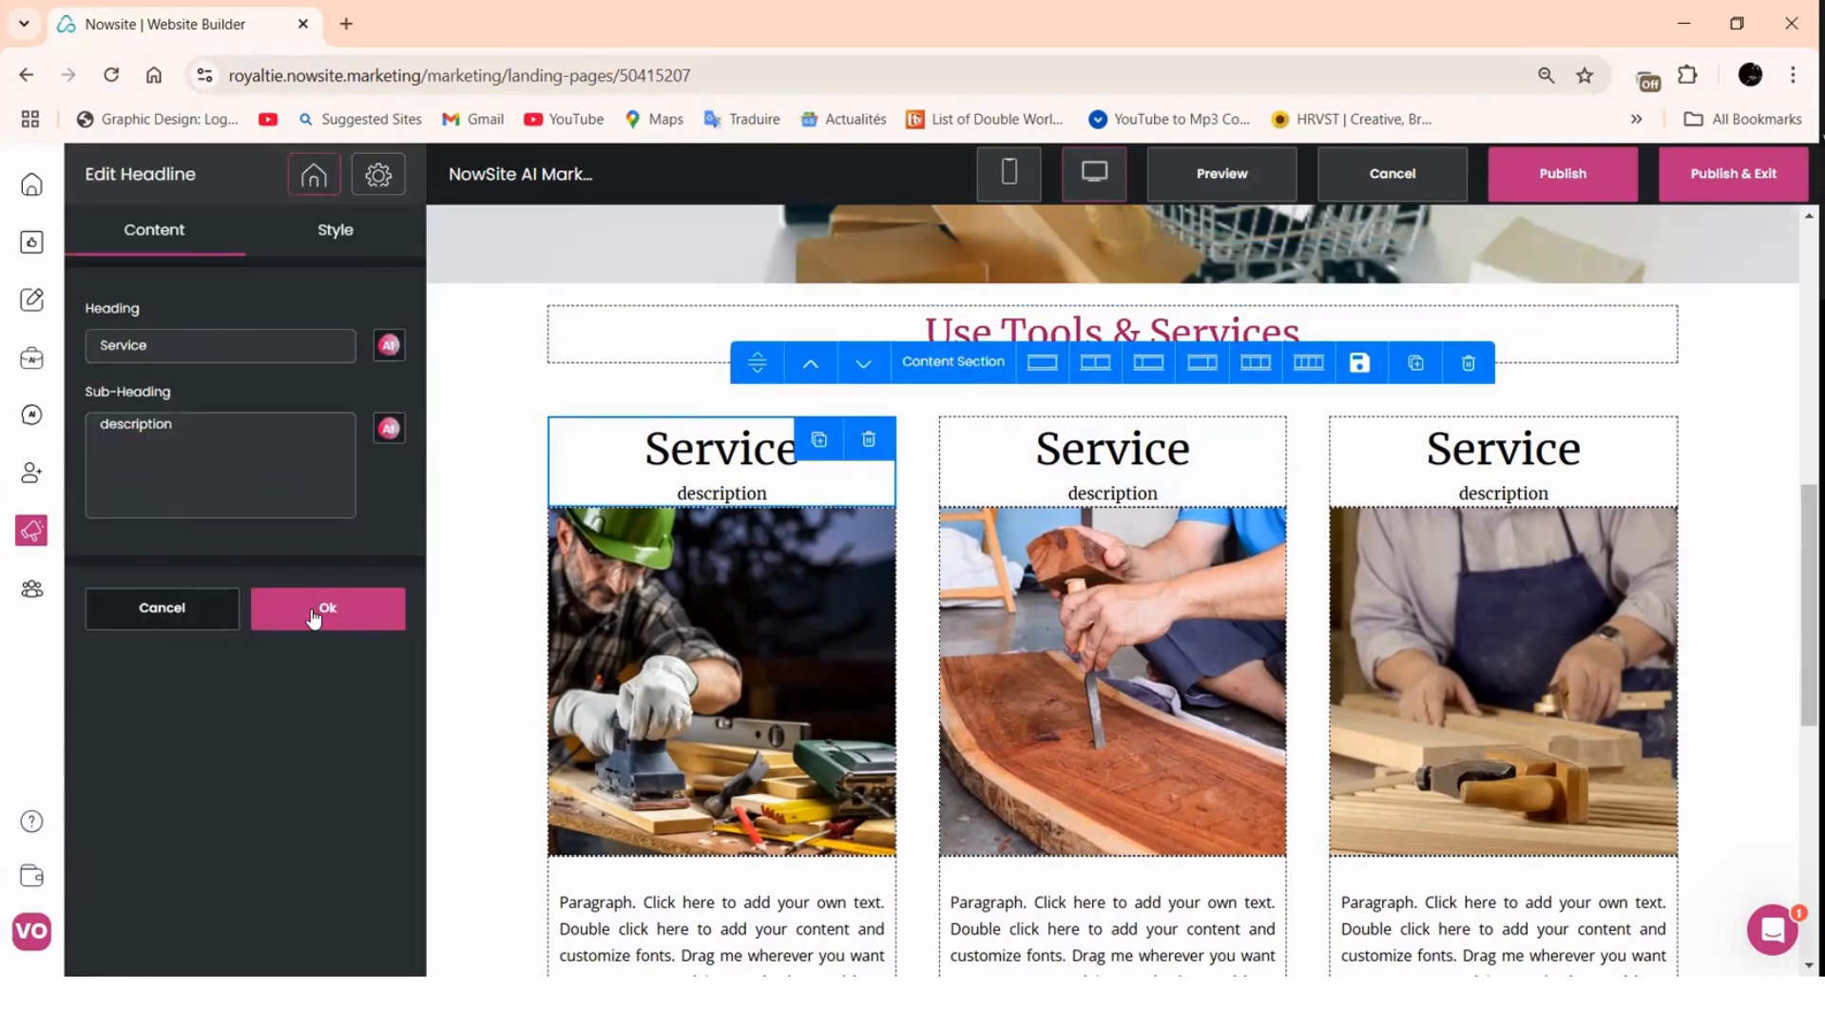
{"action": "left_click", "coordinate": [921, 470]}
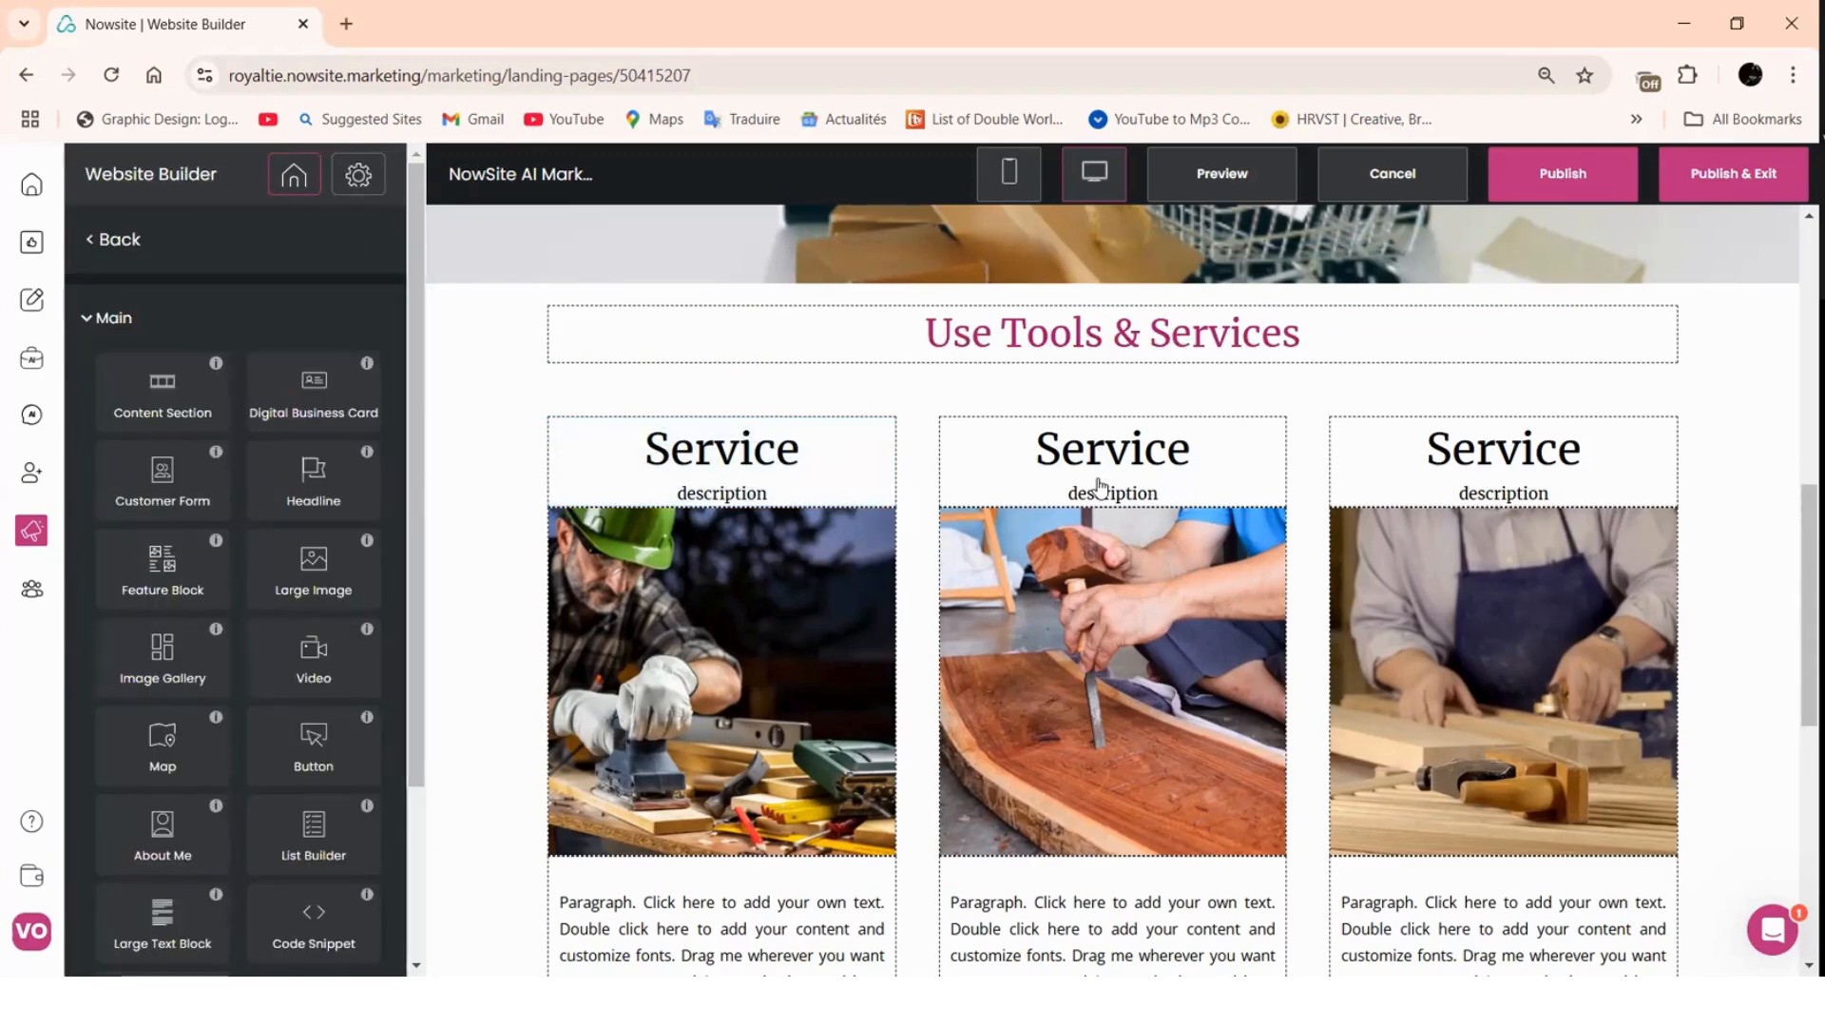
{"action": "left_click", "coordinate": [484, 344]}
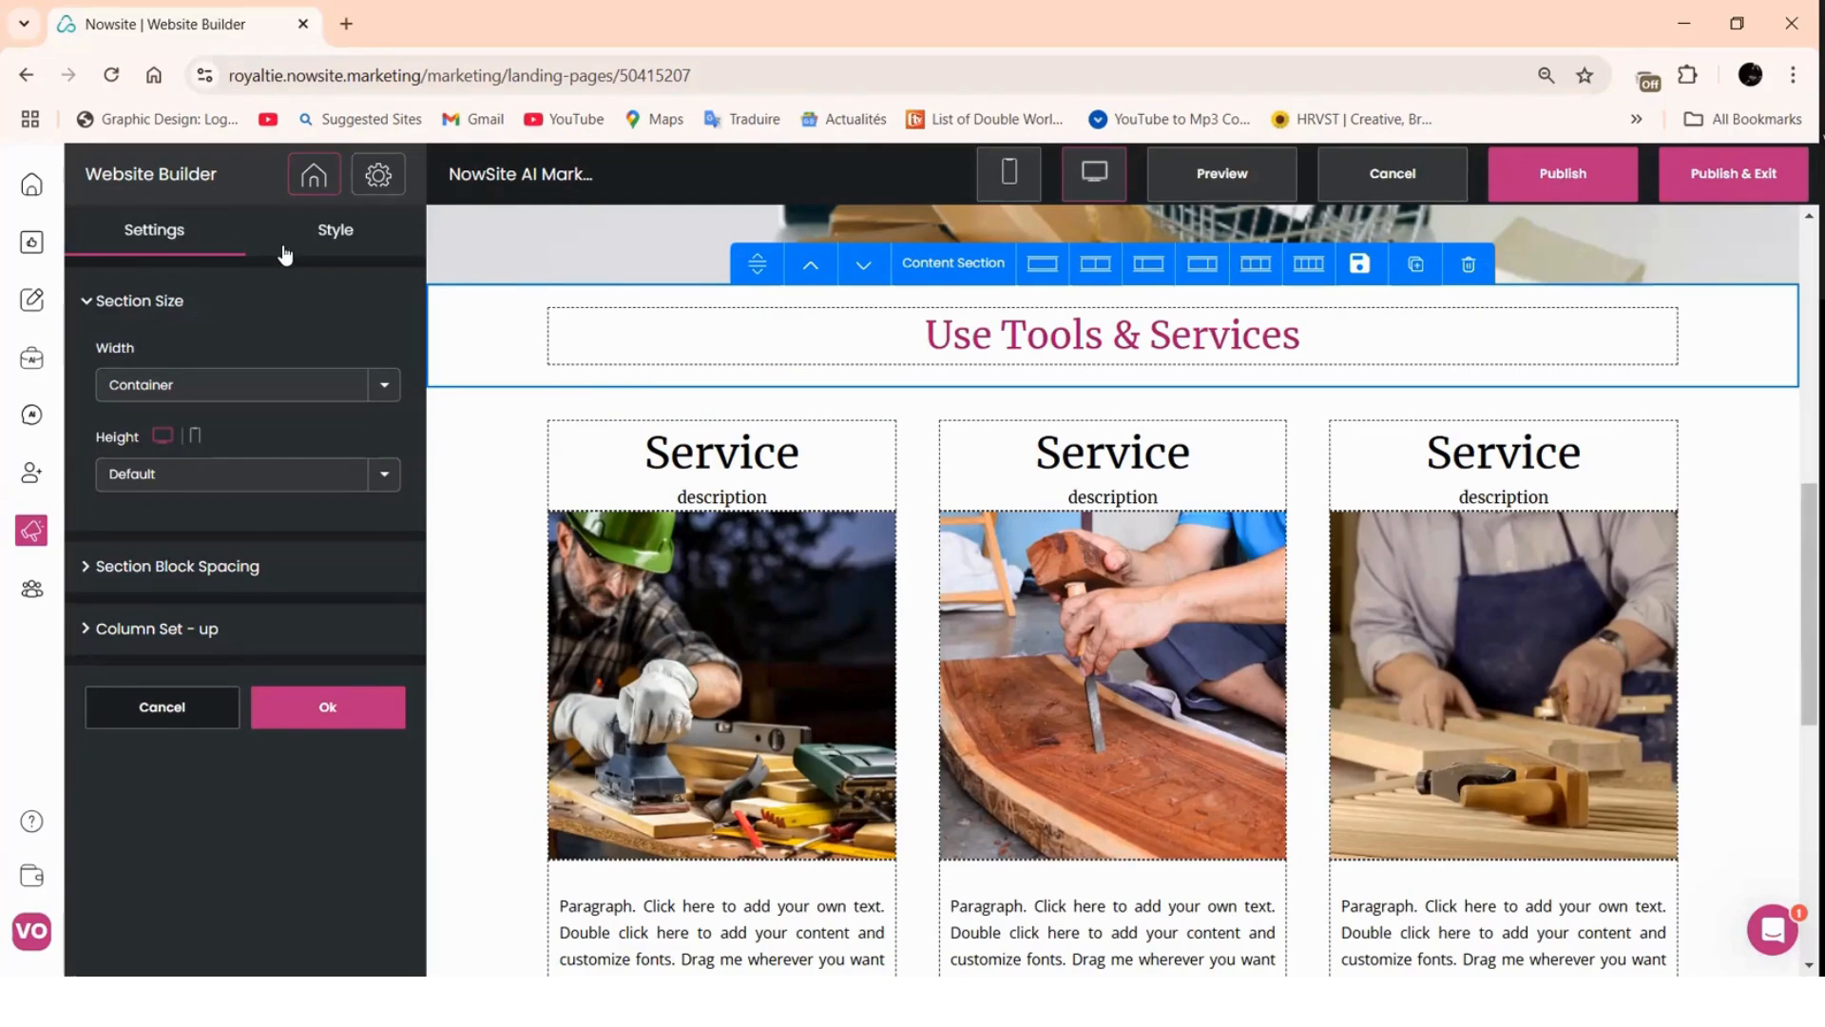
{"action": "left_click", "coordinate": [335, 237]}
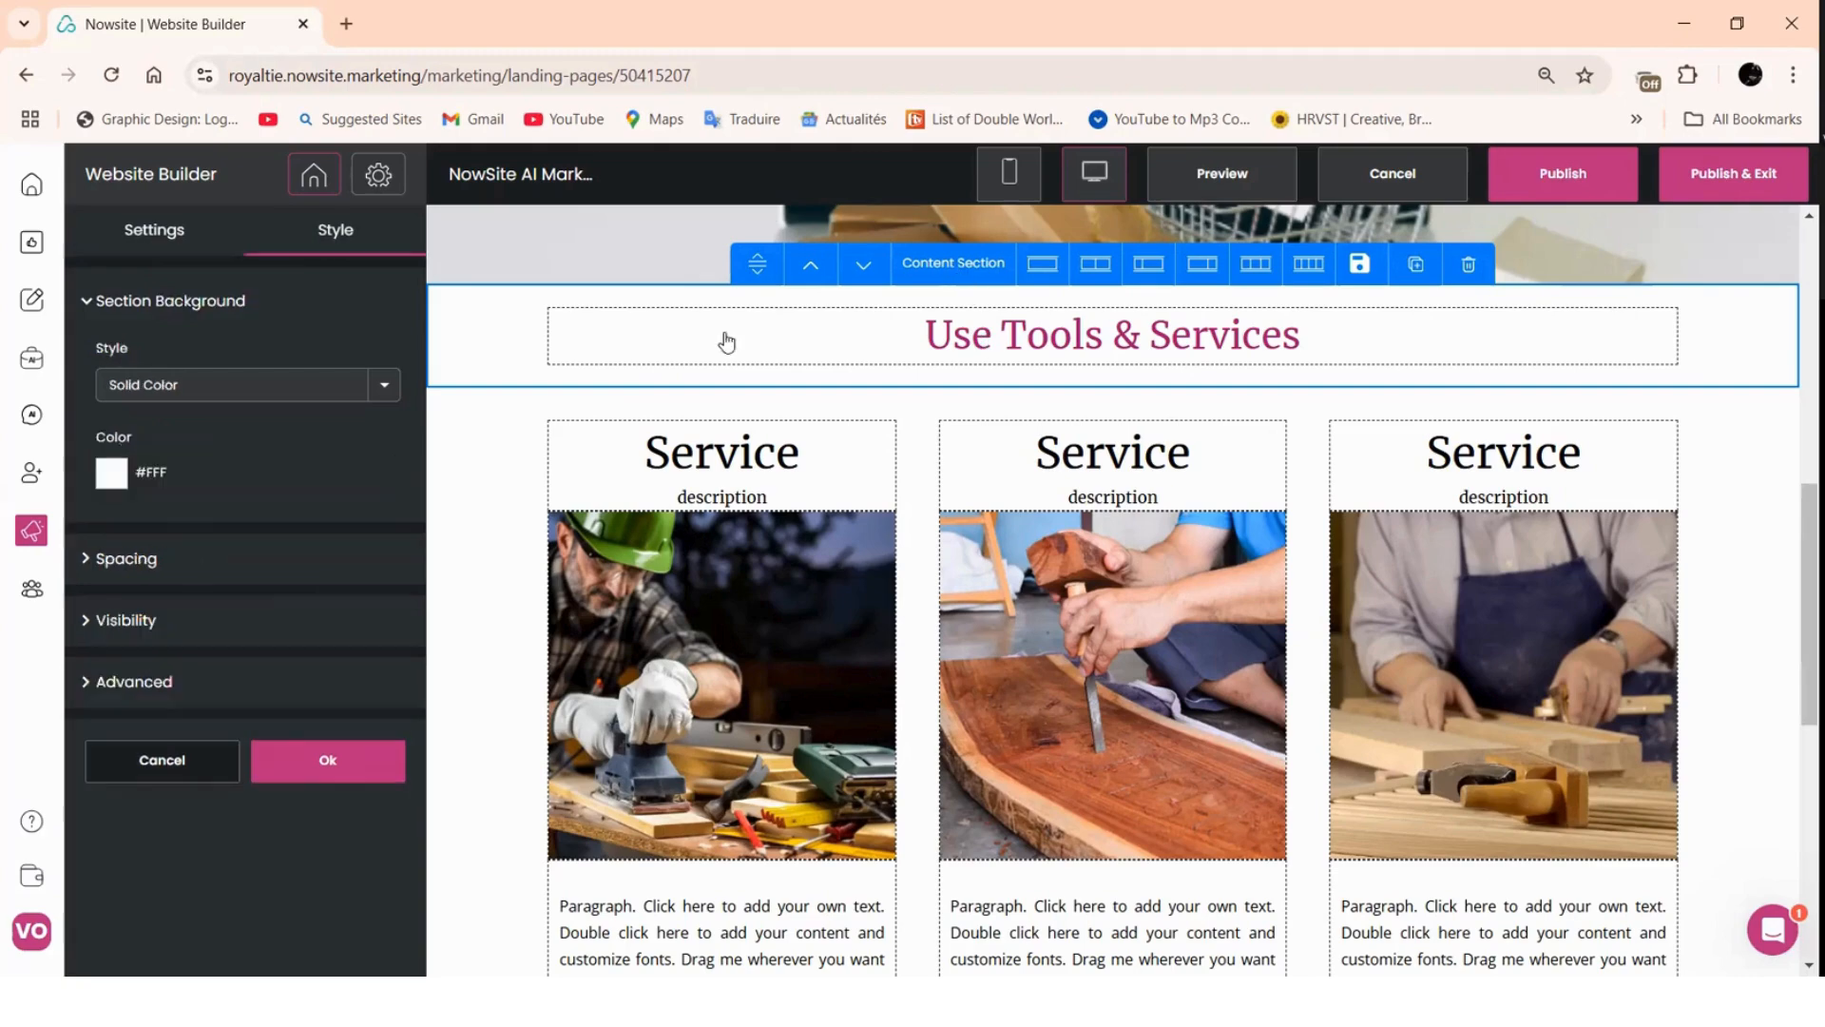
{"action": "left_click", "coordinate": [150, 563]}
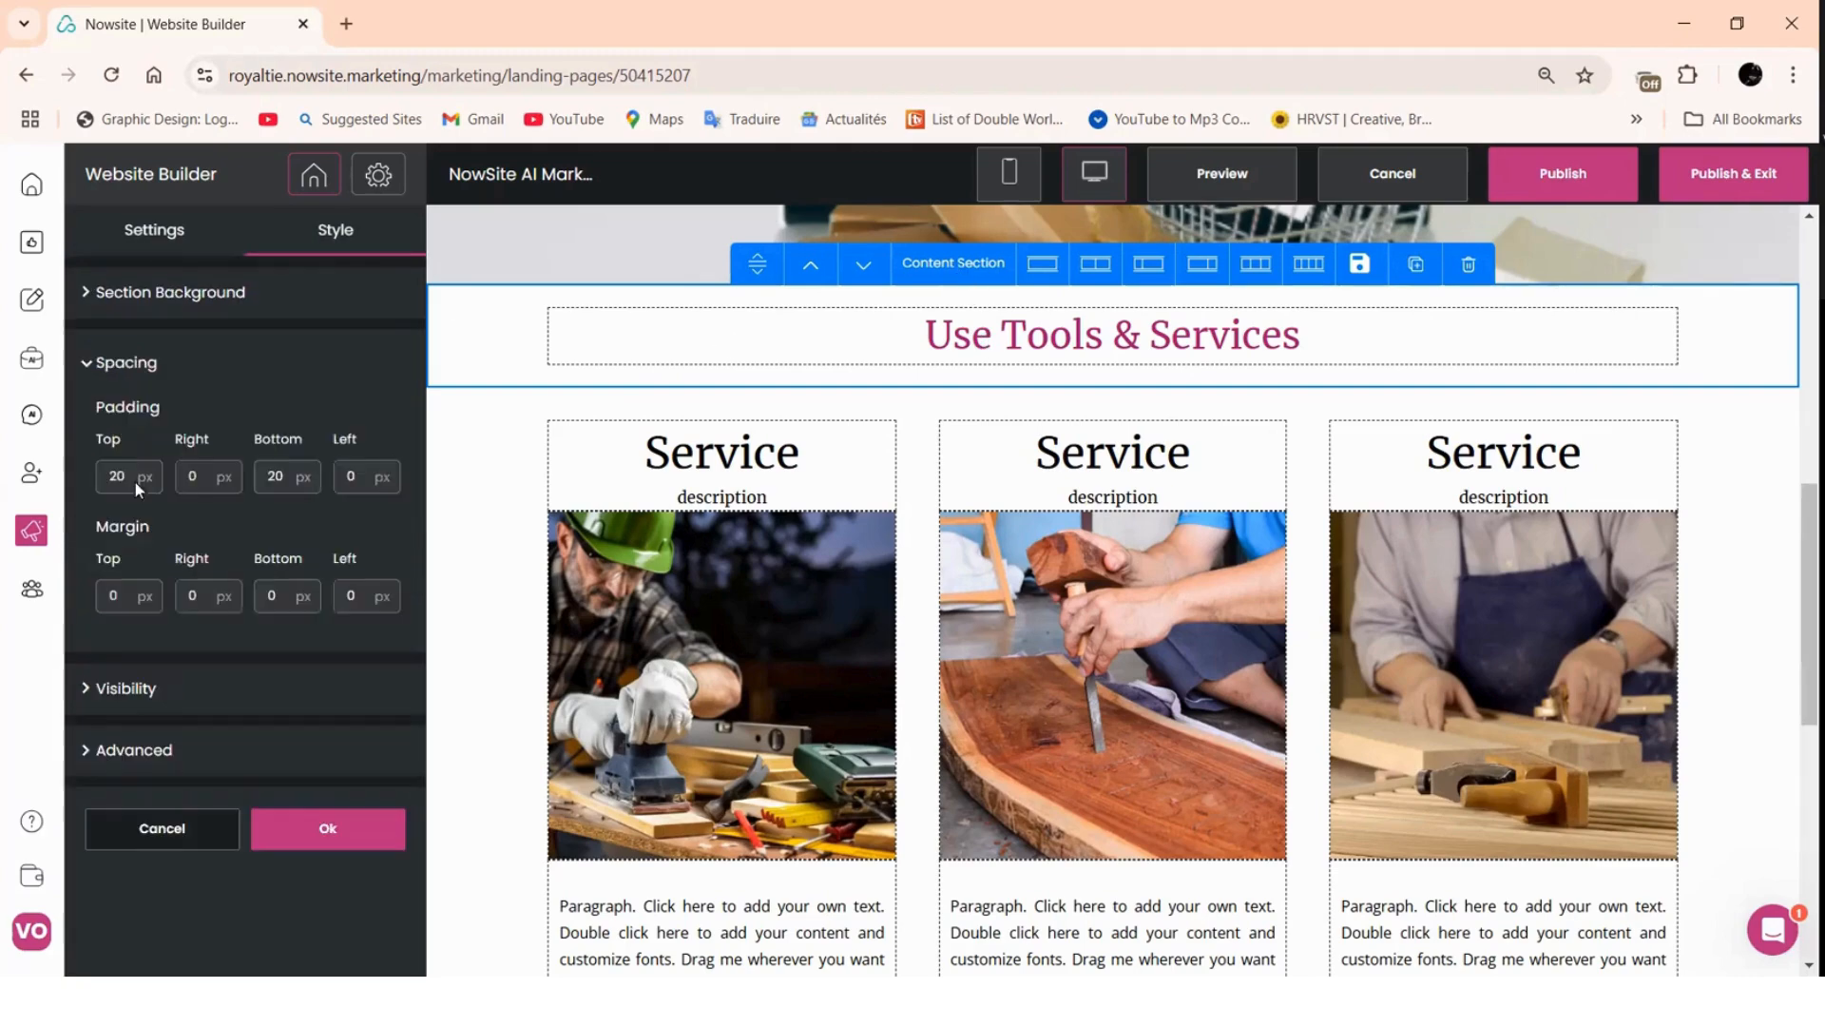
{"action": "key", "text": "Tab"}
{"action": "type", "text": "5"}
{"action": "double_click", "coordinate": [276, 476]}
{"action": "type", "text": "0"}
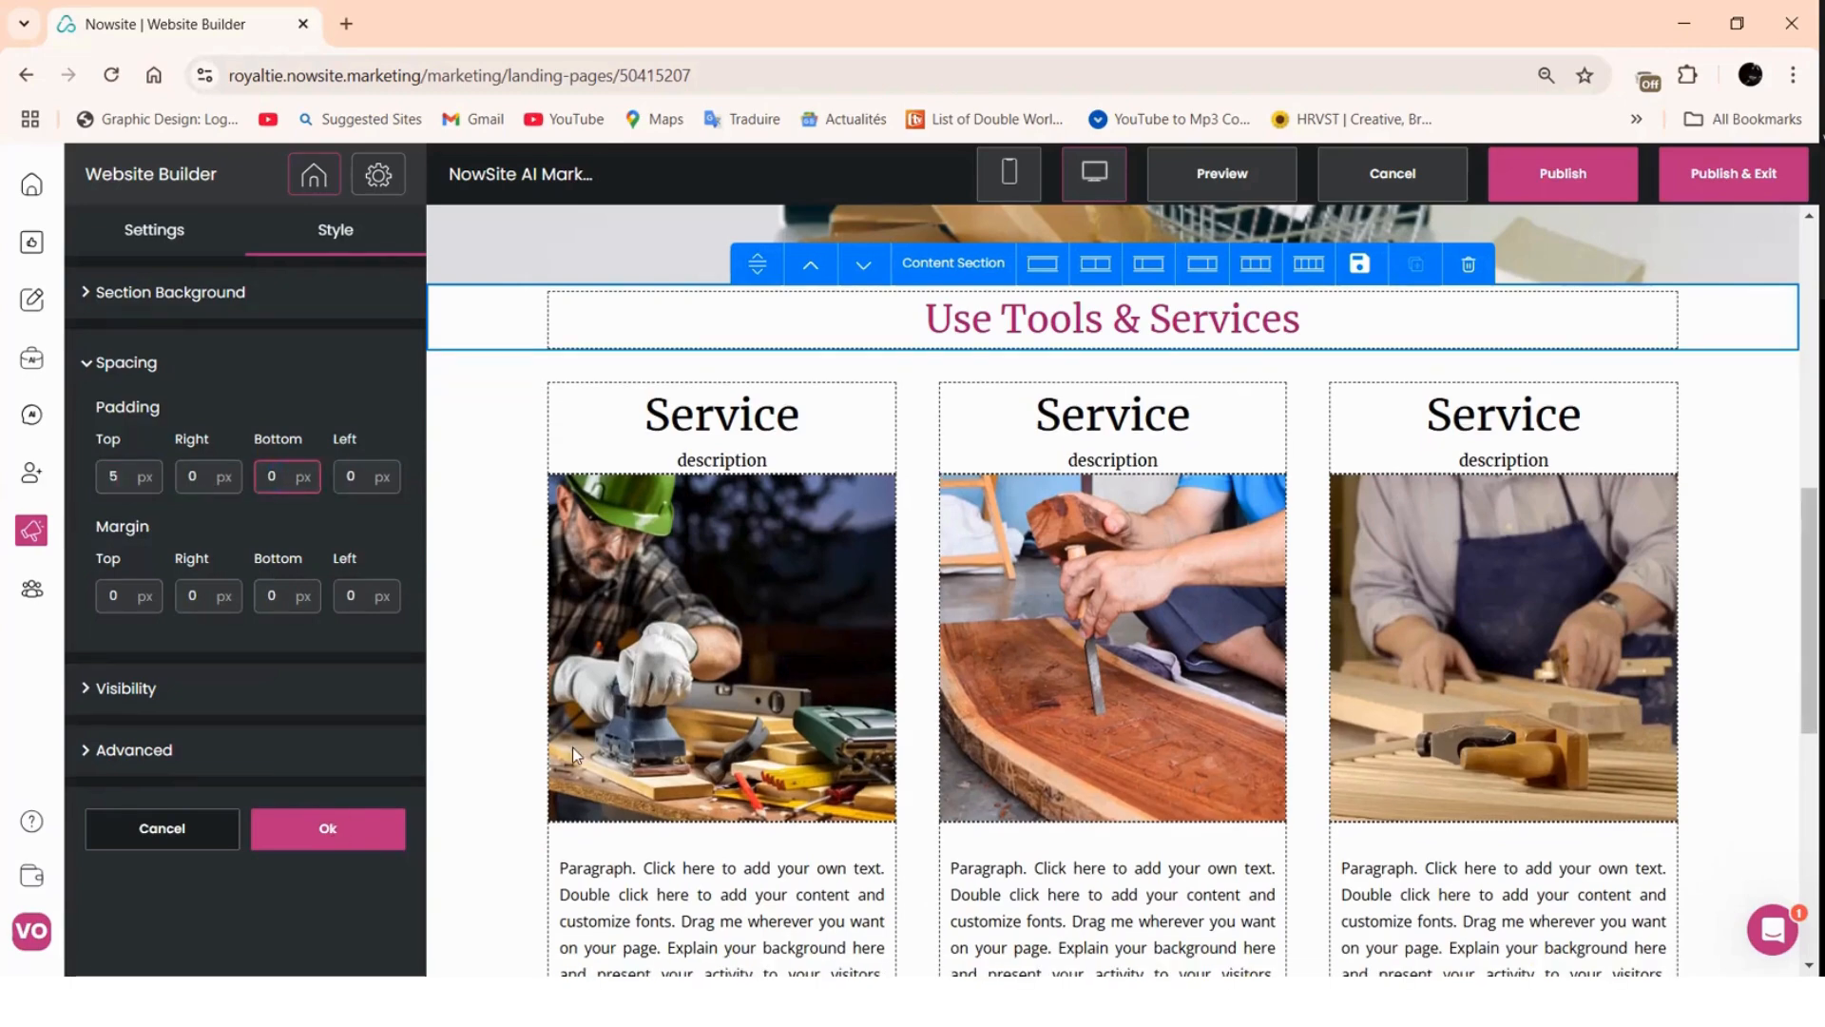
{"action": "left_click", "coordinate": [338, 830]}
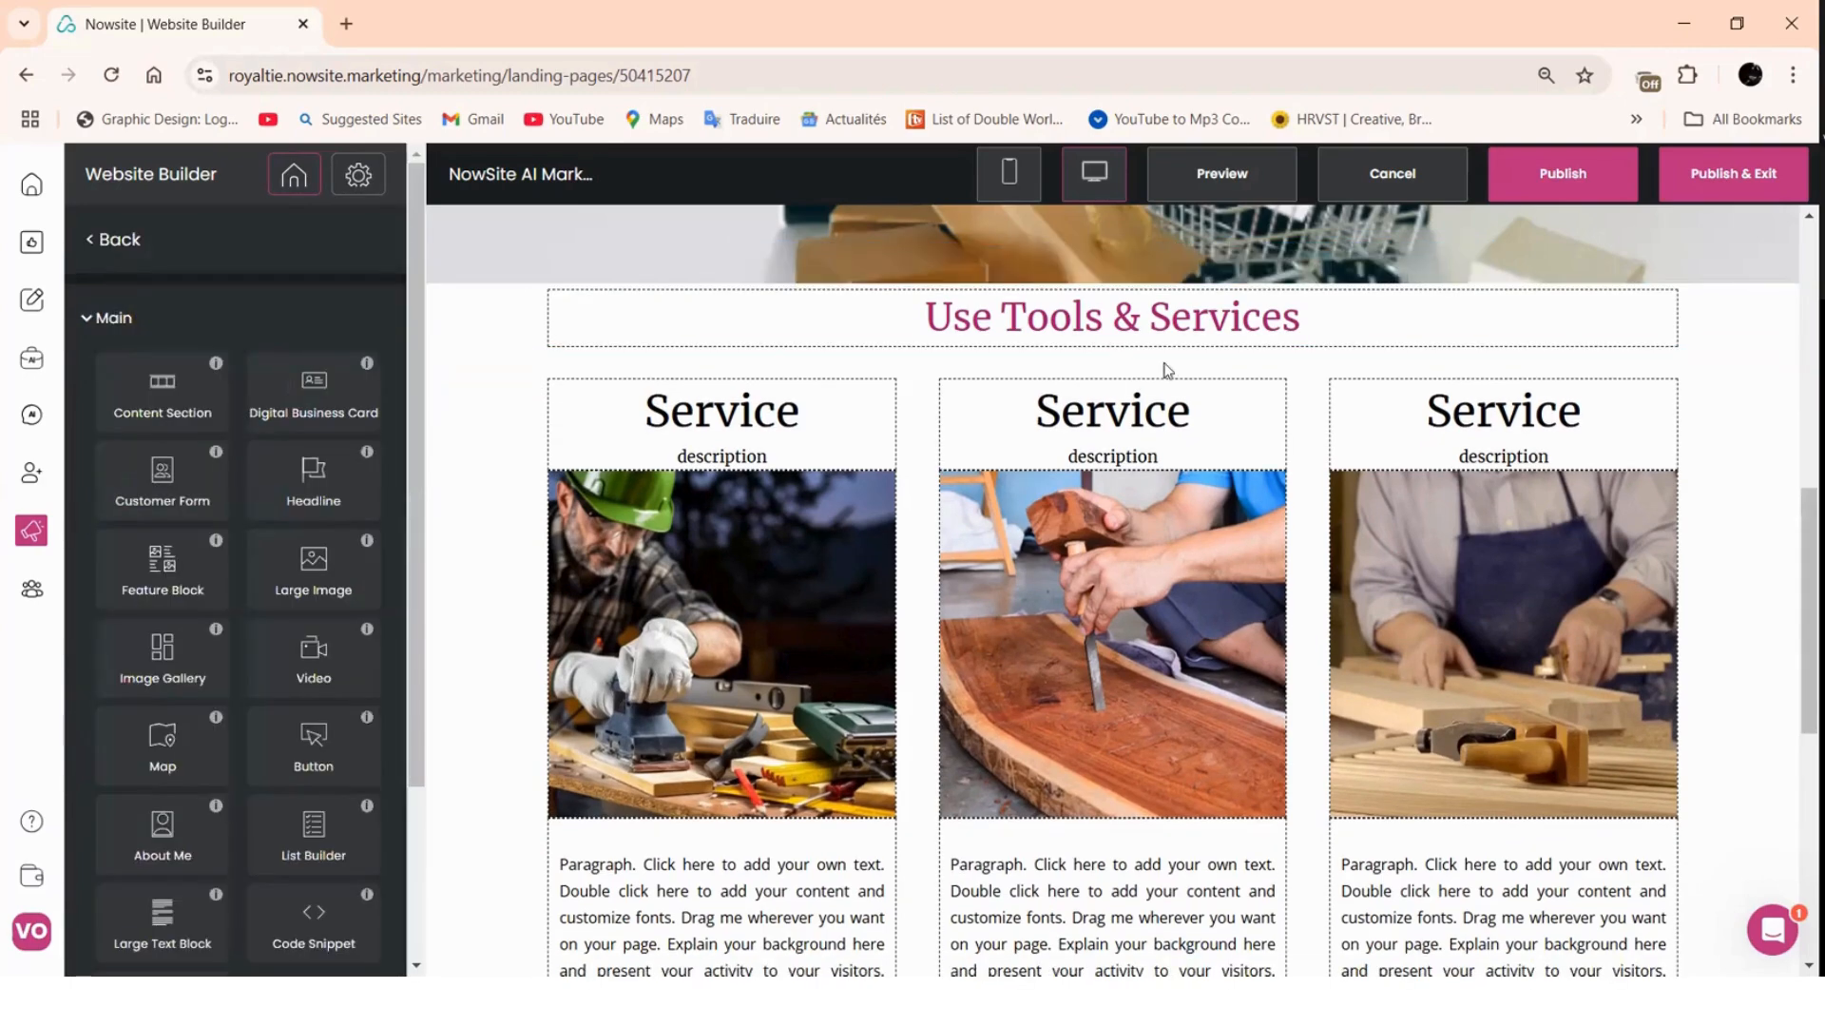
- Change the first service block's heading to "myAI" and clear its sub-heading
{"action": "left_click", "coordinate": [507, 456]}
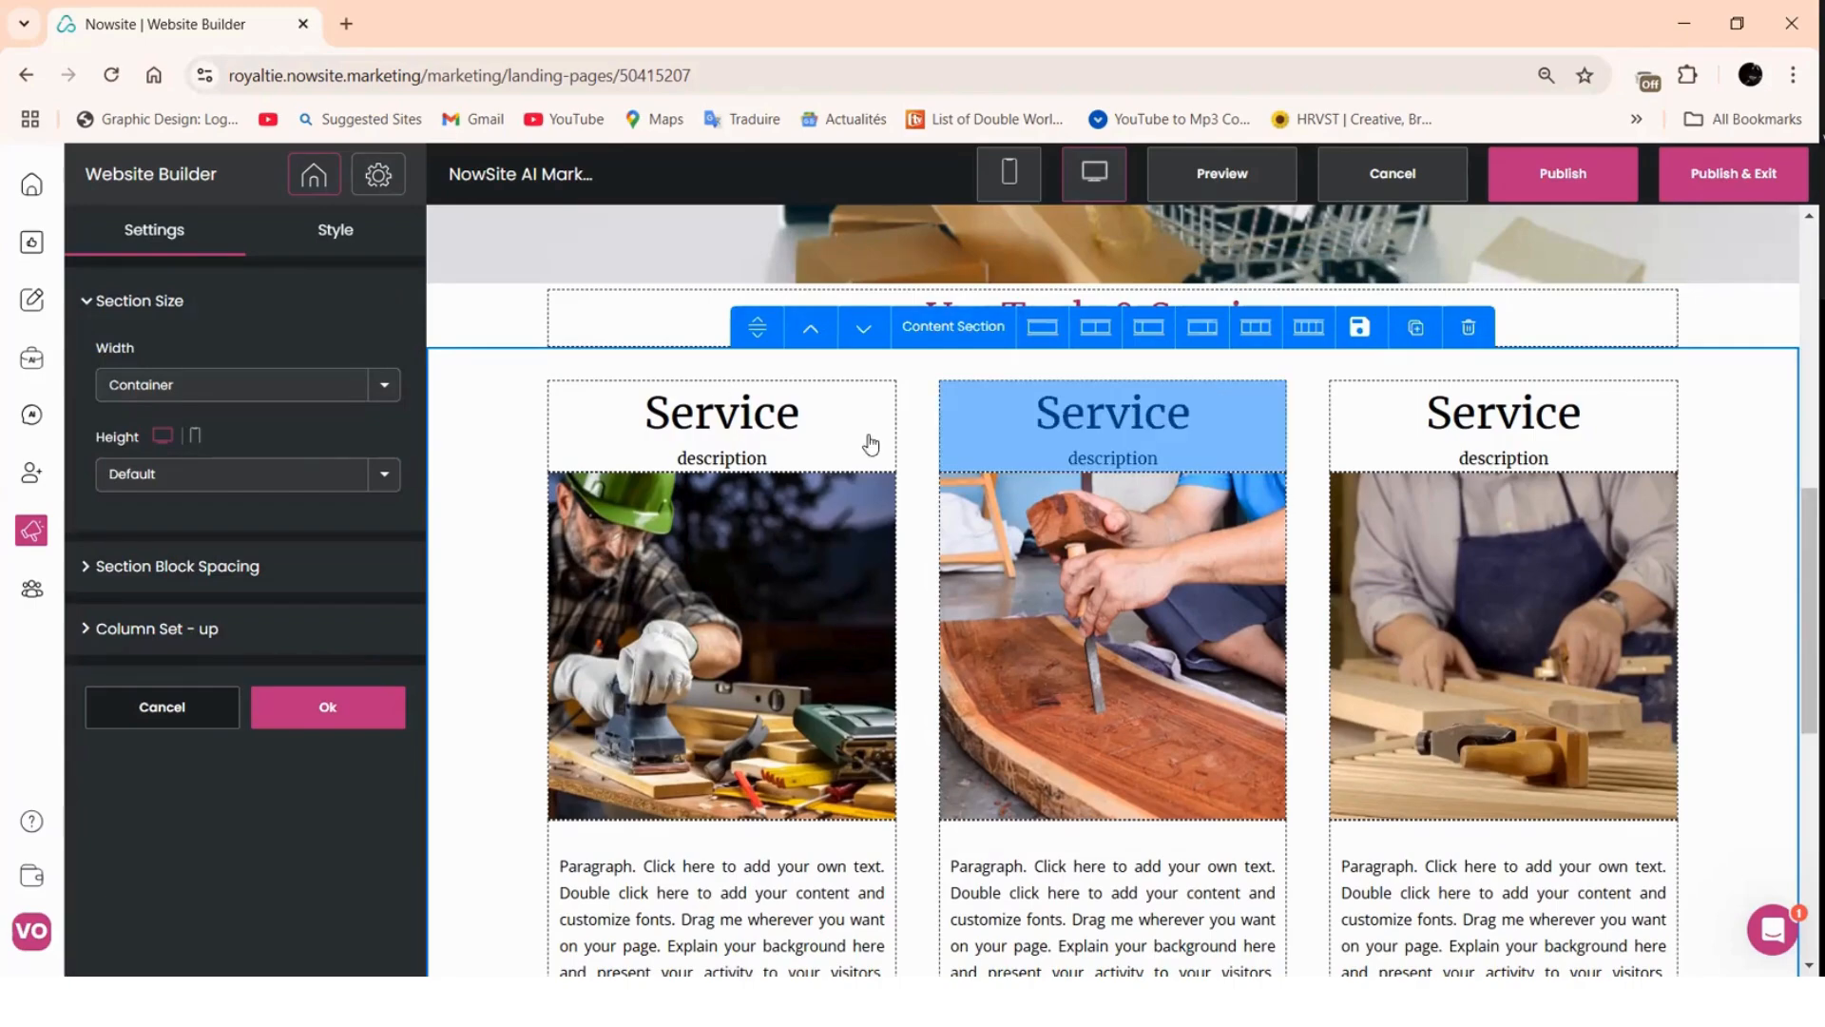
{"action": "scroll", "coordinate": [868, 448], "scroll_direction": "down", "scroll_amount": 1}
{"action": "scroll", "coordinate": [949, 440], "scroll_direction": "up", "scroll_amount": 1}
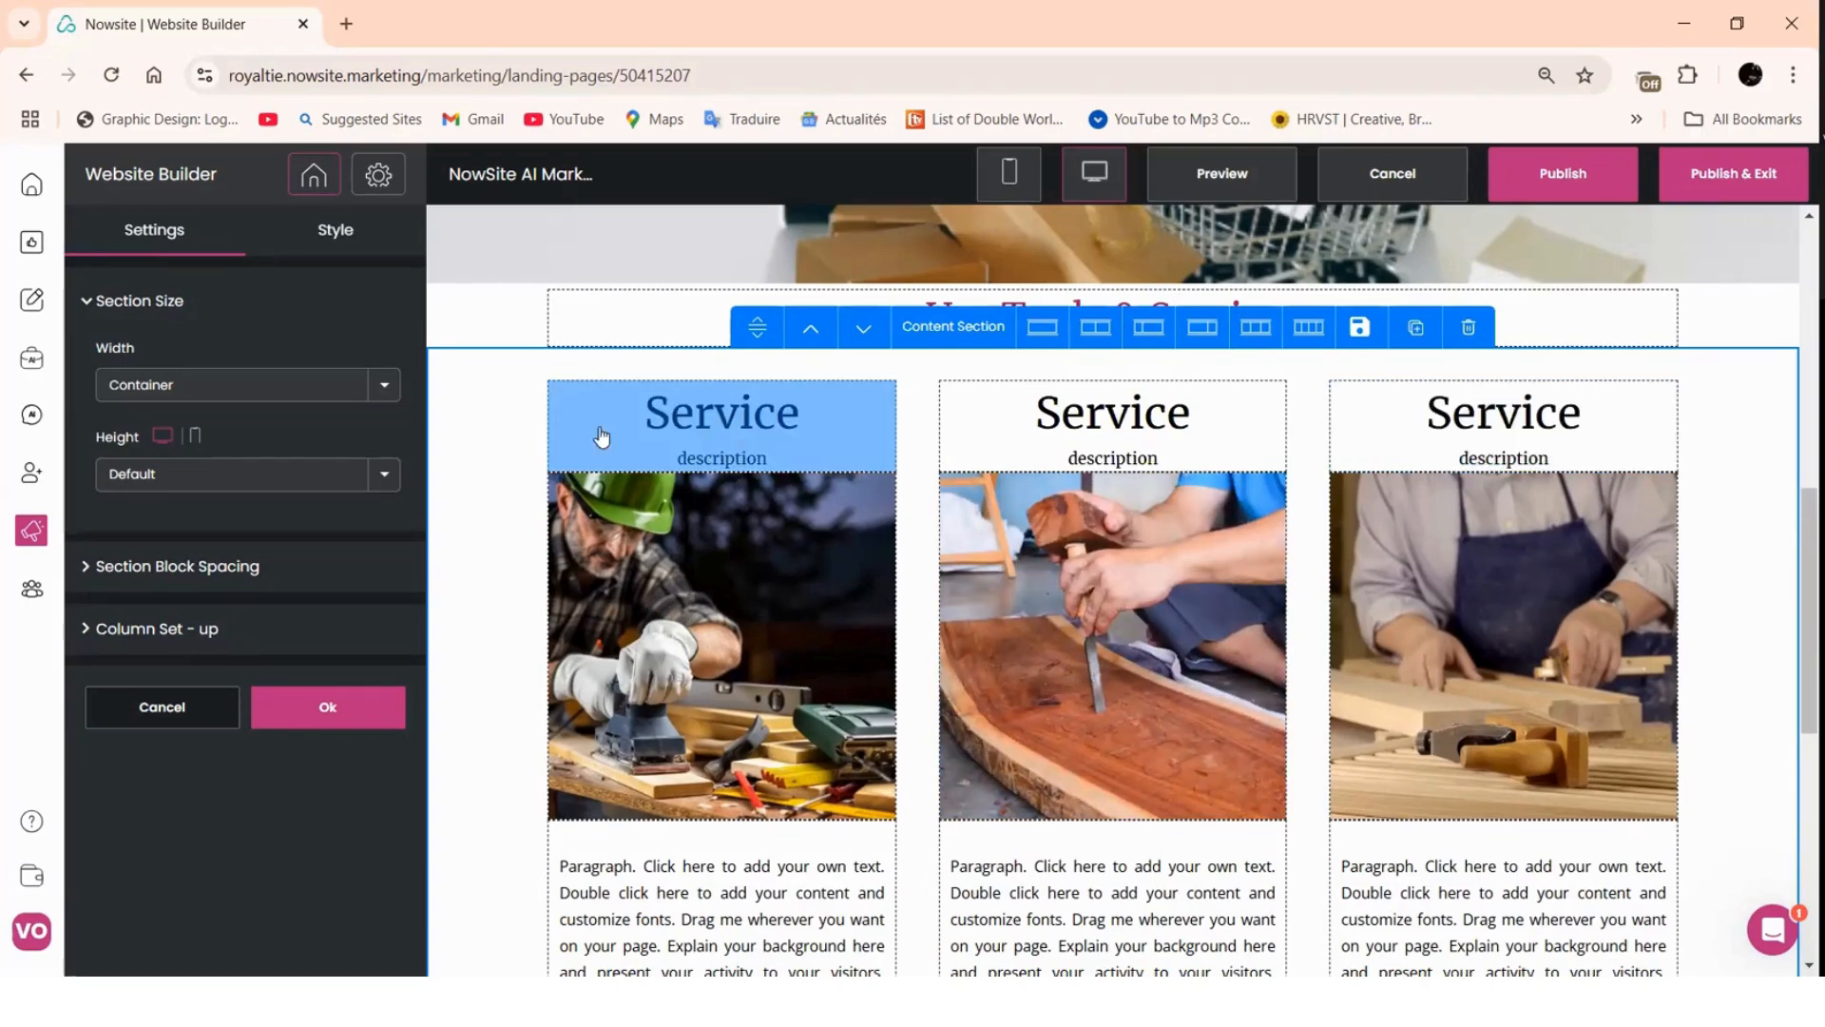
{"action": "left_click", "coordinate": [731, 427]}
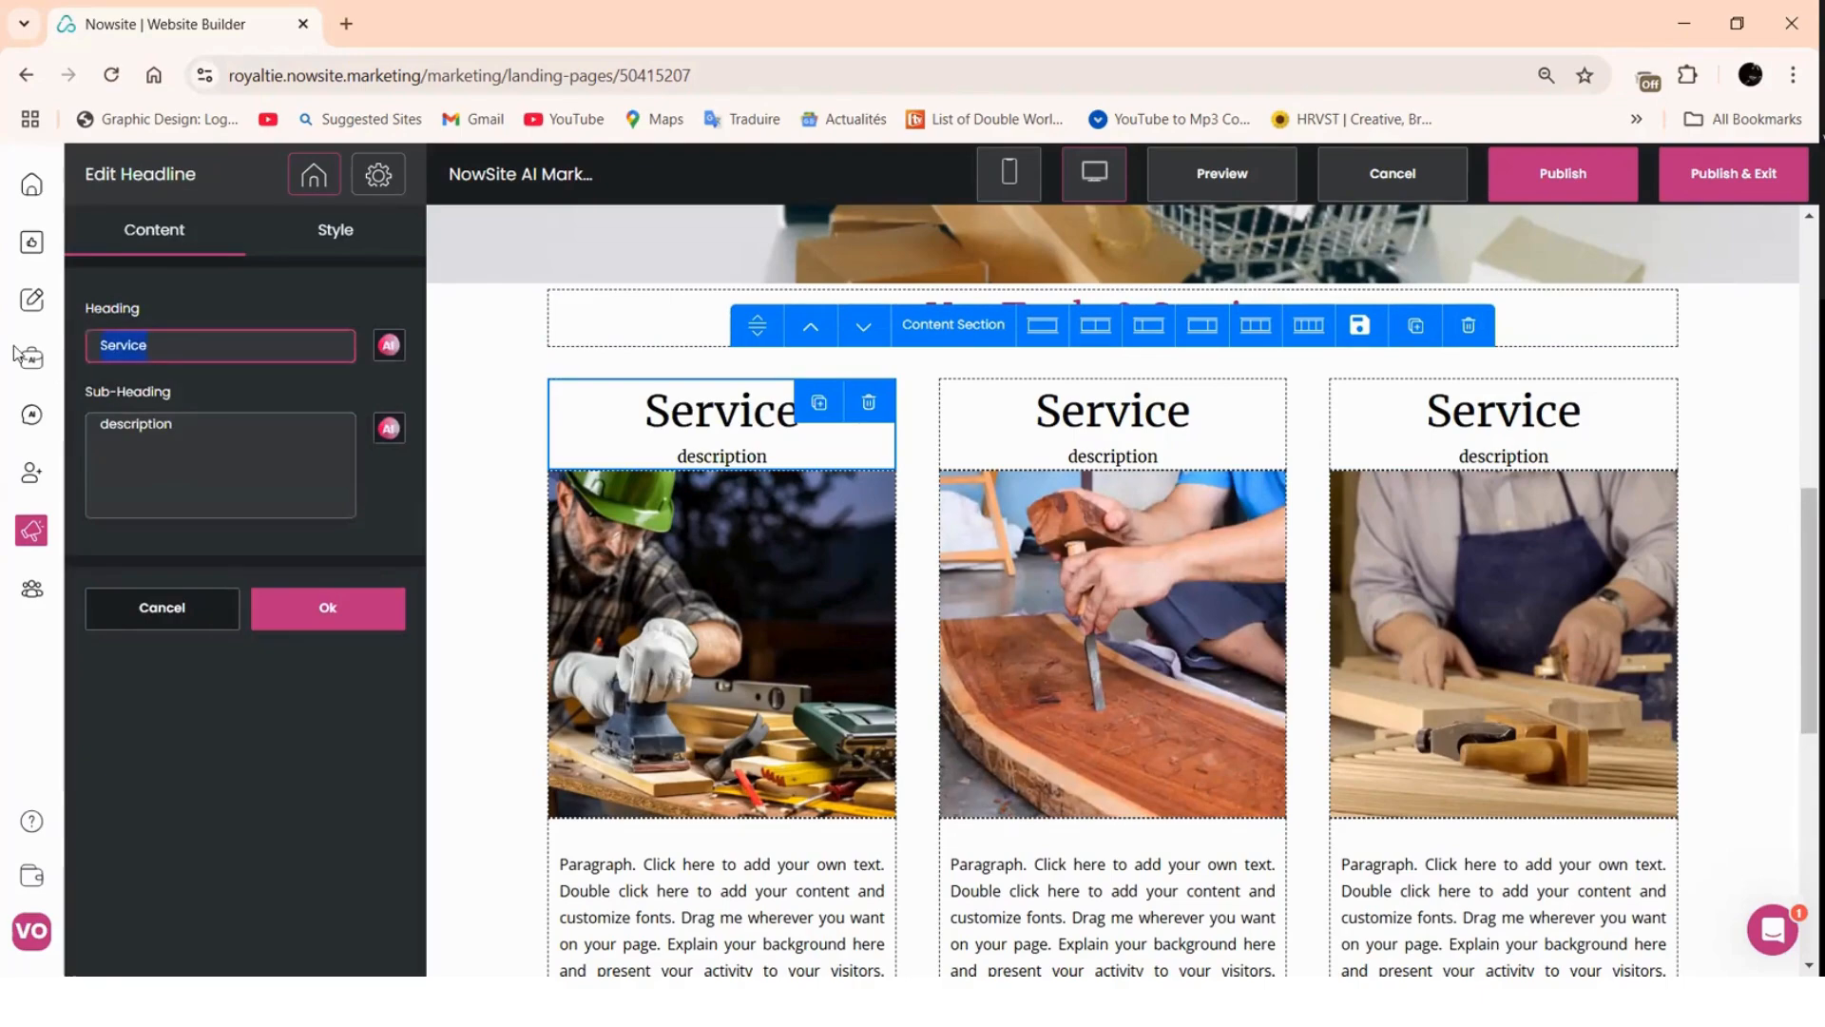
{"action": "type", "text": "my"}
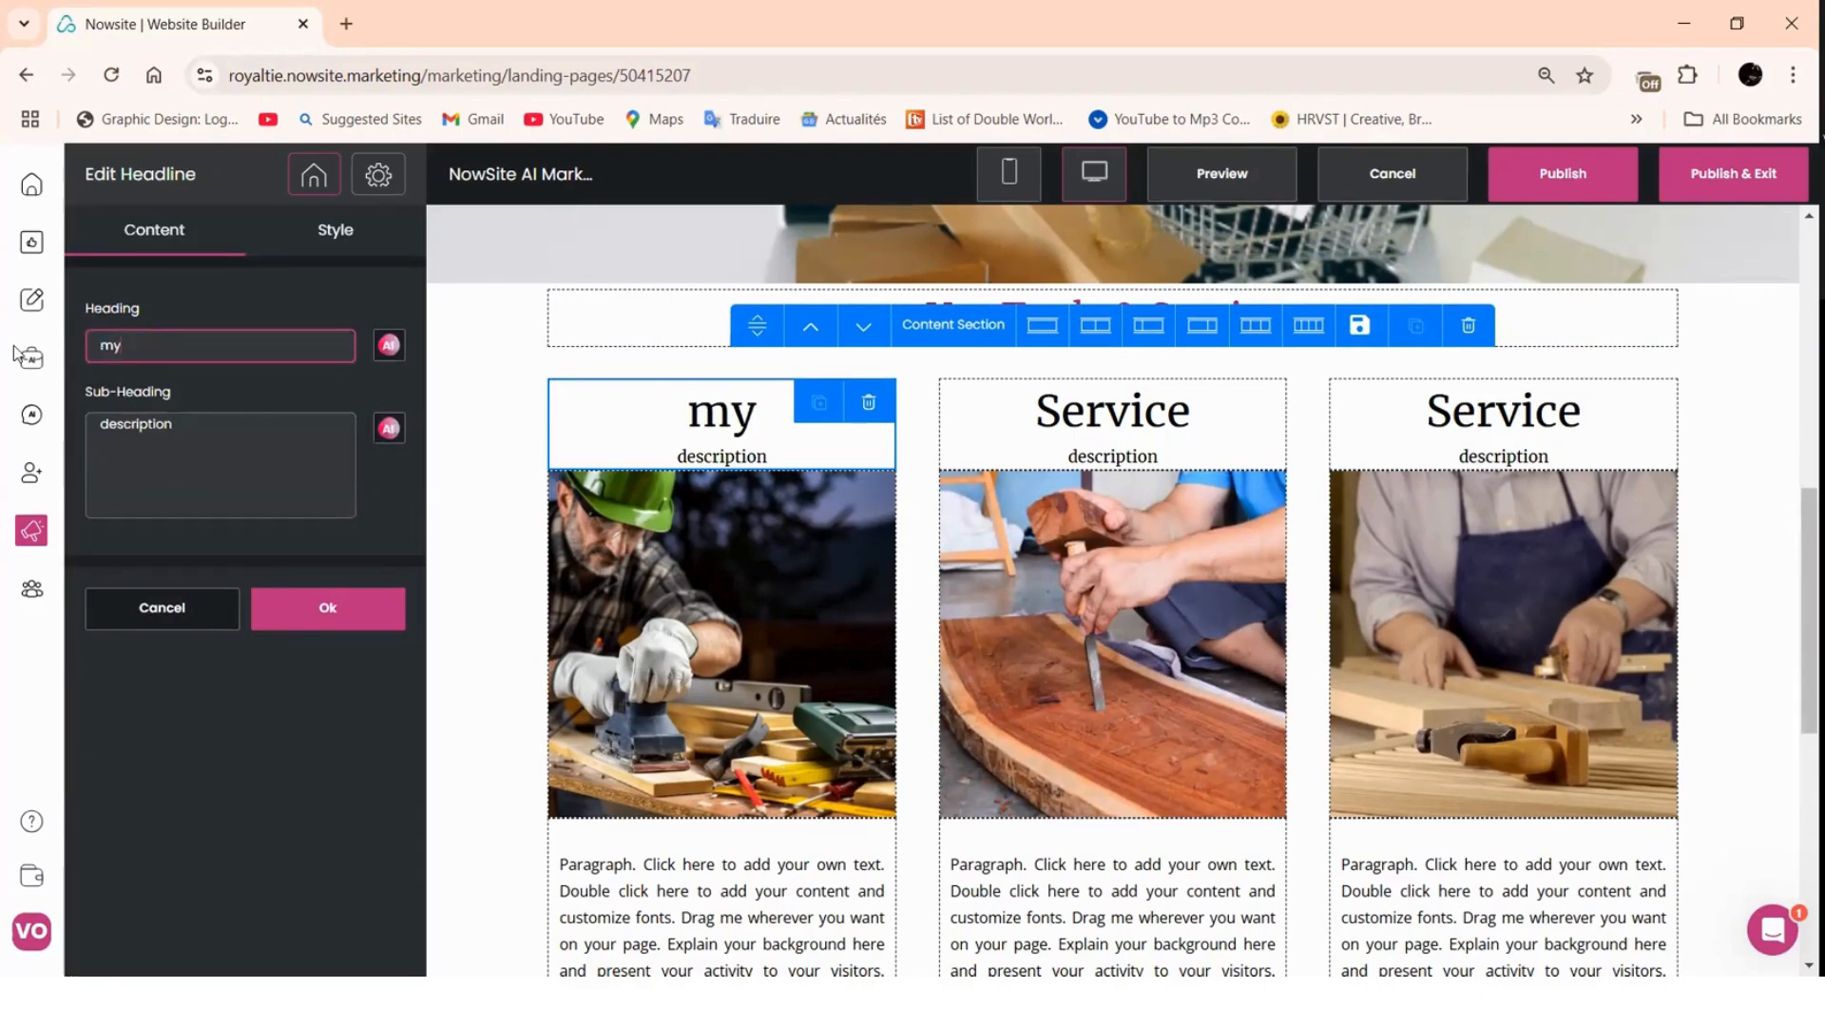
{"action": "type", "text": "AI"}
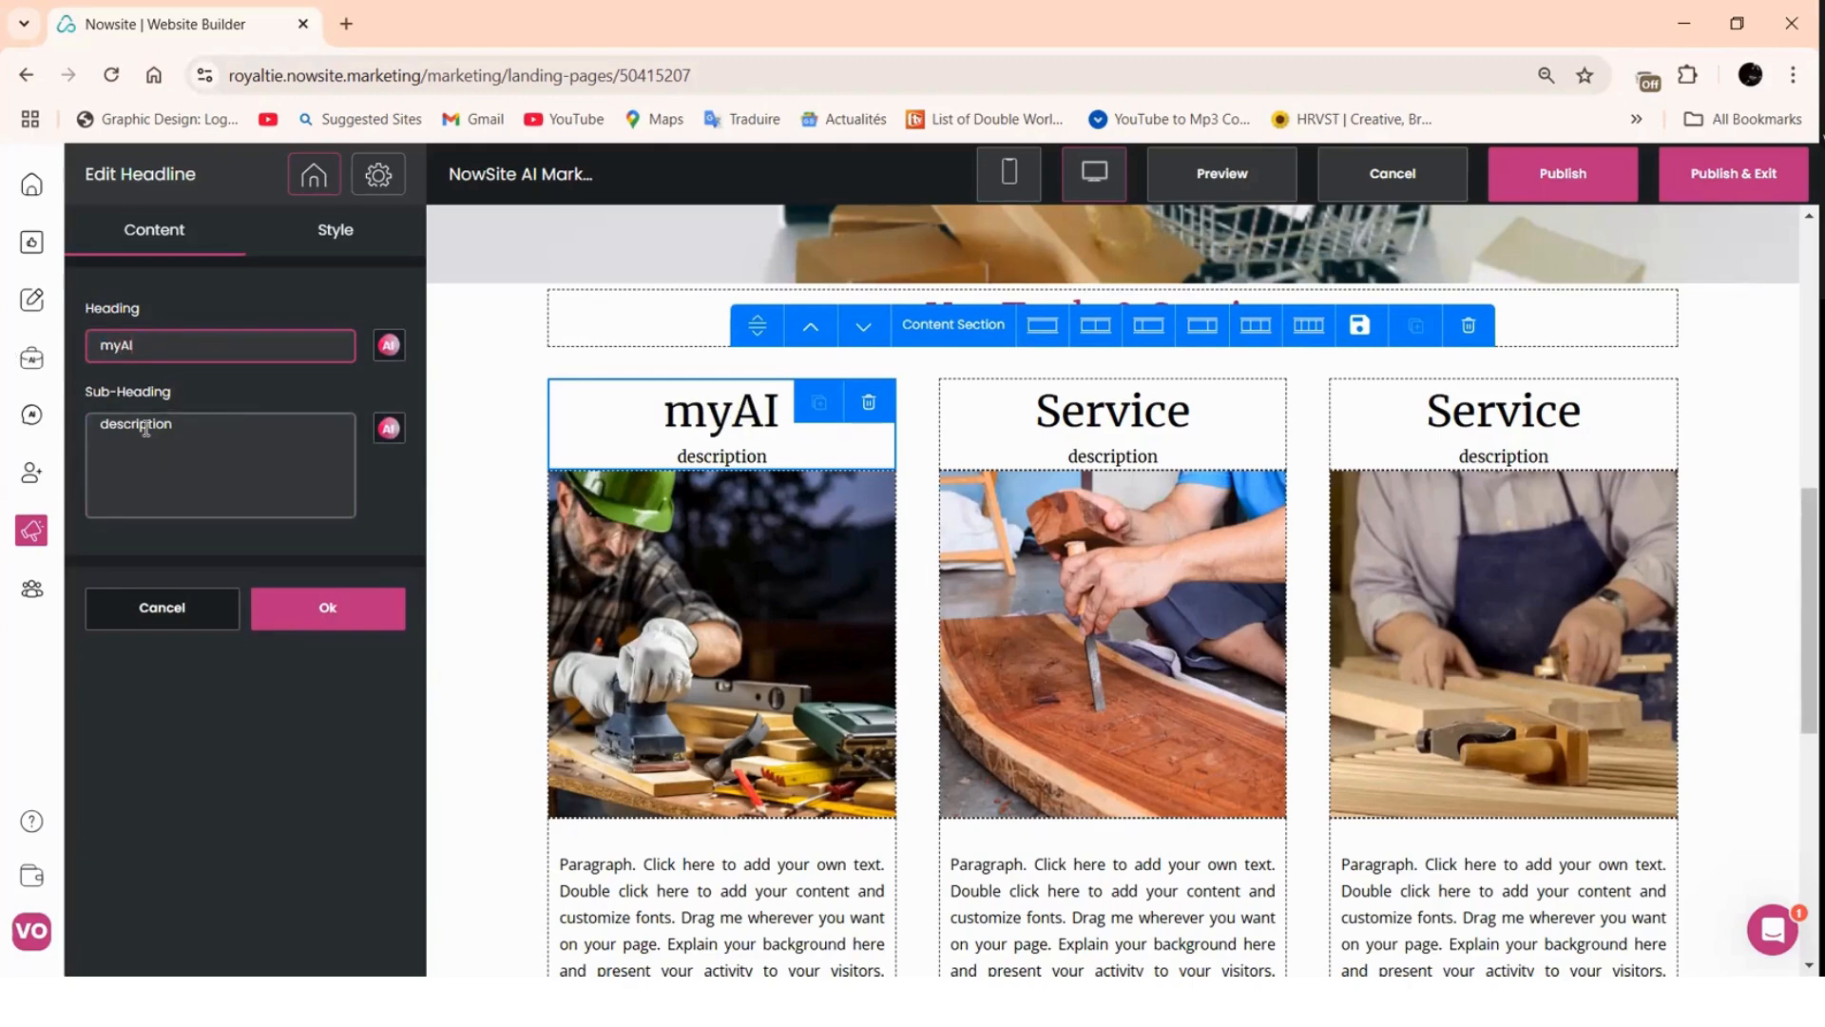
{"action": "double_click", "coordinate": [101, 453]}
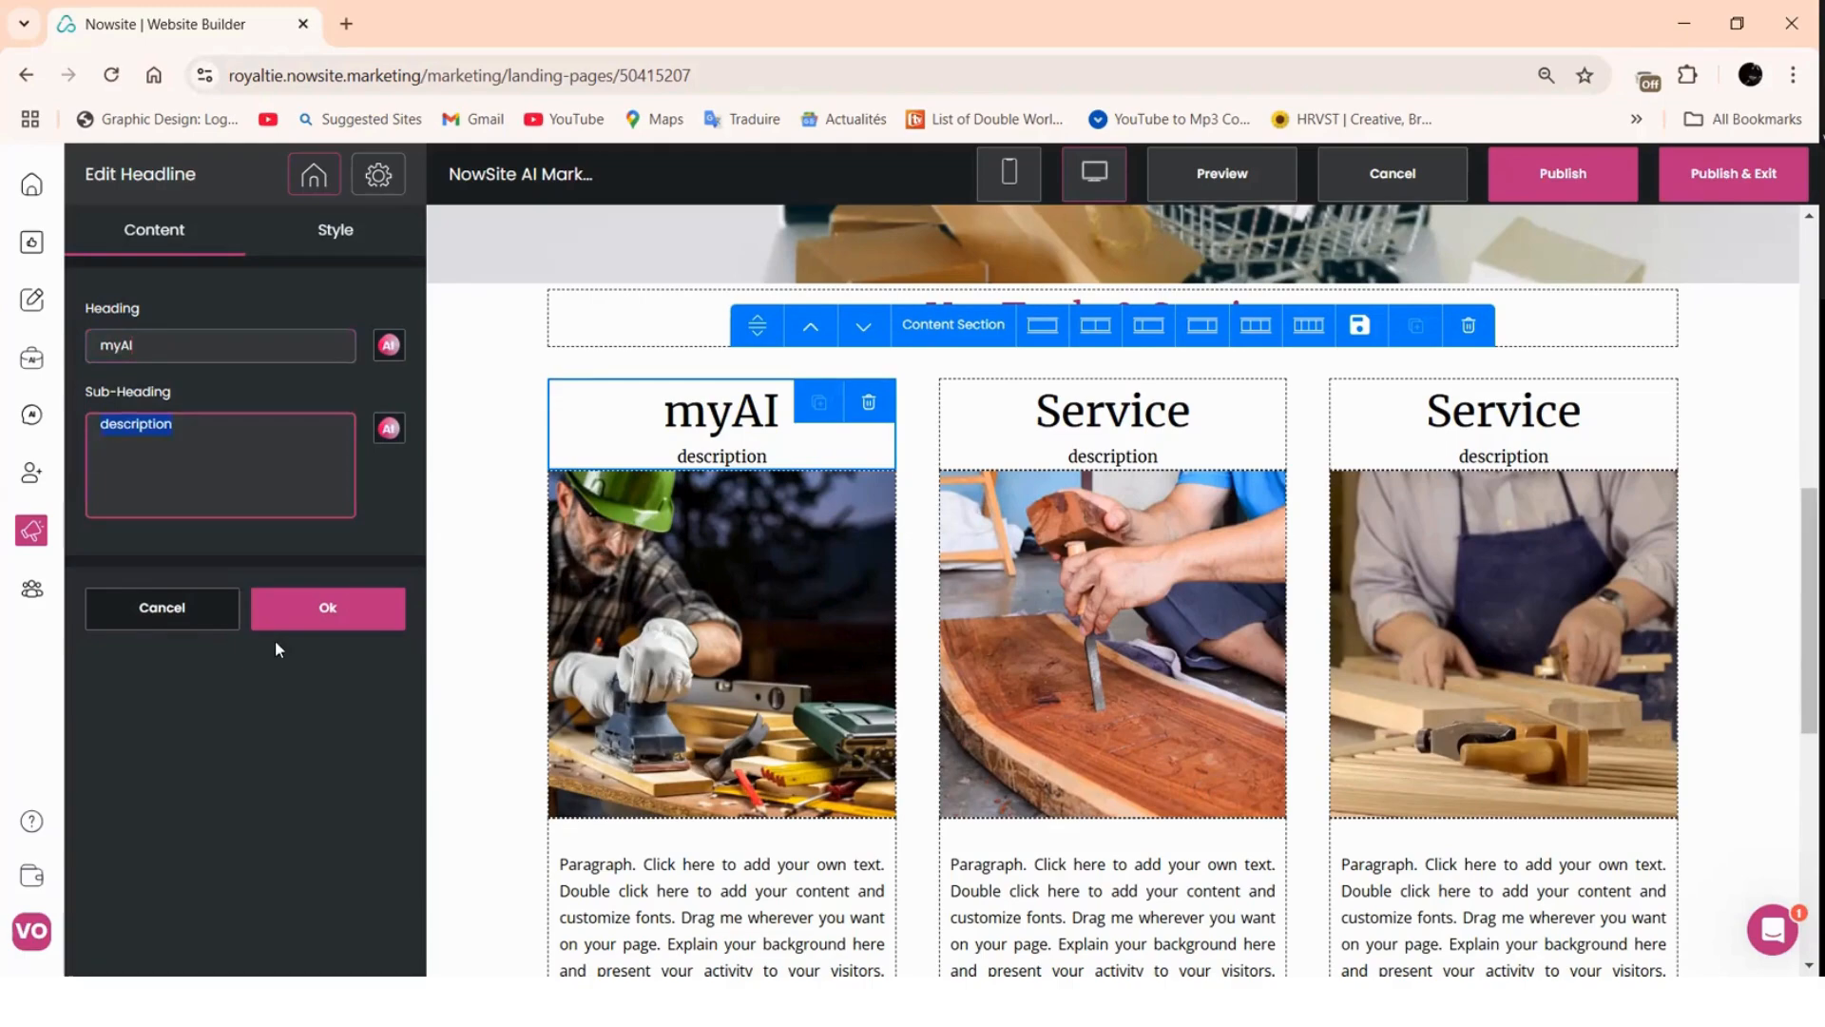
{"action": "key", "text": "BackSpace"}
{"action": "left_click", "coordinate": [558, 827]}
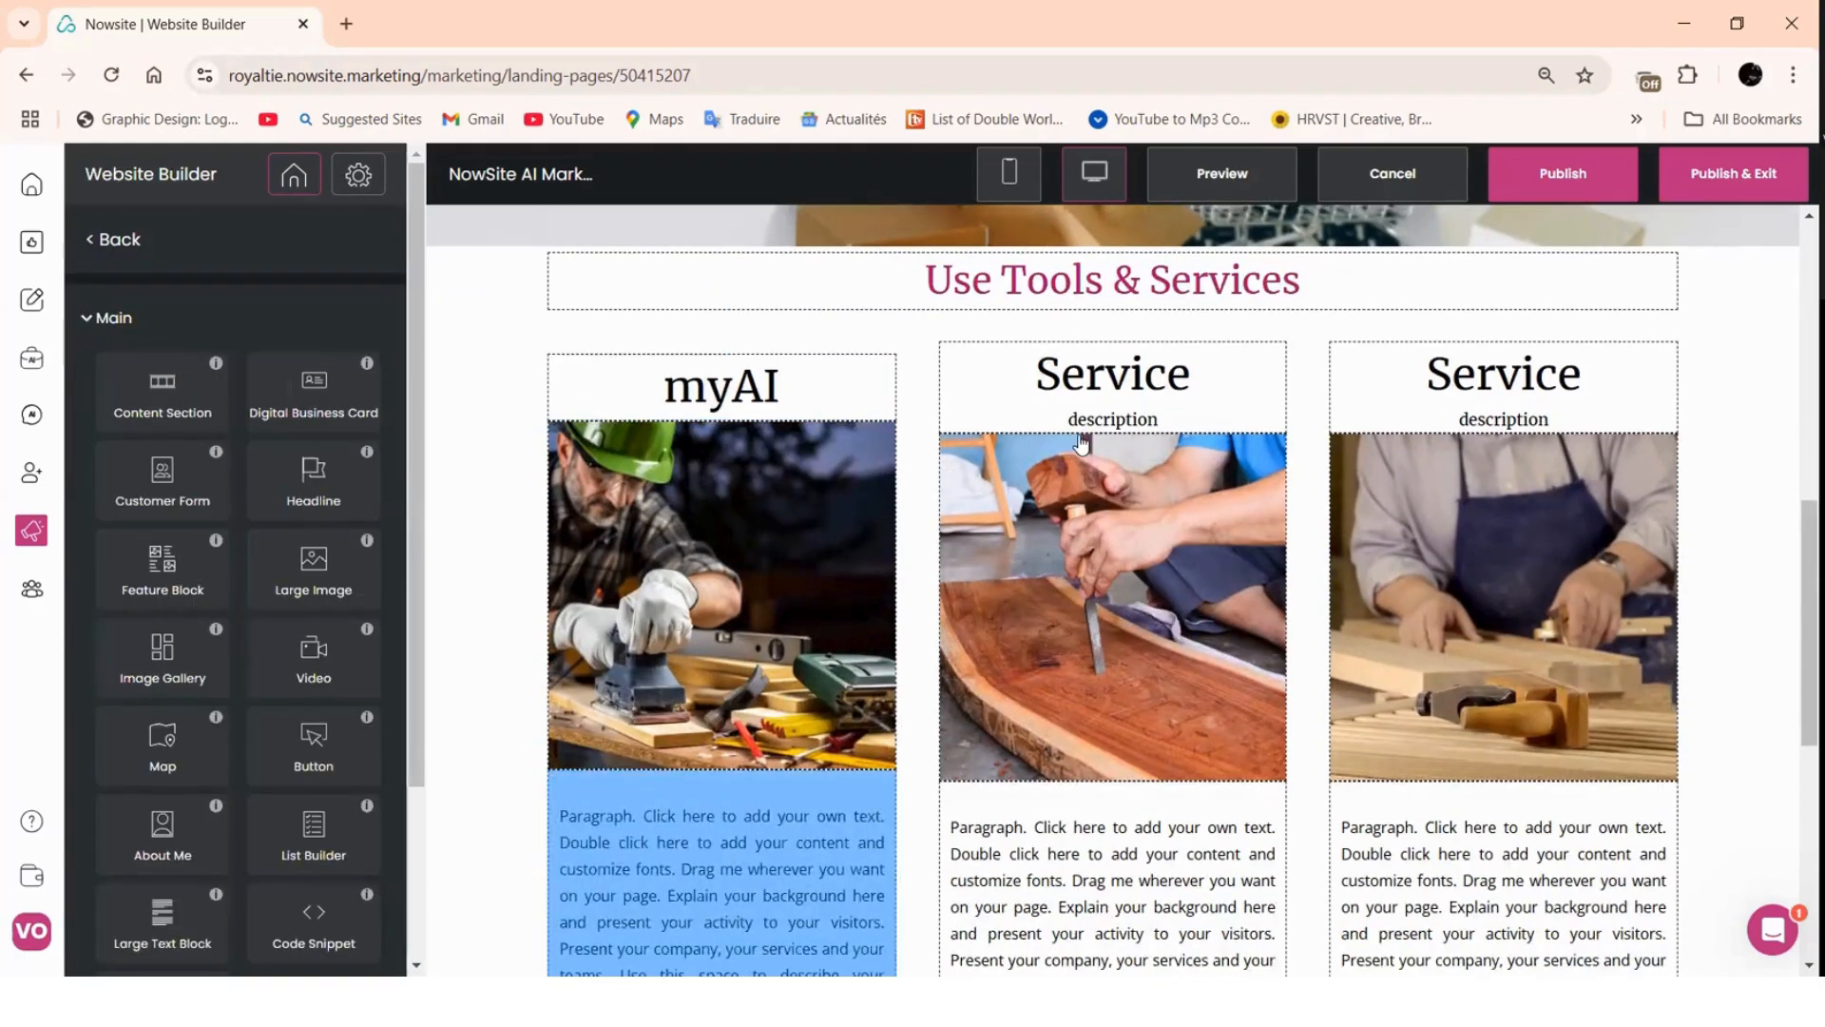
- Change the second service block's heading to "MarkertingAI" and remove its sub-heading
{"action": "scroll", "coordinate": [1082, 443], "scroll_direction": "up", "scroll_amount": 1}
{"action": "left_click", "coordinate": [1082, 443]}
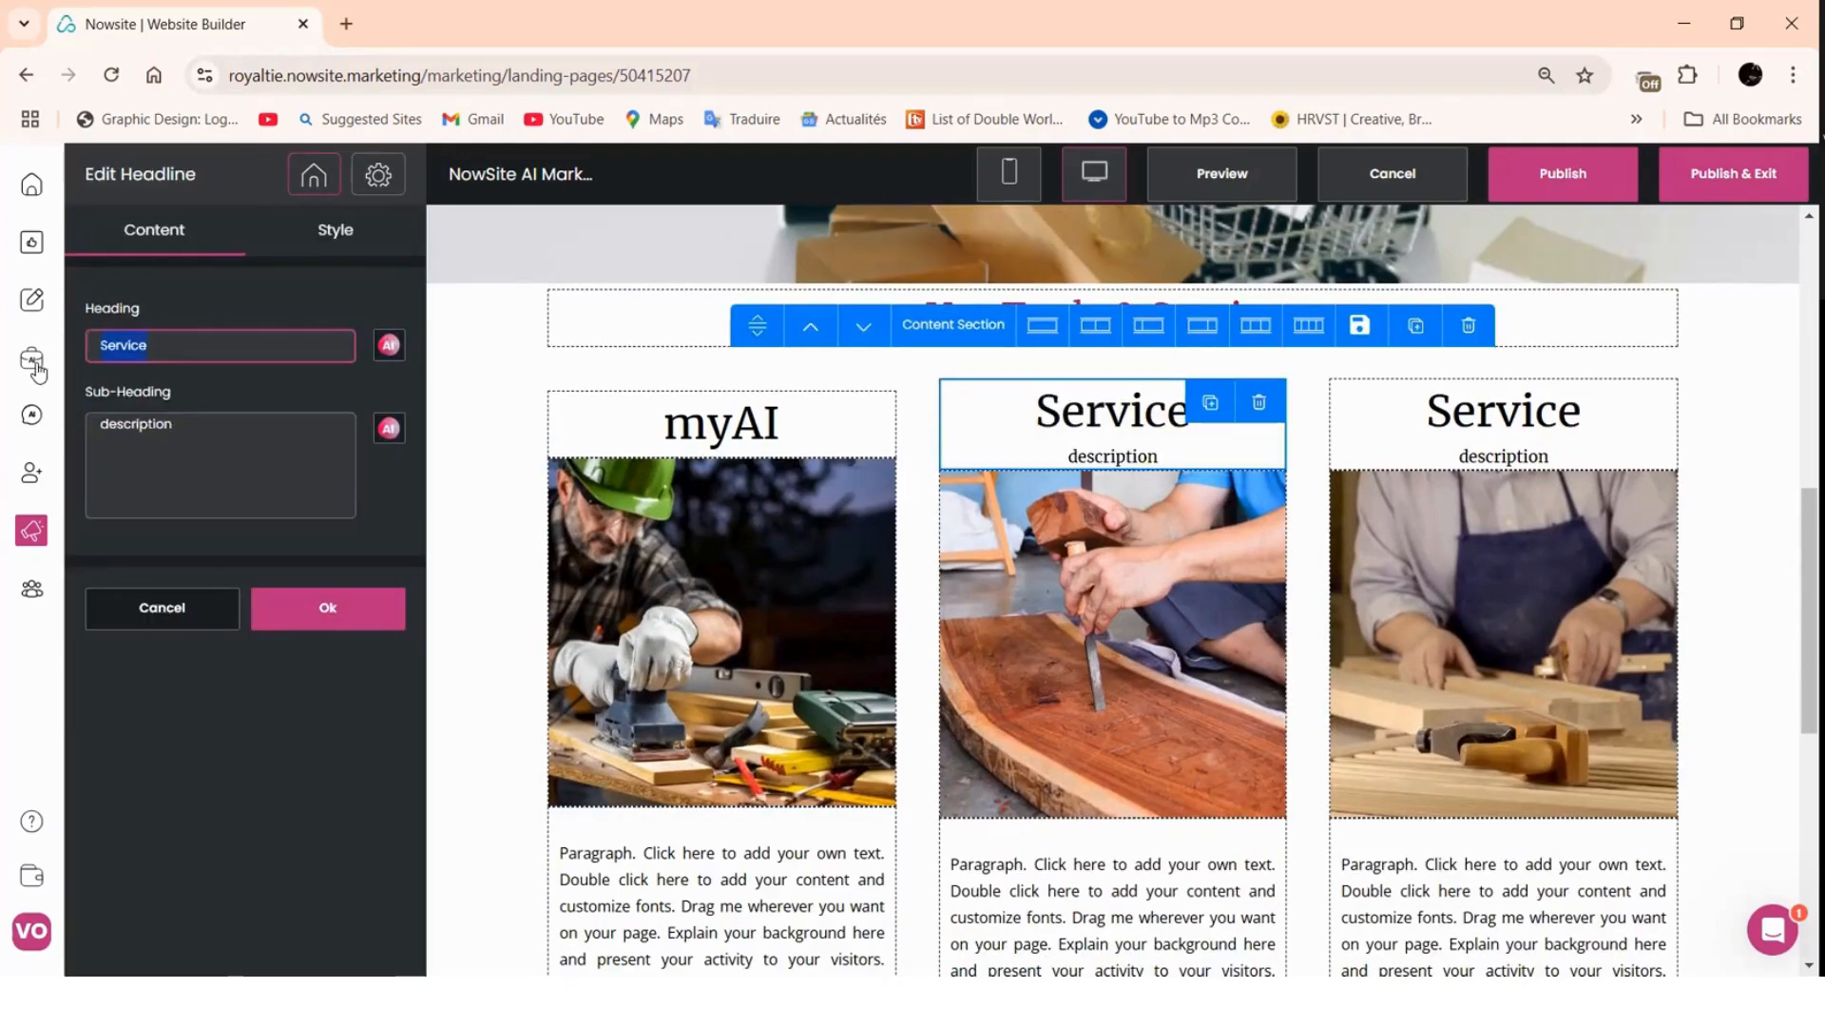
{"action": "type", "text": "M"}
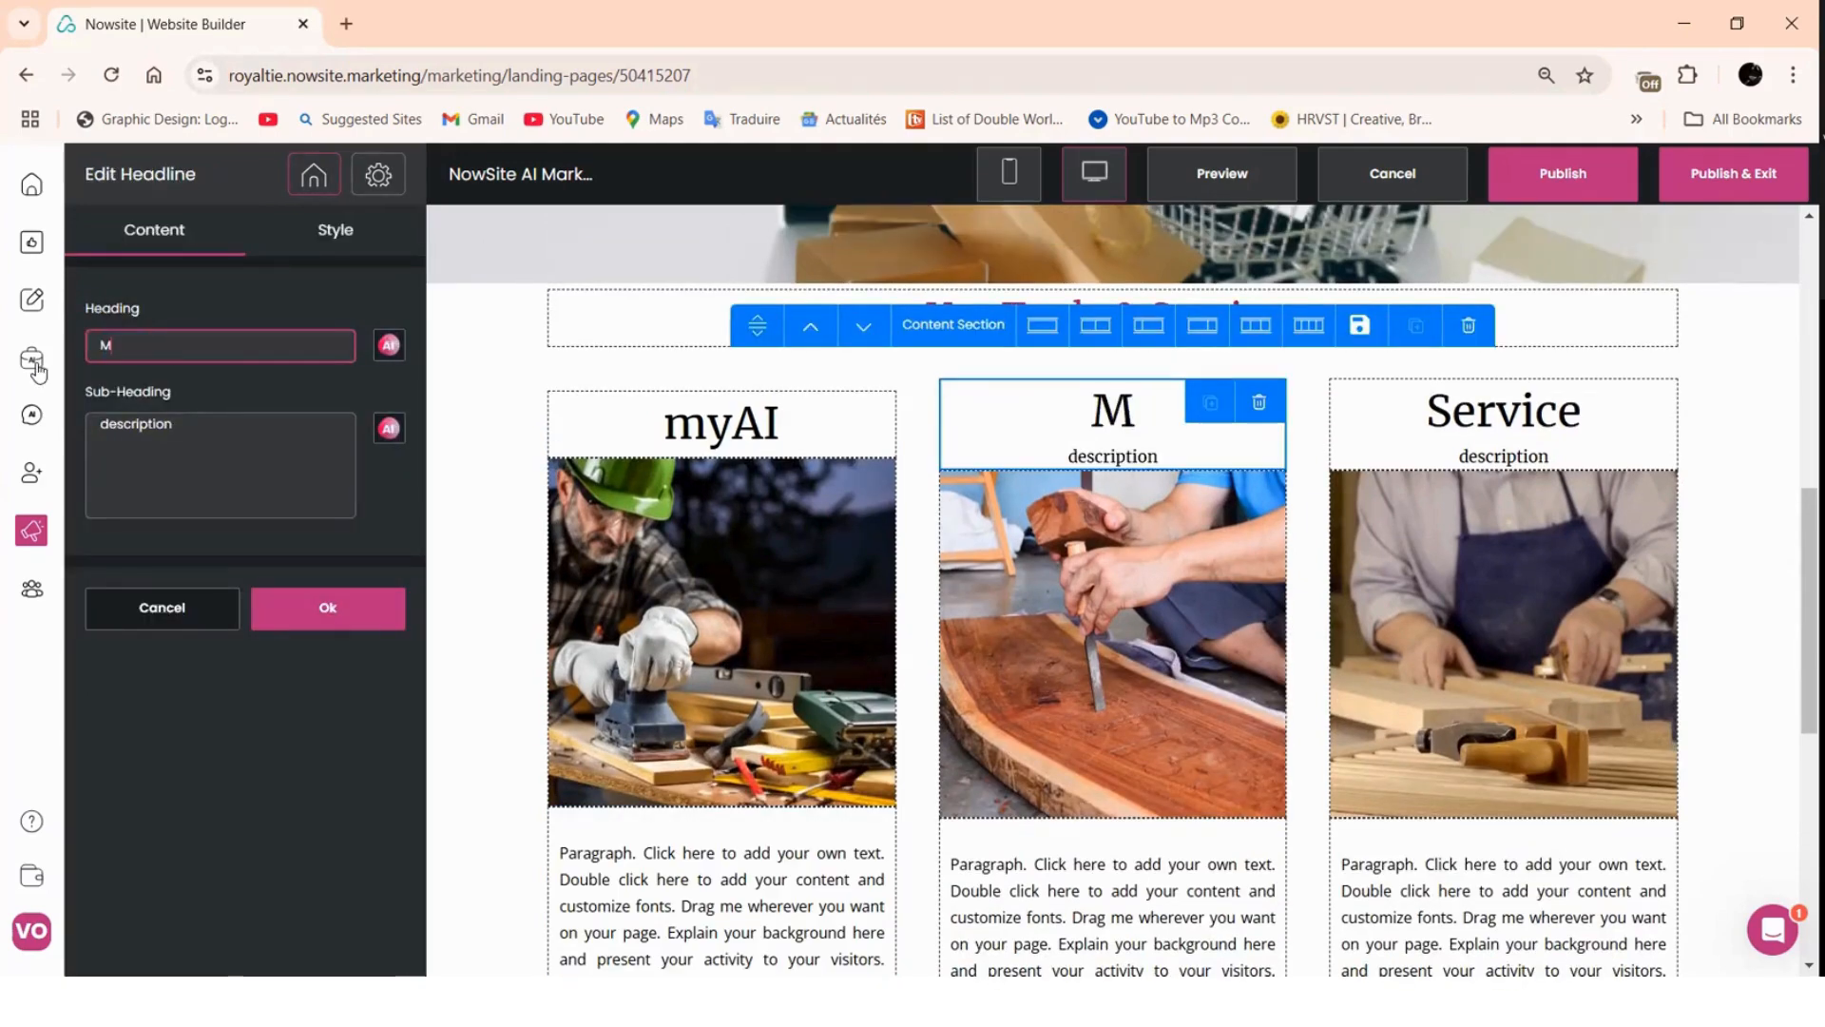
{"action": "type", "text": "a"}
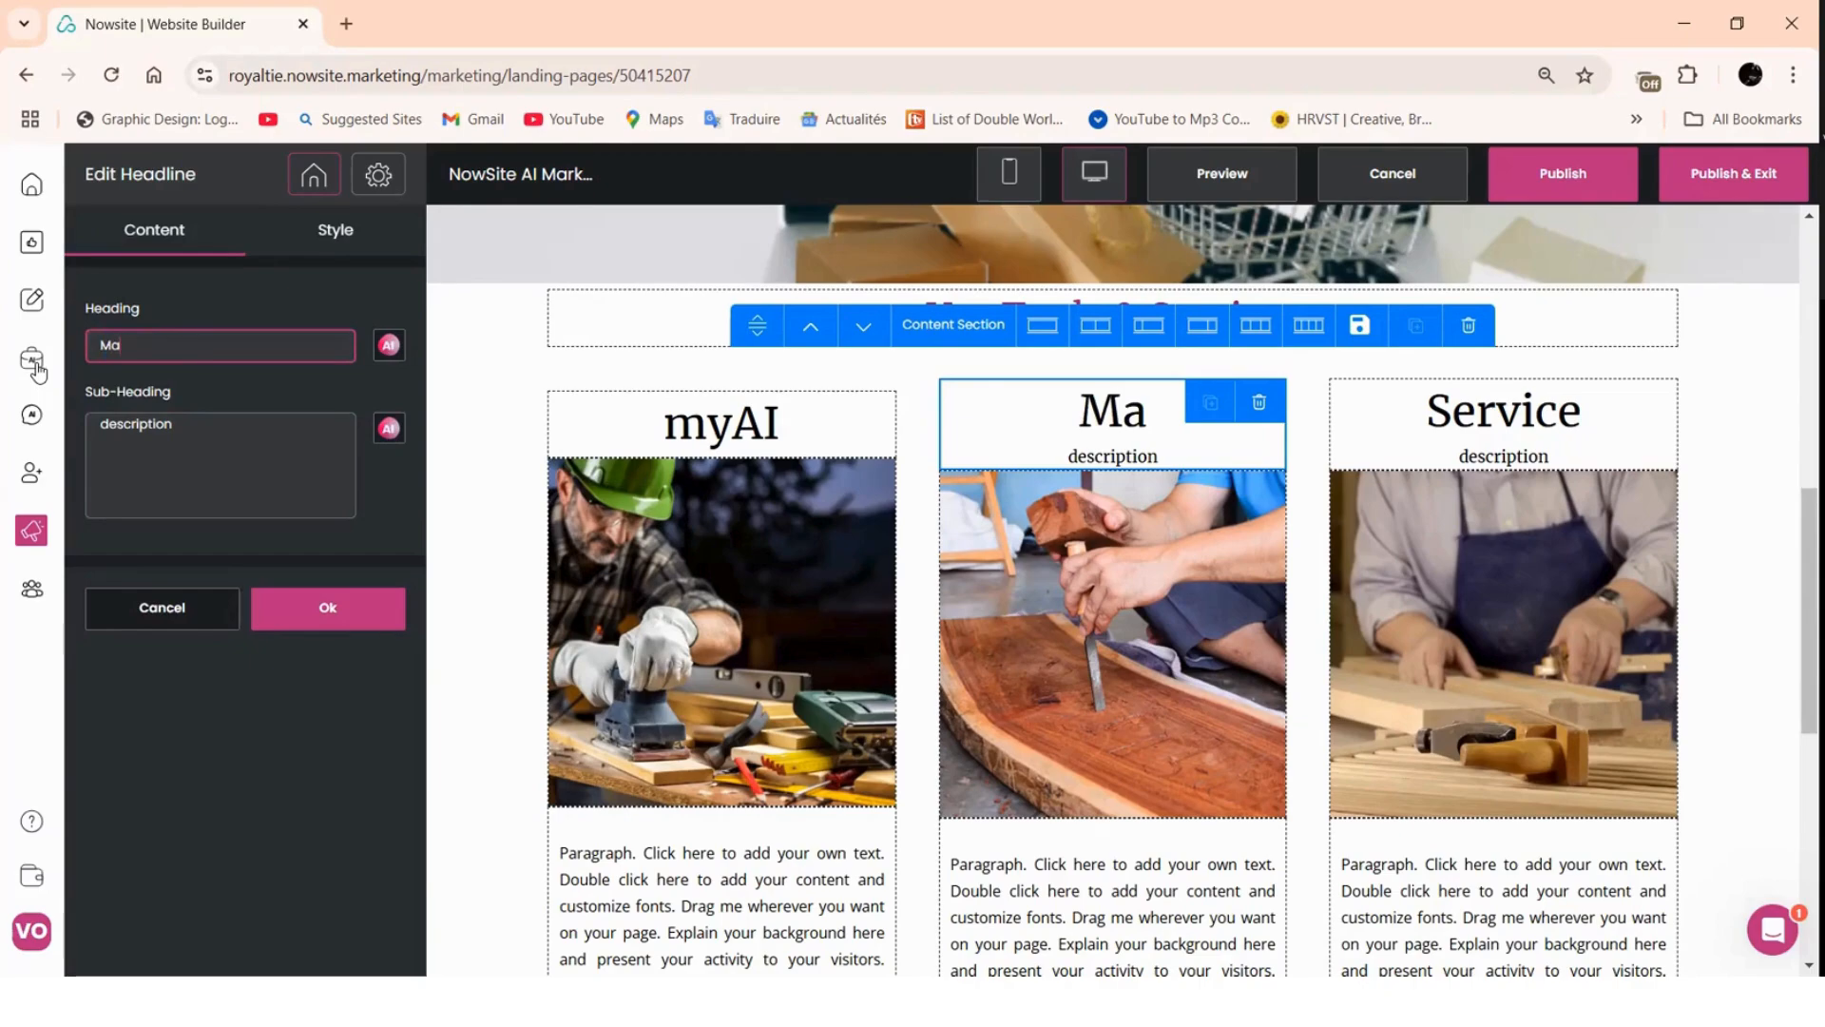
{"action": "type", "text": "k"}
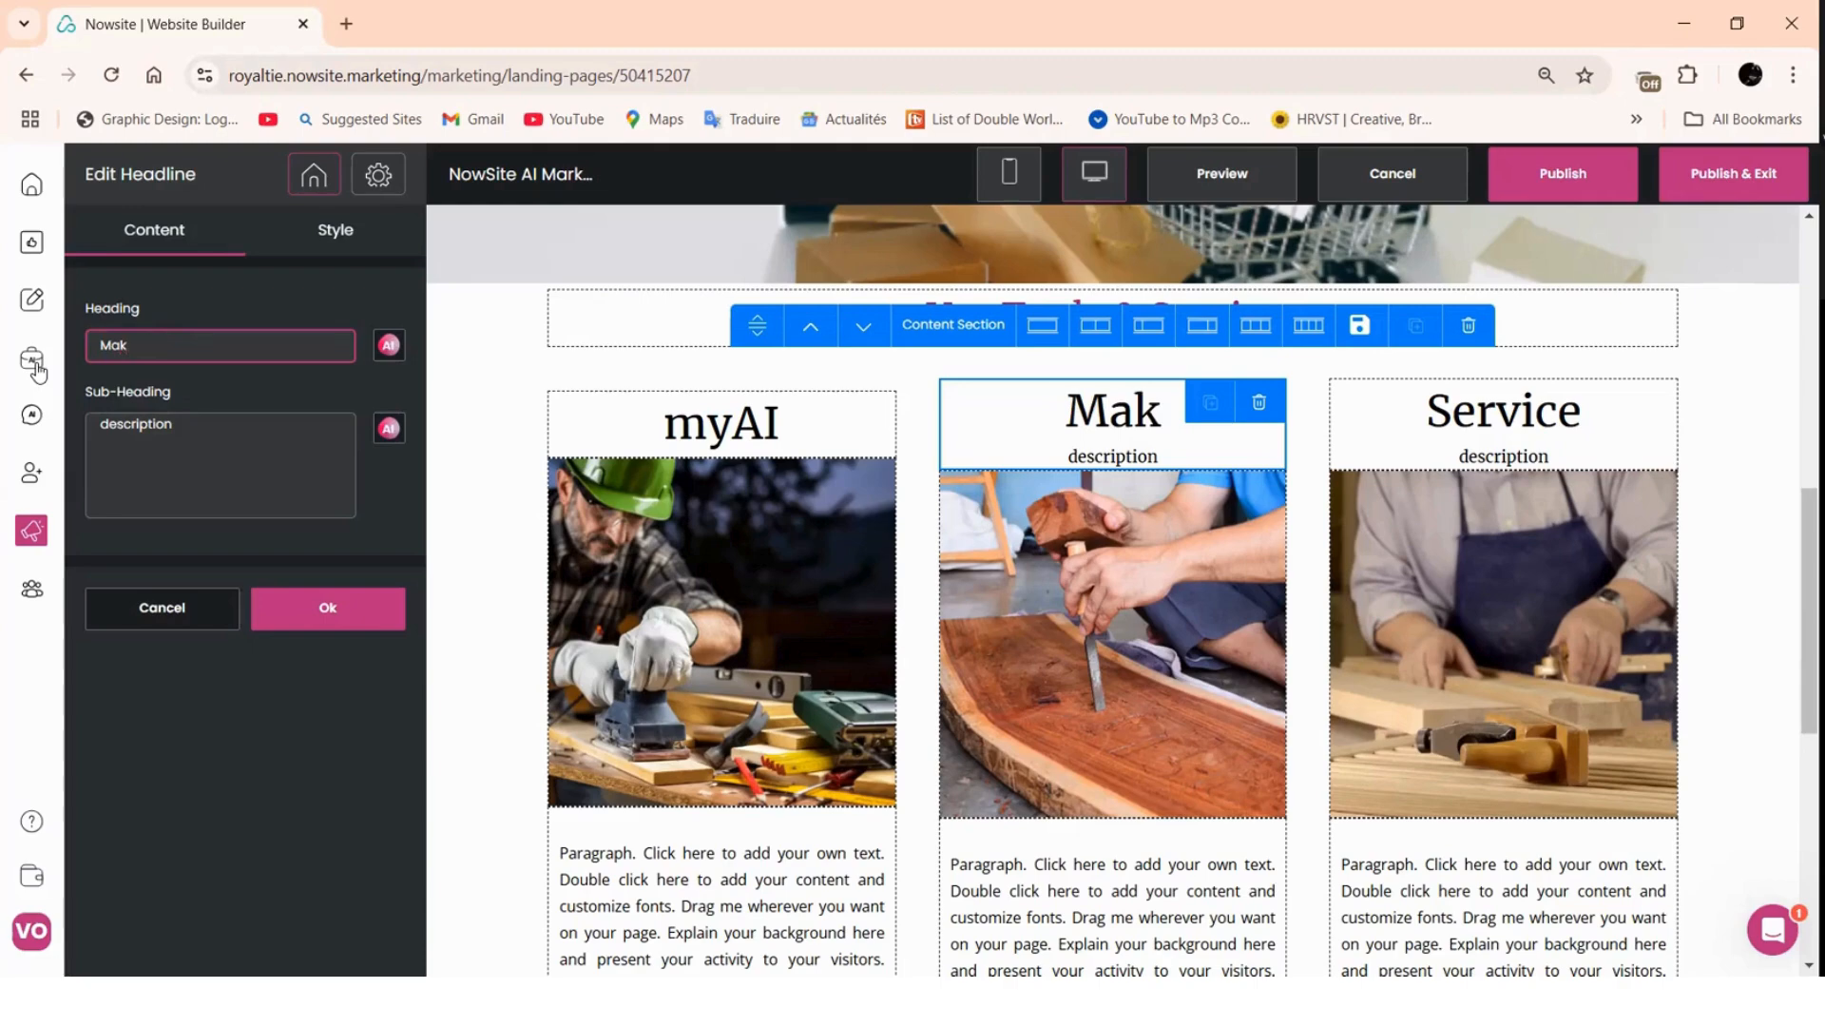
{"action": "key", "text": "BackSpace"}
{"action": "type", "text": "rkert"}
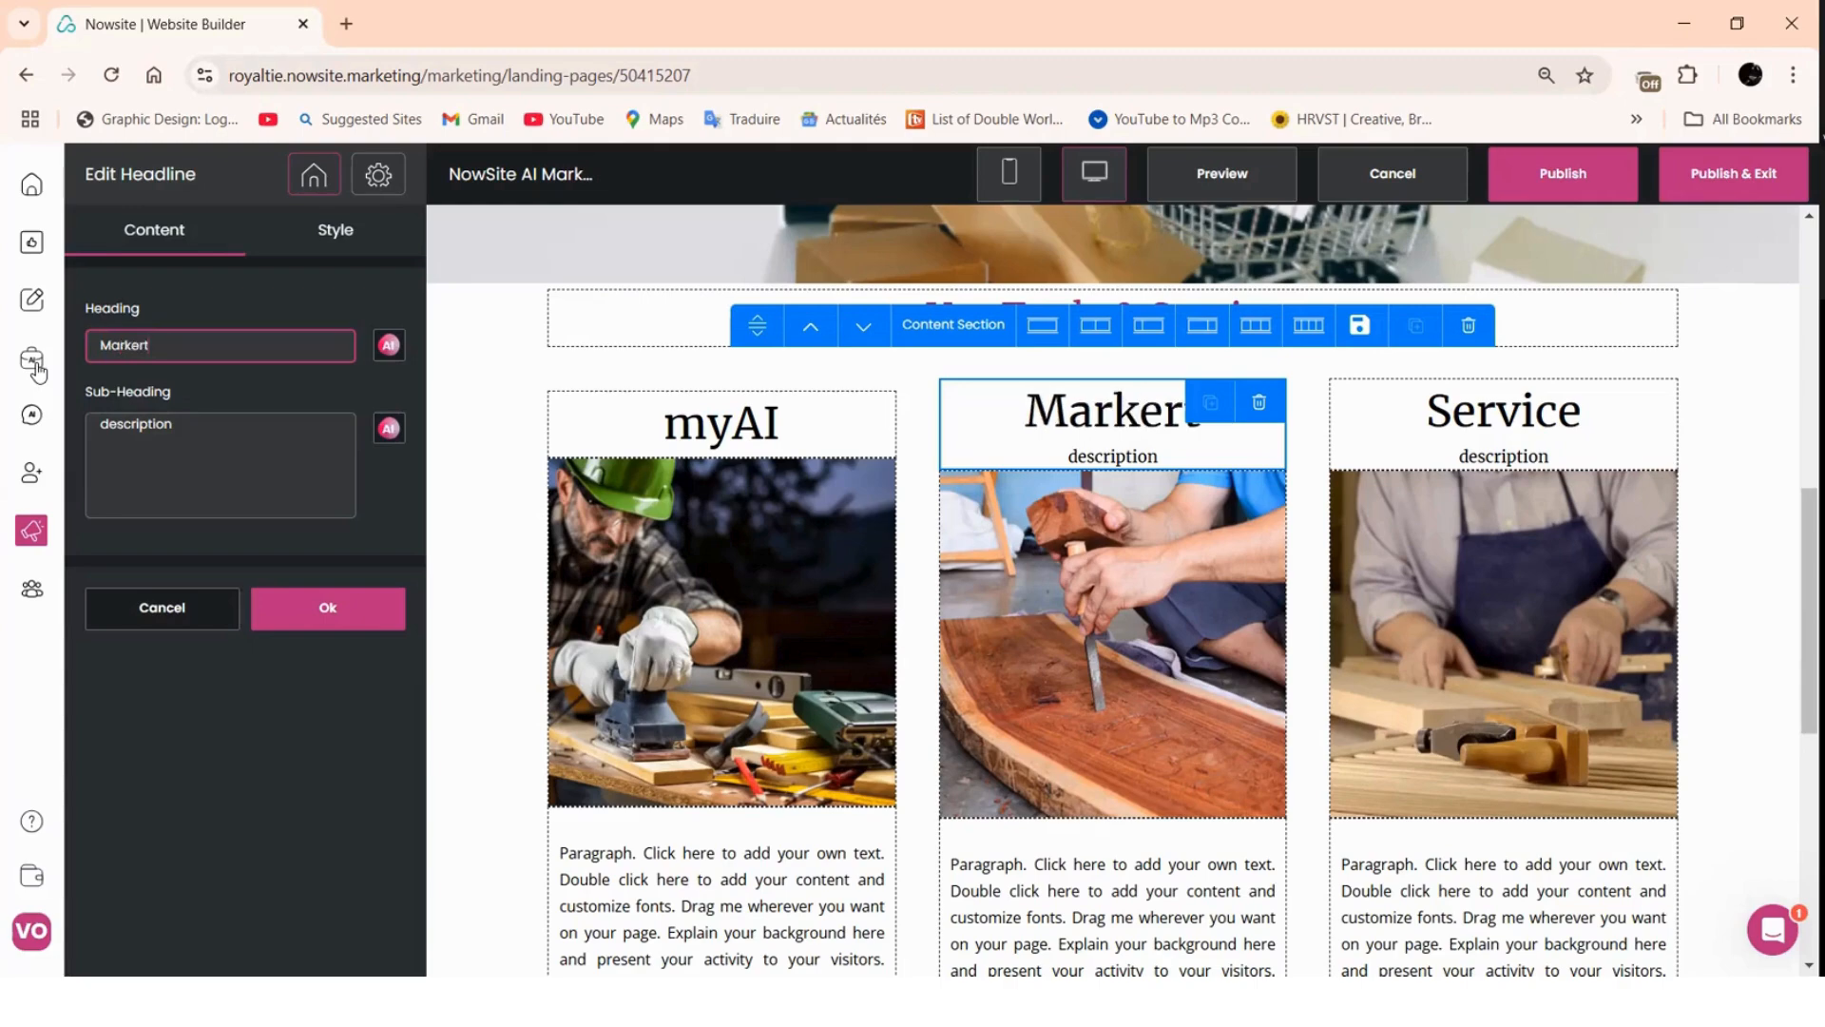
{"action": "type", "text": "ingAI"}
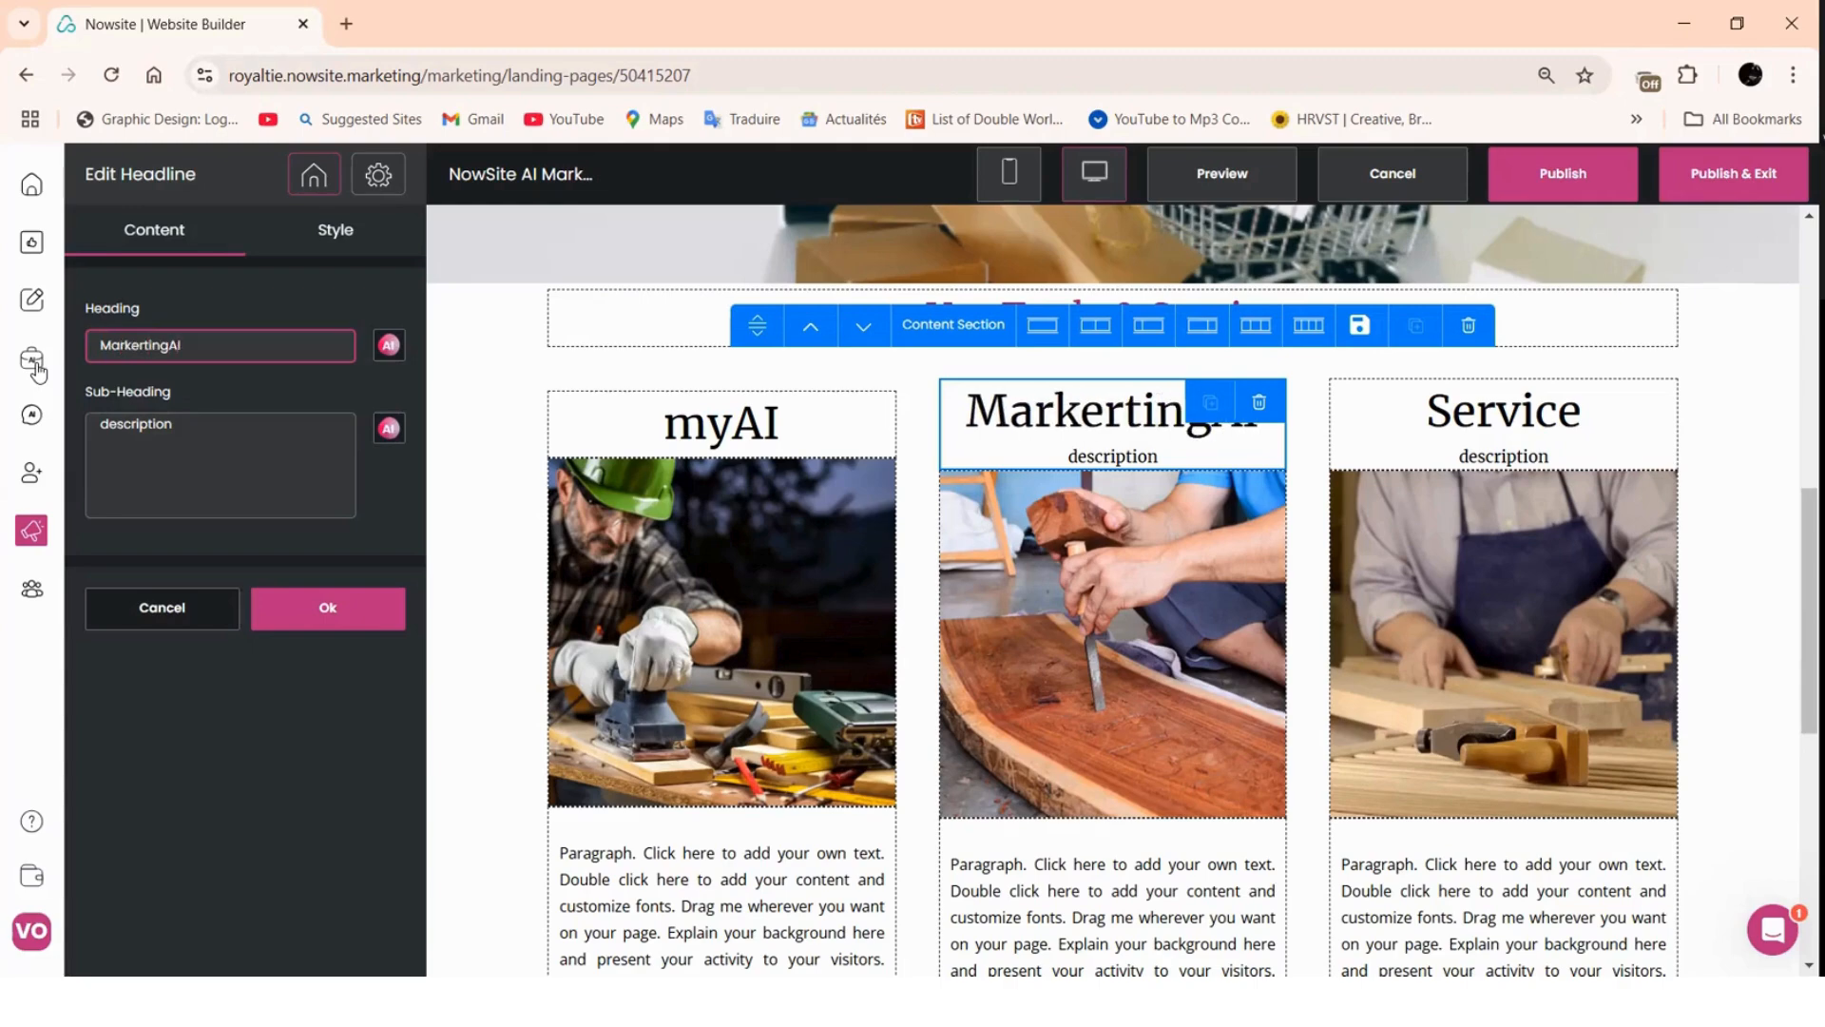
{"action": "key", "text": "Tab"}
{"action": "key", "text": "BackSpace"}
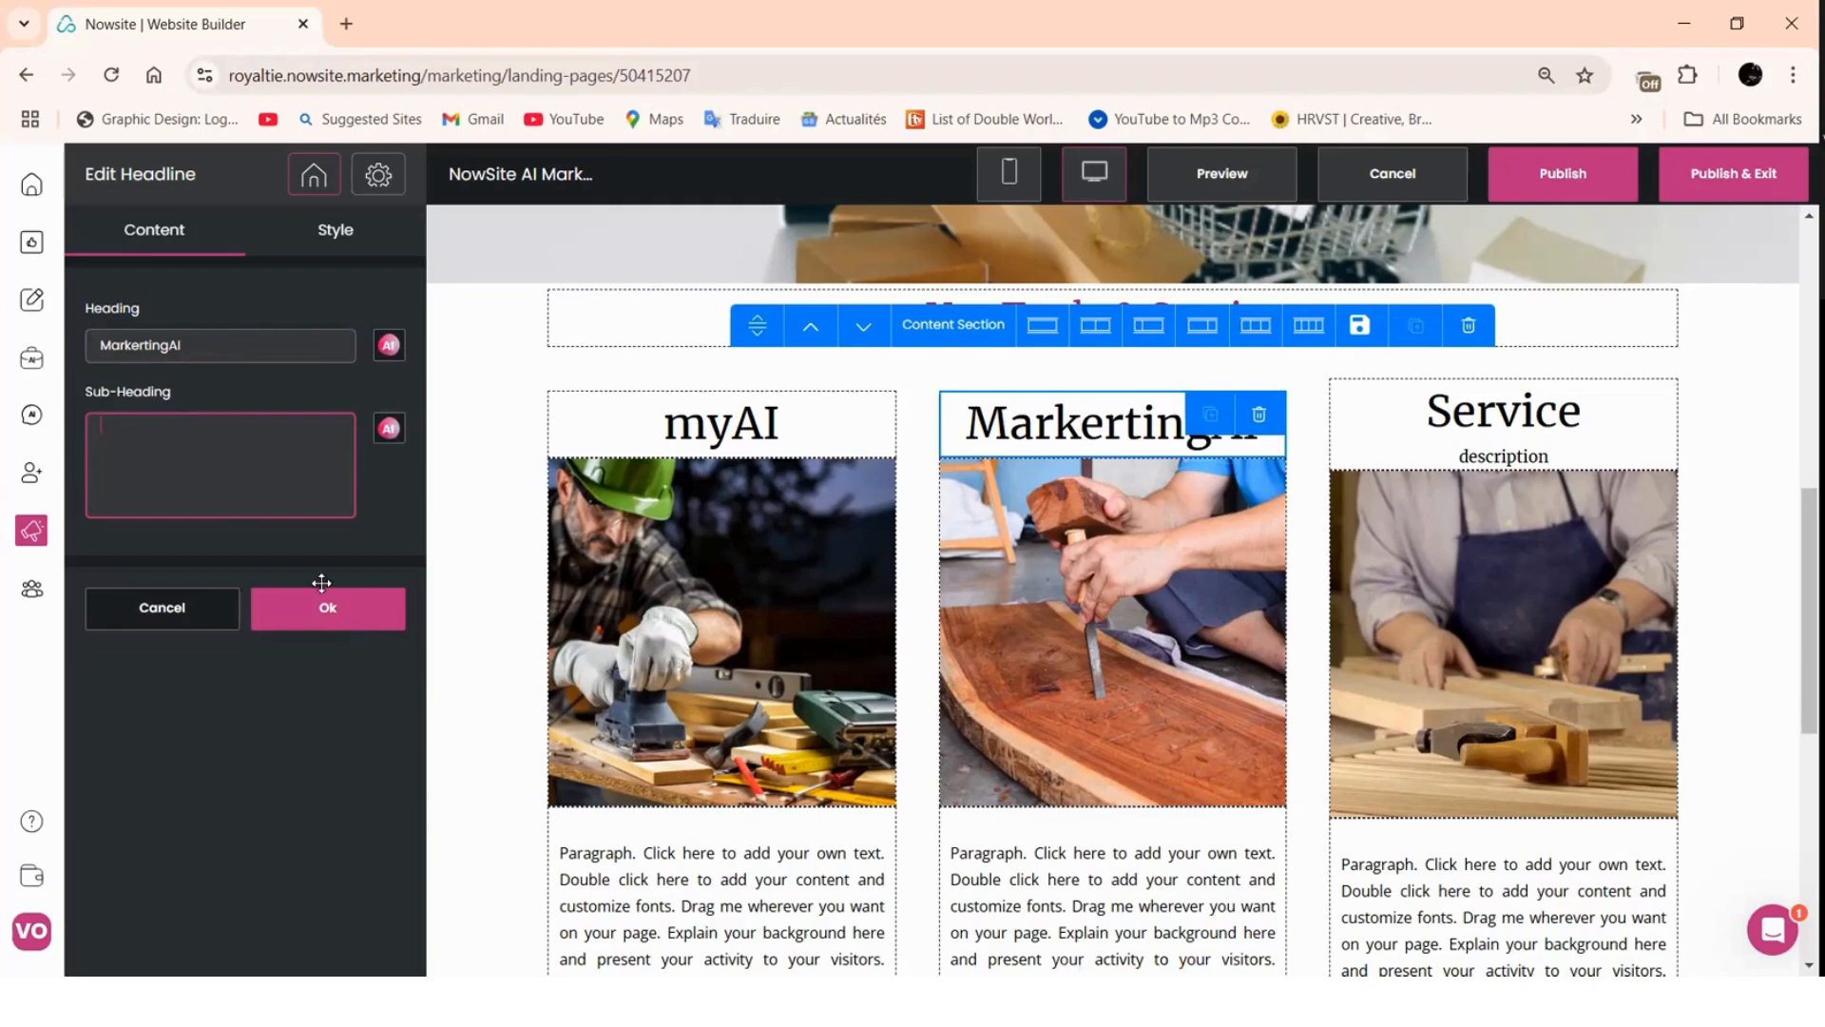
{"action": "left_click", "coordinate": [321, 589]}
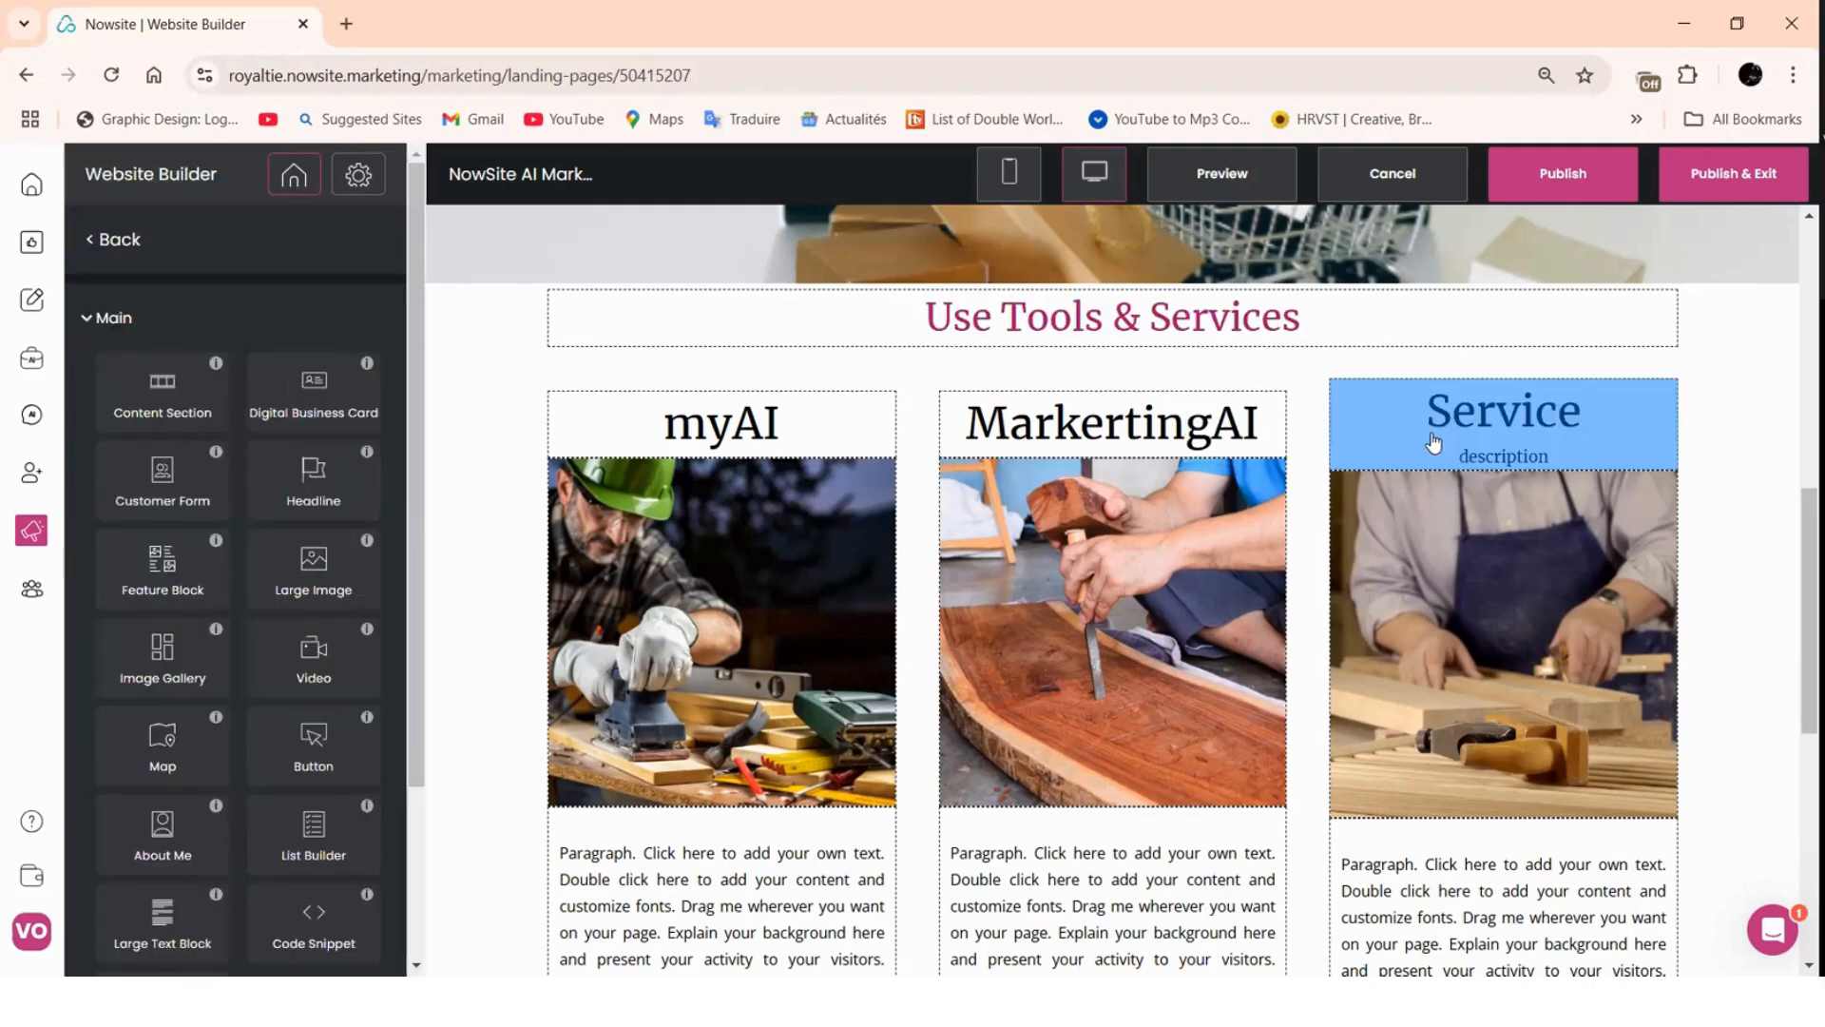
- Change the third service block's heading to "UnlimetedAI"
{"action": "left_click", "coordinate": [1433, 443]}
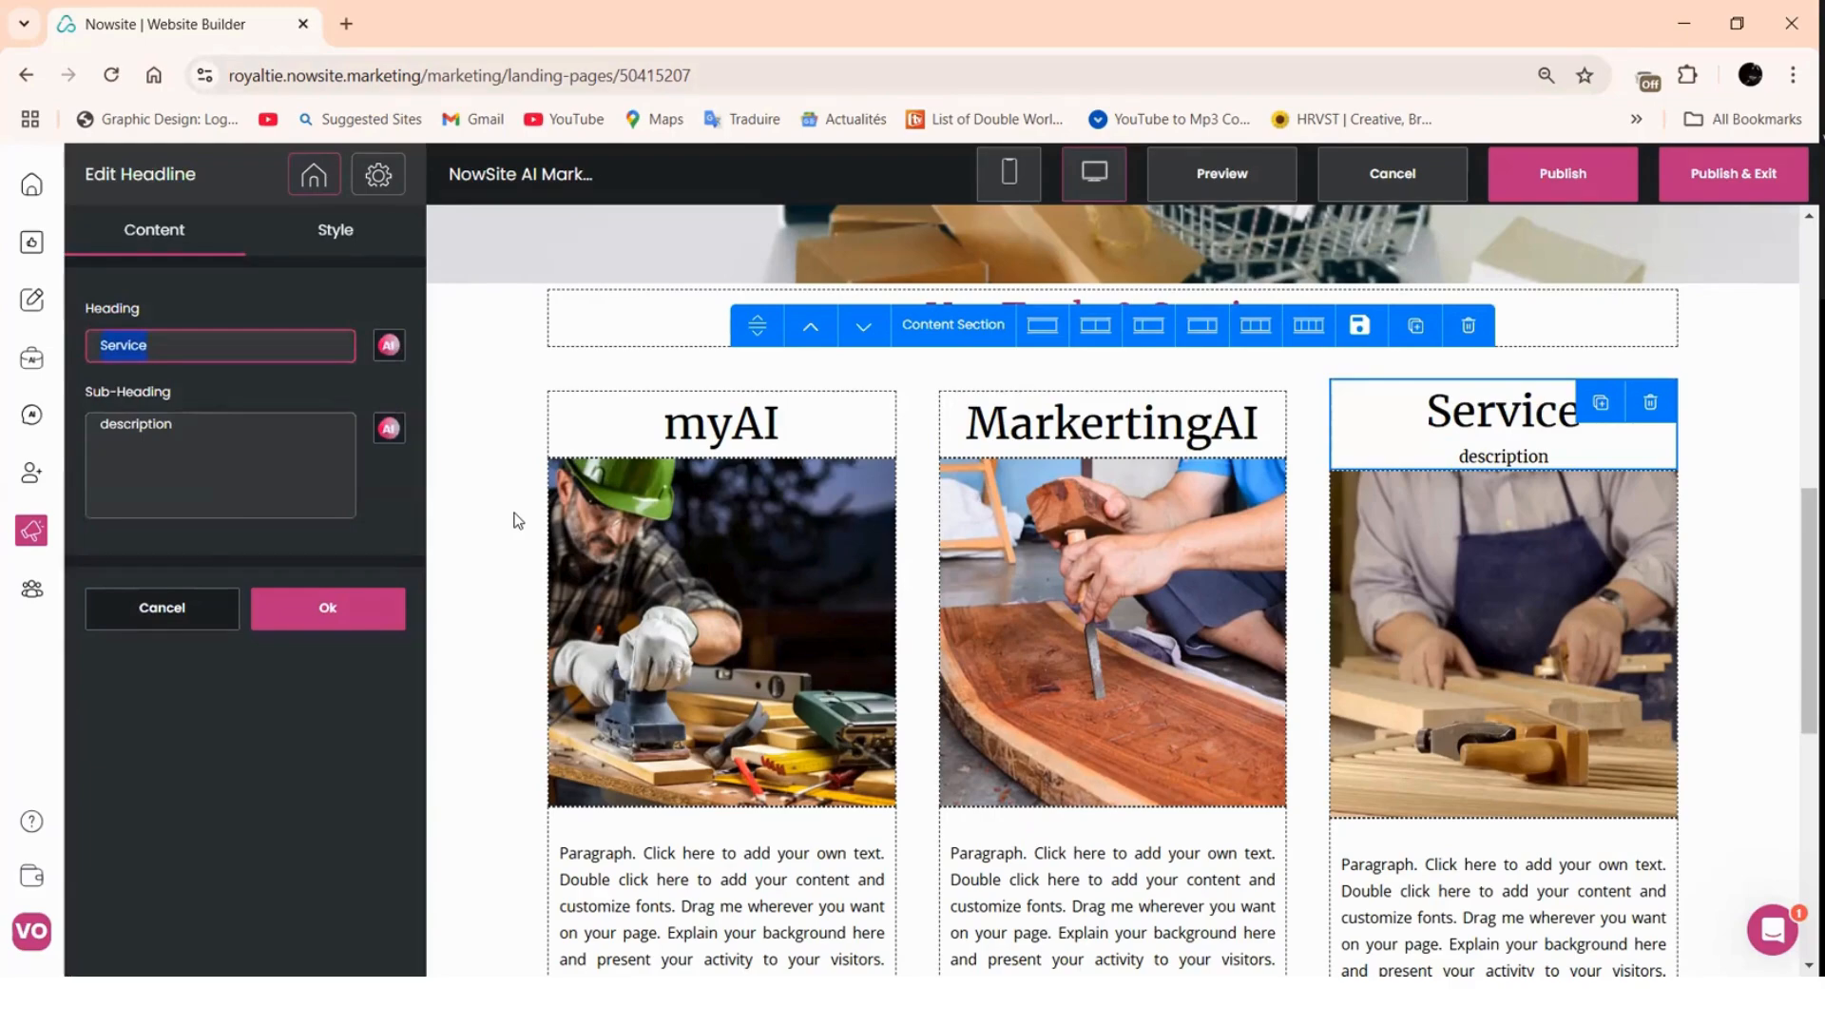
{"action": "type", "text": "Untl"}
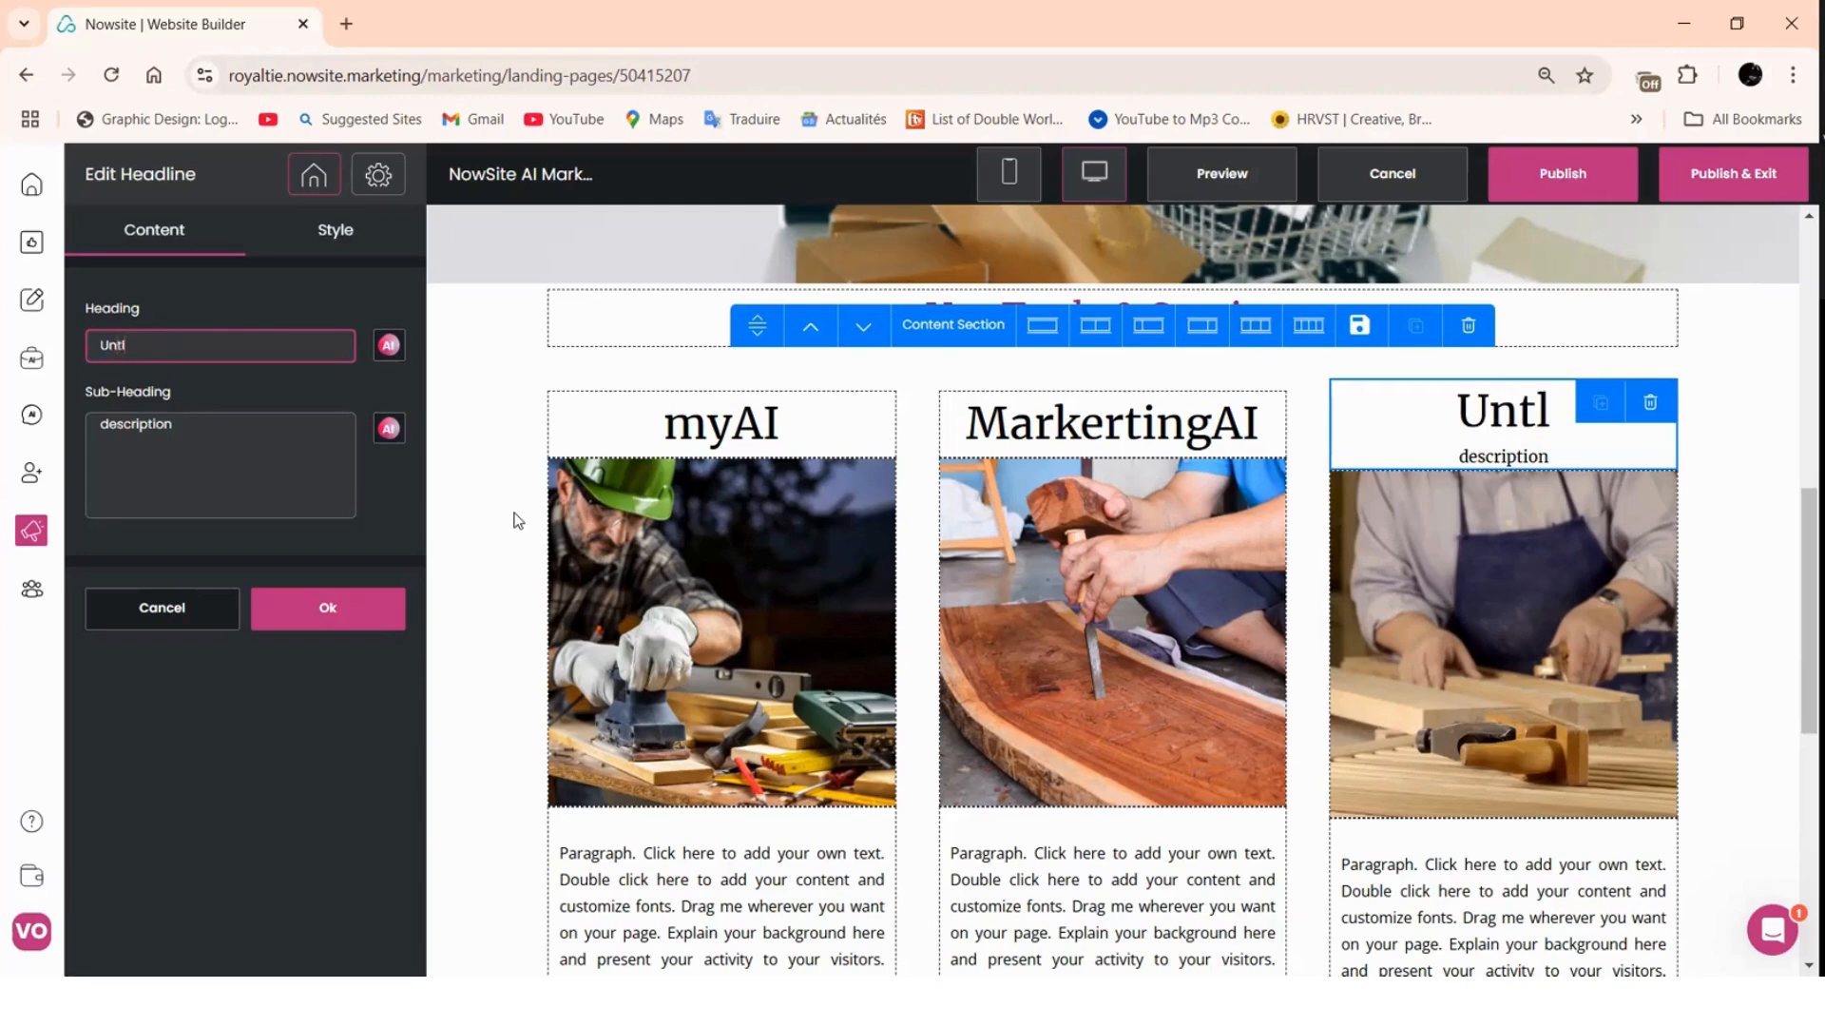
{"action": "type", "text": "imeted"}
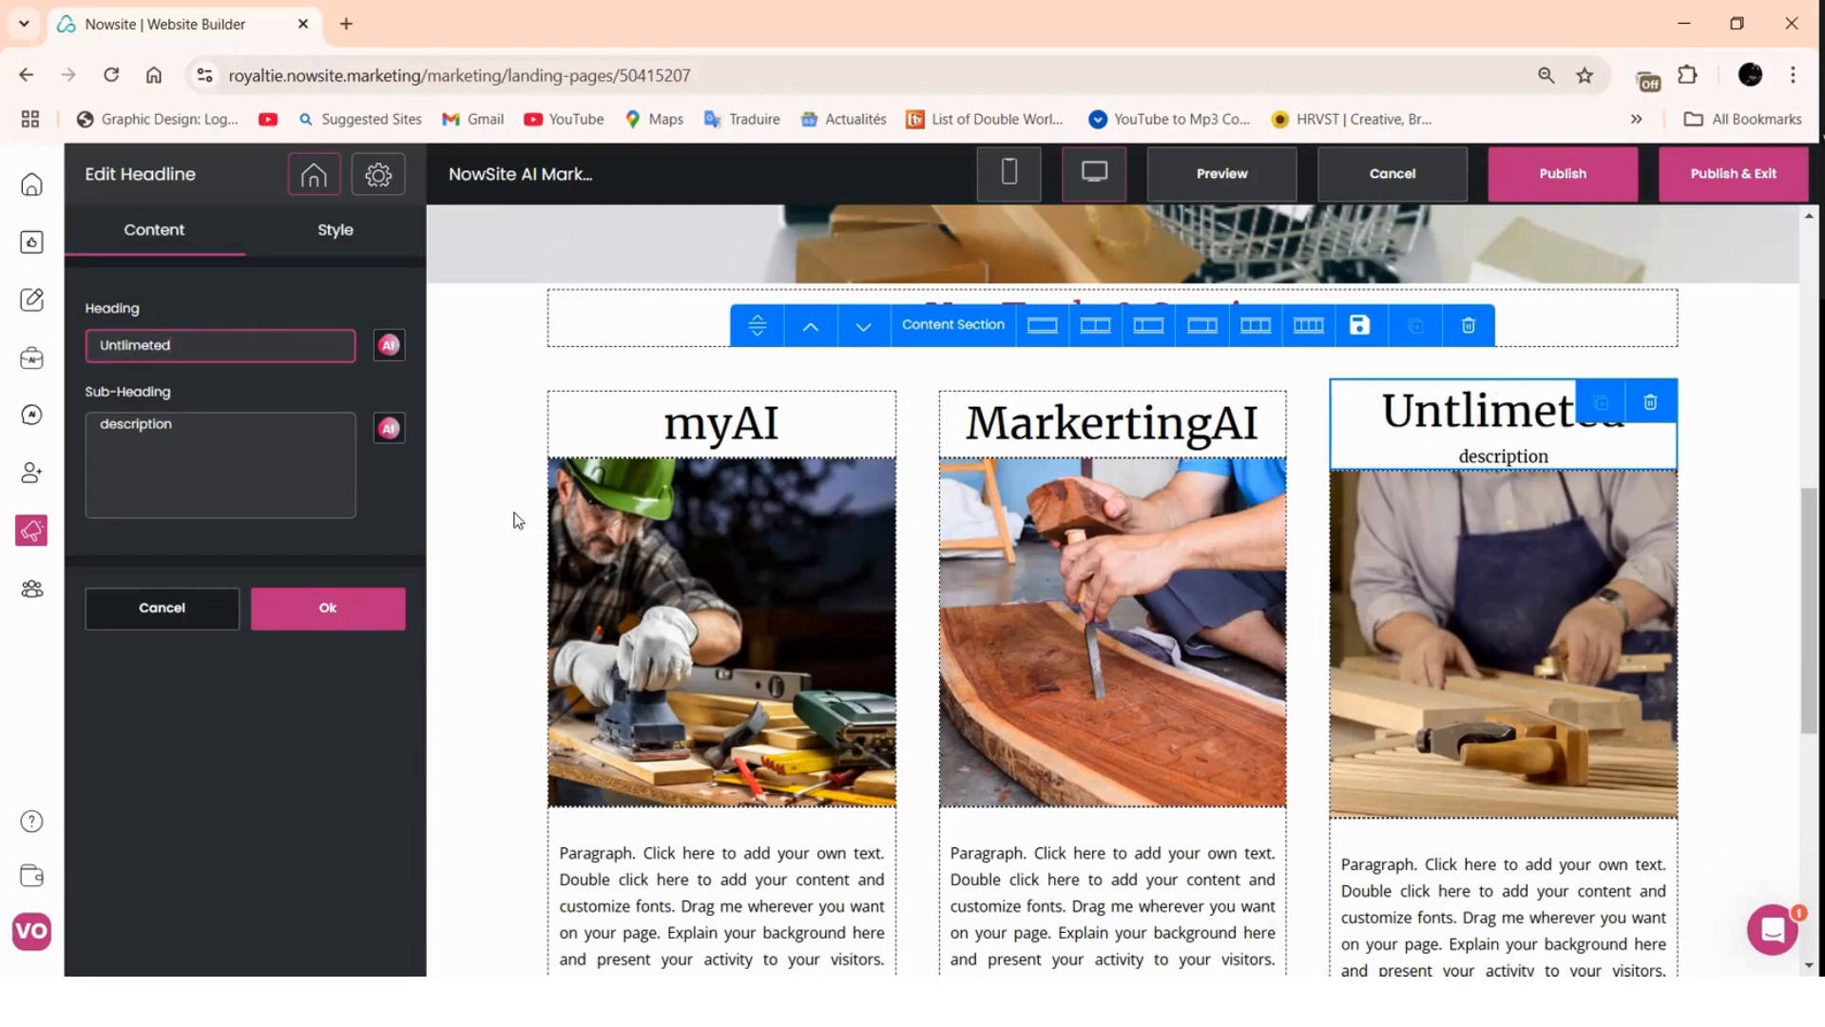
{"action": "type", "text": "AI"}
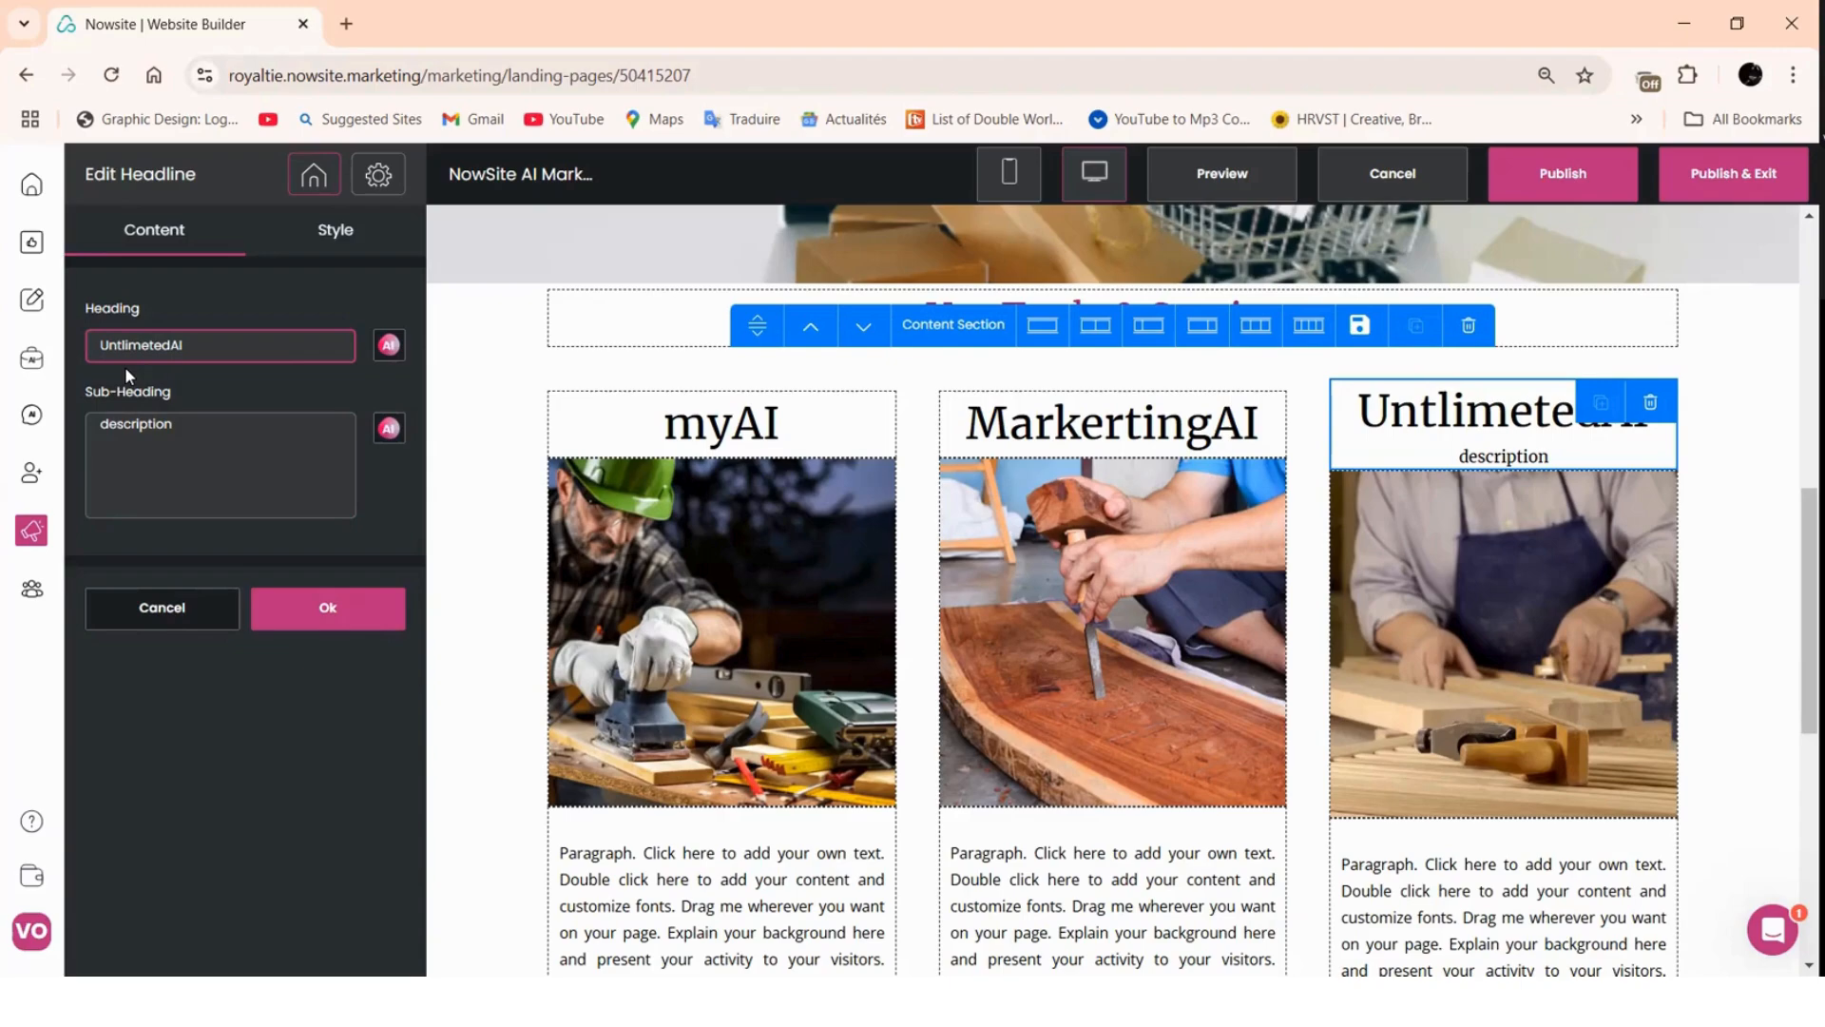
{"action": "key", "text": "BackSpace"}
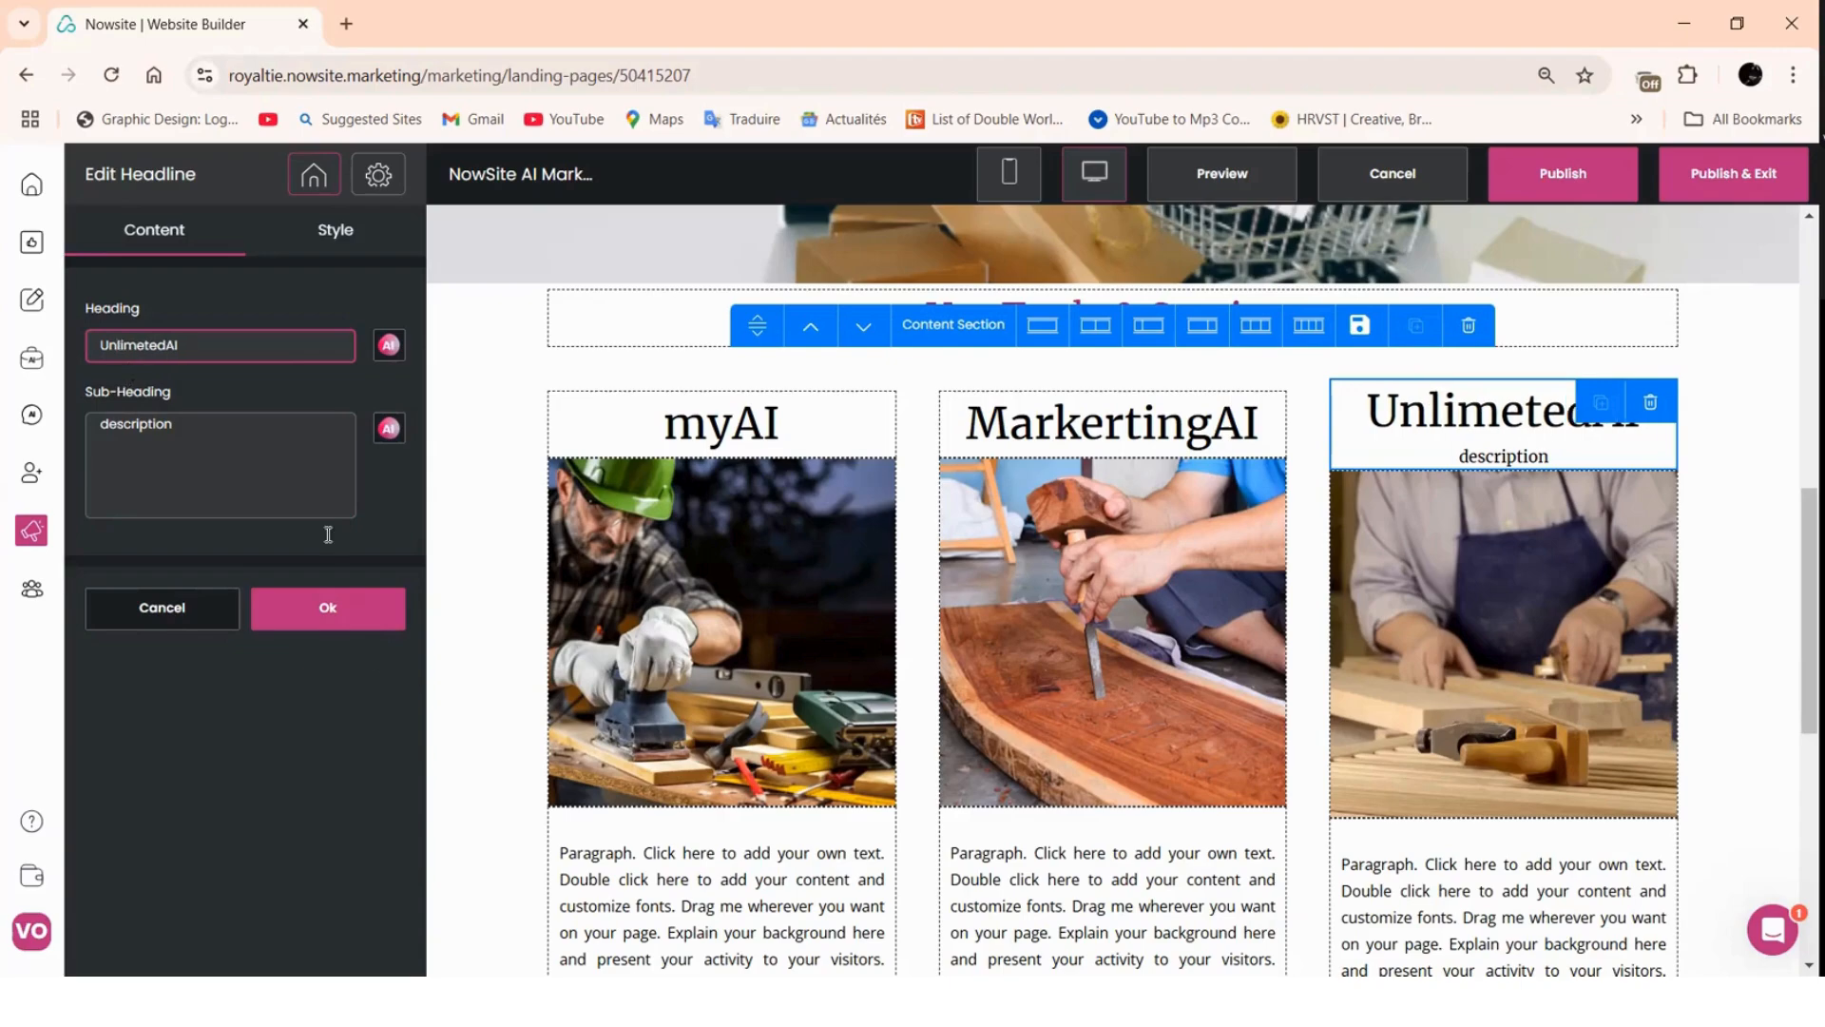
{"action": "left_click", "coordinate": [367, 611]}
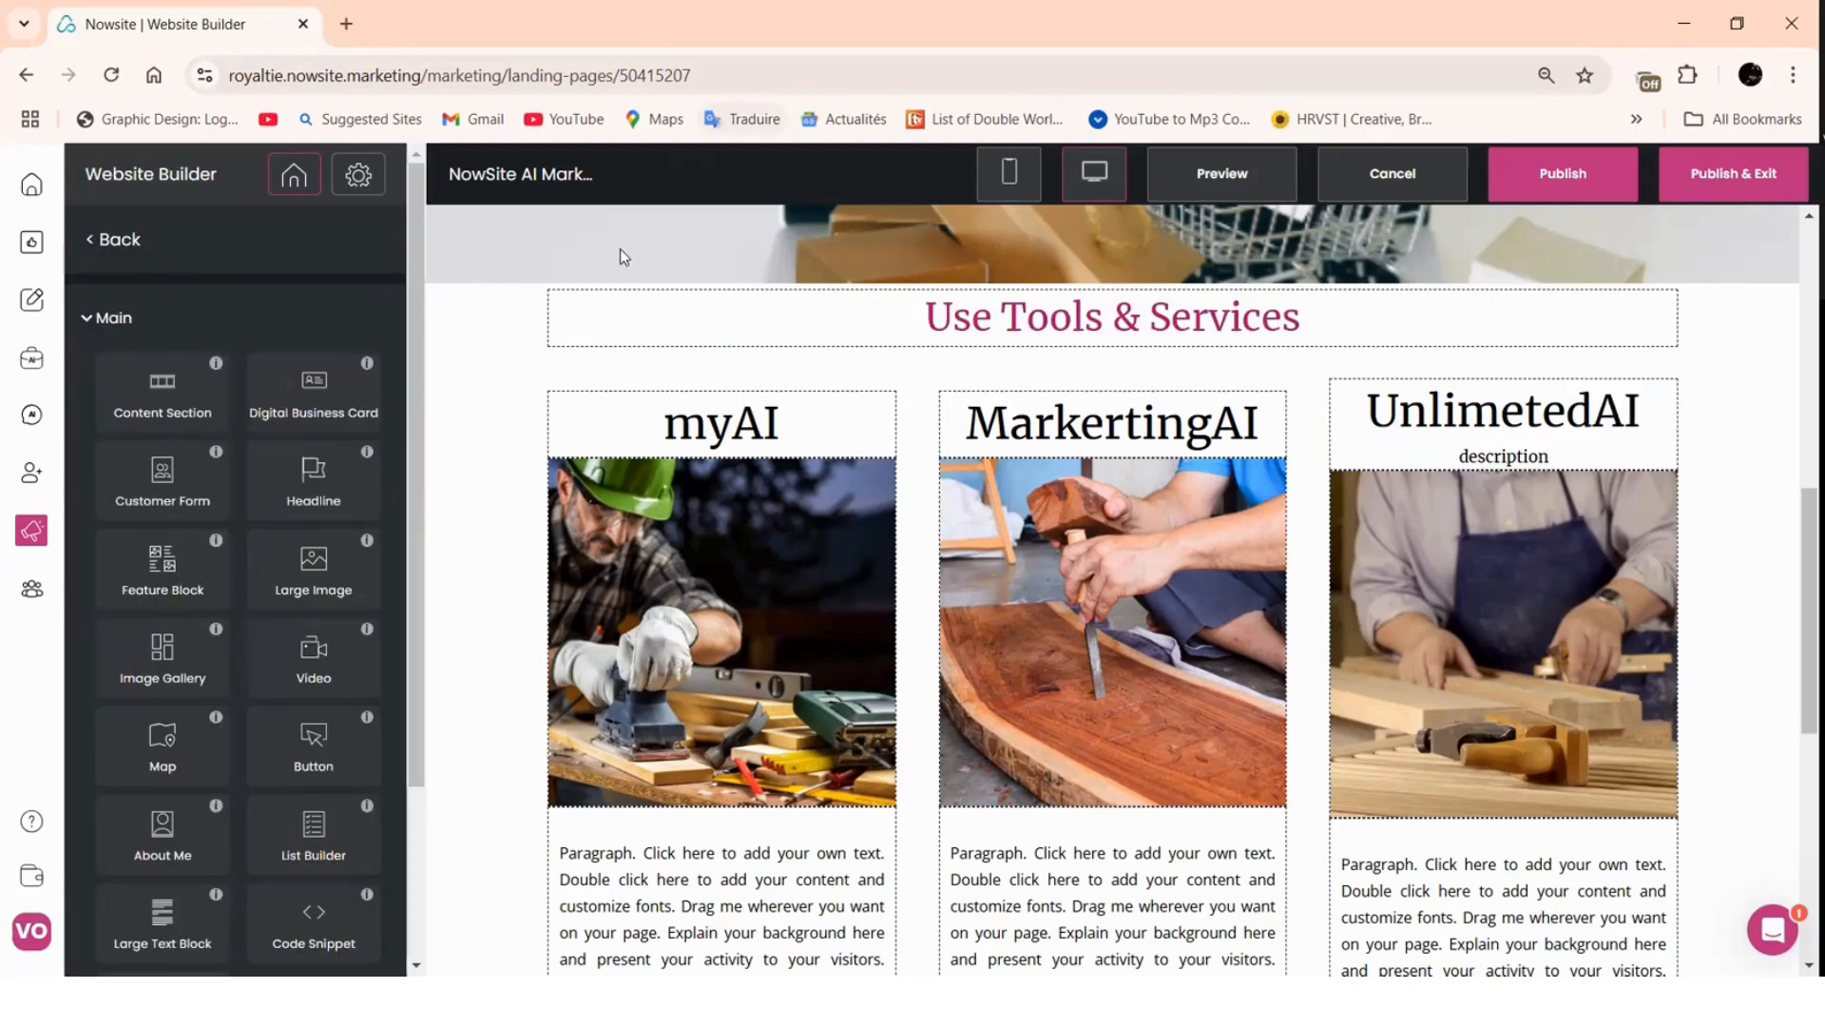
- Replace the third service block's heading with "UnlimitedAI" copied from the Nowsite pricing page, and clear its sub-heading
{"action": "left_click", "coordinate": [1627, 195]}
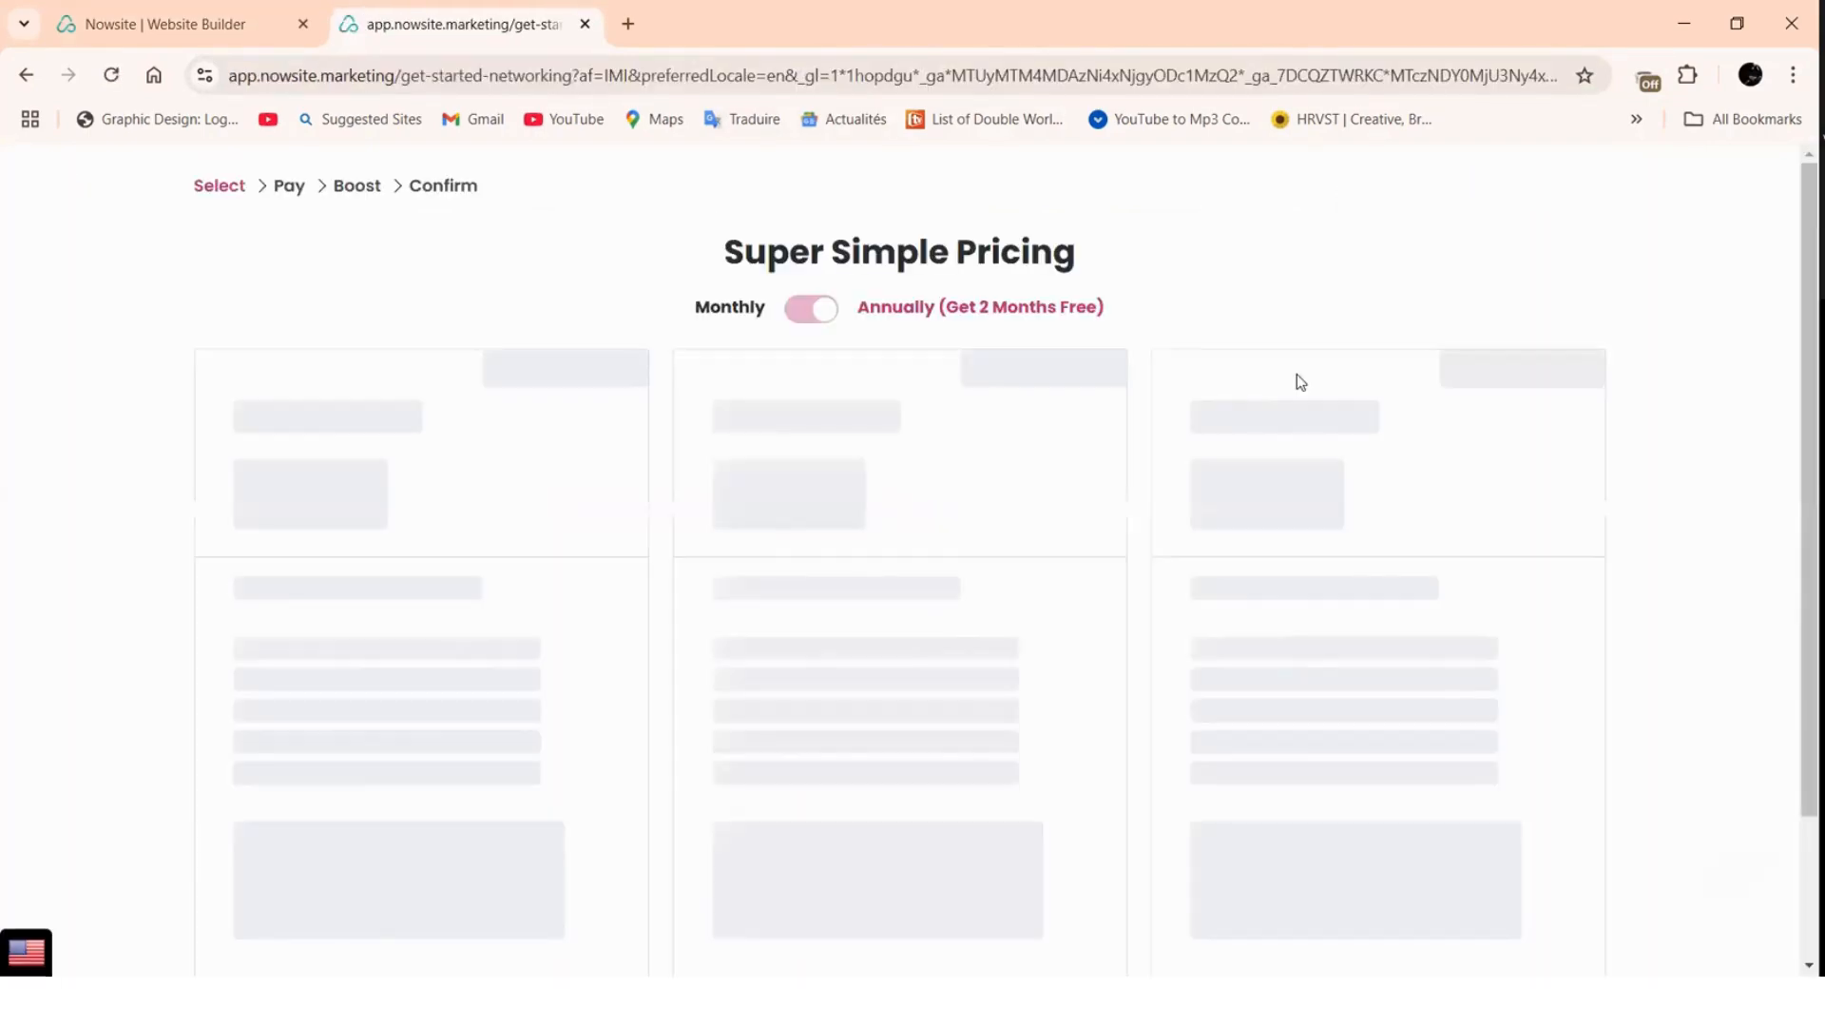
{"action": "left_click_drag", "start_coordinate": [1375, 409], "coordinate": [1188, 407]}
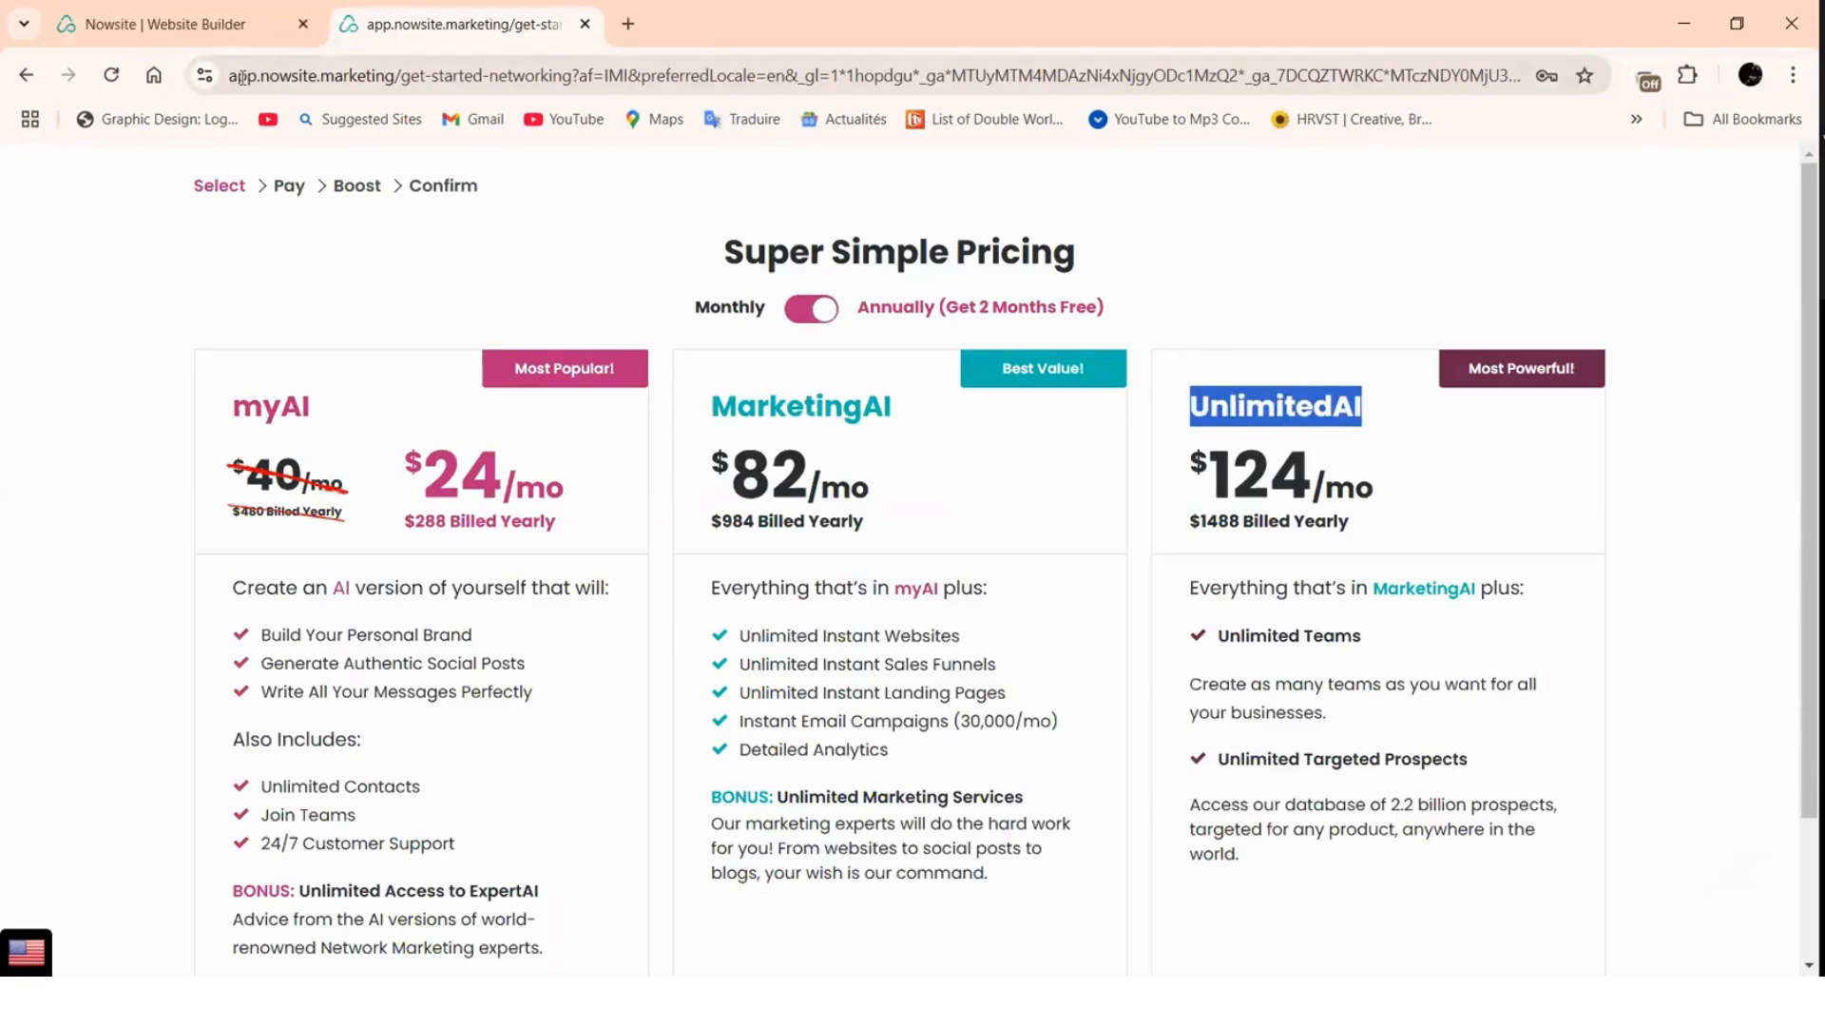
{"action": "left_click", "coordinate": [152, 24]}
{"action": "left_click", "coordinate": [1372, 408]}
{"action": "double_click", "coordinate": [156, 352]}
{"action": "right_click", "coordinate": [152, 357]}
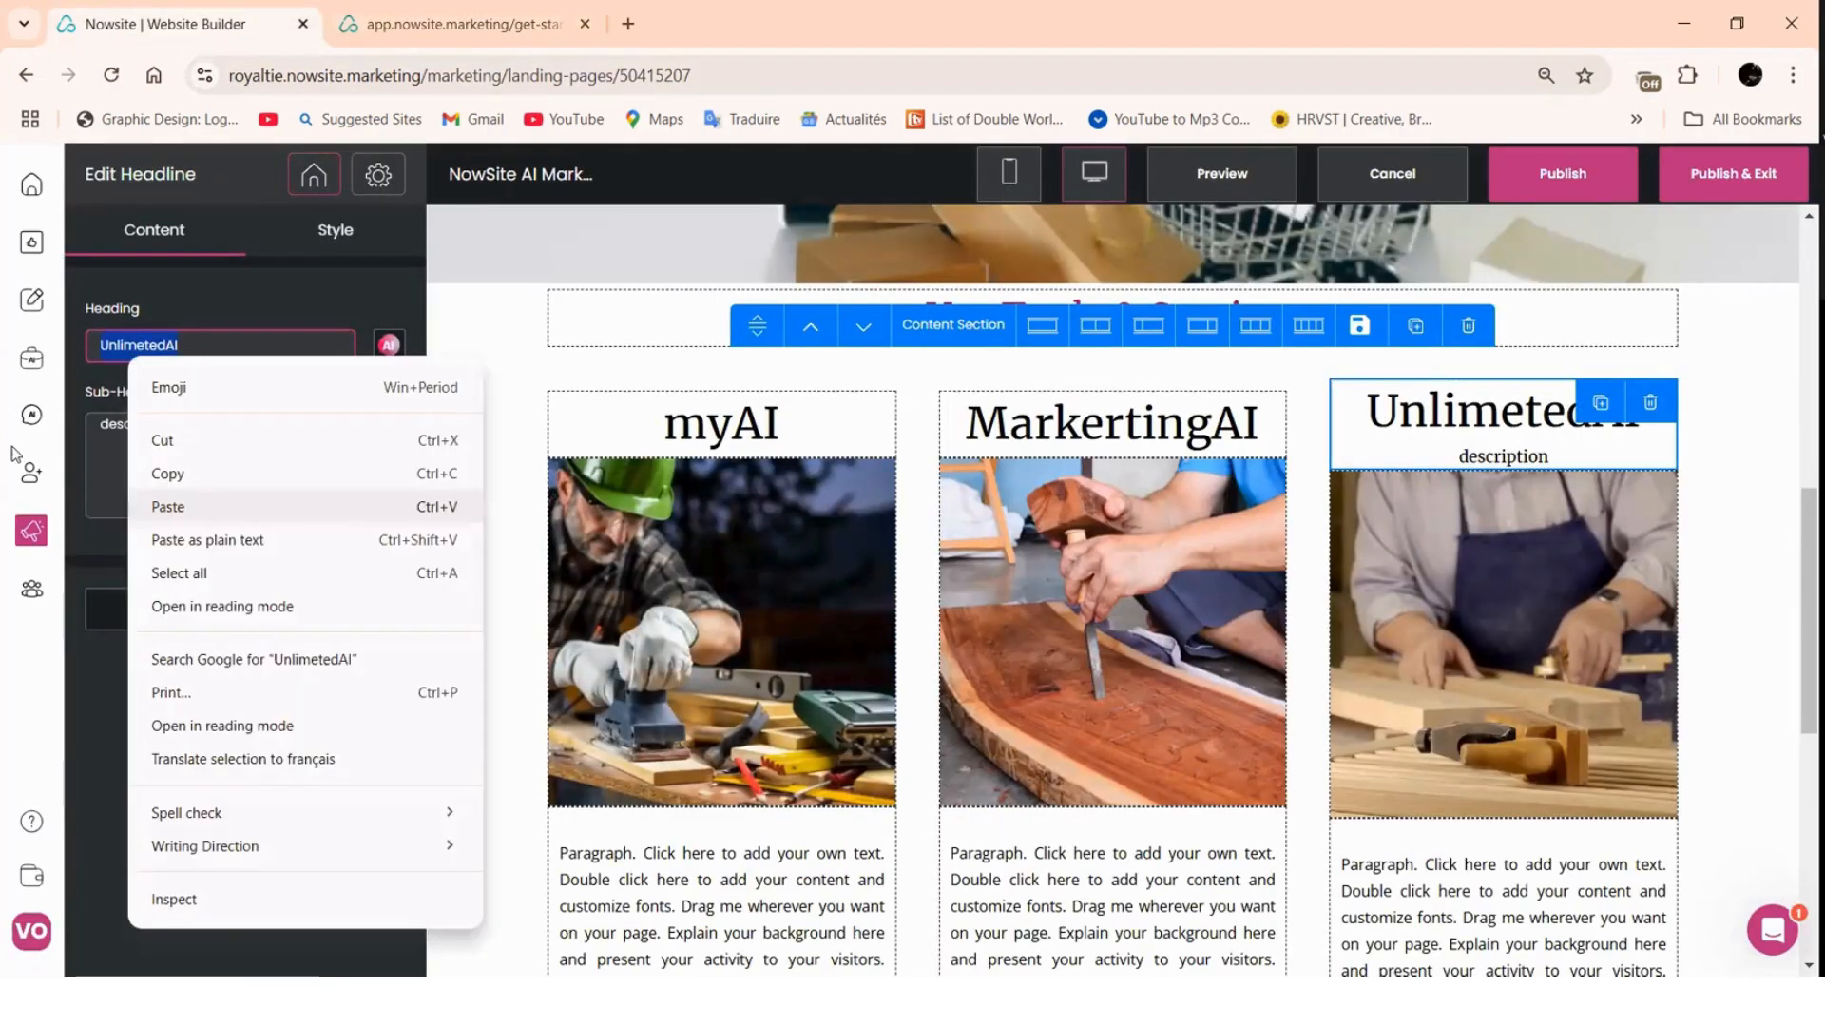
{"action": "key", "text": "Return"}
{"action": "key", "text": "Tab"}
{"action": "key", "text": "BackSpace"}
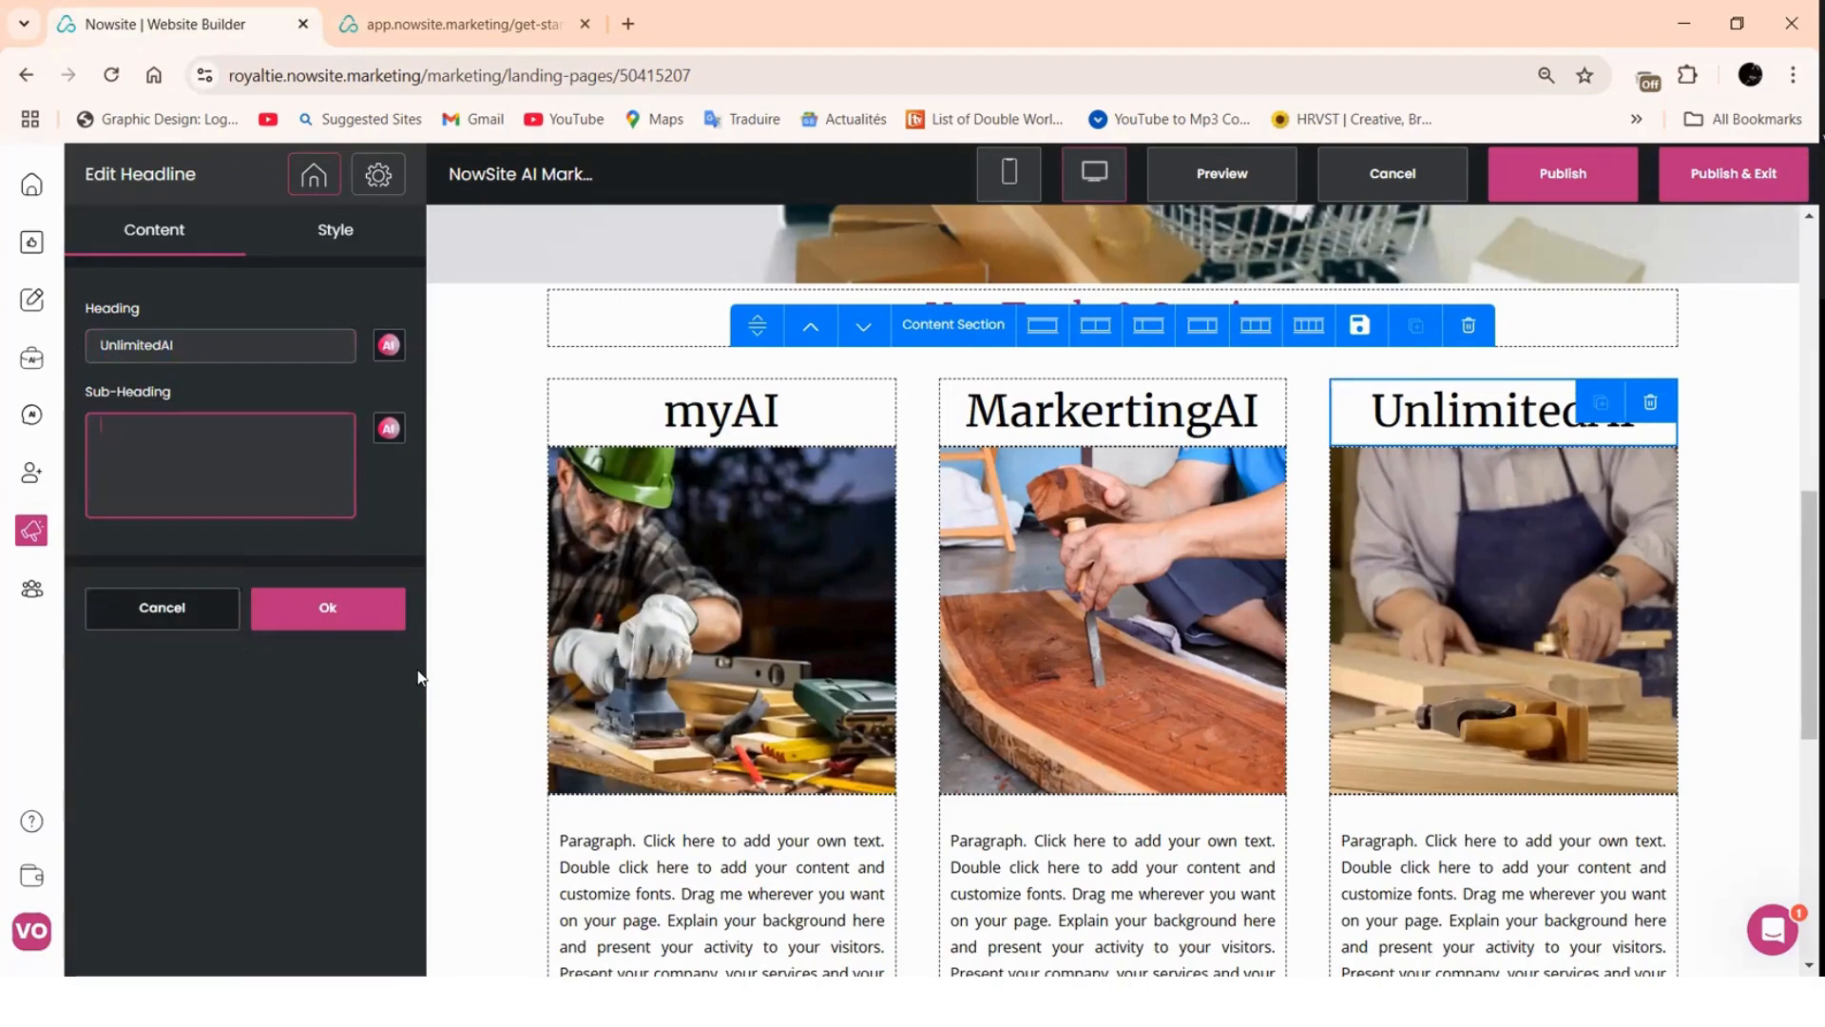
{"action": "left_click", "coordinate": [300, 608]}
- Examine the features and prices of the three AI plans on the Nowsite pricing page
{"action": "scroll", "coordinate": [1193, 404], "scroll_direction": "down", "scroll_amount": 3}
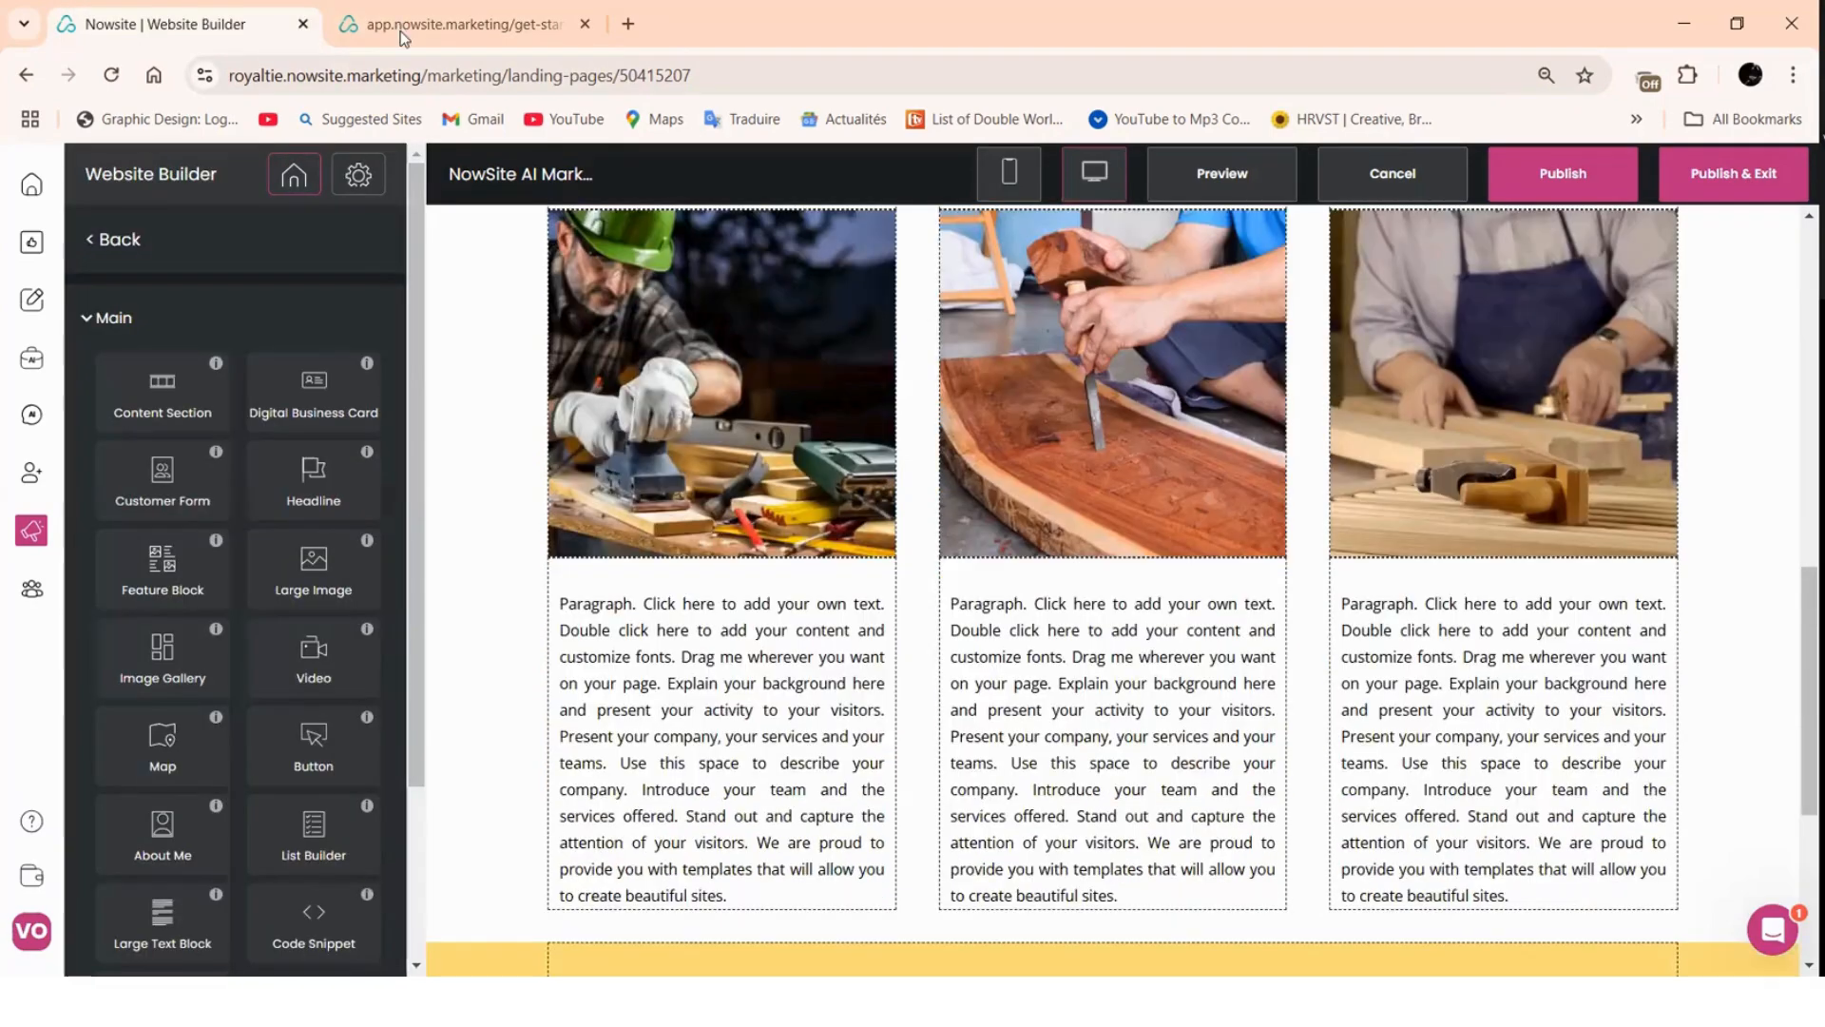
{"action": "left_click", "coordinate": [403, 28]}
{"action": "scroll", "coordinate": [641, 409], "scroll_direction": "down", "scroll_amount": 2}
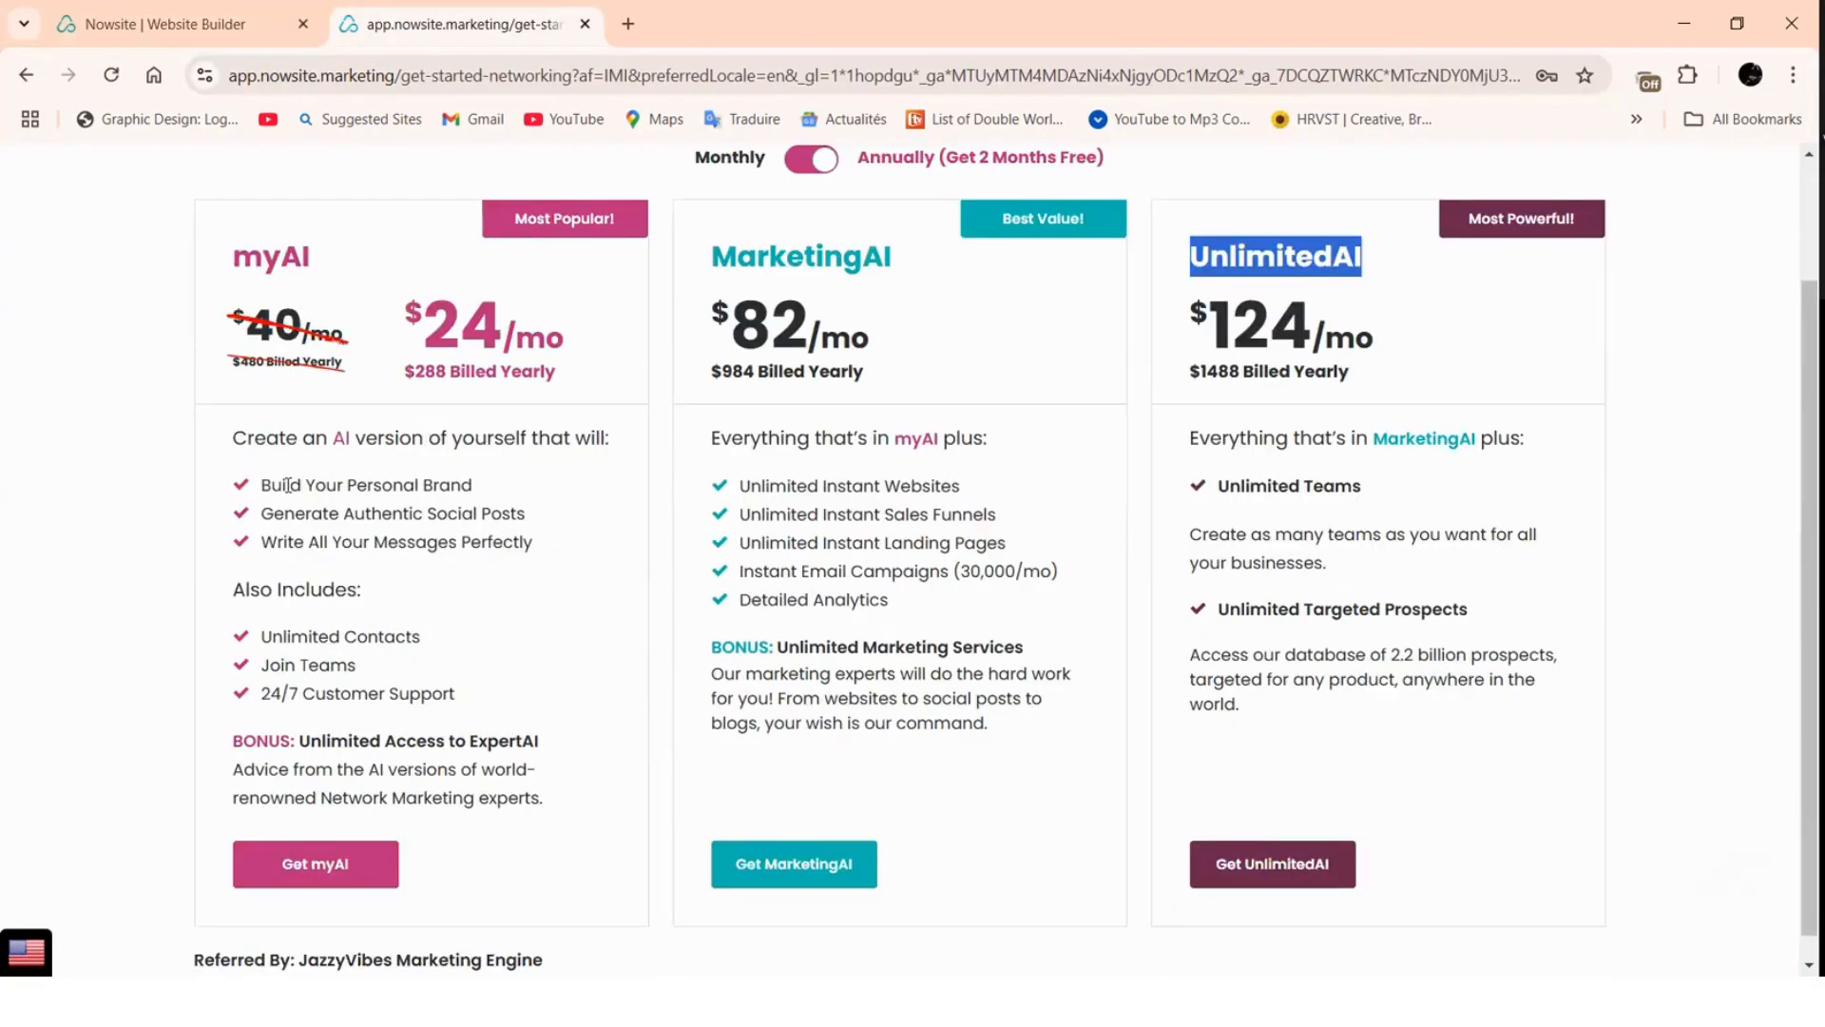
{"action": "scroll", "coordinate": [326, 253], "scroll_direction": "down", "scroll_amount": 1}
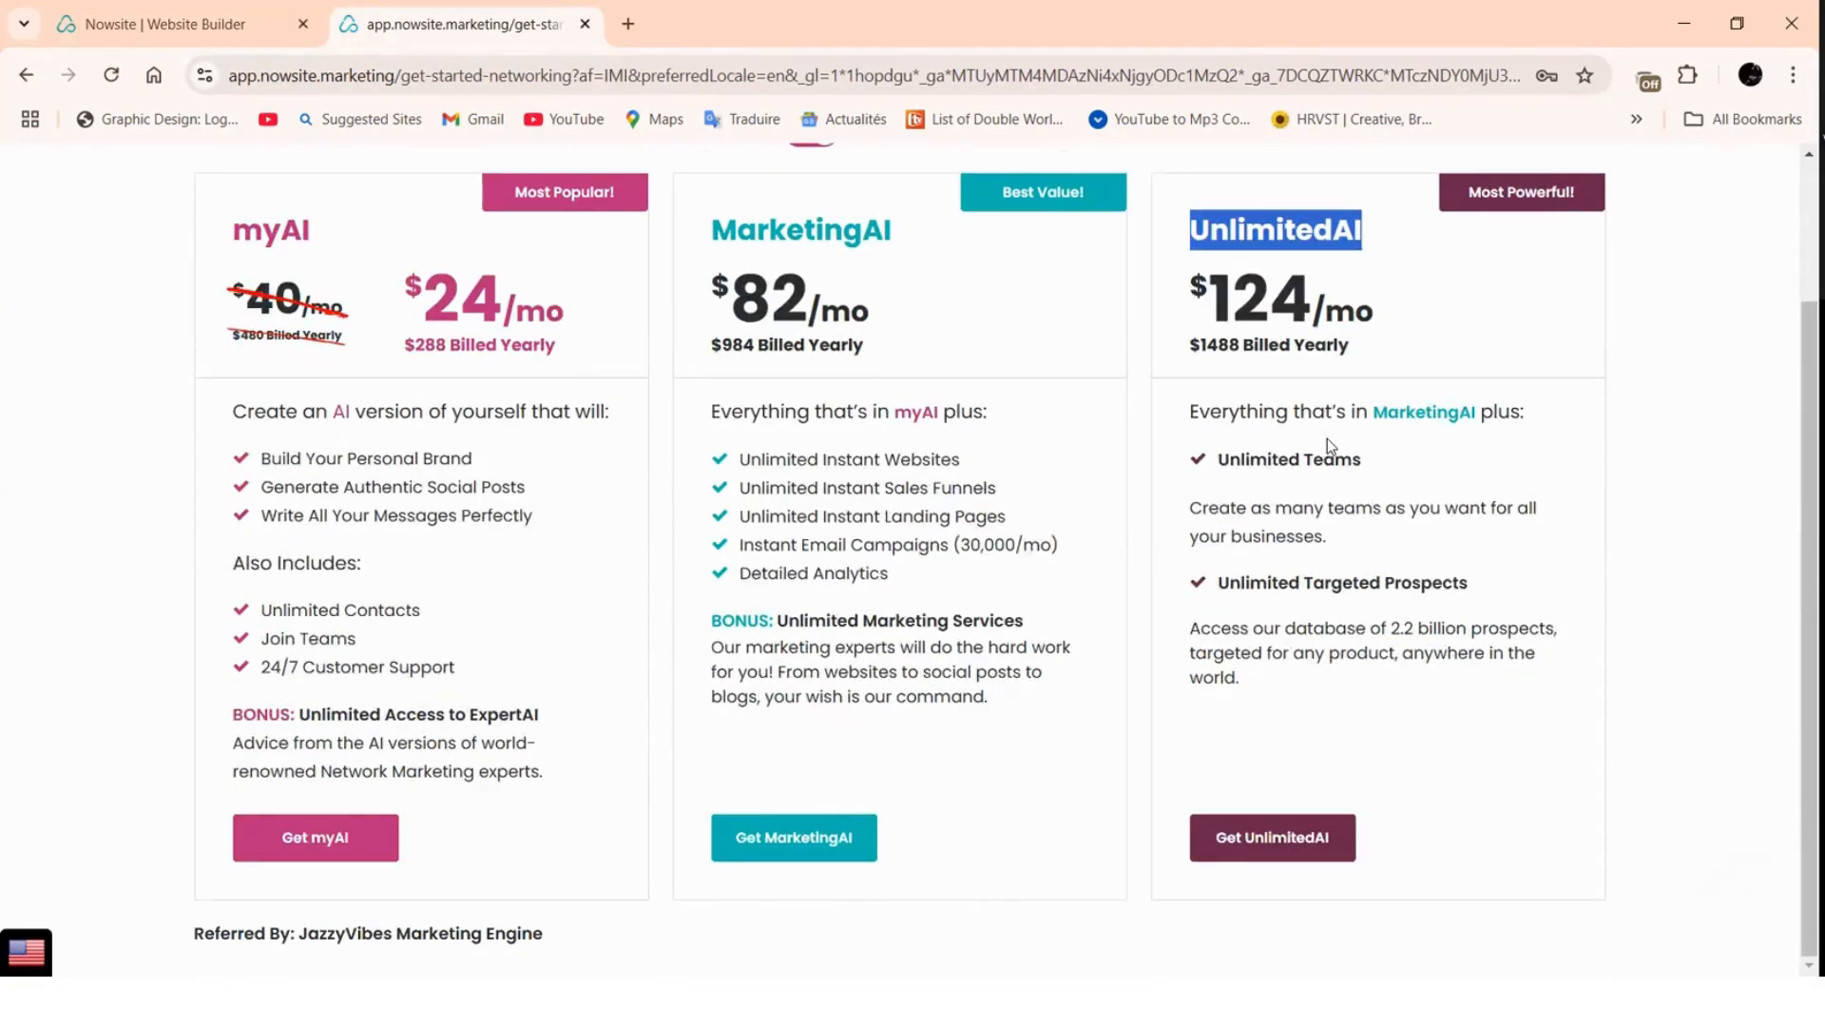
{"action": "scroll", "coordinate": [1327, 437], "scroll_direction": "up", "scroll_amount": 2}
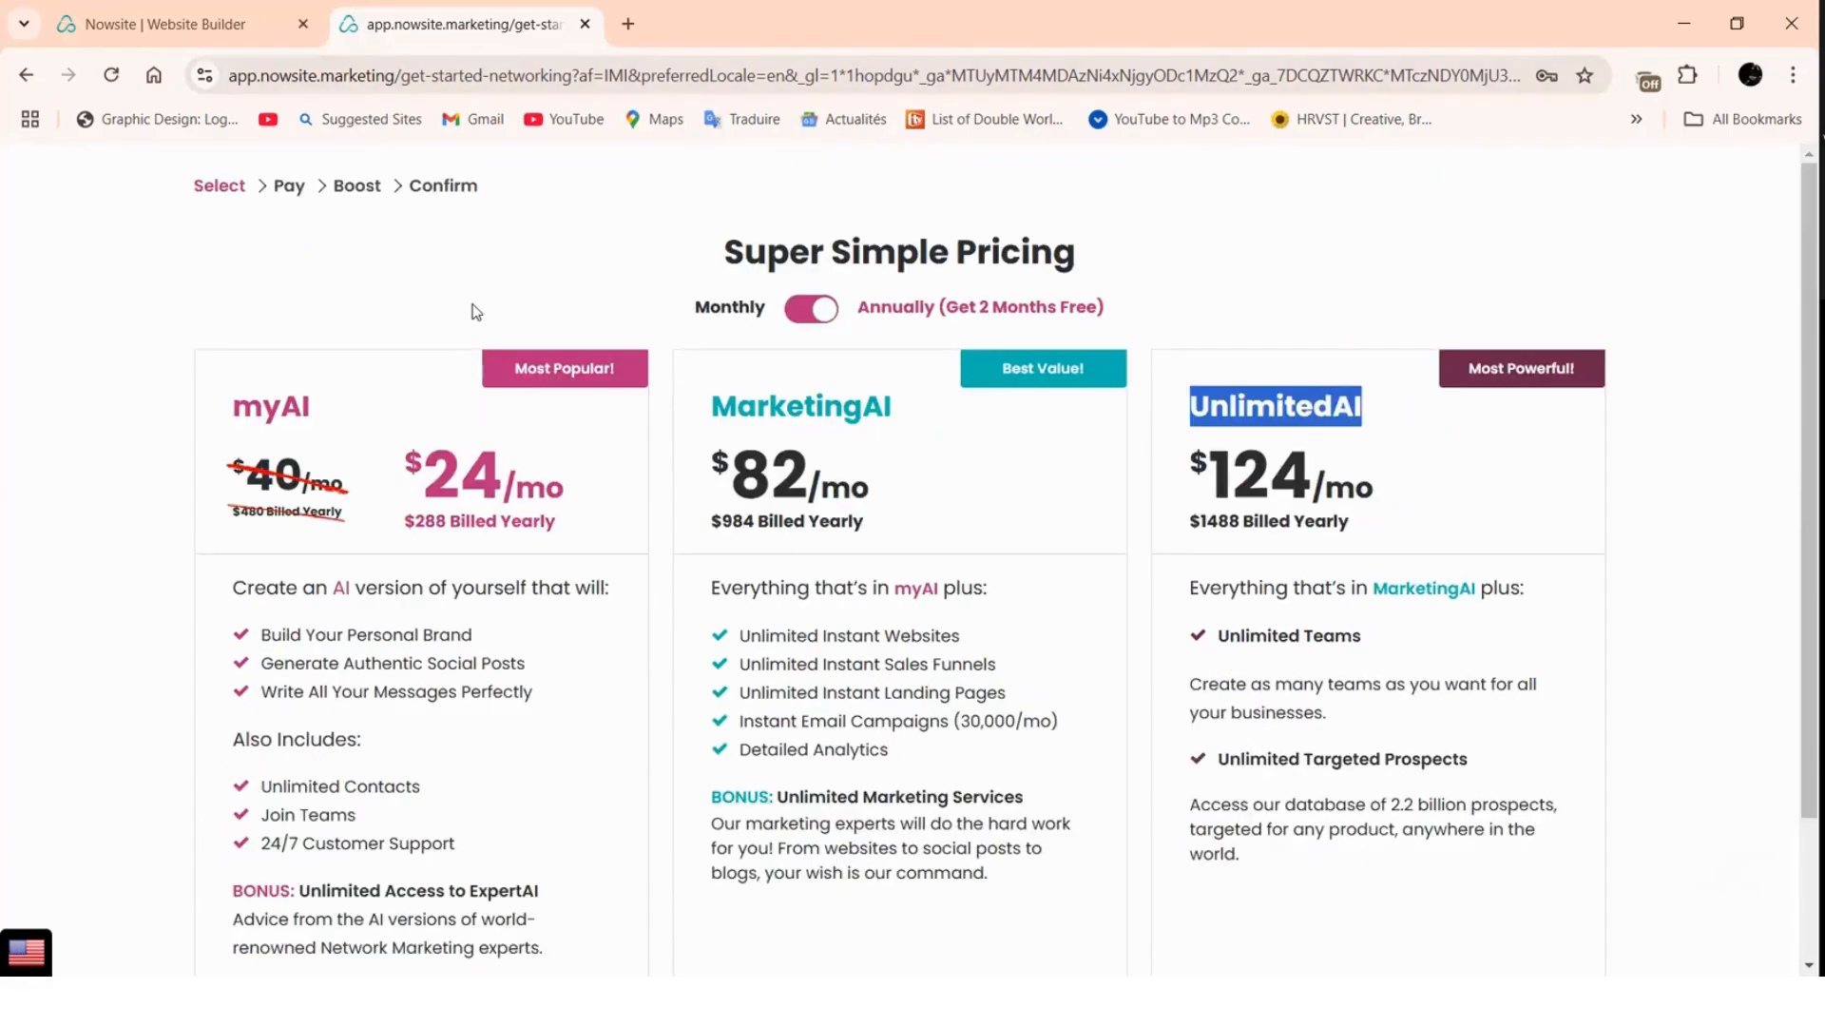
- Open now.site in a new browser tab and look through the homepage's social media section
{"action": "key", "text": "ctrl+t"}
{"action": "type", "text": "now"}
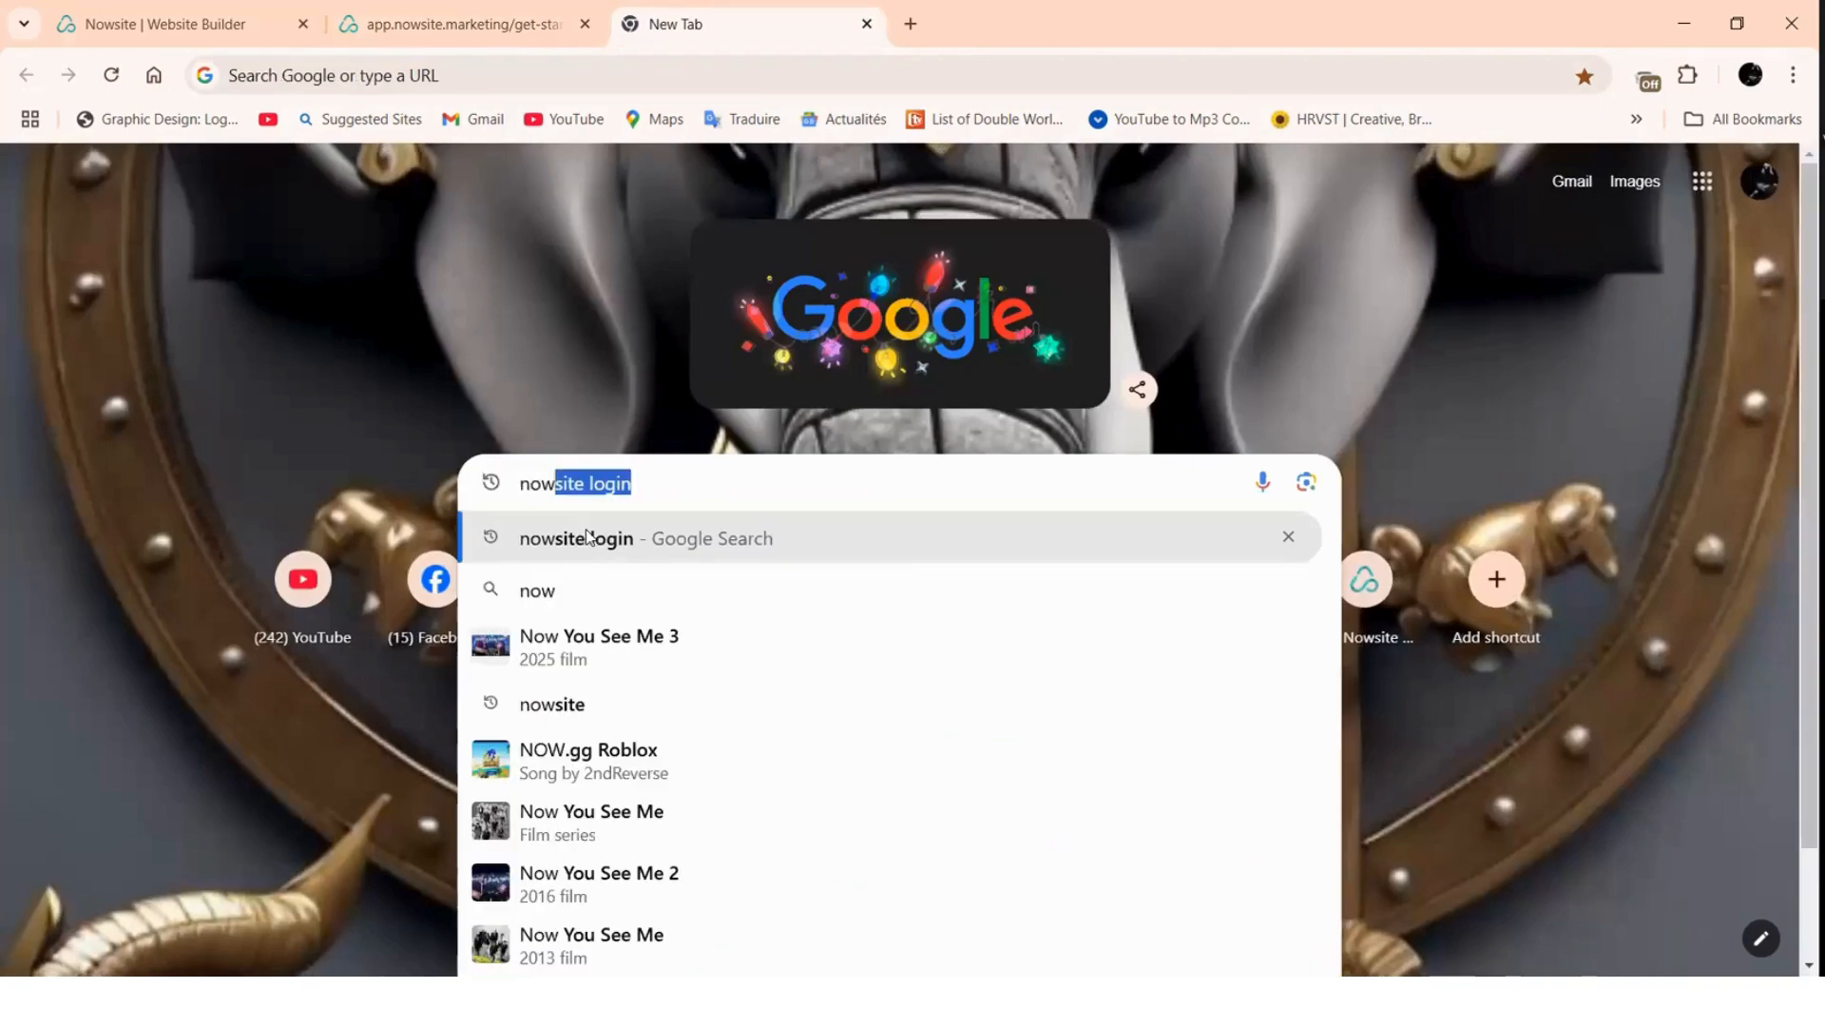
{"action": "type", "text": ".s"}
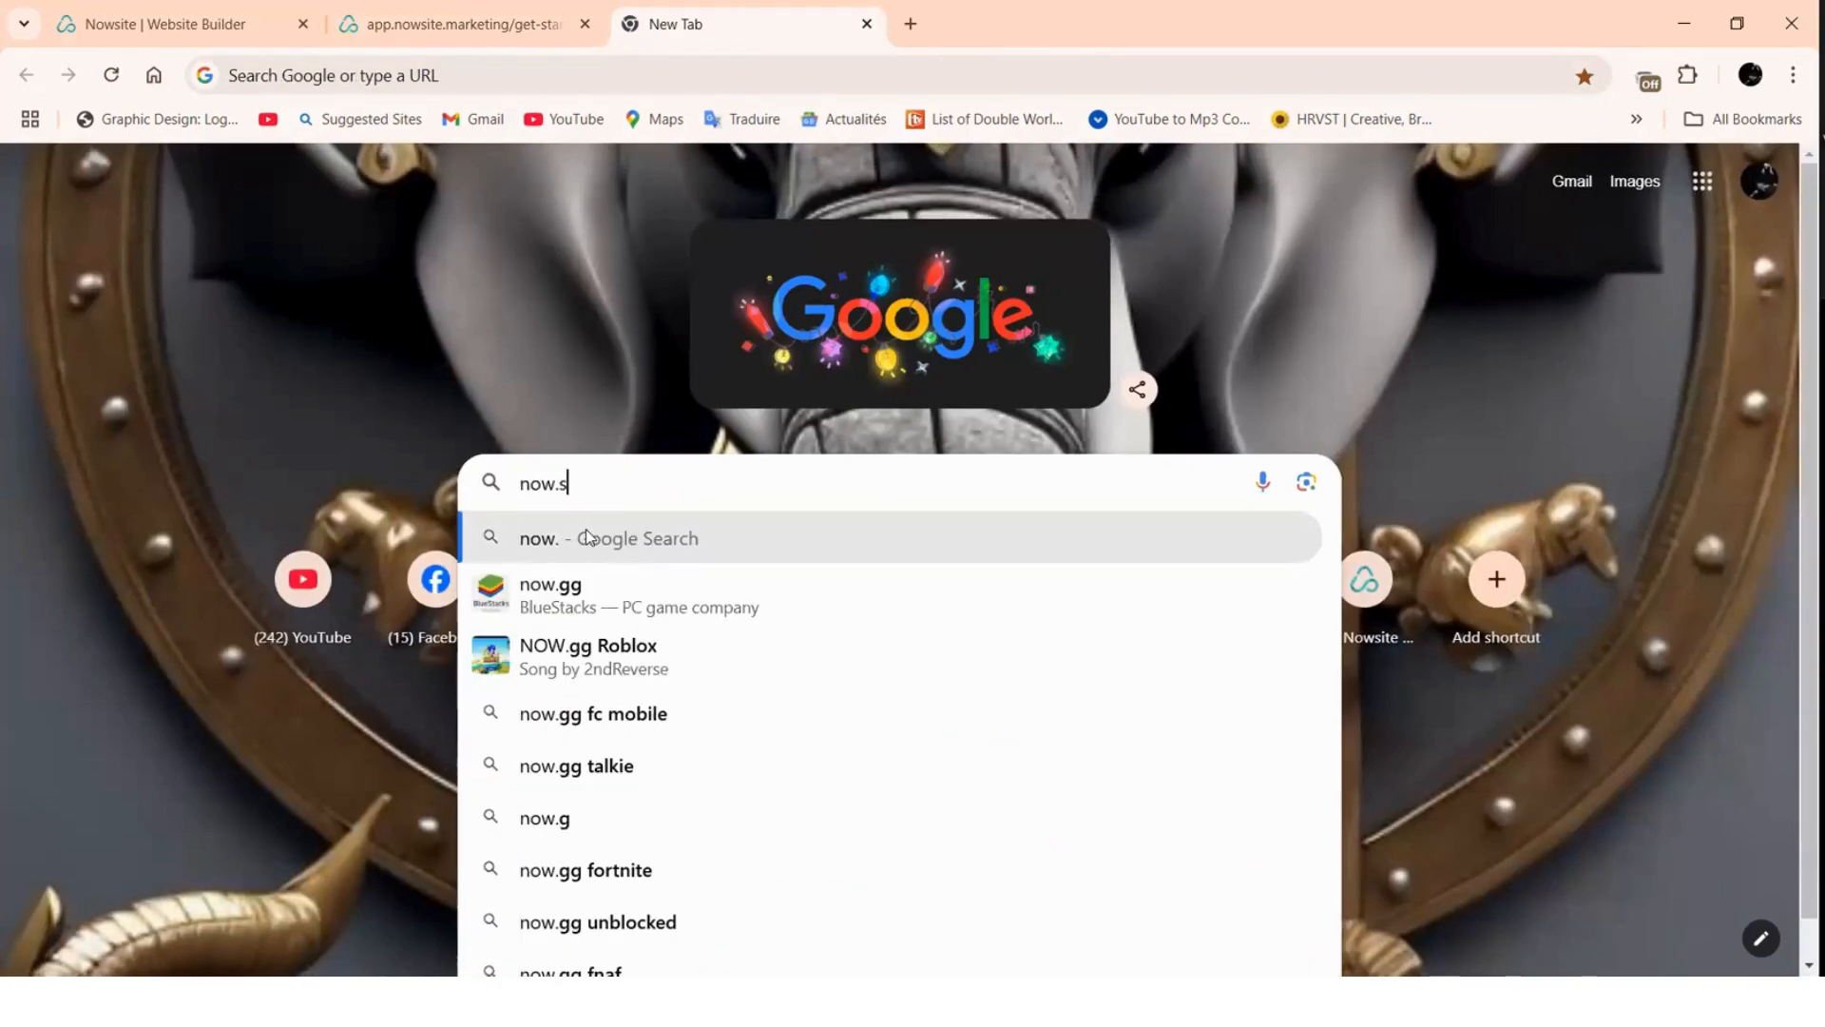
{"action": "type", "text": "ite"}
{"action": "left_click", "coordinate": [587, 537]}
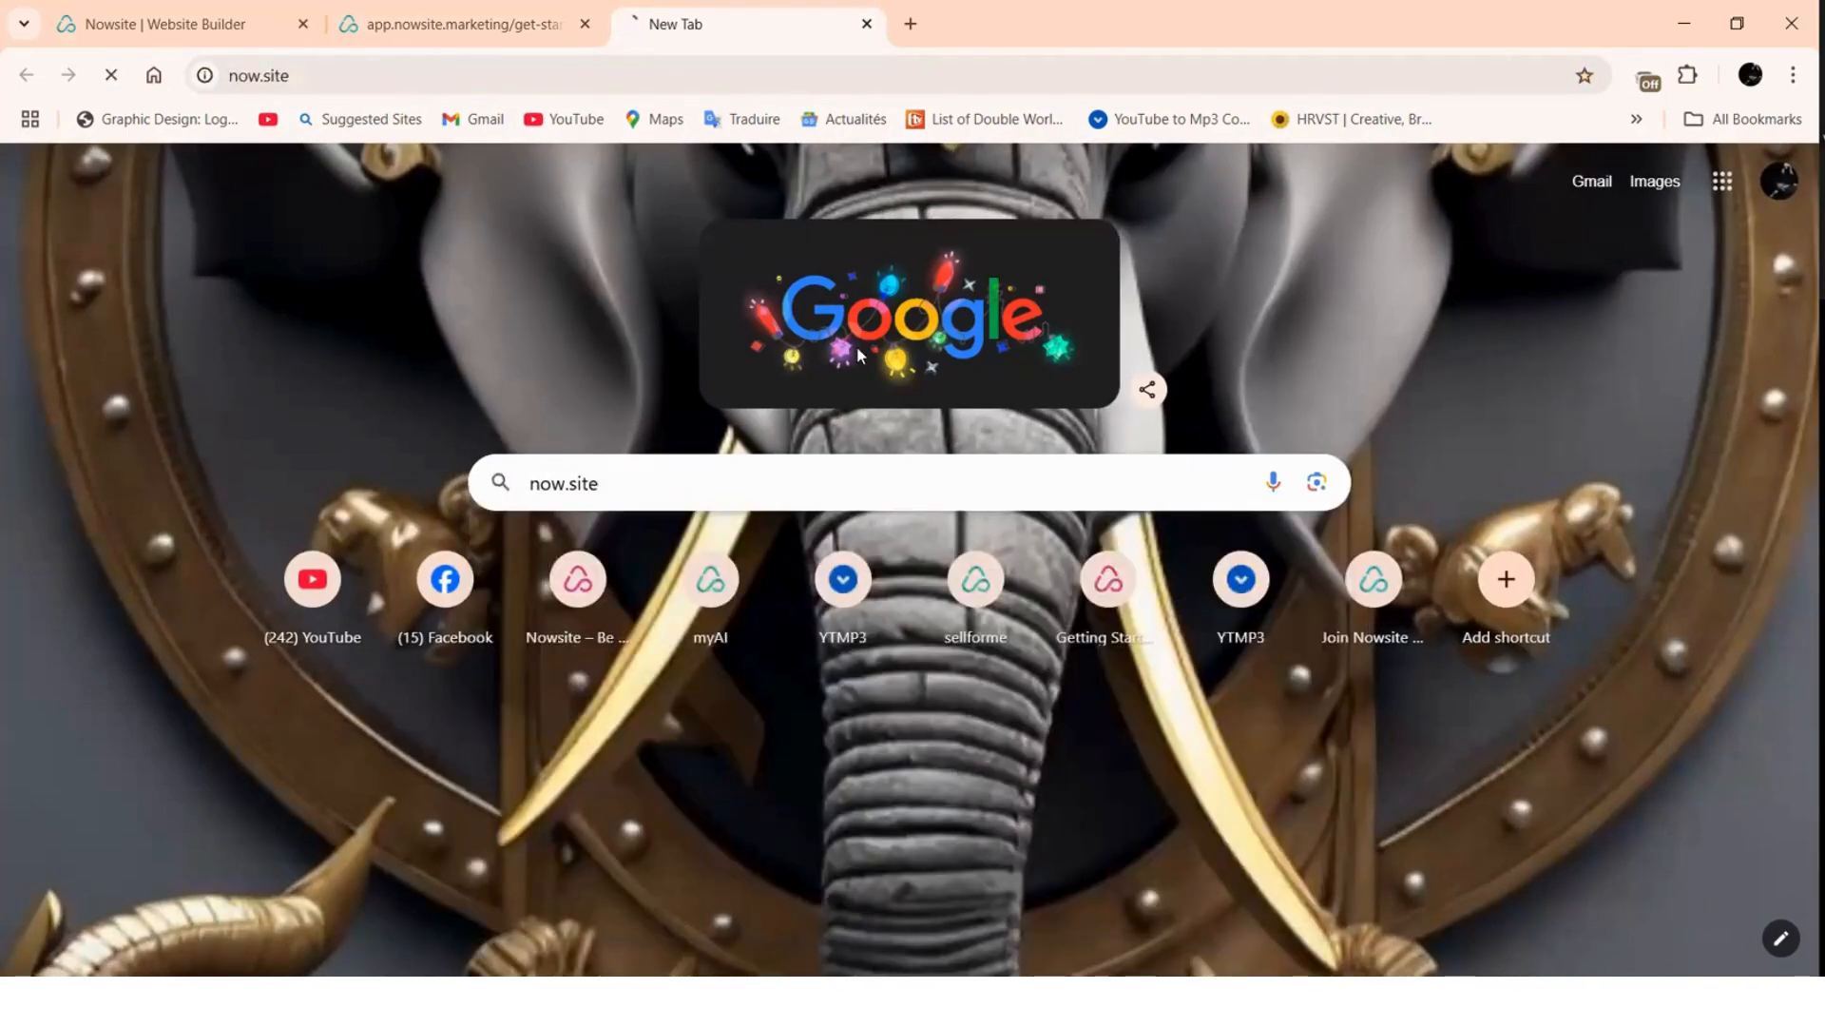
{"action": "scroll", "coordinate": [853, 537], "scroll_direction": "down", "scroll_amount": 15}
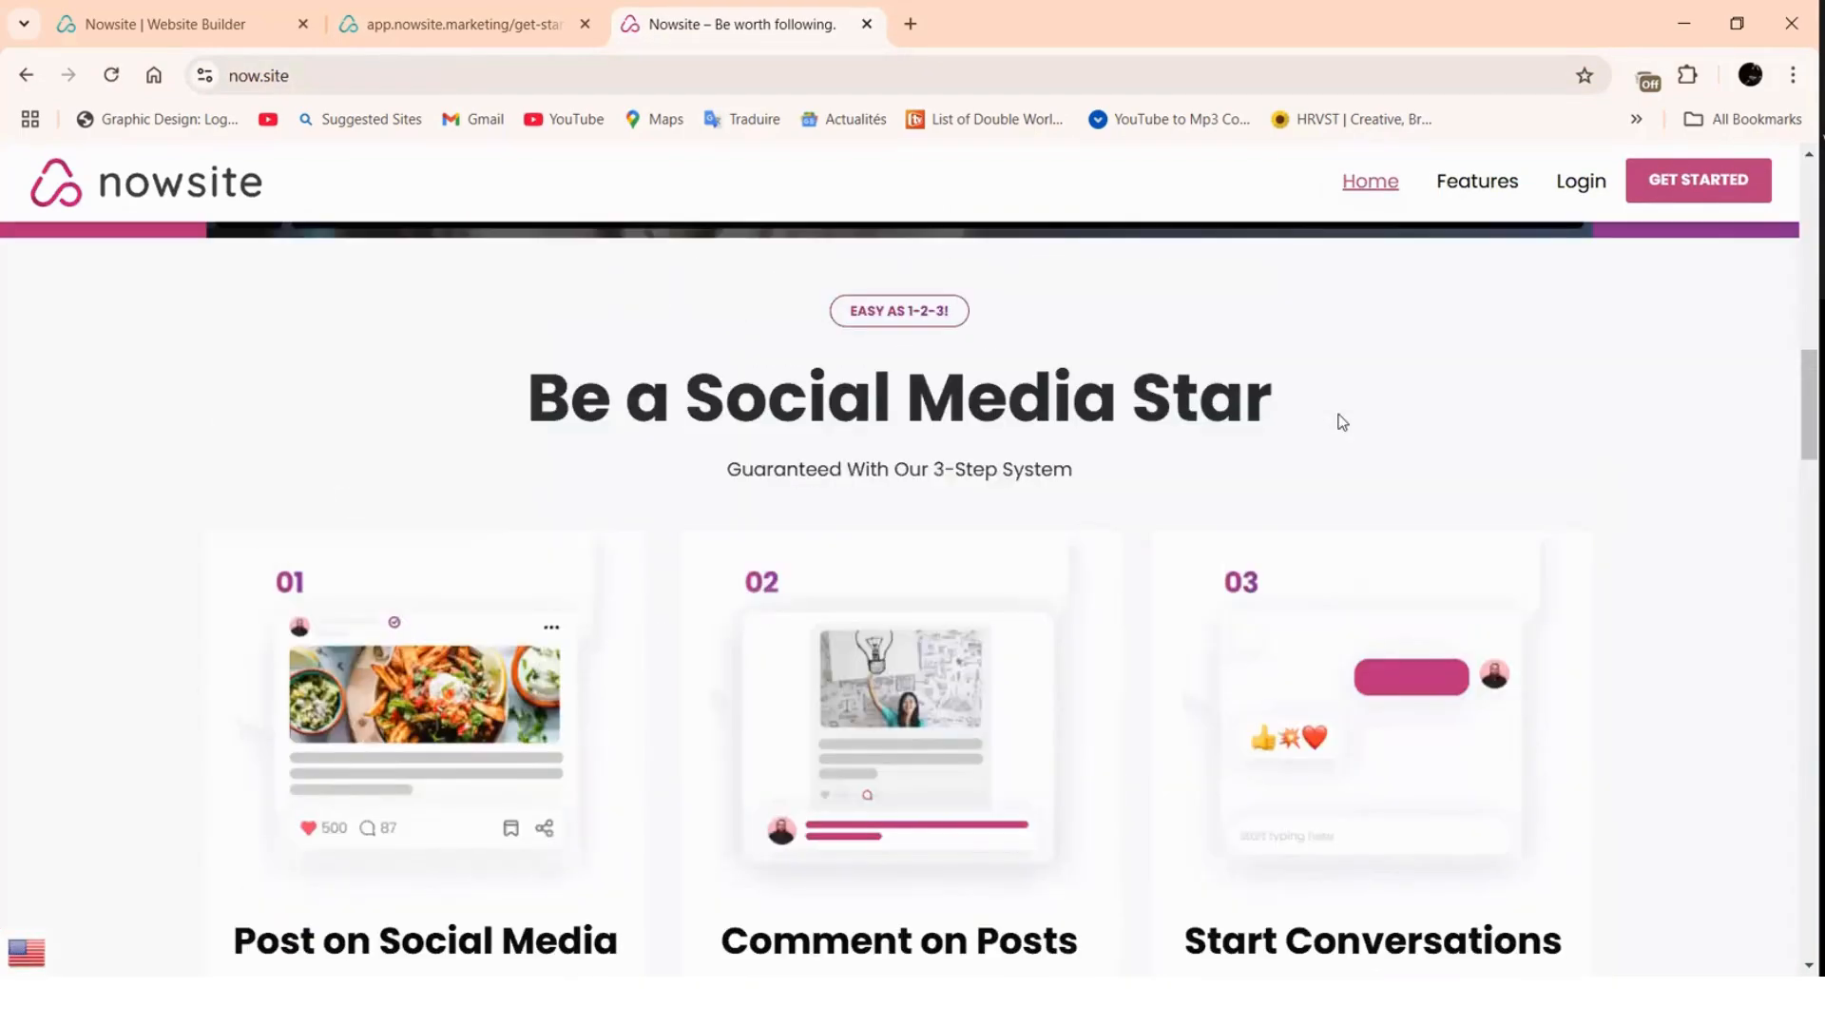
{"action": "scroll", "coordinate": [1297, 342], "scroll_direction": "down", "scroll_amount": 2}
{"action": "scroll", "coordinate": [804, 705], "scroll_direction": "down", "scroll_amount": 2}
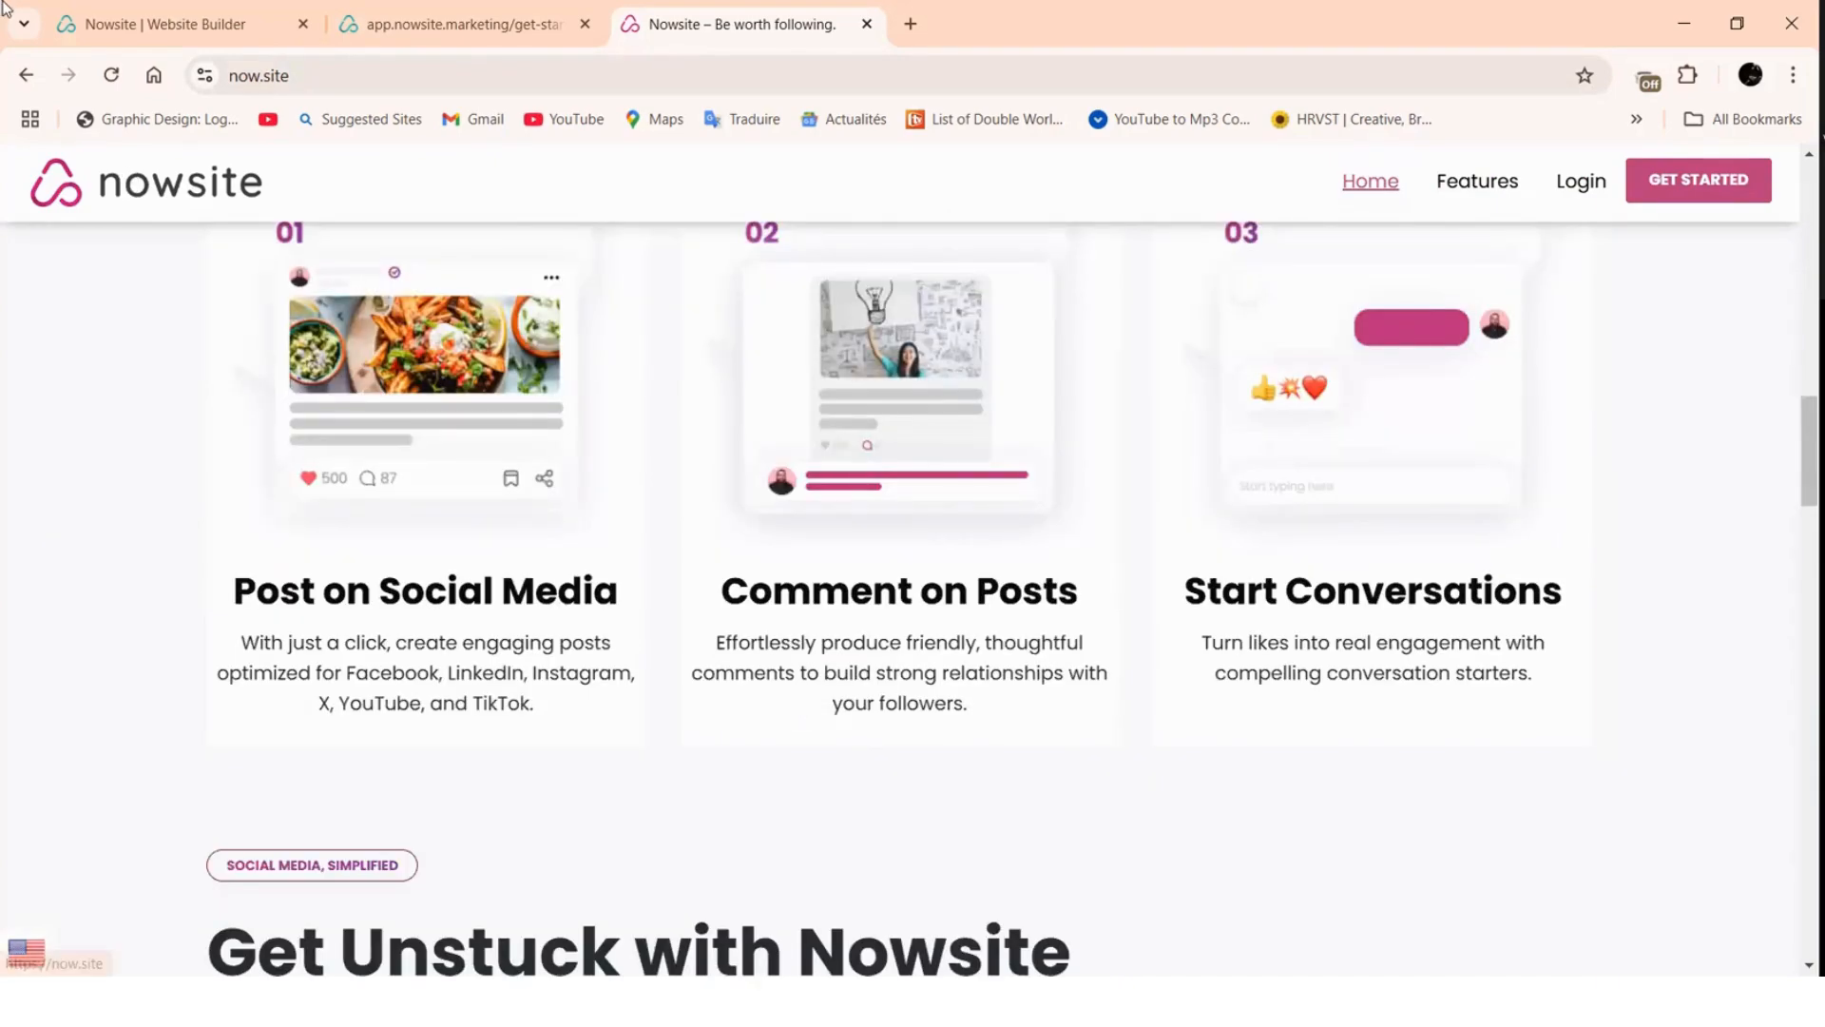
- Review the three service blocks in the website builder, and switch the Nowsite pricing page to monthly billing to compare plans
{"action": "left_click", "coordinate": [207, 46]}
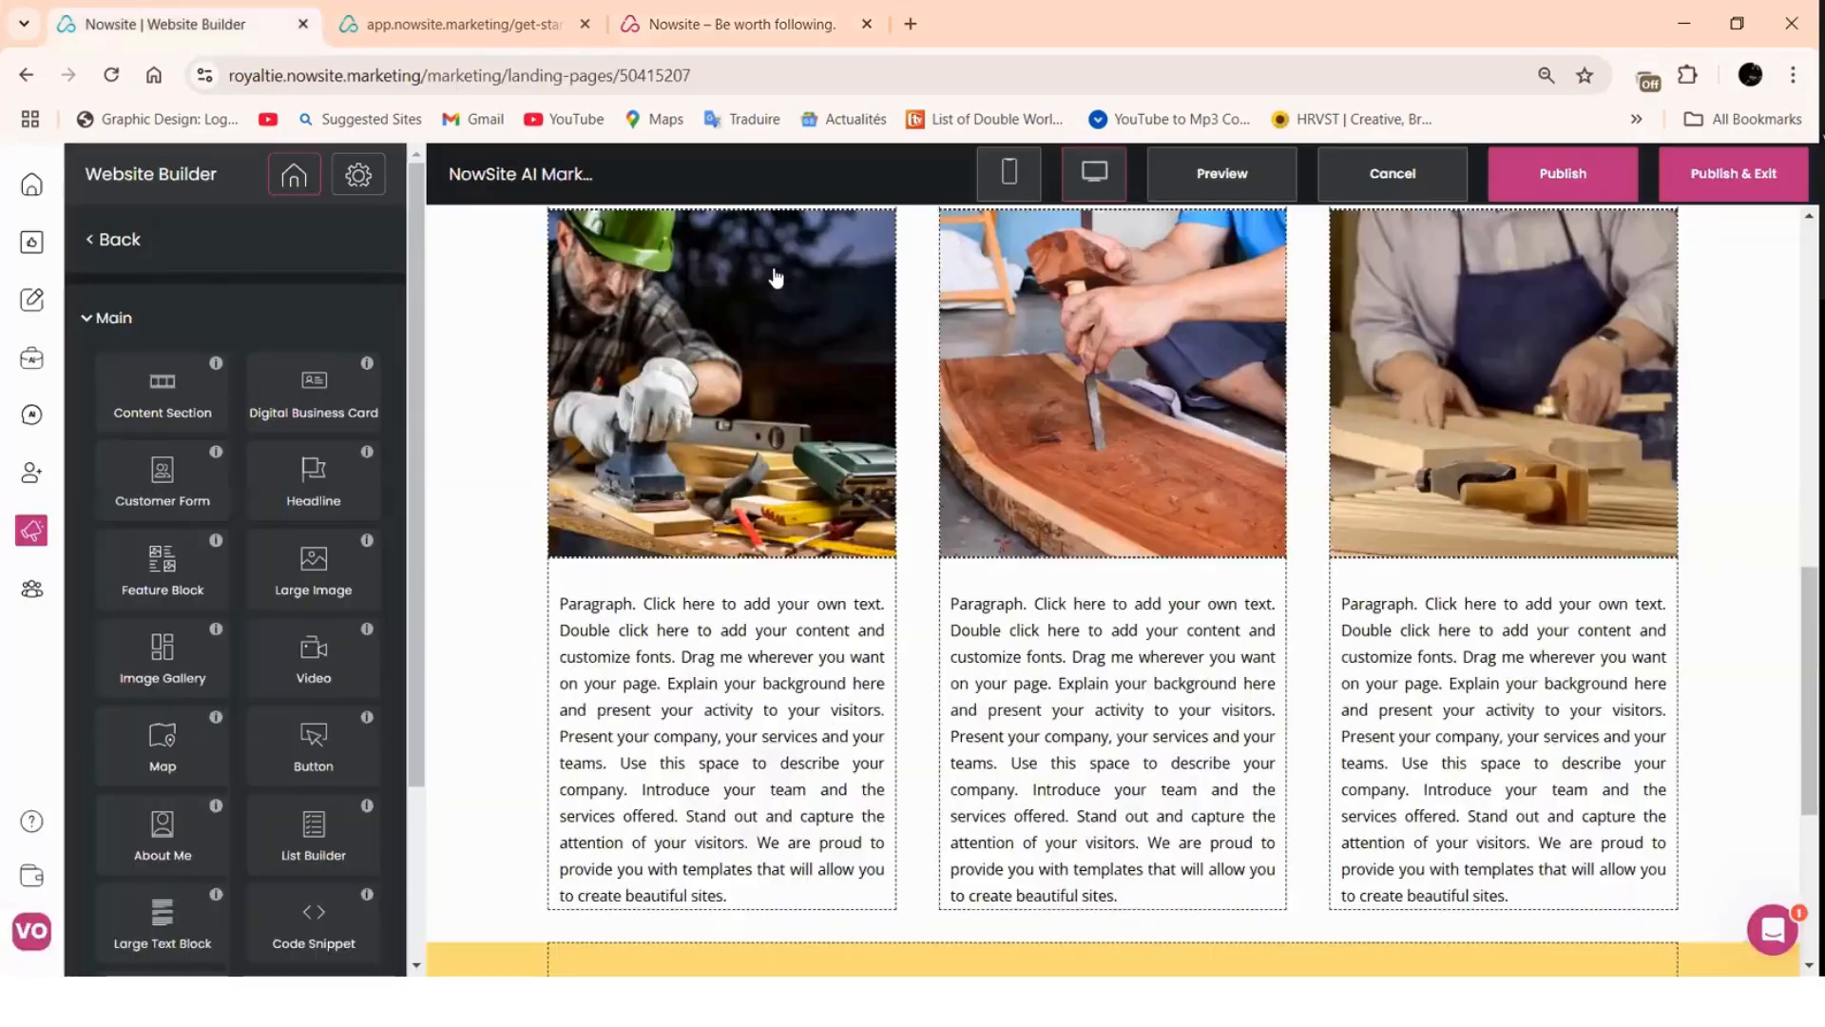
{"action": "scroll", "coordinate": [804, 575], "scroll_direction": "up", "scroll_amount": 2}
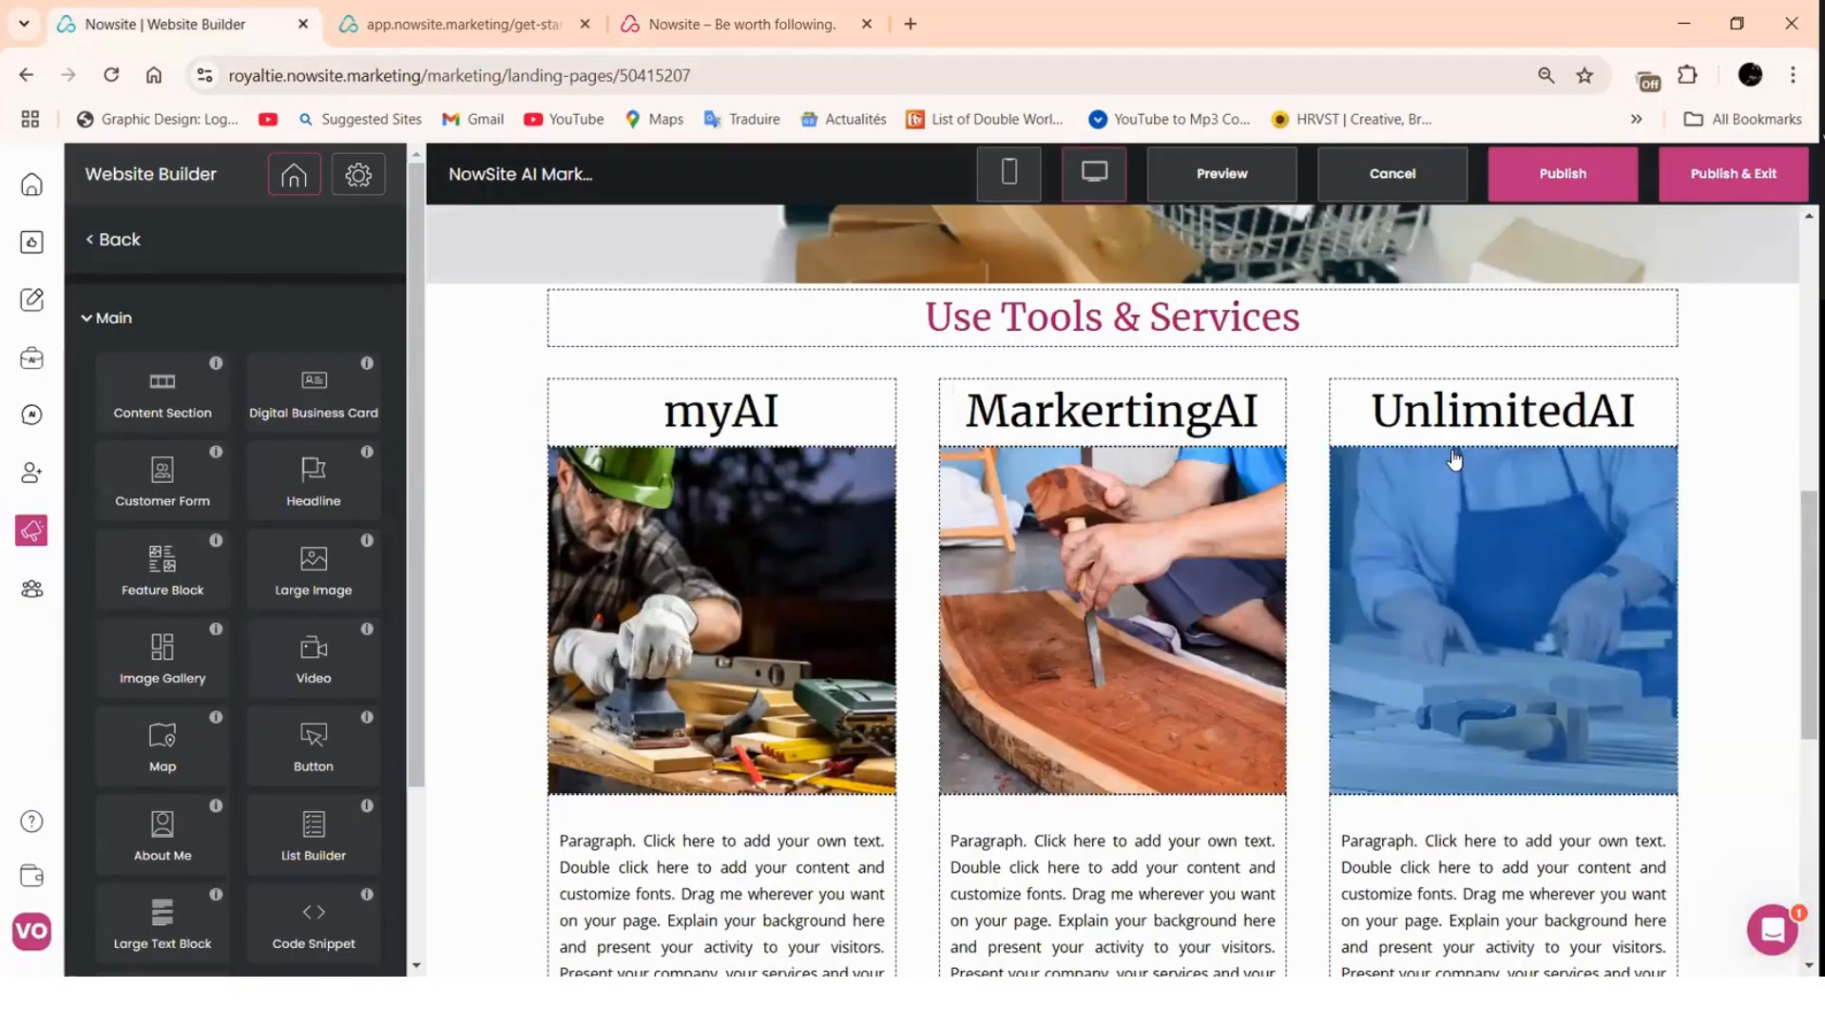
{"action": "scroll", "coordinate": [722, 513], "scroll_direction": "down", "scroll_amount": 2}
{"action": "scroll", "coordinate": [722, 513], "scroll_direction": "up", "scroll_amount": 2}
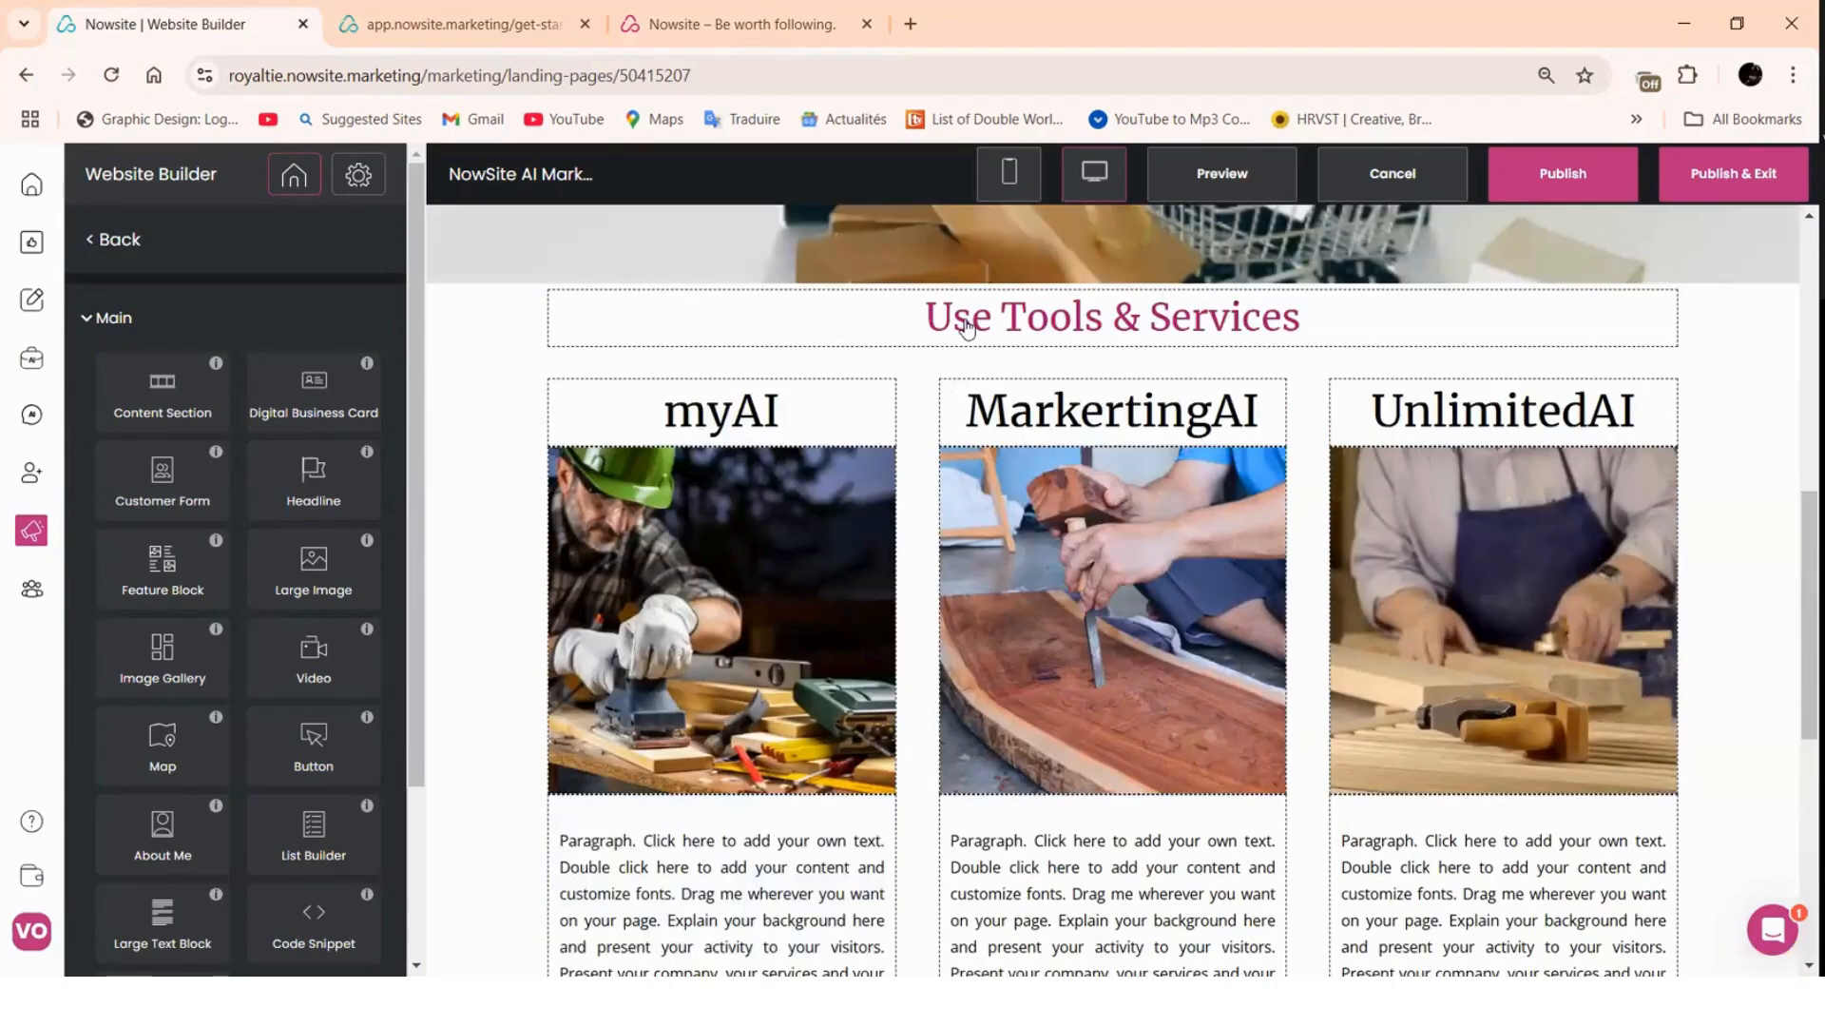
{"action": "left_click", "coordinate": [508, 31]}
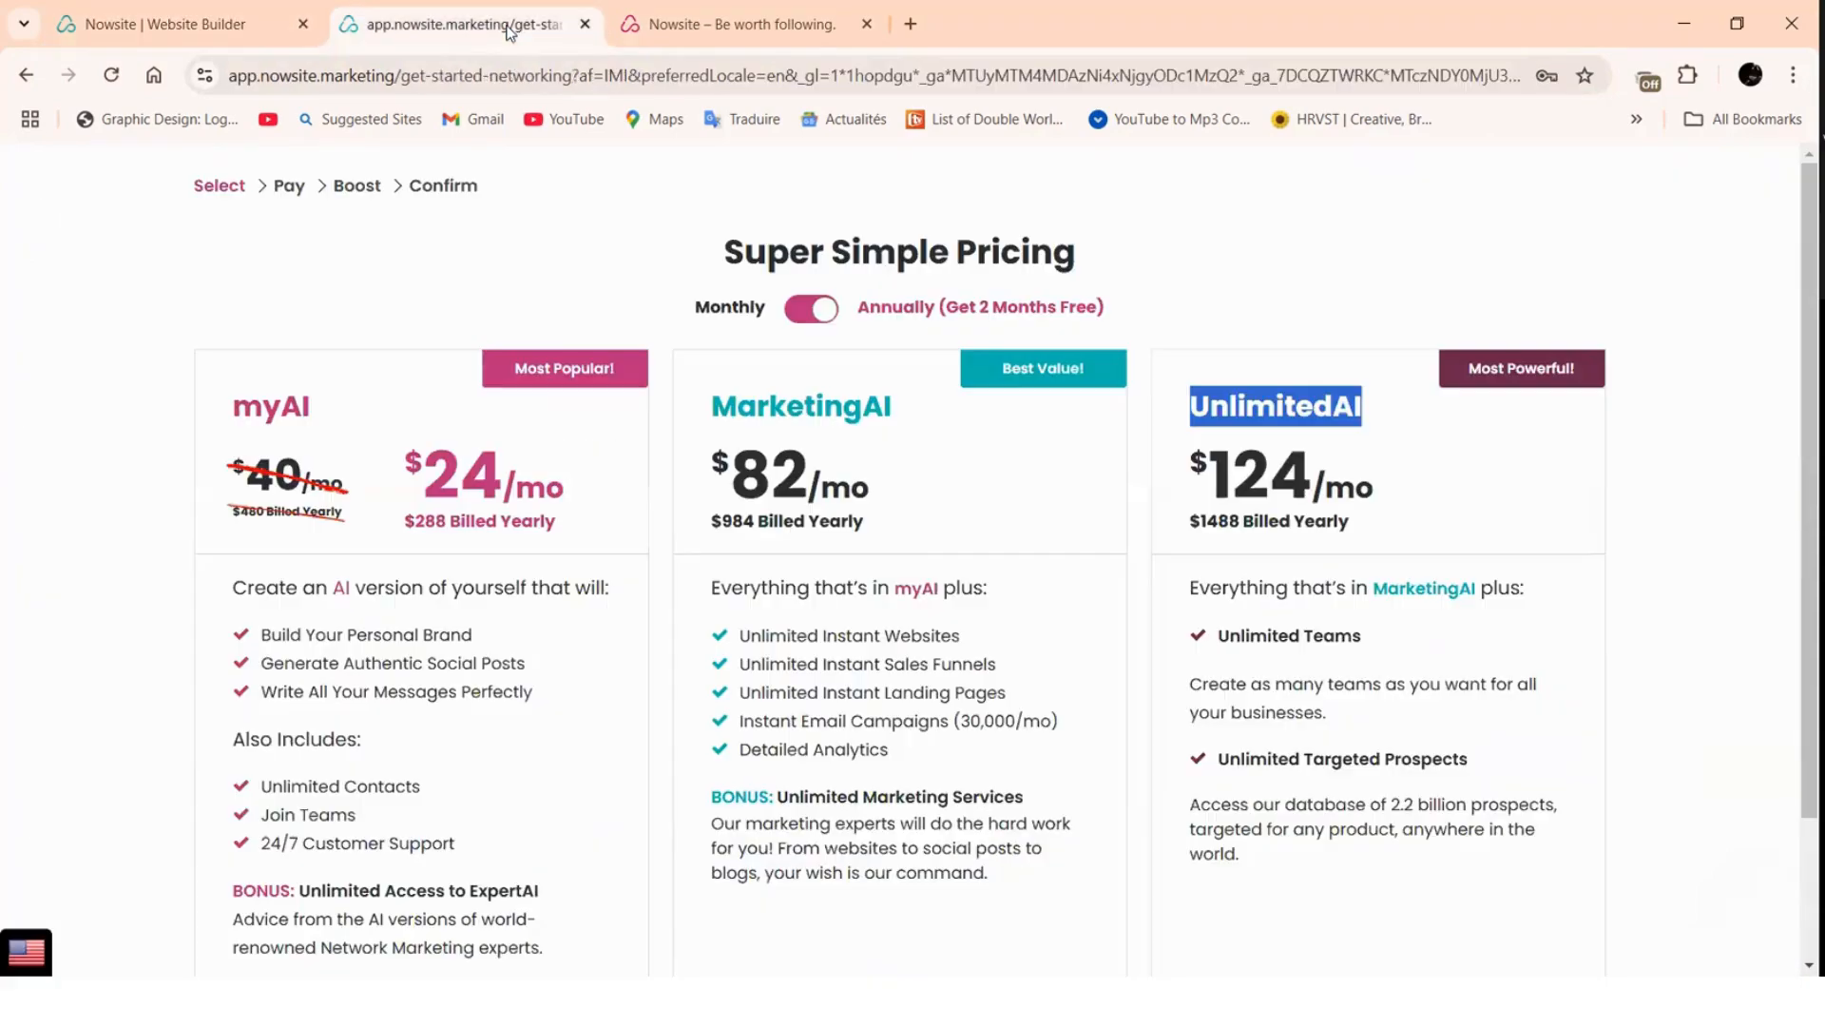
{"action": "left_click", "coordinate": [830, 317]}
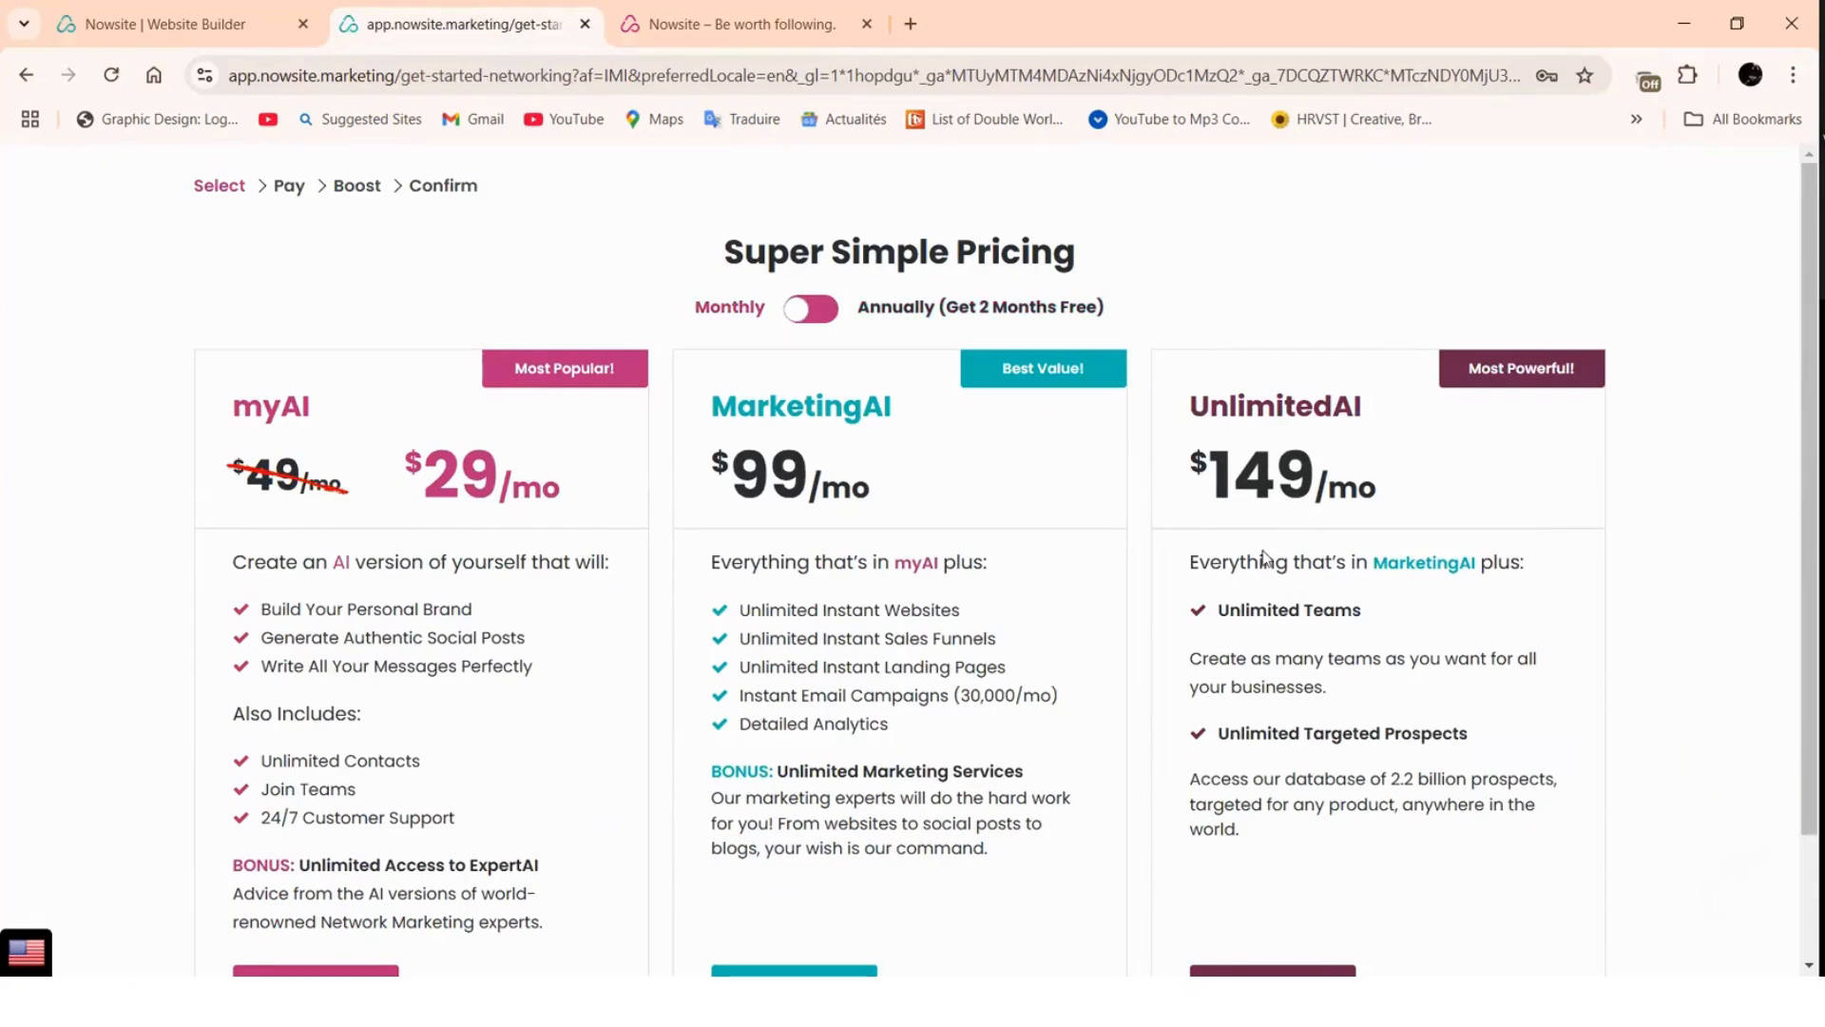
- Replace the first service block's image in the website builder with the myAI logo from My Images
{"action": "left_click", "coordinate": [179, 33]}
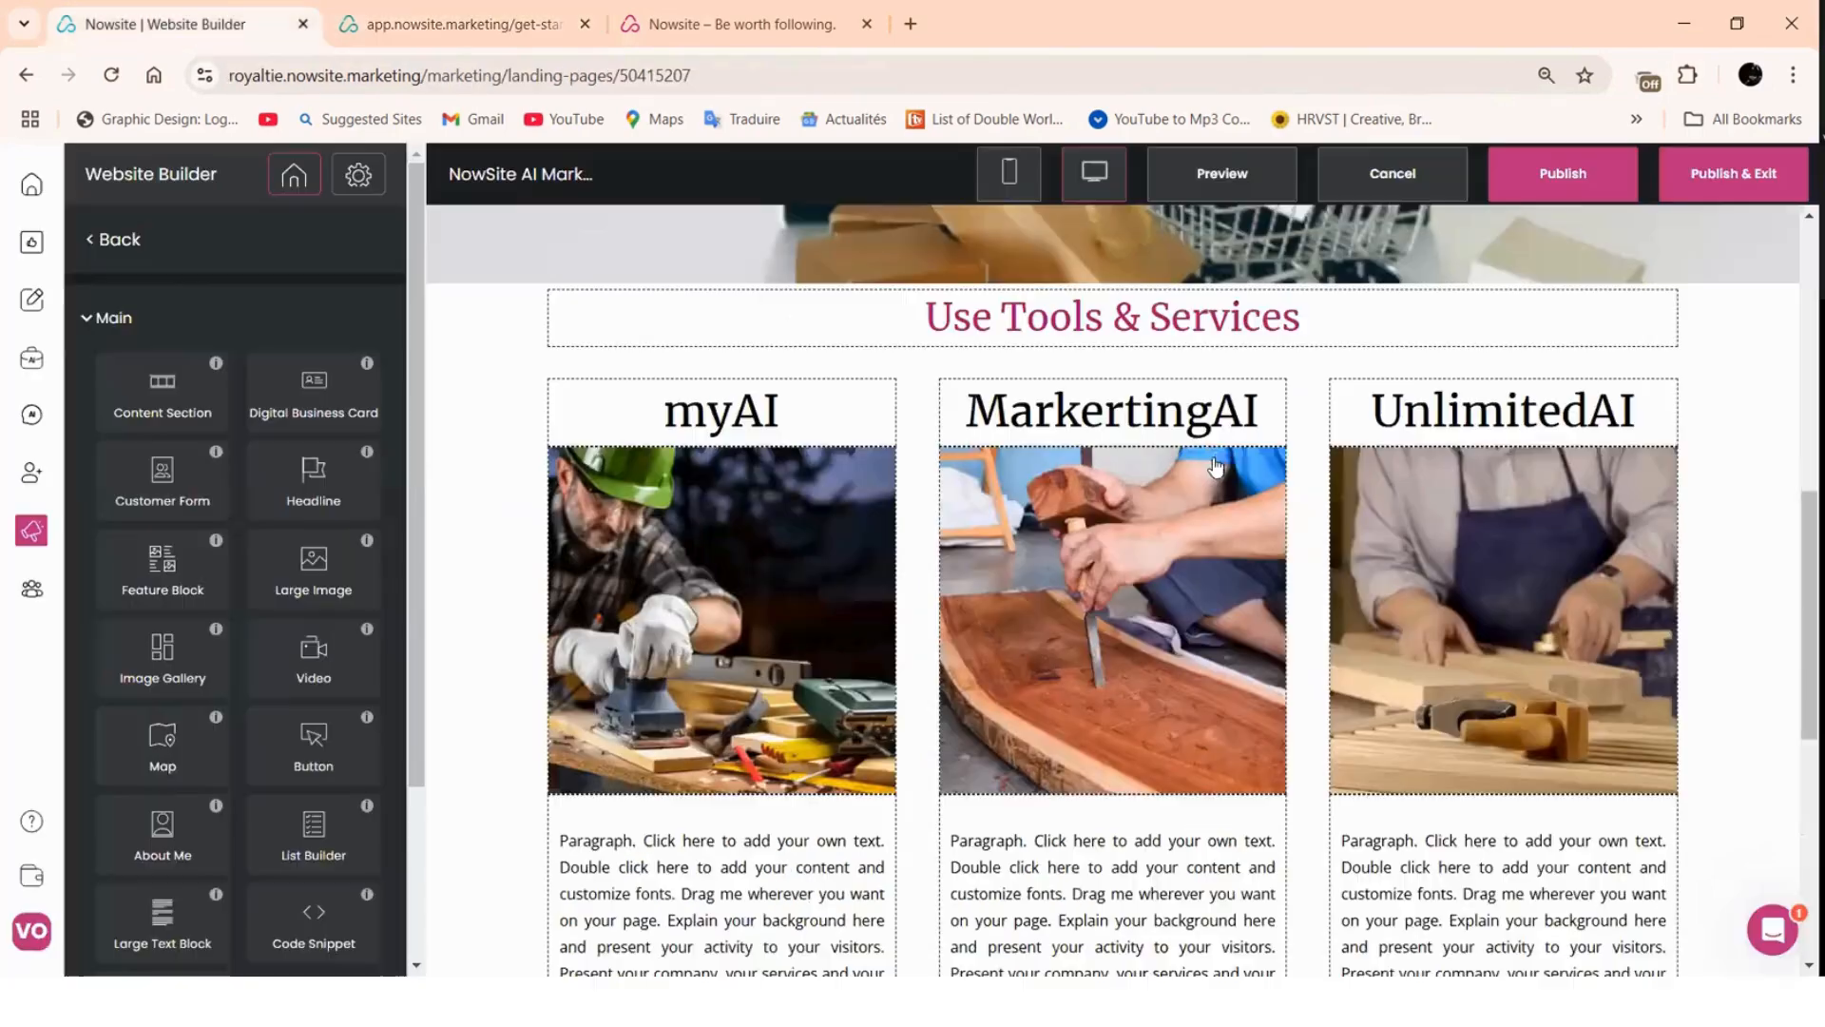
{"action": "scroll", "coordinate": [623, 480], "scroll_direction": "down", "scroll_amount": 3}
{"action": "scroll", "coordinate": [623, 480], "scroll_direction": "up", "scroll_amount": 1}
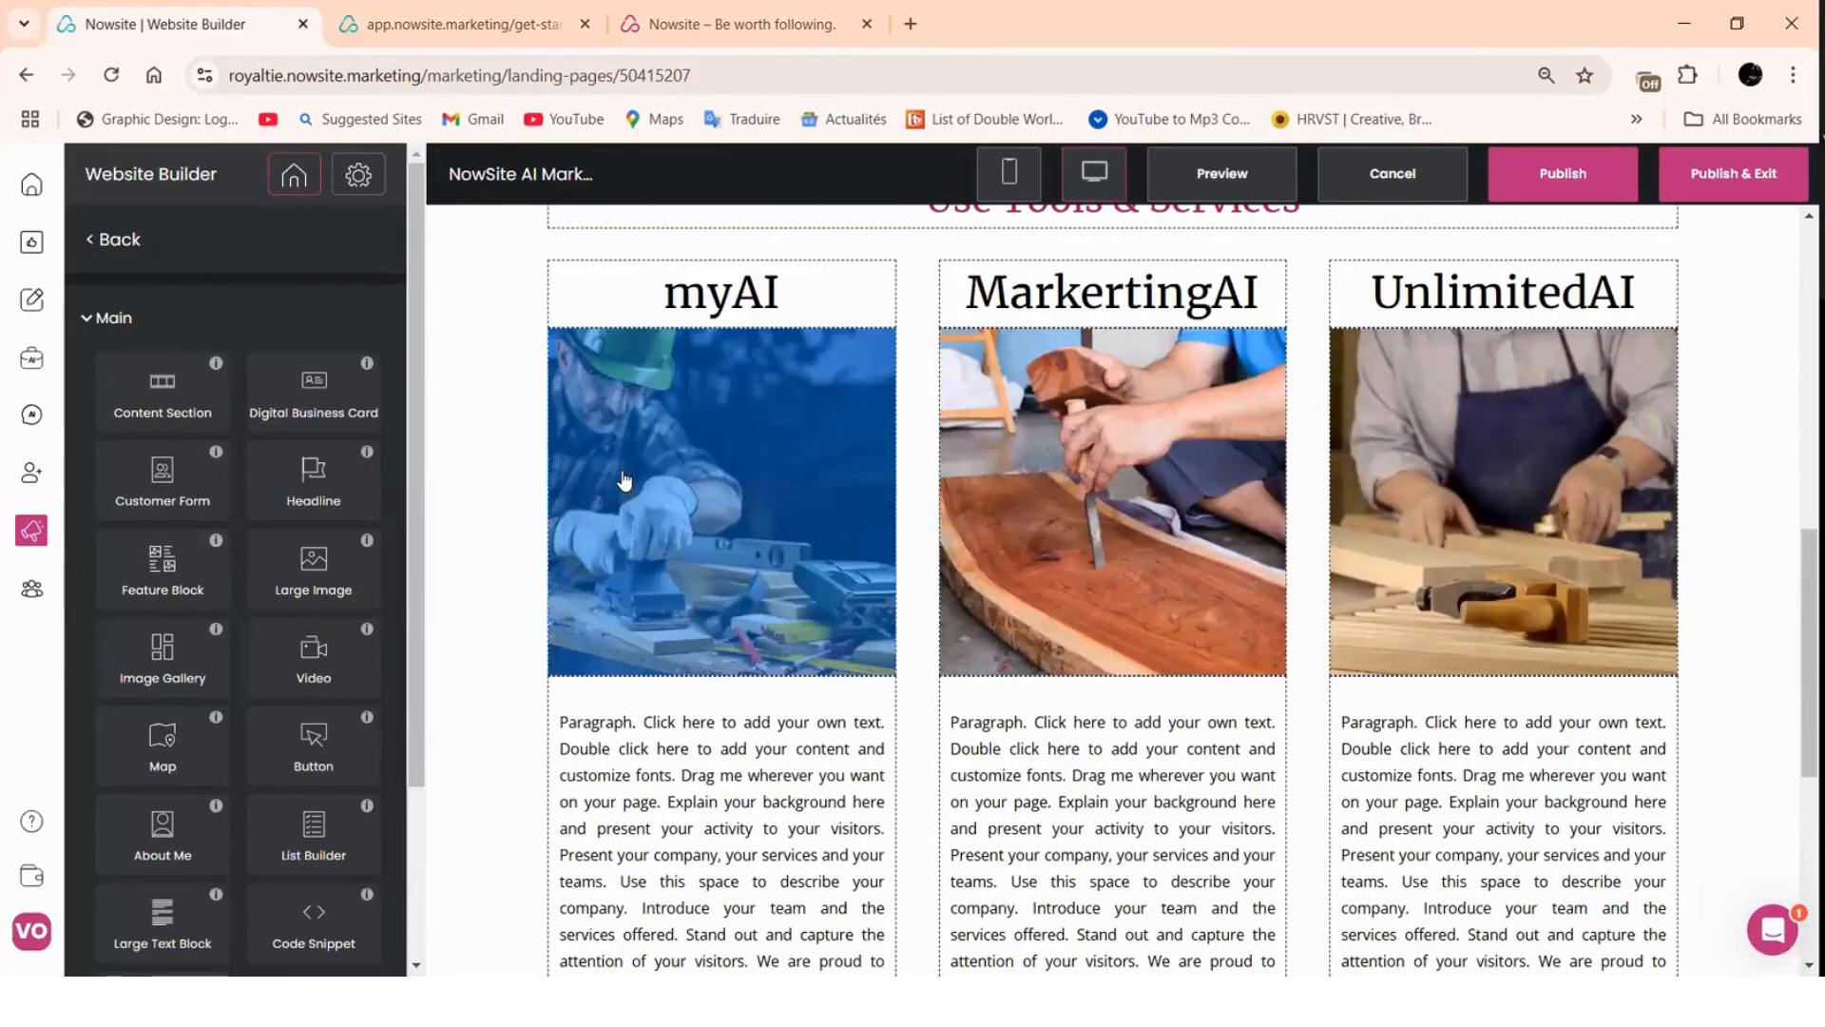
{"action": "left_click", "coordinate": [624, 480]}
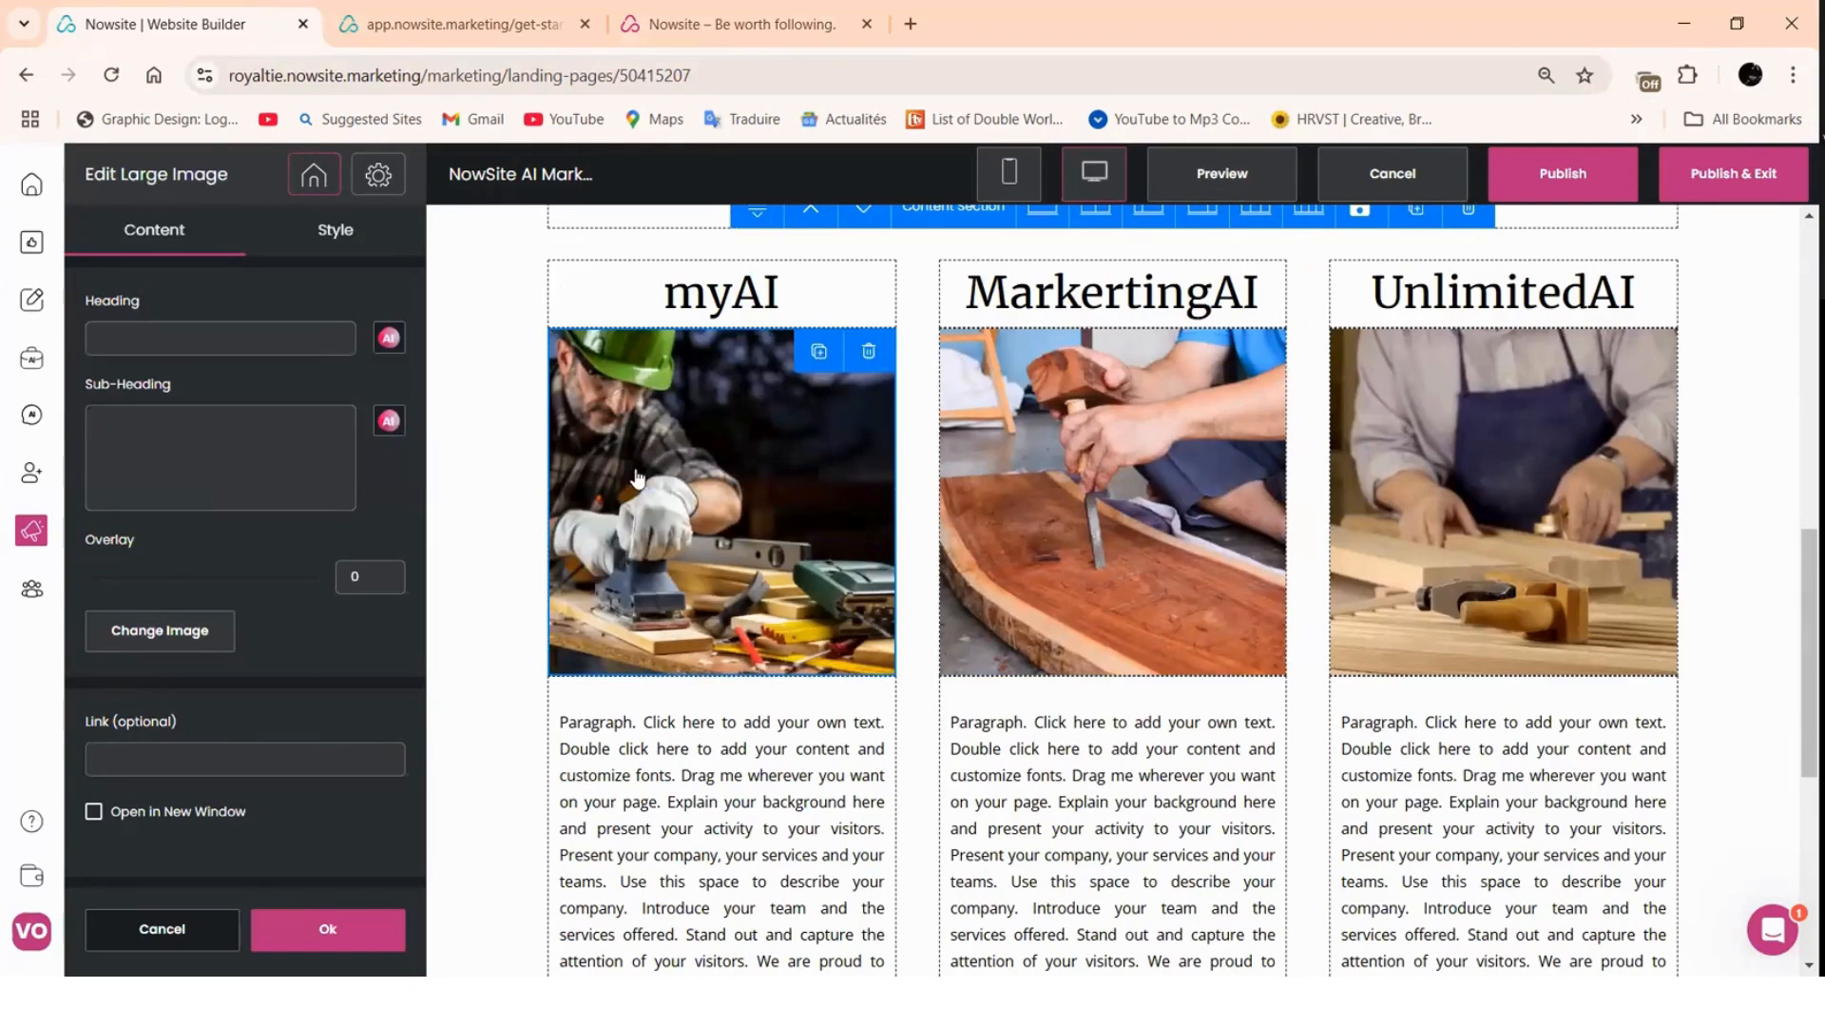
{"action": "left_click", "coordinate": [155, 632]}
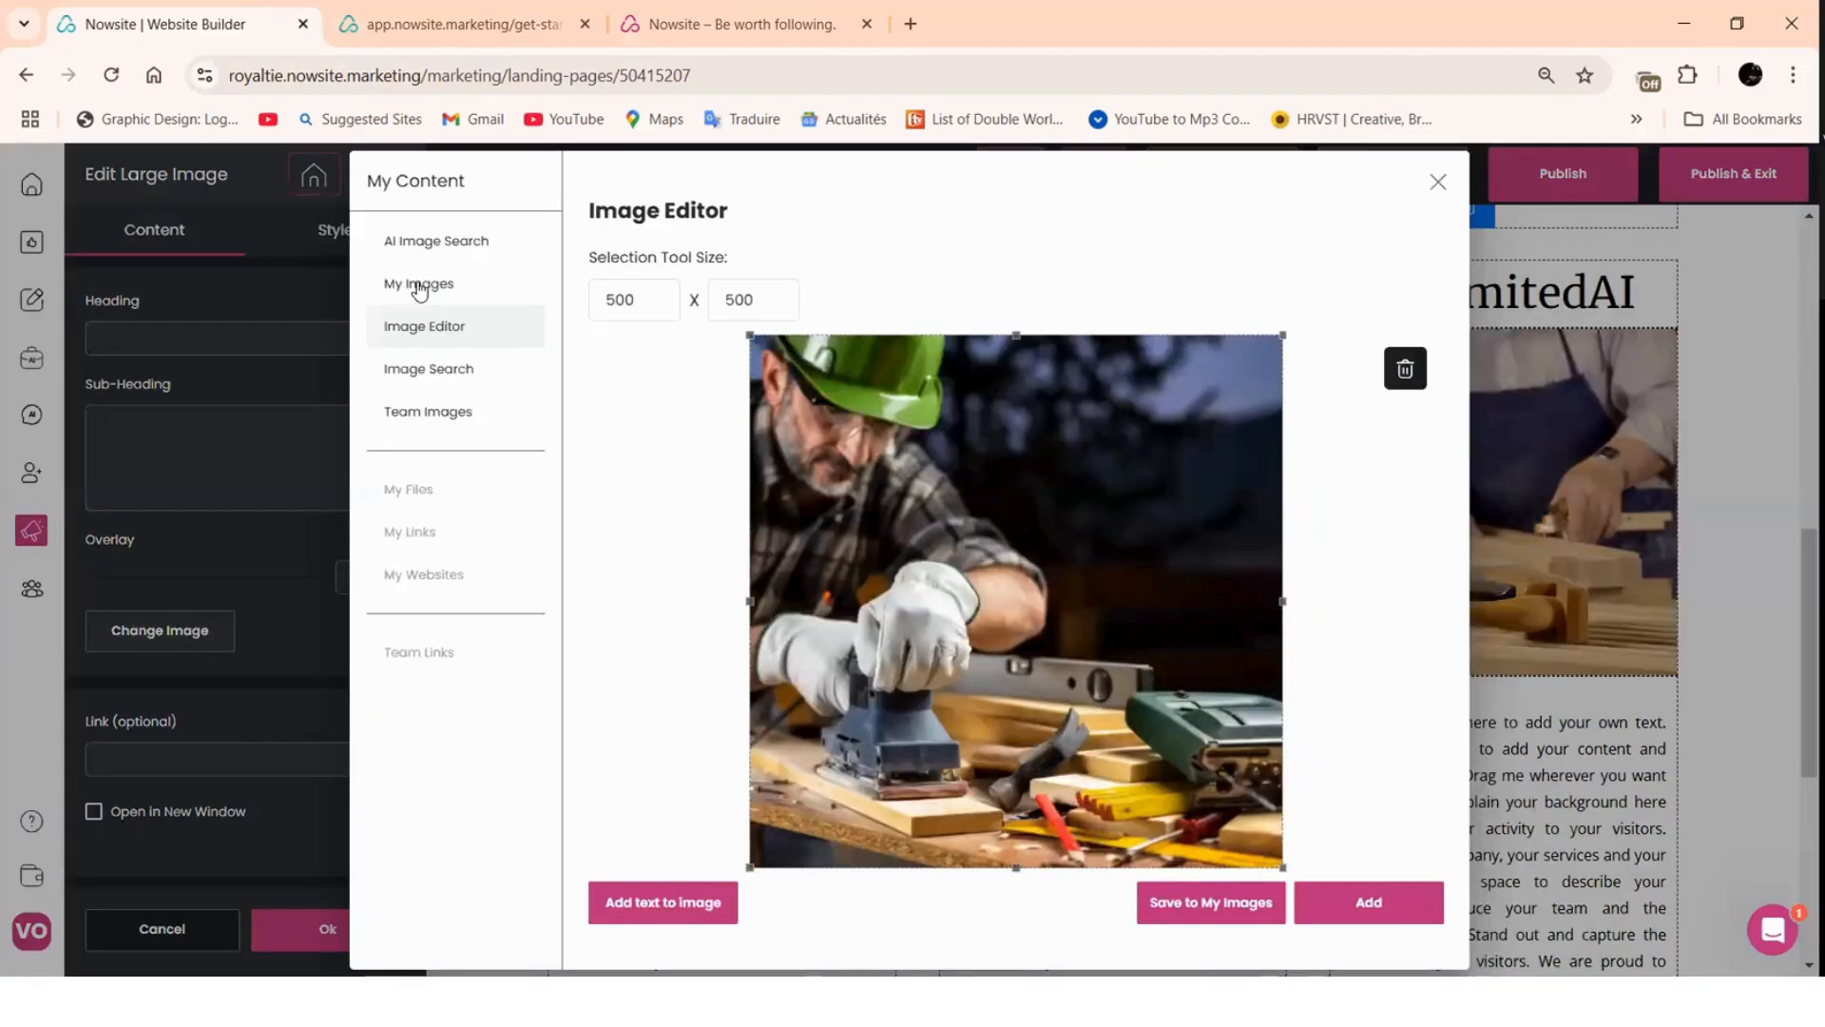
{"action": "left_click", "coordinate": [418, 285]}
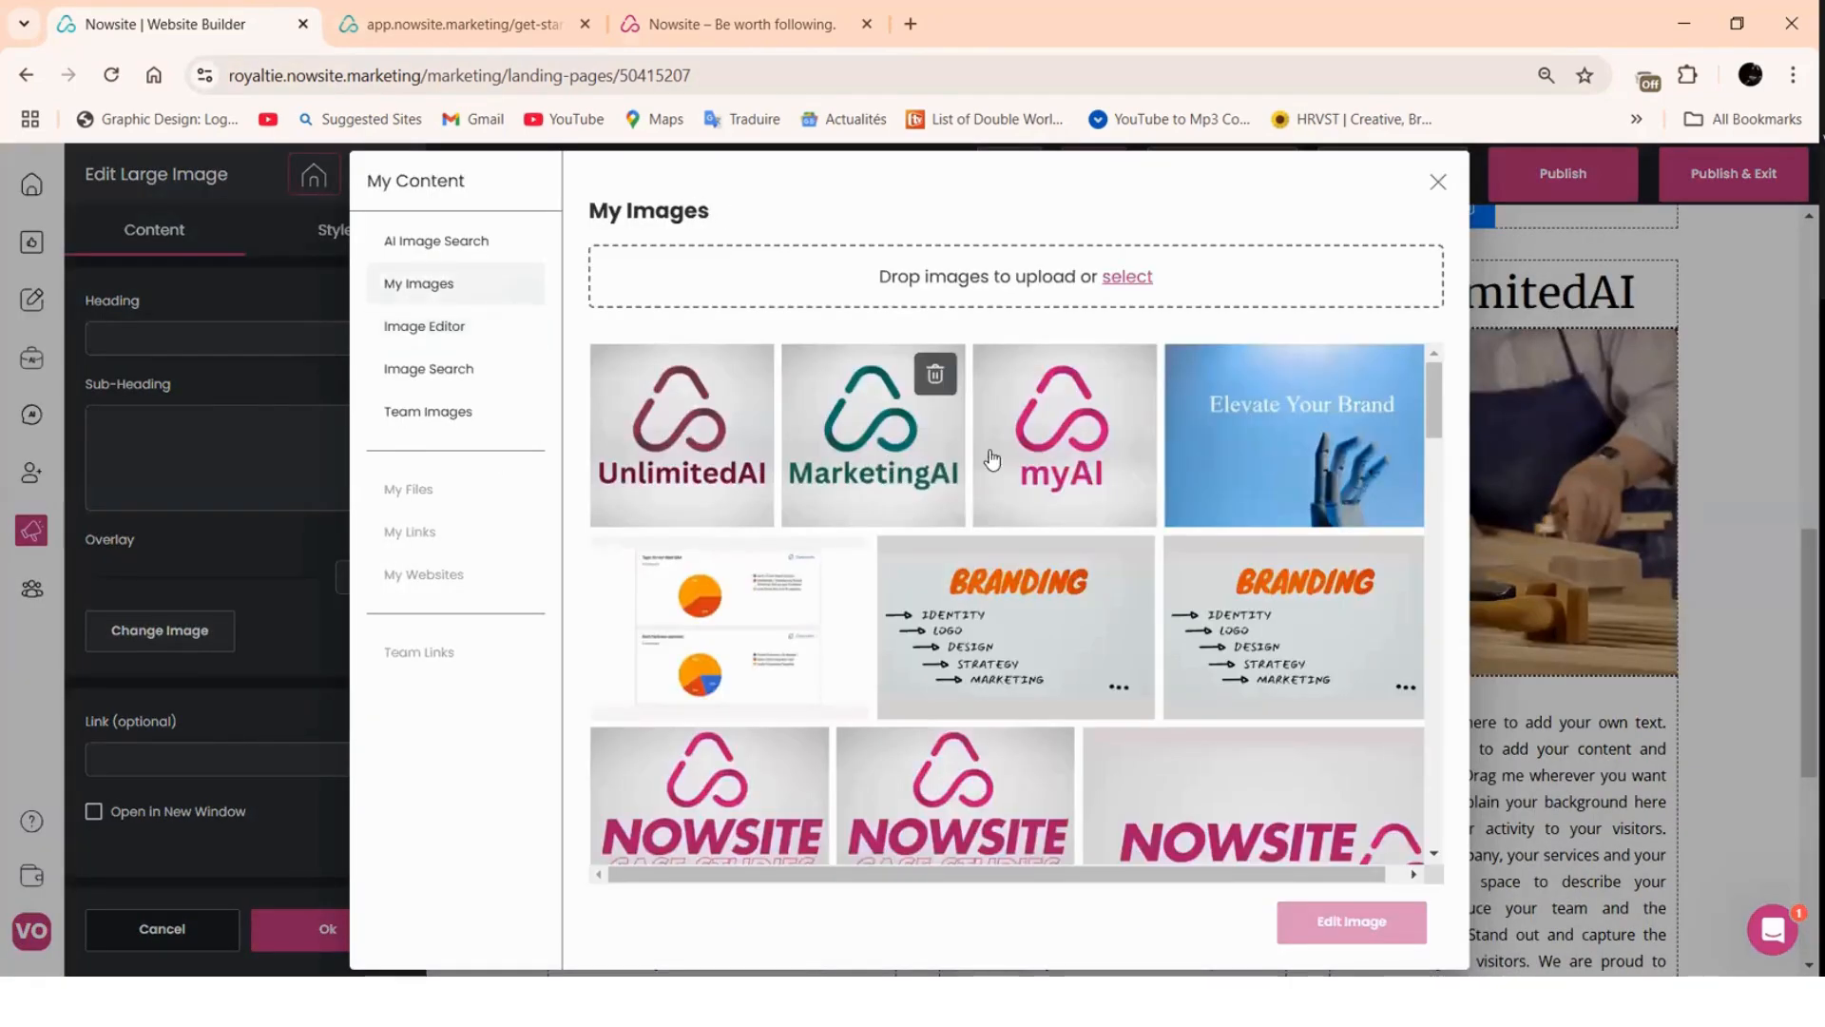
{"action": "left_click", "coordinate": [1081, 447]}
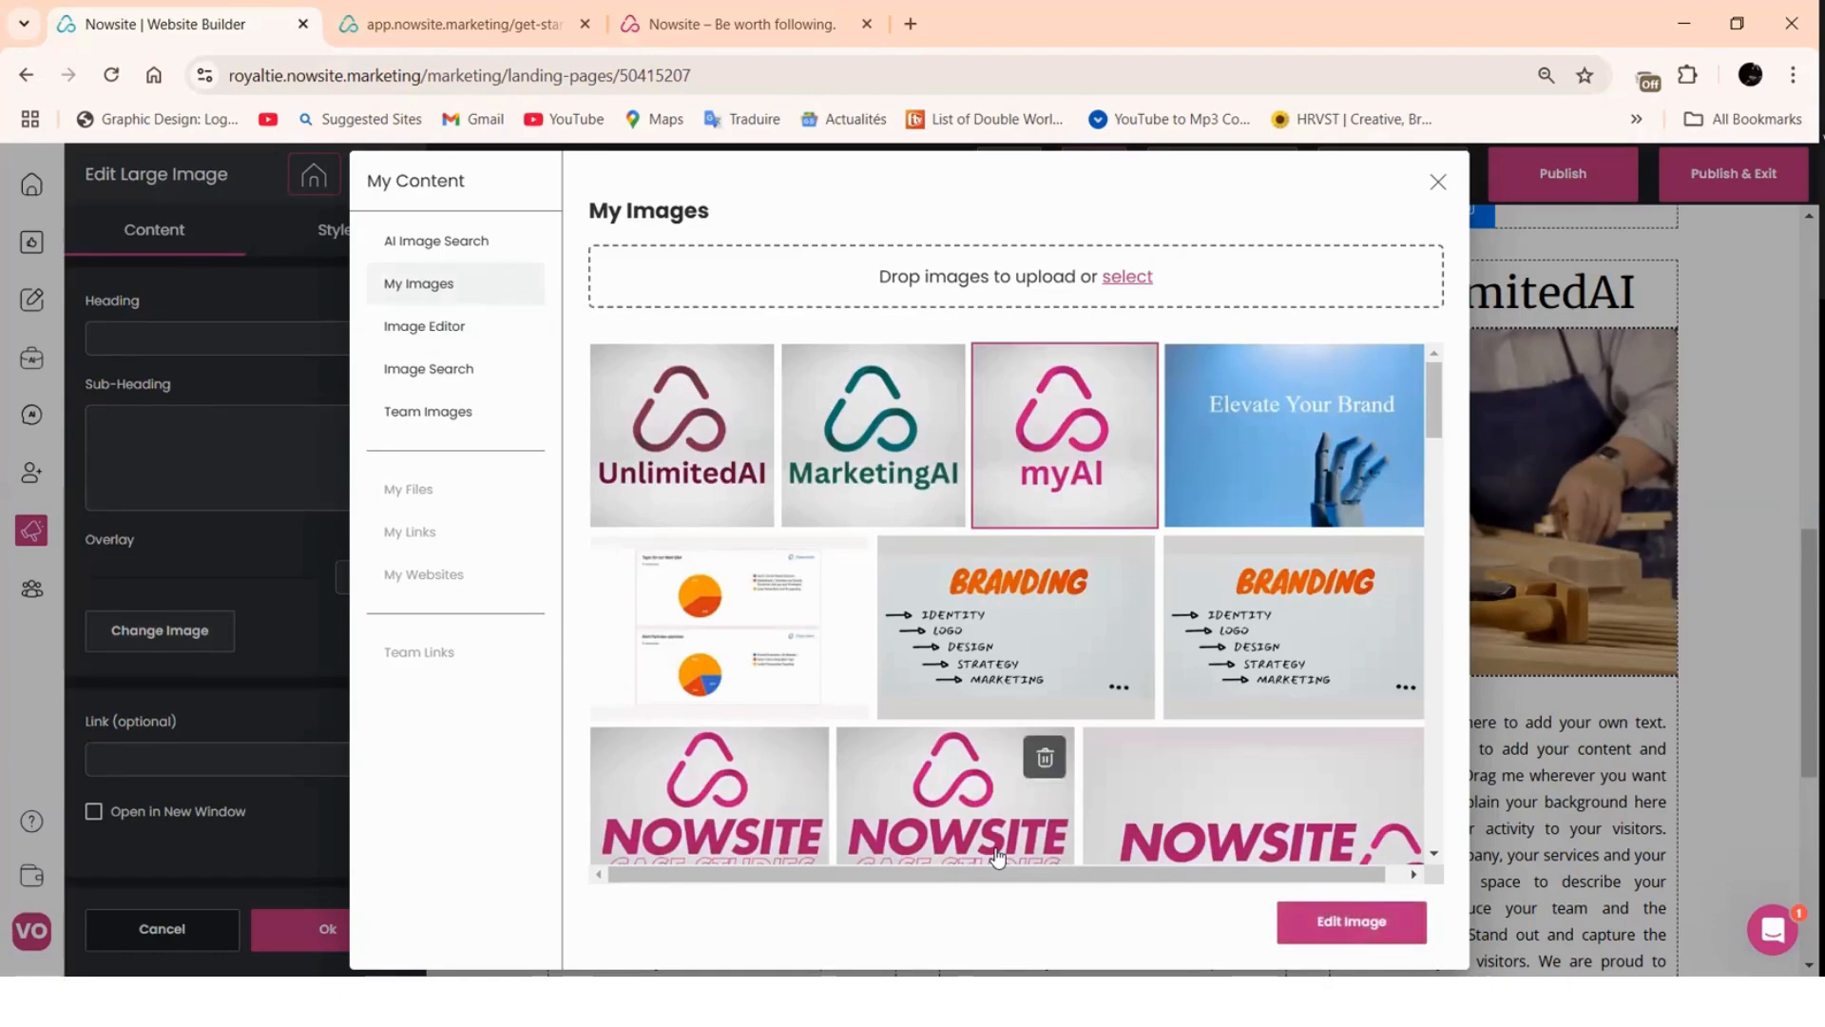
{"action": "left_click", "coordinate": [1379, 911]}
{"action": "left_click", "coordinate": [1377, 904]}
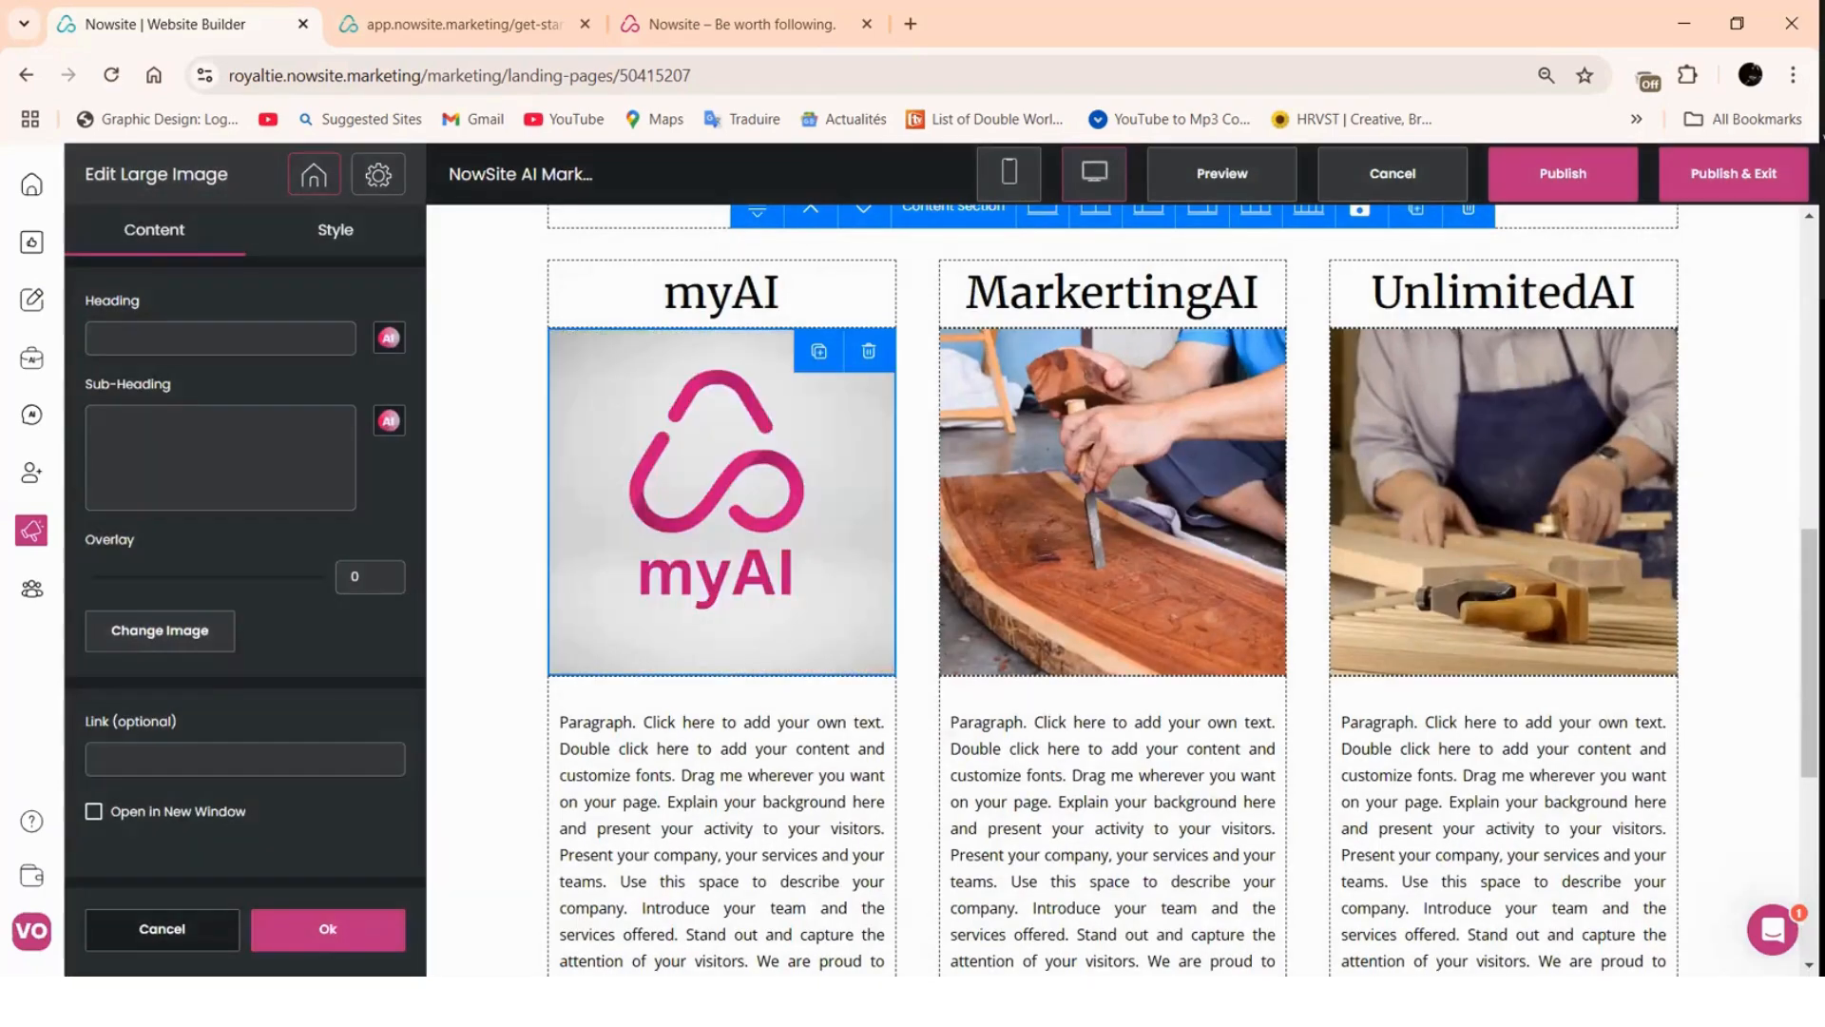
{"action": "left_click", "coordinate": [326, 936]}
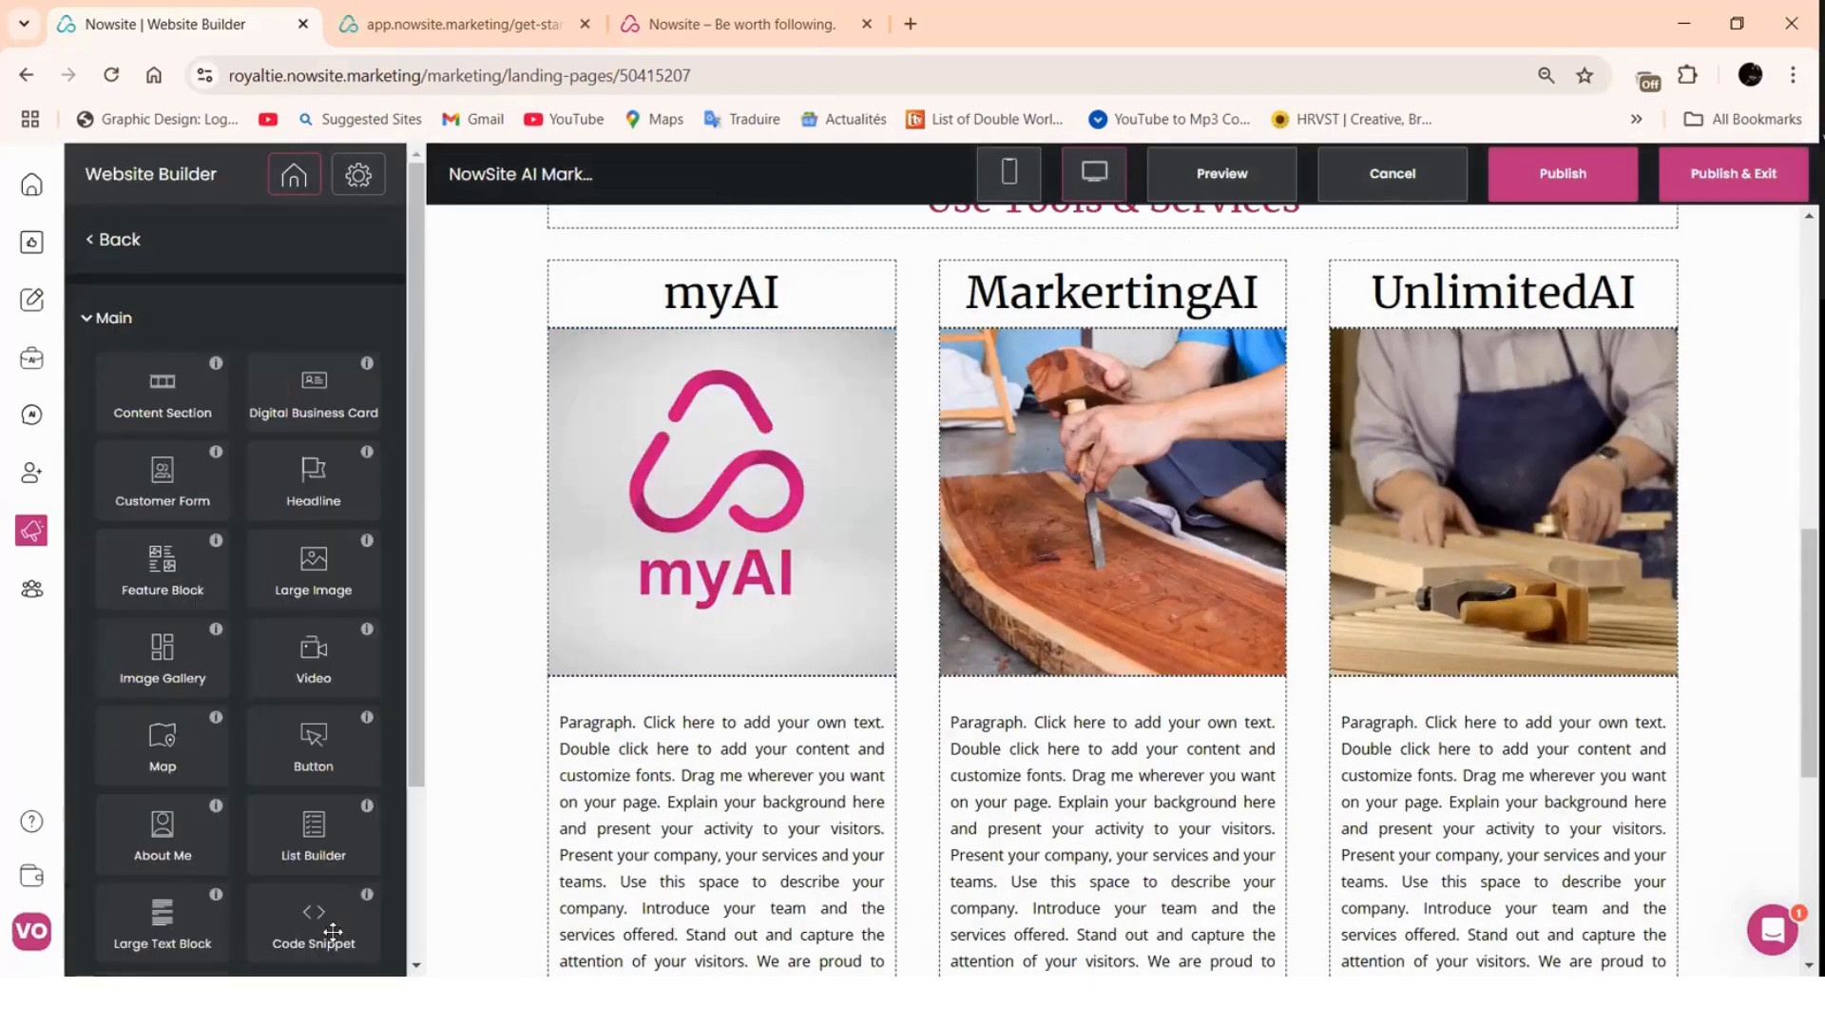
- Replace the second service block's image with the MarketingAI logo from My Images
{"action": "left_click", "coordinate": [1070, 471]}
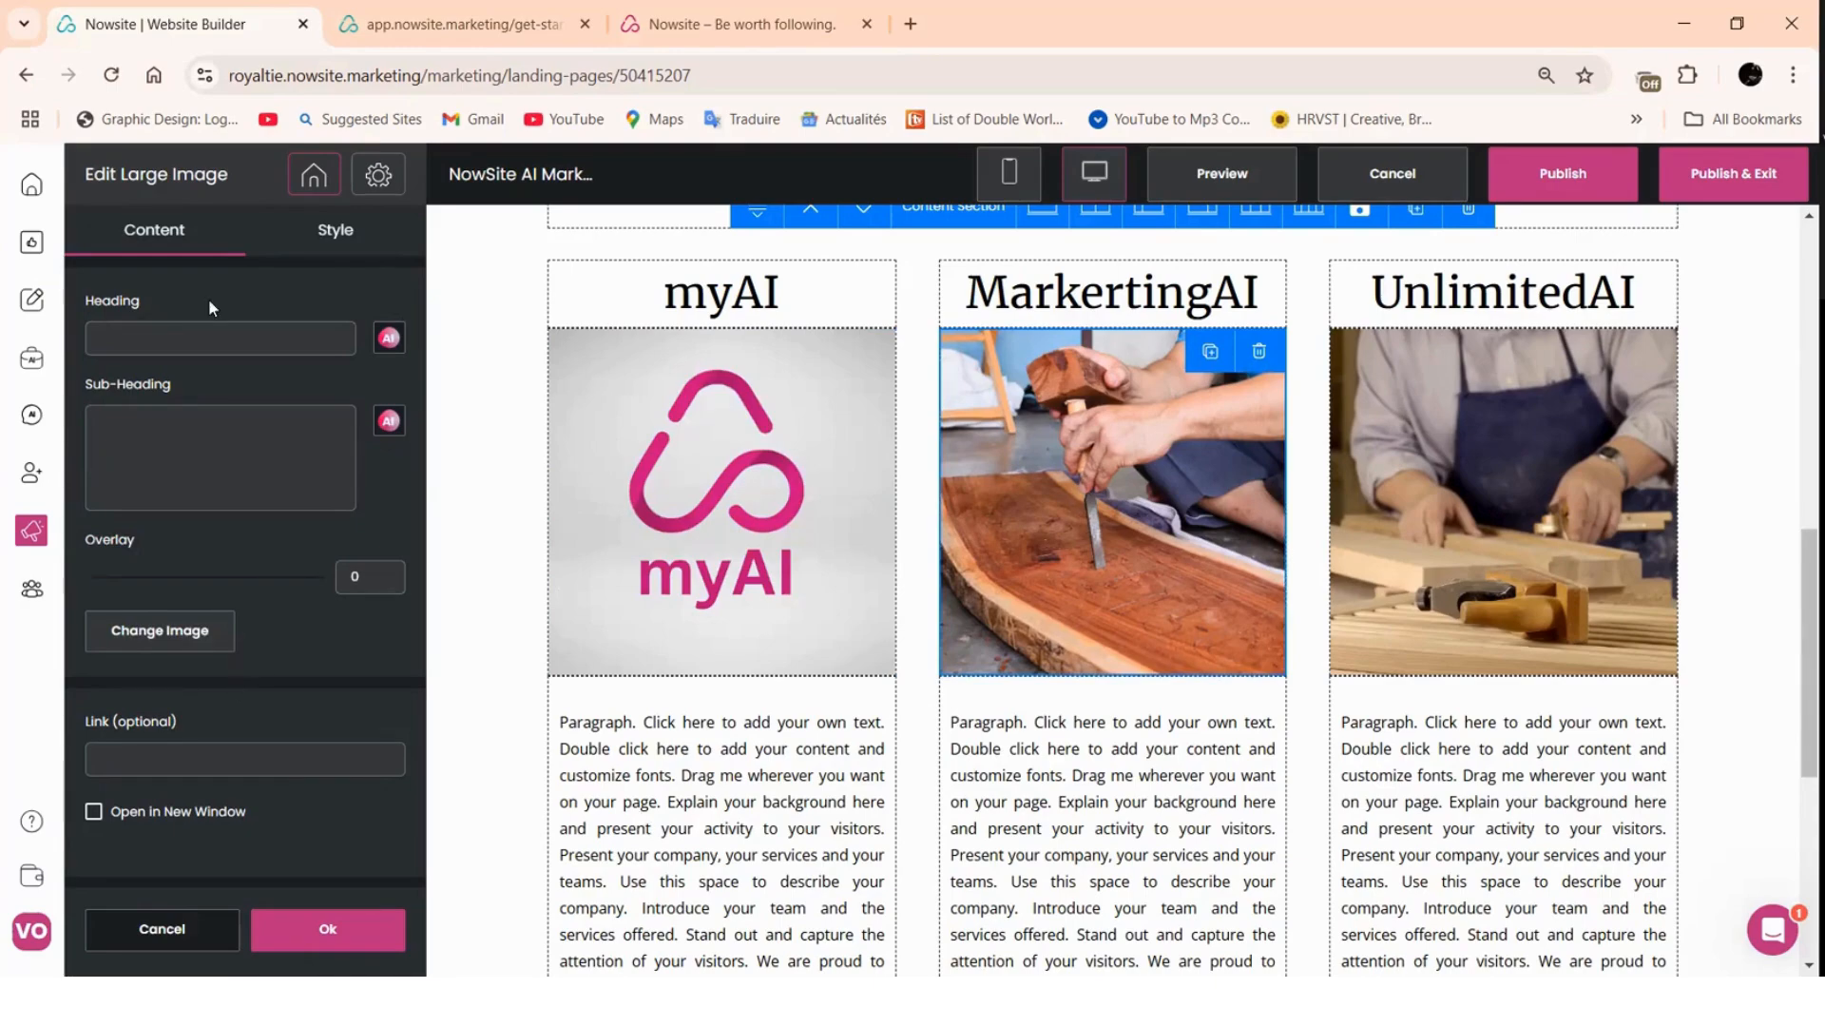
{"action": "left_click", "coordinate": [160, 632]}
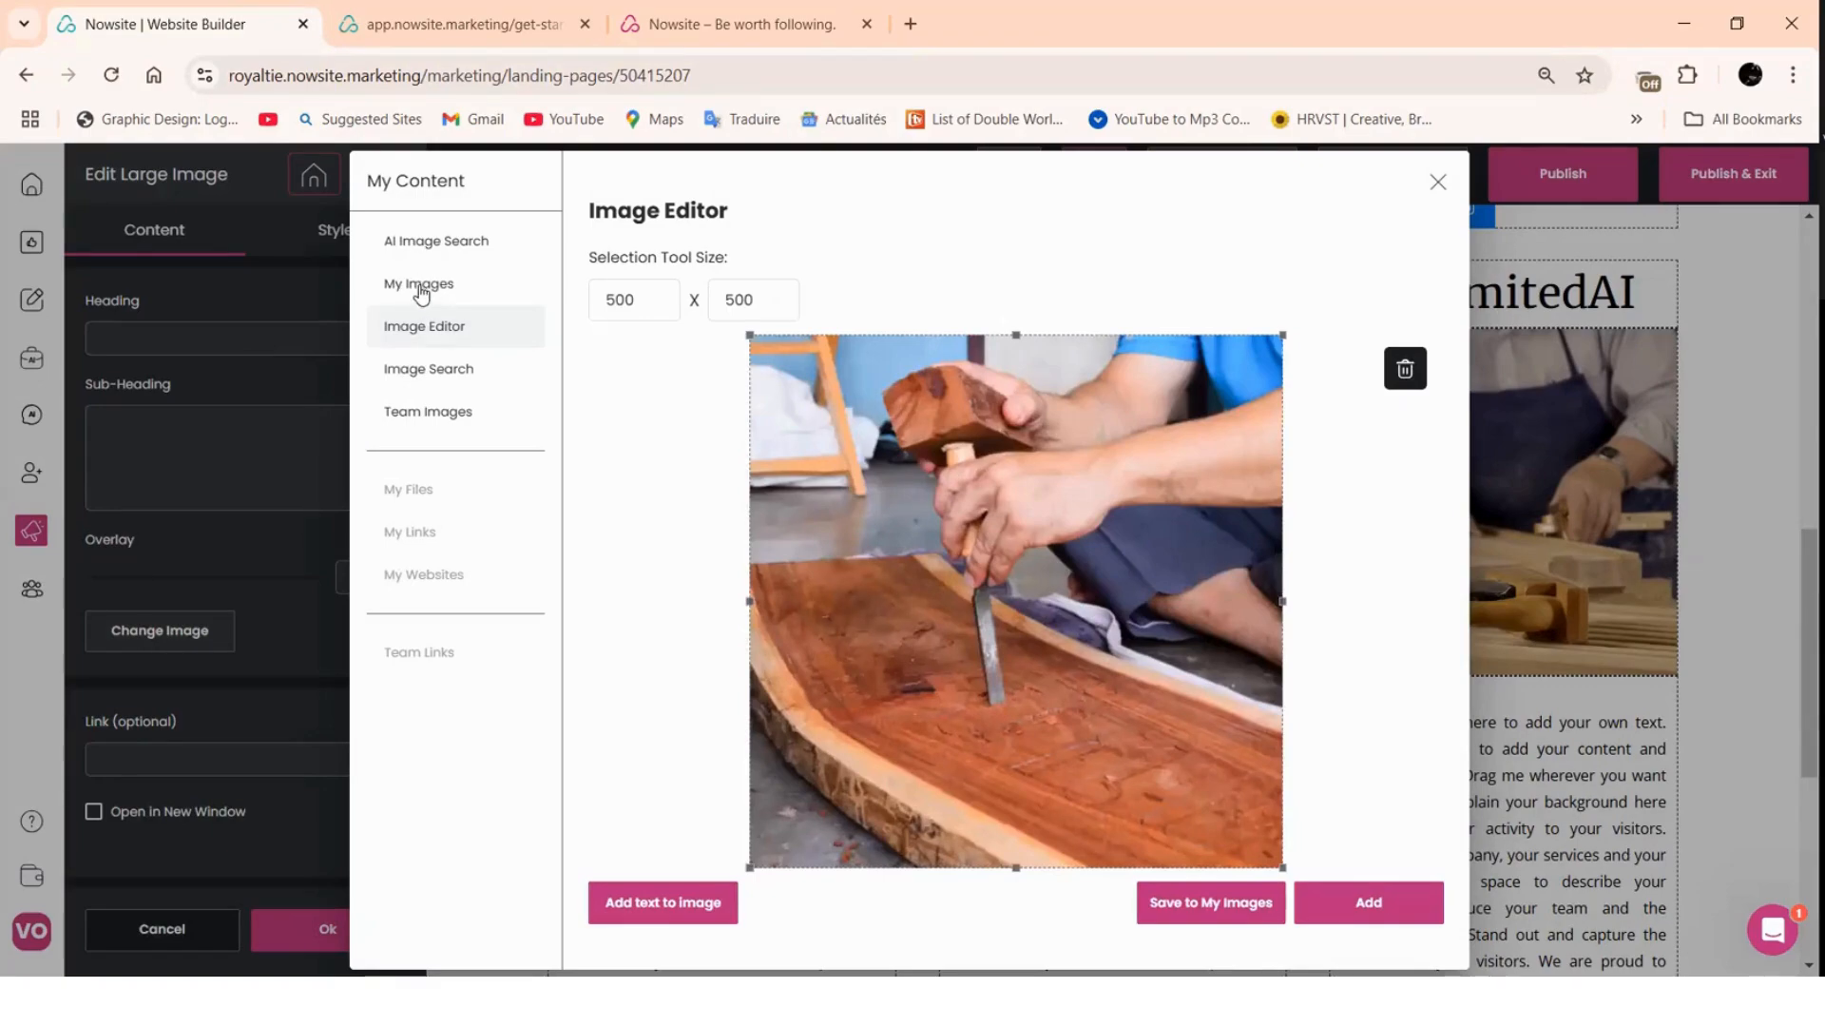
{"action": "left_click", "coordinate": [422, 288]}
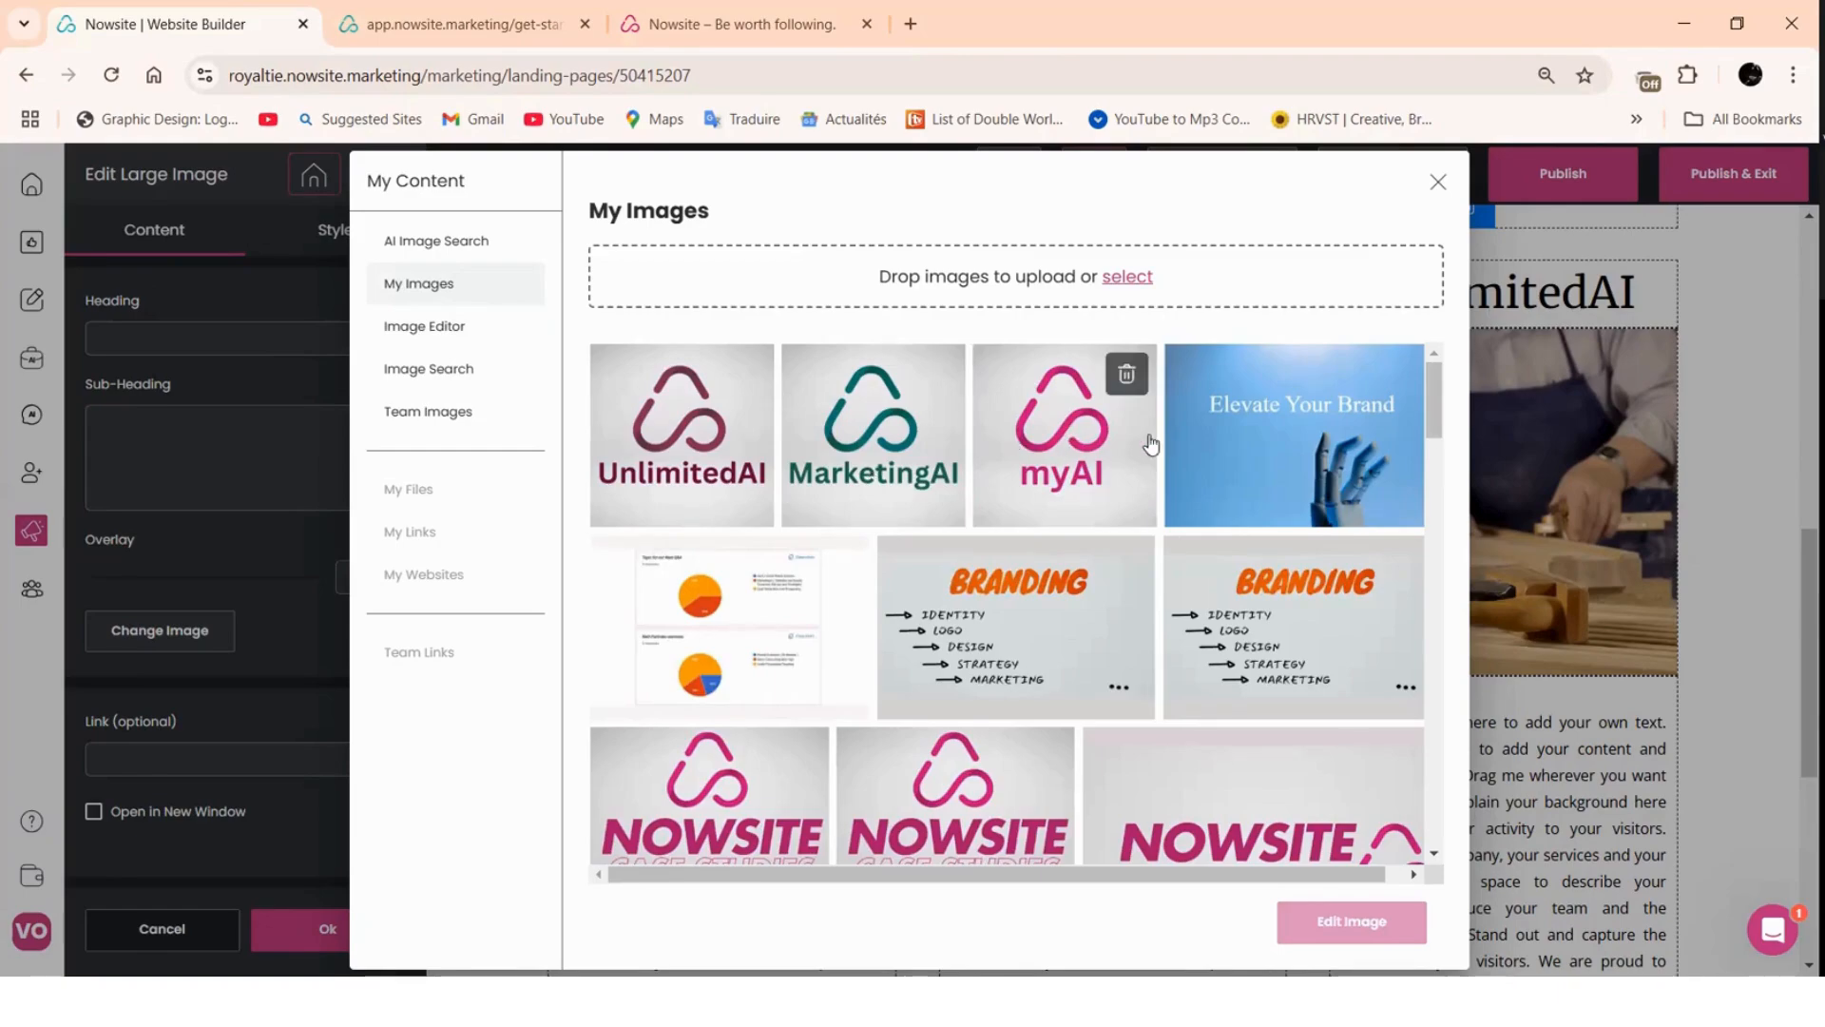
{"action": "left_click", "coordinate": [862, 456]}
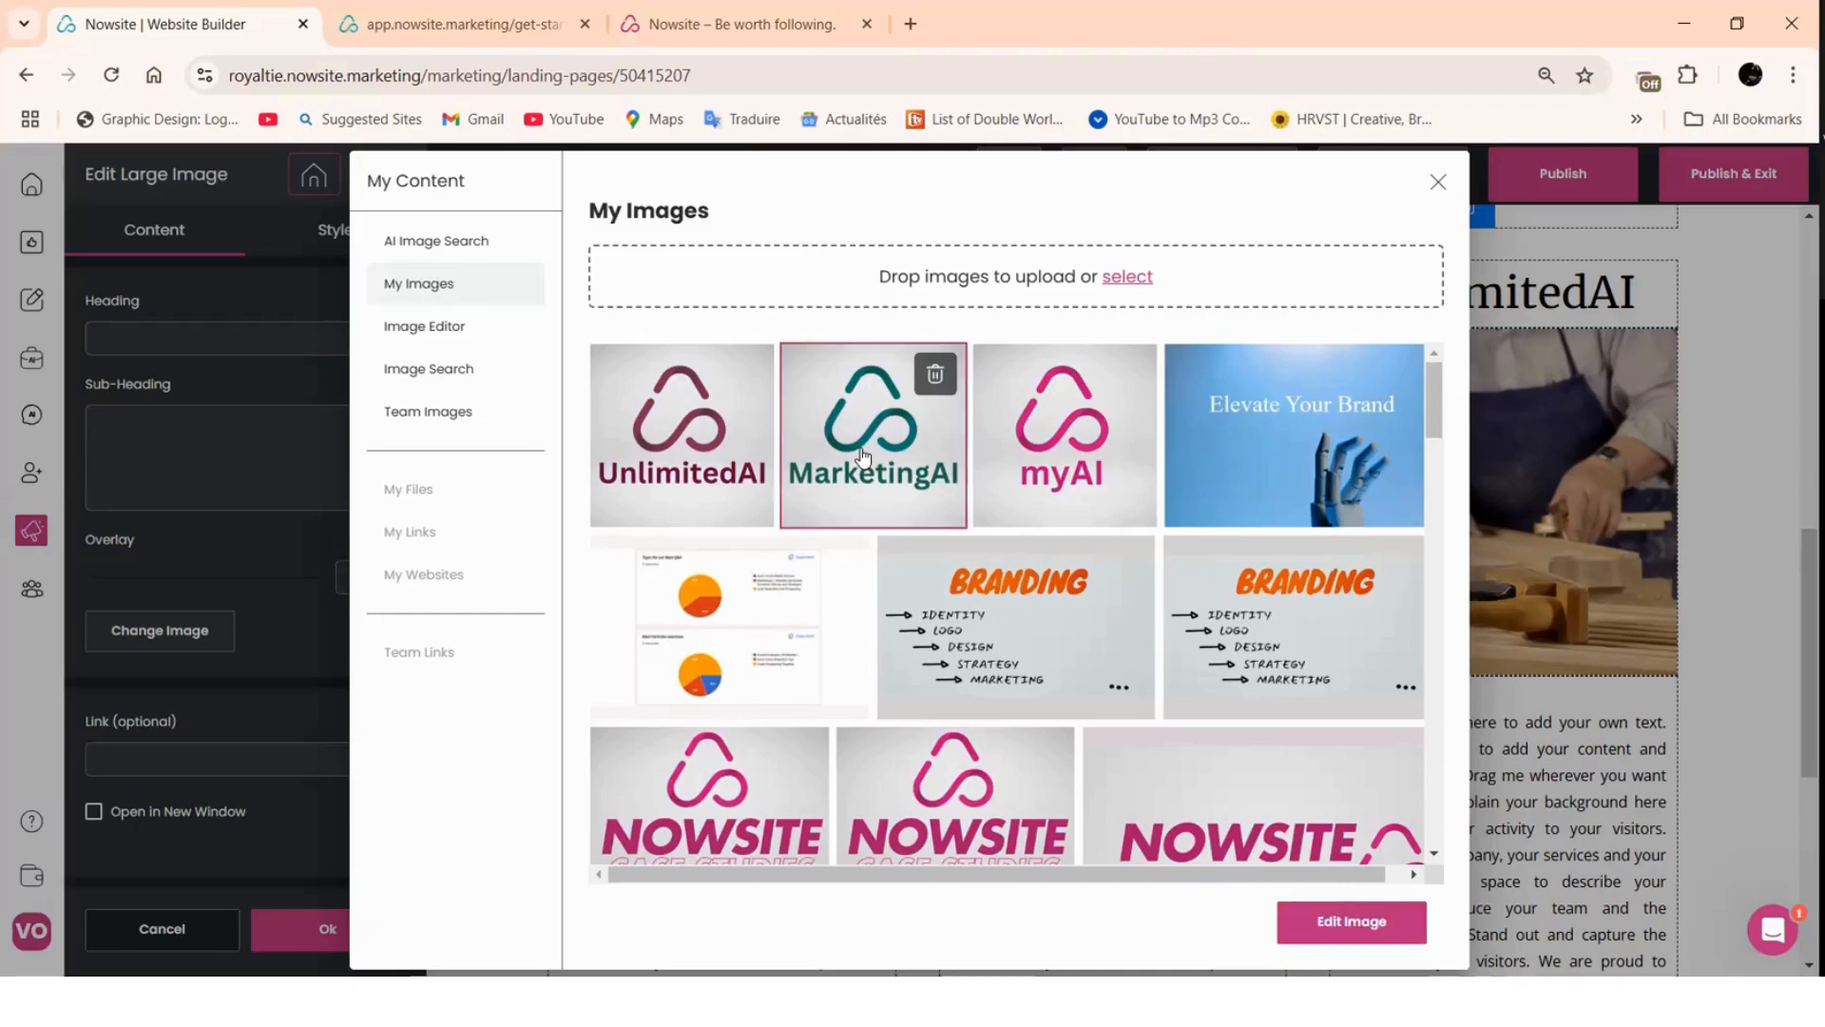
{"action": "left_click", "coordinate": [1342, 928]}
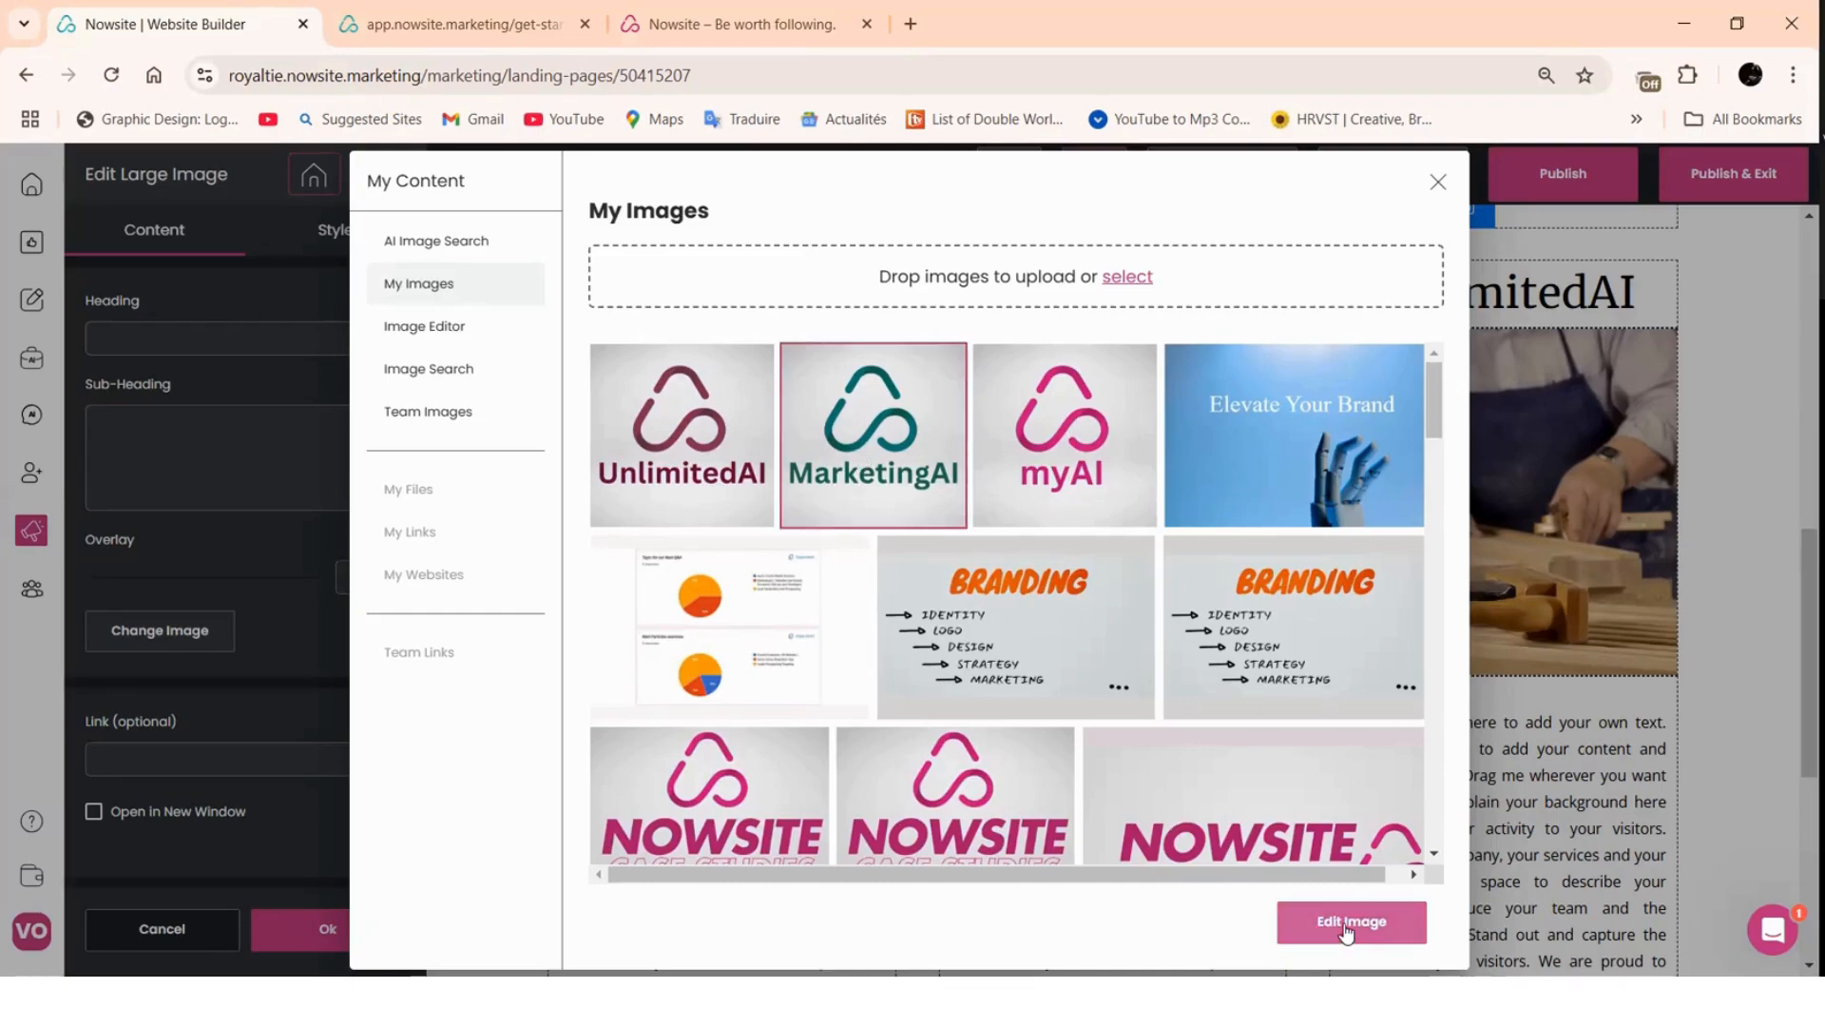
{"action": "left_click", "coordinate": [1348, 899]}
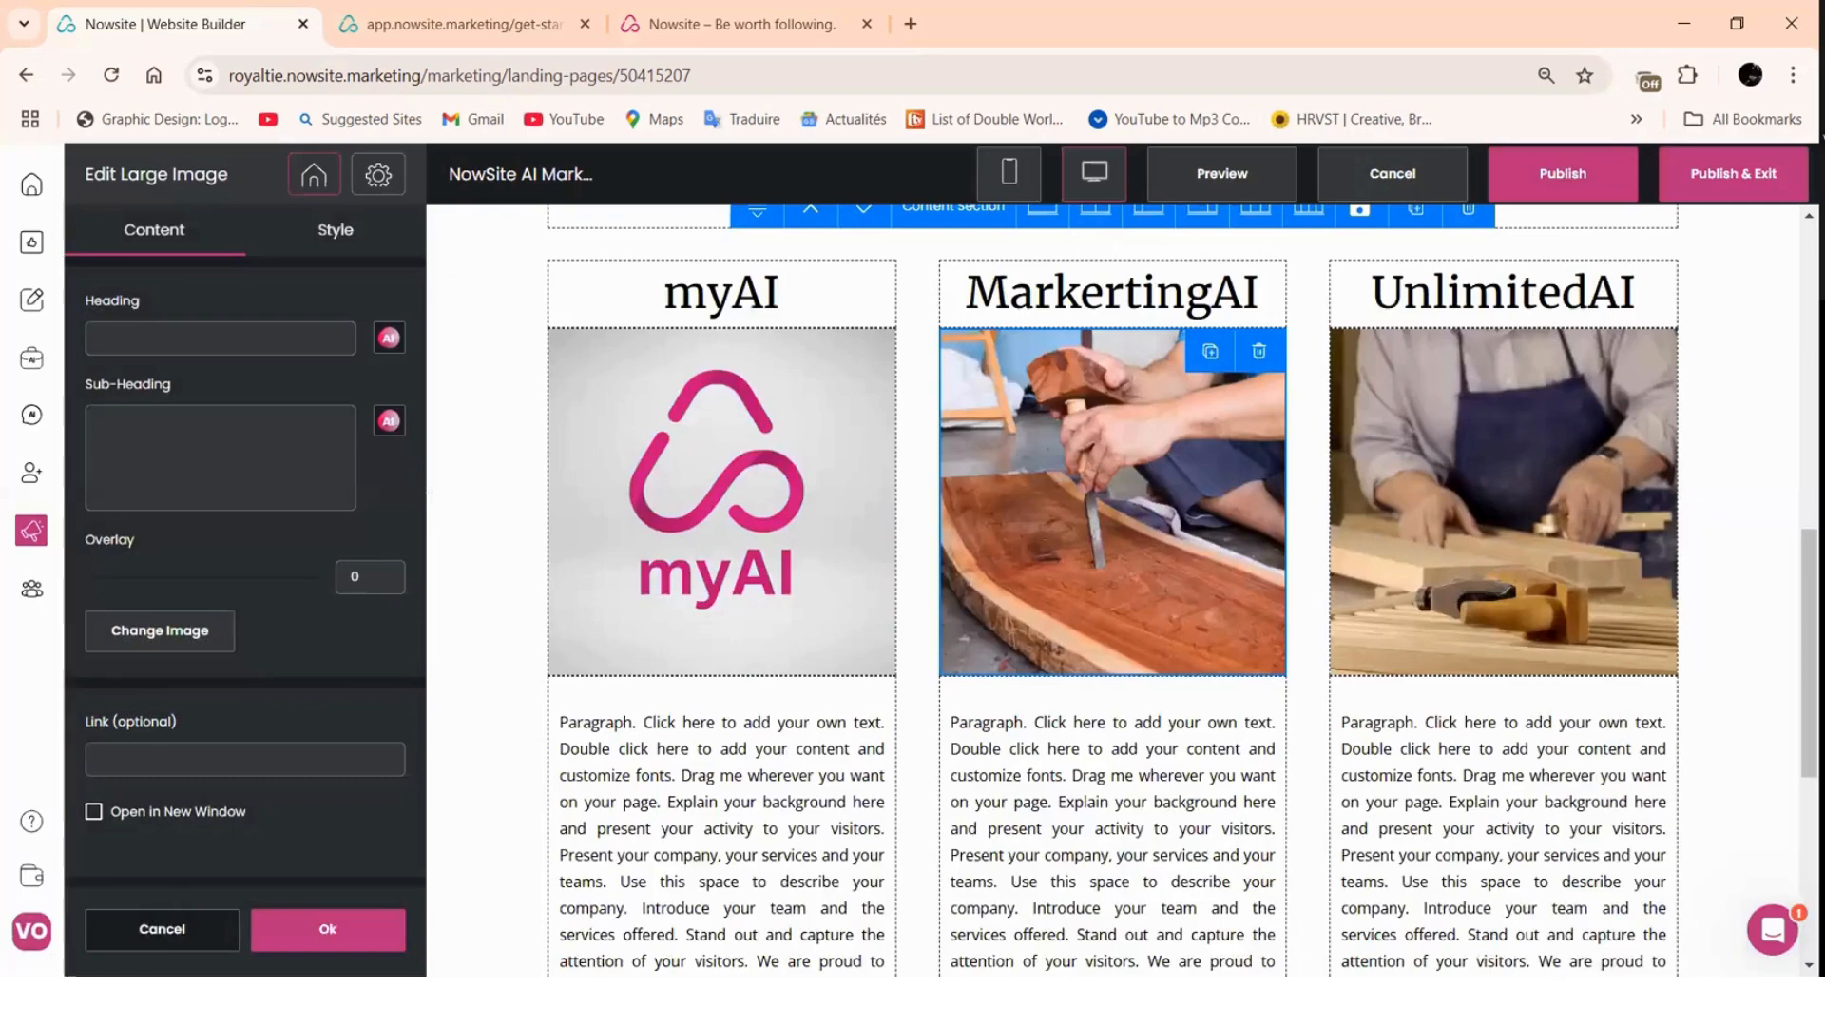
{"action": "left_click", "coordinate": [371, 931]}
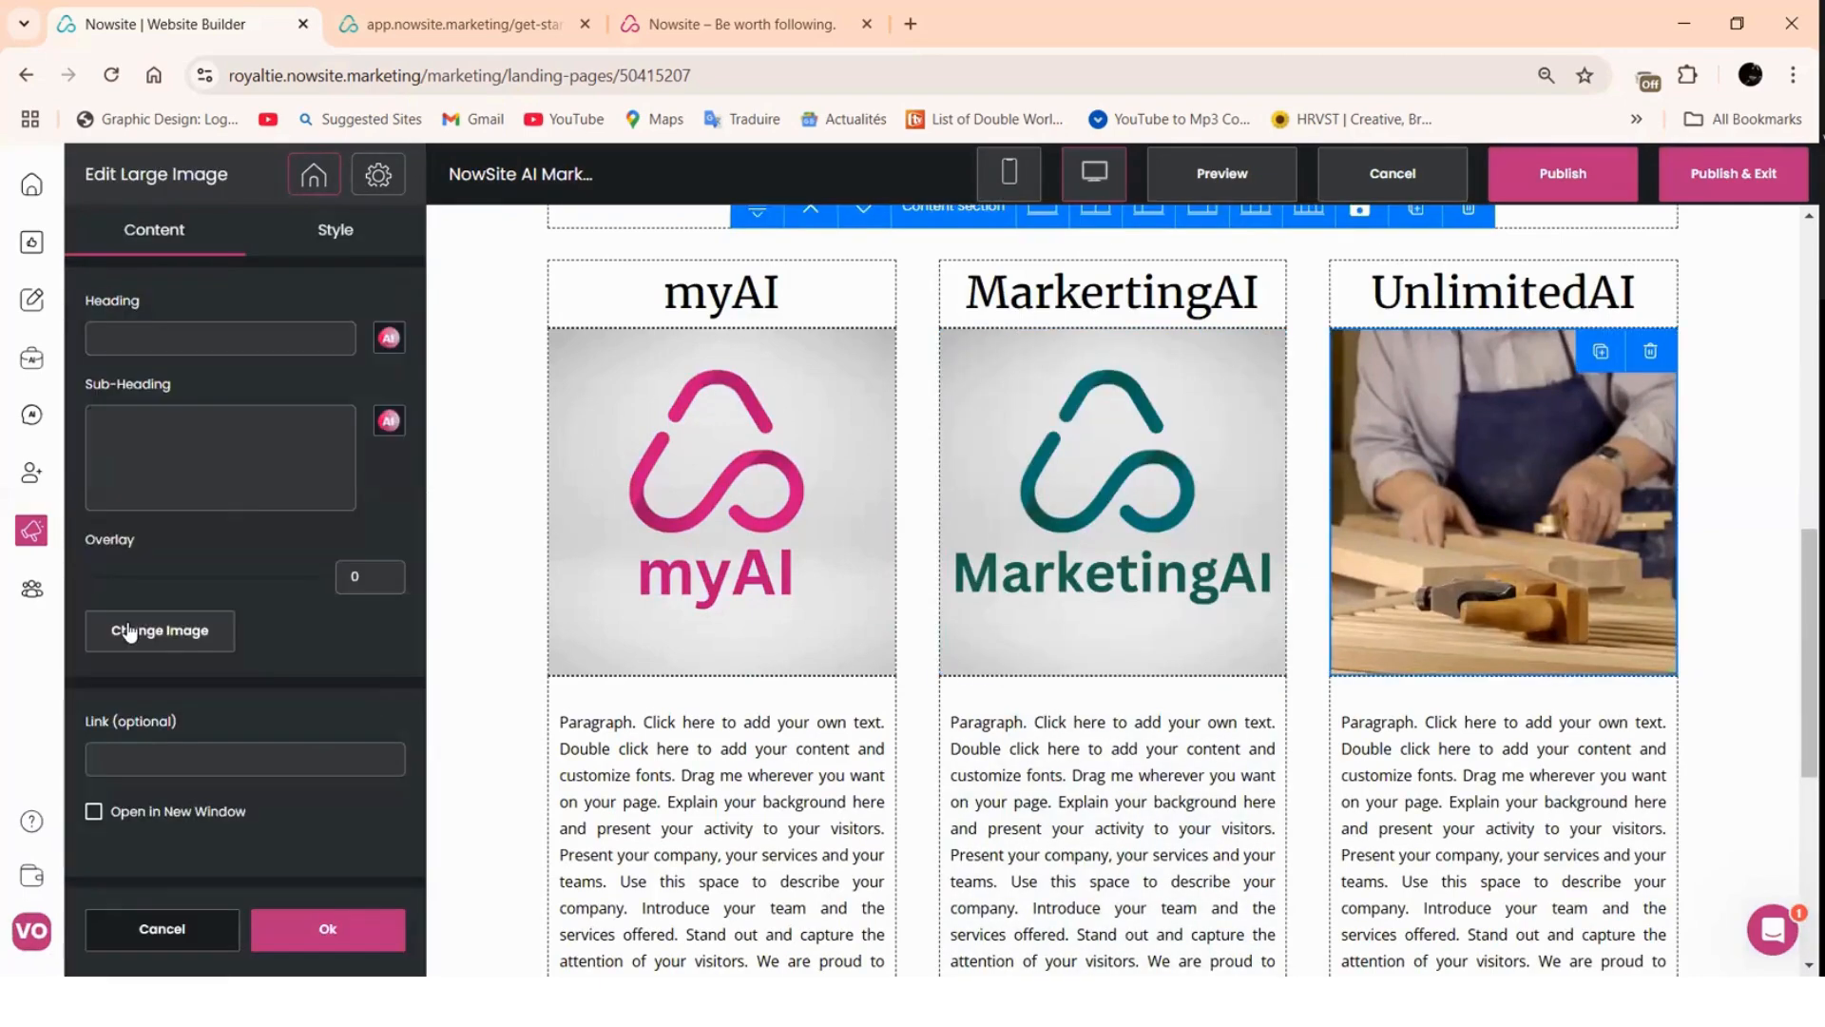
- Replace the third service block's image with the UnlimitedAI logo from My Images
{"action": "left_click", "coordinate": [188, 632]}
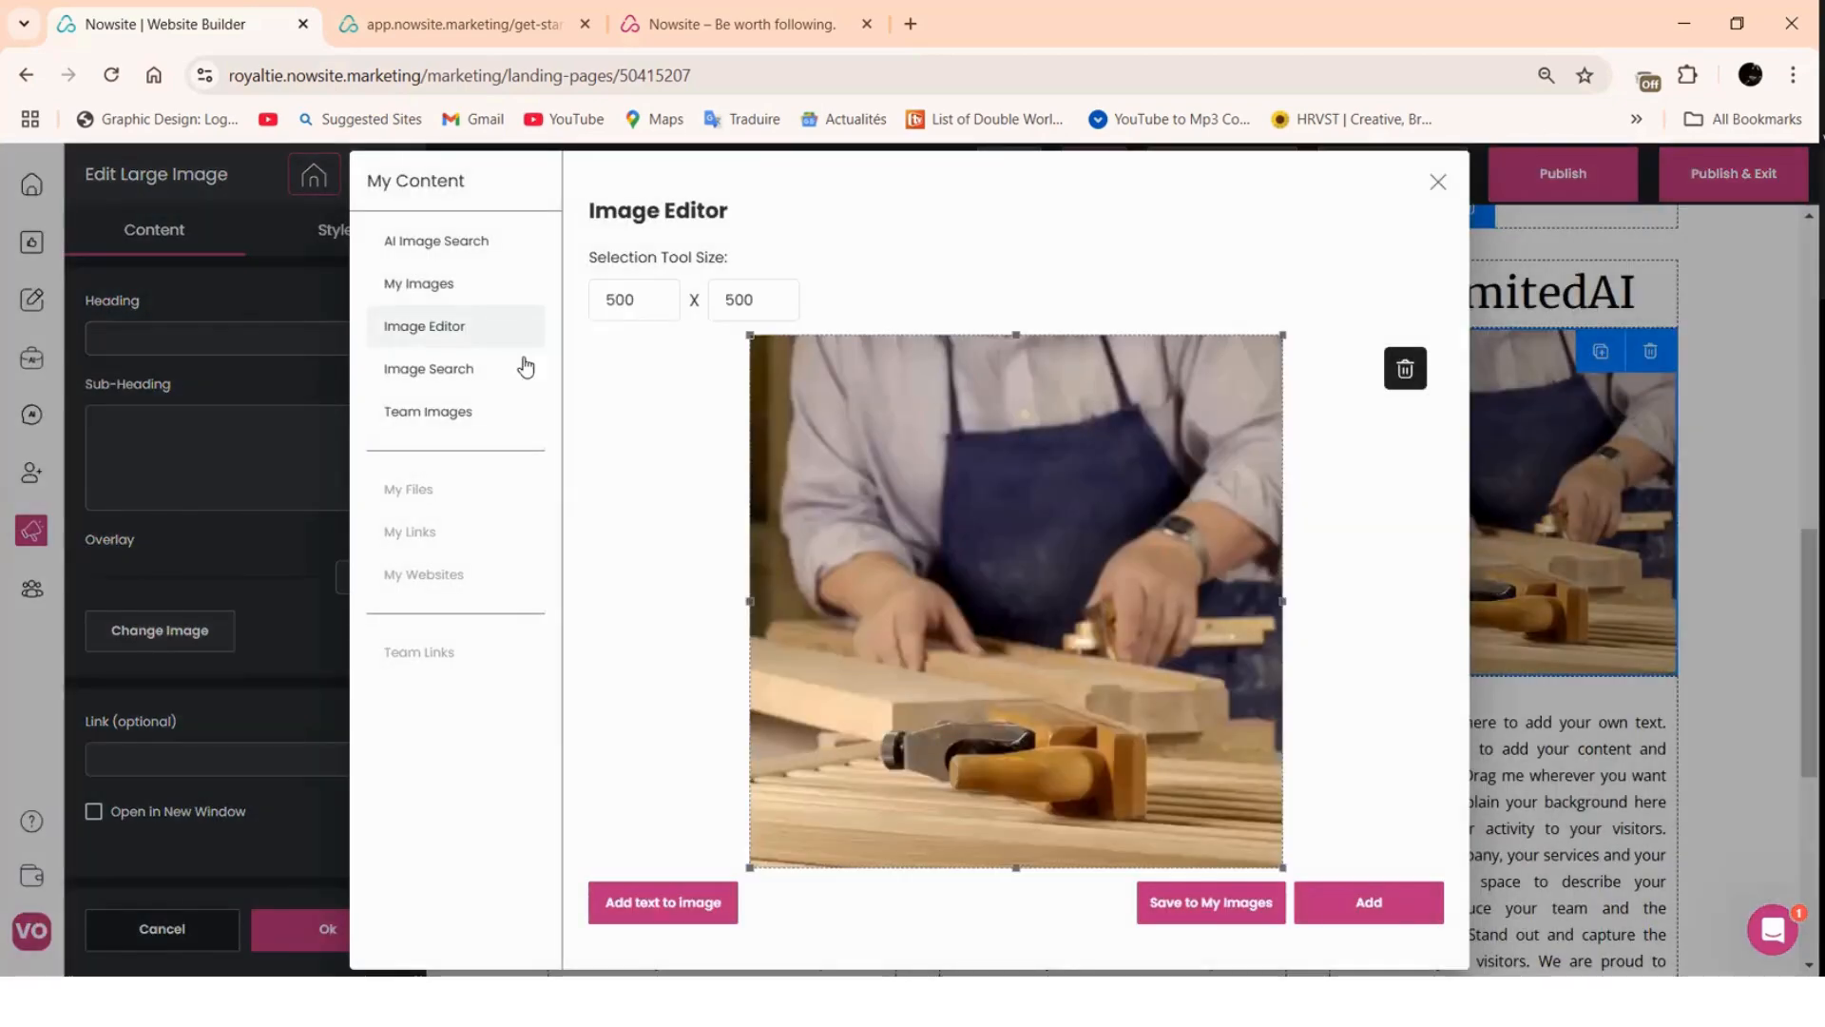
{"action": "left_click", "coordinate": [410, 285]}
{"action": "left_click", "coordinate": [630, 450]}
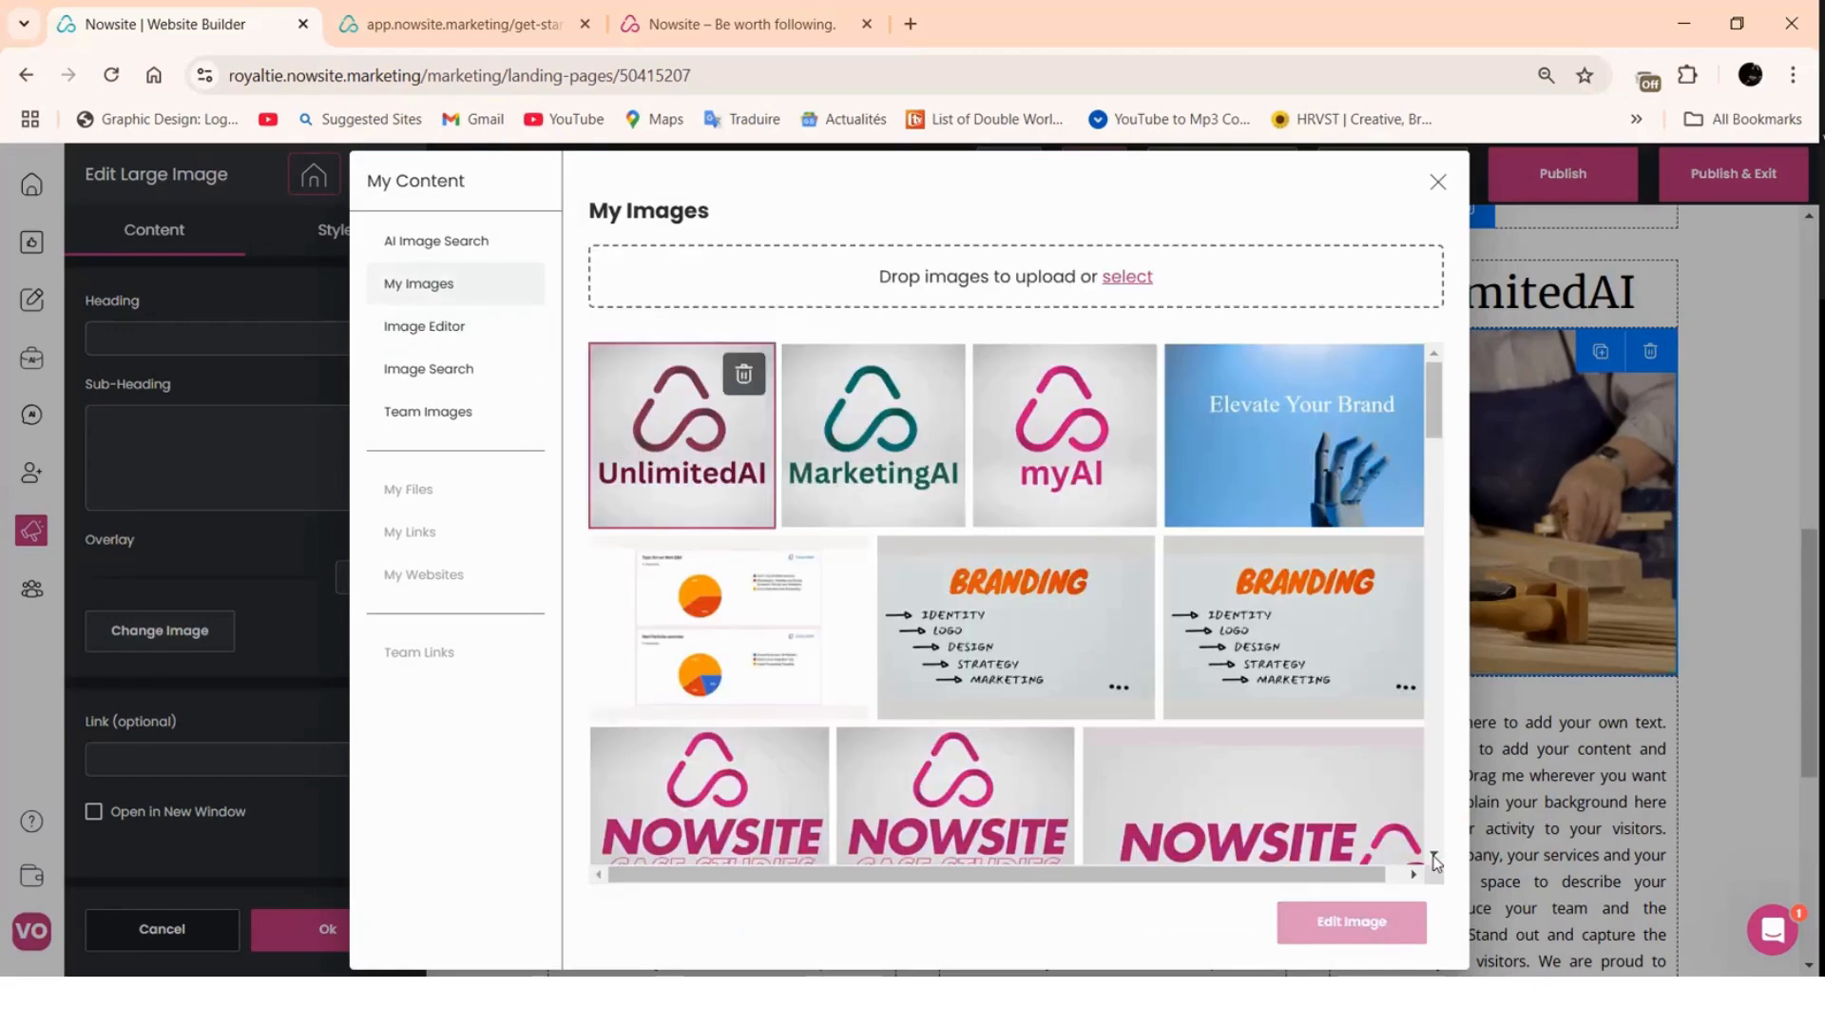
{"action": "left_click", "coordinate": [1391, 921]}
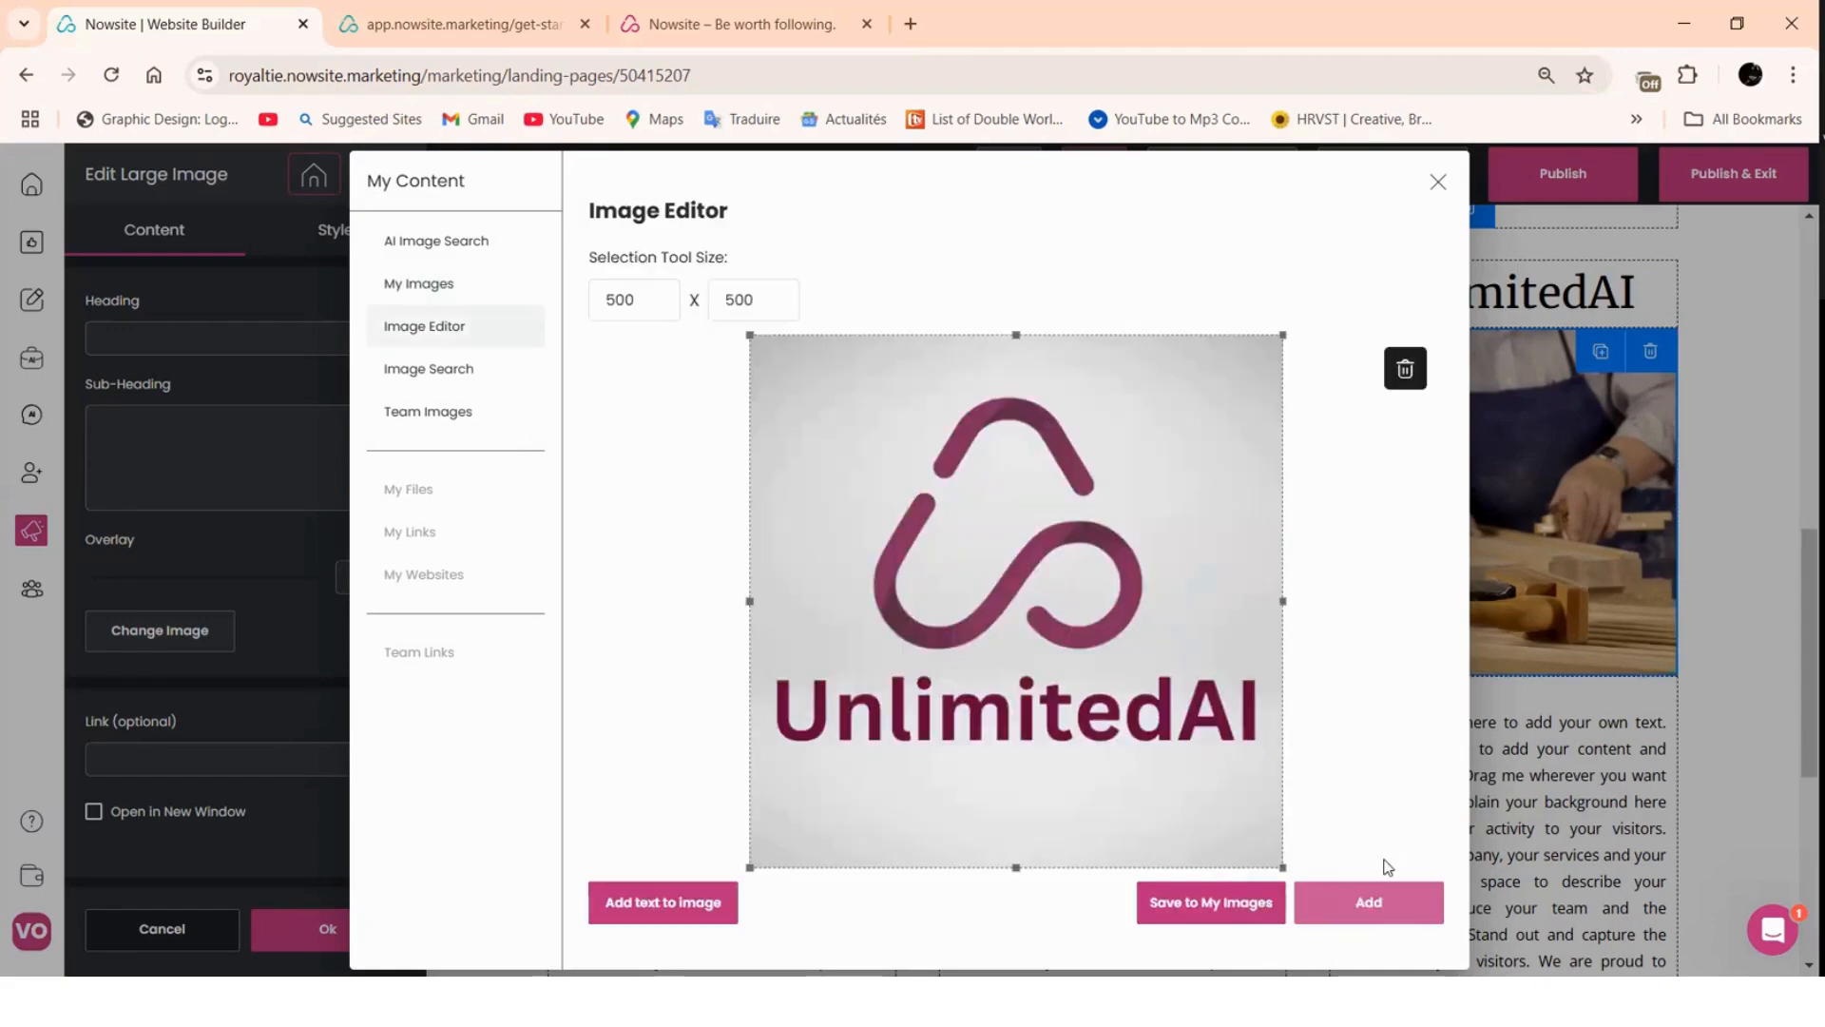
{"action": "left_click", "coordinate": [663, 900]}
{"action": "left_click", "coordinate": [356, 943]}
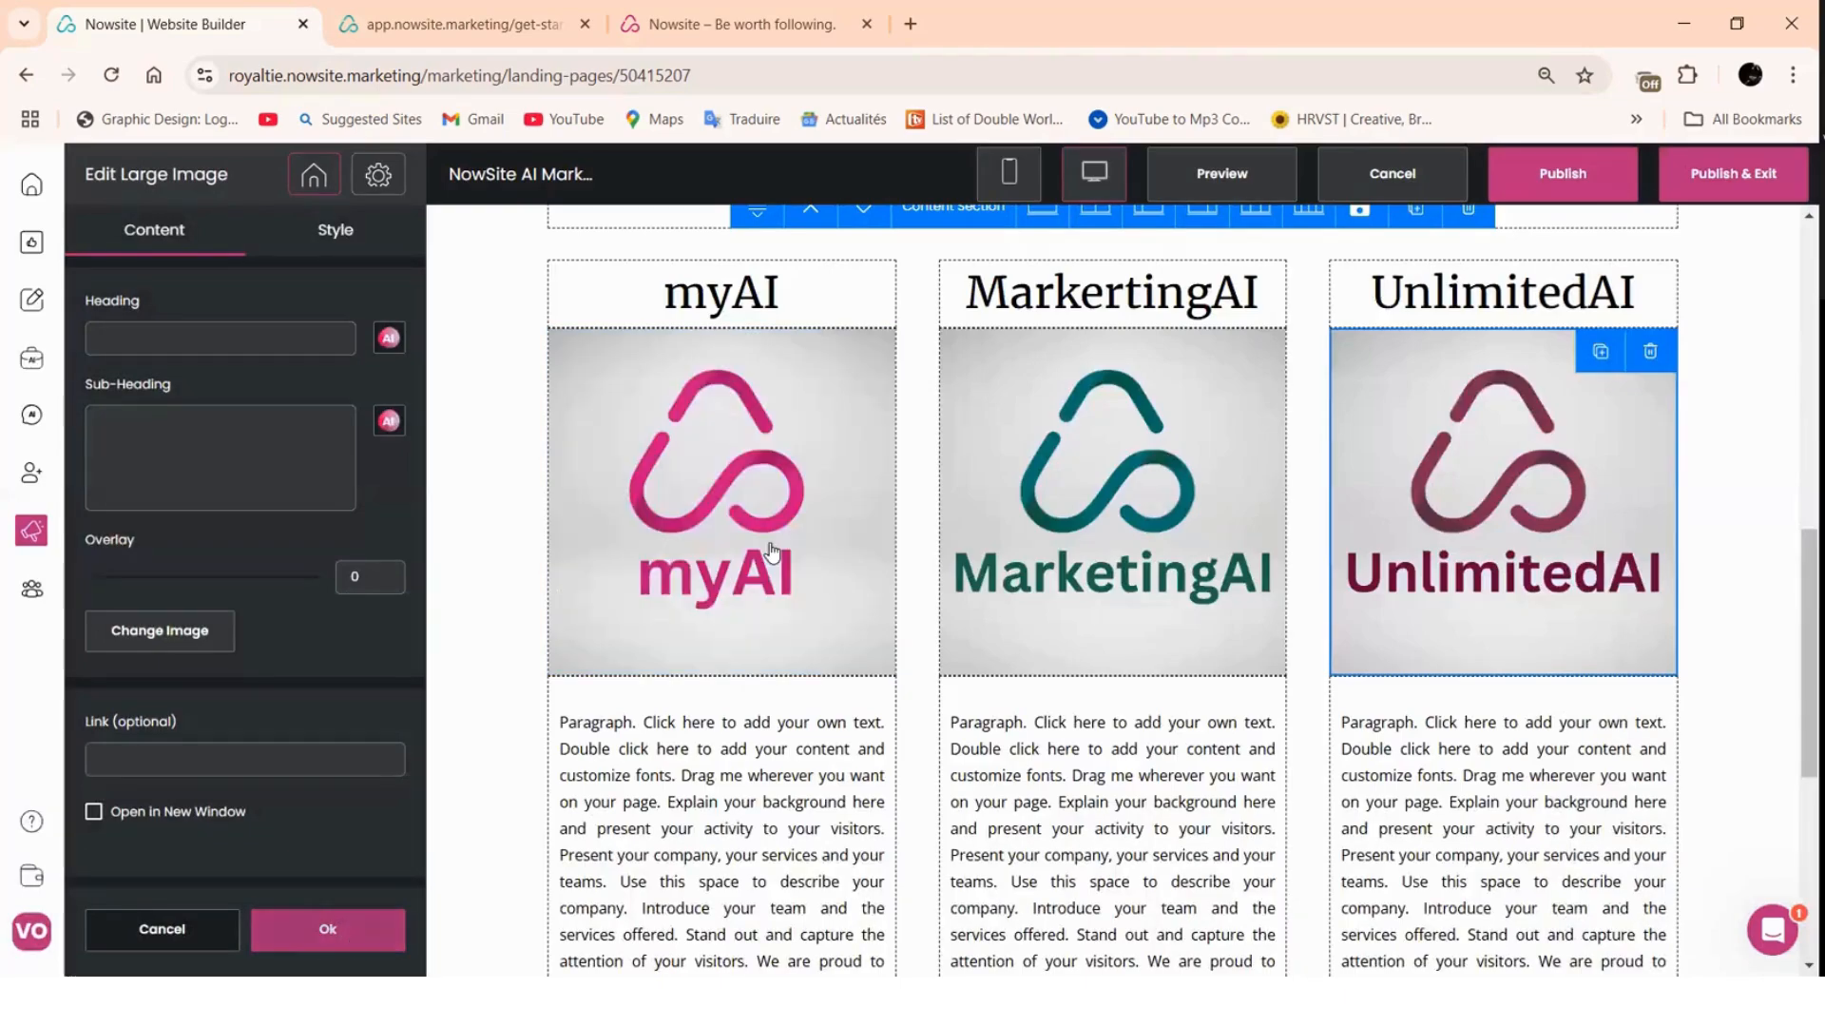
- Delete the headline elements above the myAI and MarketingAI logo images
{"action": "left_click", "coordinate": [865, 296]}
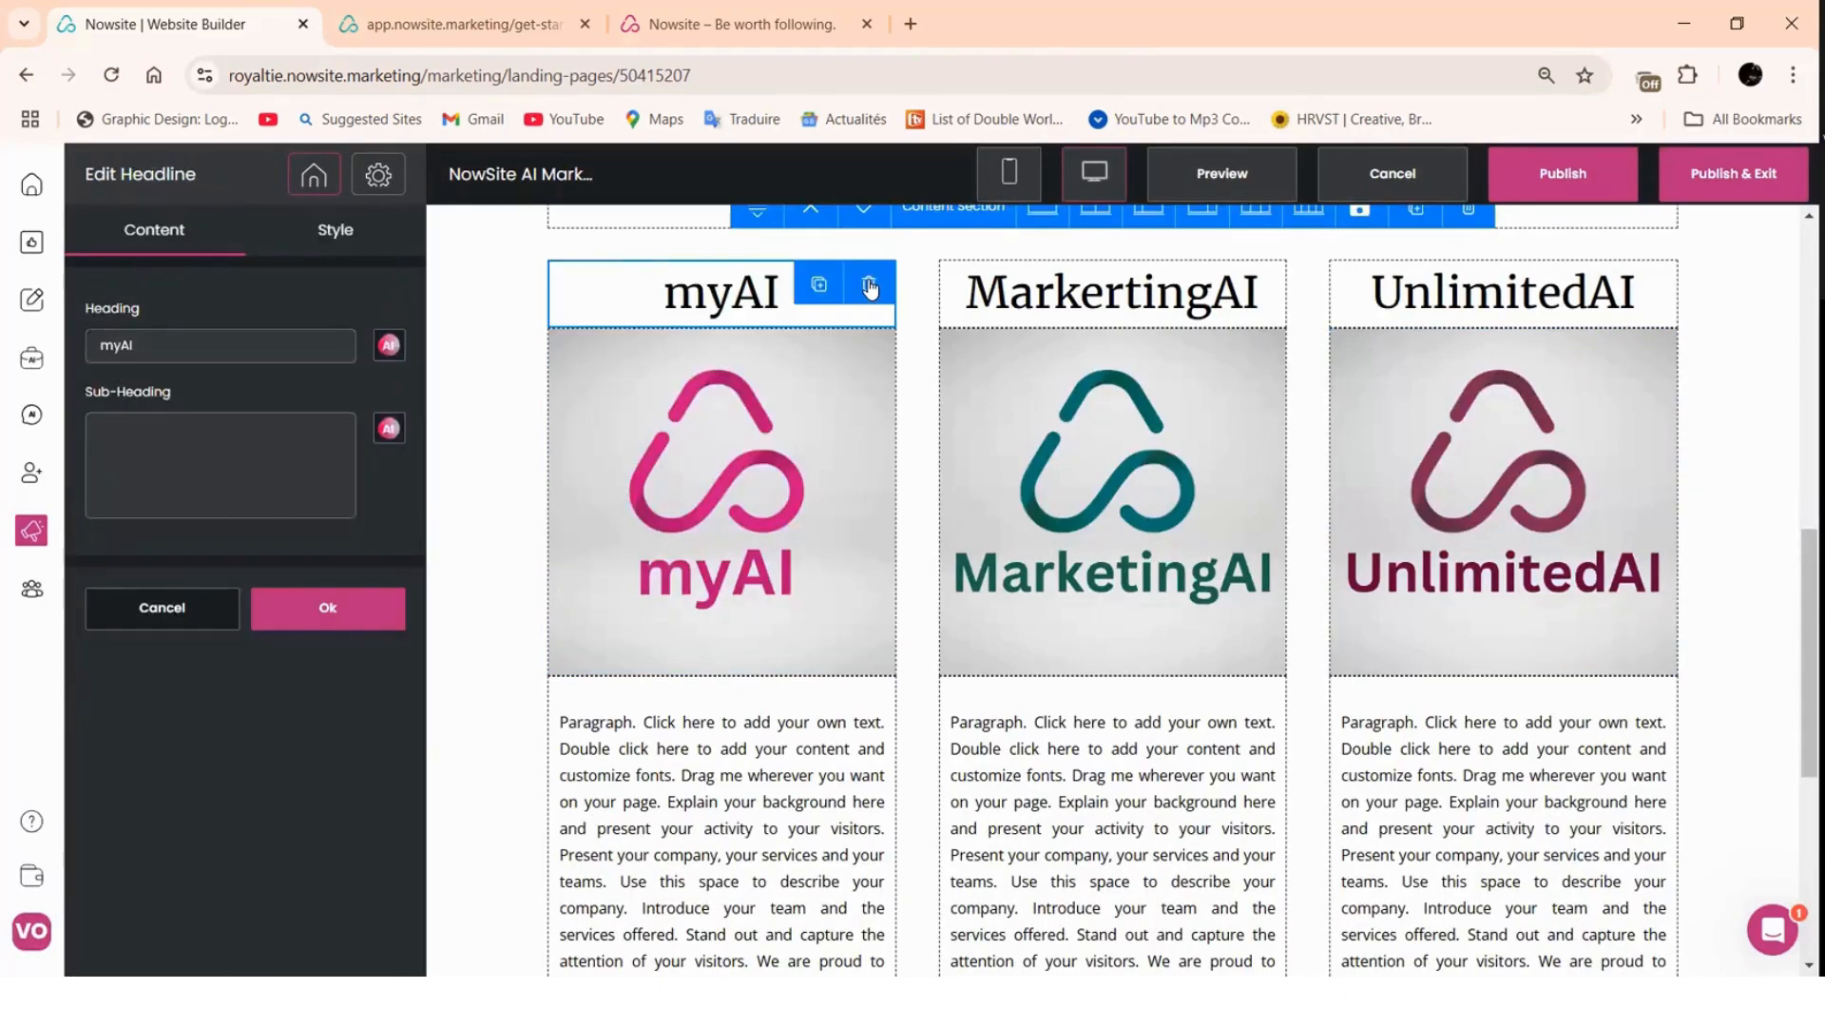
{"action": "left_click", "coordinate": [869, 285]}
{"action": "left_click", "coordinate": [1035, 650]}
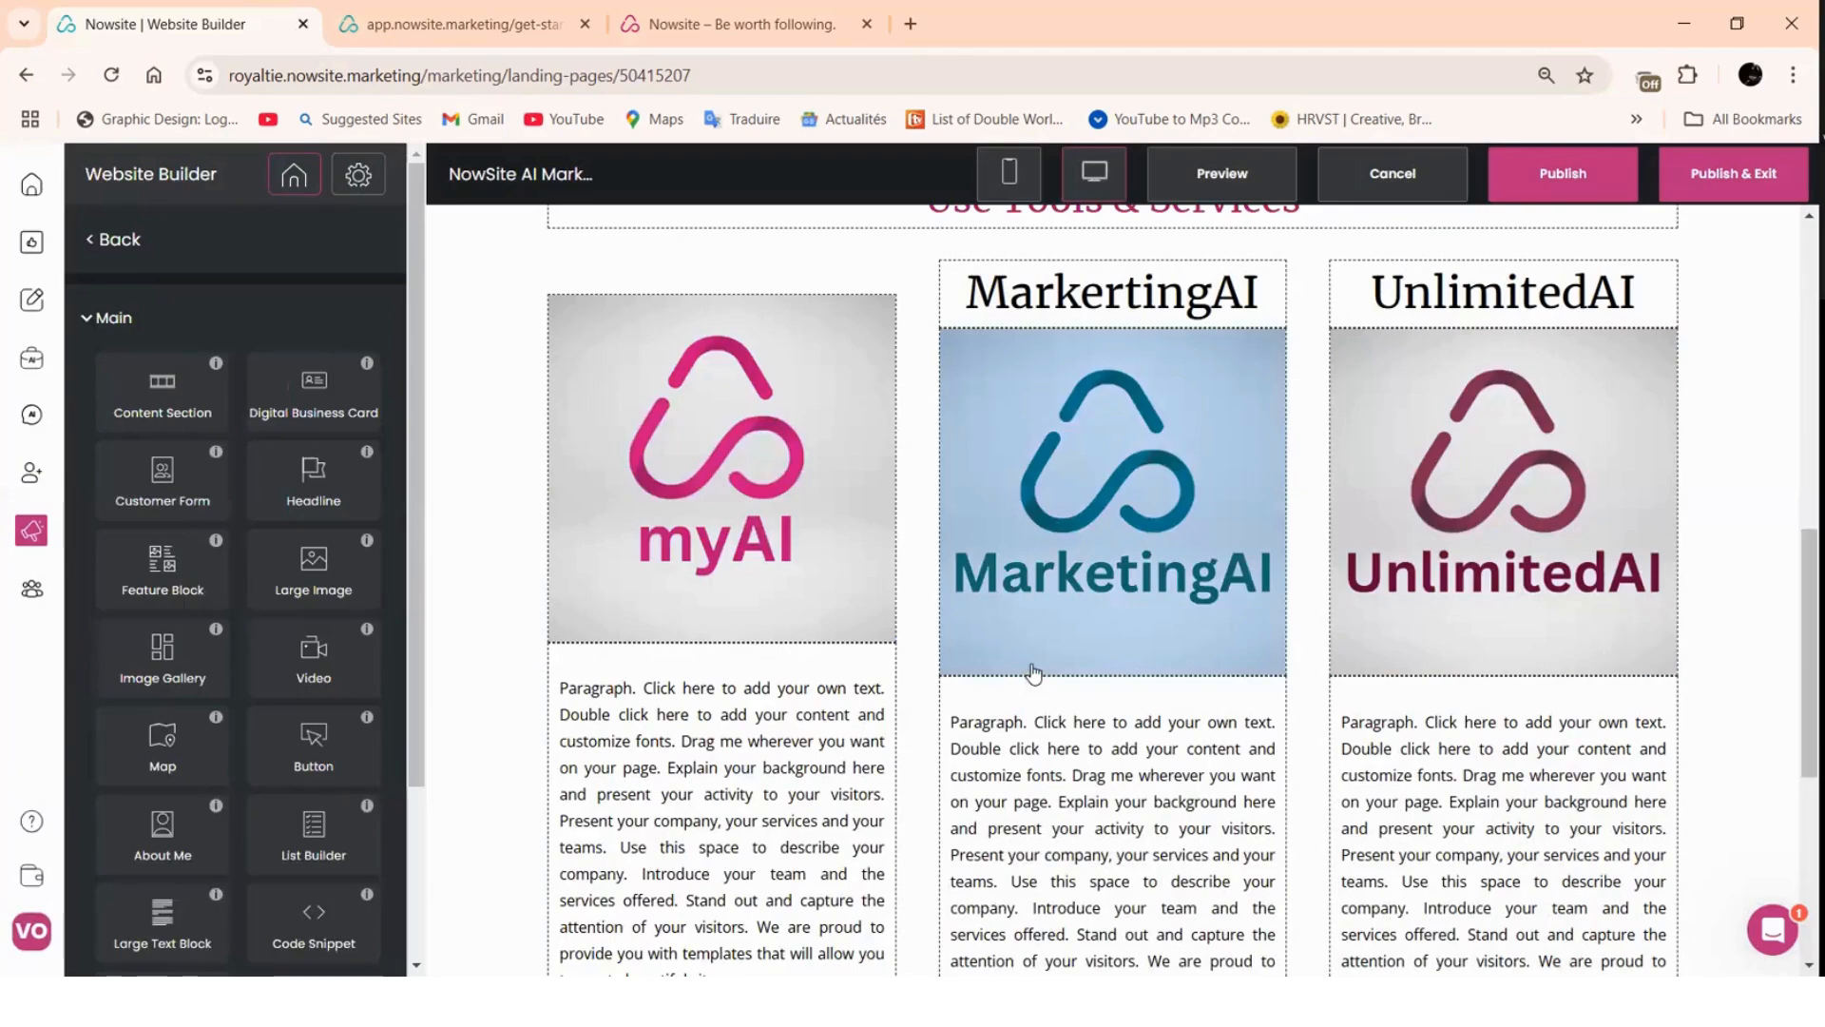
{"action": "left_click", "coordinate": [1254, 312]}
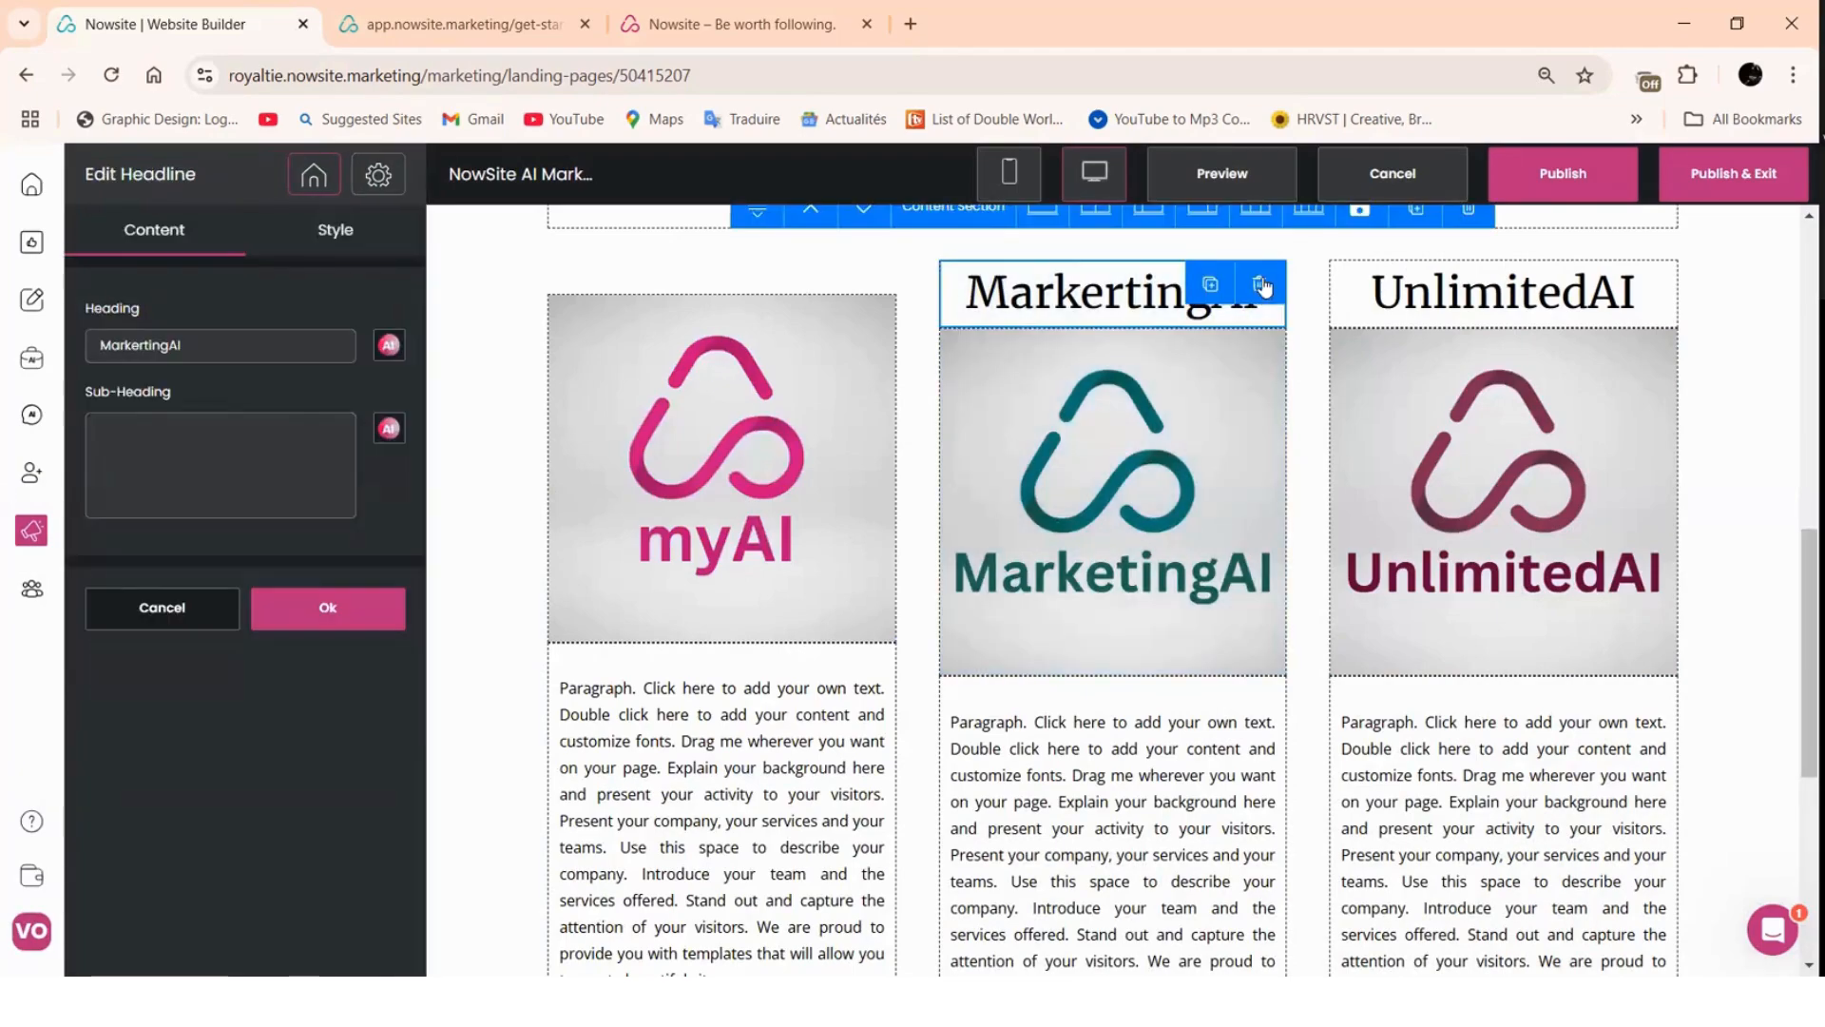
{"action": "key", "text": "Delete"}
{"action": "key", "text": "Return"}
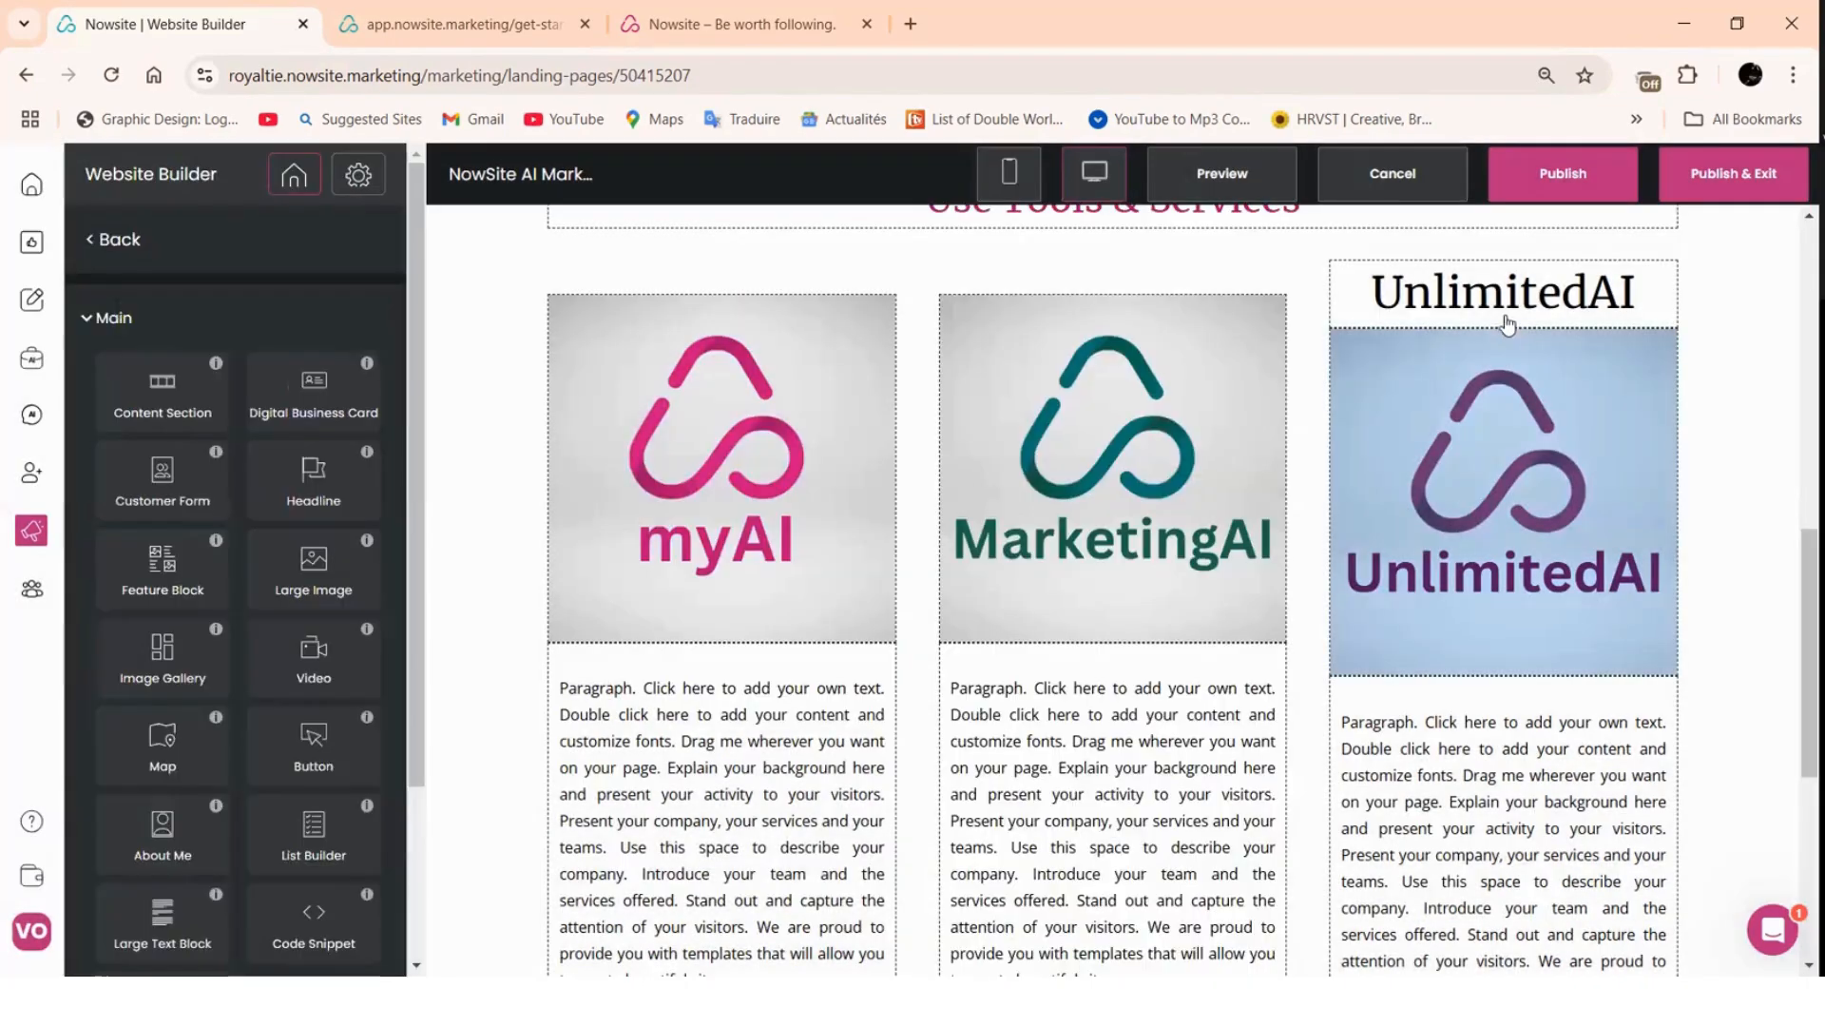
- Delete the UnlimitedAI headline above the third logo image
{"action": "left_click", "coordinate": [1640, 303]}
{"action": "key", "text": "Delete"}
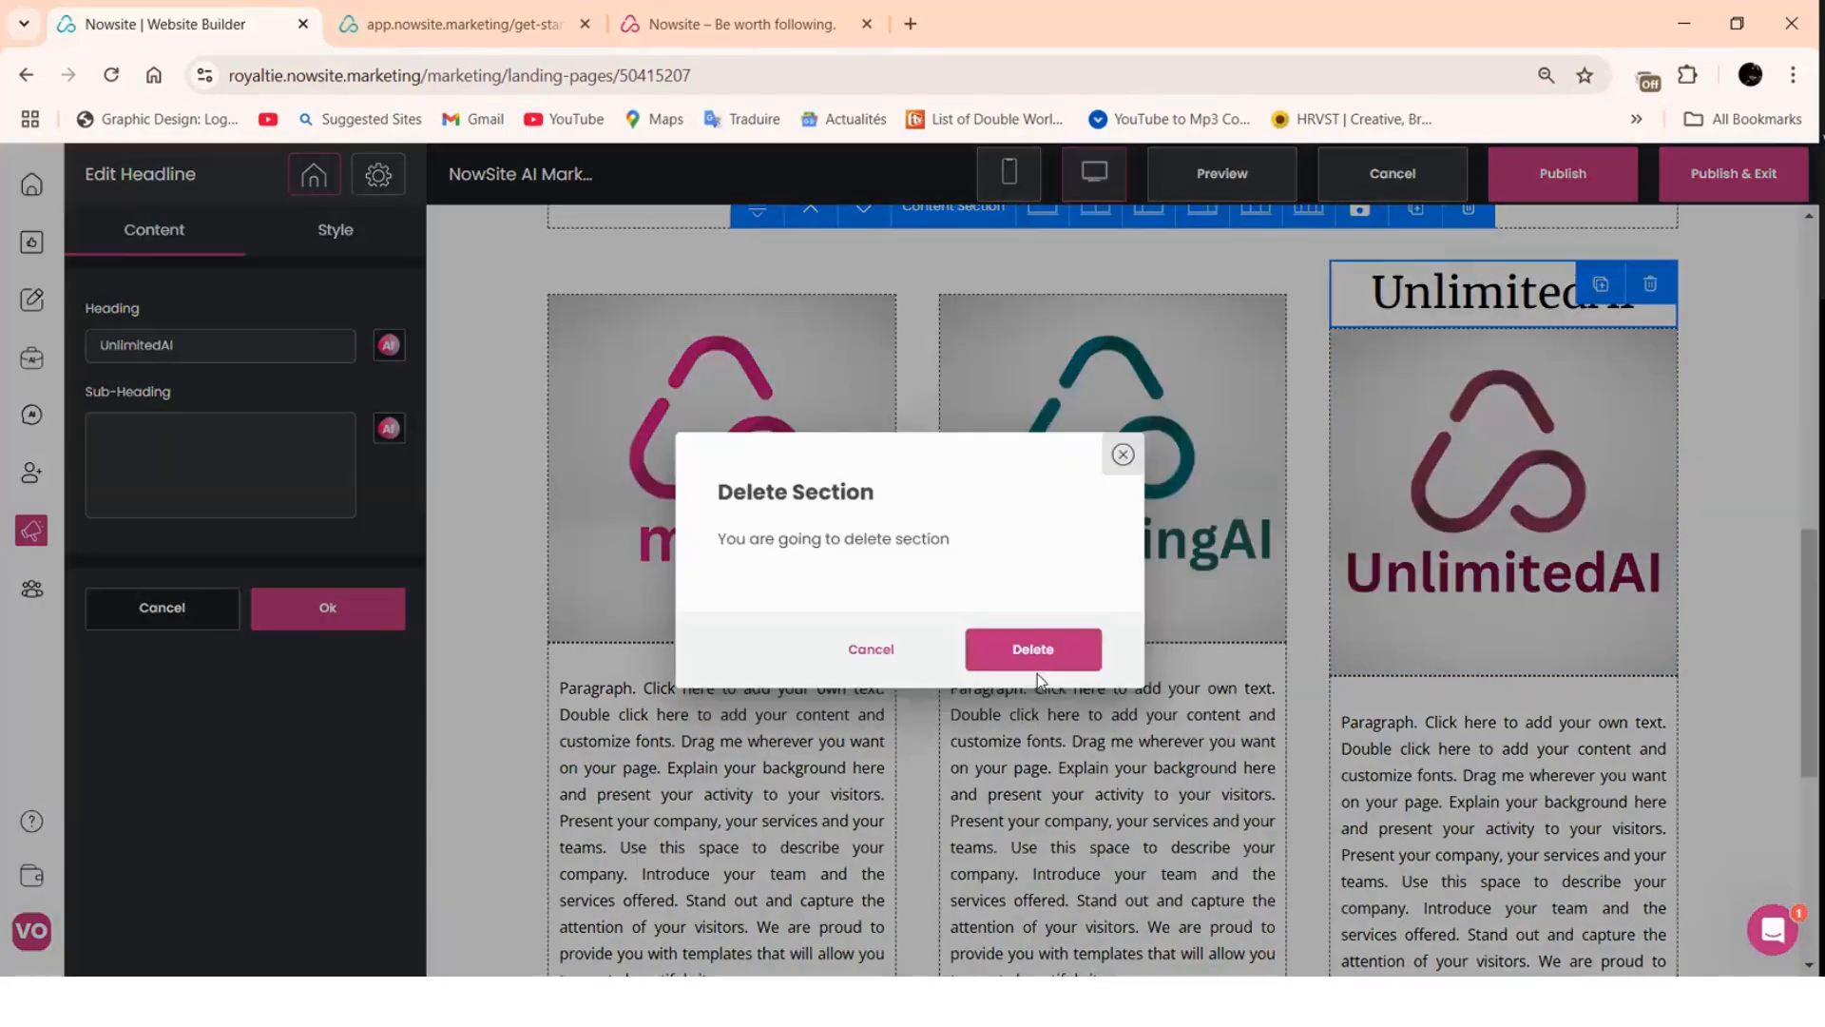
{"action": "left_click", "coordinate": [1036, 651]}
- Set the top padding of the content section holding the three logo columns to 5 px
{"action": "scroll", "coordinate": [777, 665], "scroll_direction": "up", "scroll_amount": 3}
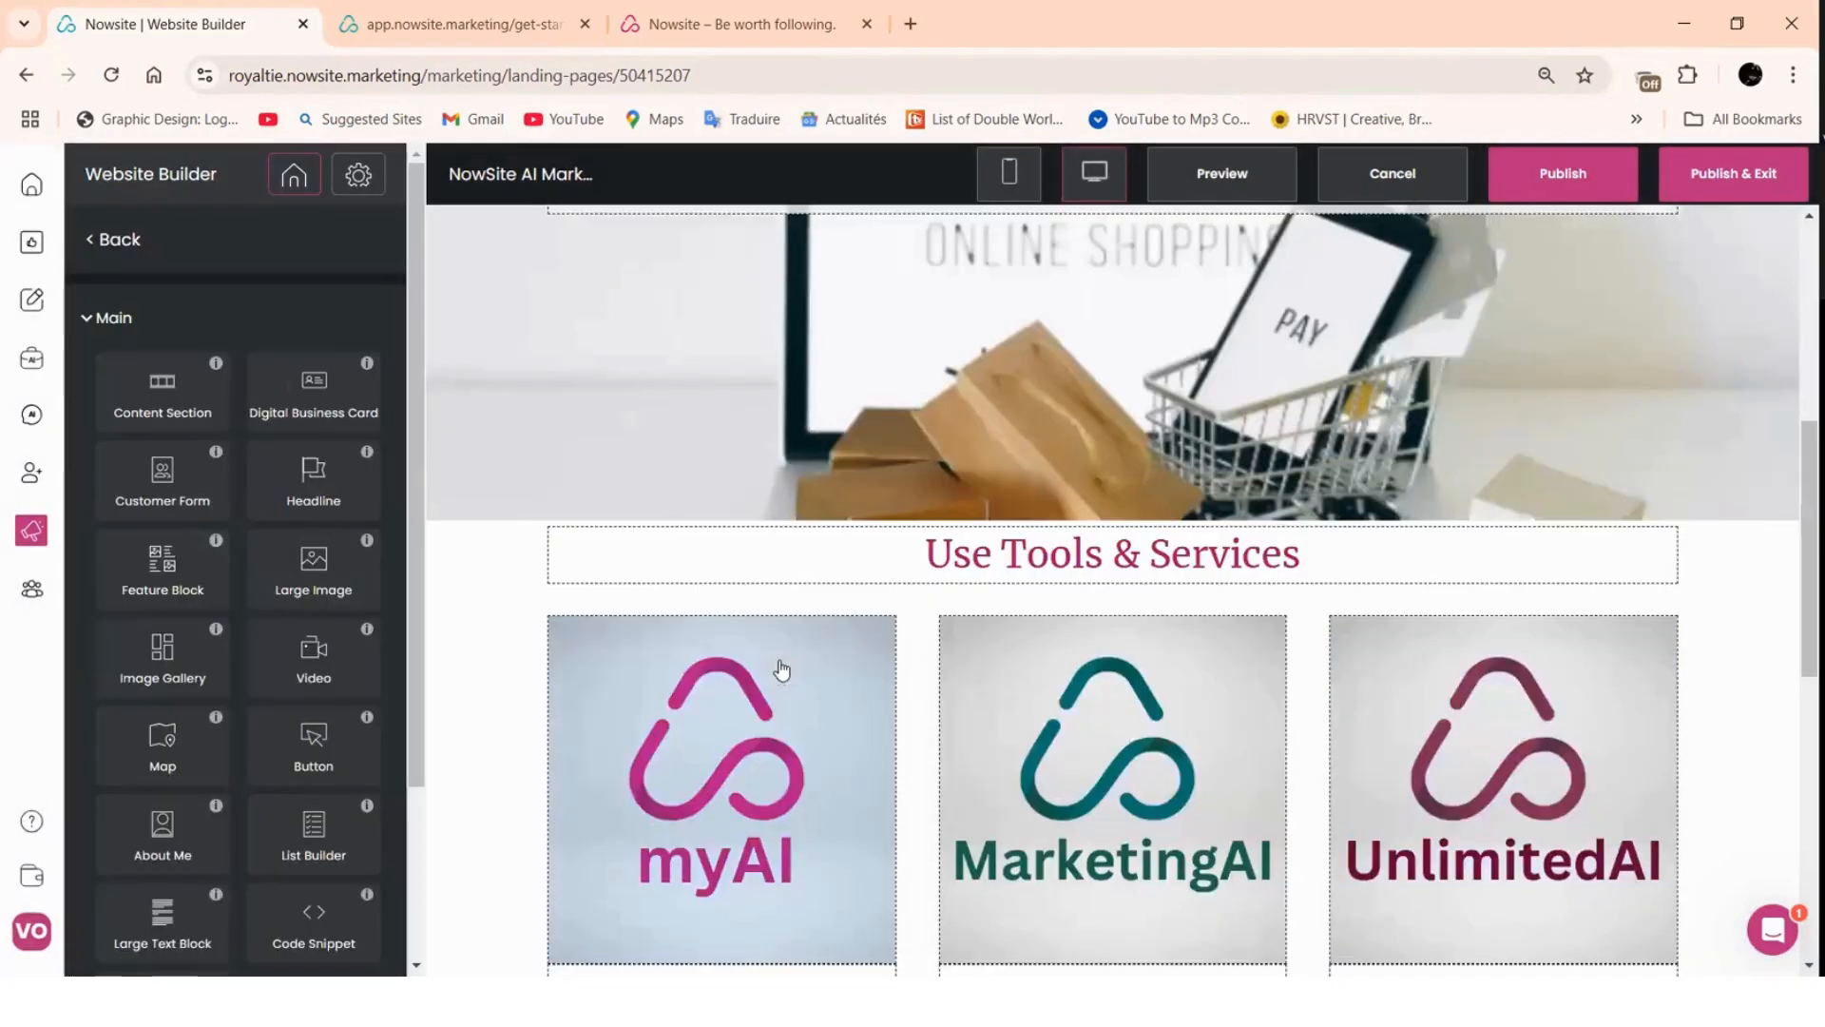
{"action": "scroll", "coordinate": [1309, 757], "scroll_direction": "up", "scroll_amount": 2}
{"action": "scroll", "coordinate": [1282, 740], "scroll_direction": "down", "scroll_amount": 4}
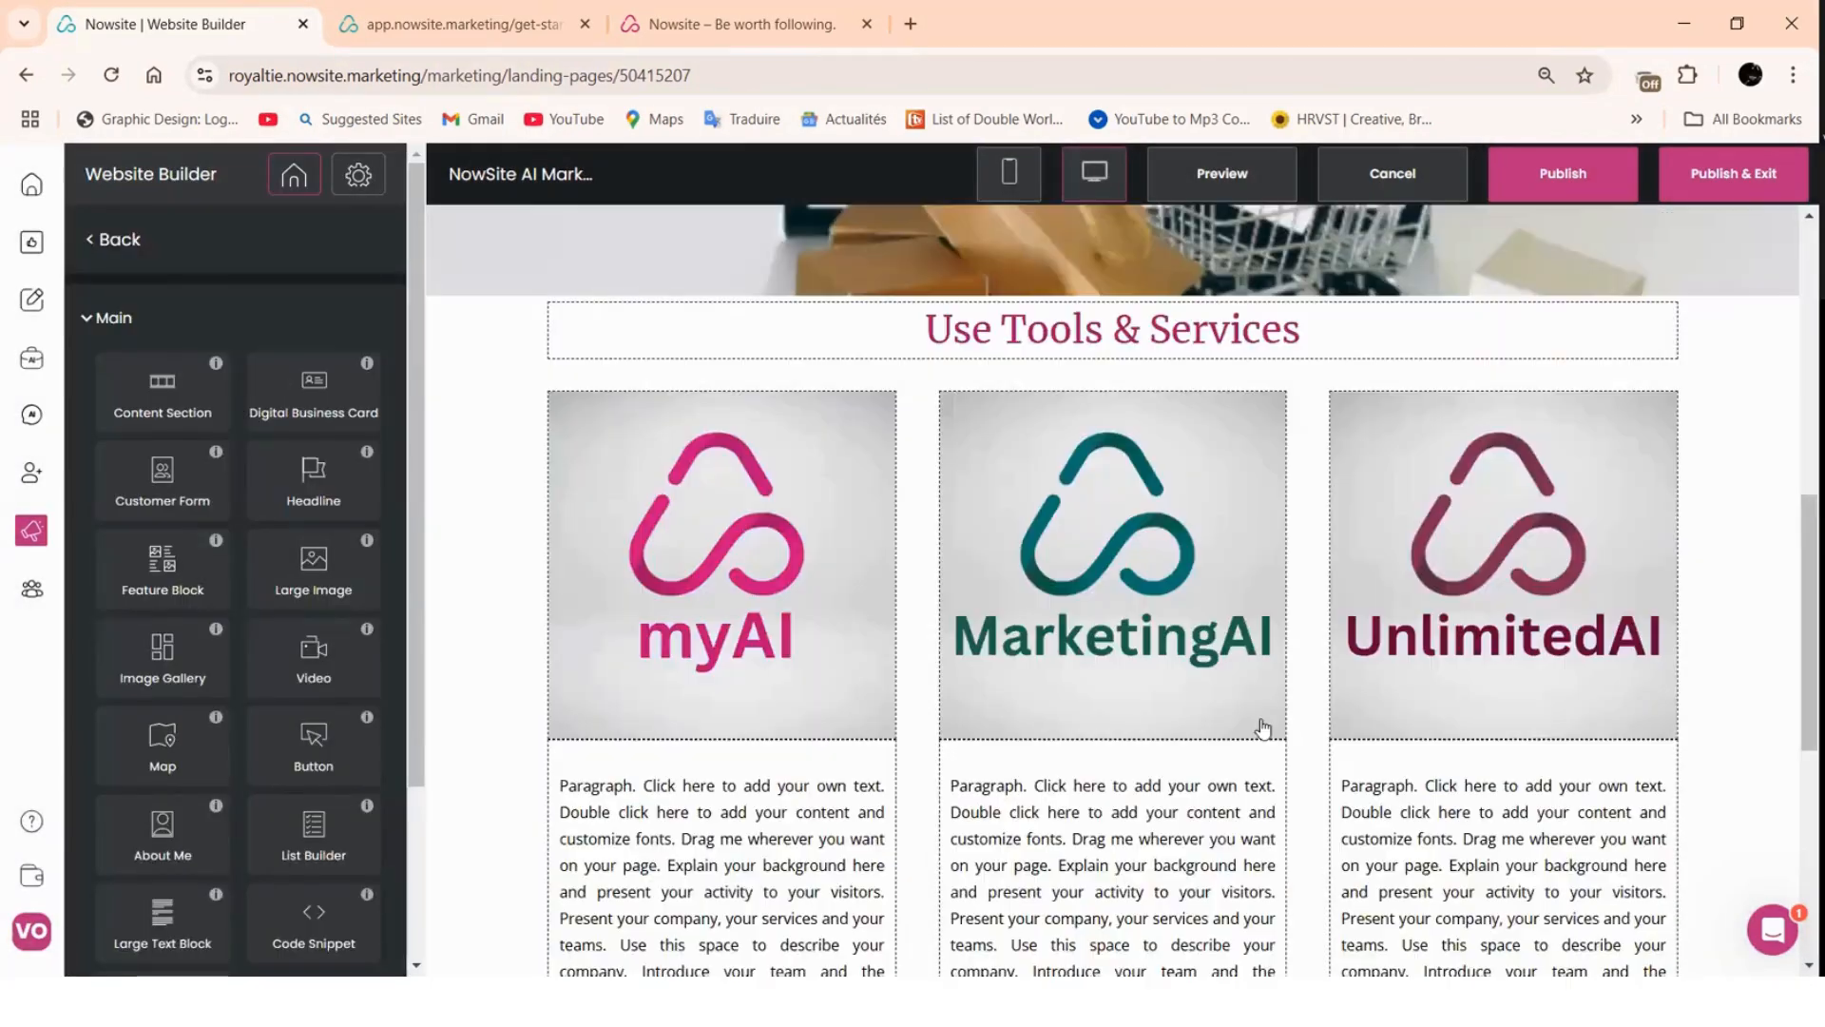
{"action": "scroll", "coordinate": [1264, 725], "scroll_direction": "up", "scroll_amount": 3}
{"action": "scroll", "coordinate": [1248, 719], "scroll_direction": "up", "scroll_amount": 1}
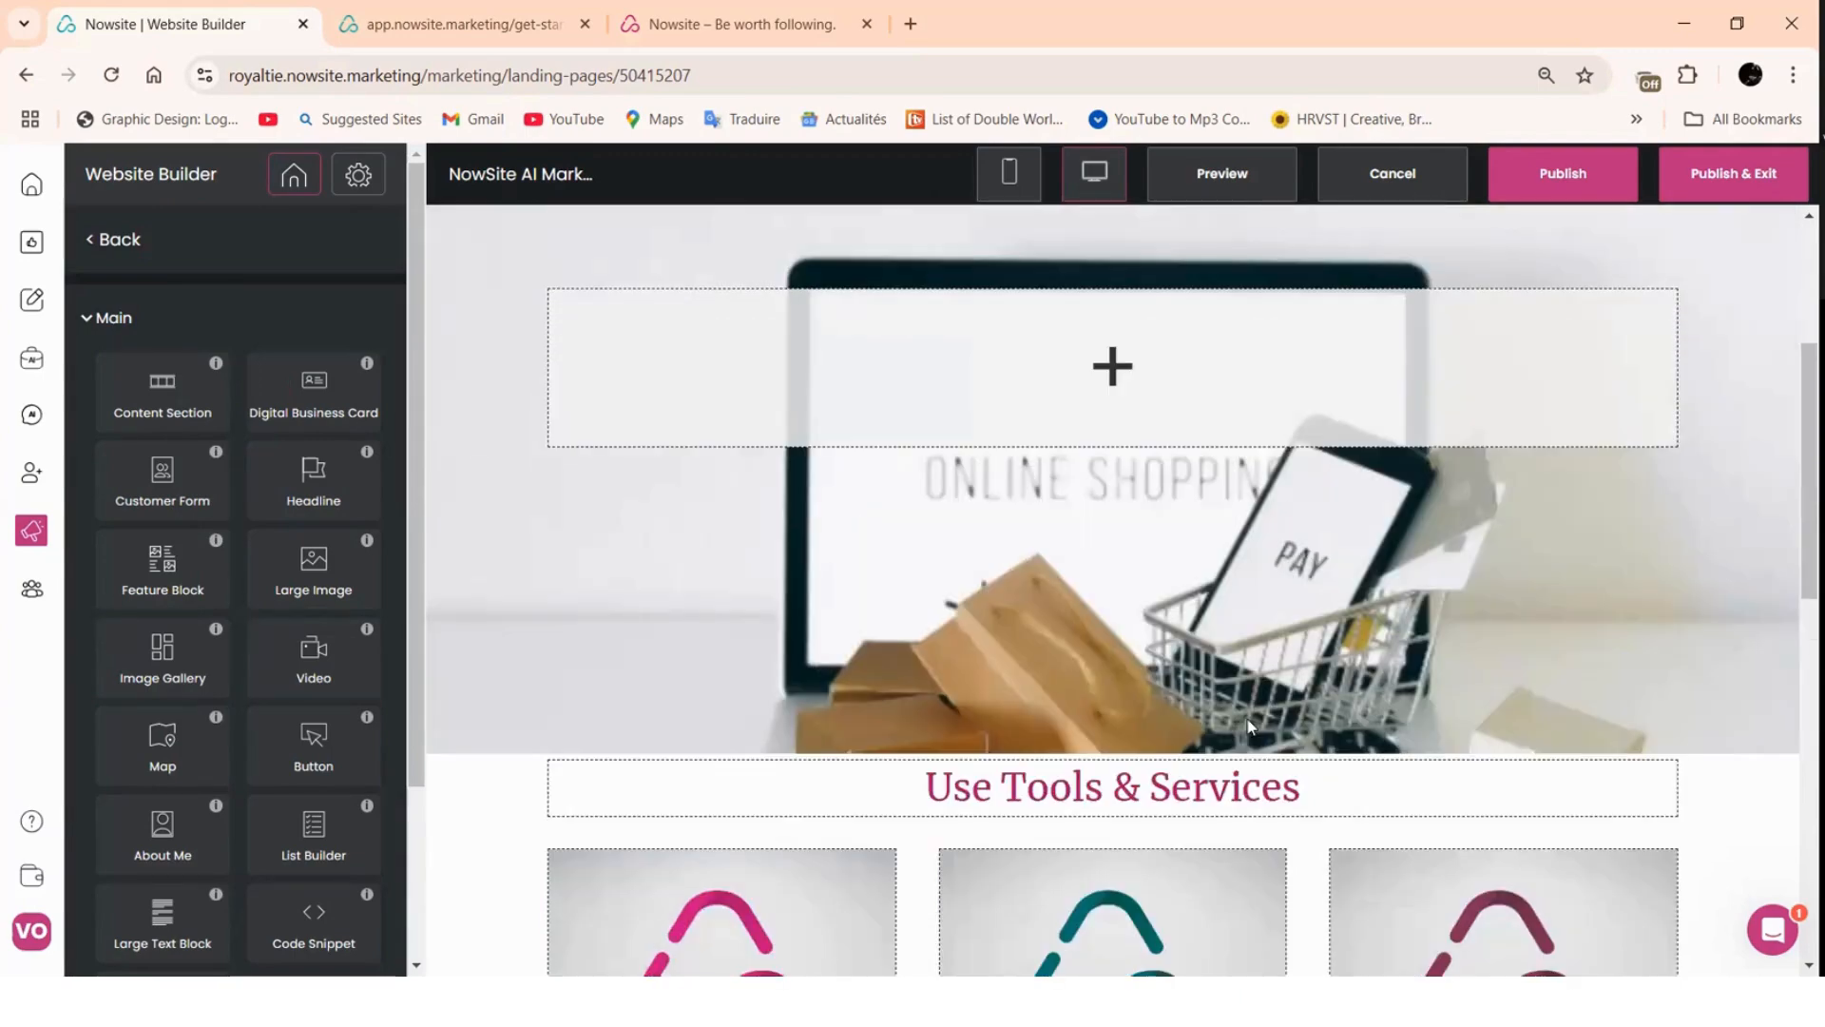
{"action": "scroll", "coordinate": [502, 669], "scroll_direction": "down", "scroll_amount": 2}
{"action": "left_click", "coordinate": [502, 669]}
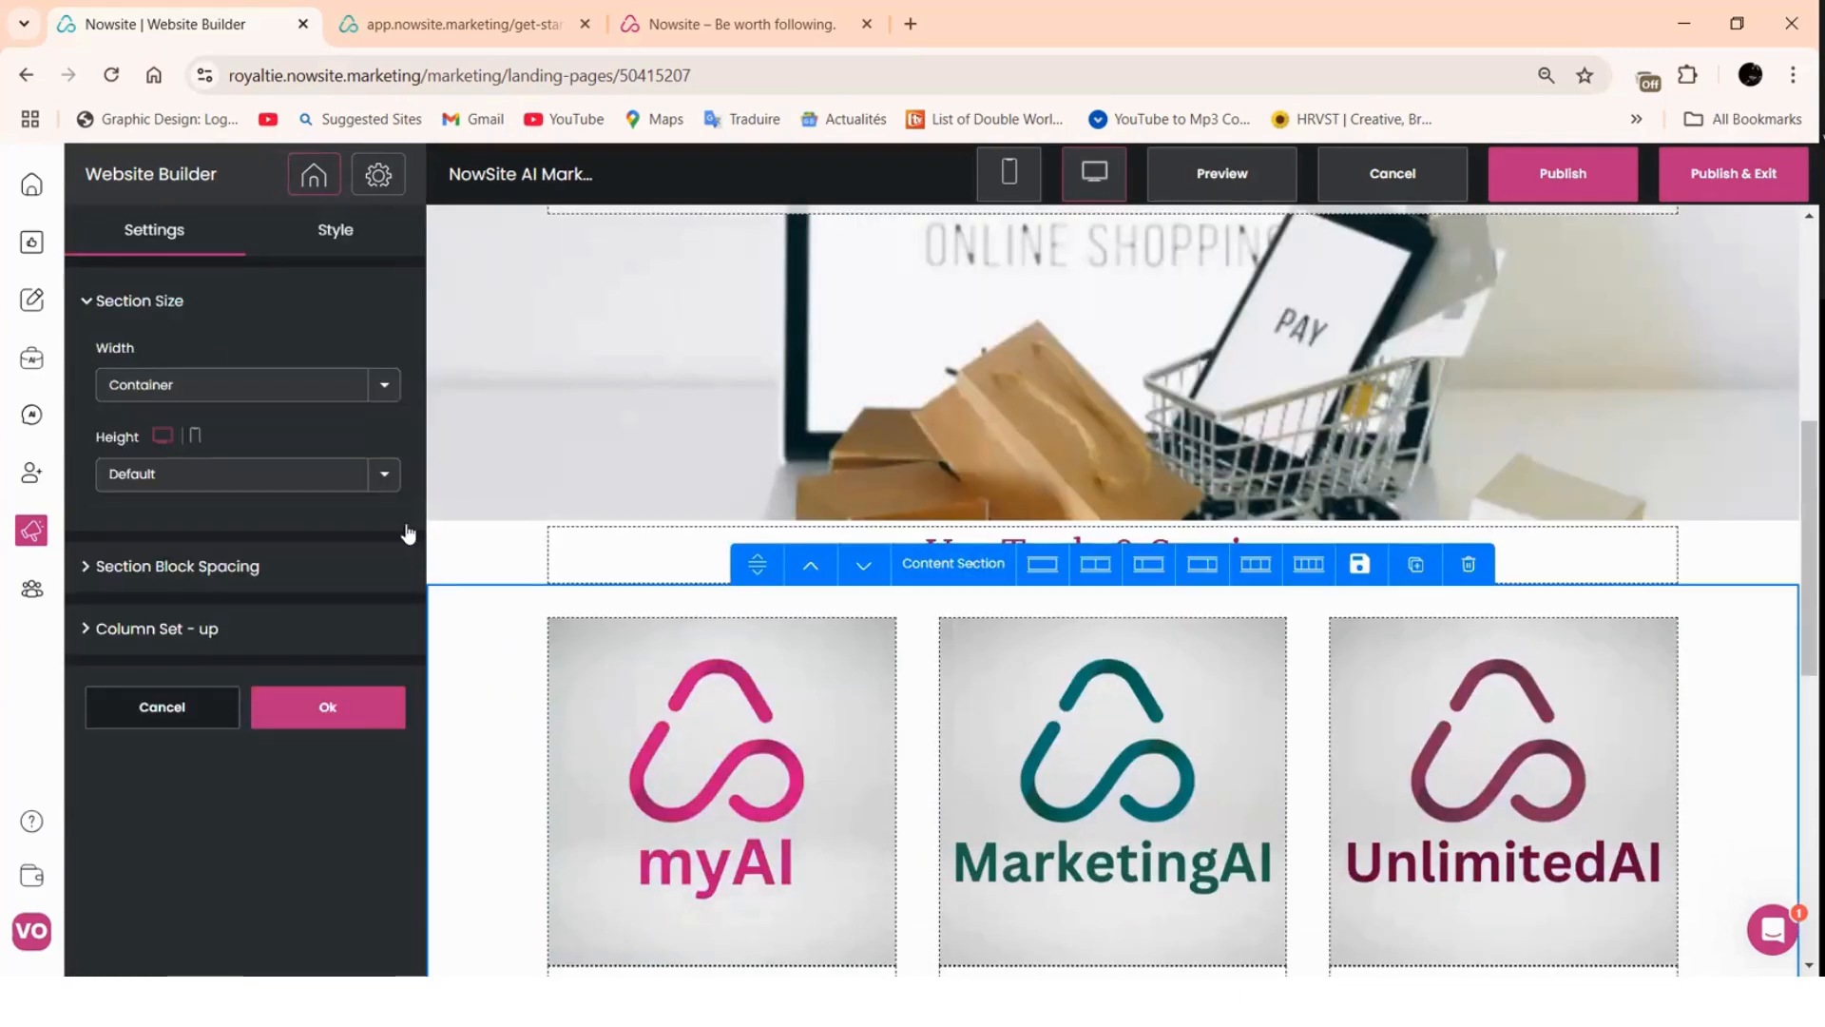
{"action": "left_click", "coordinate": [335, 229]}
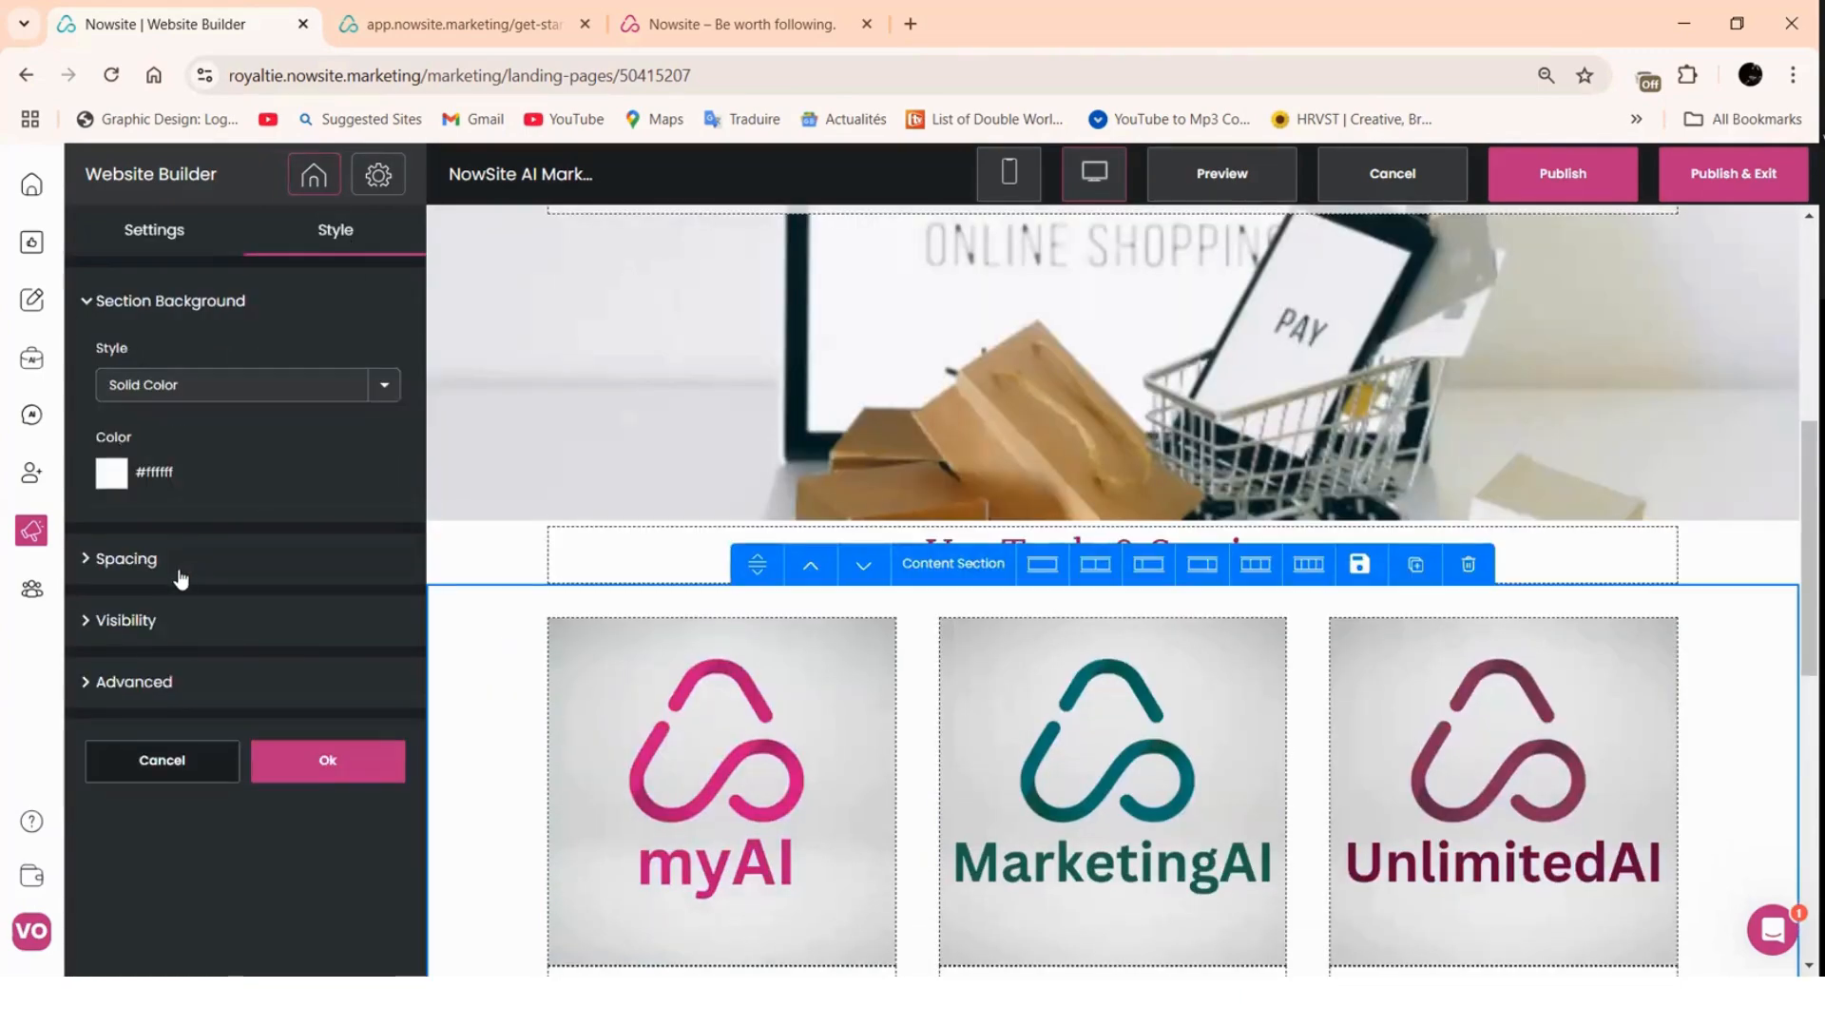
{"action": "left_click", "coordinate": [181, 568]}
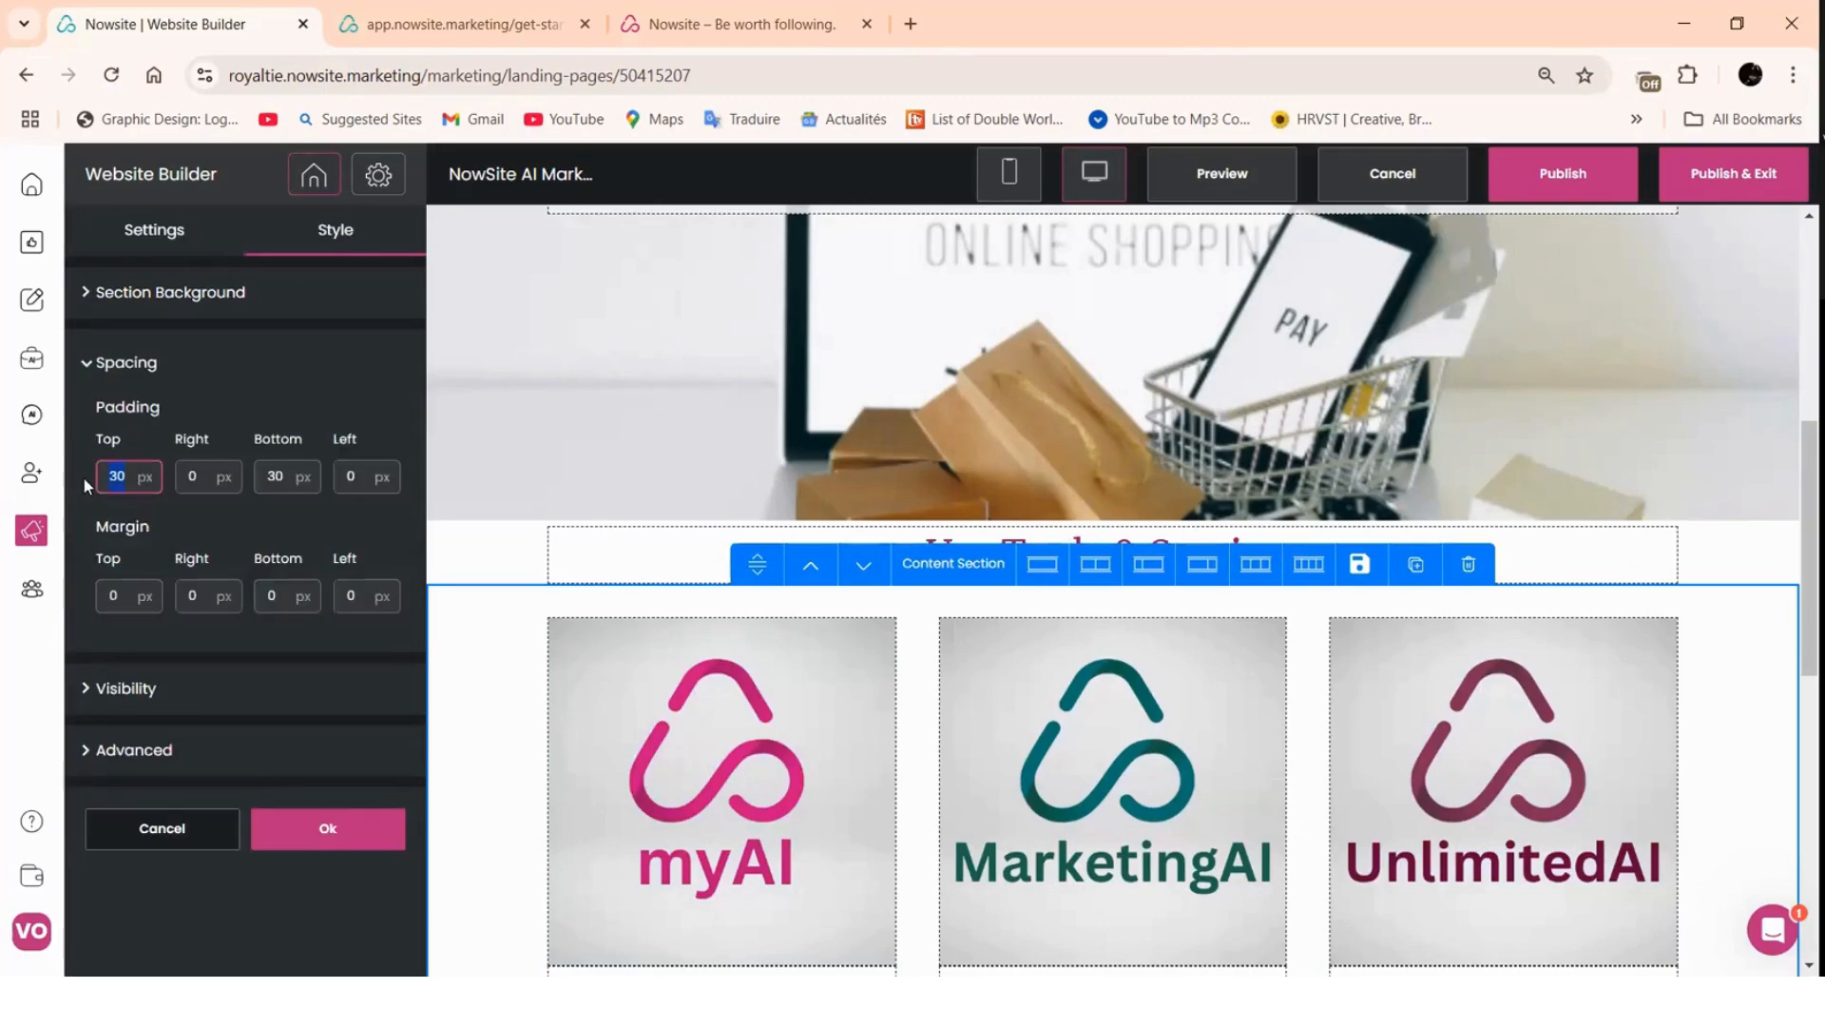
{"action": "type", "text": "5"}
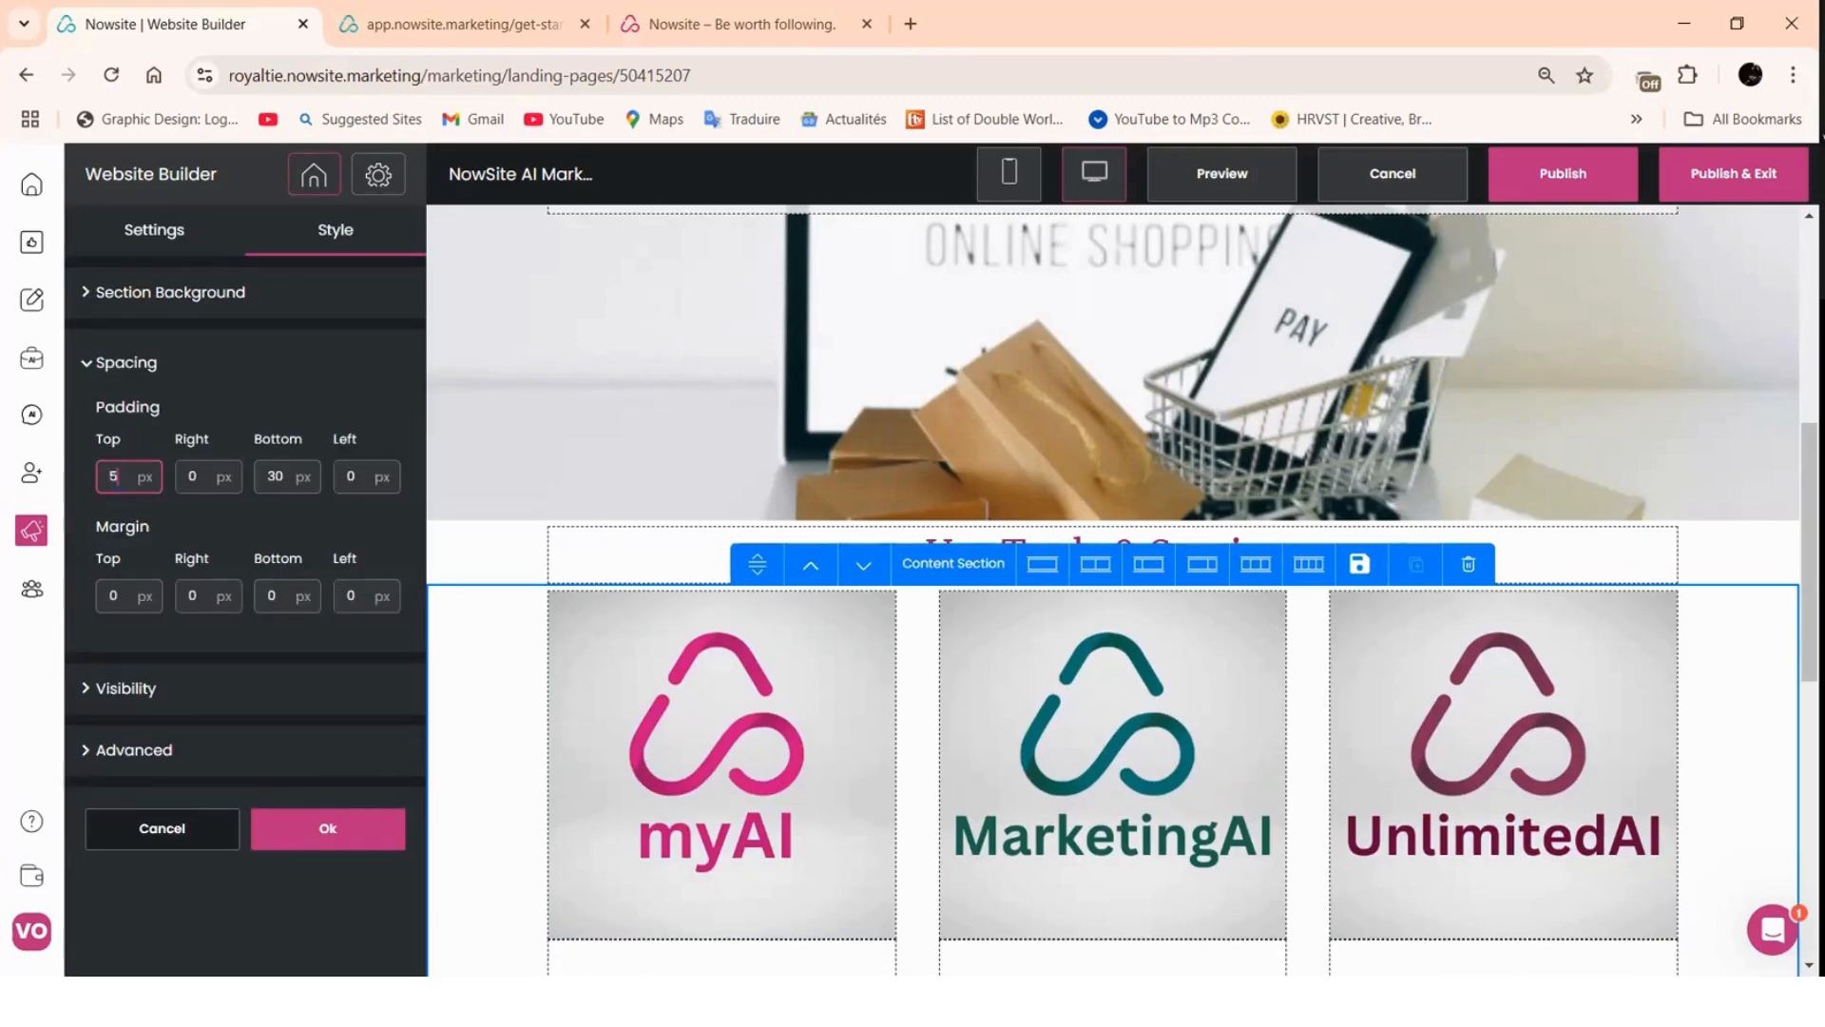
{"action": "left_click", "coordinate": [347, 851]}
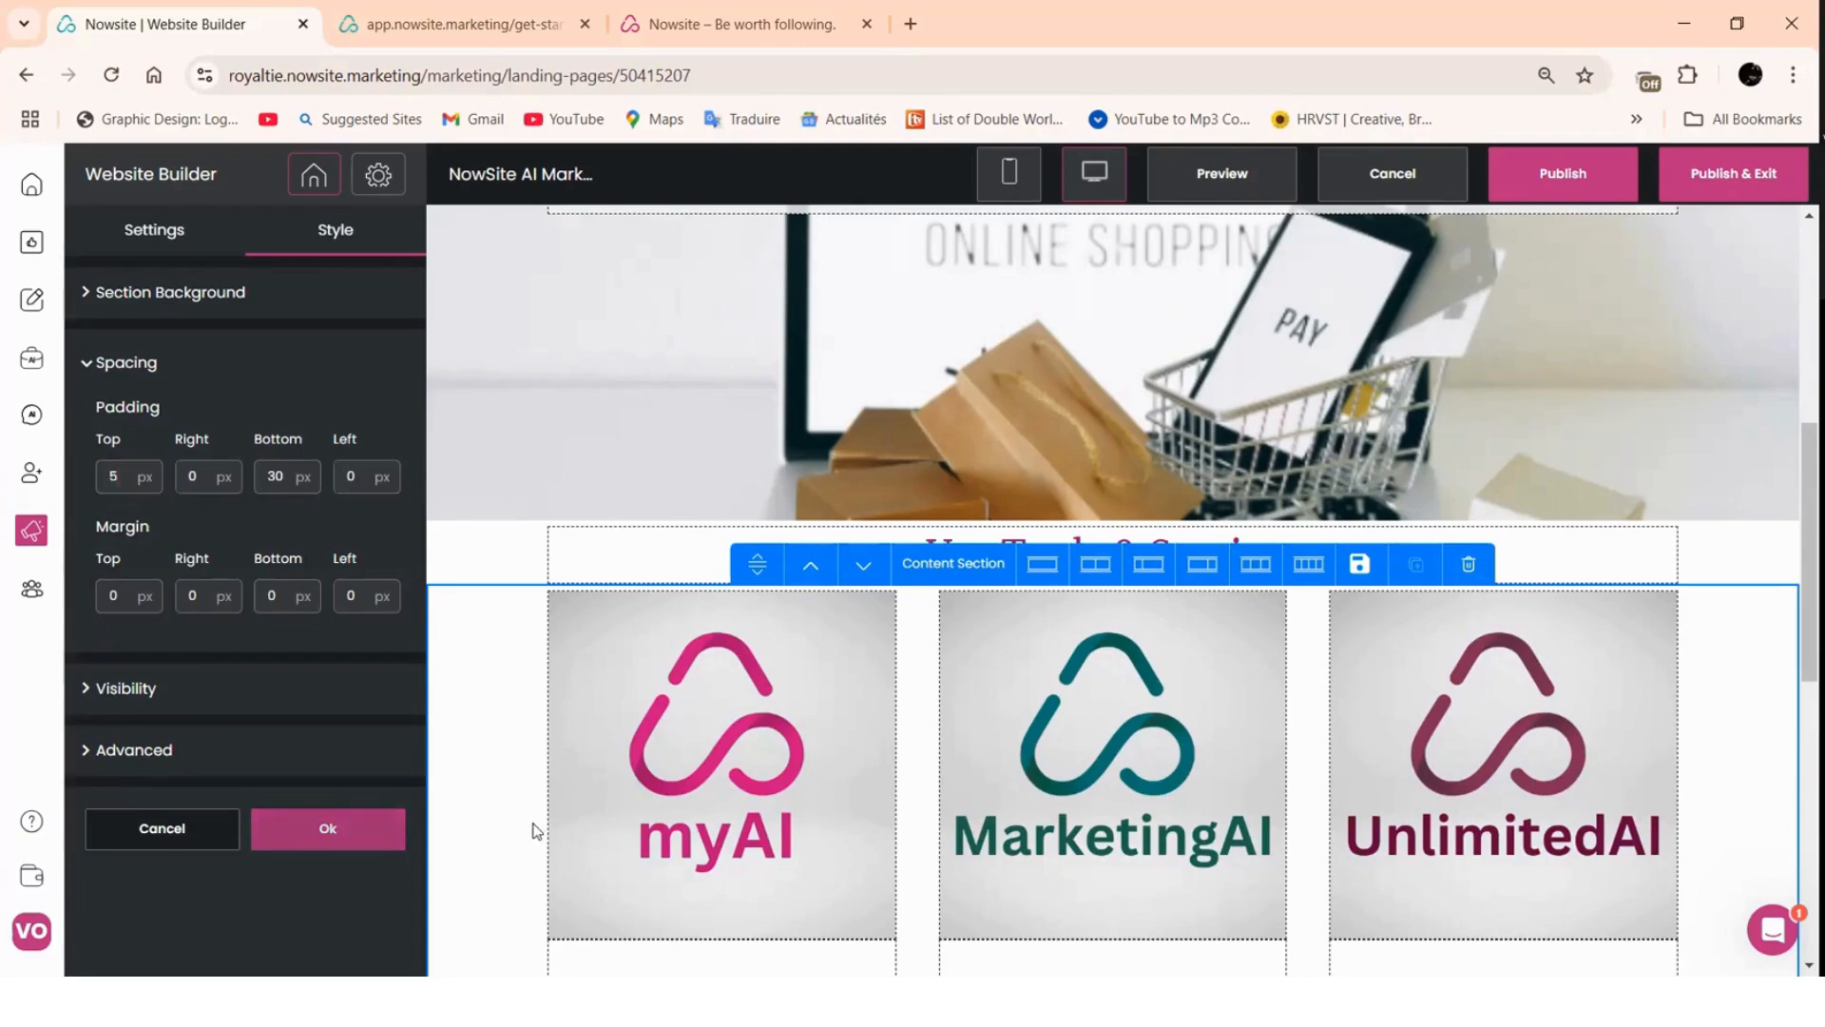
- Change the background of the yellow copyright section to the solid color #aa166c
{"action": "scroll", "coordinate": [1304, 589], "scroll_direction": "down", "scroll_amount": 5}
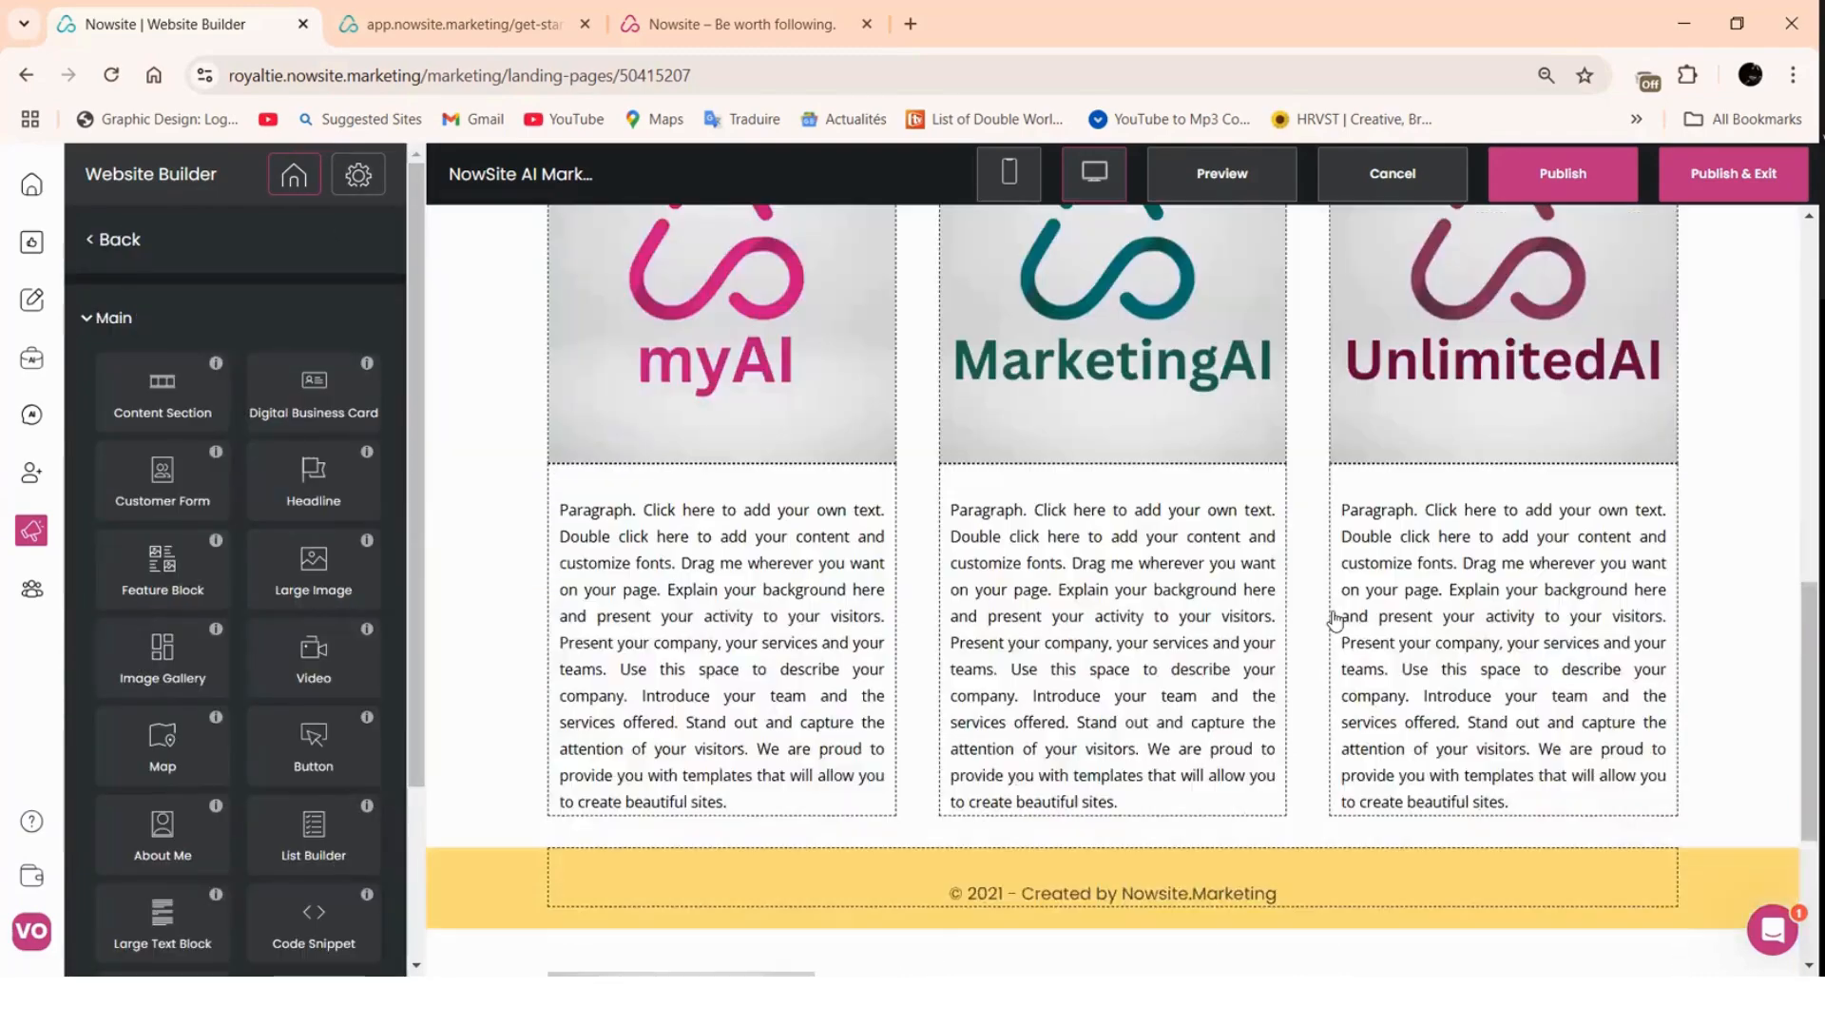
{"action": "scroll", "coordinate": [1331, 617], "scroll_direction": "down", "scroll_amount": 1}
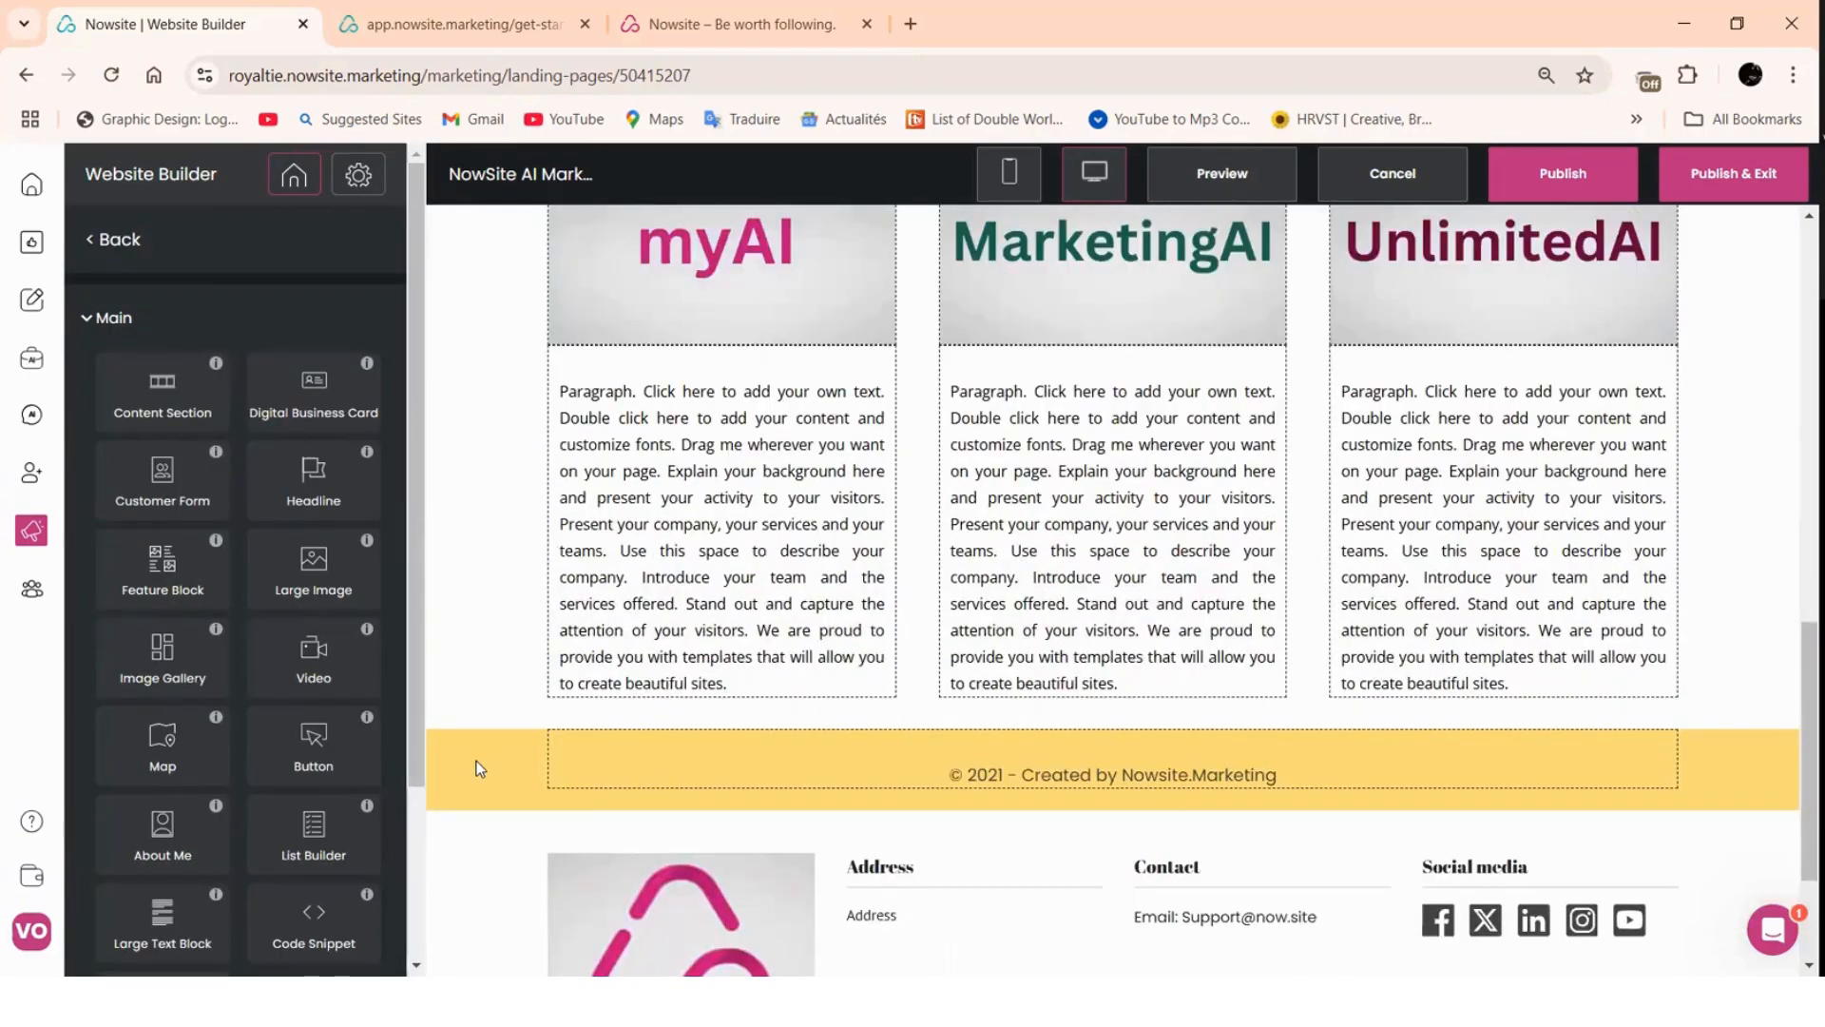
{"action": "left_click", "coordinate": [546, 795]}
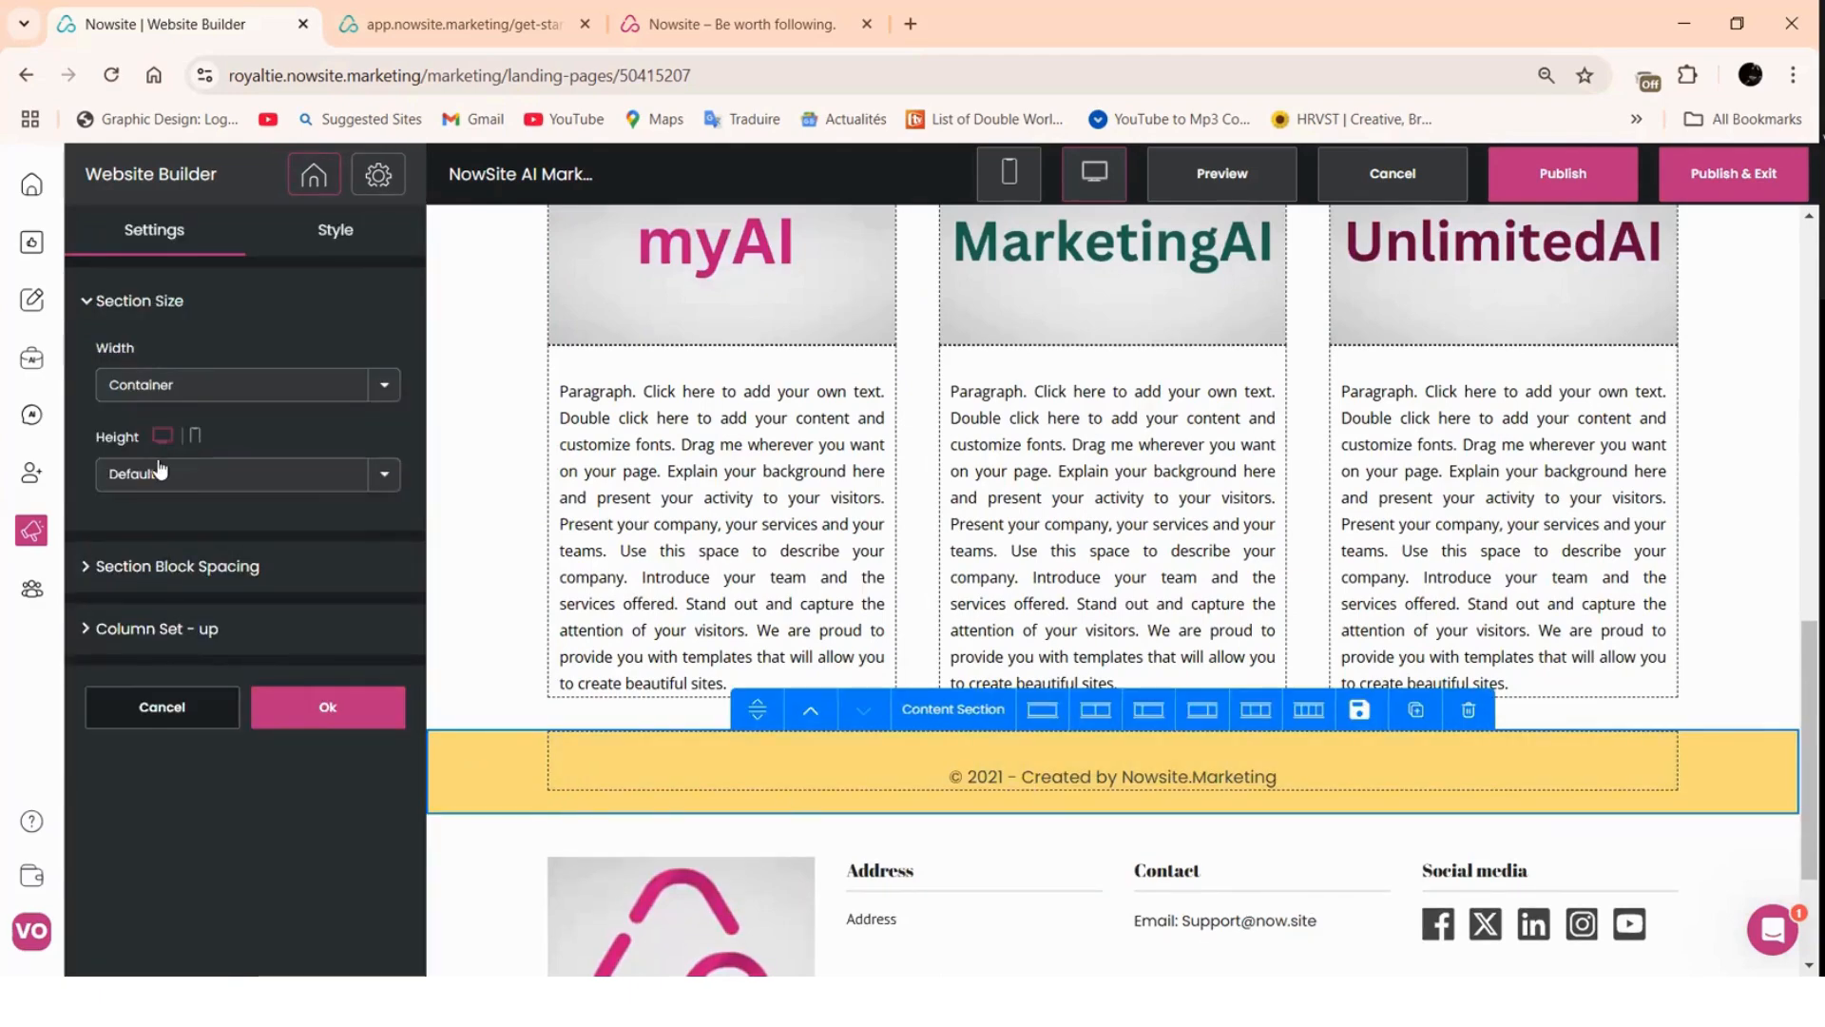
{"action": "left_click", "coordinate": [334, 229]}
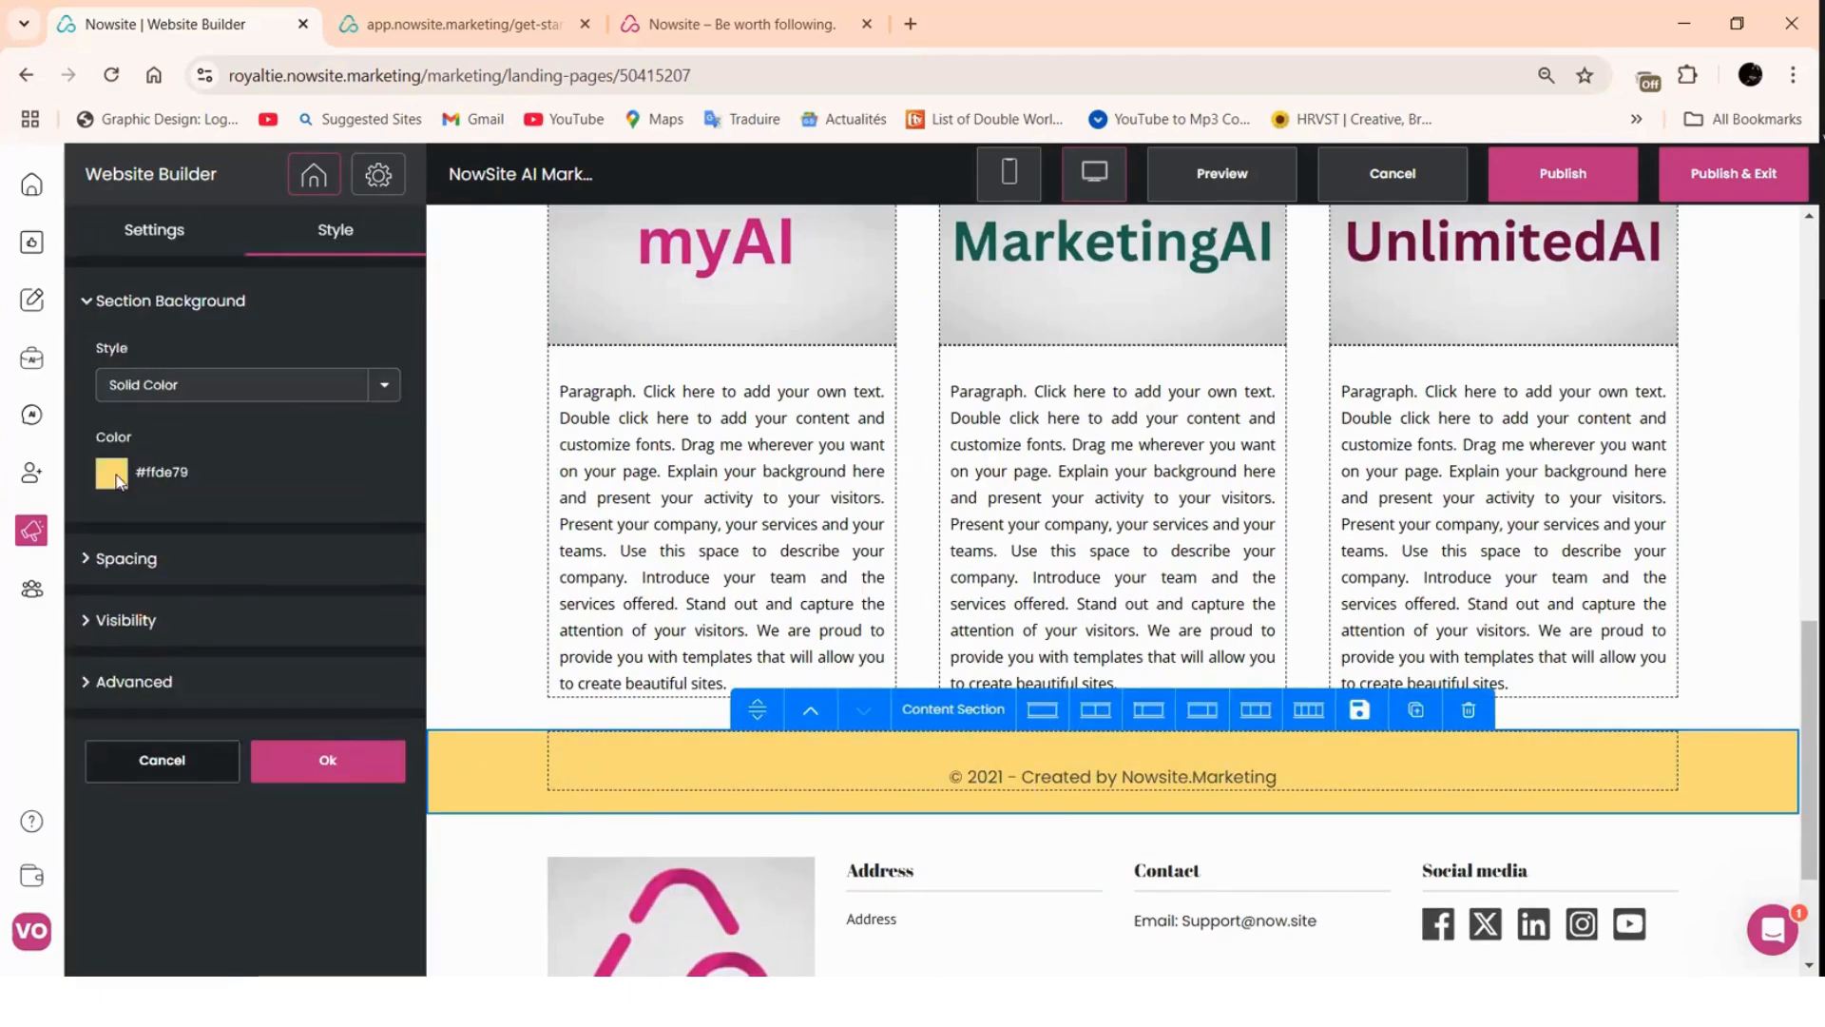
{"action": "left_click", "coordinate": [112, 473]}
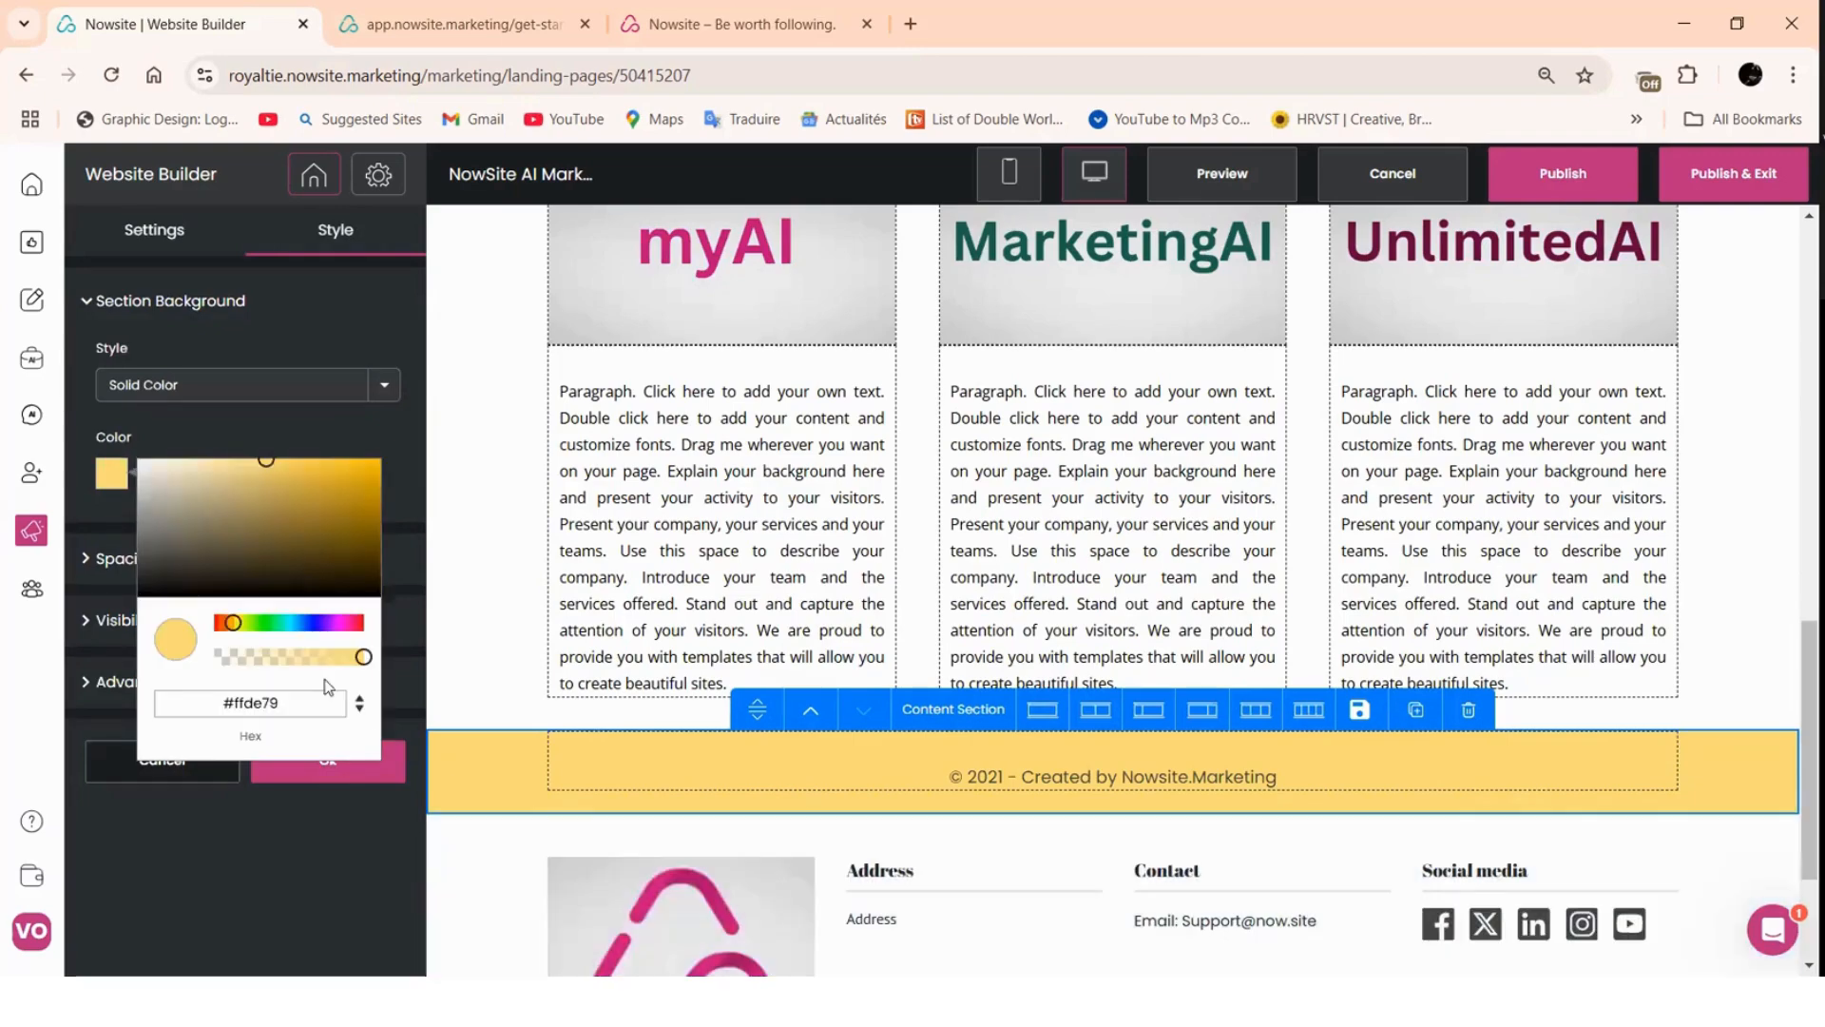
{"action": "left_click_drag", "start_coordinate": [321, 702], "coordinate": [222, 709]}
{"action": "right_click", "coordinate": [221, 715]}
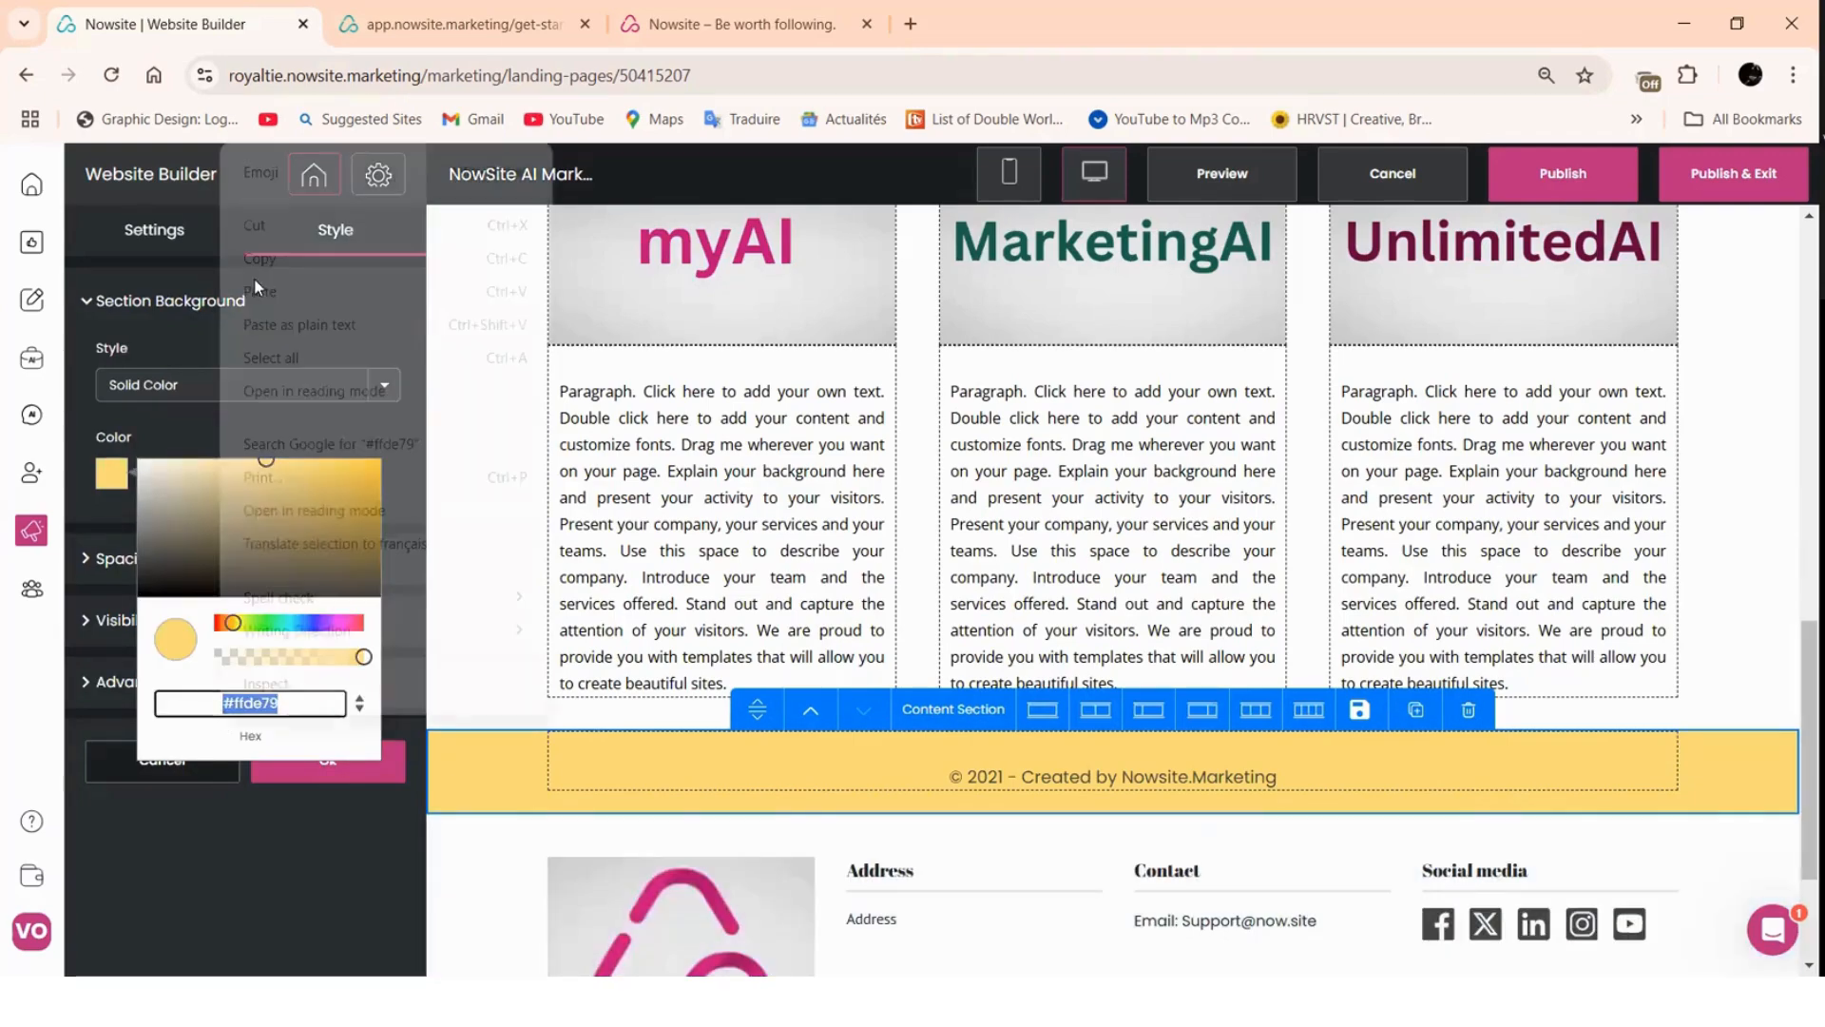
{"action": "left_click", "coordinate": [266, 291]}
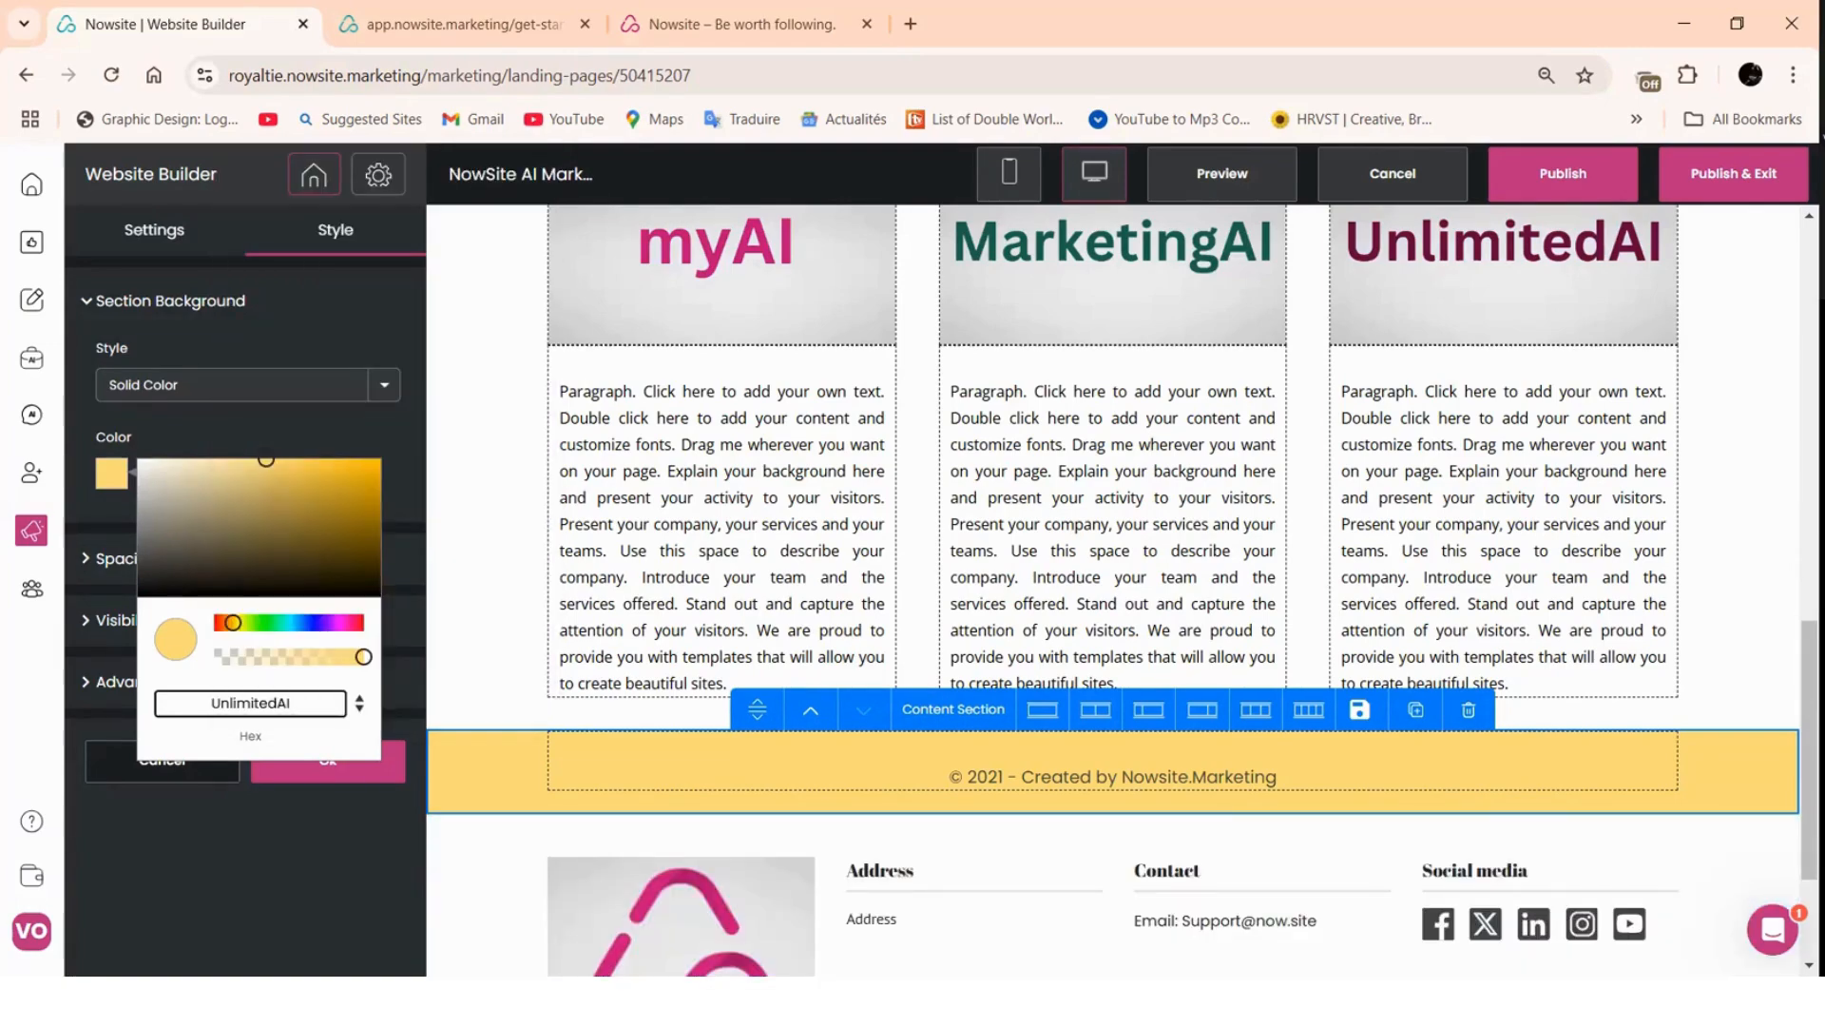
{"action": "key", "text": "alt+Tab"}
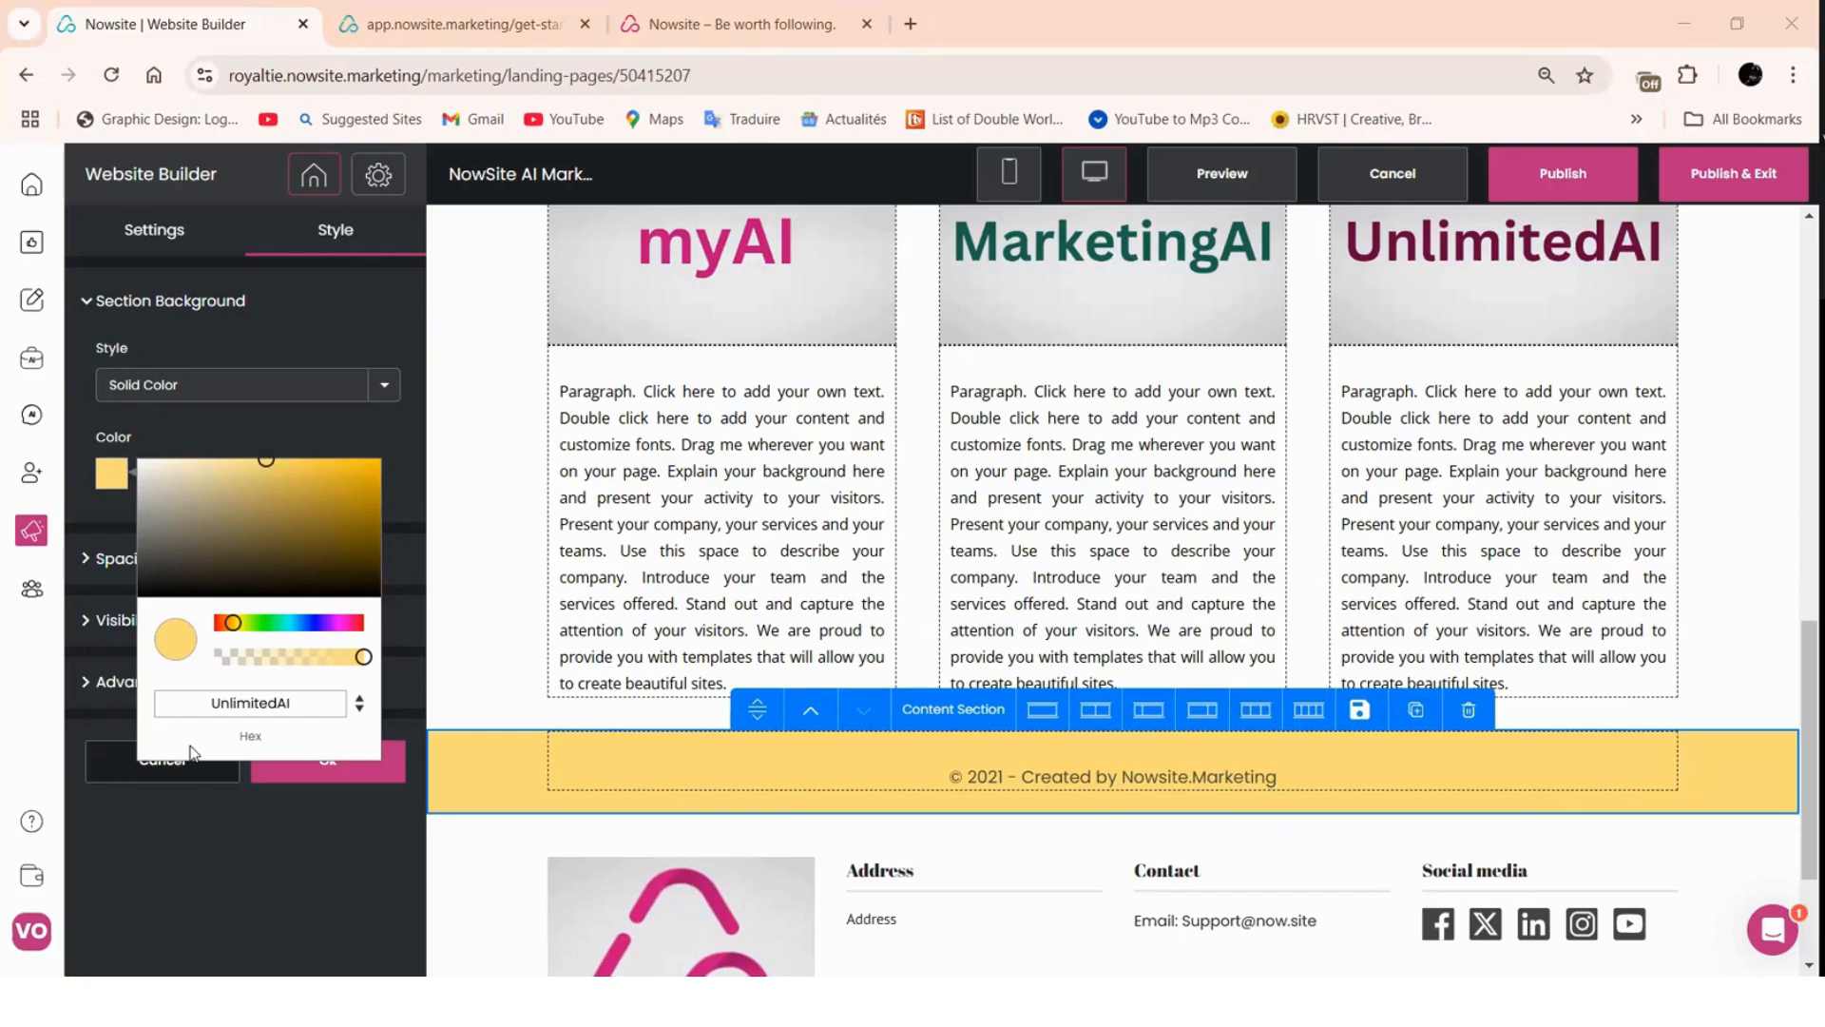
{"action": "double_click", "coordinate": [215, 704]}
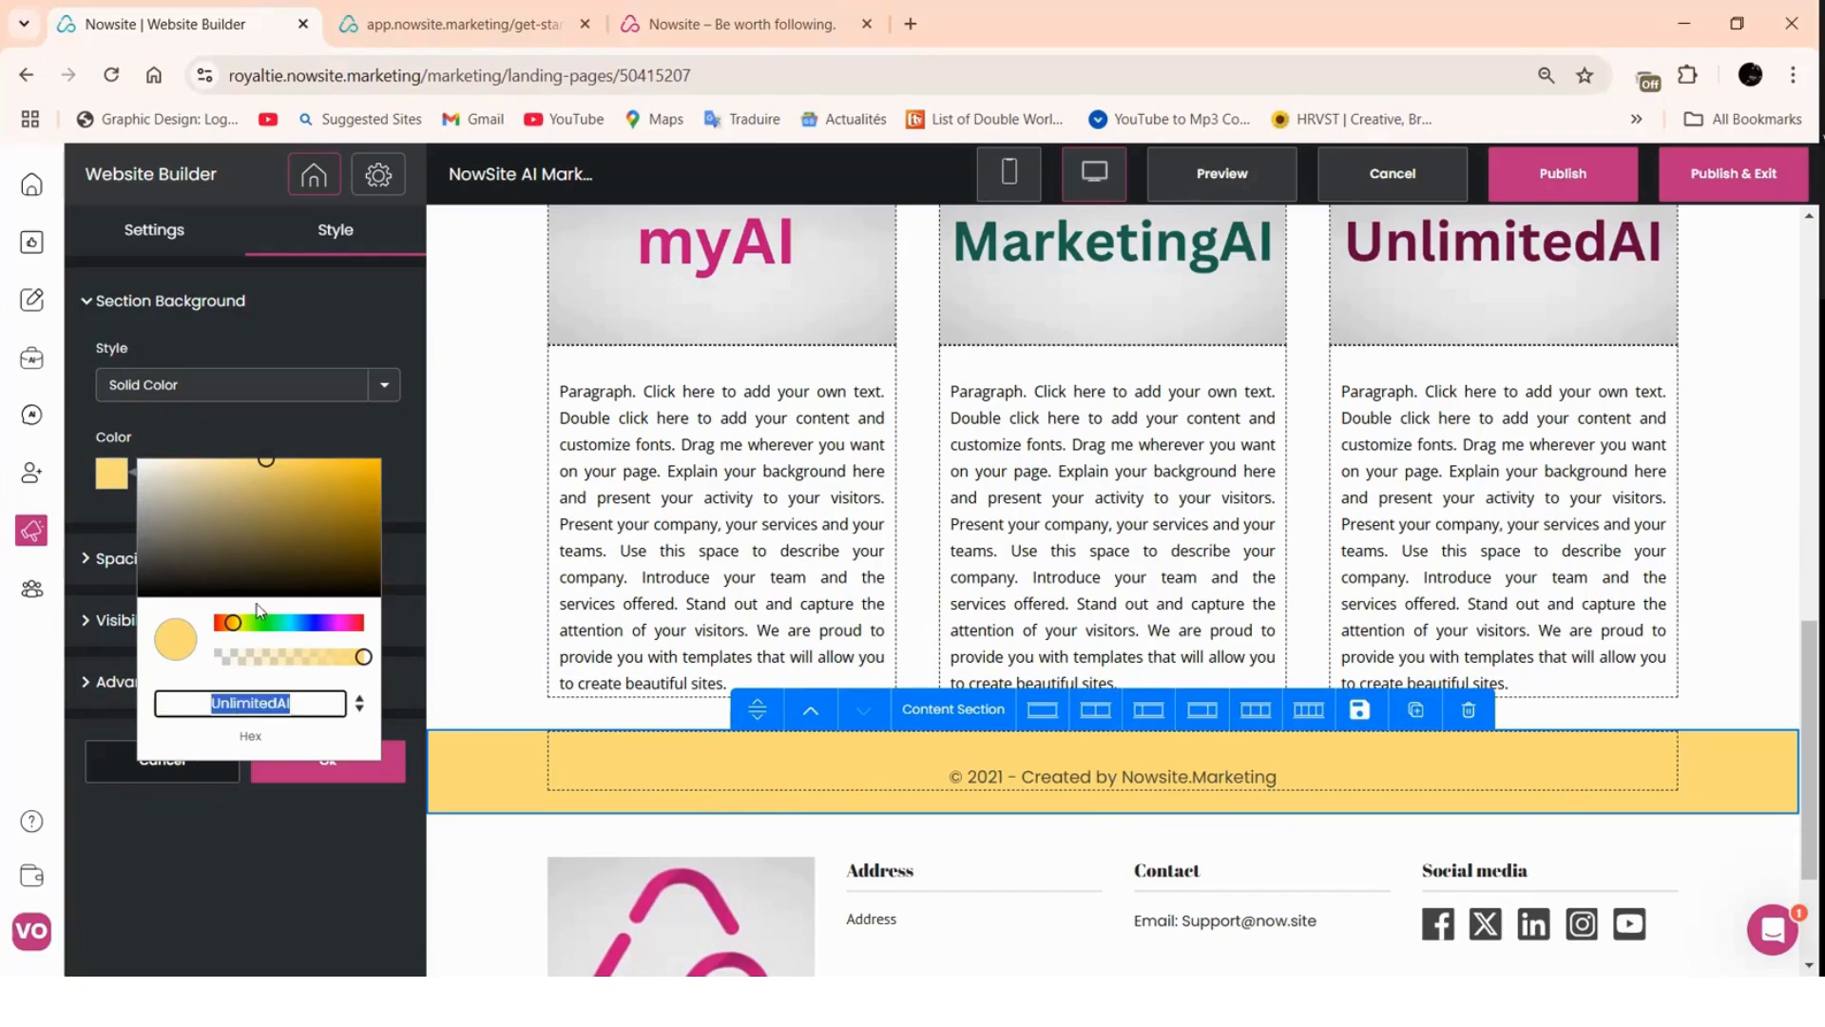
{"action": "right_click", "coordinate": [233, 705]}
{"action": "left_click", "coordinate": [285, 322]}
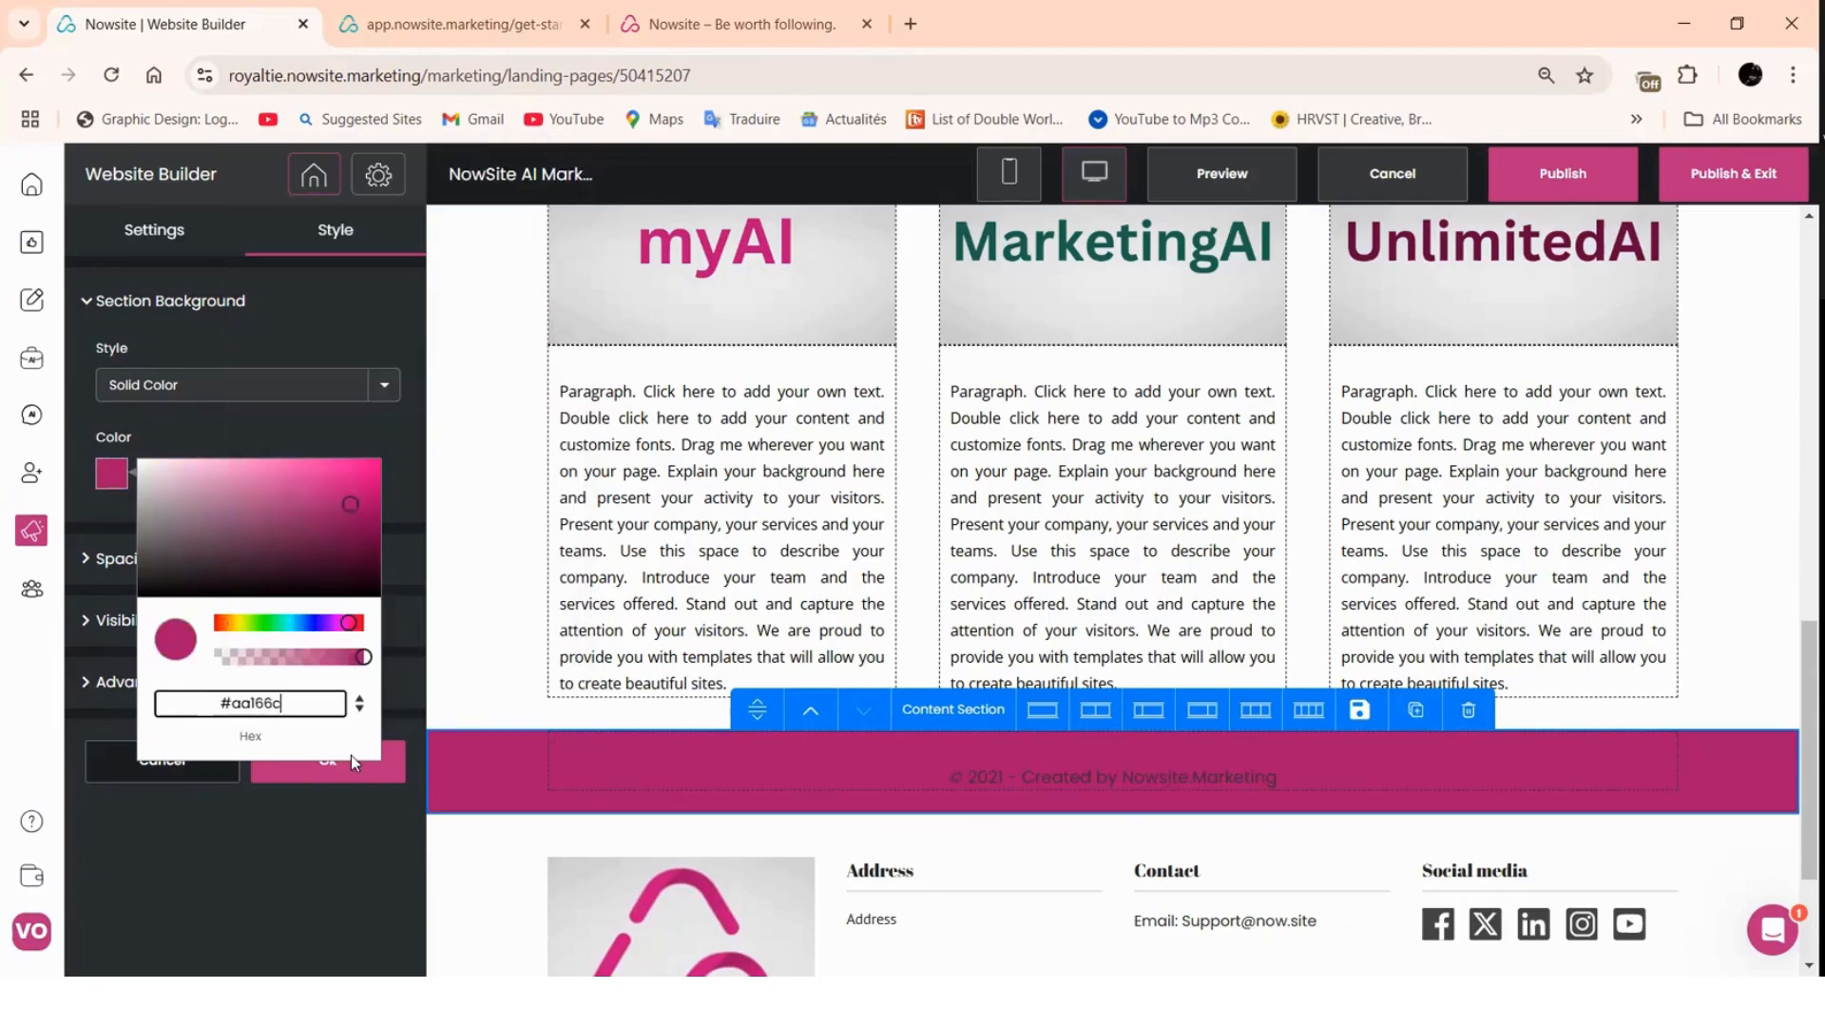
{"action": "left_click", "coordinate": [945, 795]}
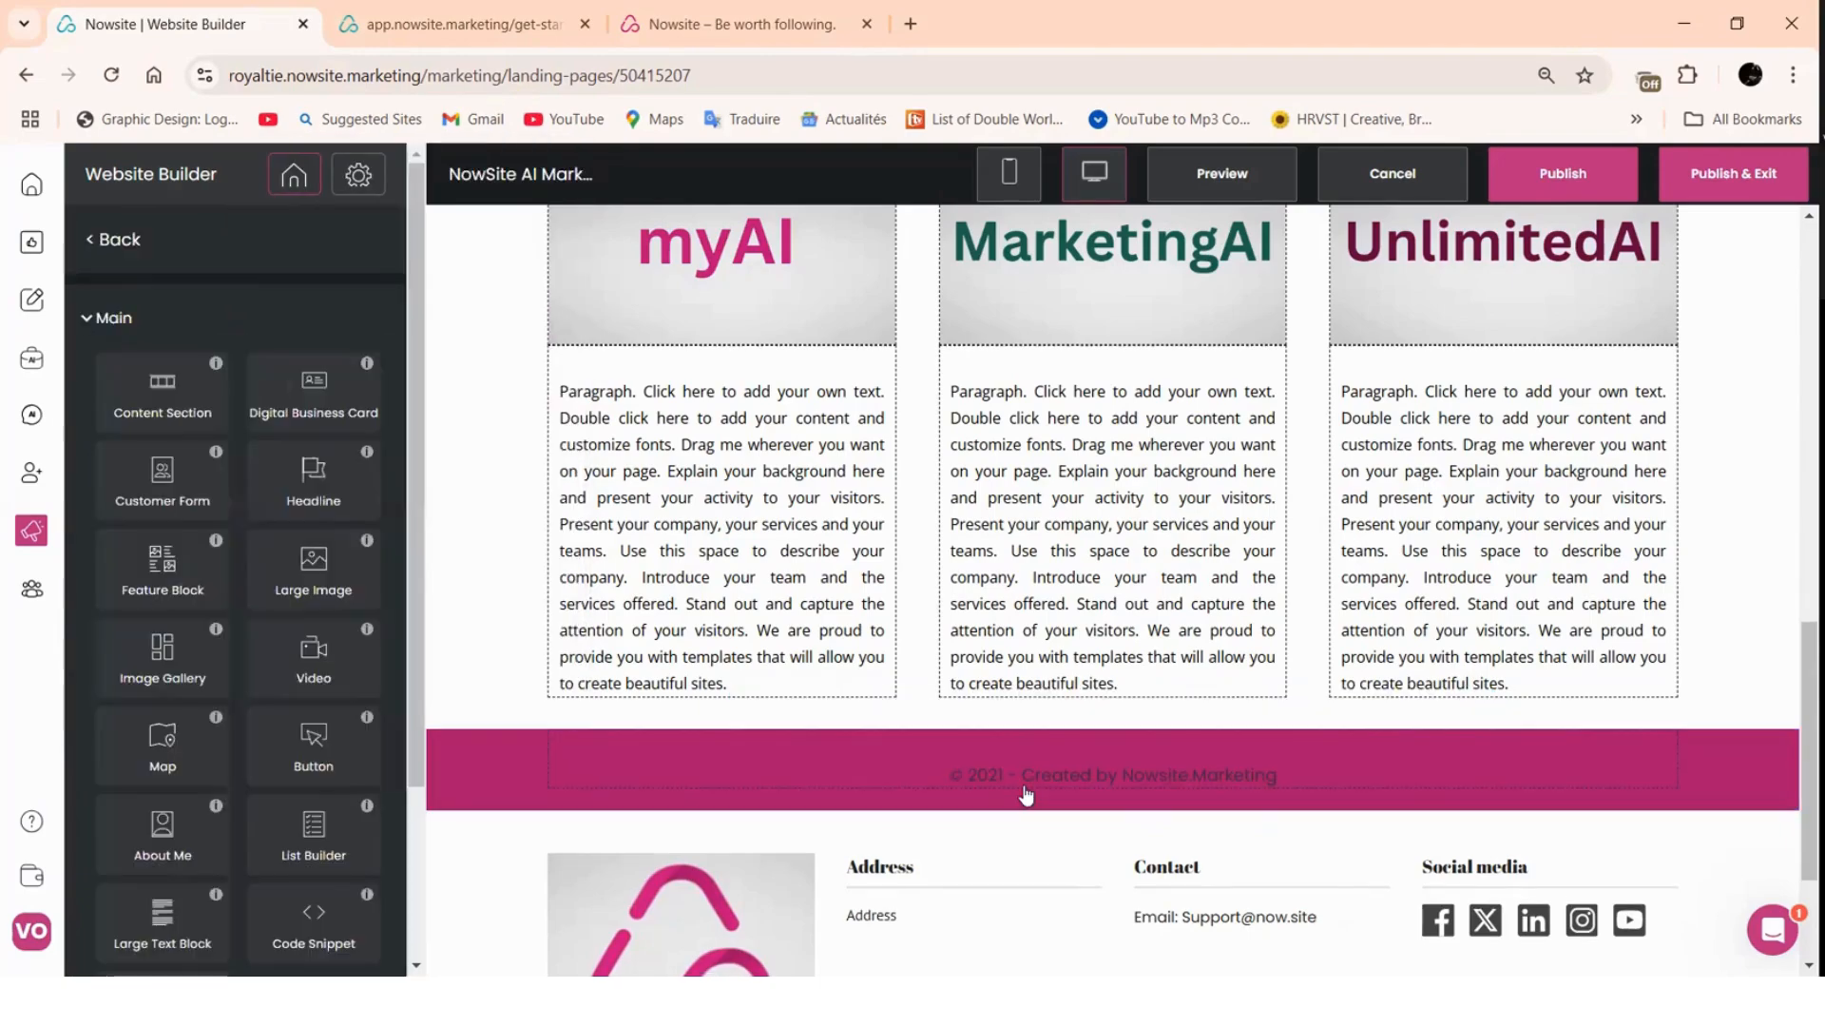
- Edit the copyright text block so the line reads "© 2024 - Created by Nowsite.Marketing"
{"action": "left_click", "coordinate": [1024, 794]}
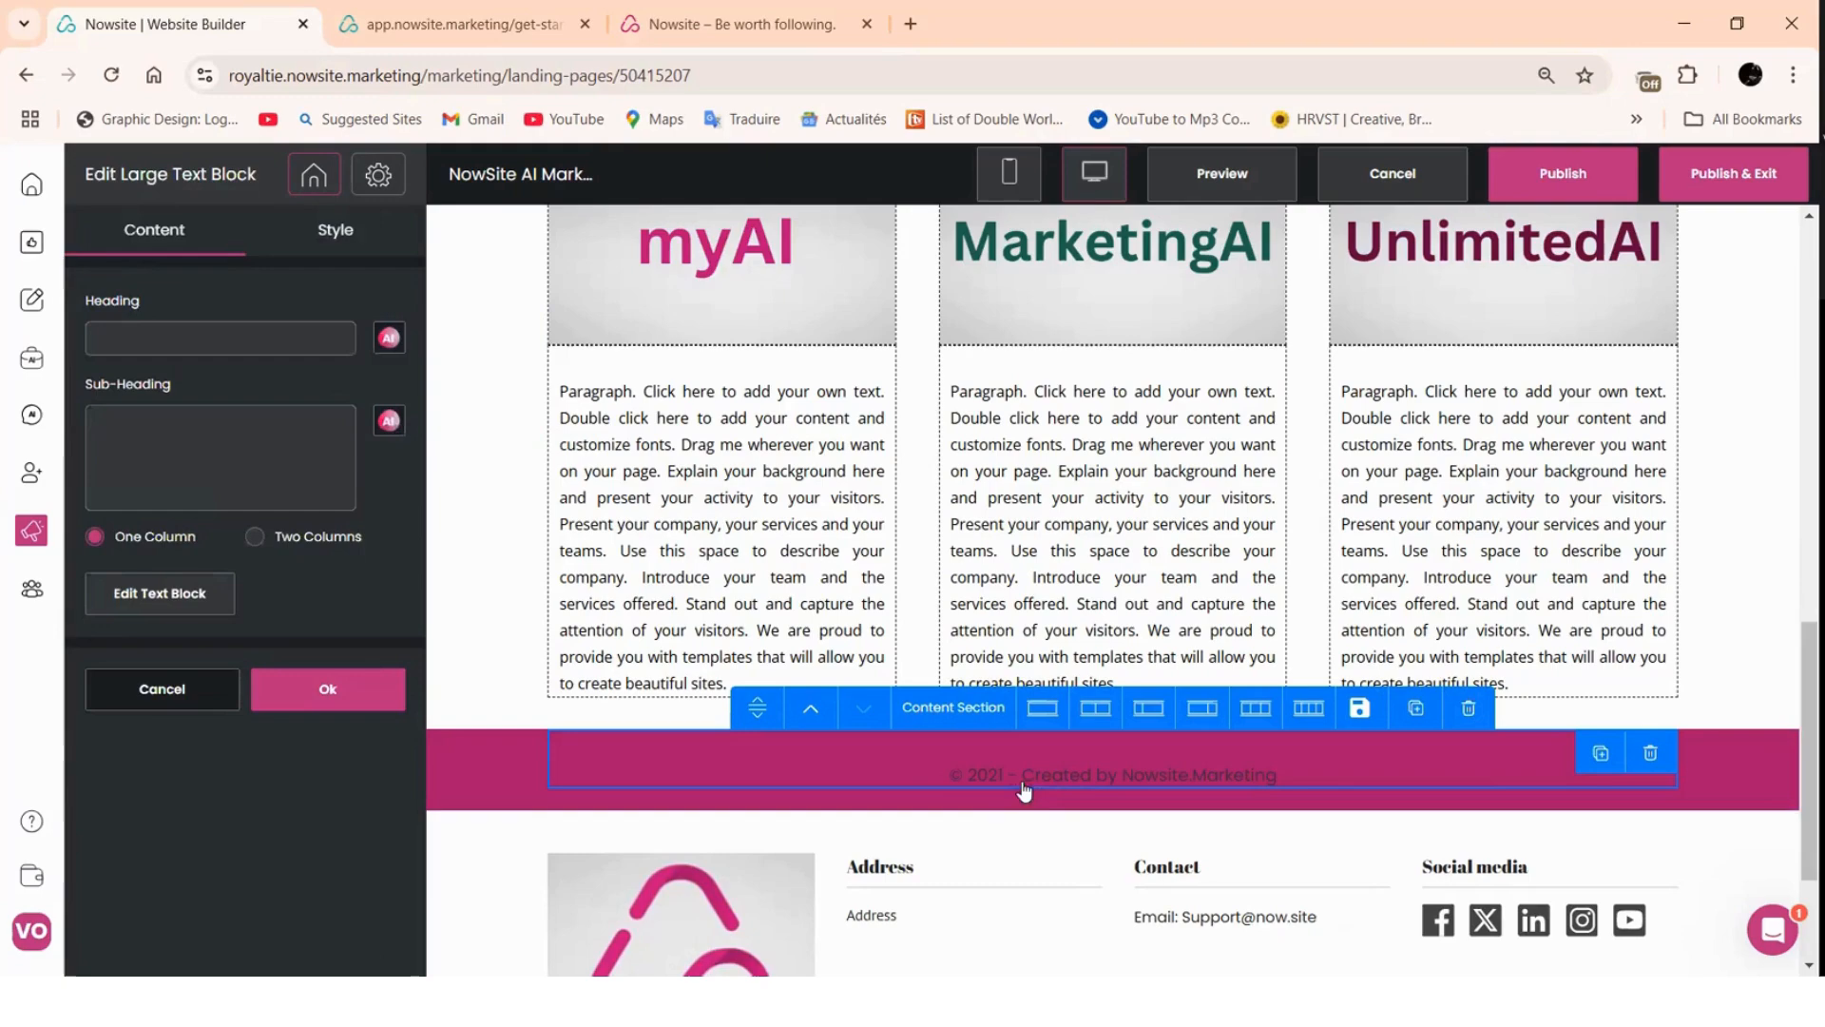
{"action": "left_click", "coordinate": [156, 599]}
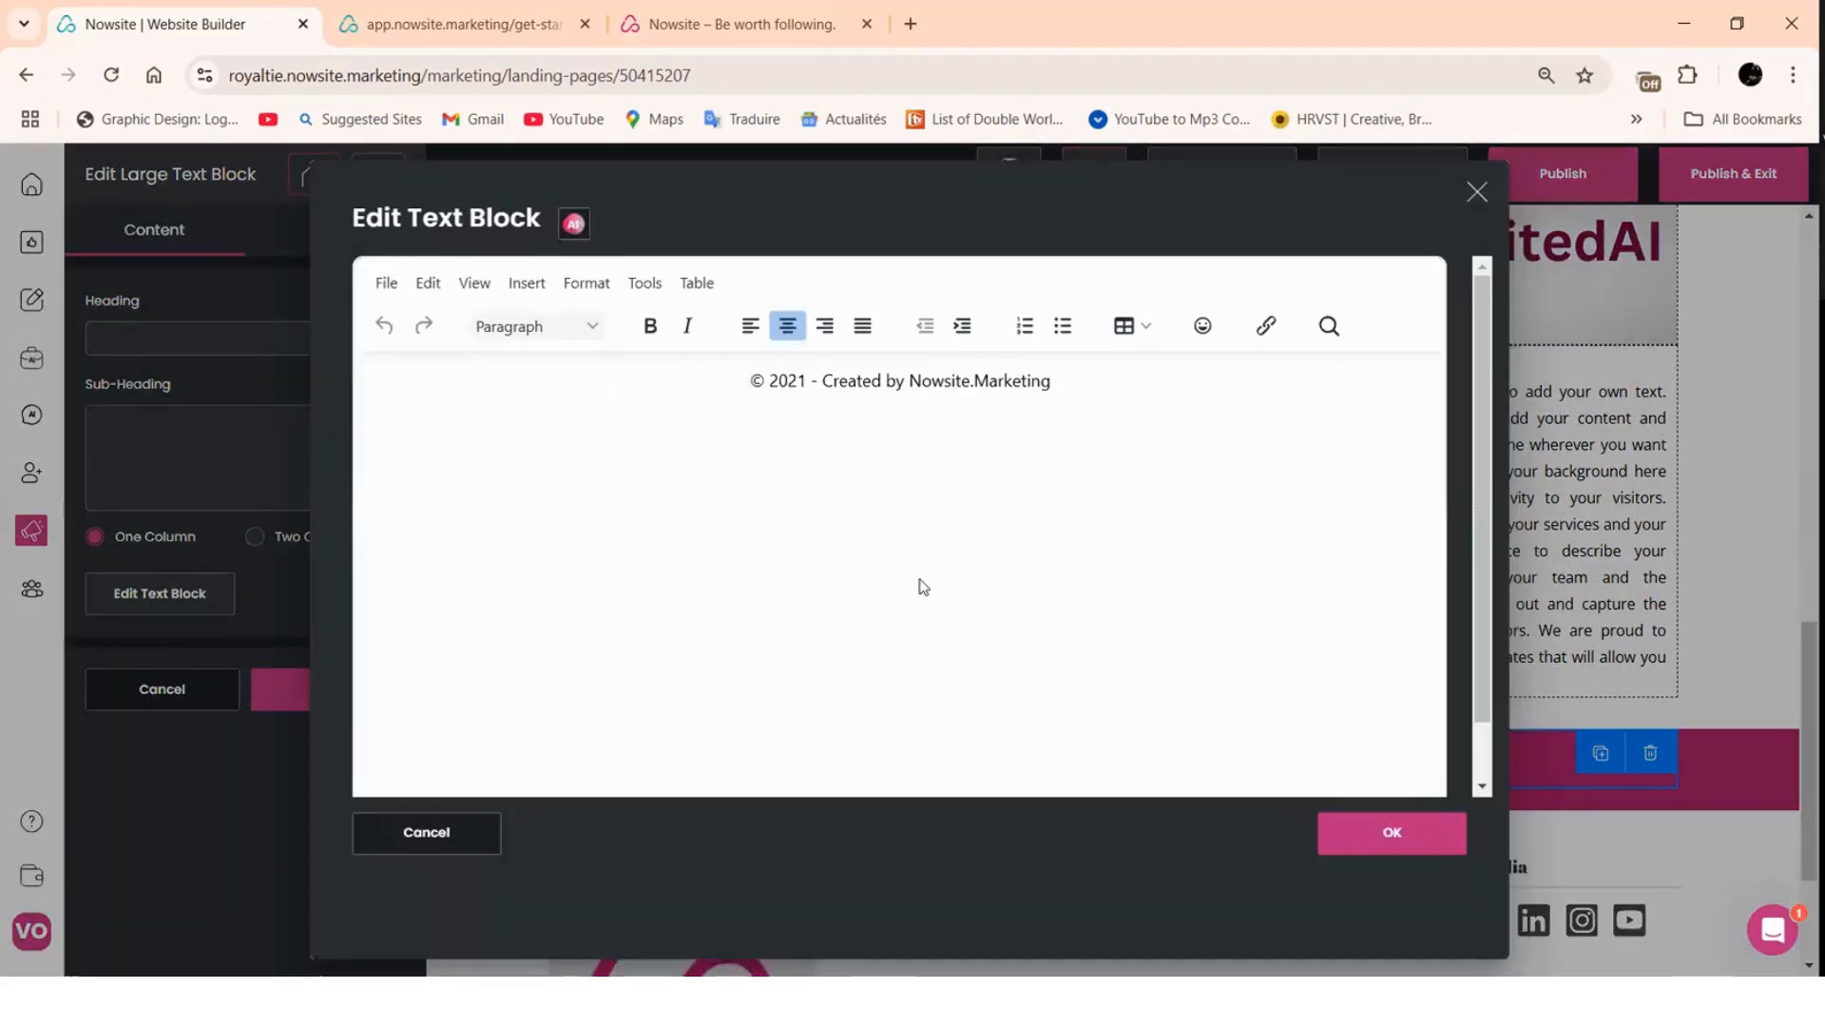
{"action": "key", "text": "BackSpace"}
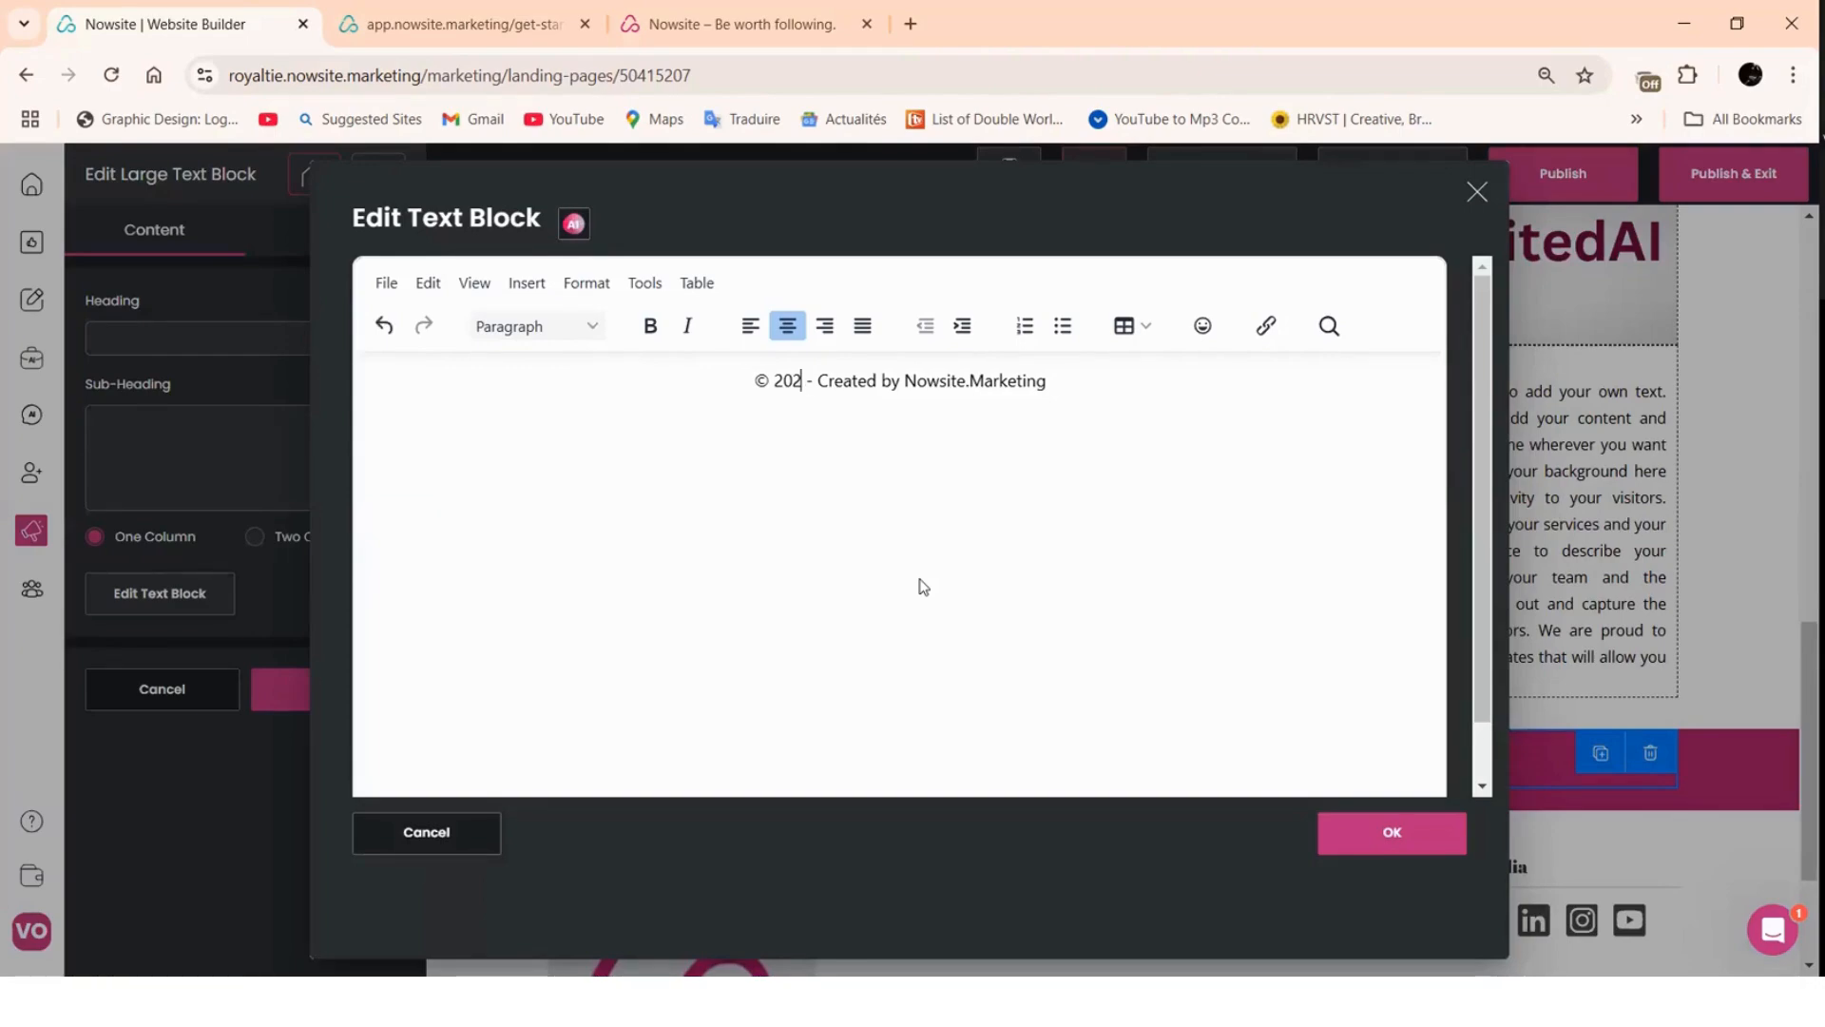
{"action": "type", "text": "4"}
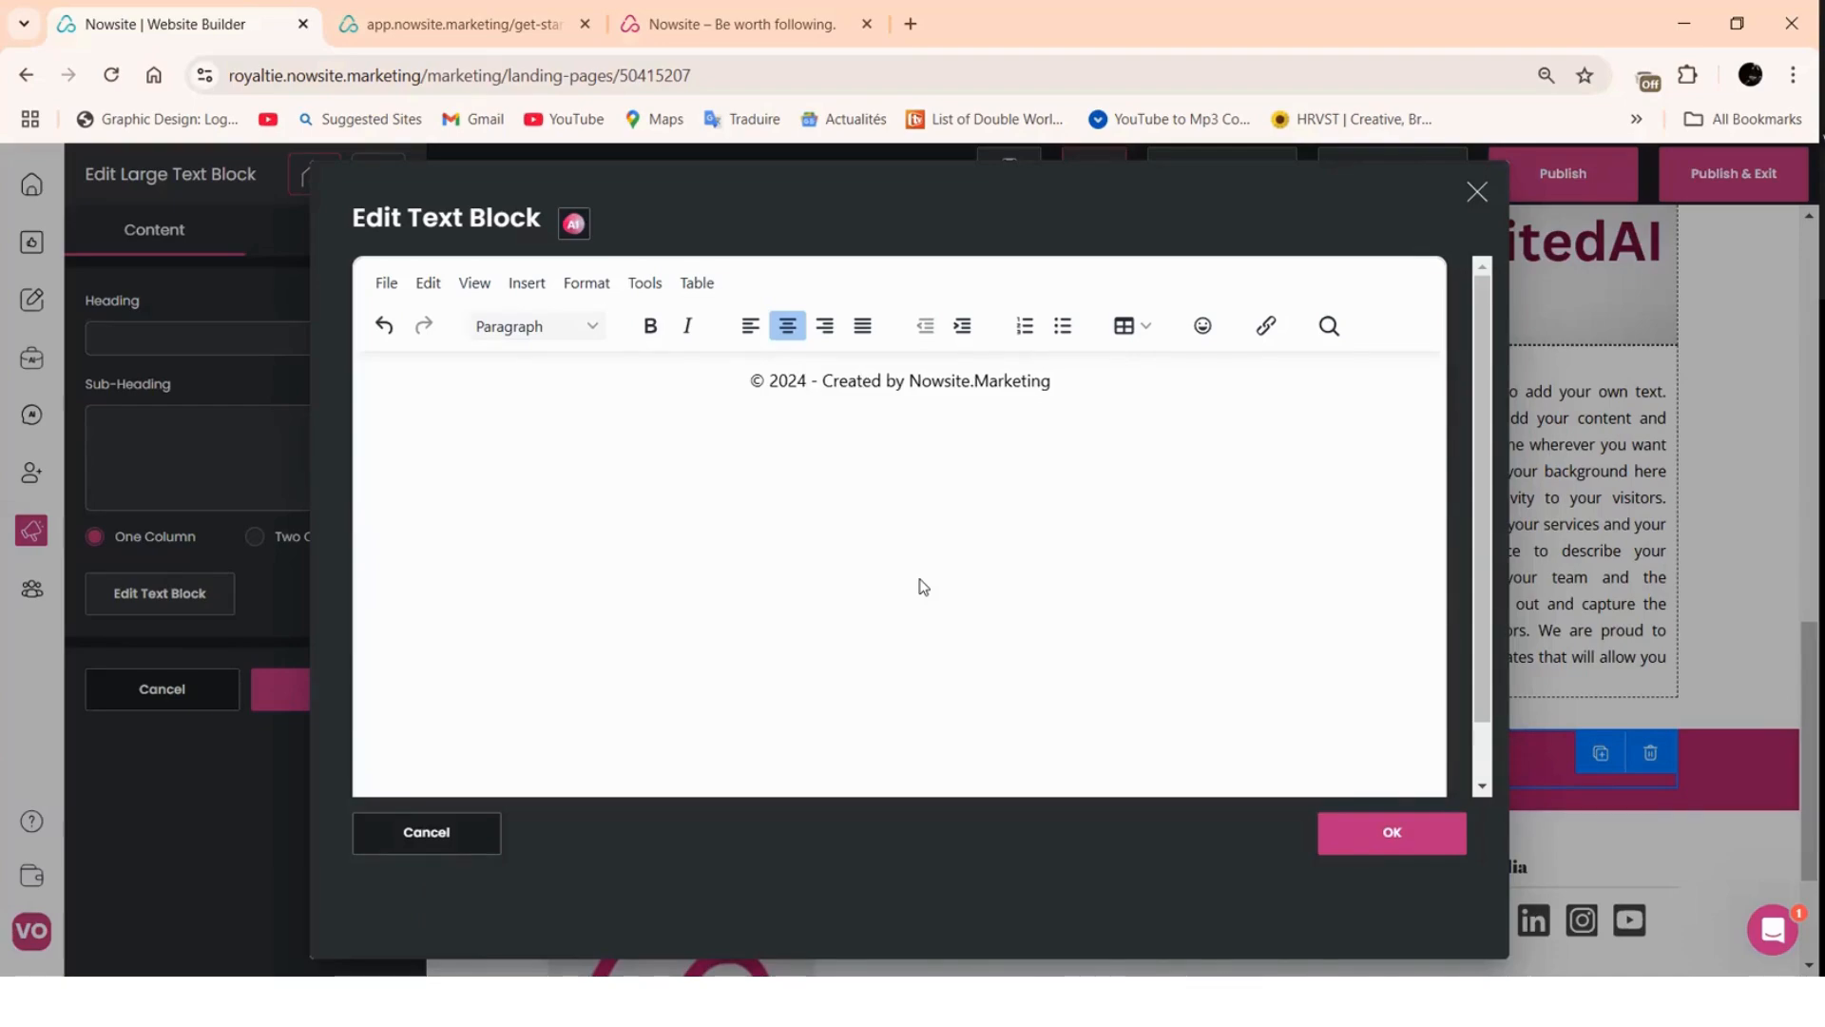
- Color the whole copyright line white and save the text block
{"action": "left_click", "coordinate": [1081, 378]}
{"action": "left_click_drag", "start_coordinate": [739, 384], "coordinate": [761, 415]}
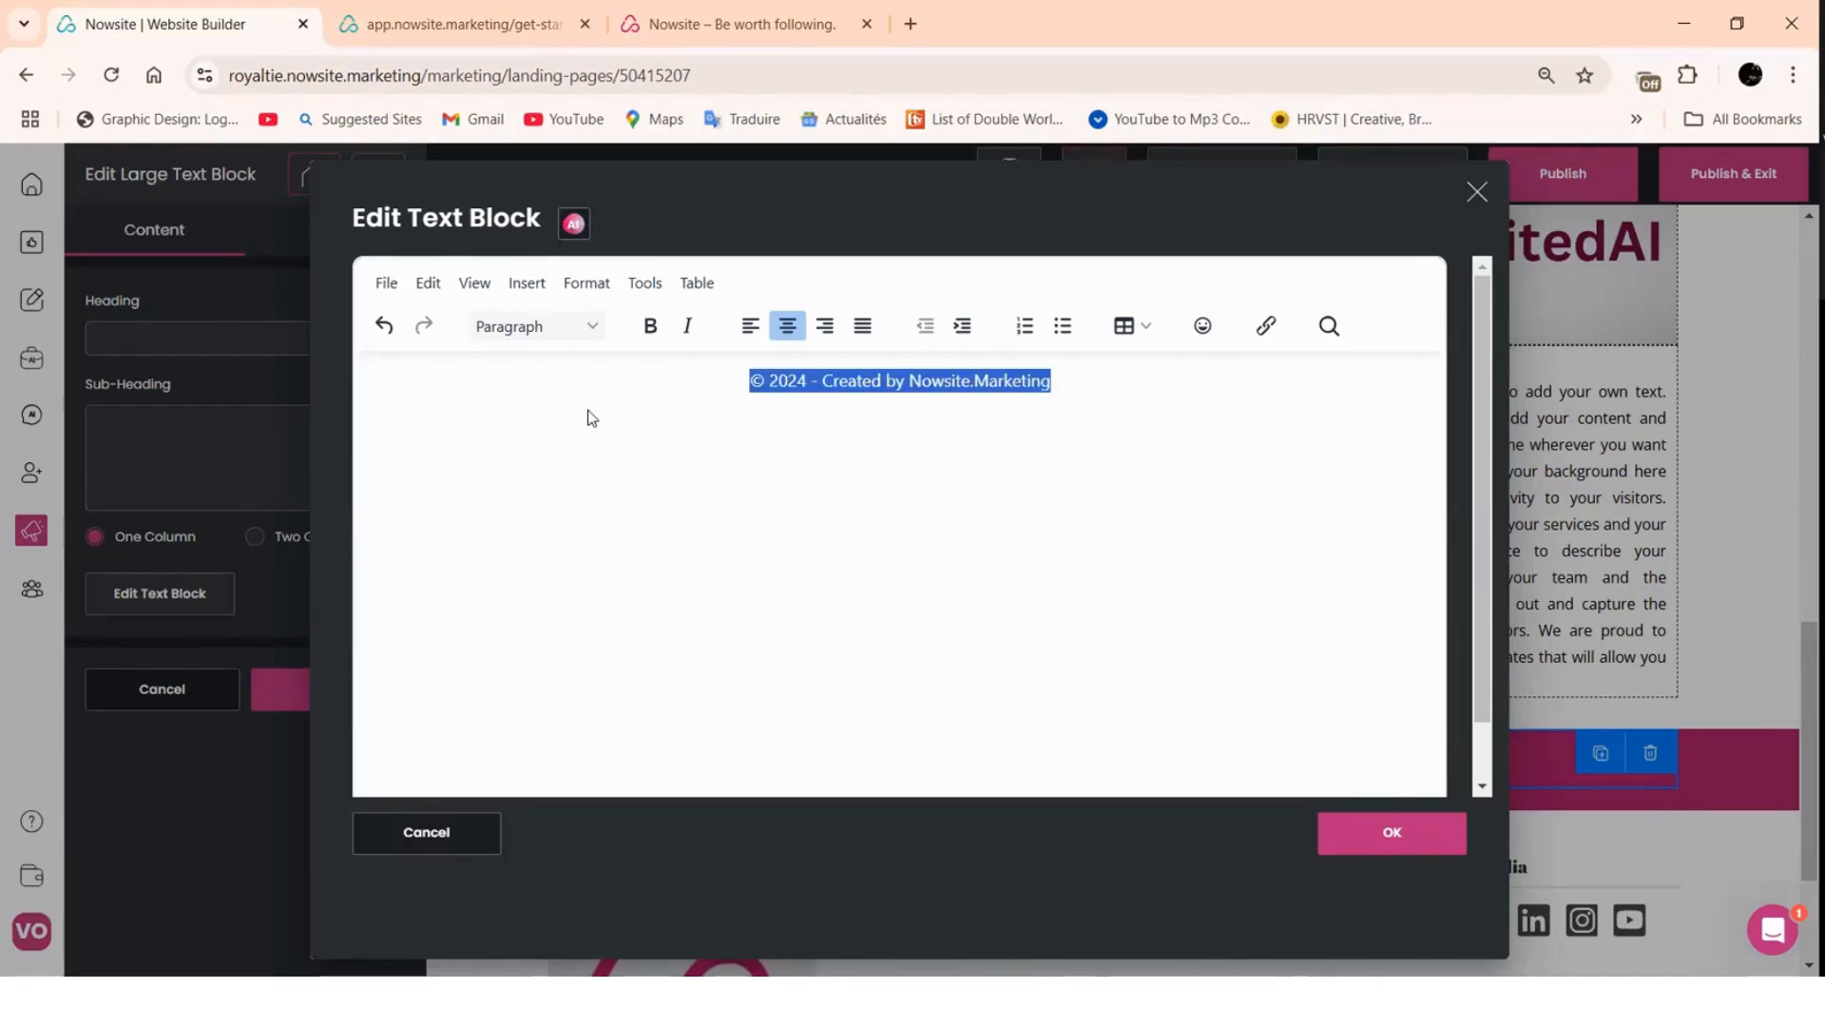
{"action": "left_click", "coordinate": [586, 287]}
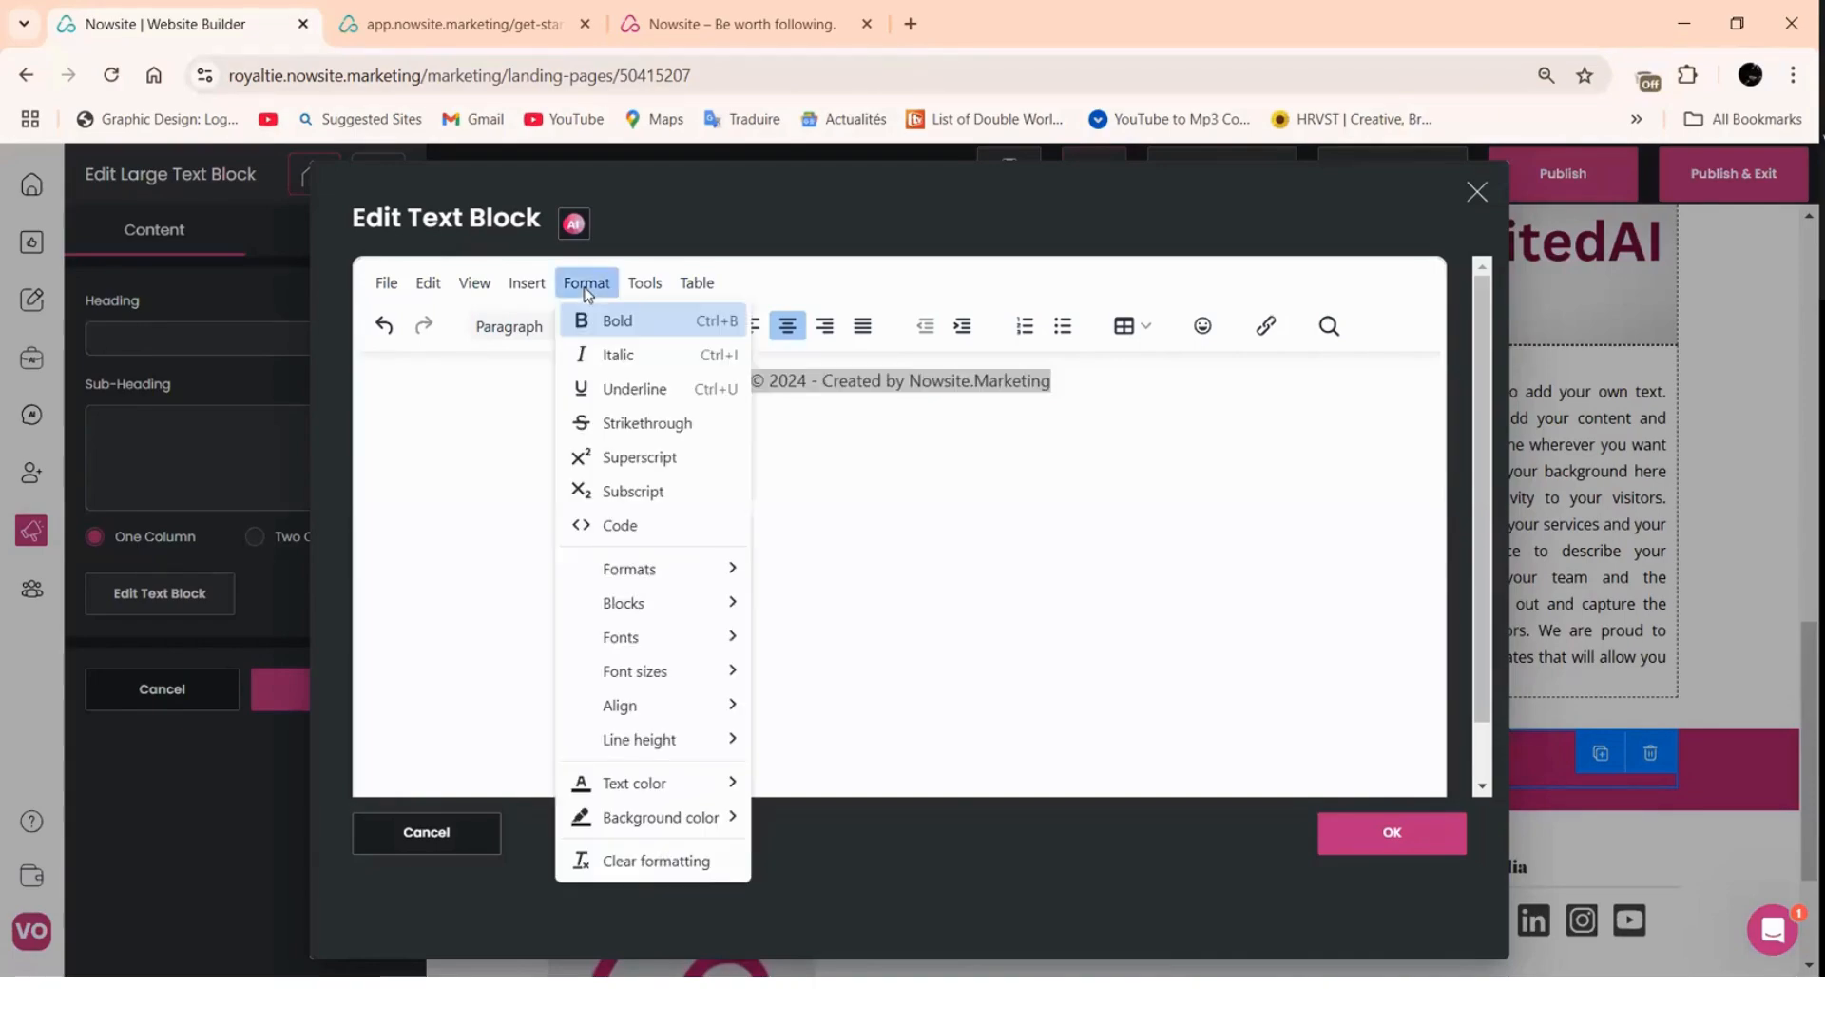
{"action": "mouse_move", "coordinate": [668, 788]}
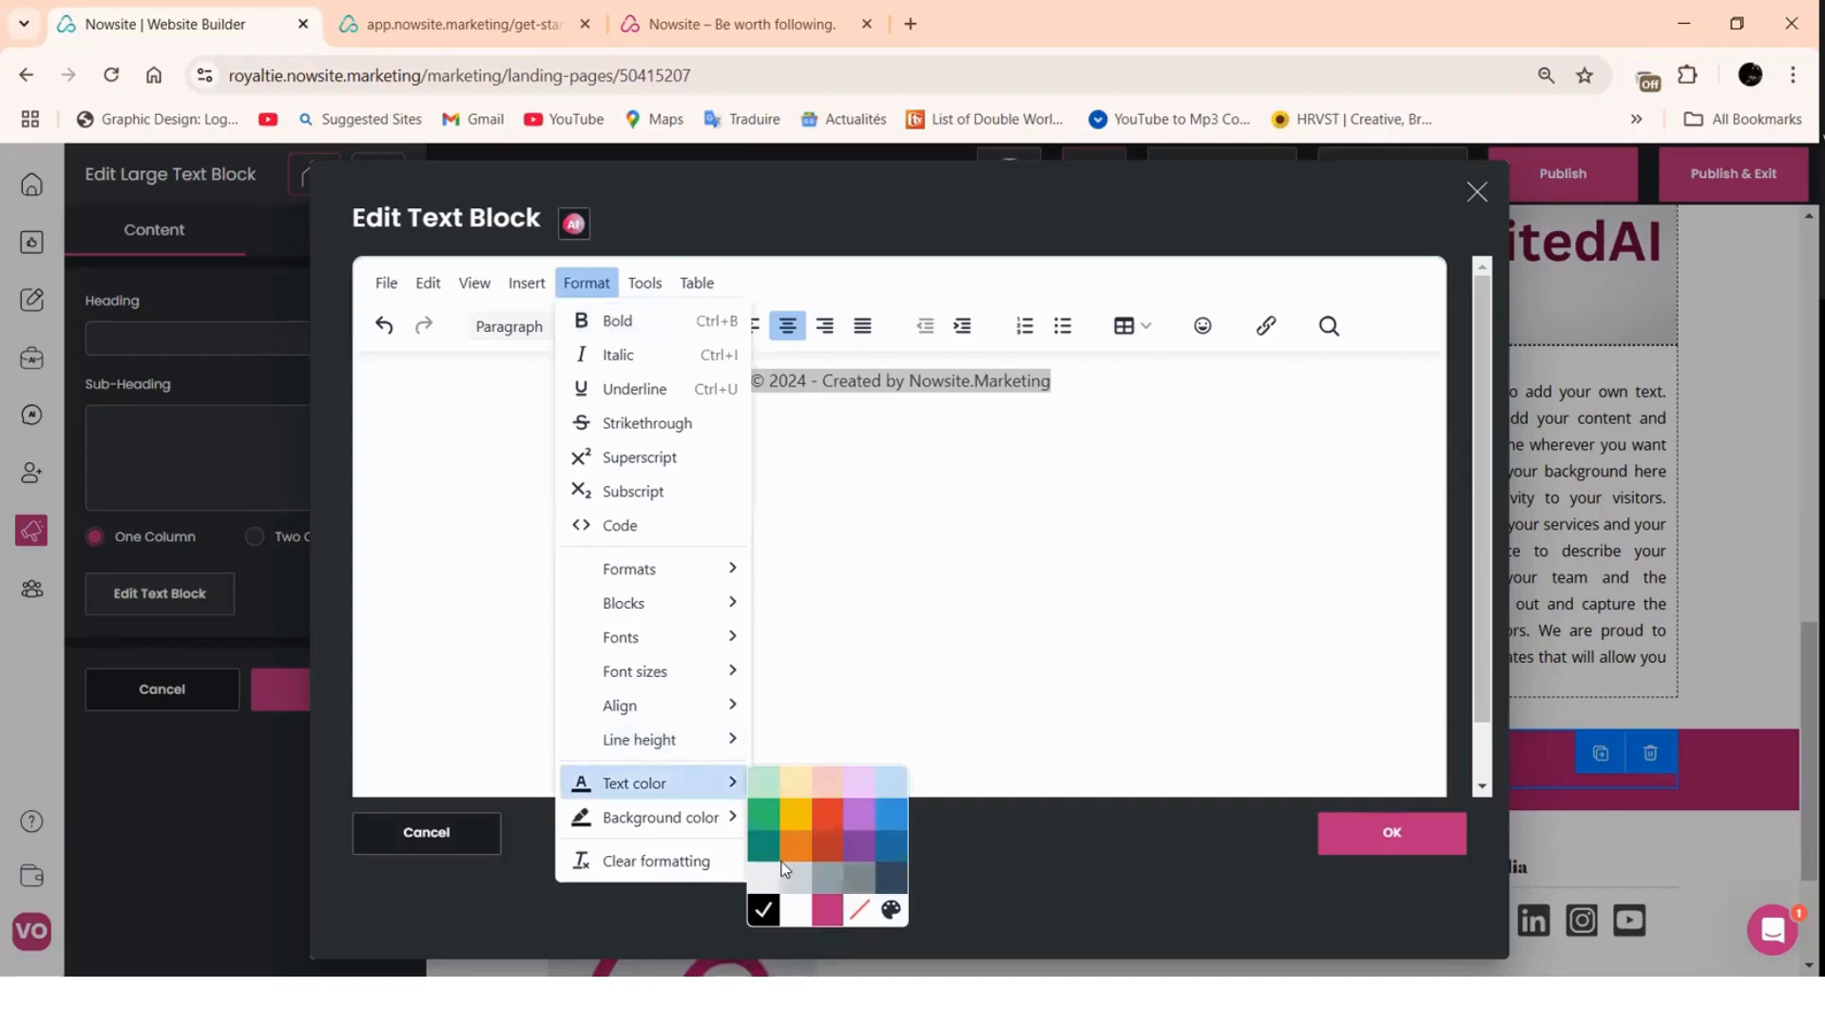
{"action": "left_click", "coordinate": [804, 916]}
{"action": "left_click", "coordinate": [1369, 846]}
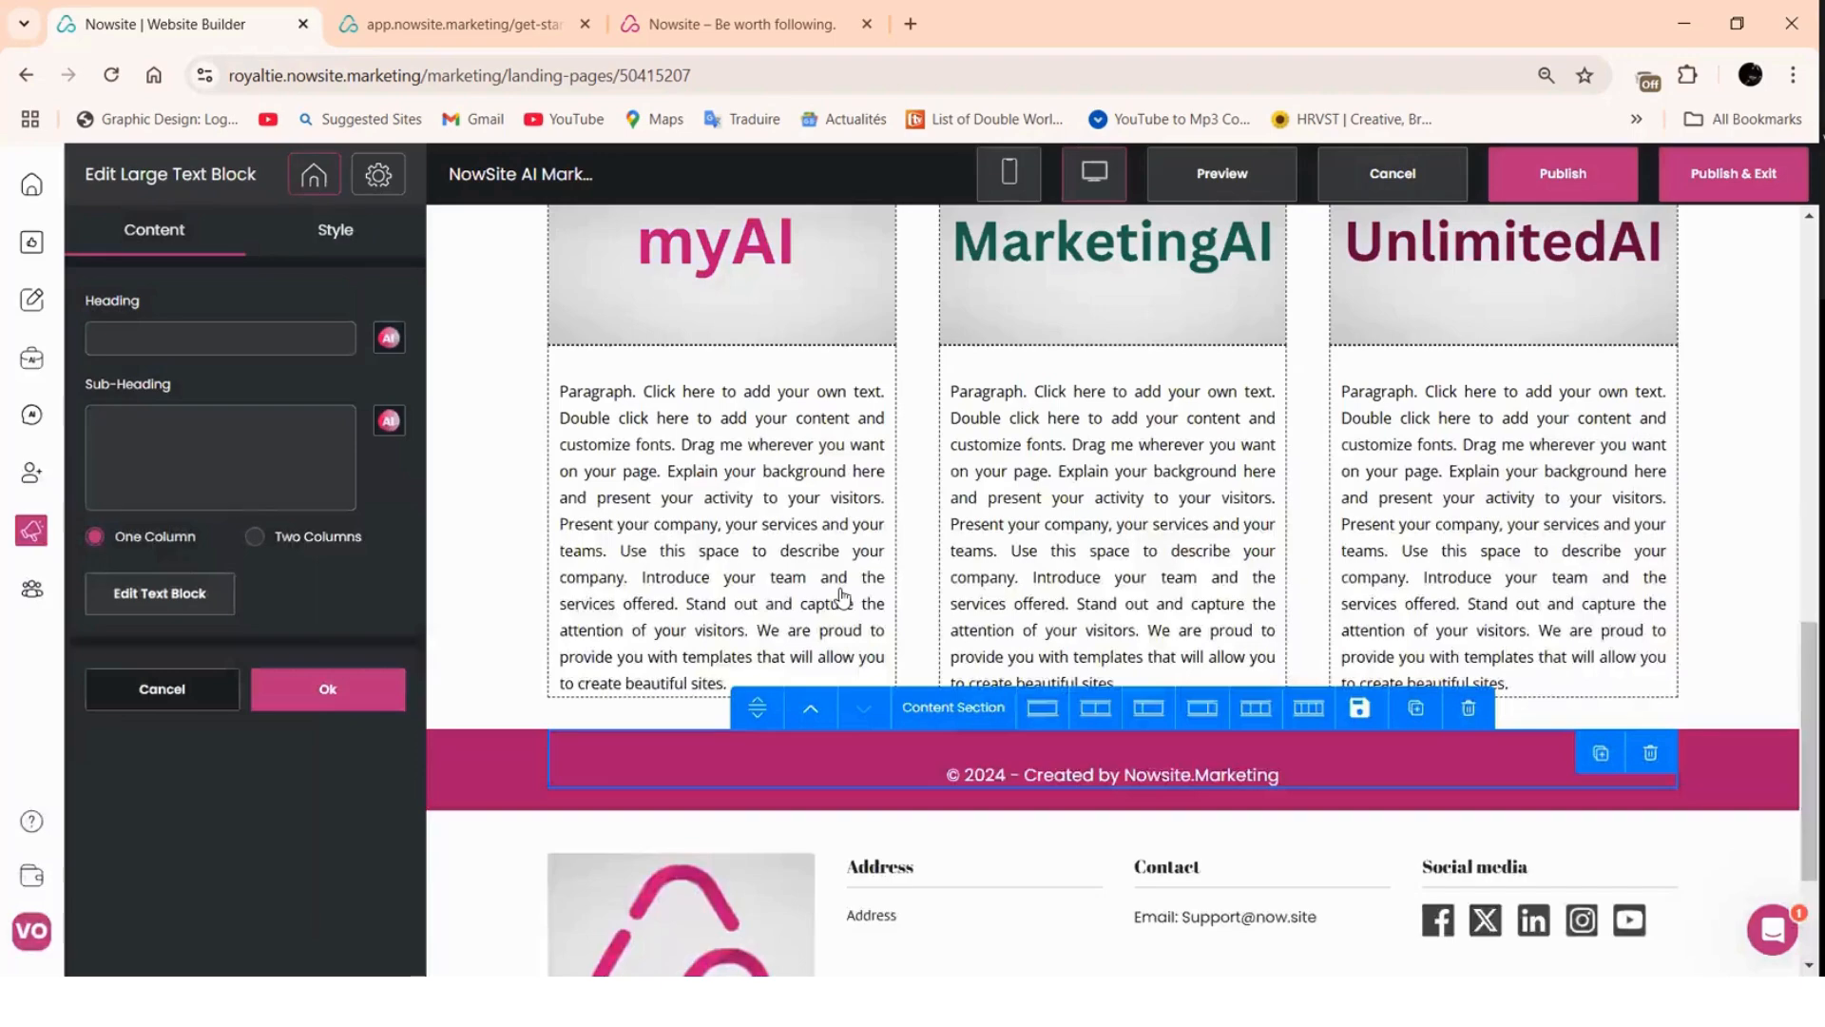
{"action": "left_click", "coordinate": [328, 693]}
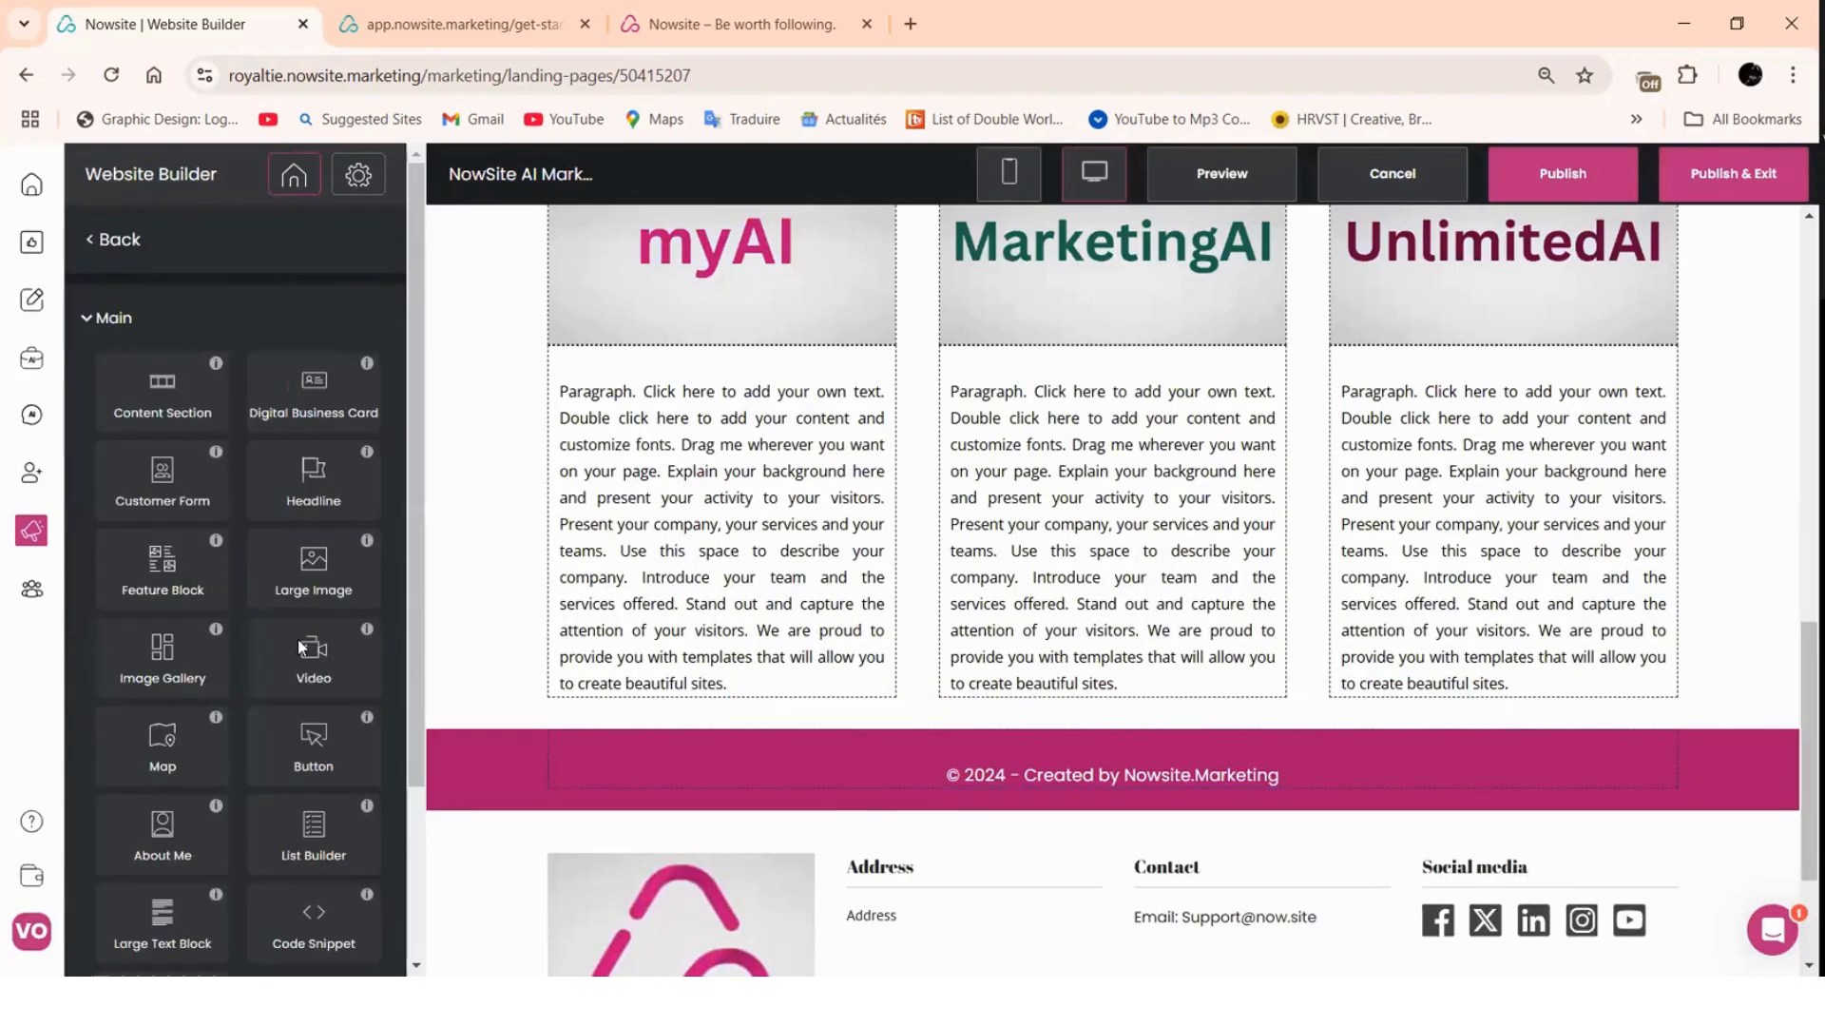
- Place a new Large Text Block between the three-column tools section and the copyright section
{"action": "scroll", "coordinate": [1004, 513], "scroll_direction": "up", "scroll_amount": 3}
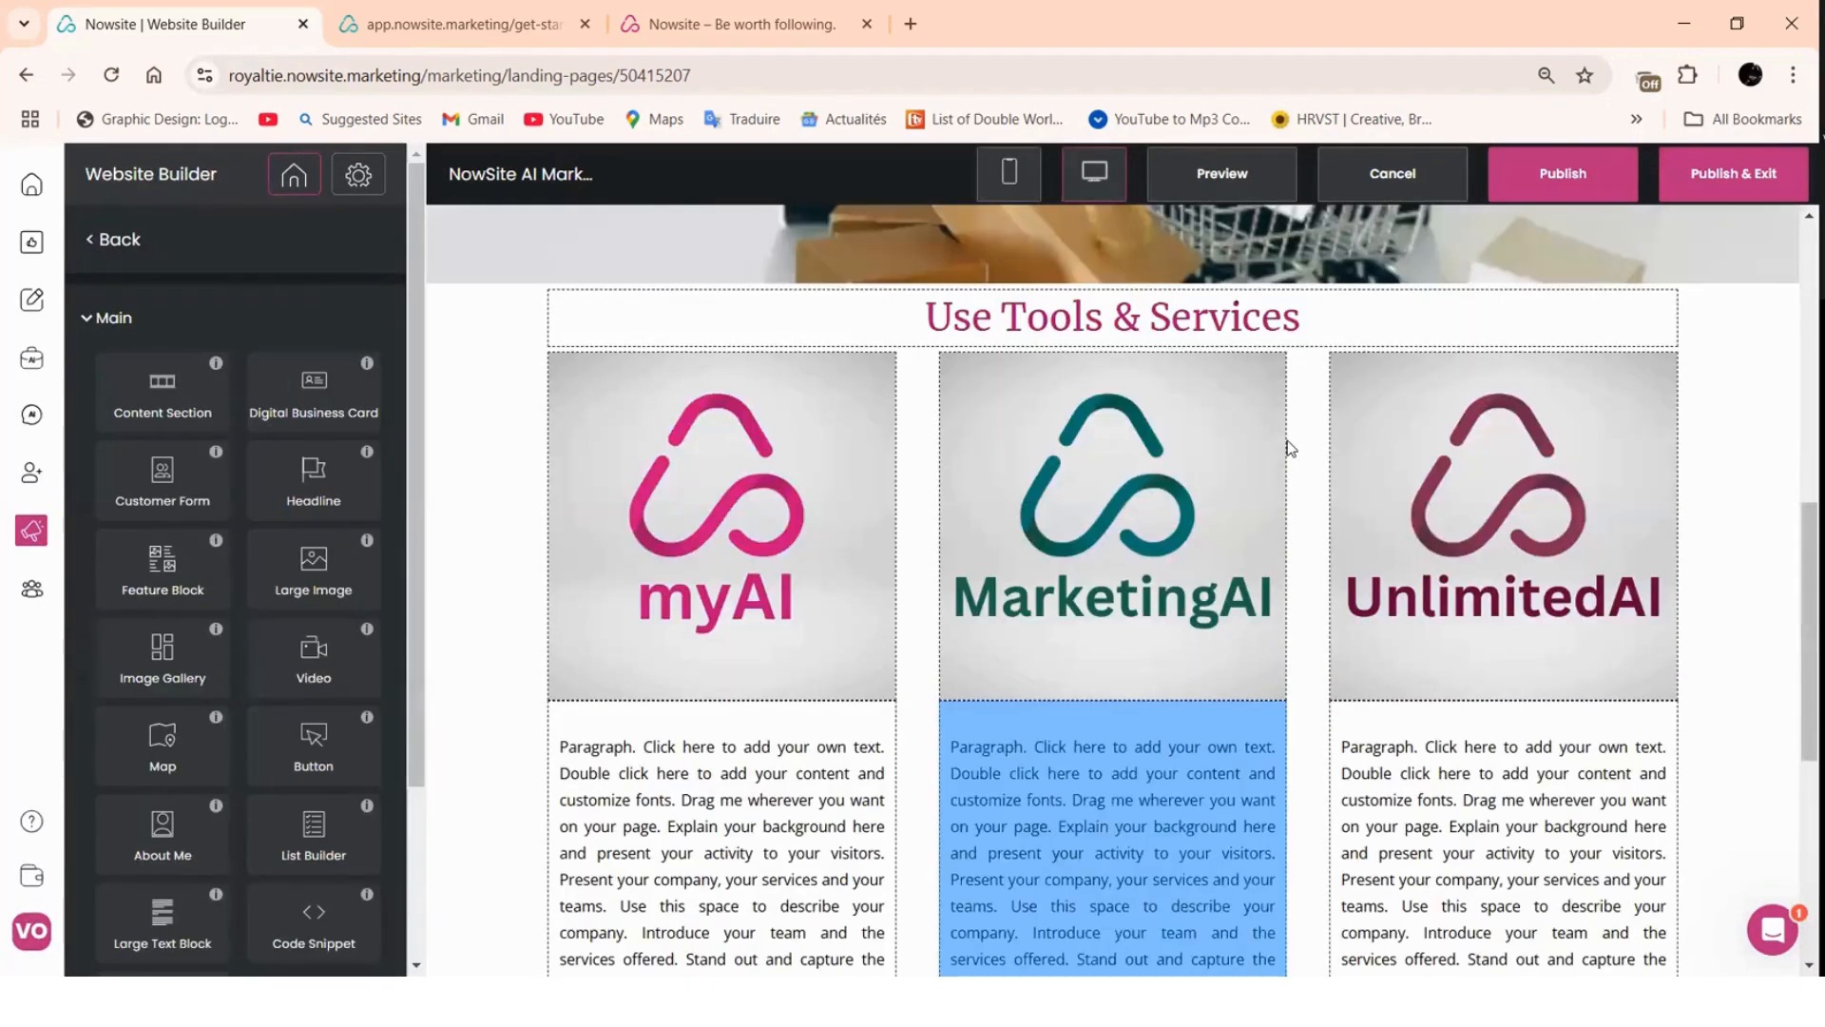
{"action": "scroll", "coordinate": [1184, 561], "scroll_direction": "down", "scroll_amount": 1}
{"action": "scroll", "coordinate": [1112, 789], "scroll_direction": "down", "scroll_amount": 3}
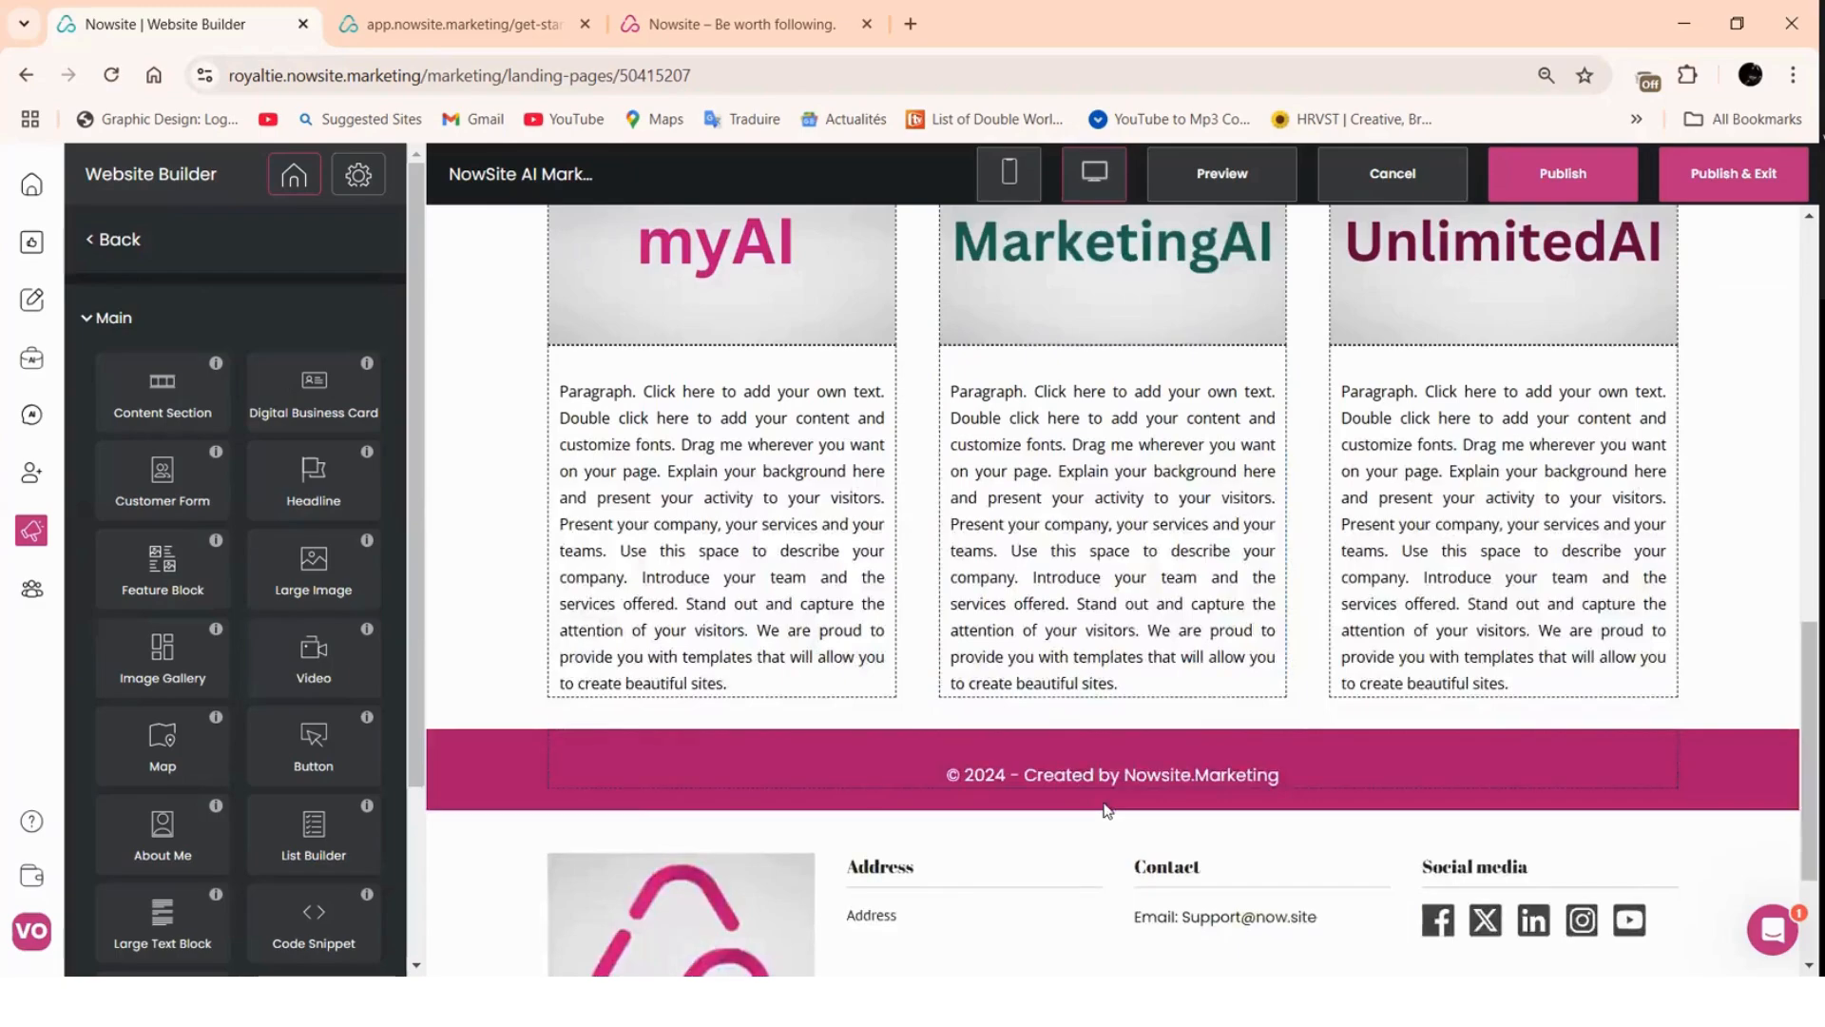
{"action": "scroll", "coordinate": [1094, 779], "scroll_direction": "up", "scroll_amount": 4}
{"action": "scroll", "coordinate": [1160, 590], "scroll_direction": "up", "scroll_amount": 2}
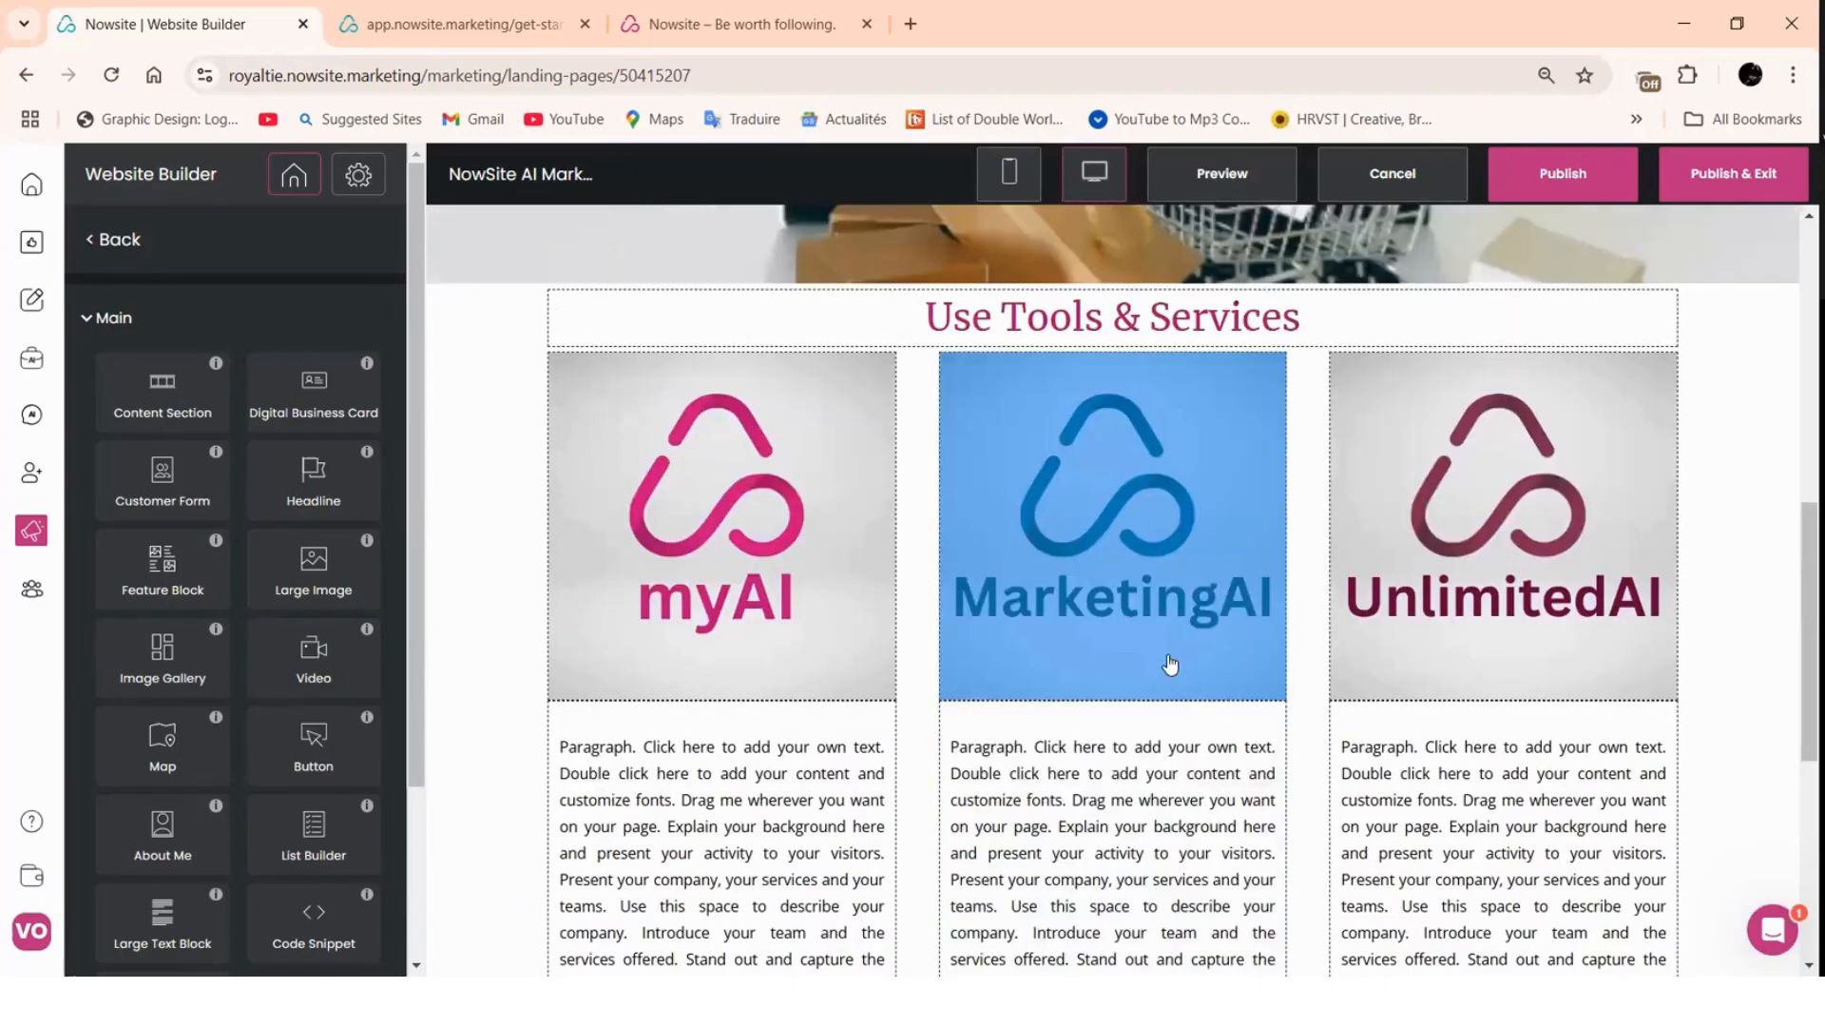
{"action": "scroll", "coordinate": [1074, 808], "scroll_direction": "down", "scroll_amount": 3}
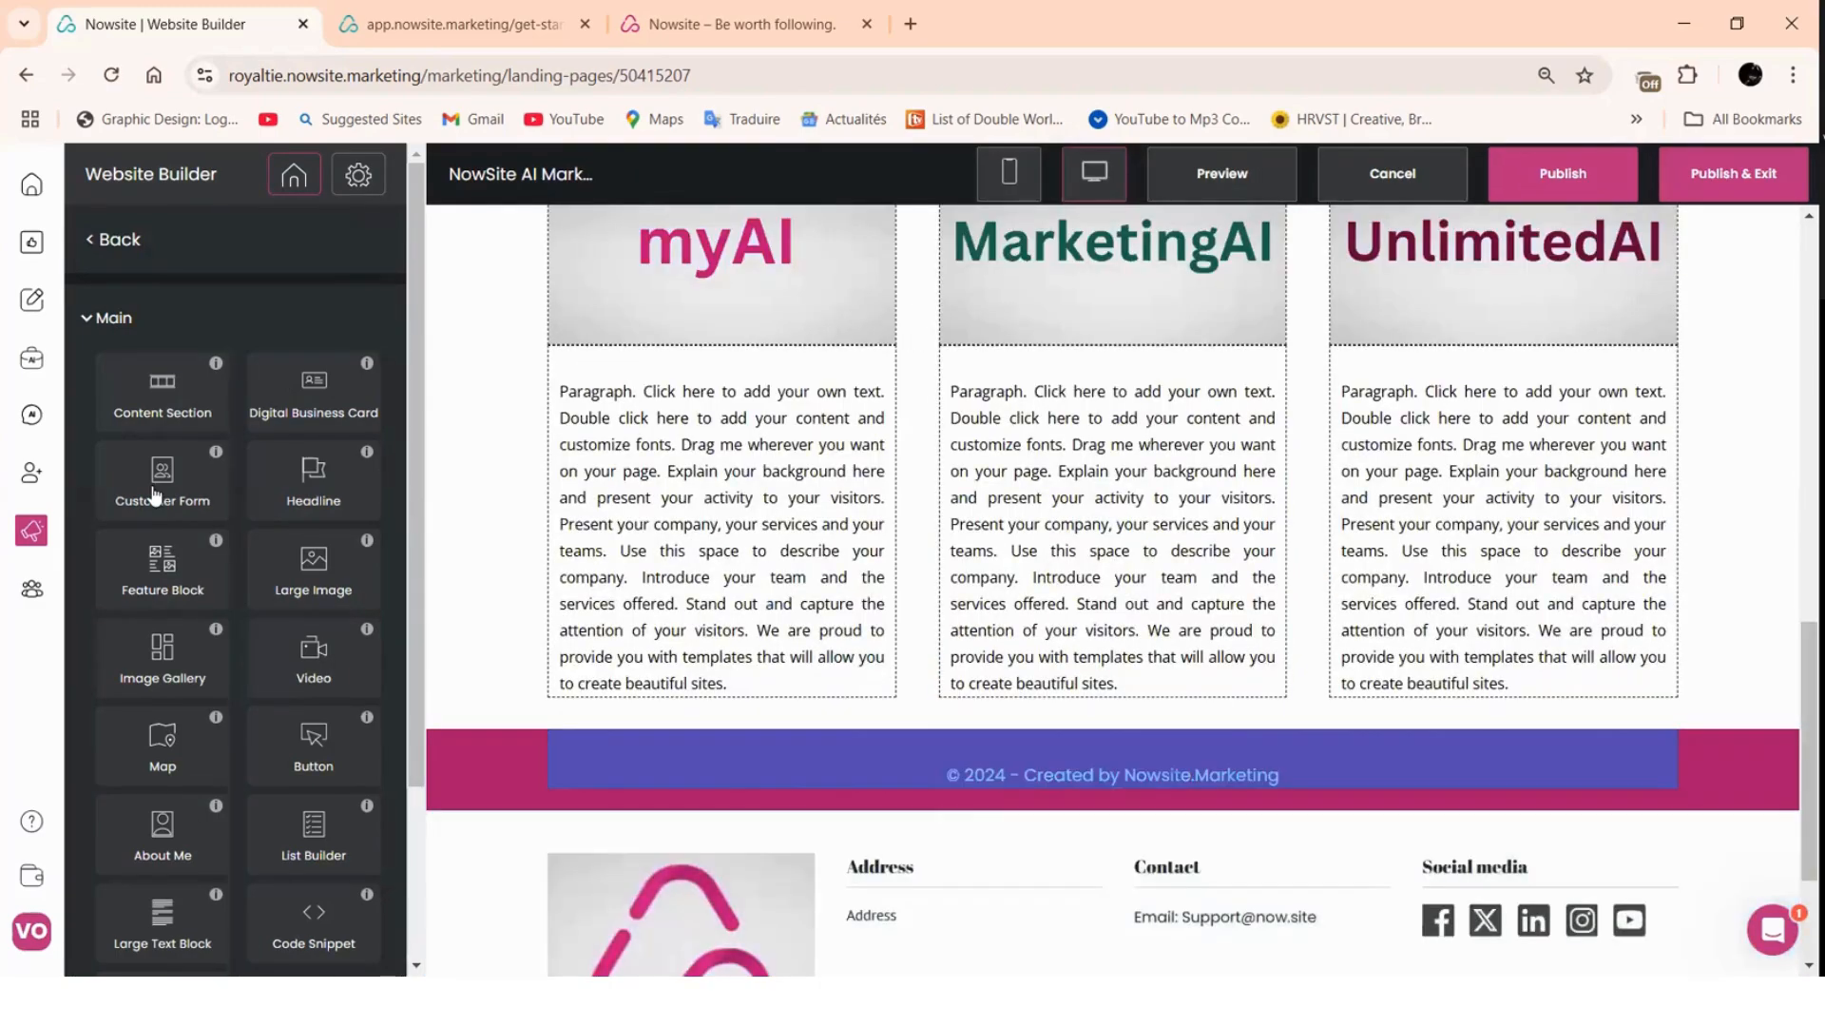
{"action": "scroll", "coordinate": [181, 618], "scroll_direction": "down", "scroll_amount": 2}
{"action": "scroll", "coordinate": [166, 737], "scroll_direction": "down", "scroll_amount": 1}
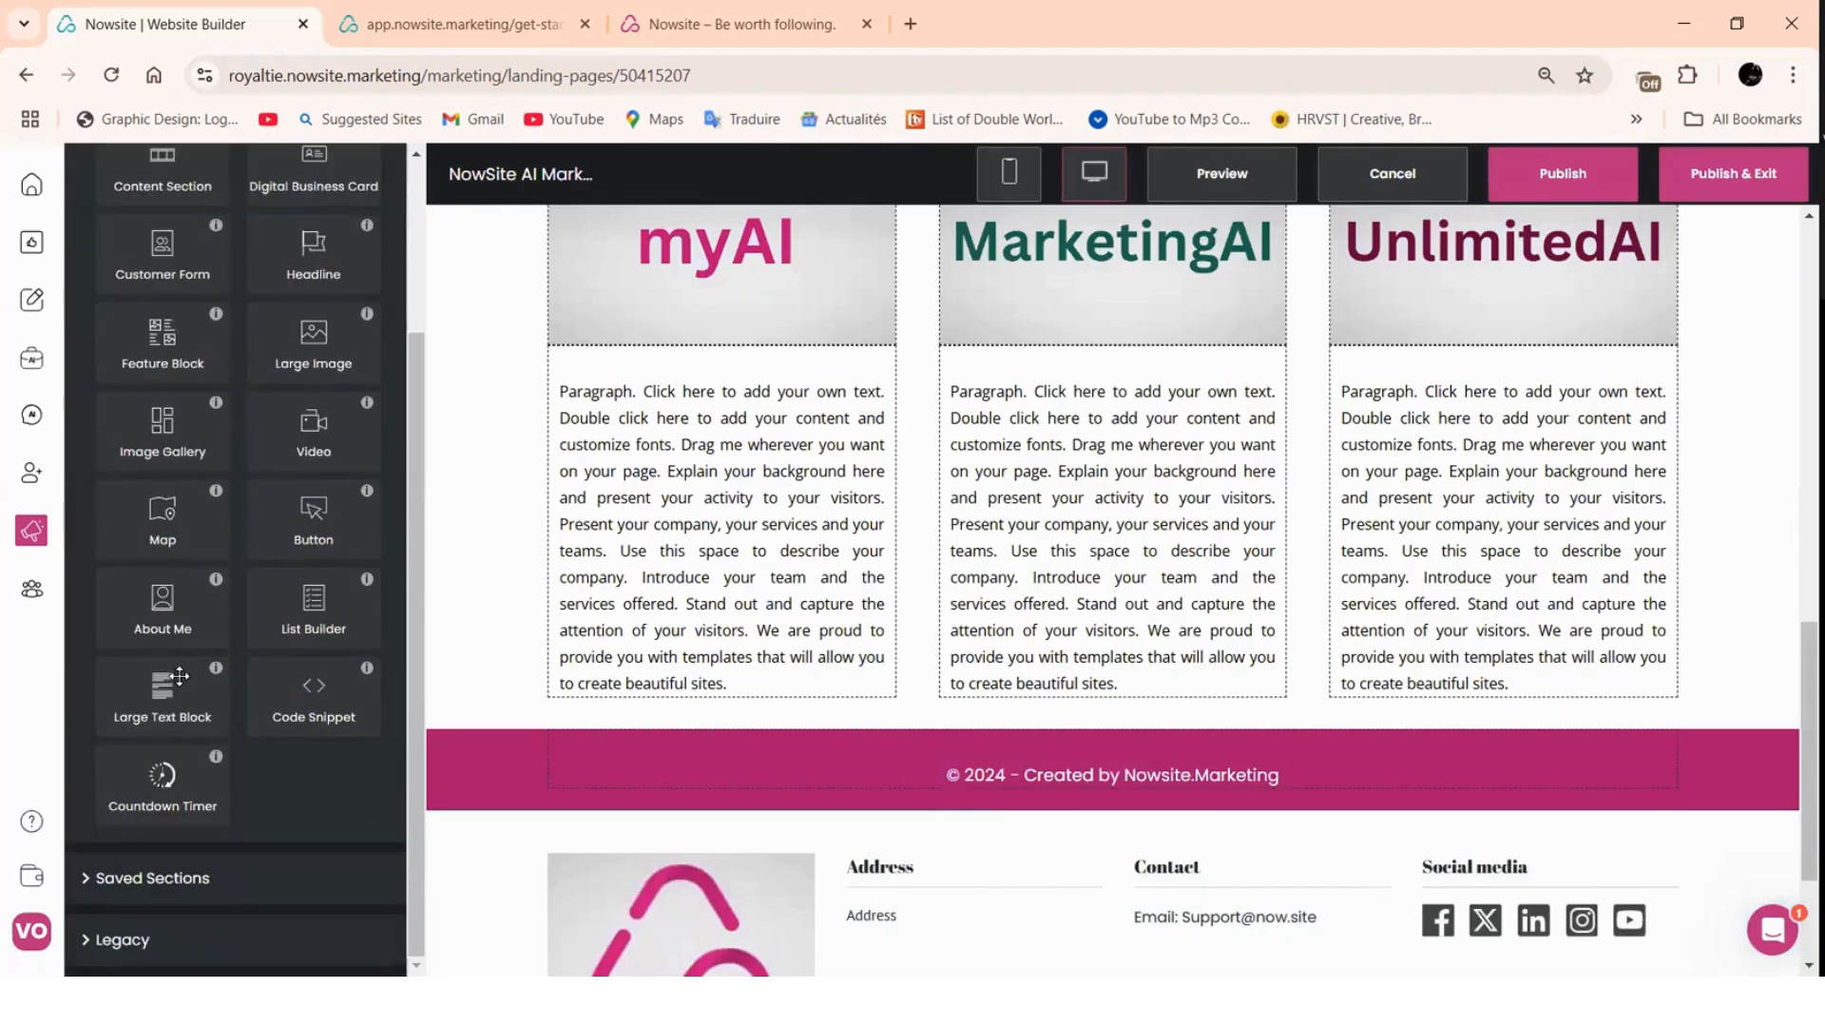
{"action": "scroll", "coordinate": [171, 618], "scroll_direction": "up", "scroll_amount": 2}
{"action": "left_click_drag", "start_coordinate": [150, 830], "coordinate": [713, 746]}
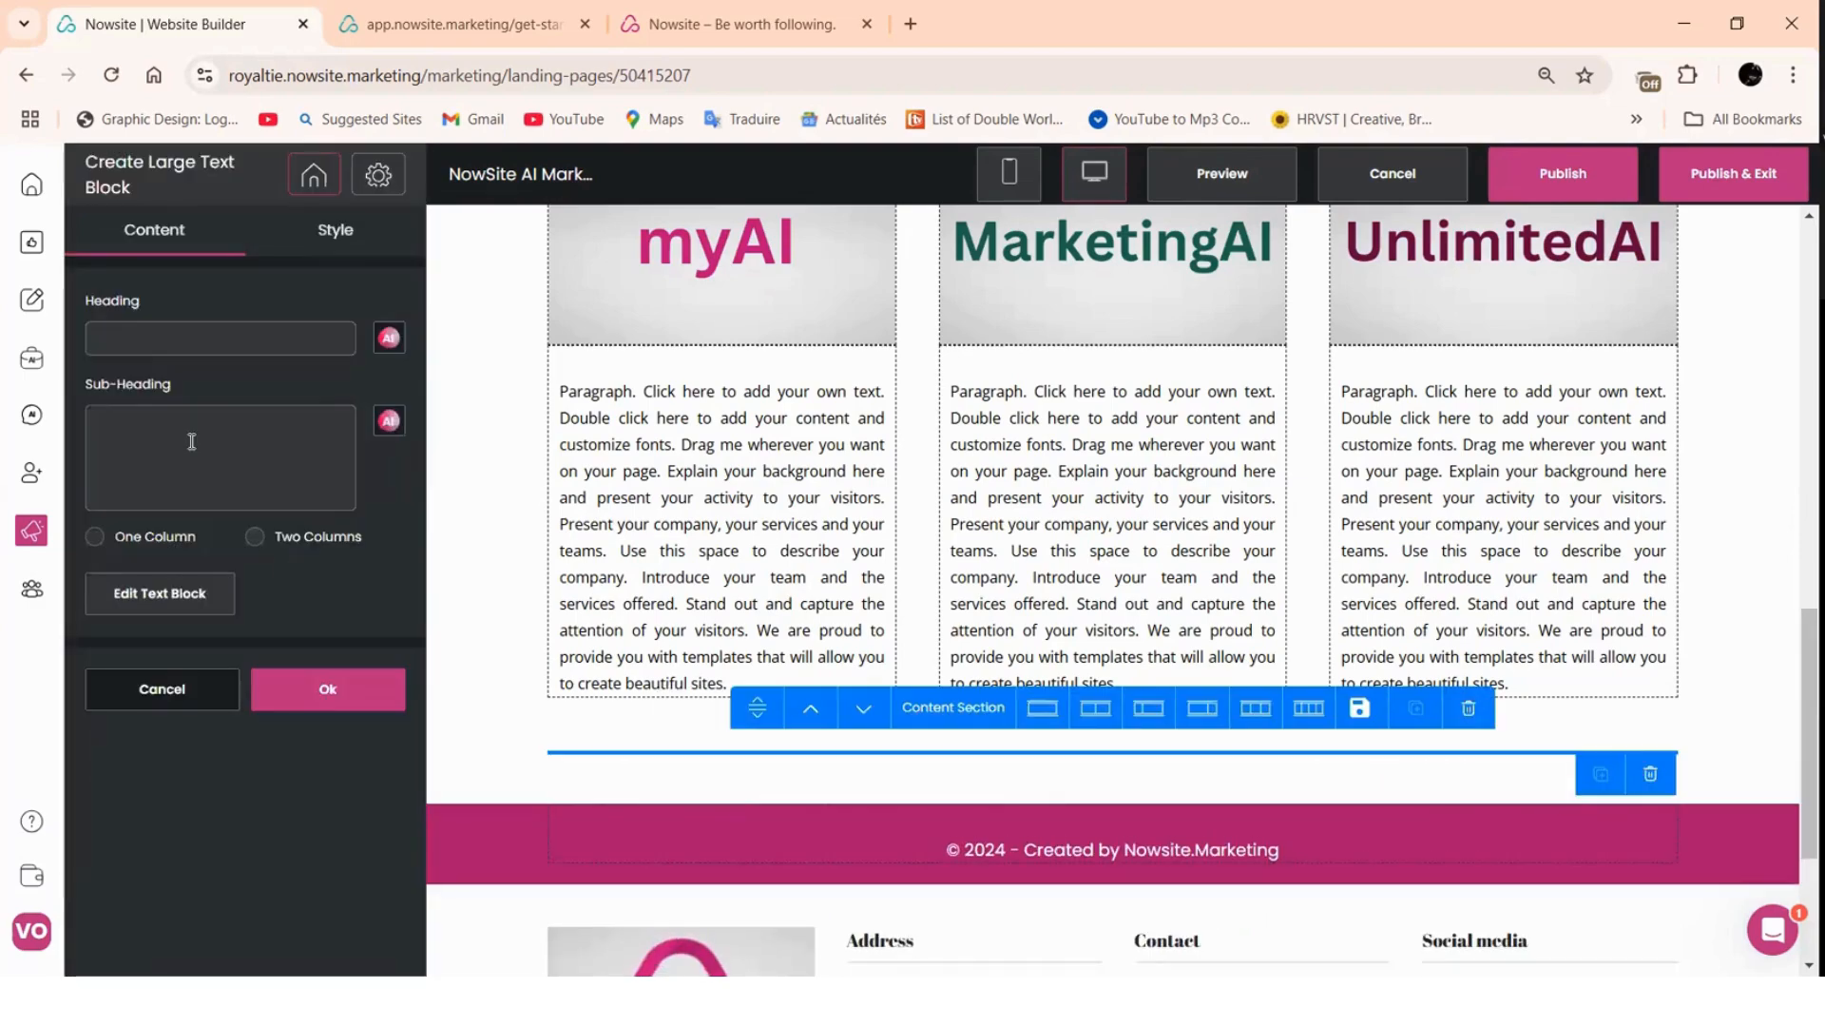
{"action": "left_click", "coordinate": [150, 330]}
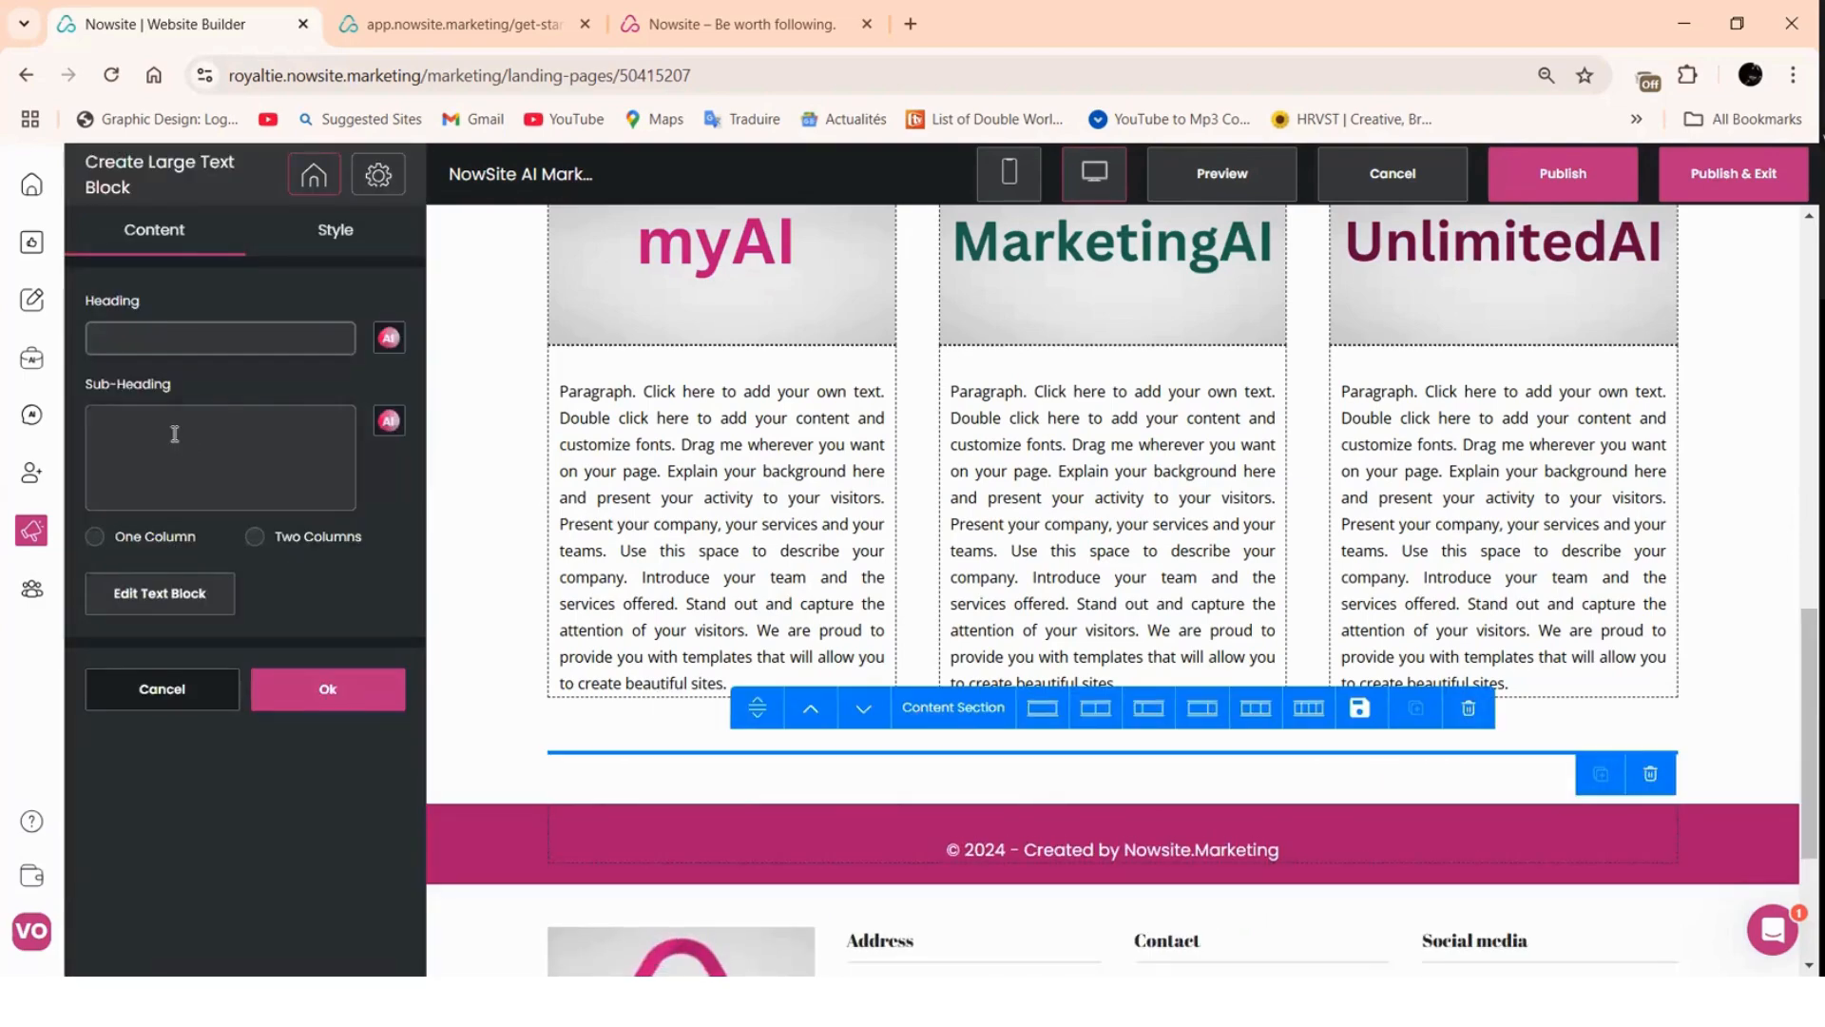
{"action": "left_click", "coordinate": [285, 463]}
{"action": "left_click", "coordinate": [164, 596]}
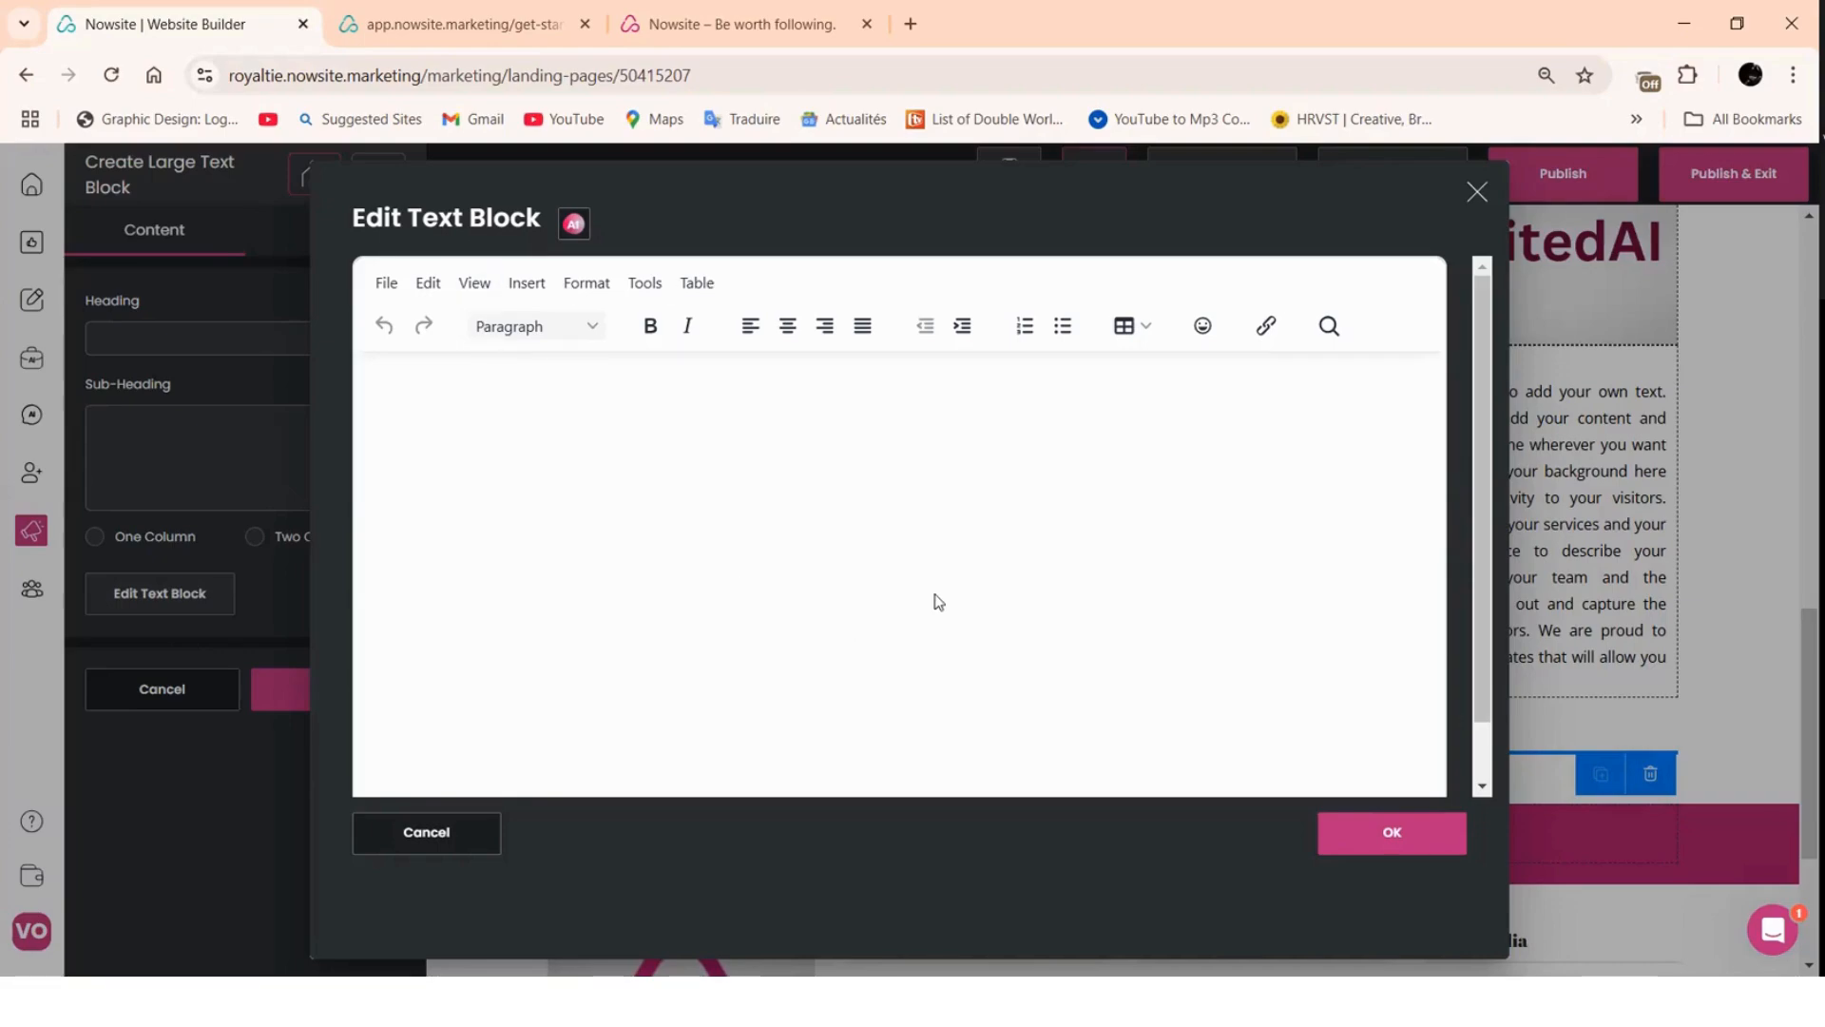
{"action": "left_click", "coordinate": [1477, 193]}
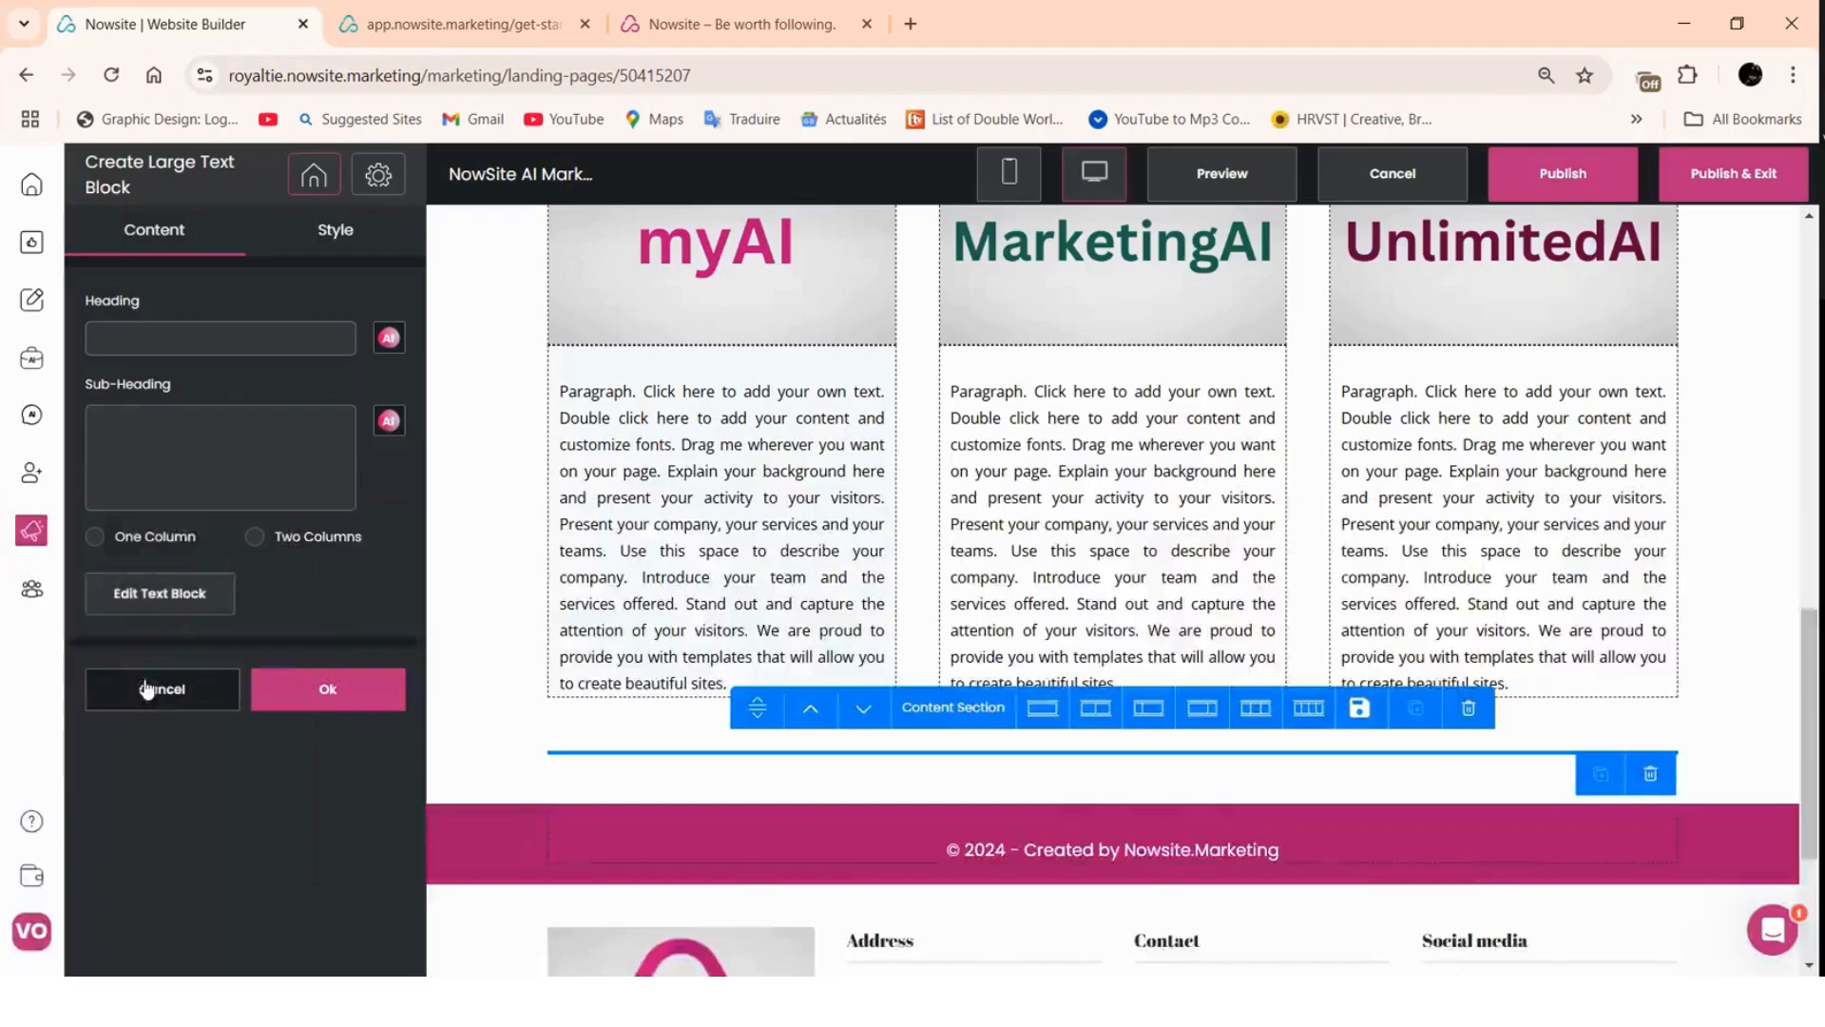
{"action": "left_click", "coordinate": [164, 689]}
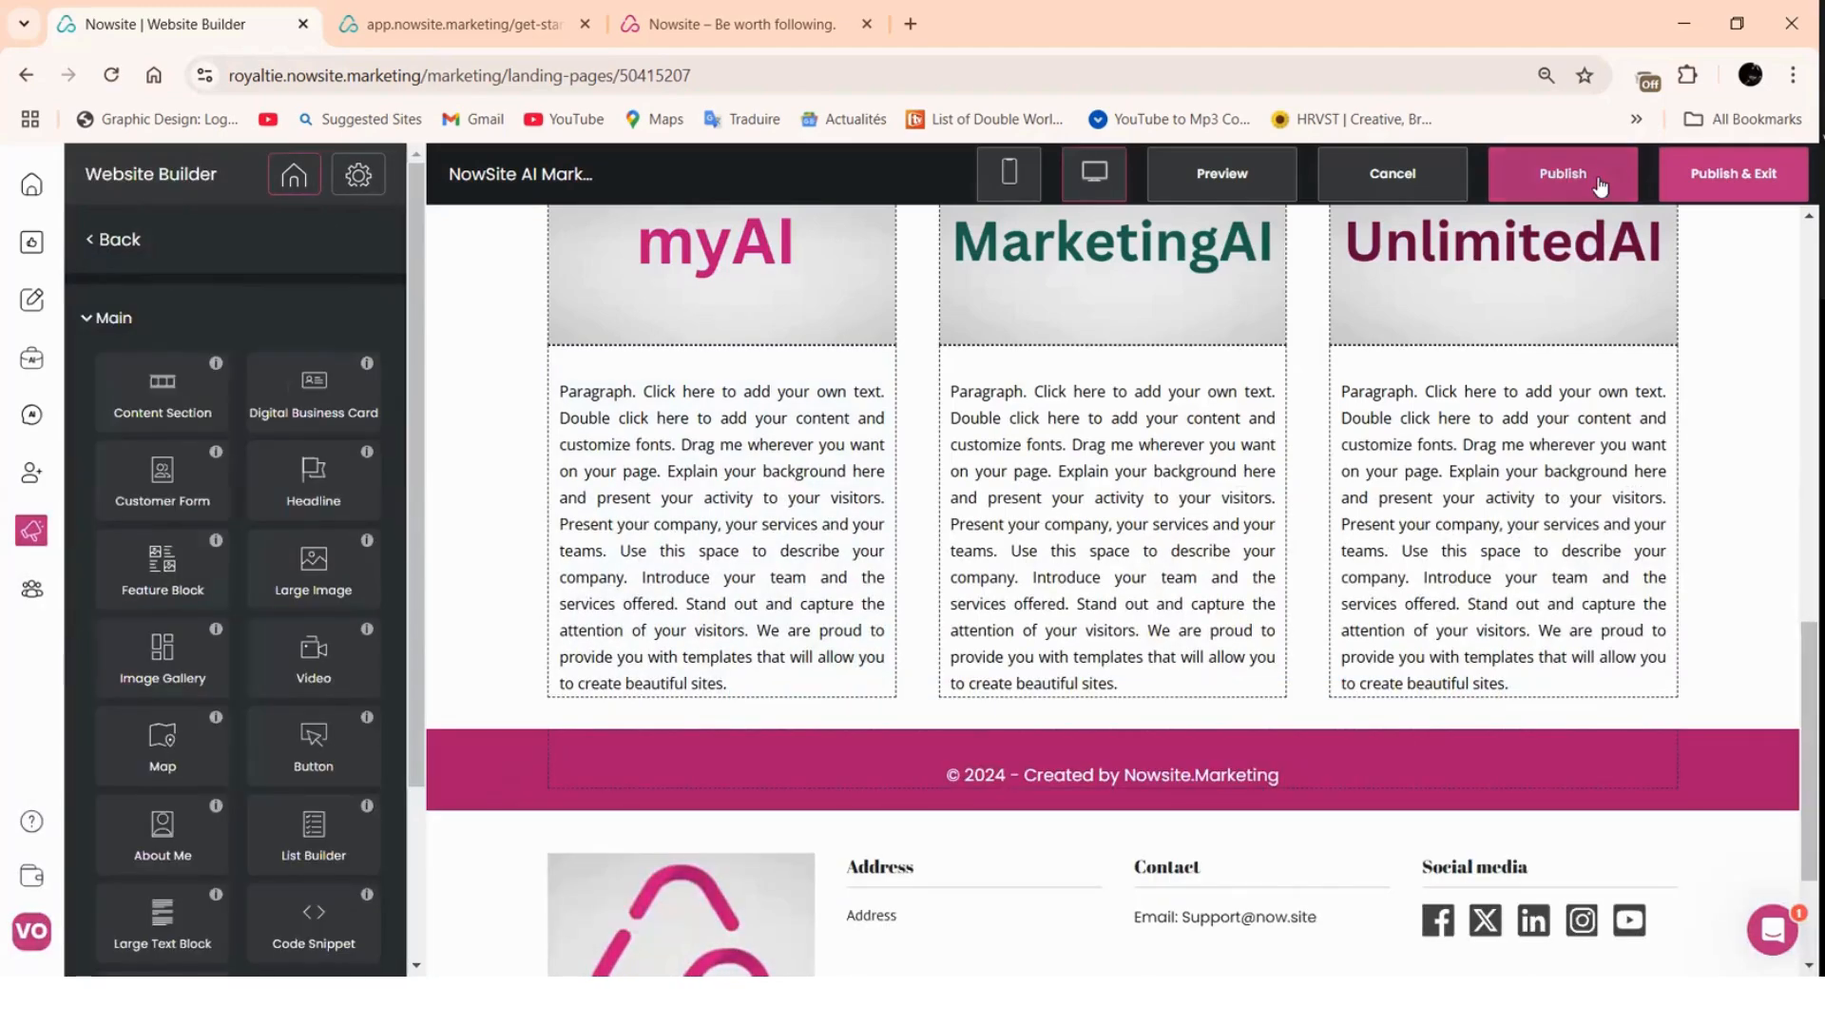
- Publish the landing page and open the placeholder paragraph under the myAI logo for text editing
{"action": "left_click", "coordinate": [1560, 181]}
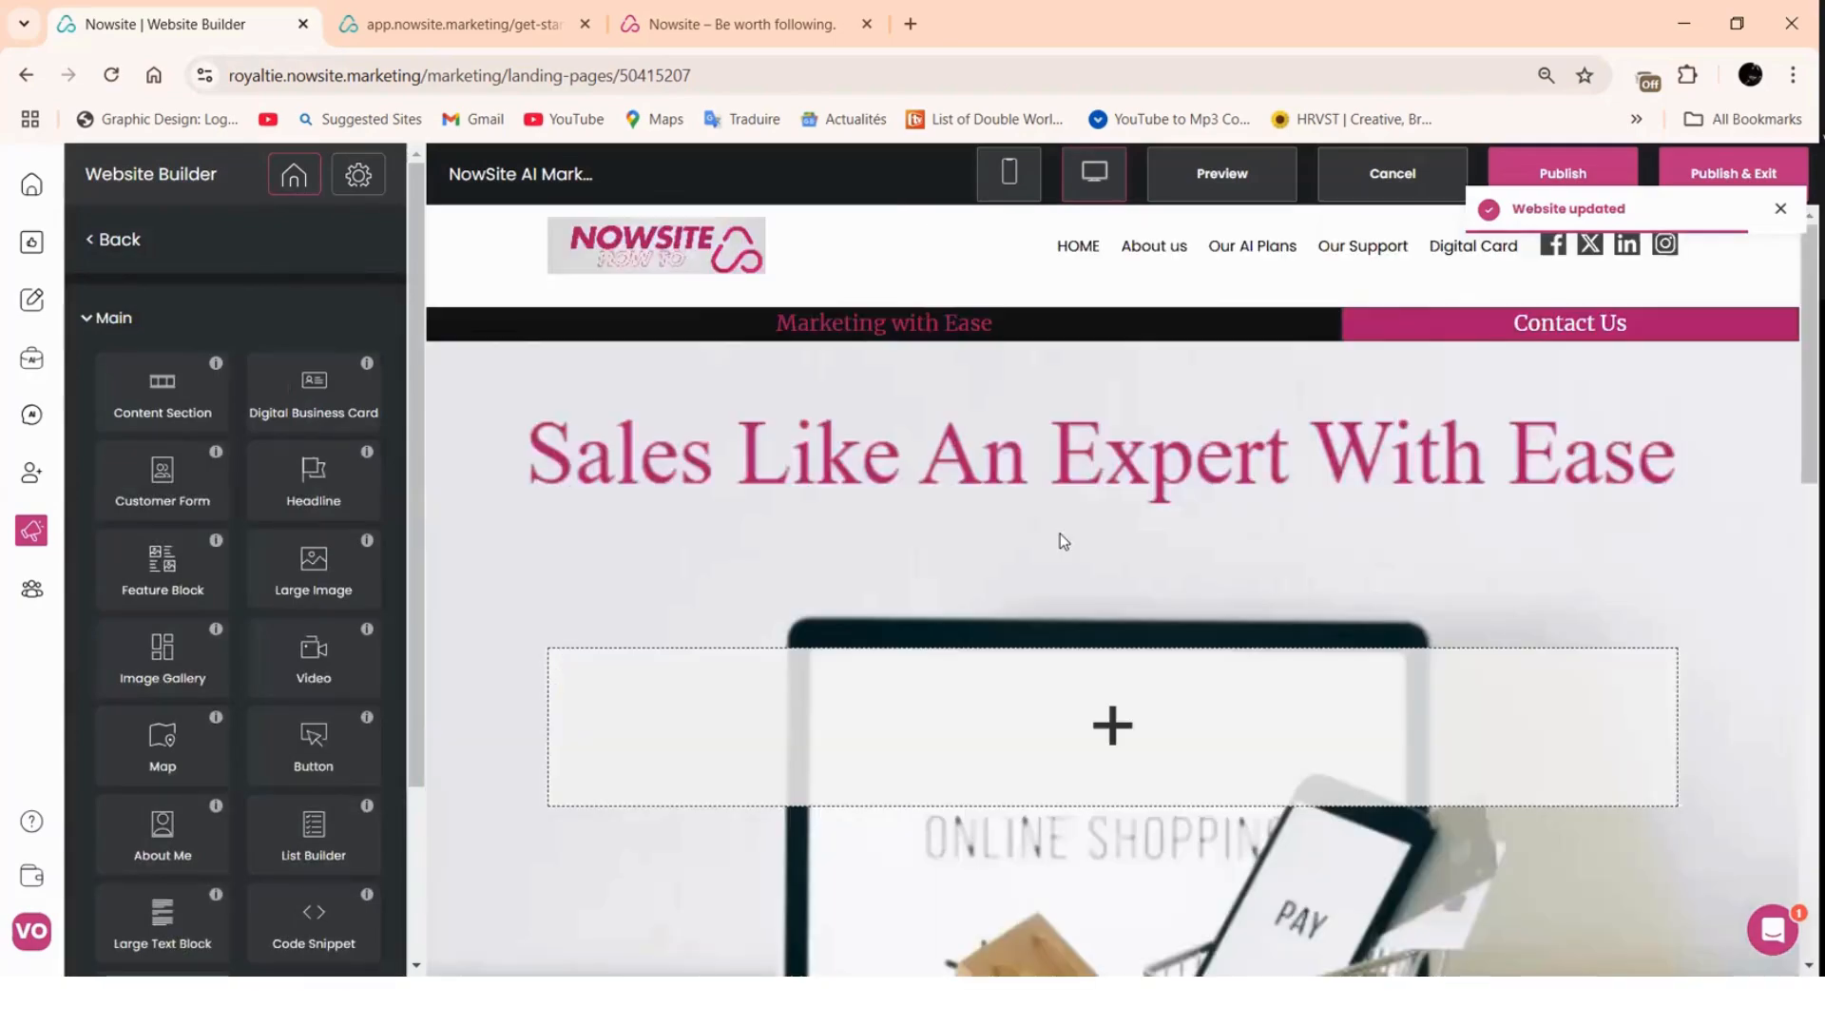
{"action": "scroll", "coordinate": [1033, 627], "scroll_direction": "down", "scroll_amount": 10}
{"action": "scroll", "coordinate": [718, 350], "scroll_direction": "down", "scroll_amount": 3}
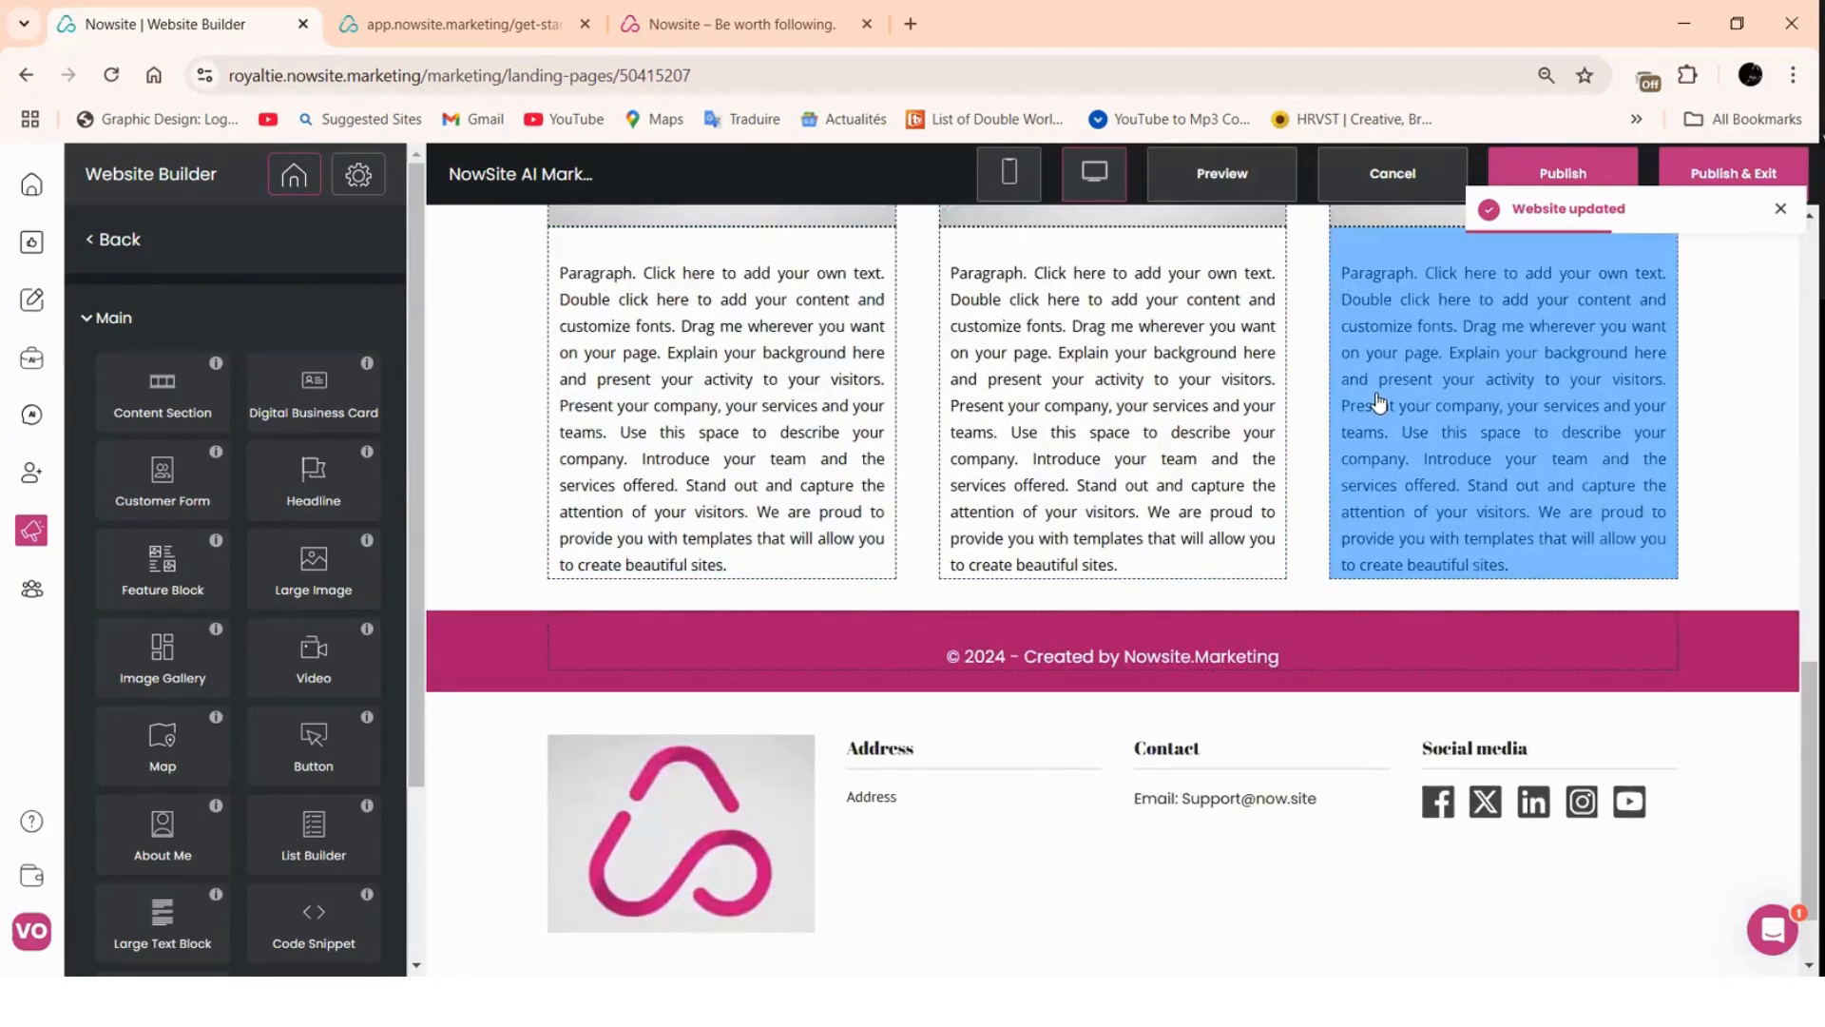
{"action": "left_click", "coordinate": [762, 358]}
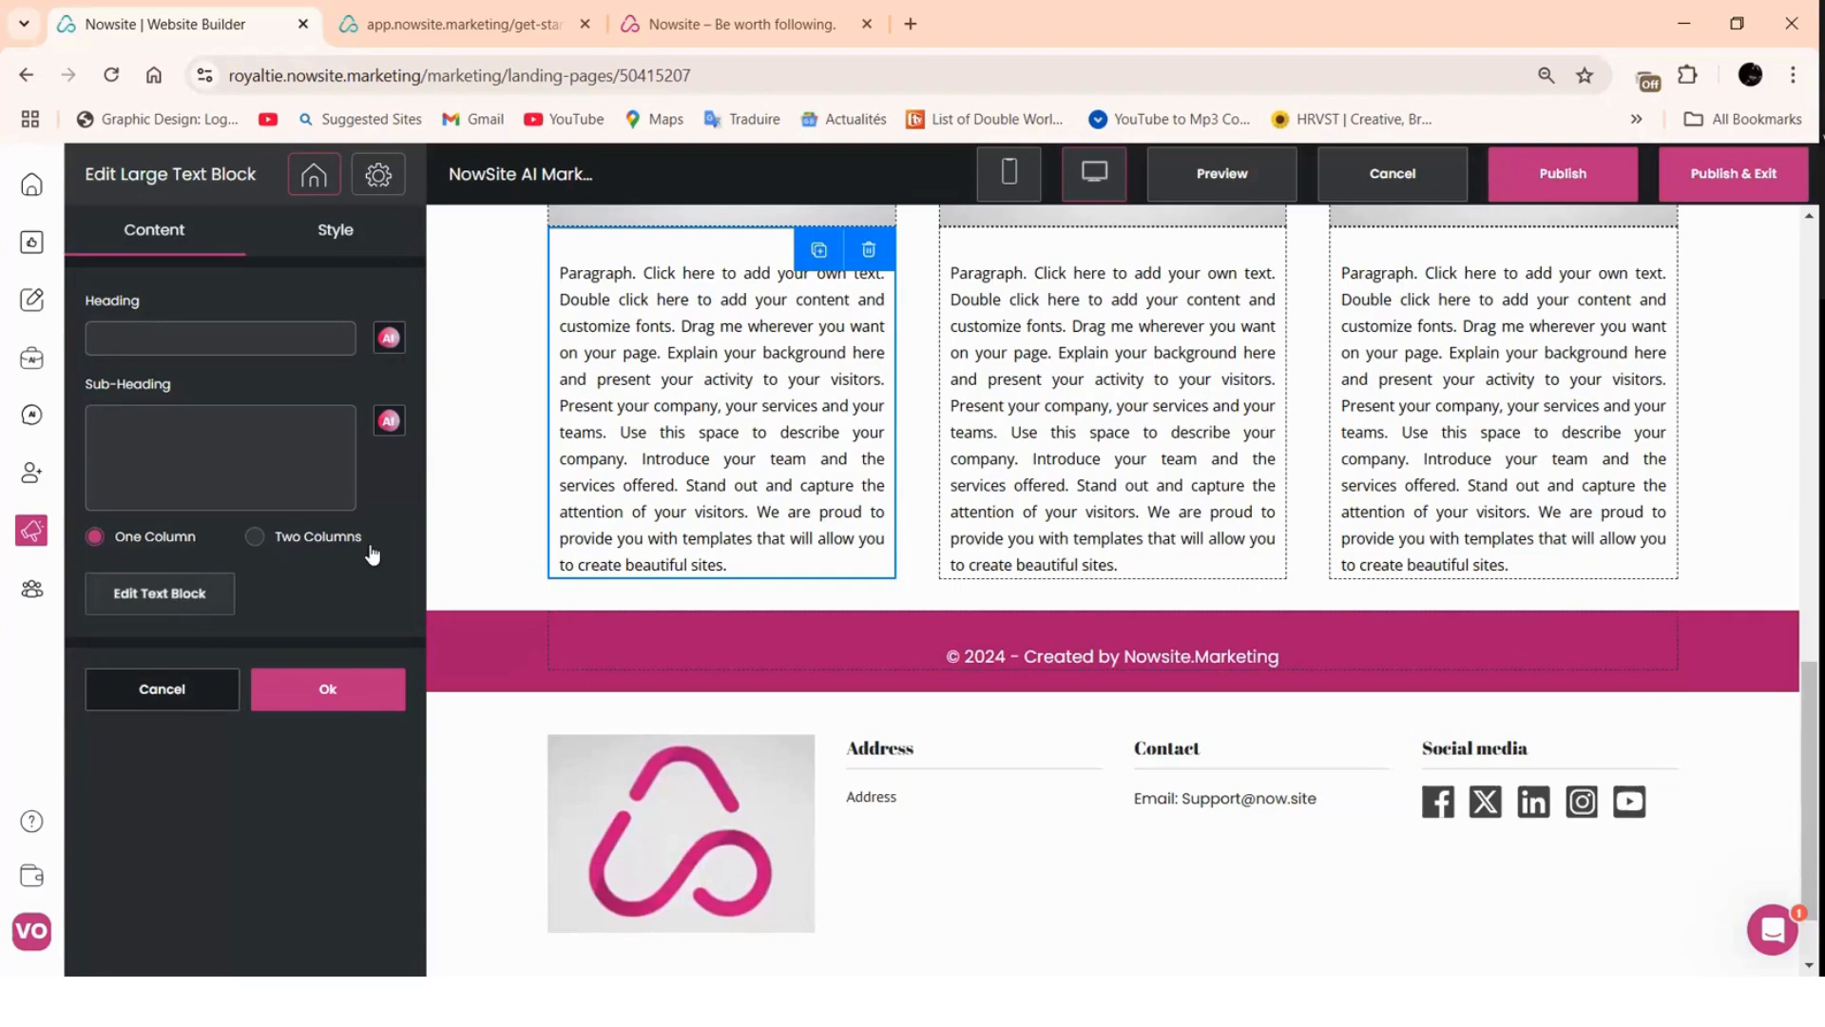
{"action": "left_click", "coordinate": [158, 594]}
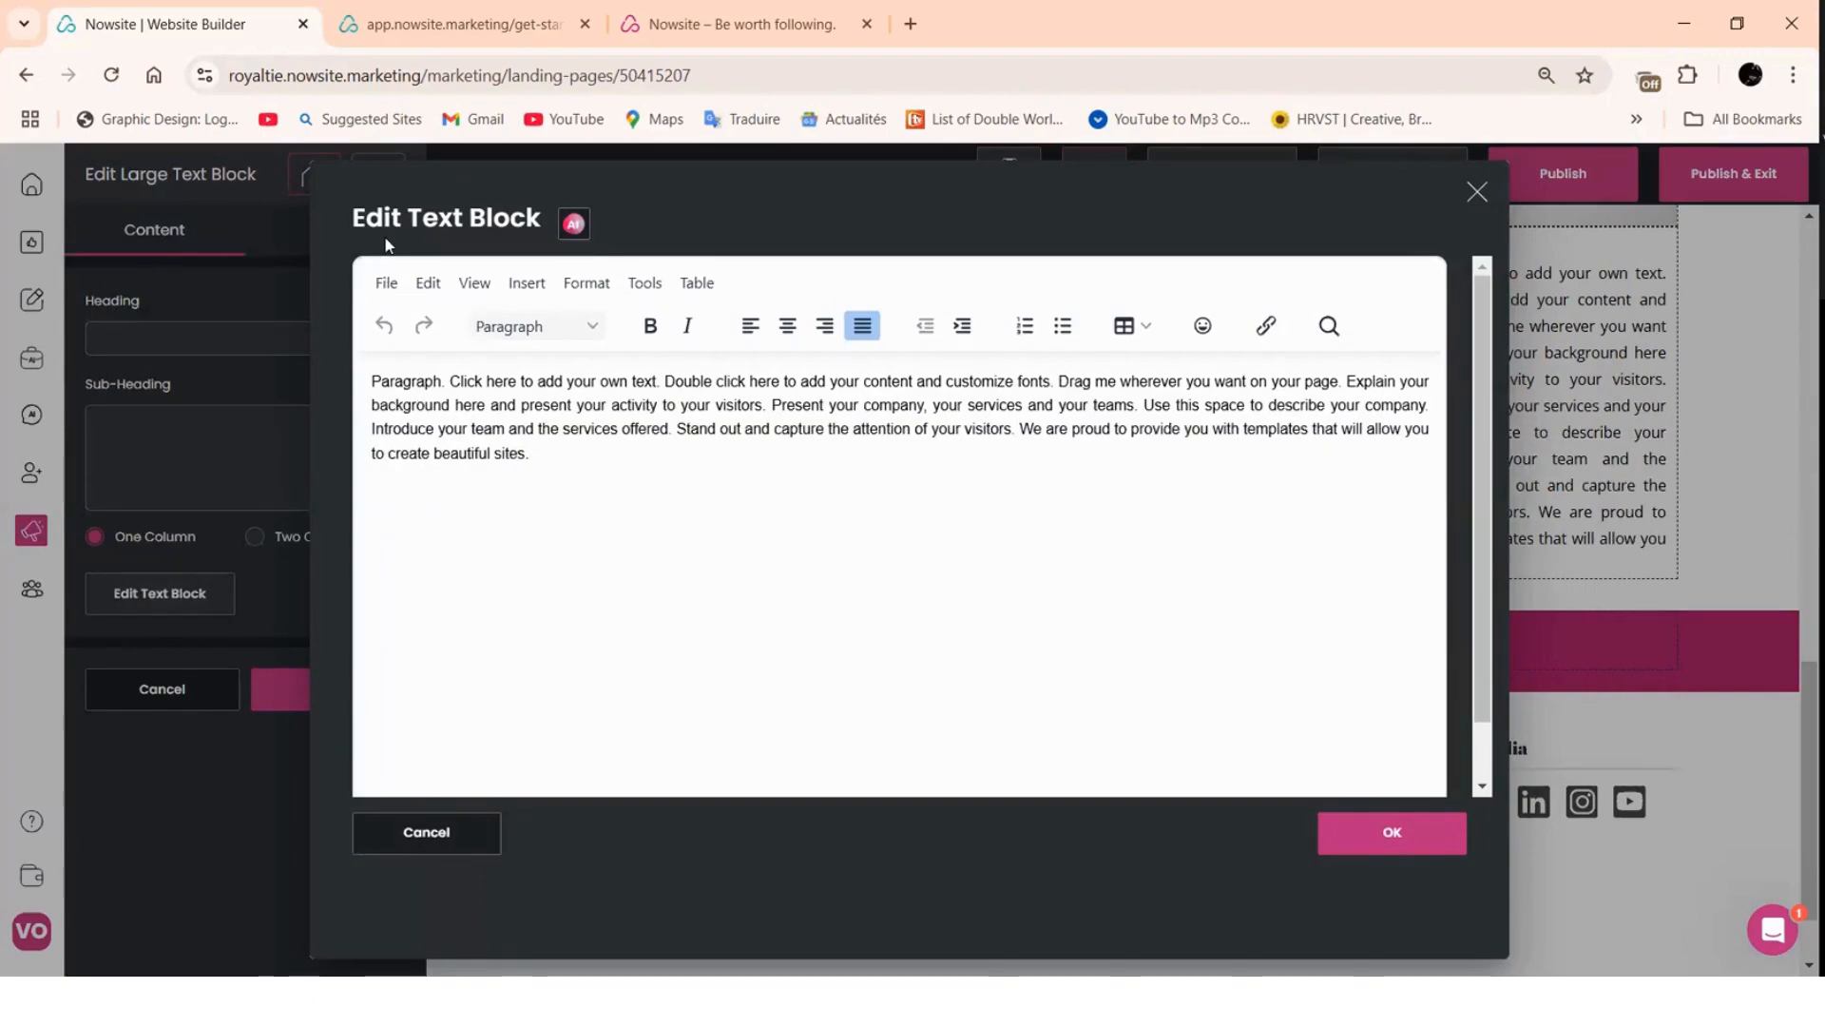
- Ask the AI writer to "write a short description of our myAI service plan"
{"action": "left_click", "coordinate": [574, 226]}
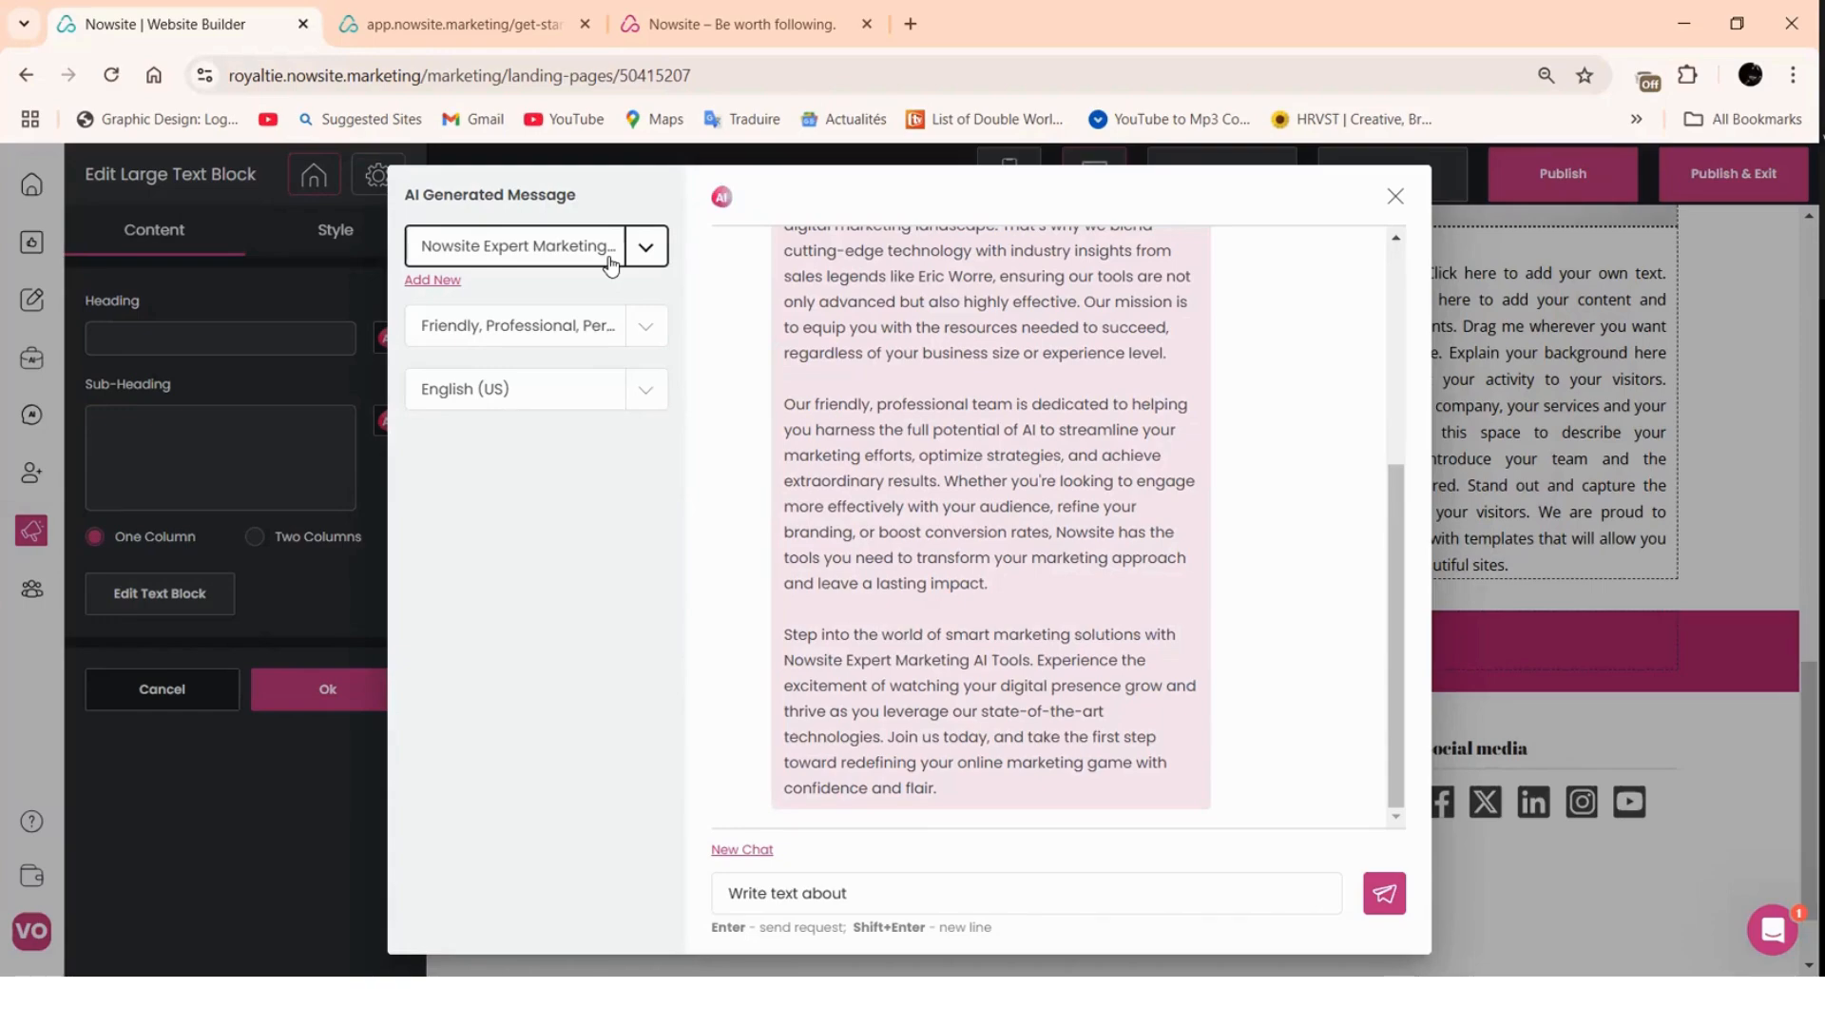
{"action": "left_click", "coordinate": [894, 905]}
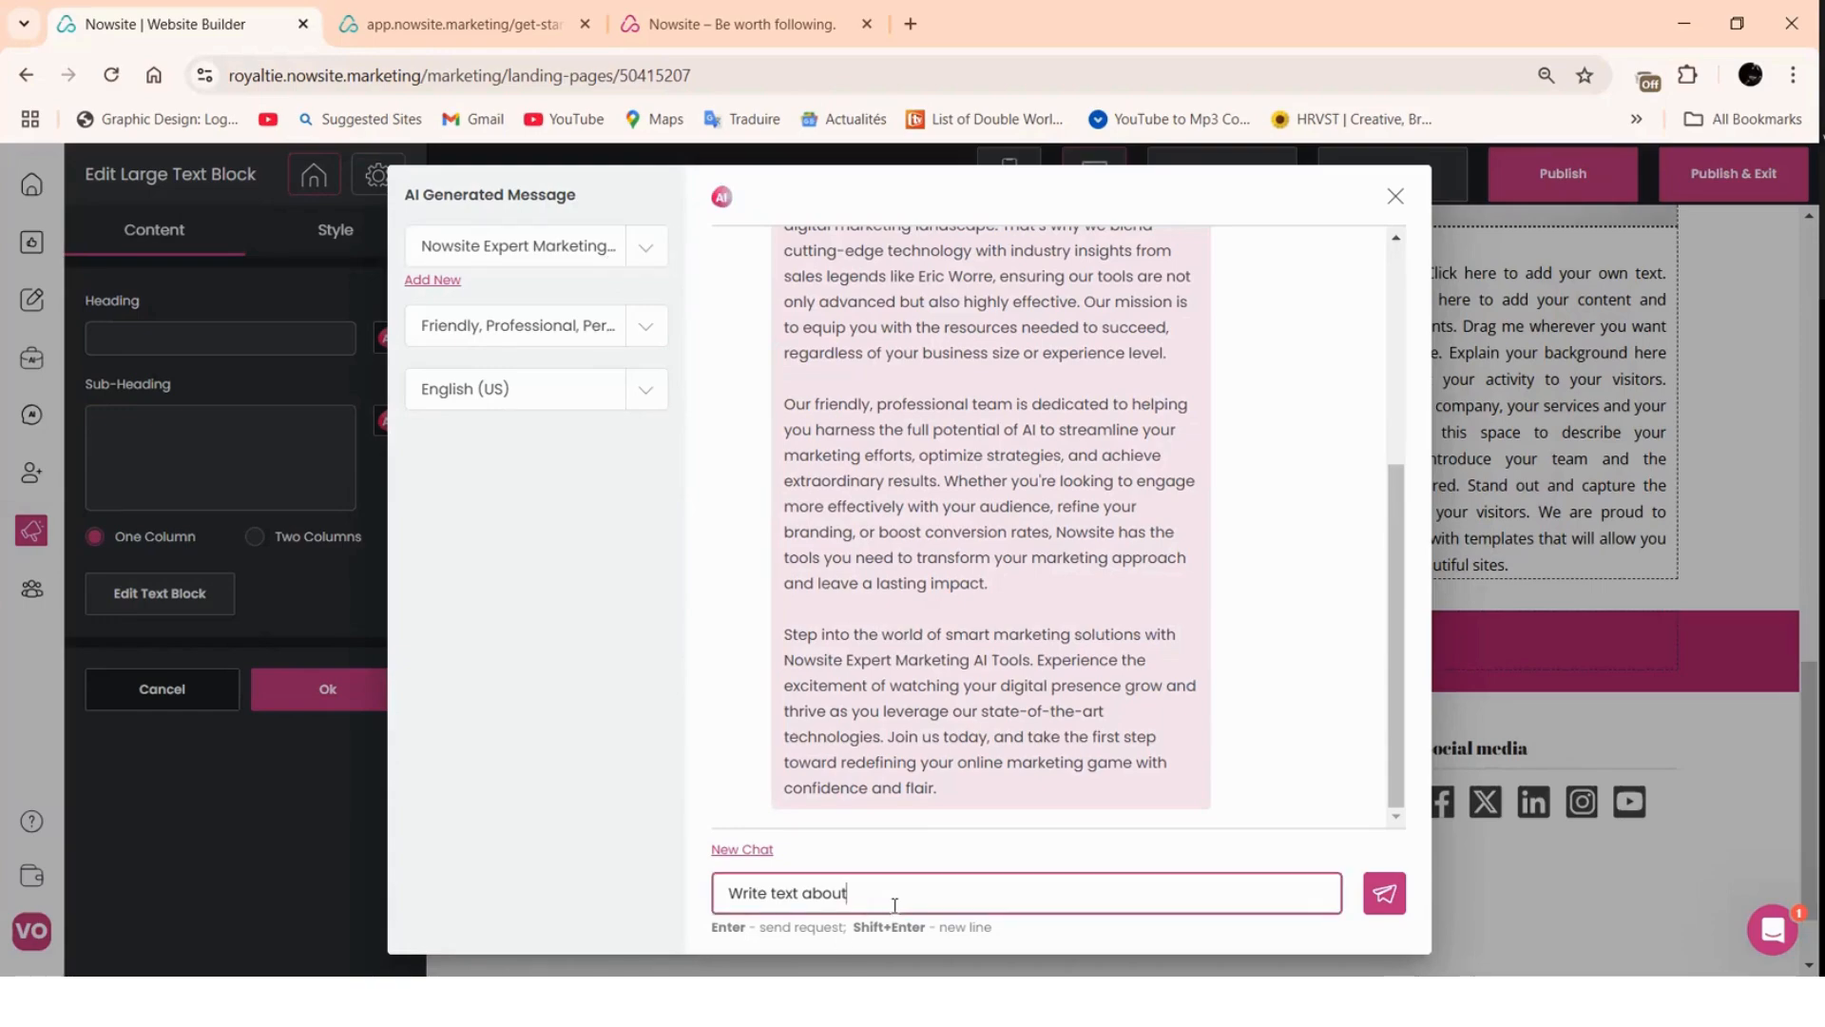
{"action": "triple_click", "coordinate": [758, 905]}
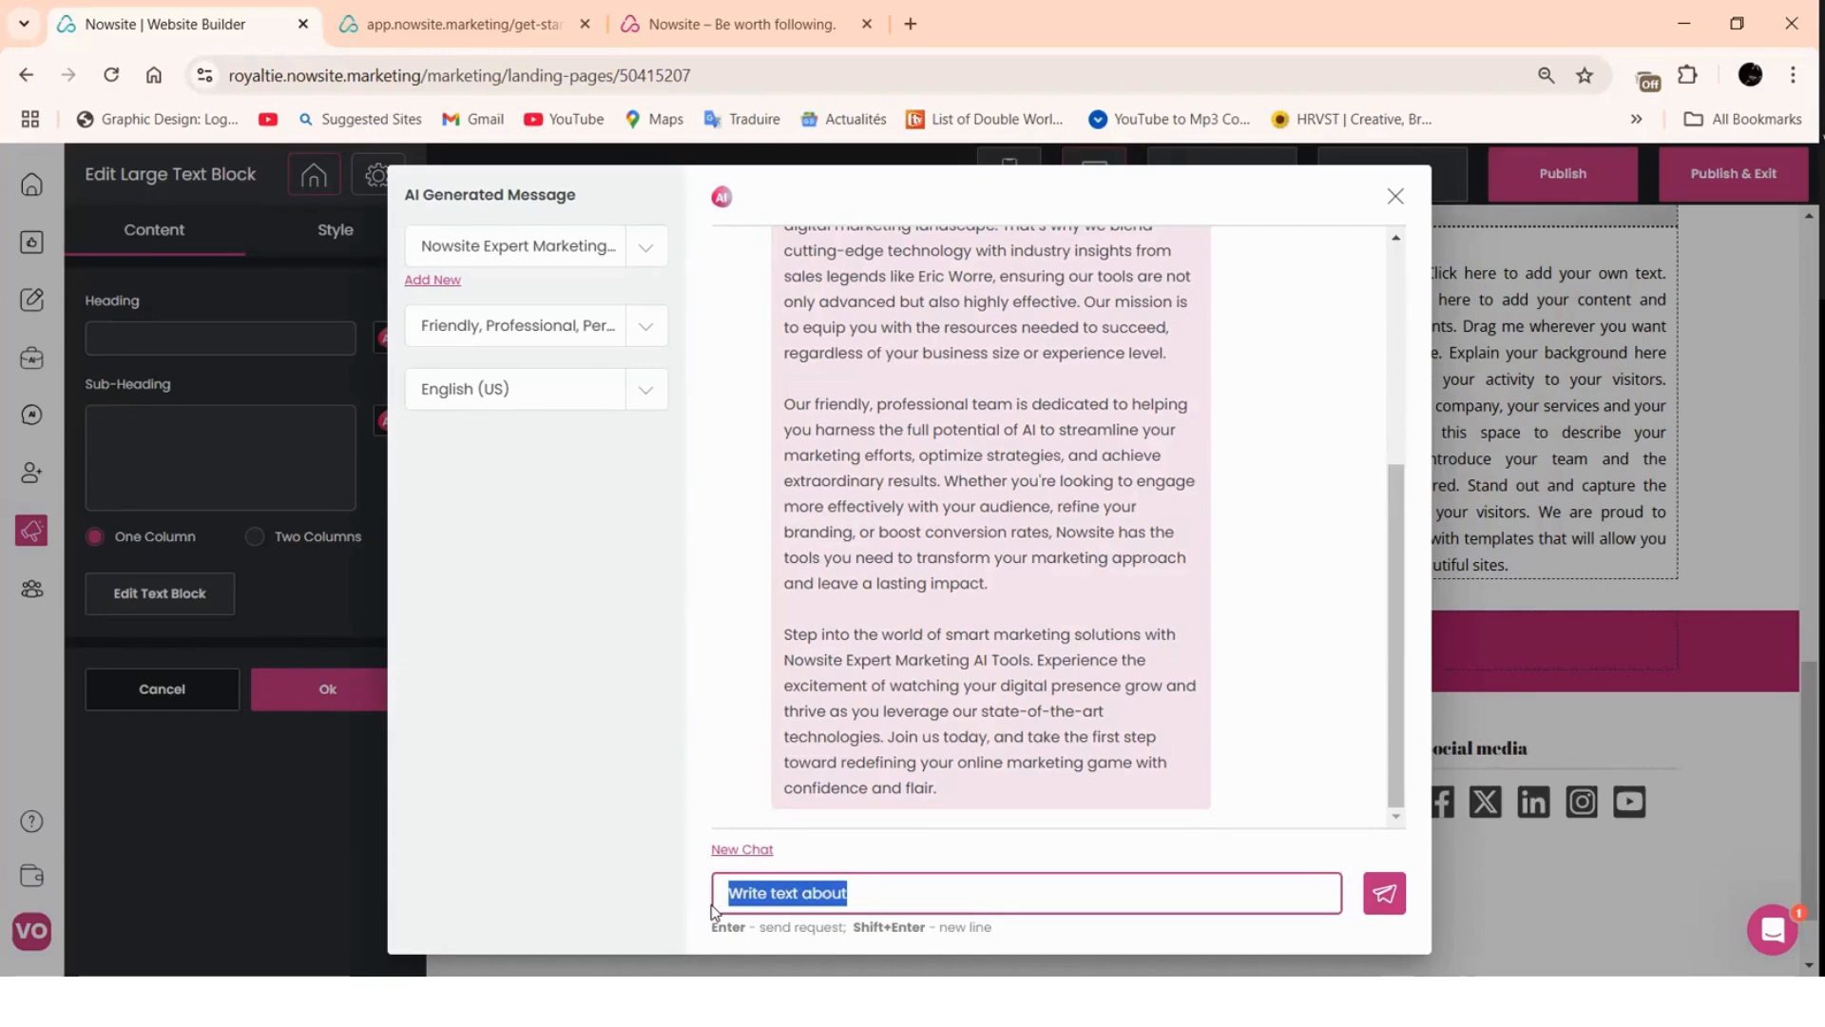
{"action": "type", "text": "write a "}
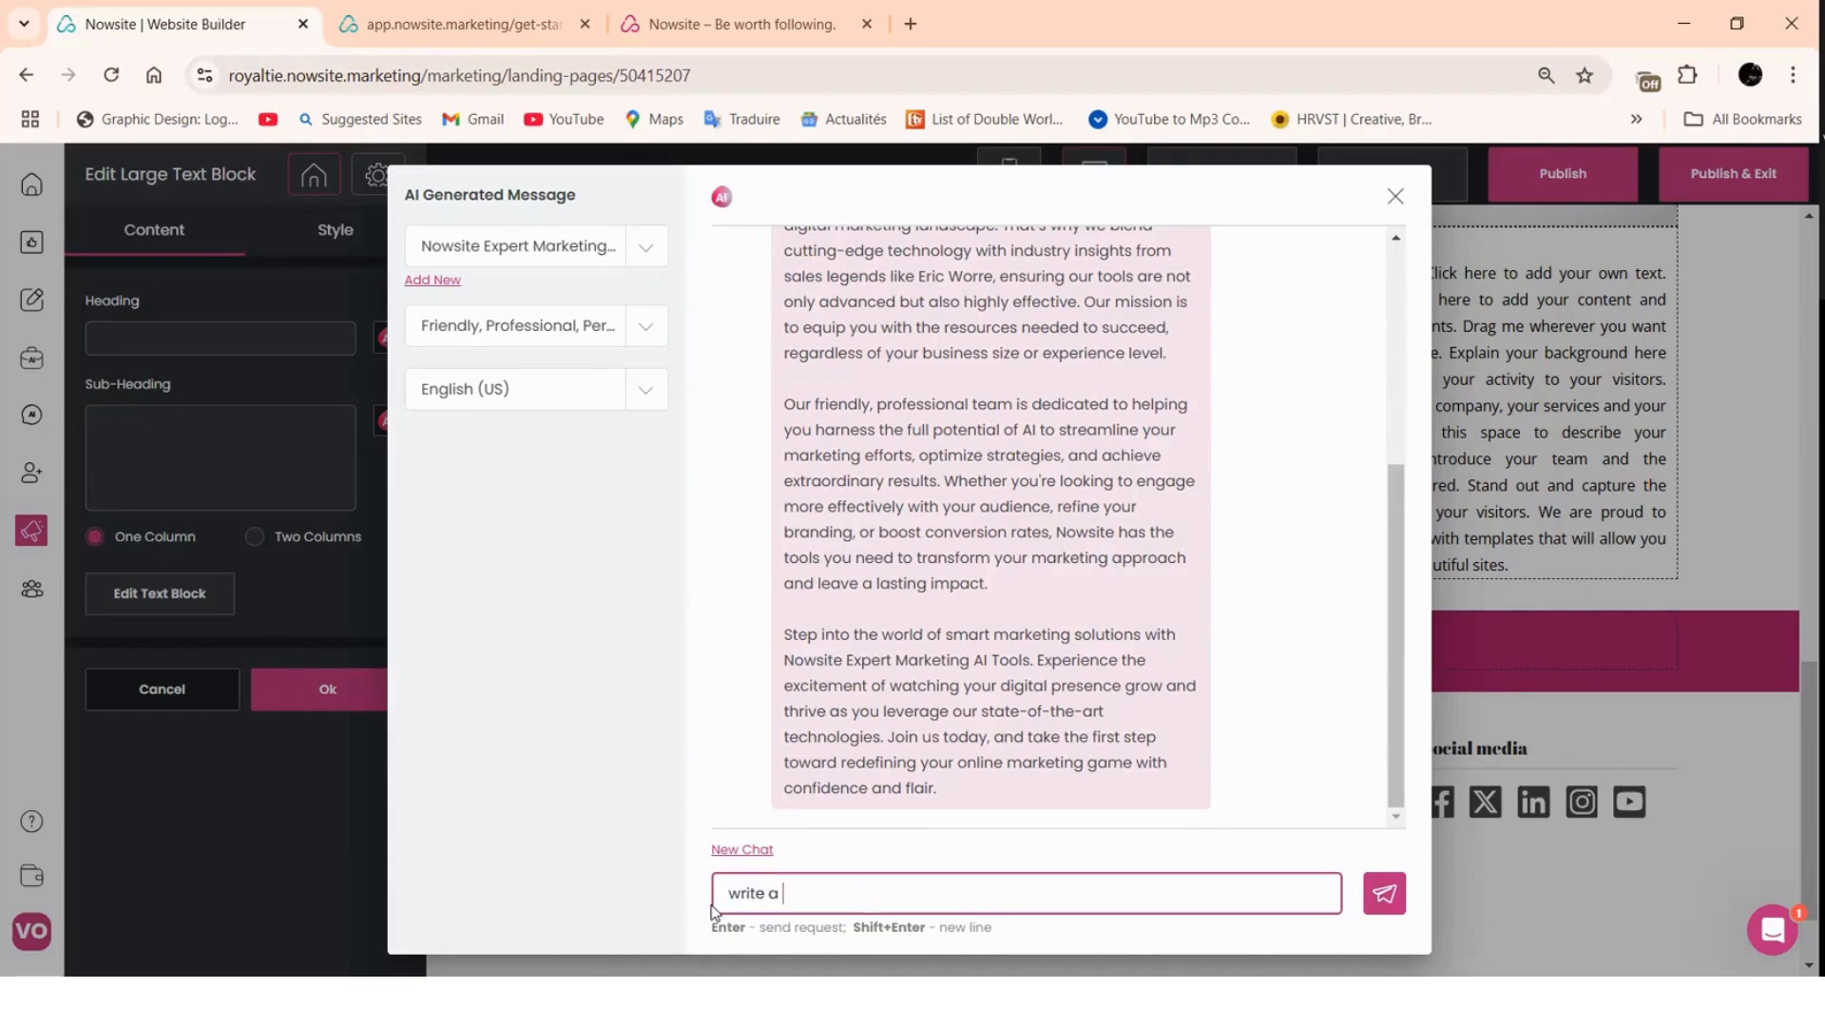
{"action": "type", "text": "short description of our Myai"}
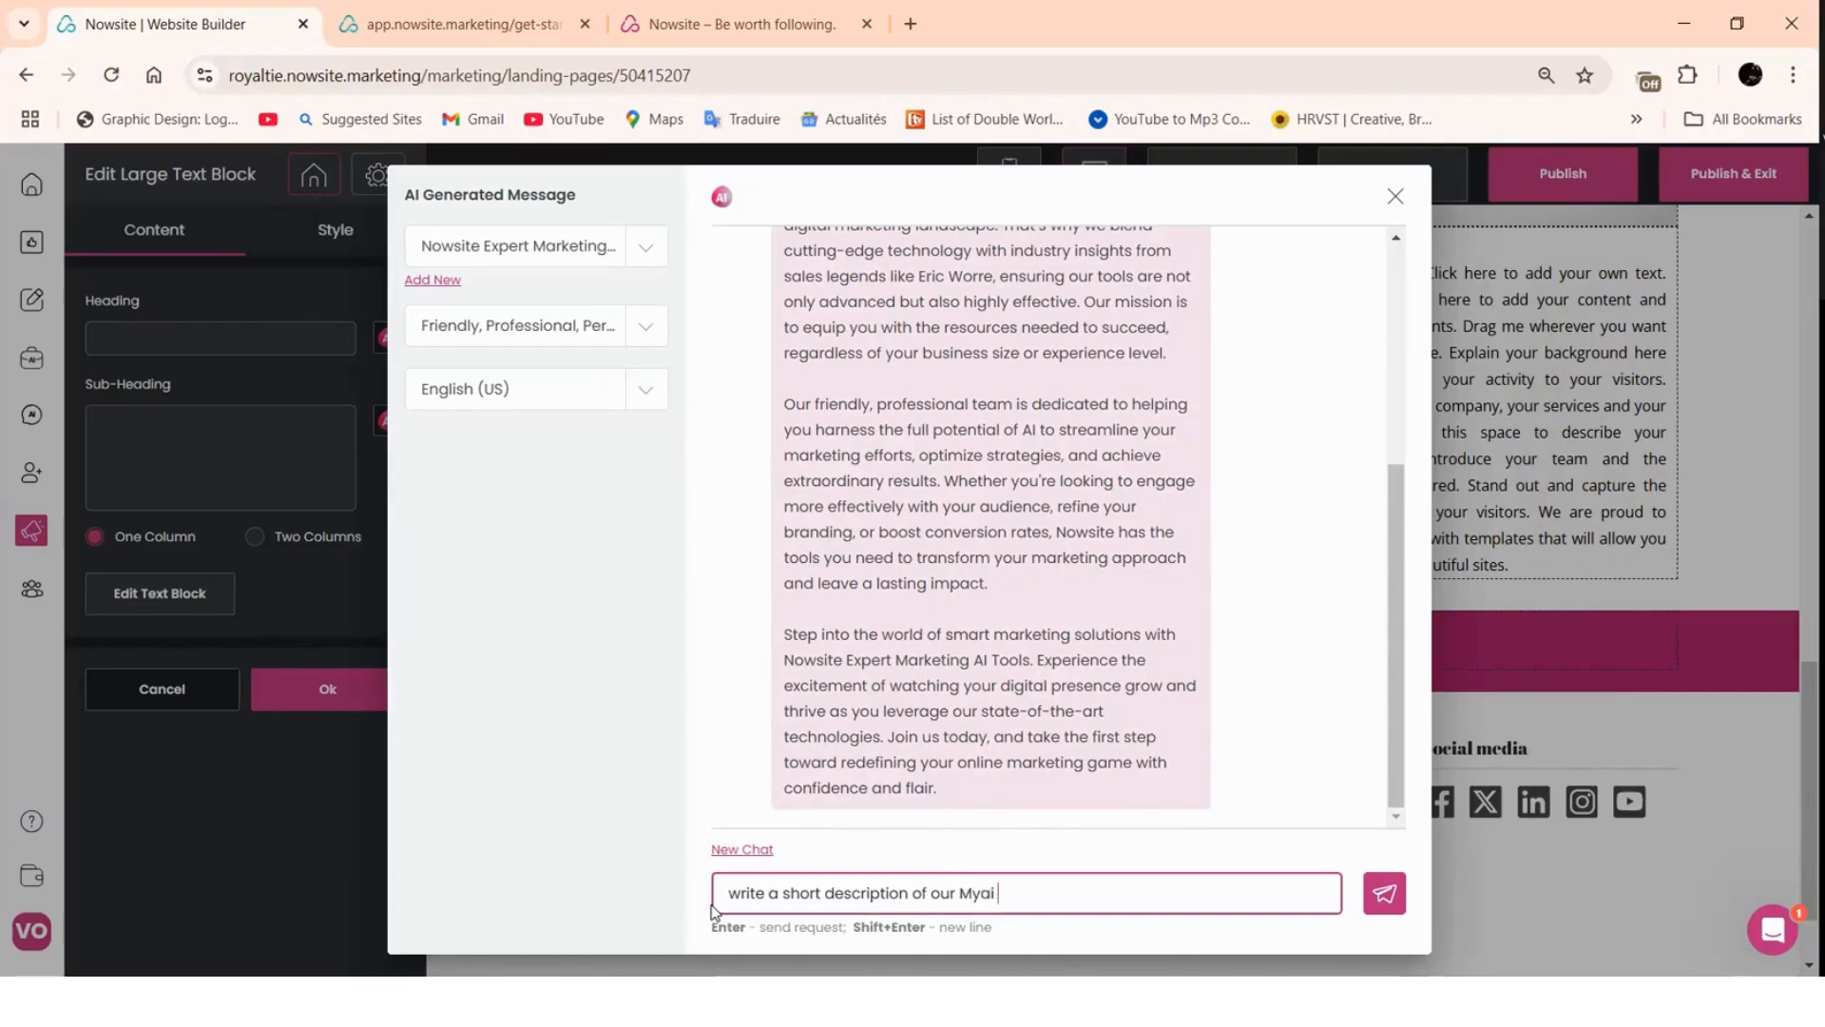
{"action": "key", "text": "BackSpace"}
{"action": "key", "text": "BackSpace"}
{"action": "key", "text": "BackSpace"}
{"action": "key", "text": "BackSpace"}
{"action": "key", "text": "BackSpace"}
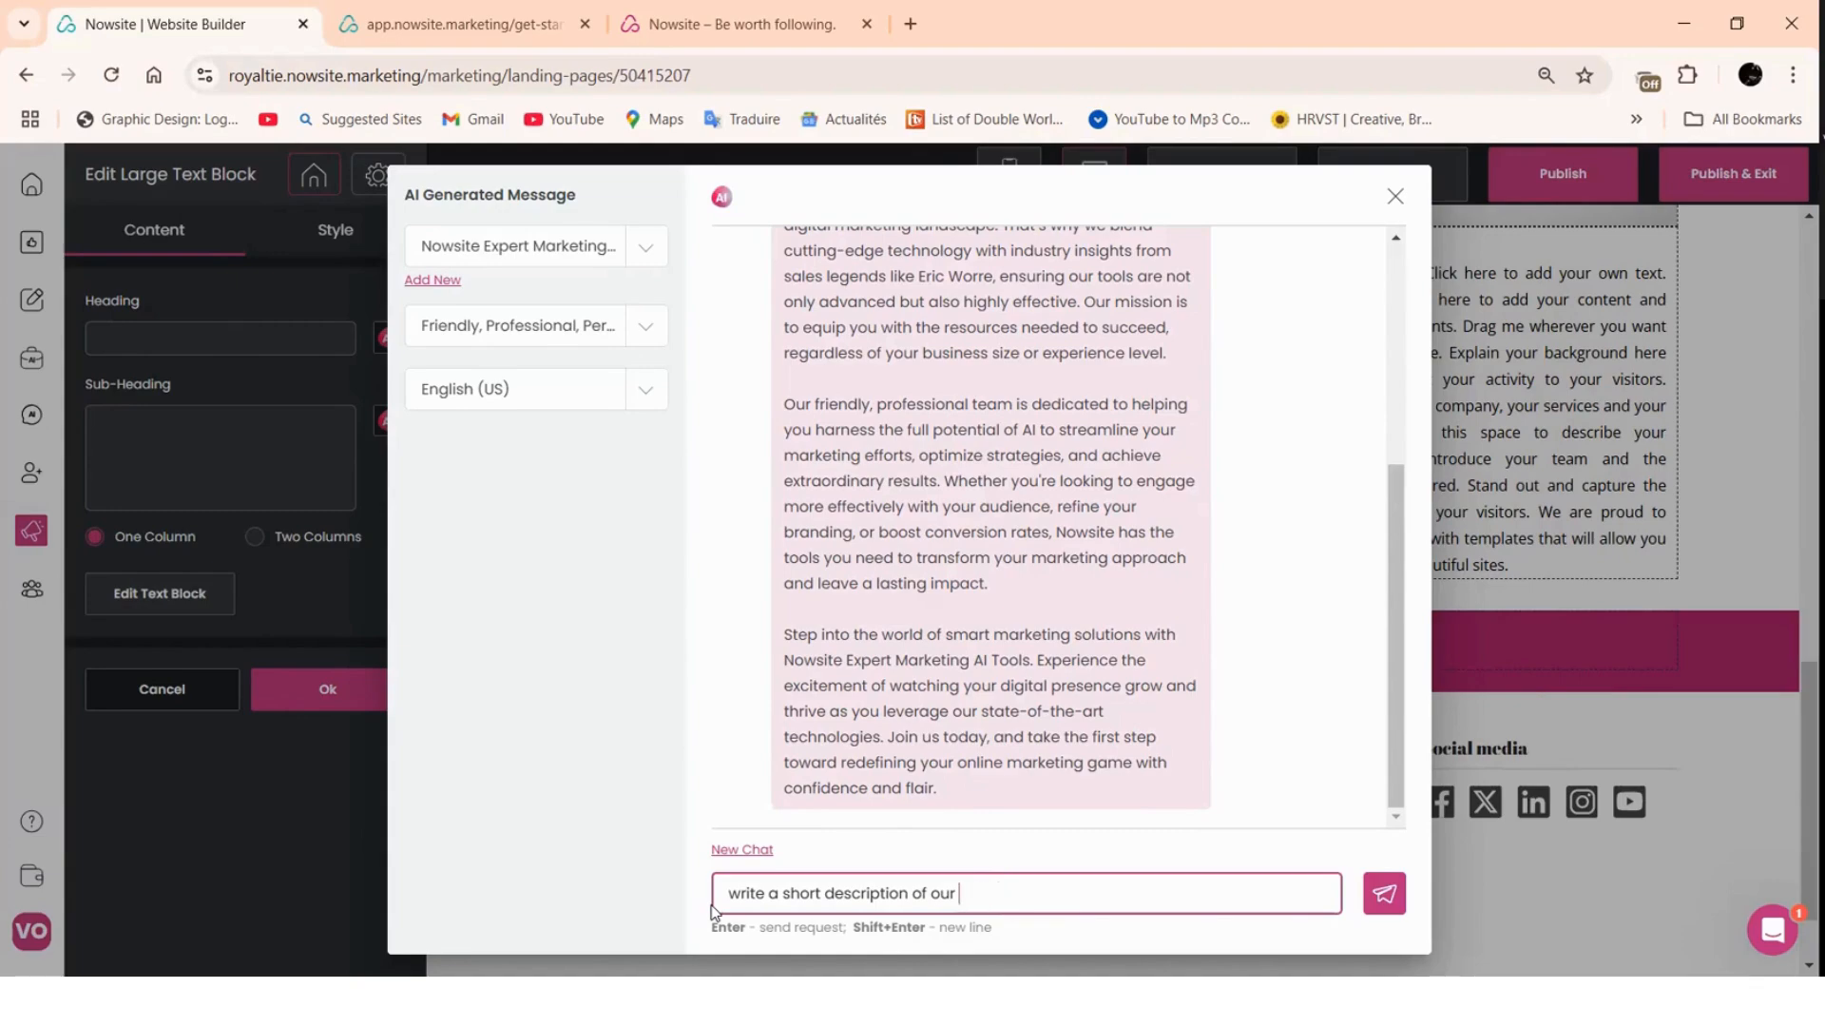
{"action": "type", "text": "myAi sse"}
{"action": "key", "text": "BackSpace"}
{"action": "key", "text": "BackSpace"}
{"action": "type", "text": "e"}
{"action": "key", "text": "BackSpace"}
{"action": "key", "text": "BackSpace"}
{"action": "type", "text": "service plan"}
{"action": "left_click", "coordinate": [1384, 896]}
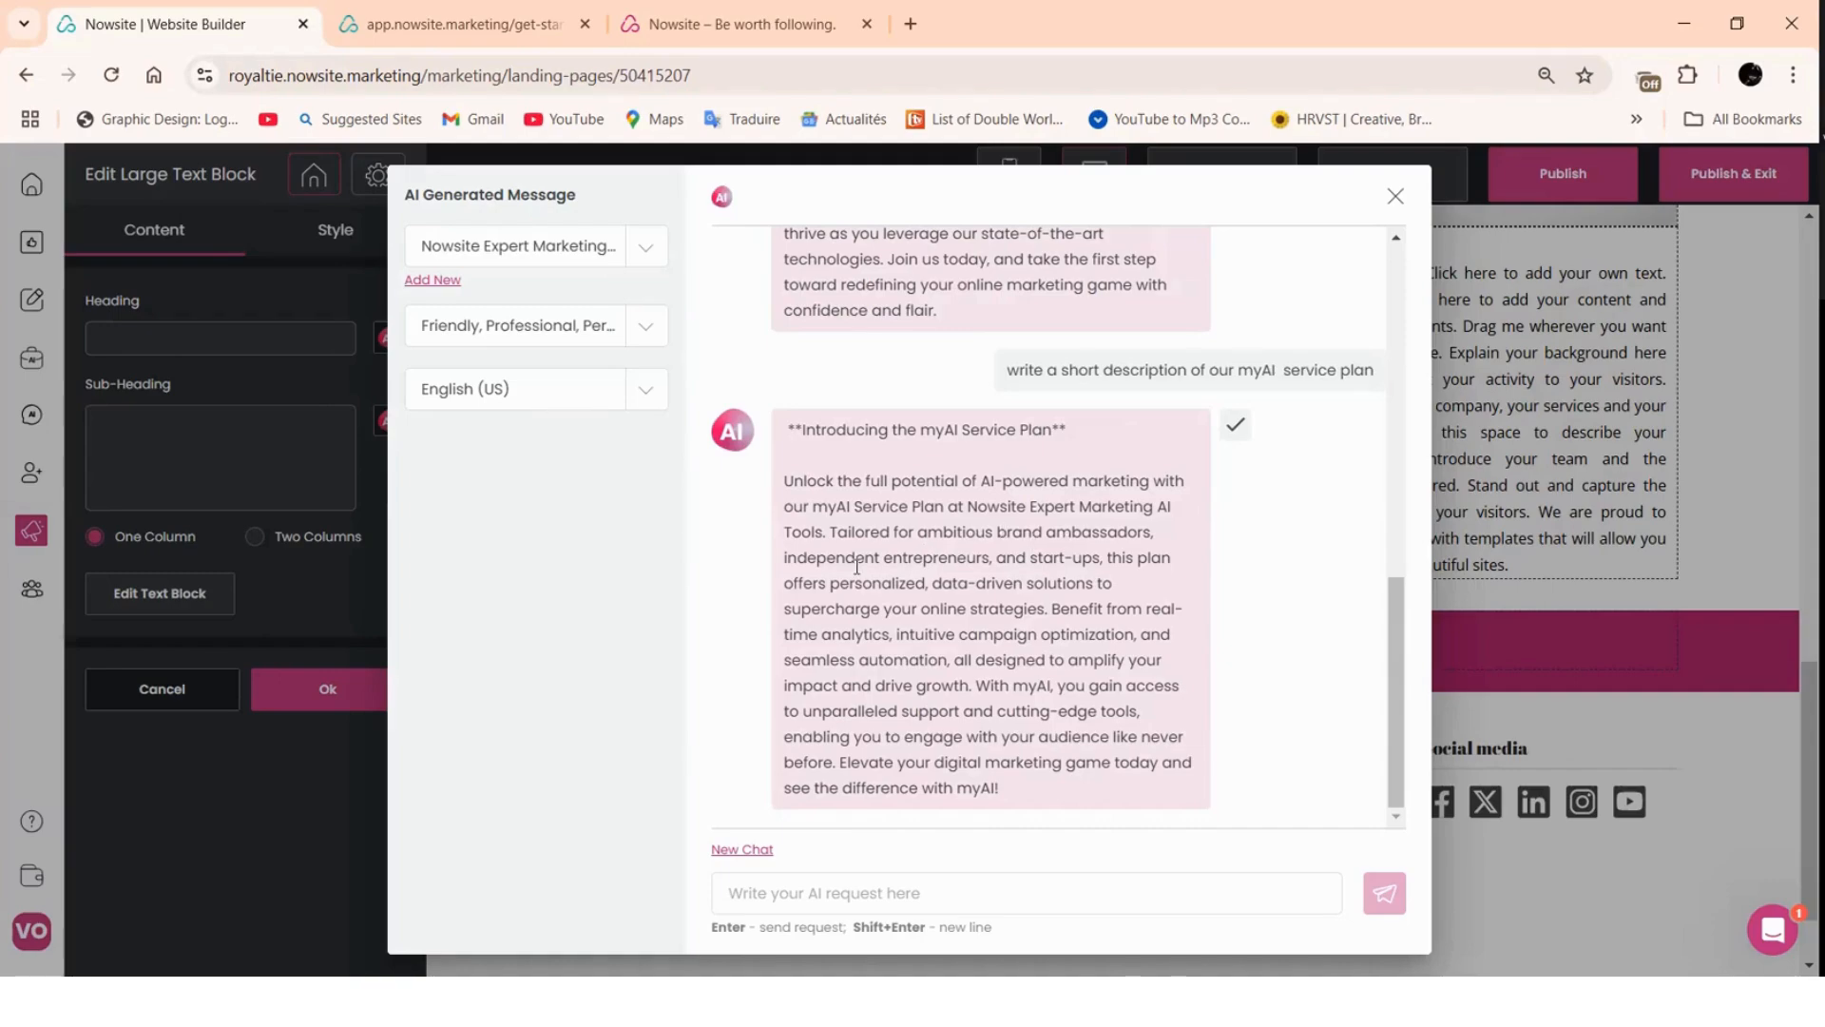
- Copy the opening of the generated myAI description, from "Unlock the full potential" through "and start-ups,"
{"action": "left_click_drag", "start_coordinate": [786, 485], "coordinate": [851, 535]}
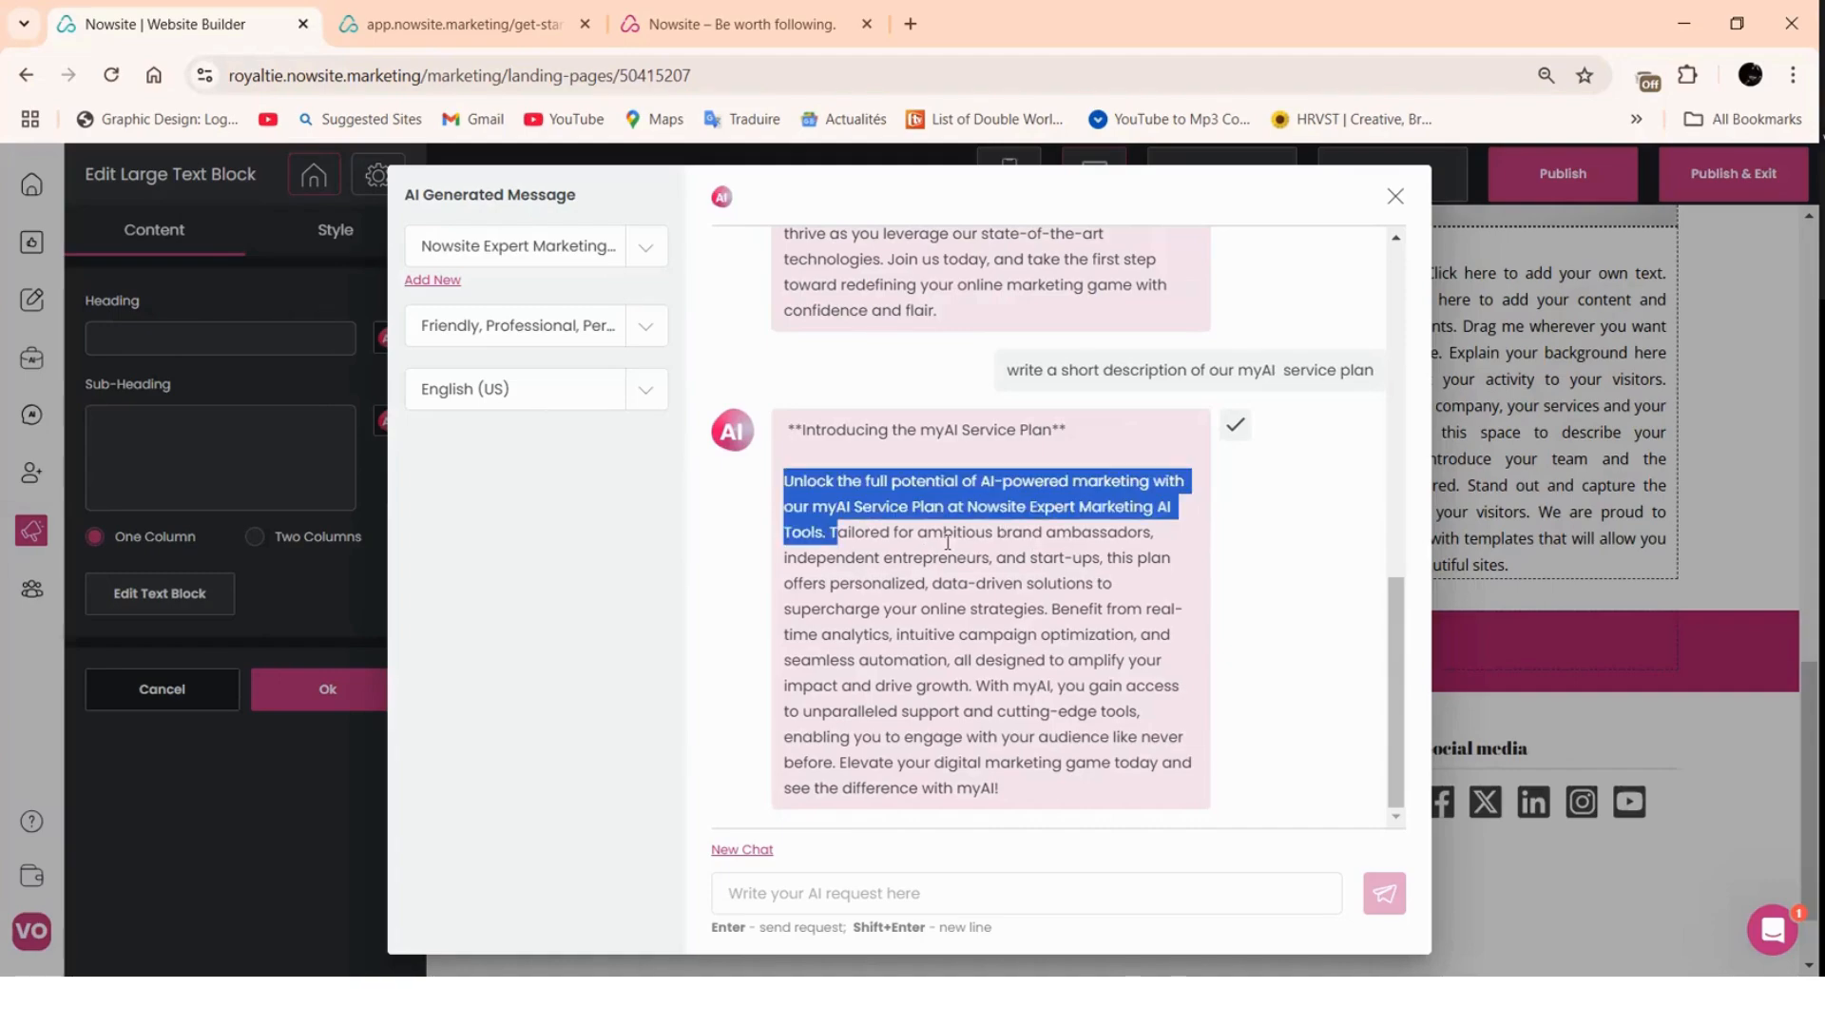
{"action": "mouse_move", "coordinate": [1026, 560]}
{"action": "left_mouse_down"}
{"action": "mouse_move", "coordinate": [1113, 561]}
{"action": "mouse_move", "coordinate": [1040, 557]}
{"action": "left_mouse_up"}
{"action": "right_click", "coordinate": [1040, 557]}
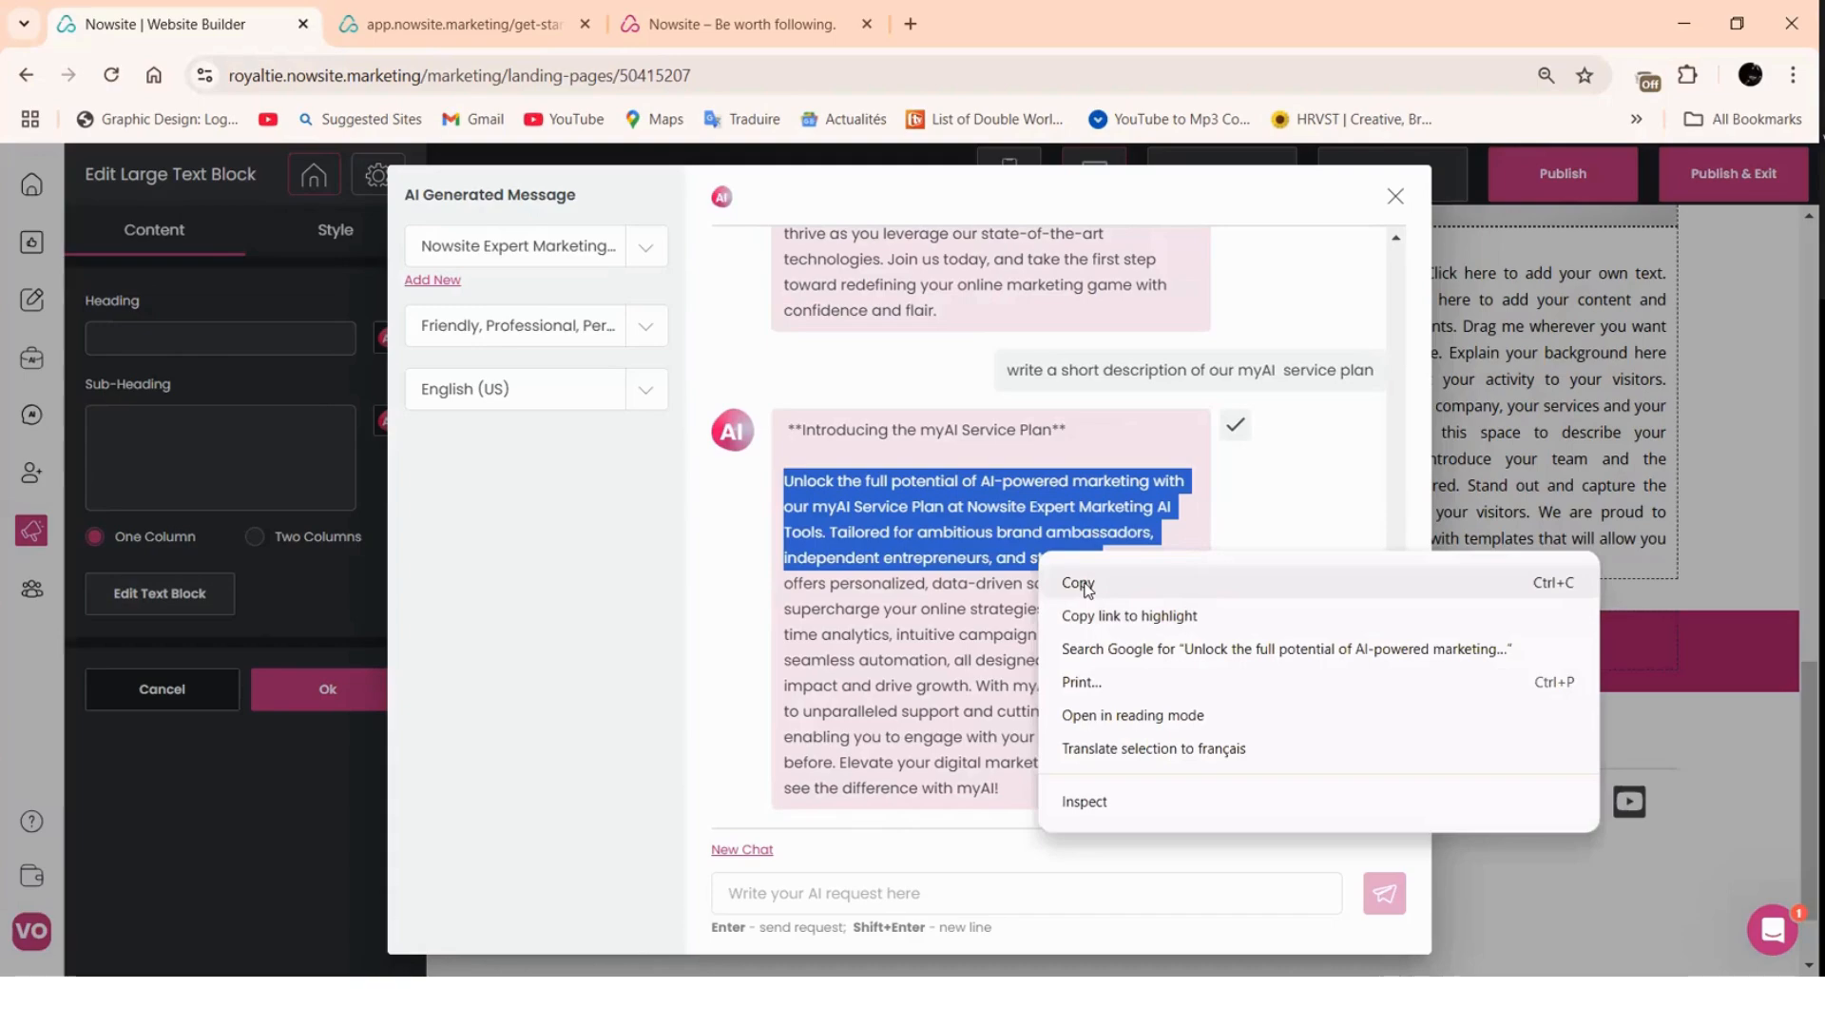
{"action": "left_click", "coordinate": [1086, 584]}
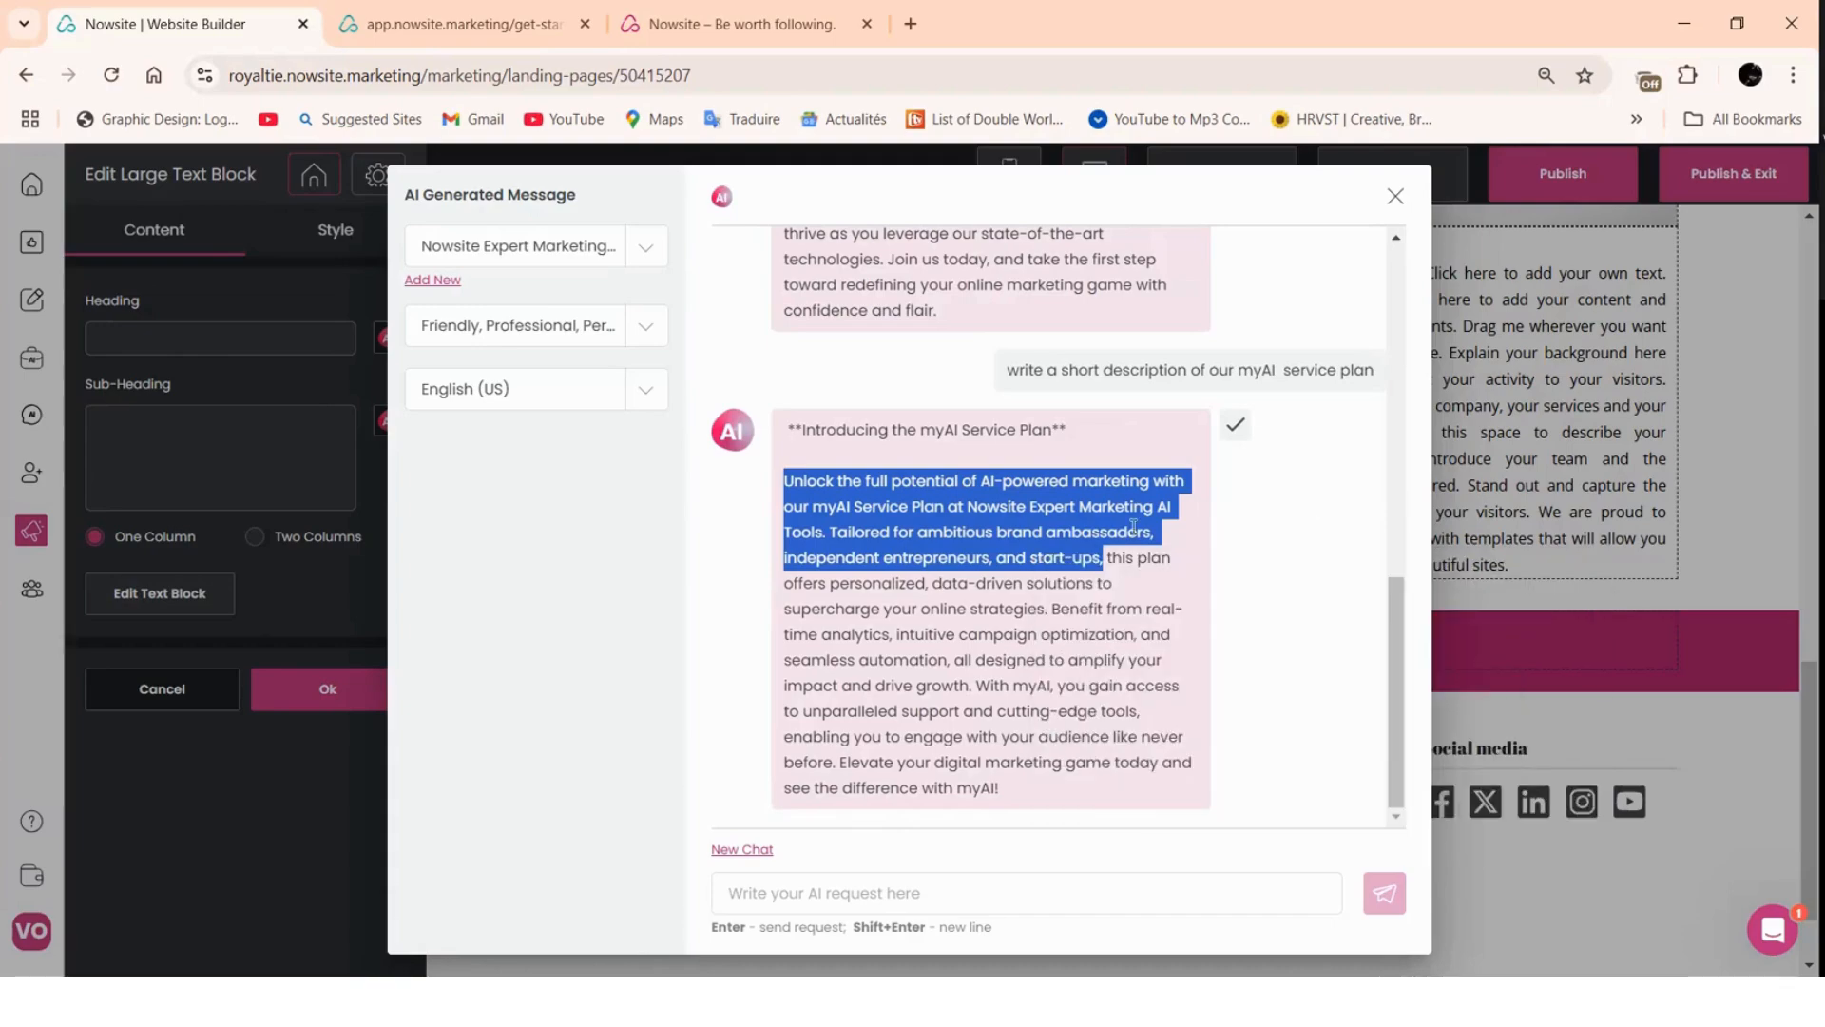
- Insert the AI answer into the myAI text block, replace it entirely with the copied excerpt and confirm the text
{"action": "left_click", "coordinate": [1237, 430]}
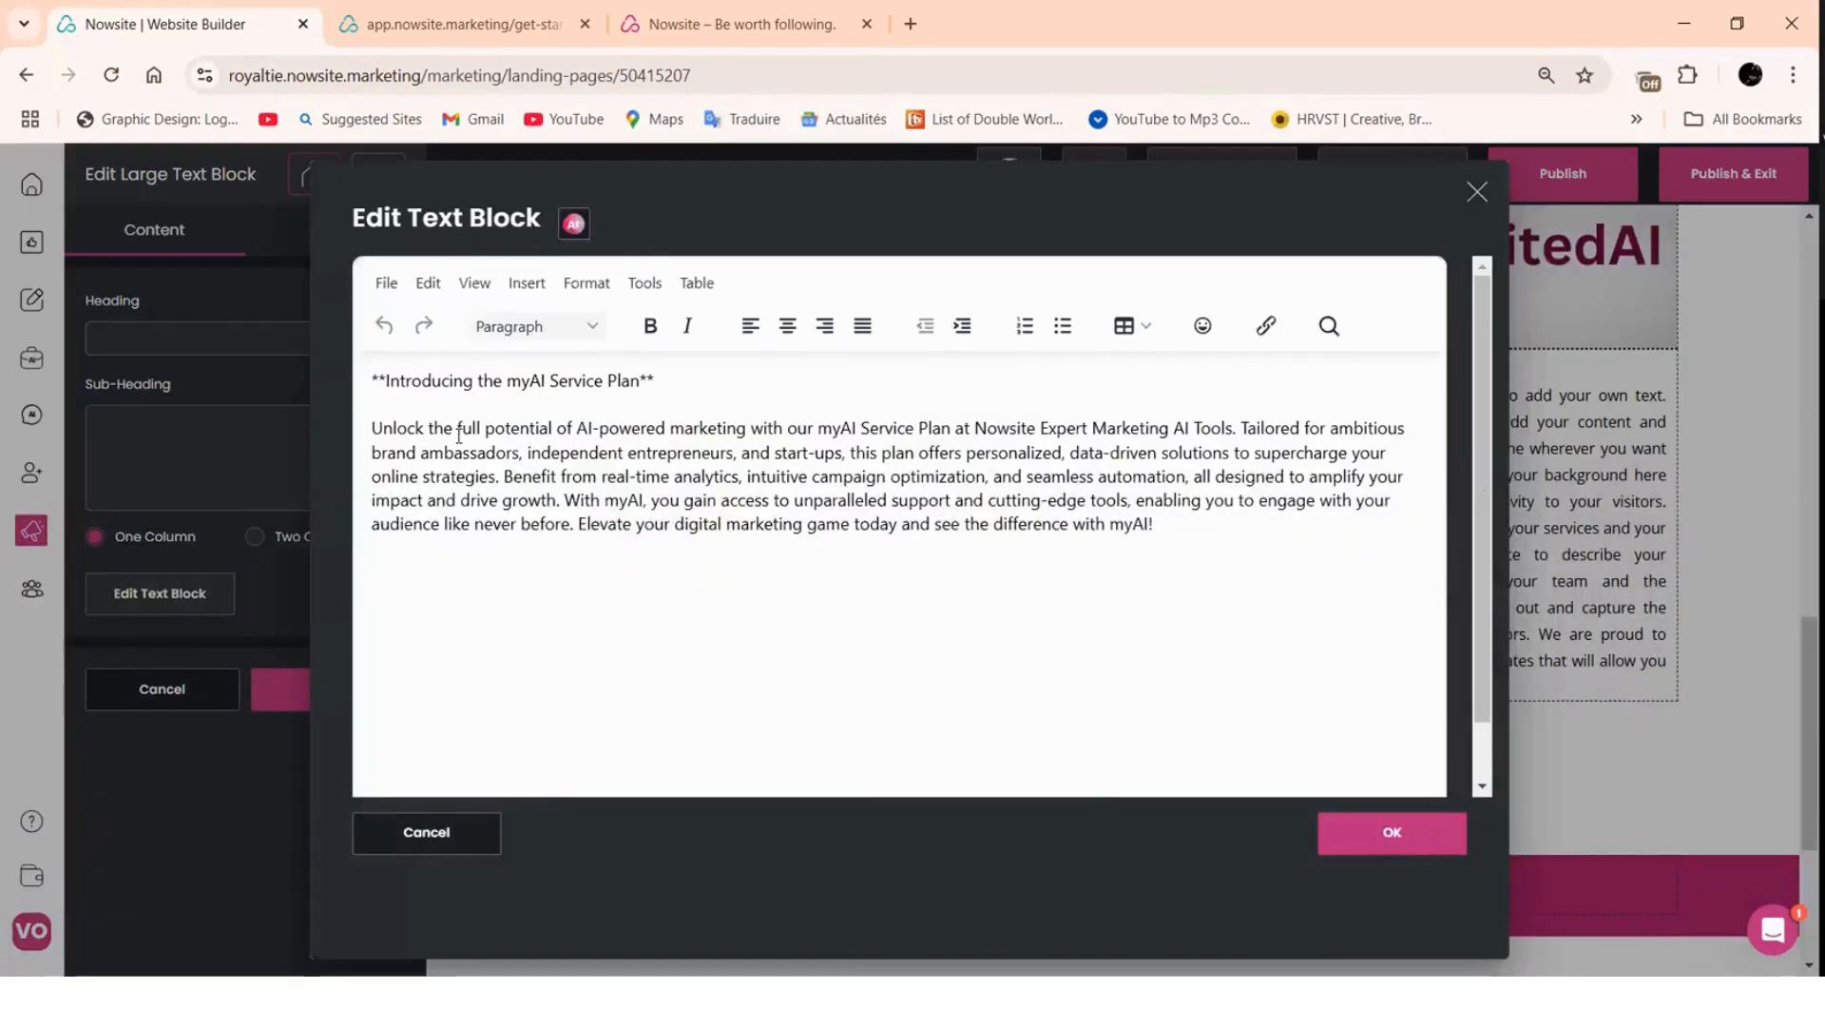
{"action": "left_click", "coordinate": [373, 382]}
{"action": "left_click", "coordinate": [1137, 532], "text": "shift"}
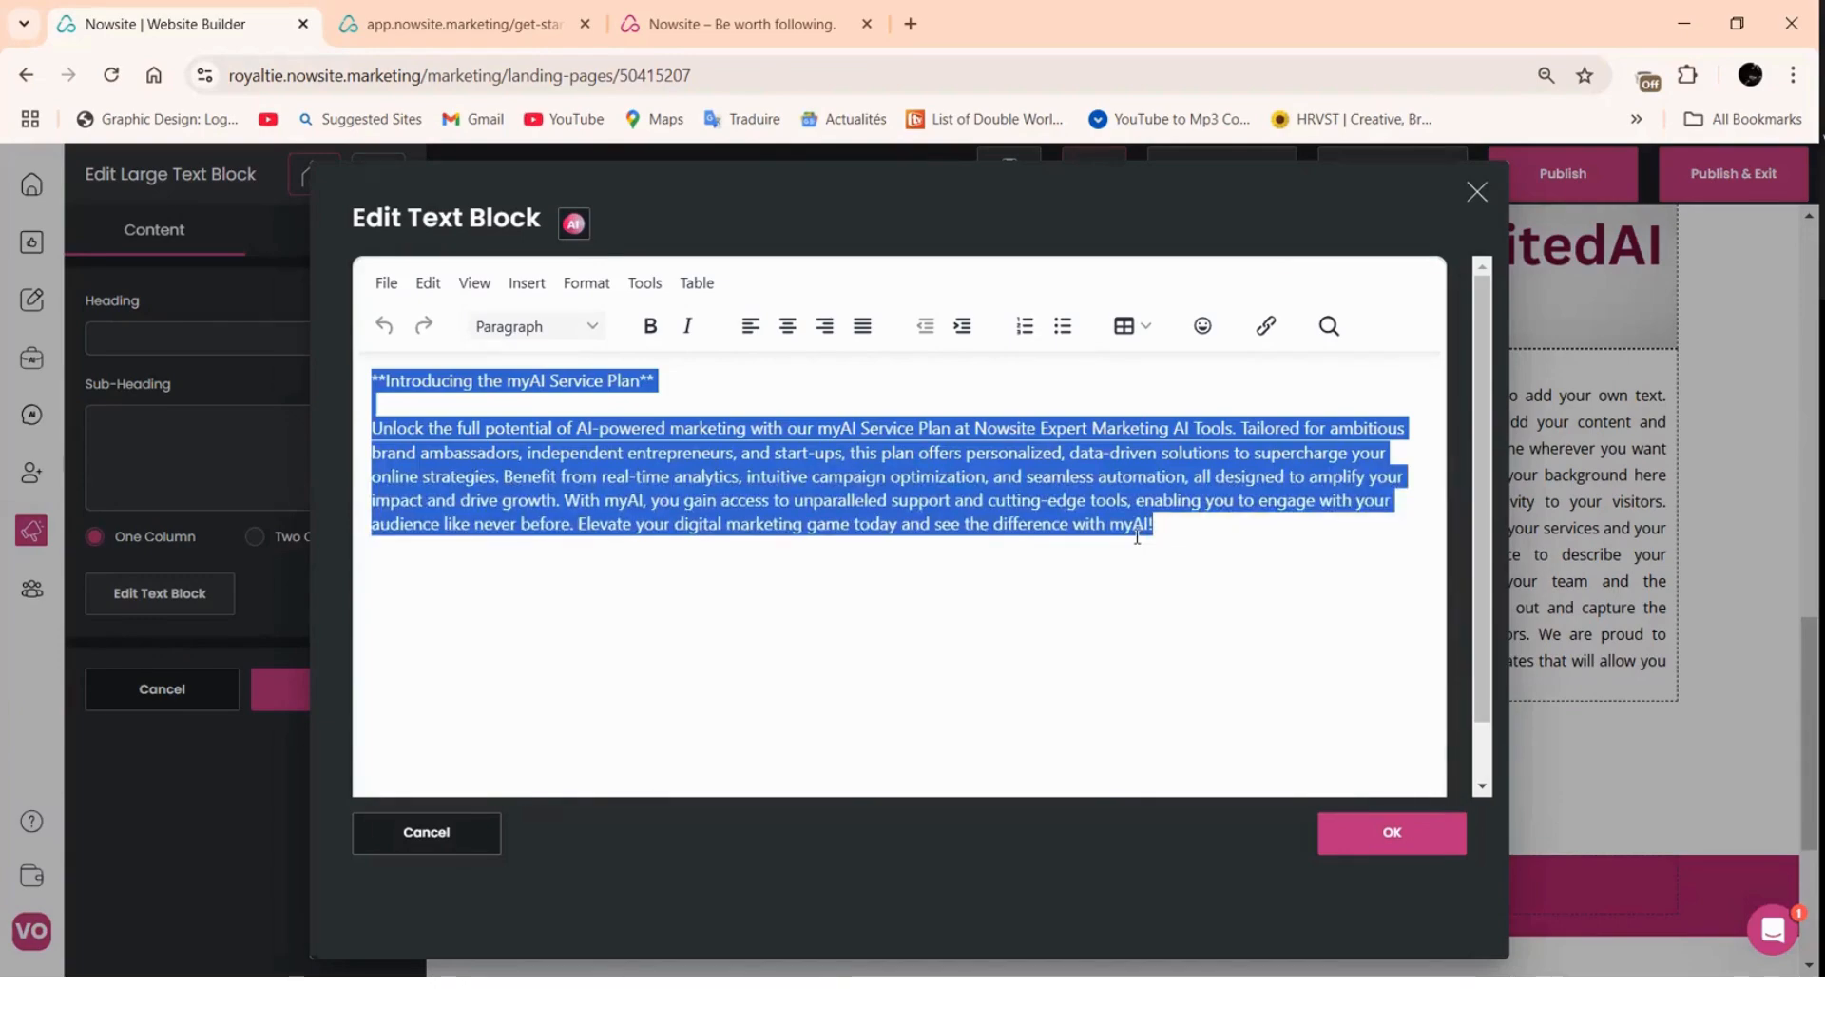
{"action": "key", "text": "ctrl+v"}
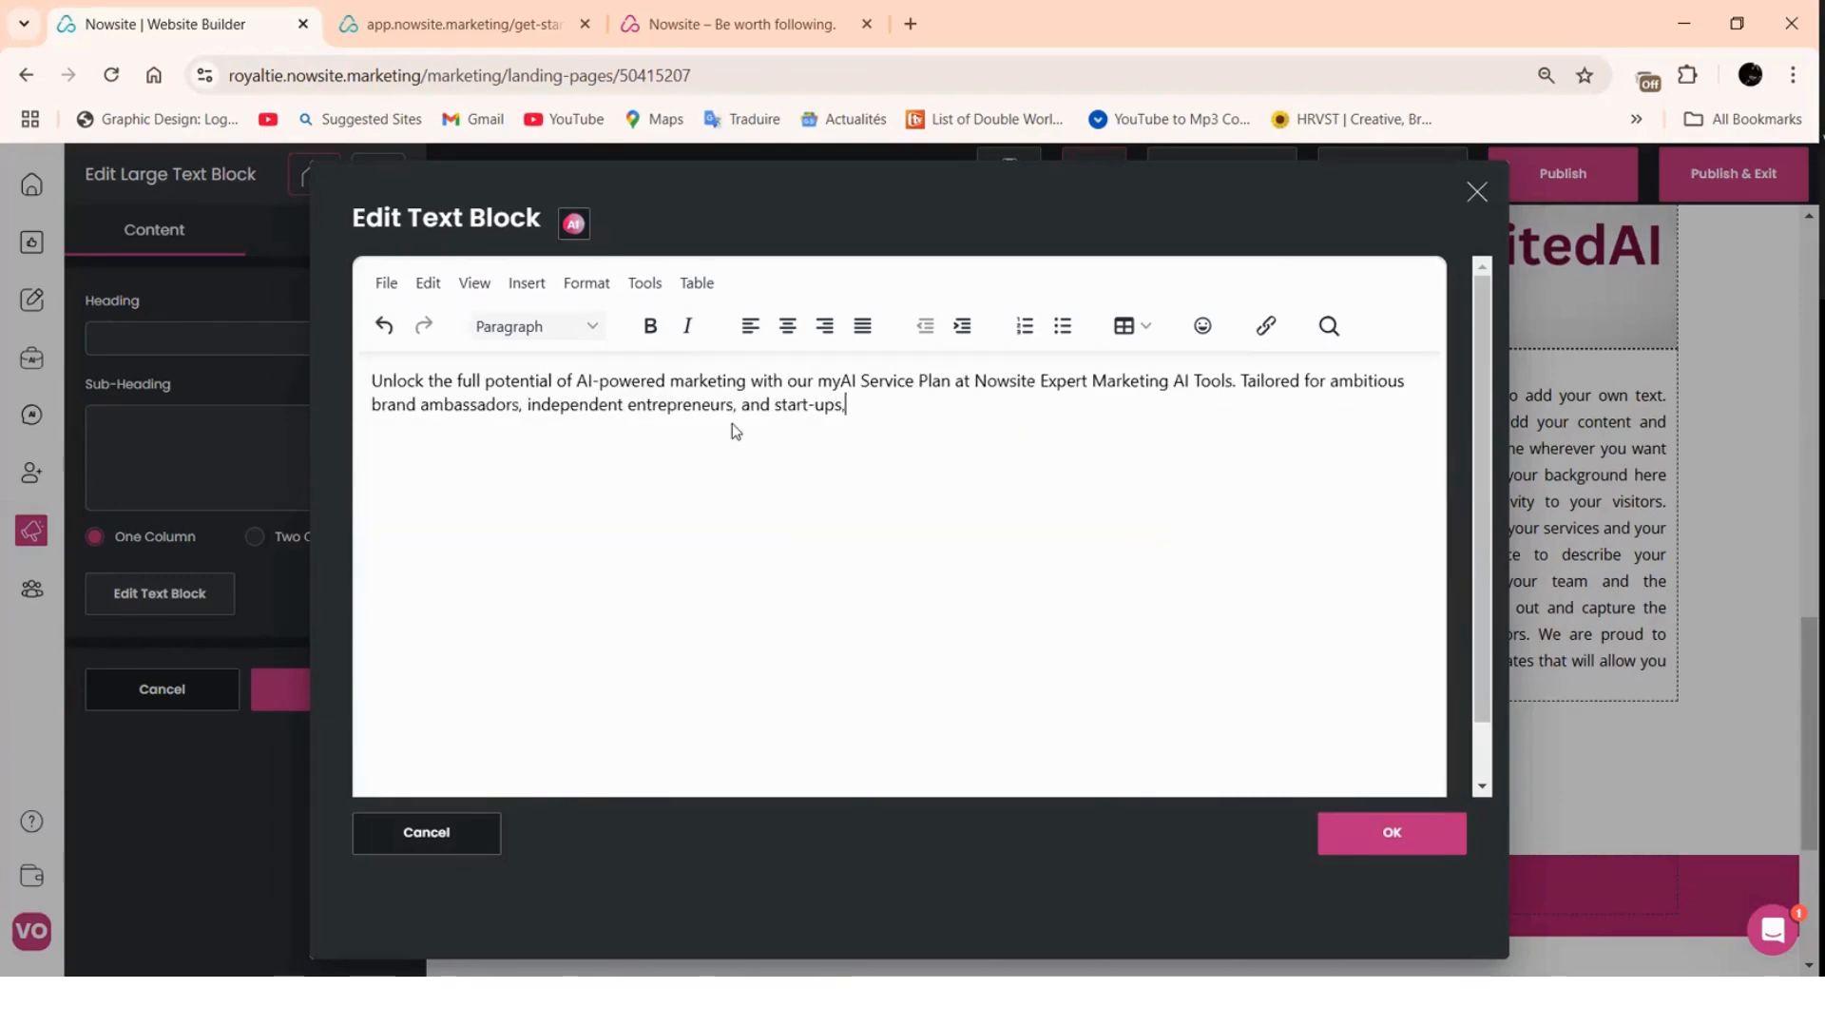
{"action": "left_click", "coordinate": [1375, 839]}
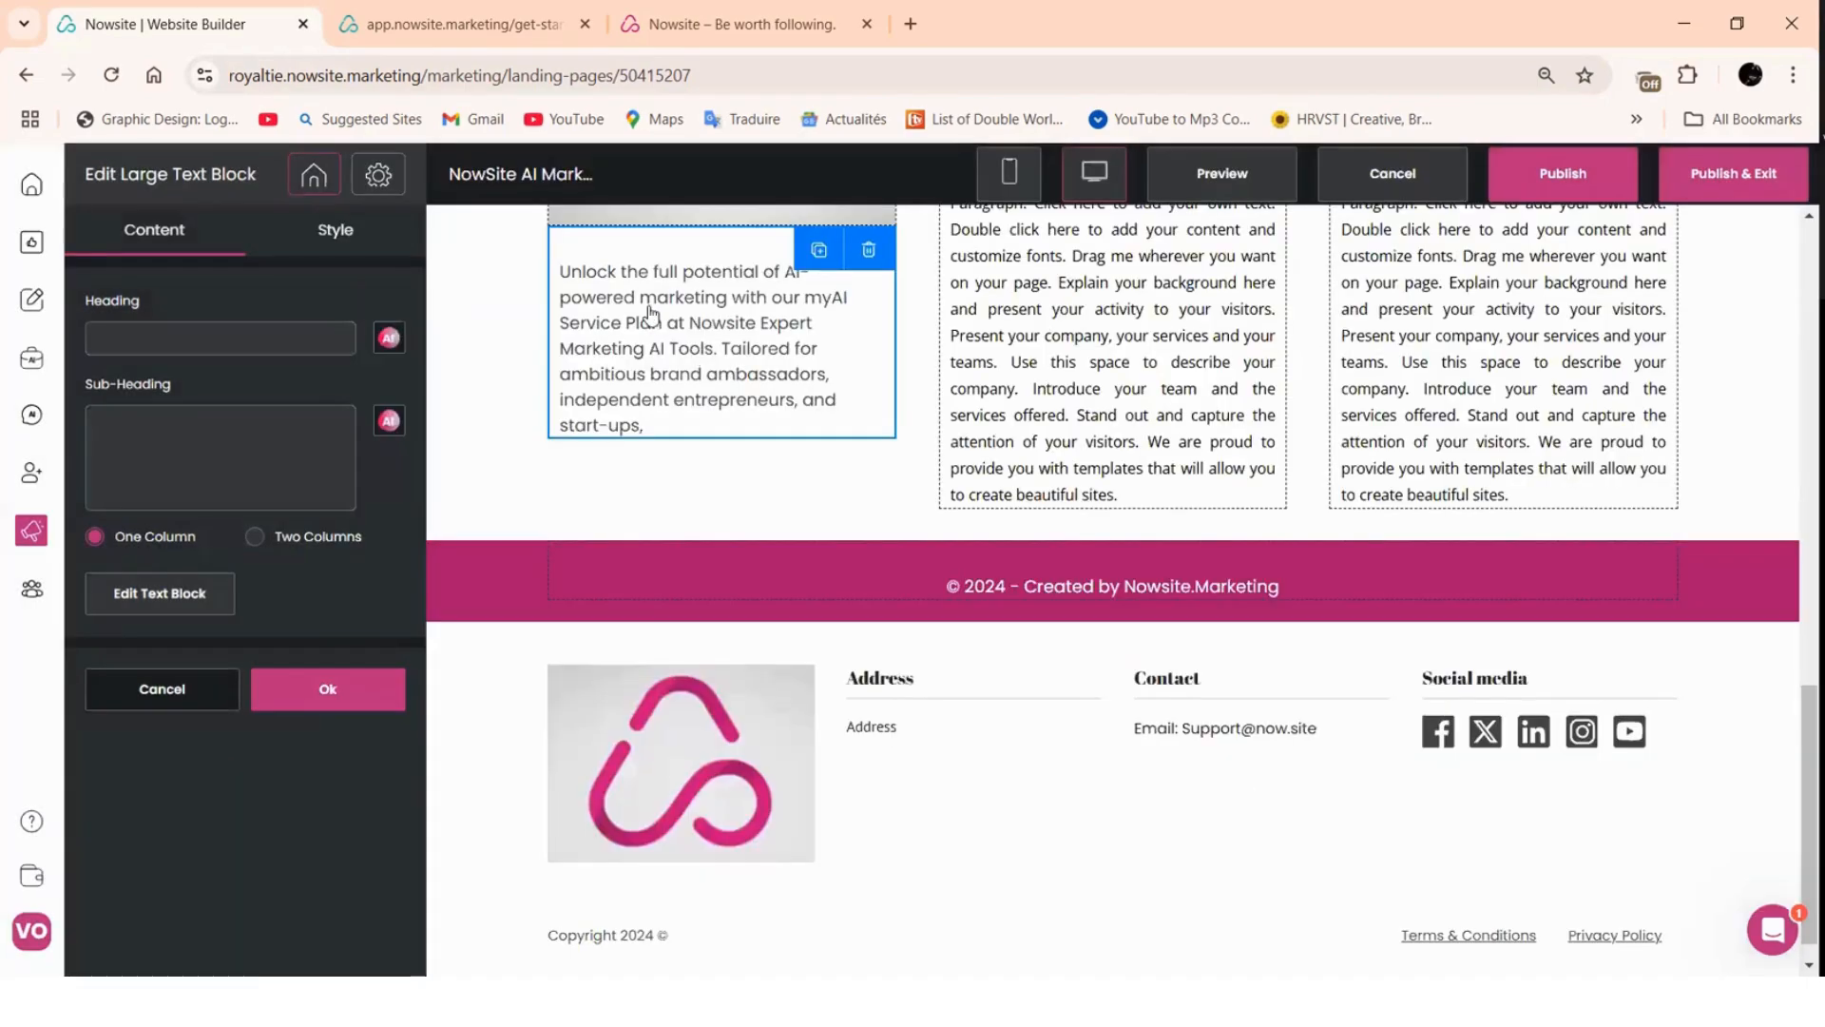
{"action": "scroll", "coordinate": [529, 725], "scroll_direction": "up", "scroll_amount": 3}
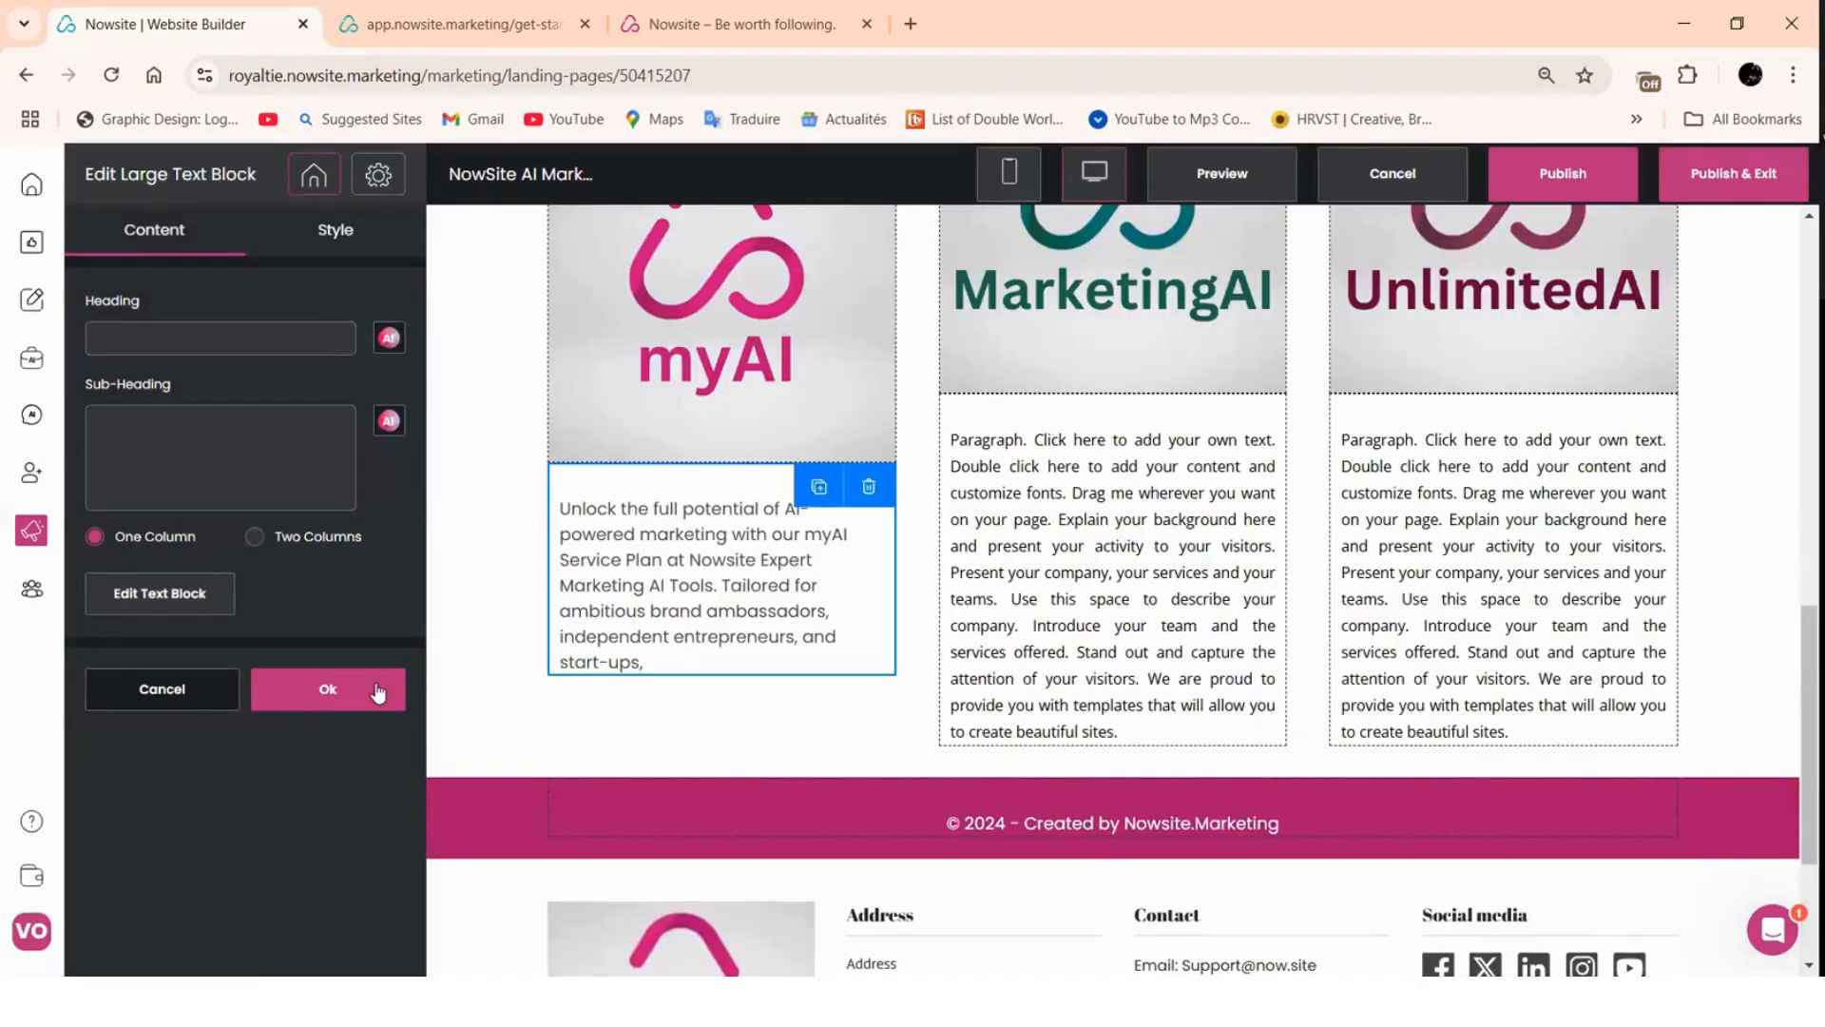
- For the text block under MarketingAI, send the AI writer the request "do it for our MarketingAI Tool and next our unlimitedAI"
{"action": "left_click", "coordinate": [1245, 542]}
{"action": "left_click", "coordinate": [1134, 549]}
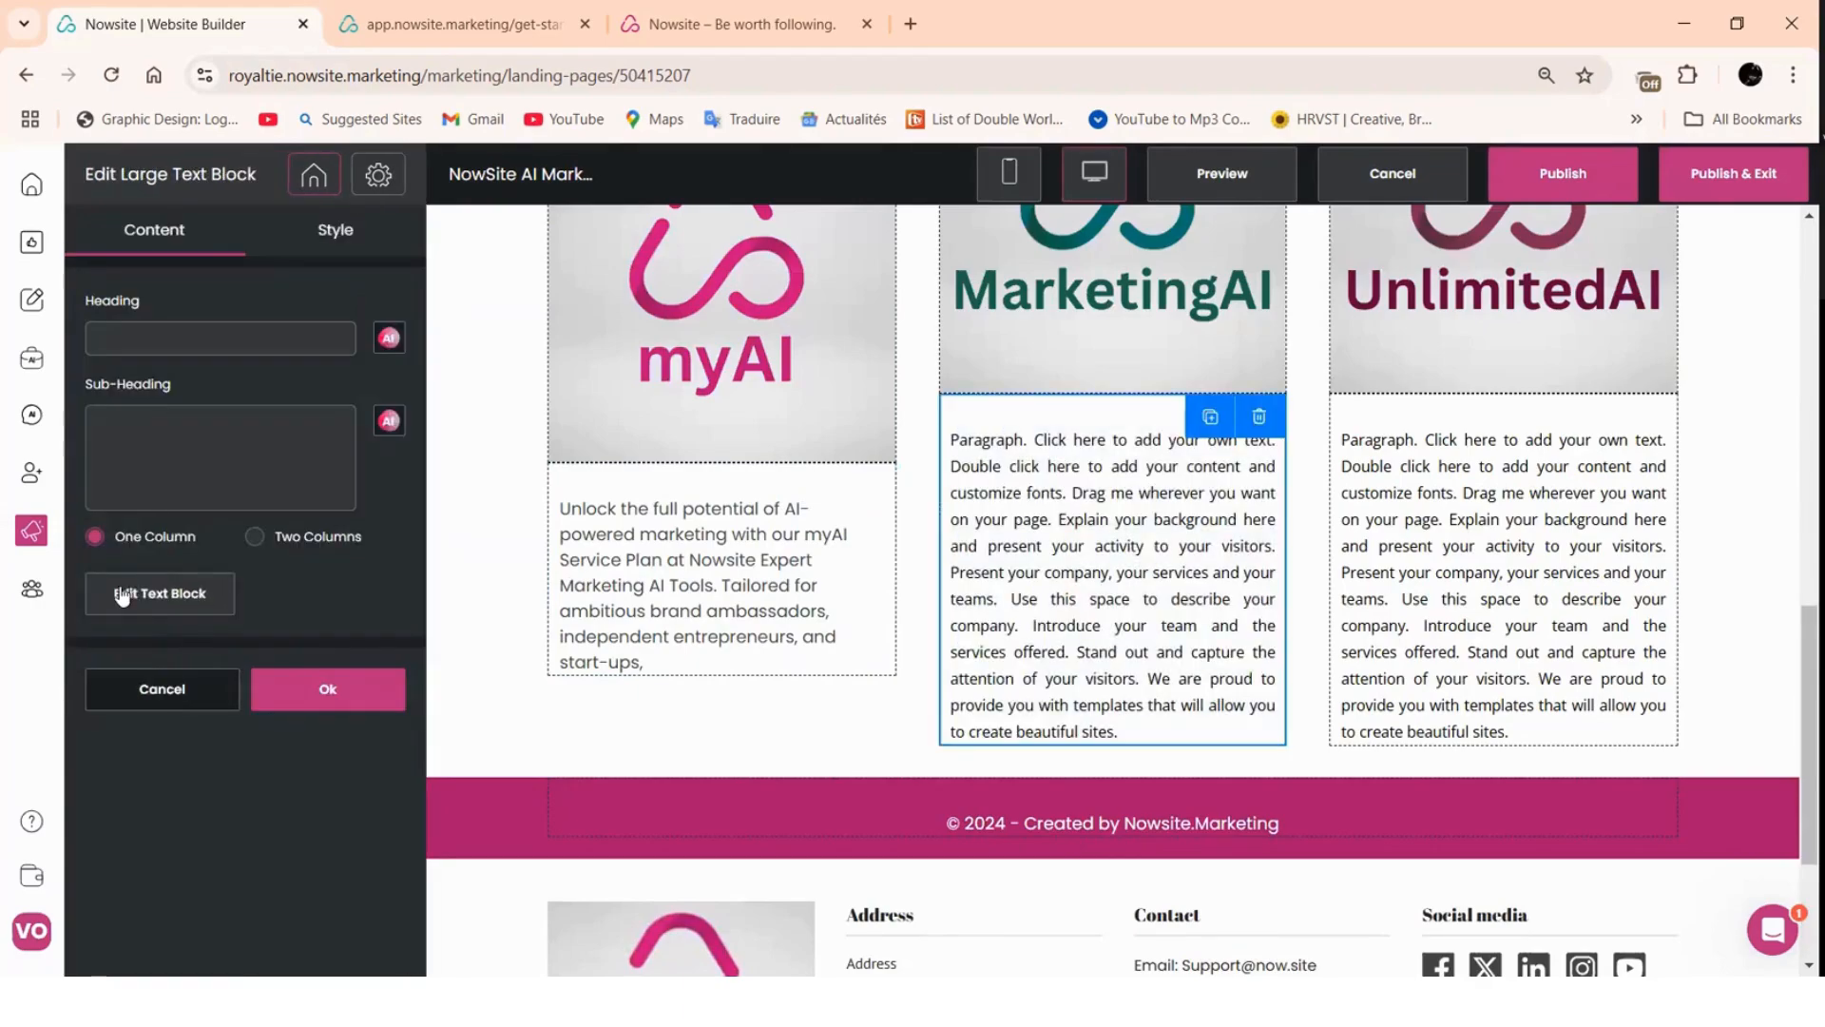
{"action": "left_click", "coordinate": [136, 596]}
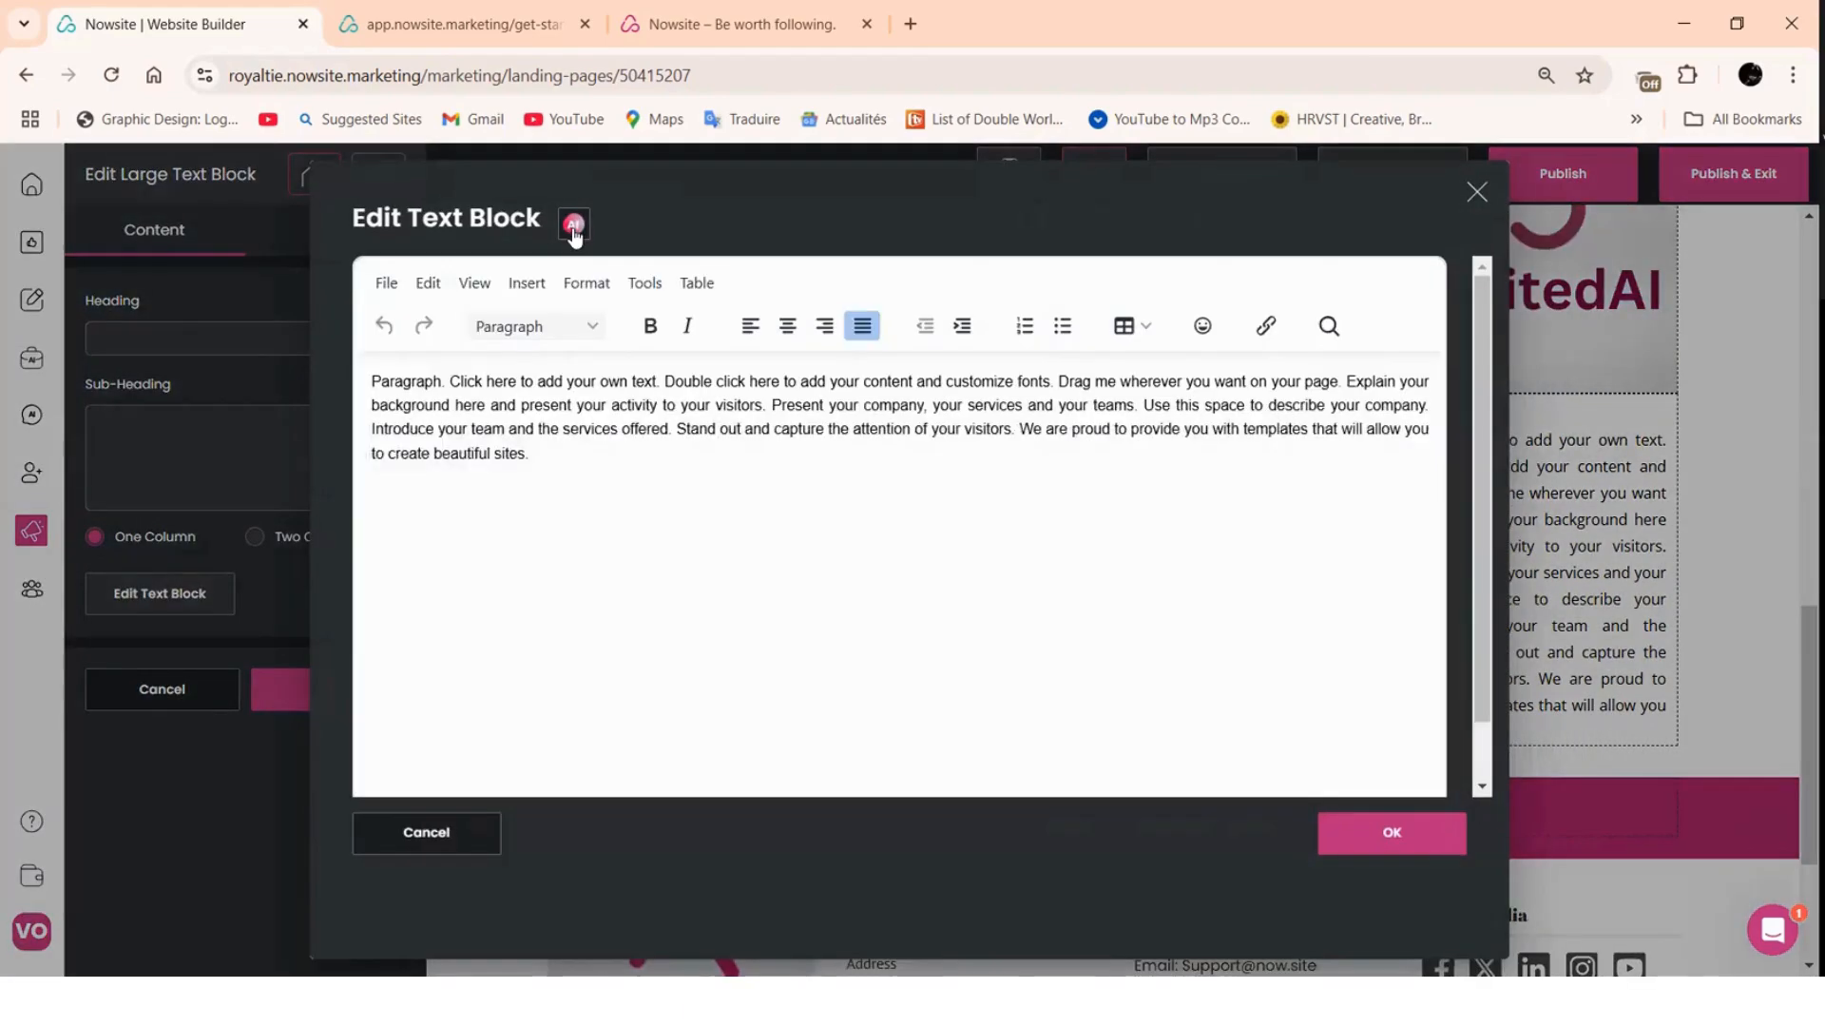
{"action": "left_click", "coordinate": [574, 228]}
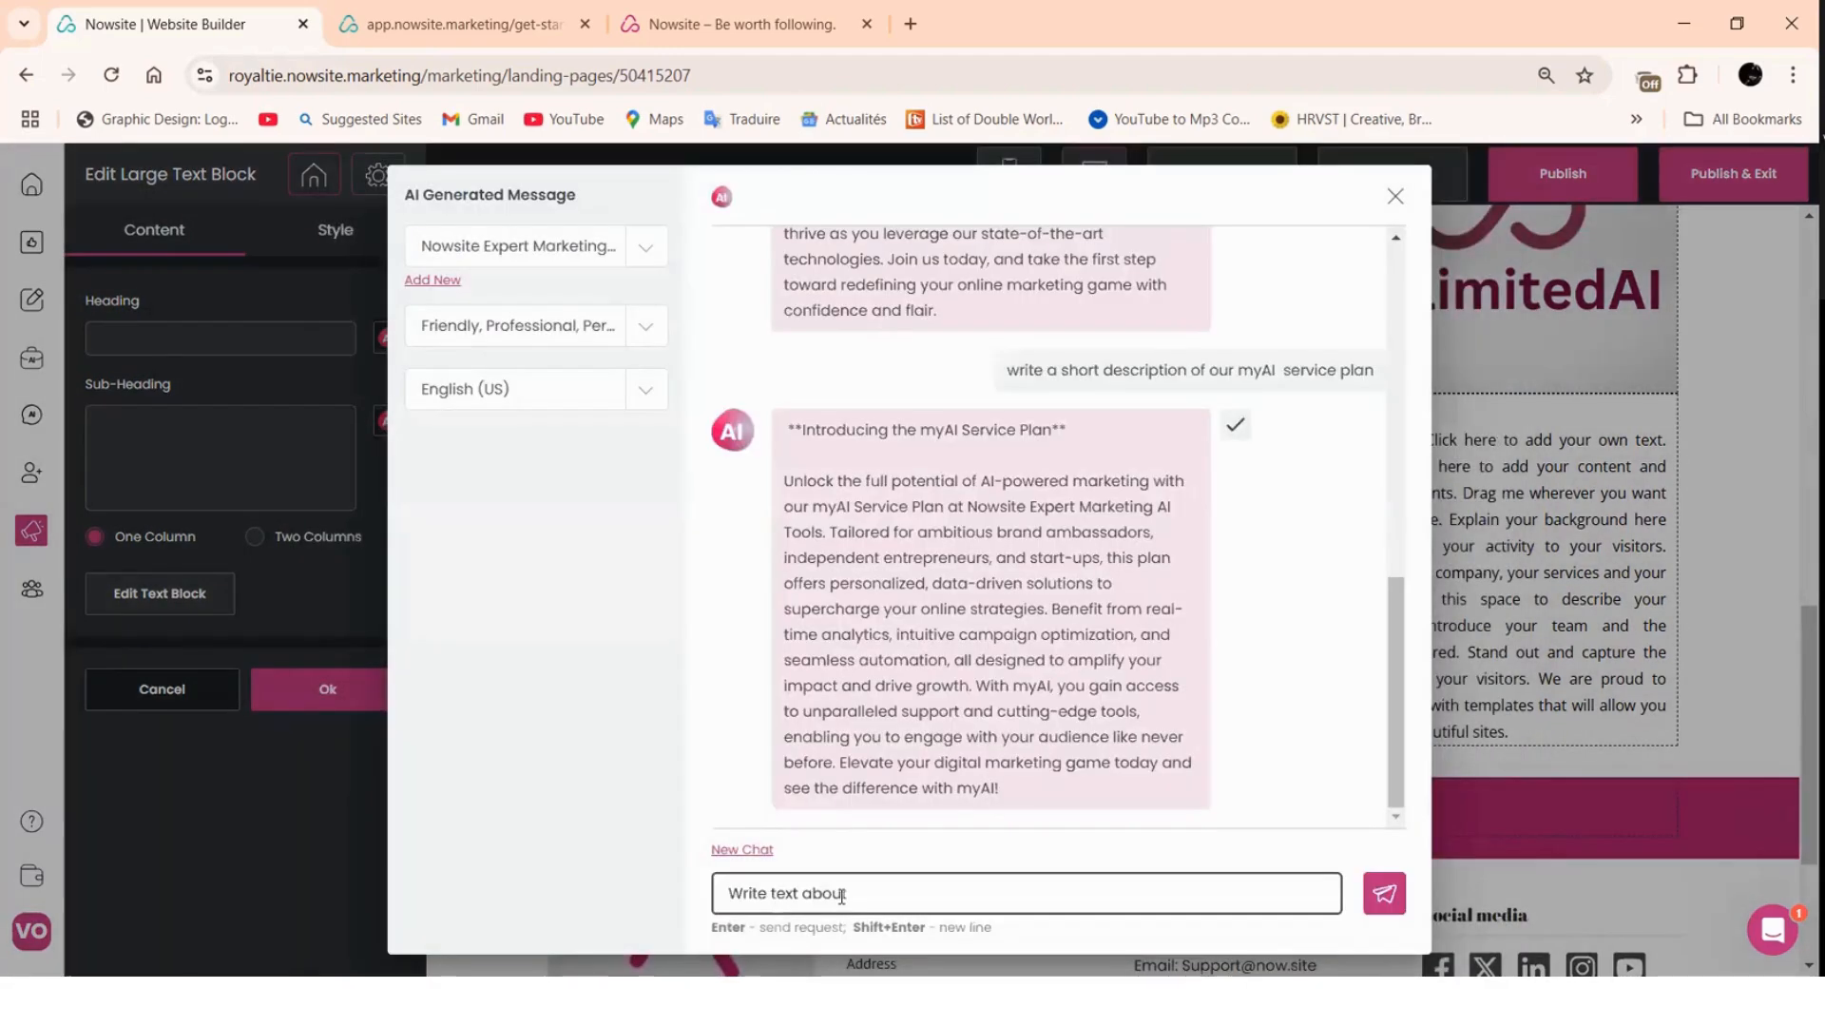
{"action": "left_click_drag", "start_coordinate": [849, 894], "coordinate": [686, 894]}
{"action": "type", "text": "d"}
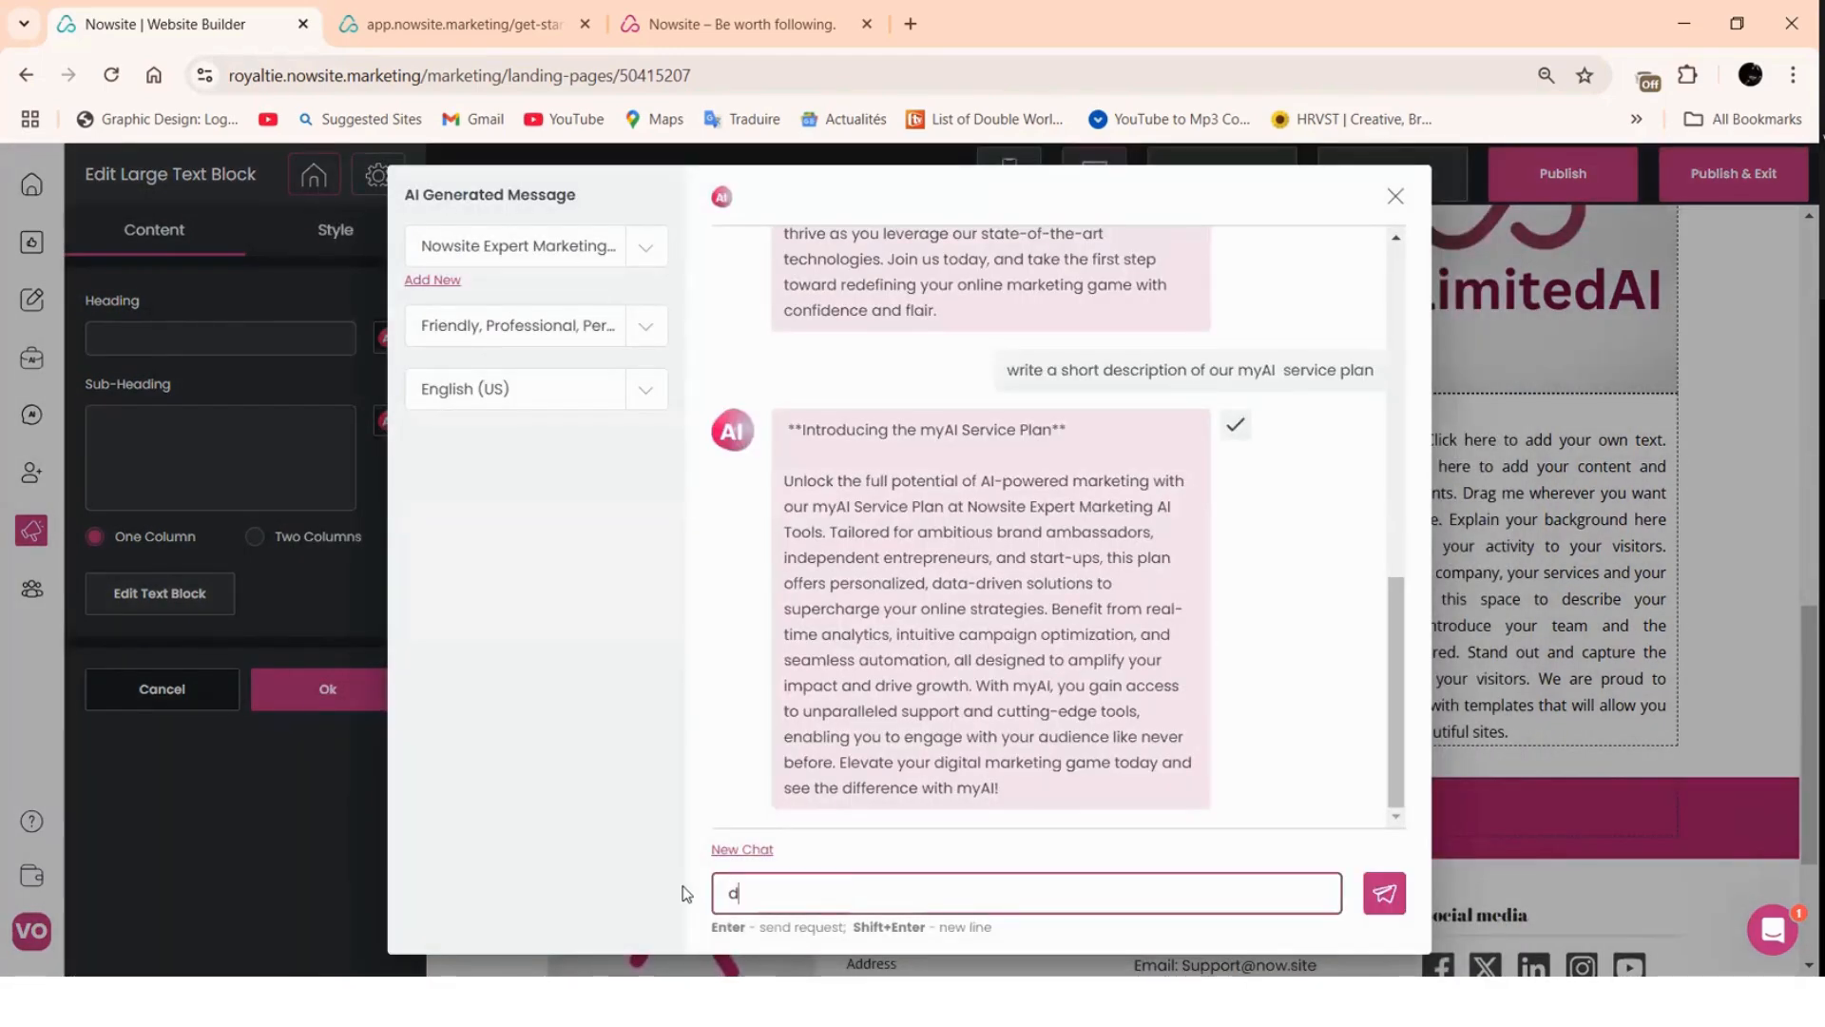
{"action": "type", "text": "o it for our Mar"}
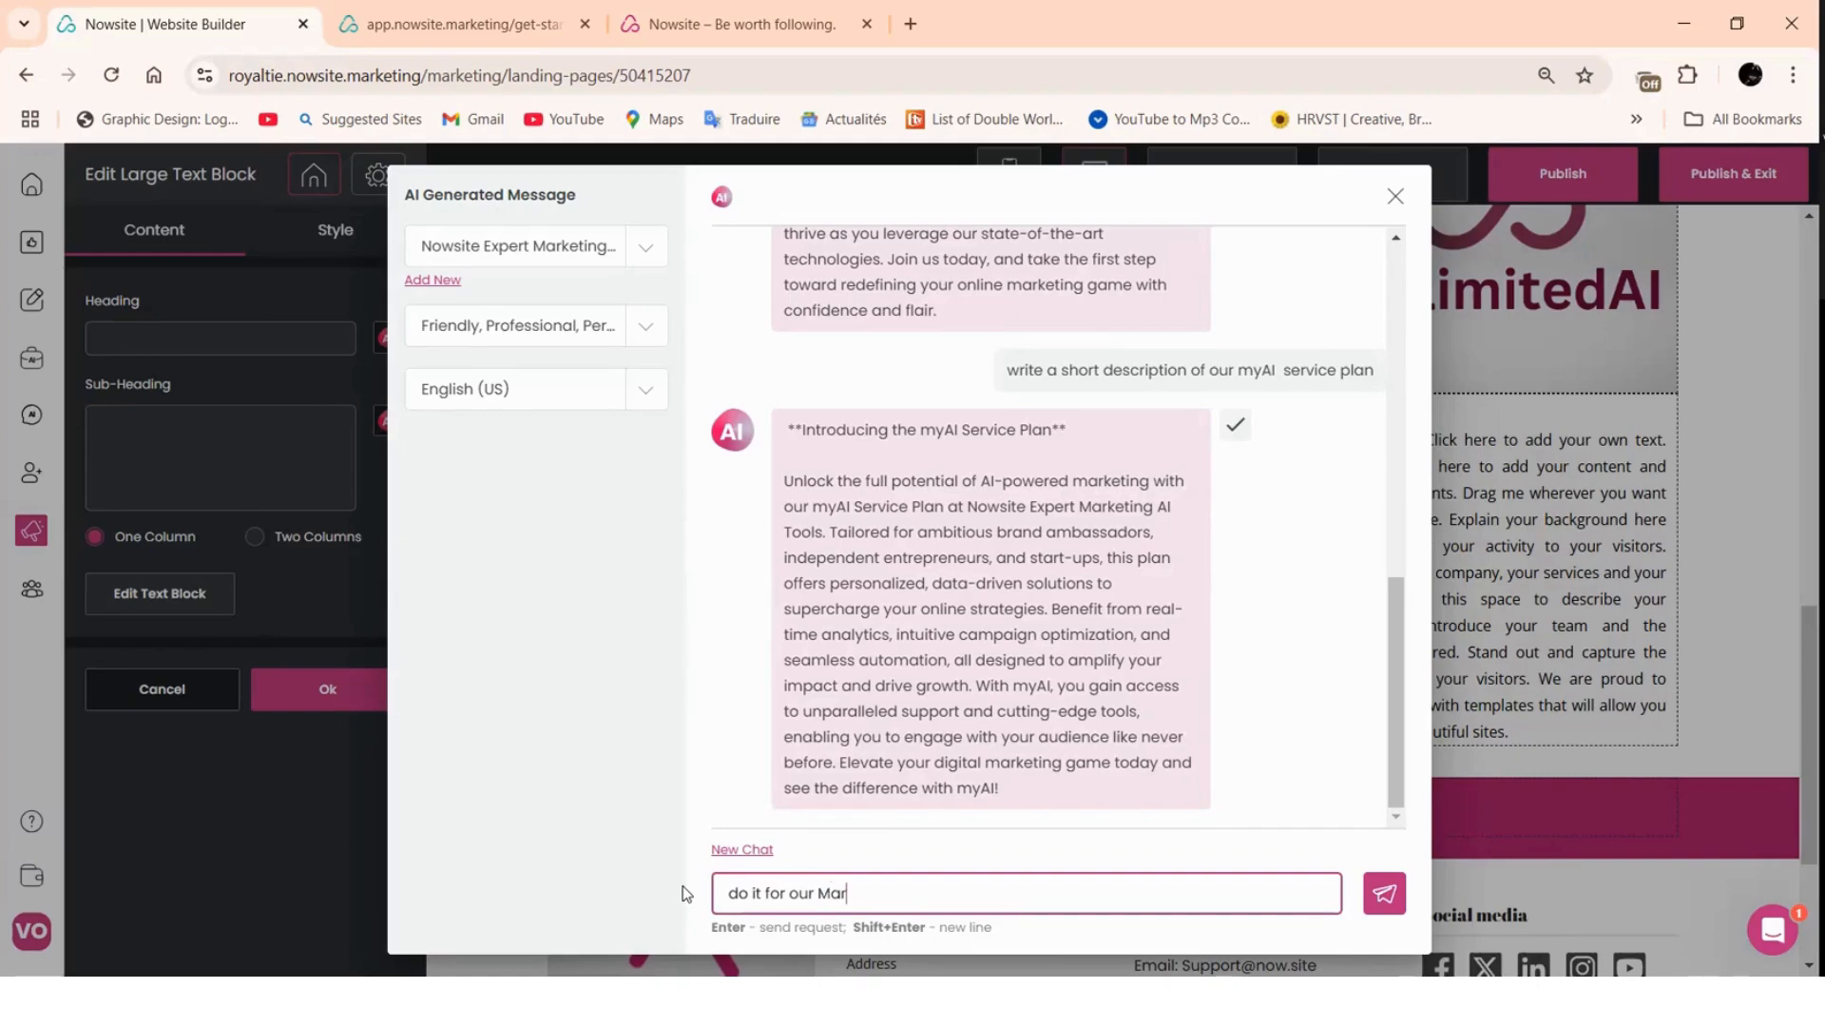
{"action": "type", "text": "ketingAI Tool"}
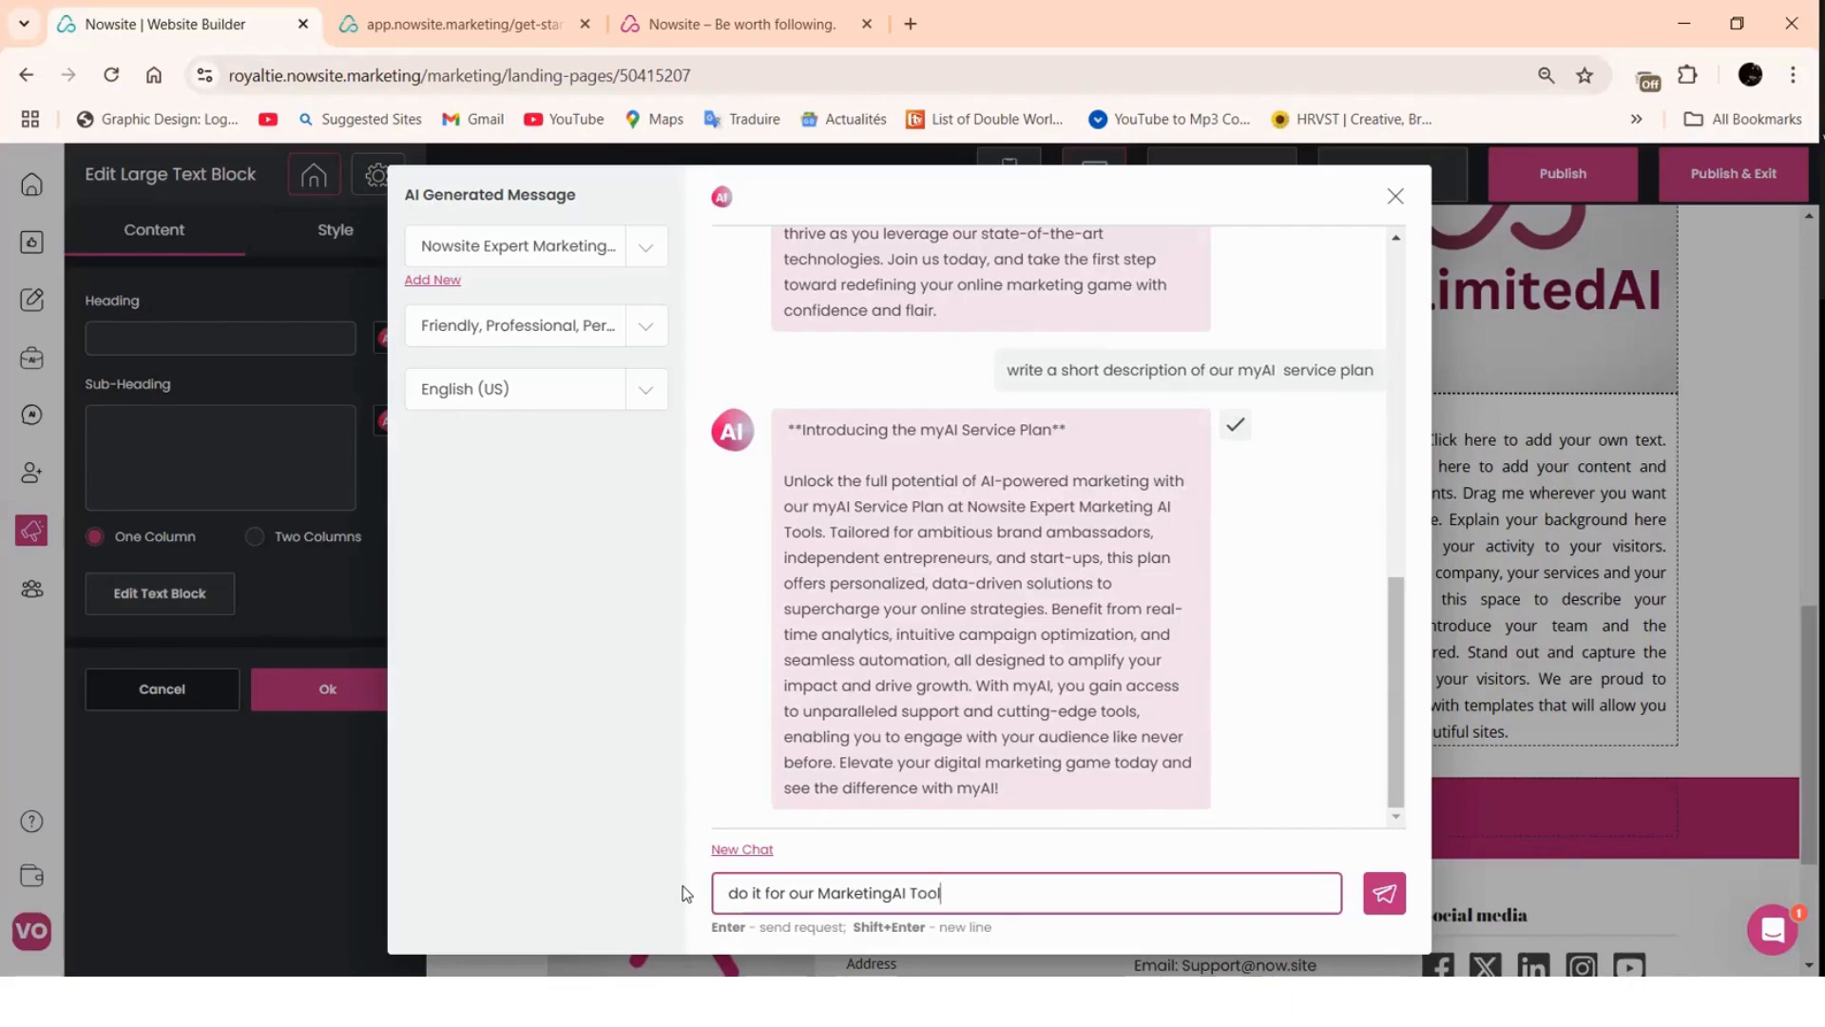
{"action": "type", "text": " and next our unlim"}
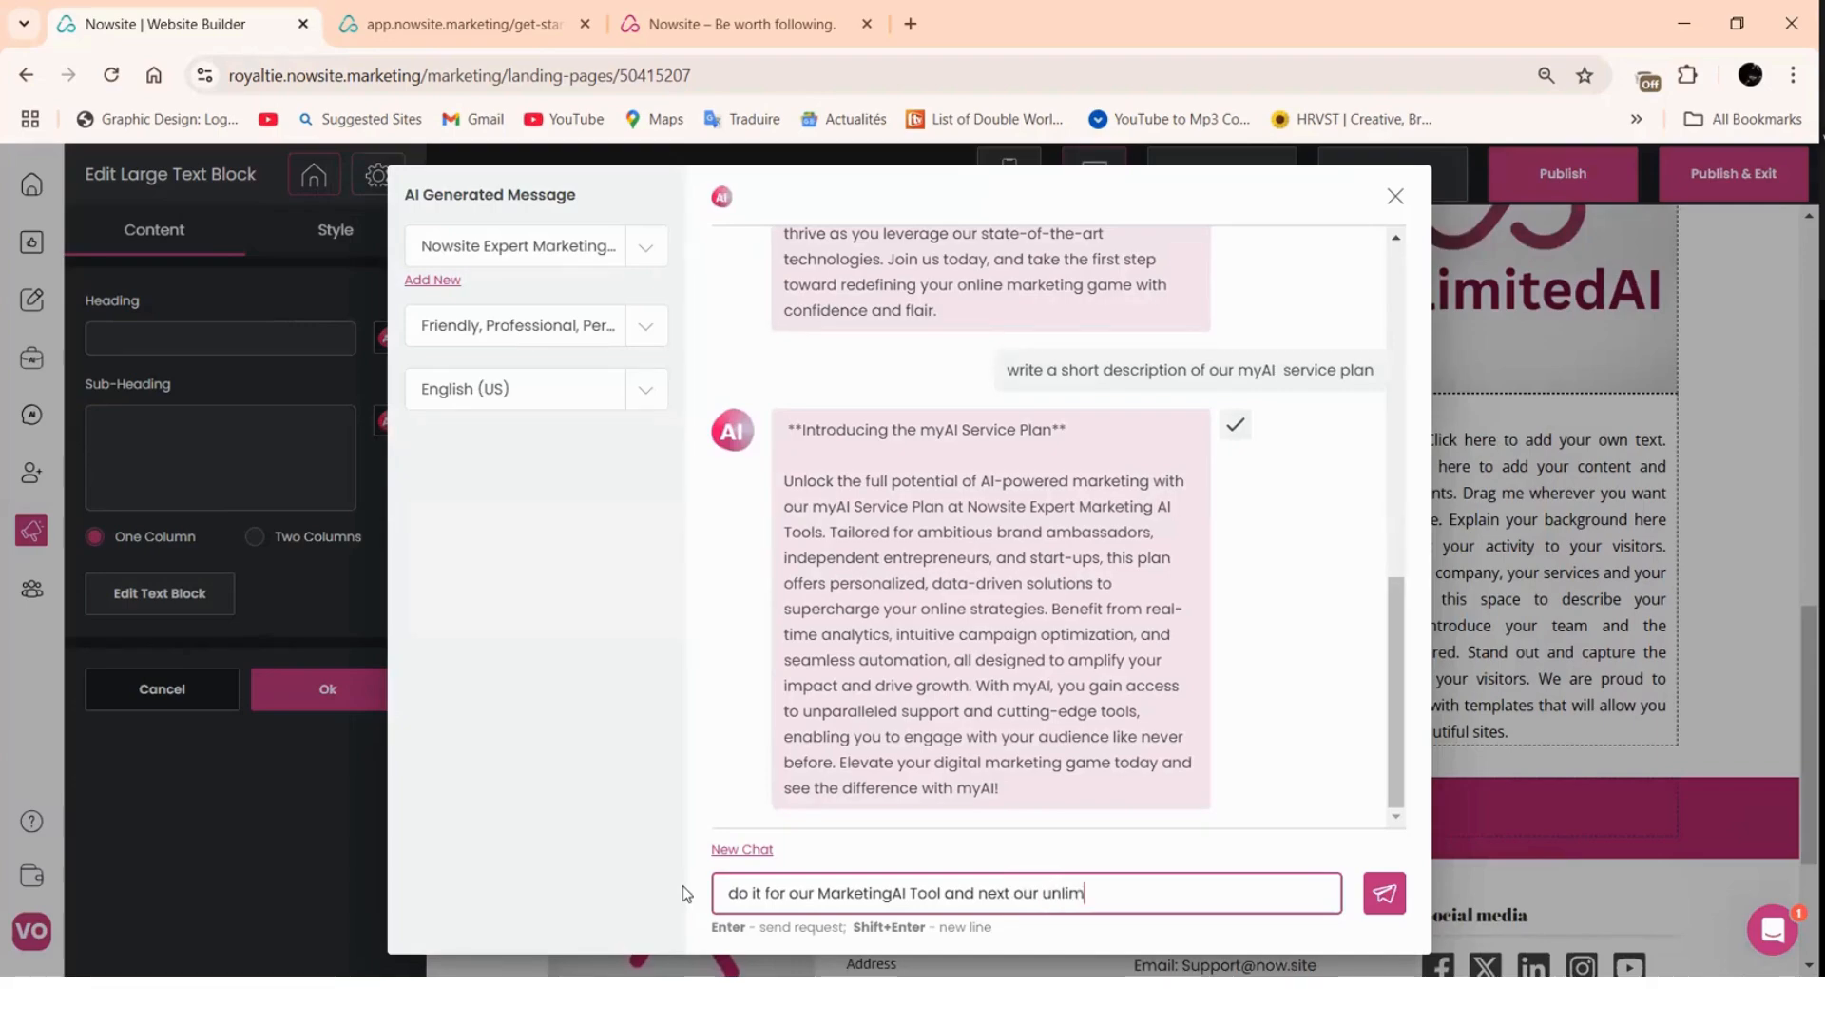
{"action": "type", "text": "itedAI"}
{"action": "key", "text": "Return"}
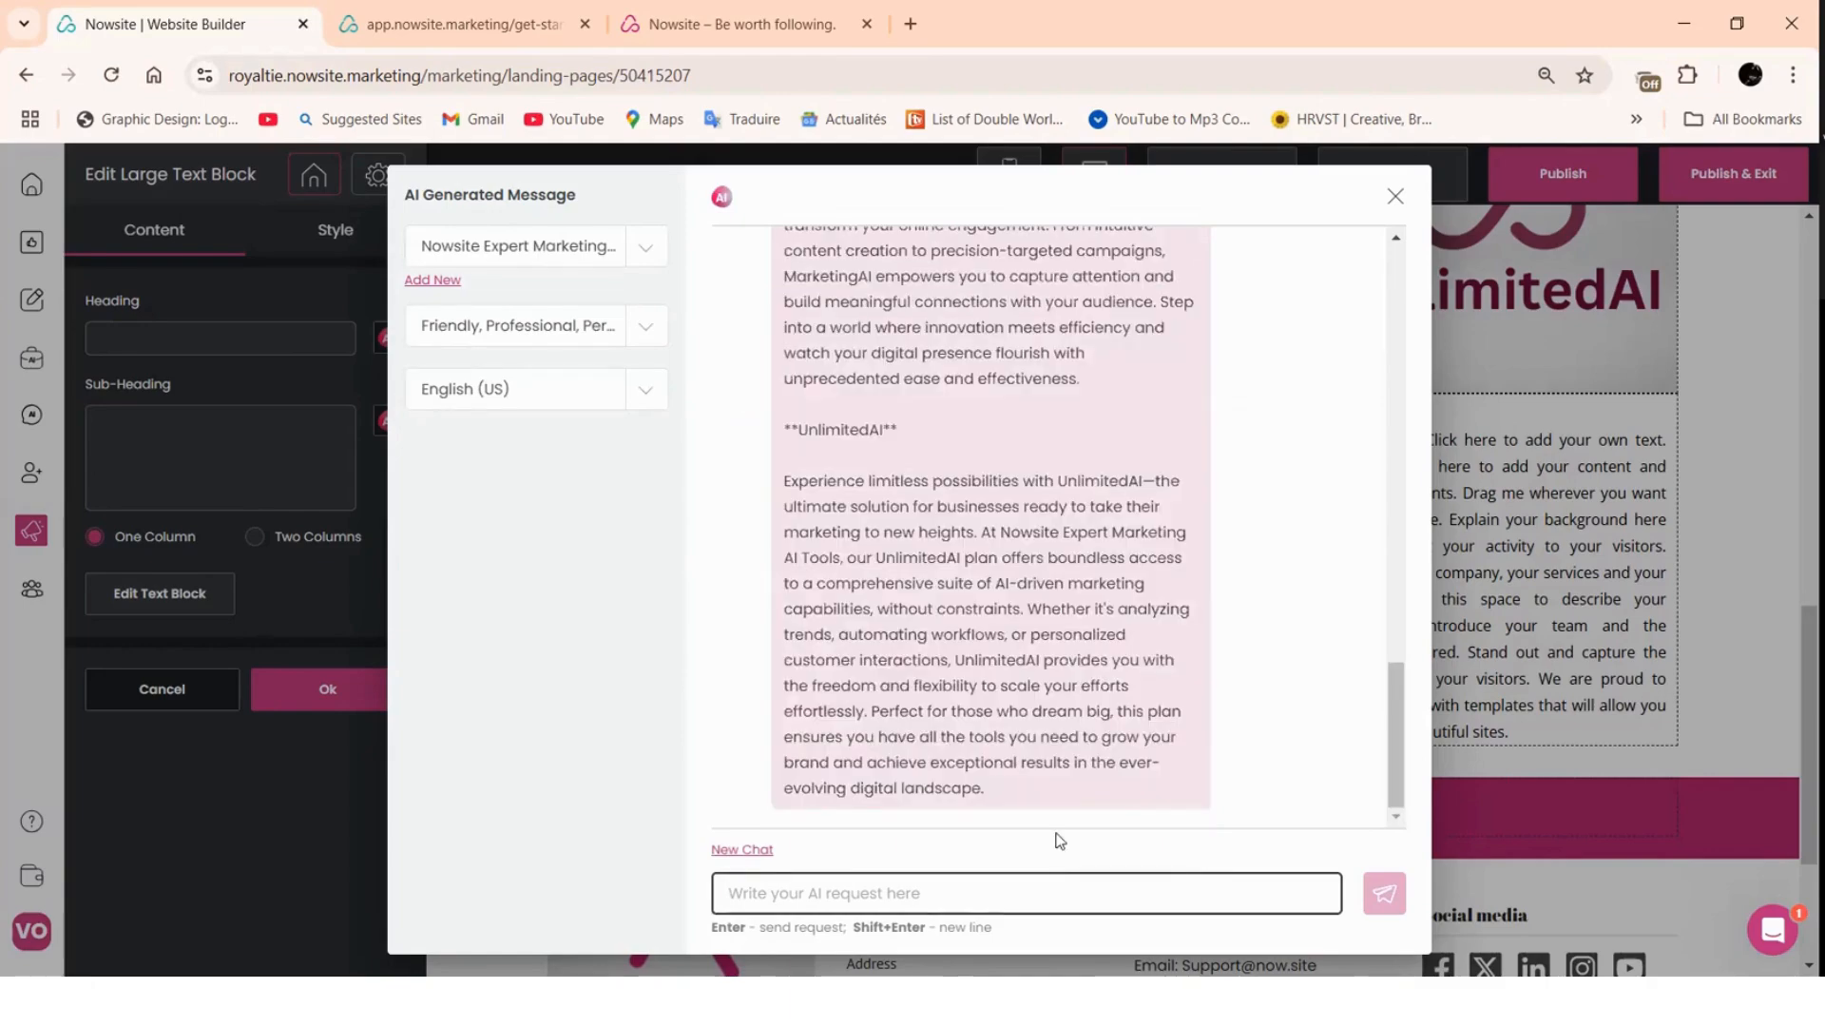
- Copy the opening of the generated MarketingAI Tool description, from "Elevate your marketing strategies" through "and start-ups"
{"action": "left_click", "coordinate": [906, 519]}
{"action": "scroll", "coordinate": [906, 519], "scroll_direction": "up", "scroll_amount": 3}
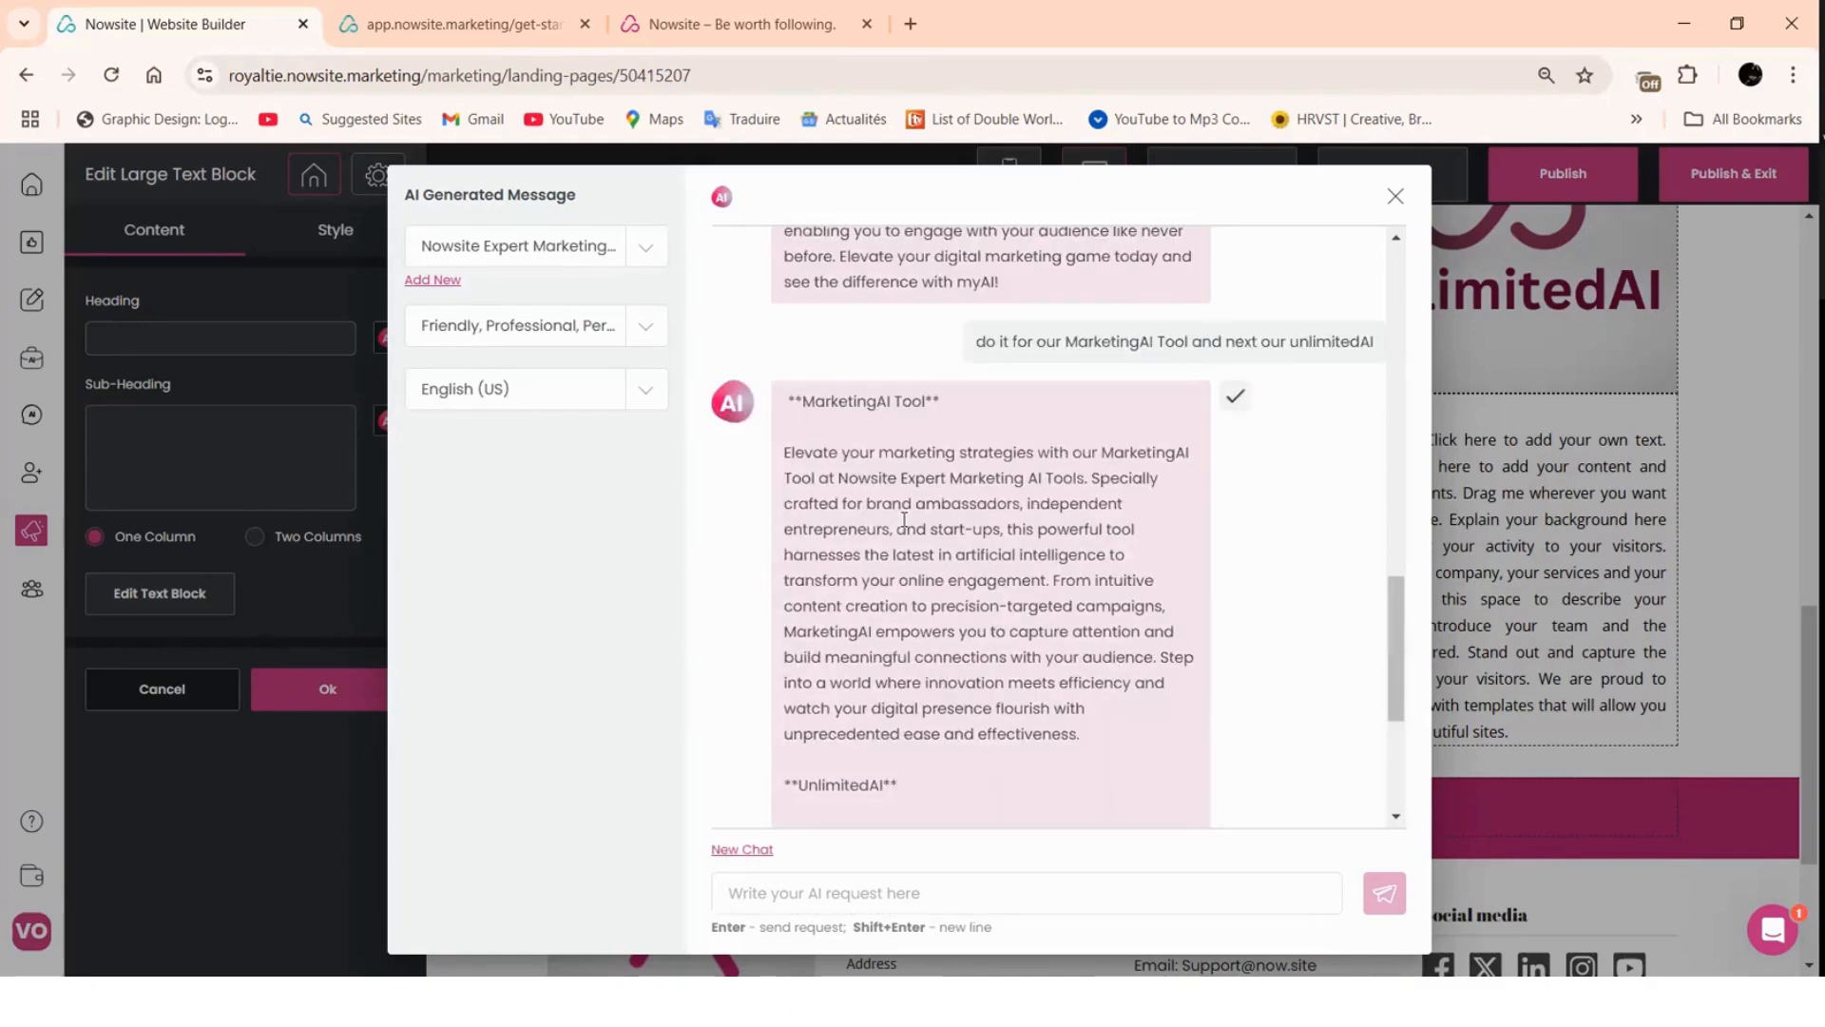
{"action": "left_click_drag", "start_coordinate": [783, 453], "coordinate": [1141, 530]}
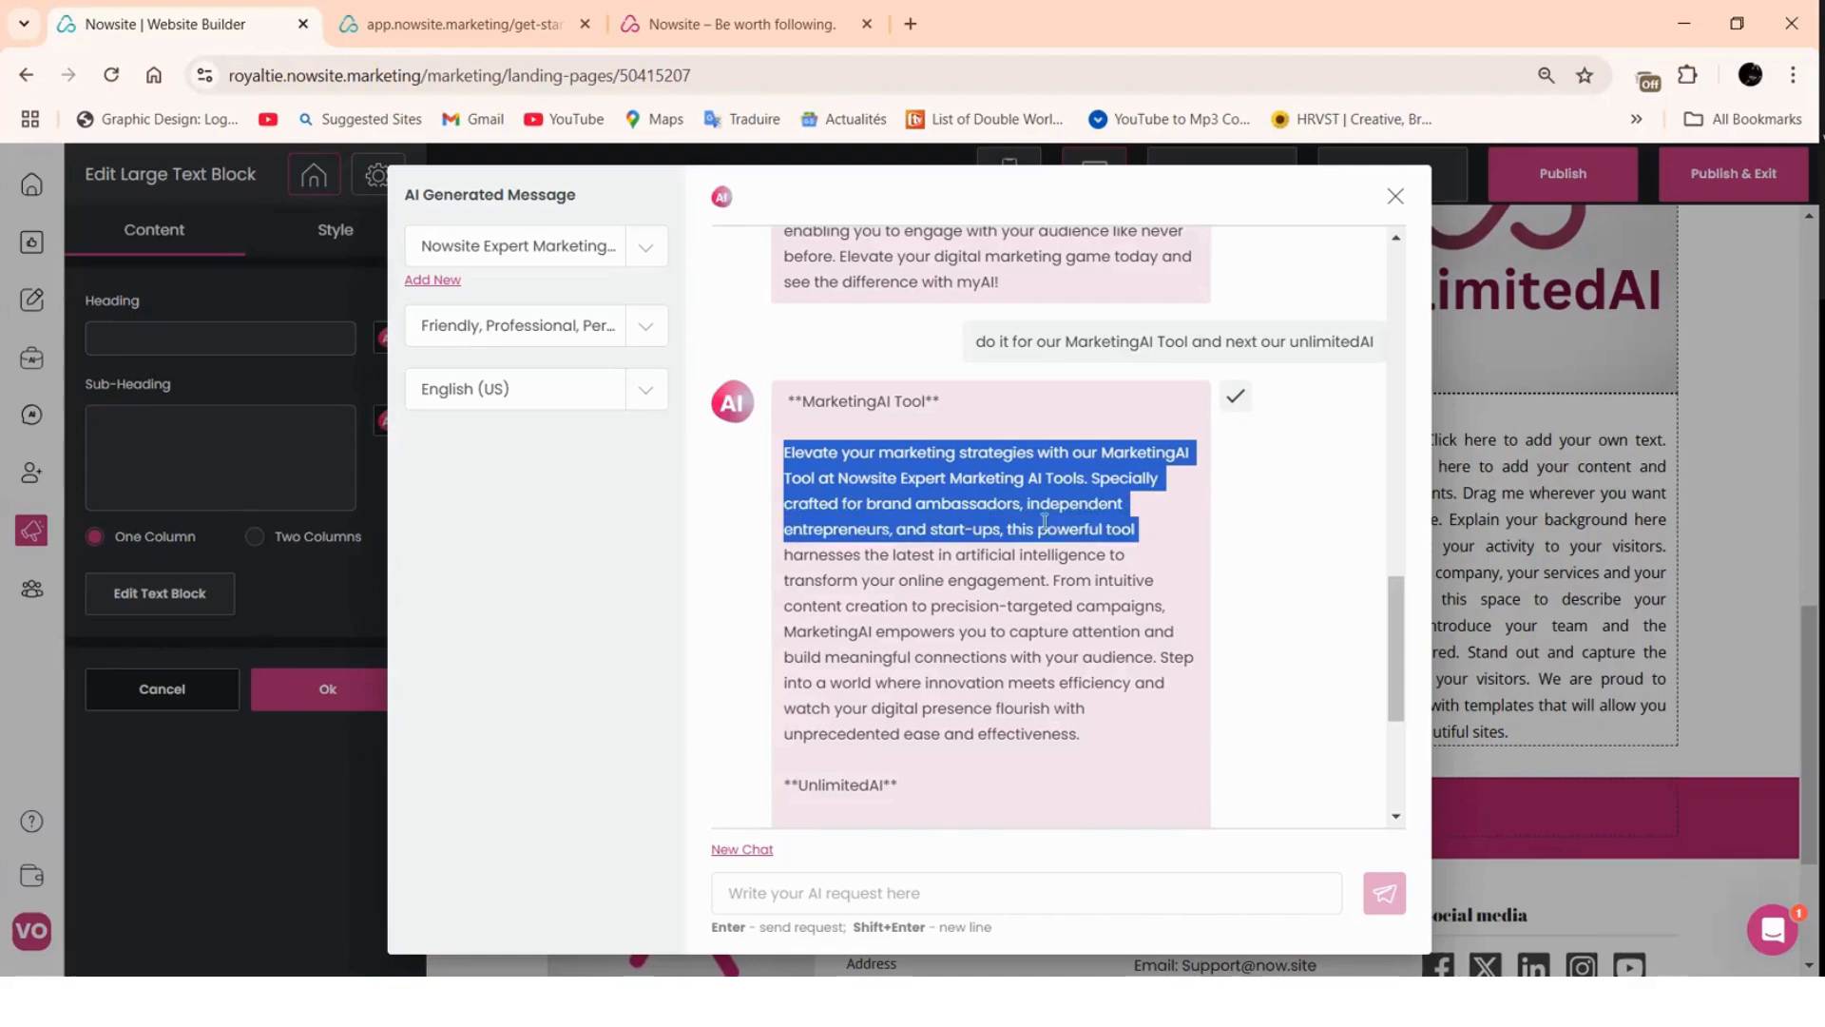
{"action": "left_click_drag", "start_coordinate": [1016, 521], "coordinate": [1001, 529]}
{"action": "right_click", "coordinate": [955, 476]}
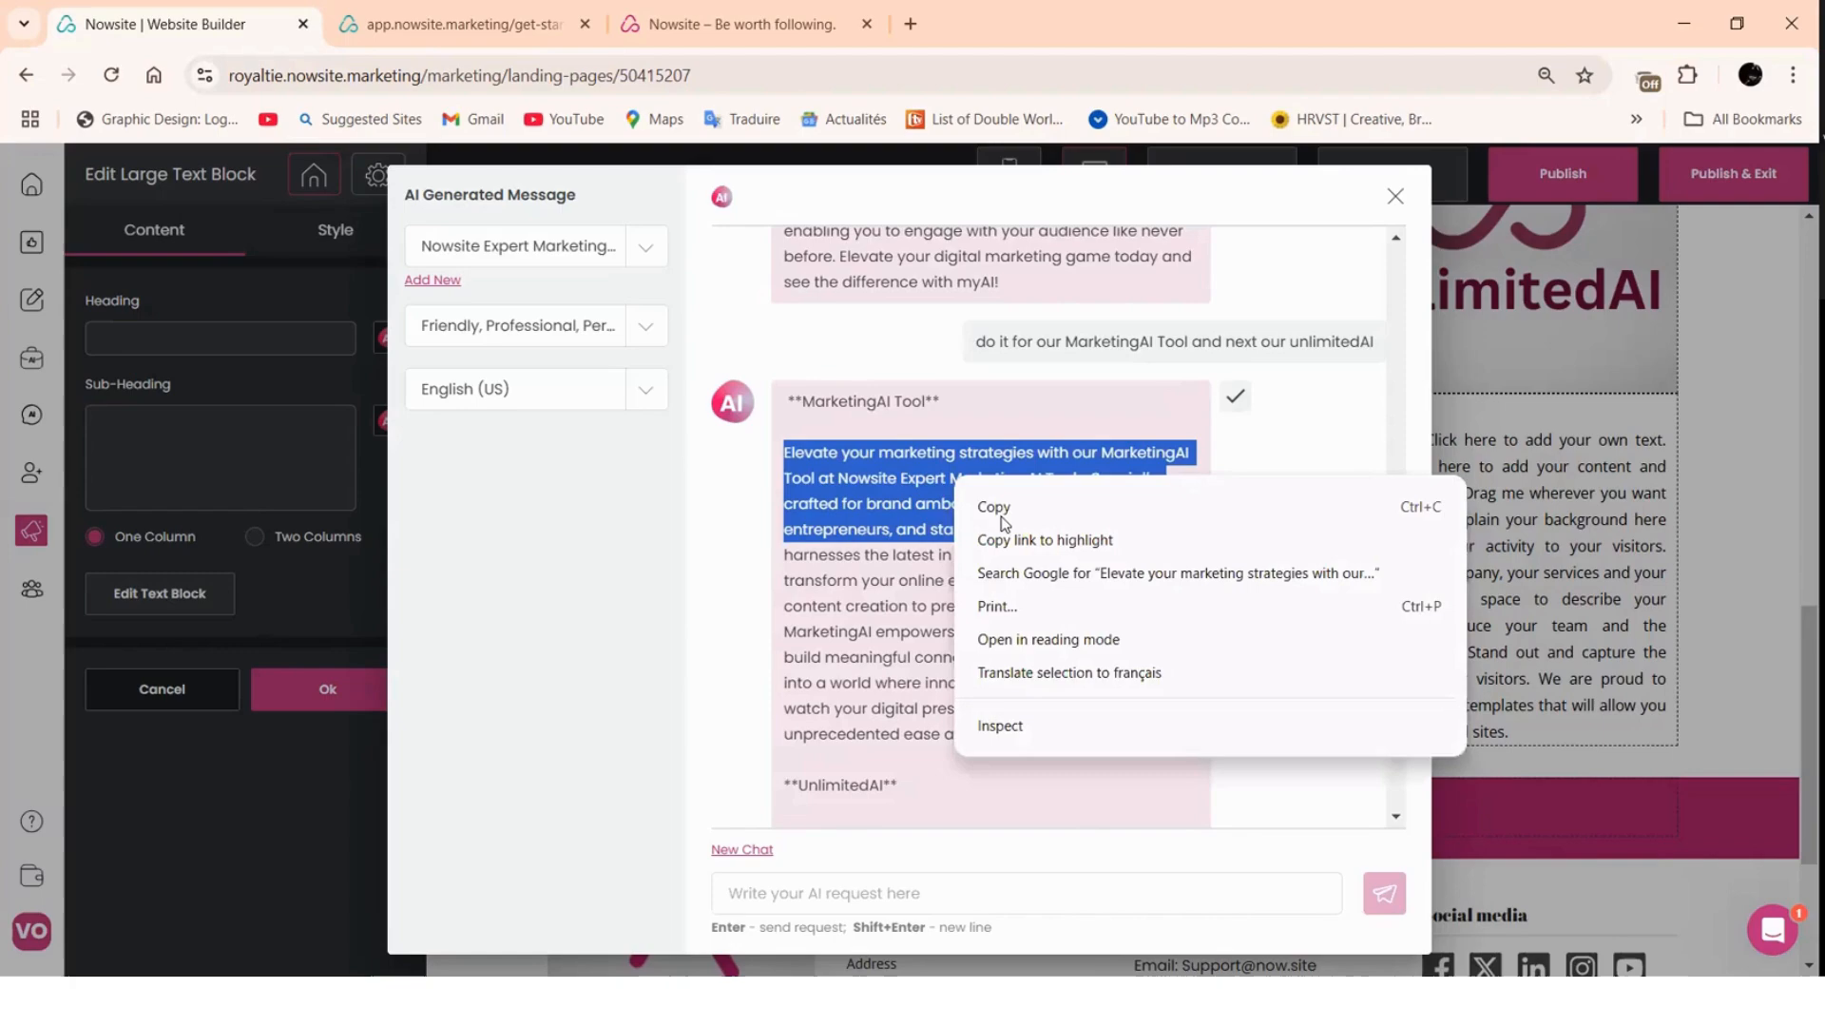
{"action": "left_click", "coordinate": [1229, 507]}
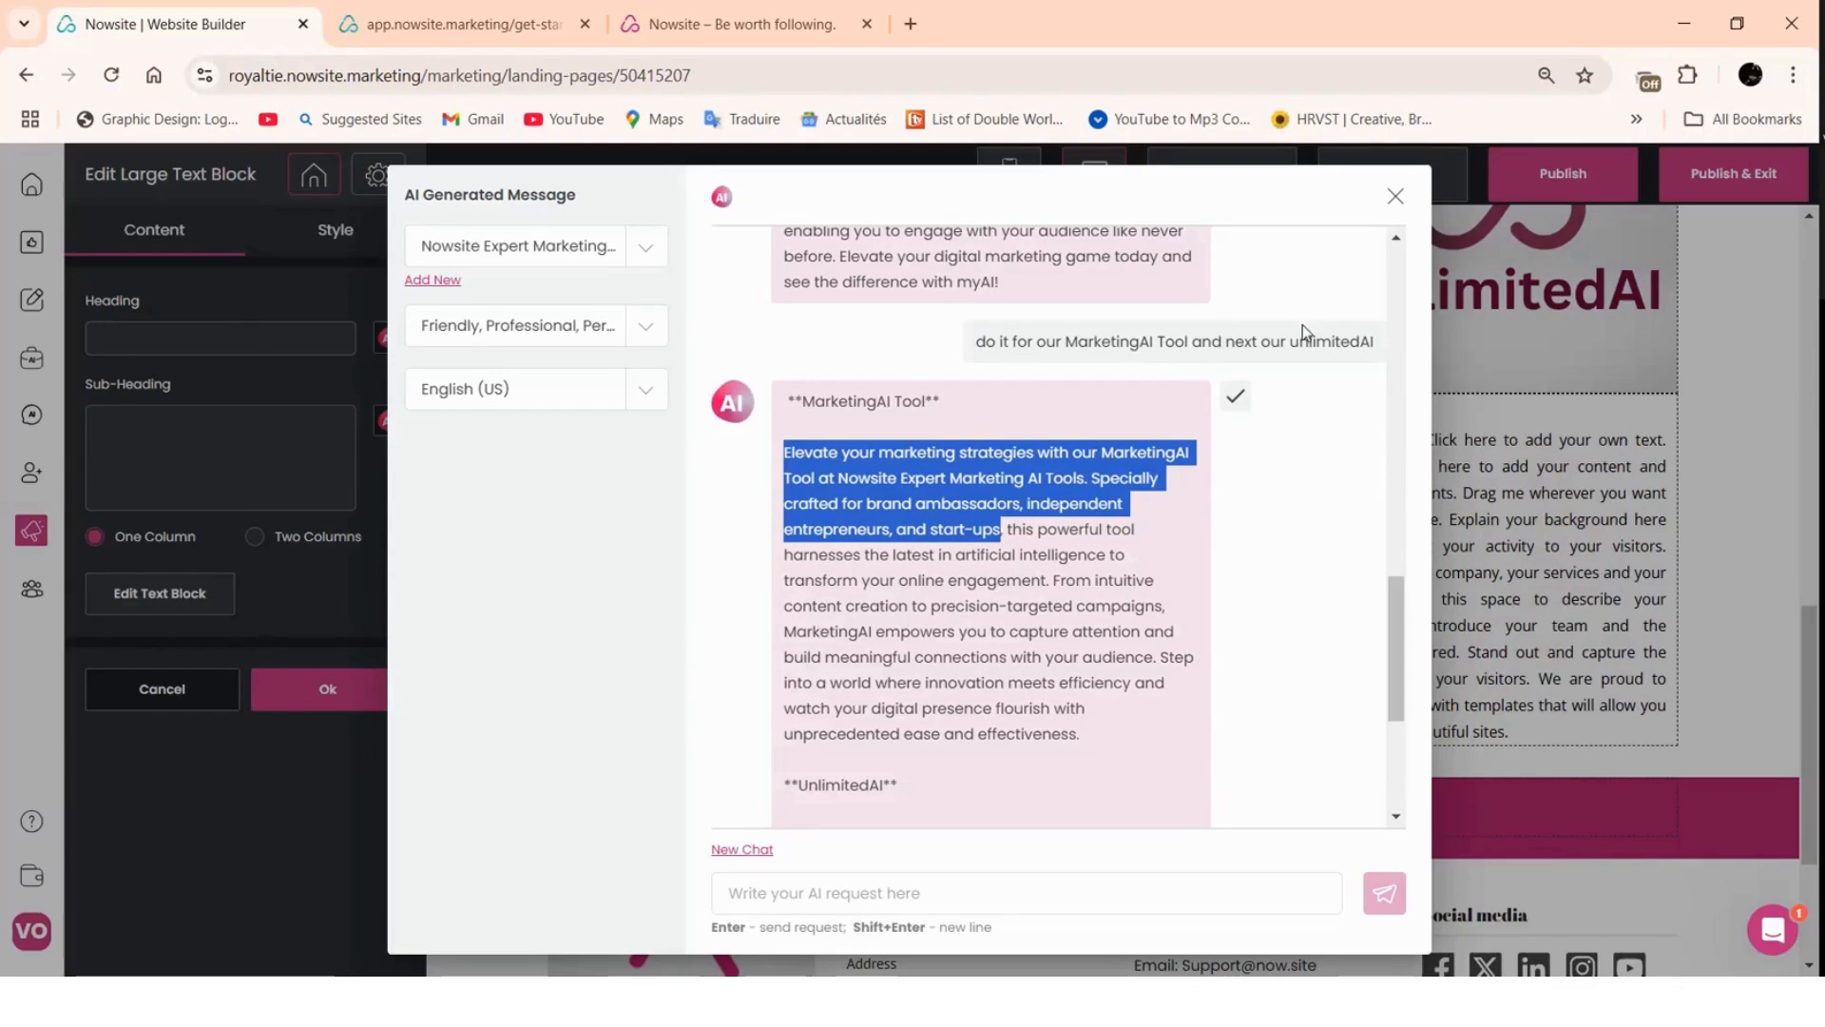
- Replace all the placeholder text in the MarketingAI text block with the copied excerpt and confirm the text
{"action": "left_click", "coordinate": [297, 442]}
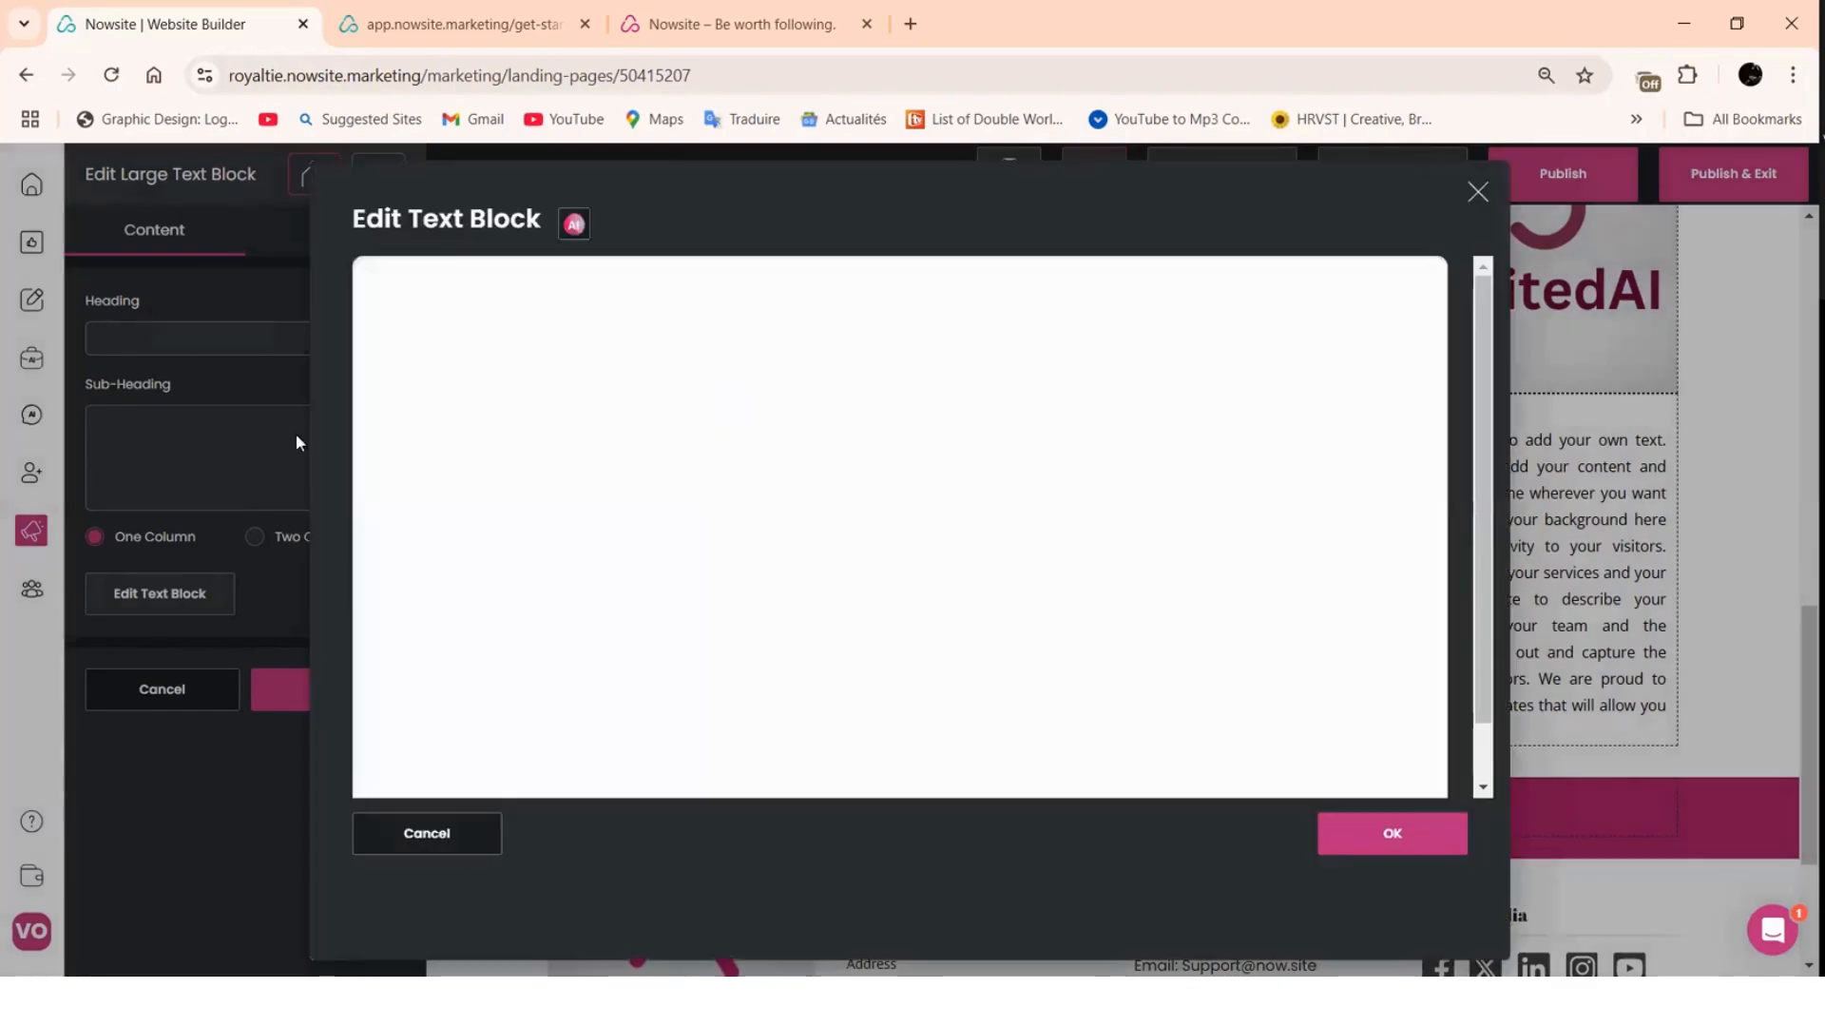
{"action": "key", "text": "ctrl+a"}
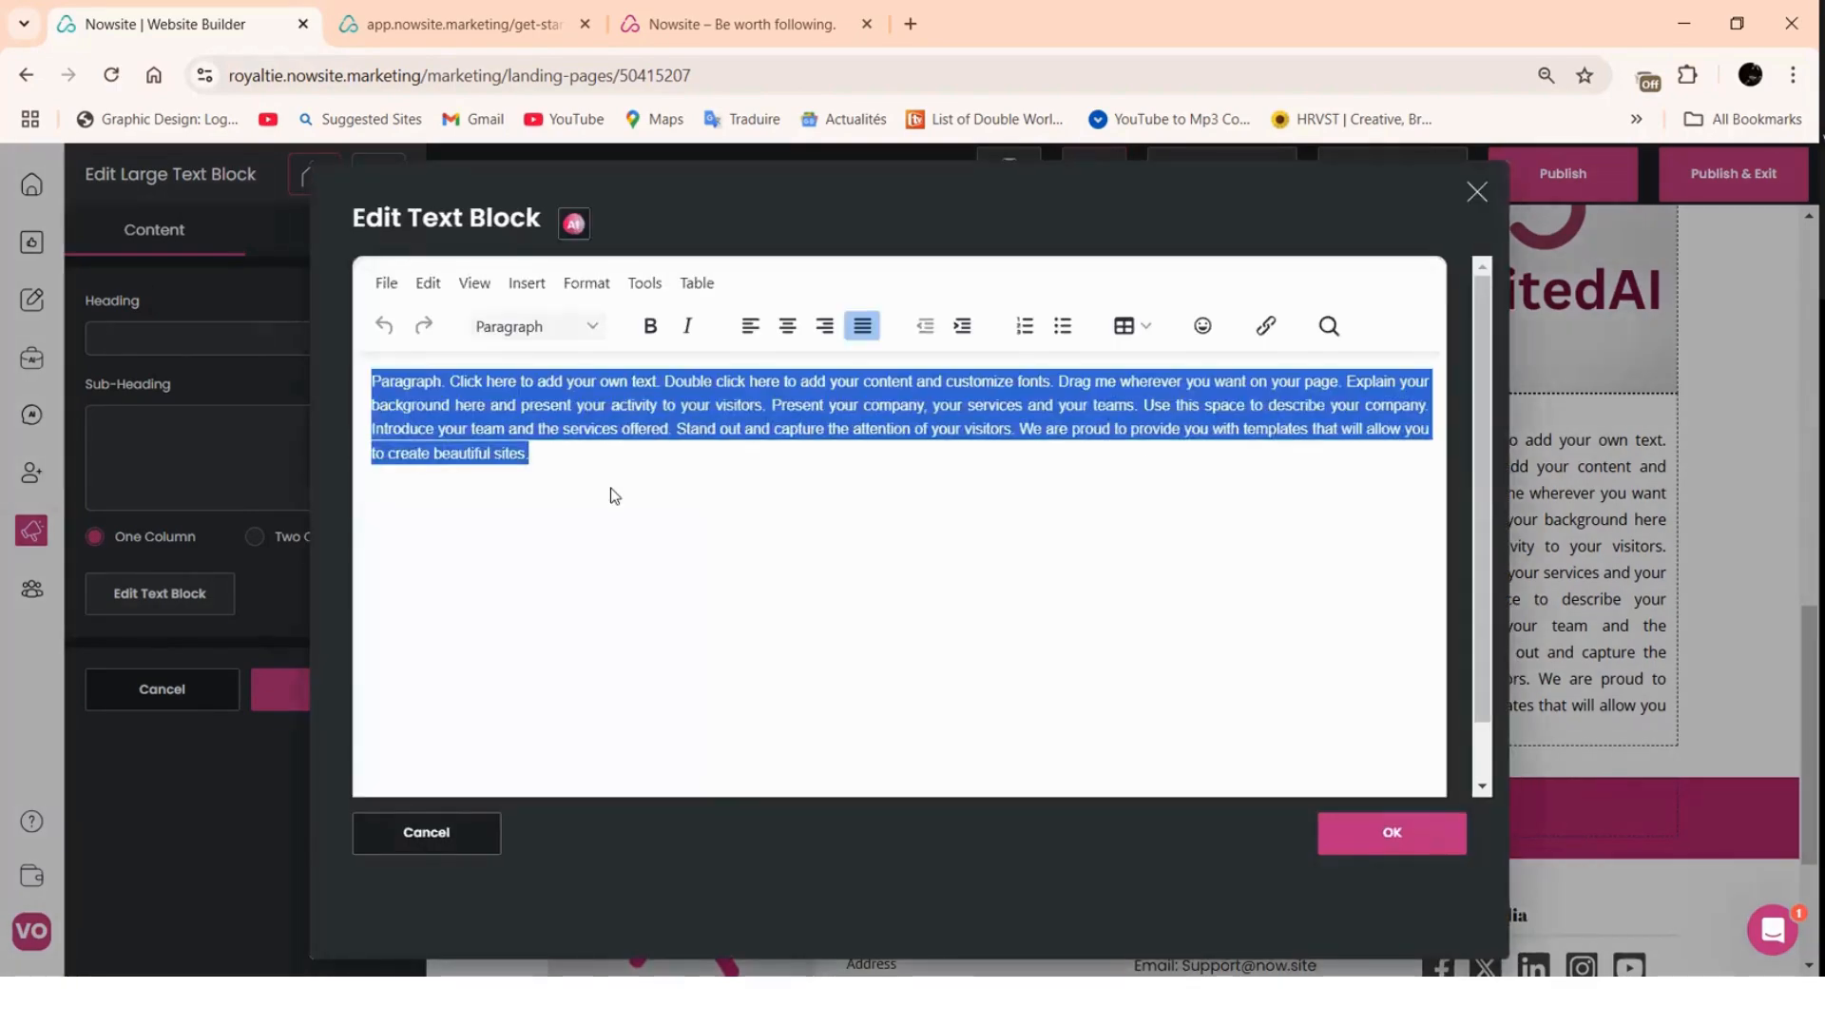
{"action": "key", "text": "ctrl+v"}
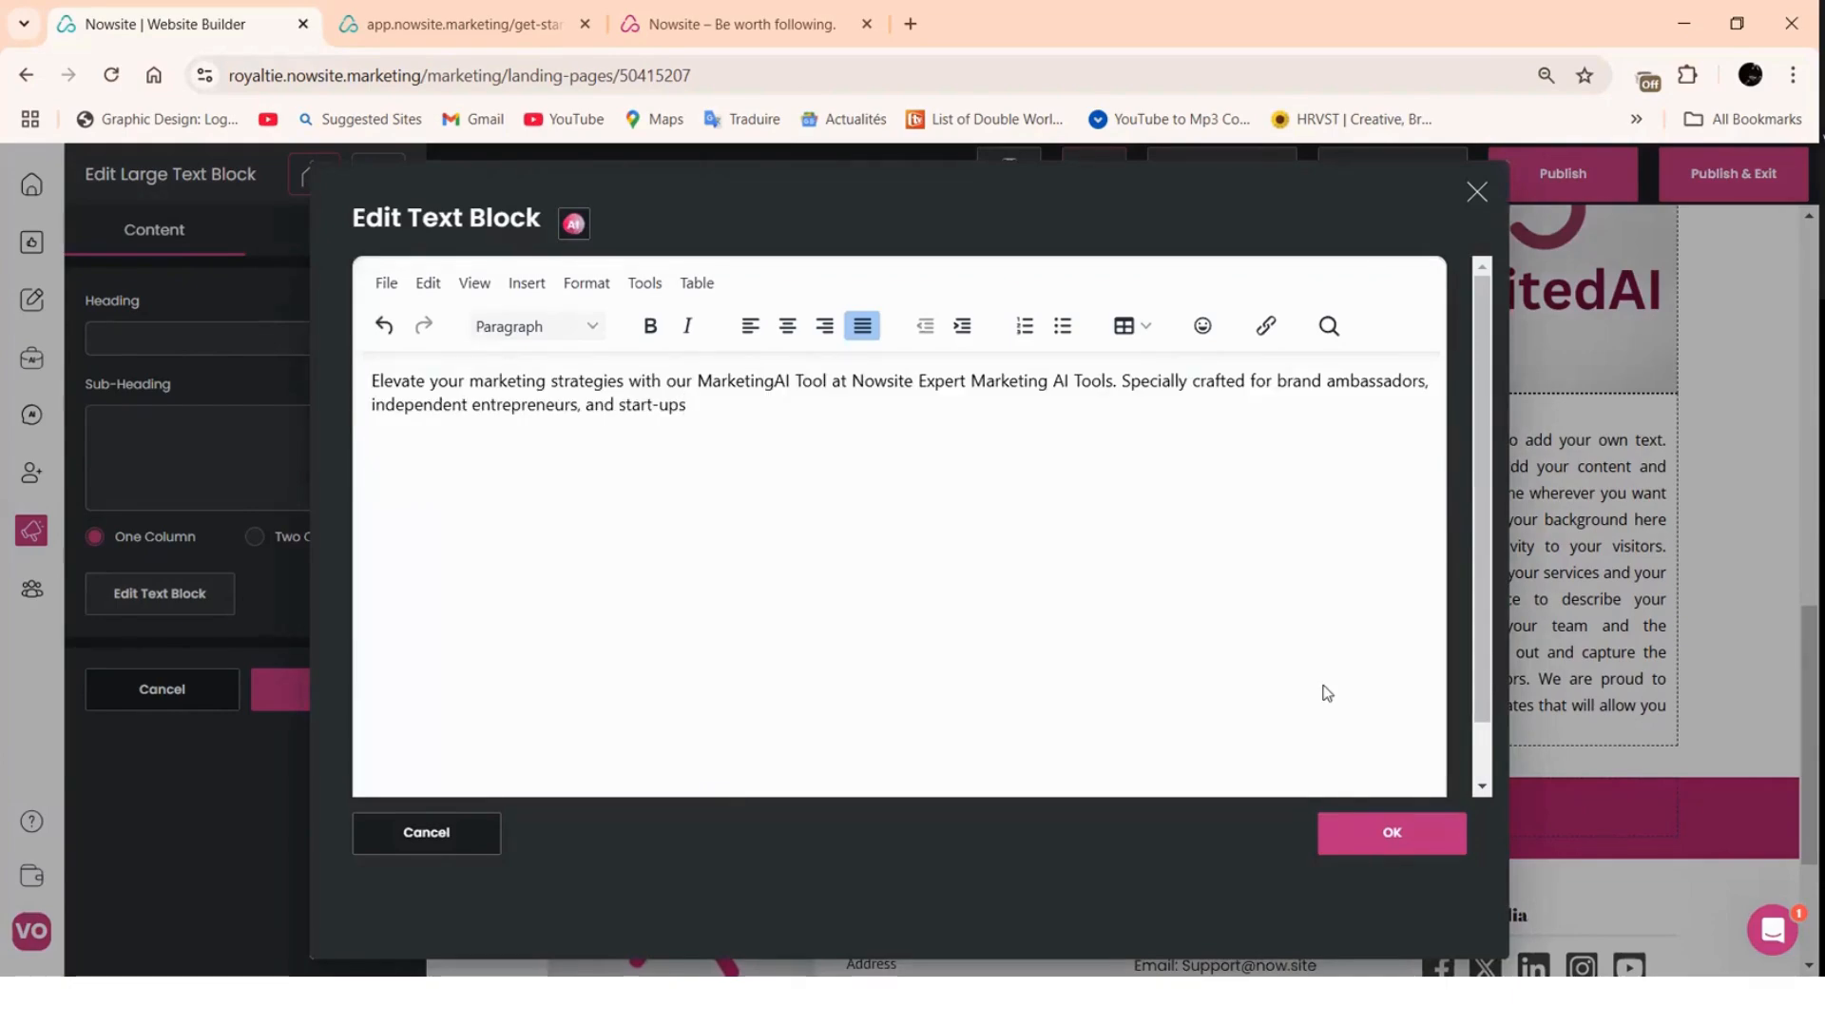
{"action": "left_click", "coordinate": [105, 604]}
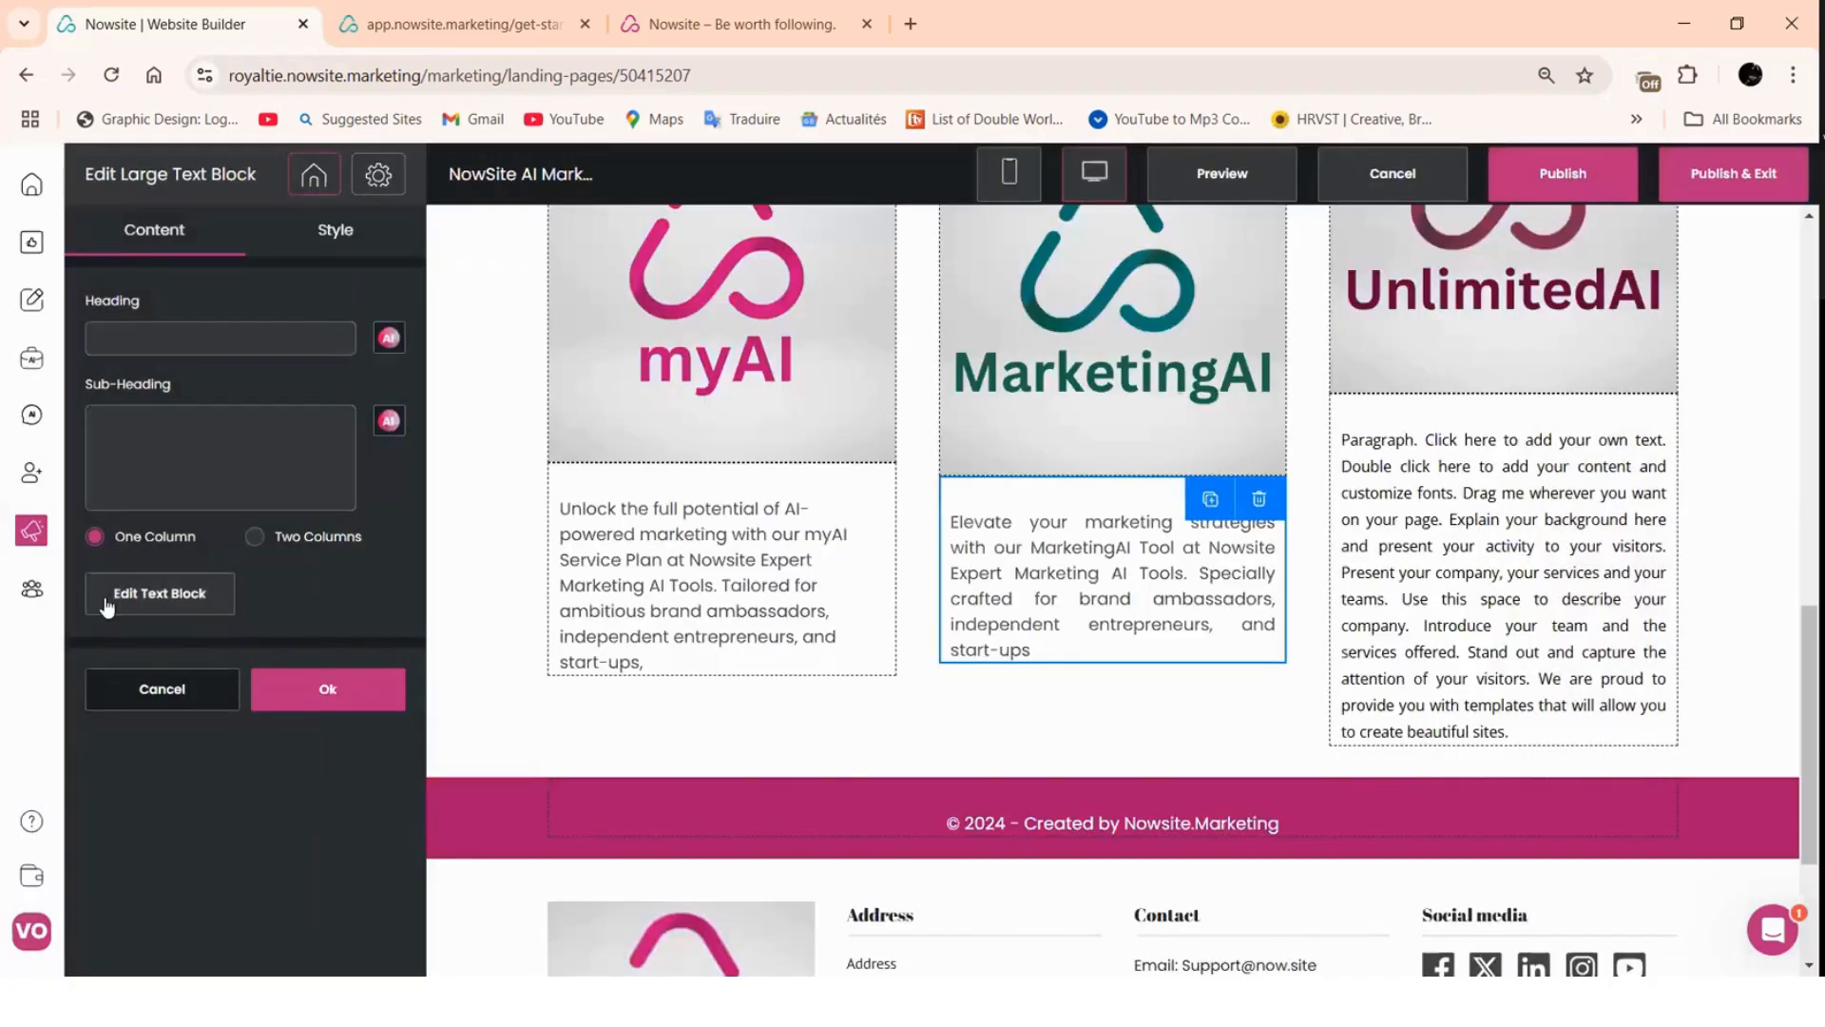
- For the UnlimitedAI text block, copy the AI writer's UnlimitedAI description from "Experience limitless possibilities" through "our UnlimitedAI plan offers"
{"action": "left_click", "coordinate": [1433, 556]}
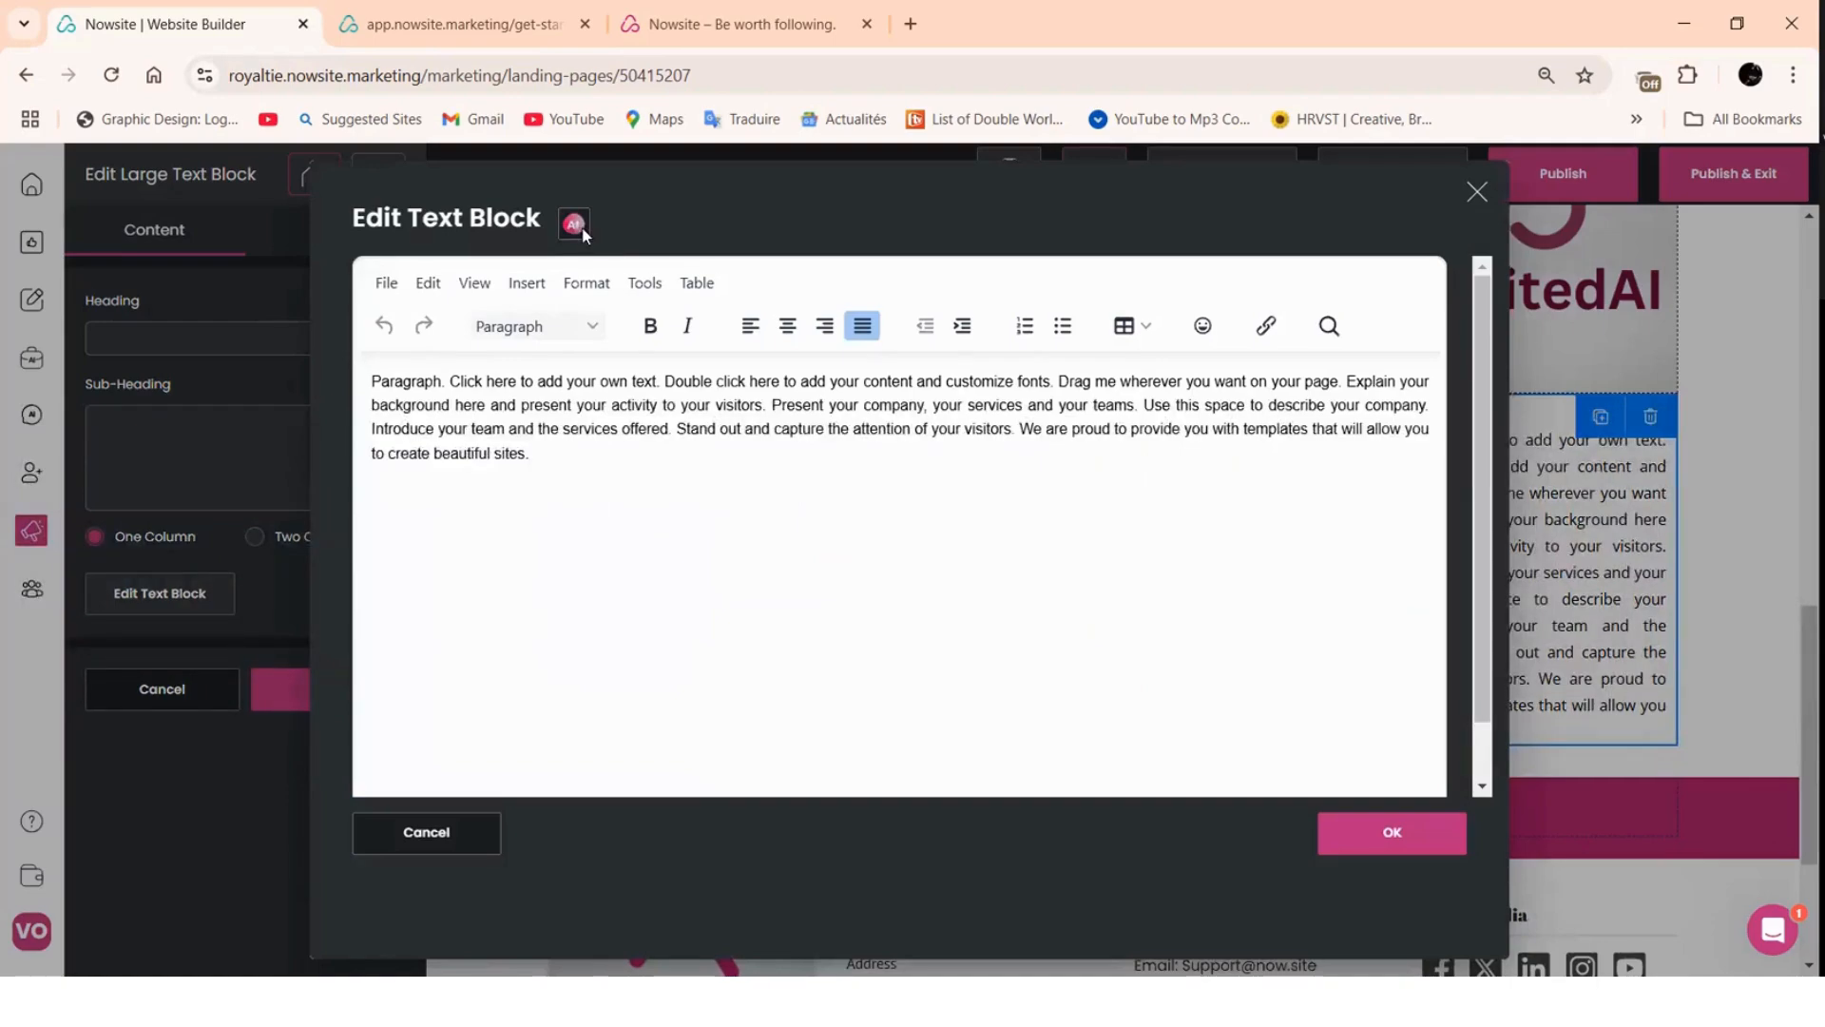
{"action": "left_click", "coordinate": [578, 226]}
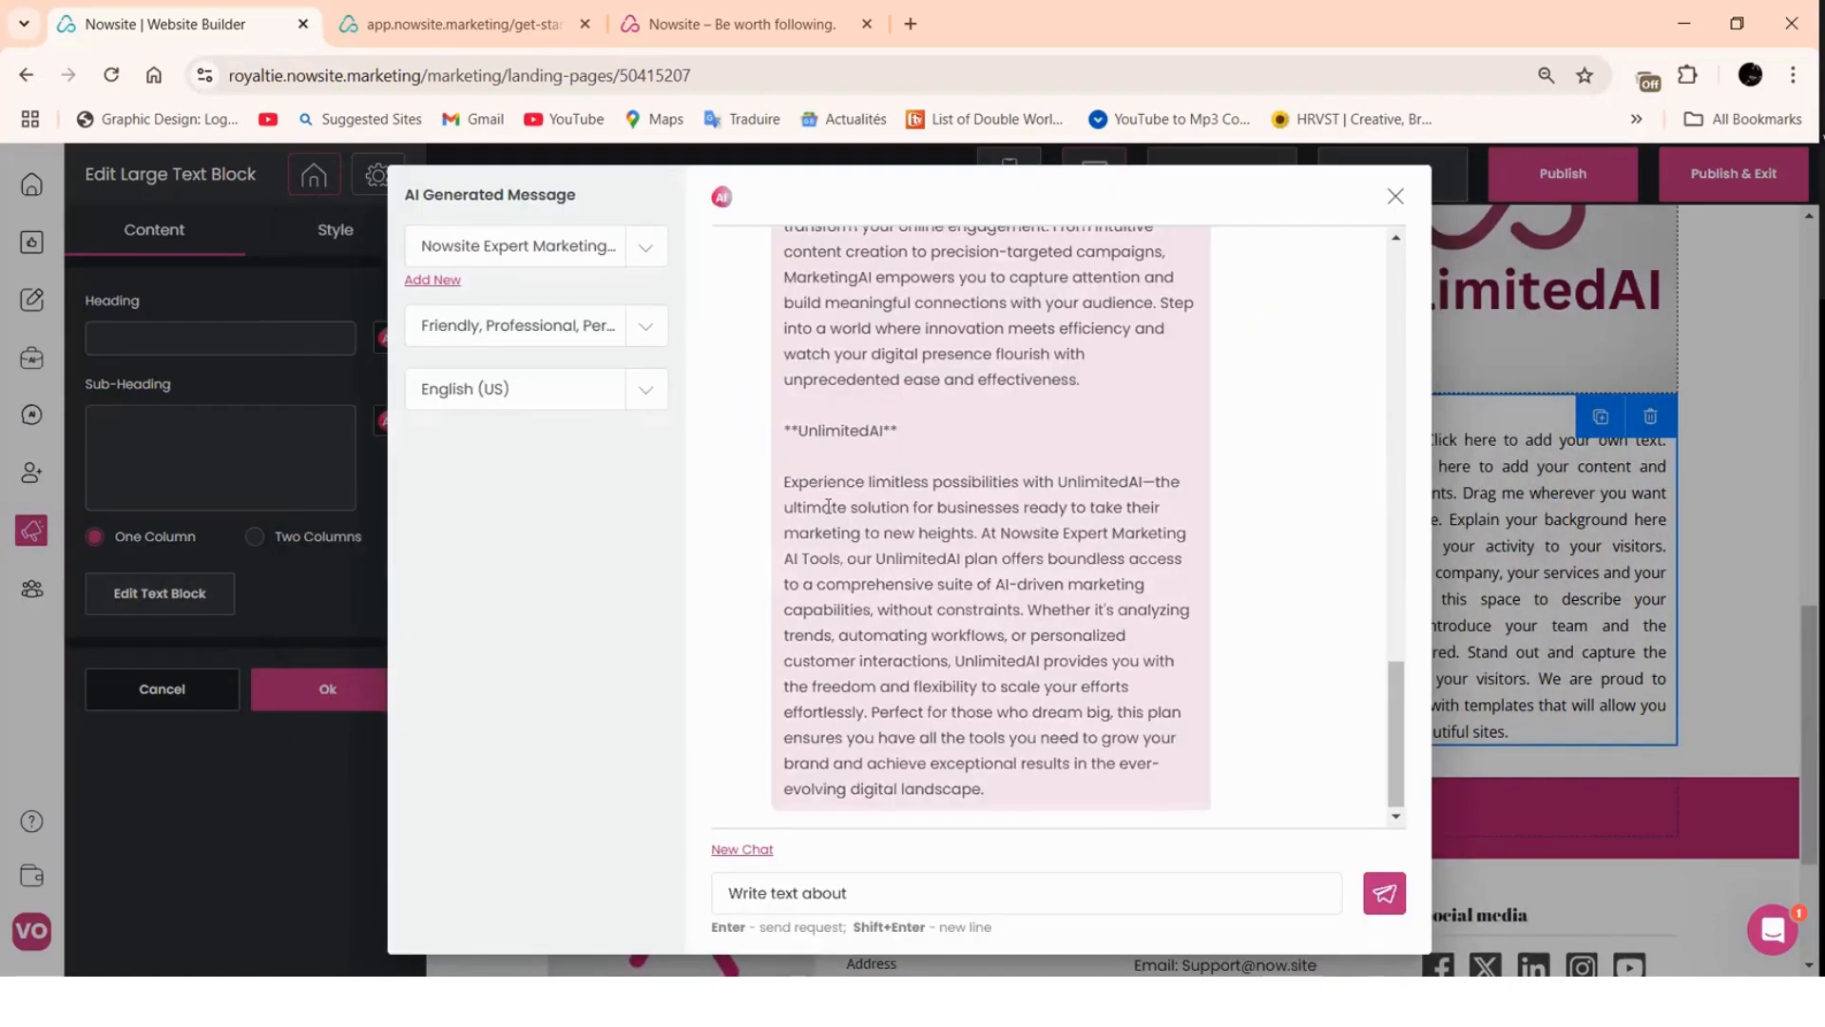
{"action": "left_click_drag", "start_coordinate": [786, 482], "coordinate": [1046, 562]}
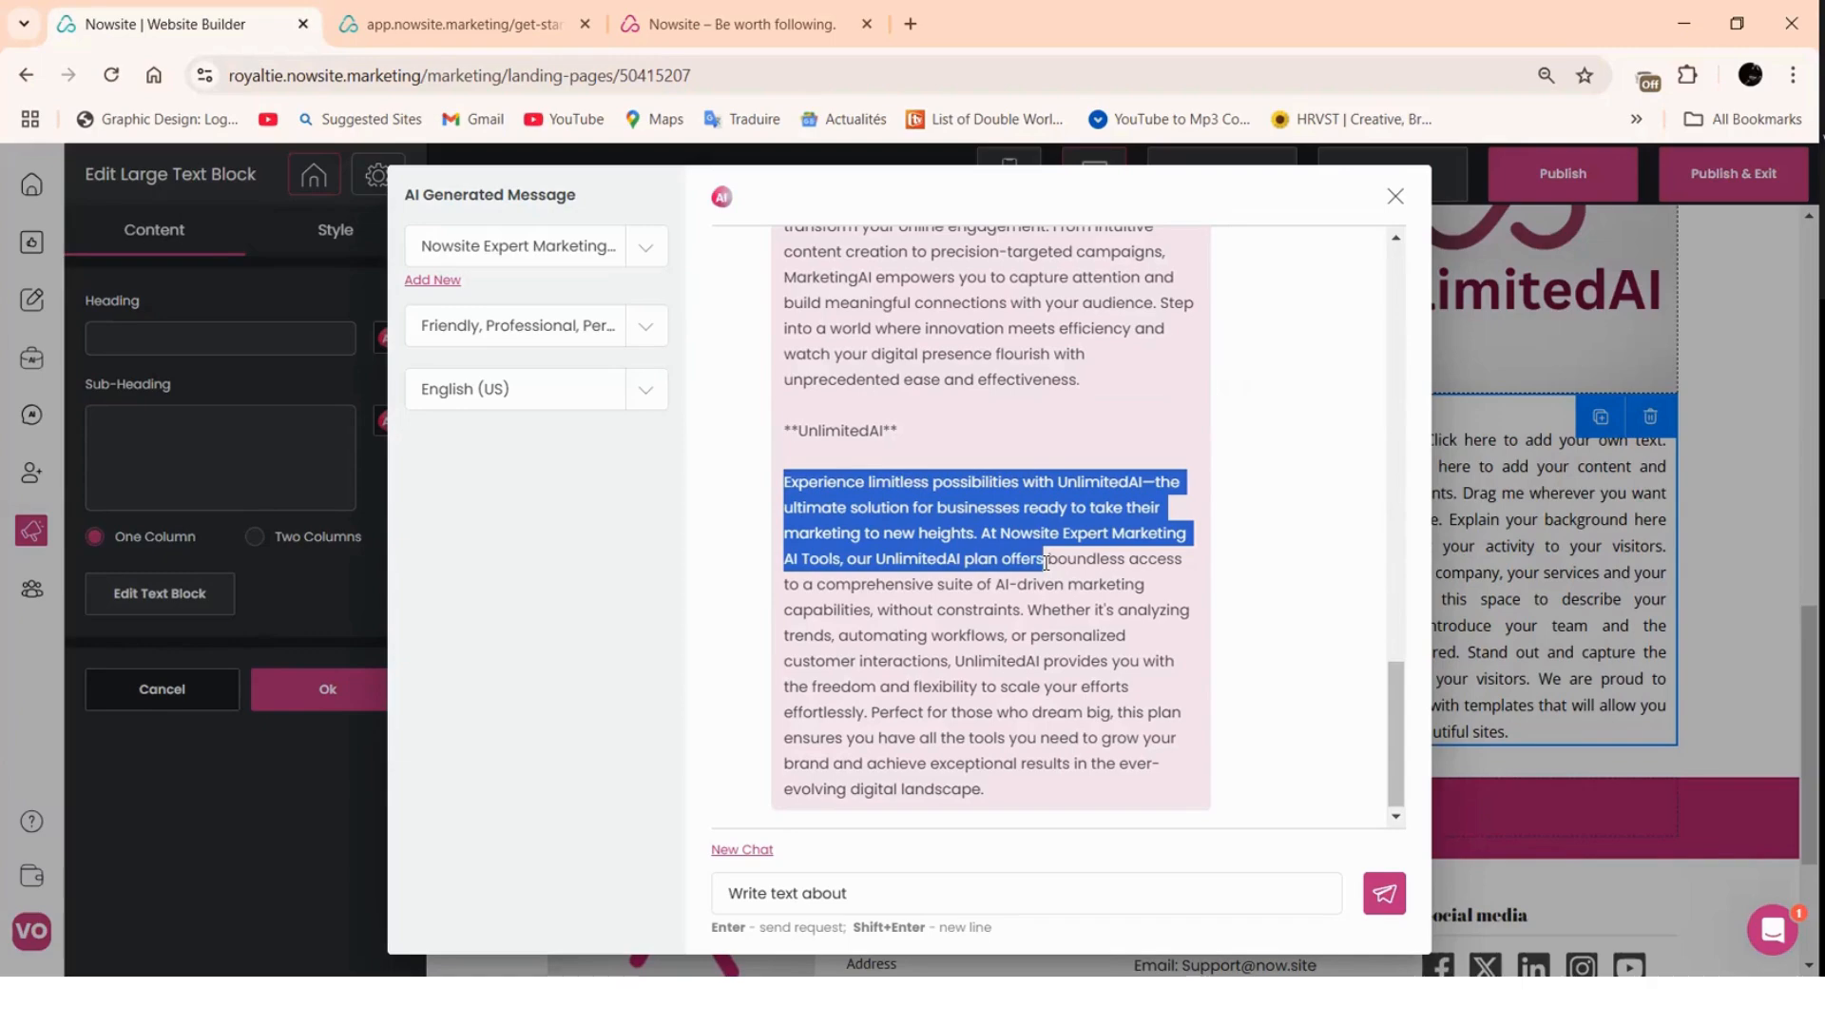
{"action": "right_click", "coordinate": [976, 520]}
- Insert the AI answer into the UnlimitedAI text block, replace it entirely with the copied excerpt and confirm the block
{"action": "left_click", "coordinate": [1241, 391]}
{"action": "scroll", "coordinate": [1230, 514], "scroll_direction": "up", "scroll_amount": 5}
{"action": "left_click", "coordinate": [1230, 515]}
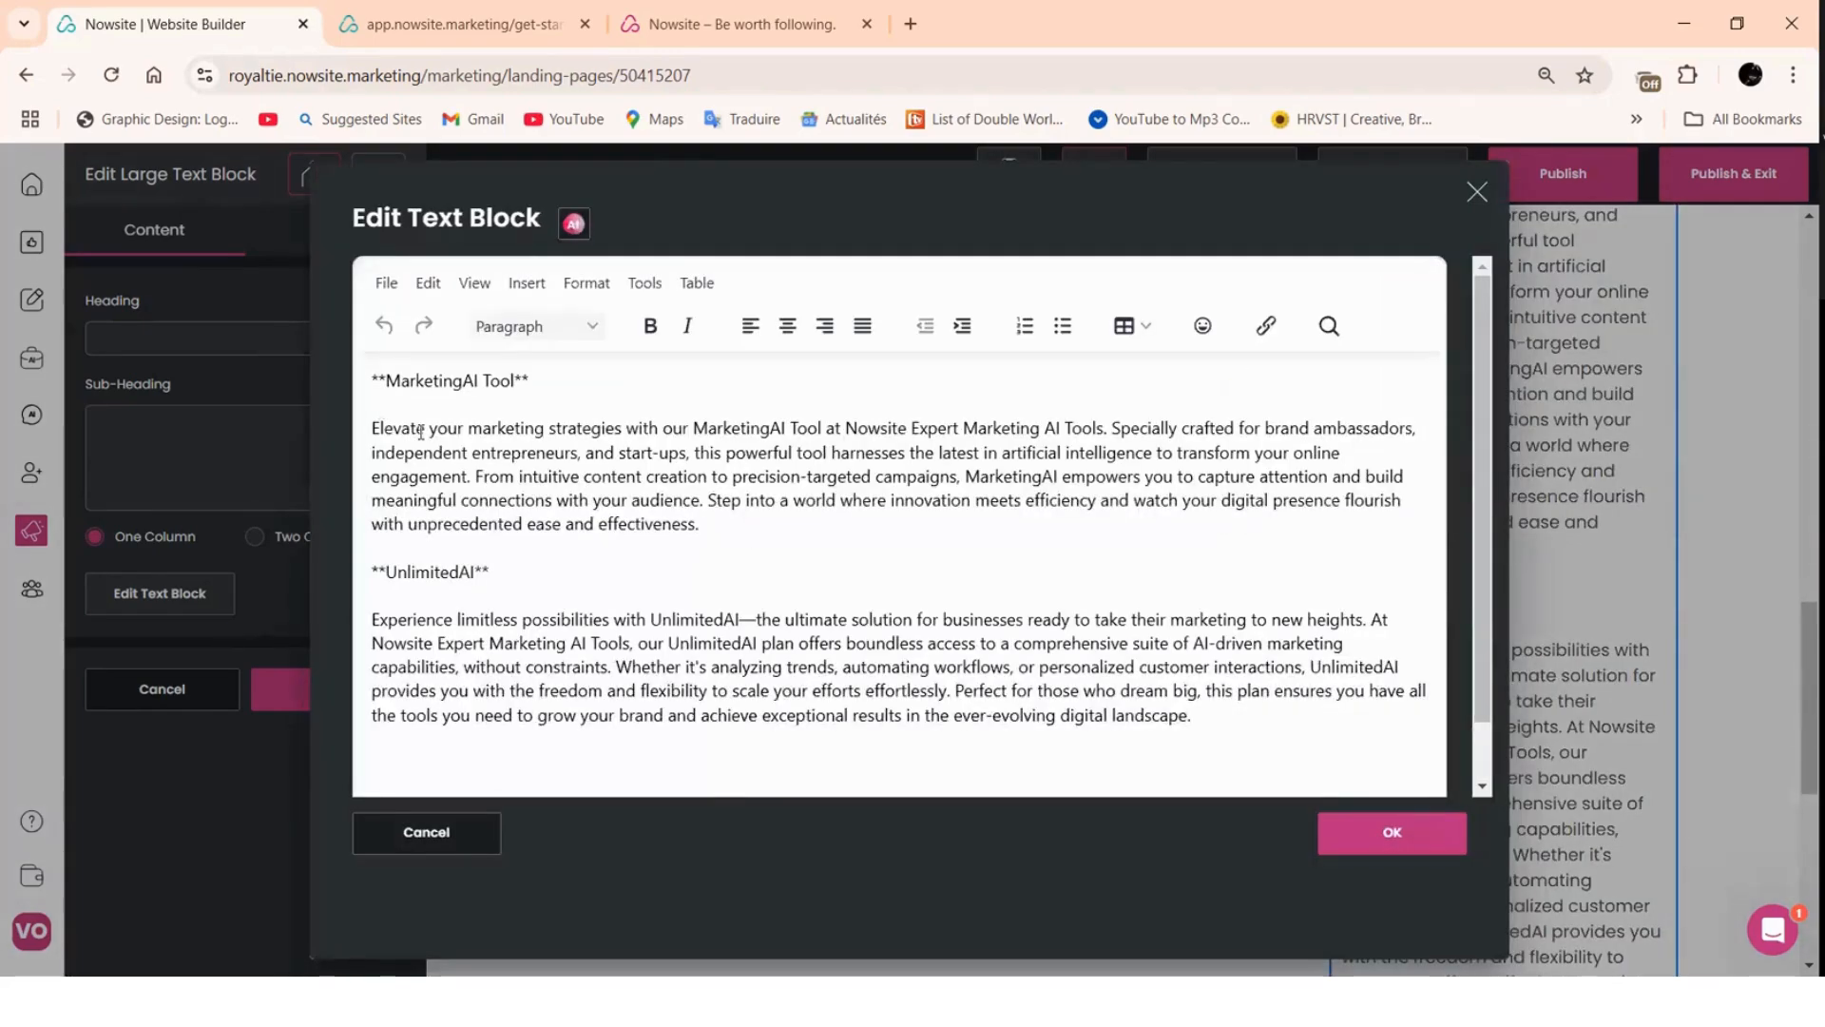
{"action": "key", "text": "ctrl+a"}
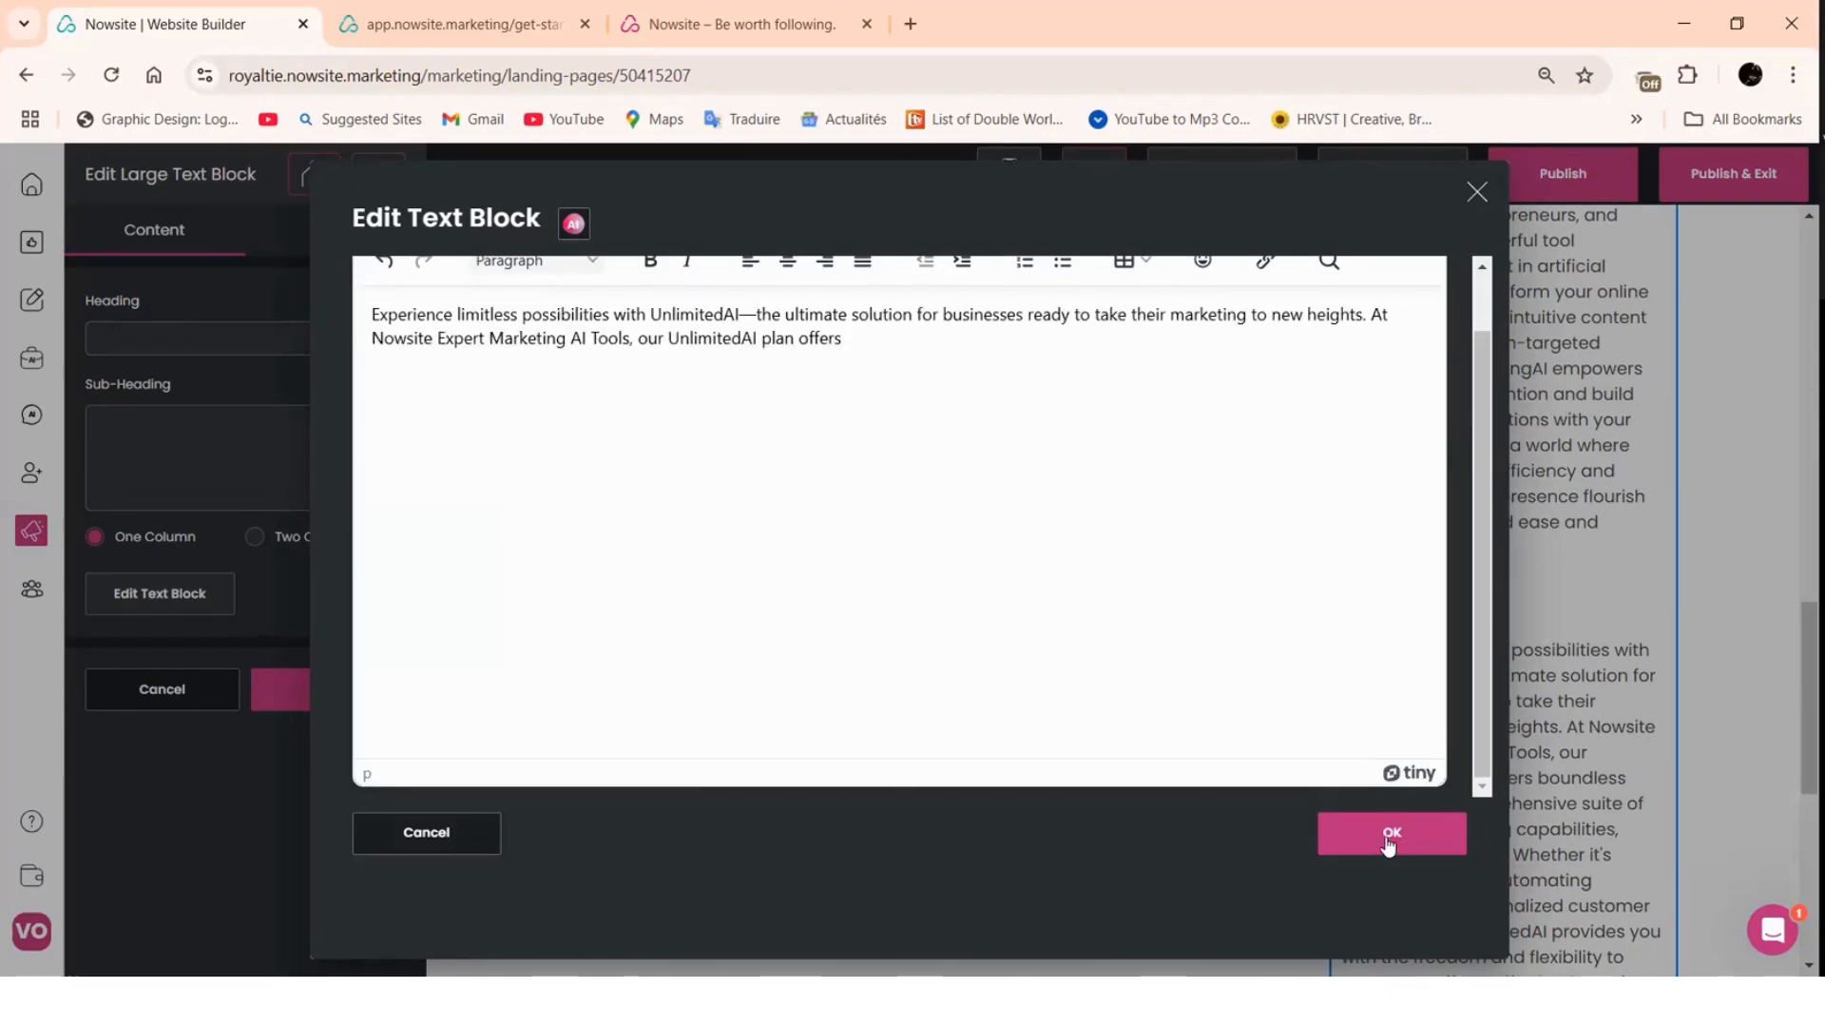
{"action": "left_click", "coordinate": [1323, 843]}
{"action": "left_click", "coordinate": [390, 696]}
{"action": "left_click", "coordinate": [1150, 576]}
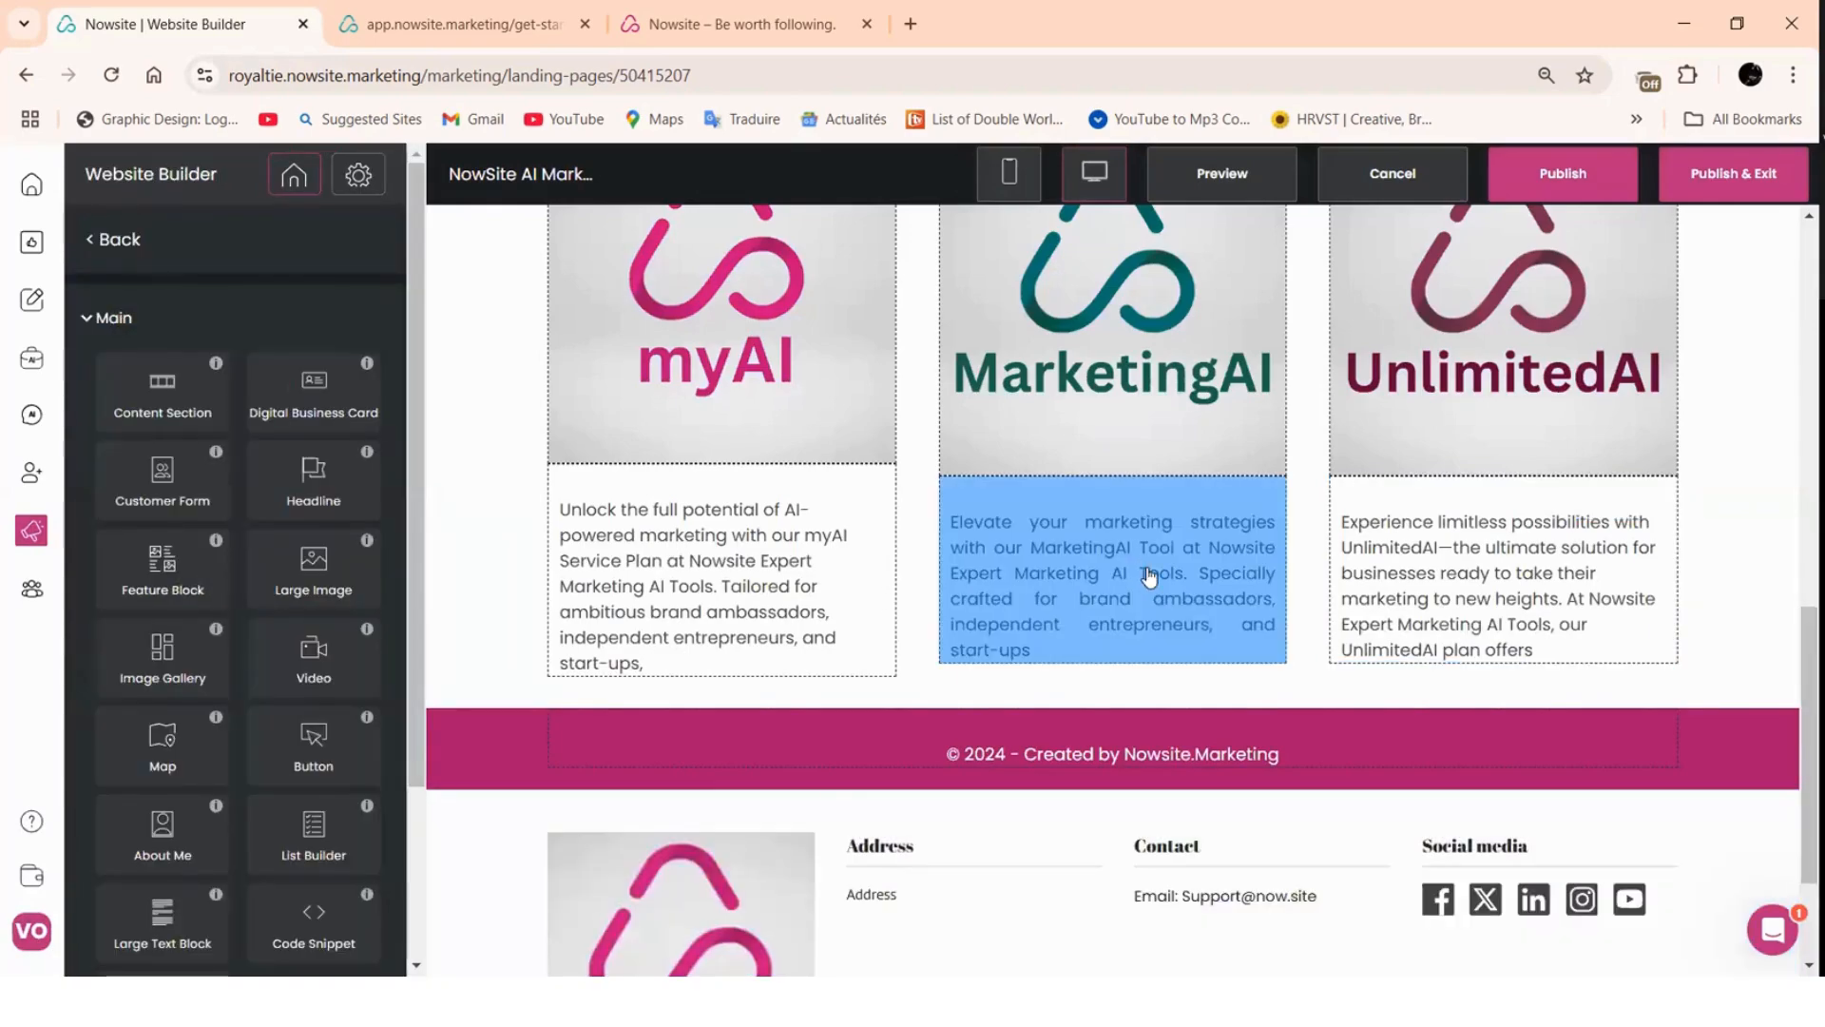
- Add a button block in its own section between the three product descriptions and the copyright bar
{"action": "scroll", "coordinate": [1152, 578], "scroll_direction": "down", "scroll_amount": 2}
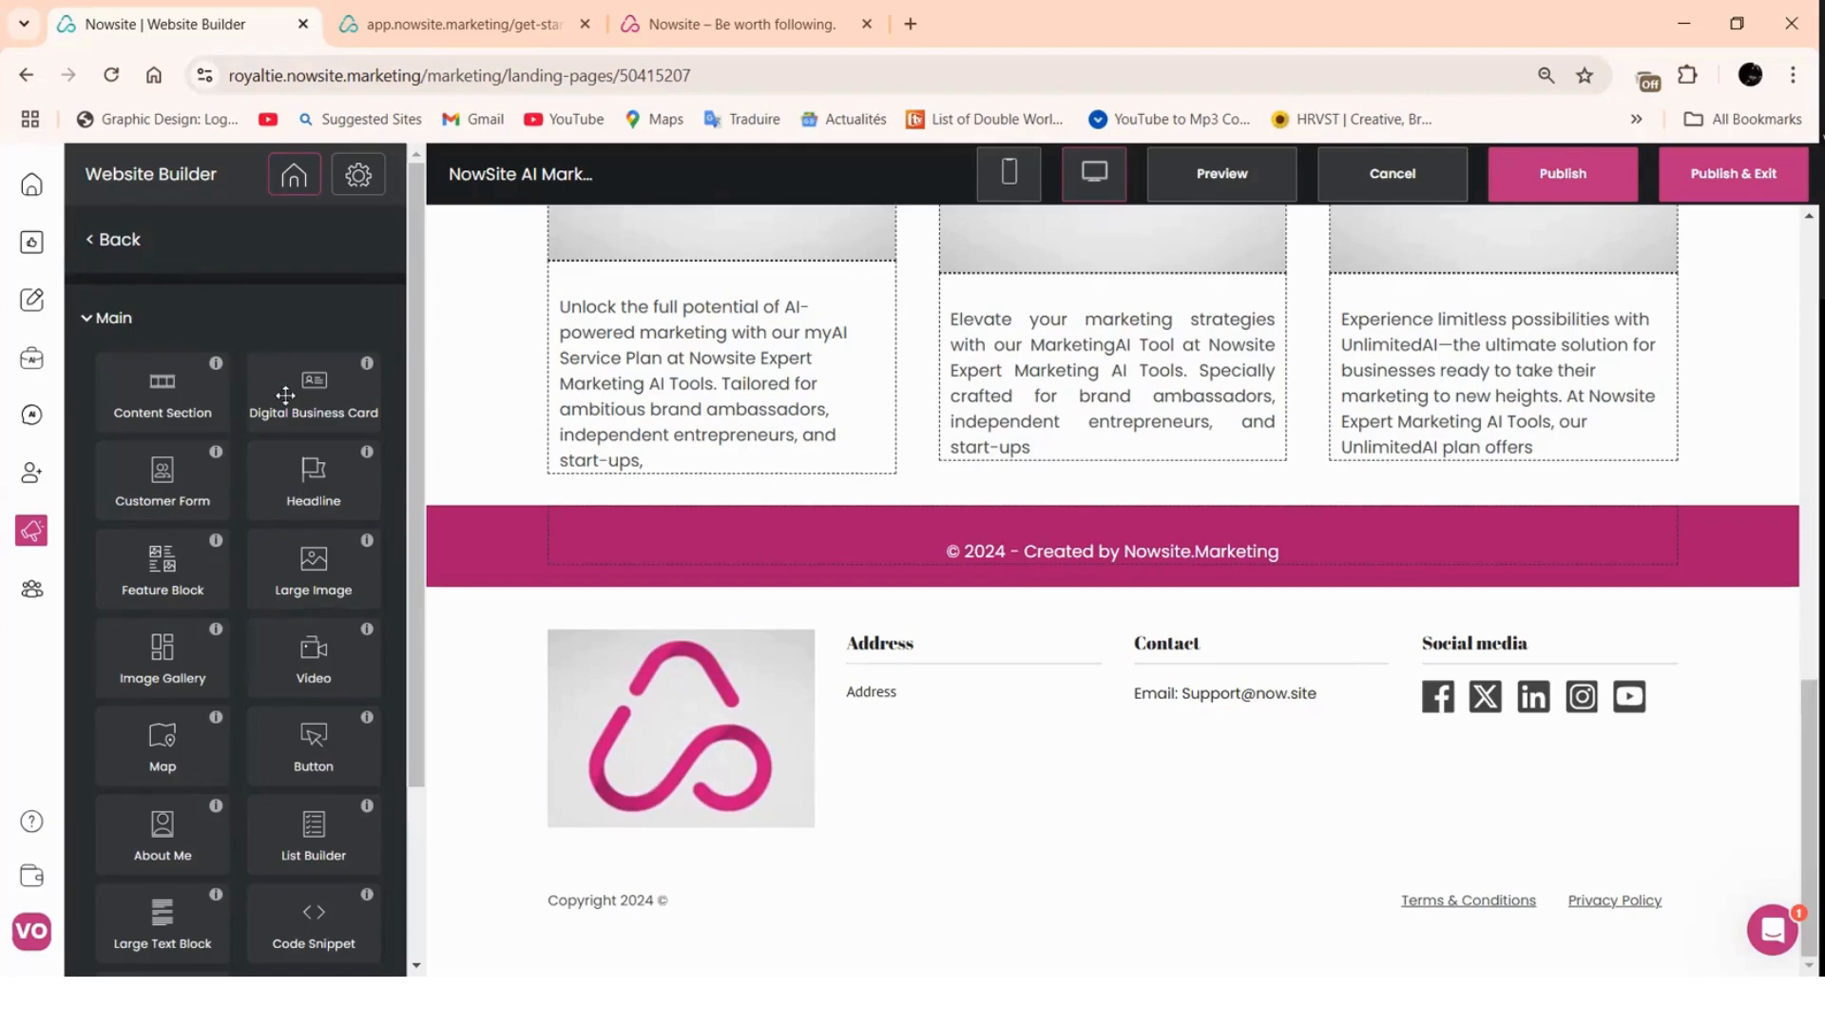
{"action": "scroll", "coordinate": [346, 600], "scroll_direction": "down", "scroll_amount": 3}
{"action": "left_click_drag", "start_coordinate": [314, 524], "coordinate": [928, 495]}
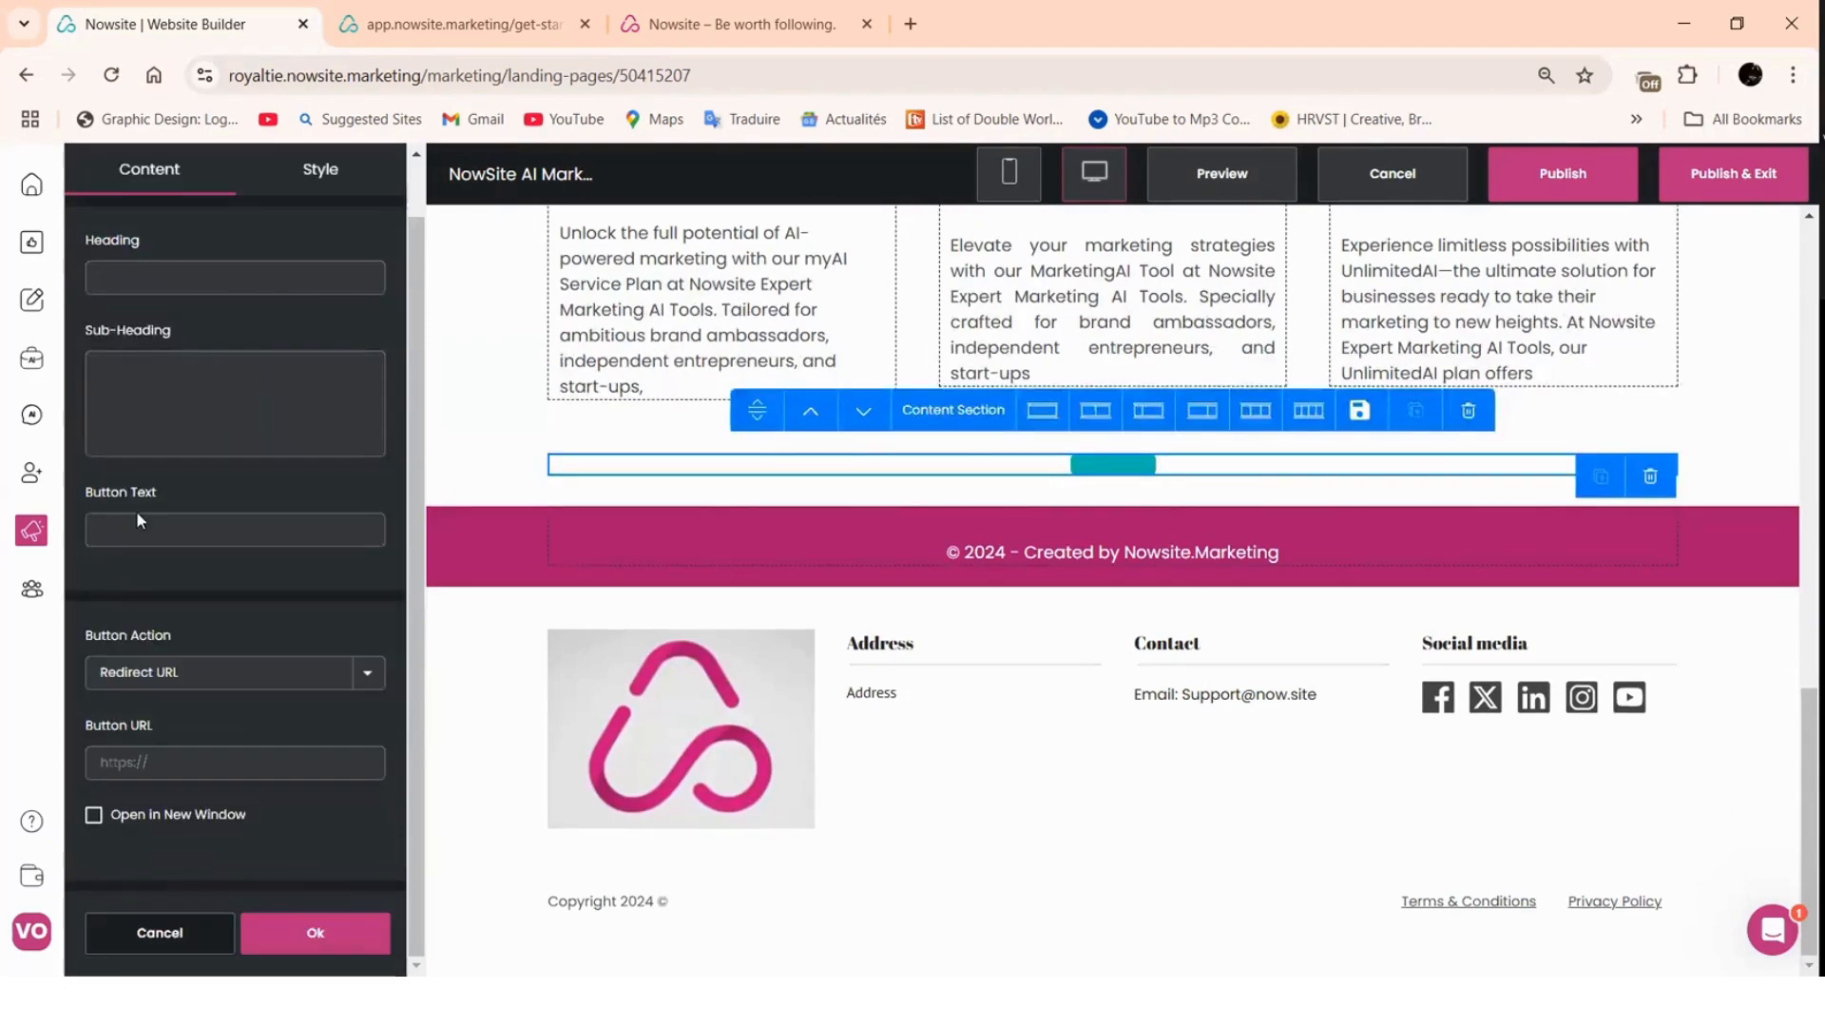
- Set the new button's text to "Get Stared" and its action to Nowsite Affiliate Link, and confirm the button
{"action": "left_click", "coordinate": [130, 528]}
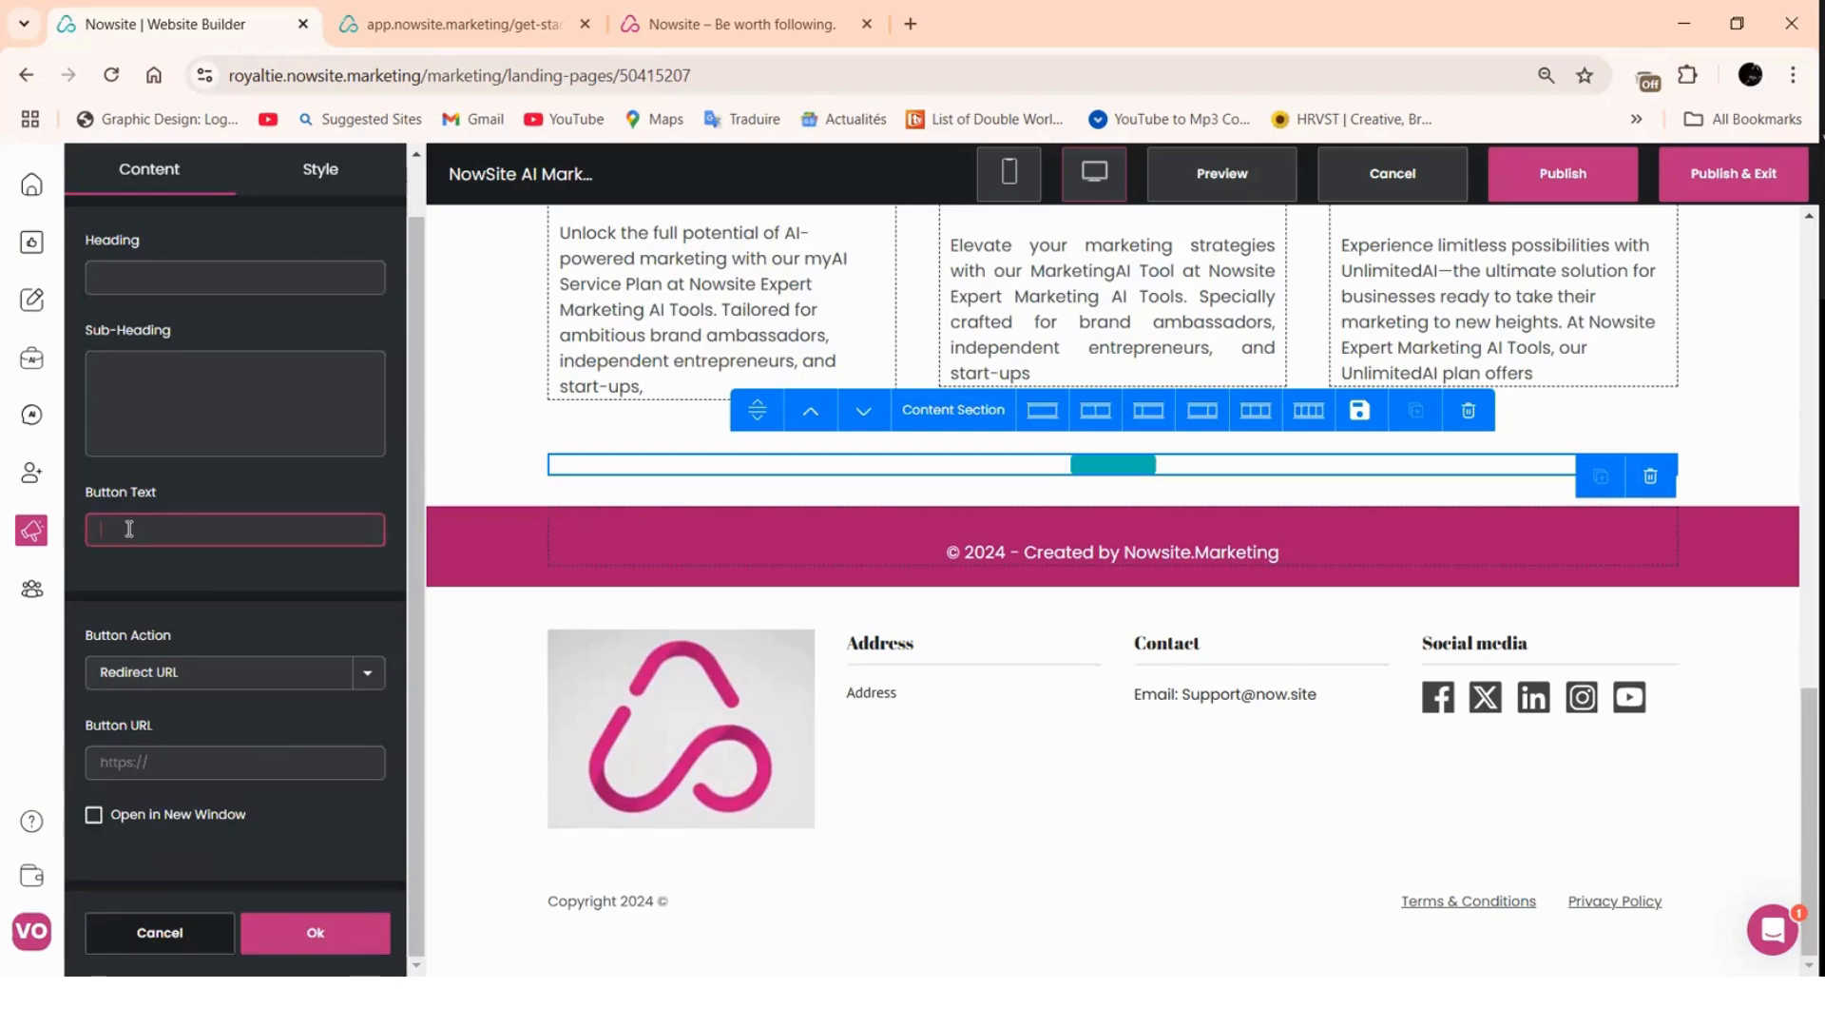
{"action": "type", "text": "Get"}
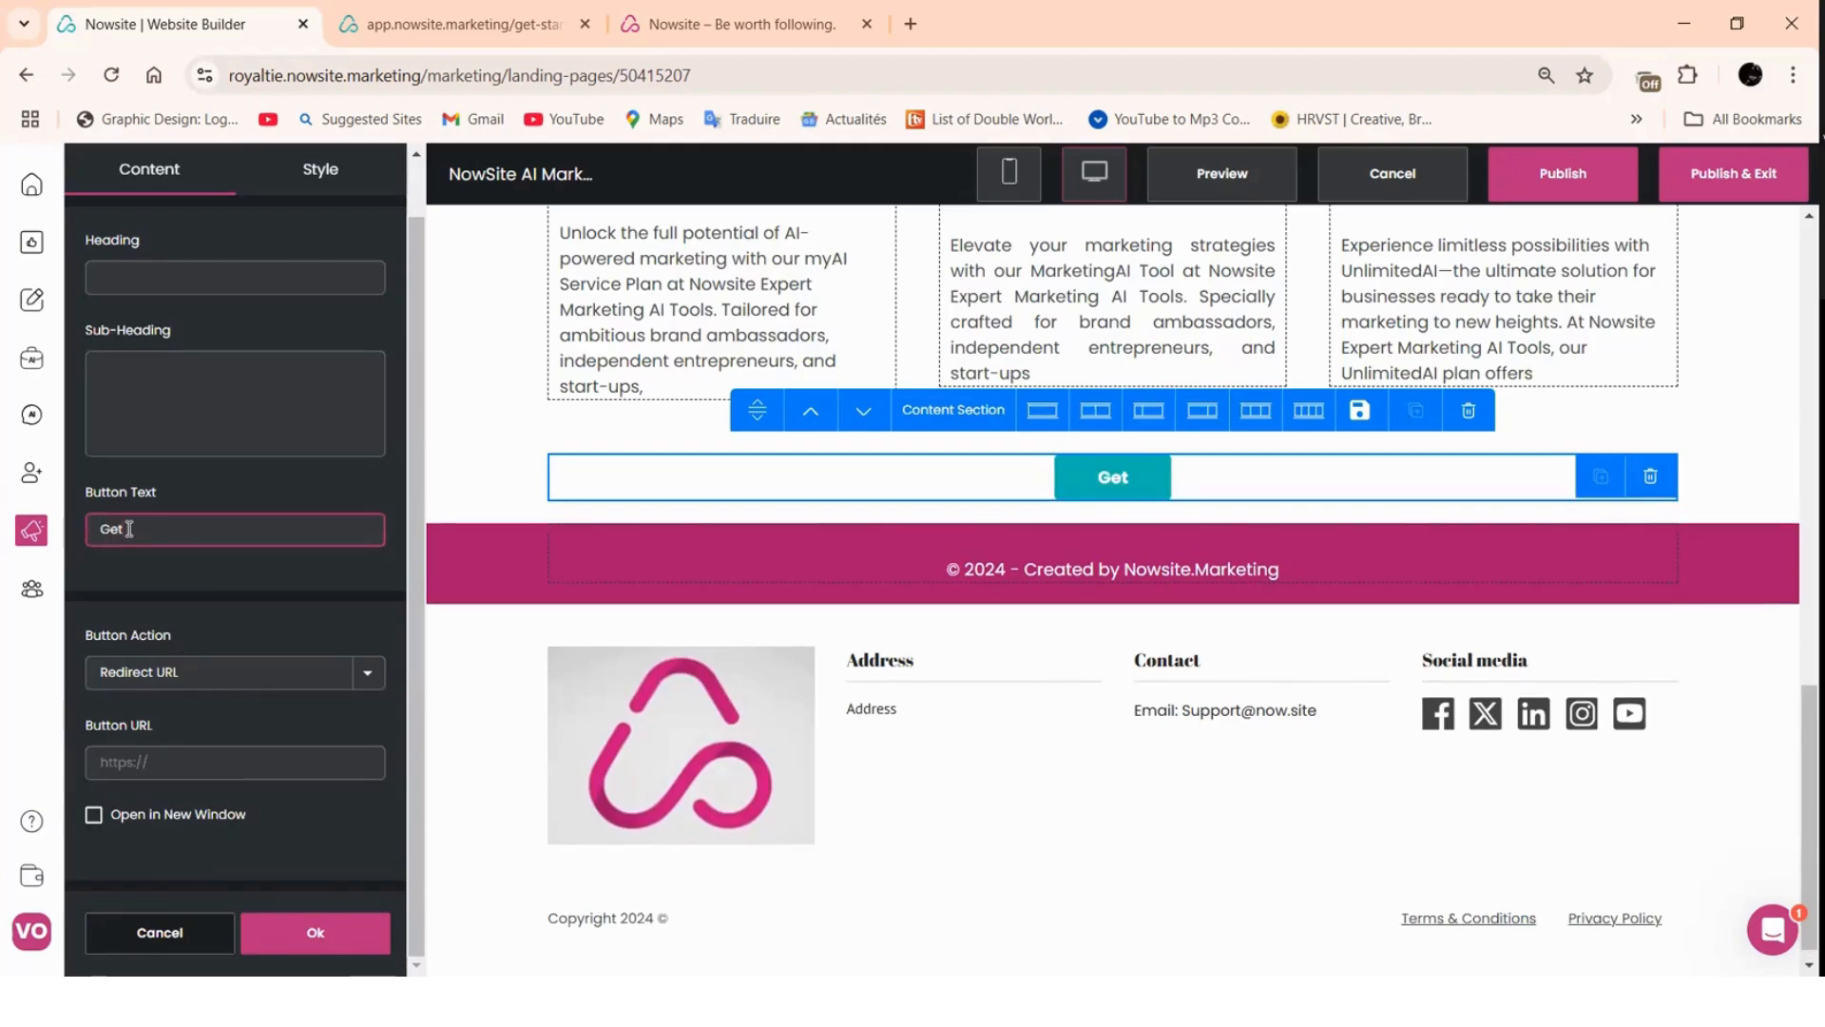
{"action": "type", "text": " Stared"}
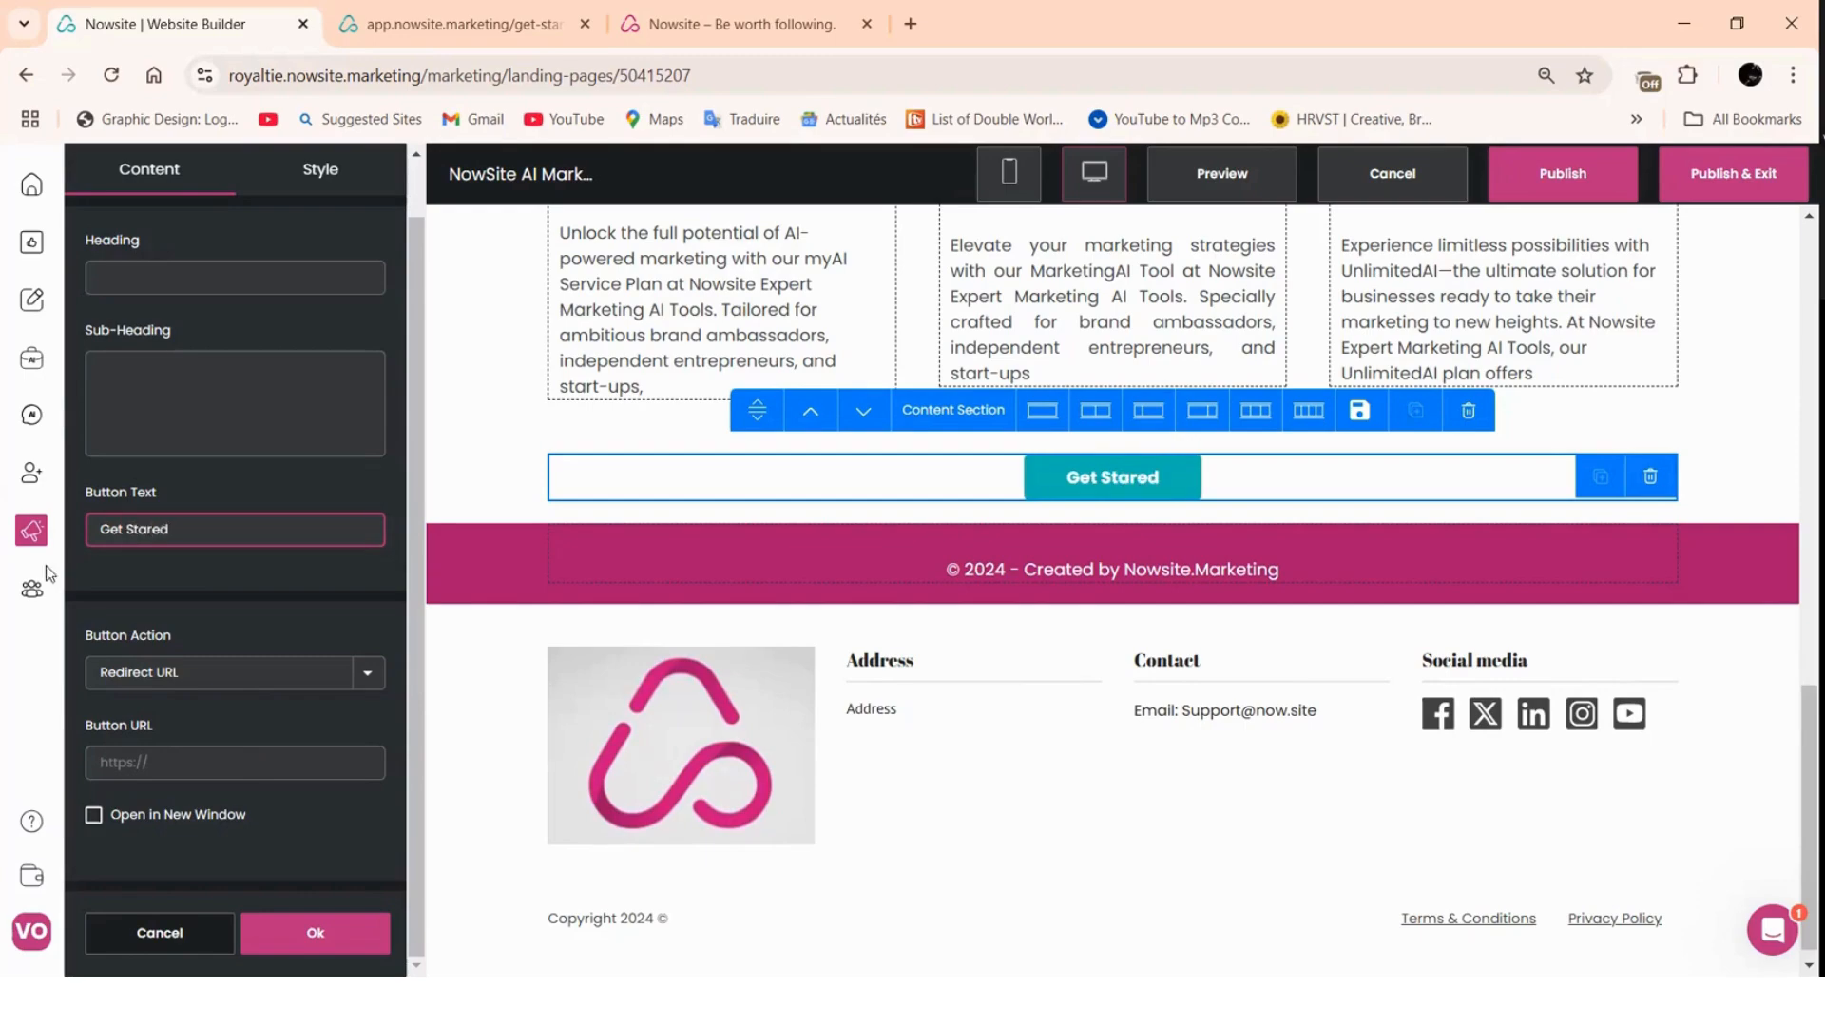
{"action": "left_click", "coordinate": [365, 674]}
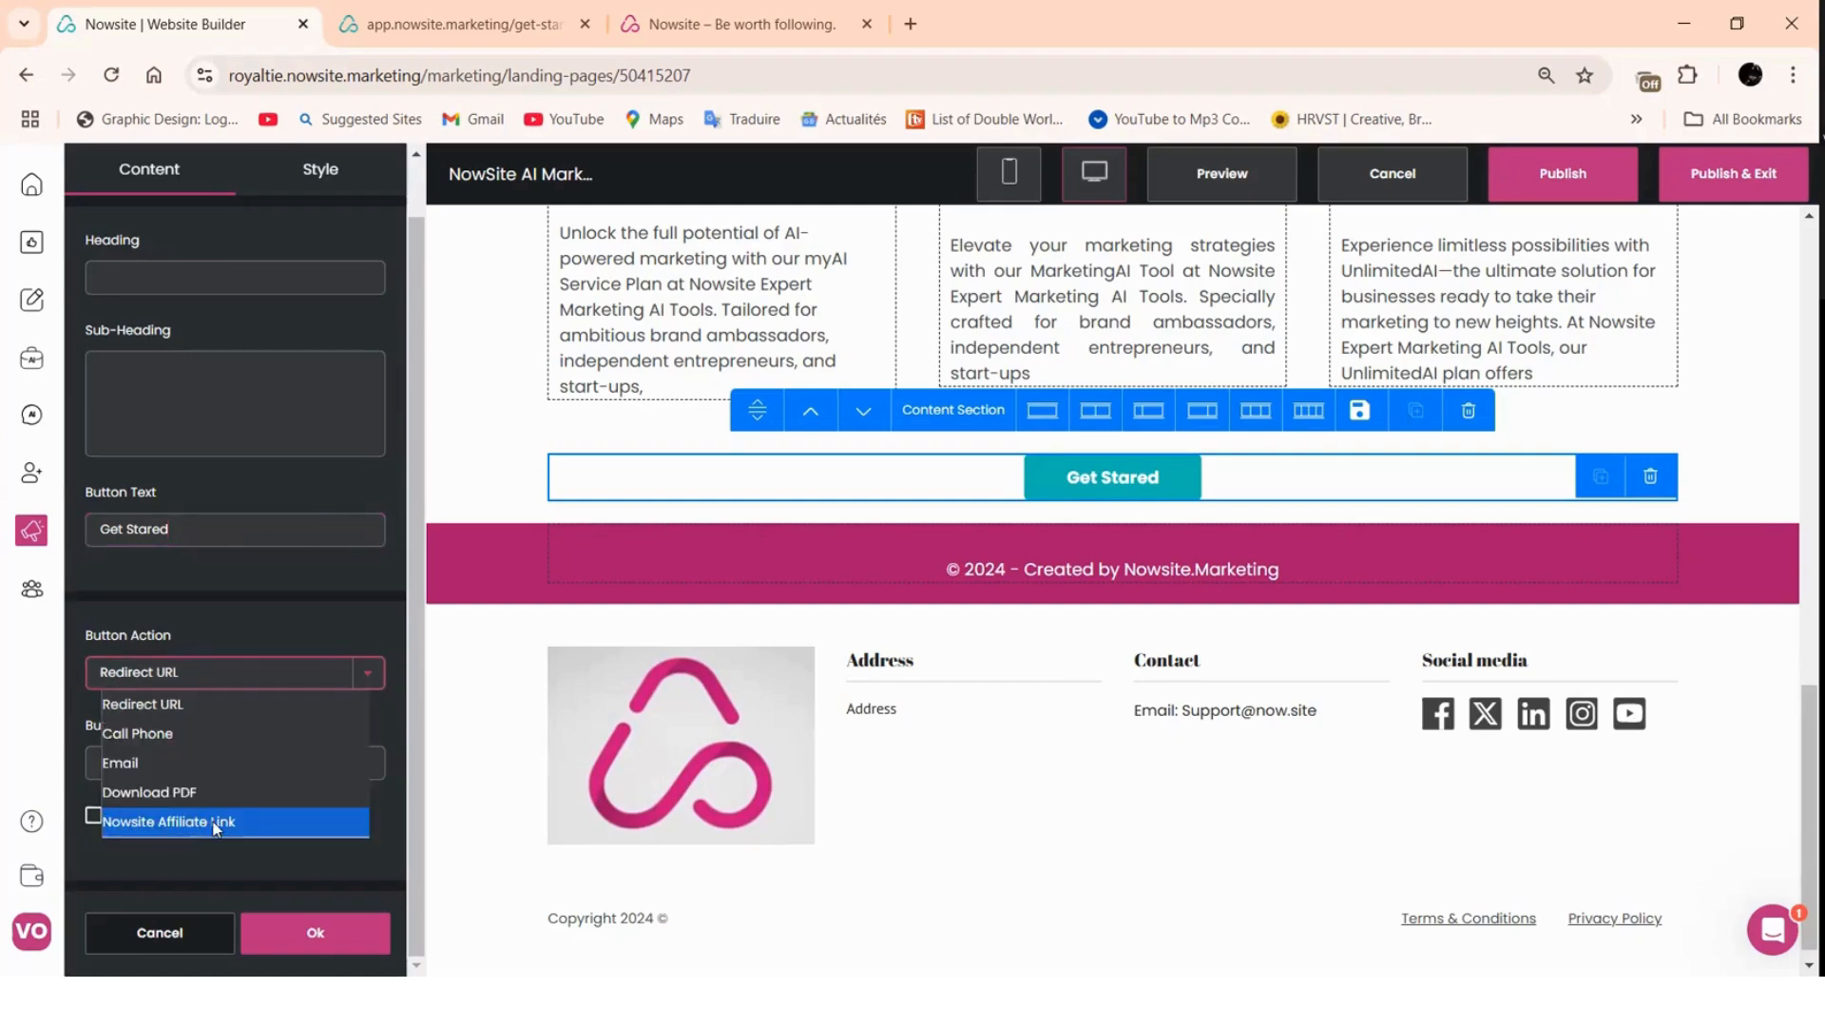
{"action": "left_click", "coordinate": [214, 824]}
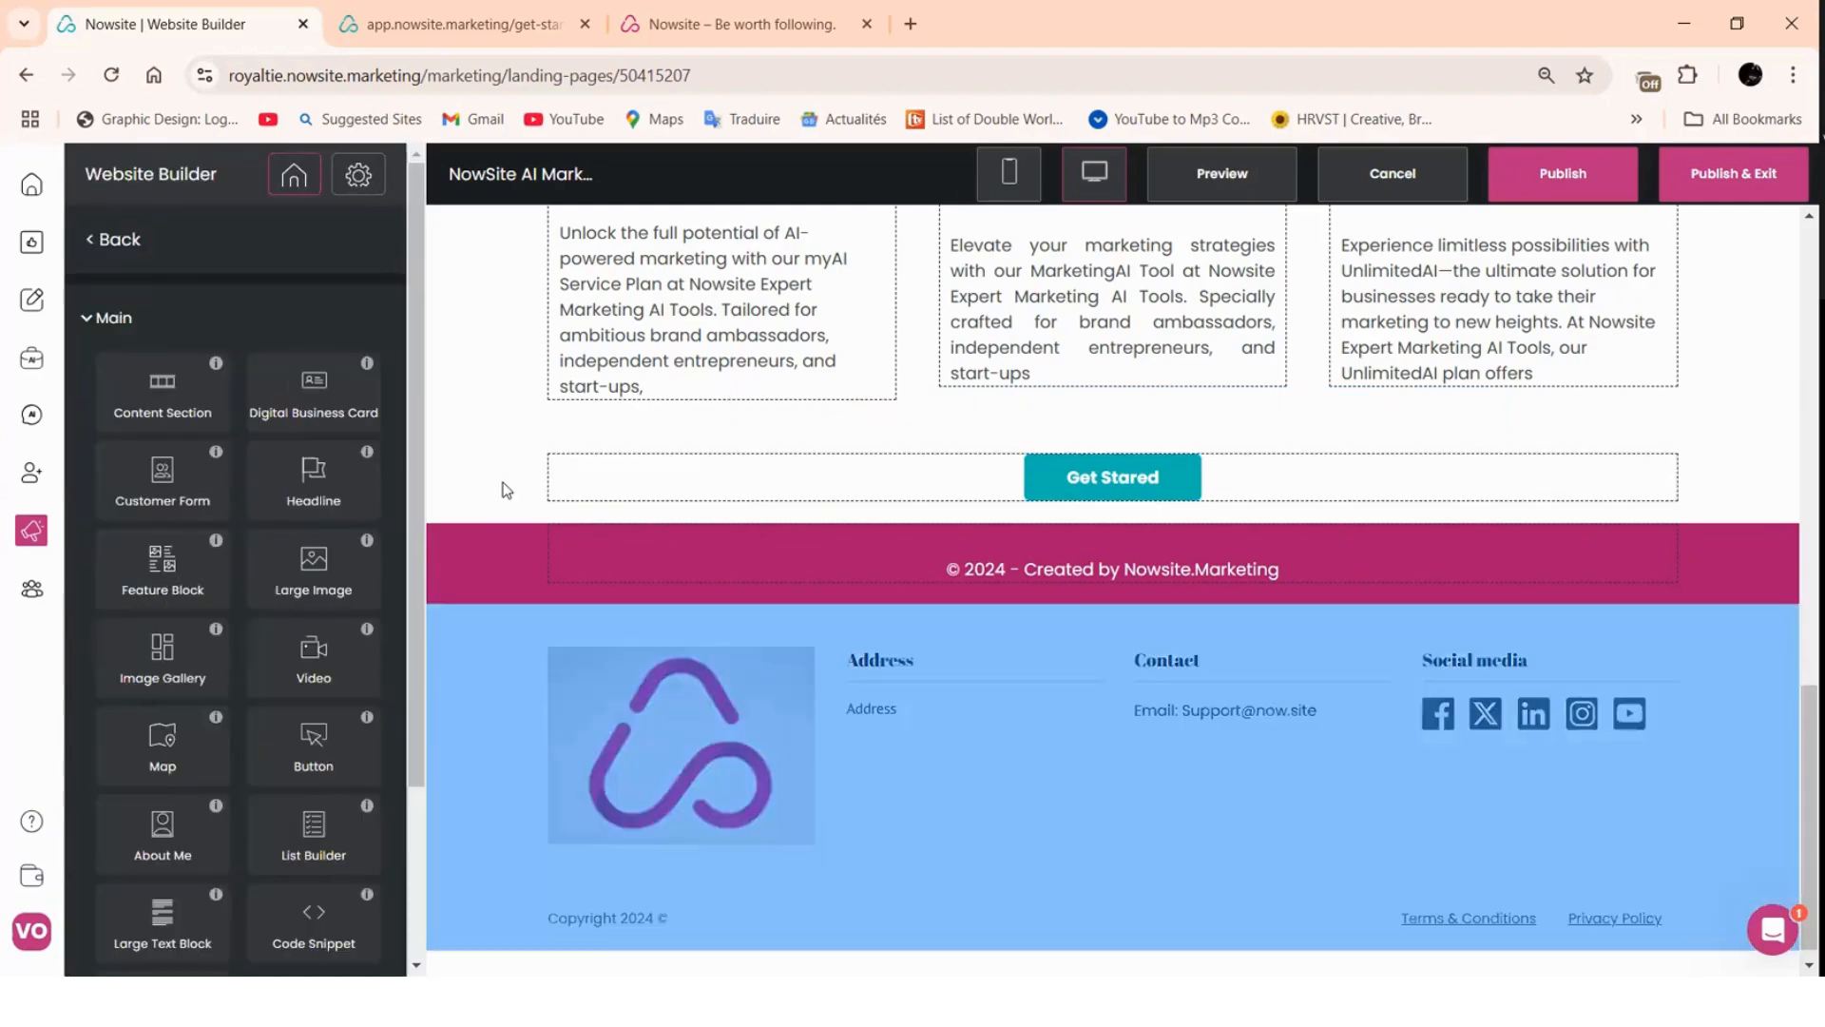
- Split the button section into two equal columns and duplicate the "Get Stared" button into the empty column
{"action": "left_click", "coordinate": [507, 489]}
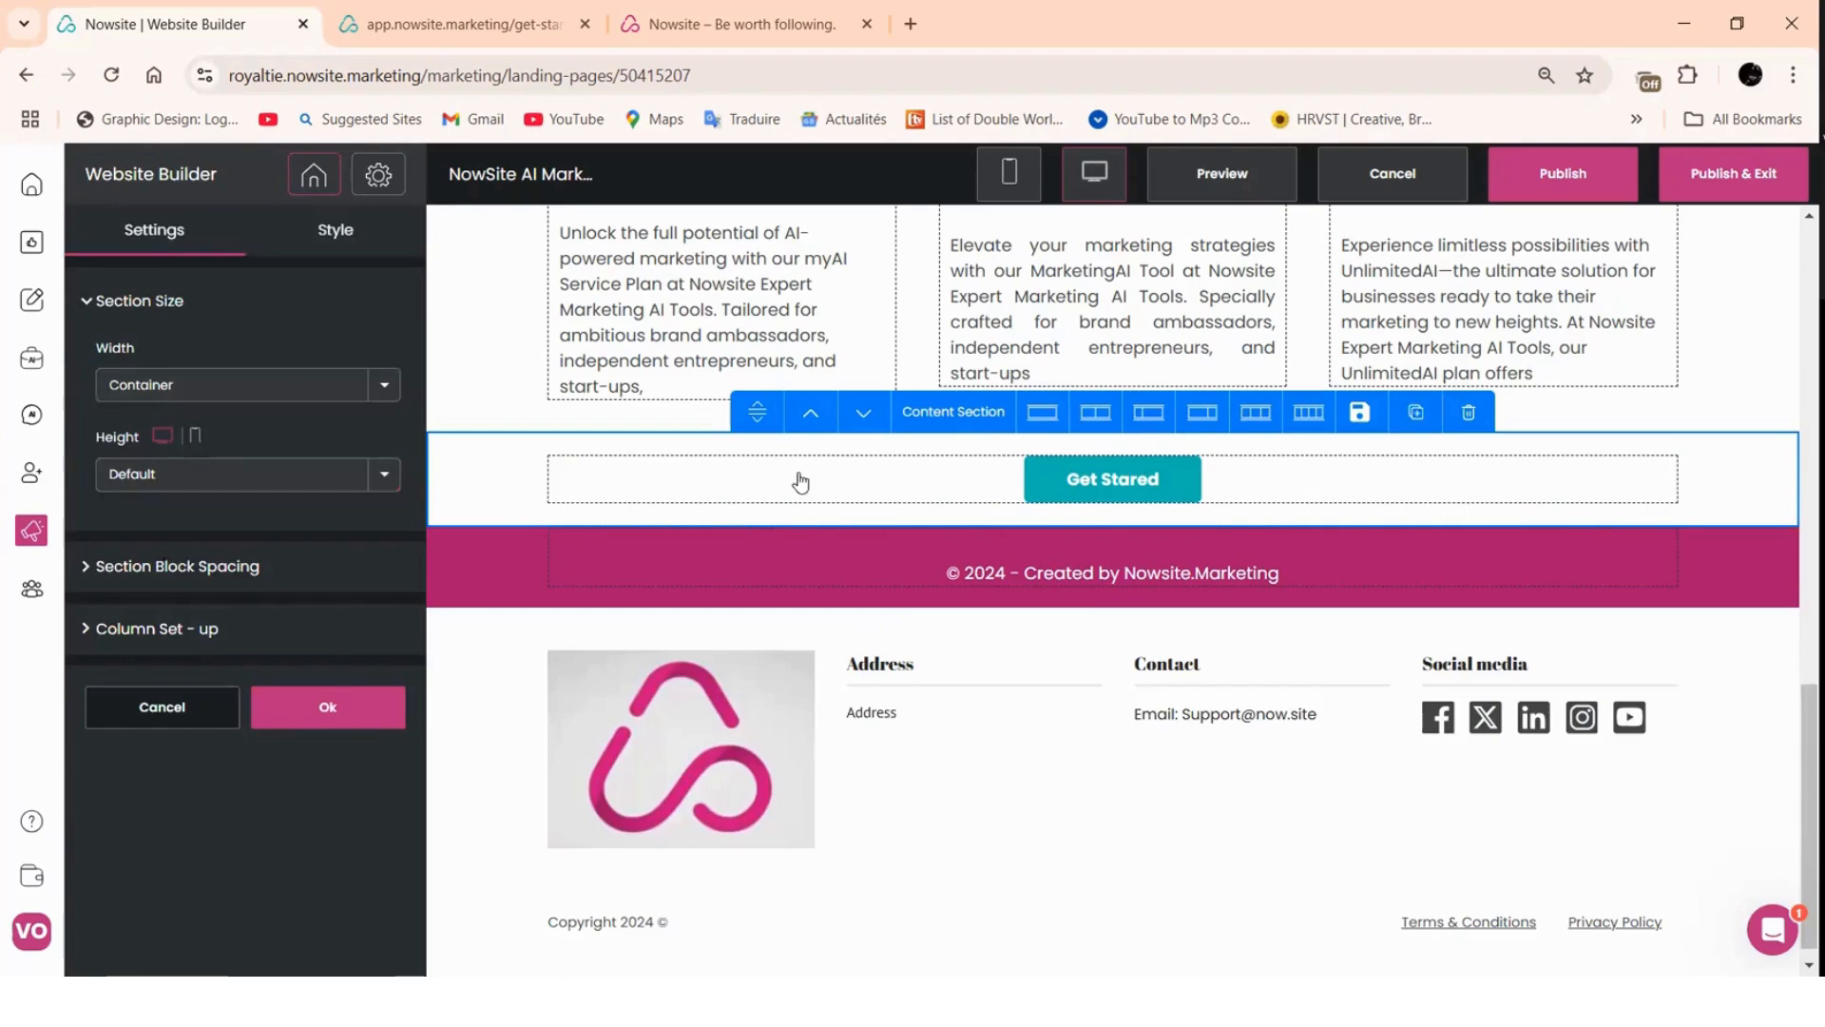
{"action": "left_click", "coordinate": [1096, 414]}
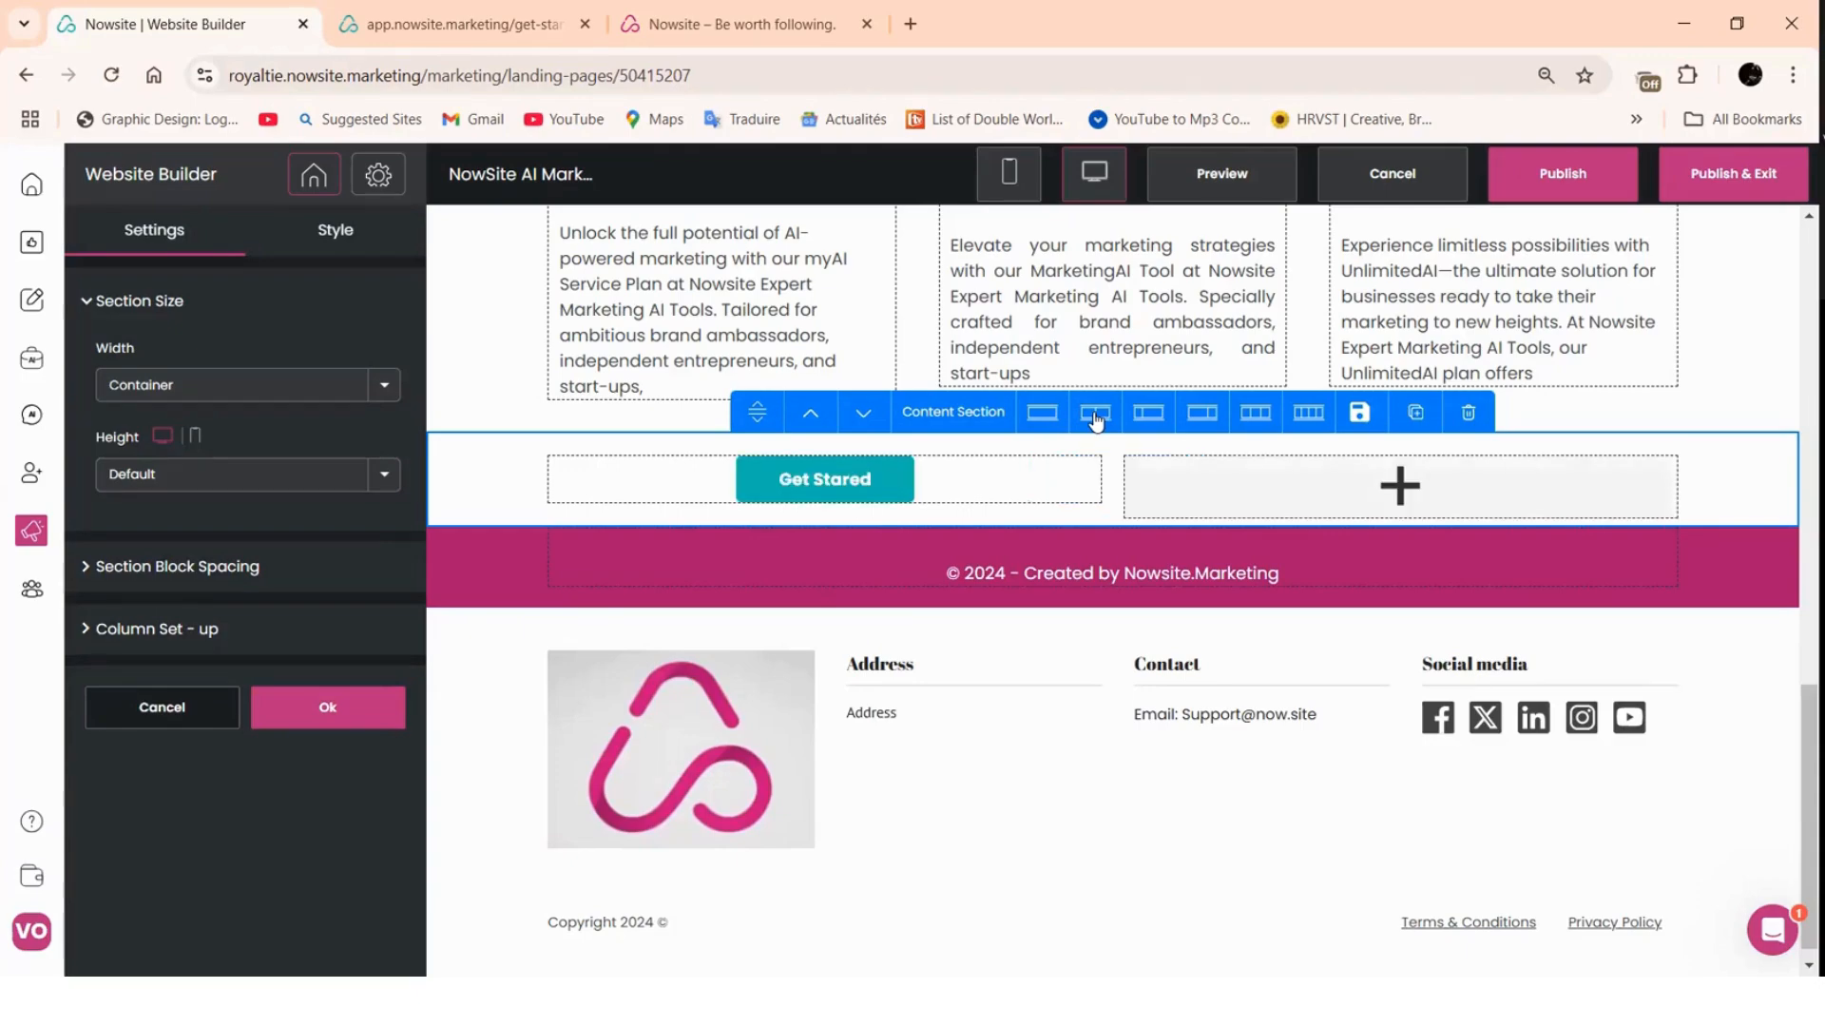
{"action": "left_click", "coordinate": [335, 715]}
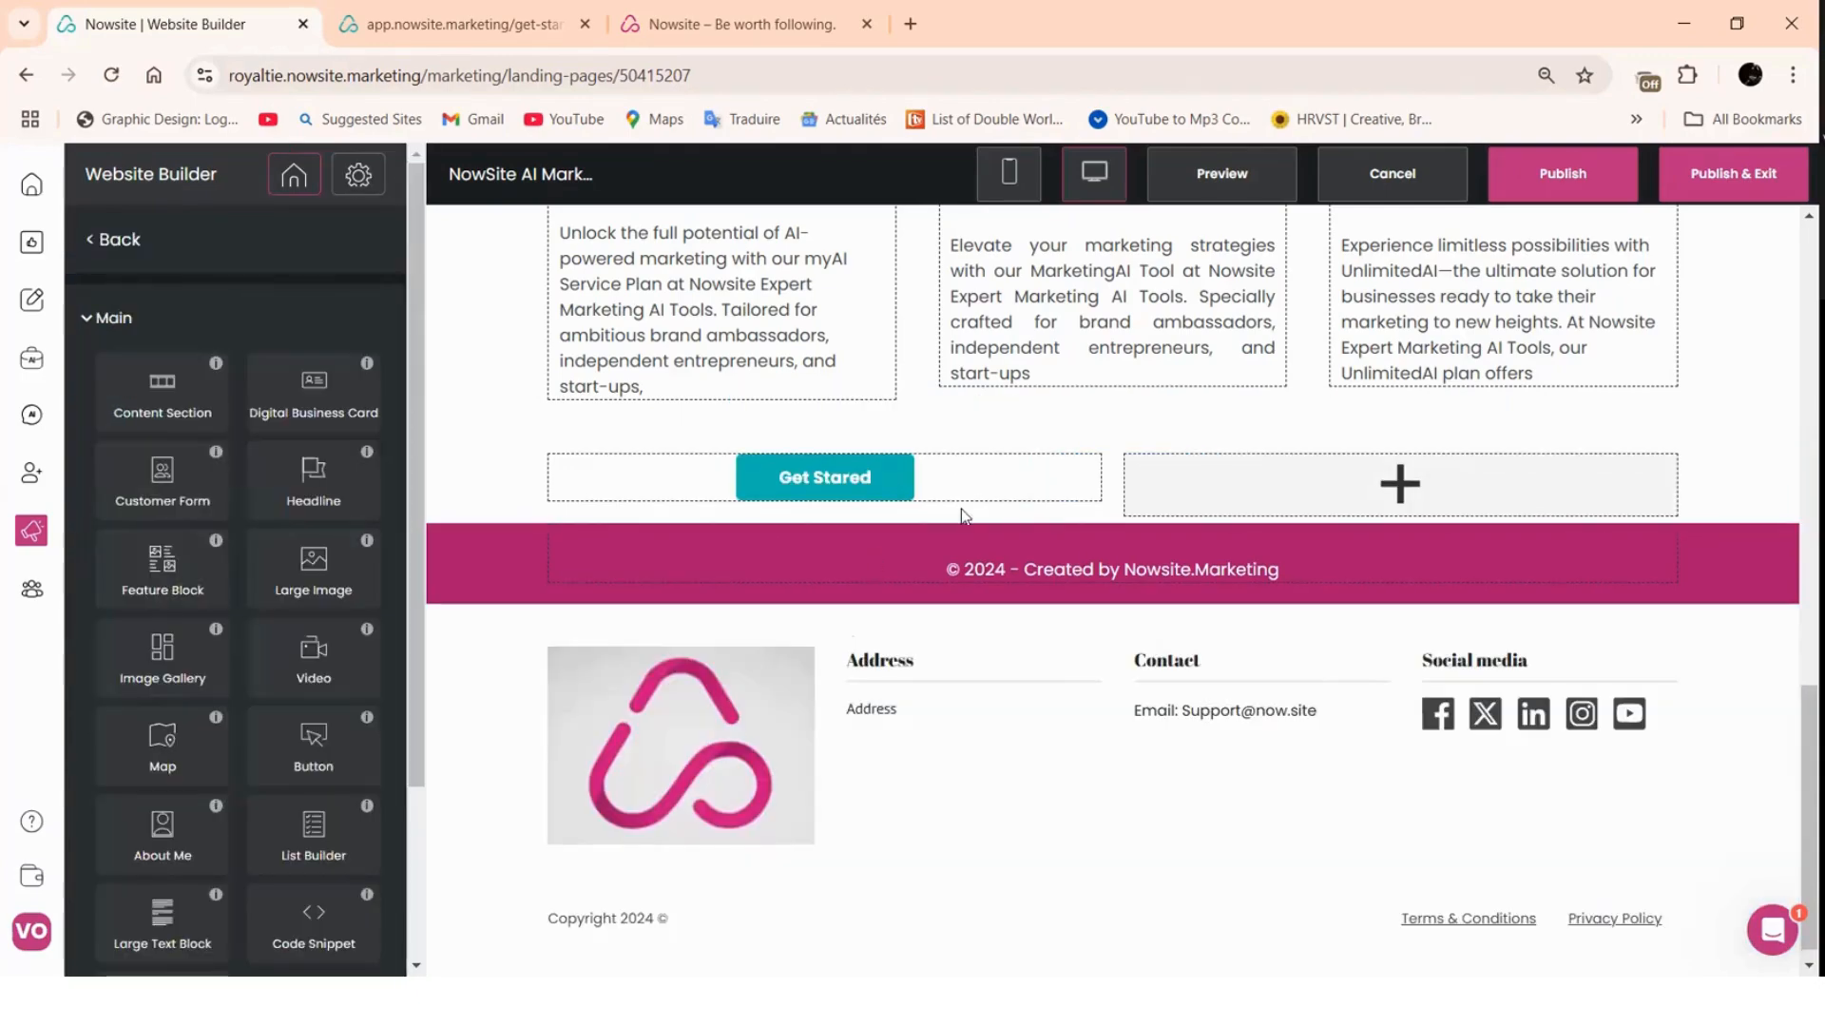
{"action": "left_click", "coordinate": [1024, 481]}
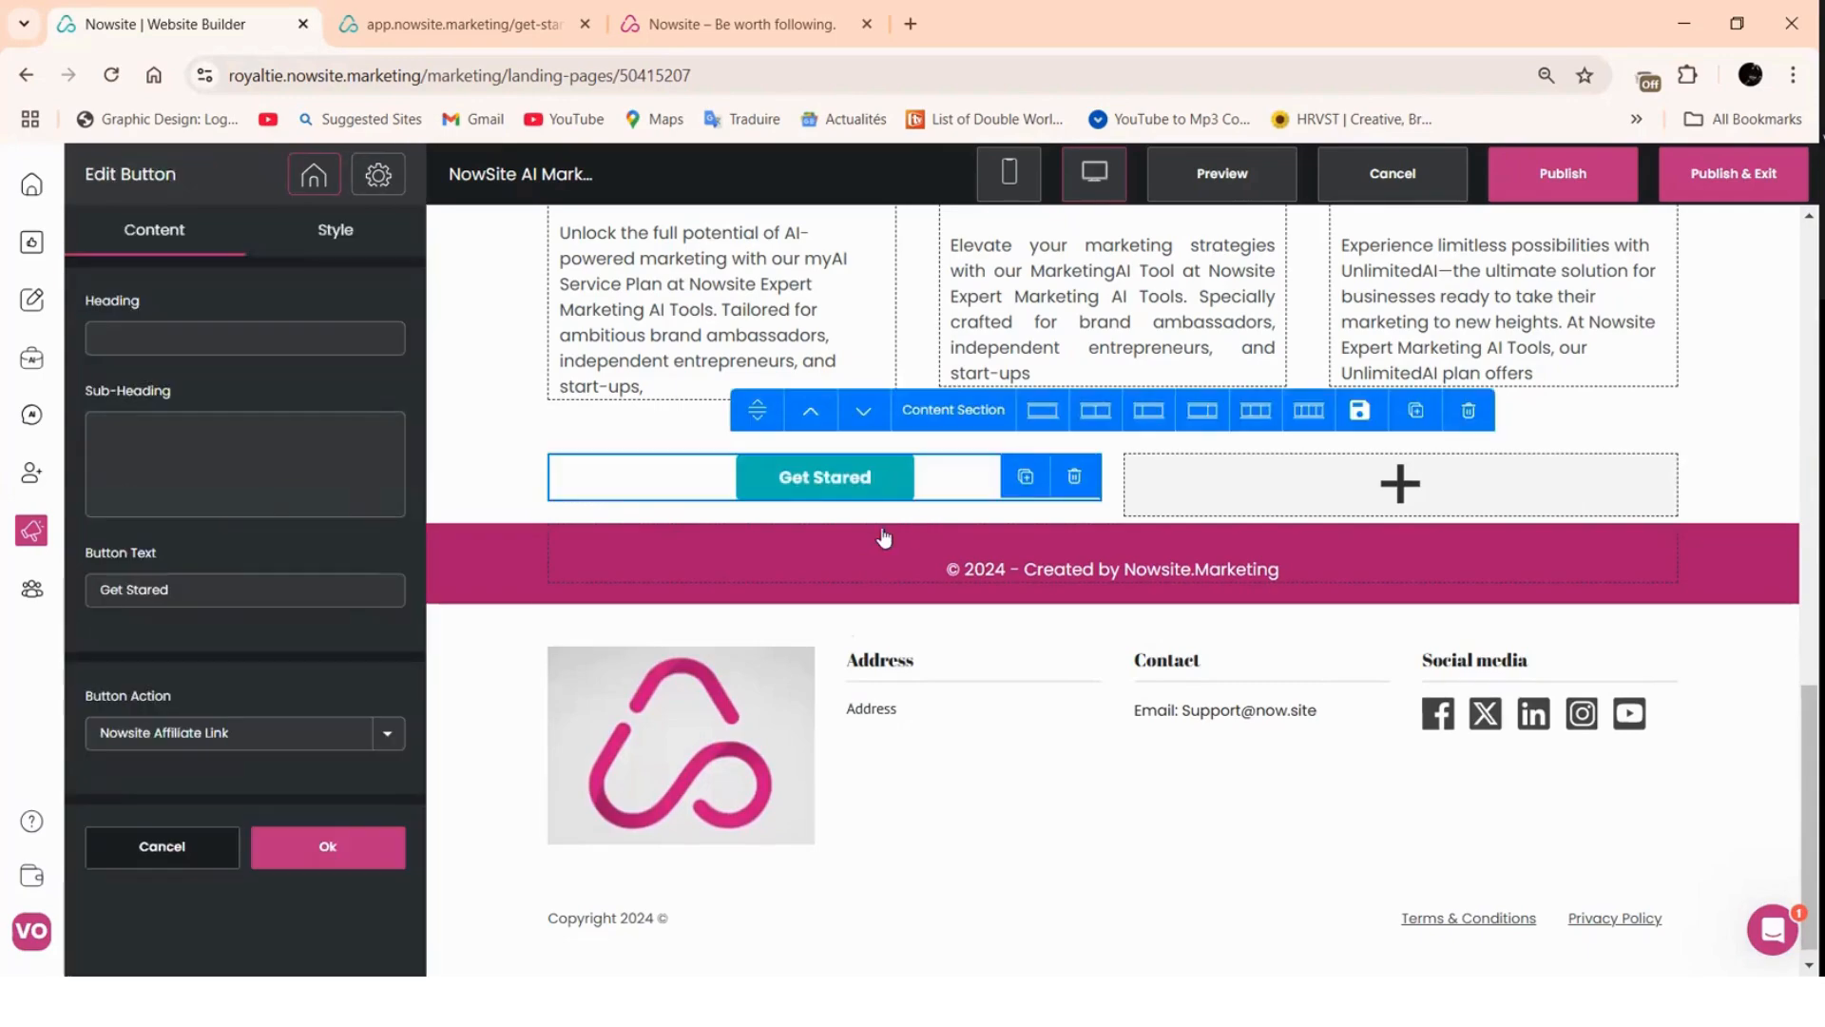
{"action": "left_click", "coordinate": [1354, 519]}
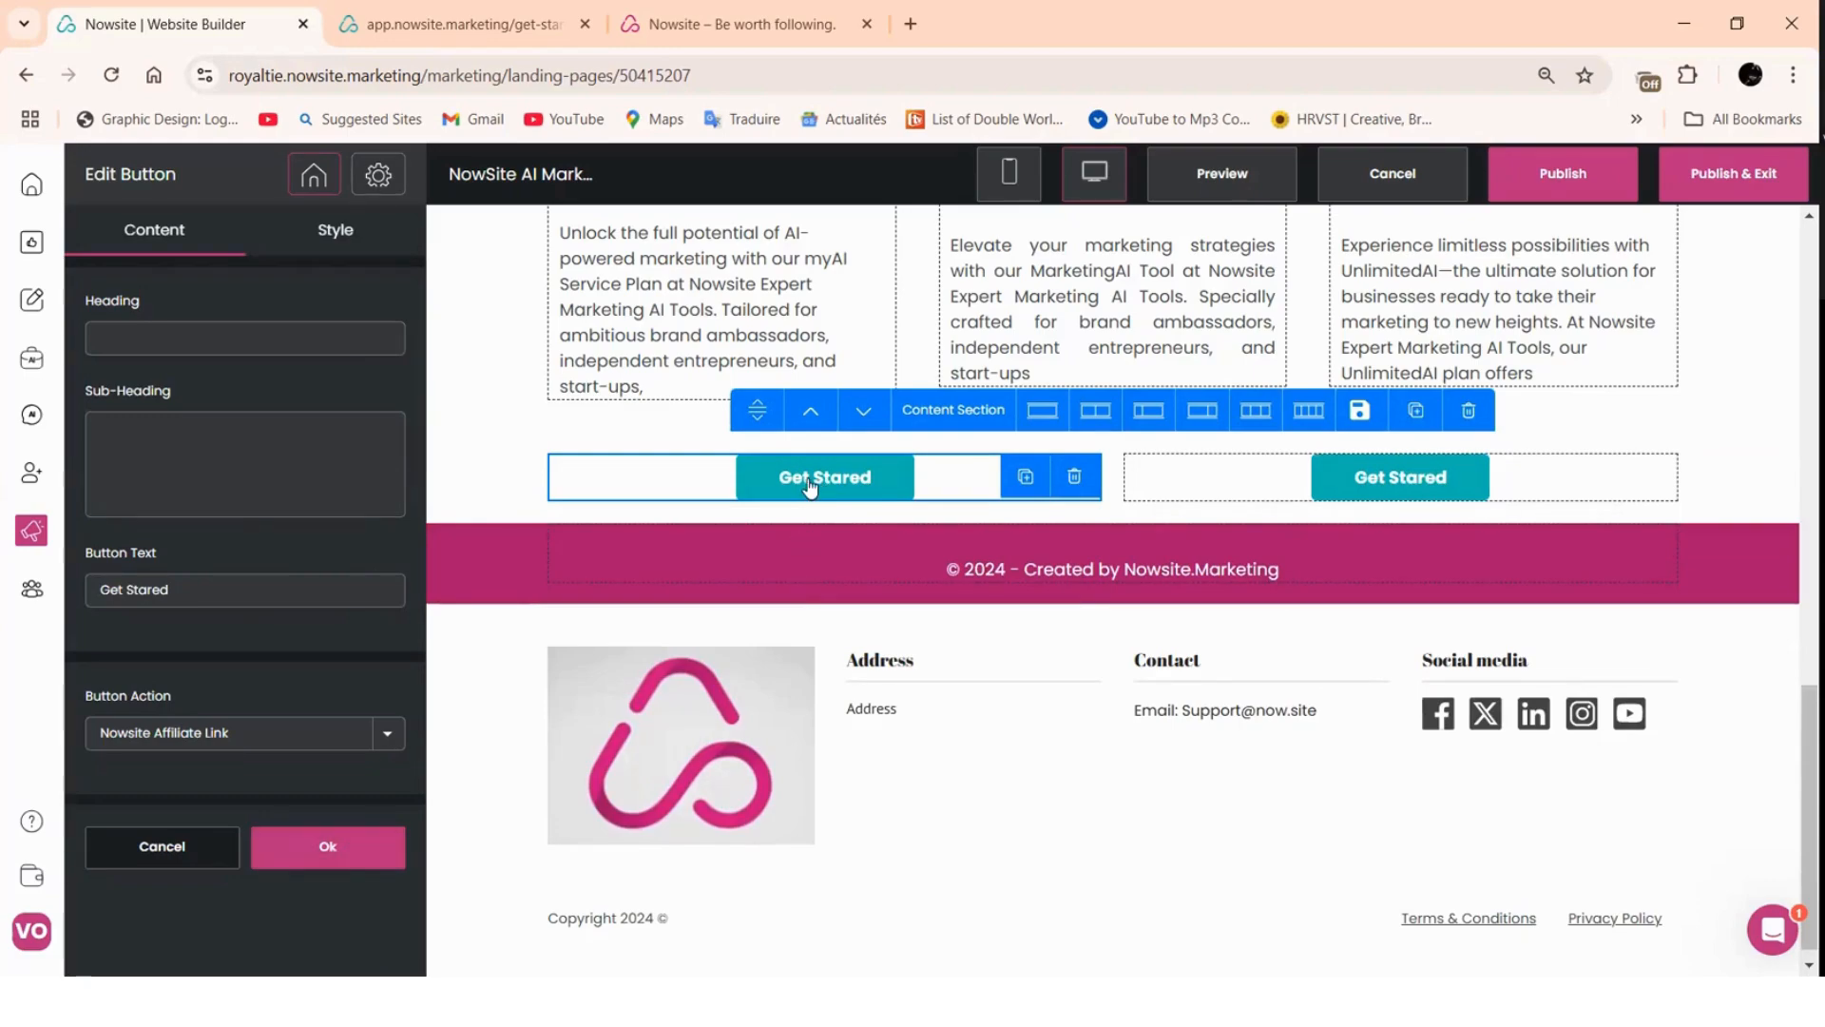
- Set the duplicated button's text to "Get Marketing Tools"
{"action": "left_click", "coordinate": [195, 594]}
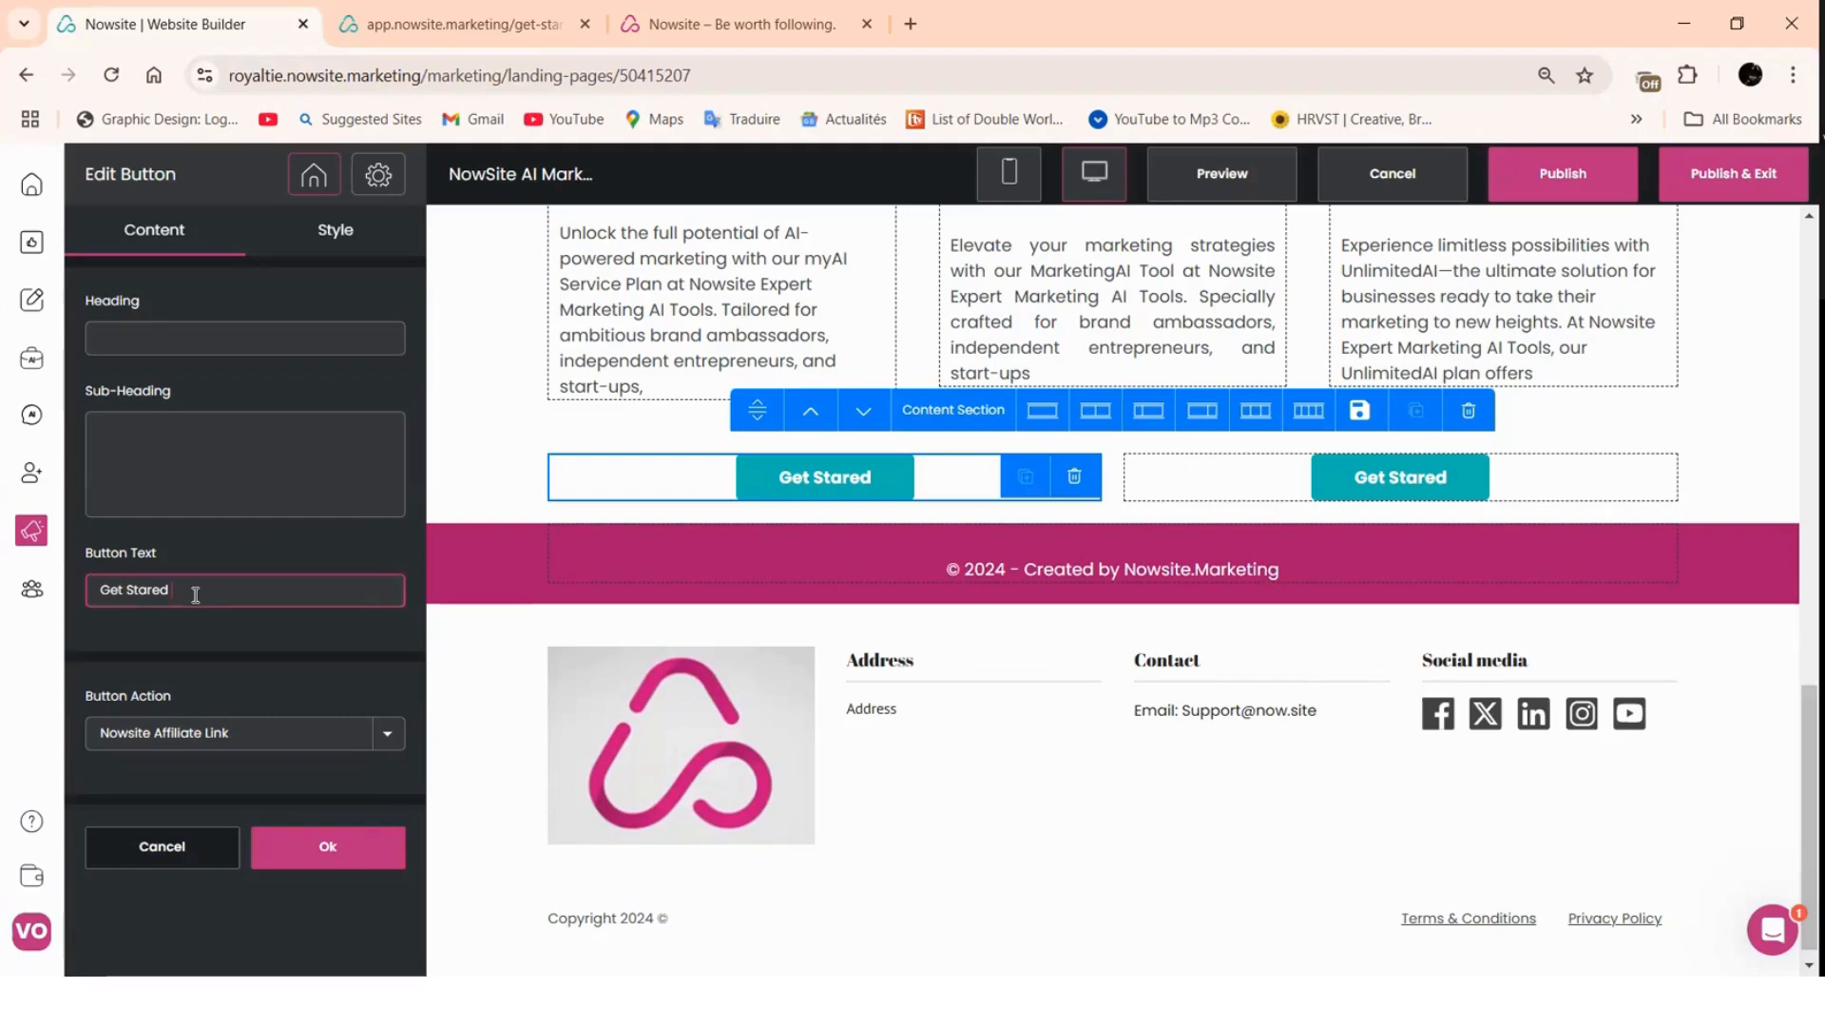
{"action": "type", "text": "M"}
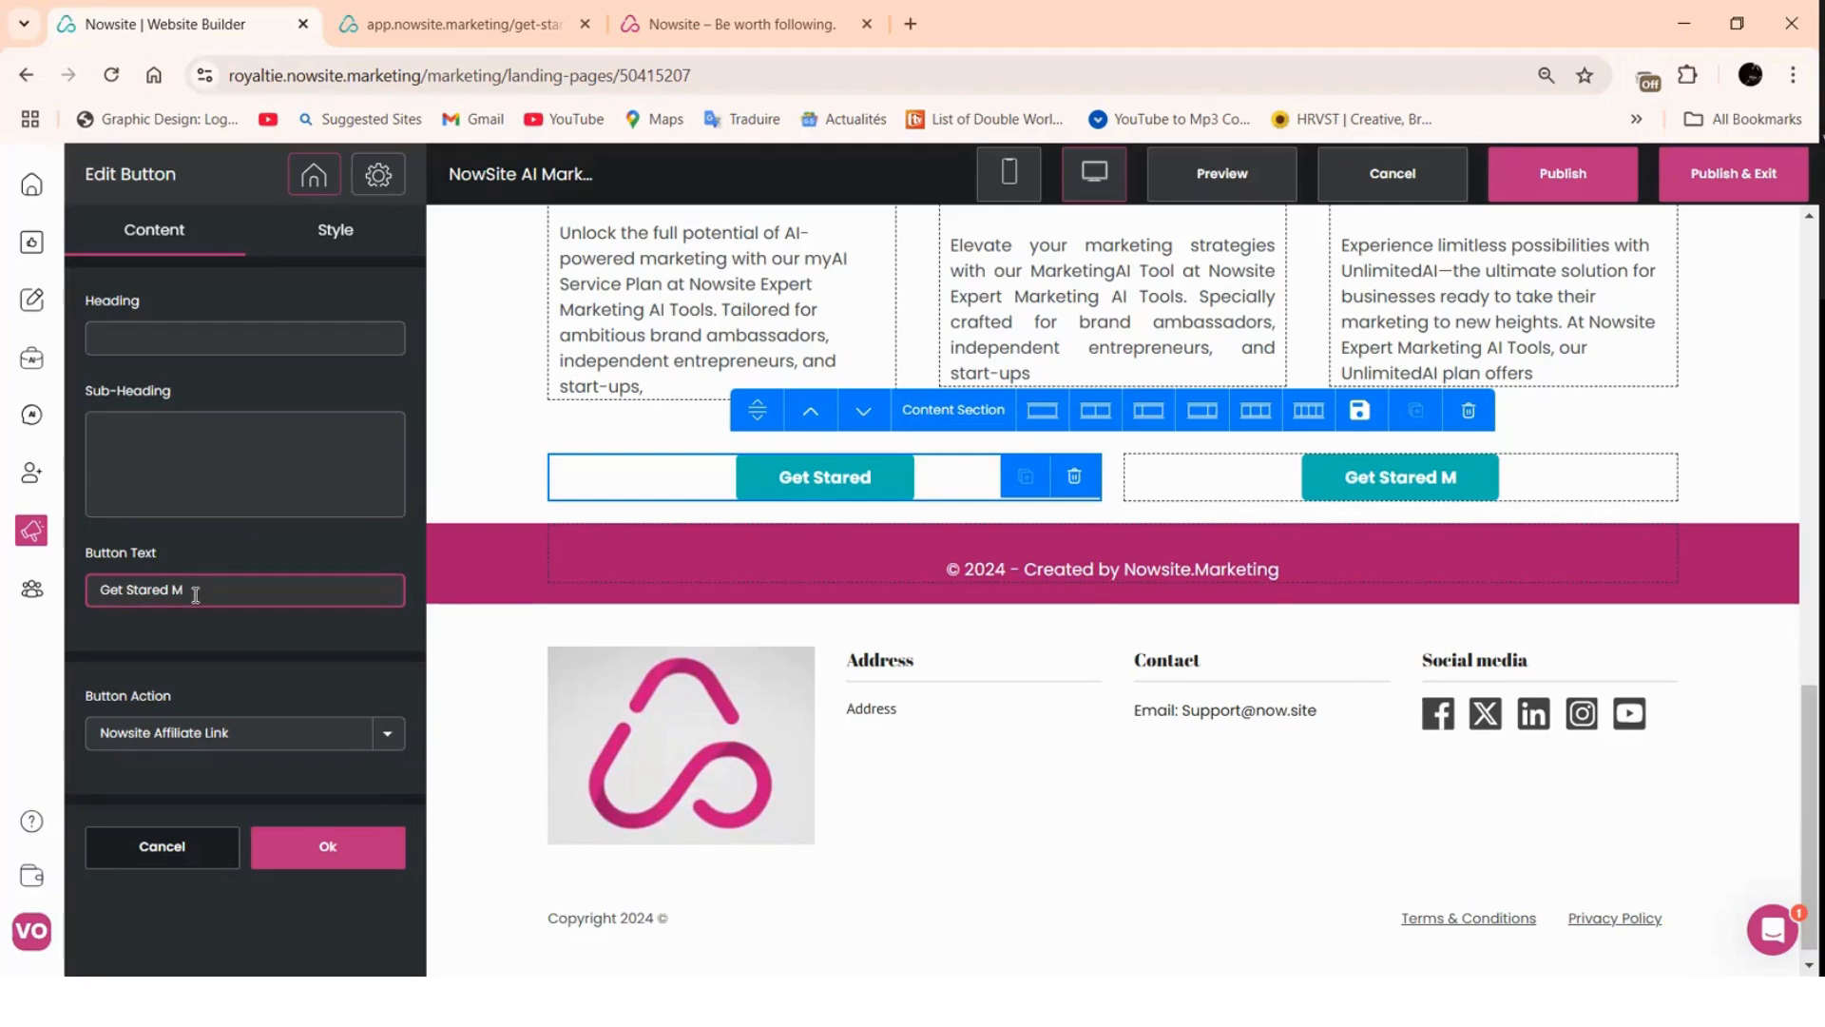
{"action": "key", "text": "BackSpace"}
{"action": "key", "text": "BackSpace"}
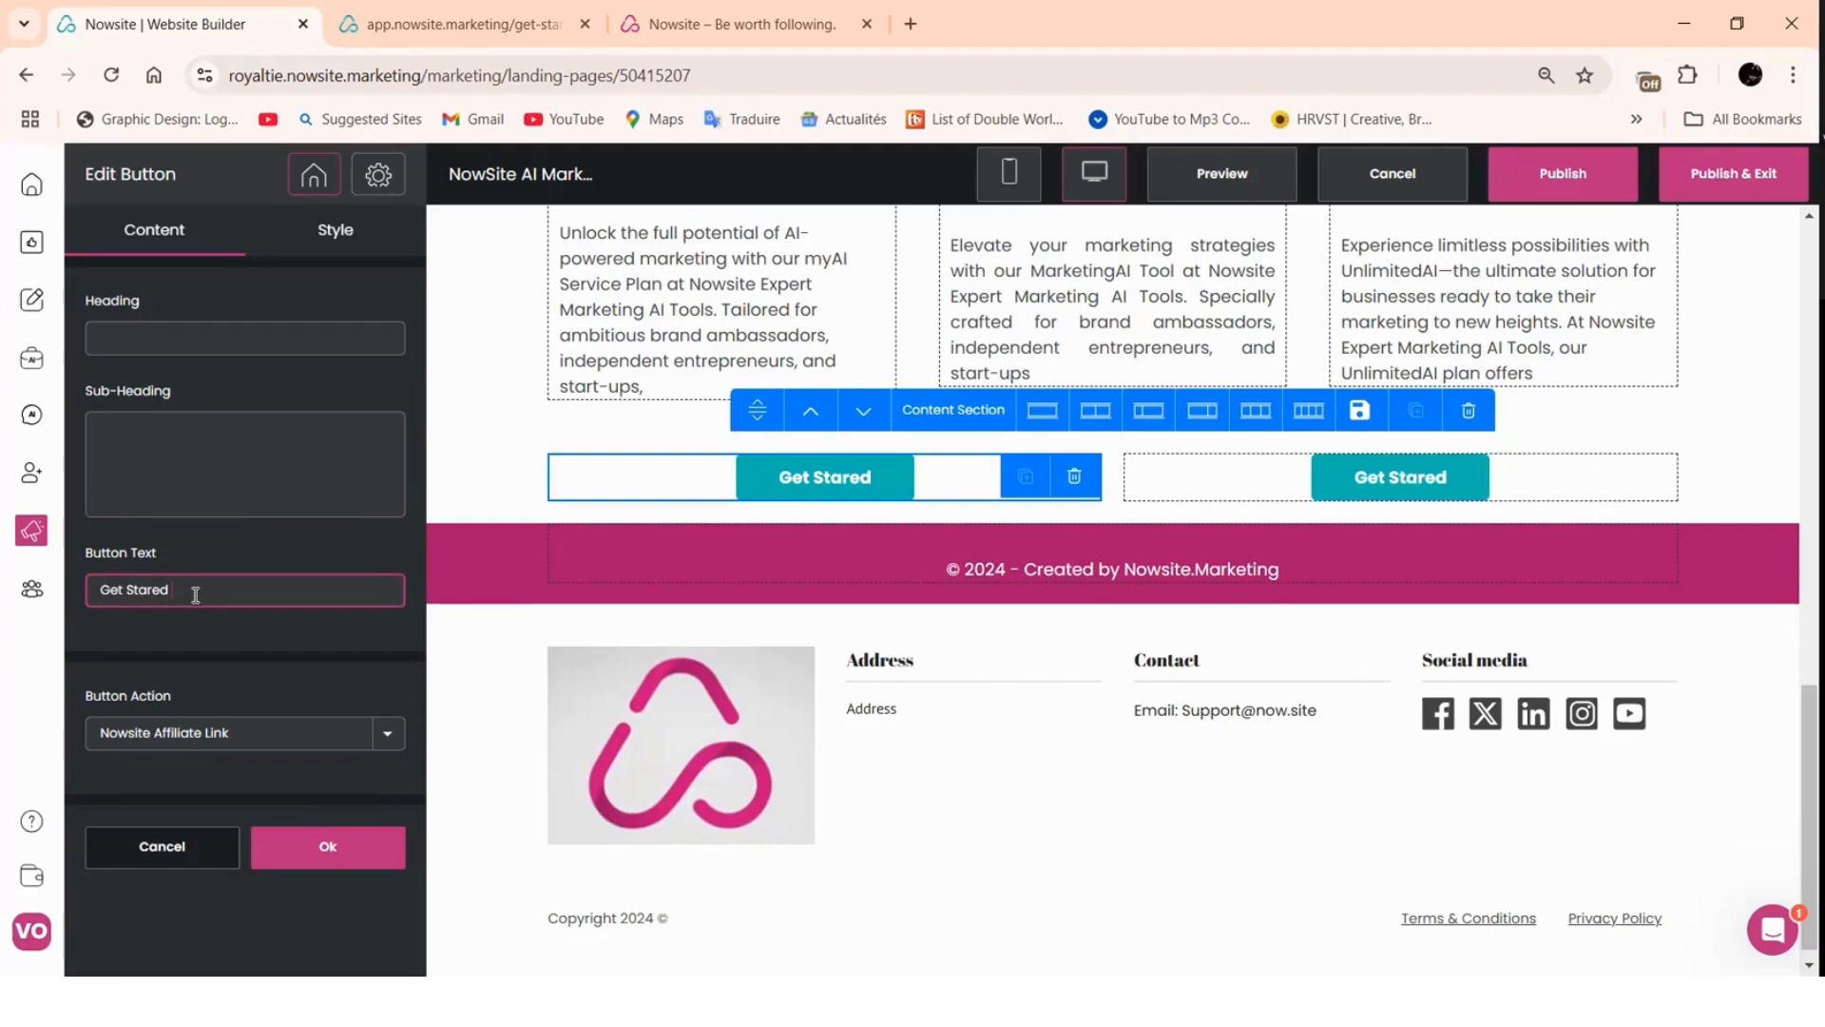
{"action": "key", "text": "BackSpace"}
{"action": "key", "text": "BackSpace"}
{"action": "key", "text": "BackSpace"}
{"action": "key", "text": "BackSpace"}
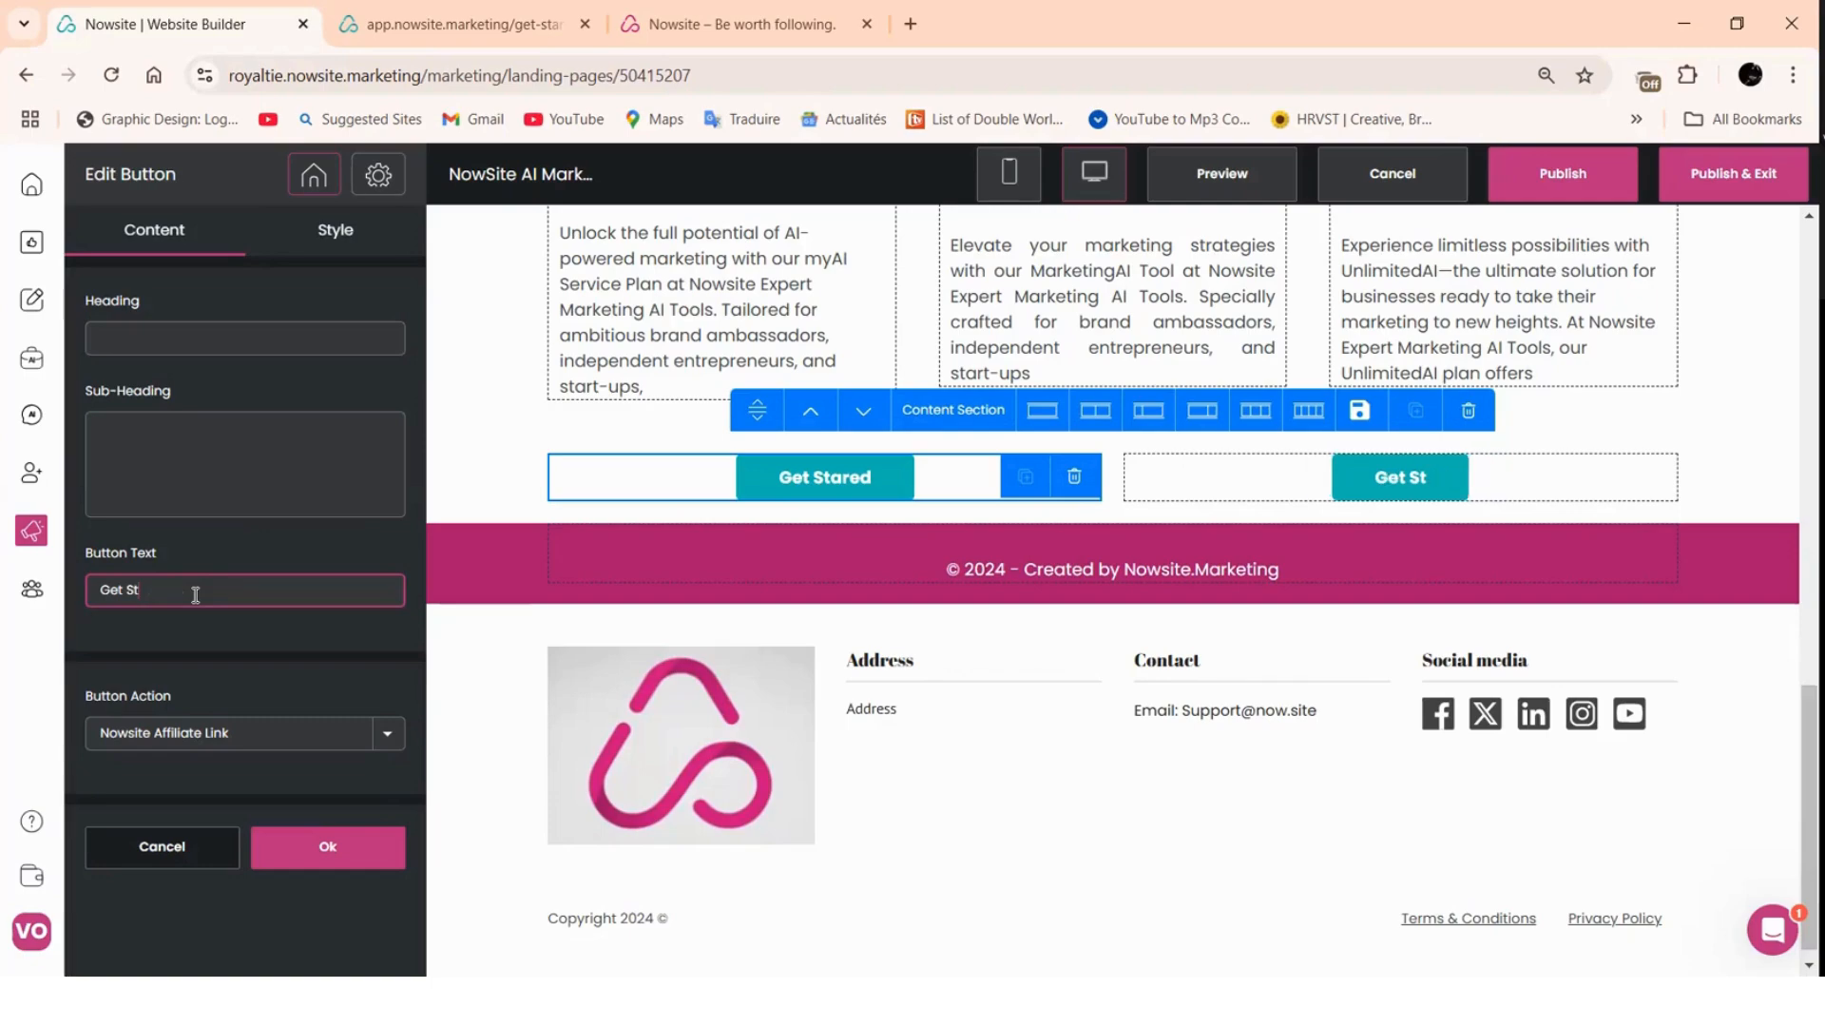
{"action": "key", "text": "BackSpace"}
{"action": "key", "text": "BackSpace"}
{"action": "type", "text": "Marketing"}
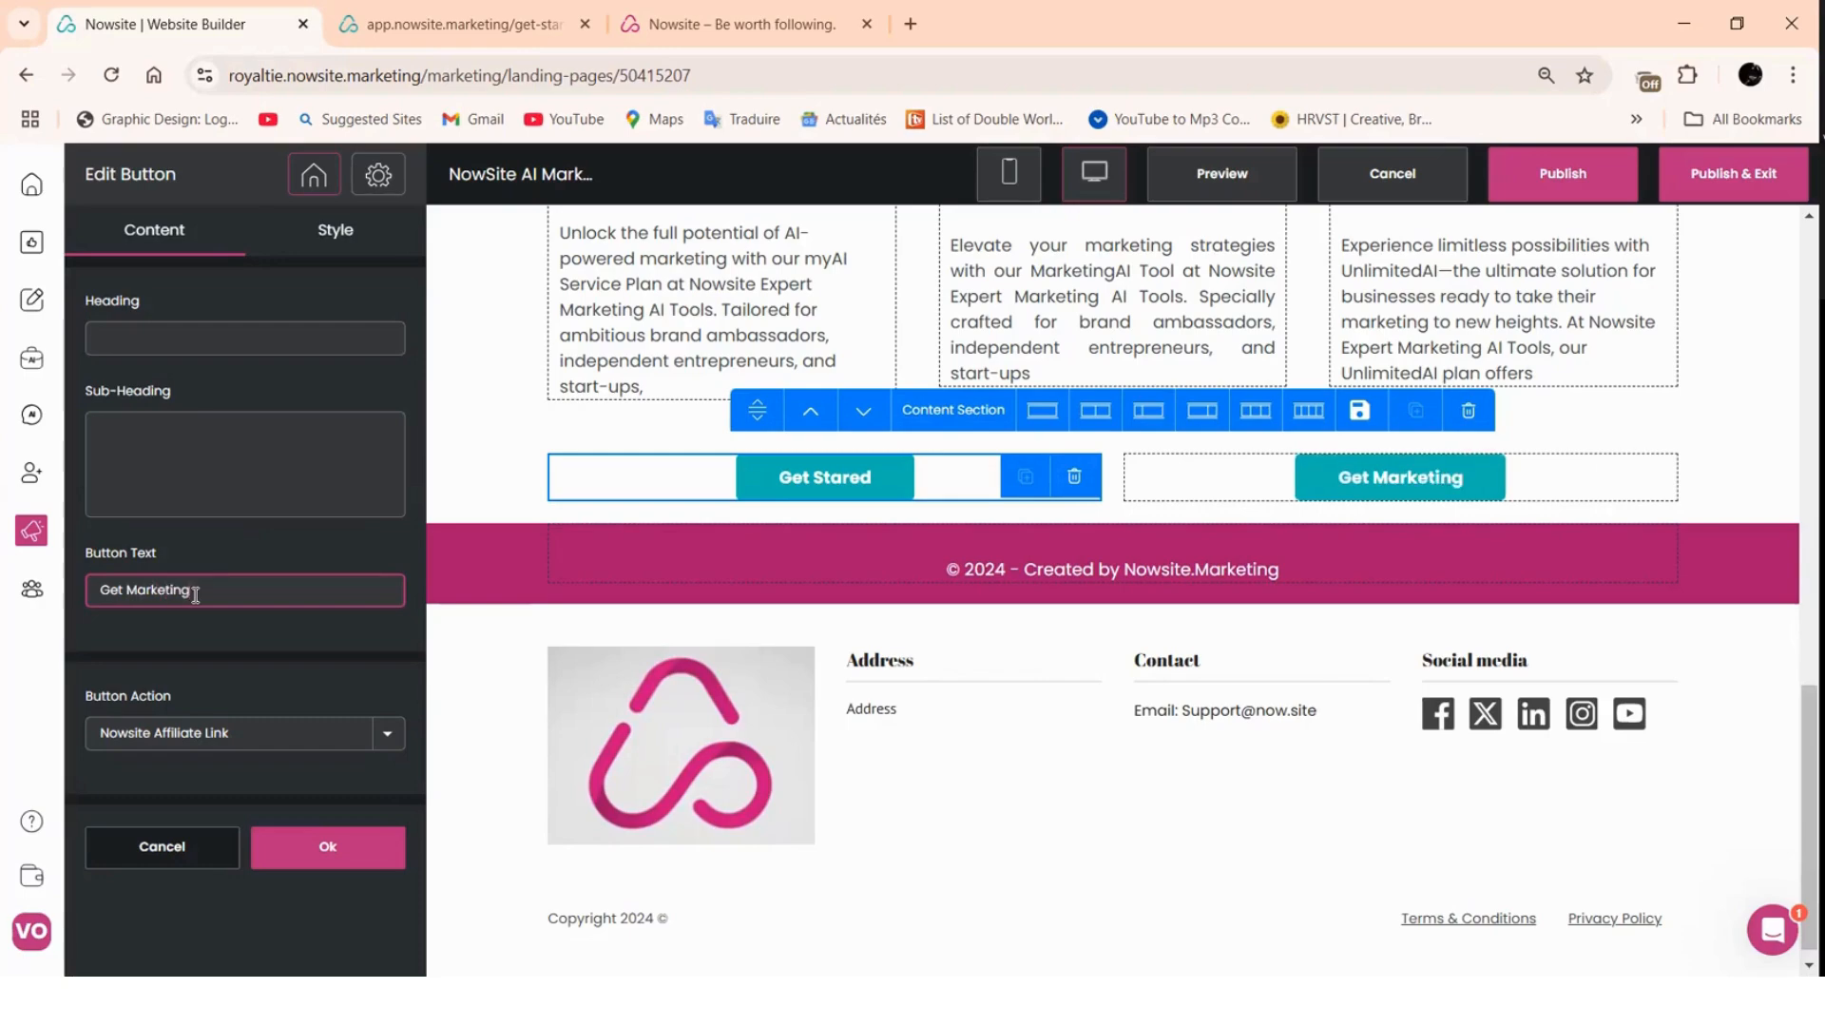
{"action": "type", "text": " To"}
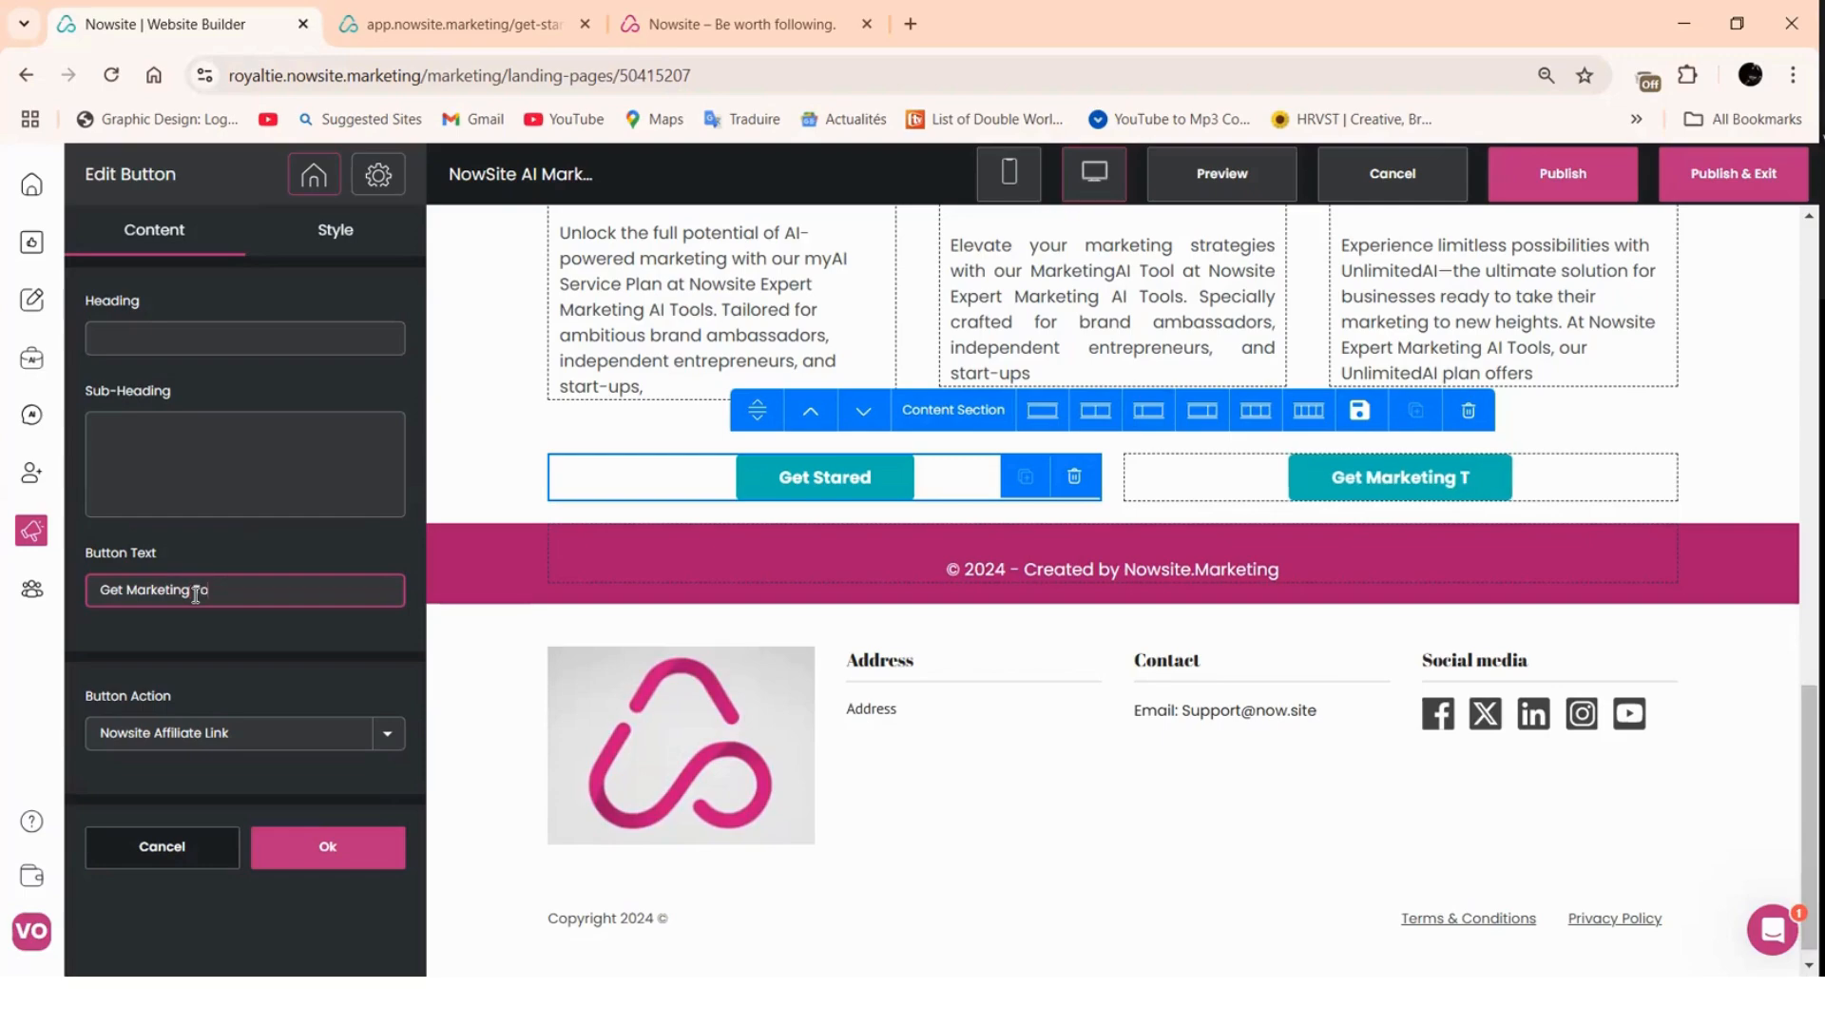
{"action": "type", "text": "ls"}
{"action": "key", "text": "BackSpace"}
{"action": "key", "text": "BackSpace"}
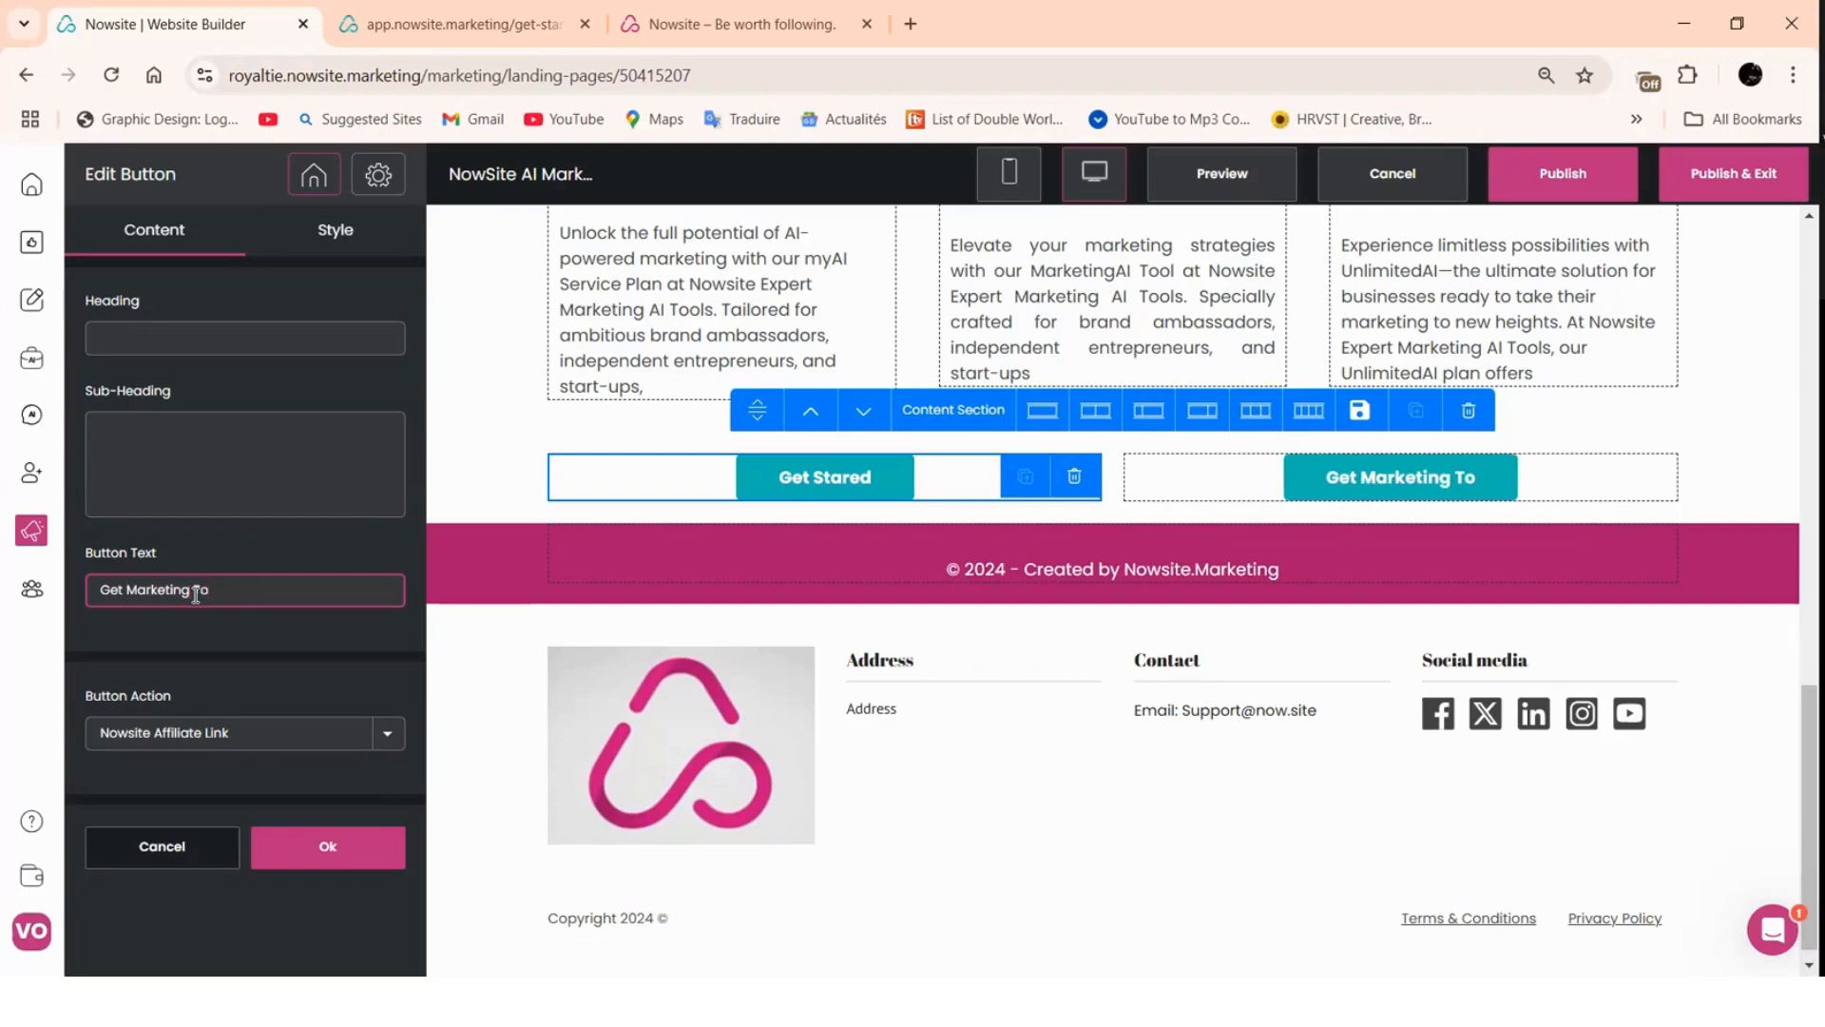
{"action": "type", "text": "i"}
{"action": "key", "text": "BackSpace"}
{"action": "type", "text": "ols"}
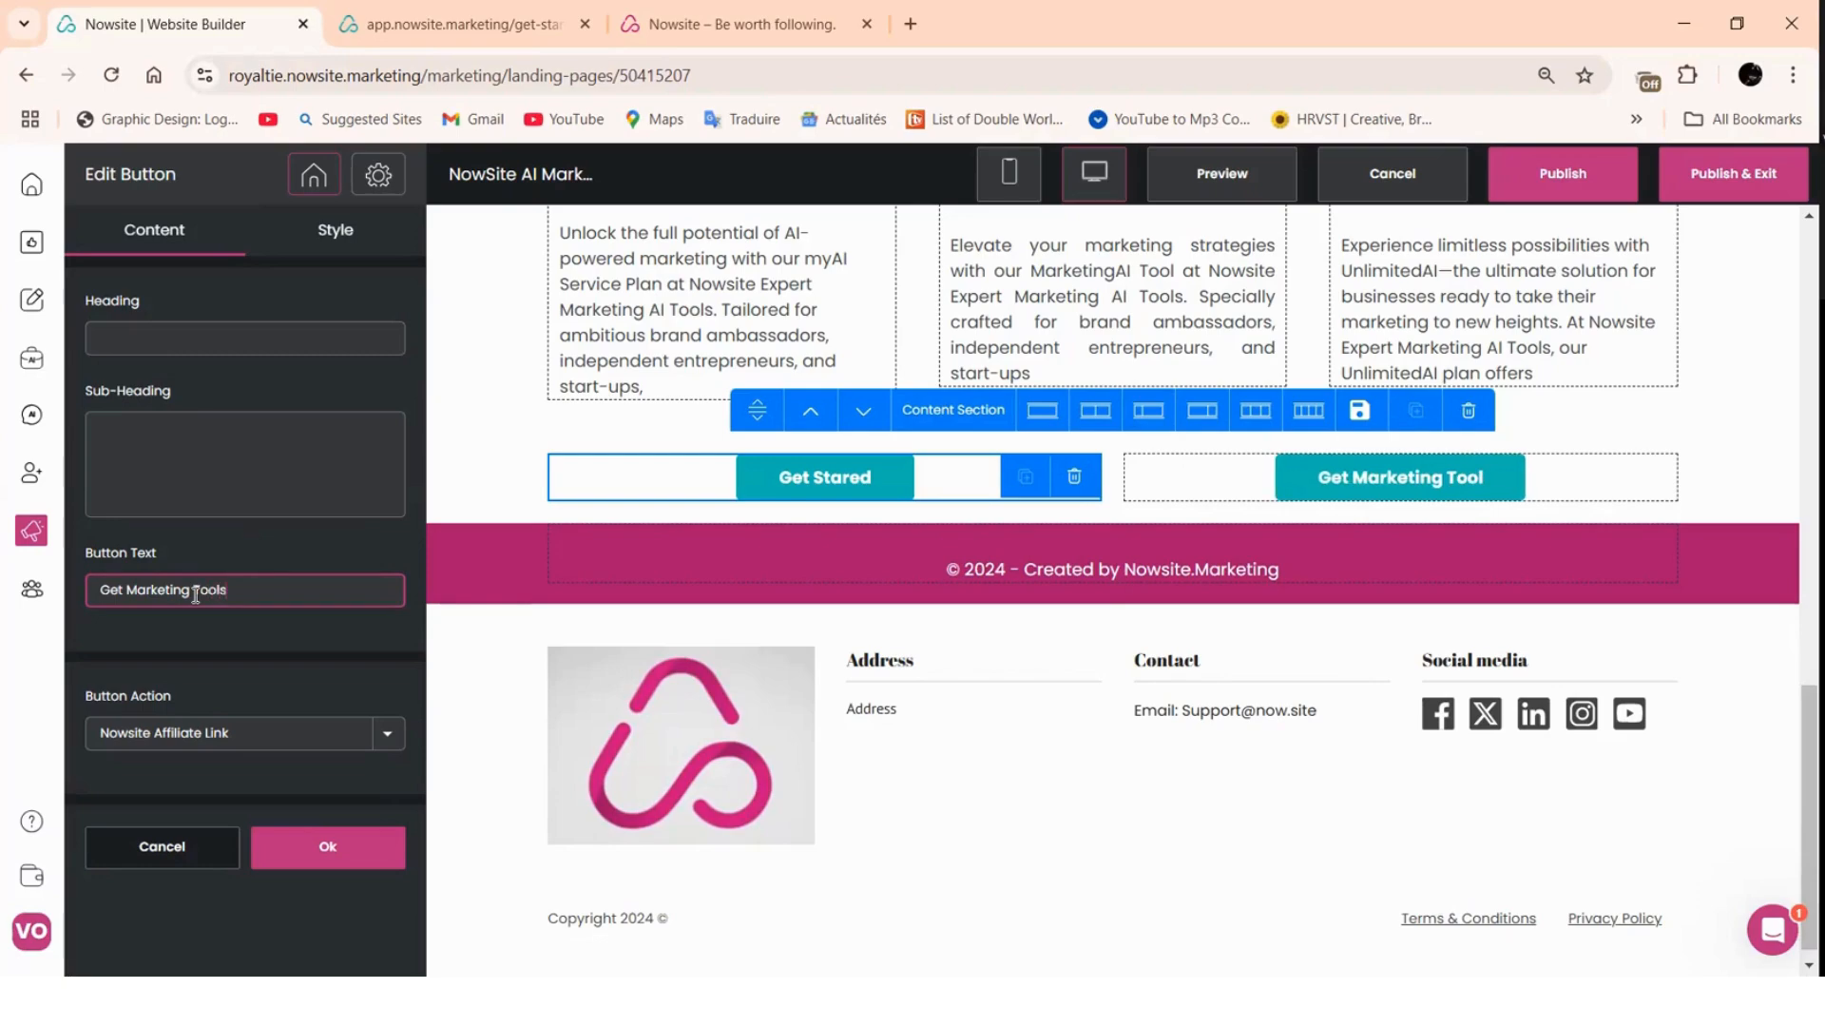
{"action": "key", "text": "BackSpace"}
{"action": "type", "text": "S"}
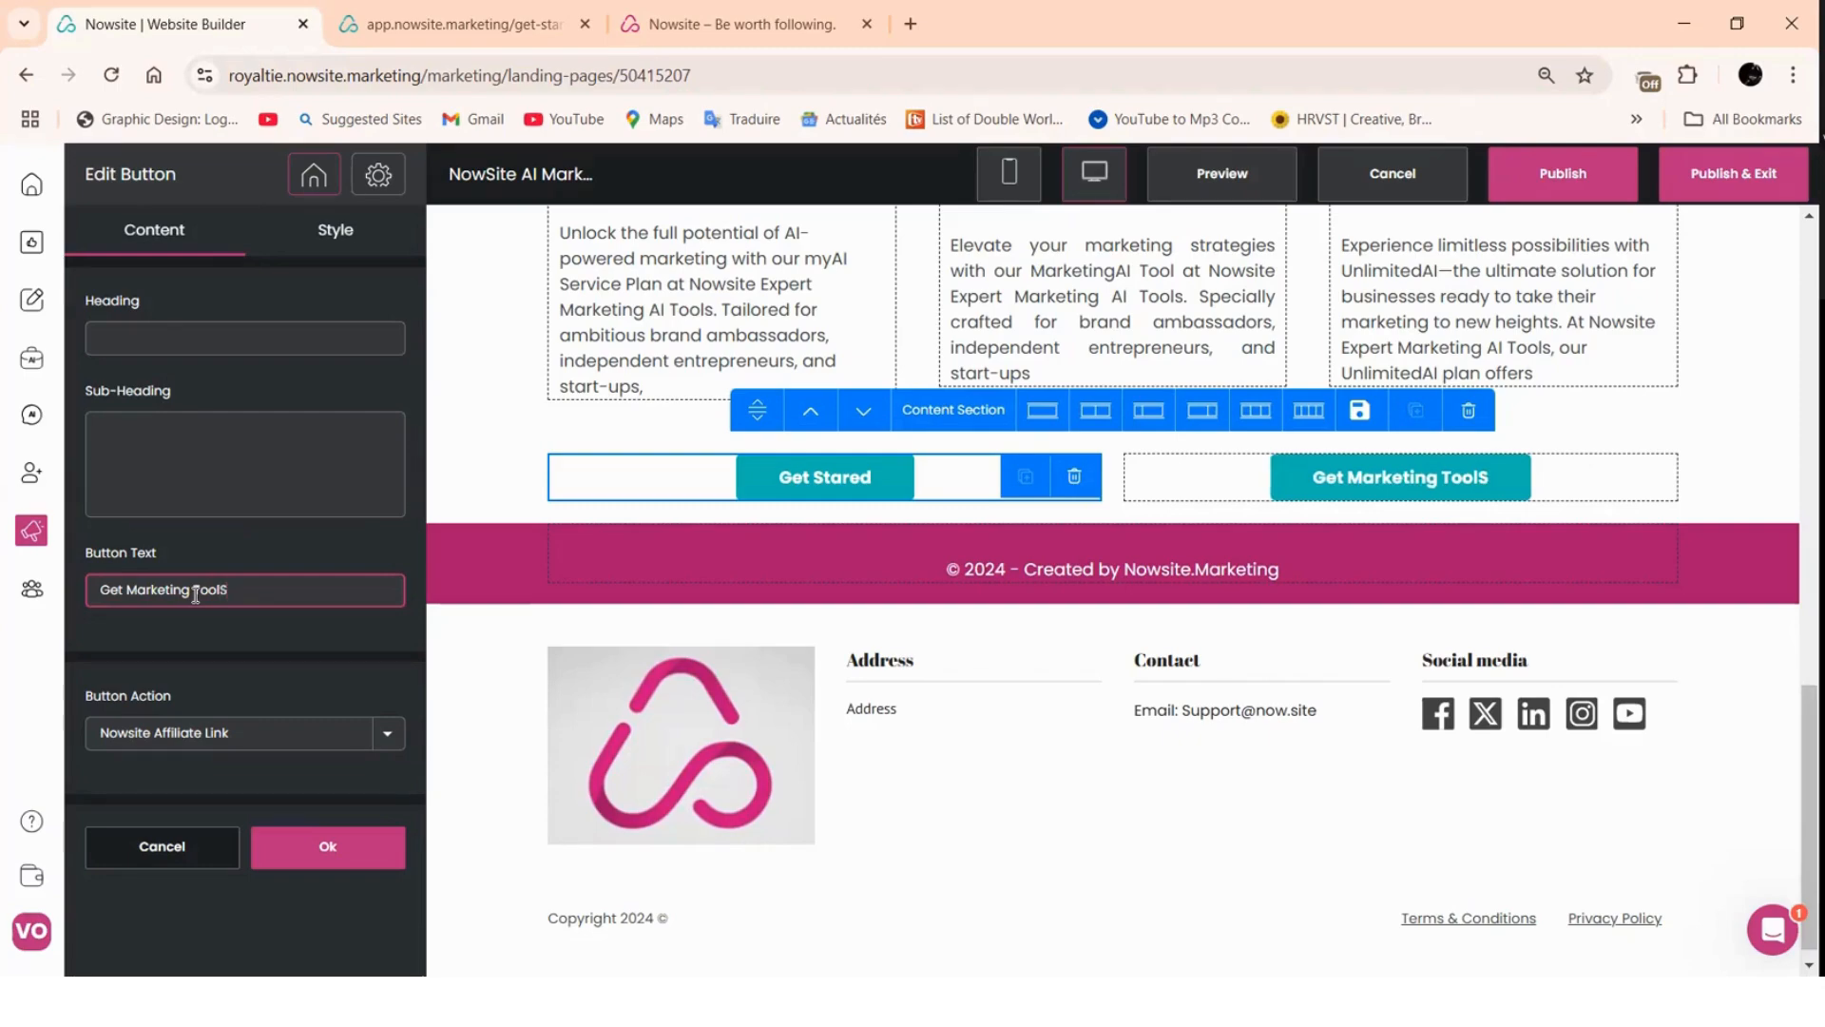
{"action": "key", "text": "BackSpace"}
{"action": "type", "text": "s"}
- Change the "Get Marketing Tools" button's text to "Get Social Media Tools" and swap the order of the two buttons
{"action": "left_click_drag", "start_coordinate": [192, 597], "coordinate": [131, 592]}
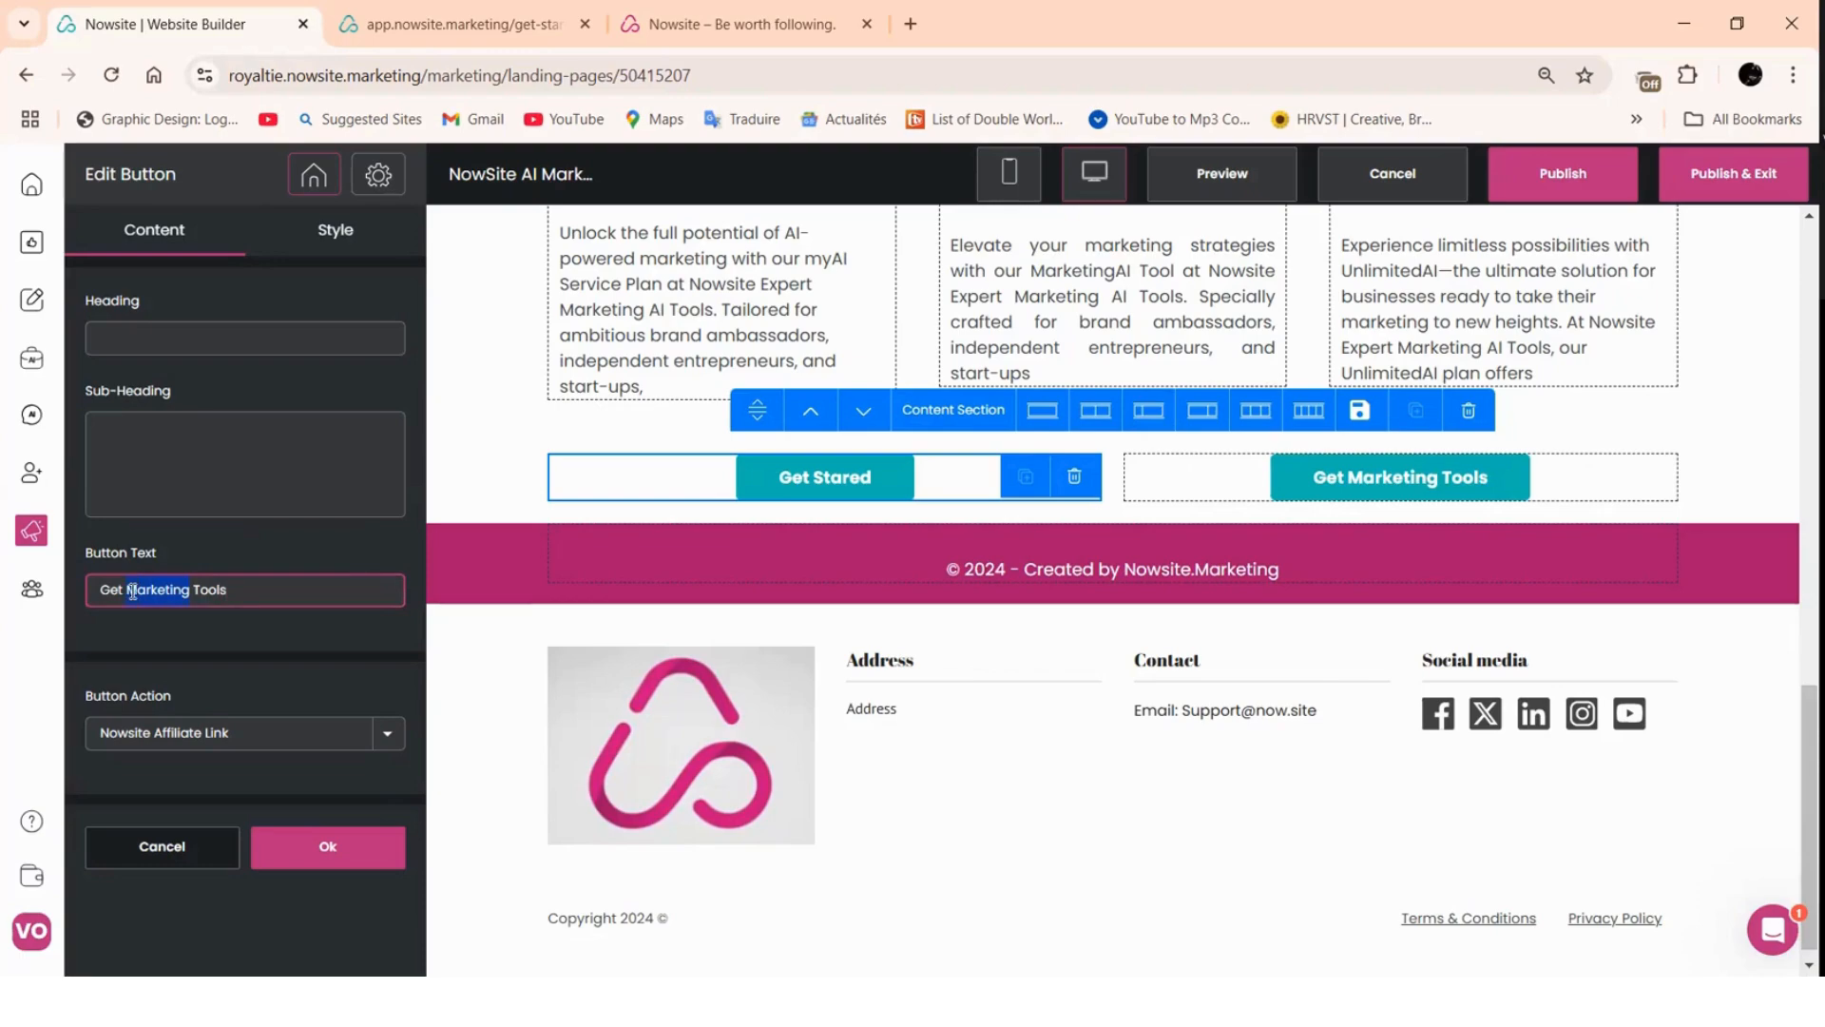
{"action": "type", "text": "Soxcial"}
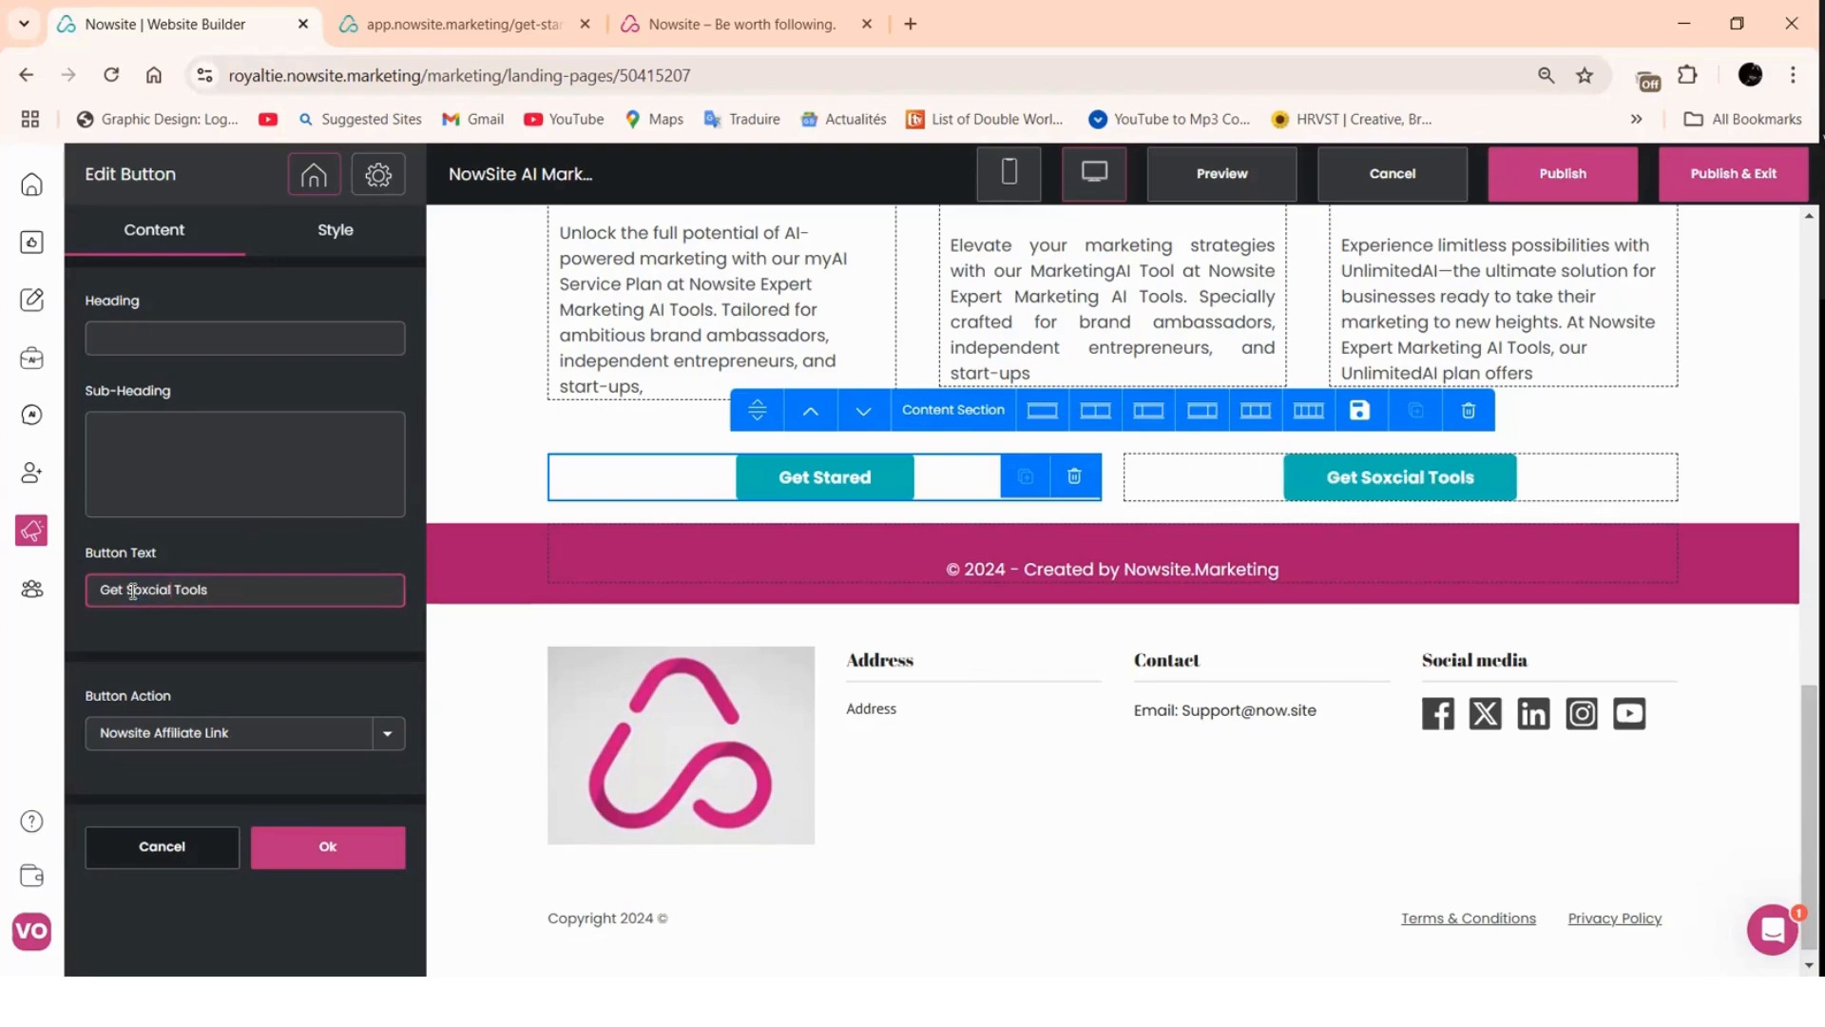
{"action": "key", "text": "BackSpace"}
{"action": "key", "text": "BackSpace"}
{"action": "key", "text": "BackSpace"}
{"action": "key", "text": "BackSpace"}
{"action": "key", "text": "BackSpace"}
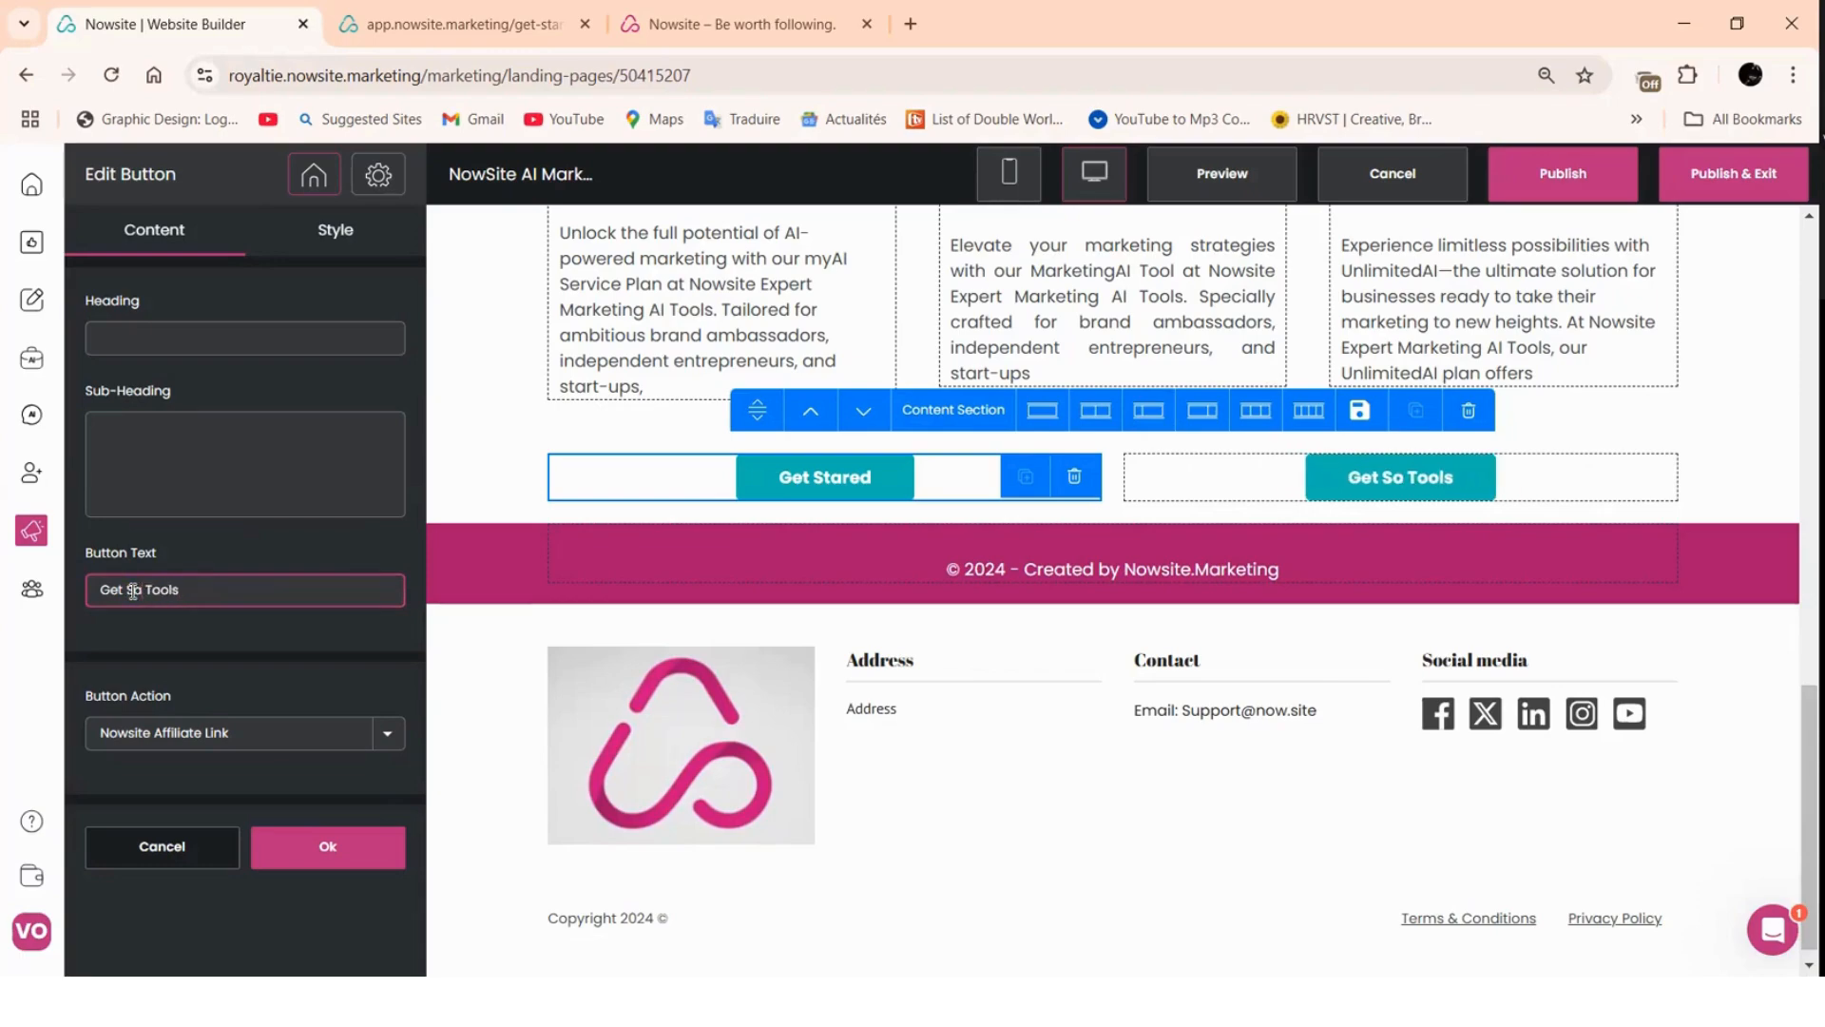
{"action": "type", "text": "cia"}
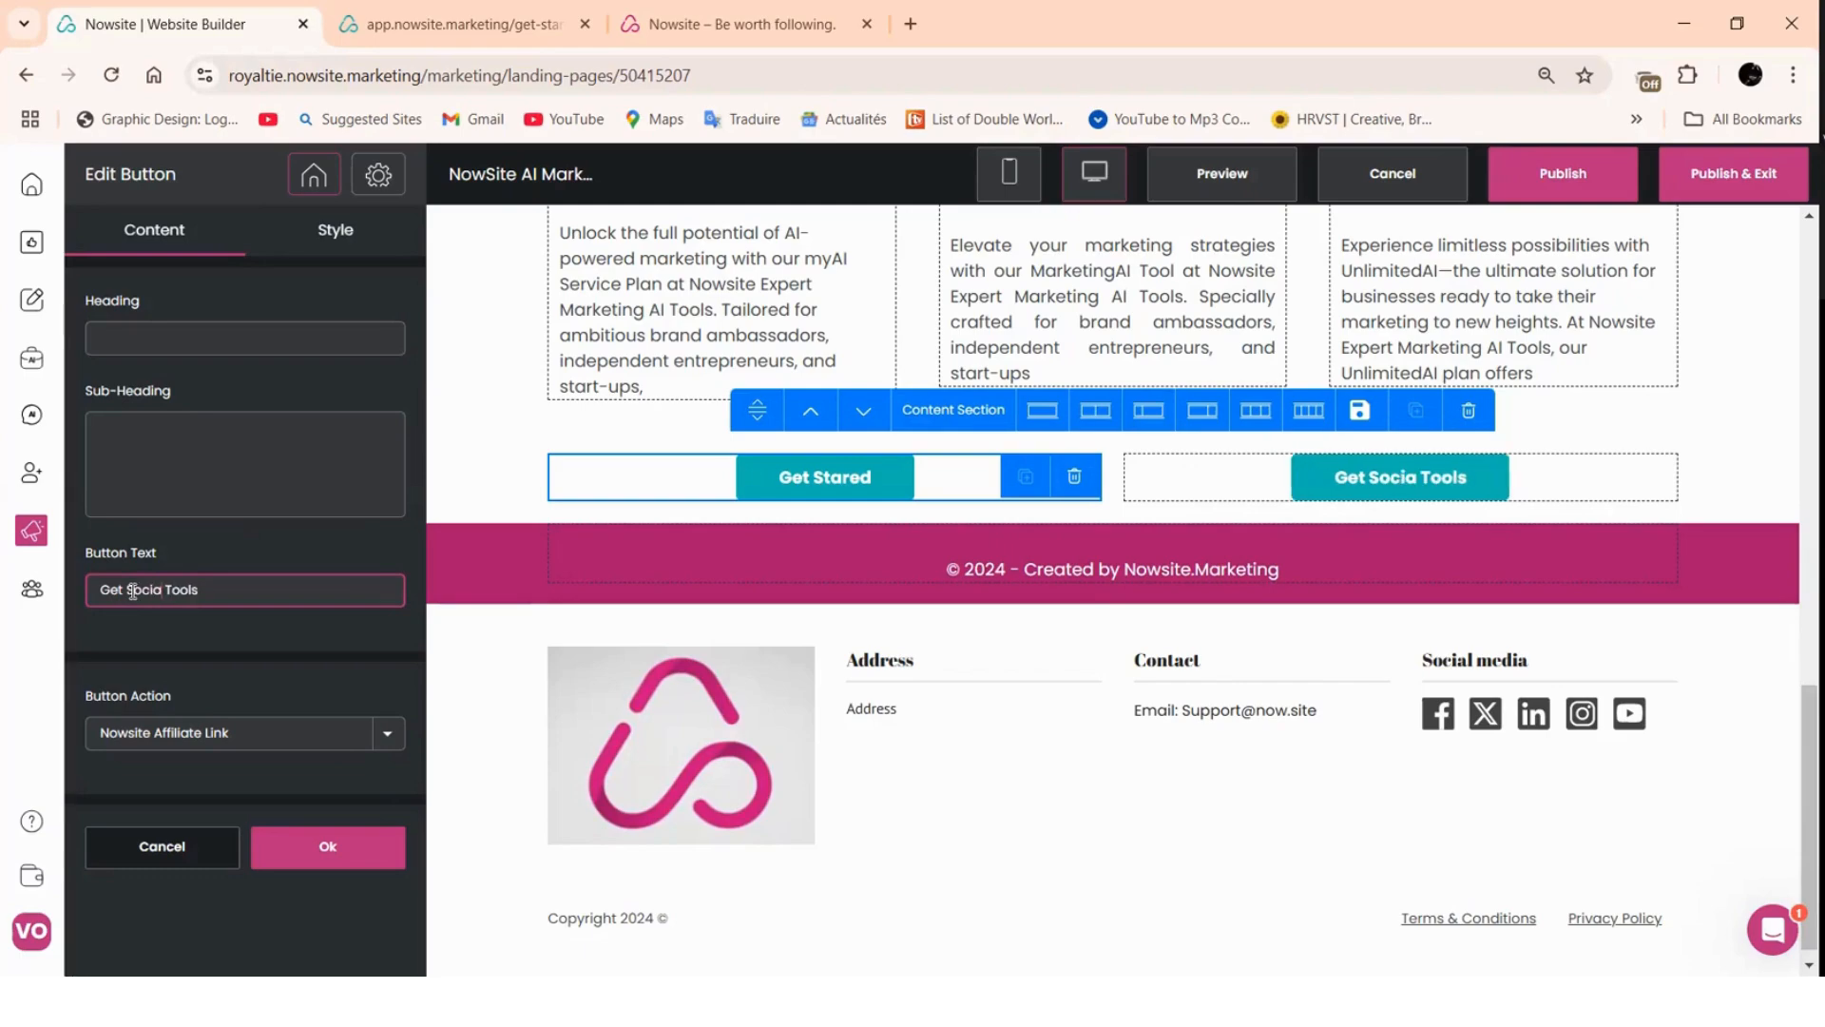
{"action": "type", "text": "l "}
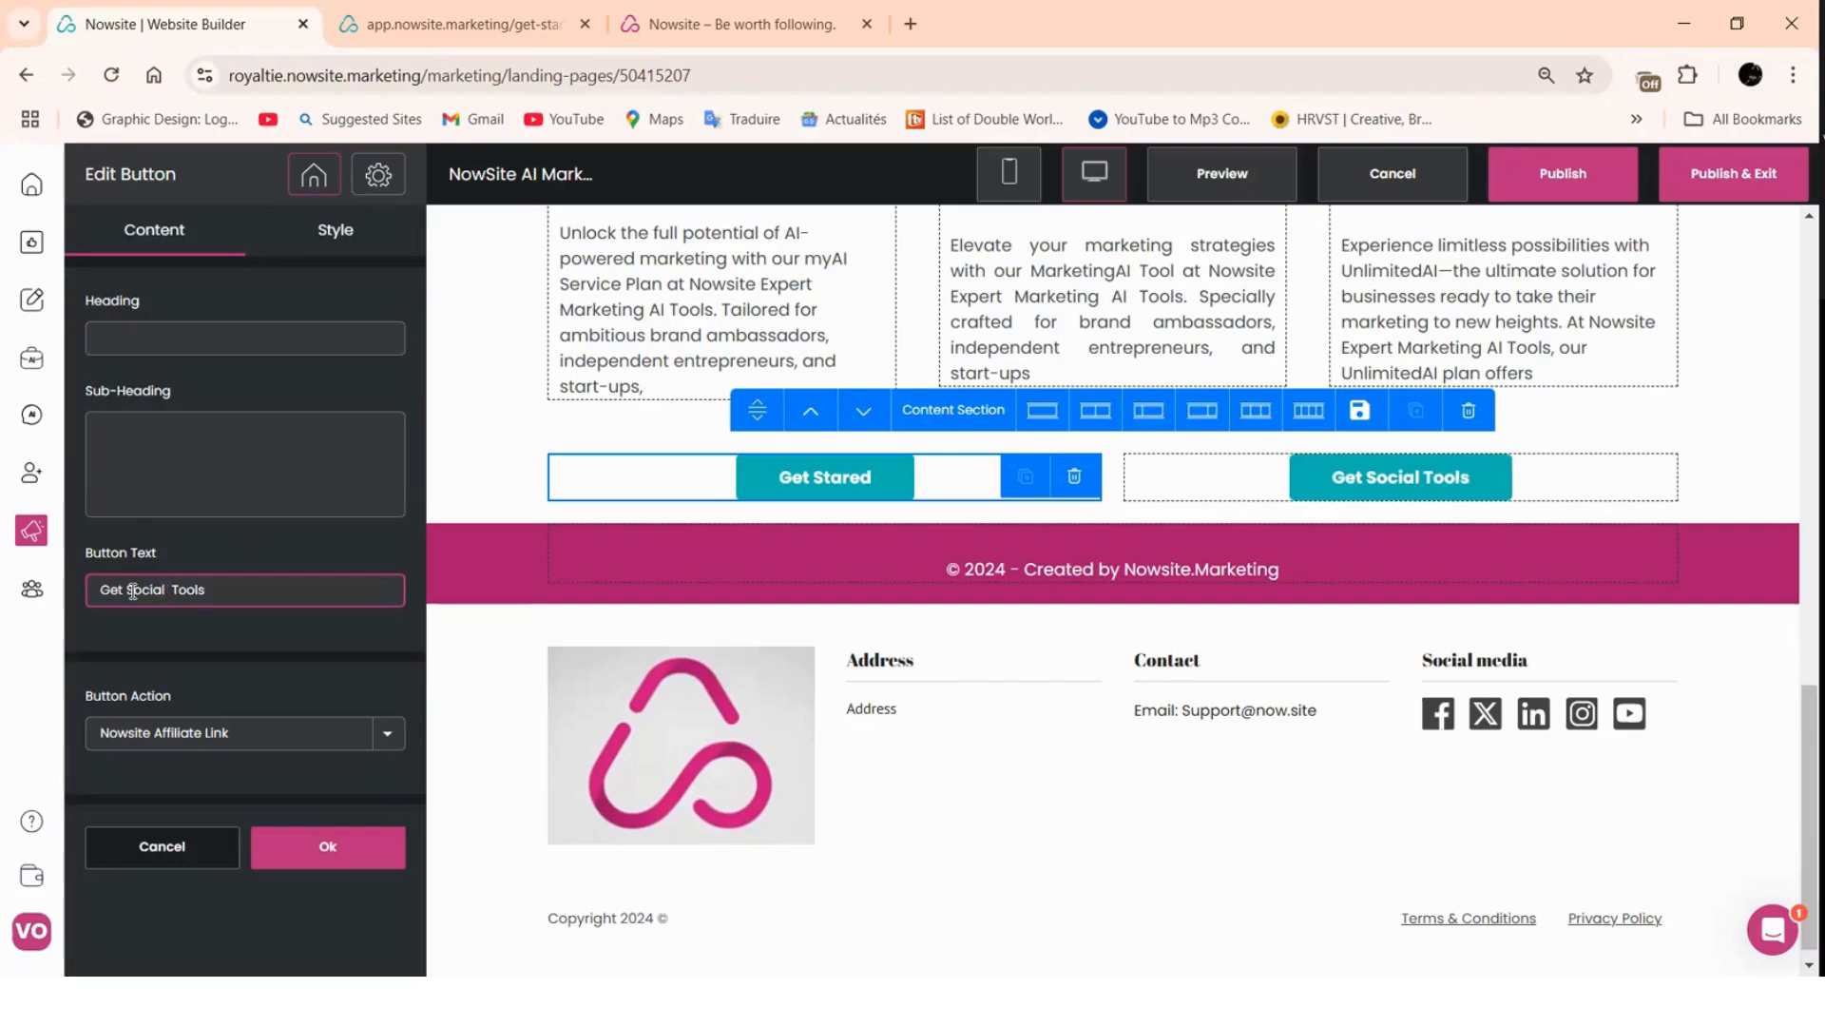
{"action": "type", "text": "Media"}
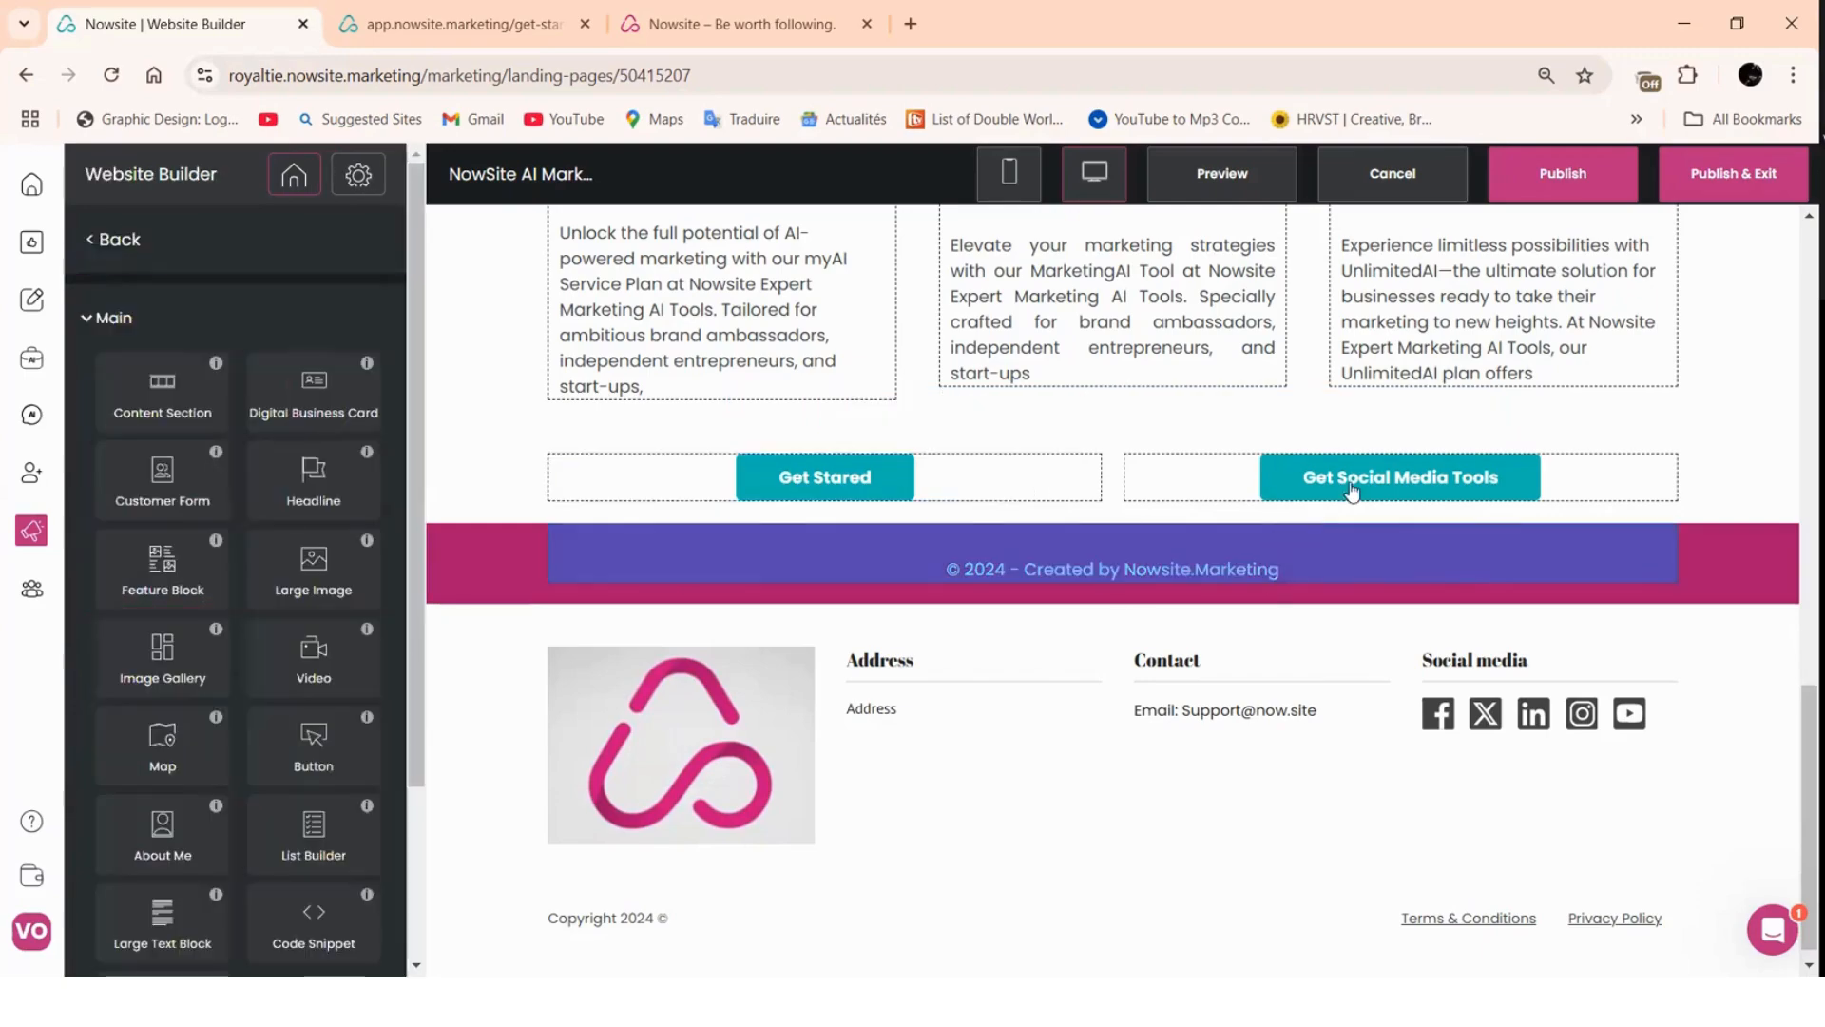
{"action": "mouse_move", "coordinate": [1262, 494]}
{"action": "left_mouse_down"}
{"action": "mouse_move", "coordinate": [993, 503]}
{"action": "mouse_move", "coordinate": [855, 564]}
{"action": "mouse_move", "coordinate": [837, 545]}
{"action": "mouse_move", "coordinate": [1238, 513]}
{"action": "left_mouse_up"}
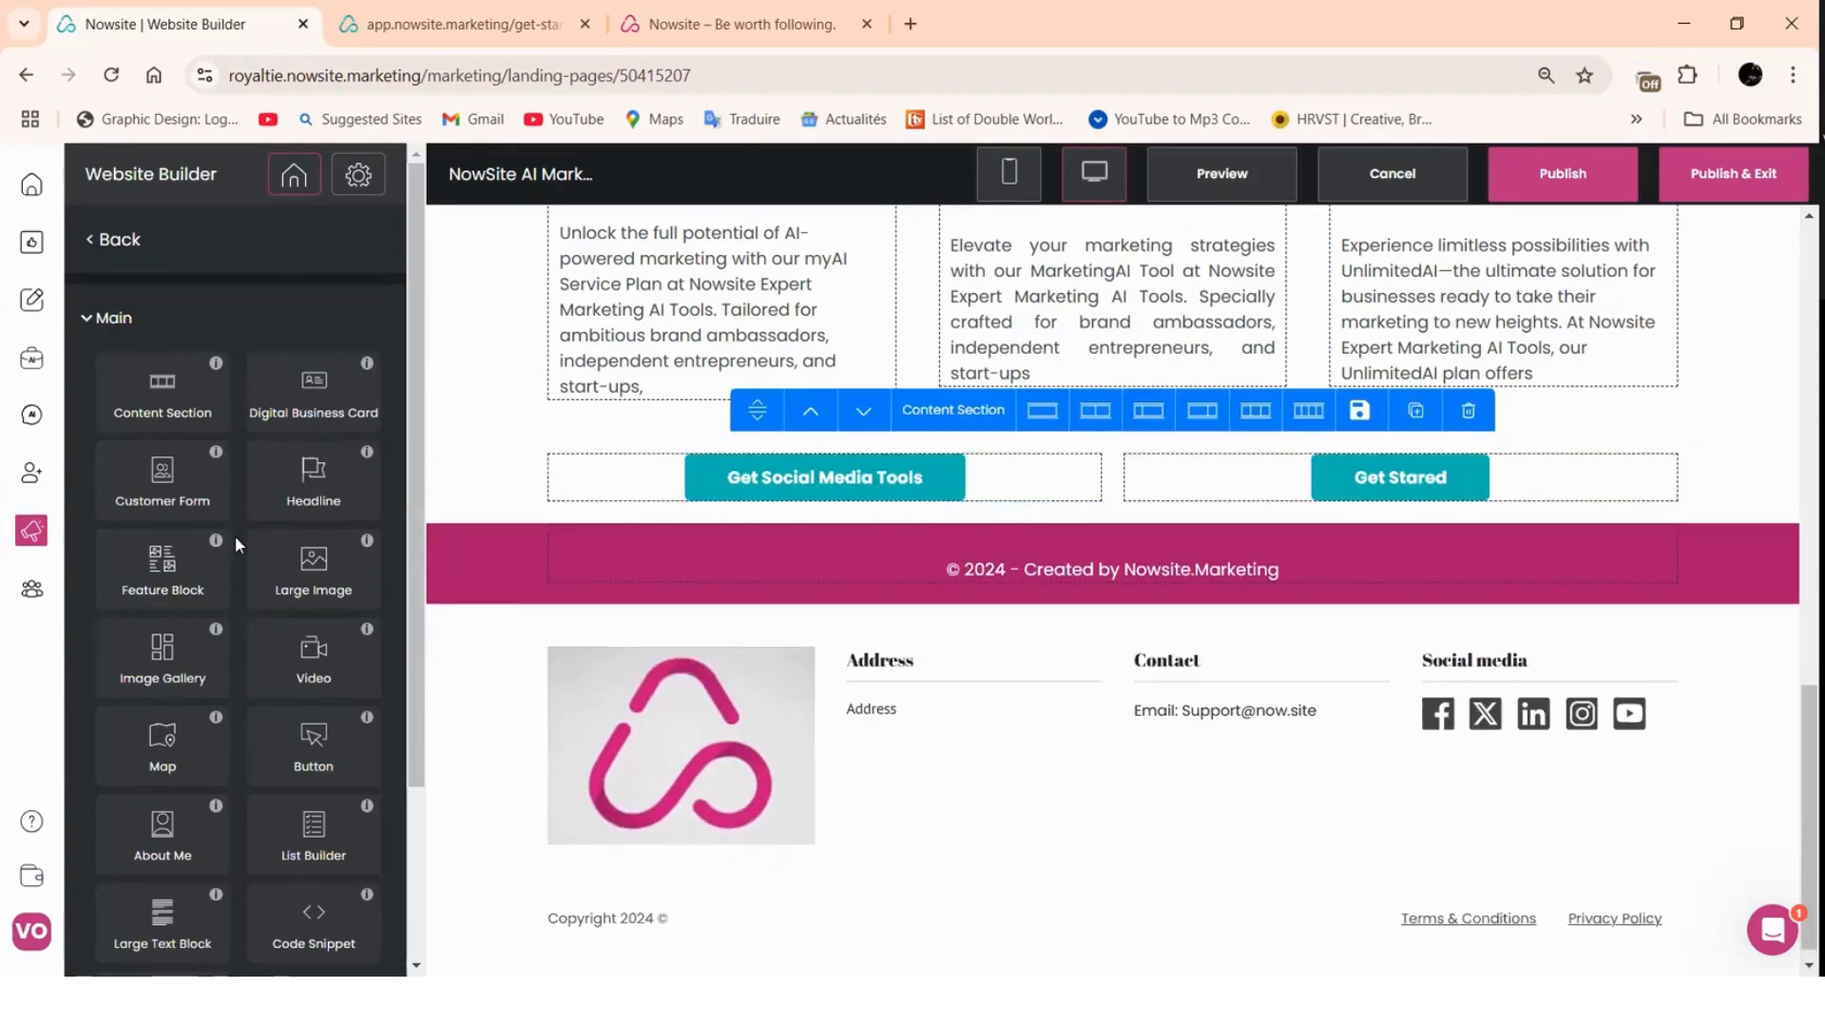
- Set the "Get Stared" button's text to "Get Marketing Tools" and confirm the button
{"action": "left_click", "coordinate": [1407, 490]}
{"action": "left_click", "coordinate": [135, 591]}
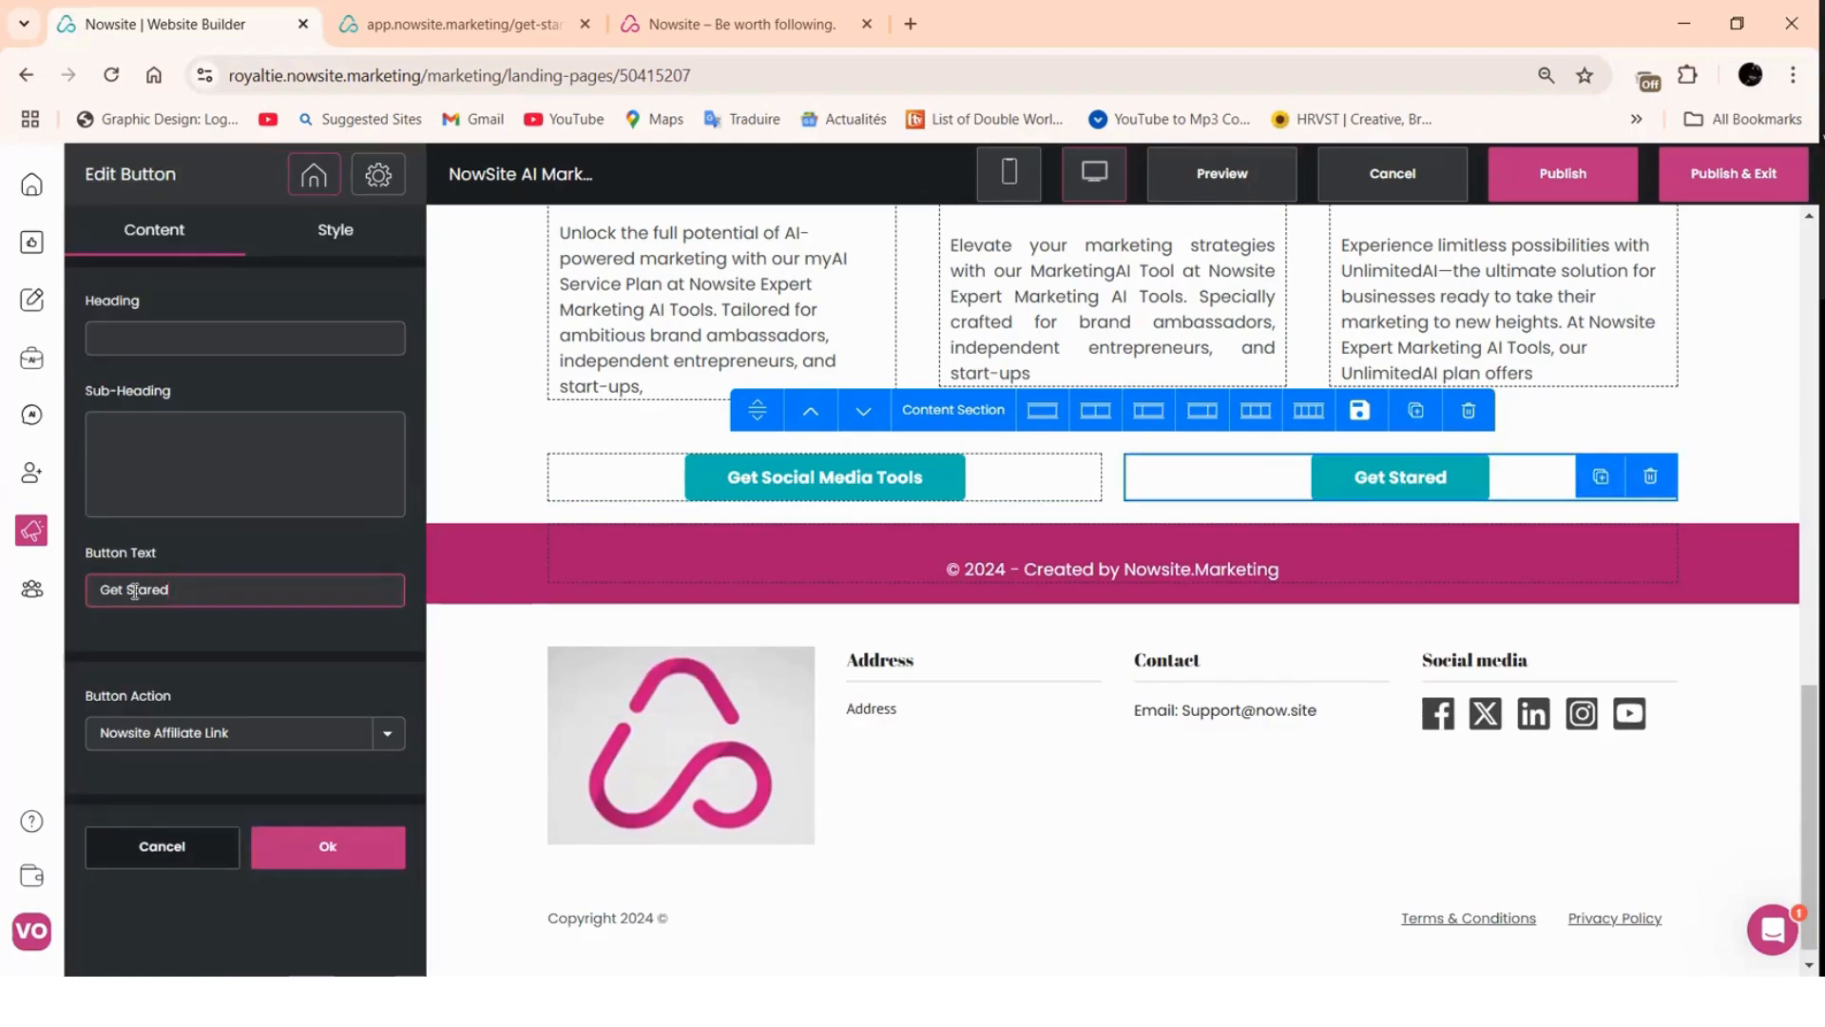
{"action": "key", "text": "shift+End"}
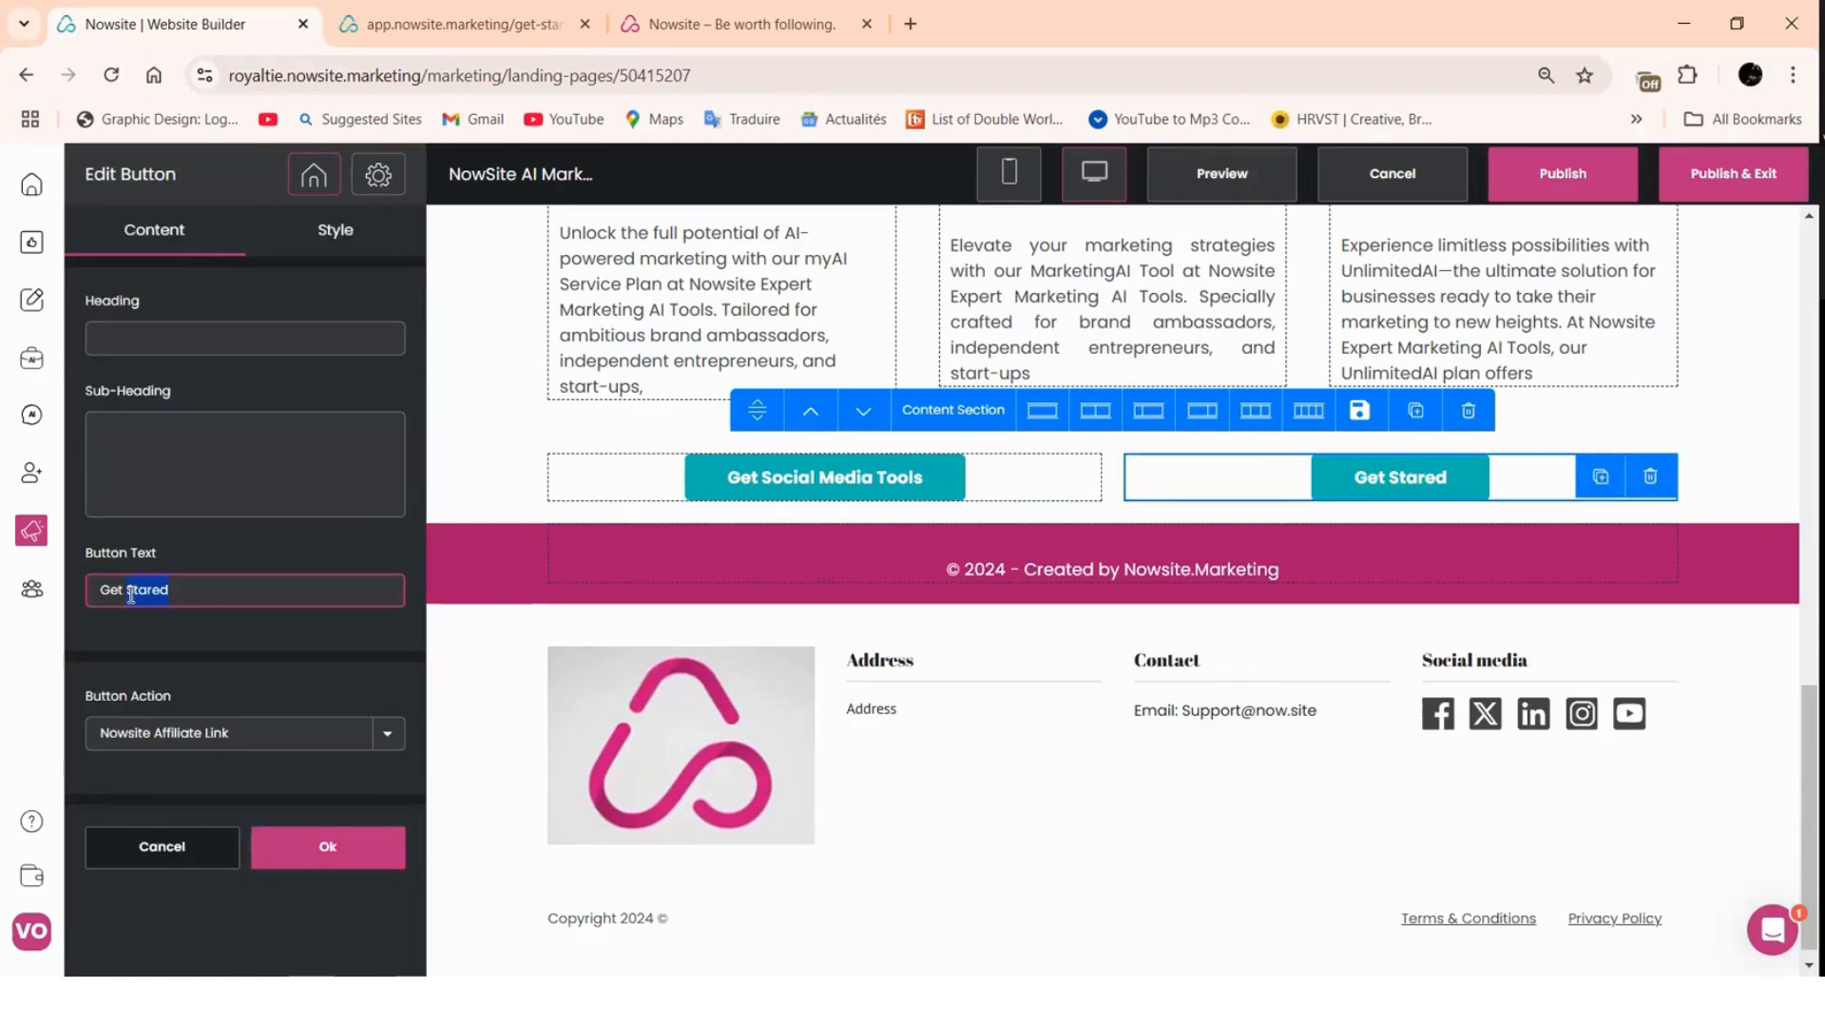
{"action": "type", "text": "Mark"}
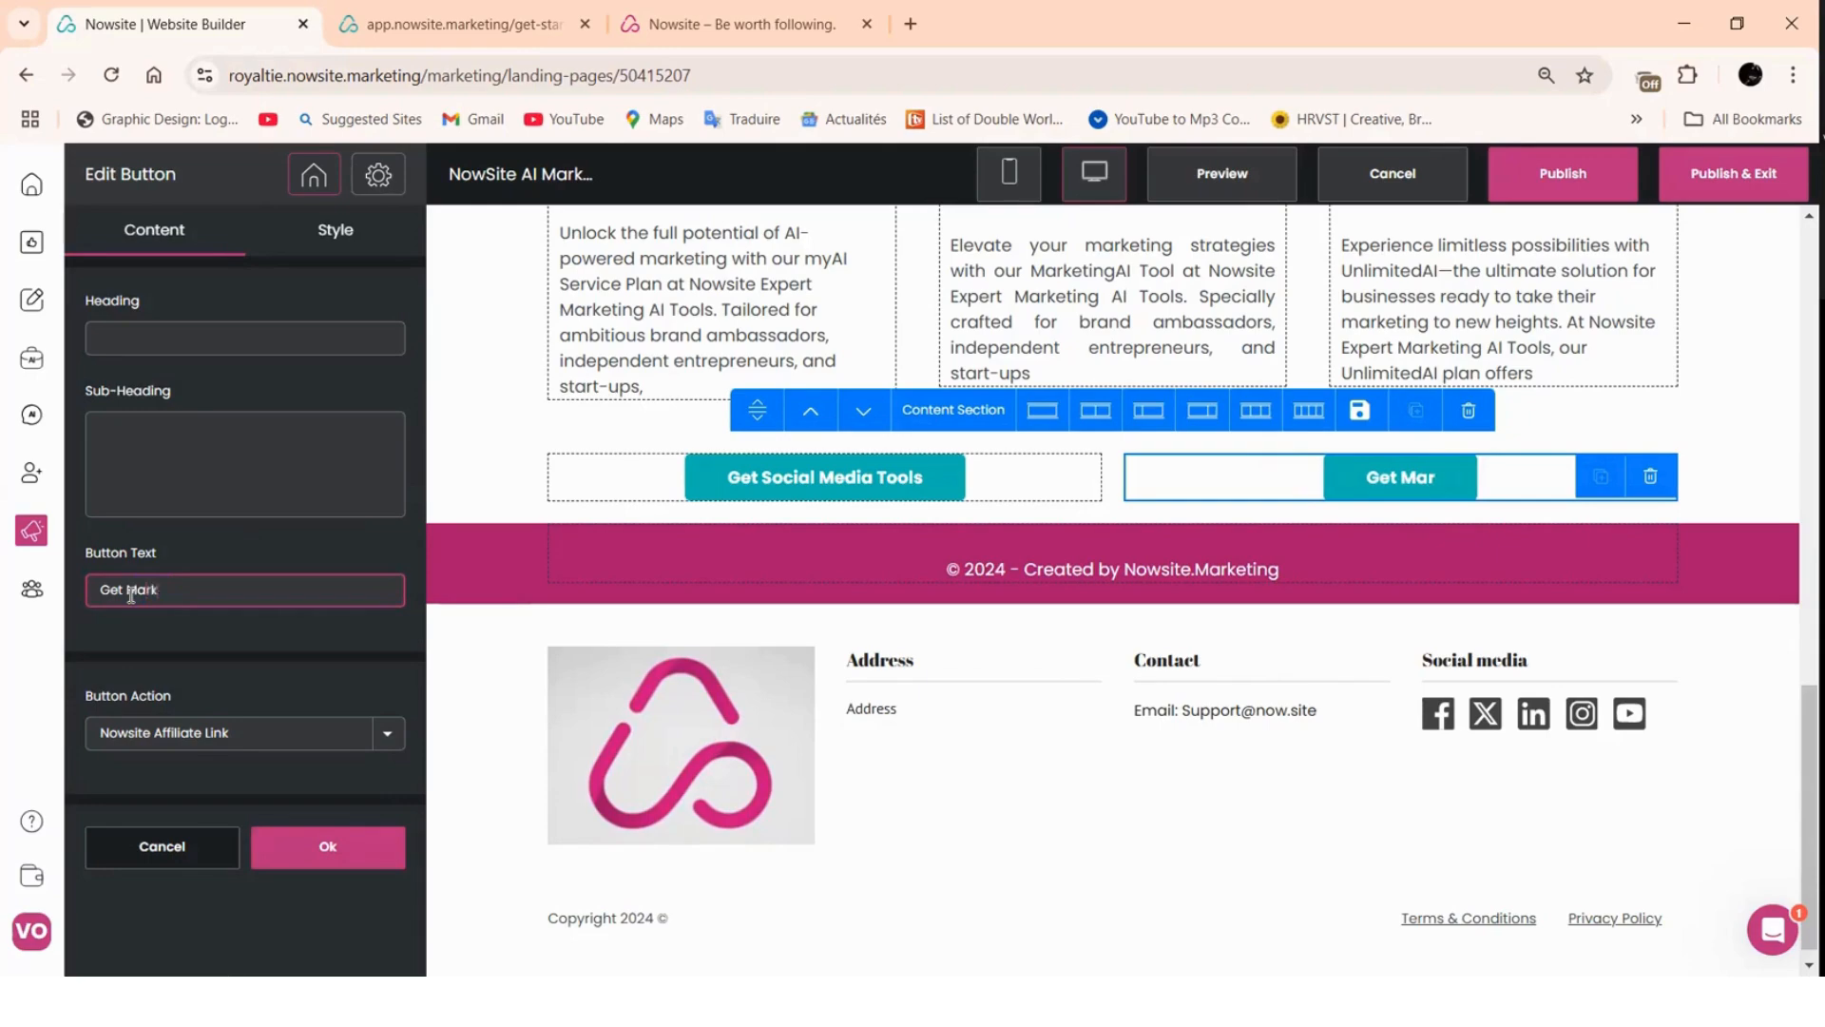
{"action": "type", "text": "eting"}
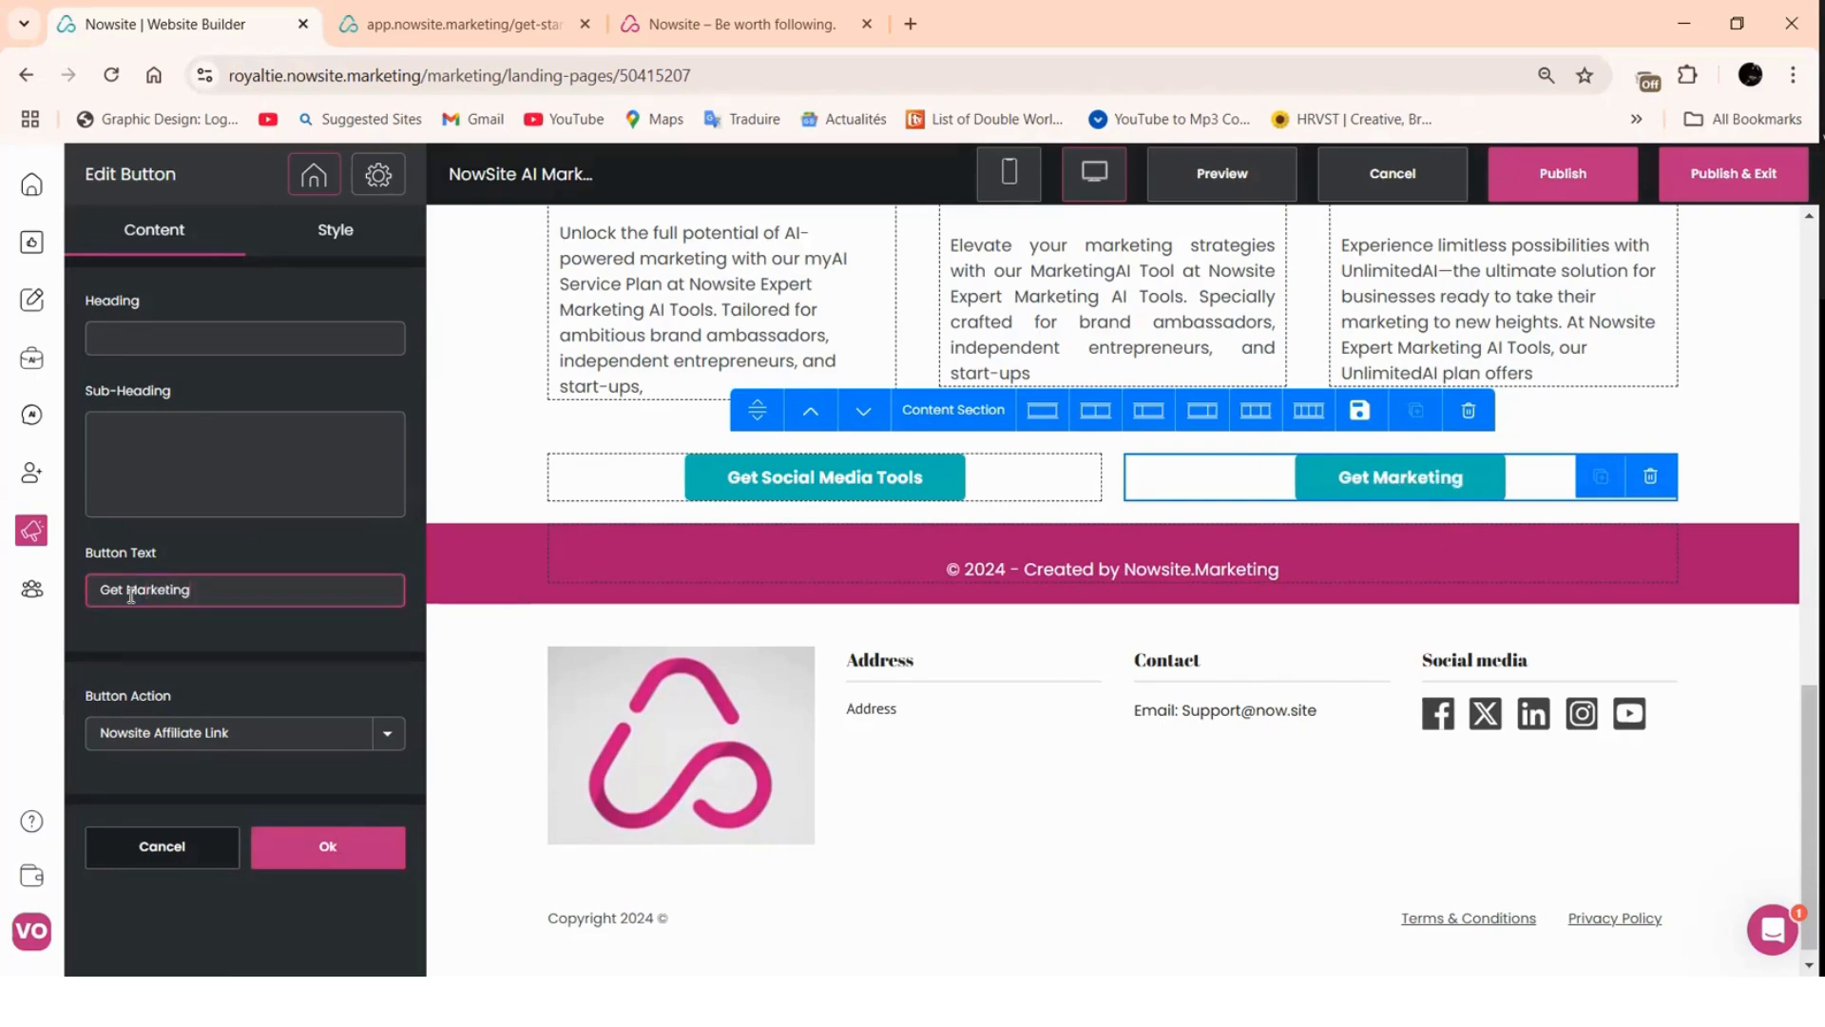
{"action": "type", "text": " Tools"}
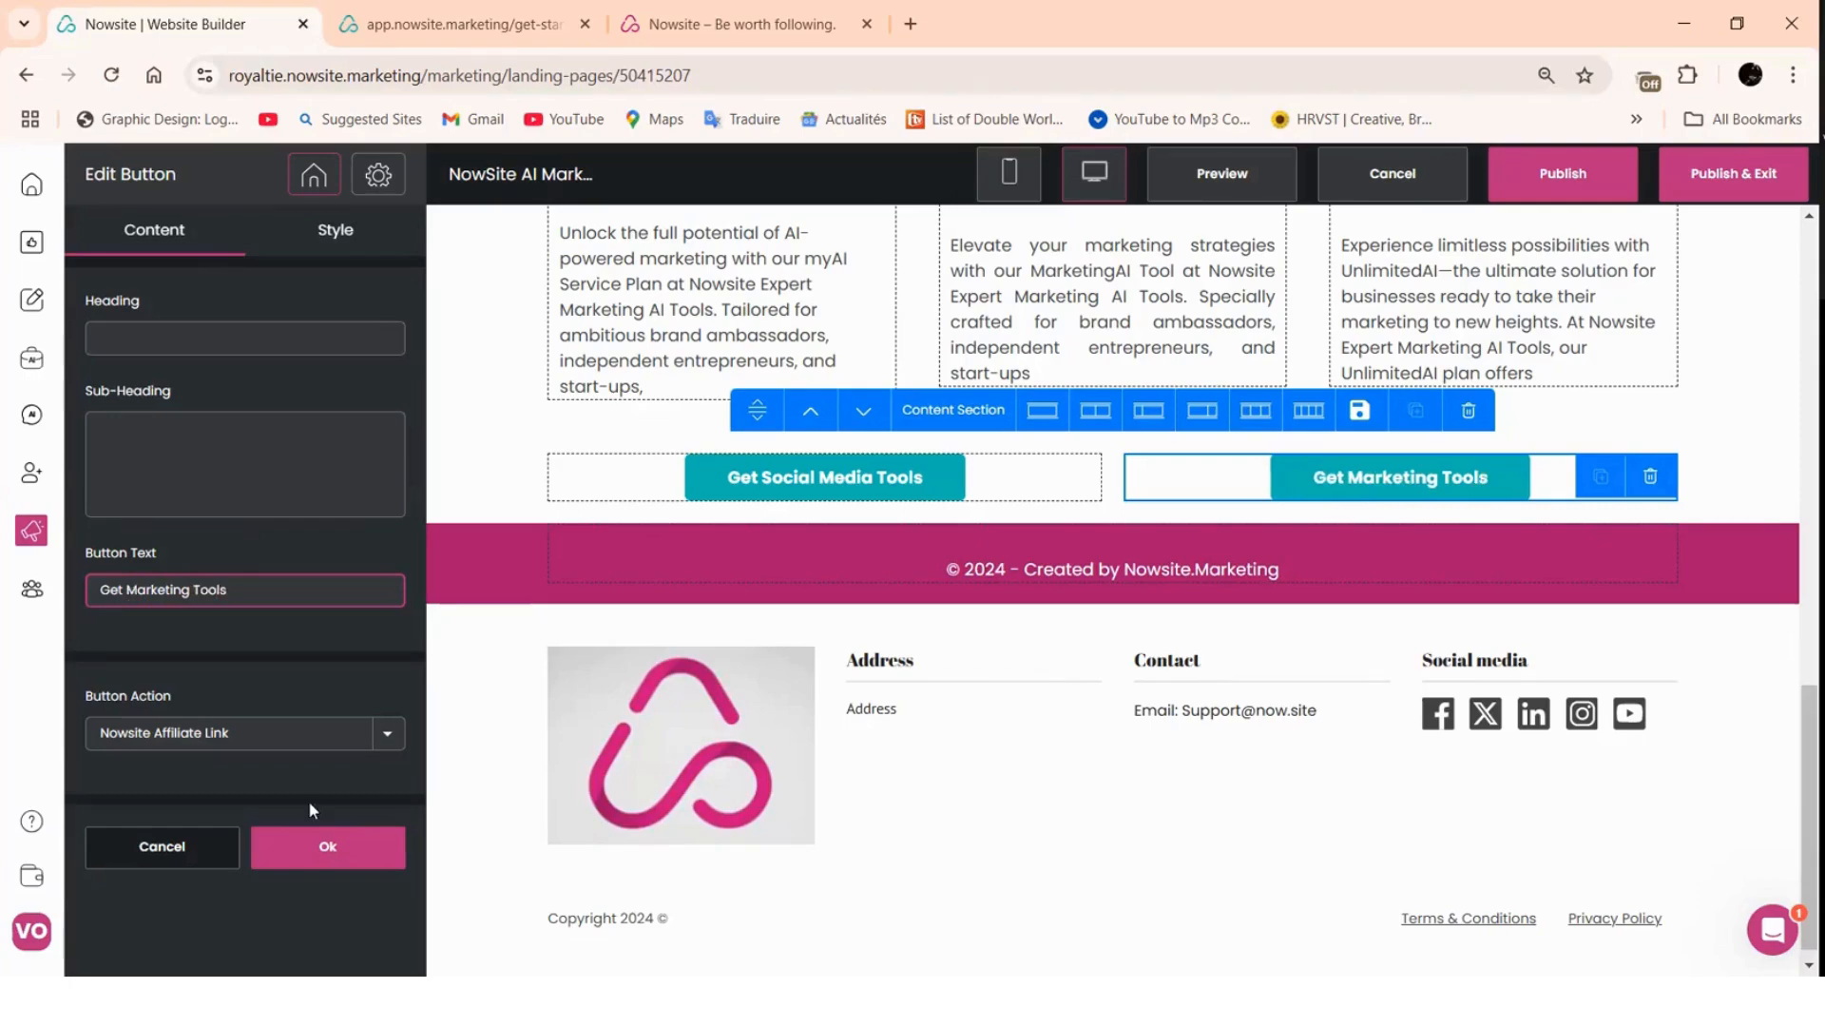
{"action": "left_click", "coordinate": [327, 845]}
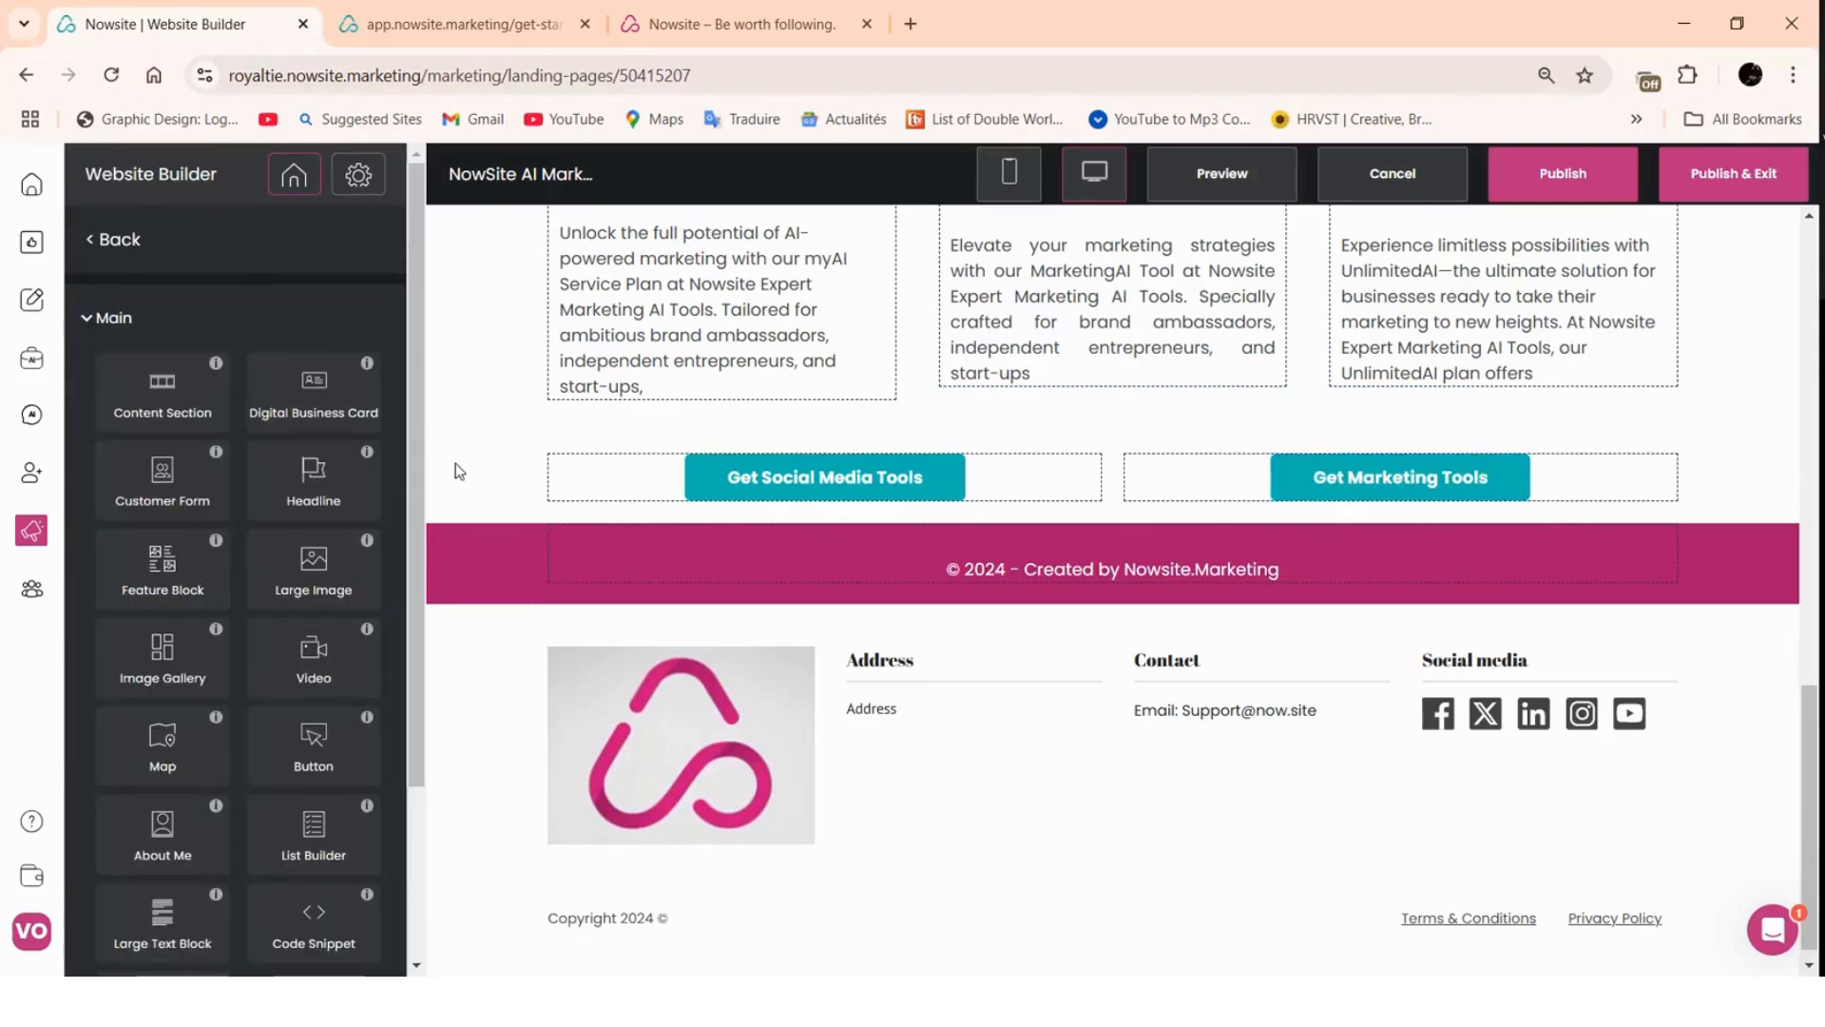
- Copy the hex code of the copyright section's solid background color
{"action": "left_click", "coordinate": [483, 546]}
{"action": "scroll", "coordinate": [942, 424], "scroll_direction": "up", "scroll_amount": 5}
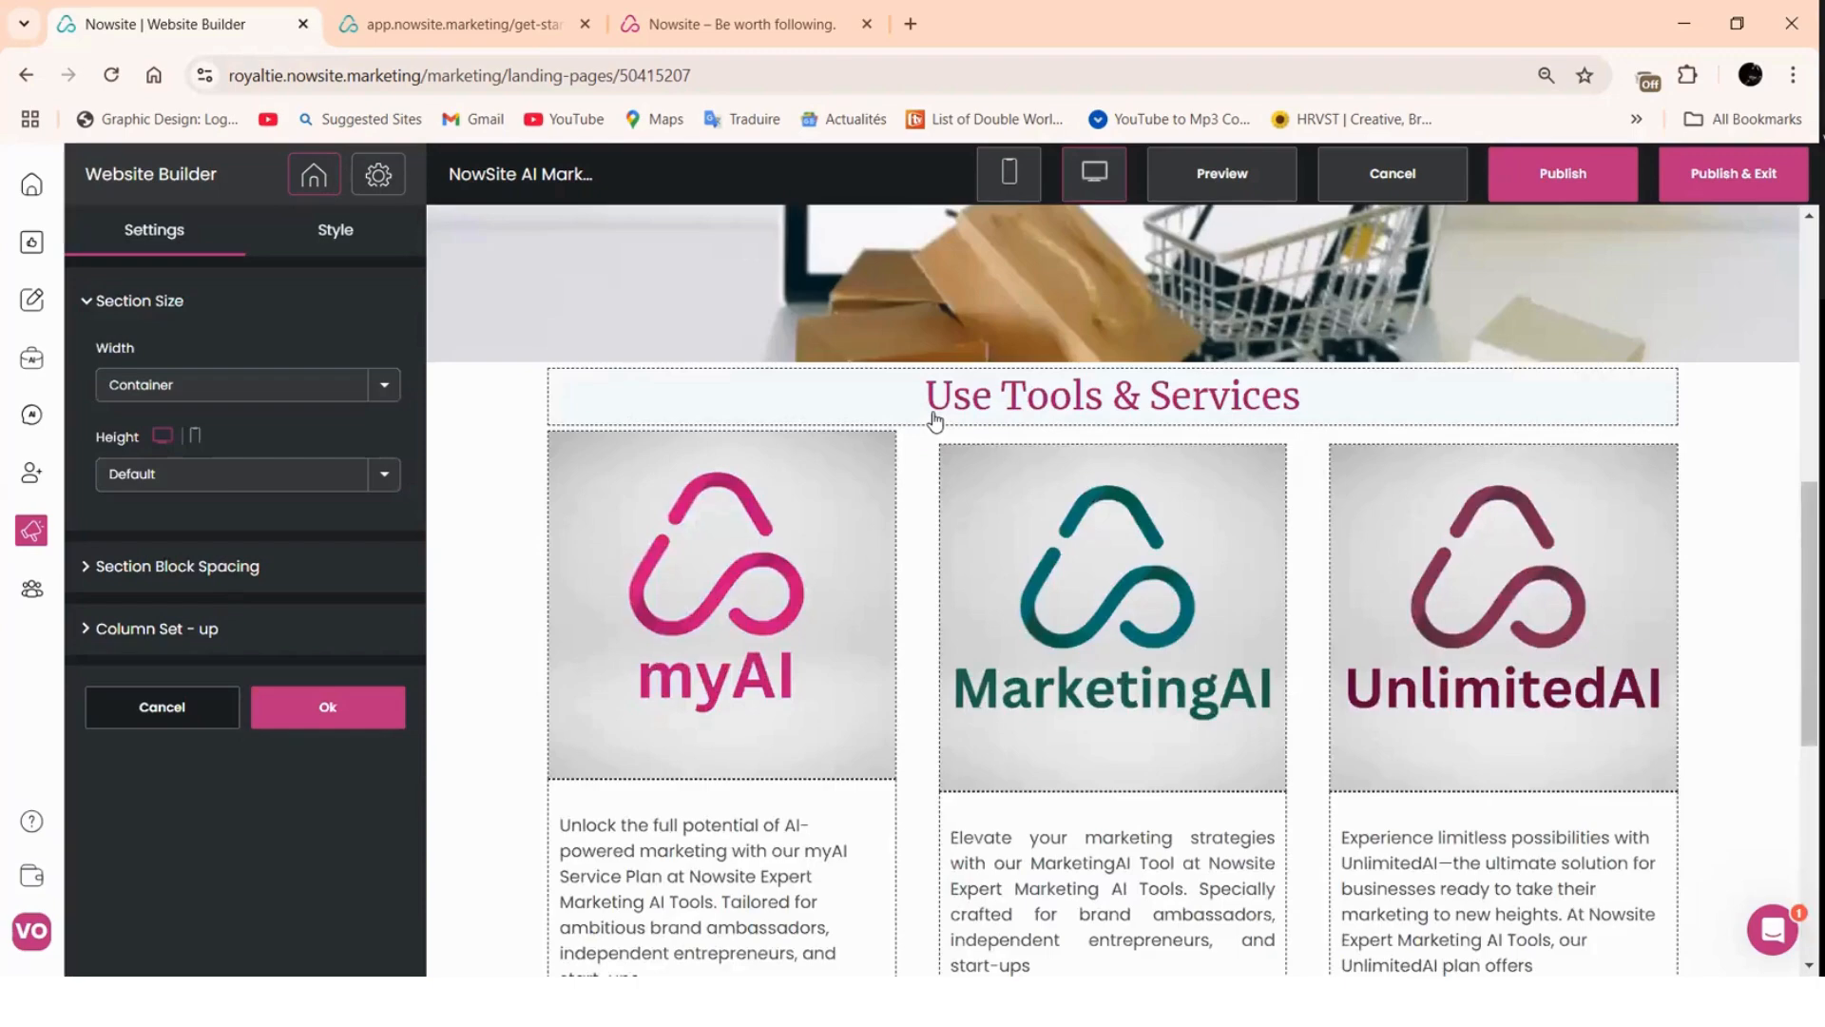
{"action": "scroll", "coordinate": [942, 424], "scroll_direction": "down", "scroll_amount": 5}
{"action": "scroll", "coordinate": [351, 627], "scroll_direction": "up", "scroll_amount": 1}
{"action": "left_click", "coordinate": [334, 231]}
{"action": "left_click", "coordinate": [115, 476]}
{"action": "left_click_drag", "start_coordinate": [292, 706], "coordinate": [190, 706]}
{"action": "right_click", "coordinate": [238, 702]}
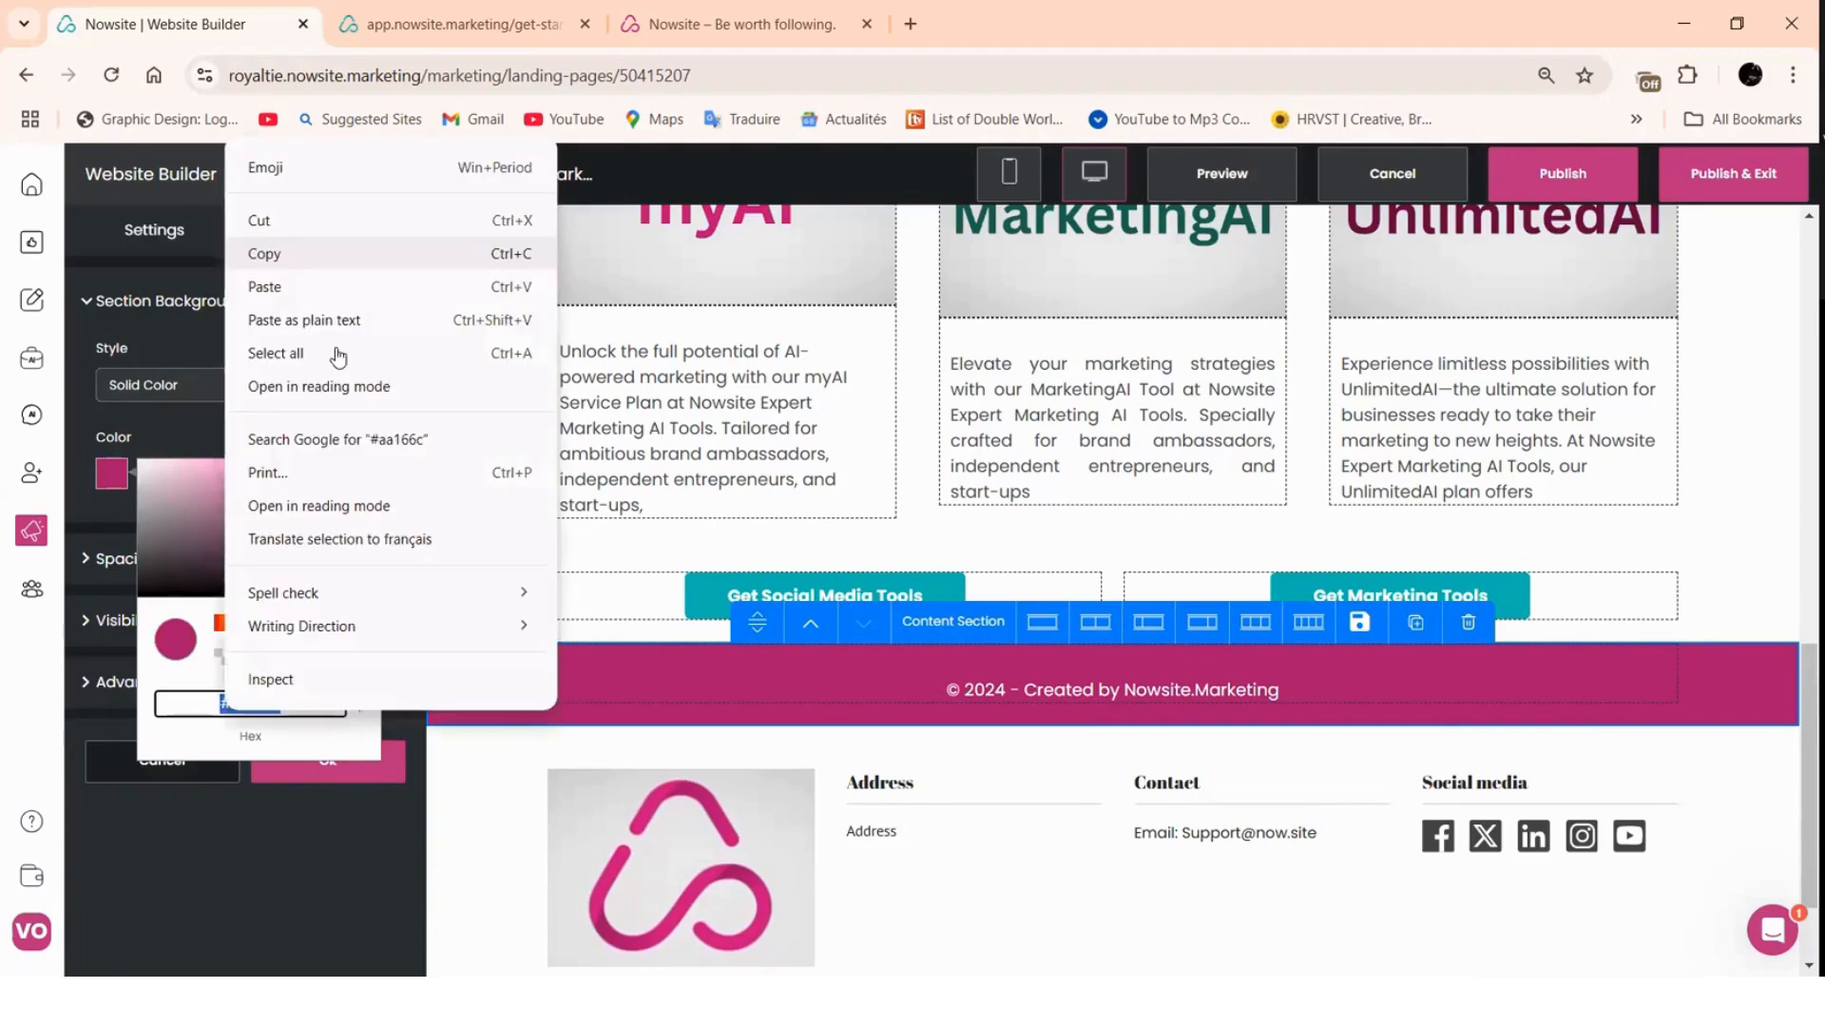
{"action": "left_click", "coordinate": [286, 249]}
- Set the "Get Social Media Tools" button's color to the copied #aa166c and confirm the button
{"action": "left_click", "coordinate": [730, 596]}
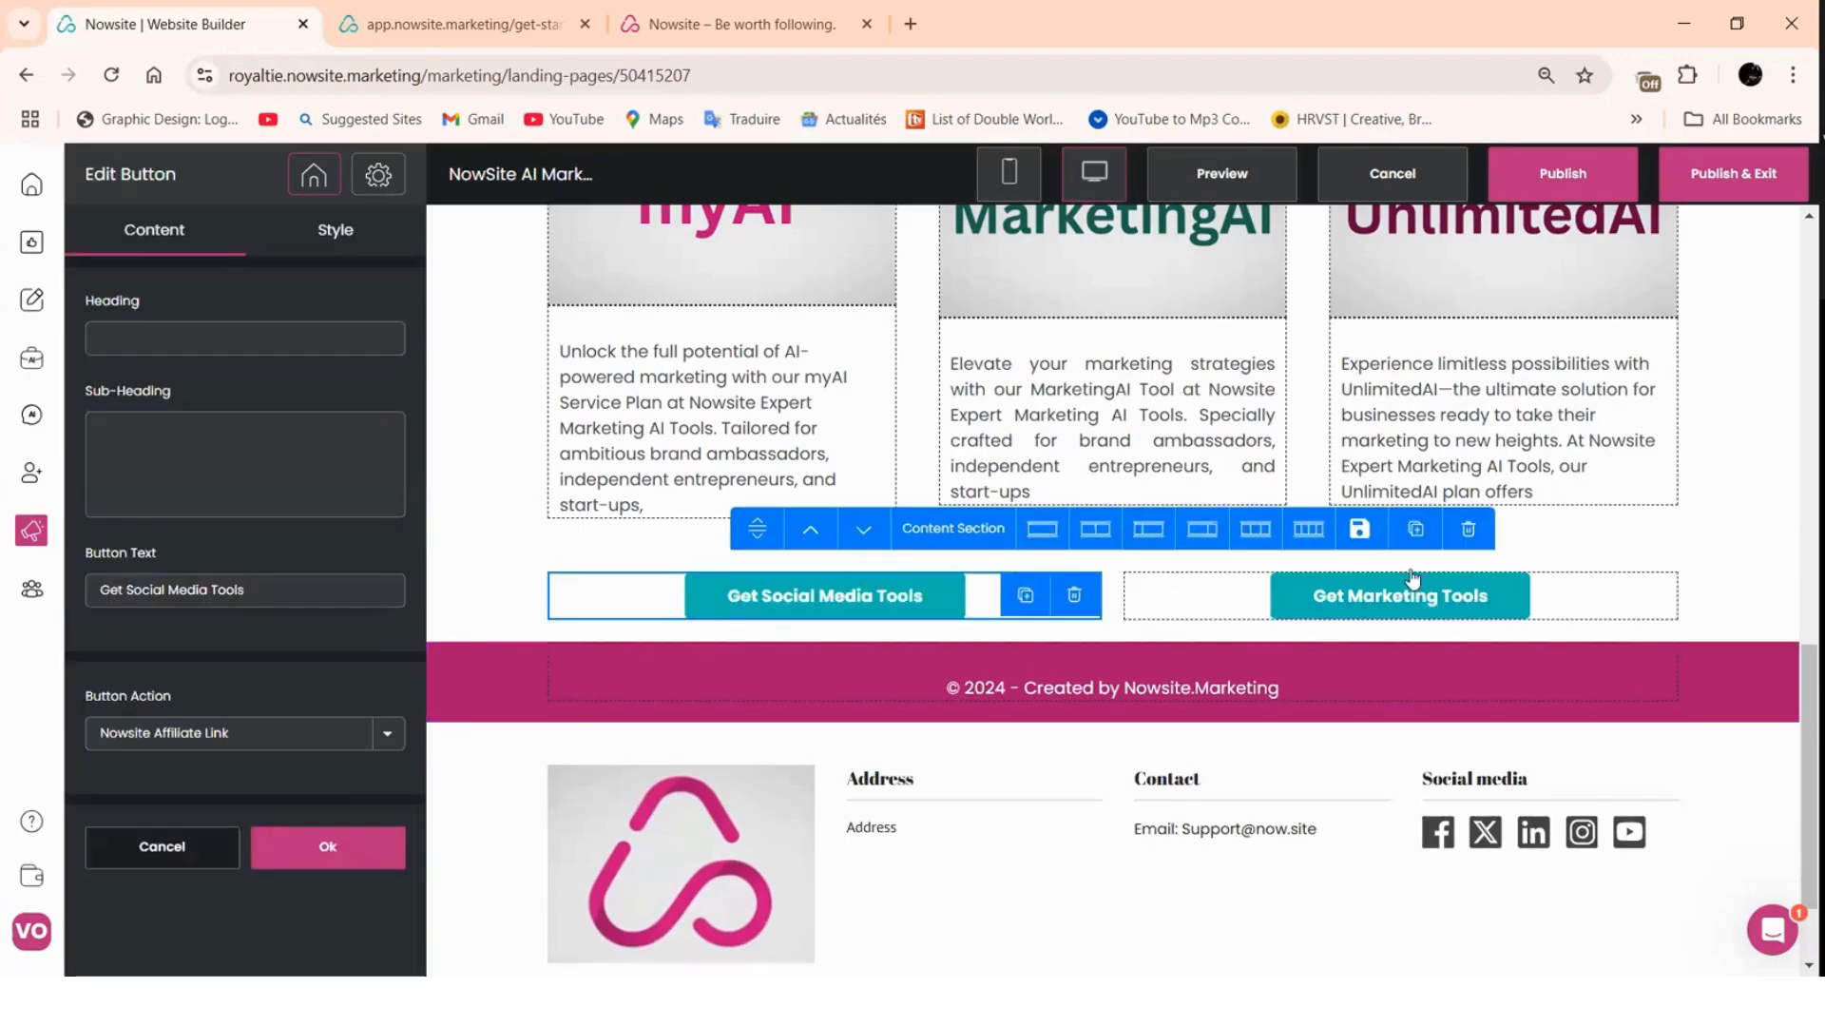
{"action": "left_click", "coordinate": [329, 238]}
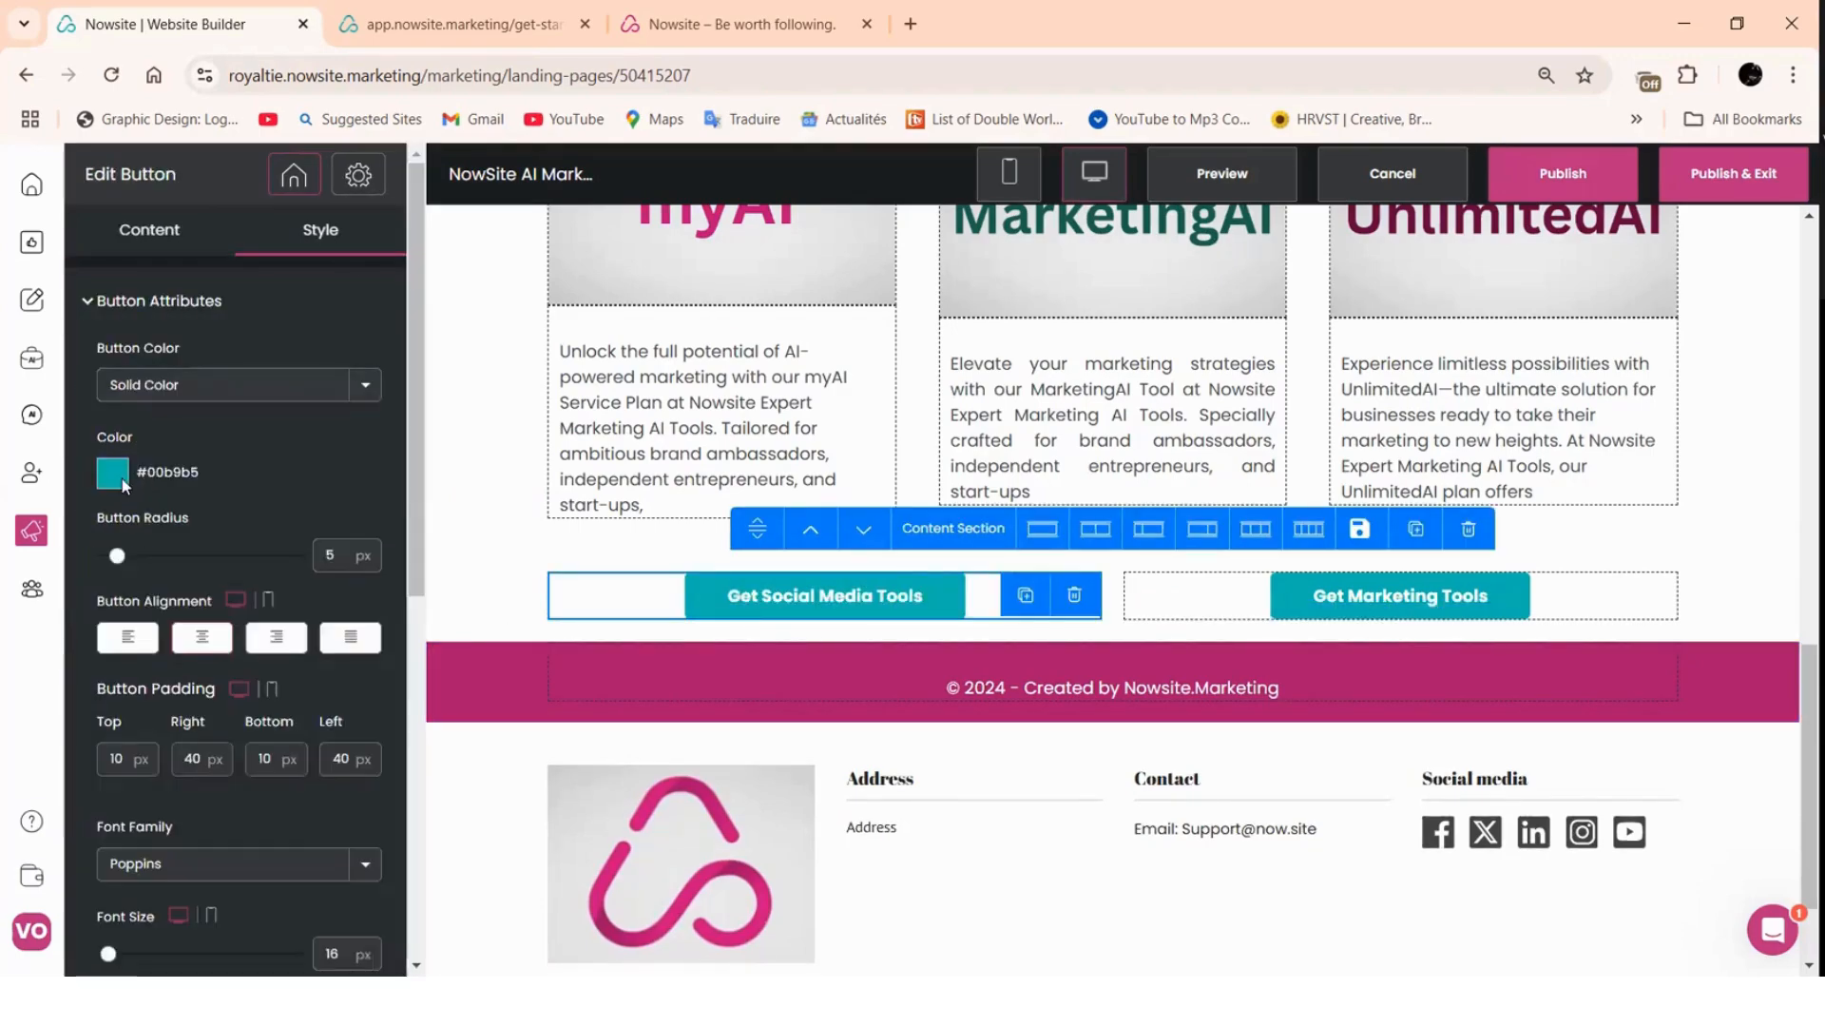
{"action": "left_click_drag", "start_coordinate": [288, 708], "coordinate": [203, 706]}
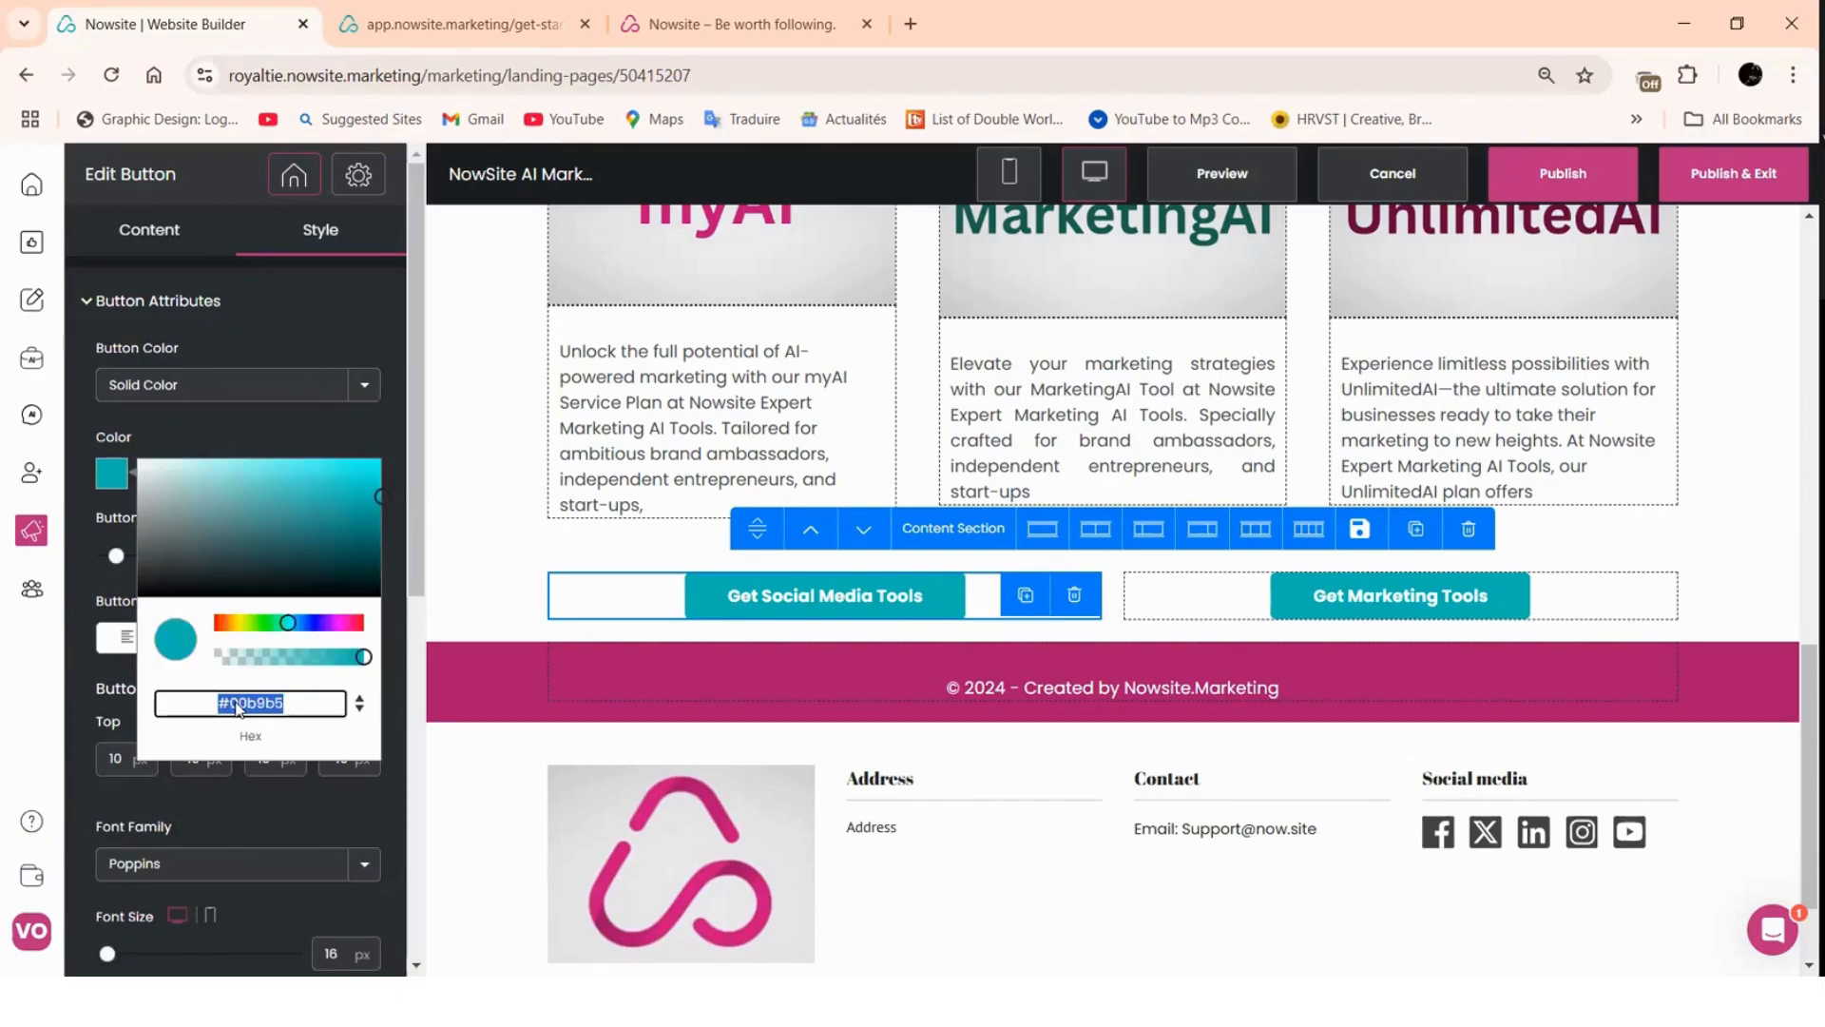
{"action": "right_click", "coordinate": [221, 708]}
{"action": "key", "text": "Return"}
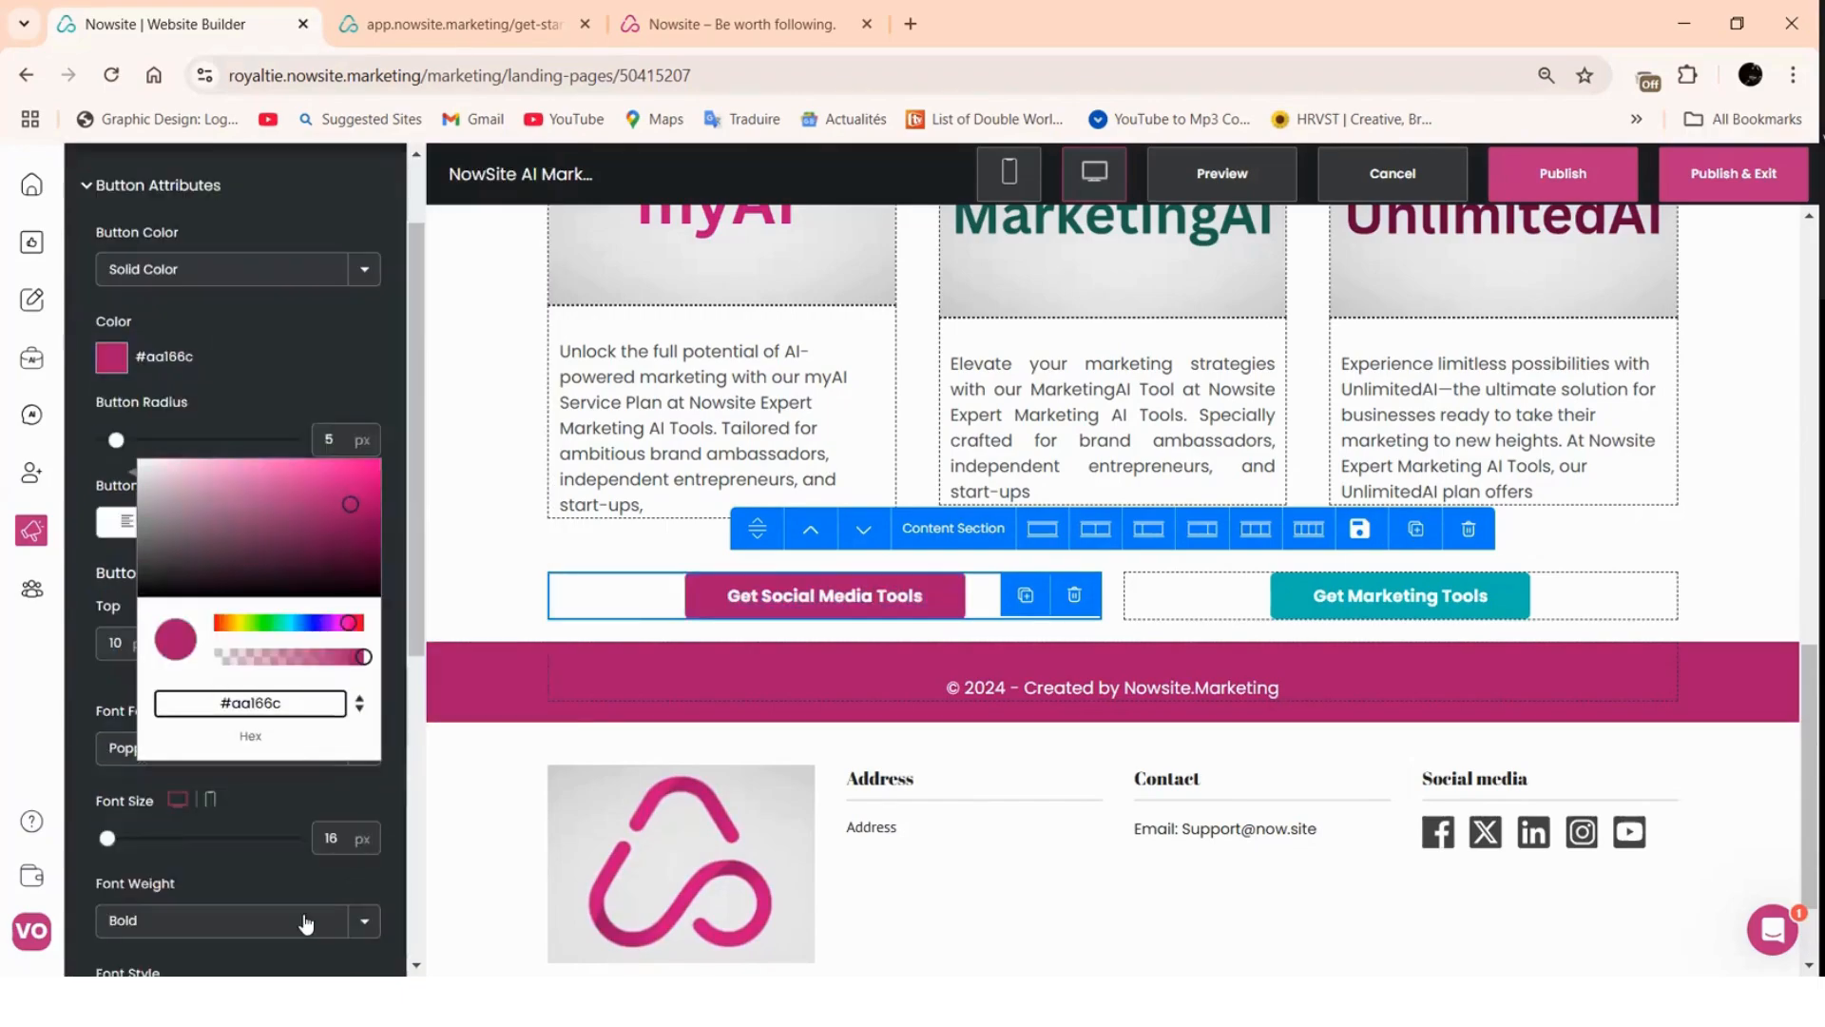
{"action": "scroll", "coordinate": [285, 918], "scroll_direction": "down", "scroll_amount": 6}
{"action": "left_click", "coordinate": [293, 934]}
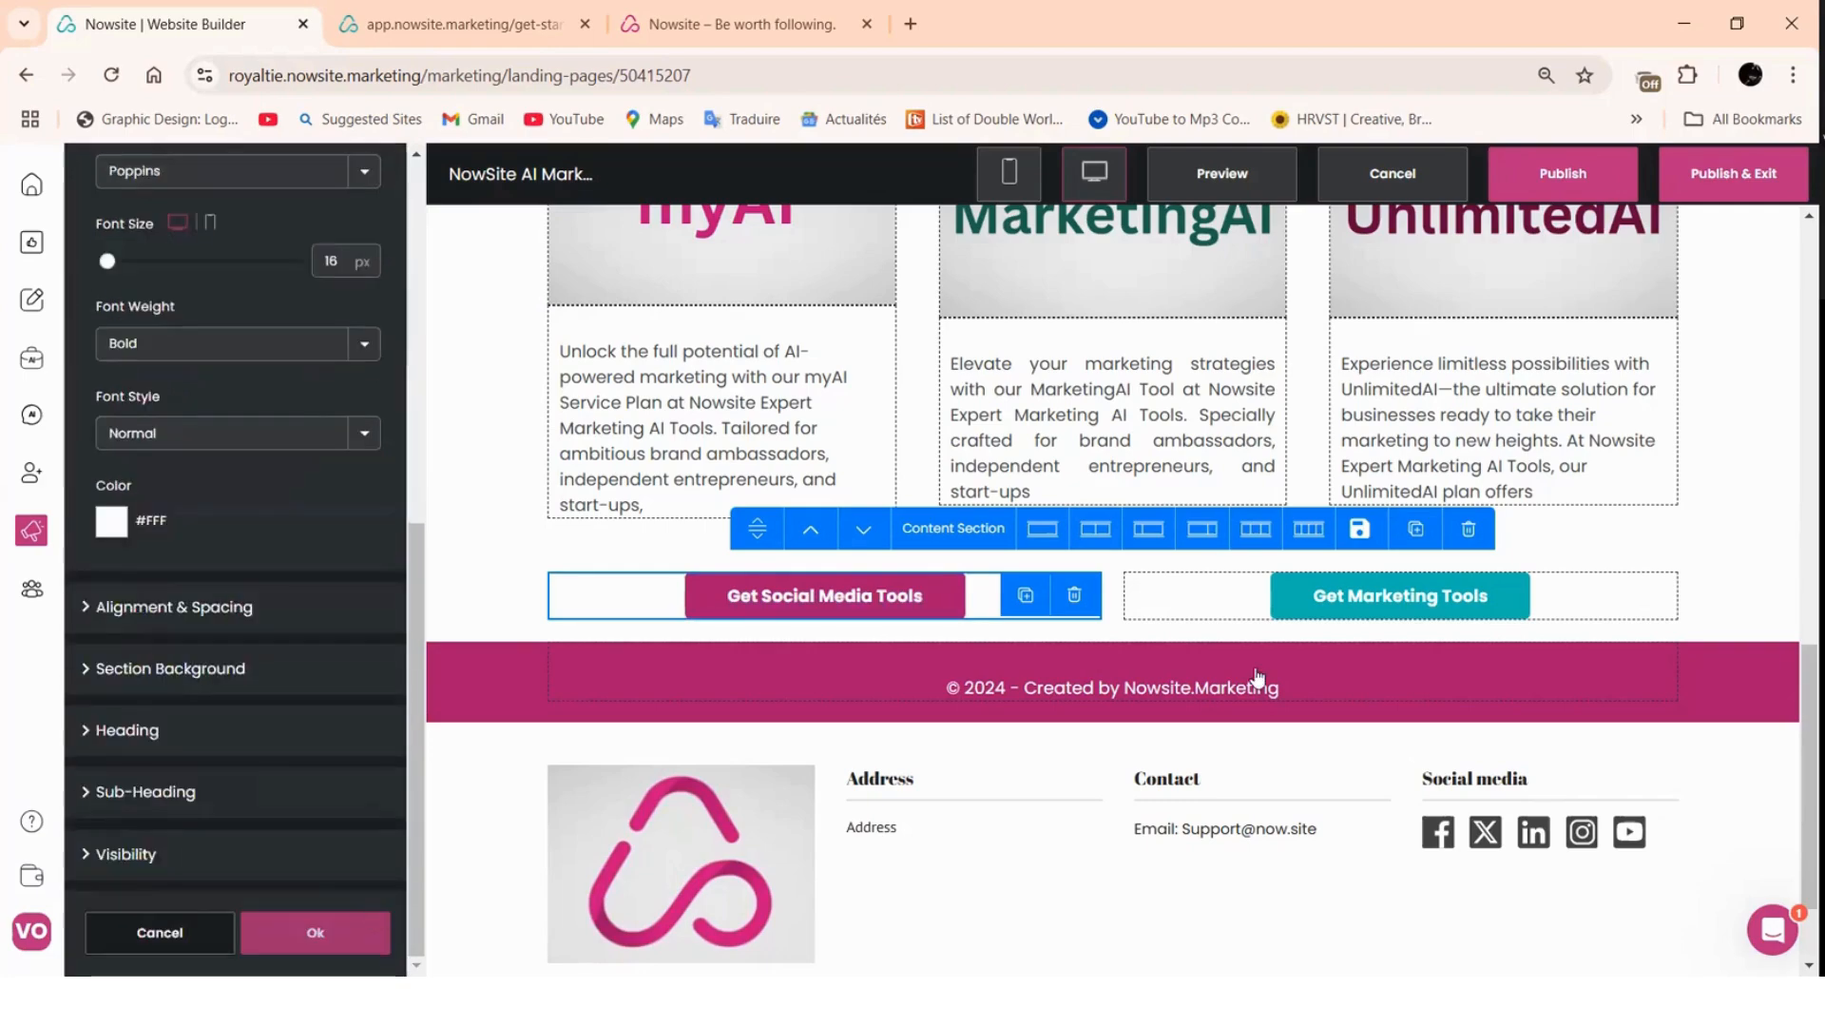
- Publish the updated landing page while staying in the editor
{"action": "left_click", "coordinate": [1312, 722]}
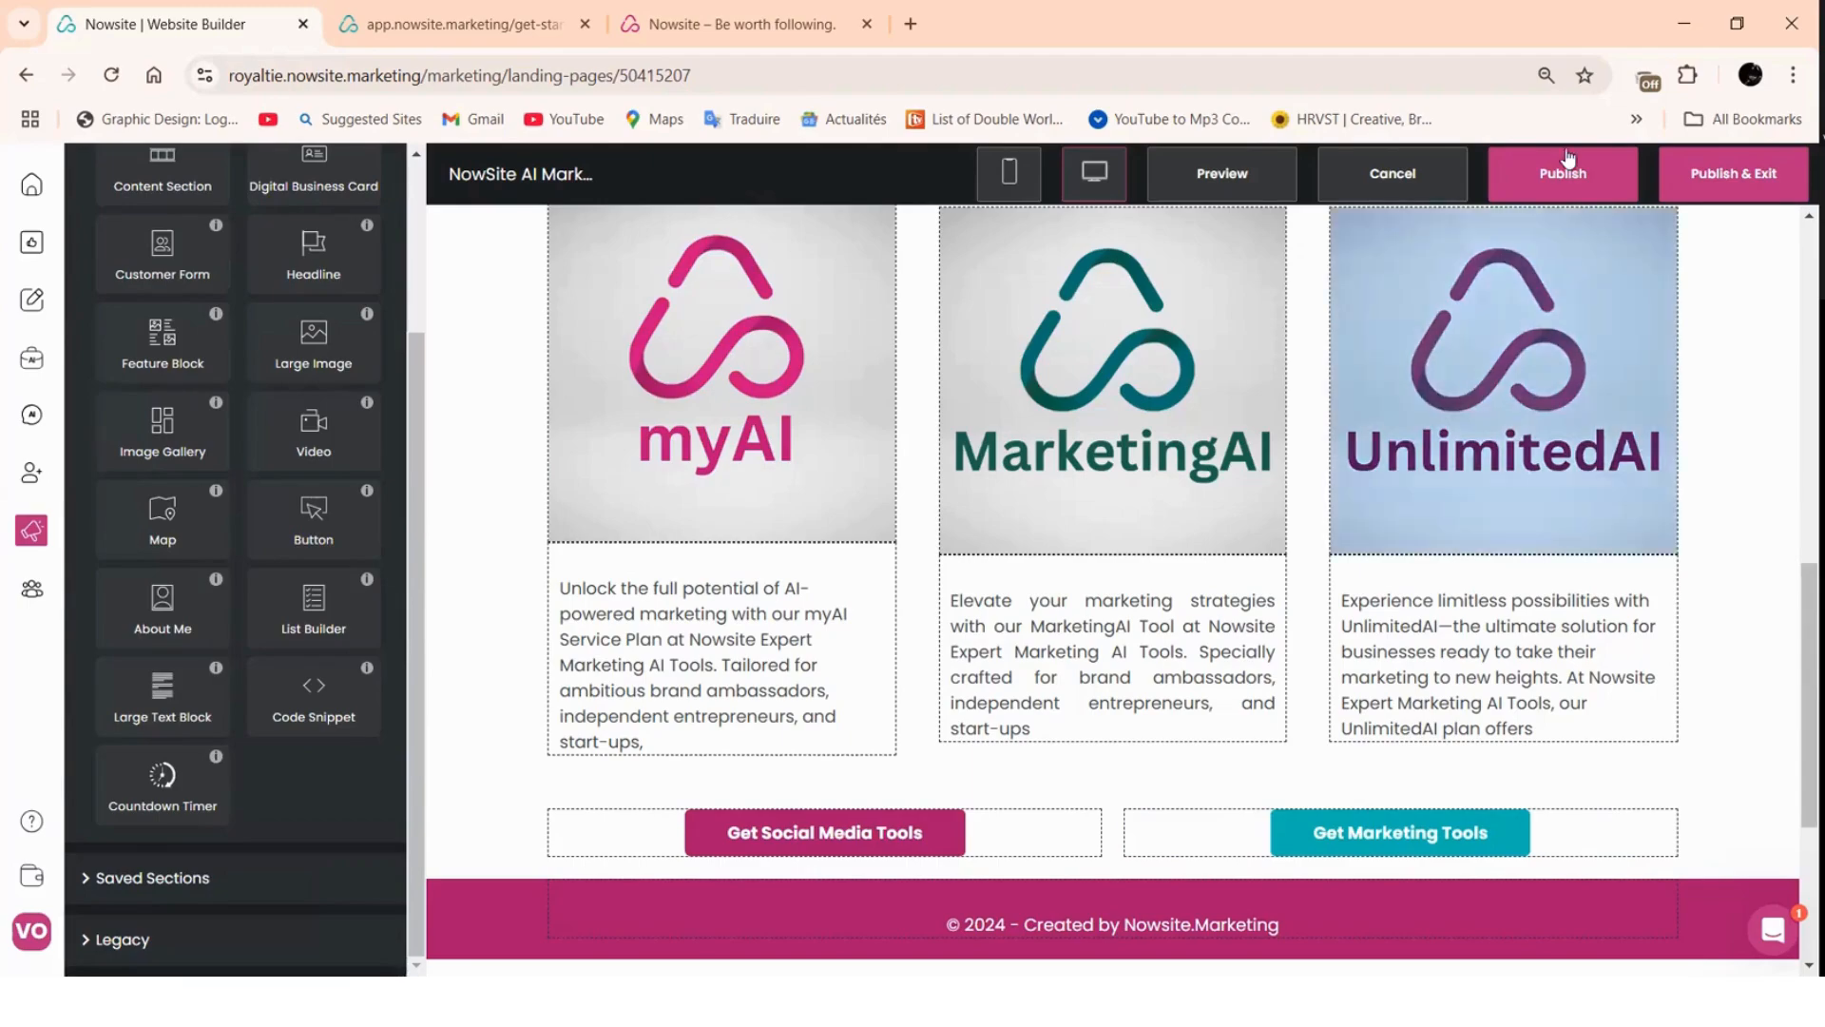
{"action": "left_click", "coordinate": [1202, 249]}
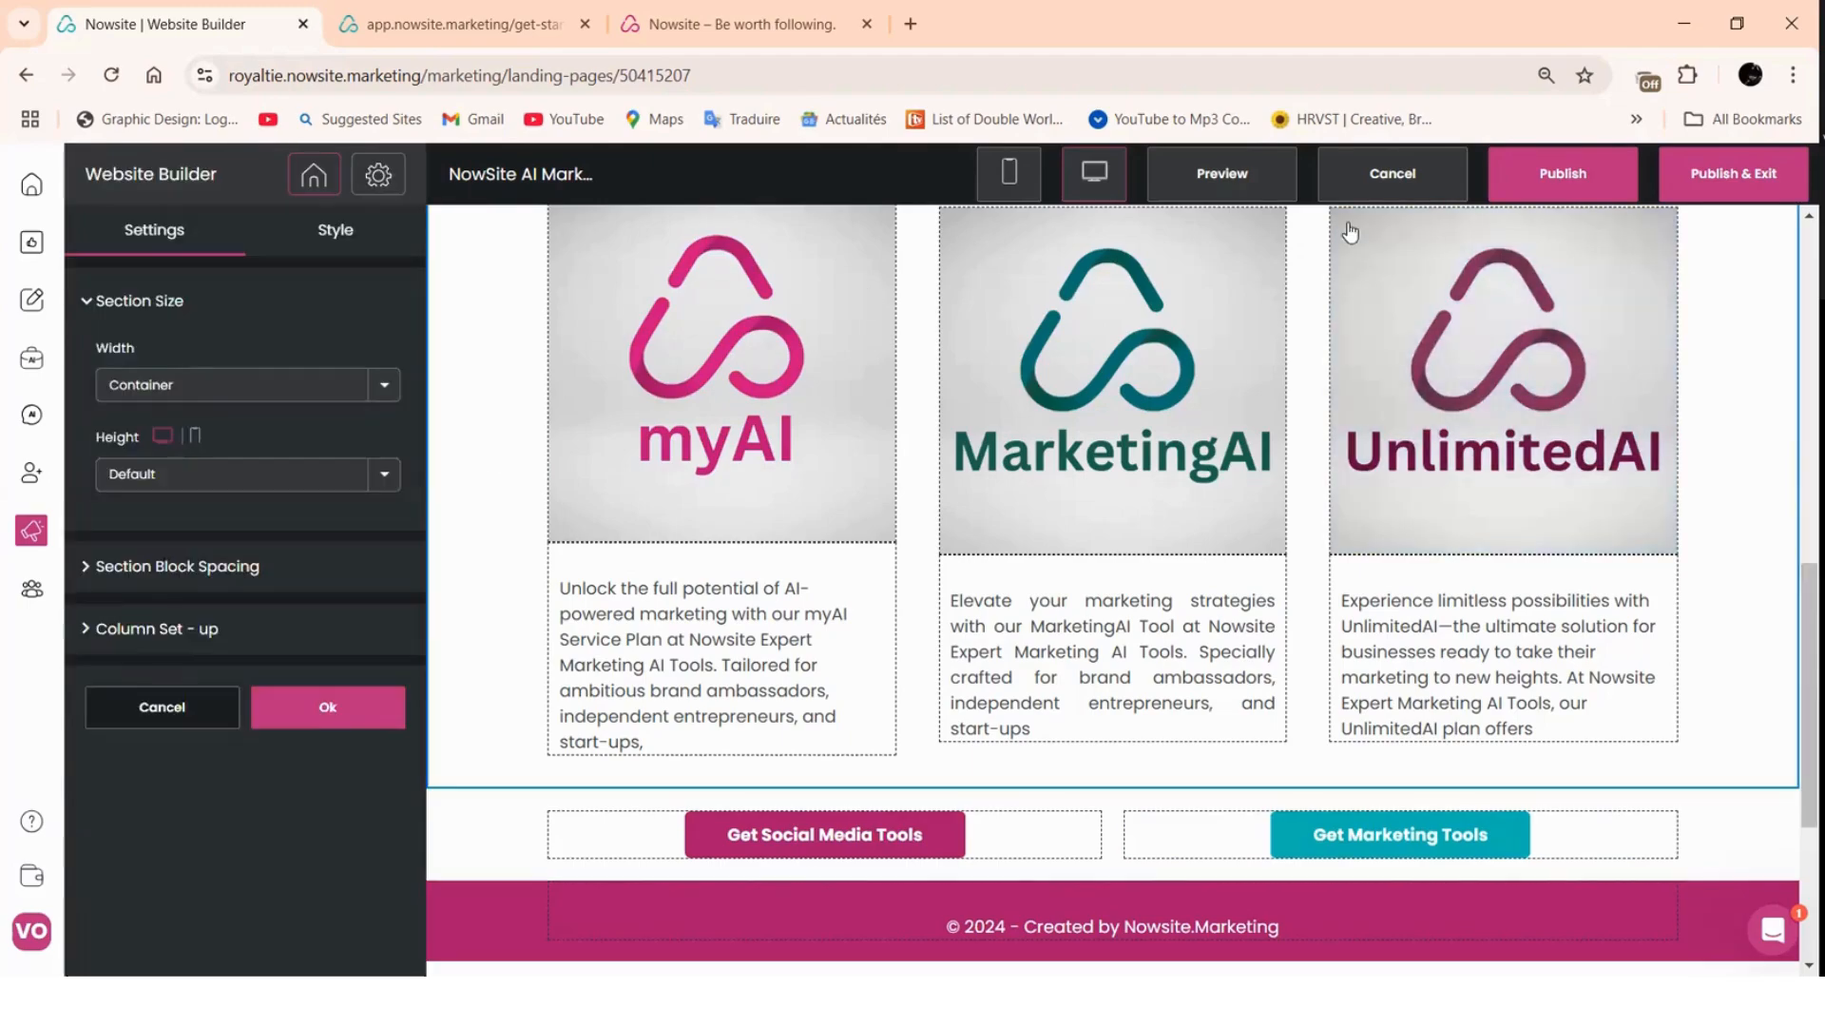
{"action": "left_click", "coordinate": [1205, 492]}
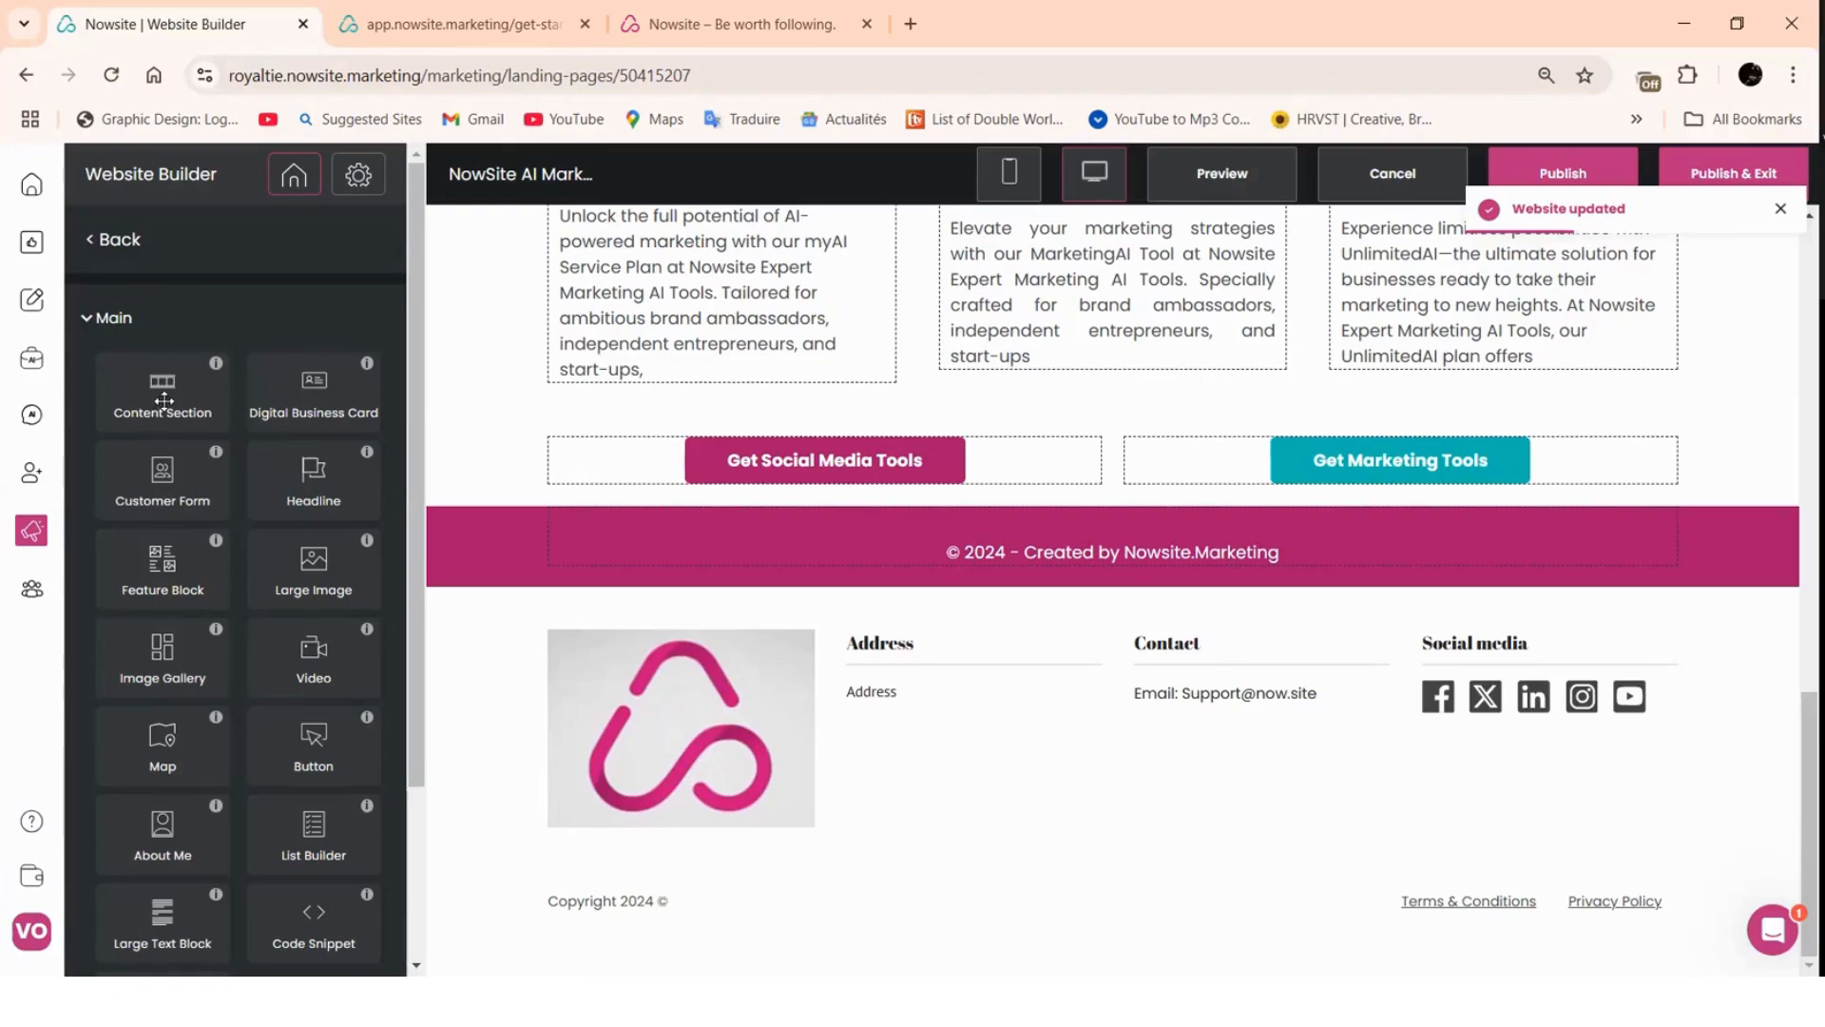
- Add a content section between the two buttons and the copyright bar, and split it into two equal columns
{"action": "left_click_drag", "start_coordinate": [159, 398], "coordinate": [1017, 539]}
{"action": "left_click_drag", "start_coordinate": [644, 650], "coordinate": [645, 650]}
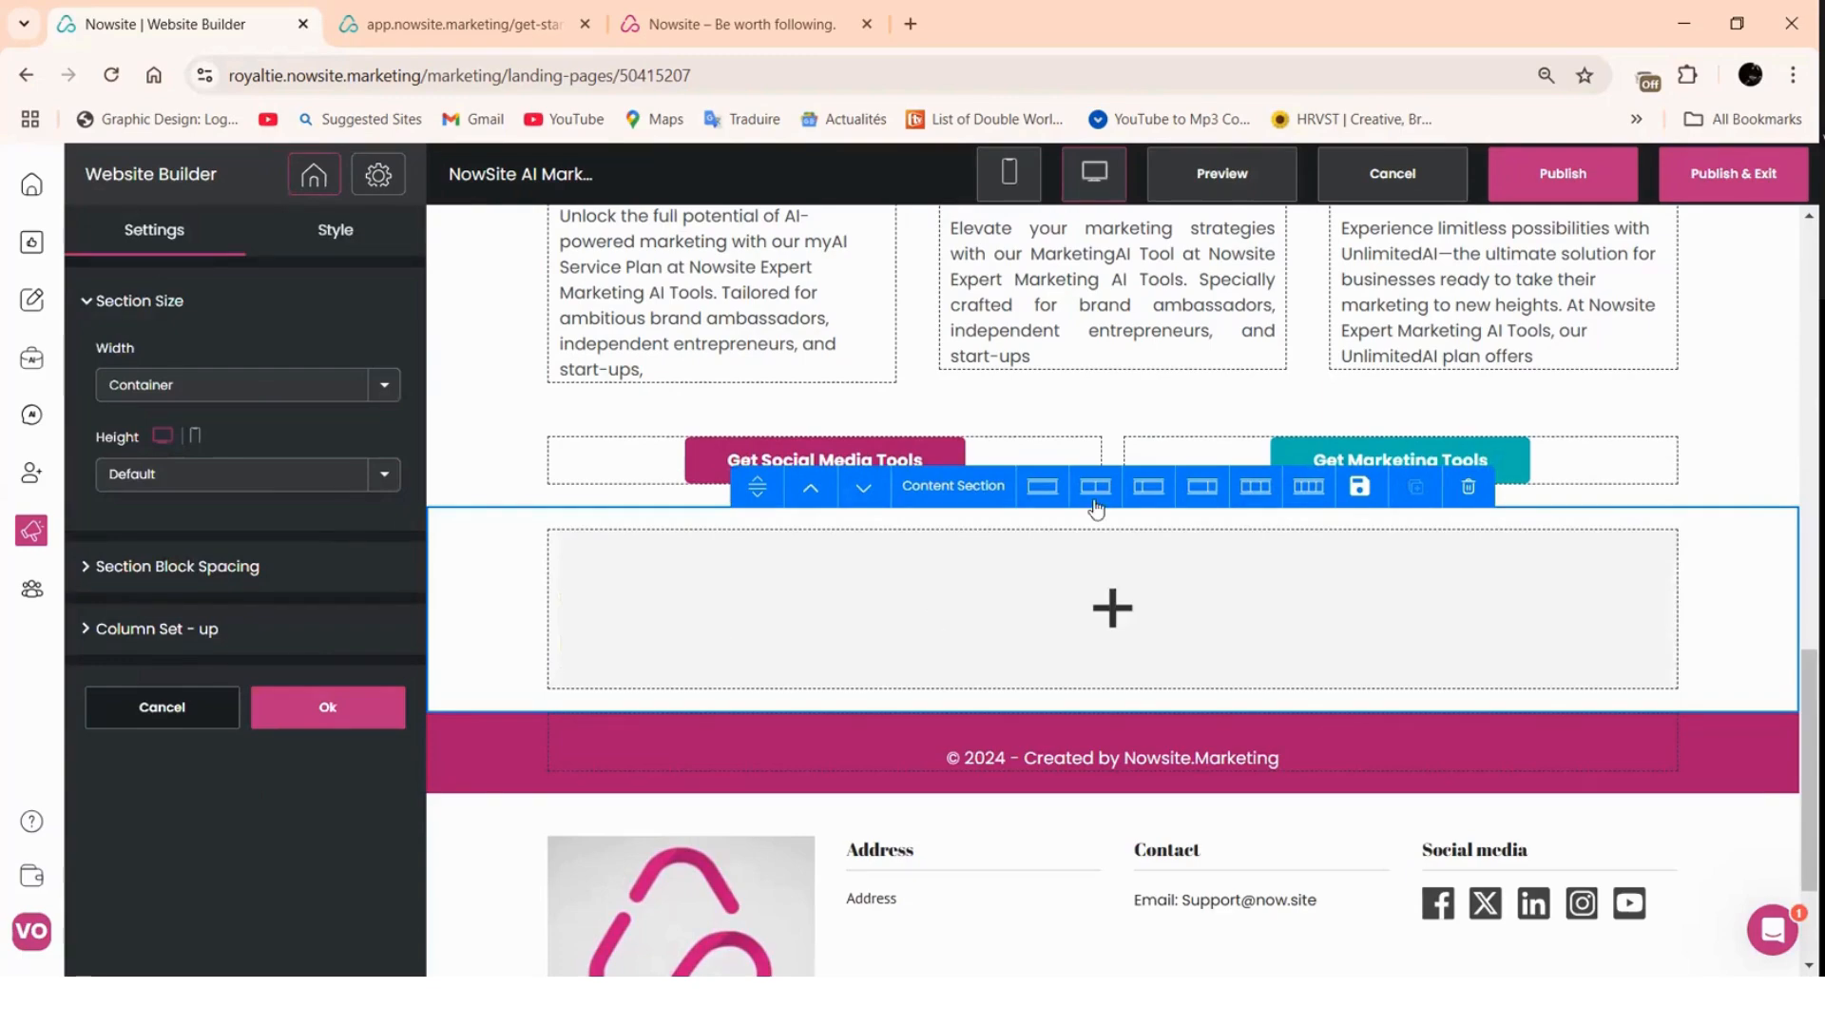
{"action": "left_click", "coordinate": [1095, 486]}
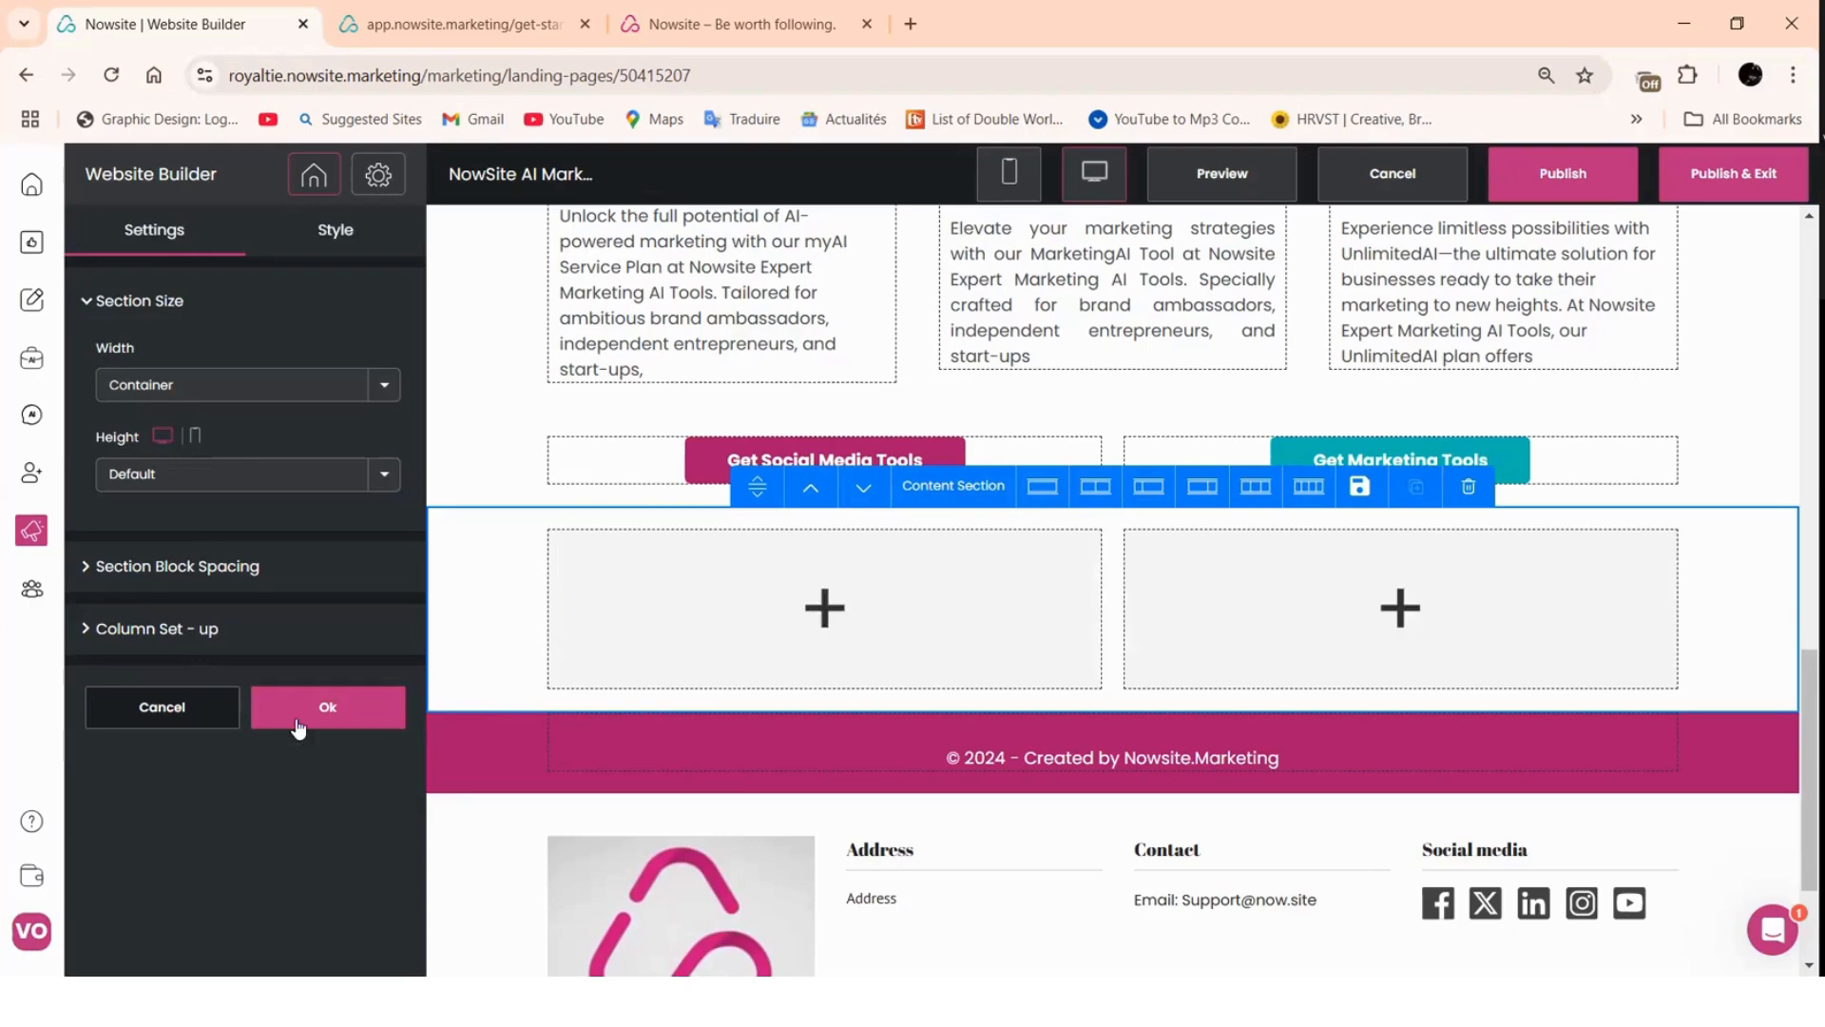
{"action": "left_click", "coordinate": [308, 707]}
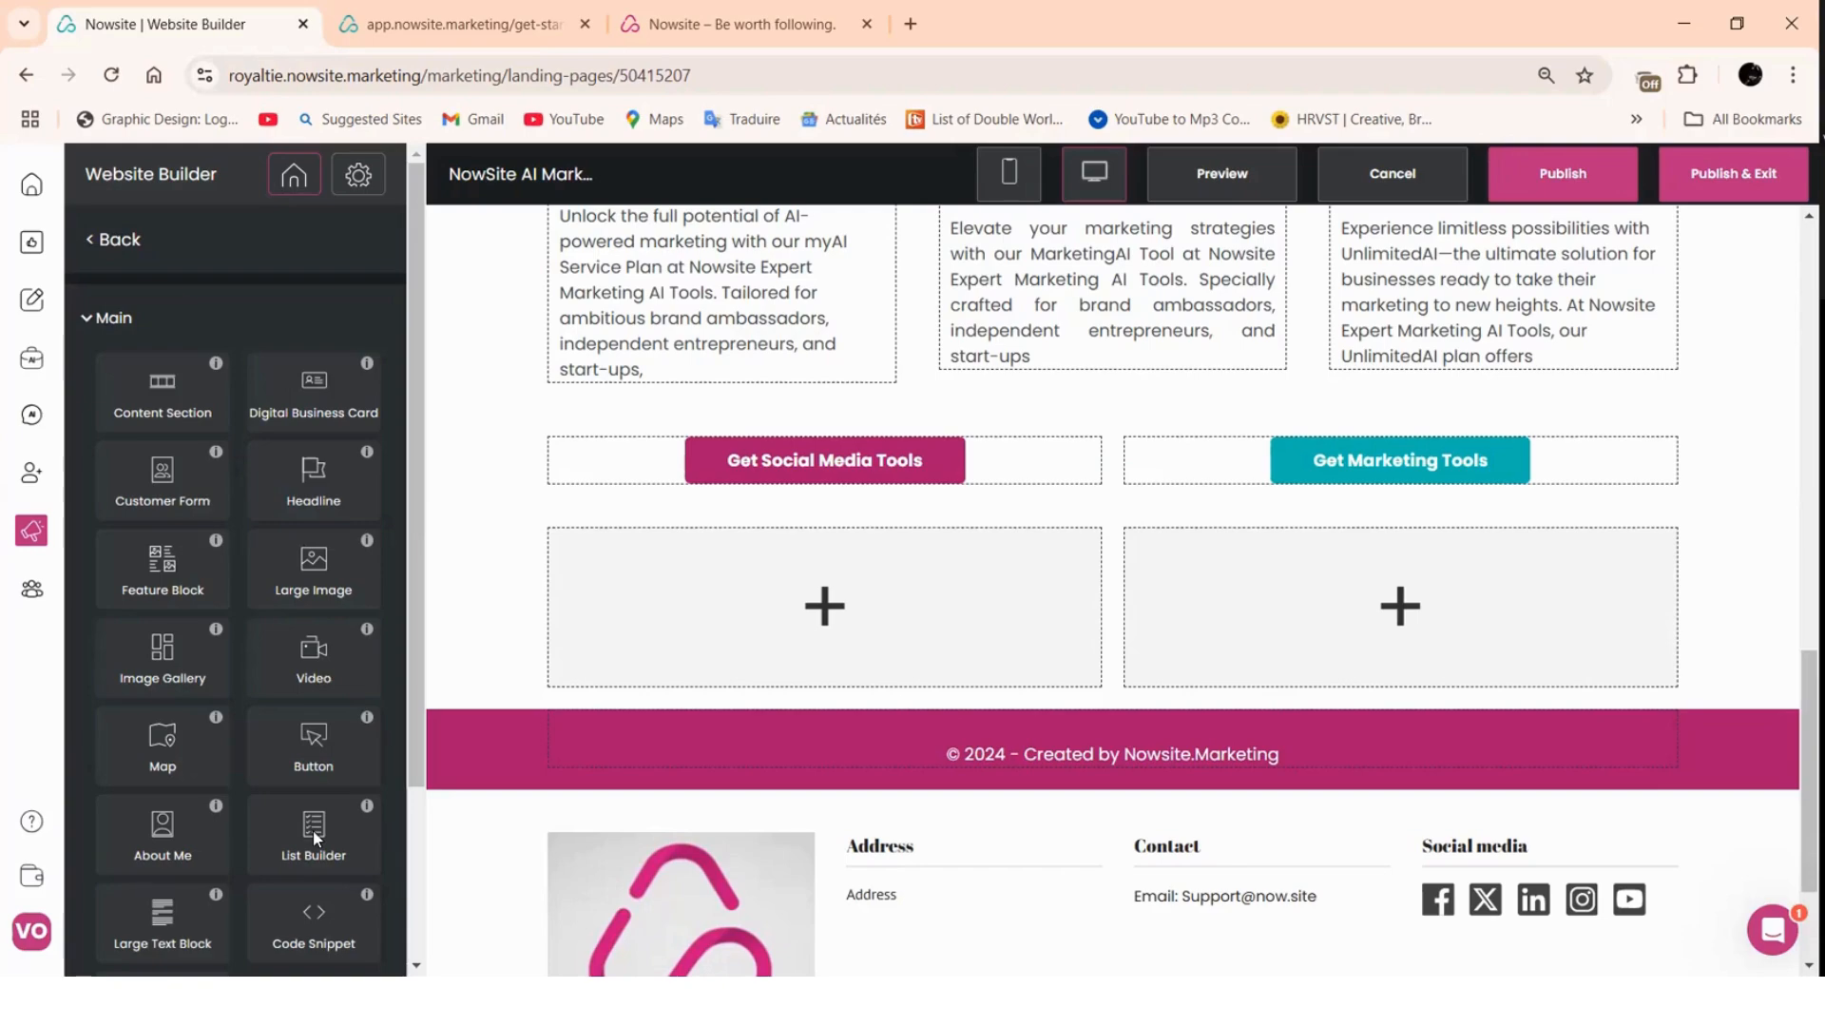
- Add a video block to the first column of the new two-column section
{"action": "left_click_drag", "start_coordinate": [308, 661], "coordinate": [685, 675]}
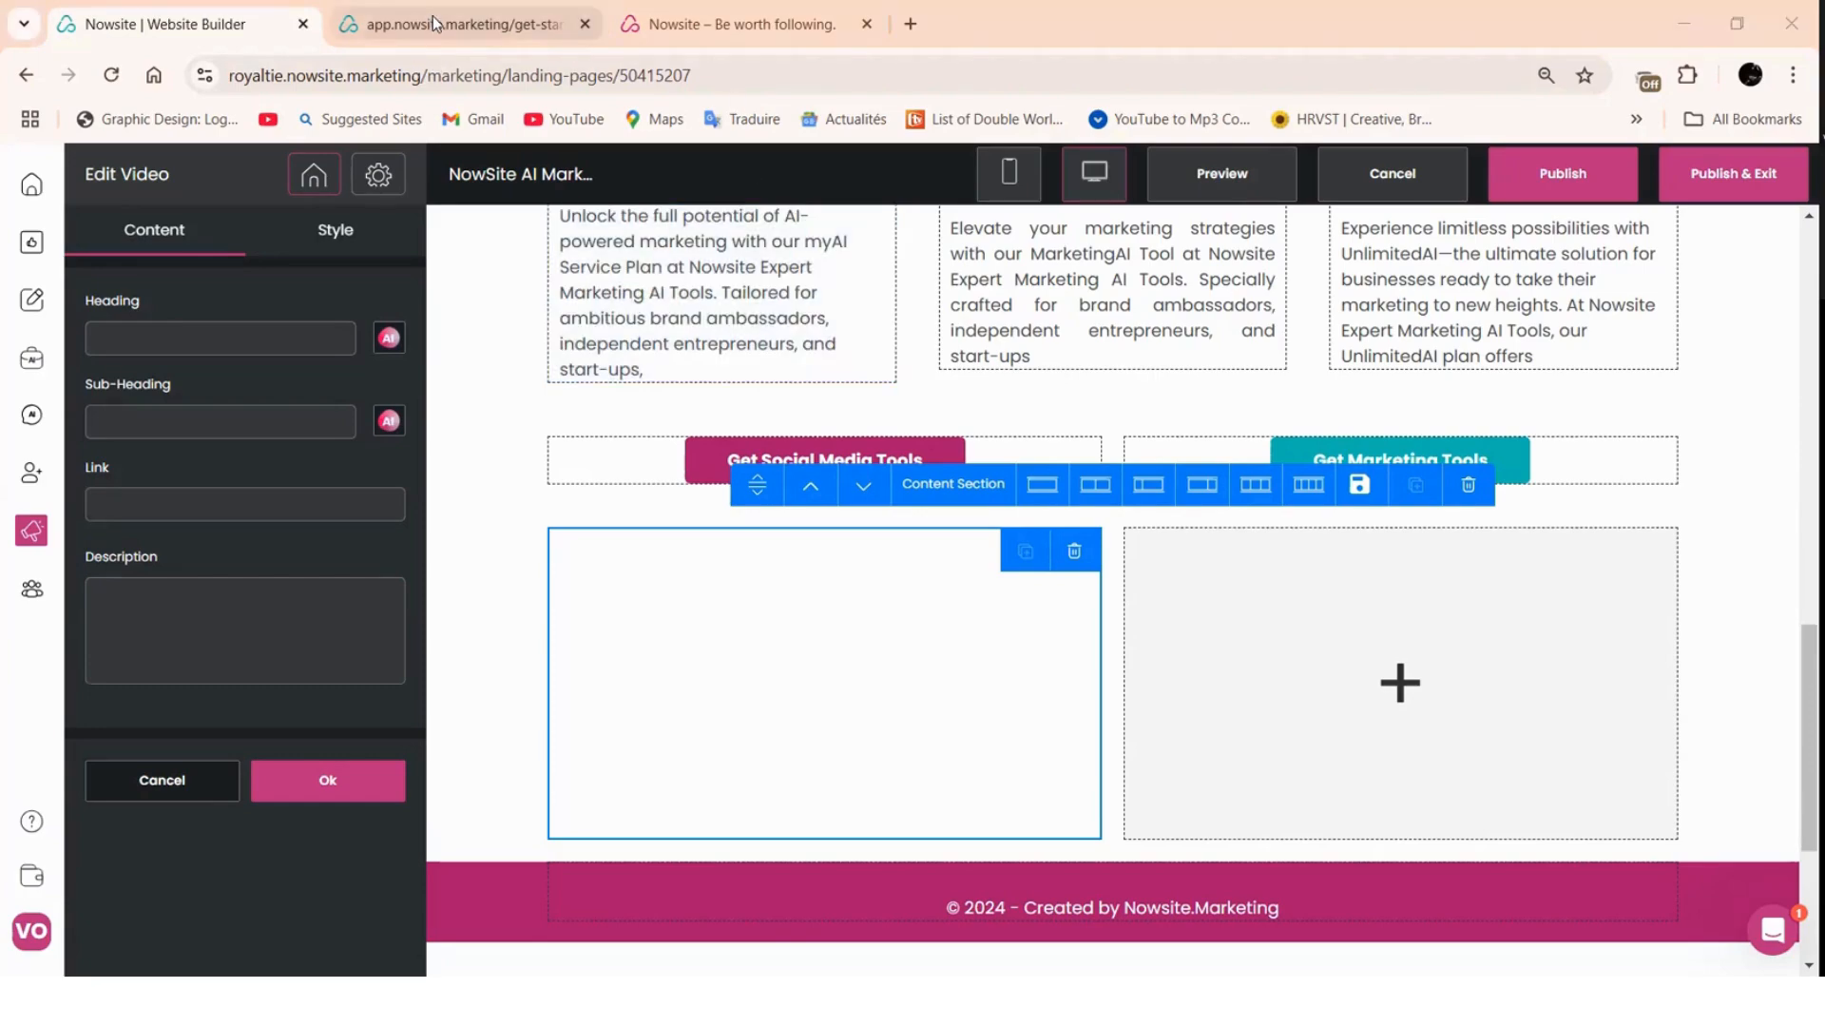
{"action": "mouse_move", "coordinate": [431, 15]}
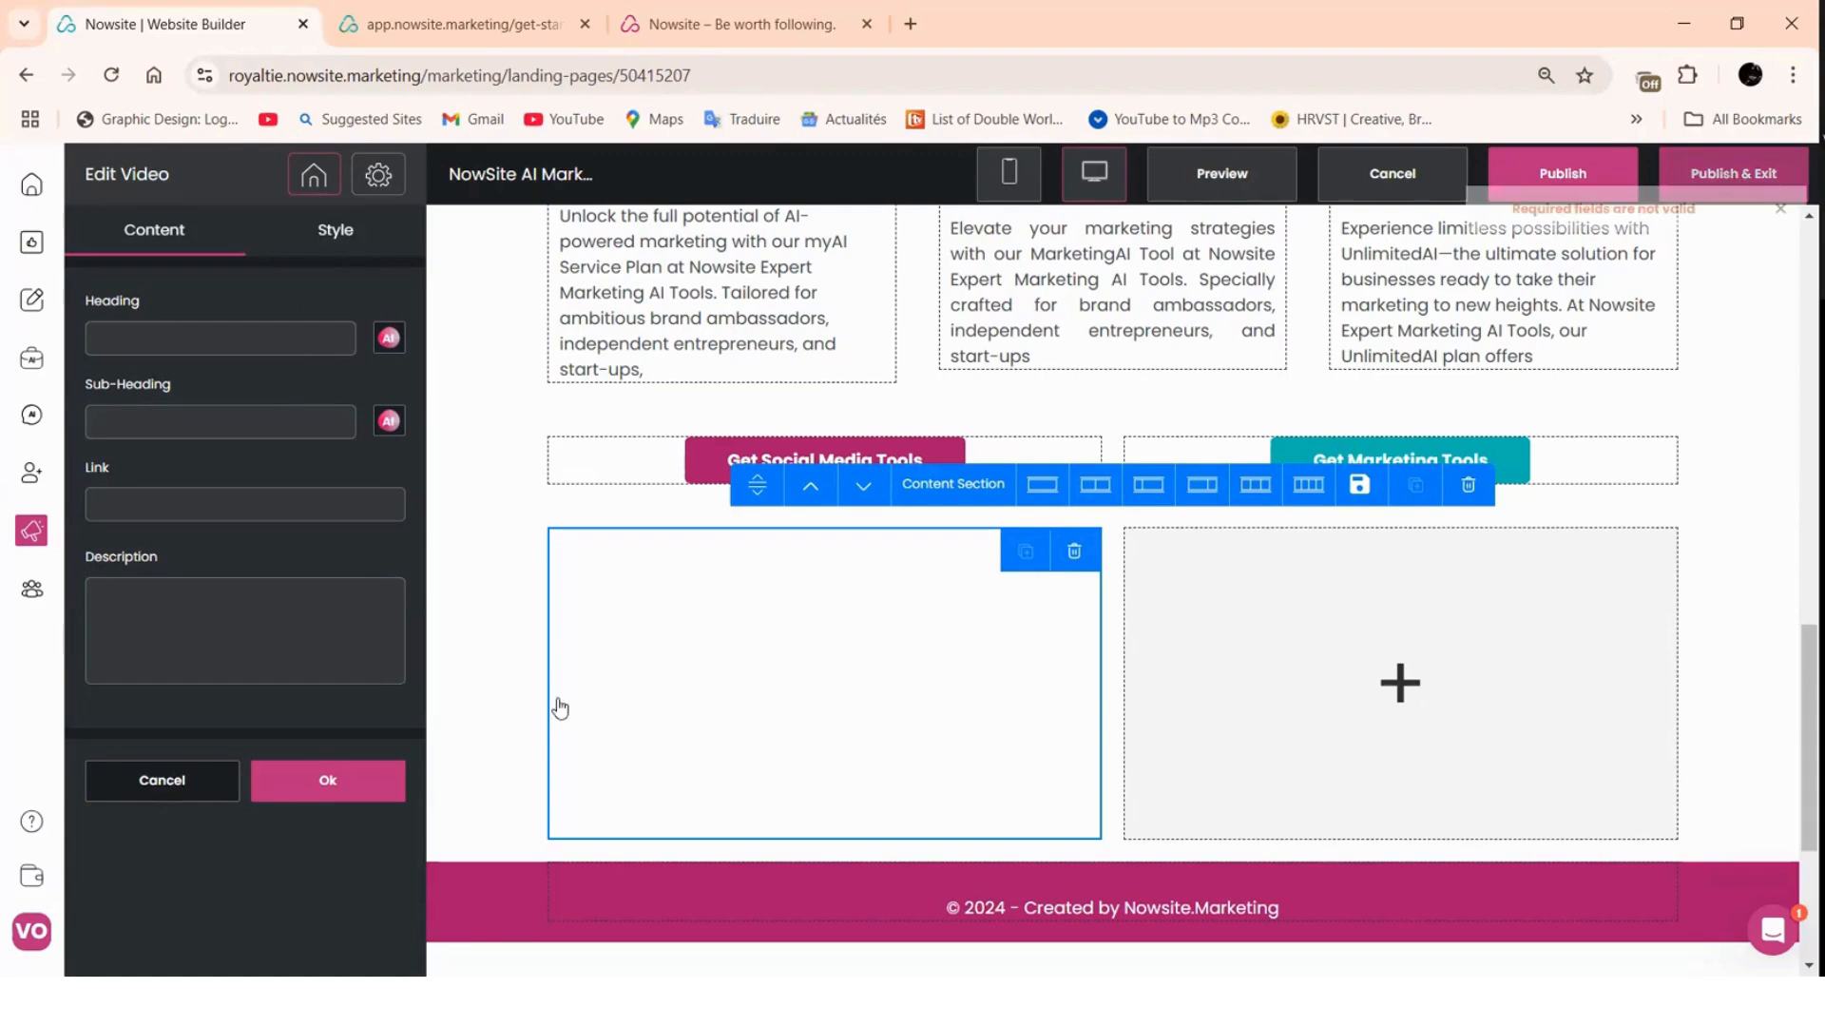
{"action": "left_click", "coordinate": [324, 787]}
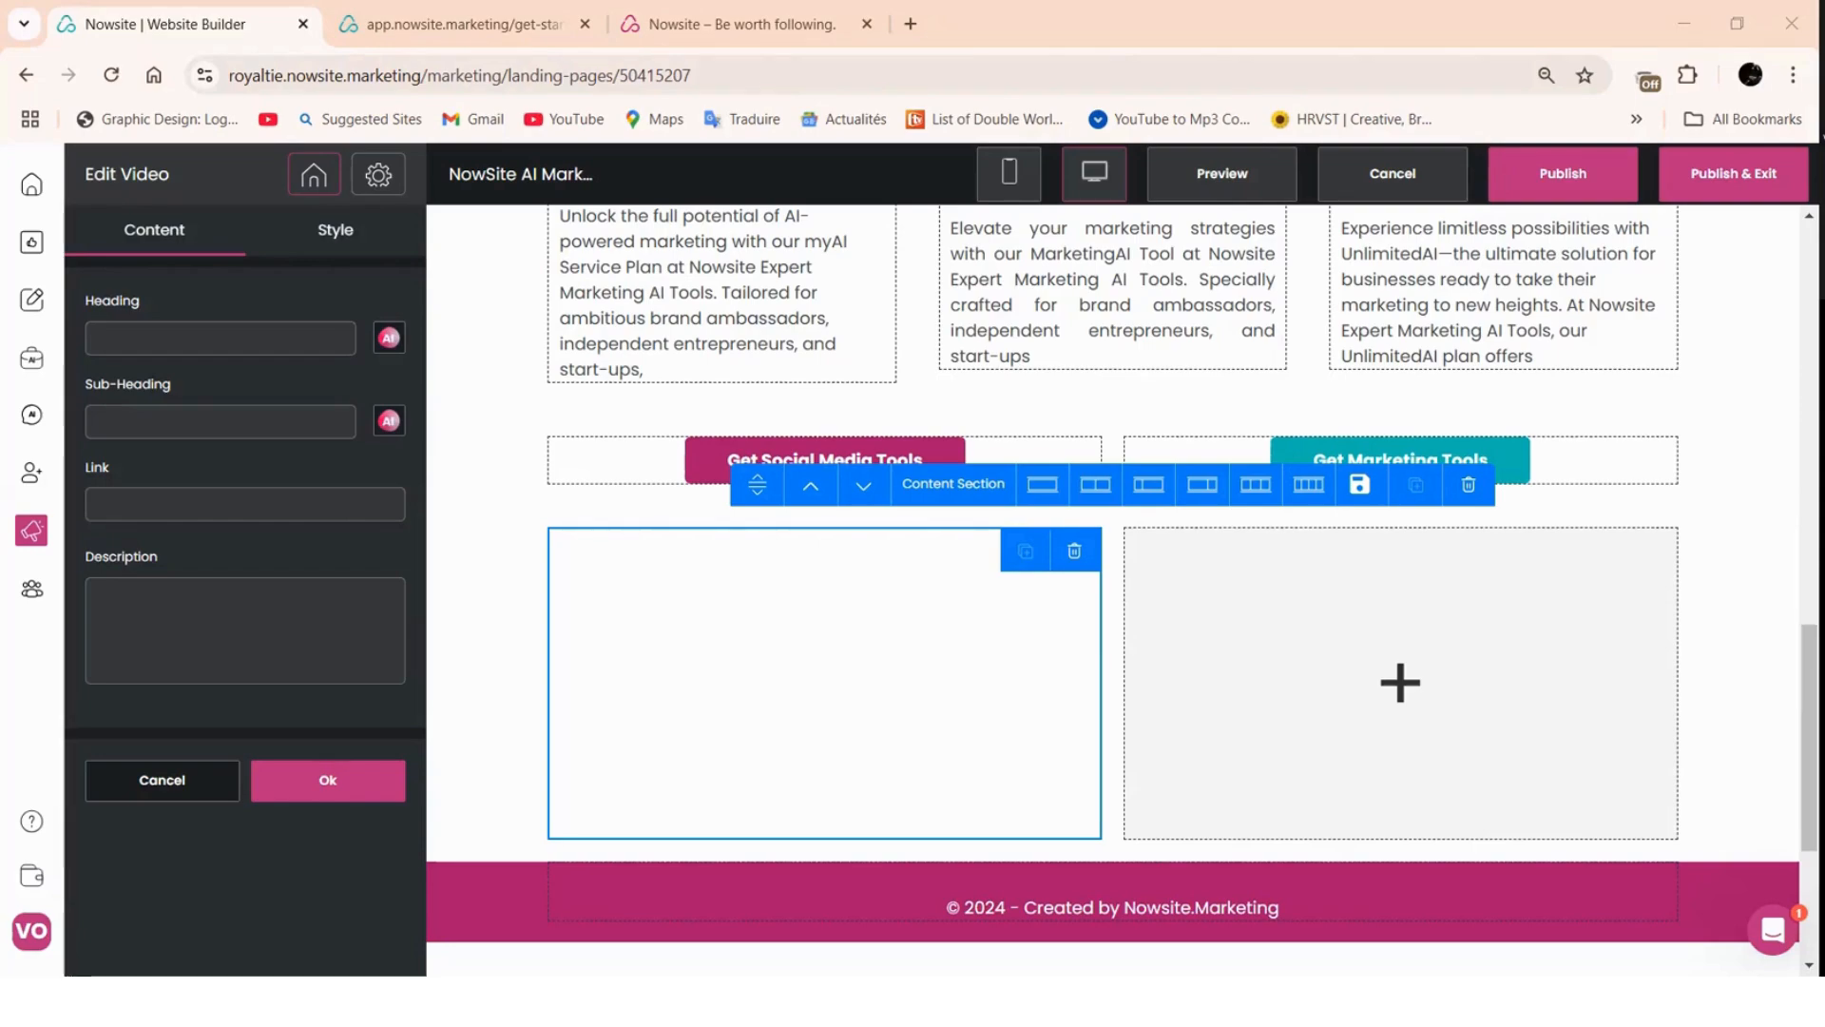
{"action": "left_click", "coordinate": [163, 516]}
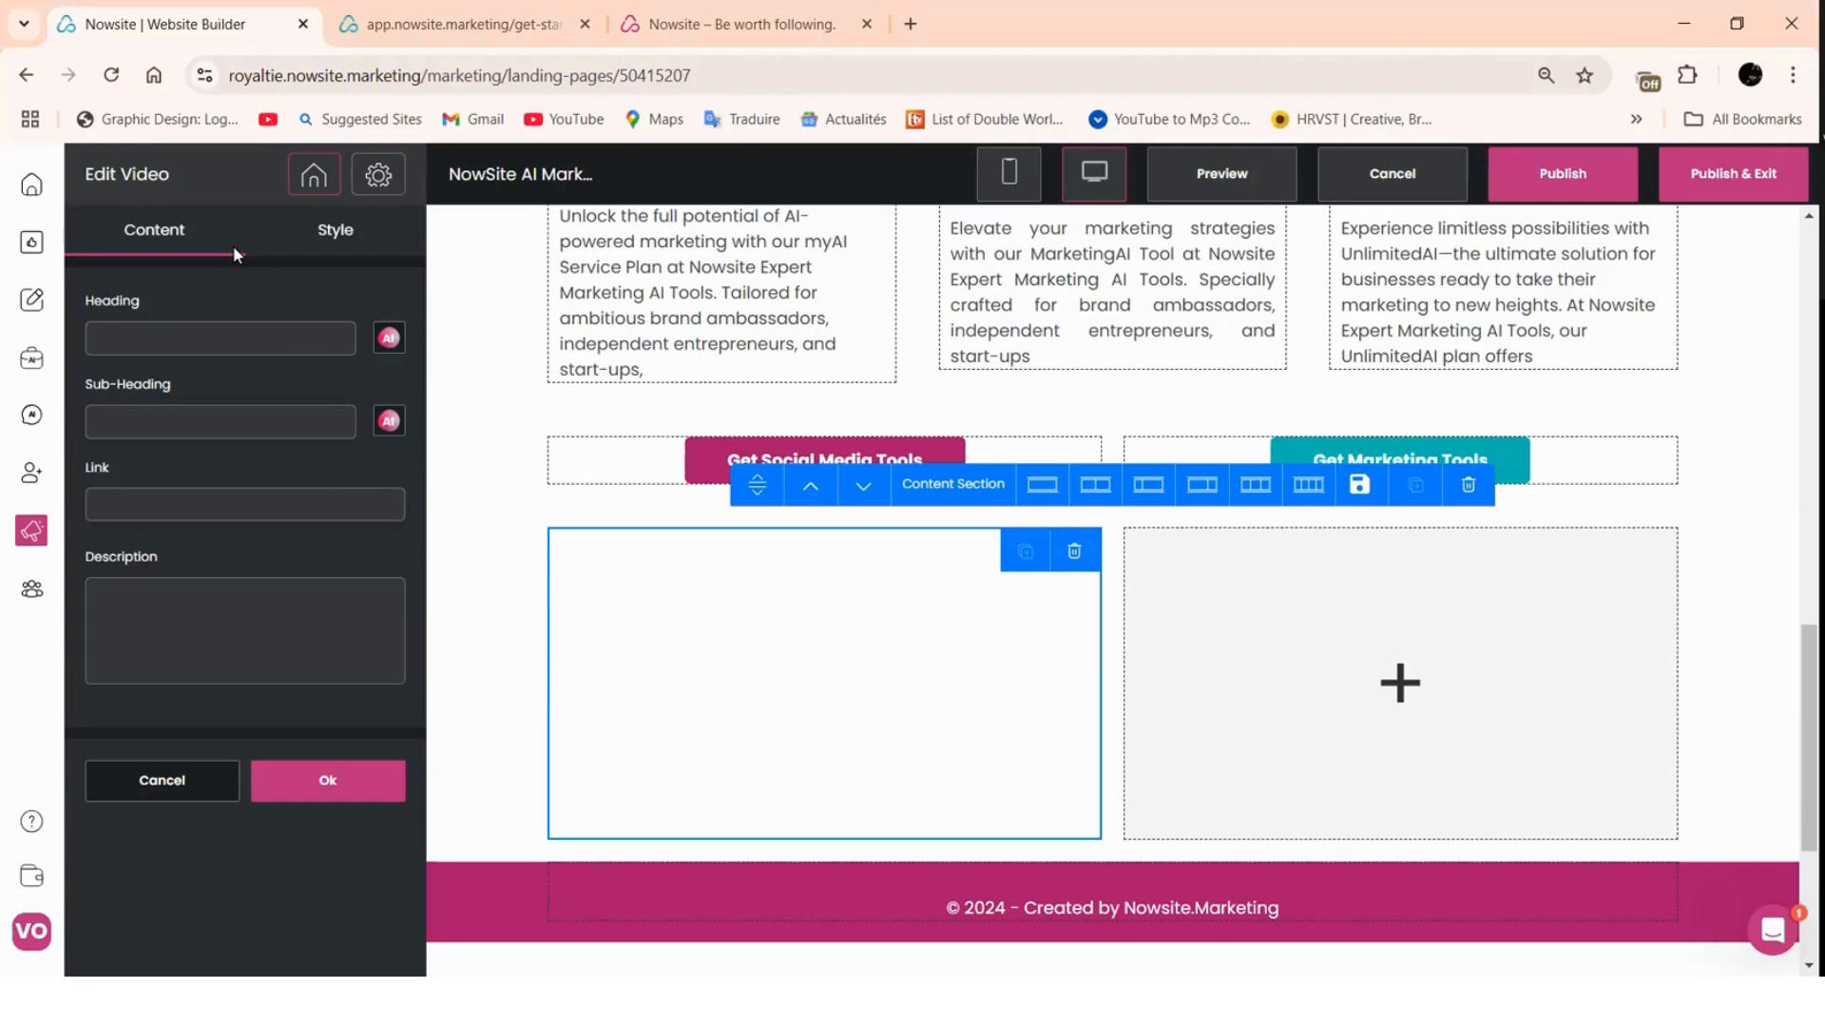
{"action": "key", "text": "ctrl+v"}
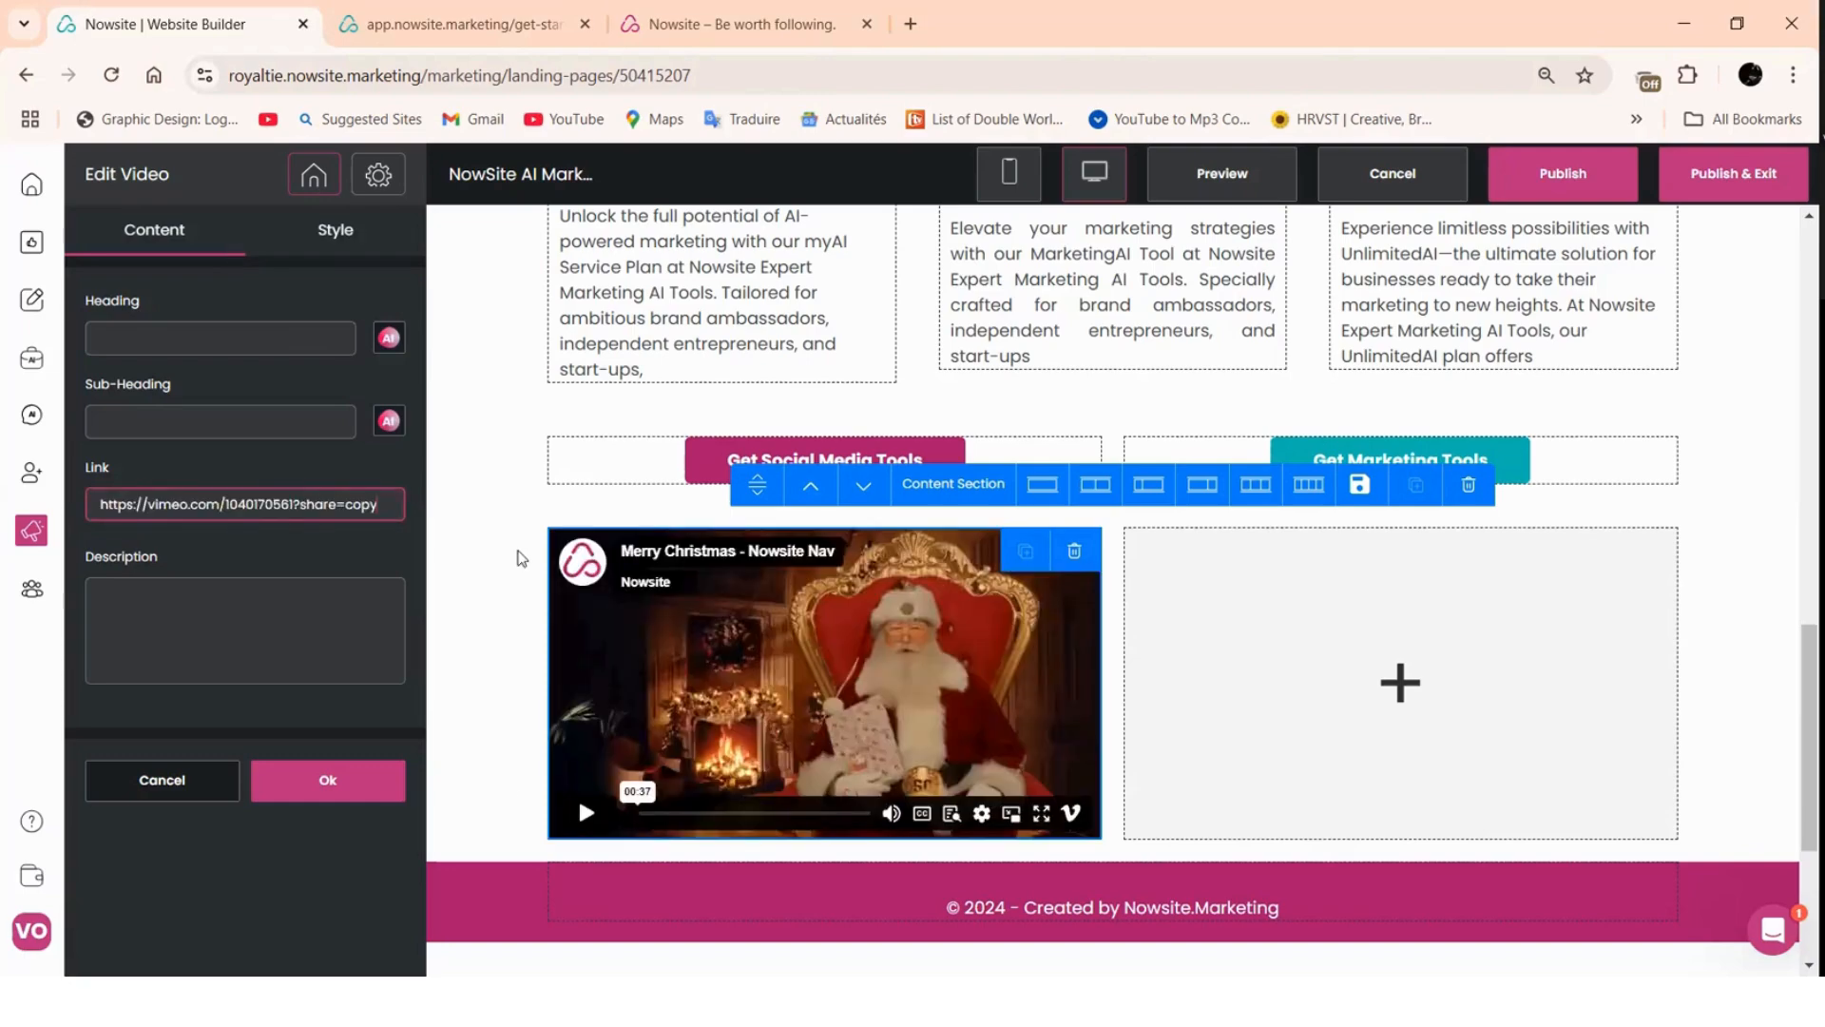
{"action": "left_click", "coordinate": [326, 785]}
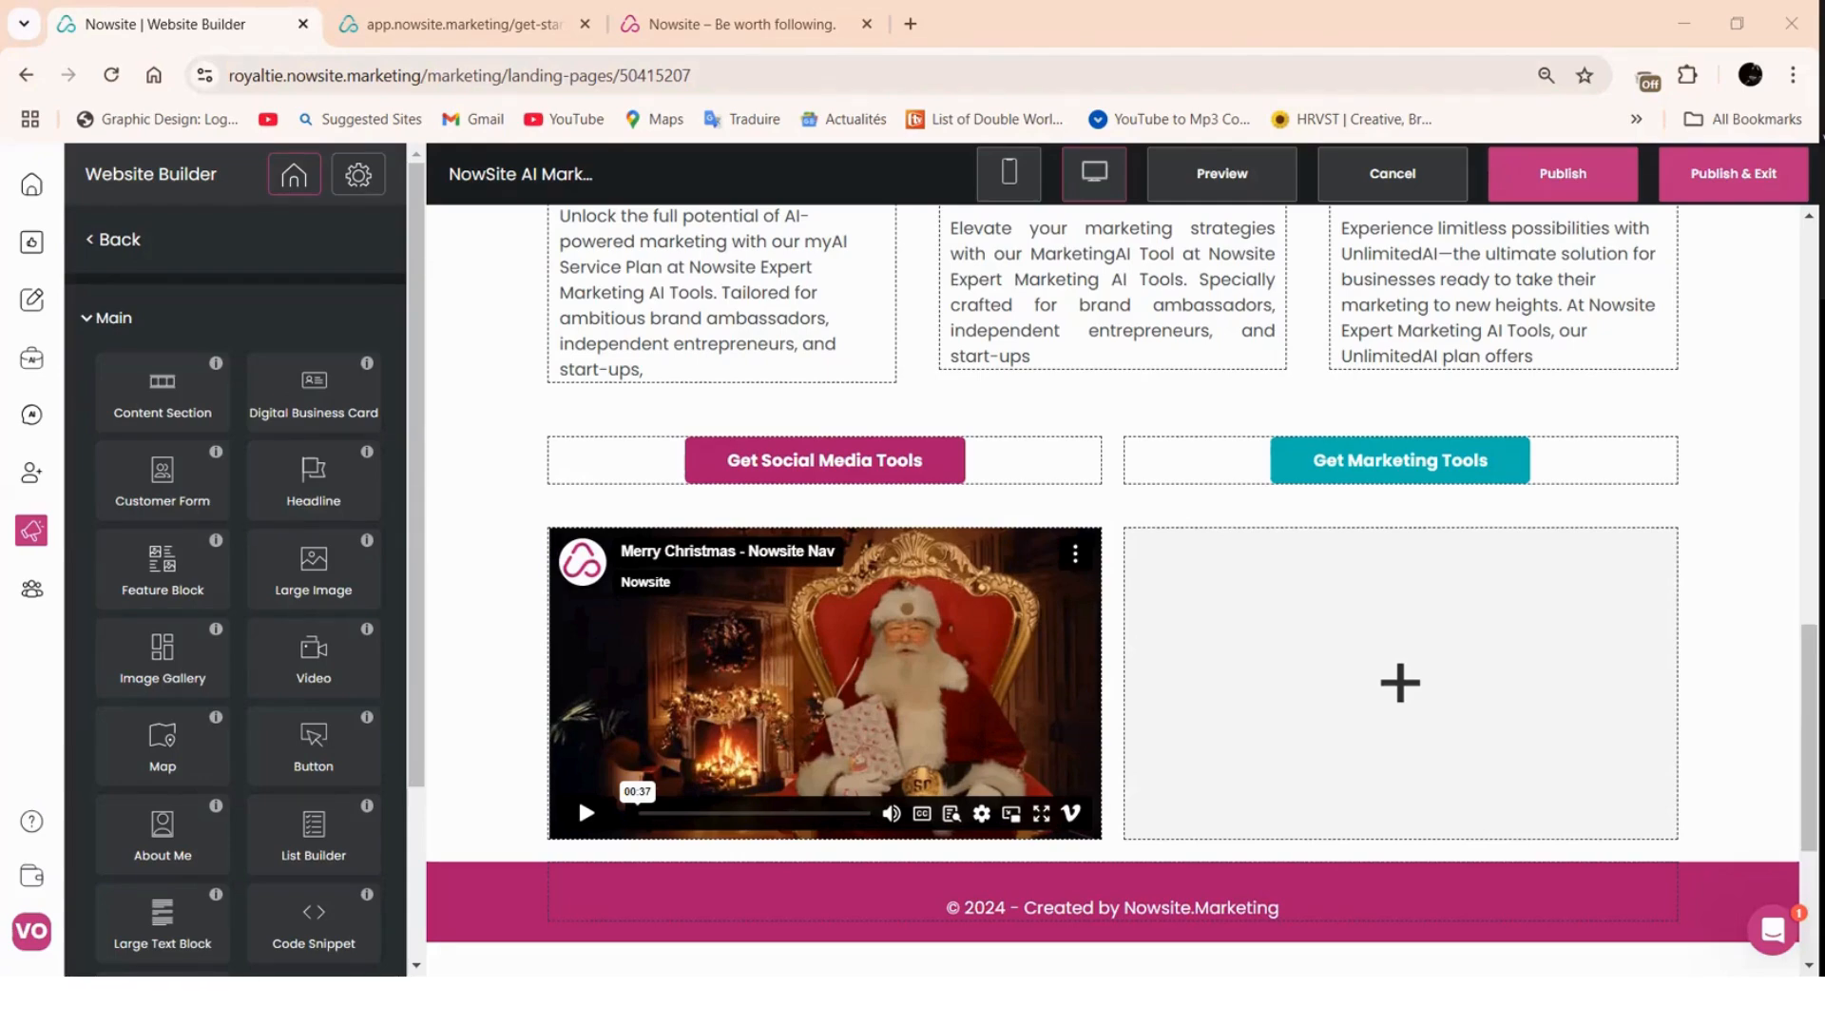
{"action": "left_click", "coordinate": [825, 683]}
{"action": "left_click_drag", "start_coordinate": [382, 505], "coordinate": [101, 501]}
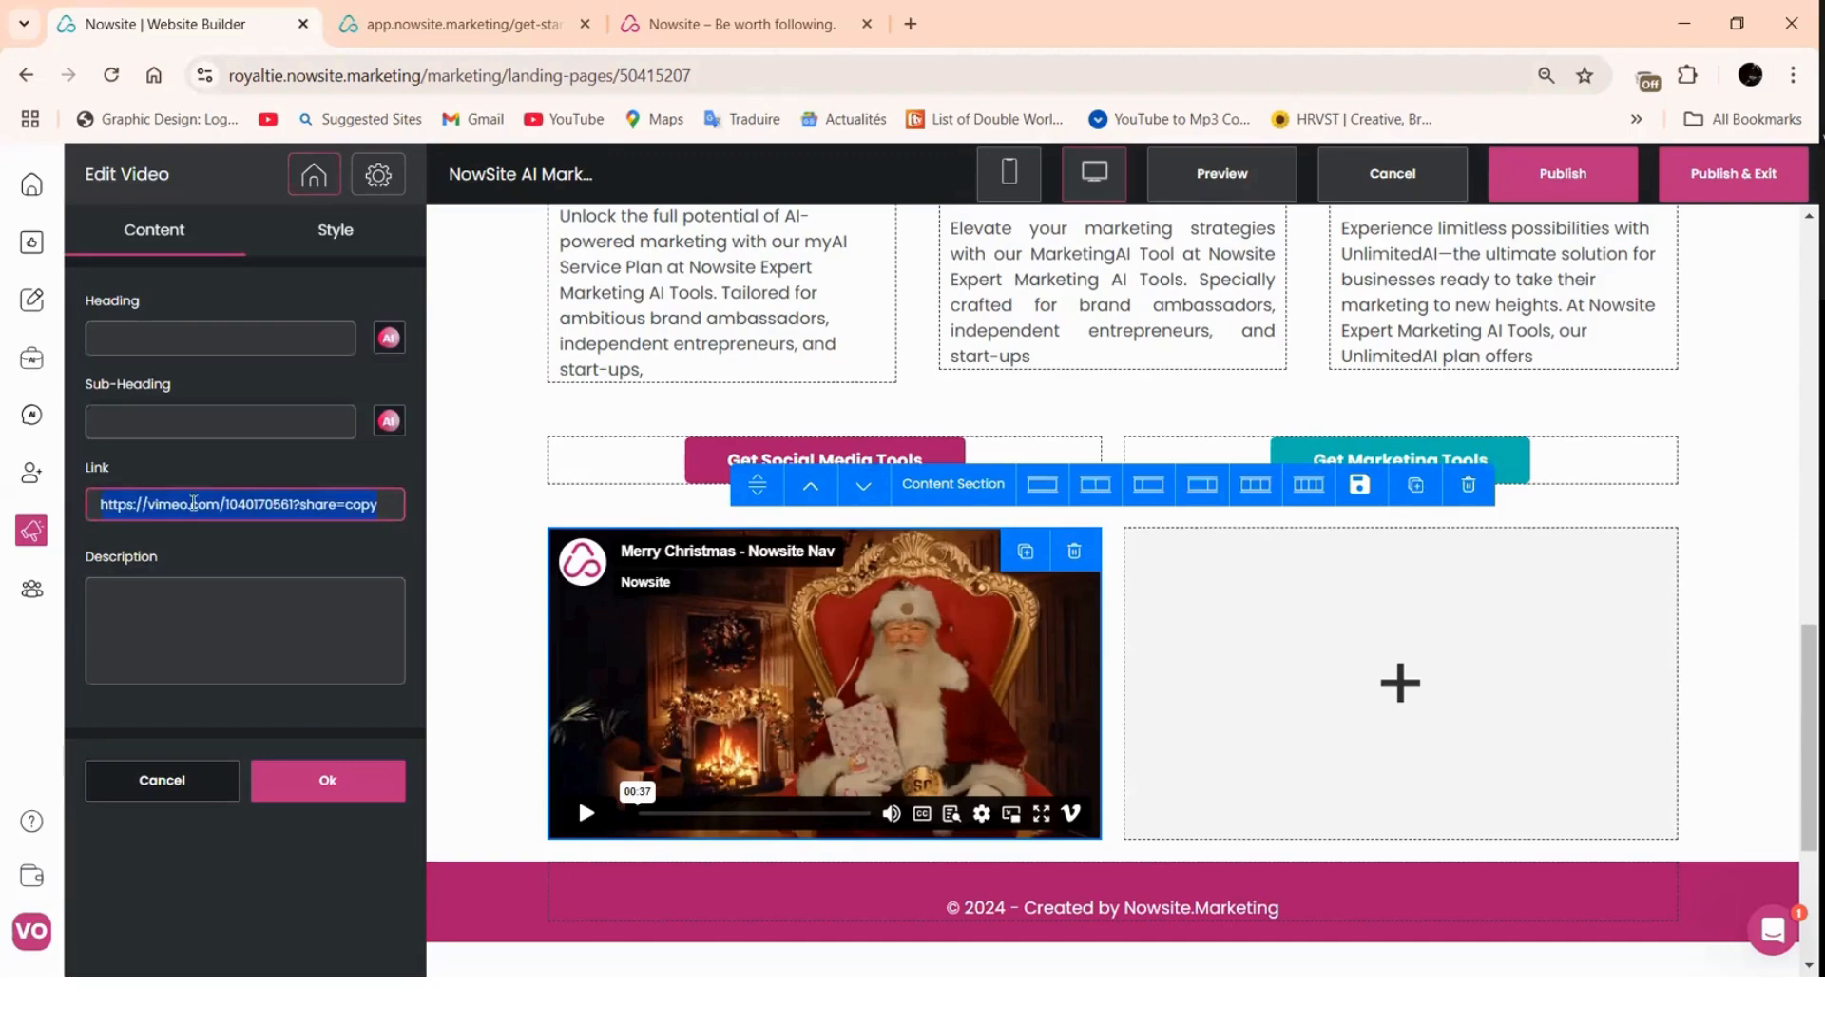
{"action": "right_click", "coordinate": [190, 505]}
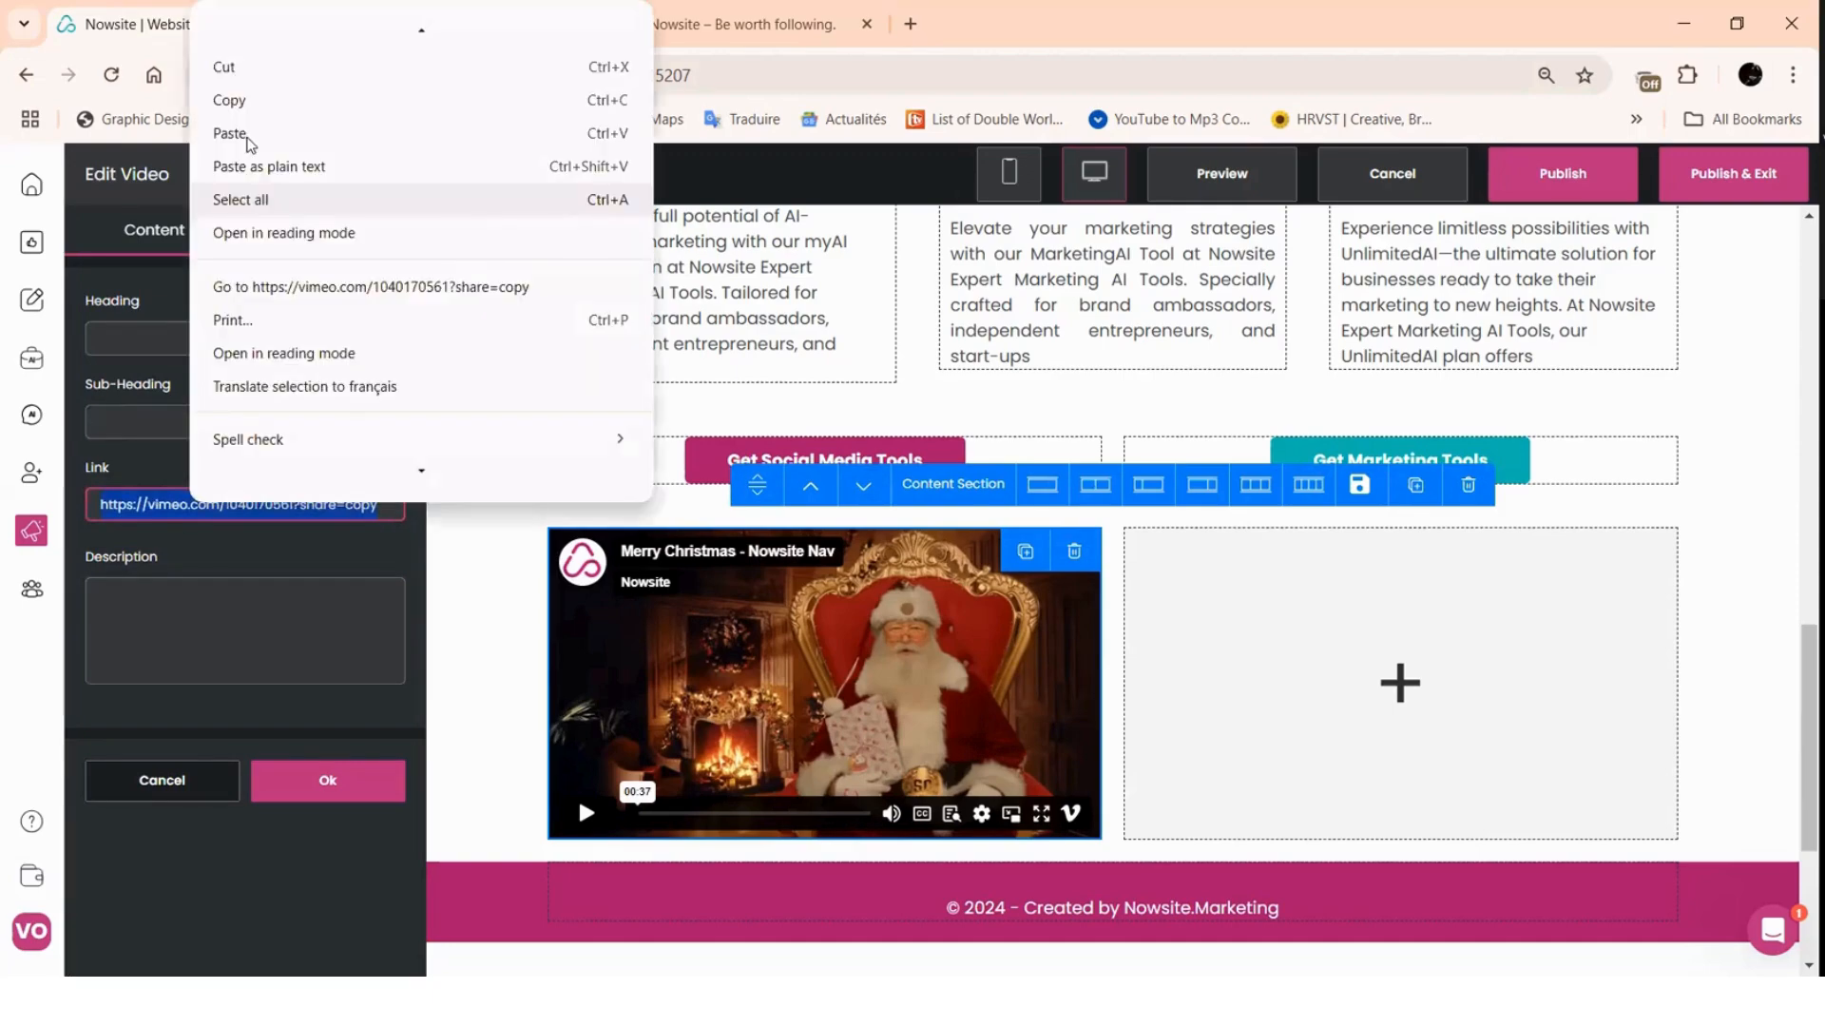
{"action": "left_click", "coordinate": [231, 133]}
{"action": "left_click", "coordinate": [364, 787]}
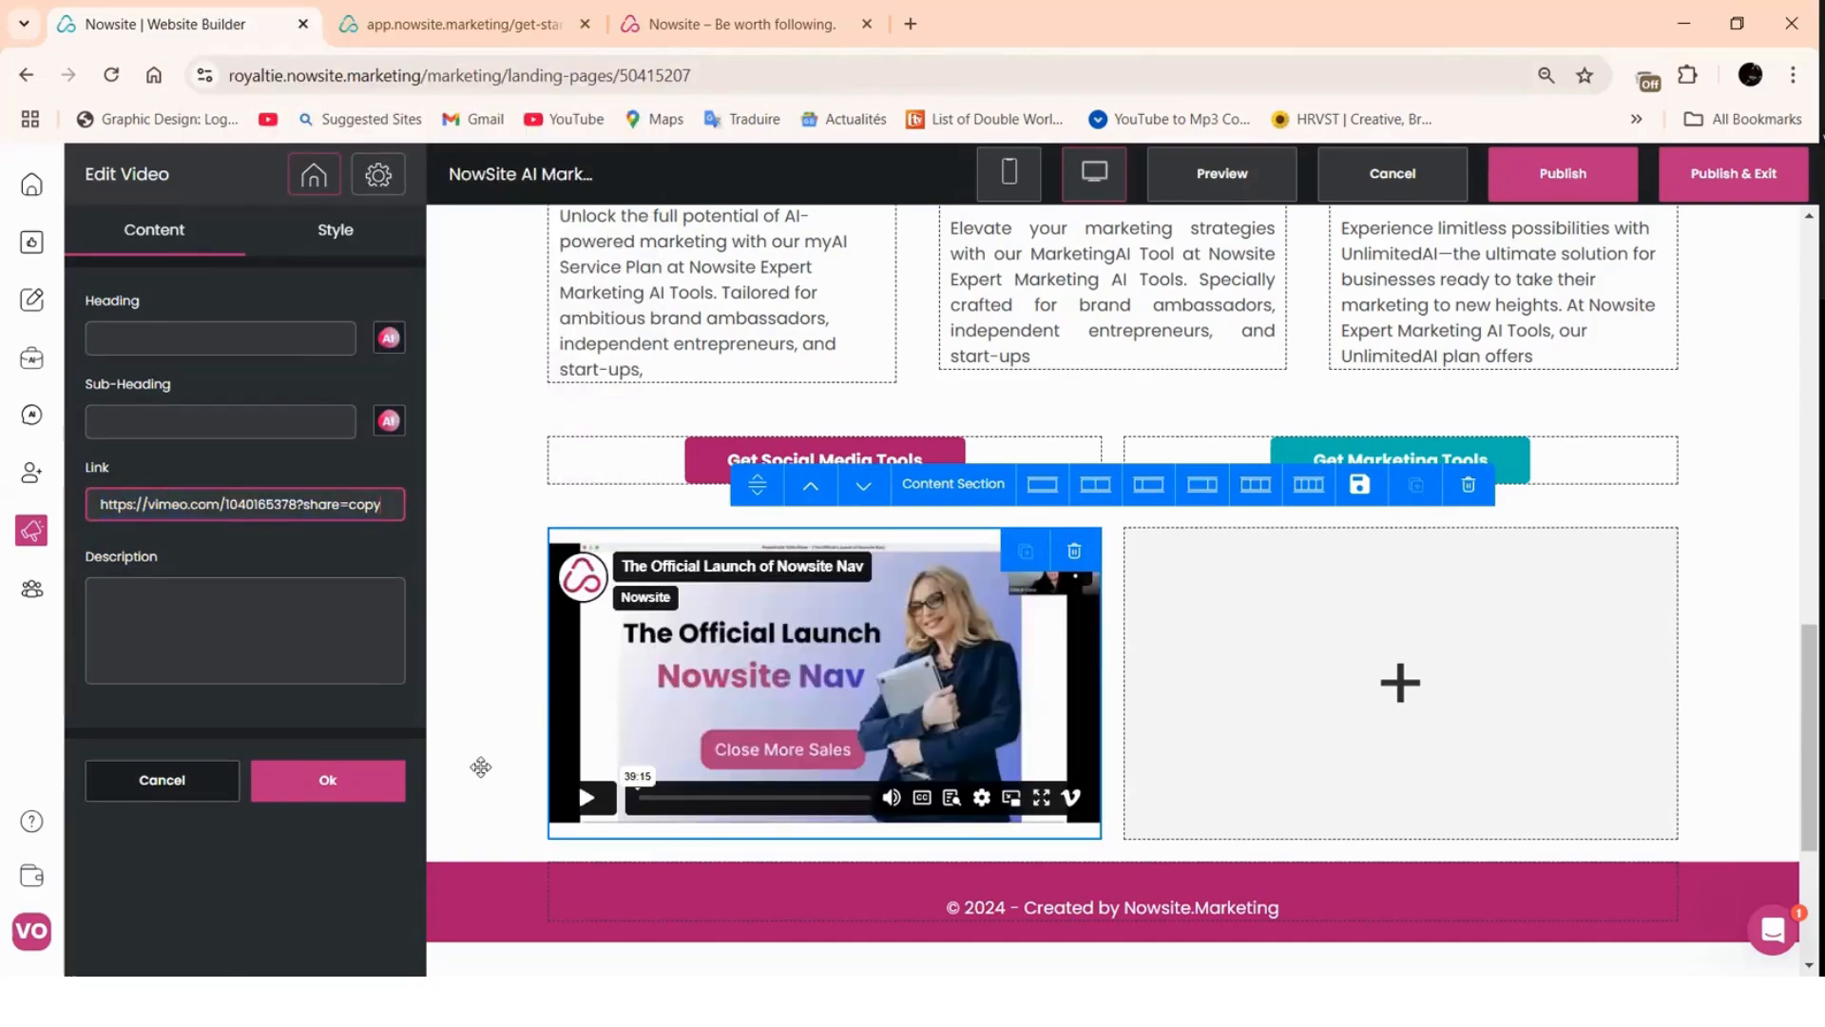
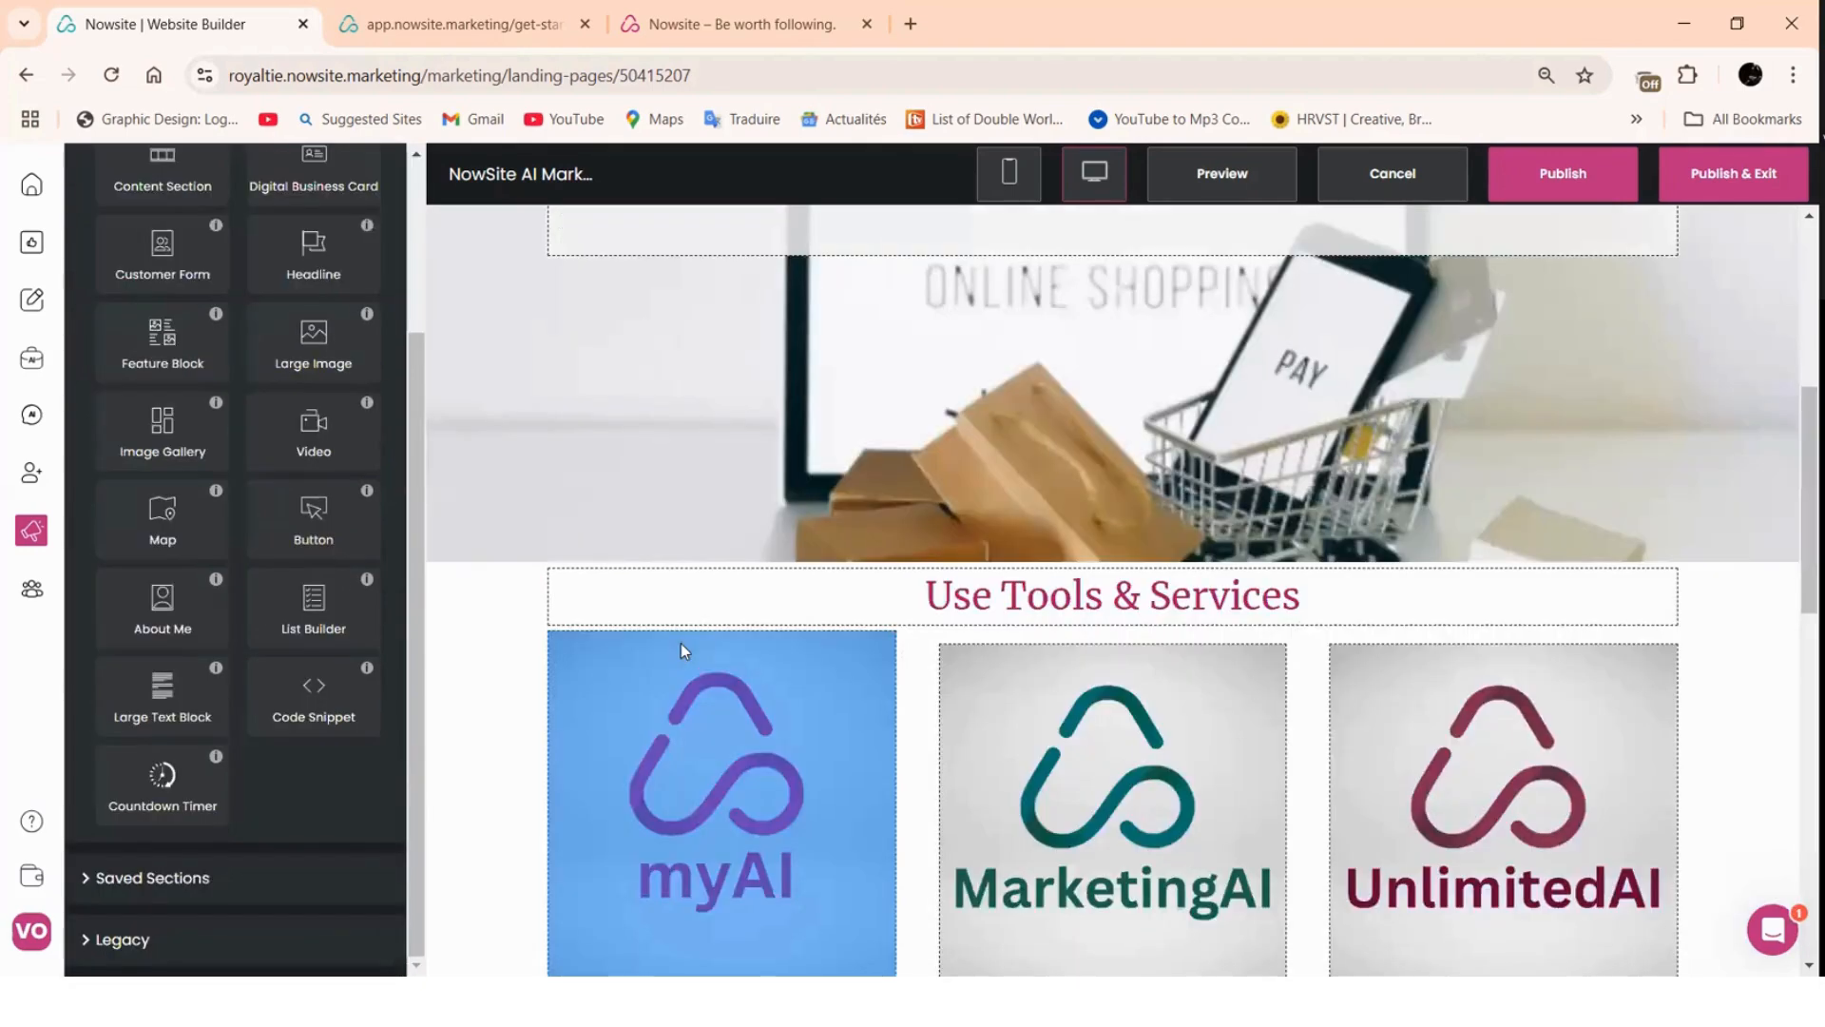
- Move the two-column video section up to directly below the Marketing with Ease bar, above the Sales Like An Expert section, and confirm
{"action": "scroll", "coordinate": [681, 643], "scroll_direction": "up", "scroll_amount": 2}
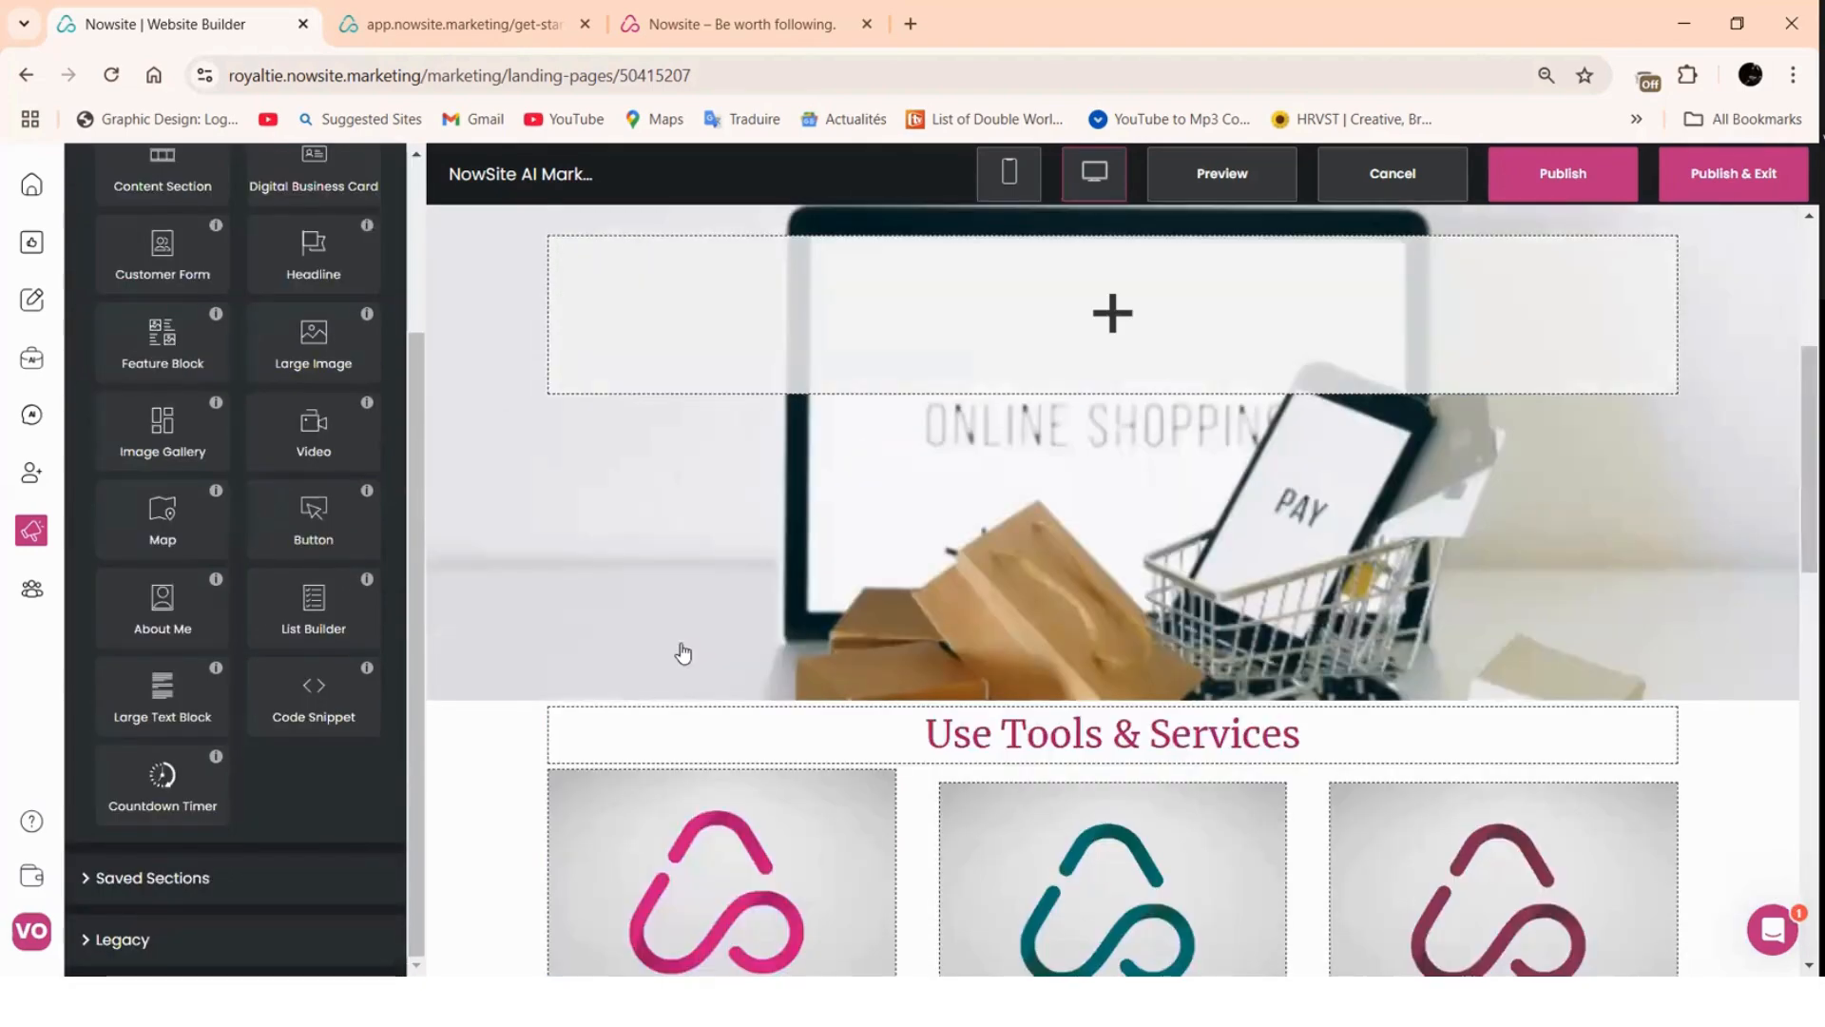
{"action": "scroll", "coordinate": [681, 643], "scroll_direction": "down", "scroll_amount": 8}
{"action": "scroll", "coordinate": [481, 636], "scroll_direction": "down", "scroll_amount": 3}
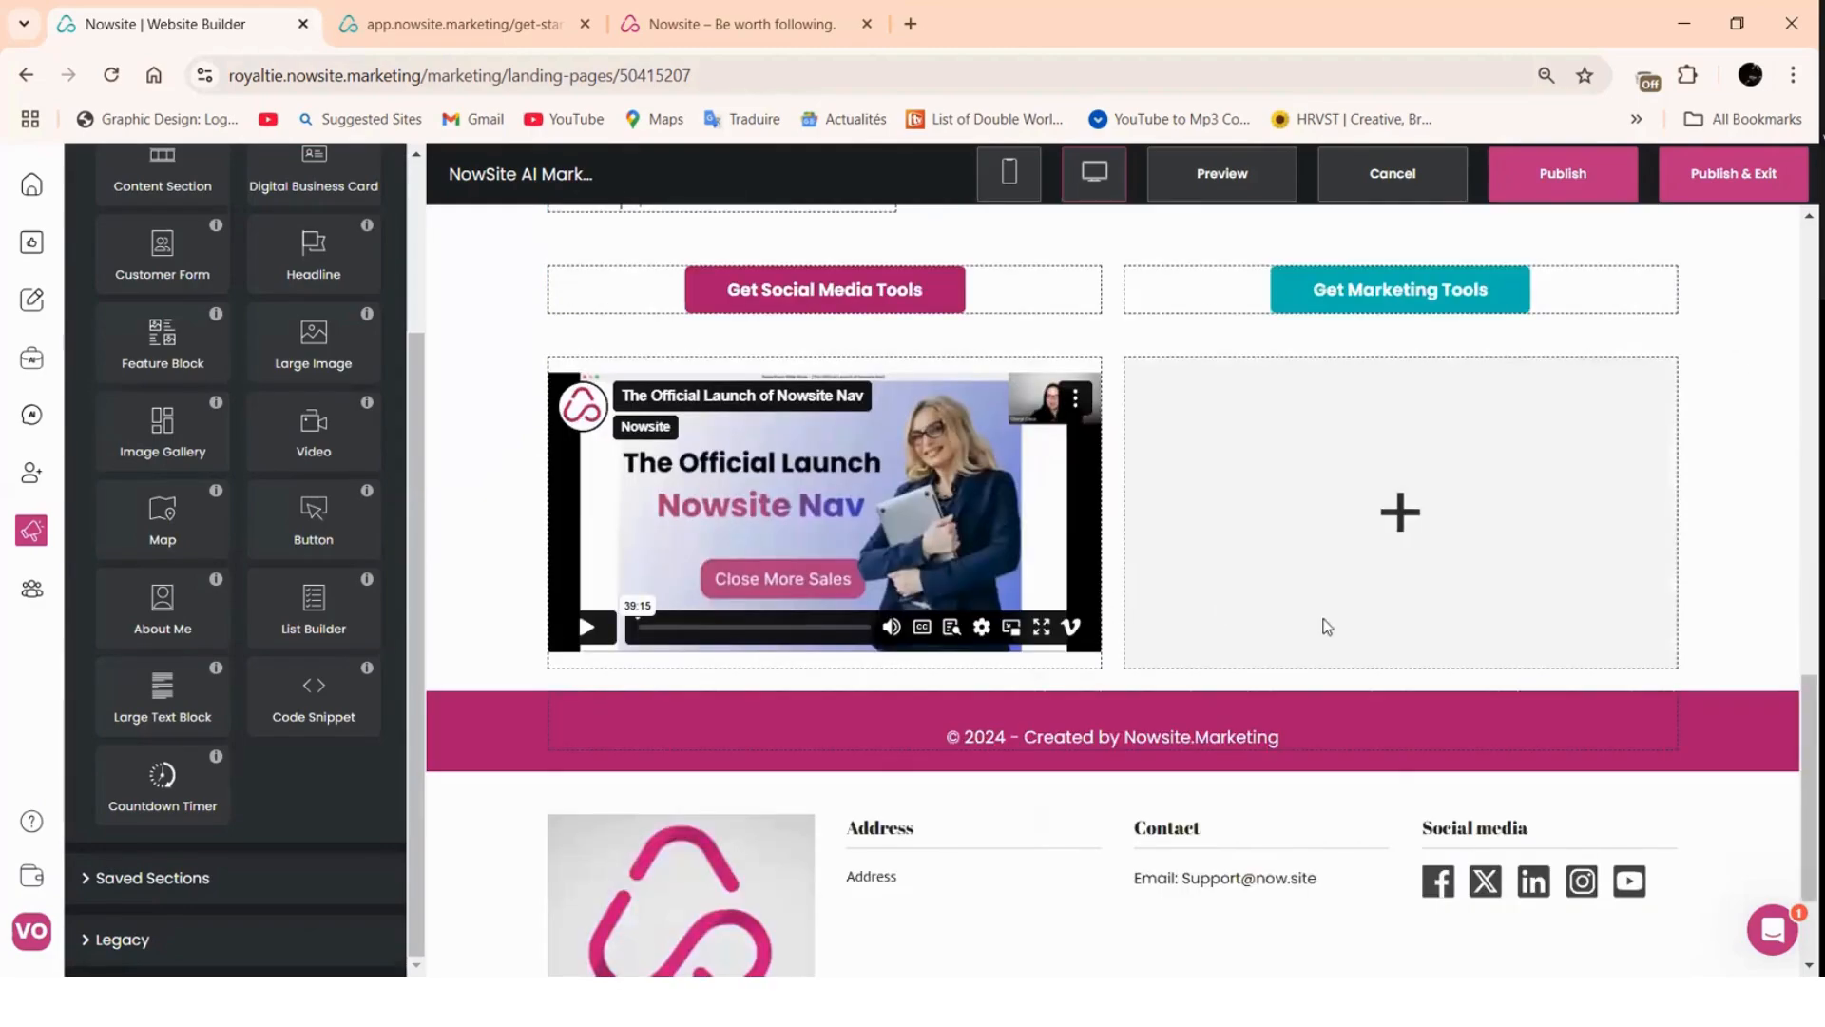
{"action": "scroll", "coordinate": [457, 692], "scroll_direction": "up", "scroll_amount": 2}
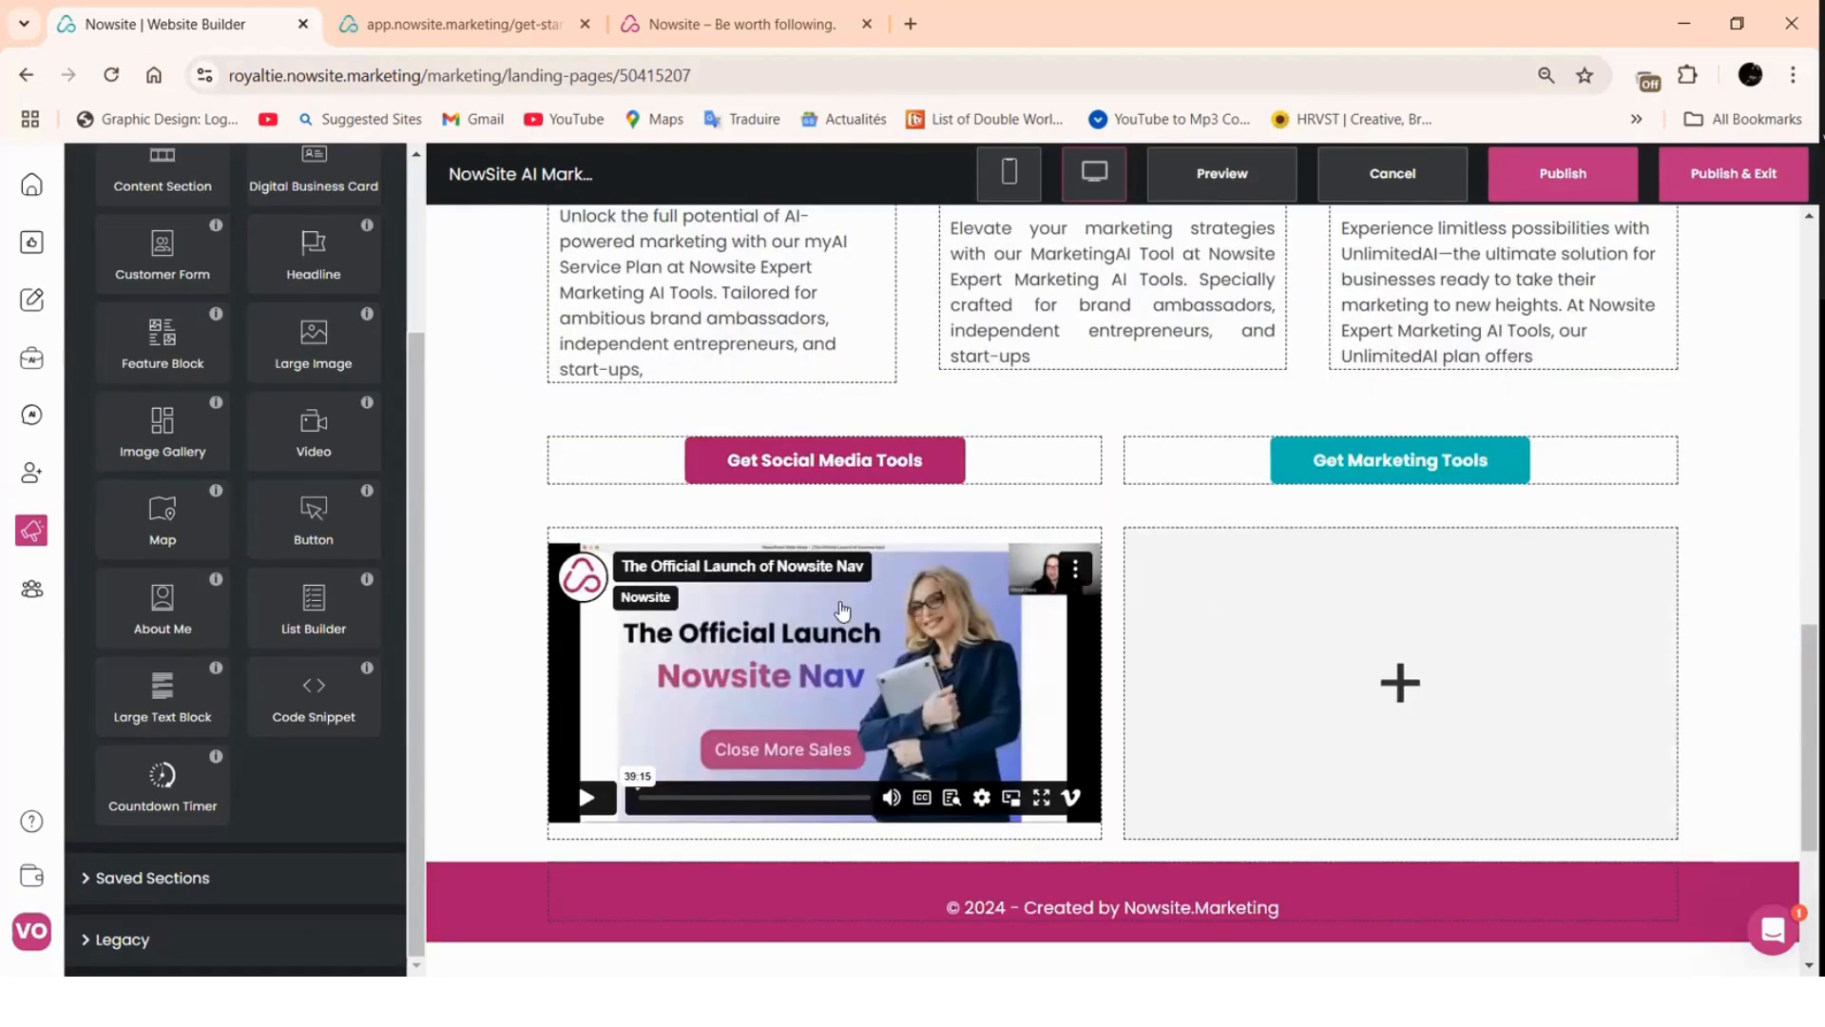
{"action": "left_click", "coordinate": [489, 654]}
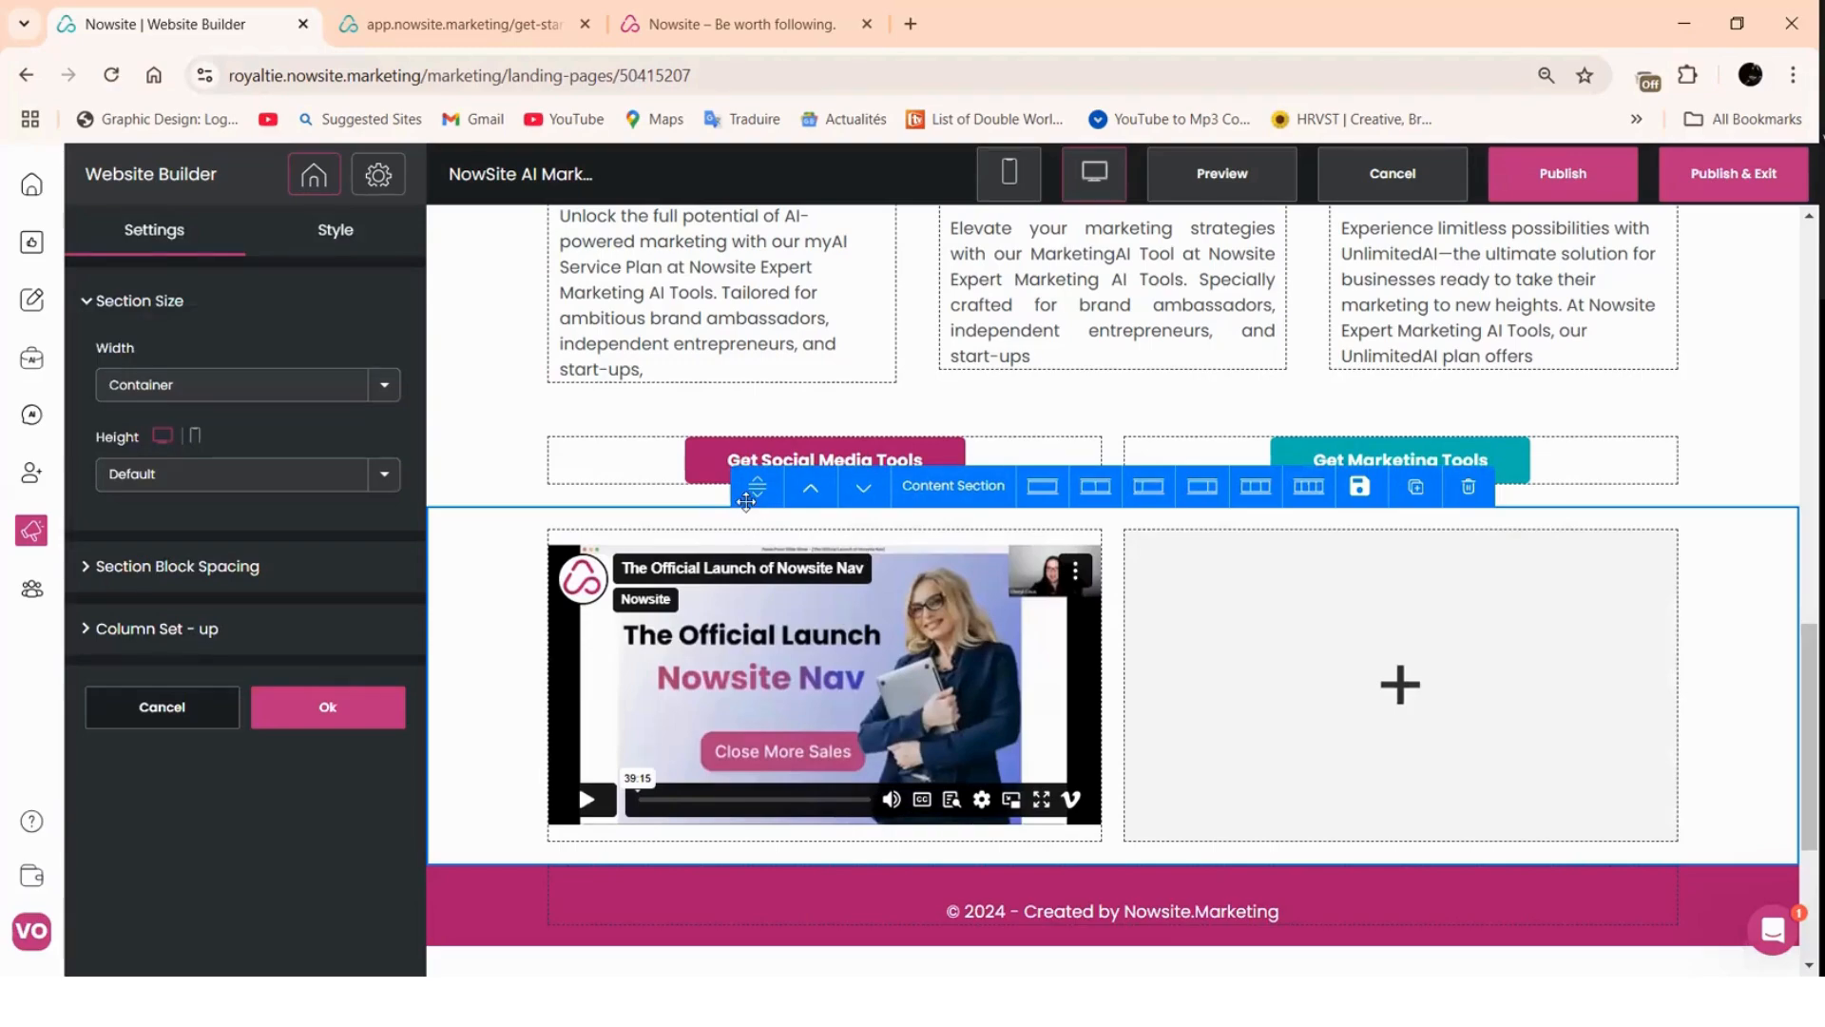
{"action": "left_click_drag", "start_coordinate": [746, 501], "coordinate": [860, 542]}
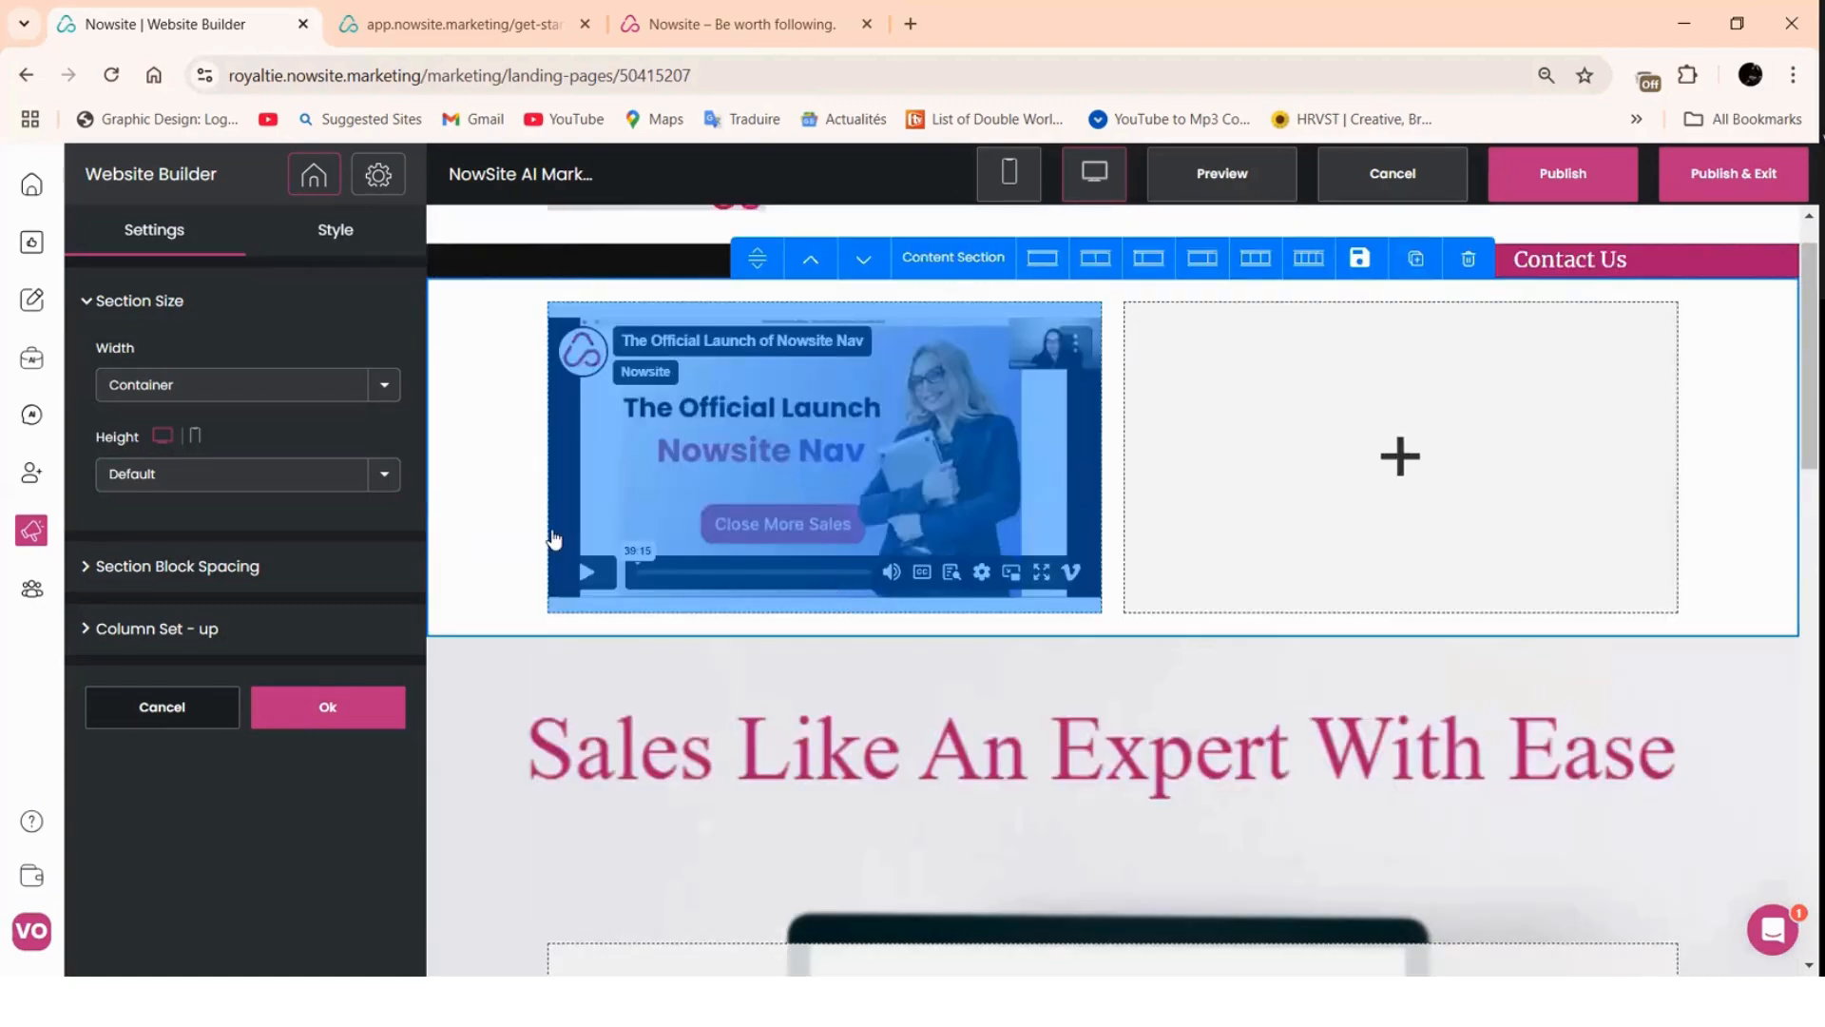
{"action": "left_click", "coordinate": [371, 710]}
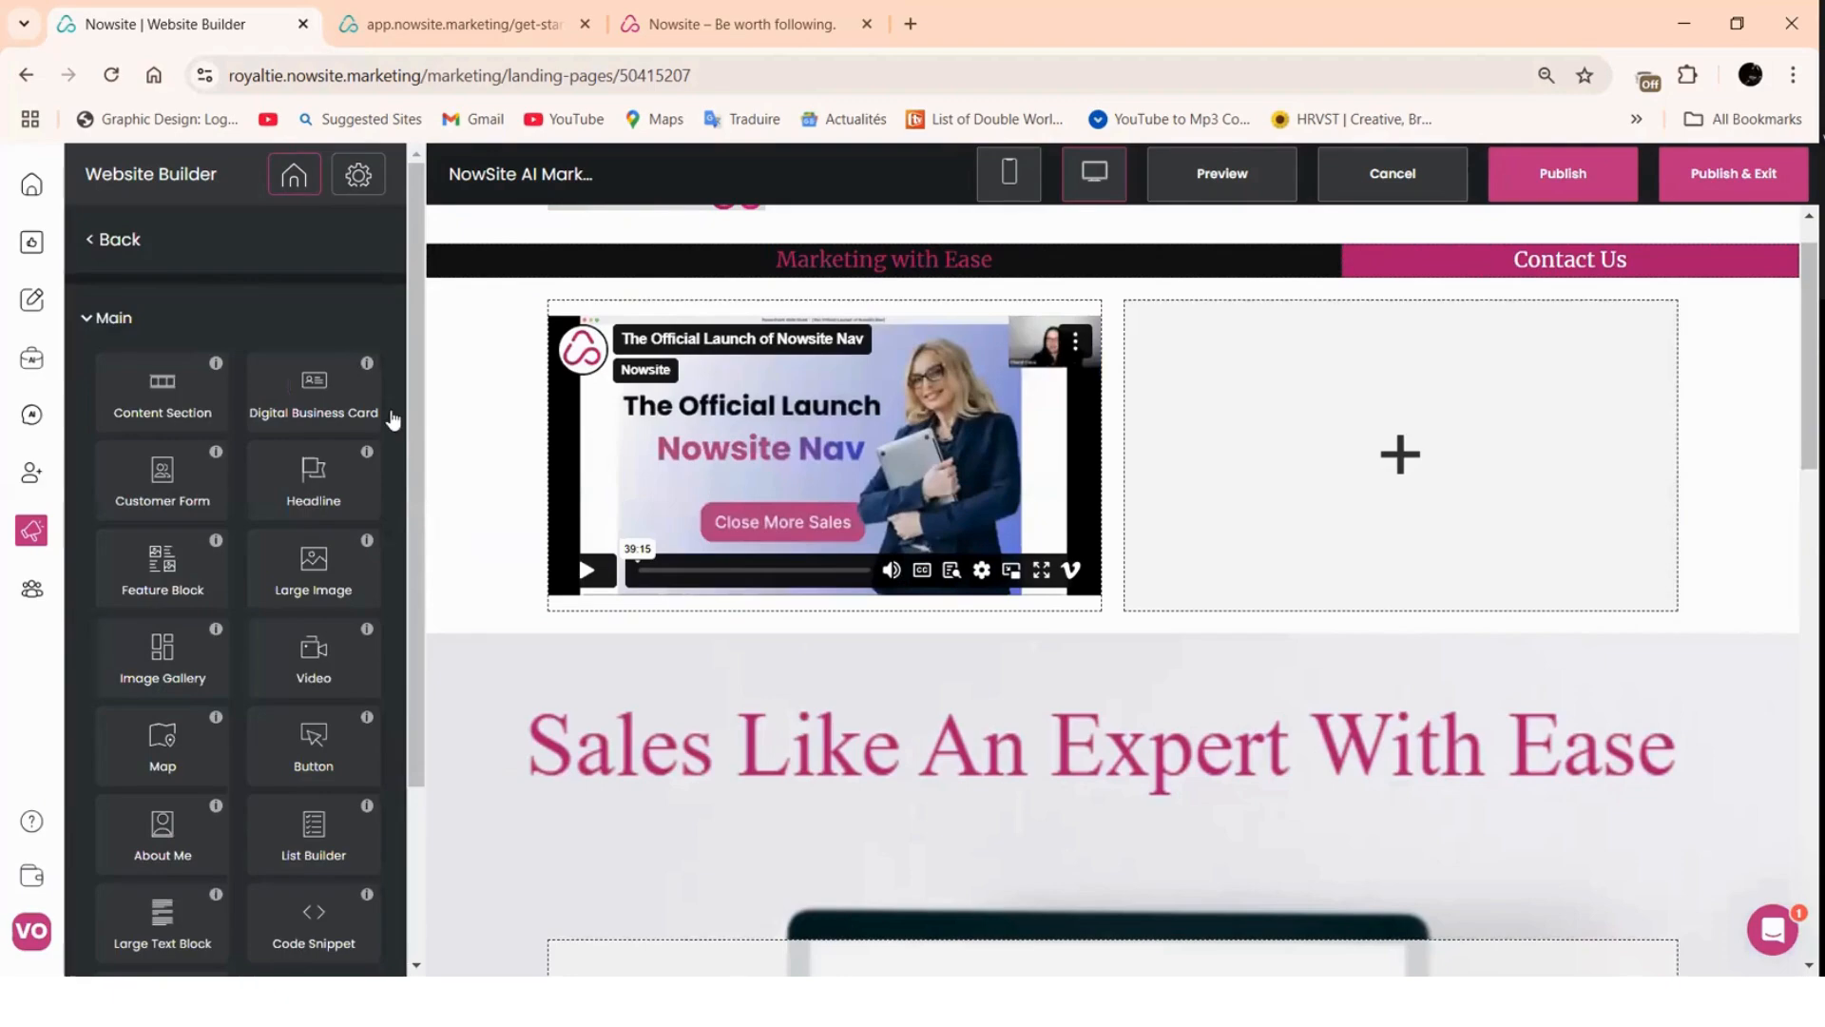
- Set the video section to Full Width with a two-thirds video column and a one-third empty column, and confirm
{"action": "left_click", "coordinate": [441, 422]}
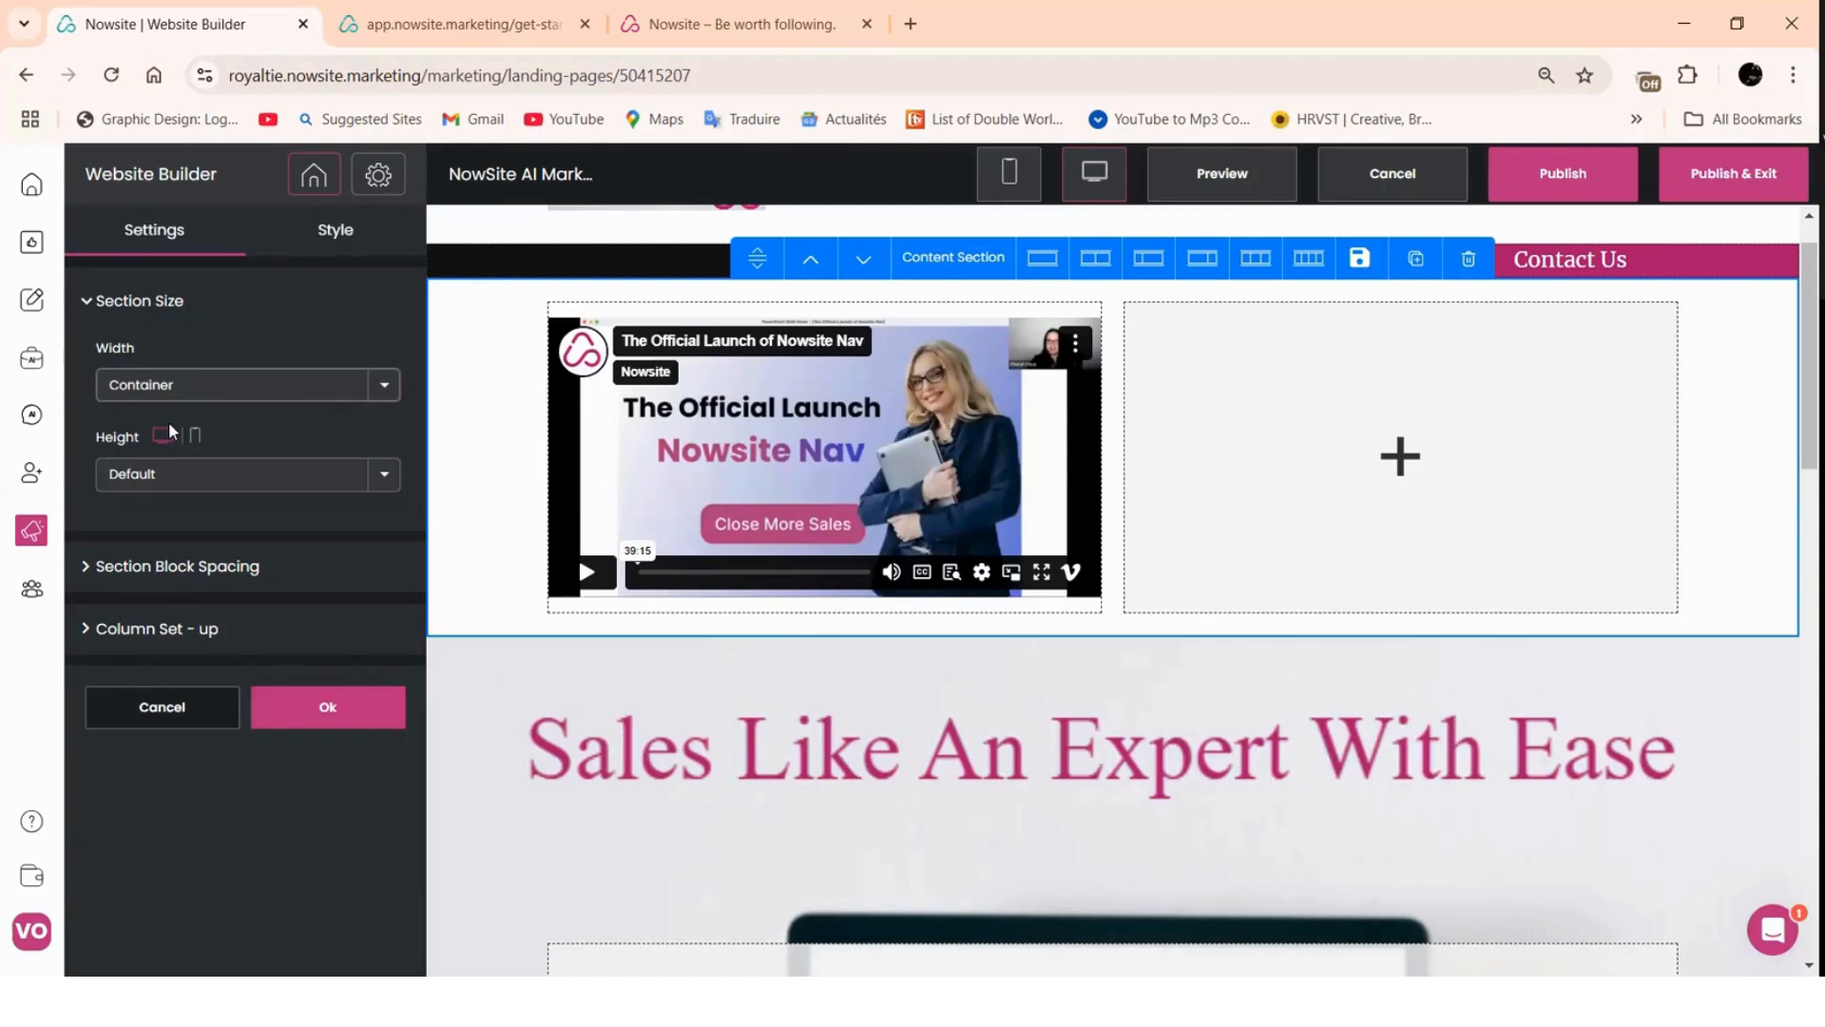
{"action": "left_click", "coordinate": [382, 386]}
{"action": "key", "text": "Return"}
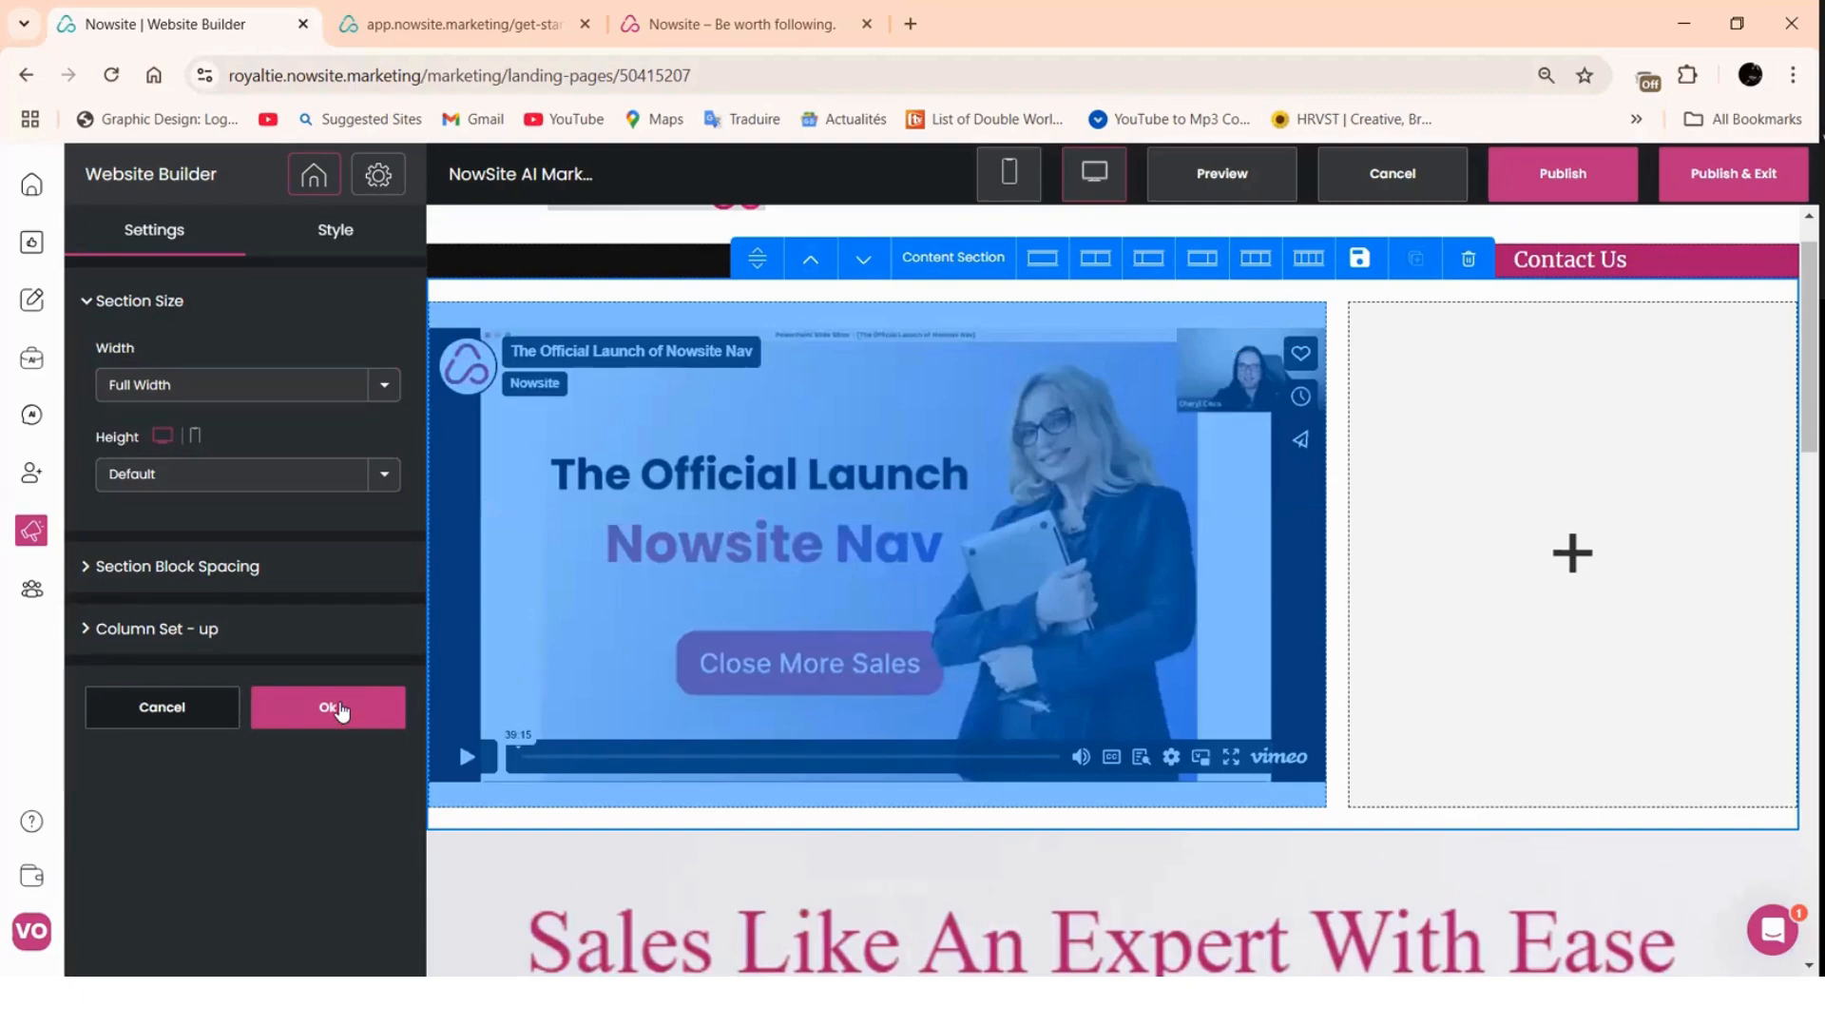
{"action": "left_click", "coordinate": [343, 708]}
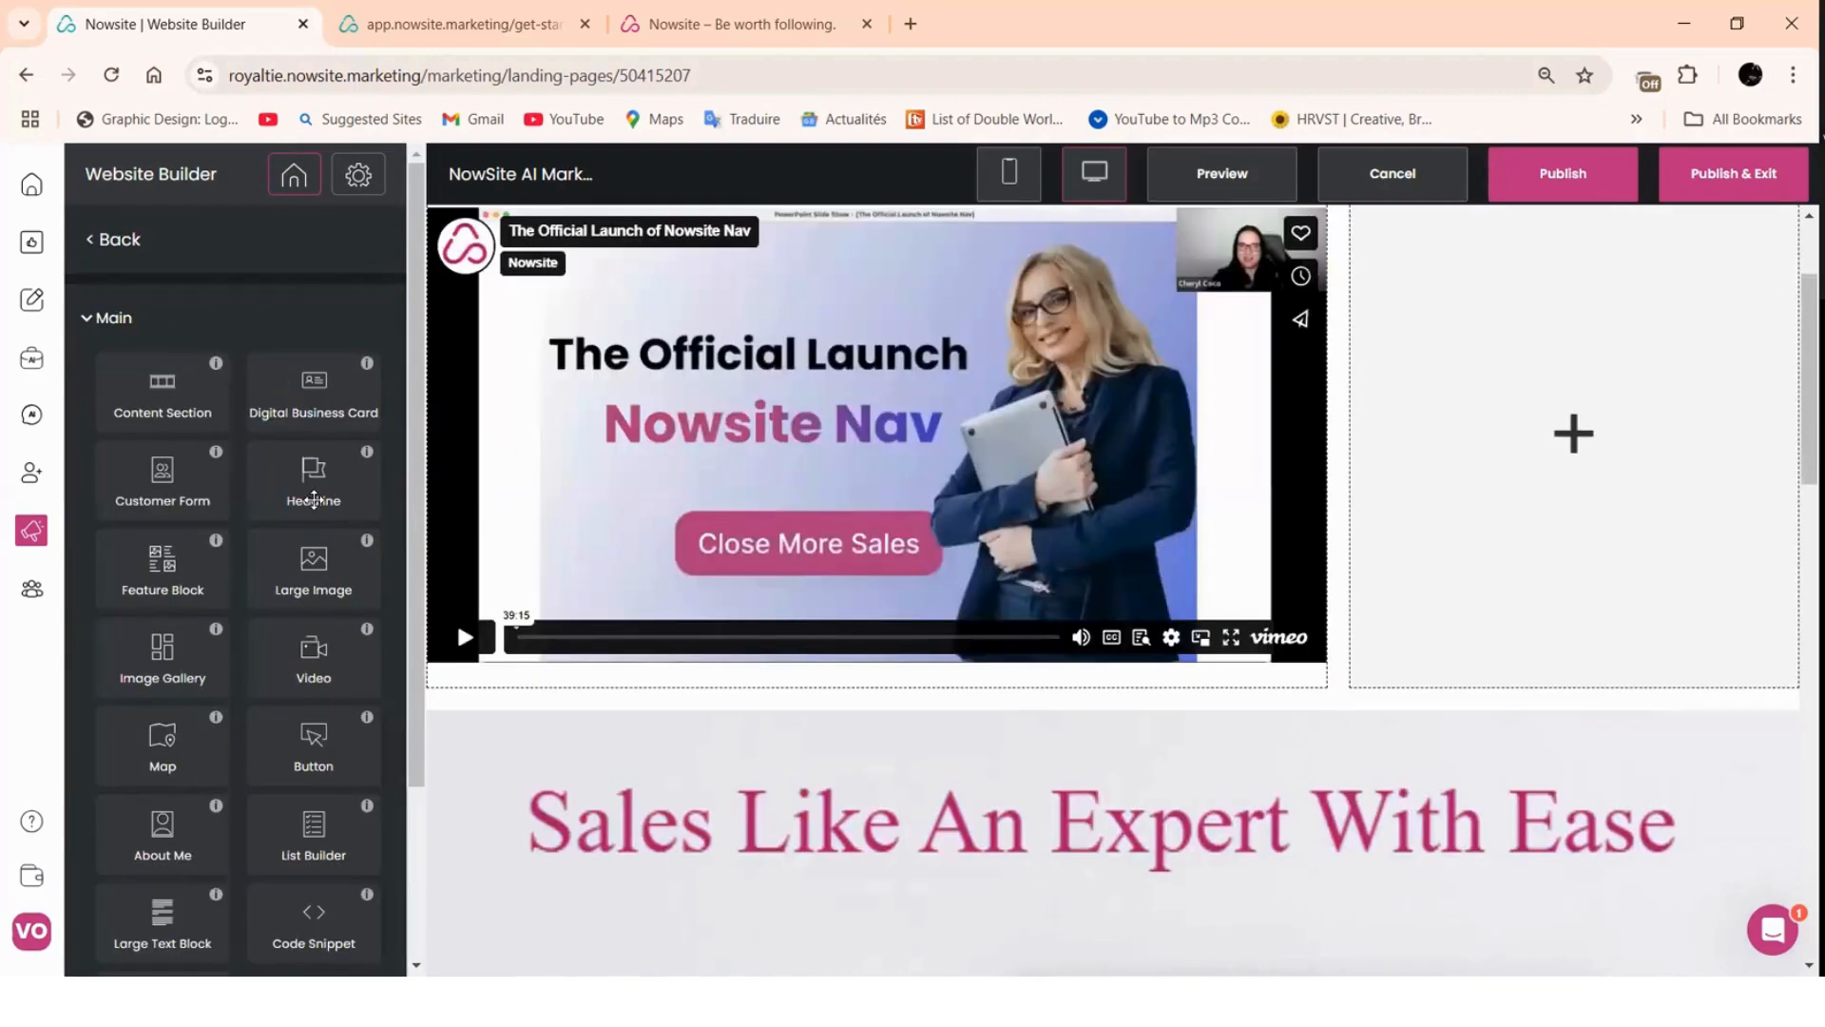
- Add a headline block to the empty column beside the video, with the heading "Sale Like An Expert"
{"action": "left_click_drag", "start_coordinate": [314, 499], "coordinate": [1687, 366]}
{"action": "left_click", "coordinate": [214, 352]}
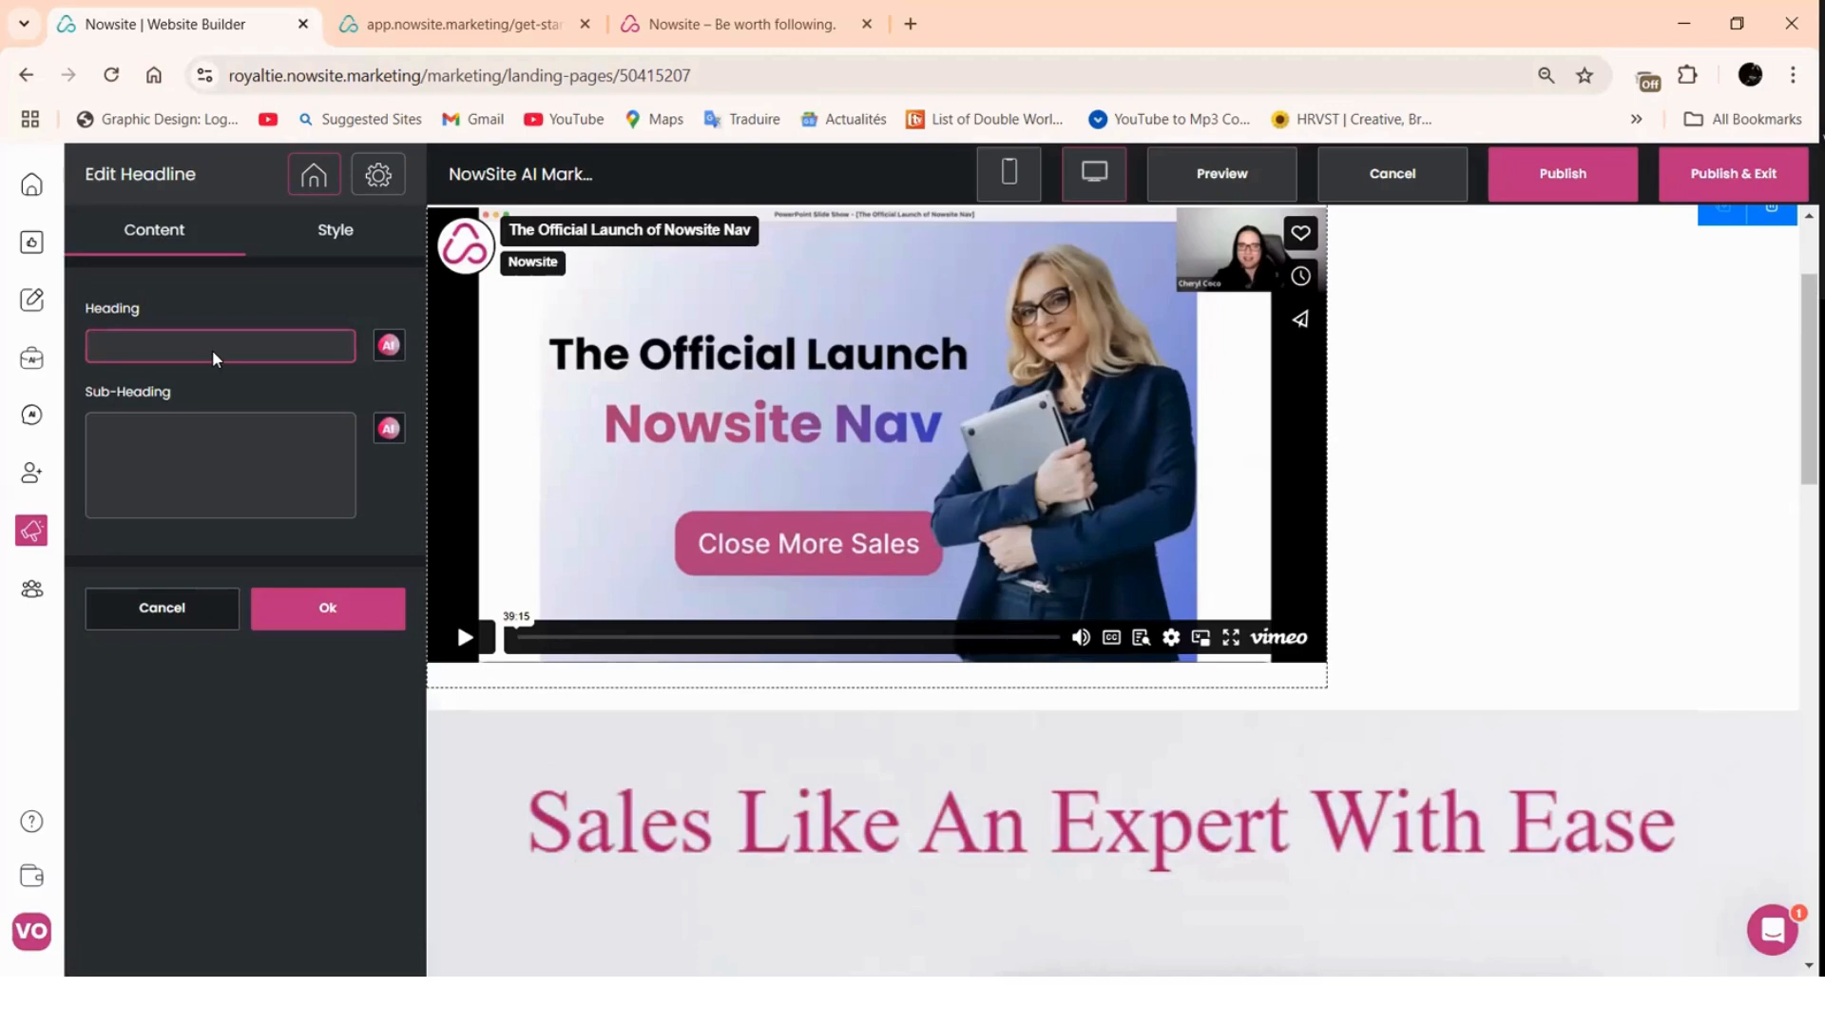
{"action": "type", "text": "Sales"}
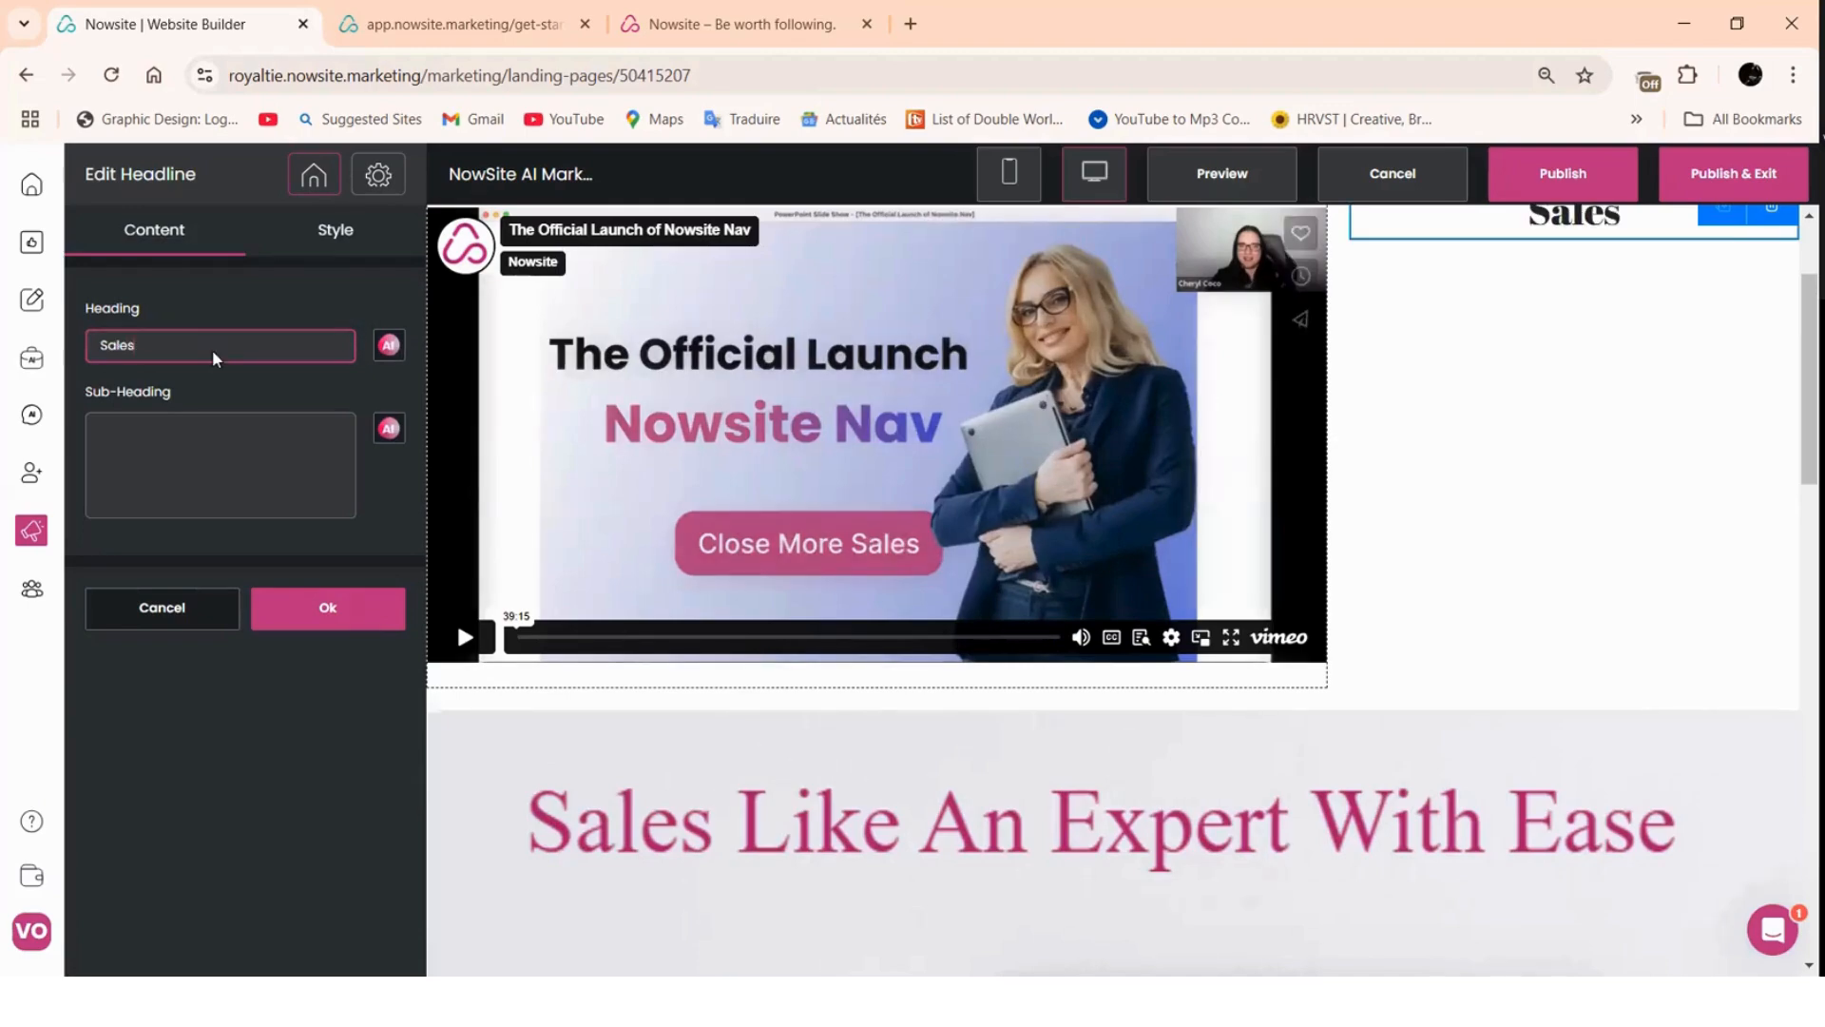
{"action": "key", "text": "BackSpace"}
{"action": "type", "text": "L"}
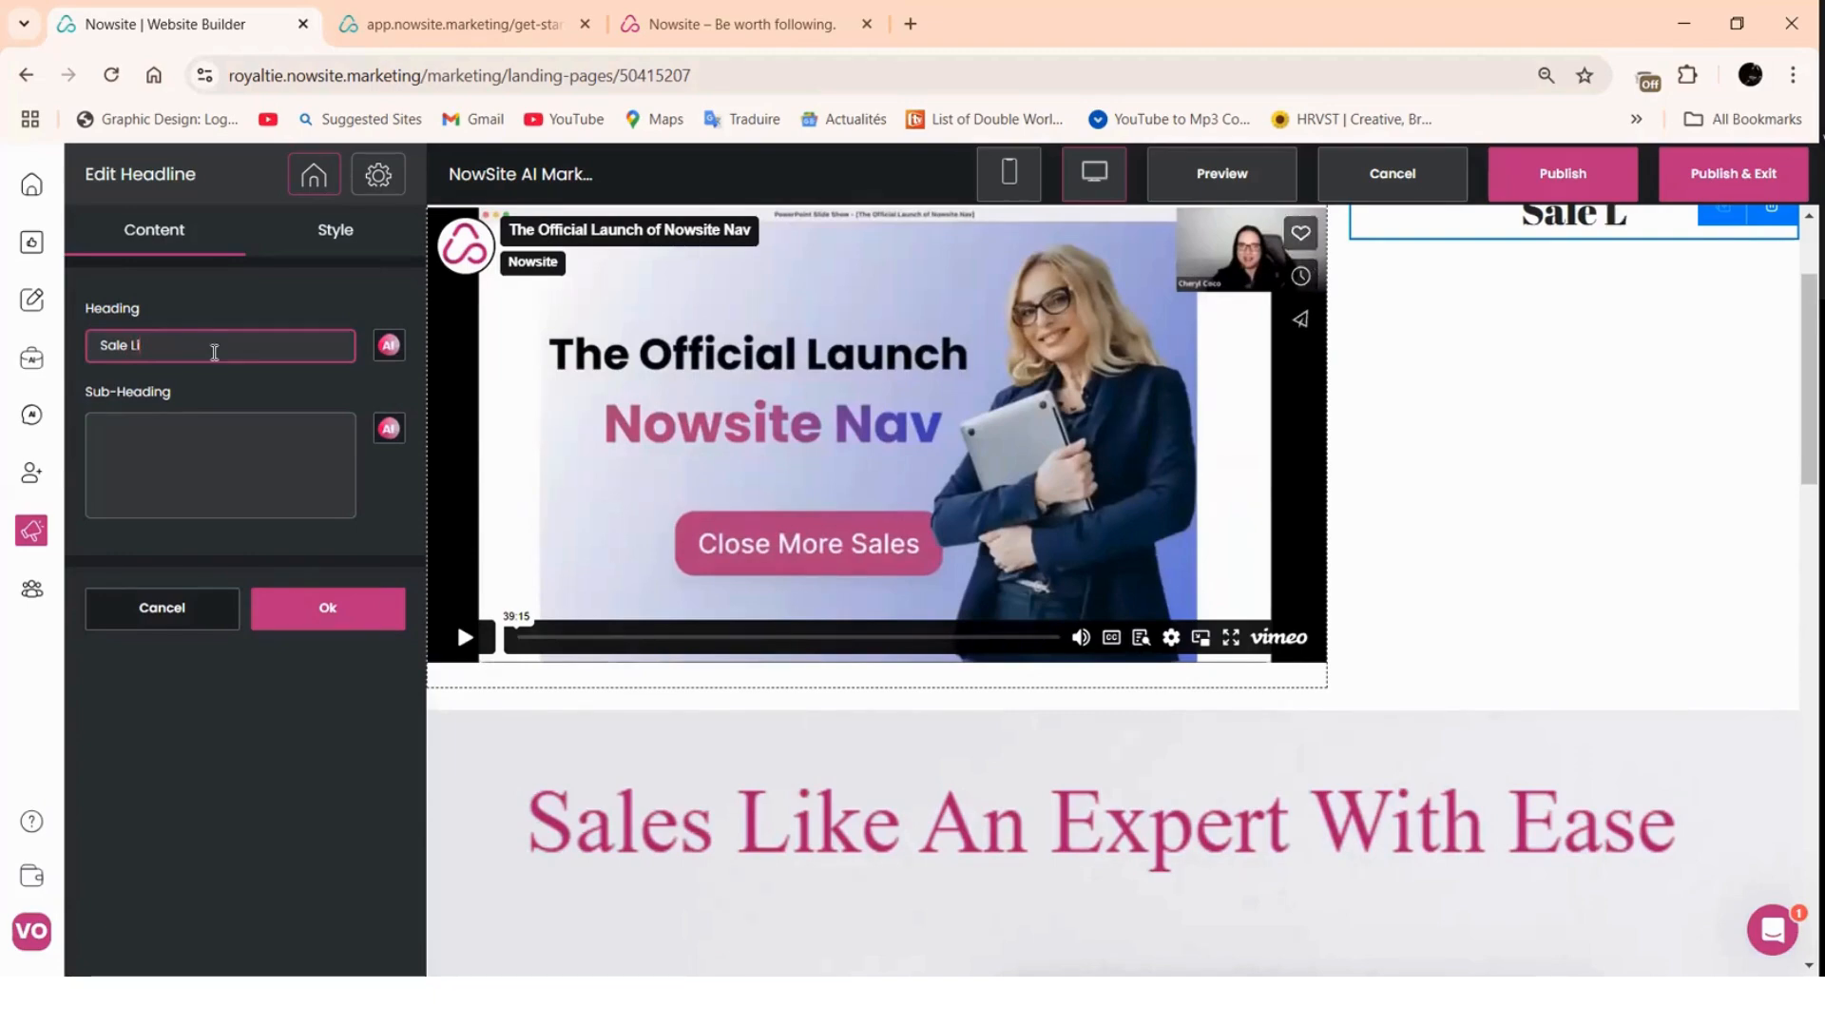
{"action": "type", "text": "ike A"}
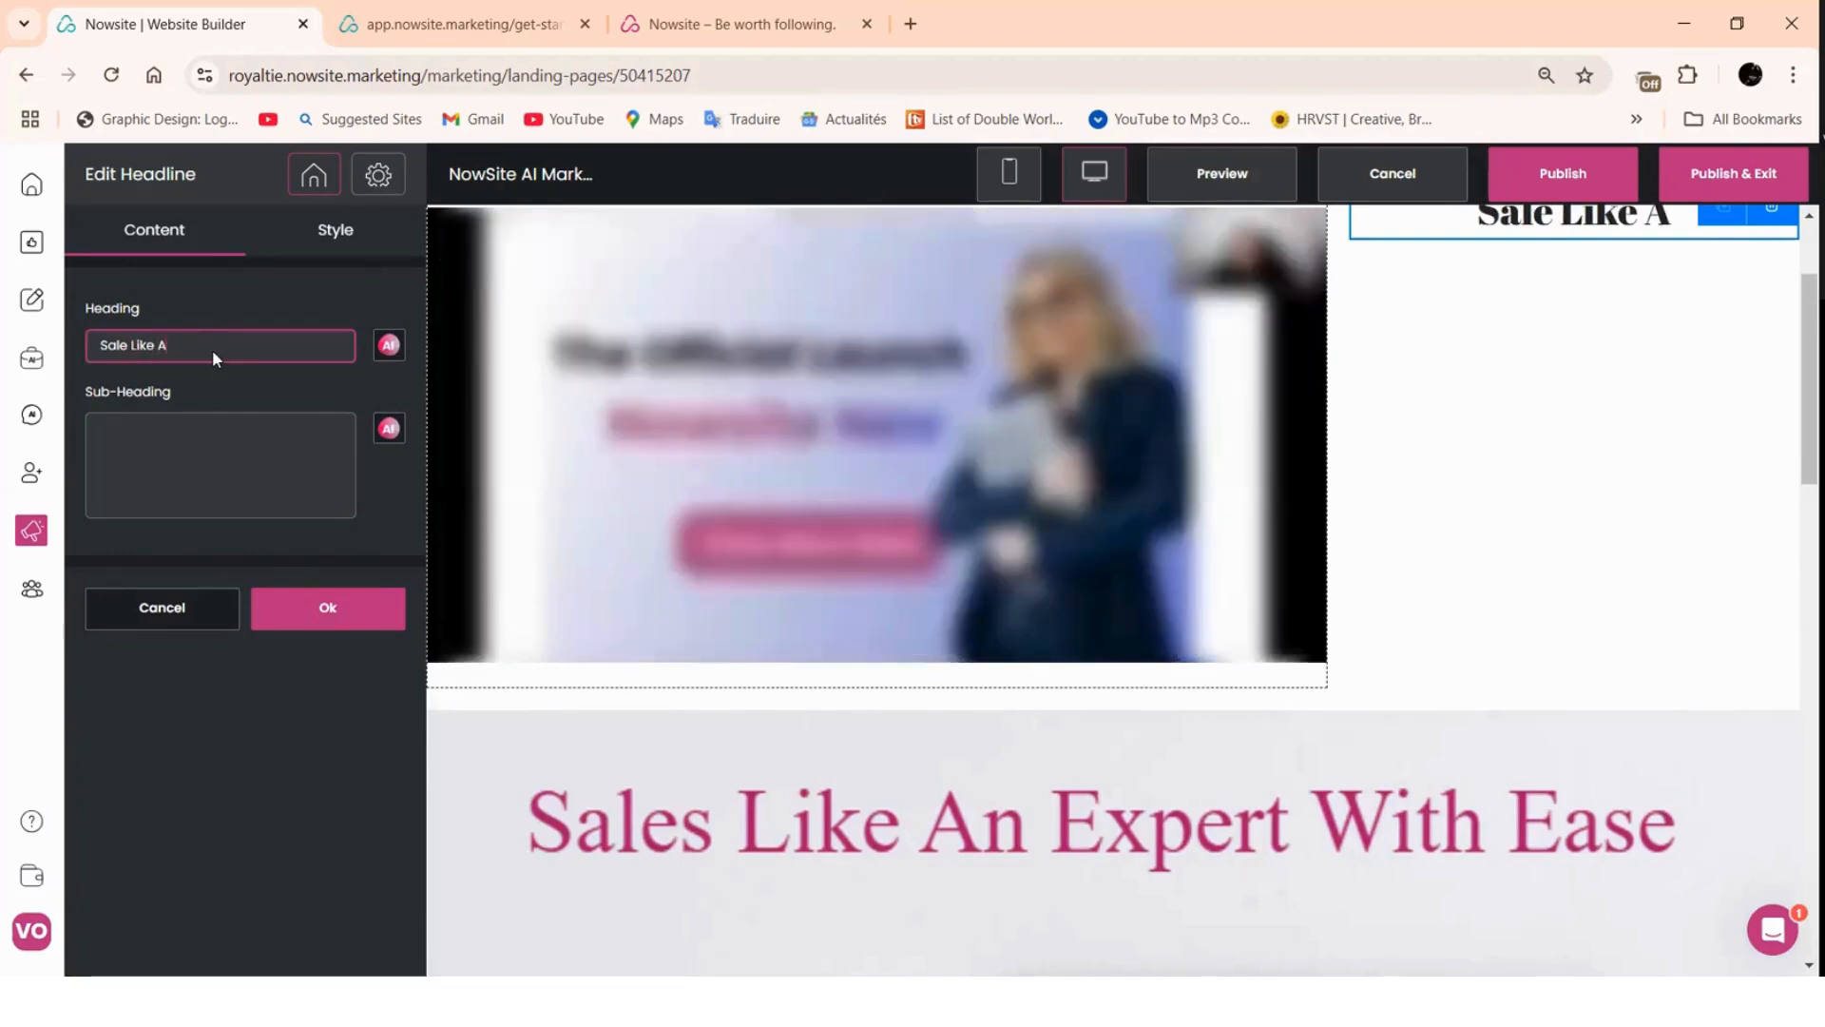
{"action": "type", "text": "n Expert"}
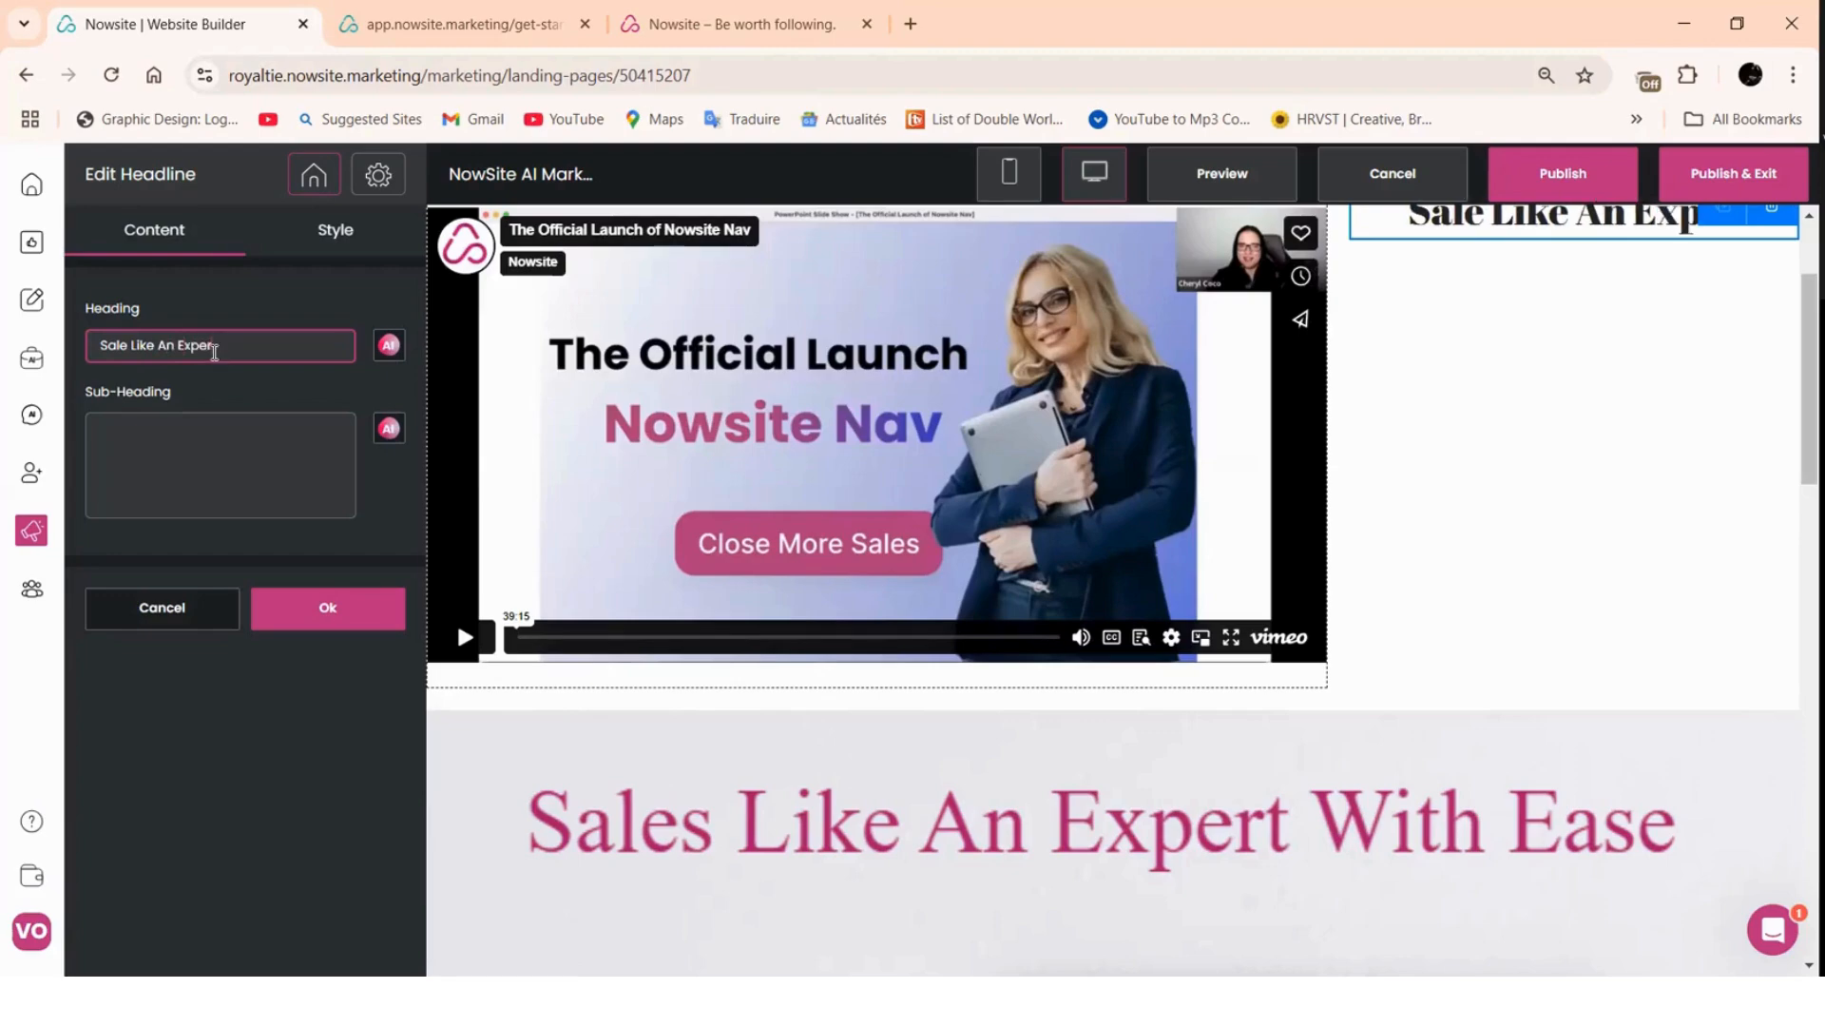
- Set the headline's sub-heading to "Use The power Of AI with The ease of a few Clicks" and confirm the block
{"action": "left_click", "coordinate": [237, 433]}
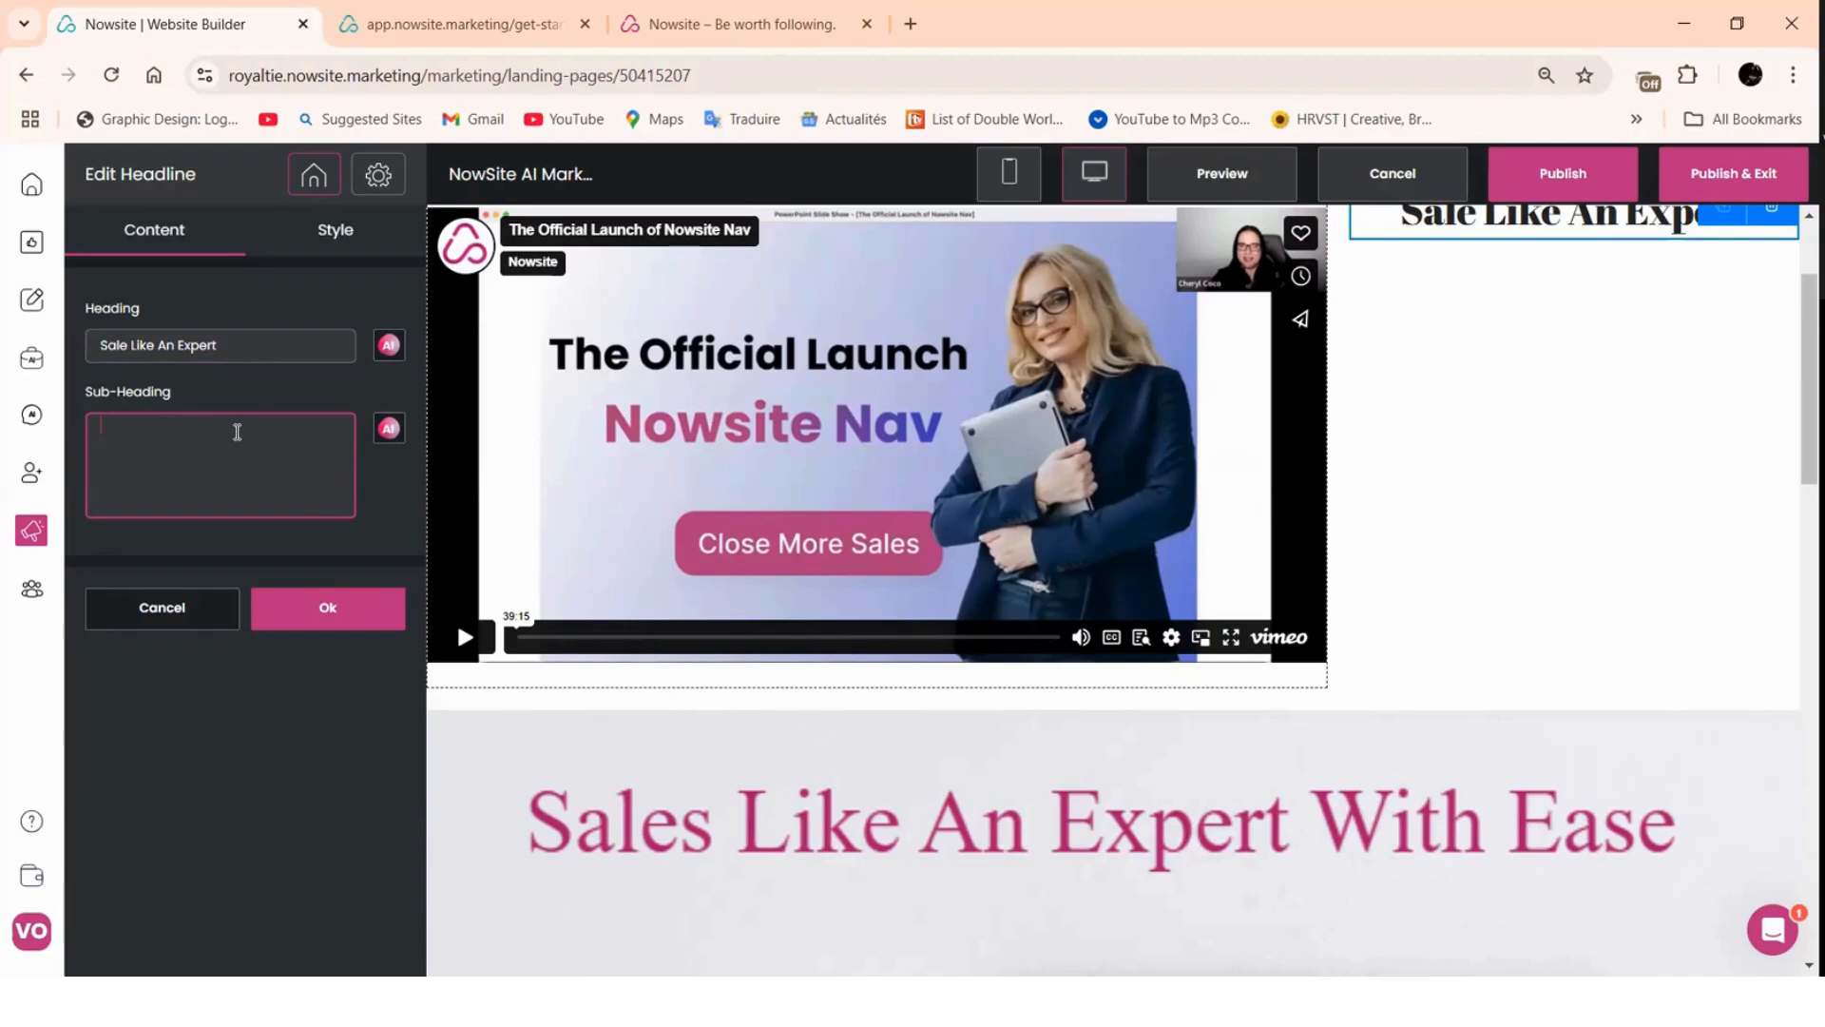
{"action": "type", "text": "Use The p"}
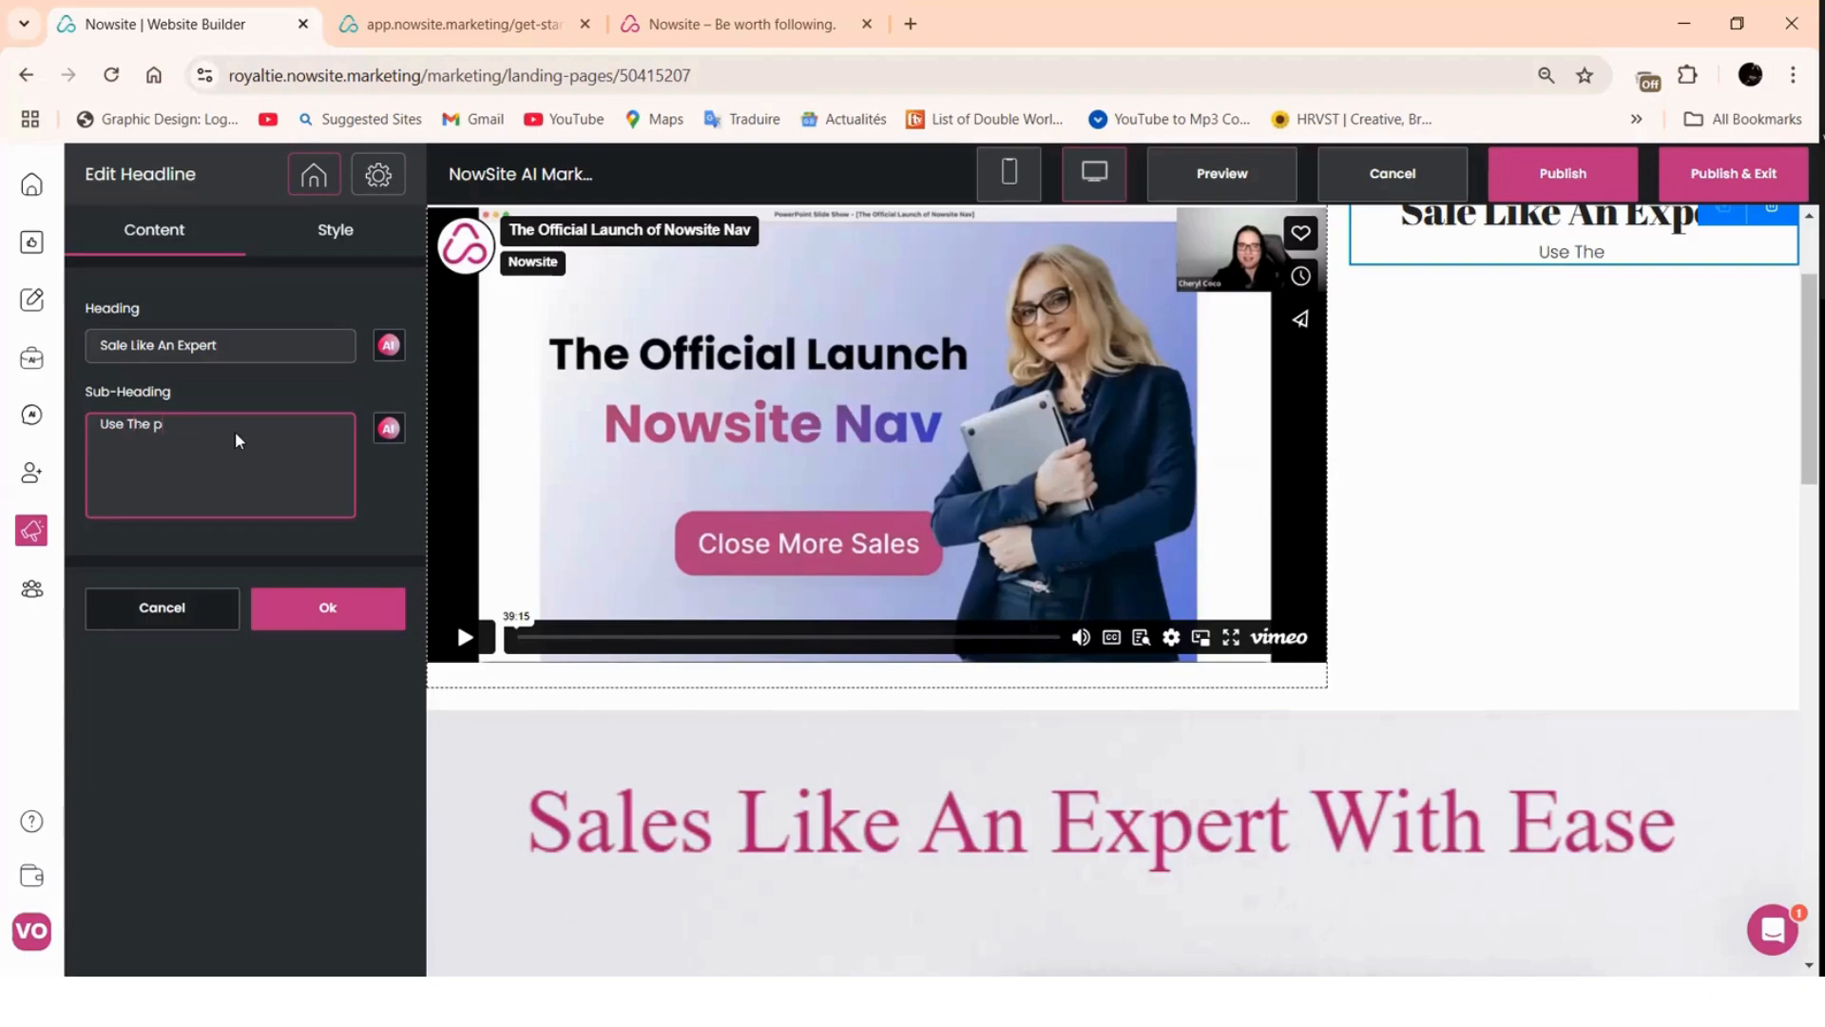
{"action": "type", "text": "ower Of"}
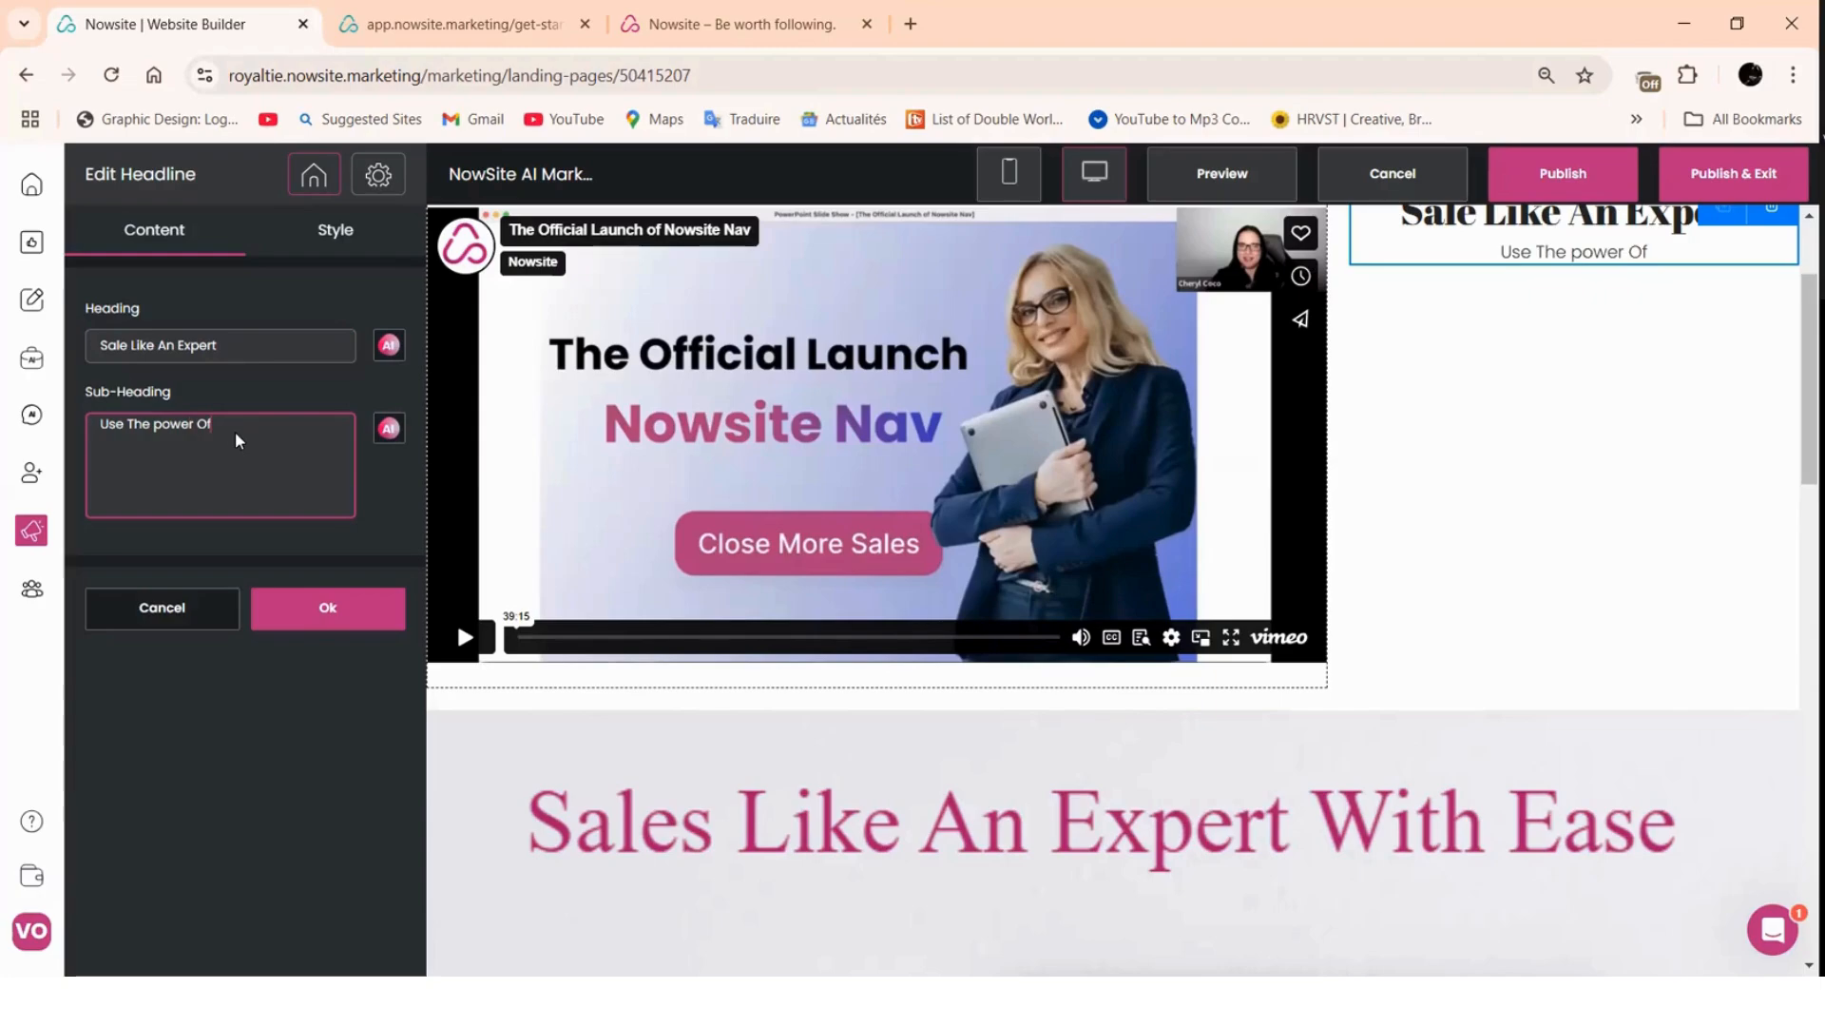
{"action": "type", "text": " AI with The"}
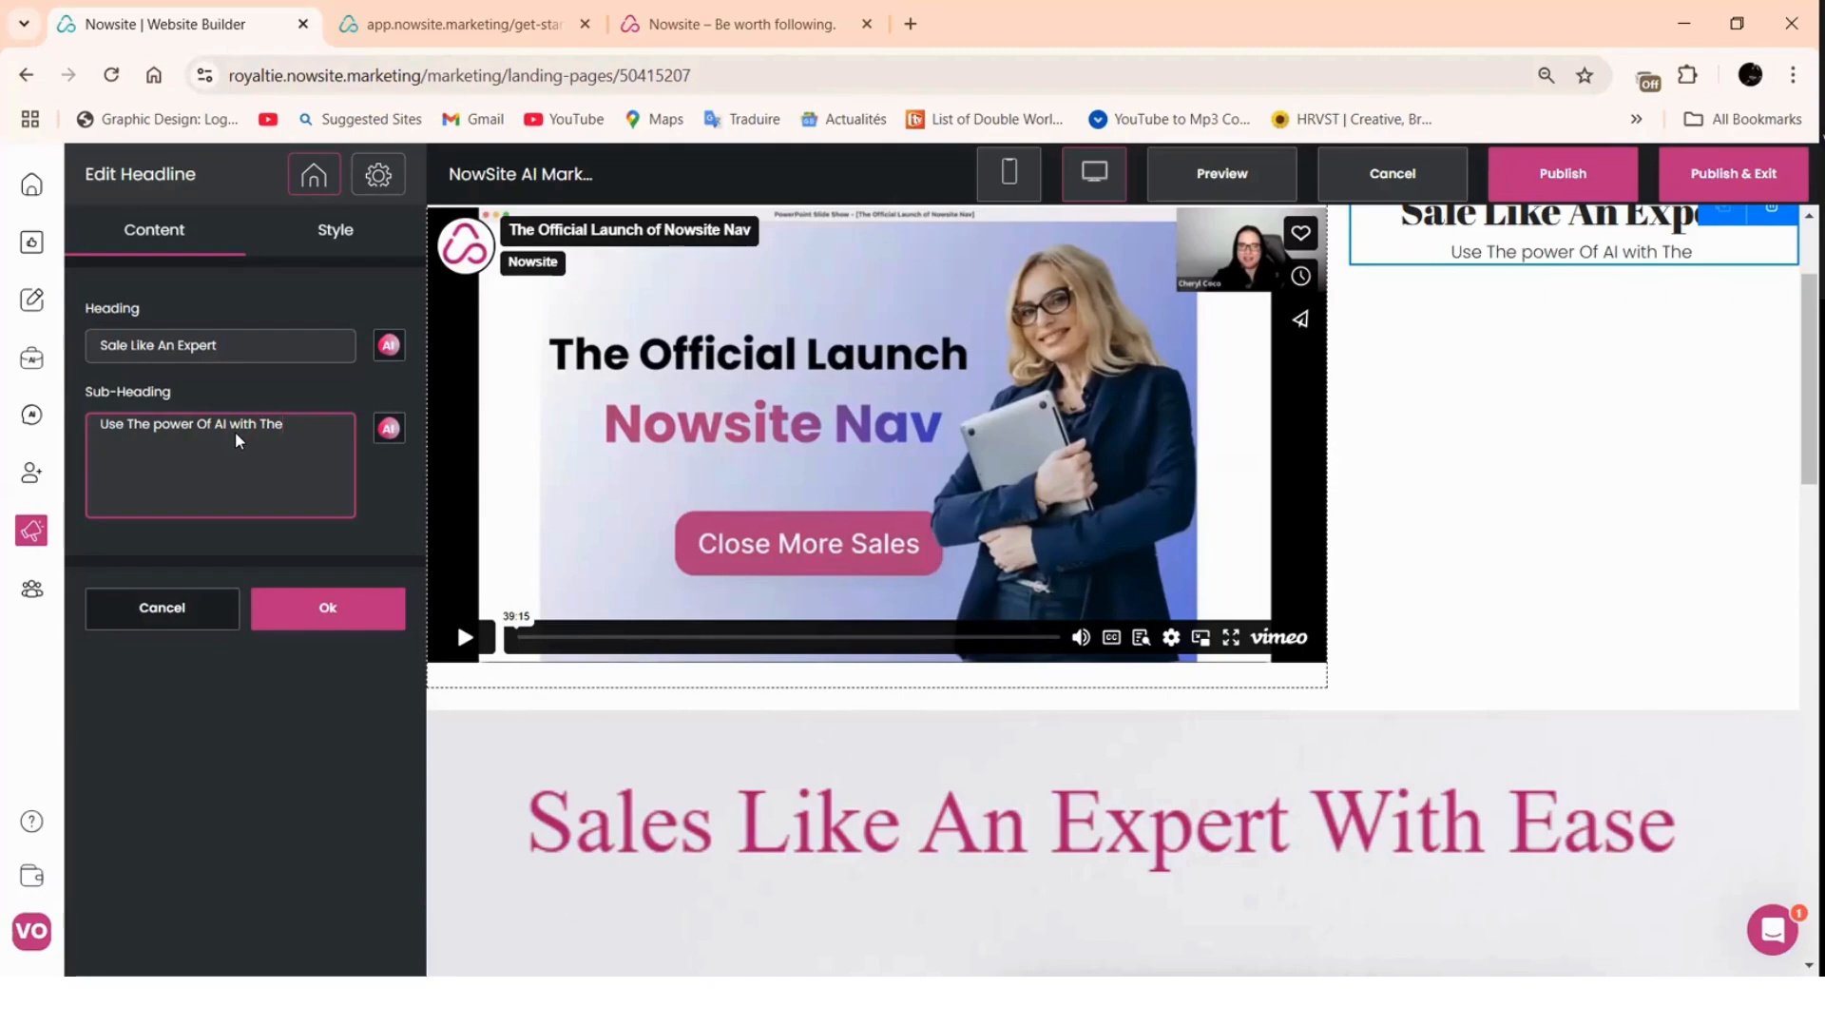
{"action": "type", "text": "ease of"}
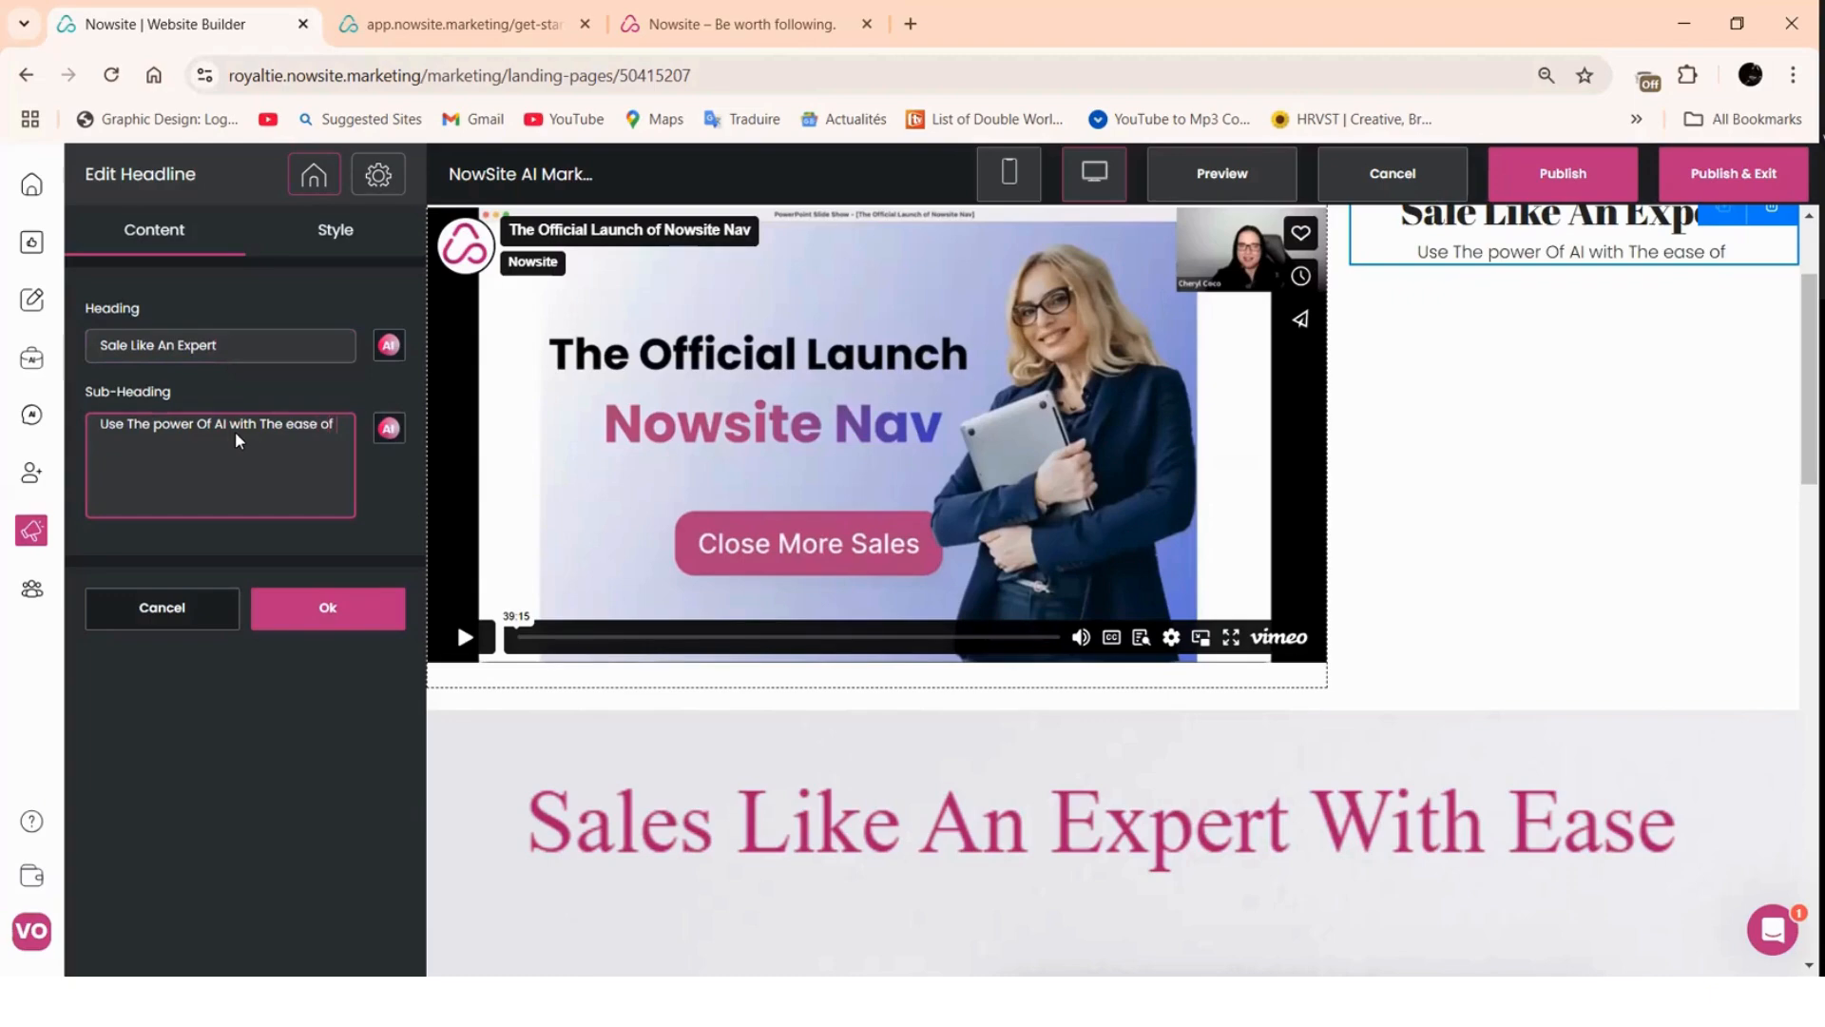
{"action": "type", "text": " a few"}
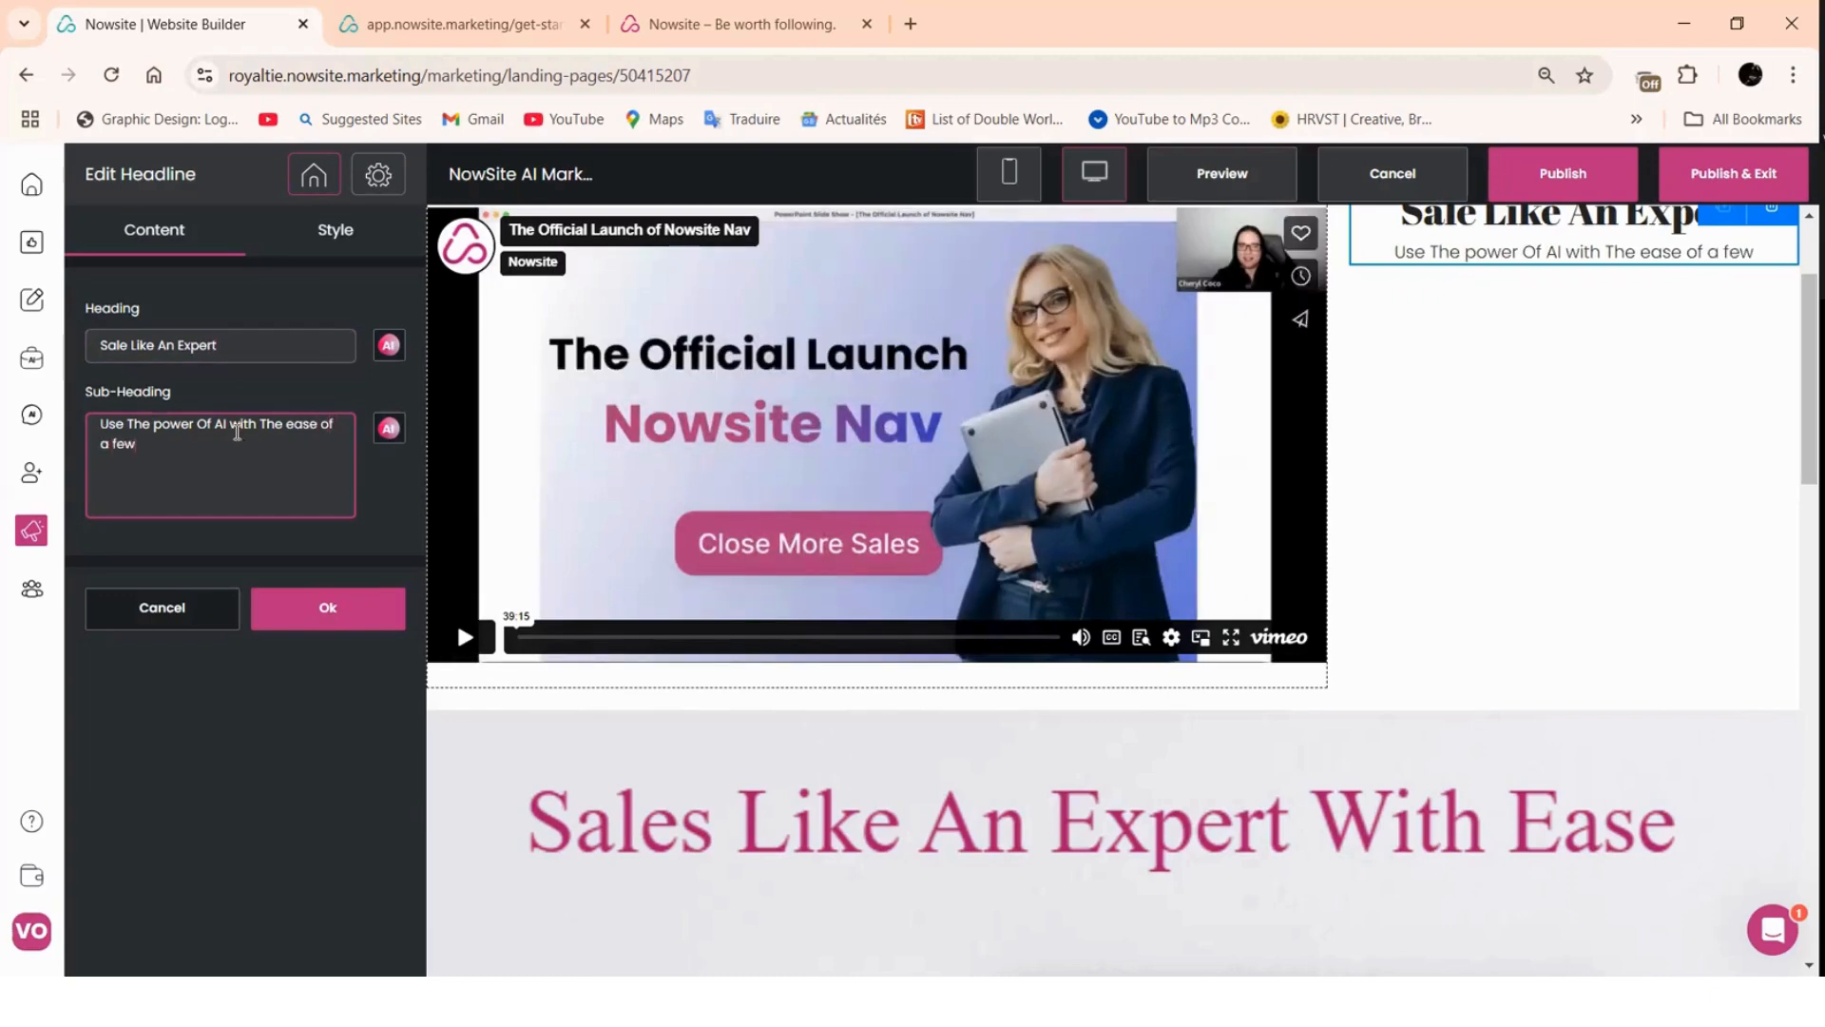
{"action": "type", "text": " Cl"}
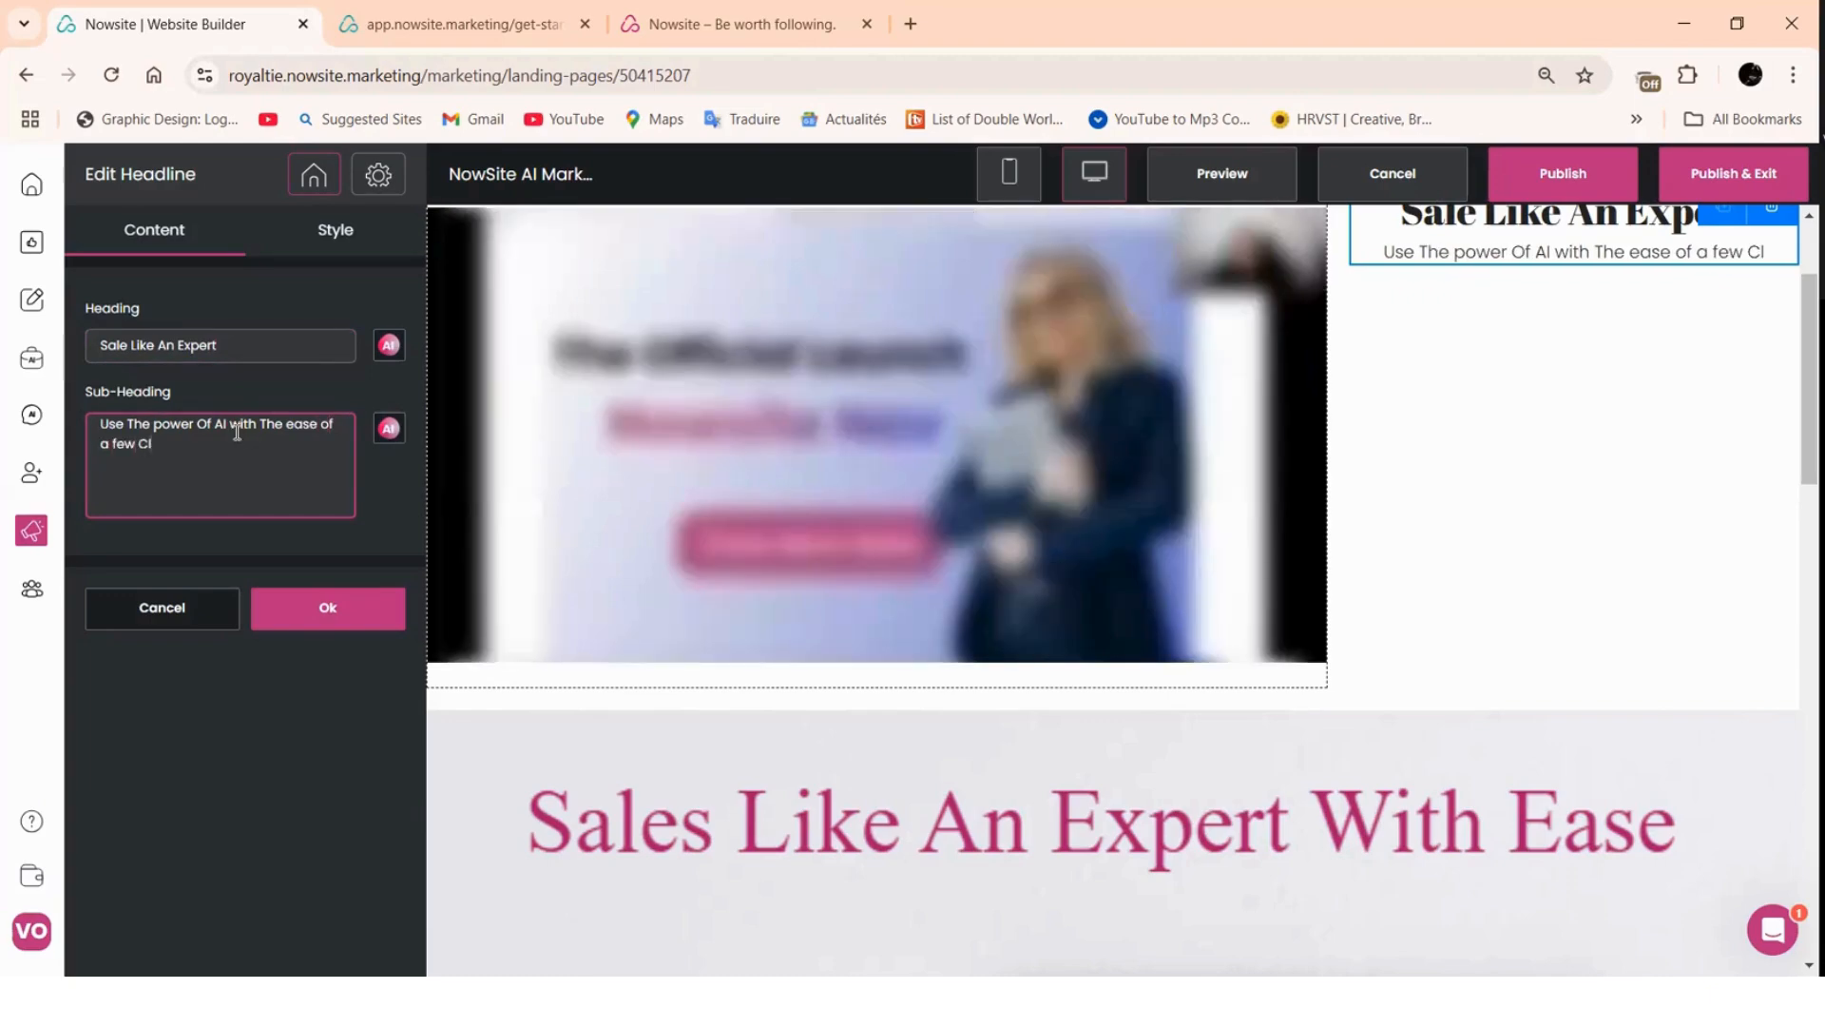
{"action": "type", "text": "ick"}
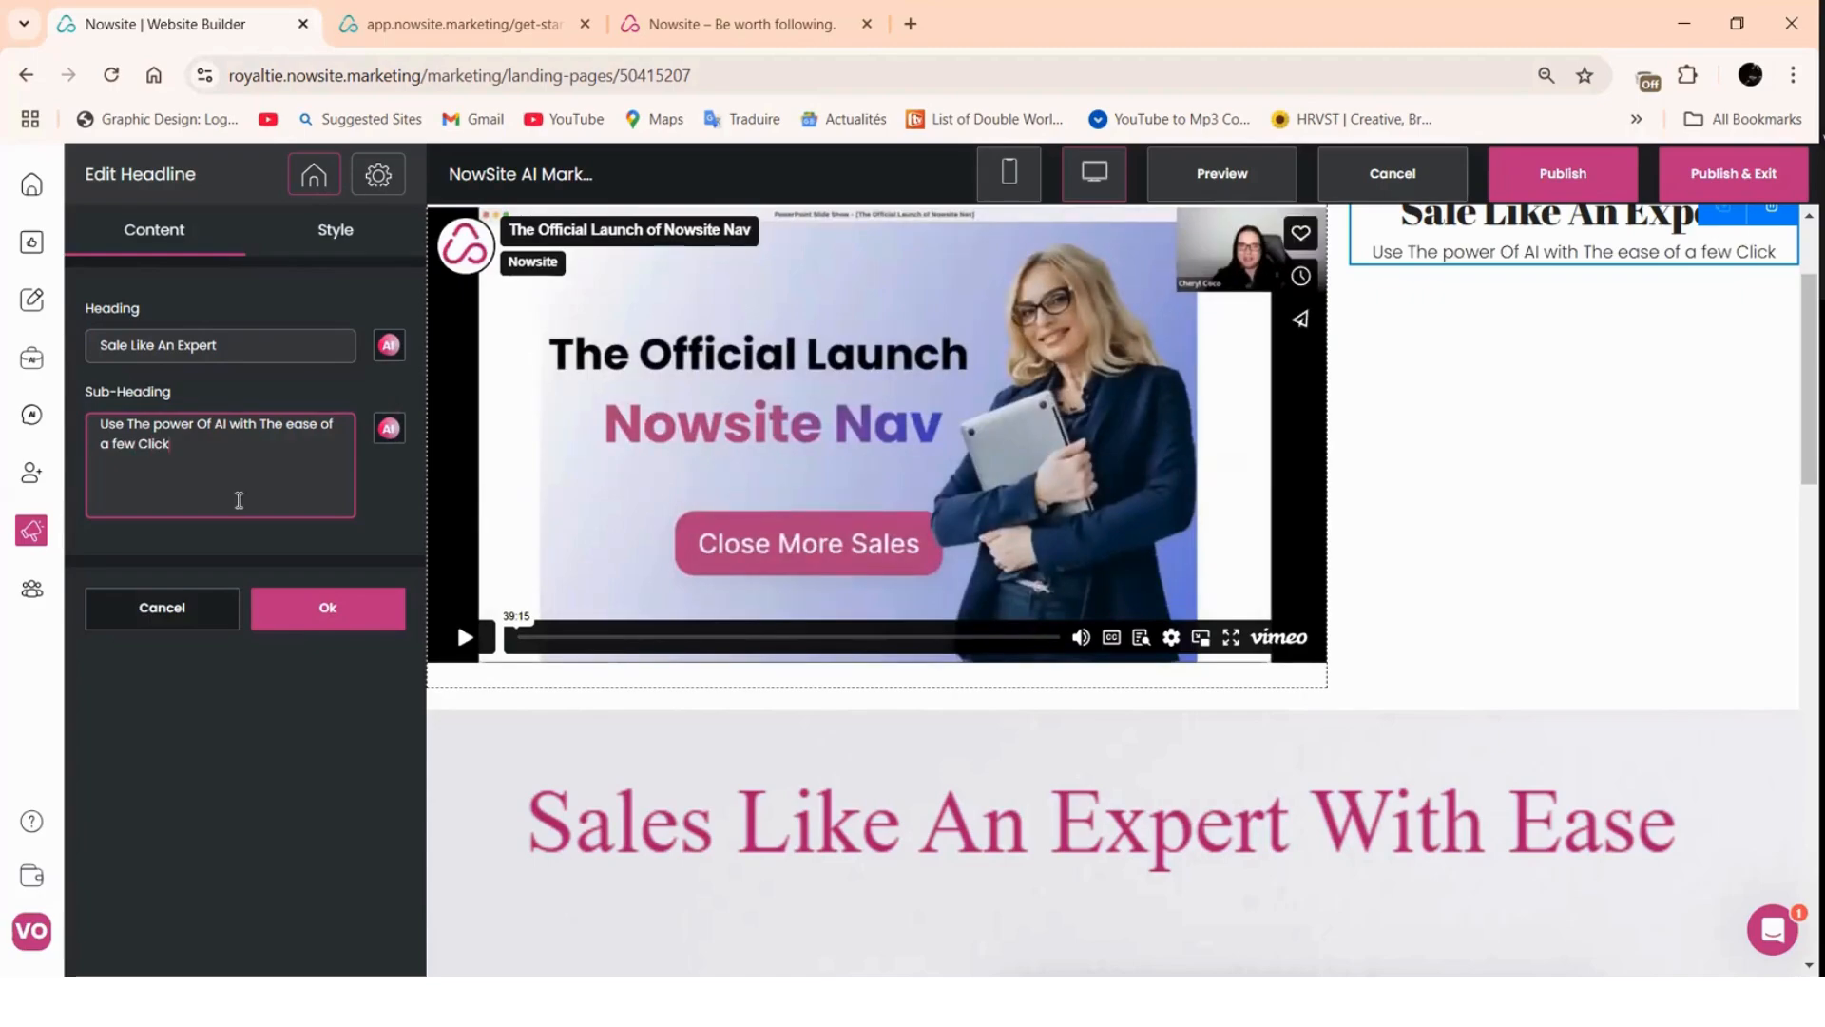
{"action": "type", "text": "s"}
{"action": "left_click", "coordinate": [331, 613]}
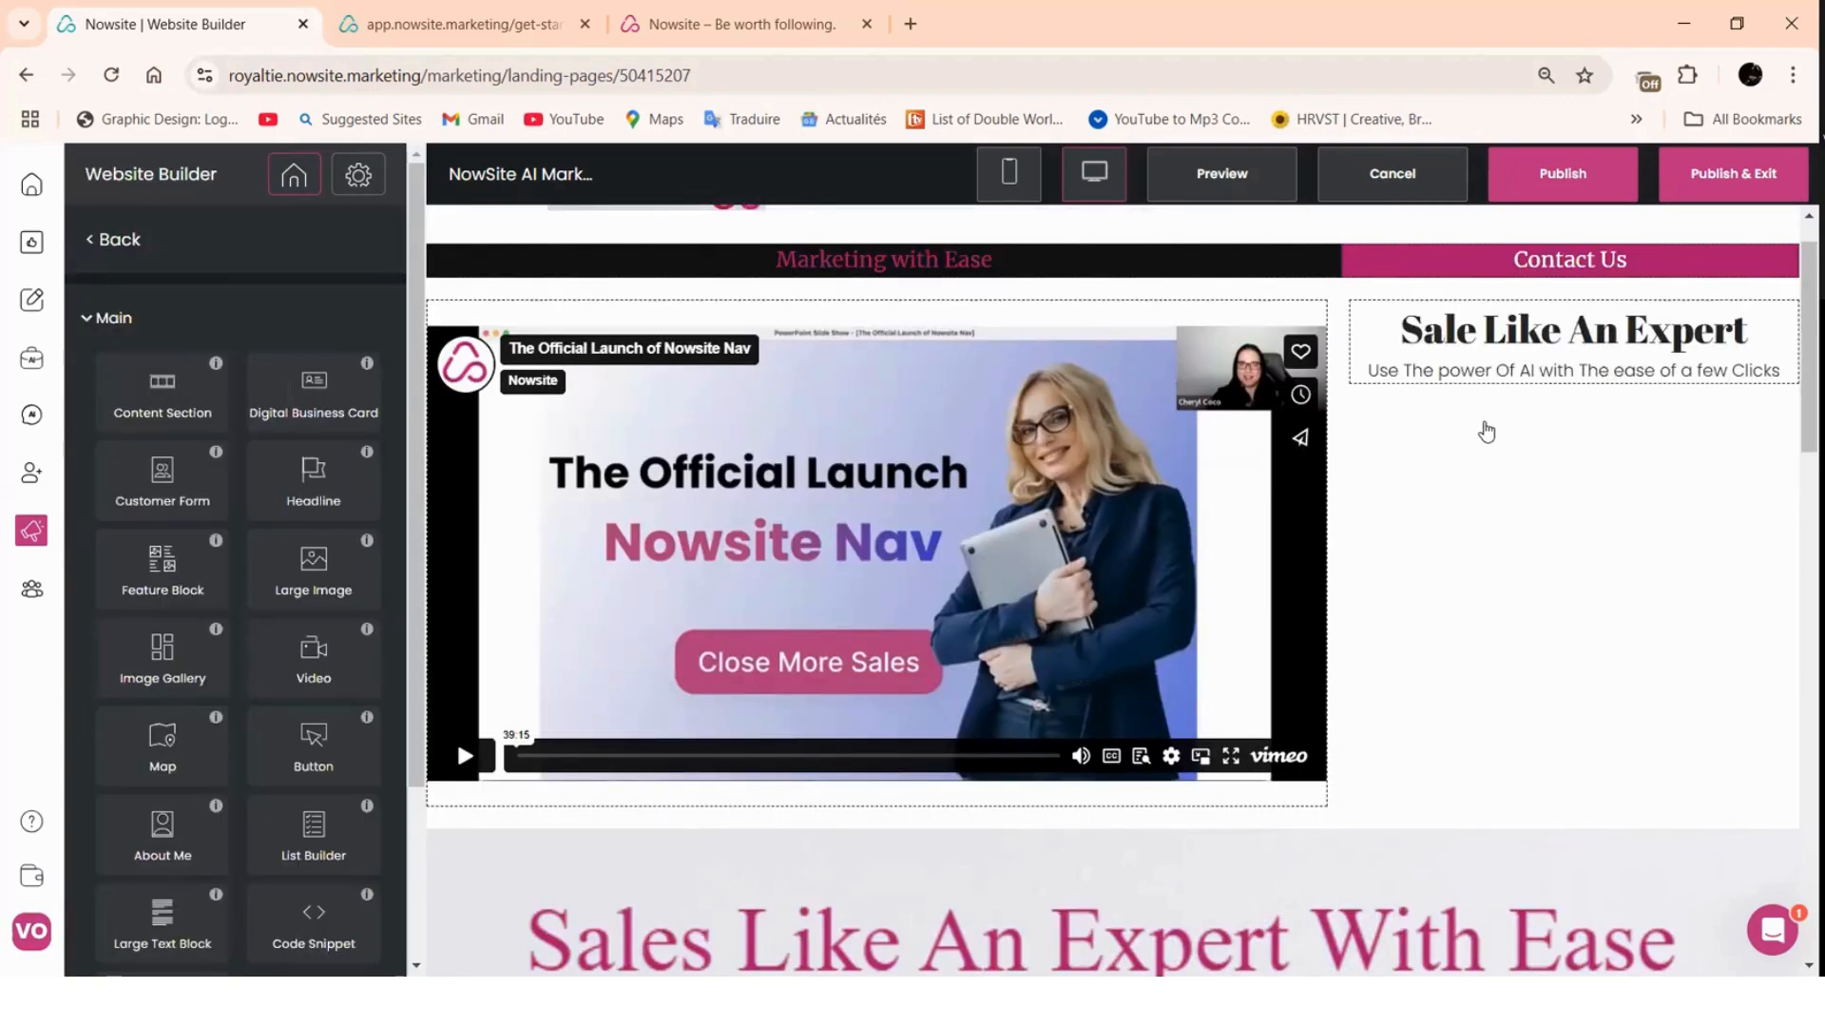
- Change the heading font of the Sale Like An Expert headline to Poppins and confirm
{"action": "left_click", "coordinate": [1487, 432]}
{"action": "left_click", "coordinate": [335, 229]}
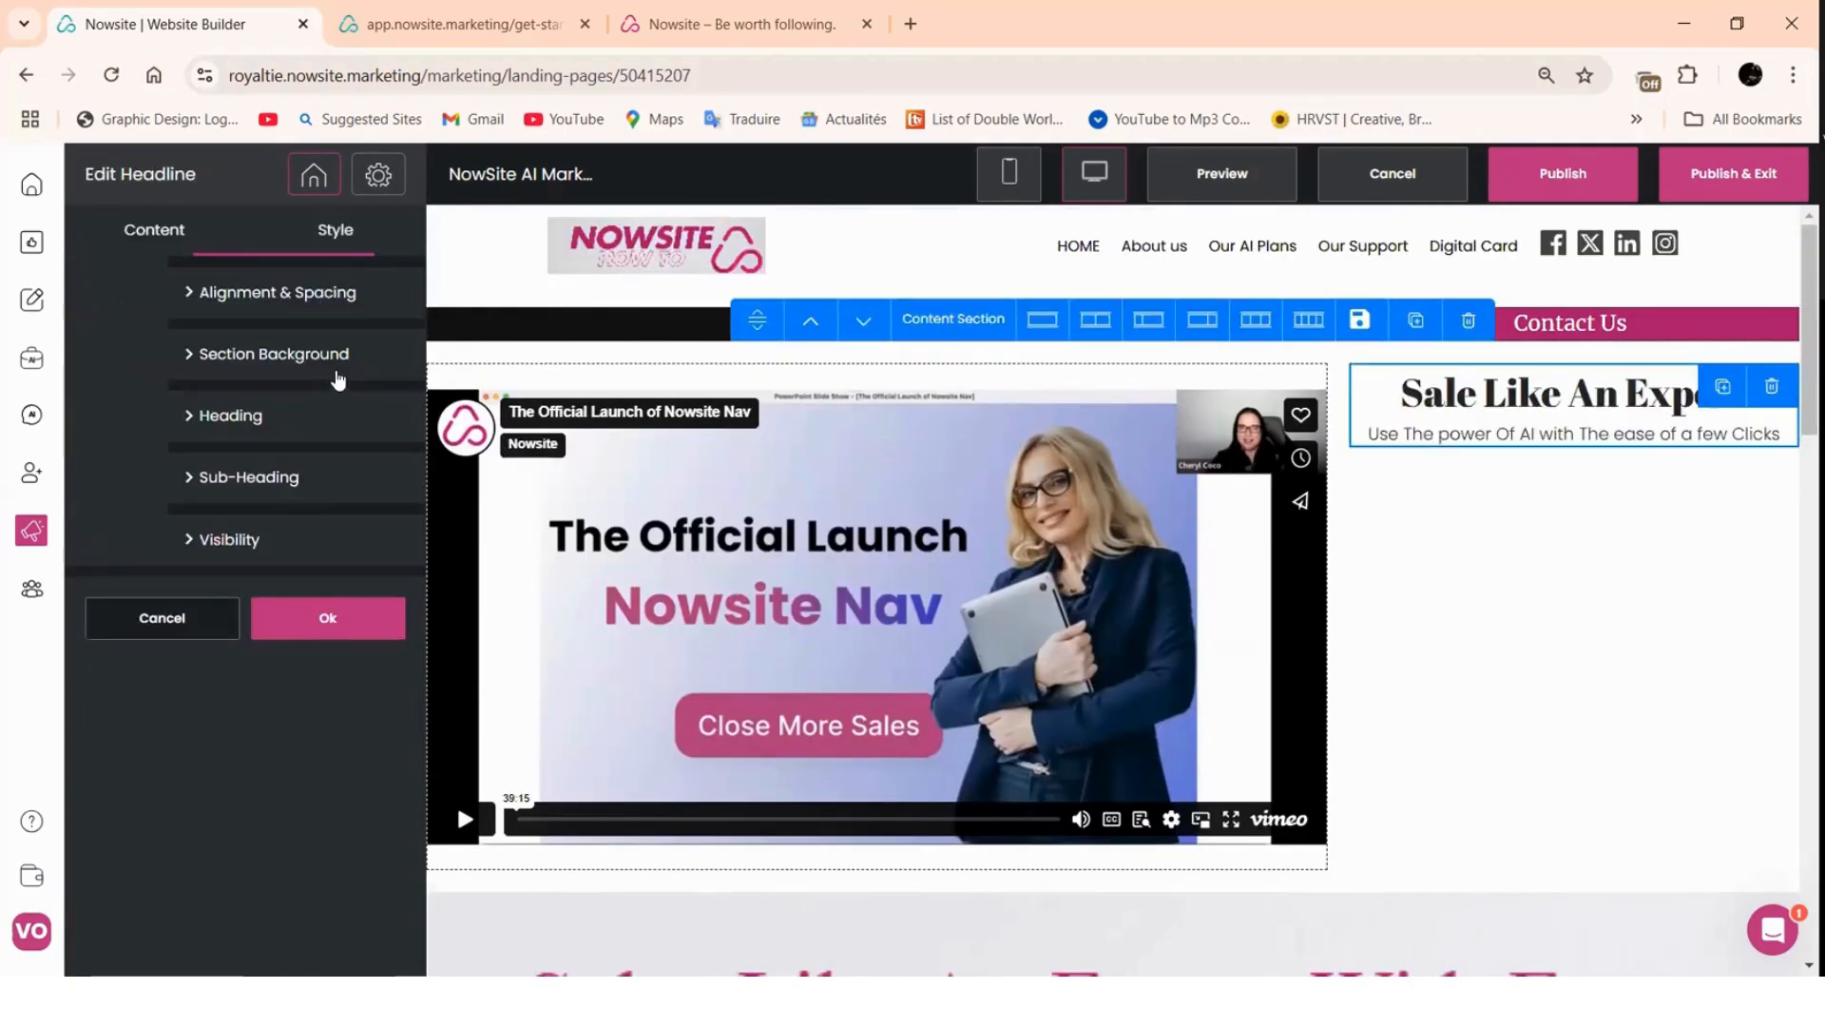
{"action": "left_click", "coordinate": [229, 418]}
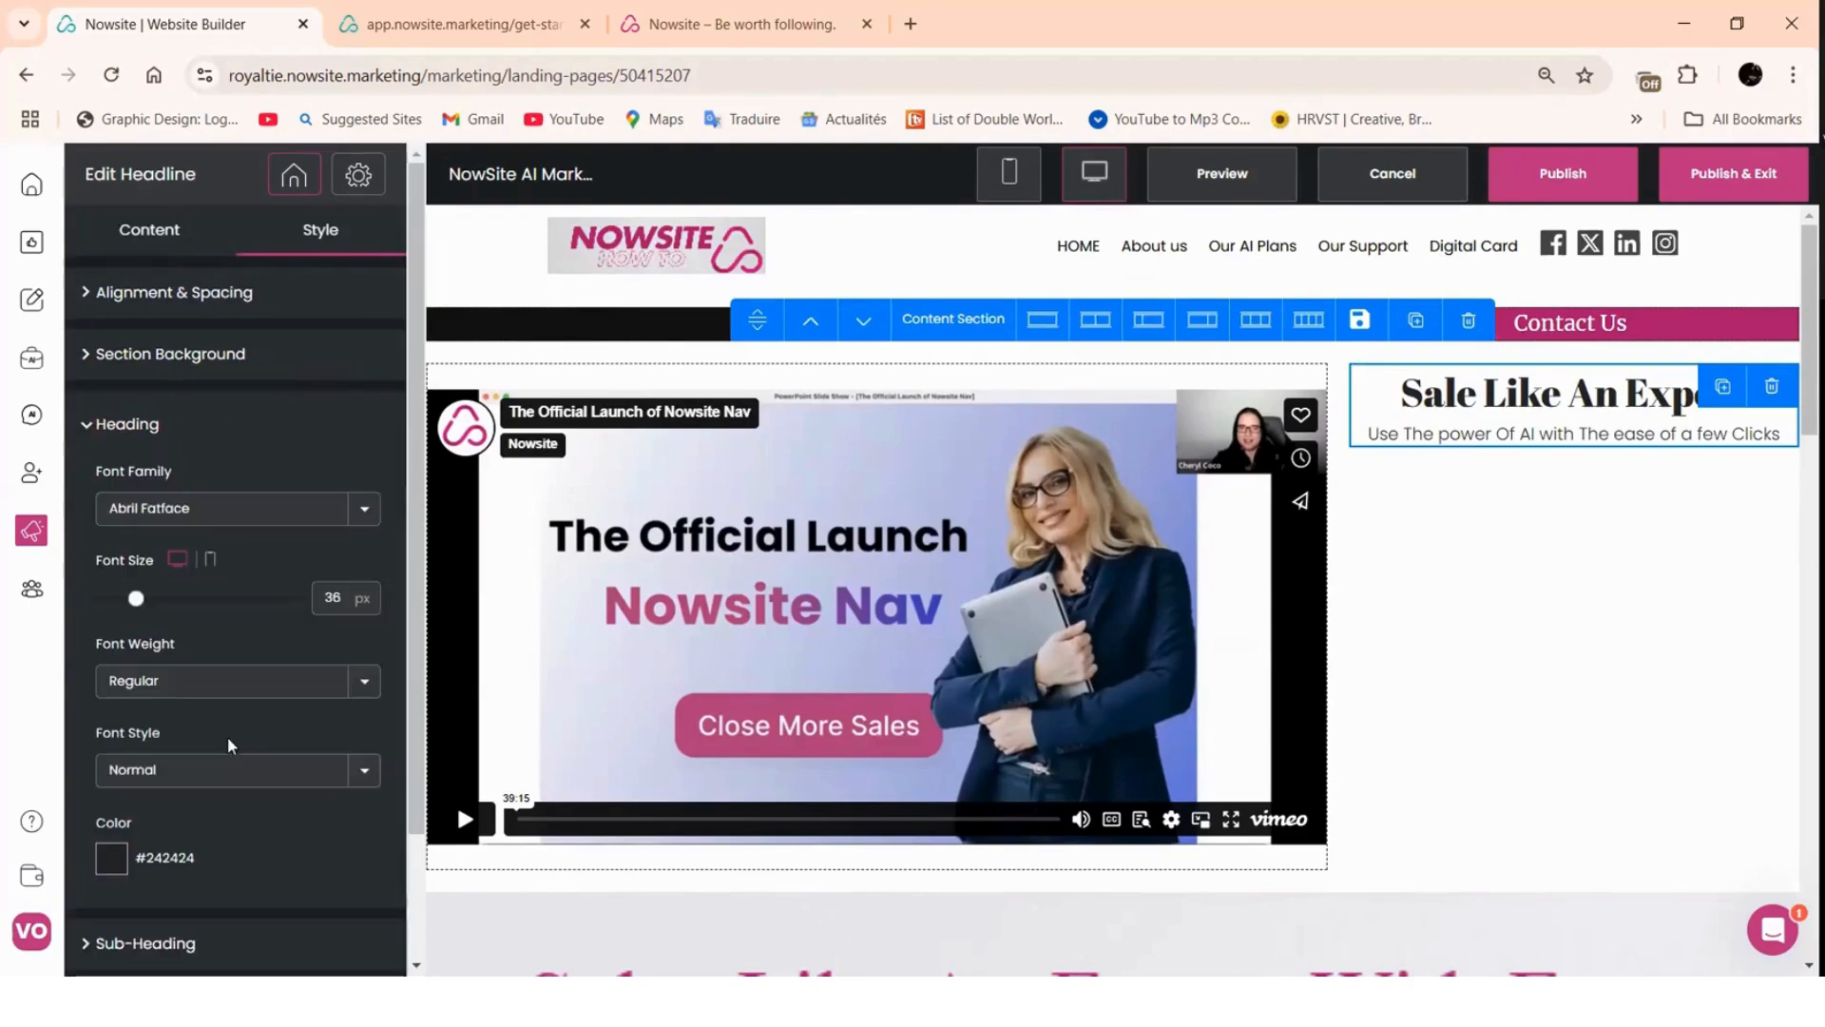
{"action": "left_click", "coordinate": [364, 510]}
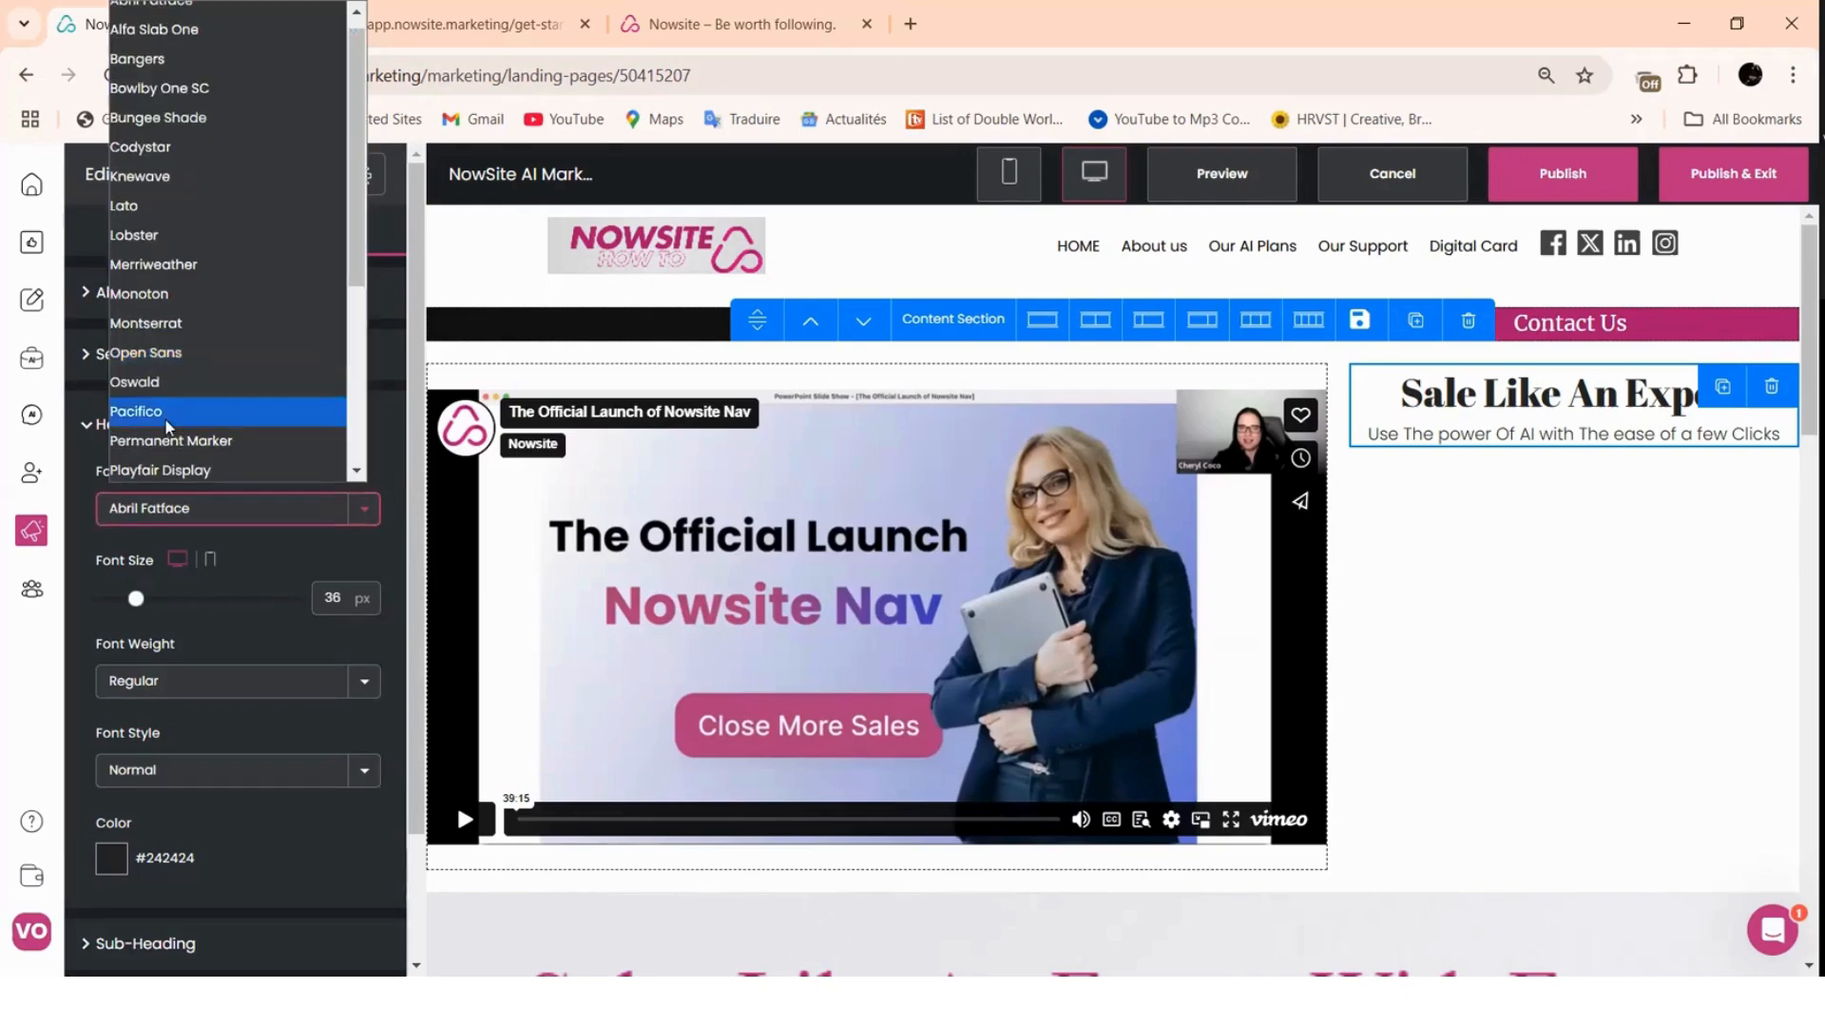
{"action": "scroll", "coordinate": [187, 71], "scroll_direction": "up", "scroll_amount": 1}
{"action": "scroll", "coordinate": [207, 309], "scroll_direction": "down", "scroll_amount": 3}
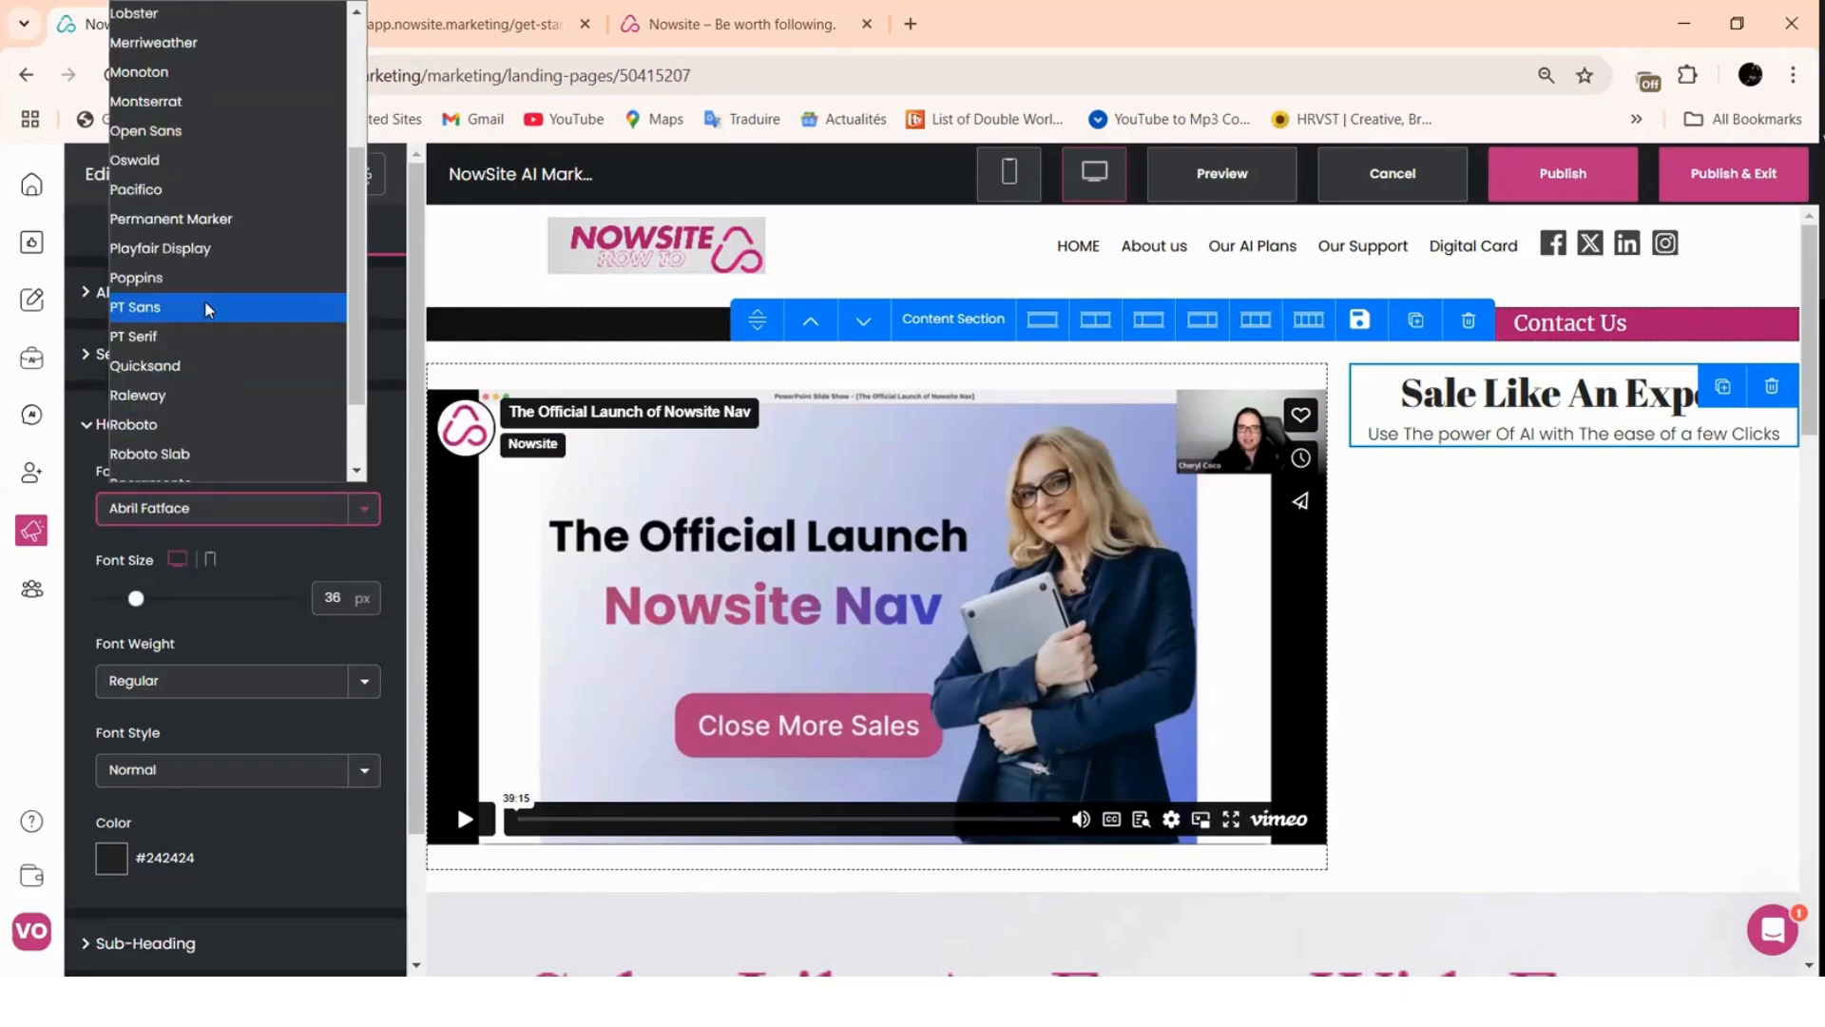
{"action": "key", "text": "Up"}
{"action": "key", "text": "Up"}
{"action": "key", "text": "Return"}
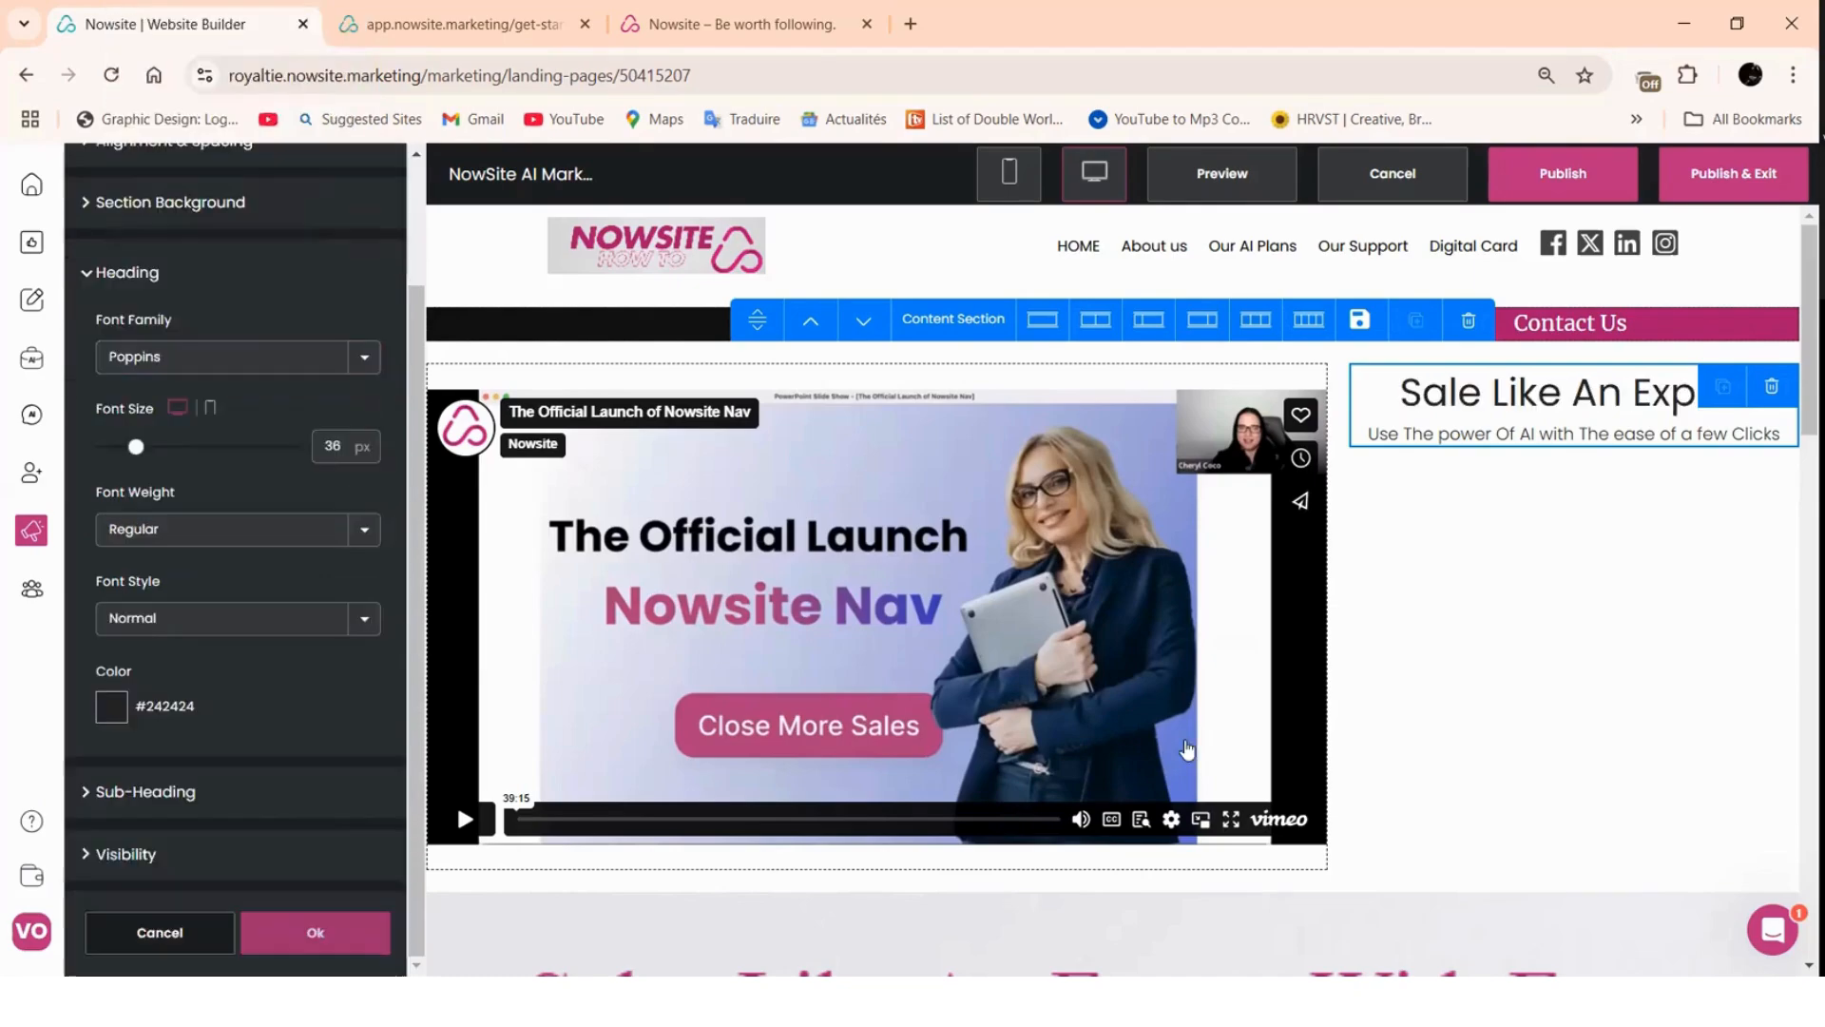
{"action": "left_click", "coordinate": [1350, 423]}
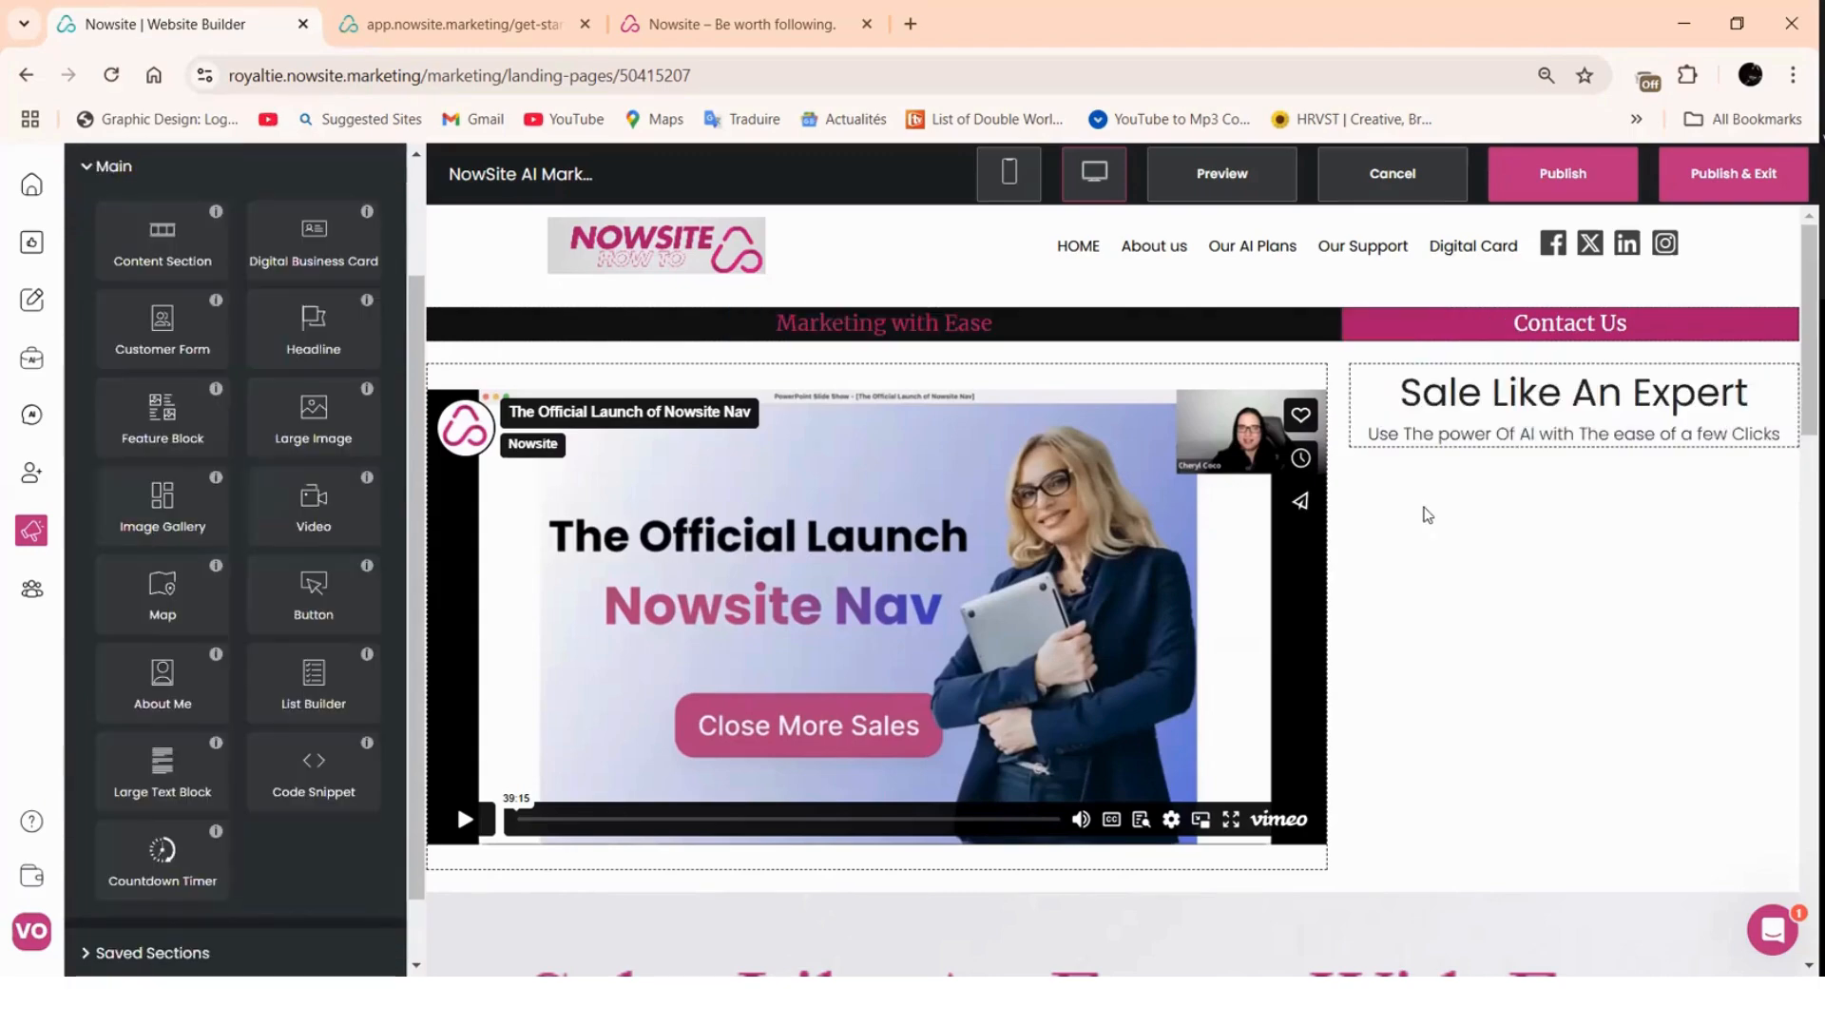
- Rearrange the video section into a single column, with the headline stacked below the full-width video
{"action": "scroll", "coordinate": [1521, 428], "scroll_direction": "down", "scroll_amount": 1}
{"action": "left_click_drag", "start_coordinate": [1168, 450], "coordinate": [915, 899]}
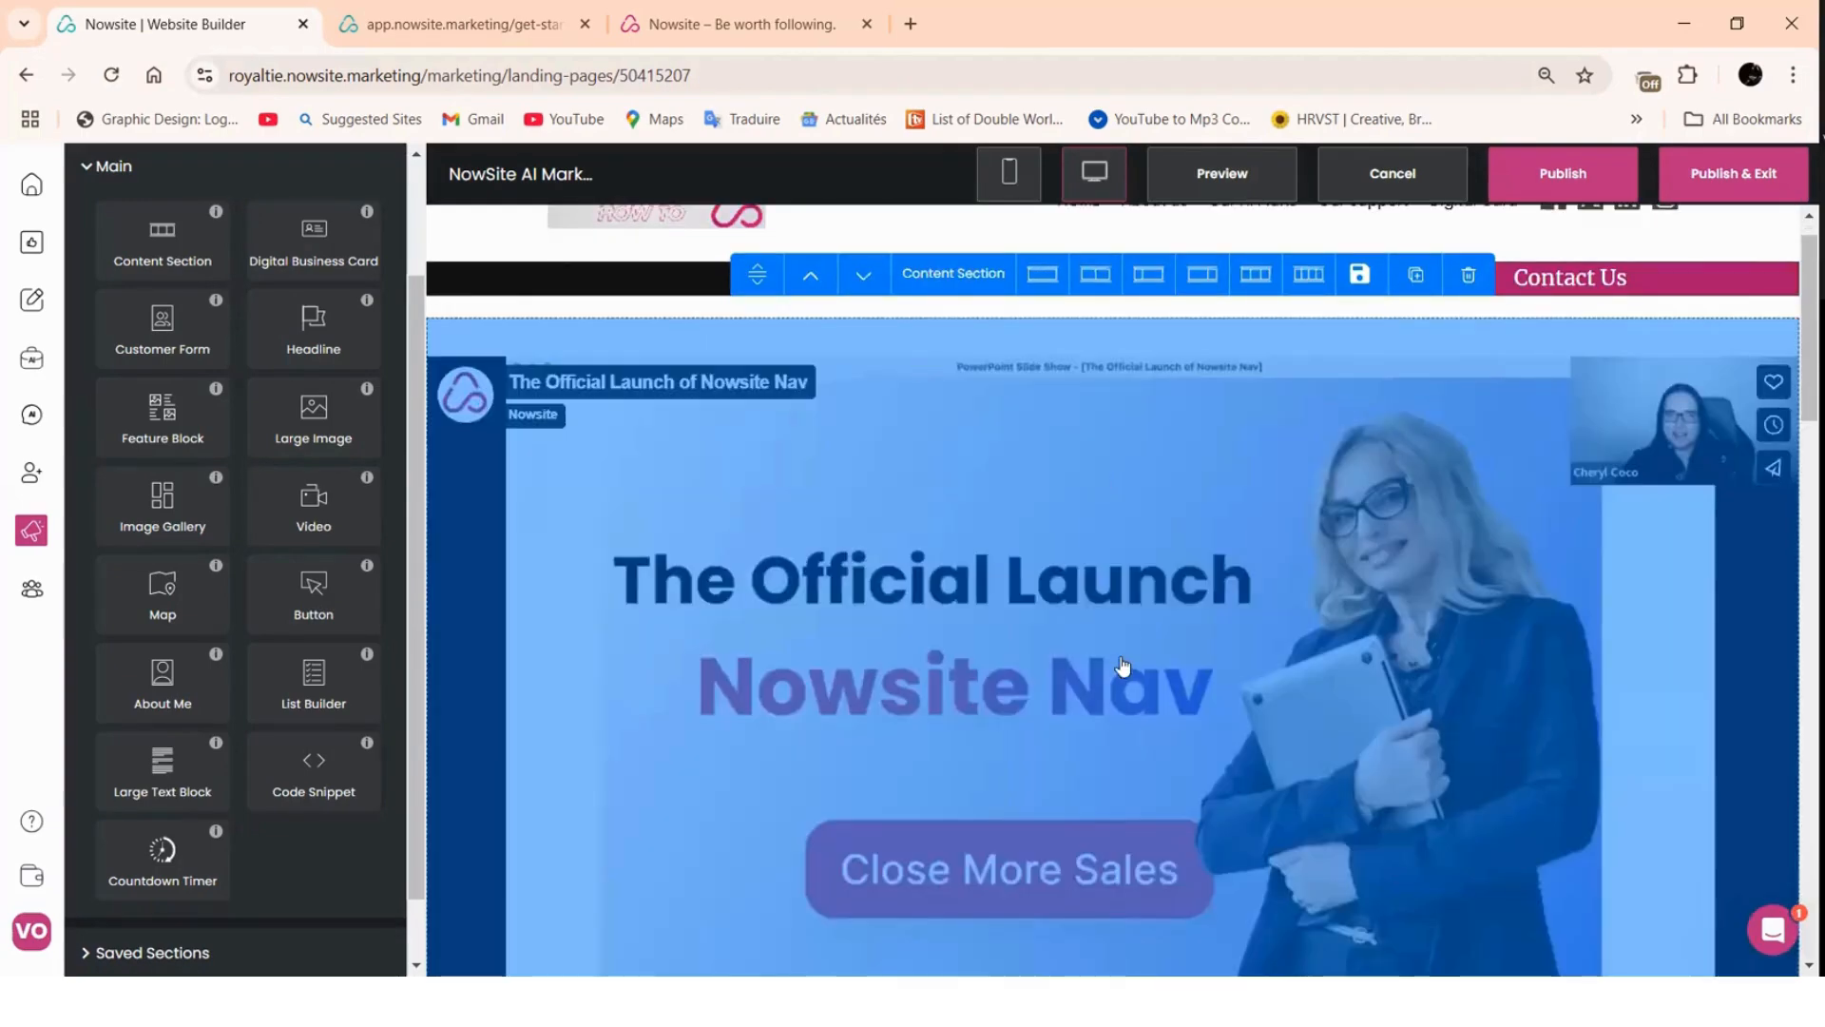
- Delete the Sales Like An Expert With Ease content section with the online shopping background, below the video section
{"action": "scroll", "coordinate": [1121, 665], "scroll_direction": "down", "scroll_amount": 4}
{"action": "scroll", "coordinate": [888, 571], "scroll_direction": "down", "scroll_amount": 4}
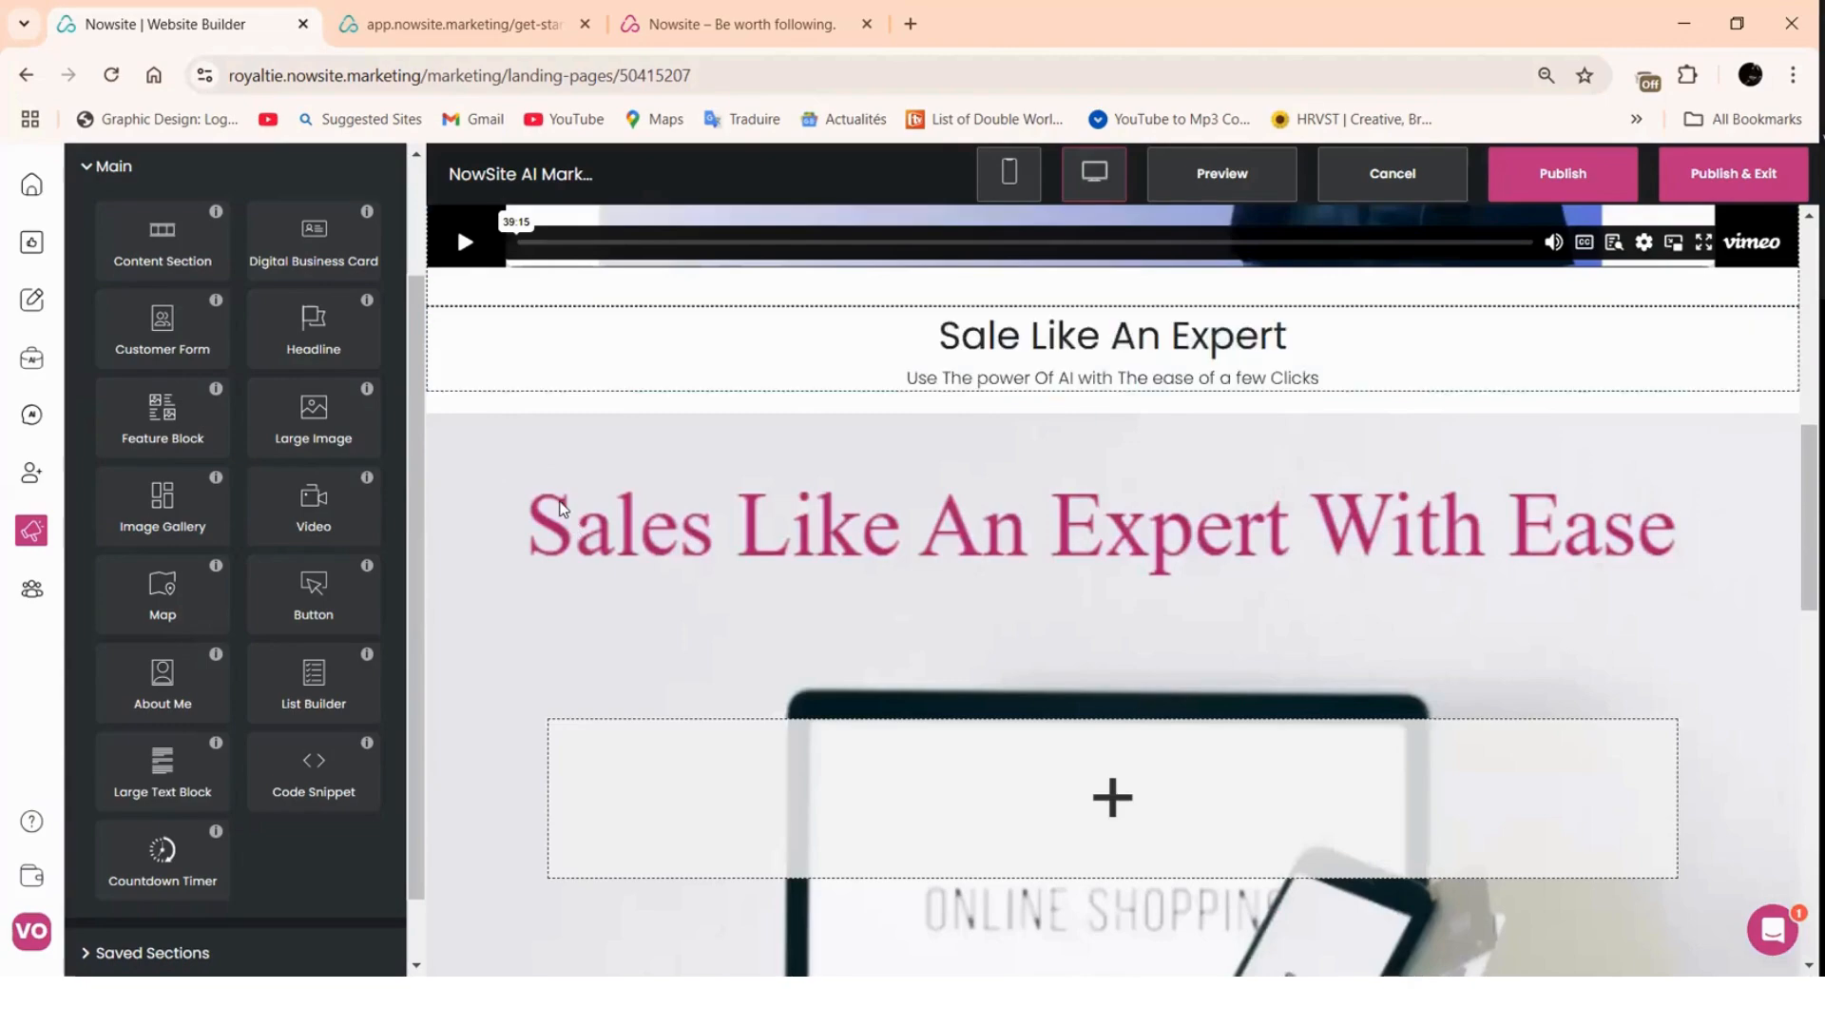
{"action": "left_click", "coordinate": [1389, 438]}
{"action": "left_click", "coordinate": [1469, 396]}
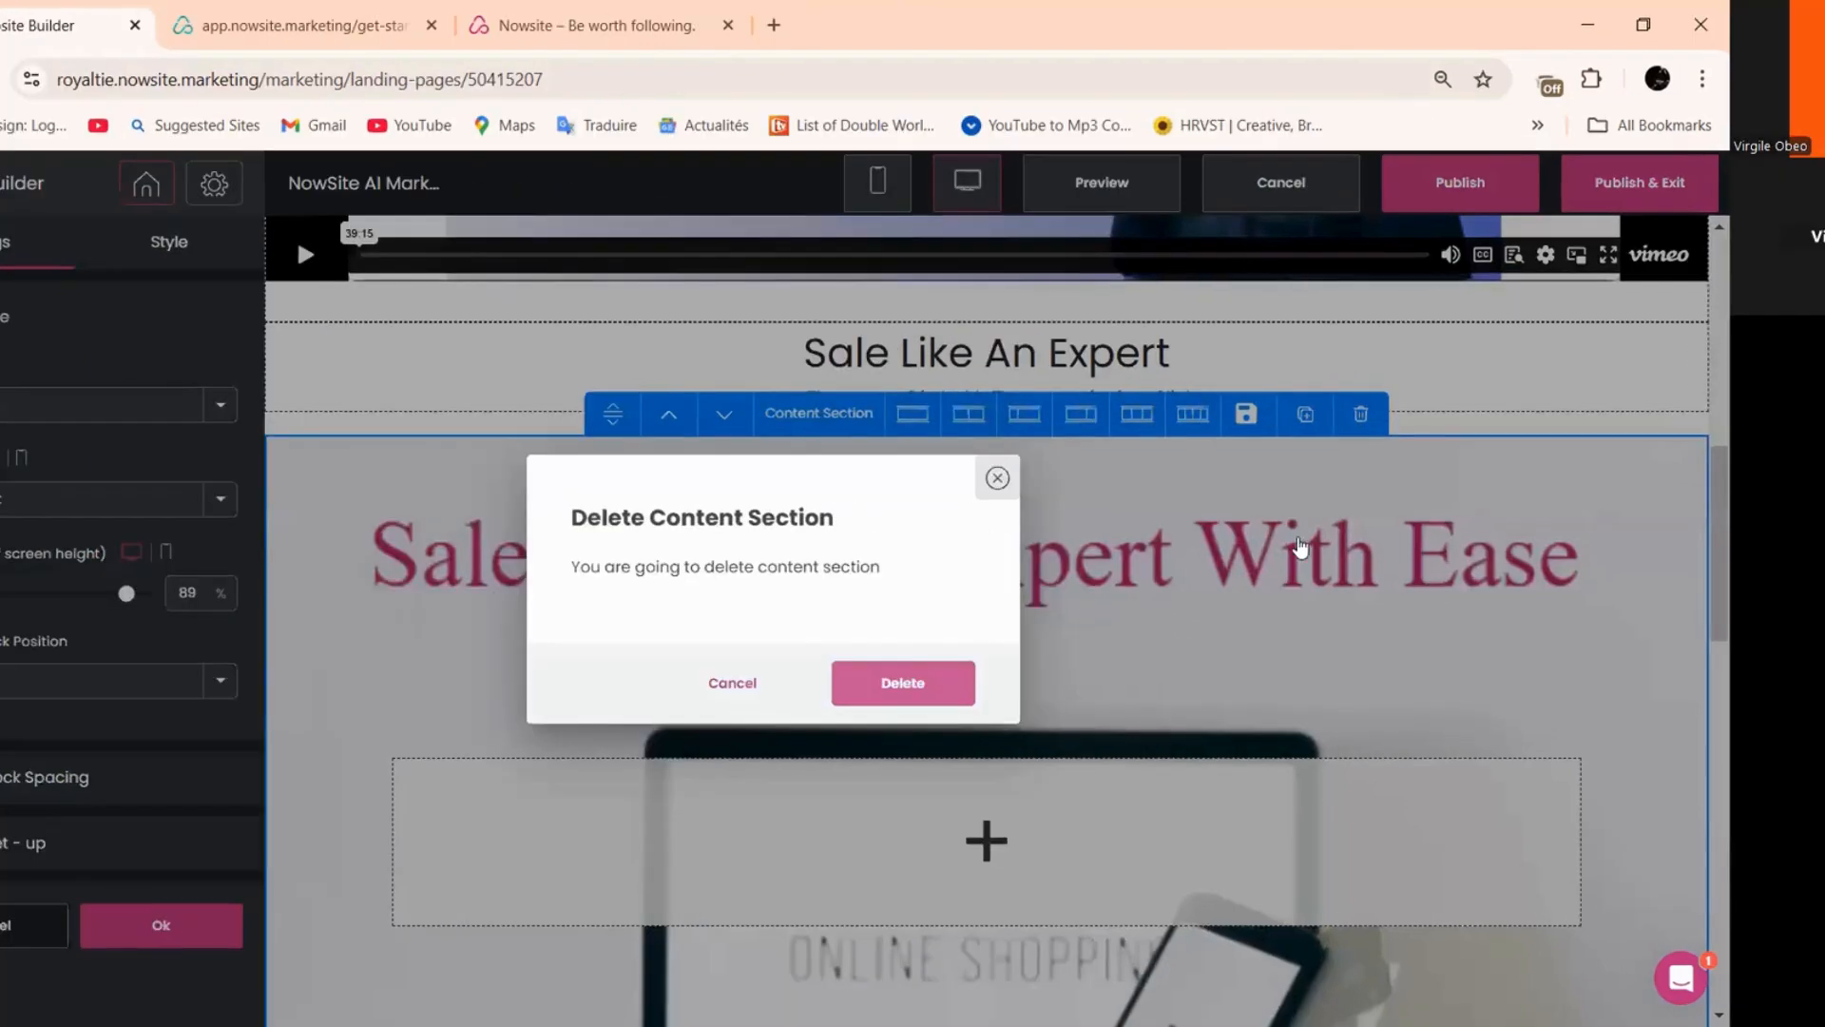
{"action": "left_click", "coordinate": [903, 683]}
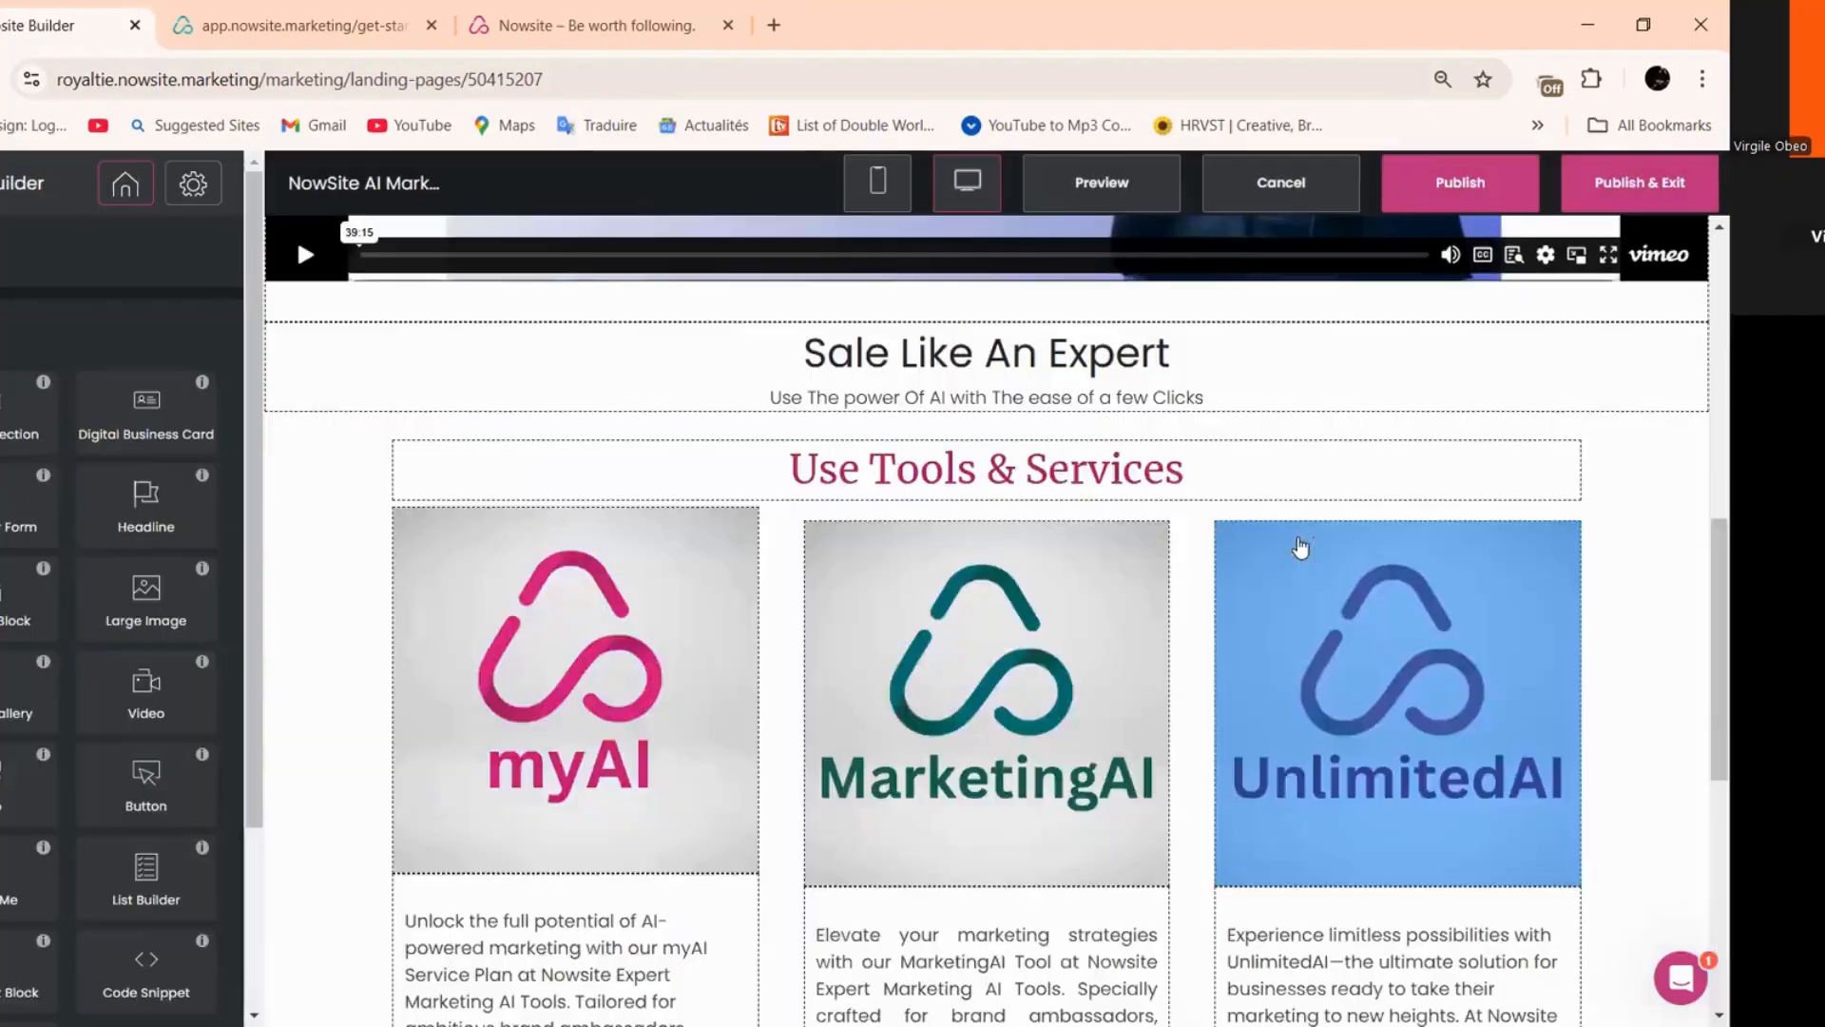
{"action": "scroll", "coordinate": [513, 551], "scroll_direction": "up", "scroll_amount": 1}
{"action": "scroll", "coordinate": [1046, 704], "scroll_direction": "up", "scroll_amount": 3}
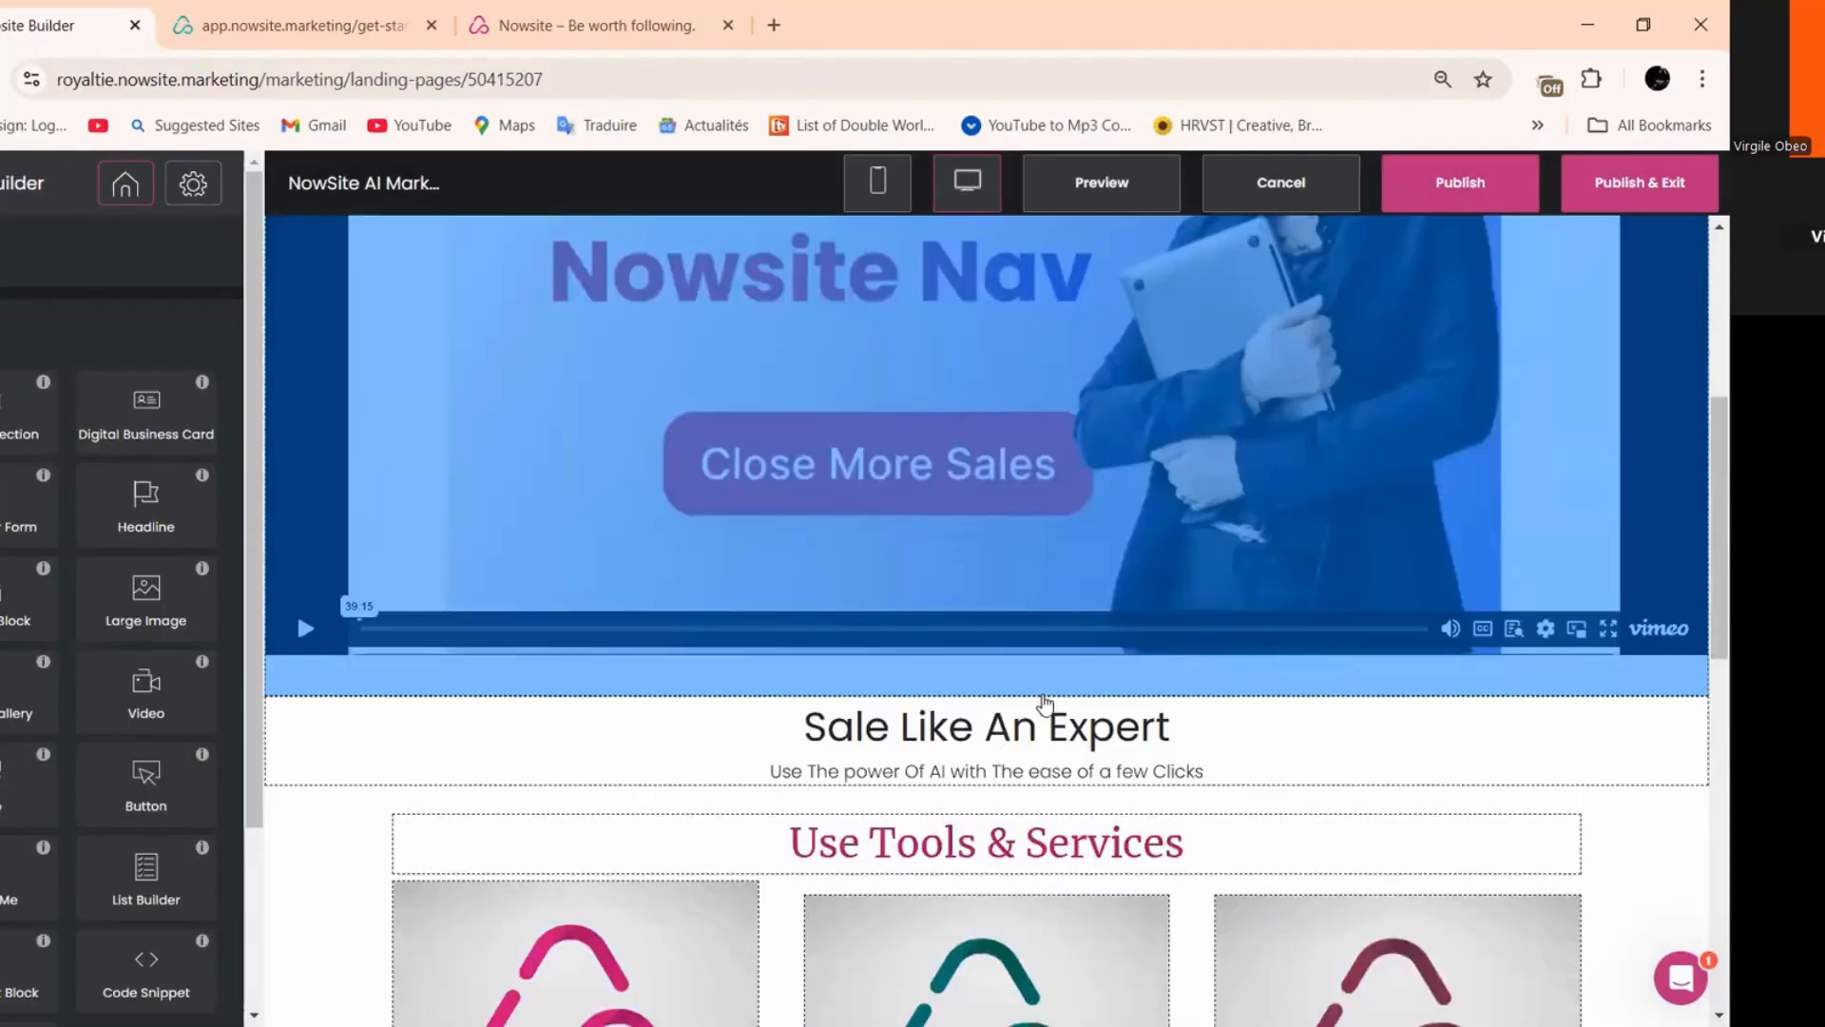
- Move the Sale Like An Expert headline above the video and delete the Marketing with Ease headline beside Contact Us
{"action": "left_click_drag", "start_coordinate": [1001, 701], "coordinate": [997, 452]}
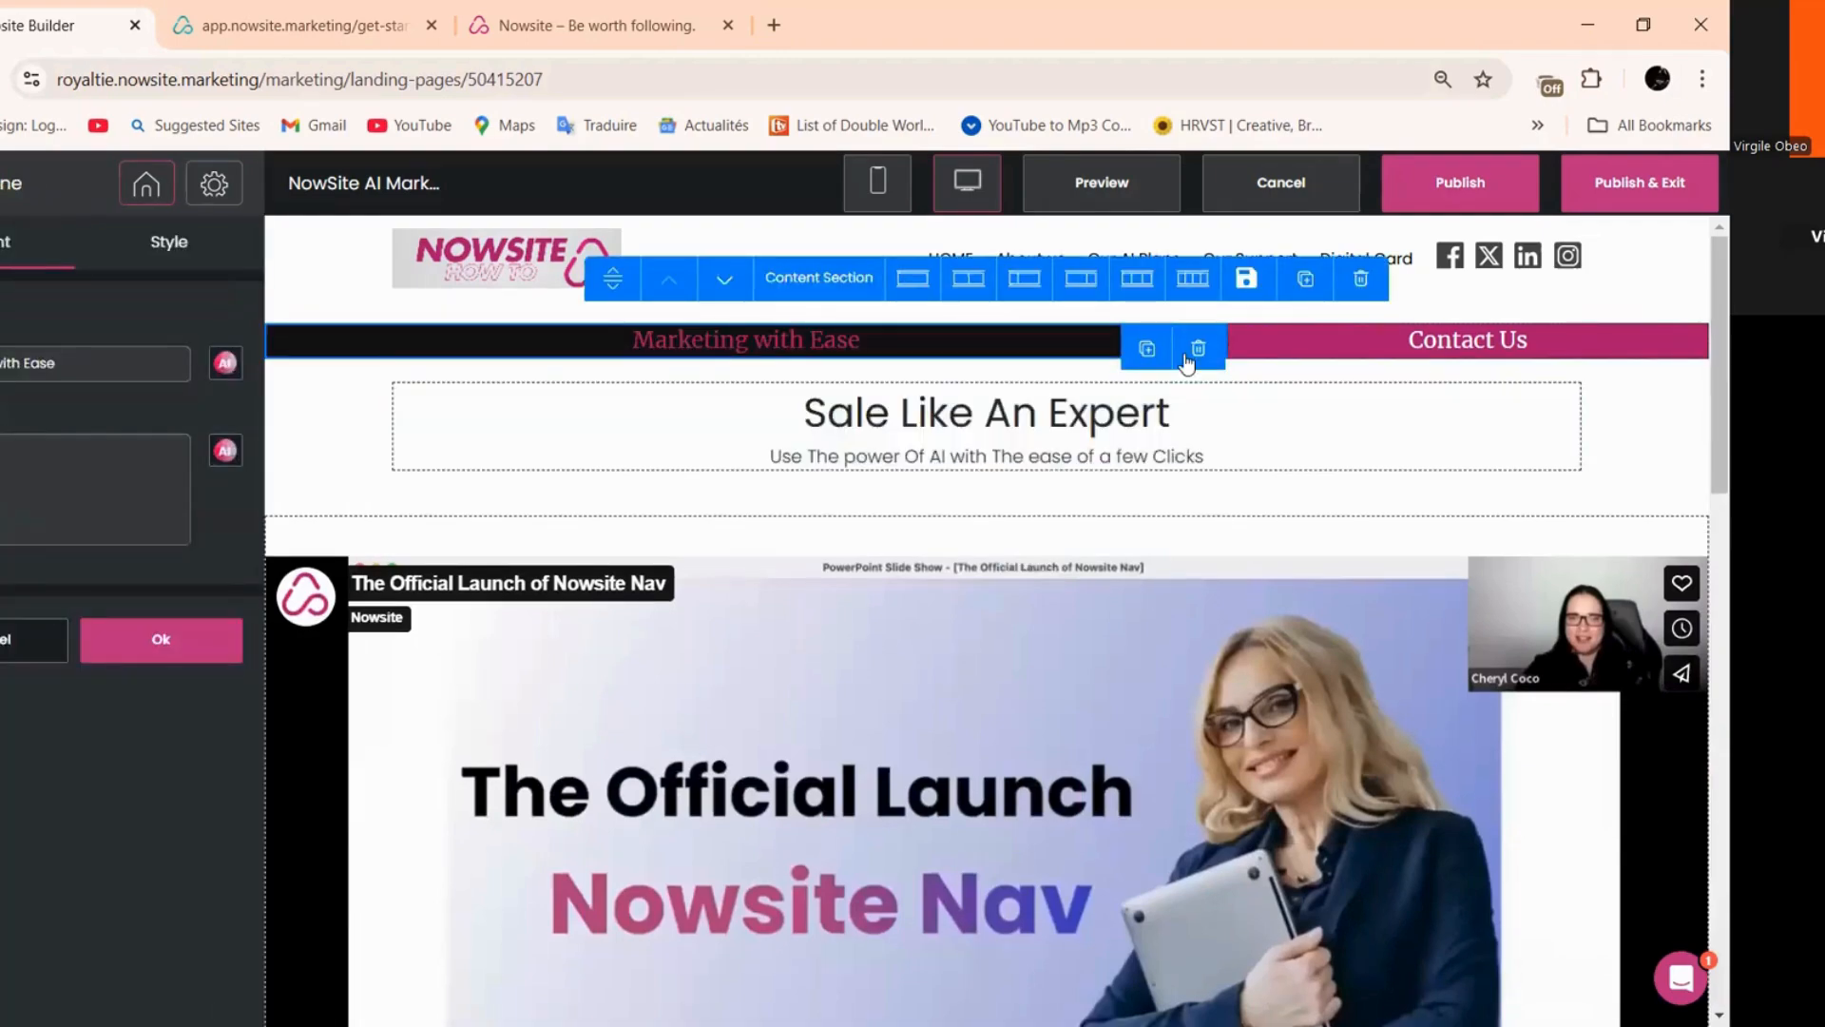
{"action": "key", "text": "Delete"}
{"action": "left_click", "coordinate": [911, 682]}
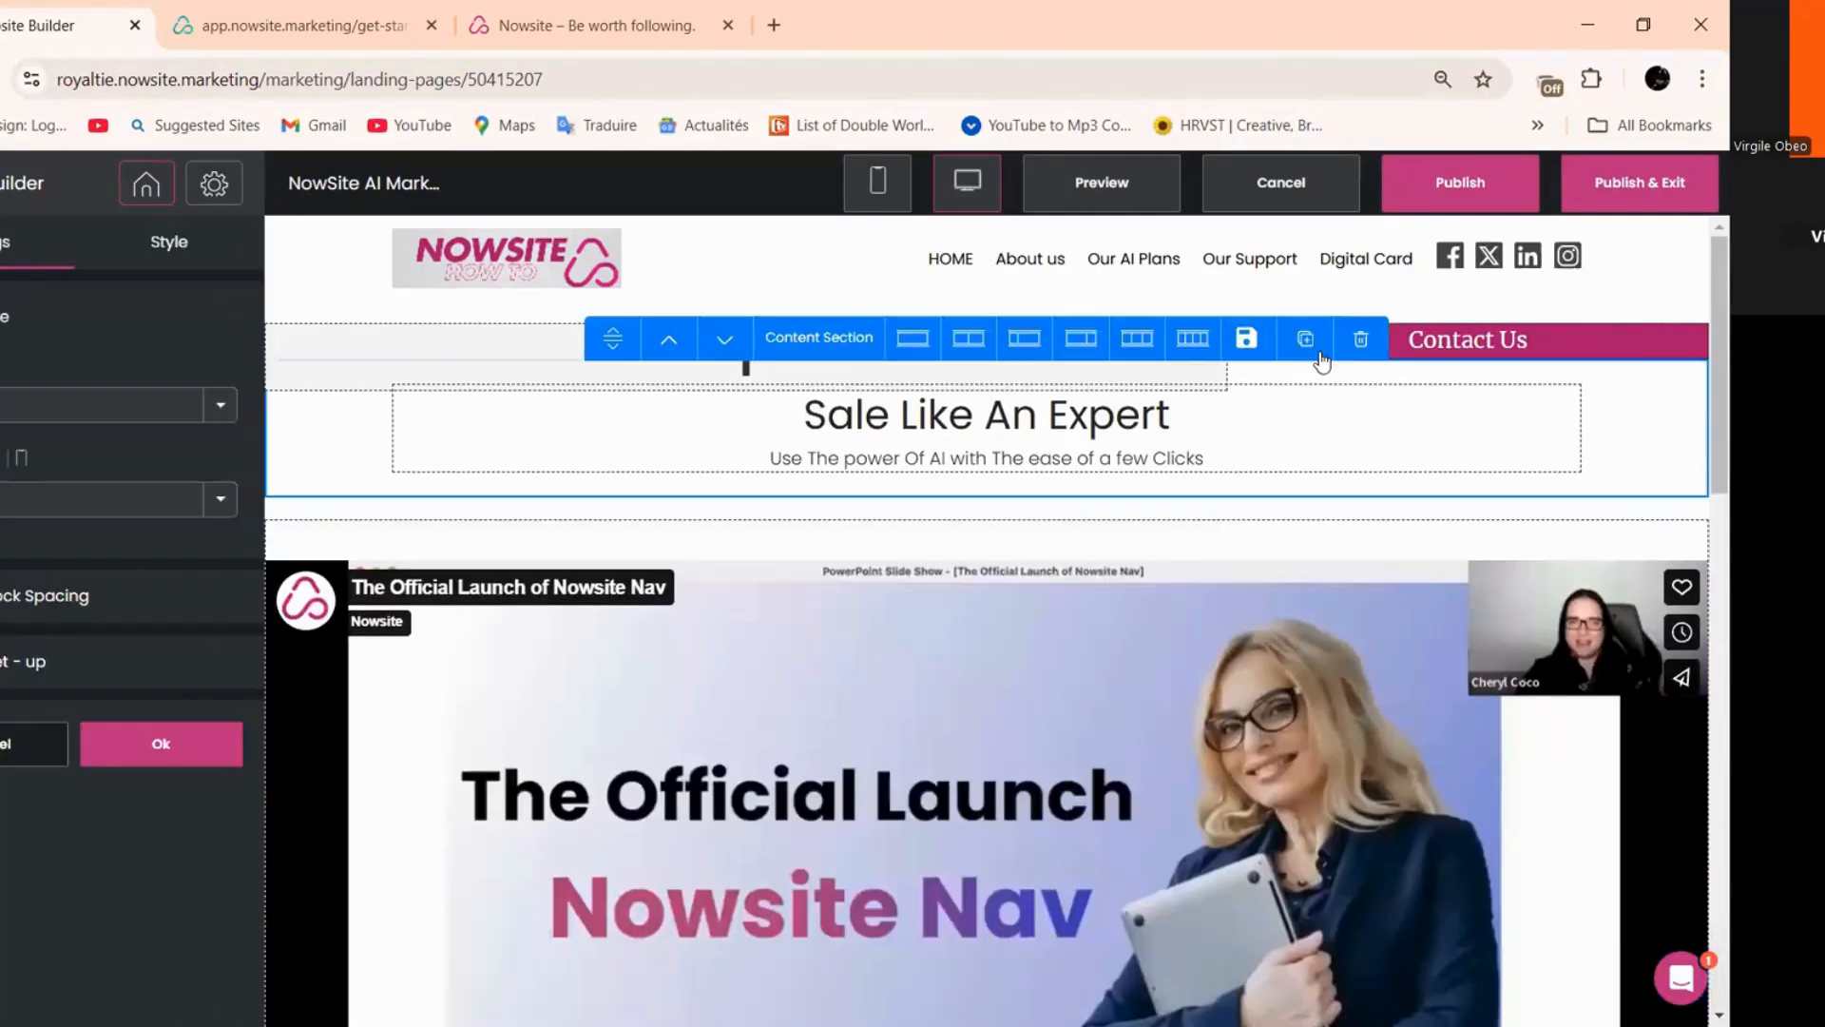
- Delete the Sale Like An Expert section above the video and the content section containing the Contact Us banner
{"action": "left_click", "coordinate": [1108, 372]}
{"action": "key", "text": "Delete"}
{"action": "left_click", "coordinate": [911, 682]}
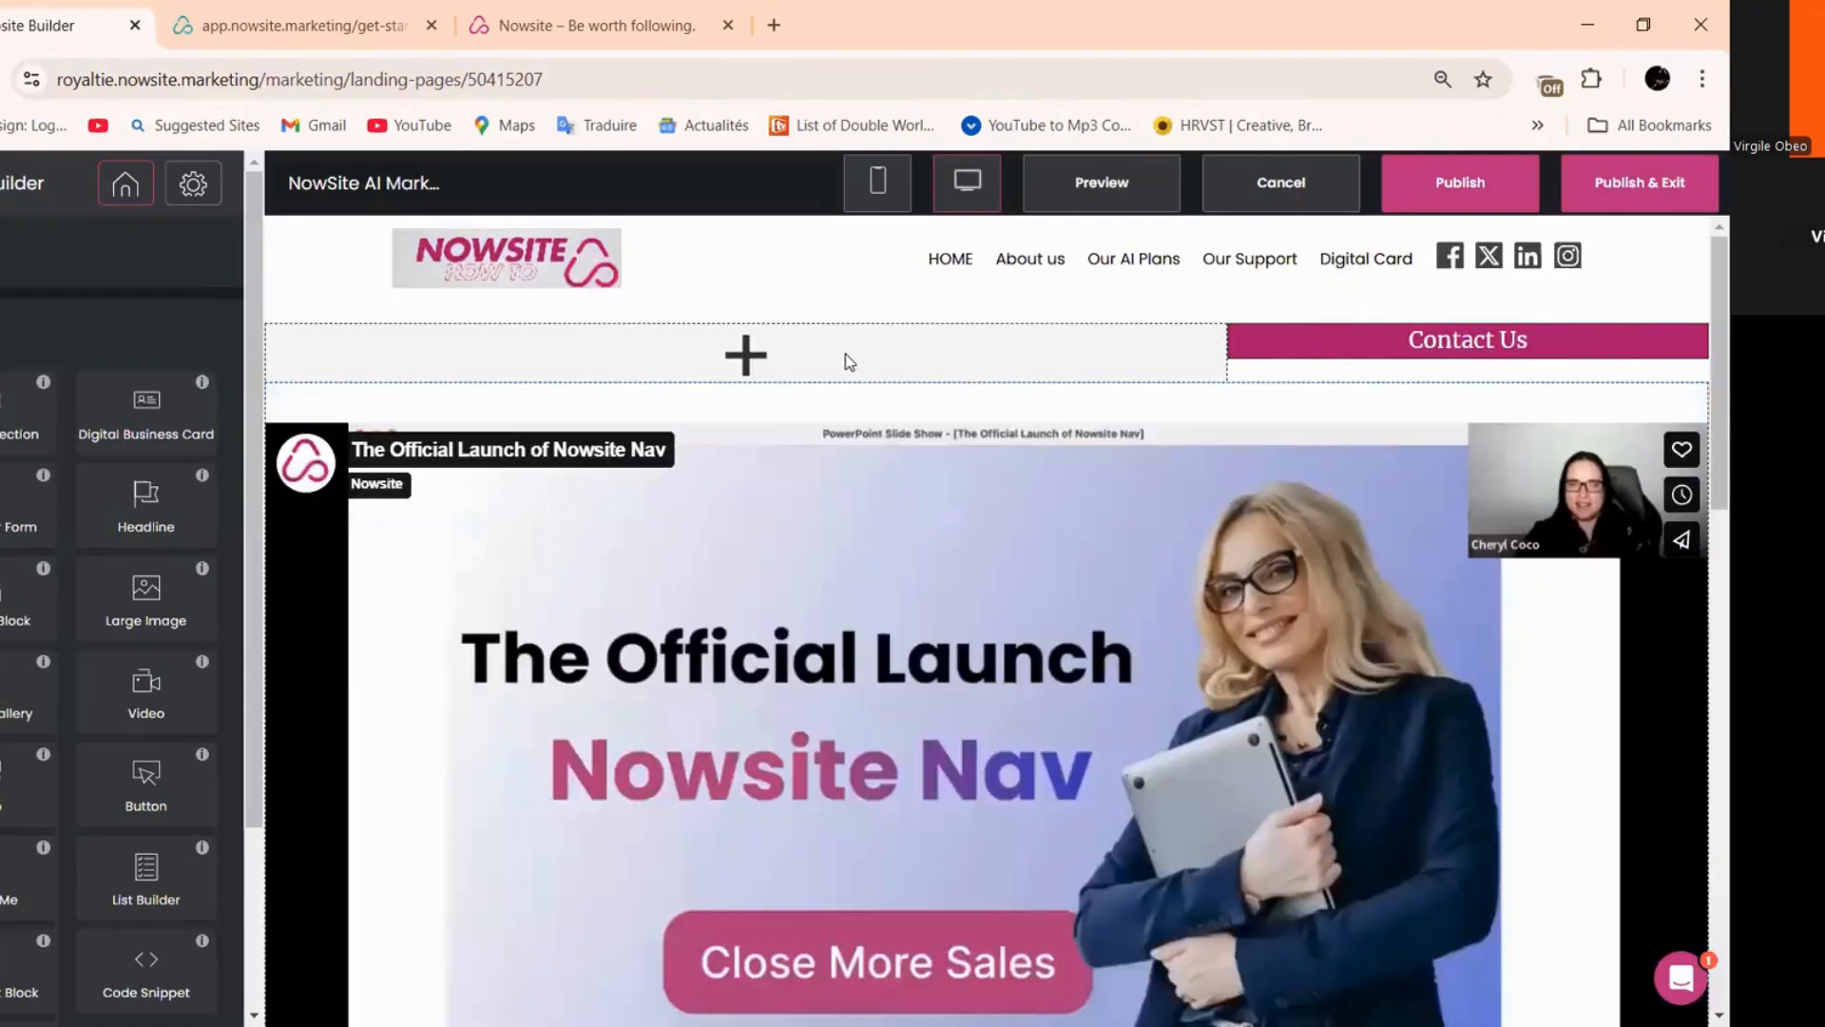
{"action": "left_click", "coordinate": [1361, 309]}
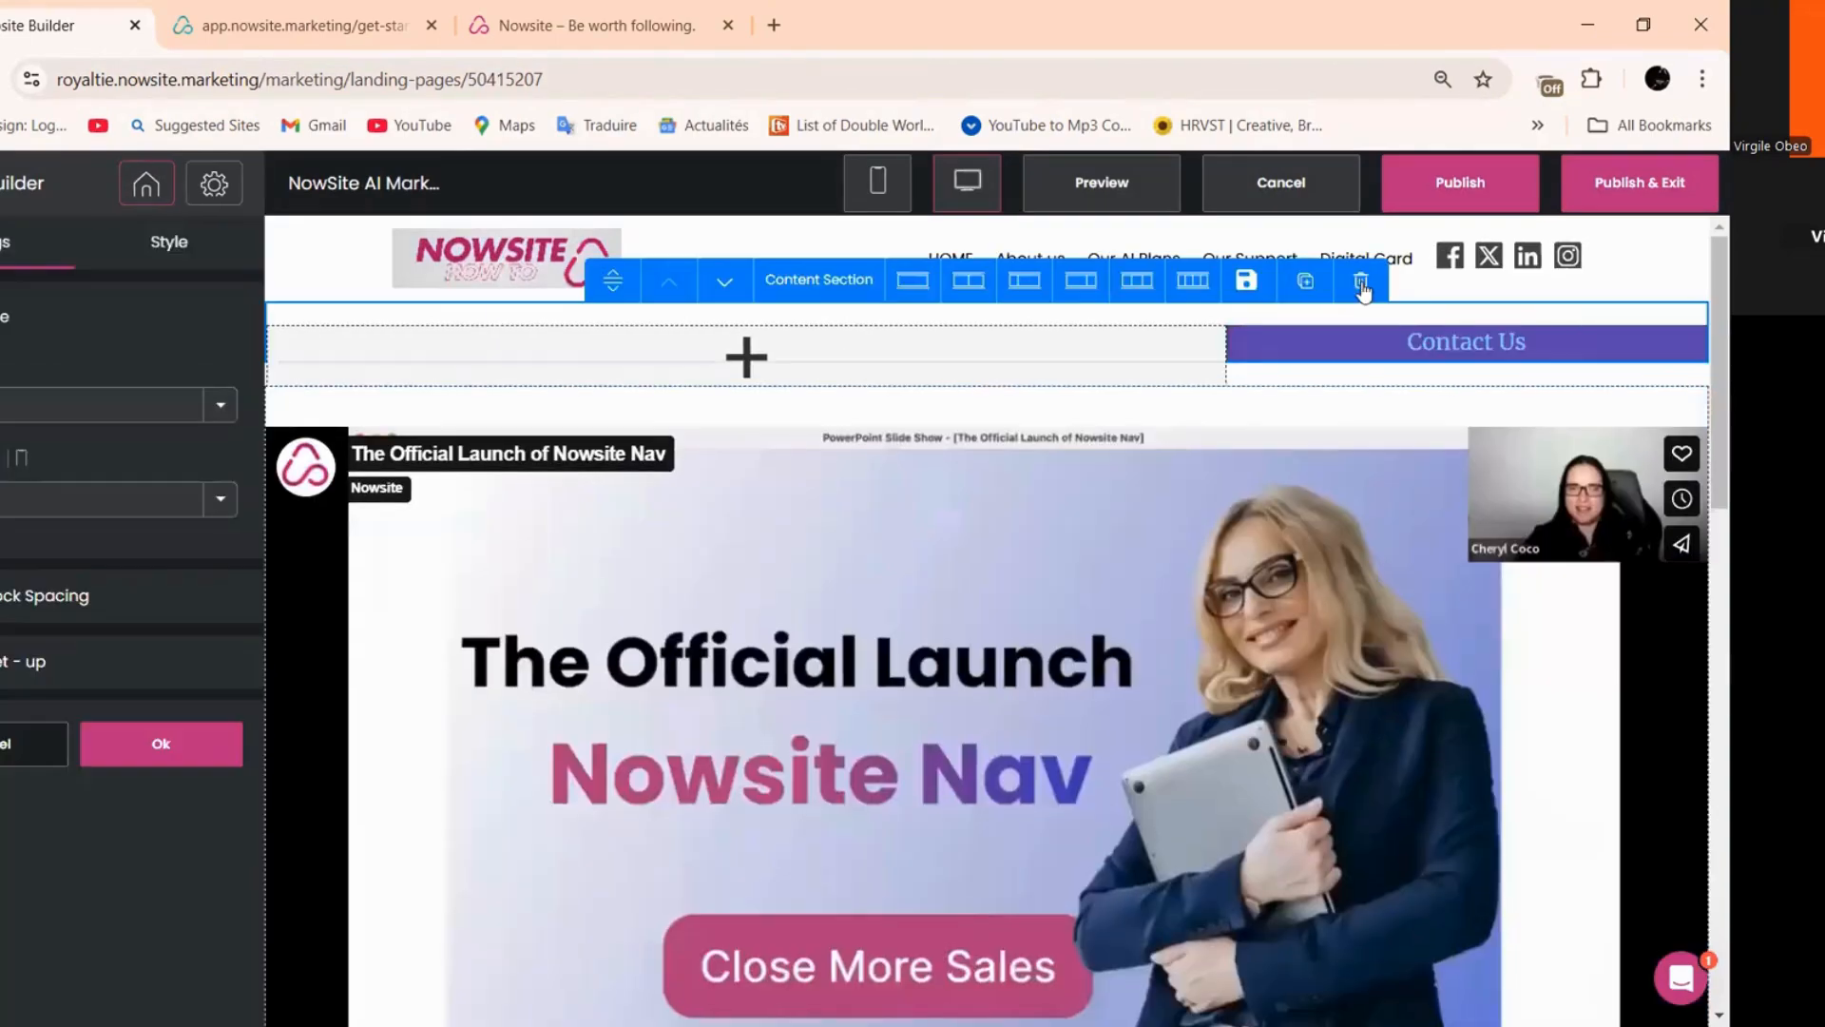
{"action": "left_click", "coordinate": [1360, 283]}
{"action": "left_click", "coordinate": [936, 682]}
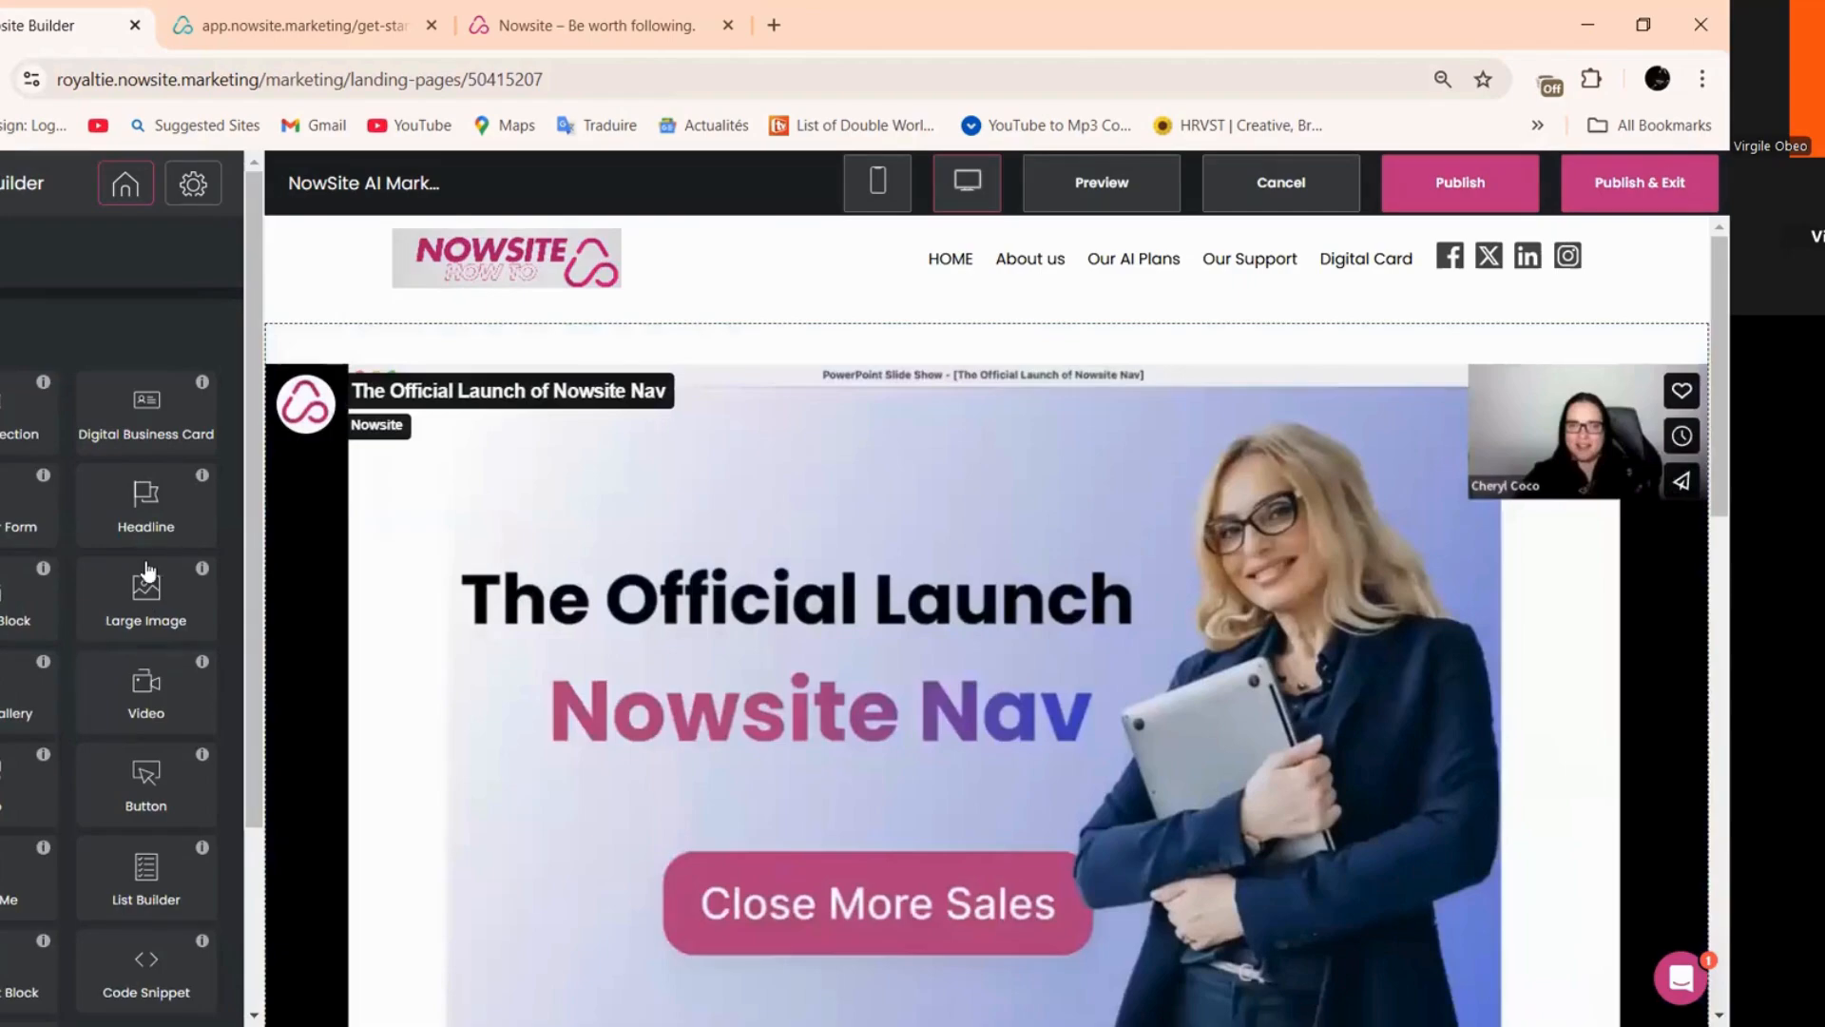
- Add a headline block above the video with the heading "Sale Like An Expert In A Few Clicks"
{"action": "left_click_drag", "start_coordinate": [143, 535], "coordinate": [762, 488]}
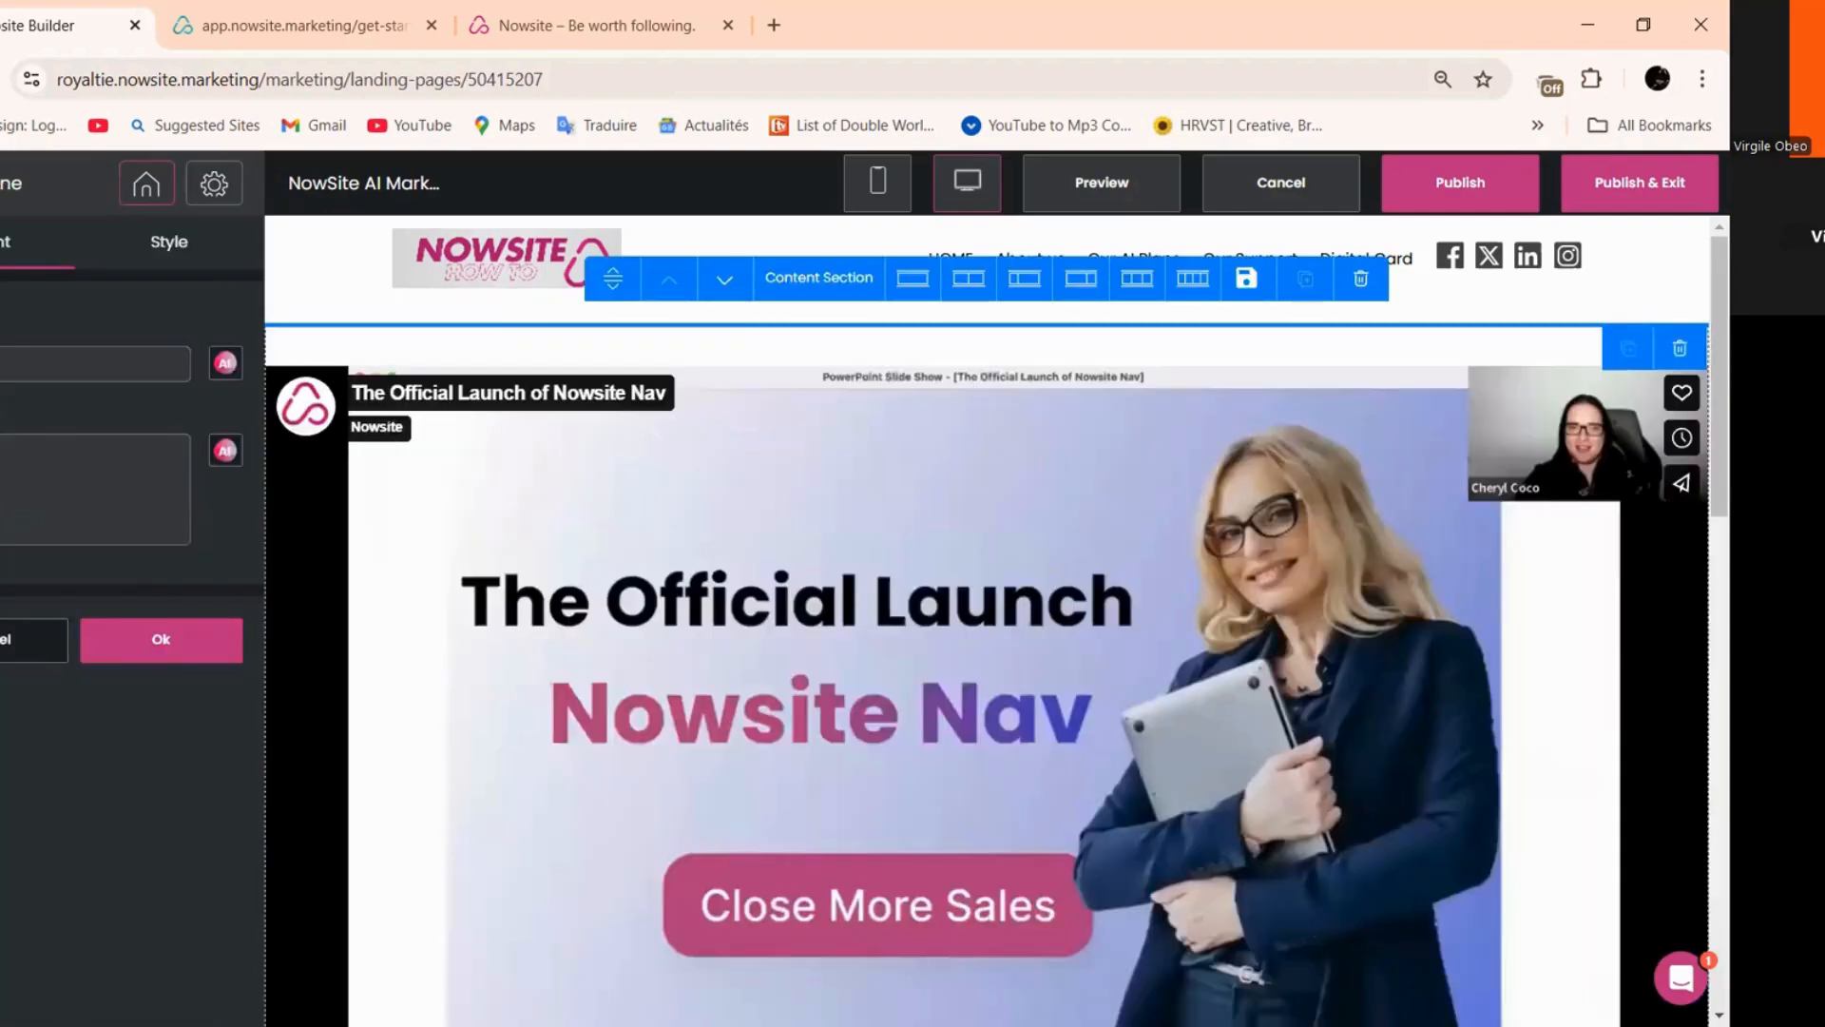
{"action": "type", "text": "Sa"}
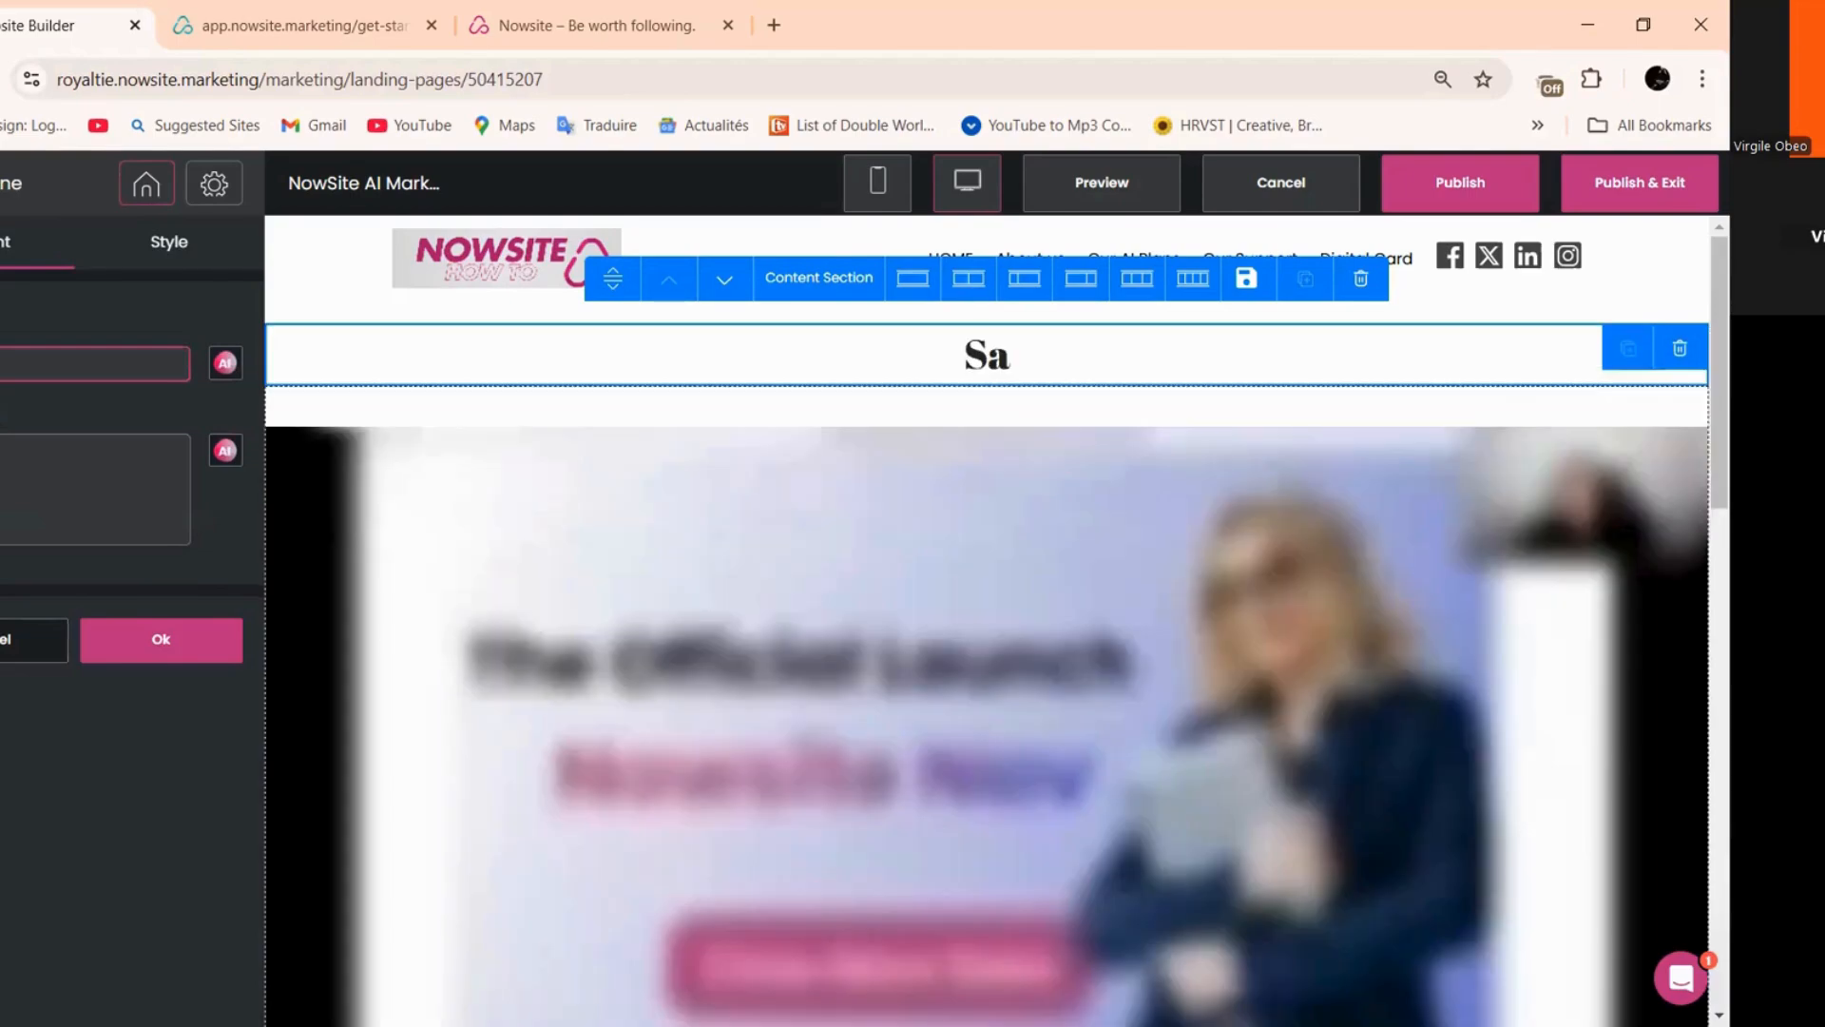
{"action": "type", "text": "le"}
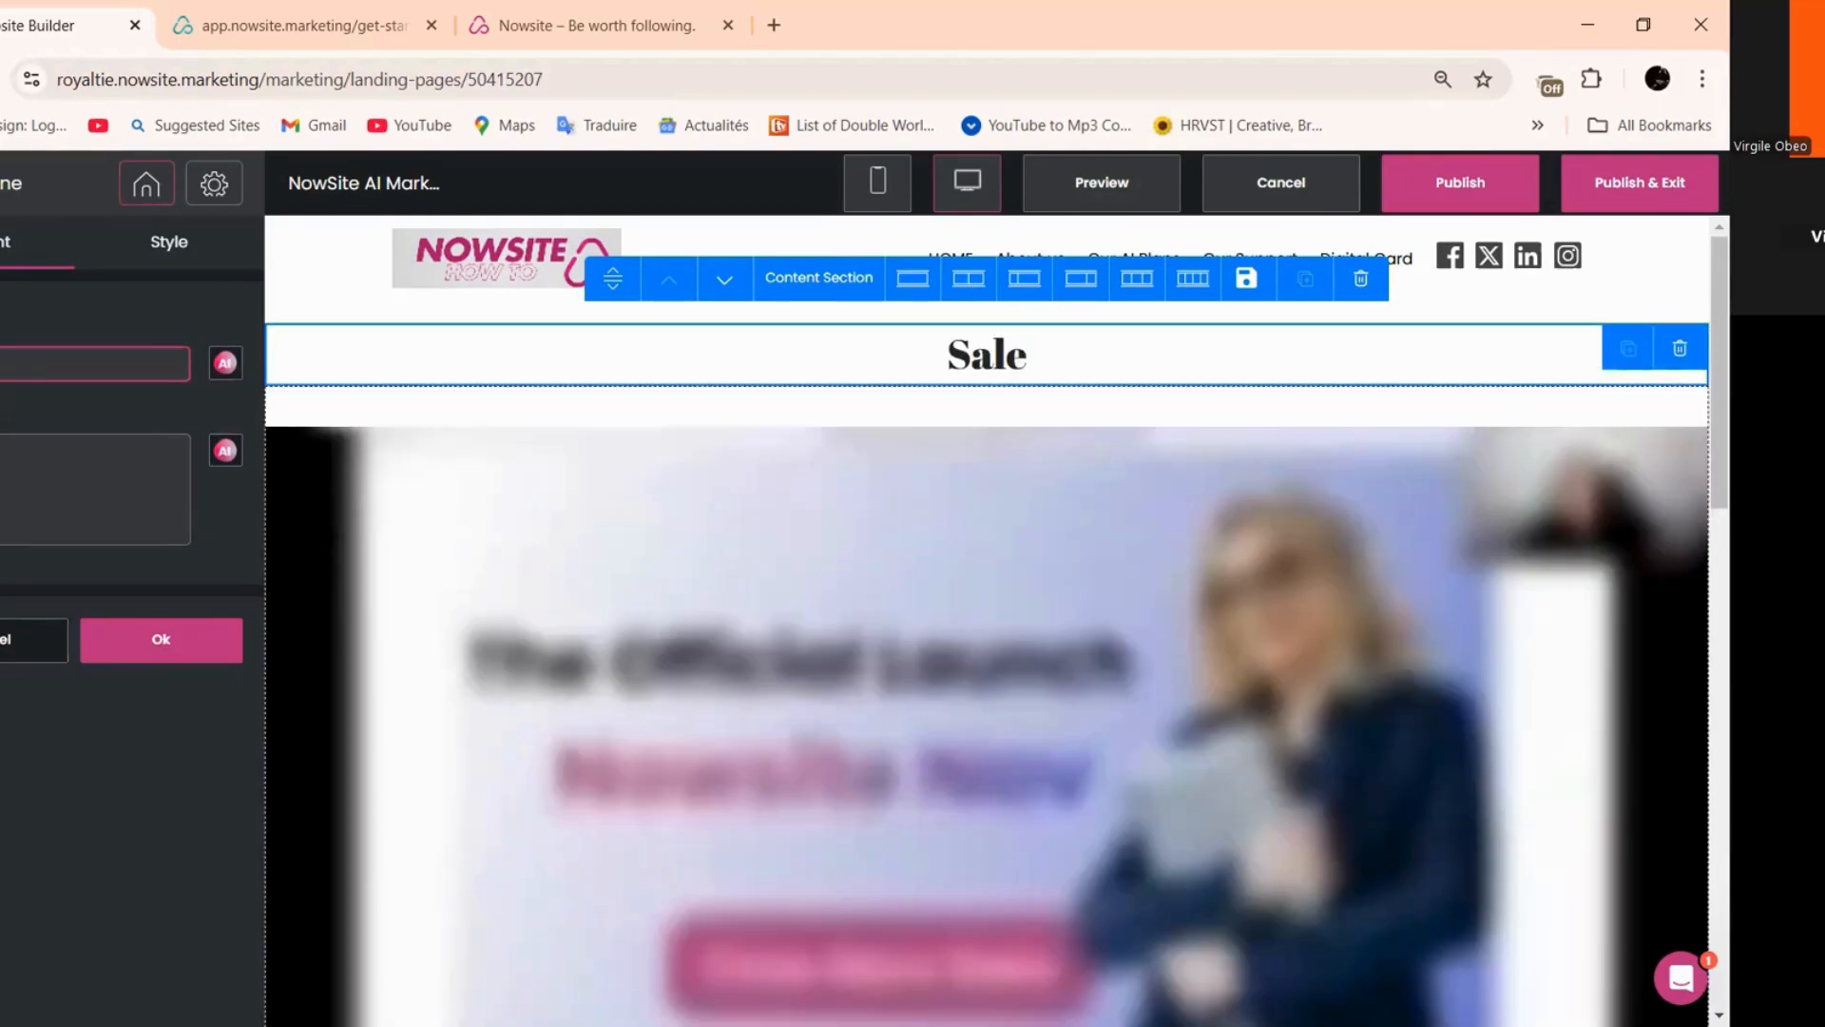
{"action": "type", "text": " Like"}
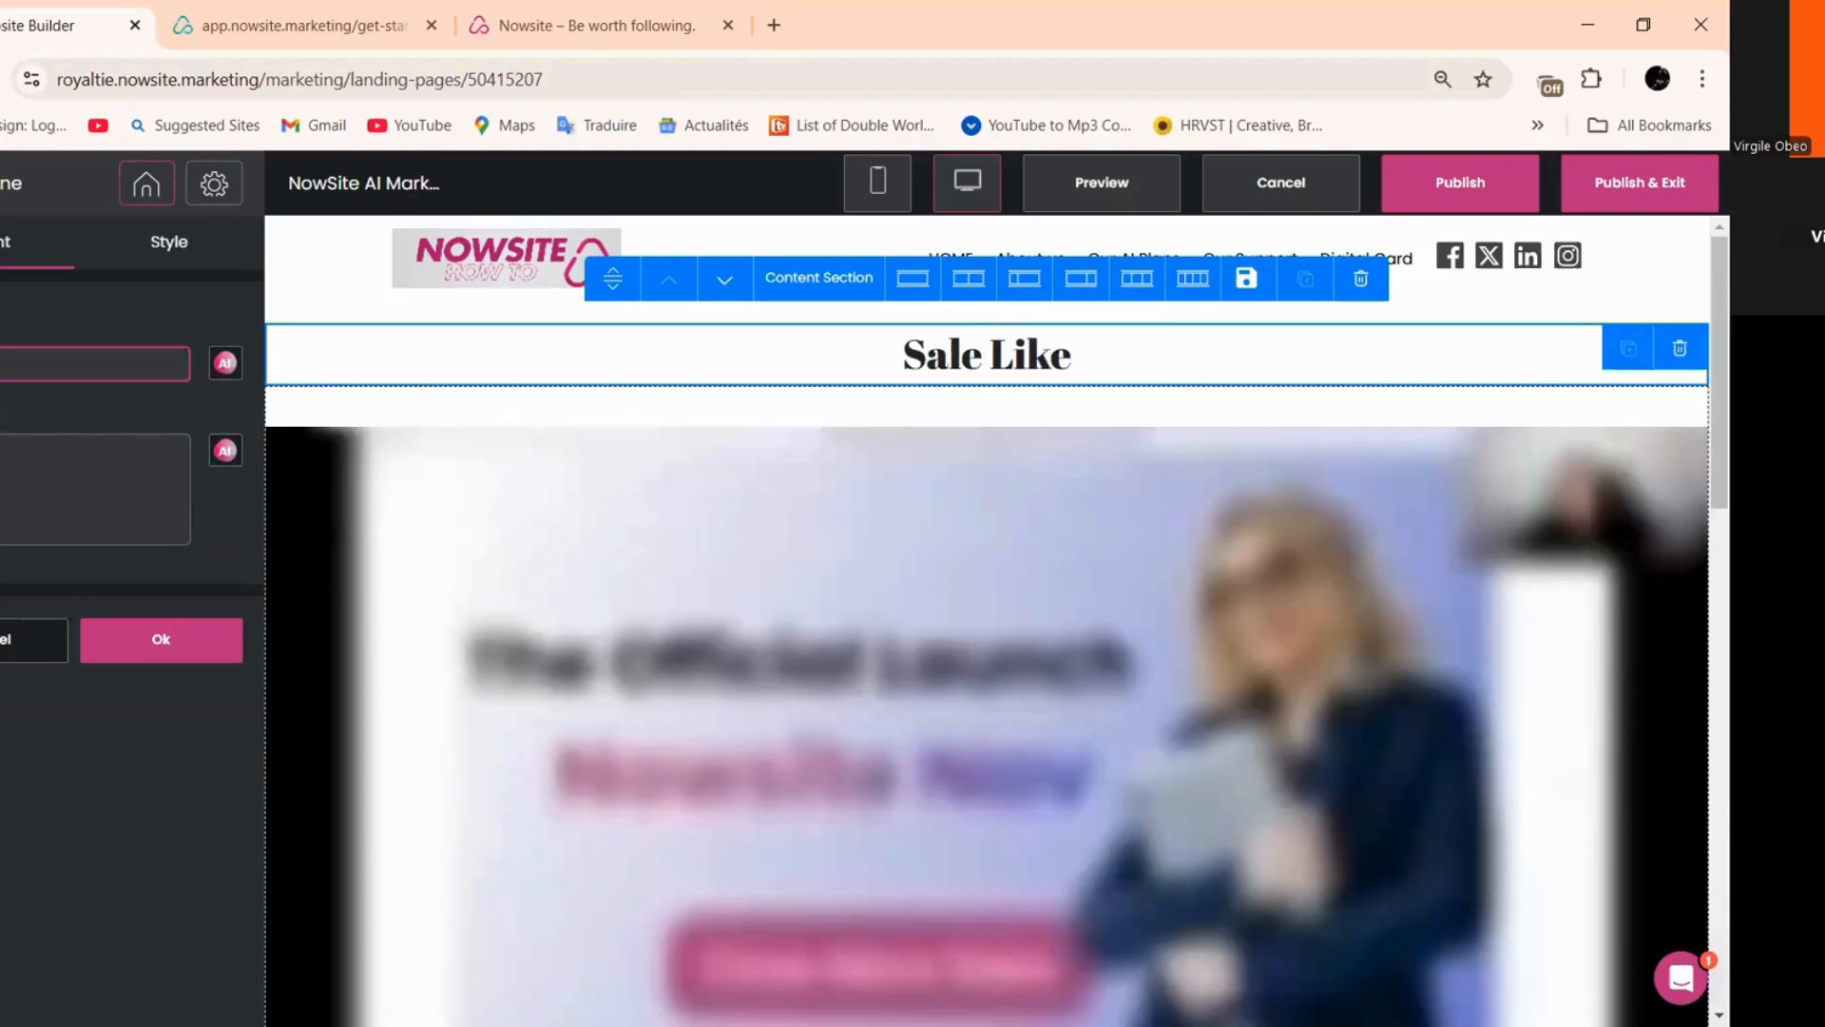
{"action": "type", "text": " An"}
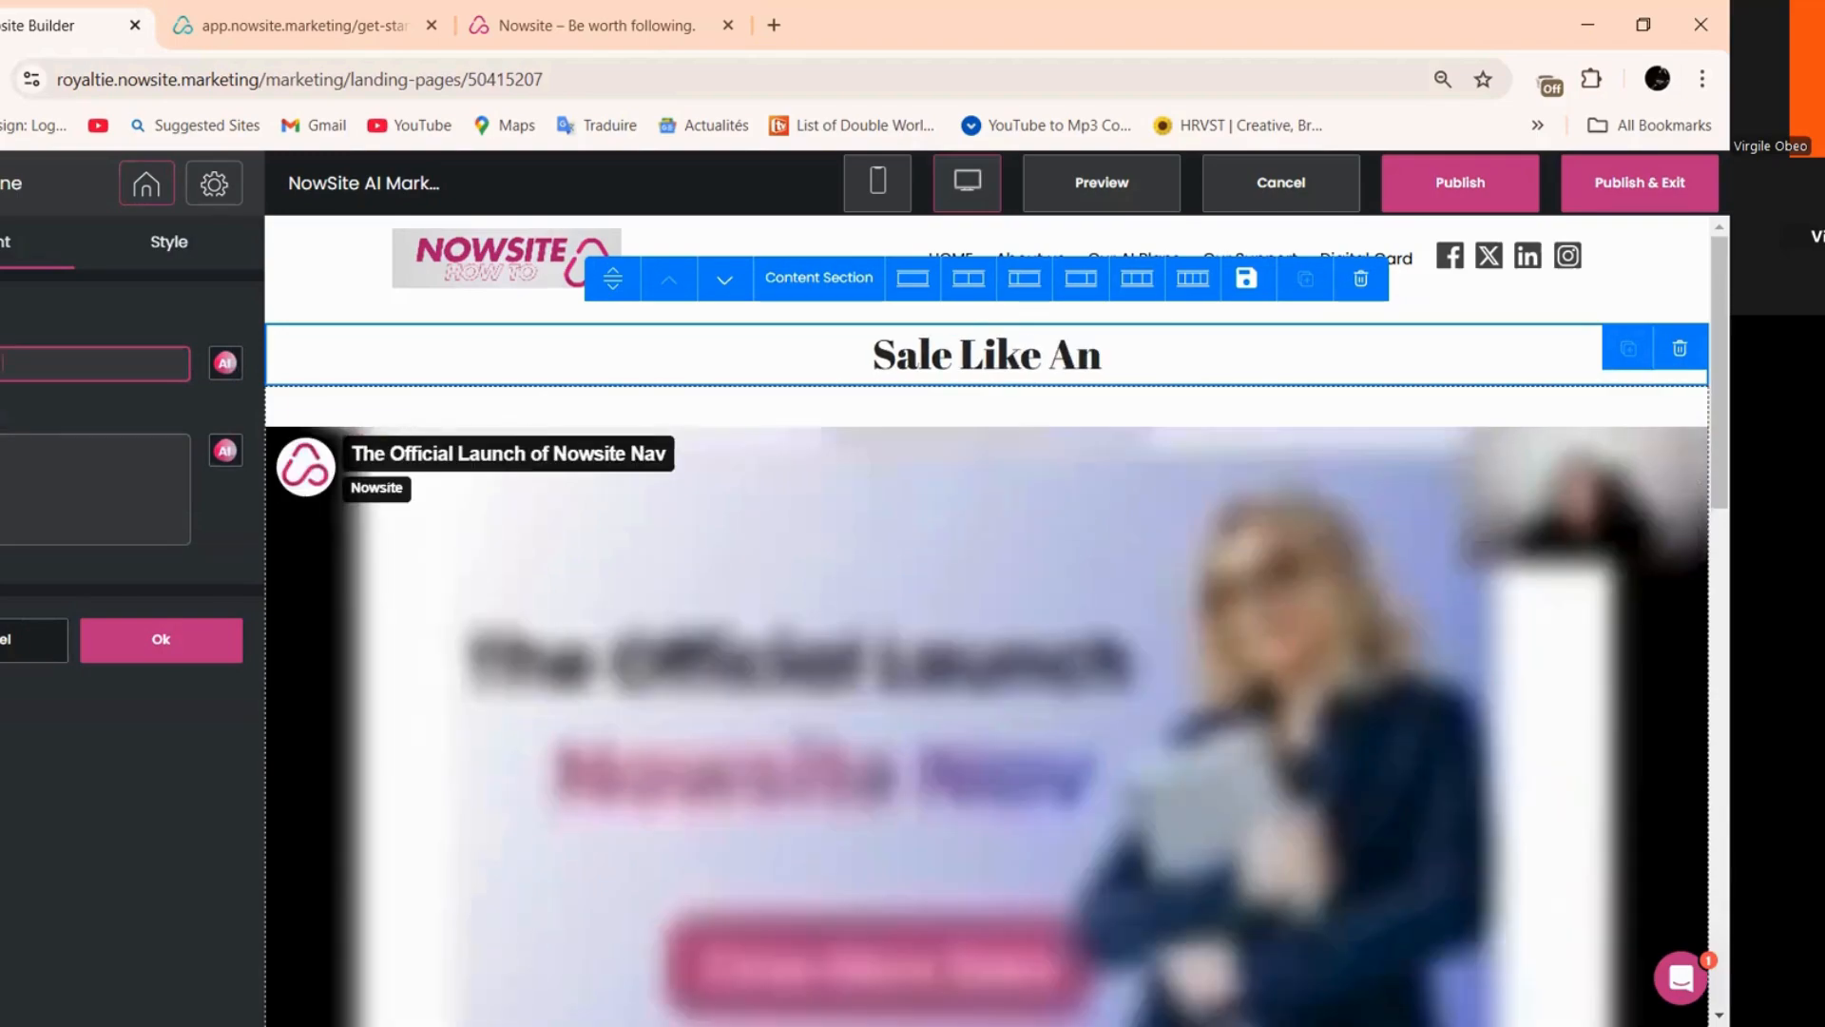
{"action": "type", "text": " Expe"}
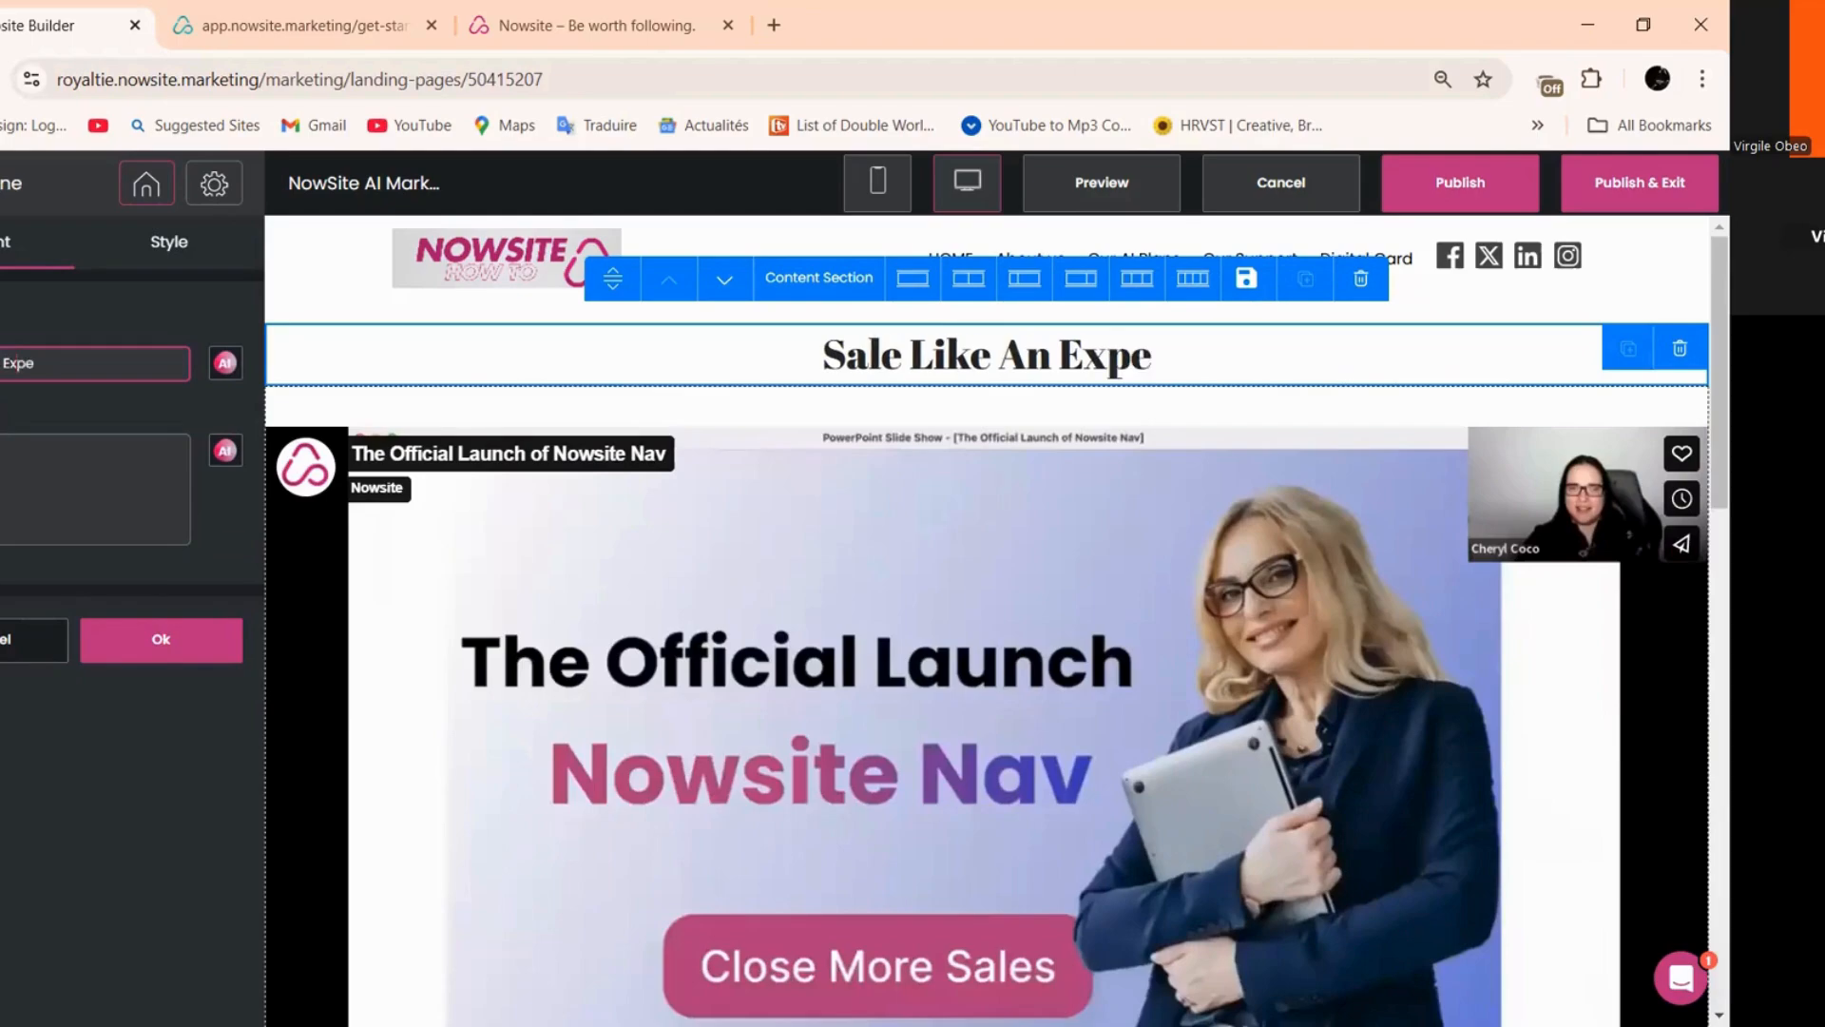
{"action": "type", "text": "rt"}
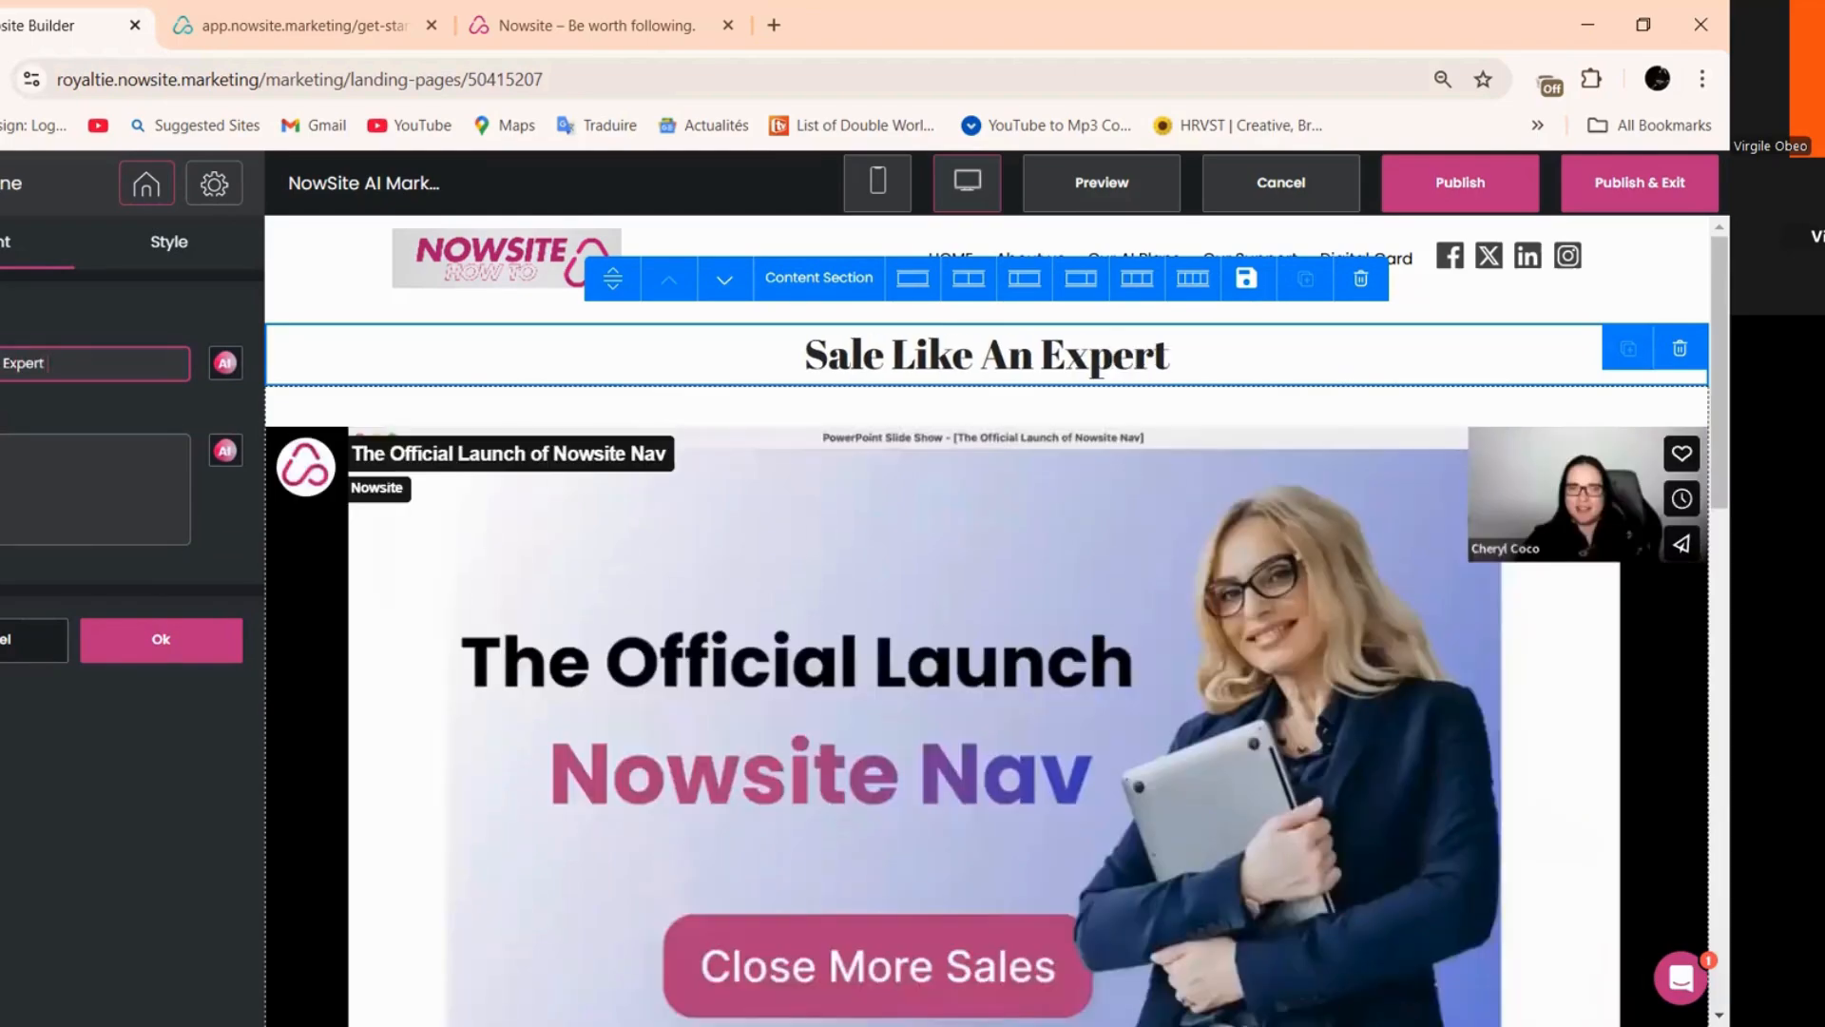
{"action": "type", "text": " In Af"}
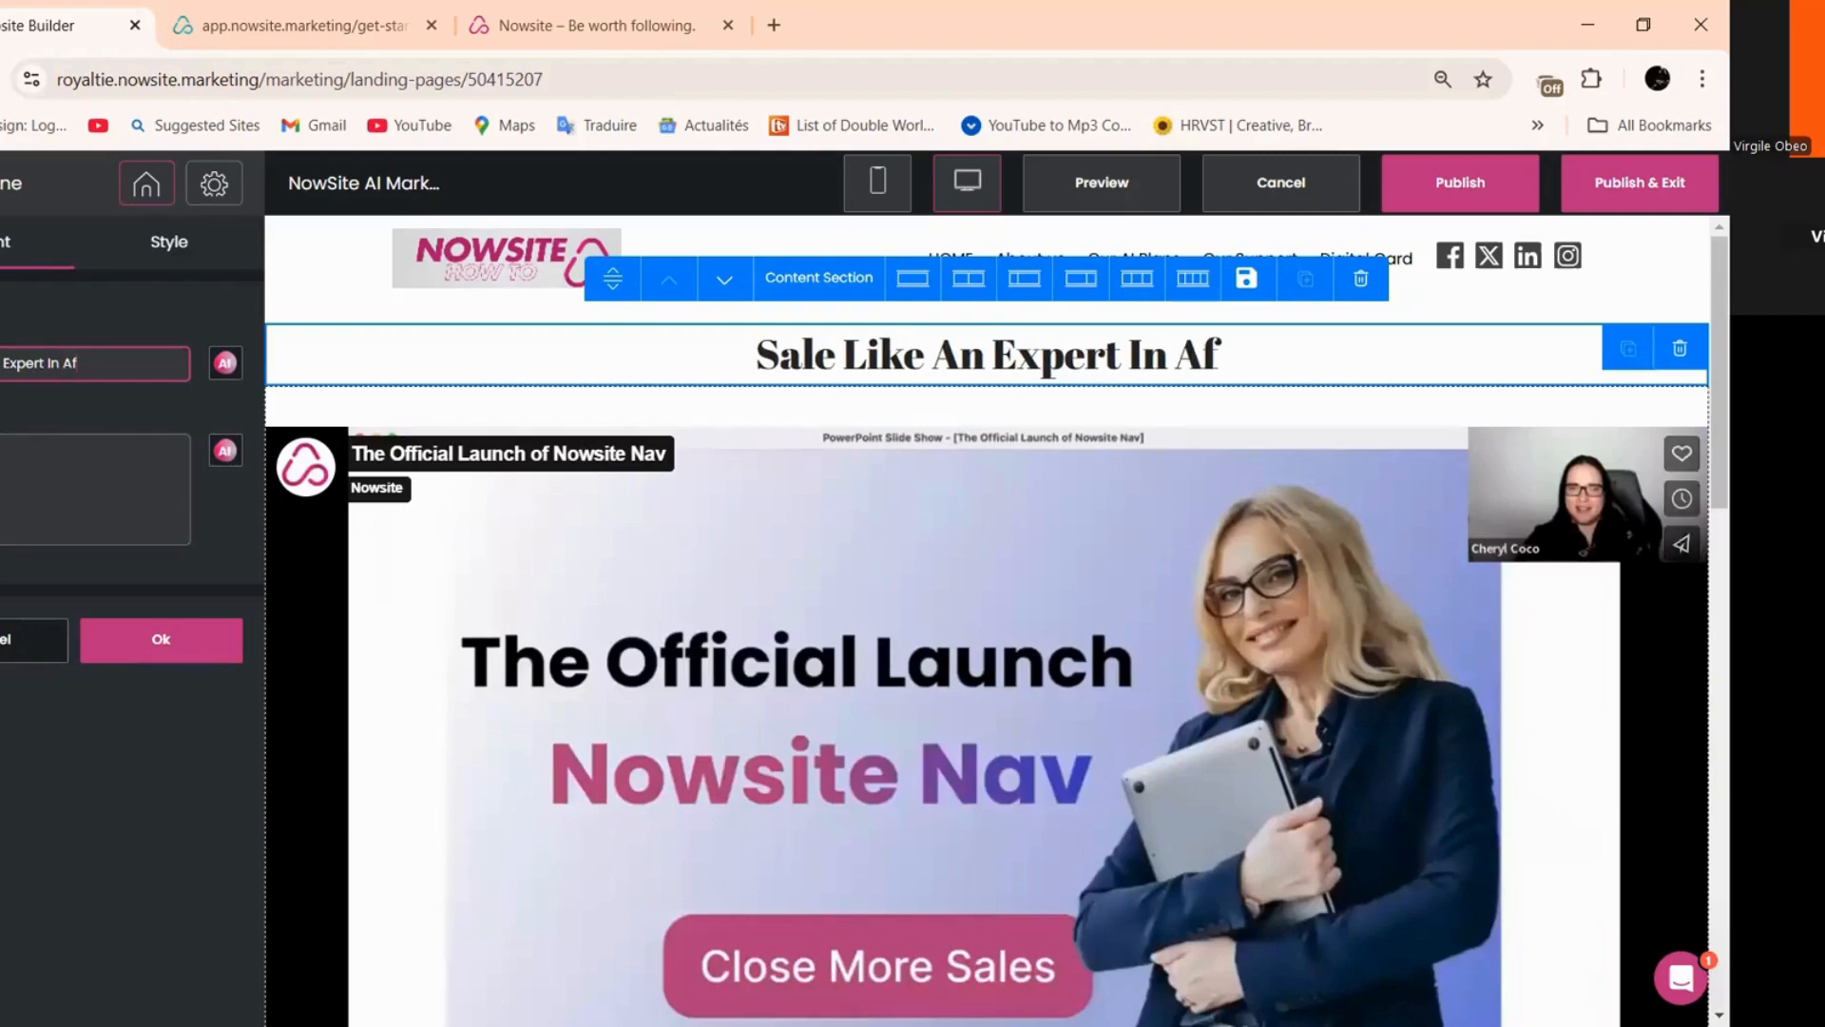
{"action": "type", "text": "eww"}
{"action": "key", "text": "BackSpace"}
{"action": "key", "text": "BackSpace"}
{"action": "key", "text": "BackSpace"}
{"action": "key", "text": "BackSpace"}
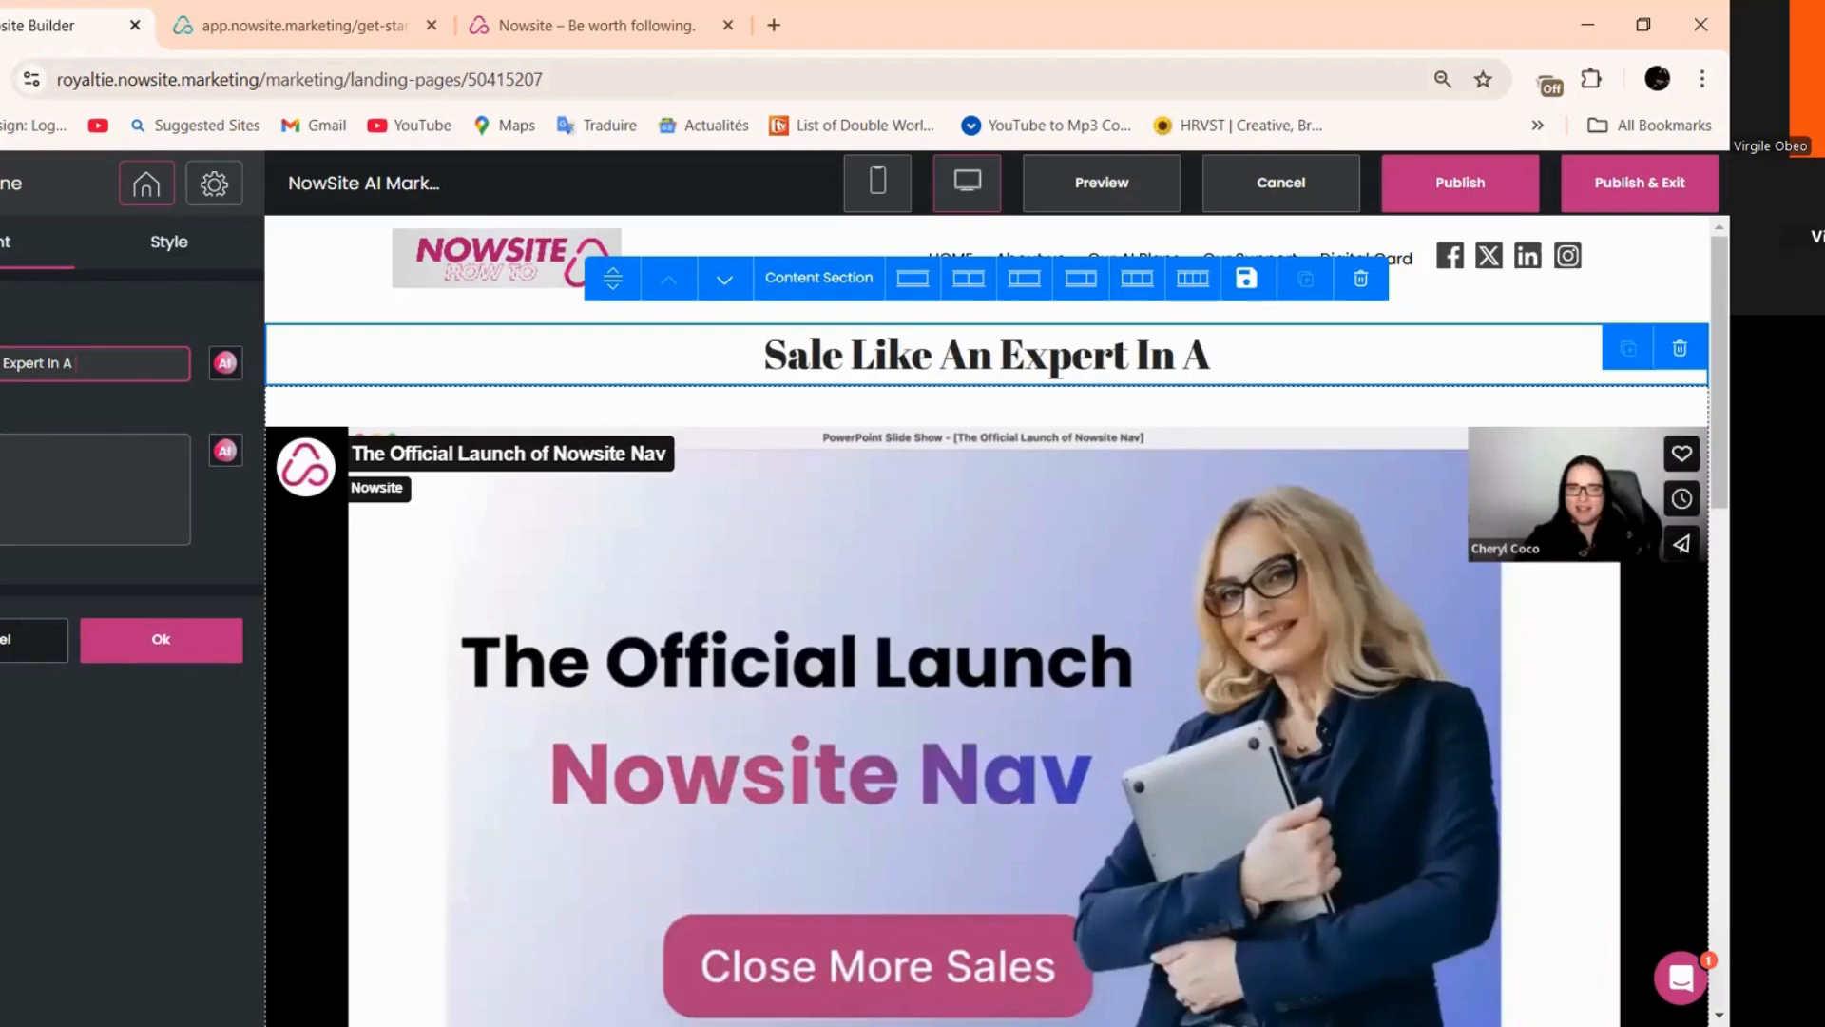
{"action": "type", "text": "F"}
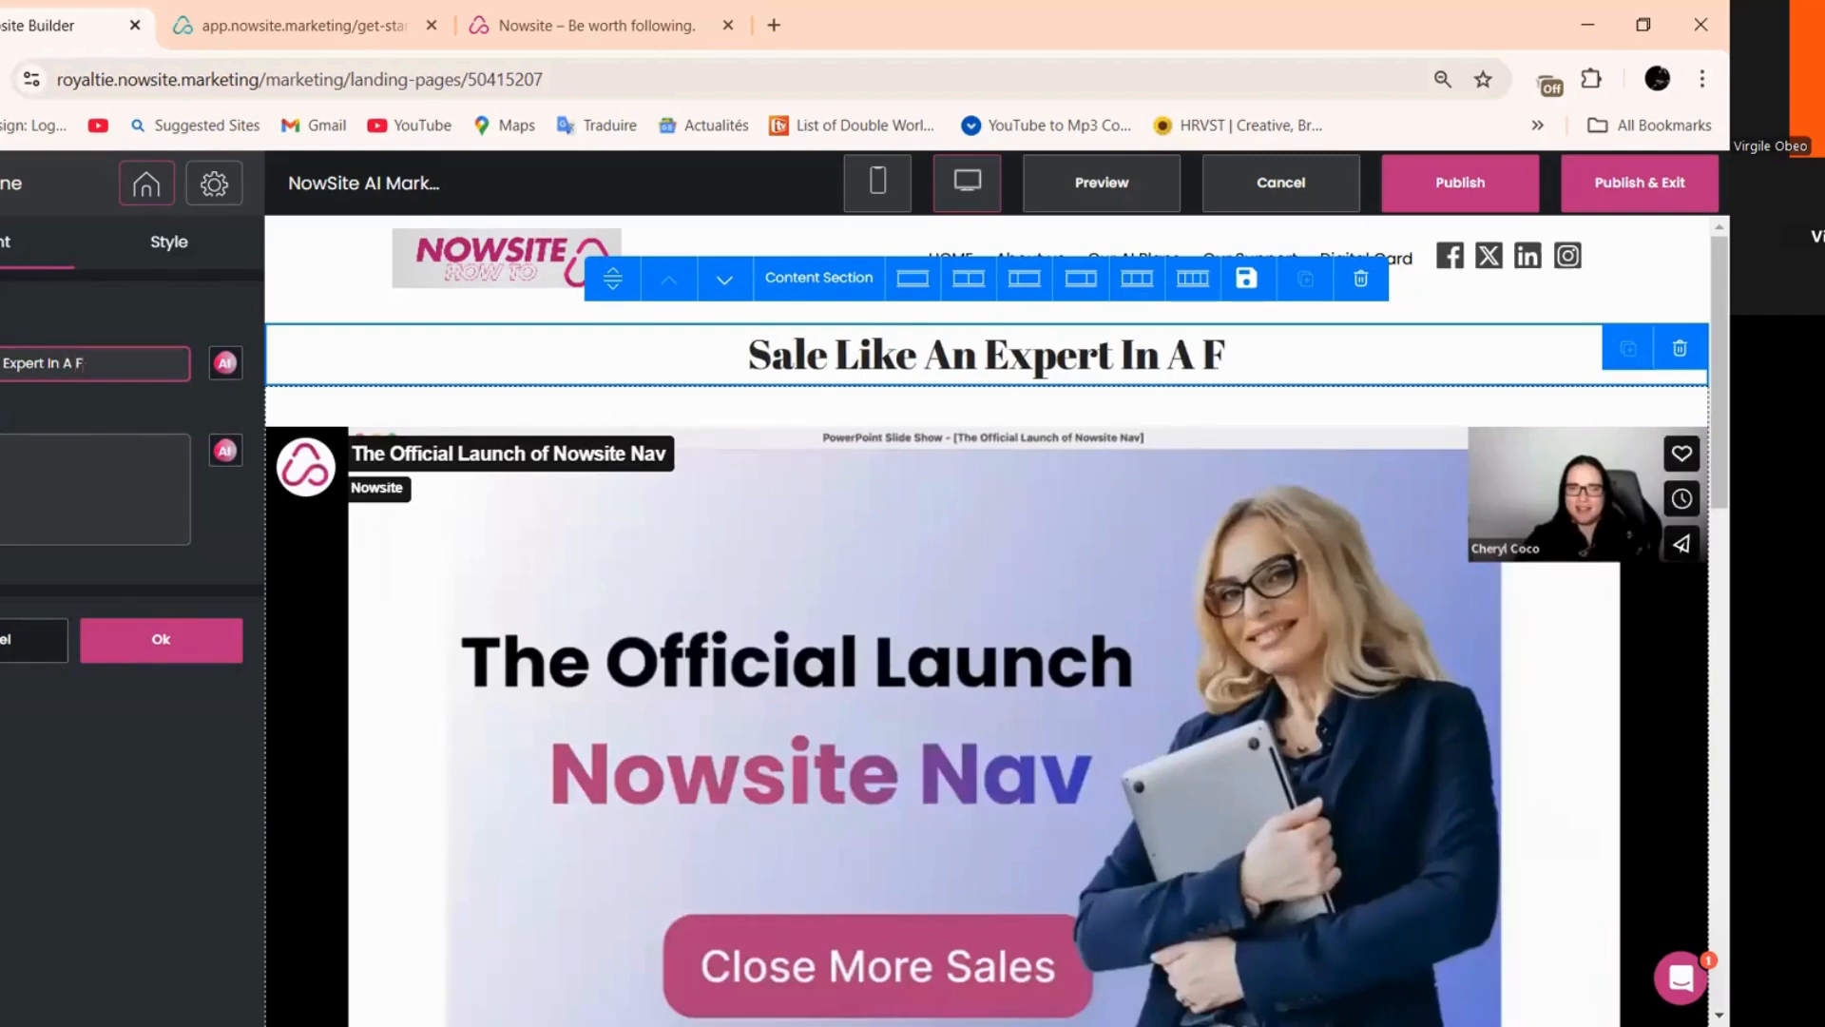
{"action": "type", "text": "ew"}
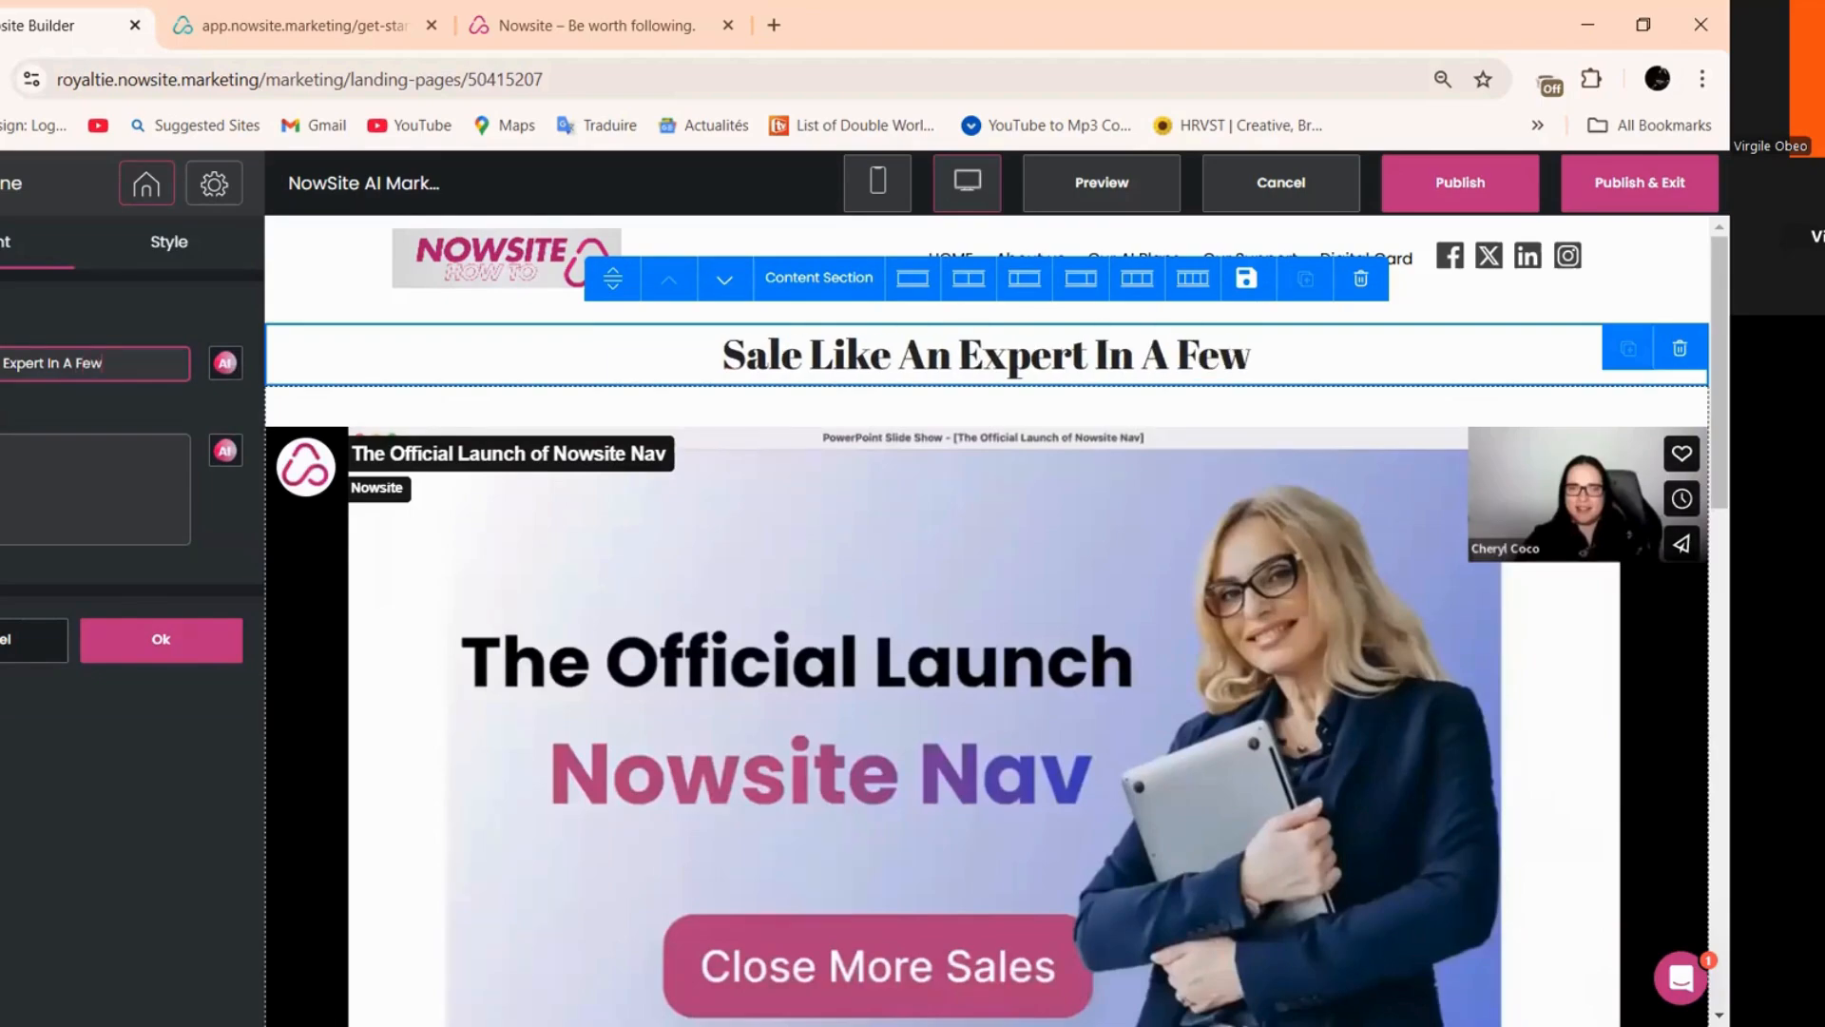
{"action": "type", "text": " Clicks"}
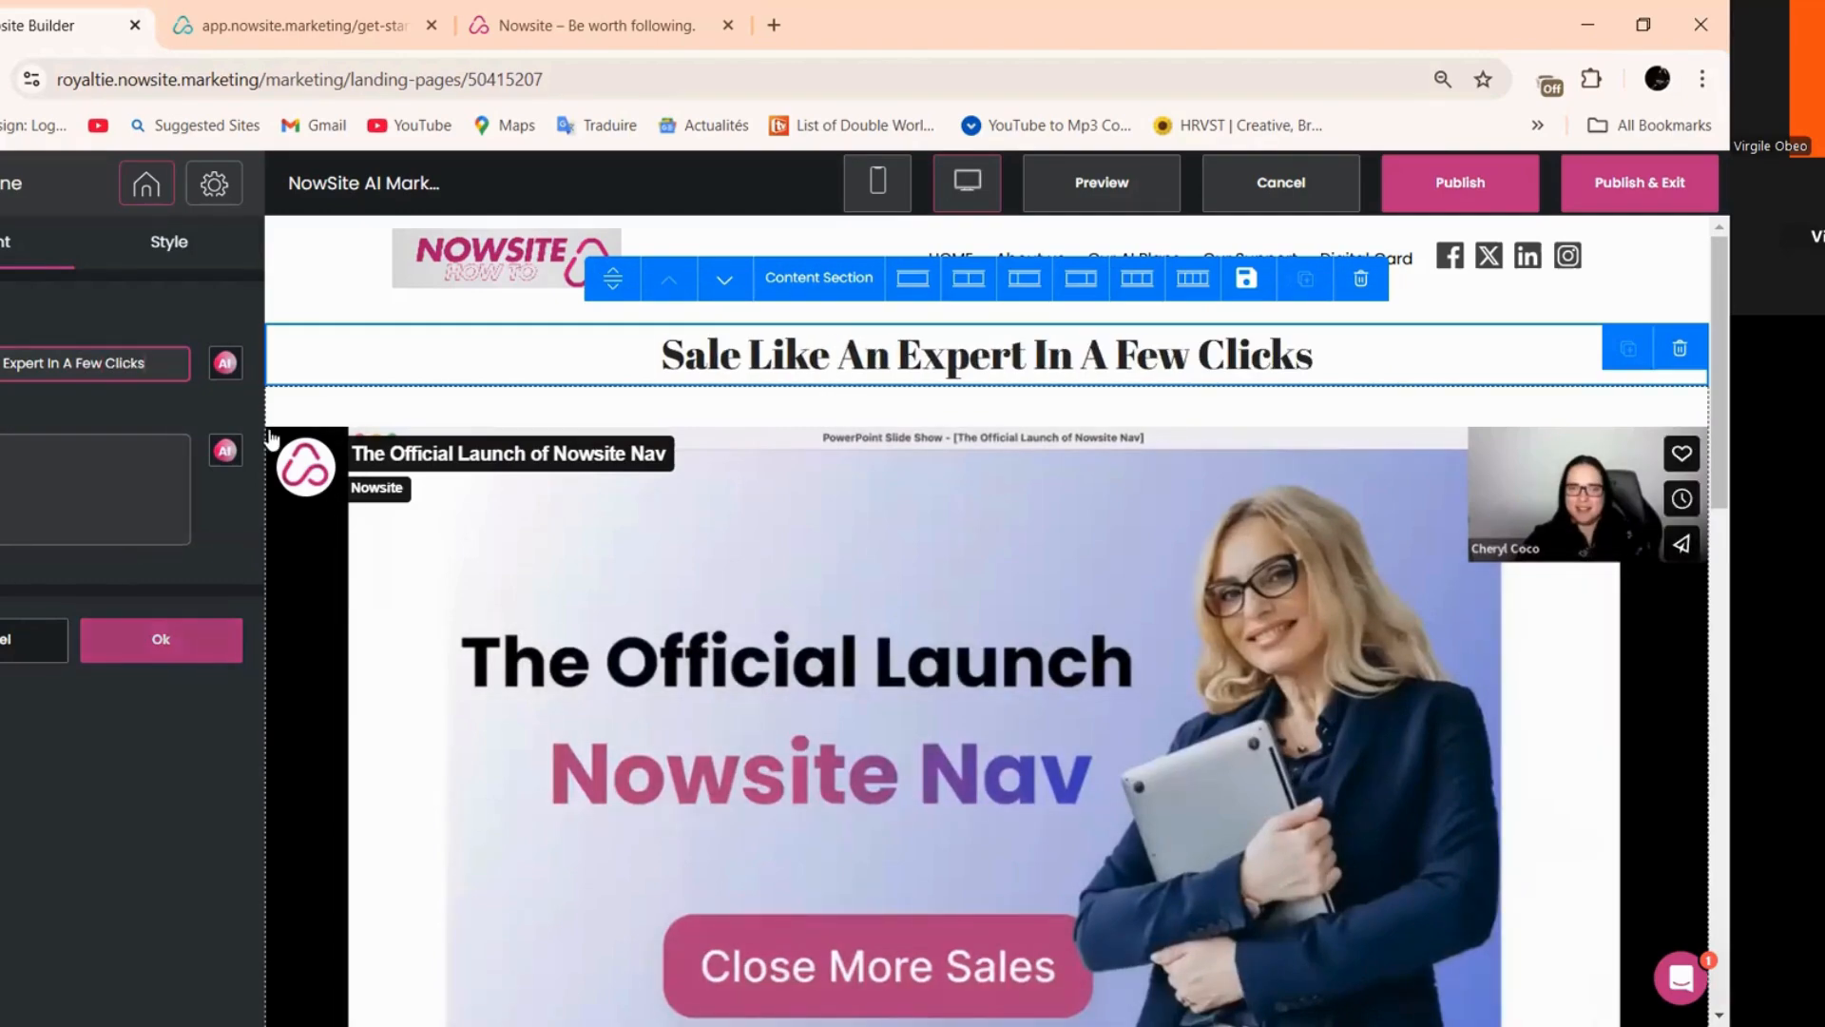
- Change the new headline's heading font to Poppins and confirm the block
{"action": "left_click", "coordinate": [170, 245]}
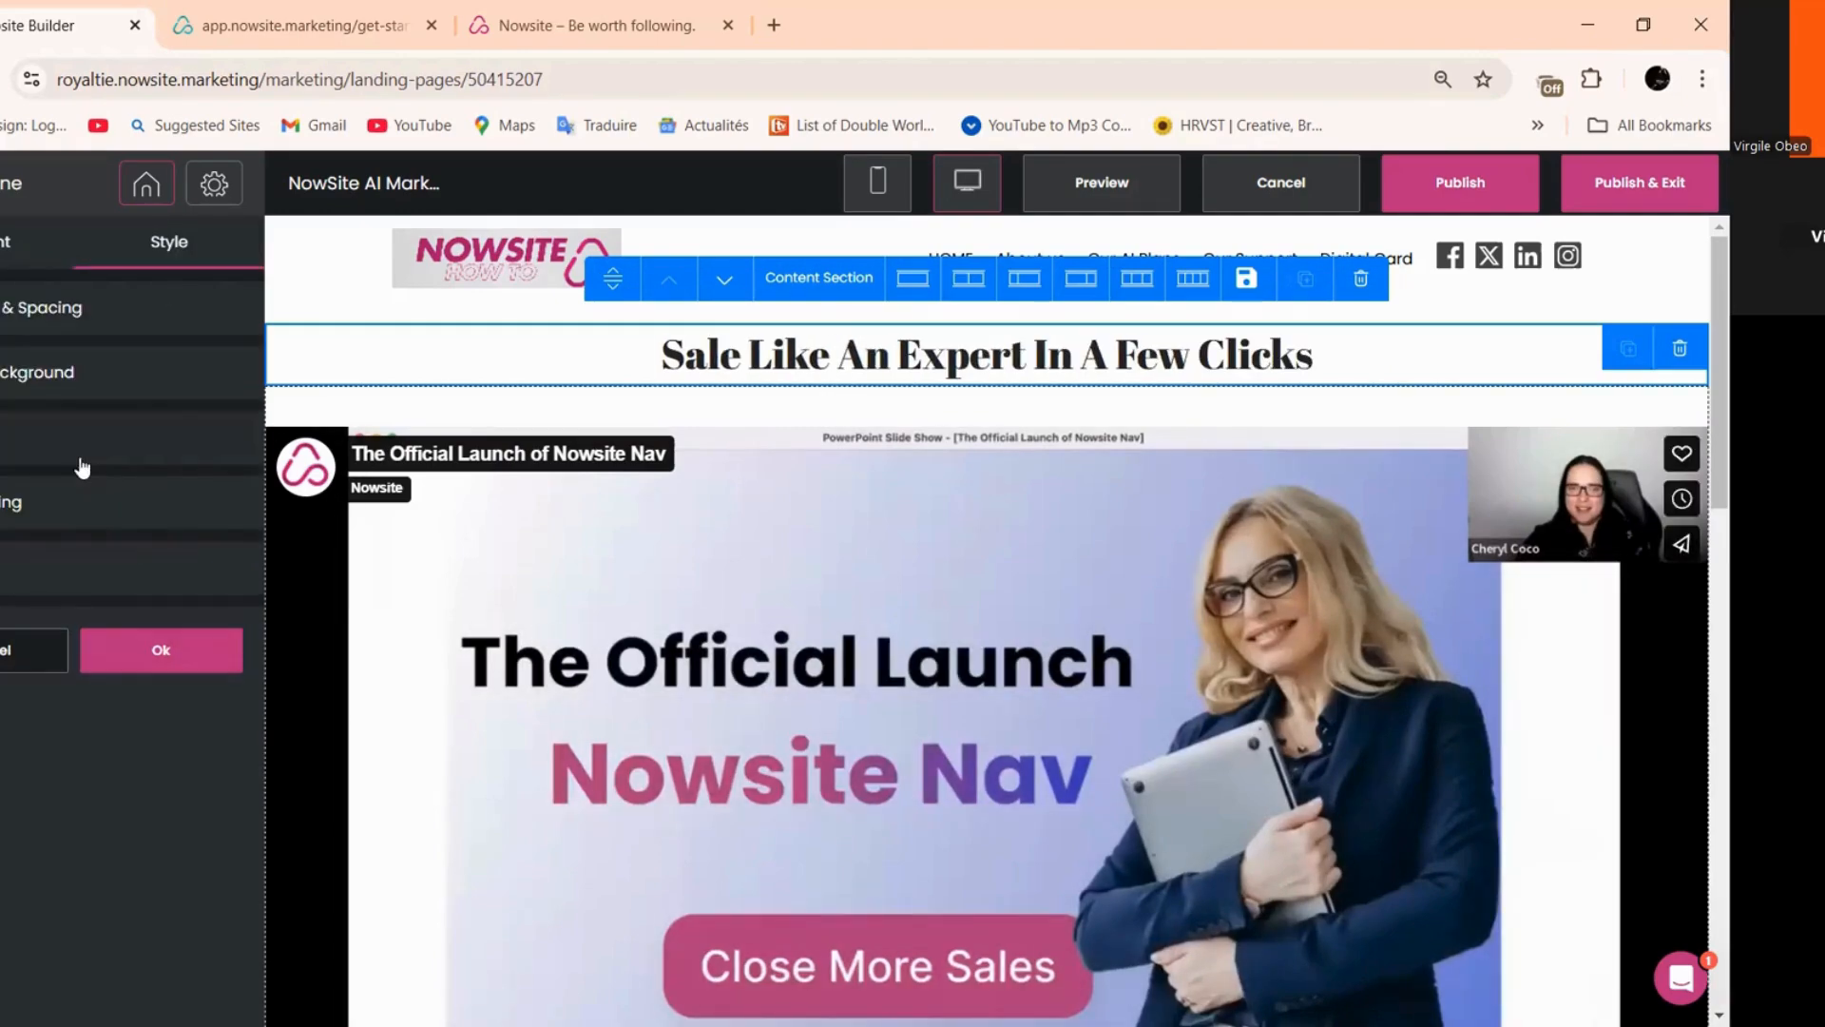
{"action": "left_click", "coordinate": [155, 569]}
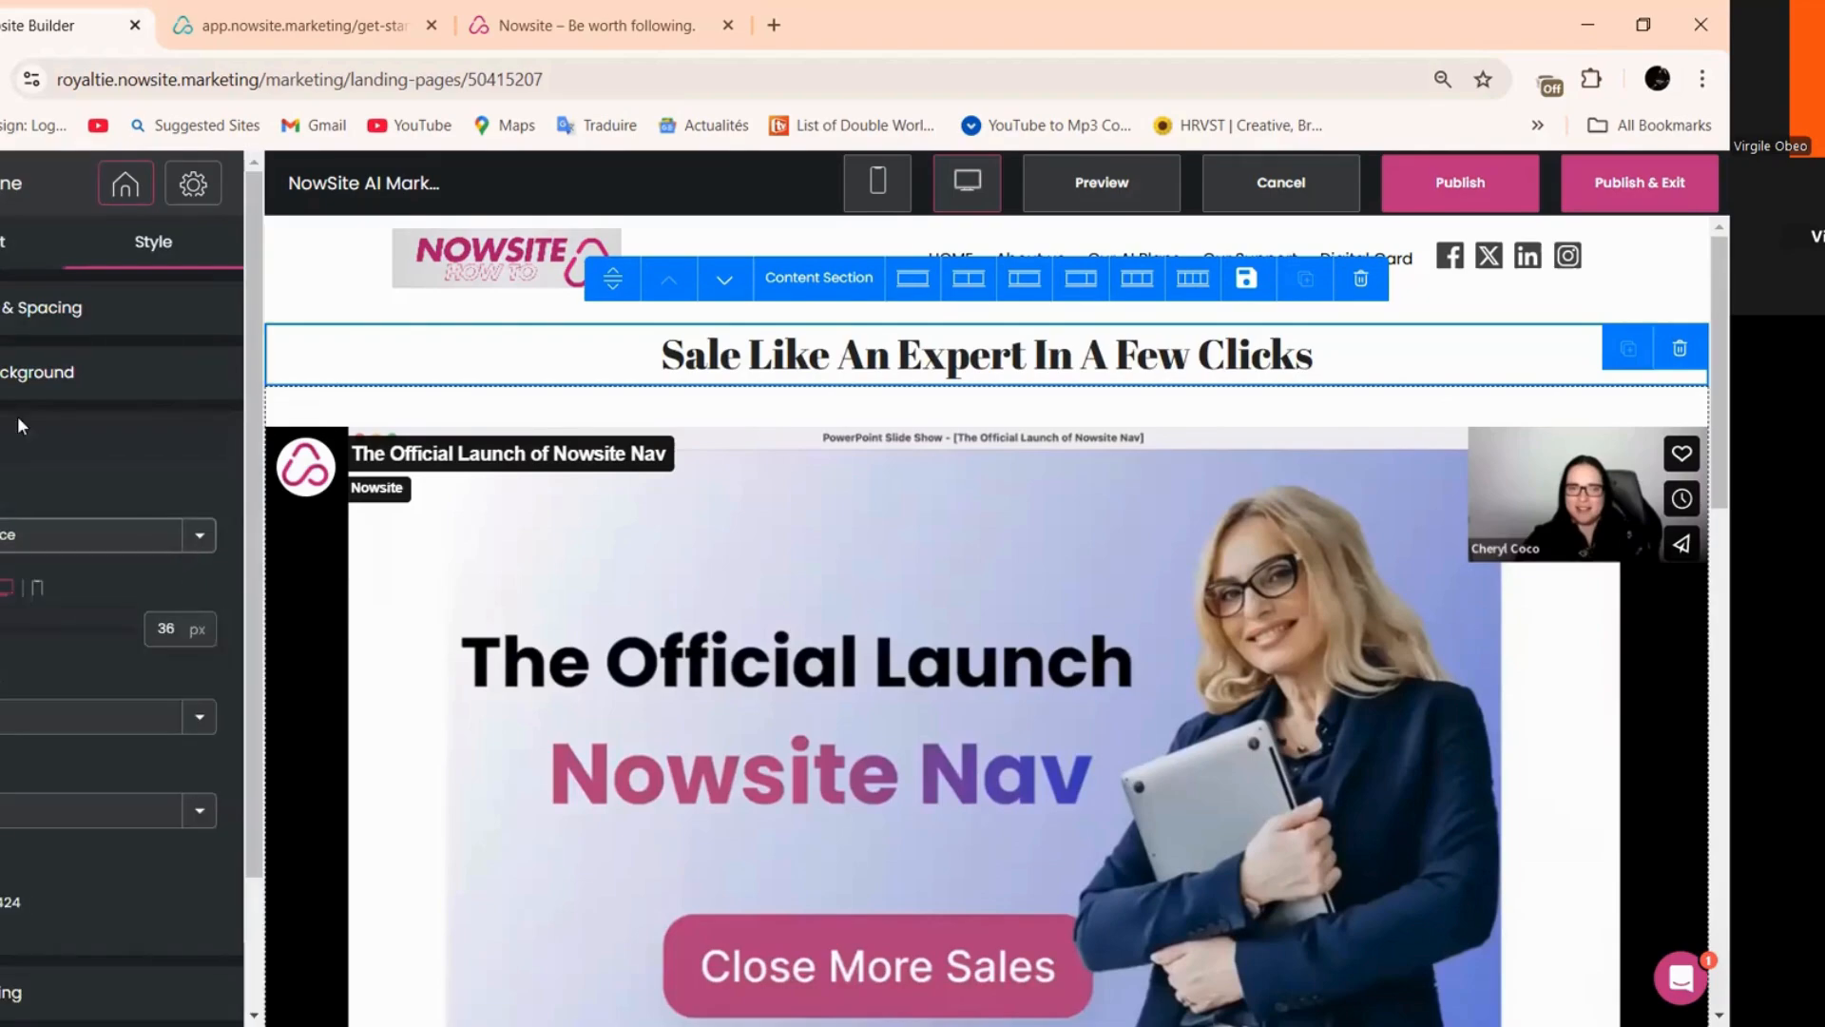
{"action": "left_click", "coordinate": [57, 535]}
{"action": "scroll", "coordinate": [91, 286], "scroll_direction": "down", "scroll_amount": 3}
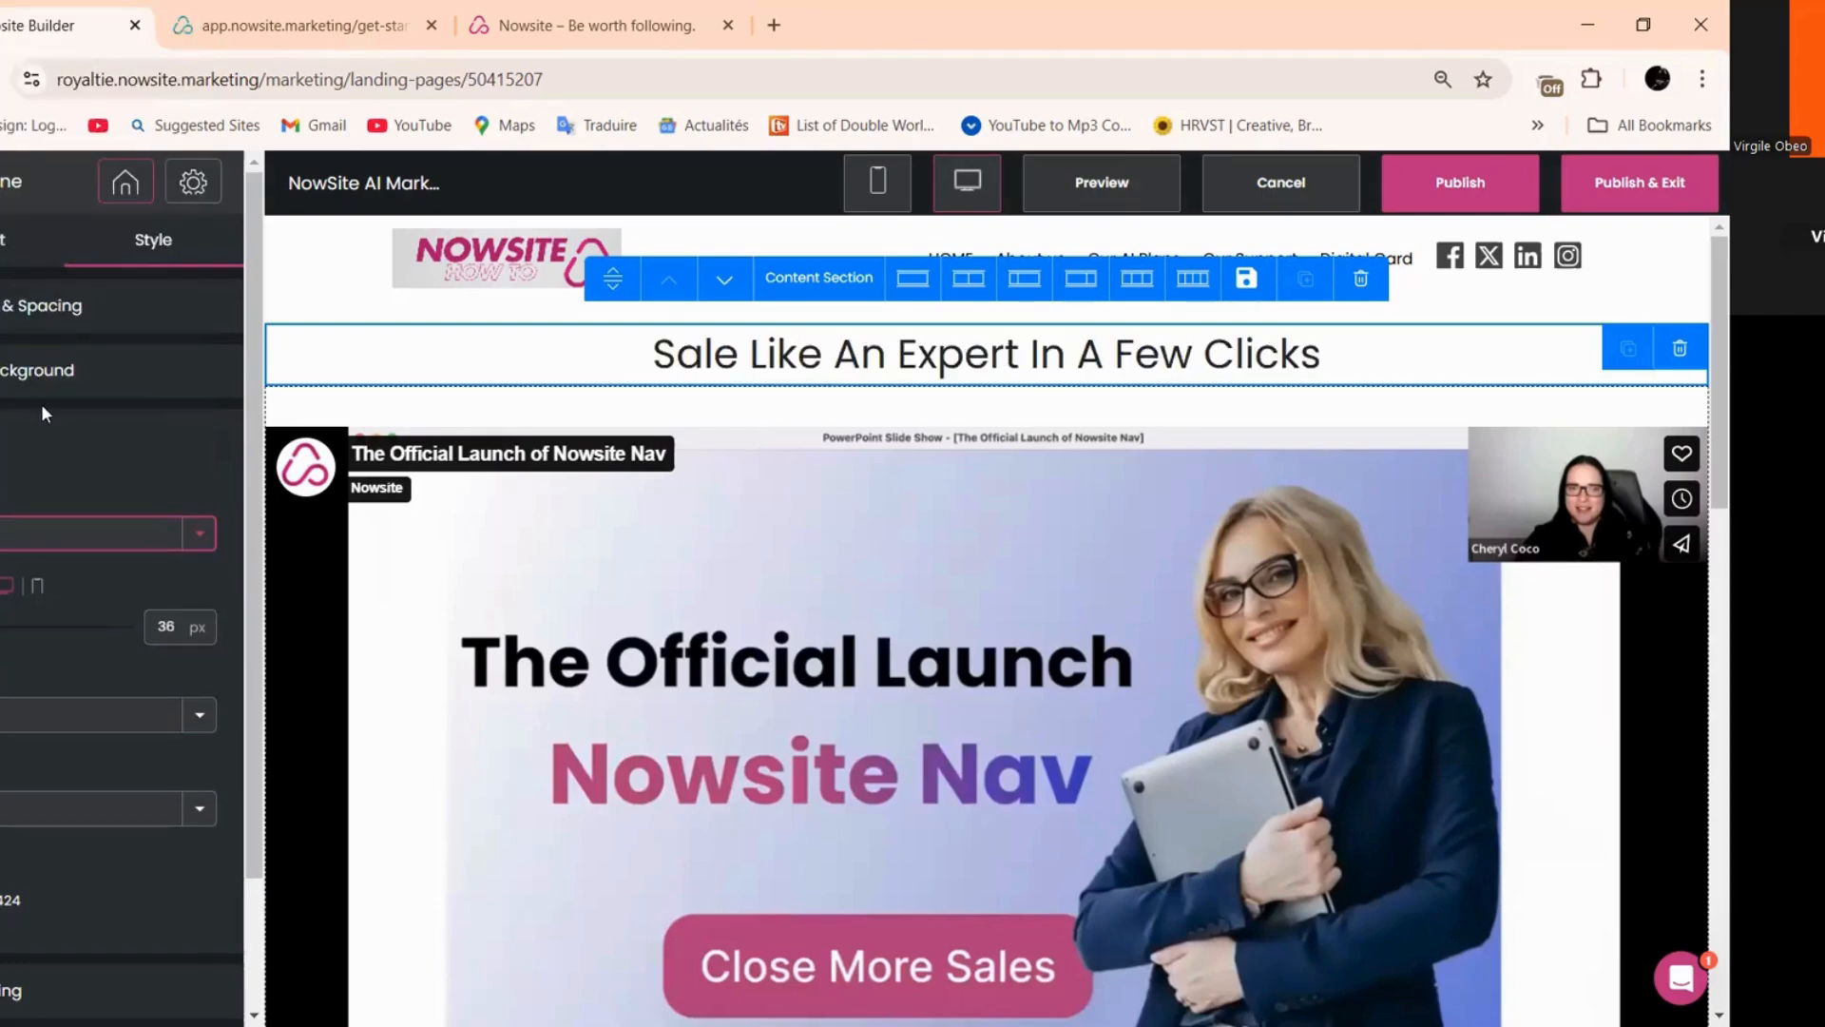
{"action": "scroll", "coordinate": [5, 684], "scroll_direction": "down", "scroll_amount": 2}
{"action": "scroll", "coordinate": [5, 389], "scroll_direction": "up", "scroll_amount": 1}
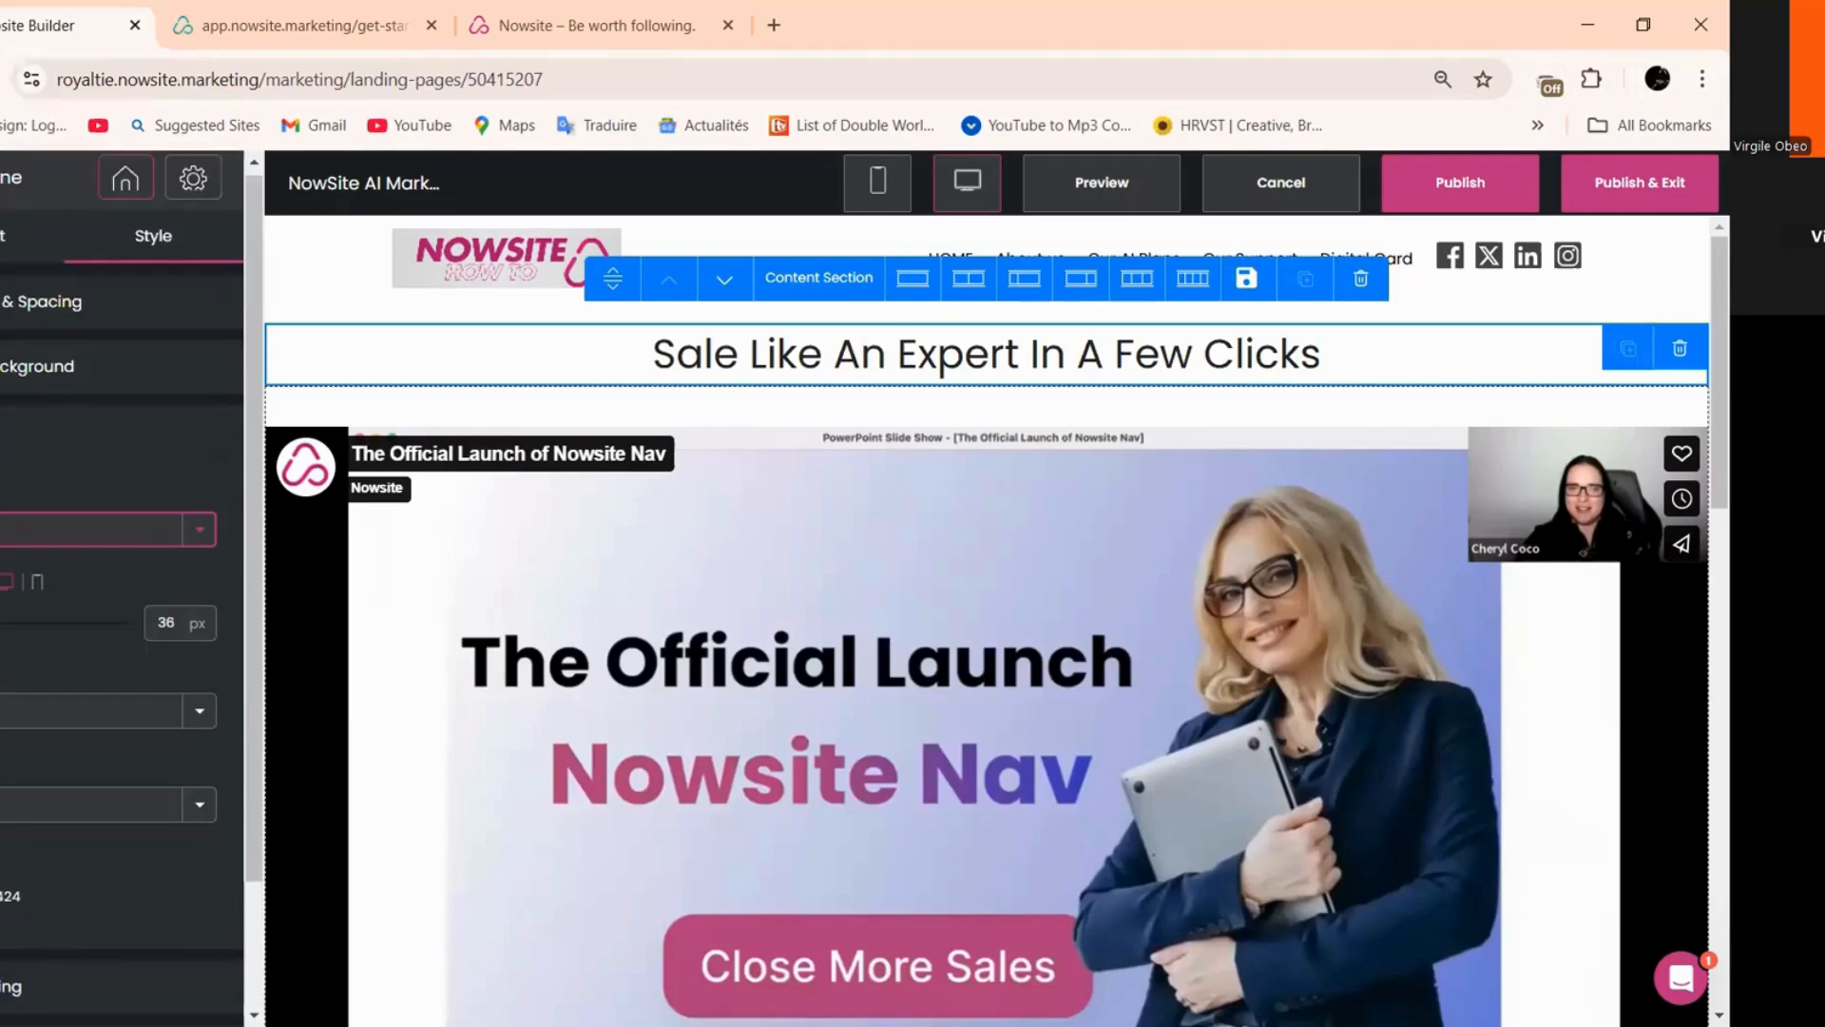
{"action": "left_click", "coordinate": [11, 325]}
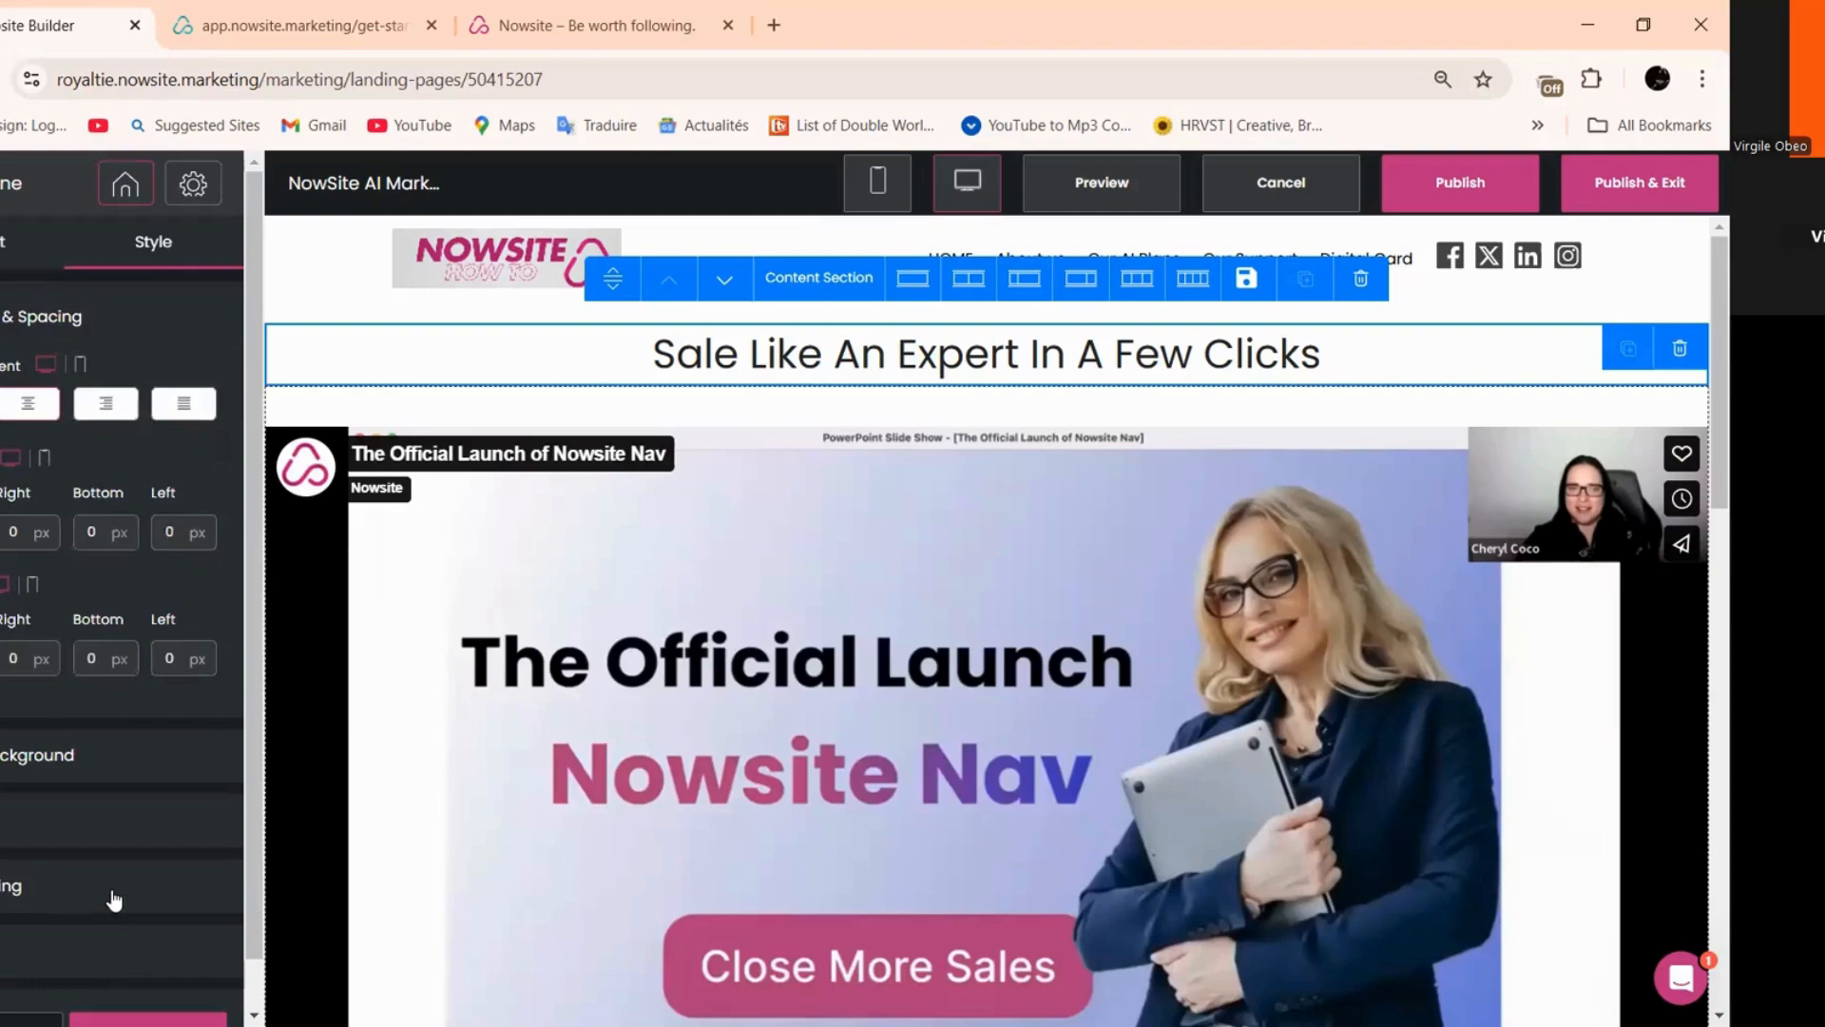
{"action": "scroll", "coordinate": [118, 936], "scroll_direction": "down", "scroll_amount": 2}
{"action": "left_click", "coordinate": [118, 988]}
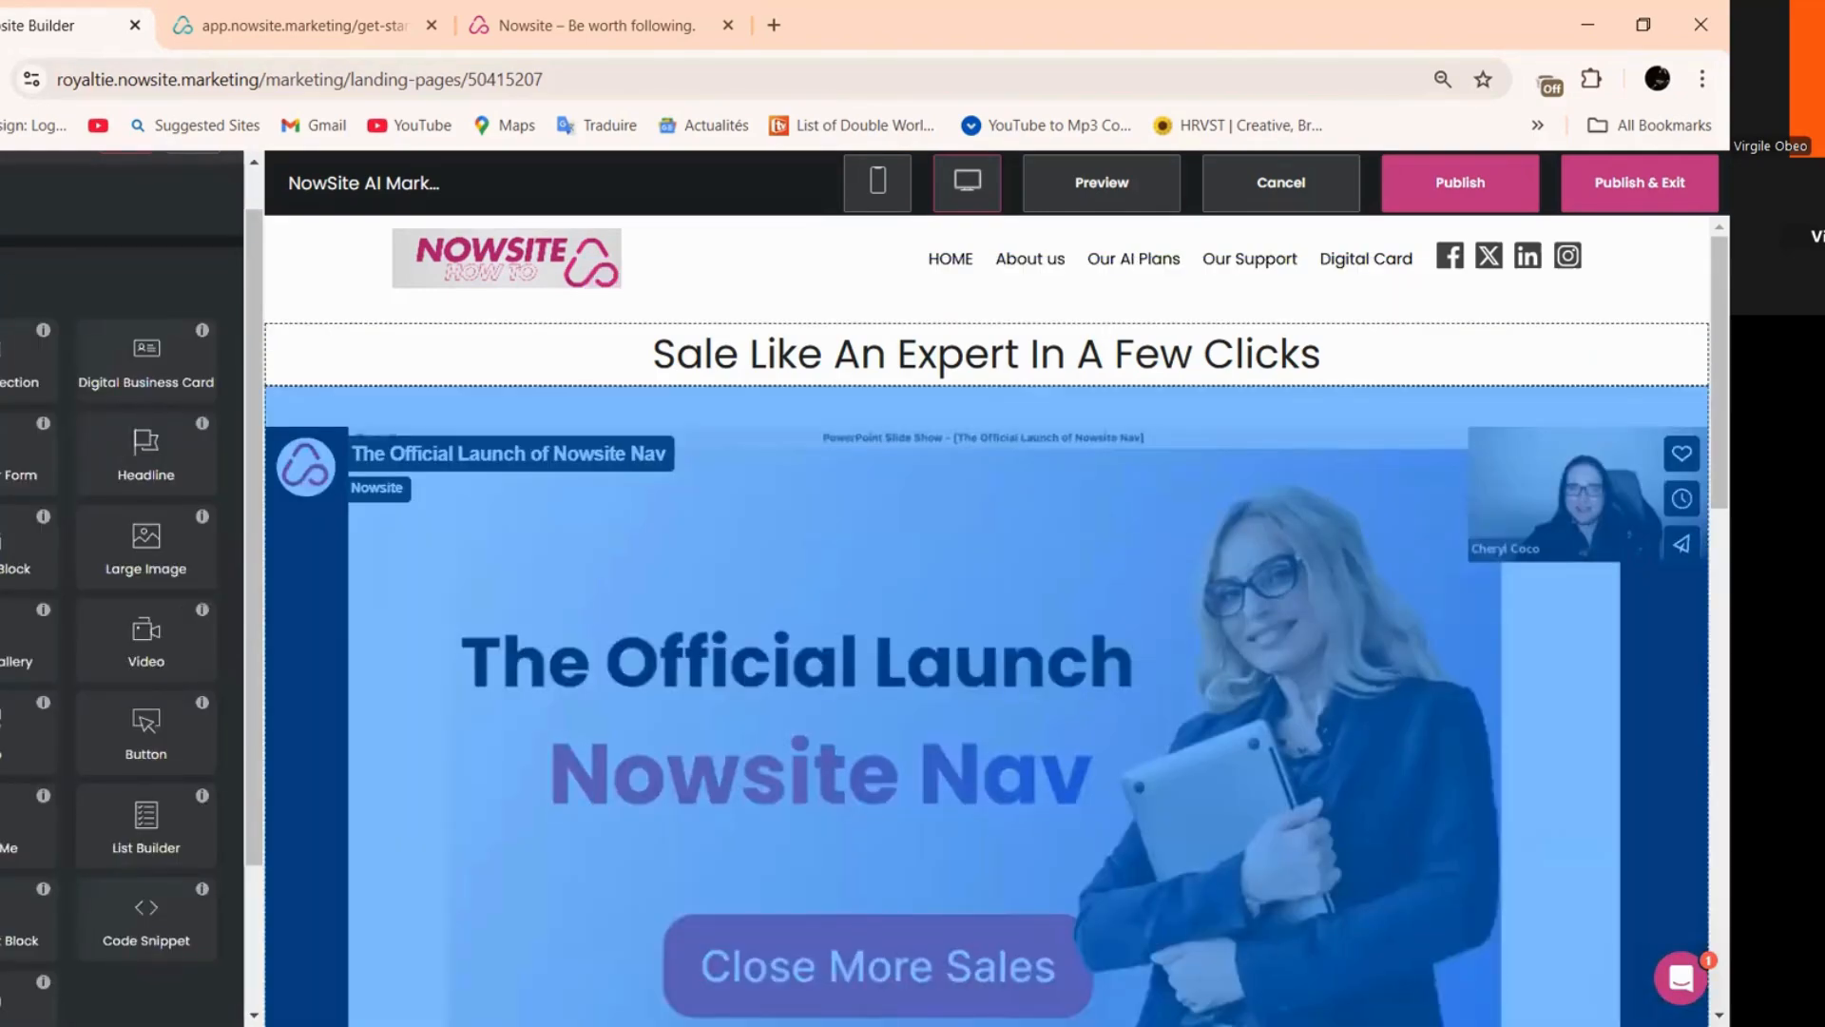
- Set the heading color of the Sale Like An Expert In A Few Clicks headline to #aa166c and publish the page
{"action": "scroll", "coordinate": [297, 740], "scroll_direction": "down", "scroll_amount": 4}
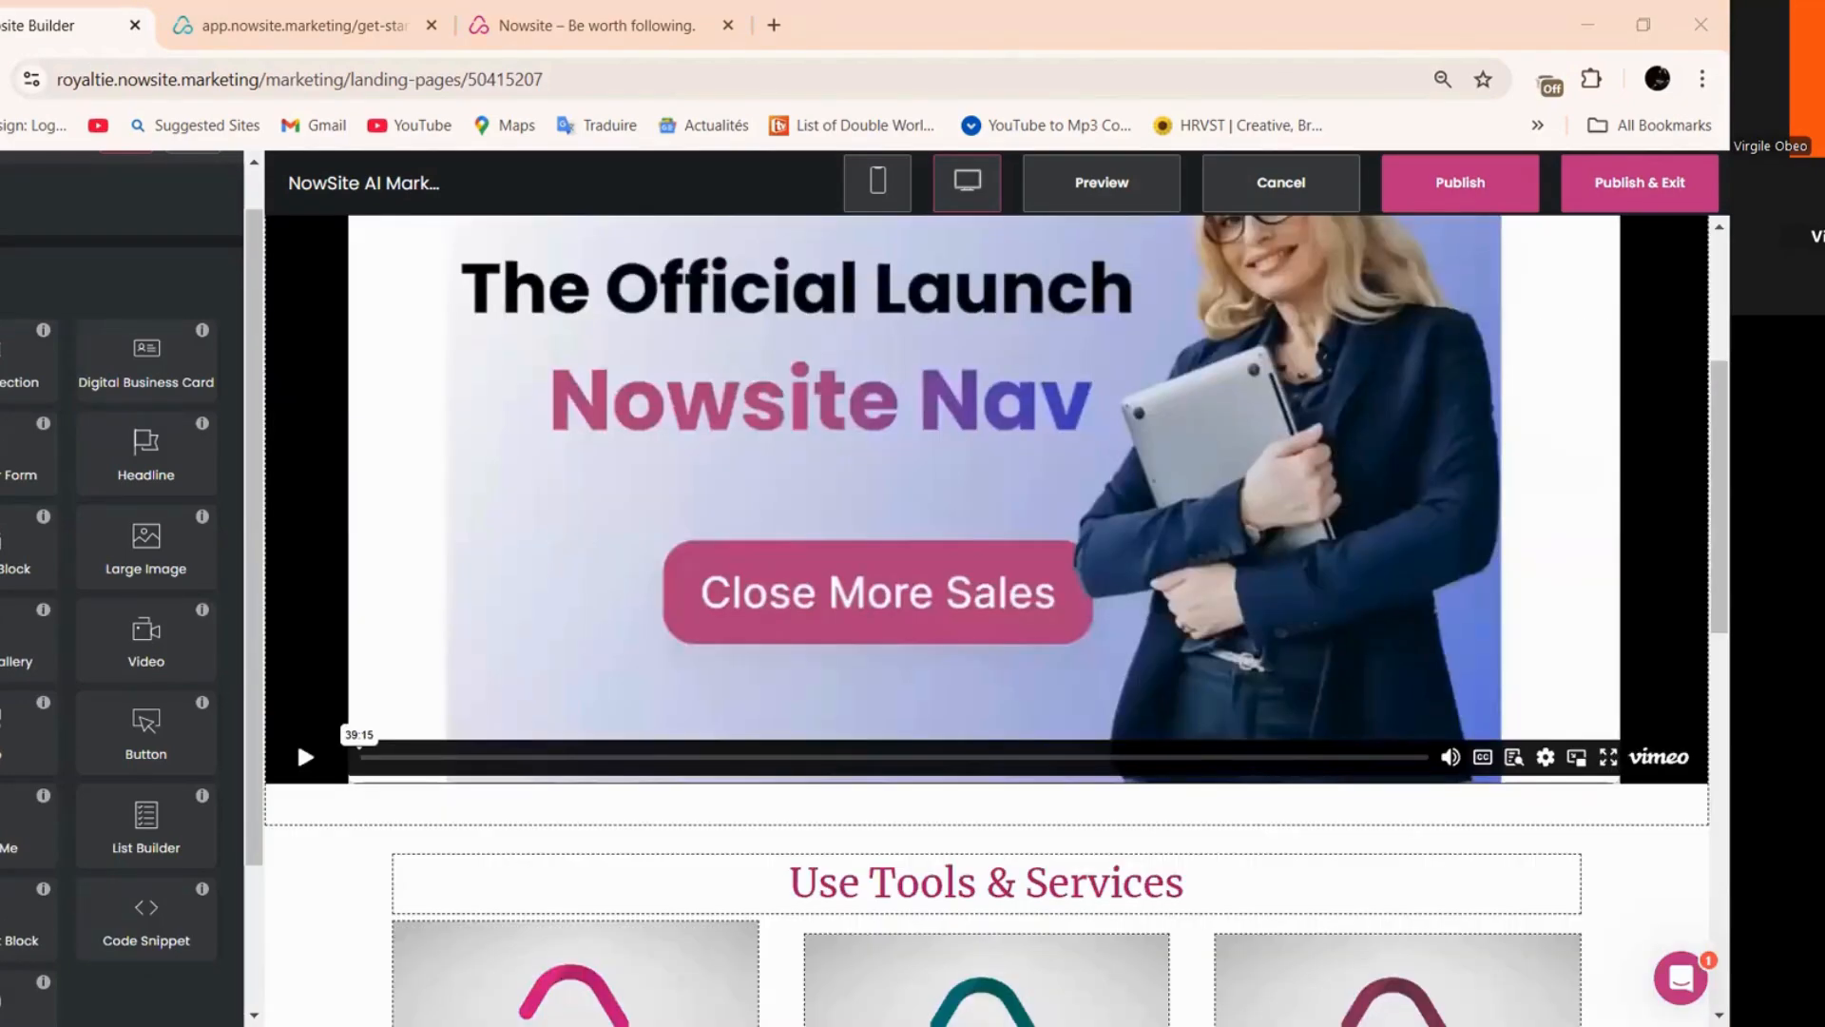
{"action": "left_click", "coordinate": [934, 82]}
{"action": "scroll", "coordinate": [961, 359], "scroll_direction": "up", "scroll_amount": 4}
{"action": "left_click", "coordinate": [603, 358]}
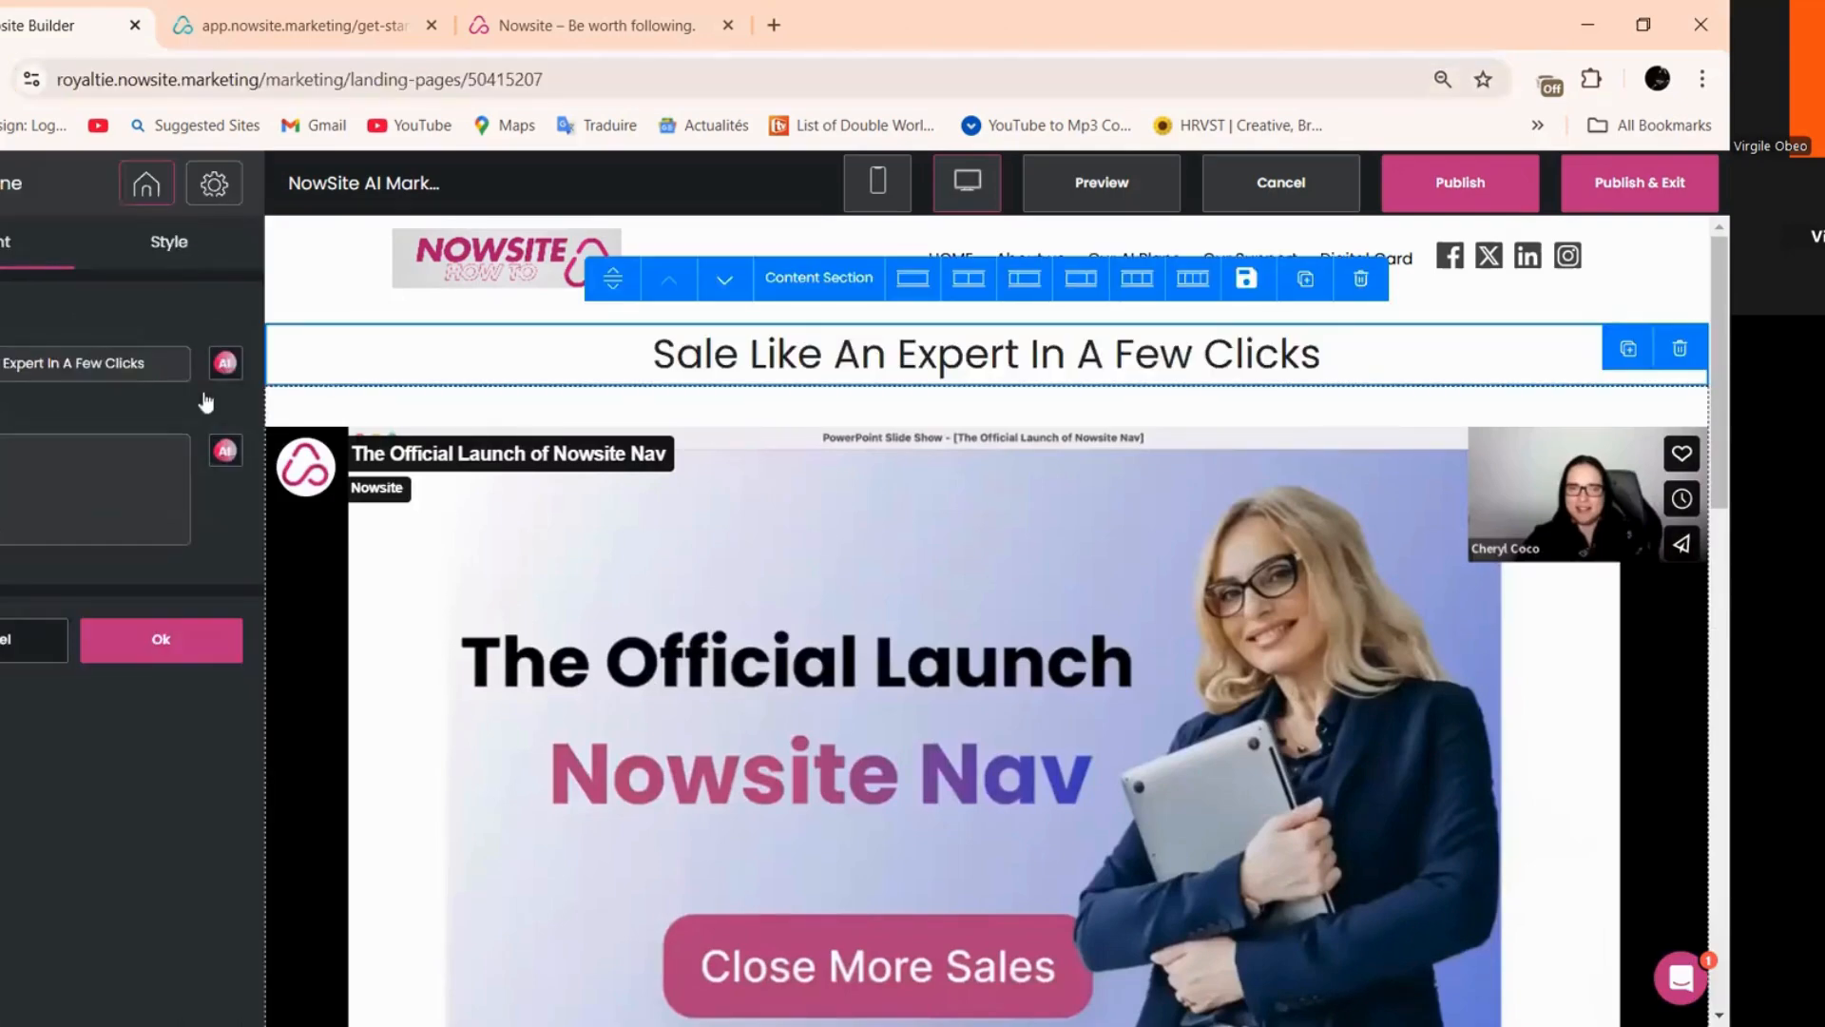
{"action": "left_click", "coordinate": [169, 242]}
{"action": "left_click", "coordinate": [59, 450]}
{"action": "scroll", "coordinate": [59, 450], "scroll_direction": "down", "scroll_amount": 2}
{"action": "left_click", "coordinate": [7, 743]}
{"action": "triple_click", "coordinate": [69, 965]}
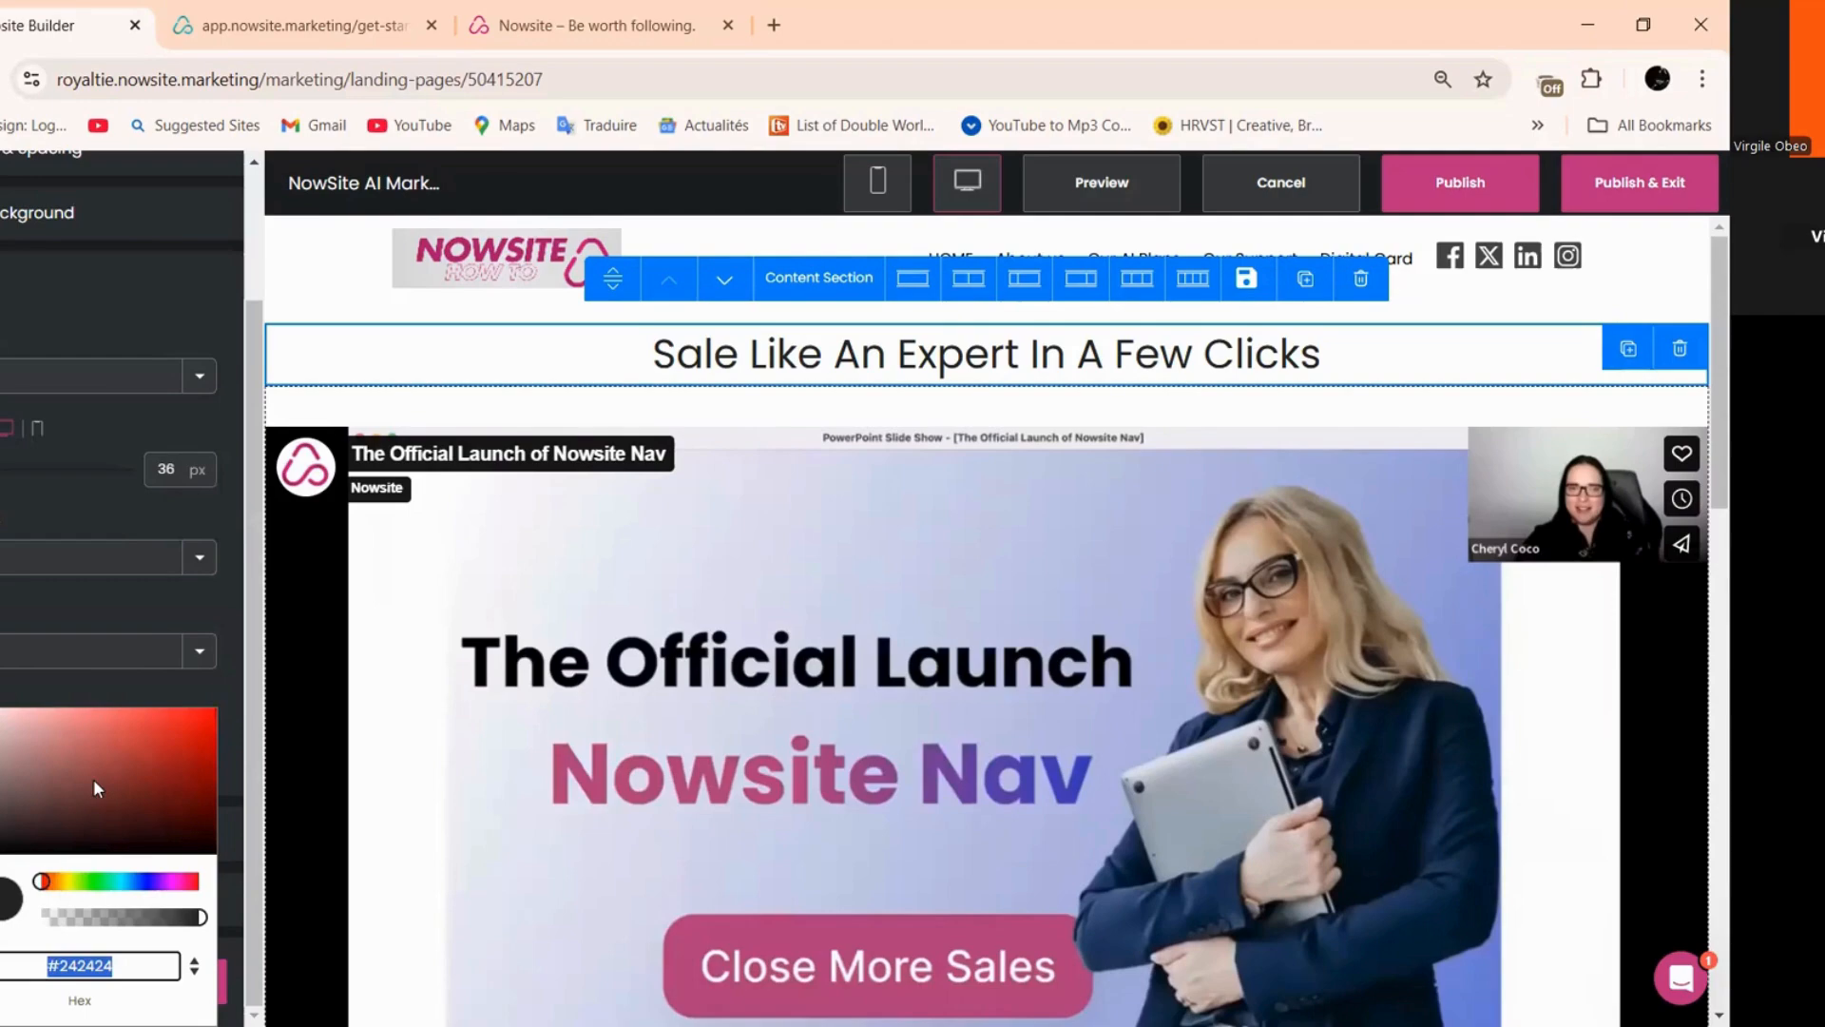
{"action": "right_click", "coordinate": [76, 966]}
{"action": "left_click", "coordinate": [200, 517]}
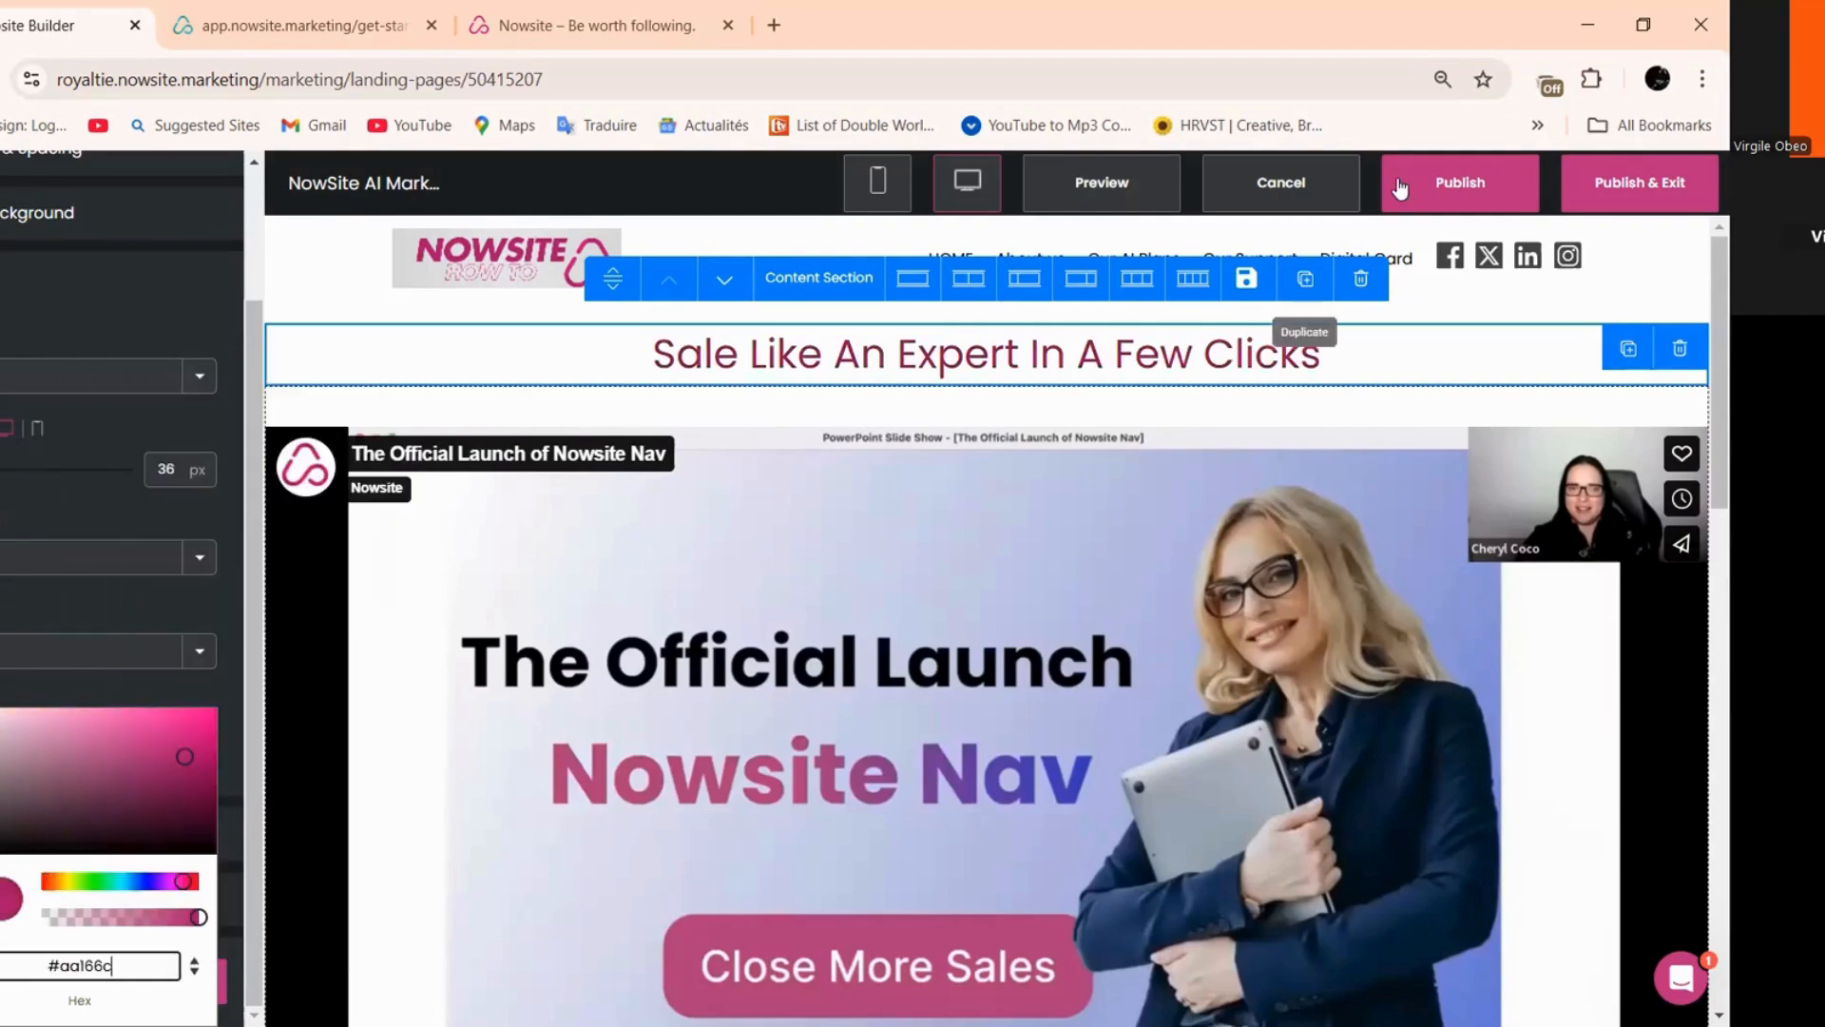
{"action": "left_click", "coordinate": [1051, 429]}
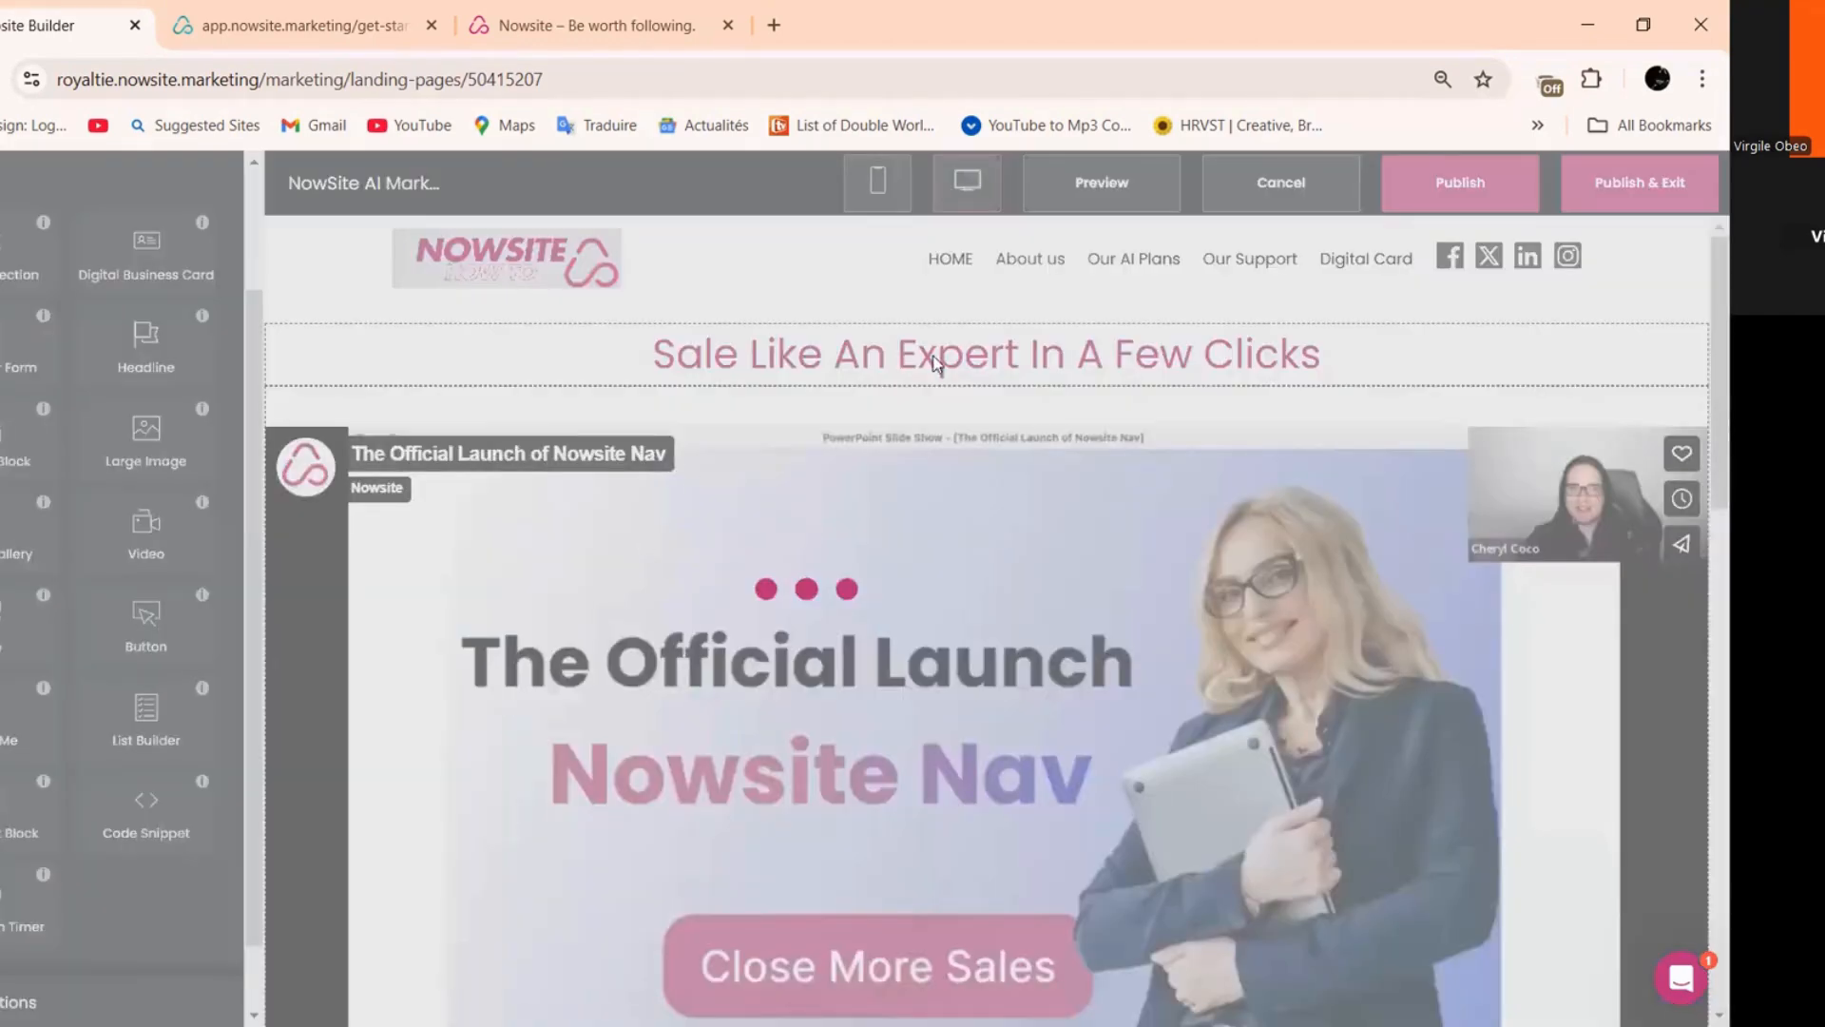
- Change the Use Tools & Services heading below the video to "Use All of Our Tools & Services" and confirm
{"action": "scroll", "coordinate": [823, 519], "scroll_direction": "down", "scroll_amount": 7}
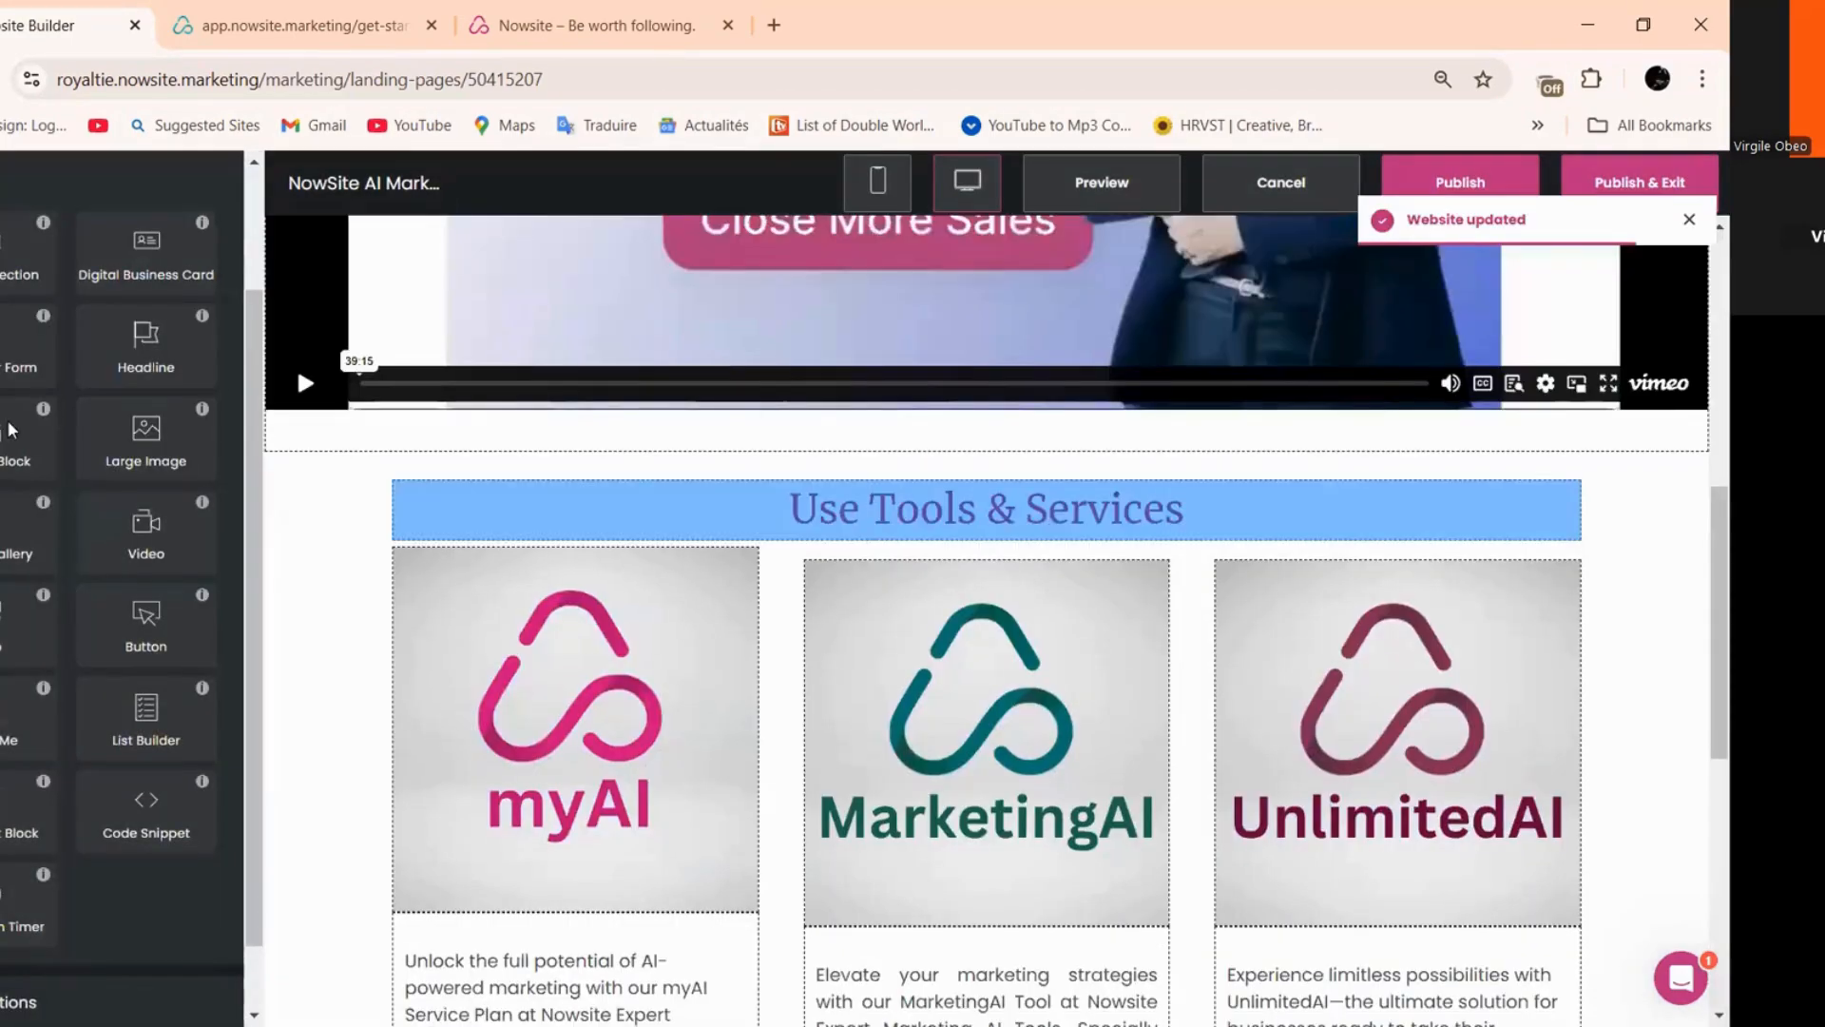
{"action": "left_click", "coordinate": [891, 514]}
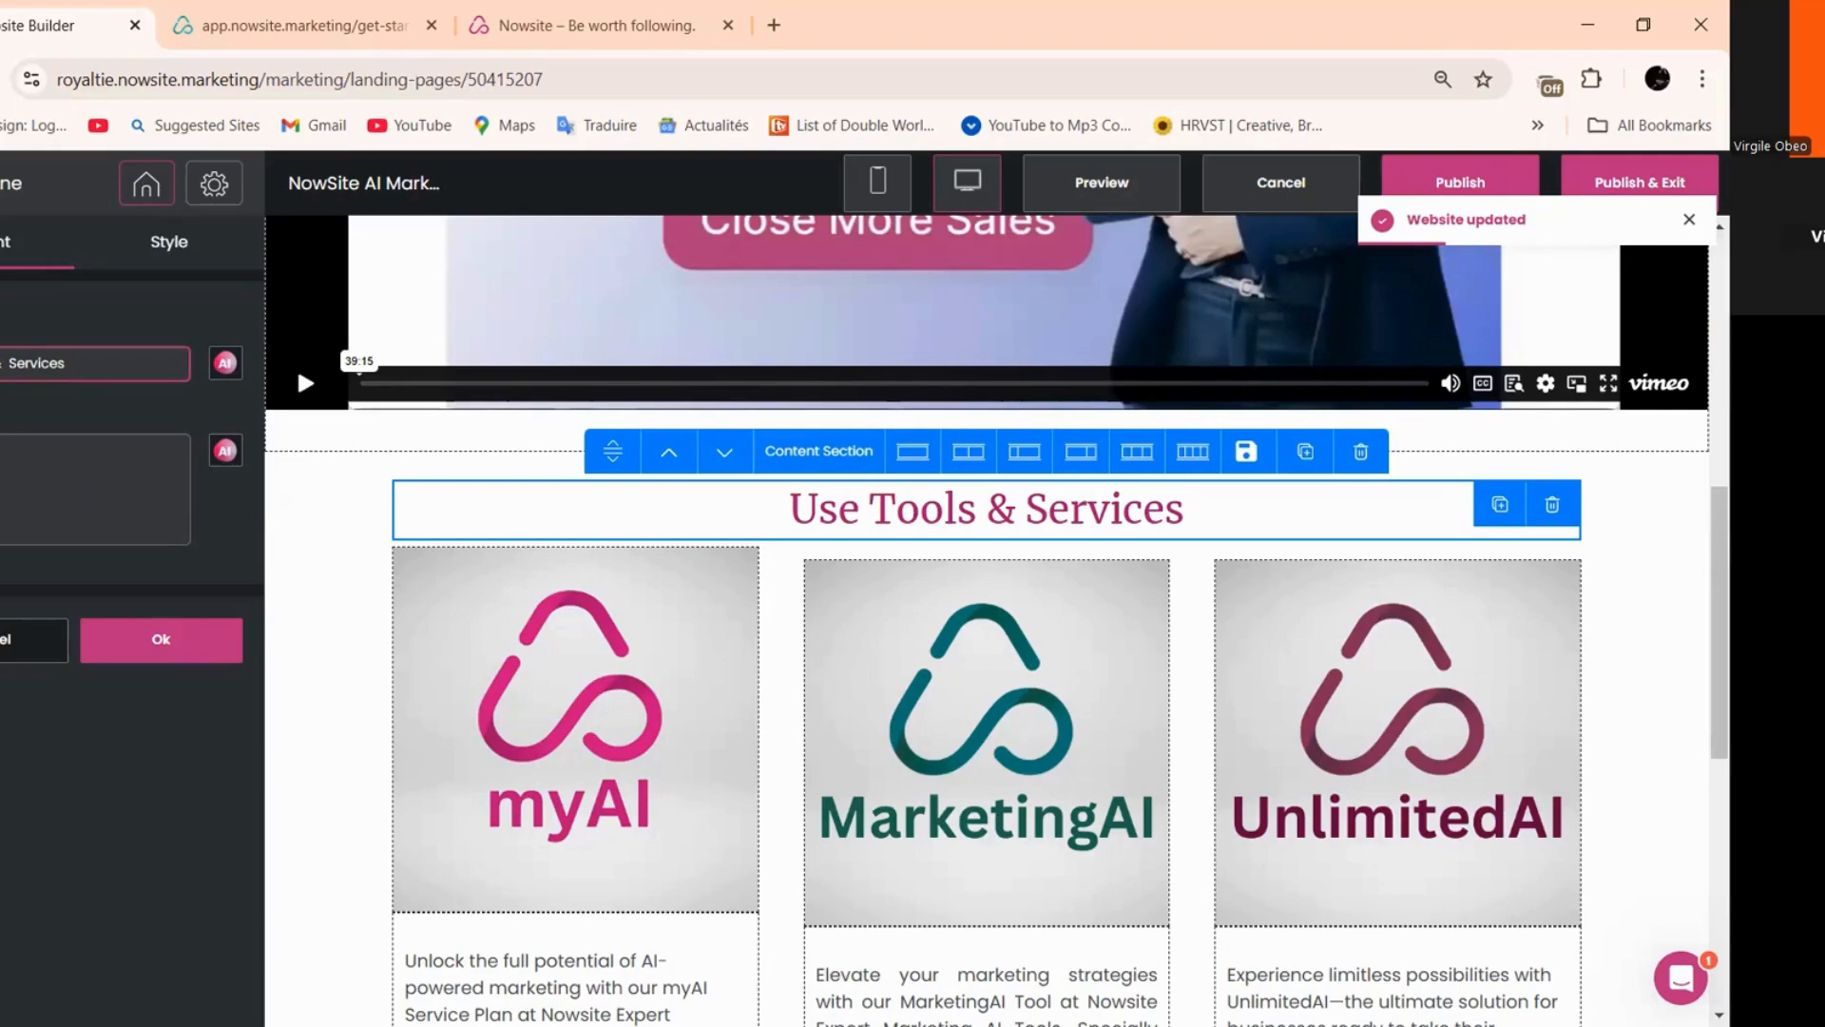
{"action": "type", "text": "all"}
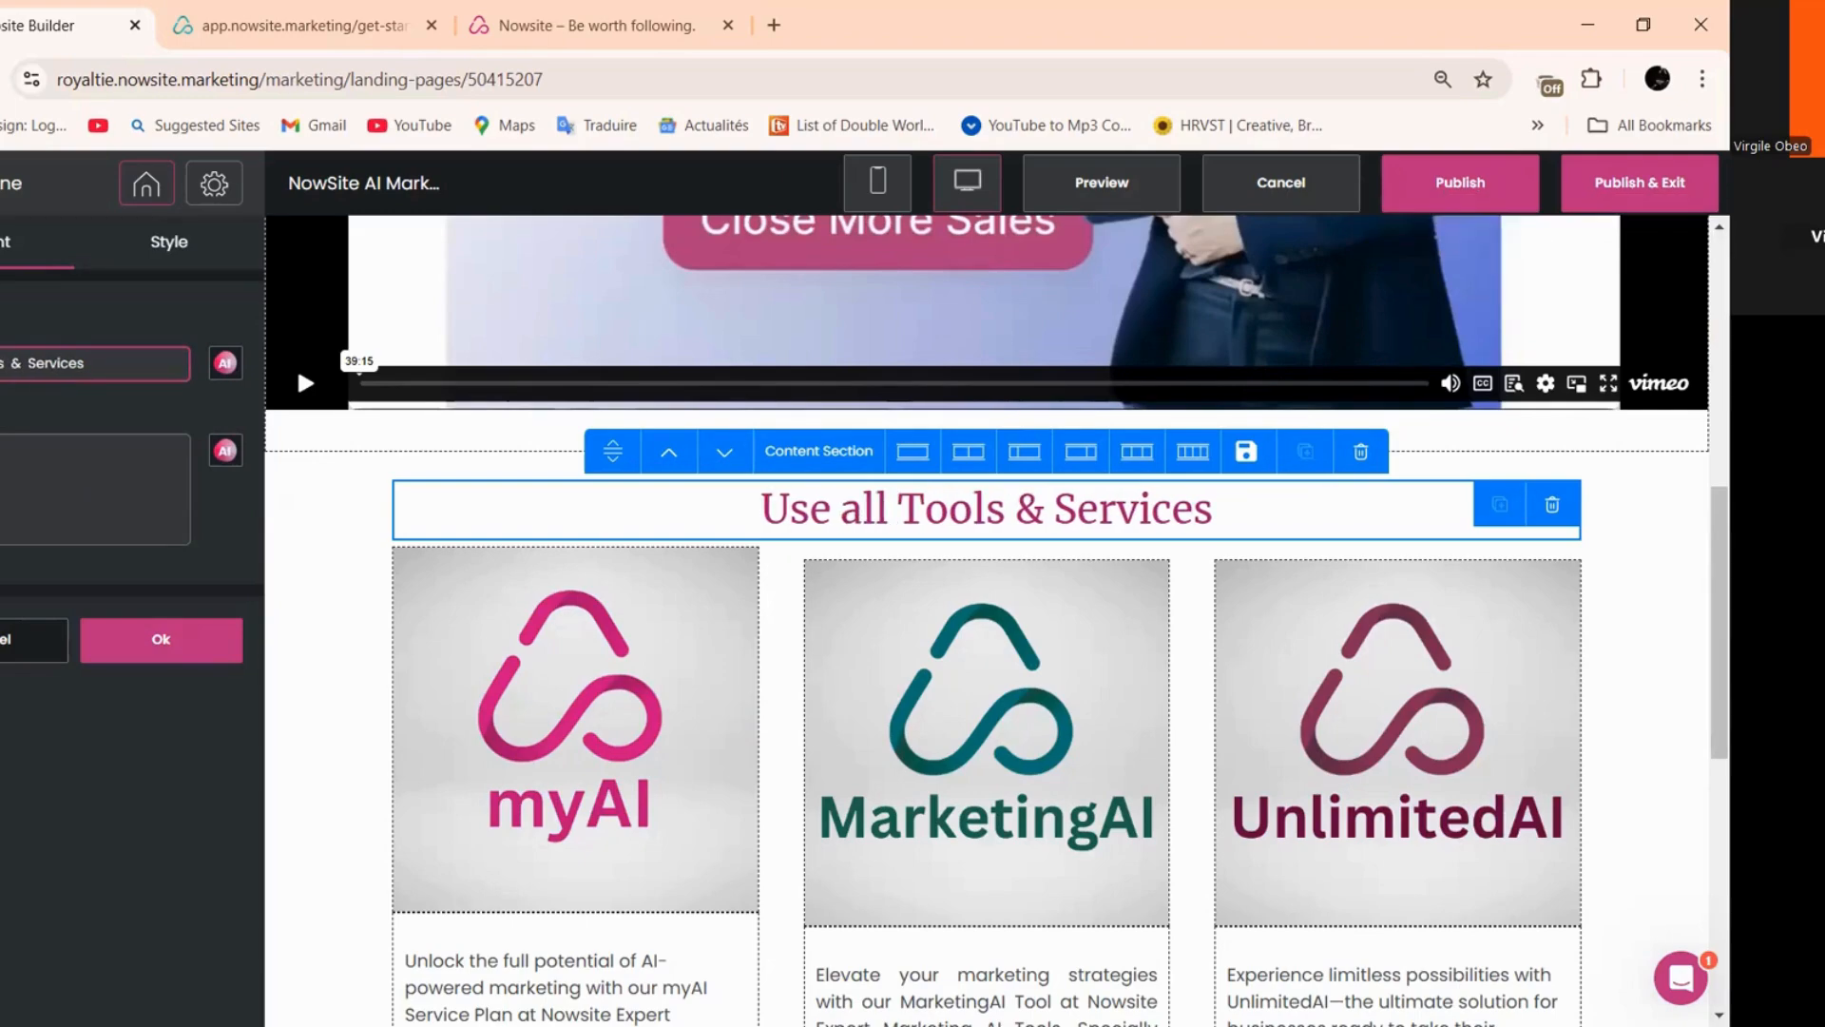
{"action": "type", "text": " of our"}
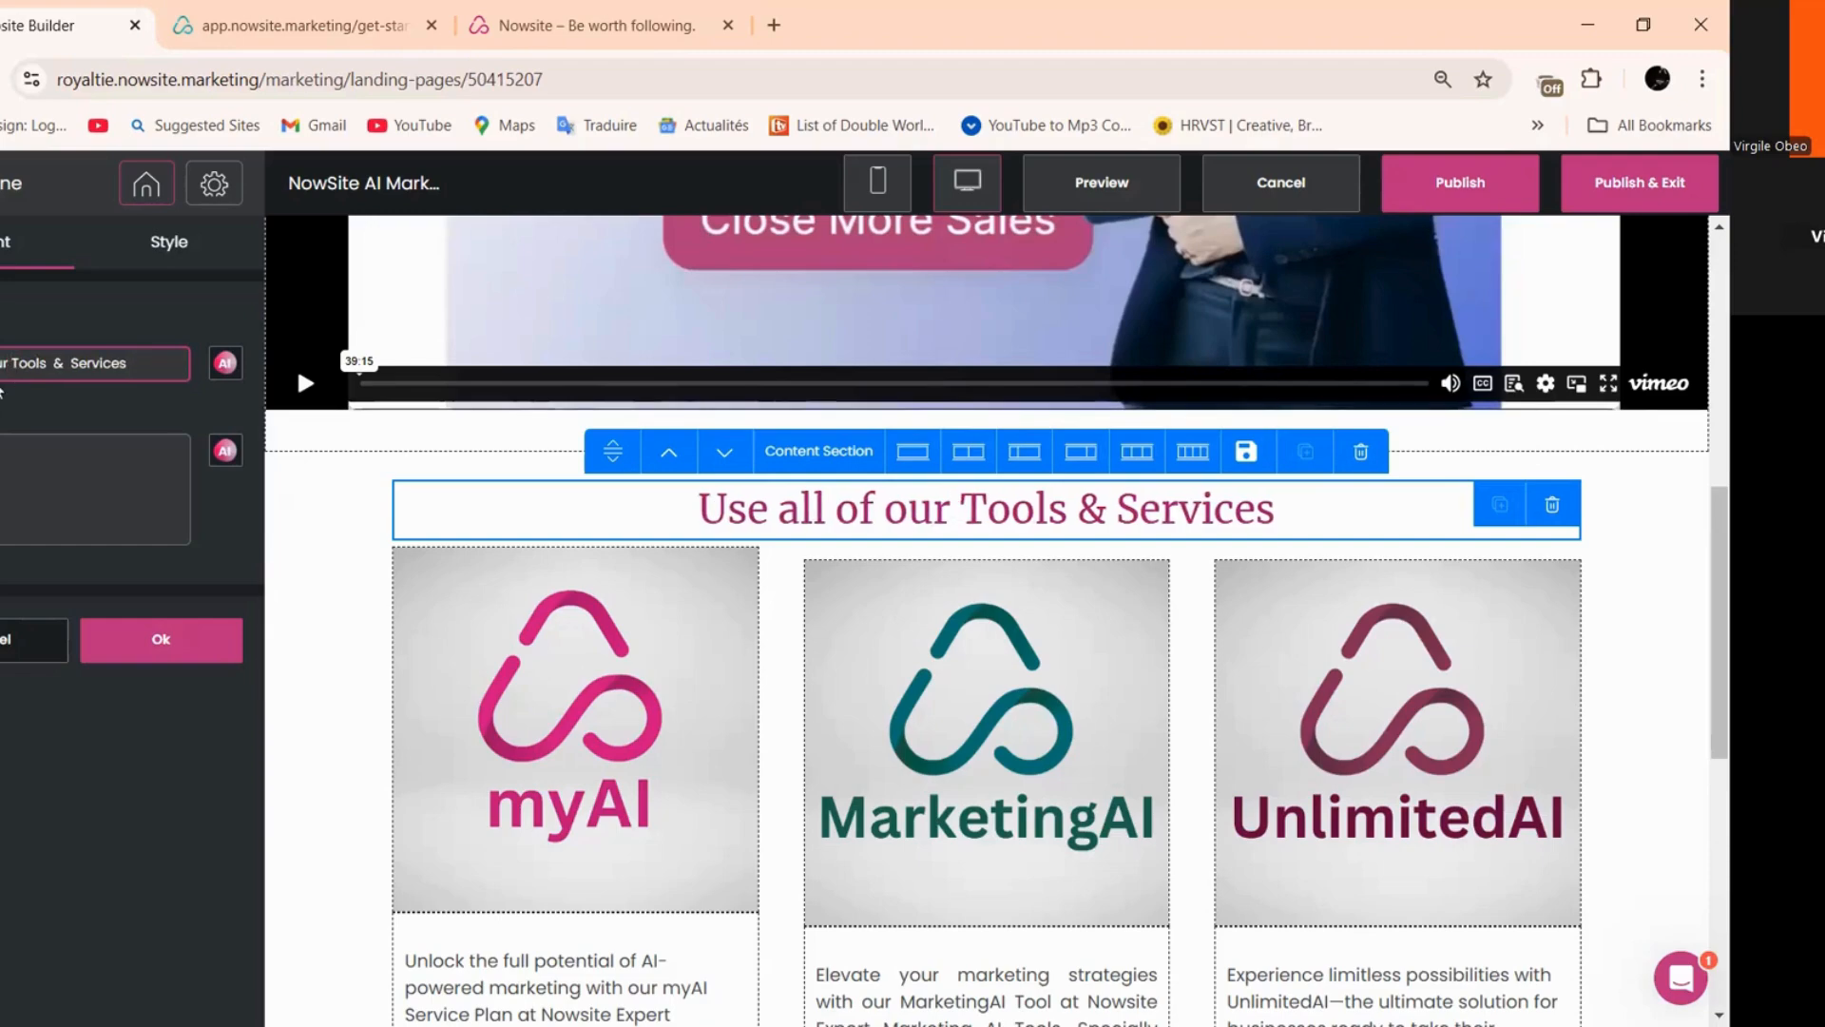
{"action": "key", "text": "BackSpace"}
{"action": "type", "text": "O"}
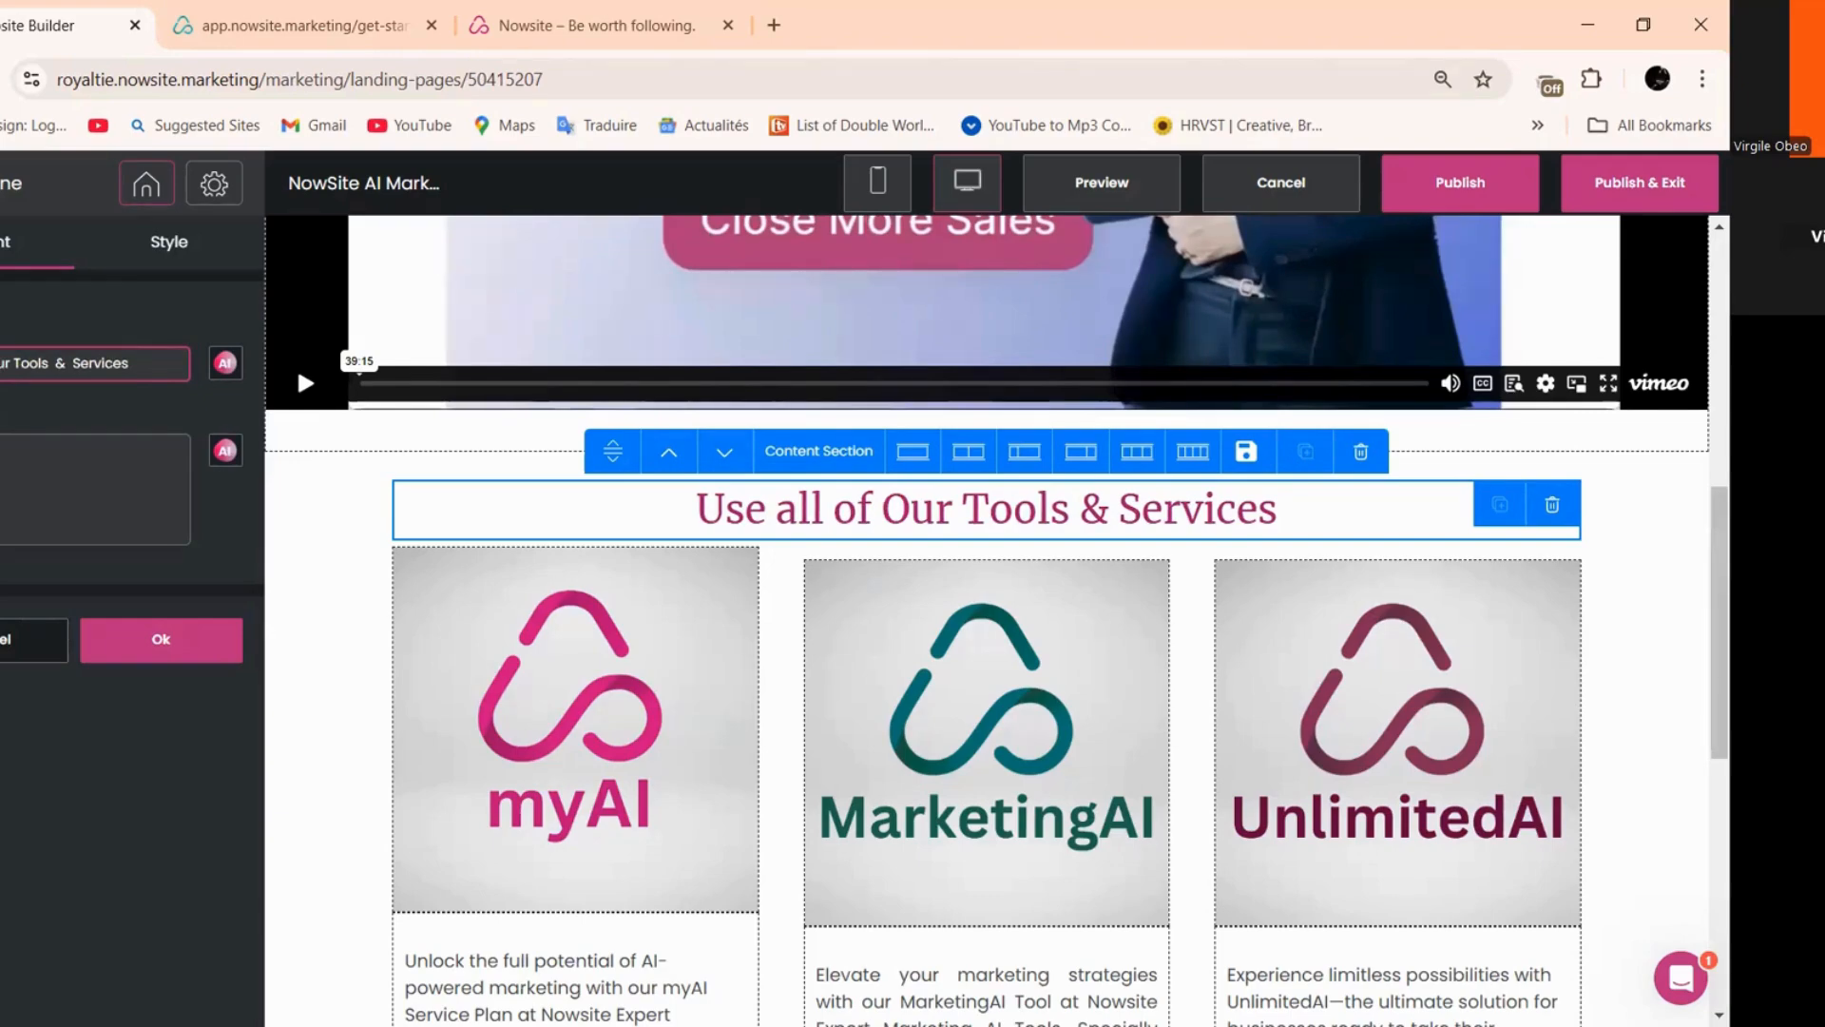
{"action": "key", "text": "BackSpace"}
{"action": "type", "text": "A"}
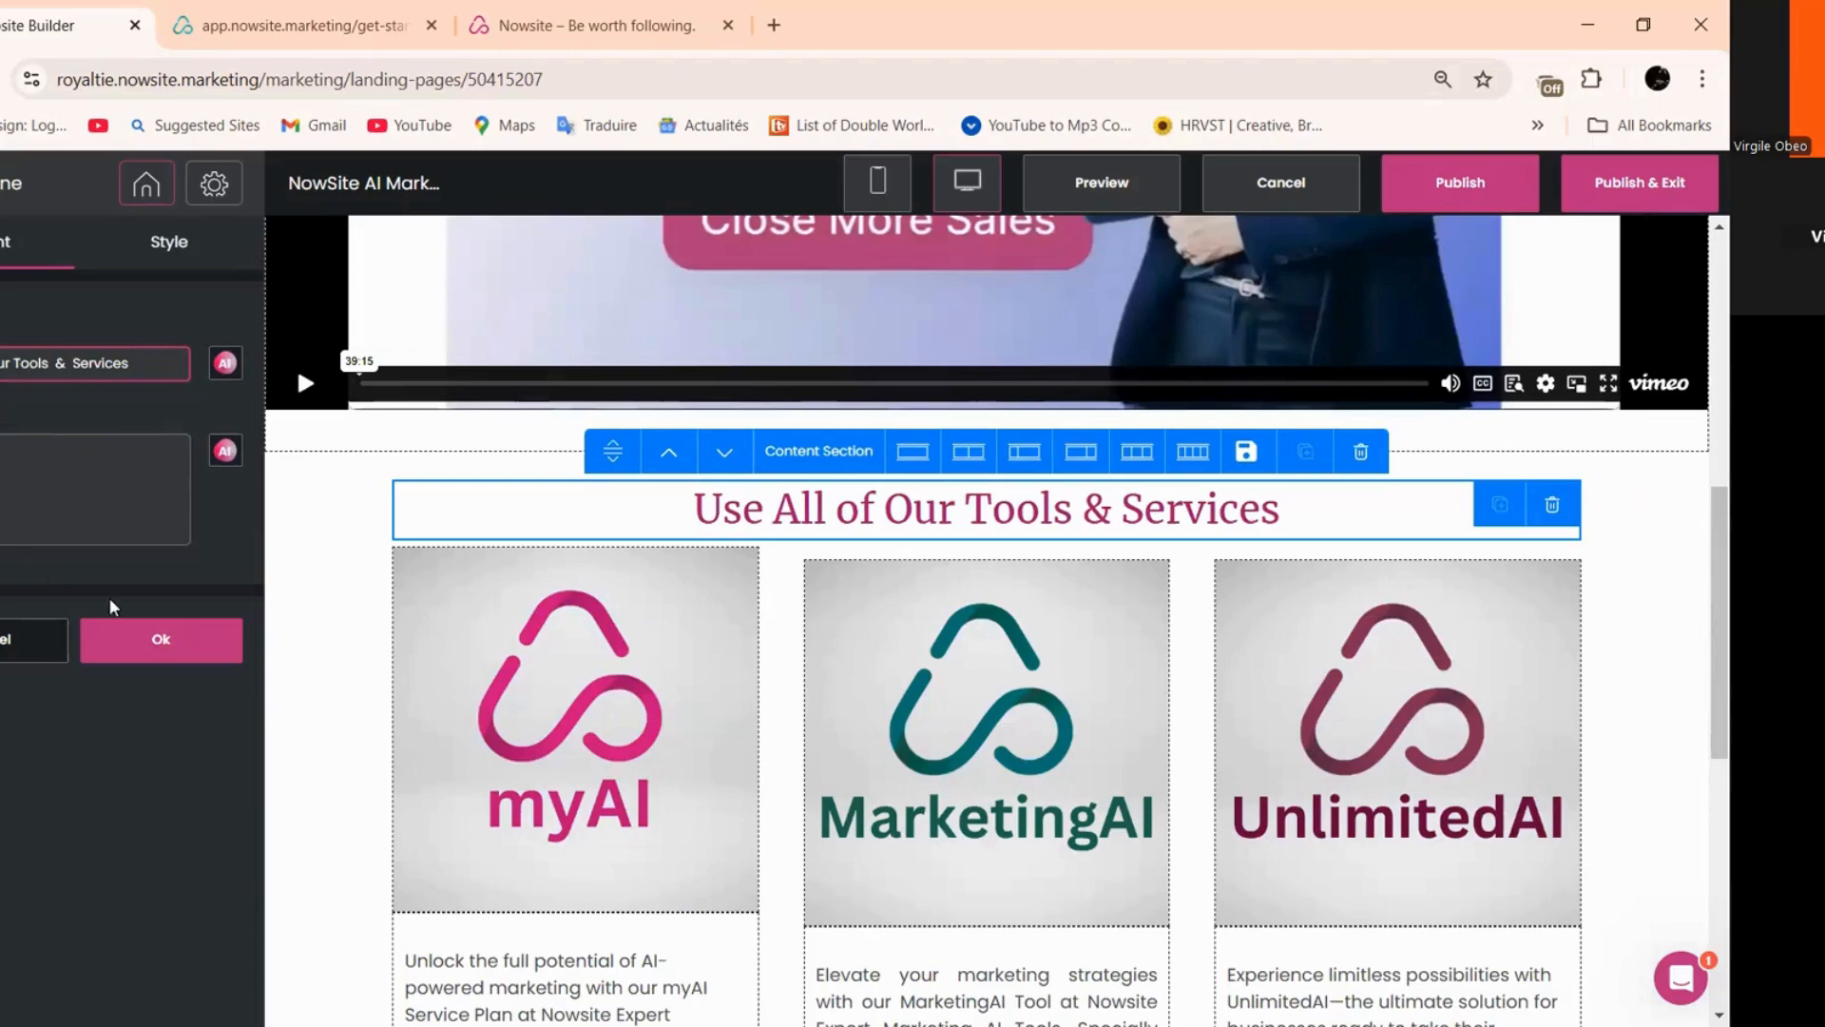
{"action": "left_click", "coordinate": [161, 638]}
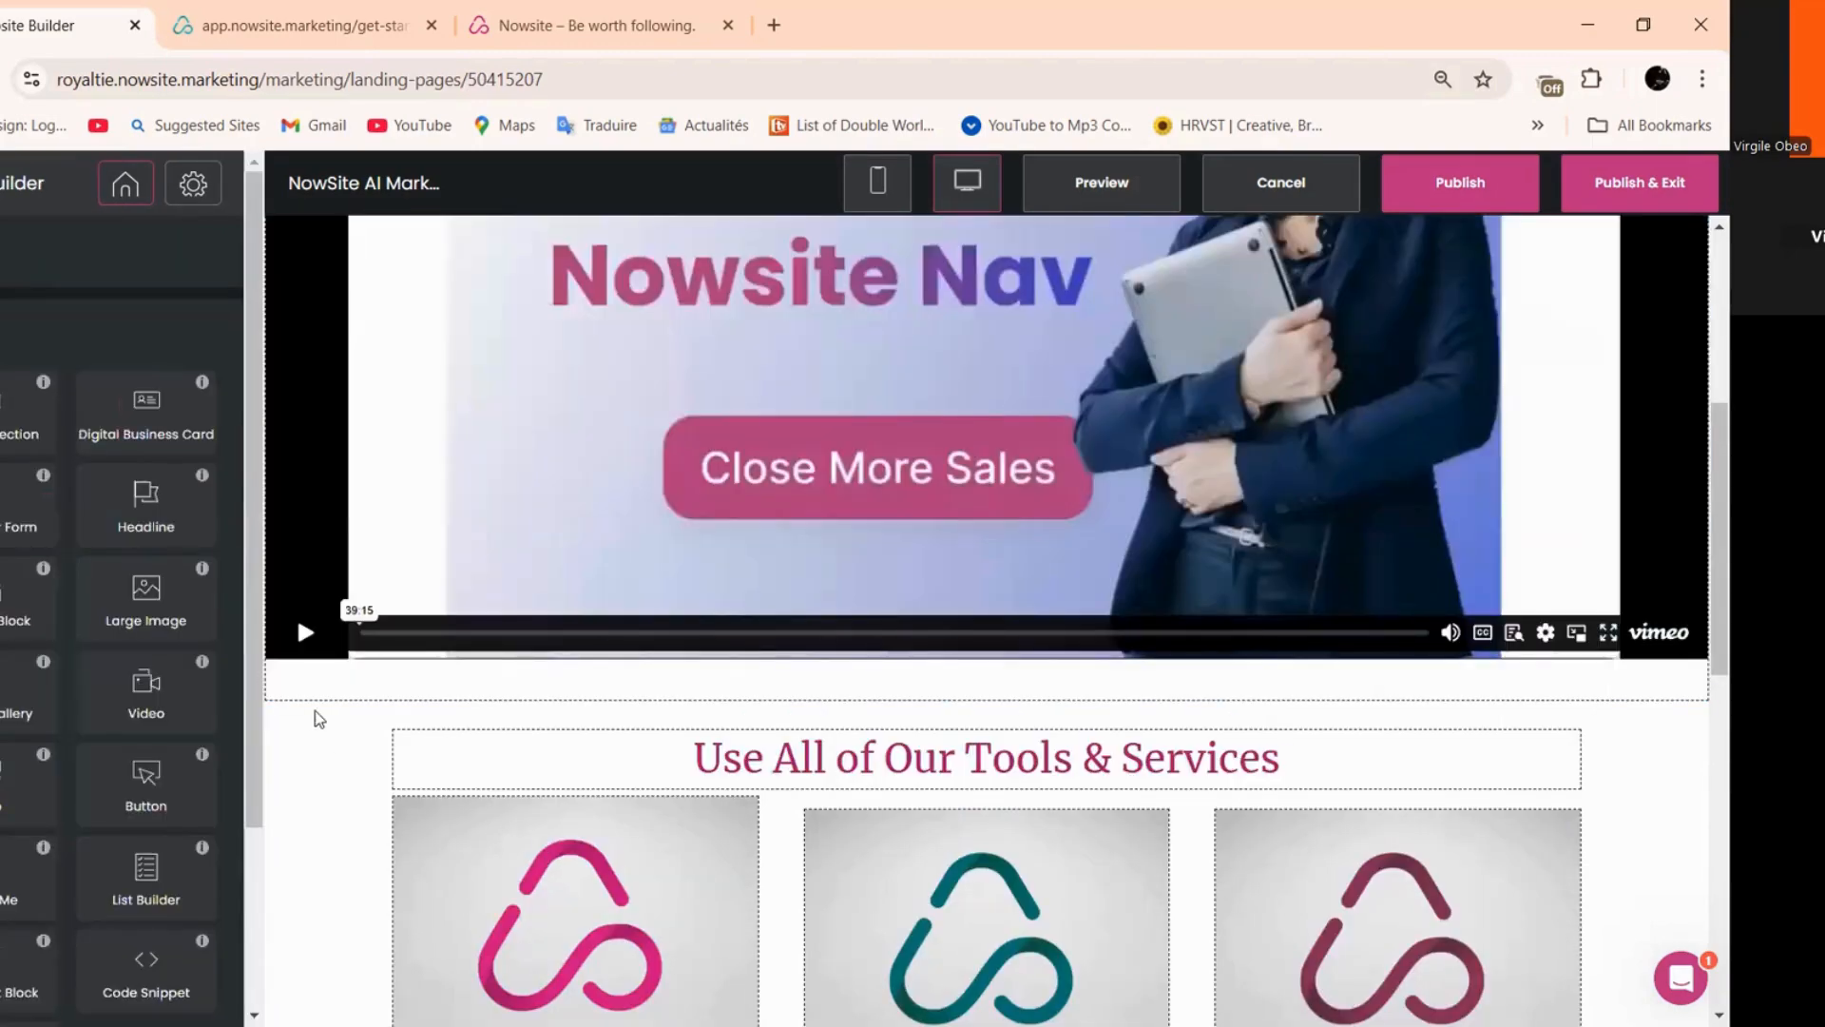
- Set the bottom spacing of the video section to 0 px and confirm the change
{"action": "left_click", "coordinate": [311, 719]}
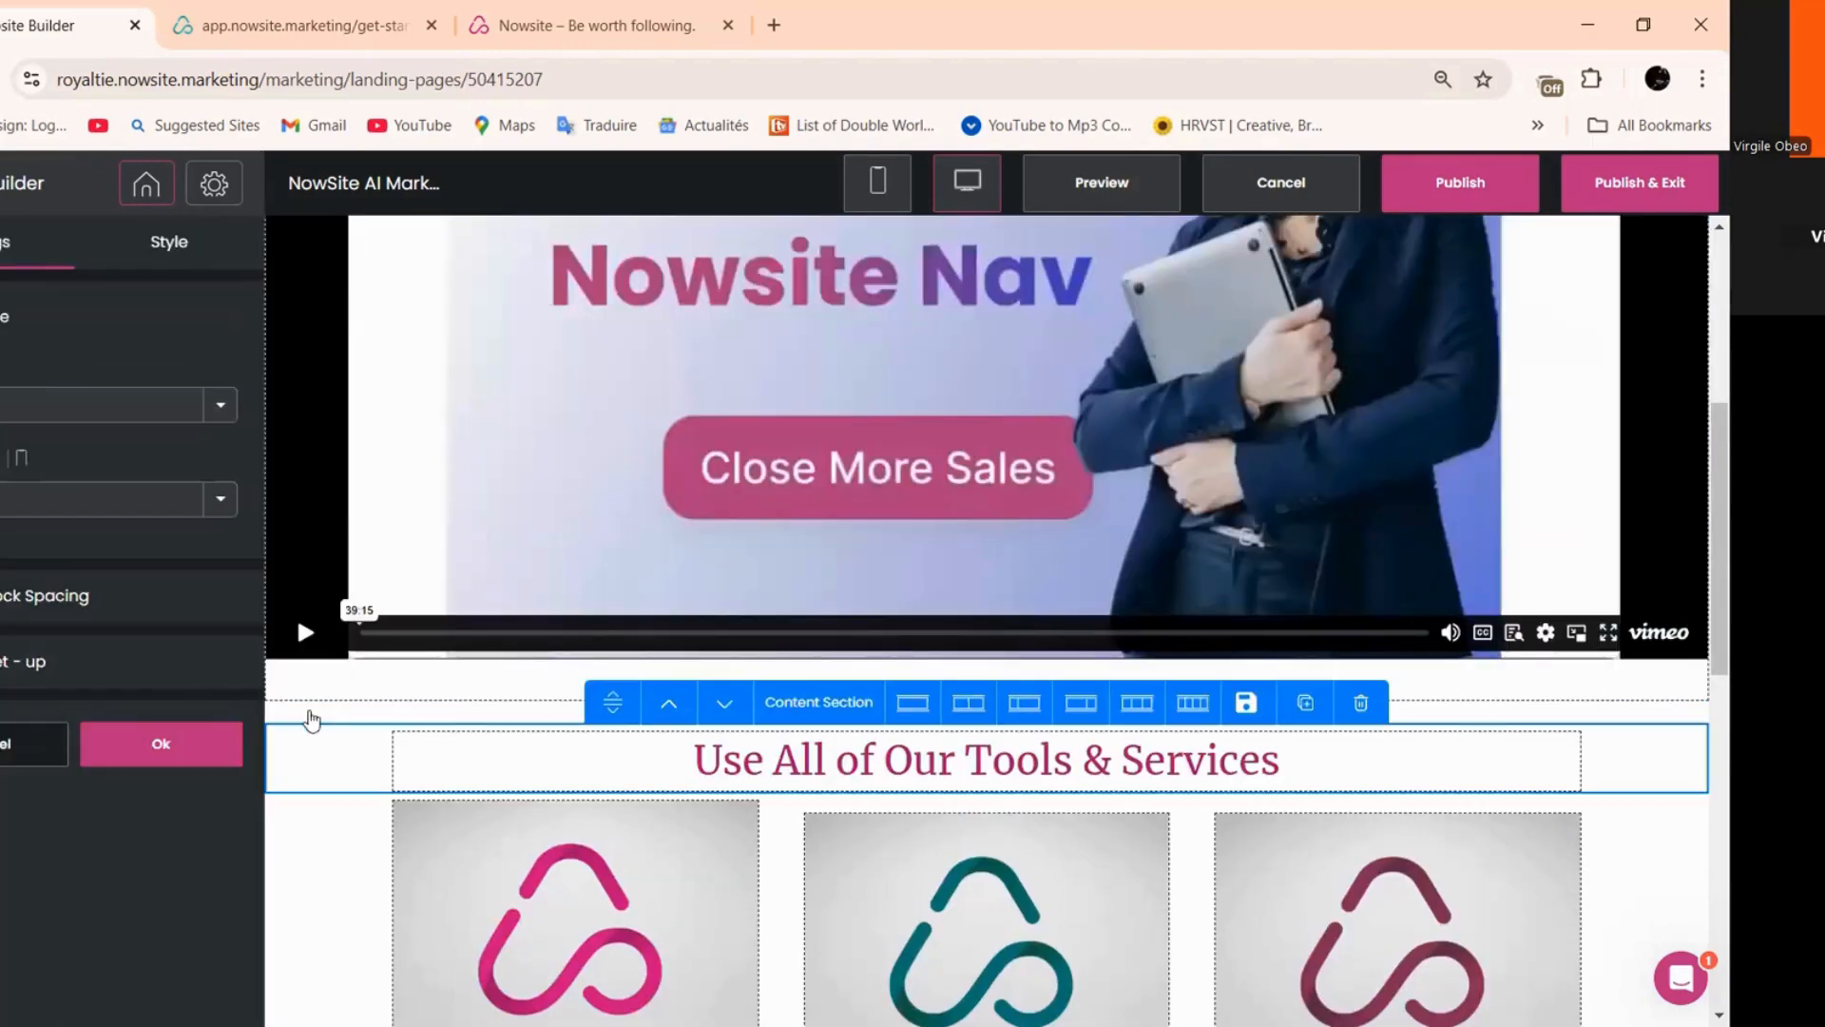
{"action": "left_click", "coordinate": [169, 241]}
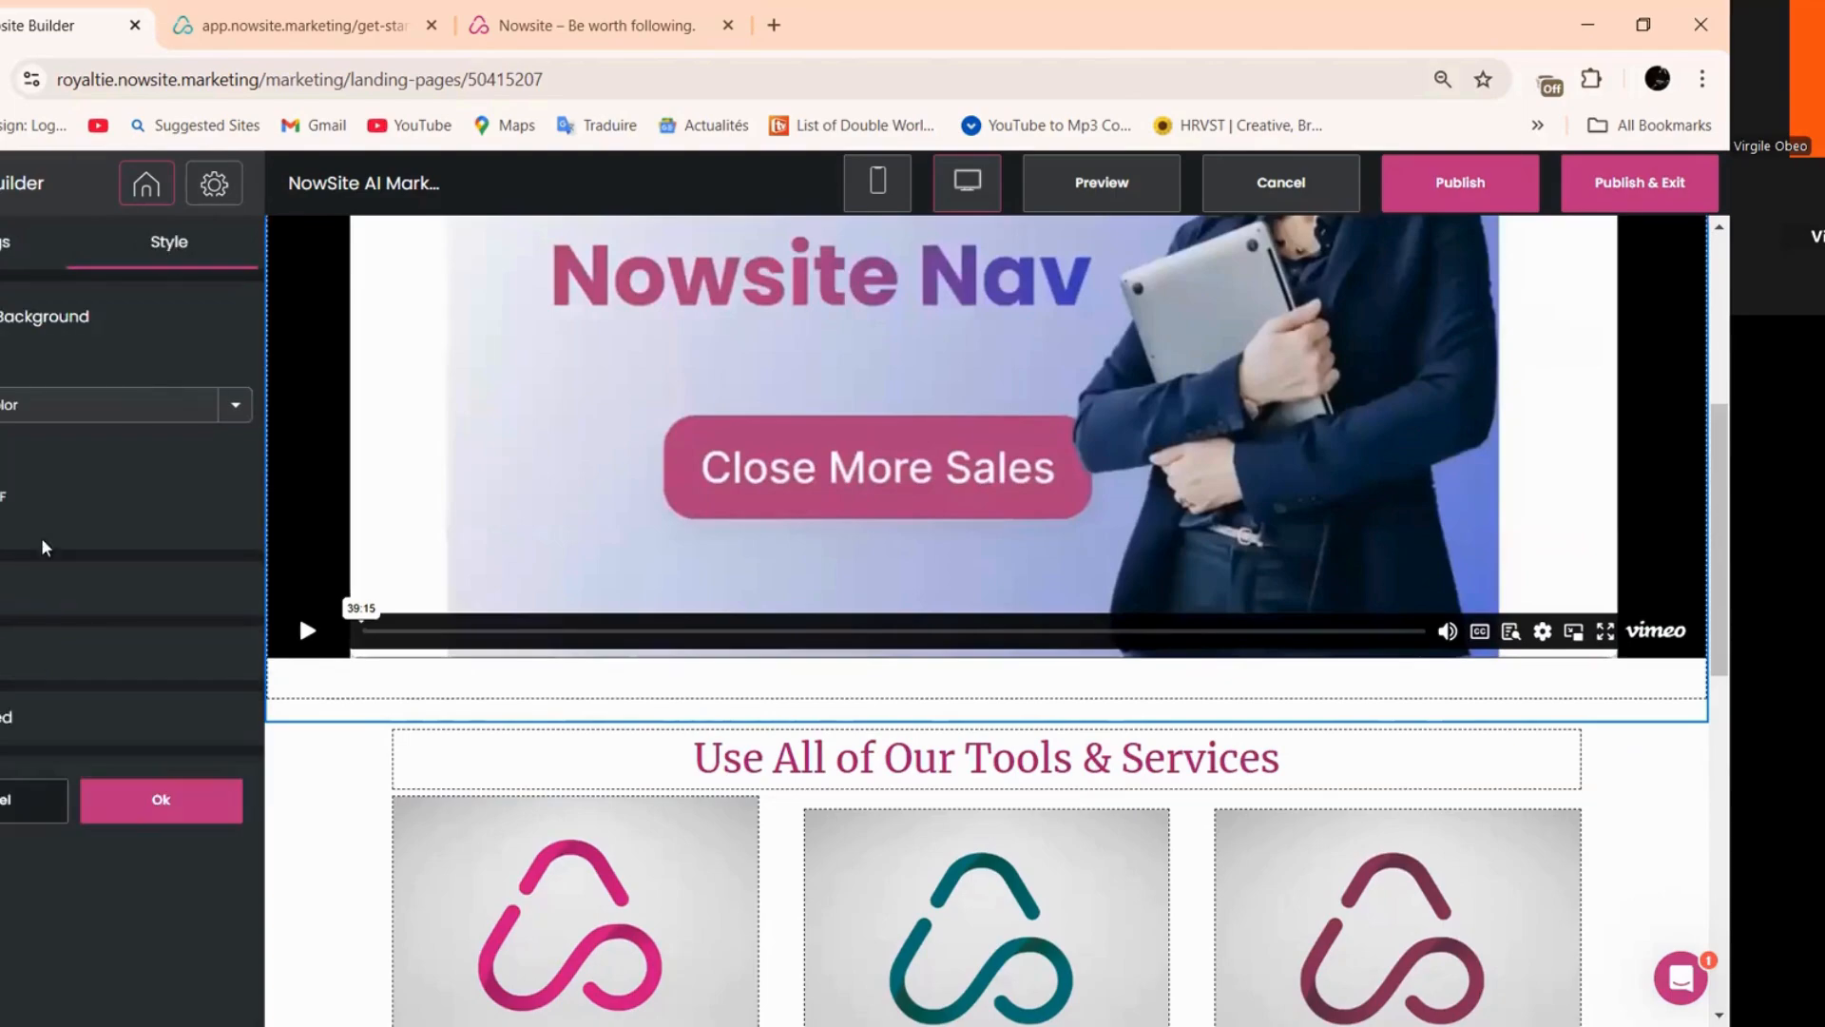
{"action": "left_click", "coordinate": [21, 586]}
{"action": "left_click", "coordinate": [114, 505]}
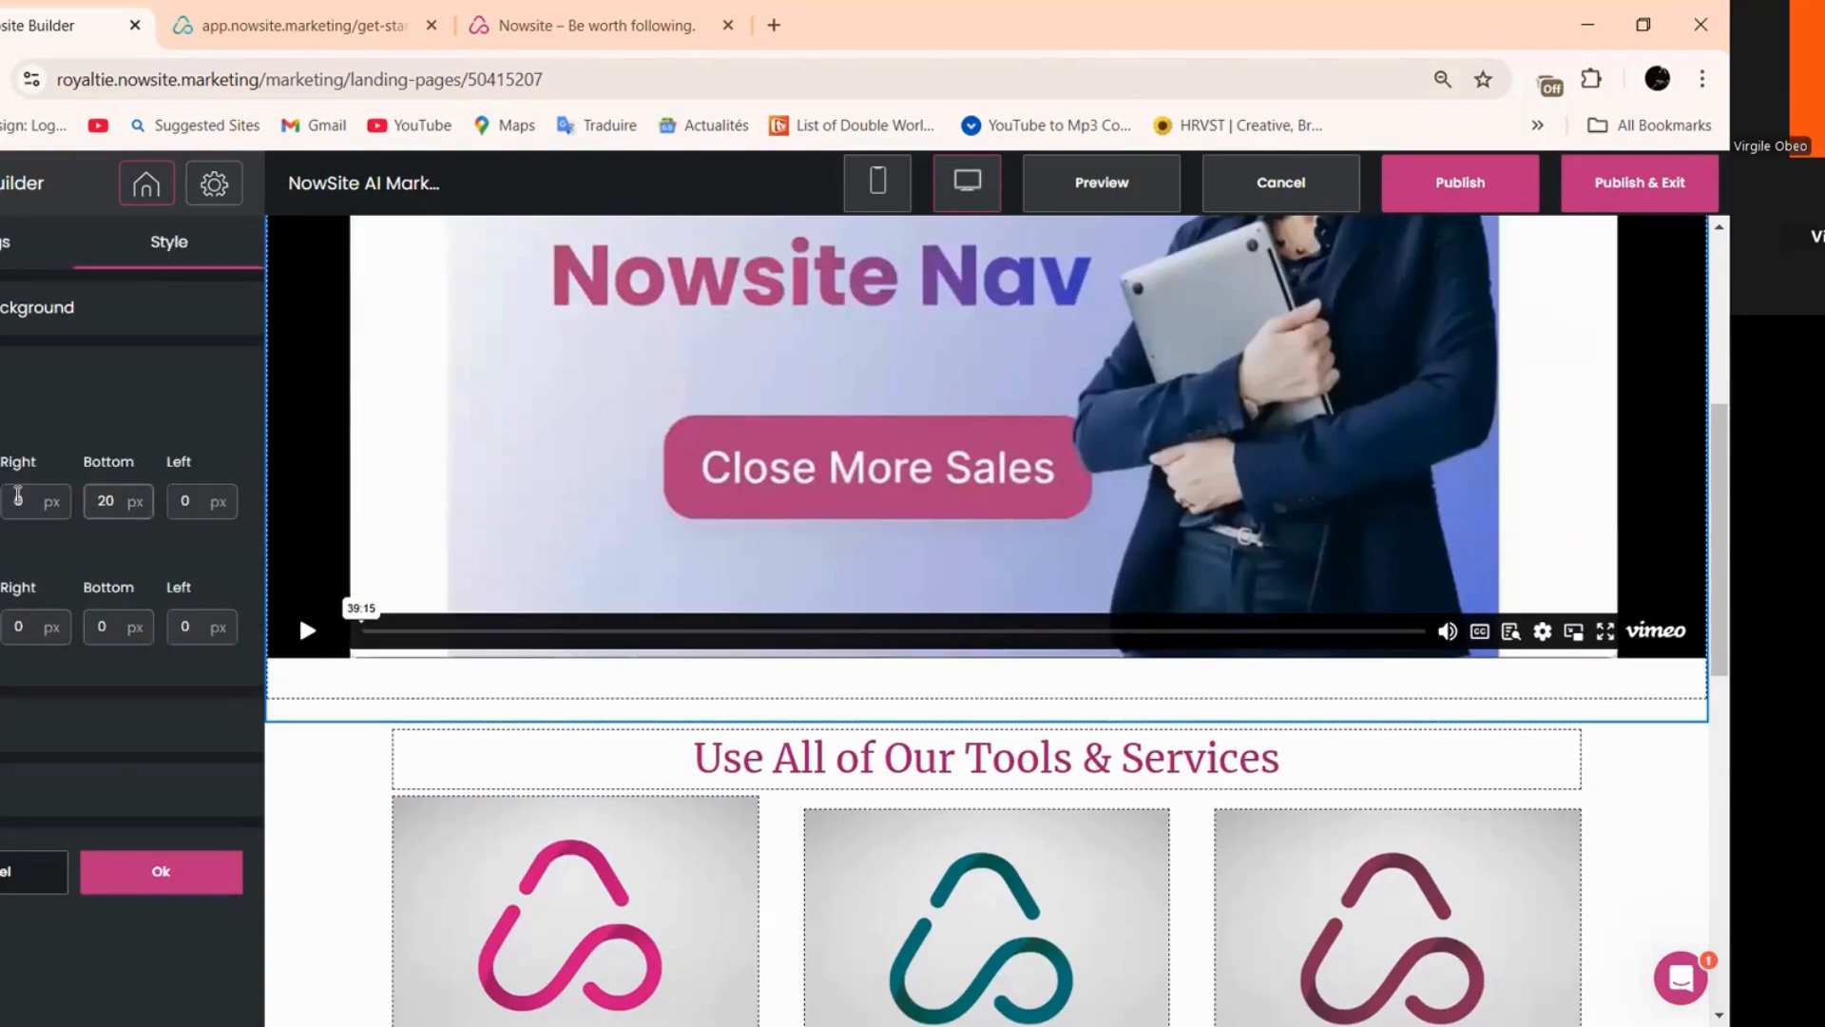
{"action": "left_click_drag", "start_coordinate": [114, 502], "coordinate": [18, 494]}
{"action": "type", "text": "0"}
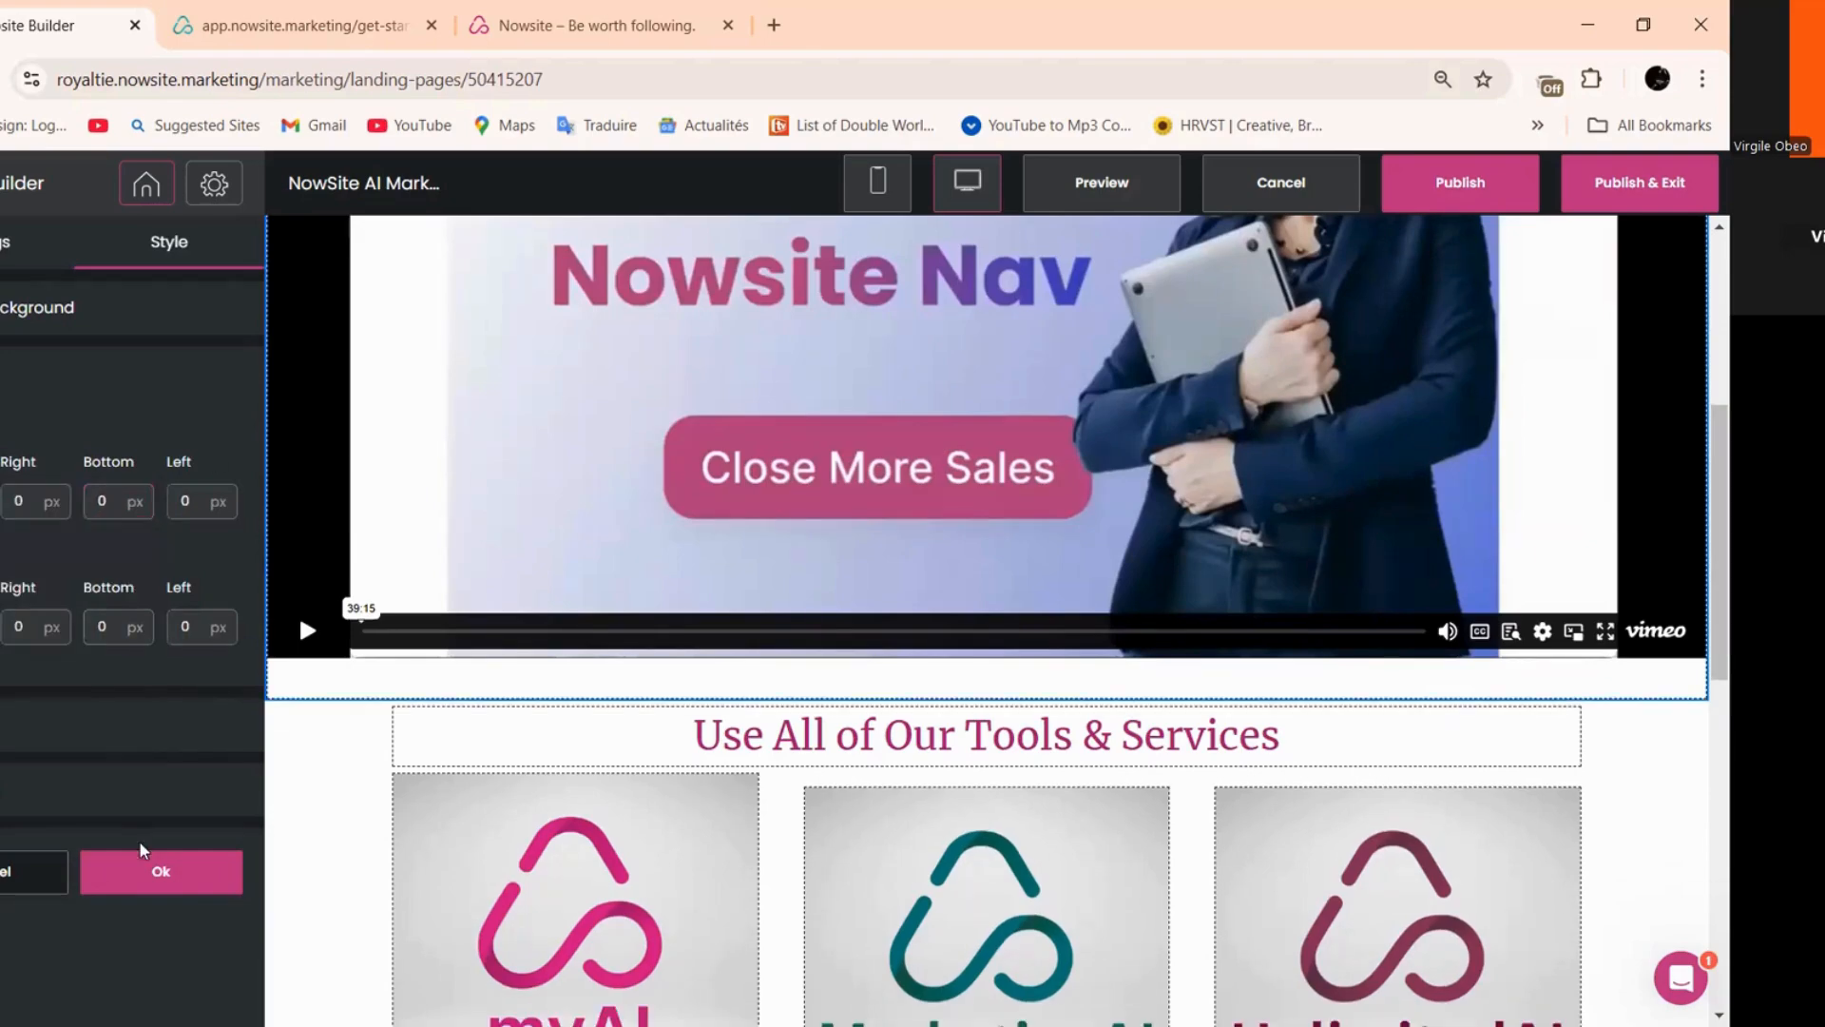
{"action": "left_click", "coordinate": [737, 681]}
- Examine the page layout from the top headline and video down to the product columns, call-to-action buttons and footer
{"action": "scroll", "coordinate": [582, 346], "scroll_direction": "down", "scroll_amount": 4}
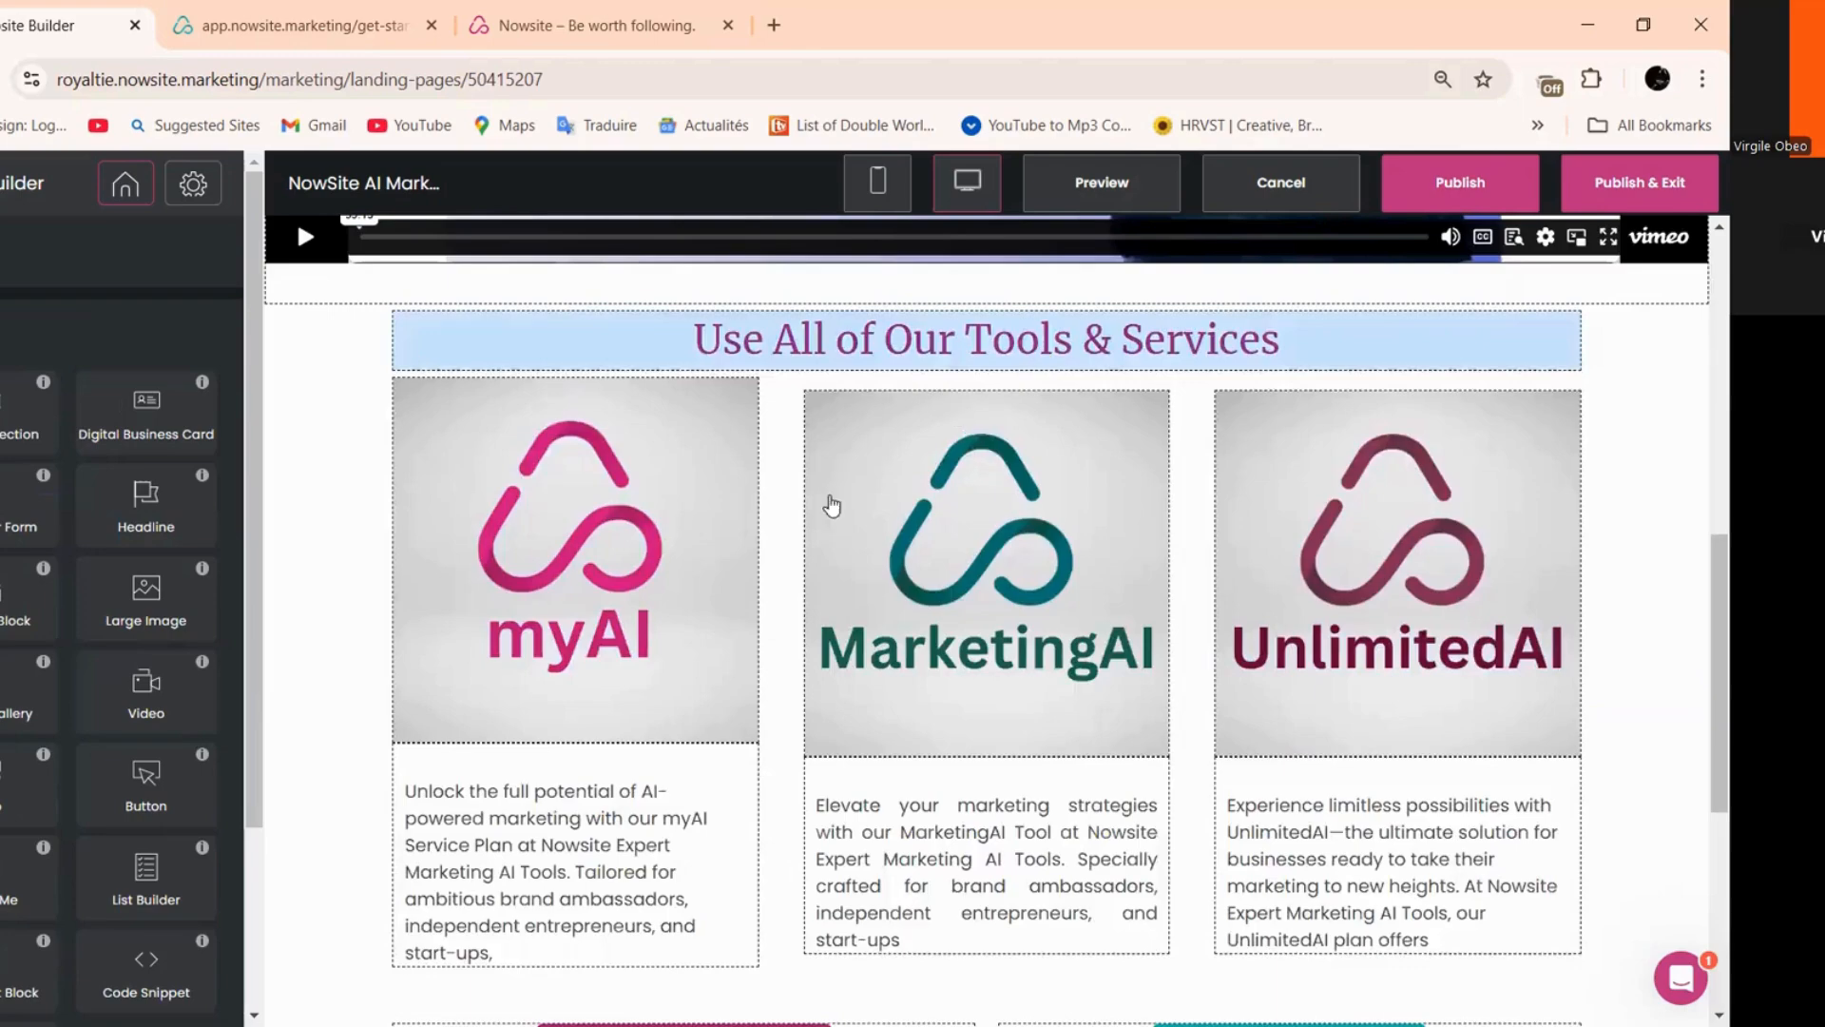
{"action": "scroll", "coordinate": [778, 504], "scroll_direction": "down", "scroll_amount": 5}
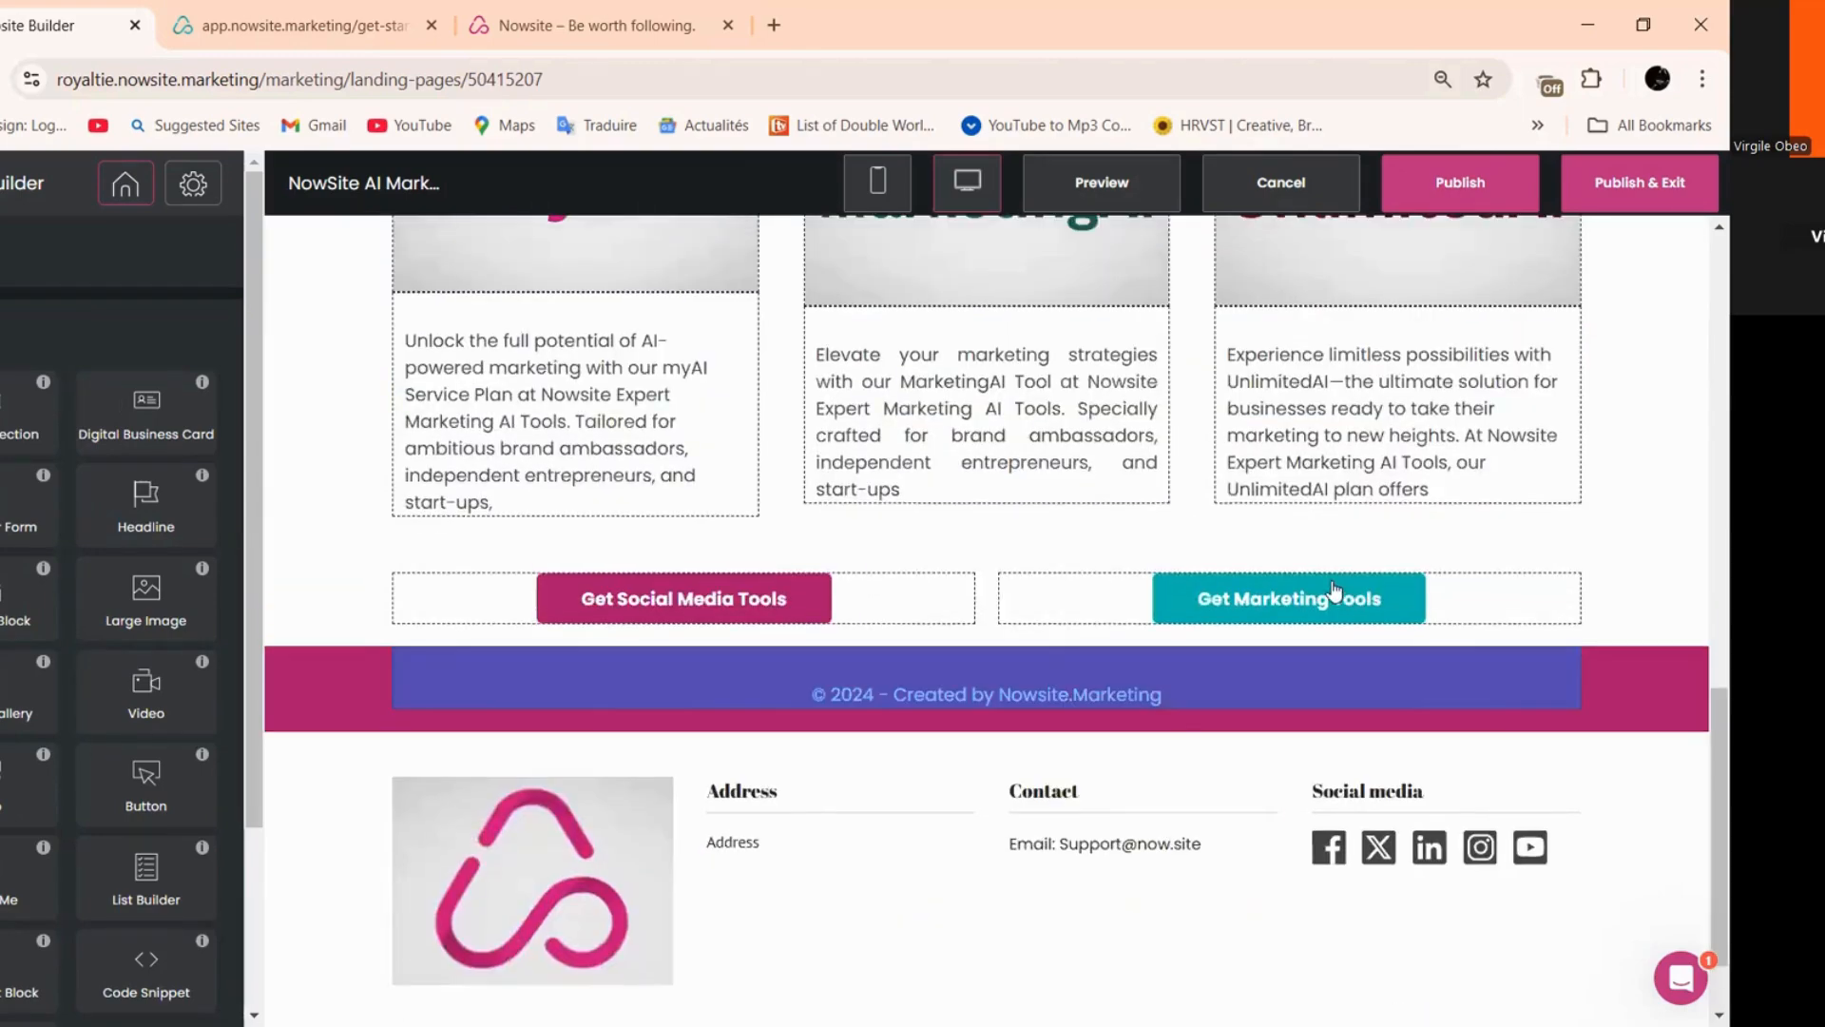
{"action": "scroll", "coordinate": [1046, 235], "scroll_direction": "up", "scroll_amount": 10}
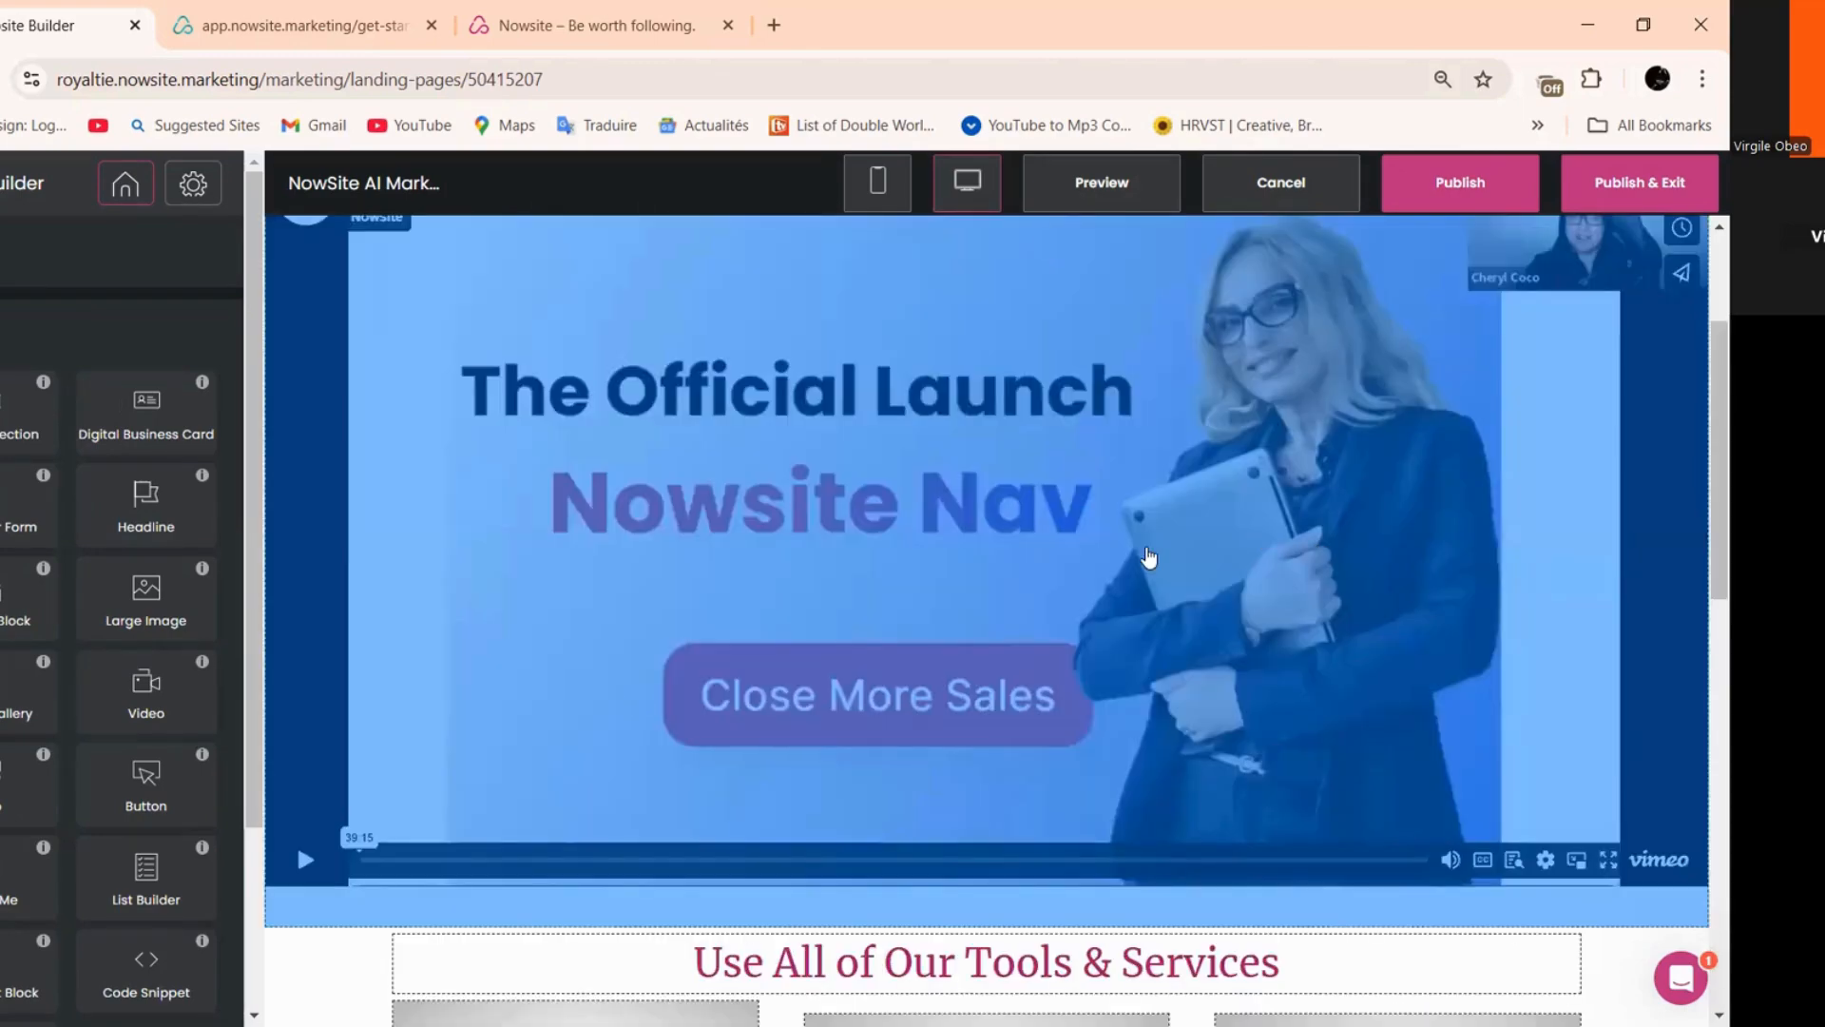
{"action": "scroll", "coordinate": [1149, 558], "scroll_direction": "down", "scroll_amount": 4}
{"action": "scroll", "coordinate": [950, 513], "scroll_direction": "down", "scroll_amount": 2}
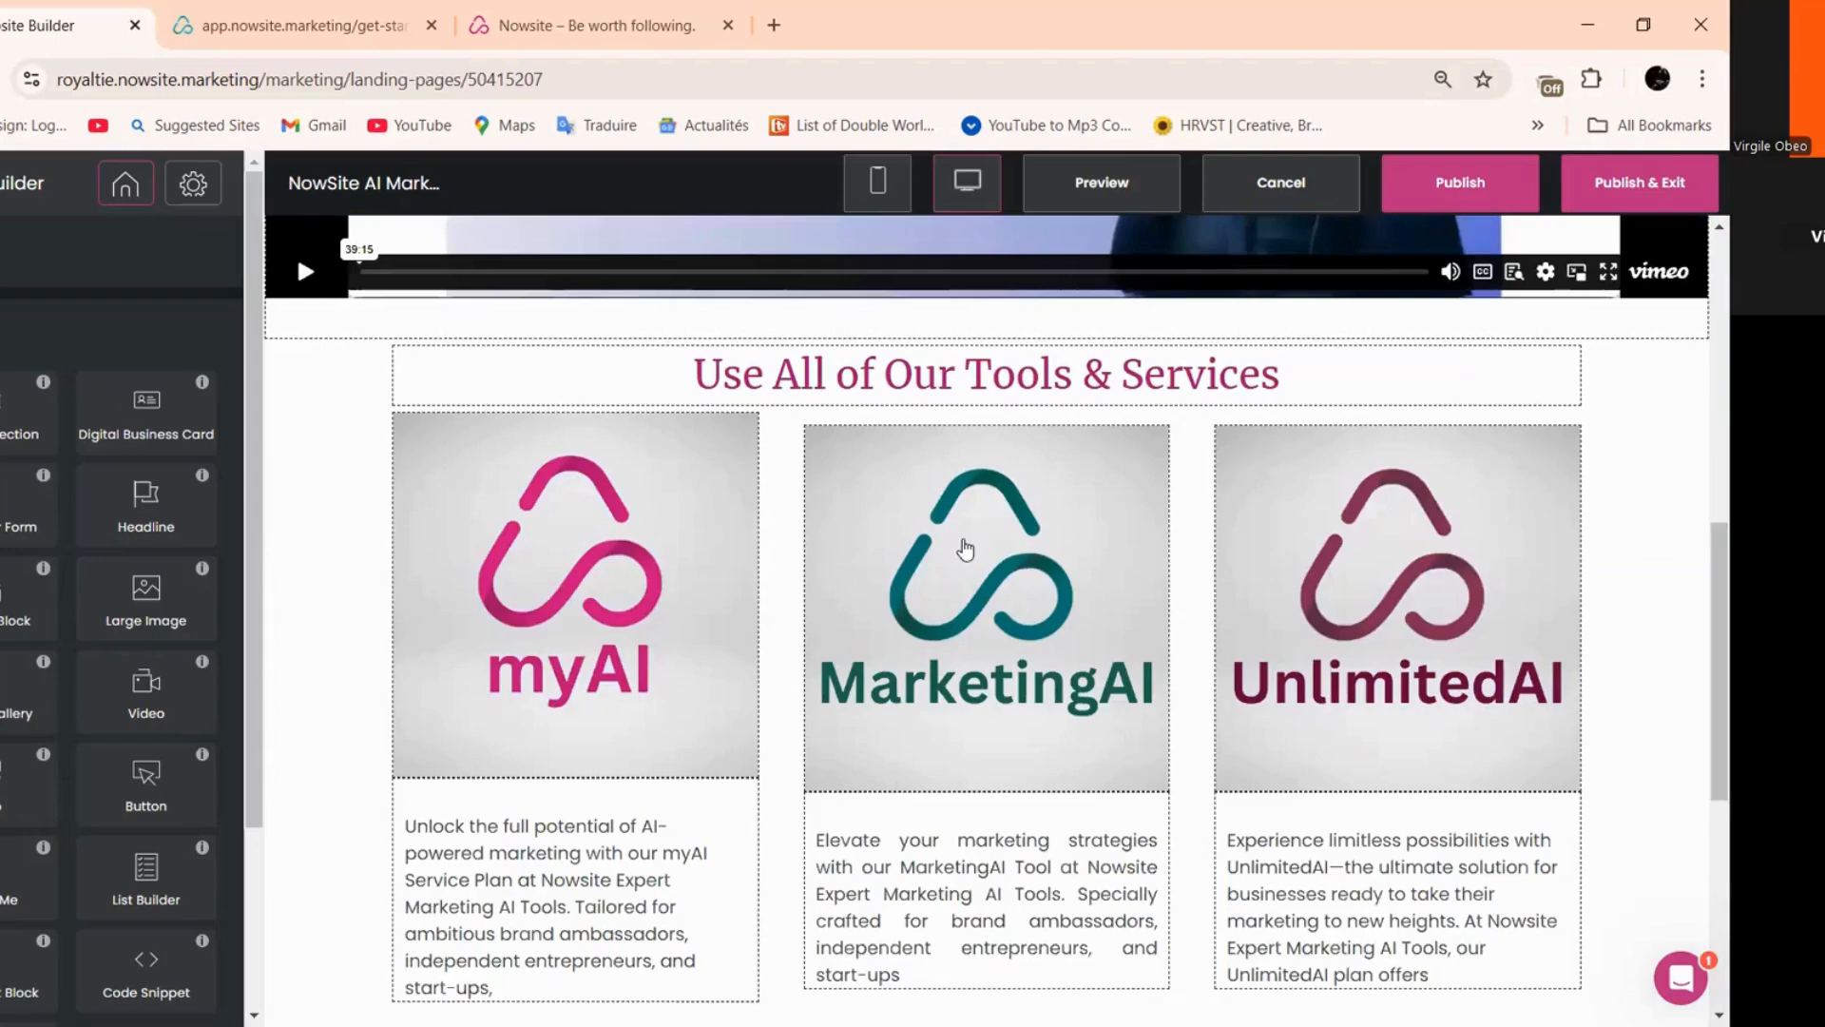
{"action": "scroll", "coordinate": [998, 513], "scroll_direction": "up", "scroll_amount": 4}
{"action": "scroll", "coordinate": [970, 594], "scroll_direction": "up", "scroll_amount": 4}
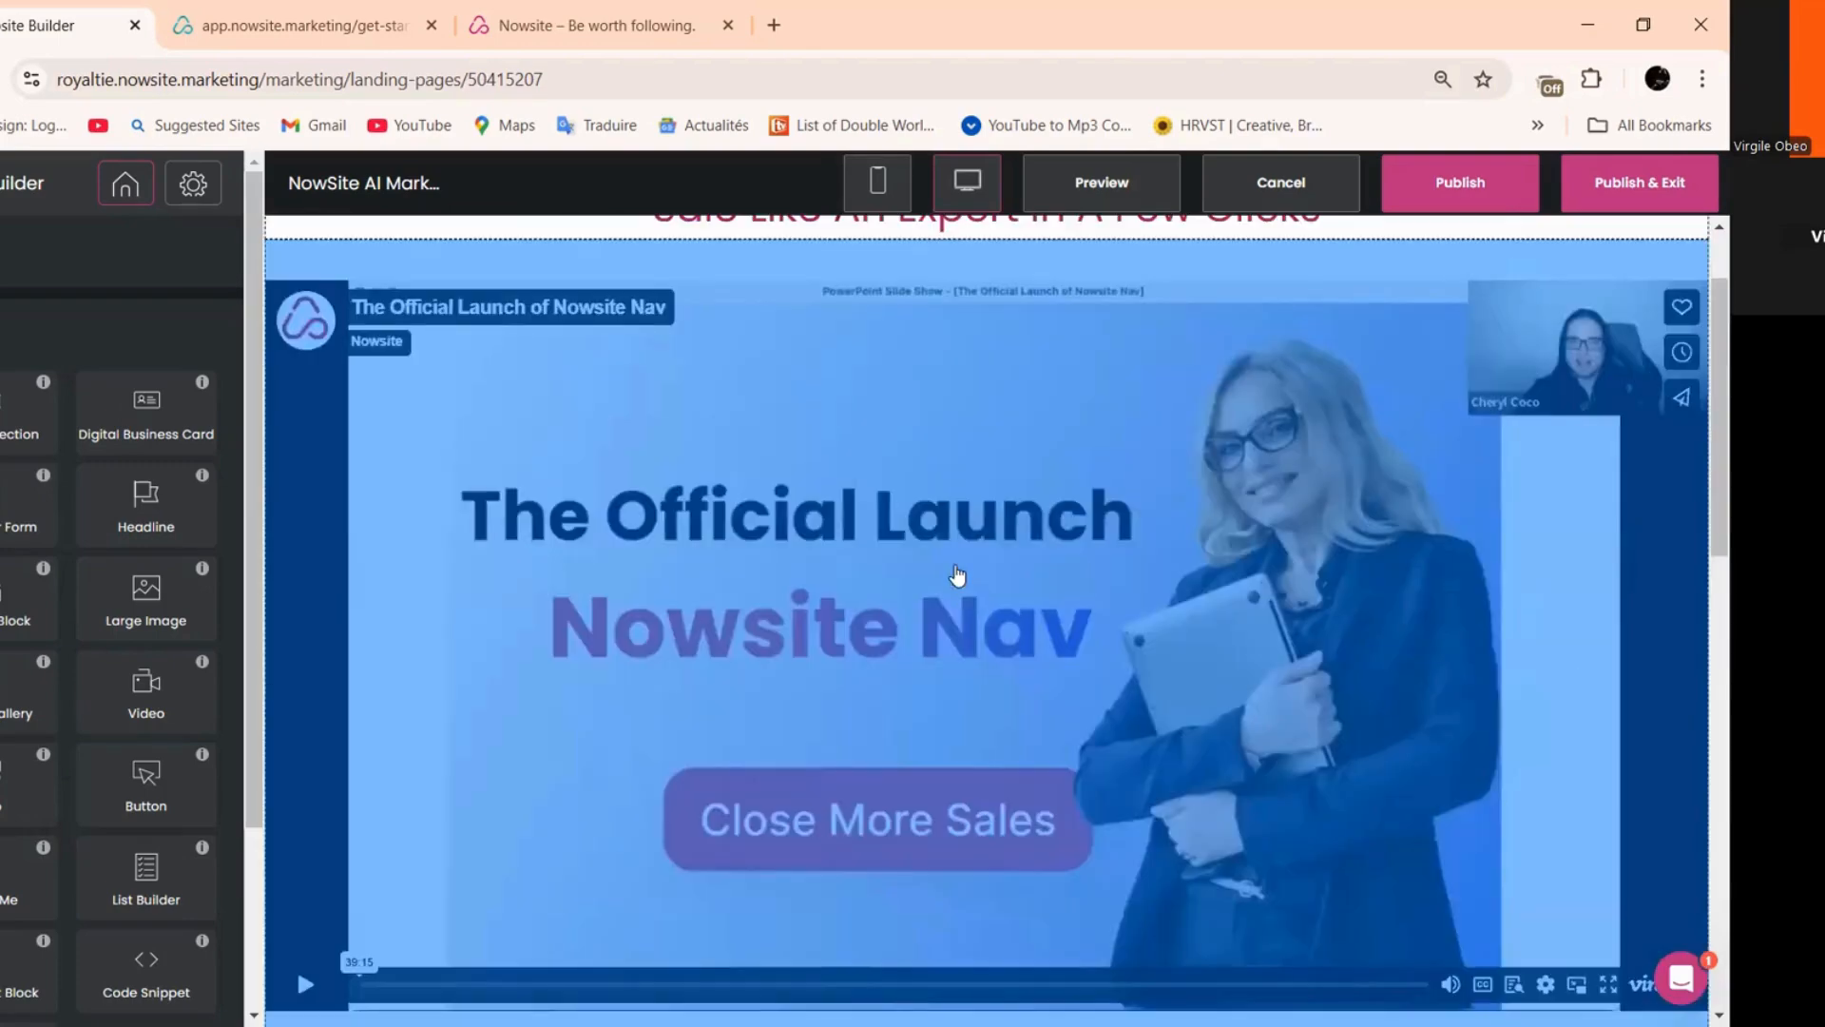
{"action": "scroll", "coordinate": [1008, 525], "scroll_direction": "down", "scroll_amount": 3}
{"action": "scroll", "coordinate": [889, 562], "scroll_direction": "up", "scroll_amount": 4}
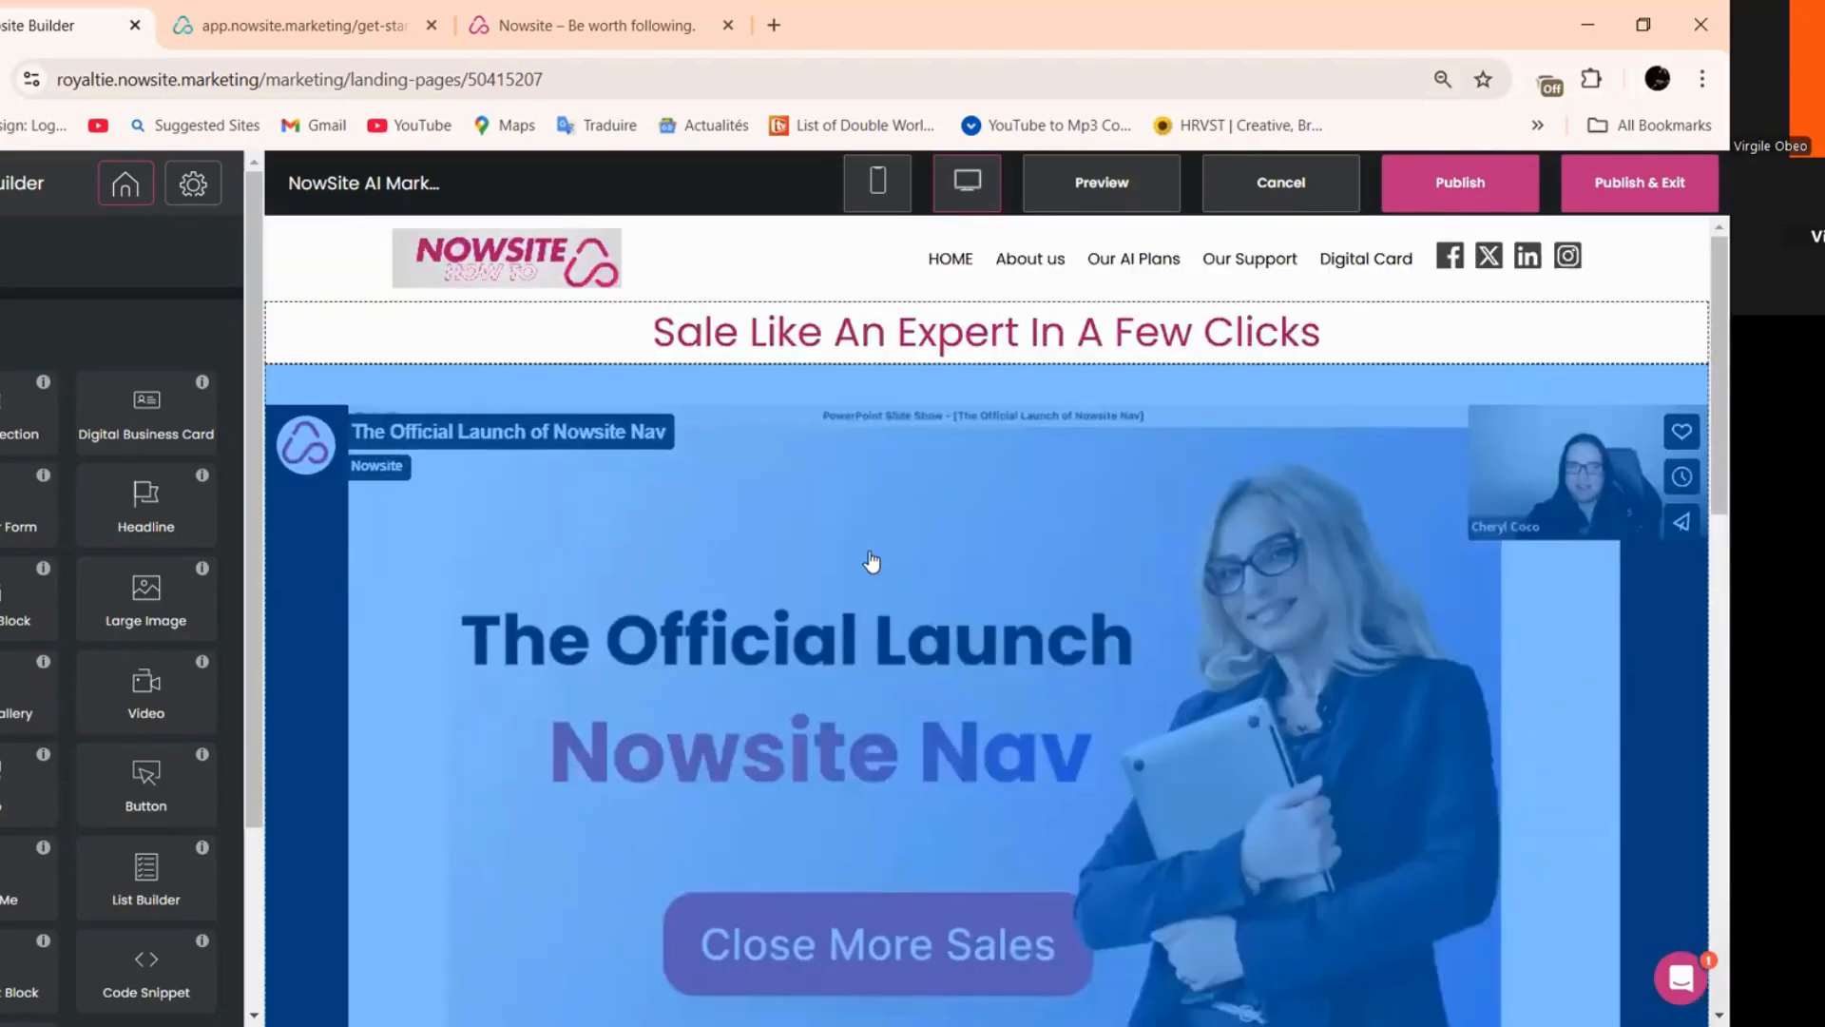
{"action": "scroll", "coordinate": [665, 562], "scroll_direction": "down", "scroll_amount": 8}
{"action": "scroll", "coordinate": [668, 562], "scroll_direction": "down", "scroll_amount": 4}
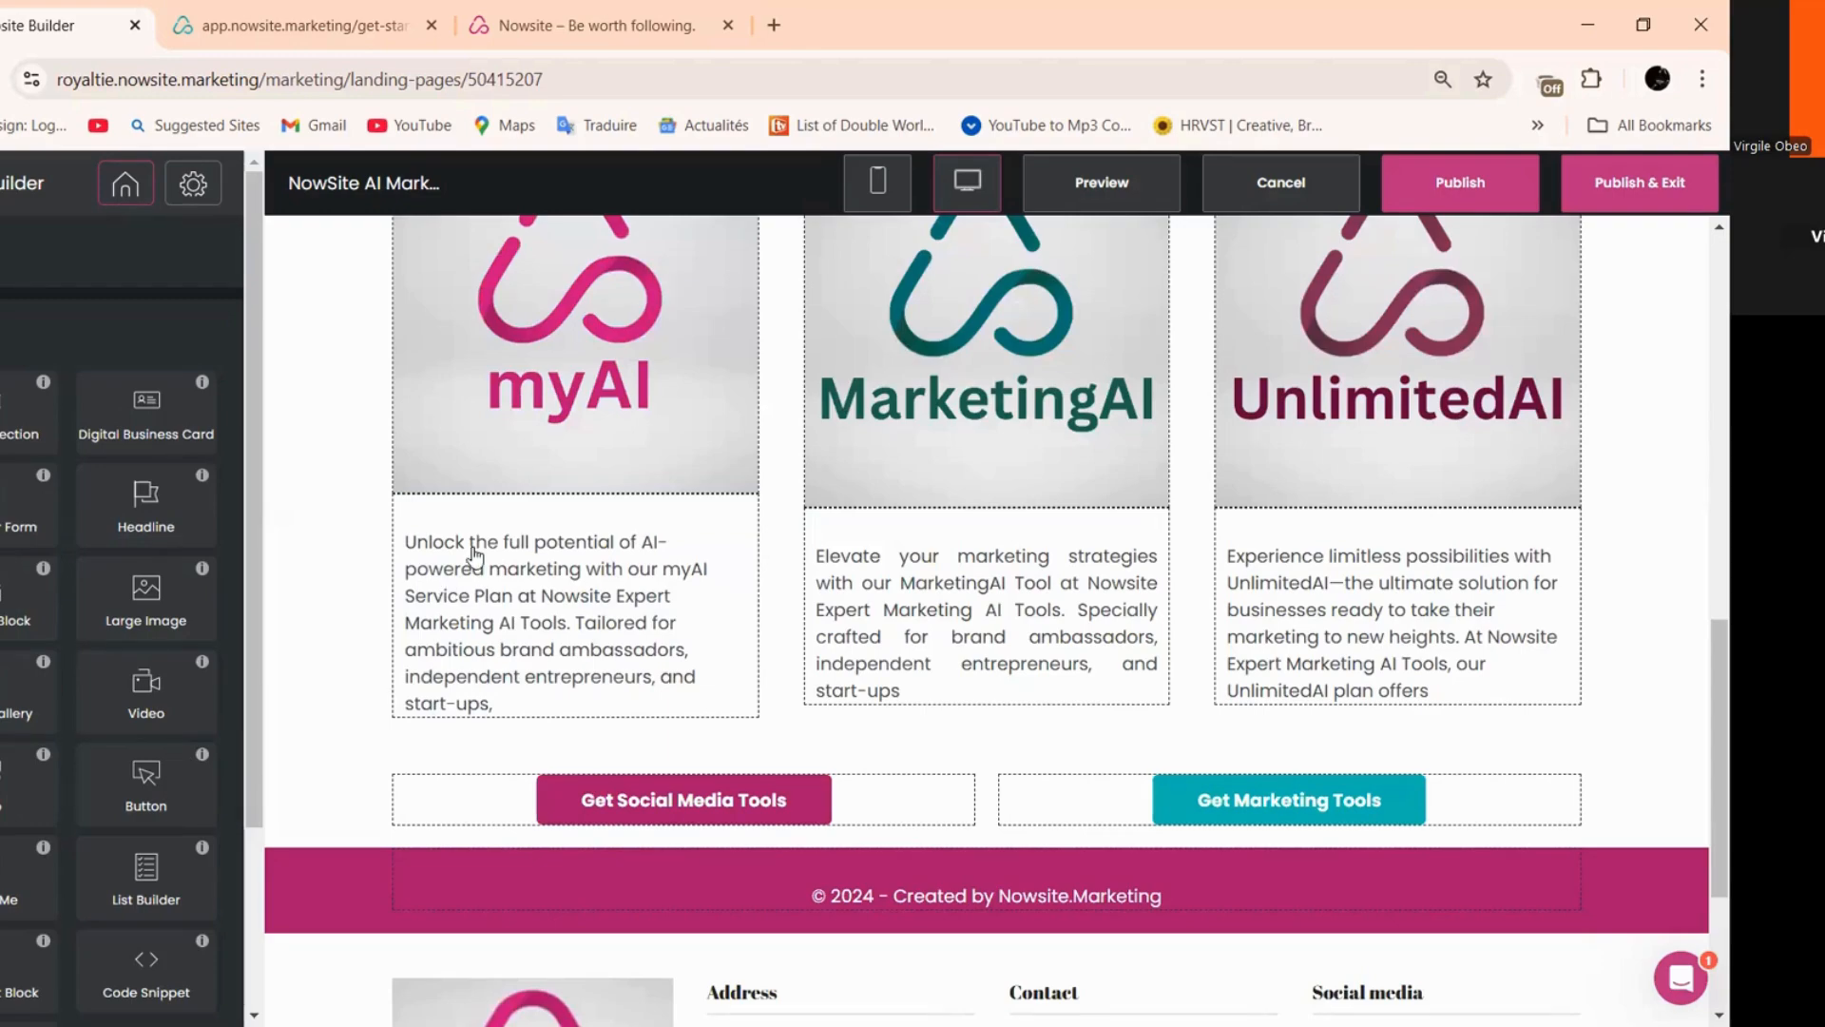
- Add a button block below the video with the text "Get It Today" and link it to the copied now.site/home address
{"action": "scroll", "coordinate": [475, 561], "scroll_direction": "up", "scroll_amount": 4}
{"action": "left_click_drag", "start_coordinate": [781, 506], "coordinate": [957, 409]}
{"action": "left_click_drag", "start_coordinate": [430, 525], "coordinate": [430, 524]}
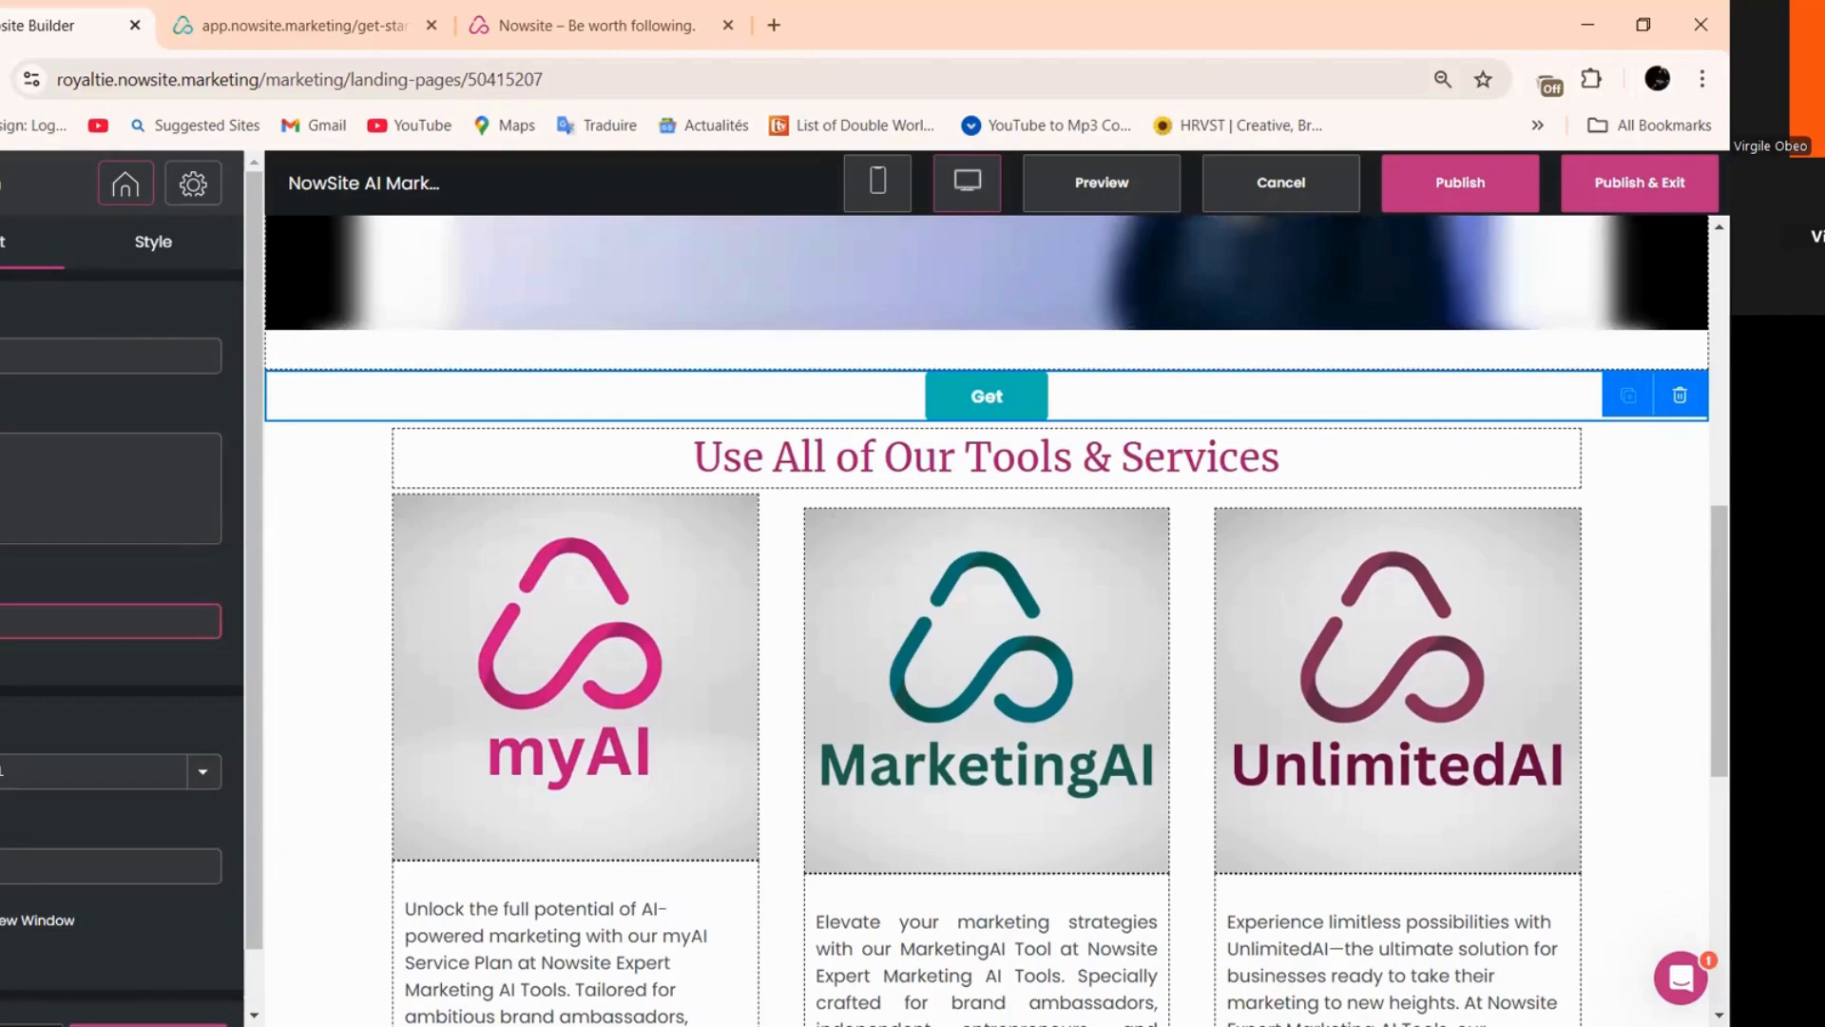
{"action": "type", "text": "It"}
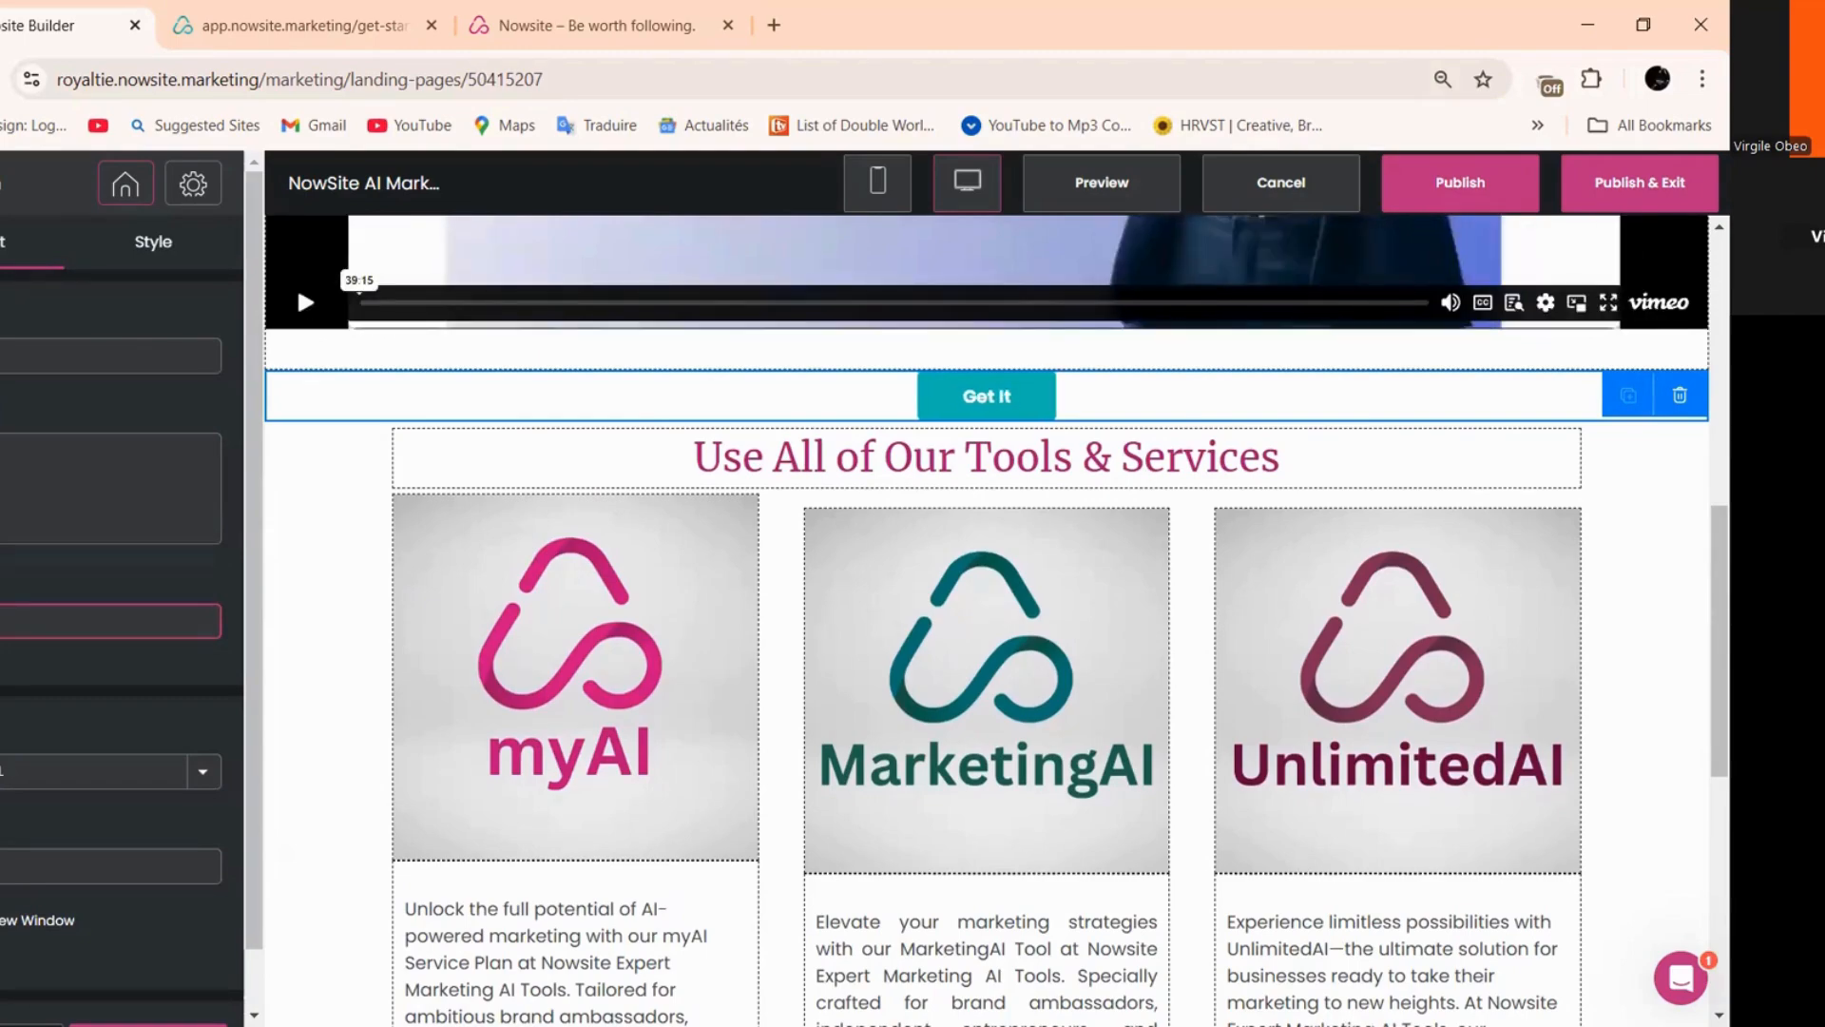
{"action": "type", "text": " Today"}
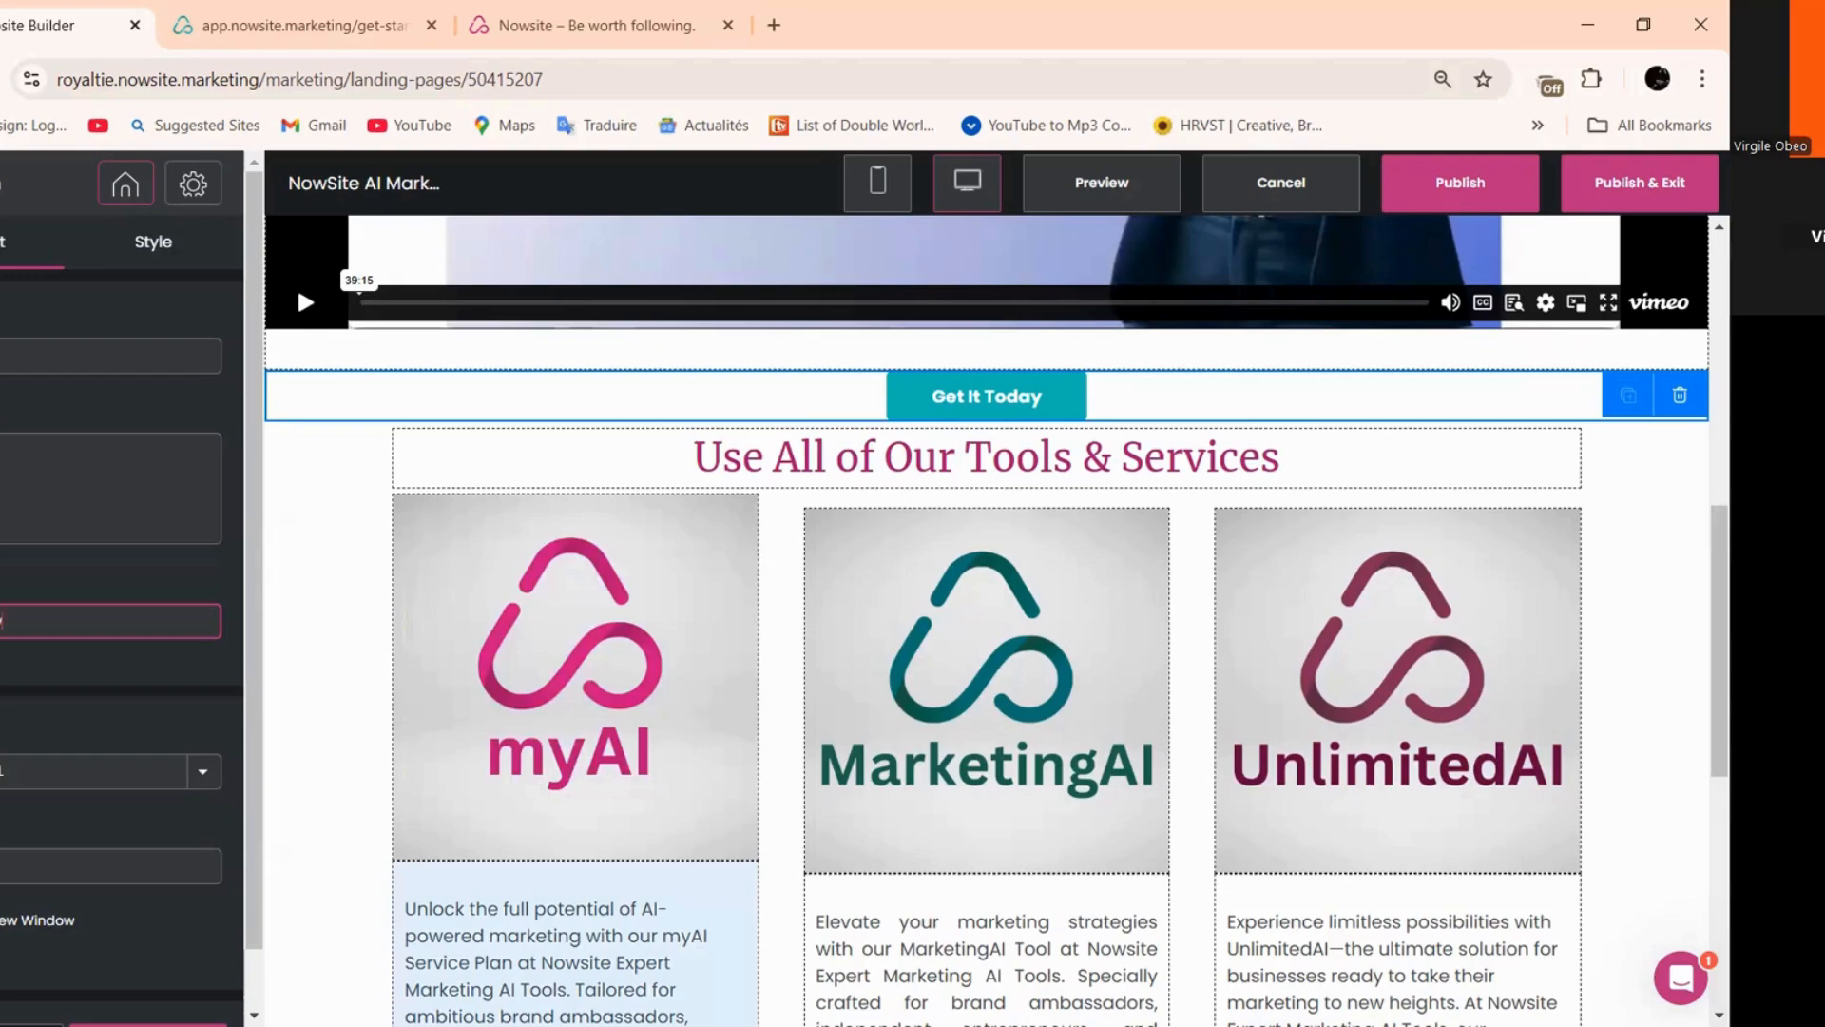
{"action": "right_click", "coordinate": [29, 866]}
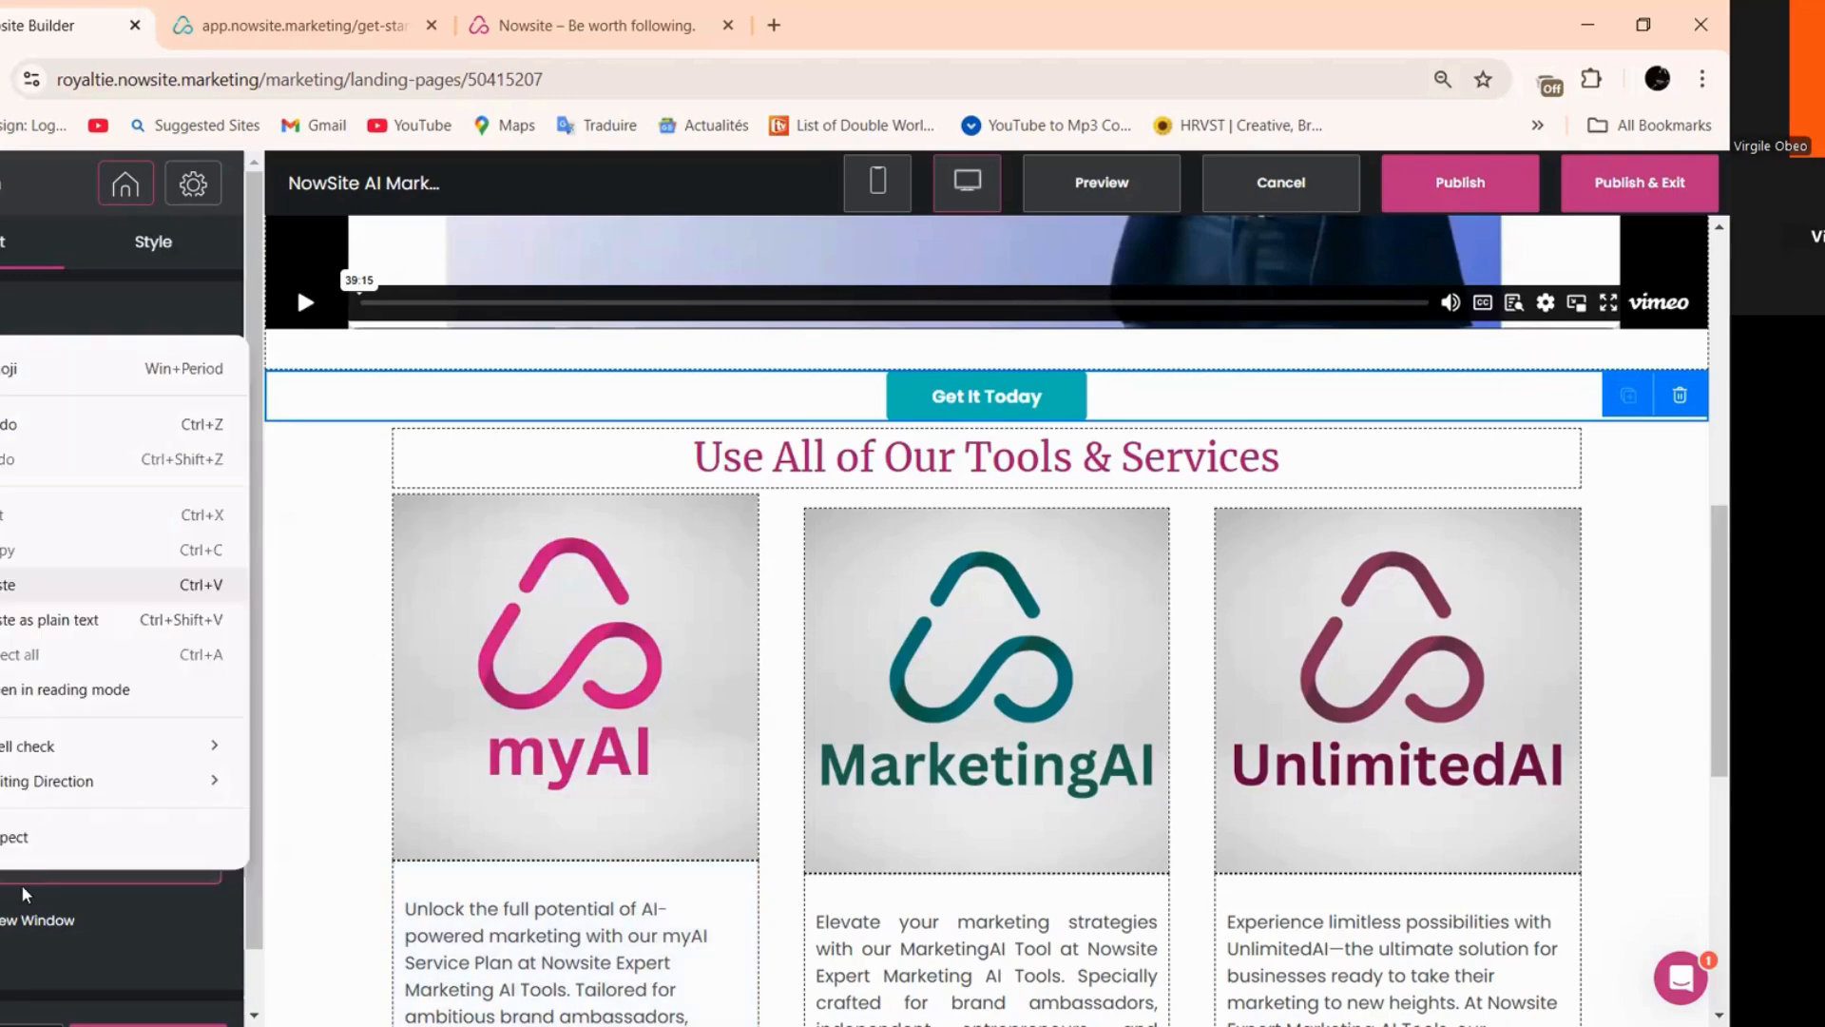
{"action": "type", "text": "now.site/home"}
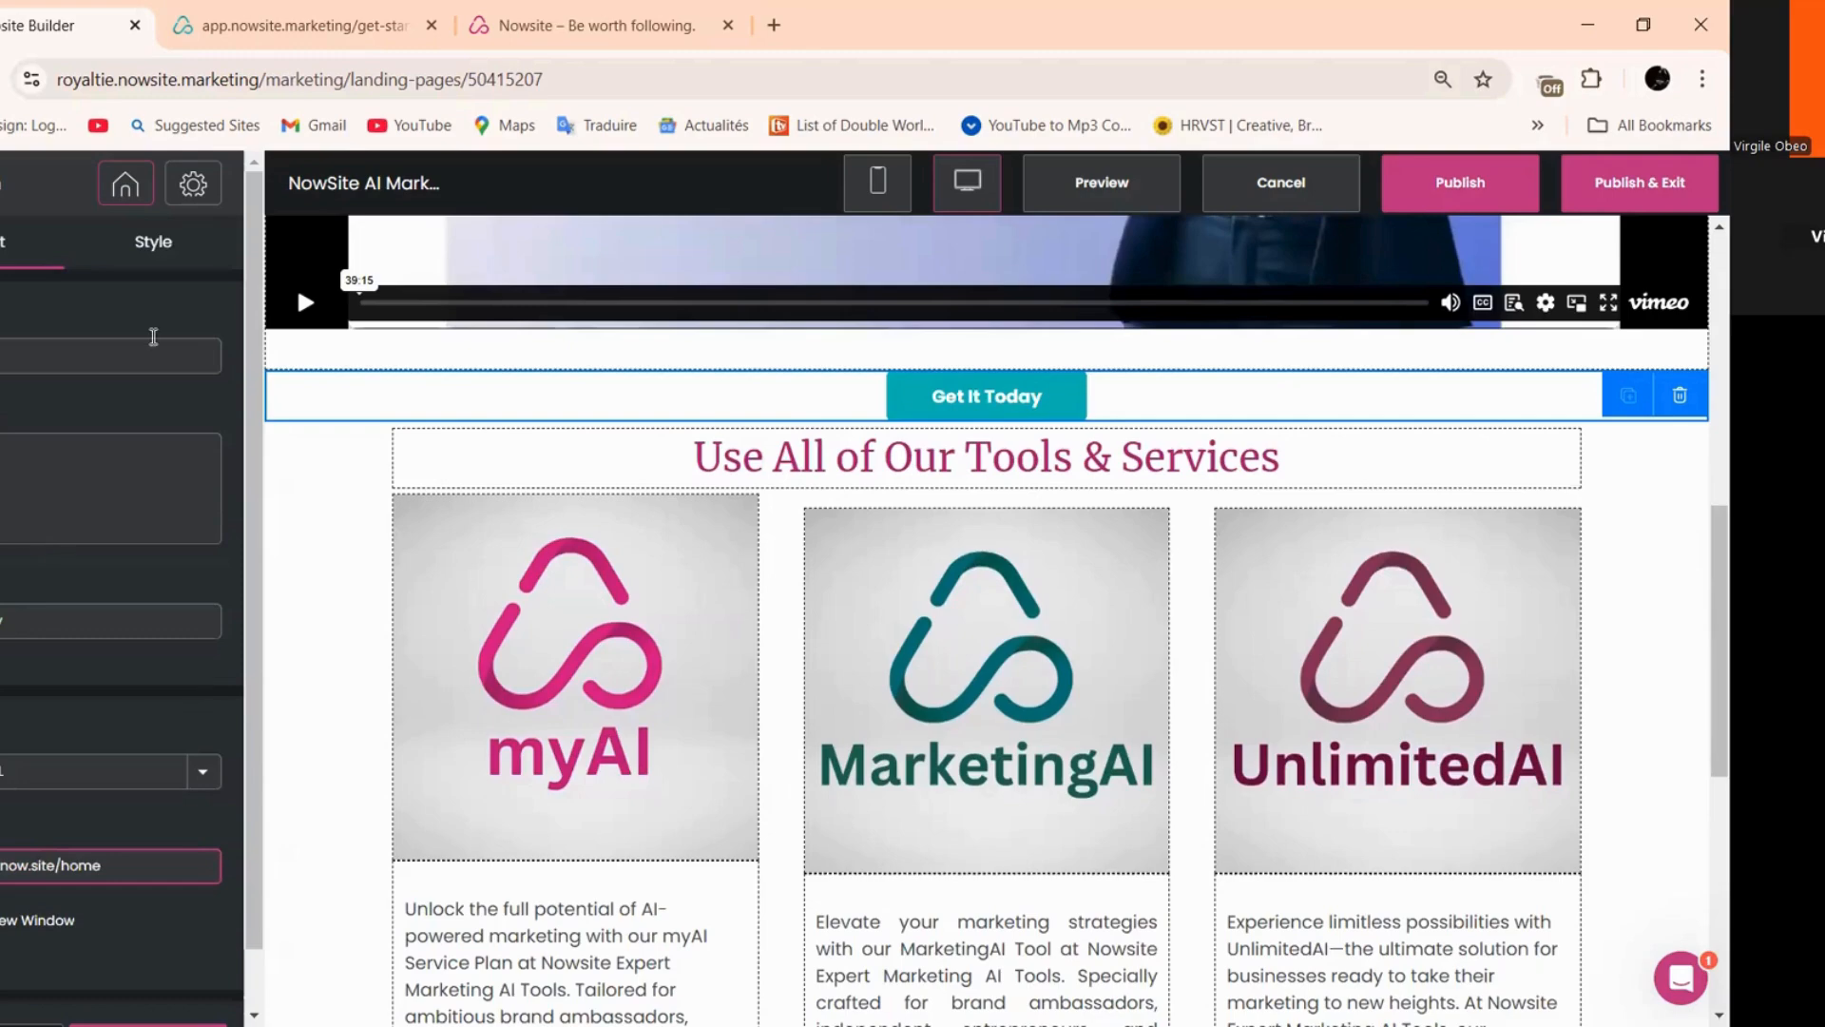
- Change the Get It Today button's color to blue #0c89fa and publish the page
{"action": "left_click", "coordinate": [150, 245]}
{"action": "left_click", "coordinate": [96, 496]}
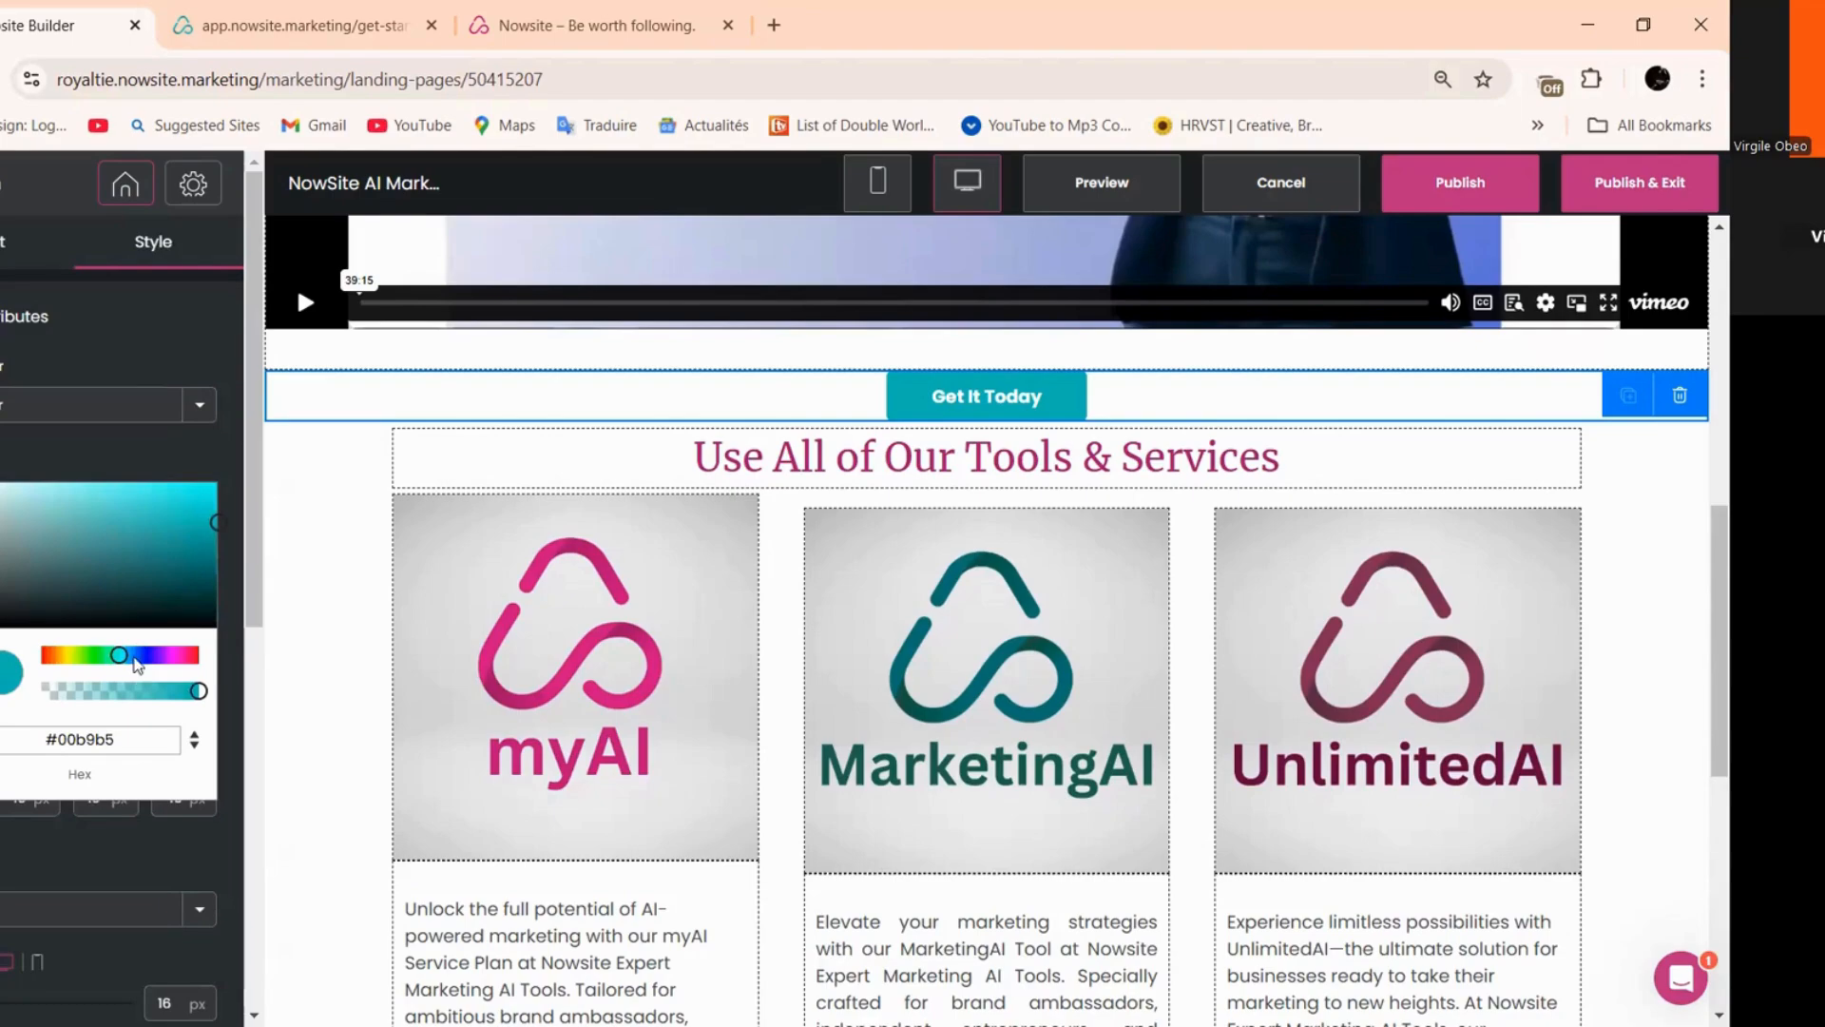
{"action": "left_click", "coordinate": [134, 657]}
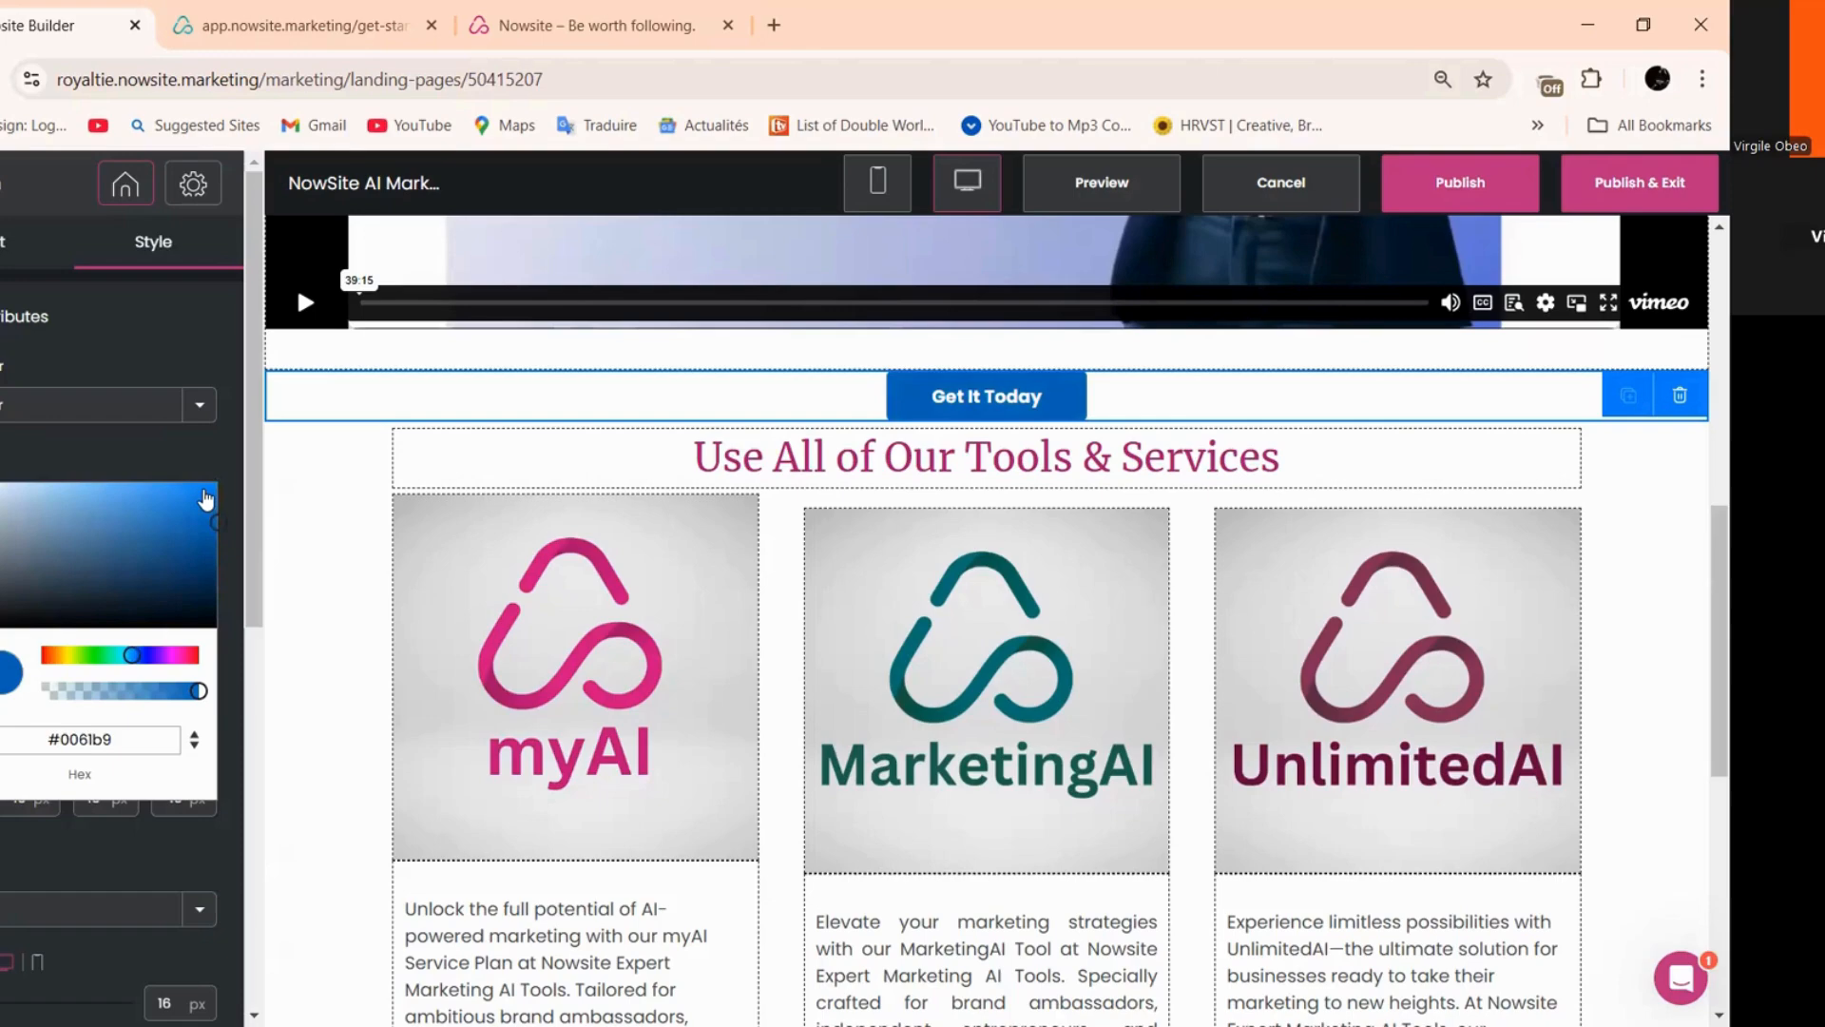
{"action": "left_click", "coordinate": [211, 490]}
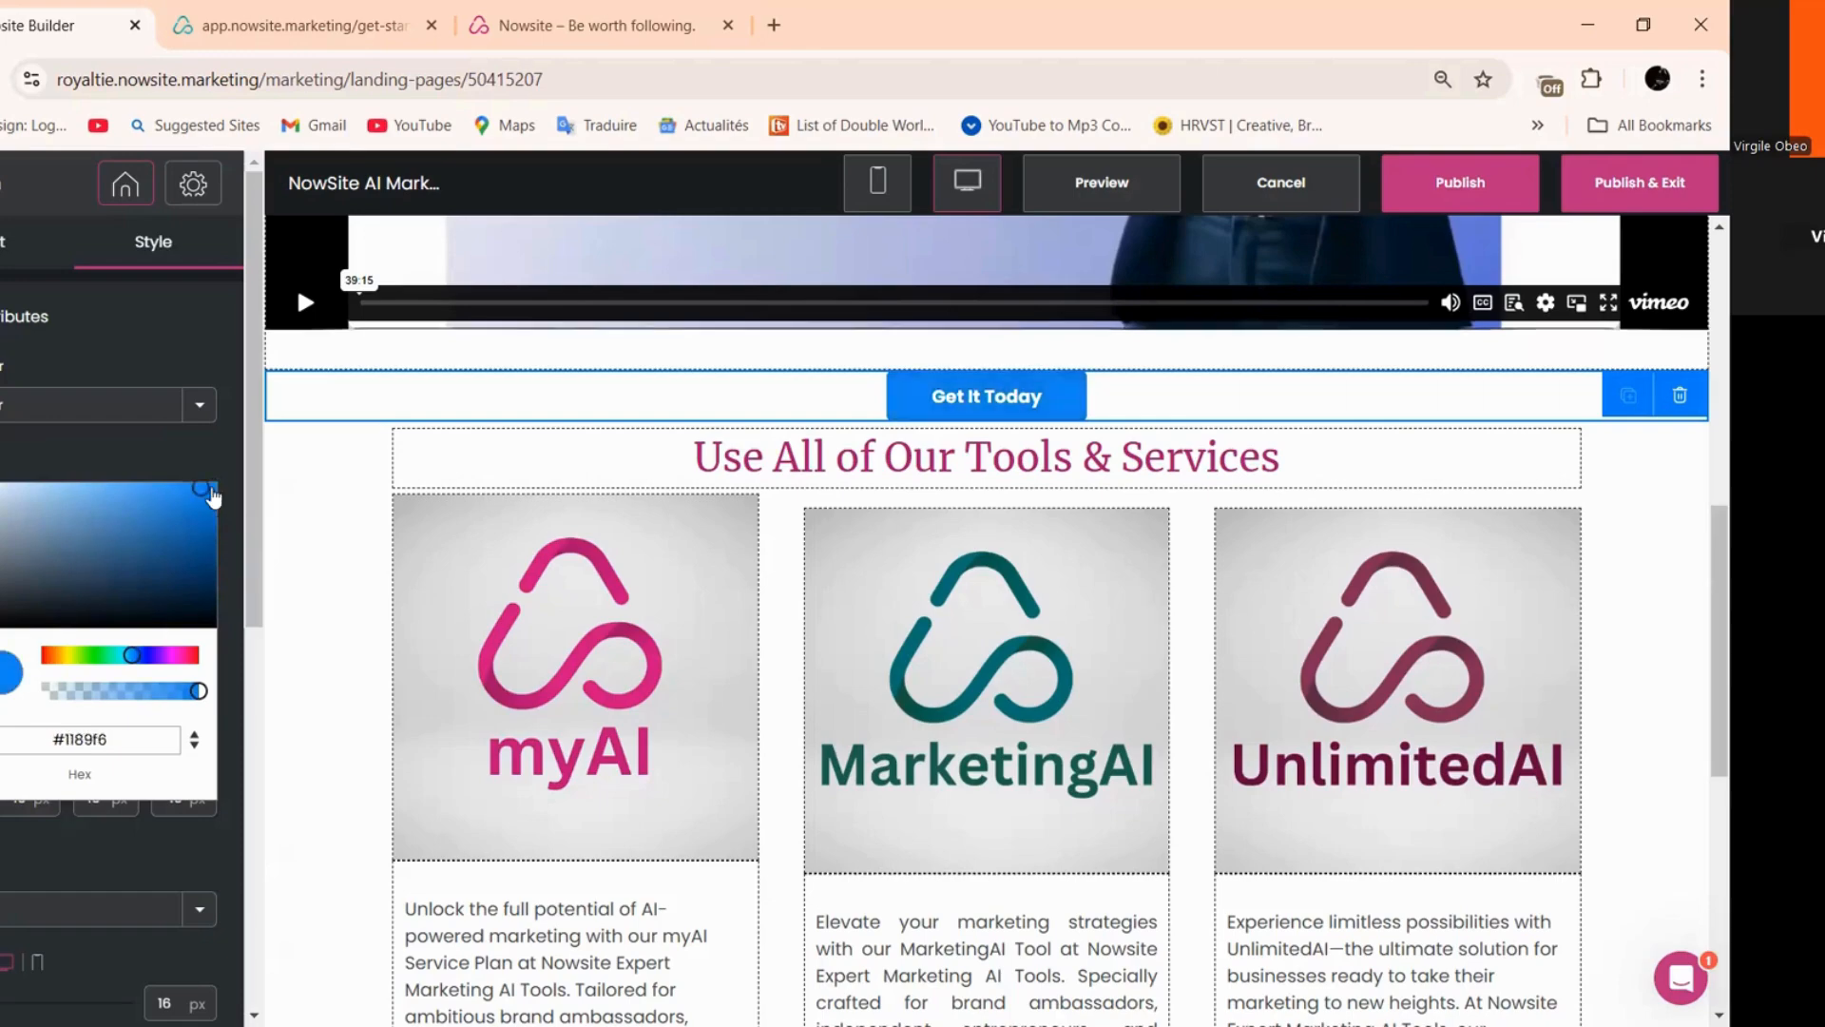
{"action": "left_click", "coordinate": [207, 486]}
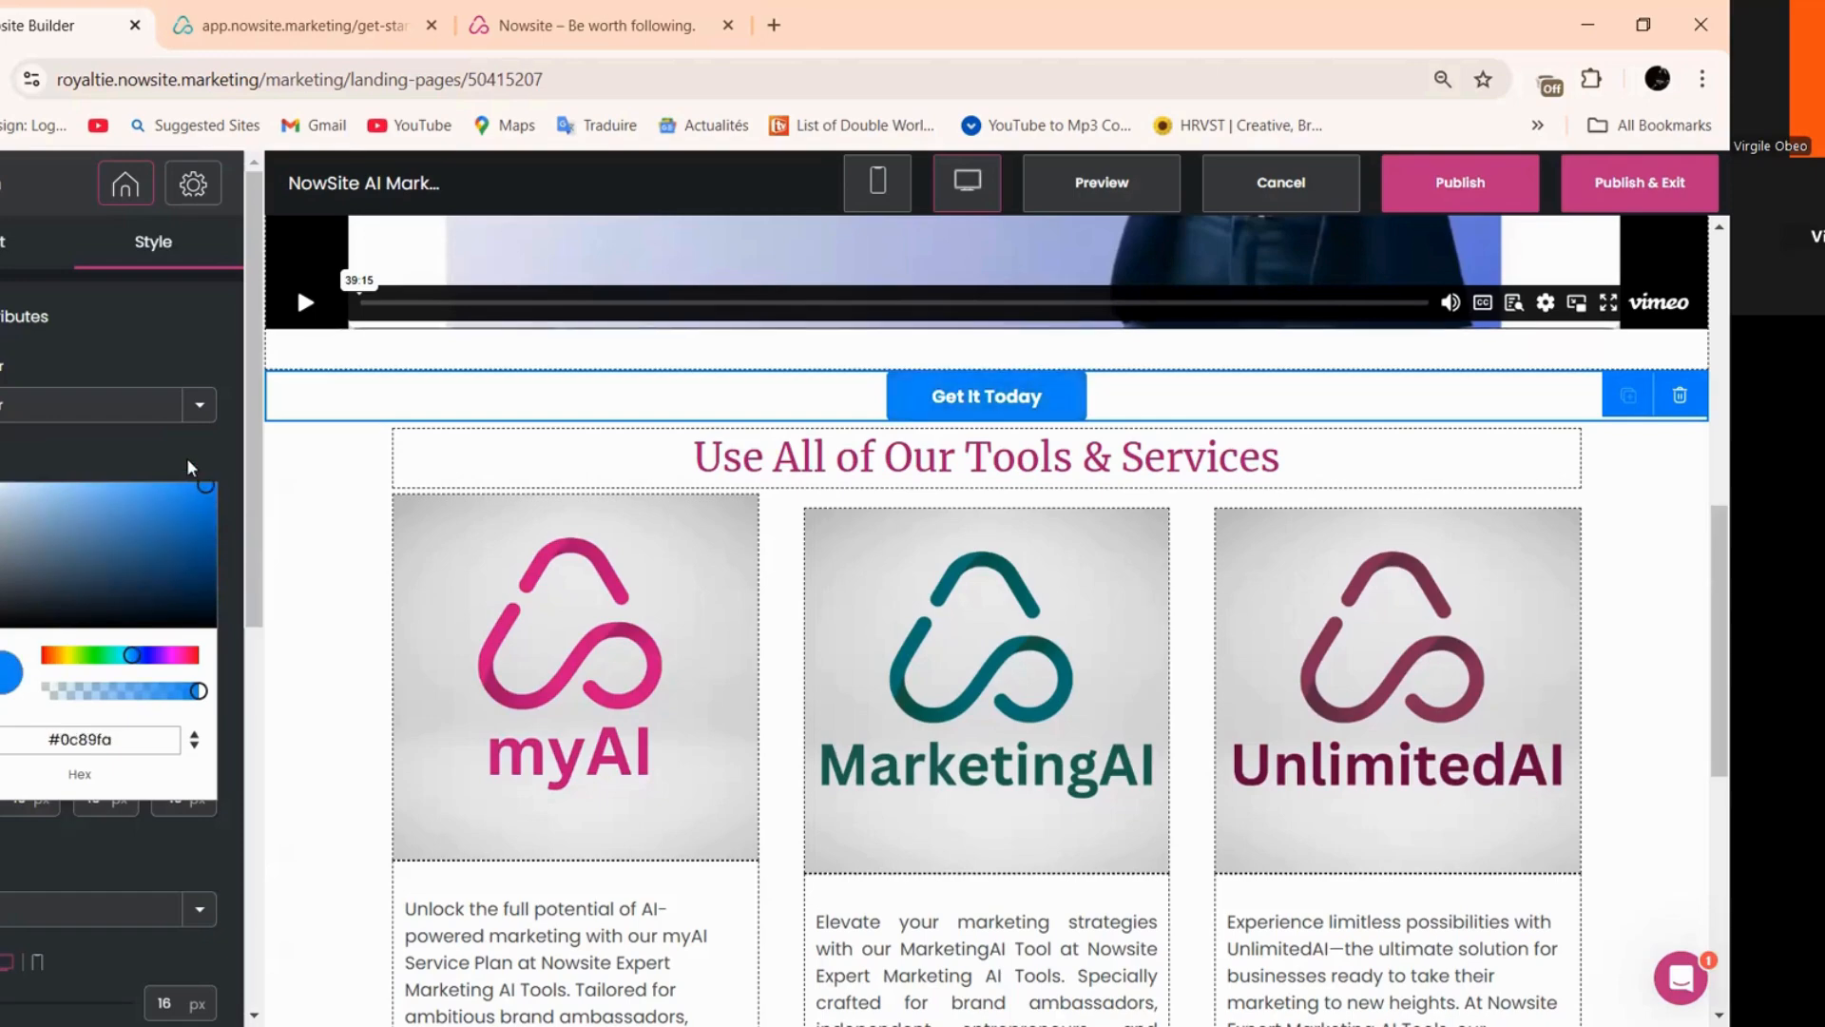
{"action": "scroll", "coordinate": [124, 855], "scroll_direction": "down", "scroll_amount": 6}
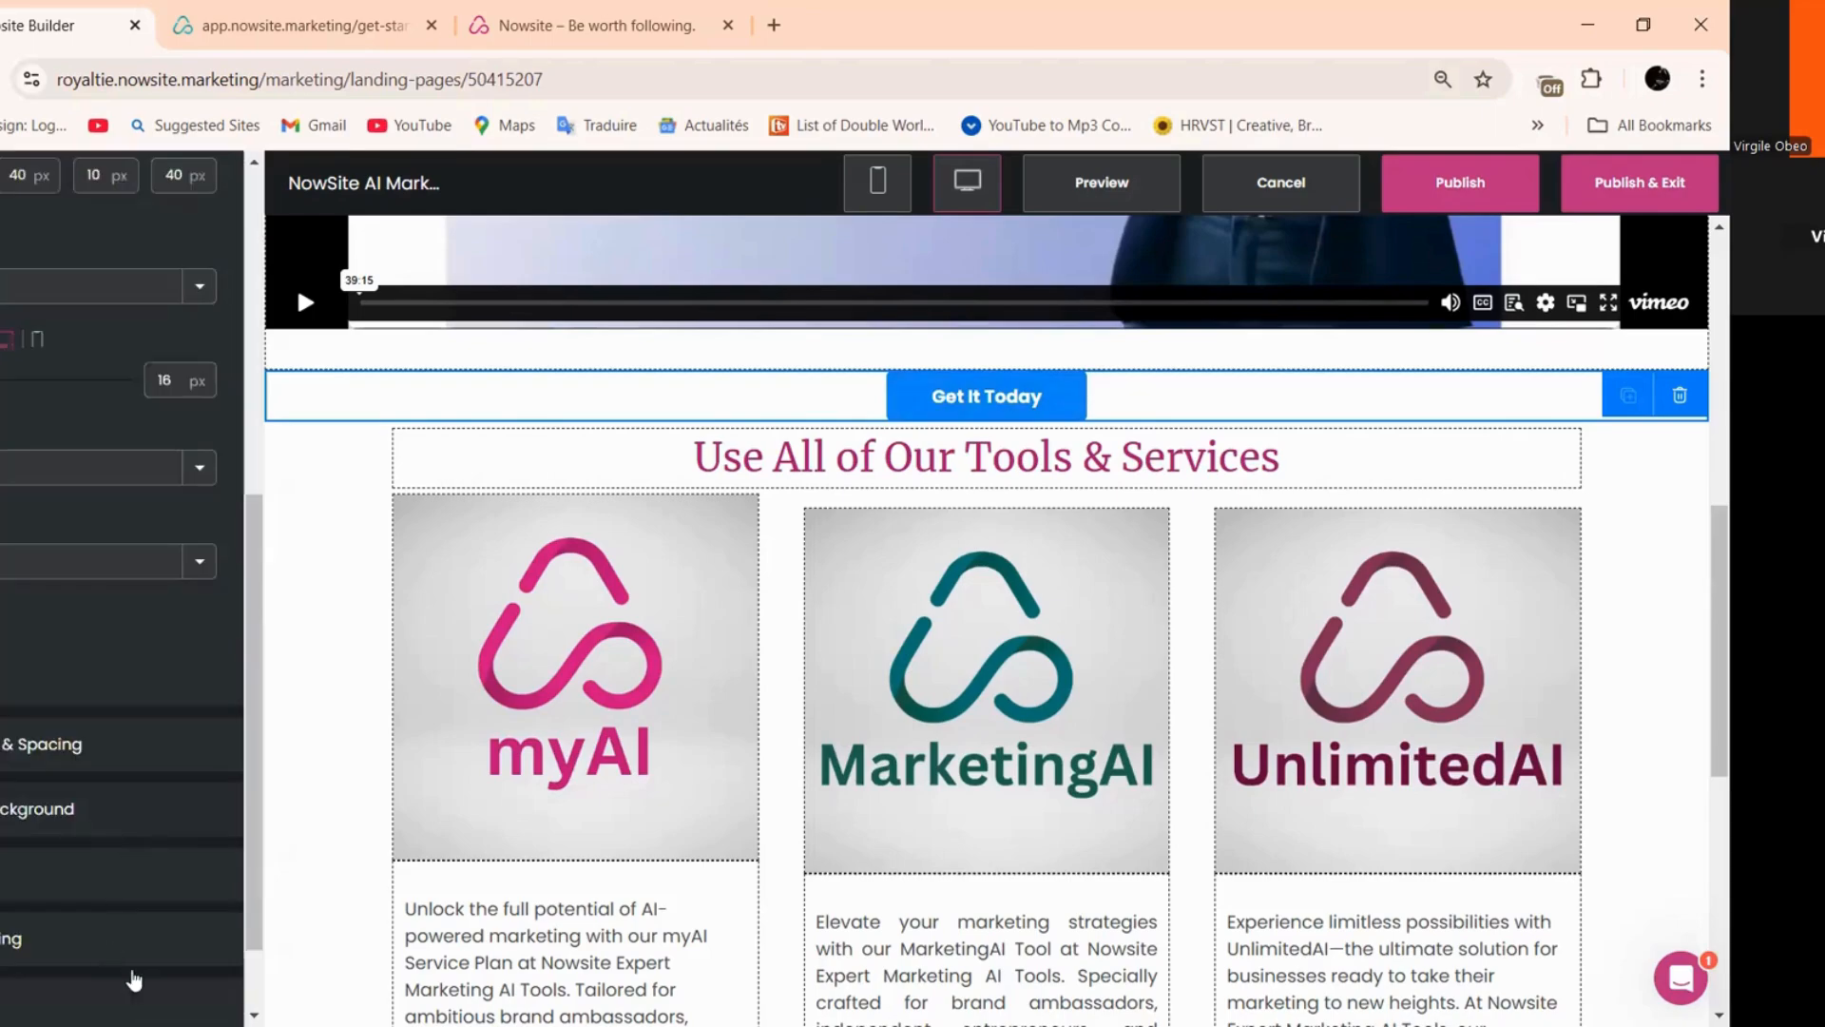
{"action": "scroll", "coordinate": [112, 955], "scroll_direction": "down", "scroll_amount": 2}
{"action": "left_click", "coordinate": [1402, 185]}
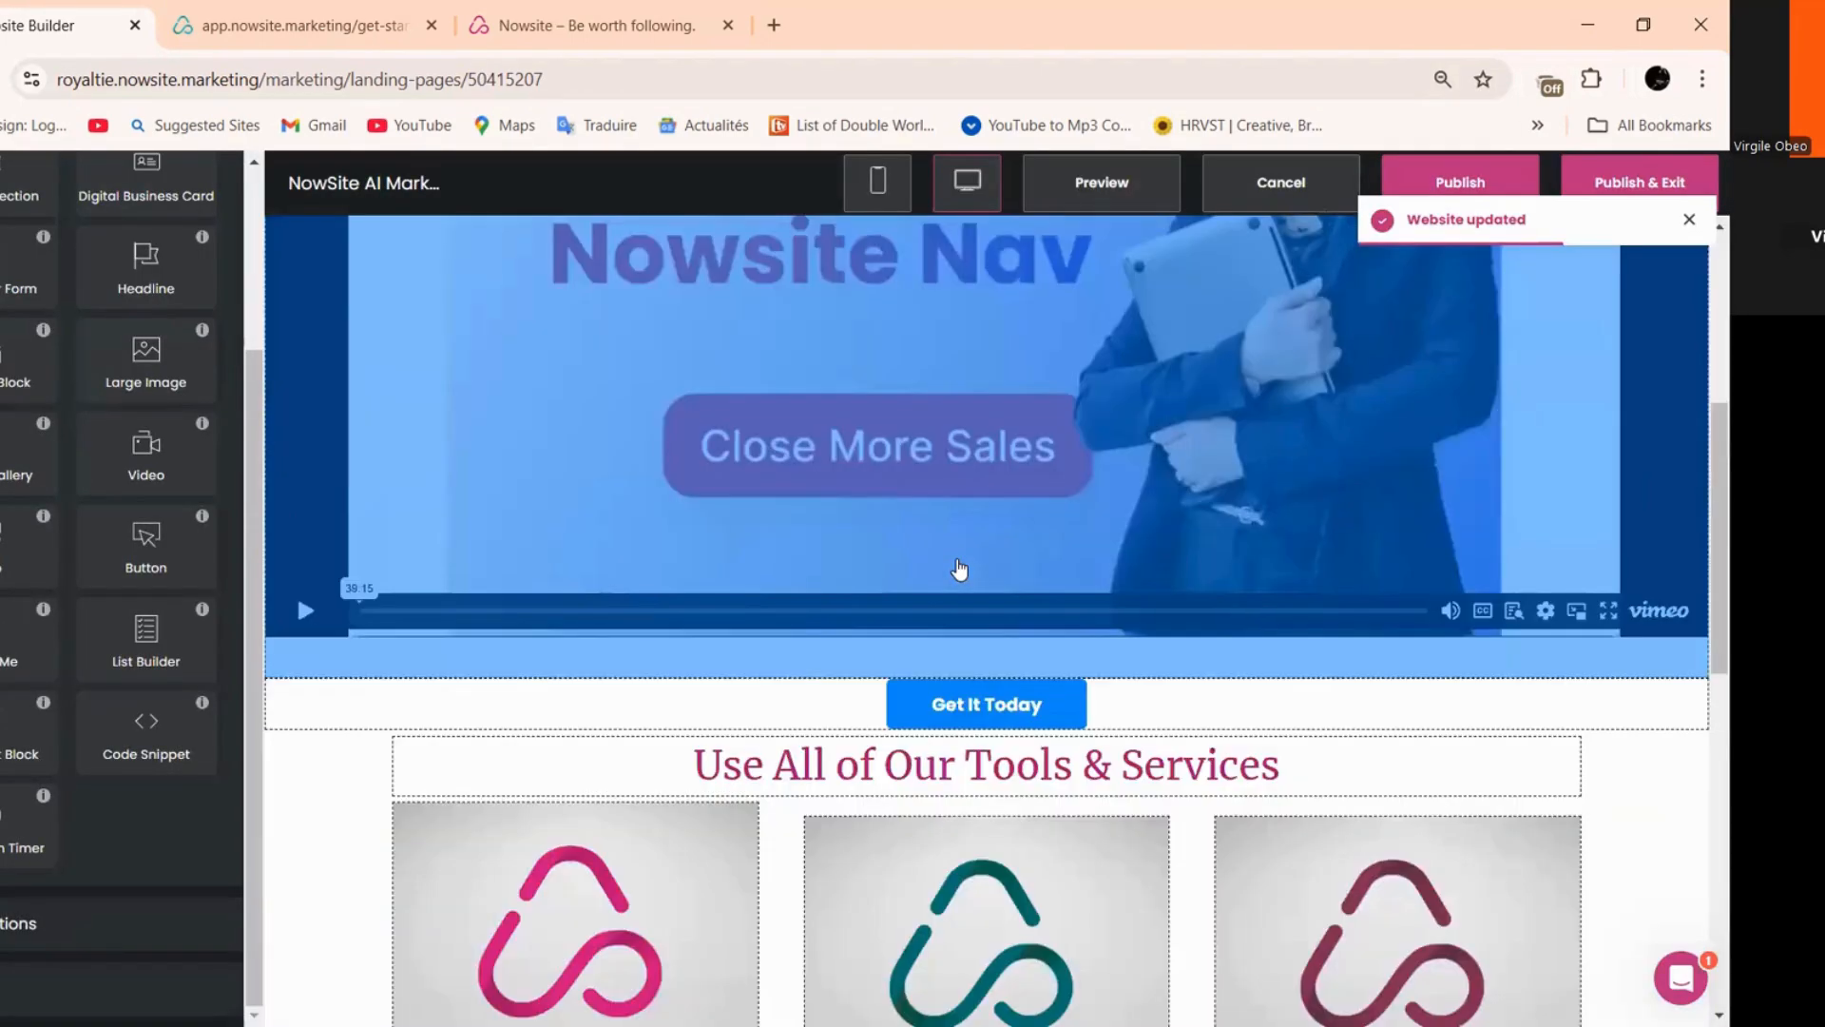
- Give the section with the three product columns an image background, using the light gray gradient from My Images
{"action": "scroll", "coordinate": [959, 568], "scroll_direction": "down", "scroll_amount": 8}
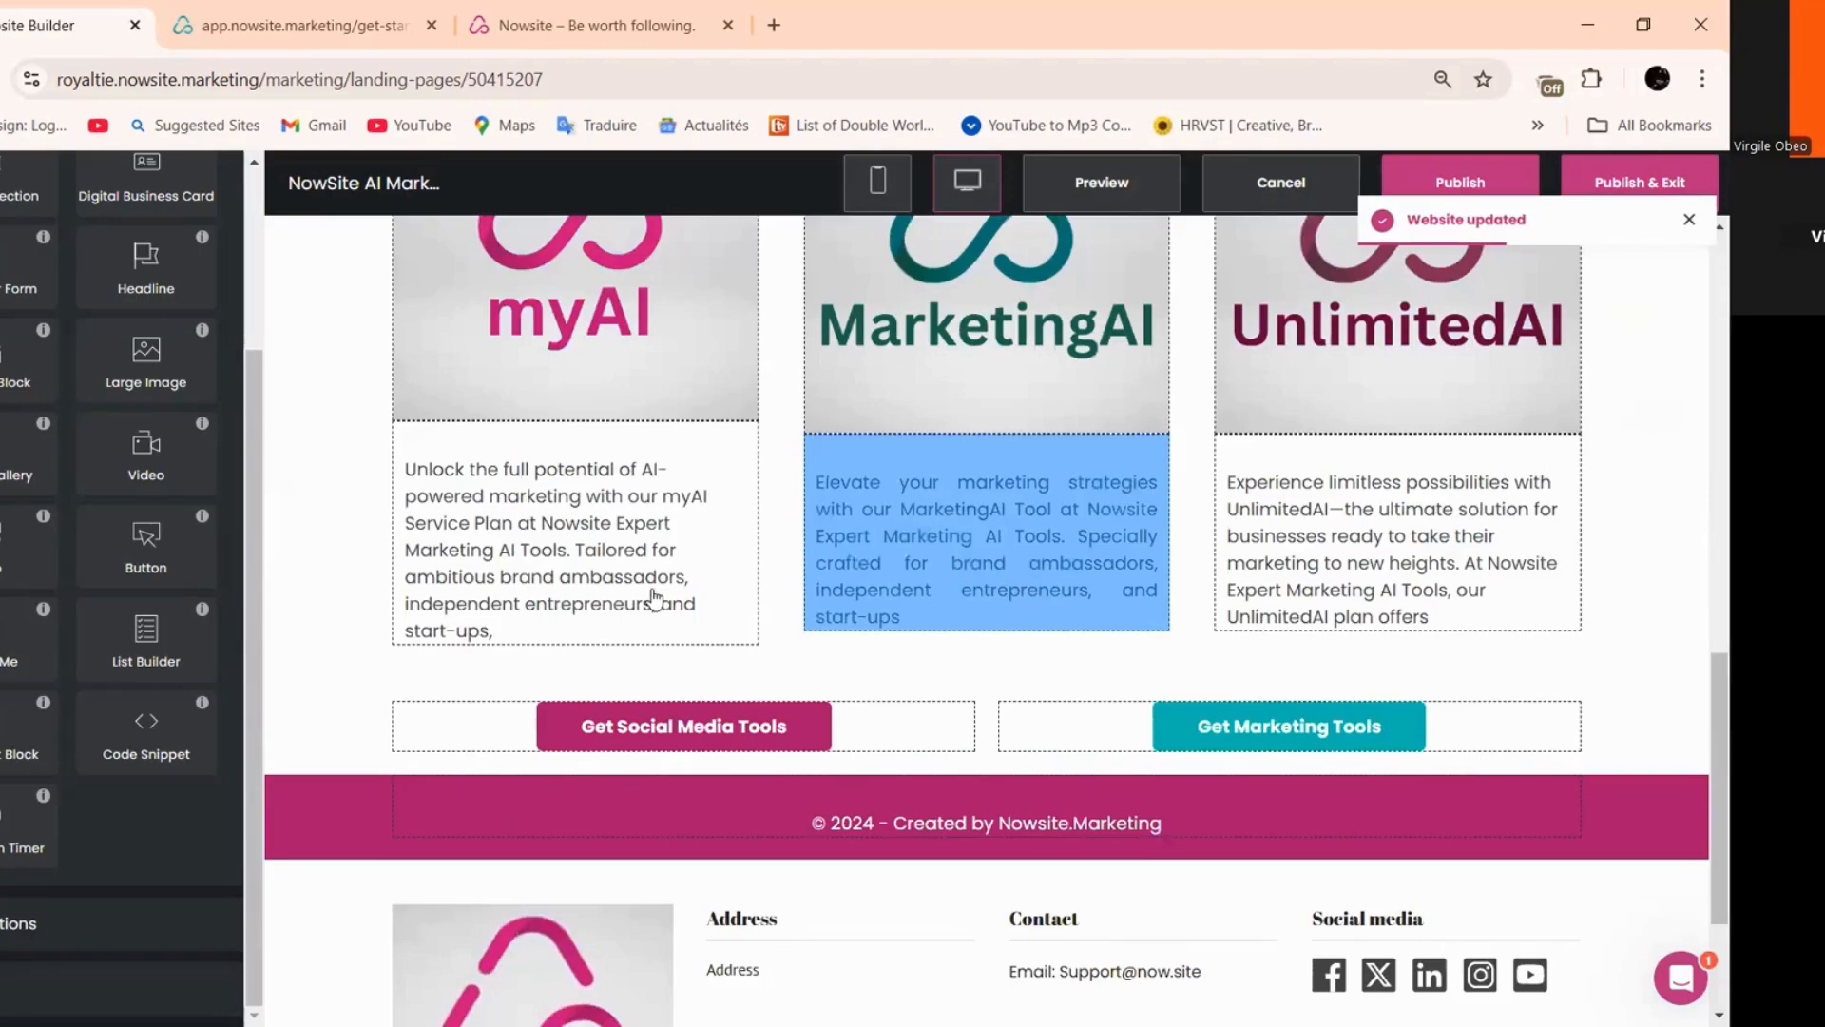
{"action": "scroll", "coordinate": [333, 708], "scroll_direction": "up", "scroll_amount": 5}
{"action": "left_click", "coordinate": [400, 602]}
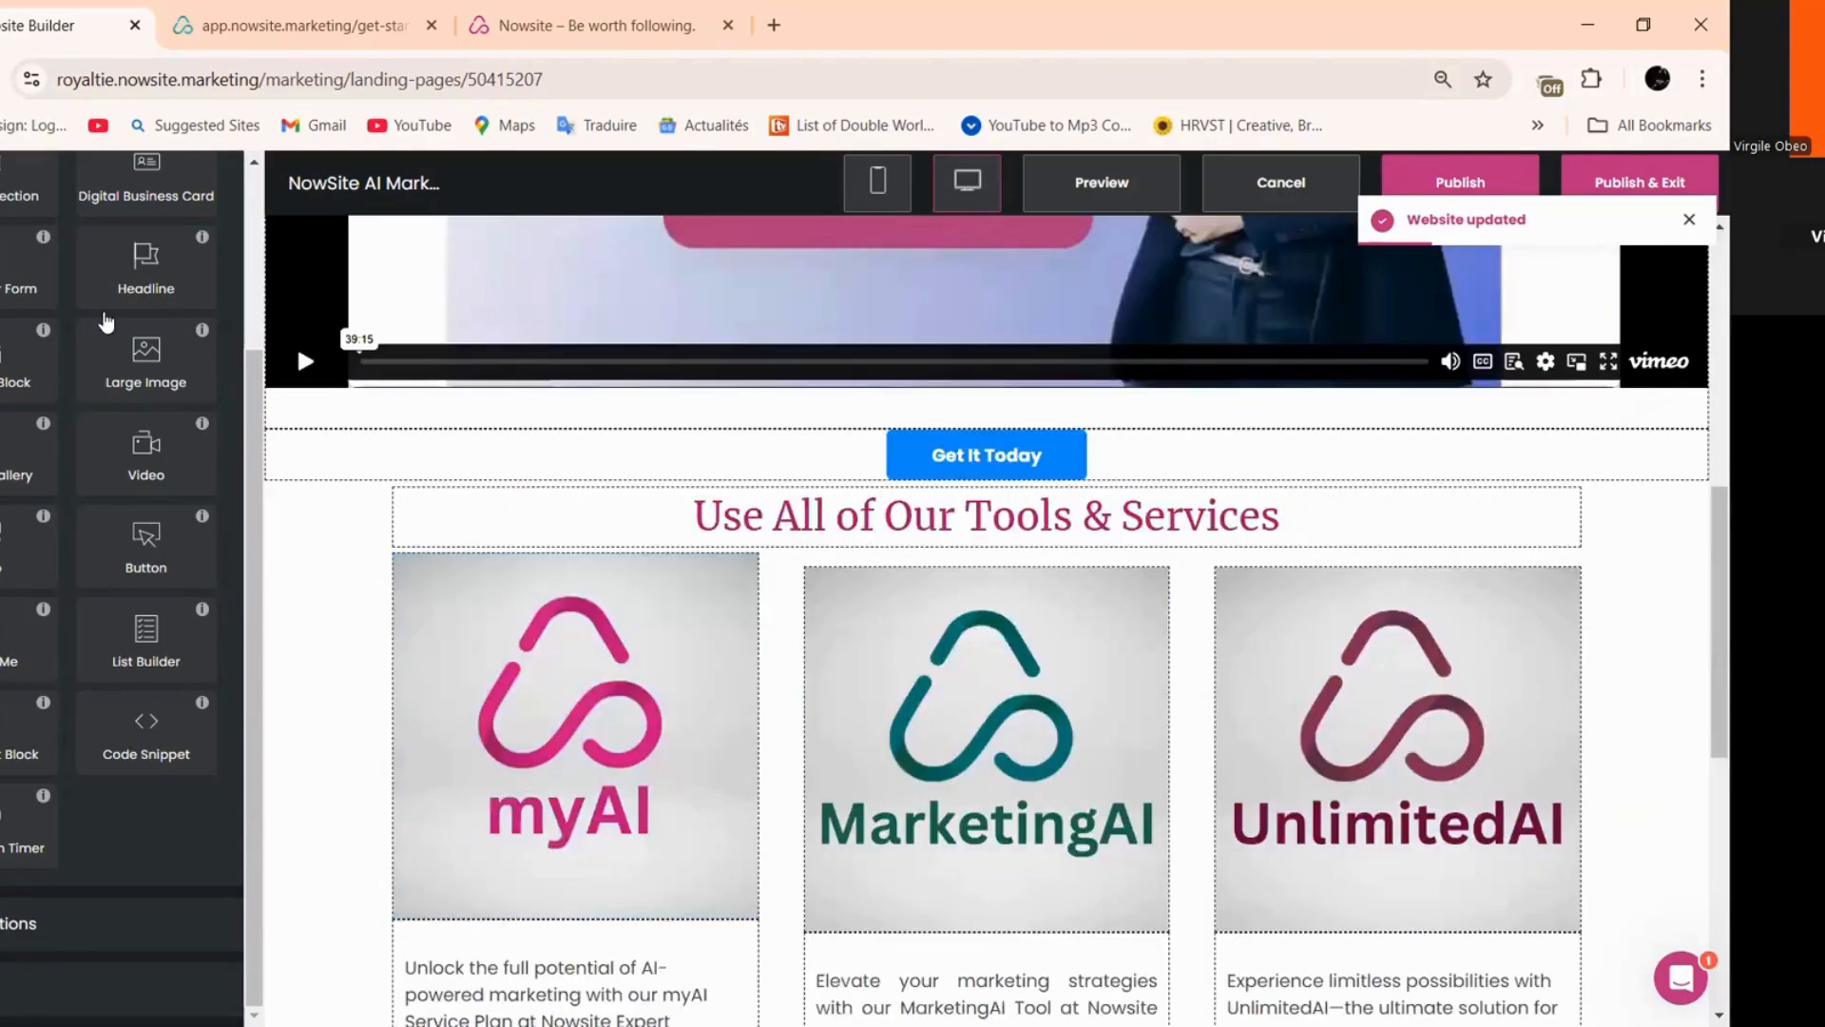
{"action": "left_click", "coordinate": [170, 249]}
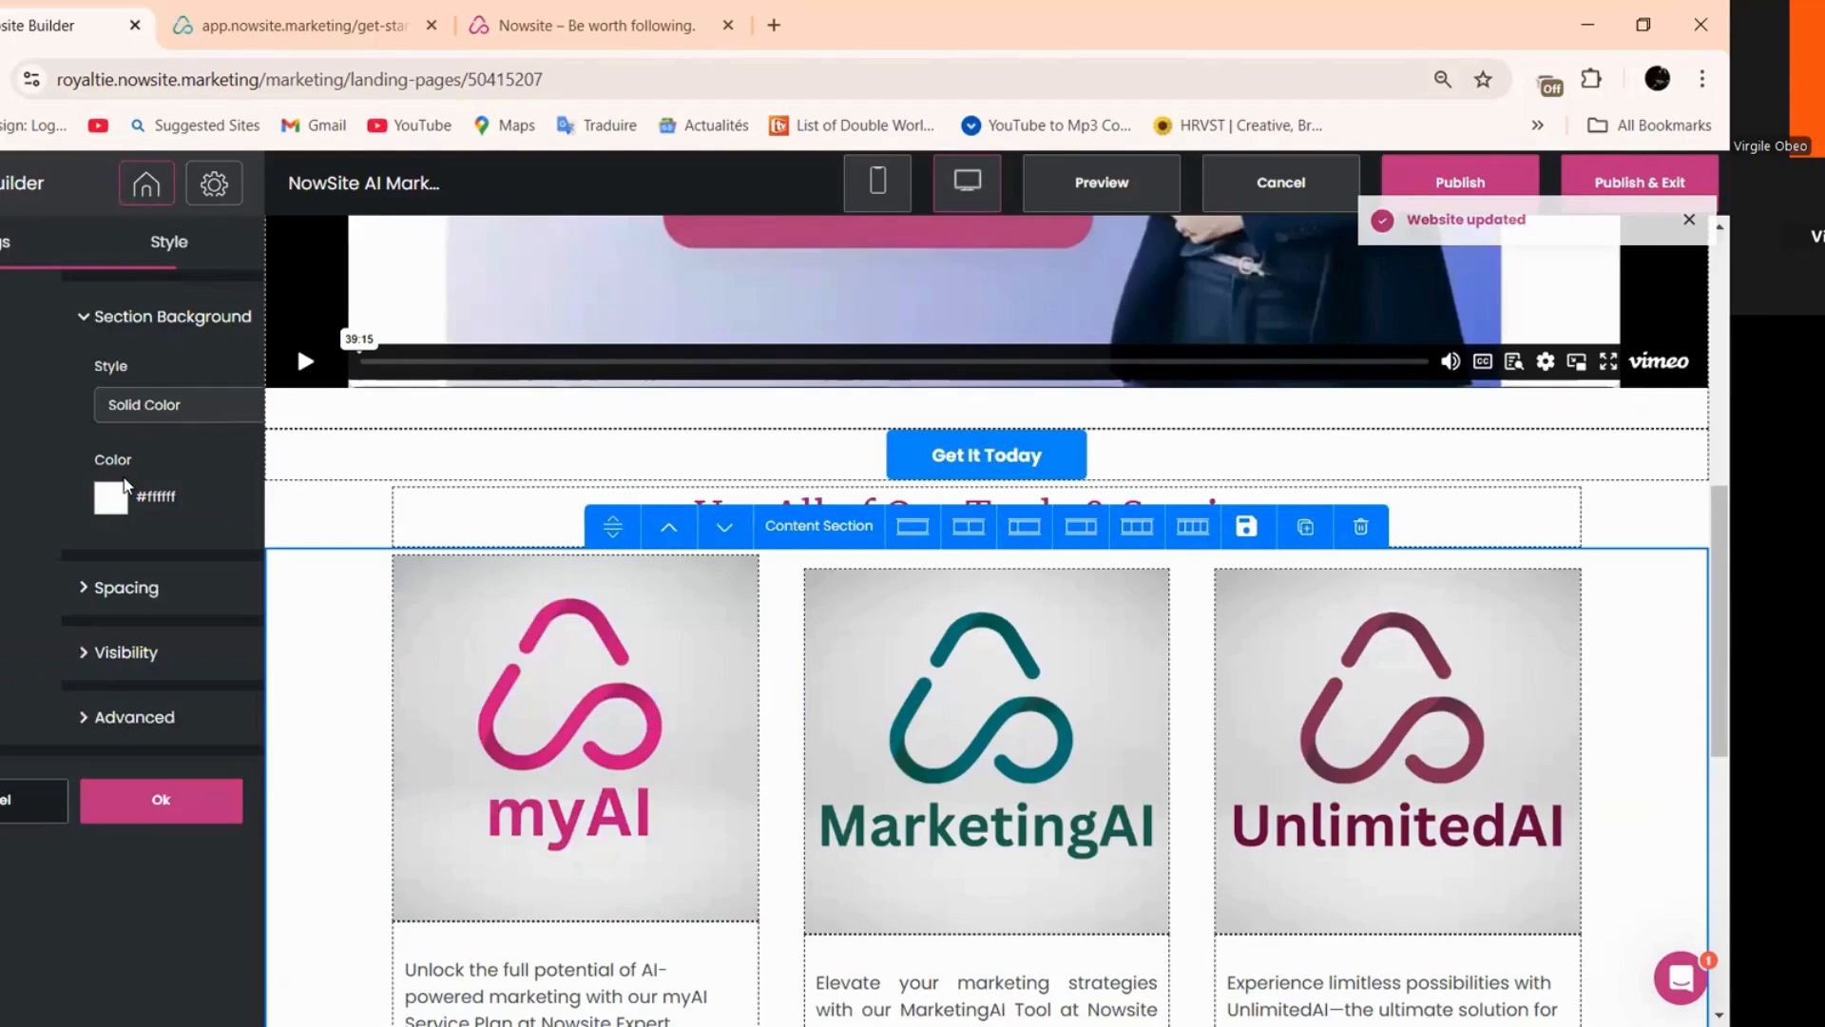
{"action": "left_click", "coordinate": [219, 409]}
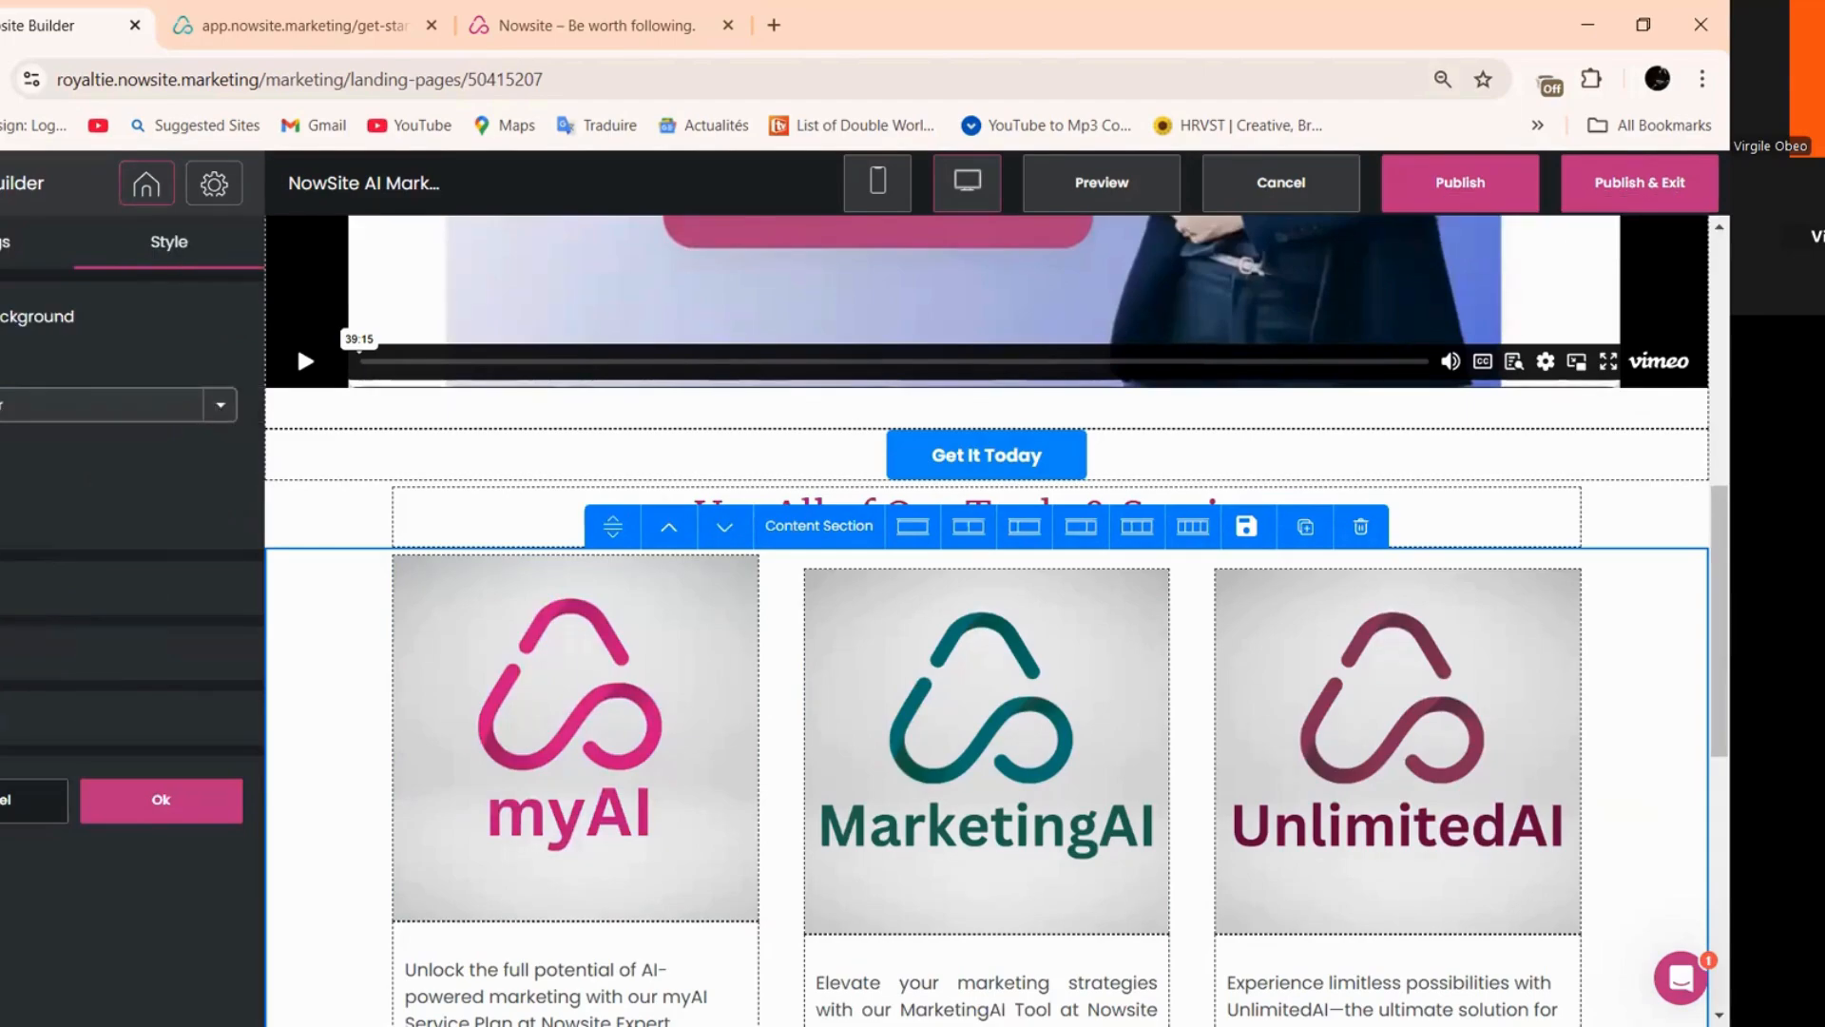
{"action": "left_click", "coordinate": [145, 532]}
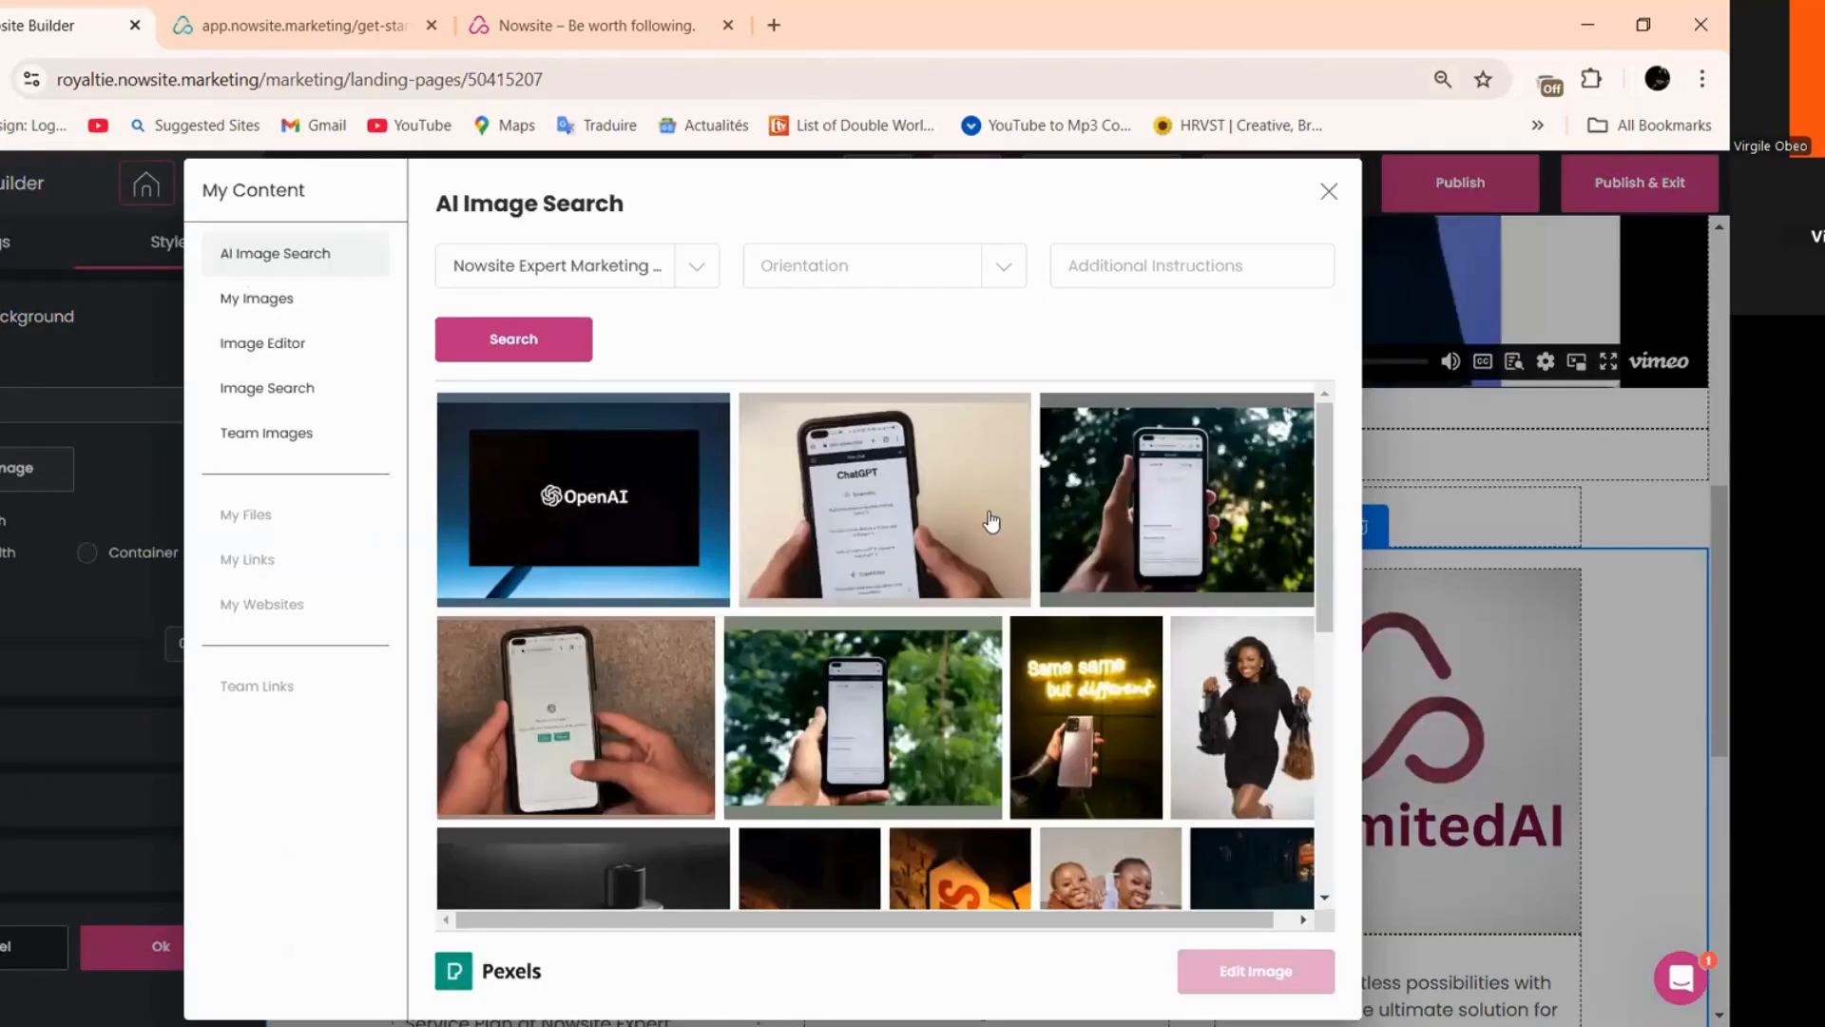
{"action": "scroll", "coordinate": [944, 518], "scroll_direction": "down", "scroll_amount": 5}
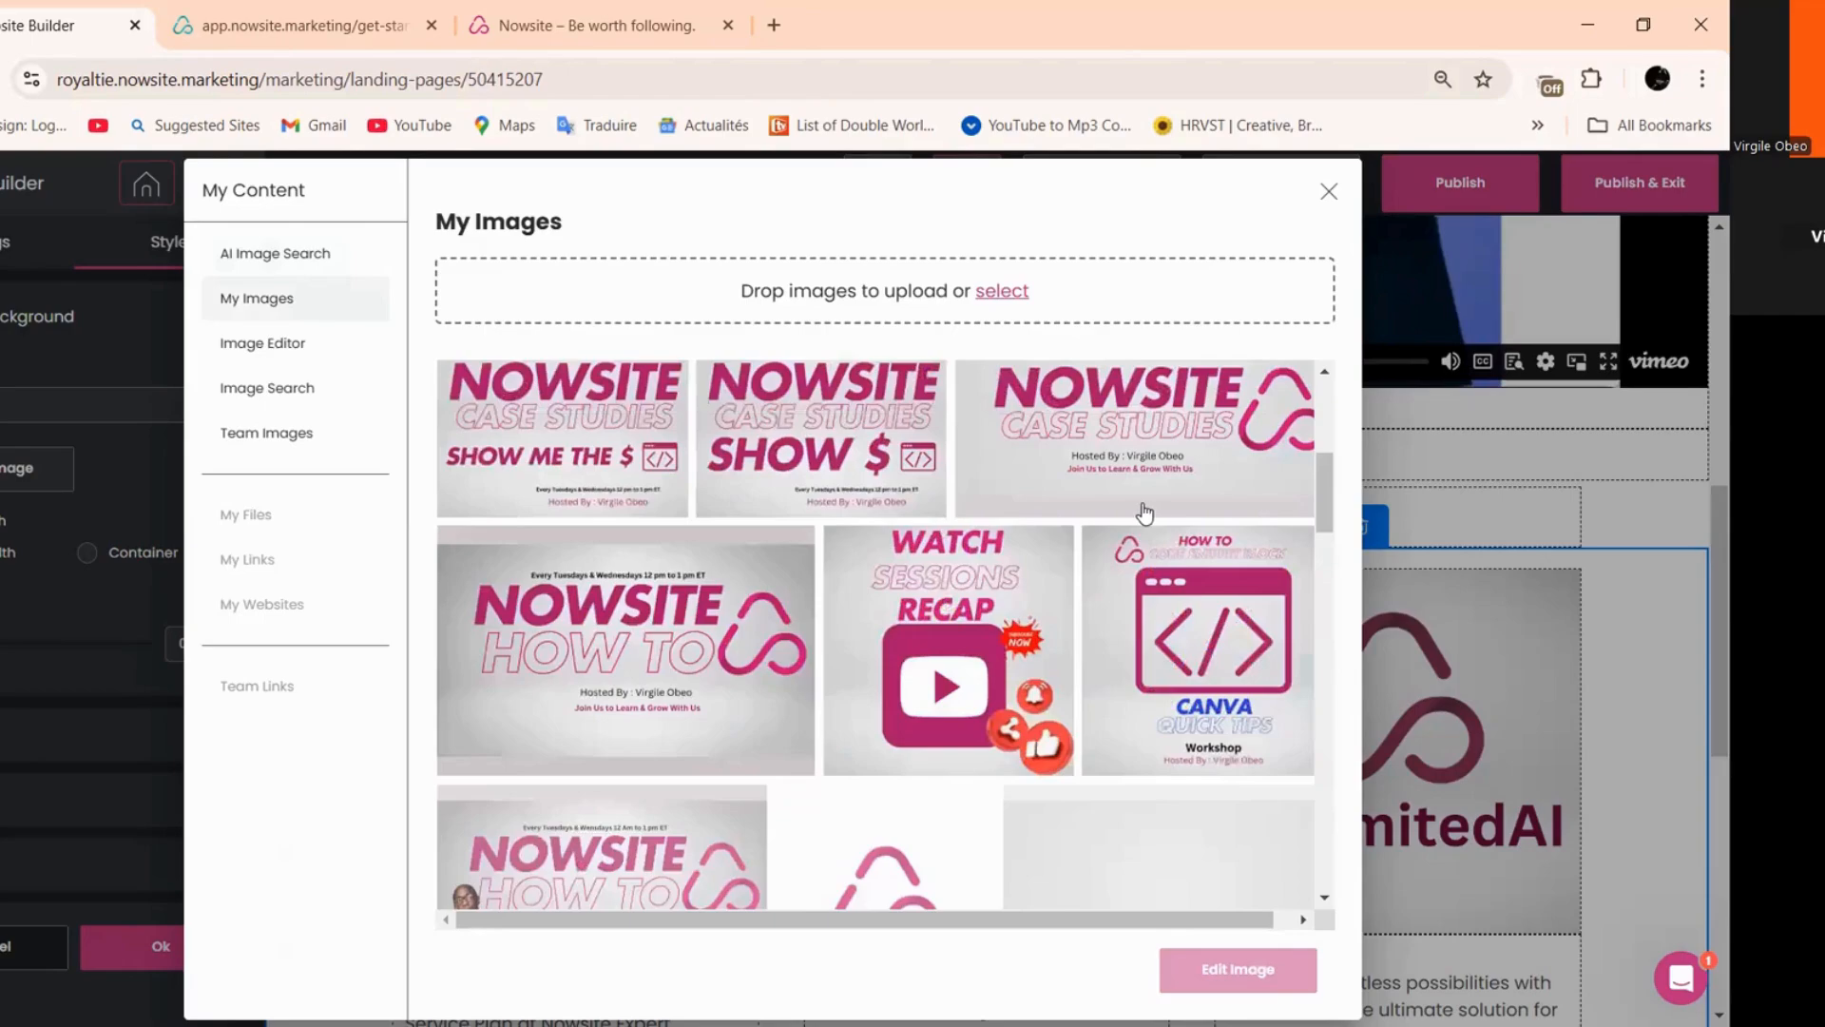
{"action": "scroll", "coordinate": [1150, 515], "scroll_direction": "down", "scroll_amount": 4}
{"action": "scroll", "coordinate": [1131, 861], "scroll_direction": "down", "scroll_amount": 2}
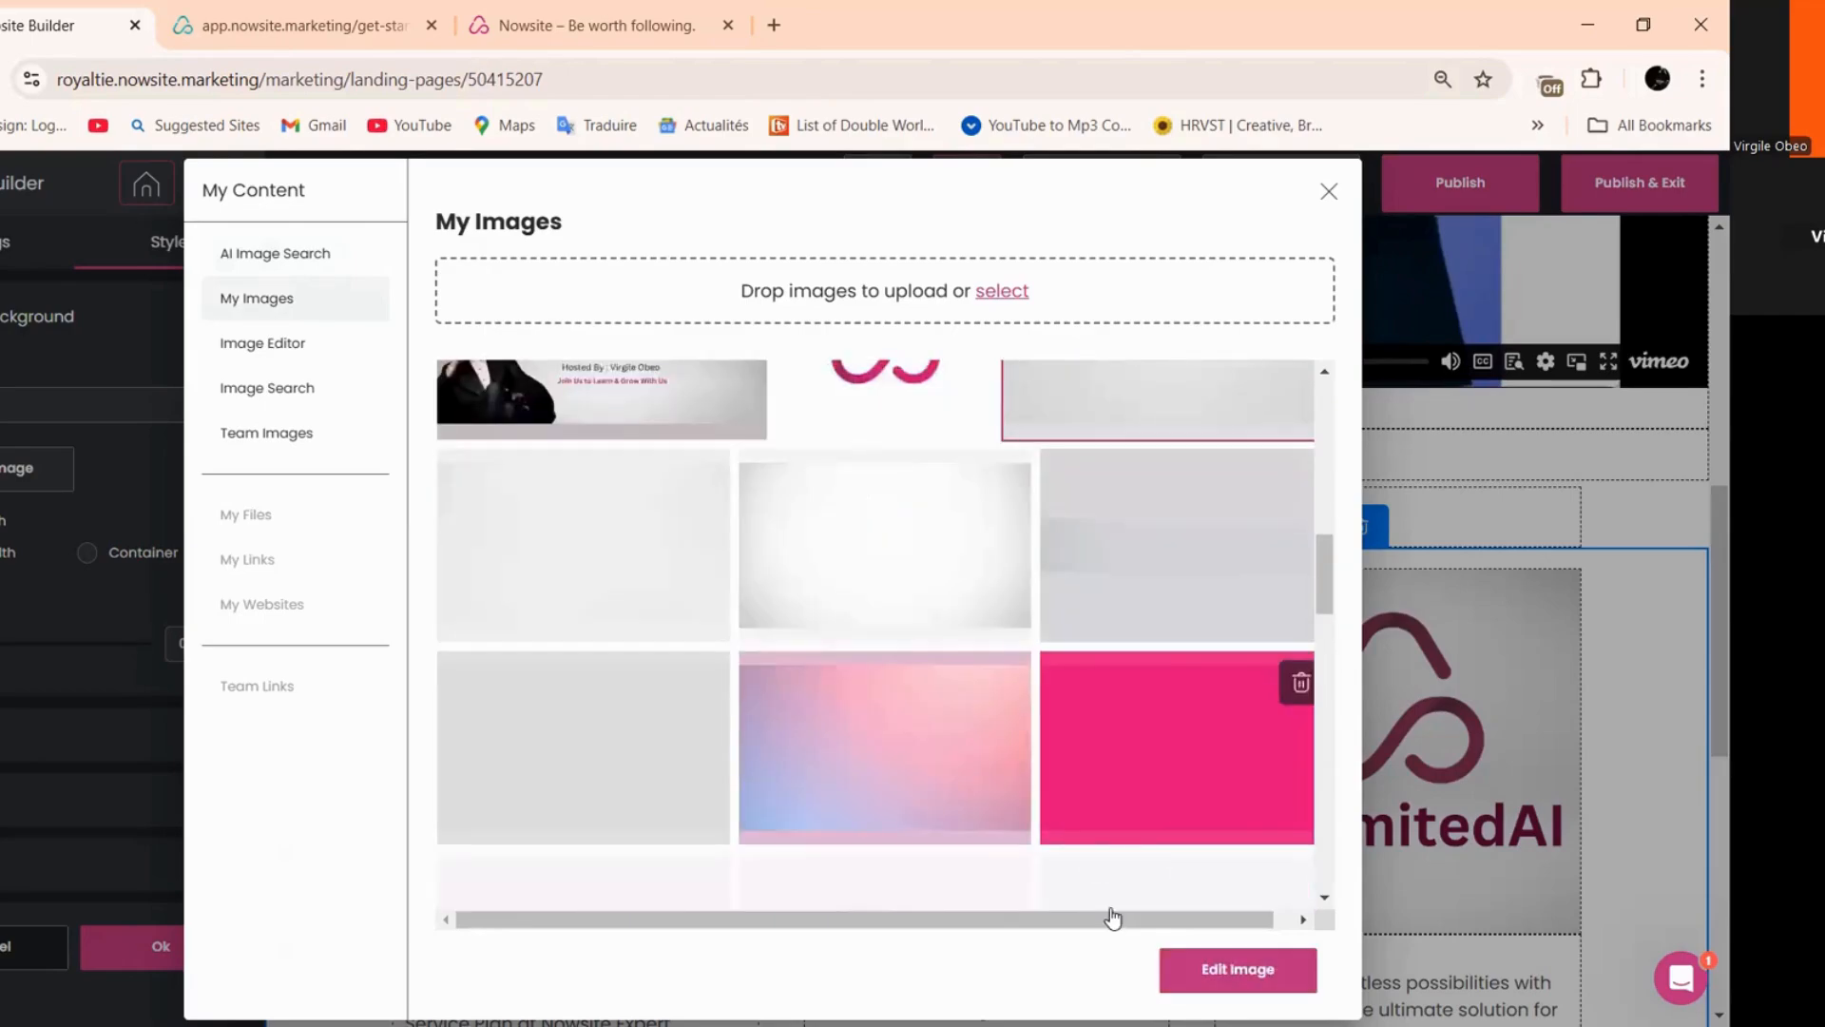
{"action": "scroll", "coordinate": [1113, 917], "scroll_direction": "down", "scroll_amount": 1}
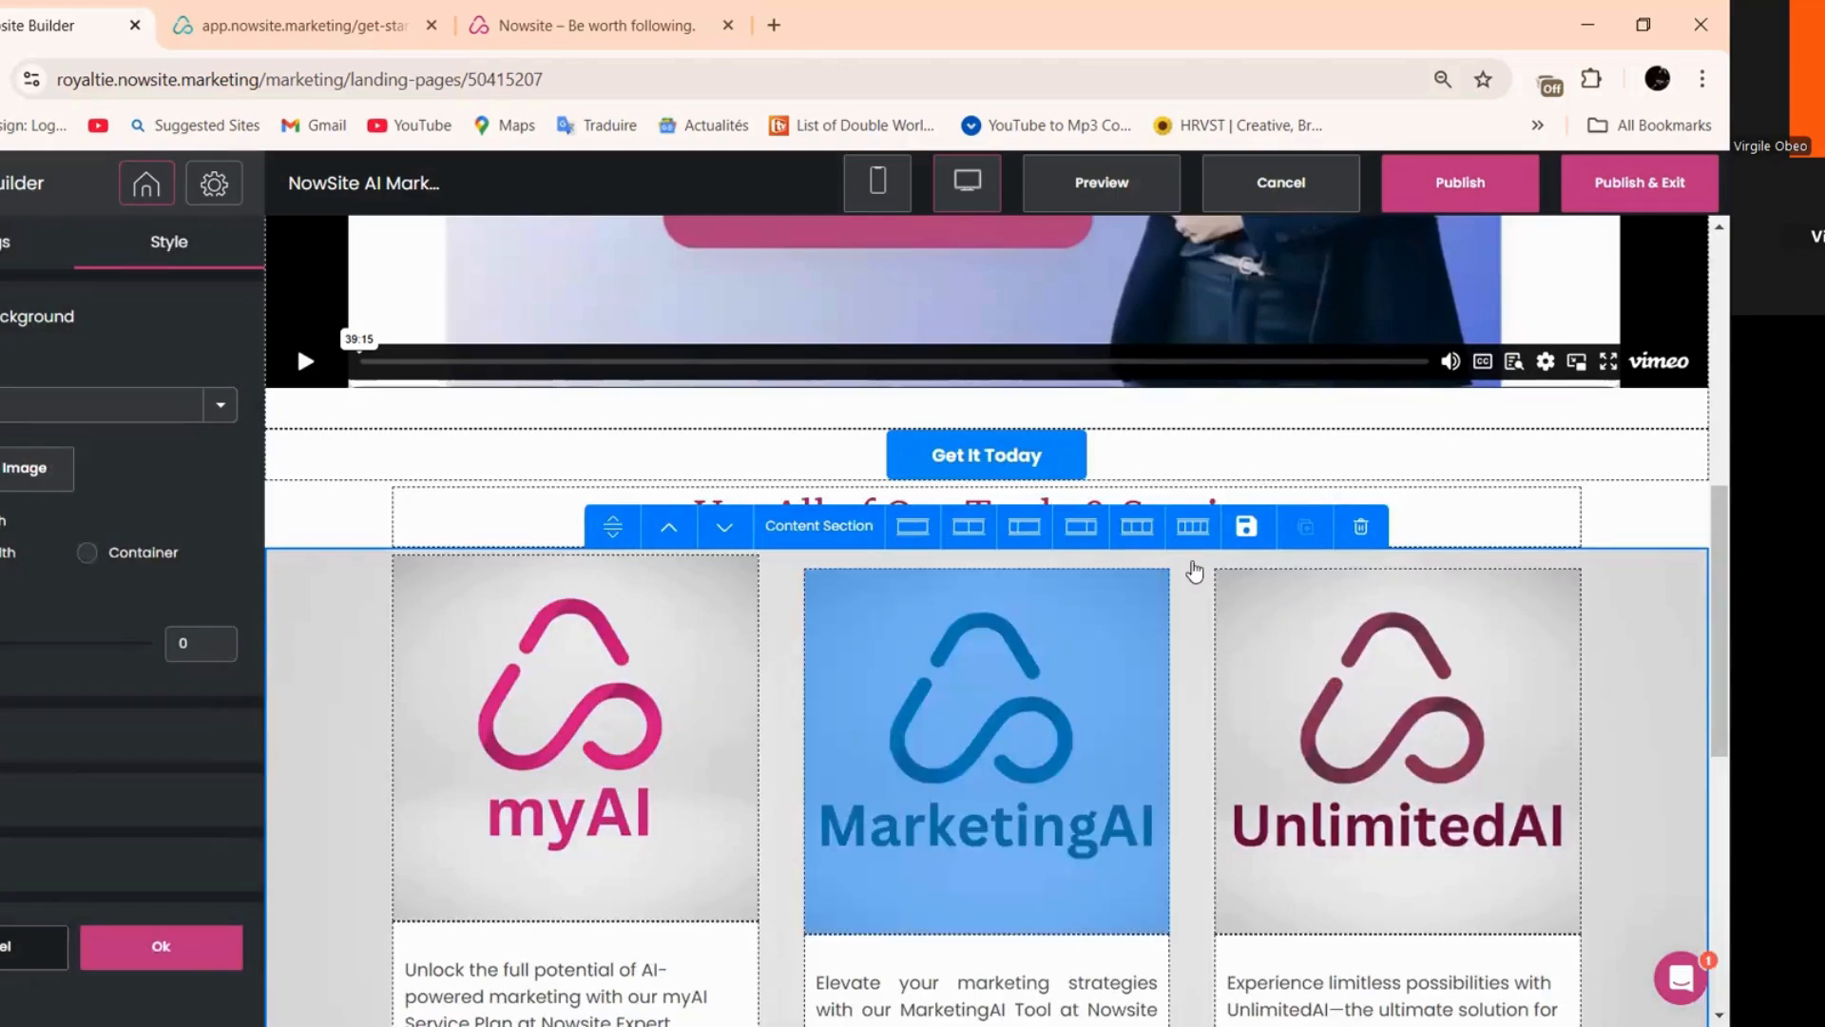
- Center-align the description text in the MarketingAI product column
{"action": "scroll", "coordinate": [856, 665], "scroll_direction": "down", "scroll_amount": 4}
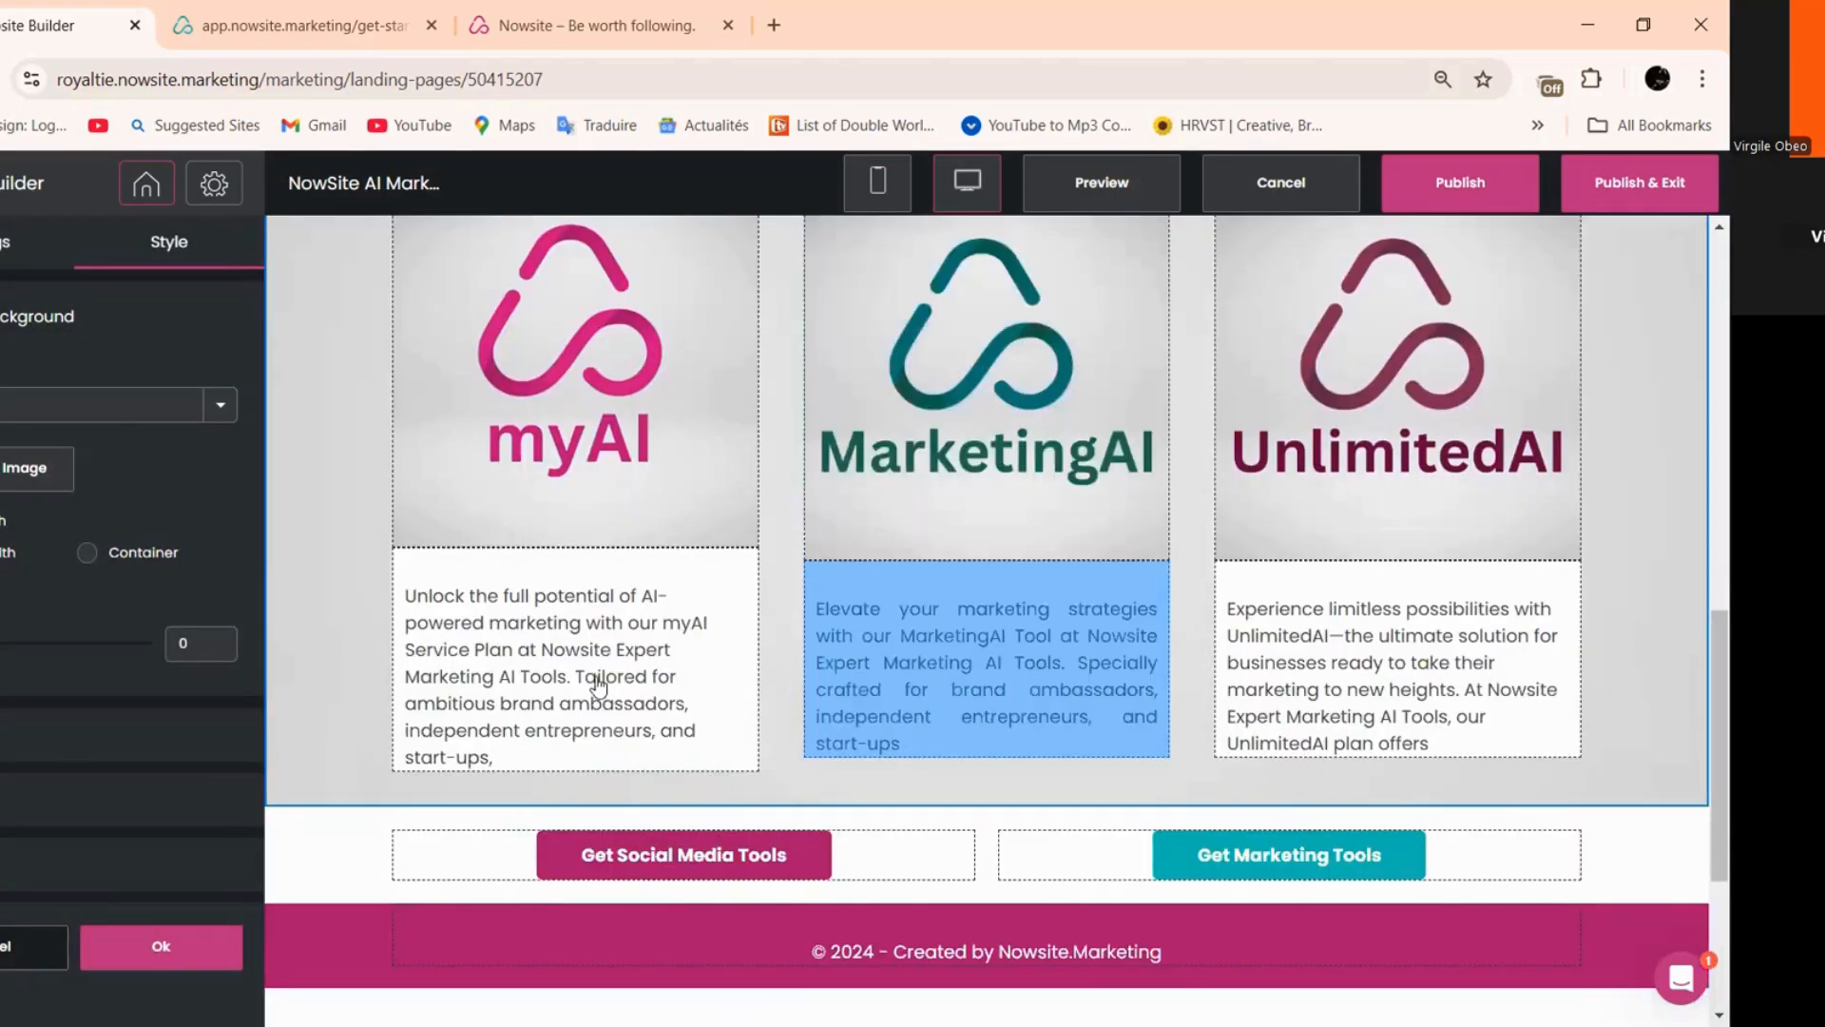
{"action": "left_click", "coordinate": [948, 687]}
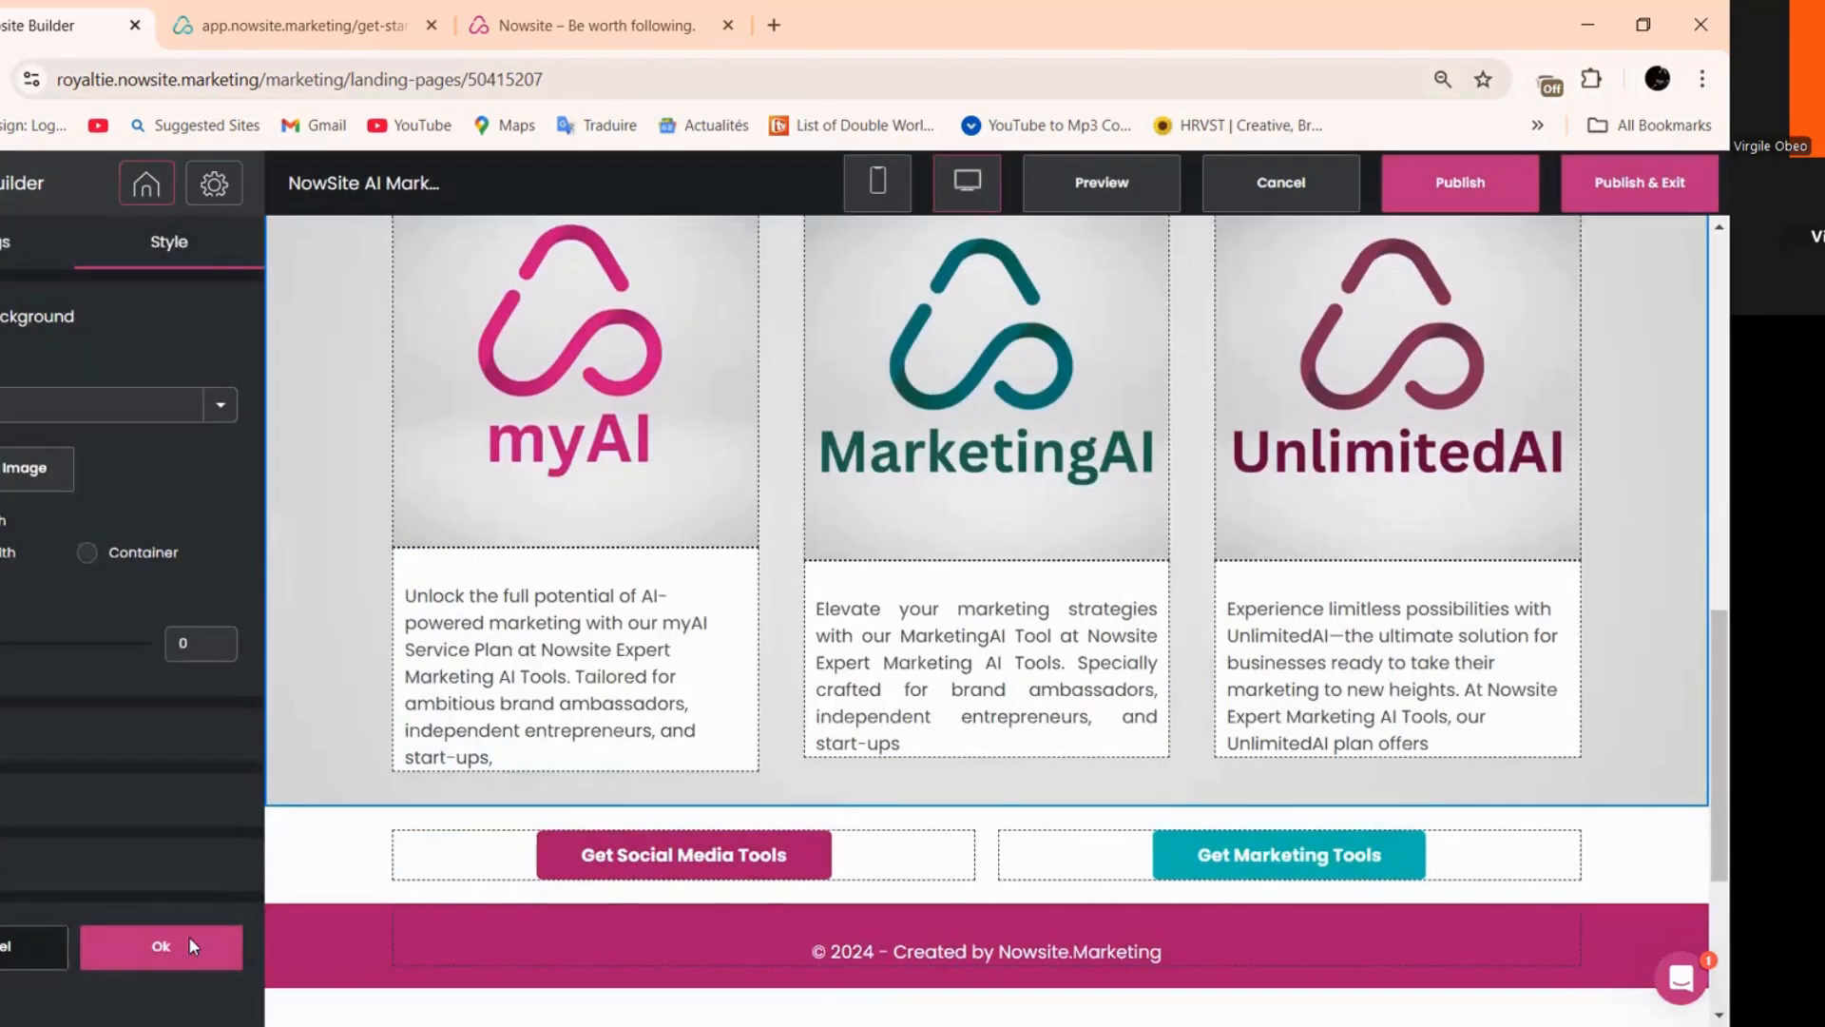
{"action": "left_click", "coordinate": [956, 679]}
{"action": "left_click", "coordinate": [929, 715]}
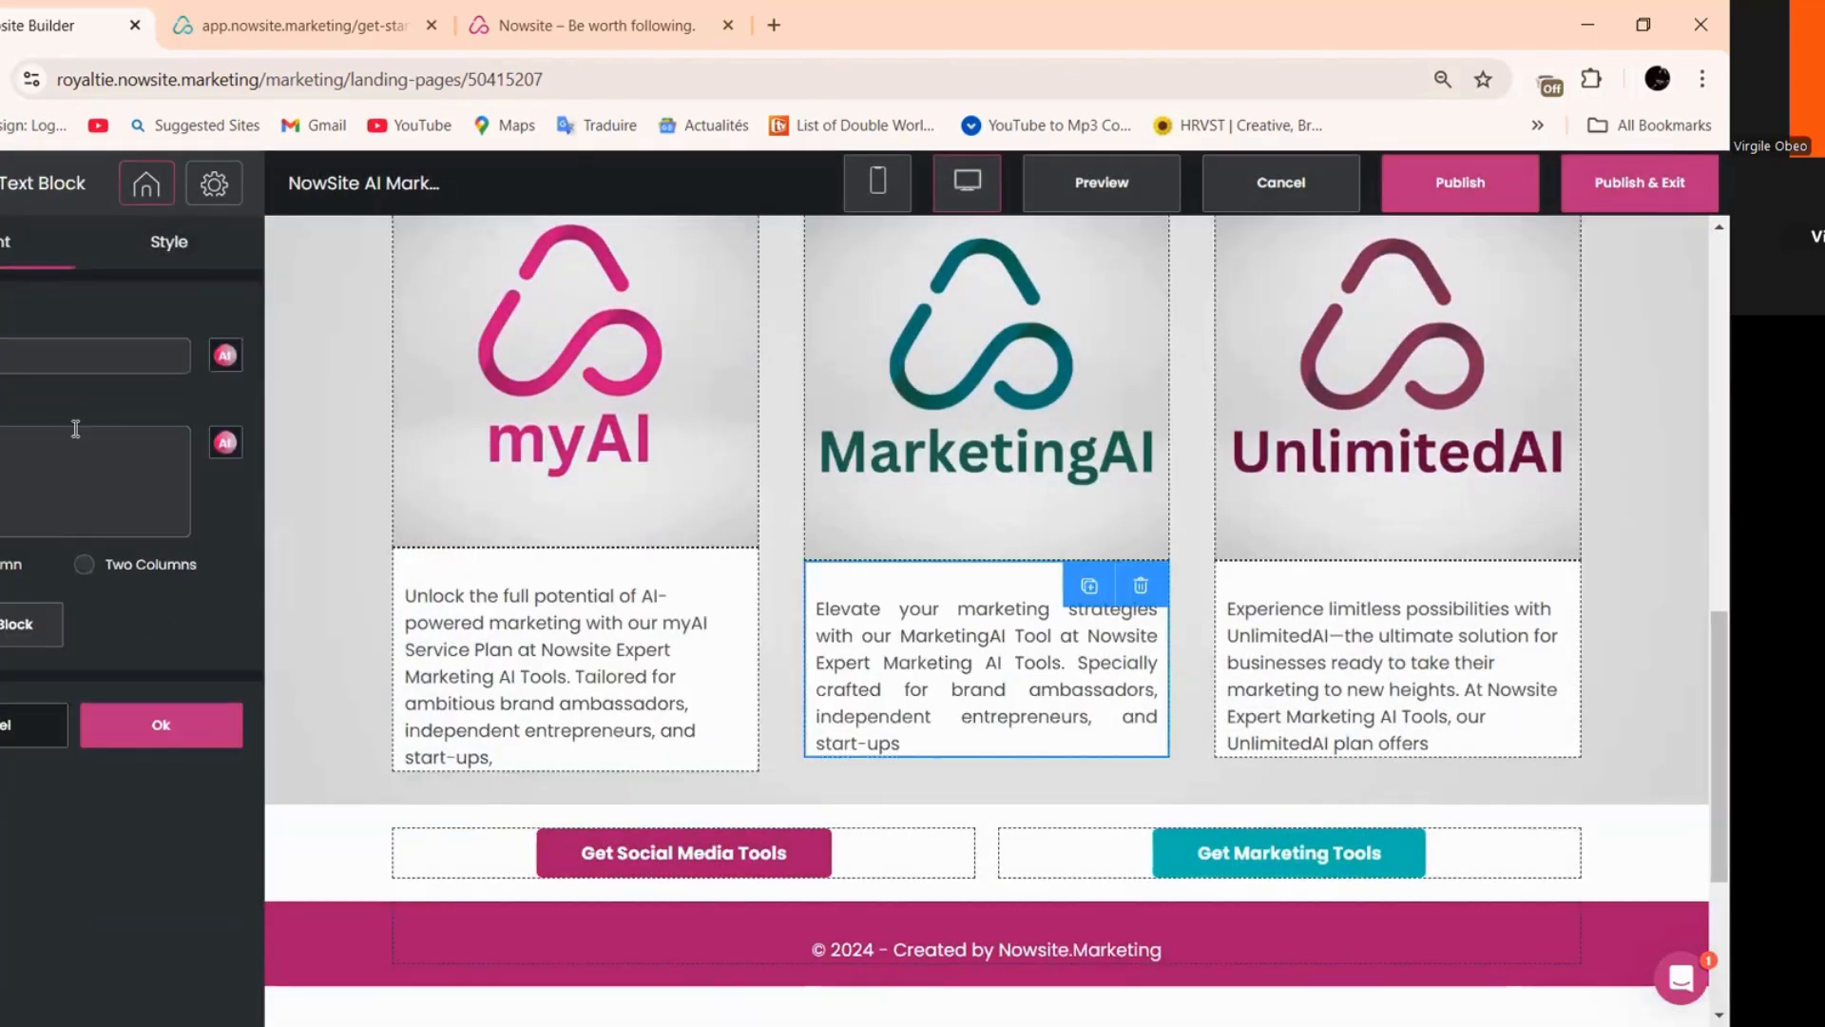
{"action": "left_click", "coordinate": [171, 246]}
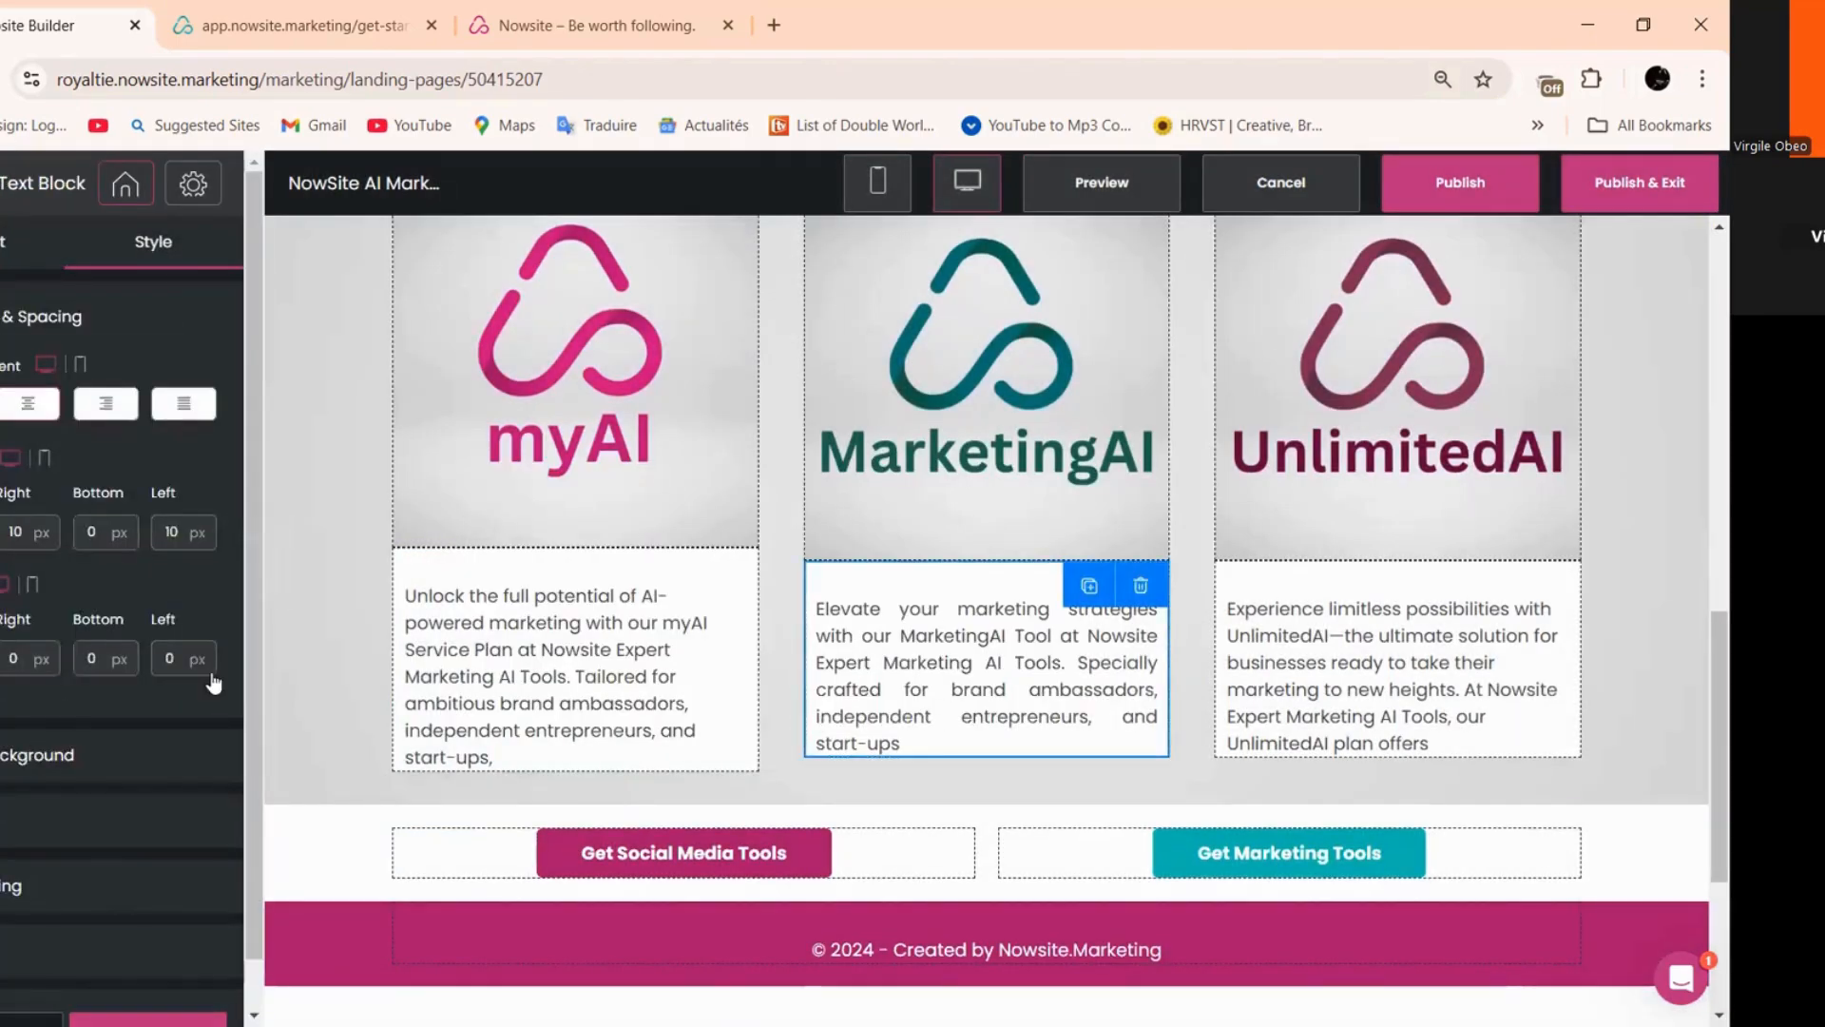
{"action": "scroll", "coordinate": [214, 683], "scroll_direction": "down", "scroll_amount": 1}
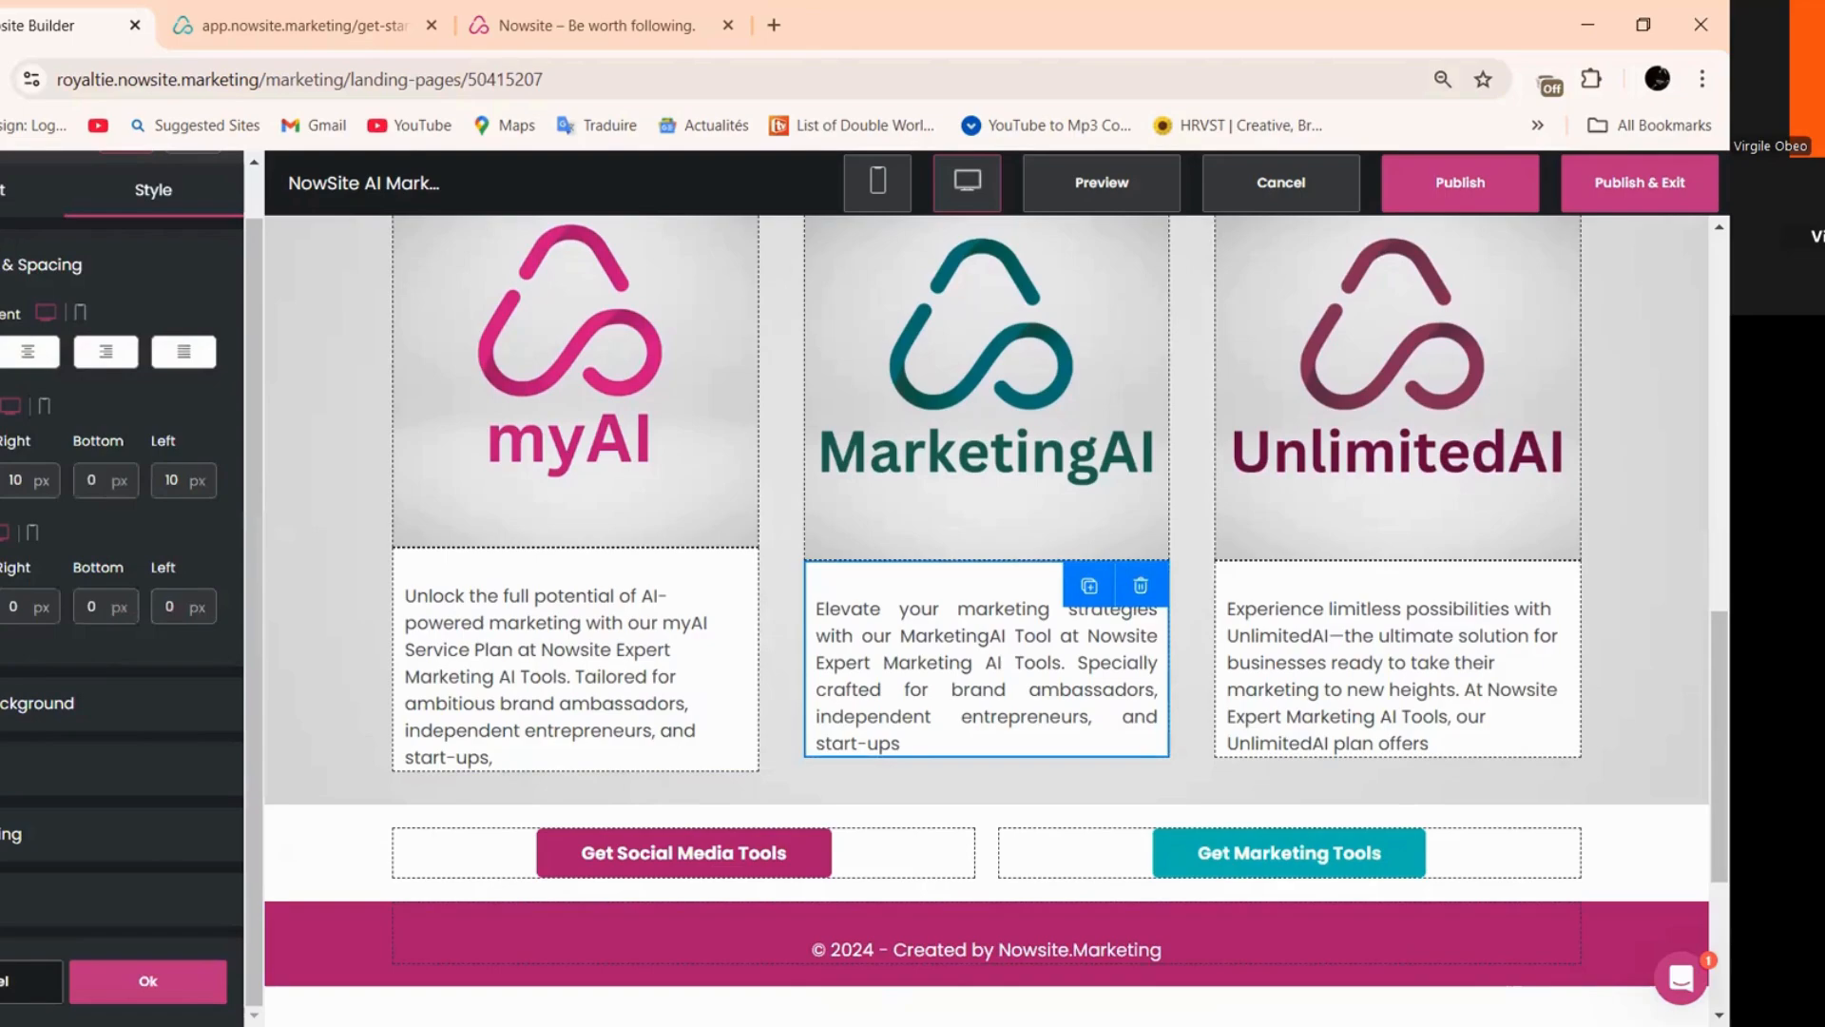
{"action": "scroll", "coordinate": [95, 419], "scroll_direction": "up", "scroll_amount": 1}
{"action": "left_click", "coordinate": [8, 242]}
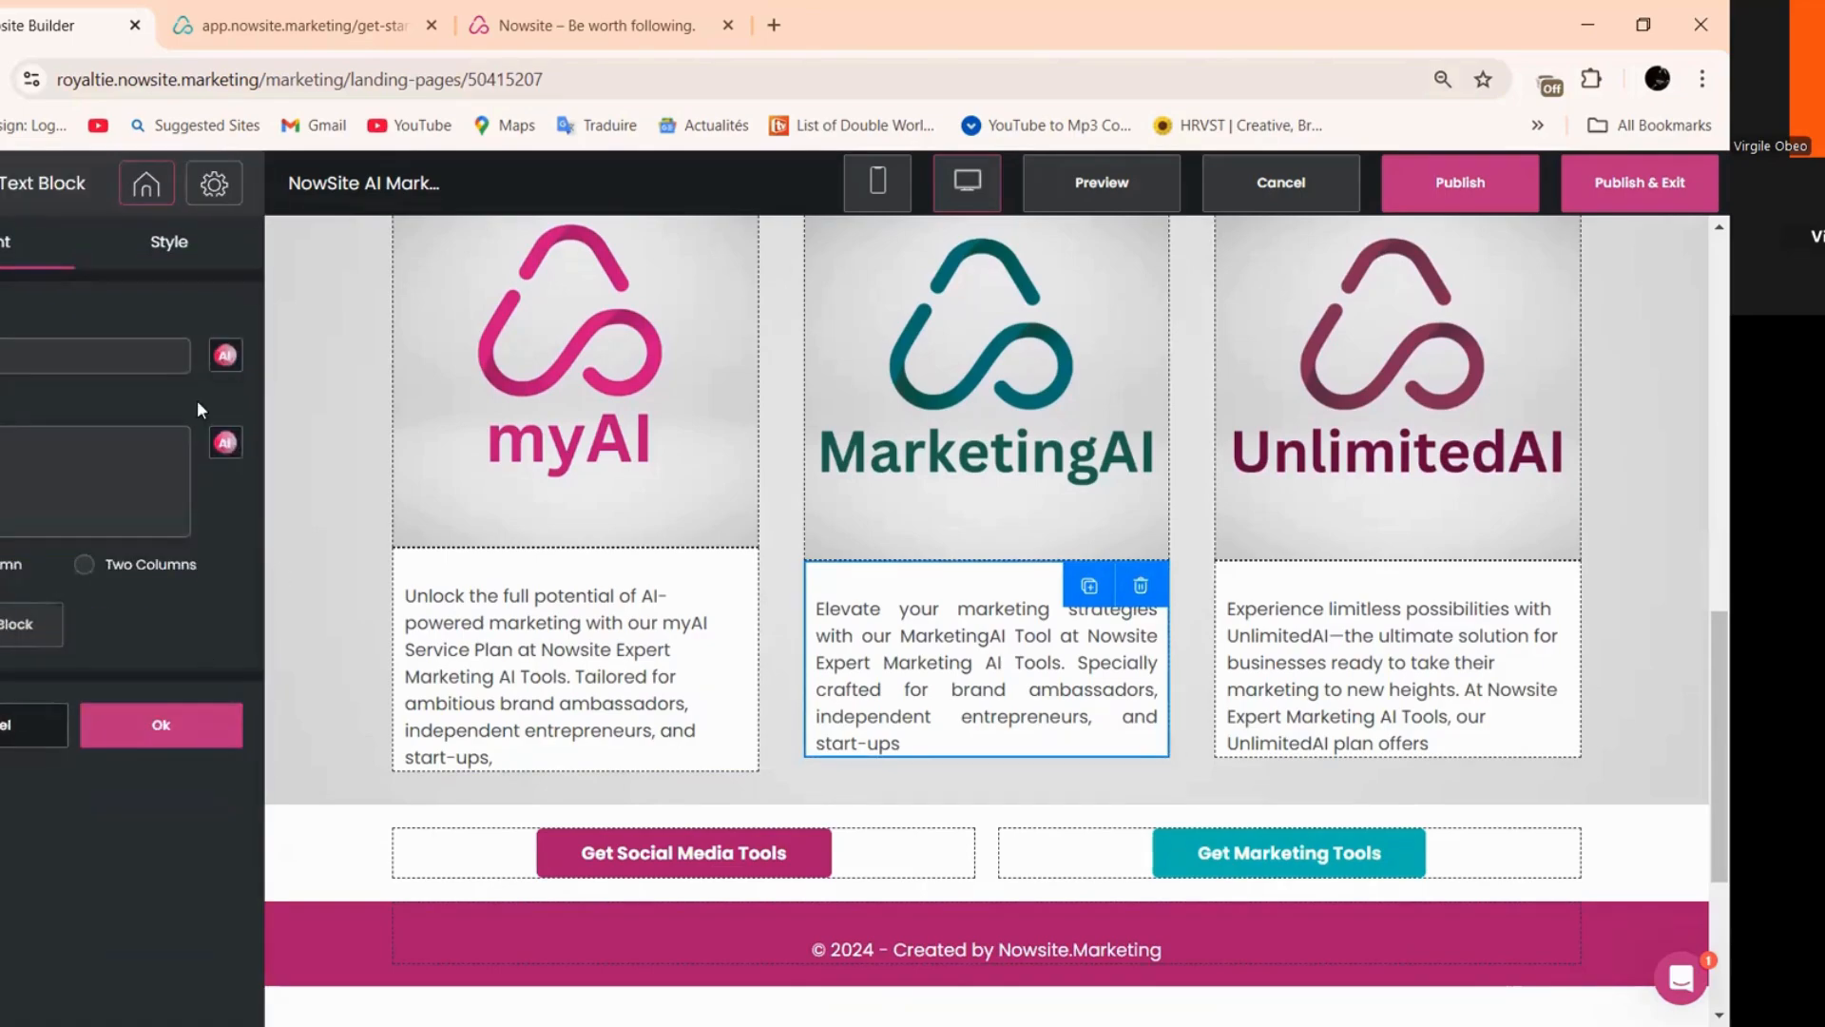
{"action": "left_click", "coordinate": [30, 625]}
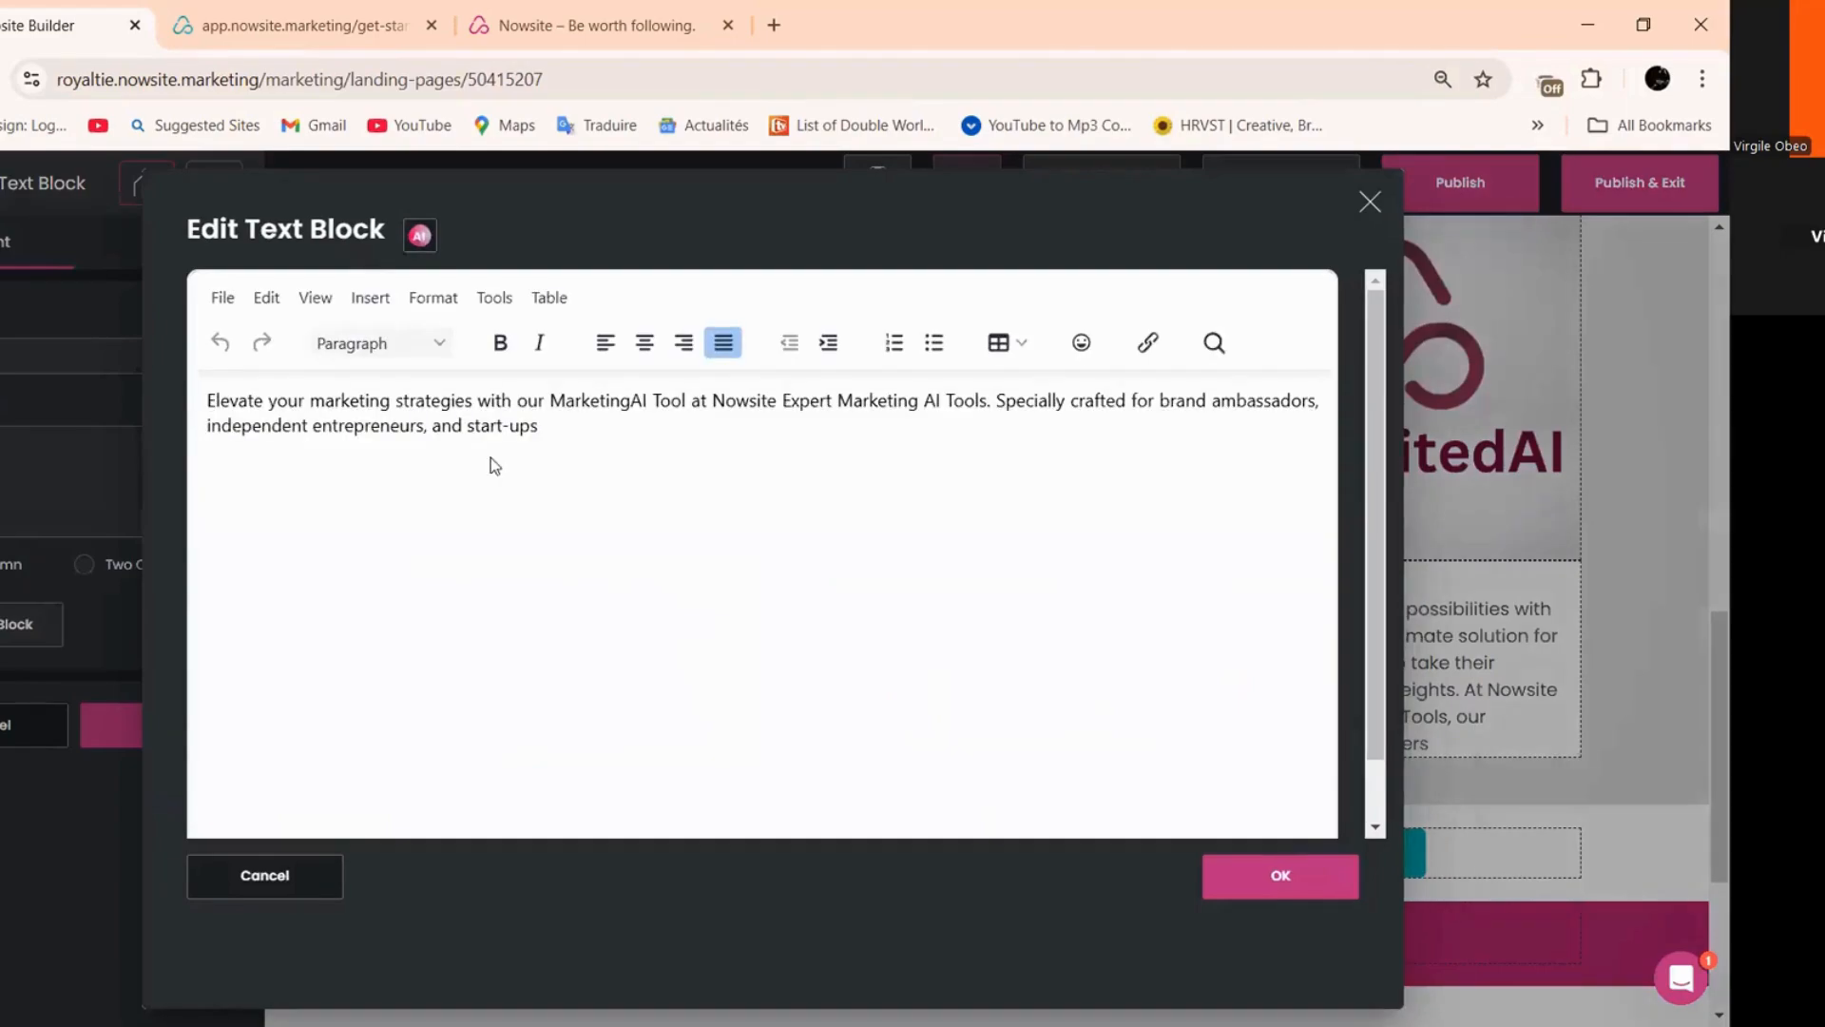
{"action": "key", "text": "ctrl+a"}
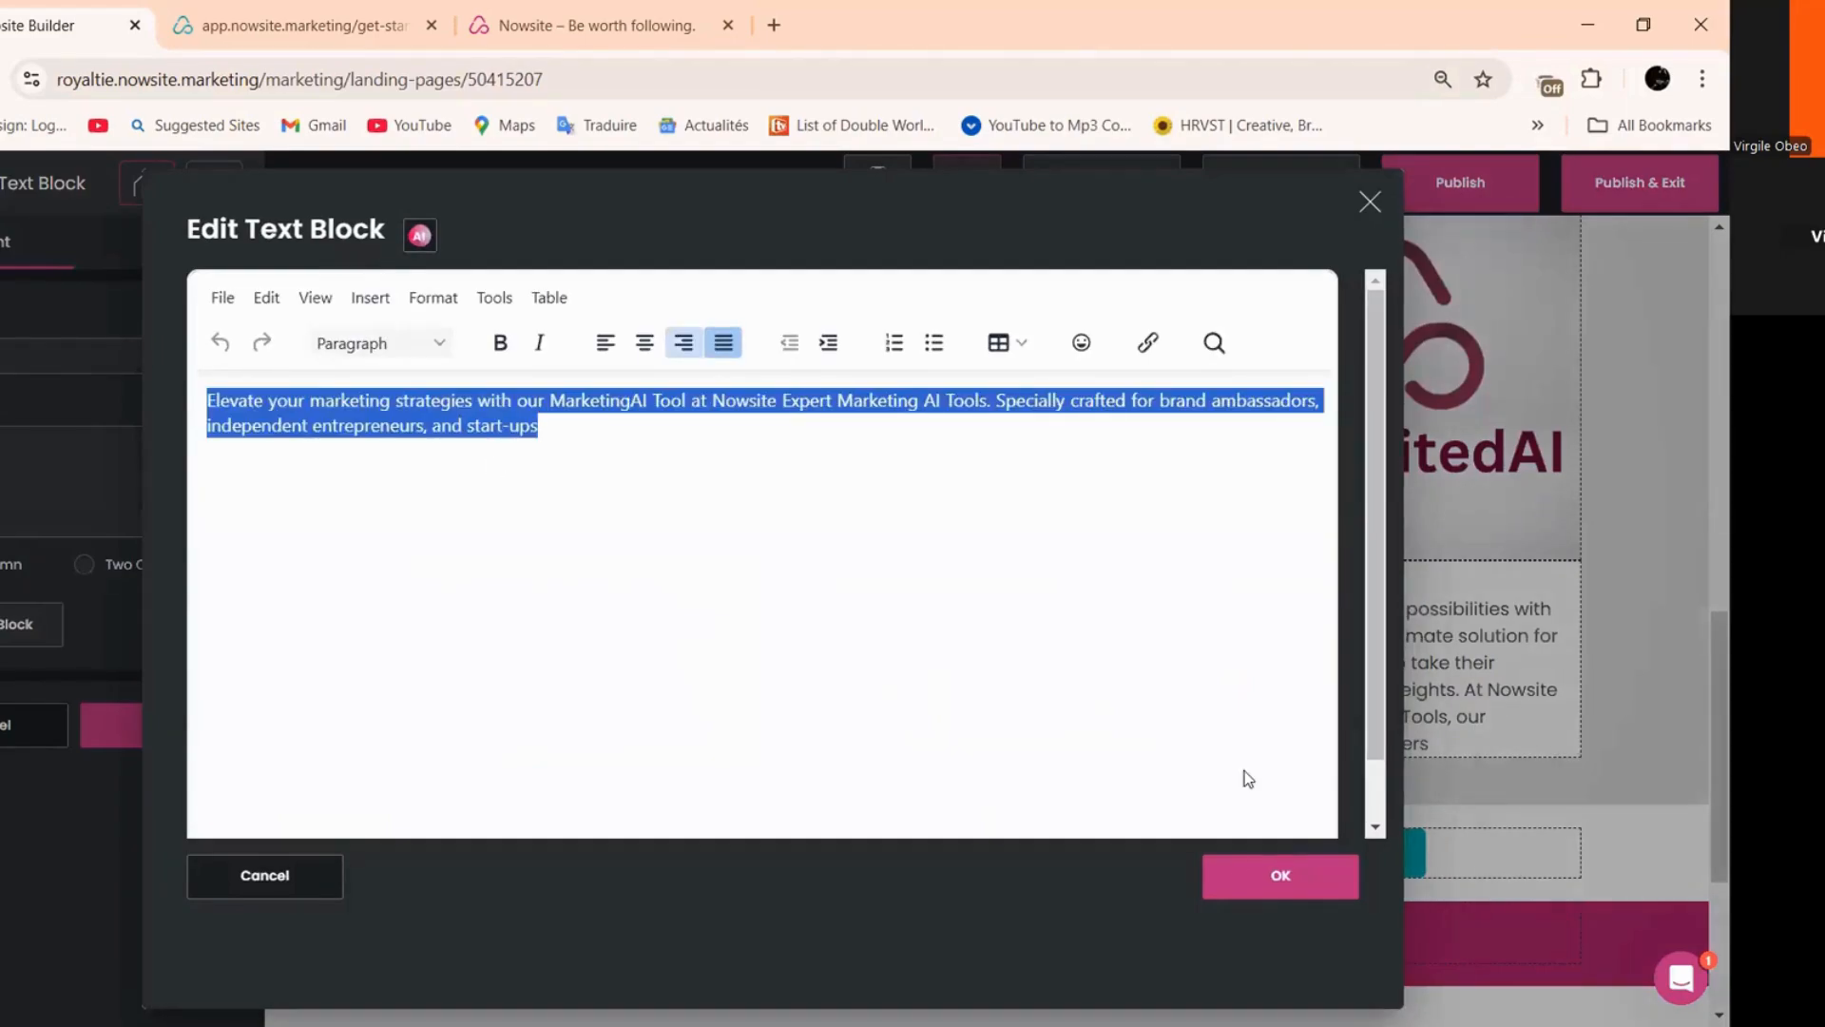
{"action": "key", "text": "ctrl+e"}
{"action": "left_click", "coordinate": [1239, 879]}
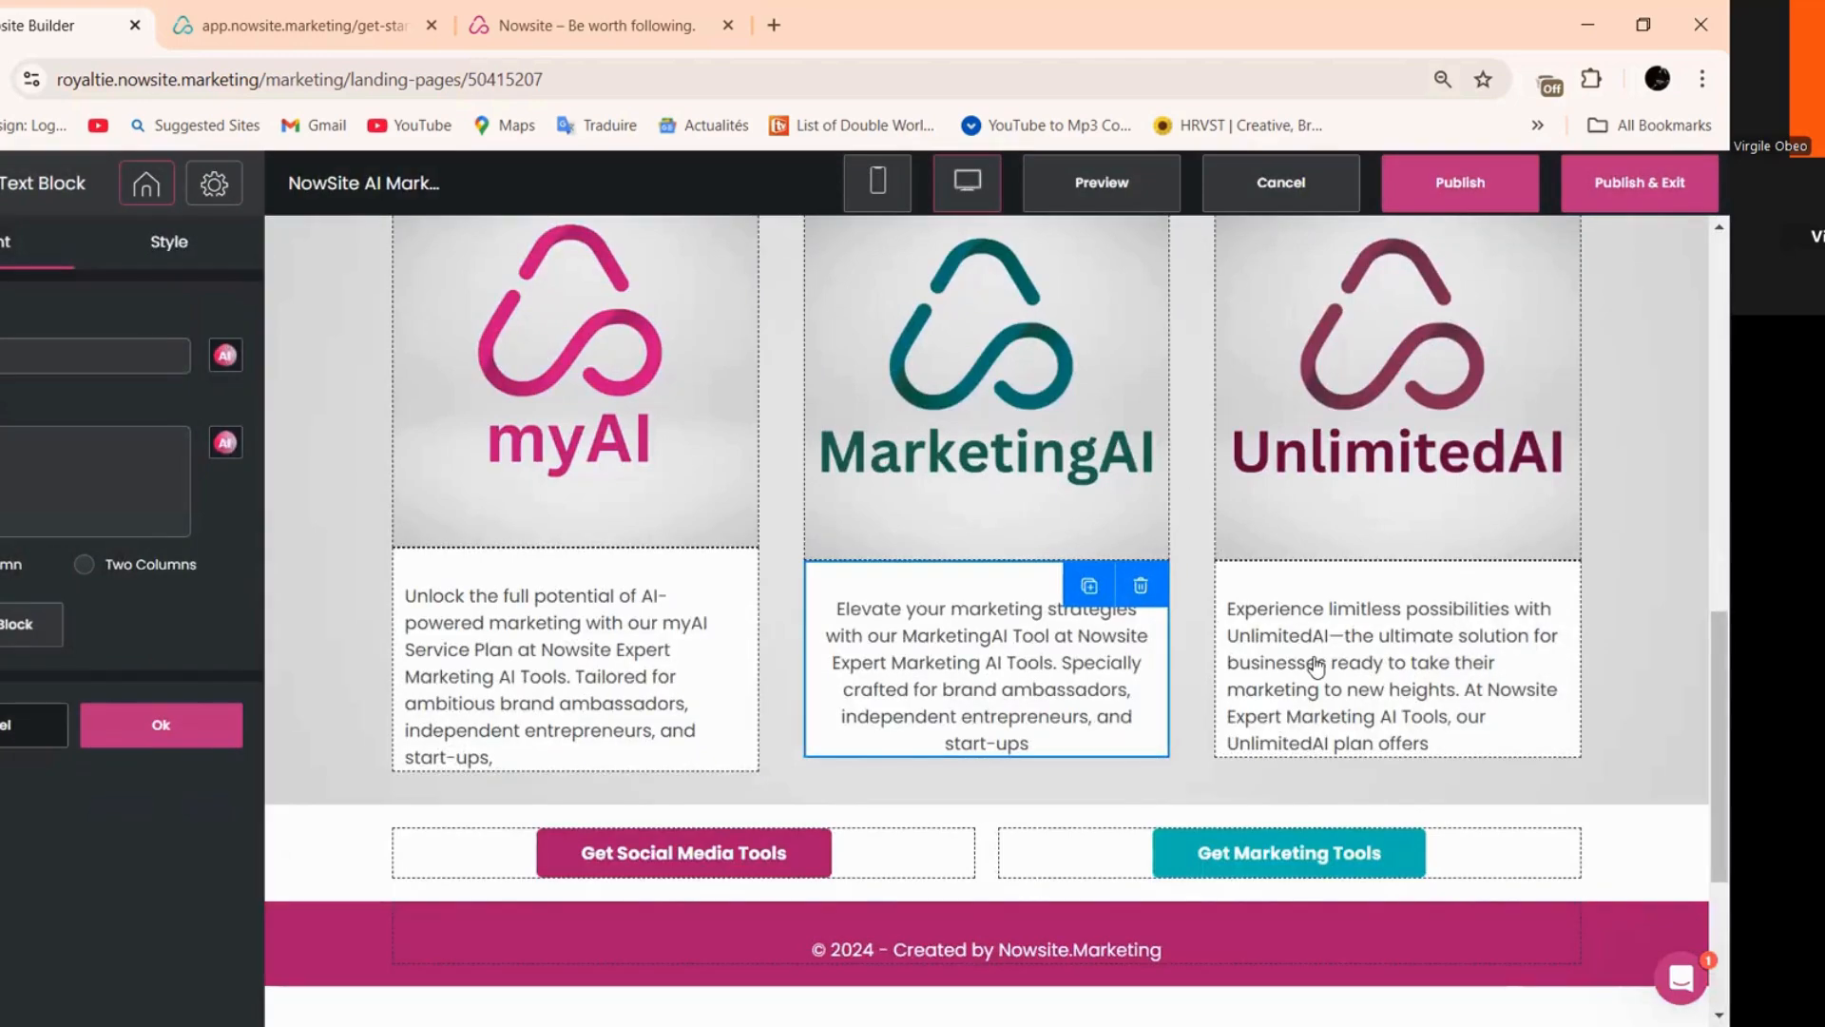
- Center-align the description text in the UnlimitedAI product column
{"action": "left_click", "coordinate": [1315, 667]}
{"action": "left_click", "coordinate": [12, 624]}
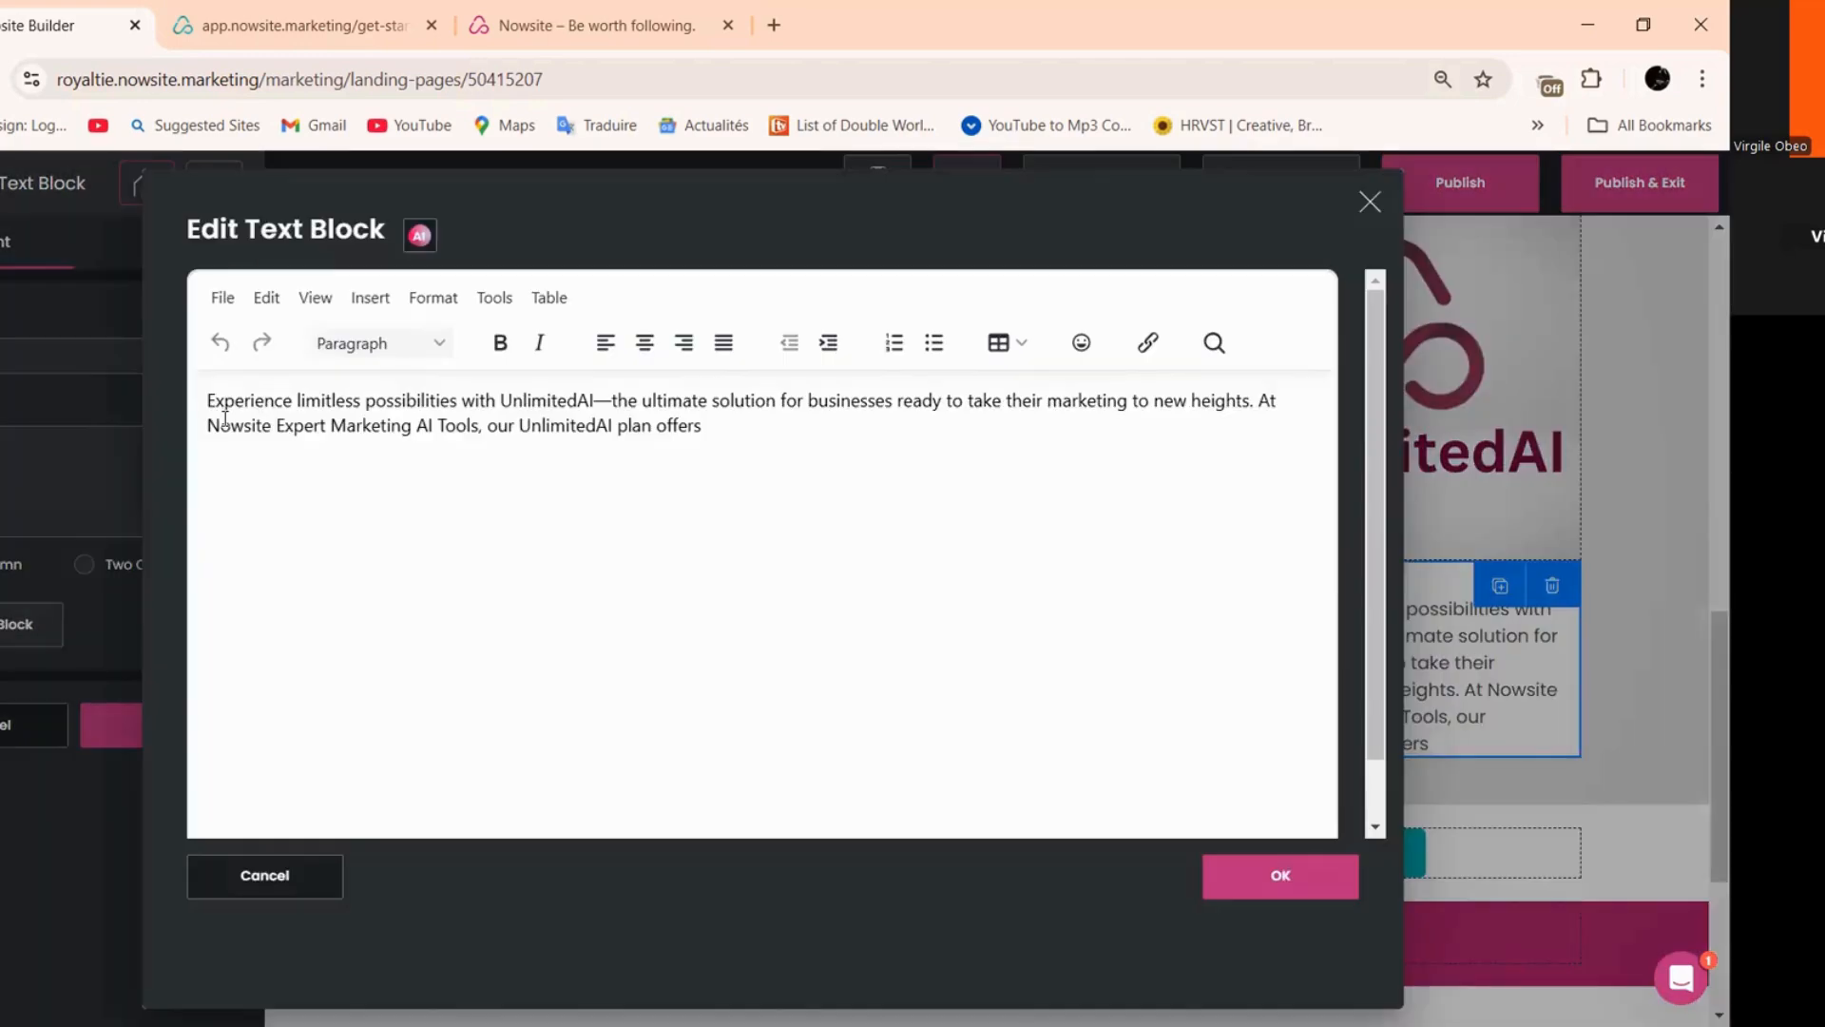
{"action": "key", "text": "ctrl+a"}
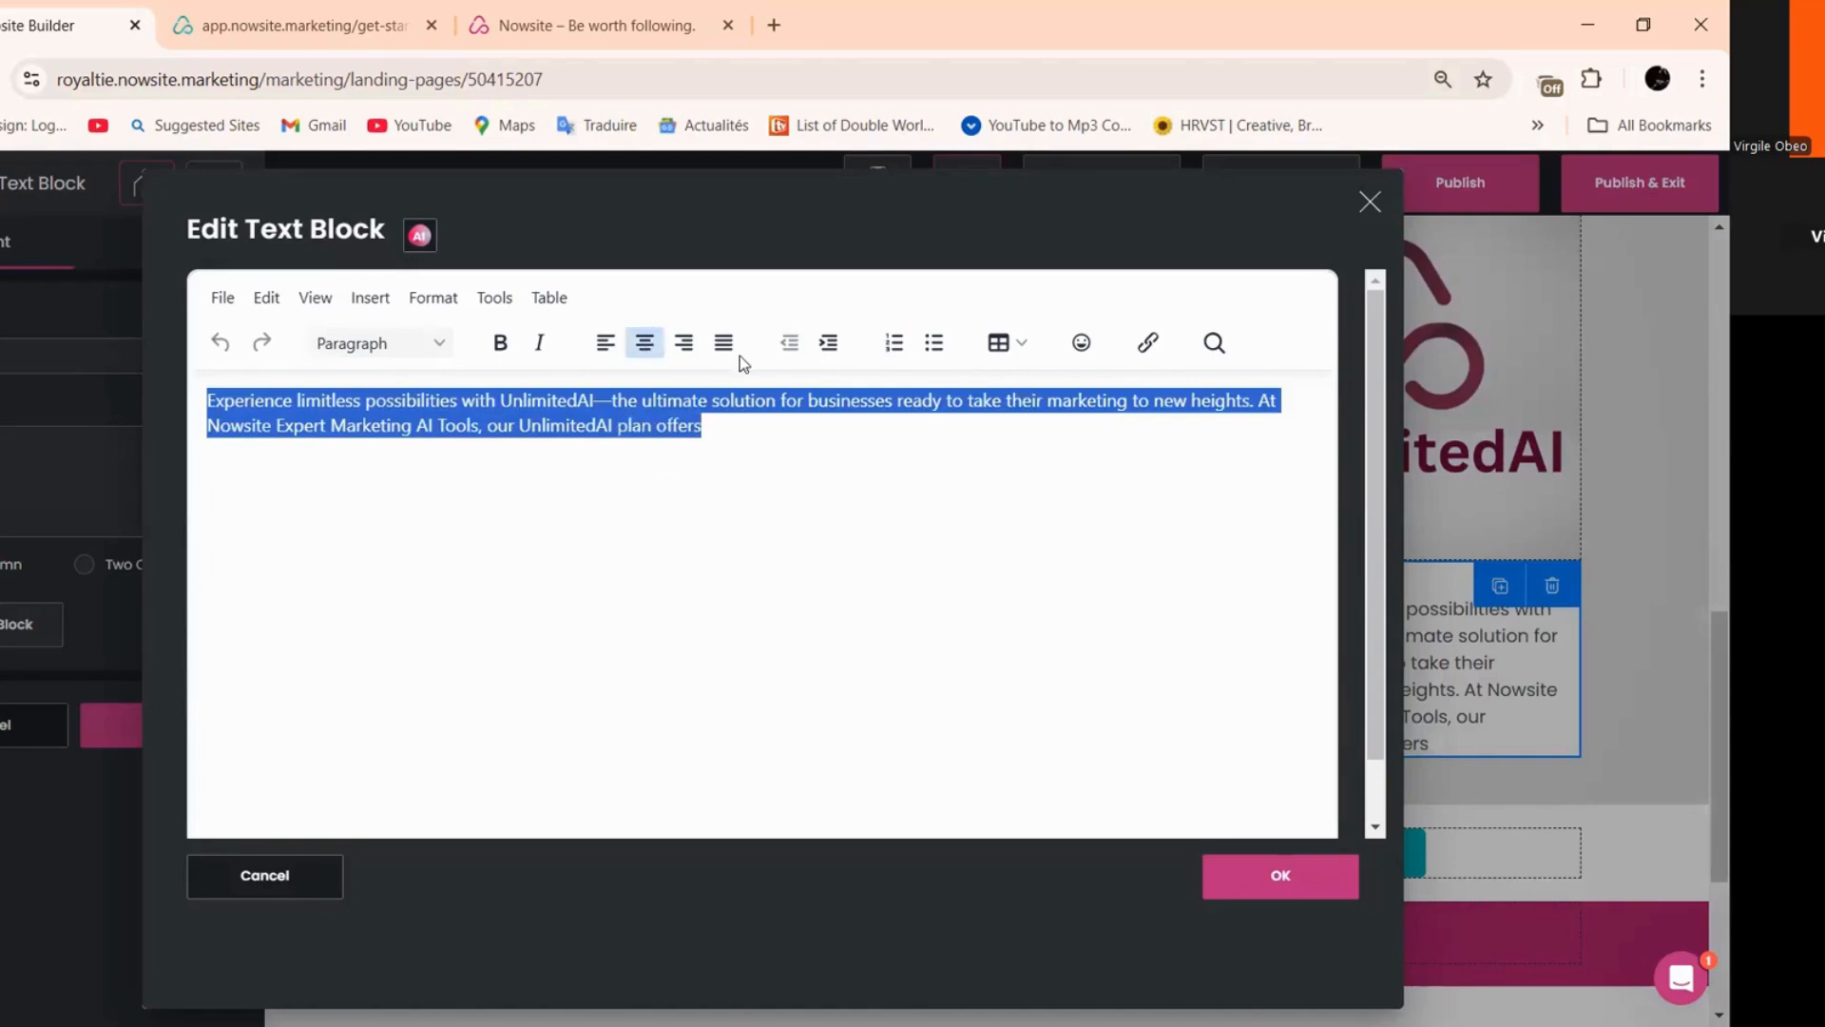
{"action": "left_click", "coordinate": [644, 343]}
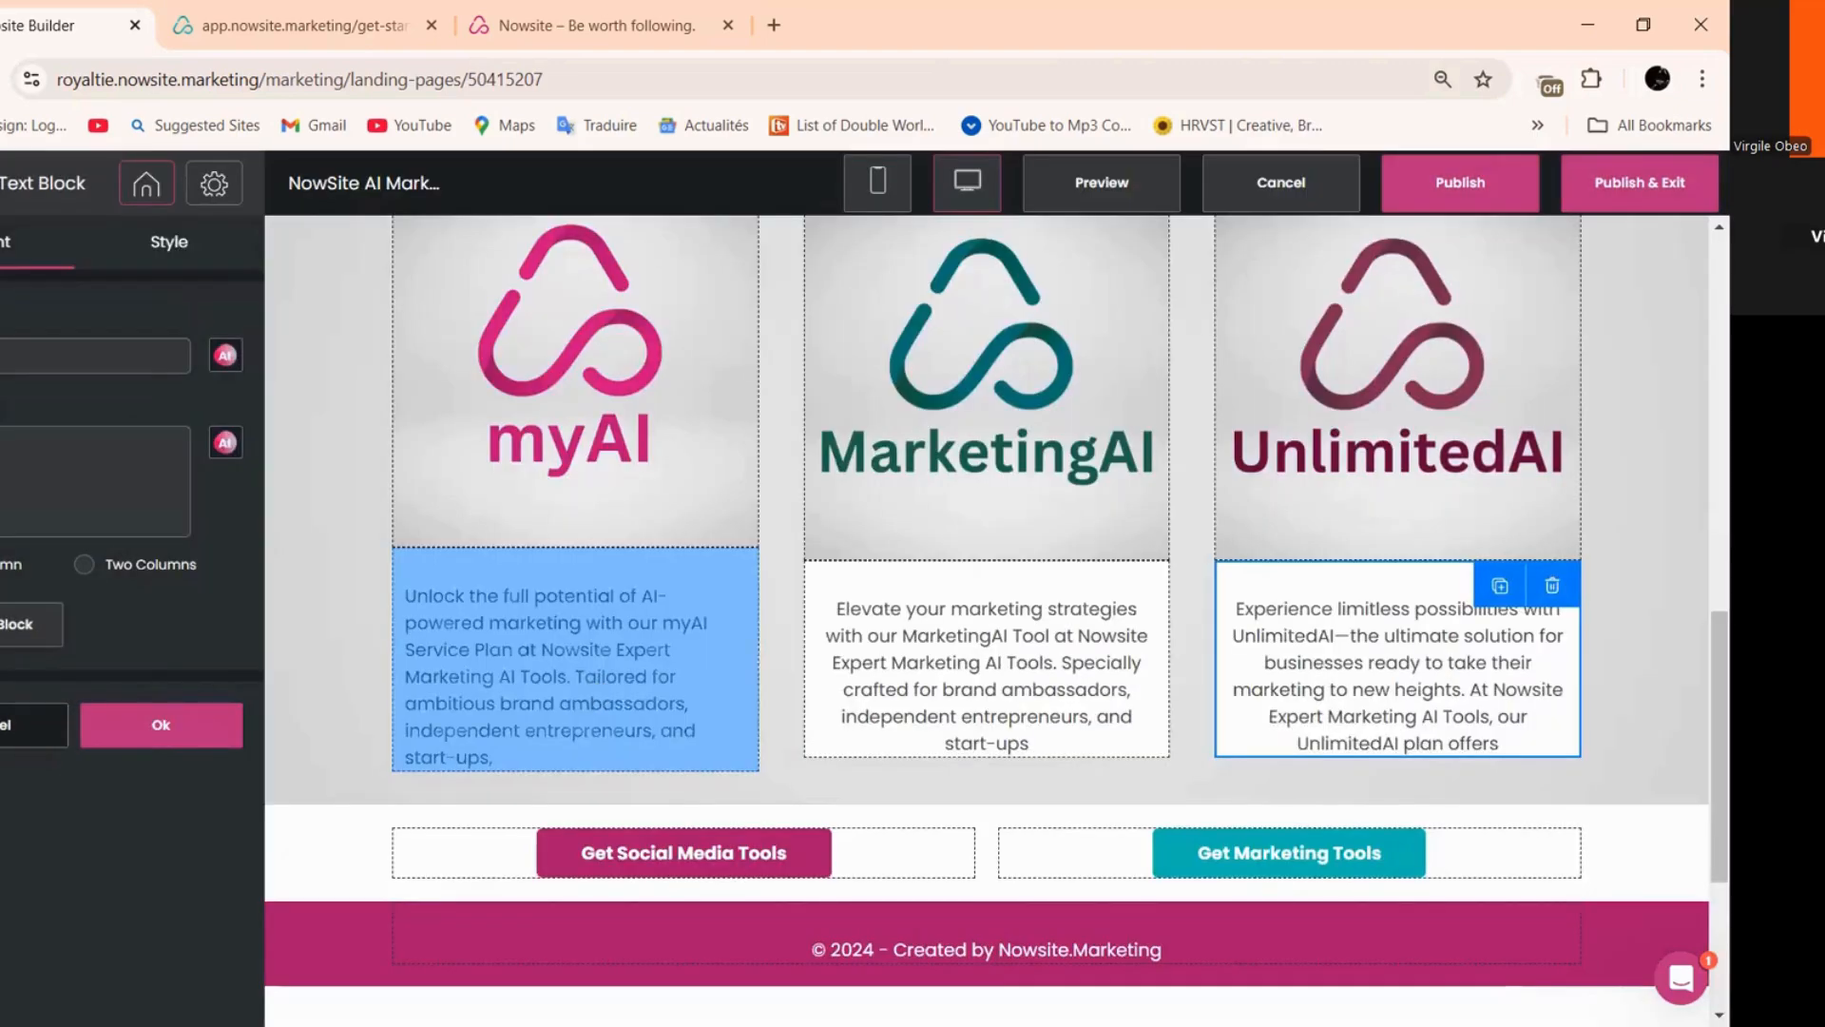
- Center-align the description text in the myAI product column and publish the page
{"action": "left_click", "coordinate": [575, 659]}
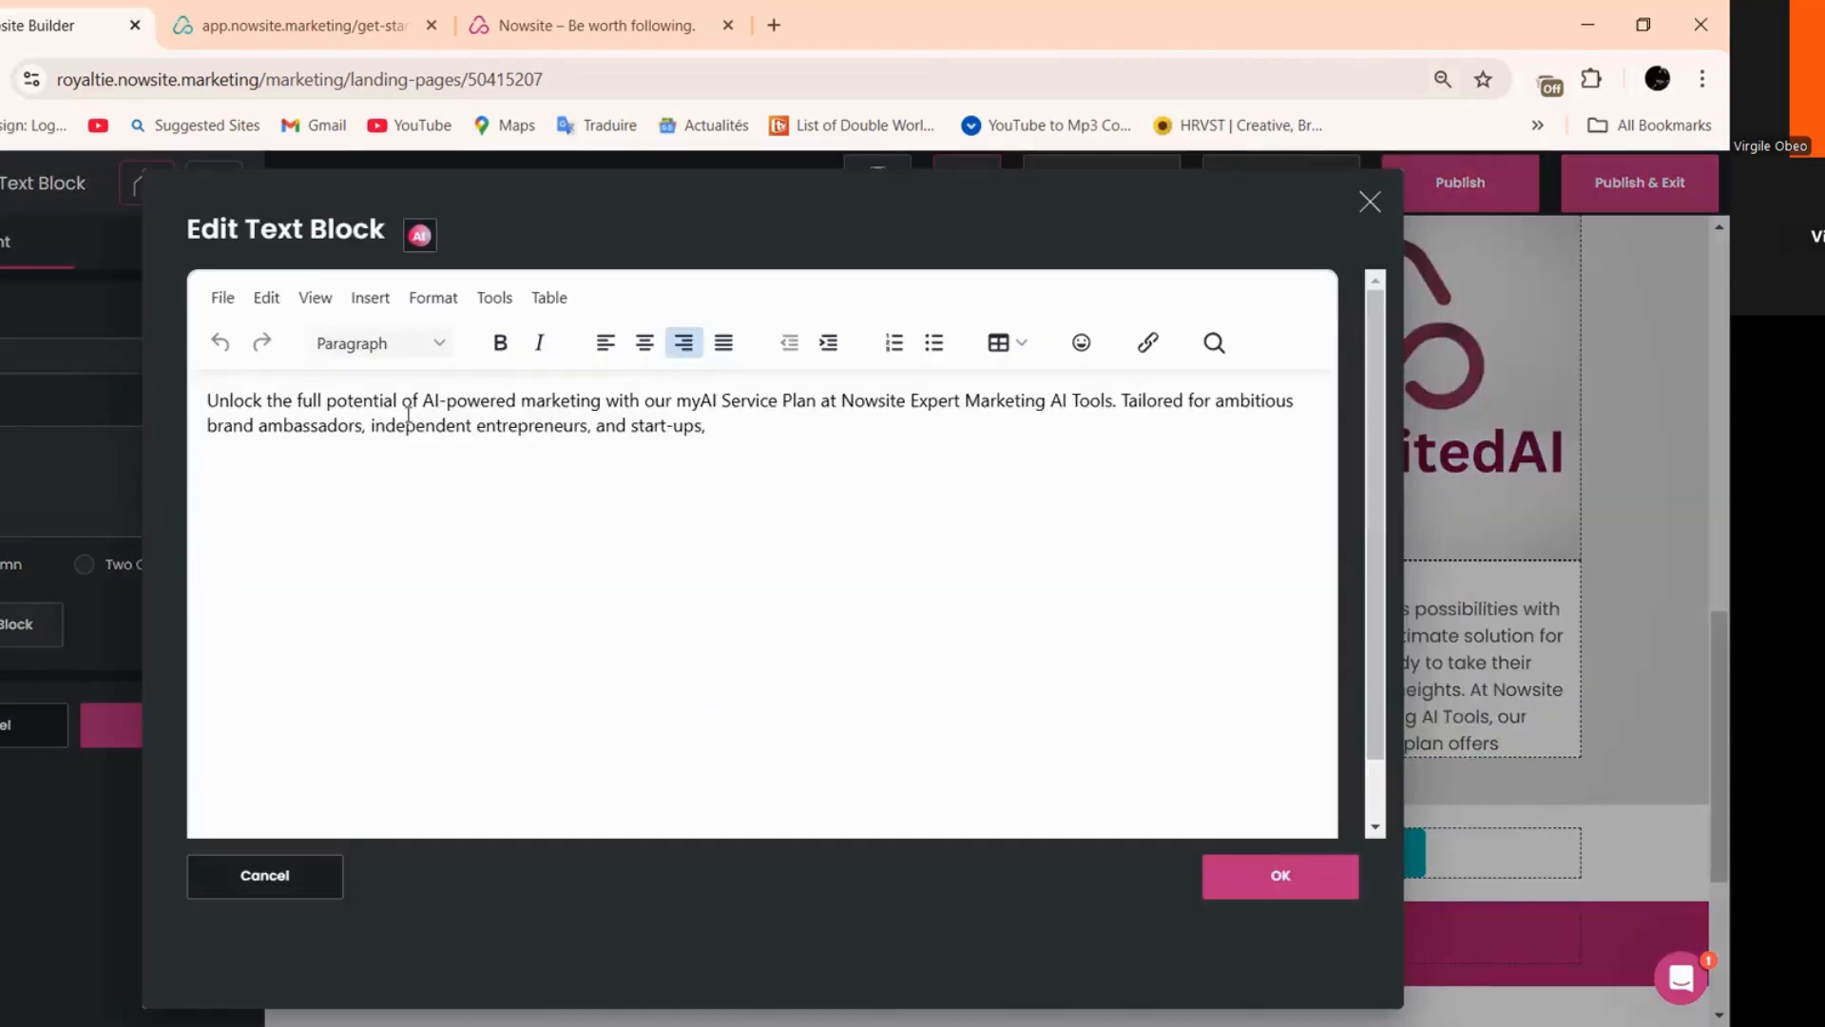
{"action": "left_click", "coordinate": [644, 342]}
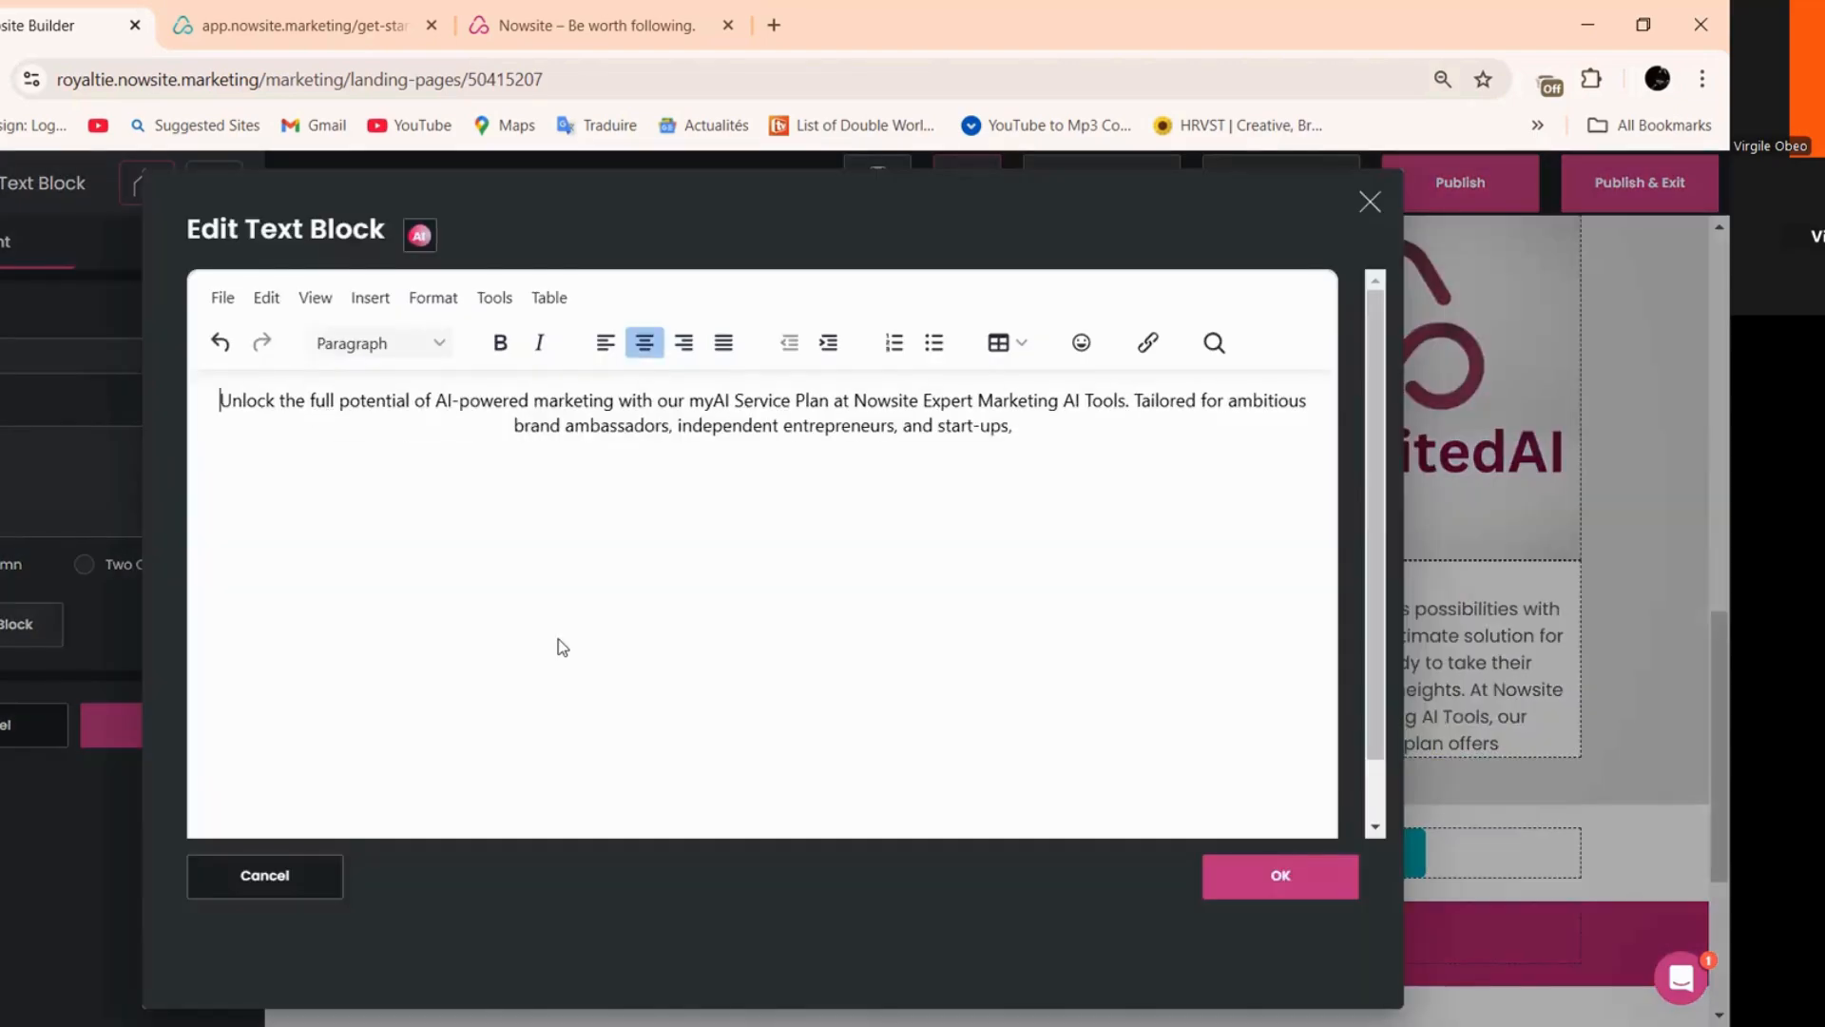
{"action": "left_click", "coordinate": [1265, 874]}
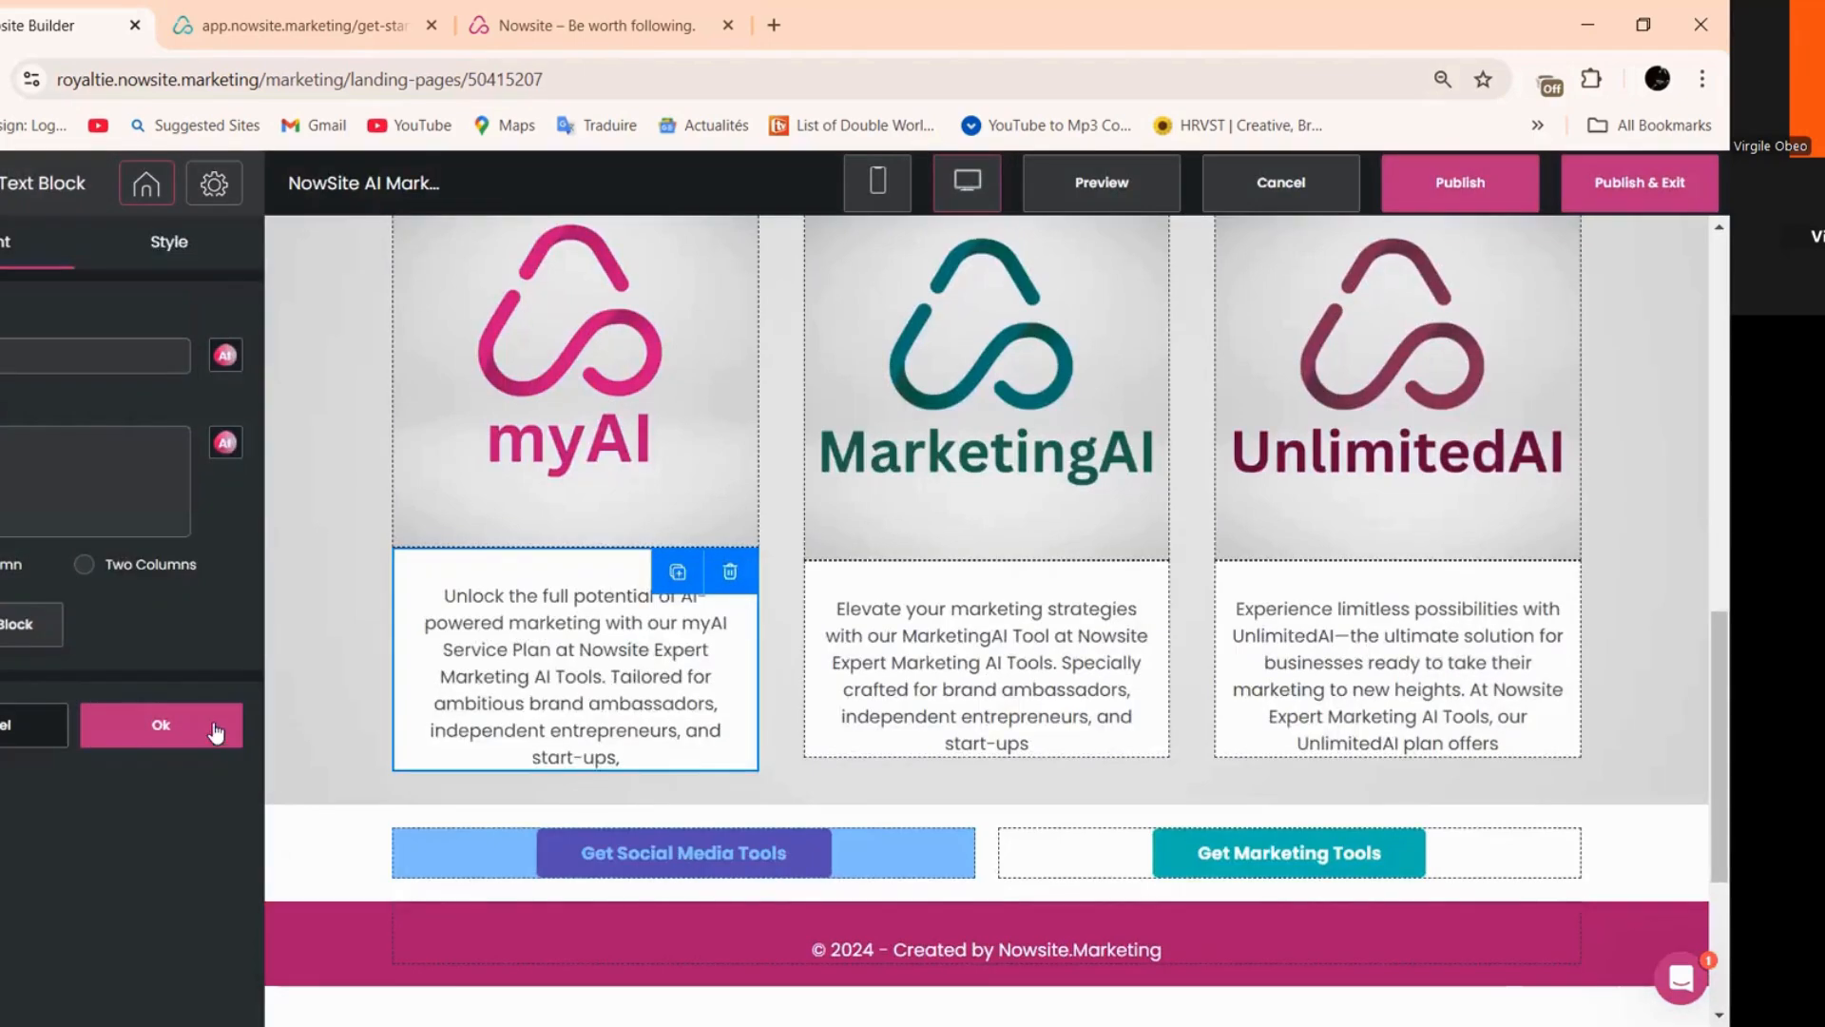
{"action": "left_click", "coordinate": [216, 731]}
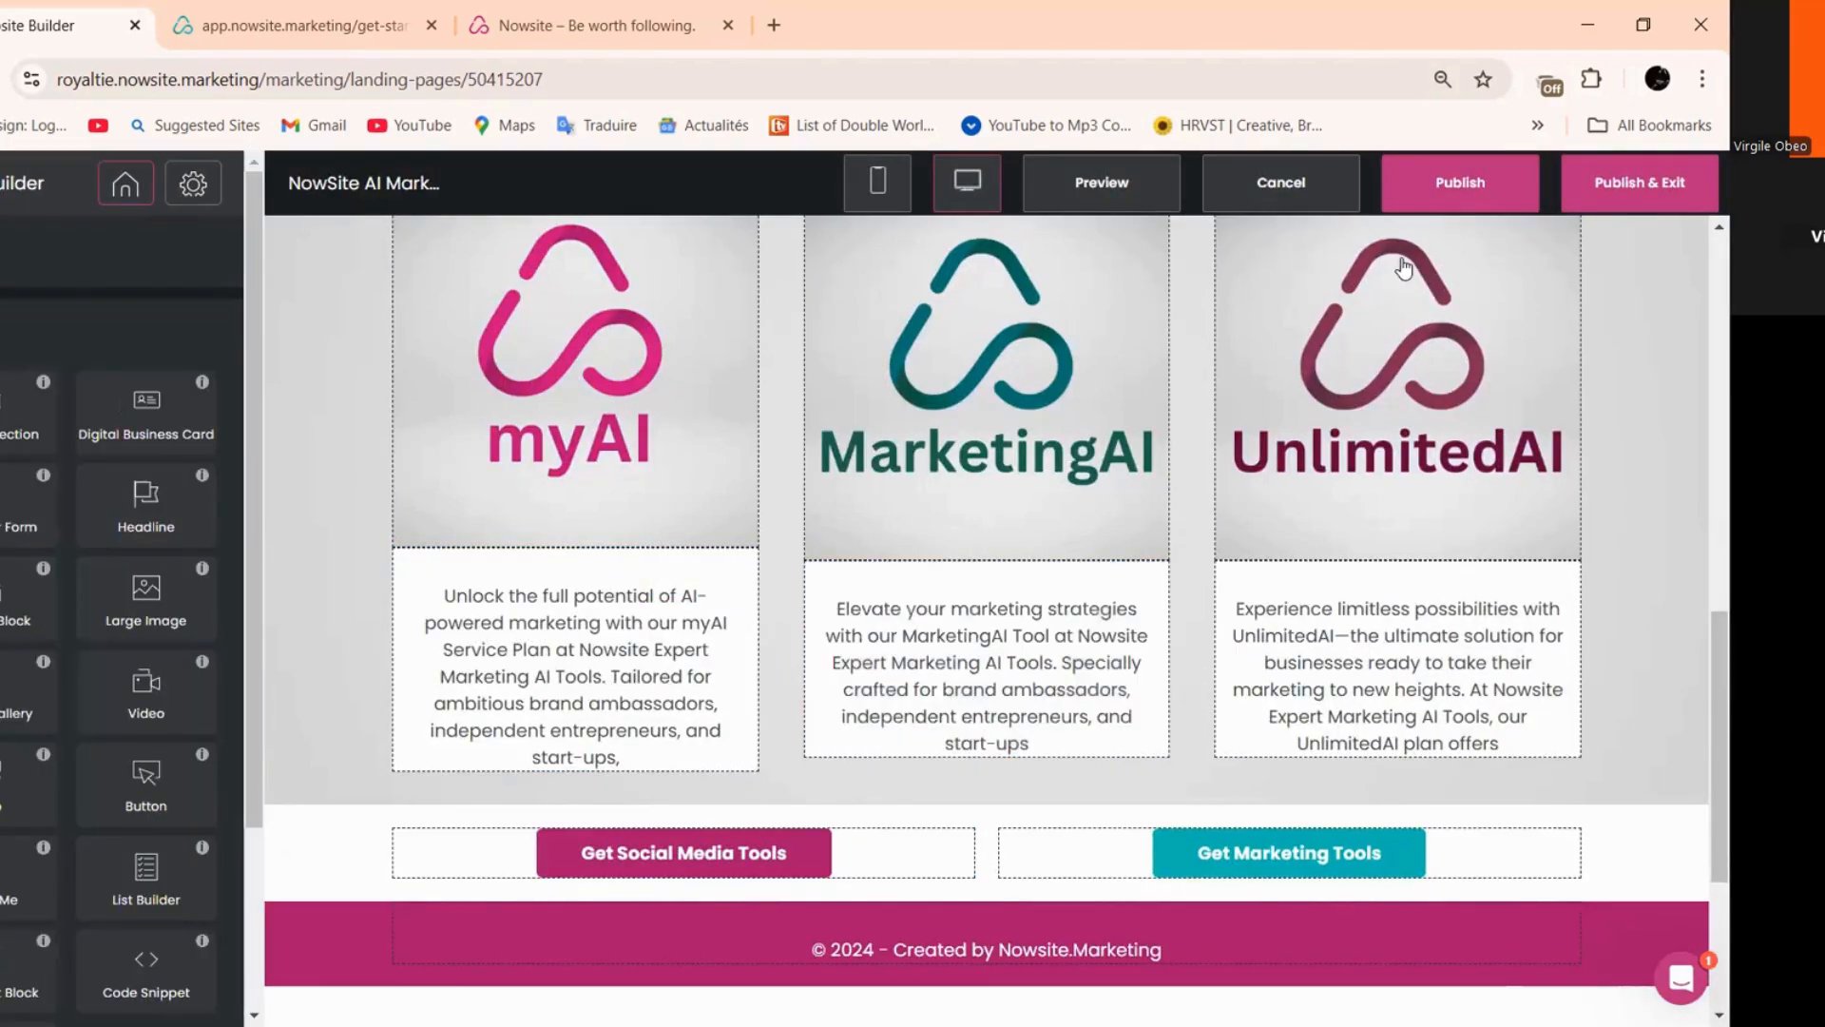
{"action": "left_click", "coordinate": [983, 664]}
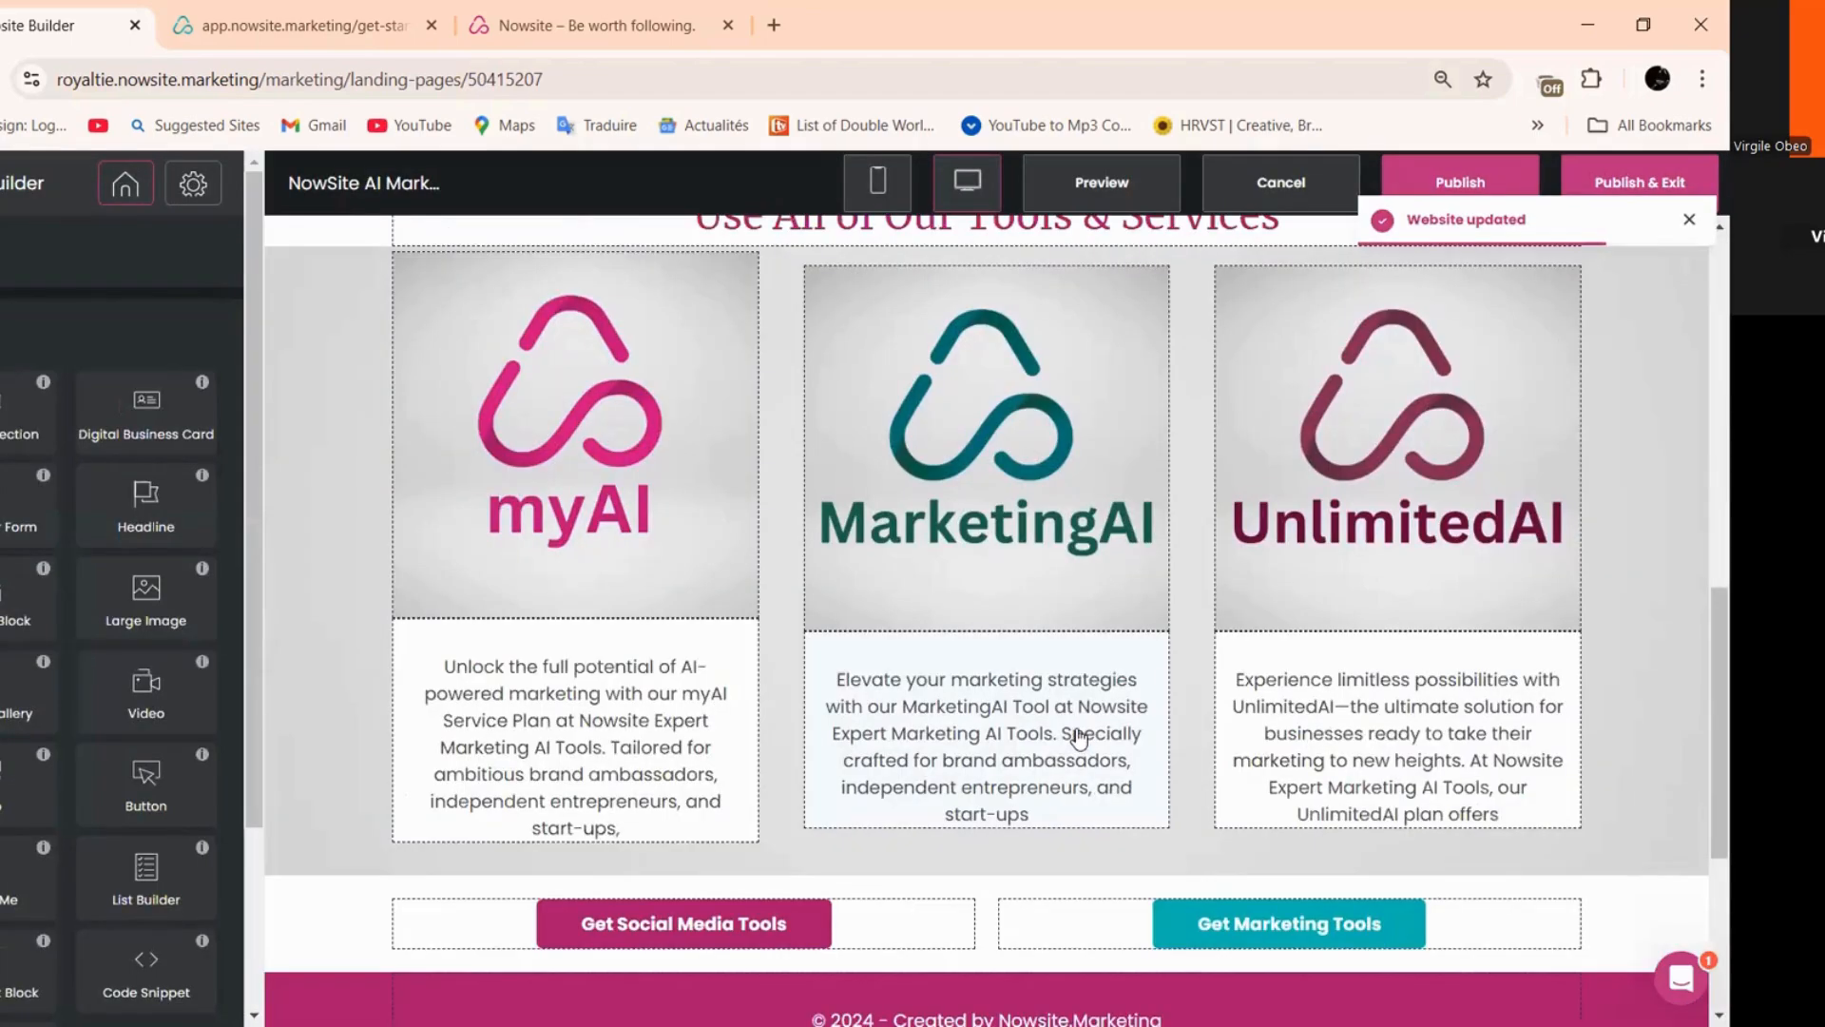
- Set the background color of the Nowsite Nav launch video block to magenta #aa166c and publish the page
{"action": "scroll", "coordinate": [1078, 738], "scroll_direction": "up", "scroll_amount": 3}
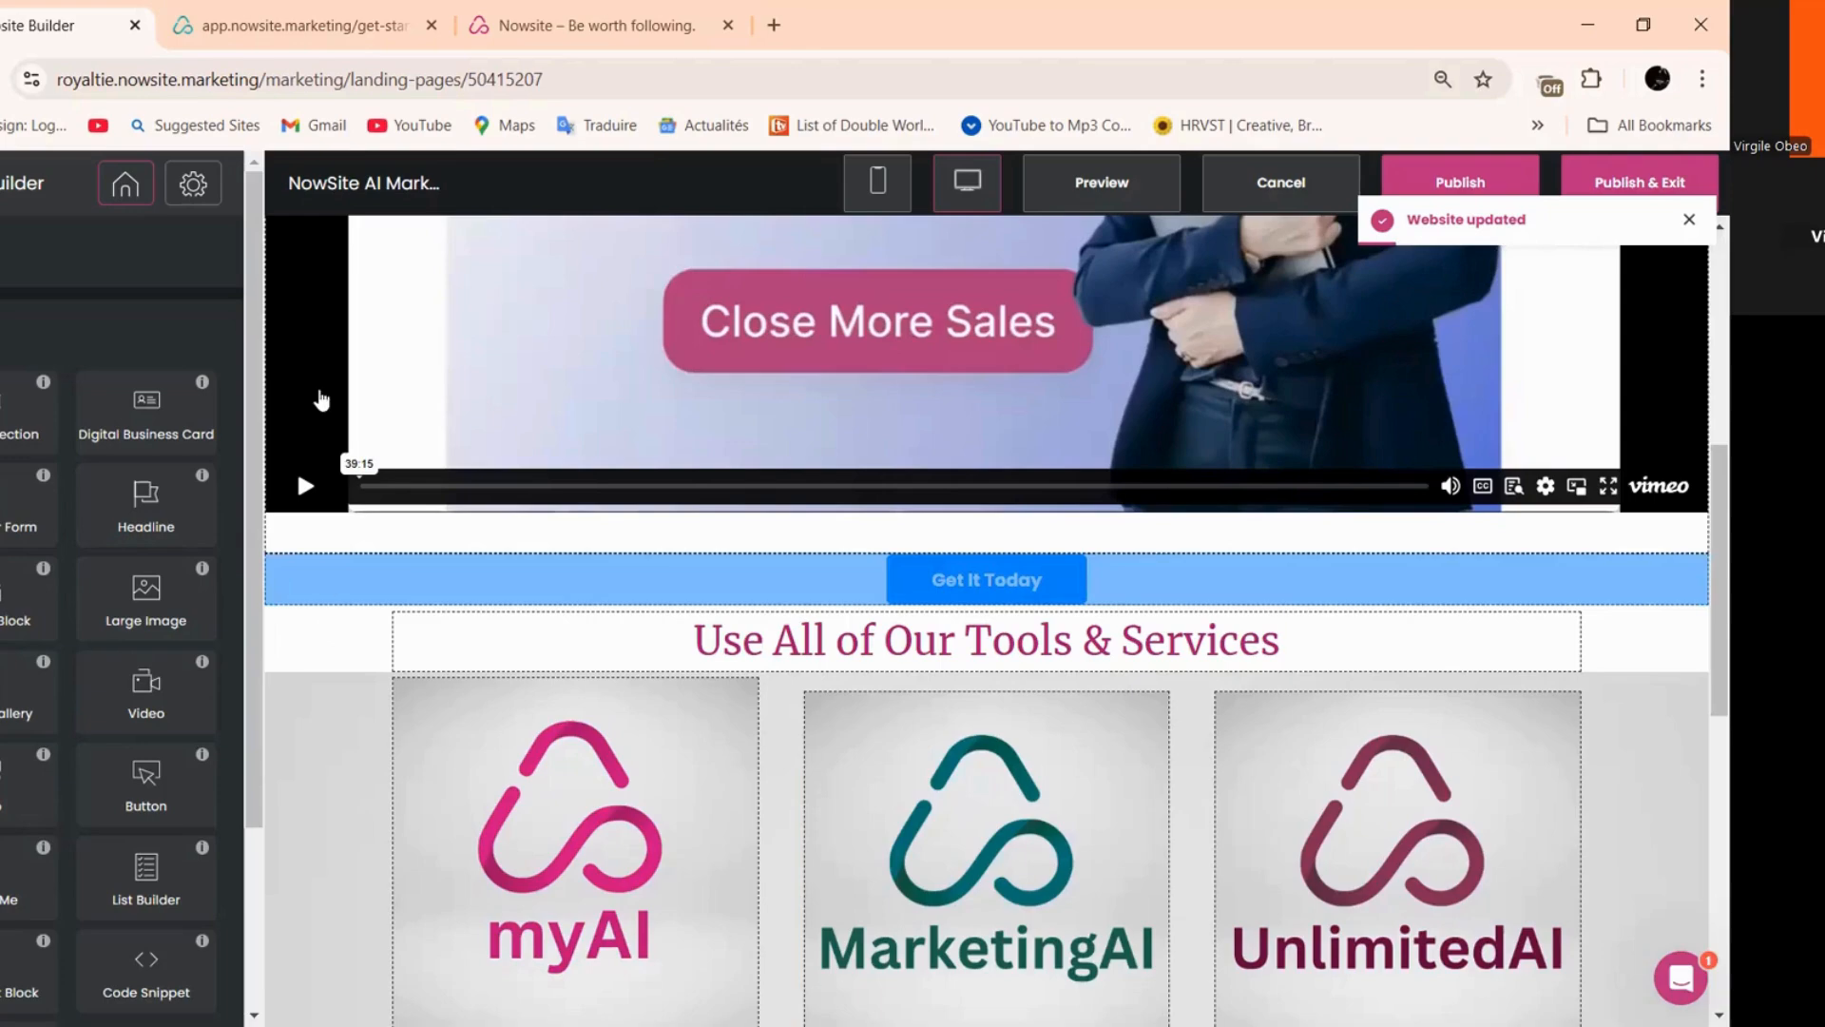
{"action": "scroll", "coordinate": [314, 371], "scroll_direction": "up", "scroll_amount": 4}
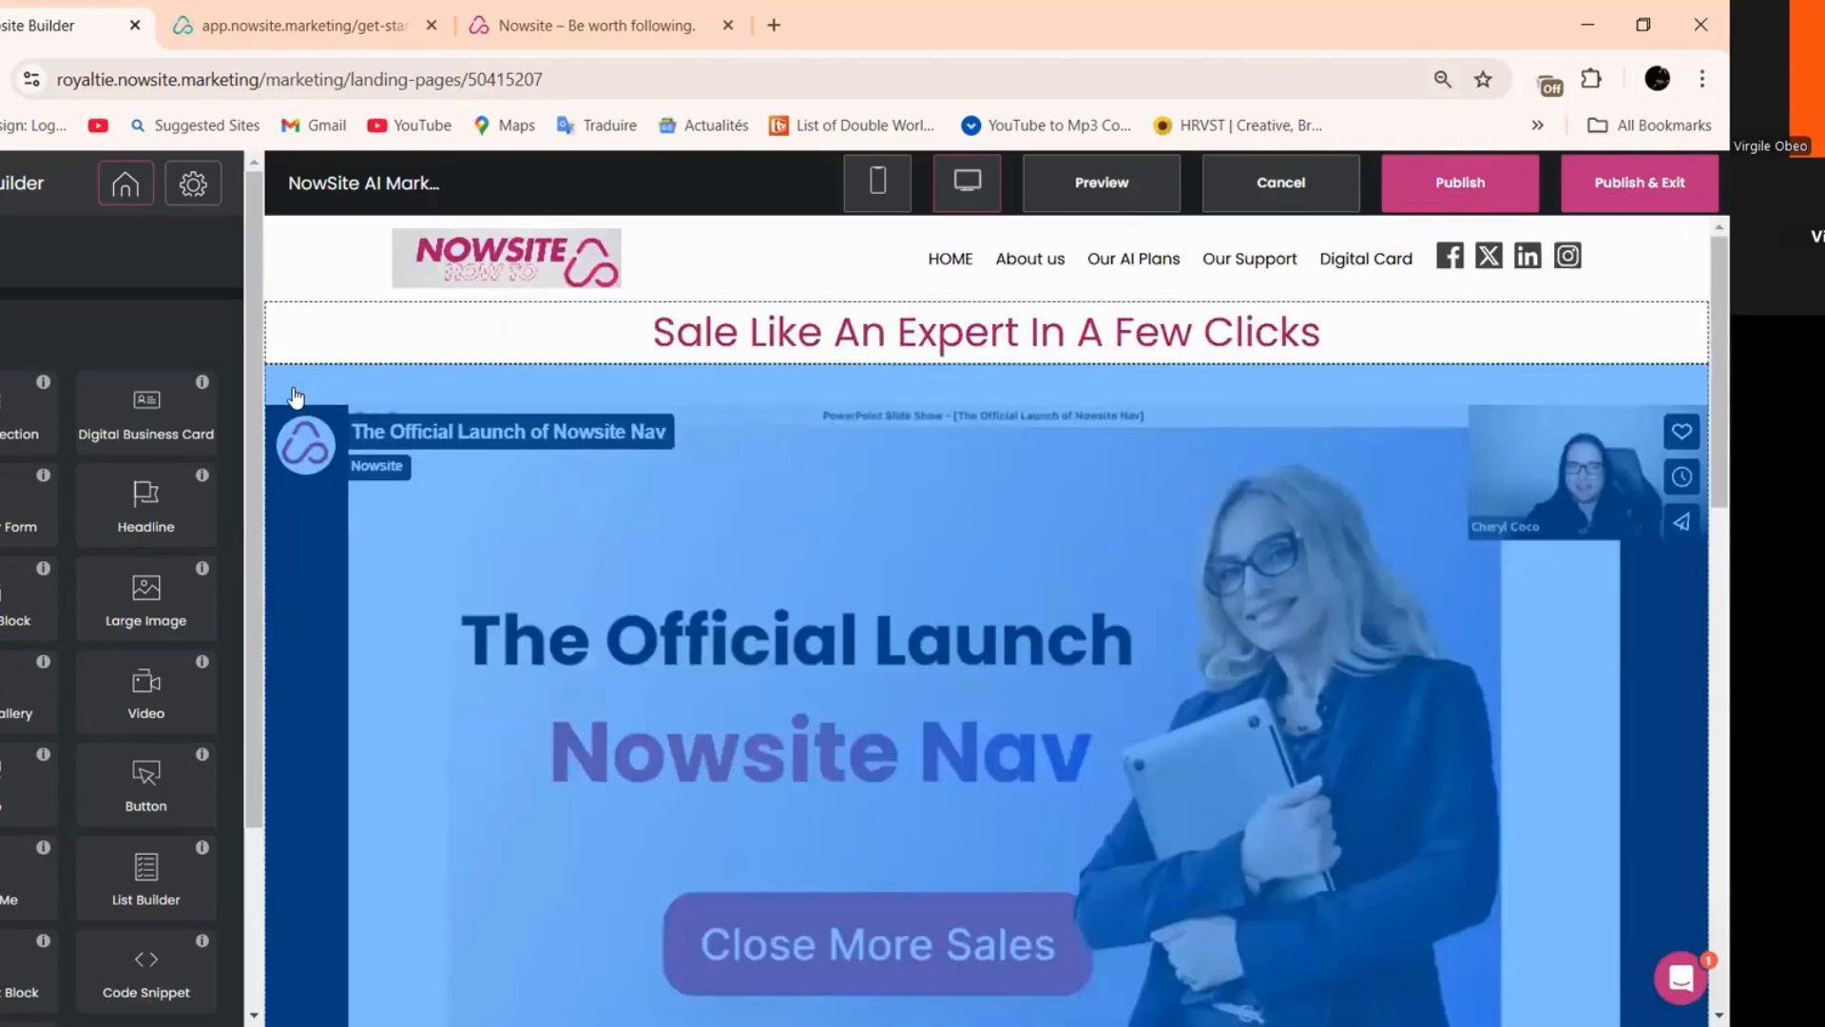
{"action": "left_click", "coordinate": [295, 401]}
{"action": "left_click", "coordinate": [169, 249]}
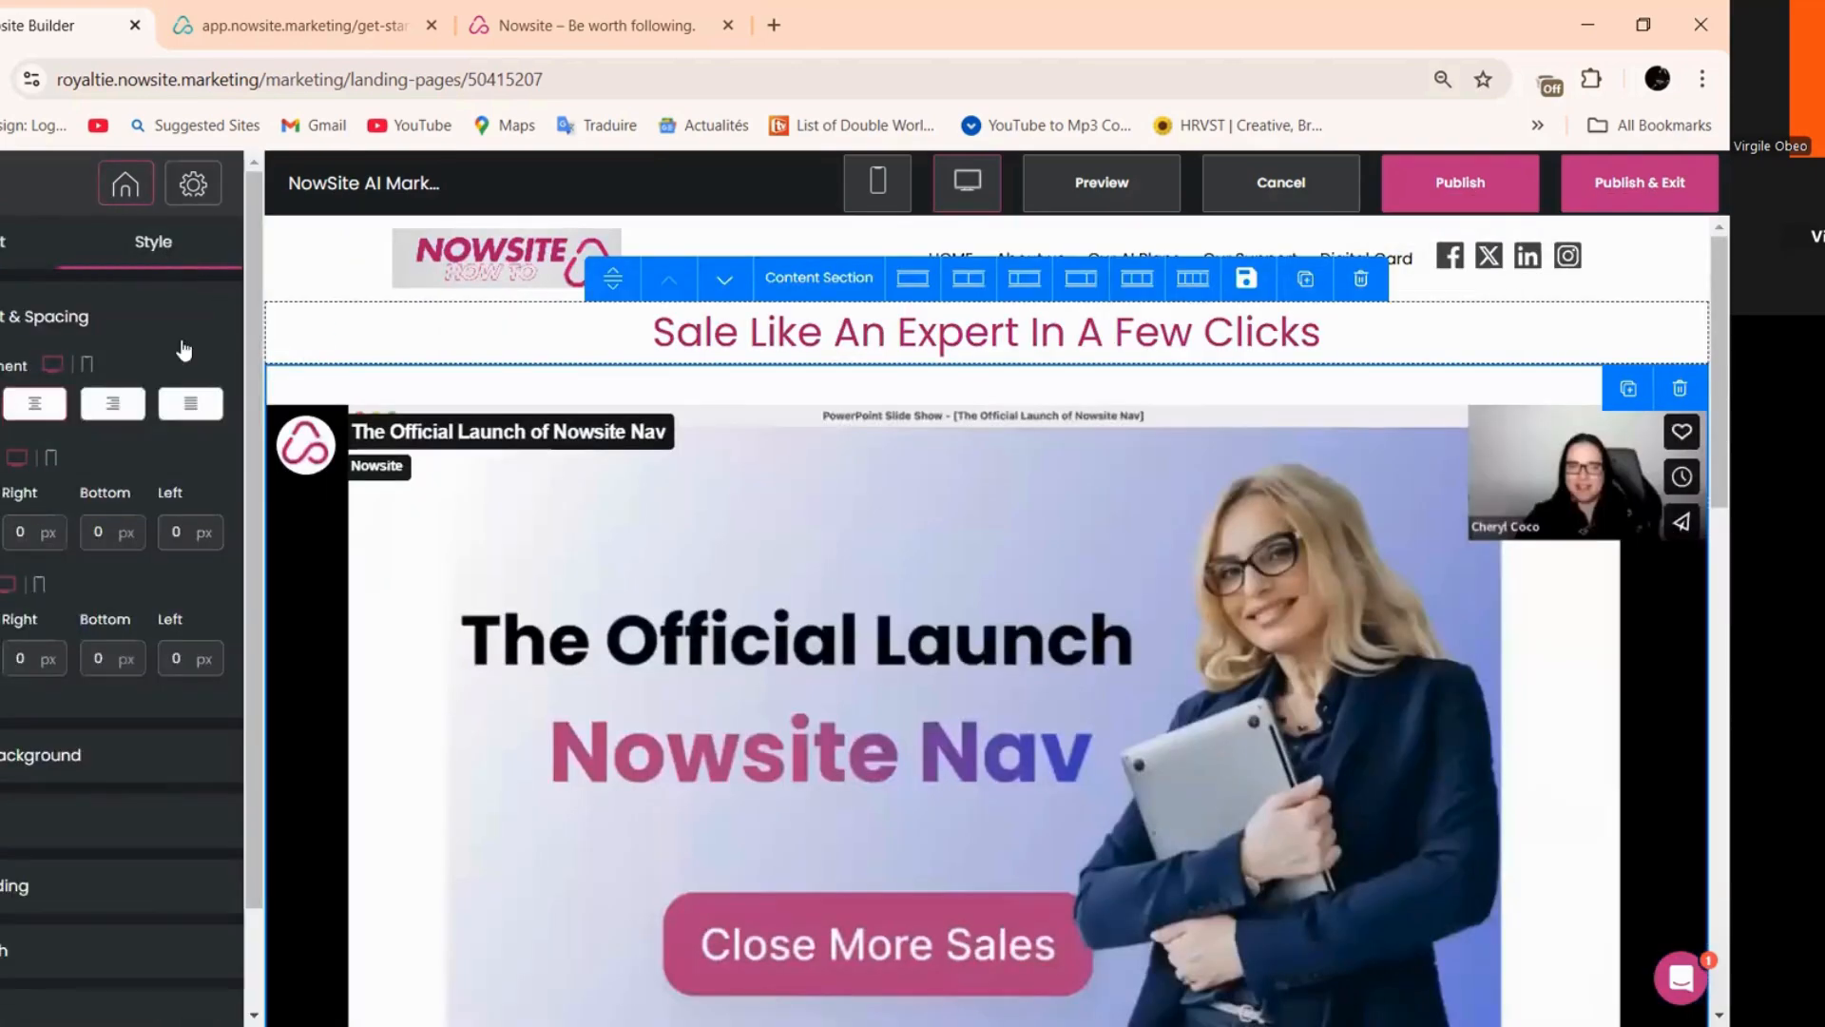
{"action": "left_click", "coordinate": [95, 629]}
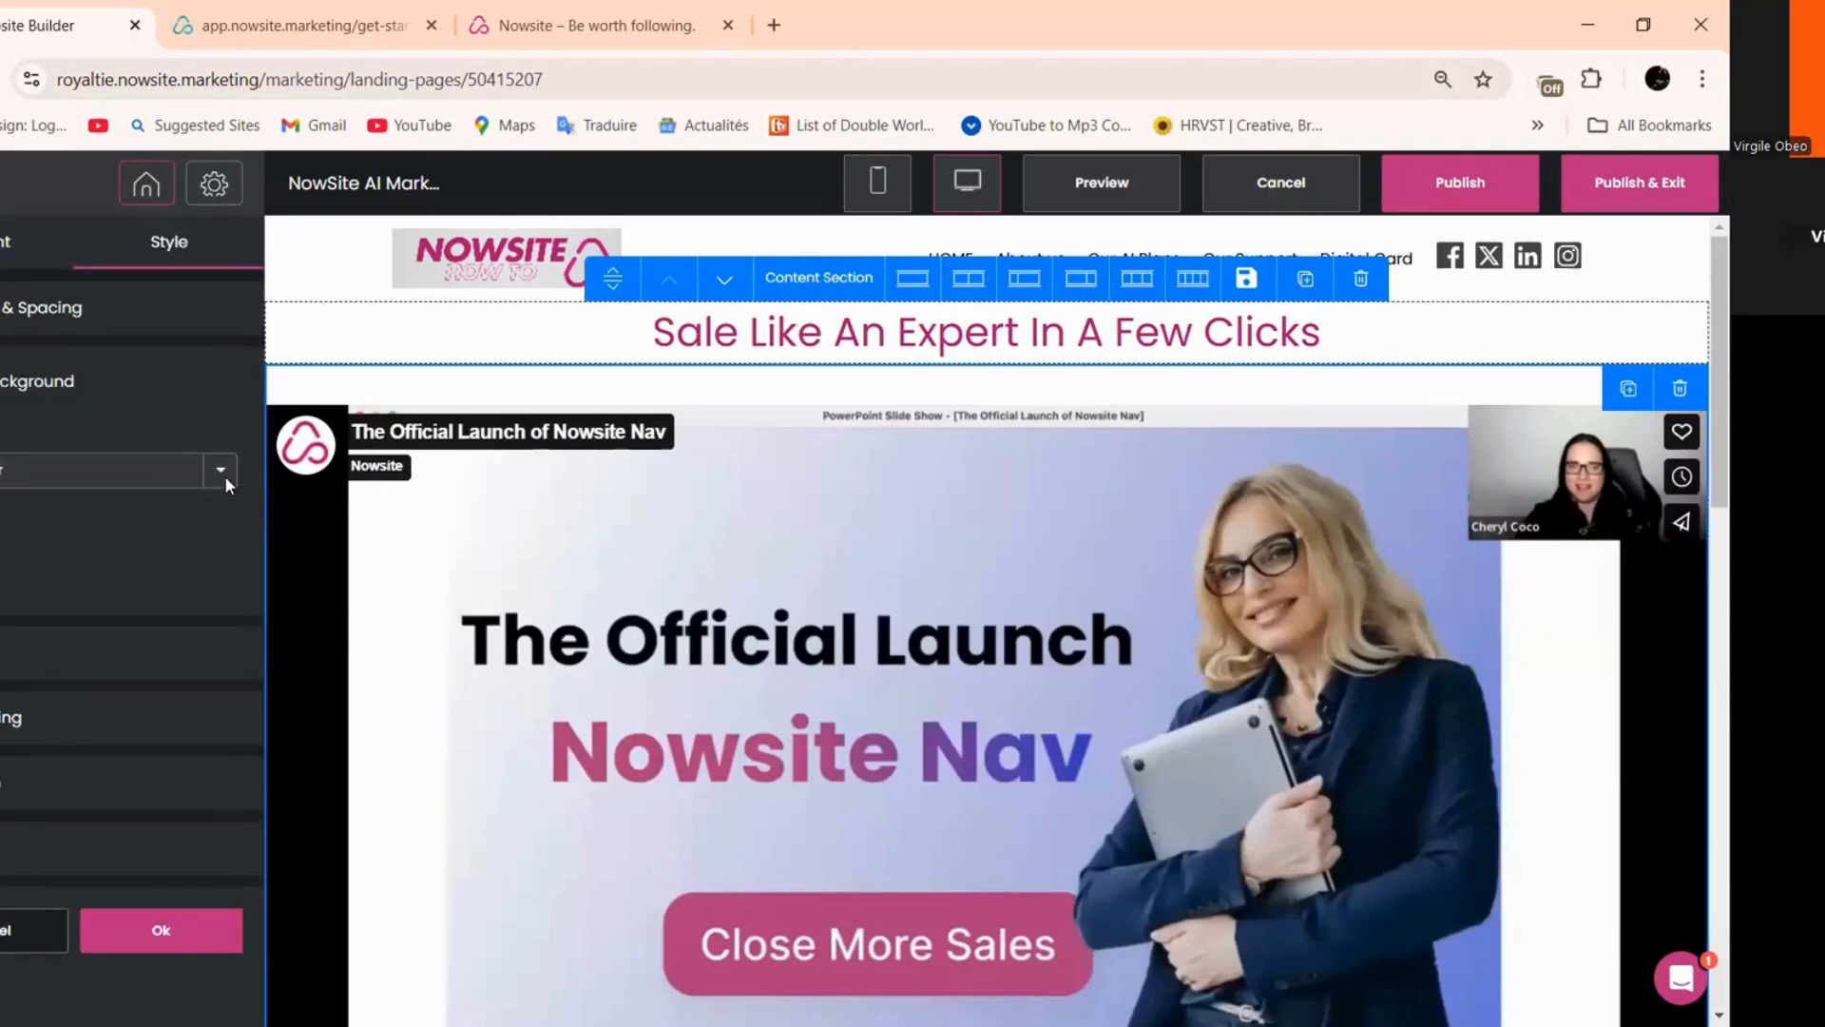
{"action": "left_click", "coordinate": [4, 527]}
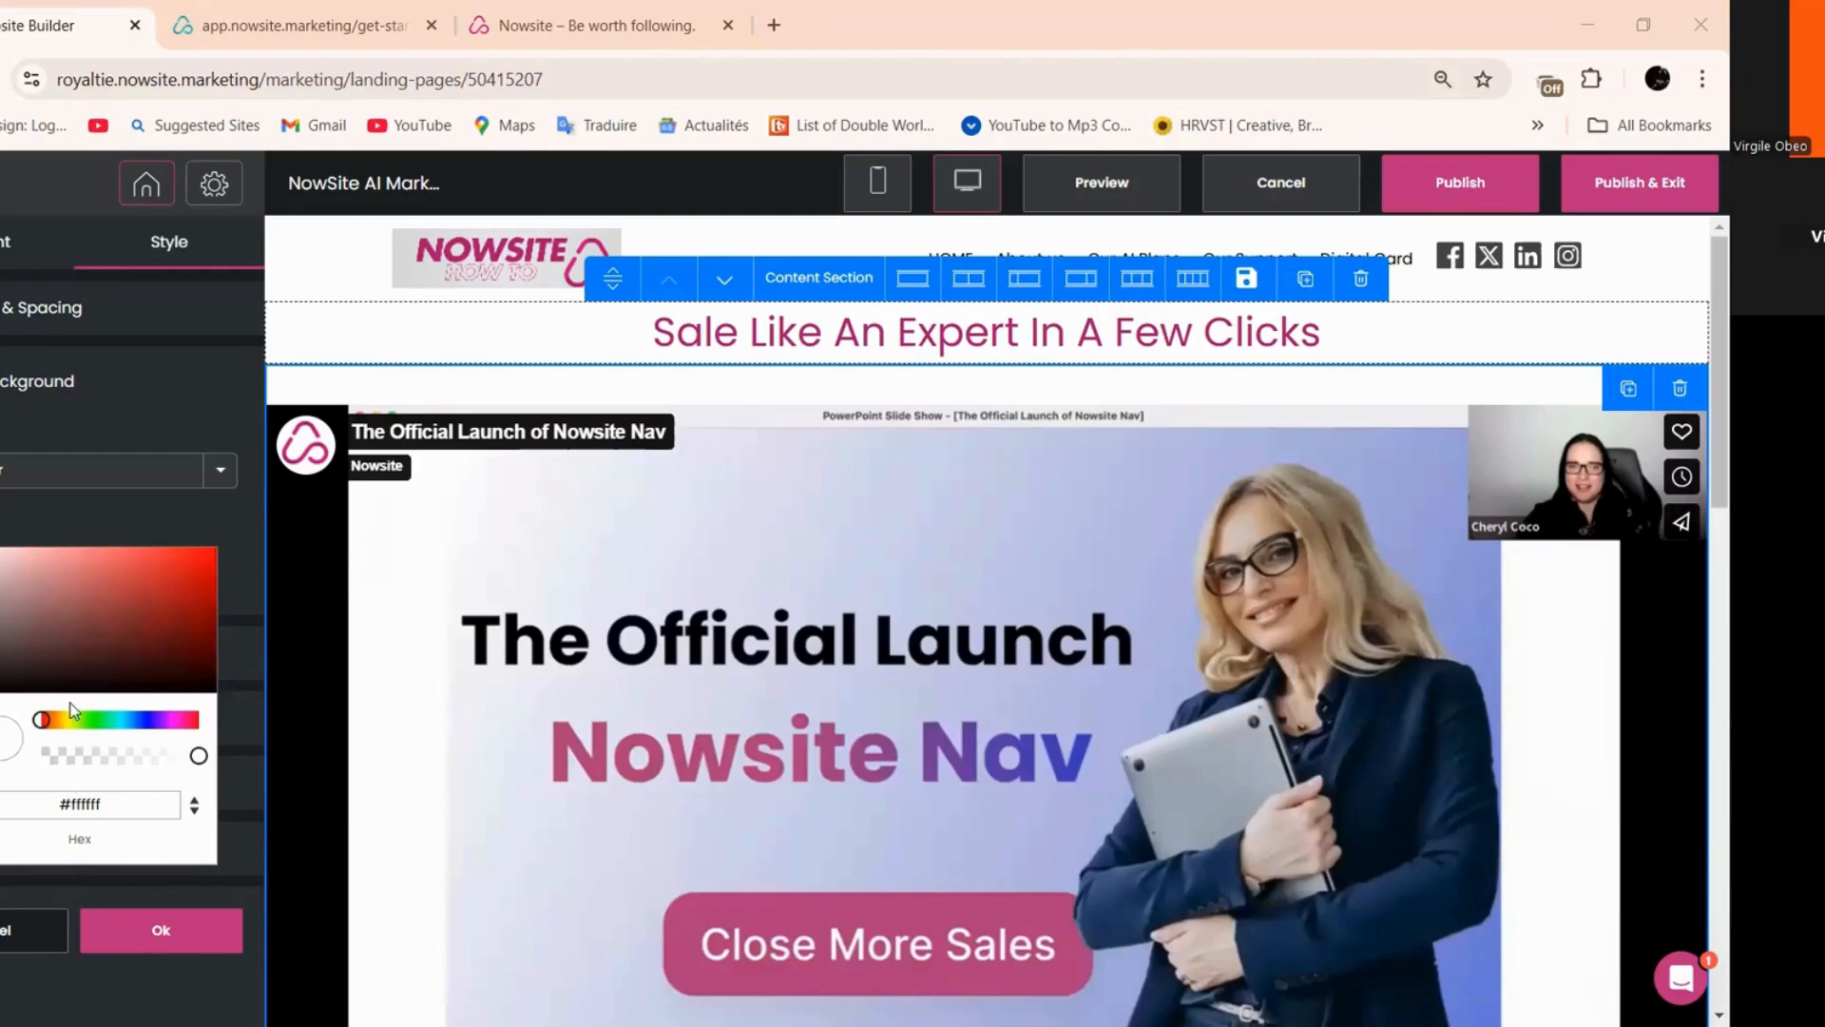
{"action": "right_click", "coordinate": [75, 801]}
{"action": "left_click", "coordinate": [133, 360]}
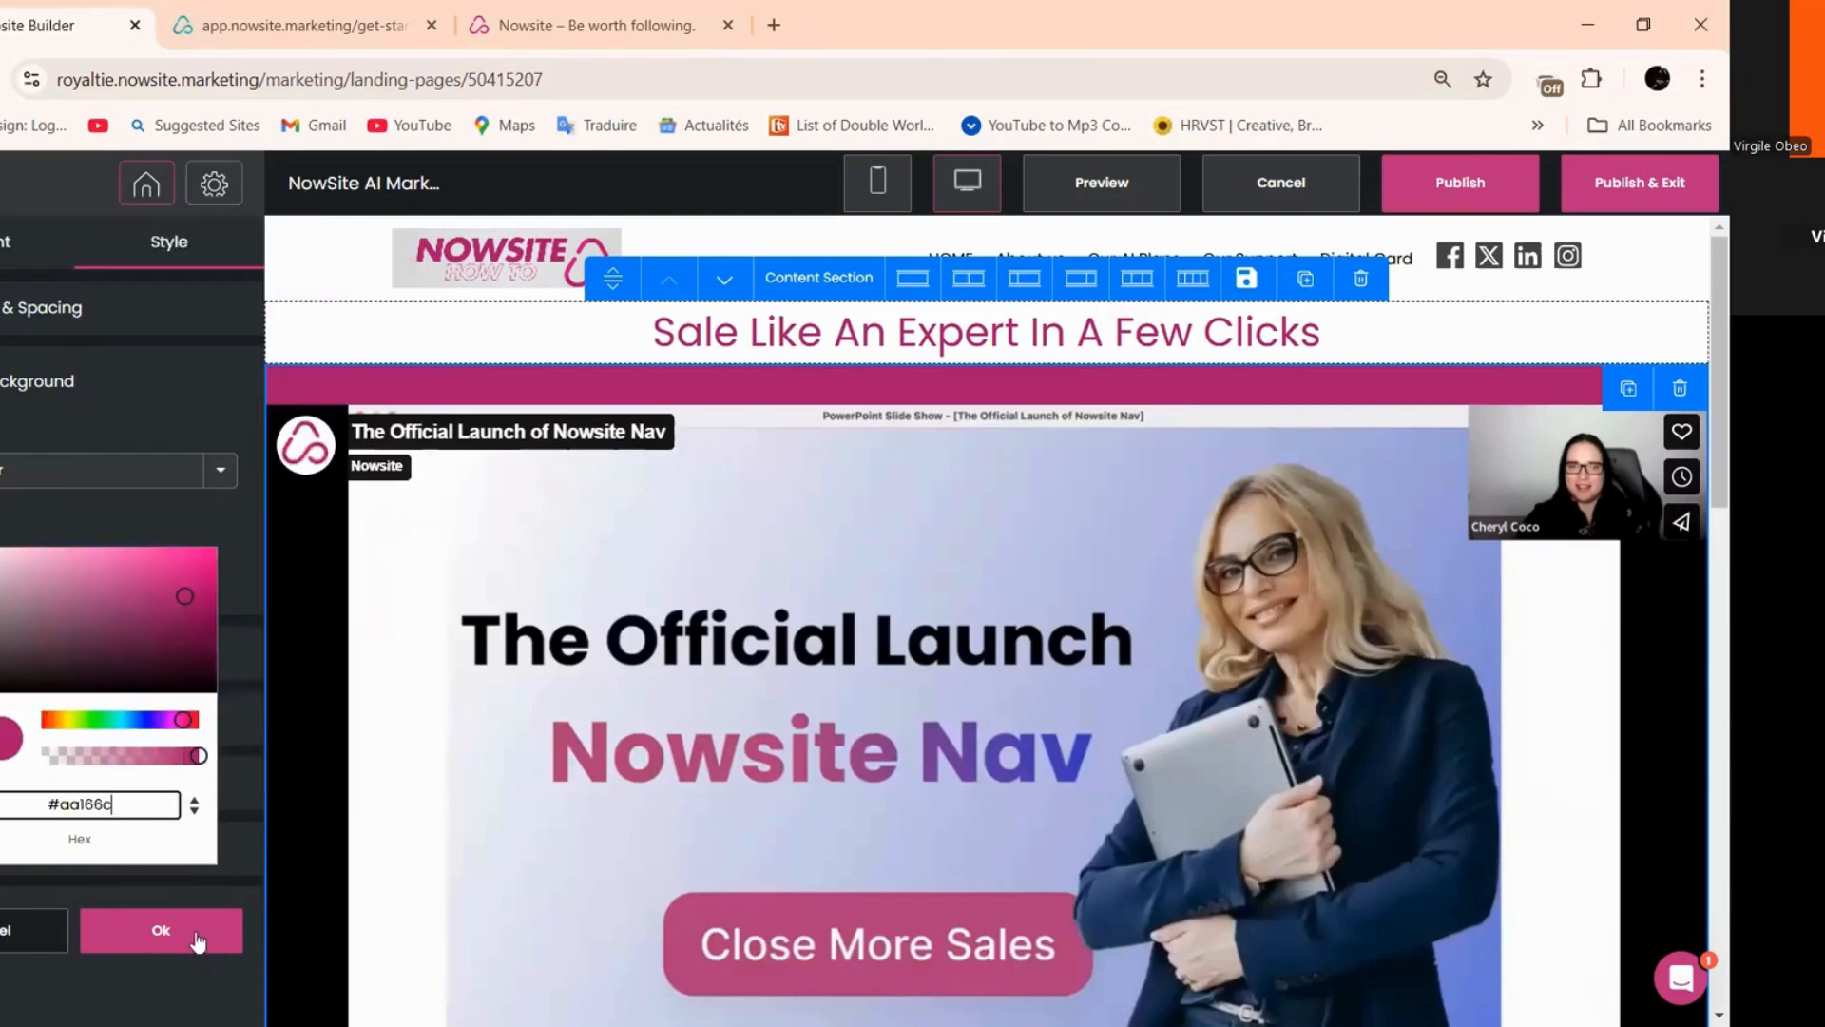
{"action": "left_click", "coordinate": [197, 941]}
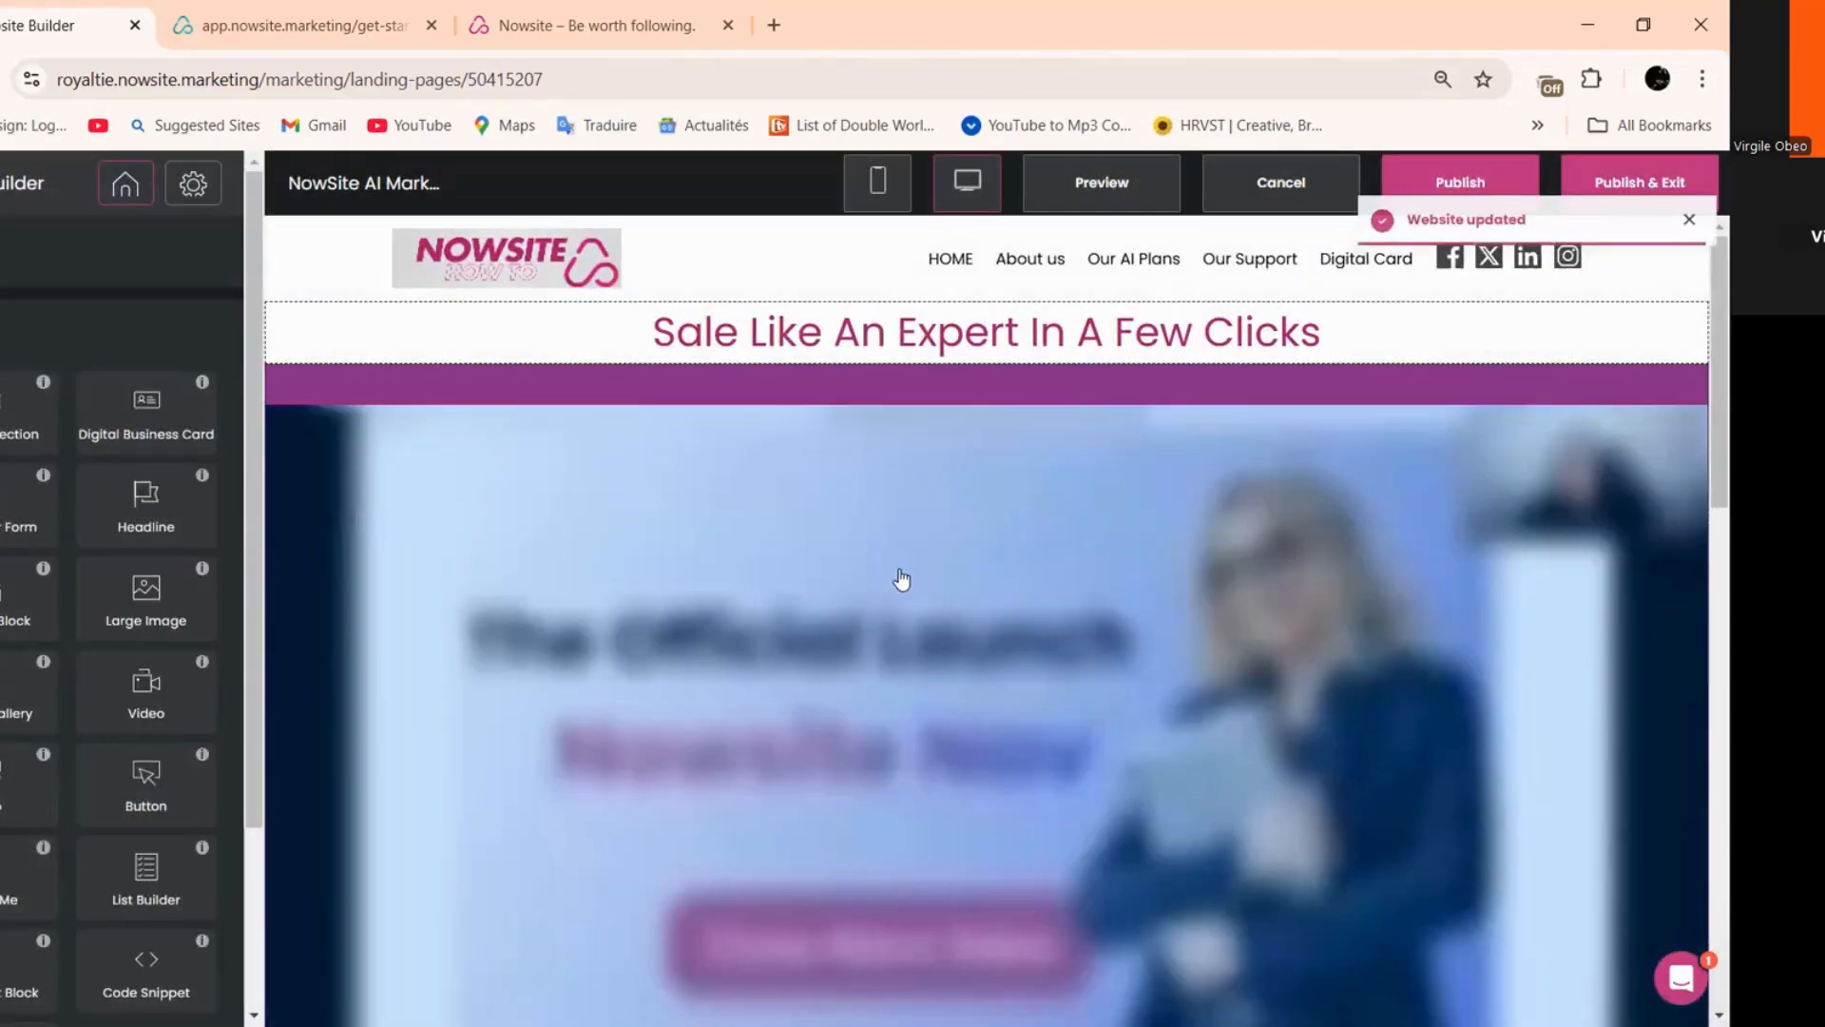
- Give the section holding the "Use All of Our Tools & Services" headline a solid #aa166c background
{"action": "scroll", "coordinate": [901, 579], "scroll_direction": "down", "scroll_amount": 8}
{"action": "scroll", "coordinate": [306, 447], "scroll_direction": "up", "scroll_amount": 2}
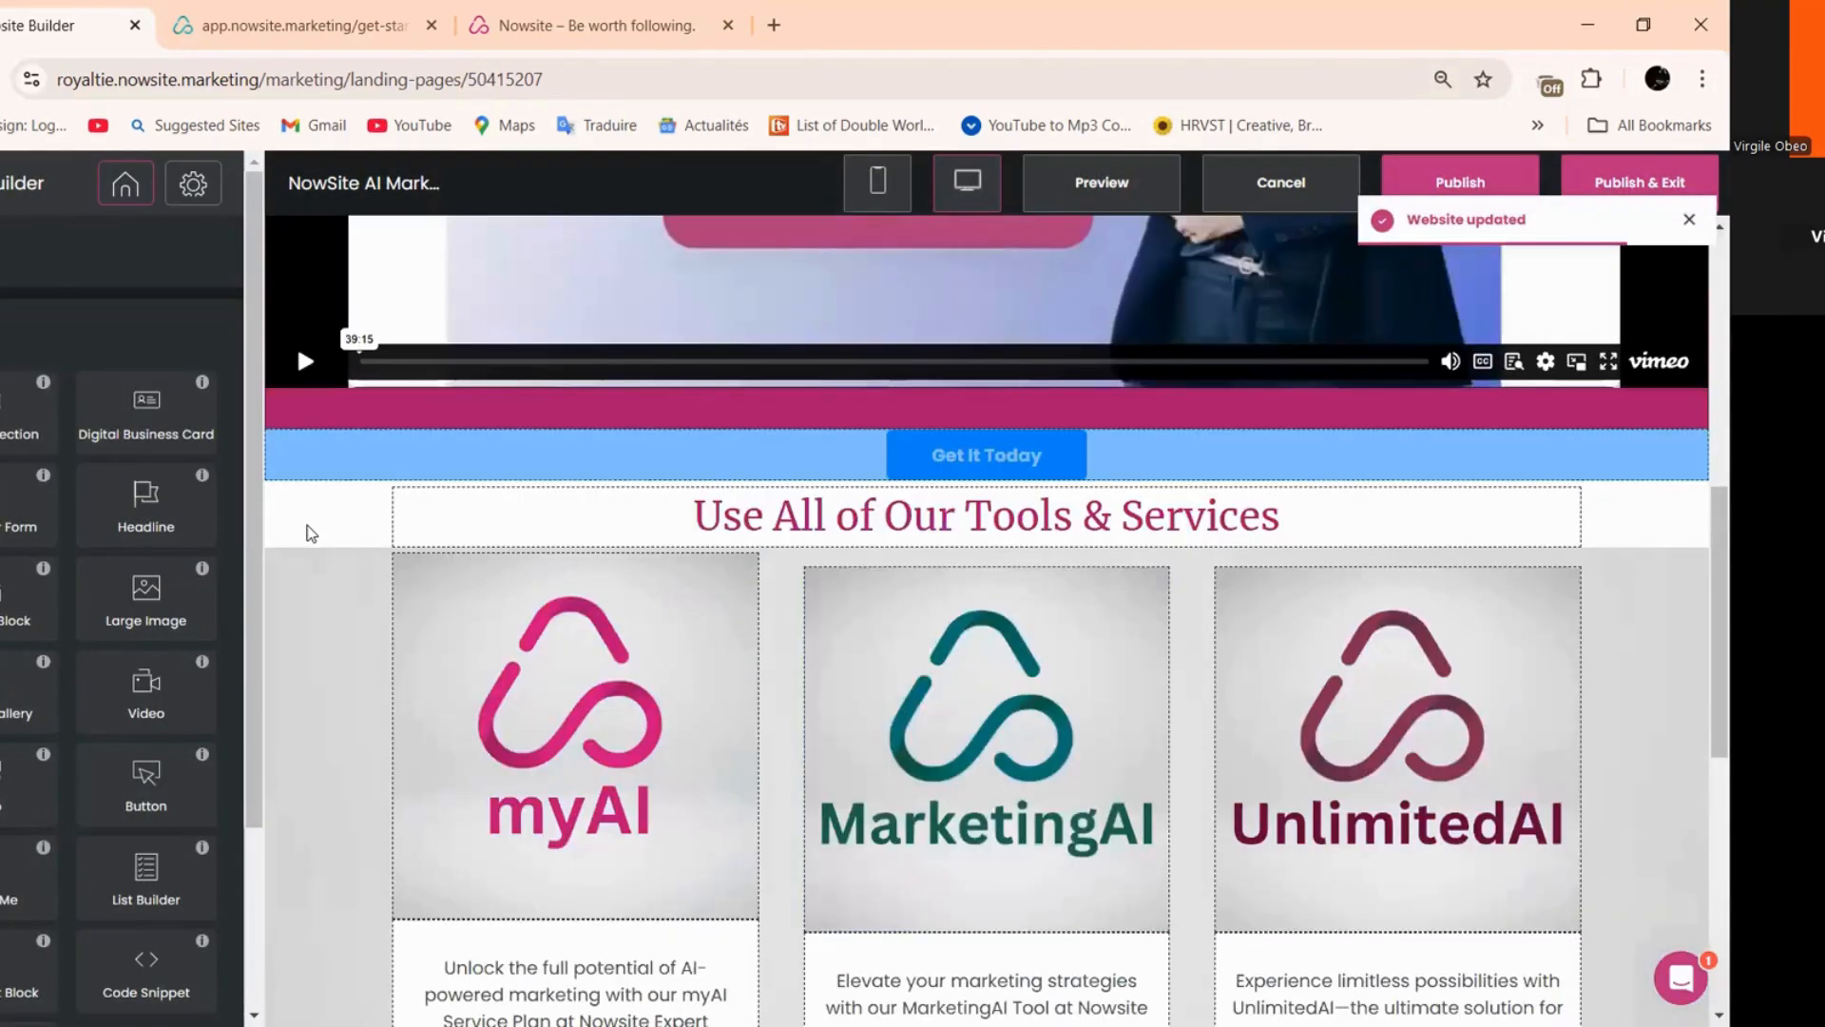
{"action": "left_click", "coordinate": [310, 533]}
{"action": "scroll", "coordinate": [424, 888], "scroll_direction": "down", "scroll_amount": 1}
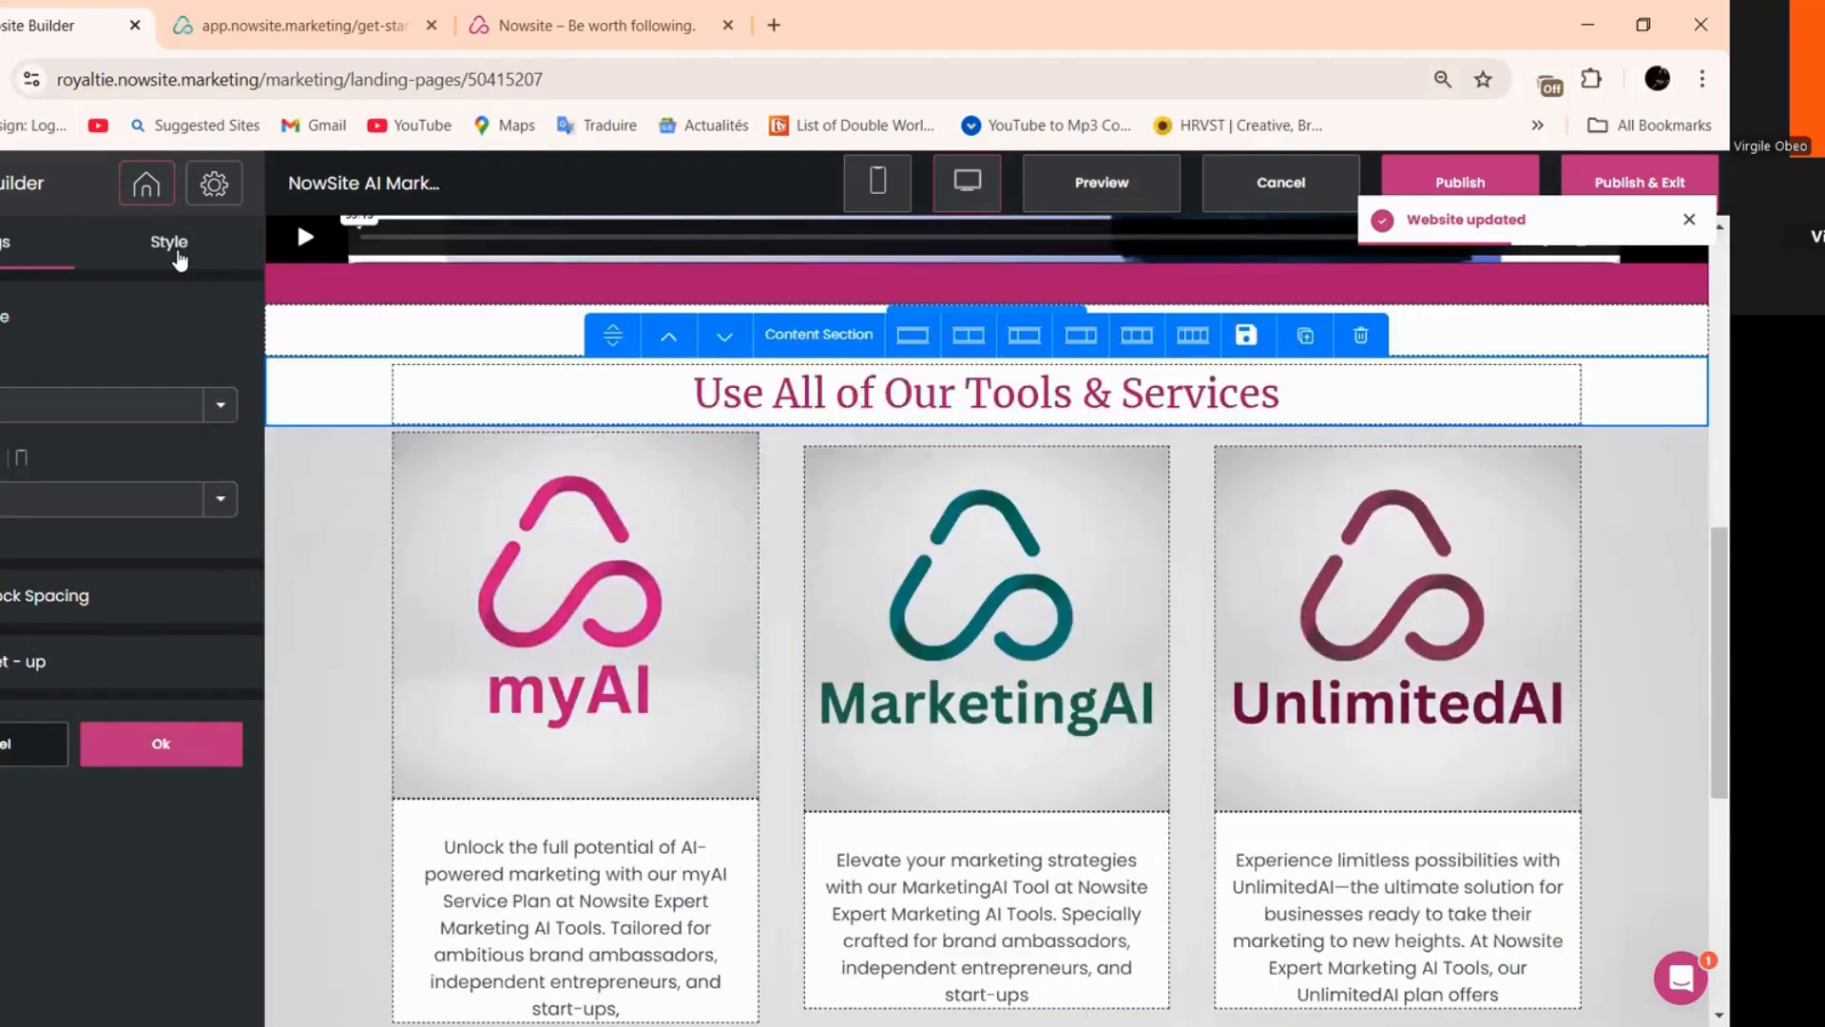
{"action": "left_click", "coordinate": [172, 249]}
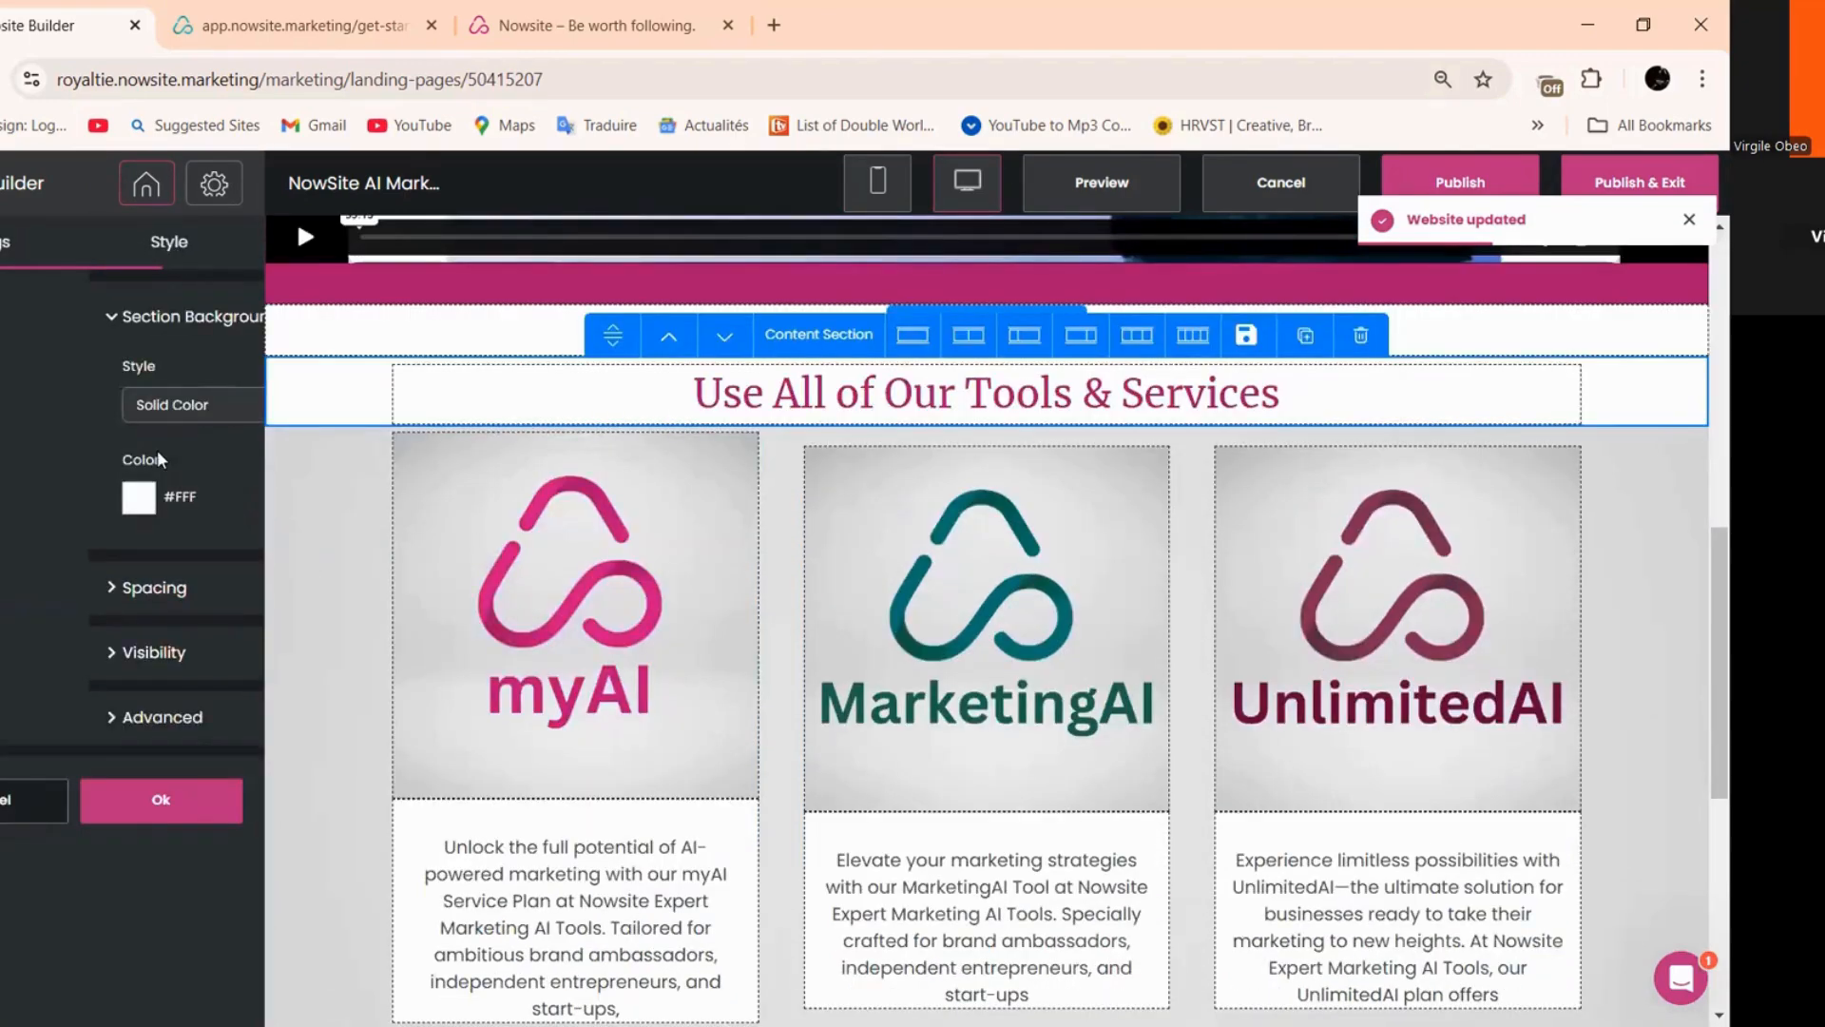
{"action": "left_click", "coordinate": [0, 500]}
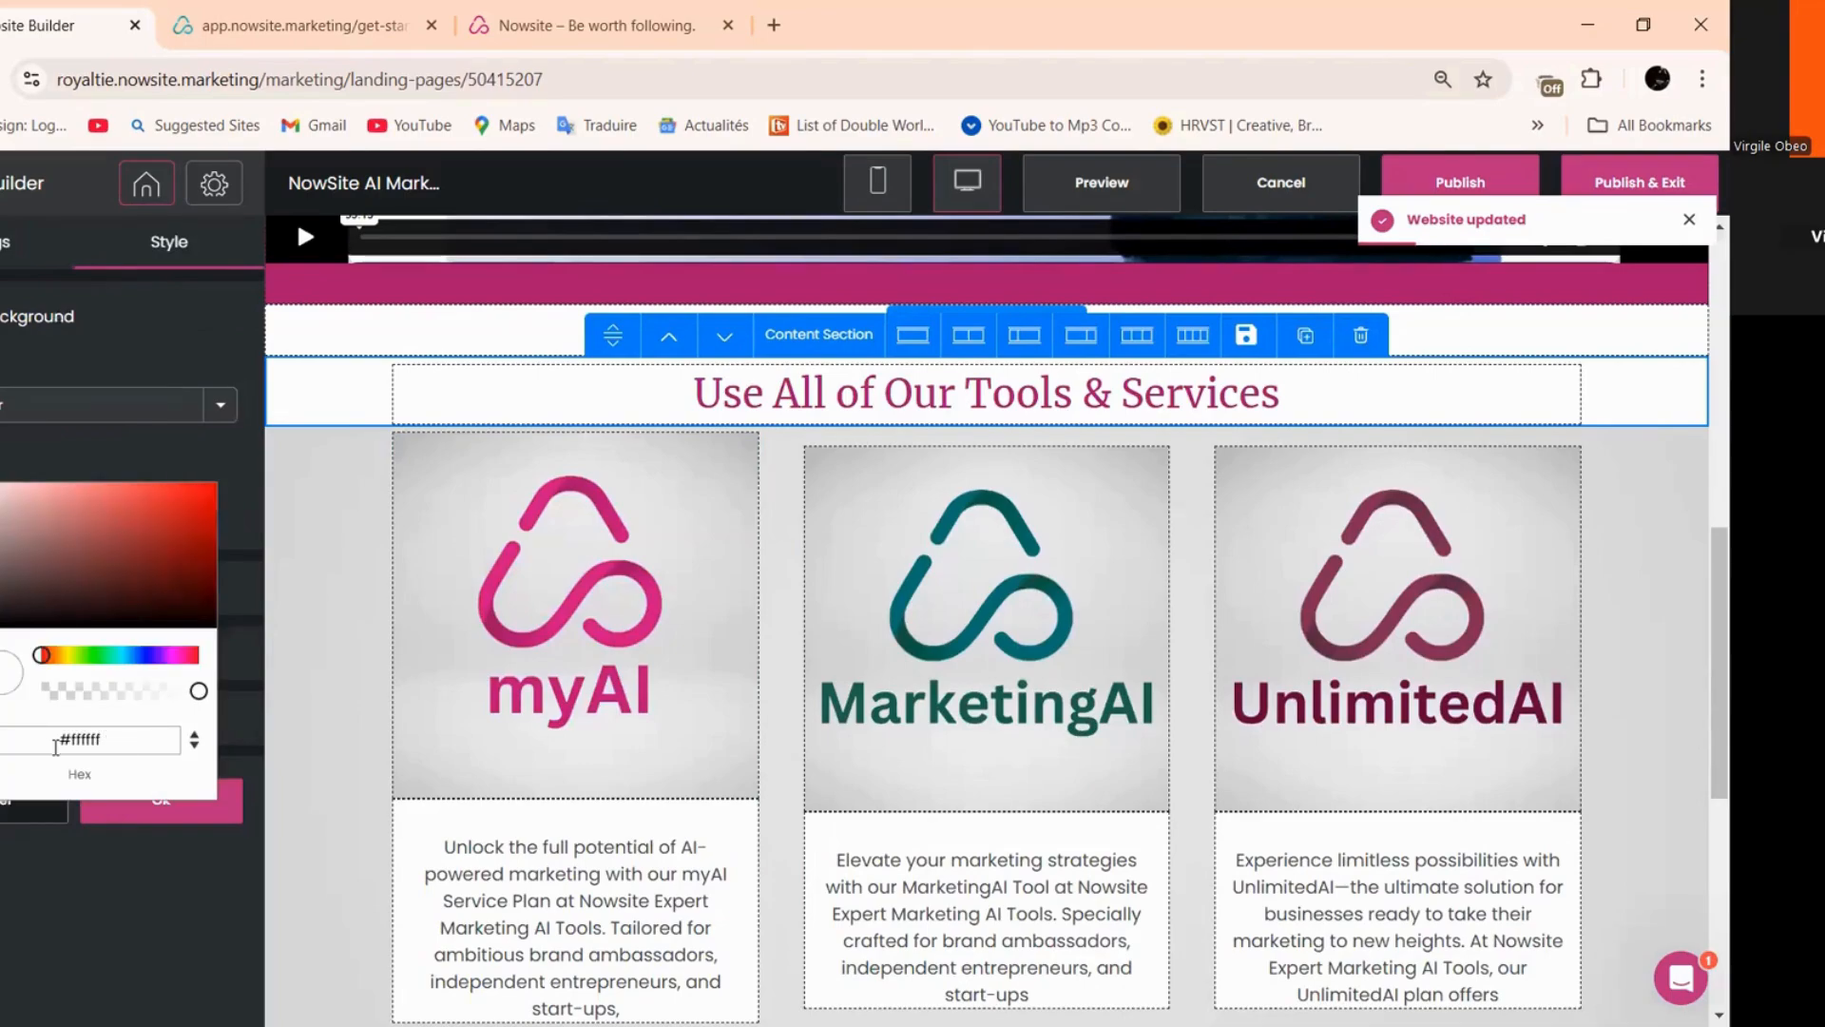
{"action": "double_click", "coordinate": [76, 740]}
{"action": "right_click", "coordinate": [76, 744]}
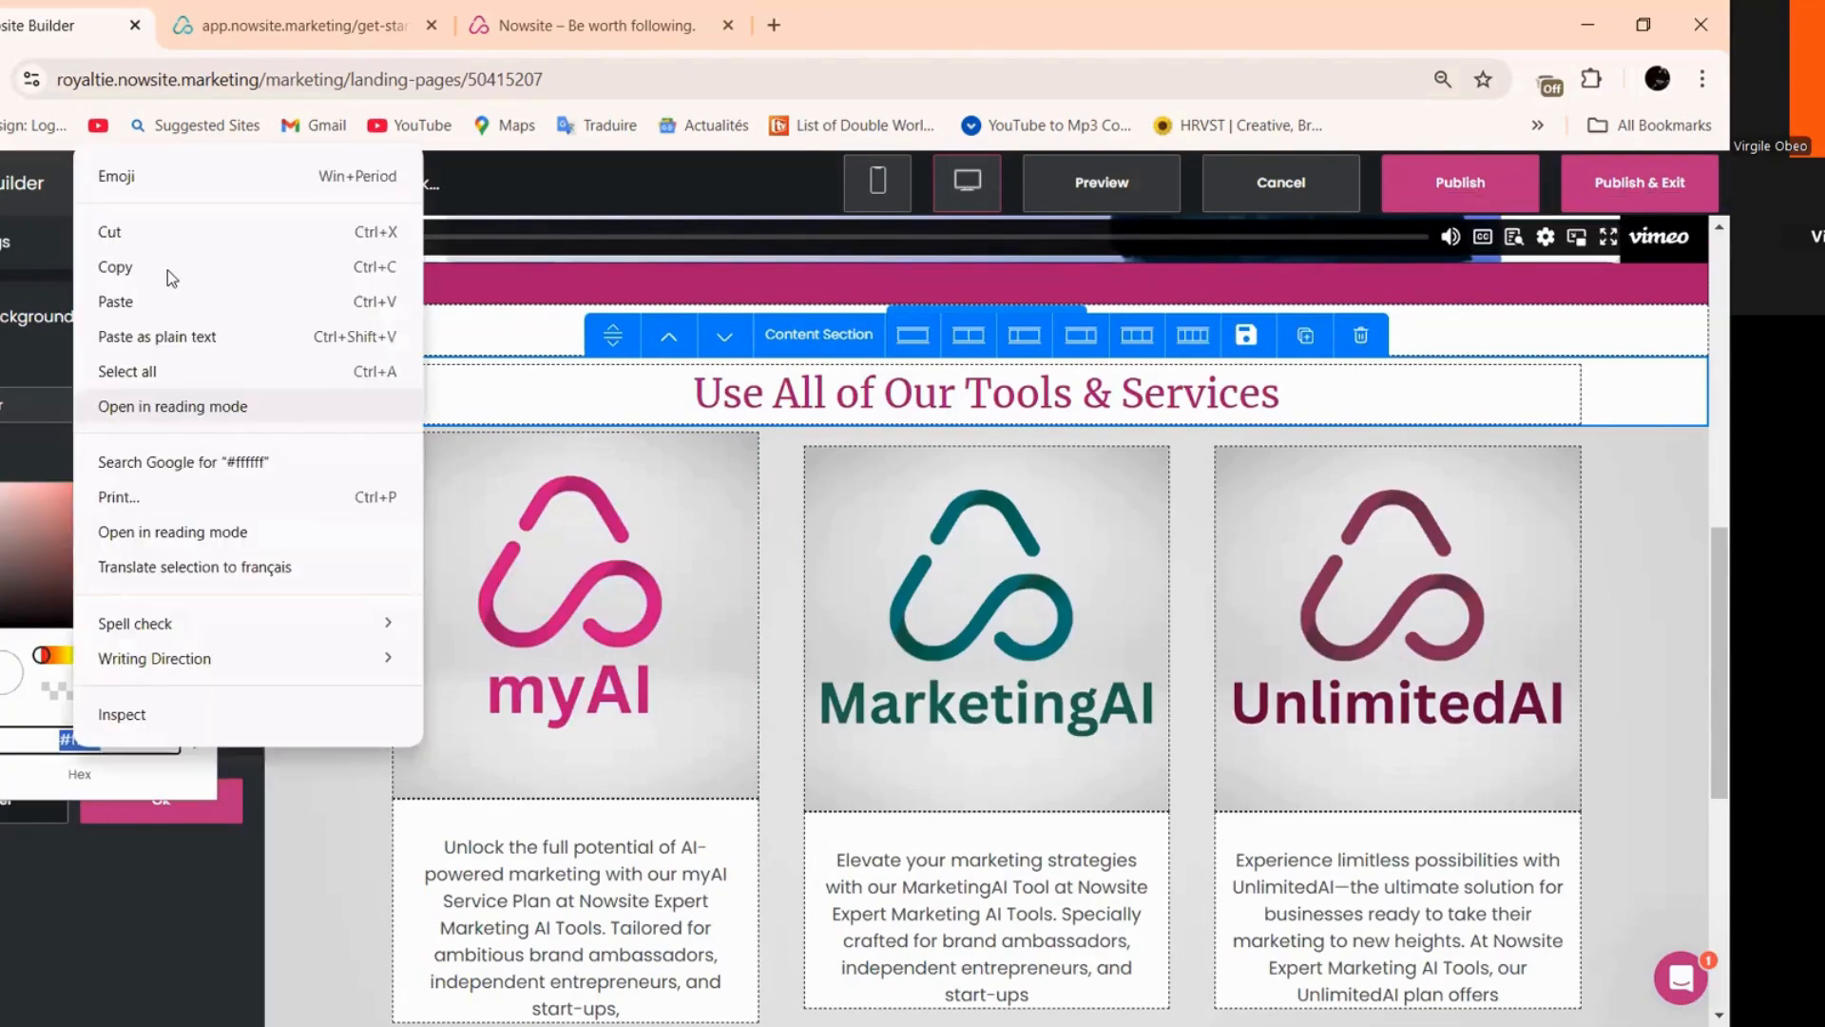
{"action": "left_click", "coordinate": [132, 309]}
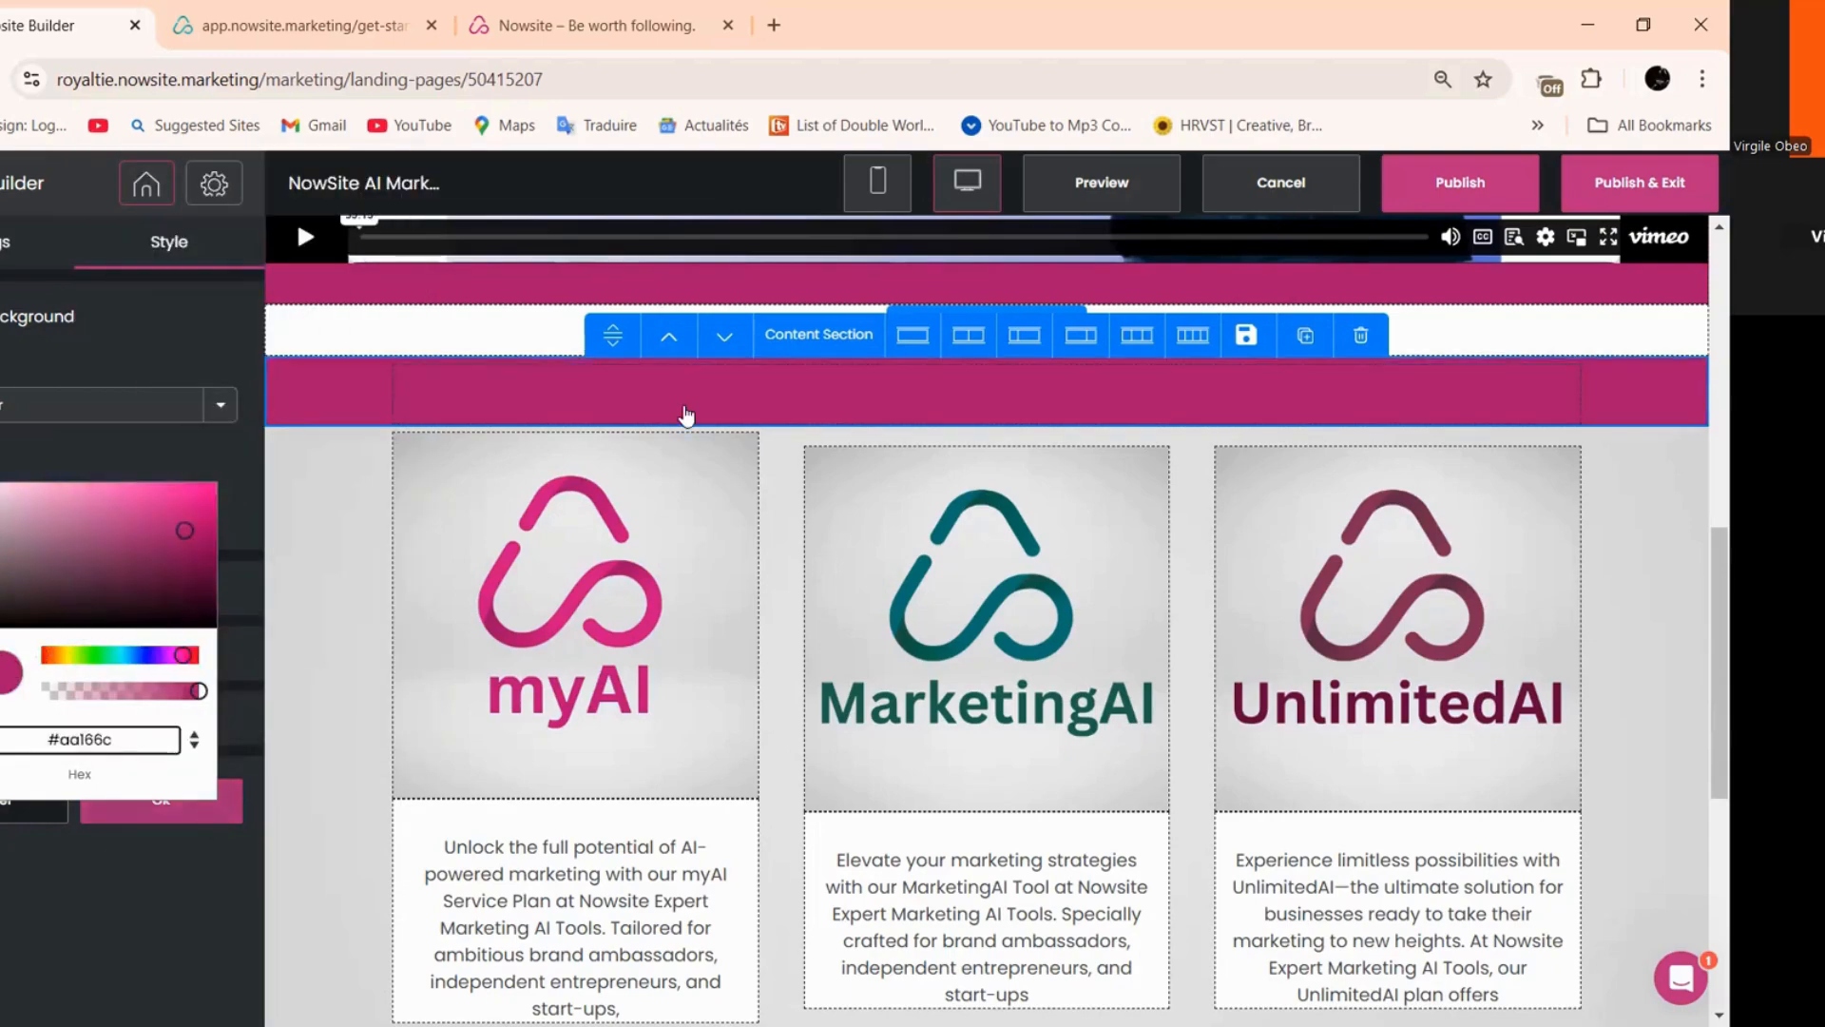
- Change the text color of the "Use All of Our Tools & Services" headline to white #ffffff
{"action": "left_click", "coordinate": [687, 416]}
{"action": "left_click", "coordinate": [697, 407]}
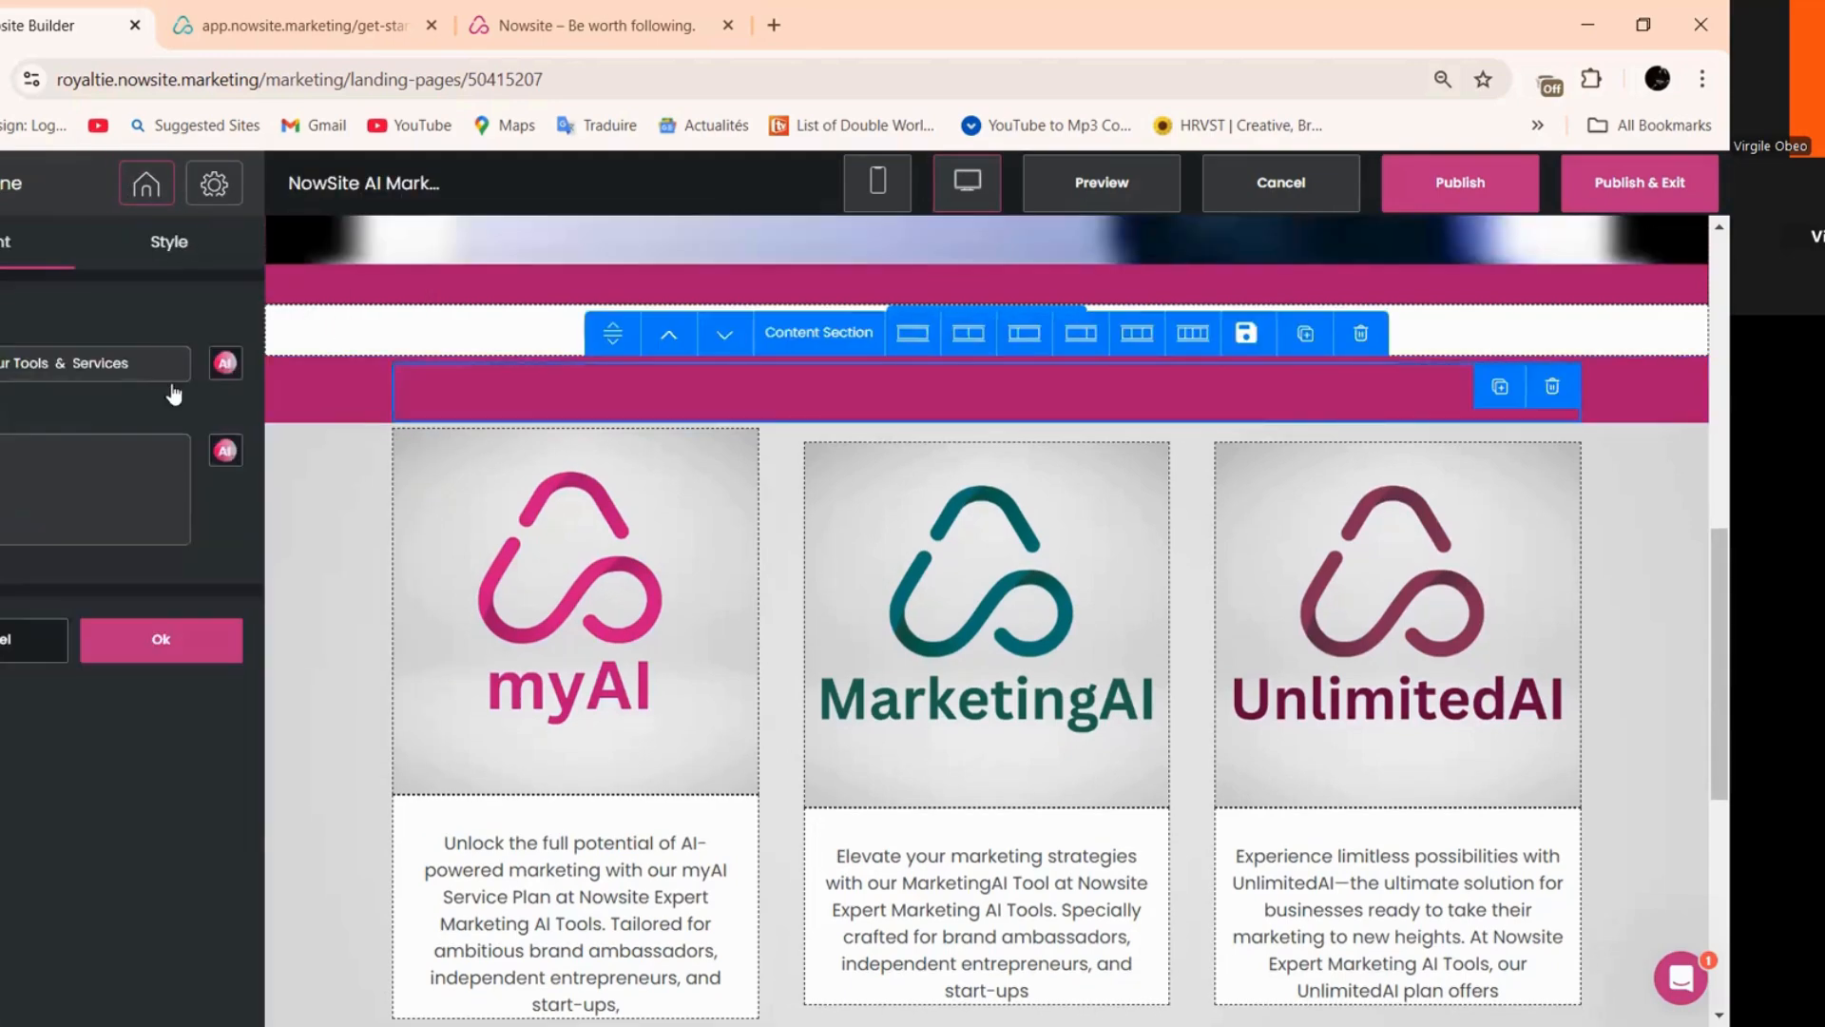
{"action": "left_click", "coordinate": [169, 241]}
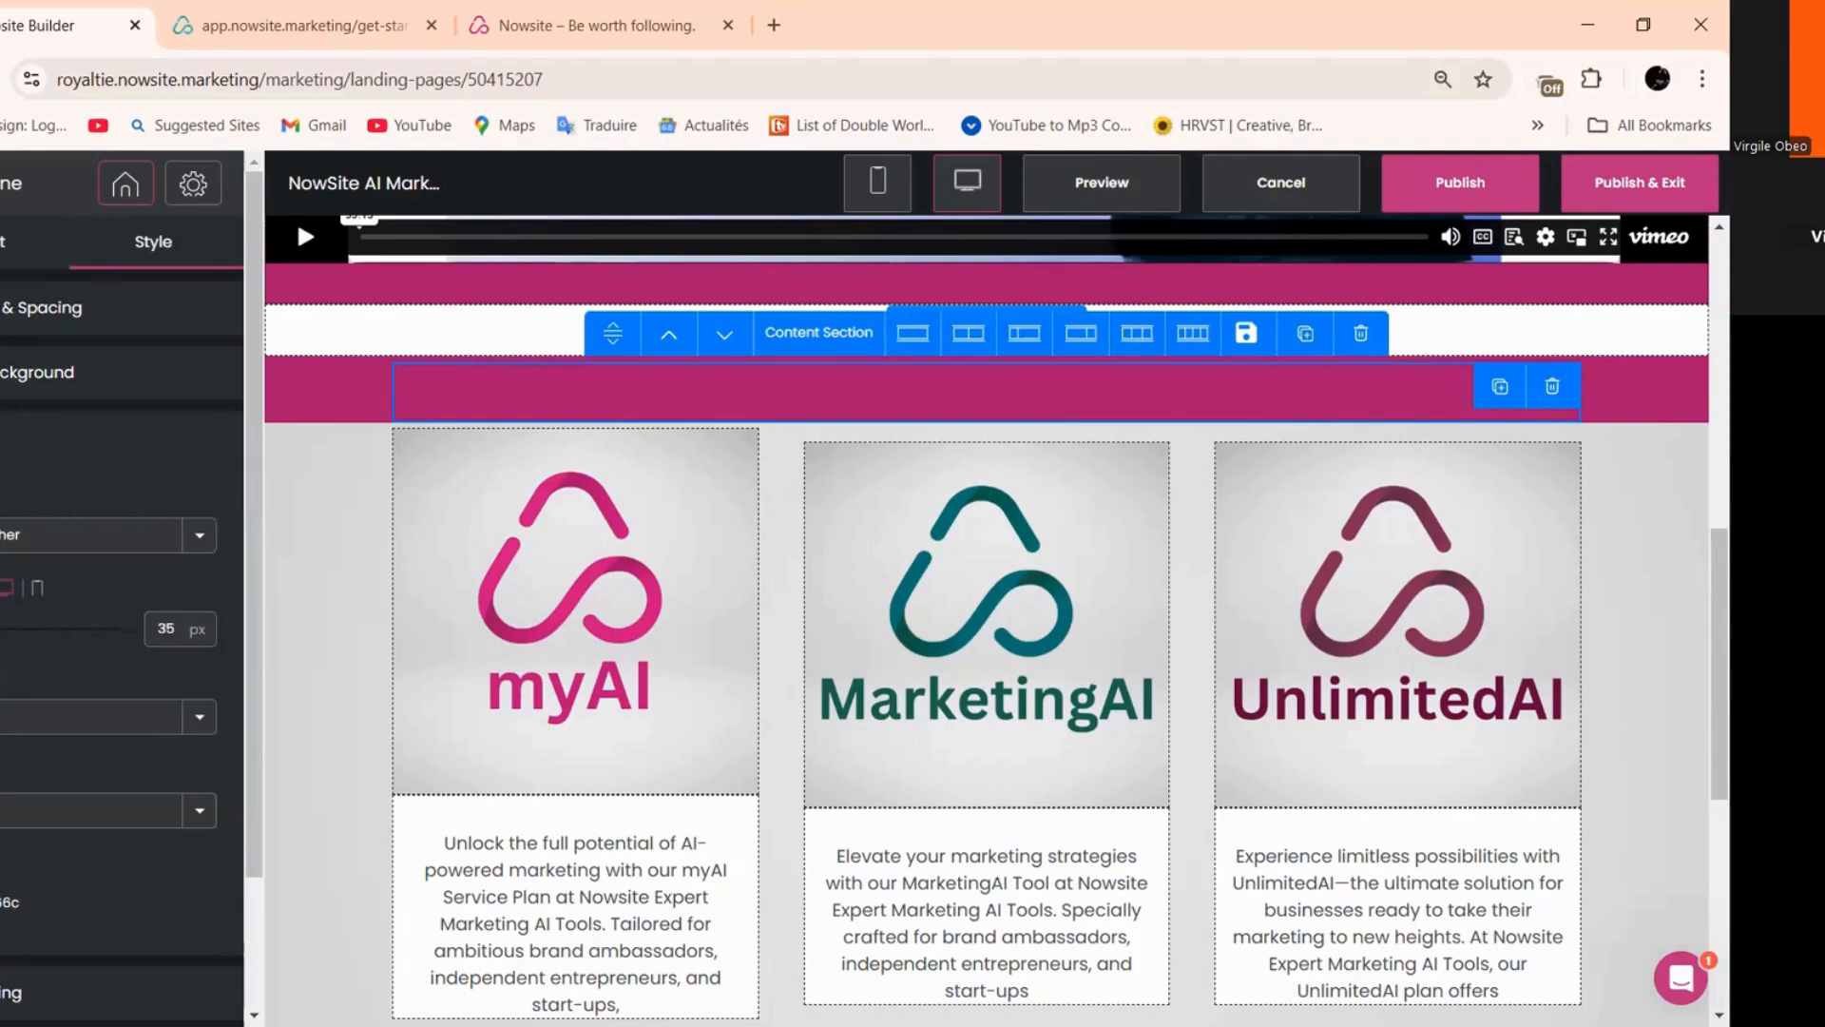
{"action": "left_click", "coordinate": [8, 902]}
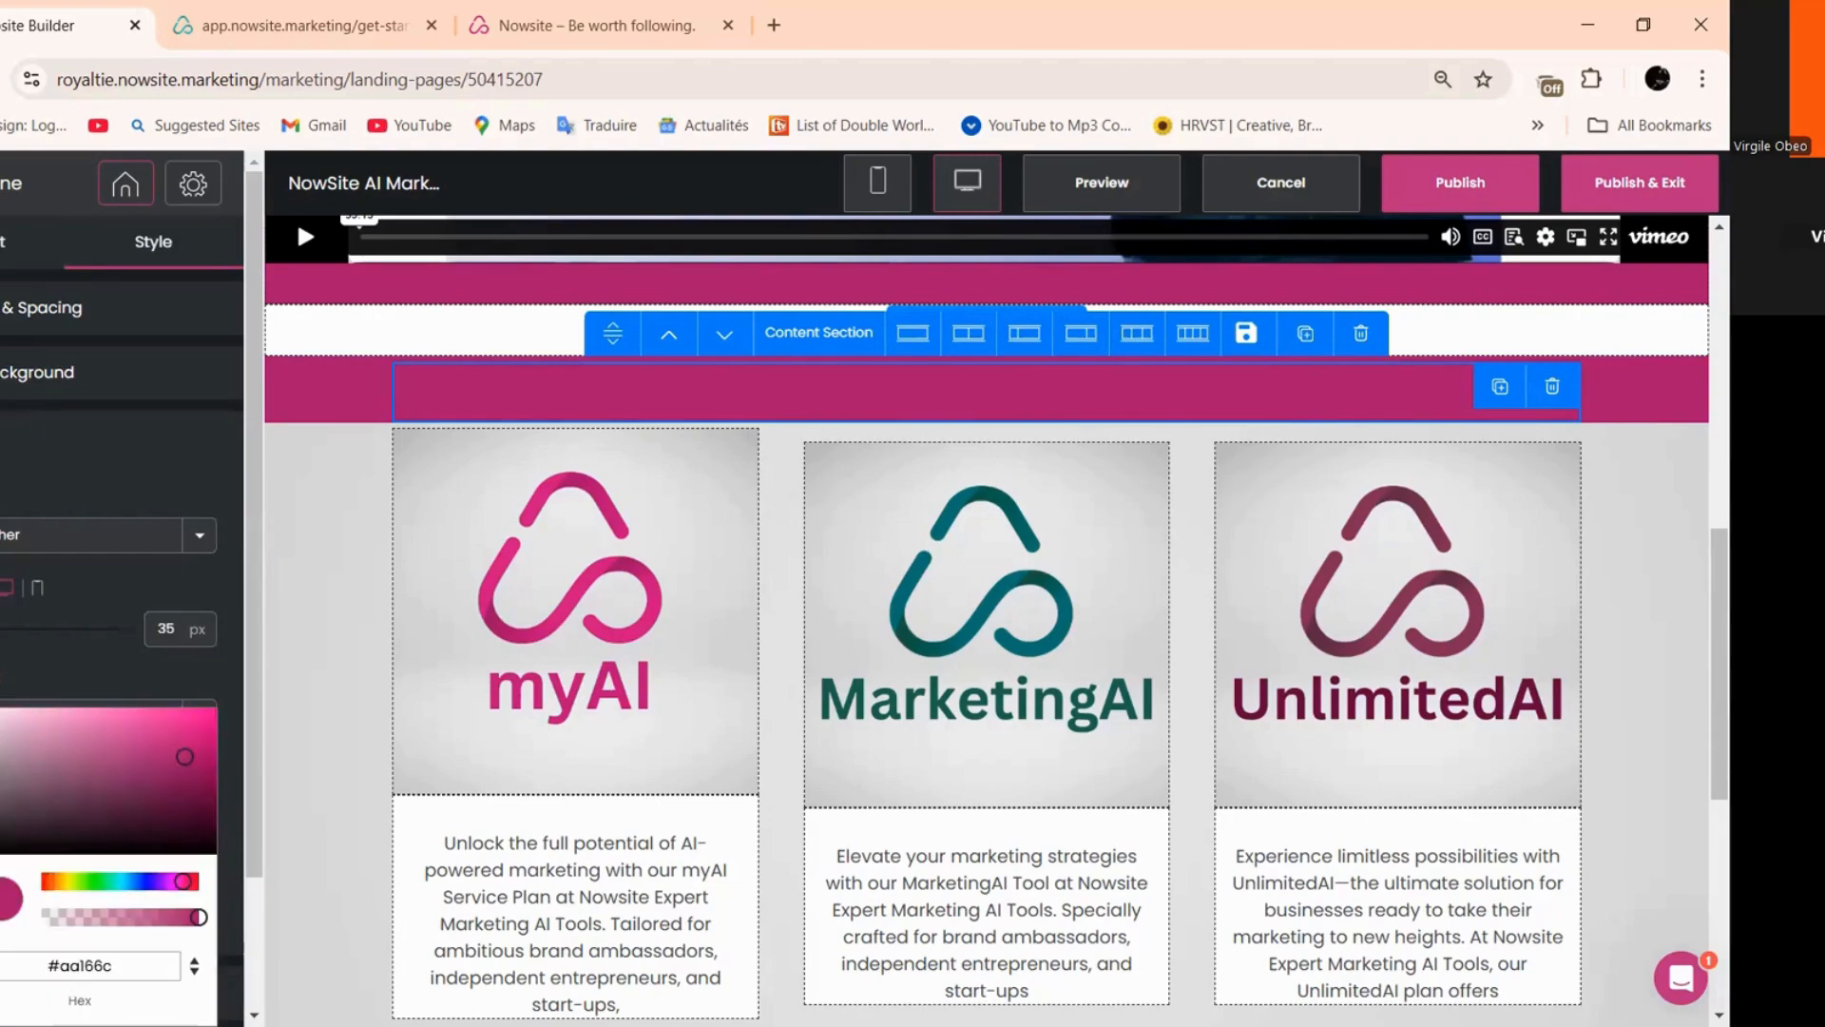
{"action": "left_click", "coordinate": [2, 708]}
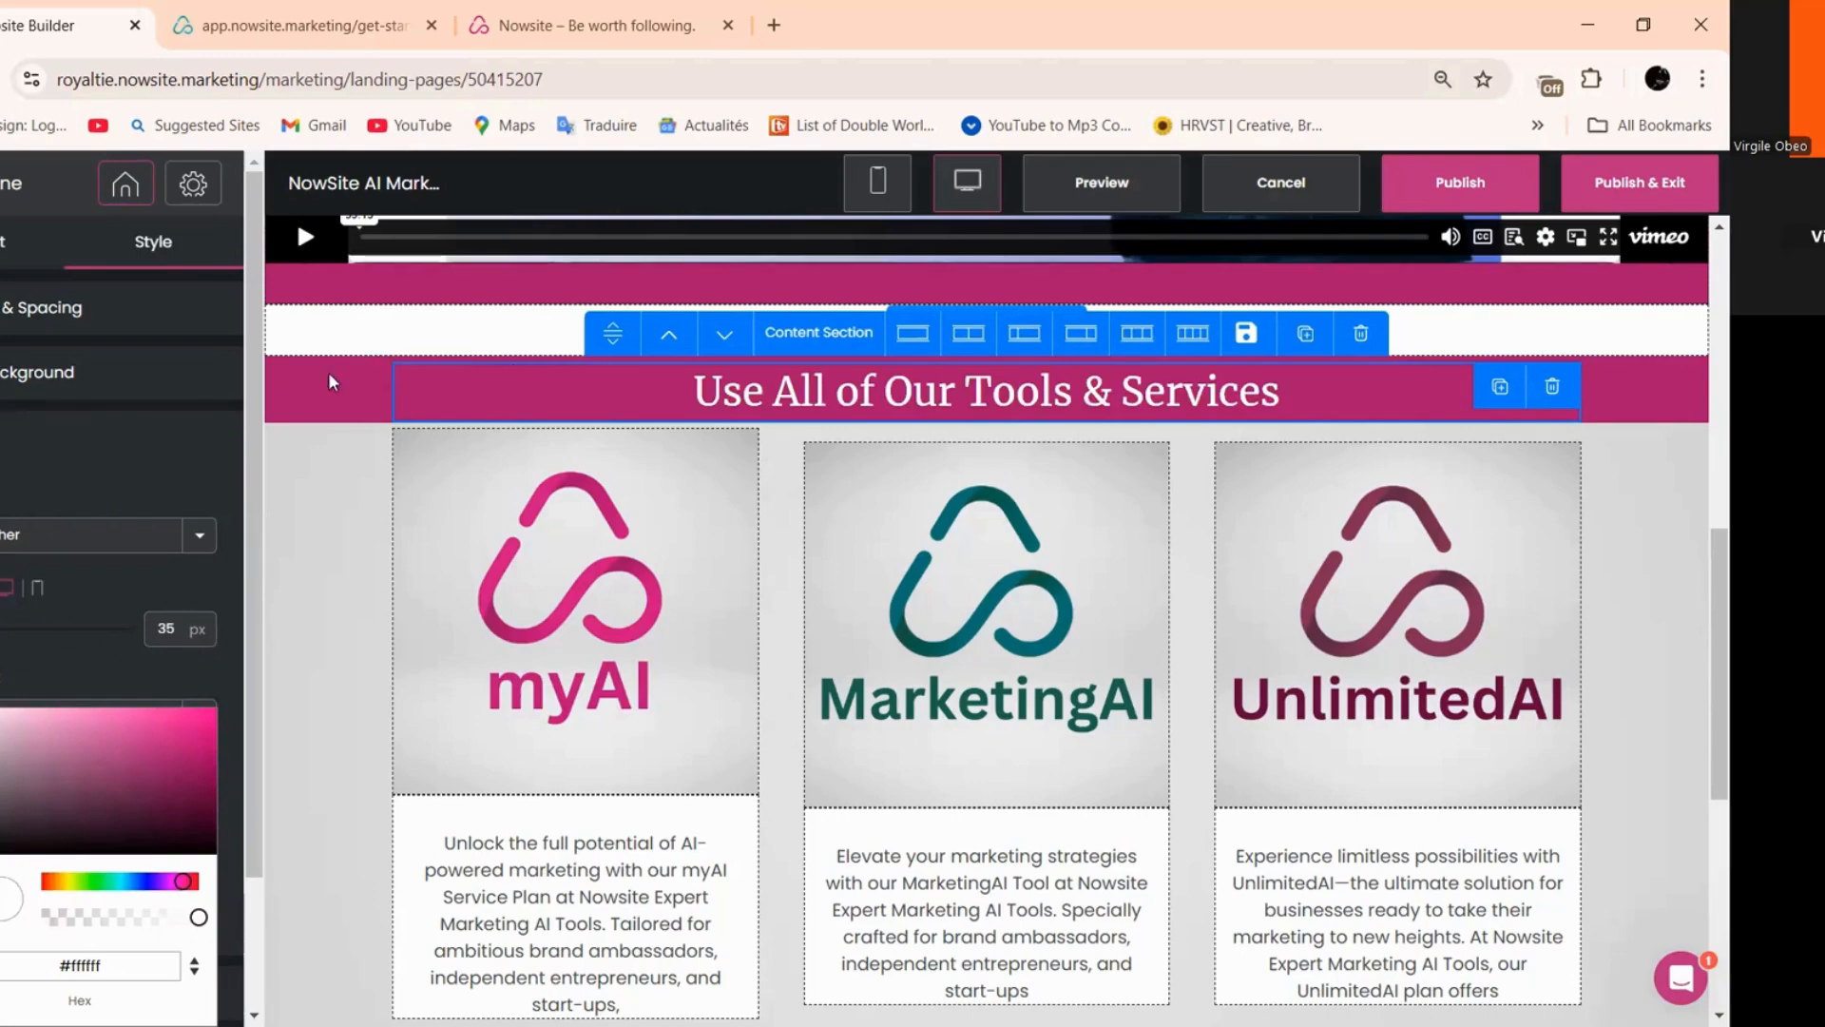
{"action": "left_click", "coordinate": [326, 399]}
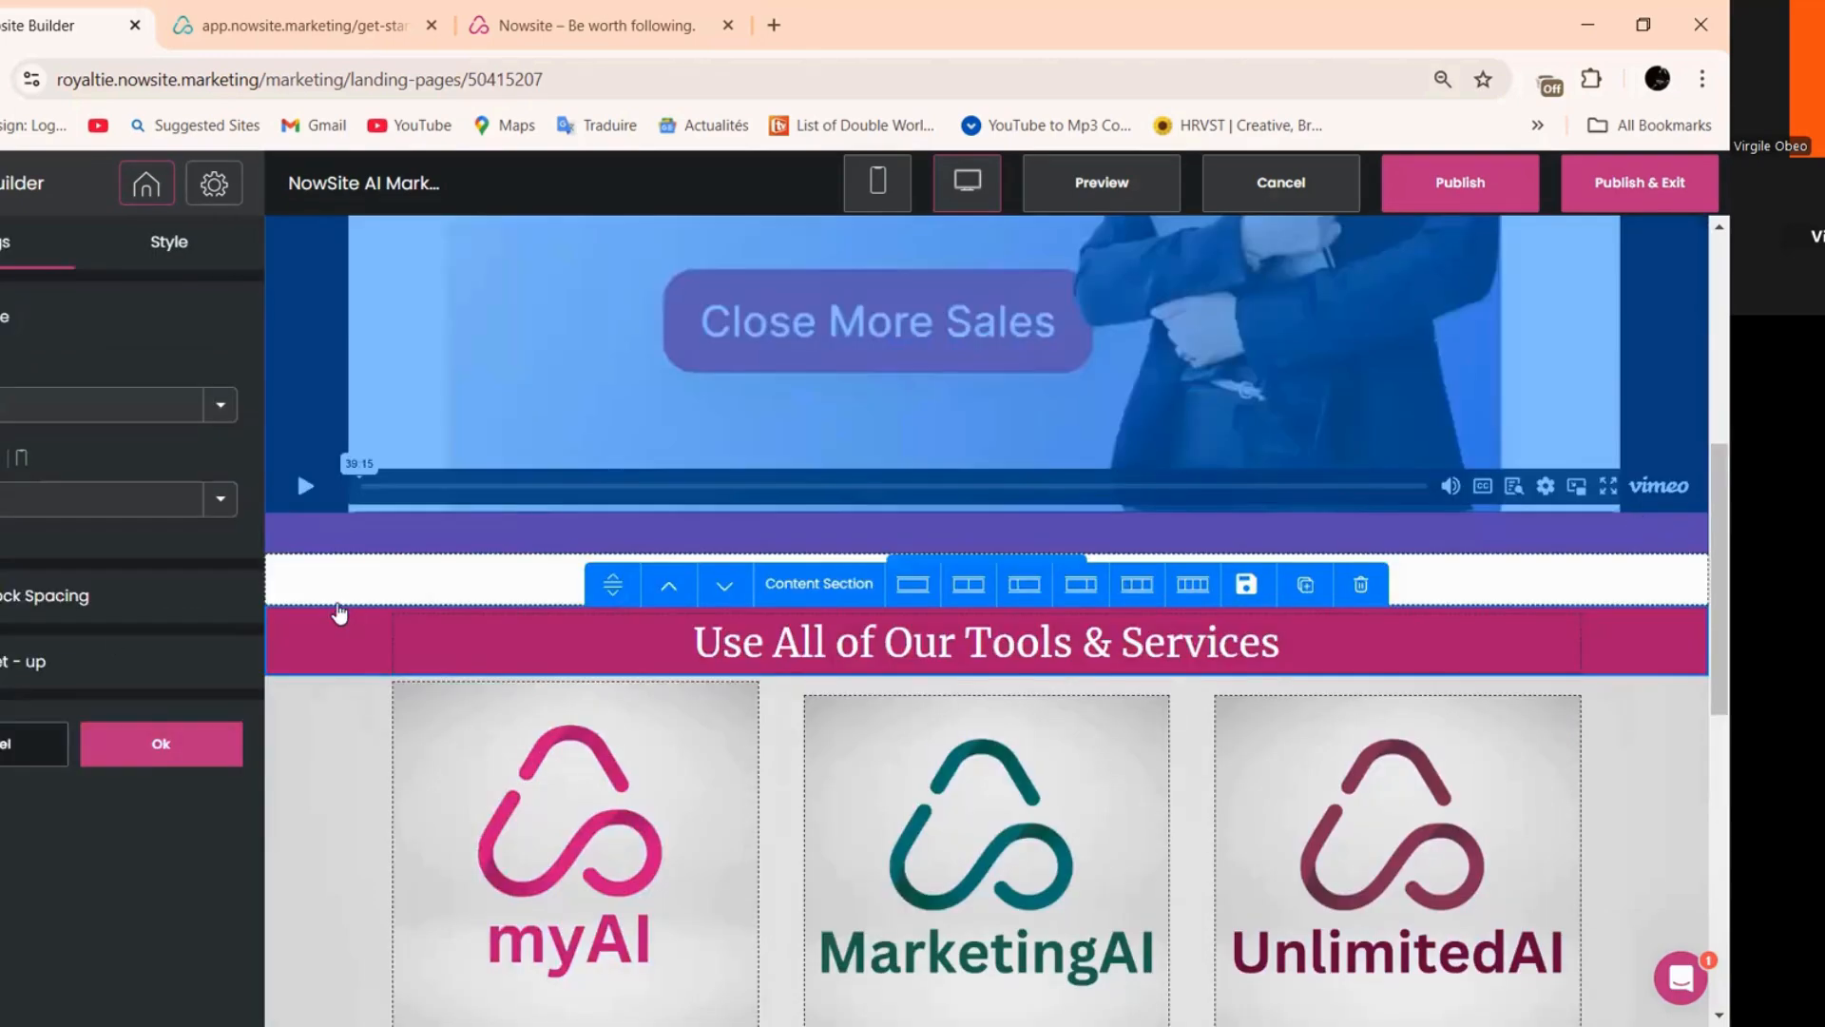
- Move the "Get It Today" button block up directly beneath the Nowsite Nav launch video
{"action": "left_click", "coordinate": [398, 590]}
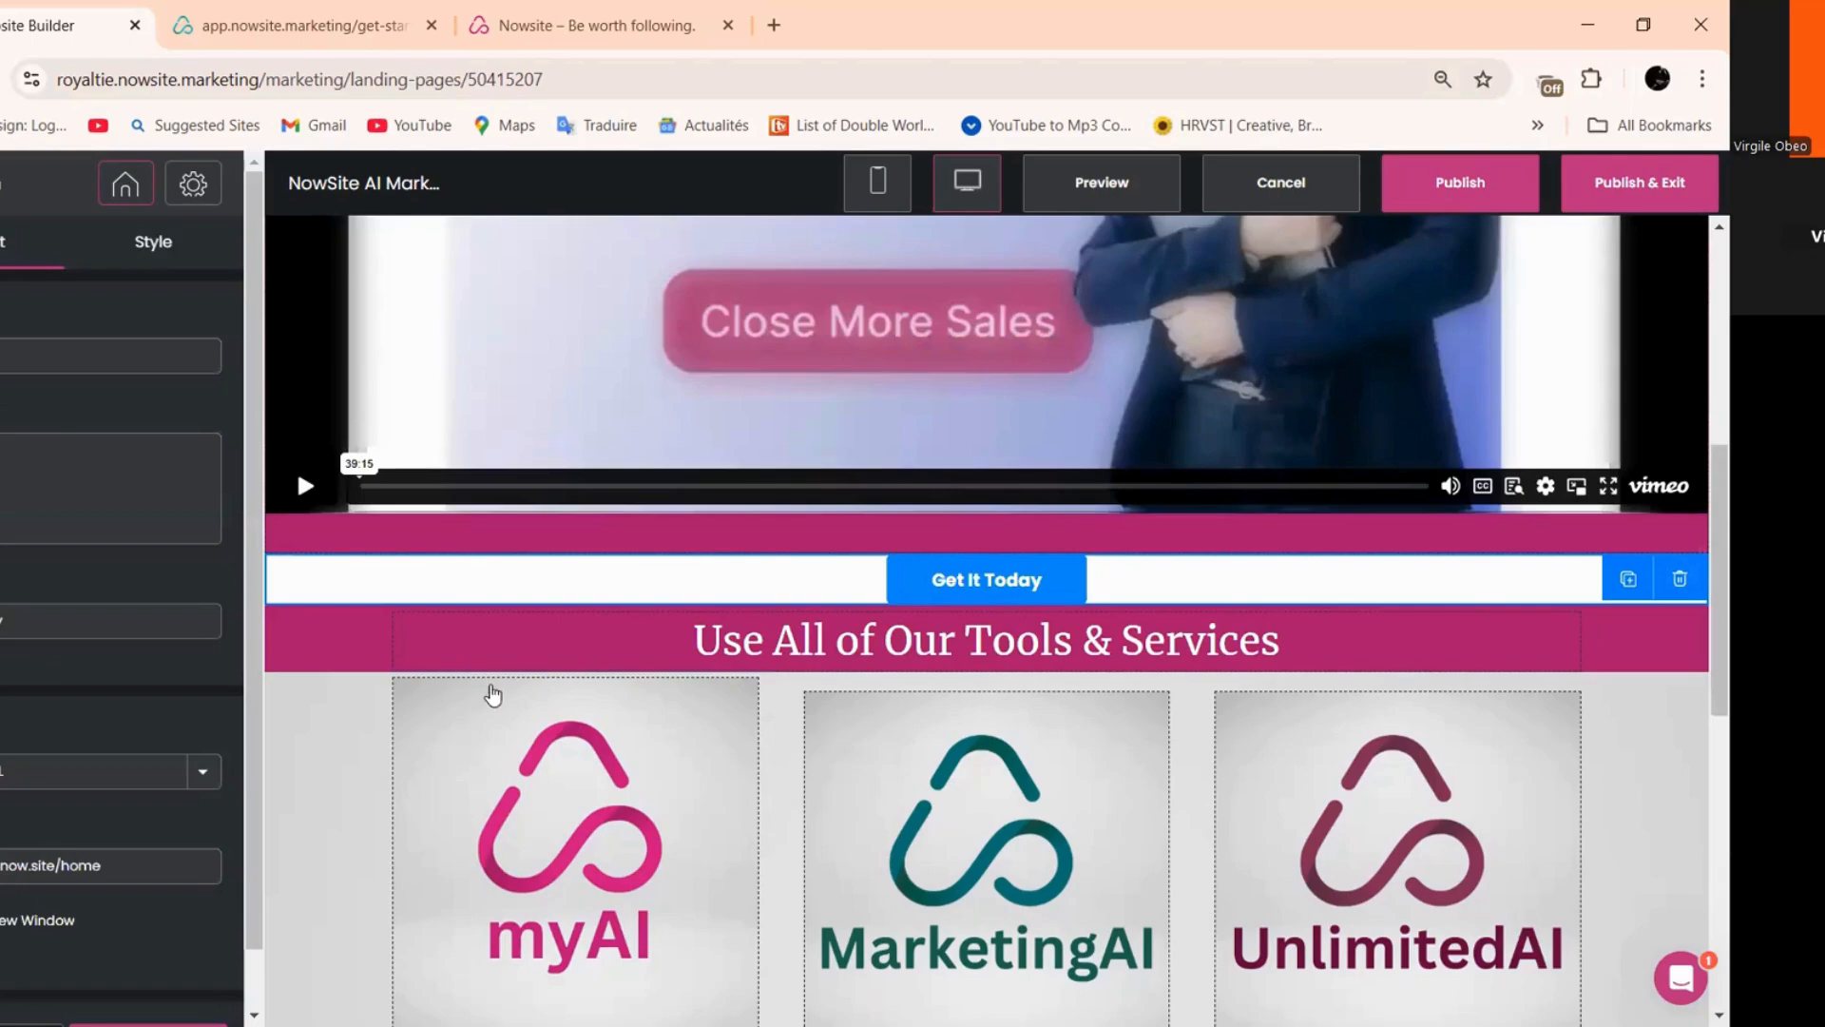
{"action": "scroll", "coordinate": [609, 677], "scroll_direction": "up", "scroll_amount": 5}
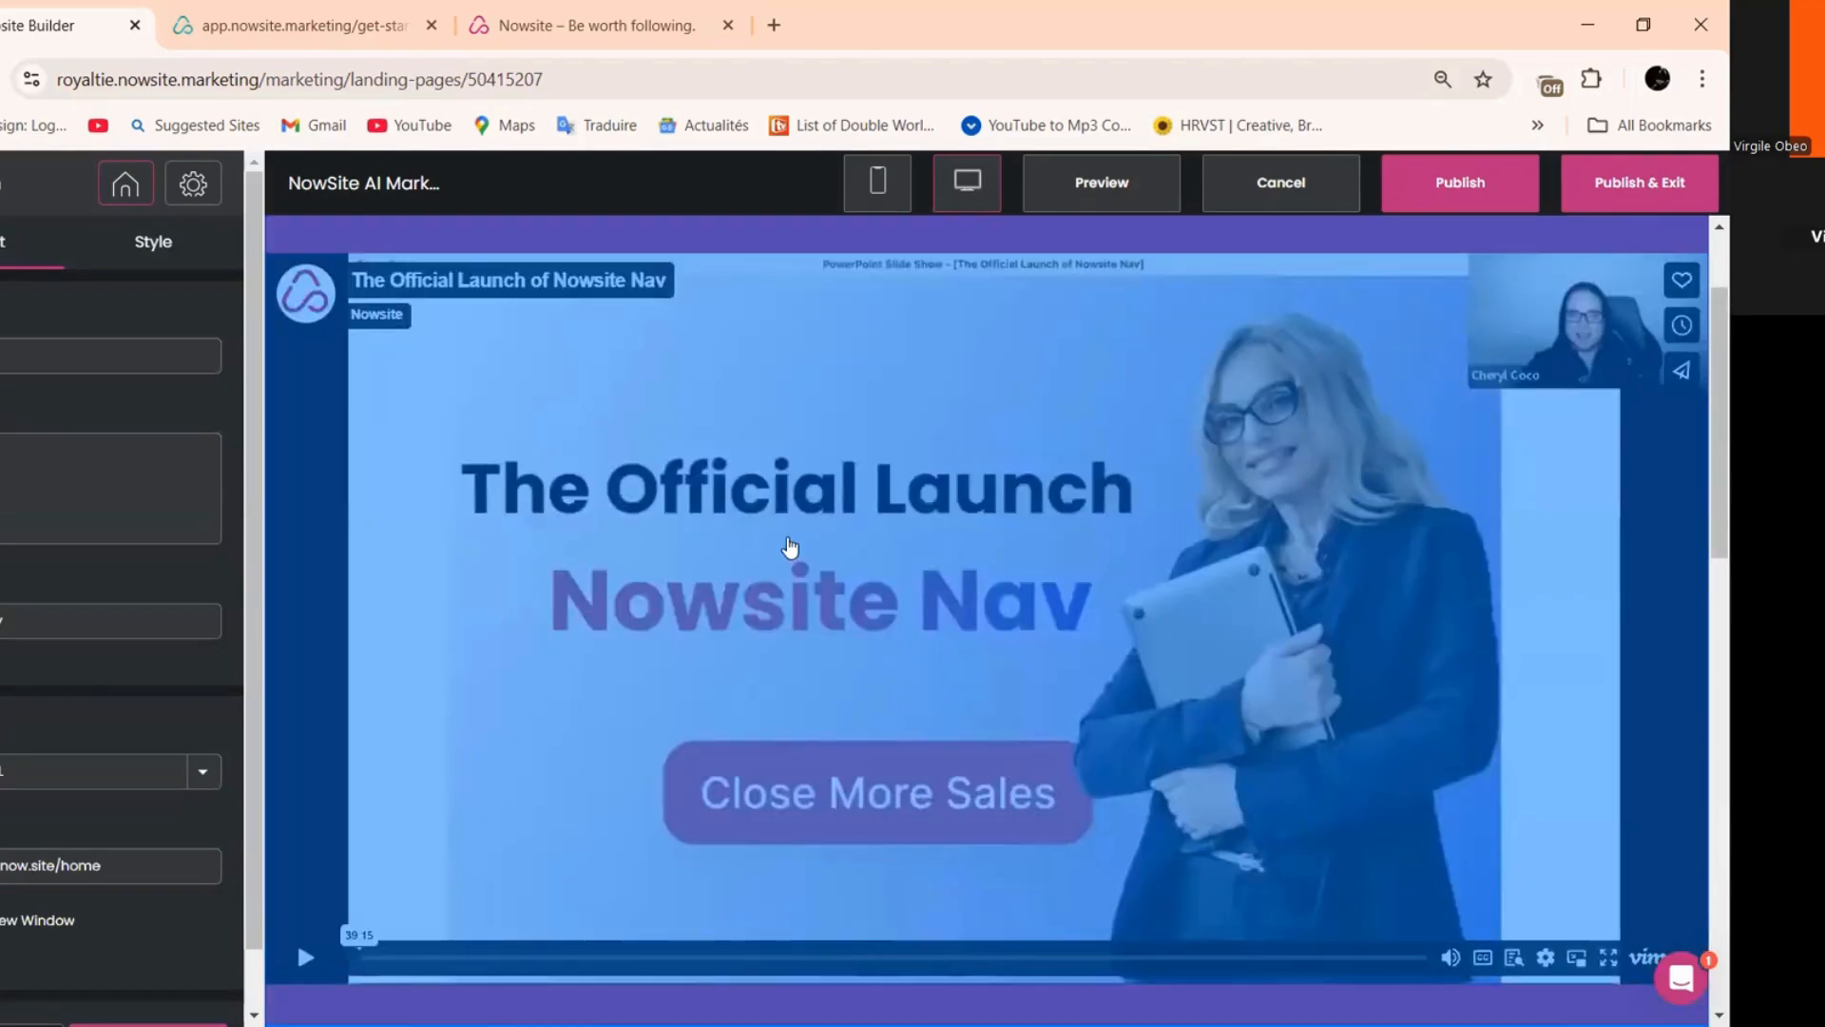
{"action": "scroll", "coordinate": [784, 549], "scroll_direction": "down", "scroll_amount": 1}
{"action": "scroll", "coordinate": [777, 545], "scroll_direction": "down", "scroll_amount": 3}
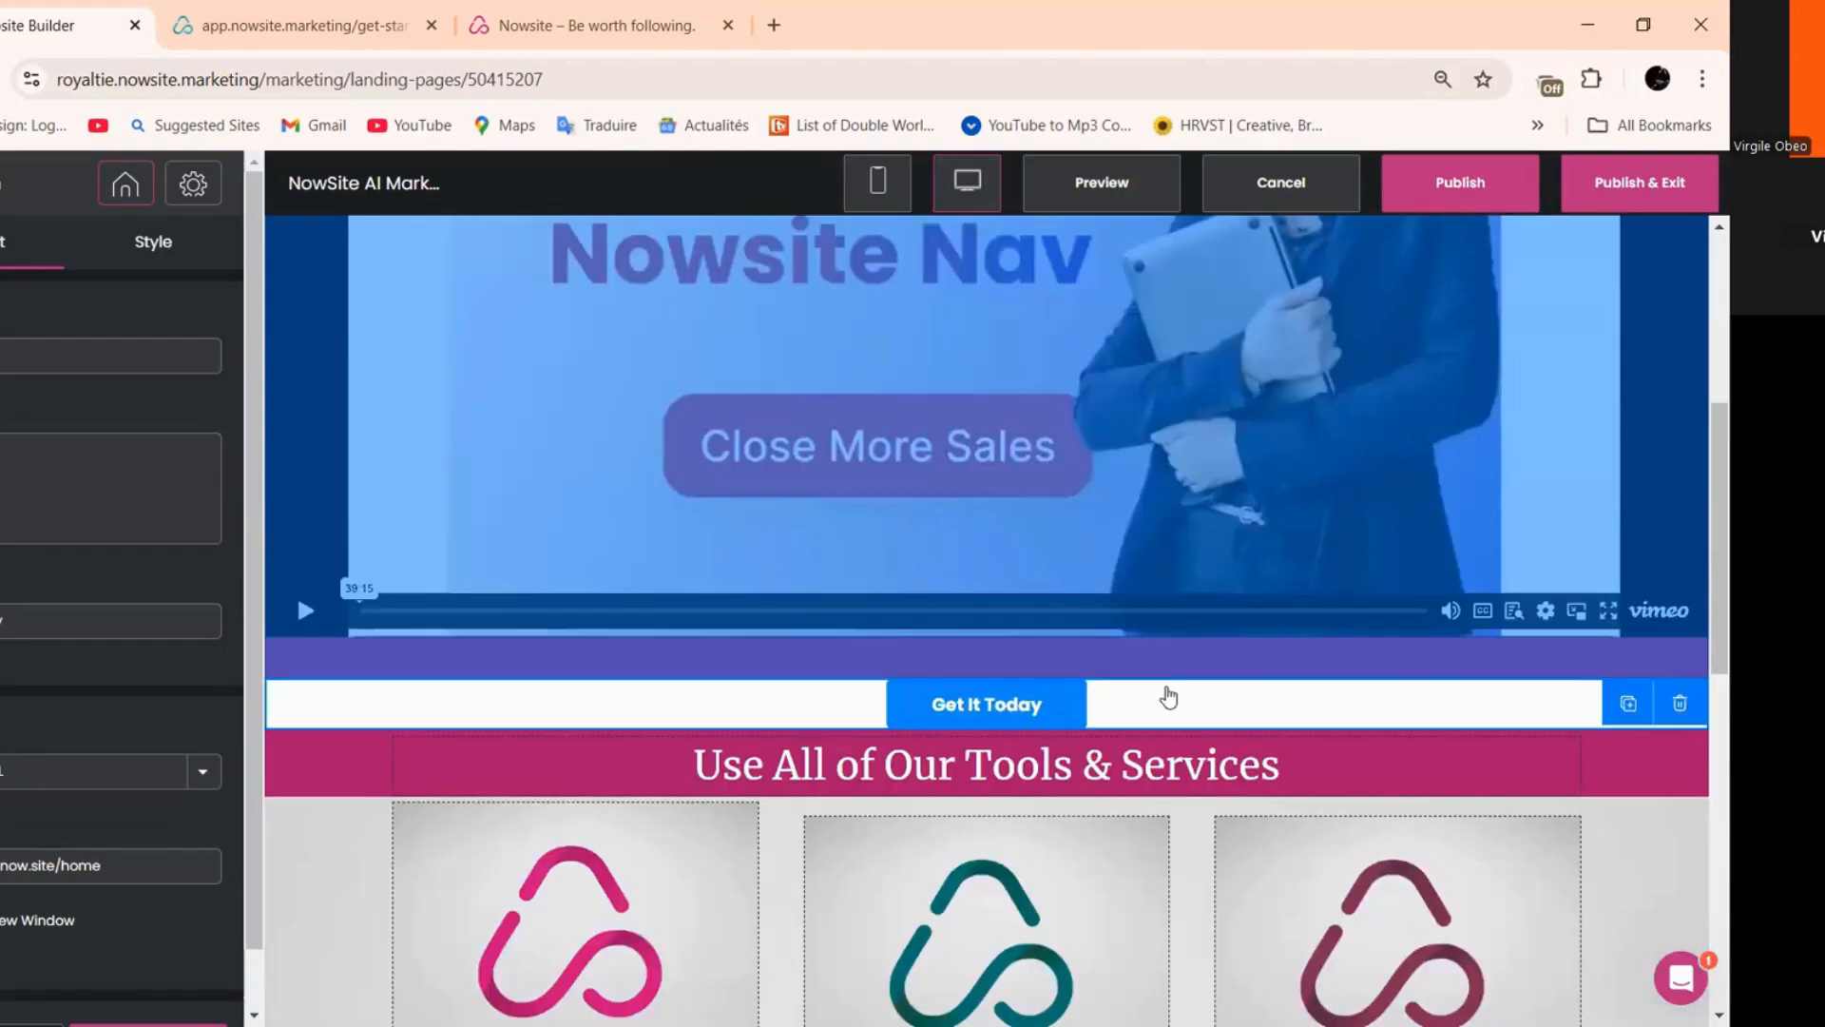
{"action": "scroll", "coordinate": [1300, 652], "scroll_direction": "down", "scroll_amount": 3}
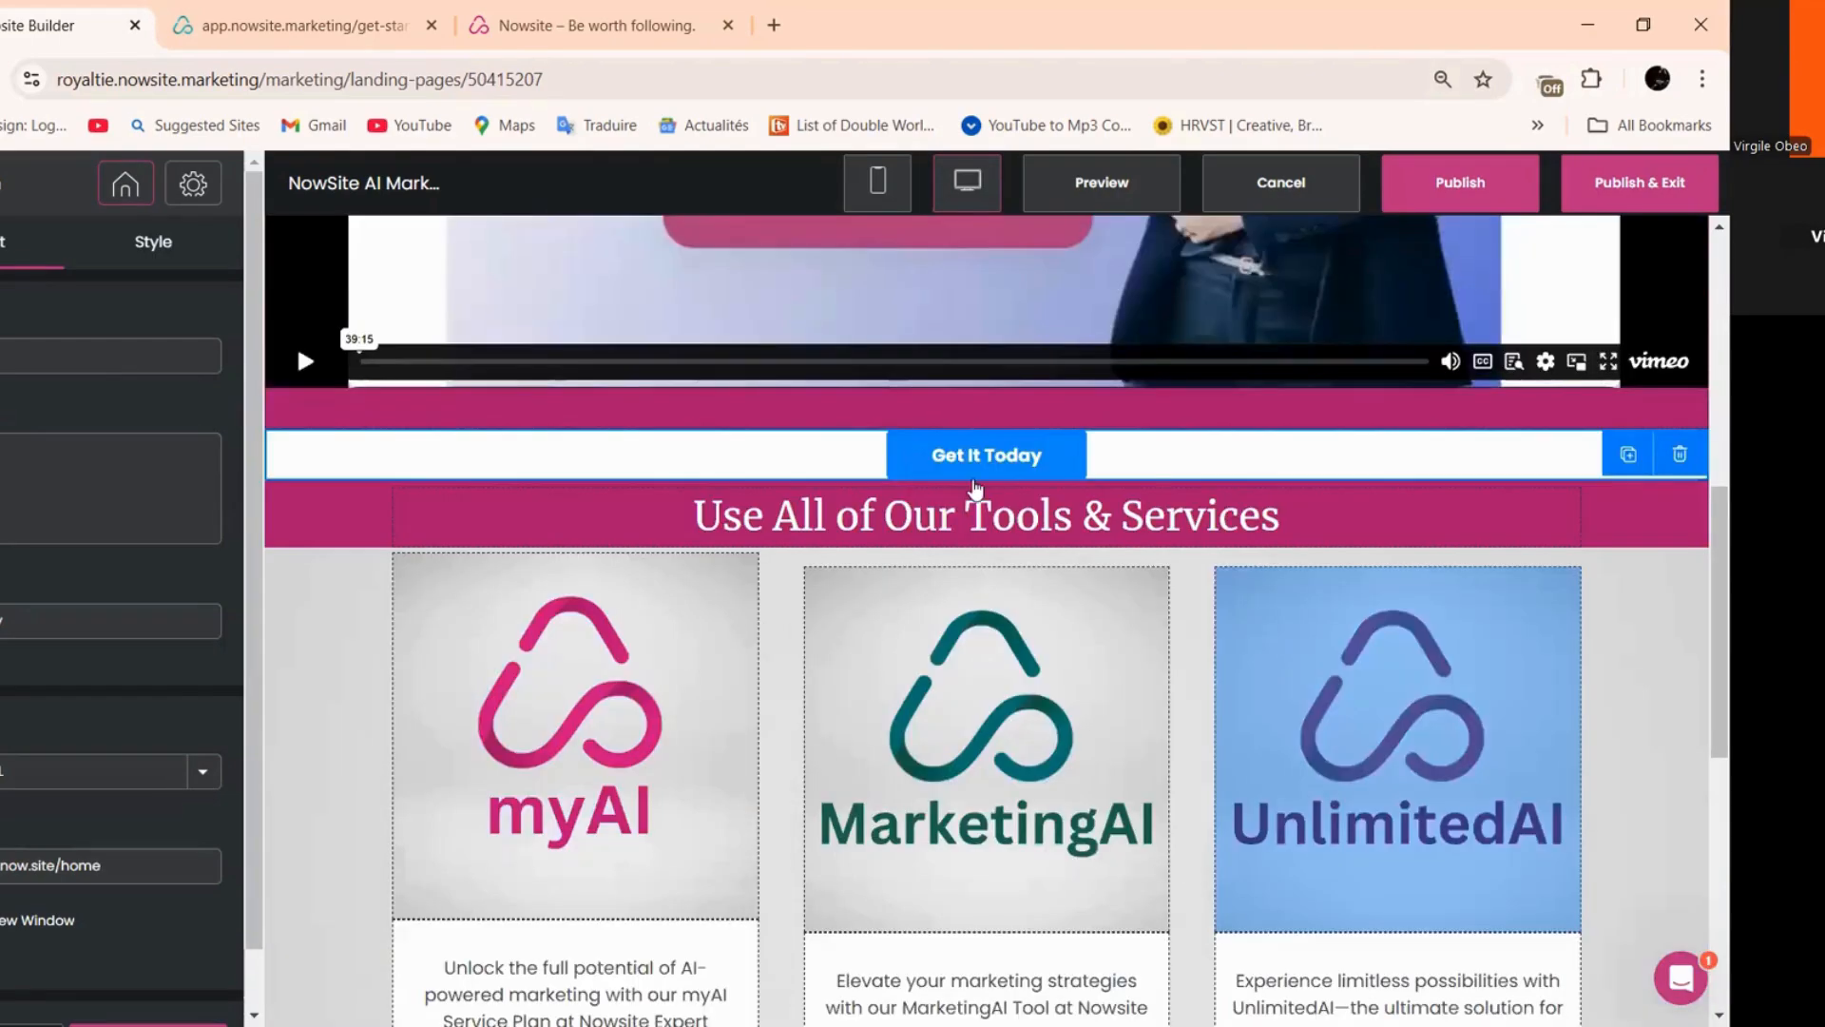
{"action": "left_click_drag", "start_coordinate": [969, 453], "coordinate": [1040, 374]}
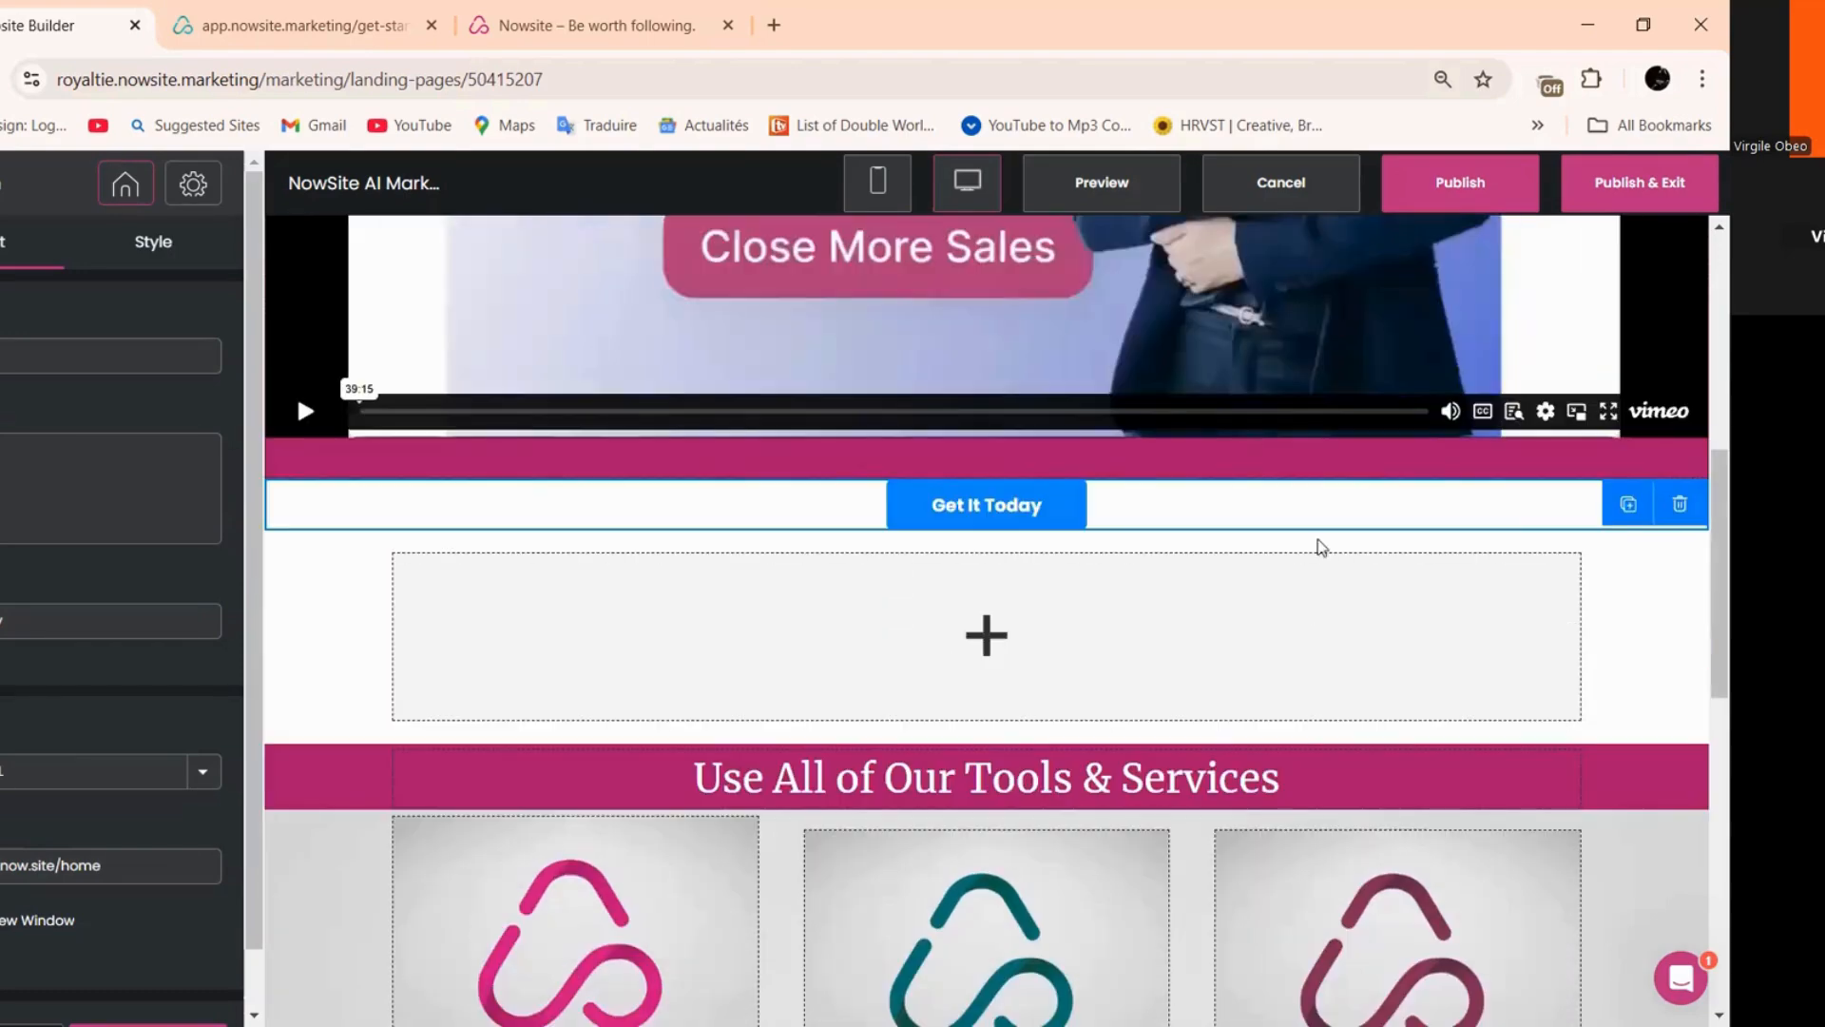
- Delete the empty content section between the "Get It Today" button and the "Use All of Our Tools & Services" headline
{"action": "left_click", "coordinate": [1318, 540]}
{"action": "key", "text": "Delete"}
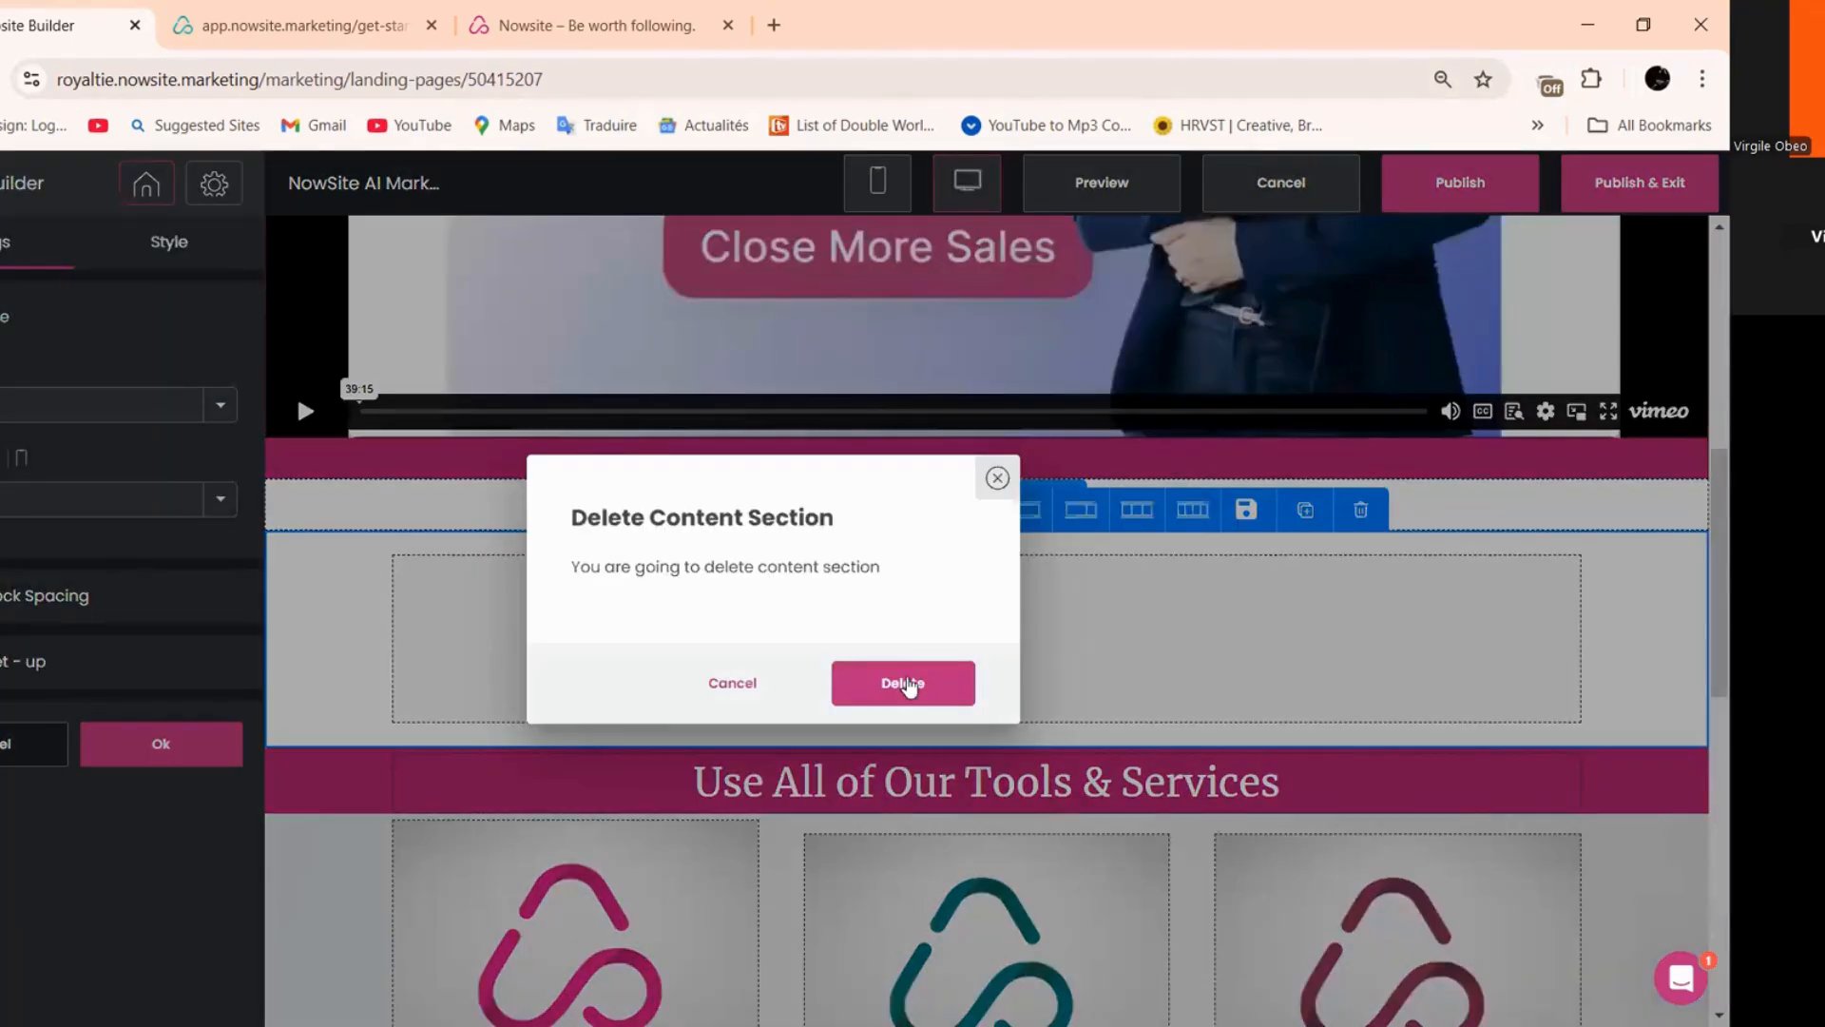
{"action": "left_click", "coordinate": [906, 682]}
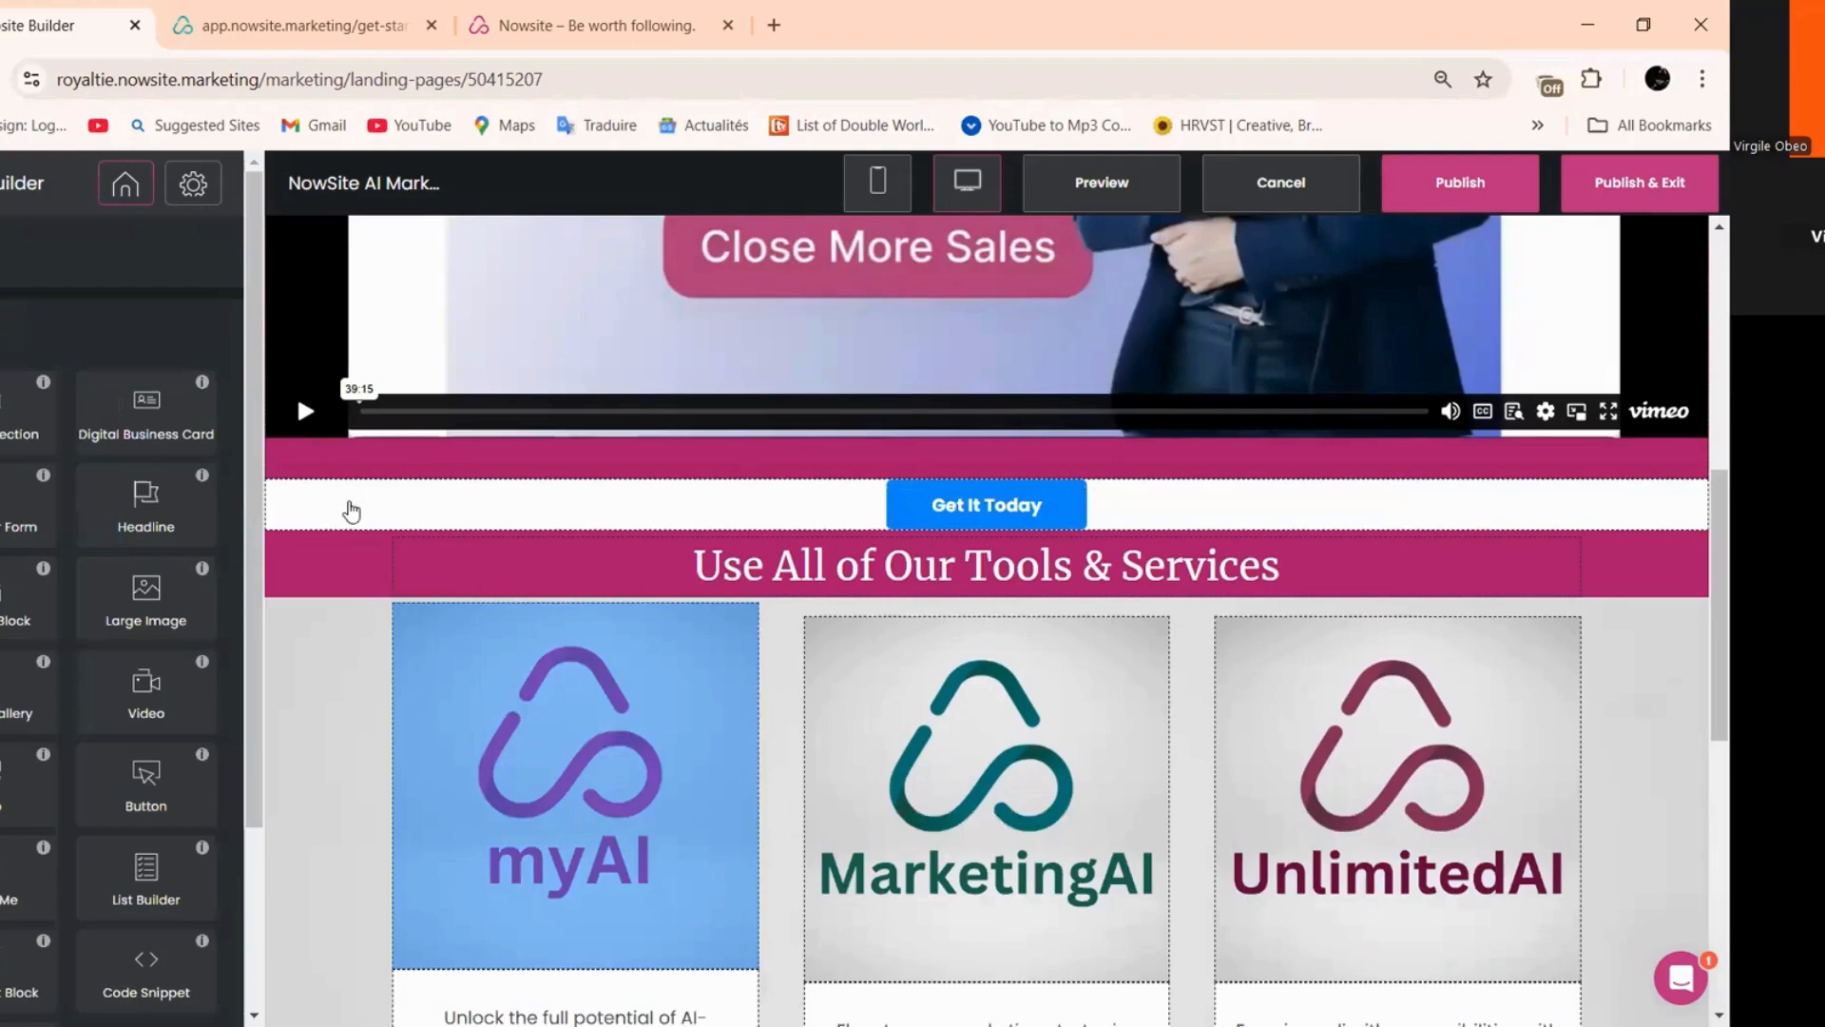
- Review the layout from the launch video down to the footer and publish the page
{"action": "left_click", "coordinate": [351, 511]}
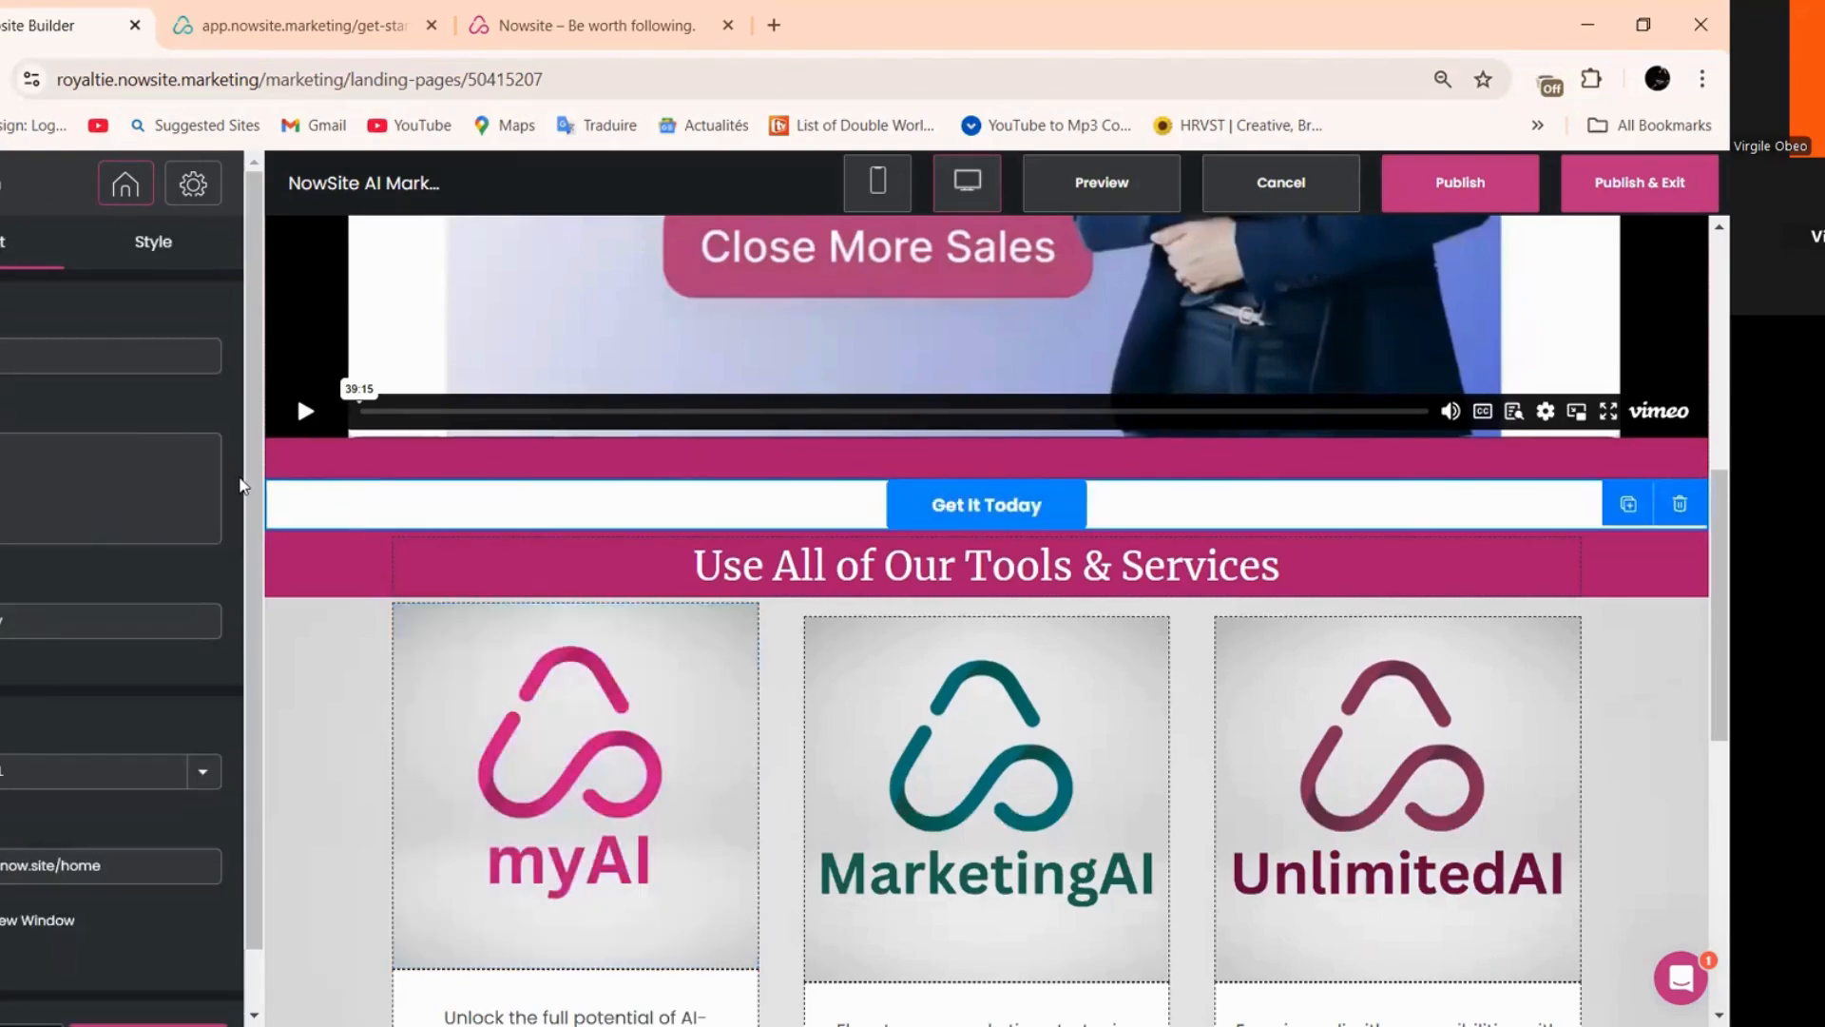
{"action": "scroll", "coordinate": [856, 556], "scroll_direction": "up", "scroll_amount": 3}
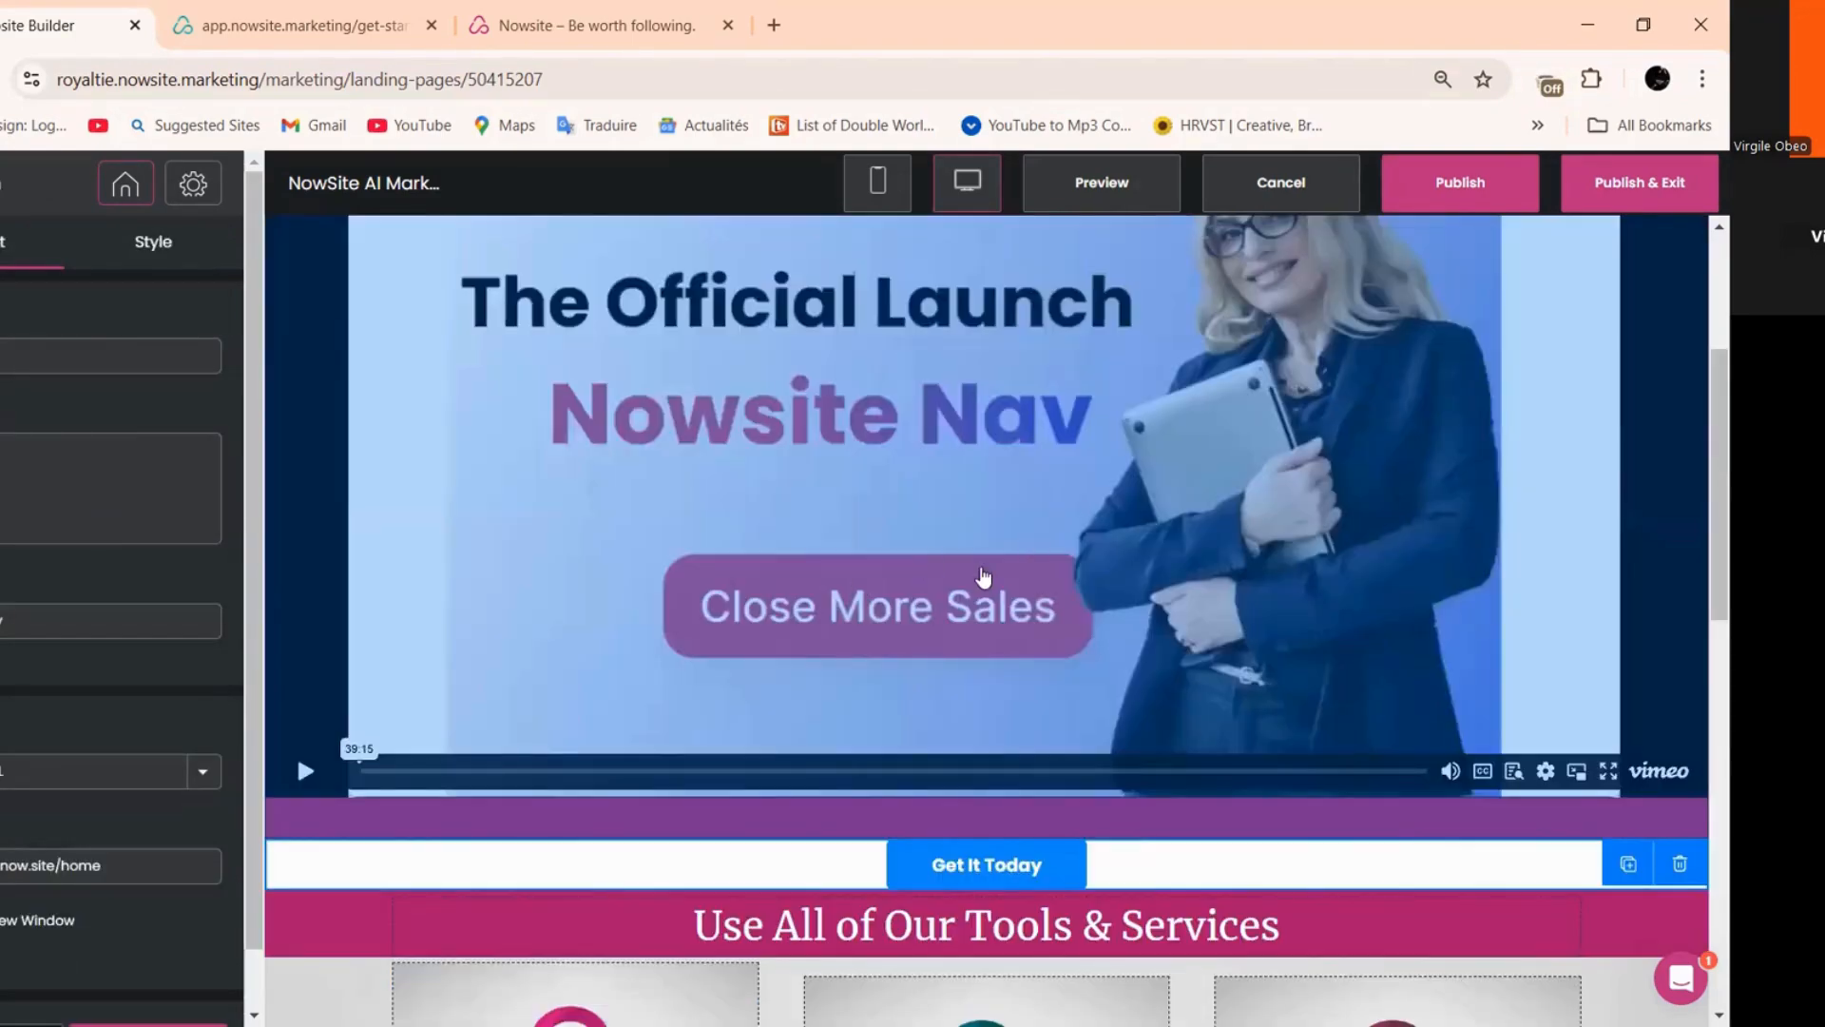
{"action": "scroll", "coordinate": [982, 571], "scroll_direction": "down", "scroll_amount": 3}
{"action": "left_click_drag", "start_coordinate": [982, 570], "coordinate": [583, 627]}
{"action": "scroll", "coordinate": [485, 720], "scroll_direction": "down", "scroll_amount": 5}
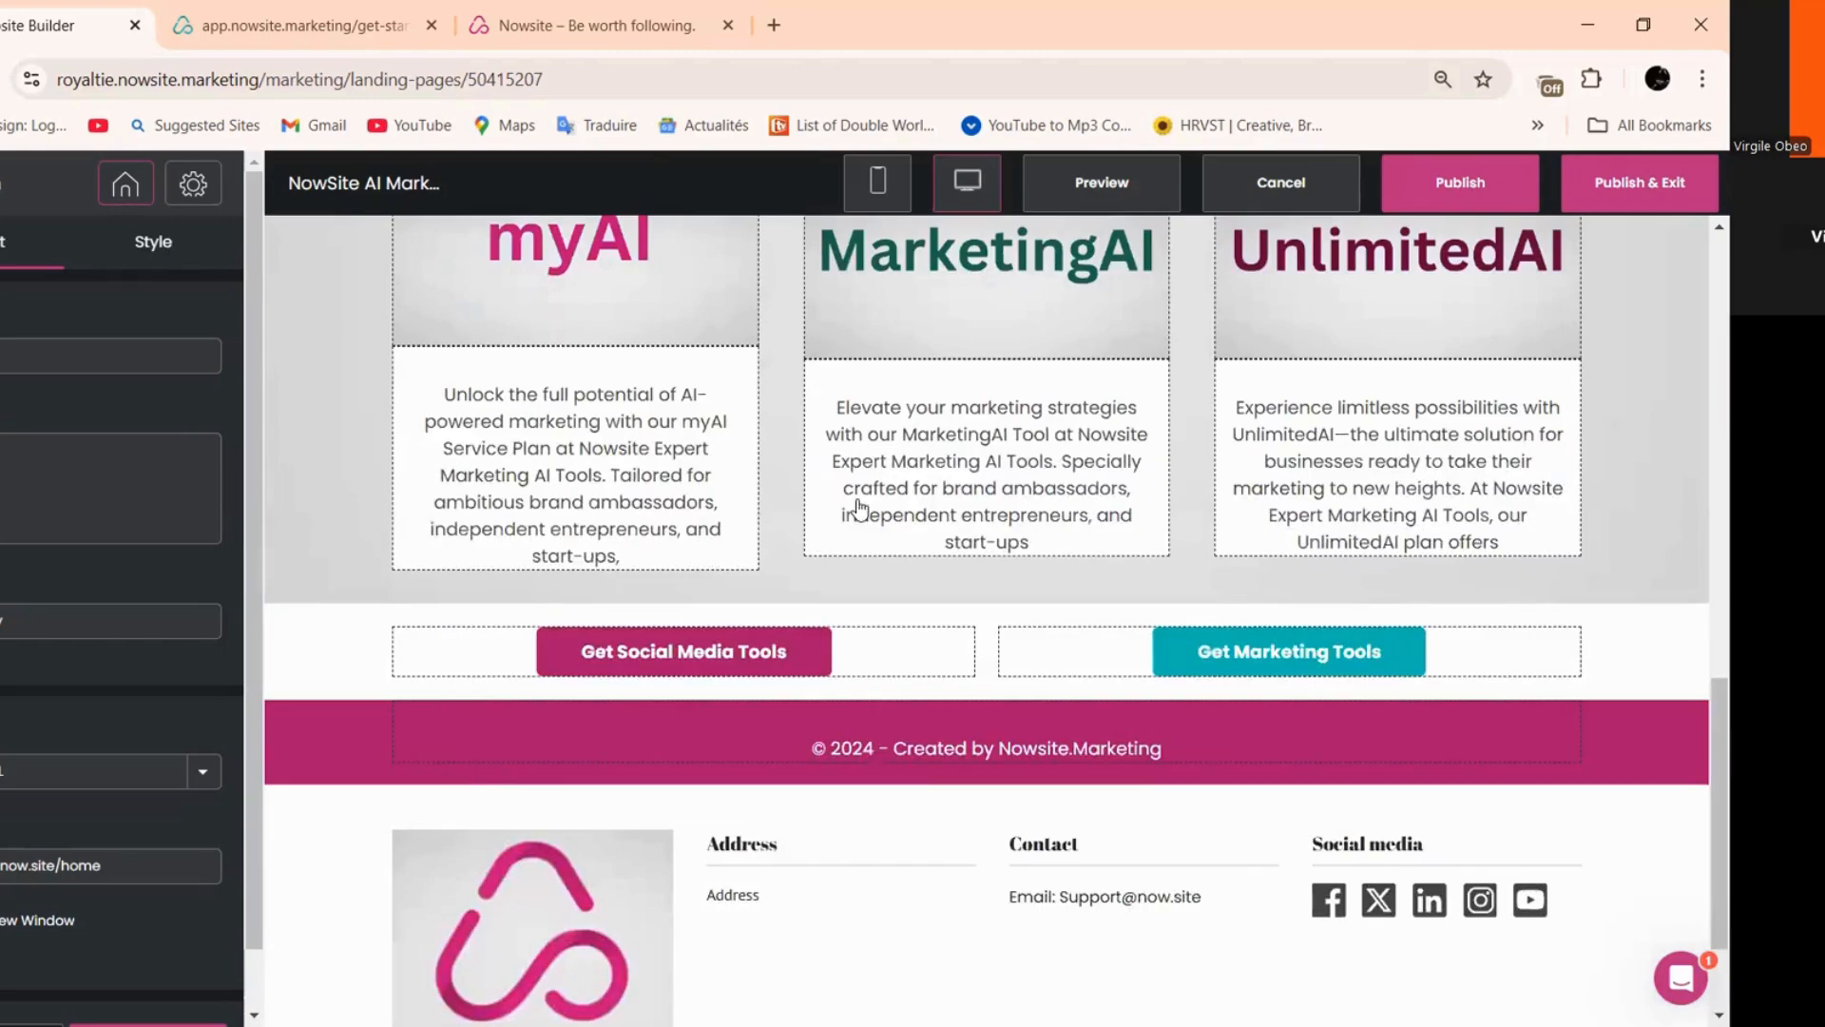
{"action": "scroll", "coordinate": [1141, 332], "scroll_direction": "down", "scroll_amount": 2}
{"action": "left_click", "coordinate": [1453, 204]}
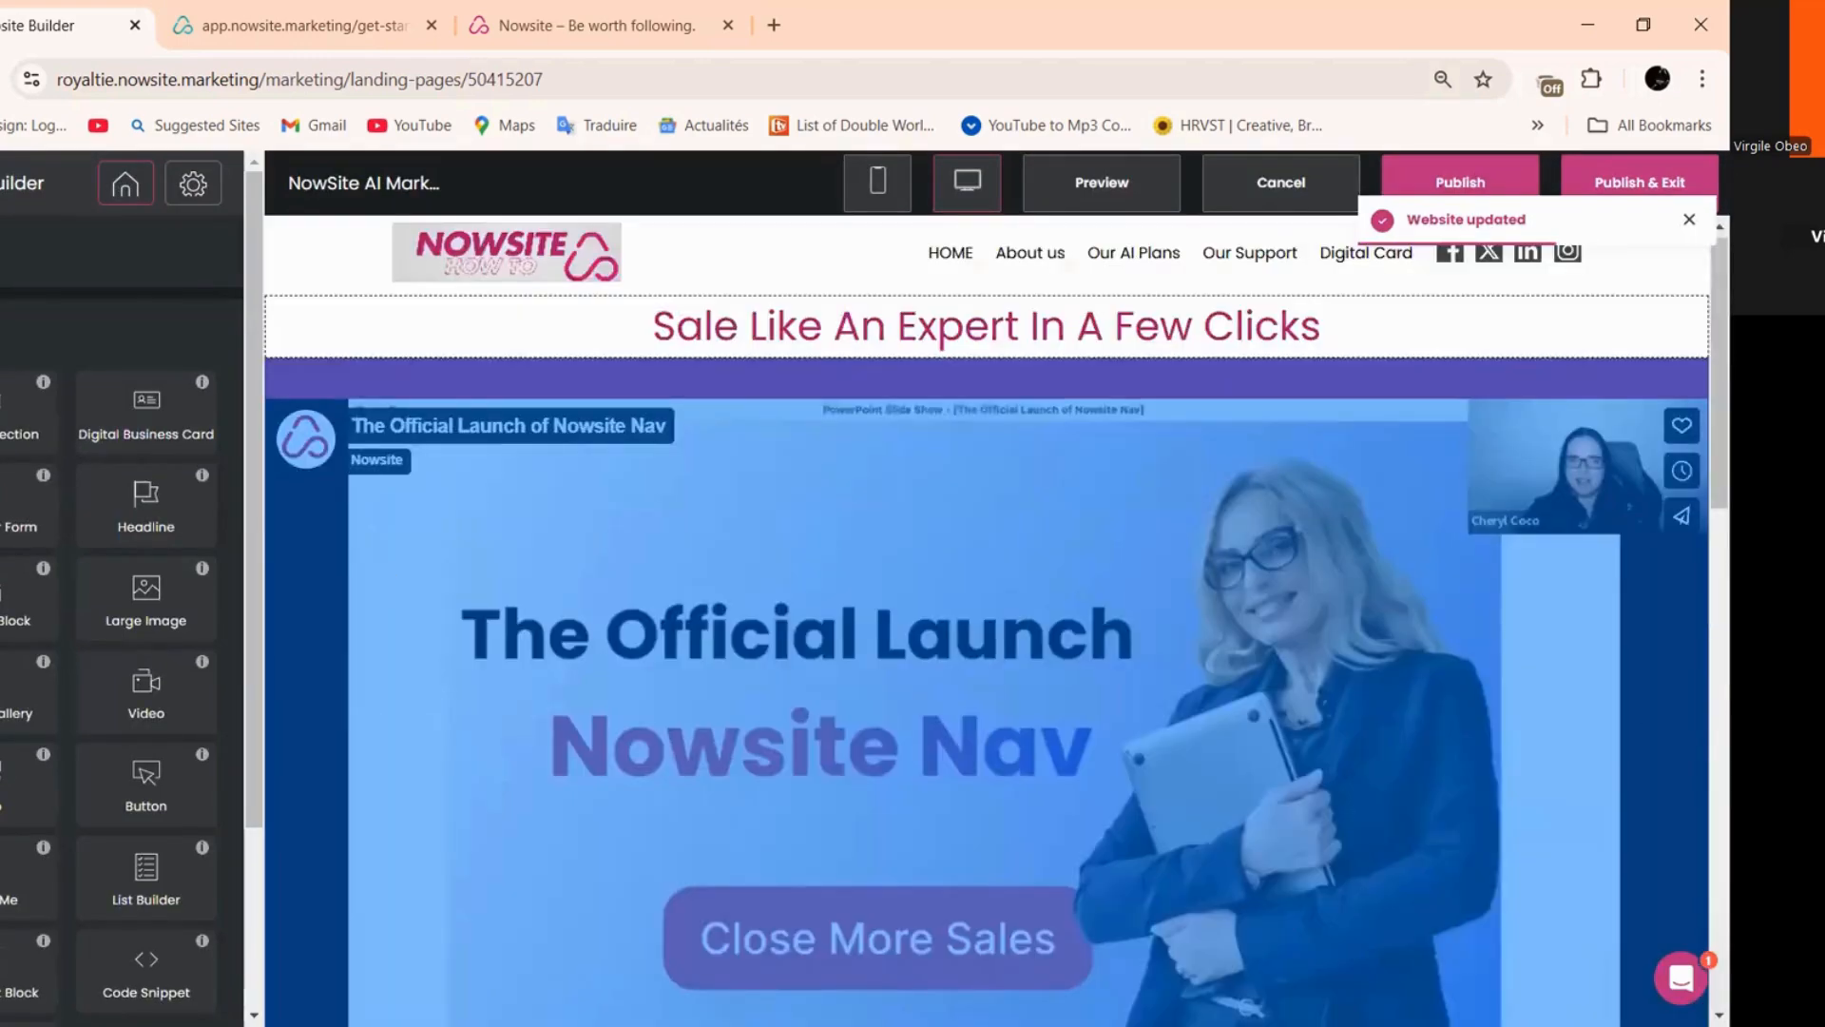
- Return to the site overview and bring up the list of website pages
{"action": "scroll", "coordinate": [751, 295], "scroll_direction": "down", "scroll_amount": 1}
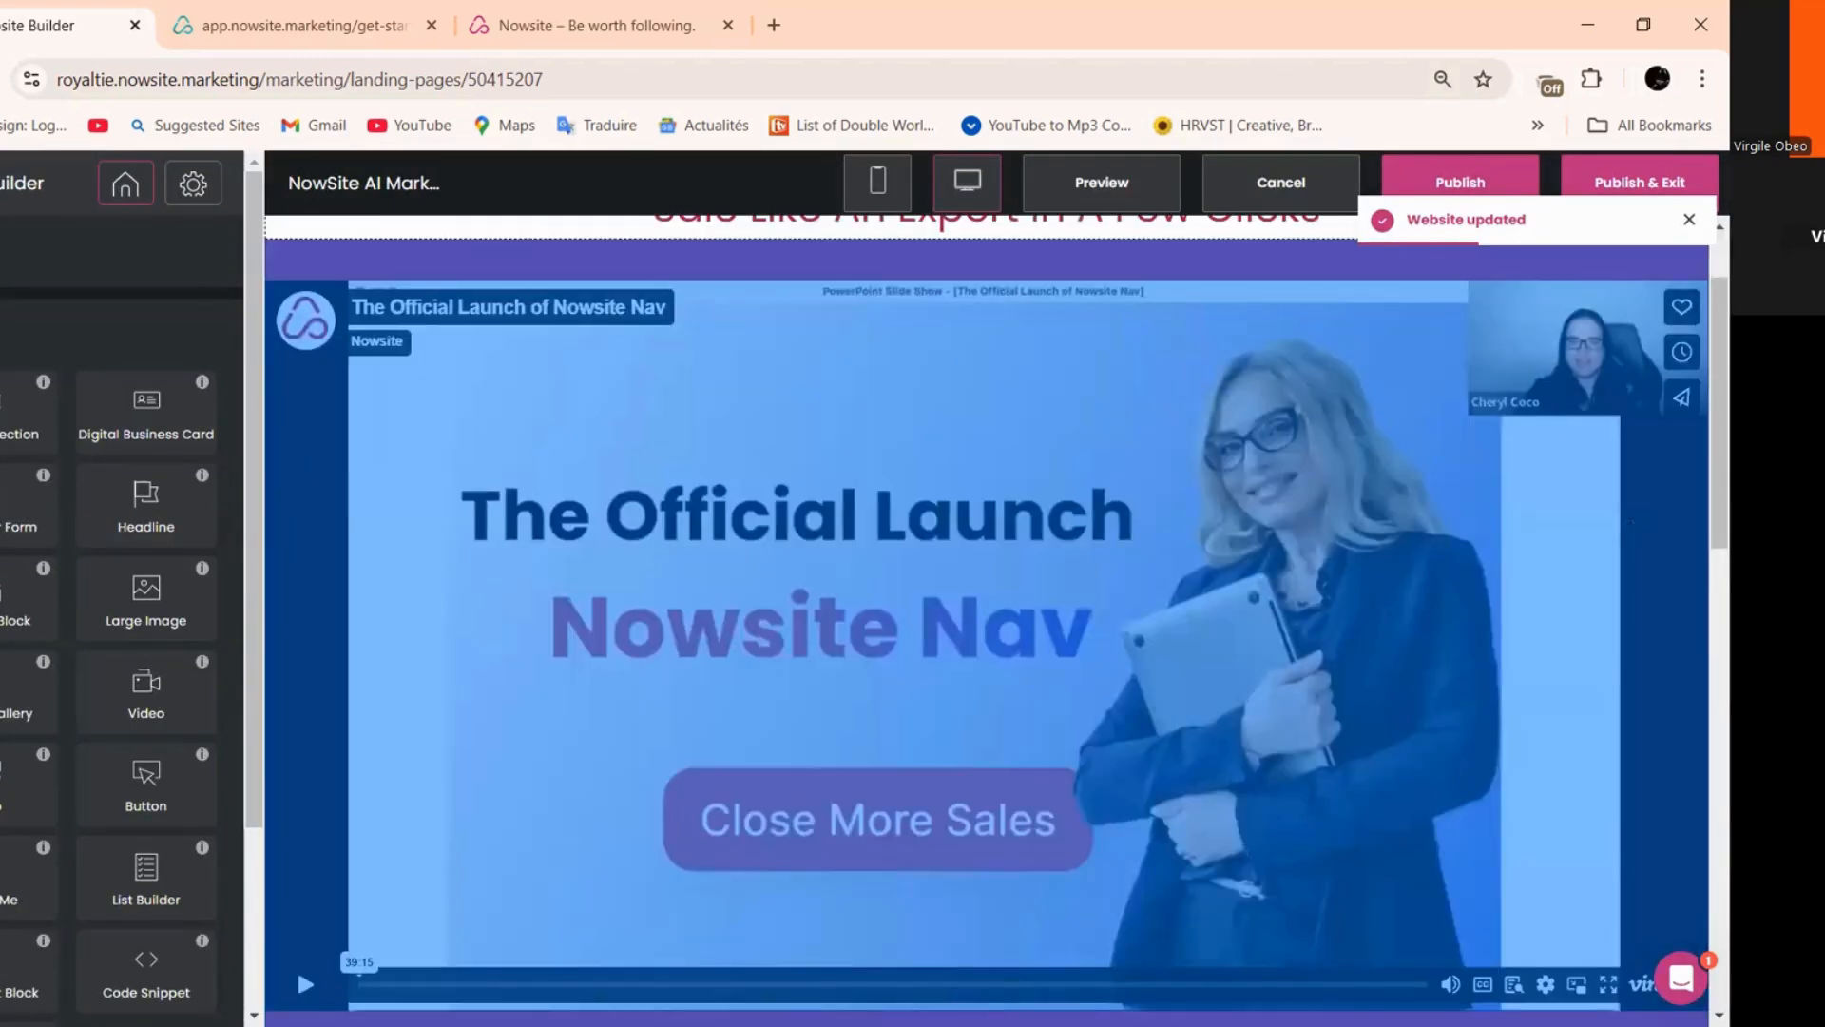
{"action": "left_click", "coordinate": [125, 184]}
{"action": "scroll", "coordinate": [139, 599], "scroll_direction": "down", "scroll_amount": 1}
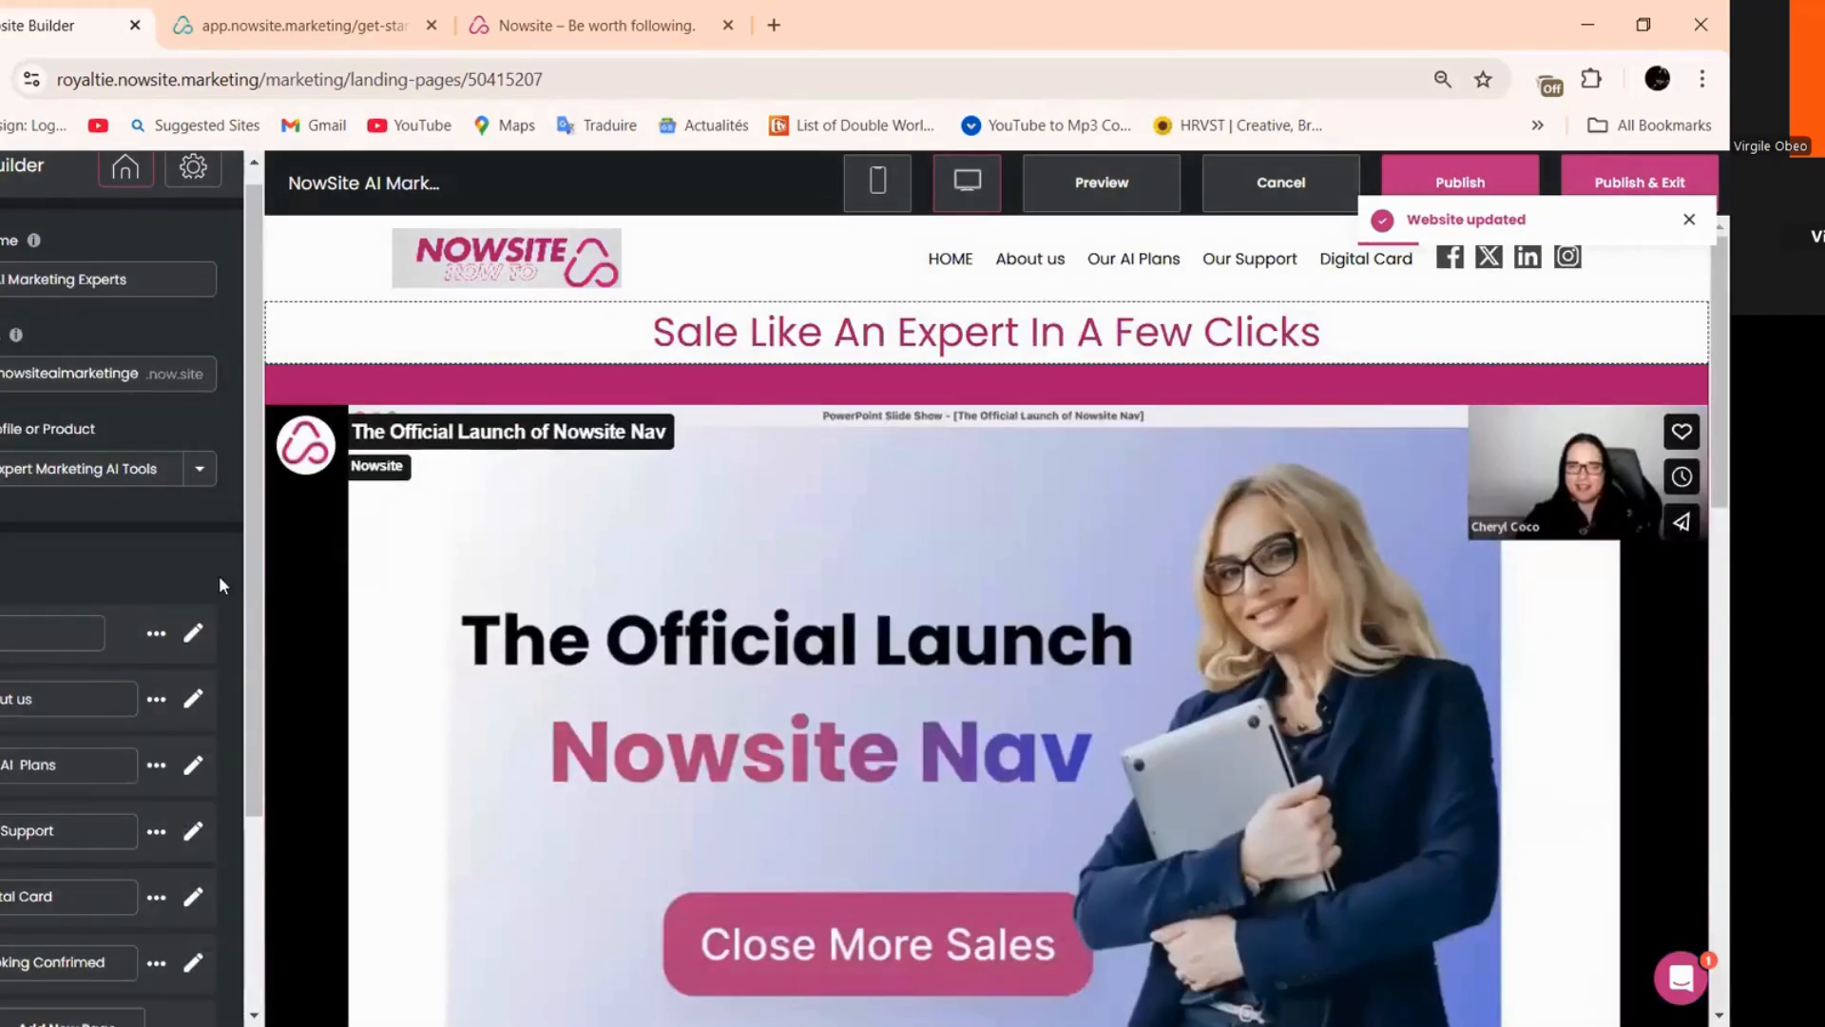
{"action": "scroll", "coordinate": [219, 577], "scroll_direction": "down", "scroll_amount": 3}
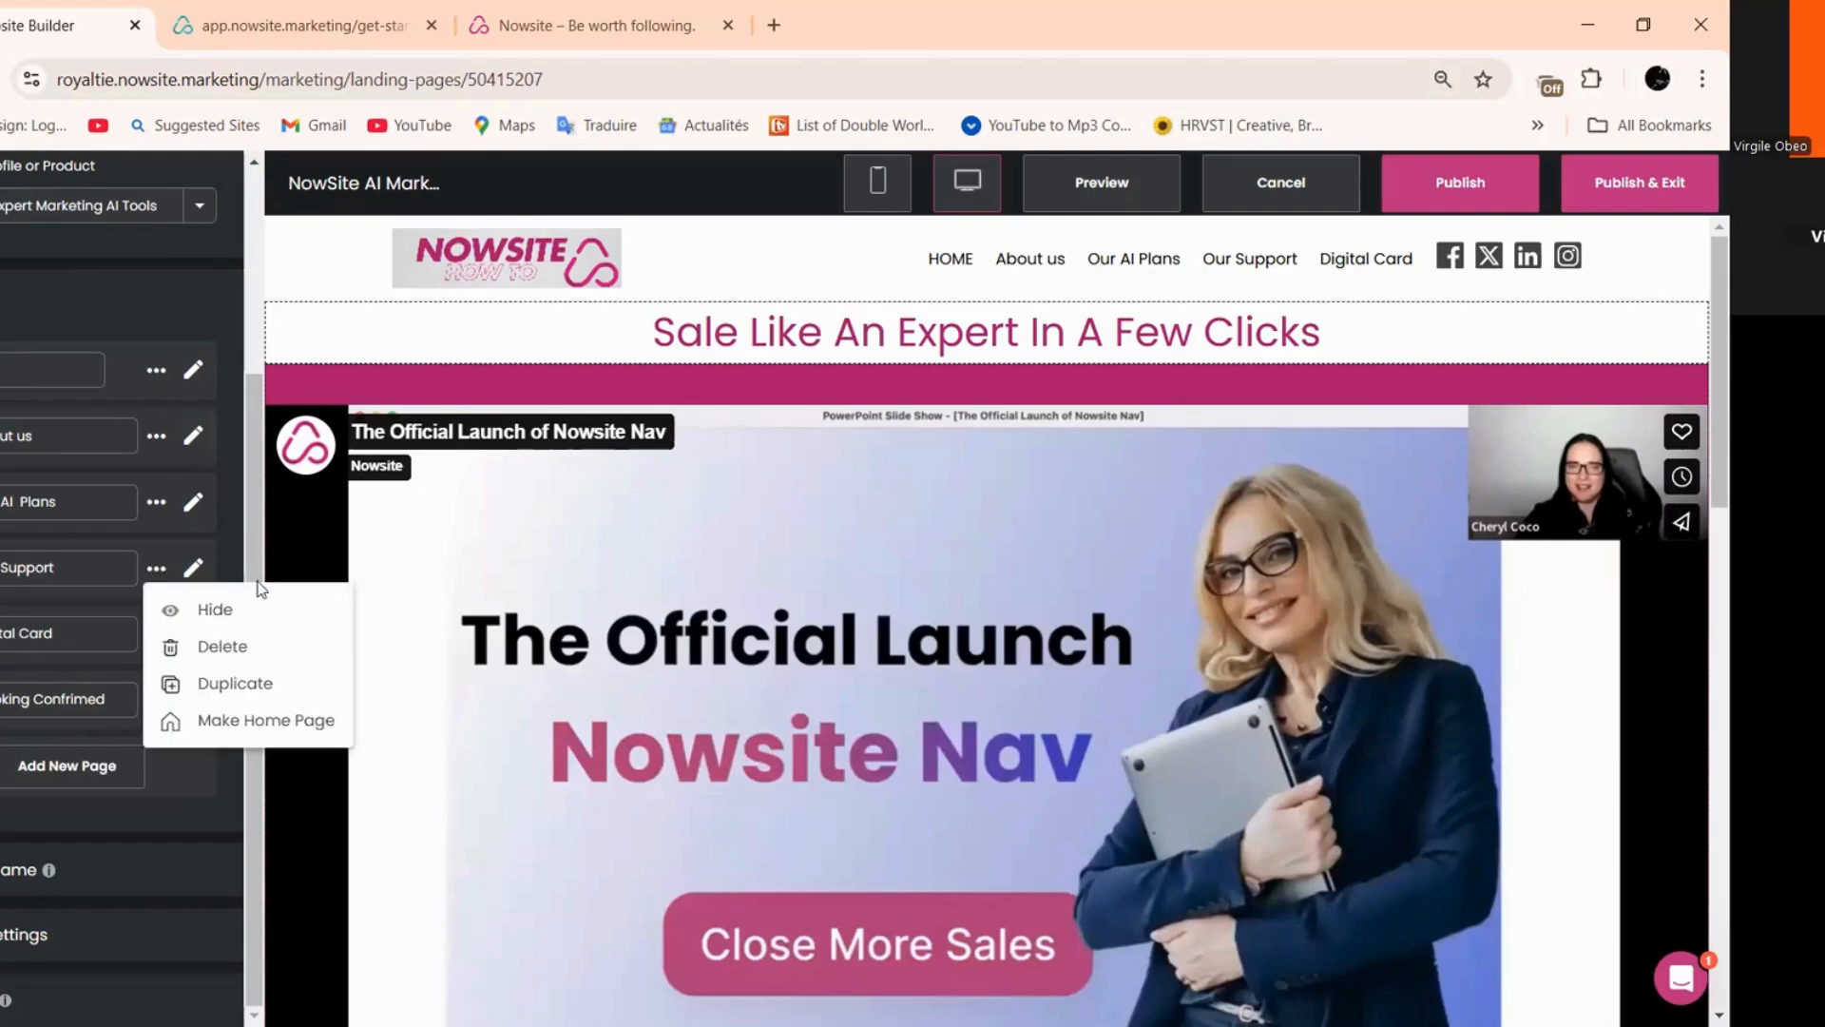
{"action": "left_click", "coordinate": [201, 697]}
{"action": "left_click", "coordinate": [156, 634]}
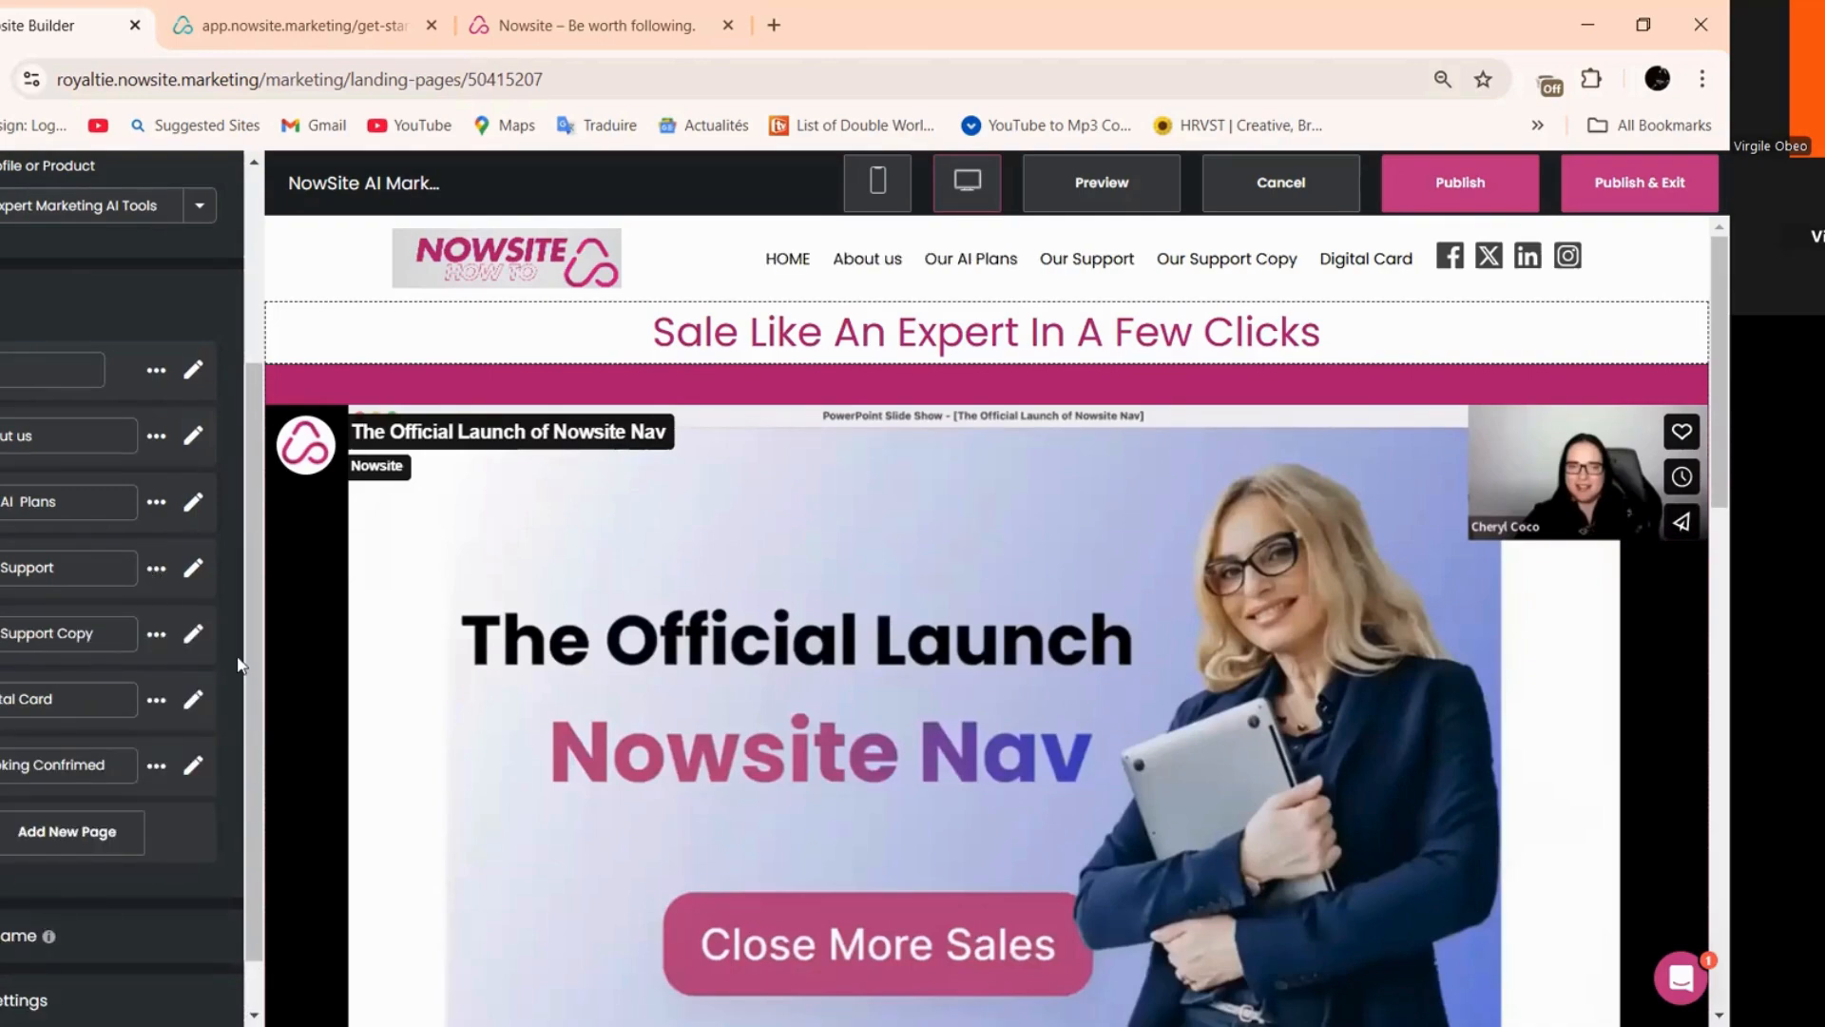
{"action": "left_click", "coordinate": [228, 712]}
{"action": "left_click", "coordinate": [913, 684]}
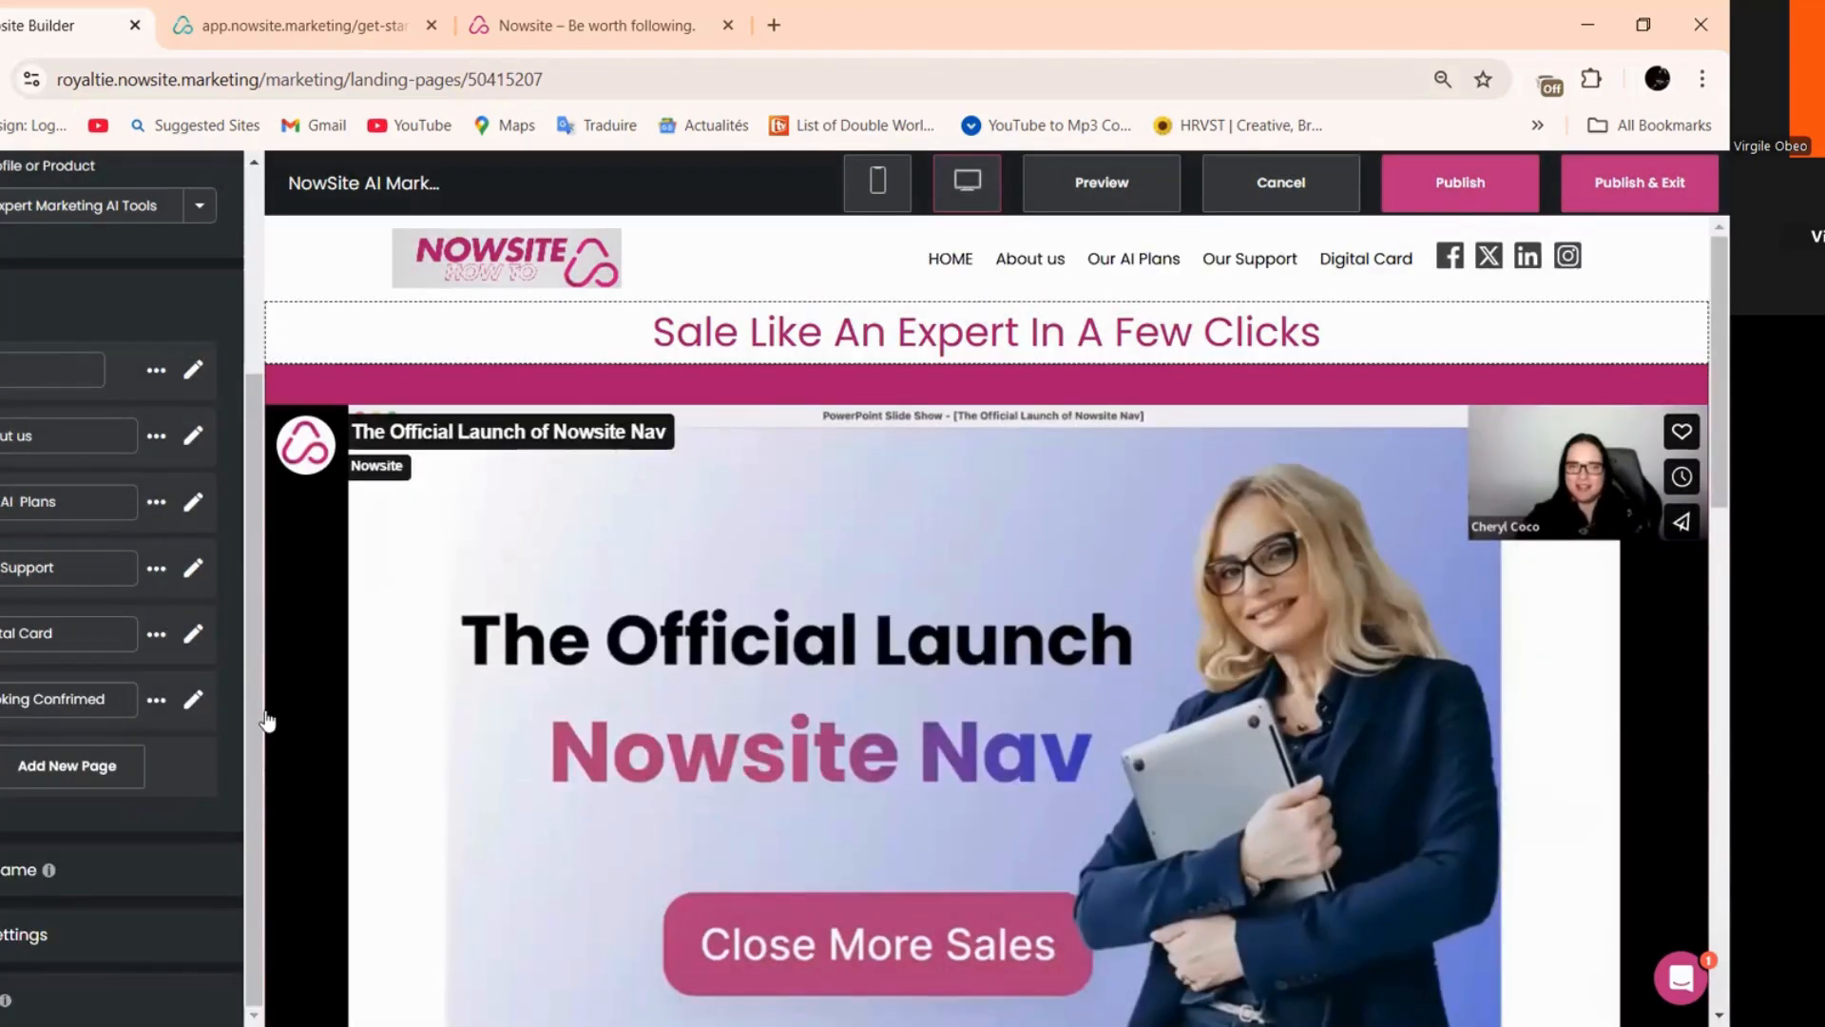
{"action": "left_click", "coordinate": [157, 569]}
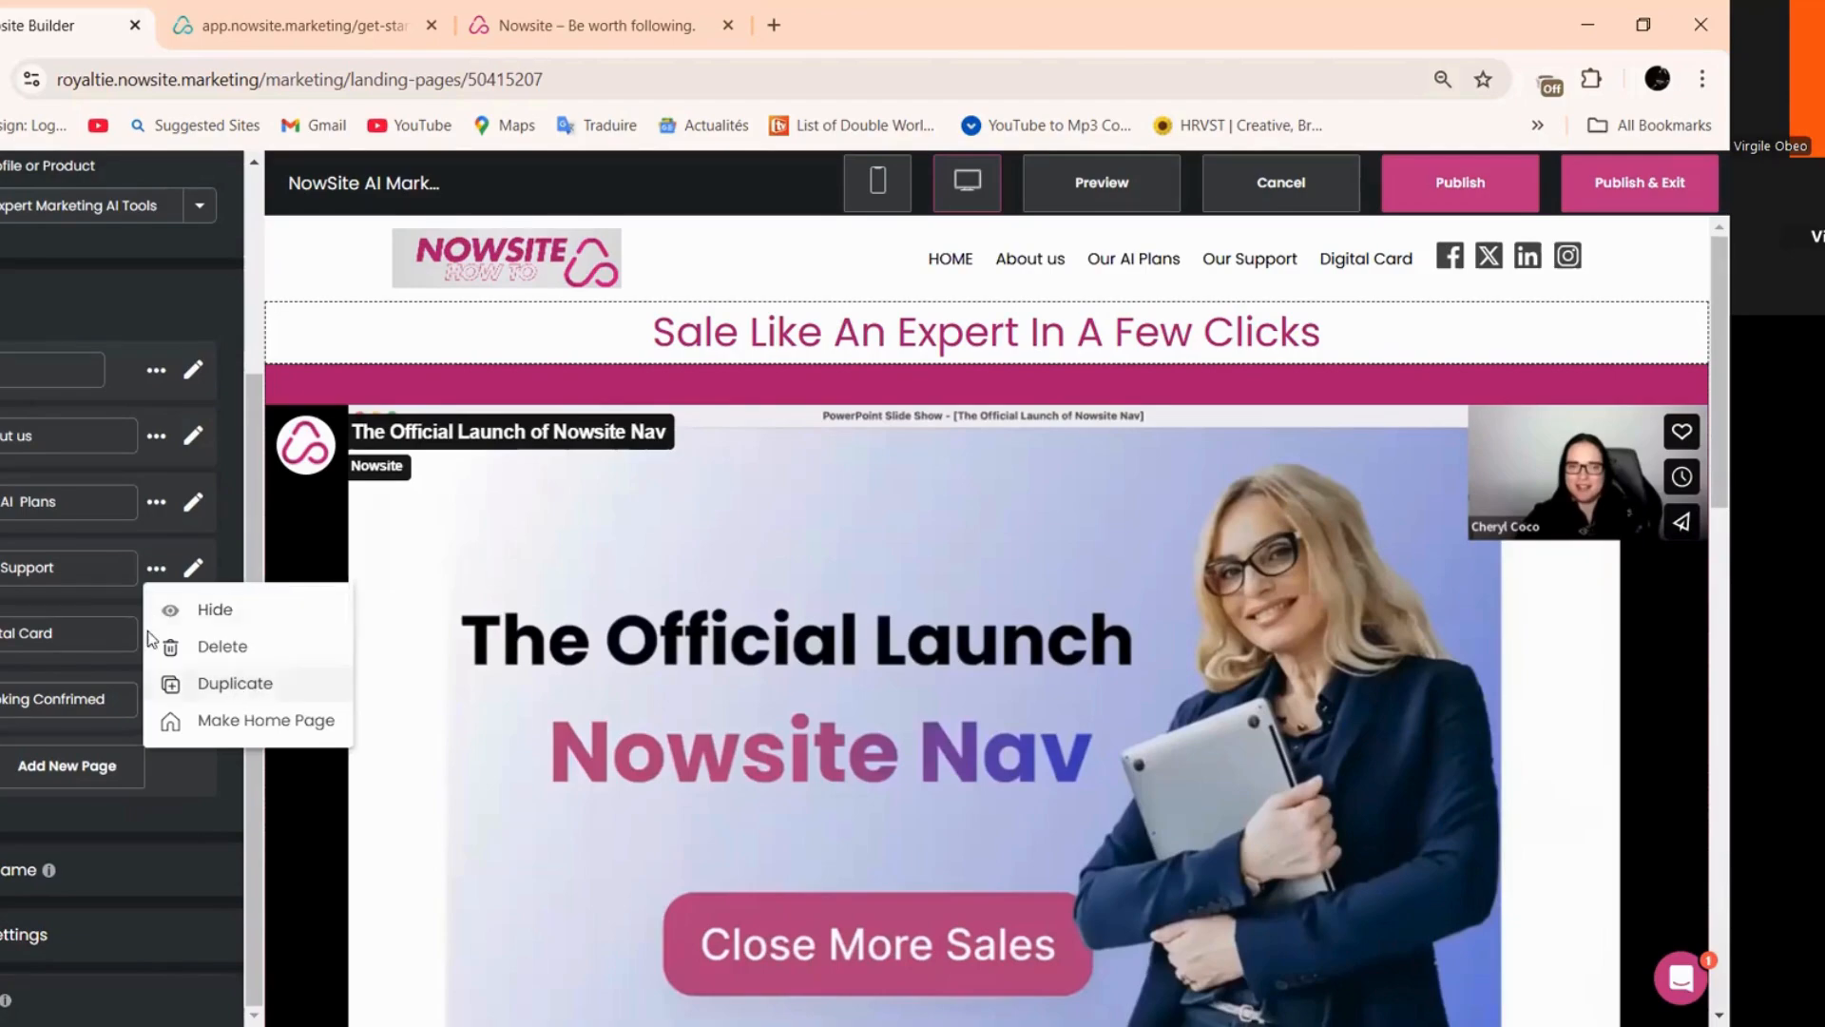
{"action": "left_click", "coordinate": [252, 693]}
{"action": "left_click", "coordinate": [157, 634]}
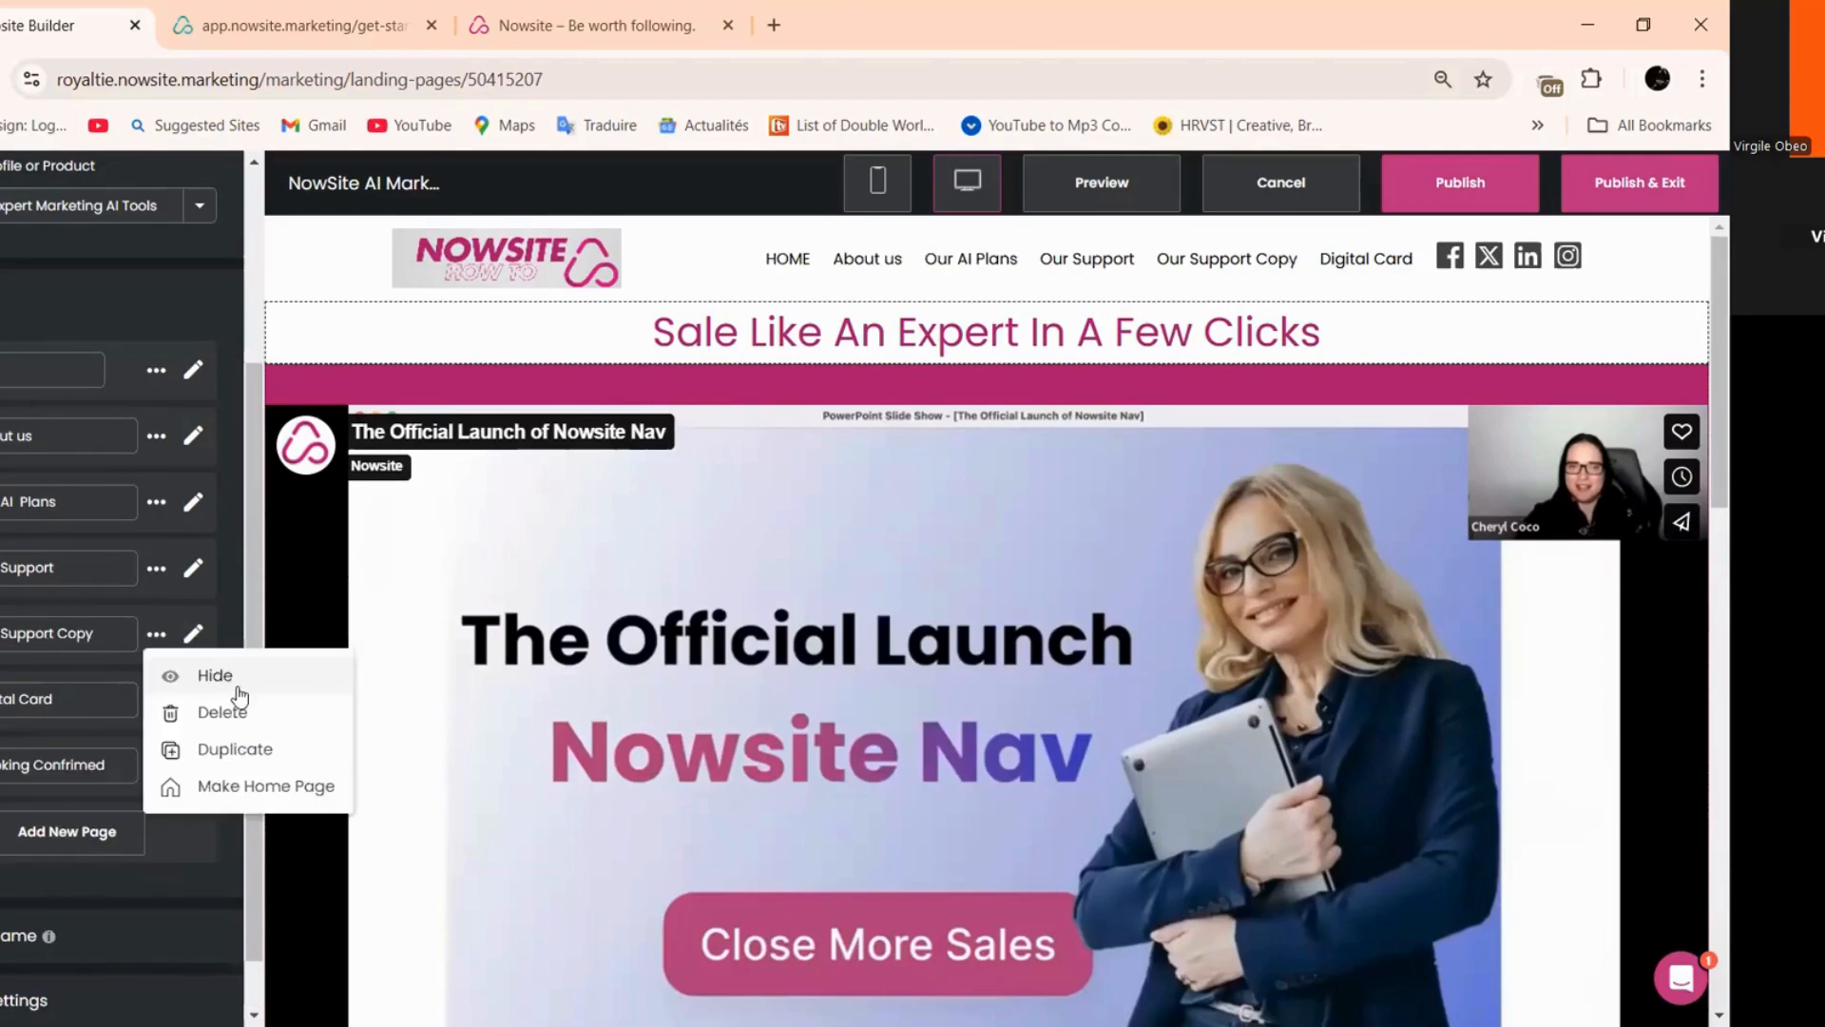
{"action": "left_click", "coordinate": [238, 750]}
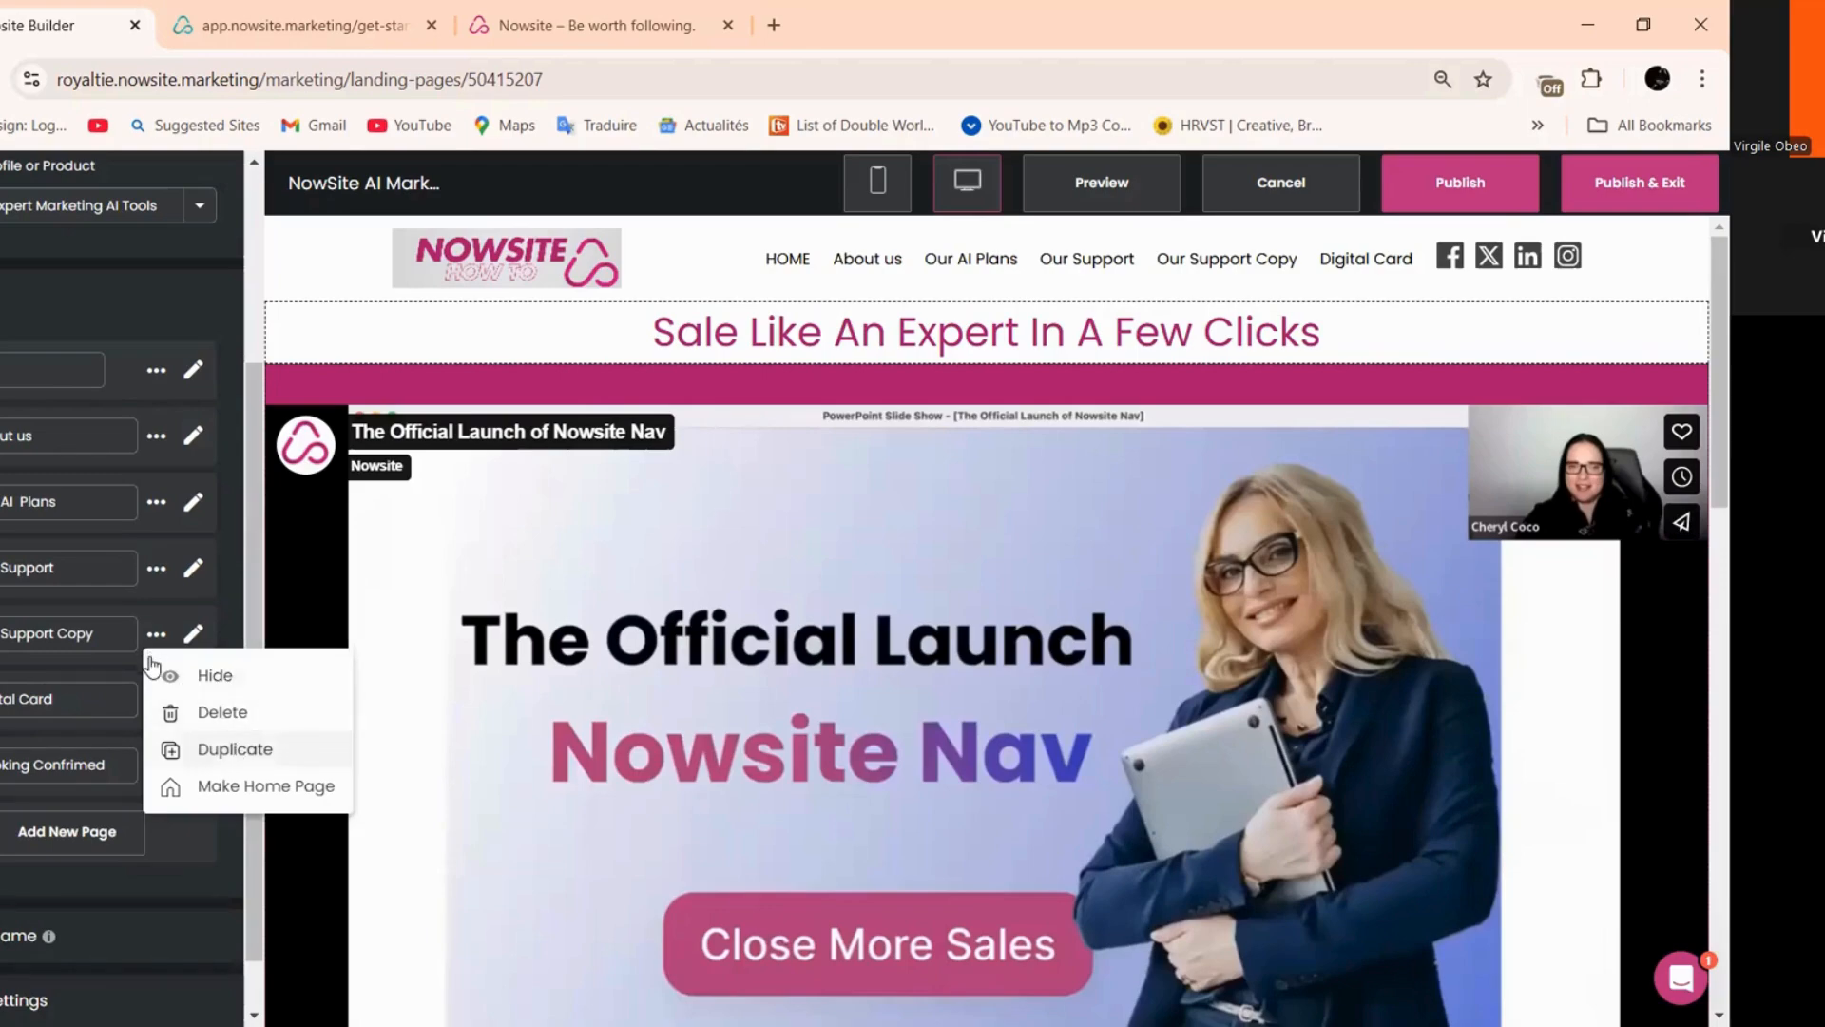
{"action": "left_click", "coordinate": [156, 701]}
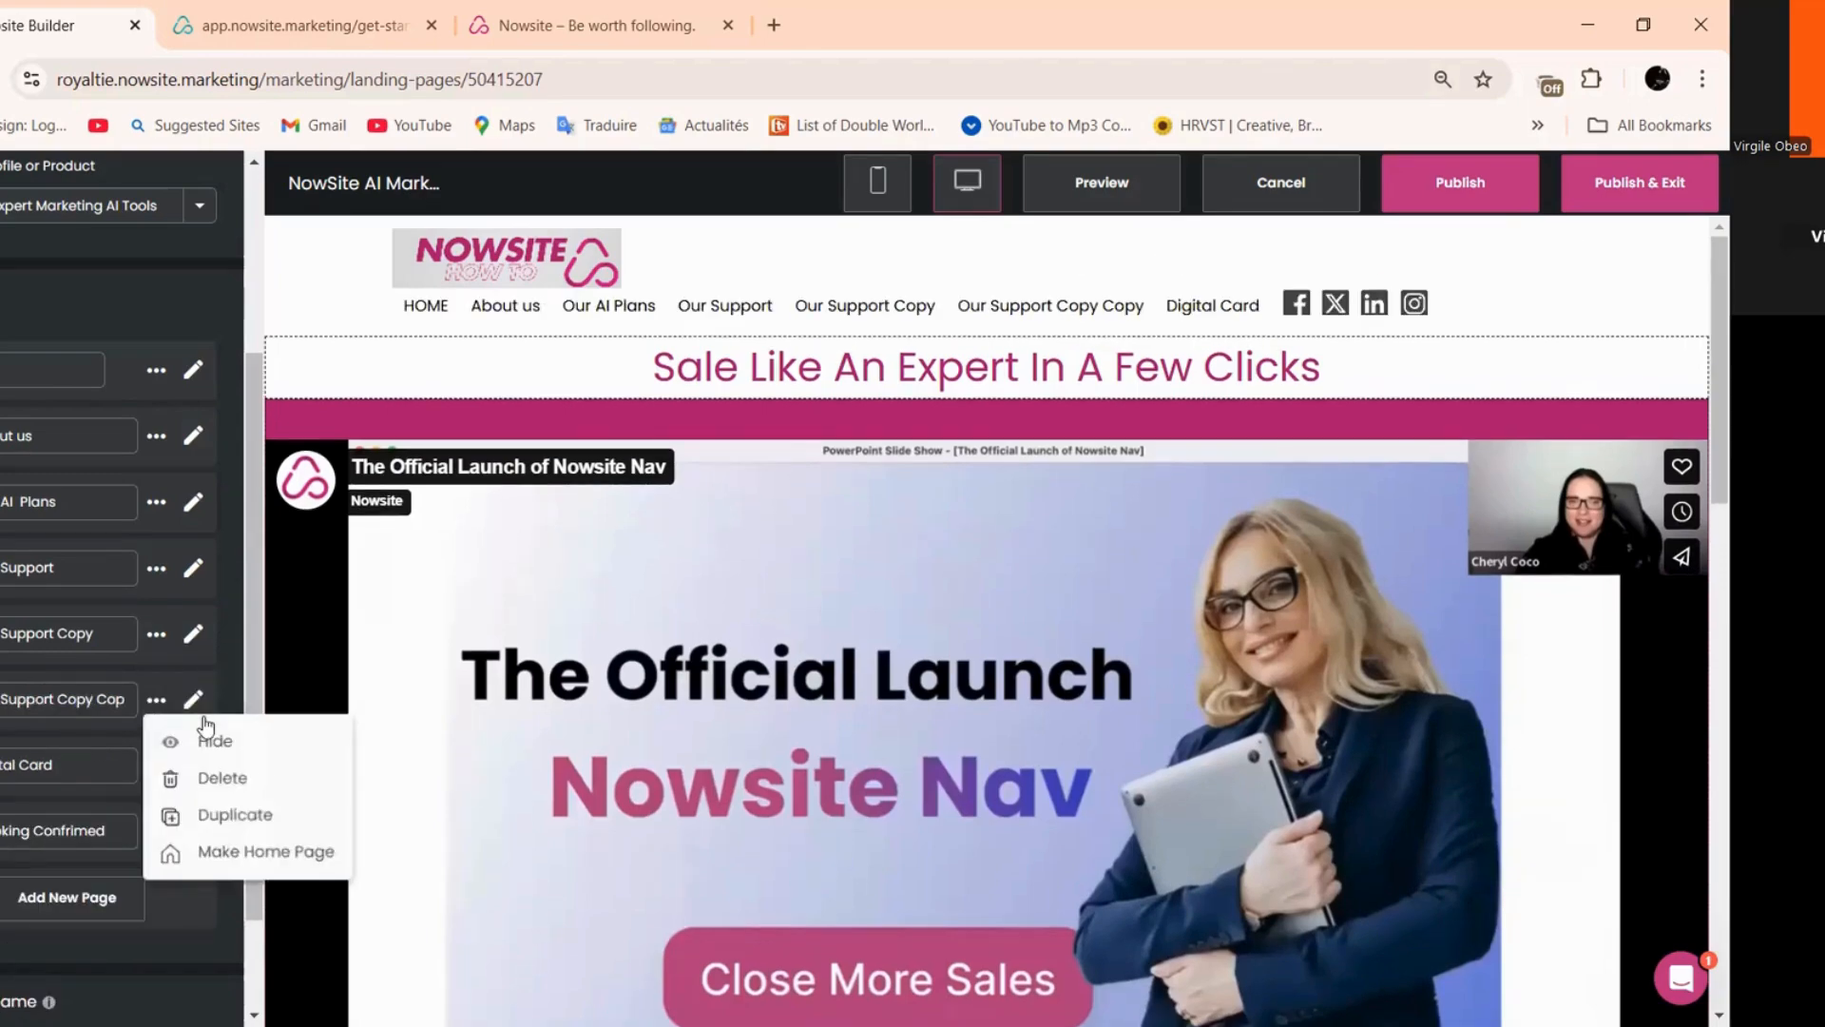
{"action": "left_click", "coordinate": [223, 778]}
{"action": "left_click", "coordinate": [904, 695]}
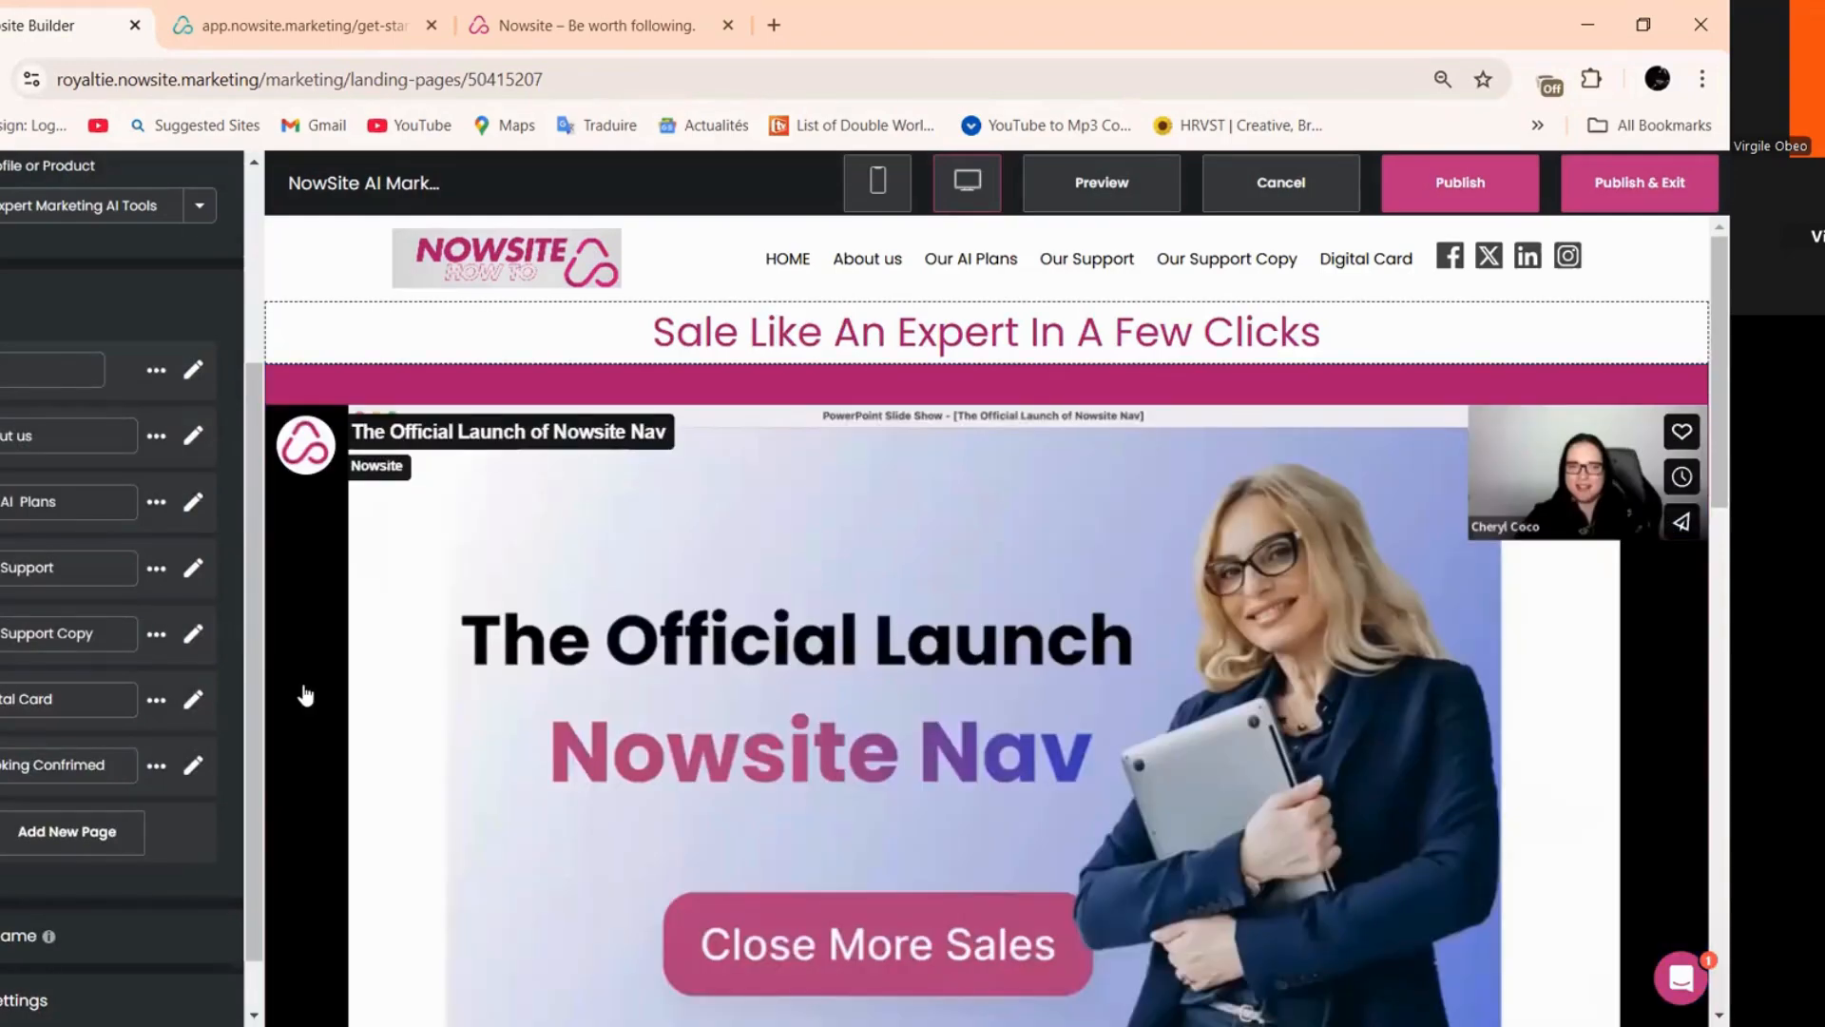
{"action": "left_click", "coordinate": [156, 634]}
{"action": "left_click", "coordinate": [239, 730]}
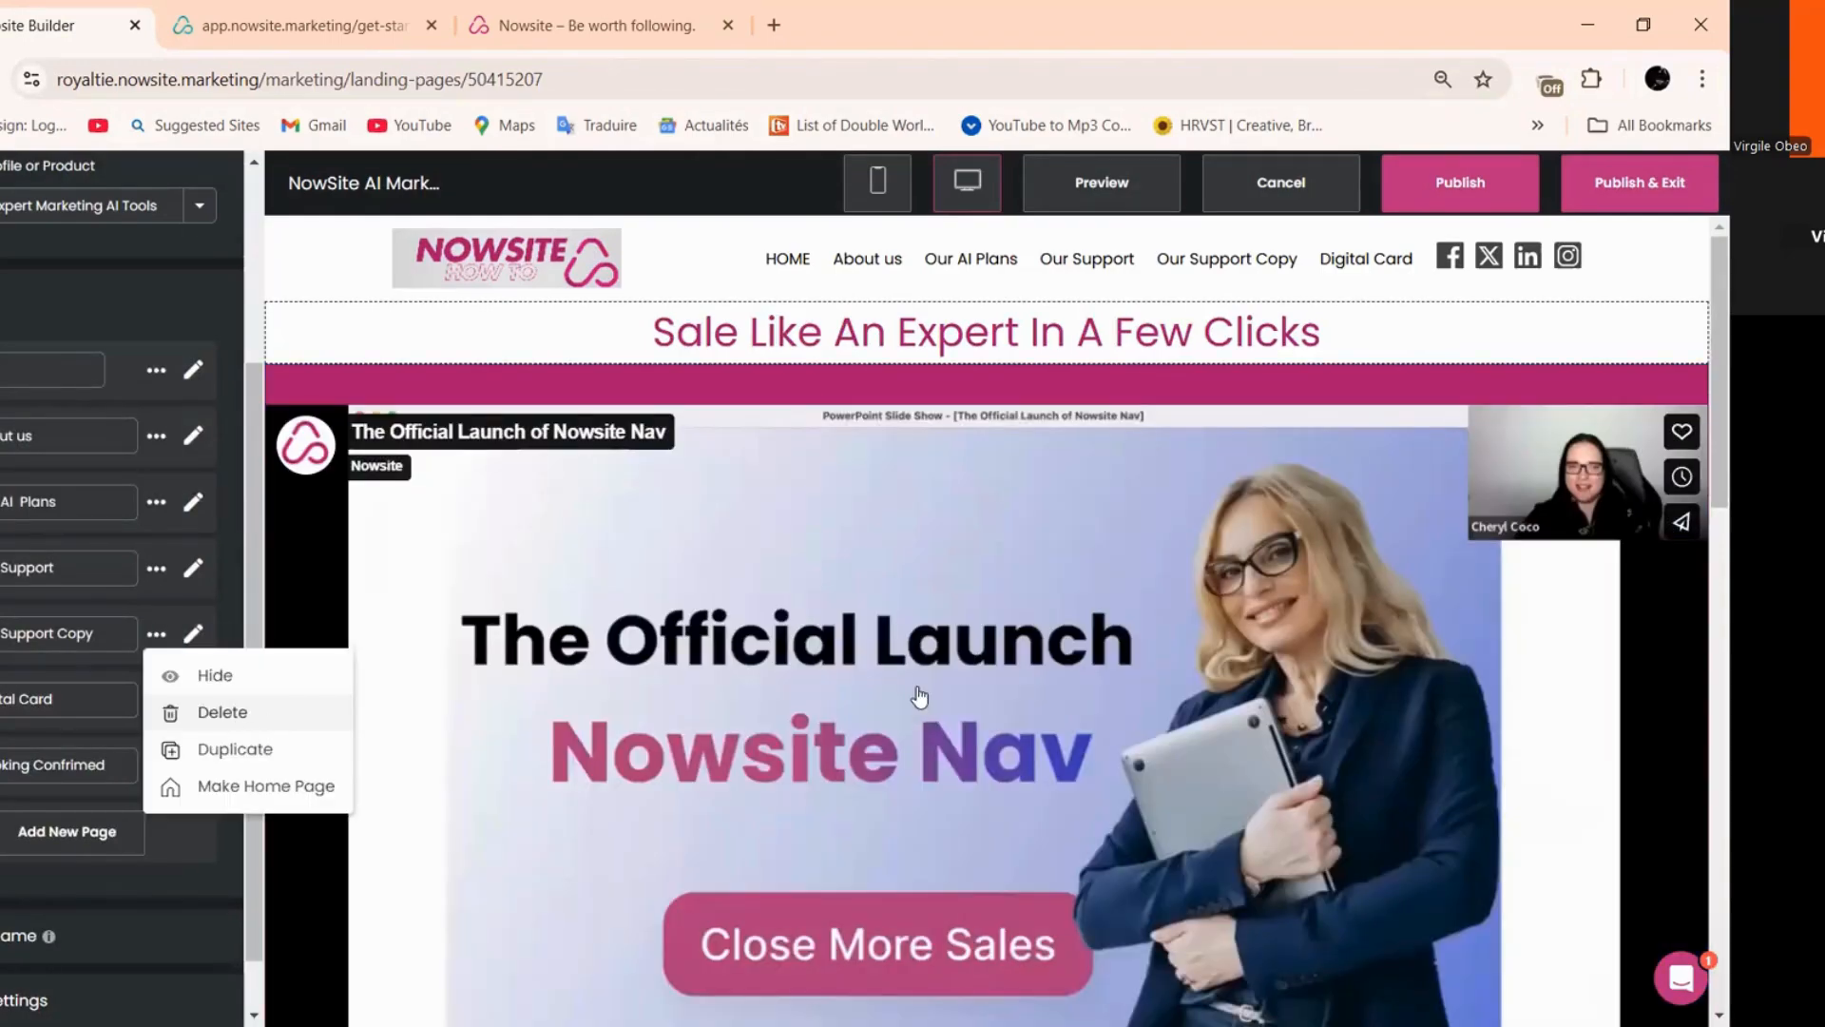
{"action": "key", "text": "Return"}
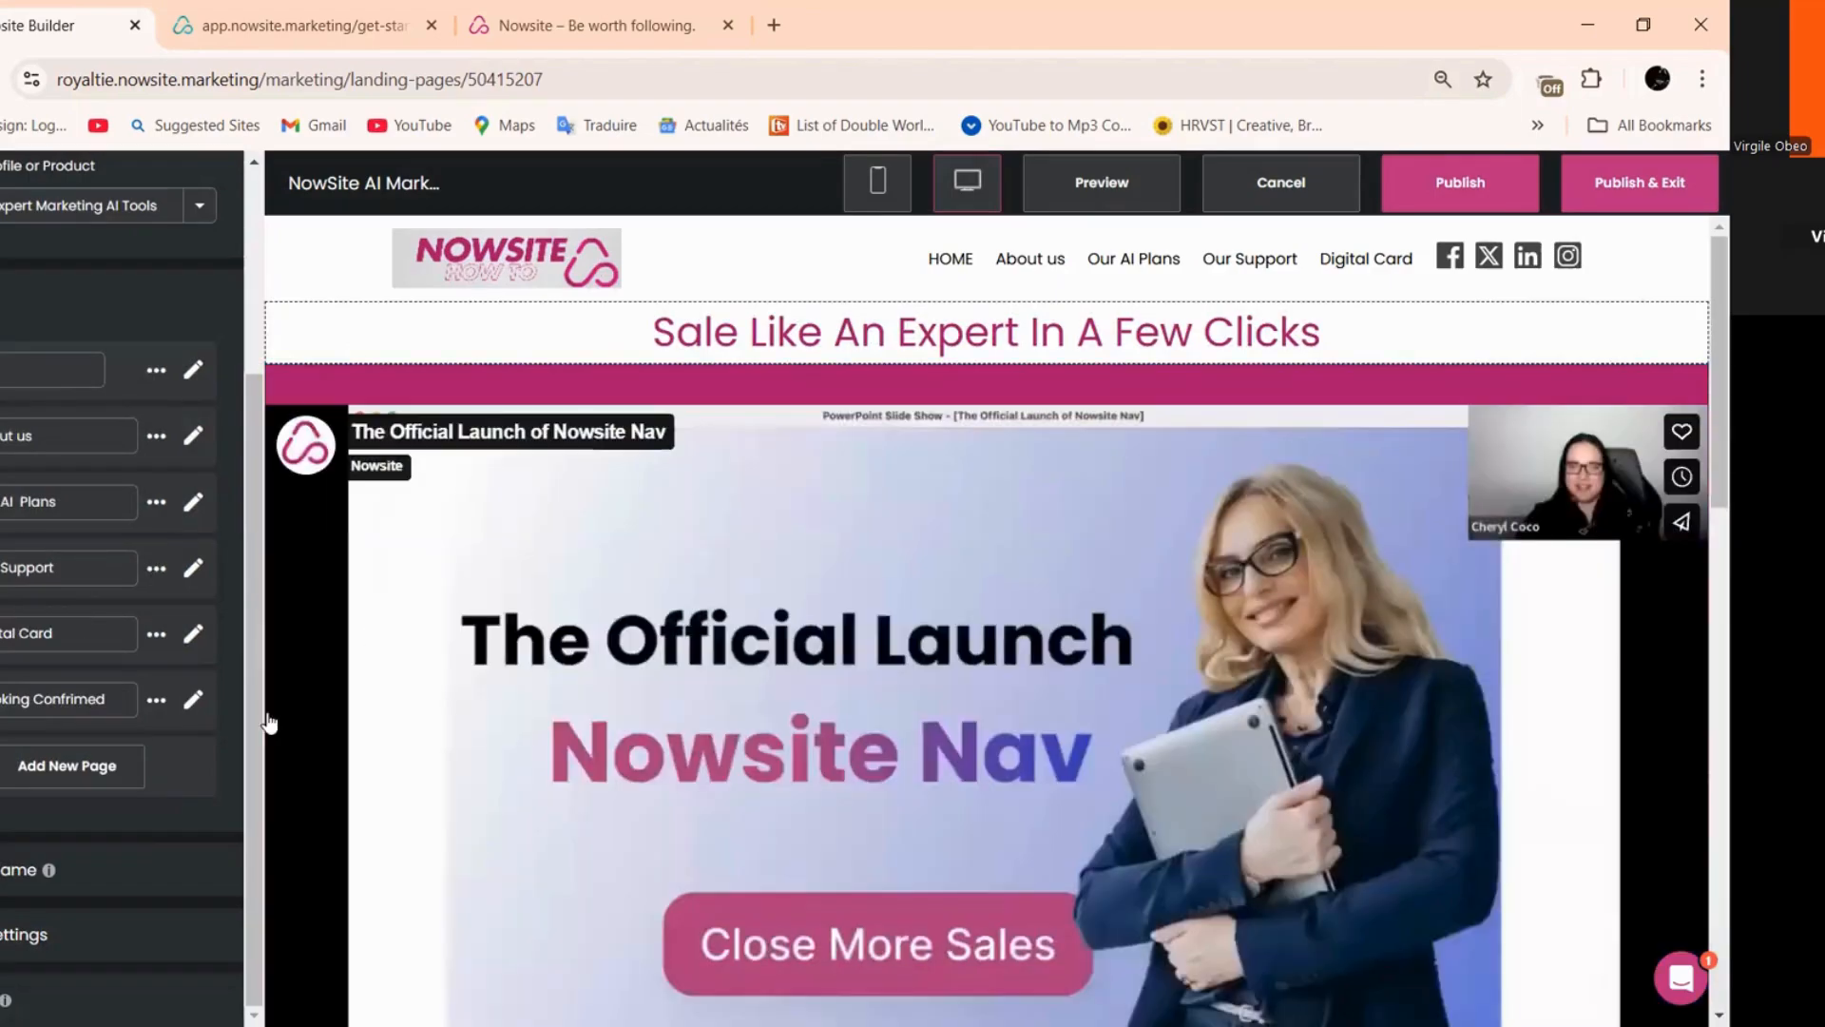
- Delete the "Our Support" page from the website
{"action": "left_click", "coordinate": [156, 567]}
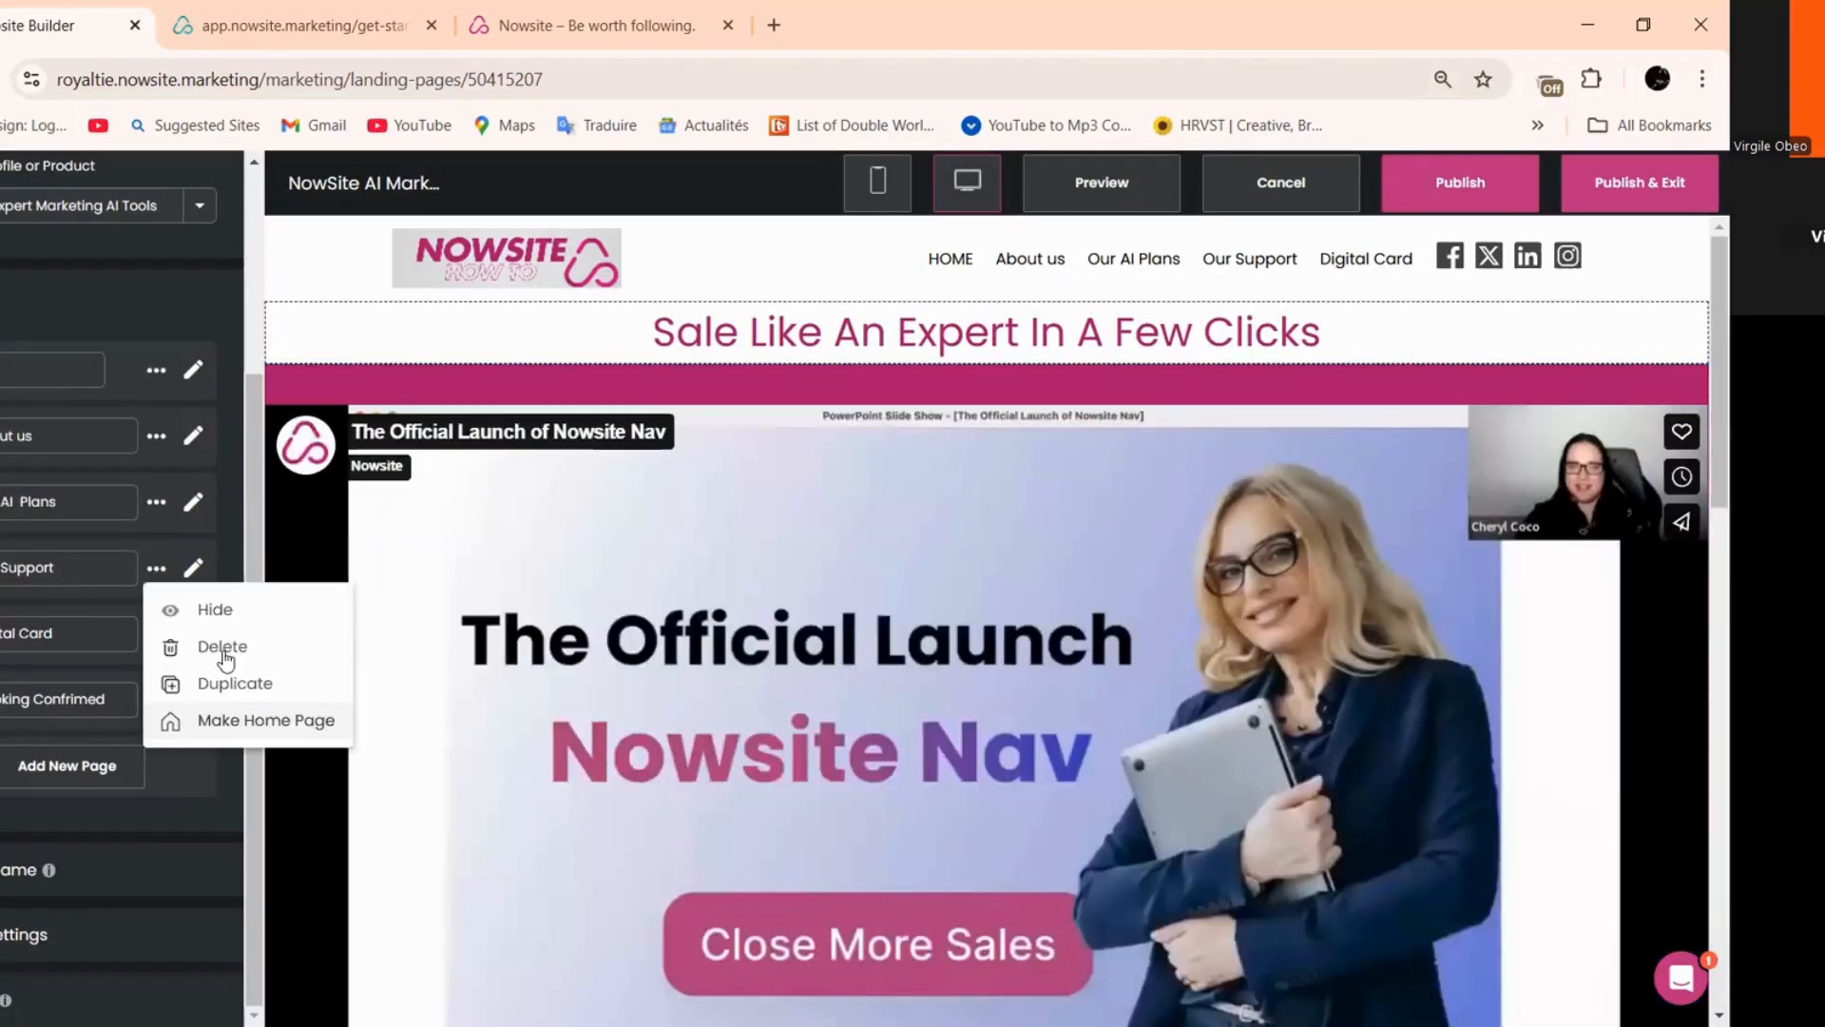
{"action": "key", "text": "Return"}
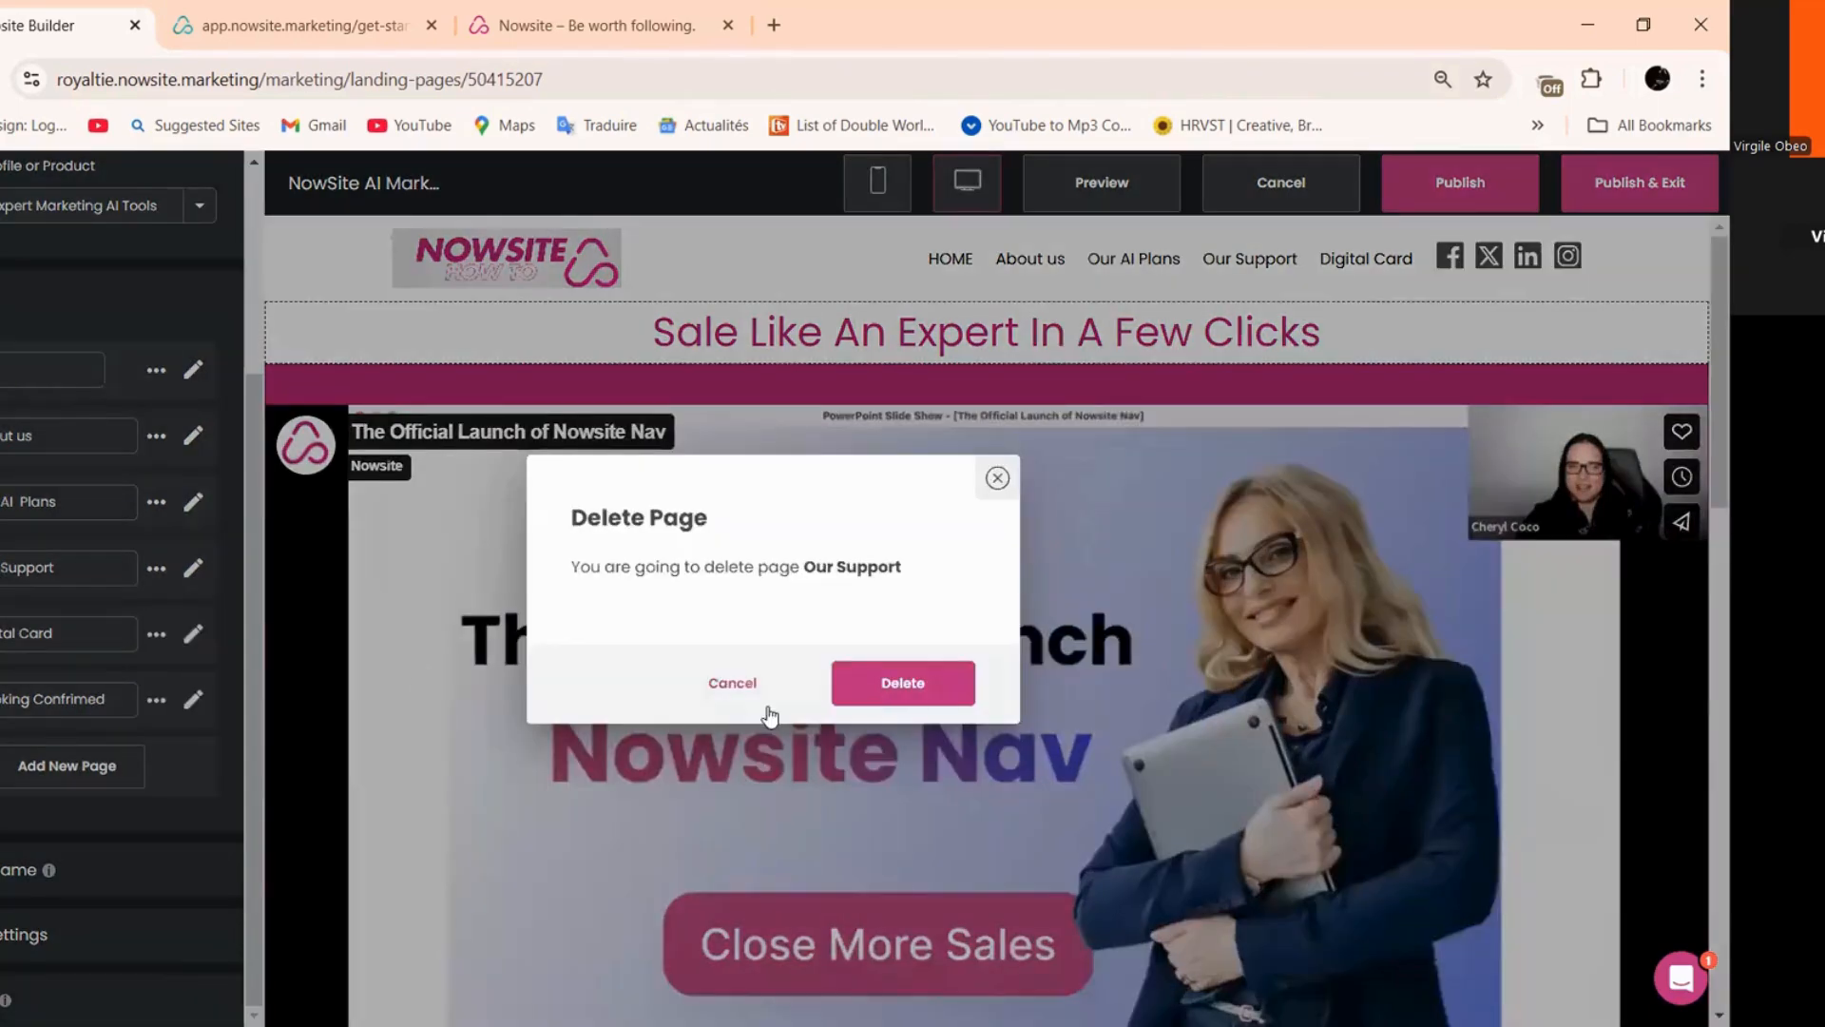
{"action": "key", "text": "Return"}
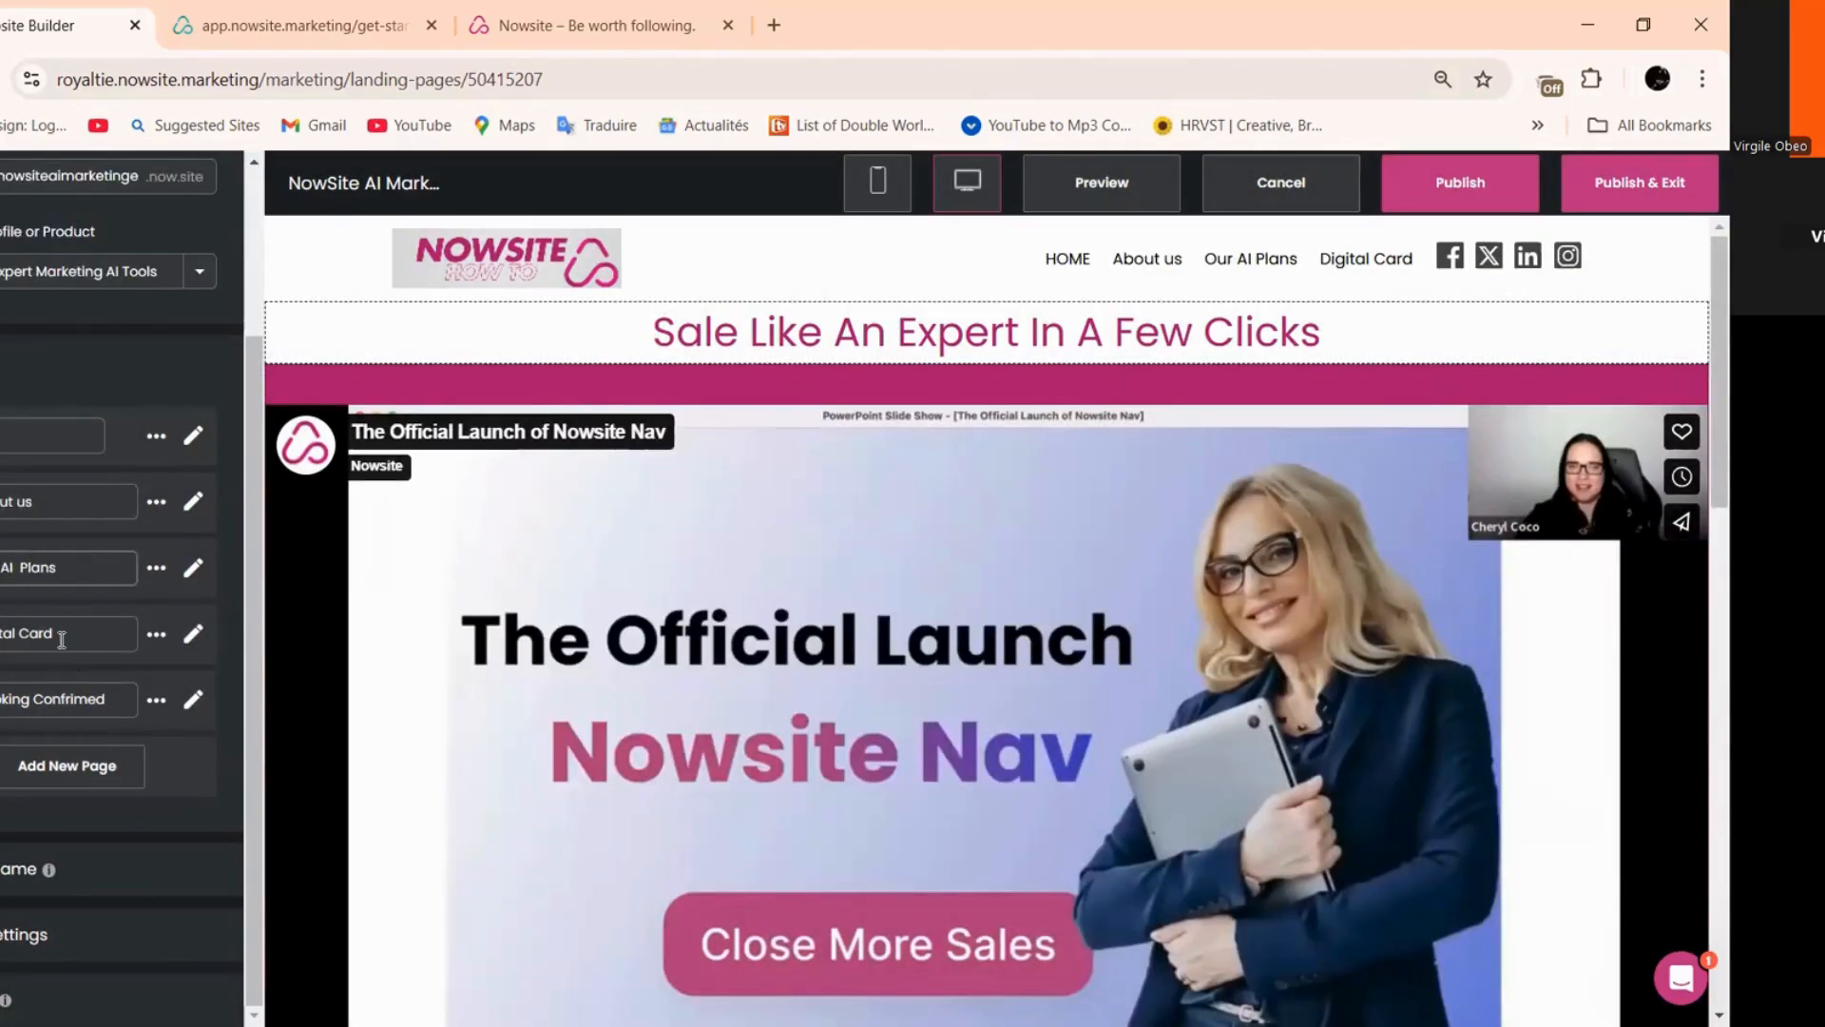
- Open the "Digital Card" page for editing and delete its CONTACT banner section with the roof construction background
{"action": "left_click", "coordinate": [193, 634]}
{"action": "scroll", "coordinate": [733, 590], "scroll_direction": "down", "scroll_amount": 5}
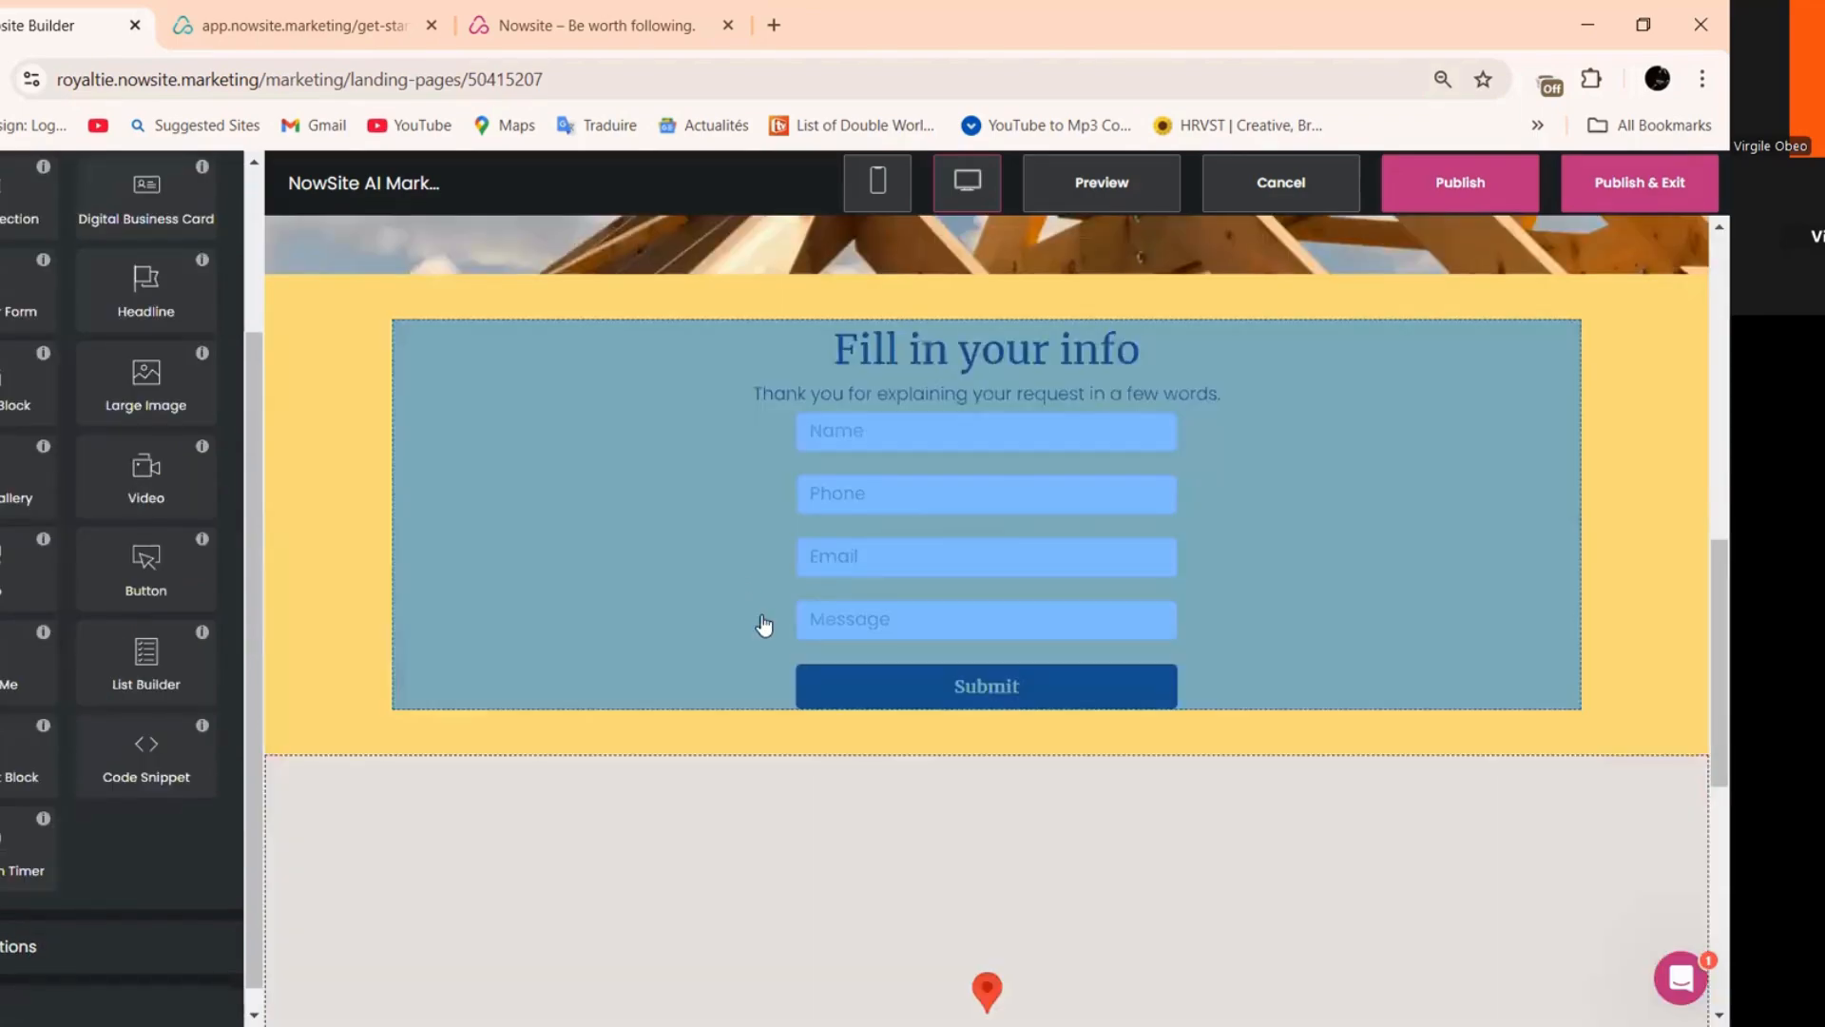
{"action": "scroll", "coordinate": [762, 623], "scroll_direction": "down", "scroll_amount": 5}
{"action": "scroll", "coordinate": [764, 624], "scroll_direction": "up", "scroll_amount": 5}
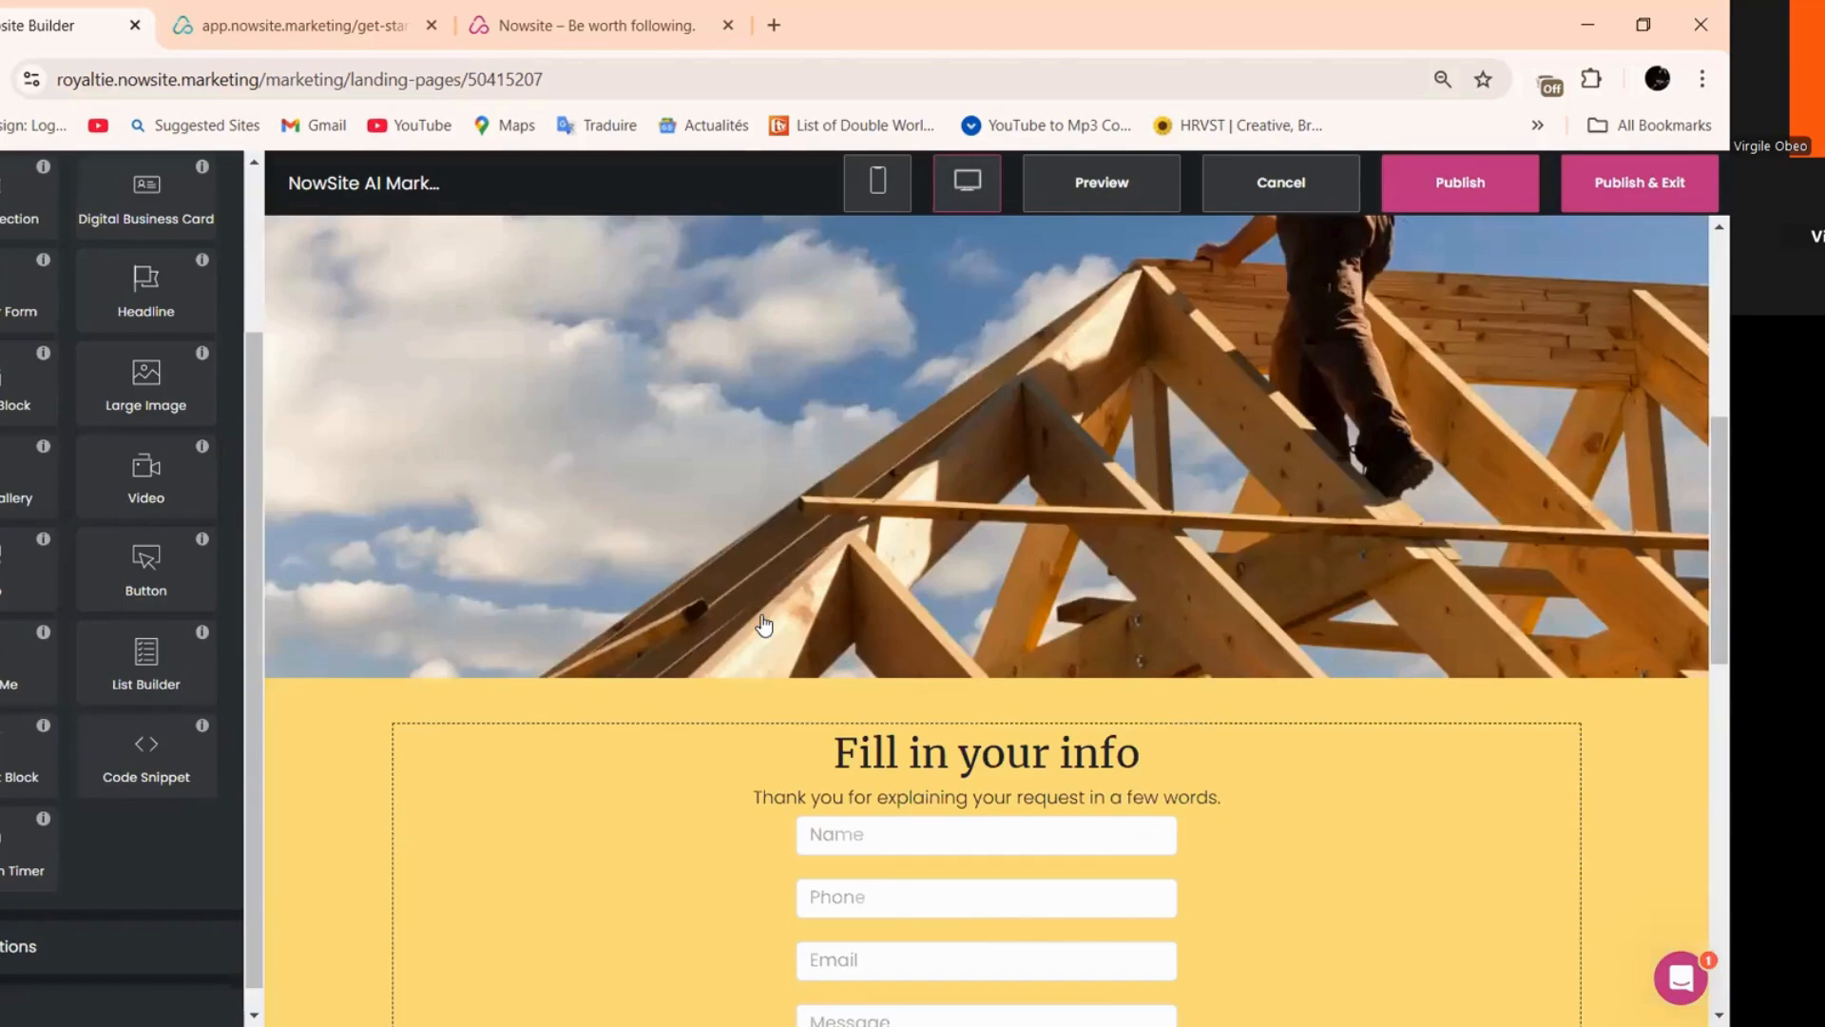
{"action": "scroll", "coordinate": [762, 624], "scroll_direction": "up", "scroll_amount": 2}
{"action": "scroll", "coordinate": [381, 560], "scroll_direction": "up", "scroll_amount": 3}
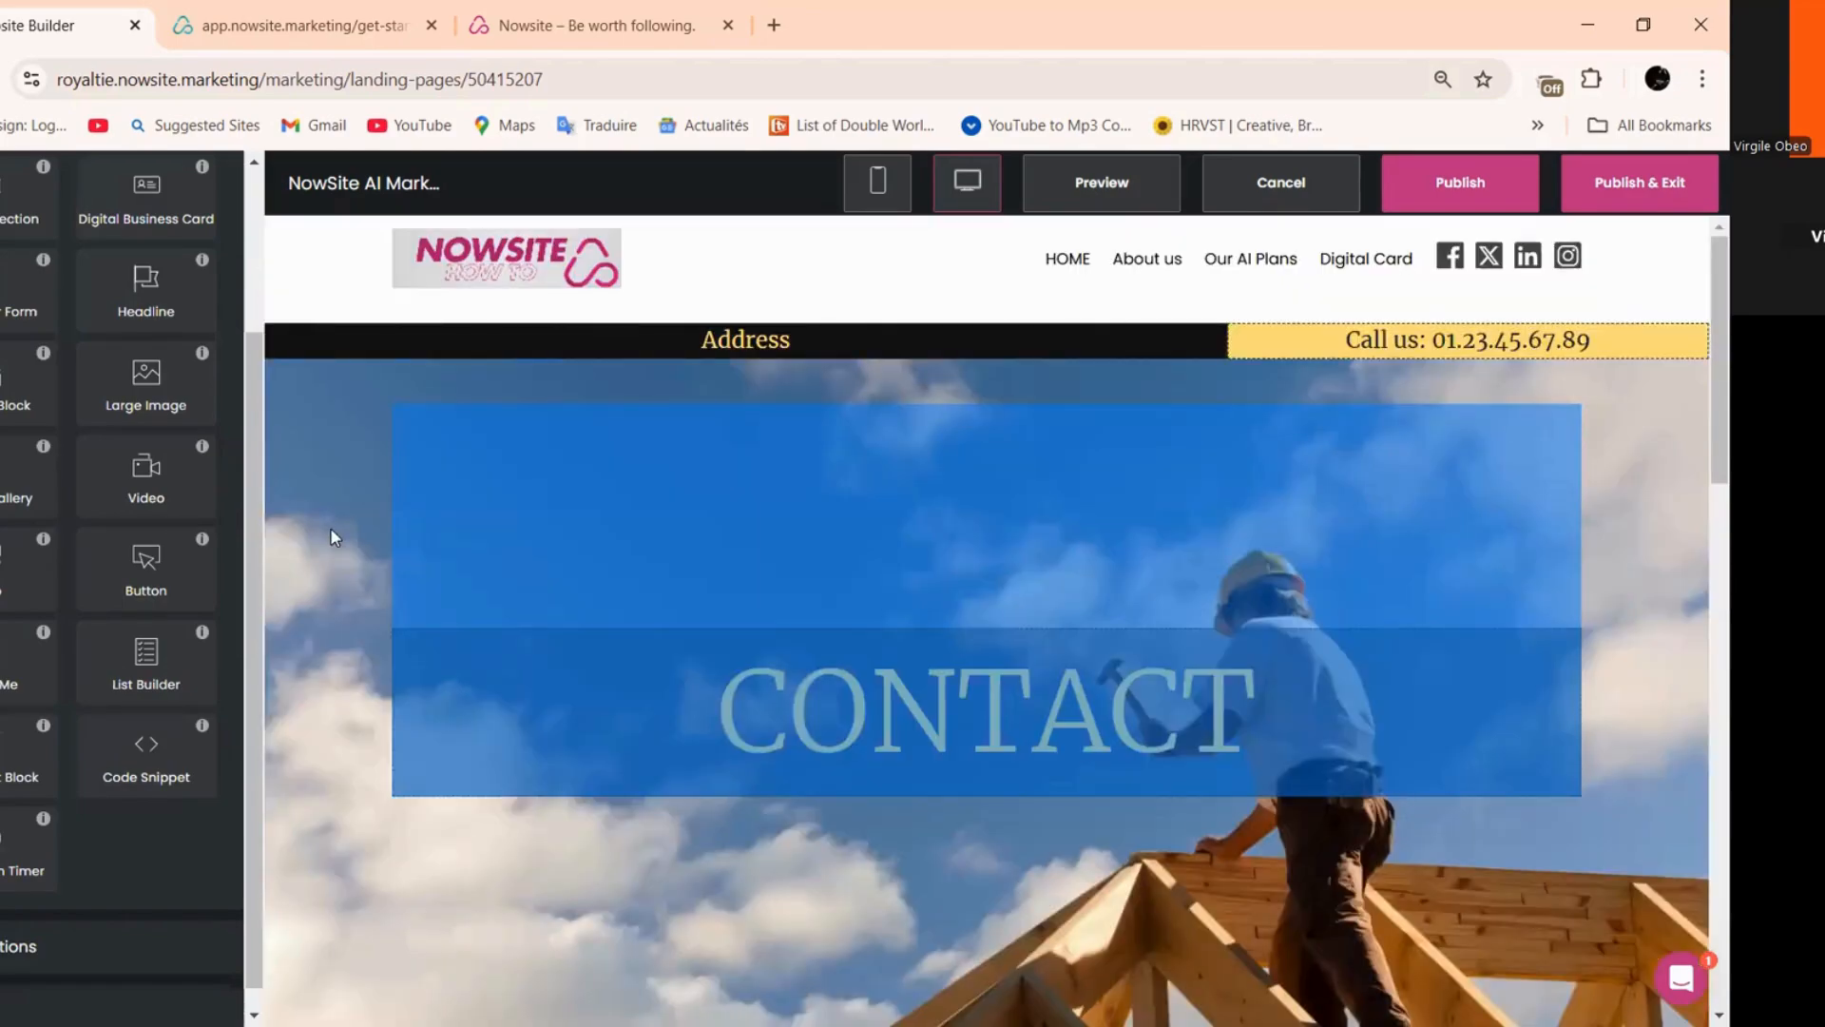
{"action": "left_click", "coordinate": [332, 537]}
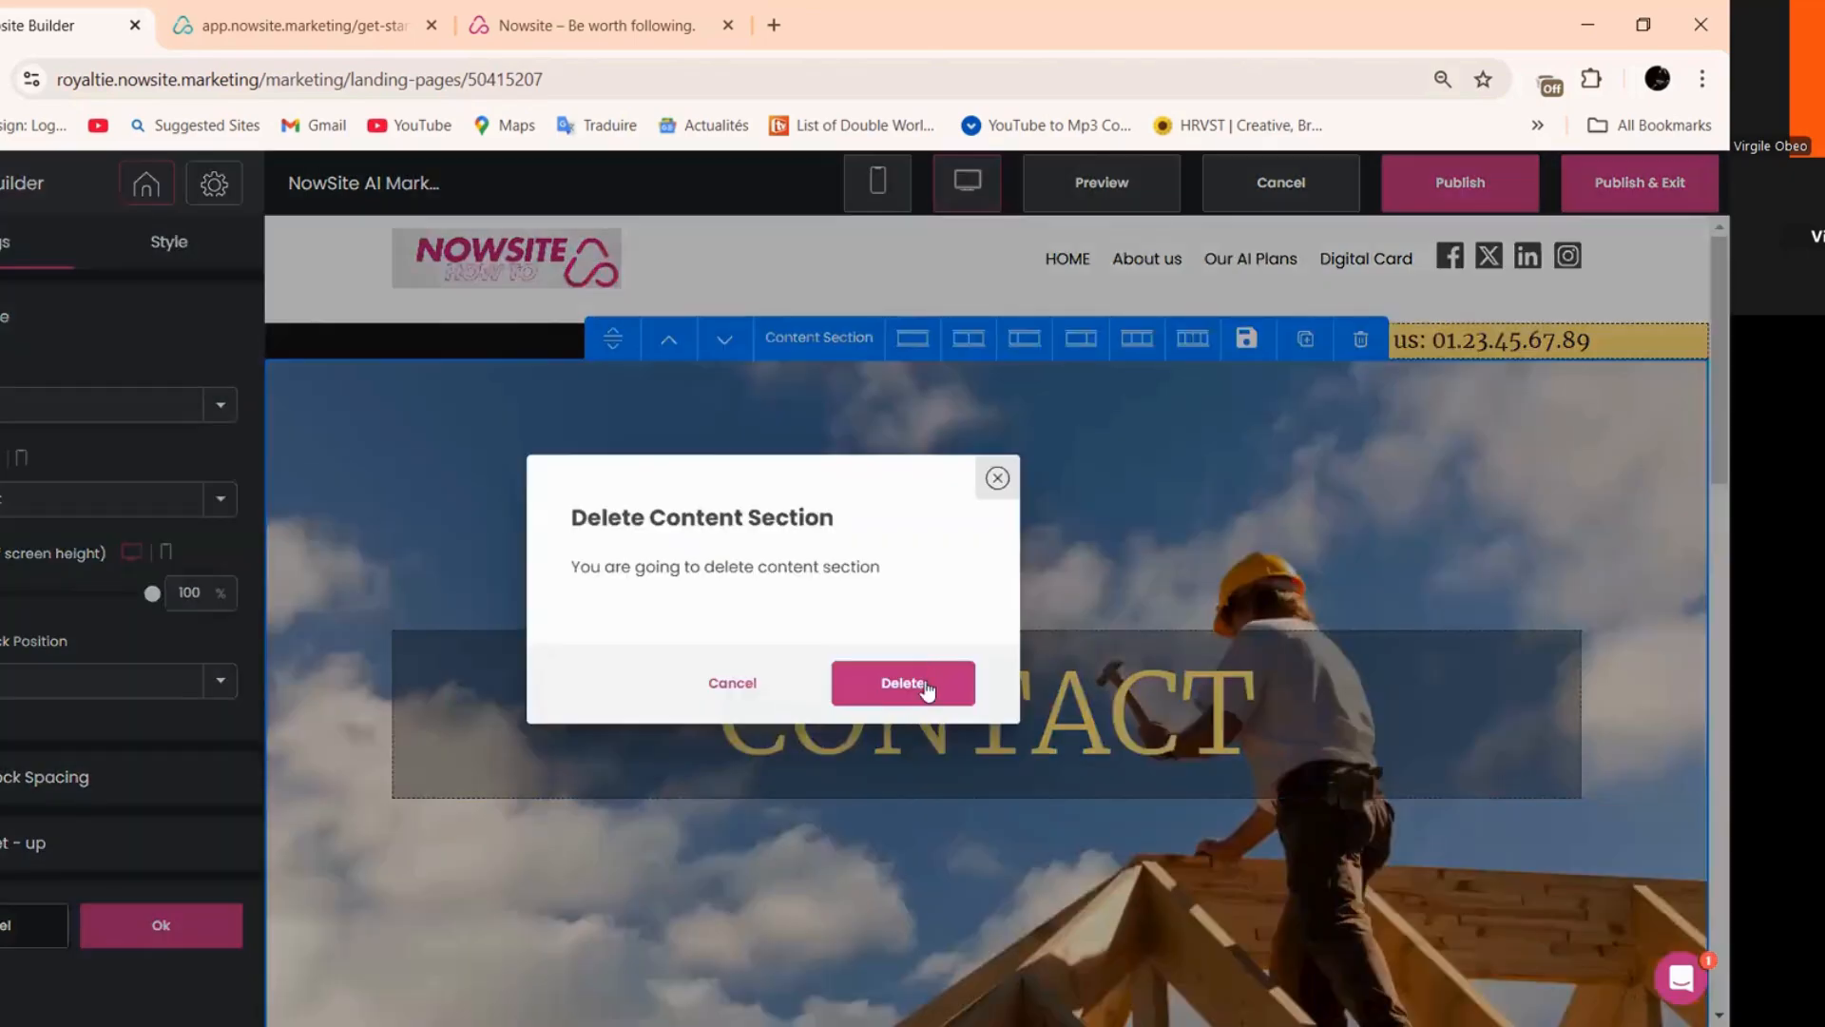
{"action": "left_click", "coordinate": [929, 686]}
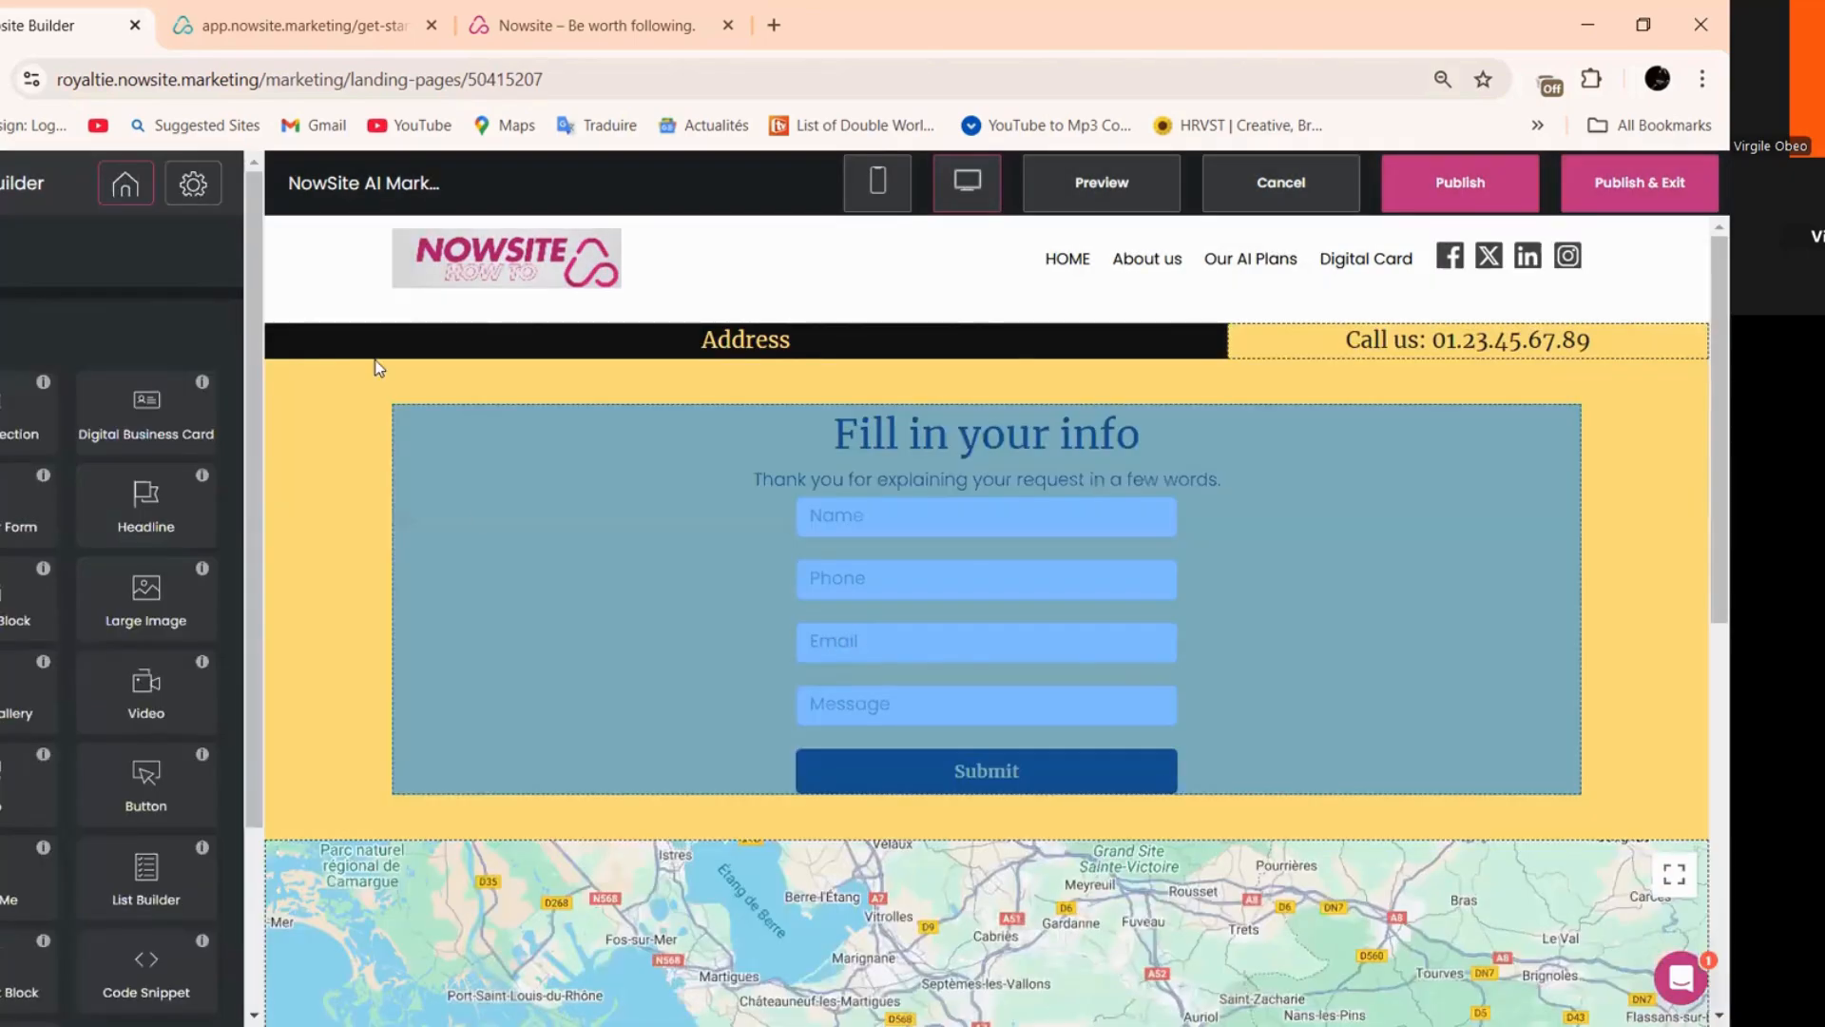
- Delete the "Address" headline block from the bar above the contact form and select the remaining content section
{"action": "left_click", "coordinate": [1161, 378]}
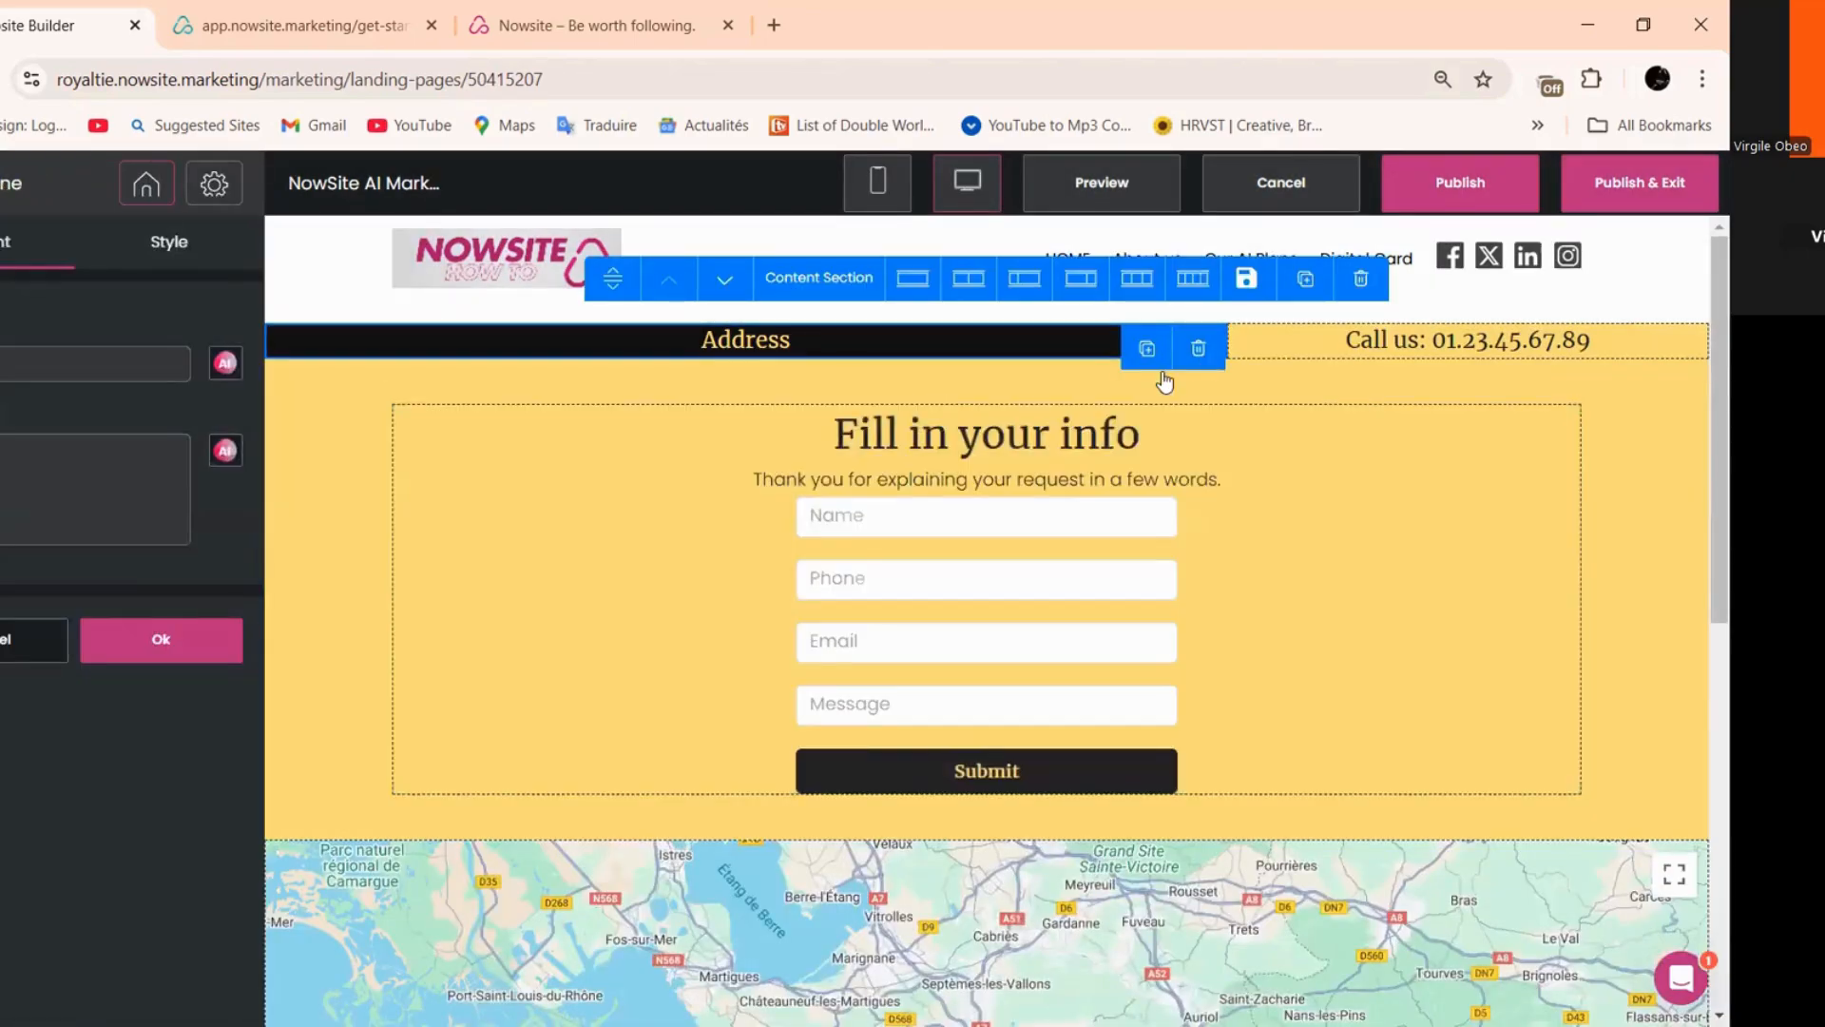
{"action": "key", "text": "Delete"}
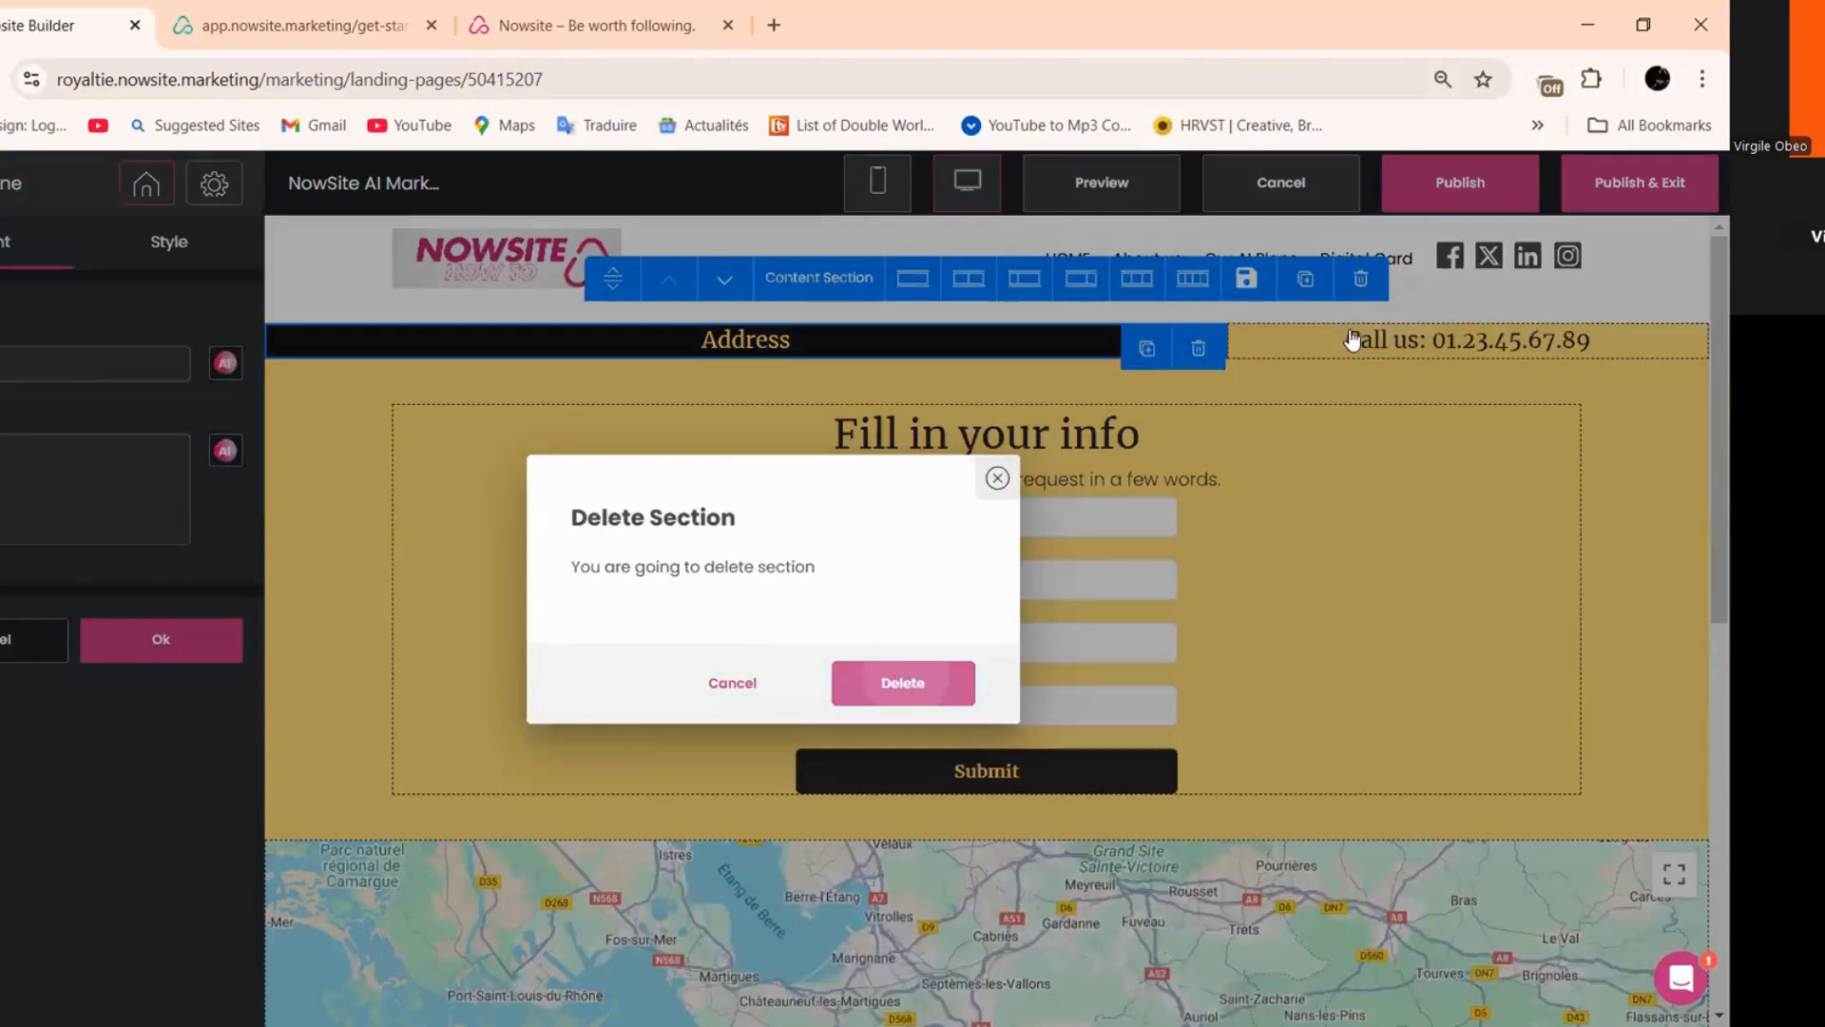
{"action": "key", "text": "Return"}
{"action": "left_click", "coordinate": [1155, 359]}
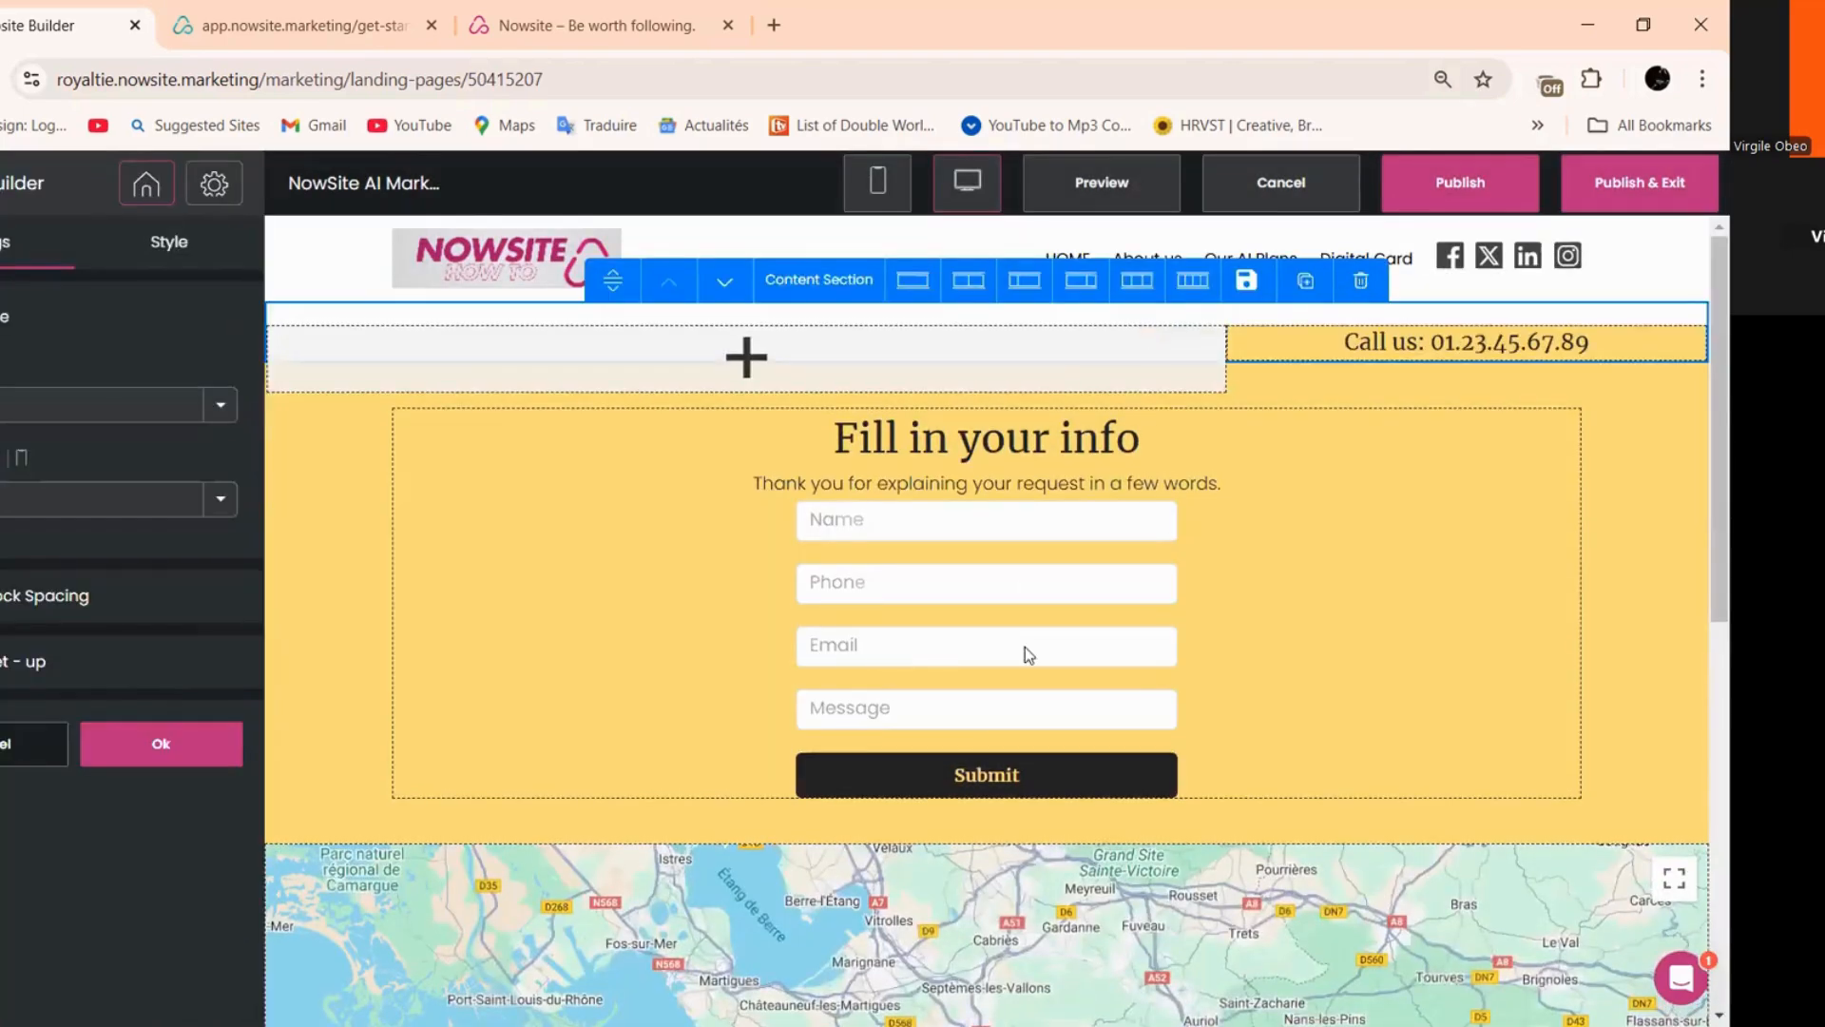
- Delete the content section holding the "Call us" line and the map content section
{"action": "key", "text": "Delete"}
{"action": "key", "text": "Return"}
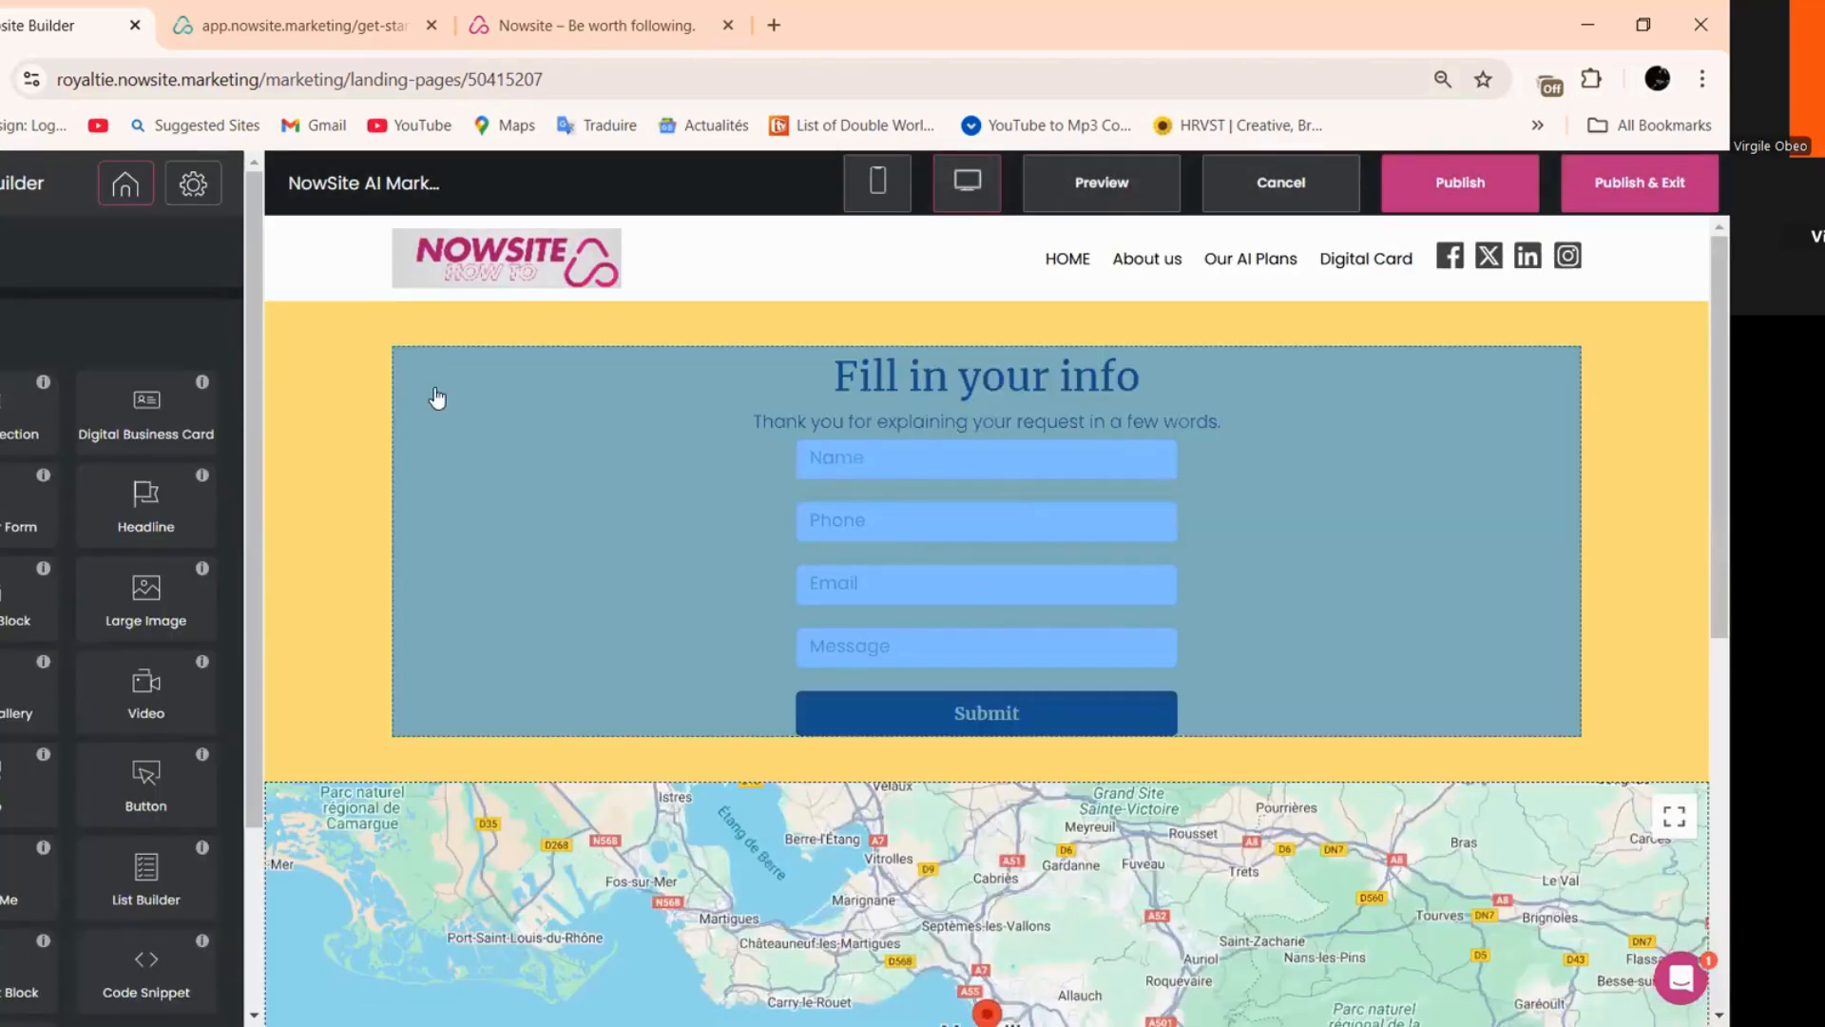
{"action": "scroll", "coordinate": [722, 494], "scroll_direction": "down", "scroll_amount": 5}
{"action": "left_click", "coordinate": [1255, 595]}
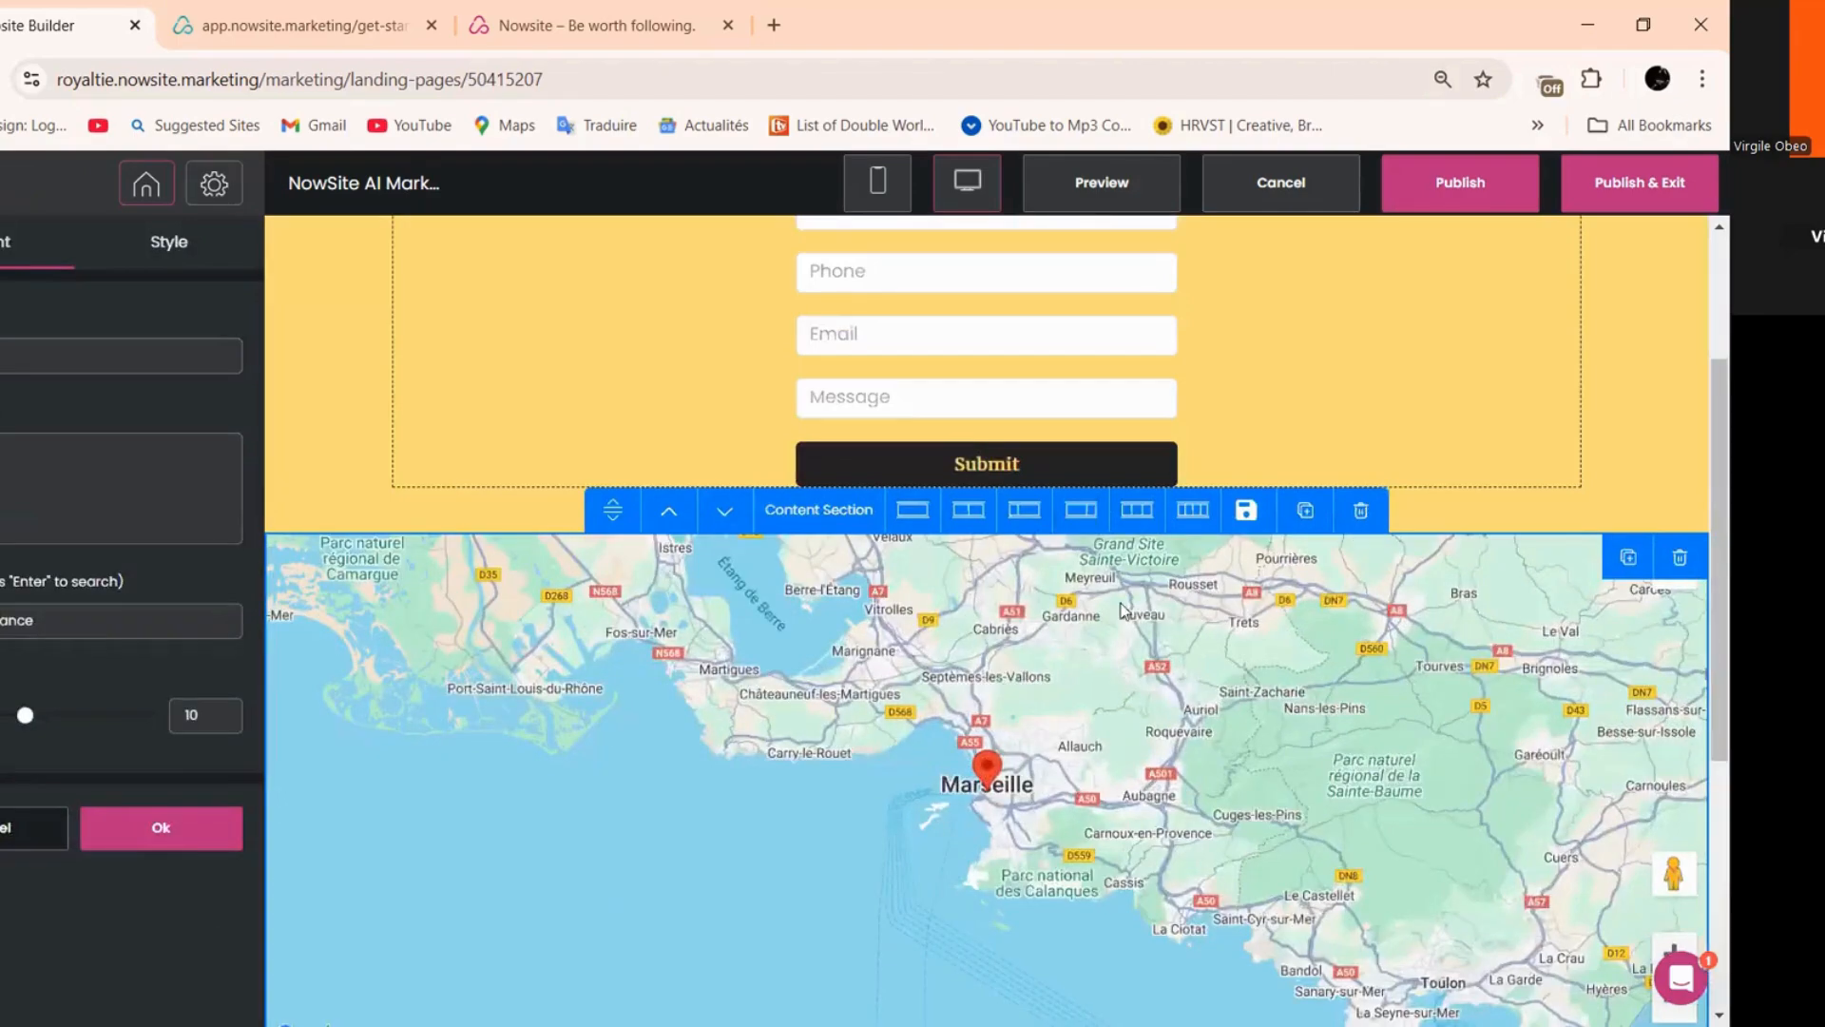
{"action": "key", "text": "Delete"}
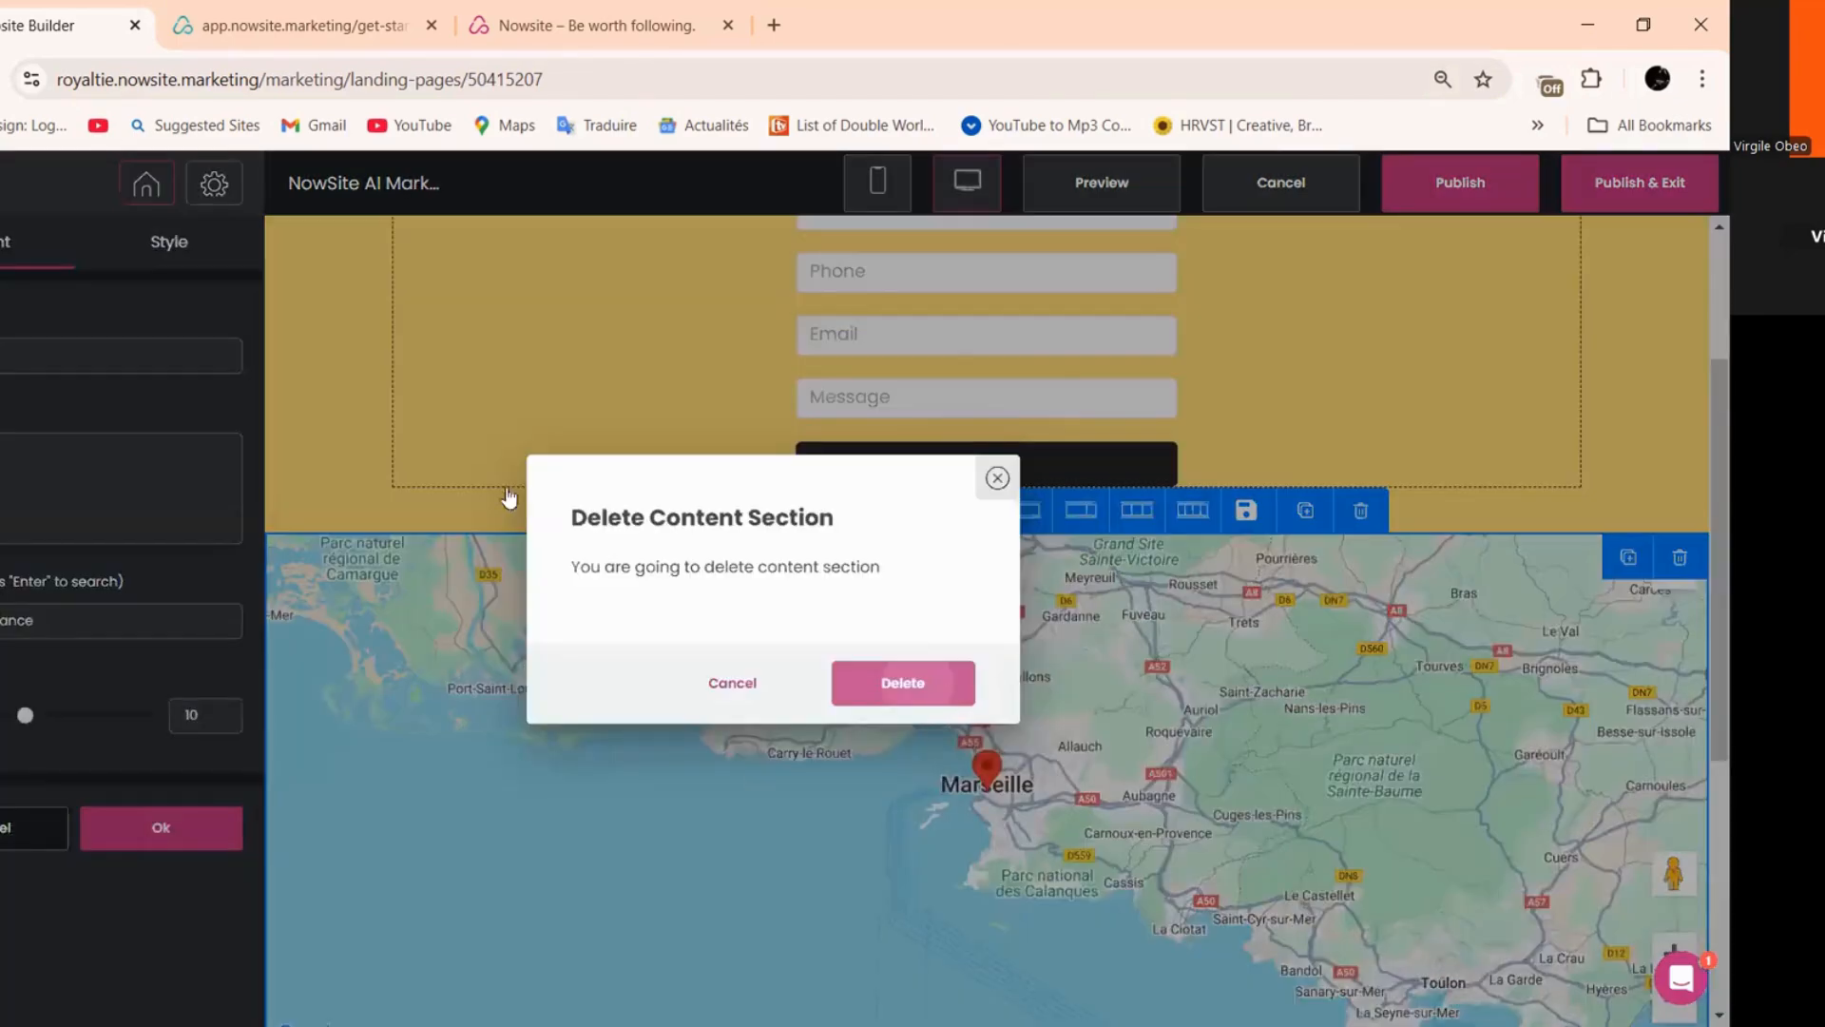
{"action": "key", "text": "Return"}
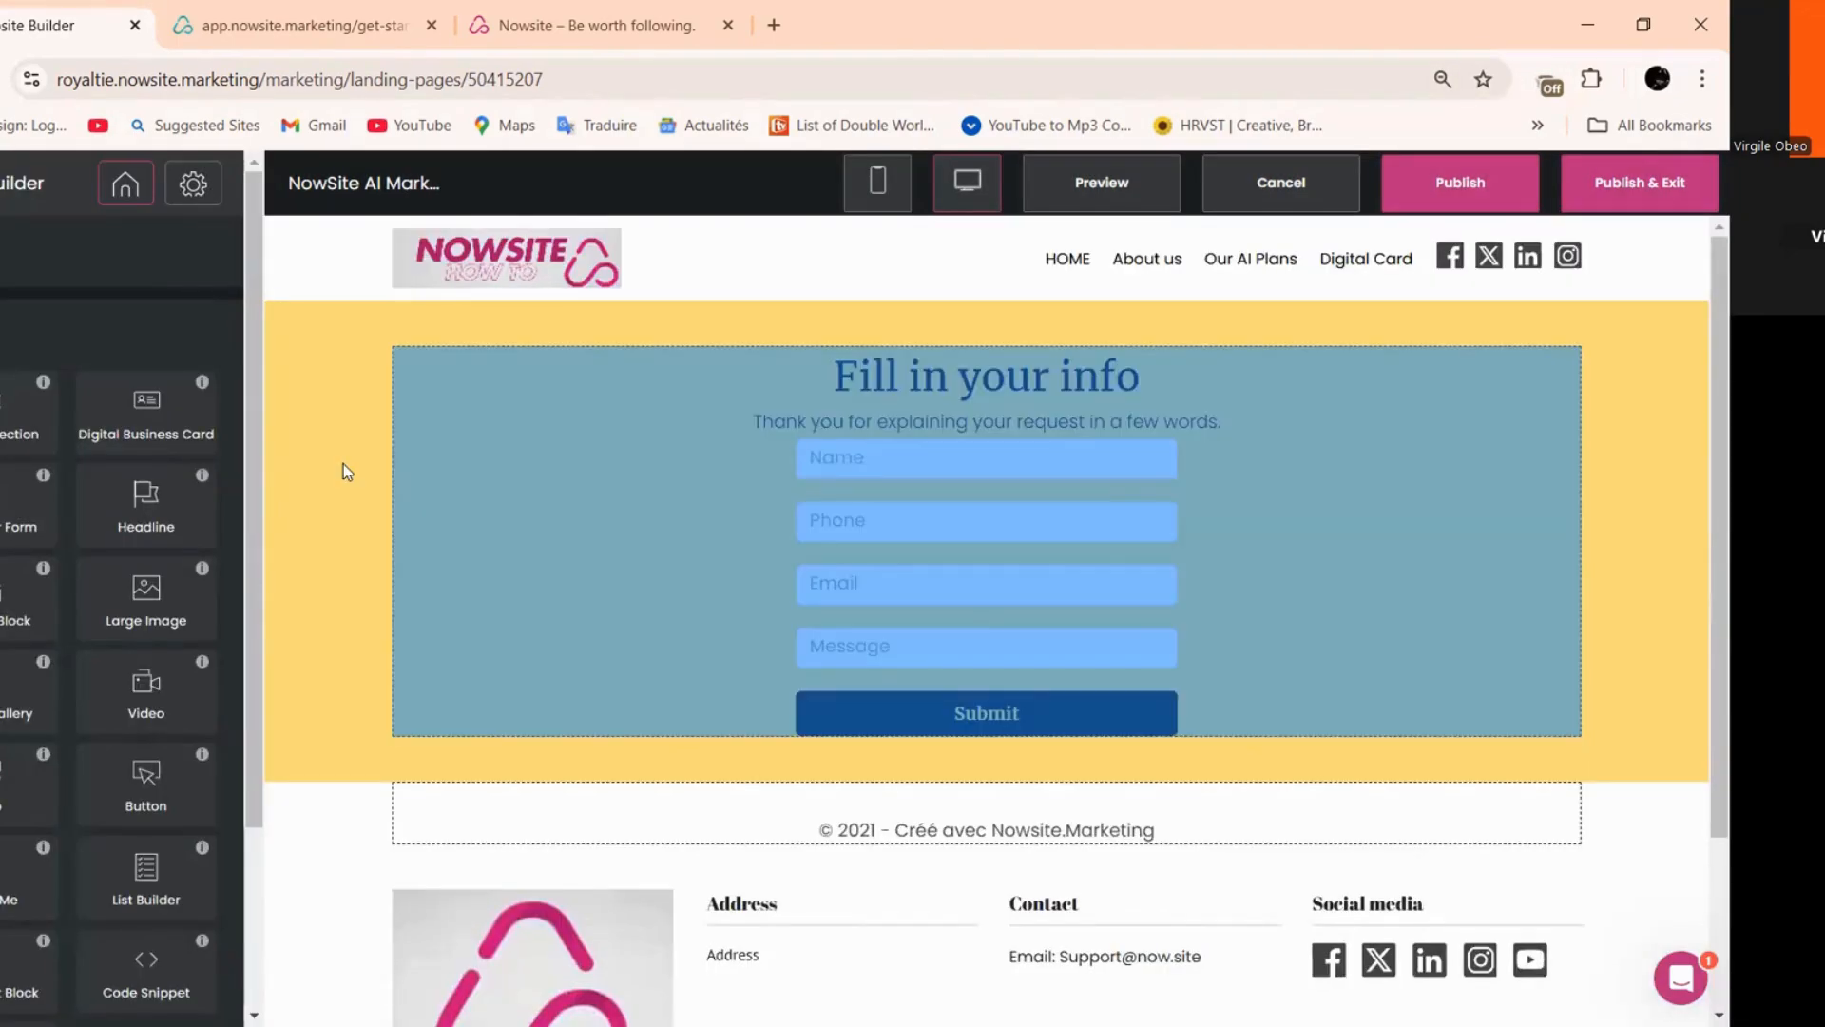
- Arrange the form area in one narrow and one wide column, with the "Fill in your info" form in the wide column
{"action": "left_click", "coordinate": [344, 469]}
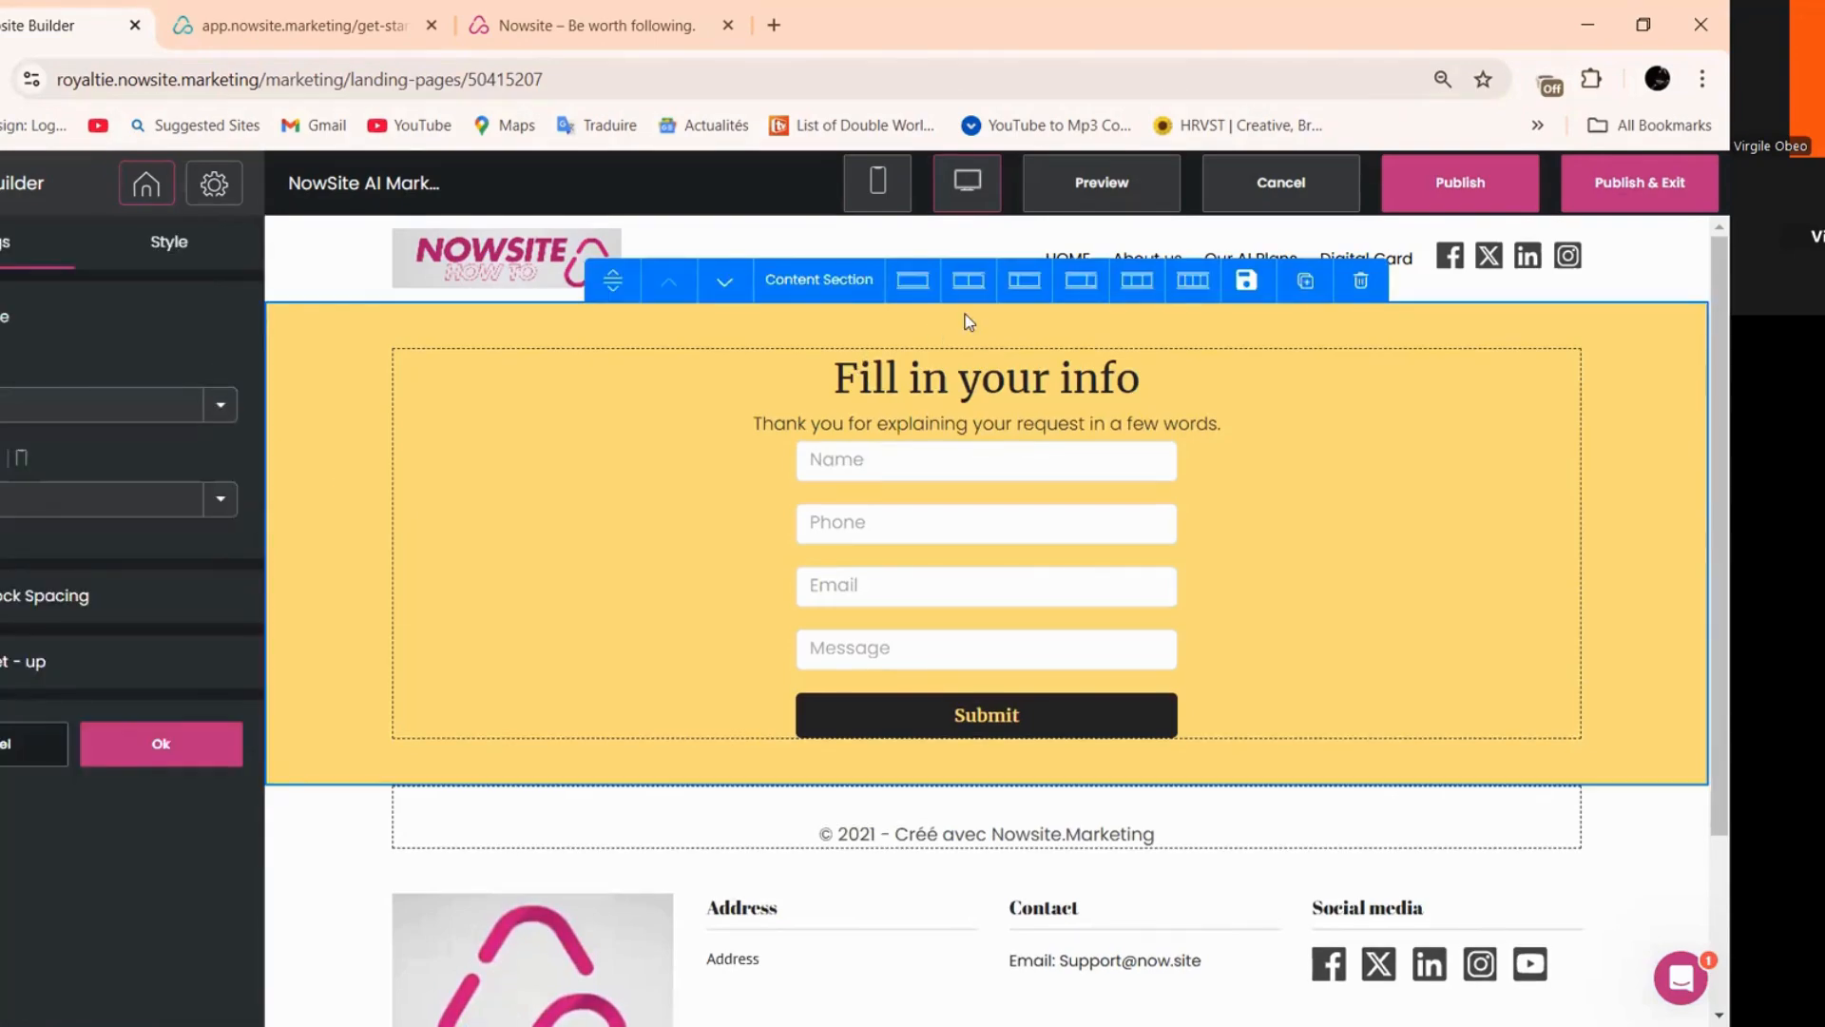
{"action": "left_click", "coordinate": [1023, 298]}
{"action": "left_click_drag", "start_coordinate": [996, 410], "coordinate": [1103, 480]}
{"action": "left_click_drag", "start_coordinate": [941, 729], "coordinate": [1108, 512]}
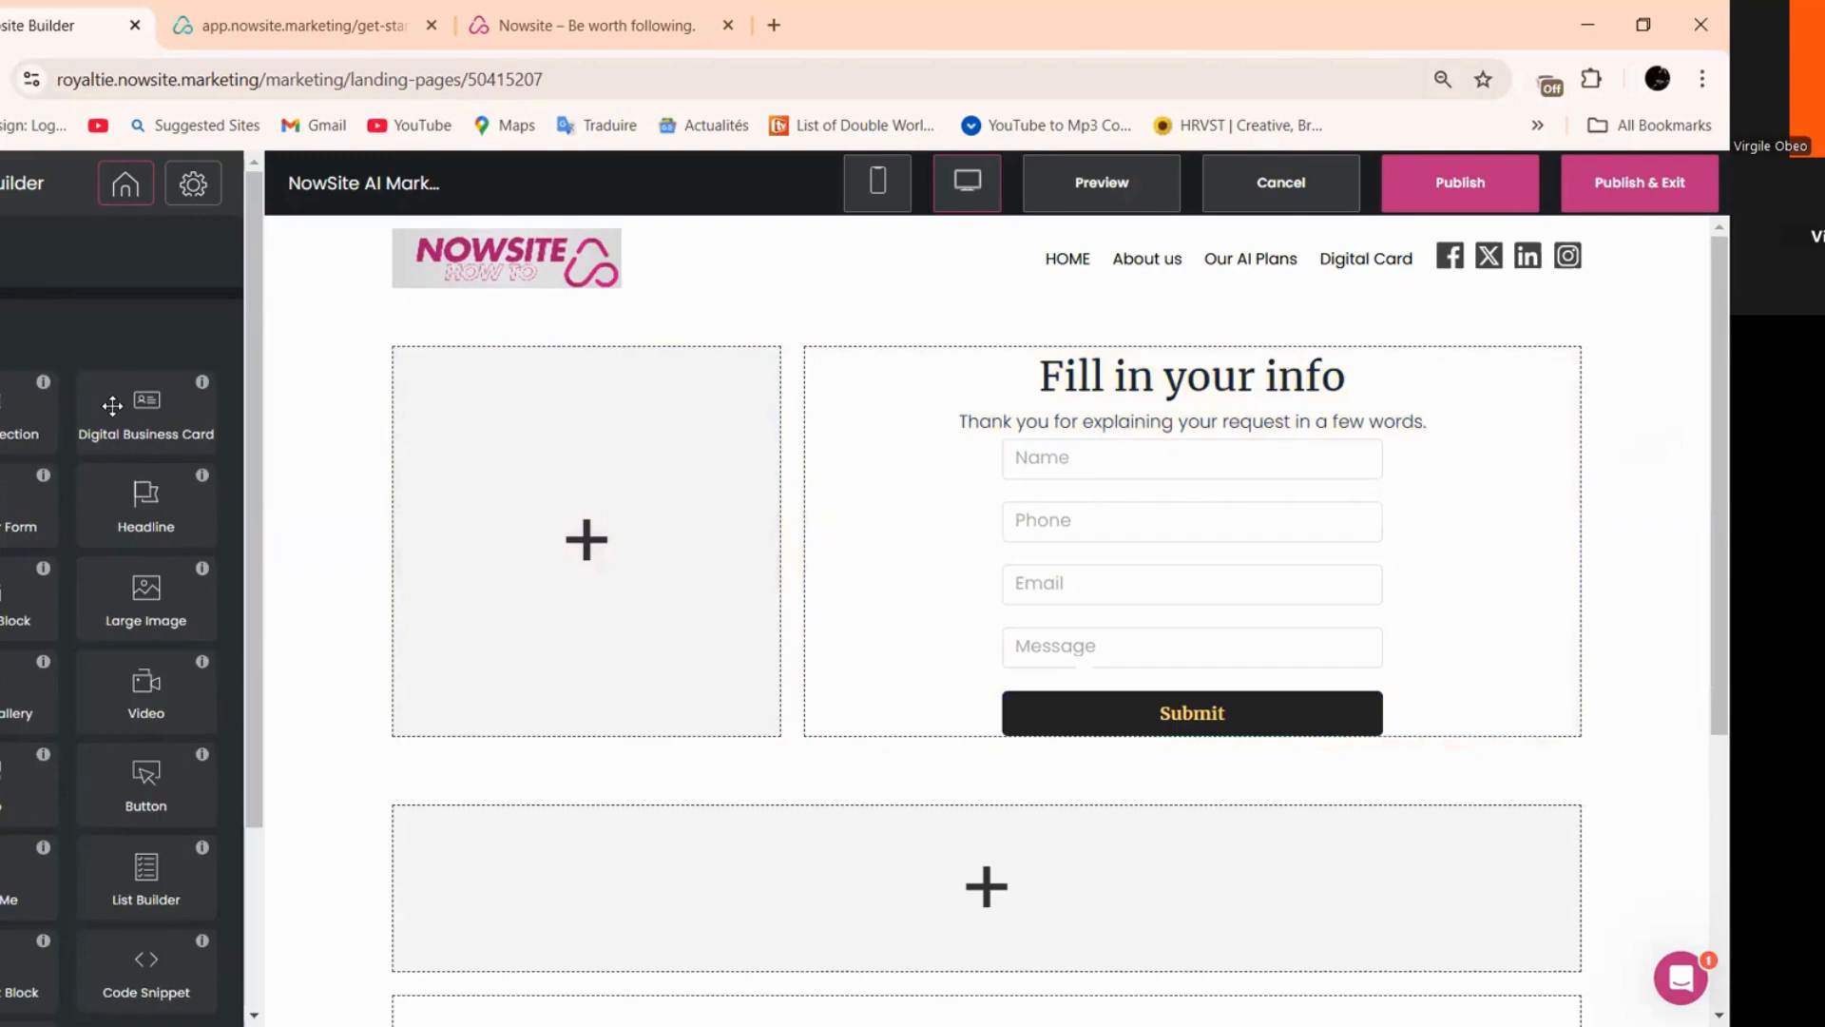
- Add a Digital Business Card block to the empty narrow column beside the form and review its contact buttons
{"action": "left_click_drag", "start_coordinate": [112, 406], "coordinate": [622, 618]}
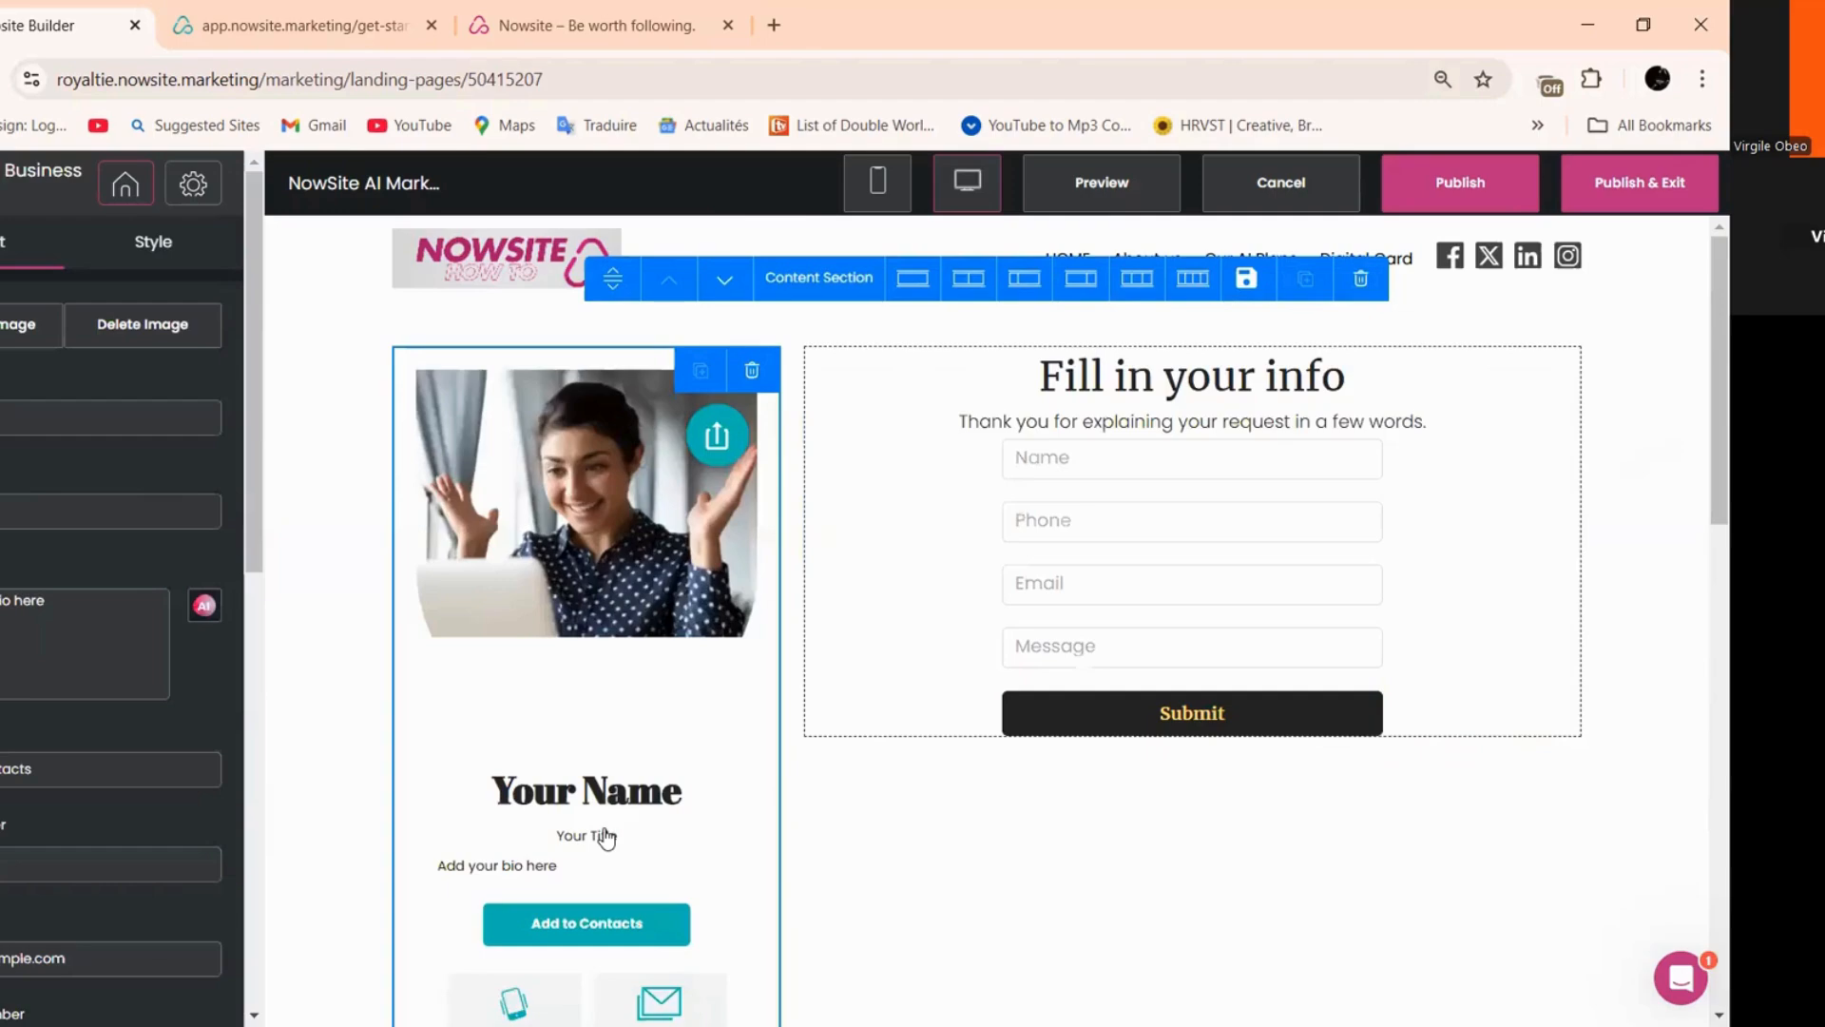
{"action": "scroll", "coordinate": [606, 840], "scroll_direction": "down", "scroll_amount": 4}
{"action": "scroll", "coordinate": [616, 825], "scroll_direction": "down", "scroll_amount": 3}
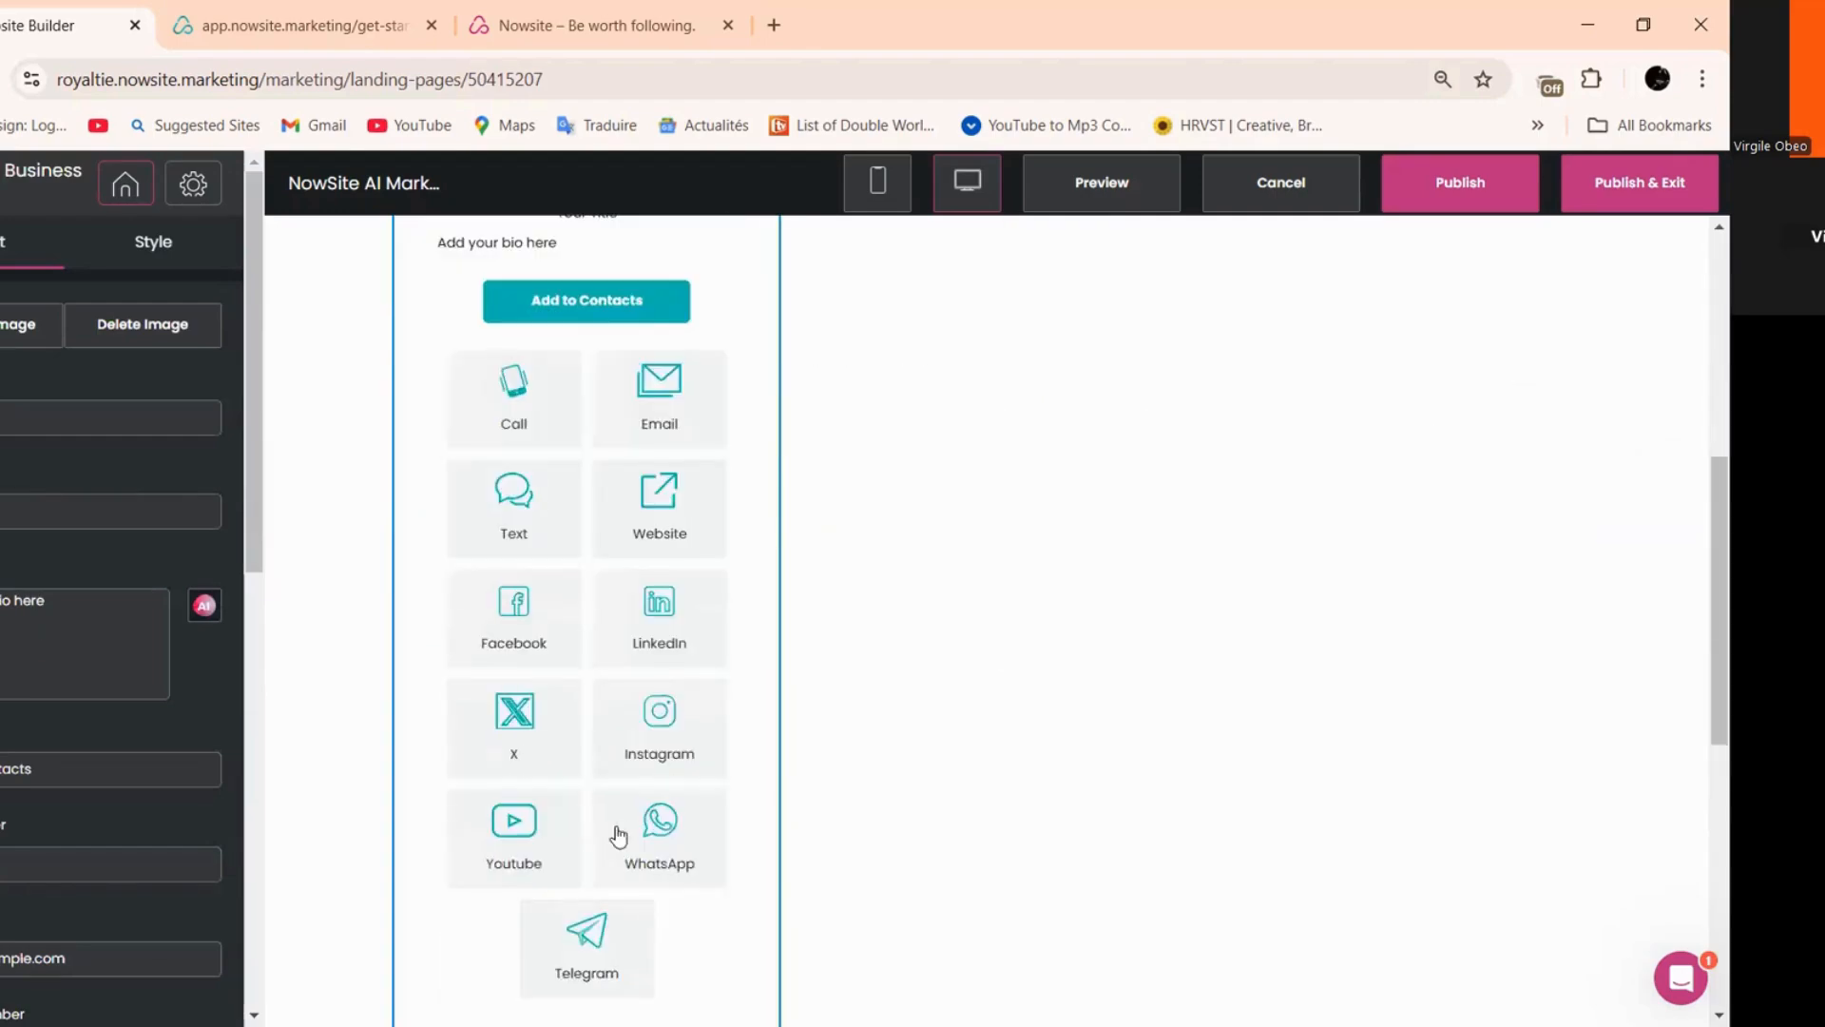
{"action": "scroll", "coordinate": [611, 835], "scroll_direction": "up", "scroll_amount": 6}
{"action": "scroll", "coordinate": [543, 455], "scroll_direction": "up", "scroll_amount": 1}
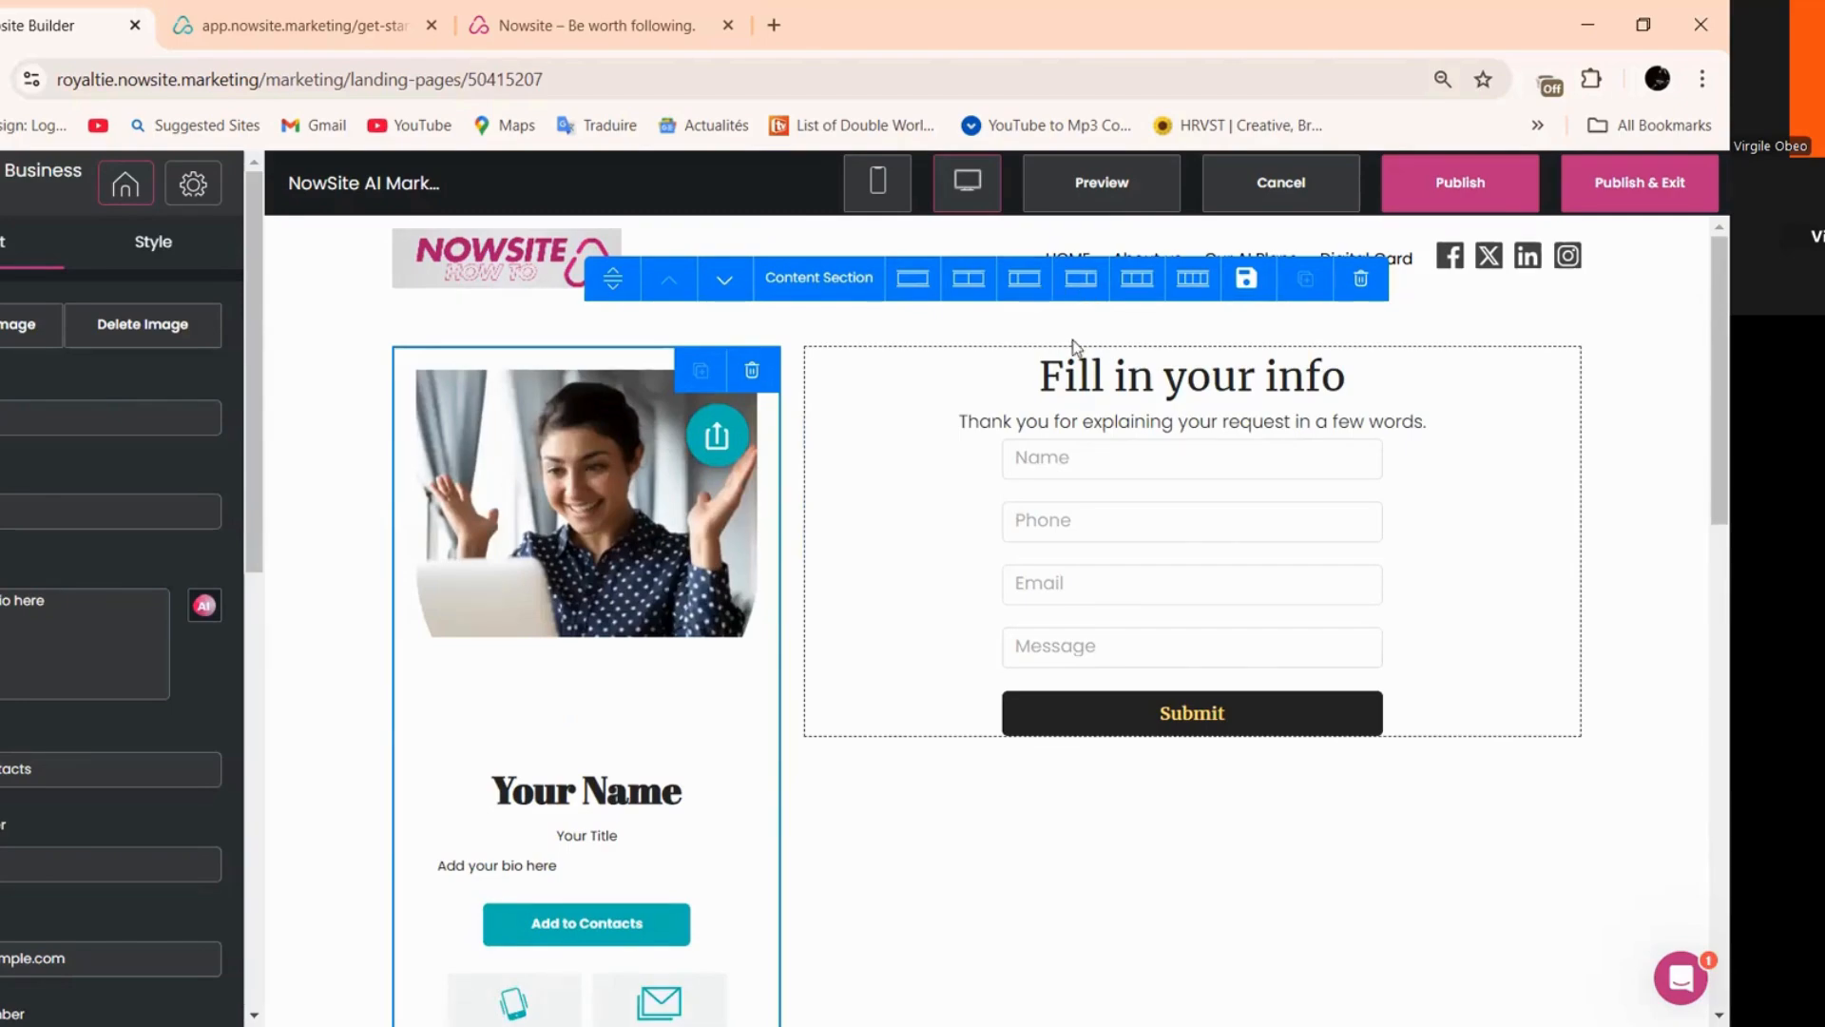
- Change the section's column layout so the business card gets the wide column and the form the narrow one
{"action": "left_click", "coordinate": [1081, 279]}
{"action": "scroll", "coordinate": [1090, 545], "scroll_direction": "down", "scroll_amount": 5}
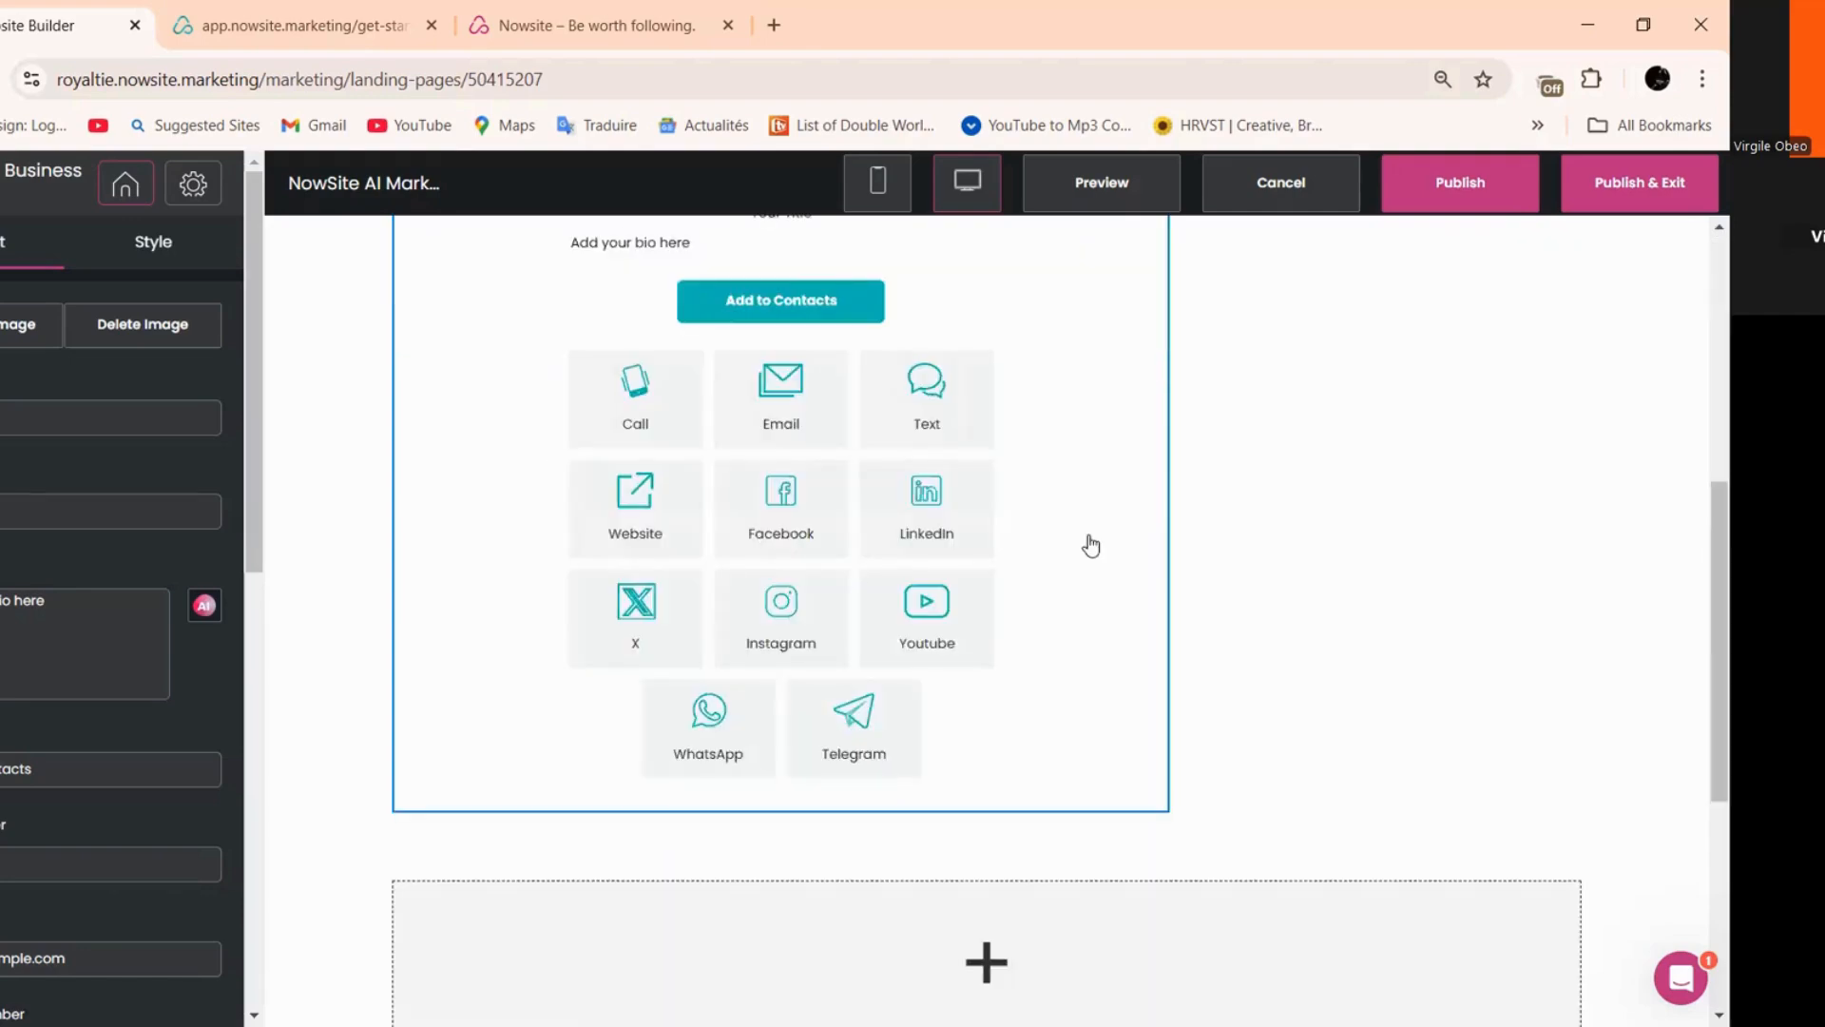
{"action": "scroll", "coordinate": [1091, 546], "scroll_direction": "up", "scroll_amount": 5}
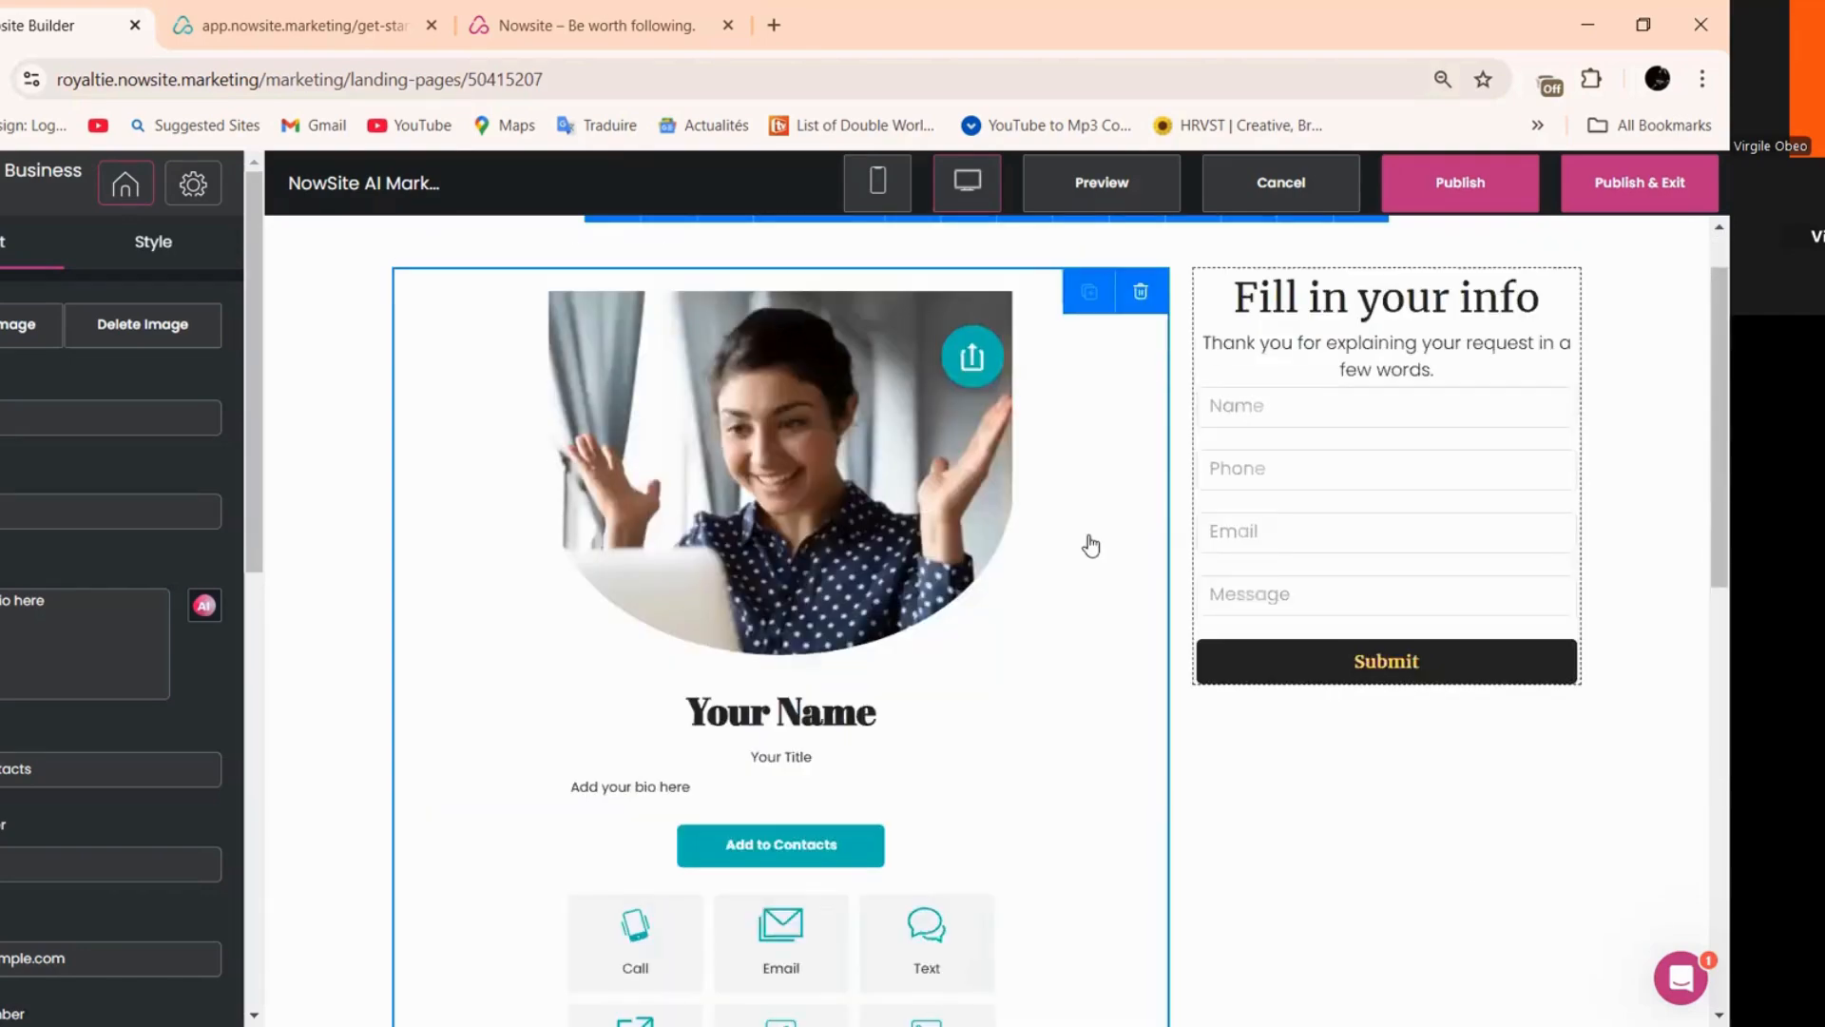
{"action": "scroll", "coordinate": [1090, 546], "scroll_direction": "down", "scroll_amount": 1}
{"action": "scroll", "coordinate": [958, 567], "scroll_direction": "down", "scroll_amount": 3}
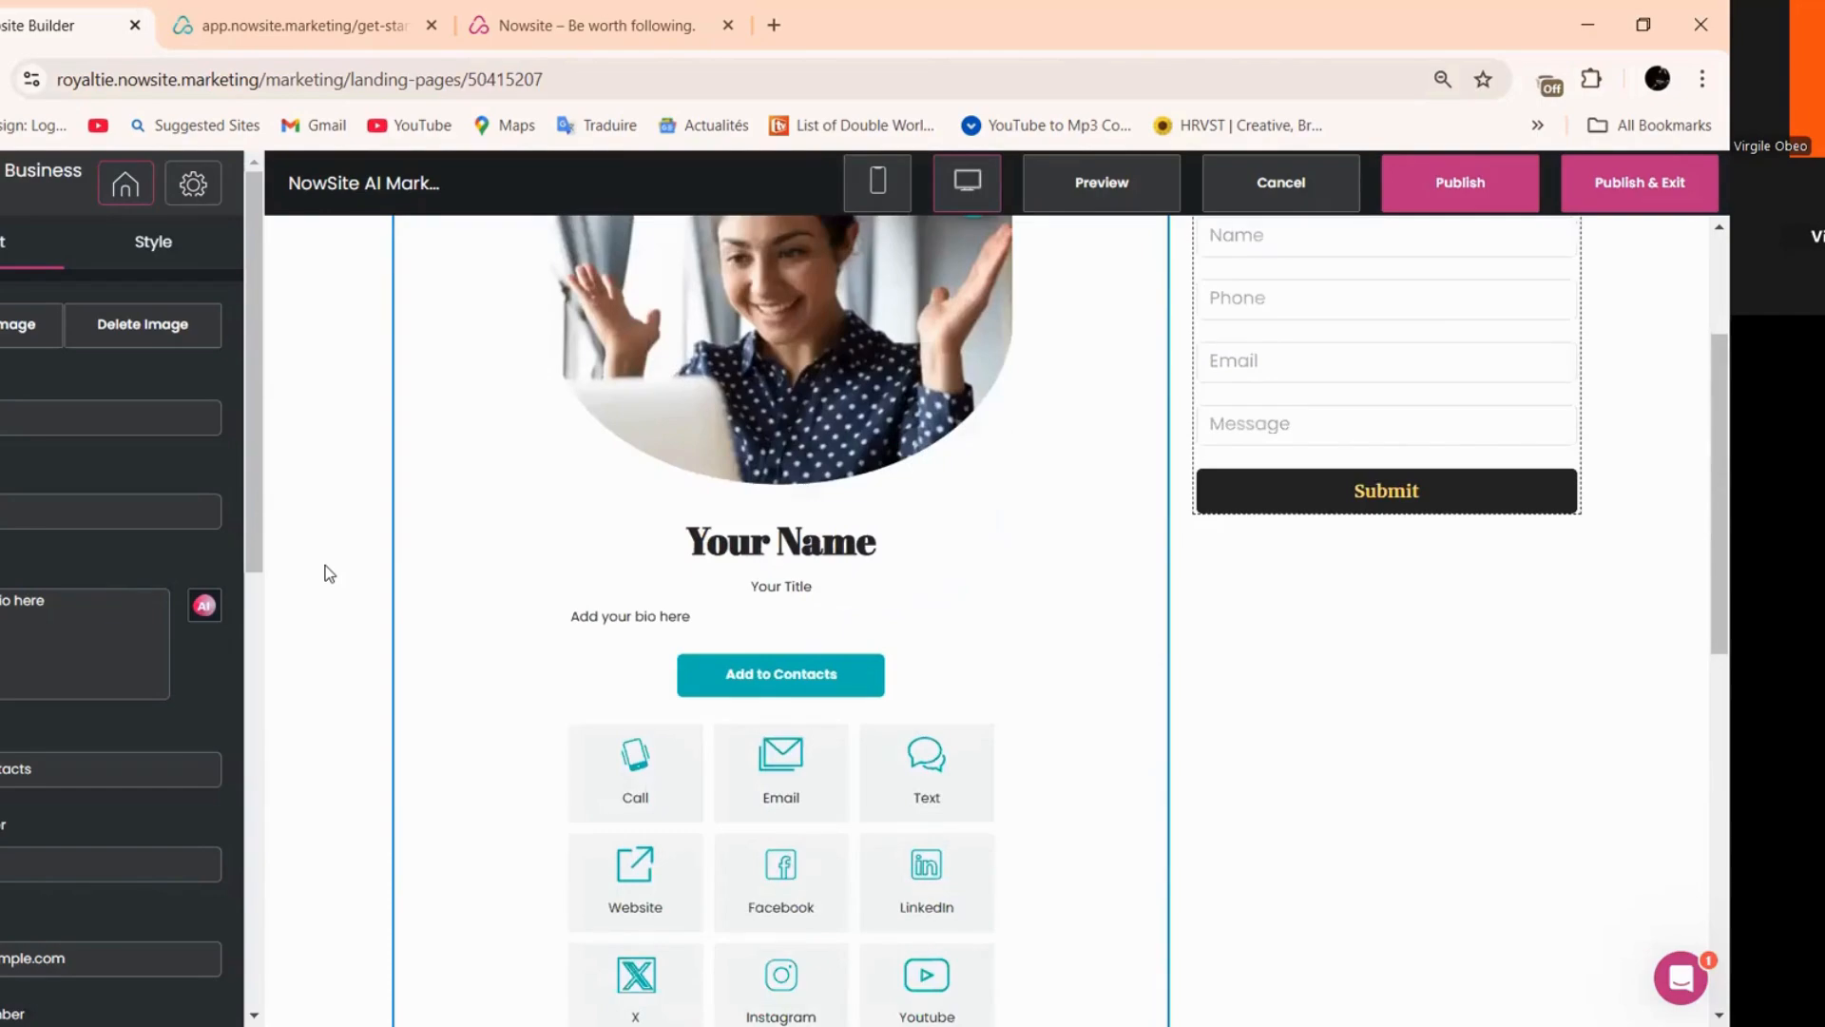
- Set the spacing of the content section holding the business card and form to 0 px and apply it
{"action": "left_click", "coordinate": [328, 573]}
{"action": "left_click", "coordinate": [880, 667]}
{"action": "scroll", "coordinate": [190, 965], "scroll_direction": "down", "scroll_amount": 5}
{"action": "left_click", "coordinate": [363, 476]}
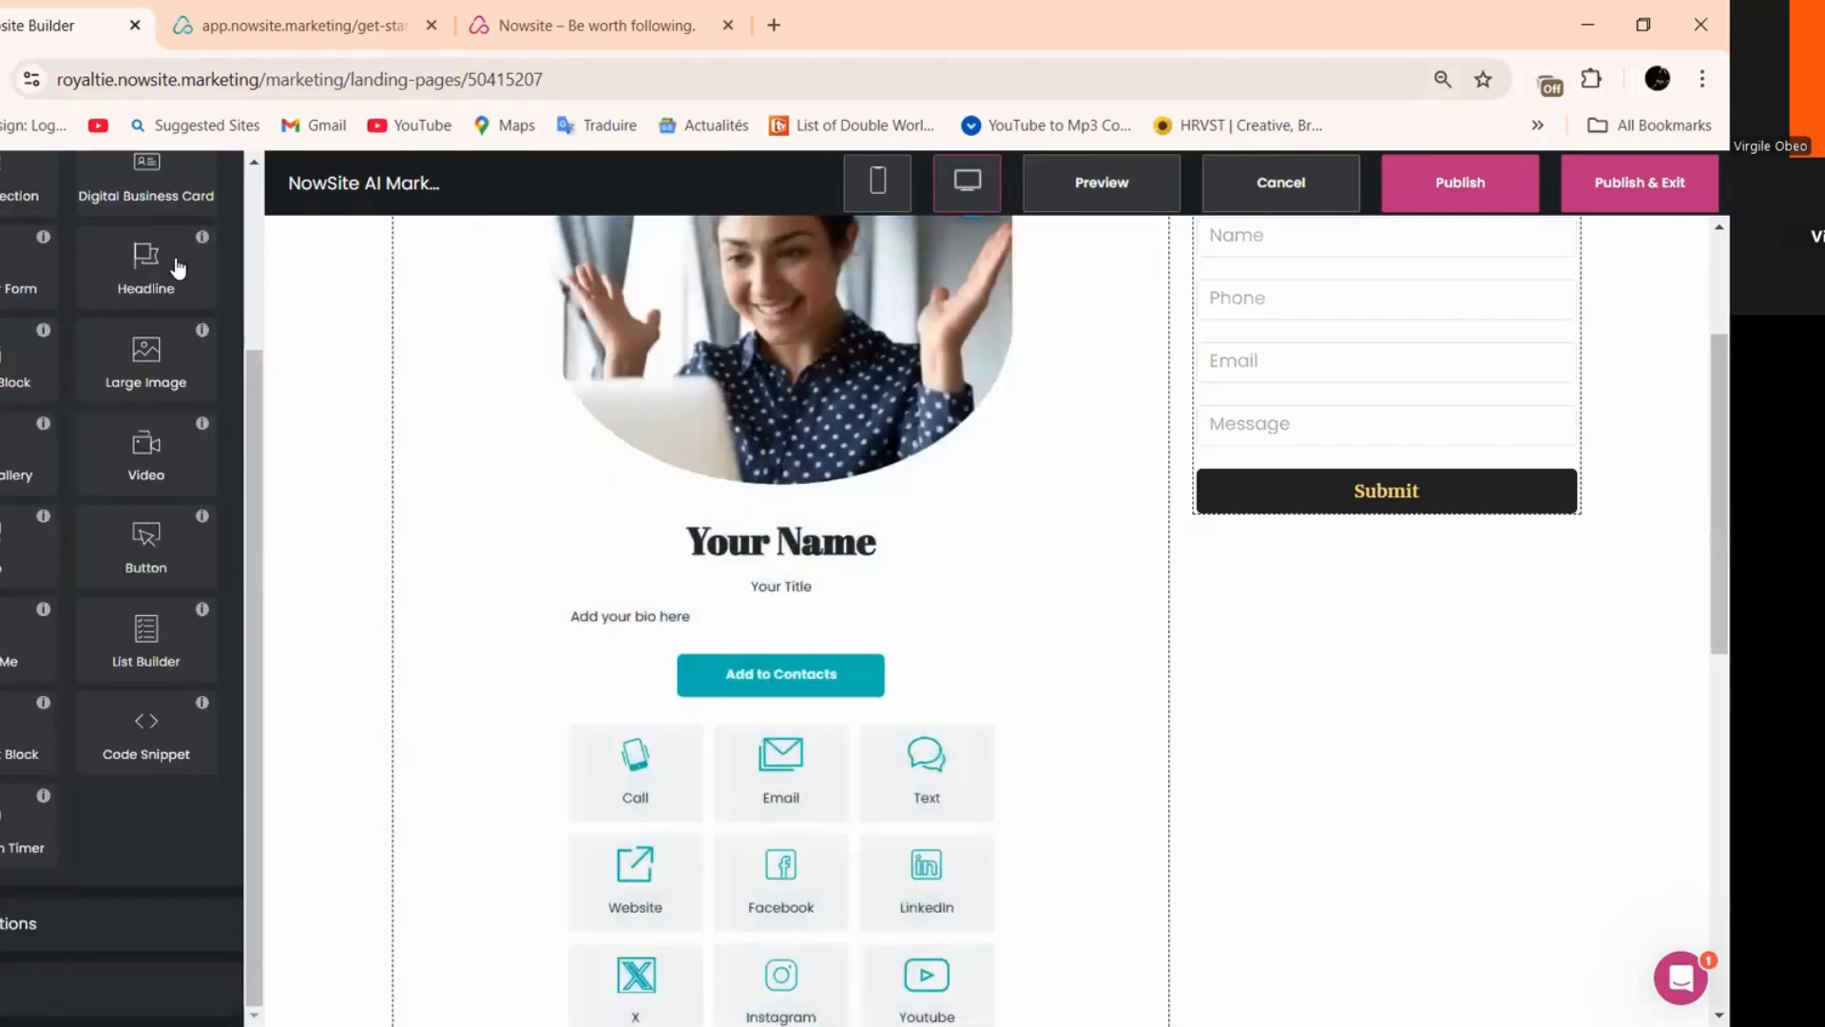
{"action": "left_click", "coordinate": [334, 501]}
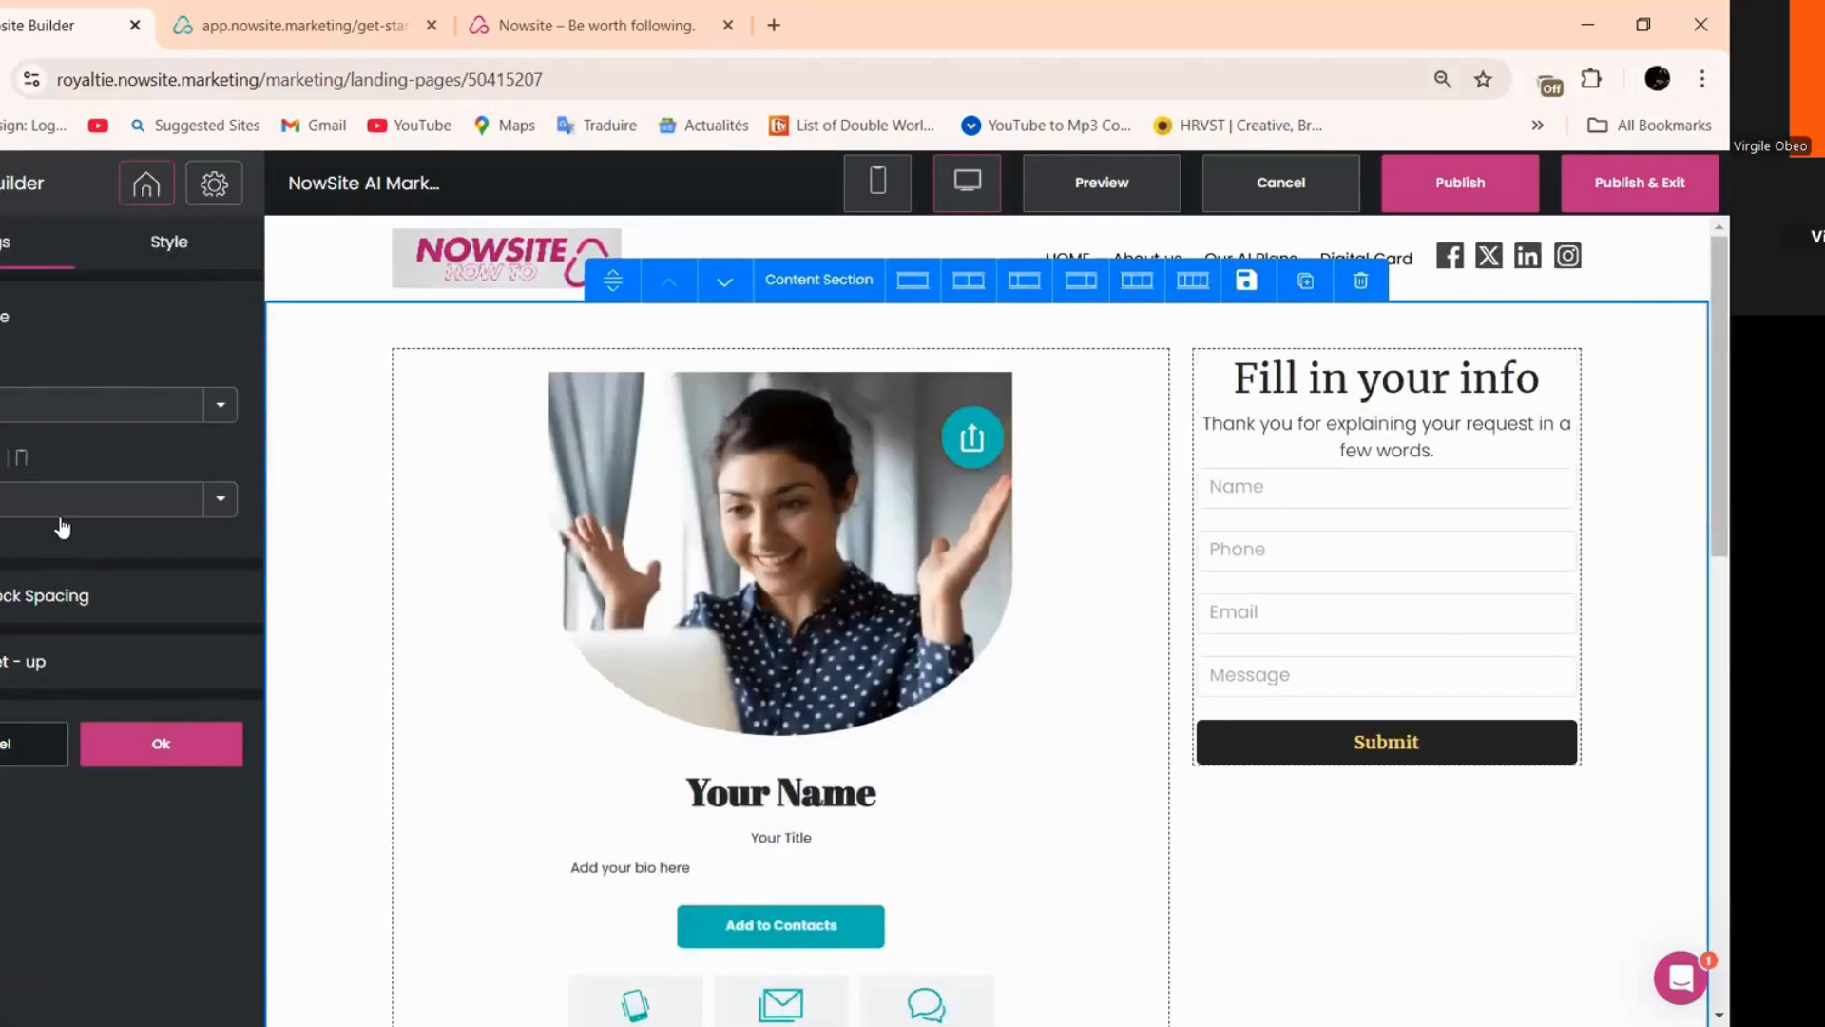
{"action": "left_click", "coordinate": [170, 243]}
{"action": "left_click", "coordinate": [116, 521]}
{"action": "left_click", "coordinate": [114, 508]}
{"action": "left_click_drag", "start_coordinate": [116, 507], "coordinate": [1, 507]}
{"action": "type", "text": "0"}
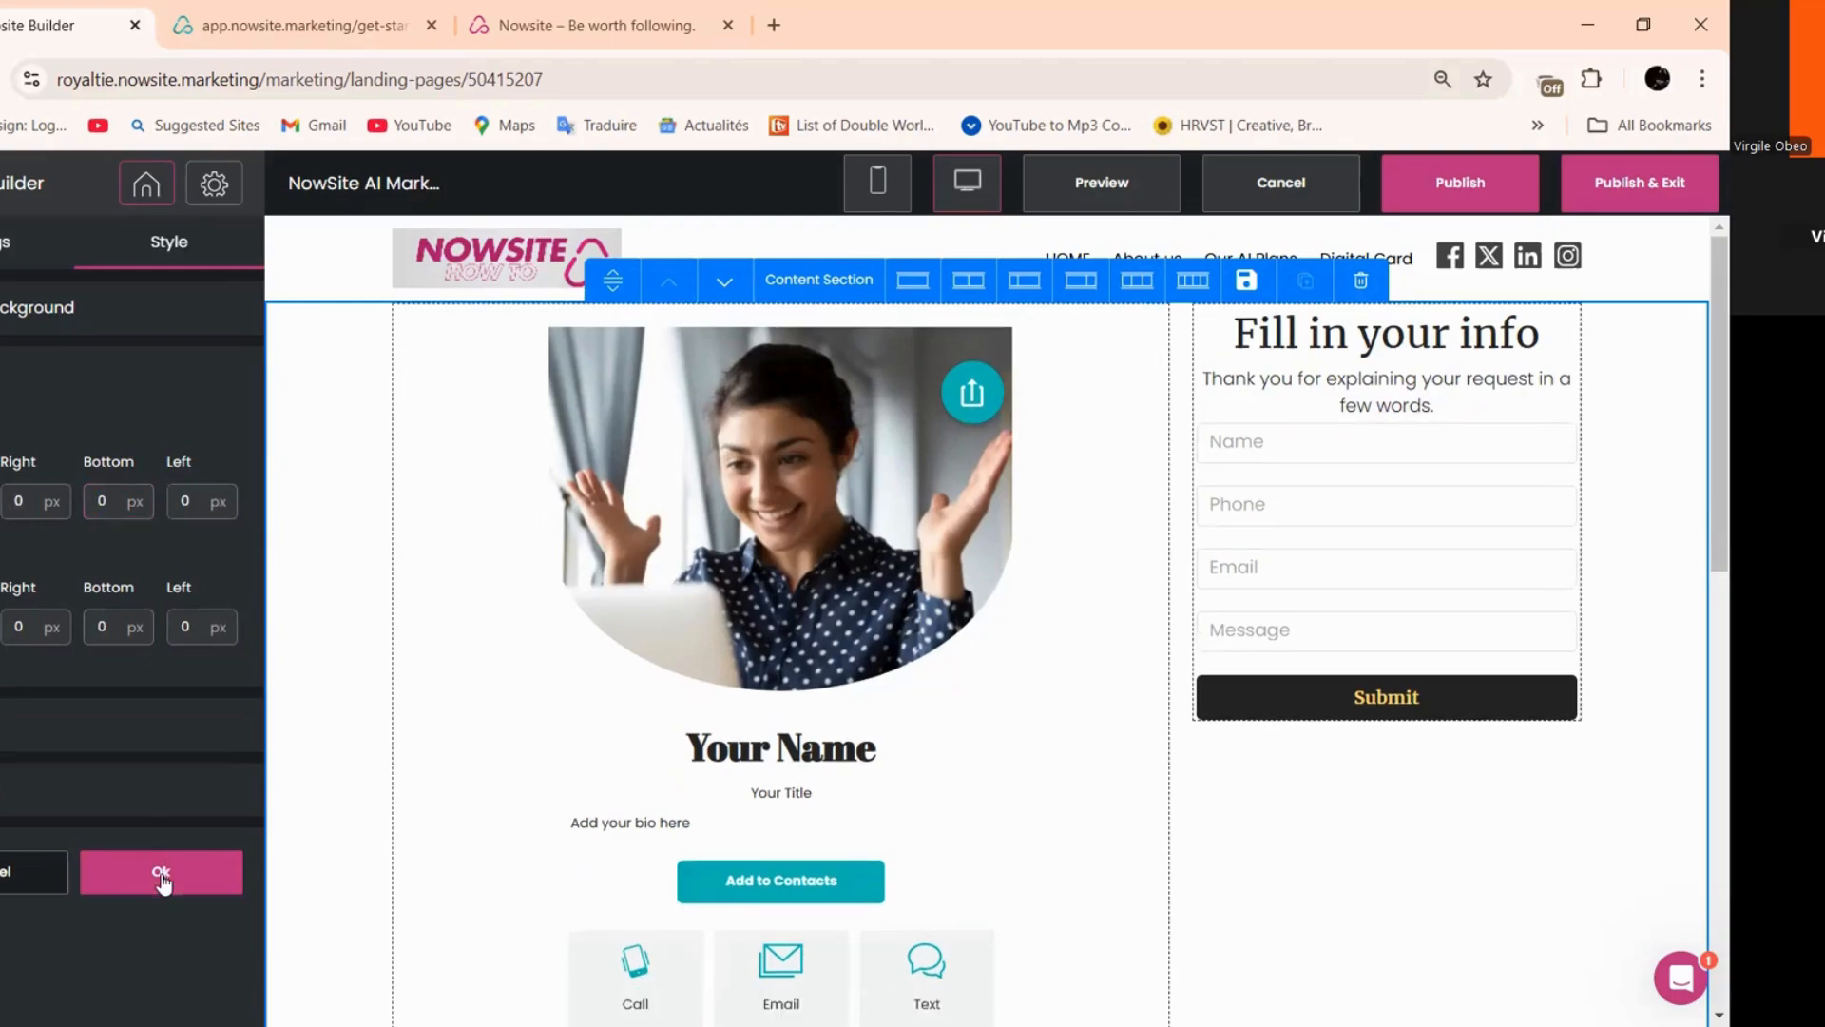
{"action": "left_click", "coordinate": [157, 869]}
- Delete the empty content section below the business card
{"action": "scroll", "coordinate": [502, 645], "scroll_direction": "down", "scroll_amount": 5}
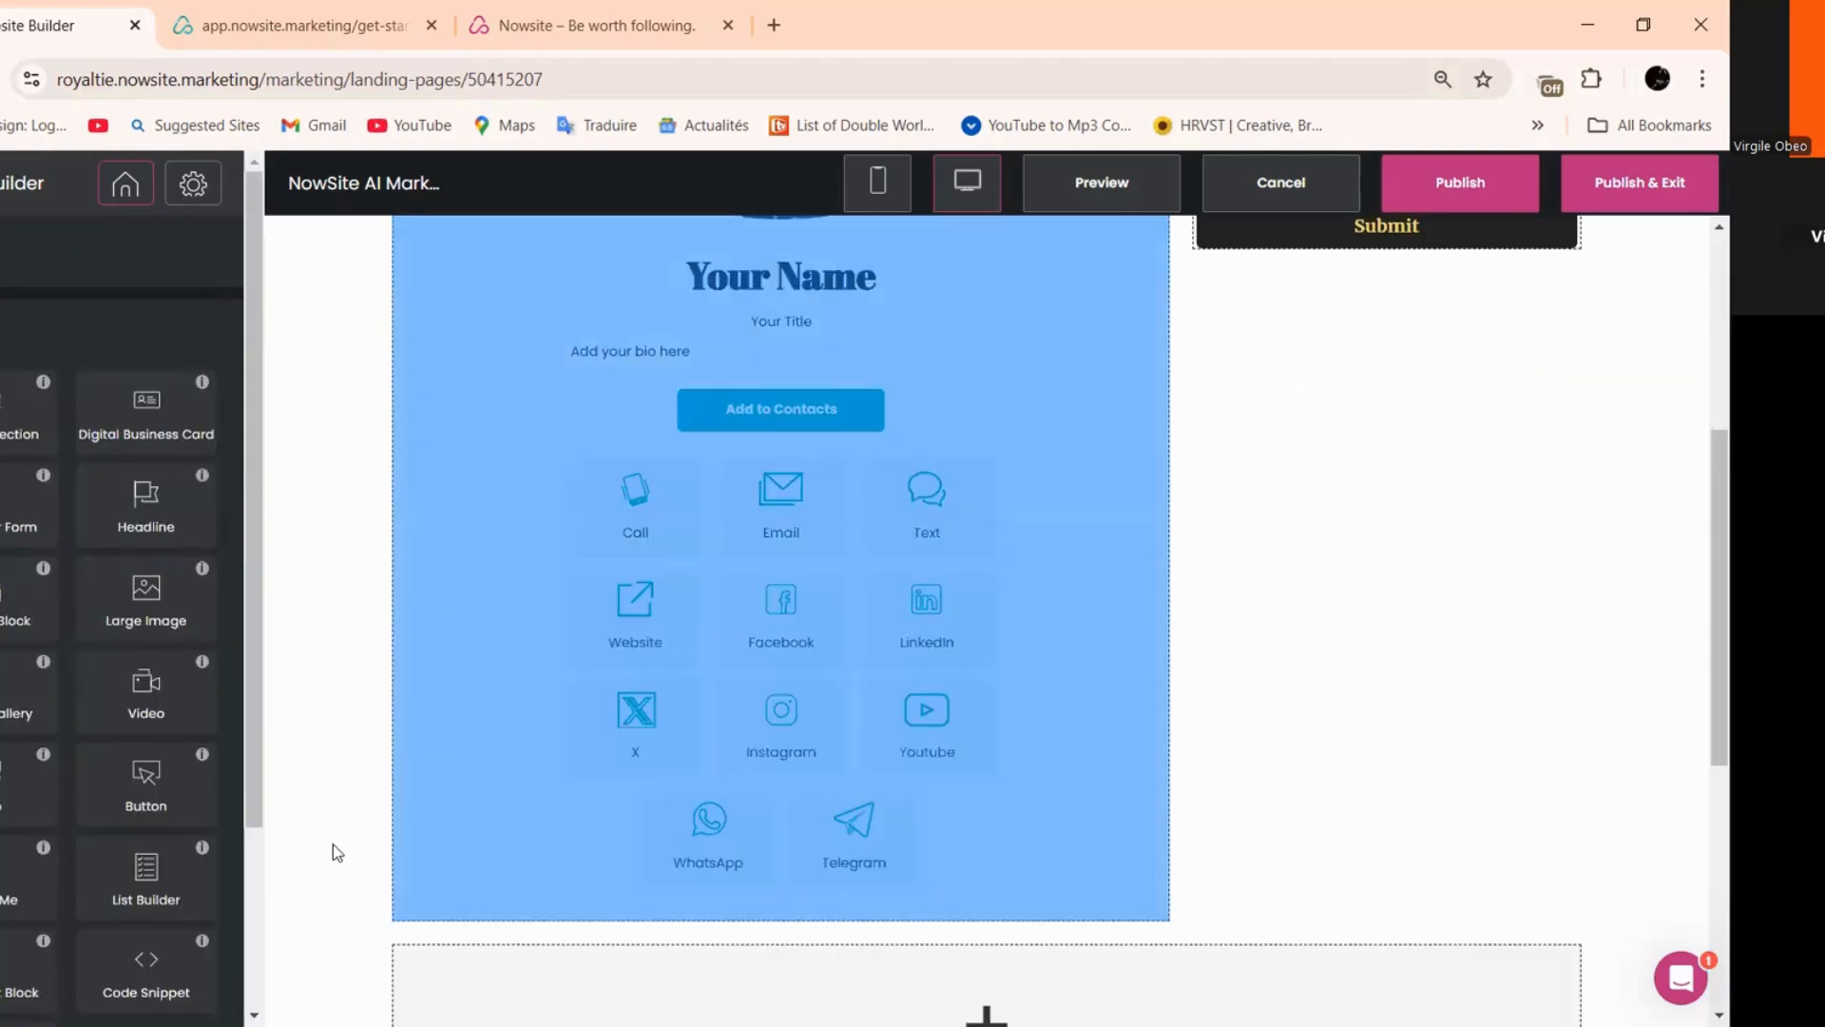
{"action": "scroll", "coordinate": [1080, 880], "scroll_direction": "down", "scroll_amount": 2}
{"action": "left_click", "coordinate": [1360, 781]}
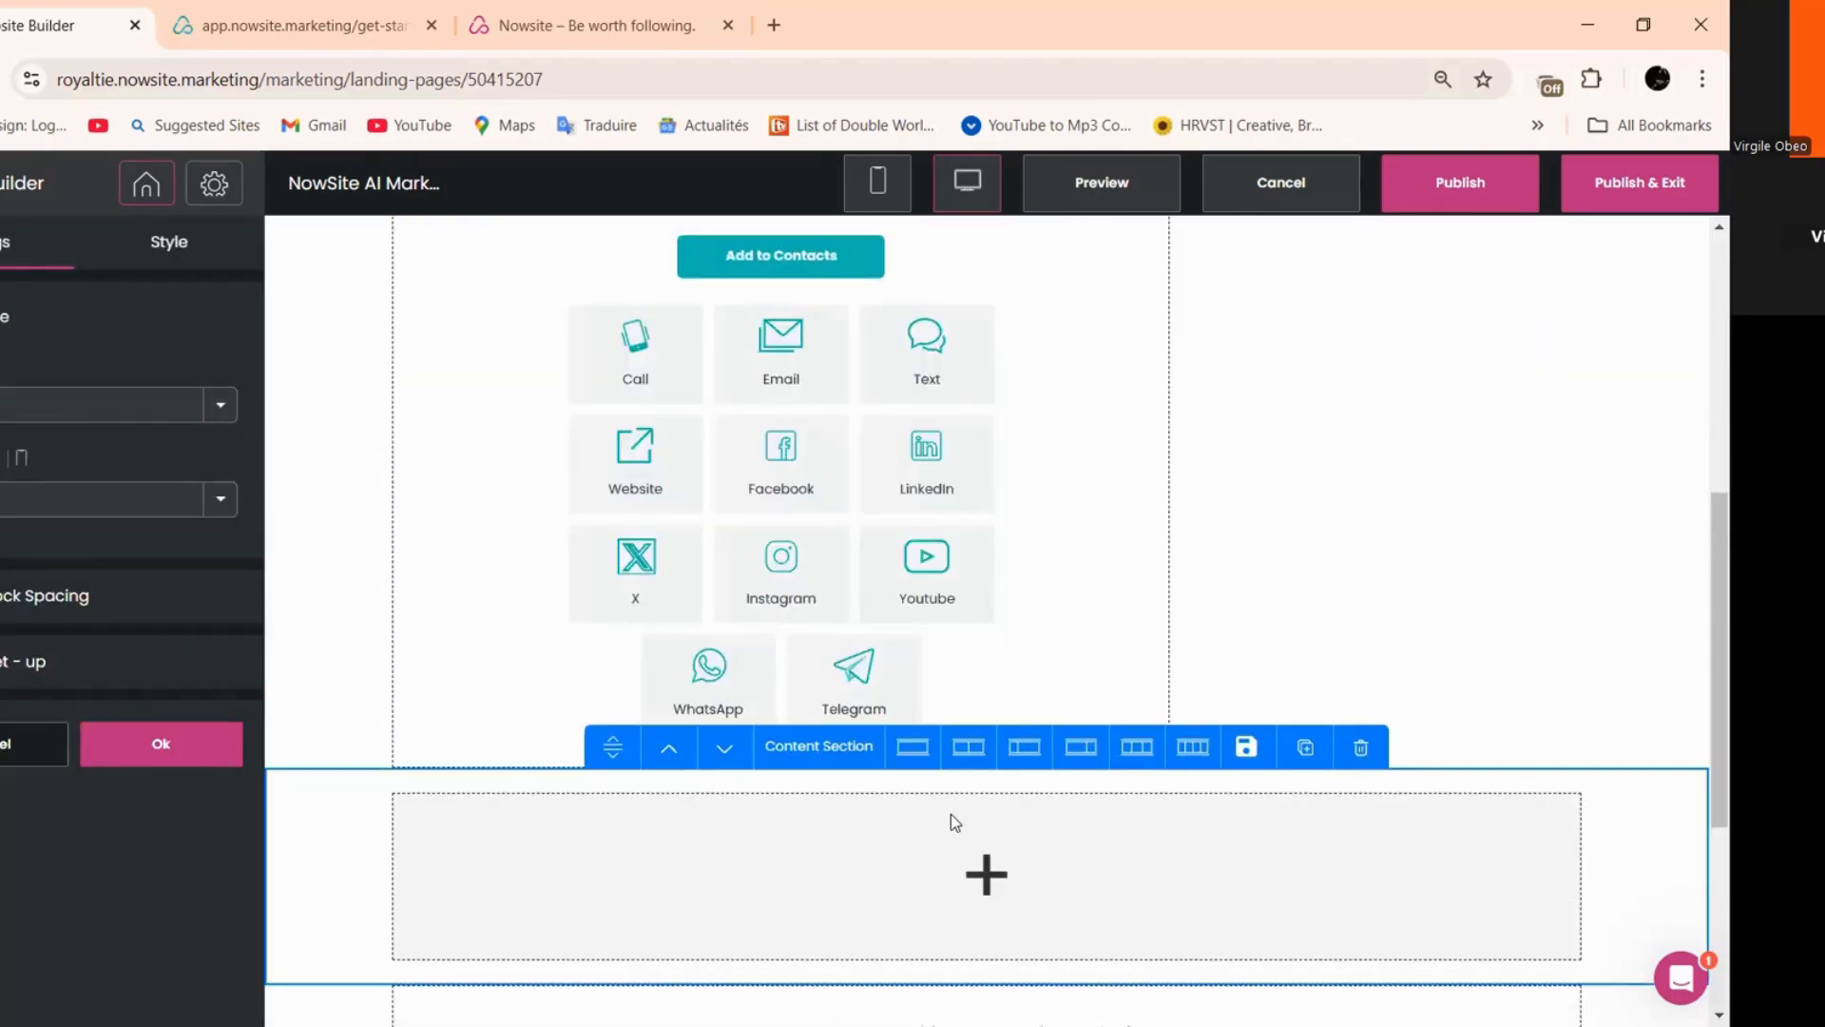
{"action": "left_click", "coordinate": [1360, 747]}
{"action": "left_click", "coordinate": [884, 701]}
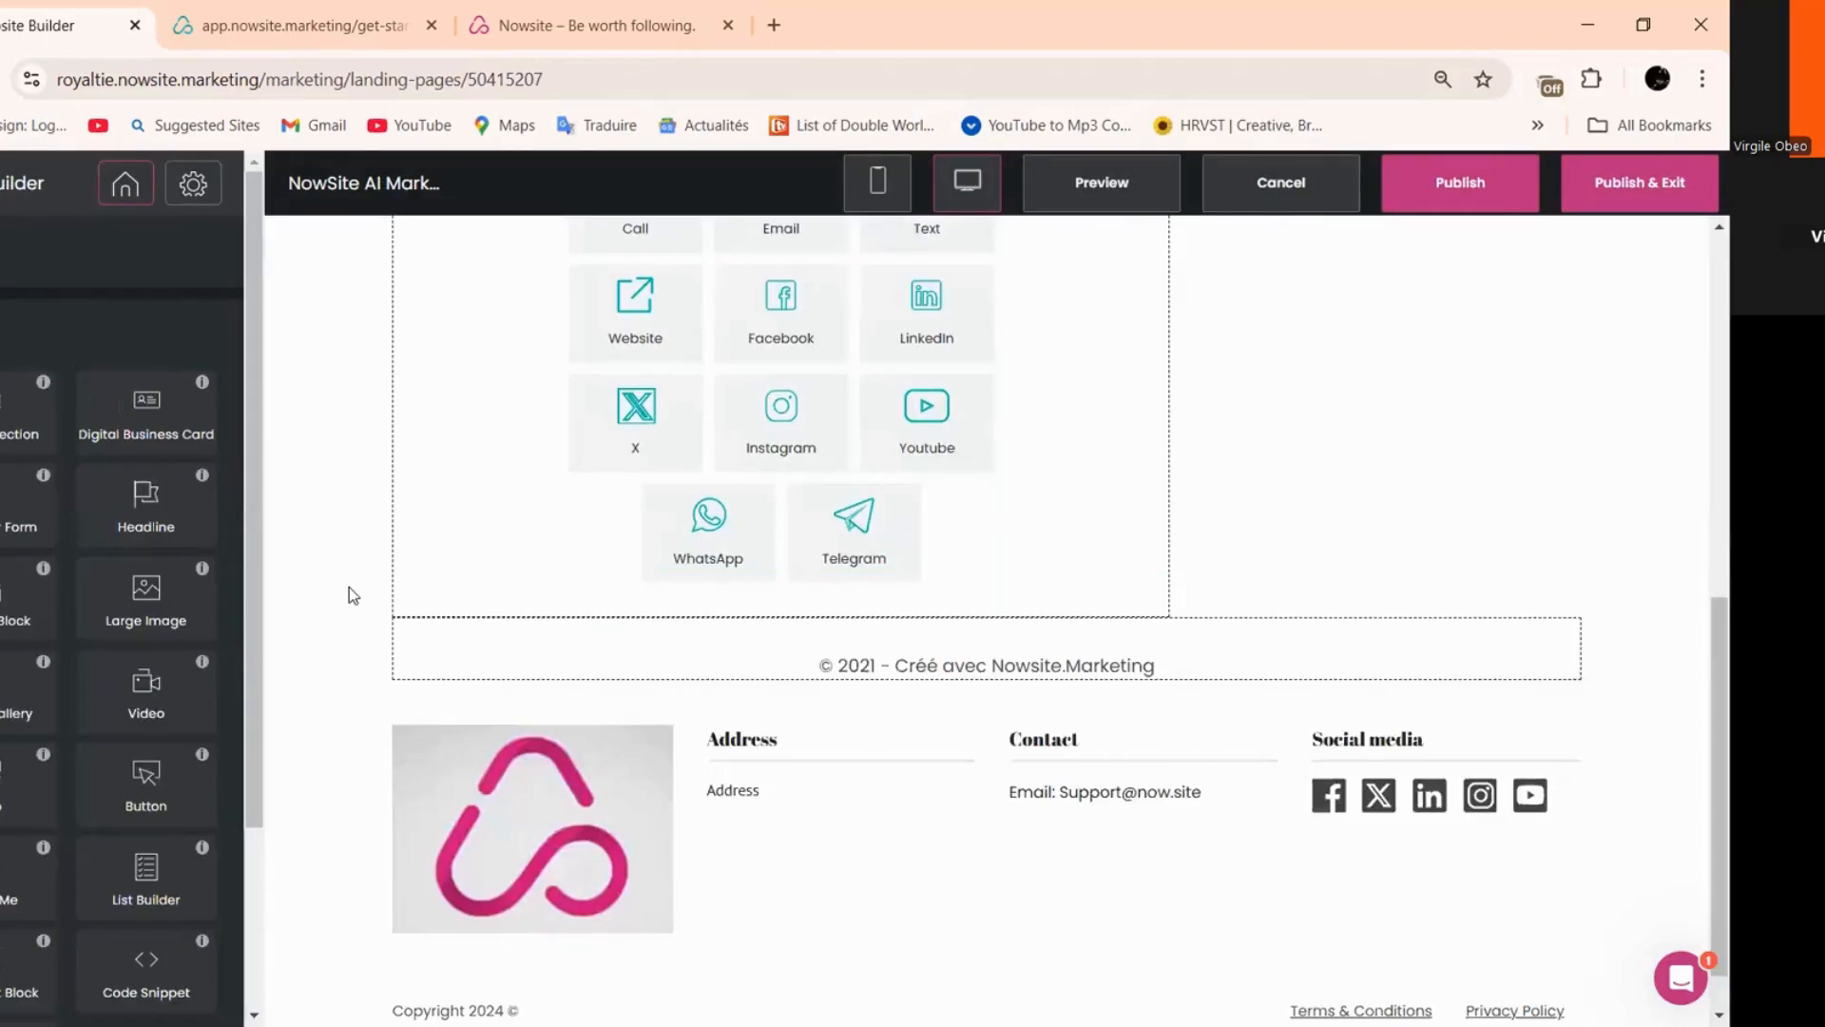
- Delete the content section containing "© 2021 - Créé avec Nowsite.Marketing" above the footer
{"action": "scroll", "coordinate": [351, 587], "scroll_direction": "down", "scroll_amount": 1}
{"action": "left_click", "coordinate": [1395, 566]}
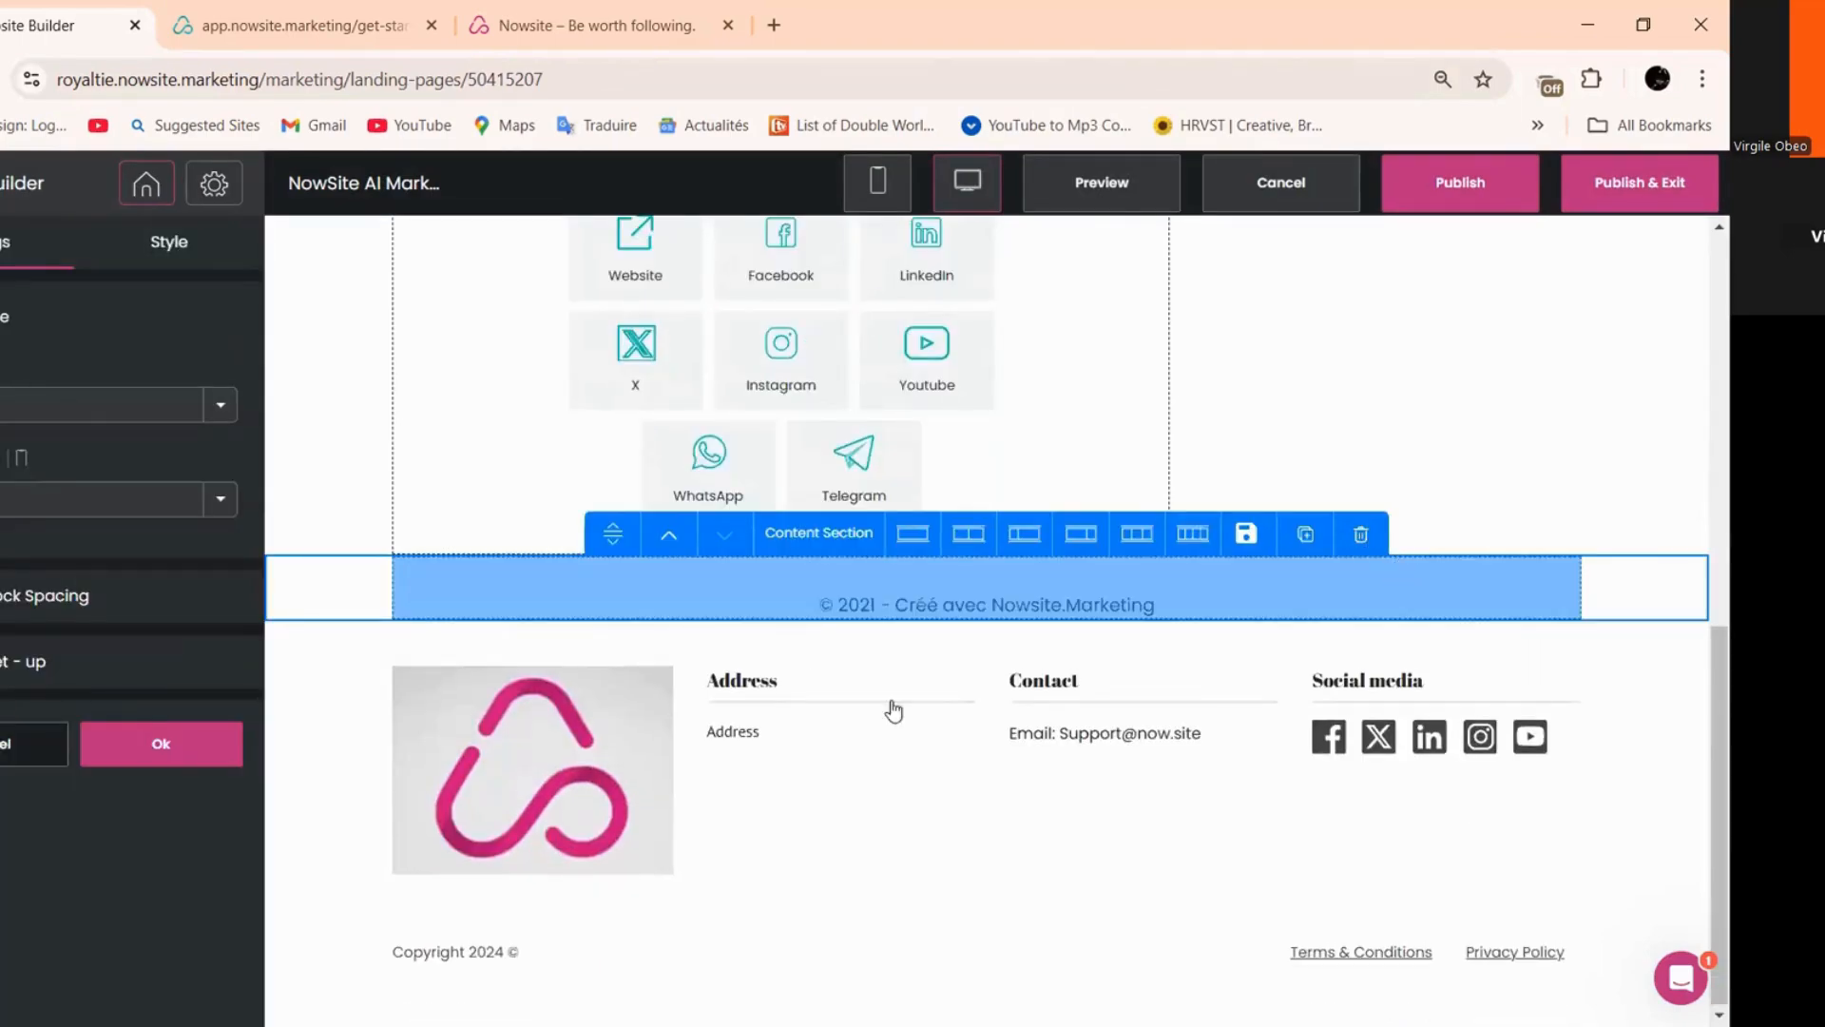
{"action": "left_click", "coordinate": [1360, 534]}
{"action": "left_click", "coordinate": [756, 674]}
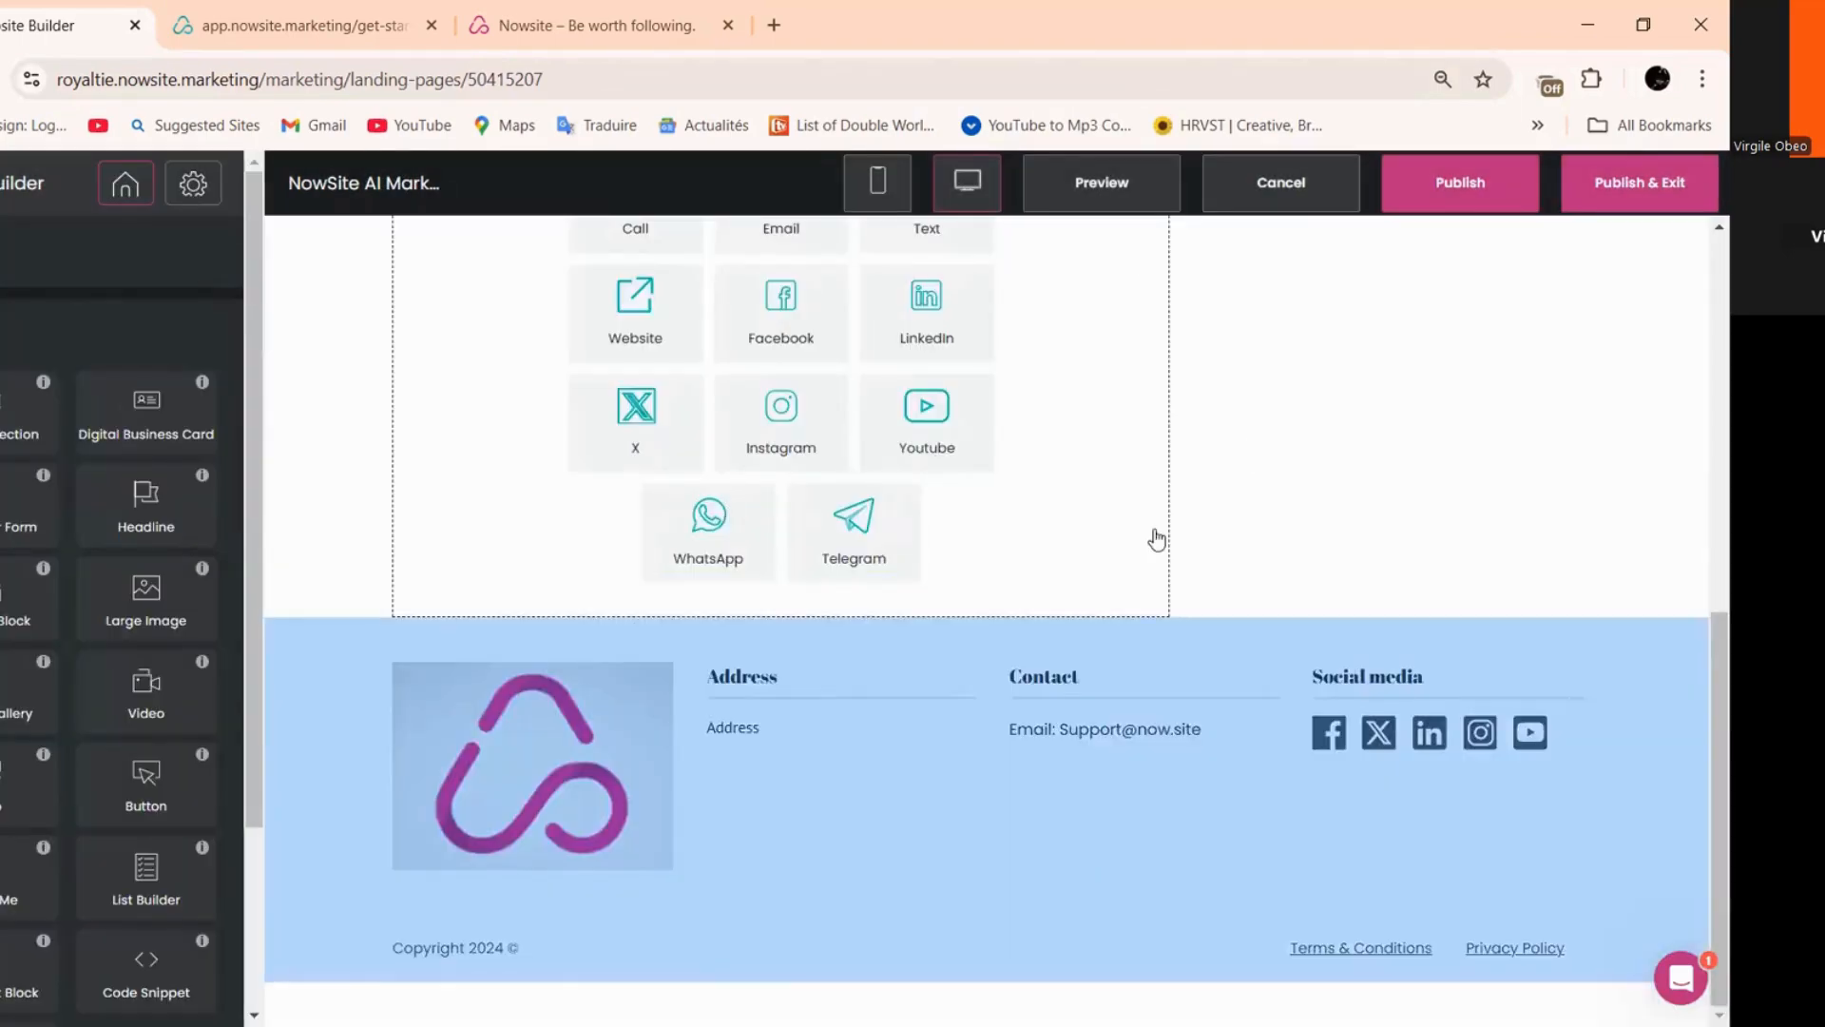
- Remove the Text and Call buttons from the business card by clearing their number values
{"action": "scroll", "coordinate": [1153, 533], "scroll_direction": "up", "scroll_amount": 7}
{"action": "scroll", "coordinate": [742, 522], "scroll_direction": "down", "scroll_amount": 2}
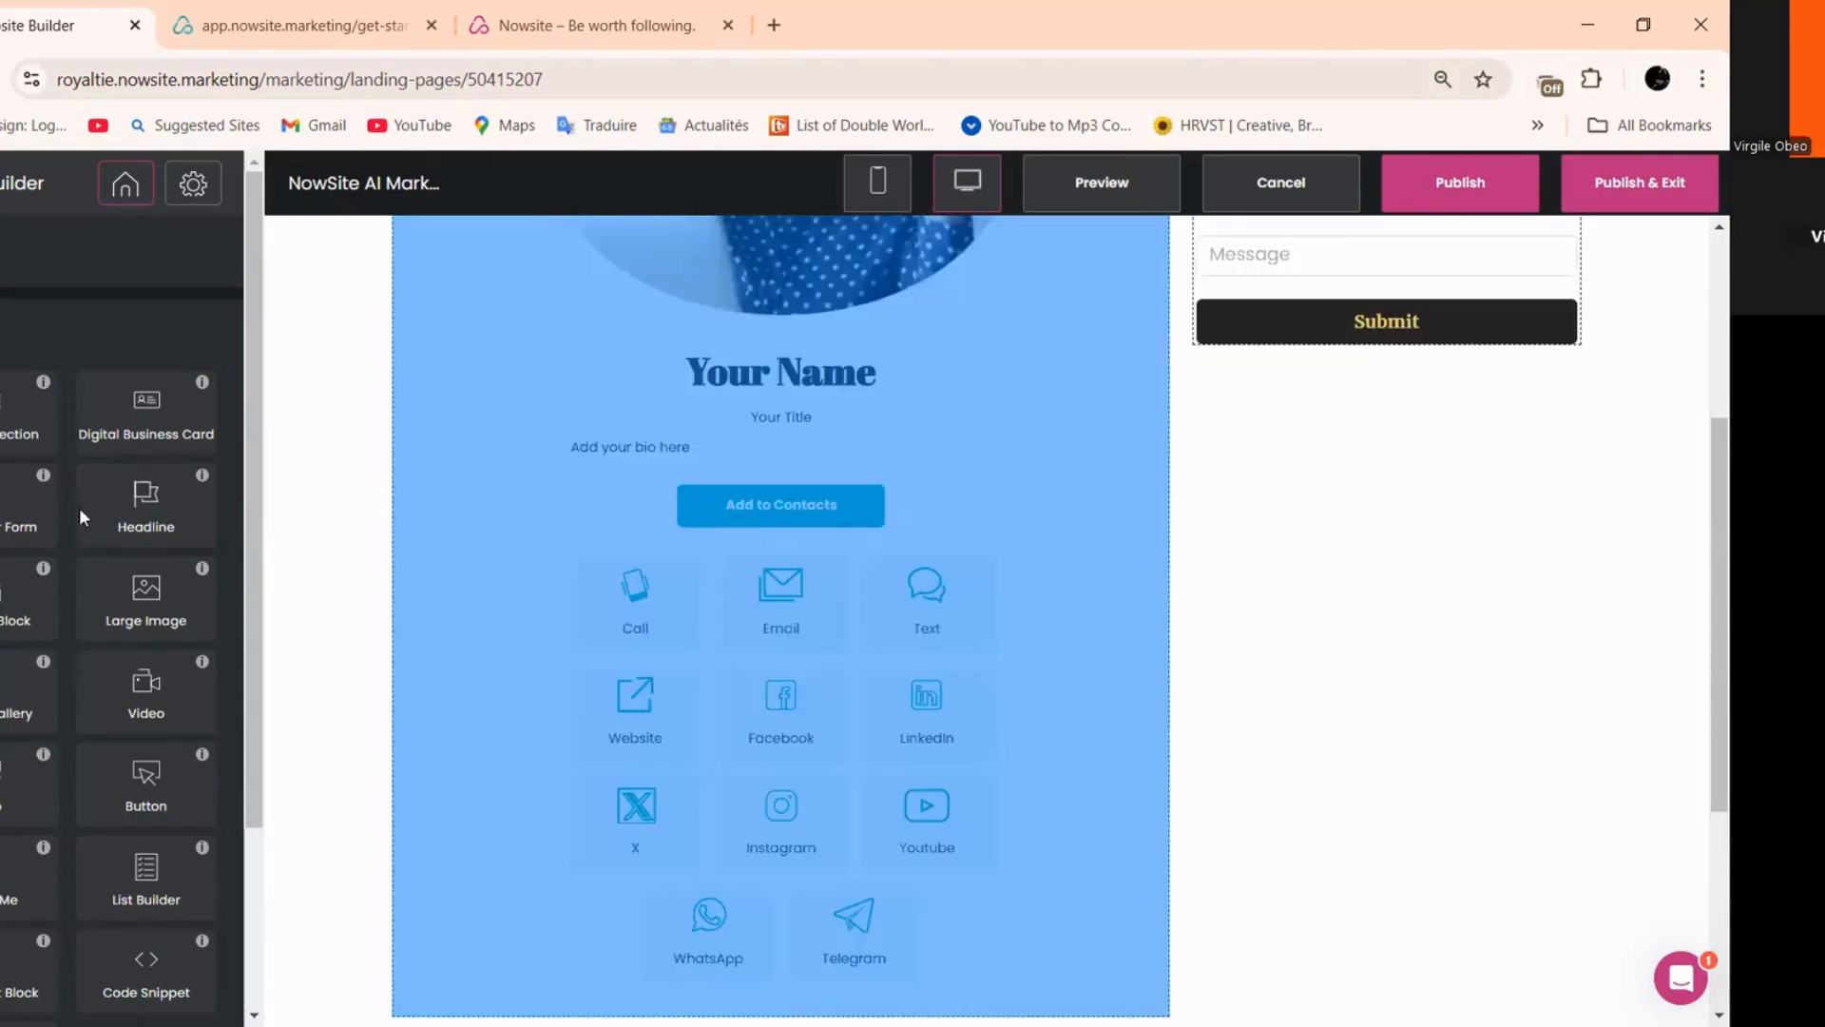
{"action": "left_click", "coordinate": [743, 513]}
{"action": "scroll", "coordinate": [22, 362], "scroll_direction": "down", "scroll_amount": 5}
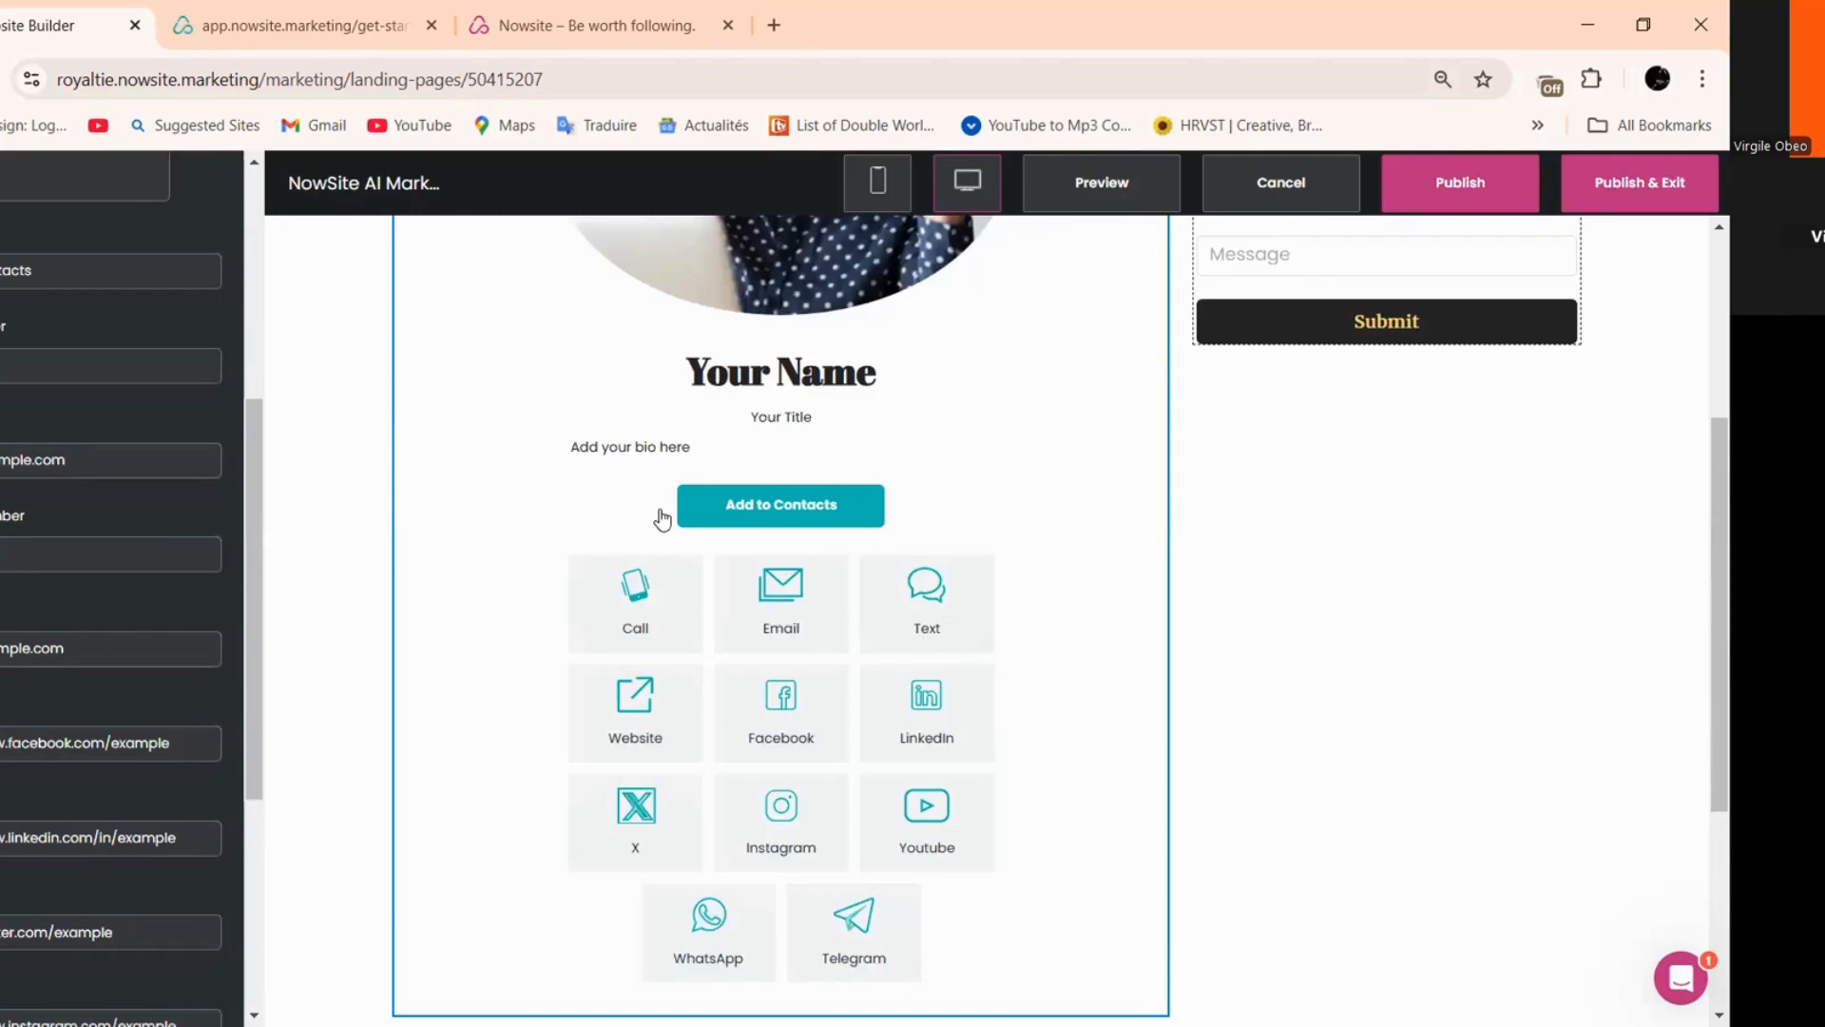
{"action": "scroll", "coordinate": [656, 533], "scroll_direction": "down", "scroll_amount": 1}
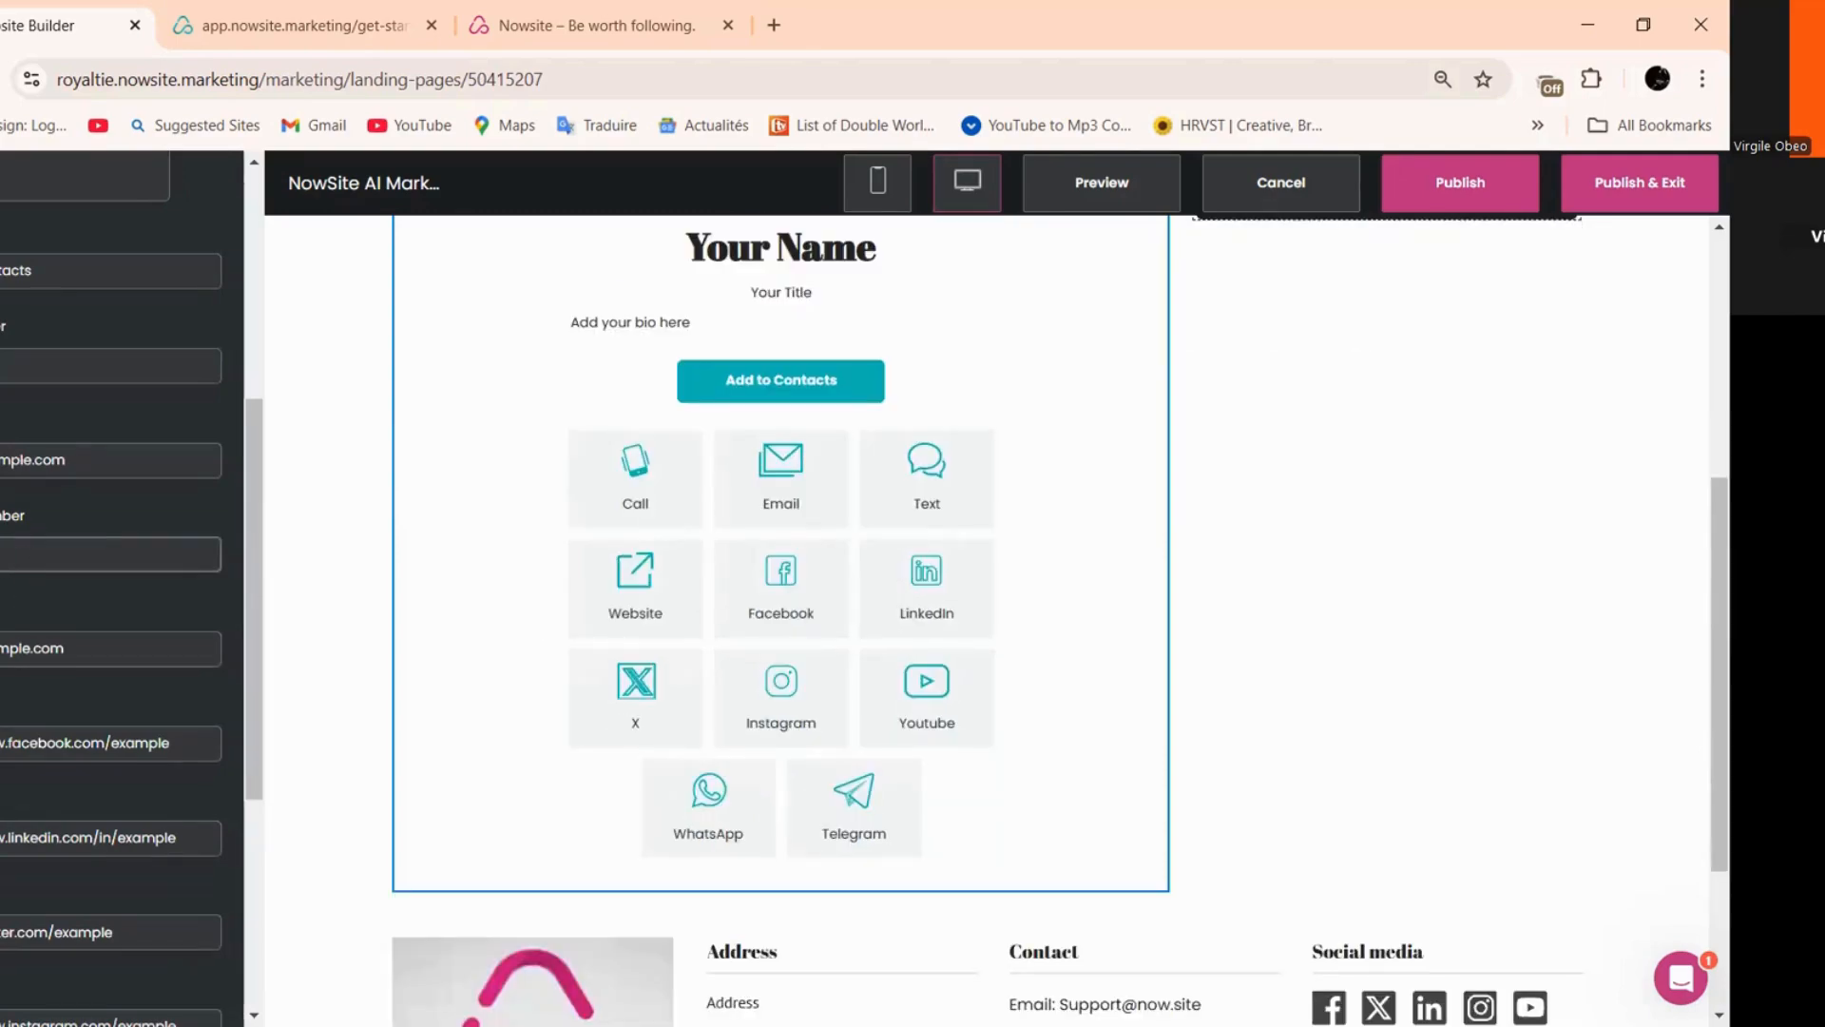
{"action": "left_click", "coordinate": [133, 556]}
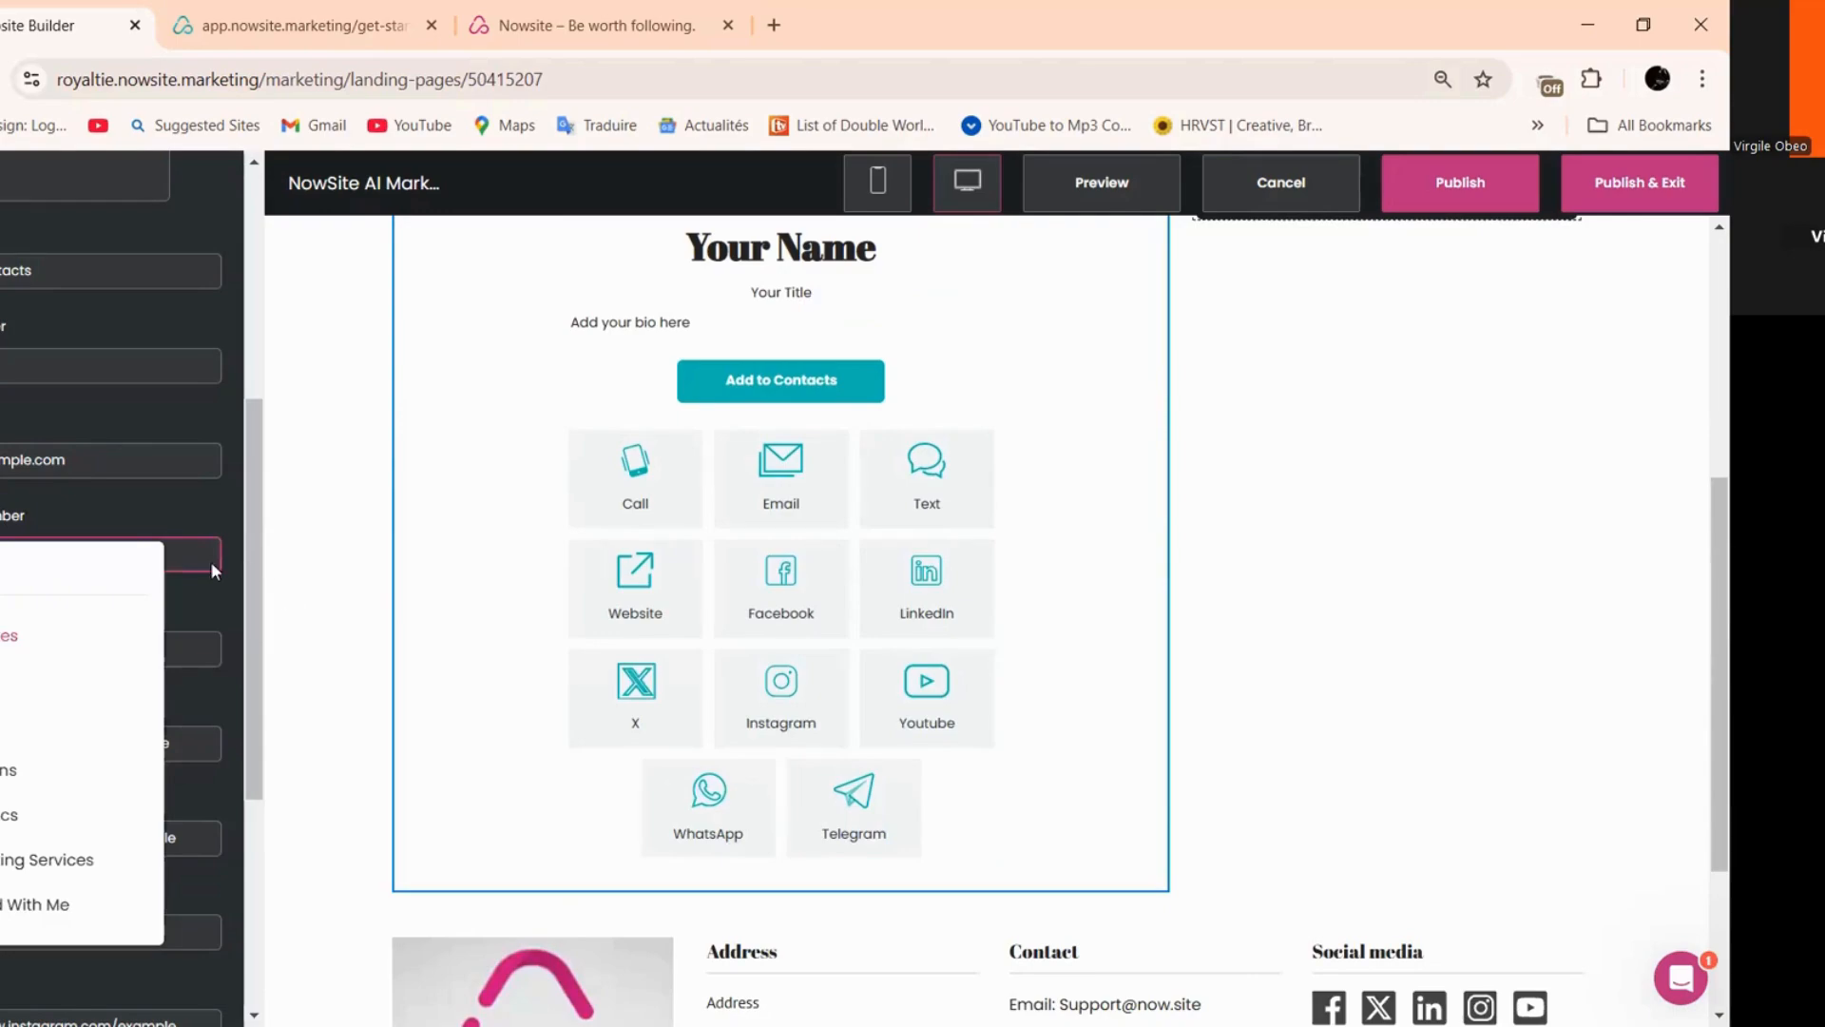
{"action": "key", "text": "BackSpace"}
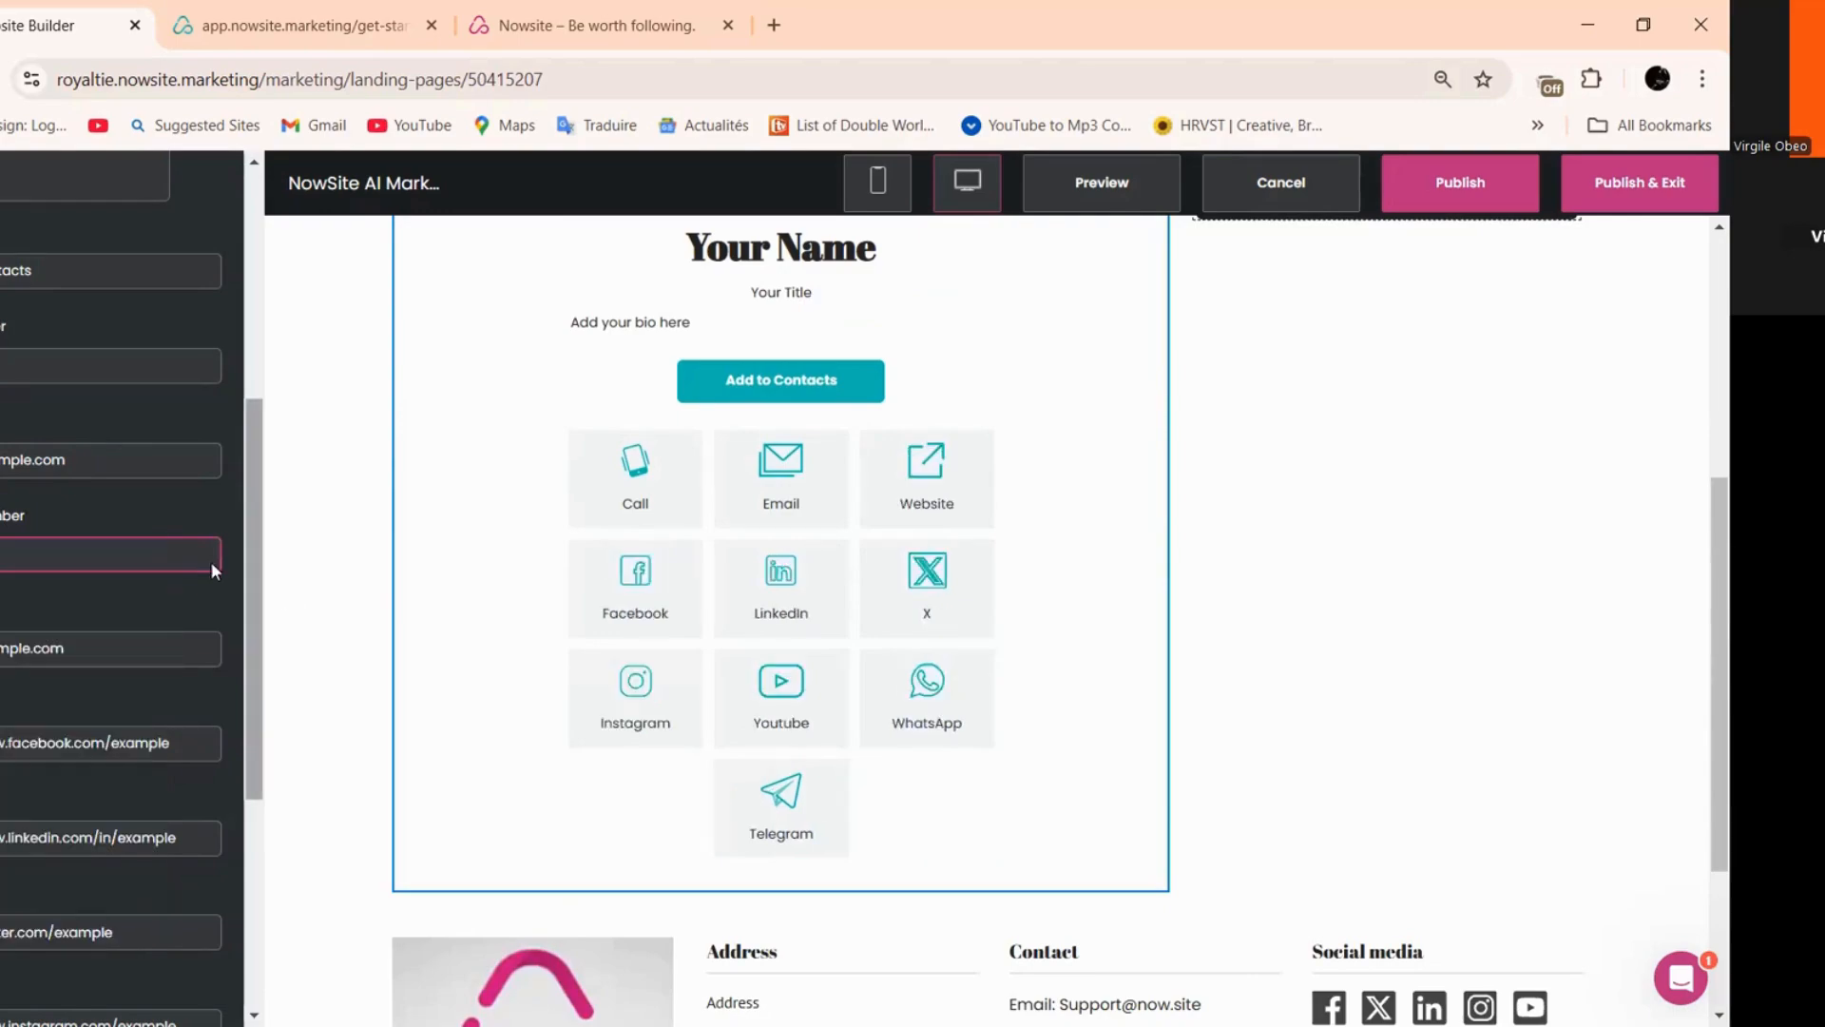
{"action": "left_click", "coordinate": [17, 367]}
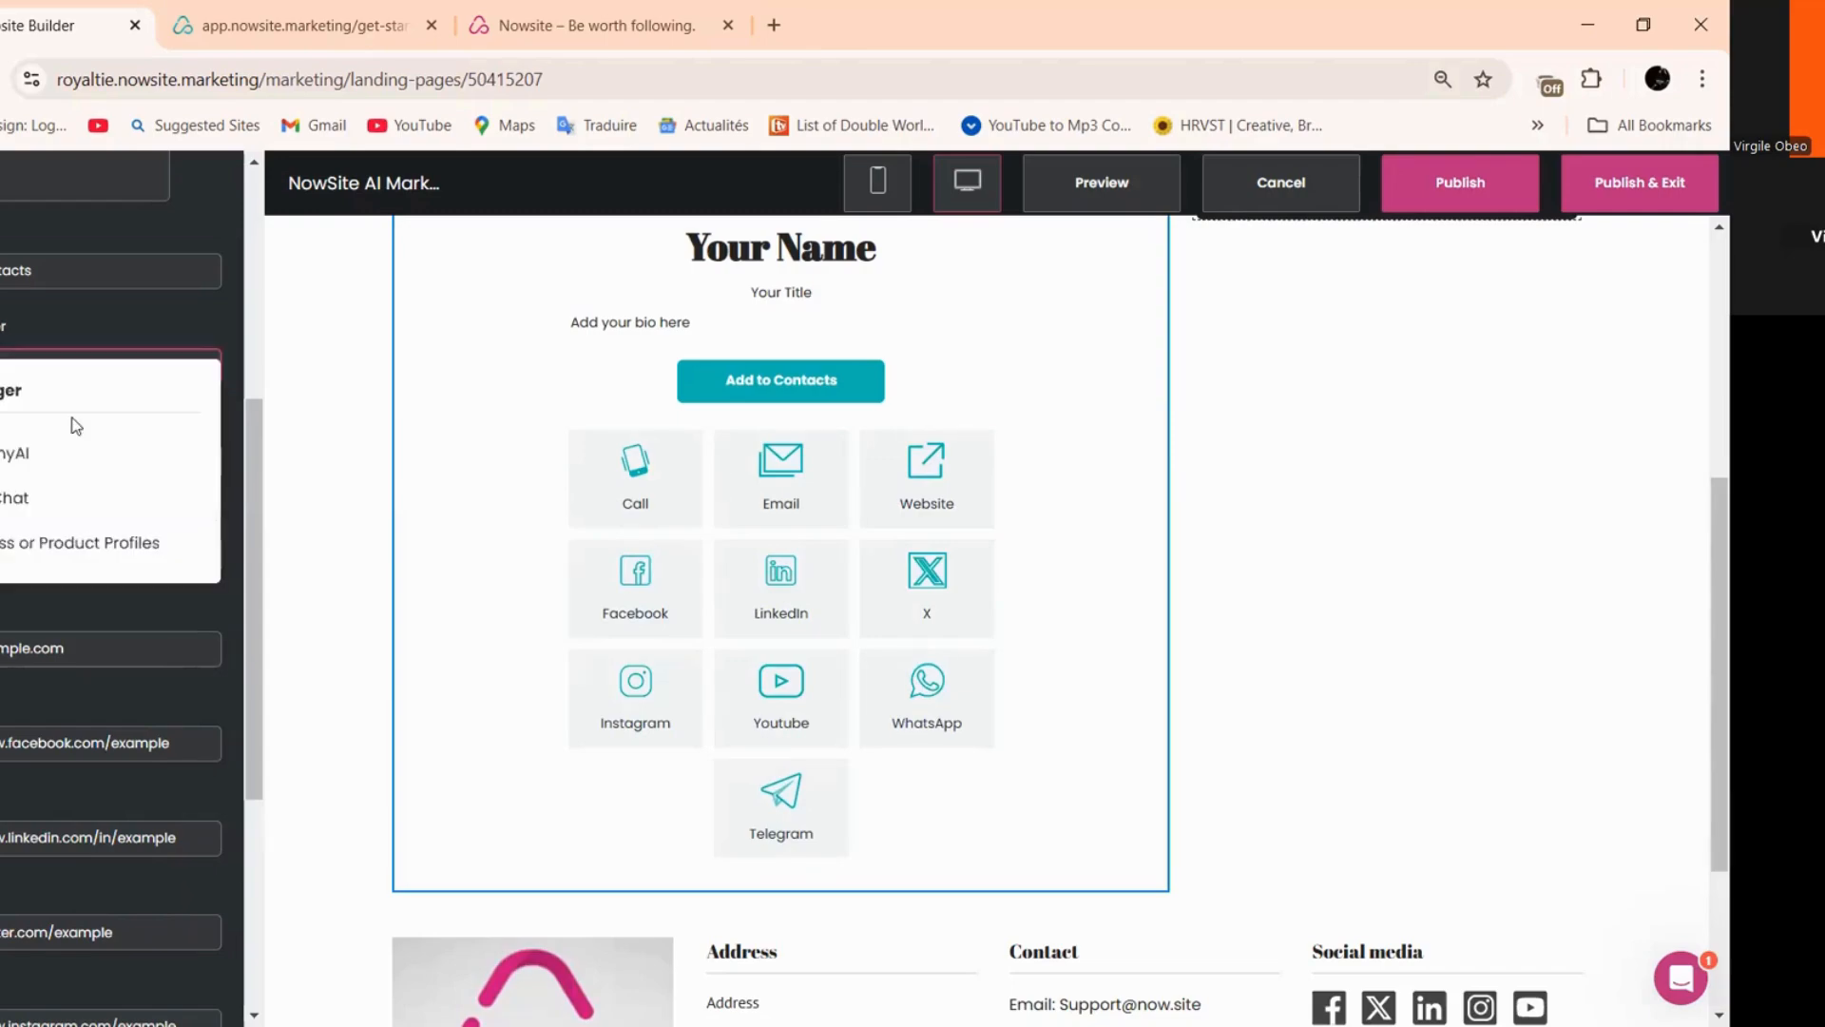
- Replace the business card's placeholder email with the company's support email address
{"action": "left_click", "coordinate": [55, 516]}
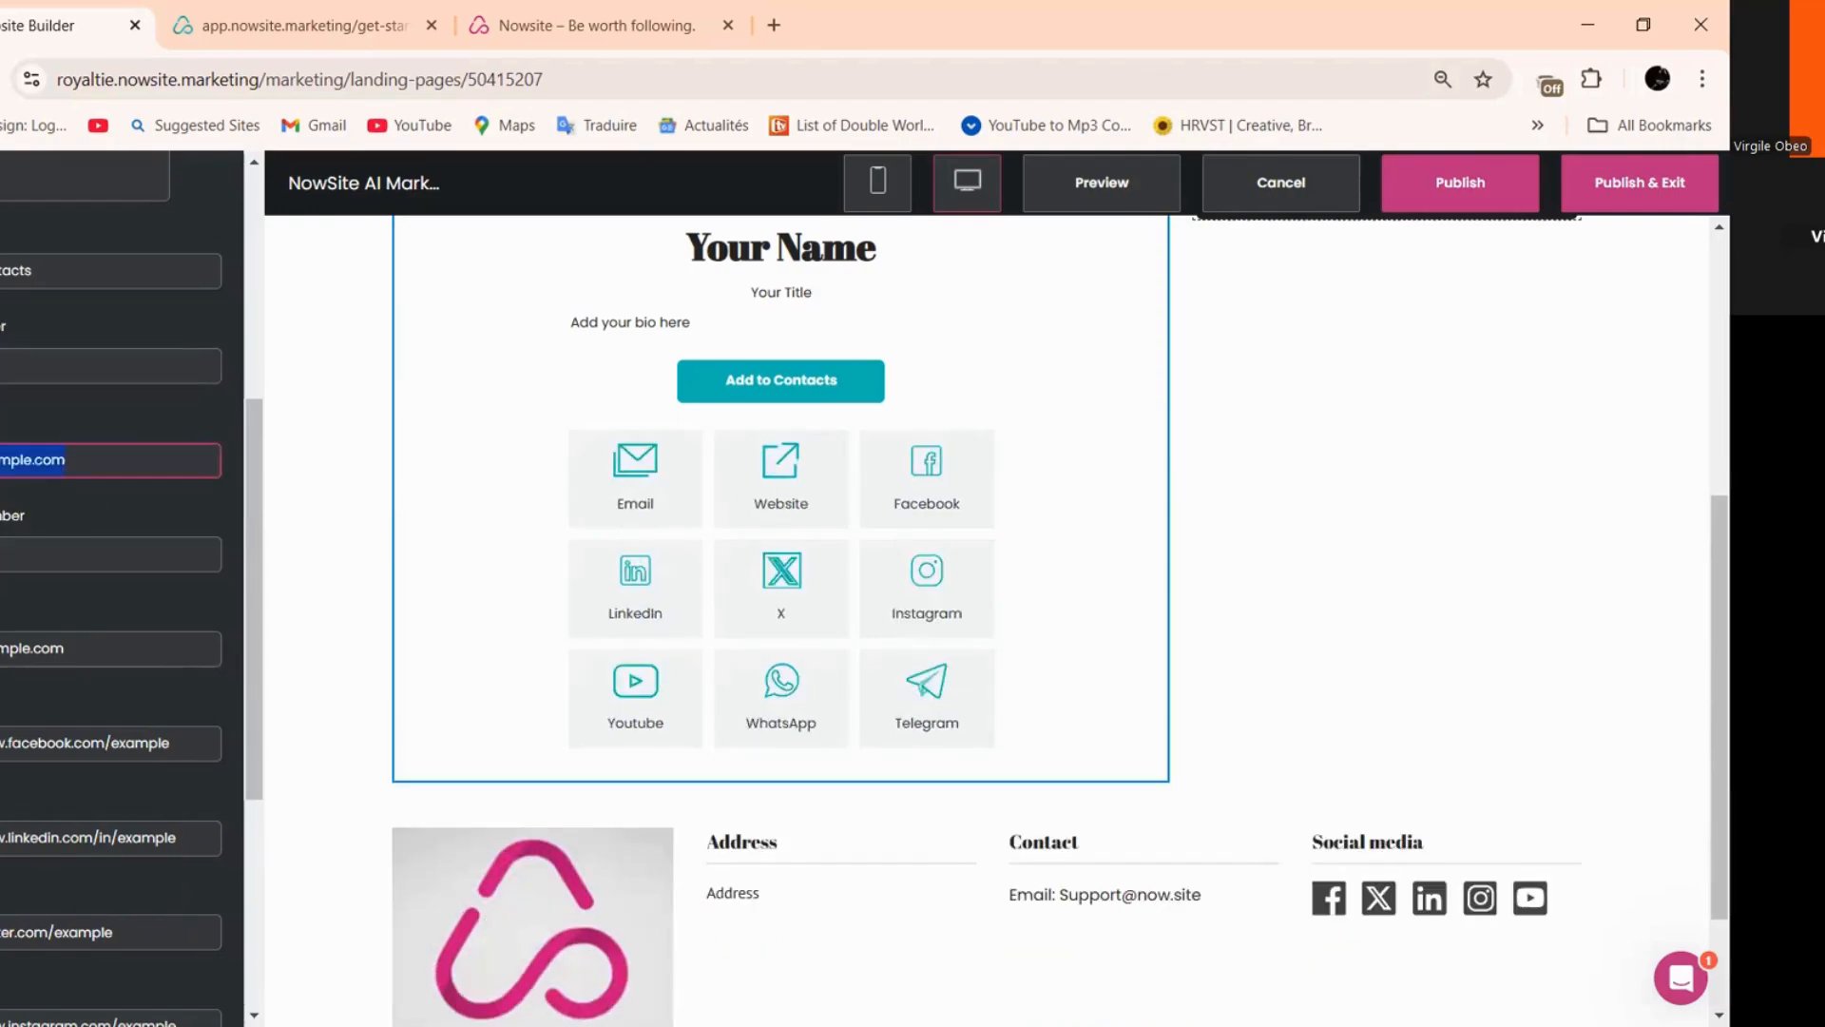
{"action": "key", "text": "BackSpace"}
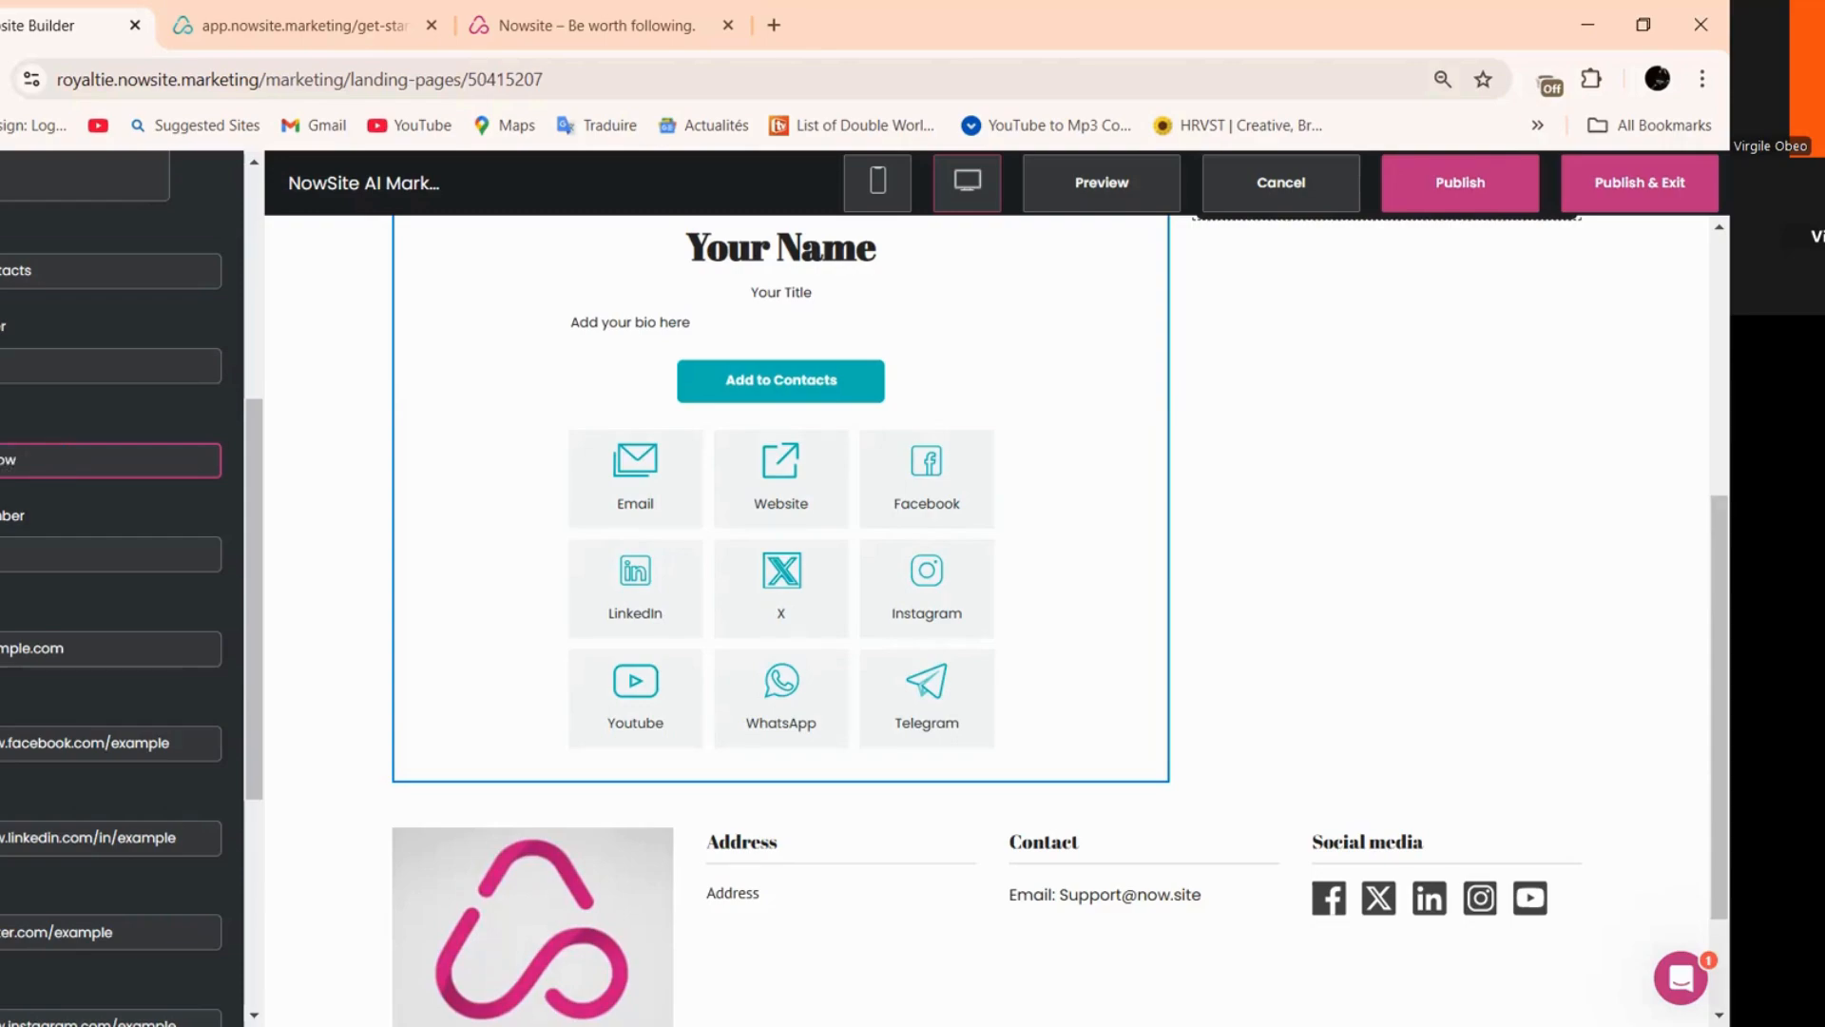
{"action": "type", "text": "ite"}
- Clear the placeholder website, Facebook and LinkedIn links of the business card
{"action": "scroll", "coordinate": [85, 408], "scroll_direction": "down", "scroll_amount": 3}
{"action": "triple_click", "coordinate": [32, 399]}
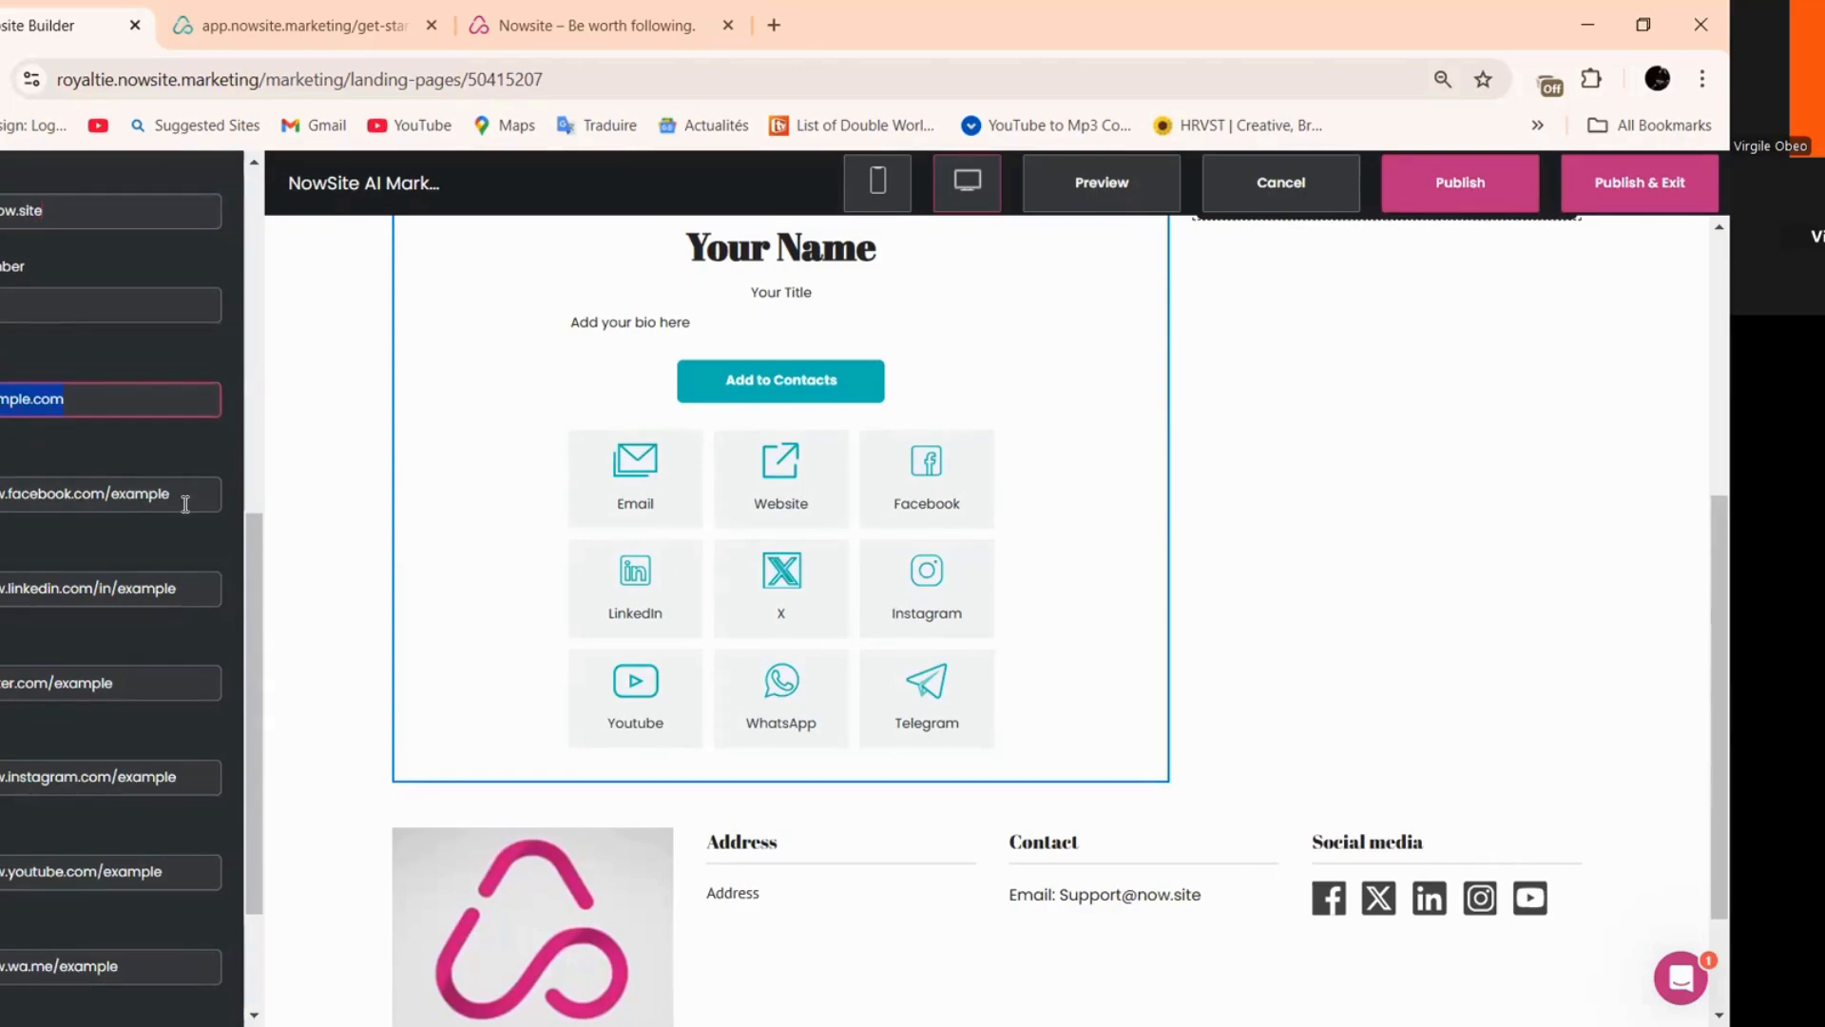
{"action": "key", "text": "BackSpace"}
{"action": "triple_click", "coordinate": [105, 494]}
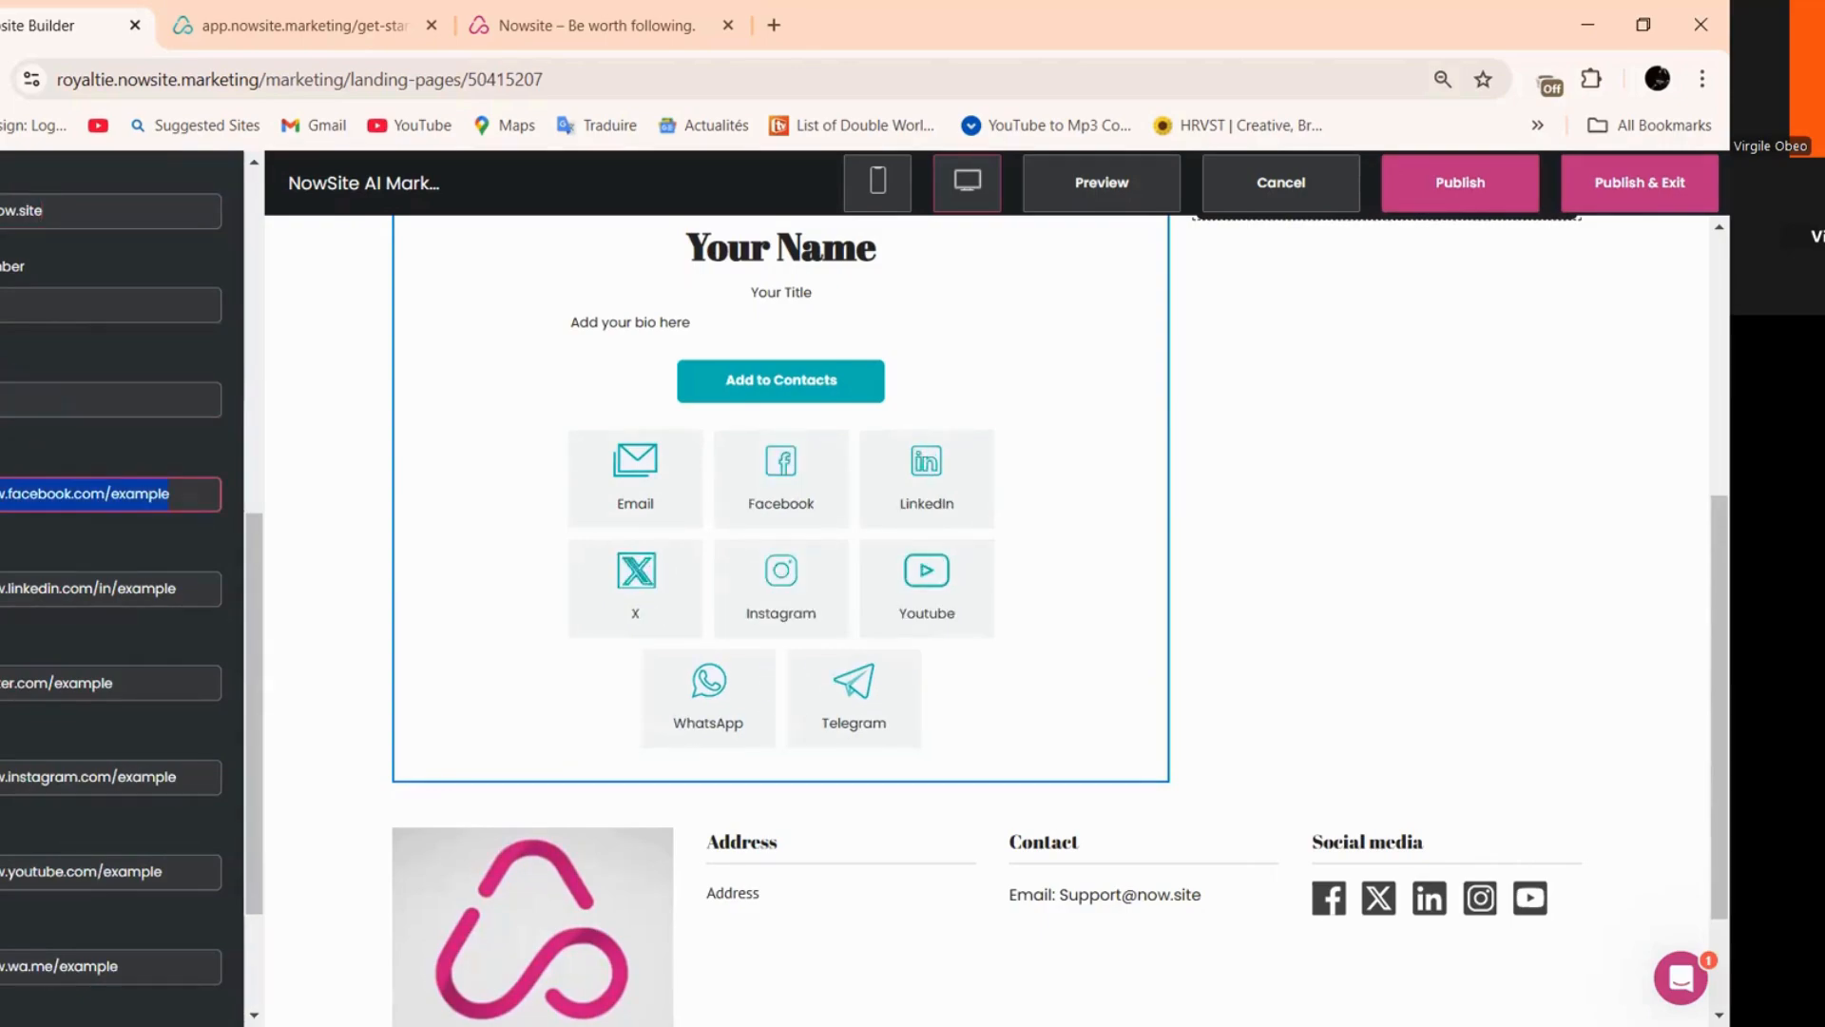
{"action": "key", "text": "BackSpace"}
{"action": "left_click_drag", "start_coordinate": [76, 582], "coordinate": [201, 588]}
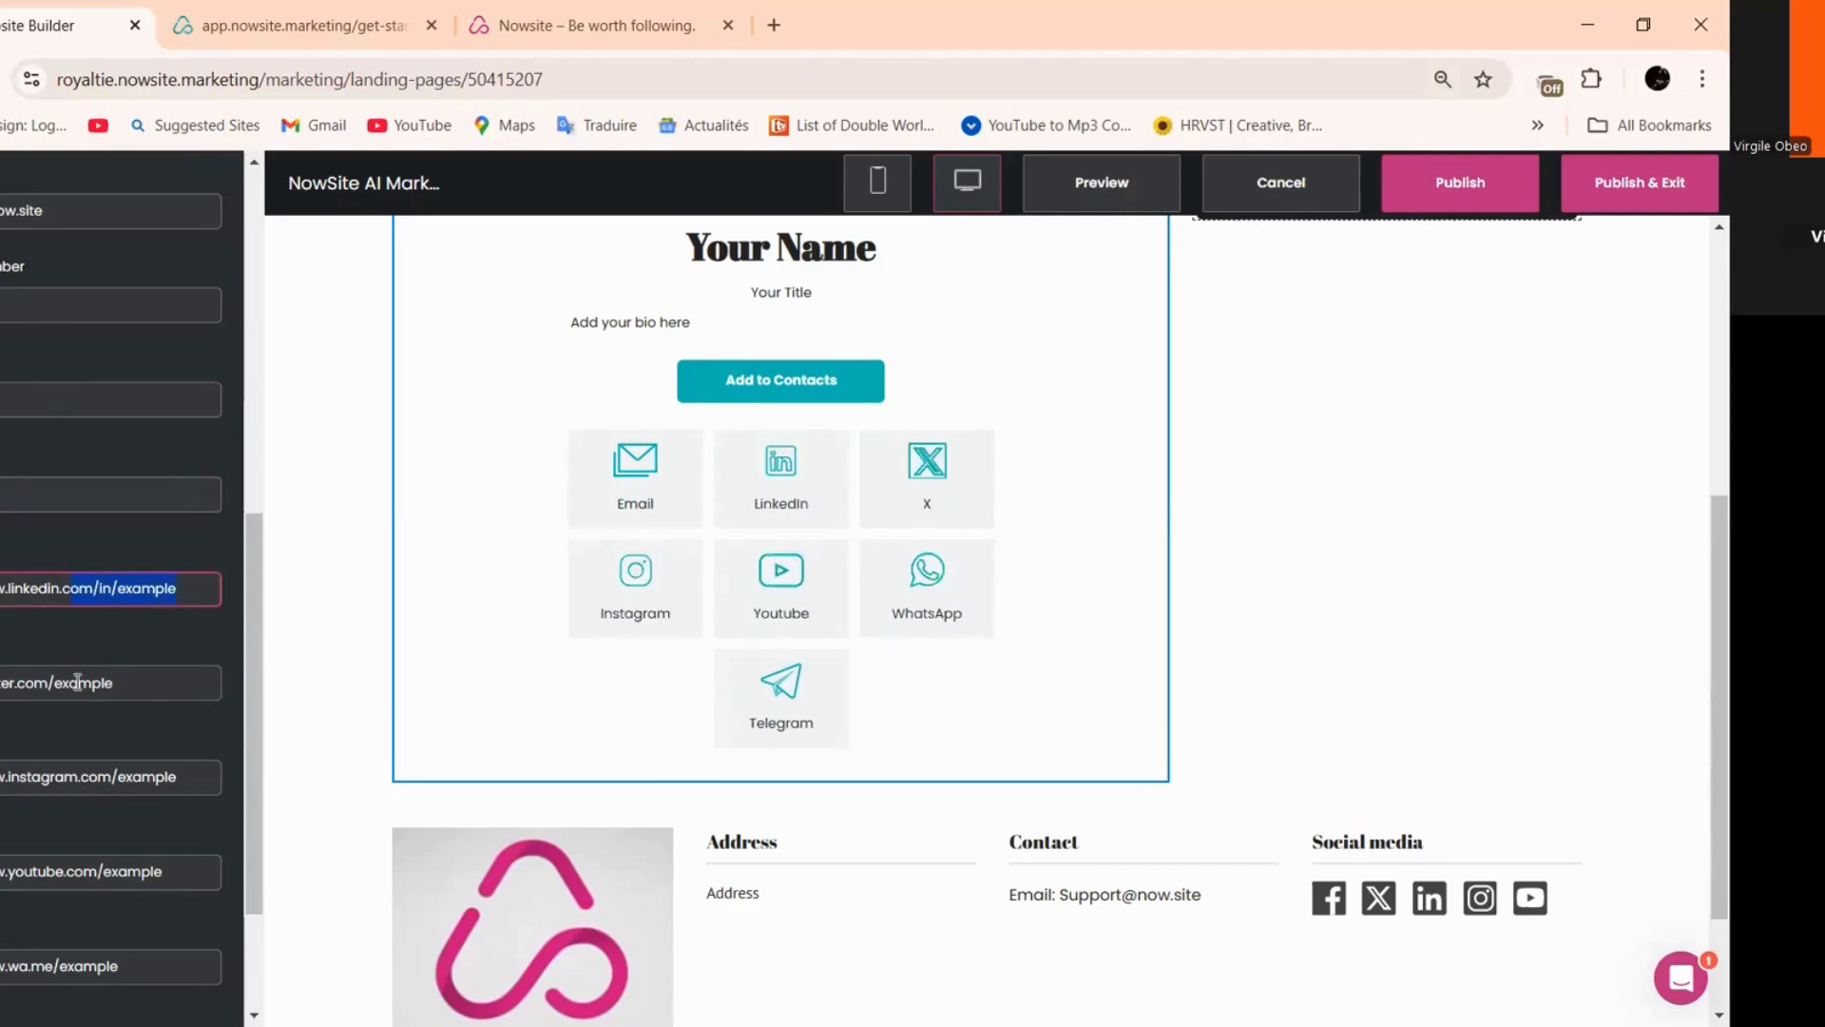
{"action": "key", "text": "BackSpace"}
- Clear the placeholder X, Instagram and YouTube links of the business card
{"action": "triple_click", "coordinate": [119, 684]}
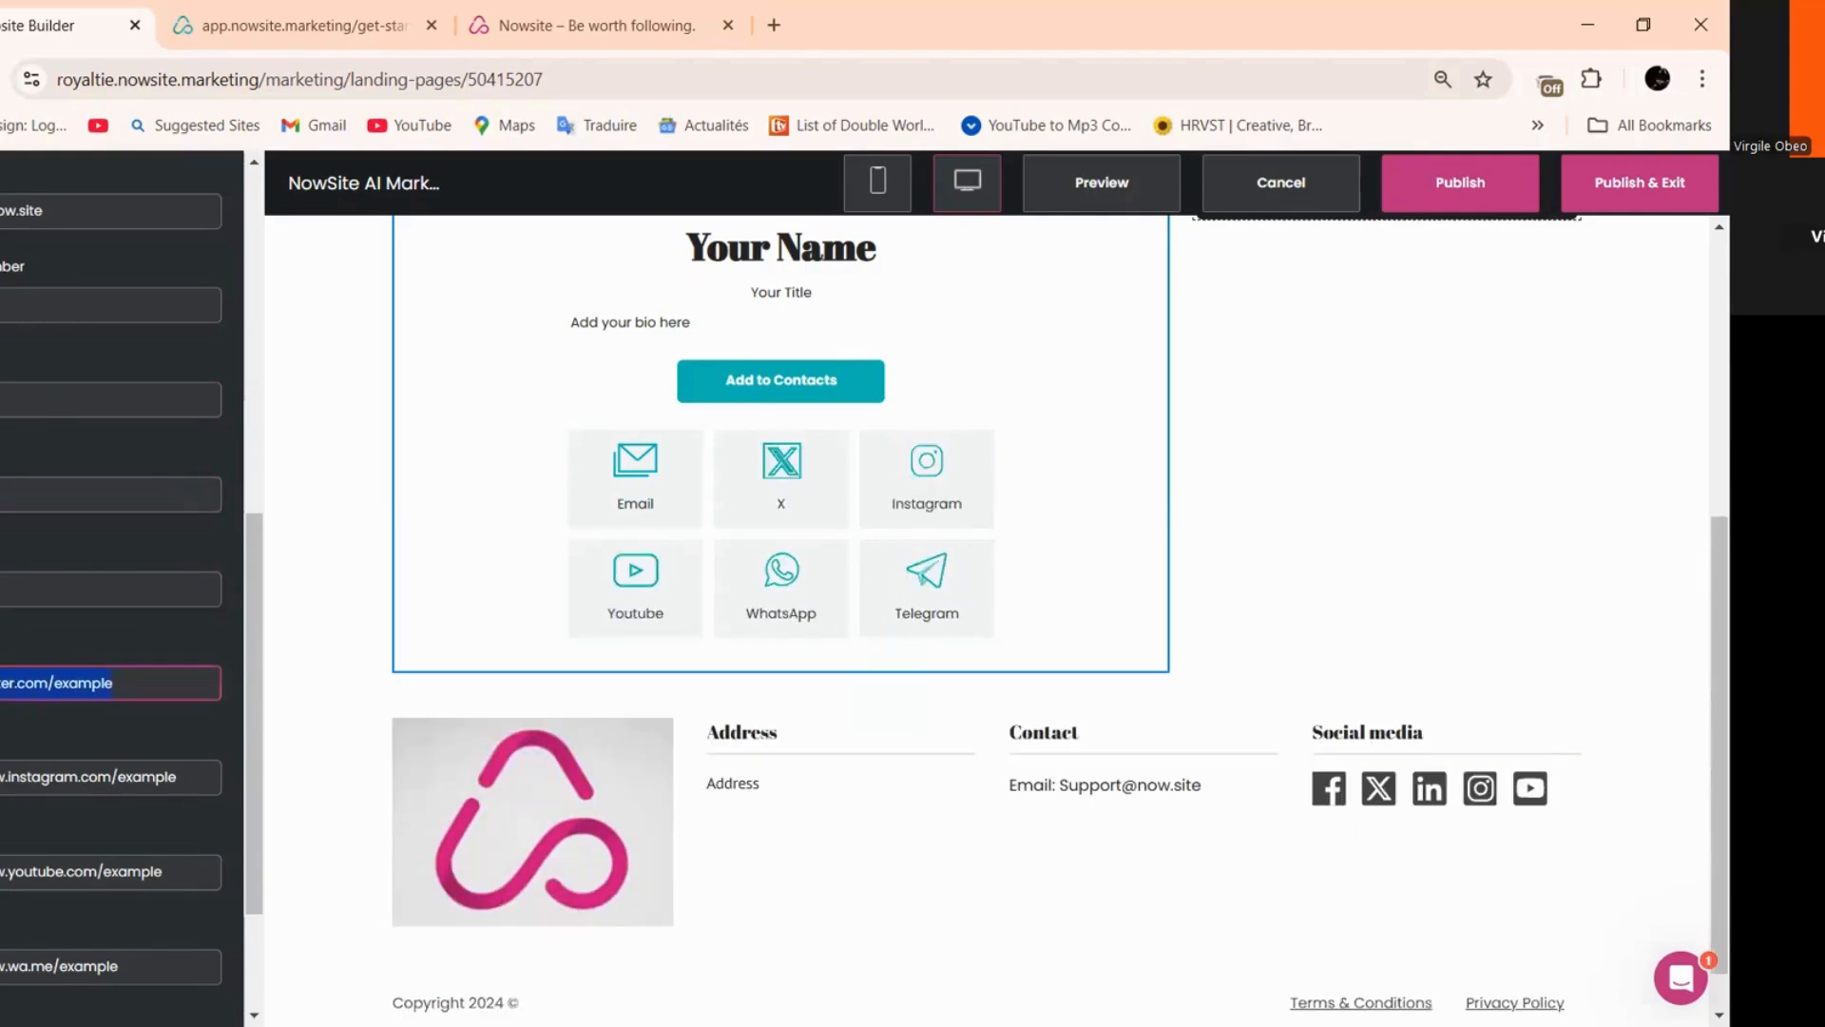
{"action": "key", "text": "BackSpace"}
{"action": "triple_click", "coordinate": [68, 780]}
{"action": "key", "text": "BackSpace"}
{"action": "scroll", "coordinate": [163, 699], "scroll_direction": "down", "scroll_amount": 2}
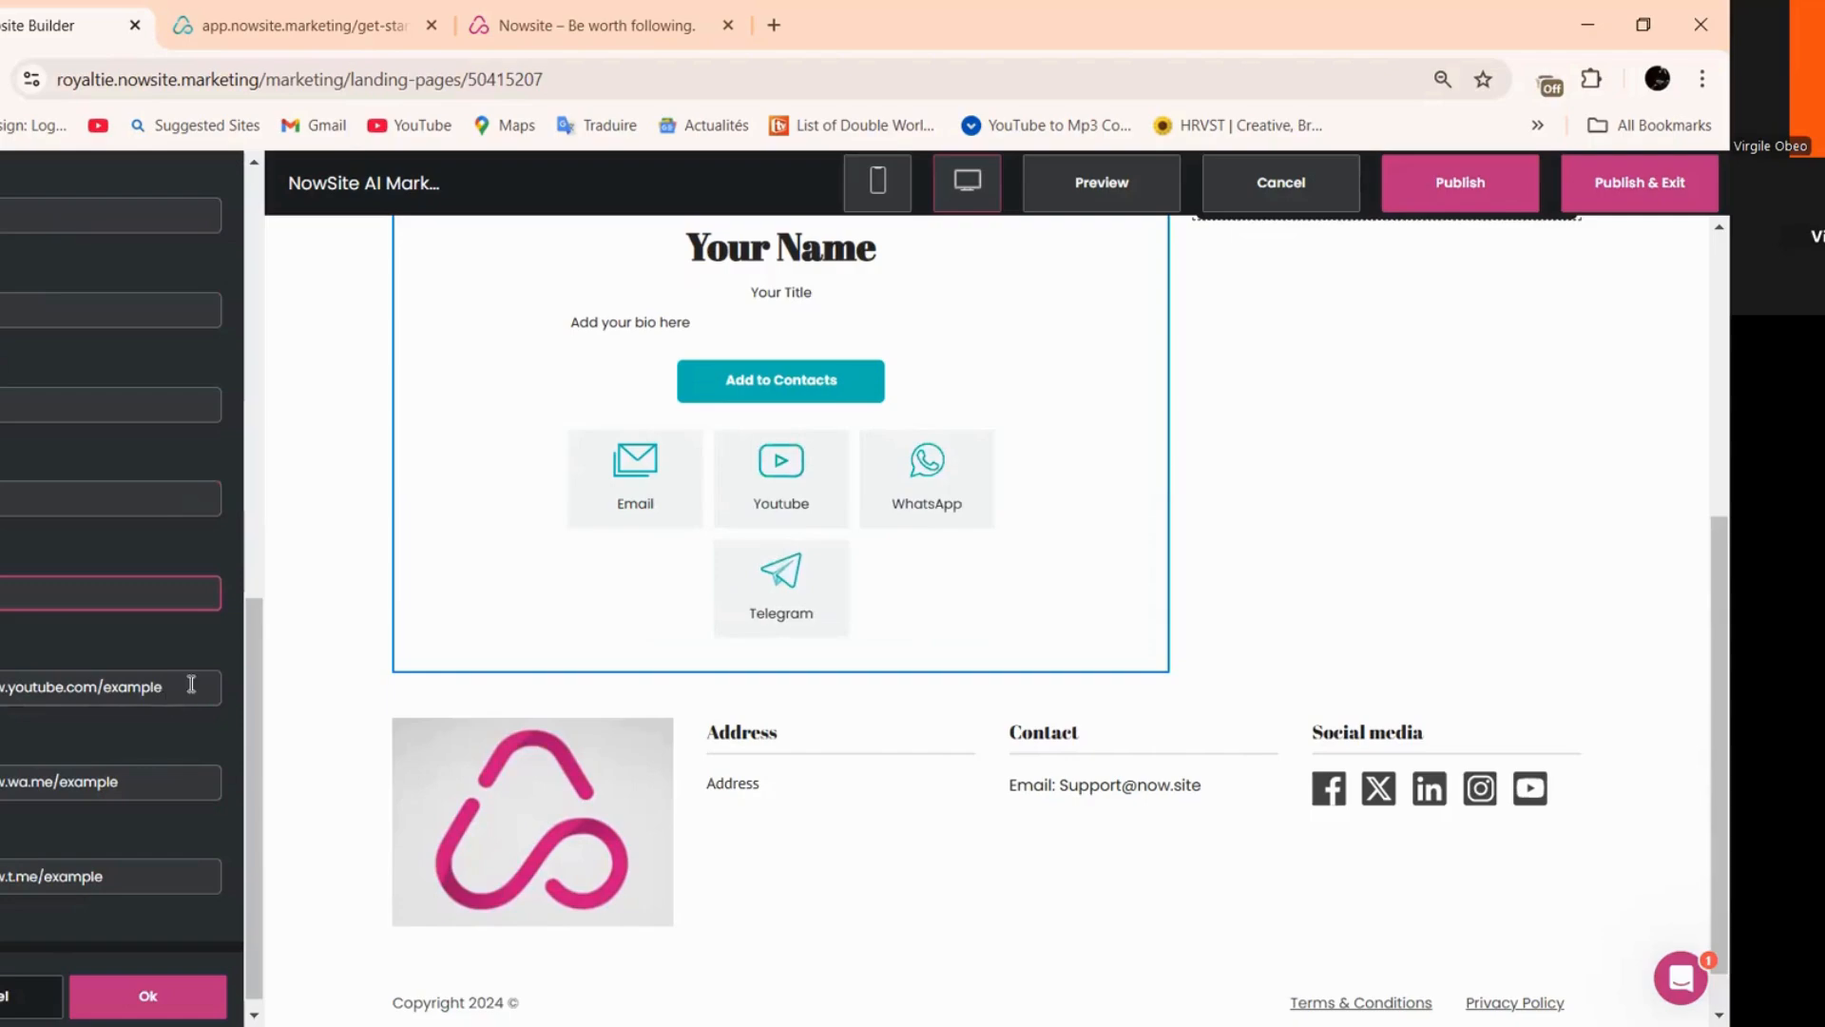
{"action": "triple_click", "coordinate": [191, 685]}
{"action": "key", "text": "BackSpace"}
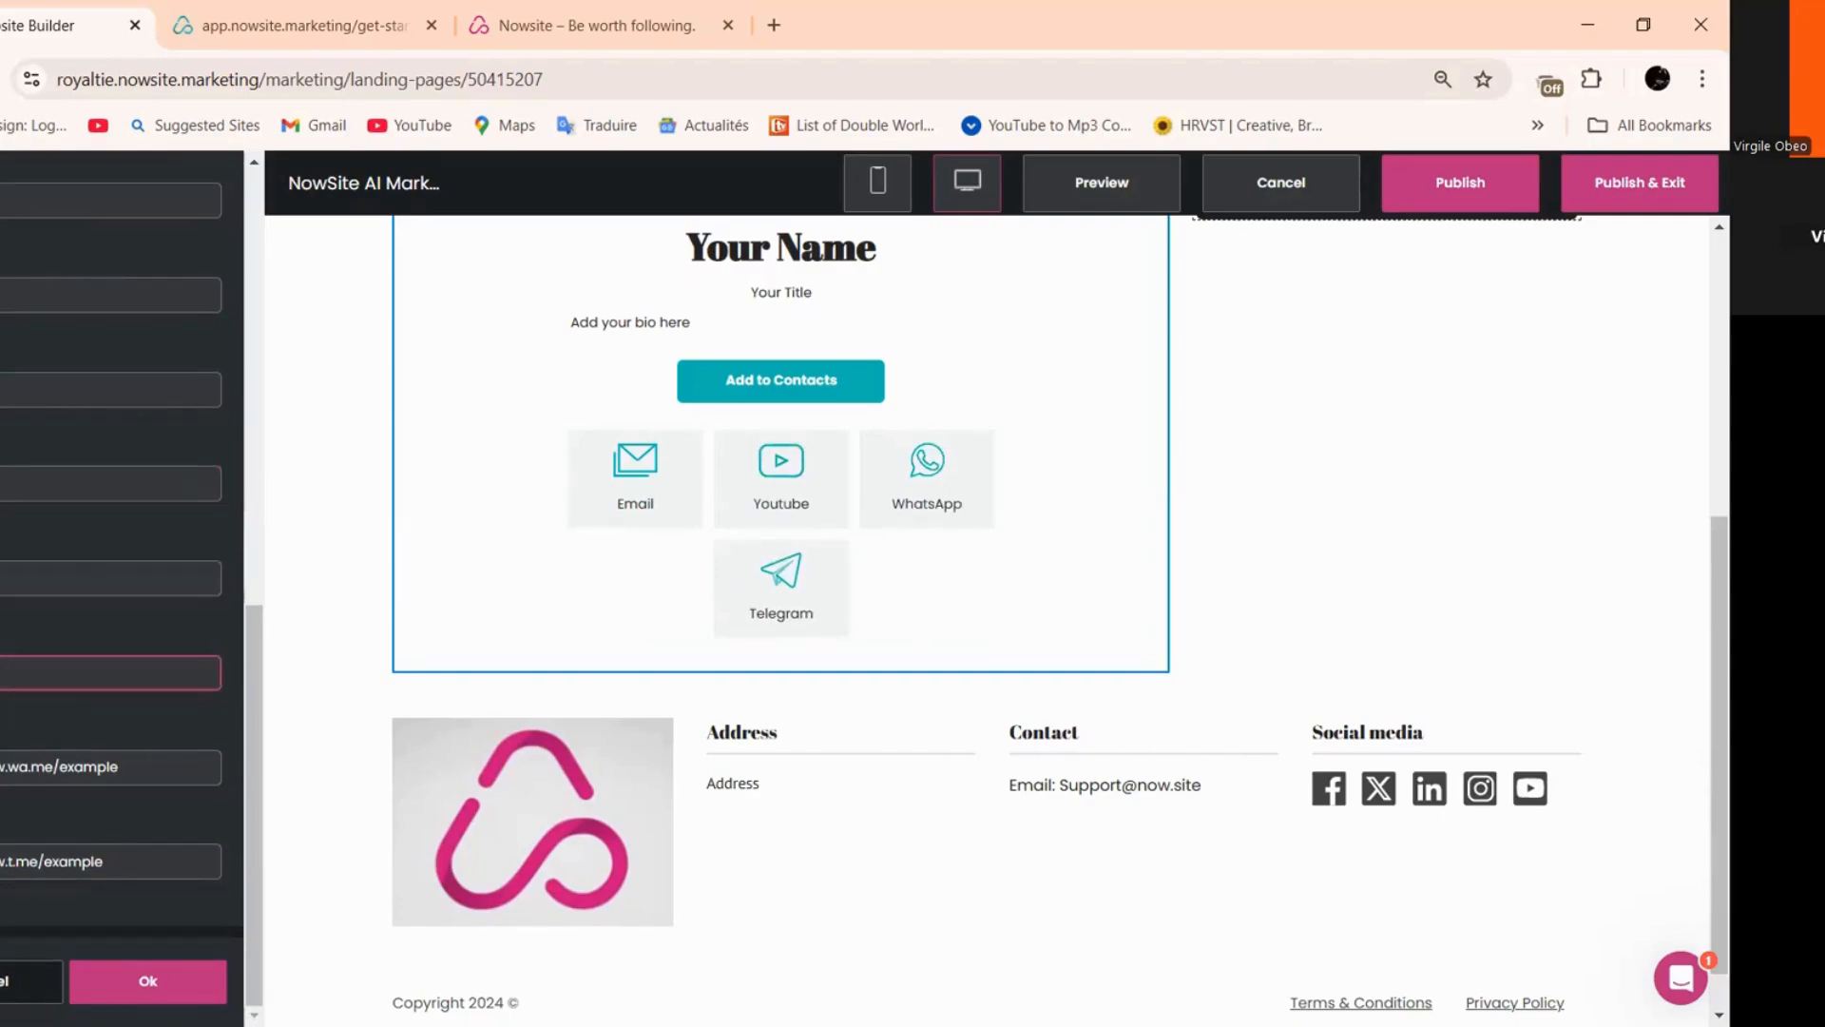
{"action": "key", "text": "Tab"}
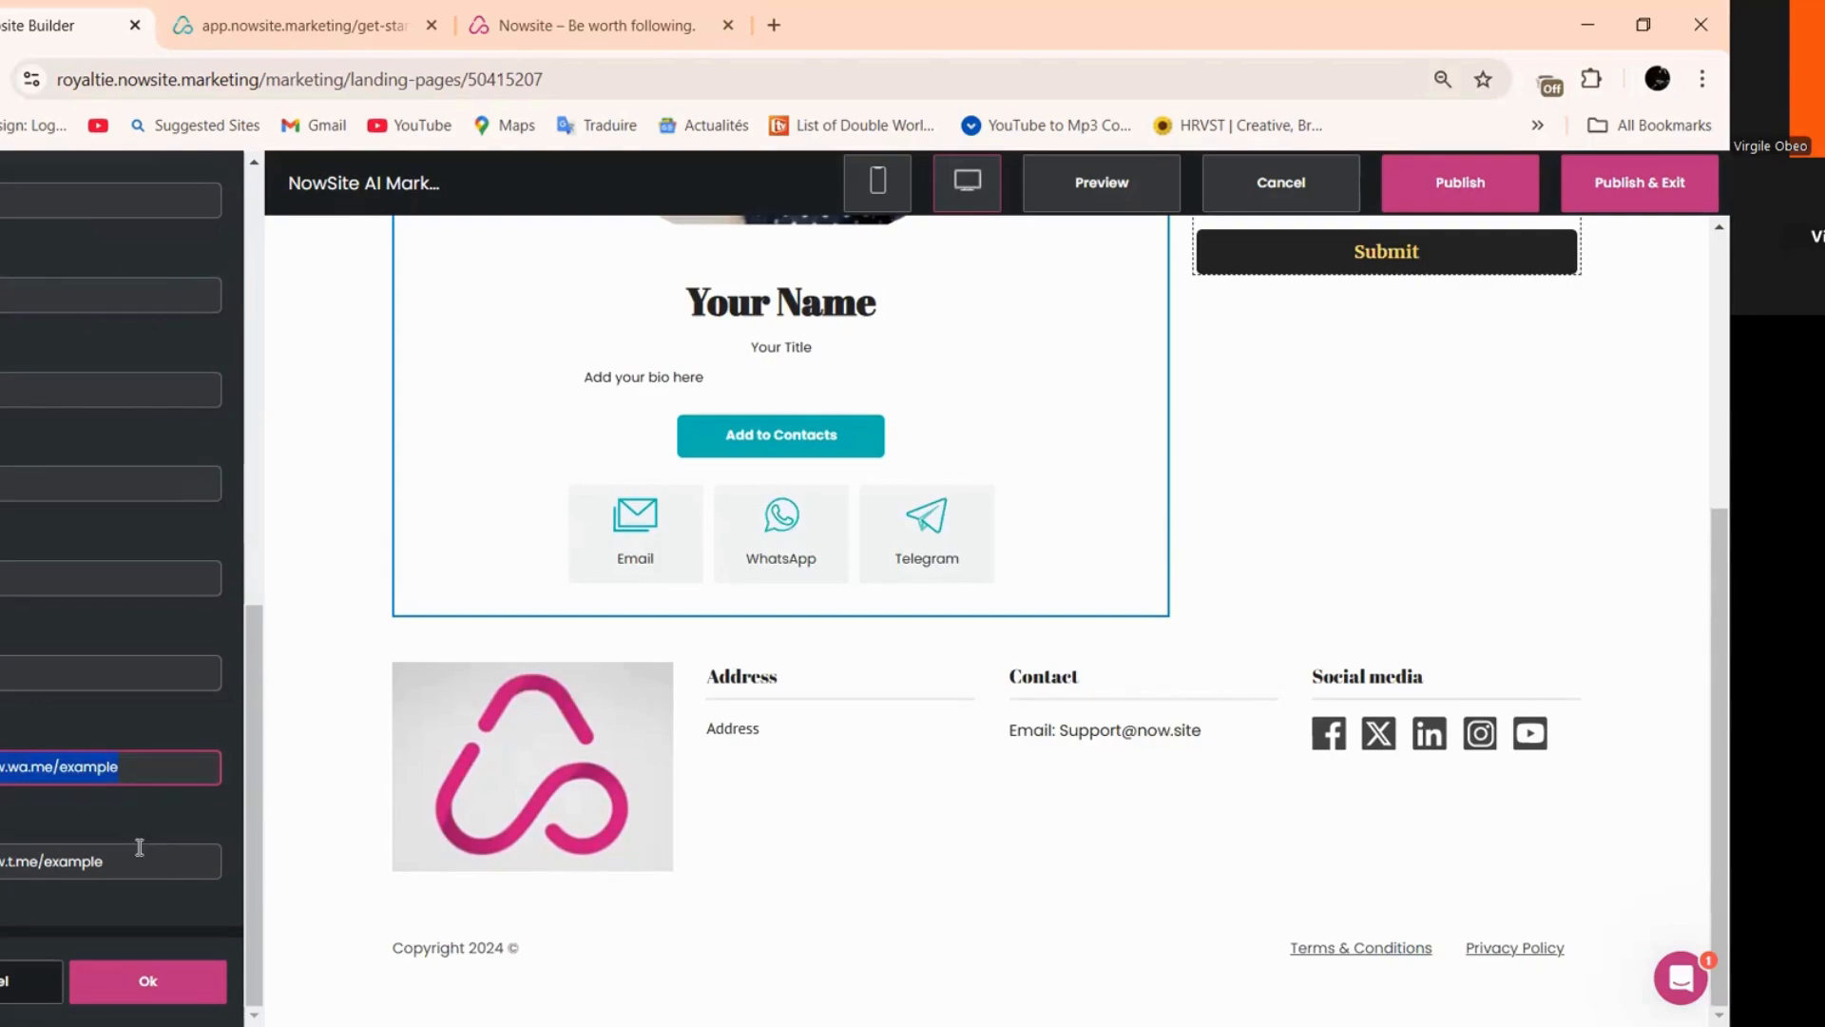
- Clear the placeholder WhatsApp and Telegram links of the business card and apply the card's changes
{"action": "key", "text": "BackSpace"}
{"action": "key", "text": "Tab"}
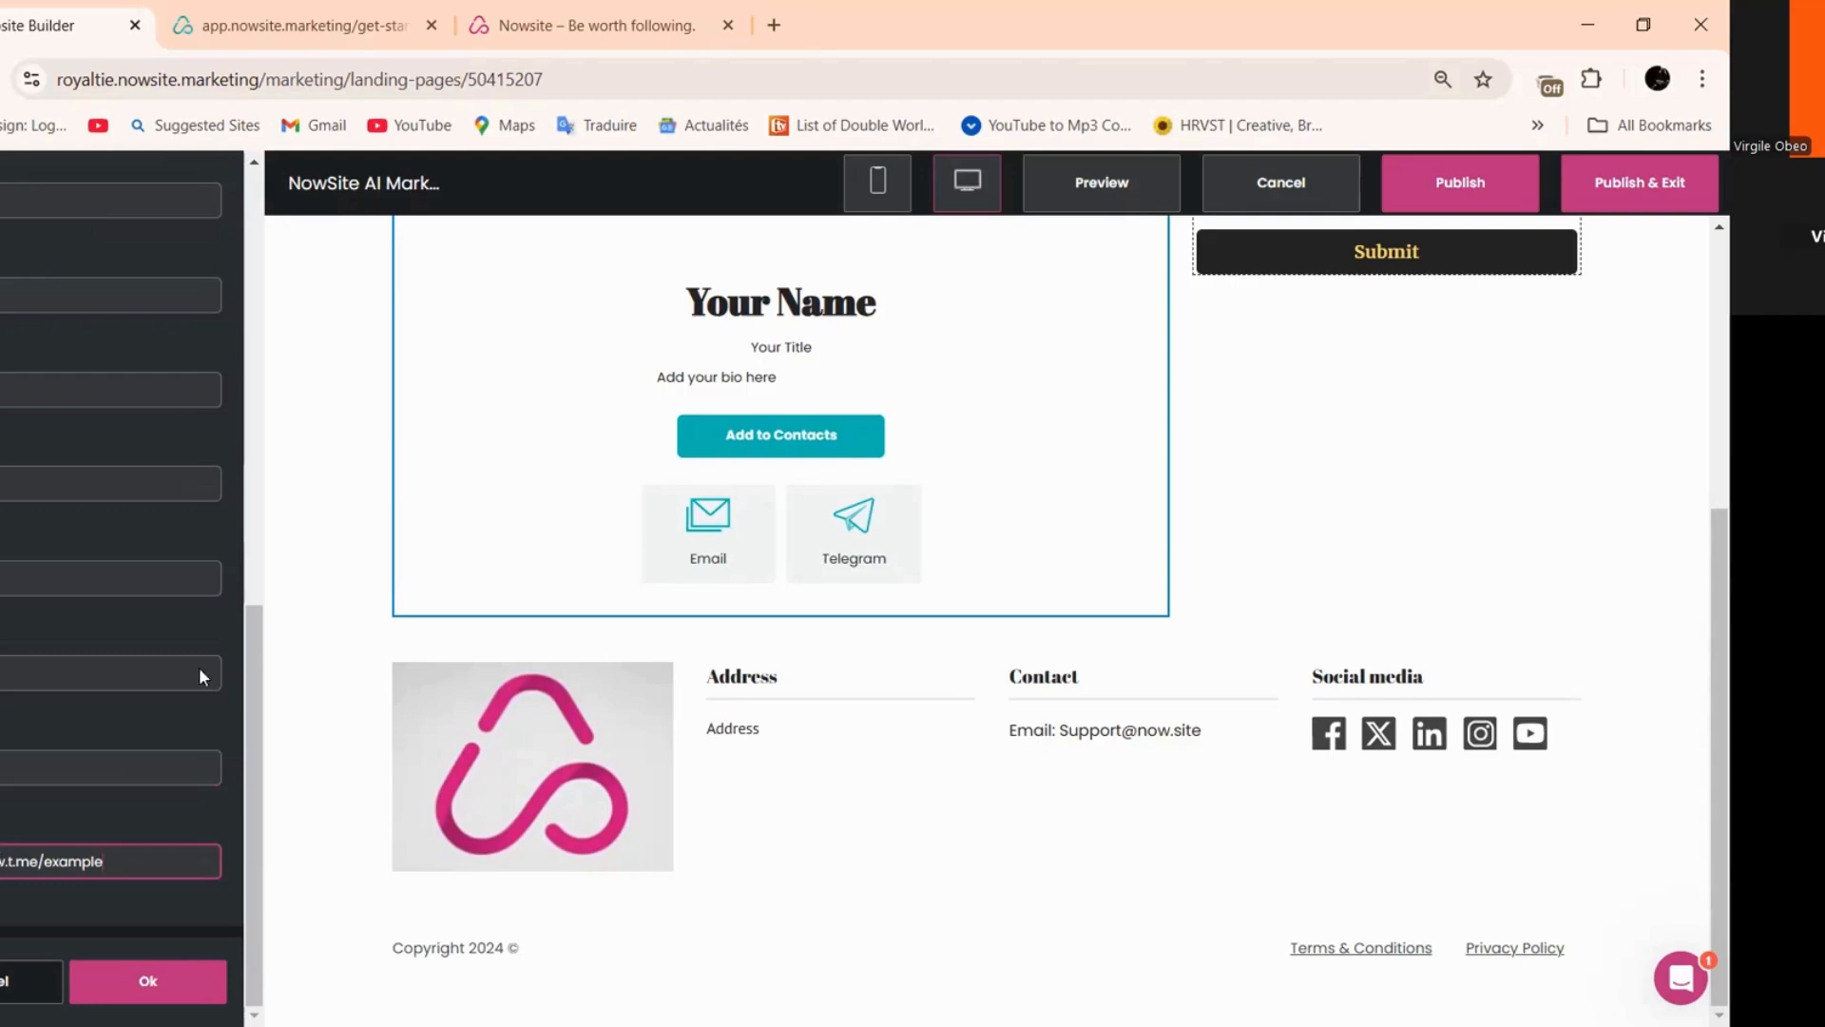
{"action": "key", "text": "BackSpace"}
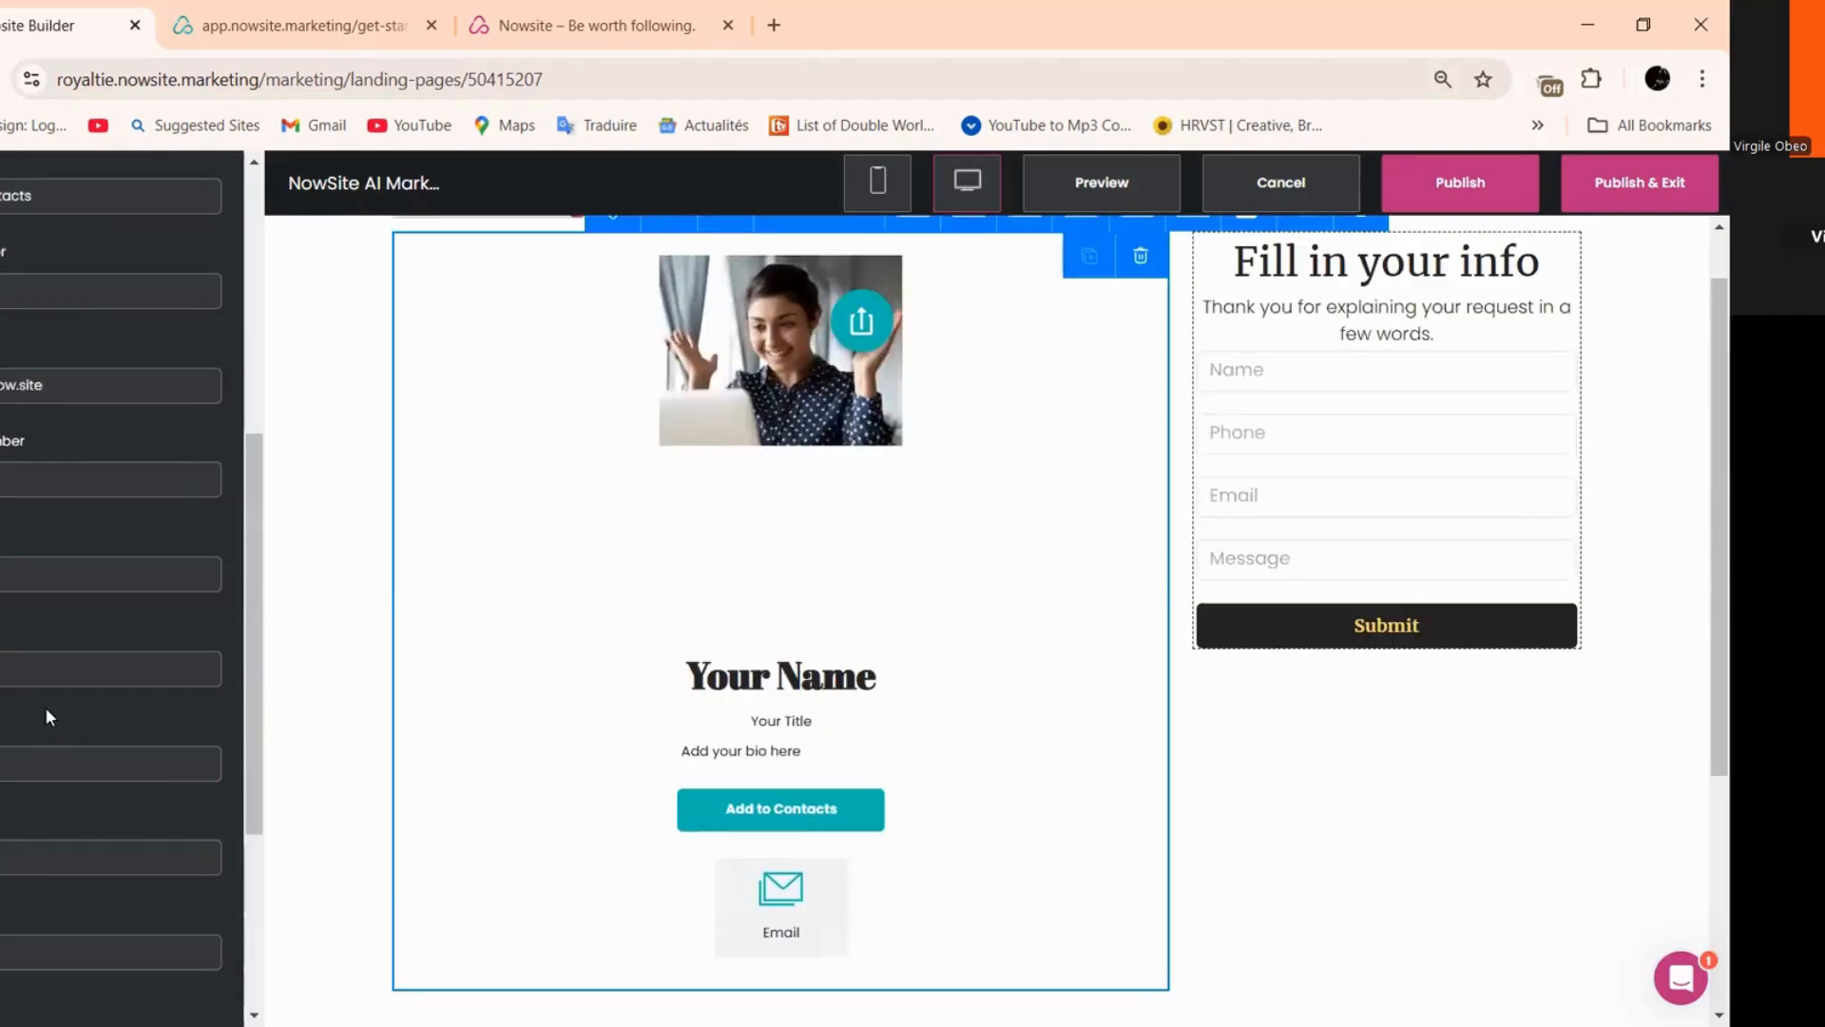
{"action": "scroll", "coordinate": [43, 706], "scroll_direction": "up", "scroll_amount": 2}
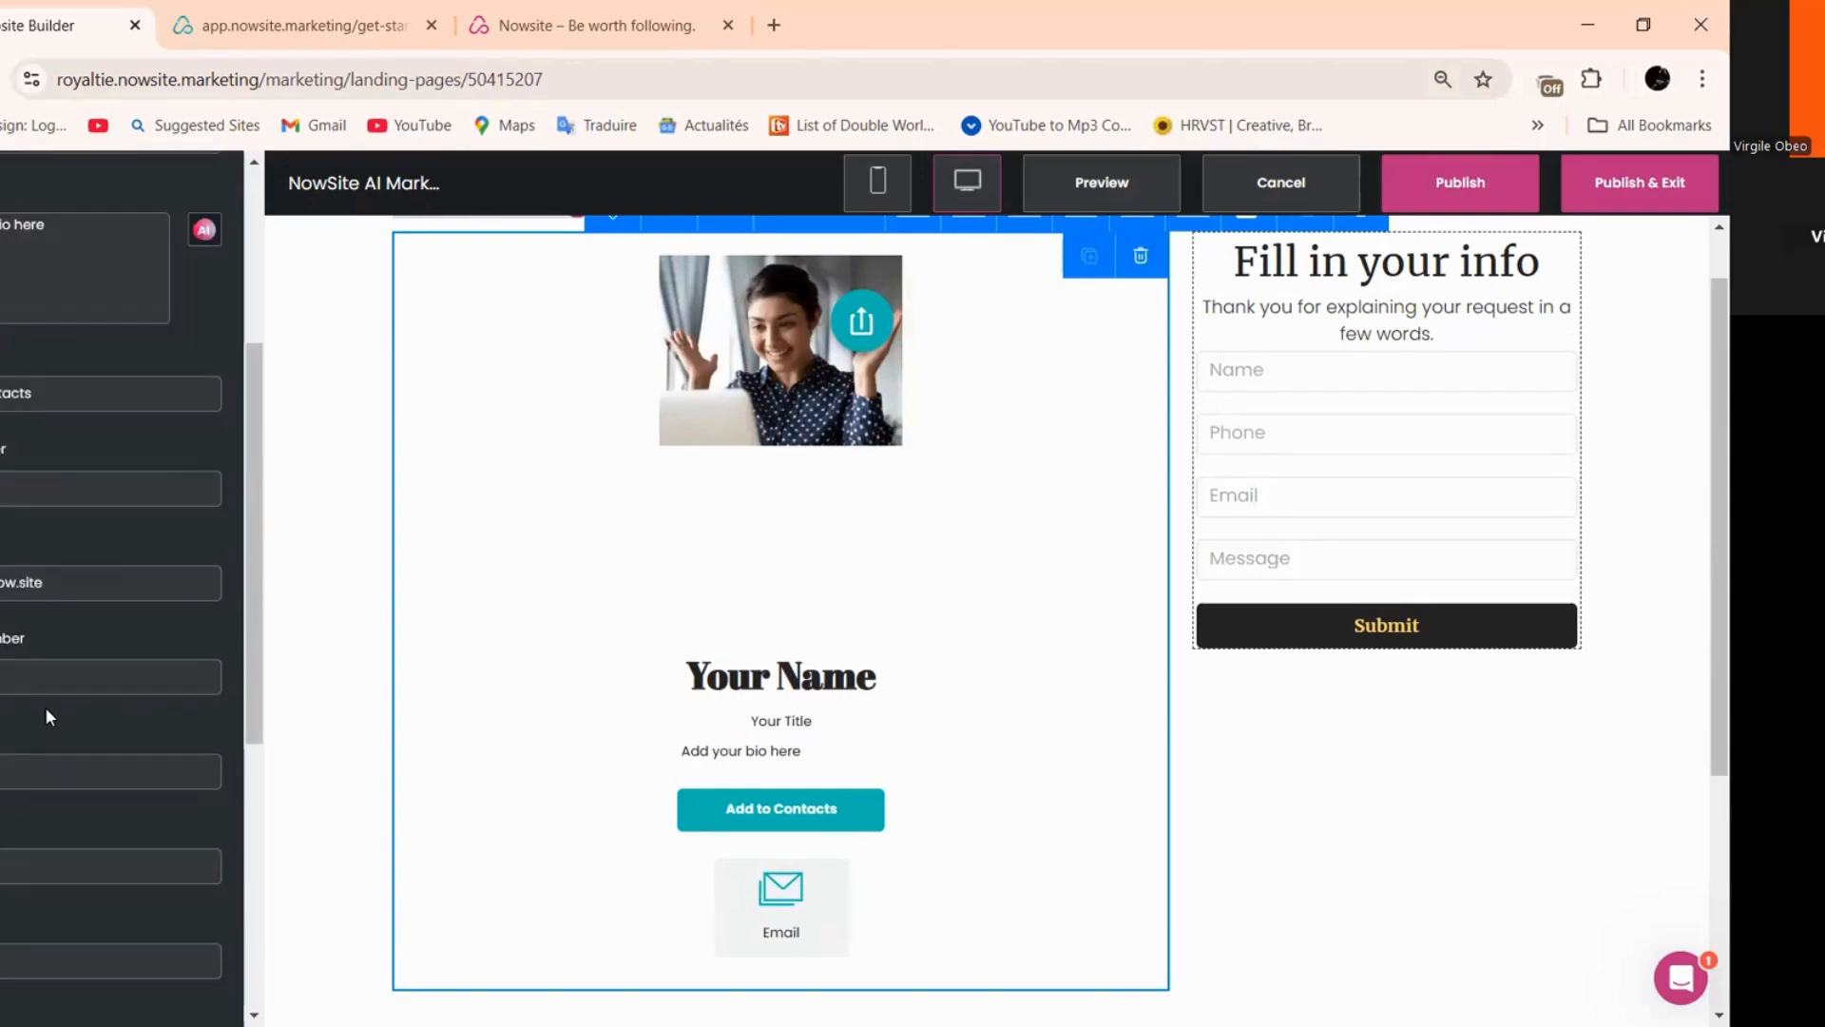
{"action": "scroll", "coordinate": [46, 710], "scroll_direction": "down", "scroll_amount": 2}
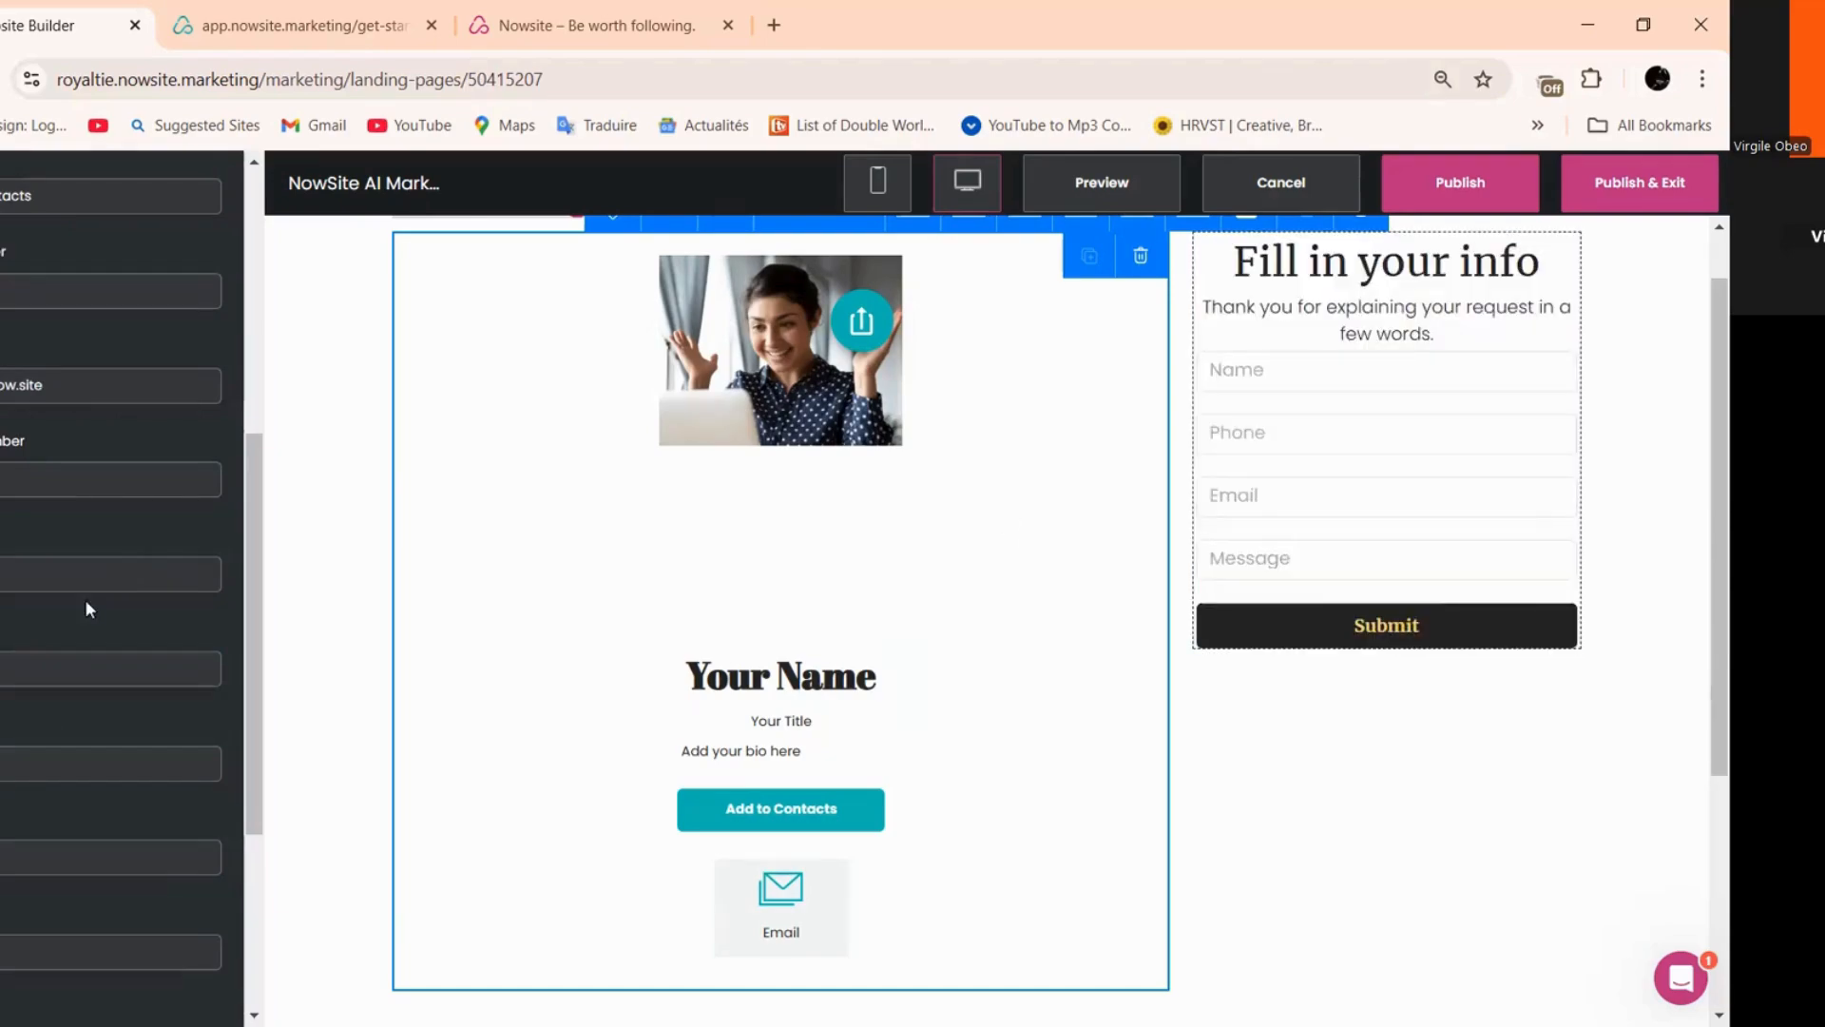
{"action": "scroll", "coordinate": [88, 608], "scroll_direction": "down", "scroll_amount": 2}
{"action": "scroll", "coordinate": [156, 966], "scroll_direction": "down", "scroll_amount": 2}
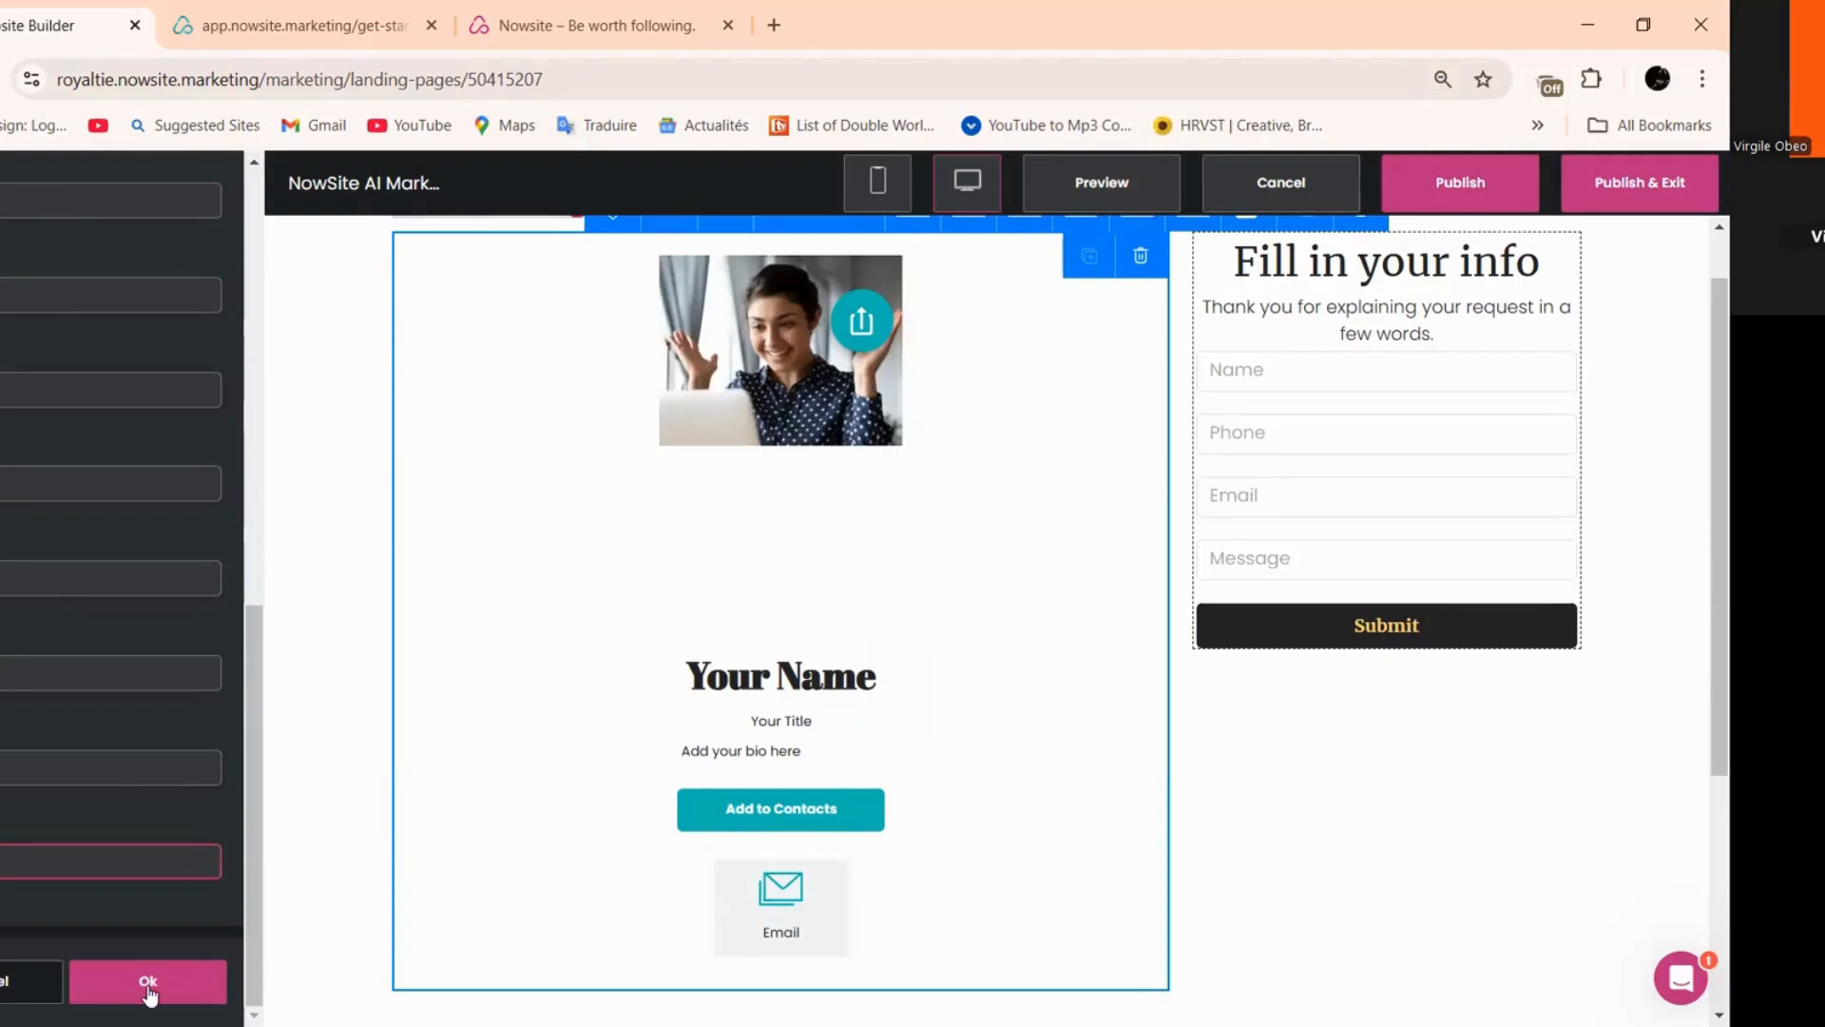
{"action": "left_click", "coordinate": [149, 994]}
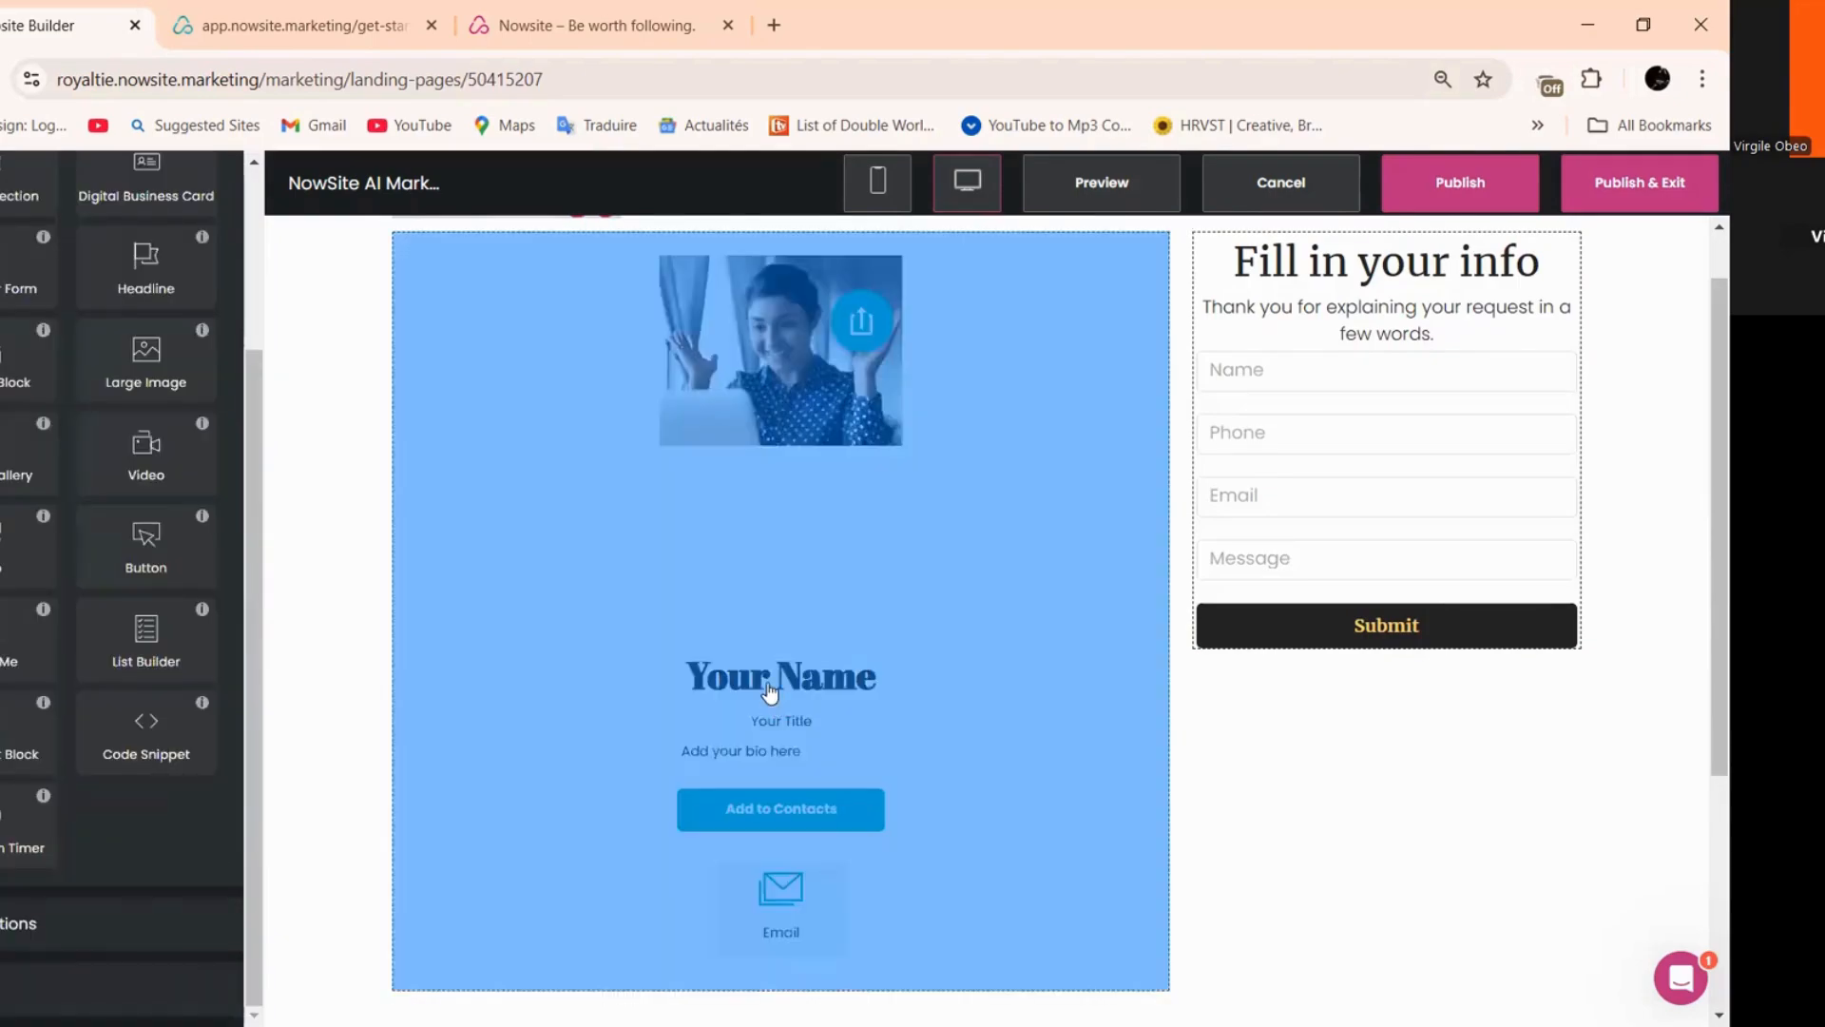
- Reopen the business card's settings and set its name heading to "Your AI Expert"
{"action": "left_click", "coordinate": [769, 694]}
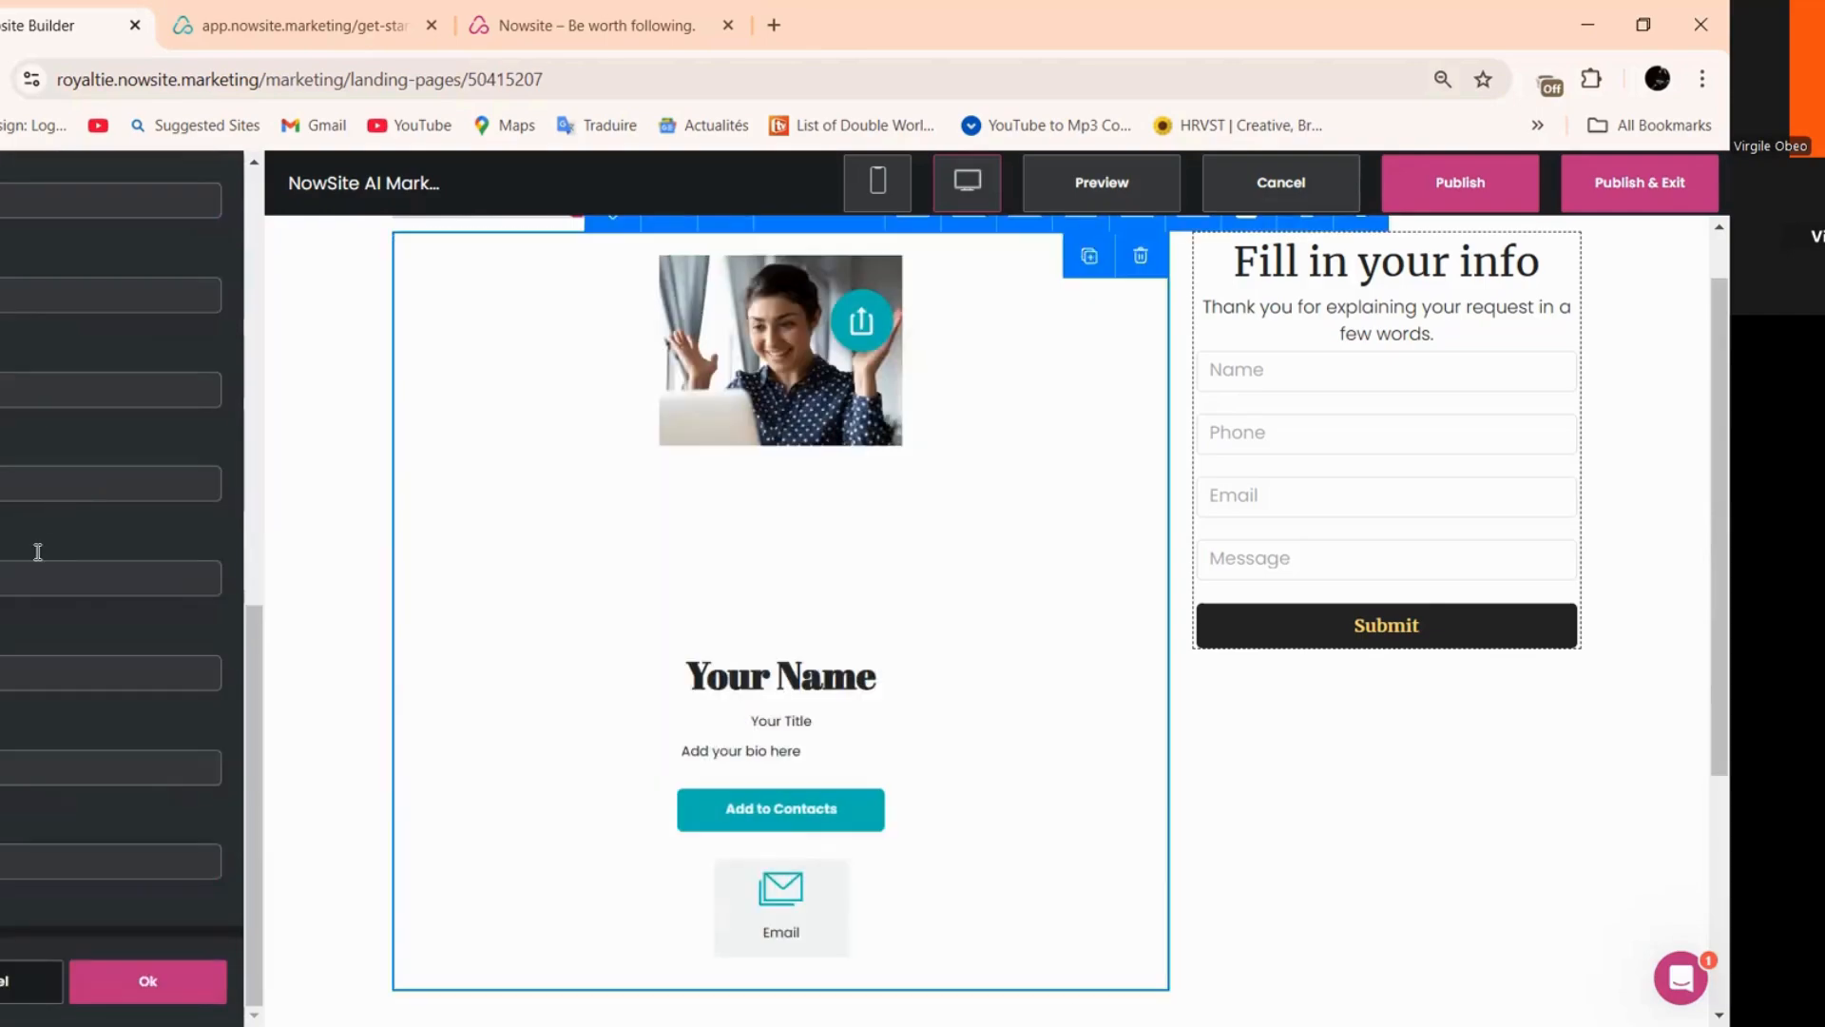
{"action": "scroll", "coordinate": [38, 552], "scroll_direction": "up", "scroll_amount": 5}
{"action": "scroll", "coordinate": [24, 353], "scroll_direction": "up", "scroll_amount": 2}
{"action": "left_click", "coordinate": [5, 346]}
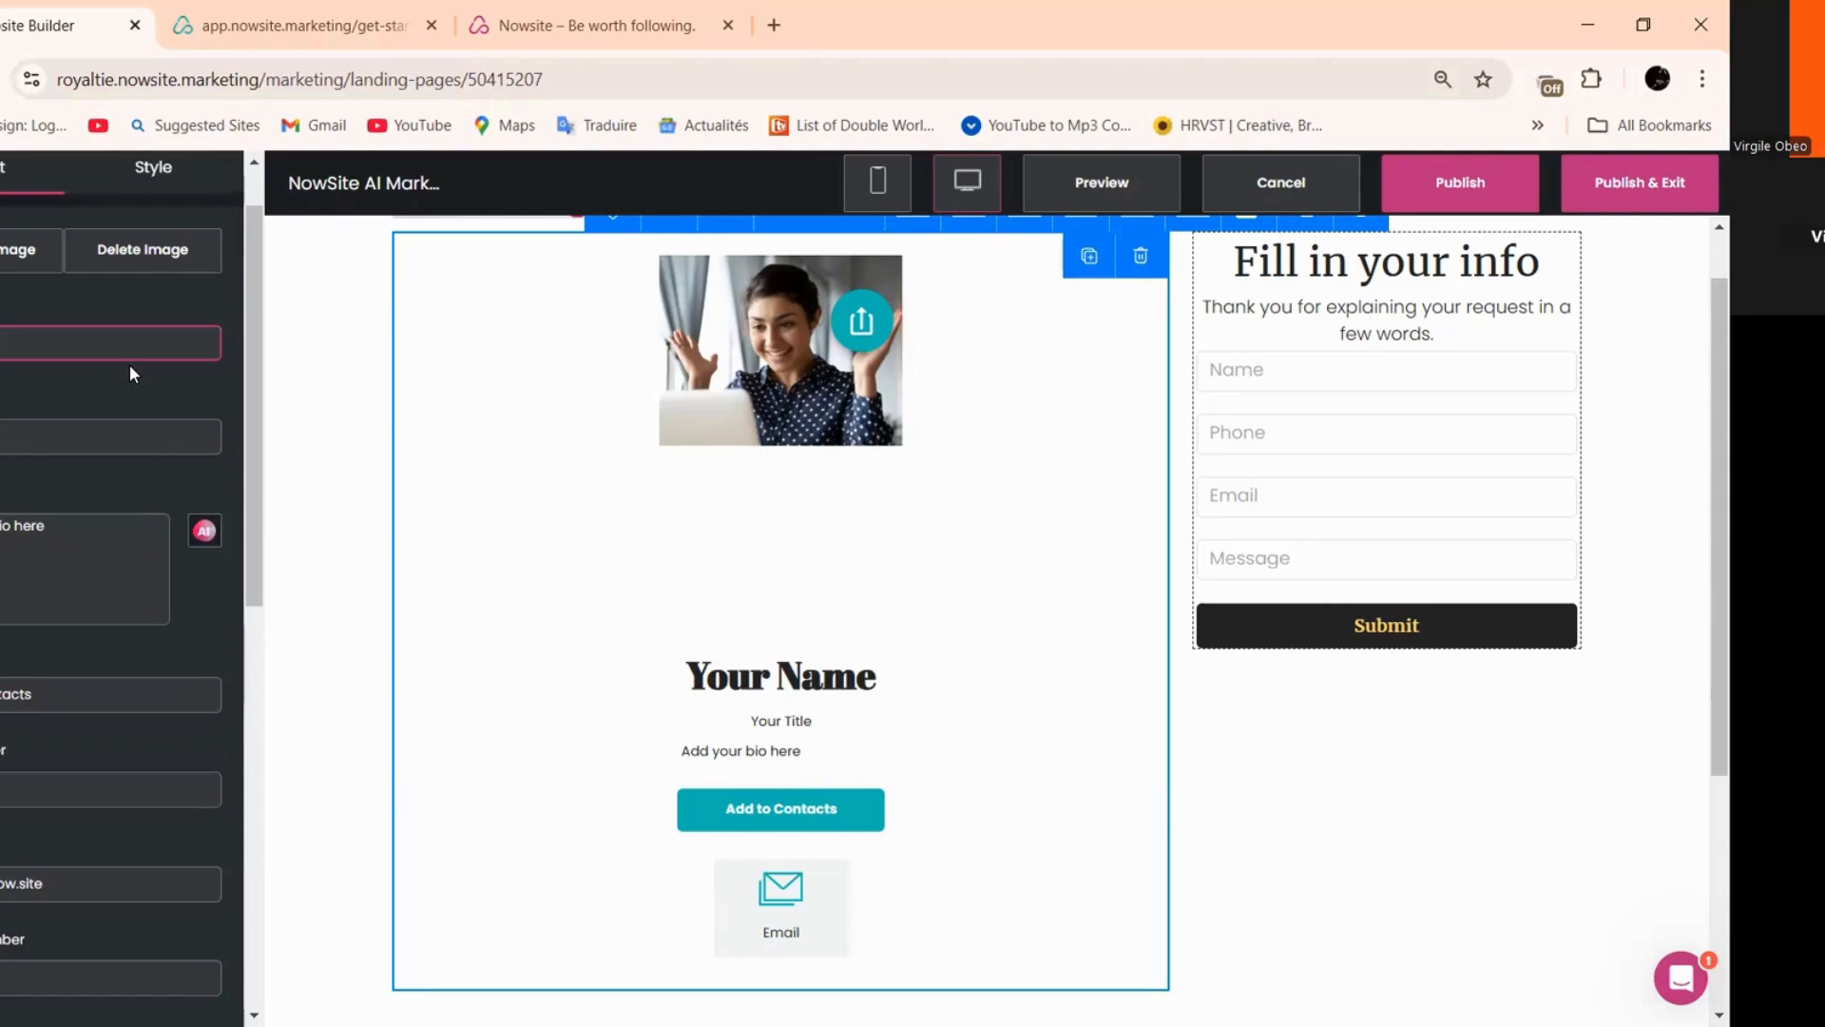
{"action": "type", "text": "Y"}
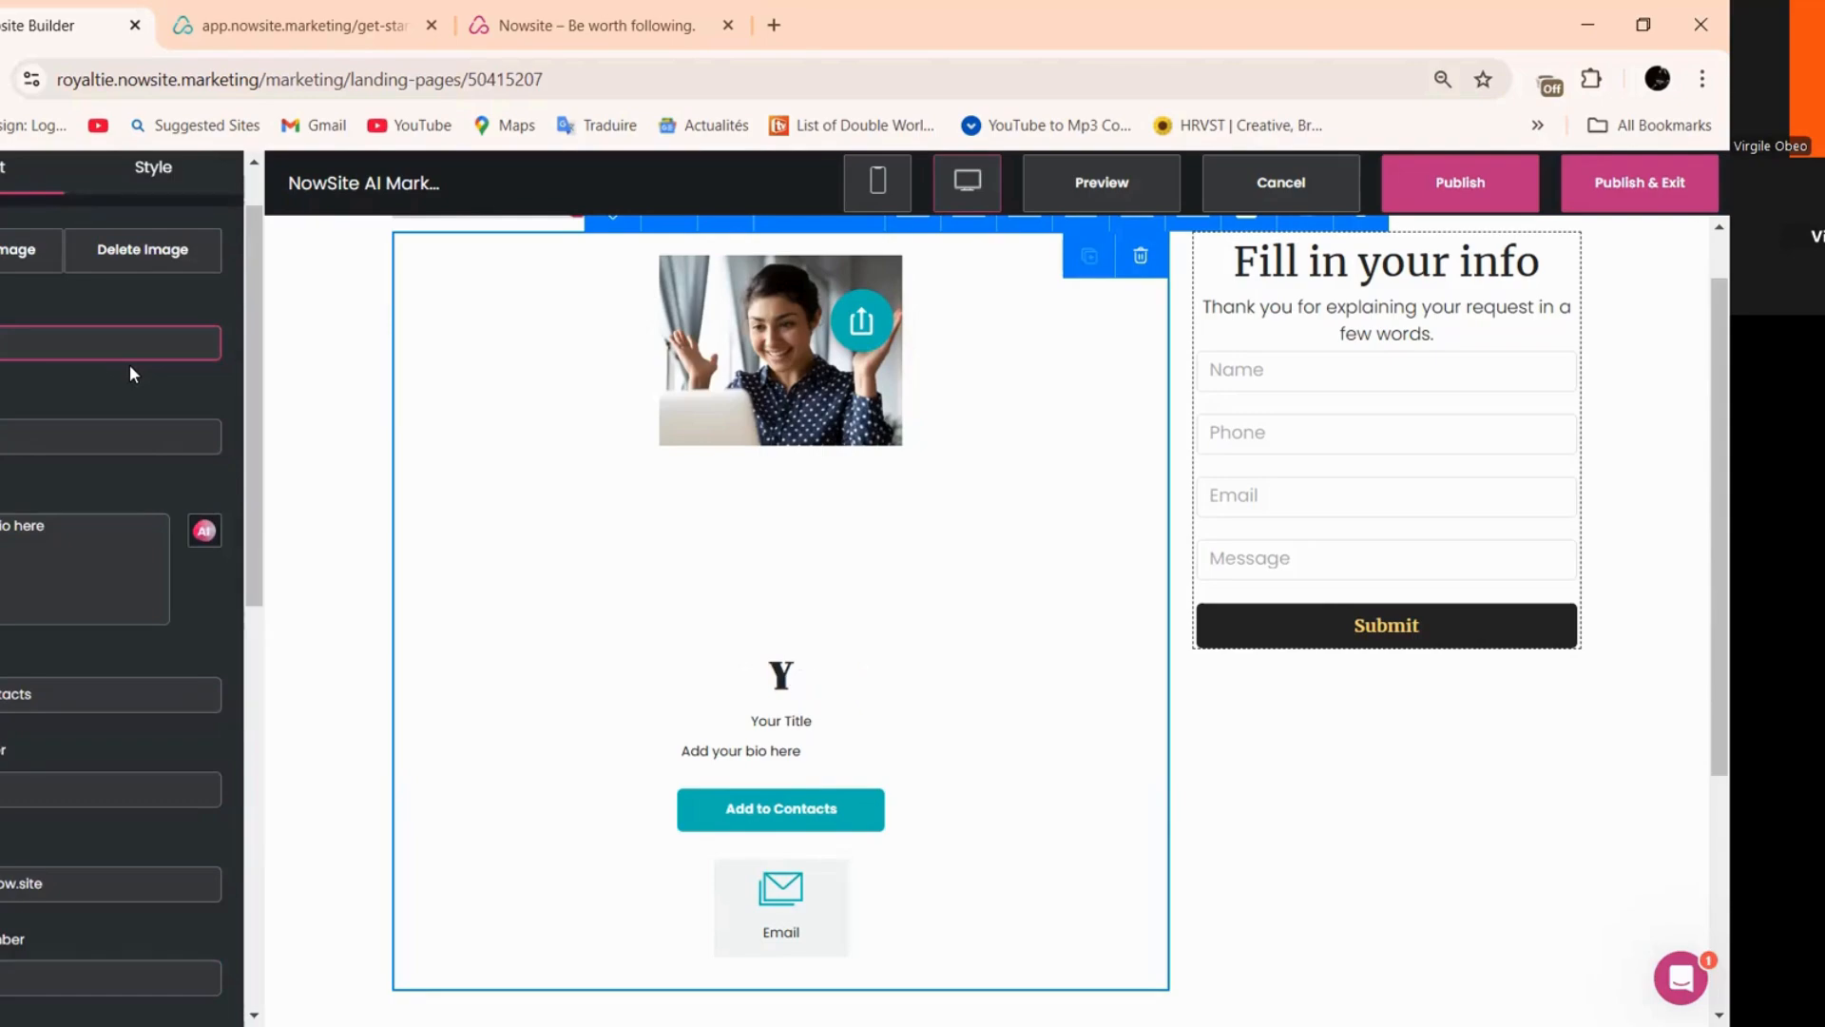
{"action": "type", "text": "orur"}
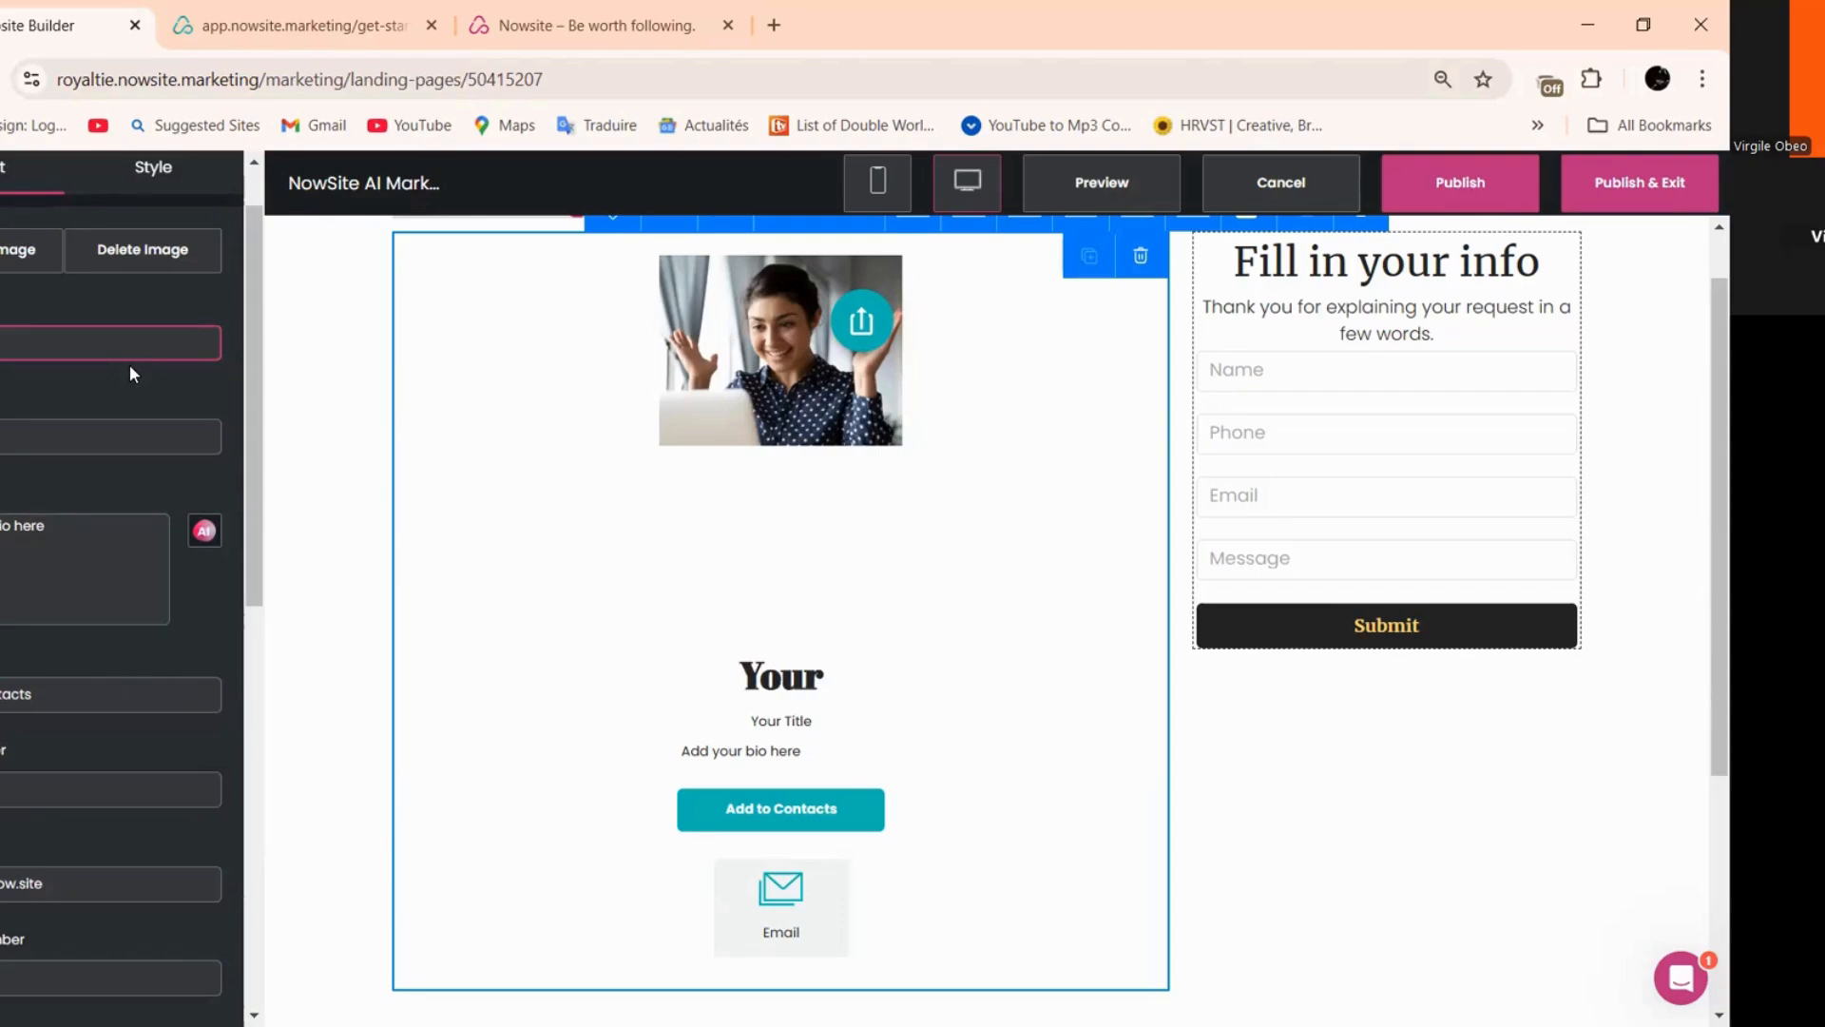
{"action": "type", "text": " AU"}
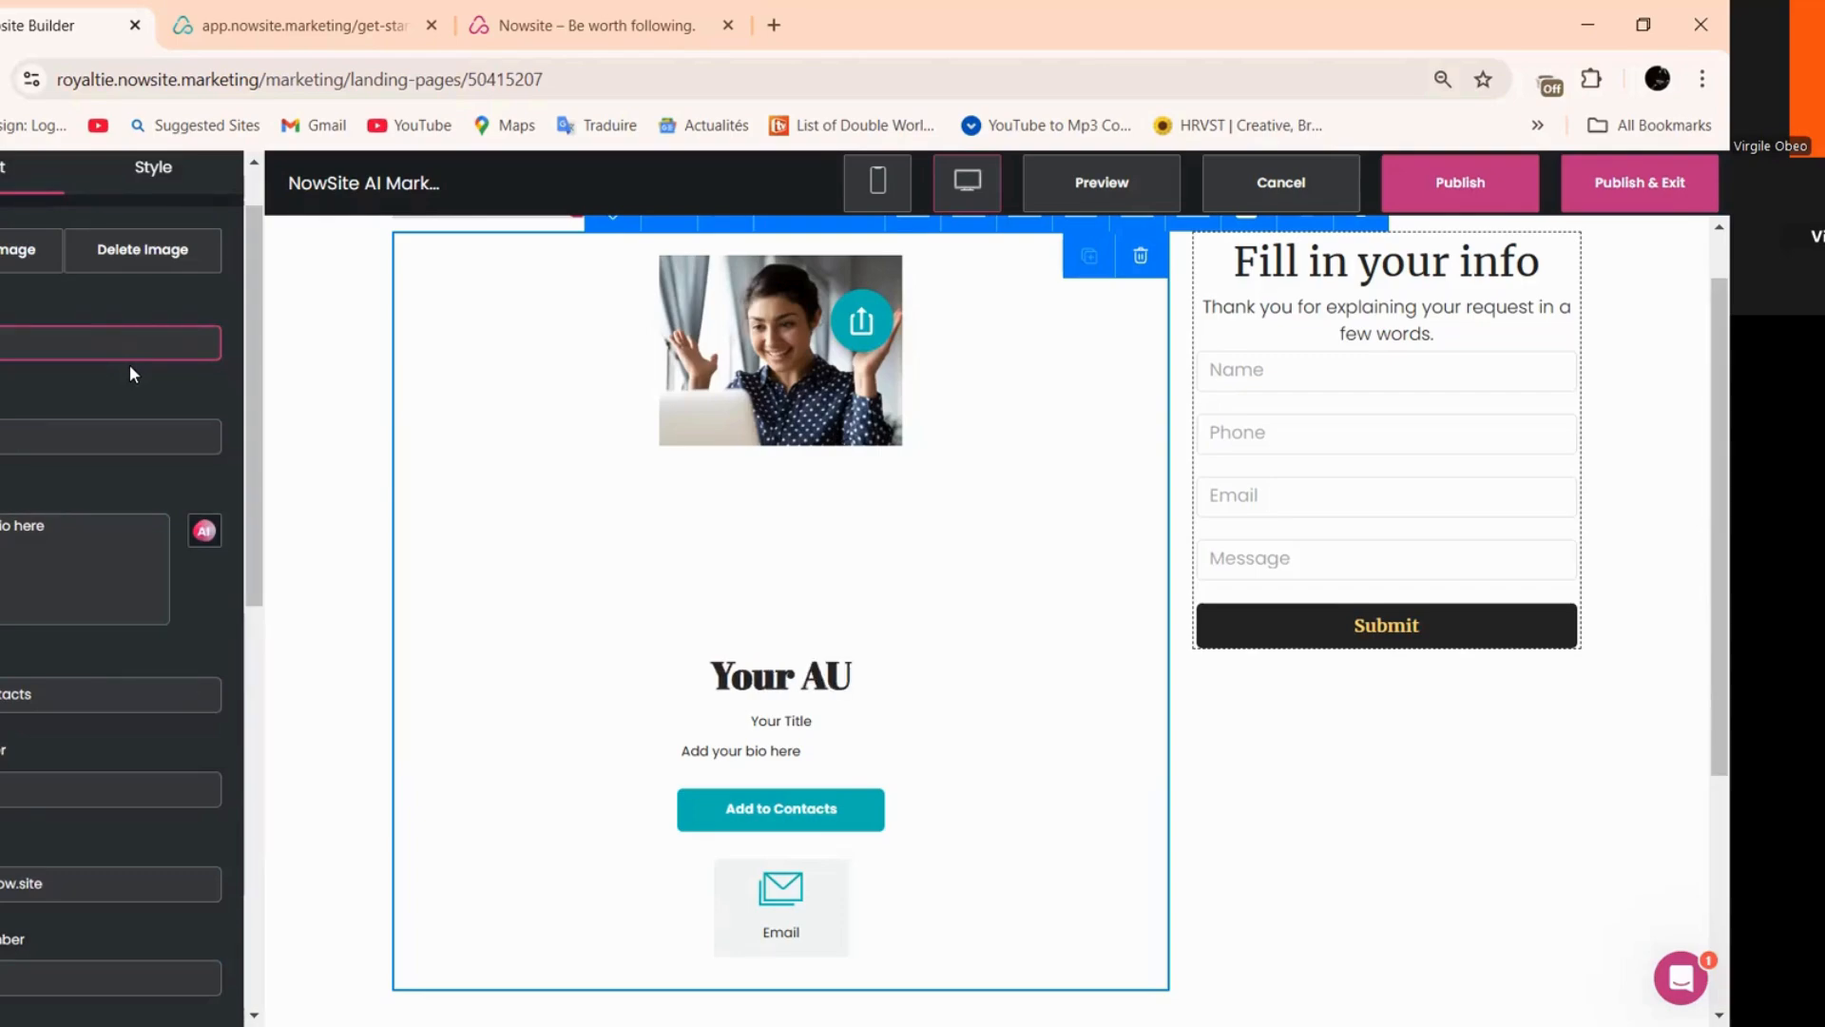
{"action": "key", "text": "BackSpace"}
{"action": "type", "text": "I"}
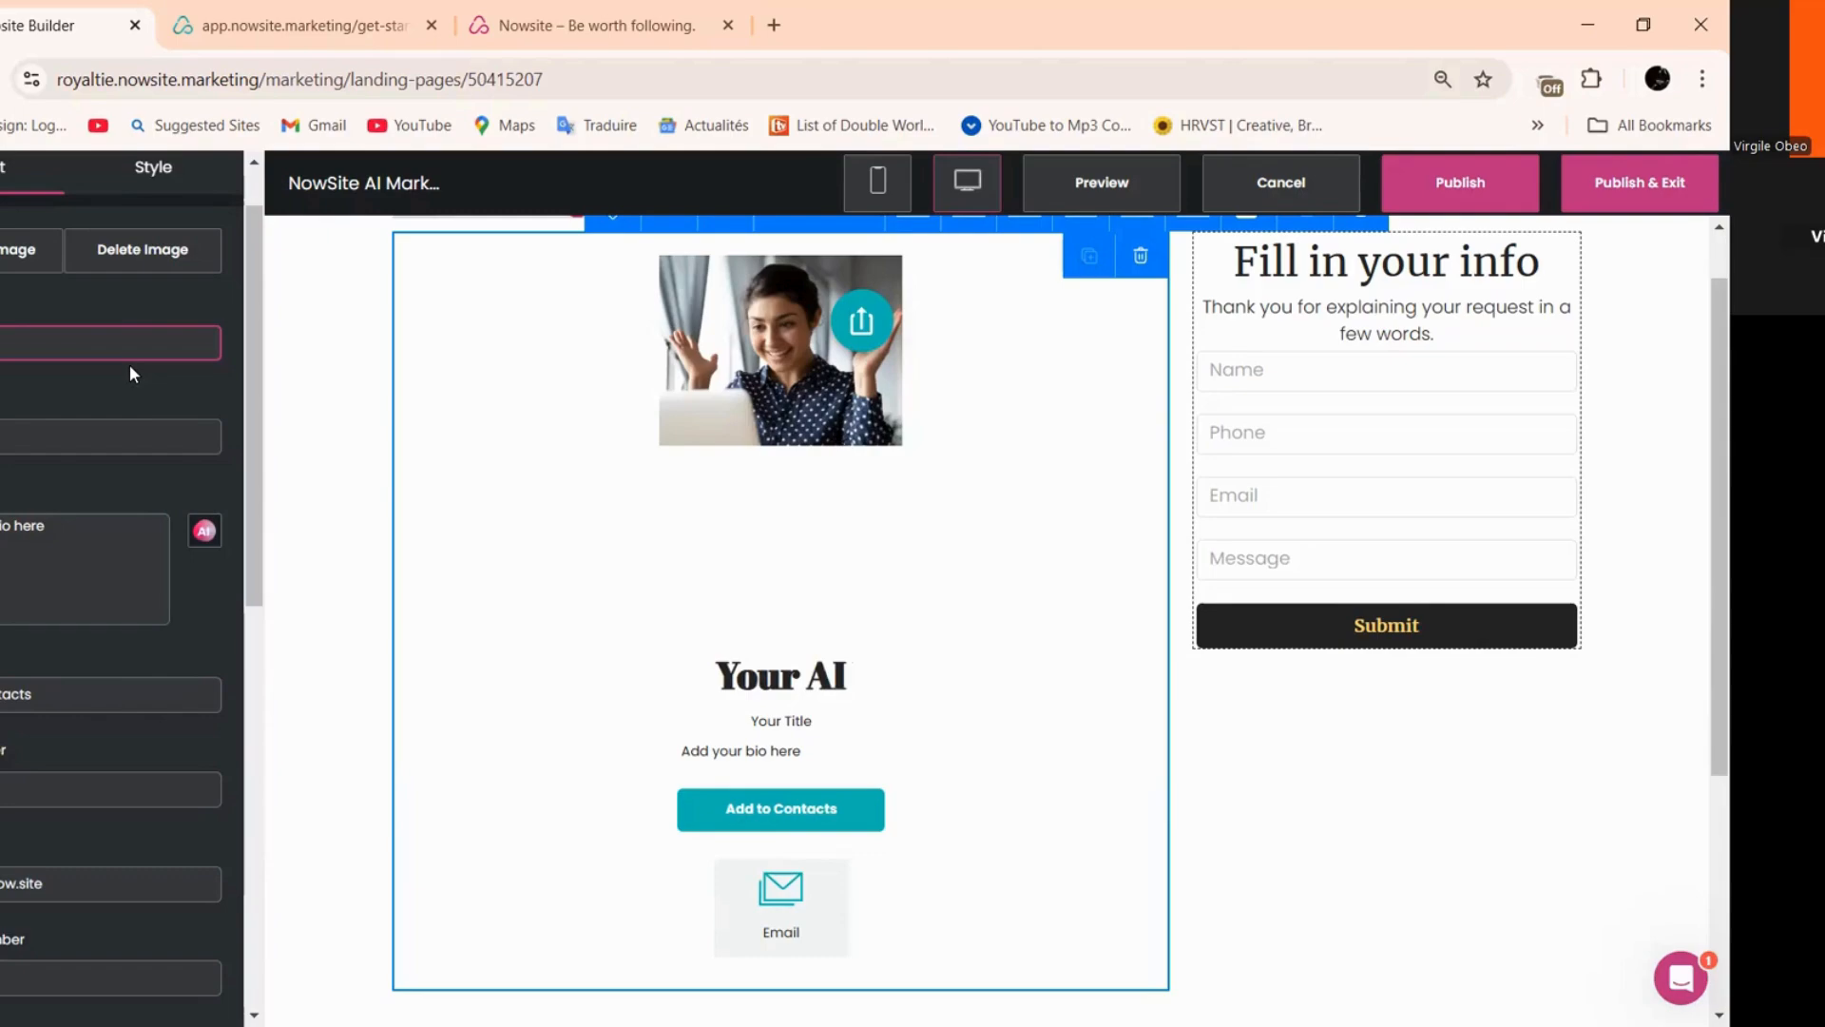
{"action": "key", "text": "ctrl+a"}
{"action": "type", "text": "Expe"}
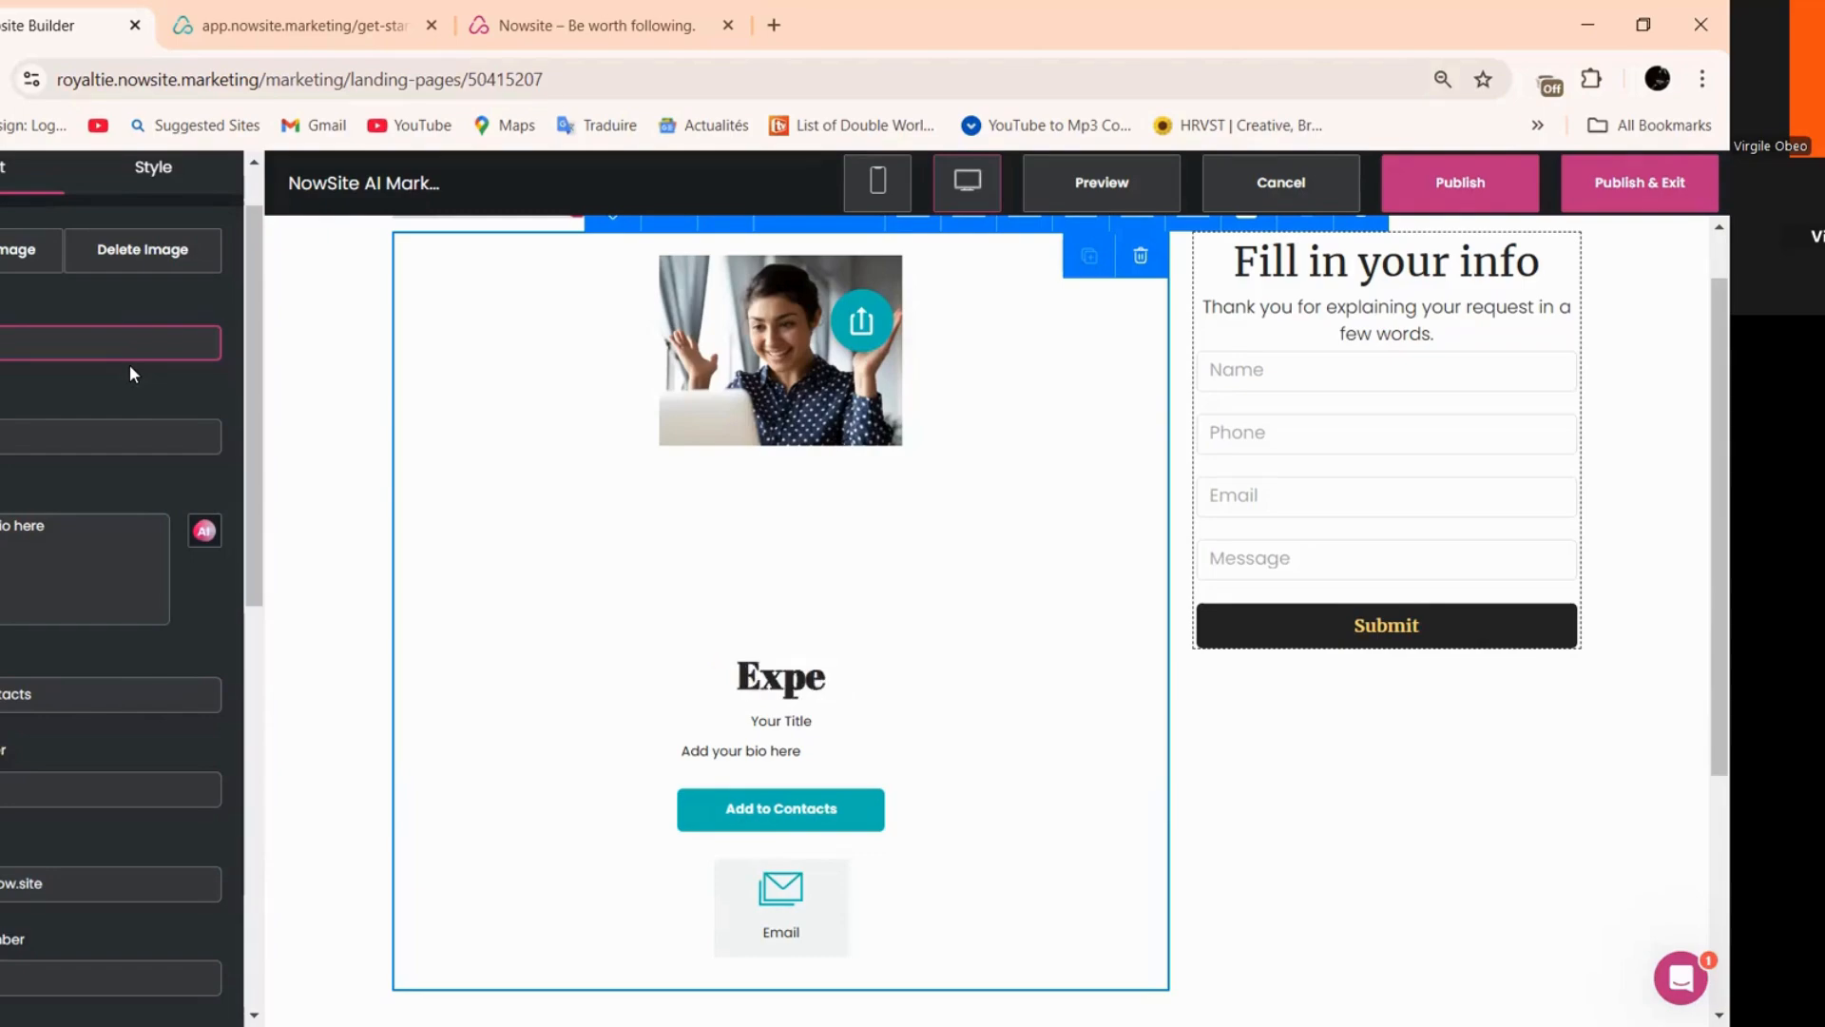
{"action": "type", "text": "rt"}
{"action": "key", "text": "BackSpace"}
{"action": "key", "text": "BackSpace"}
{"action": "key", "text": "BackSpace"}
{"action": "key", "text": "BackSpace"}
{"action": "key", "text": "BackSpace"}
{"action": "key", "text": "BackSpace"}
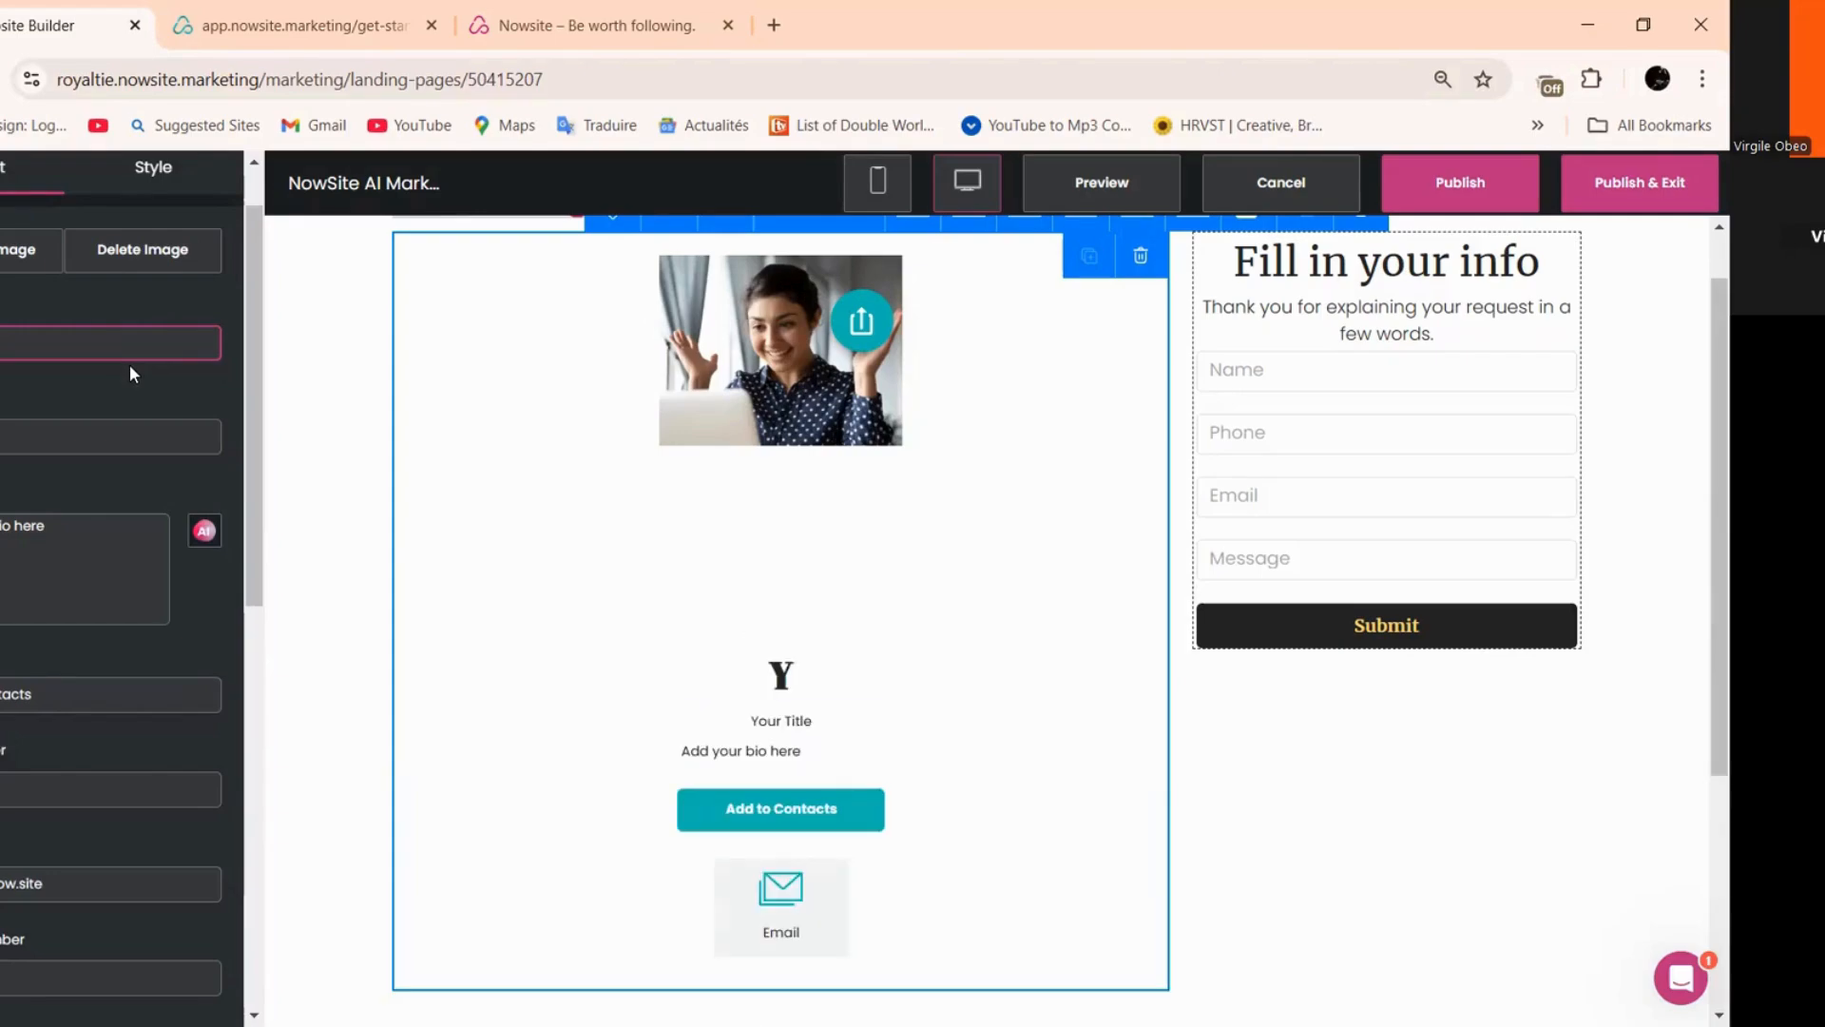
{"action": "type", "text": "our A"}
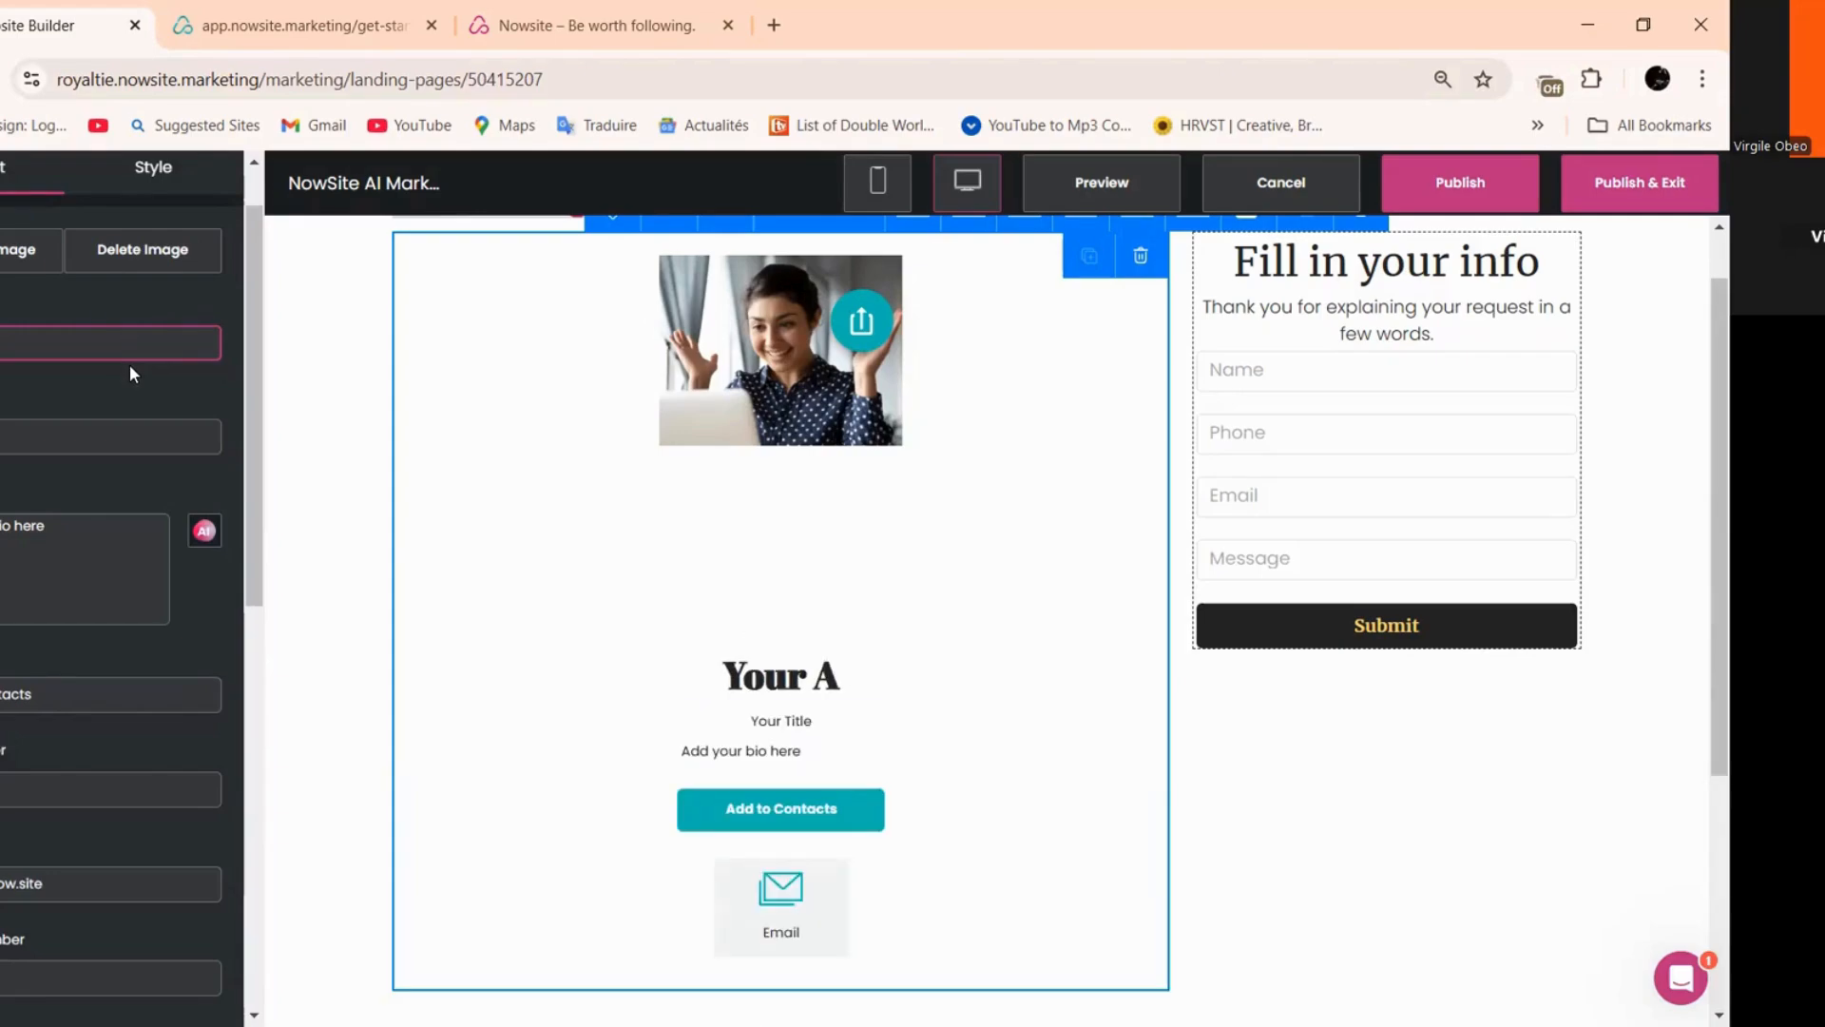
{"action": "type", "text": "I Exe"}
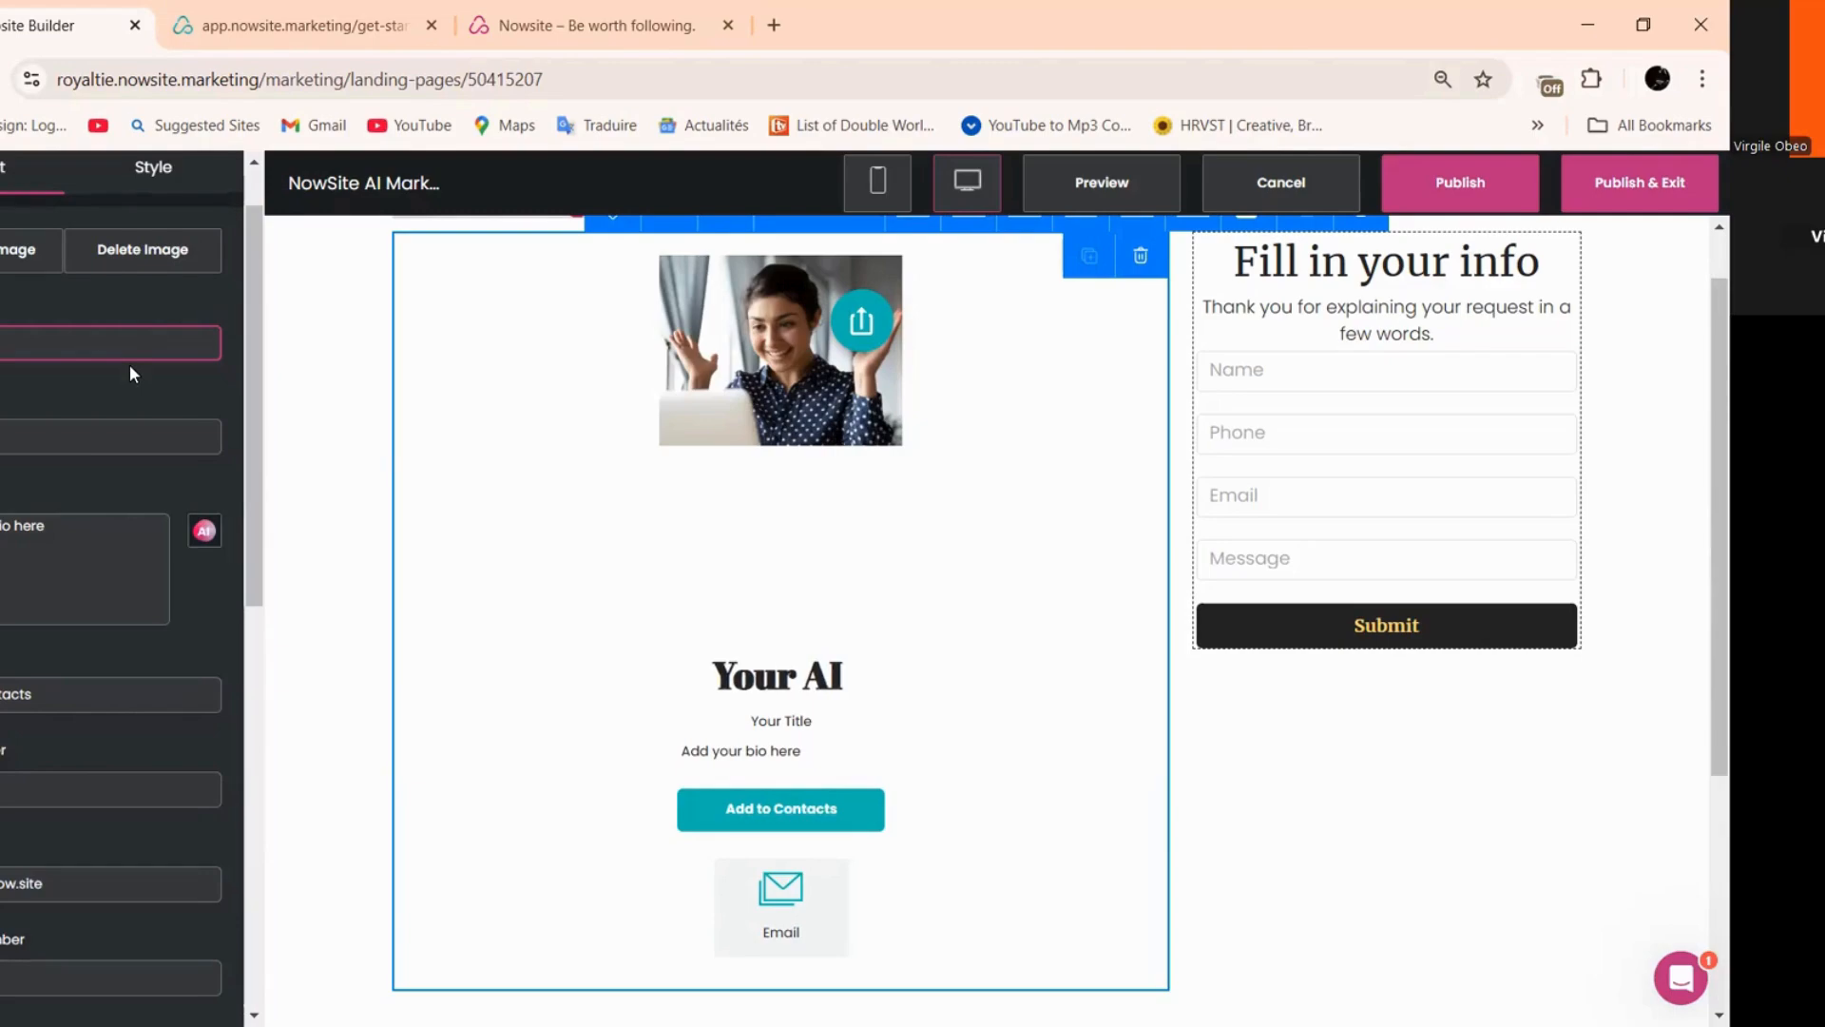
{"action": "type", "text": "p"}
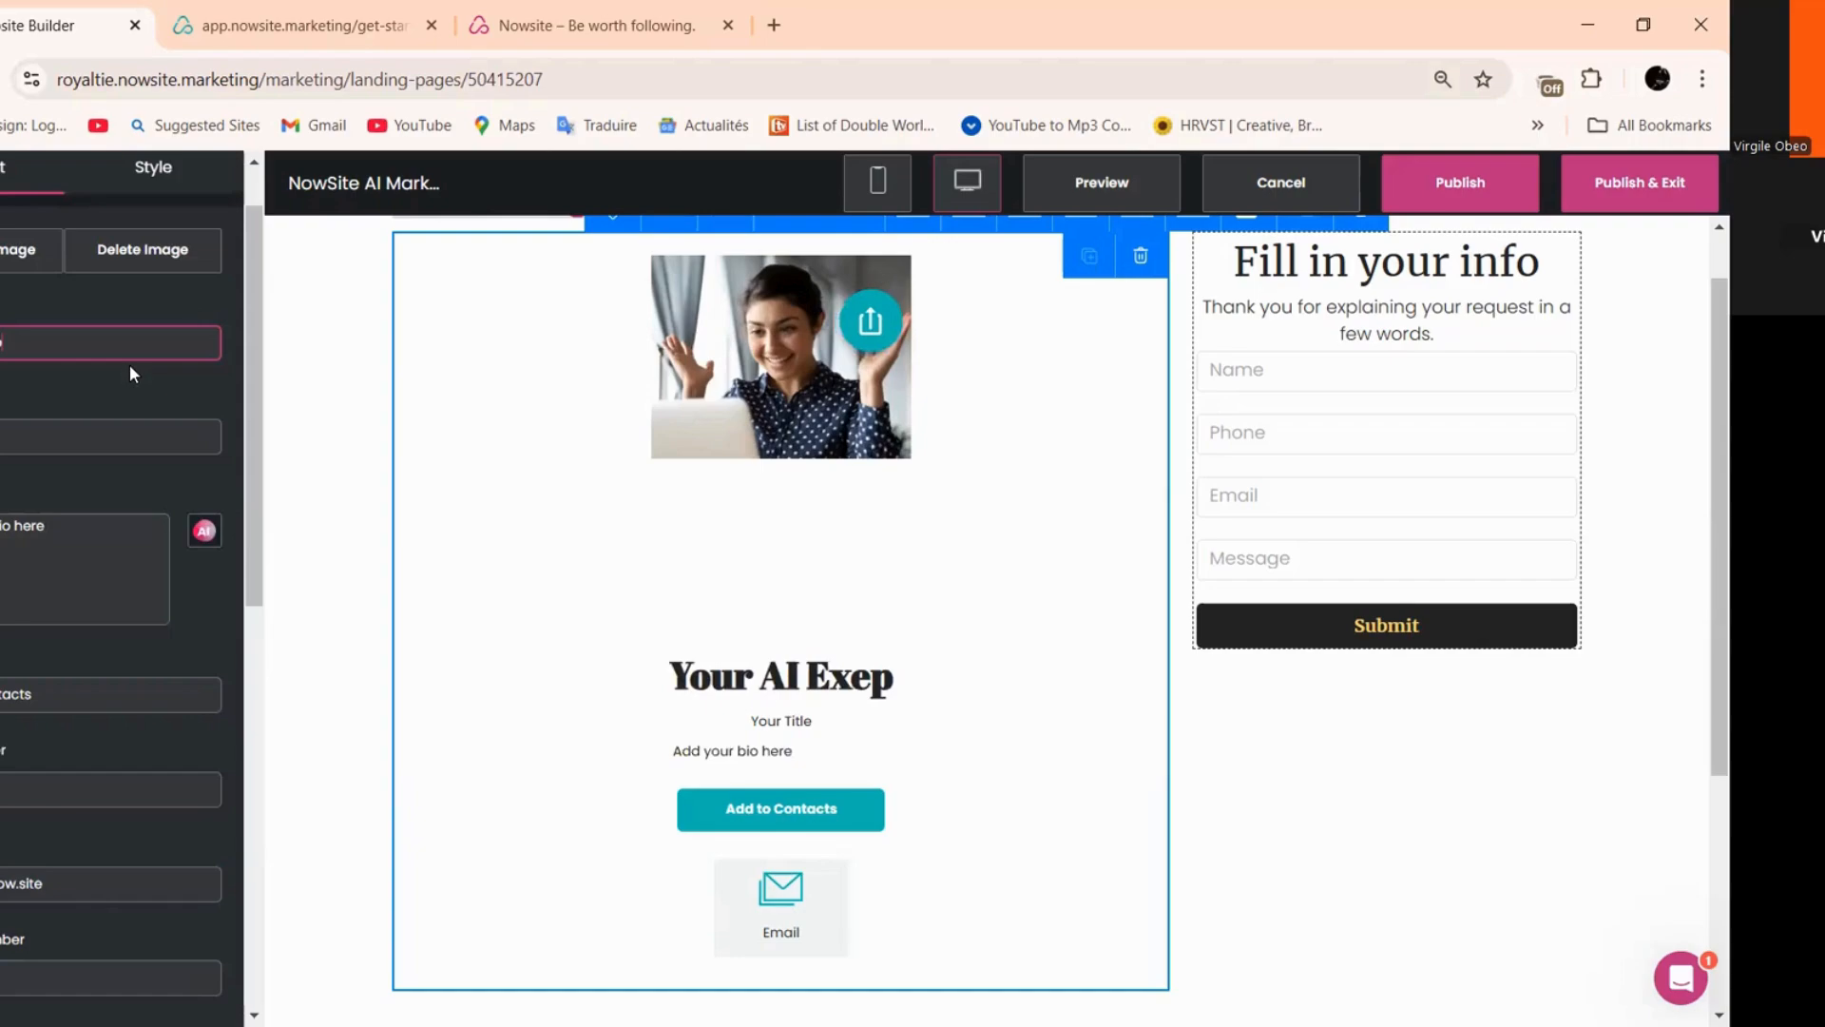
{"action": "key", "text": "BackSpace"}
{"action": "key", "text": "BackSpace"}
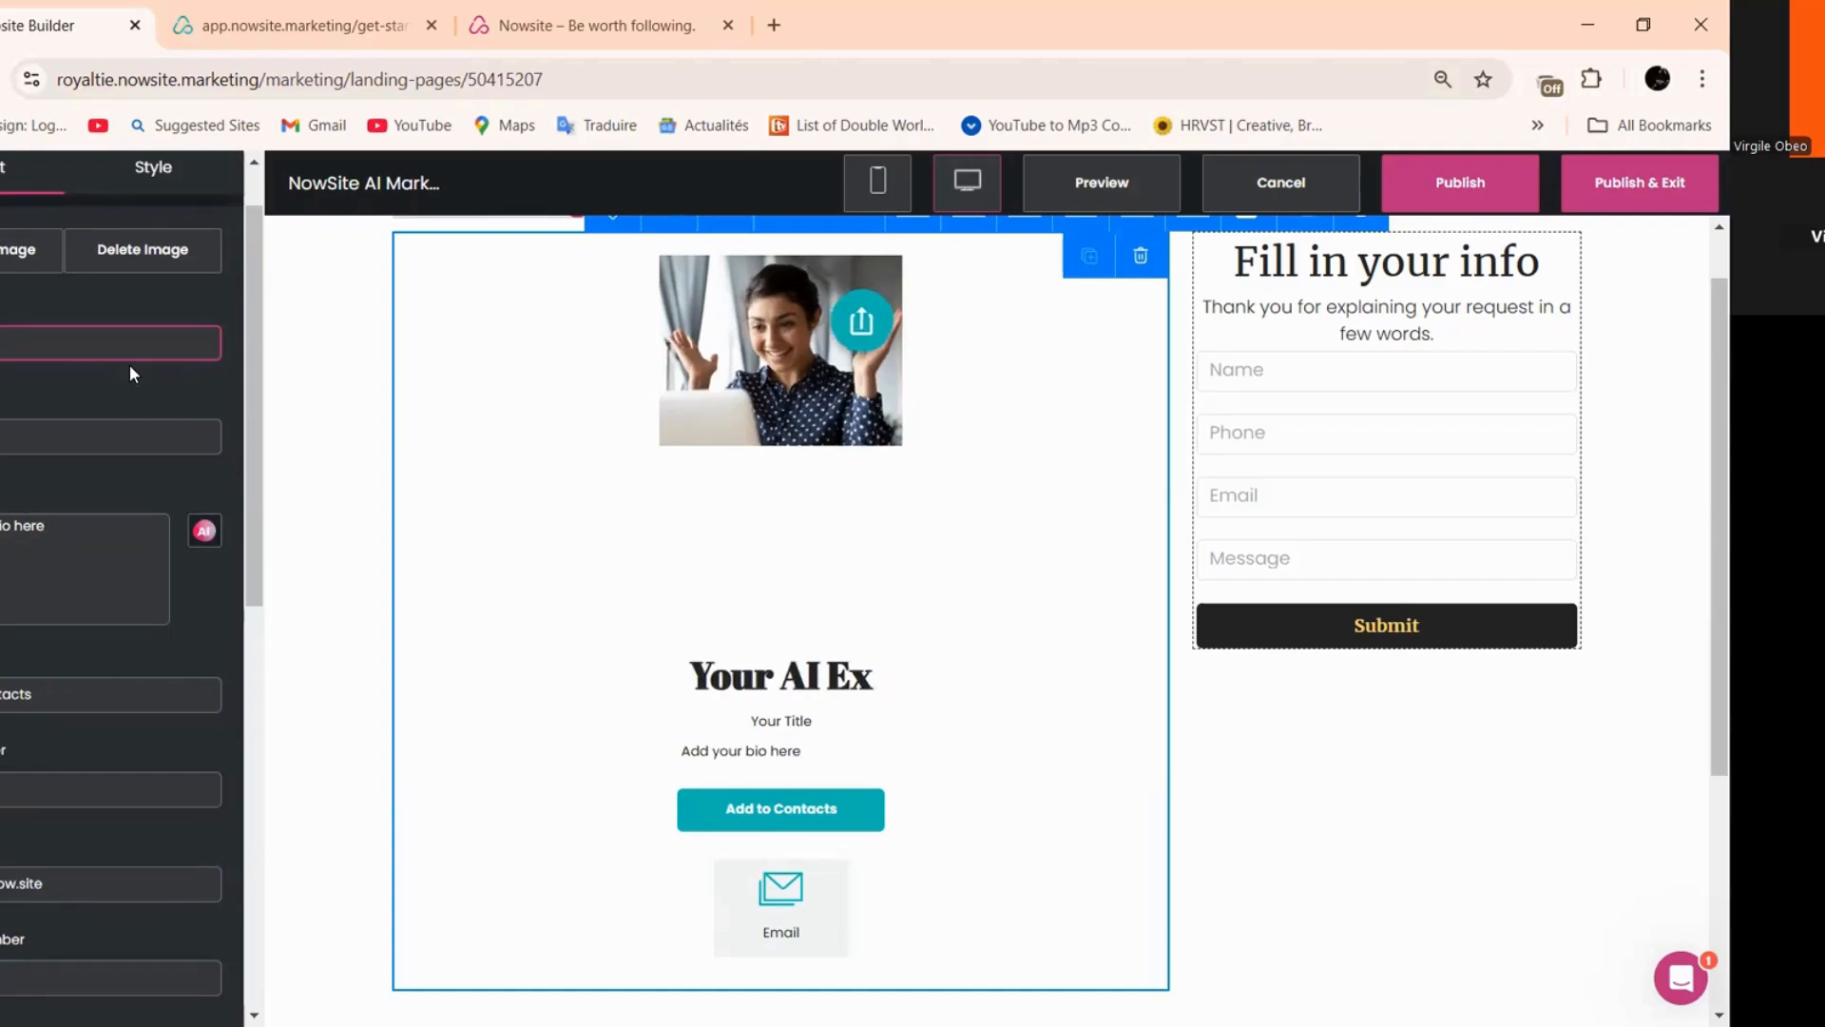
{"action": "type", "text": "pert"}
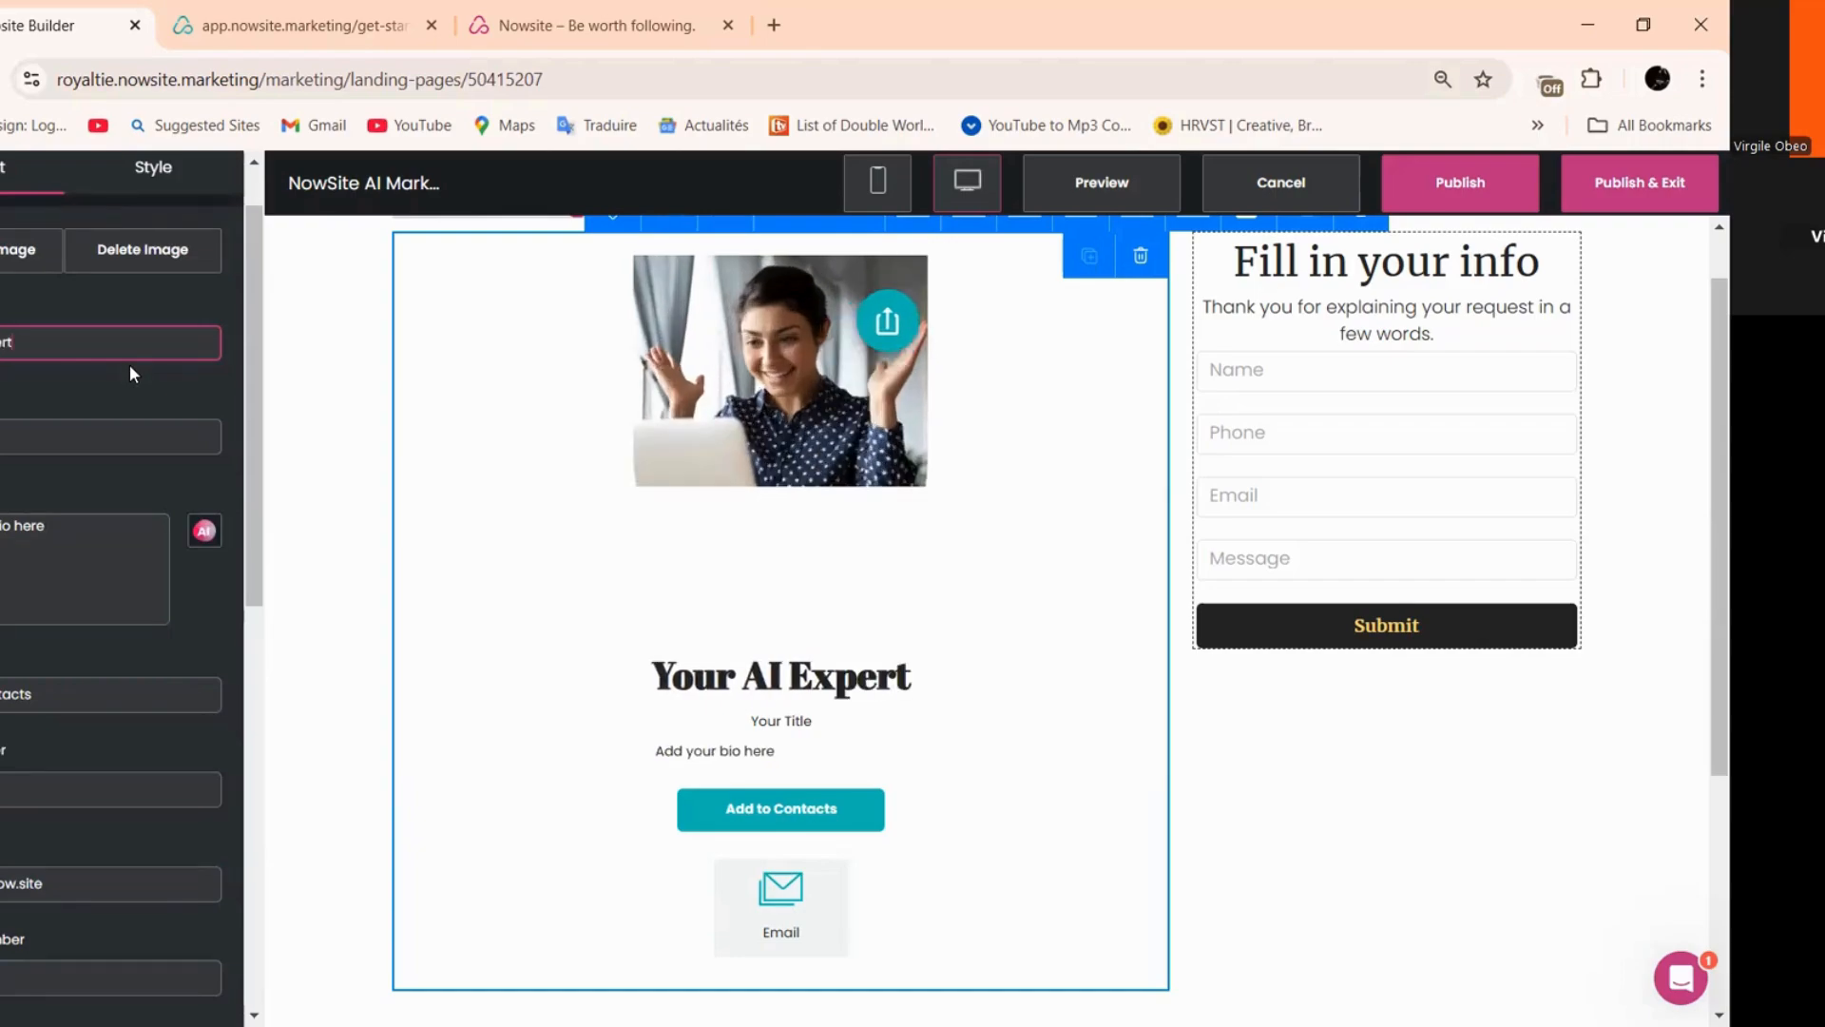
- Change the business card's name heading to a plain sans-serif font with a lighter weight
{"action": "left_click", "coordinate": [147, 173]}
{"action": "left_click", "coordinate": [225, 565]}
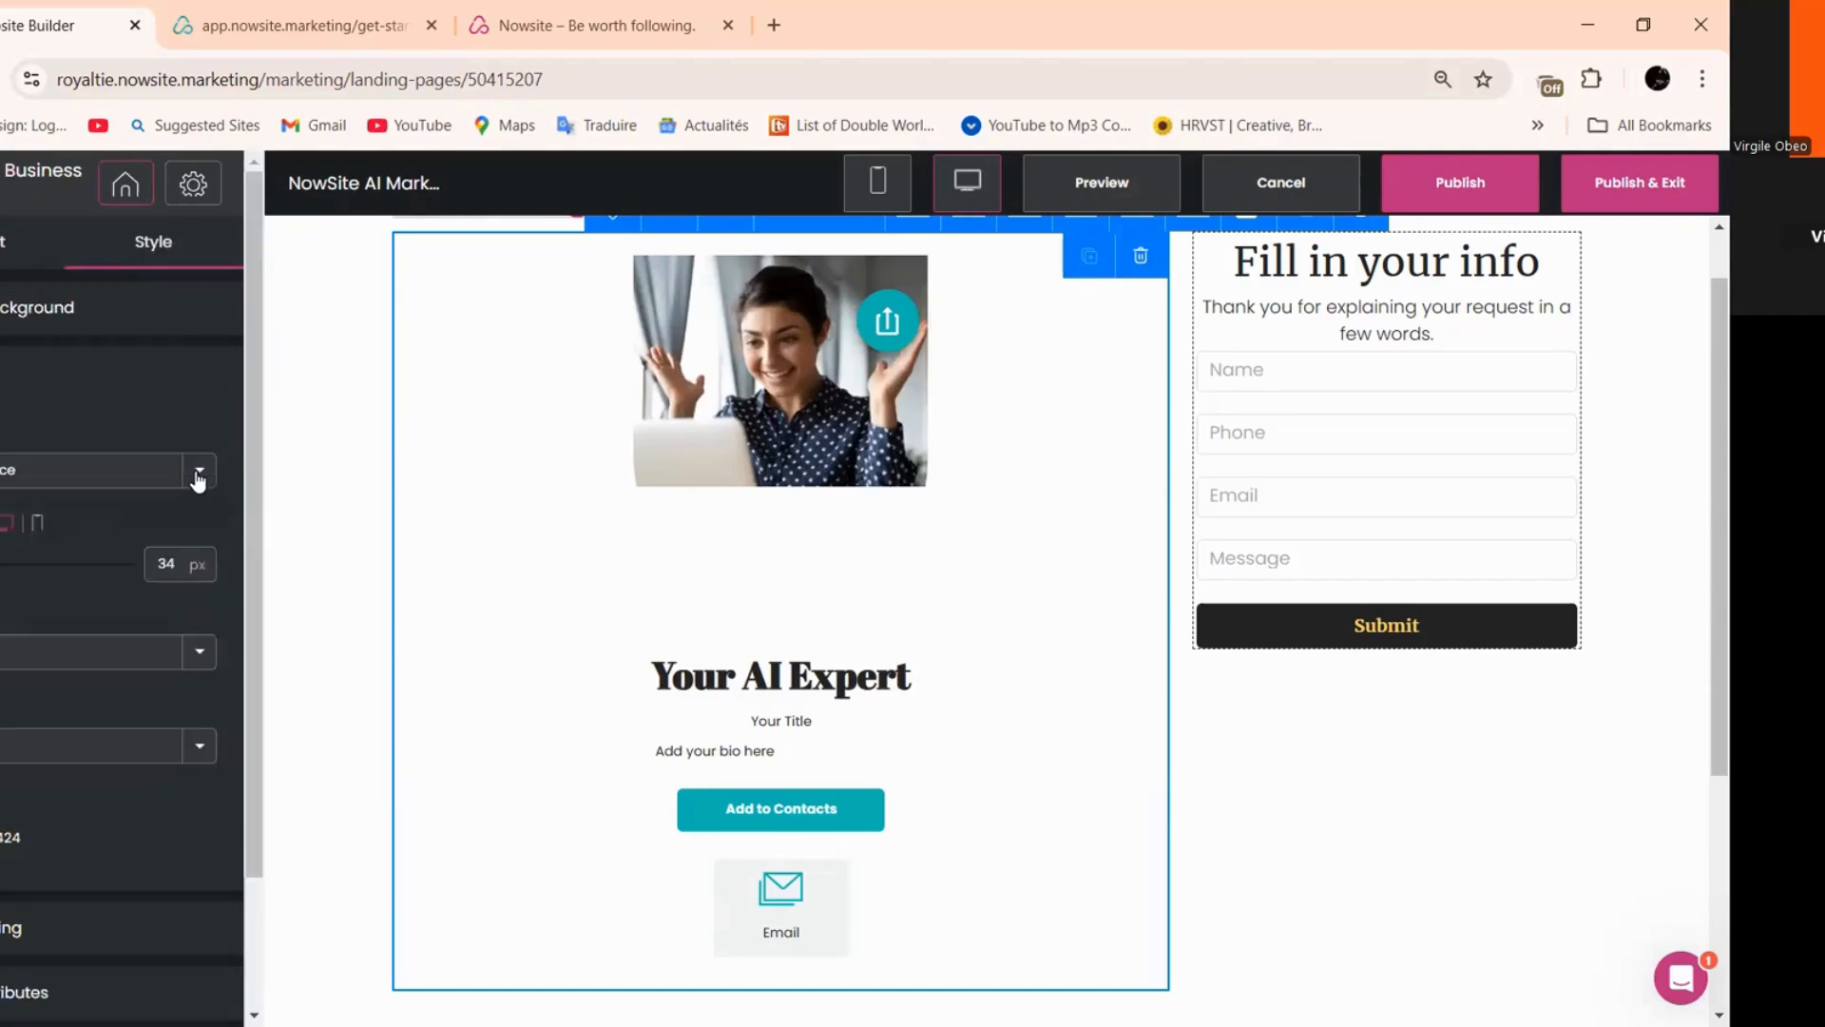
{"action": "left_click", "coordinate": [8, 469]}
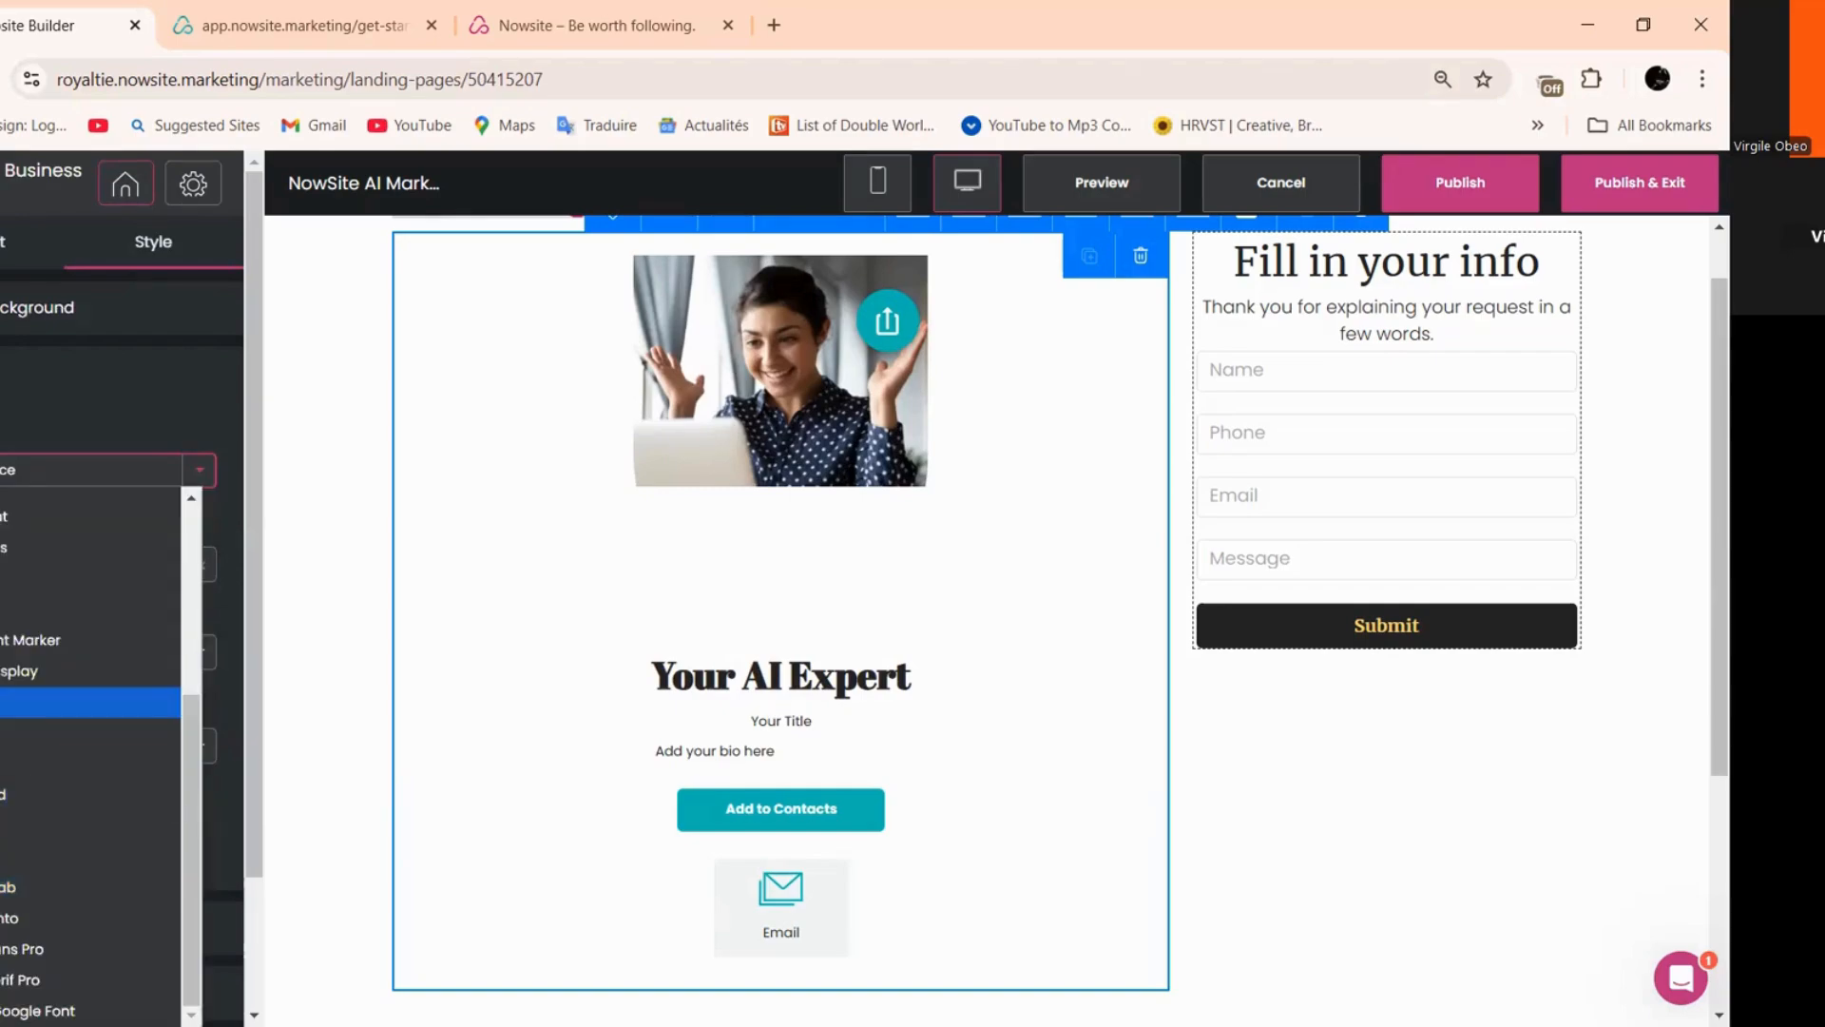
{"action": "left_click", "coordinate": [10, 703]}
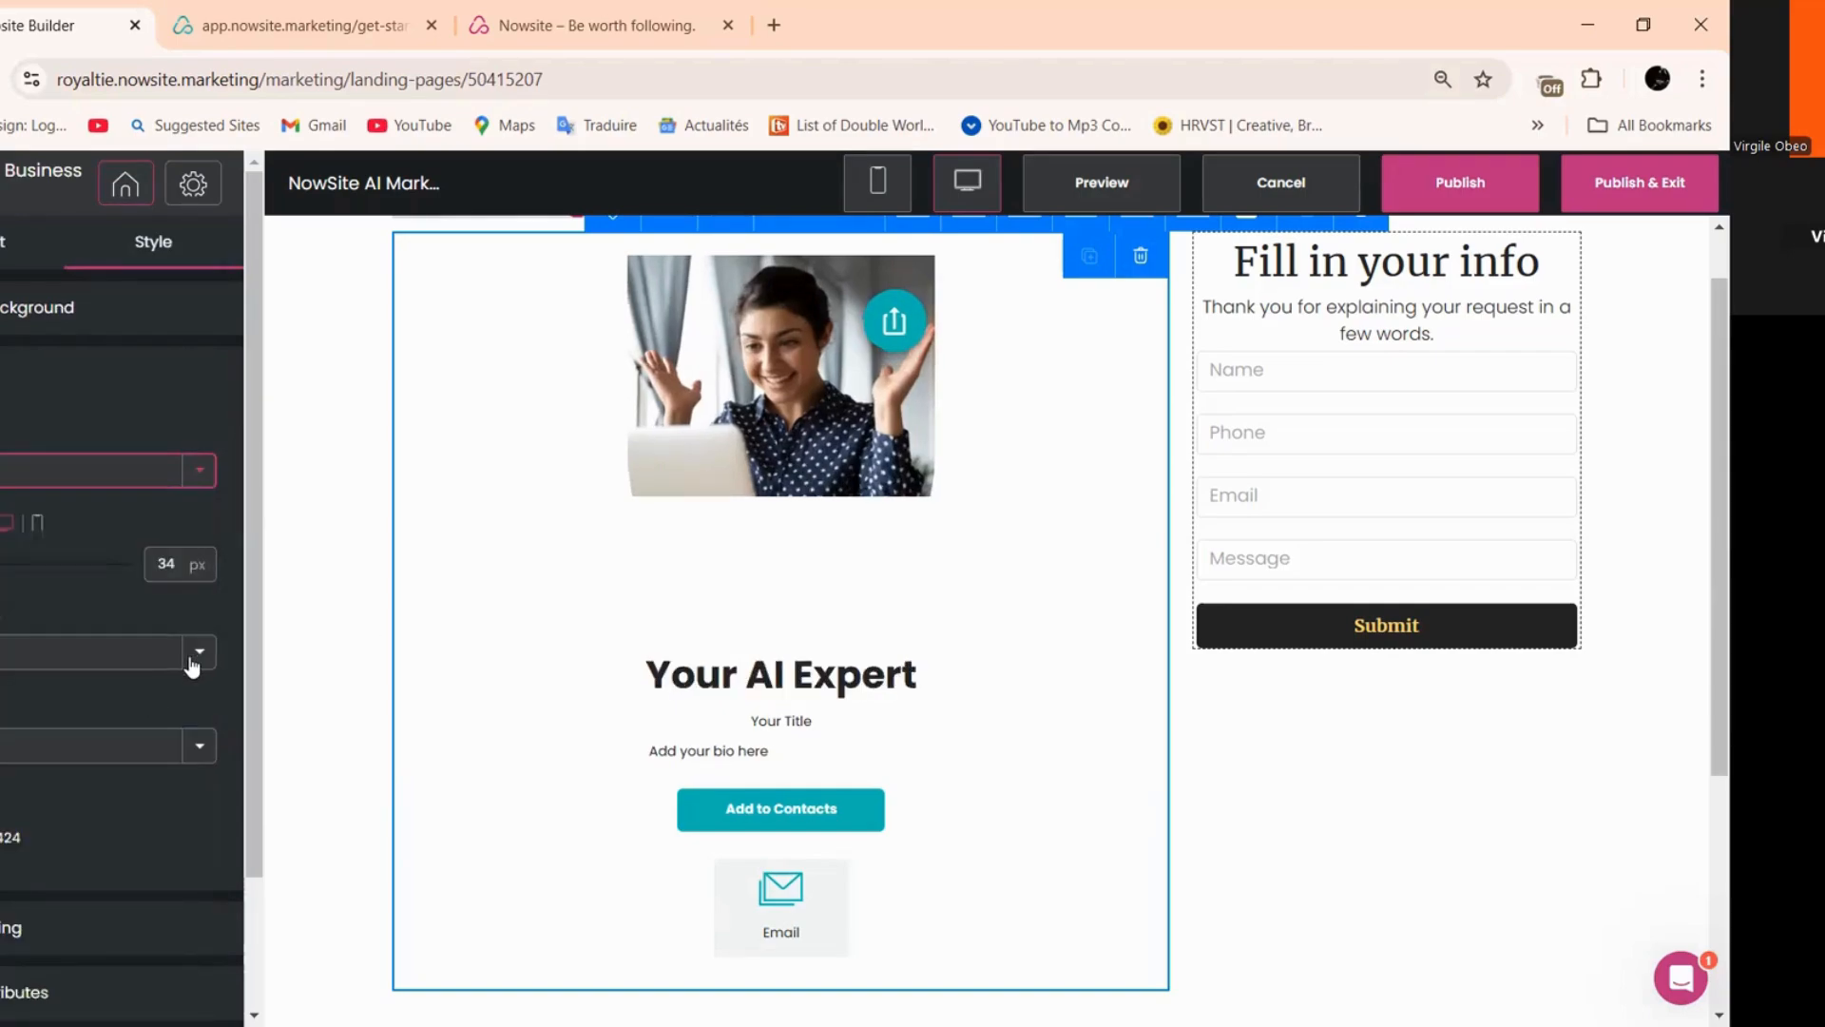
{"action": "left_click", "coordinate": [38, 651]}
{"action": "left_click", "coordinate": [76, 554]}
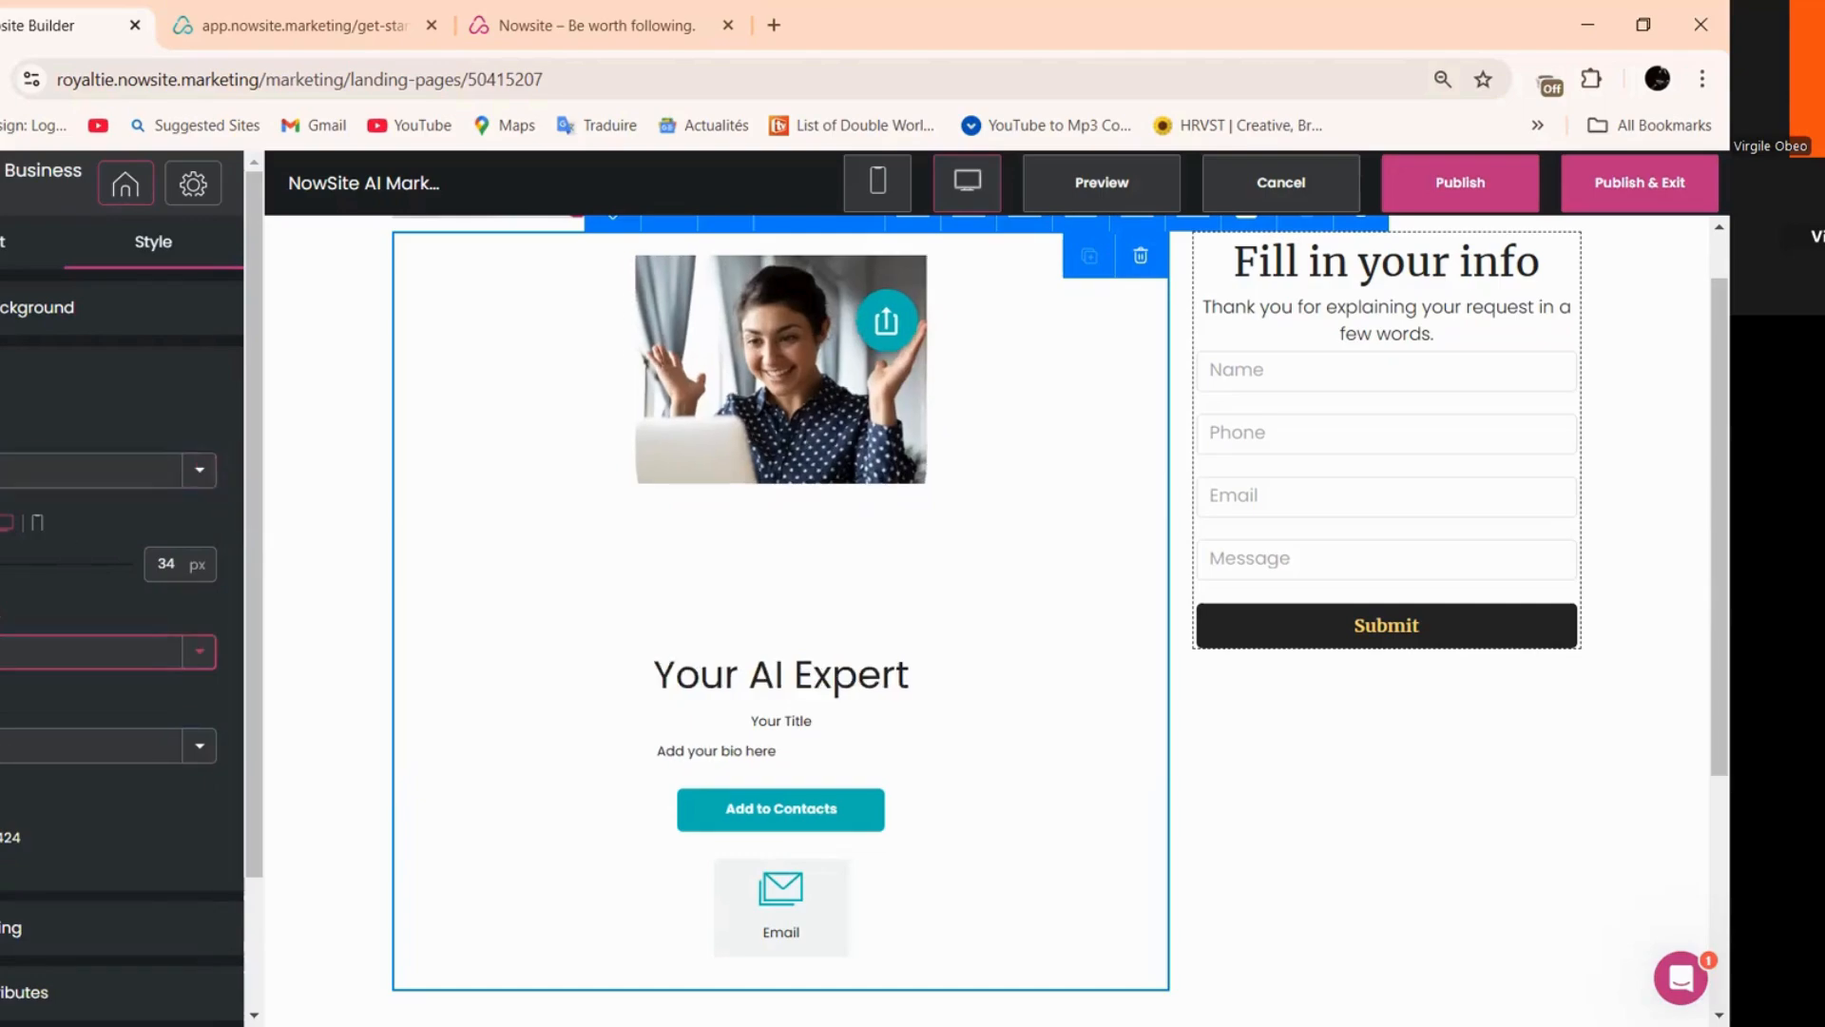
- Centre-align the bio text of the business card
{"action": "left_click", "coordinate": [19, 426]}
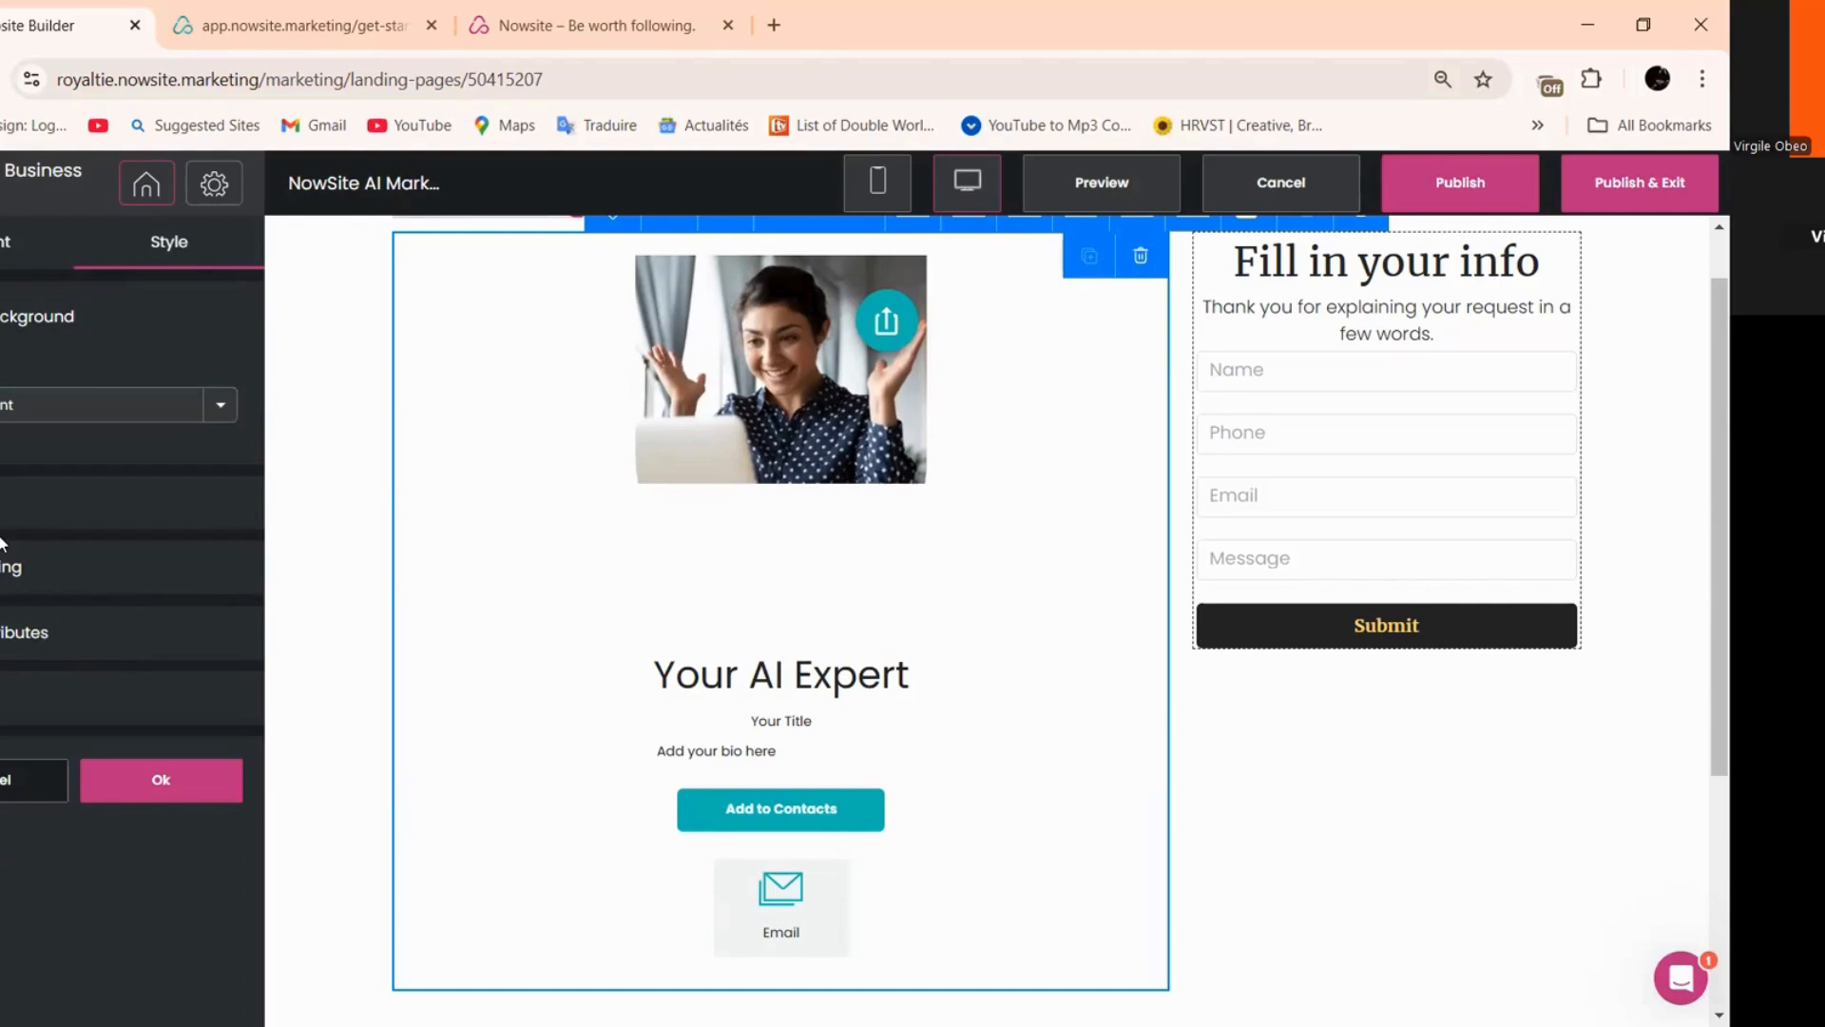
{"action": "left_click", "coordinate": [14, 774]}
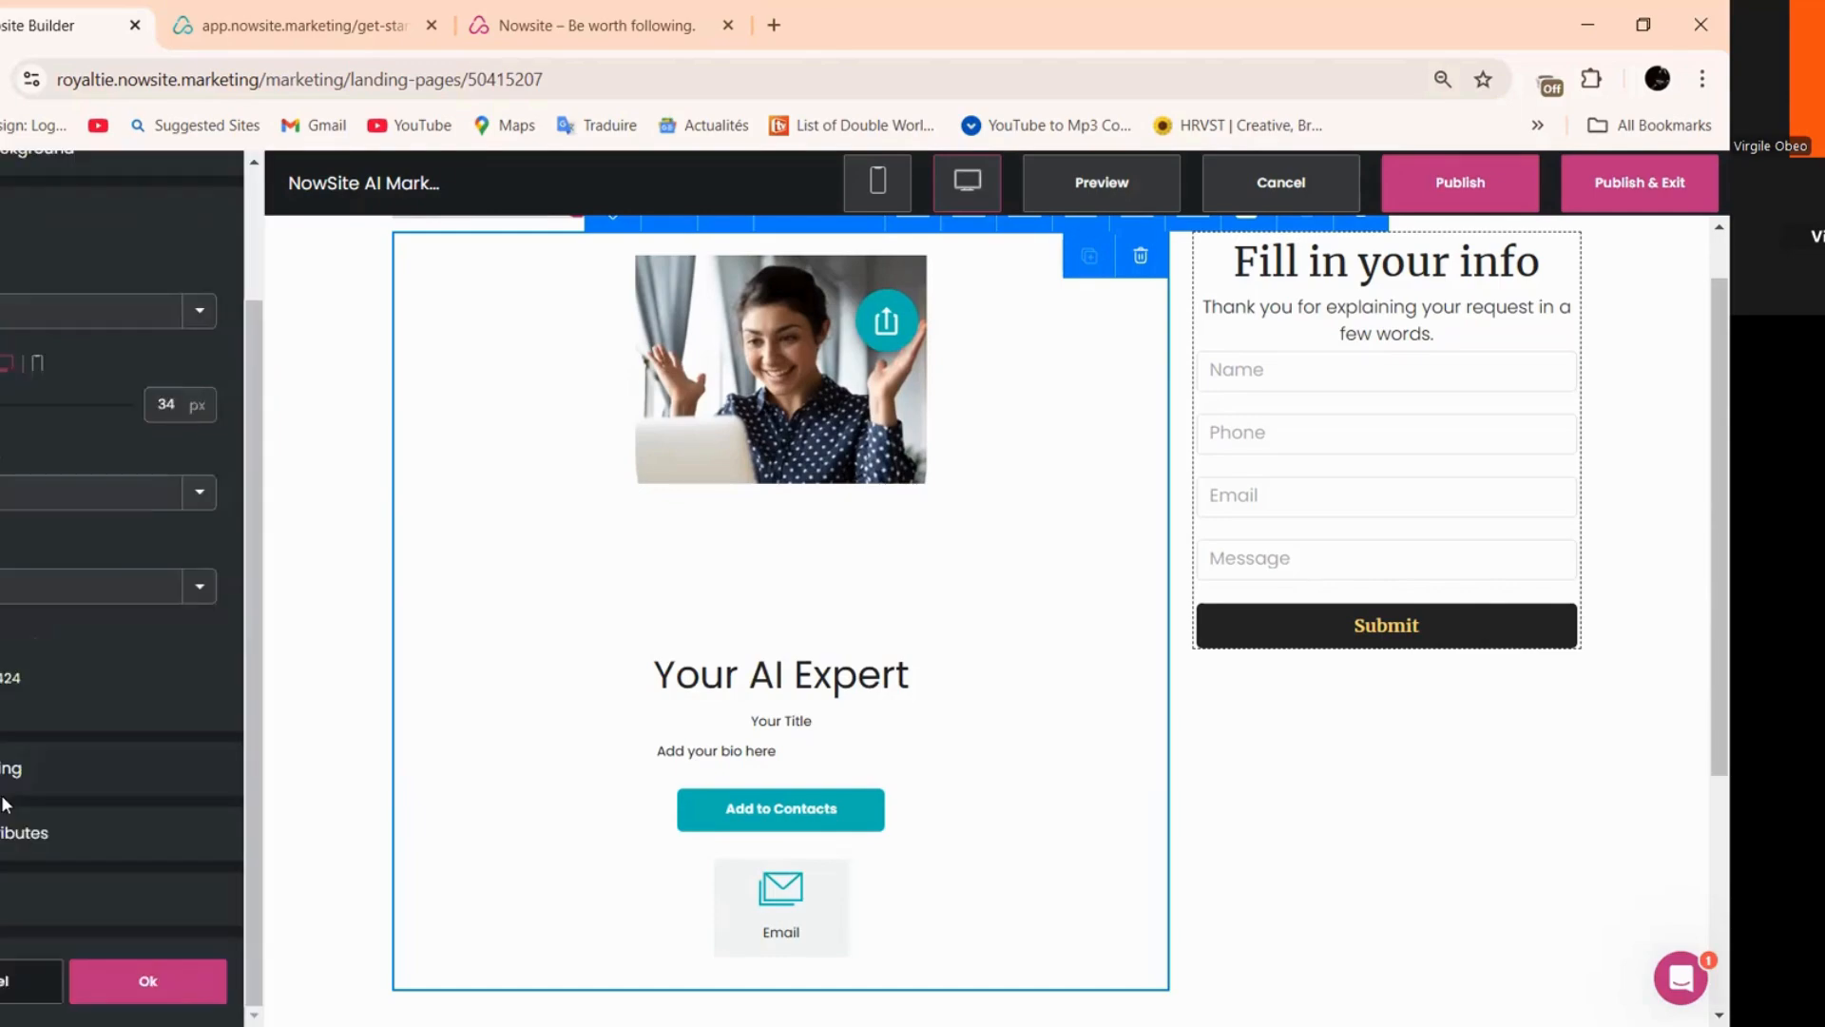
{"action": "left_click", "coordinate": [38, 770]}
{"action": "left_click", "coordinate": [29, 374]}
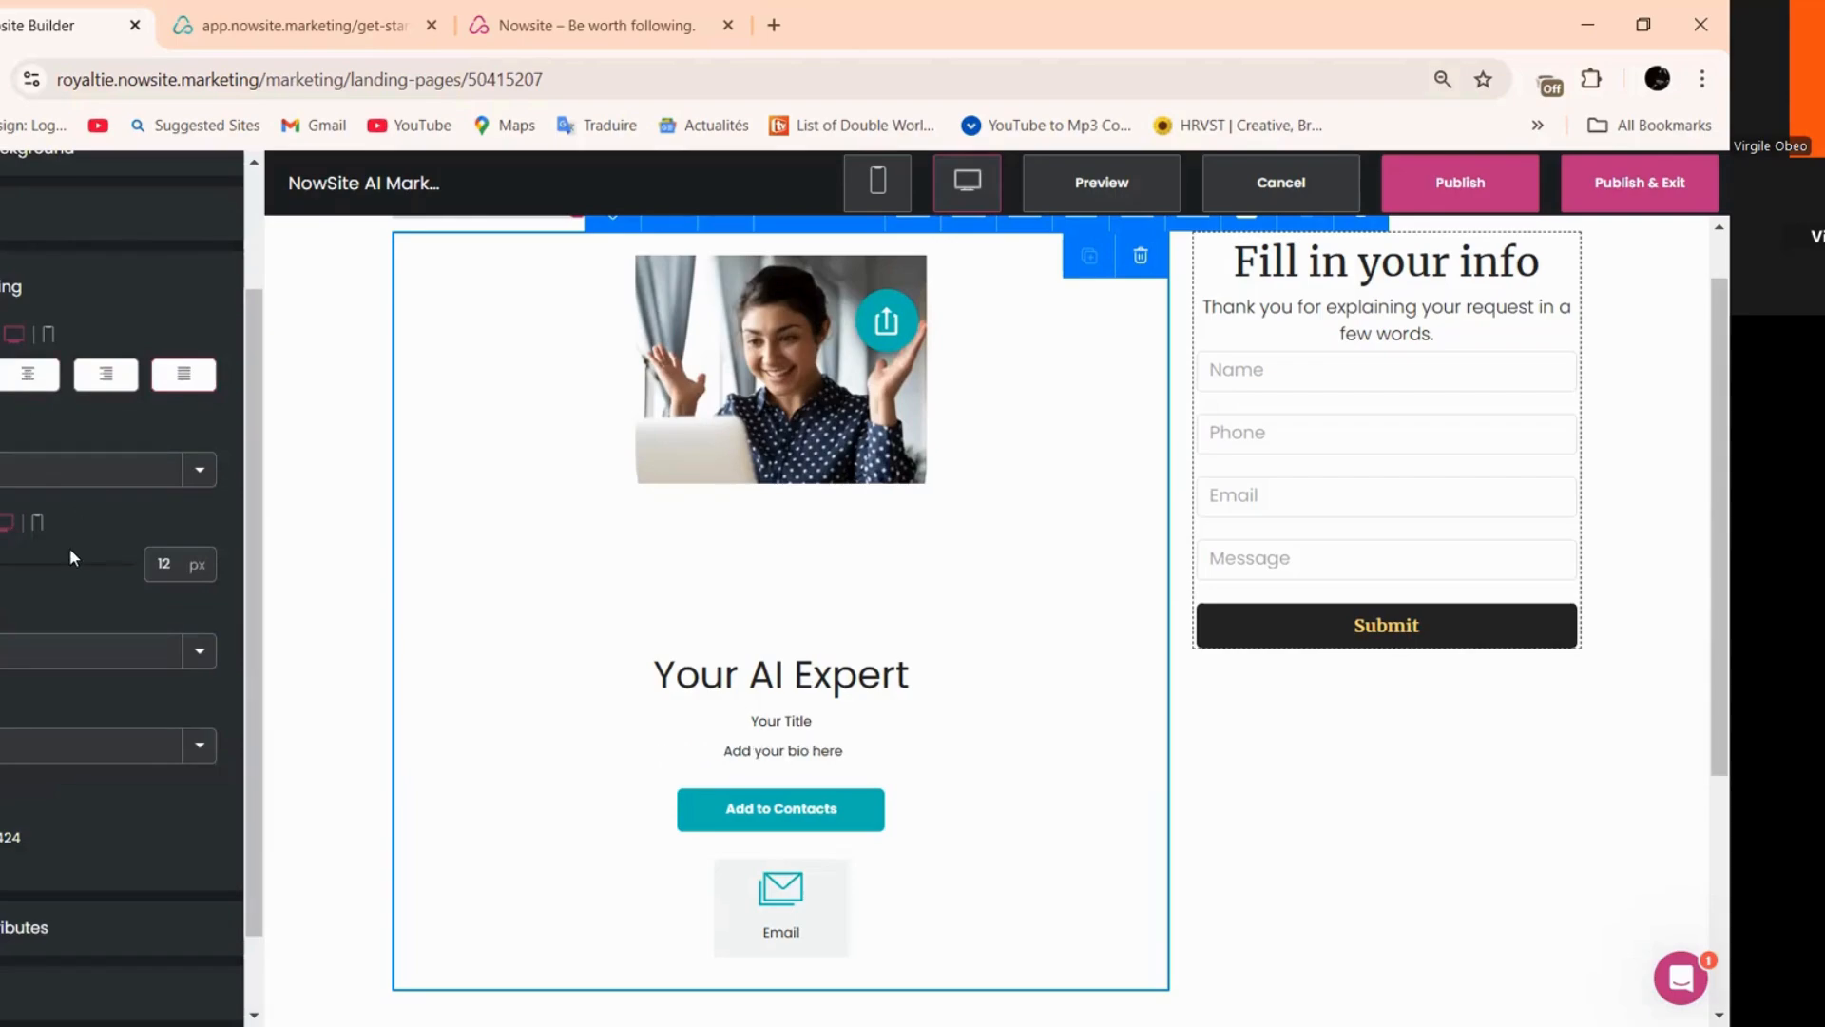
- Start replacing the business card's photo with a picture from the My Images library
{"action": "scroll", "coordinate": [62, 488], "scroll_direction": "up", "scroll_amount": 2}
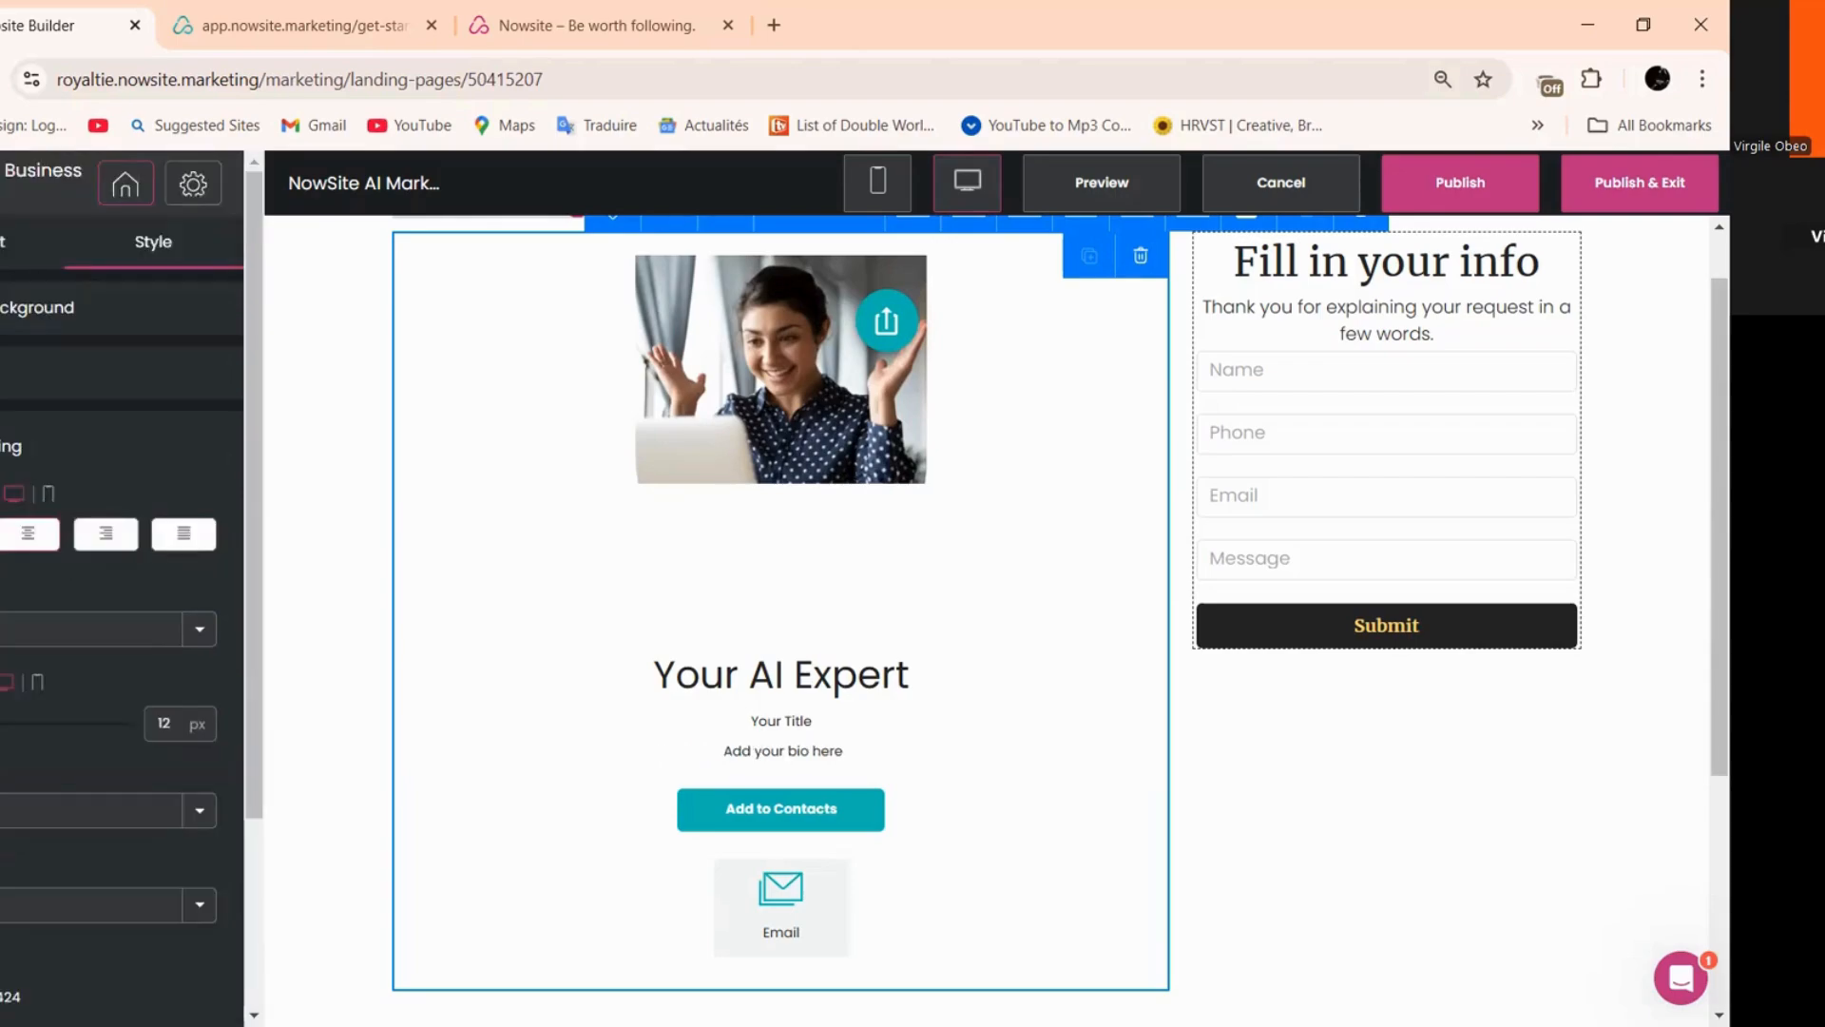
{"action": "left_click", "coordinate": [81, 362]}
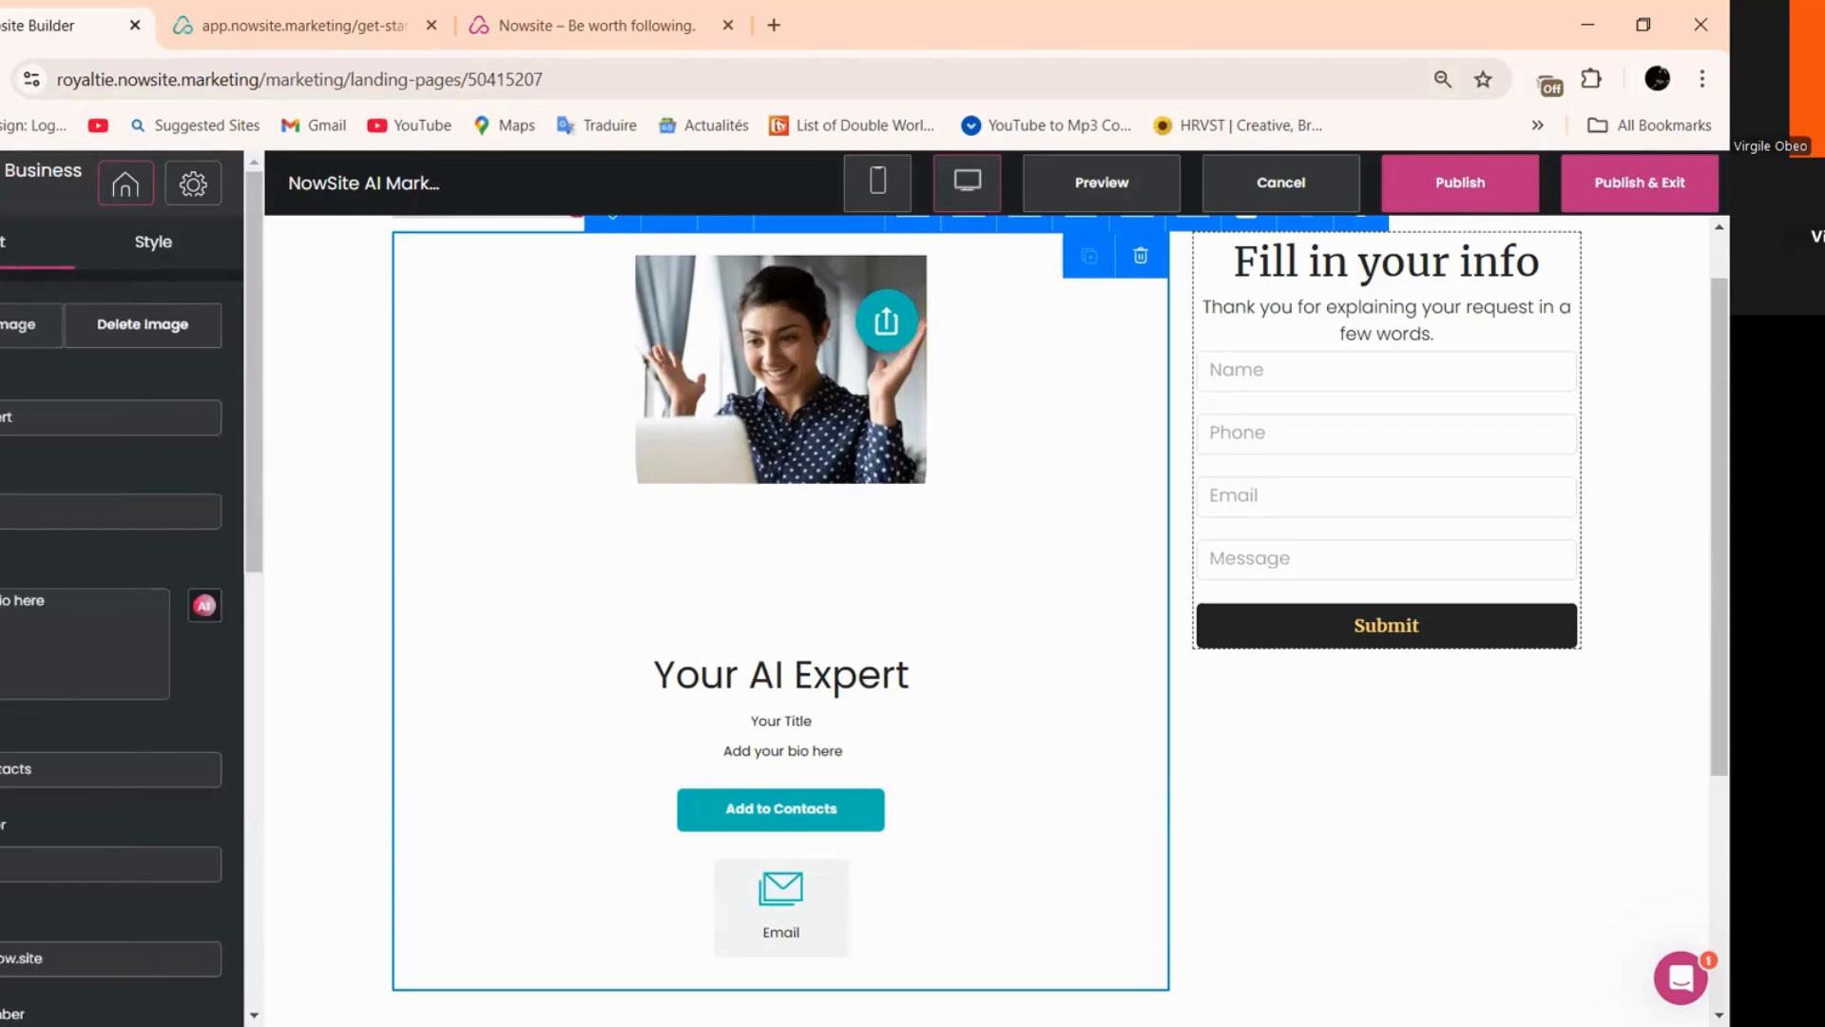
{"action": "left_click", "coordinate": [295, 333]}
{"action": "left_click", "coordinate": [279, 317]}
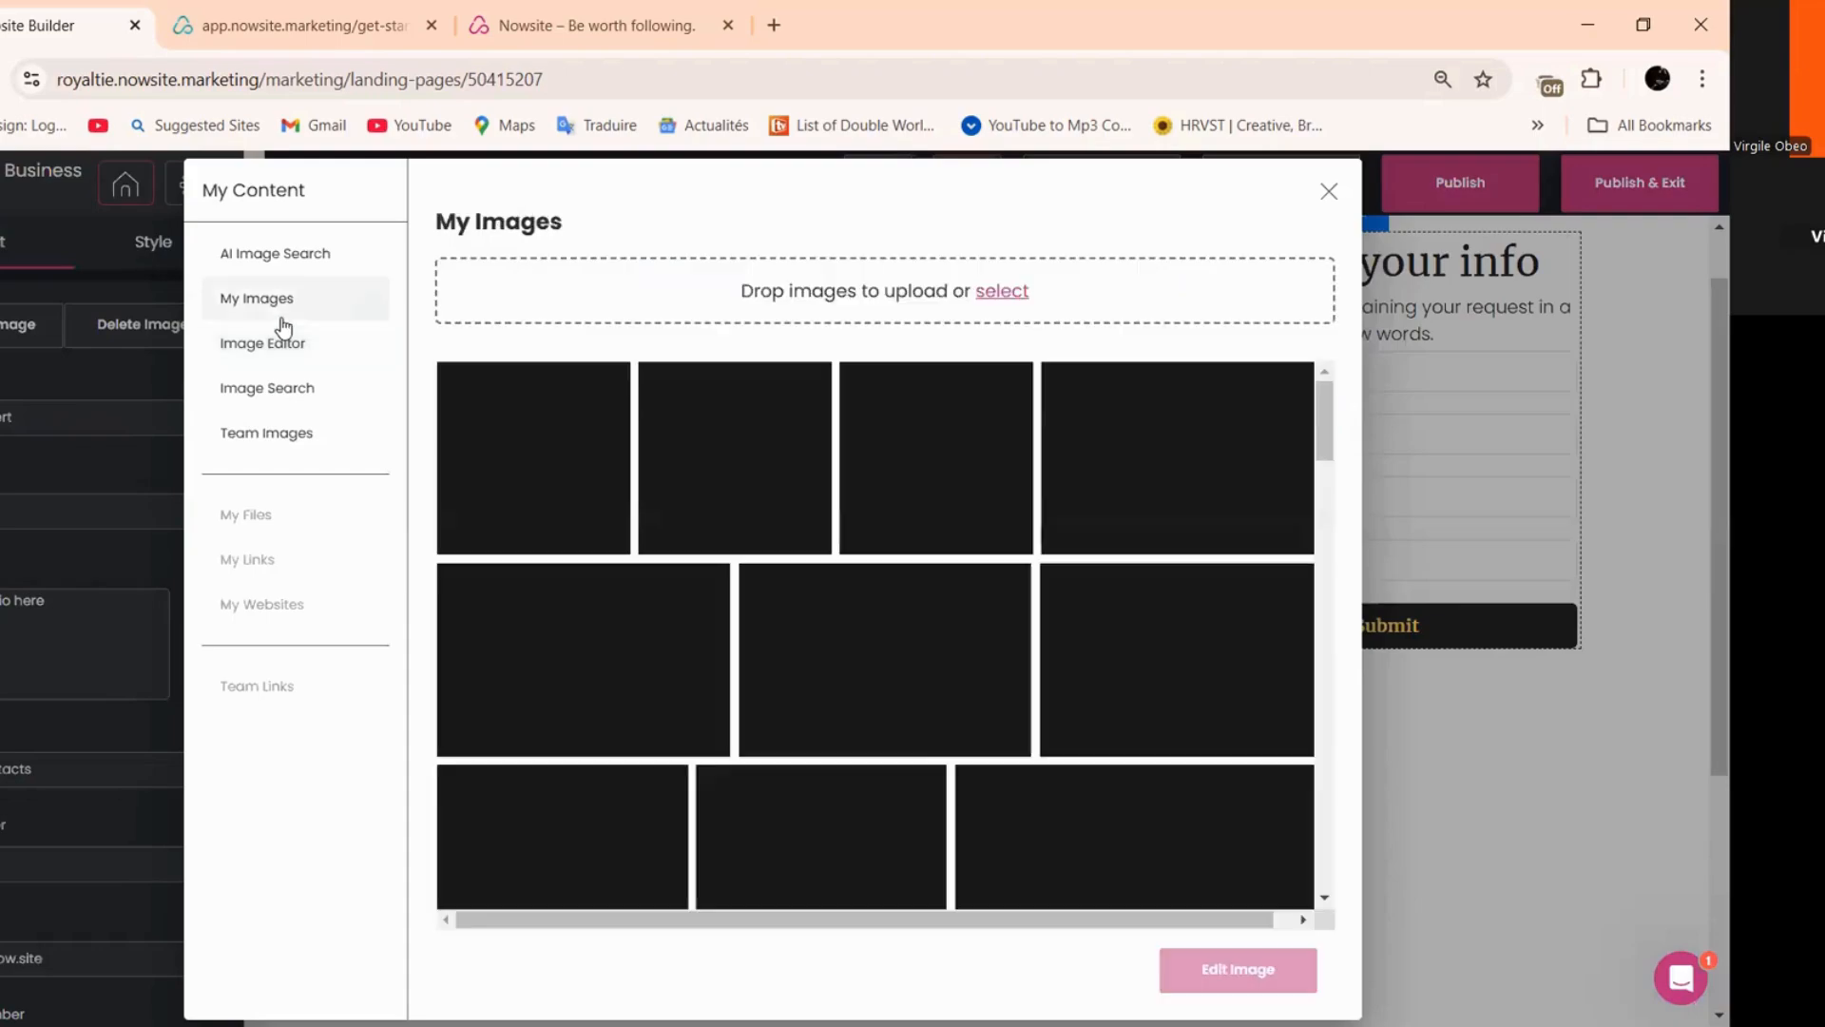
- Look through the uploaded pictures in My Images for a suitable business card image
{"action": "scroll", "coordinate": [868, 445], "scroll_direction": "down", "scroll_amount": 3}
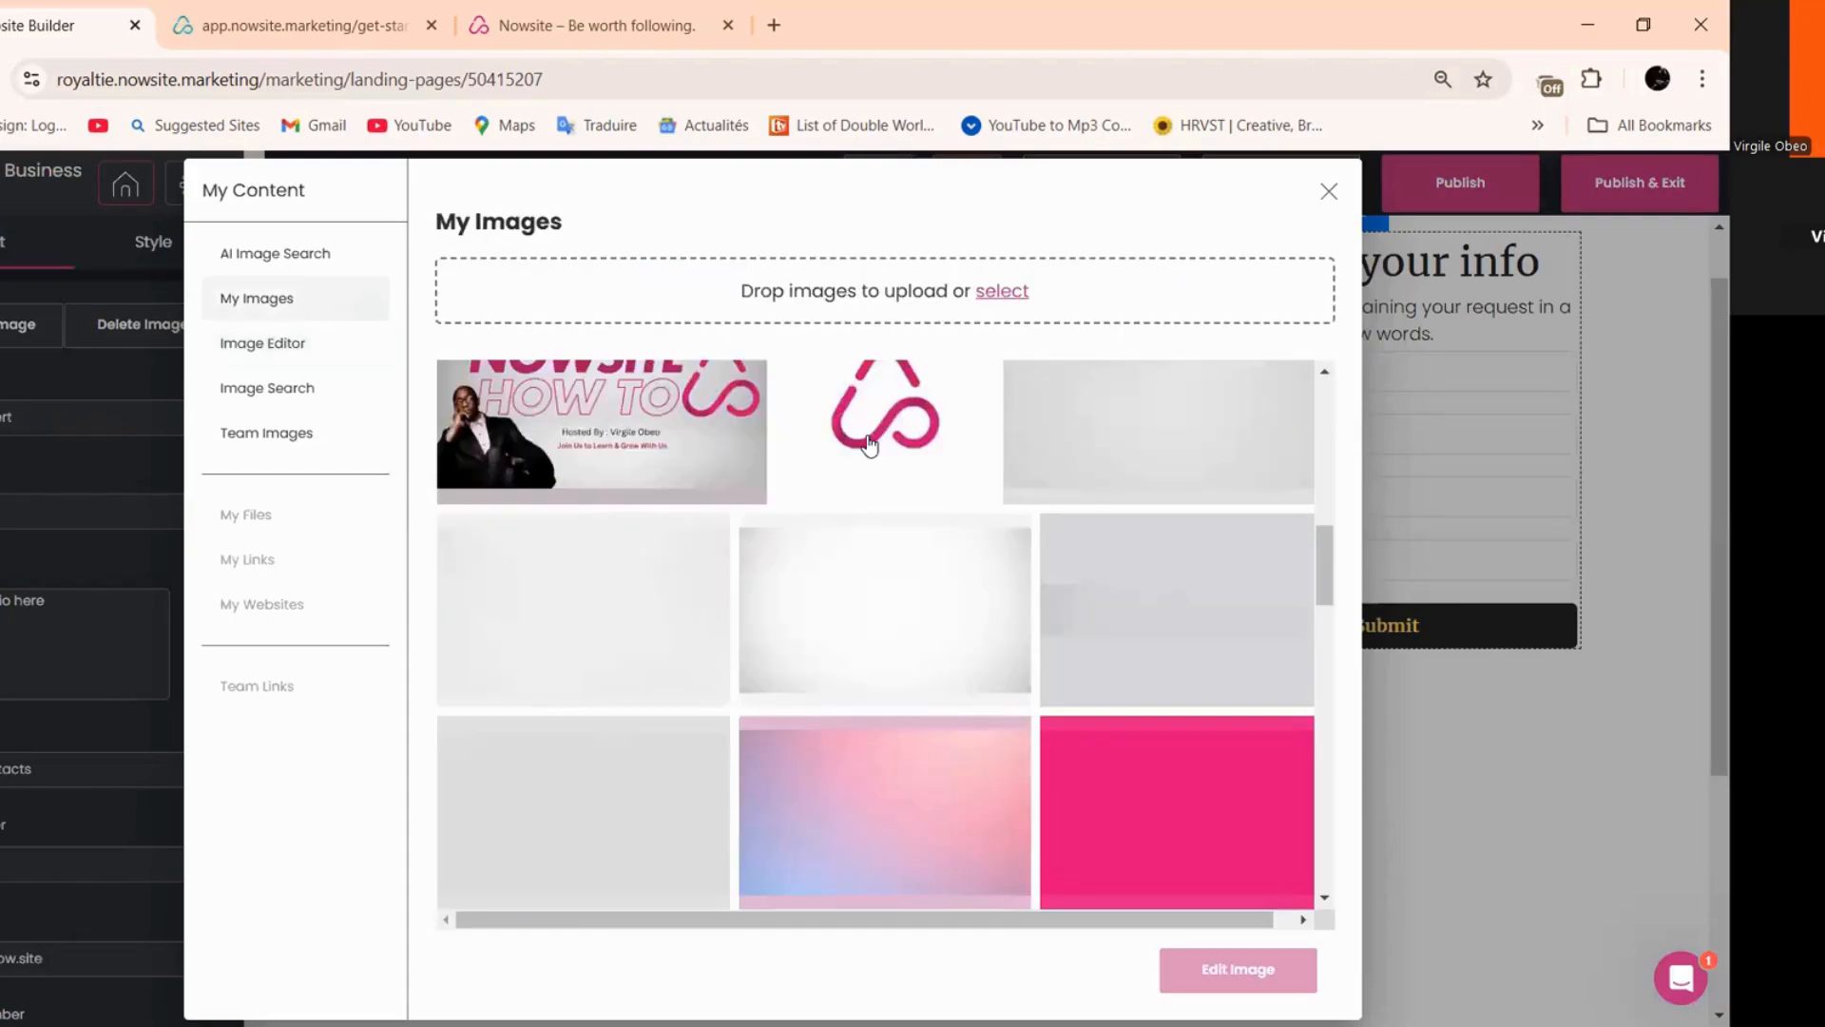
{"action": "scroll", "coordinate": [869, 445], "scroll_direction": "down", "scroll_amount": 3}
{"action": "scroll", "coordinate": [868, 443], "scroll_direction": "down", "scroll_amount": 2}
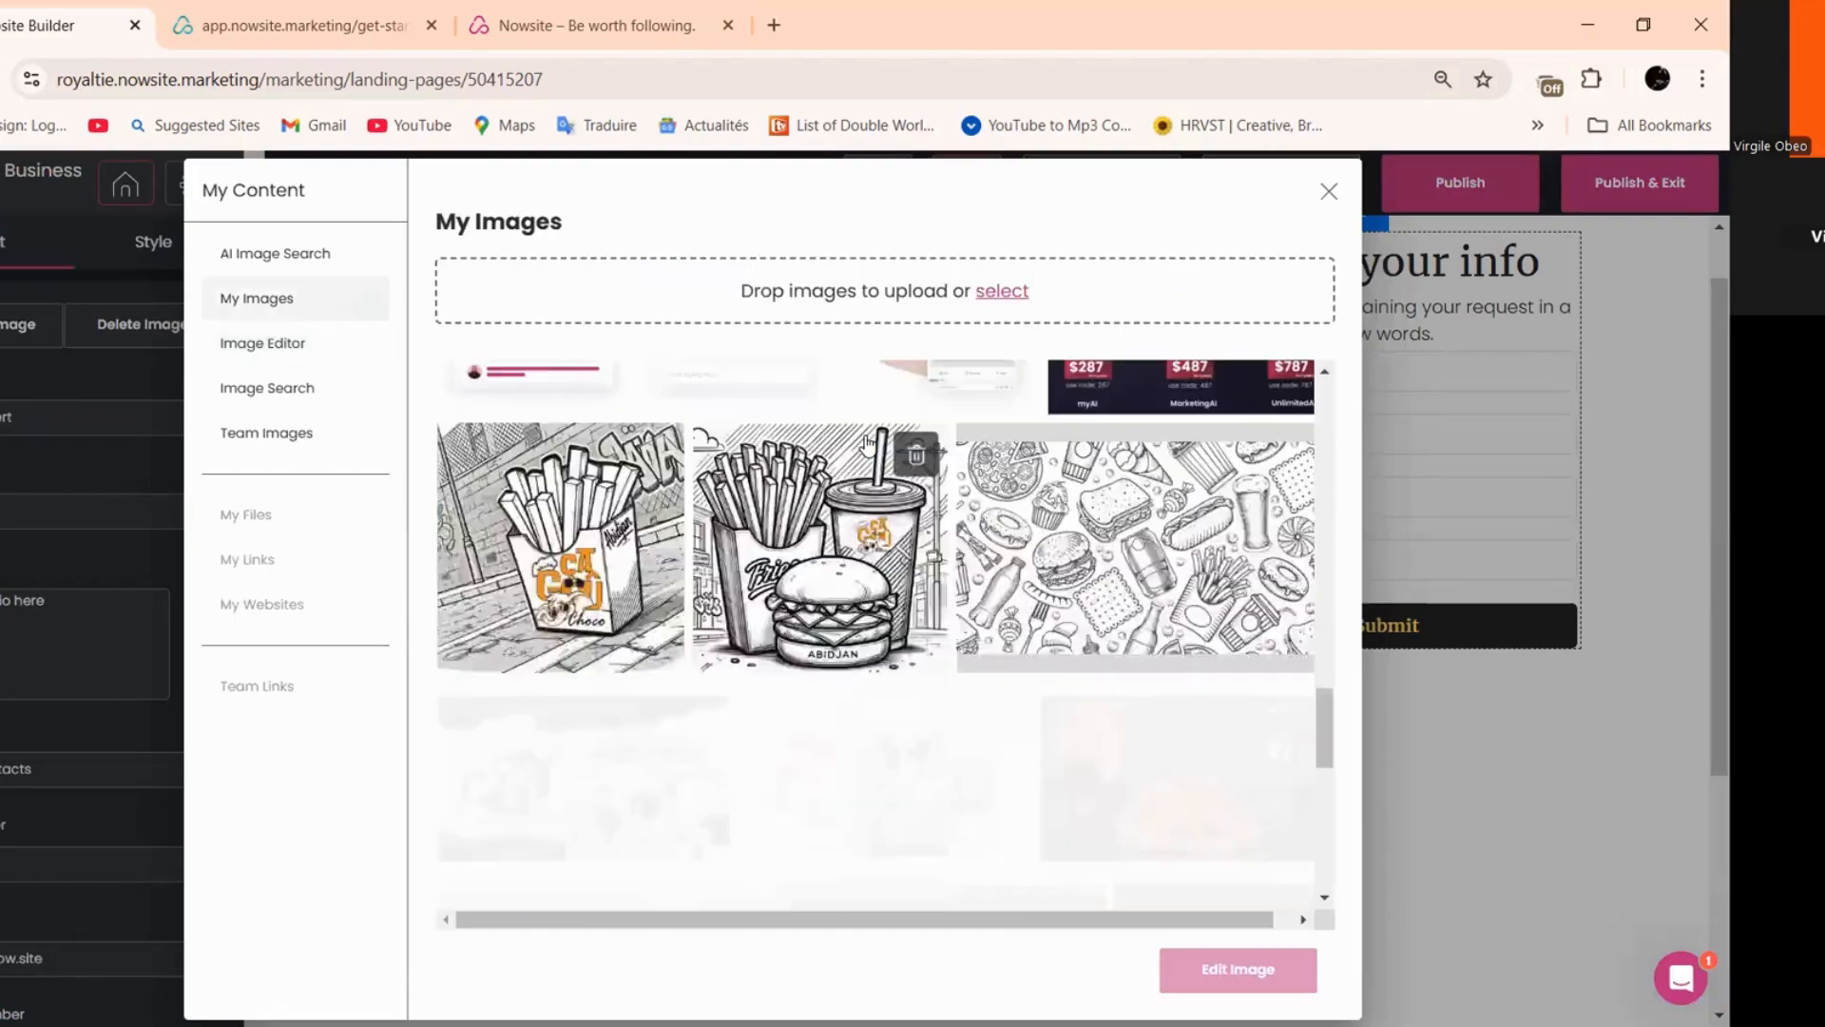
{"action": "scroll", "coordinate": [868, 443], "scroll_direction": "up", "scroll_amount": 3}
{"action": "scroll", "coordinate": [868, 445], "scroll_direction": "down", "scroll_amount": 2}
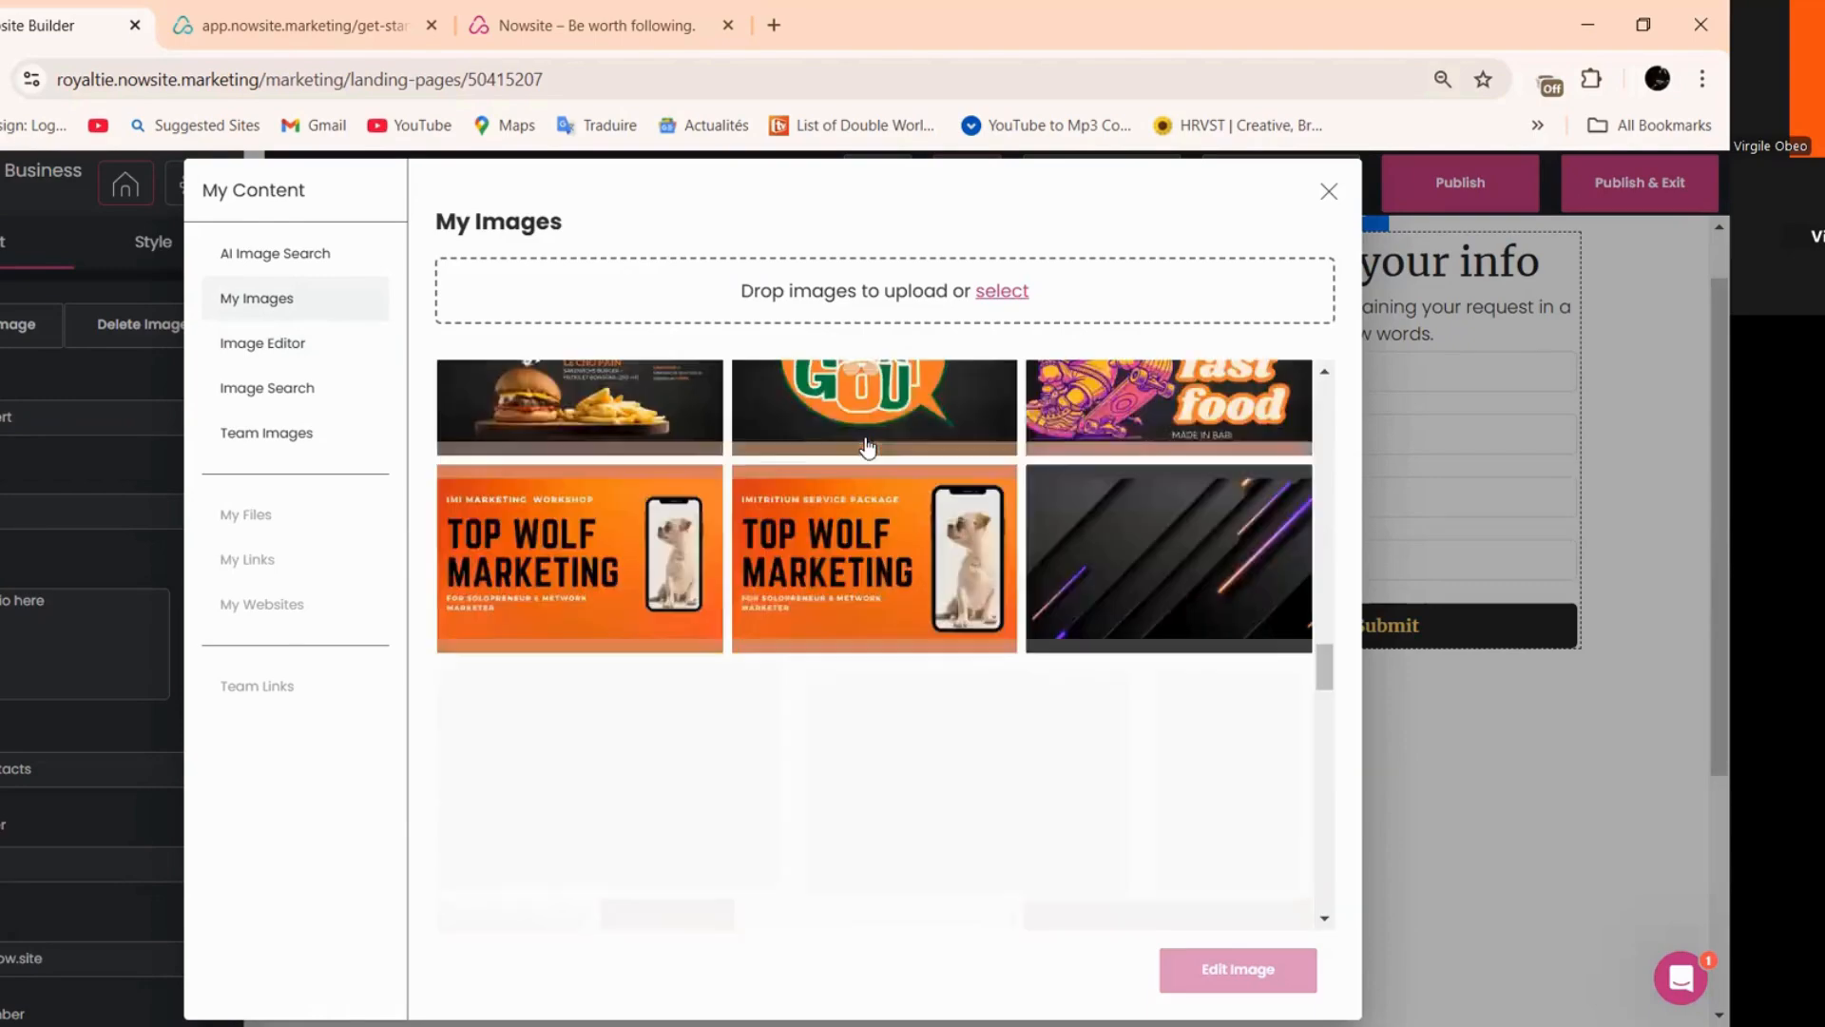
{"action": "scroll", "coordinate": [868, 445], "scroll_direction": "down", "scroll_amount": 2}
{"action": "scroll", "coordinate": [868, 445], "scroll_direction": "down", "scroll_amount": 2}
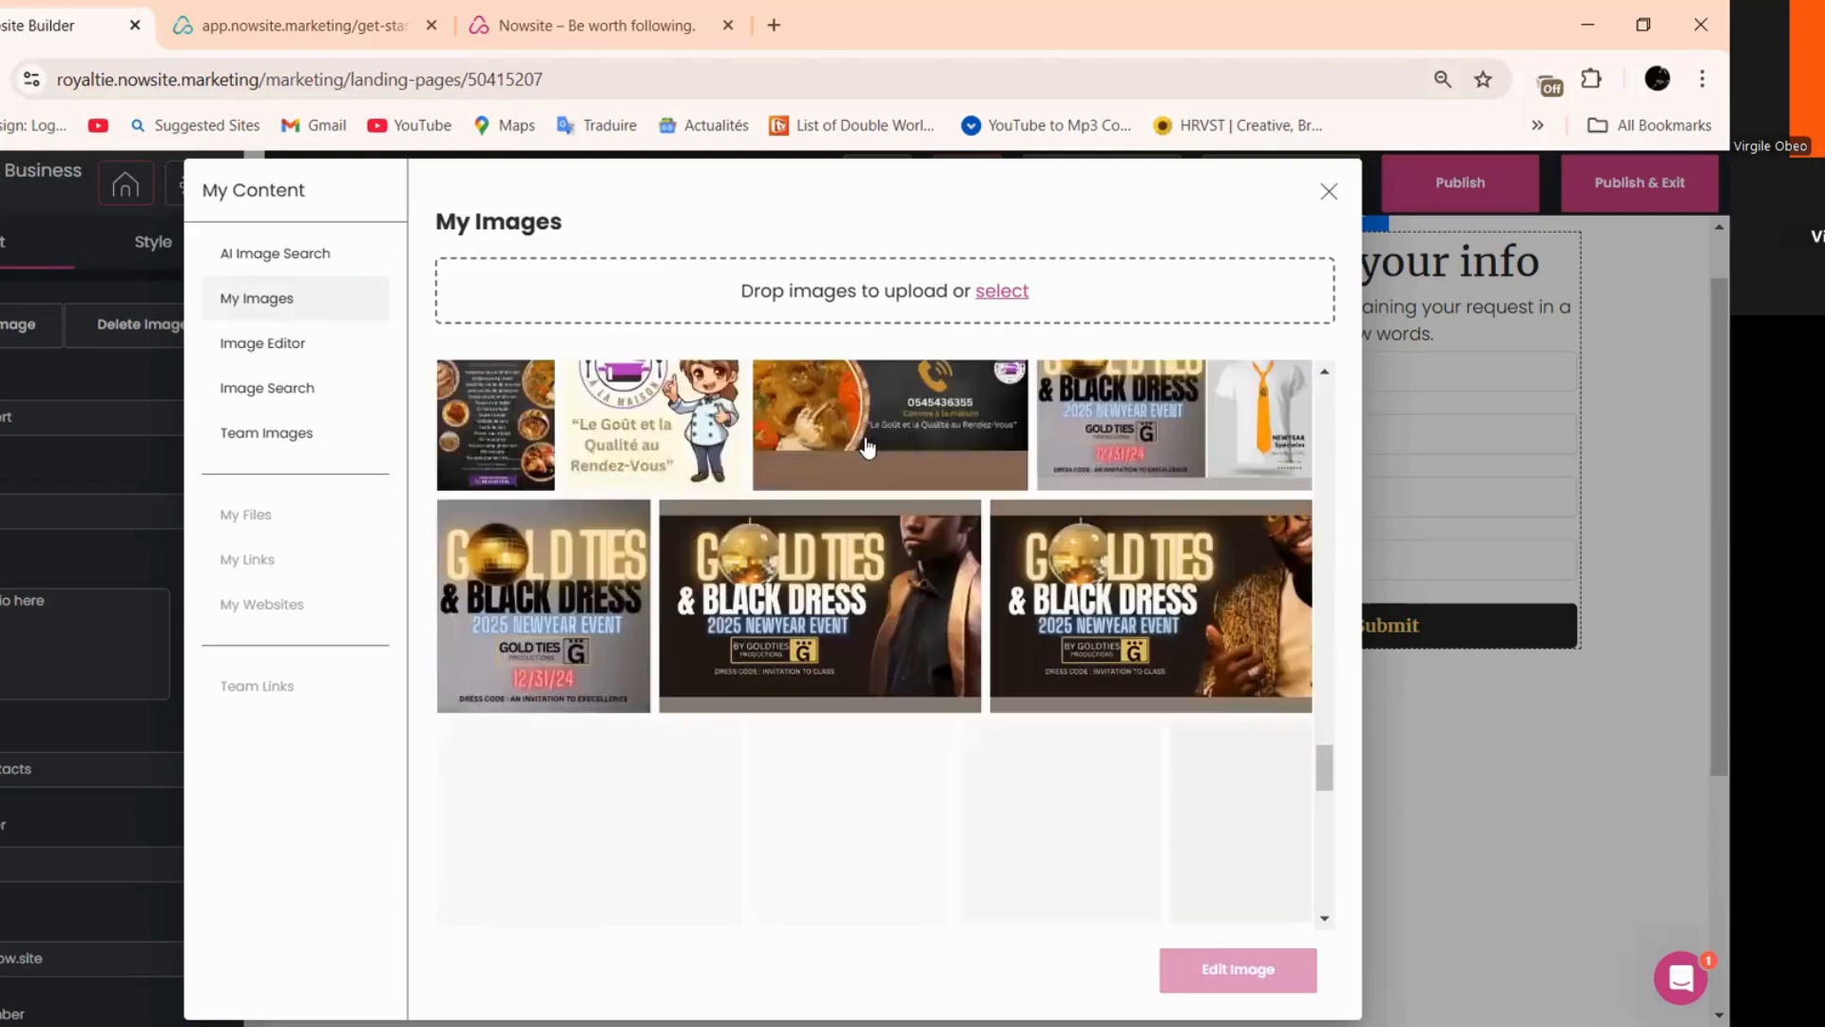
{"action": "scroll", "coordinate": [868, 445], "scroll_direction": "down", "scroll_amount": 2}
{"action": "scroll", "coordinate": [868, 447], "scroll_direction": "down", "scroll_amount": 4}
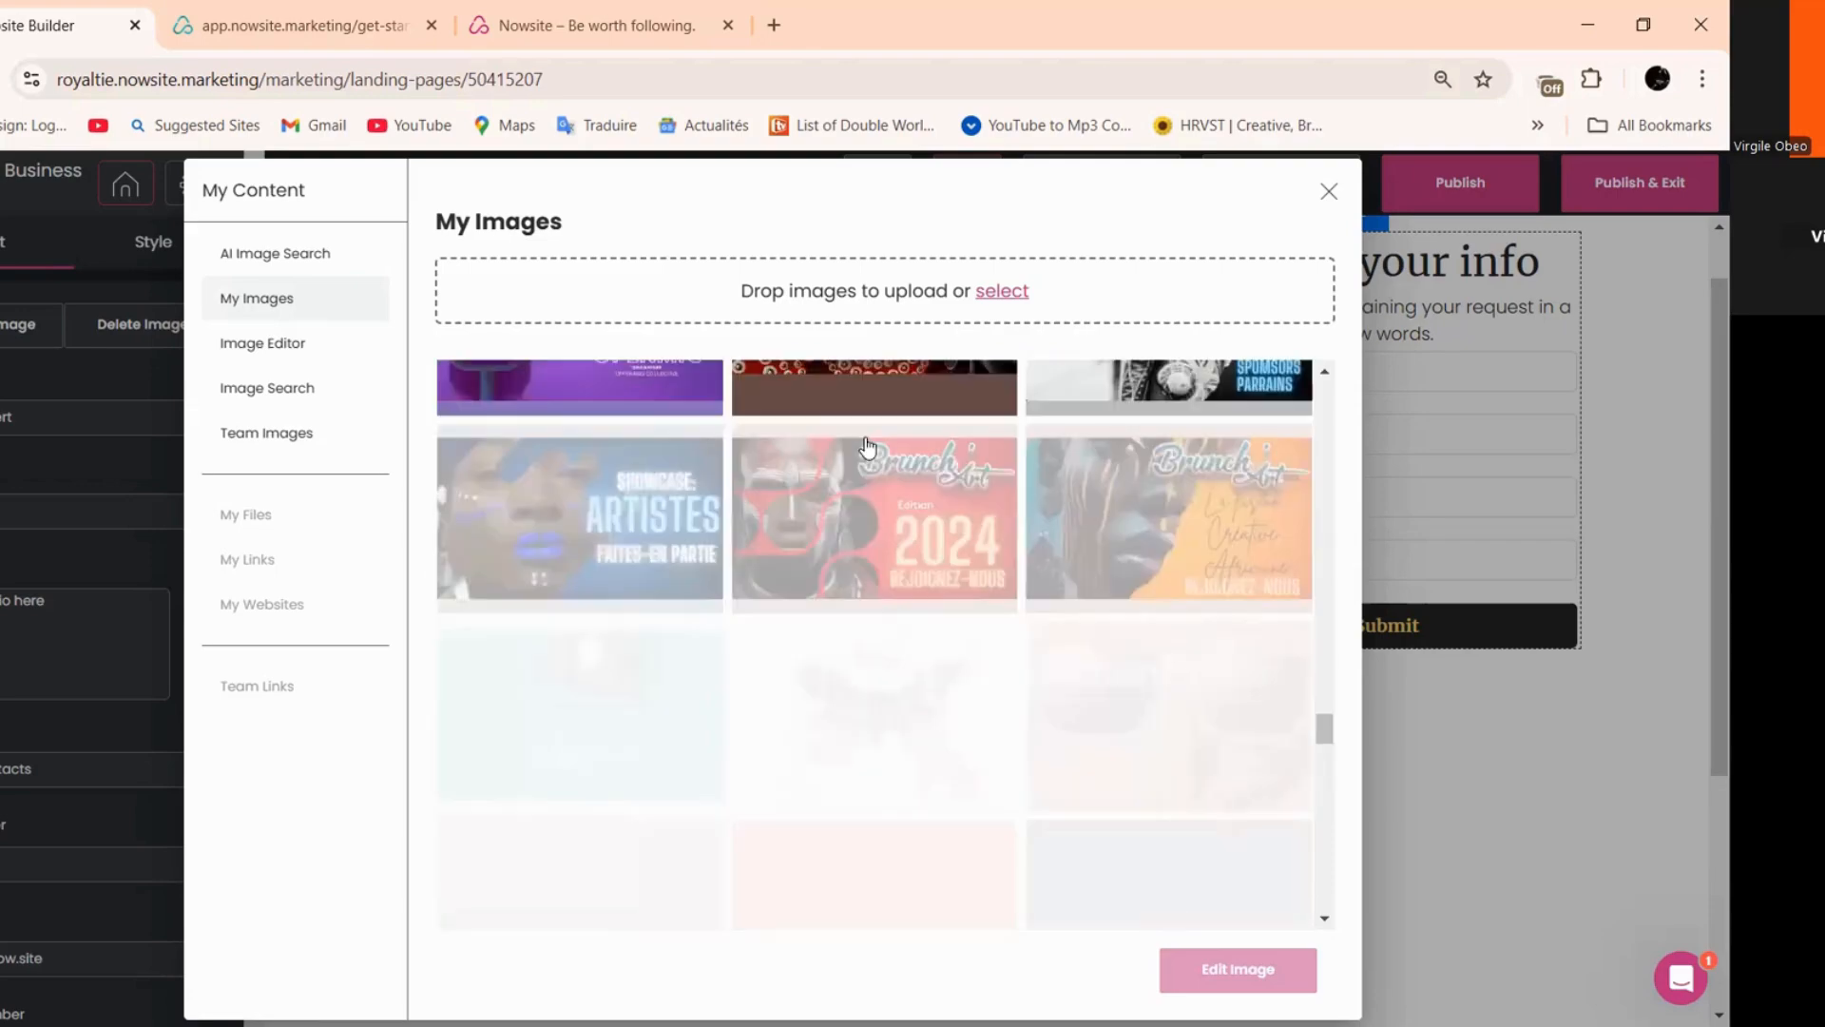
{"action": "scroll", "coordinate": [868, 447], "scroll_direction": "down", "scroll_amount": 3}
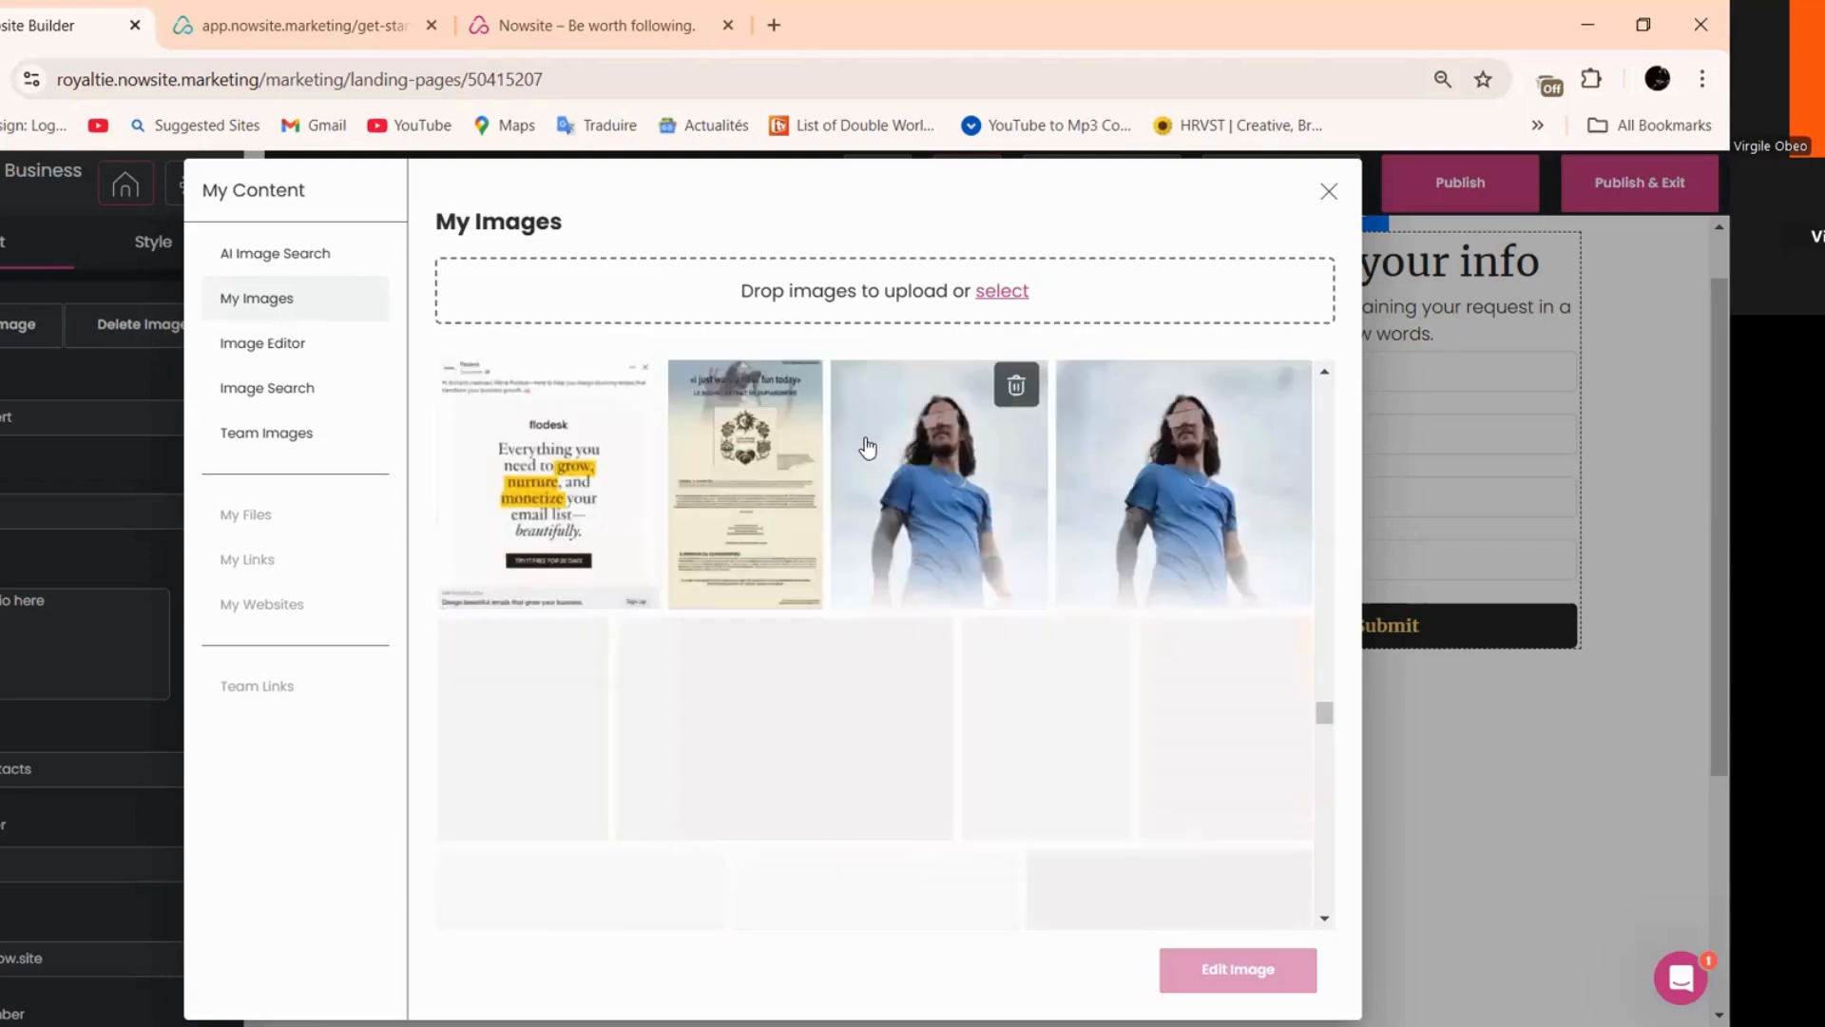
{"action": "scroll", "coordinate": [868, 449], "scroll_direction": "down", "scroll_amount": 3}
{"action": "scroll", "coordinate": [868, 450], "scroll_direction": "down", "scroll_amount": 3}
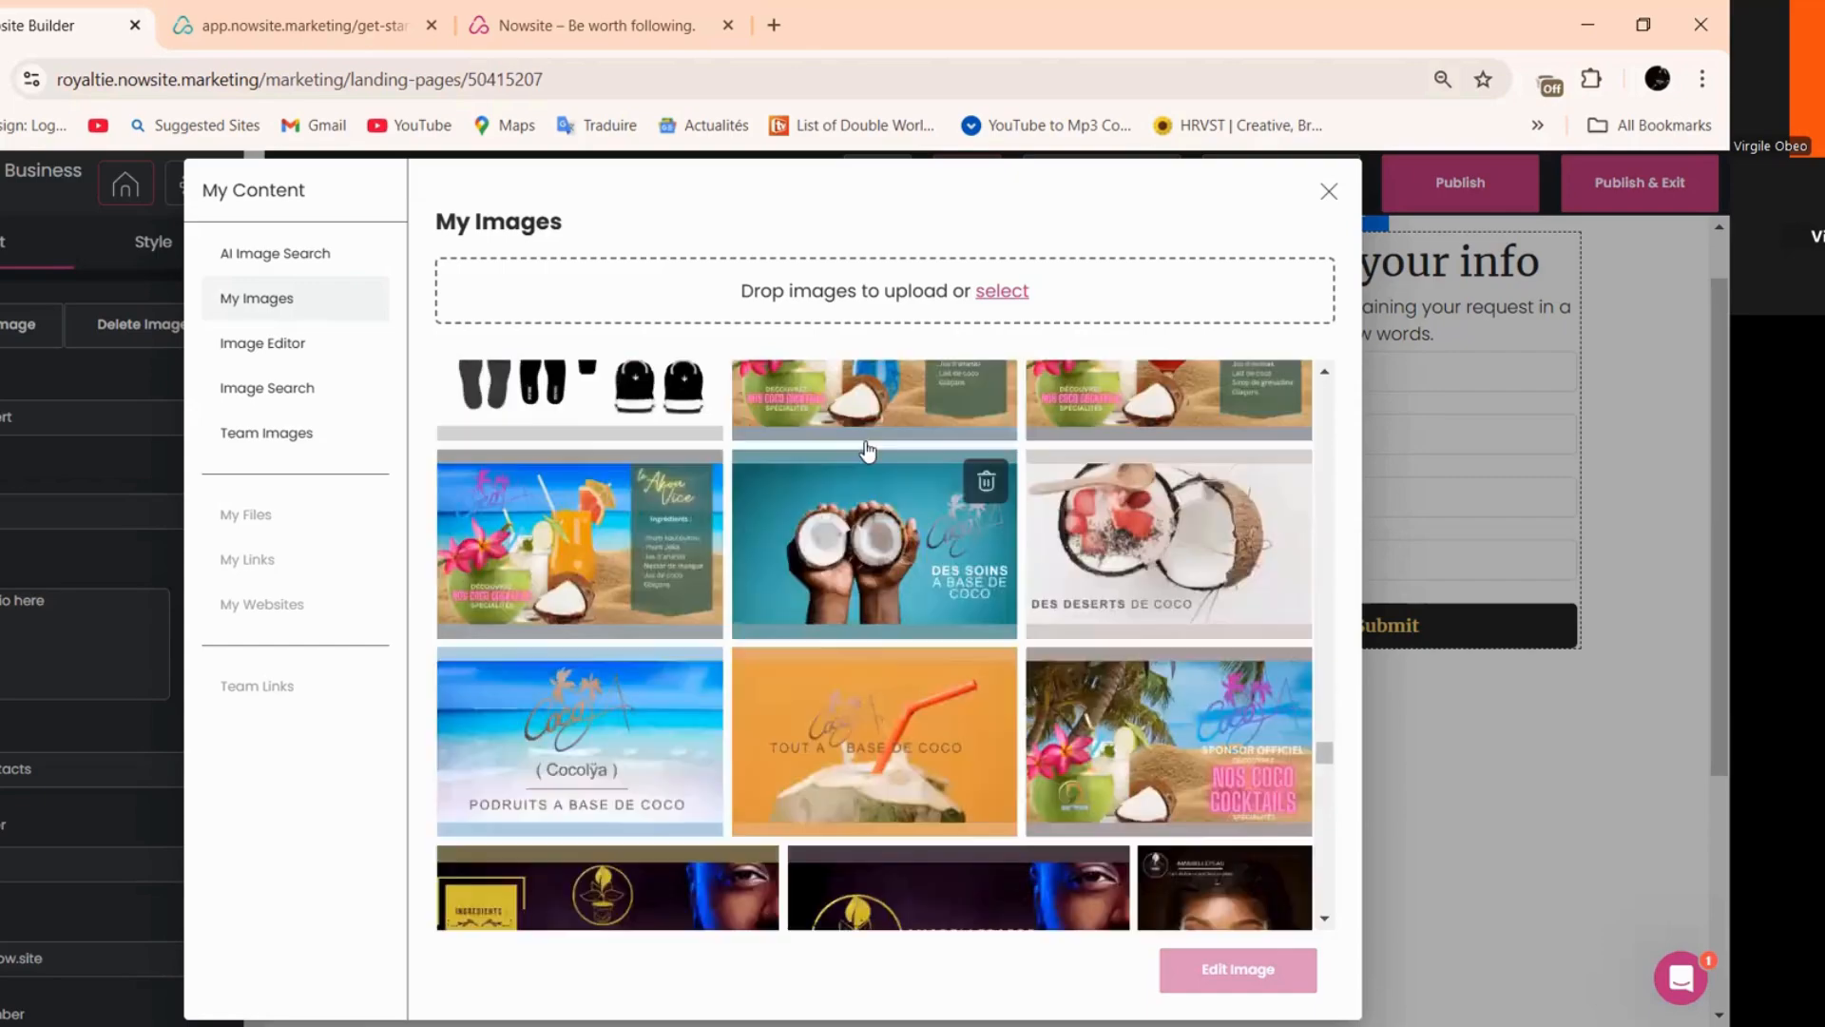
{"action": "scroll", "coordinate": [868, 451], "scroll_direction": "up", "scroll_amount": 5}
{"action": "scroll", "coordinate": [868, 451], "scroll_direction": "up", "scroll_amount": 5}
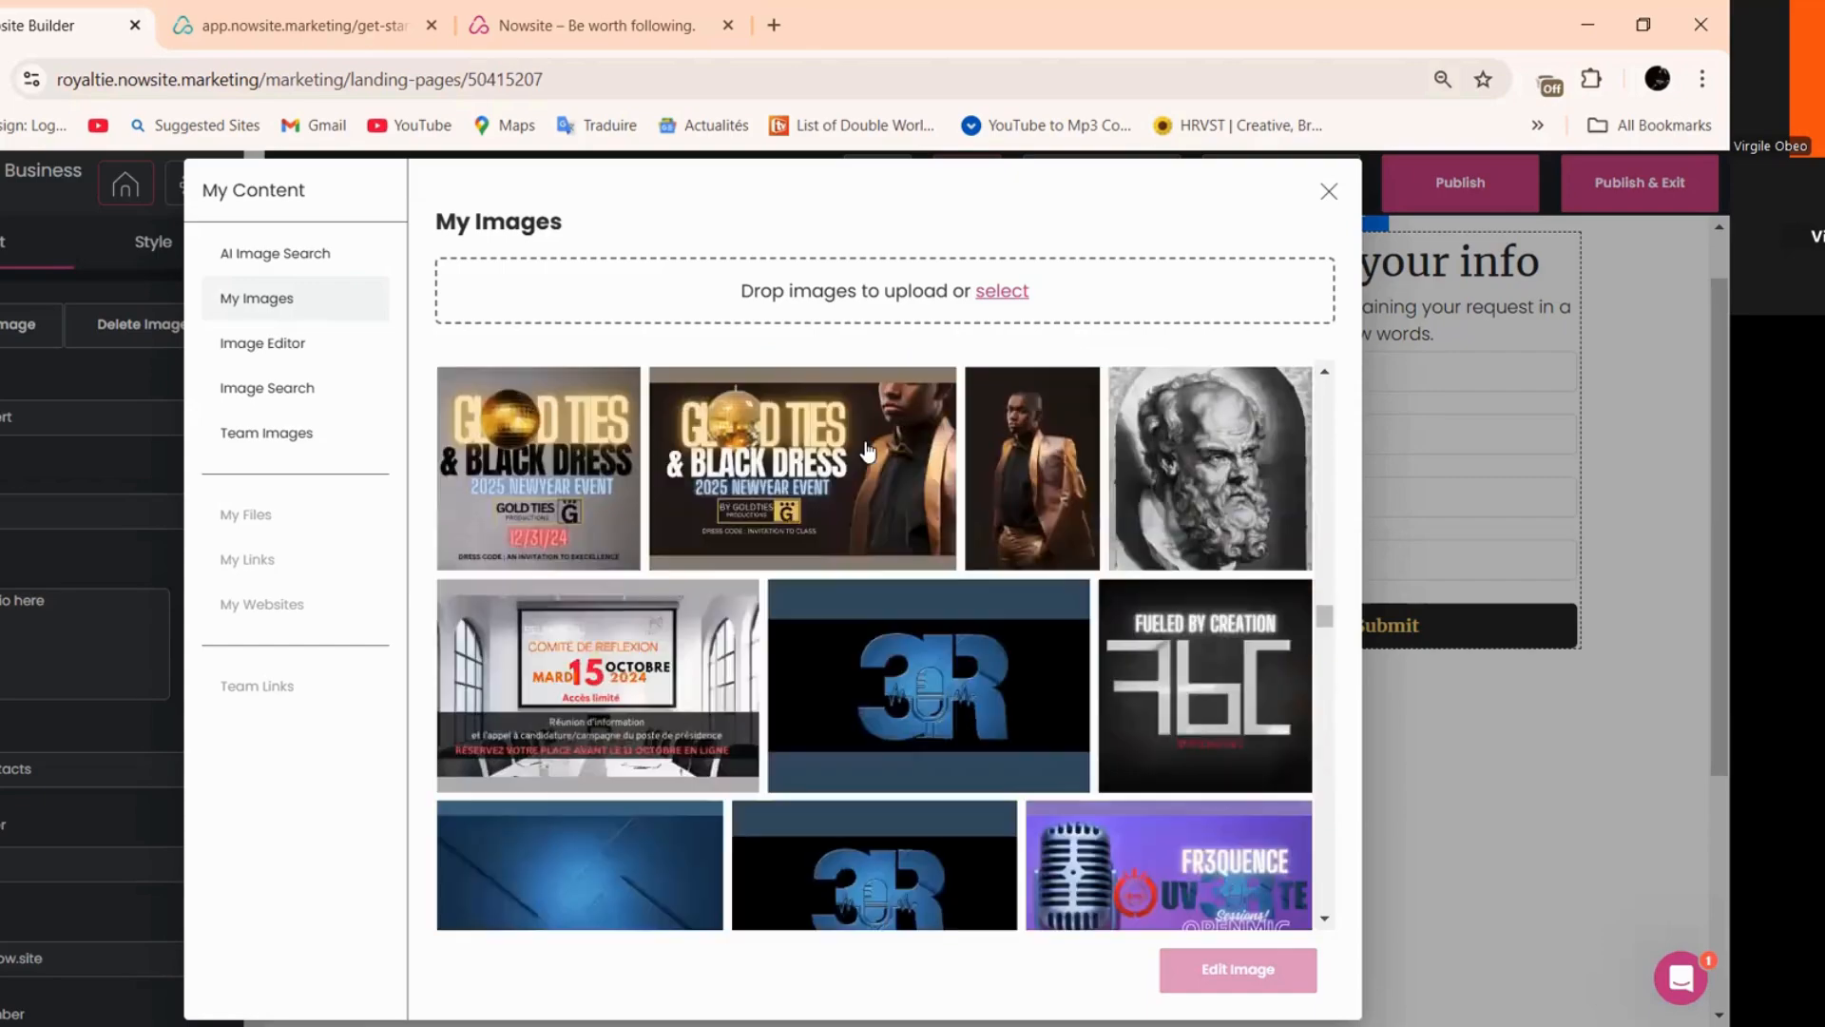
{"action": "scroll", "coordinate": [868, 451], "scroll_direction": "up", "scroll_amount": 5}
{"action": "scroll", "coordinate": [868, 450], "scroll_direction": "up", "scroll_amount": 5}
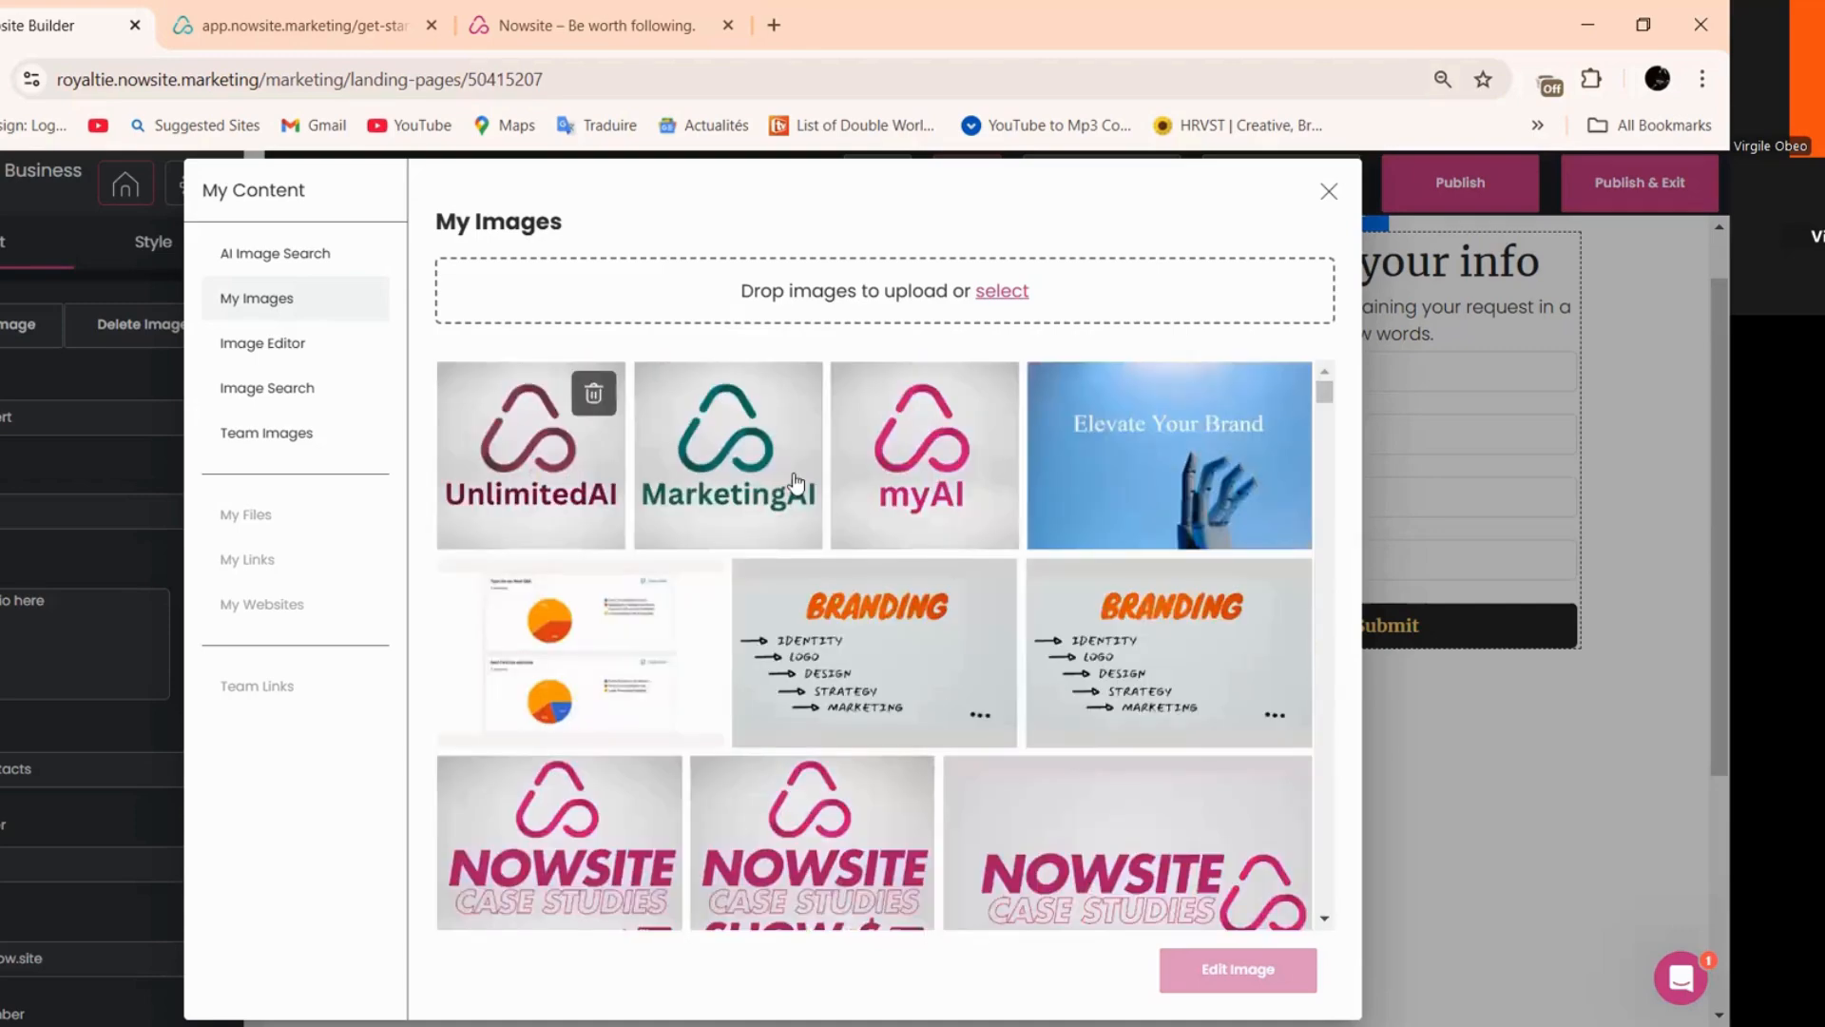
- Replace the business card's photo with the myAI logo image cropped to its symbol, and apply the card's changes
{"action": "left_click", "coordinate": [946, 470]}
{"action": "left_click", "coordinate": [1221, 974]}
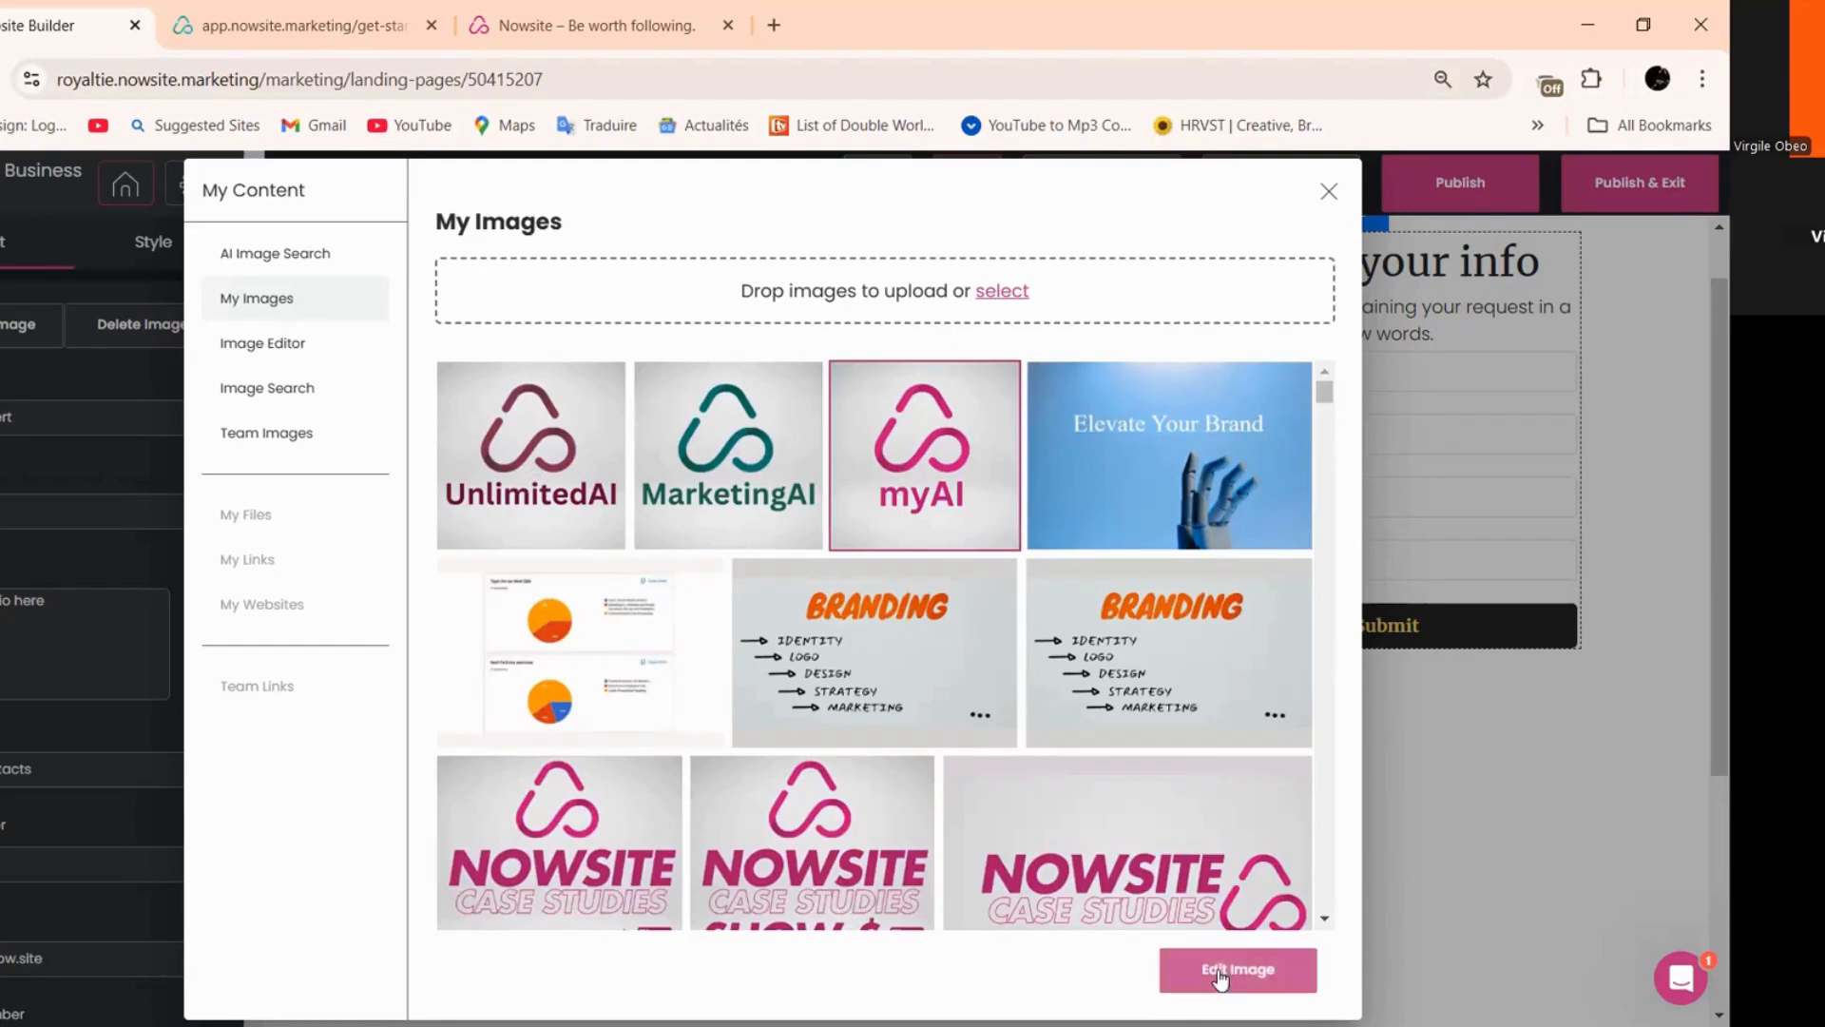
{"action": "mouse_move", "coordinate": [885, 680]}
{"action": "left_mouse_down"}
{"action": "mouse_move", "coordinate": [885, 752]}
{"action": "mouse_move", "coordinate": [885, 711]}
{"action": "left_mouse_up"}
{"action": "left_click", "coordinate": [1255, 949]}
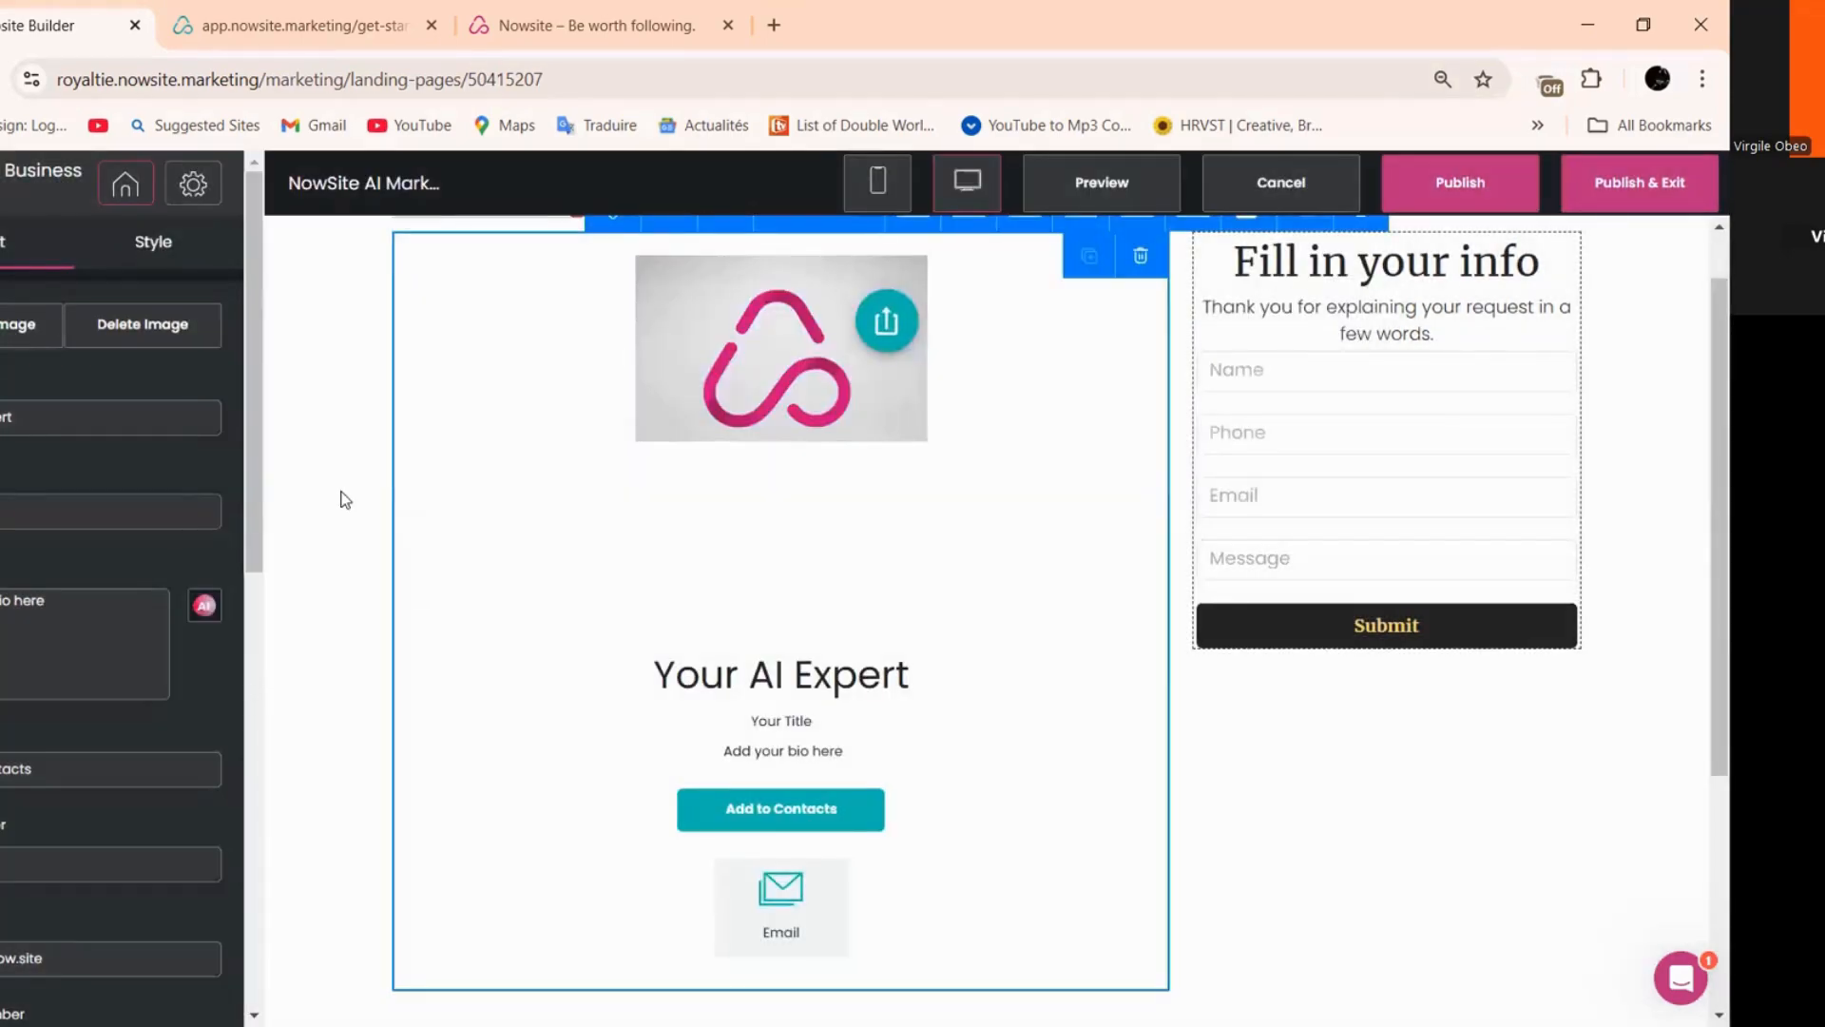
{"action": "left_click", "coordinate": [863, 697]}
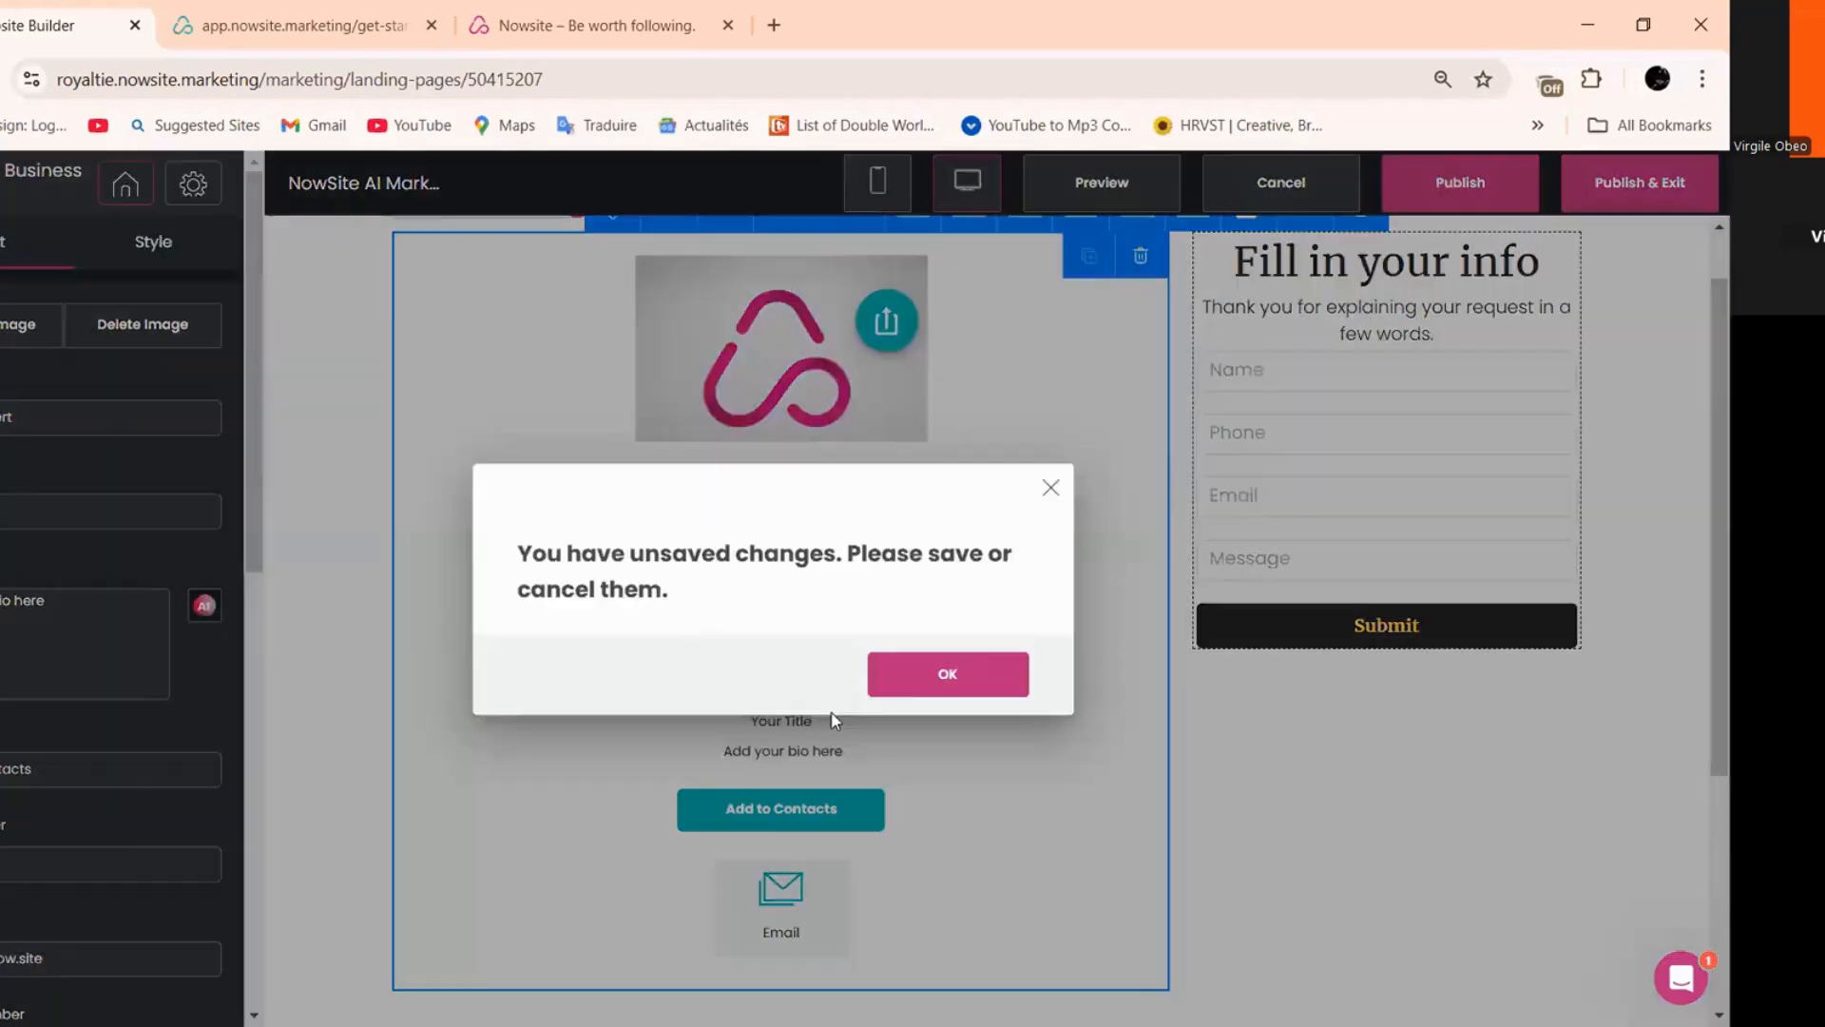
{"action": "left_click", "coordinate": [93, 727]}
{"action": "scroll", "coordinate": [104, 727], "scroll_direction": "down", "scroll_amount": 10}
{"action": "left_click", "coordinate": [150, 990]}
- Give the content section holding the card and form the plain light grey image from My Images as background
{"action": "left_click", "coordinate": [397, 524]}
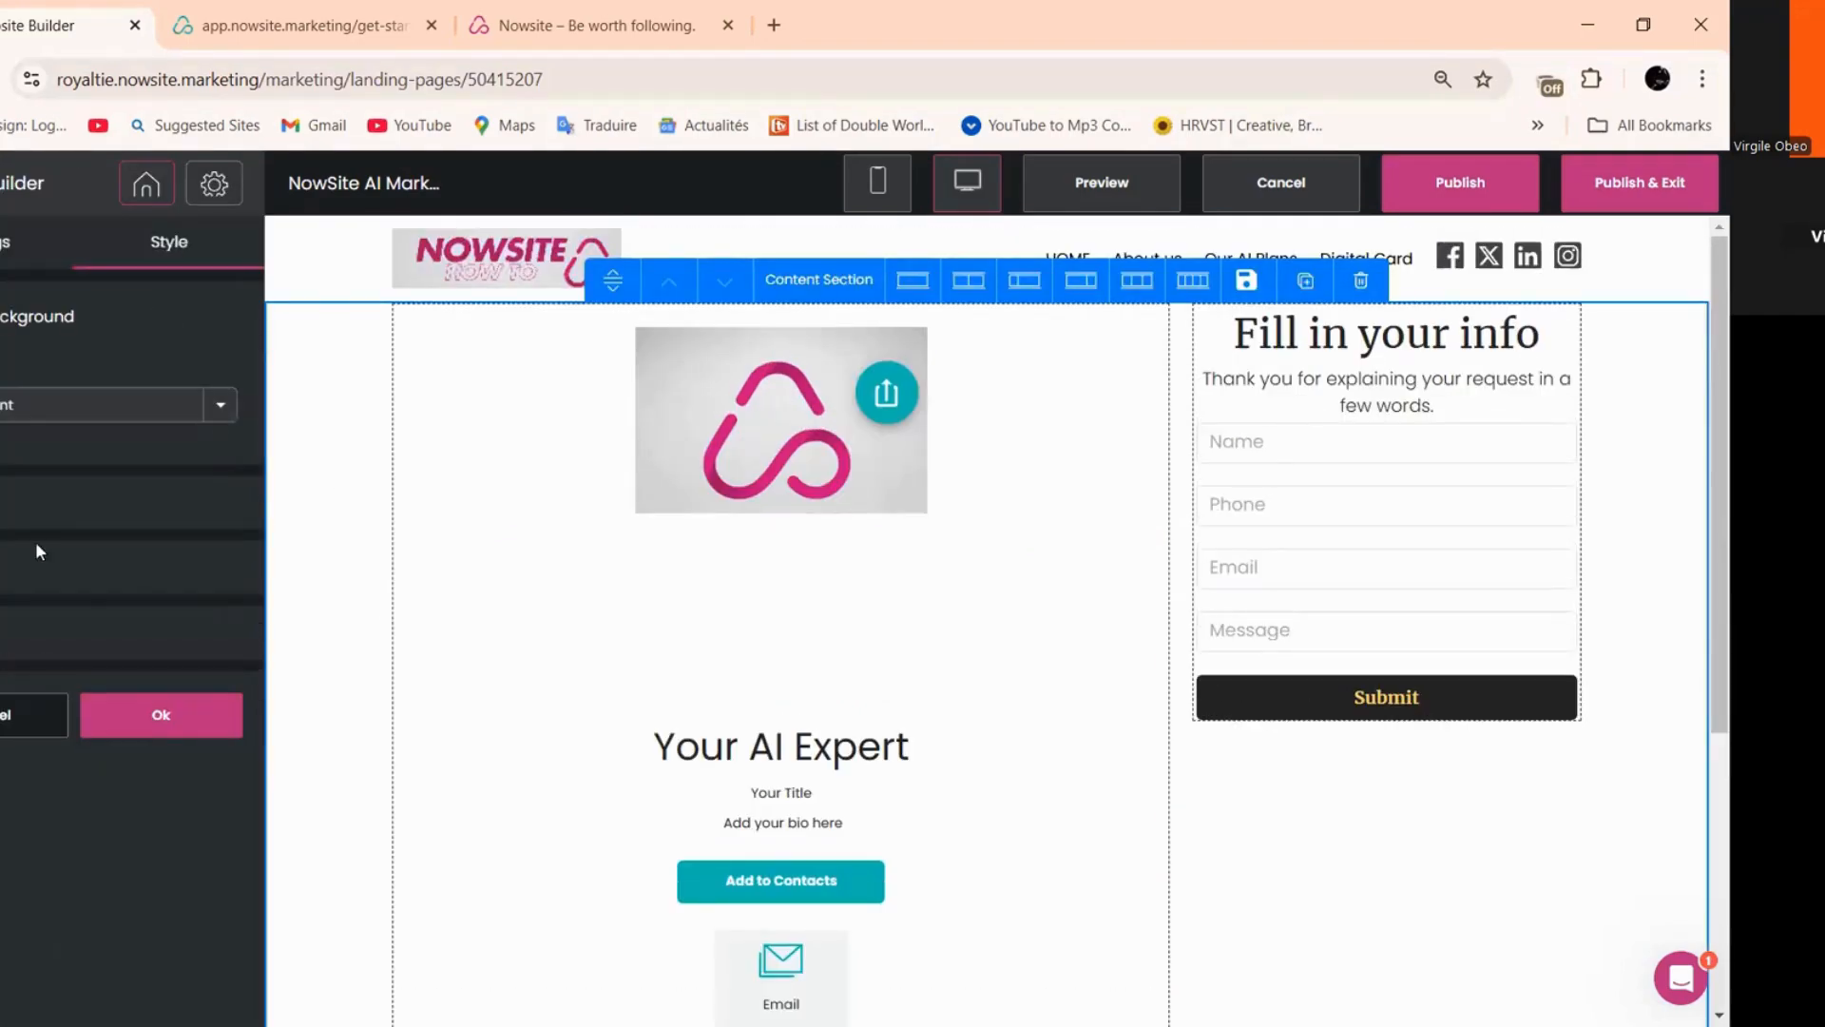
{"action": "left_click", "coordinate": [40, 462]}
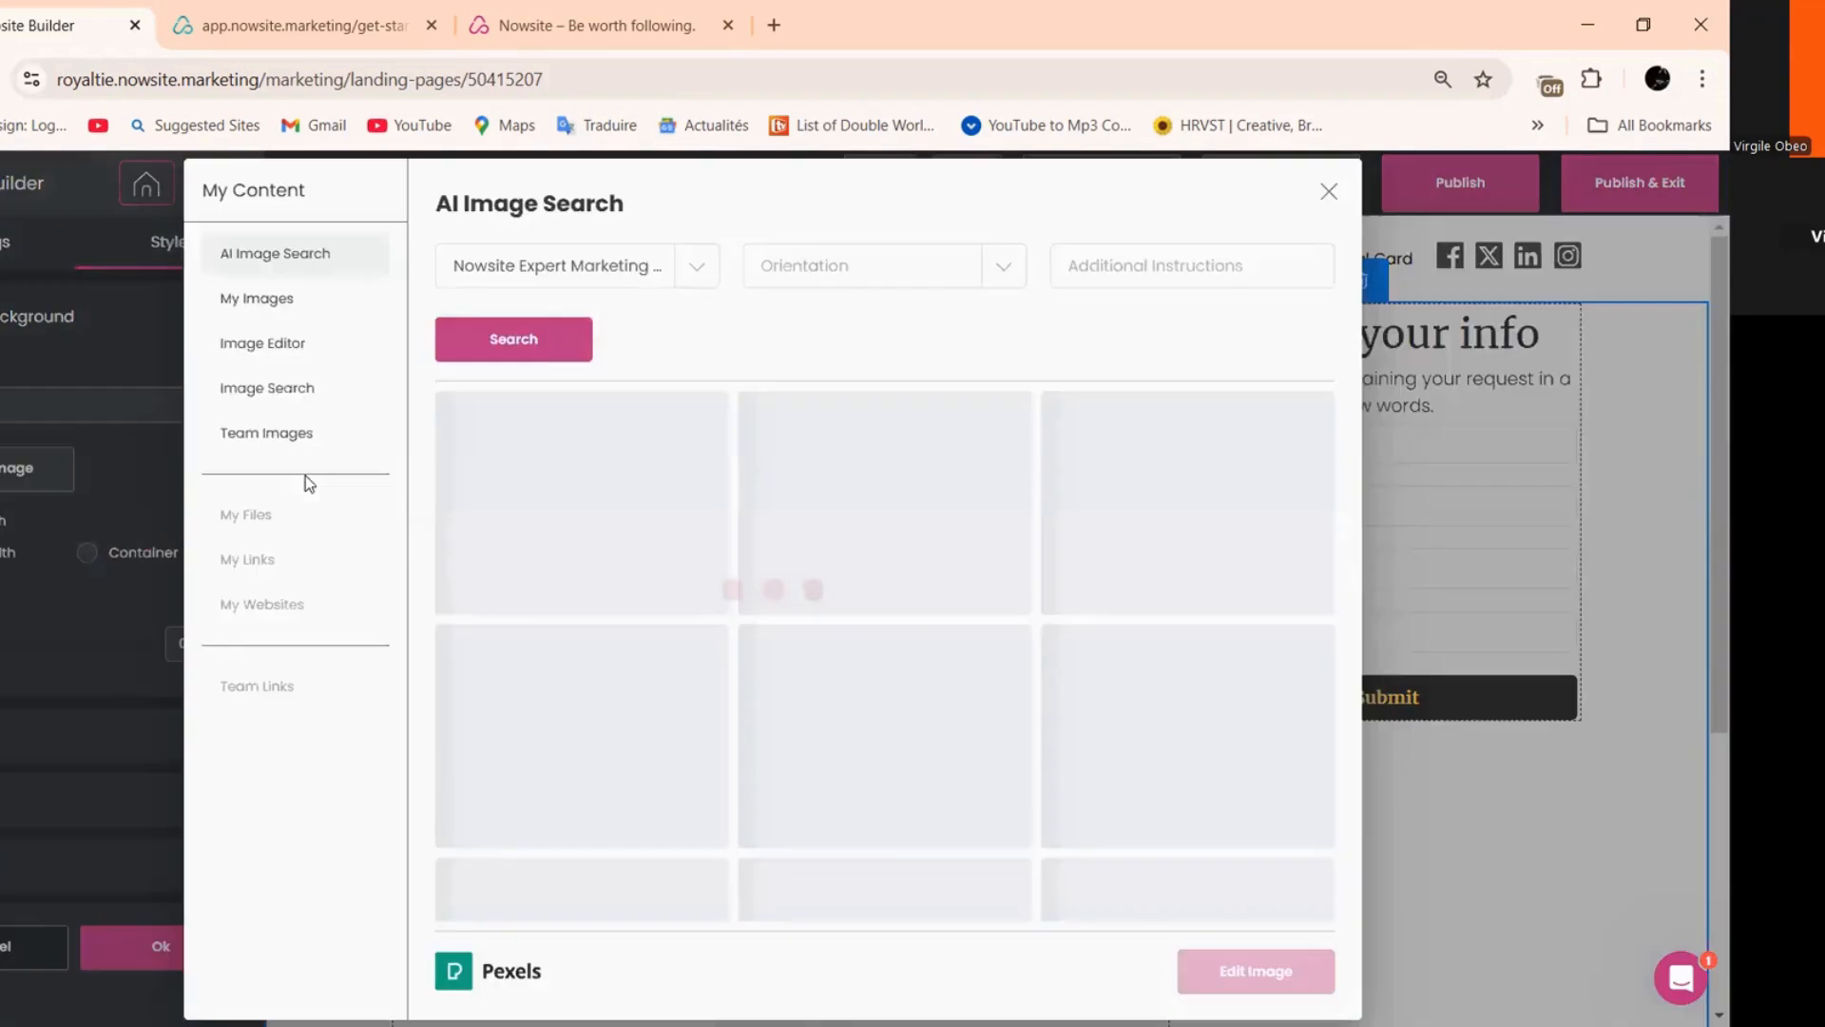
{"action": "left_click", "coordinate": [262, 309]}
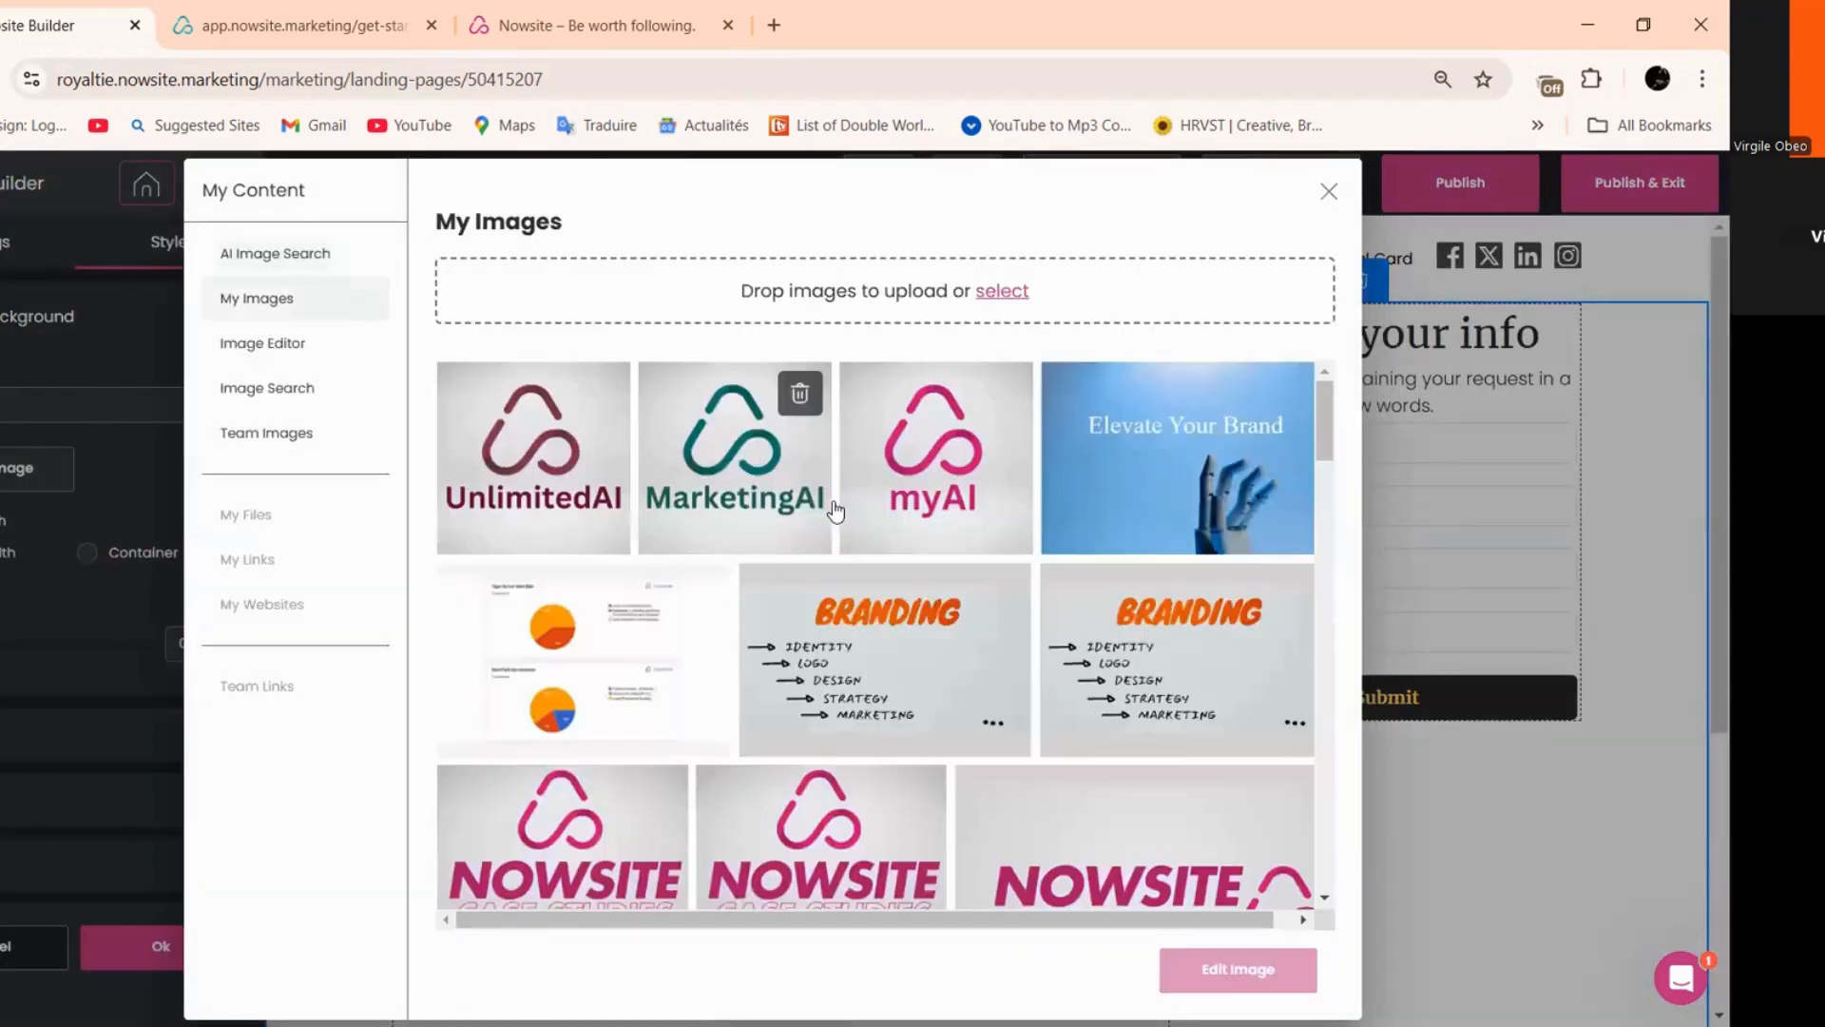
{"action": "scroll", "coordinate": [1093, 646], "scroll_direction": "down", "scroll_amount": 5}
{"action": "scroll", "coordinate": [1179, 812], "scroll_direction": "down", "scroll_amount": 3}
{"action": "left_click", "coordinate": [1179, 813]}
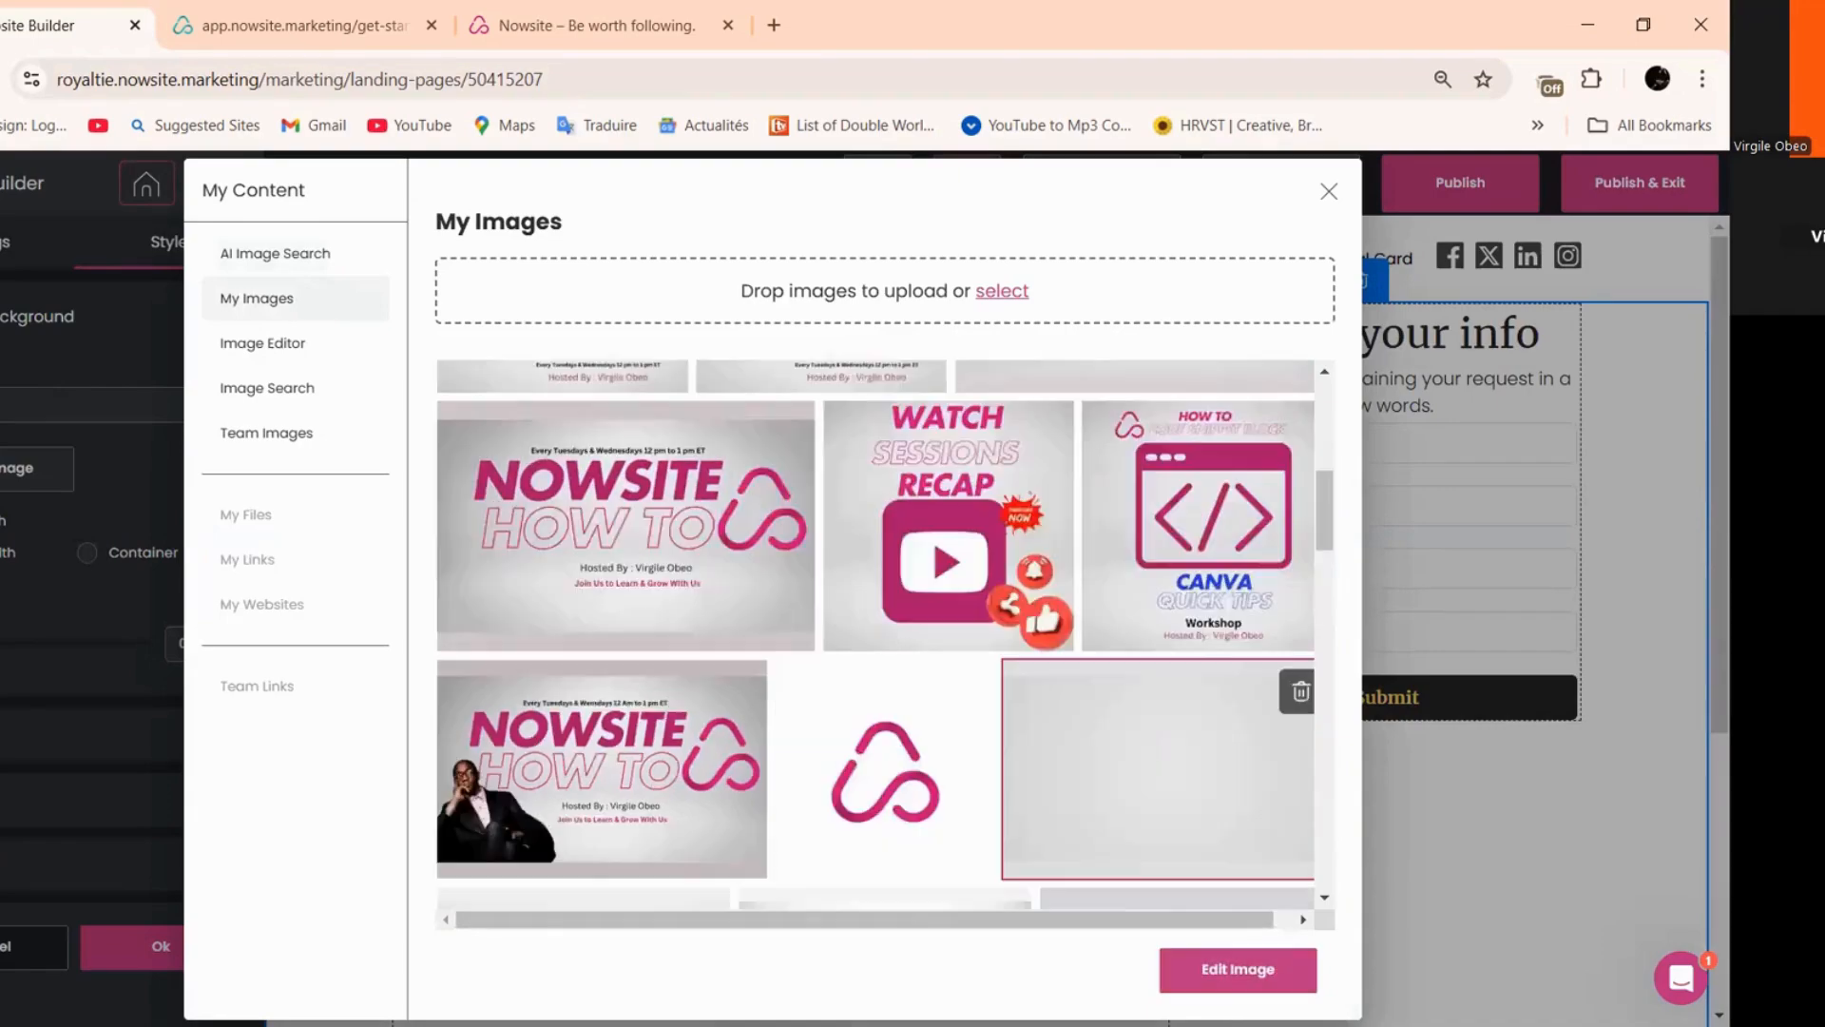
{"action": "left_click", "coordinate": [1238, 969]}
{"action": "left_click", "coordinate": [1251, 904]}
{"action": "left_click", "coordinate": [195, 950]}
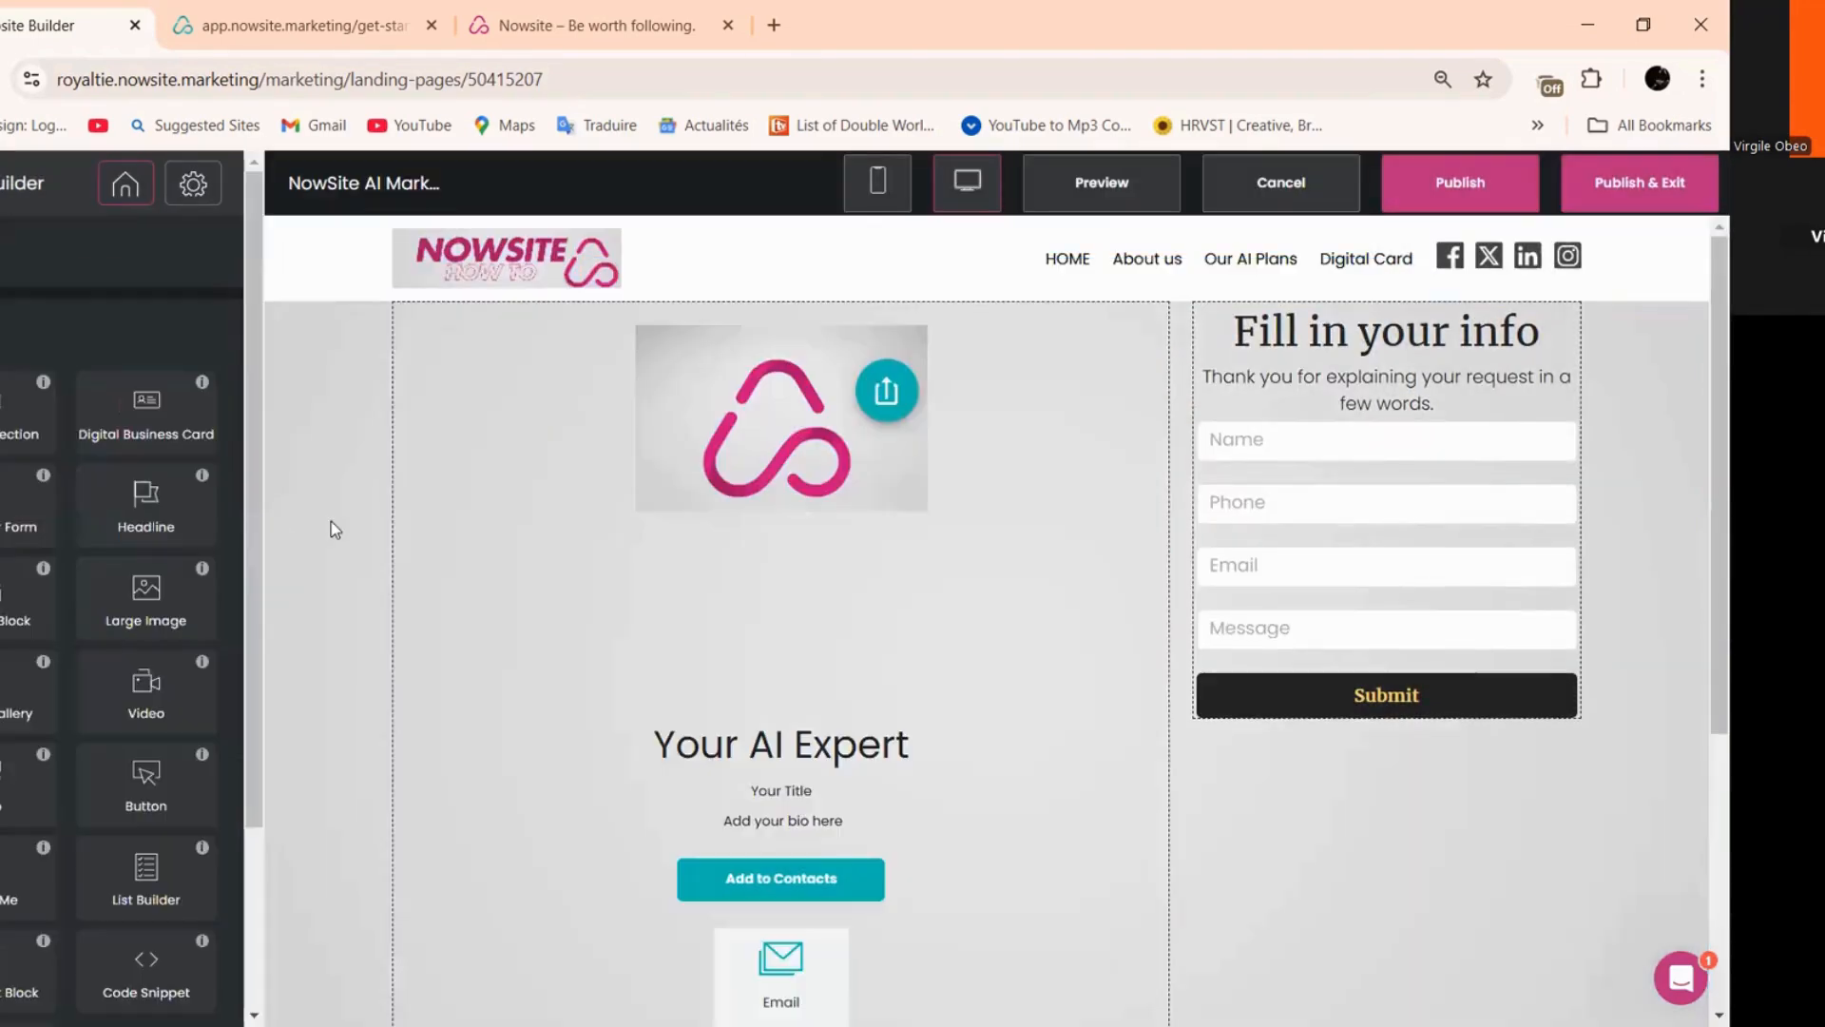
- Set the business card's button colour to the copied magenta hex code and apply the change
{"action": "scroll", "coordinate": [632, 846], "scroll_direction": "down", "scroll_amount": 5}
{"action": "scroll", "coordinate": [676, 742], "scroll_direction": "up", "scroll_amount": 3}
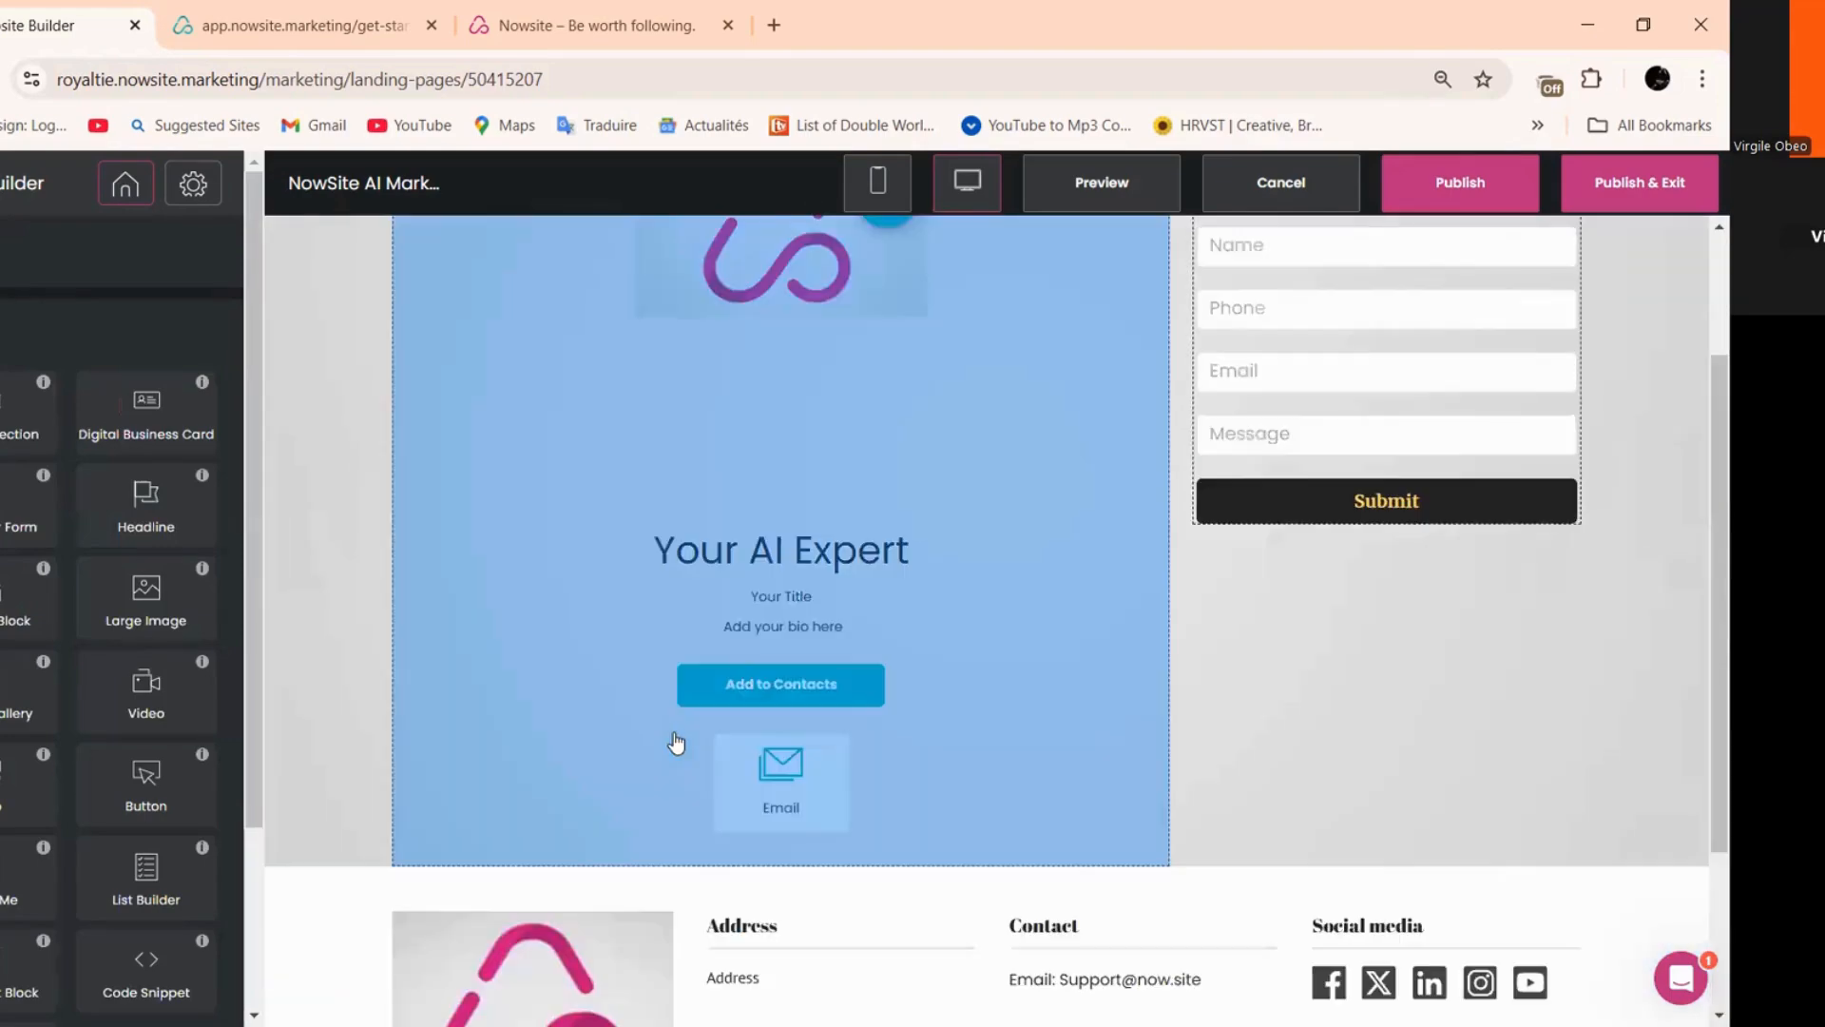
{"action": "scroll", "coordinate": [618, 818], "scroll_direction": "up", "scroll_amount": 1}
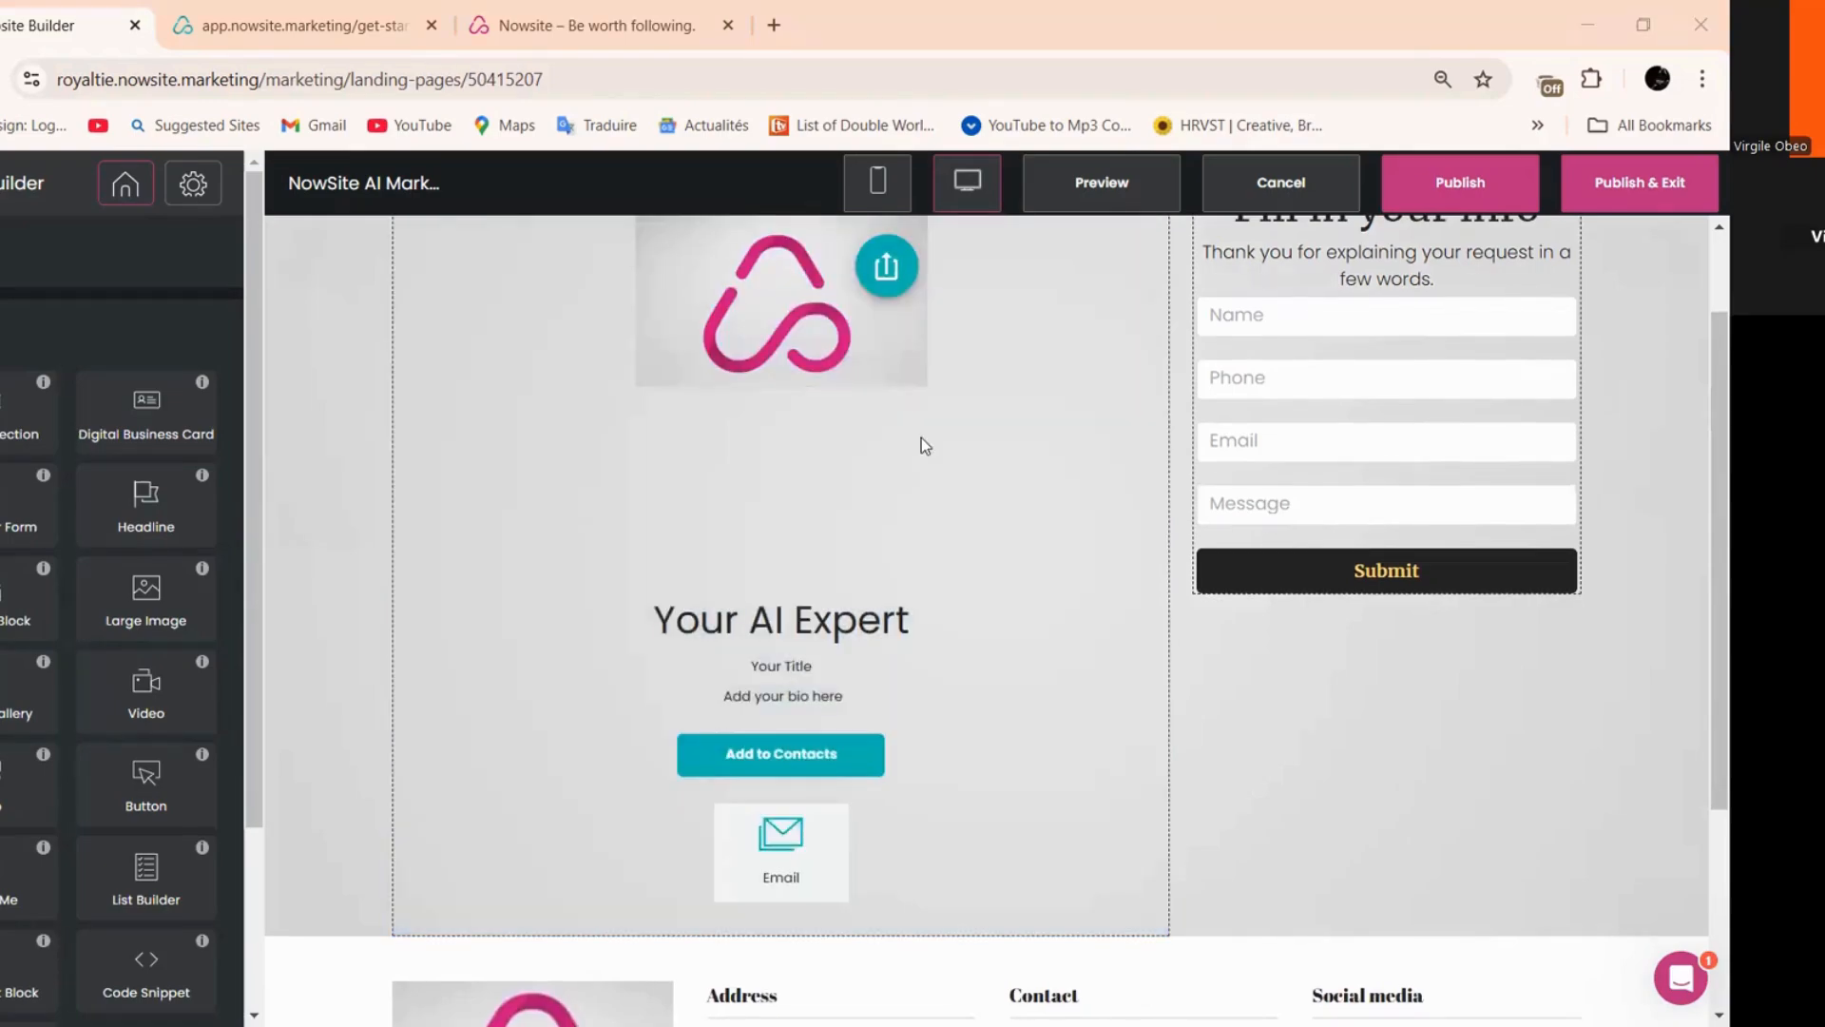
{"action": "left_click", "coordinate": [167, 420]}
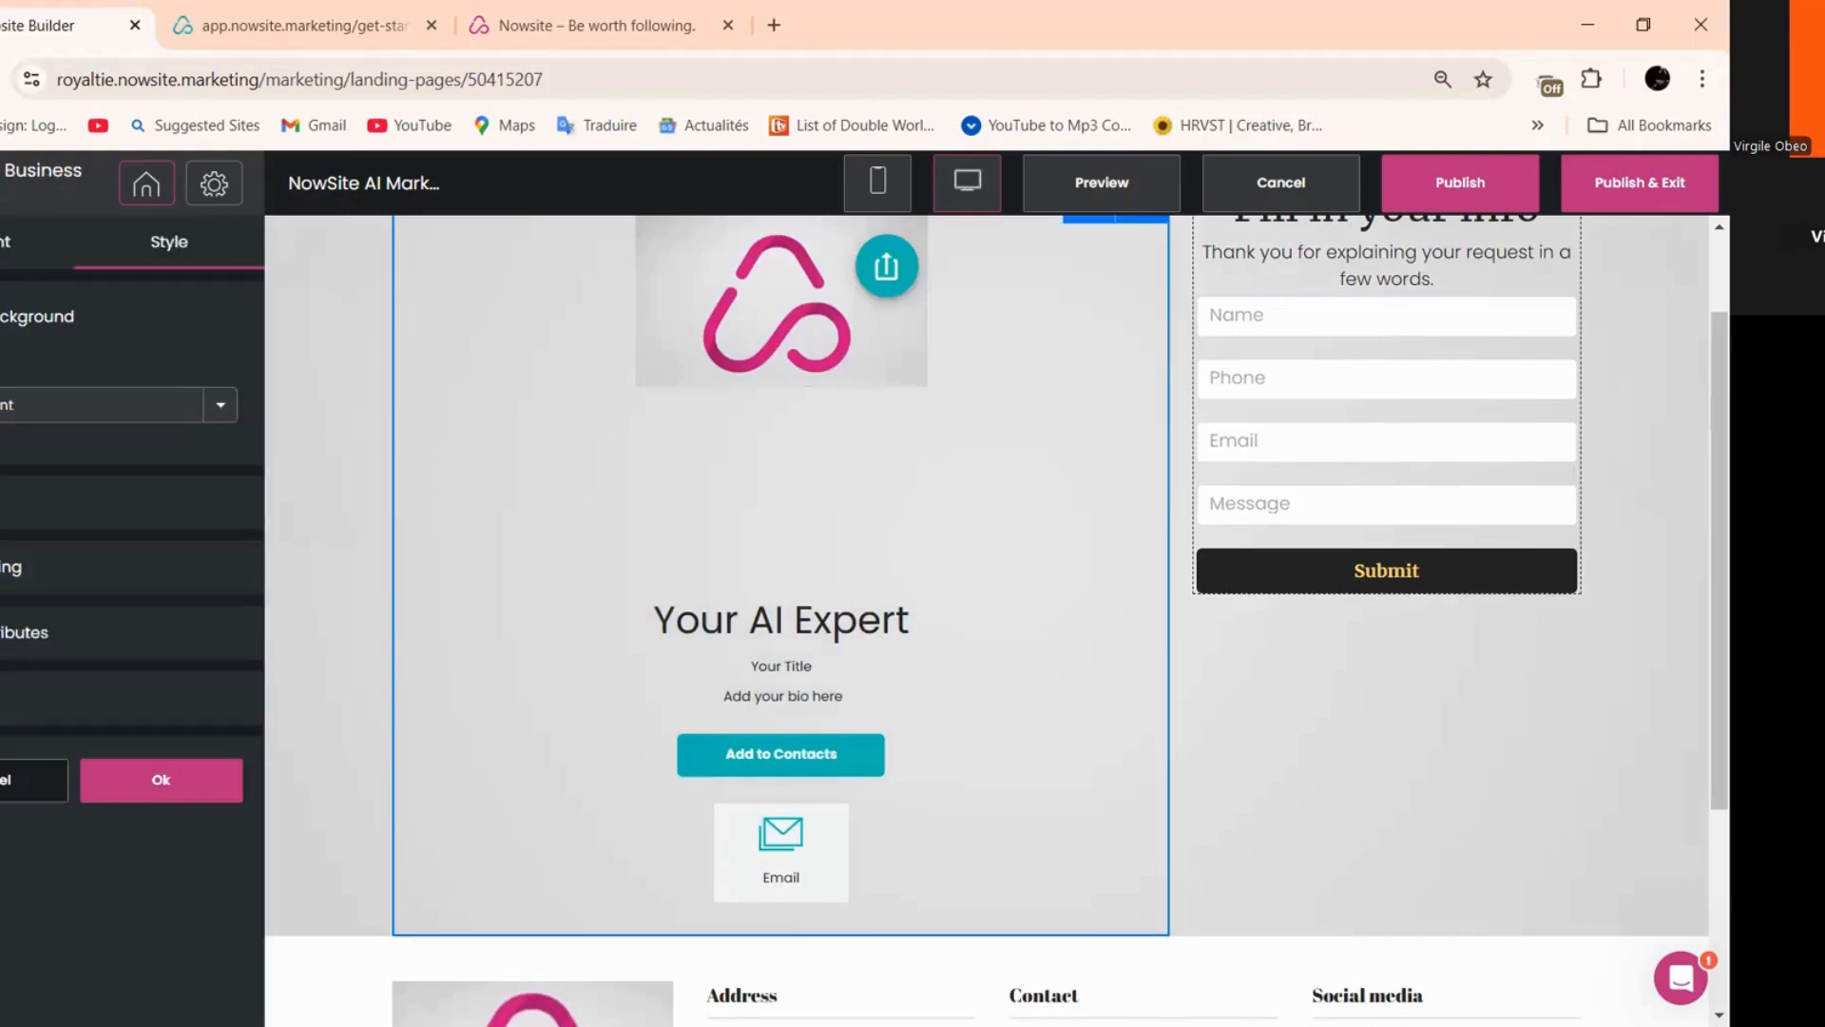
{"action": "left_click", "coordinate": [29, 632]}
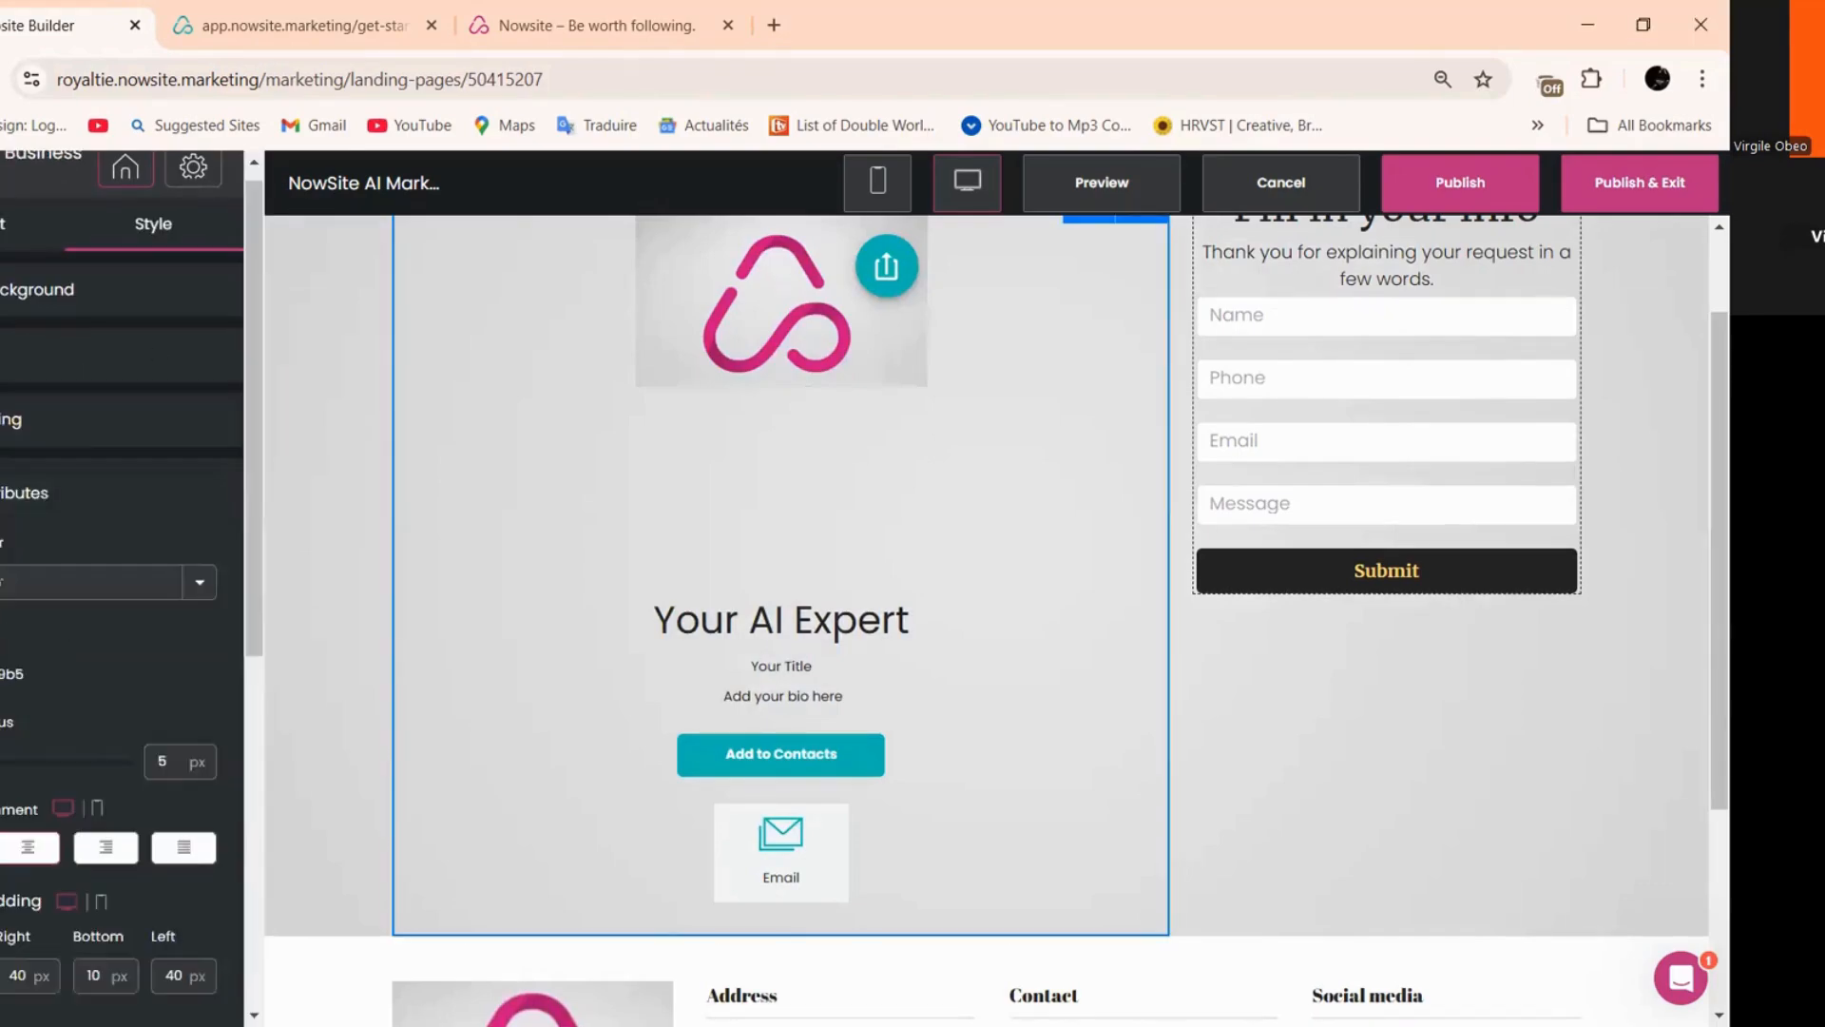
{"action": "scroll", "coordinate": [8, 457], "scroll_direction": "down", "scroll_amount": 3}
{"action": "left_click", "coordinate": [11, 319]}
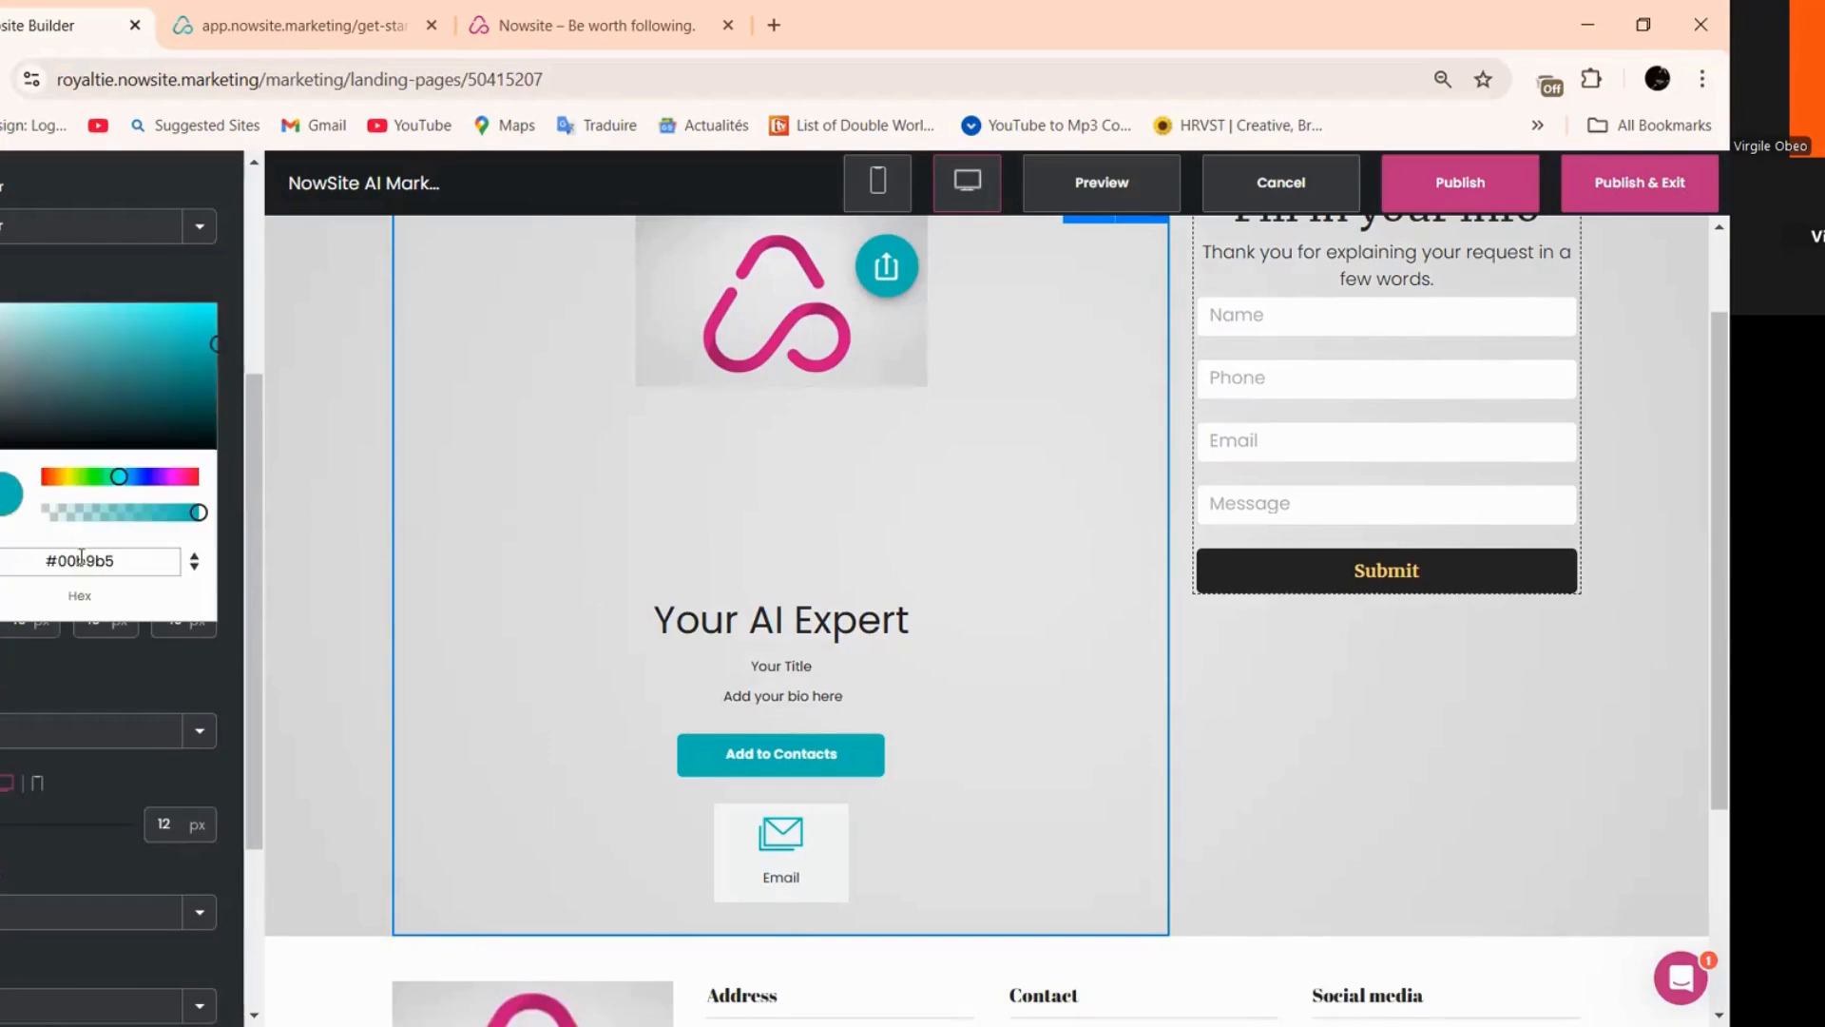
{"action": "triple_click", "coordinate": [84, 560]}
{"action": "right_click", "coordinate": [84, 560]}
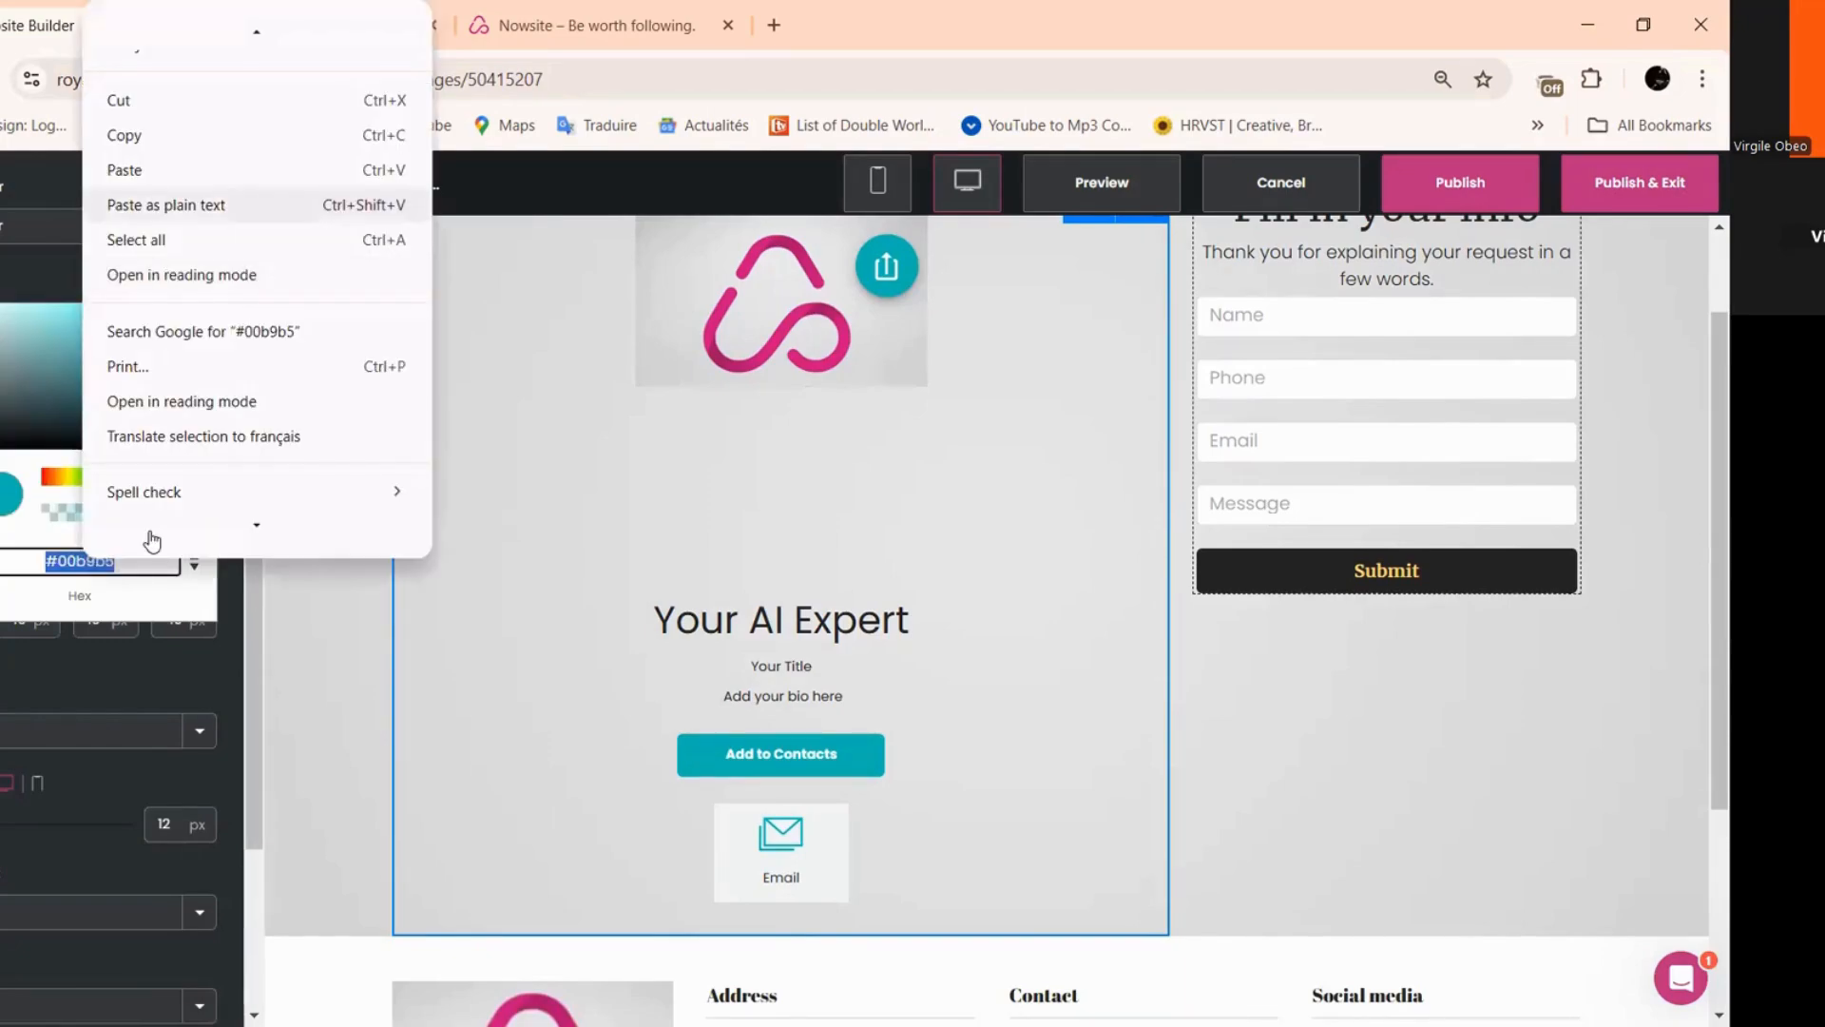
{"action": "left_click", "coordinate": [167, 205]}
{"action": "scroll", "coordinate": [135, 806], "scroll_direction": "down", "scroll_amount": 3}
{"action": "left_click", "coordinate": [148, 986]}
{"action": "scroll", "coordinate": [1223, 730], "scroll_direction": "up", "scroll_amount": 2}
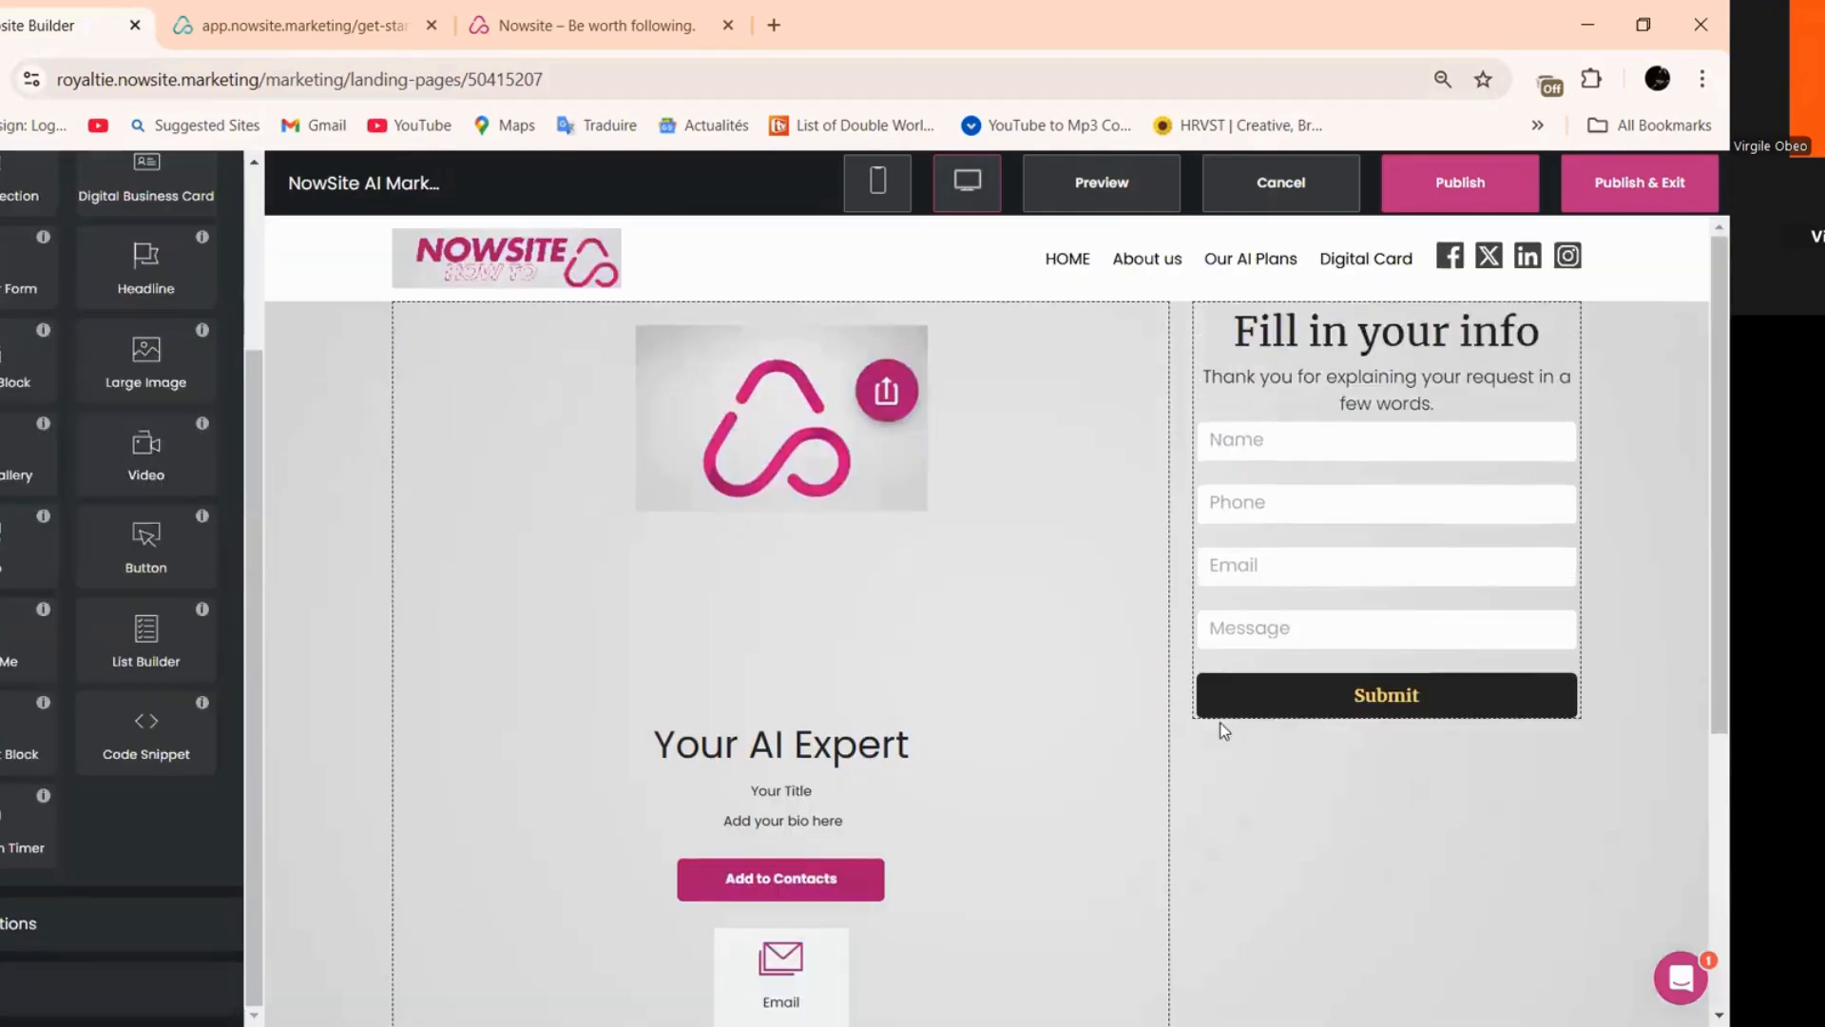
- Delete the "Fill in your info" form beside the business card and place a new Customer Form in its column
{"action": "left_click", "coordinate": [1283, 401]}
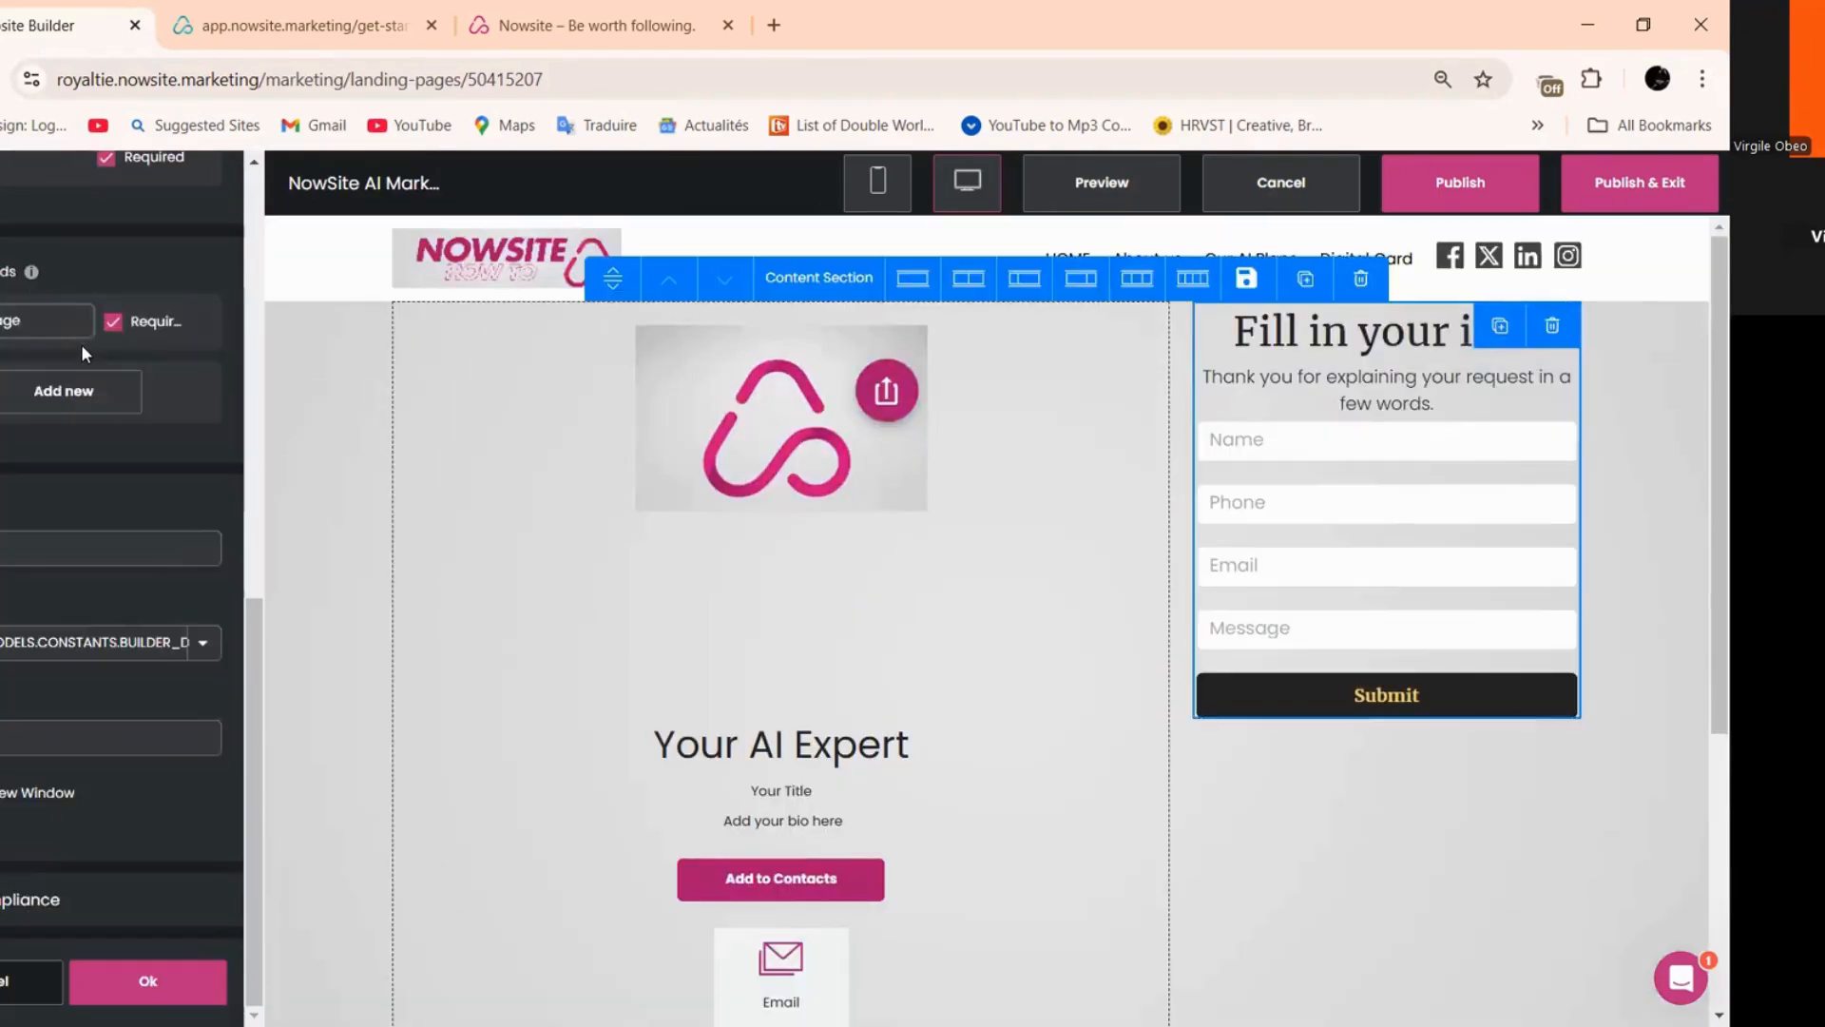
{"action": "scroll", "coordinate": [82, 354], "scroll_direction": "up", "scroll_amount": 6}
{"action": "left_click", "coordinate": [1418, 406]}
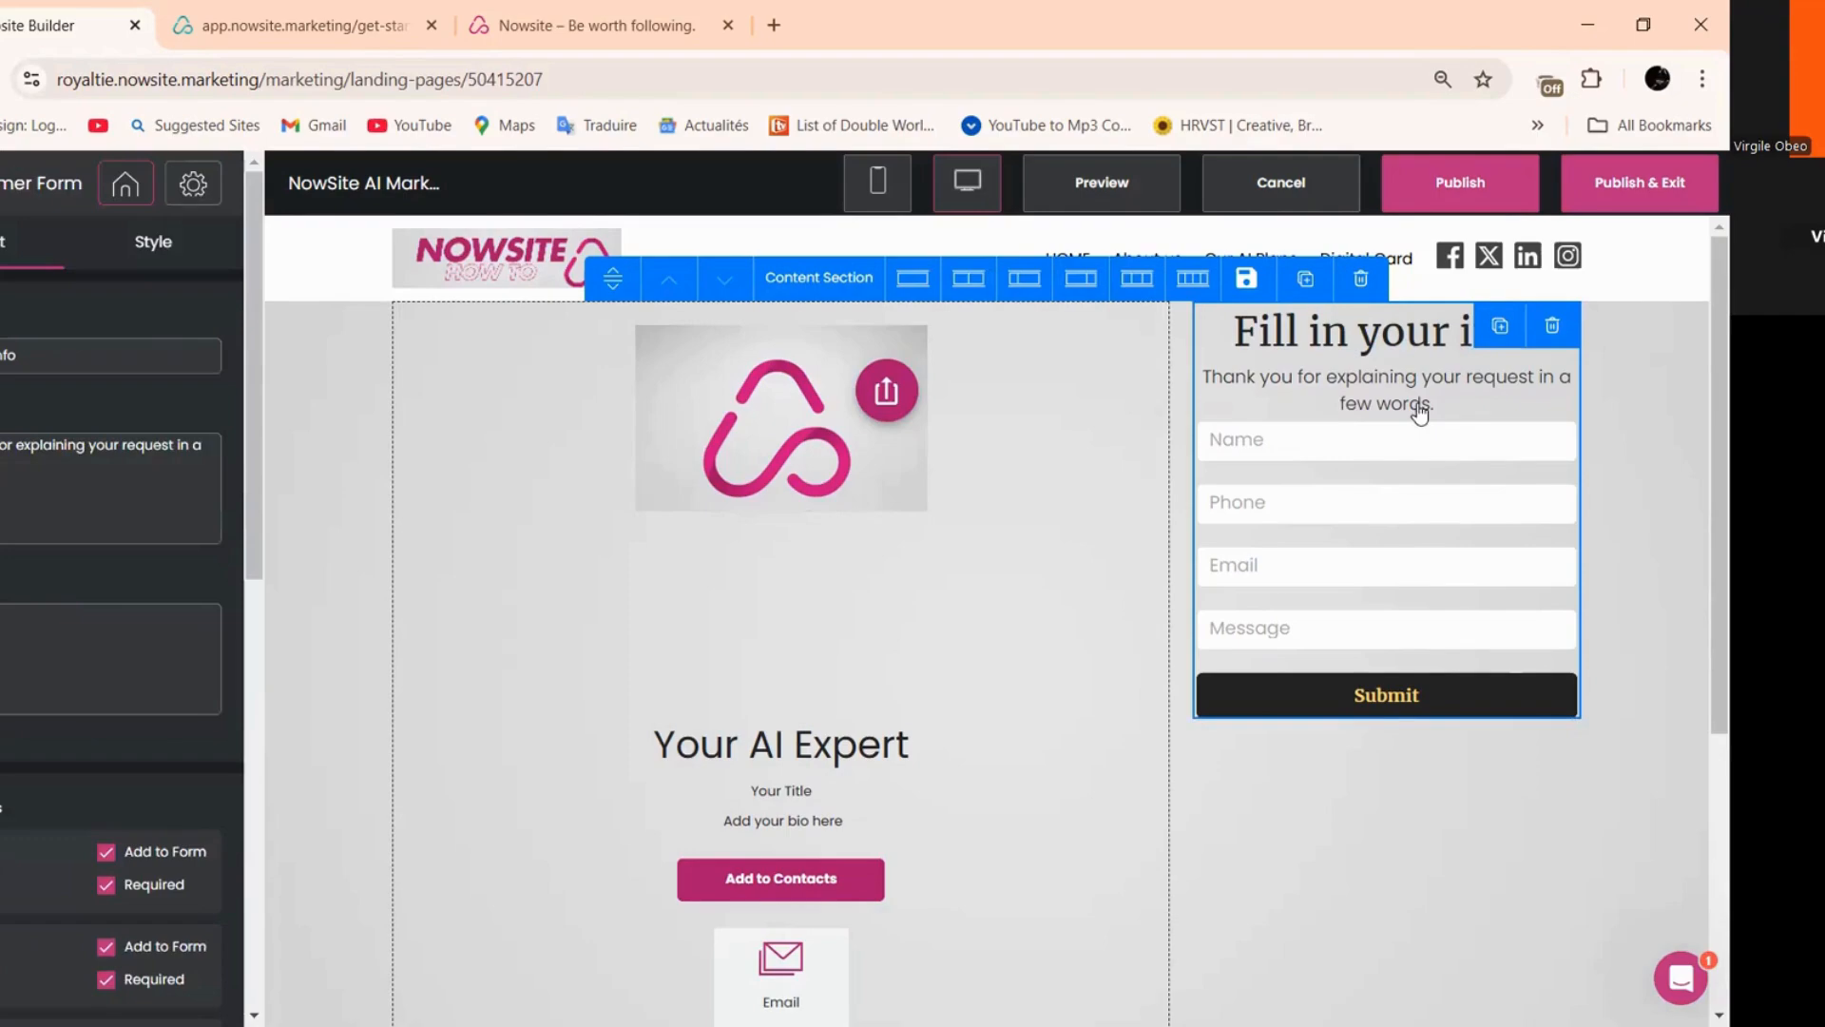
{"action": "scroll", "coordinate": [122, 590], "scroll_direction": "down", "scroll_amount": 3}
{"action": "scroll", "coordinate": [4, 672], "scroll_direction": "up", "scroll_amount": 3}
{"action": "left_click", "coordinate": [935, 676]}
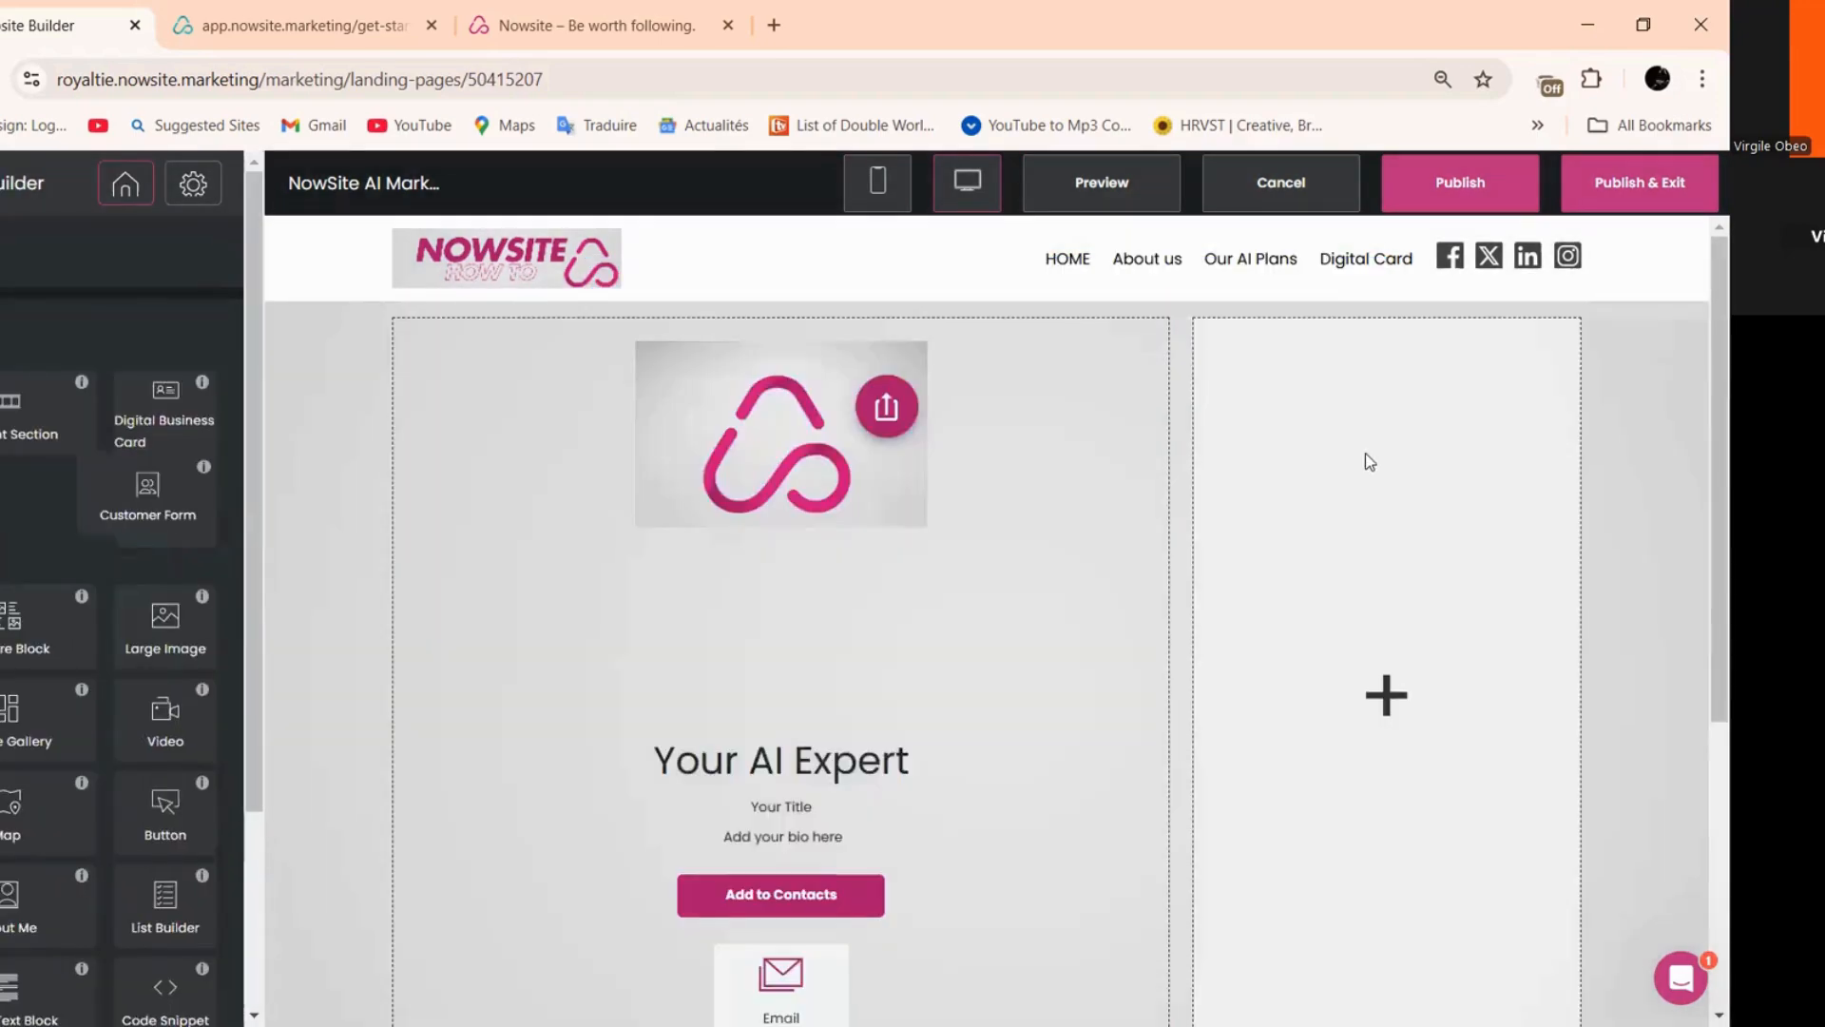
{"action": "left_click_drag", "start_coordinate": [1365, 453], "coordinate": [1365, 461]}
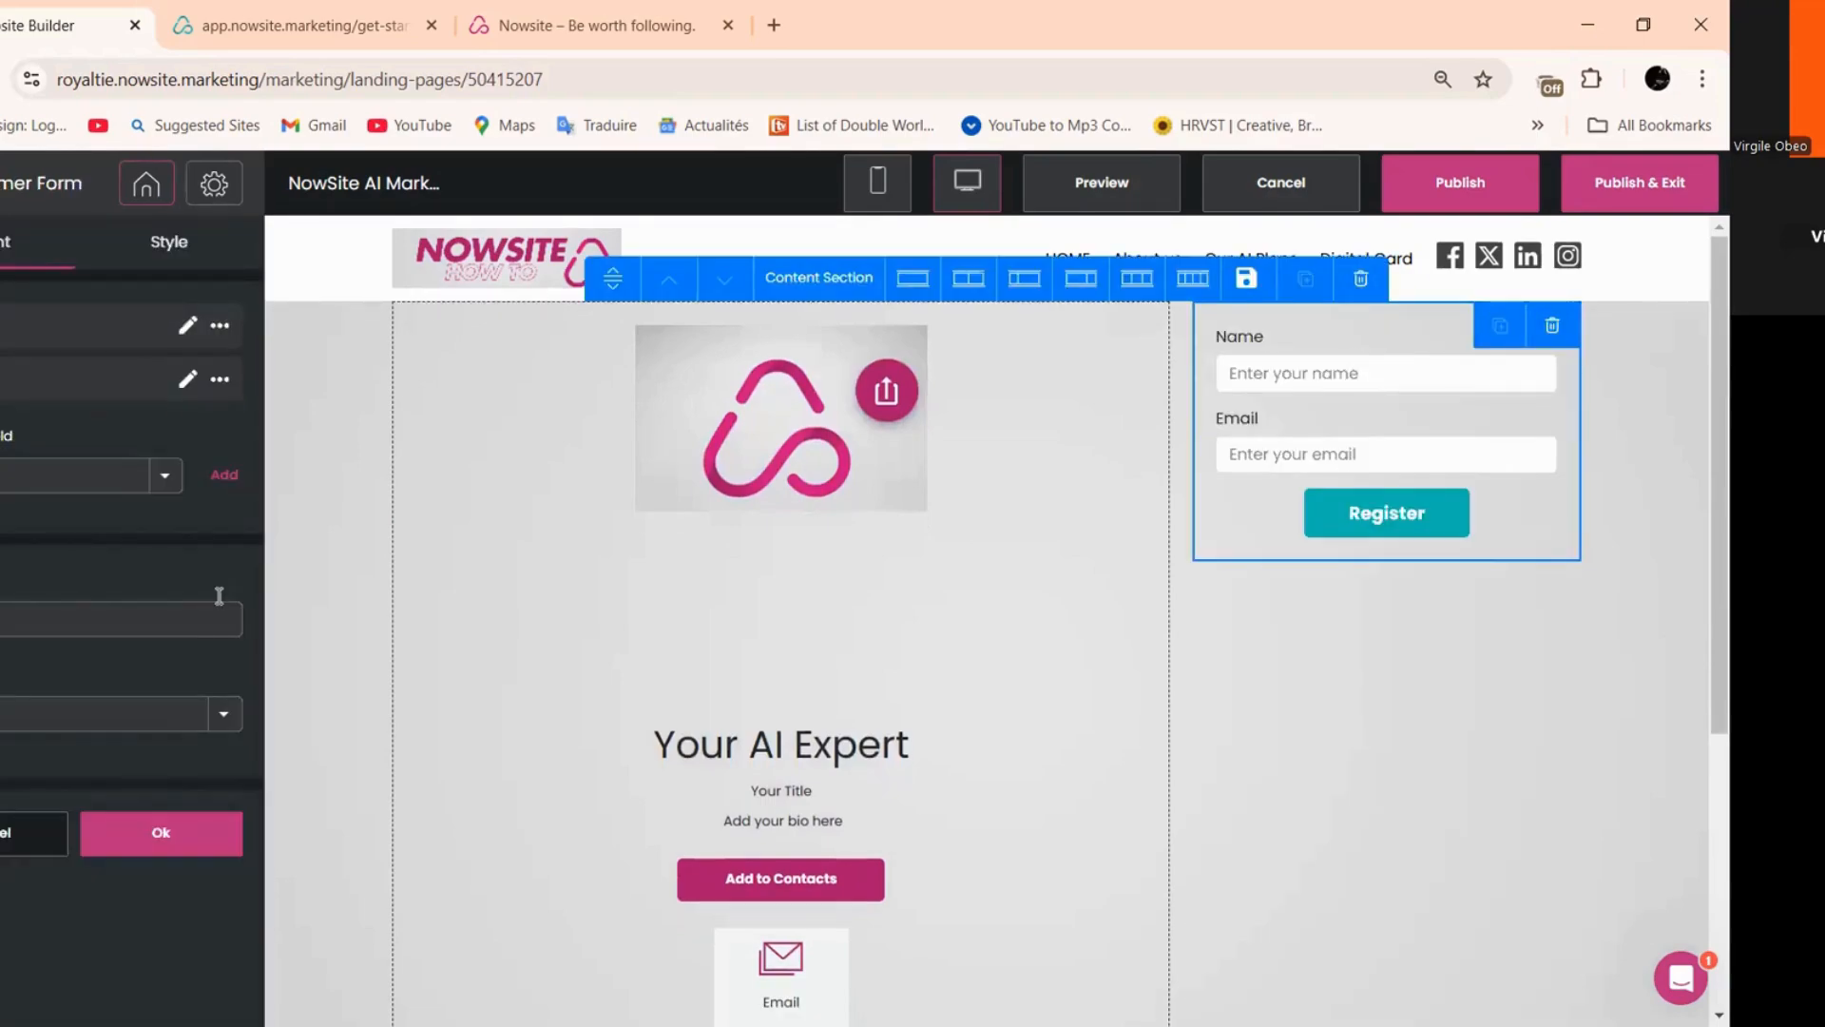
- Set the customer form's Register button colour to the copied magenta hex code
{"action": "left_click", "coordinate": [170, 243]}
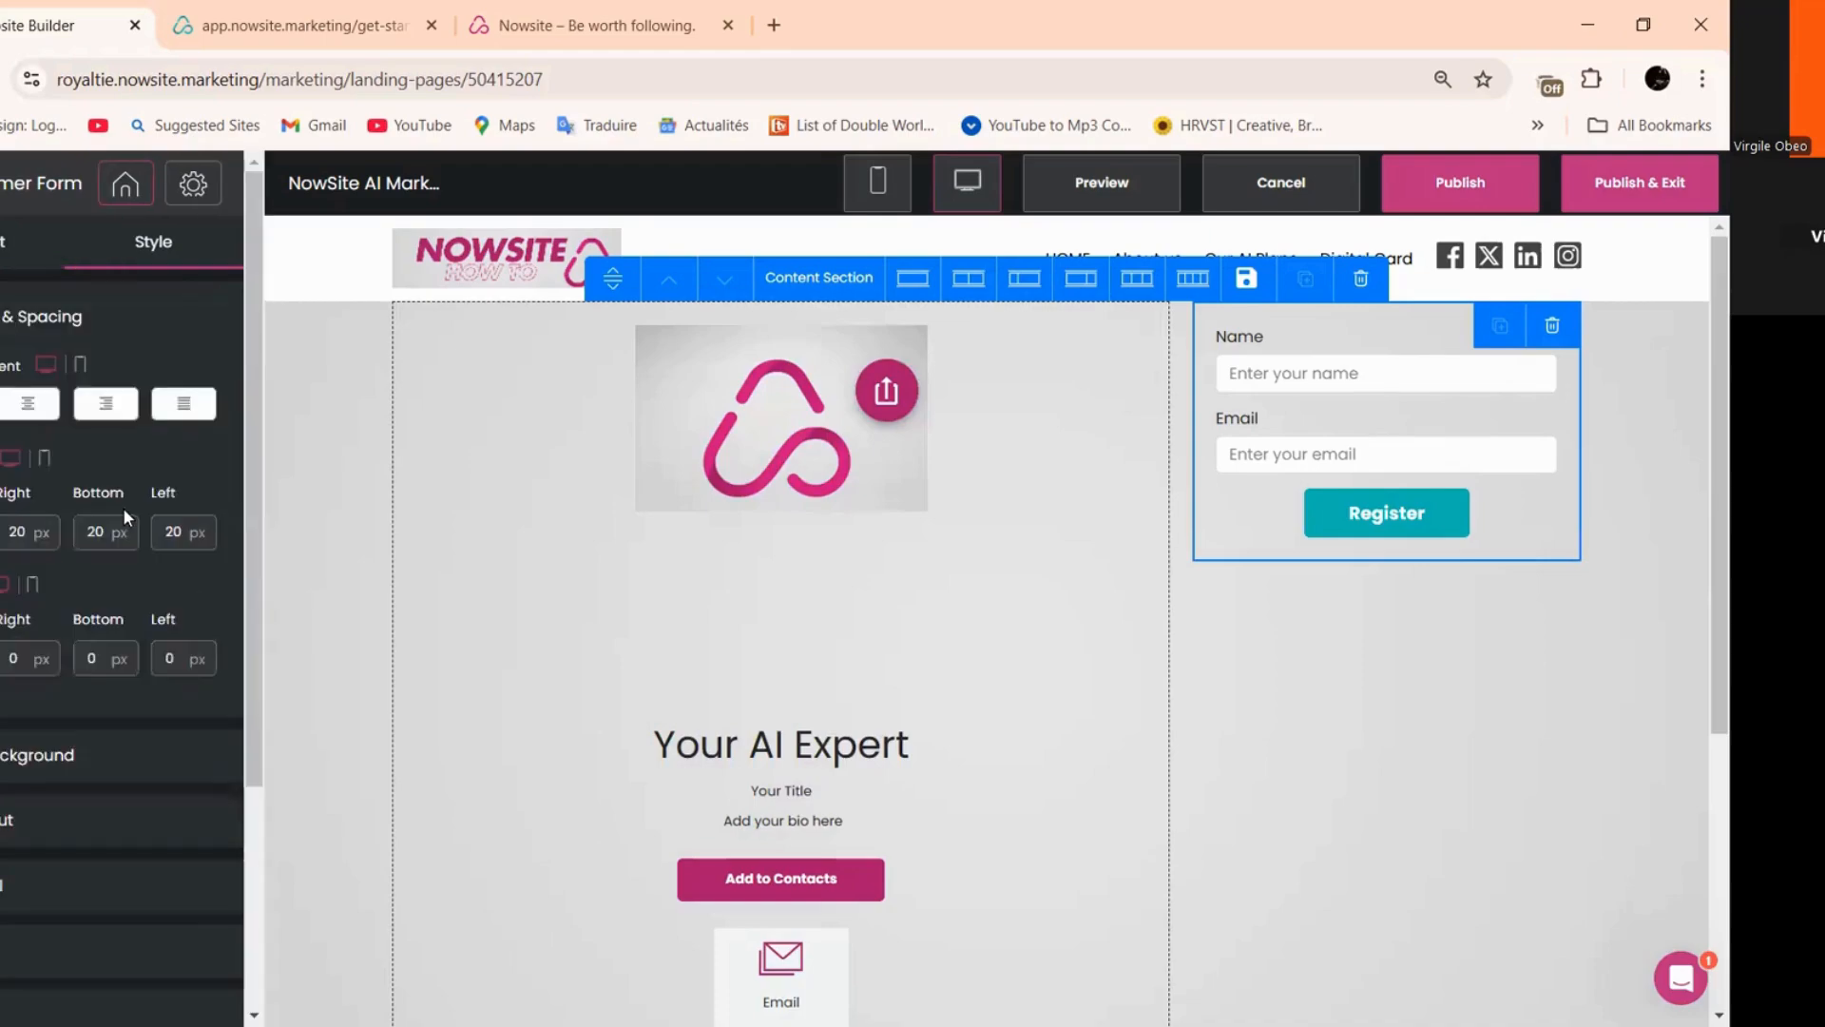
{"action": "scroll", "coordinate": [84, 708], "scroll_direction": "down", "scroll_amount": 3}
{"action": "left_click", "coordinate": [57, 768]}
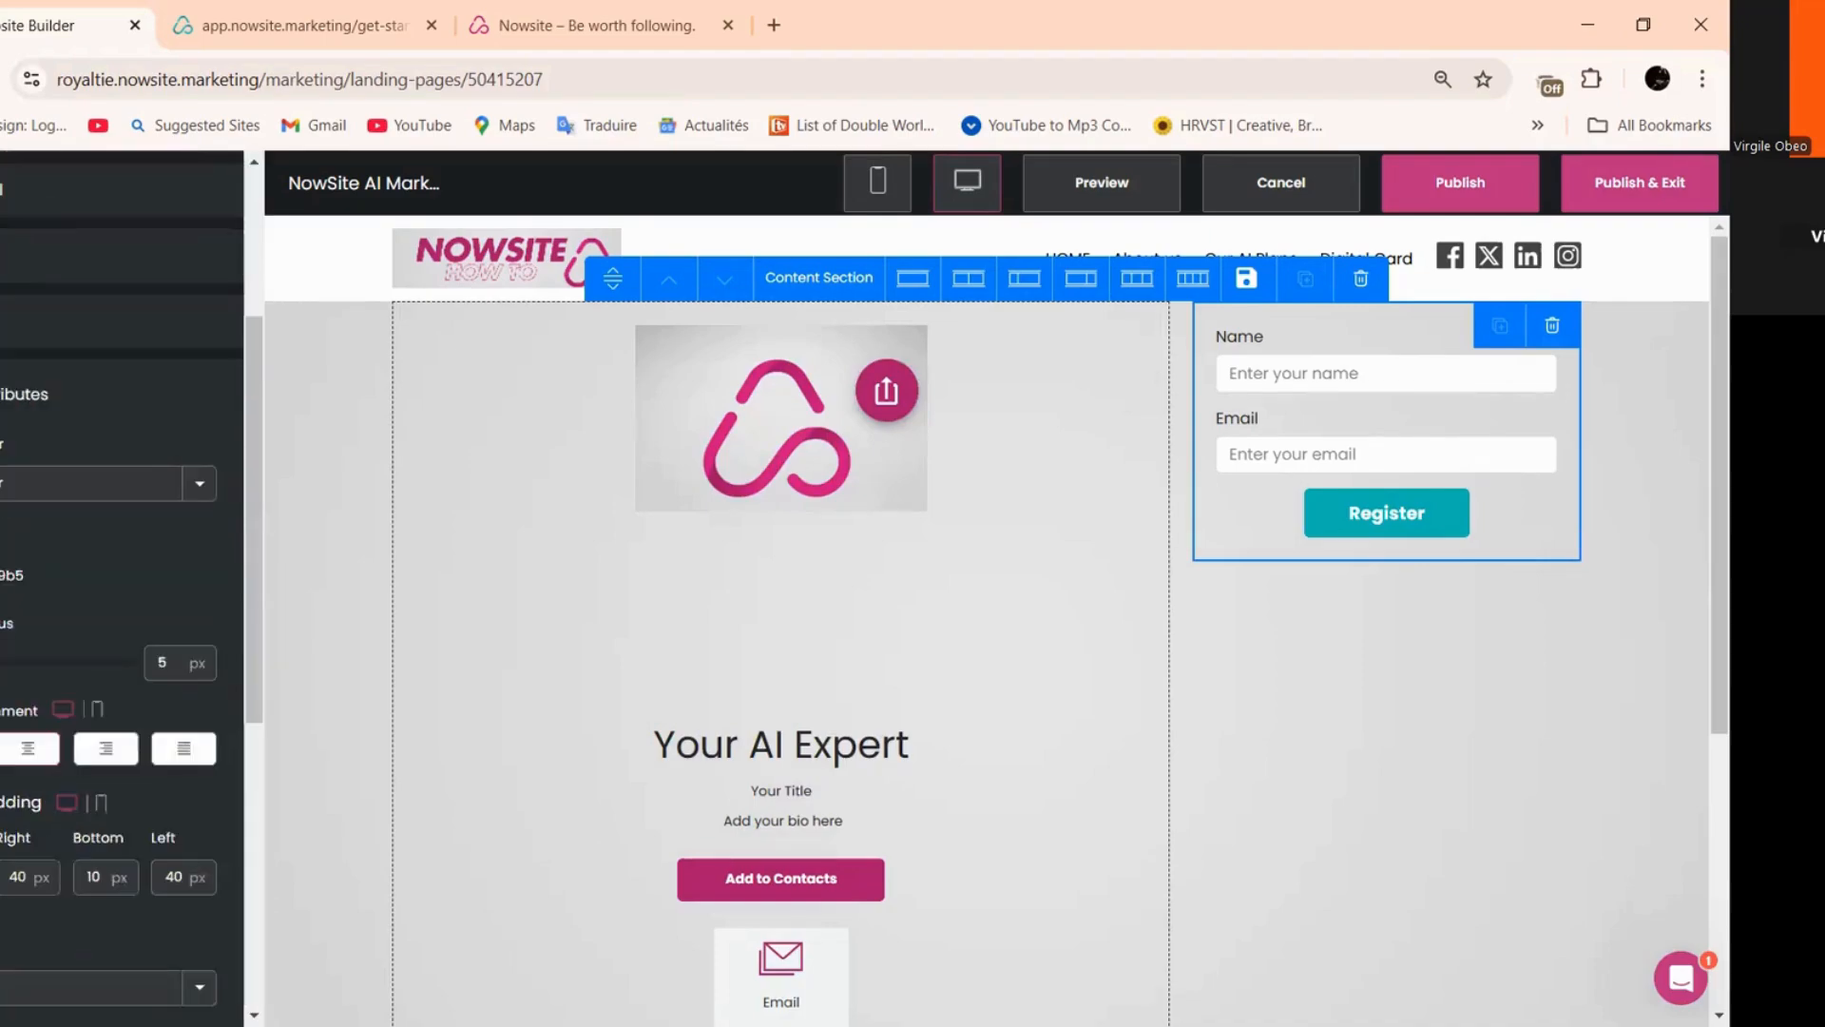
{"action": "left_click", "coordinate": [8, 575]}
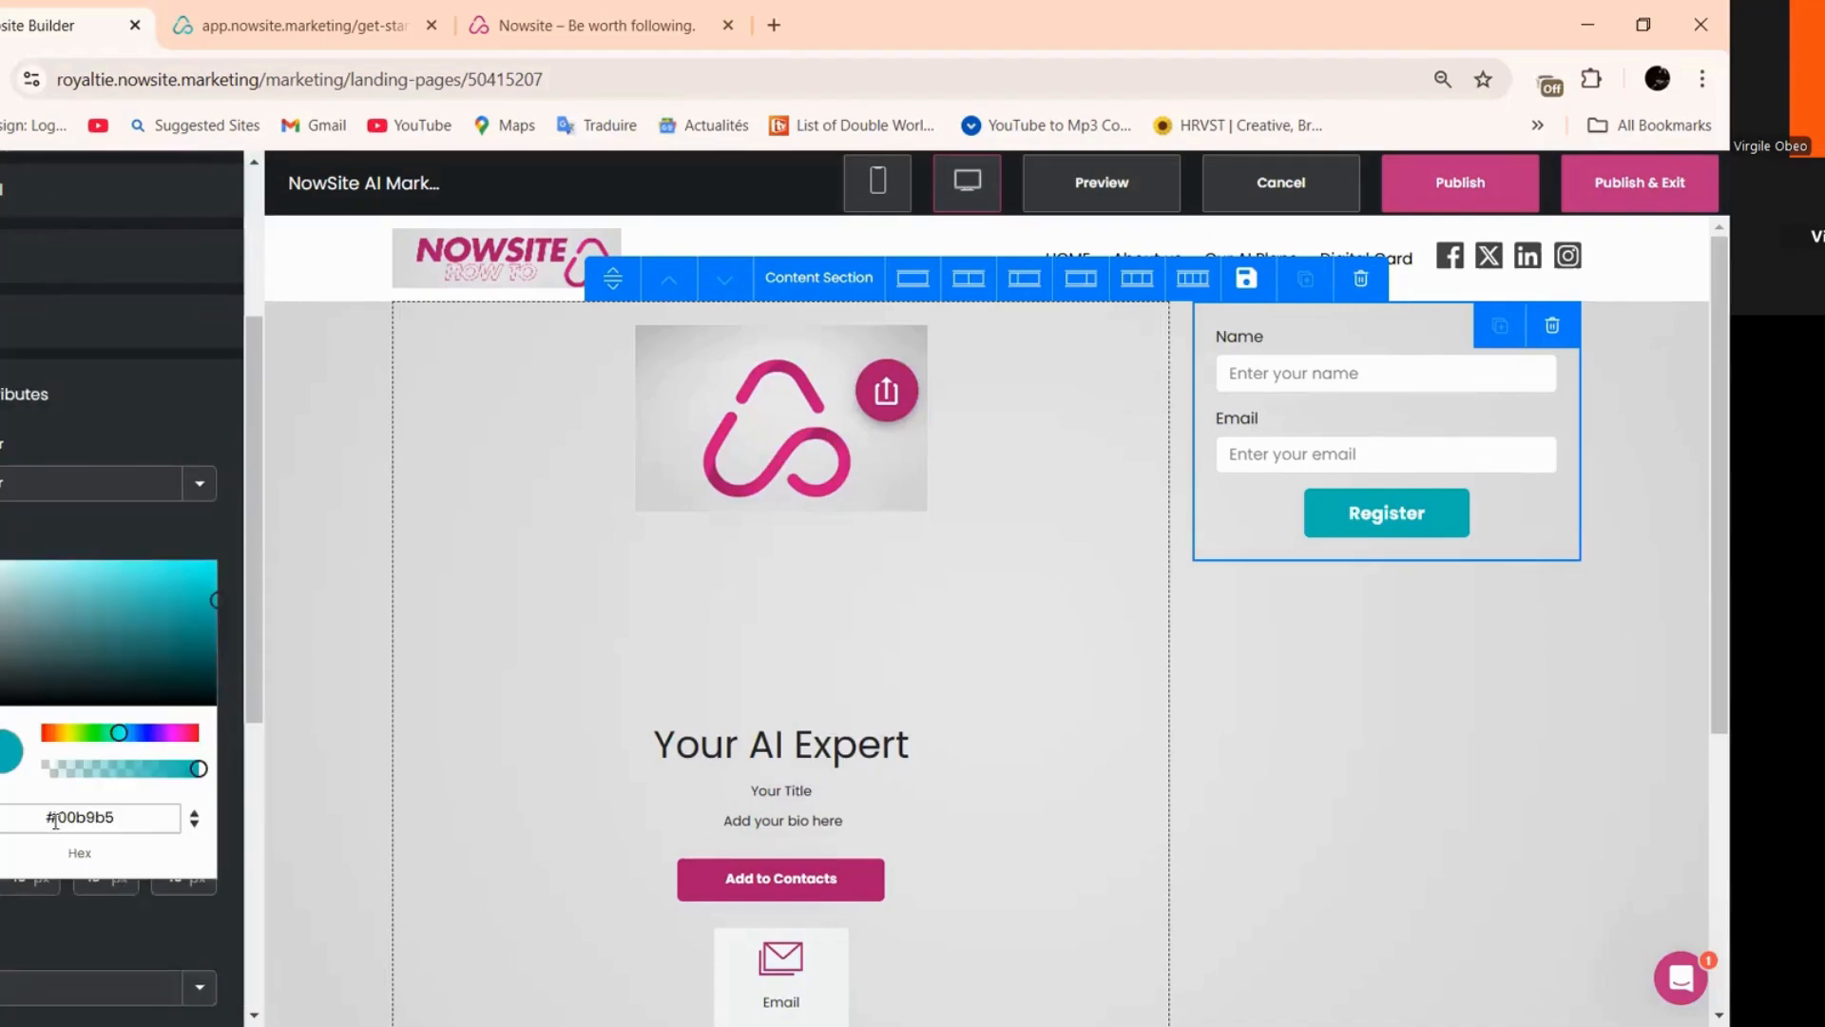
{"action": "right_click", "coordinate": [63, 817]}
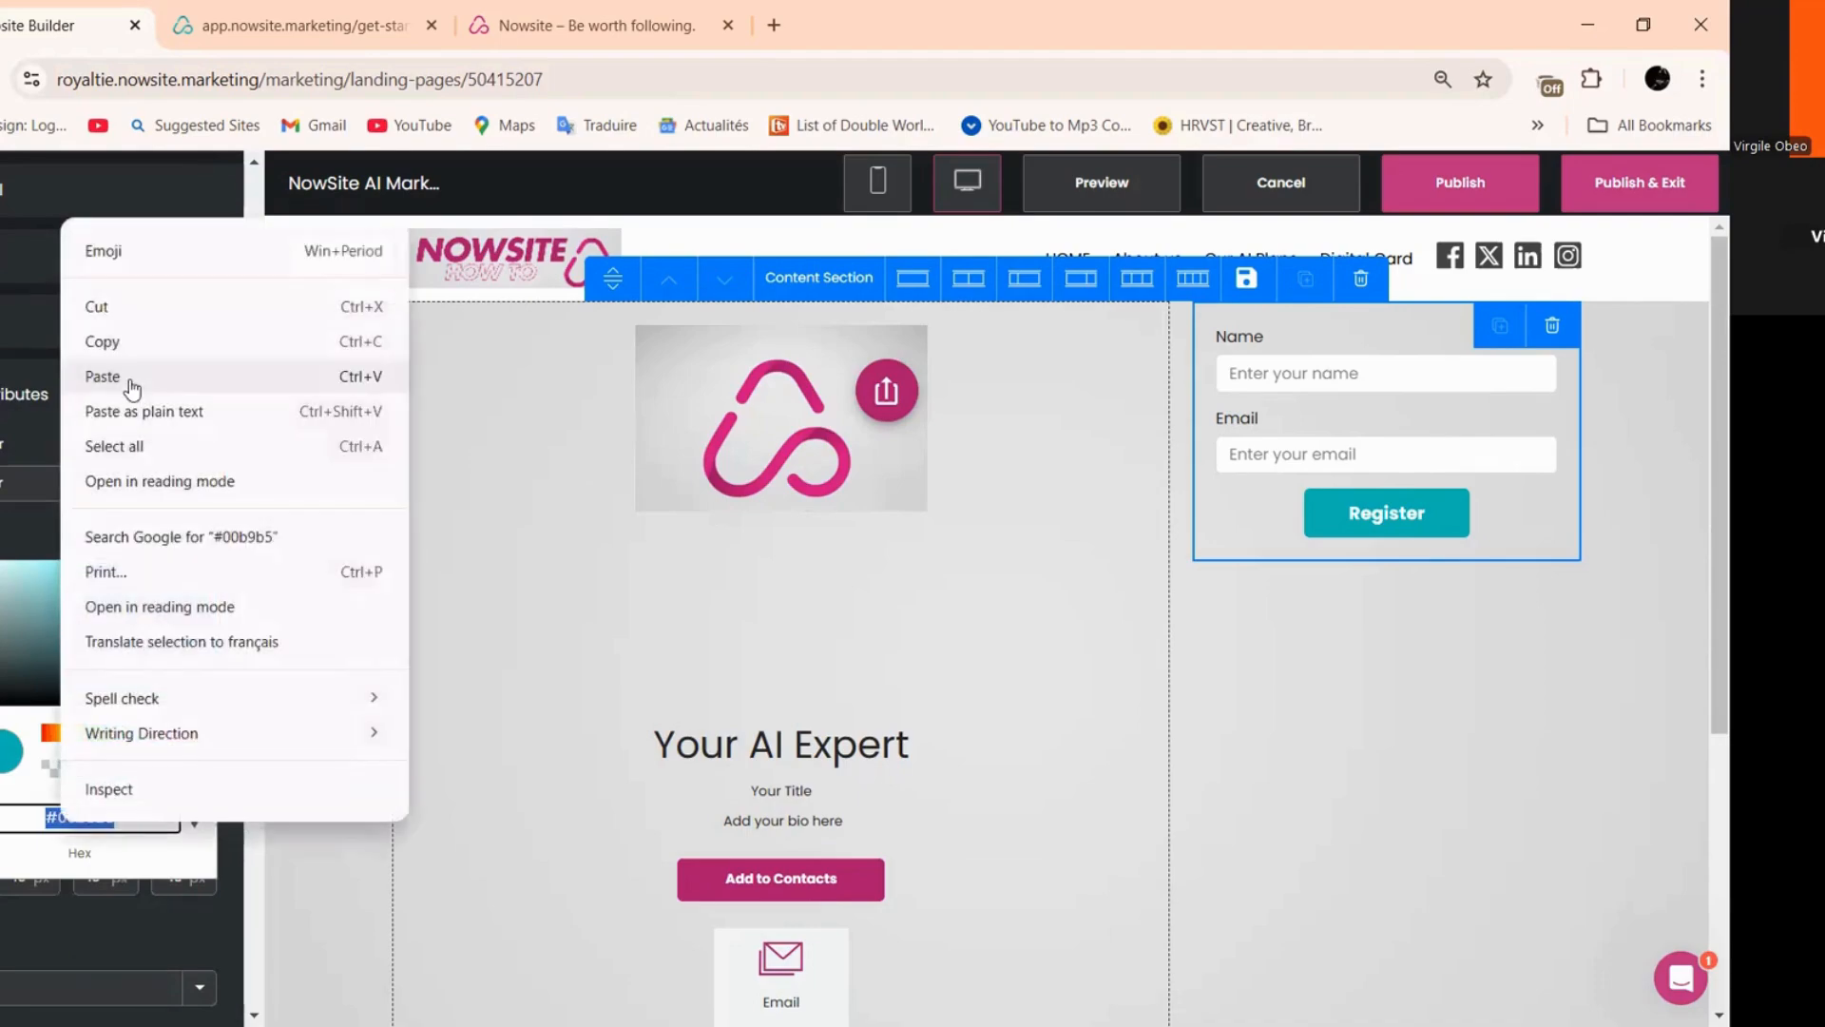
{"action": "left_click", "coordinate": [128, 378]}
- Set the customer form's Name and Email label text colour to the copied magenta hex code and apply the form's changes
{"action": "left_click", "coordinate": [57, 257]}
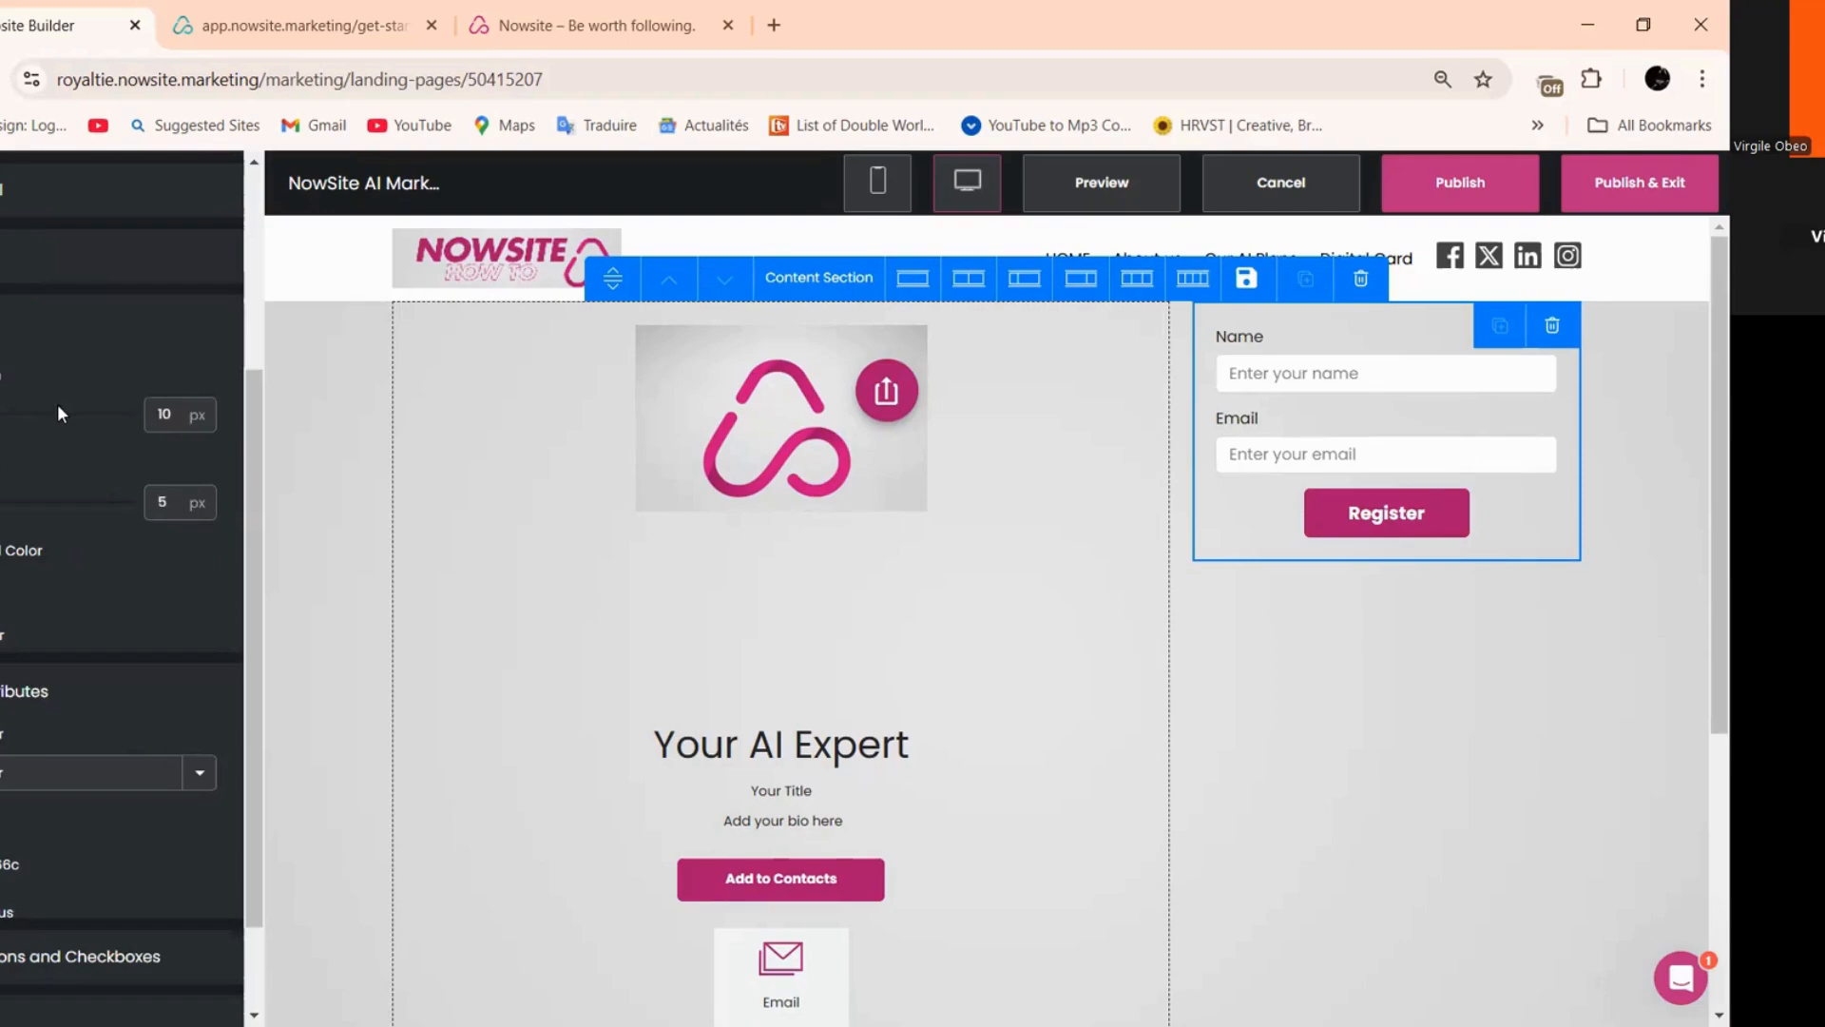
{"action": "scroll", "coordinate": [12, 475], "scroll_direction": "up", "scroll_amount": 2}
{"action": "left_click", "coordinate": [12, 477]}
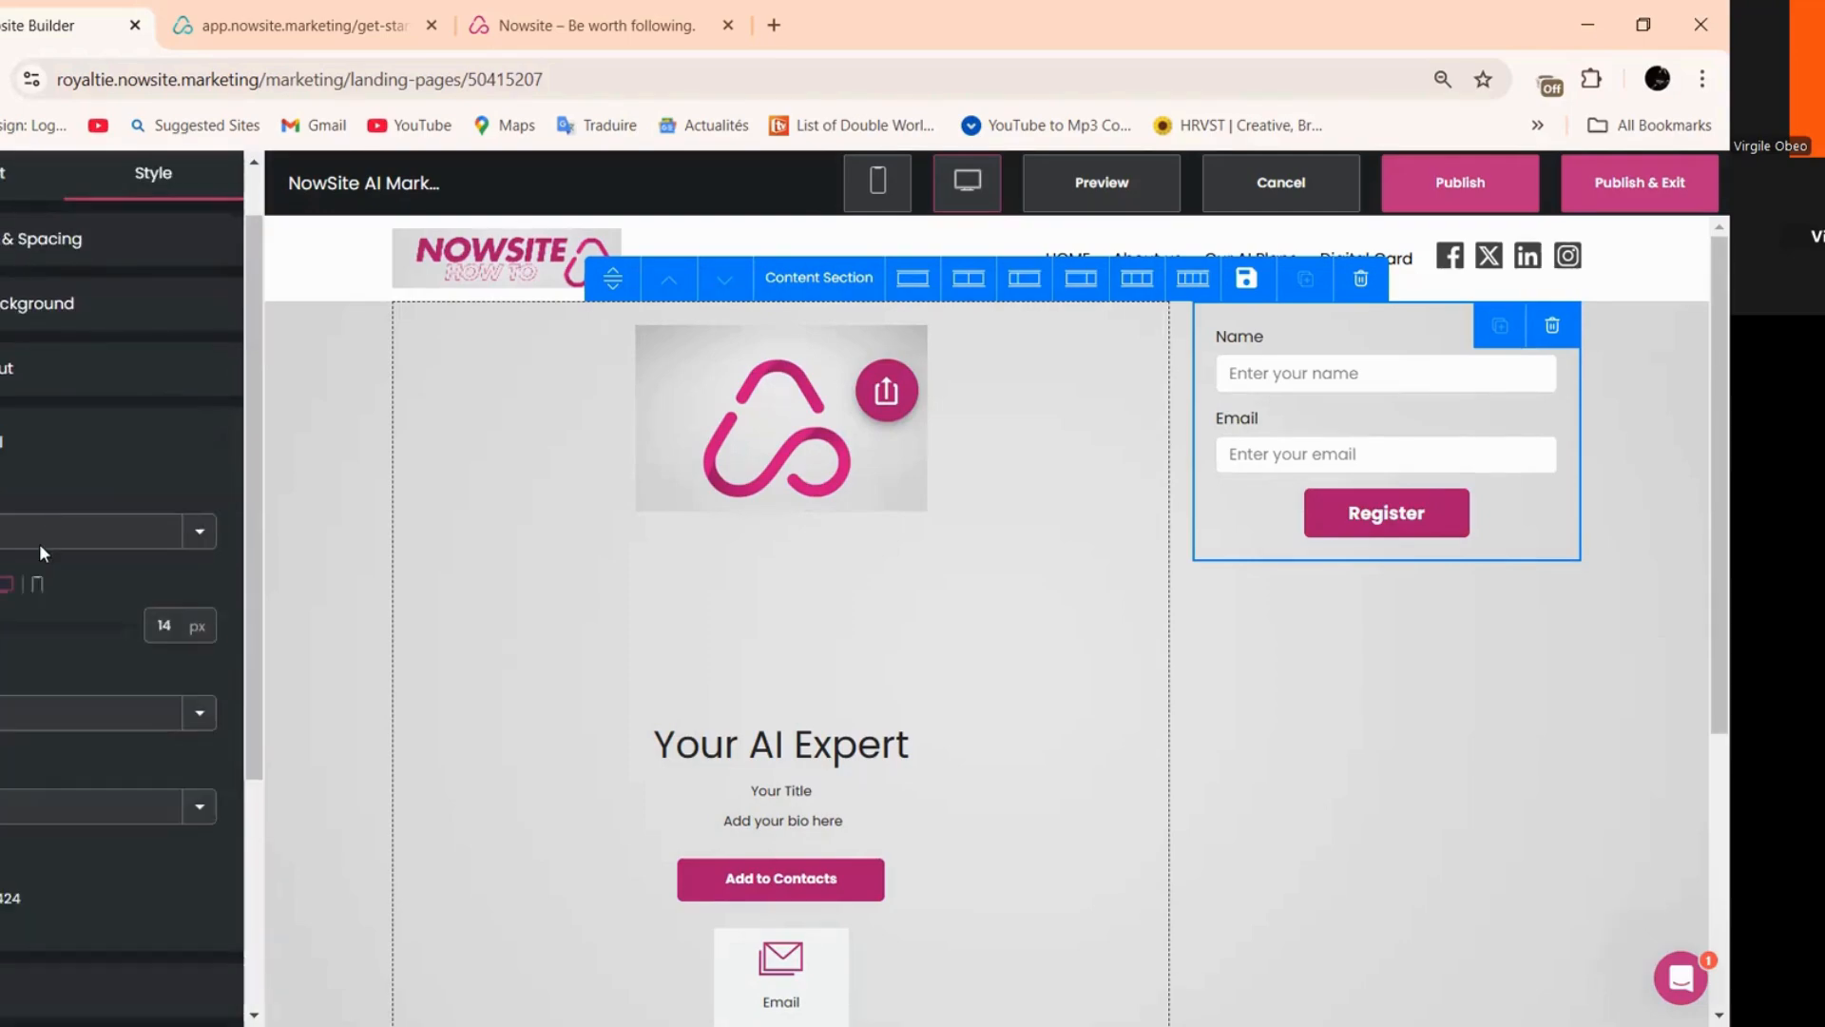
{"action": "left_click", "coordinate": [10, 899]}
{"action": "left_click", "coordinate": [113, 793]}
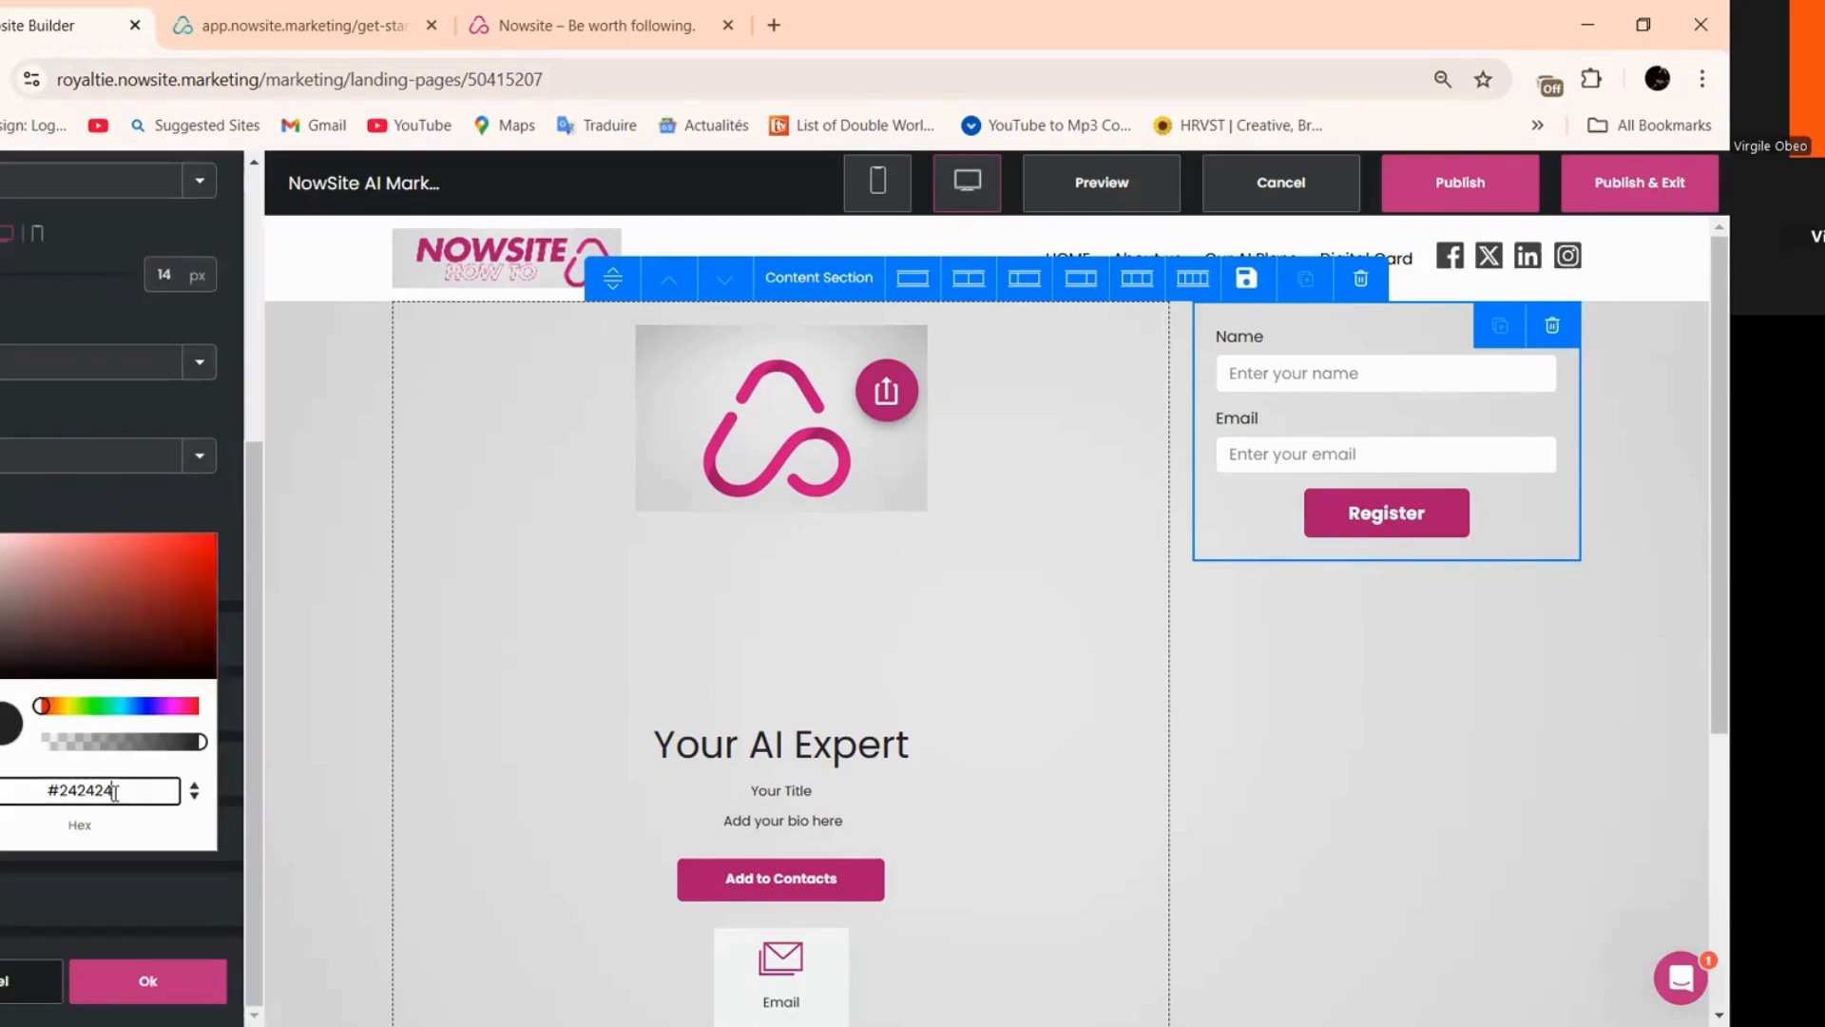
{"action": "key", "text": "ctrl+a"}
{"action": "key", "text": "shift+F10"}
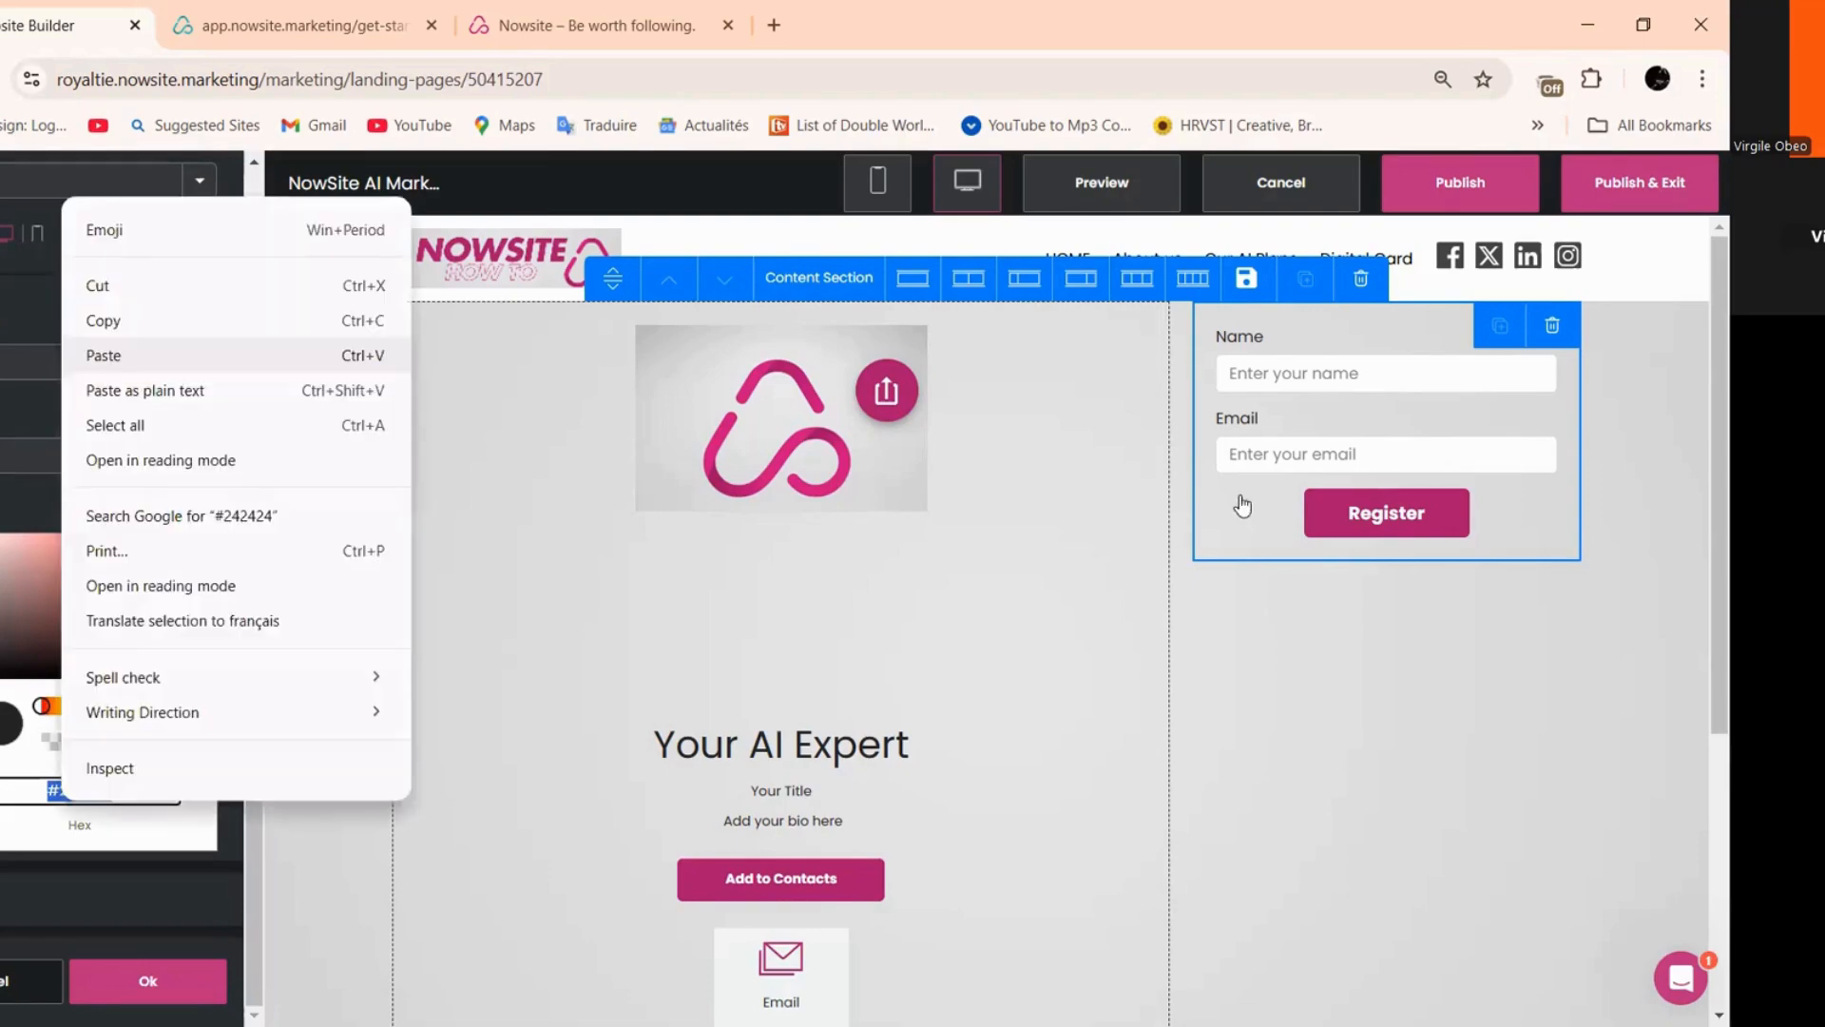
{"action": "left_click", "coordinate": [124, 354]}
{"action": "left_click", "coordinate": [141, 523]}
{"action": "left_click", "coordinate": [172, 974]}
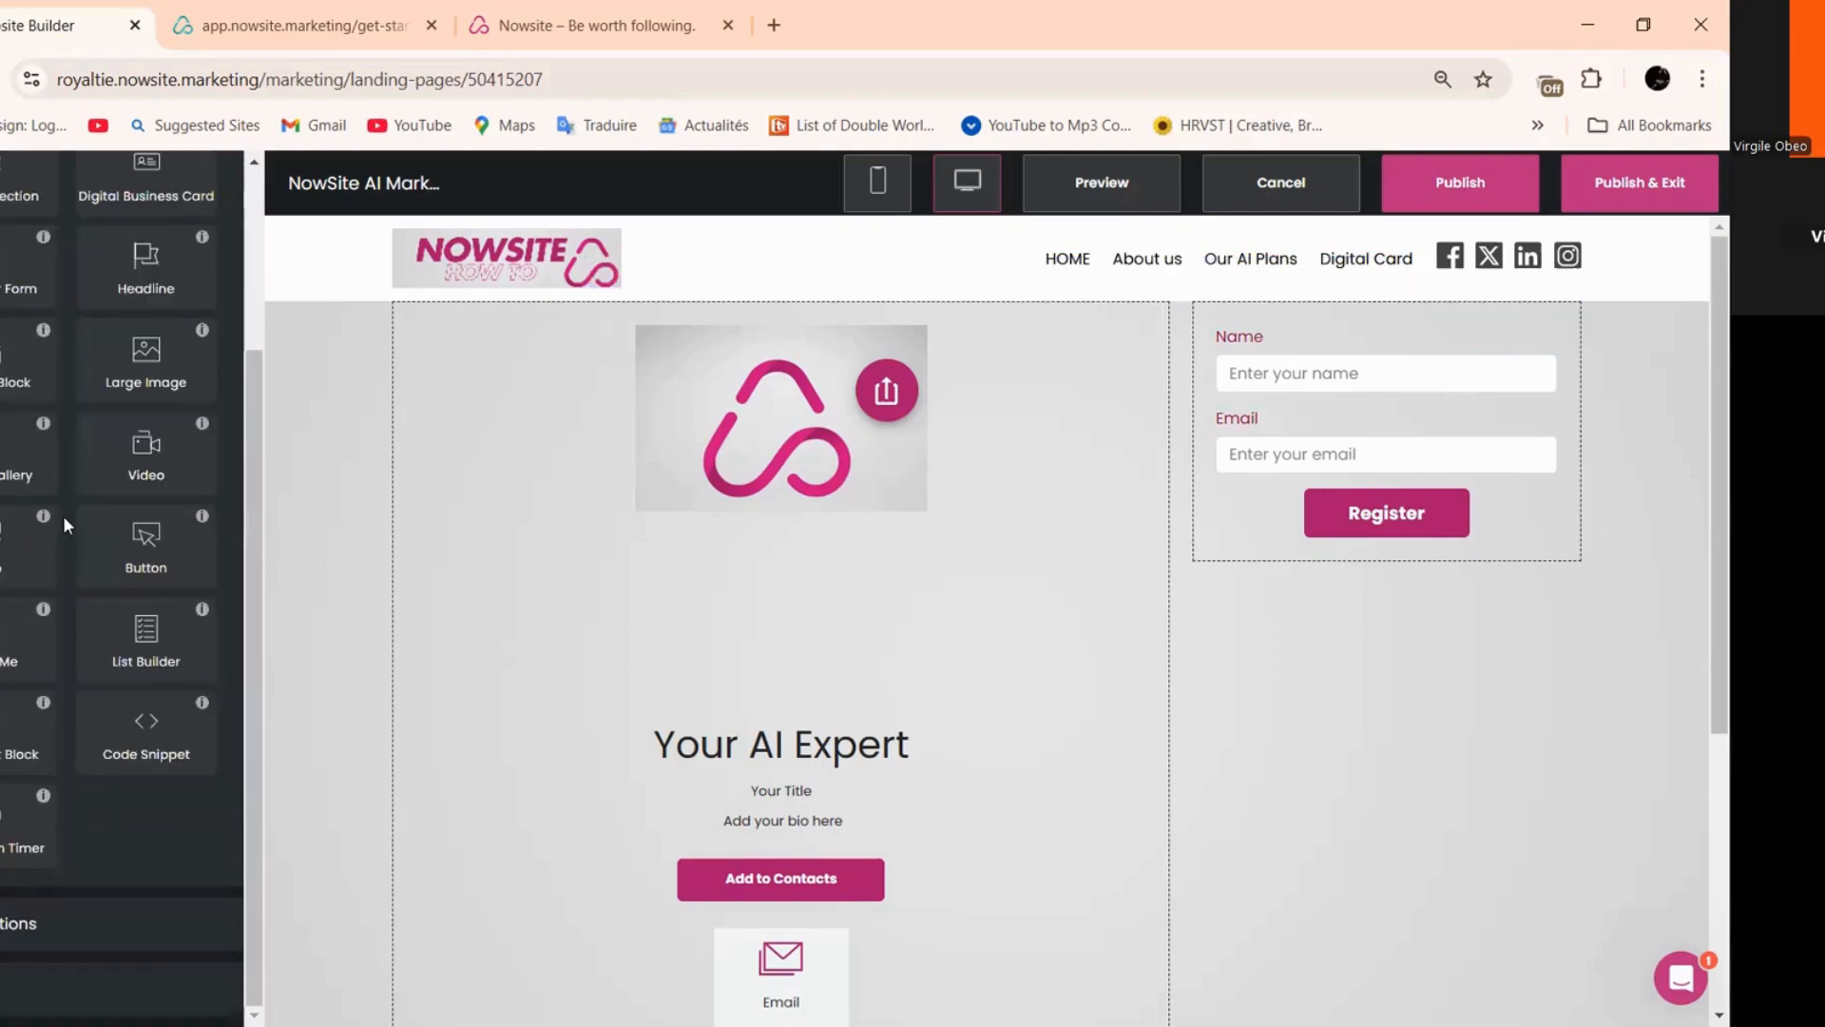
- Place a Large Image element above the customer form and search the Pixabay images for "call"
{"action": "scroll", "coordinate": [14, 556], "scroll_direction": "up", "scroll_amount": 3}
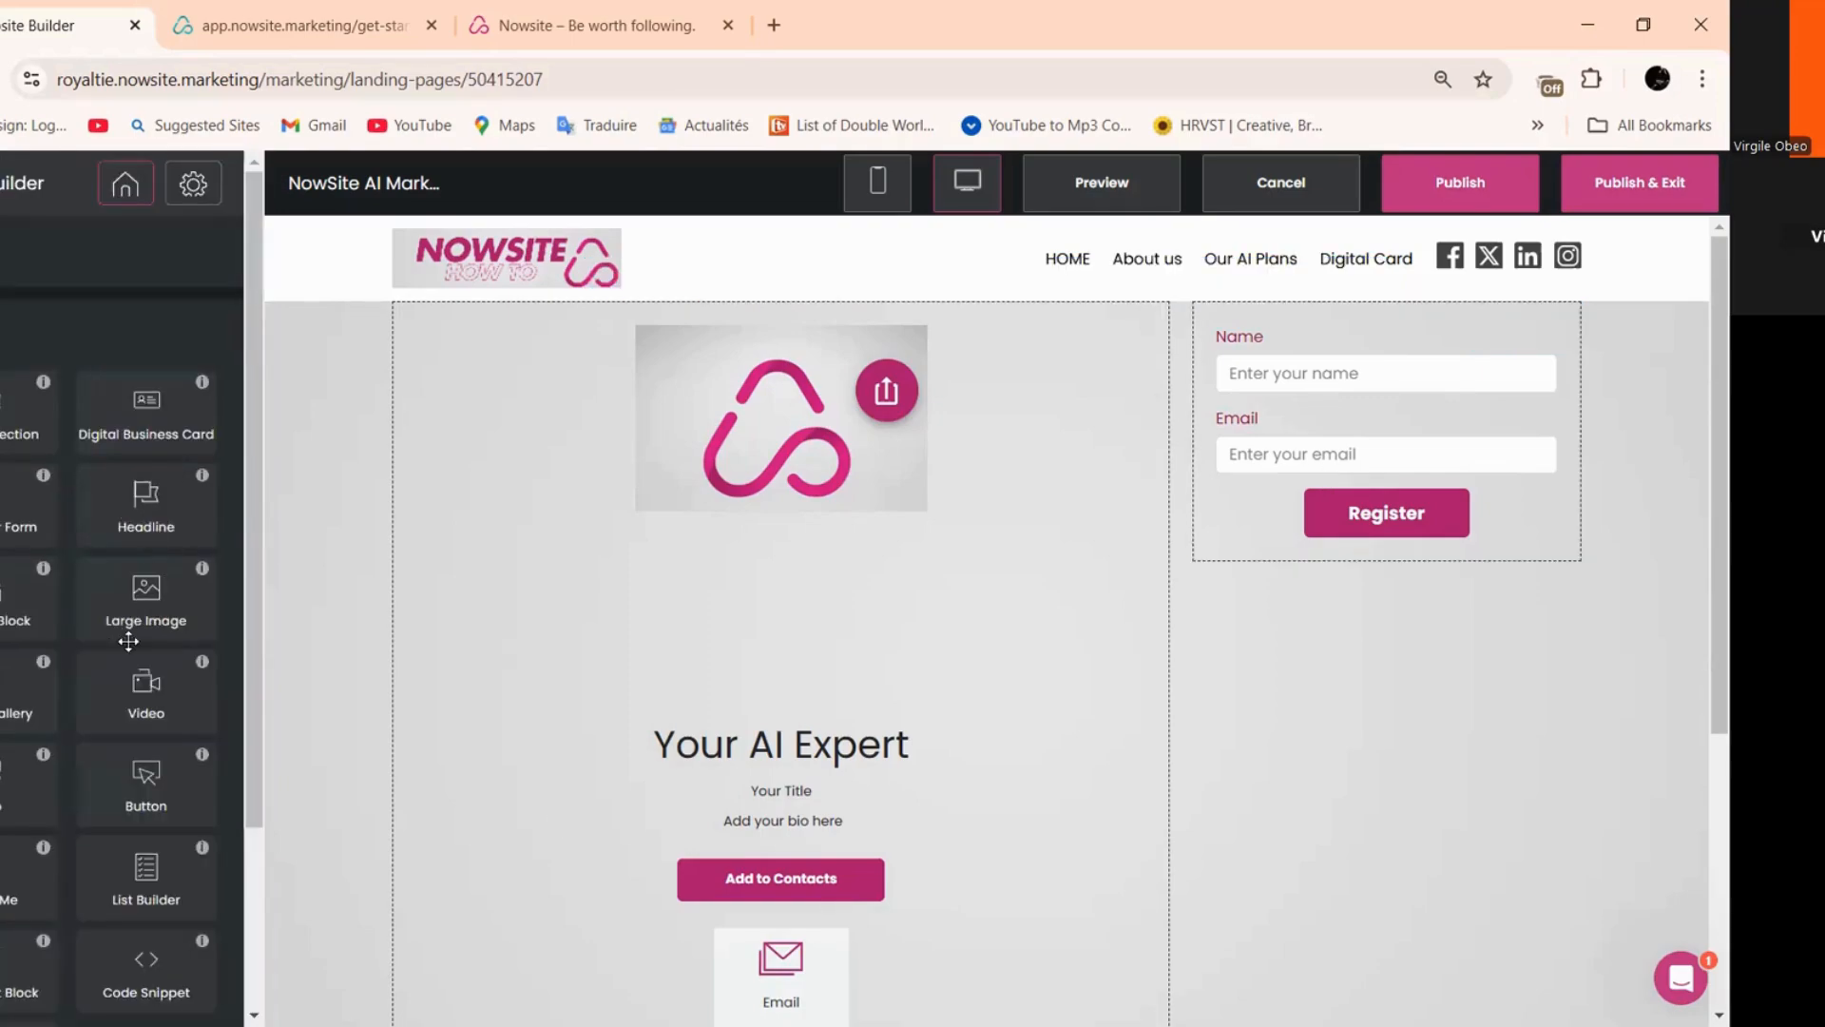
{"action": "left_click_drag", "start_coordinate": [130, 622], "coordinate": [1302, 451]}
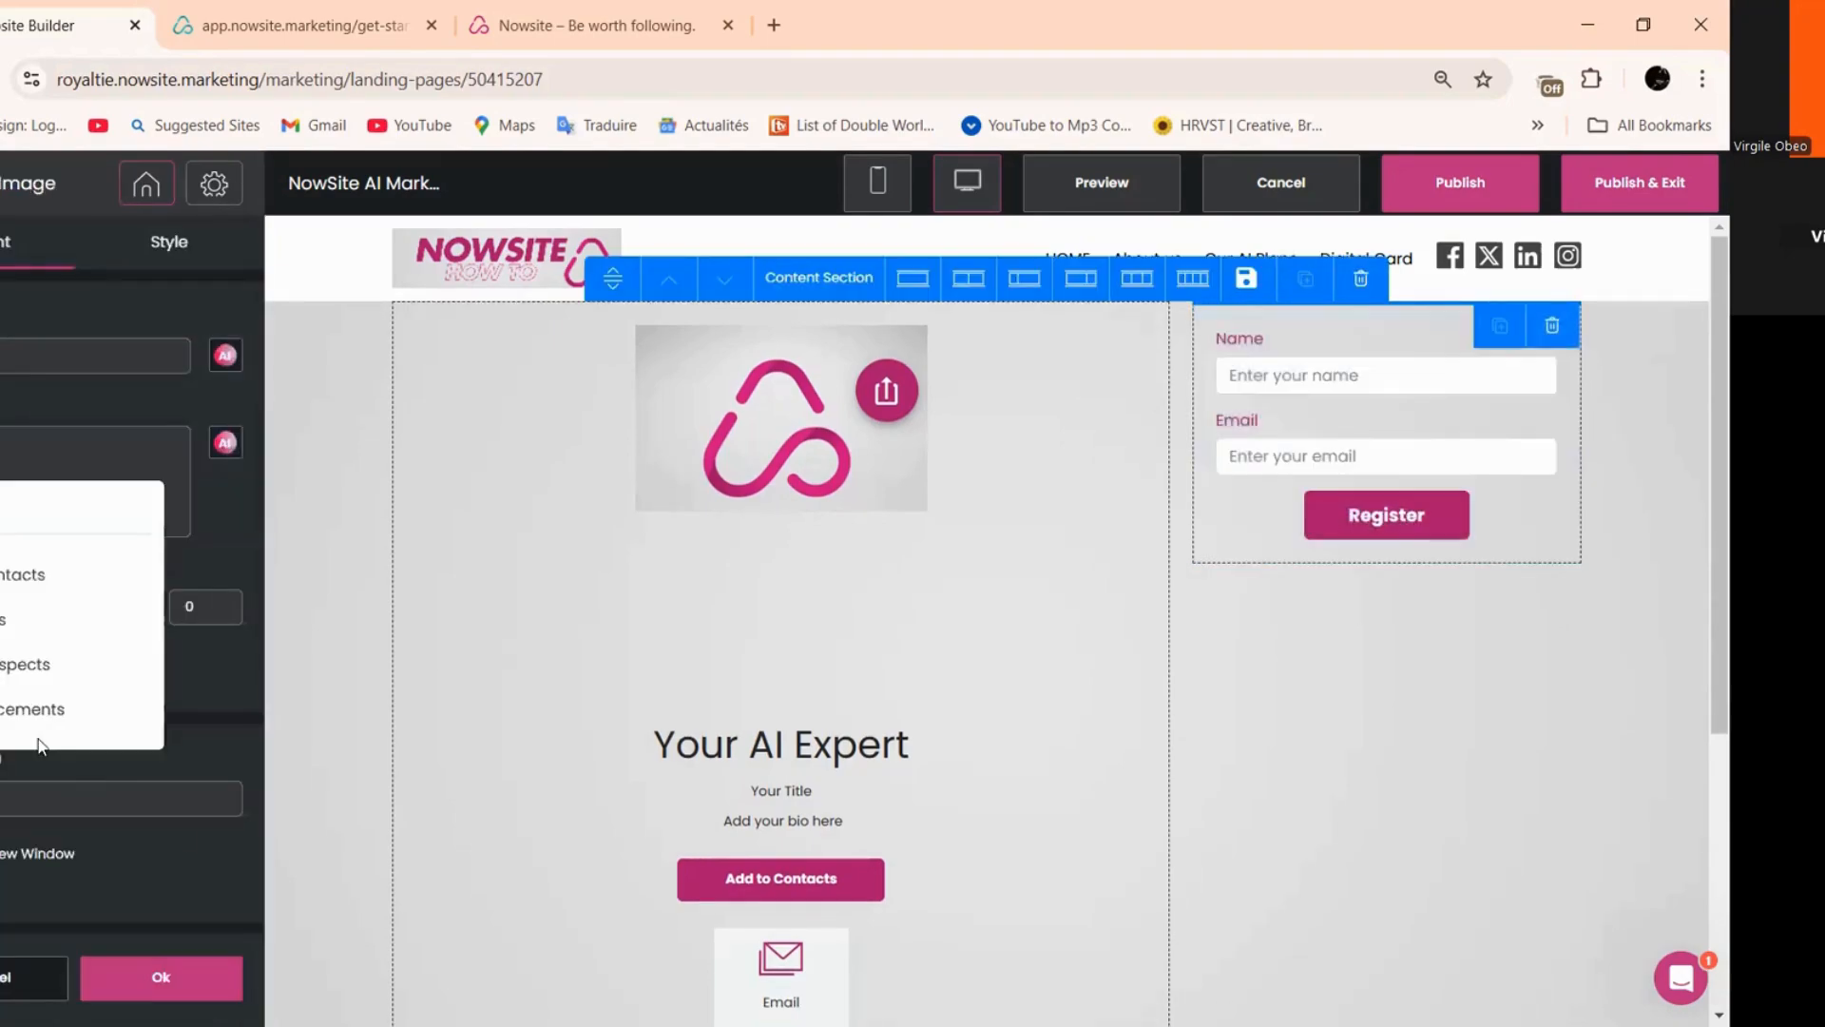
{"action": "left_click", "coordinate": [226, 353]}
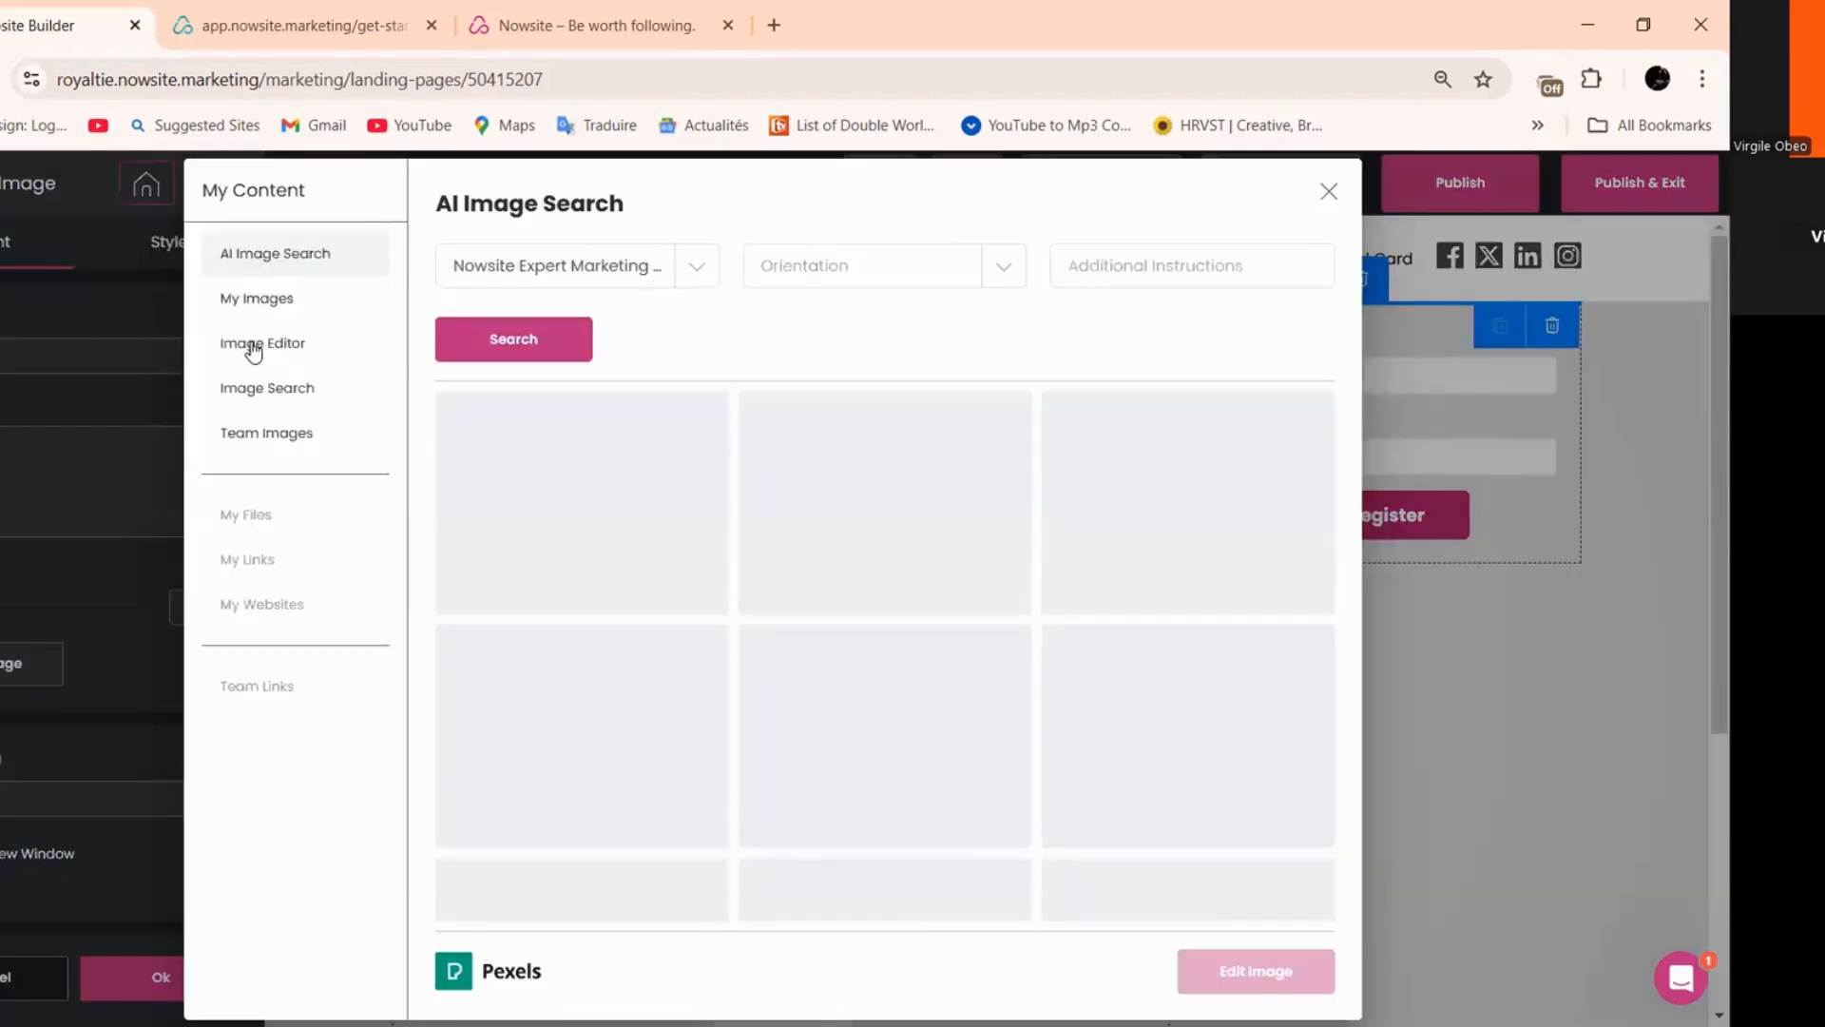
{"action": "left_click", "coordinate": [273, 397]}
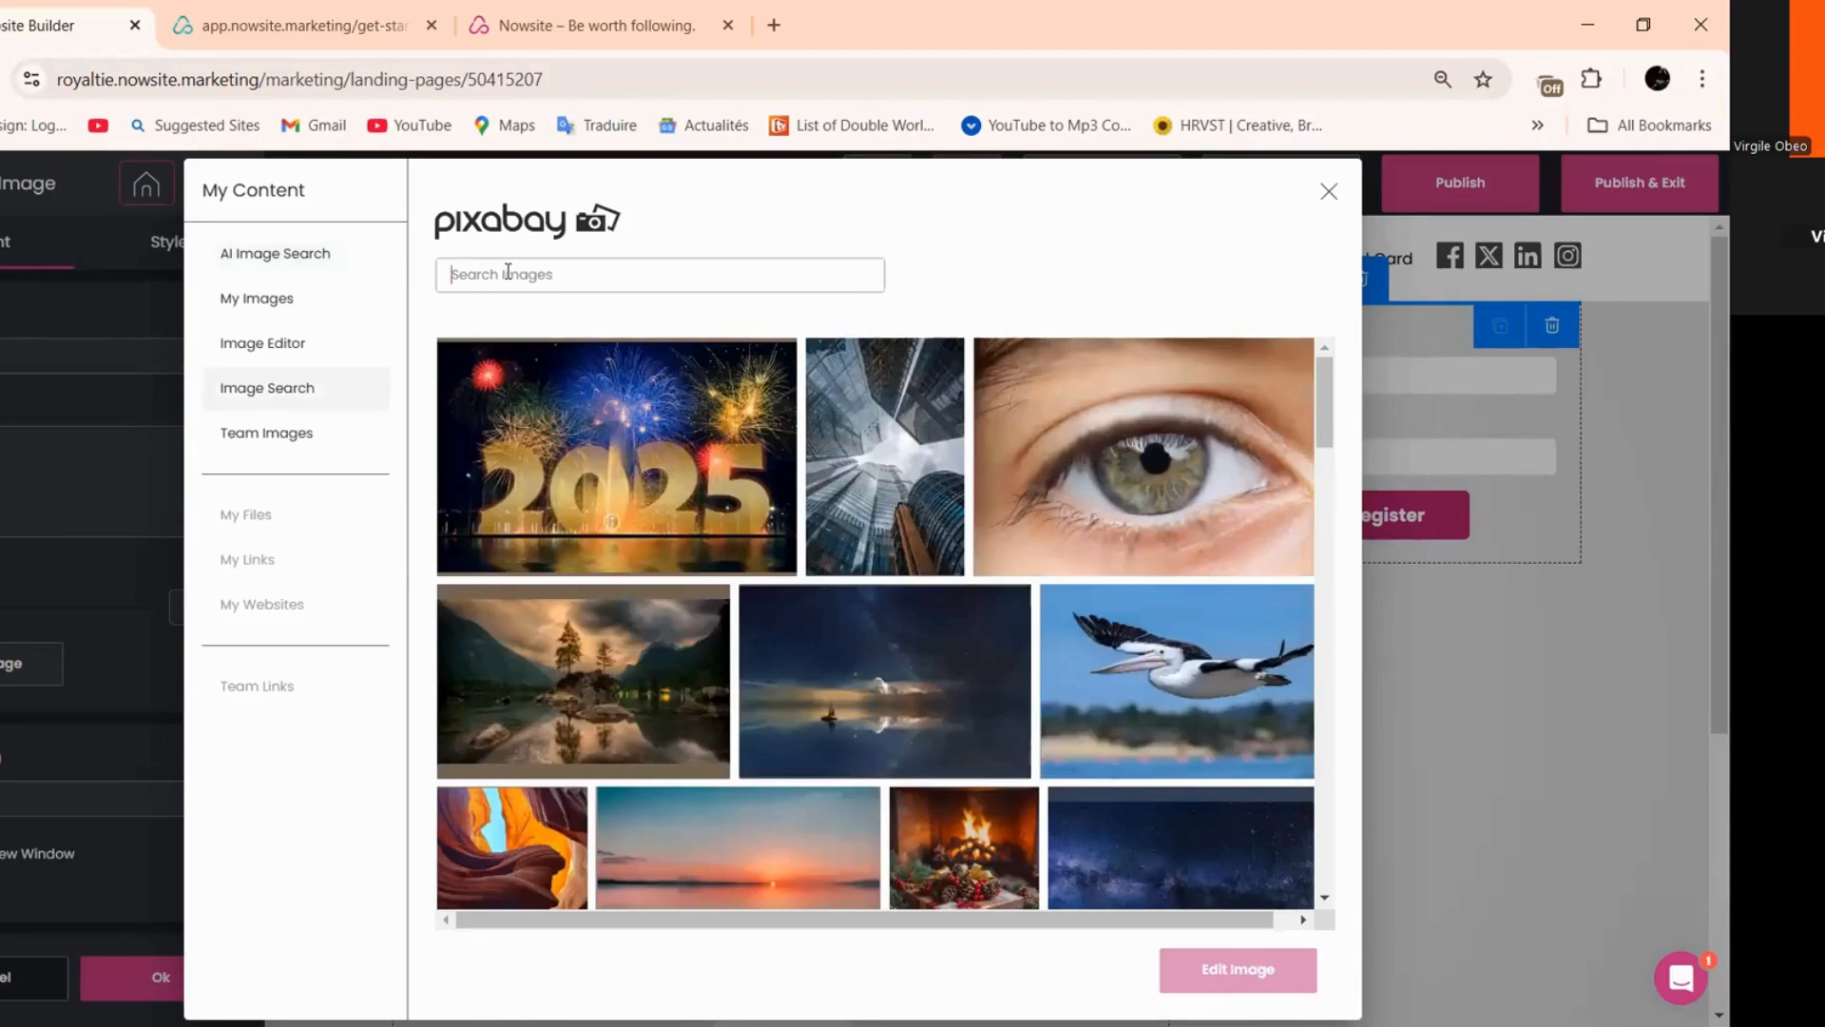
{"action": "left_click", "coordinate": [507, 272]}
{"action": "type", "text": "call"}
{"action": "key", "text": "Return"}
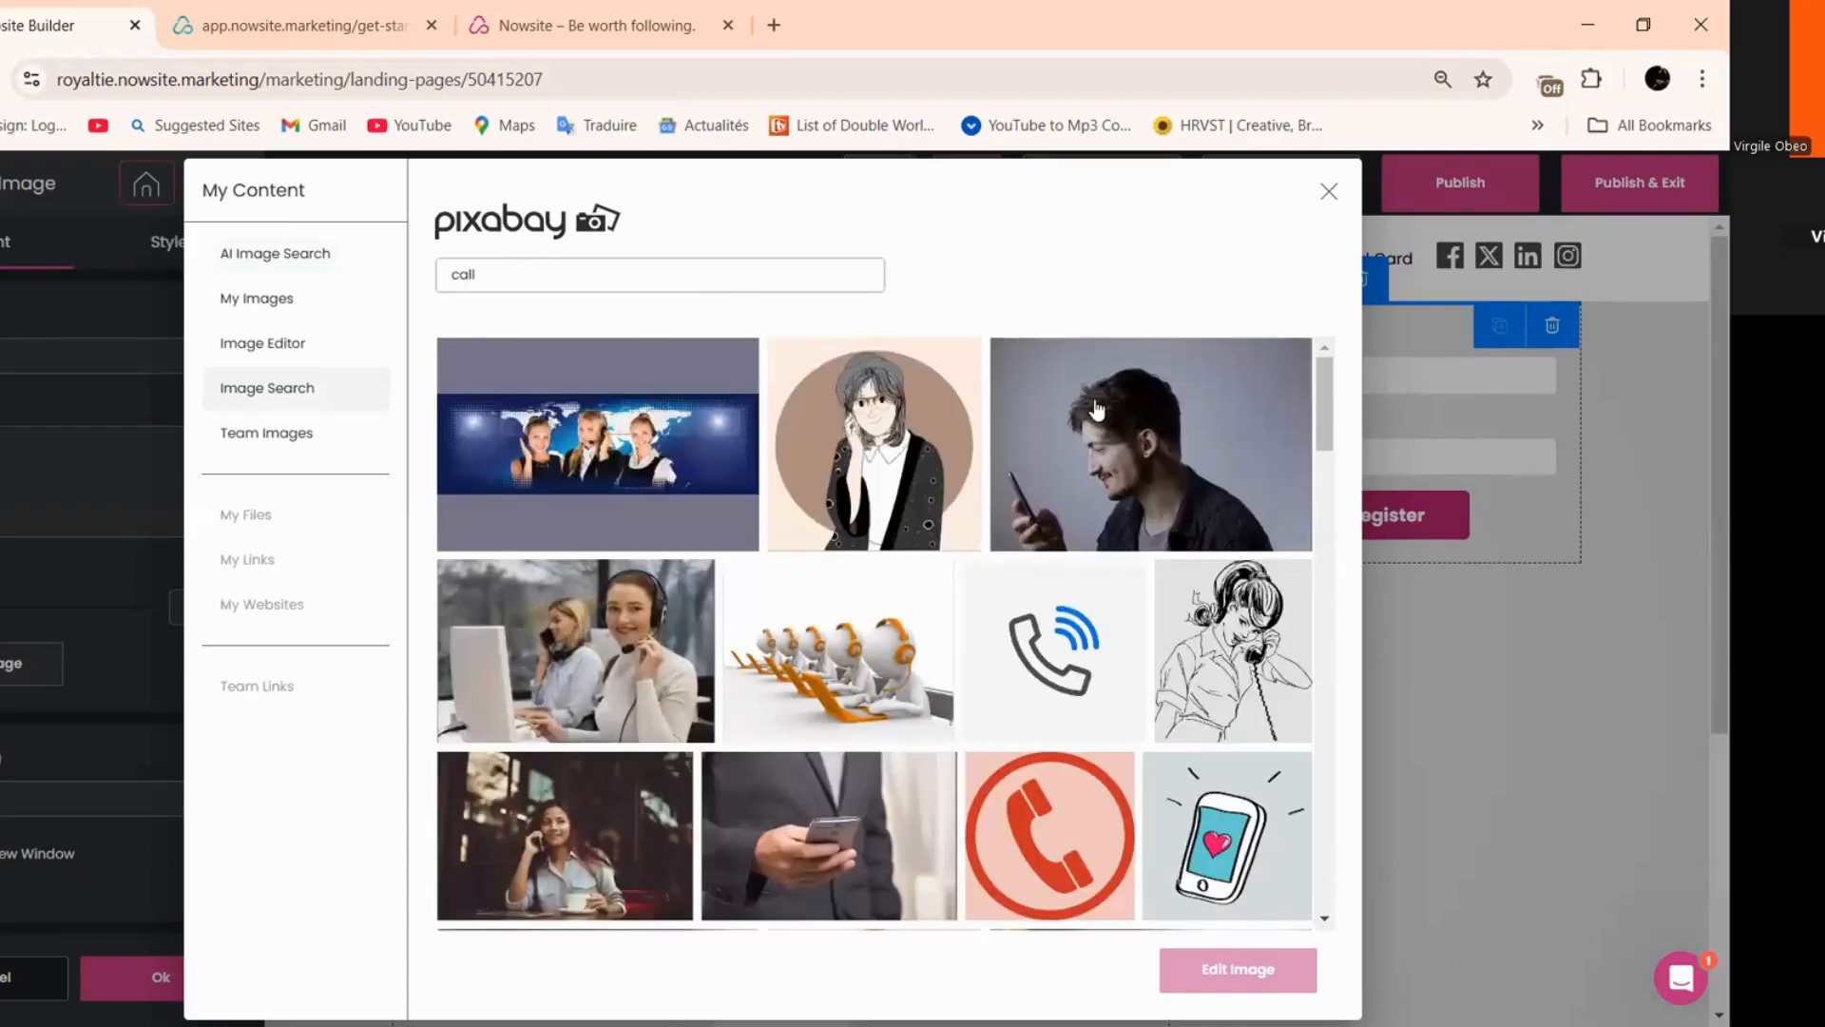
- Look through the "call" image results for a photo that suits the contact form
{"action": "scroll", "coordinate": [703, 559], "scroll_direction": "down", "scroll_amount": 3}
{"action": "scroll", "coordinate": [684, 608], "scroll_direction": "down", "scroll_amount": 2}
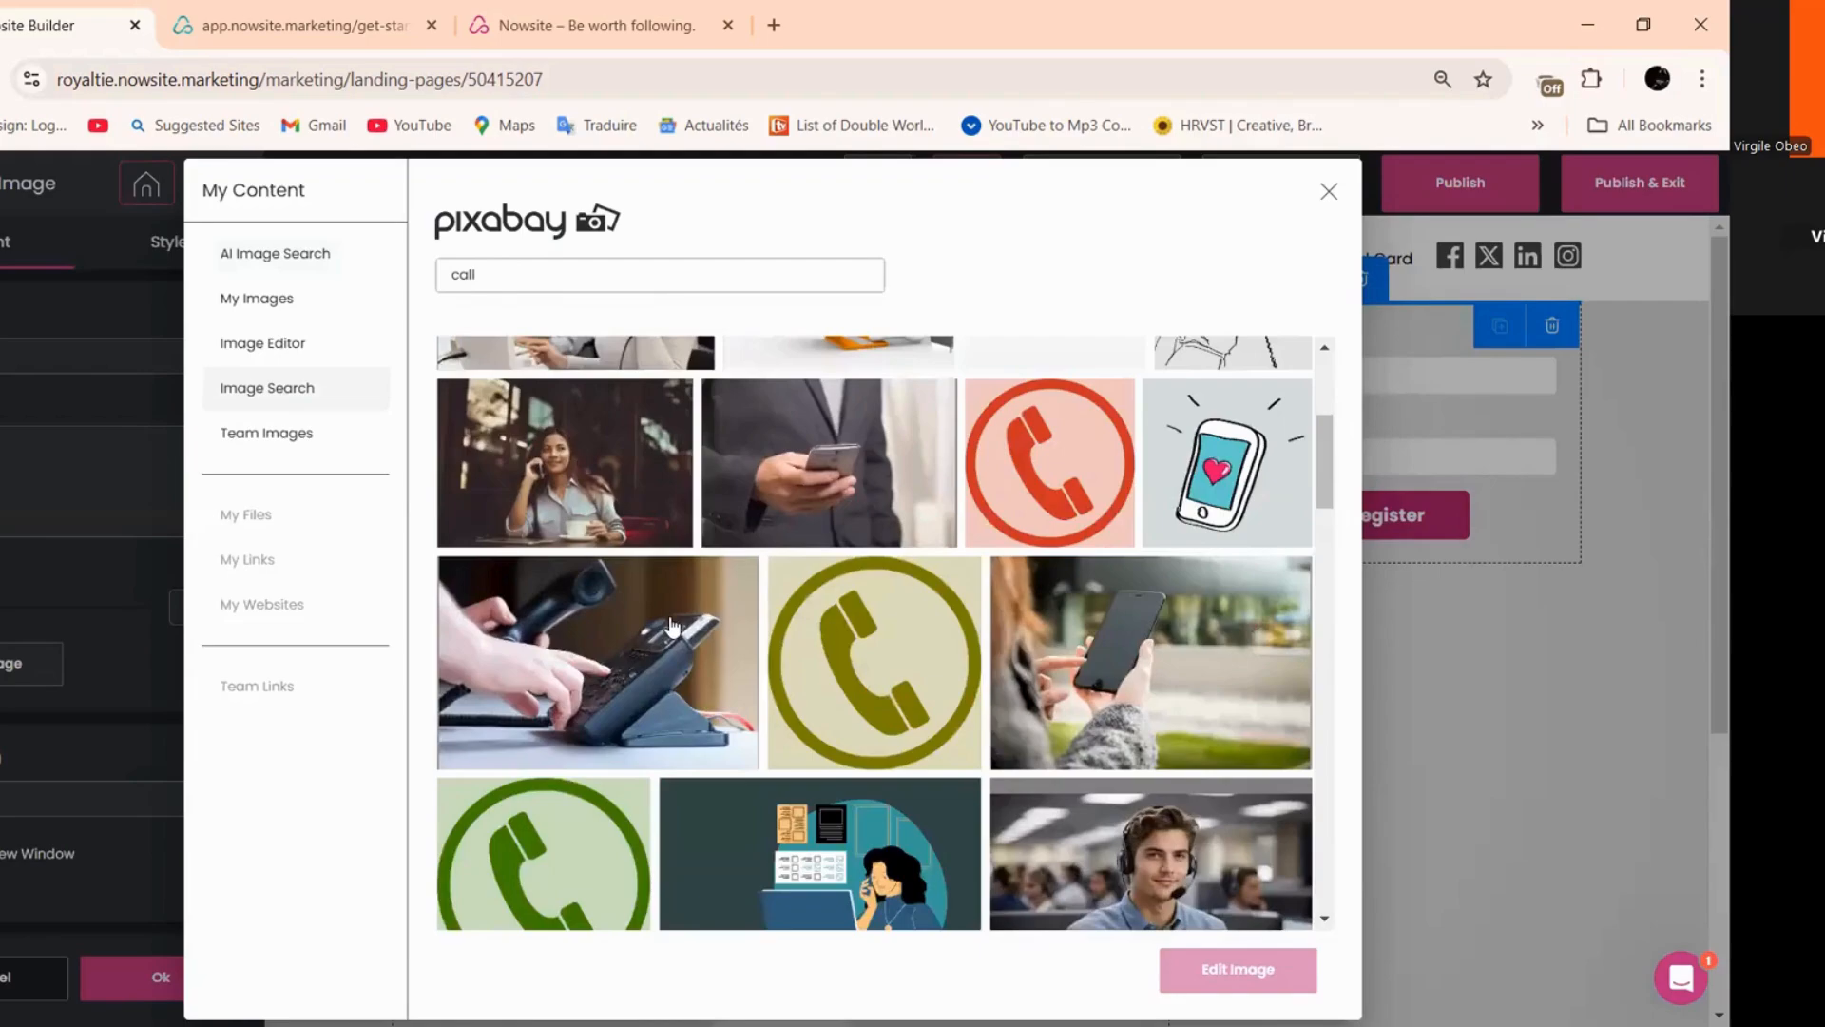
{"action": "scroll", "coordinate": [661, 665], "scroll_direction": "down", "scroll_amount": 2}
{"action": "scroll", "coordinate": [1045, 778], "scroll_direction": "down", "scroll_amount": 2}
{"action": "scroll", "coordinate": [713, 808], "scroll_direction": "down", "scroll_amount": 1}
{"action": "scroll", "coordinate": [1055, 723], "scroll_direction": "down", "scroll_amount": 2}
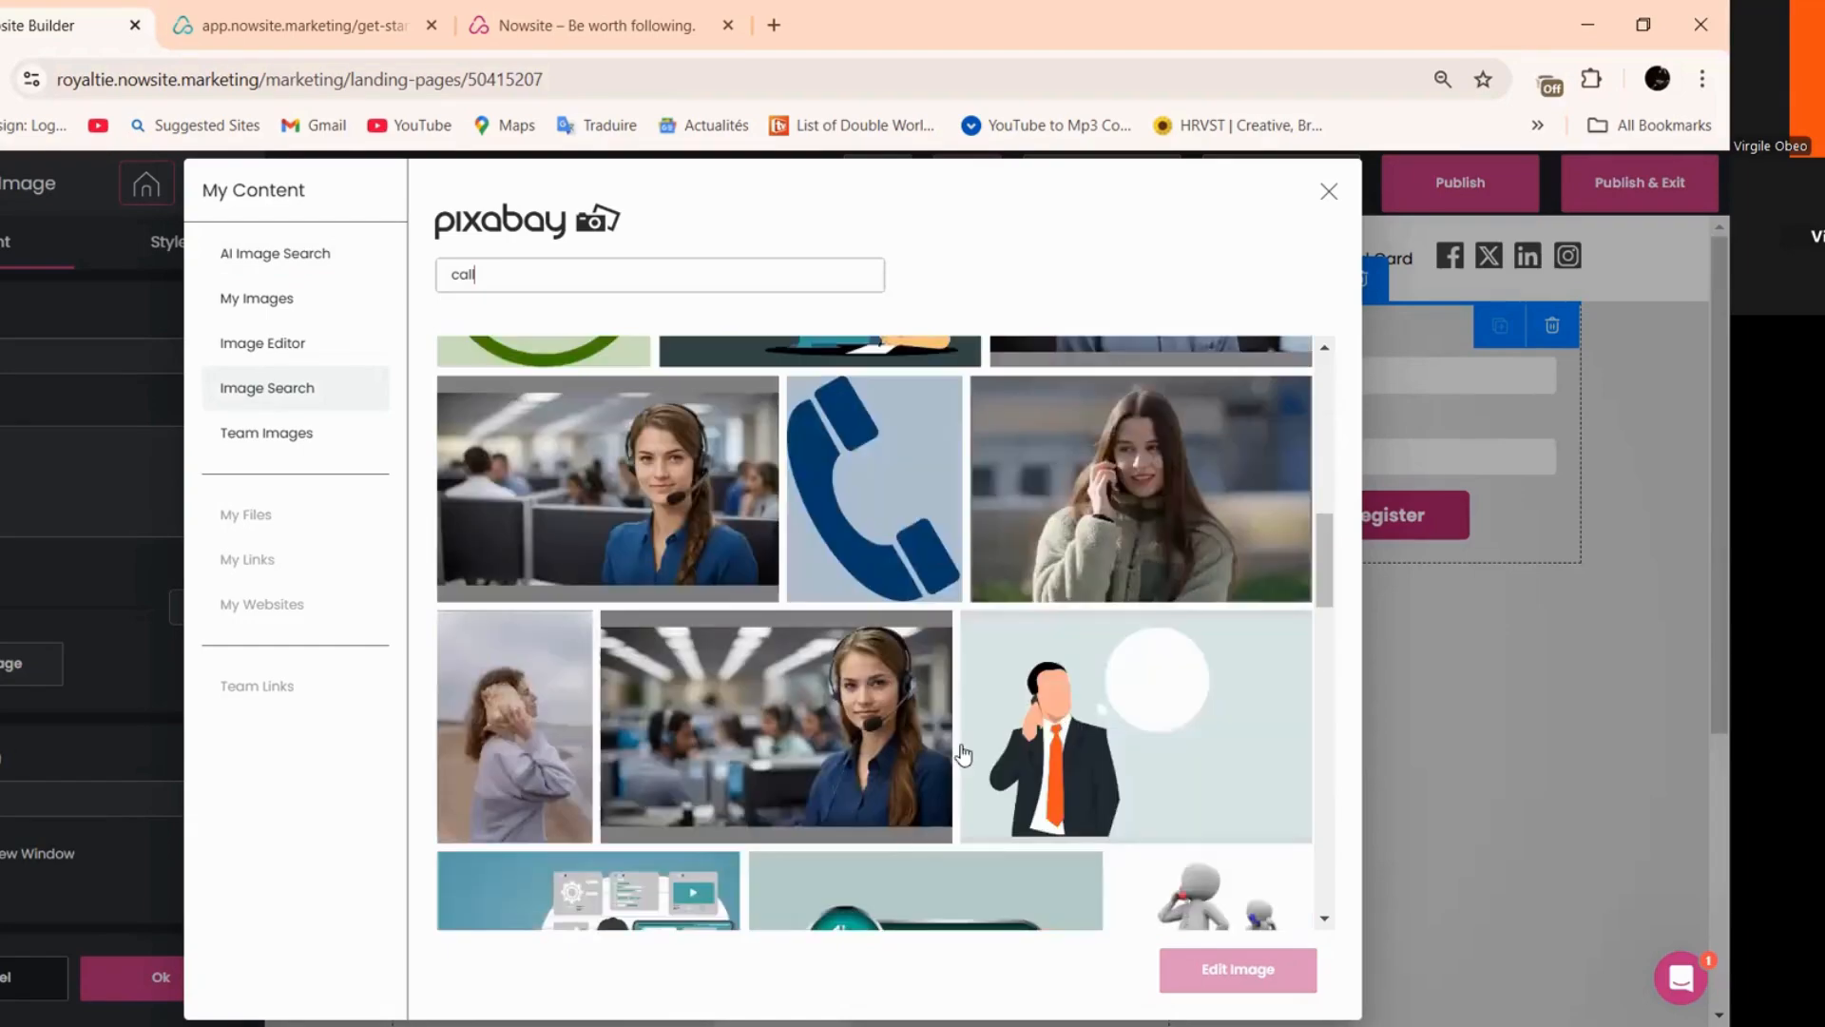
{"action": "scroll", "coordinate": [1041, 732], "scroll_direction": "up", "scroll_amount": 5}
{"action": "scroll", "coordinate": [994, 727], "scroll_direction": "down", "scroll_amount": 1}
{"action": "scroll", "coordinate": [992, 726], "scroll_direction": "down", "scroll_amount": 5}
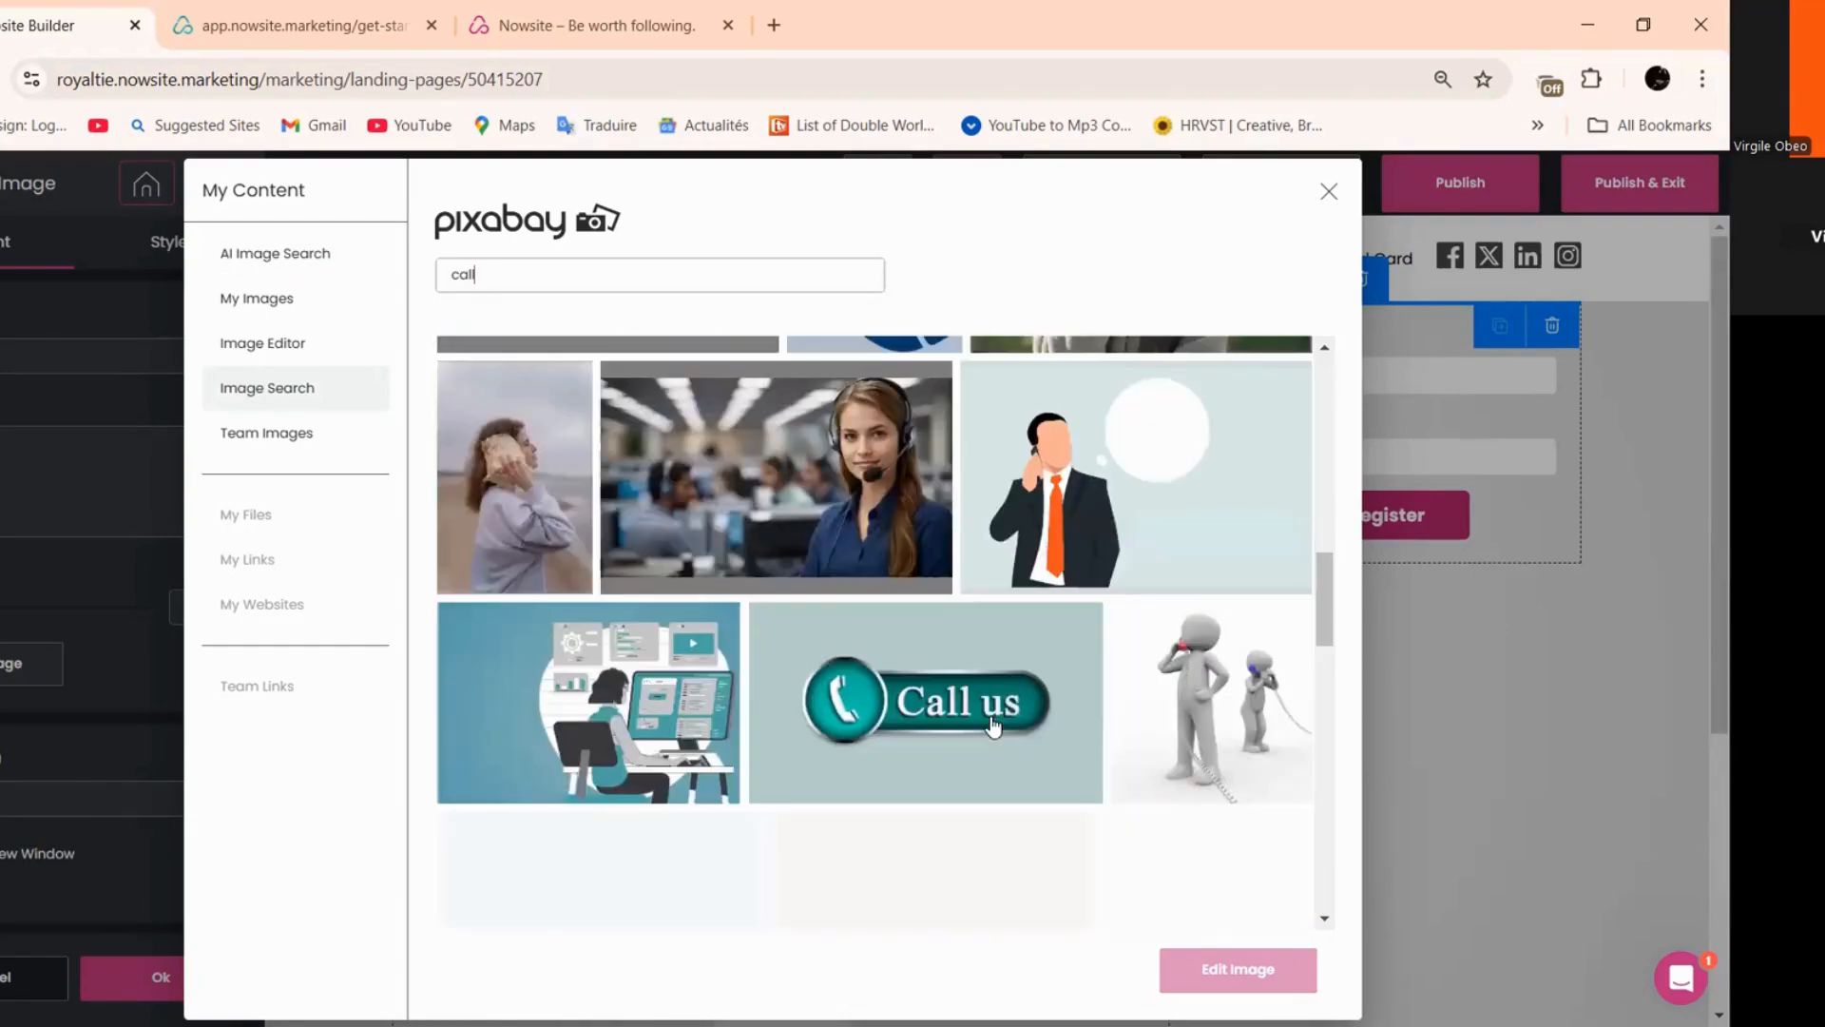
{"action": "scroll", "coordinate": [993, 726], "scroll_direction": "down", "scroll_amount": 3}
{"action": "scroll", "coordinate": [993, 726], "scroll_direction": "down", "scroll_amount": 1}
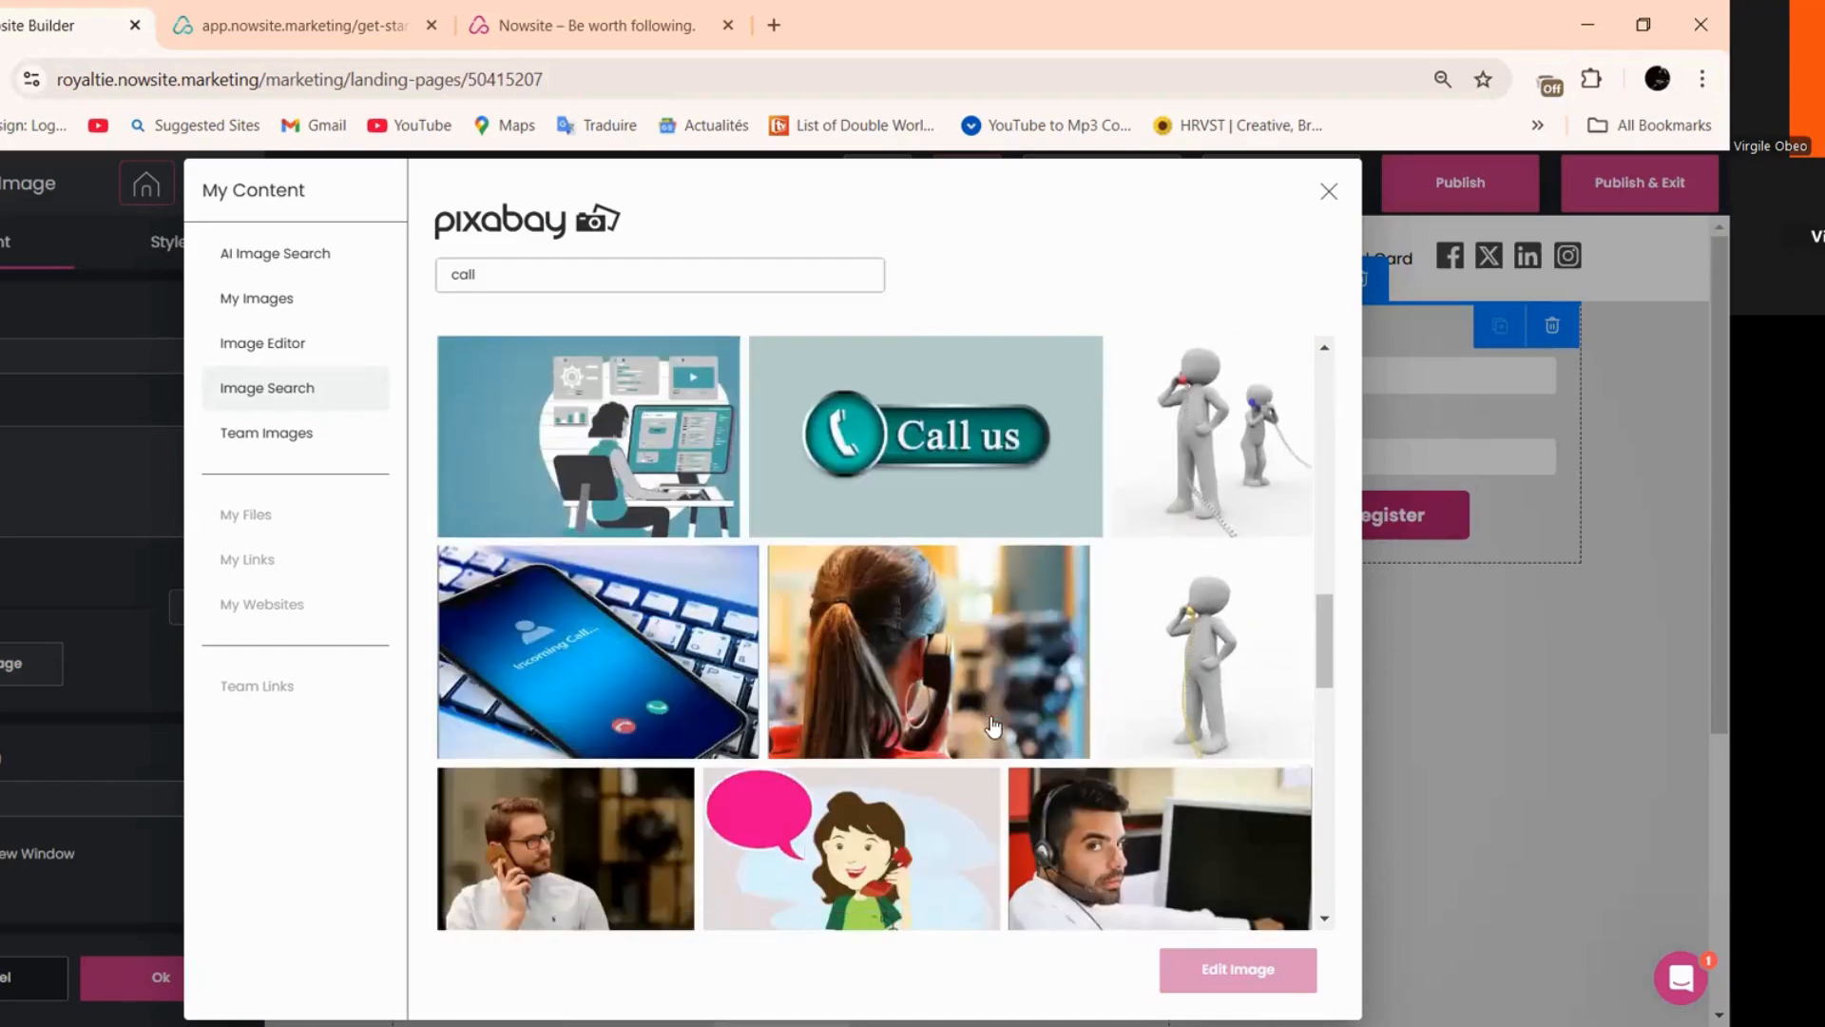
{"action": "scroll", "coordinate": [992, 726], "scroll_direction": "down", "scroll_amount": 2}
{"action": "scroll", "coordinate": [1064, 743], "scroll_direction": "down", "scroll_amount": 4}
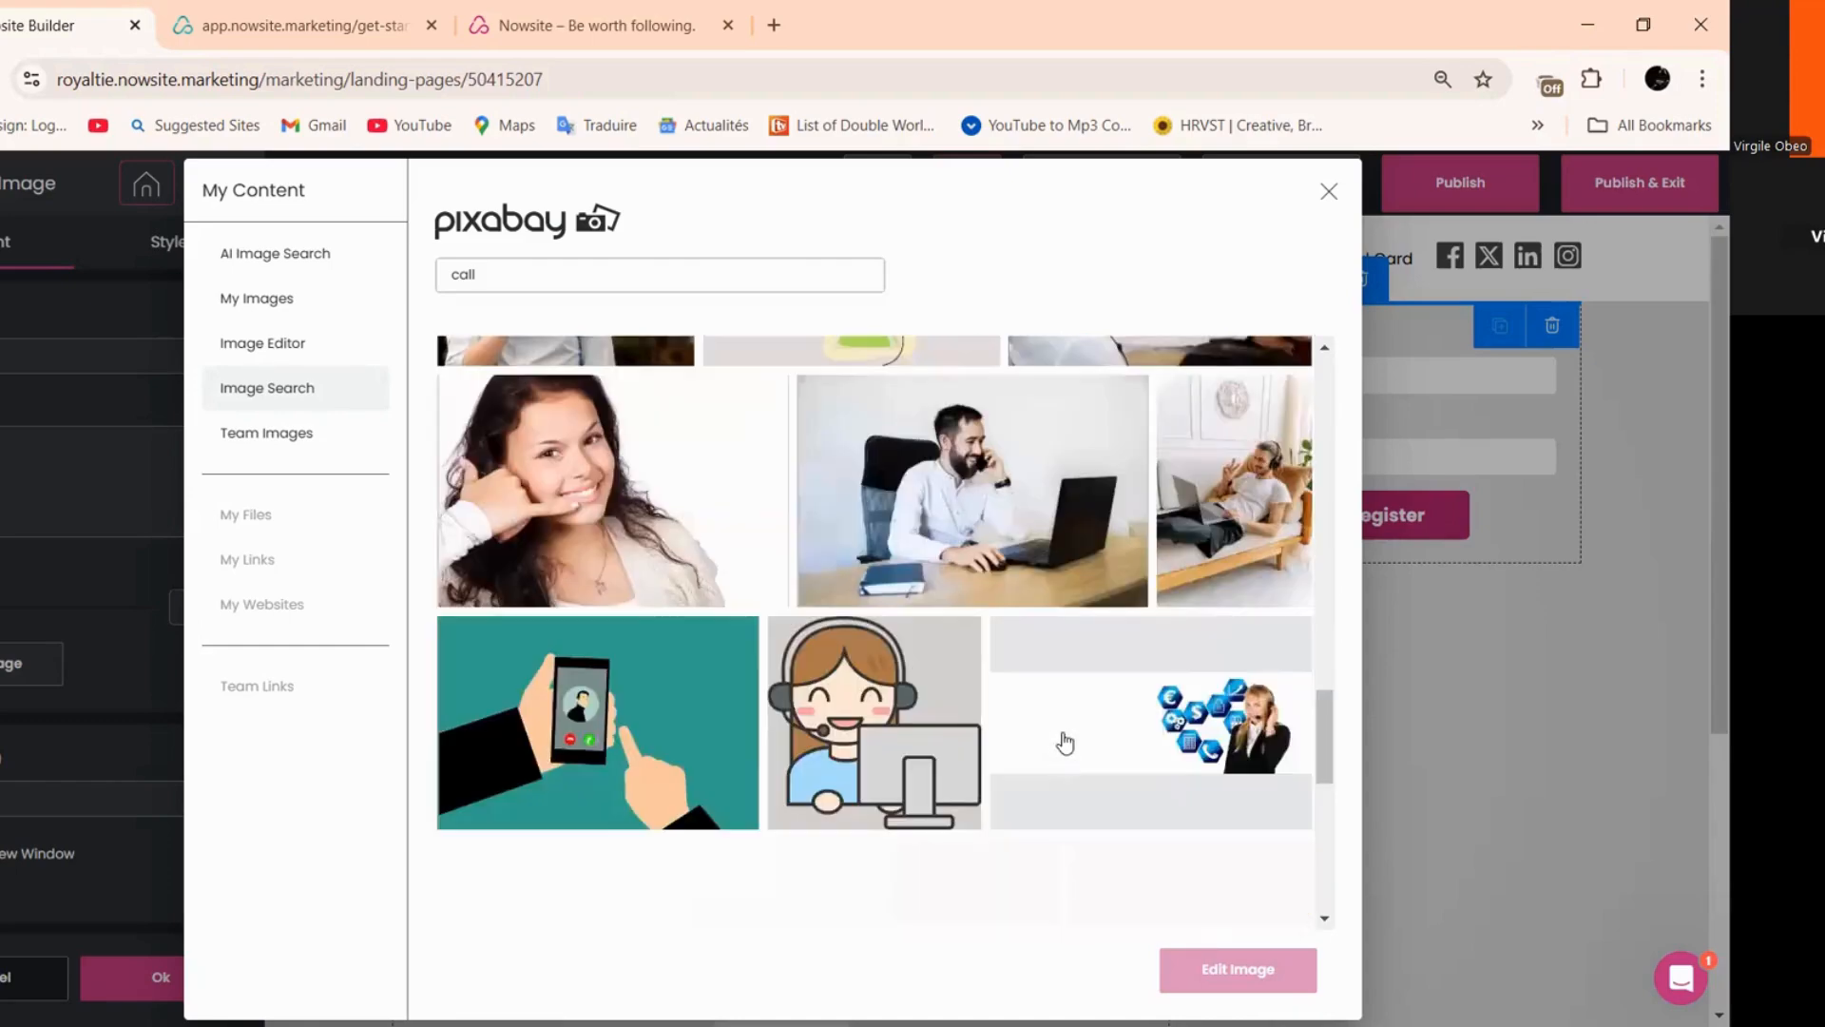
{"action": "scroll", "coordinate": [1064, 743], "scroll_direction": "up", "scroll_amount": 9}
{"action": "scroll", "coordinate": [1064, 743], "scroll_direction": "up", "scroll_amount": 5}
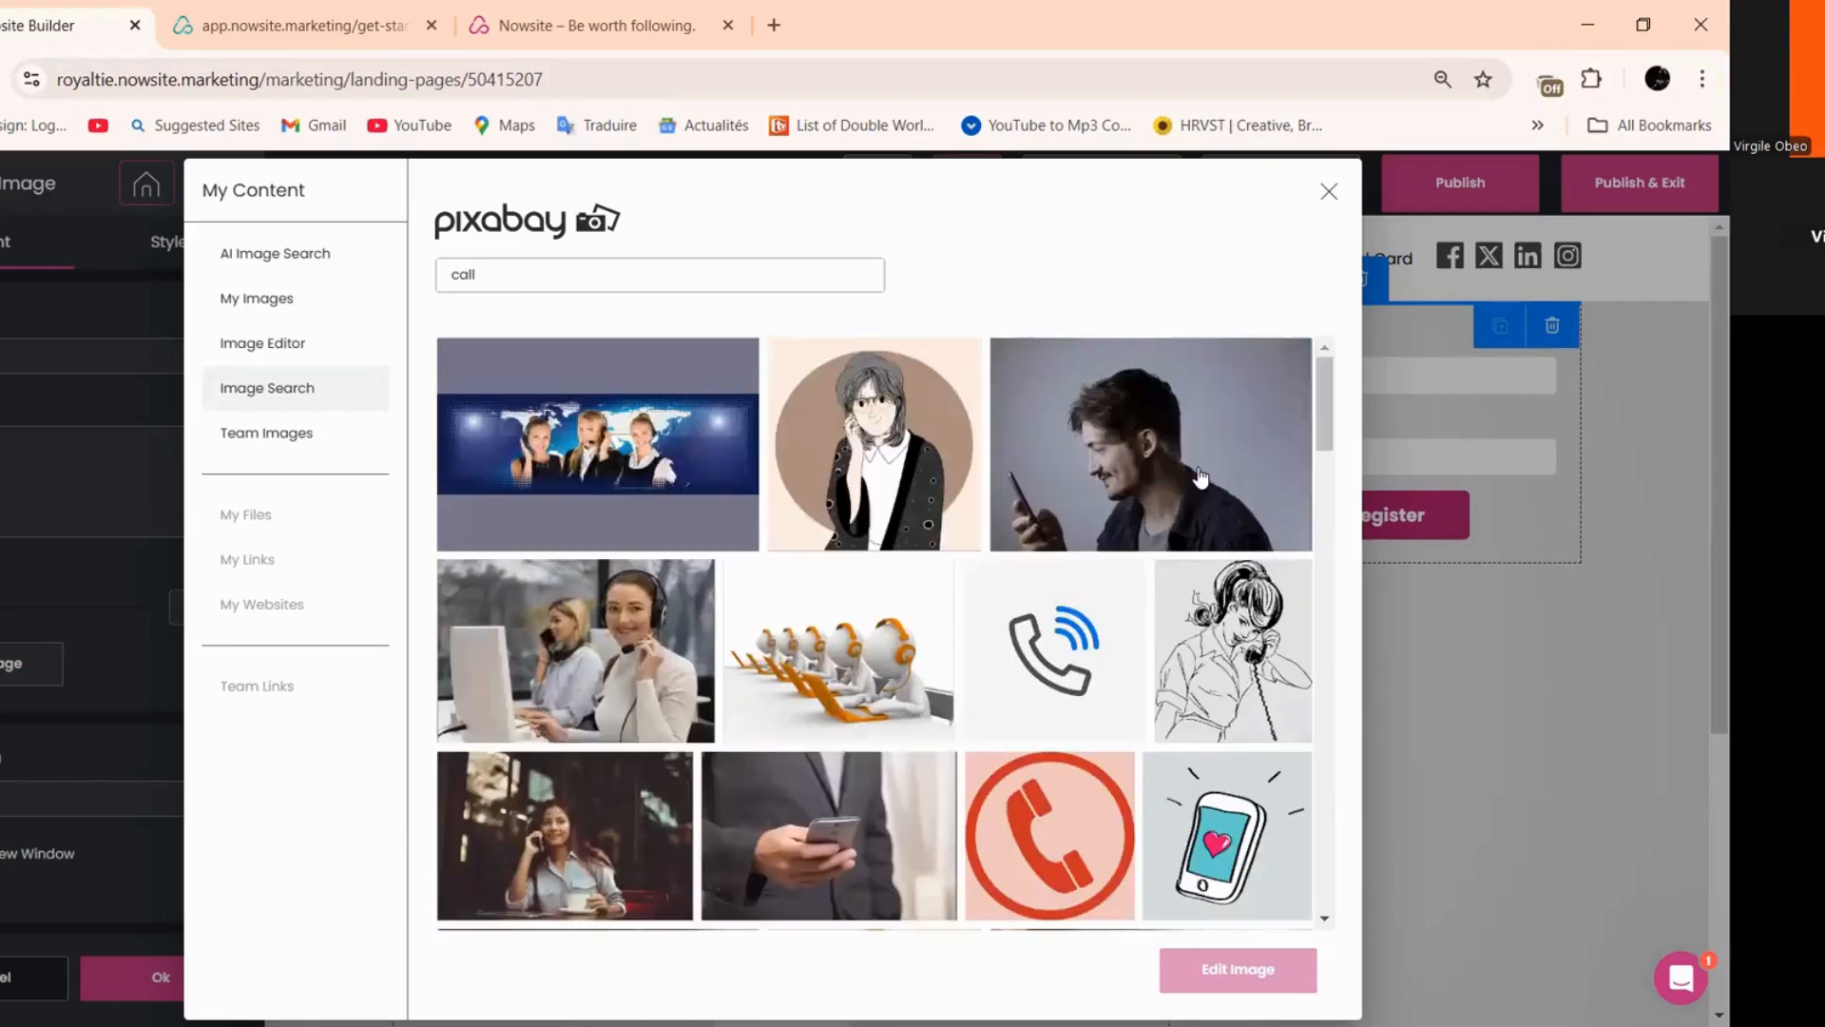
- Add the photo of the smiling man looking at his phone, cropped to about 1273 x 1280, and apply the image element
{"action": "left_click", "coordinate": [1191, 452]}
{"action": "left_click", "coordinate": [1238, 968]}
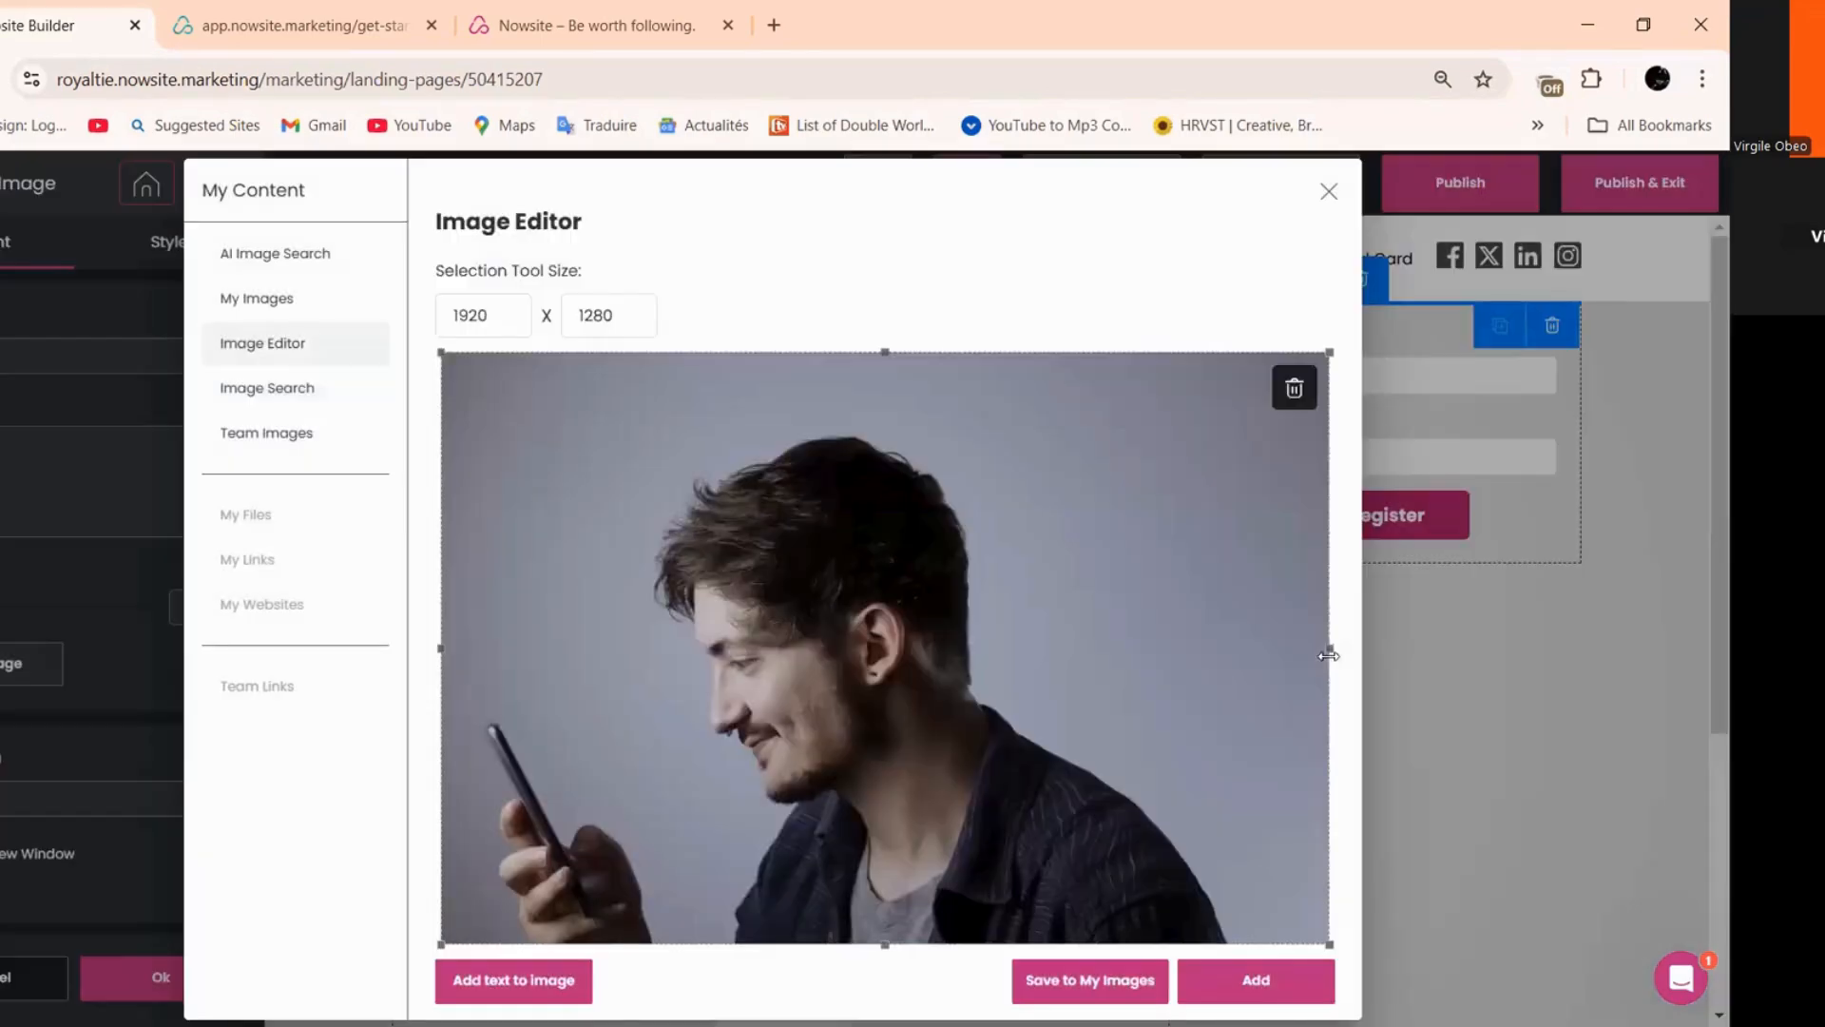
{"action": "left_click_drag", "start_coordinate": [1329, 654], "coordinate": [991, 703]}
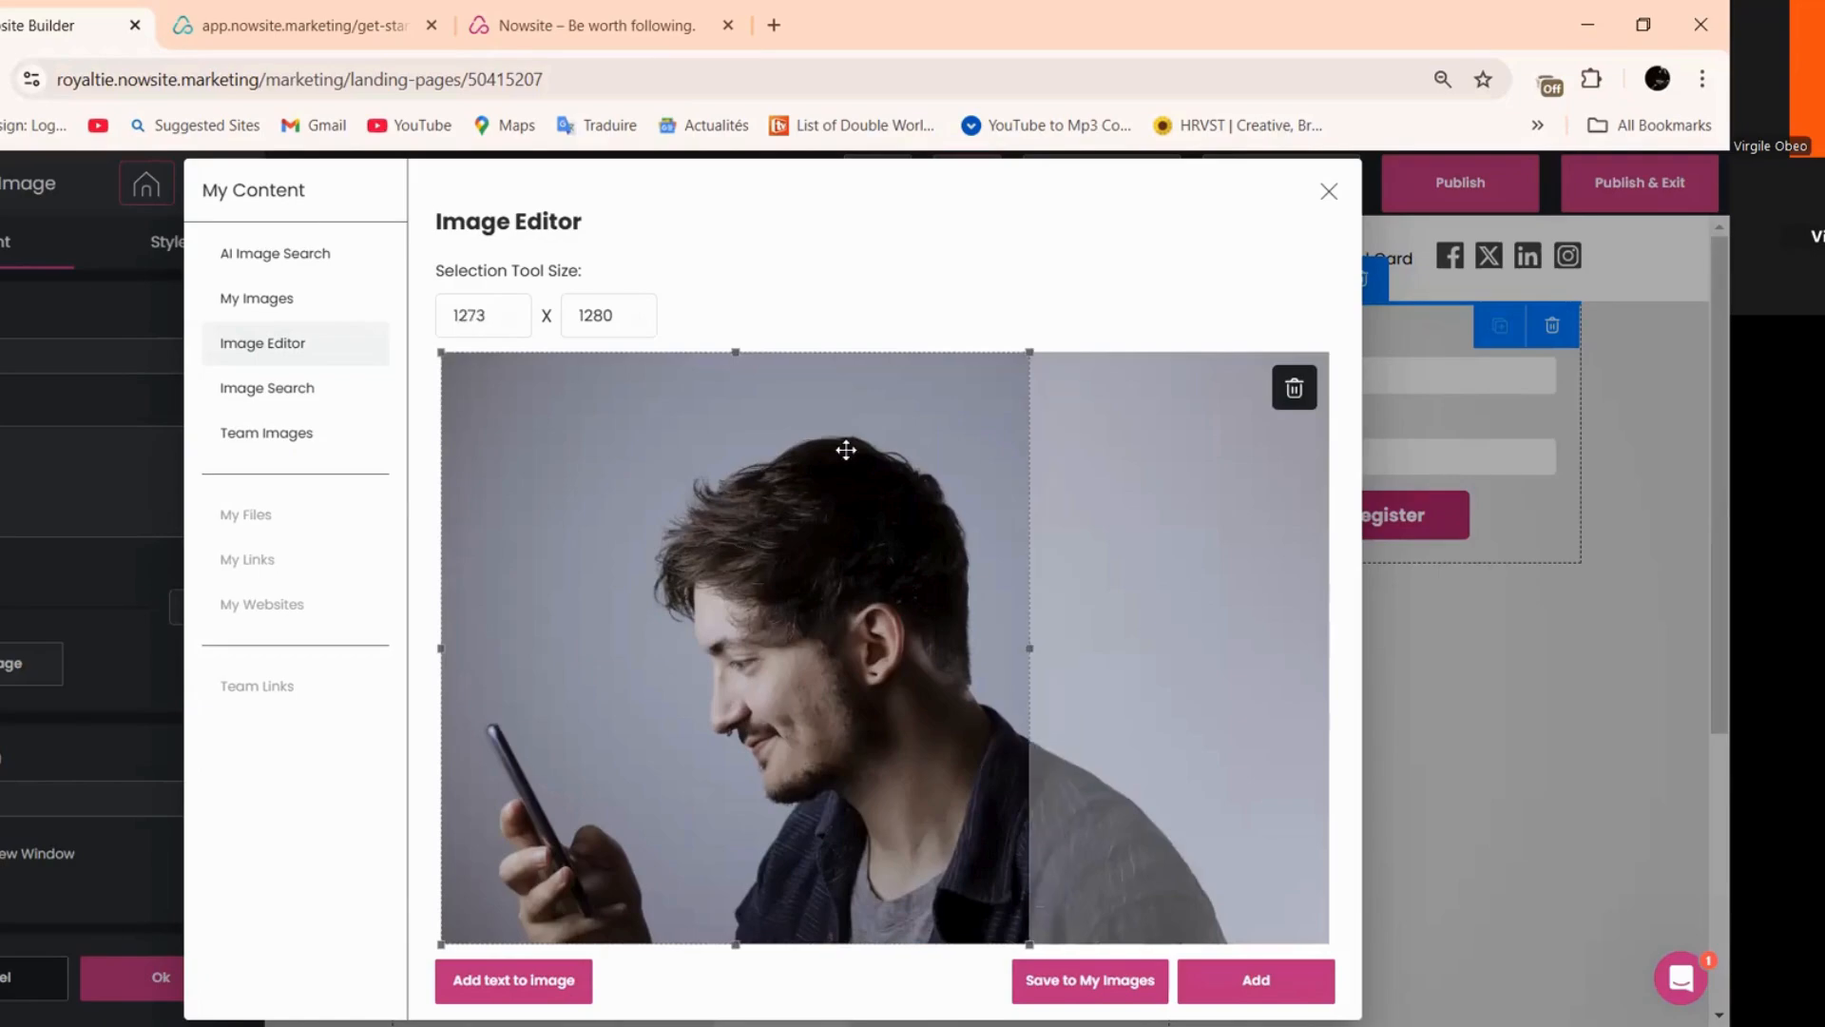
{"action": "left_click", "coordinate": [1295, 965]}
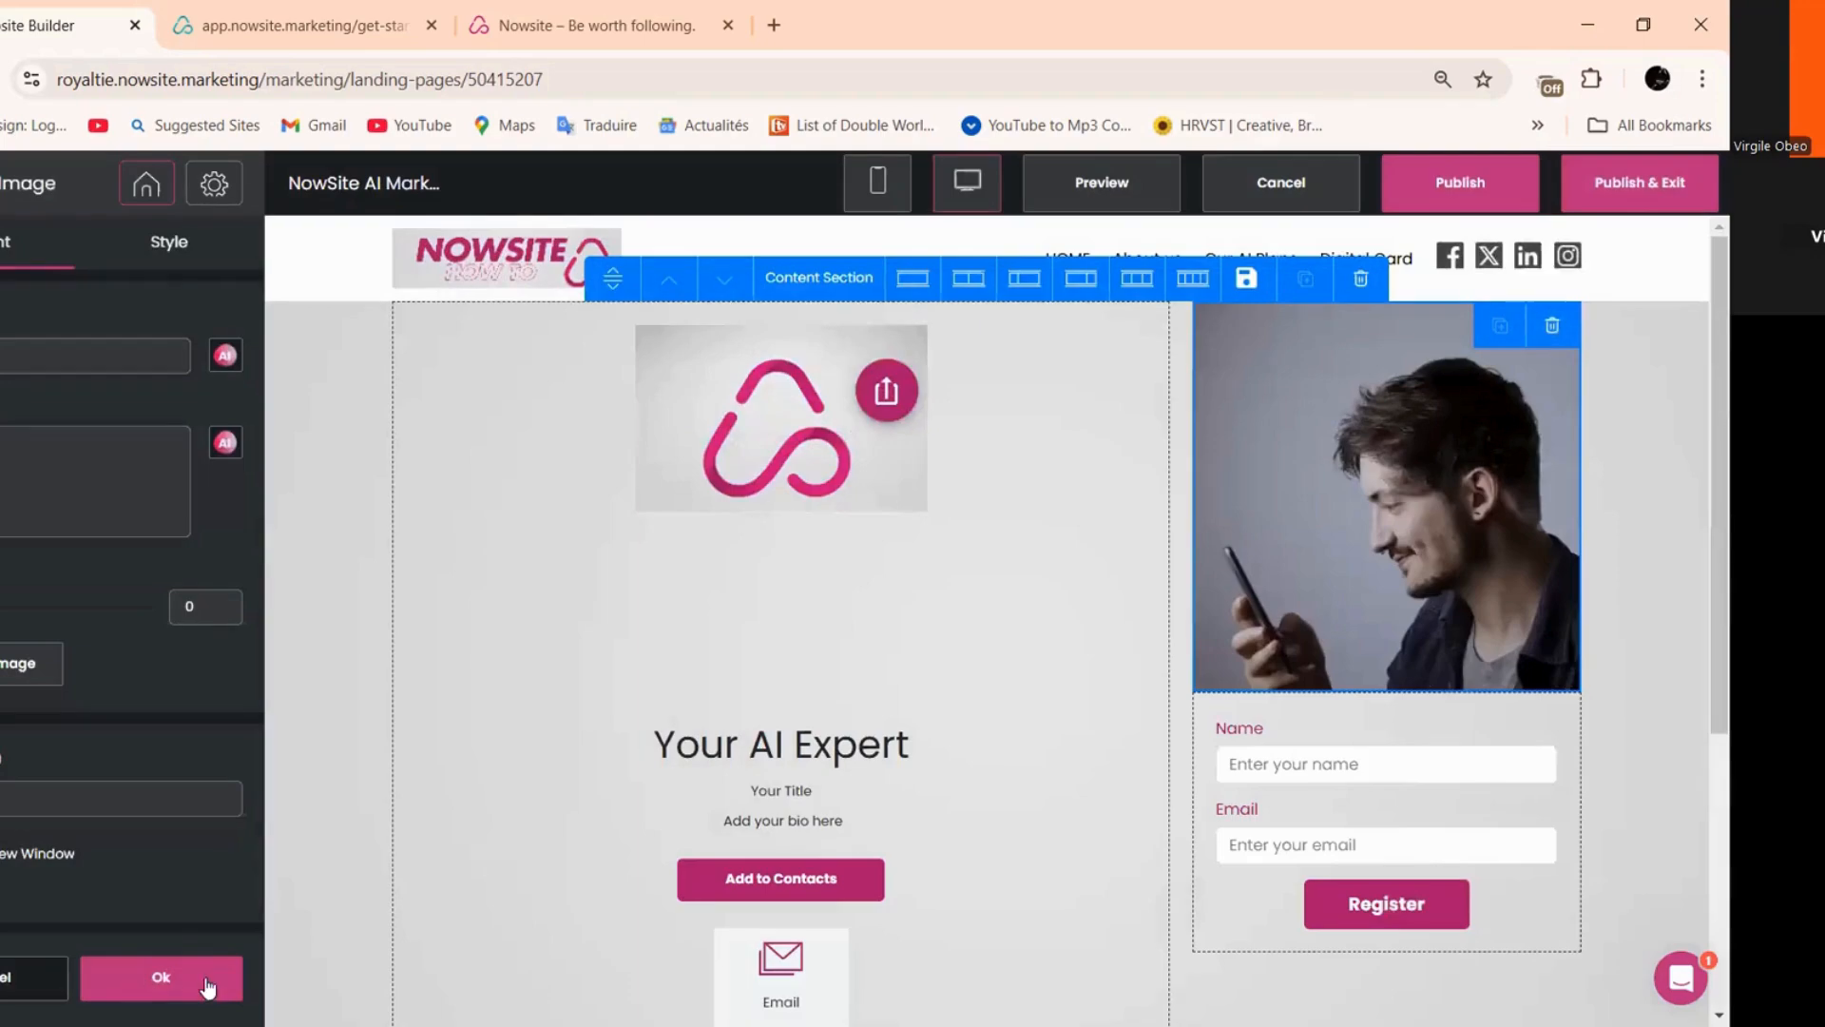
{"action": "left_click", "coordinate": [208, 989]}
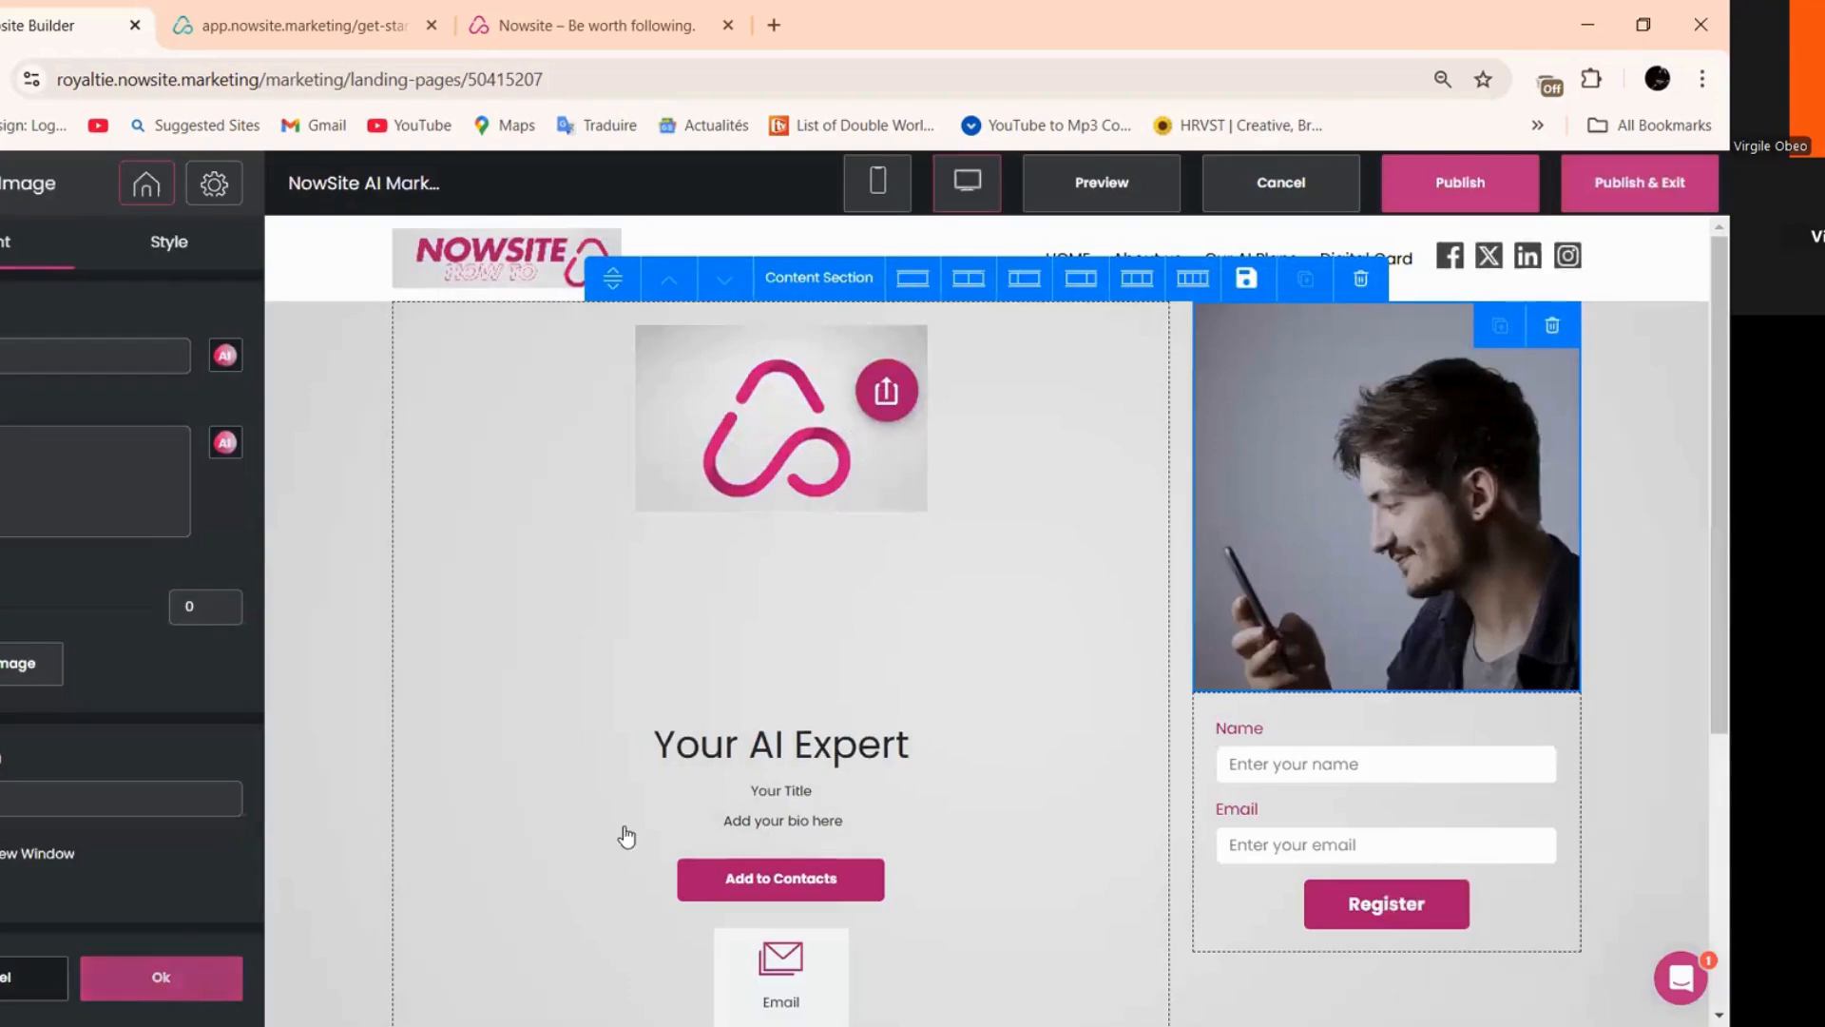
- Place a Headline element above the man's photo and enter the text "get all your answers and More"
{"action": "left_click_drag", "start_coordinate": [1225, 401], "coordinate": [1311, 418]}
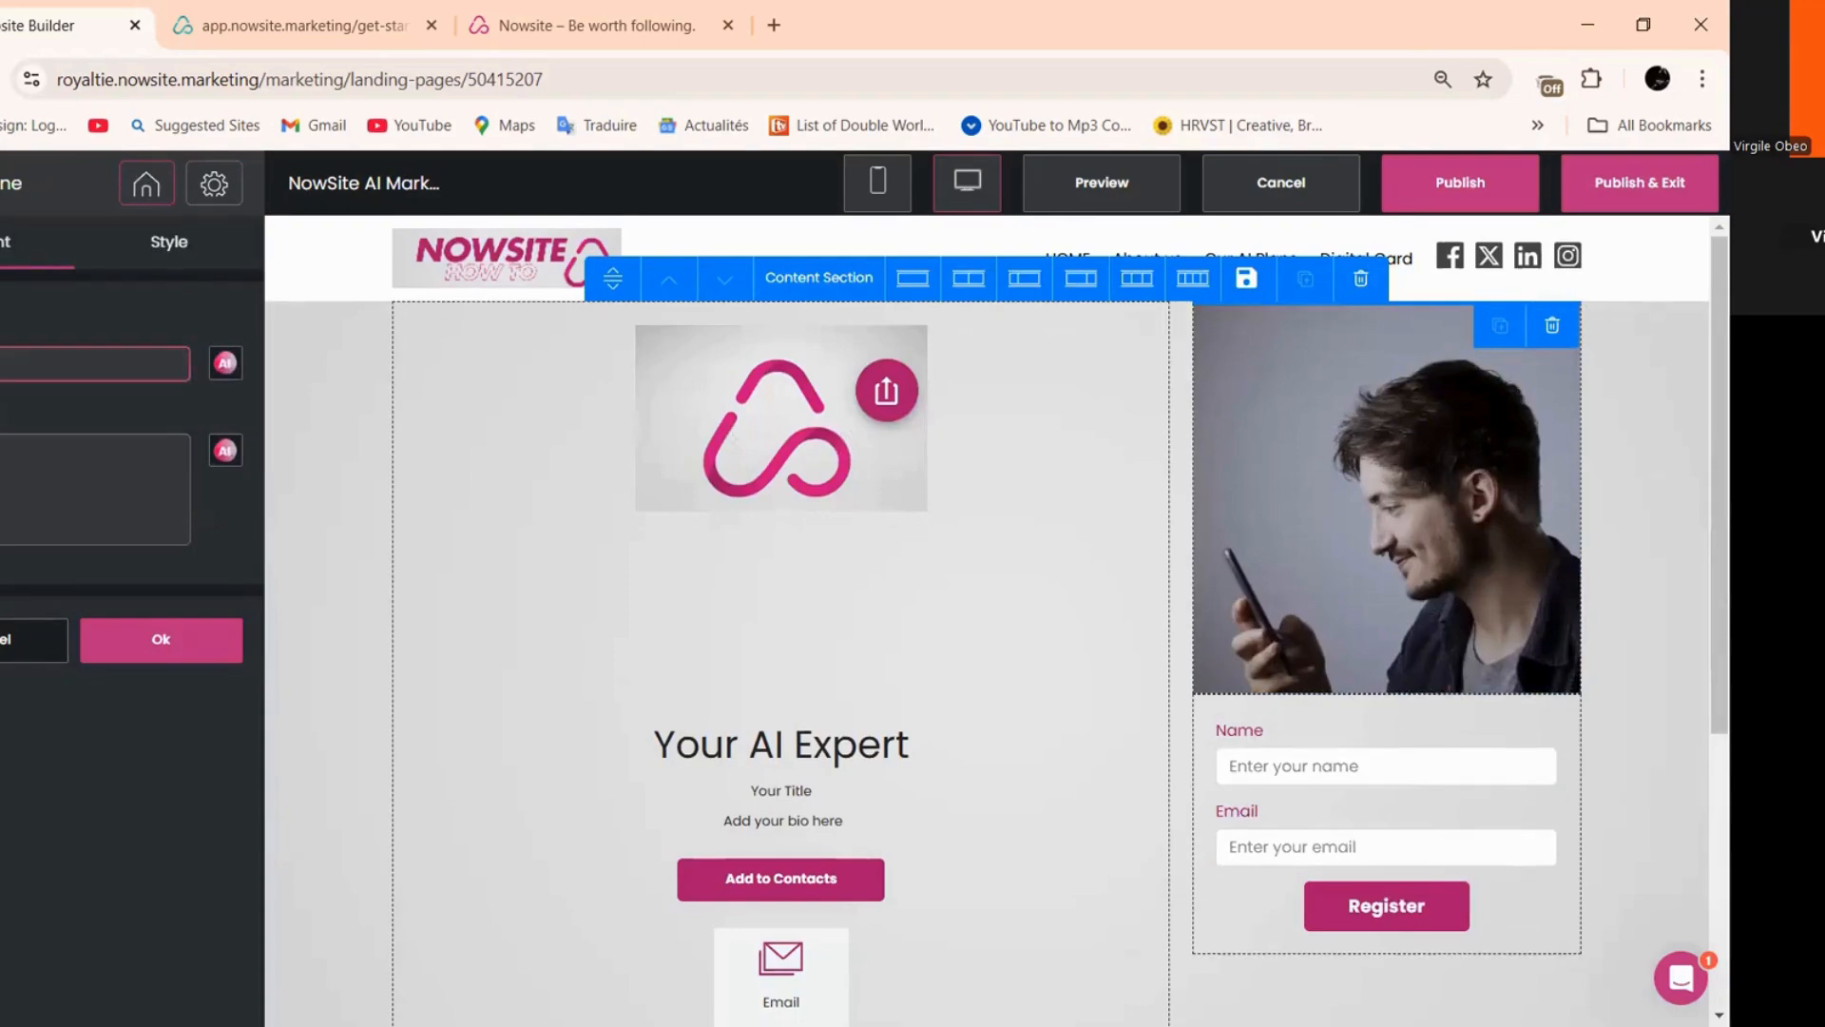
{"action": "type", "text": "al"}
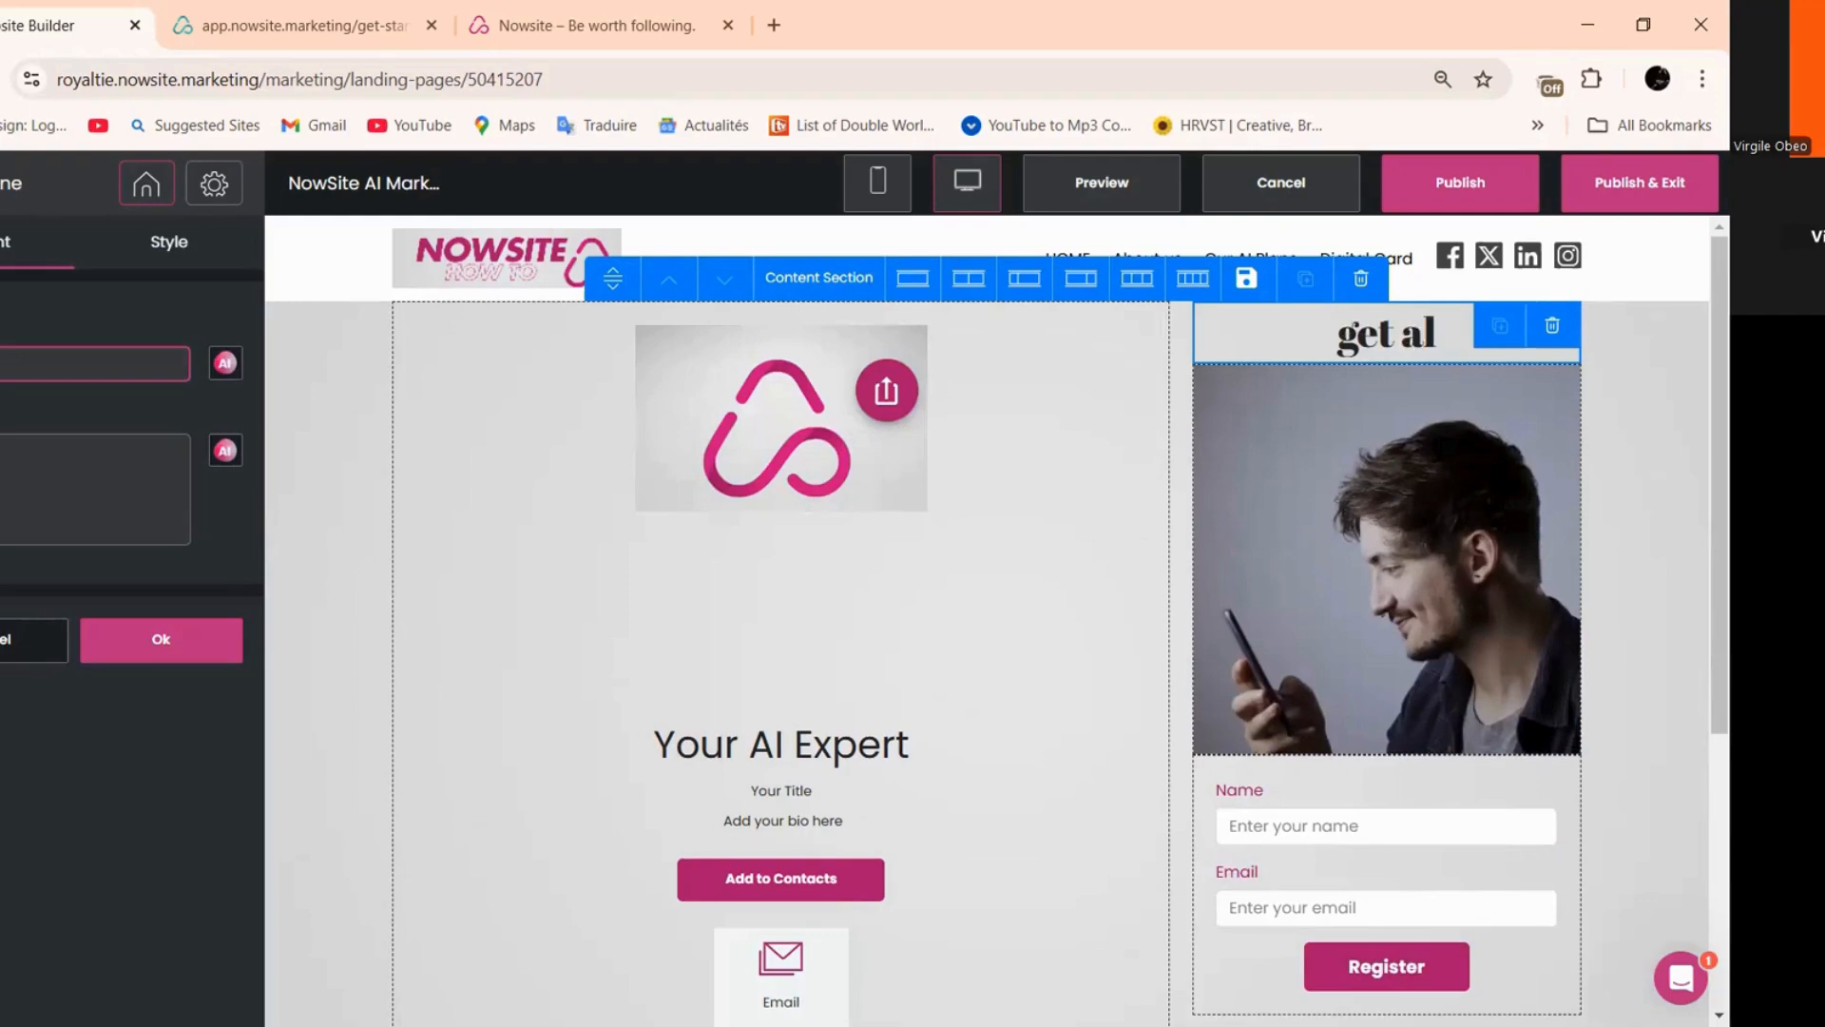
{"action": "type", "text": "l you"}
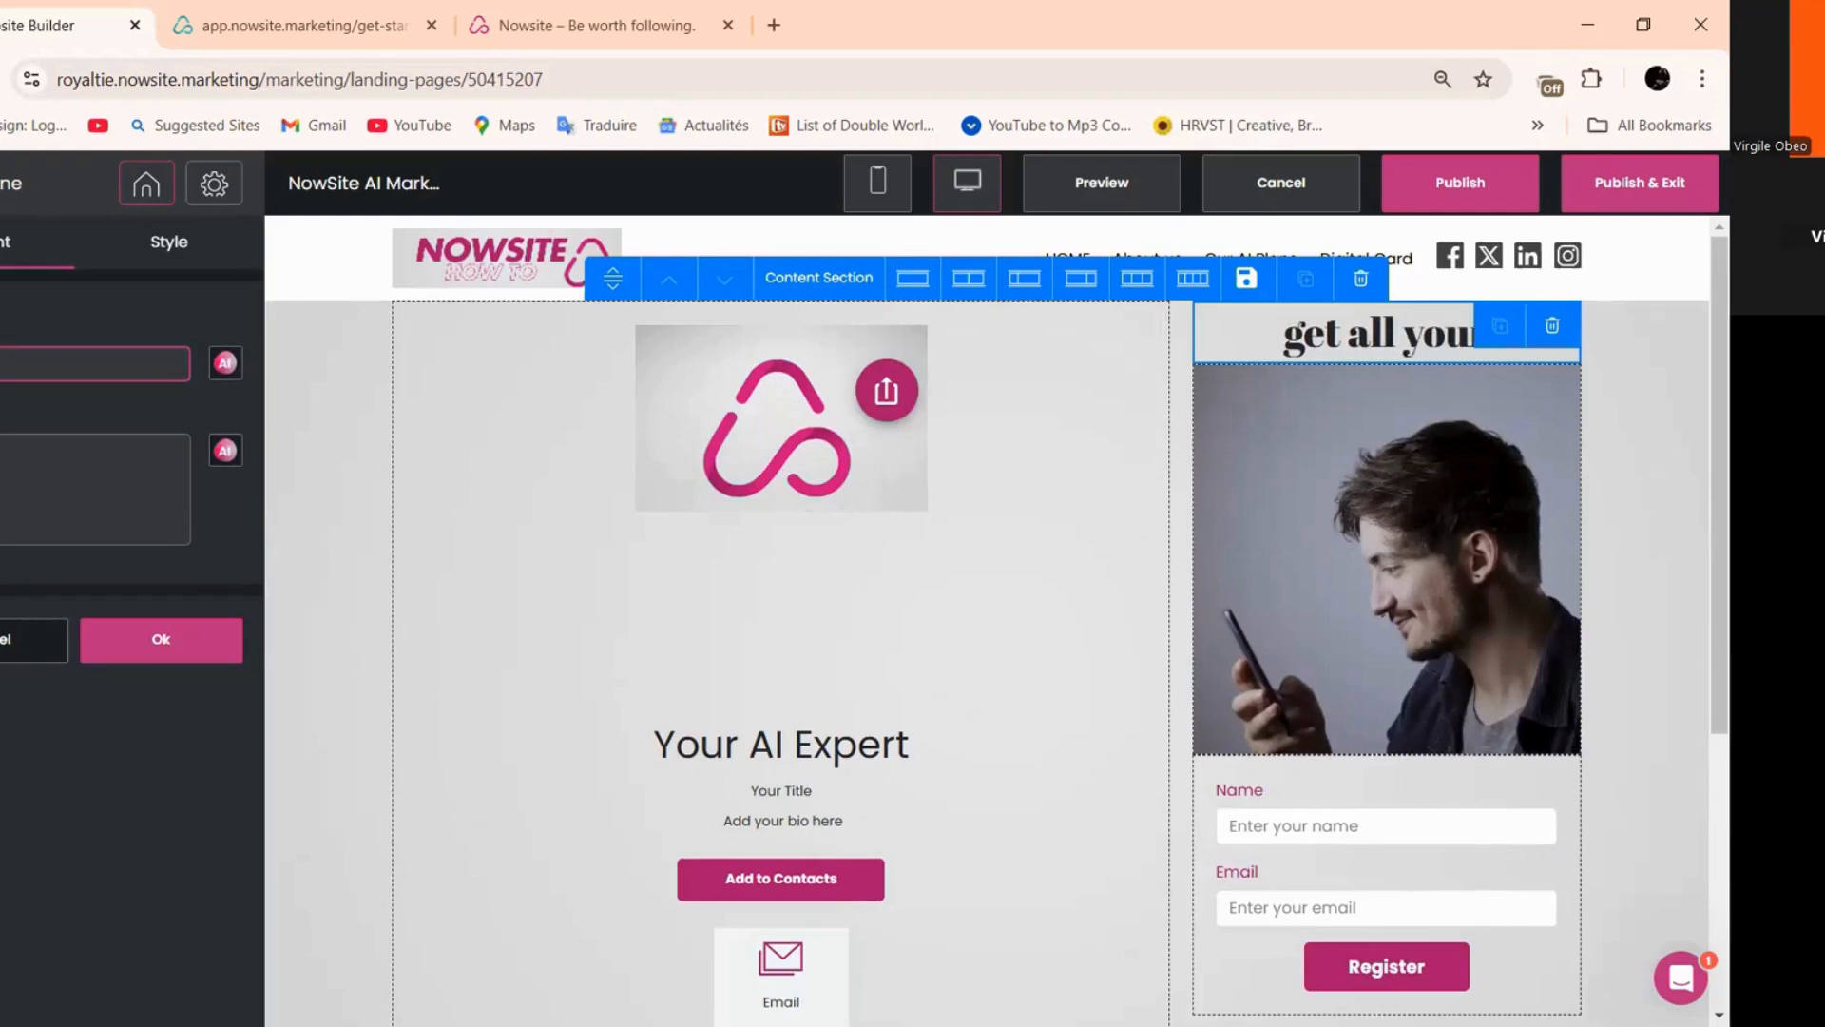
{"action": "type", "text": "r answe"}
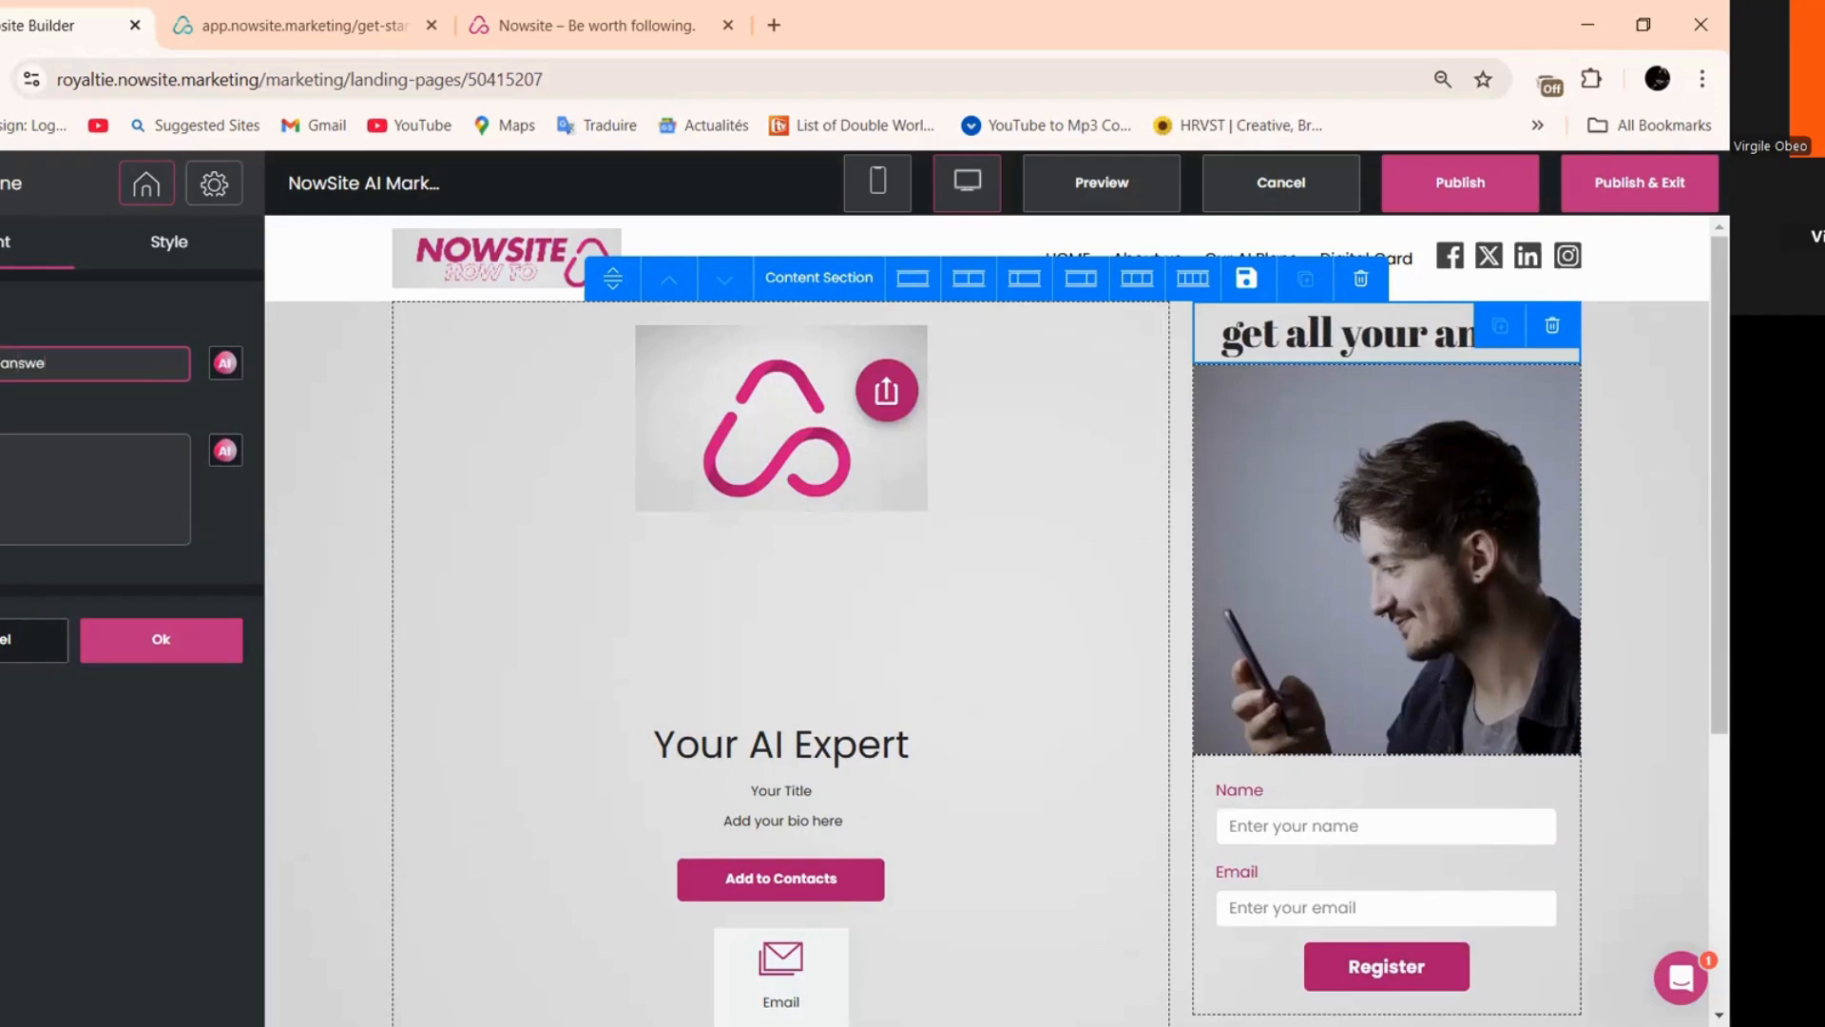
{"action": "type", "text": "rs"}
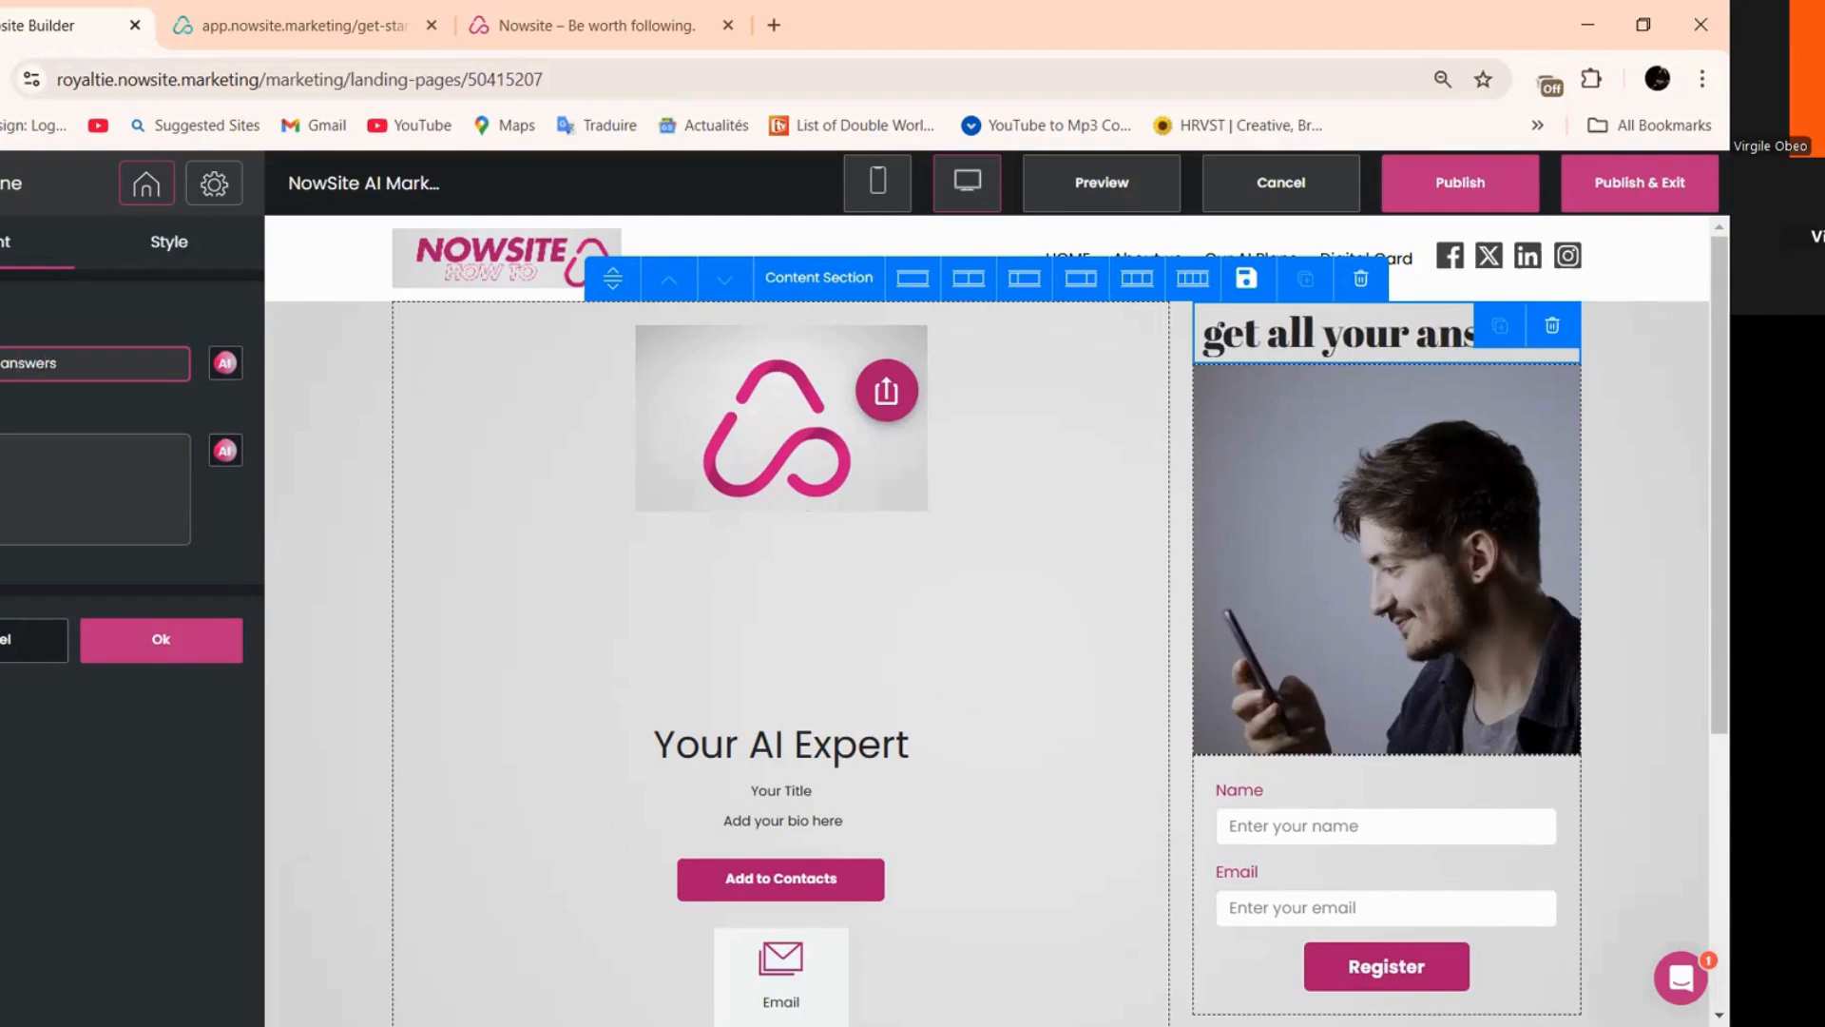
{"action": "type", "text": " and"}
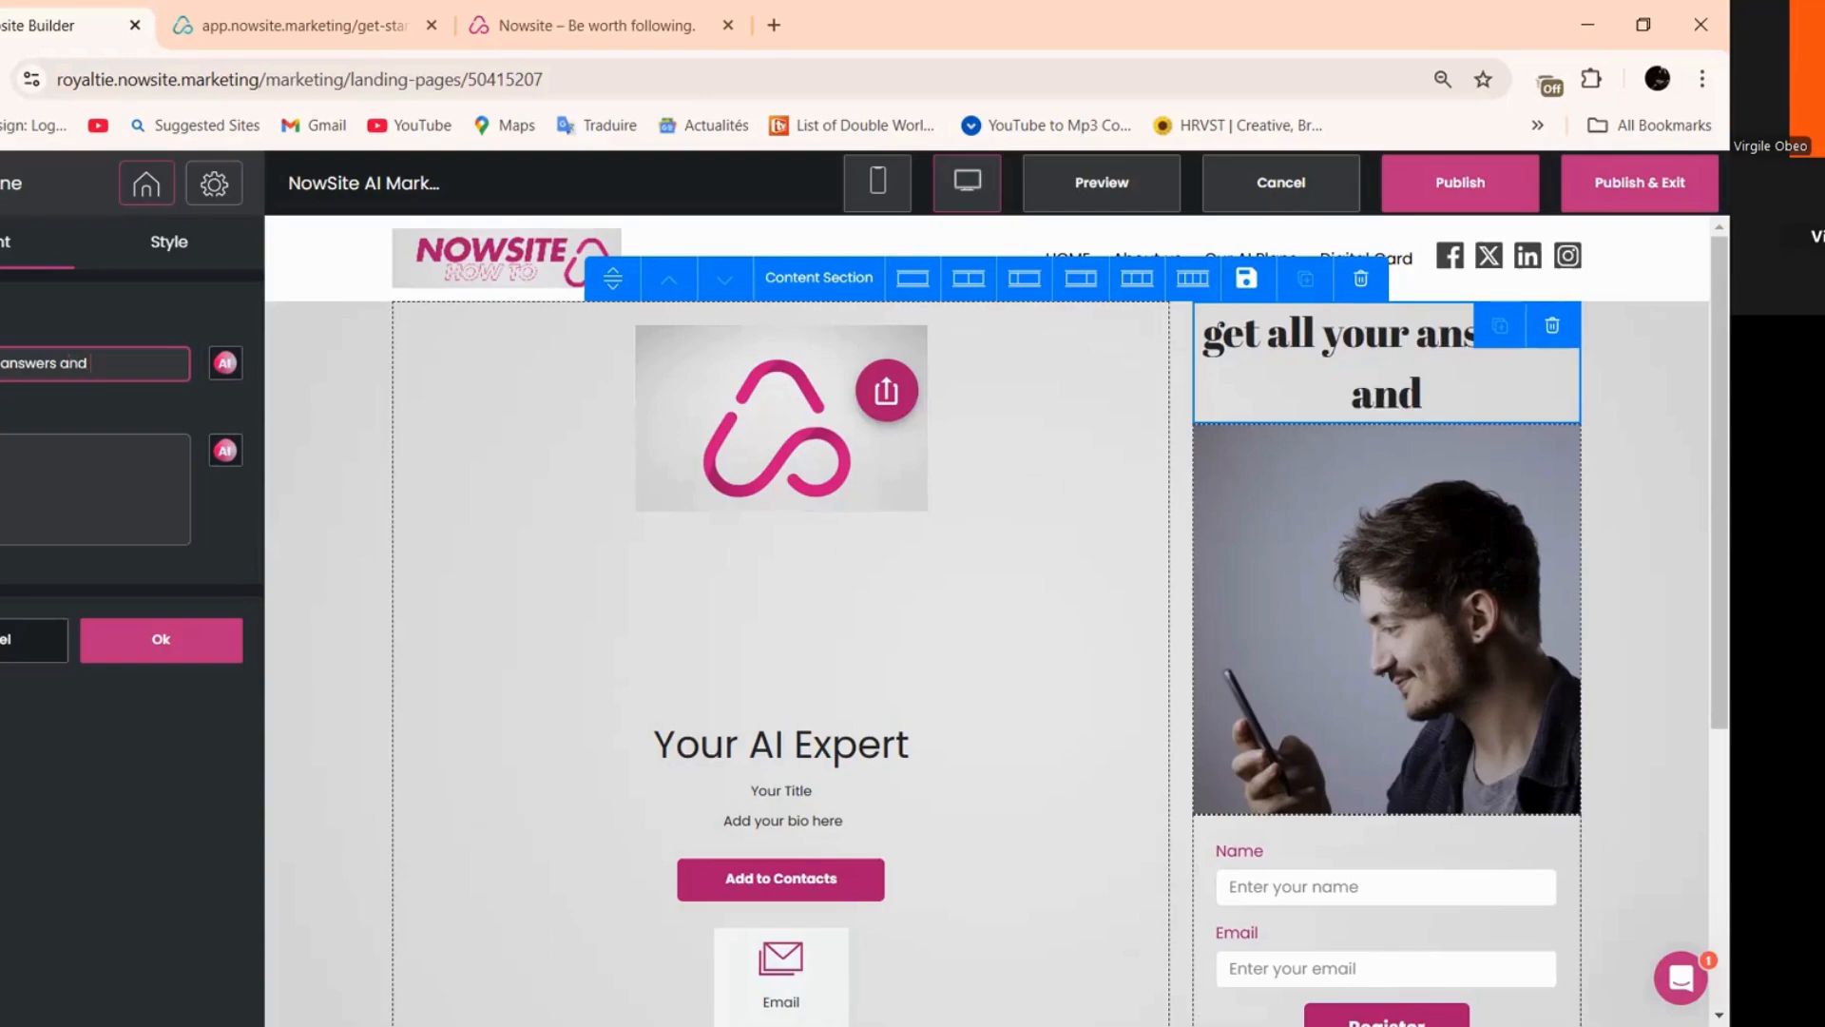
{"action": "type", "text": " Mo"}
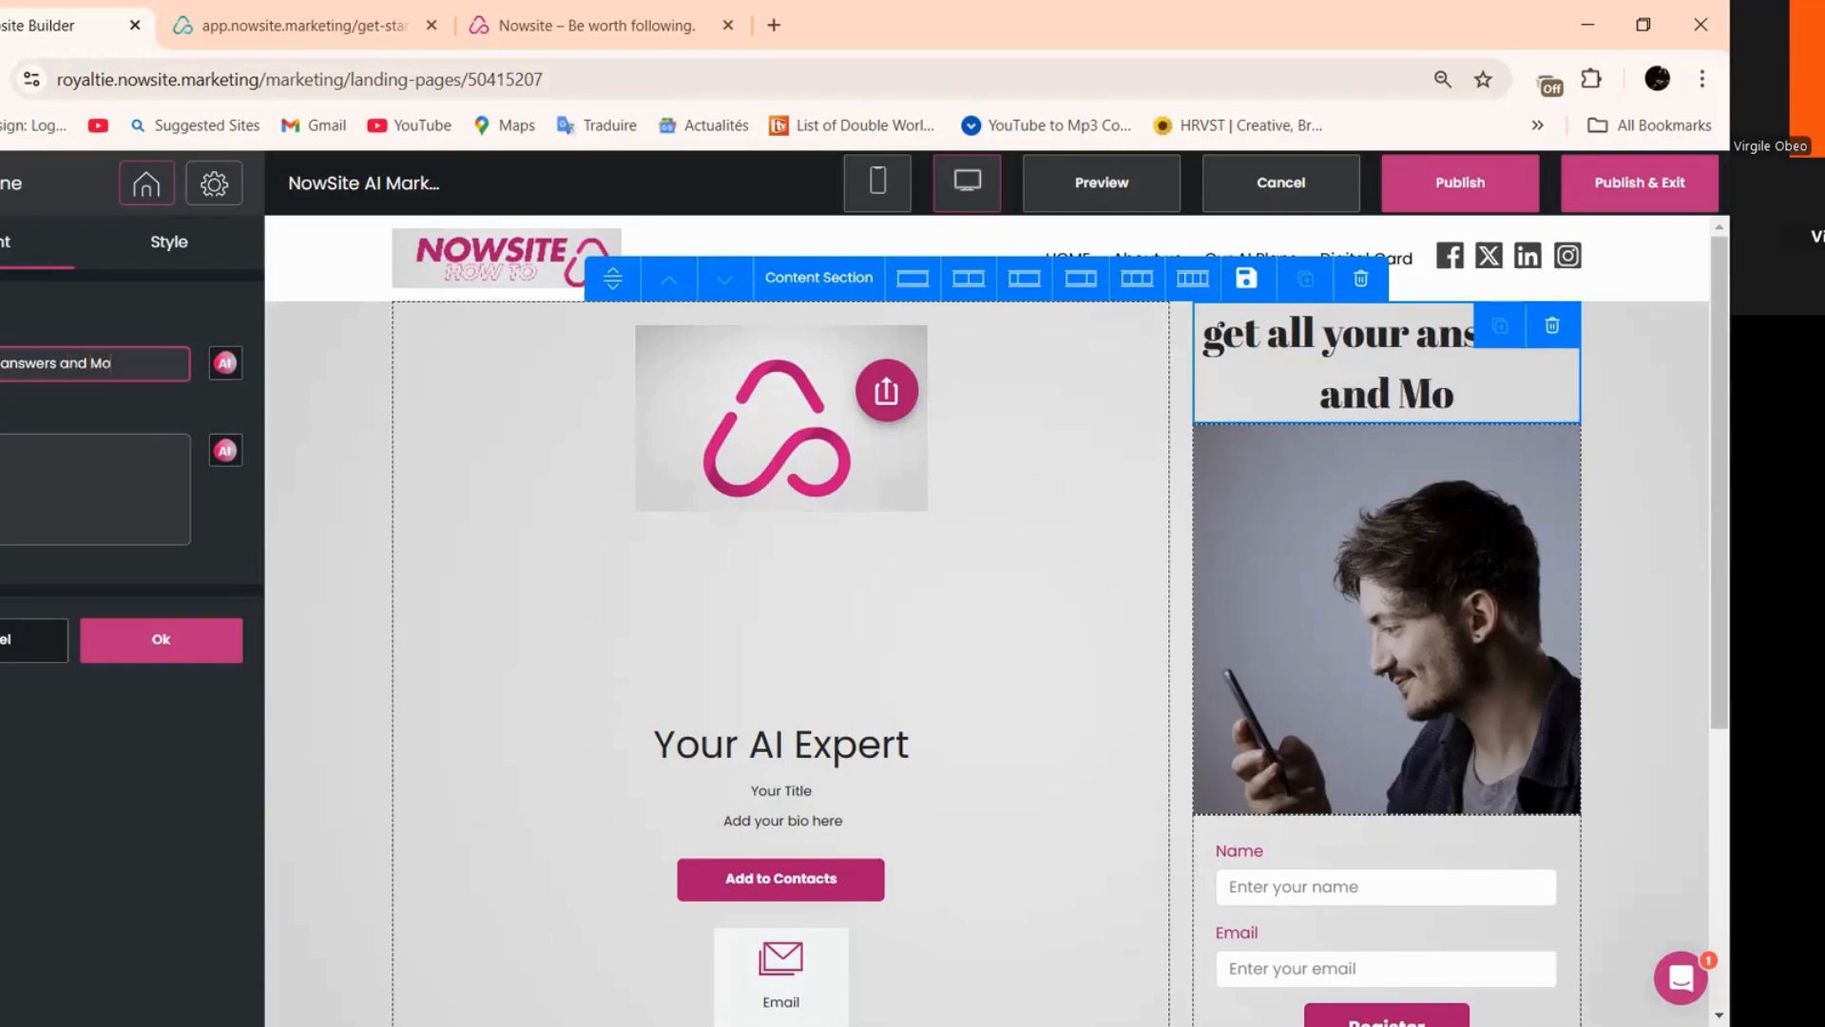
{"action": "type", "text": "re"}
- Change the headline title's font to the plain sans-serif face that matches the business card text
{"action": "left_click", "coordinate": [169, 244]}
{"action": "left_click", "coordinate": [127, 473]}
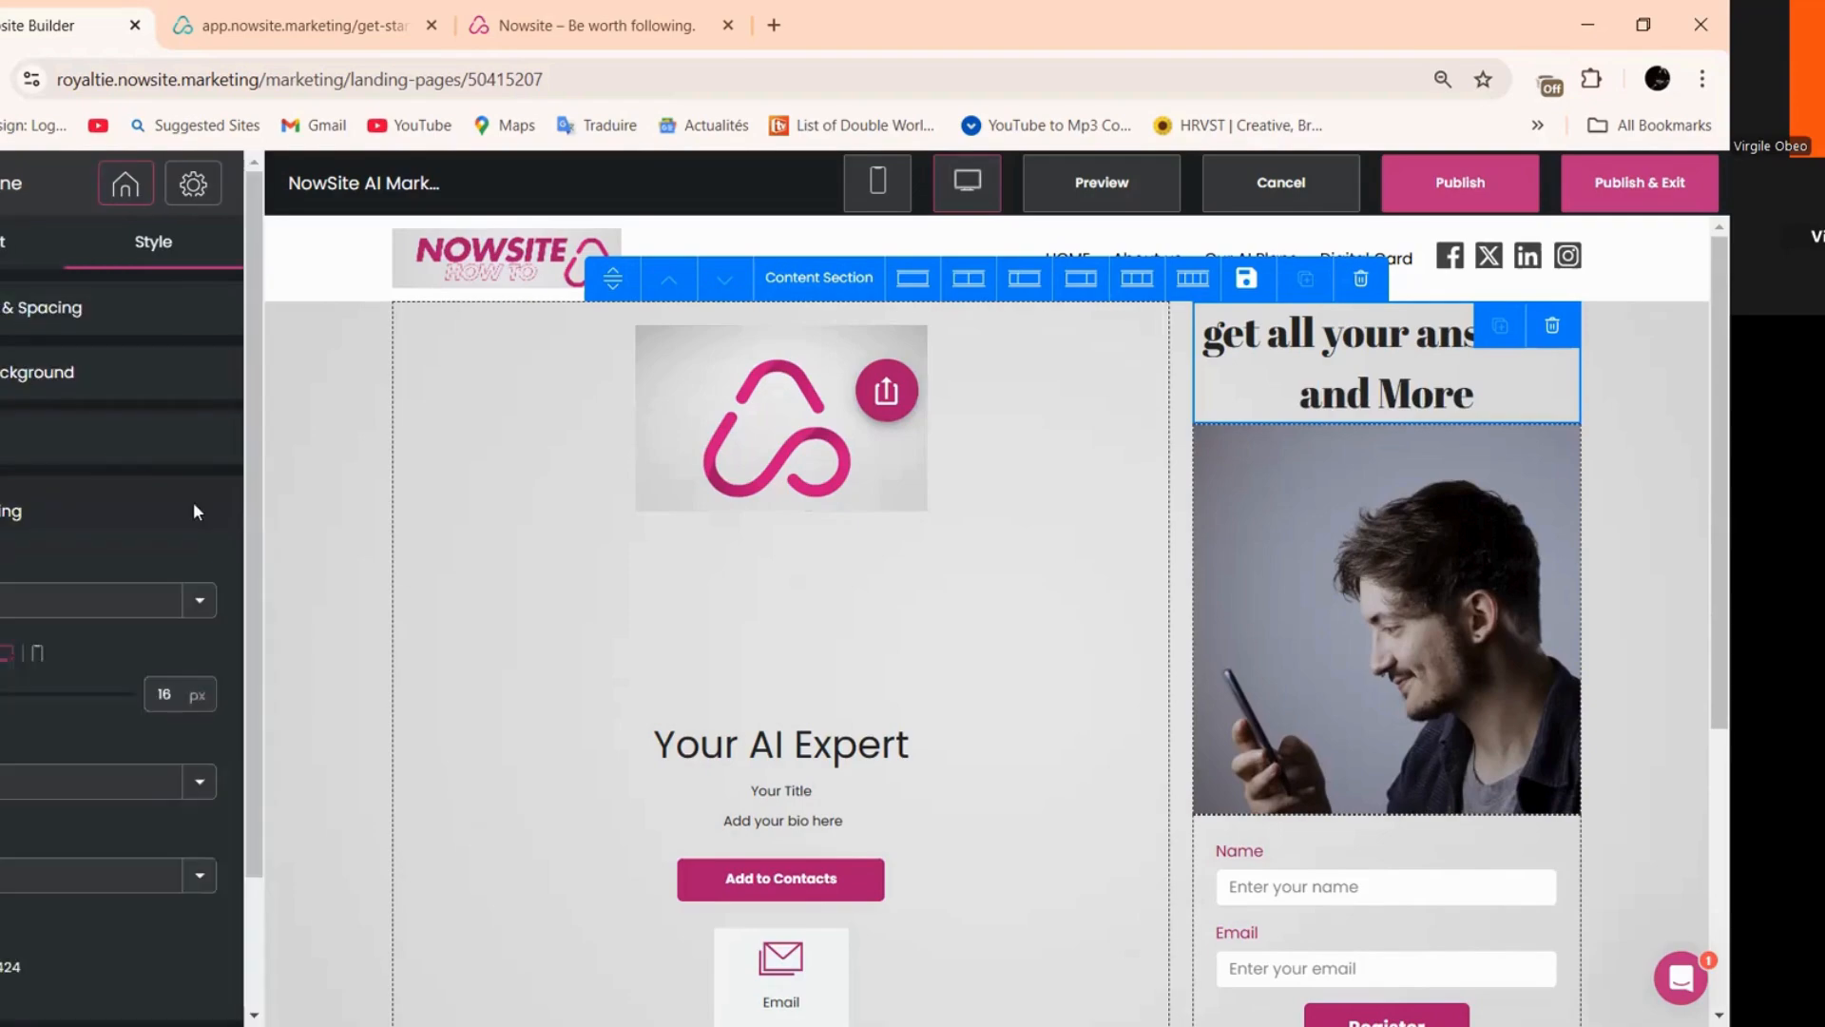
{"action": "left_click", "coordinate": [188, 534]}
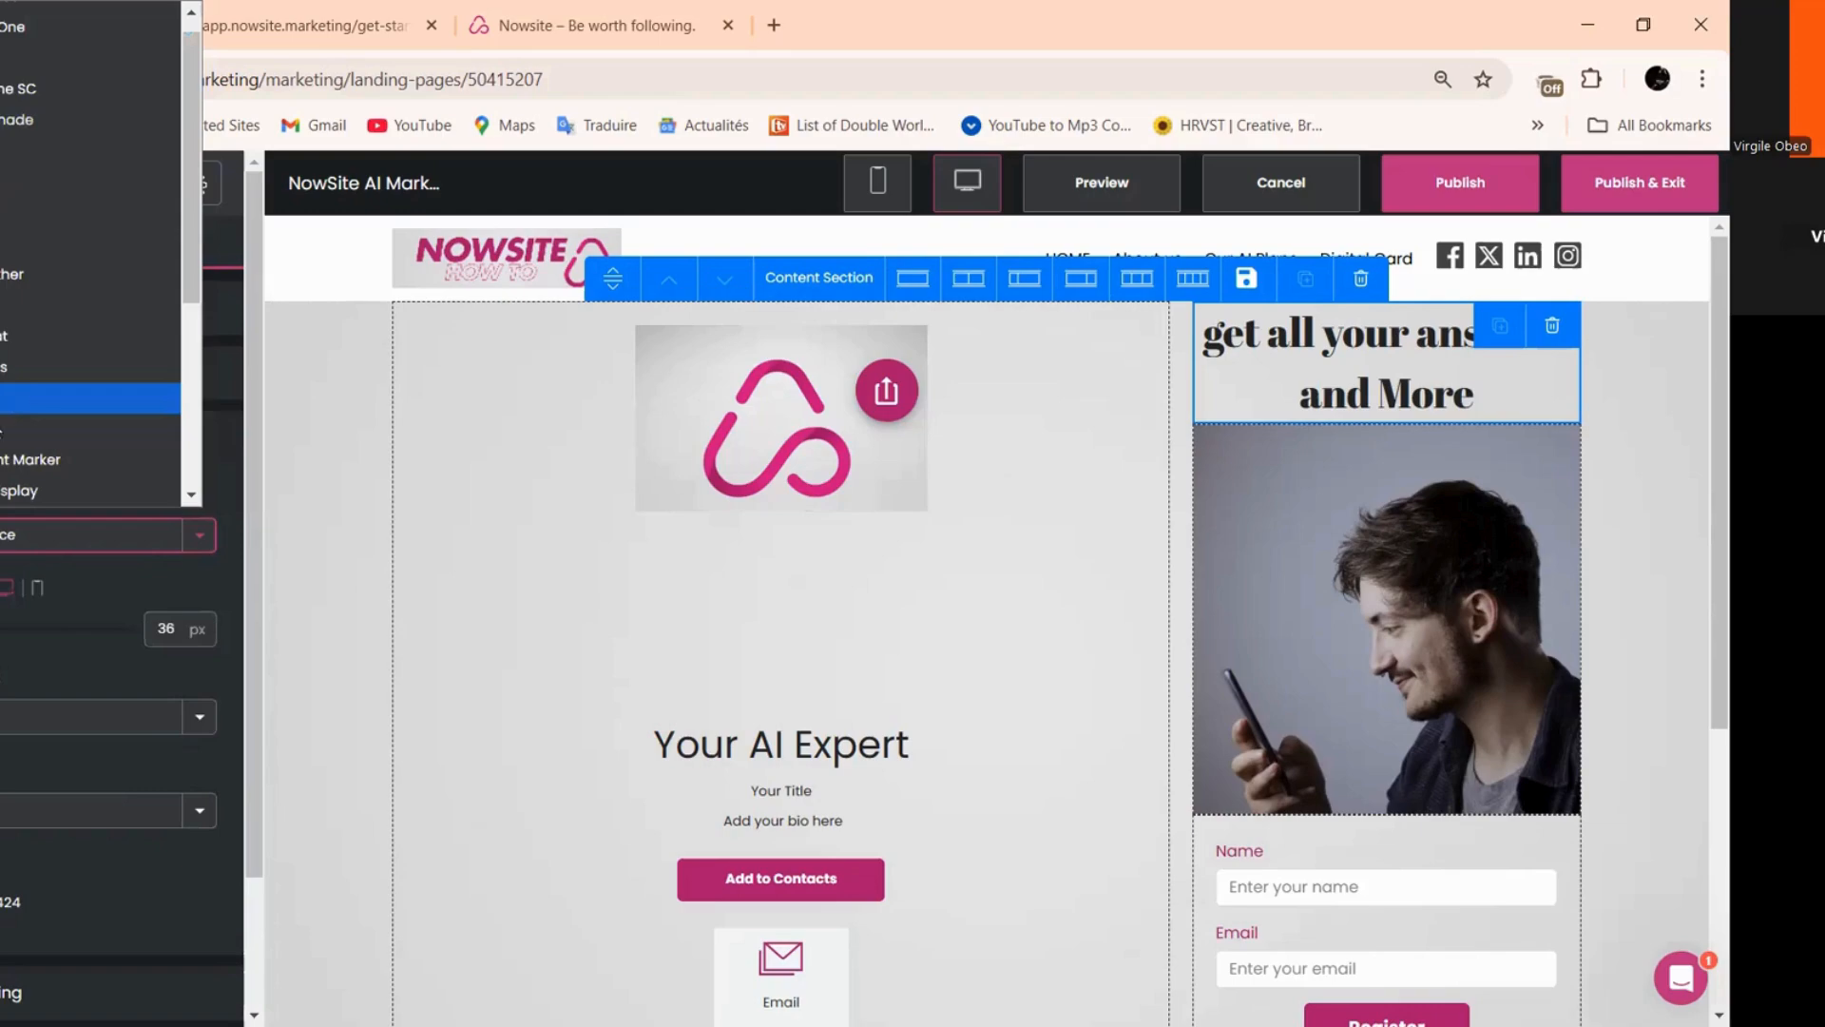
{"action": "scroll", "coordinate": [2, 328], "scroll_direction": "down", "scroll_amount": 3}
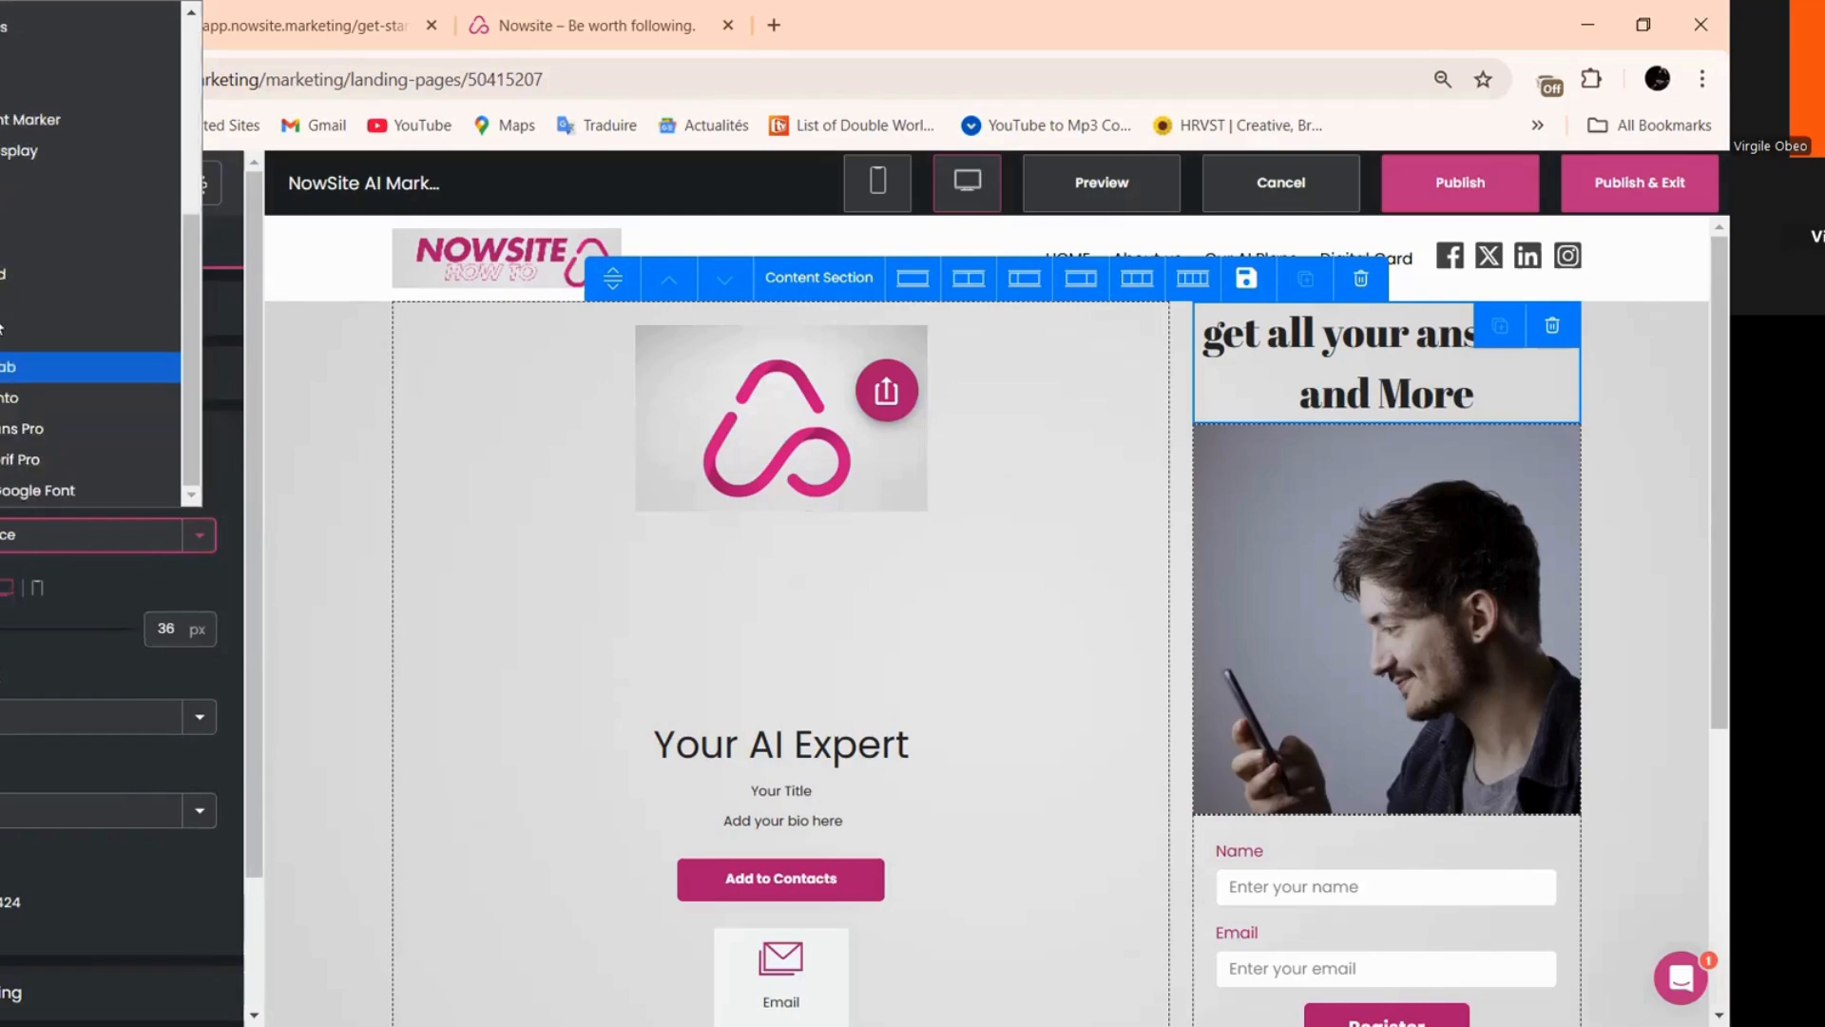
{"action": "scroll", "coordinate": [2, 431], "scroll_direction": "up", "scroll_amount": 2}
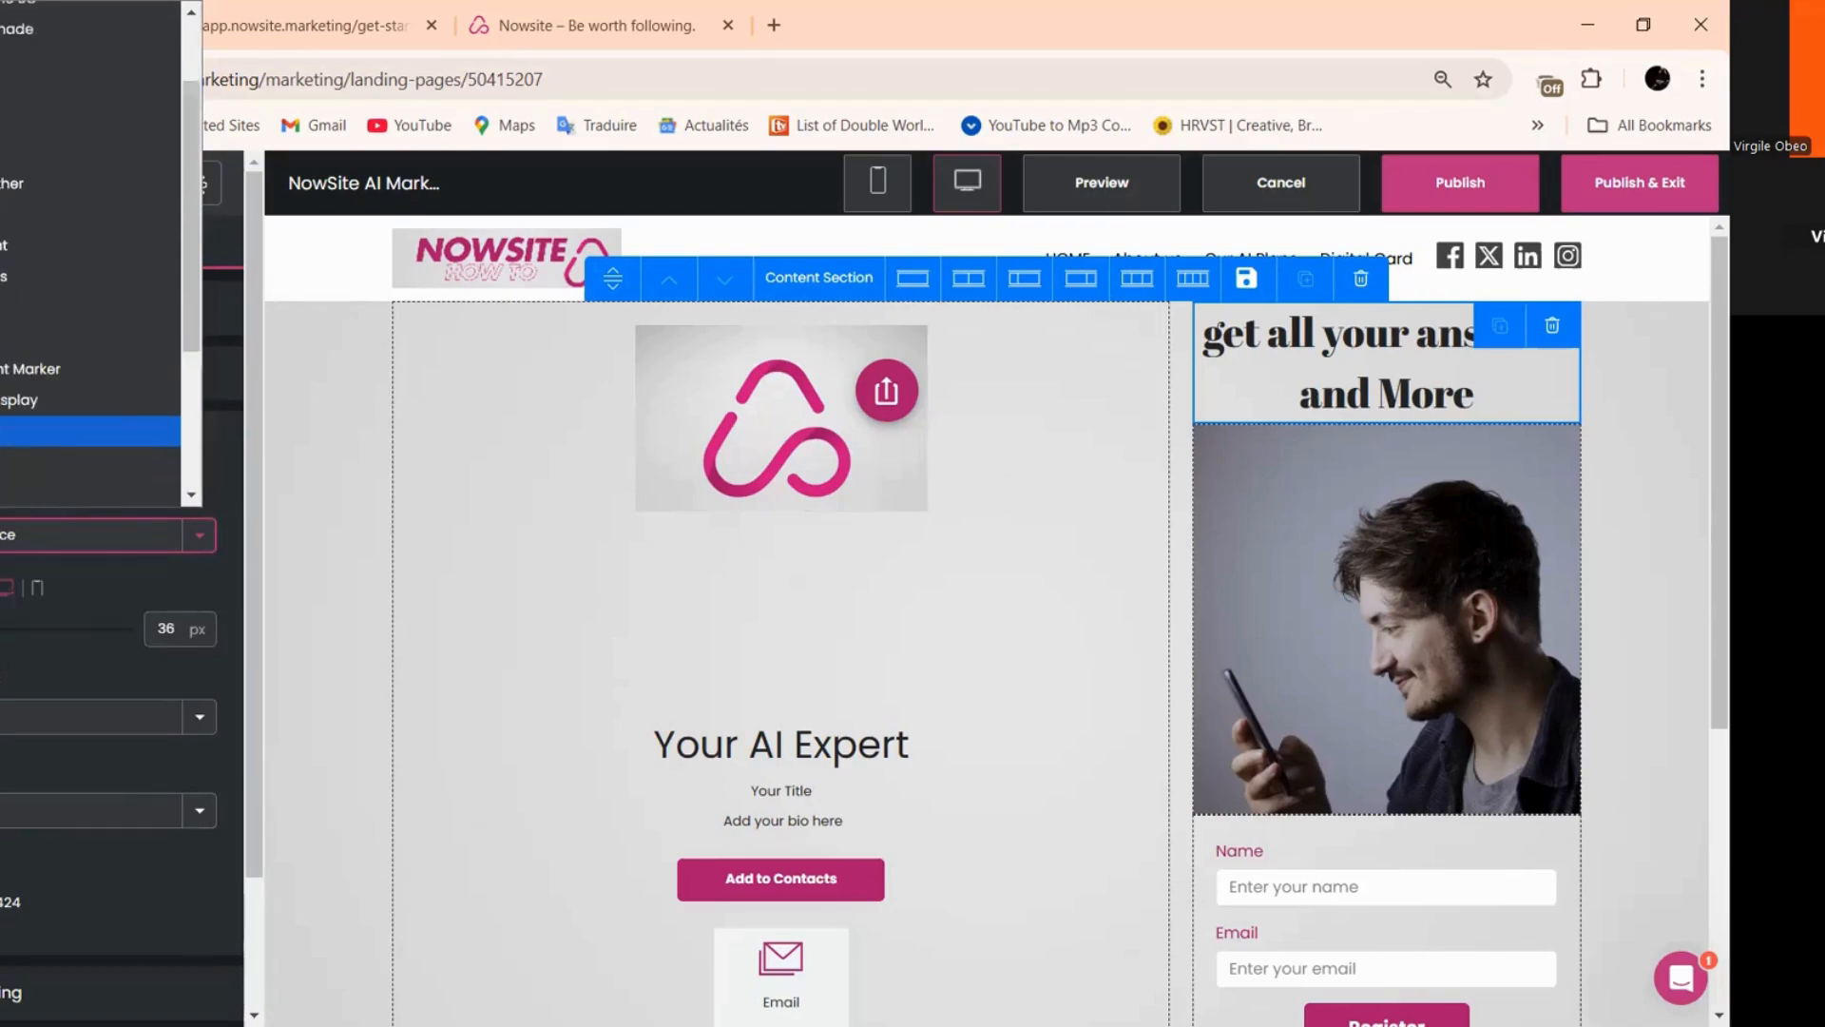
{"action": "left_click", "coordinate": [2, 430]}
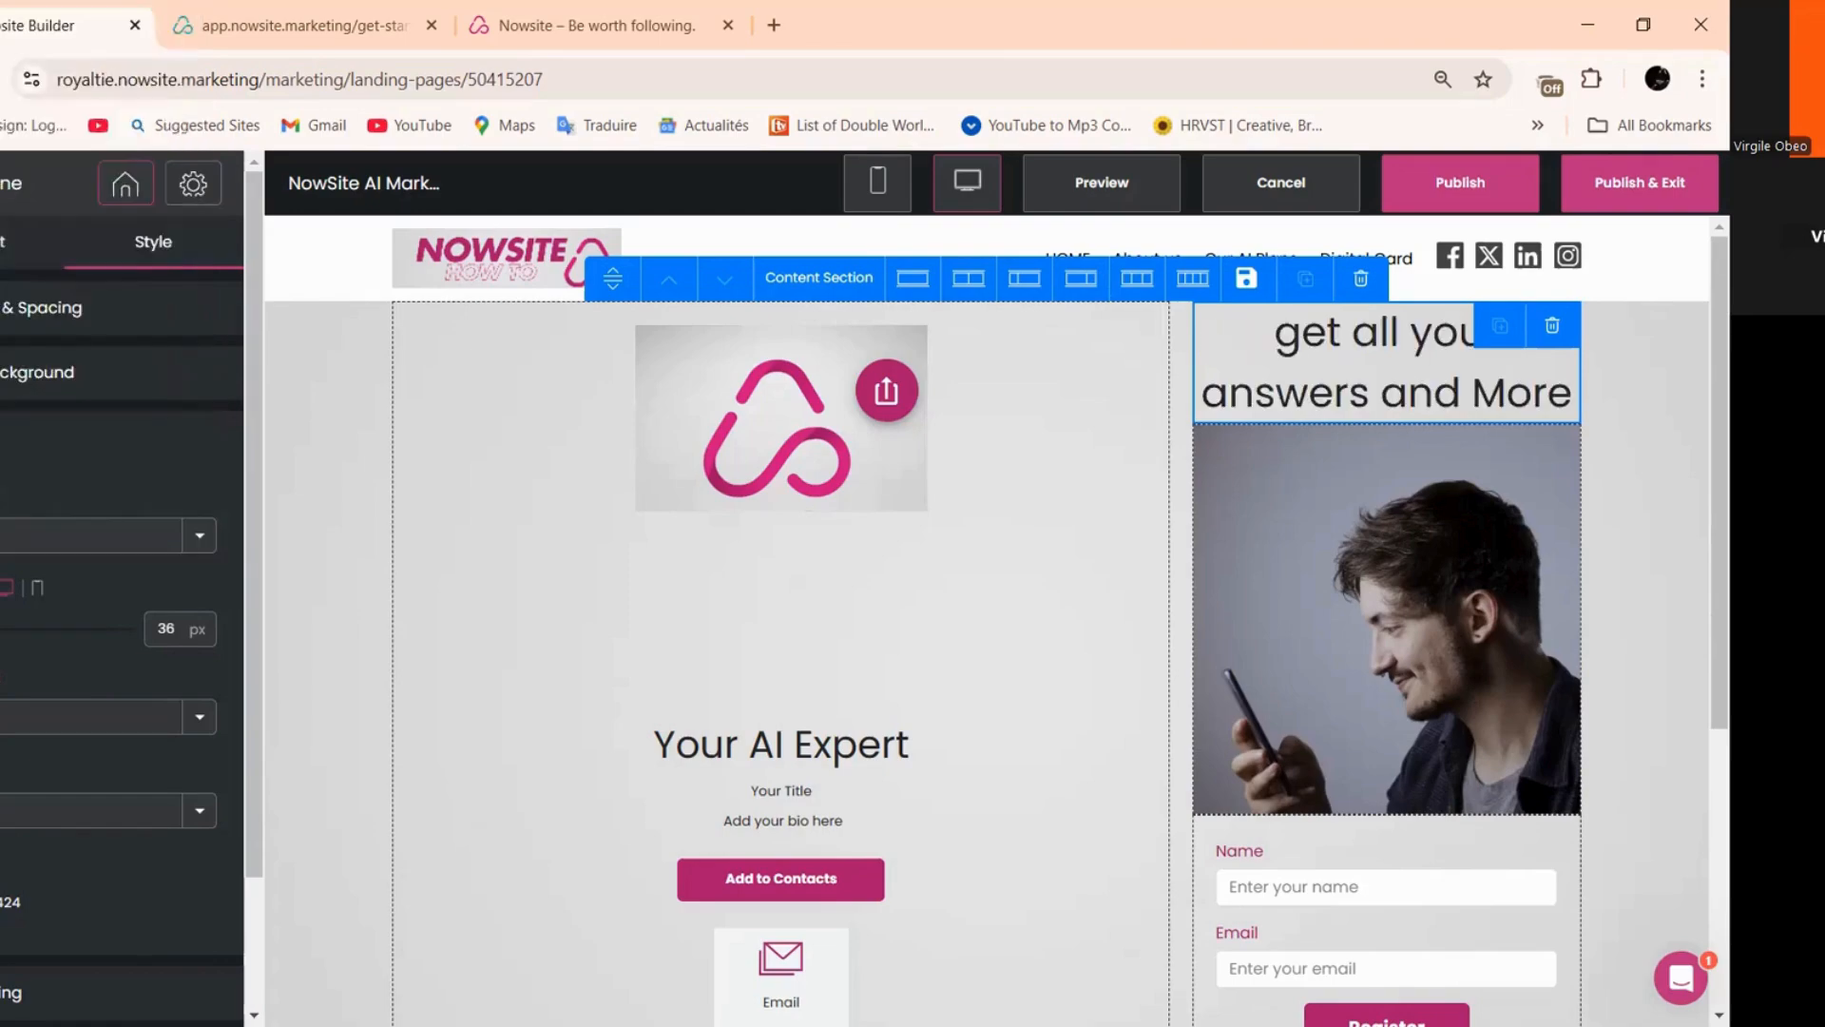
- Correct the headline's capitalization so the title reads "Get all your Answers and More"
{"action": "left_click", "coordinate": [19, 241]}
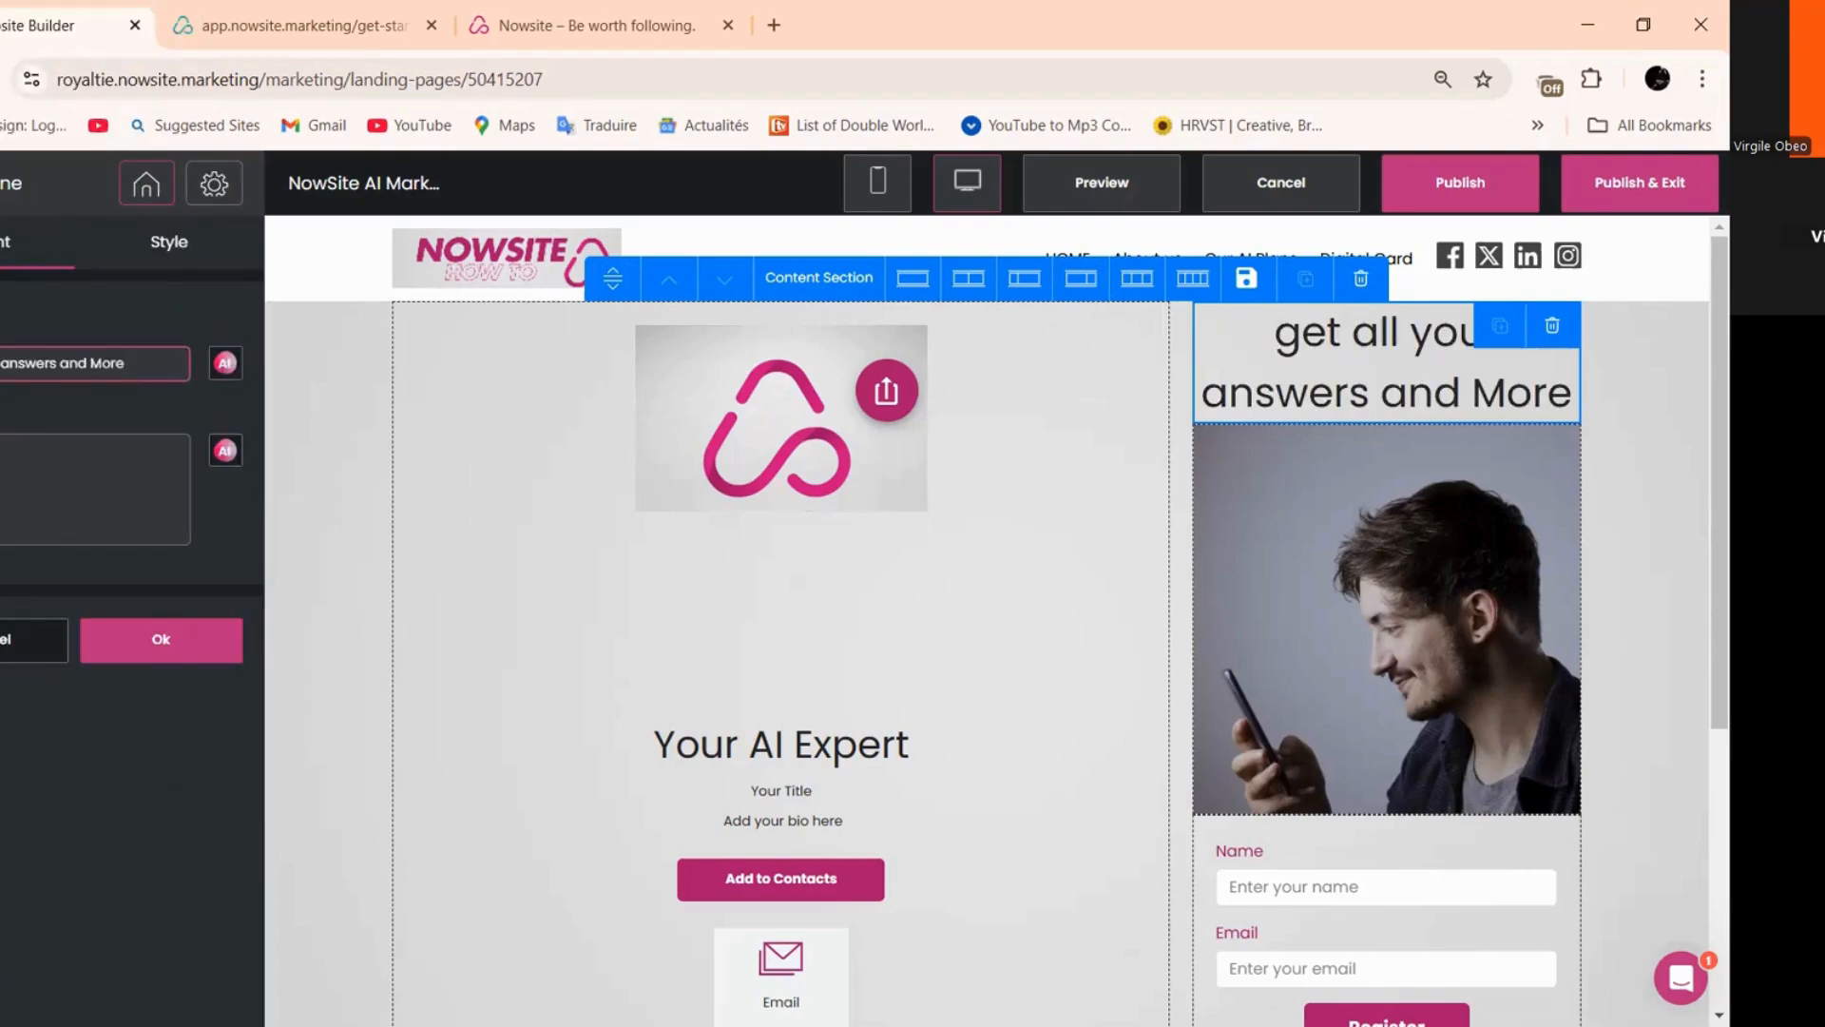
{"action": "key", "text": "BackSpace"}
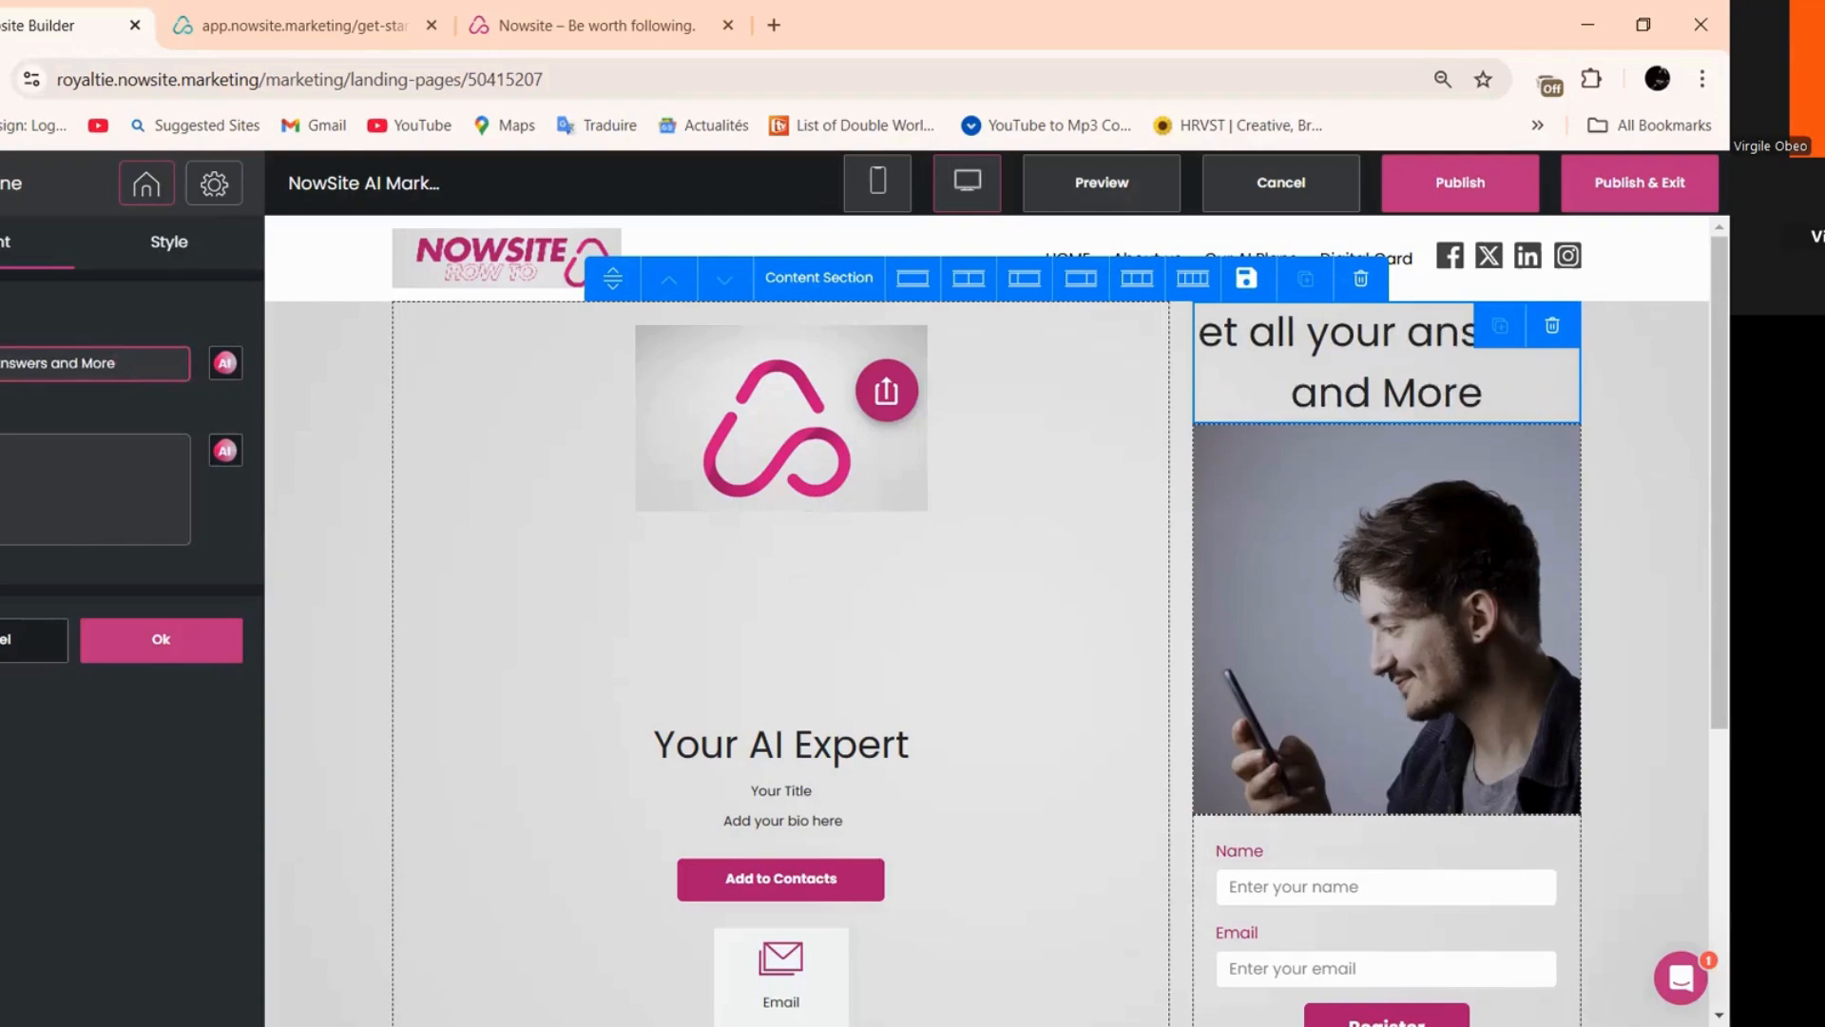
{"action": "type", "text": "G"}
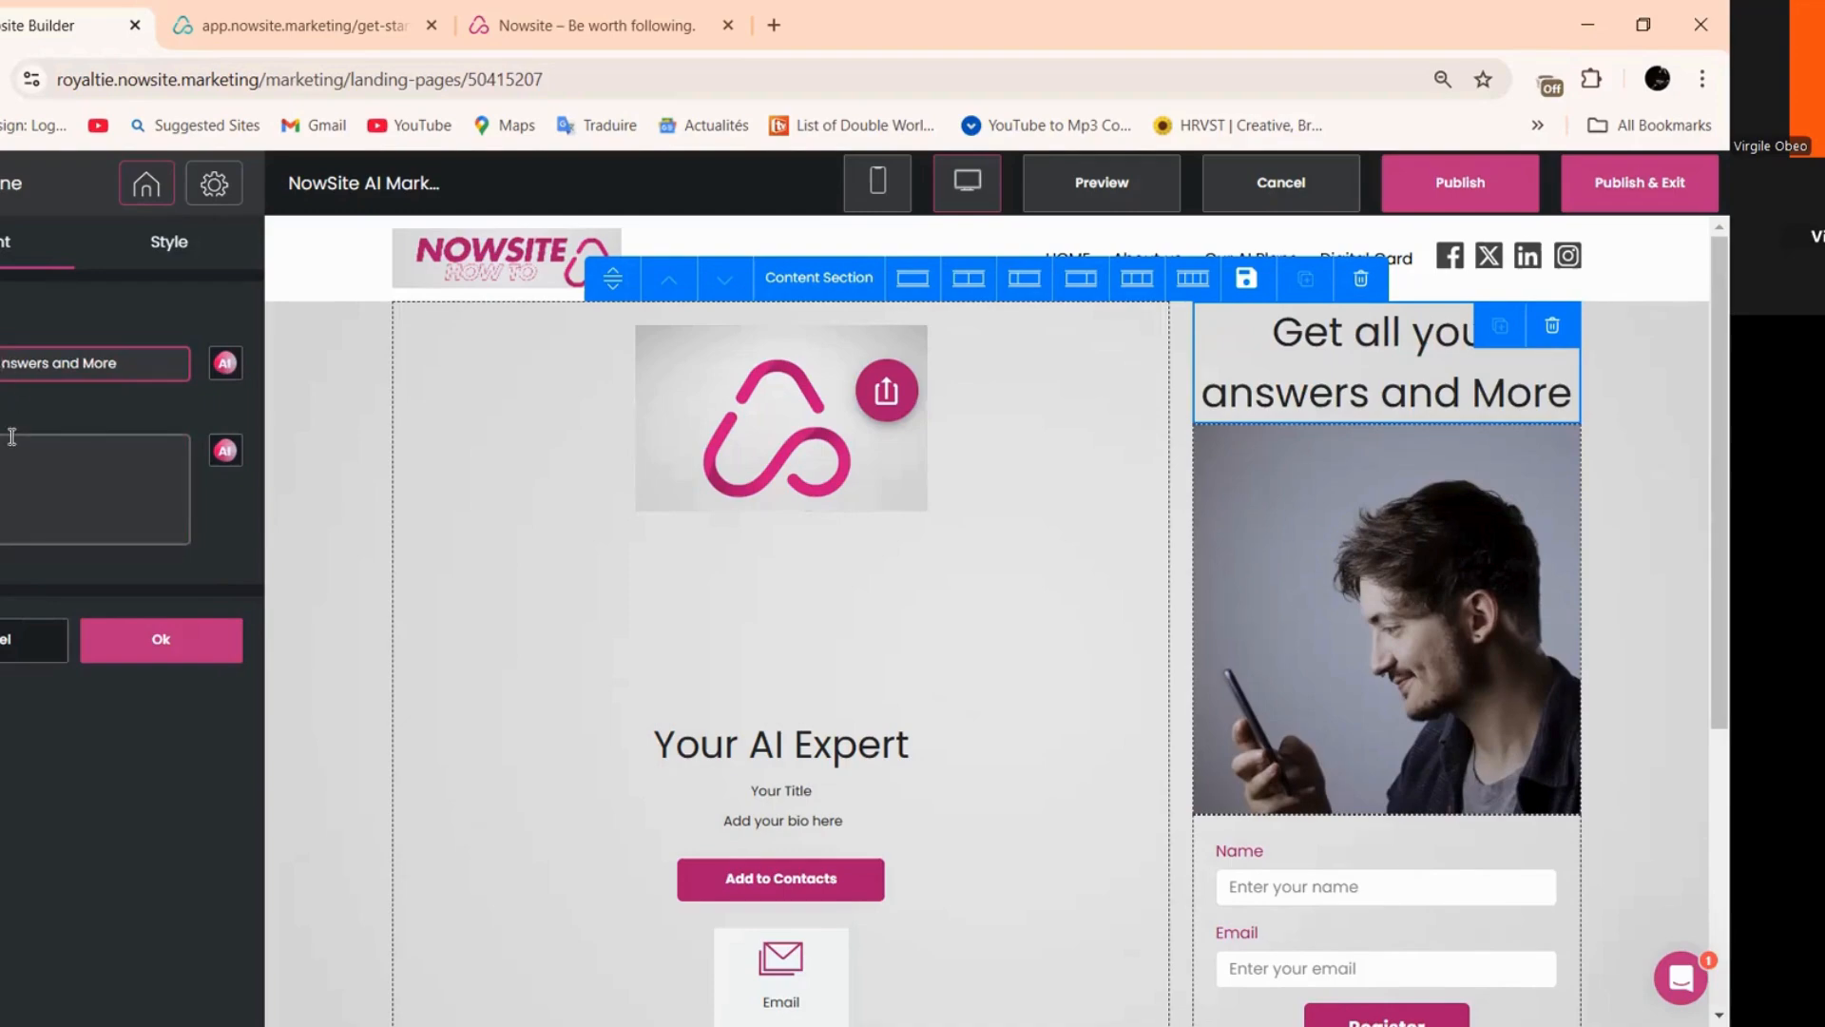
{"action": "key", "text": "BackSpace"}
{"action": "type", "text": "A"}
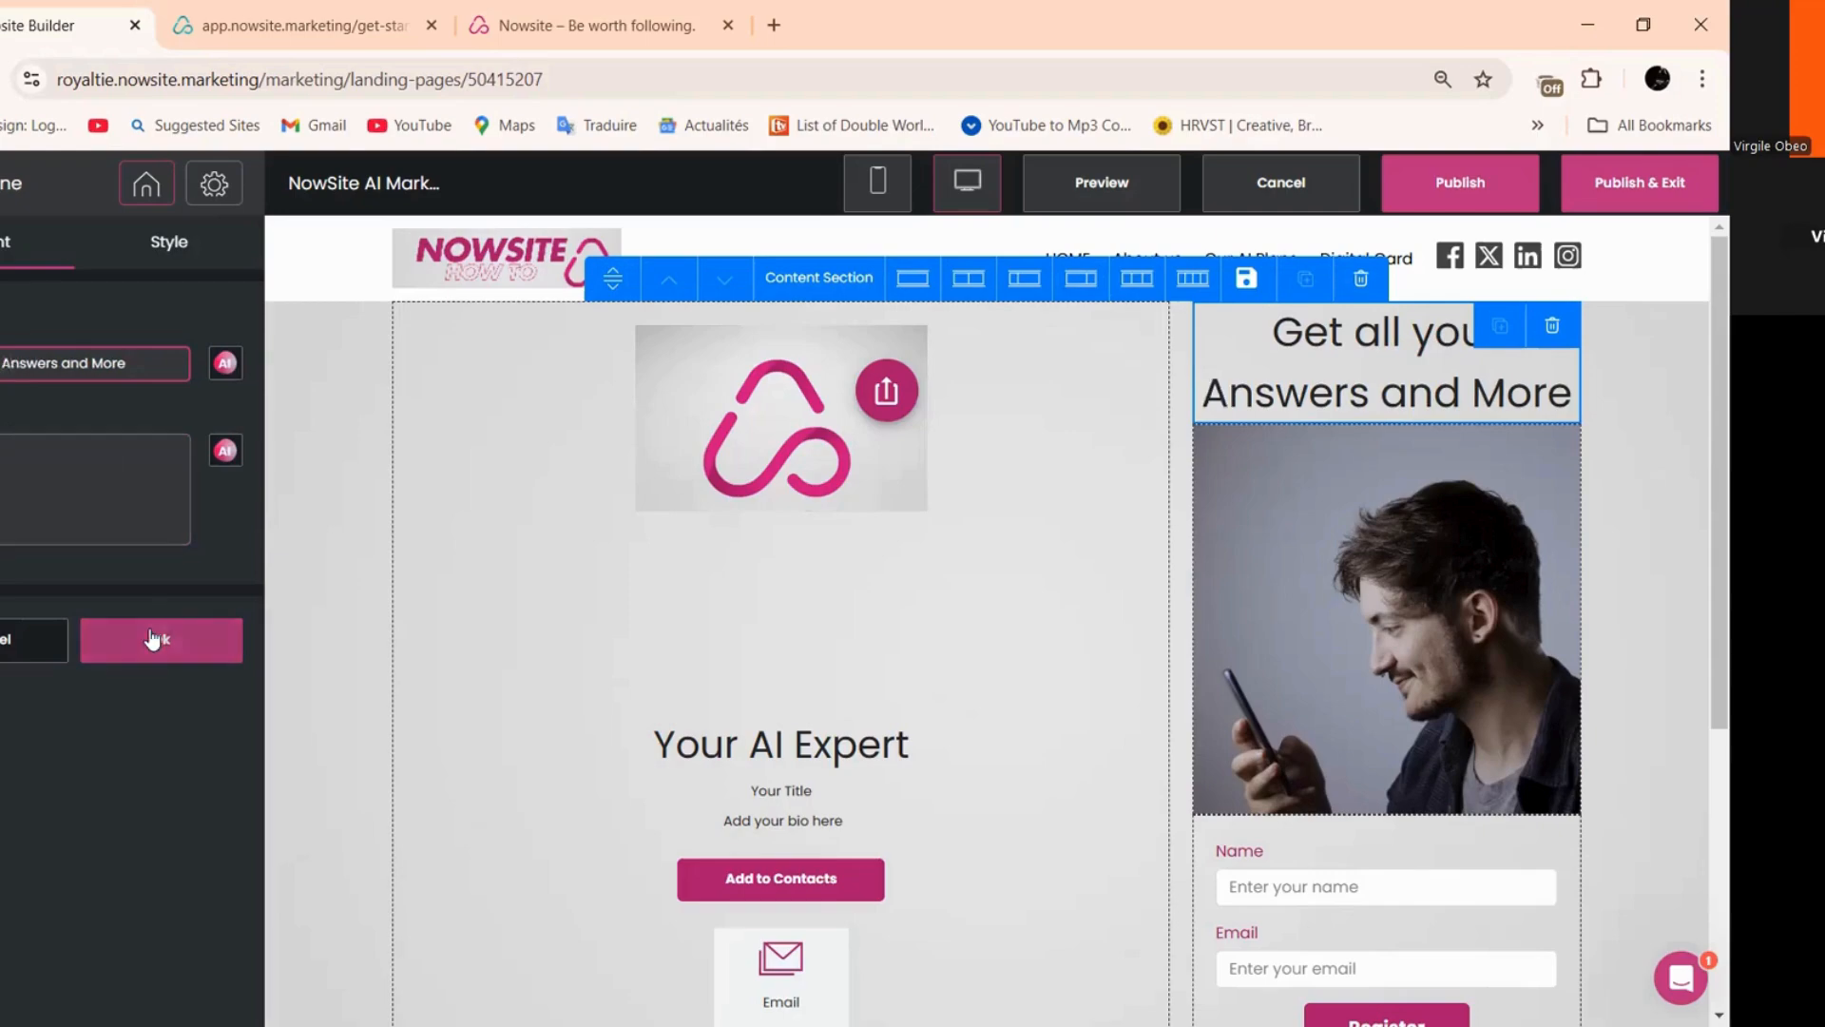
{"action": "left_click", "coordinate": [1205, 490]}
- Enter "Book a One On One with one of or experts to guide your : it.s with no Oblogation" as the headline's description
{"action": "left_click", "coordinate": [1333, 392]}
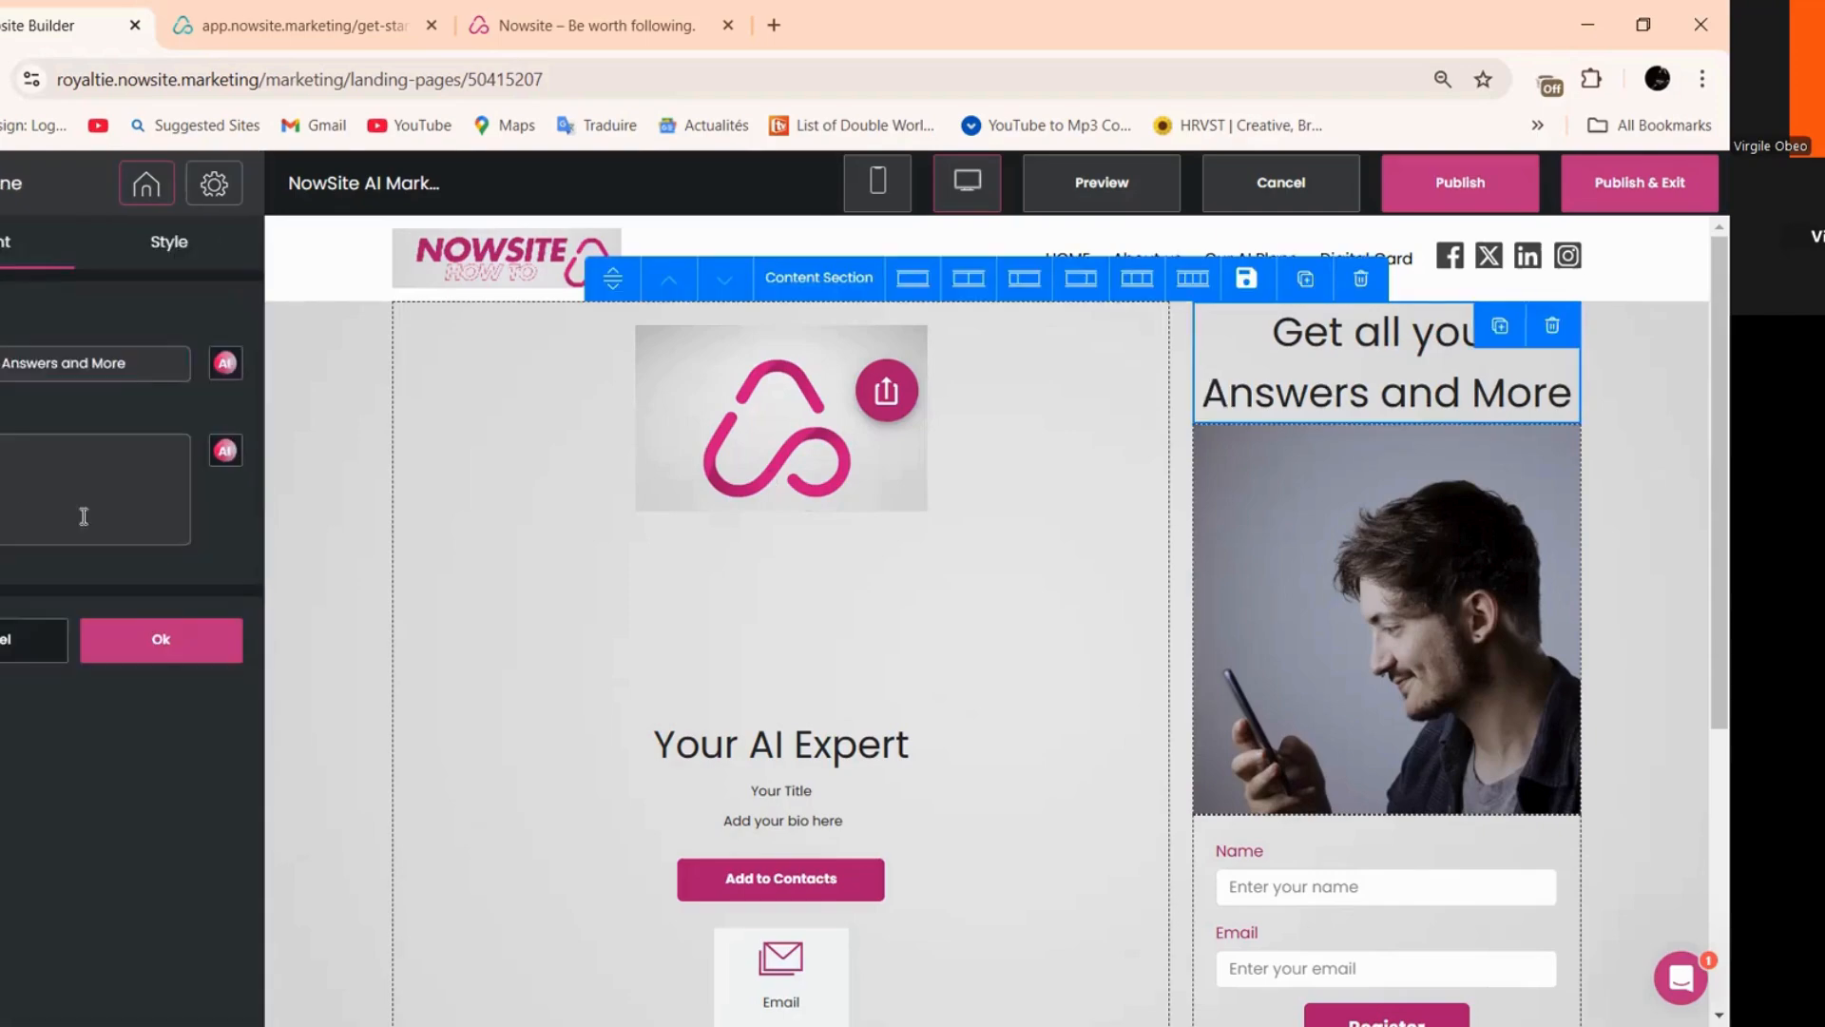
{"action": "left_click", "coordinate": [62, 498]}
{"action": "type", "text": "Book a"}
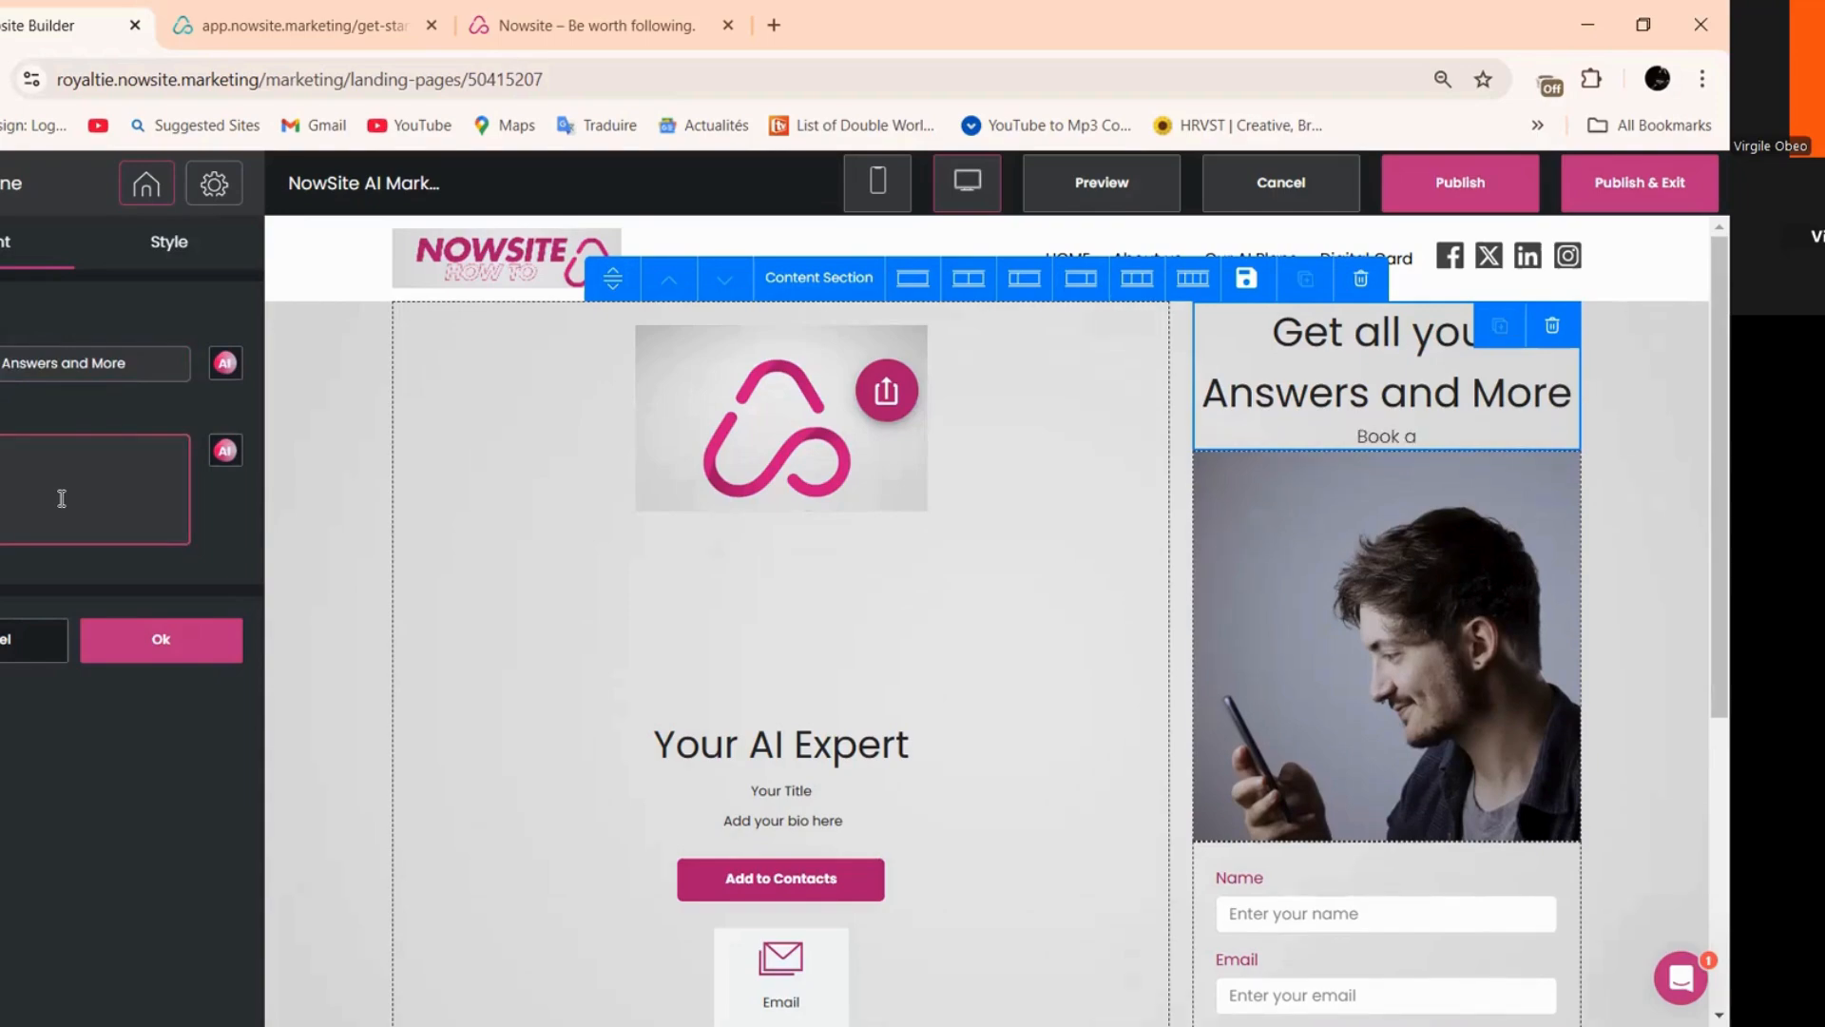
{"action": "type", "text": " one On One"}
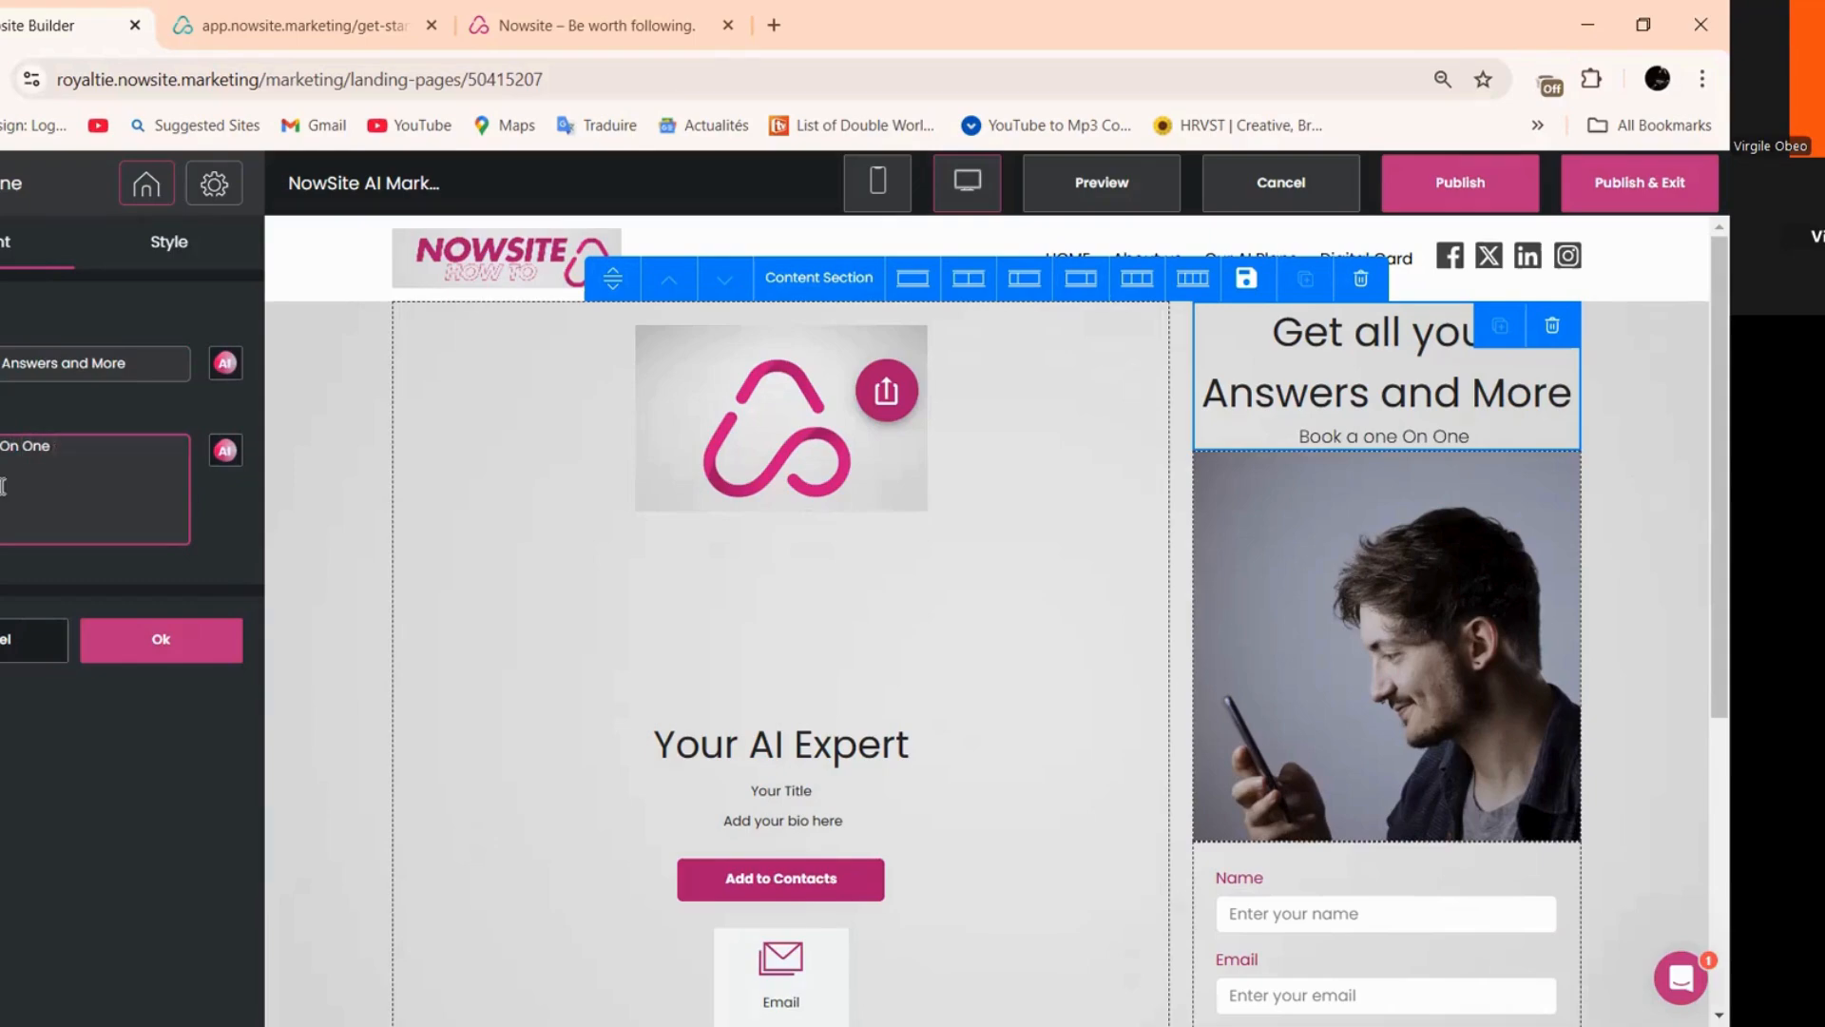
{"action": "type", "text": "O"}
{"action": "type", "text": " with"}
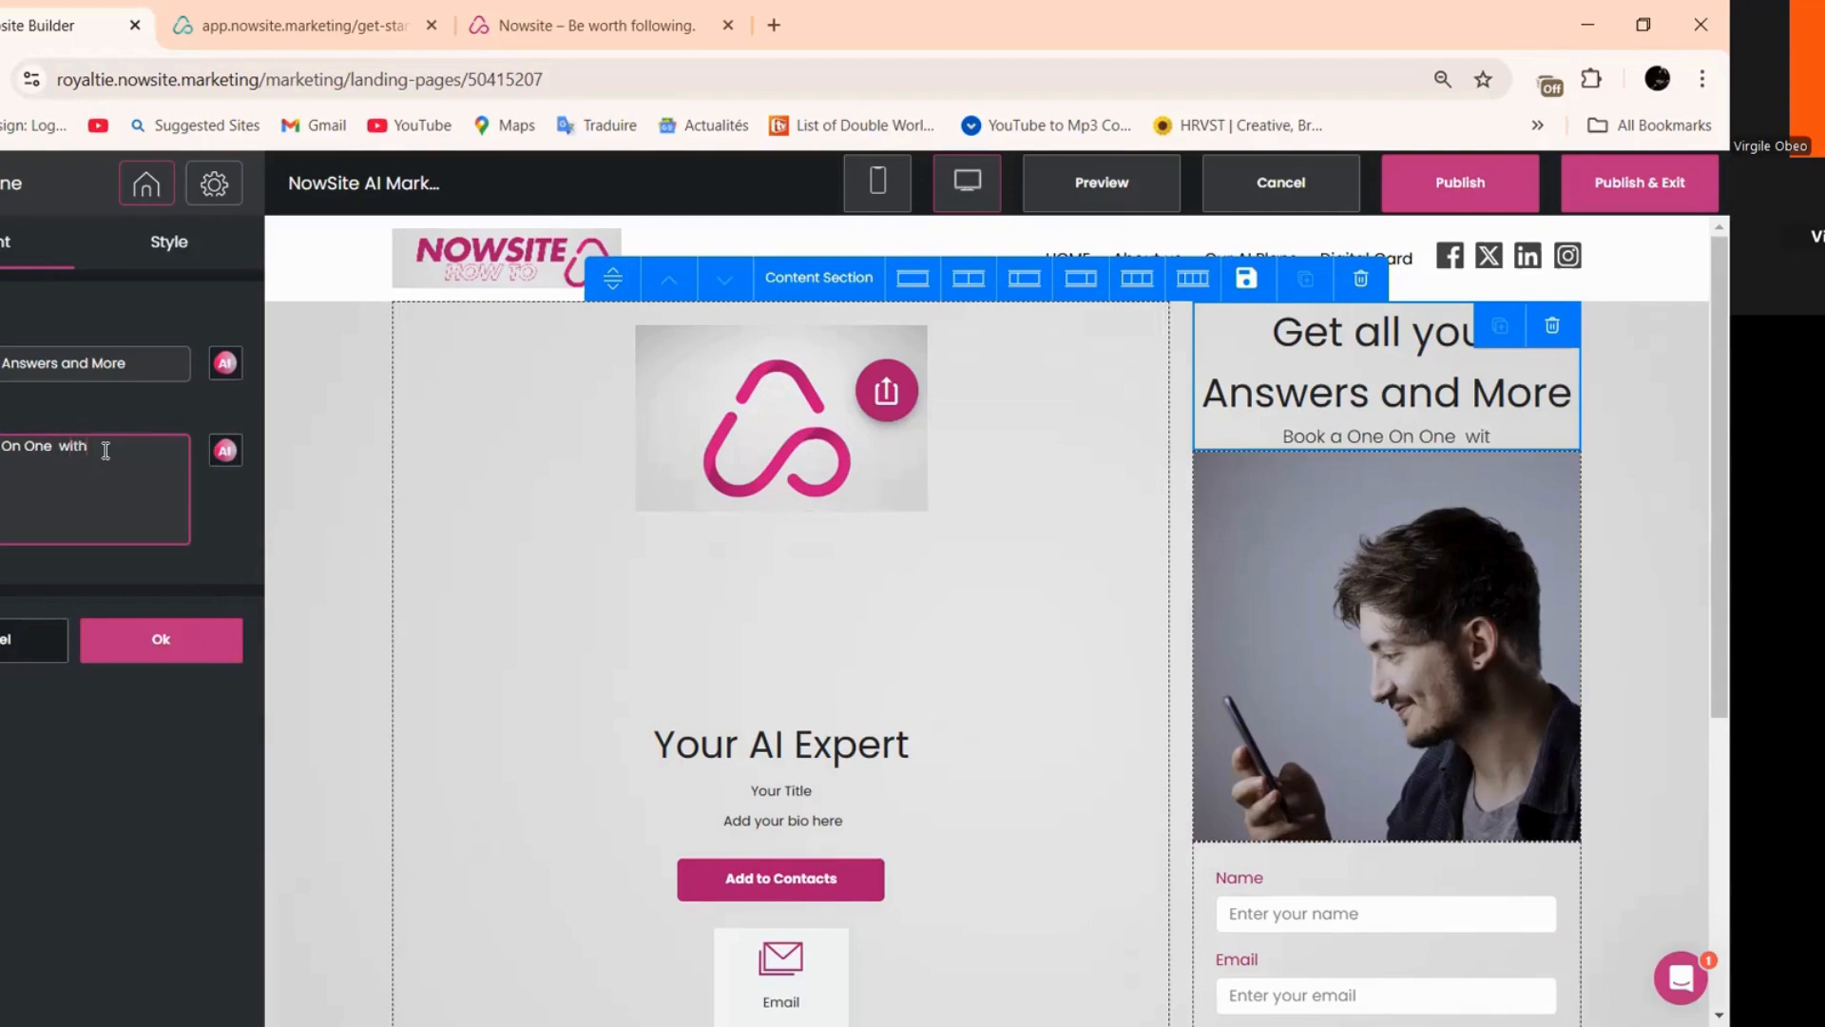
{"action": "type", "text": " one of"}
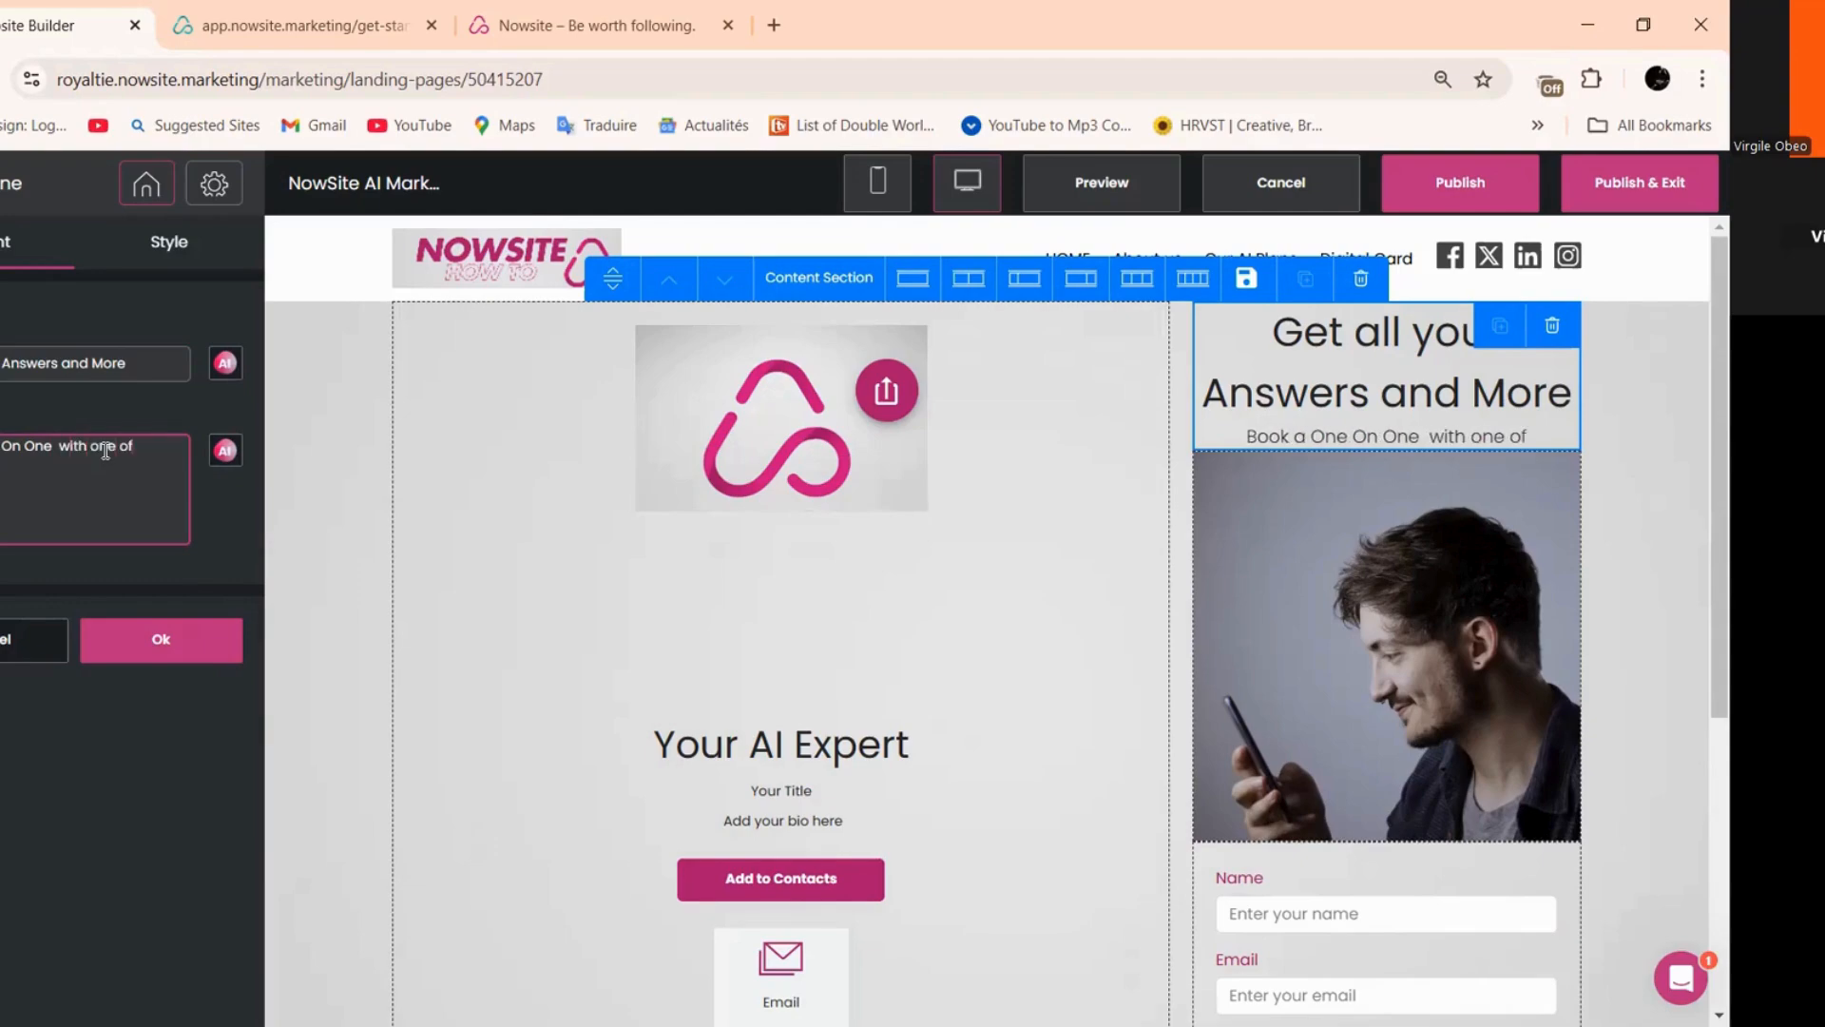
{"action": "type", "text": " or"}
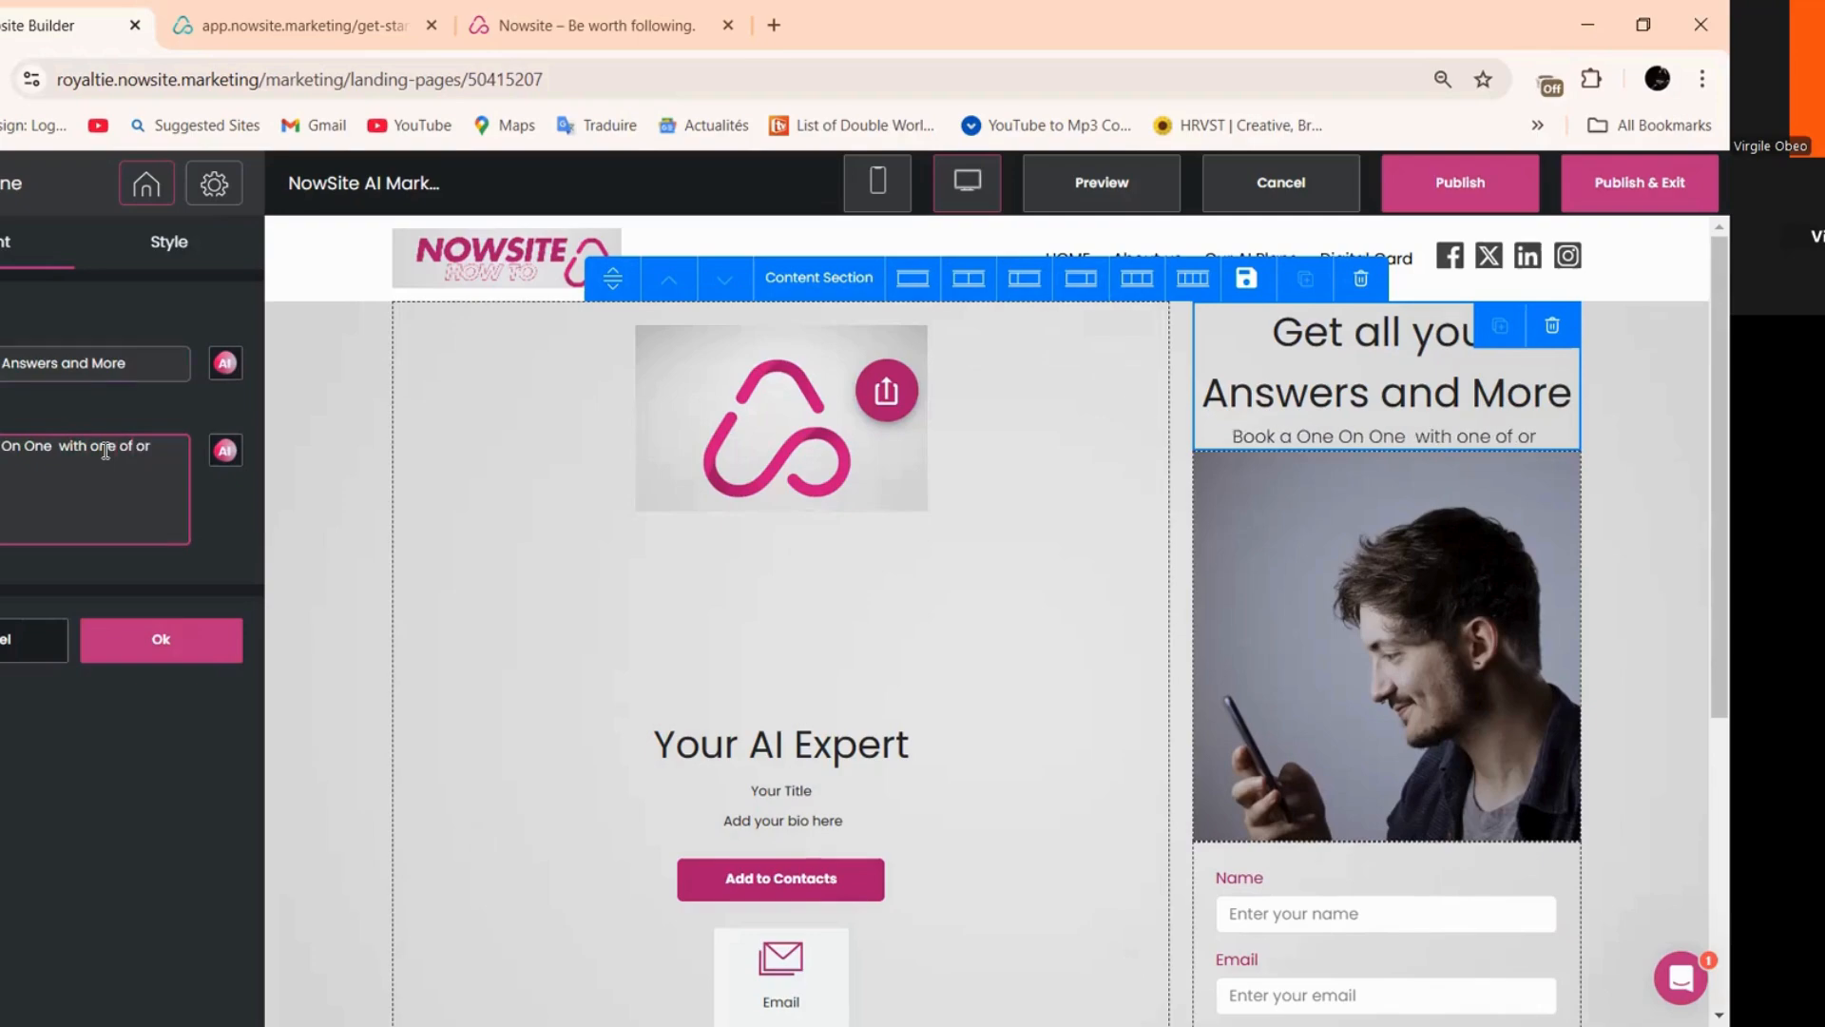
{"action": "type", "text": " experts t"}
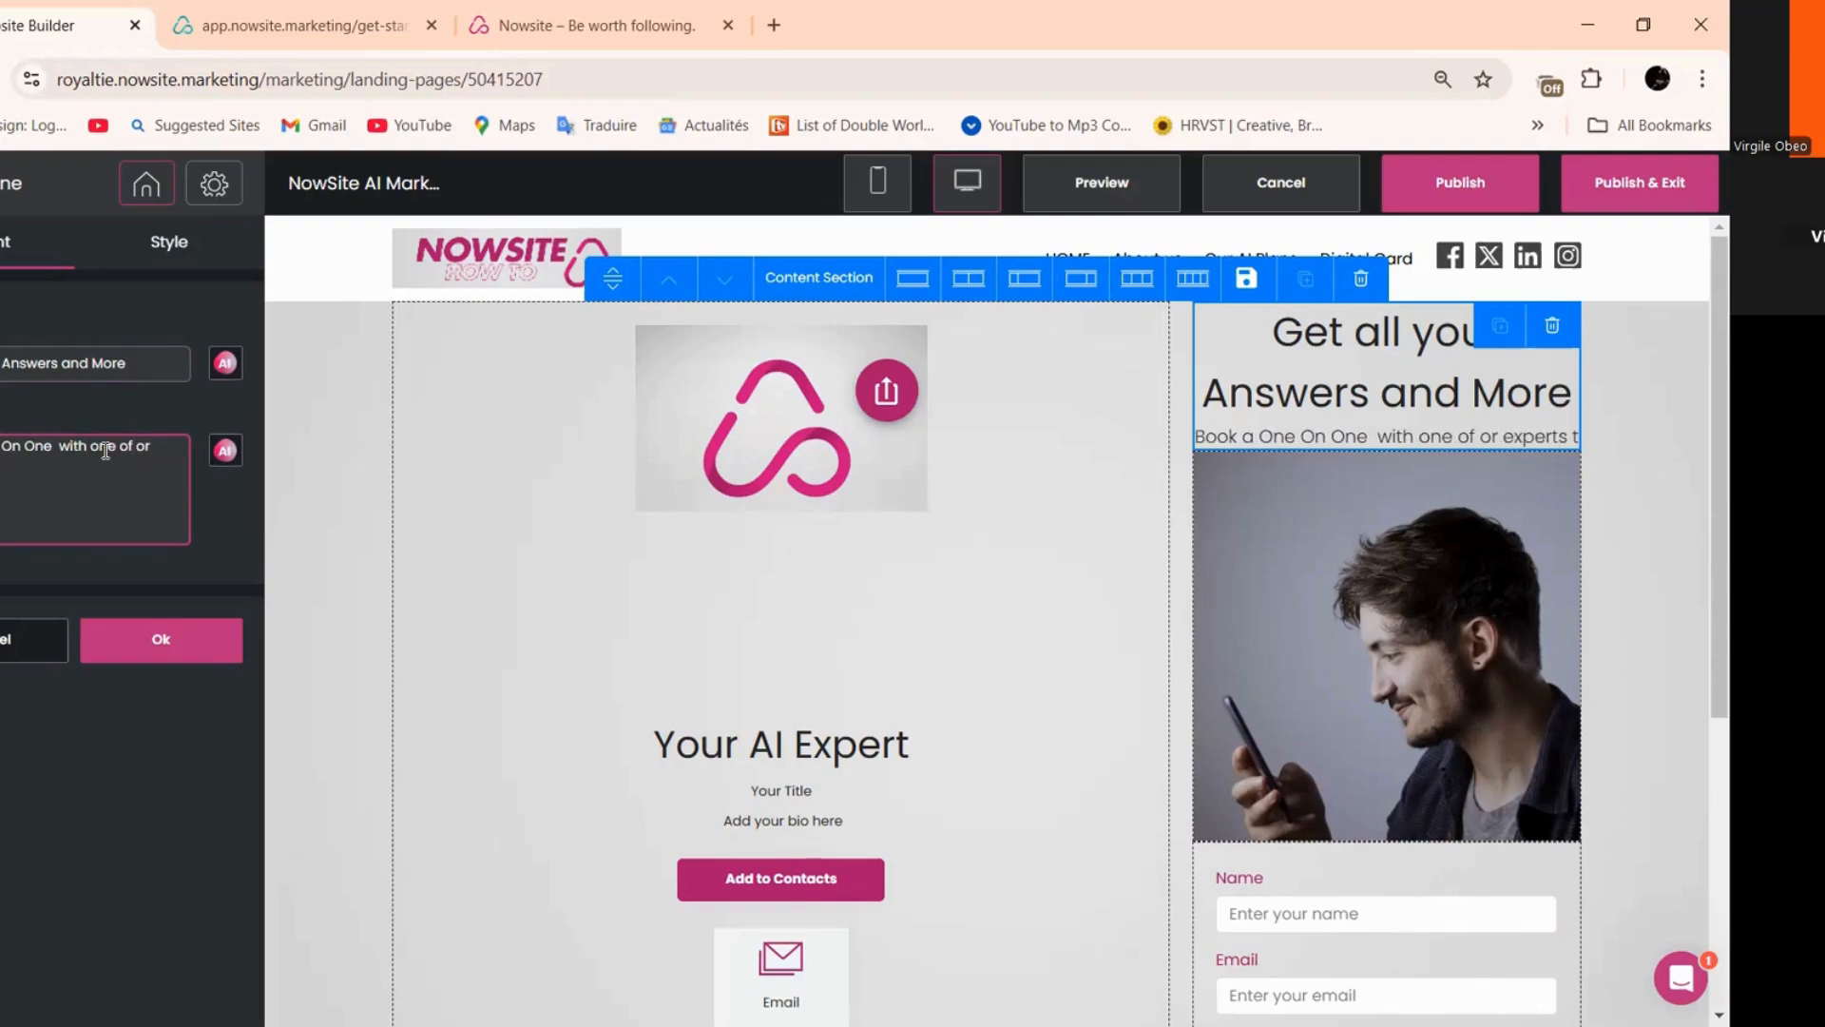
{"action": "type", "text": "o gu"}
{"action": "type", "text": "ide "}
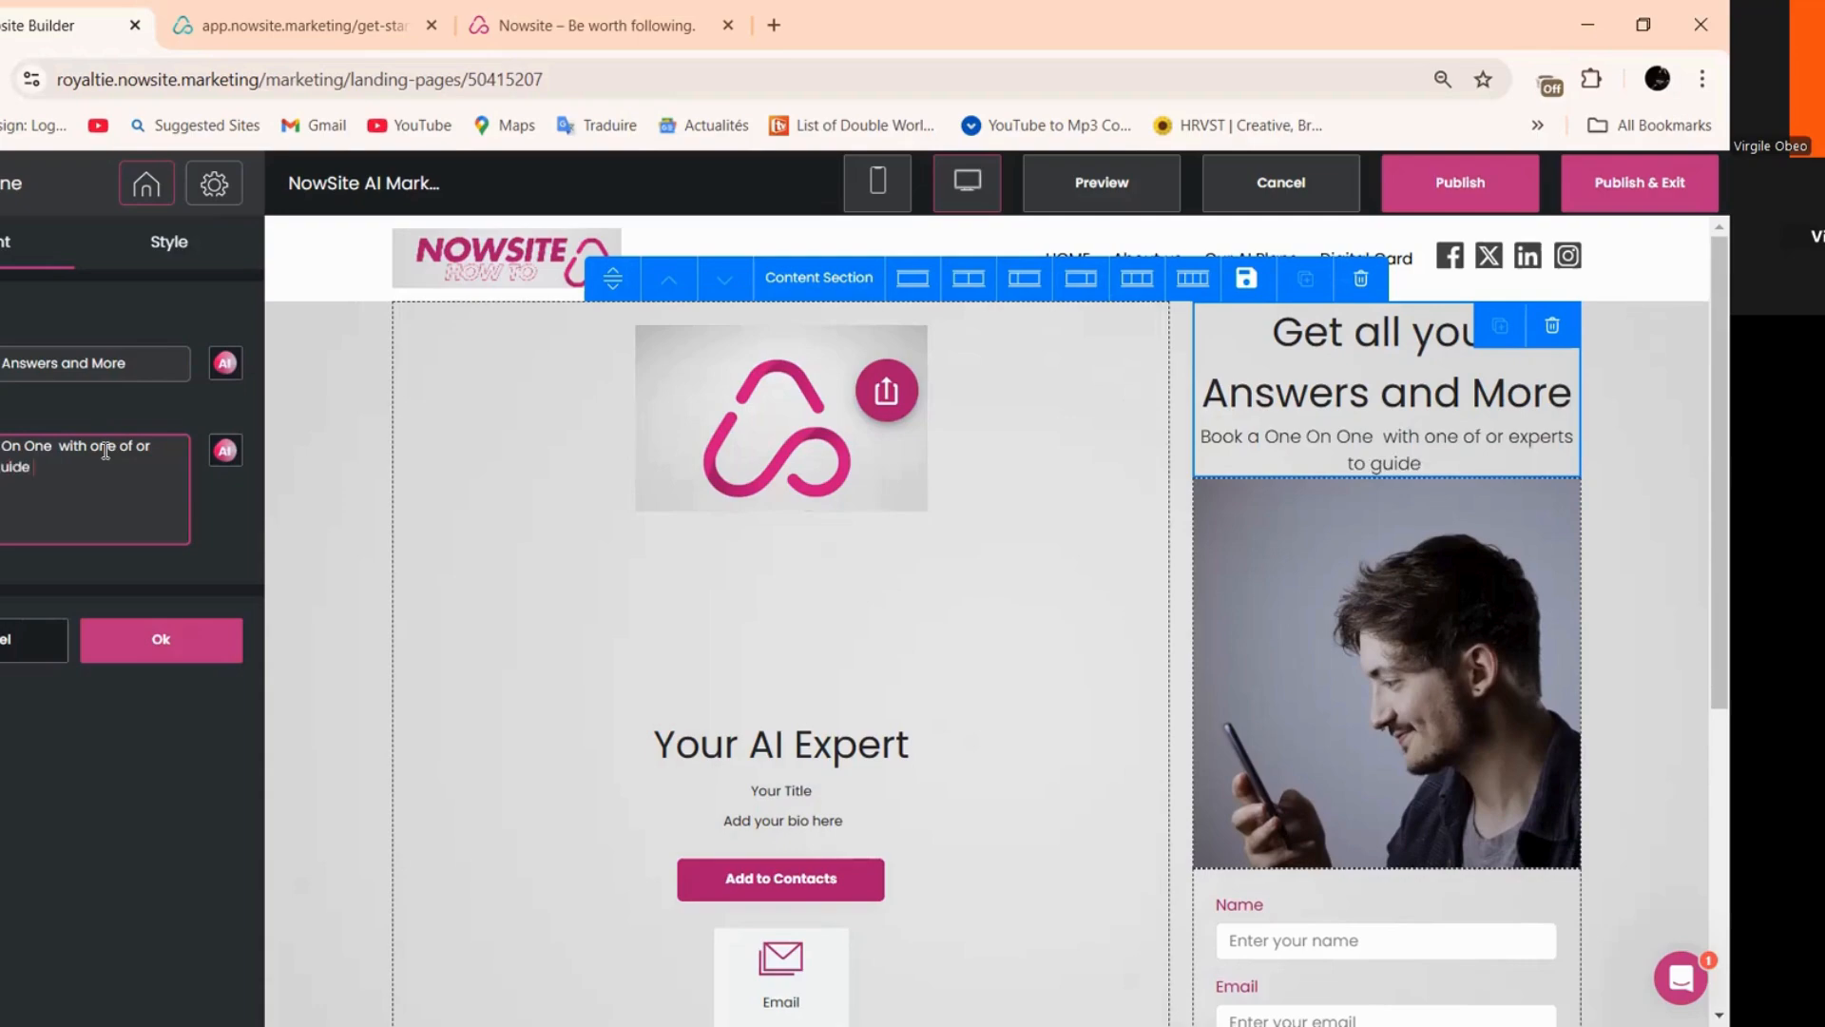
{"action": "type", "text": "your : it."}
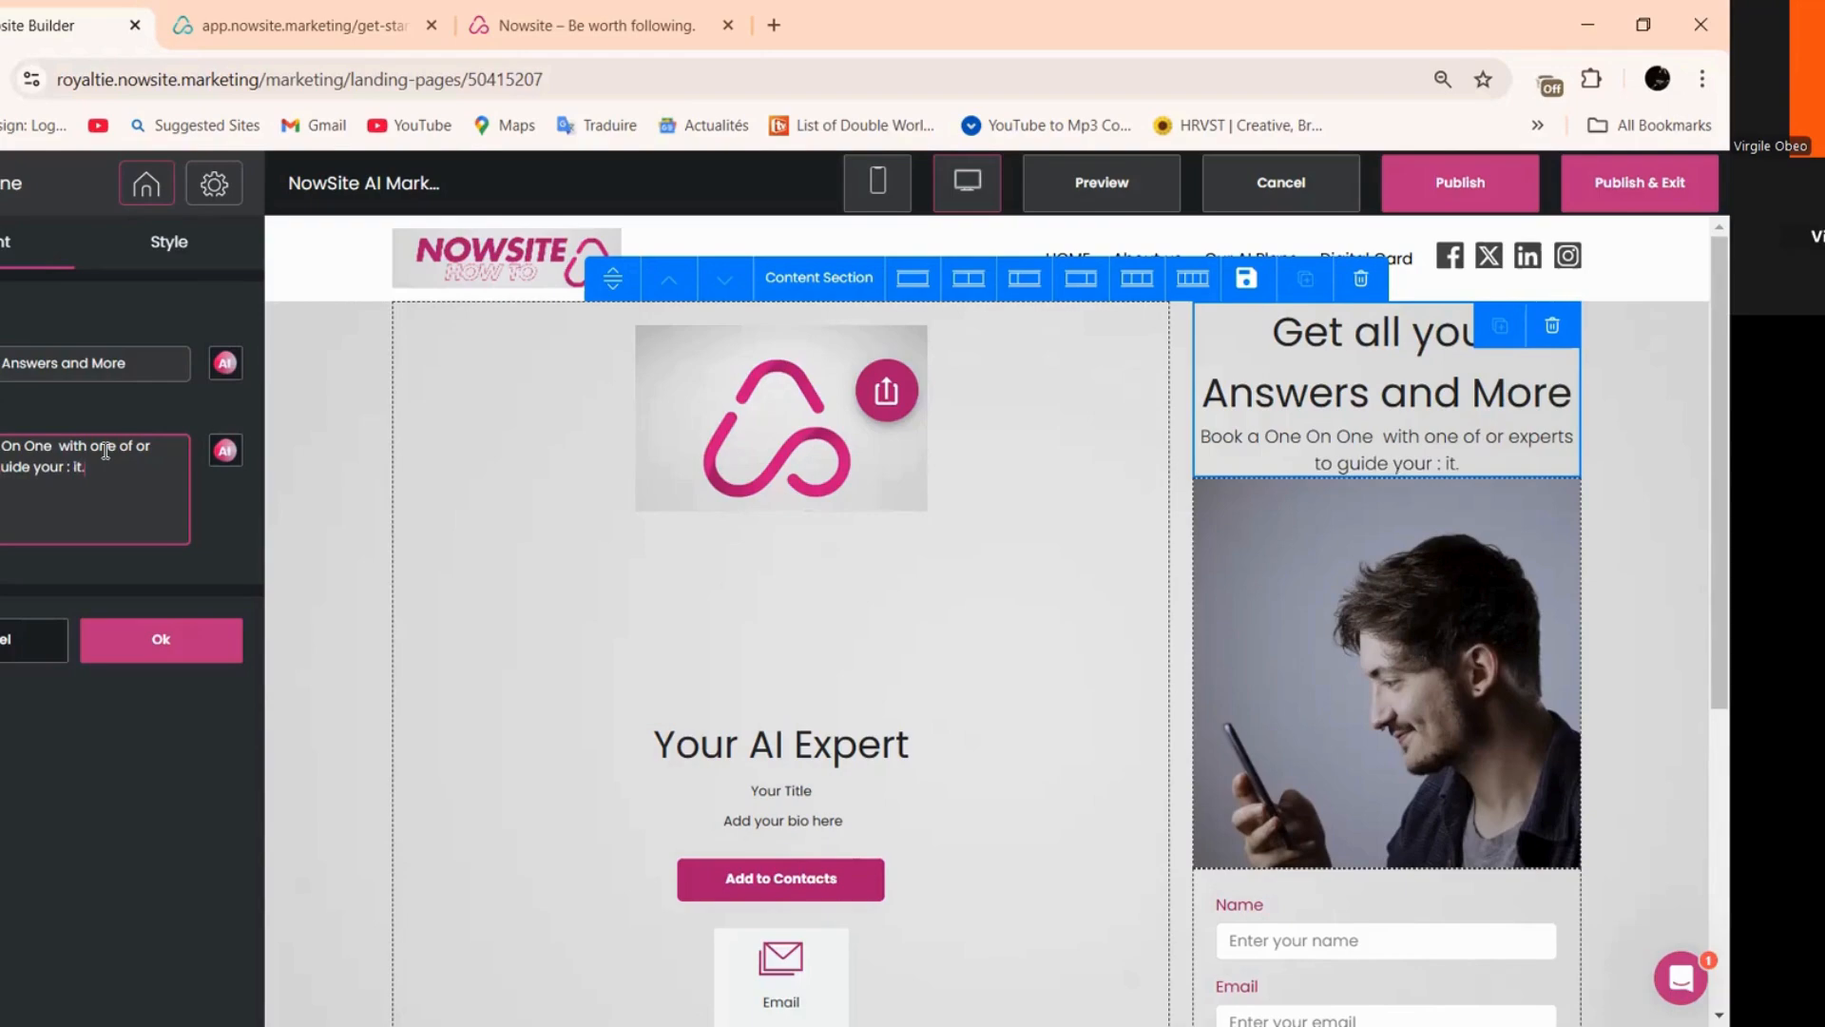
{"action": "type", "text": "s with"}
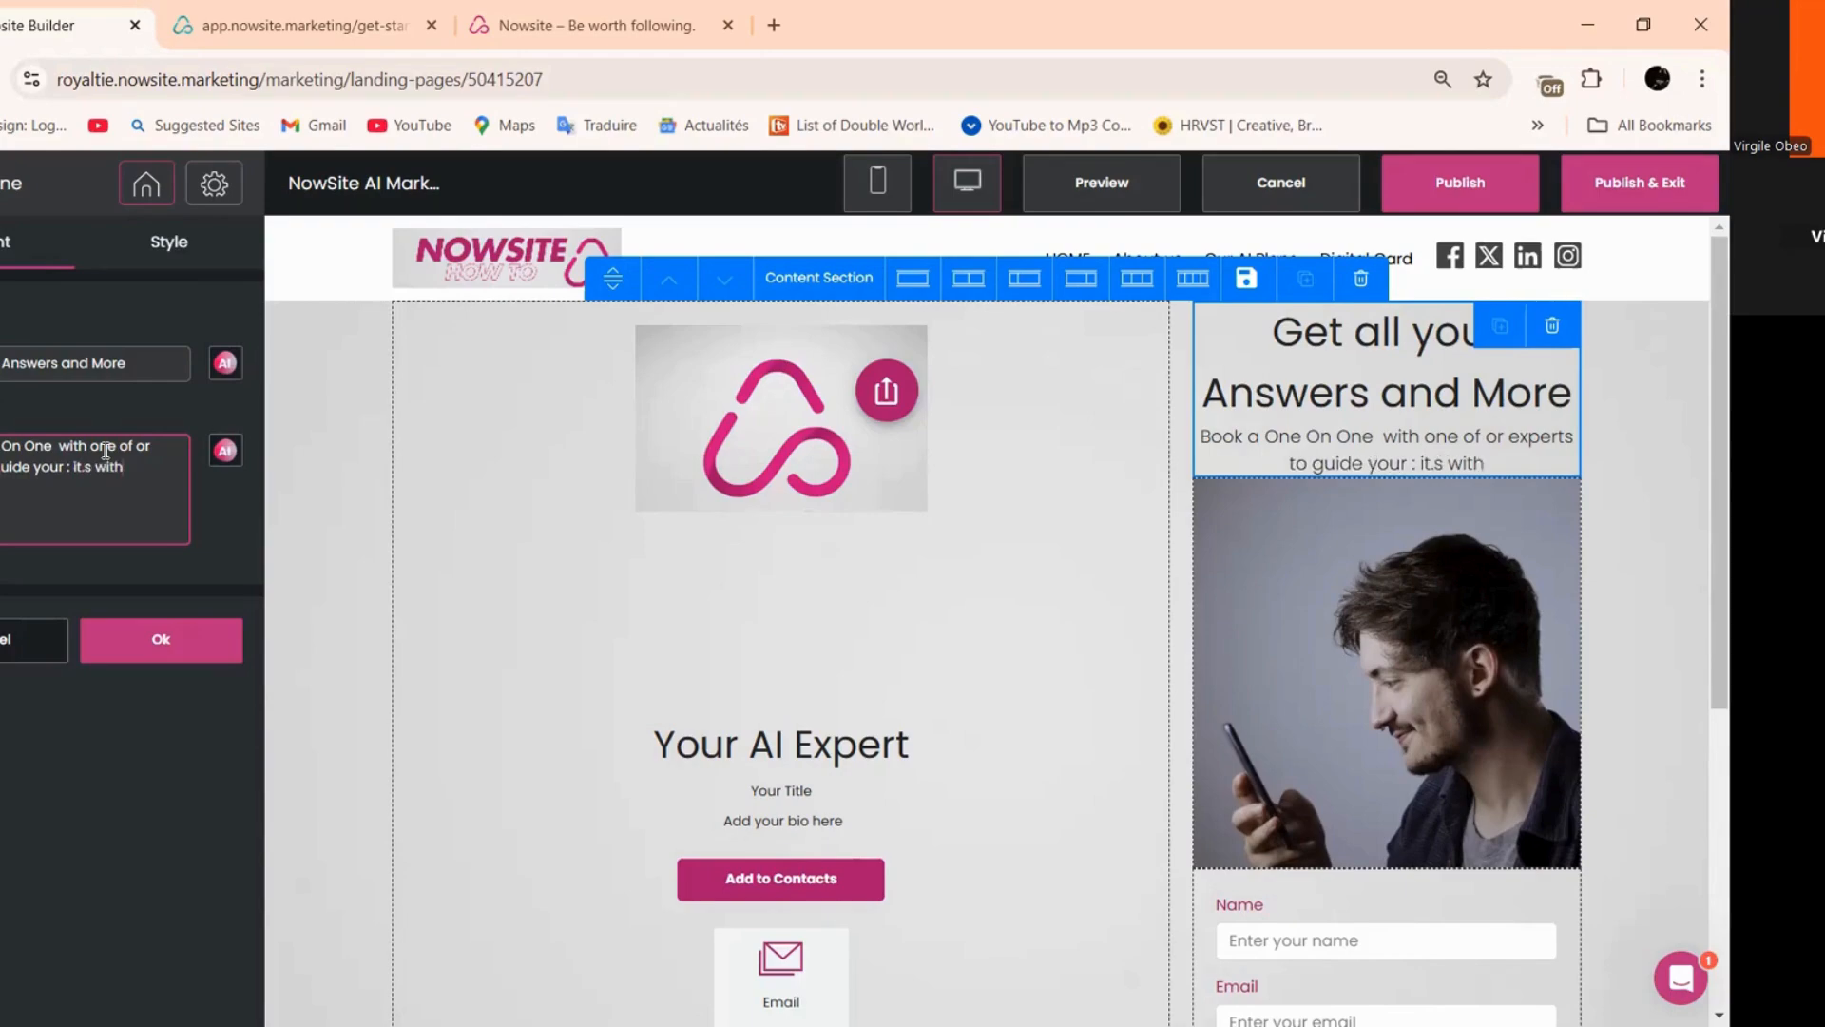
{"action": "type", "text": " no"}
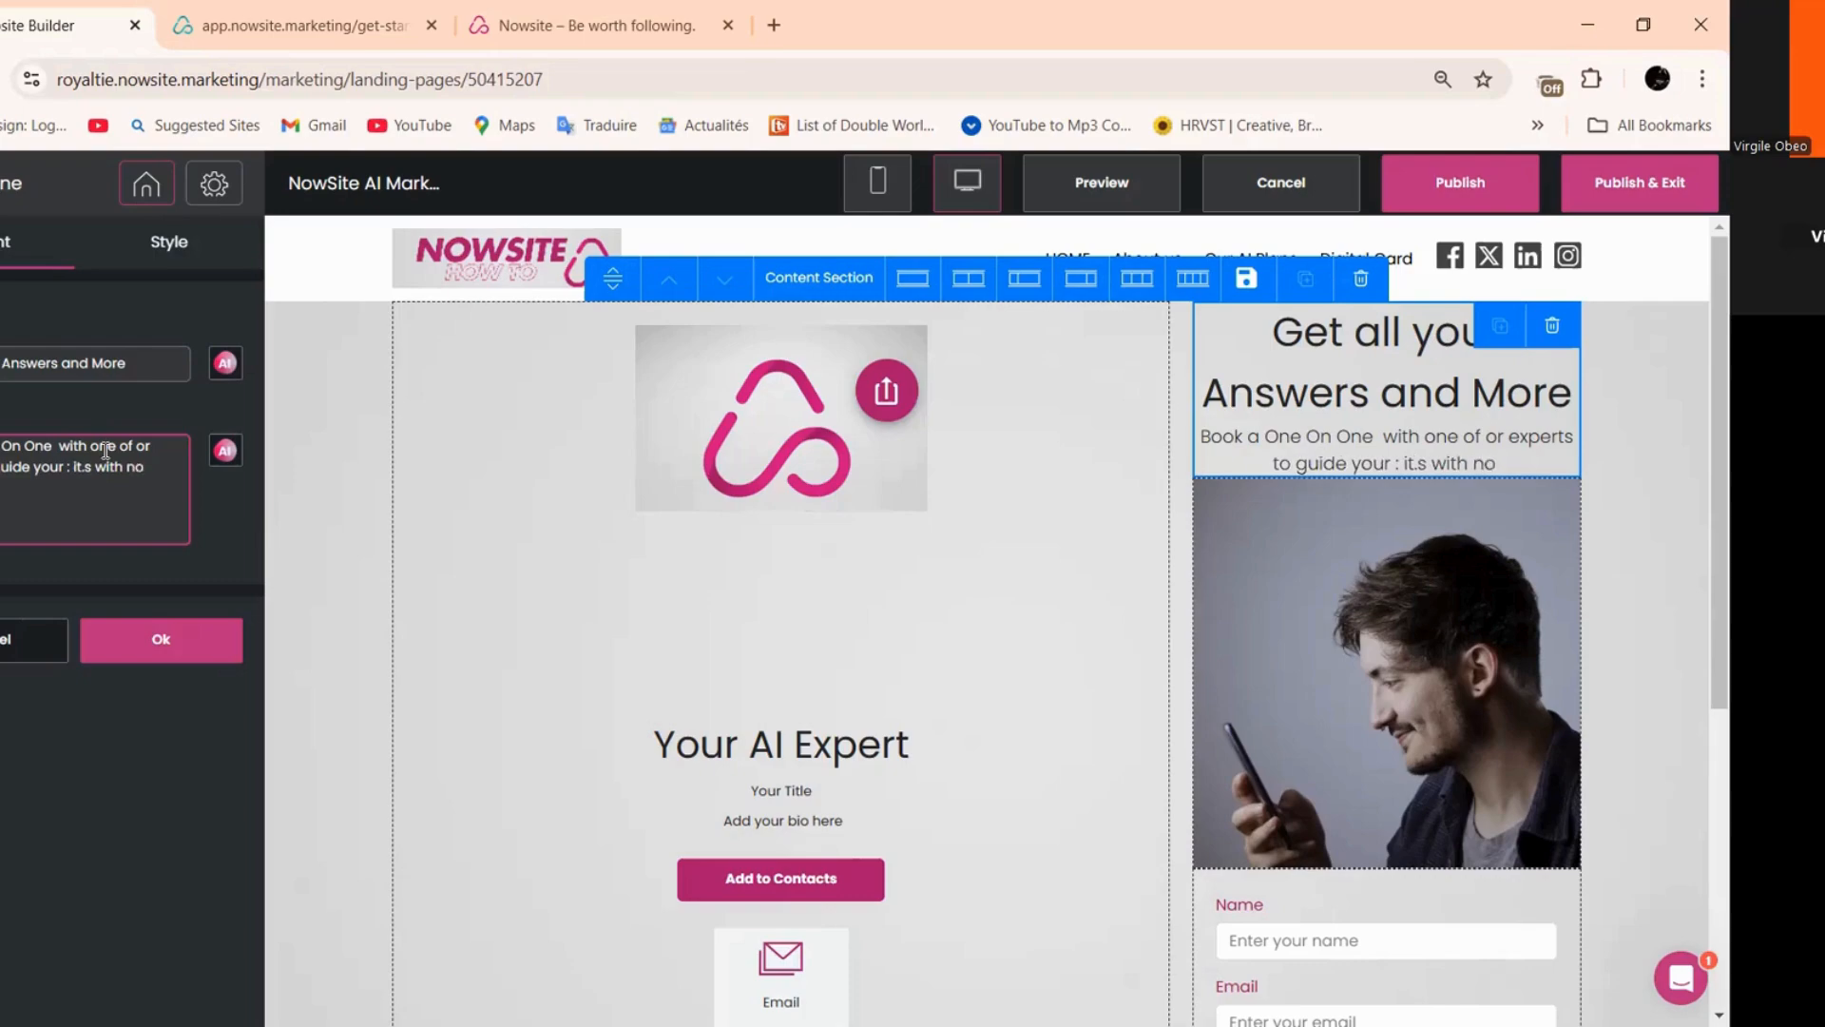
{"action": "type", "text": " Oblo"}
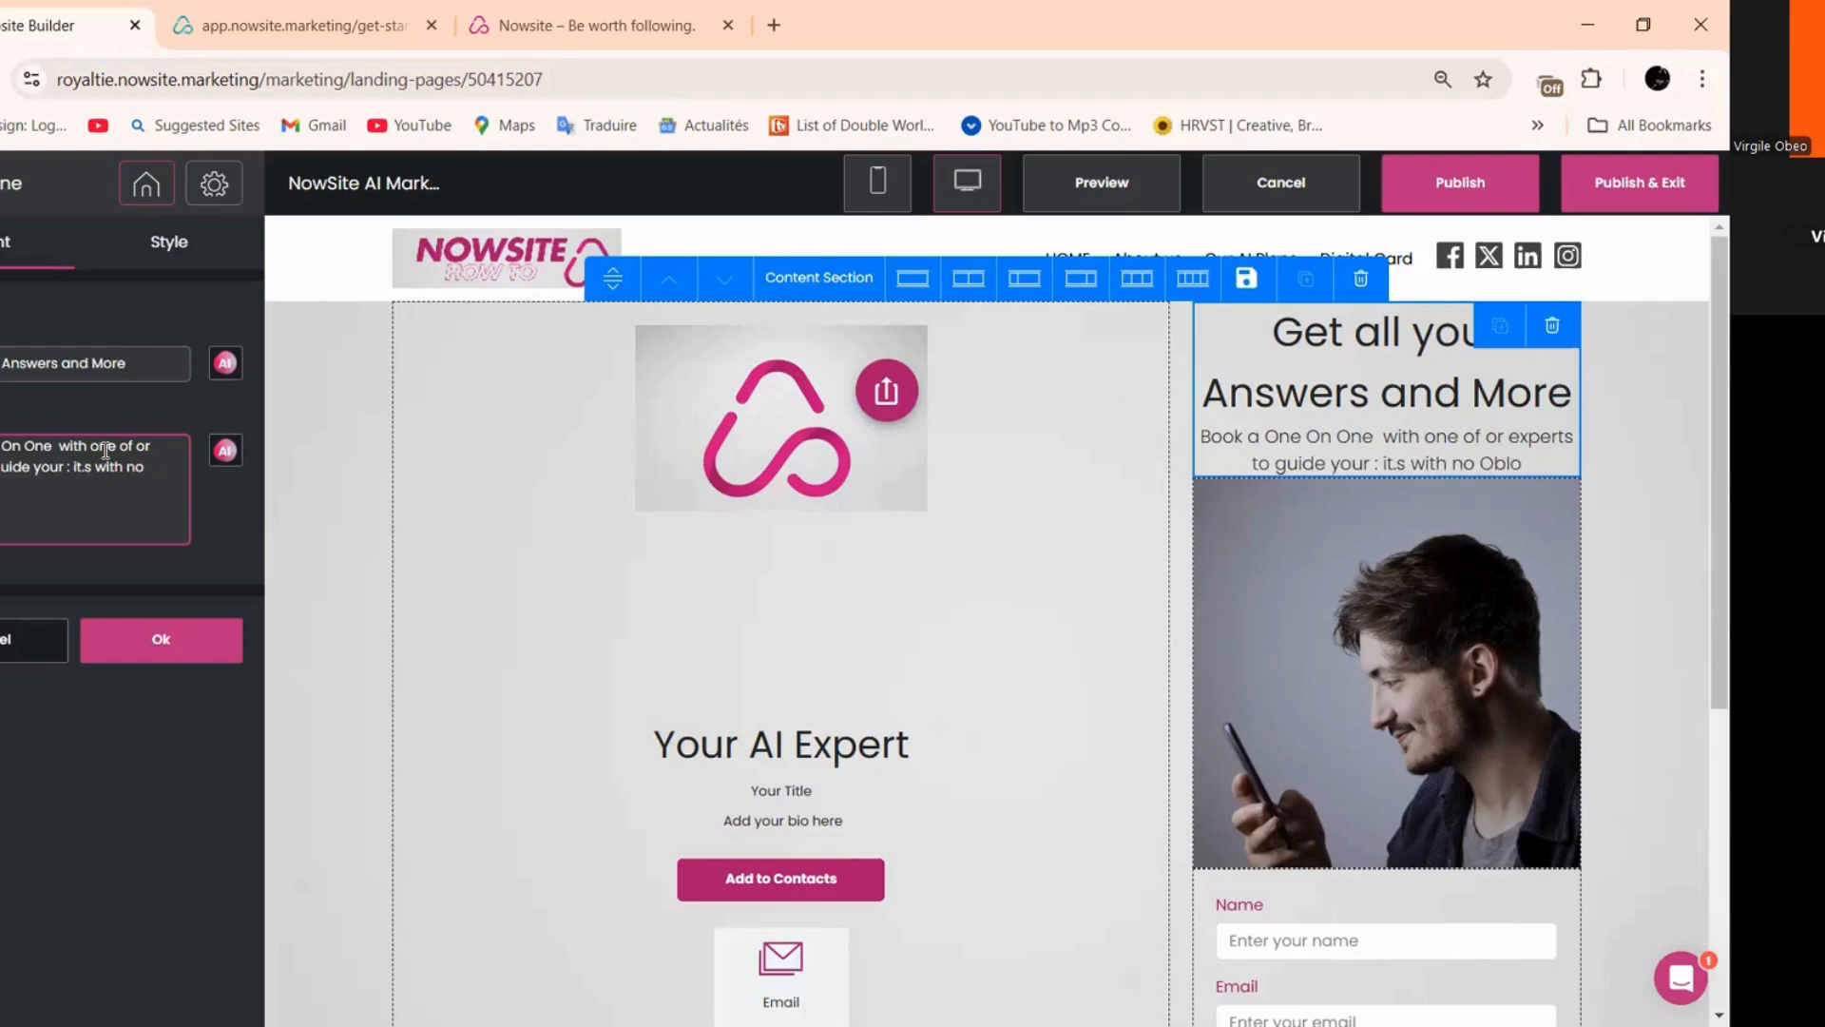
{"action": "type", "text": "gation"}
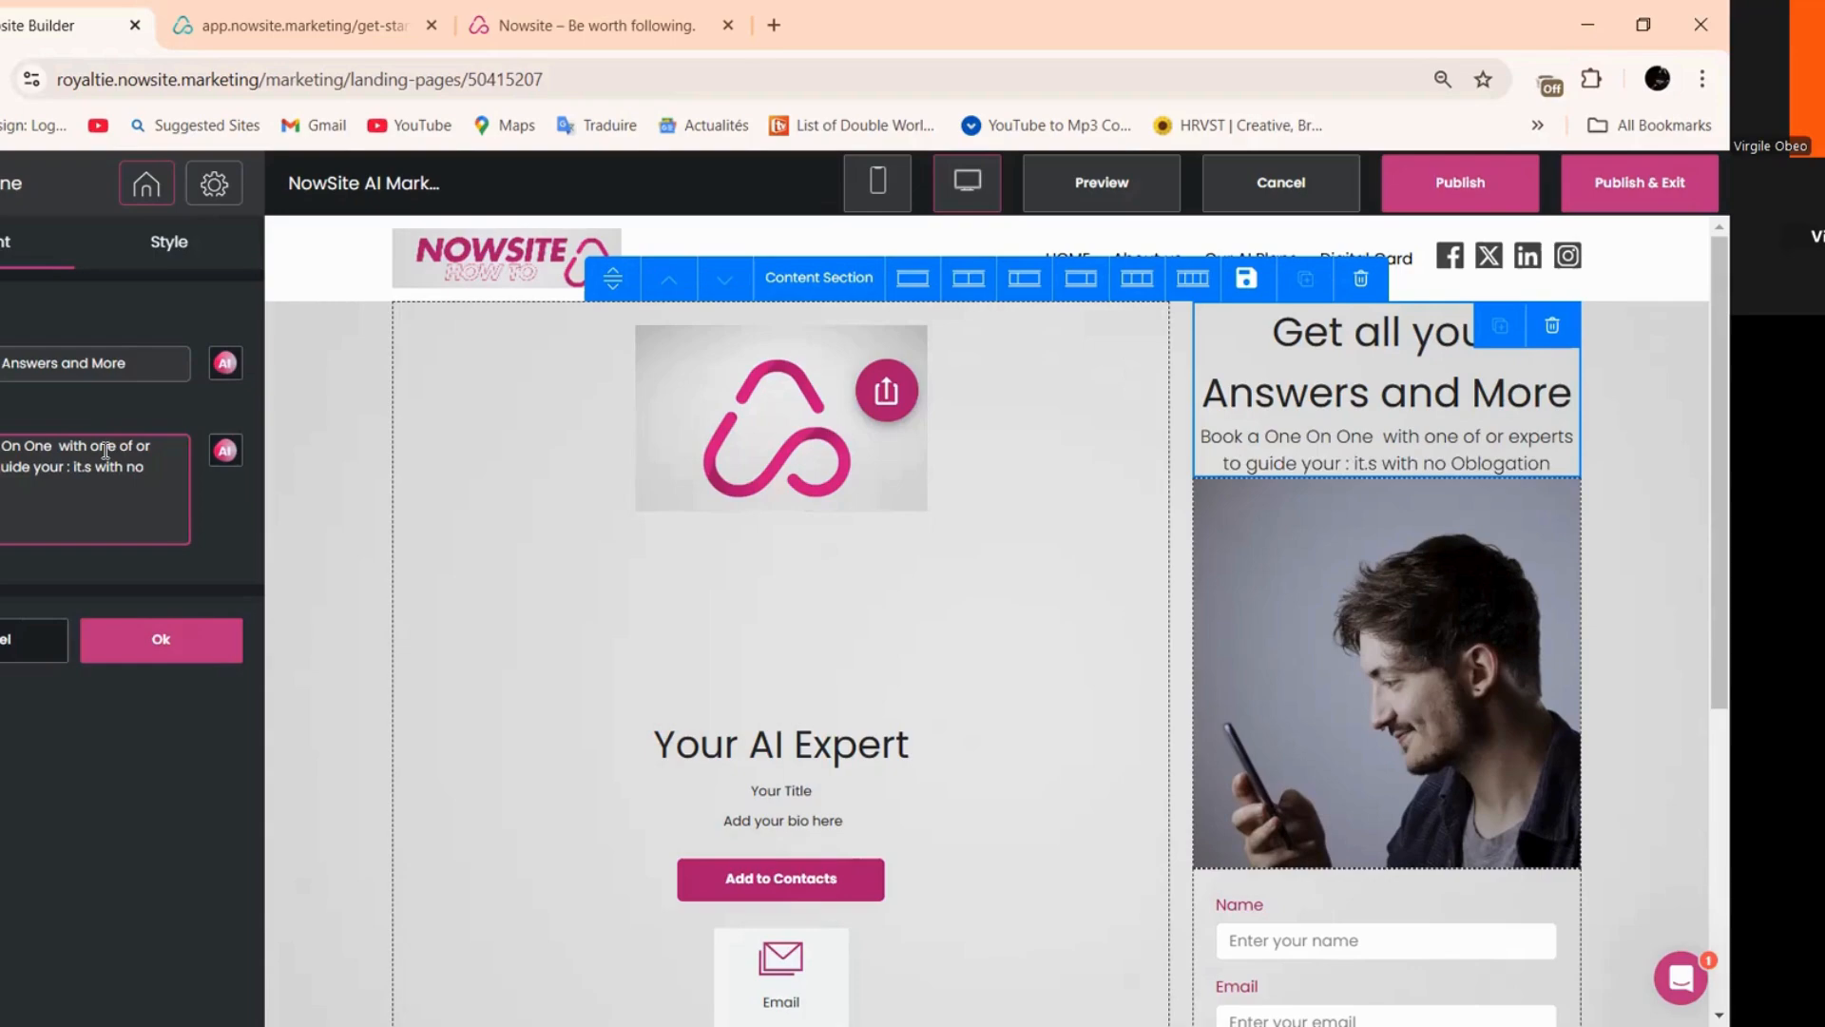
- Replace the last two words of the headline's description with "NO OBLIGATIONS" and apply the headline
{"action": "key", "text": "BackSpace"}
{"action": "key", "text": "BackSpace"}
{"action": "key", "text": "BackSpace"}
{"action": "key", "text": "BackSpace"}
{"action": "key", "text": "BackSpace"}
{"action": "key", "text": "BackSpace"}
{"action": "key", "text": "BackSpace"}
{"action": "key", "text": "BackSpace"}
{"action": "key", "text": "BackSpace"}
{"action": "key", "text": "BackSpace"}
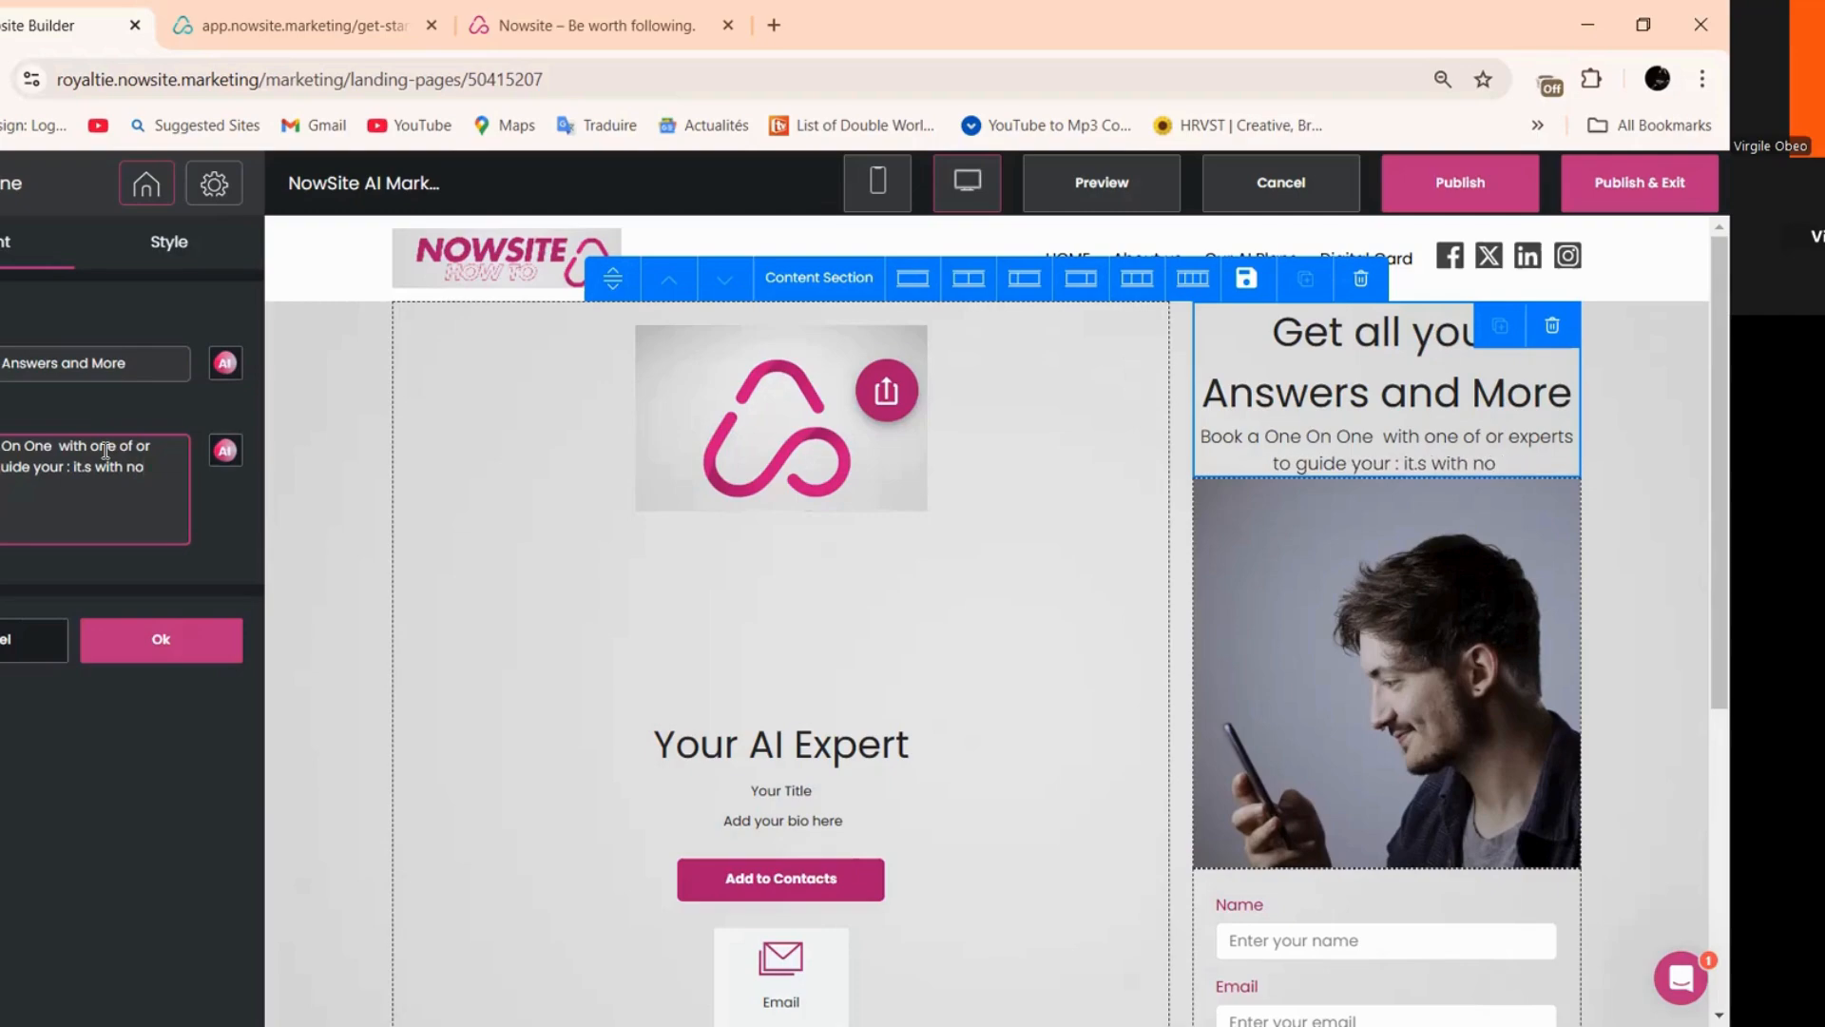
{"action": "key", "text": "BackSpace"}
{"action": "key", "text": "BackSpace"}
{"action": "type", "text": "N"}
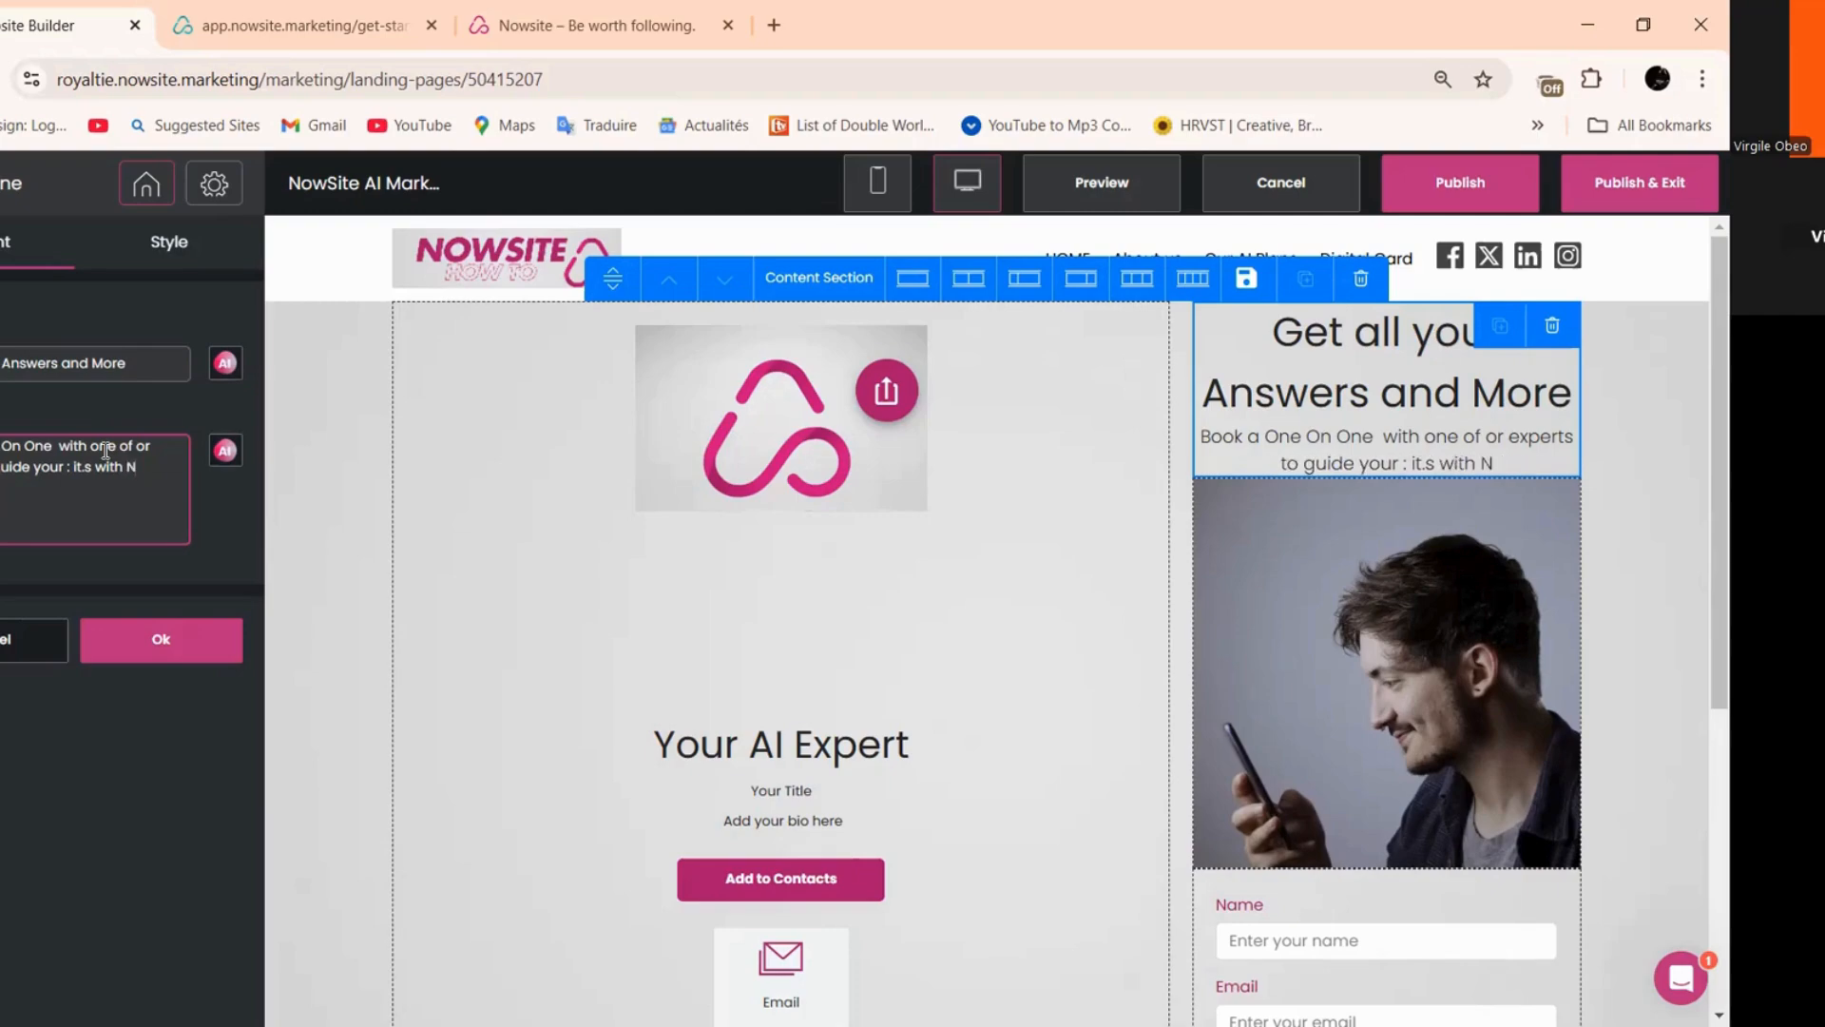
{"action": "type", "text": "O OBLI"}
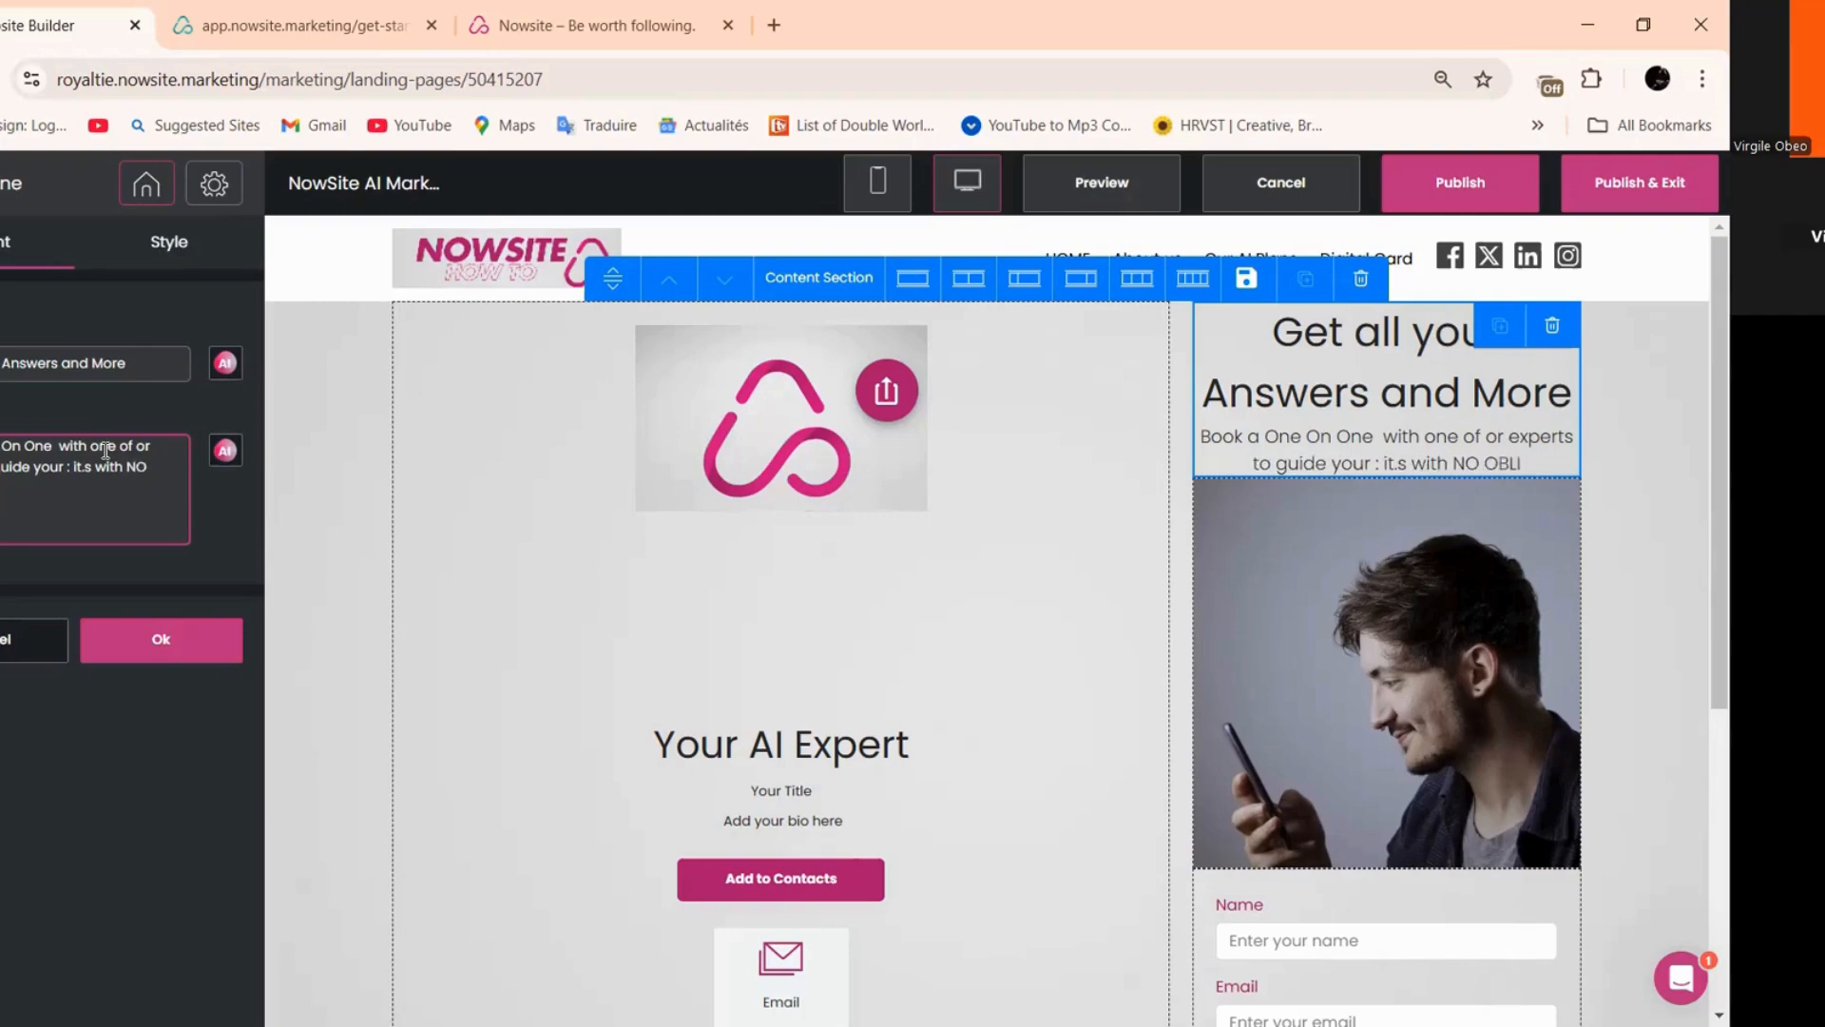
{"action": "type", "text": "GATIONS"}
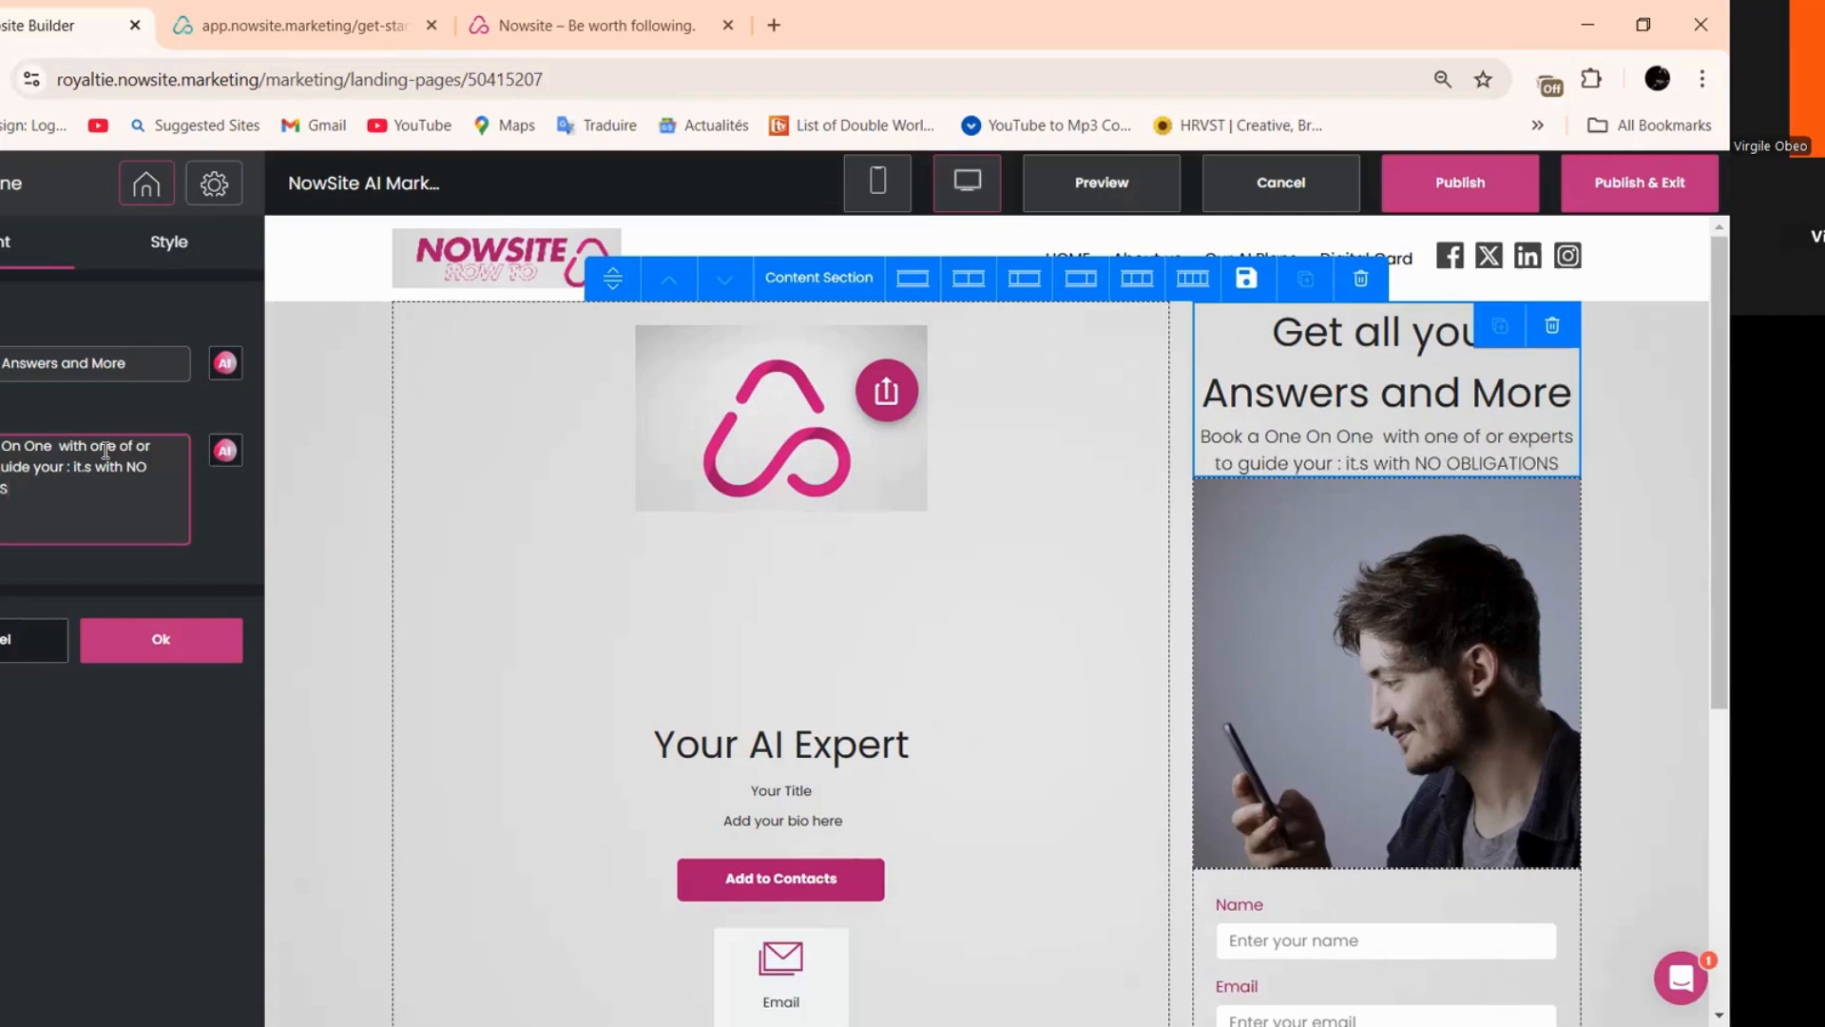
{"action": "left_click", "coordinate": [157, 653]}
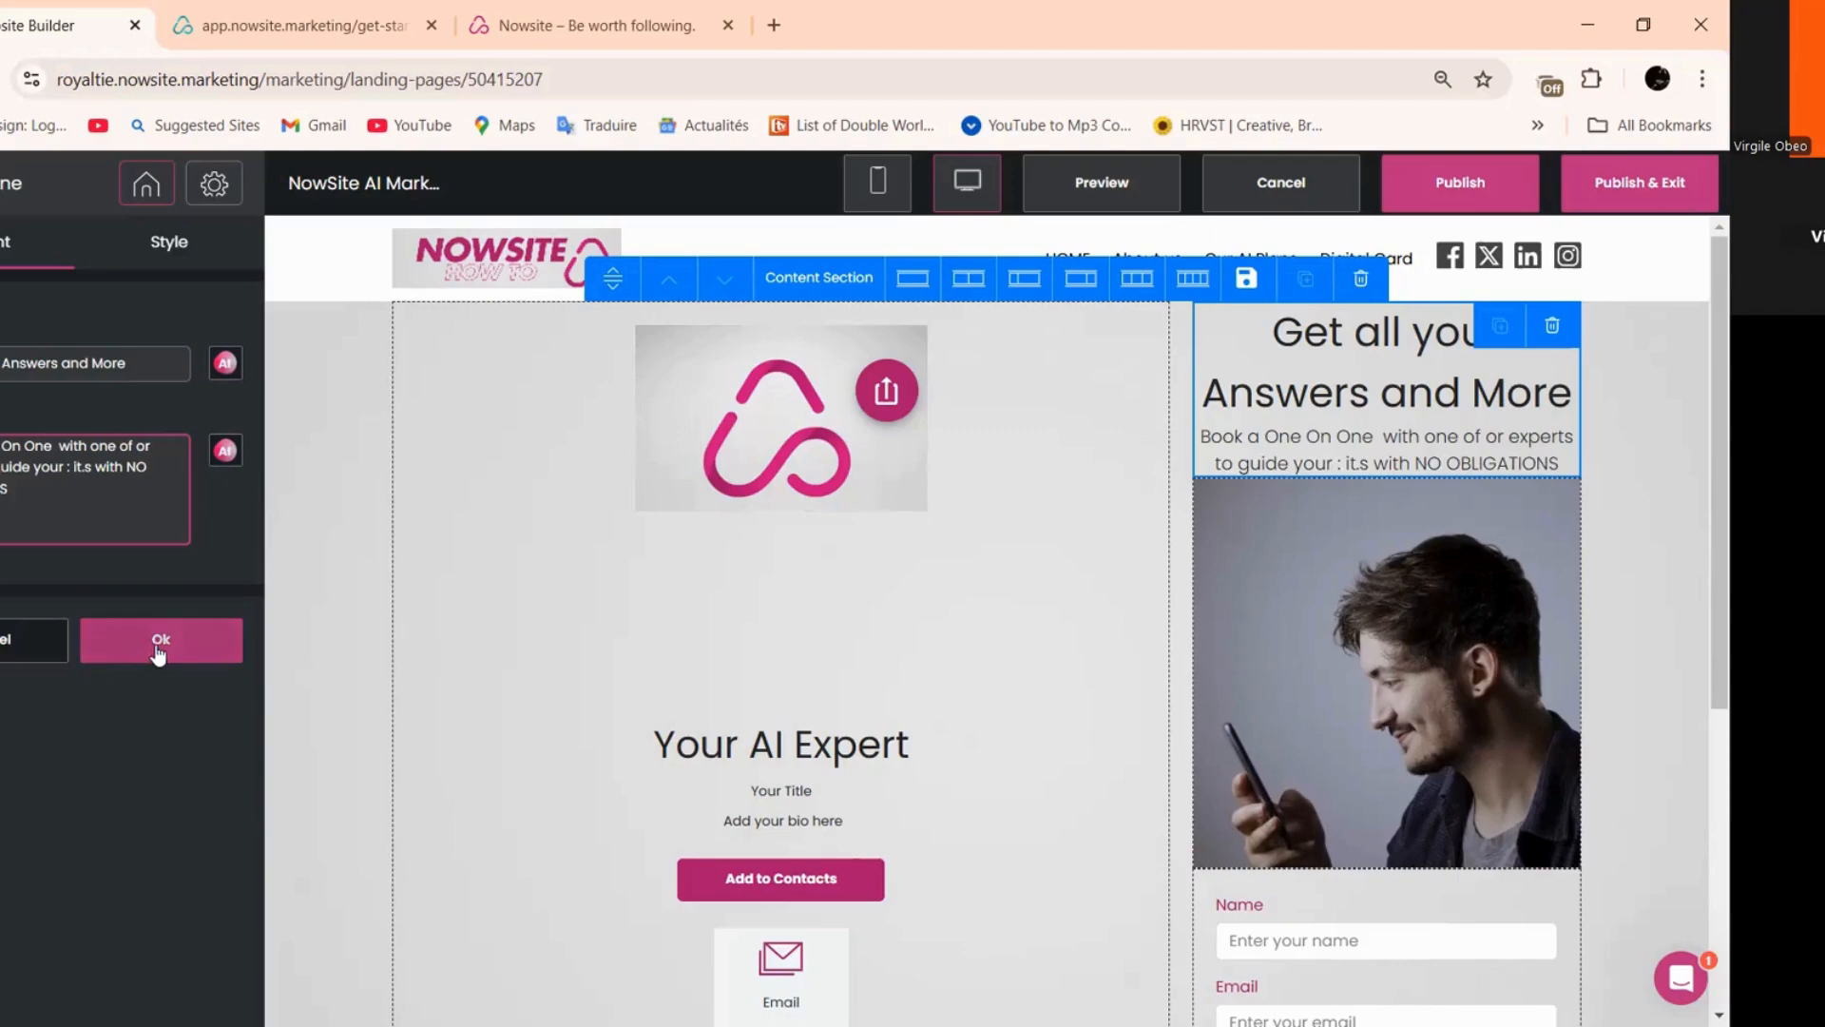
- Set the font size of the "Get all your Answers and More" title to 35 px and apply the headline
{"action": "scroll", "coordinate": [979, 569], "scroll_direction": "down", "scroll_amount": 3}
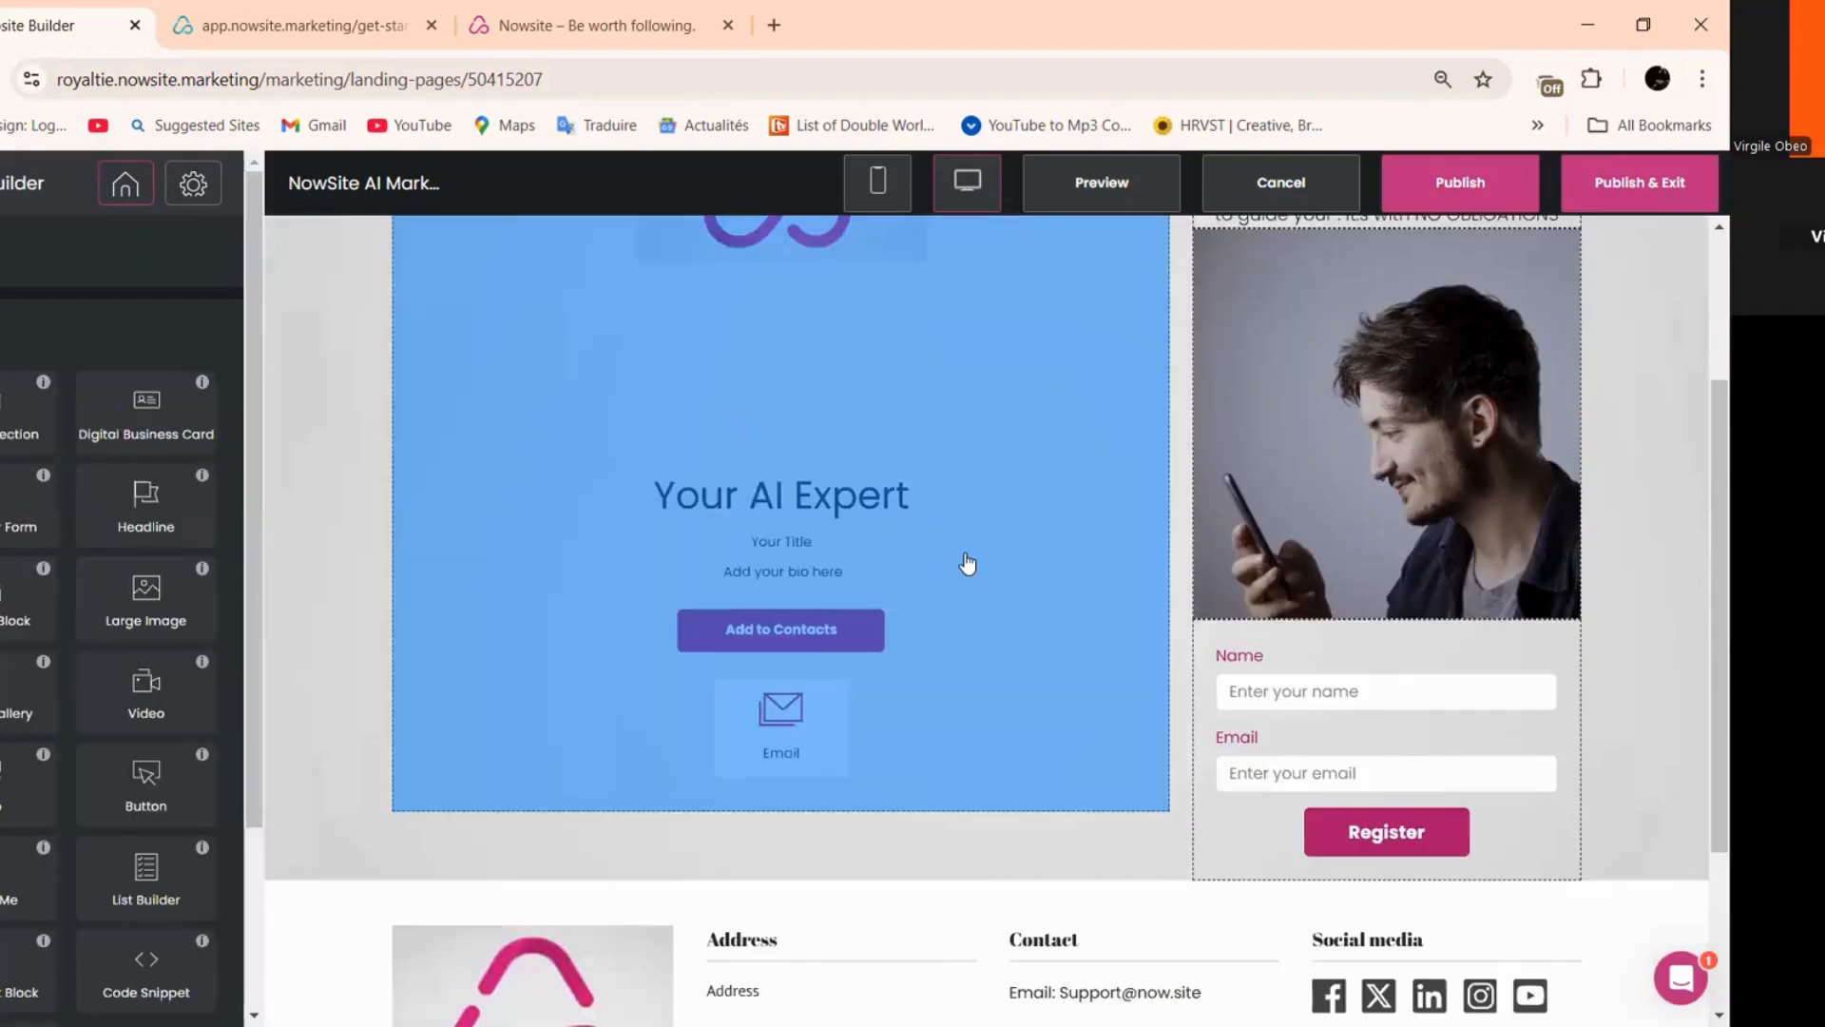
{"action": "scroll", "coordinate": [285, 629], "scroll_direction": "up", "scroll_amount": 2}
{"action": "scroll", "coordinate": [318, 428], "scroll_direction": "down", "scroll_amount": 3}
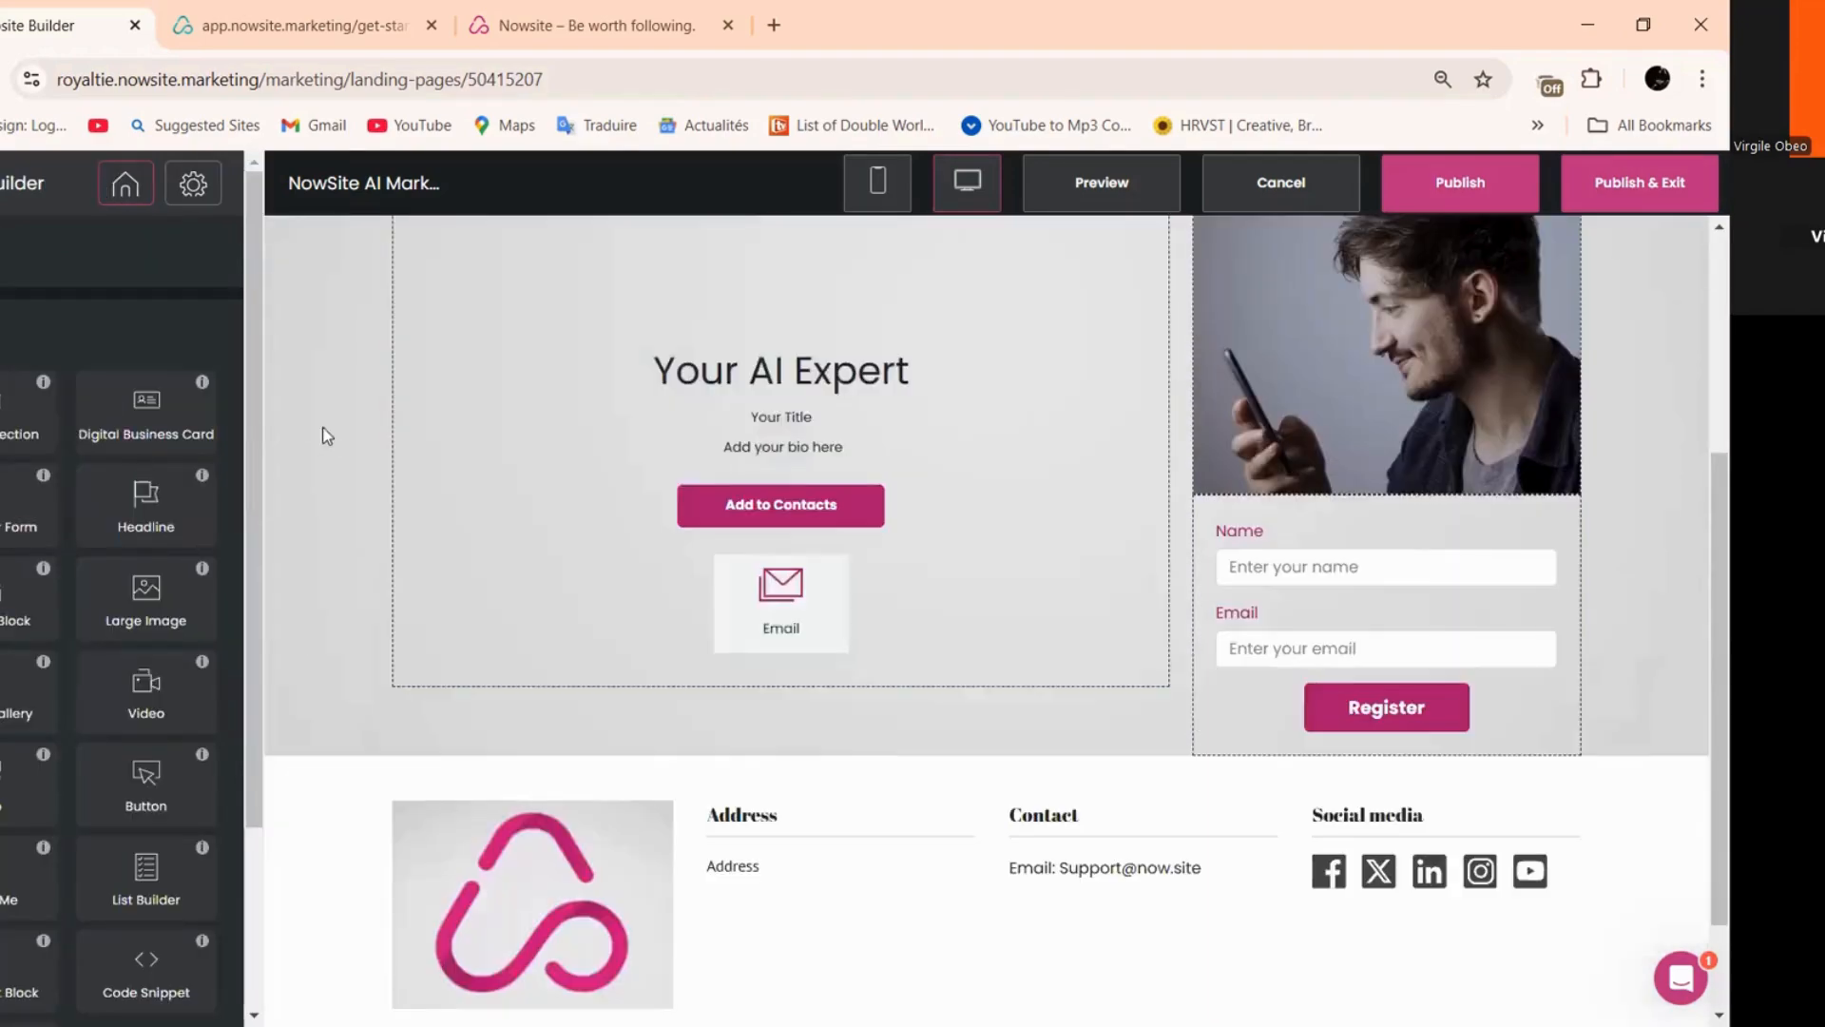
{"action": "scroll", "coordinate": [915, 437], "scroll_direction": "up", "scroll_amount": 4}
{"action": "left_click", "coordinate": [1250, 380]}
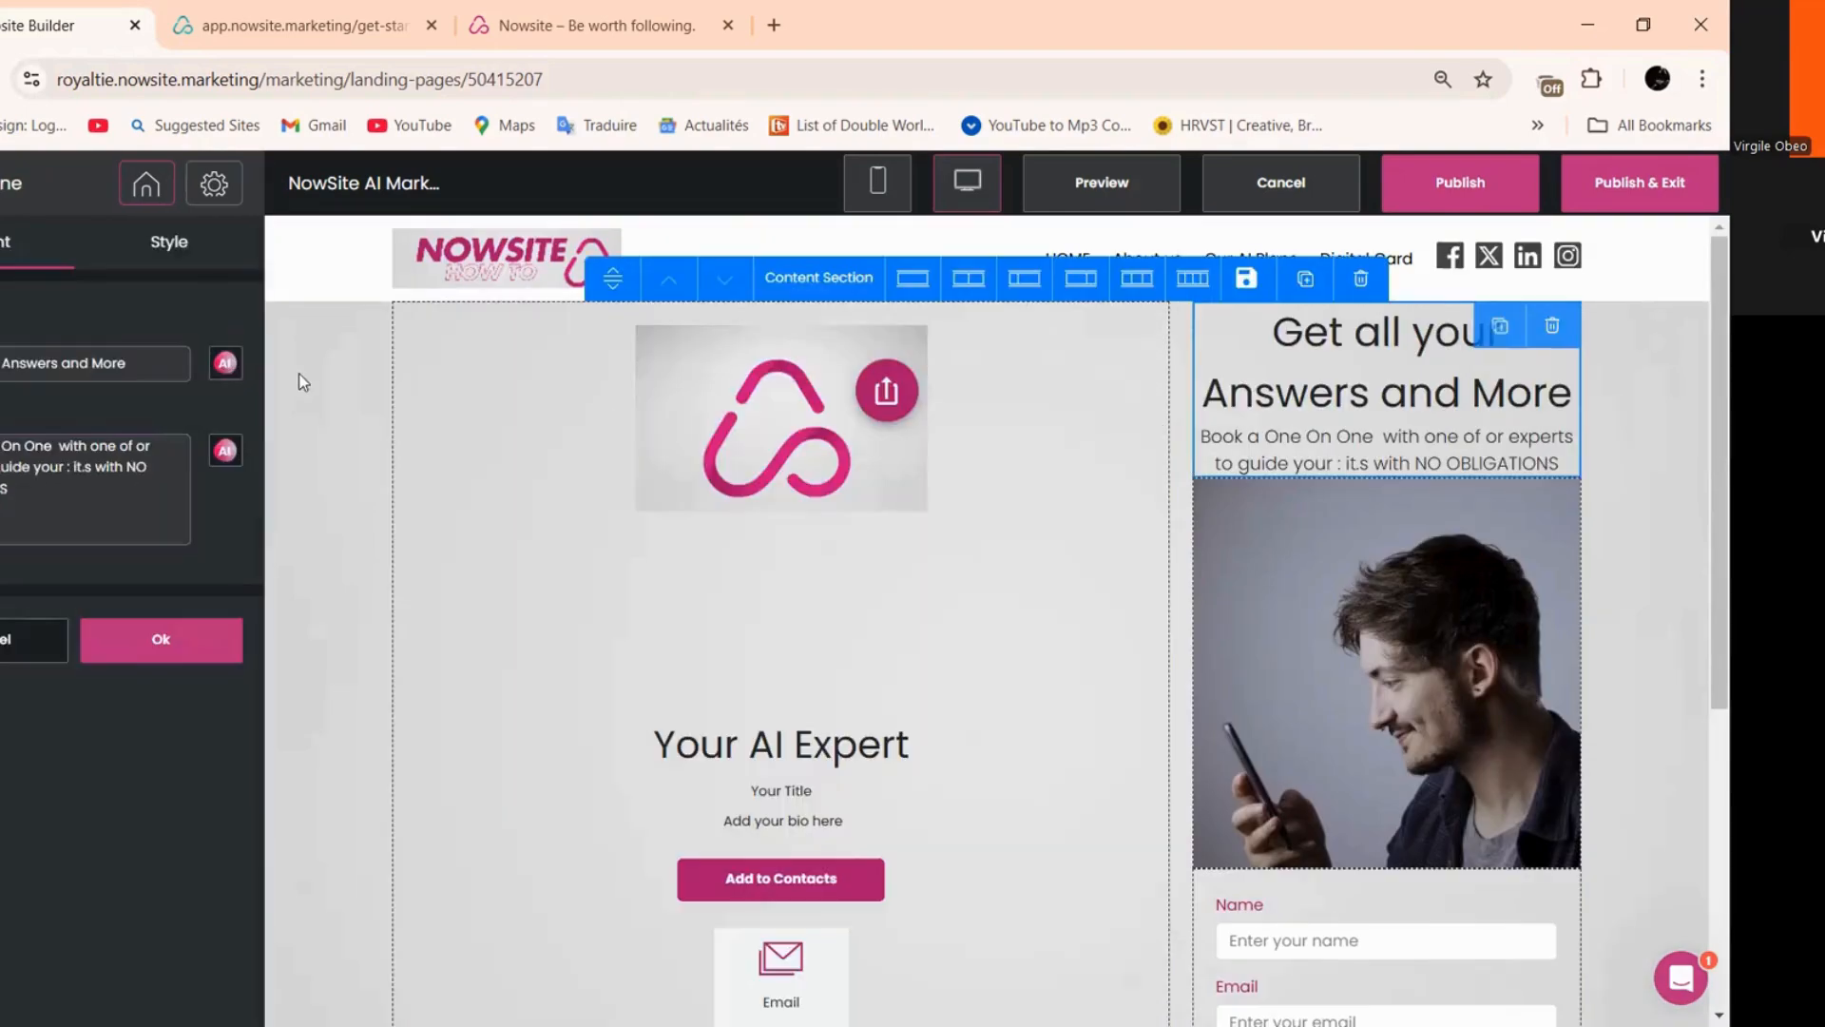
{"action": "left_click", "coordinate": [171, 243]}
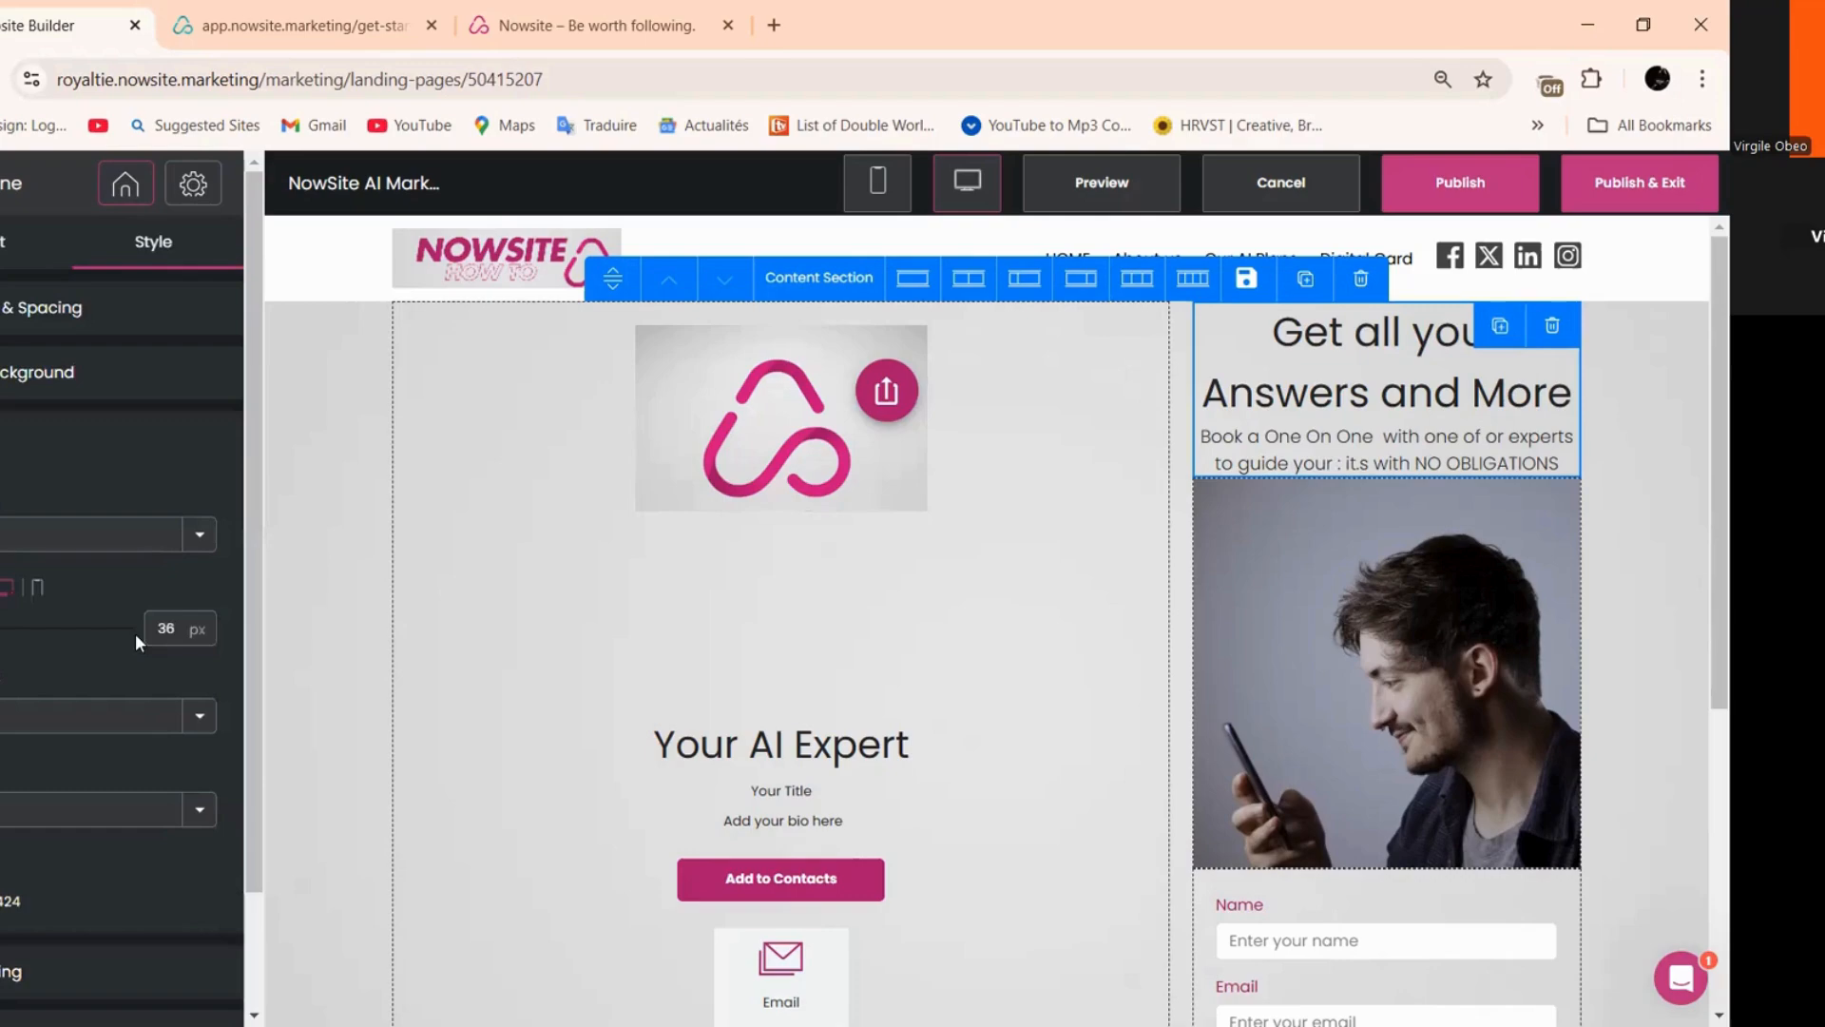
{"action": "double_click", "coordinate": [168, 631]}
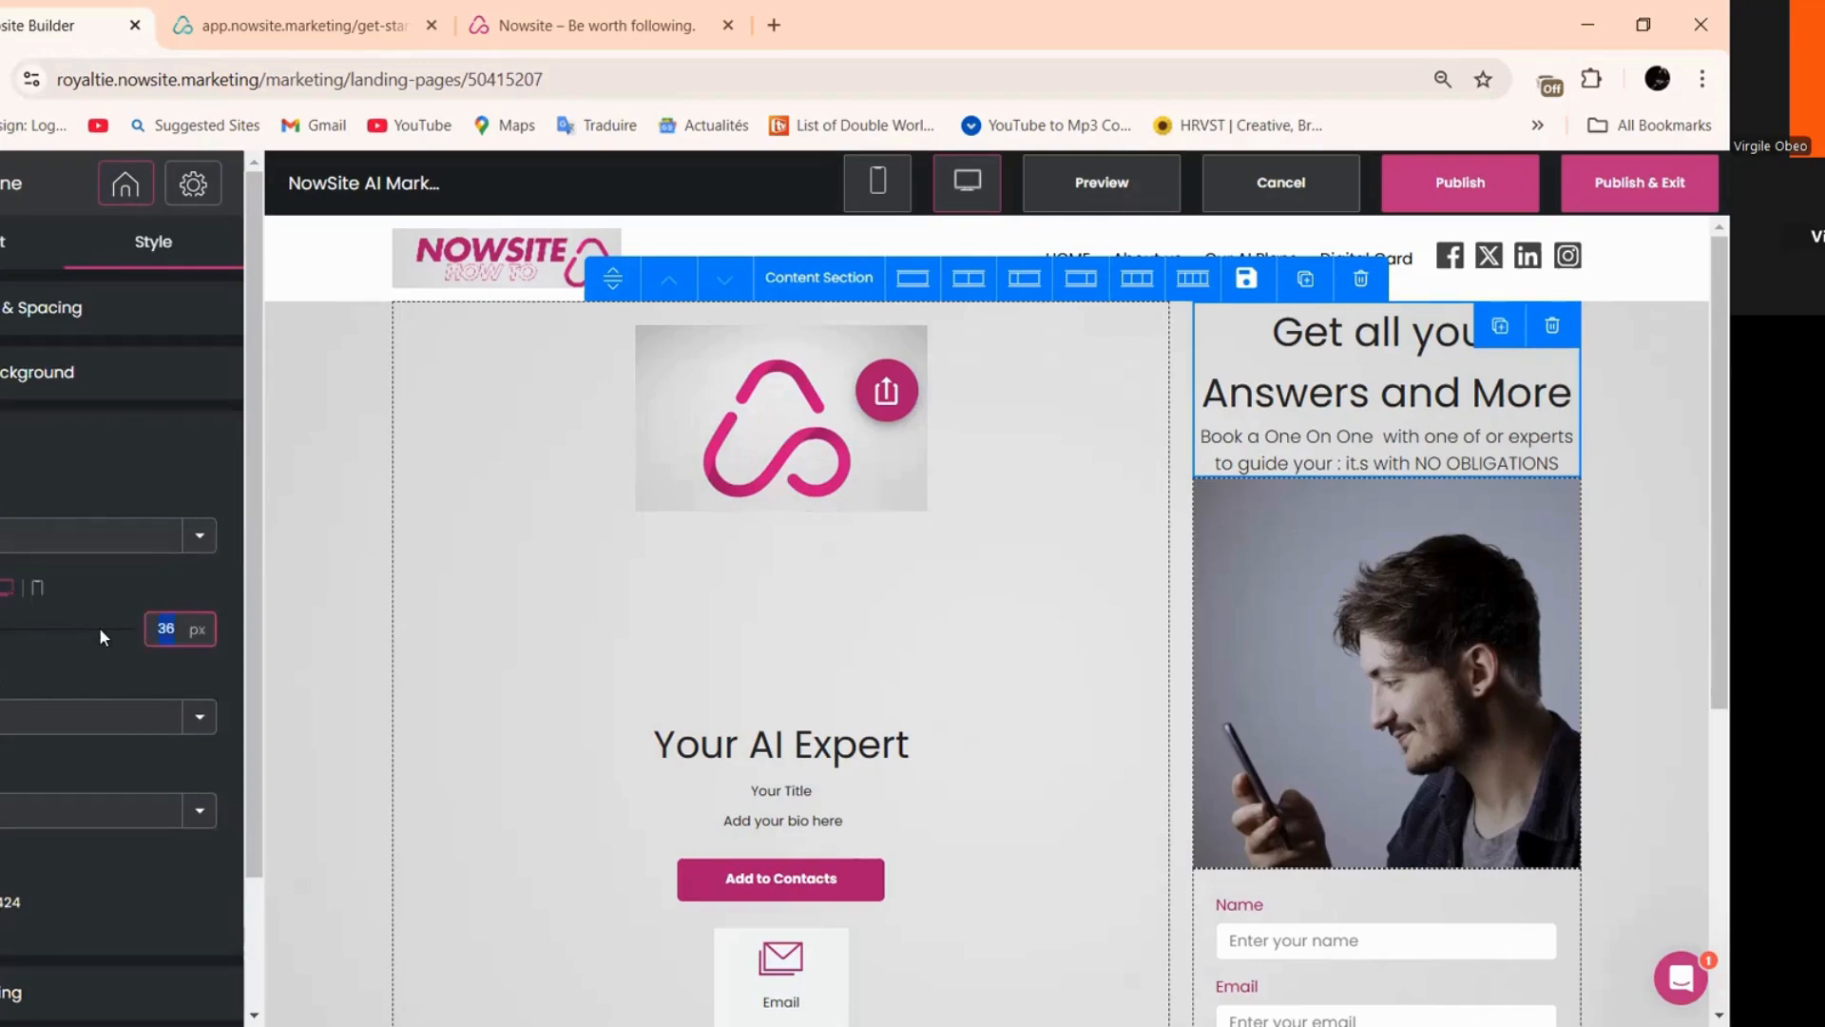
{"action": "type", "text": "5"}
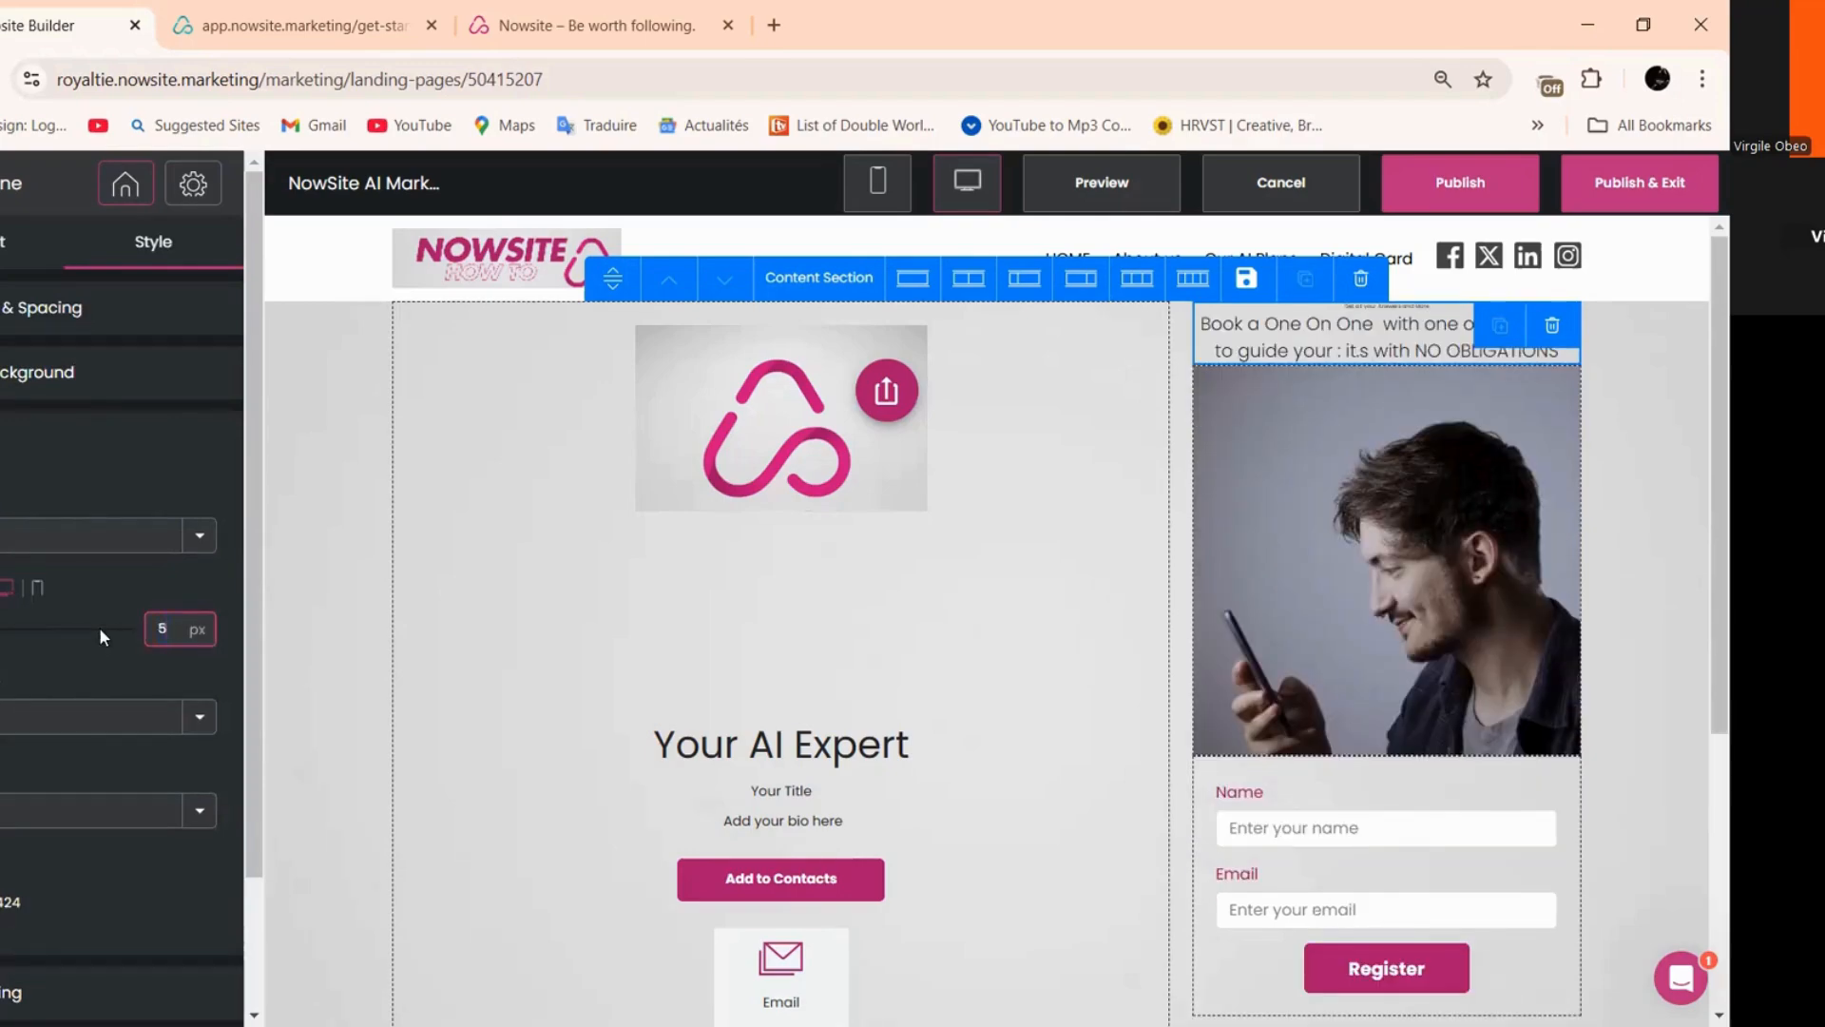
{"action": "key", "text": "BackSpace"}
{"action": "type", "text": "35"}
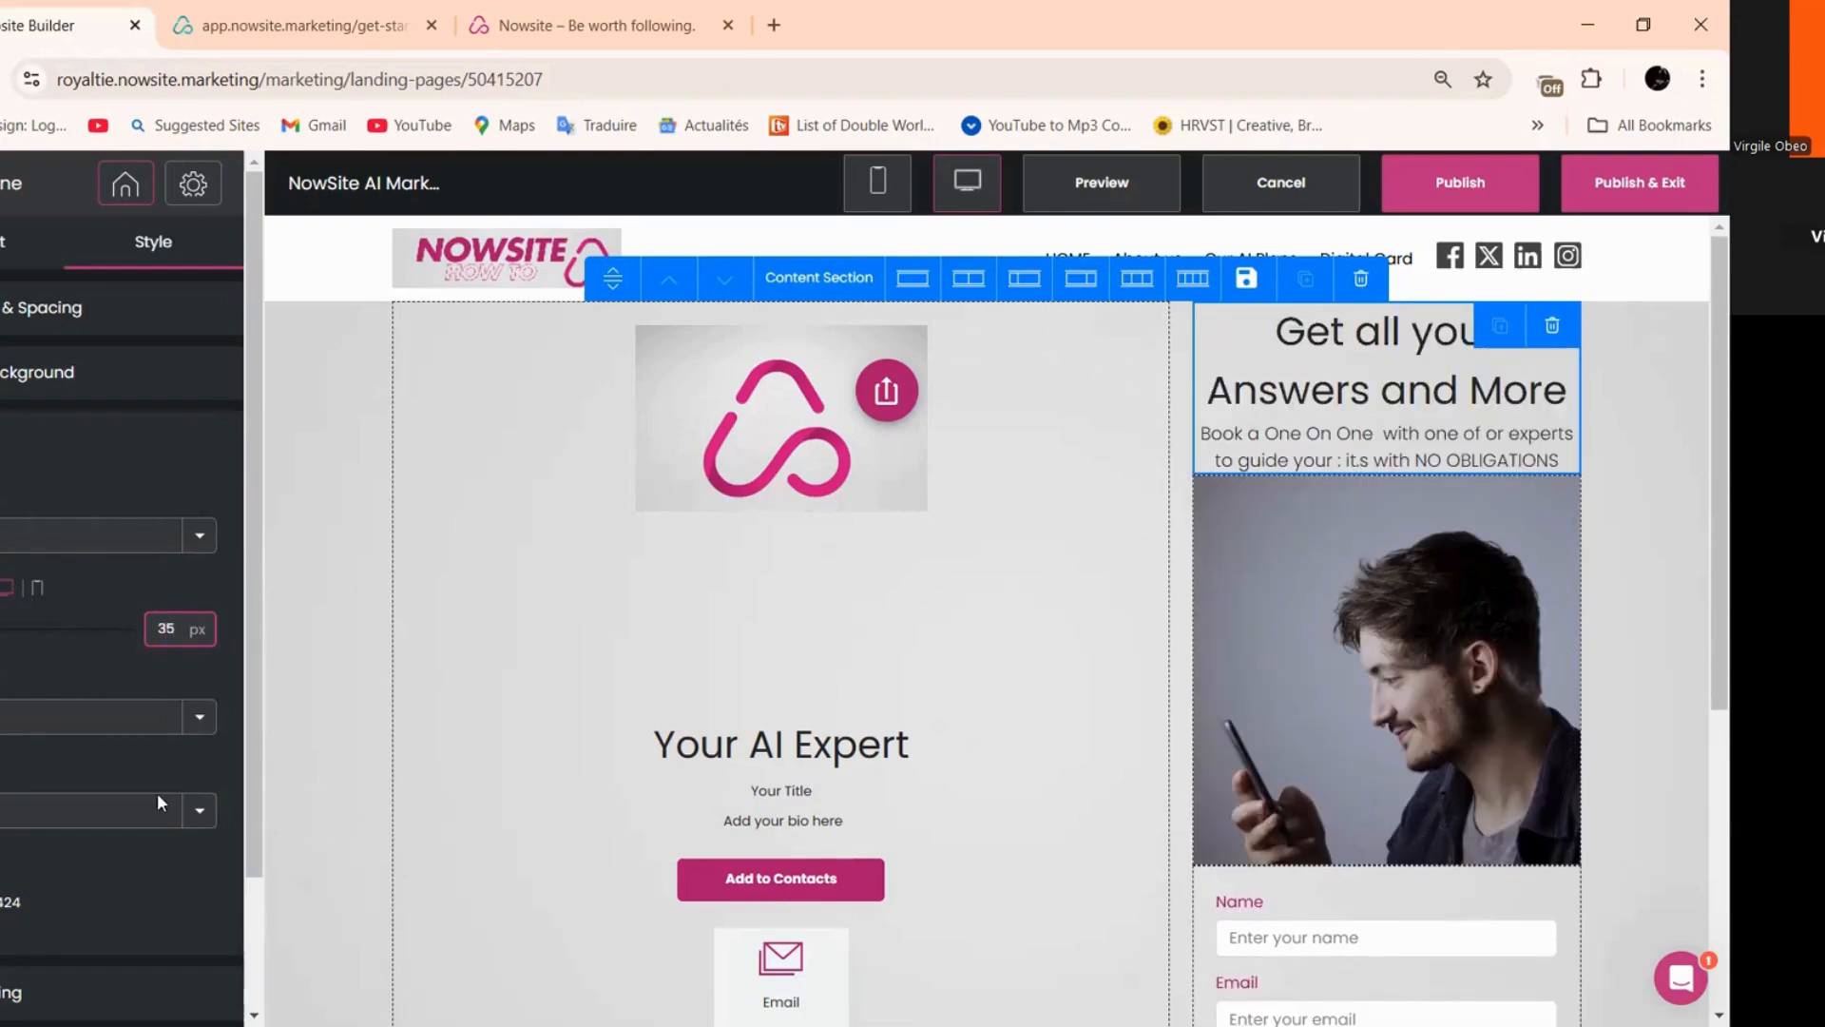
{"action": "scroll", "coordinate": [157, 792], "scroll_direction": "down", "scroll_amount": 2}
{"action": "left_click", "coordinate": [1331, 932]}
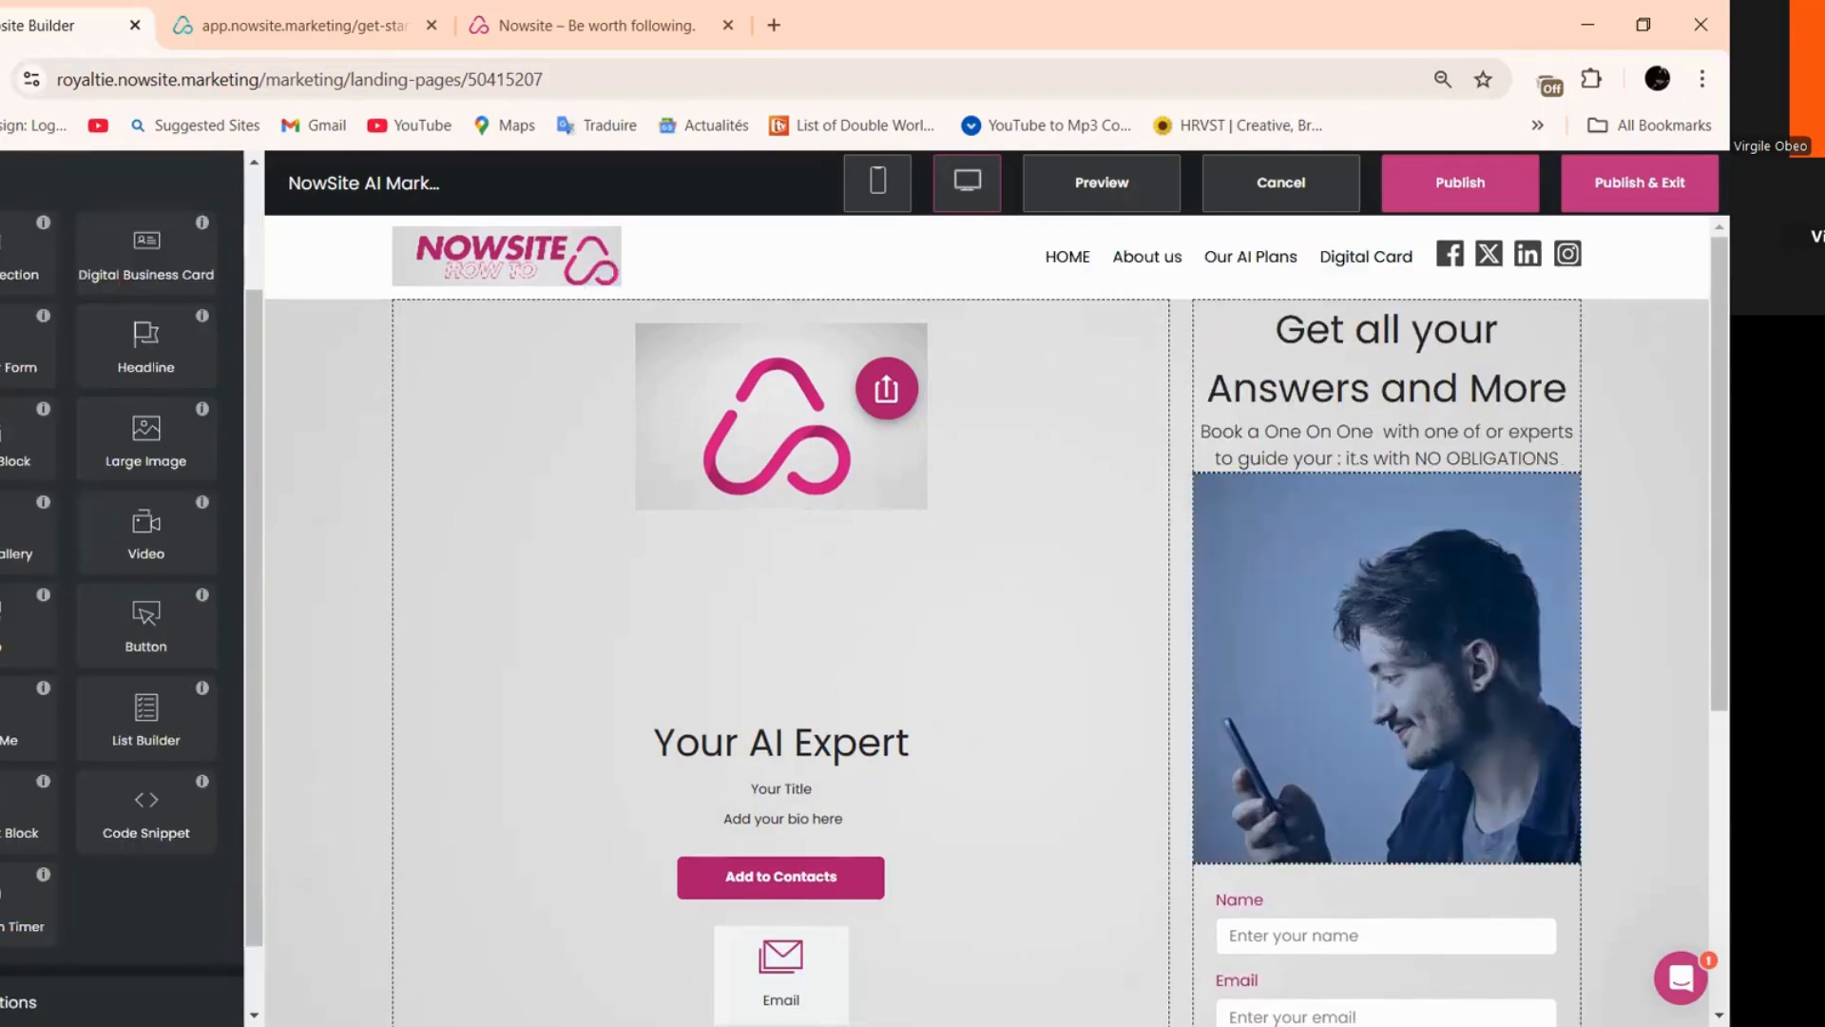
- Colour the headline title "Get all your Answers and More" magenta with the copied colour code, apply it and publish the page
{"action": "scroll", "coordinate": [988, 617], "scroll_direction": "down", "scroll_amount": 1}
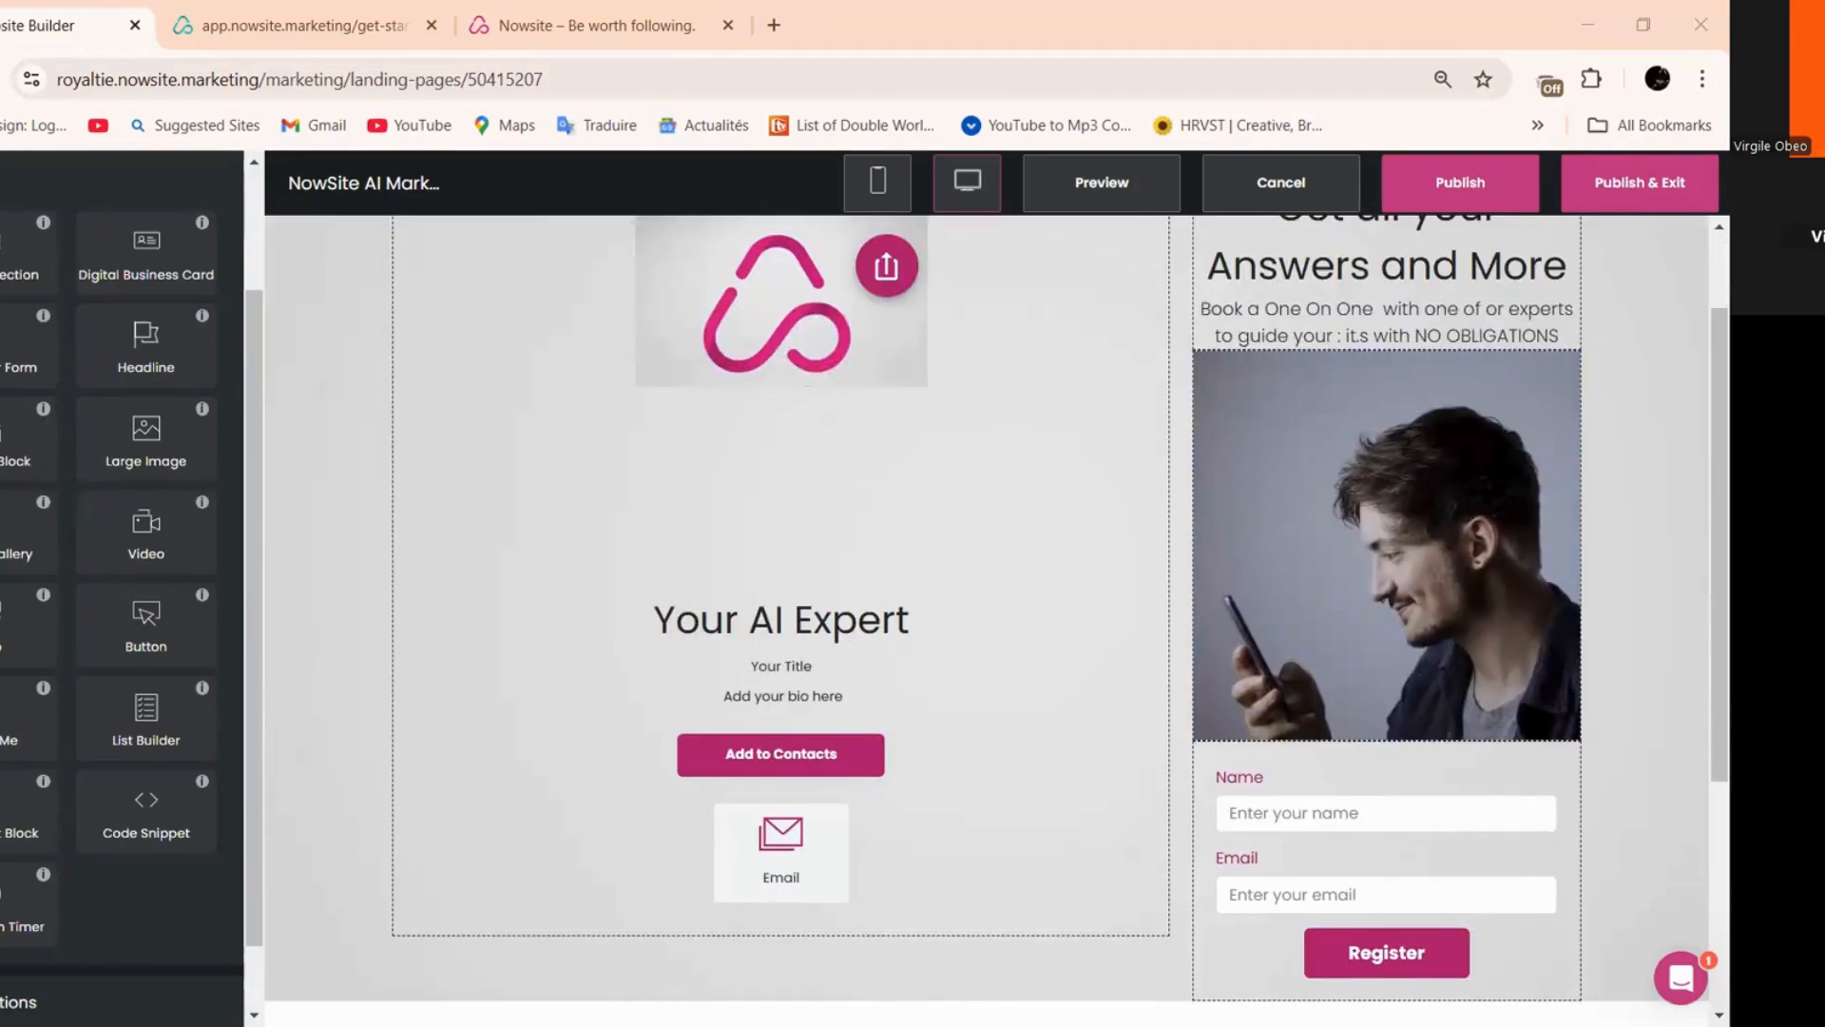
{"action": "left_click", "coordinate": [1281, 249]}
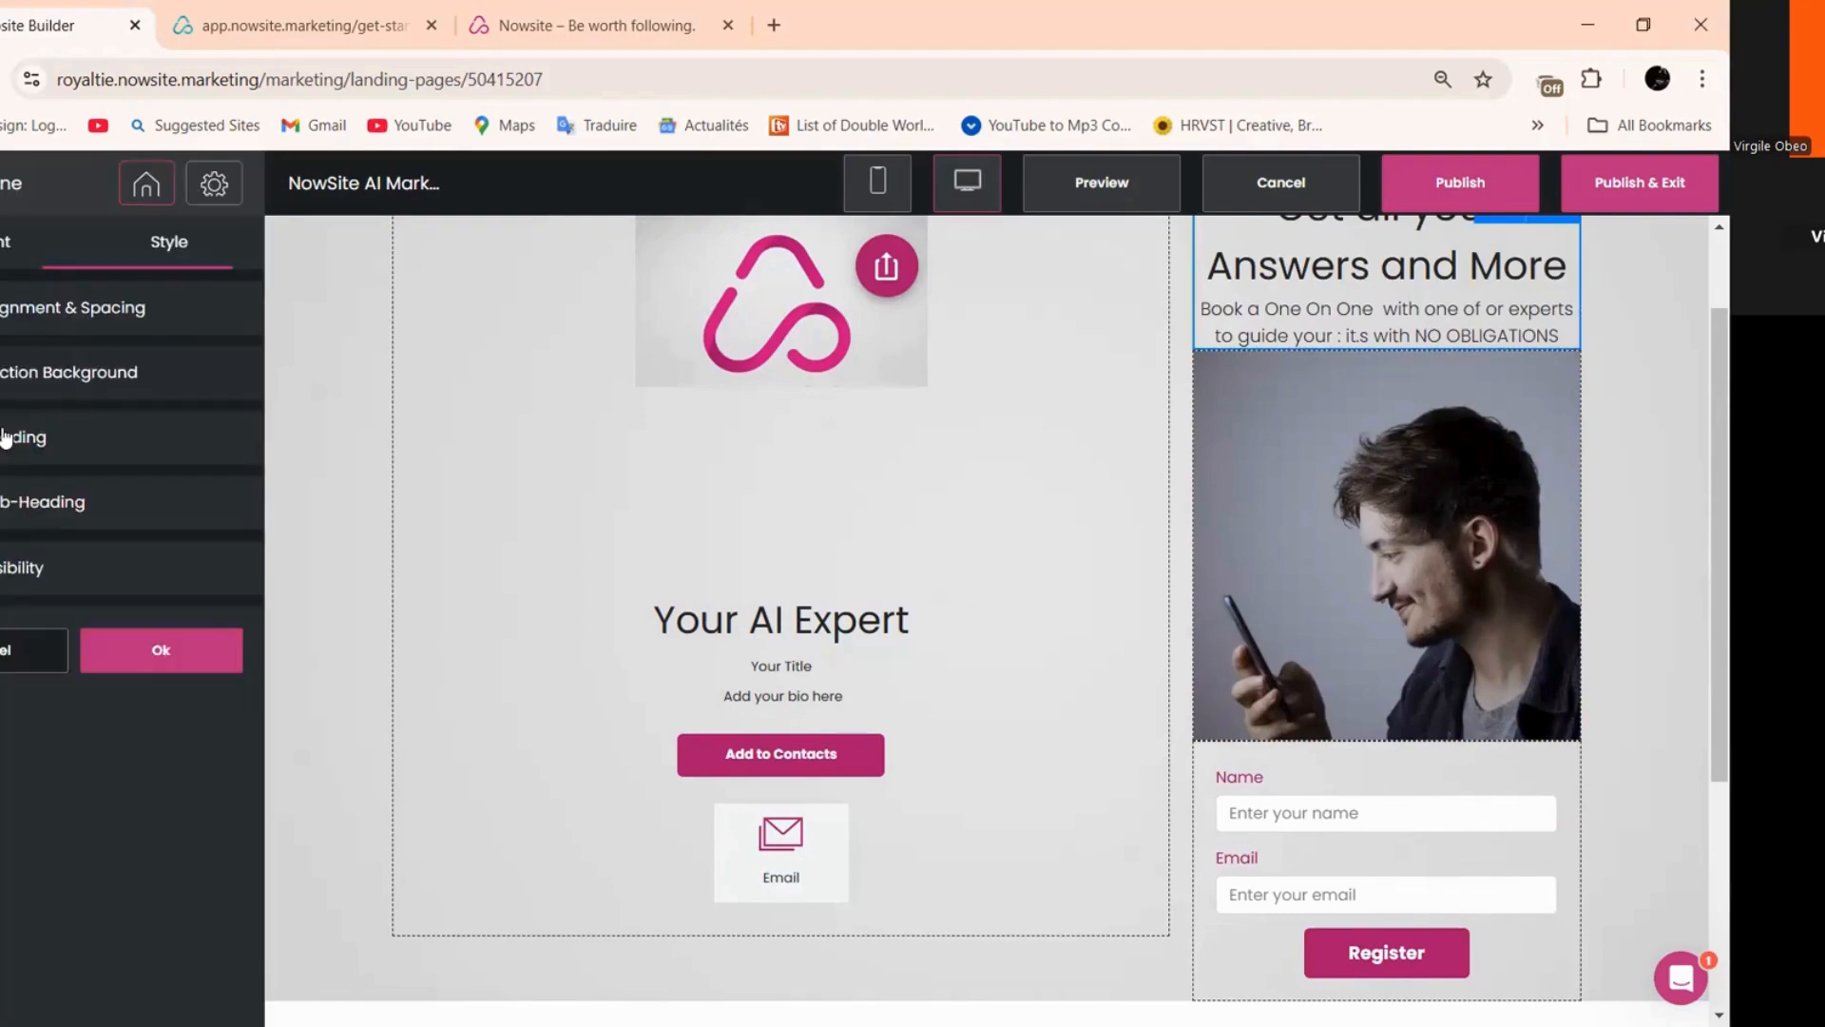
{"action": "left_click", "coordinate": [41, 509]}
{"action": "left_click", "coordinate": [8, 751]}
{"action": "left_click_drag", "start_coordinate": [124, 974], "coordinate": [25, 974]}
{"action": "right_click", "coordinate": [79, 973]}
{"action": "left_click", "coordinate": [152, 529]}
{"action": "left_click", "coordinate": [139, 981]}
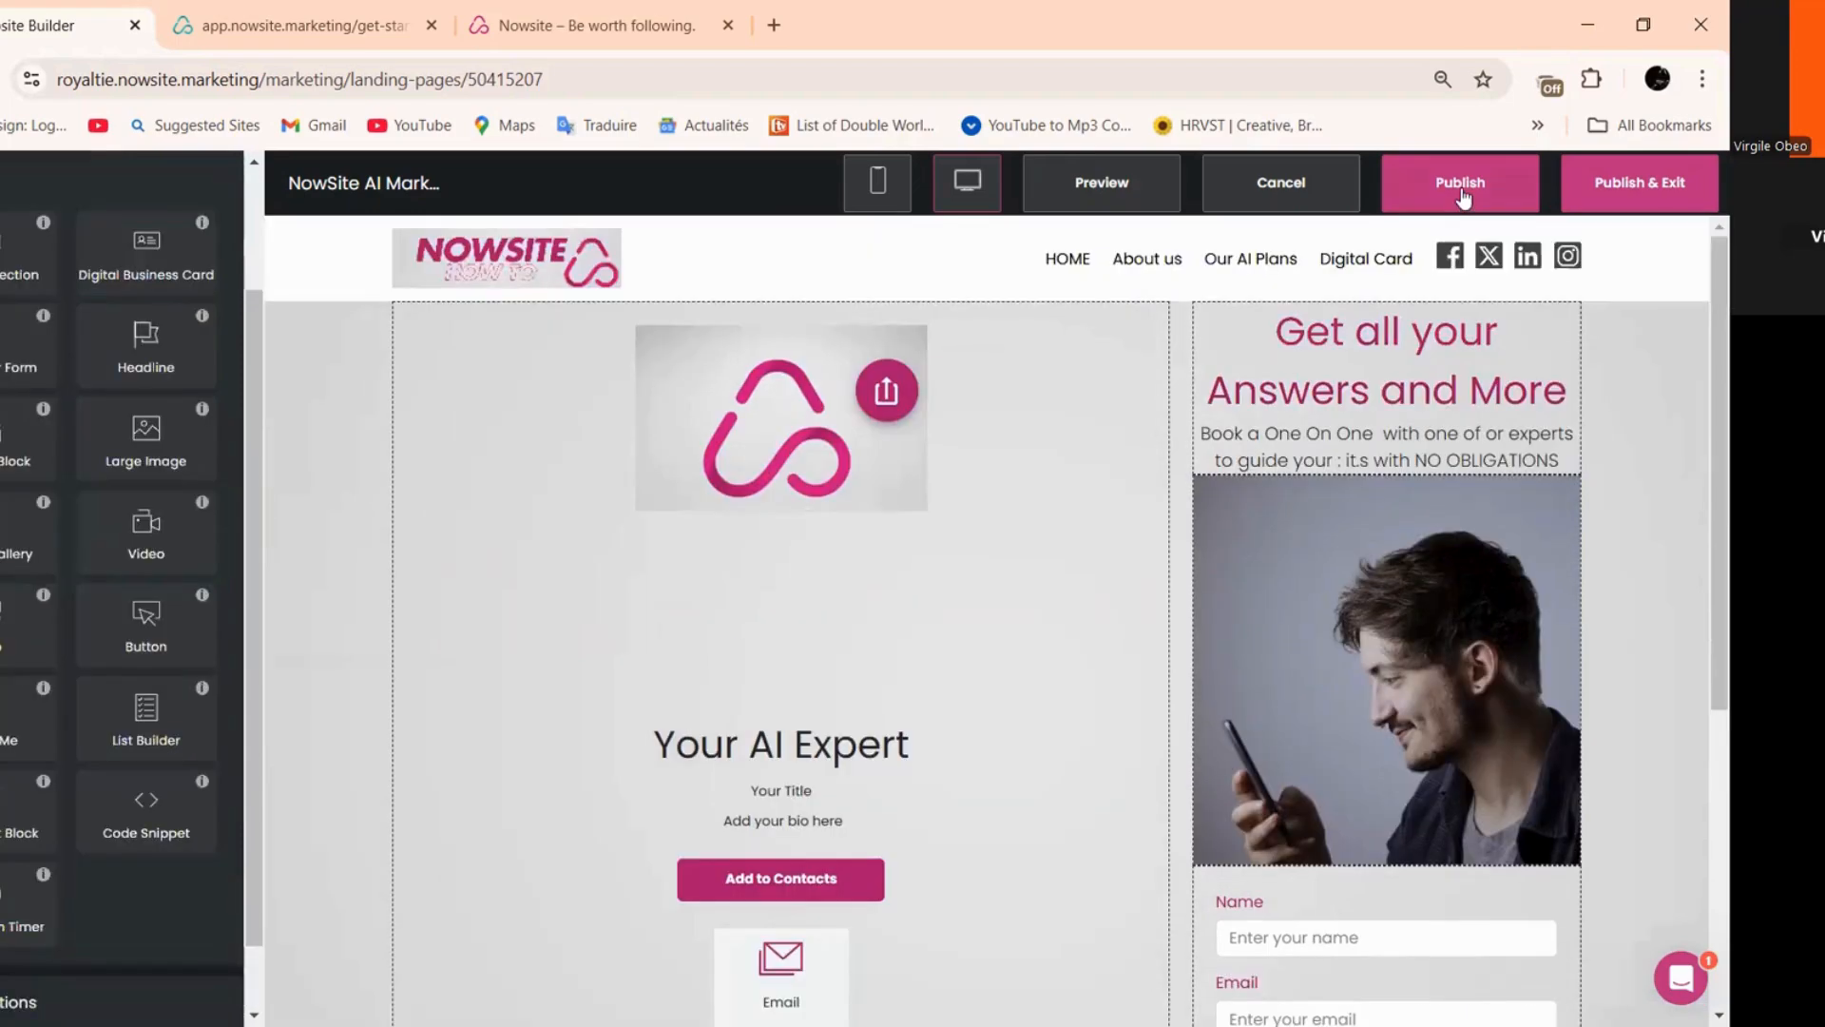
{"action": "left_click", "coordinate": [1461, 190]}
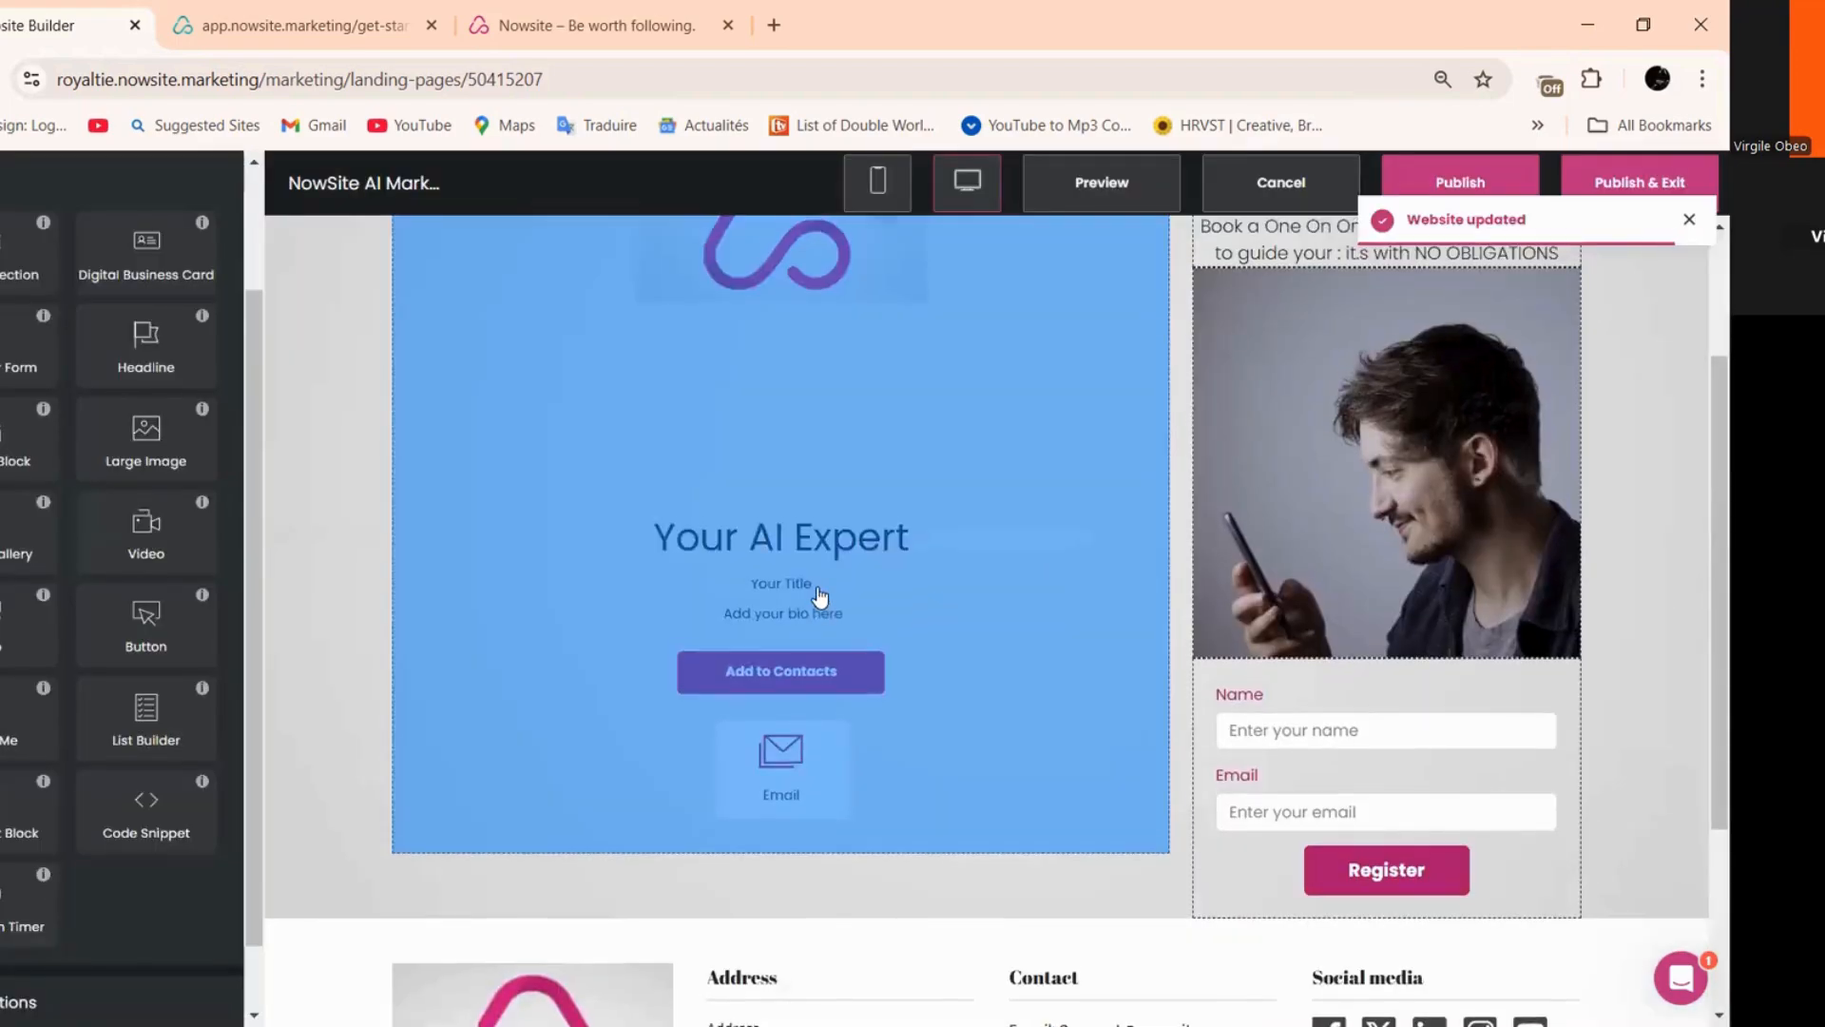
- Look over the page's business card, headline, photo and customer form down to the footer
{"action": "scroll", "coordinate": [826, 590], "scroll_direction": "down", "scroll_amount": 2}
{"action": "scroll", "coordinate": [829, 587], "scroll_direction": "up", "scroll_amount": 4}
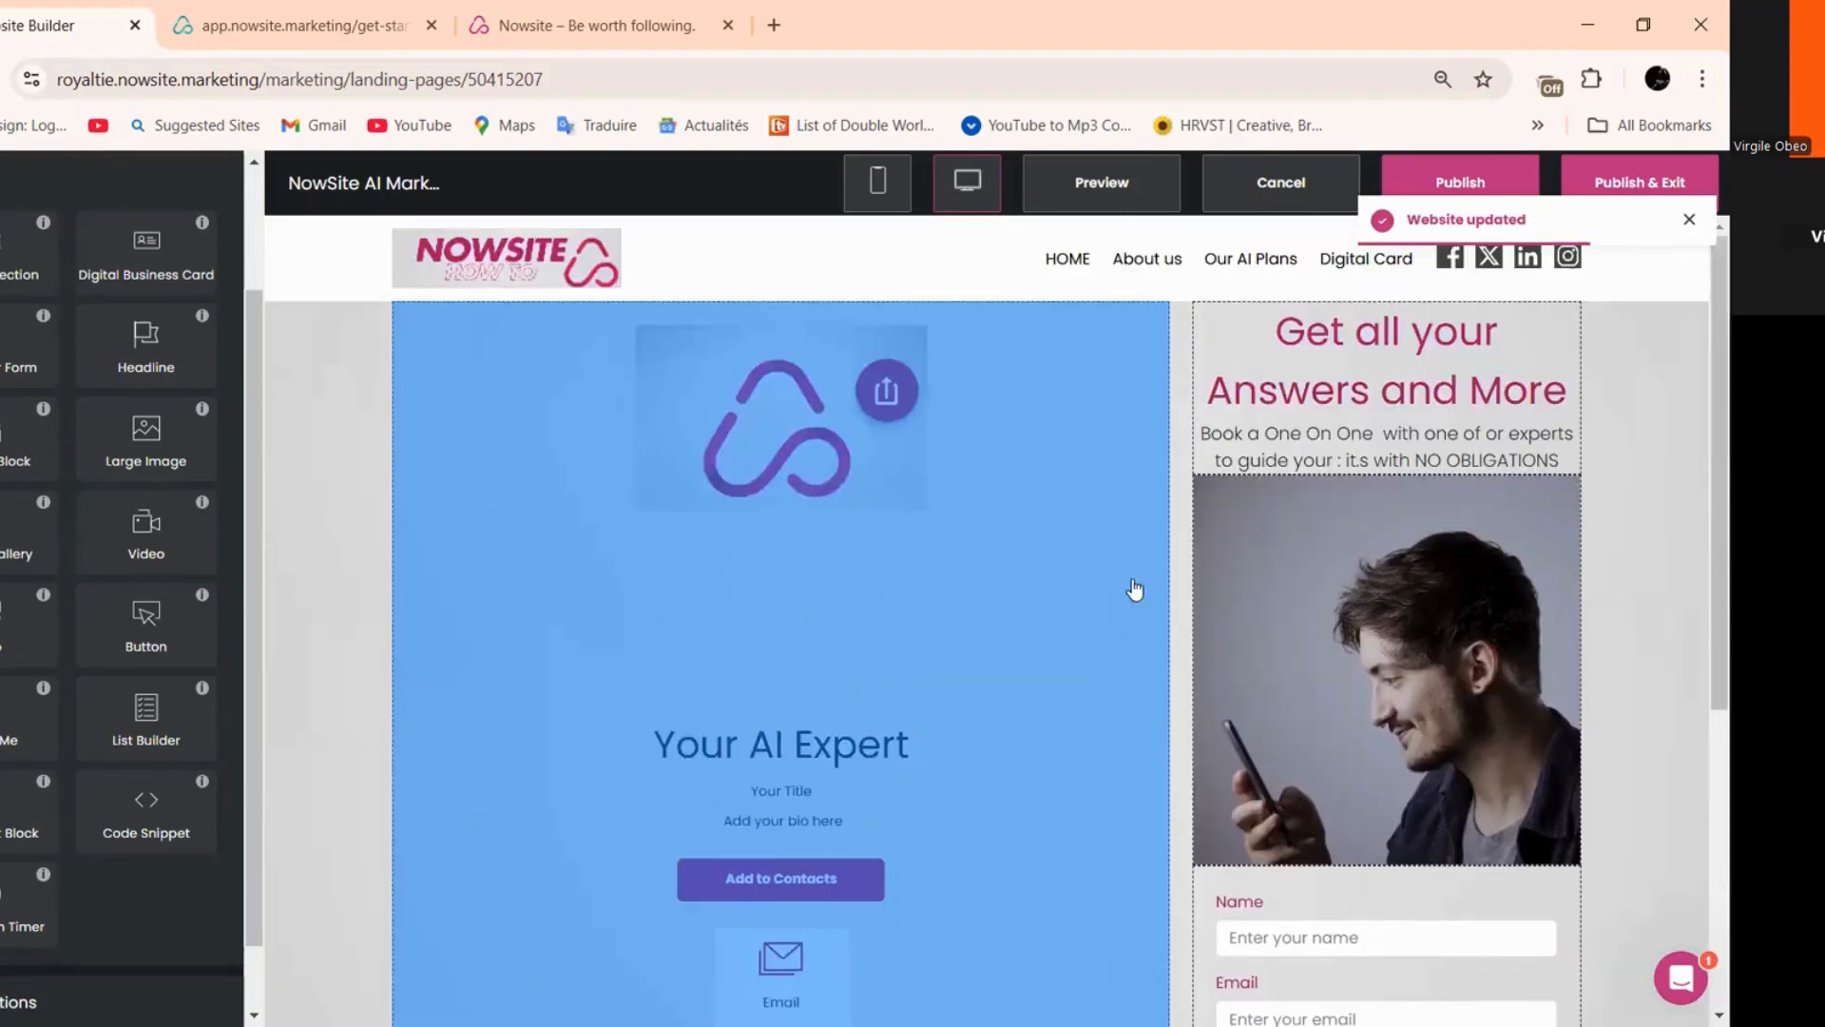
{"action": "scroll", "coordinate": [1406, 404], "scroll_direction": "down", "scroll_amount": 3}
{"action": "scroll", "coordinate": [1360, 475], "scroll_direction": "up", "scroll_amount": 3}
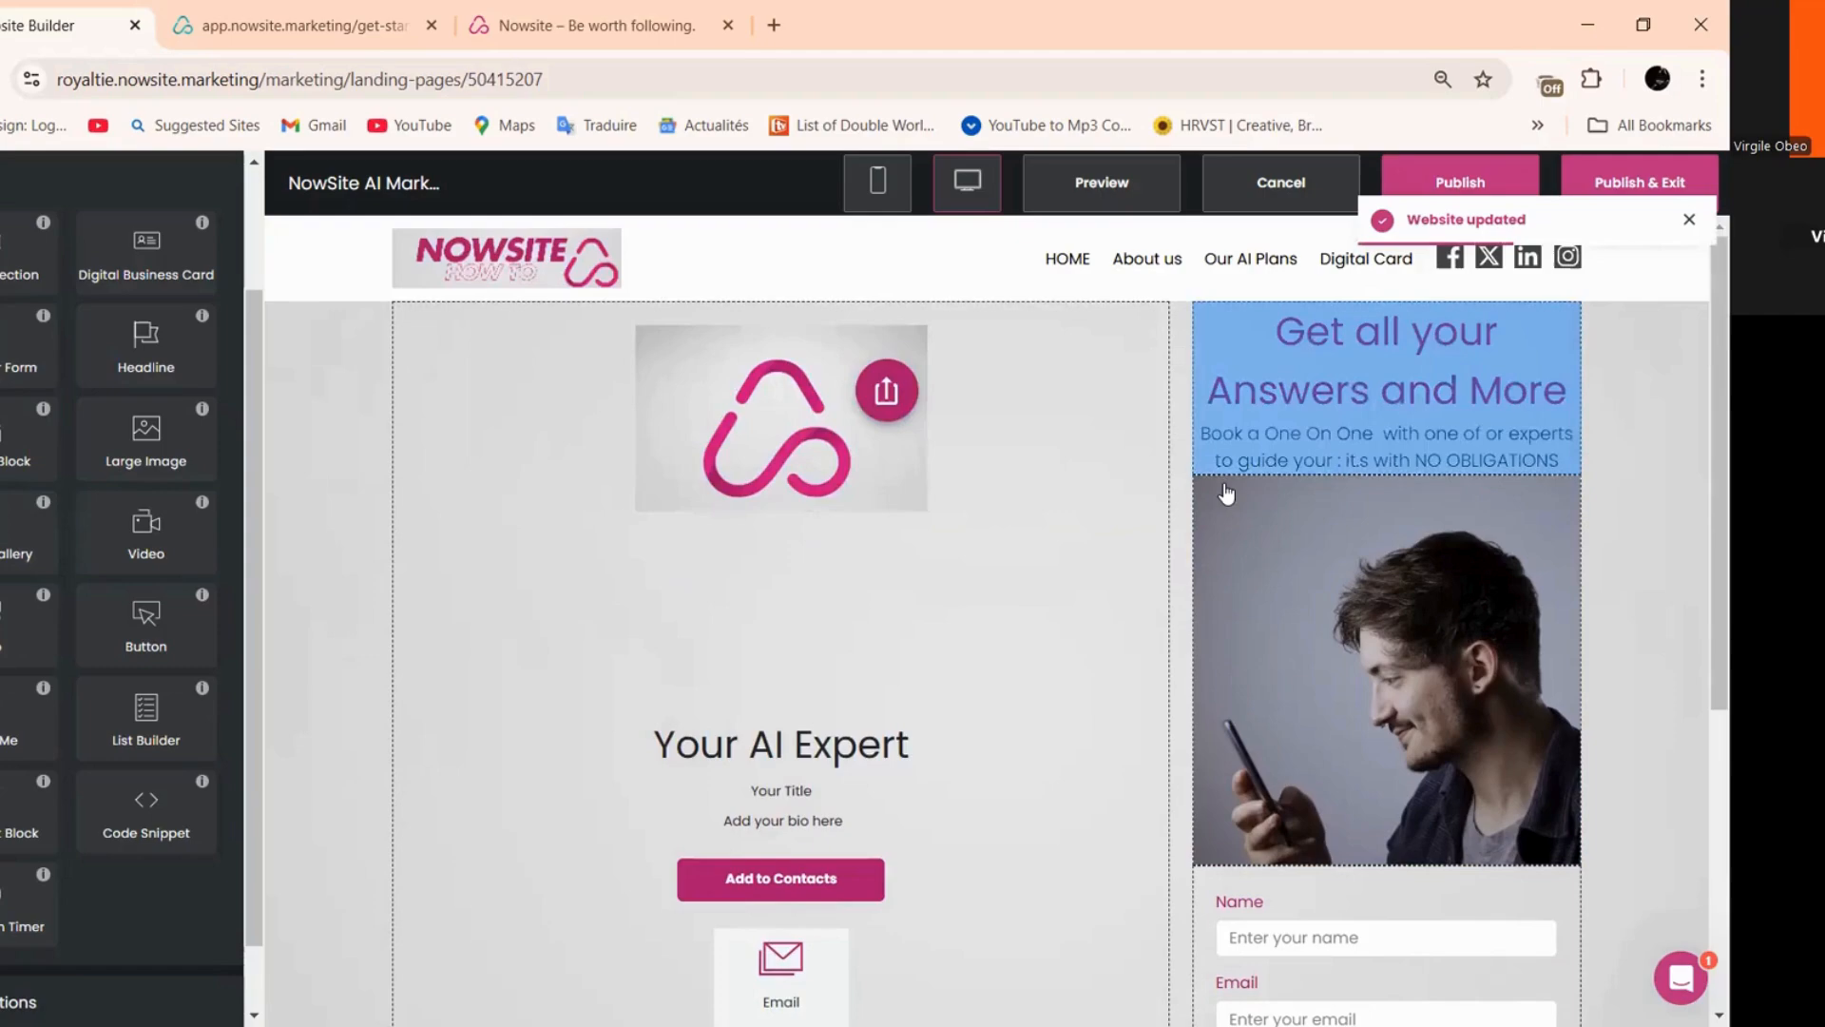
{"action": "scroll", "coordinate": [421, 560], "scroll_direction": "down", "scroll_amount": 1}
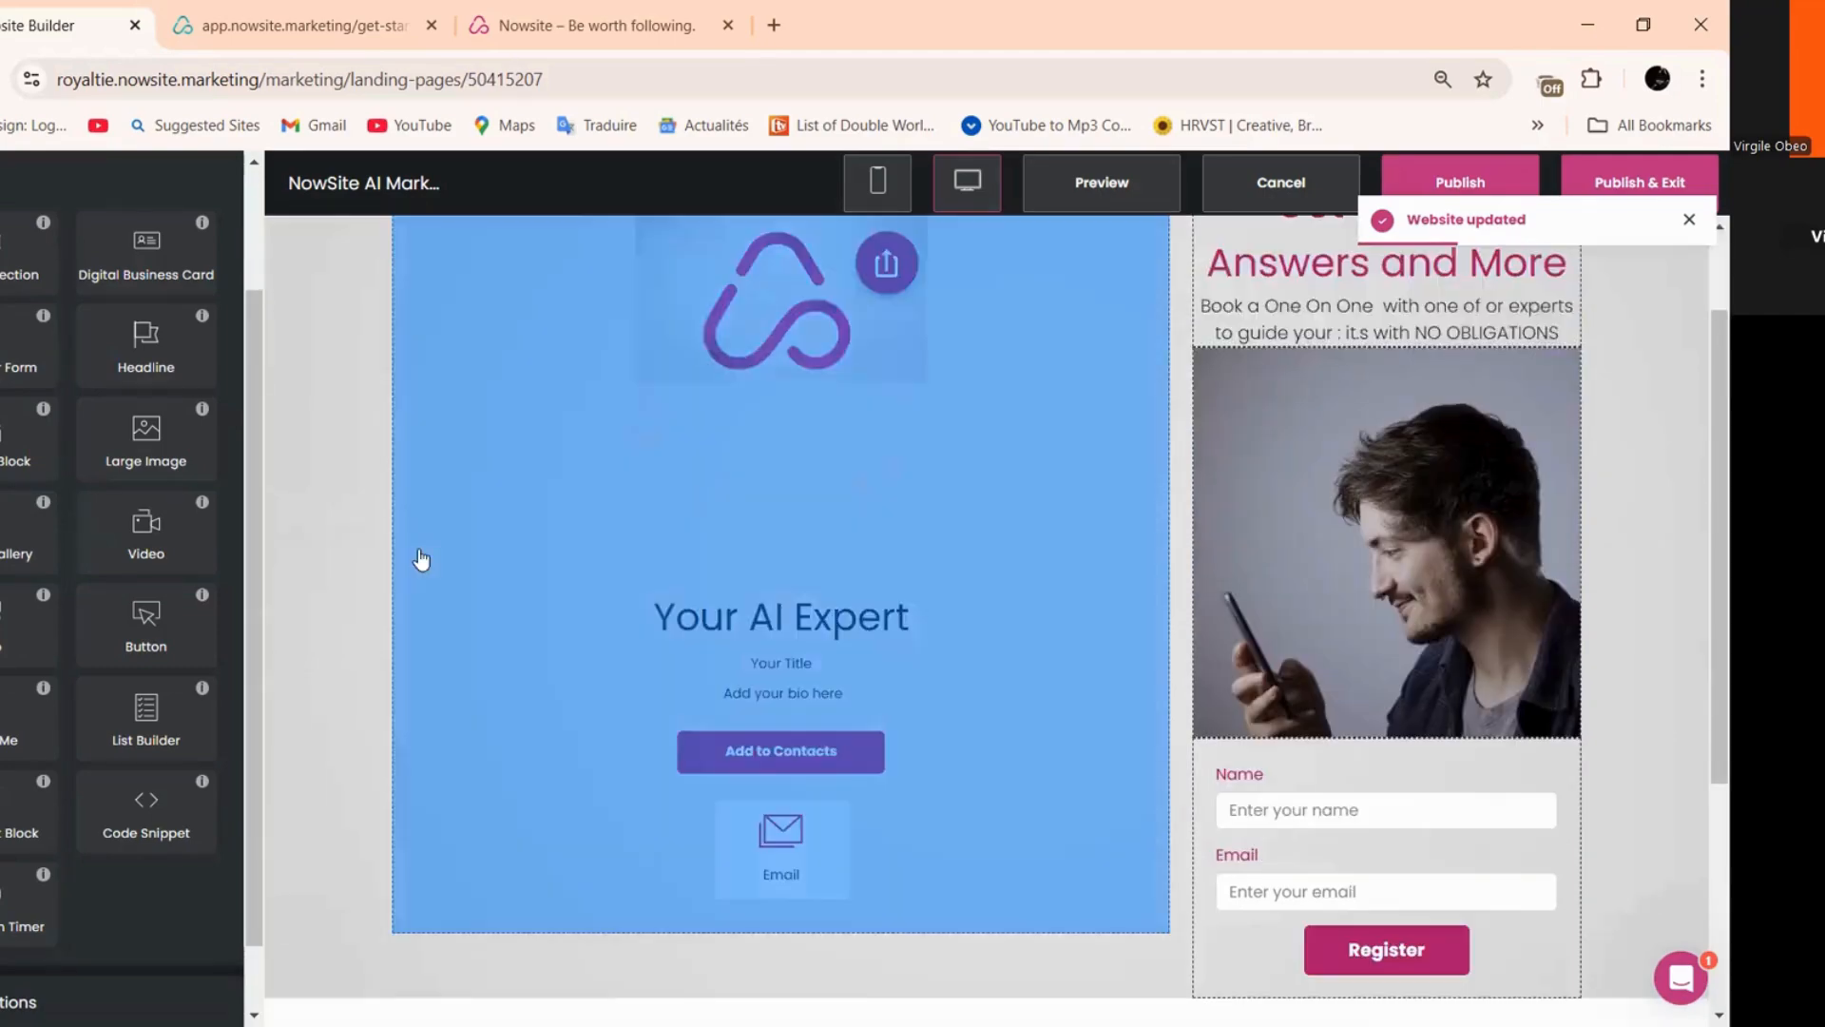
{"action": "scroll", "coordinate": [421, 560], "scroll_direction": "up", "scroll_amount": 1}
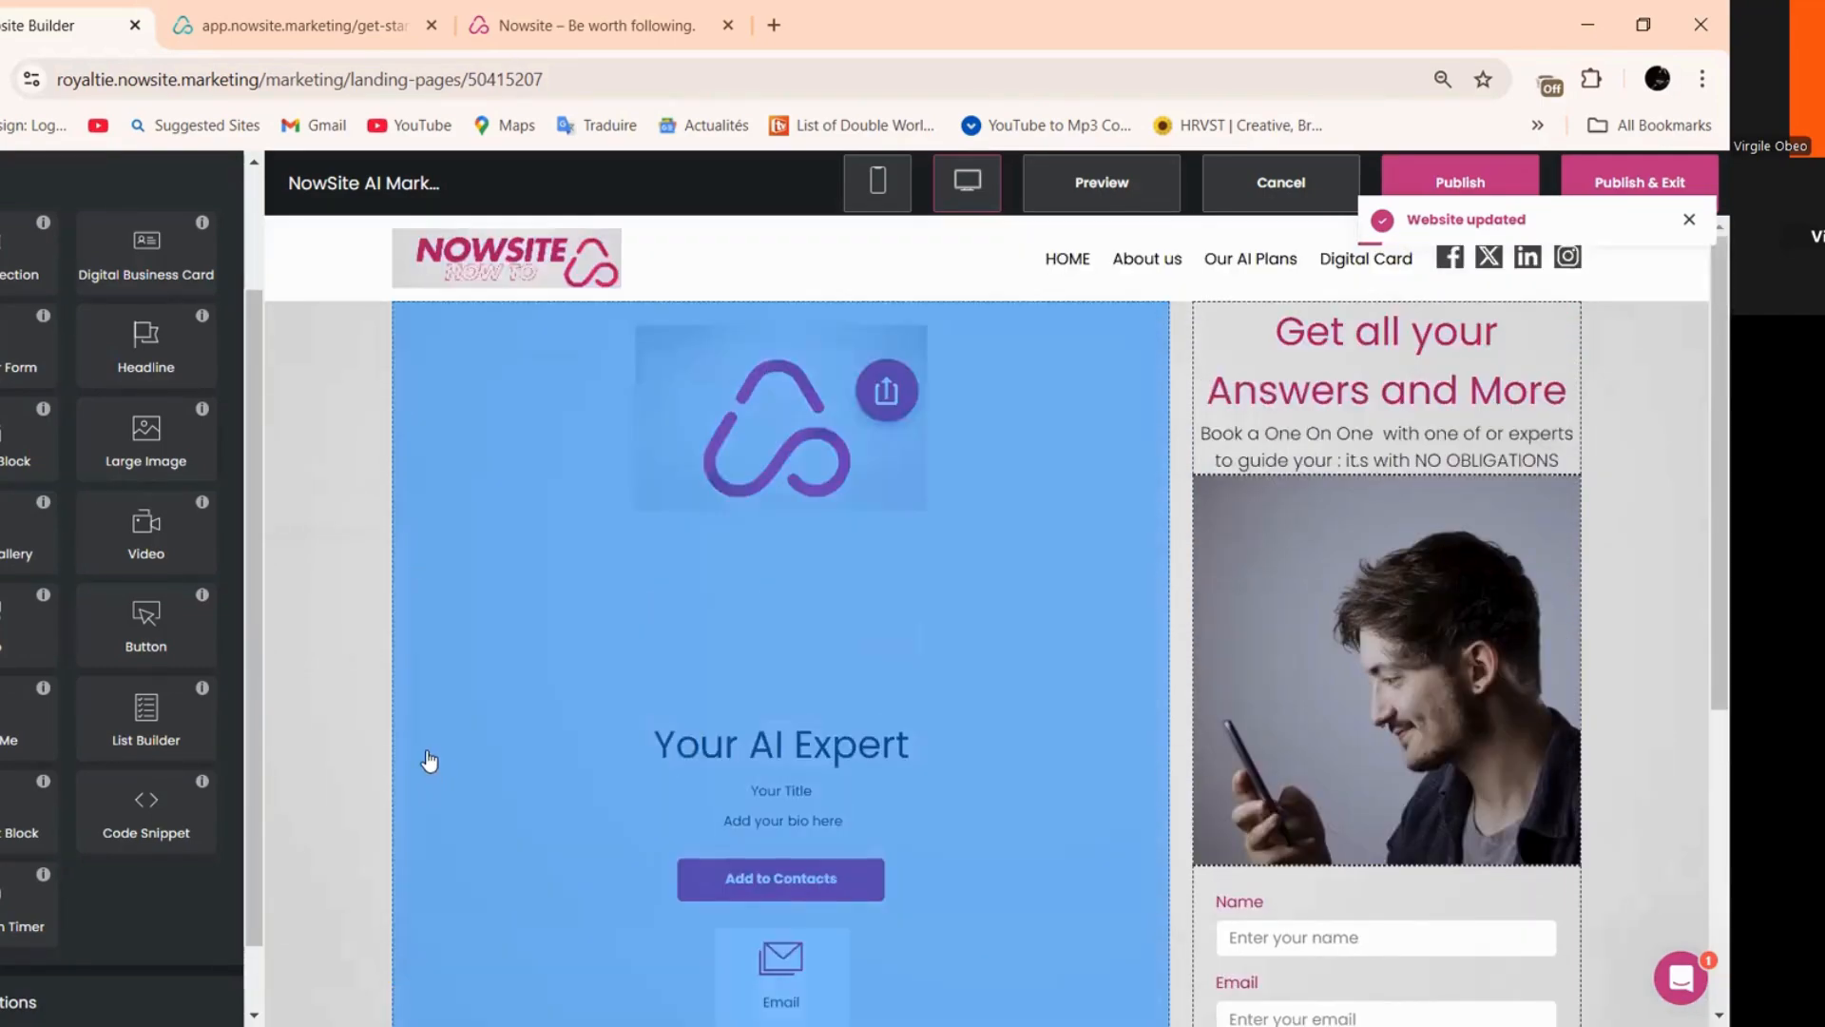
{"action": "scroll", "coordinate": [430, 760], "scroll_direction": "down", "scroll_amount": 1}
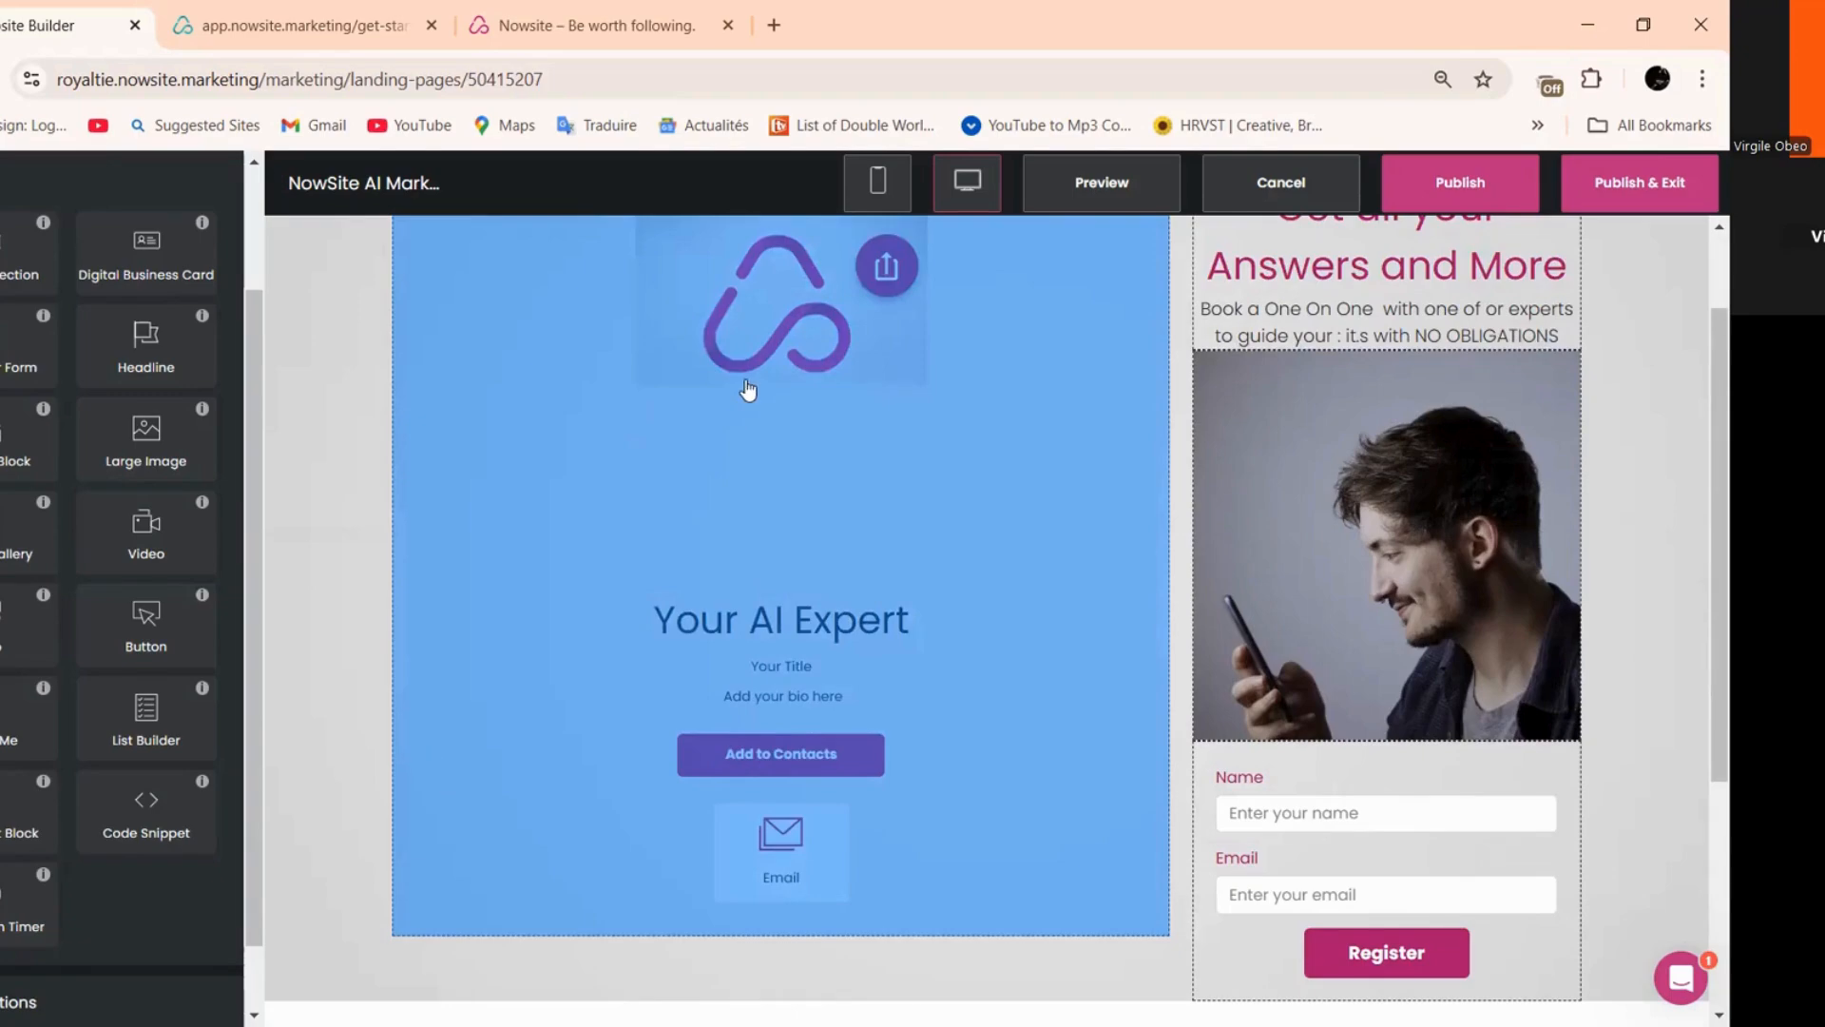
- Start replacing the digital business card's logo image and bring up the Pixabay stock image search
{"action": "left_click", "coordinate": [778, 328]}
{"action": "scroll", "coordinate": [90, 417], "scroll_direction": "up", "scroll_amount": 7}
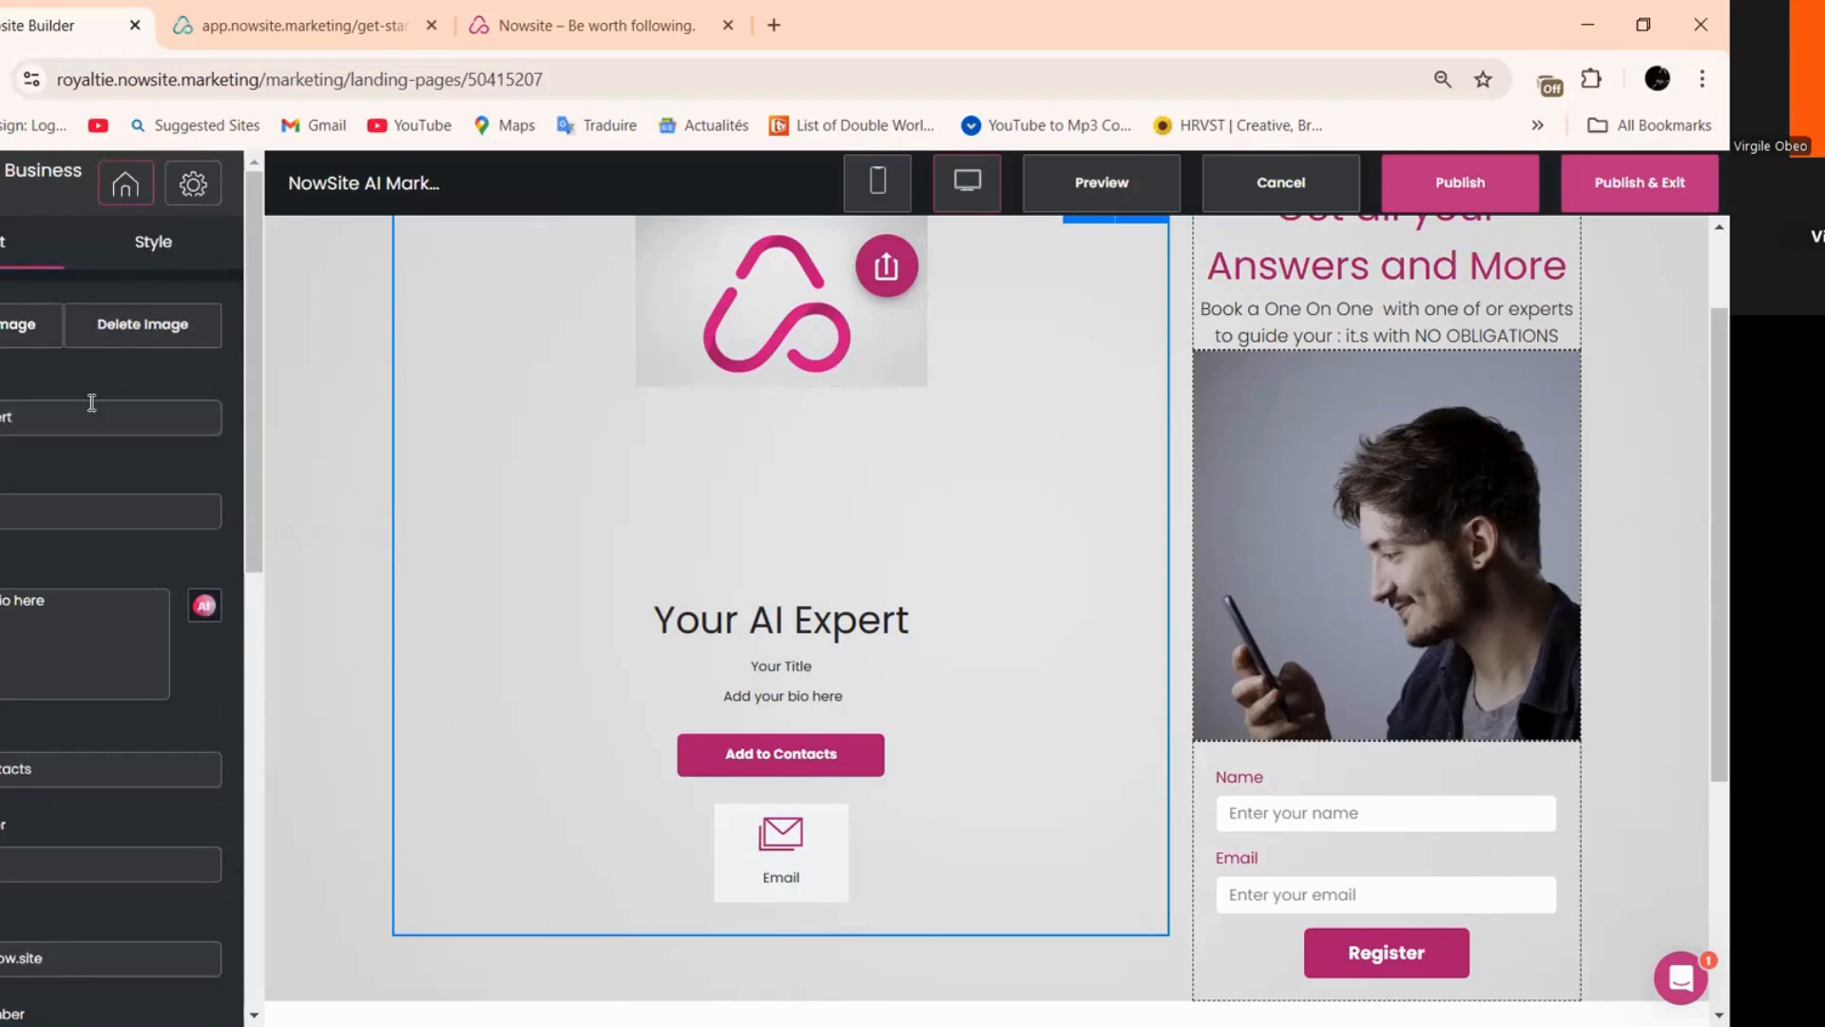
{"action": "left_click", "coordinate": [19, 335]}
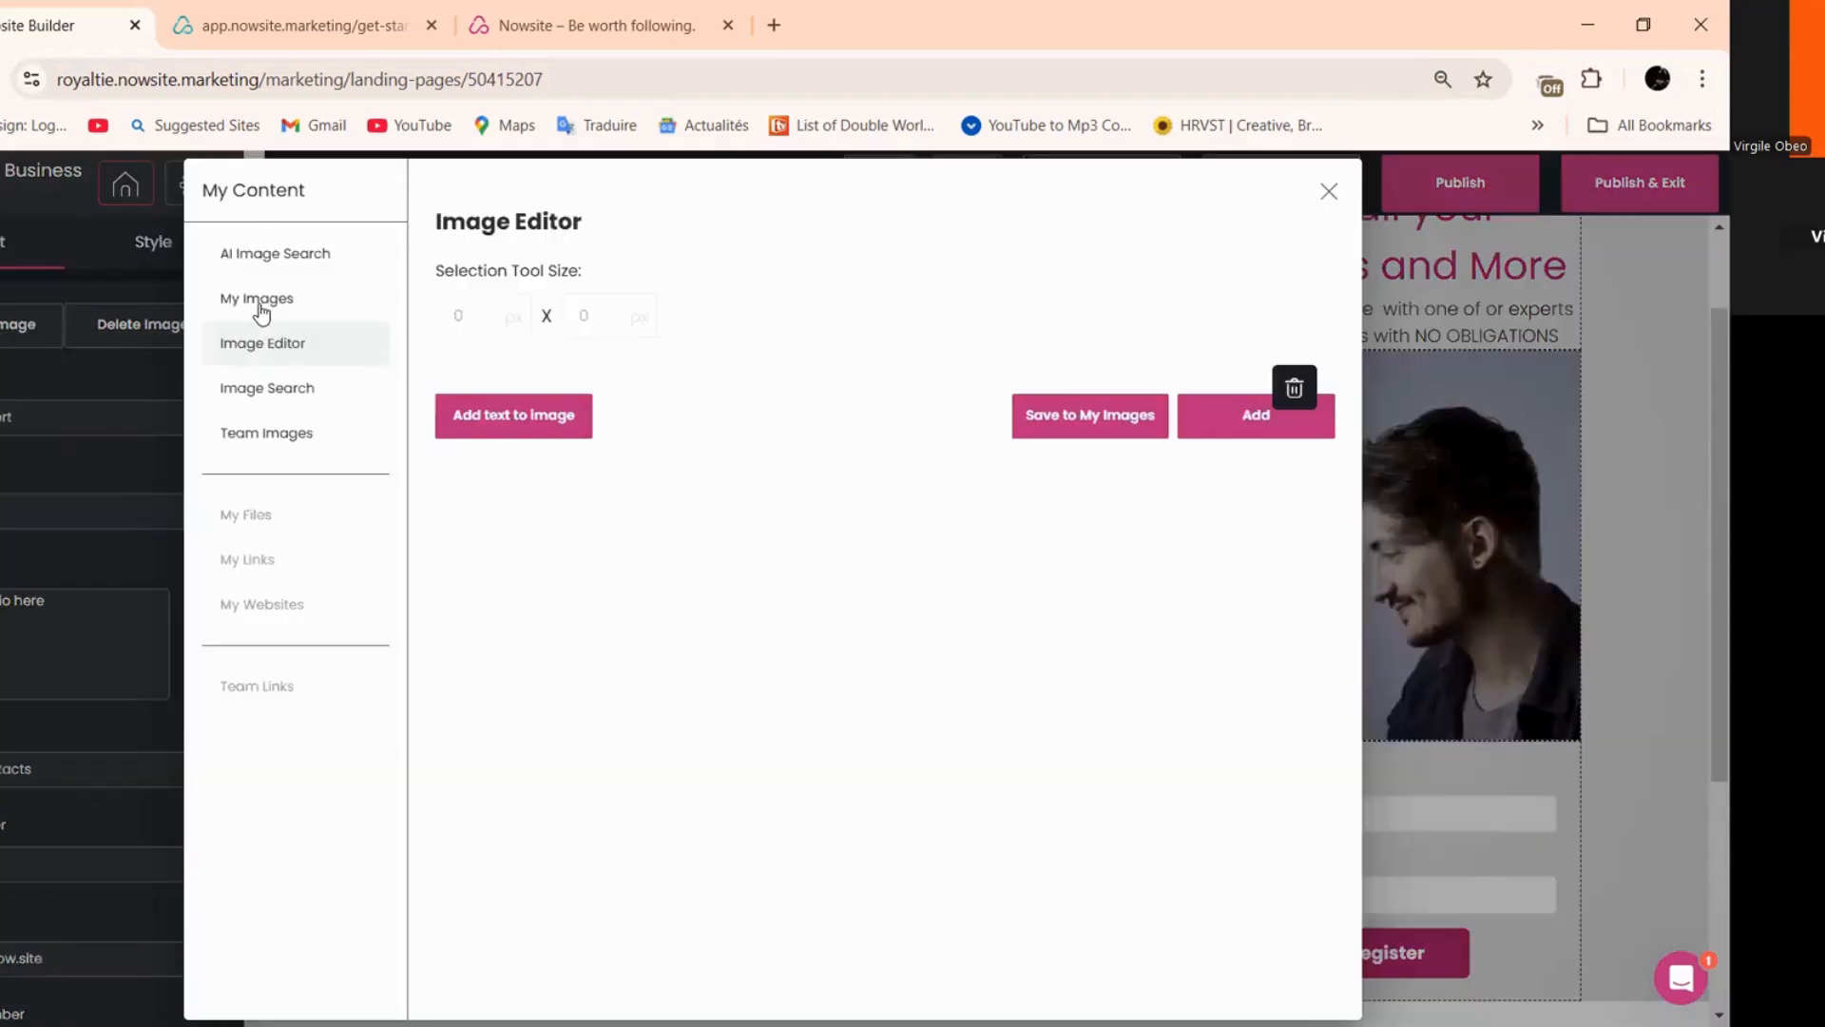
{"action": "left_click", "coordinate": [261, 304]}
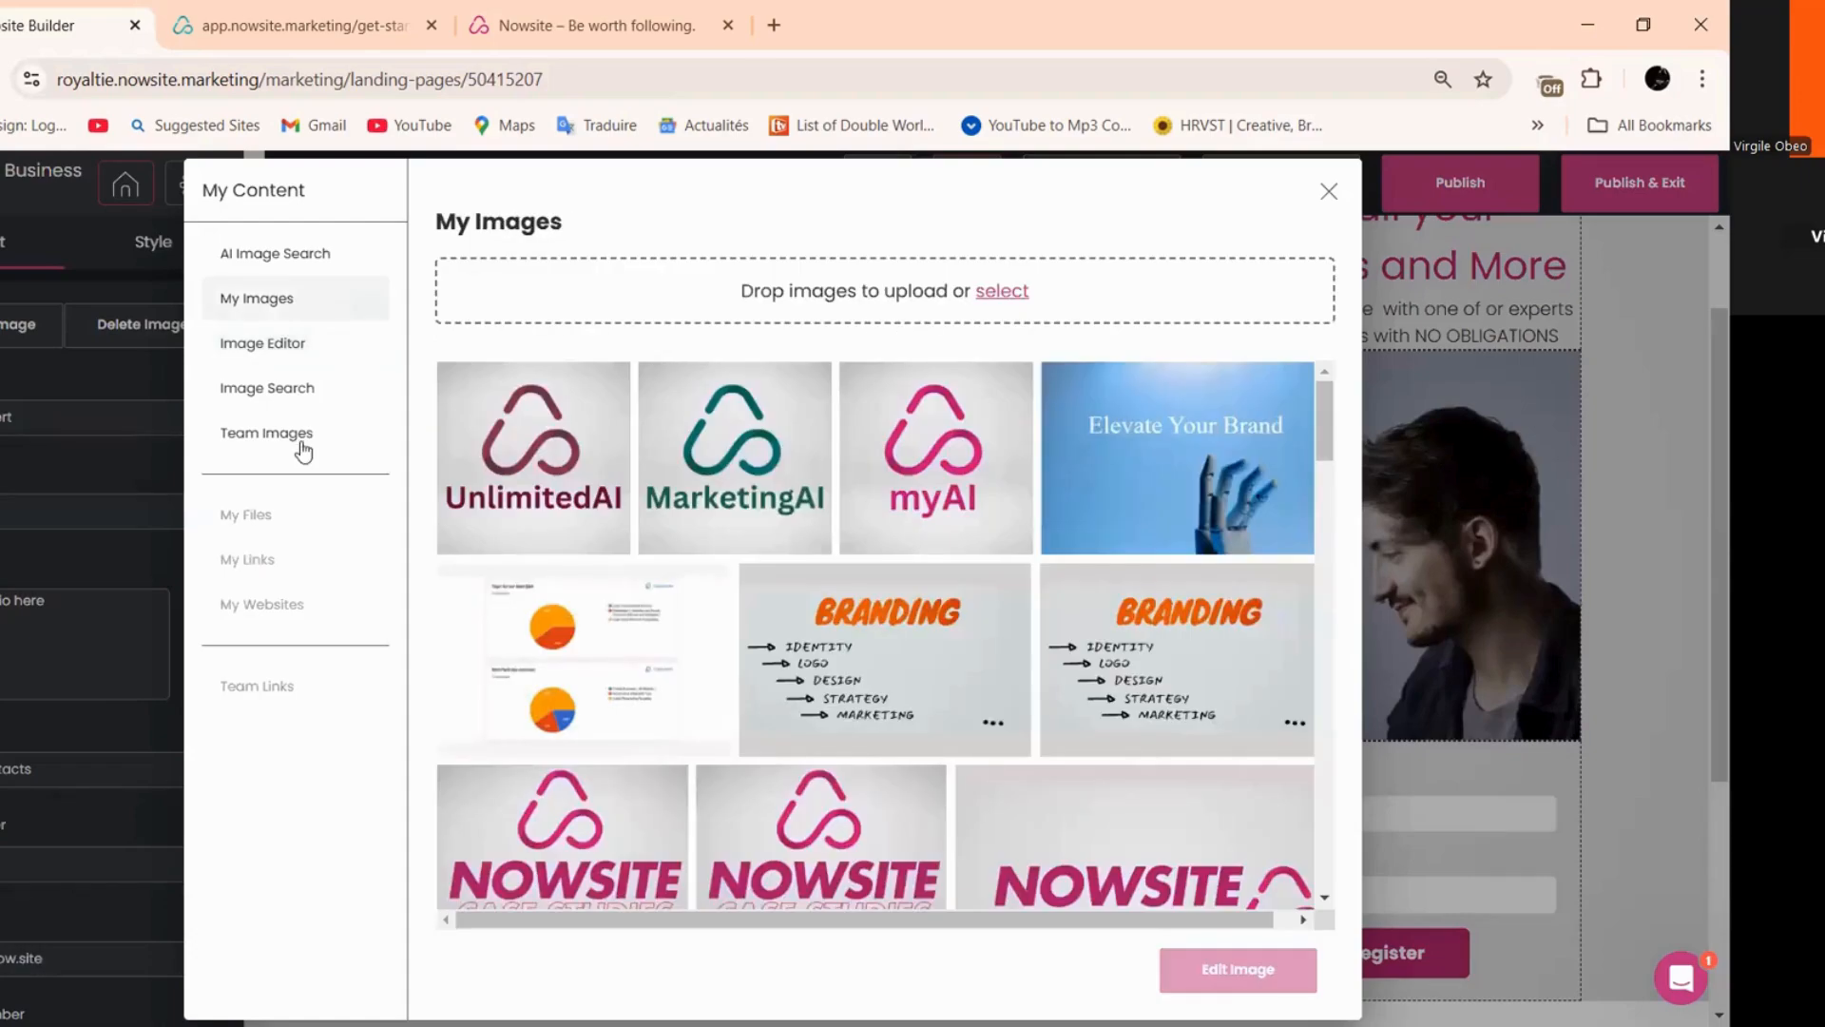
{"action": "left_click", "coordinate": [283, 400]}
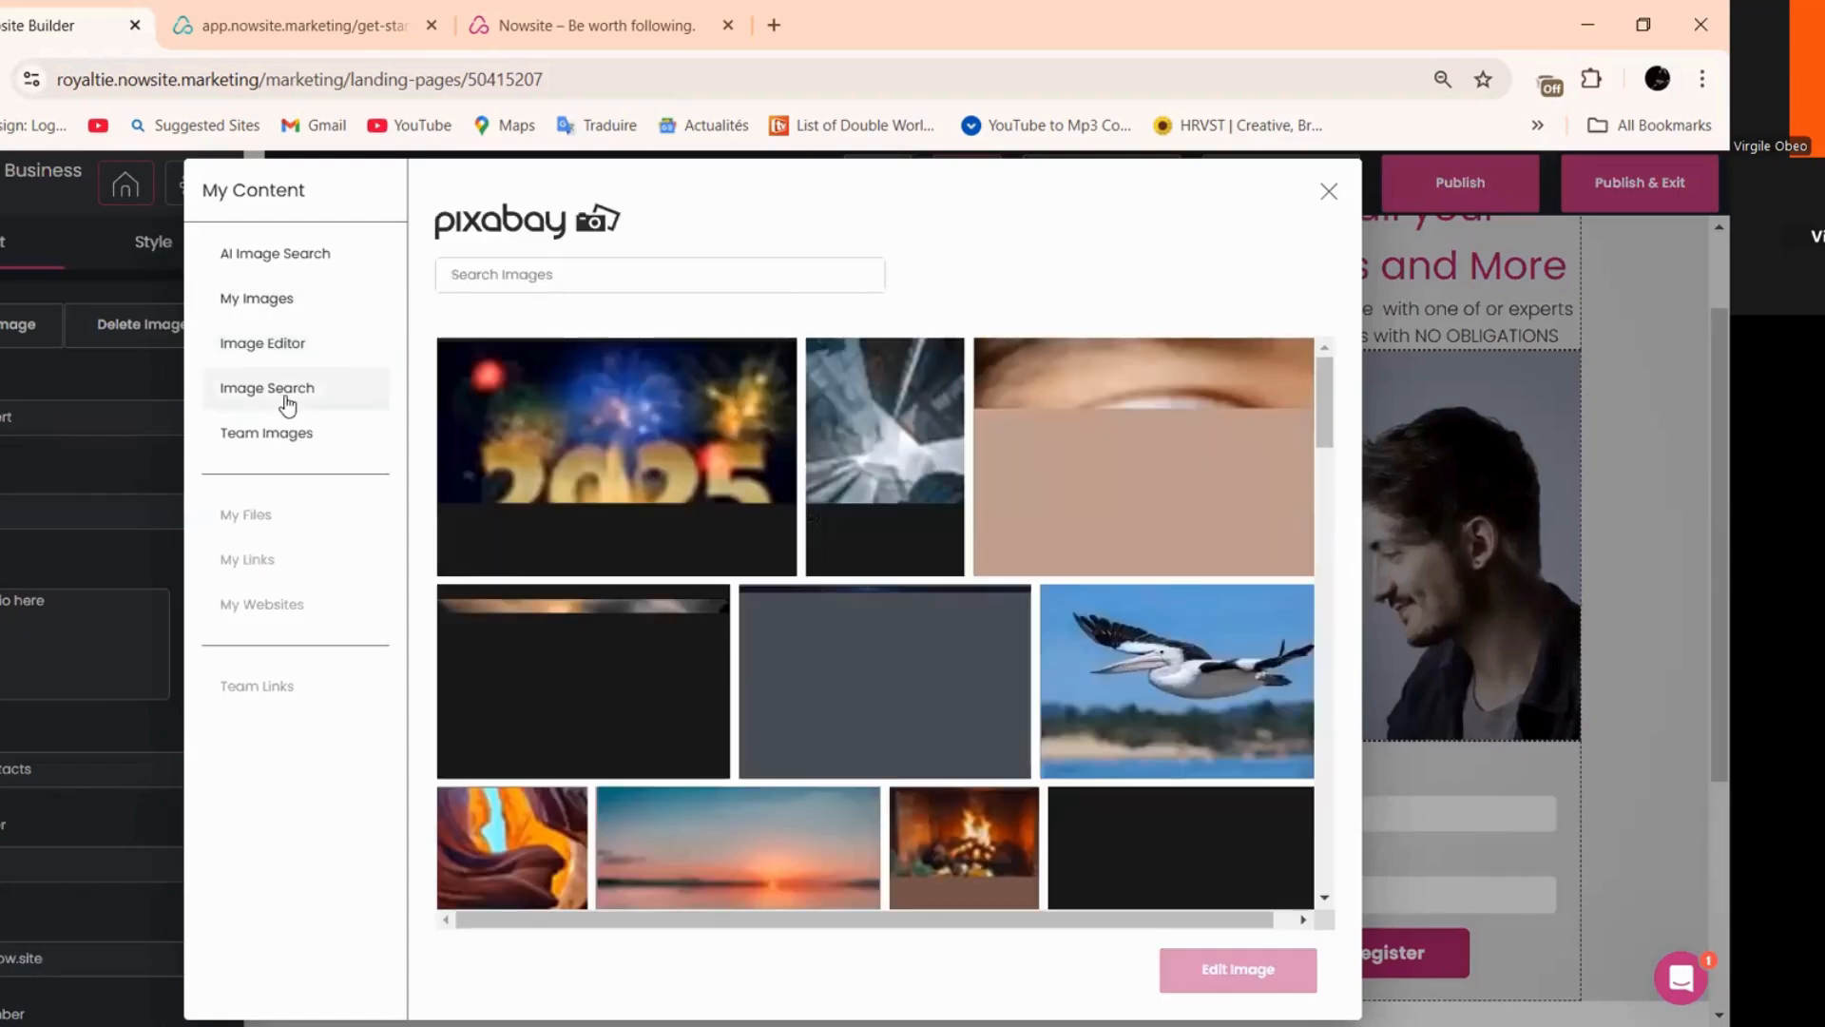
- Search Pixabay for "ai" and browse through the images
{"action": "left_click", "coordinate": [597, 287]}
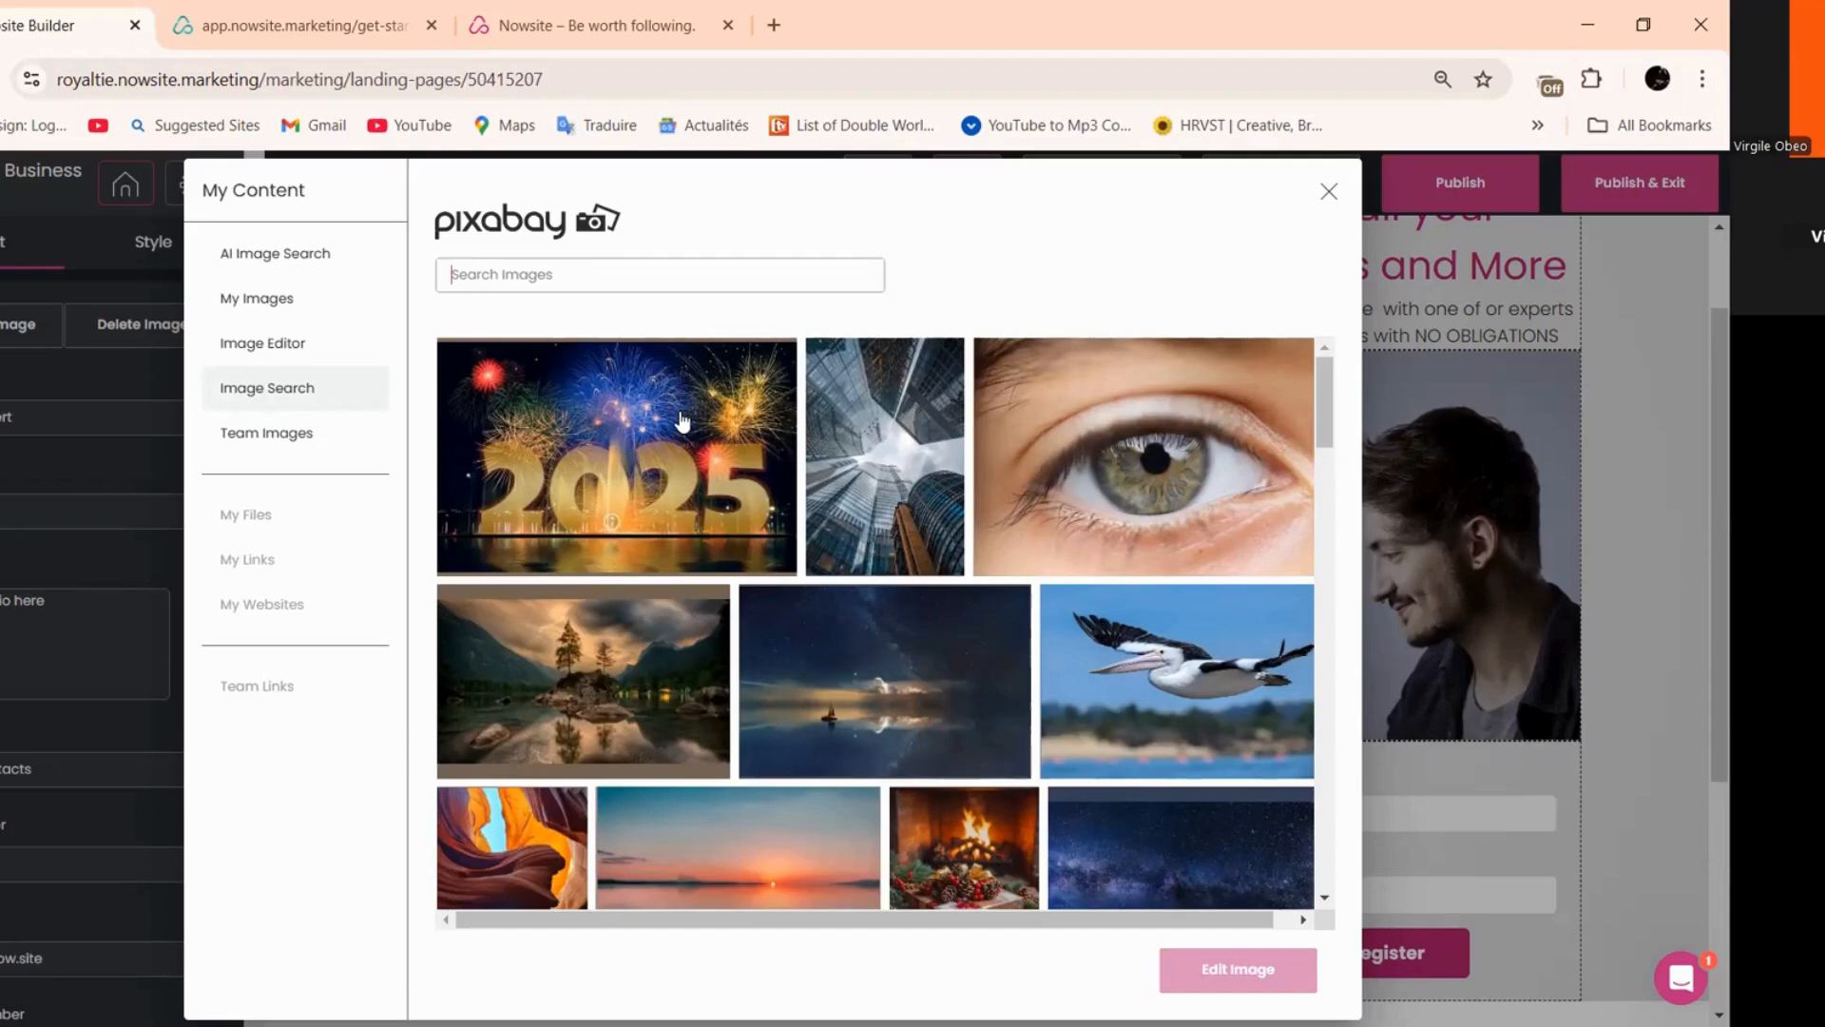
{"action": "type", "text": "ai"}
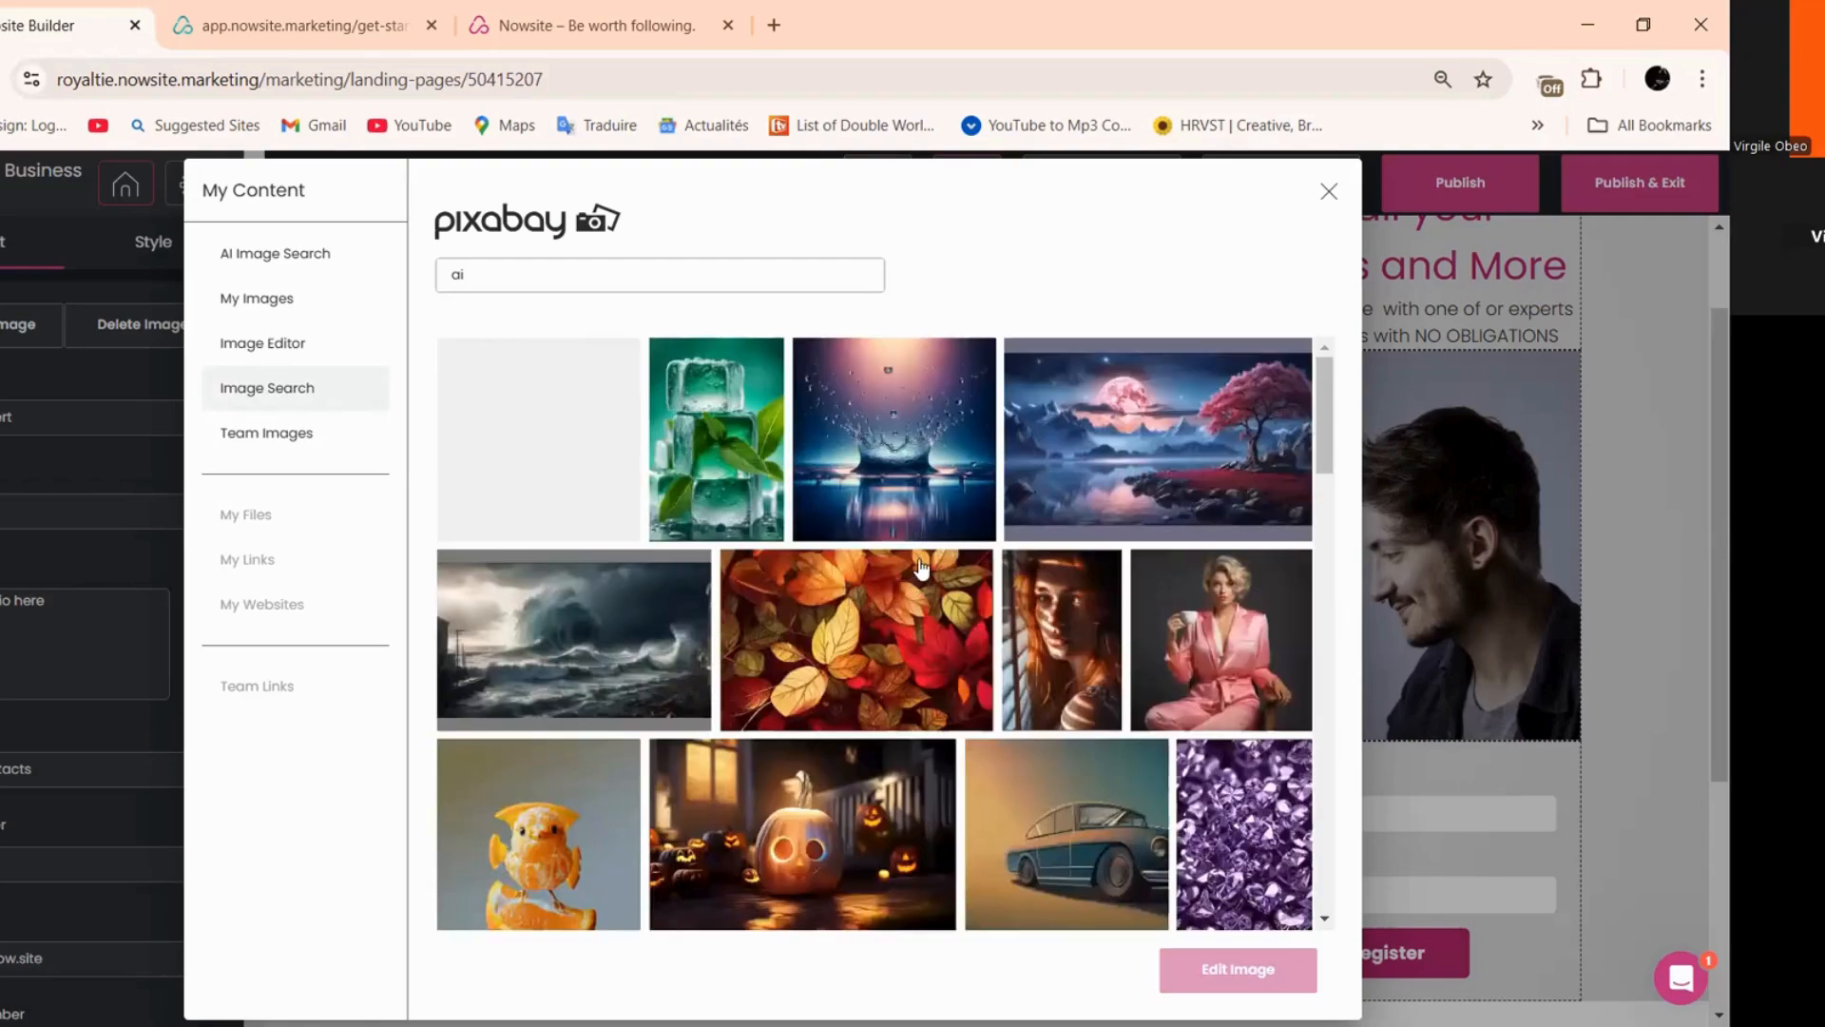
{"action": "scroll", "coordinate": [927, 565], "scroll_direction": "down", "scroll_amount": 4}
{"action": "scroll", "coordinate": [932, 565], "scroll_direction": "down", "scroll_amount": 3}
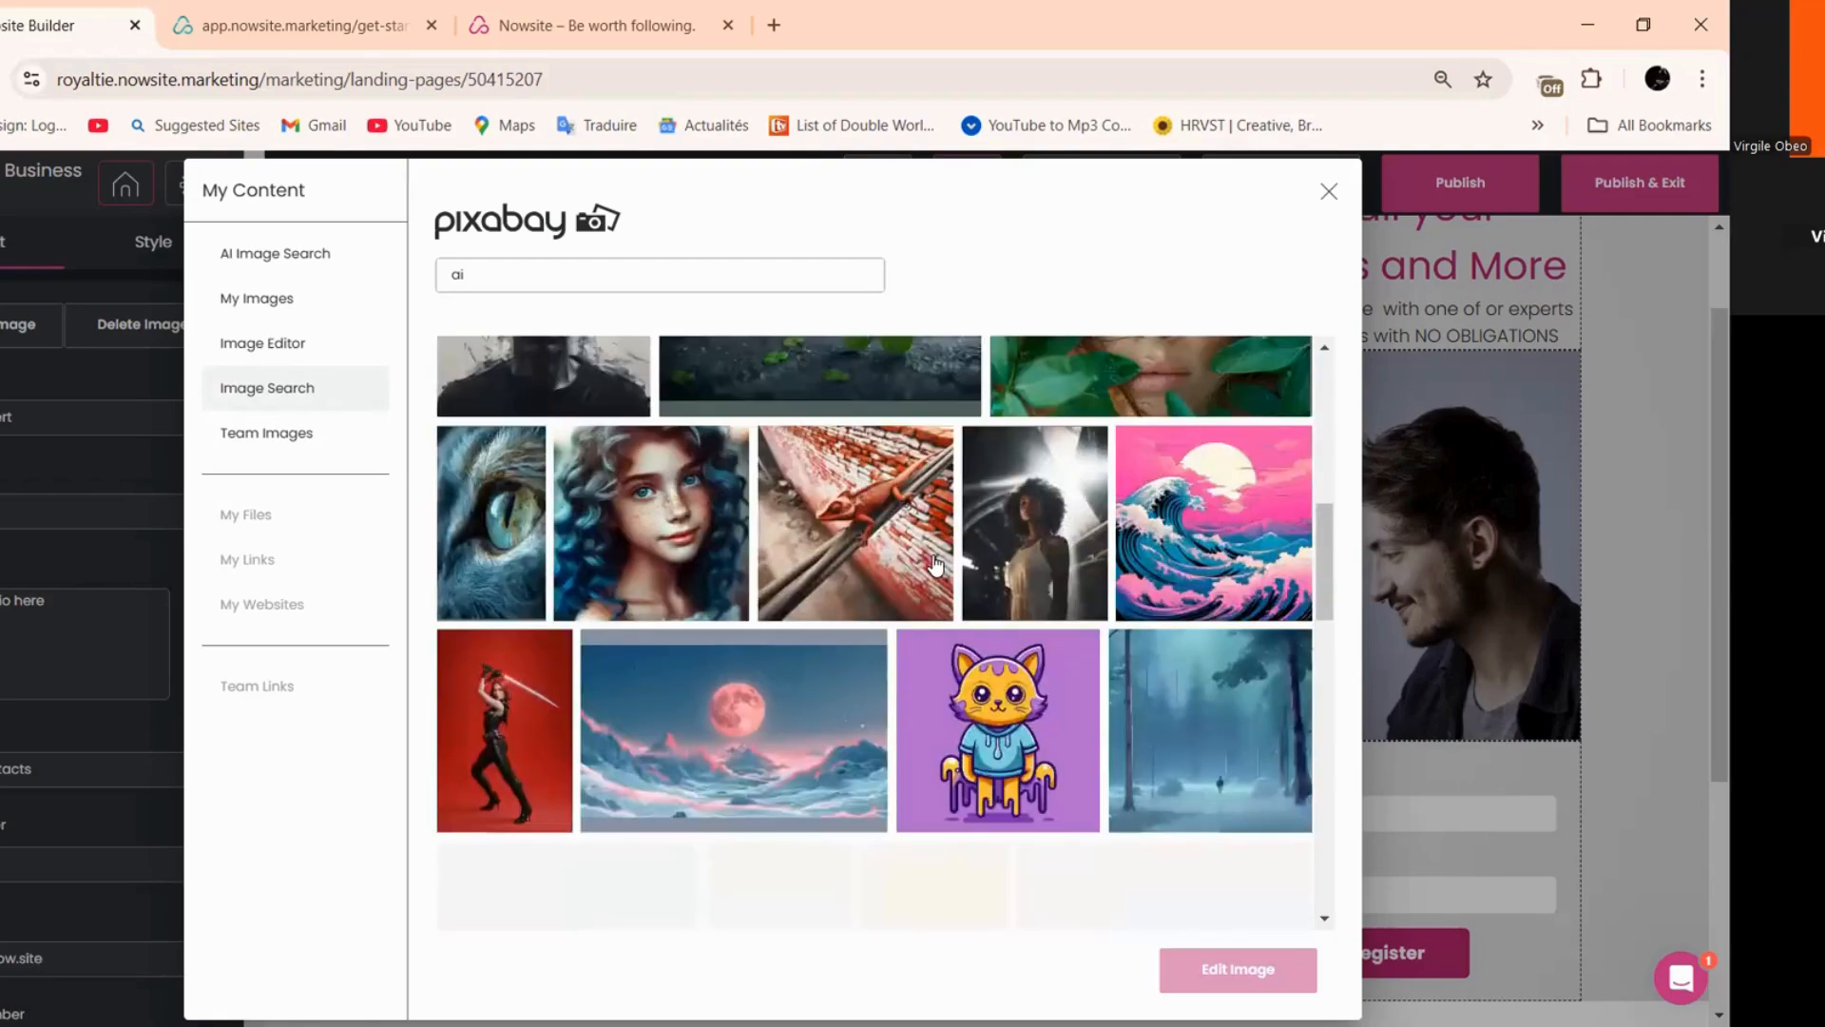
{"action": "scroll", "coordinate": [936, 565], "scroll_direction": "down", "scroll_amount": 3}
{"action": "scroll", "coordinate": [934, 560], "scroll_direction": "down", "scroll_amount": 3}
- Search Pixabay for "rOBOT" and add the white headset robot with a laptop as the business card's image
{"action": "left_click_drag", "start_coordinate": [500, 277], "coordinate": [409, 284]}
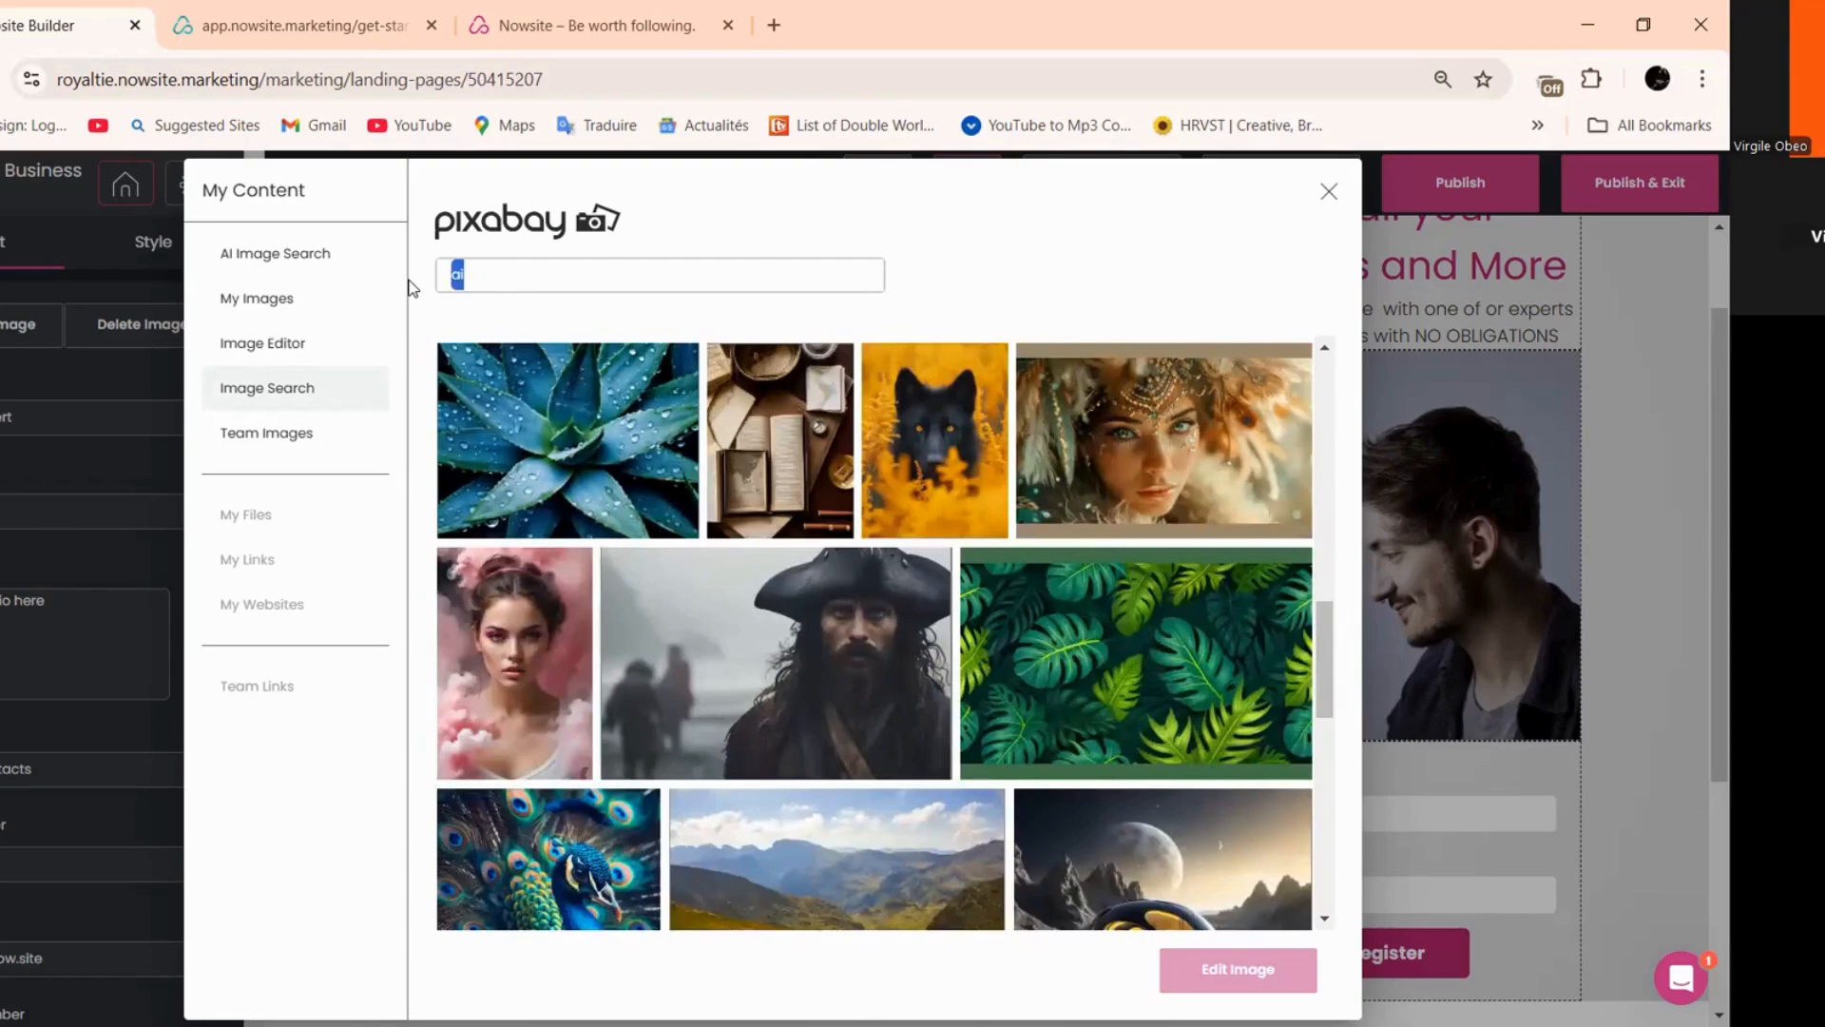
{"action": "type", "text": "rOBOT"}
{"action": "key", "text": "Return"}
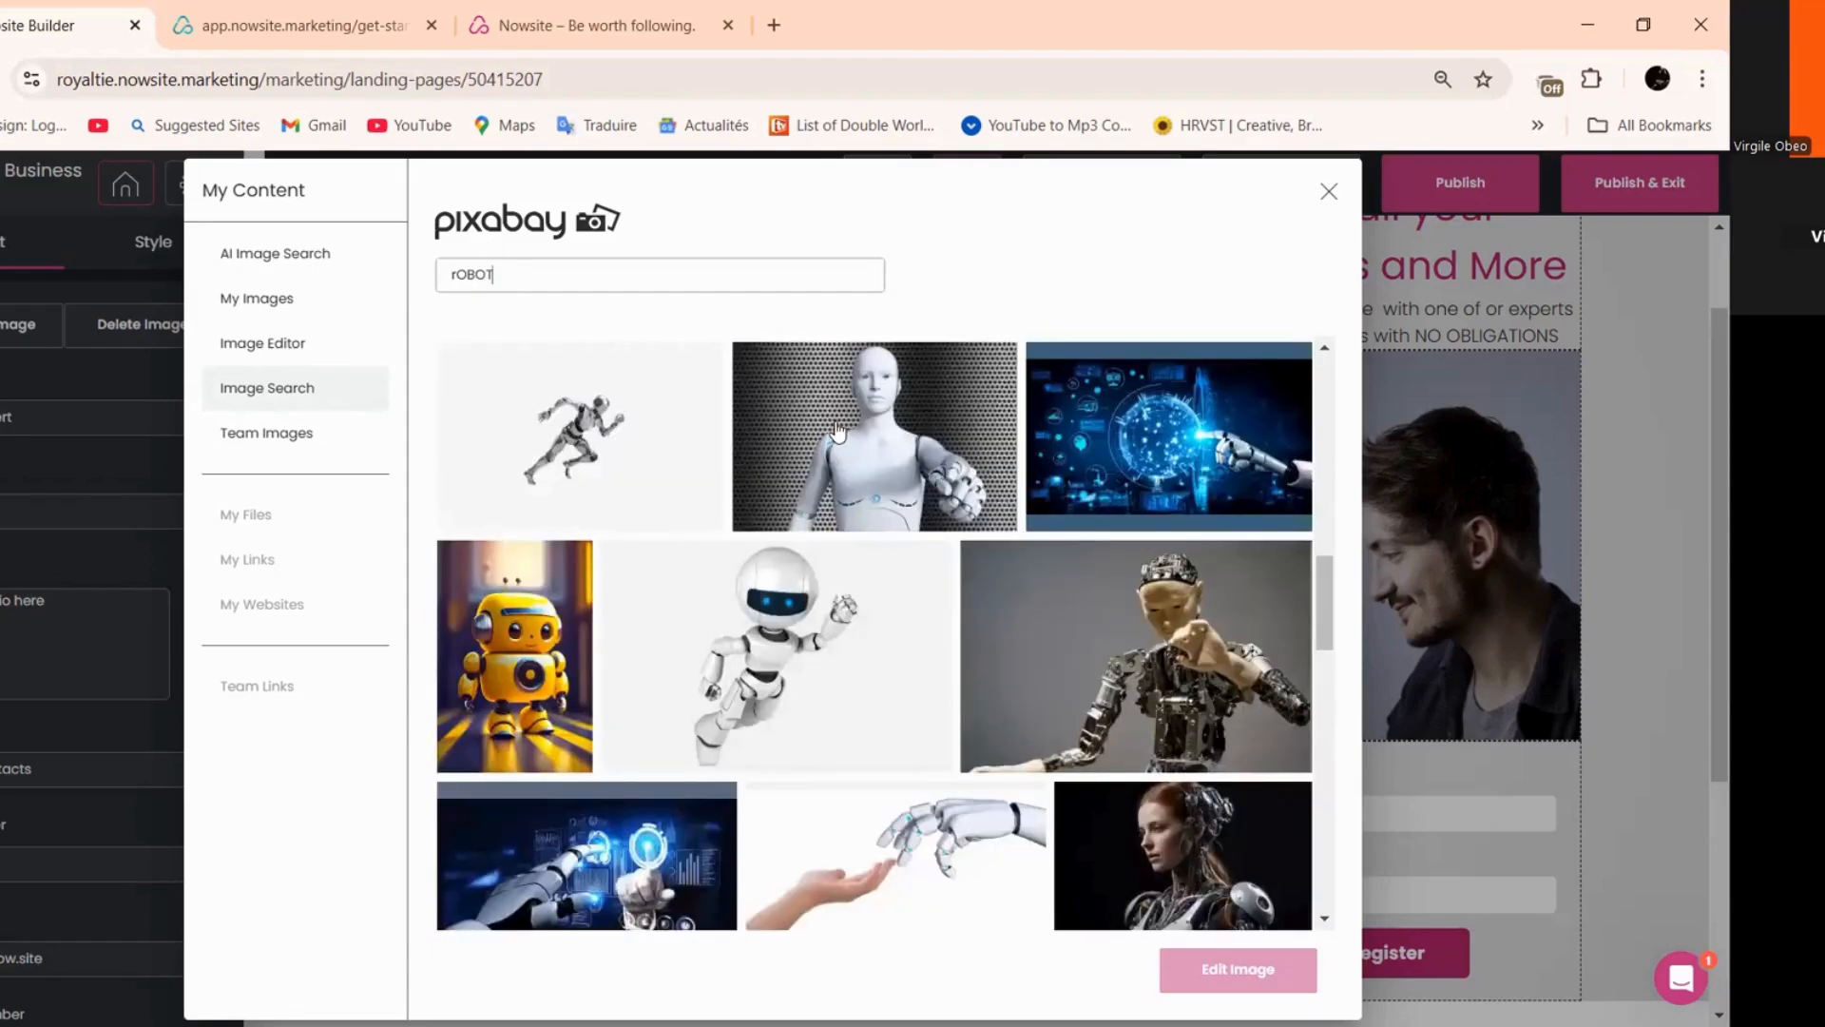
{"action": "scroll", "coordinate": [836, 429], "scroll_direction": "down", "scroll_amount": 3}
{"action": "scroll", "coordinate": [837, 430], "scroll_direction": "down", "scroll_amount": 2}
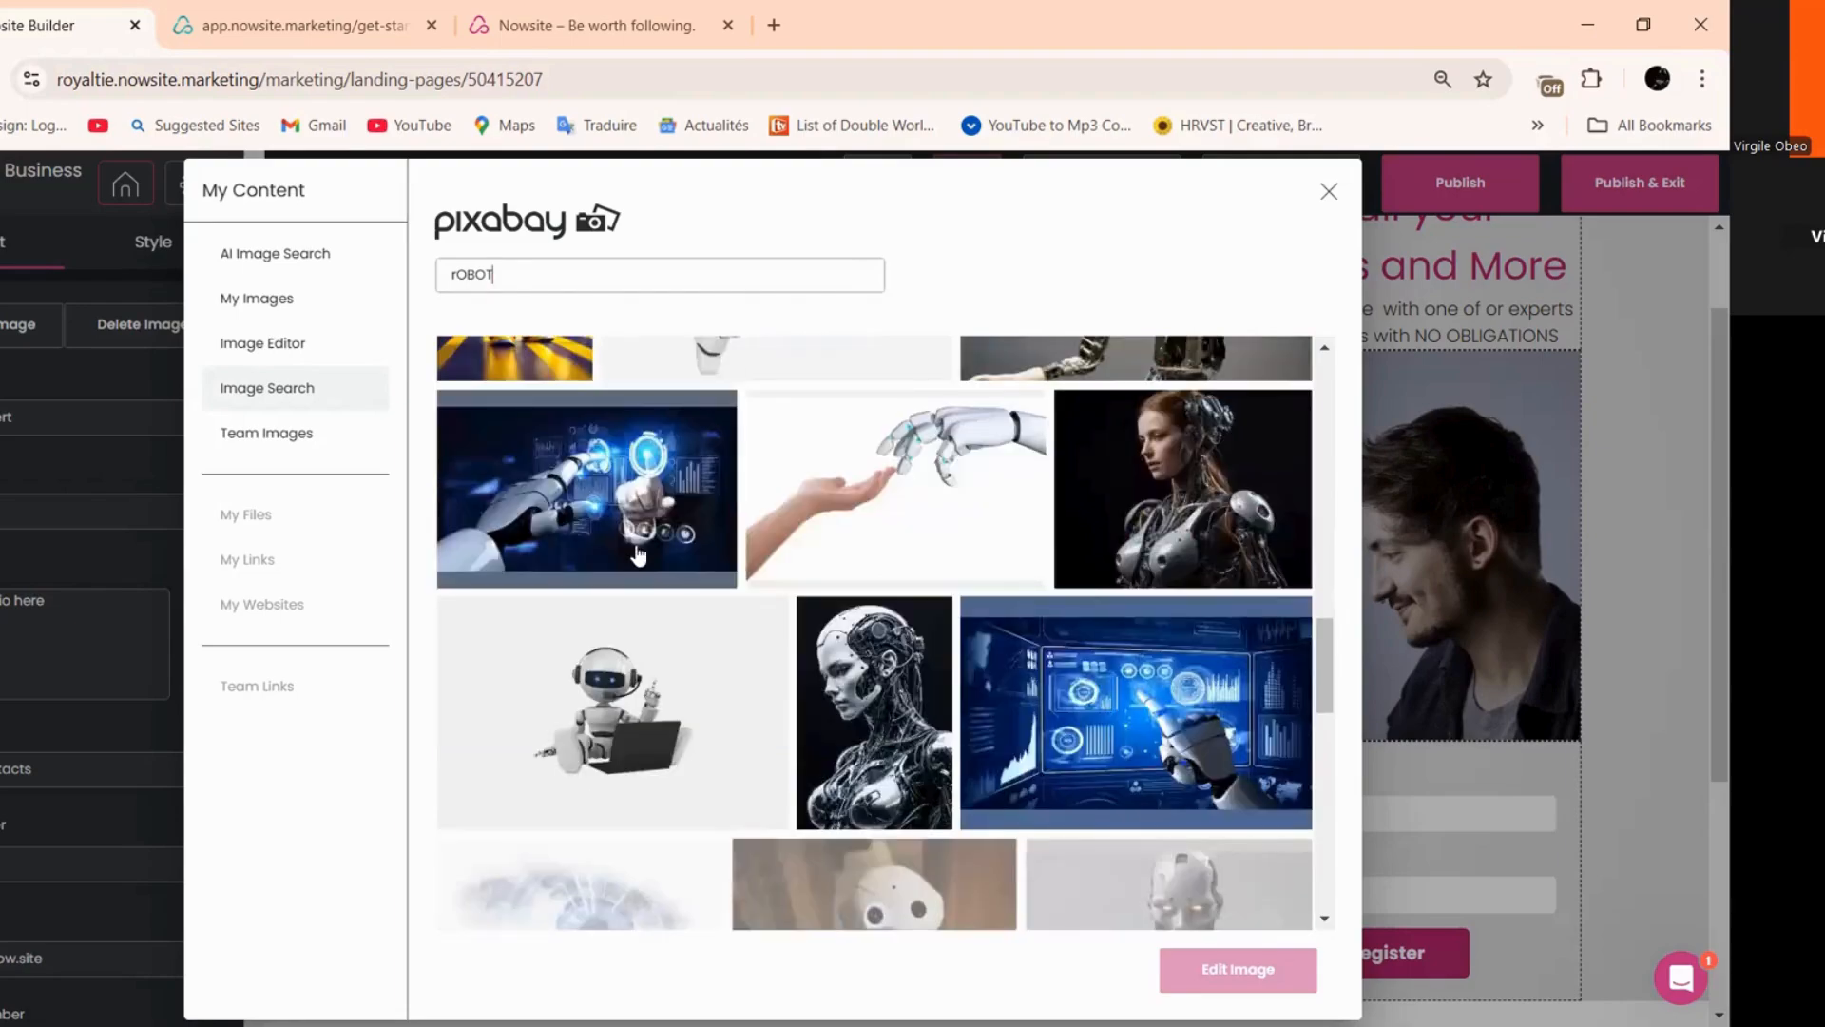
{"action": "scroll", "coordinate": [637, 556], "scroll_direction": "down", "scroll_amount": 2}
{"action": "left_click", "coordinate": [606, 496]}
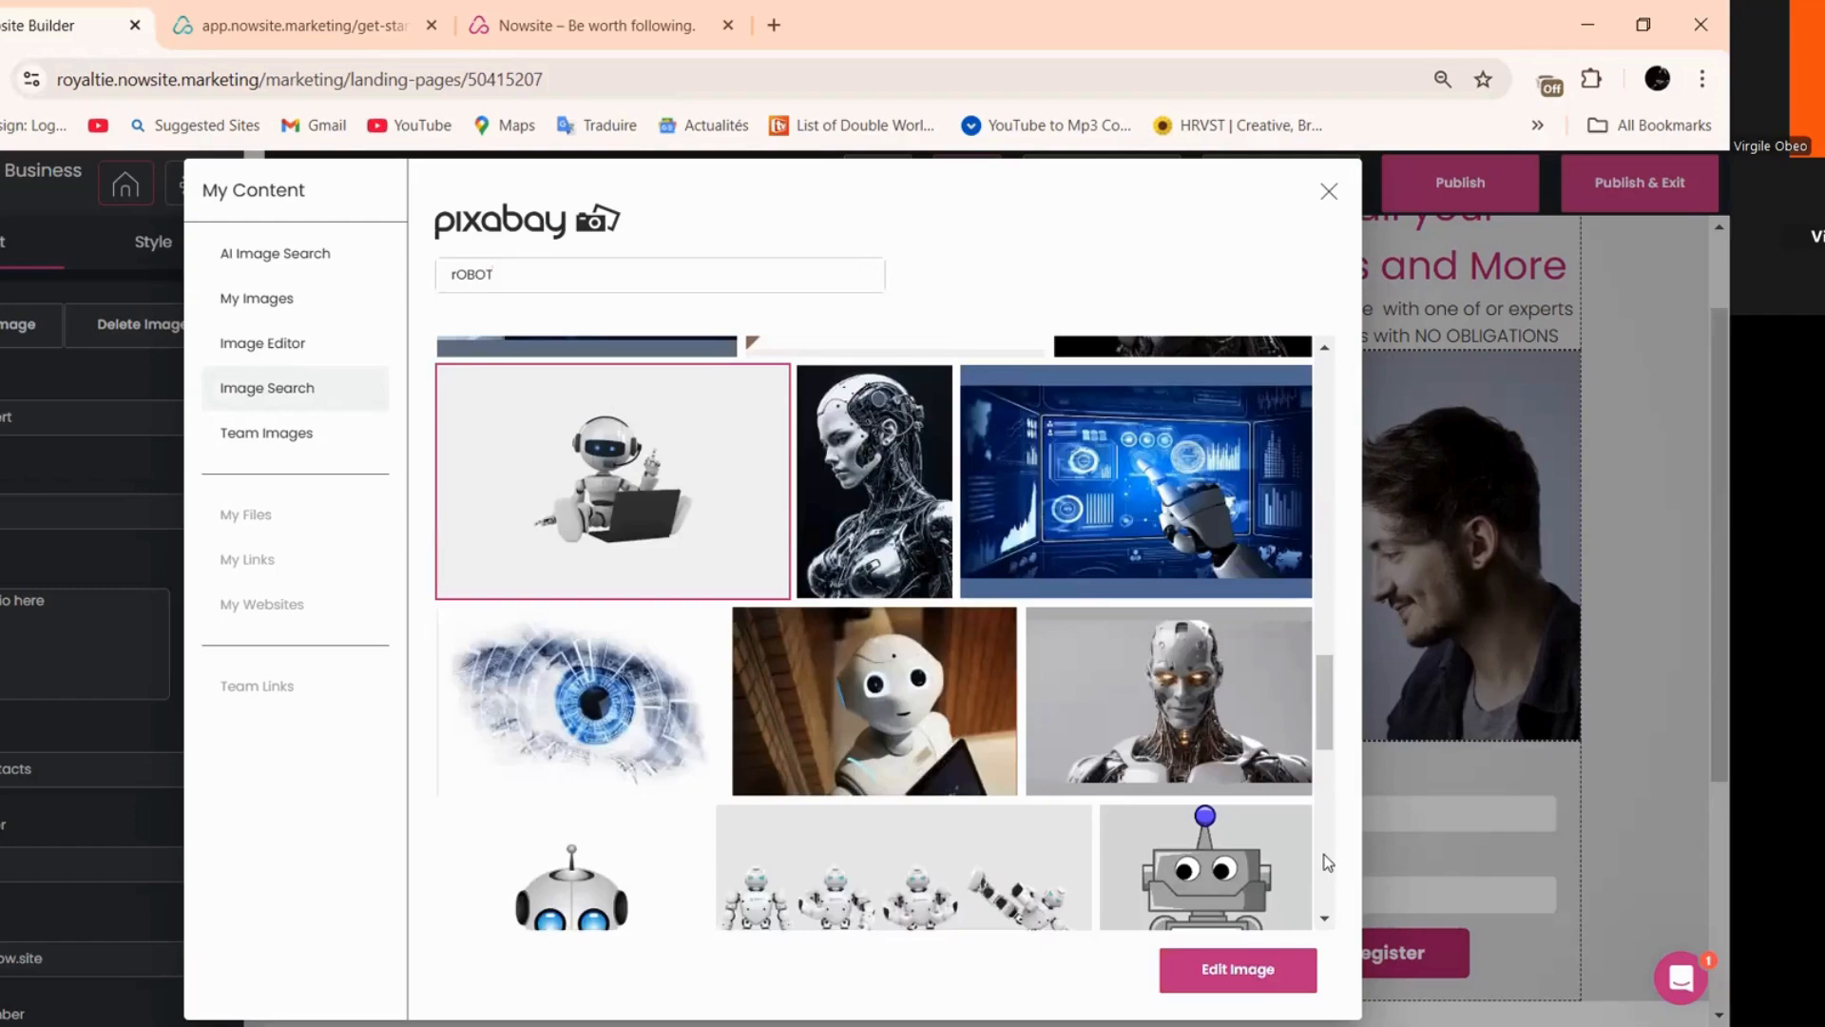
{"action": "left_click", "coordinate": [1245, 969]}
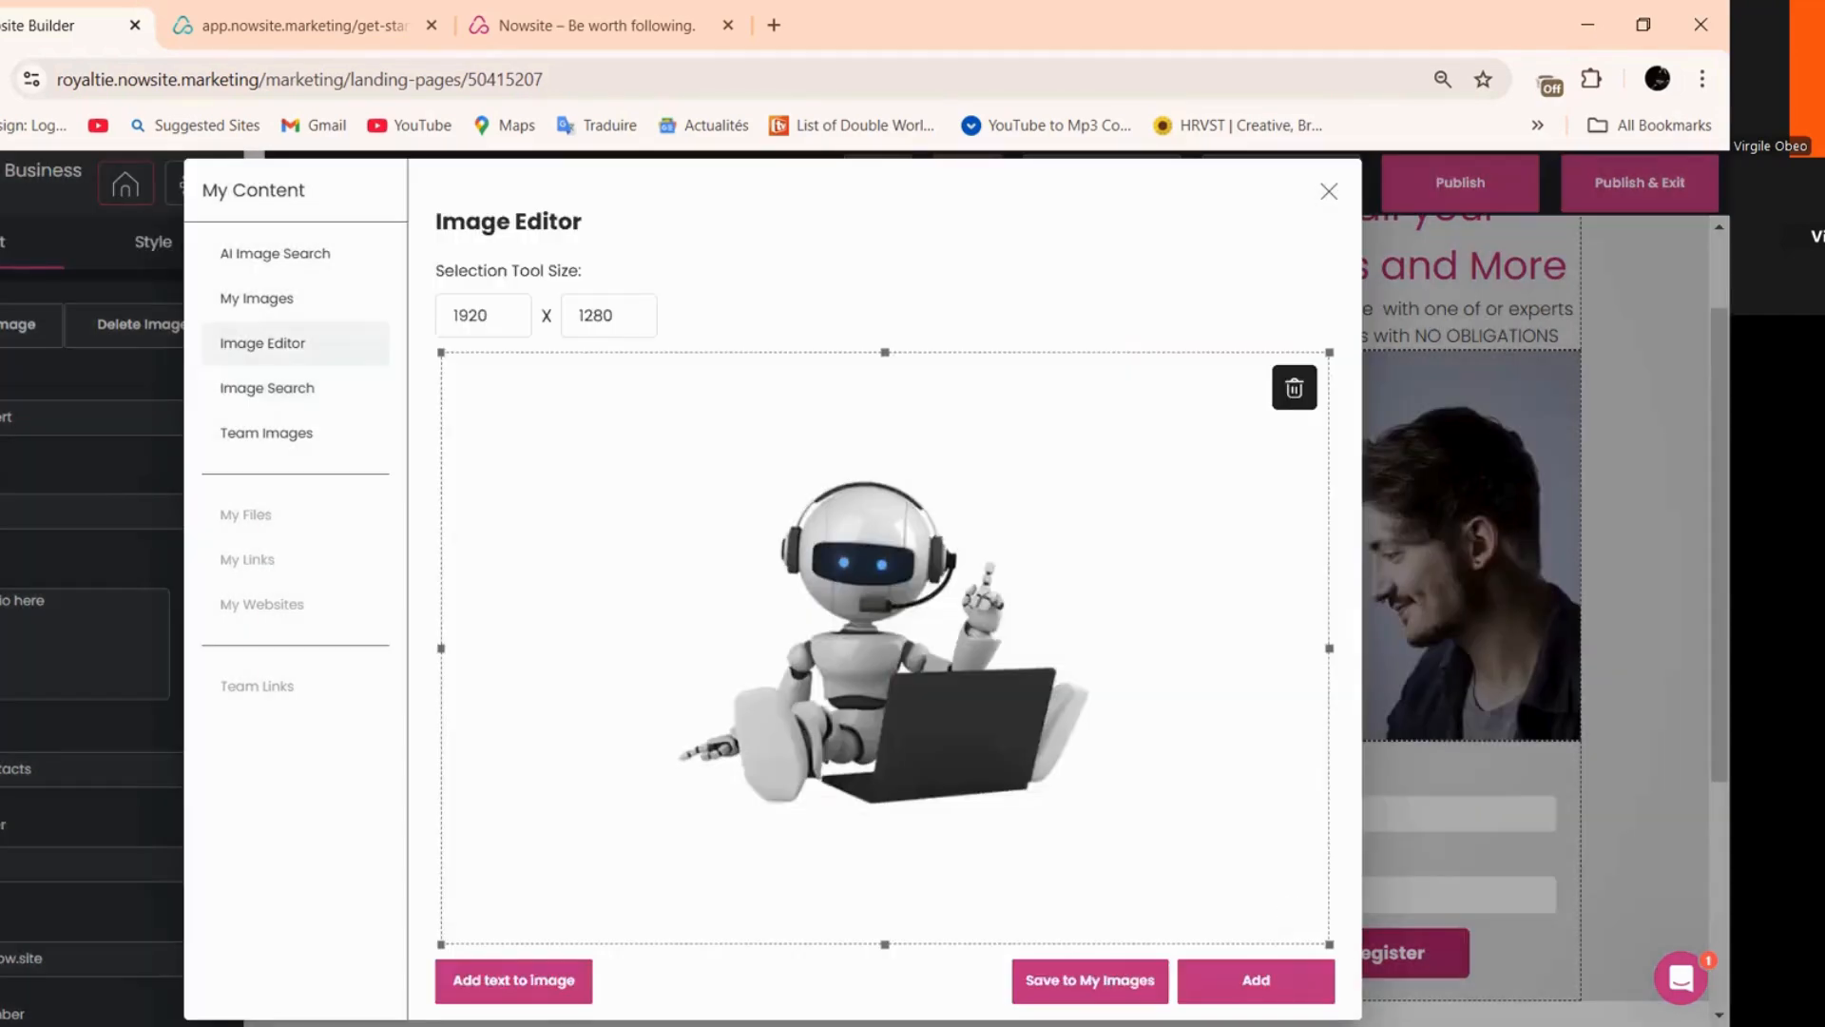
{"action": "left_click", "coordinate": [1285, 974]}
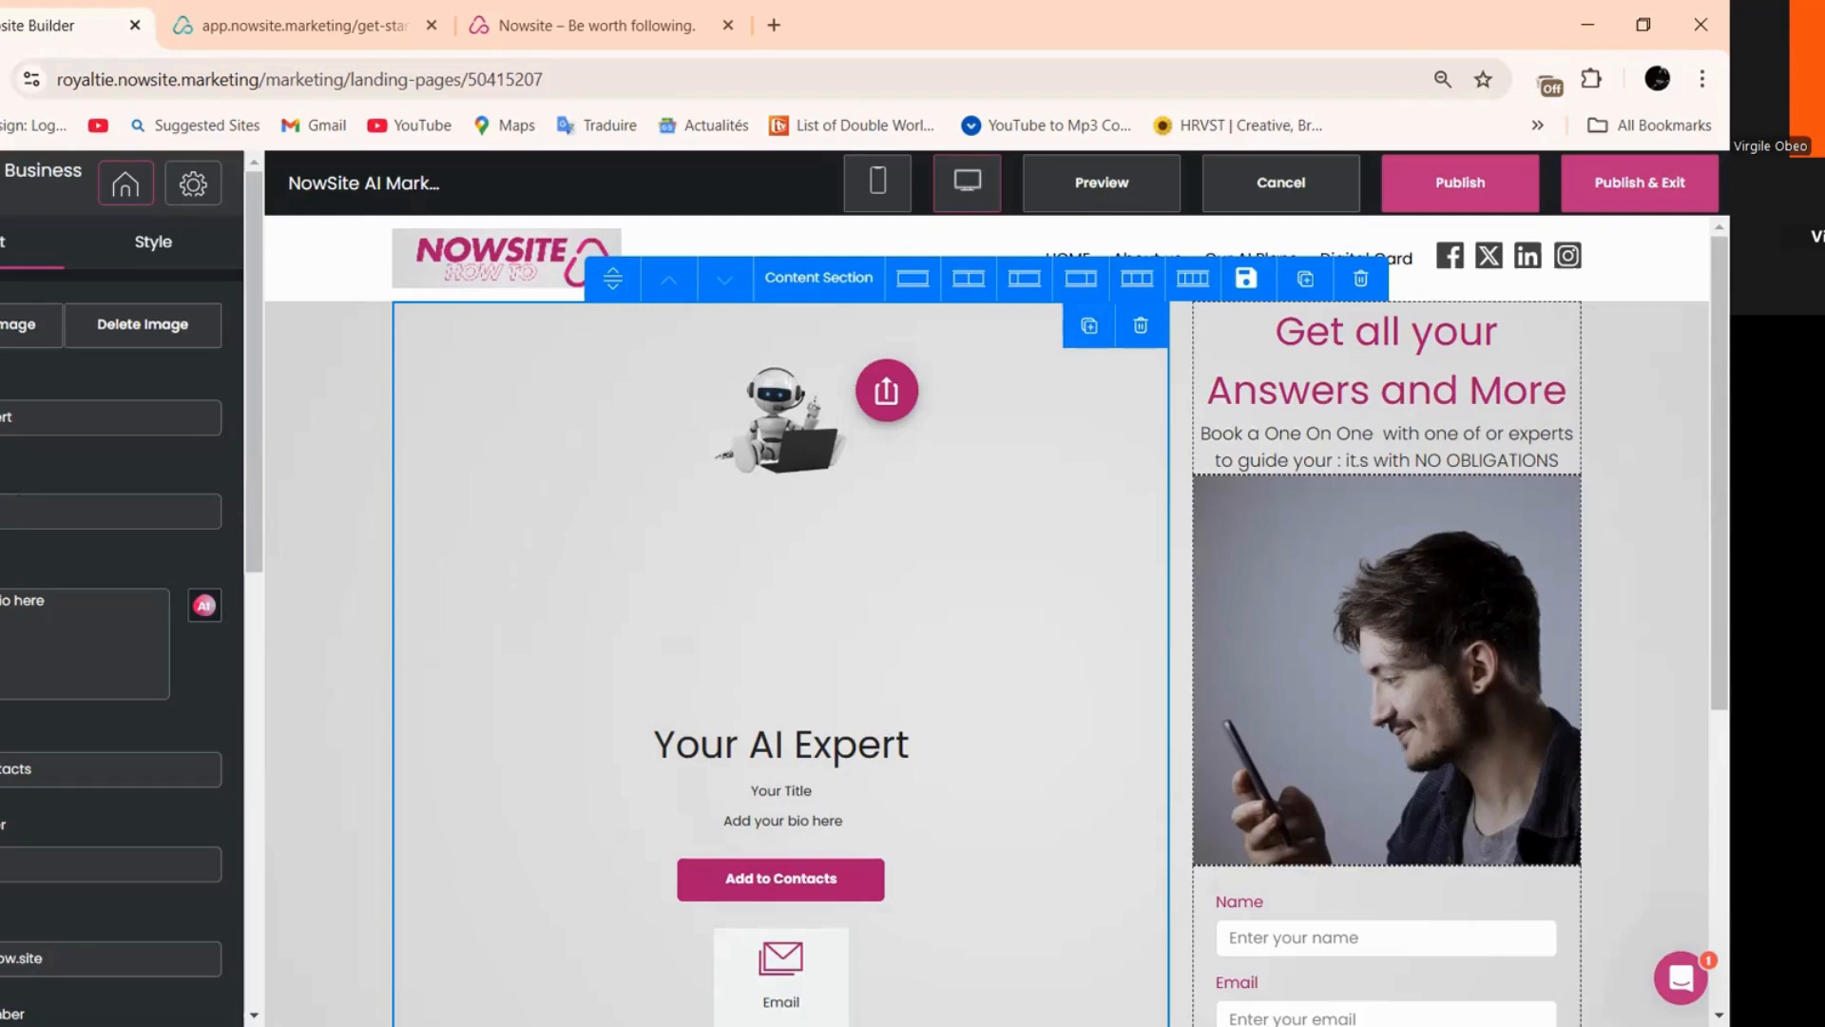
- Replace the photo of the man under the headline with the saved robot-with-laptop image from My Images
{"action": "left_click", "coordinate": [17, 325]}
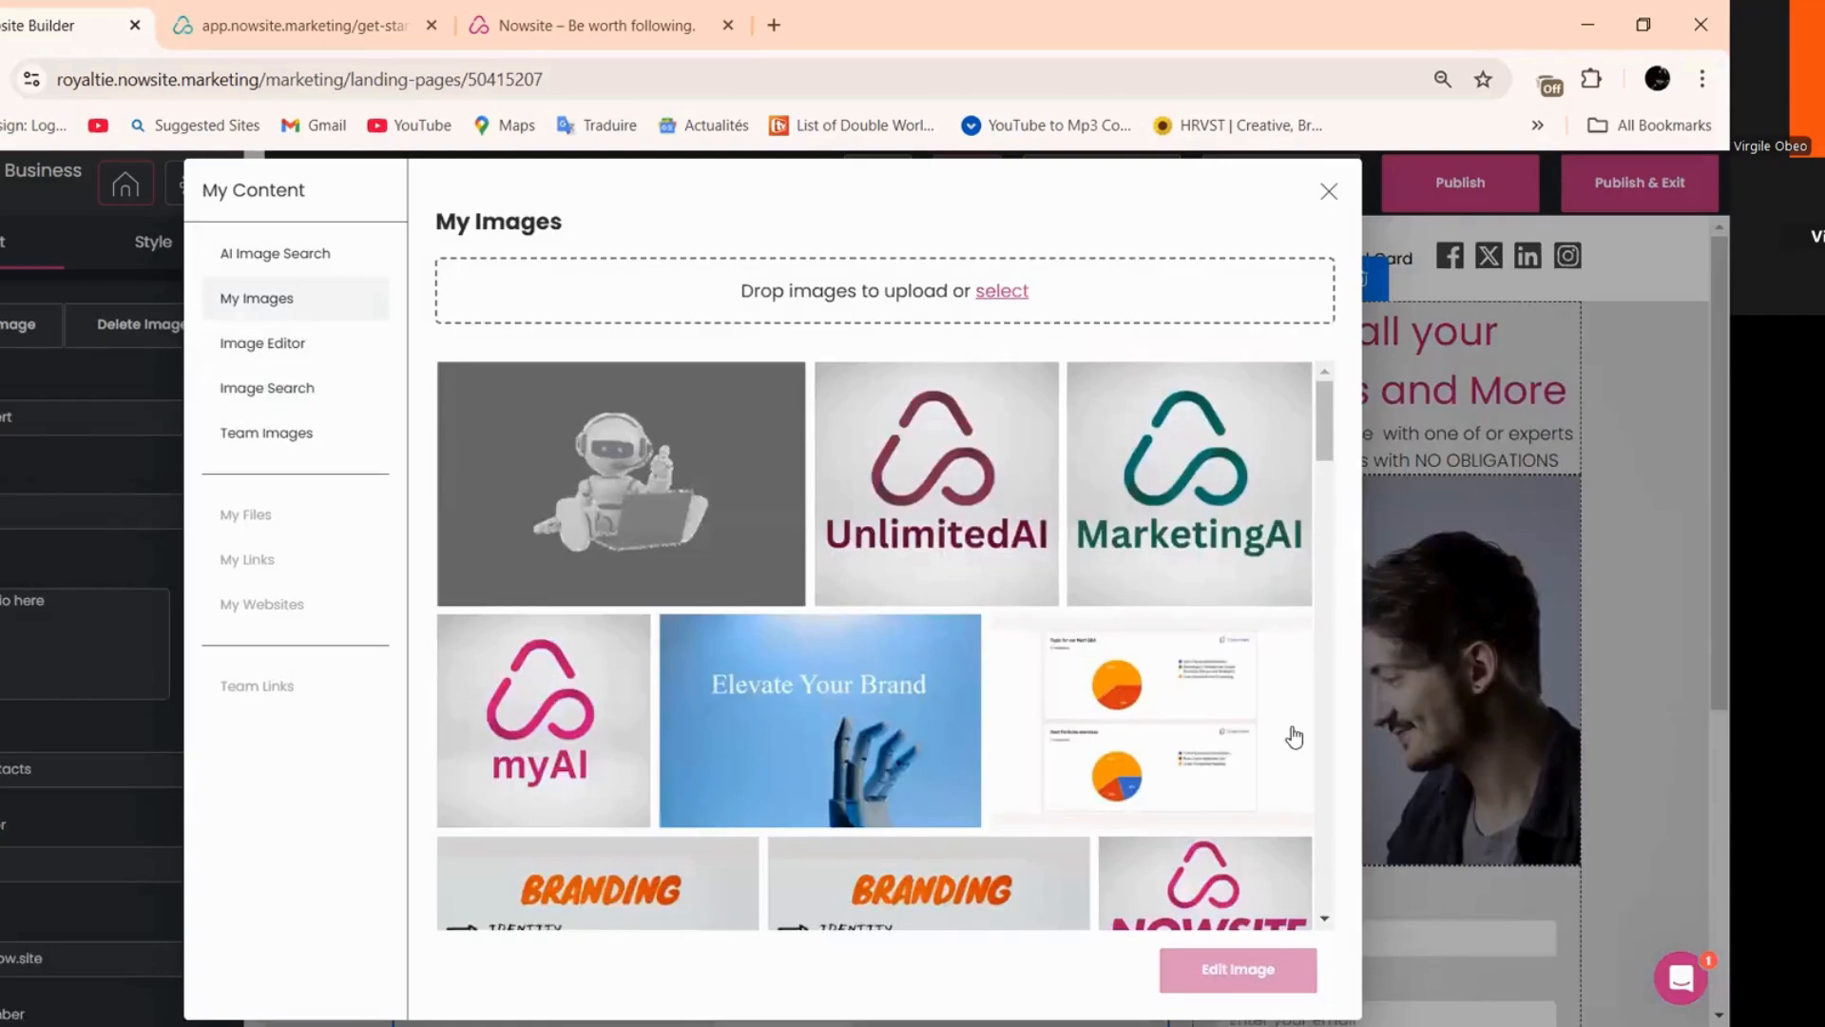
{"action": "left_click", "coordinate": [1327, 197]}
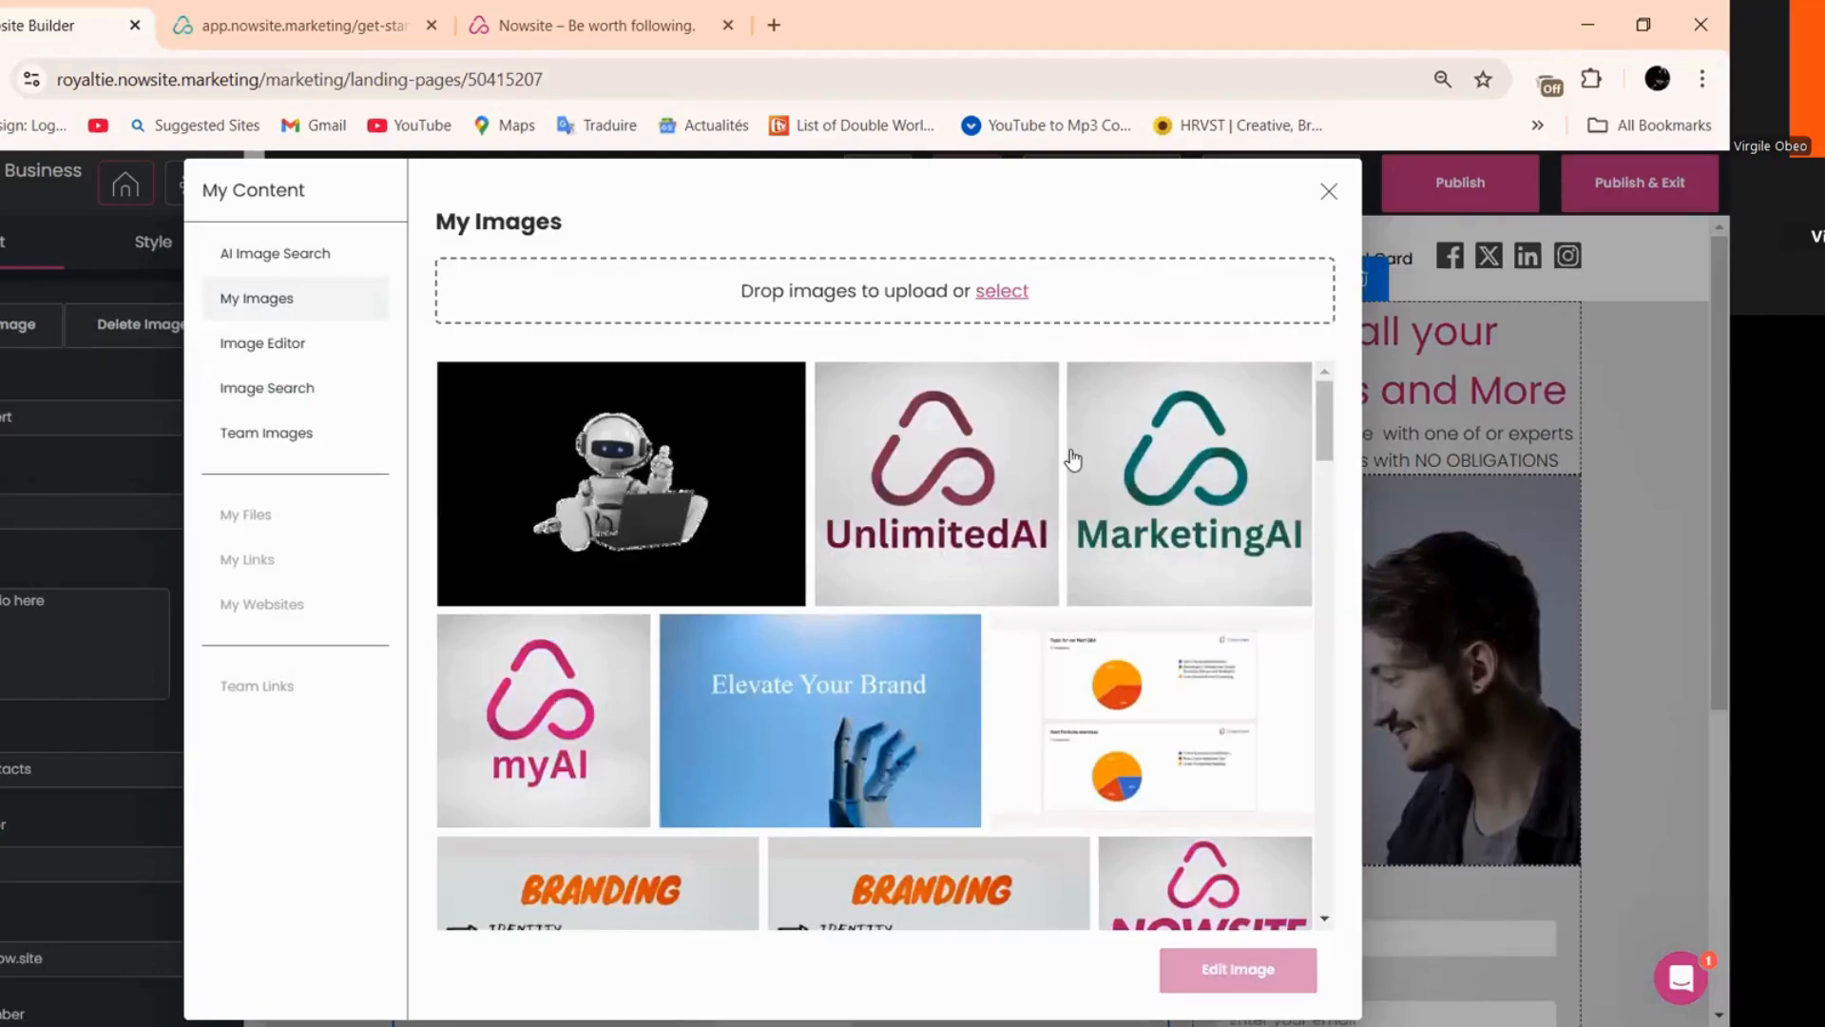
{"action": "left_click", "coordinate": [1358, 604]}
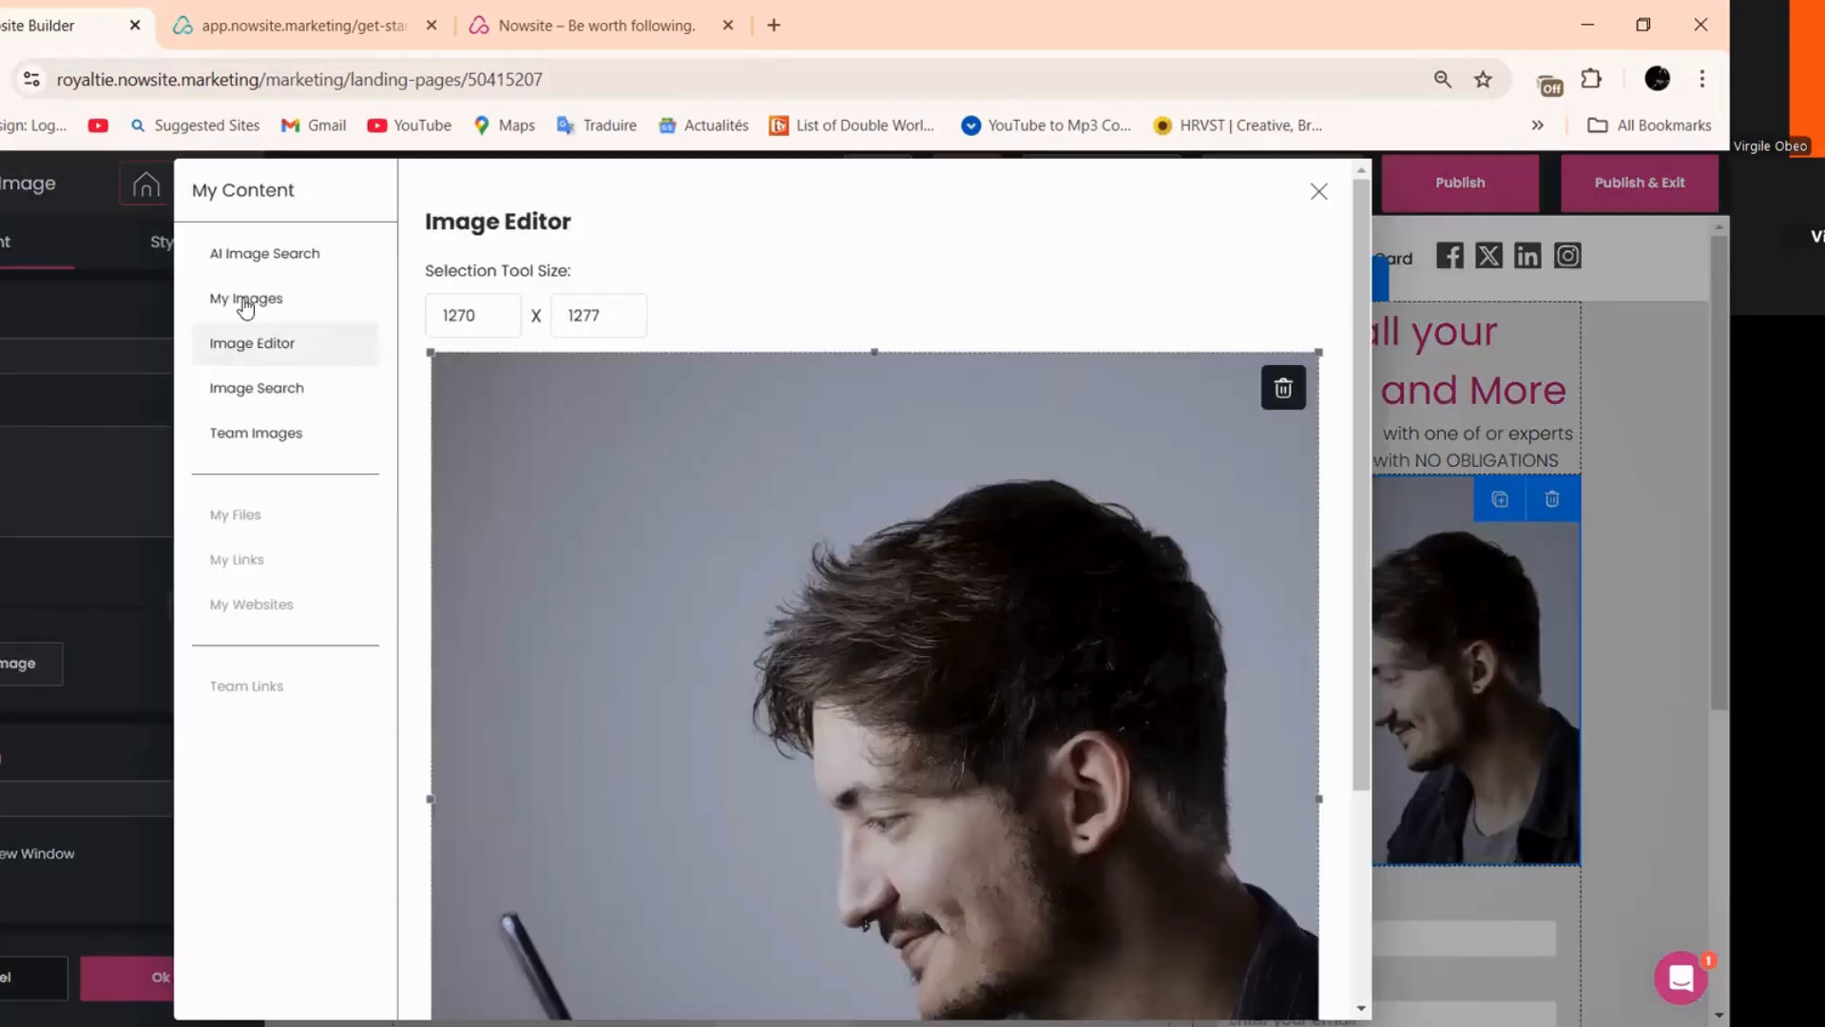
{"action": "left_click", "coordinate": [249, 298]}
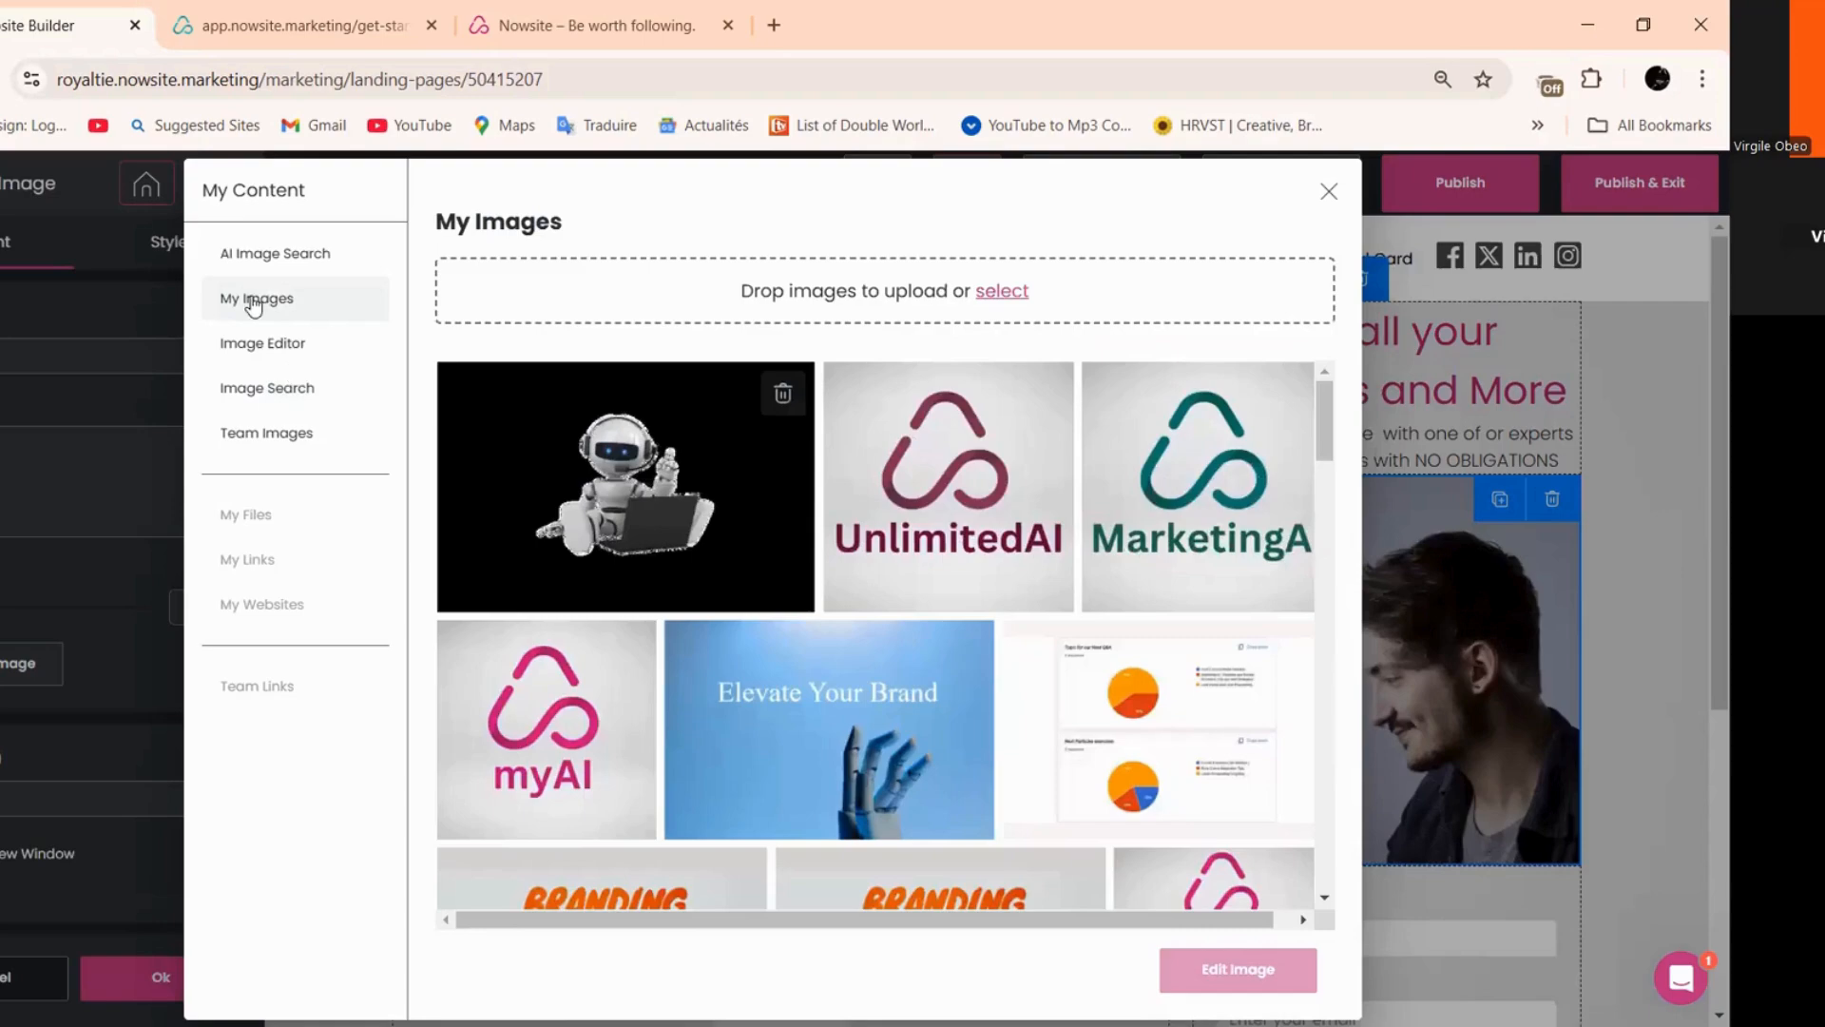
{"action": "left_click", "coordinate": [1322, 192]}
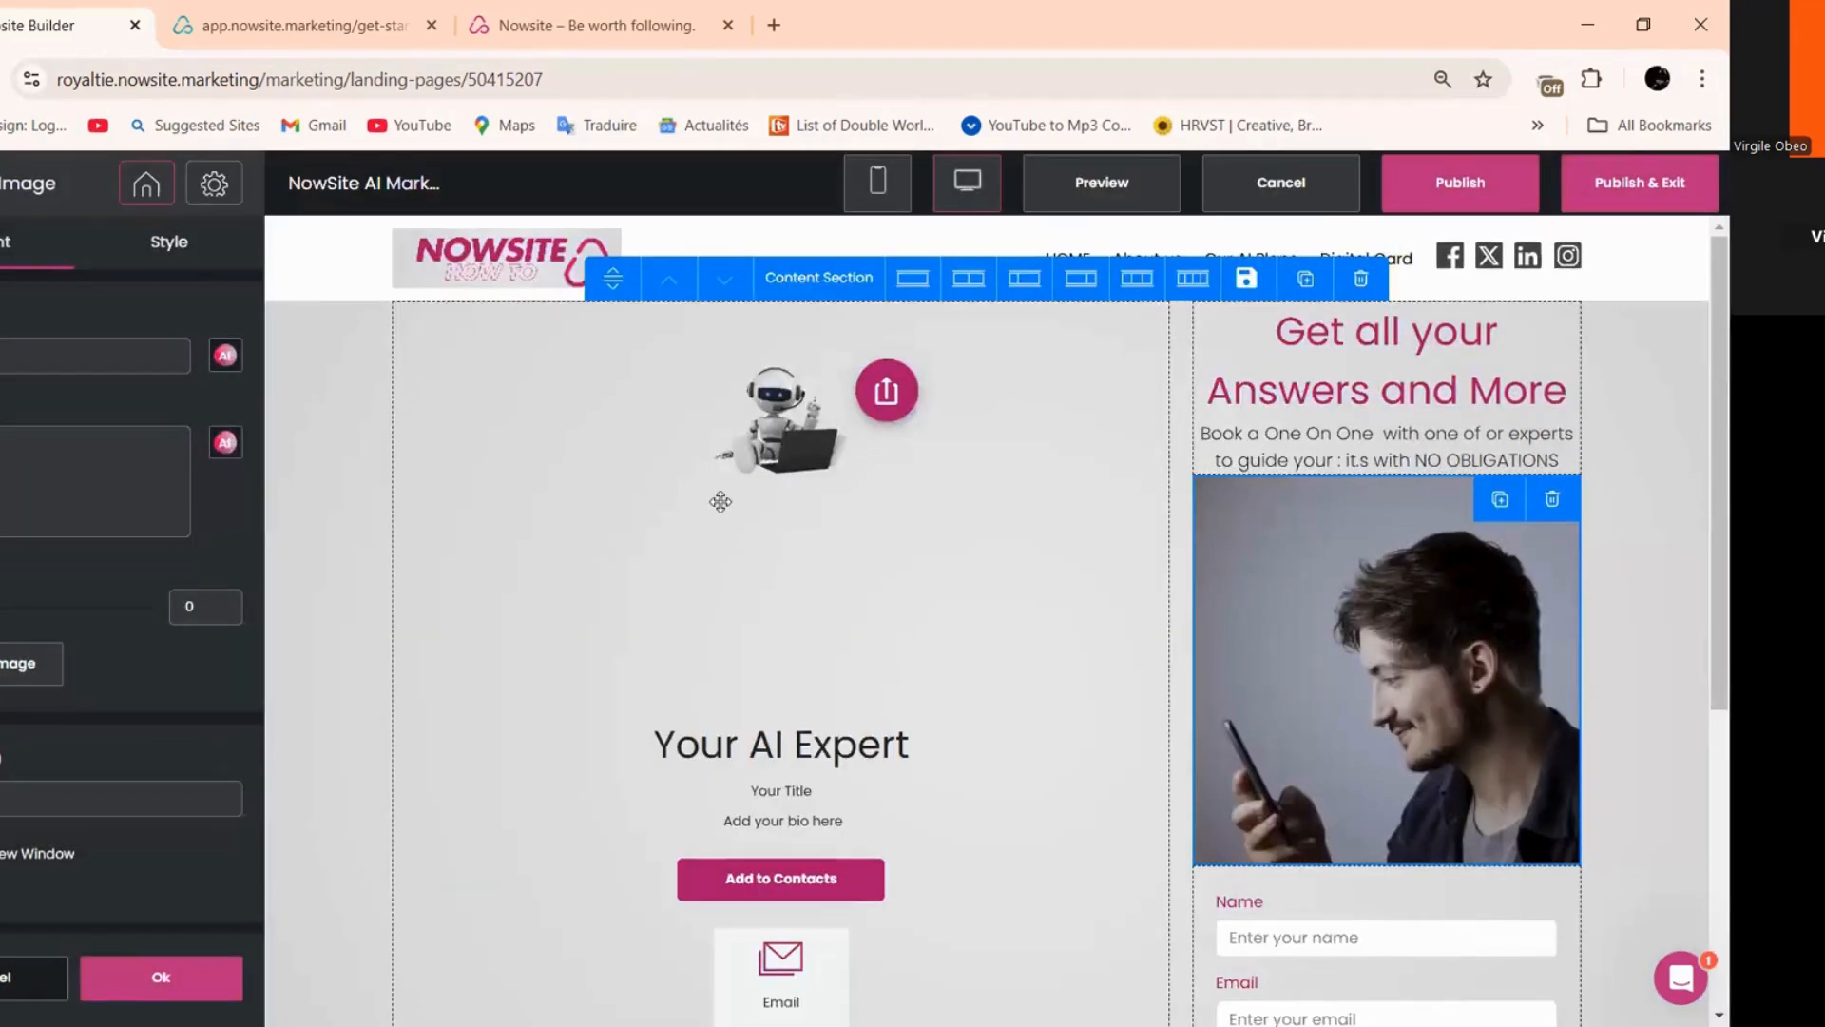
{"action": "left_click", "coordinate": [17, 670]}
{"action": "scroll", "coordinate": [1039, 852], "scroll_direction": "down", "scroll_amount": 3}
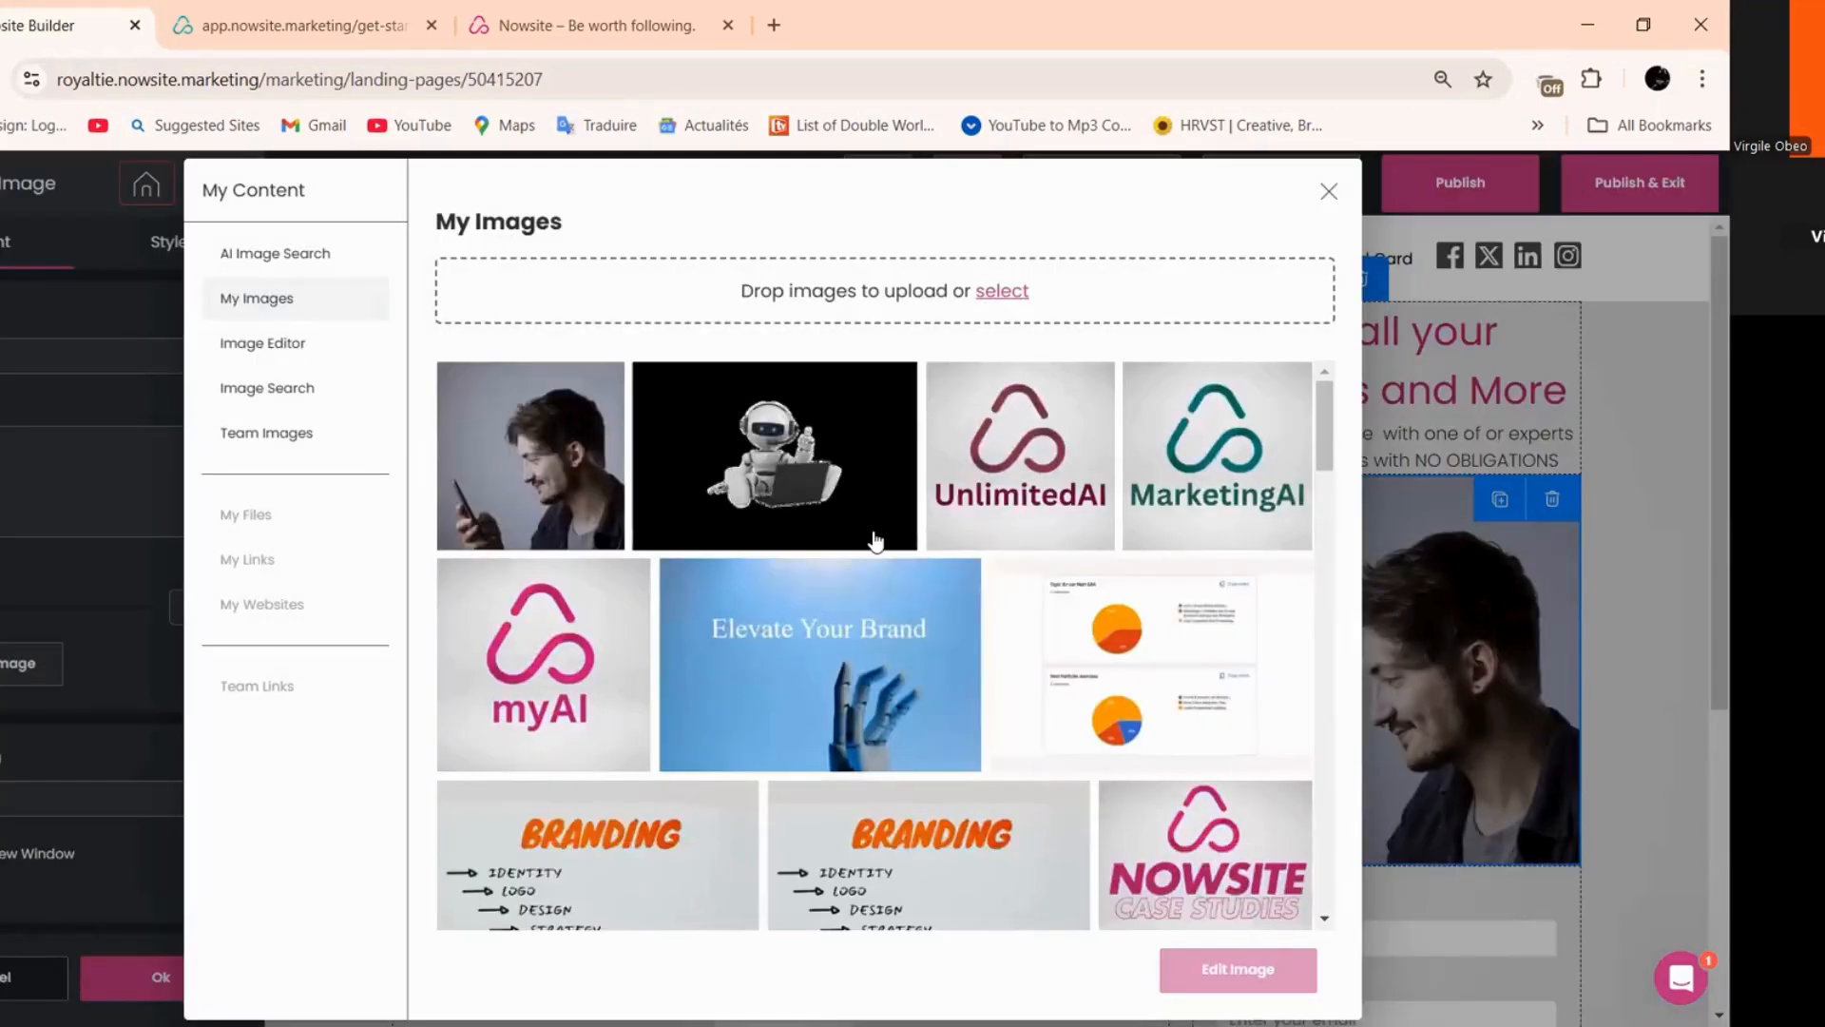
{"action": "left_click", "coordinate": [869, 535]}
{"action": "left_click", "coordinate": [1193, 974]}
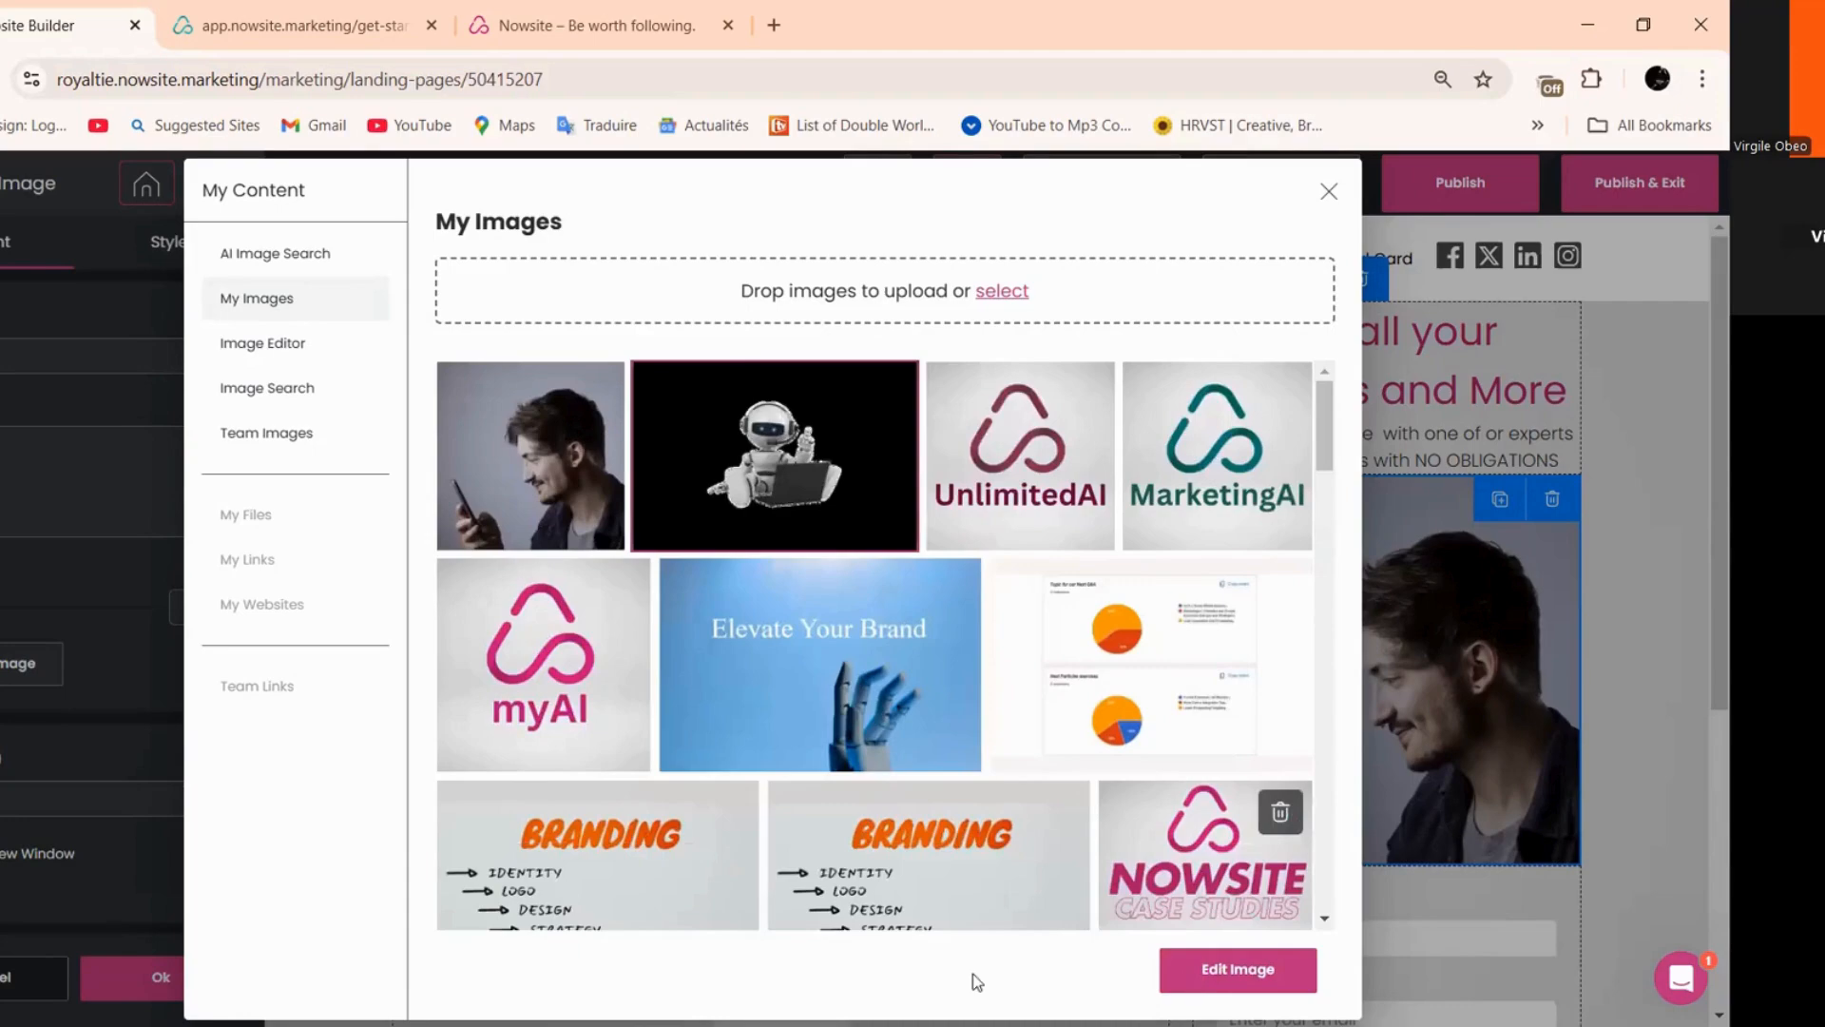
{"action": "left_click", "coordinate": [1256, 980]}
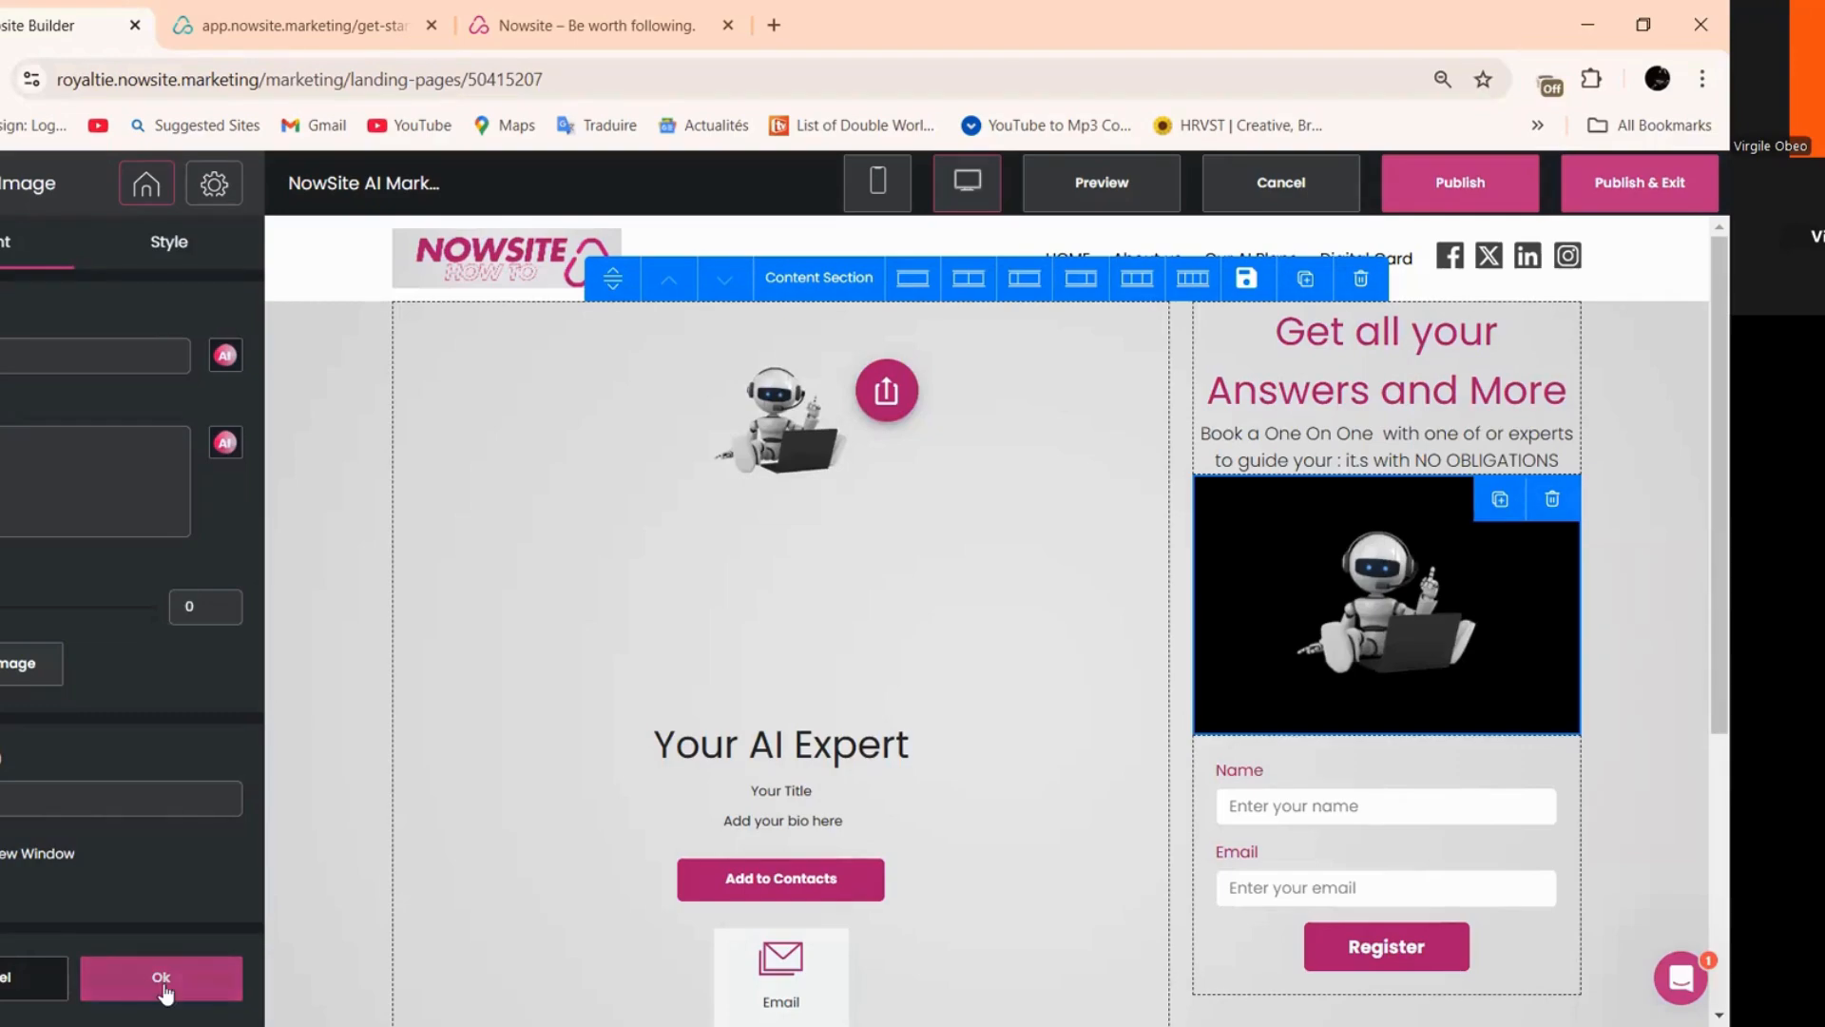
- Search Pixabay for "ROBOT" and replace the black-background image under the headline with the headset robot and laptop on a light background
{"action": "left_click", "coordinate": [53, 665]}
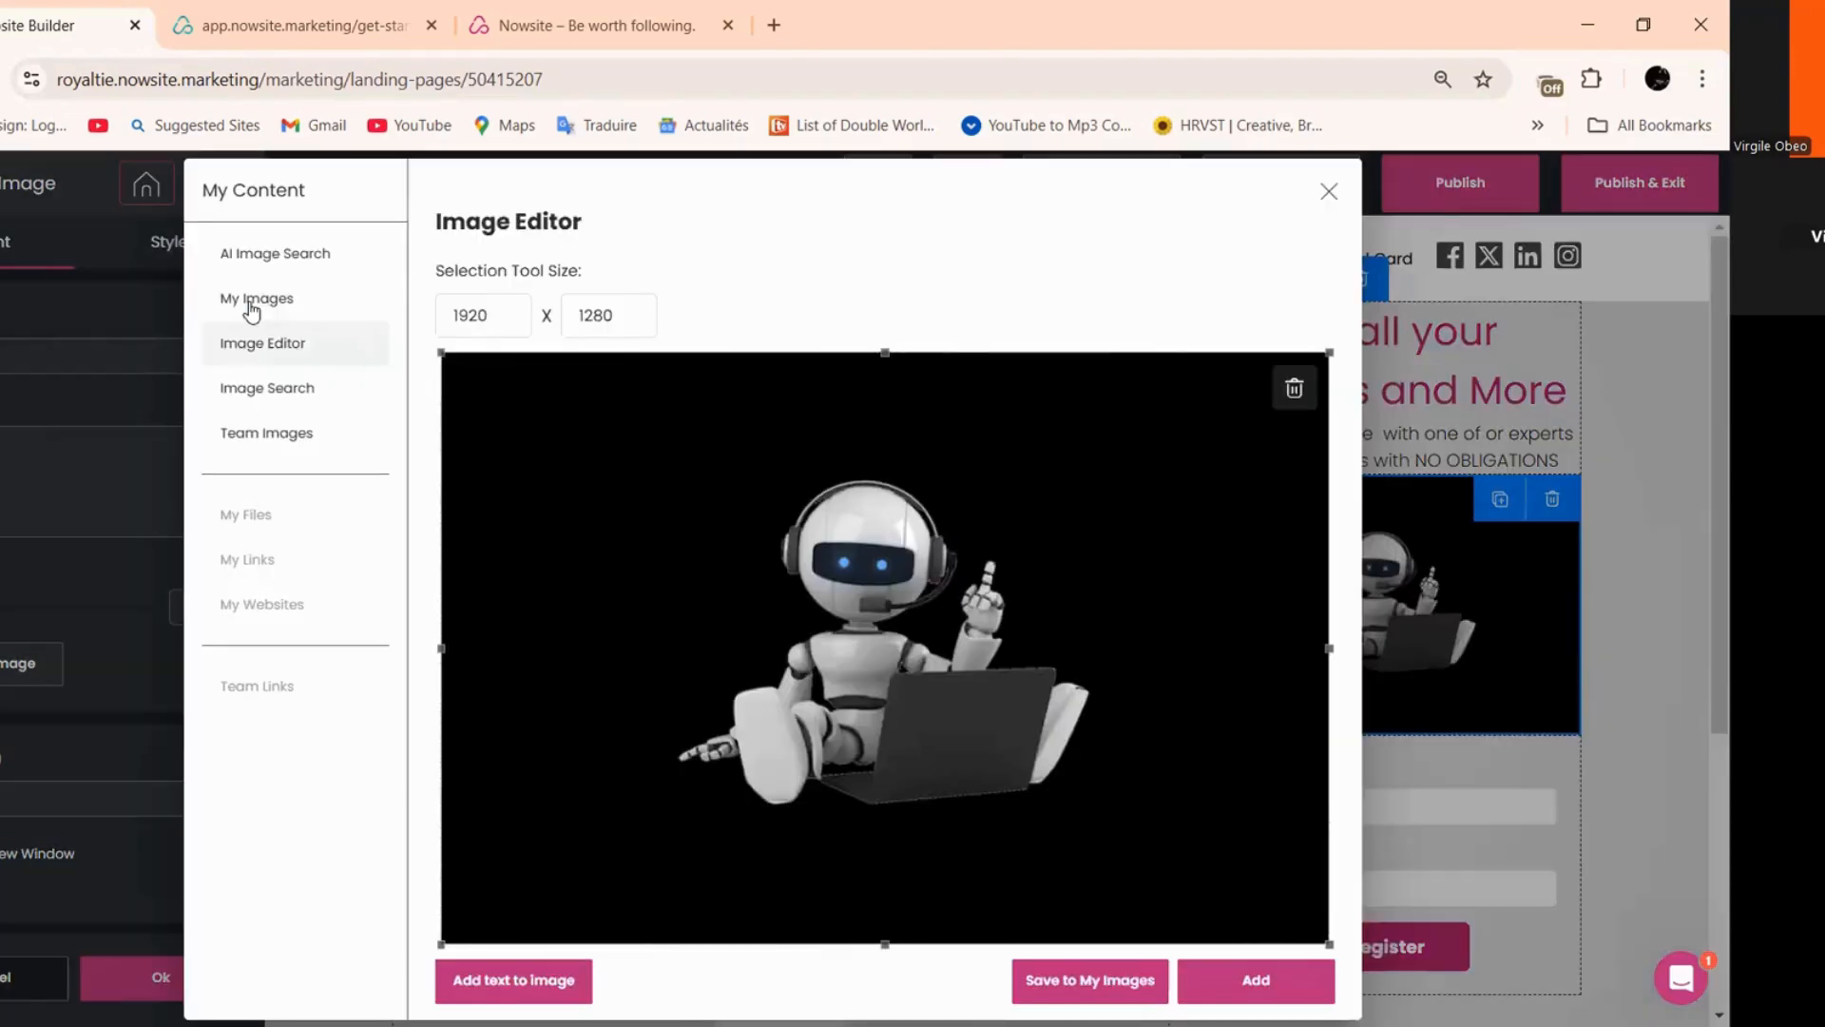
{"action": "left_click", "coordinate": [252, 306]}
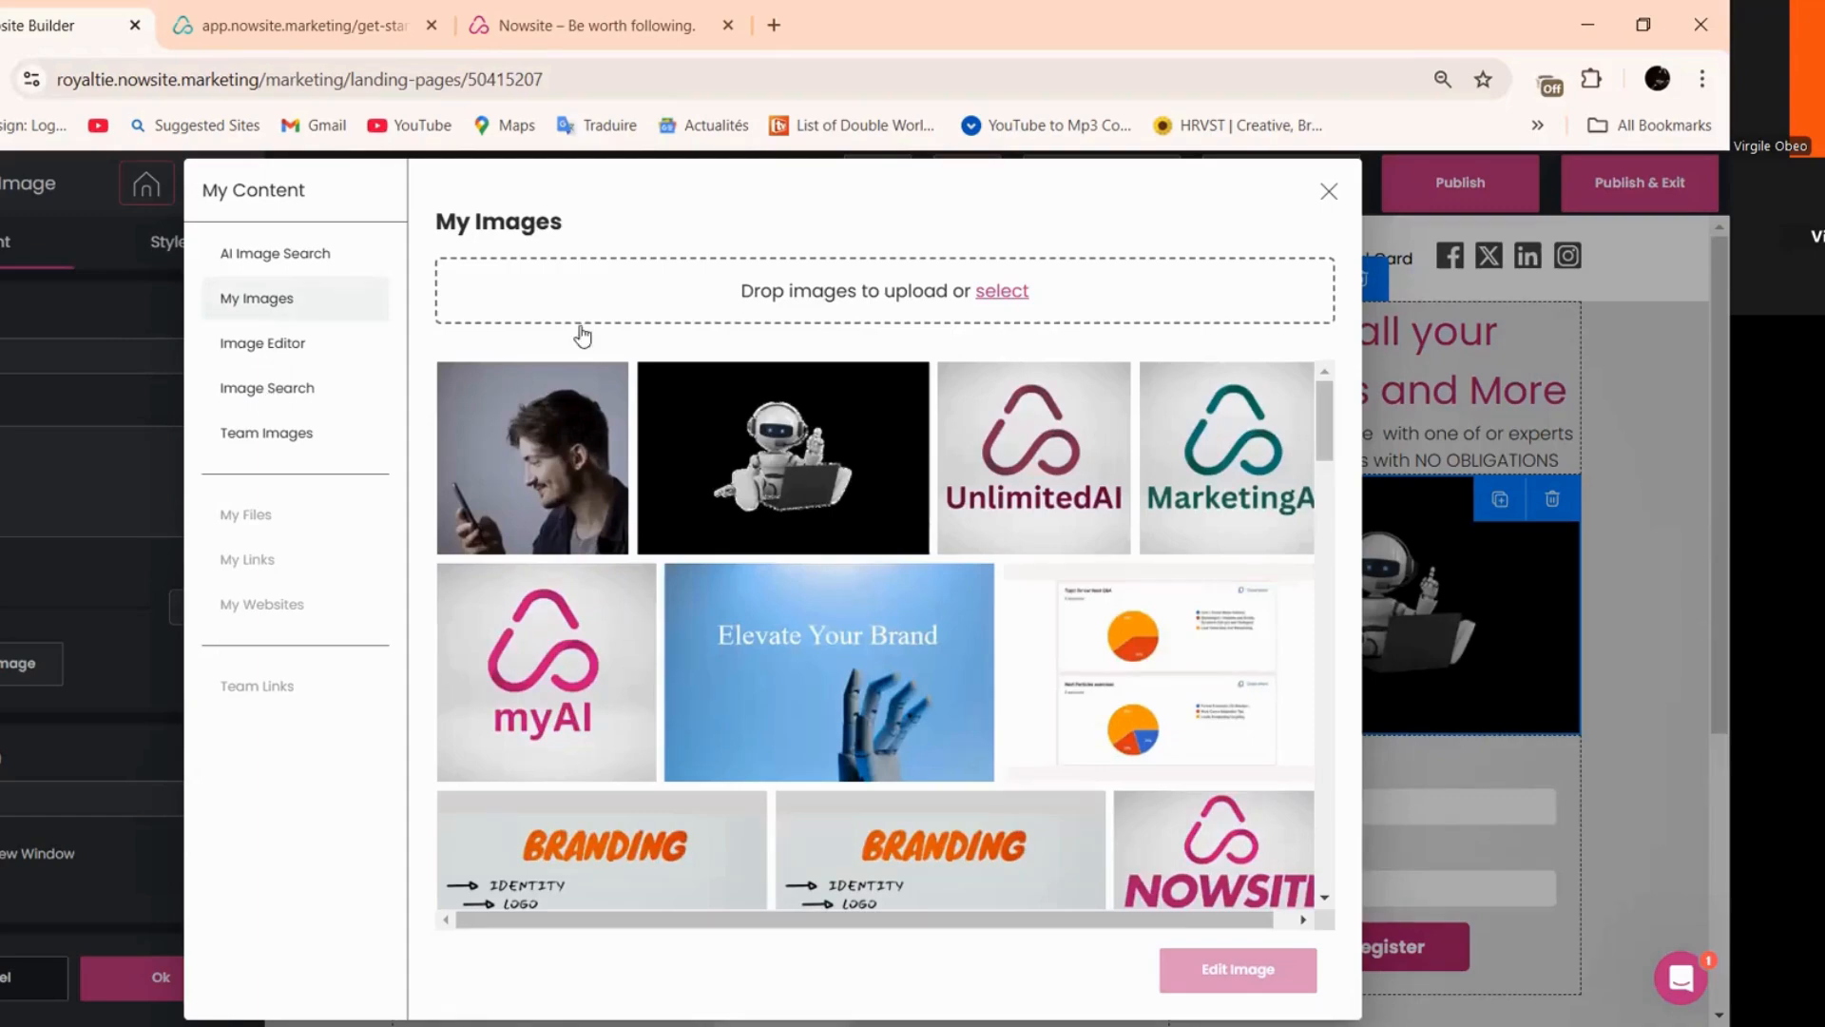
{"action": "left_click", "coordinate": [273, 392]}
{"action": "type", "text": "ROBOT"}
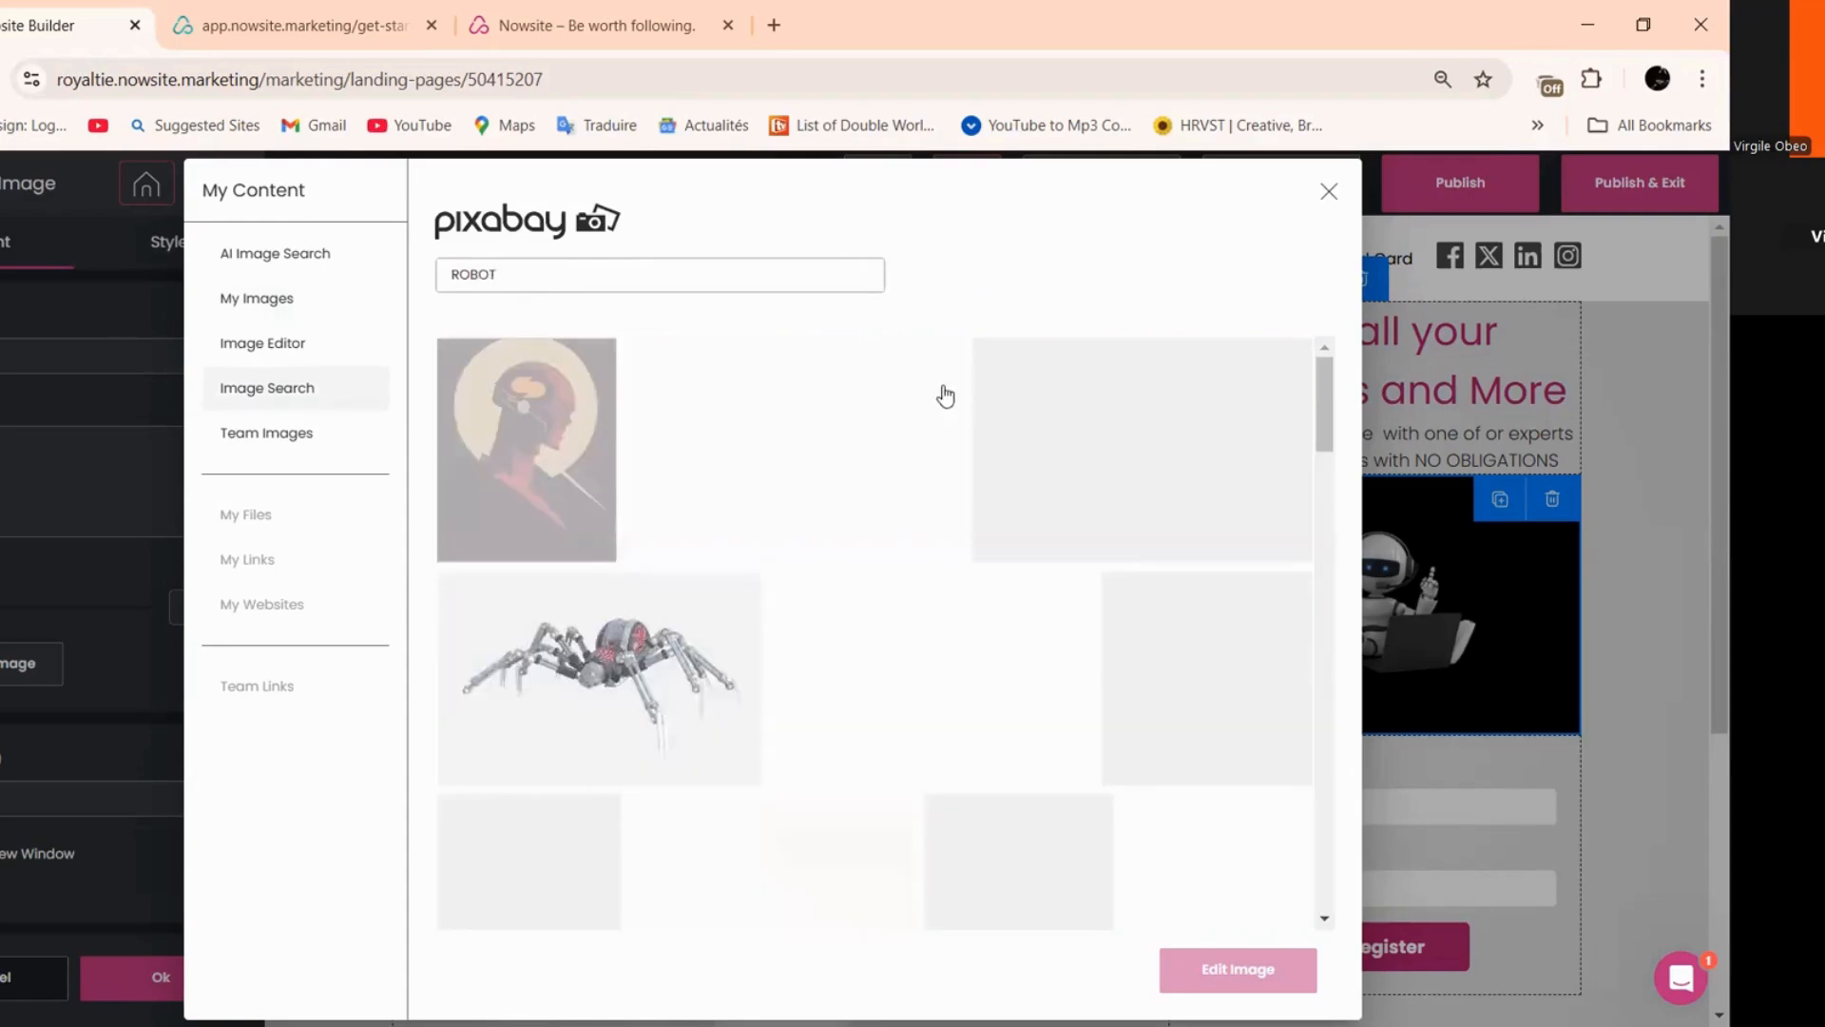
{"action": "scroll", "coordinate": [899, 445], "scroll_direction": "down", "scroll_amount": 4}
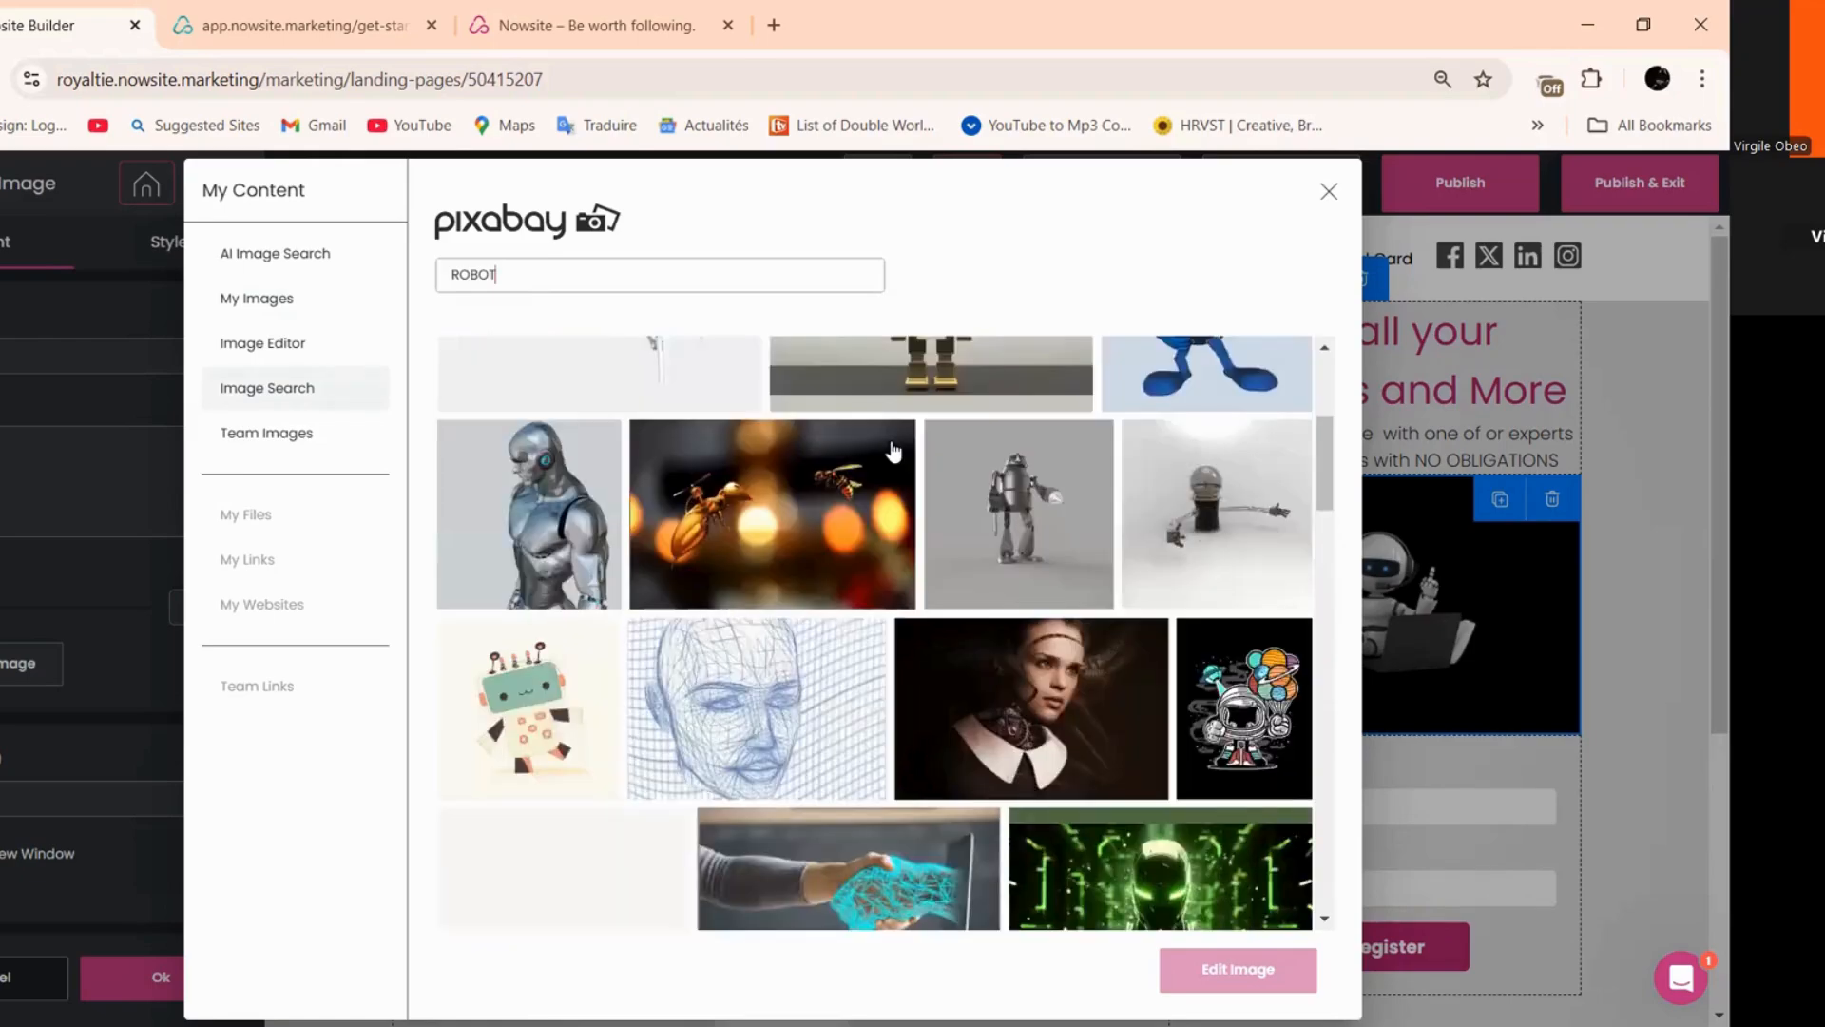
{"action": "scroll", "coordinate": [893, 452], "scroll_direction": "down", "scroll_amount": 4}
{"action": "scroll", "coordinate": [892, 458], "scroll_direction": "down", "scroll_amount": 4}
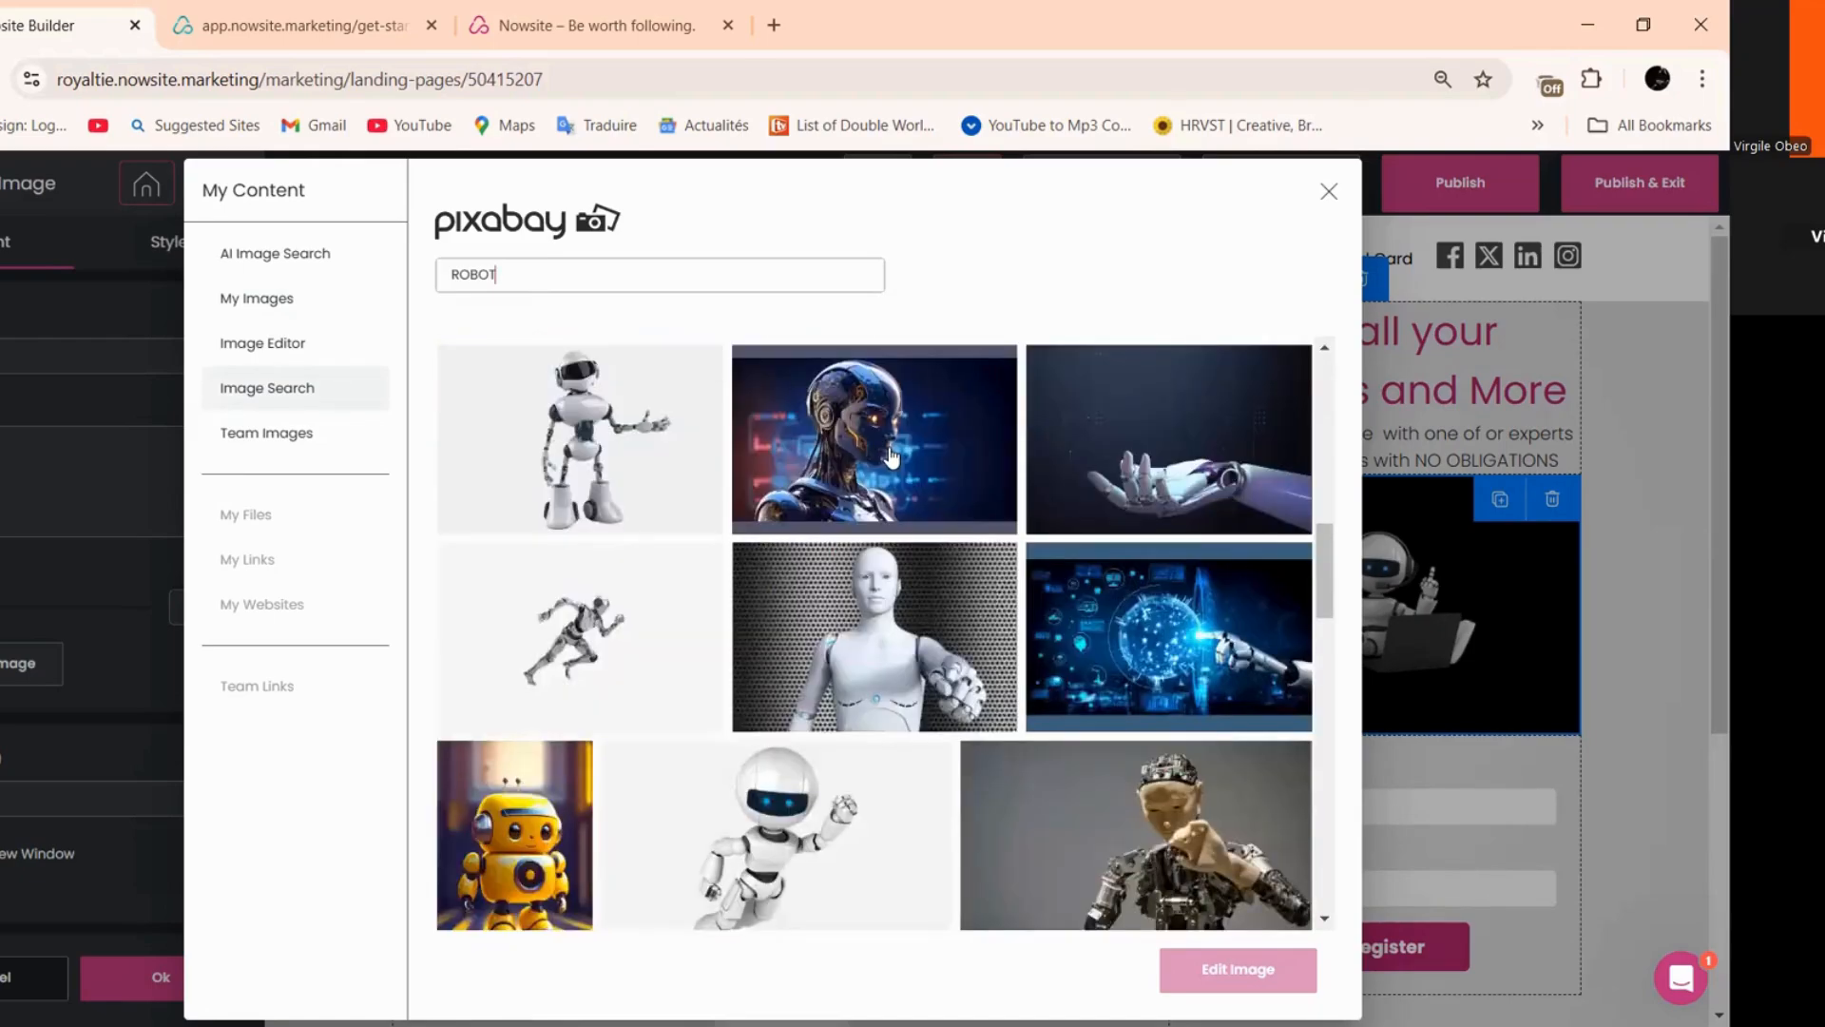
{"action": "scroll", "coordinate": [890, 457], "scroll_direction": "down", "scroll_amount": 4}
{"action": "scroll", "coordinate": [618, 610], "scroll_direction": "down", "scroll_amount": 4}
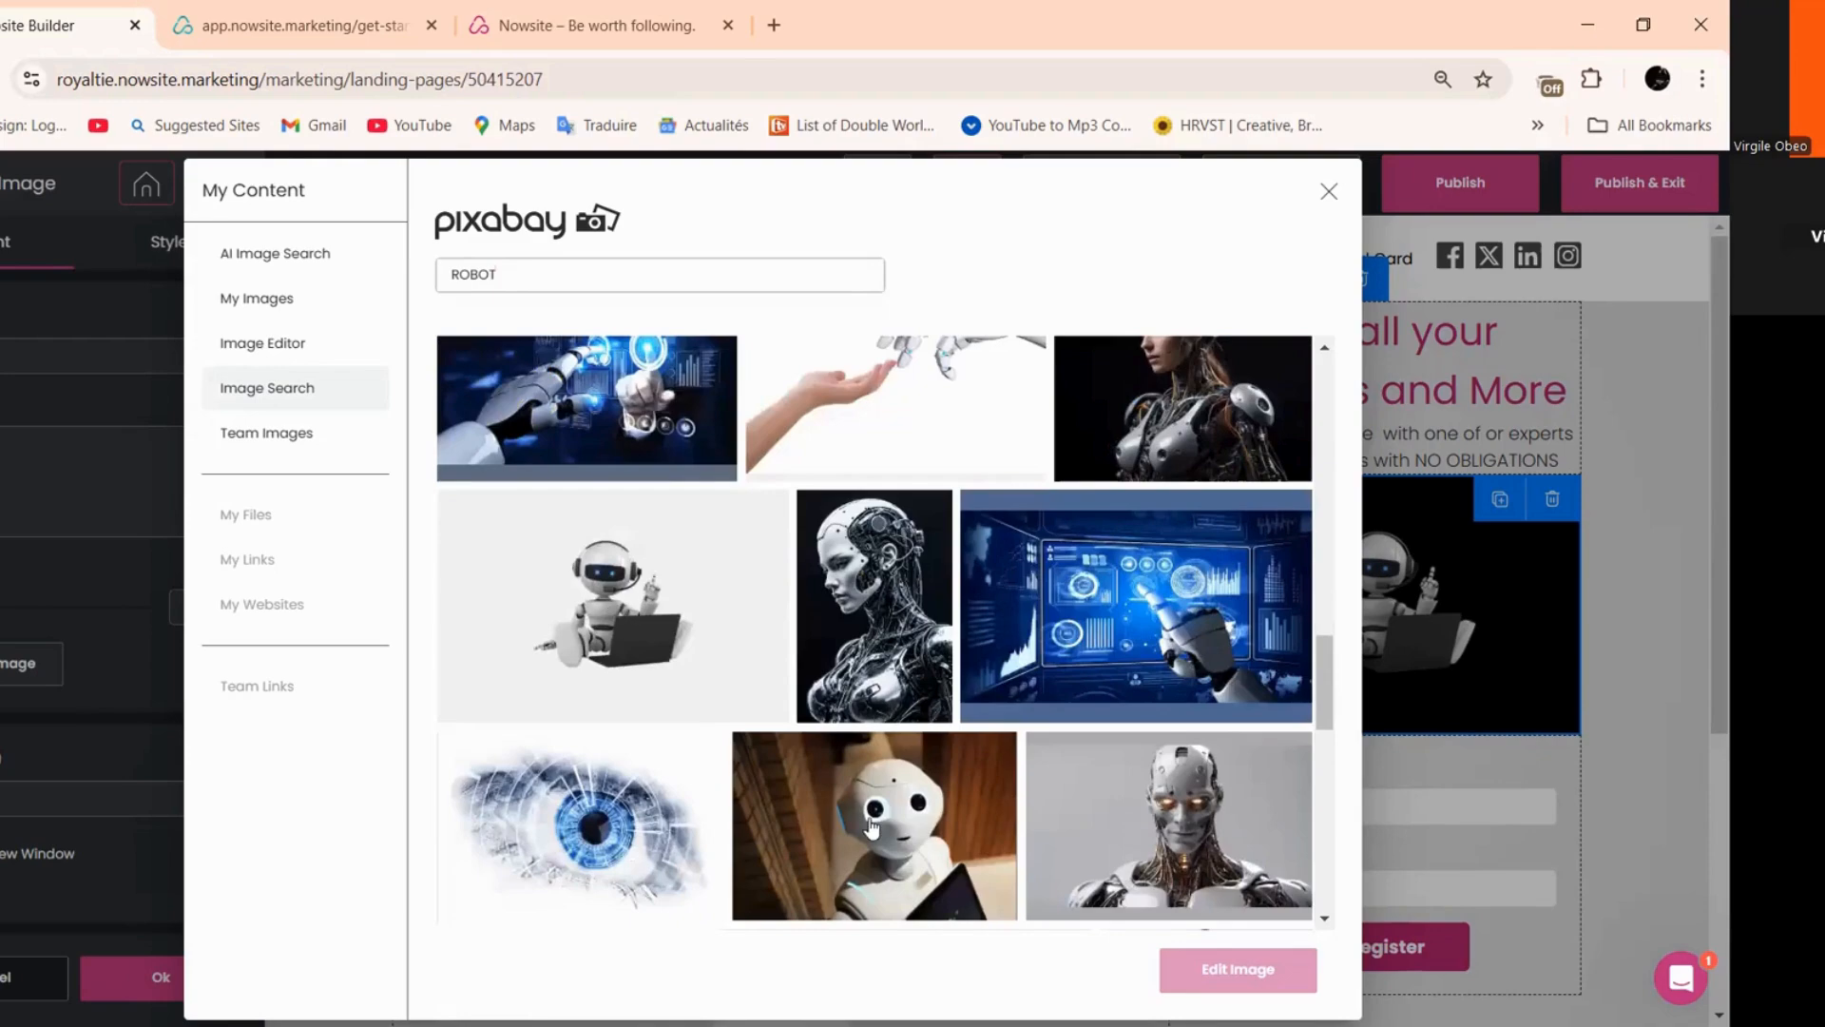
{"action": "left_click", "coordinate": [1205, 979]}
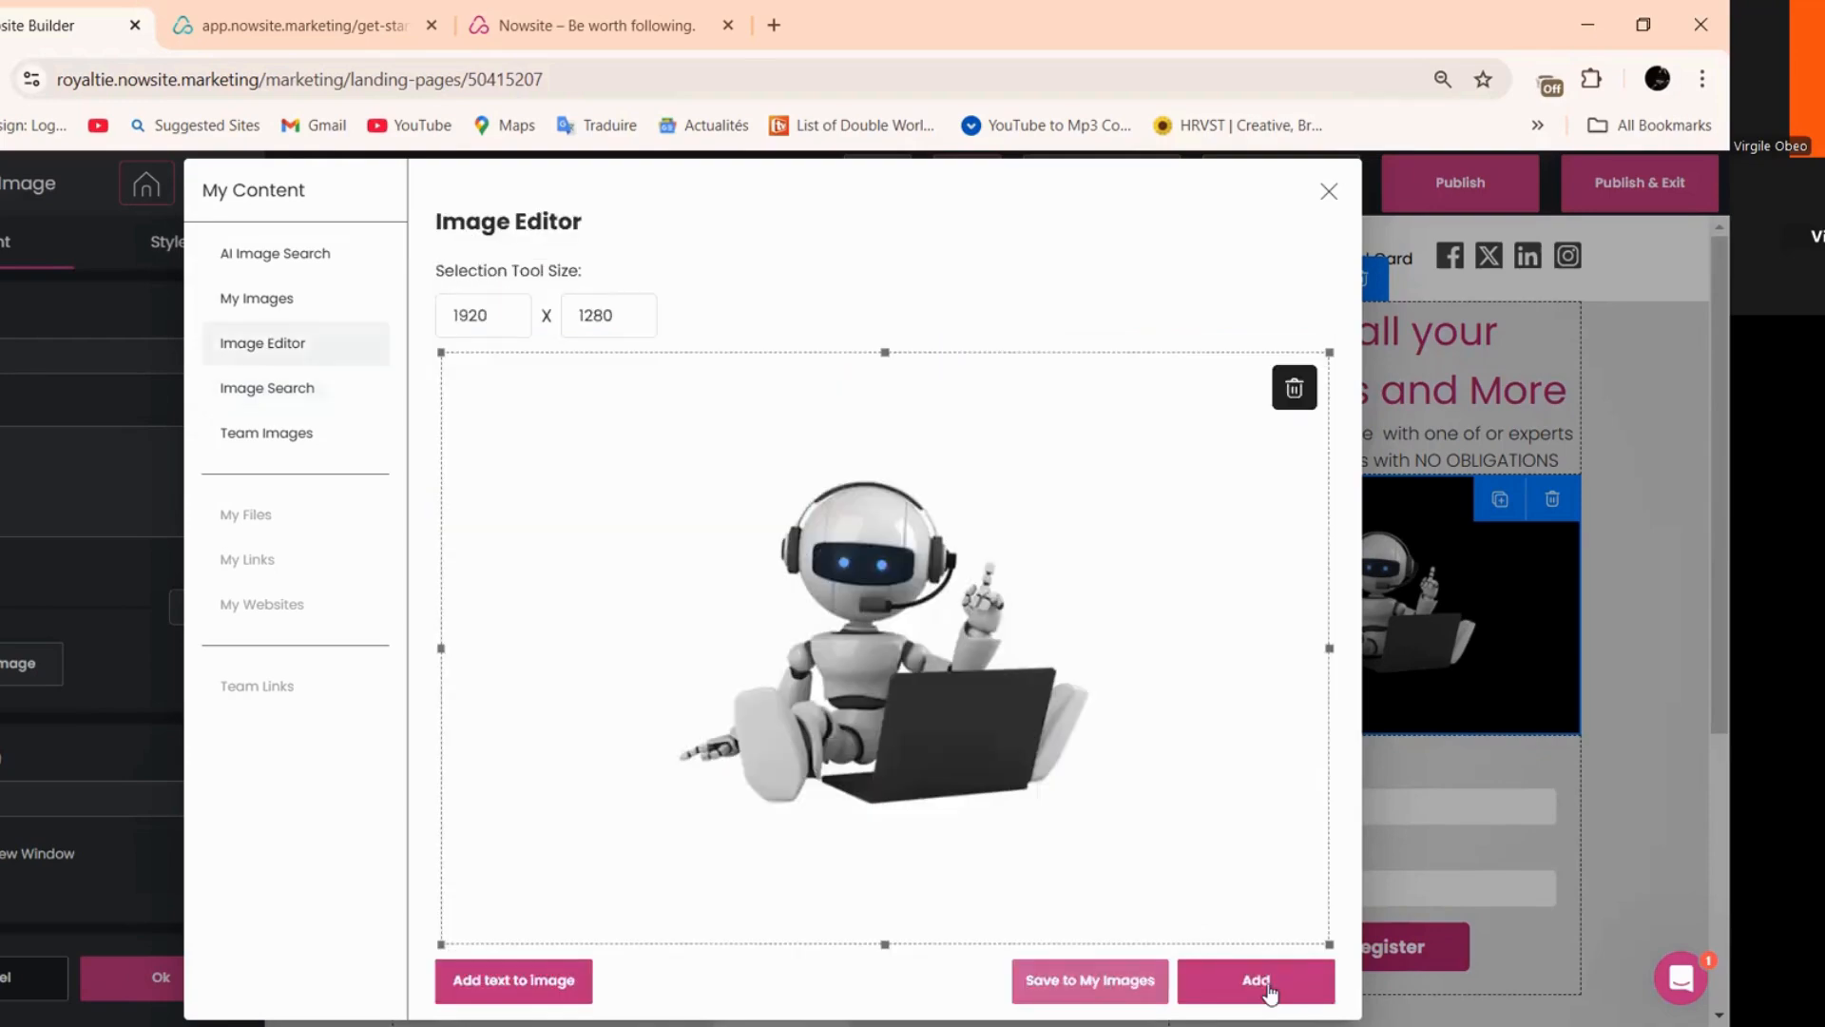
{"action": "left_click", "coordinate": [1267, 989]}
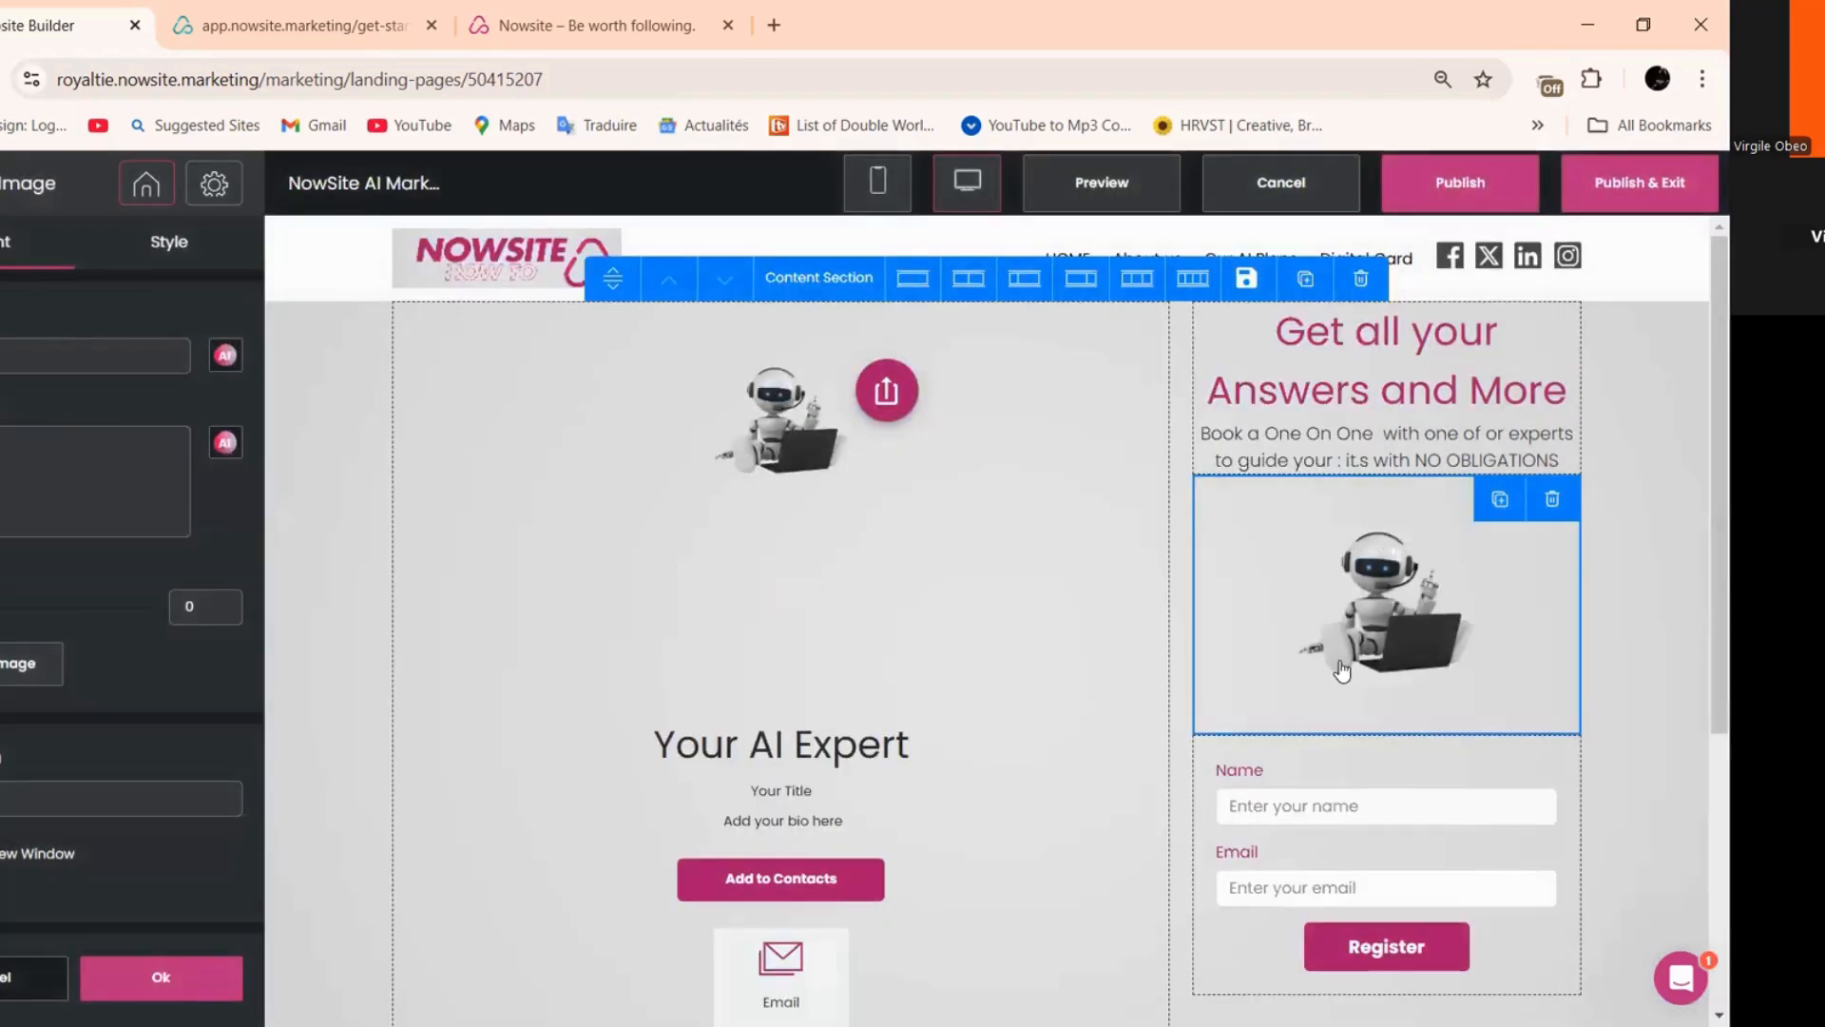
- Replace the digital business card's robot picture with the photo of the man holding a phone from My Images
{"action": "left_click", "coordinate": [29, 662]}
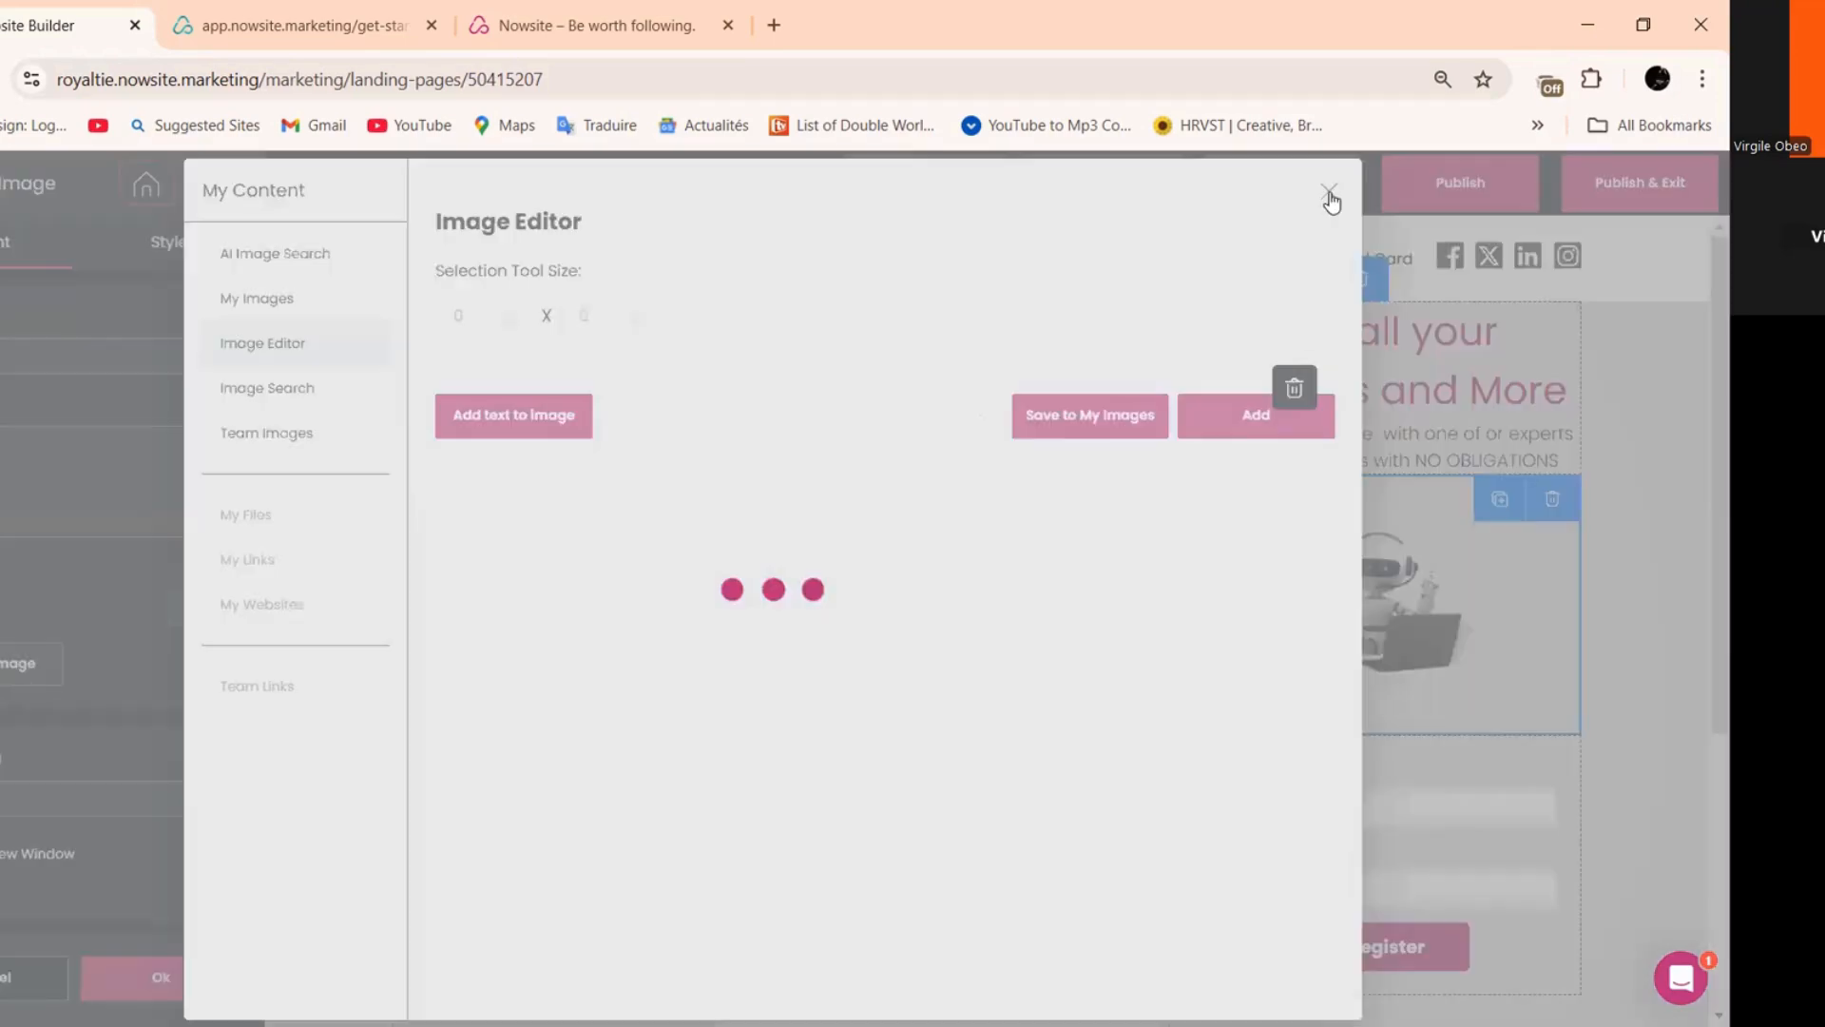
{"action": "left_click", "coordinate": [1329, 194]}
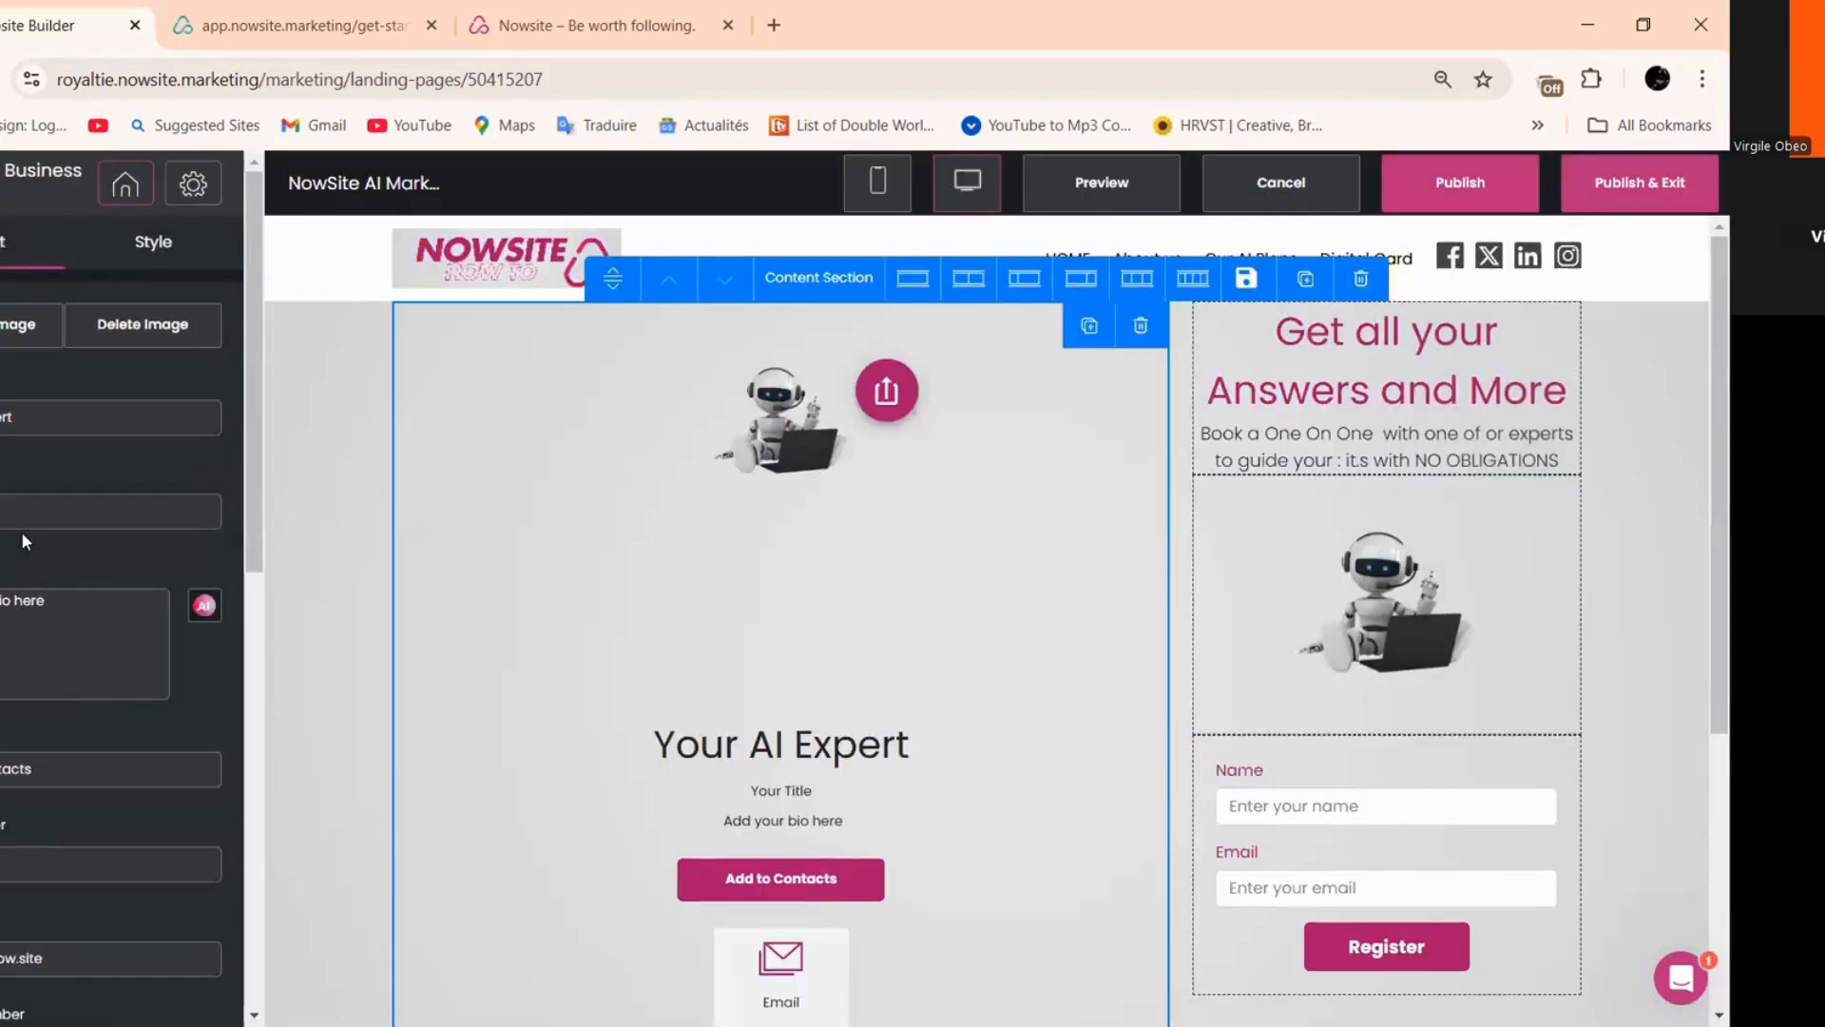
{"action": "left_click", "coordinate": [204, 506]}
{"action": "left_click", "coordinate": [254, 299]}
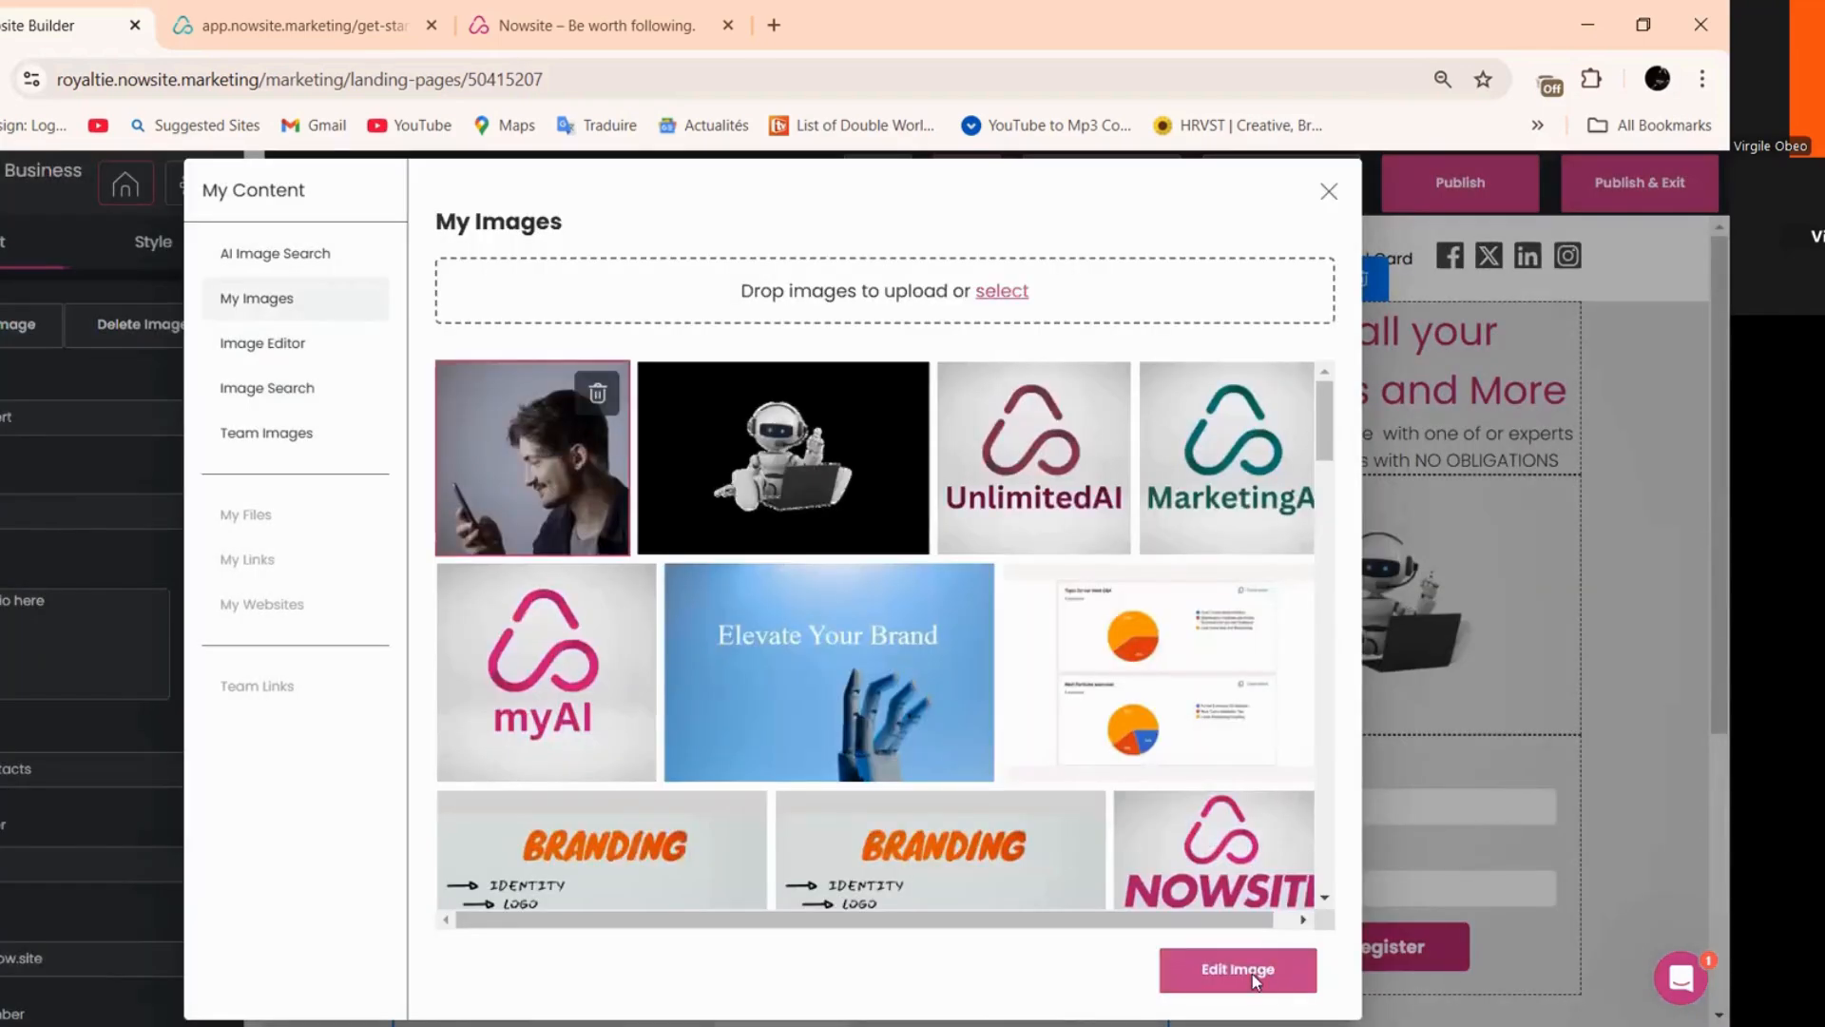
{"action": "left_click", "coordinate": [1238, 969]}
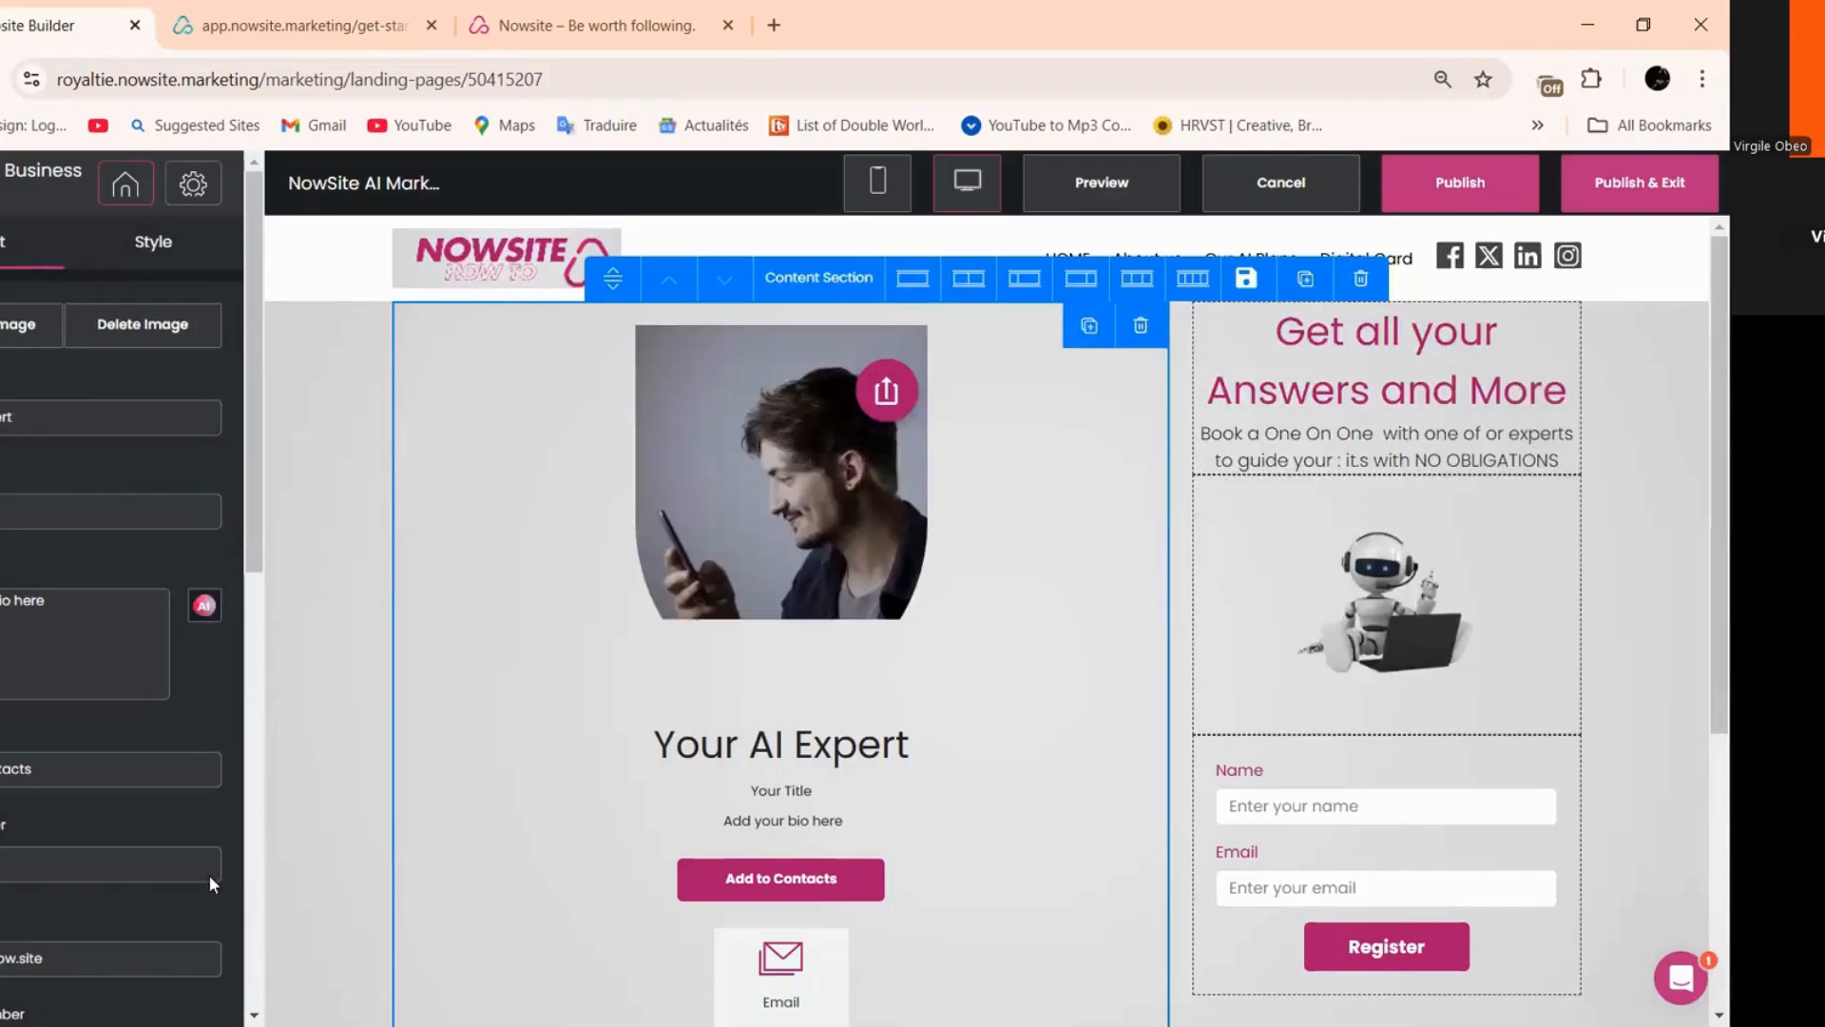
{"action": "scroll", "coordinate": [210, 874], "scroll_direction": "down", "scroll_amount": 4}
{"action": "scroll", "coordinate": [117, 943], "scroll_direction": "down", "scroll_amount": 4}
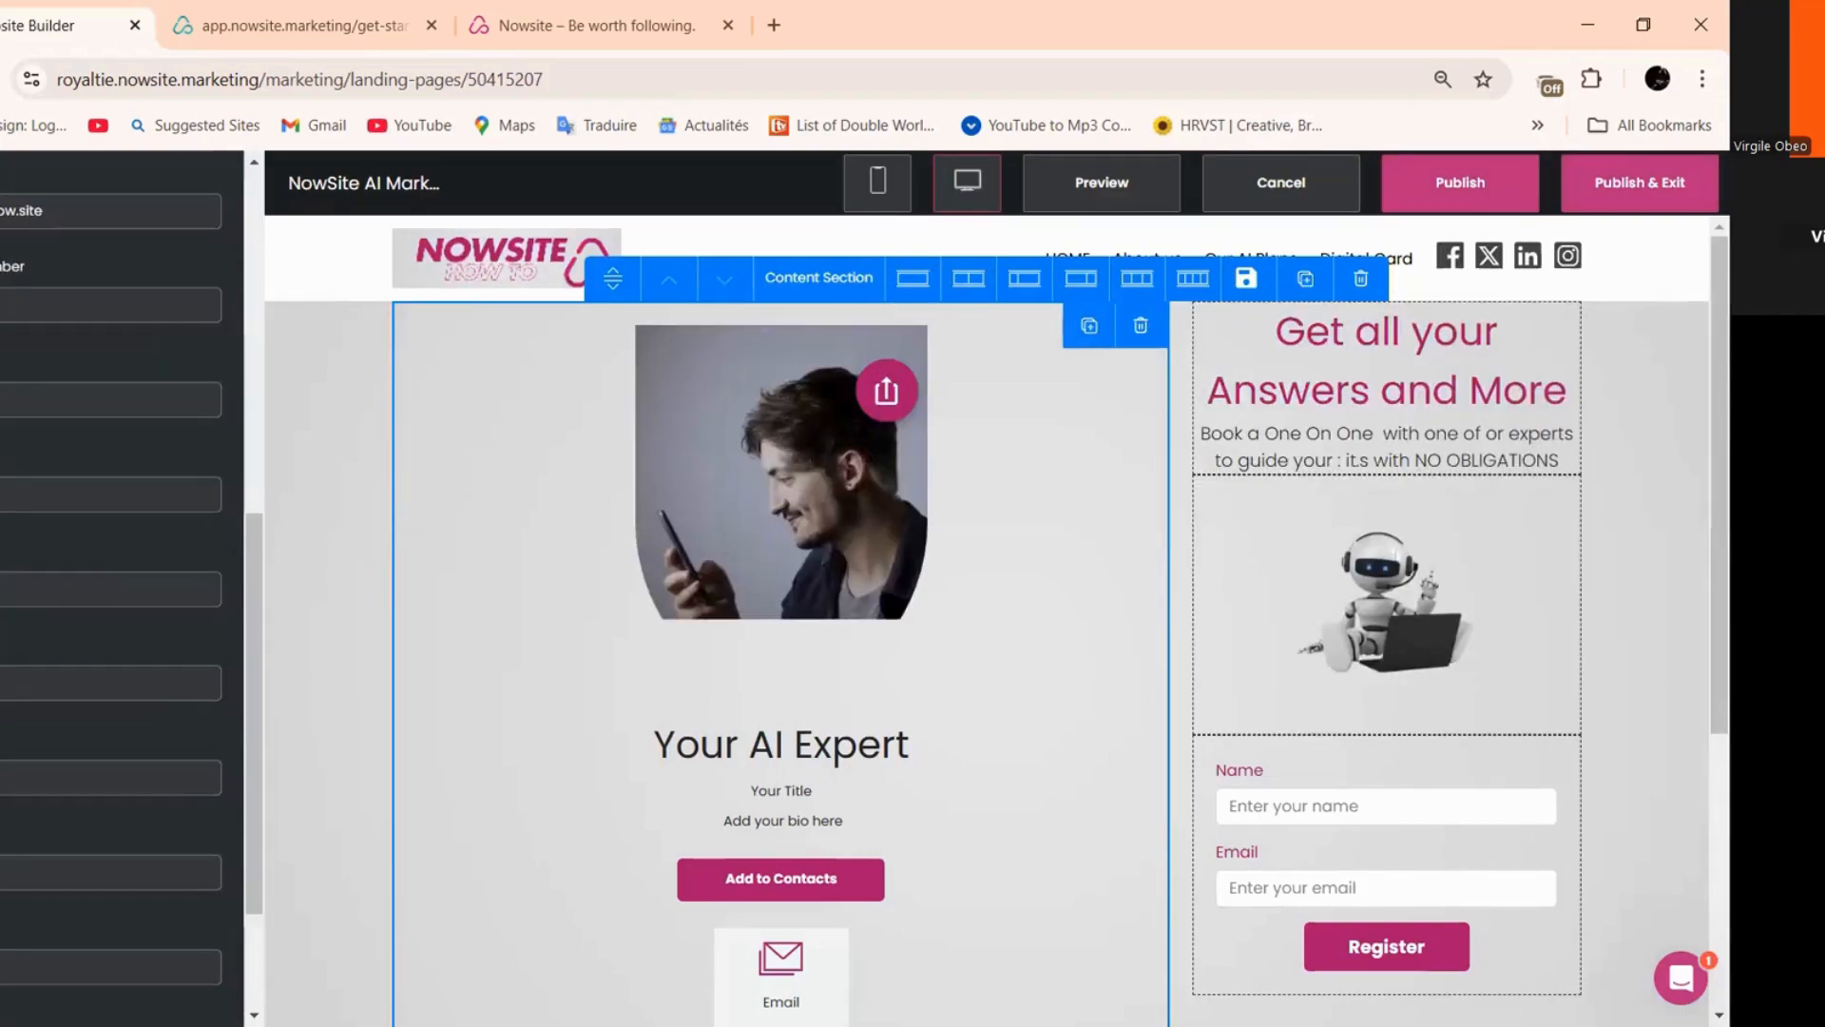
{"action": "scroll", "coordinate": [132, 998], "scroll_direction": "down", "scroll_amount": 2}
{"action": "left_click", "coordinate": [132, 988]}
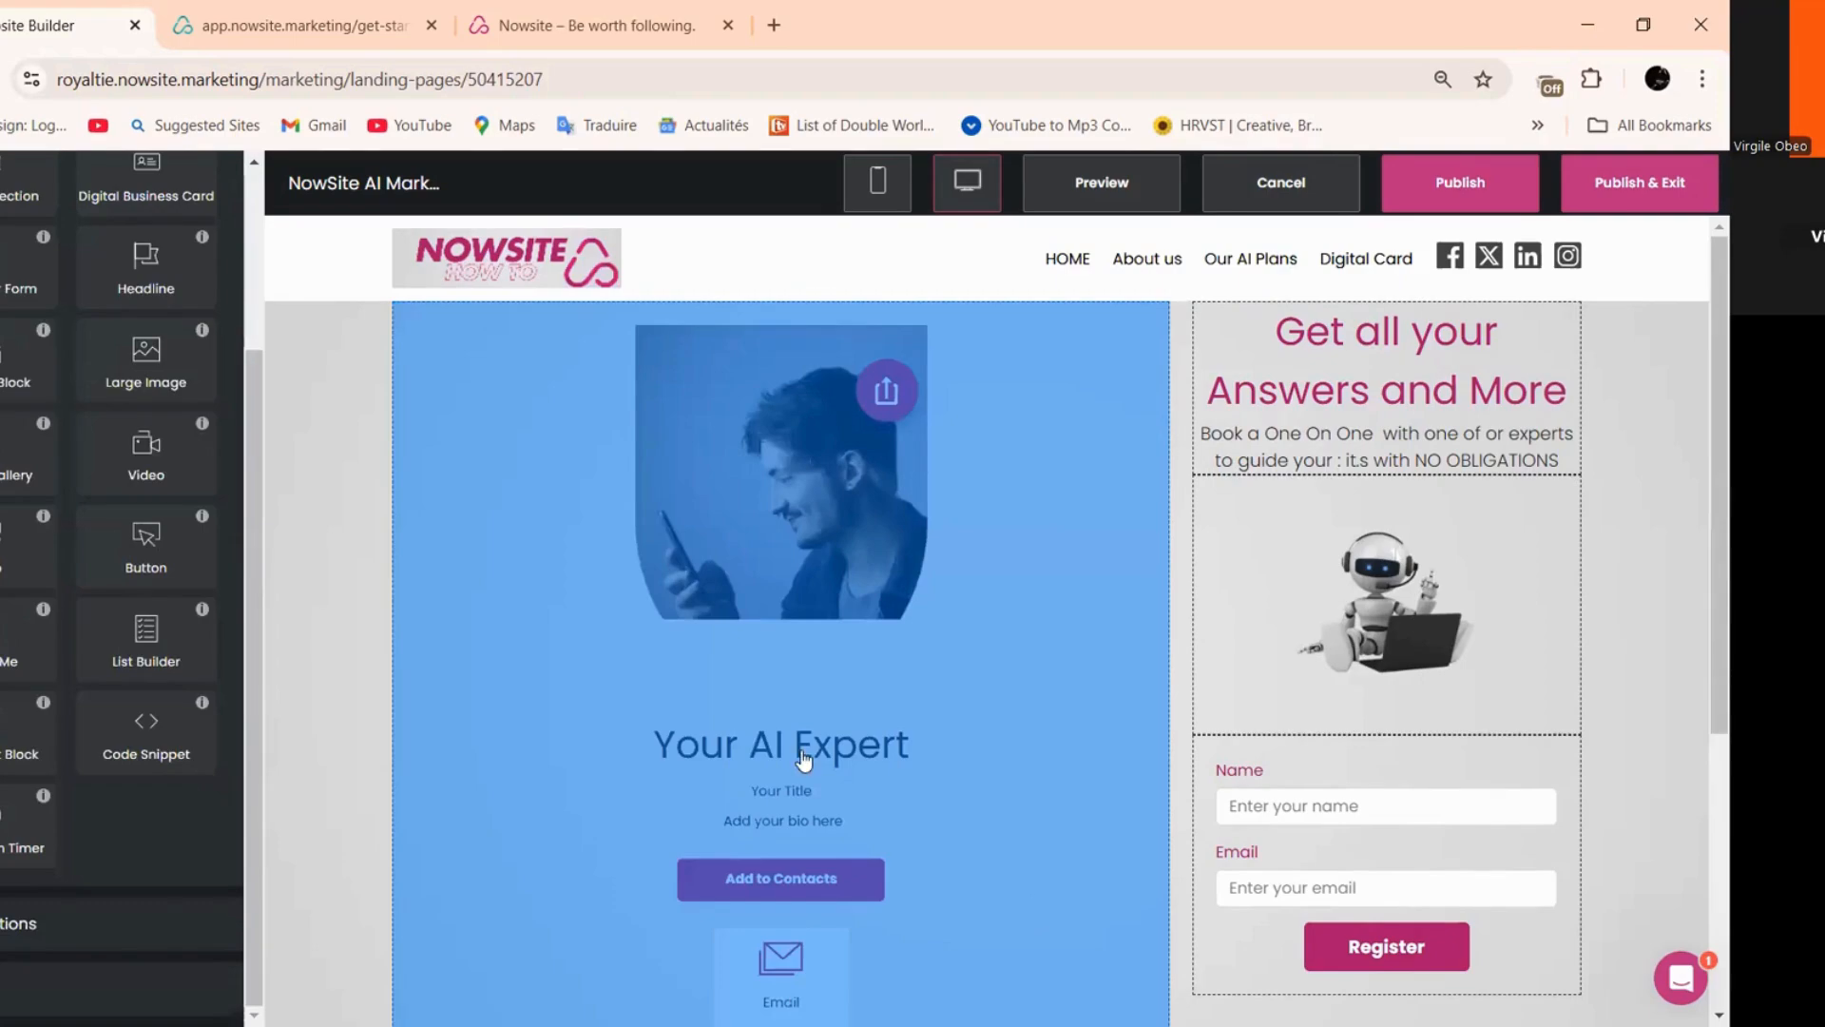
- Move the text "Your AI Expert" from the business card's name into its title, replacing the placeholder "Your Title"
{"action": "left_click", "coordinate": [1041, 909]}
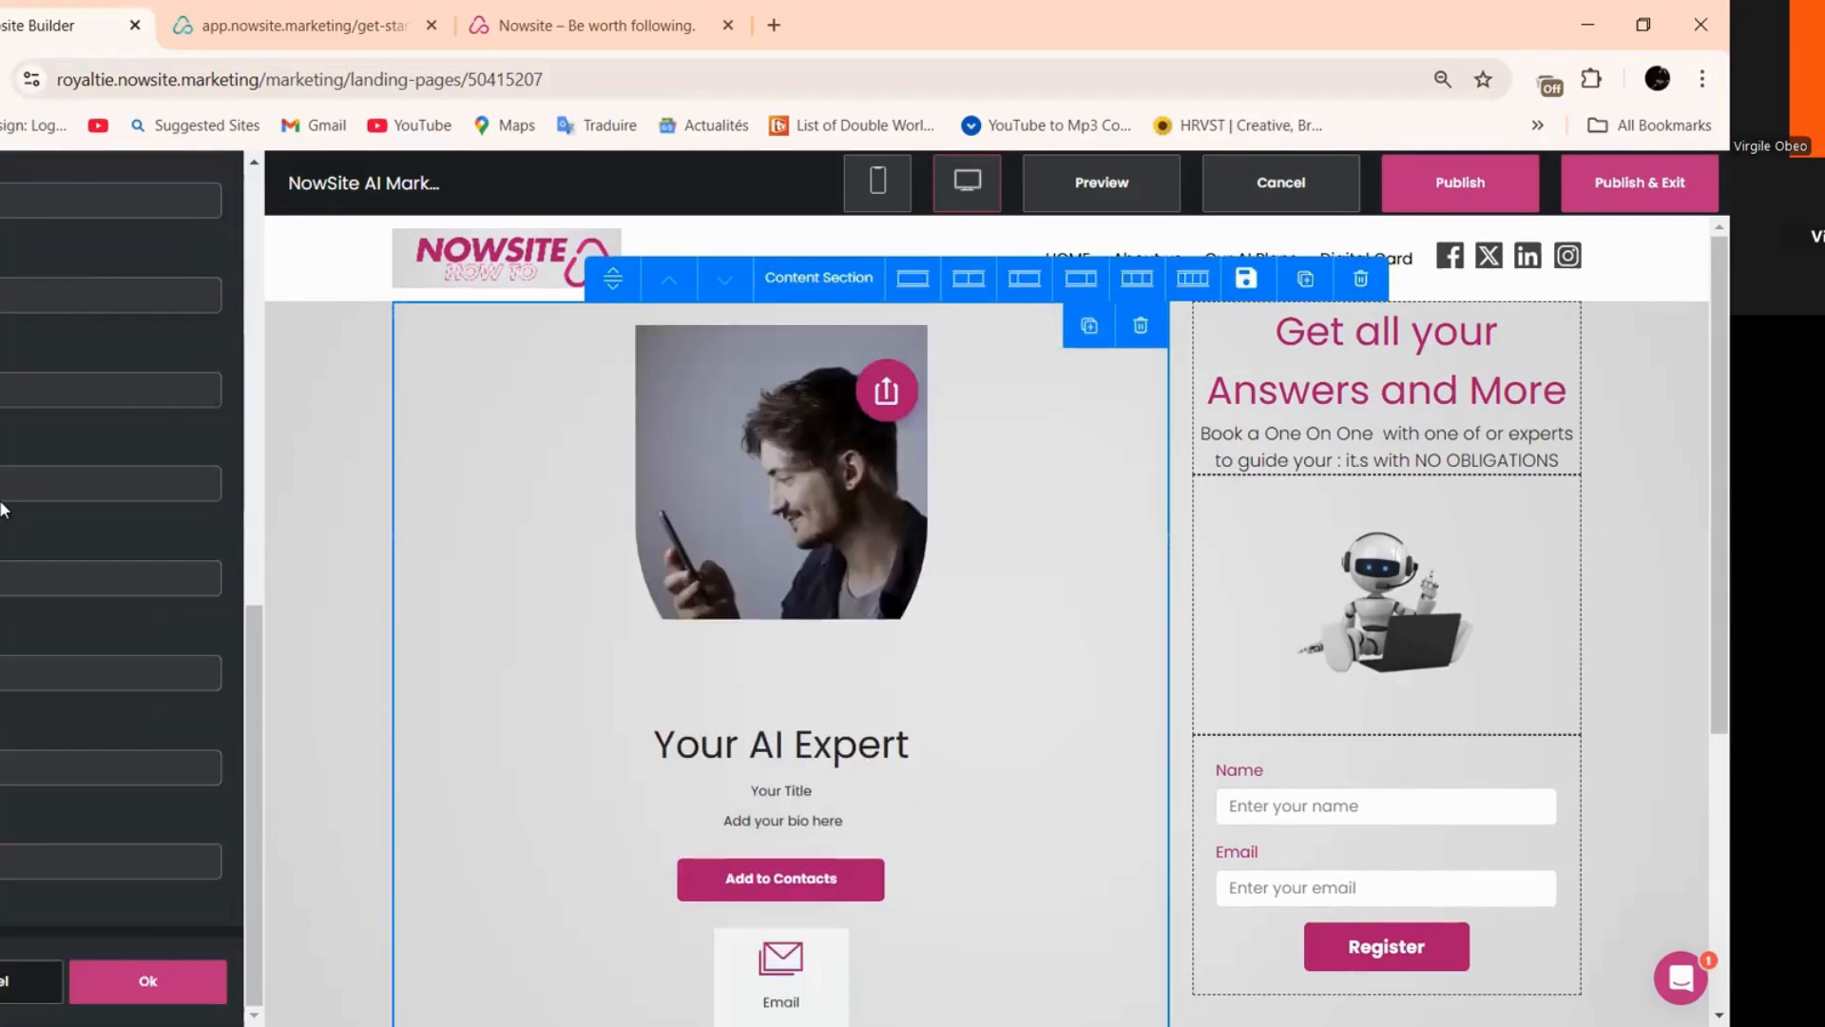
{"action": "scroll", "coordinate": [5, 439], "scroll_direction": "up", "scroll_amount": 4}
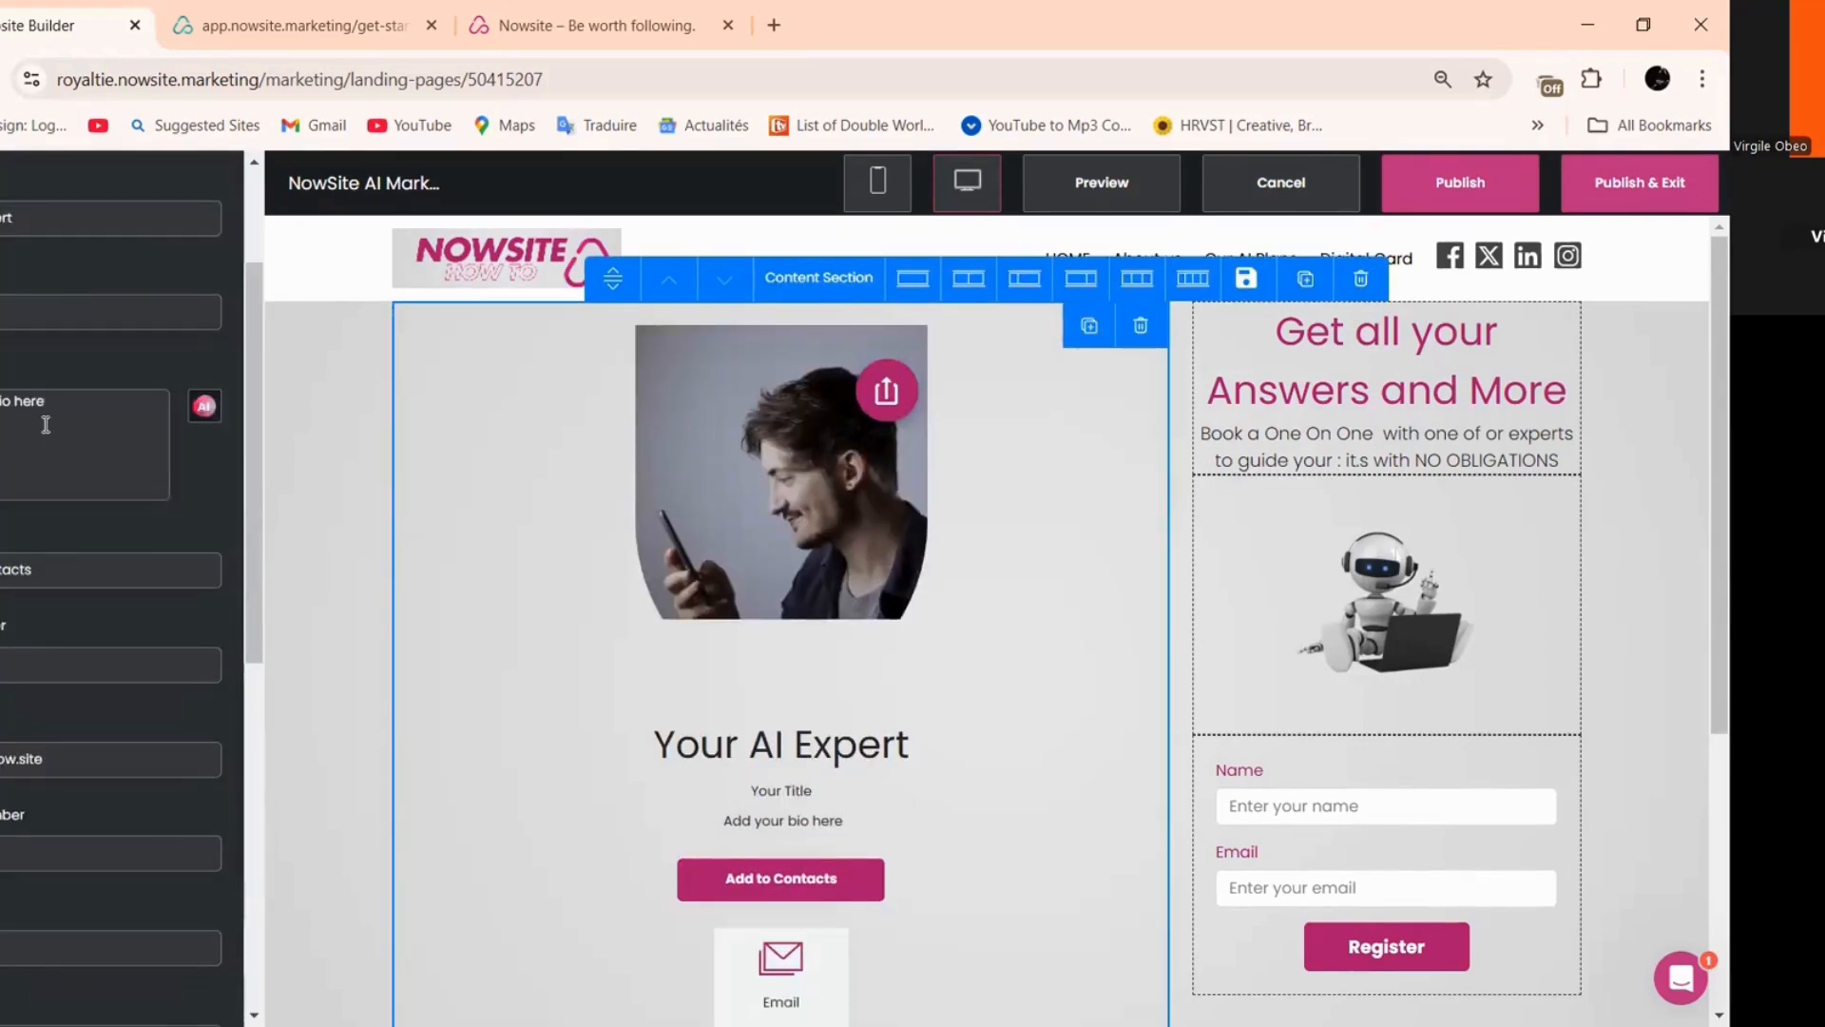
{"action": "scroll", "coordinate": [46, 424], "scroll_direction": "up", "scroll_amount": 2}
{"action": "triple_click", "coordinate": [5, 416]}
{"action": "key", "text": "ctrl+c"}
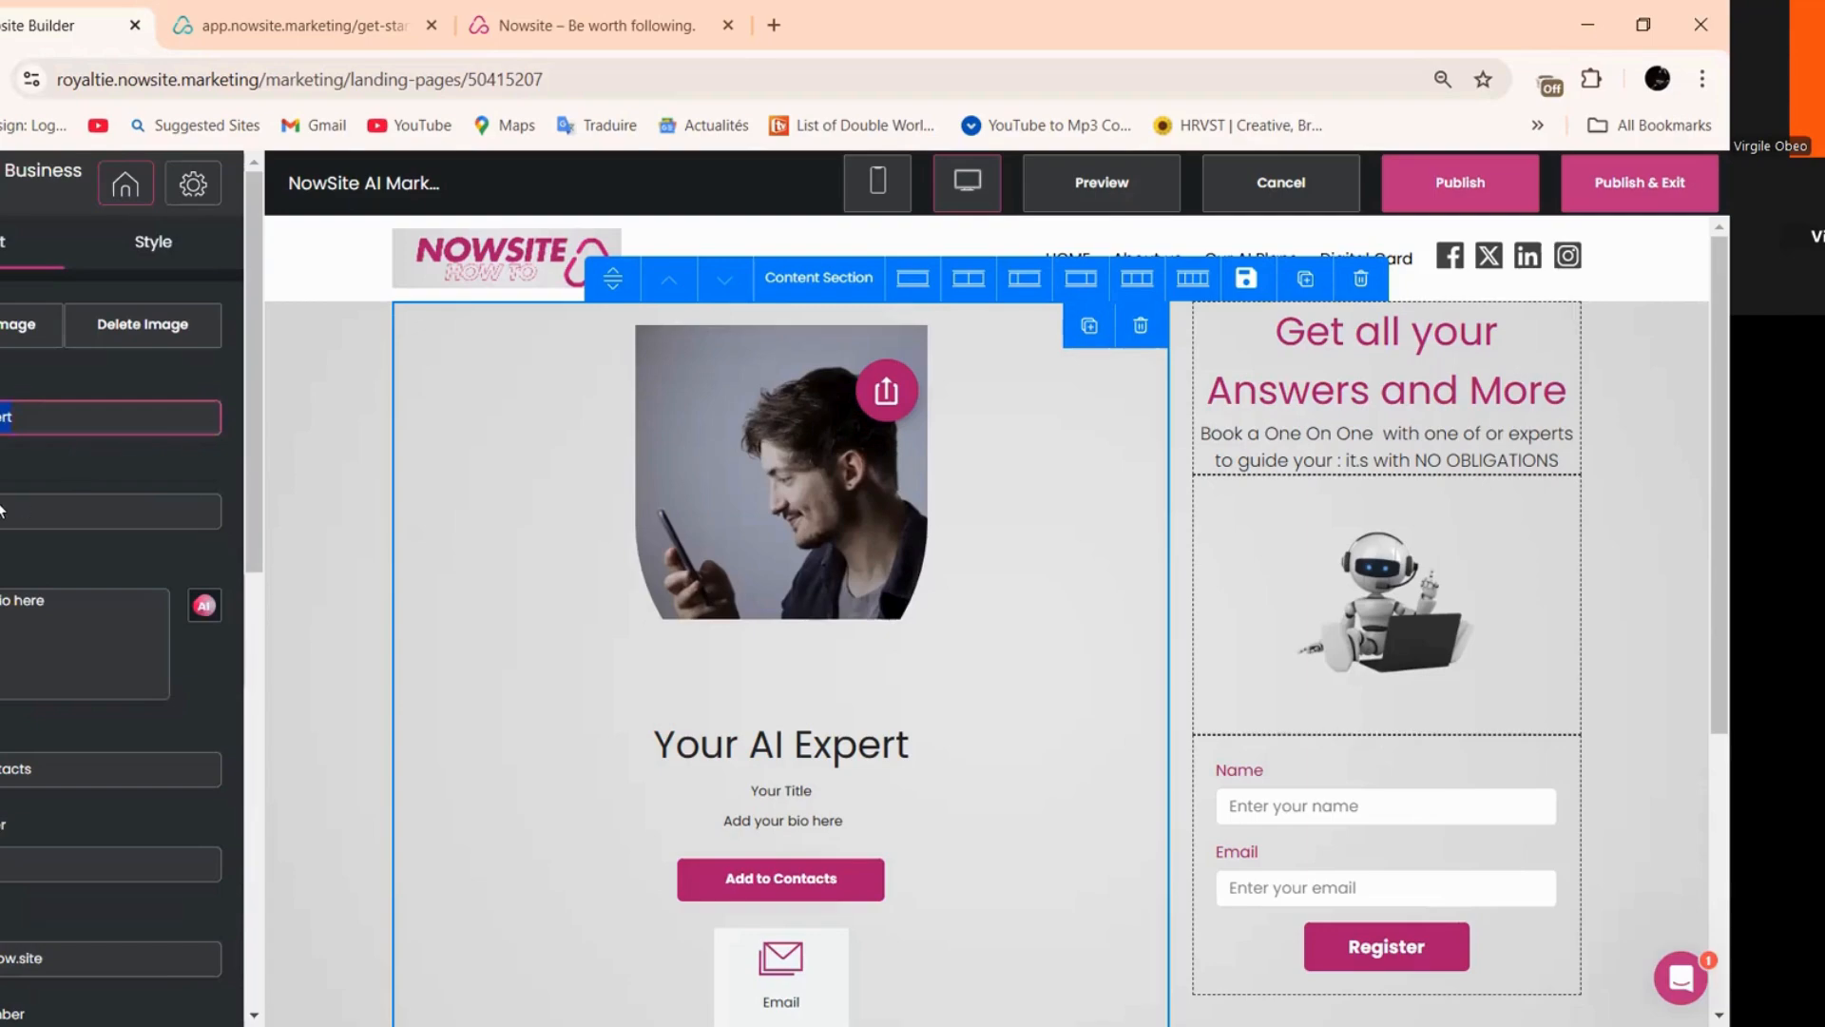
{"action": "right_click", "coordinate": [3, 417]}
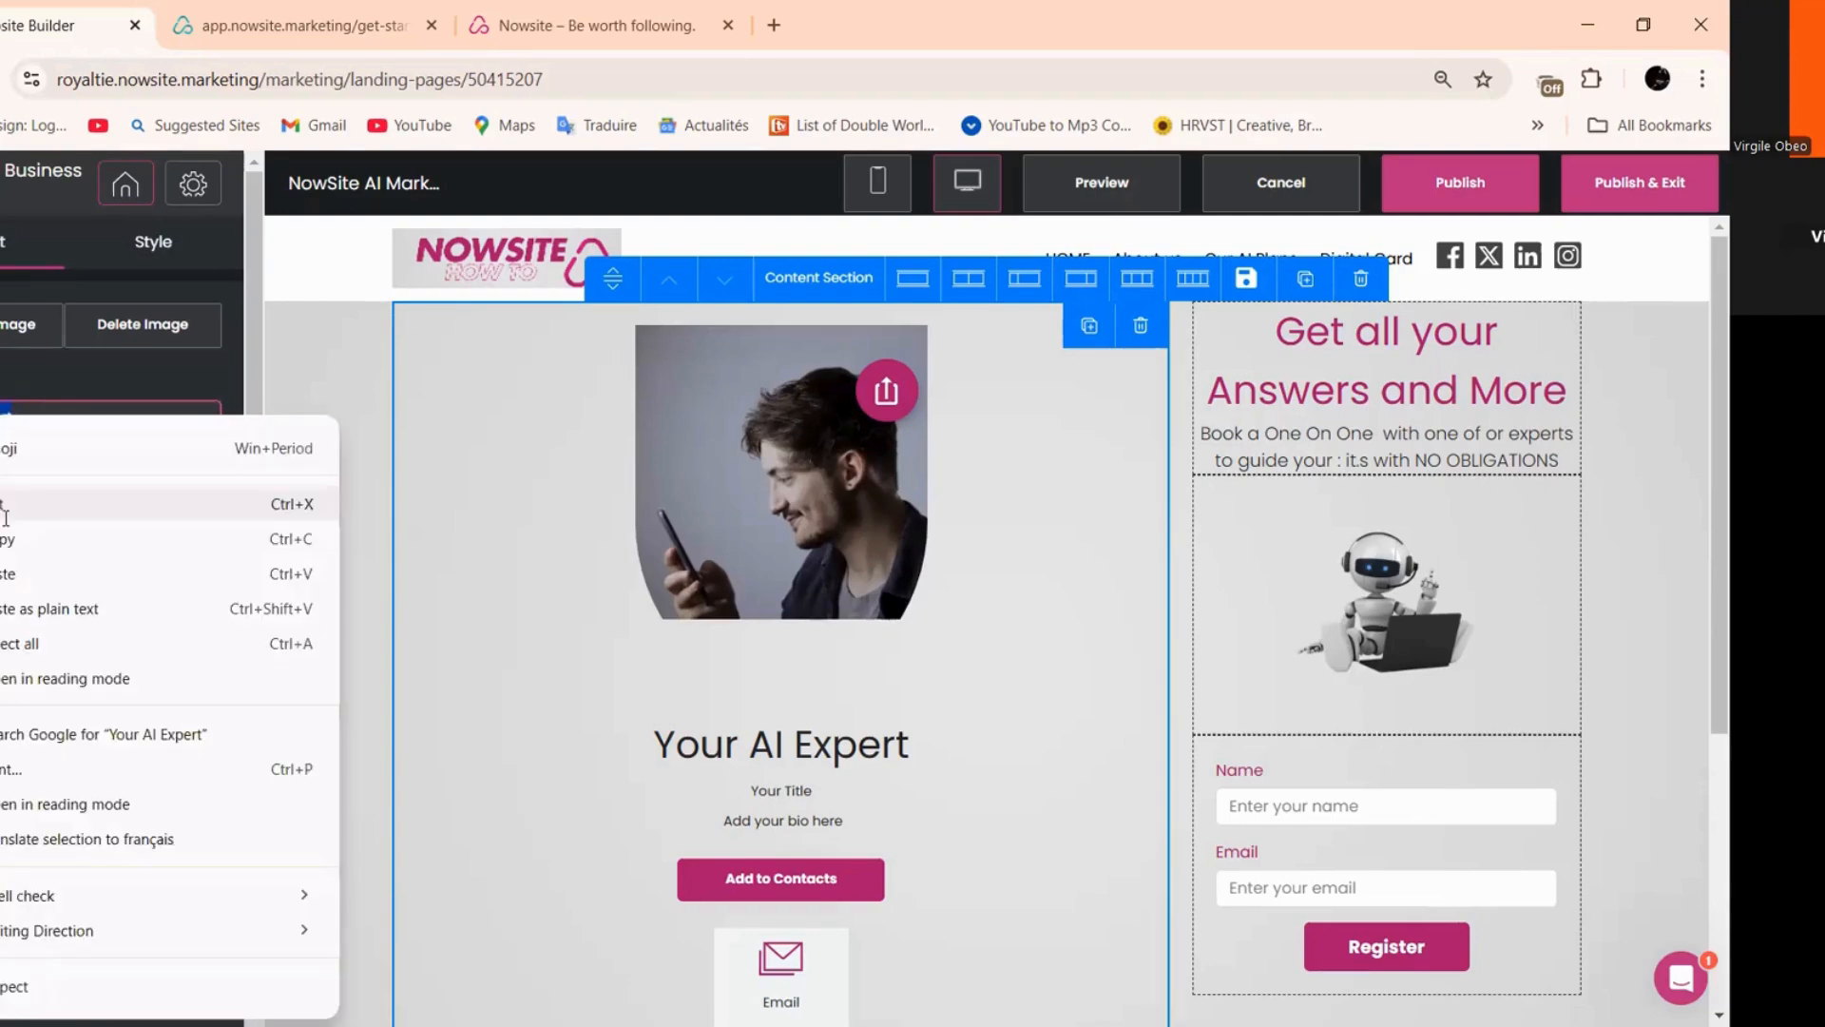
{"action": "left_click", "coordinate": [2, 509]}
{"action": "left_click", "coordinate": [55, 521]}
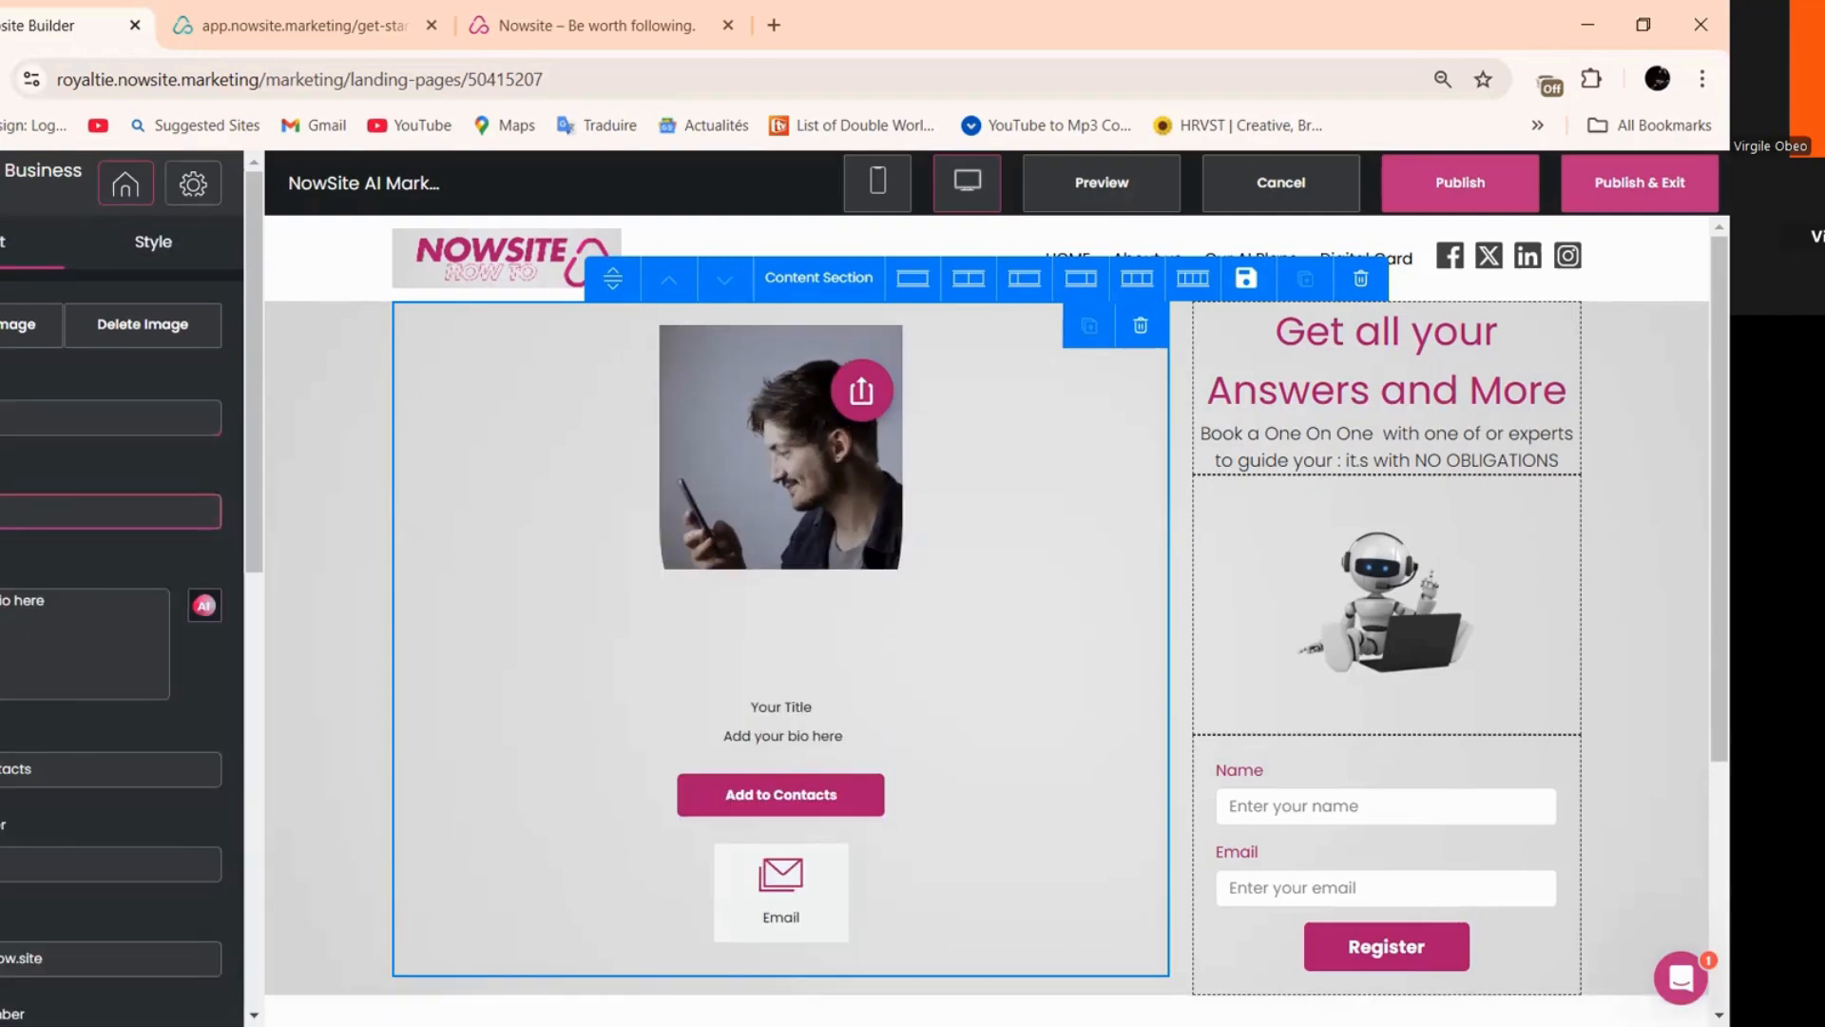
{"action": "right_click", "coordinate": [36, 683]}
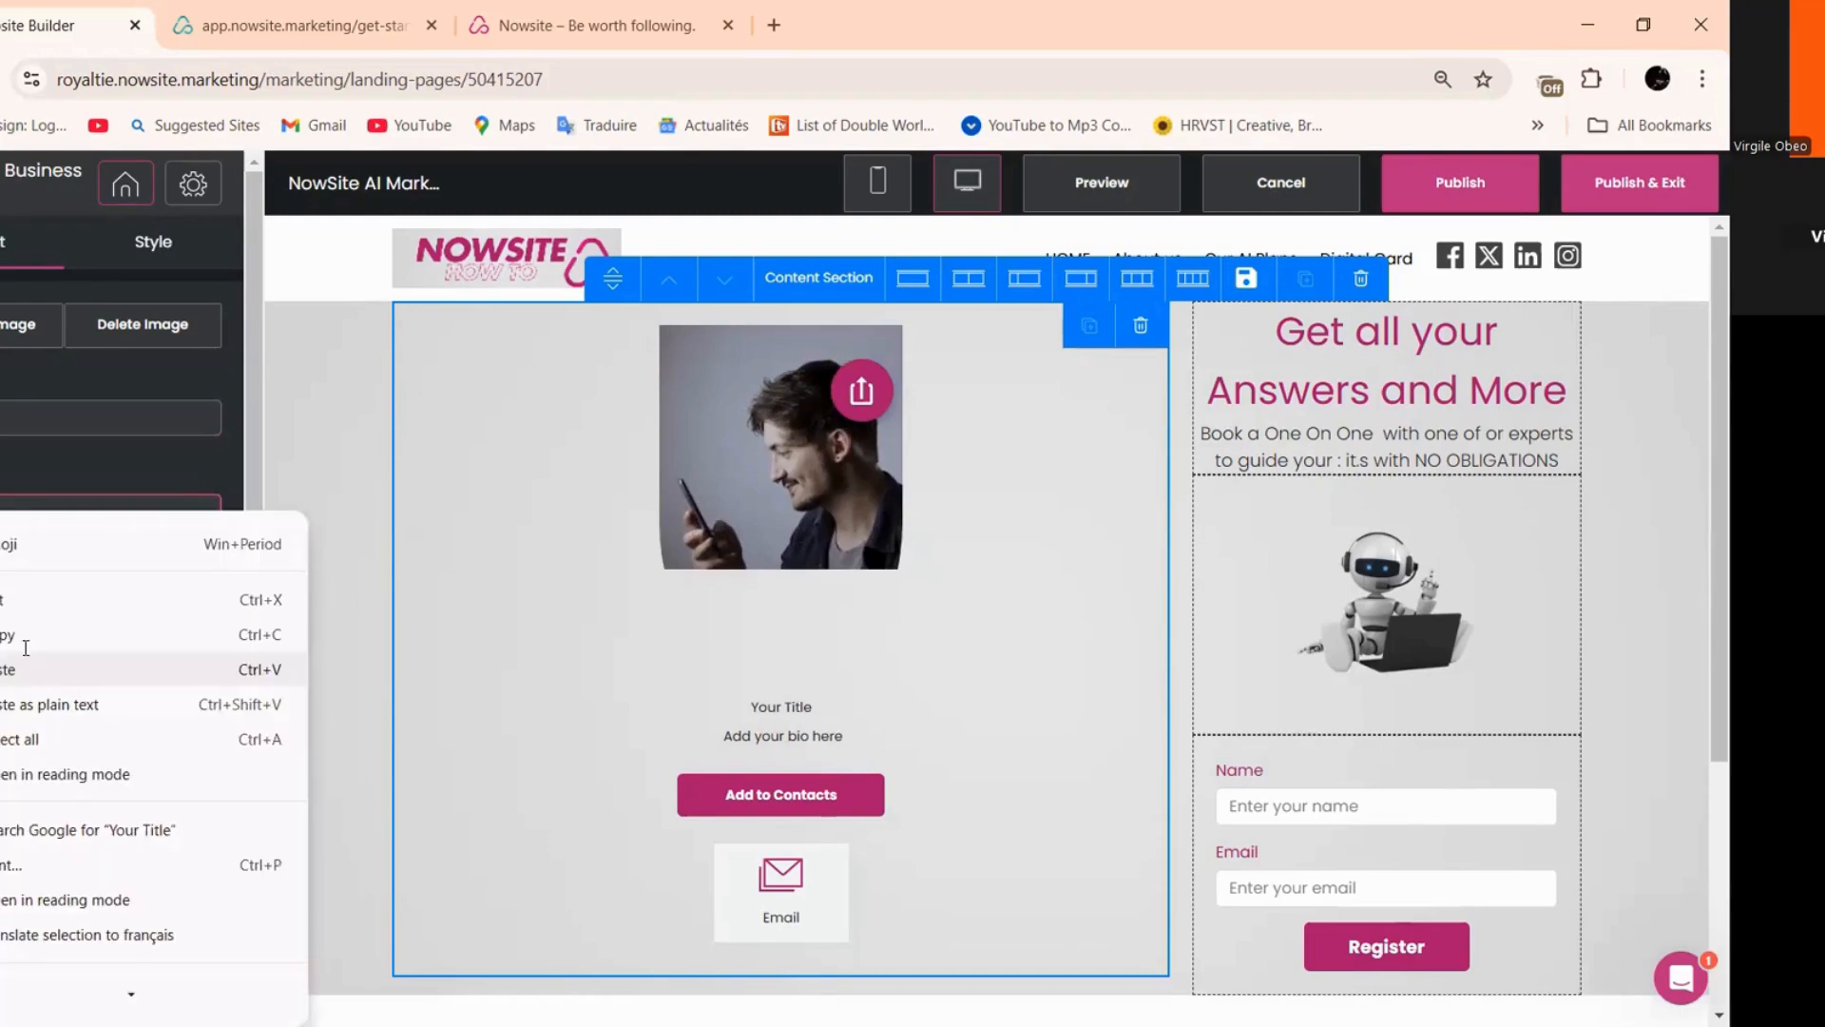
{"action": "left_click", "coordinate": [21, 639]}
- Enter "LOOKING FOR RESULTS" as the digital business card's name line
{"action": "left_click", "coordinate": [57, 418]}
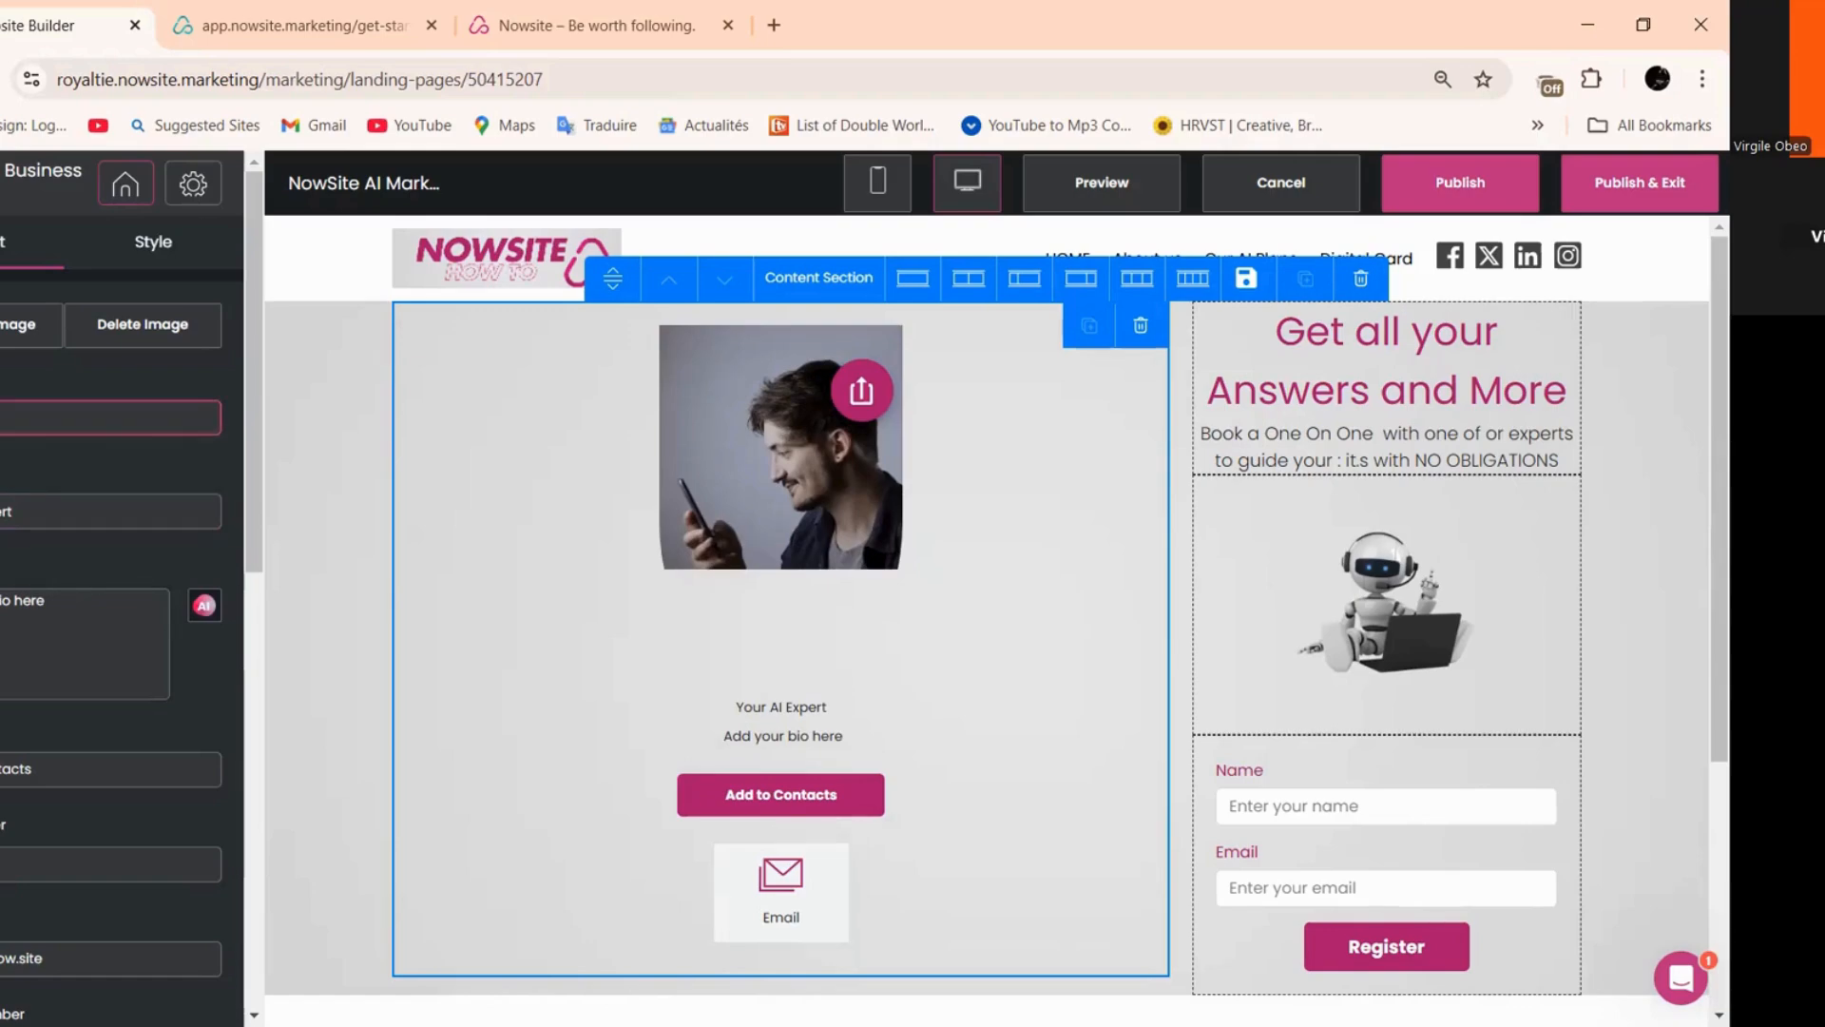
{"action": "type", "text": "ai"}
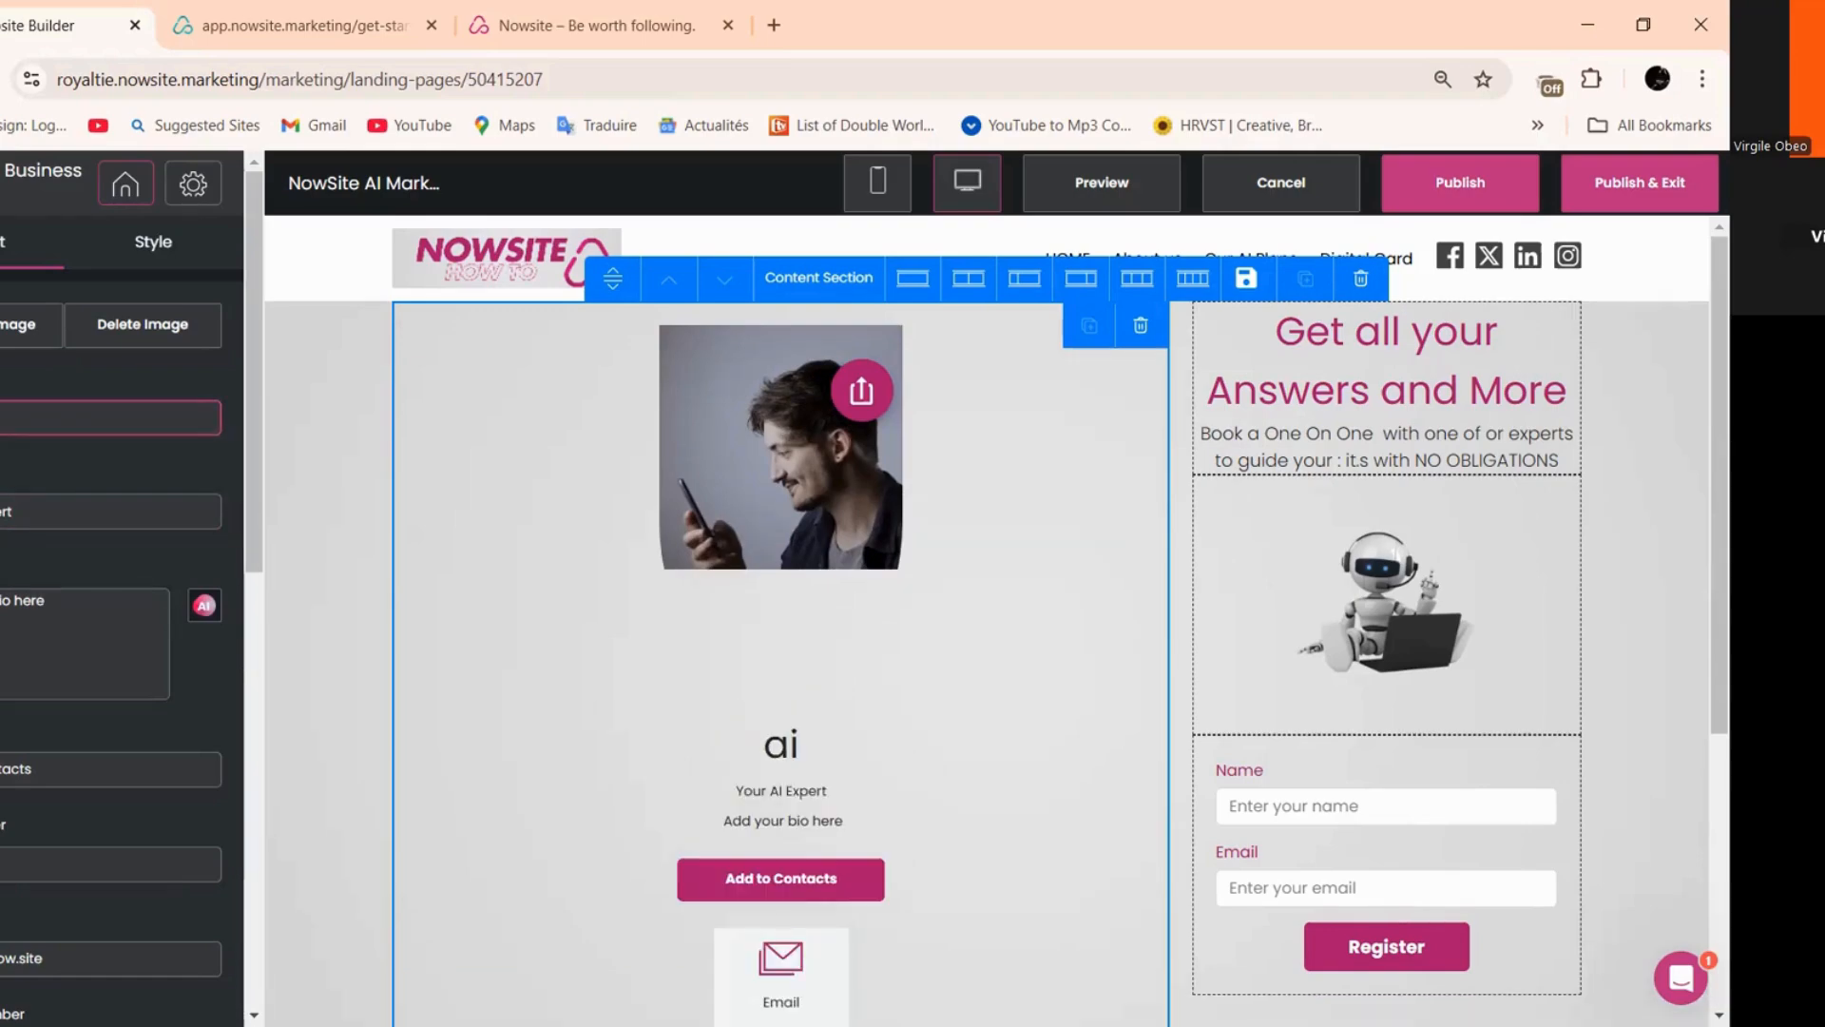
{"action": "key", "text": "BackSpace"}
{"action": "key", "text": "BackSpace"}
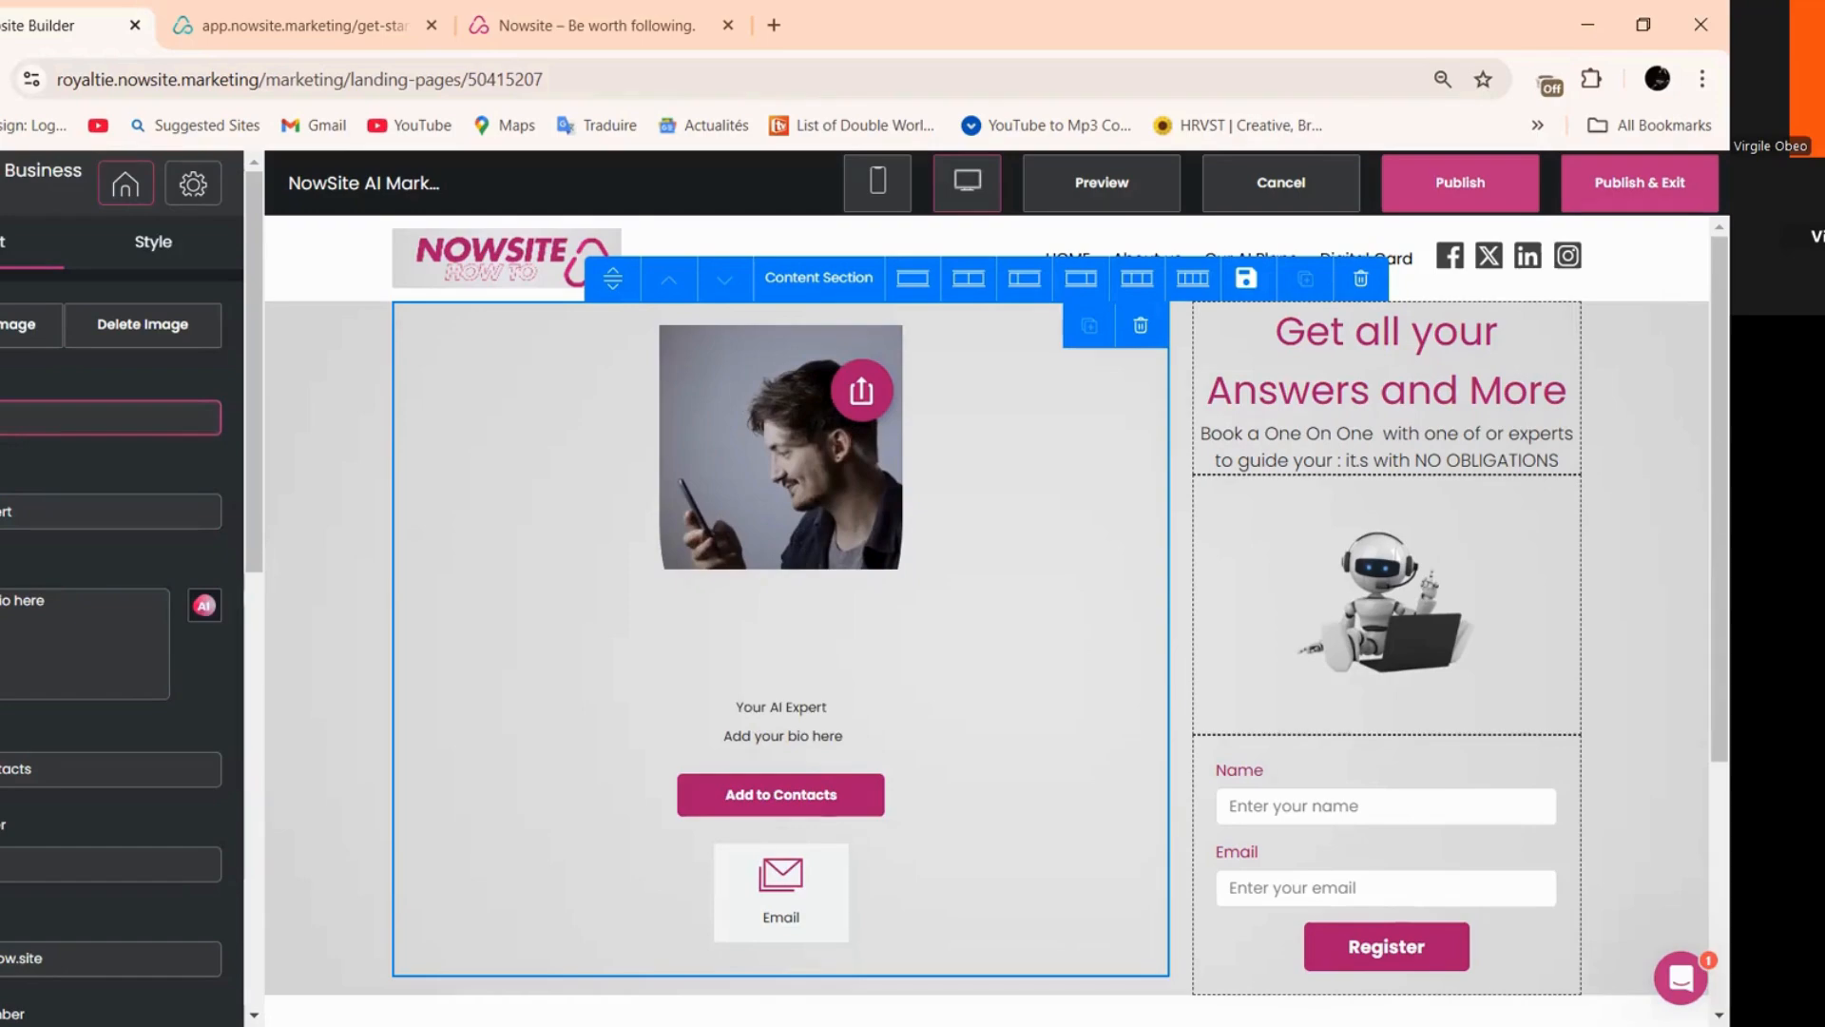
{"action": "type", "text": "flN"}
{"action": "key", "text": "BackSpace"}
{"action": "key", "text": "BackSpace"}
{"action": "key", "text": "BackSpace"}
{"action": "type", "text": "LO"}
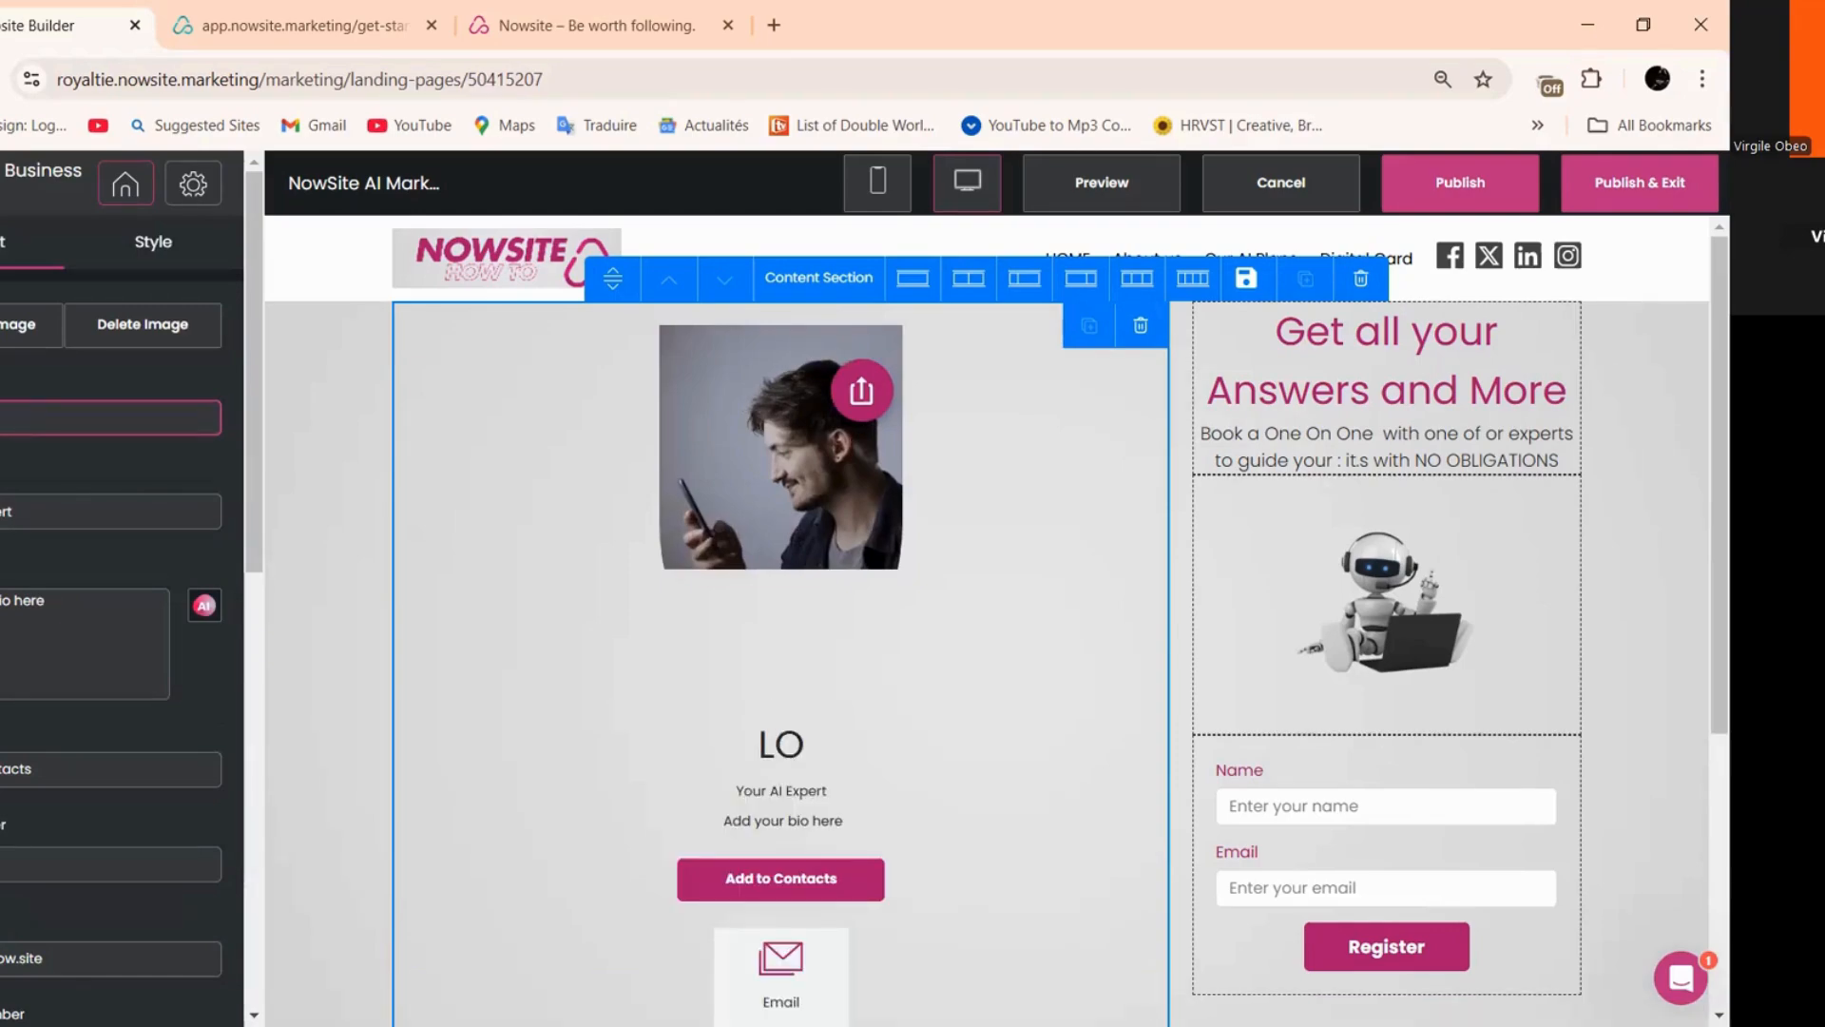
{"action": "type", "text": "OKING"}
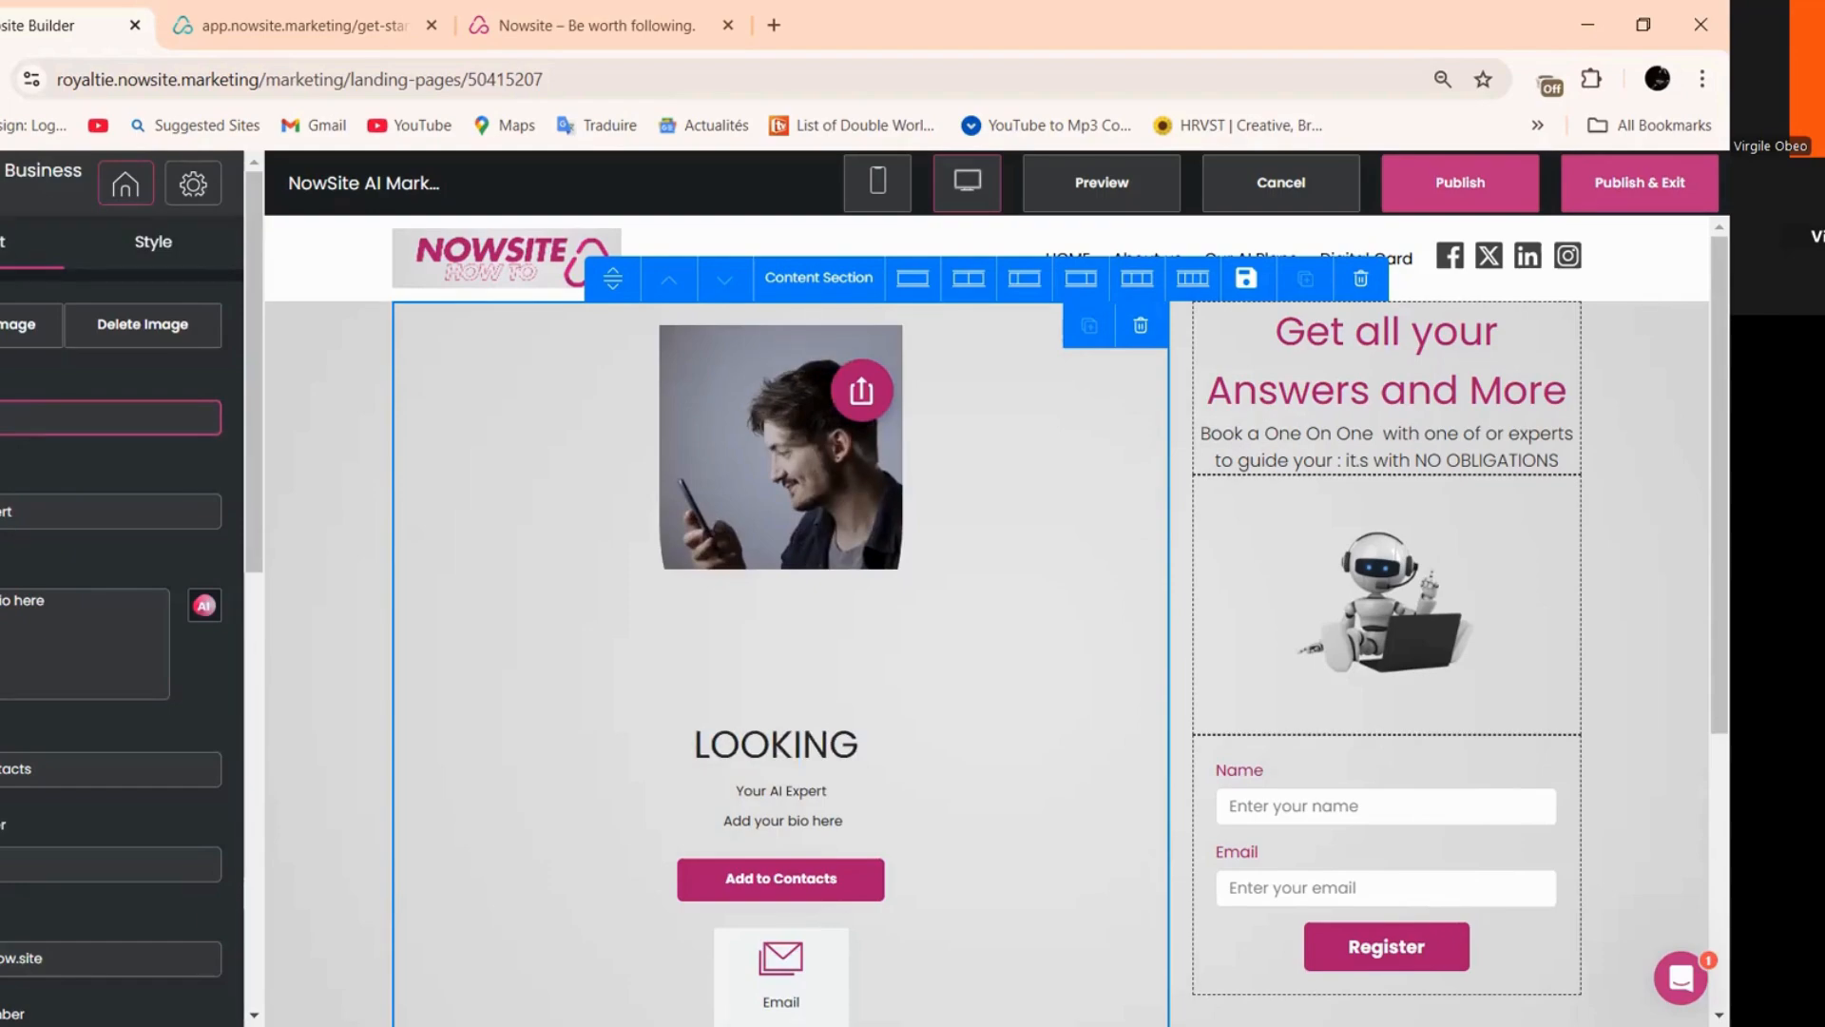
{"action": "type", "text": " fOR"}
{"action": "key", "text": "BackSpace"}
{"action": "key", "text": "BackSpace"}
{"action": "key", "text": "BackSpace"}
{"action": "key", "text": "BackSpace"}
{"action": "type", "text": "FOR"}
{"action": "type", "text": " R"}
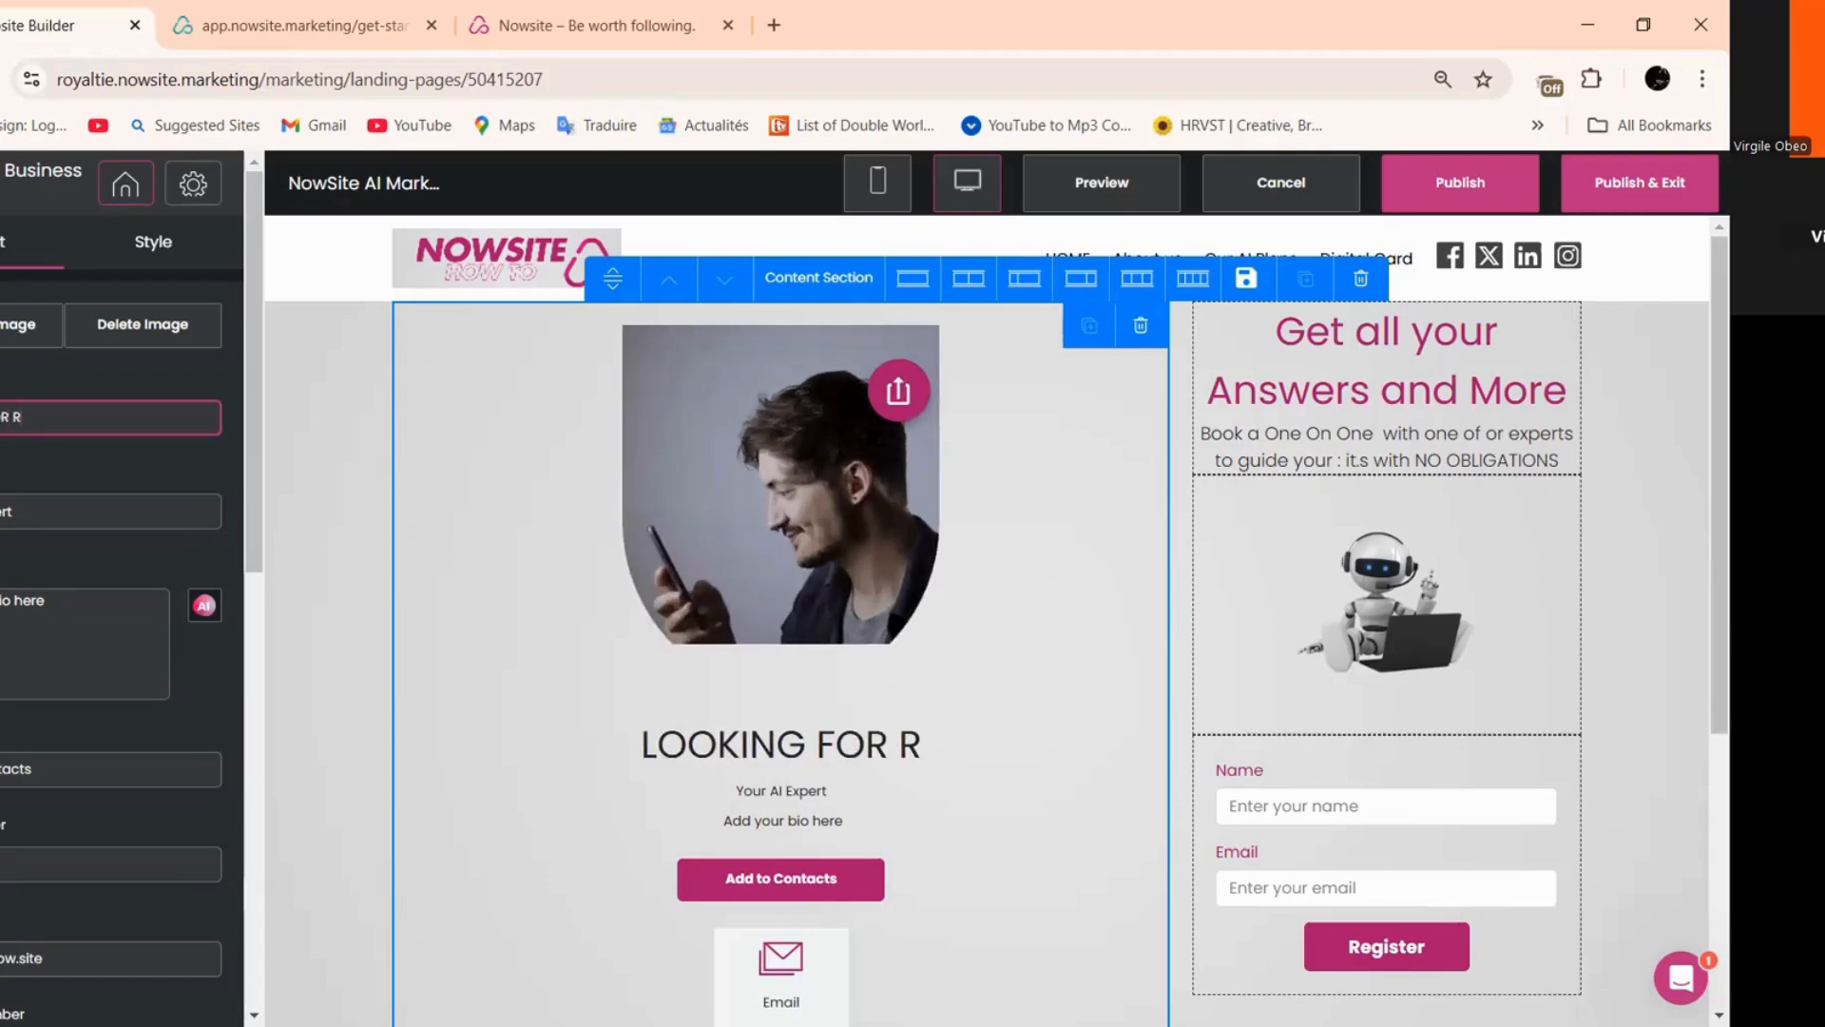
{"action": "type", "text": "ESULTS"}
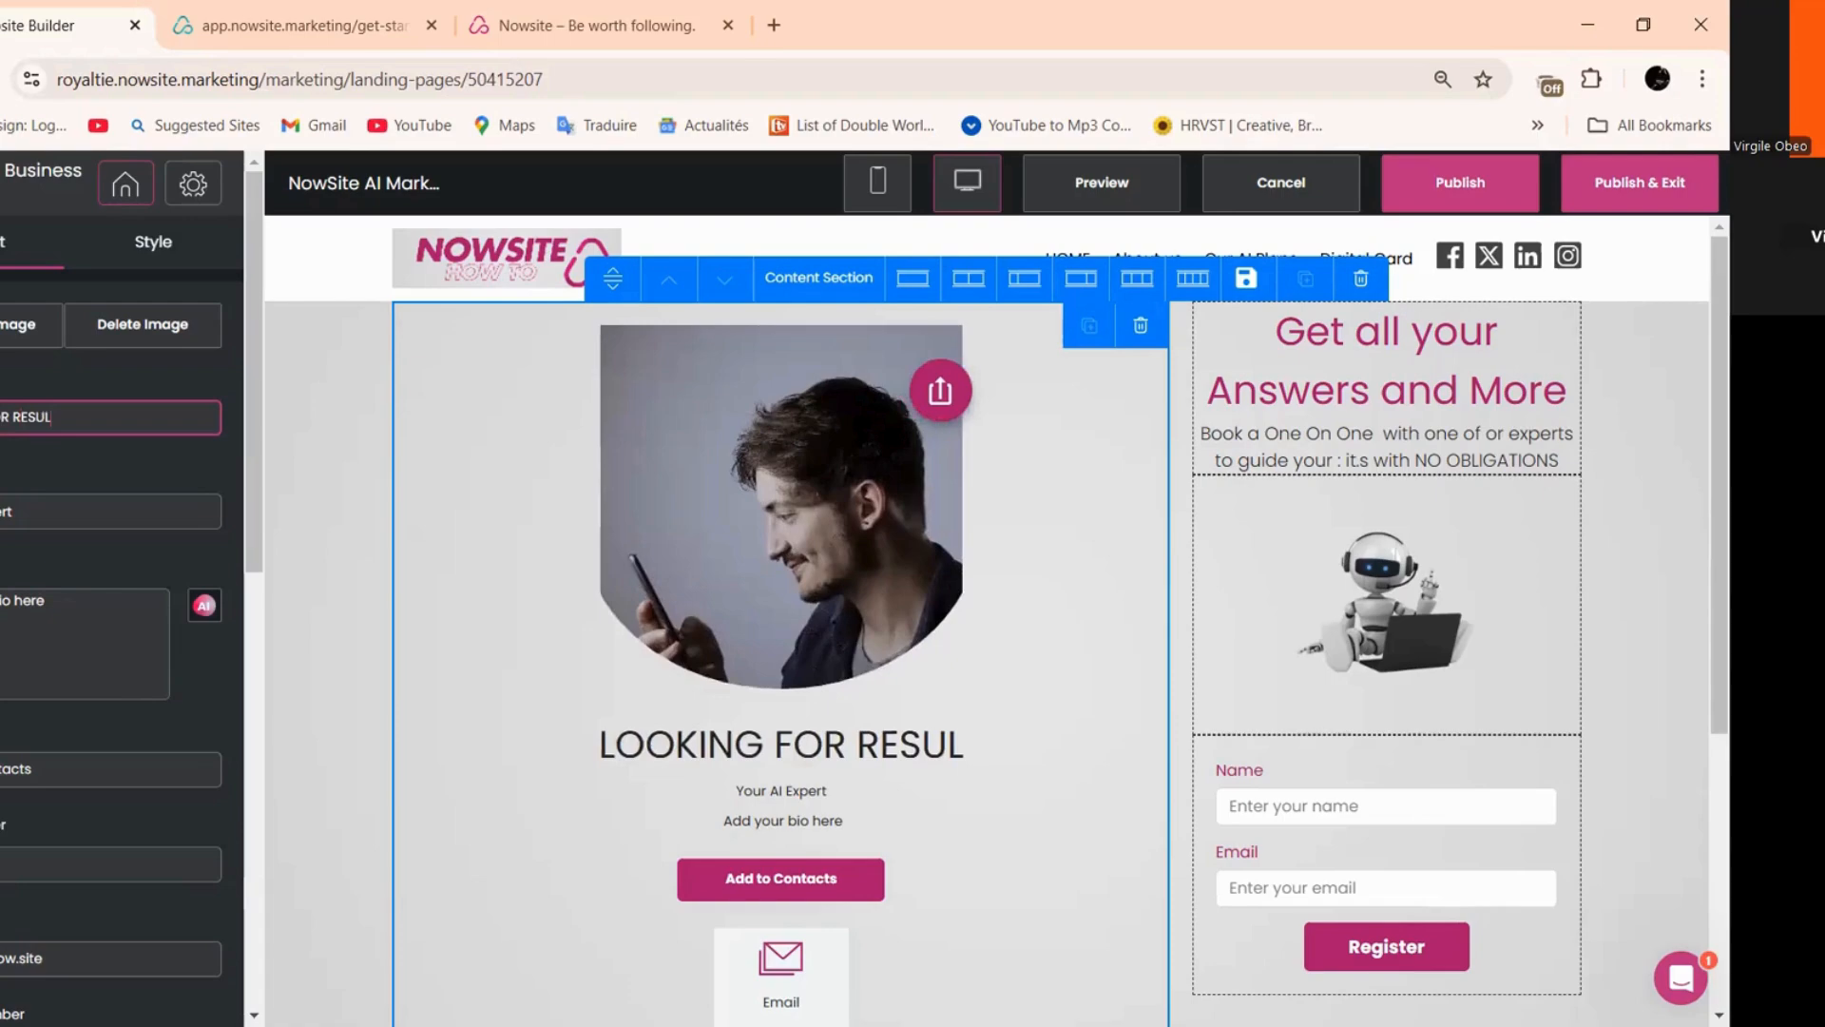
- Change the business card's title to "CONTACT YOUR AI EXPERTS"
{"action": "left_click", "coordinate": [19, 511]}
{"action": "type", "text": "A"}
{"action": "type", "text": "ONTA"}
{"action": "type", "text": "CT"}
{"action": "key", "text": "BackSpace"}
{"action": "key", "text": "BackSpace"}
{"action": "key", "text": "BackSpace"}
{"action": "key", "text": "BackSpace"}
{"action": "key", "text": "BackSpace"}
{"action": "key", "text": "BackSpace"}
{"action": "key", "text": "BackSpace"}
{"action": "type", "text": "CONTACT"}
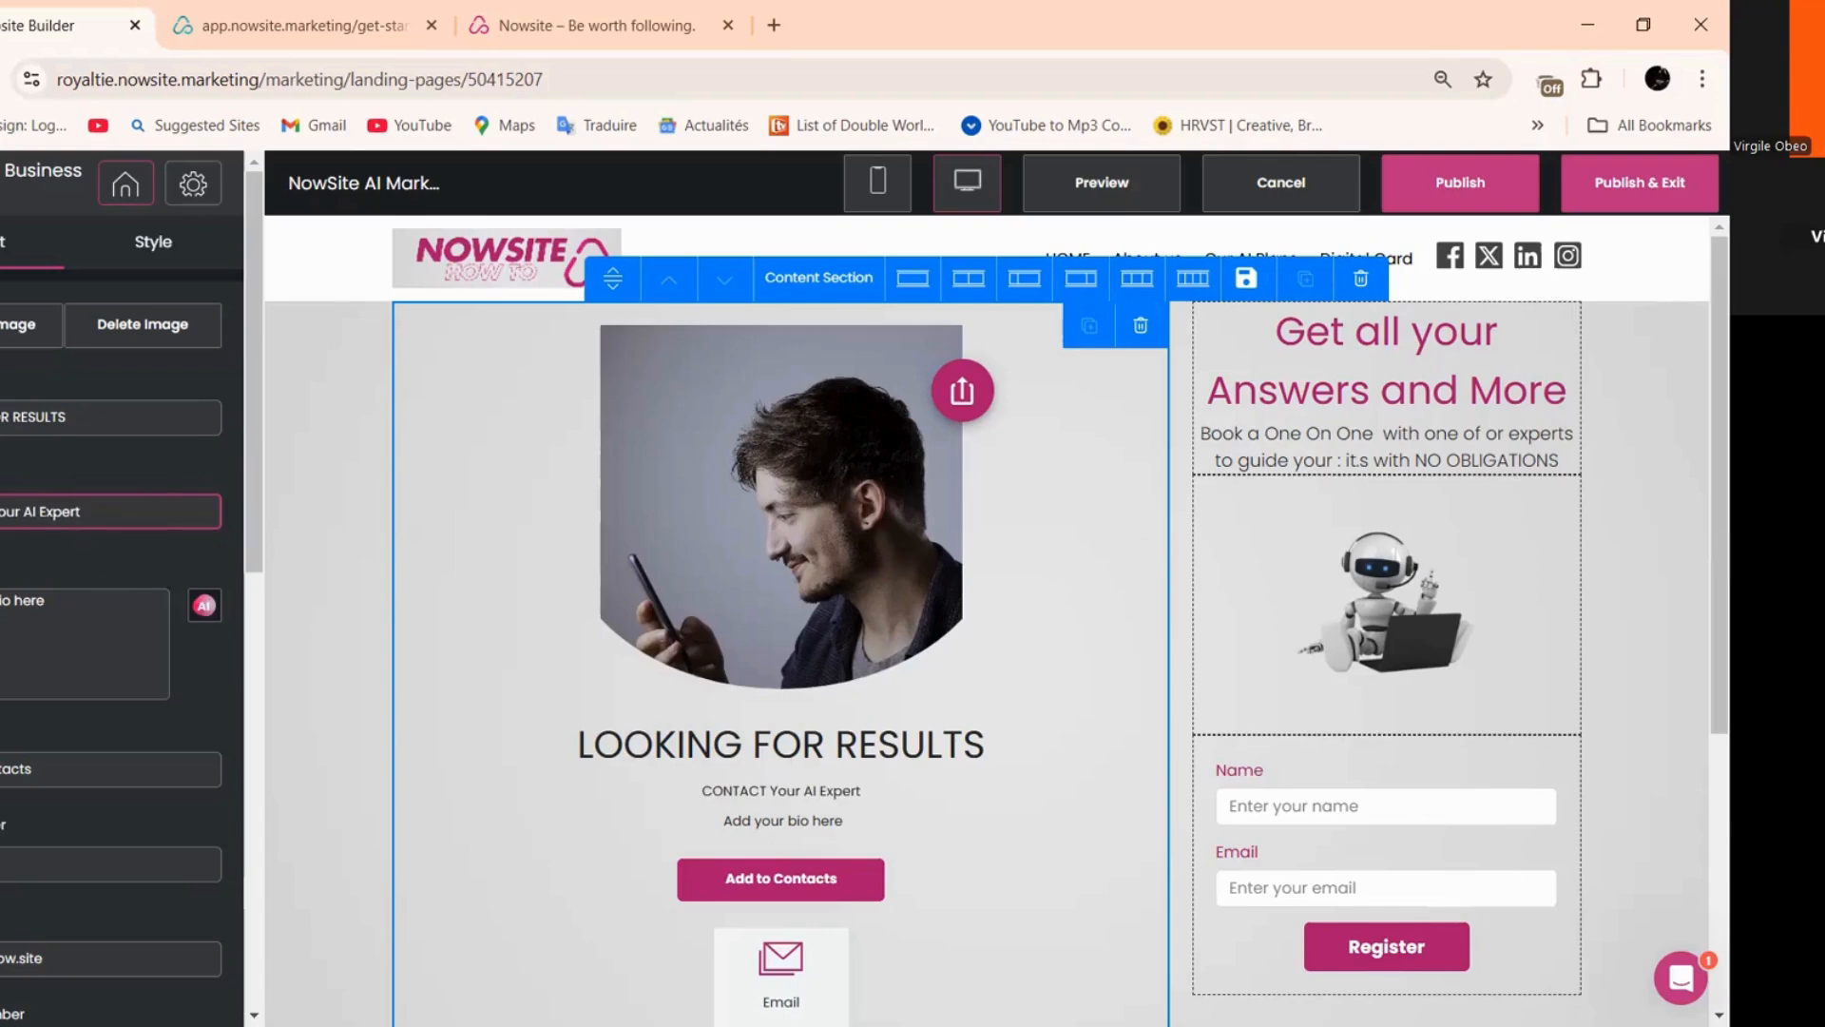
{"action": "type", "text": "CO"}
{"action": "type", "text": "NTACT"}
{"action": "type", "text": " YOUR"}
{"action": "type", "text": " A"}
{"action": "type", "text": "I EX"}
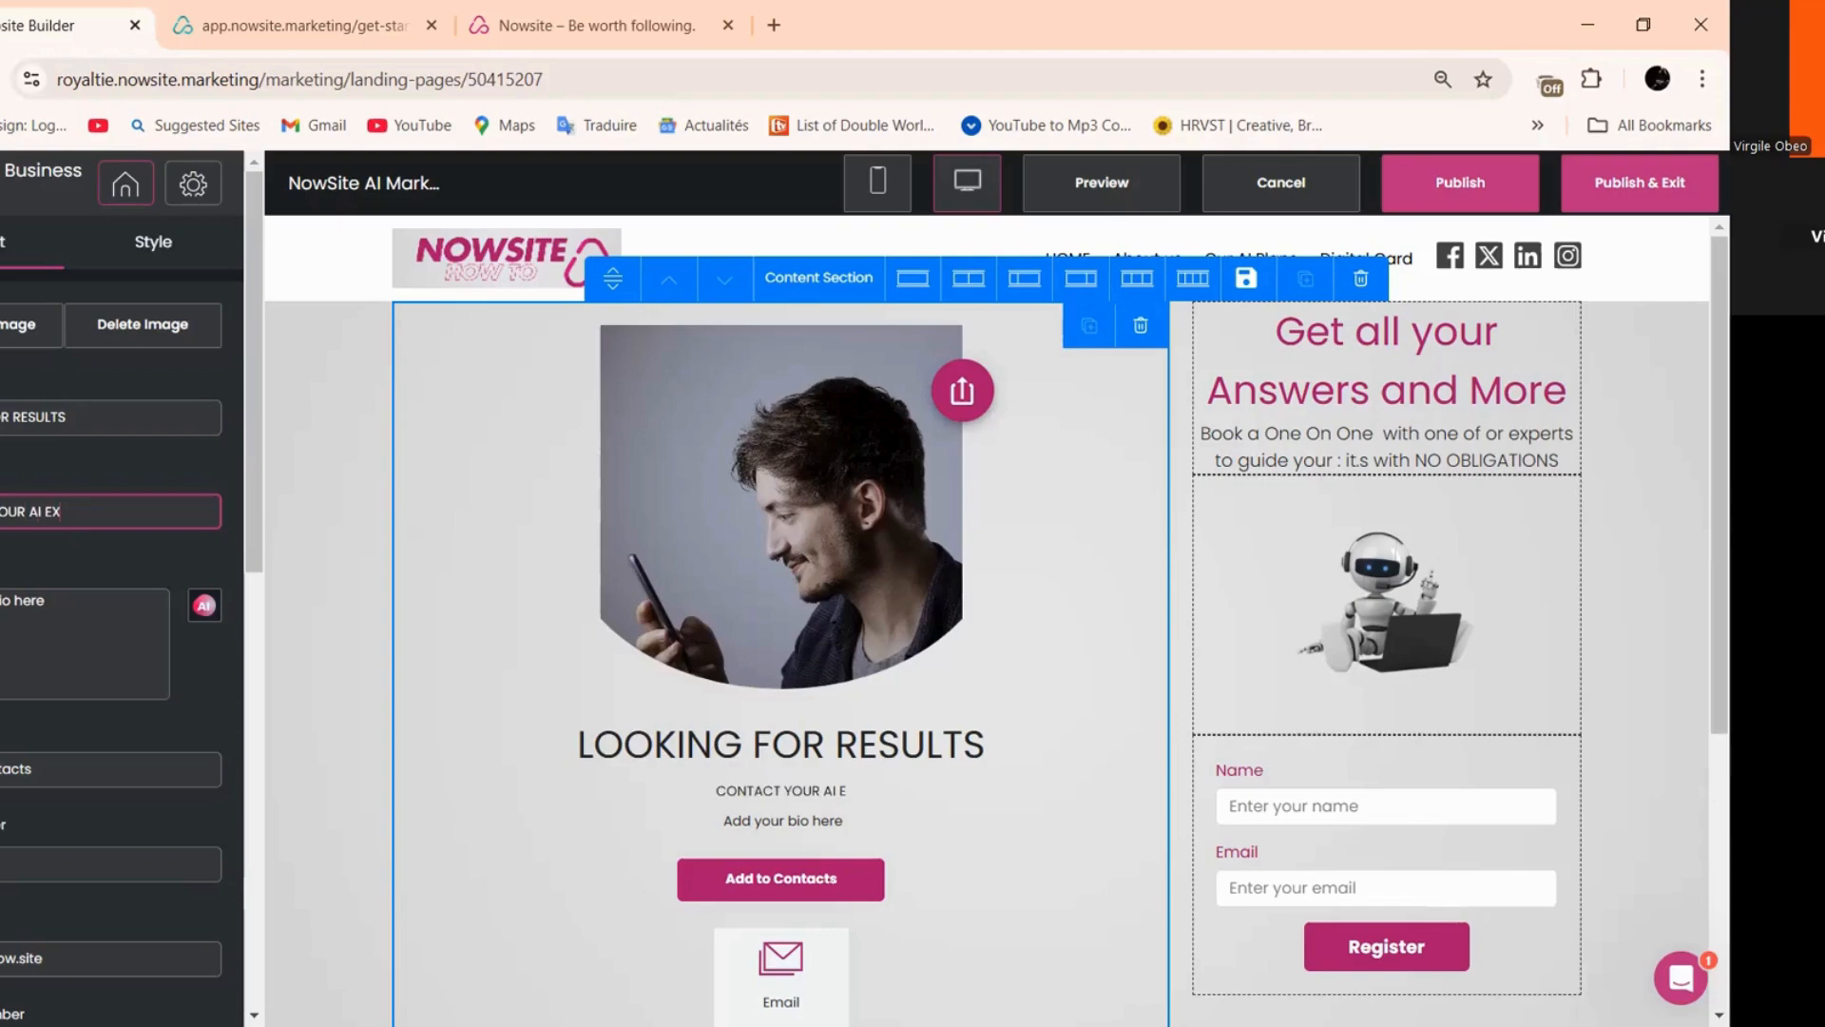
{"action": "type", "text": "PERTS"}
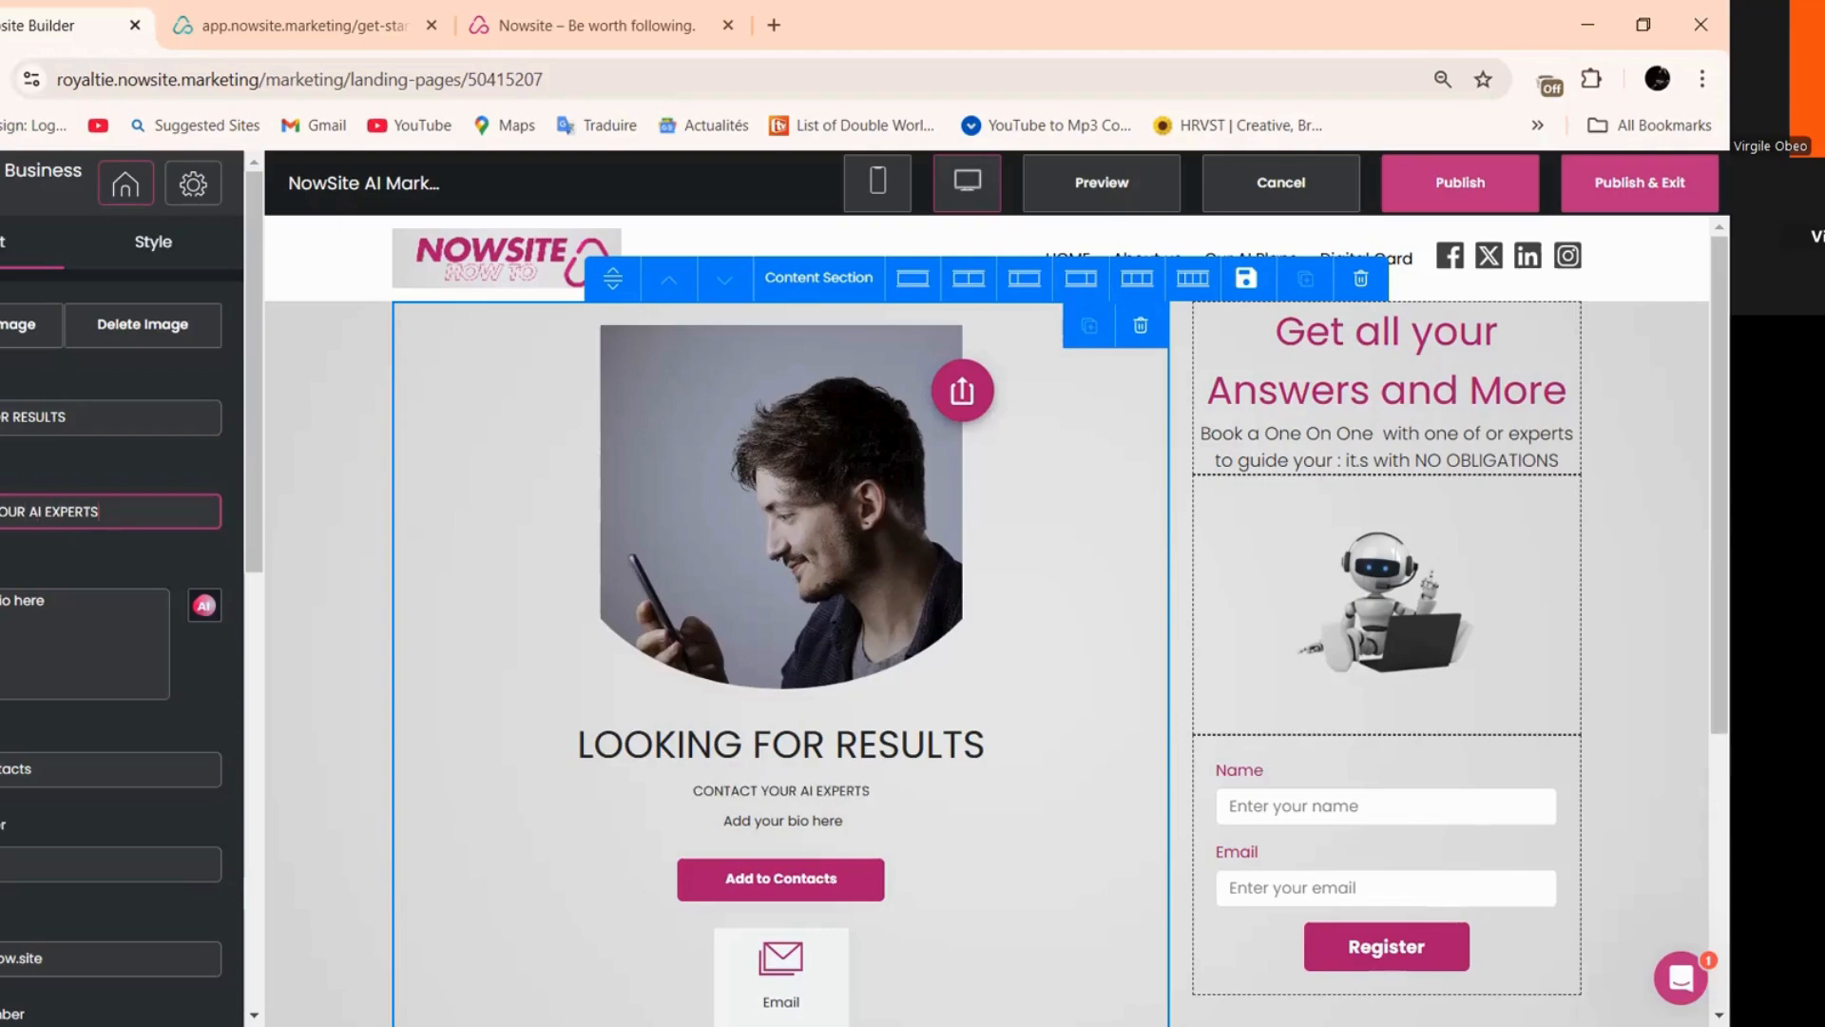
- Apply the business card changes, publish the landing page and look it over down to the footer
{"action": "scroll", "coordinate": [44, 966], "scroll_direction": "down", "scroll_amount": 1}
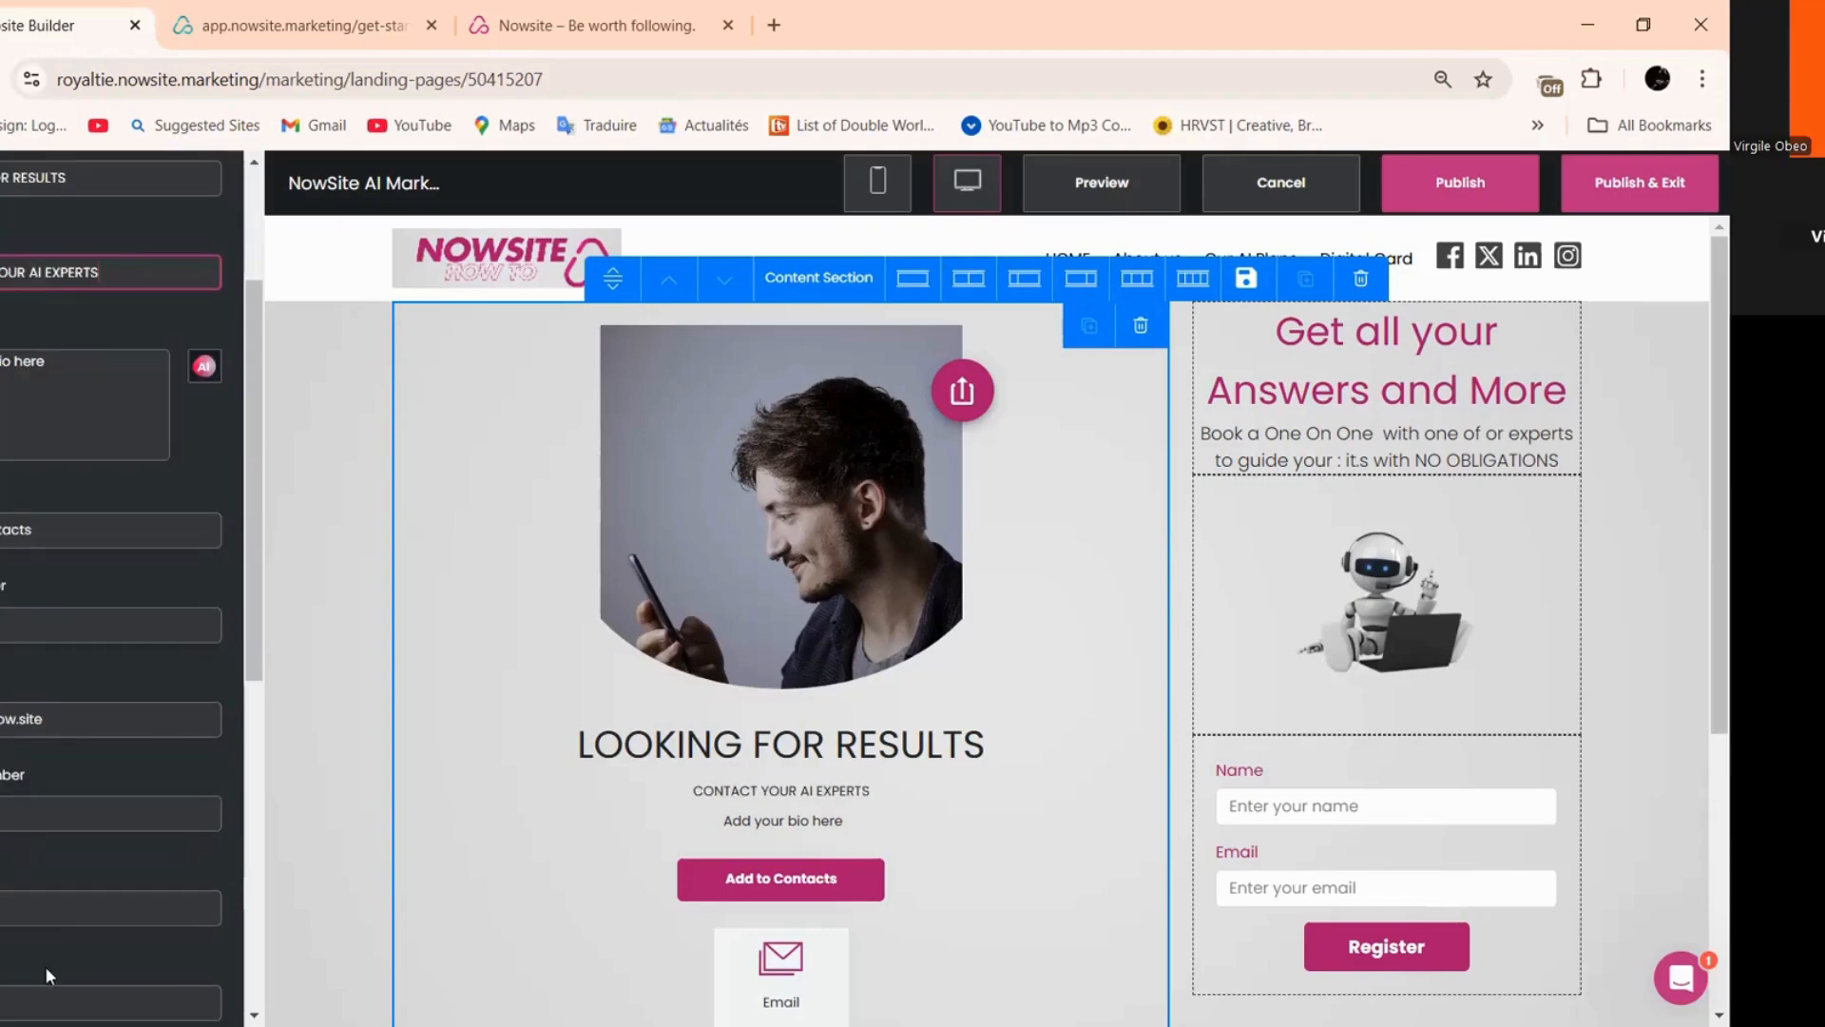
{"action": "scroll", "coordinate": [70, 970], "scroll_direction": "down", "scroll_amount": 5}
{"action": "scroll", "coordinate": [71, 972], "scroll_direction": "down", "scroll_amount": 5}
{"action": "left_click", "coordinate": [142, 980]}
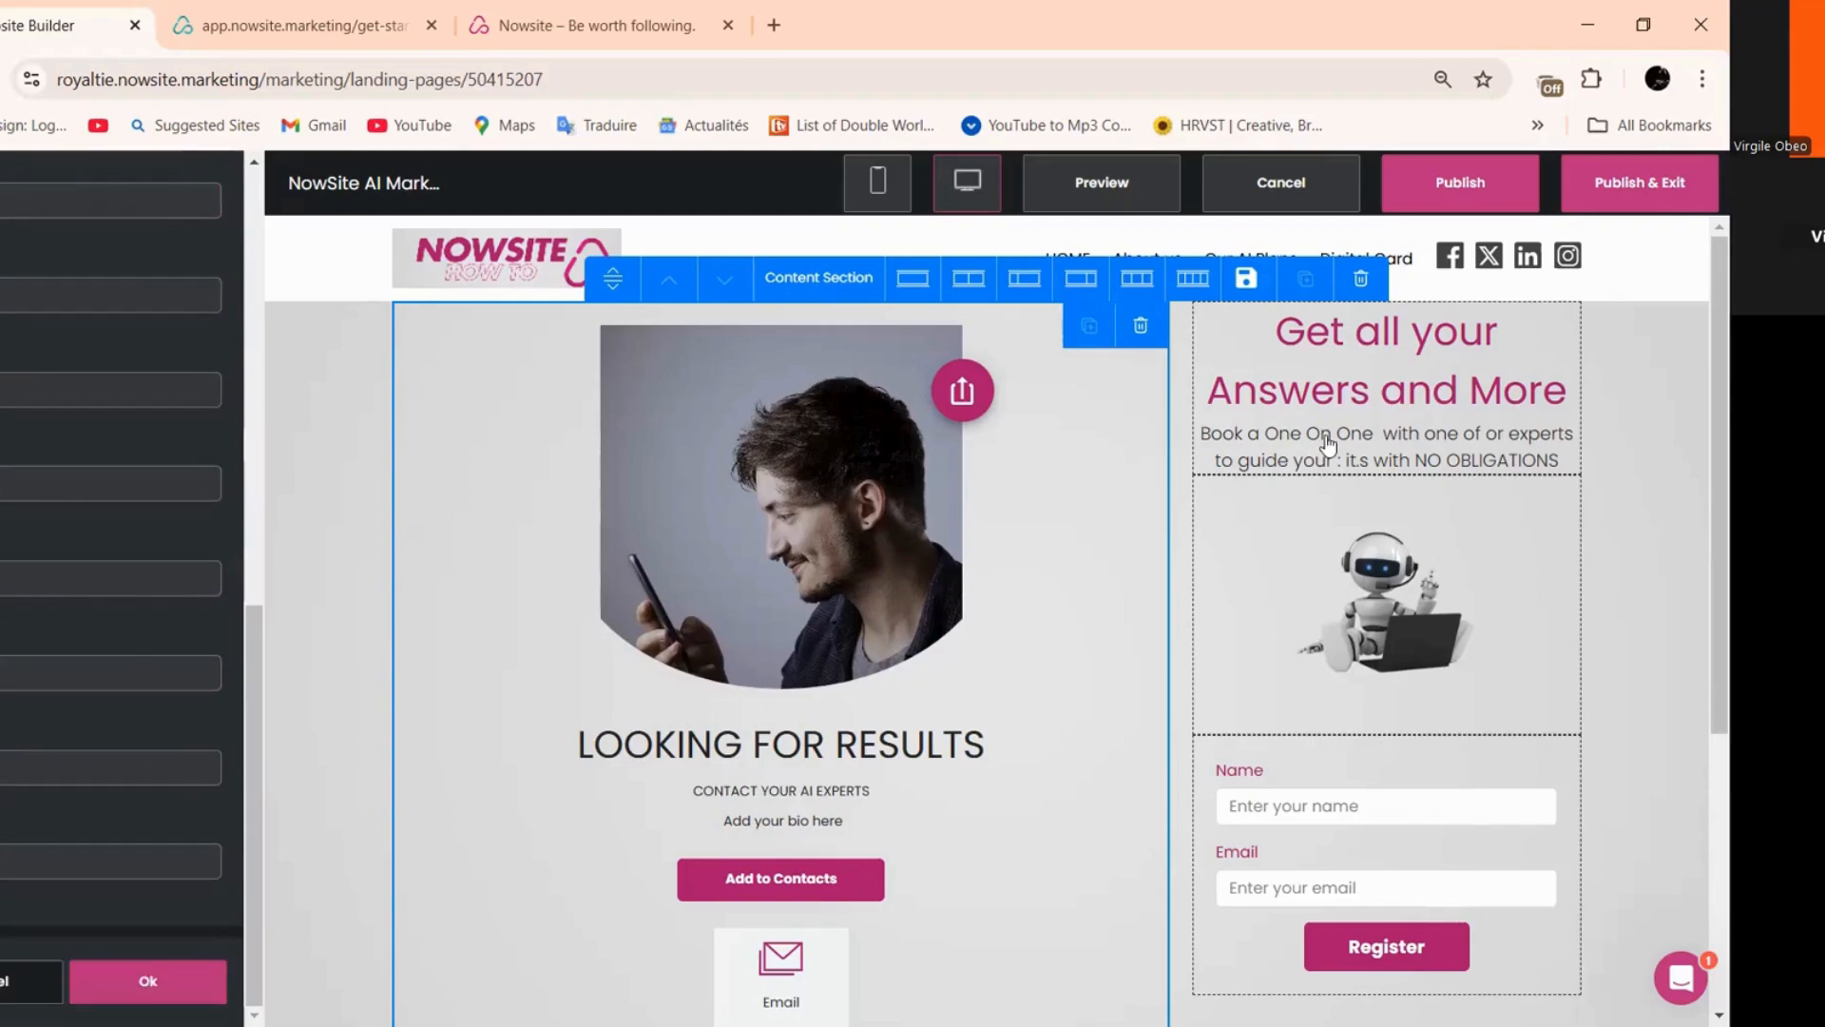
{"action": "left_click", "coordinate": [1453, 188]}
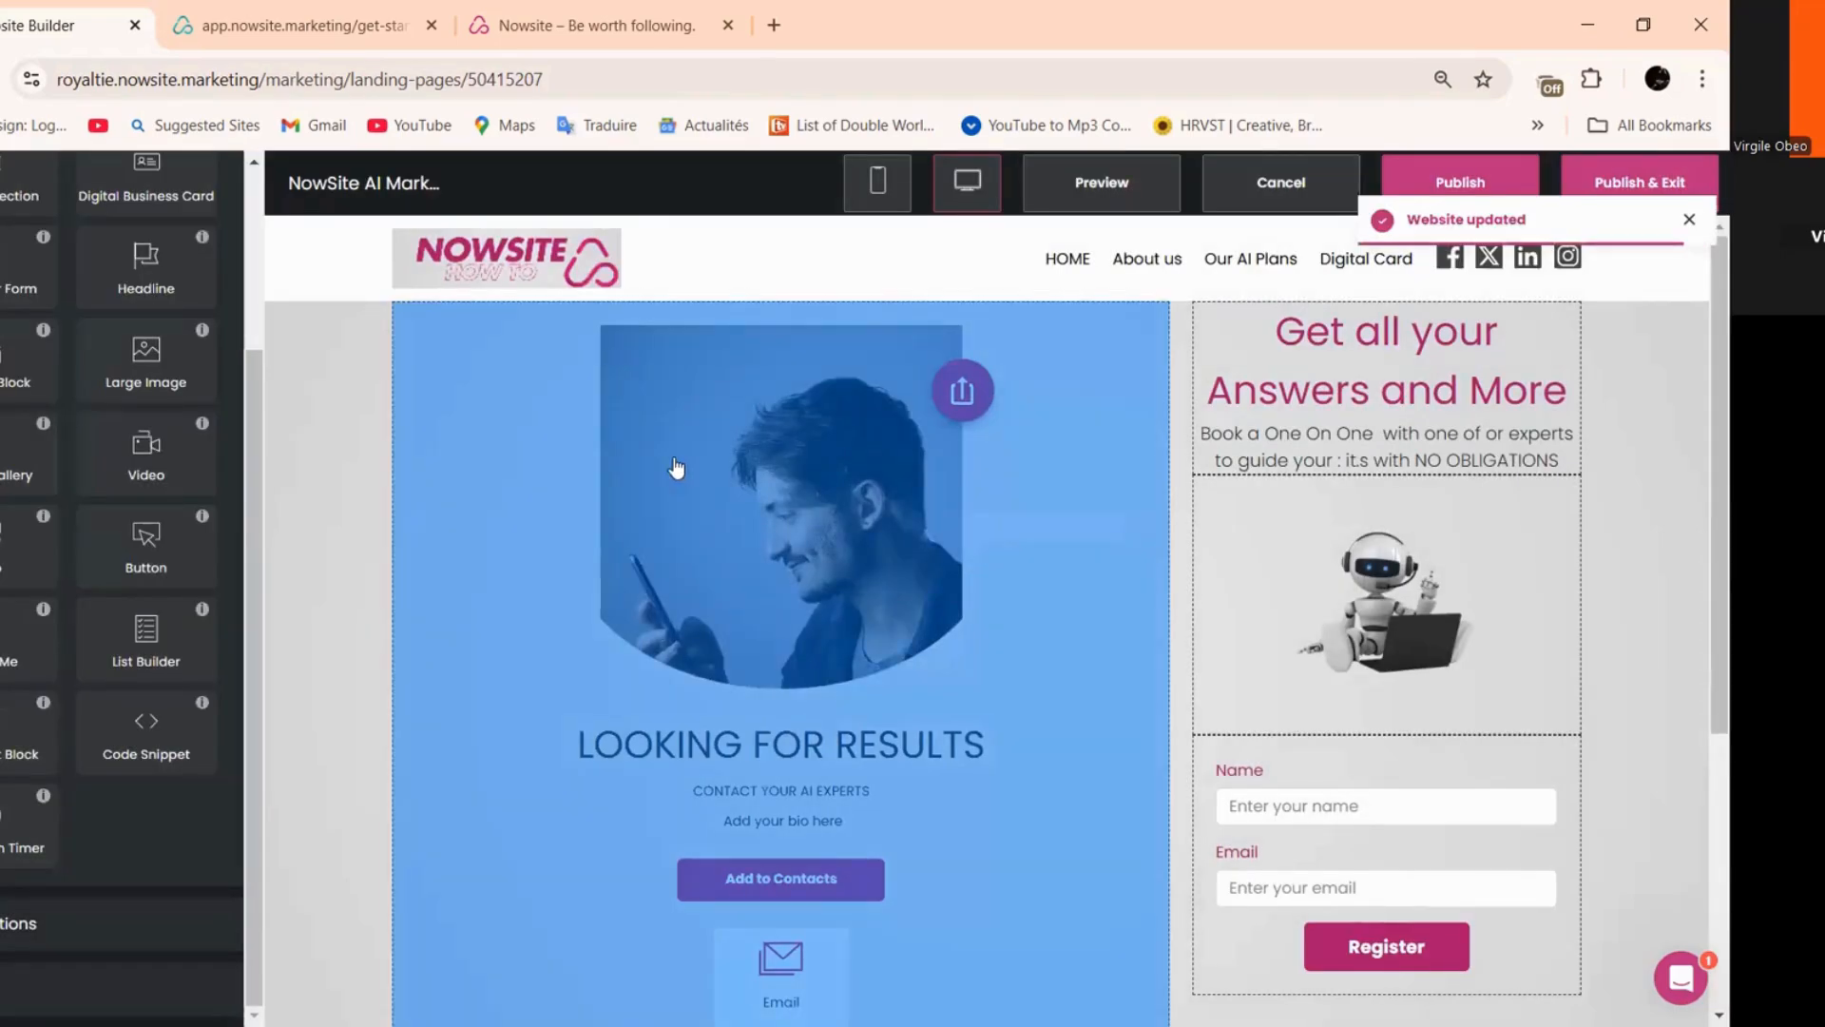
{"action": "scroll", "coordinate": [708, 454], "scroll_direction": "down", "scroll_amount": 2}
{"action": "scroll", "coordinate": [708, 751], "scroll_direction": "down", "scroll_amount": 2}
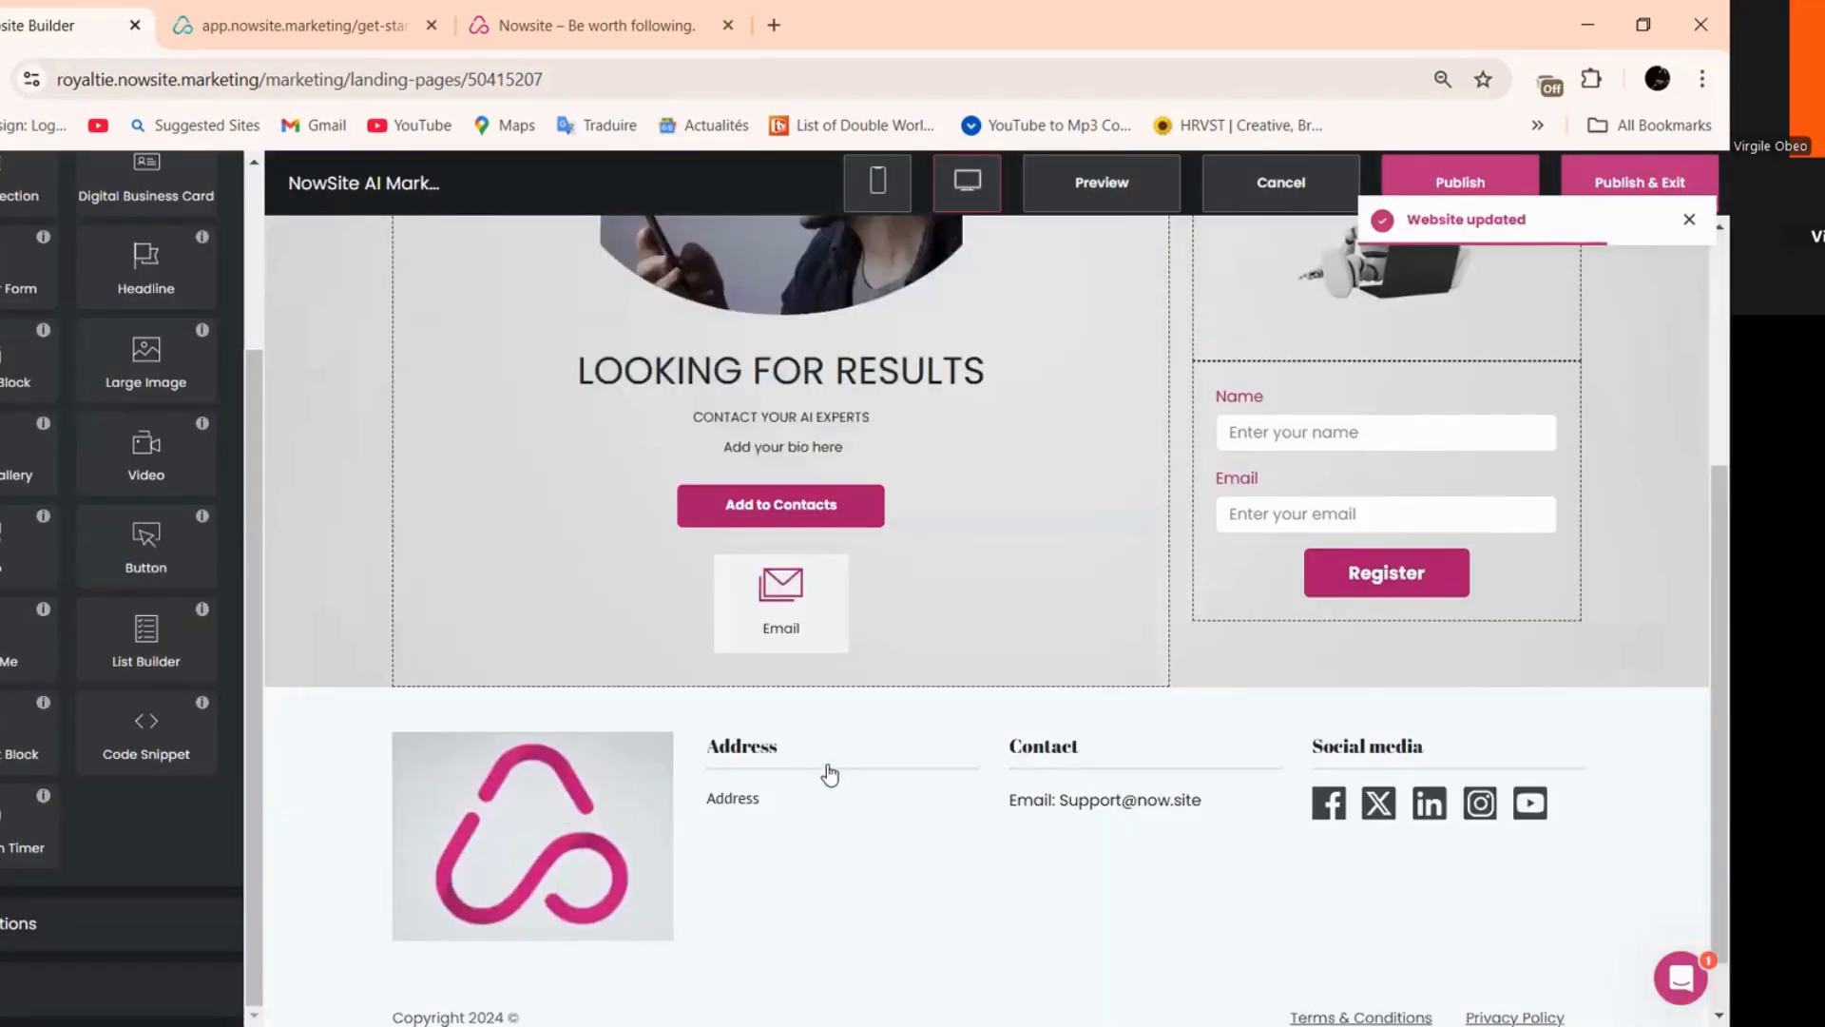
{"action": "scroll", "coordinate": [829, 774], "scroll_direction": "up", "scroll_amount": 4}
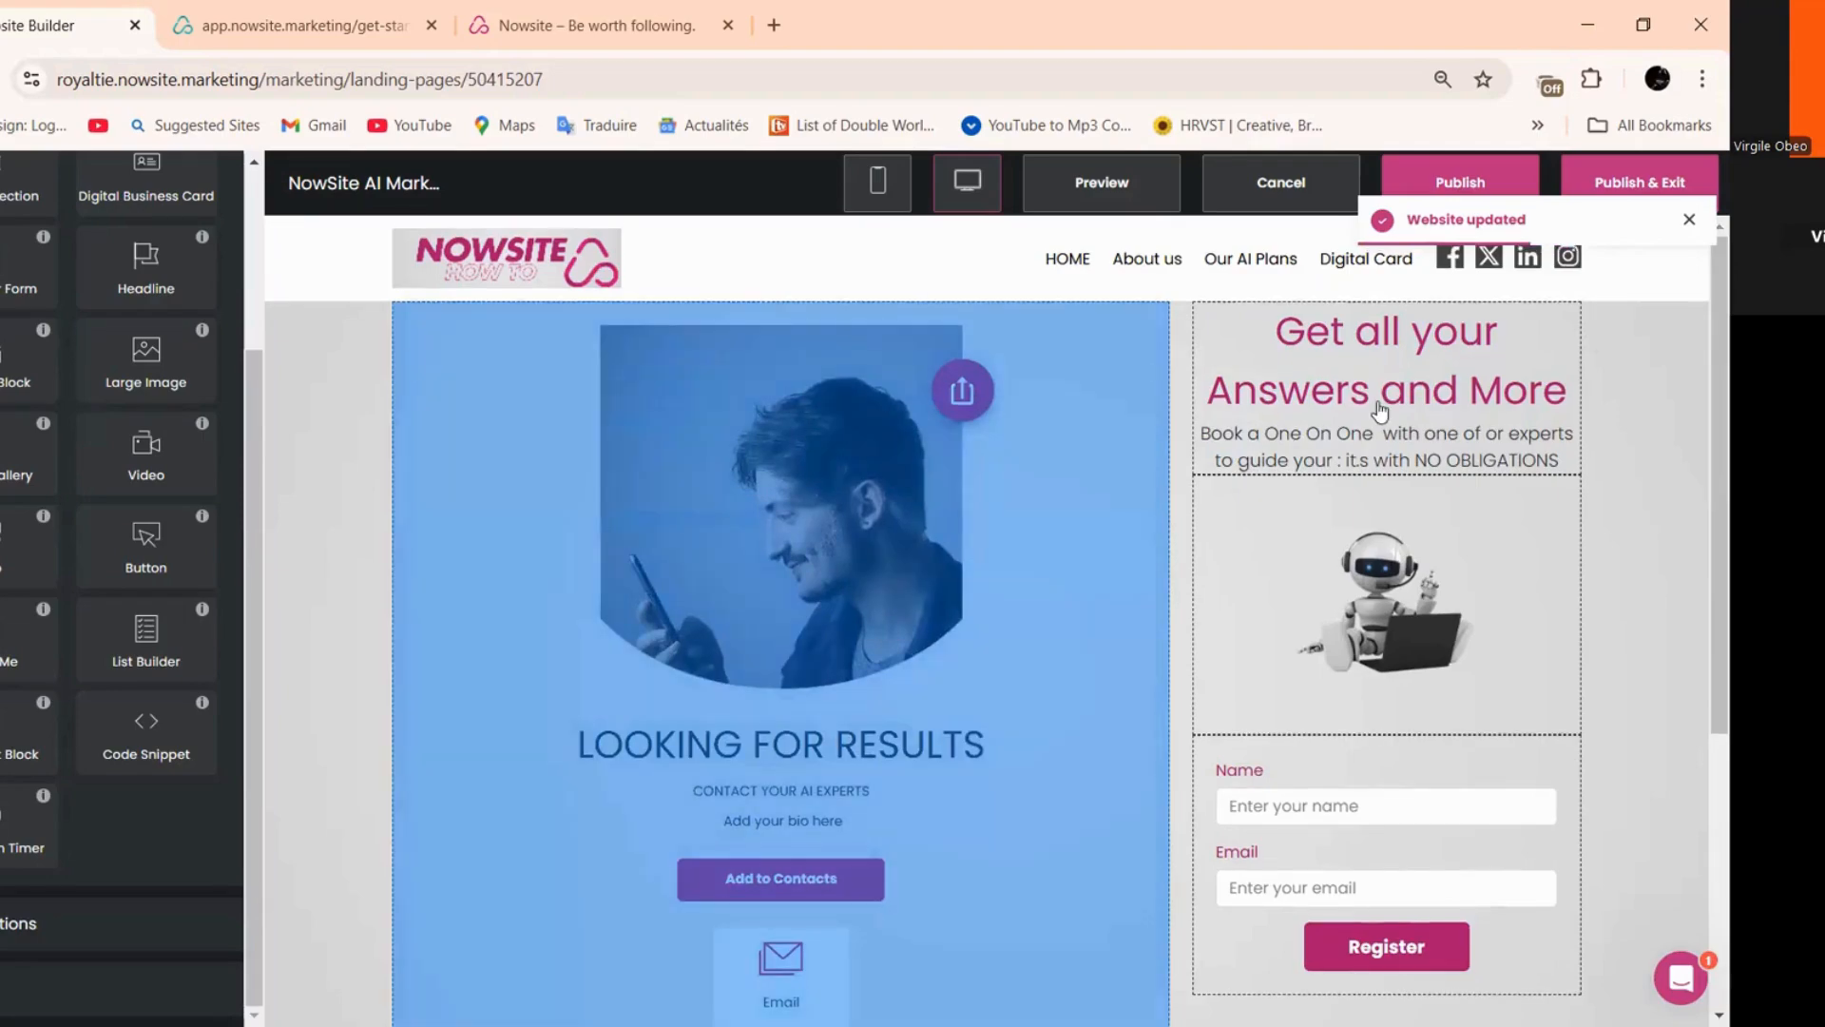
- Copy the hex colour code #aa166c from the "Get all your Answers and More" headline's font settings
{"action": "left_click", "coordinate": [1478, 392]}
{"action": "left_click", "coordinate": [168, 249]}
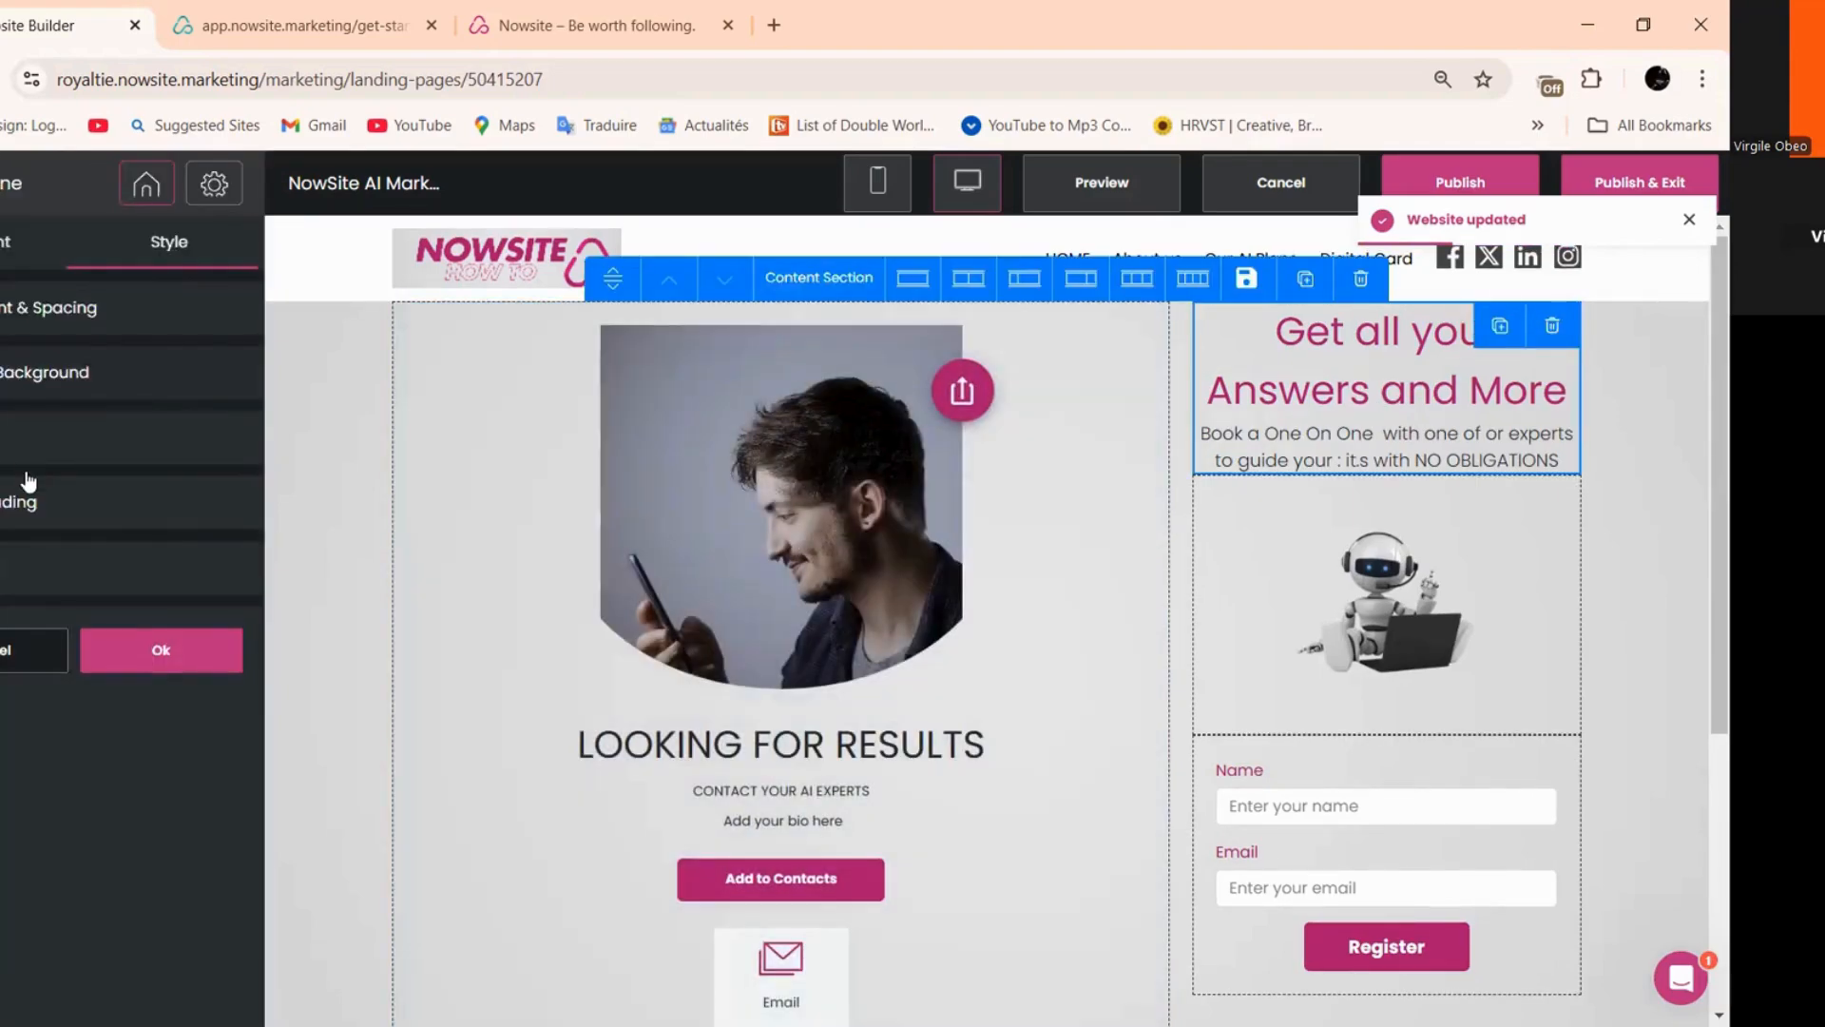
{"action": "left_click", "coordinate": [14, 438]}
{"action": "scroll", "coordinate": [20, 815], "scroll_direction": "down", "scroll_amount": 2}
{"action": "left_click", "coordinate": [20, 816]}
{"action": "left_click_drag", "start_coordinate": [159, 962], "coordinate": [78, 970]}
{"action": "right_click", "coordinate": [79, 968]}
{"action": "left_click", "coordinate": [123, 496]}
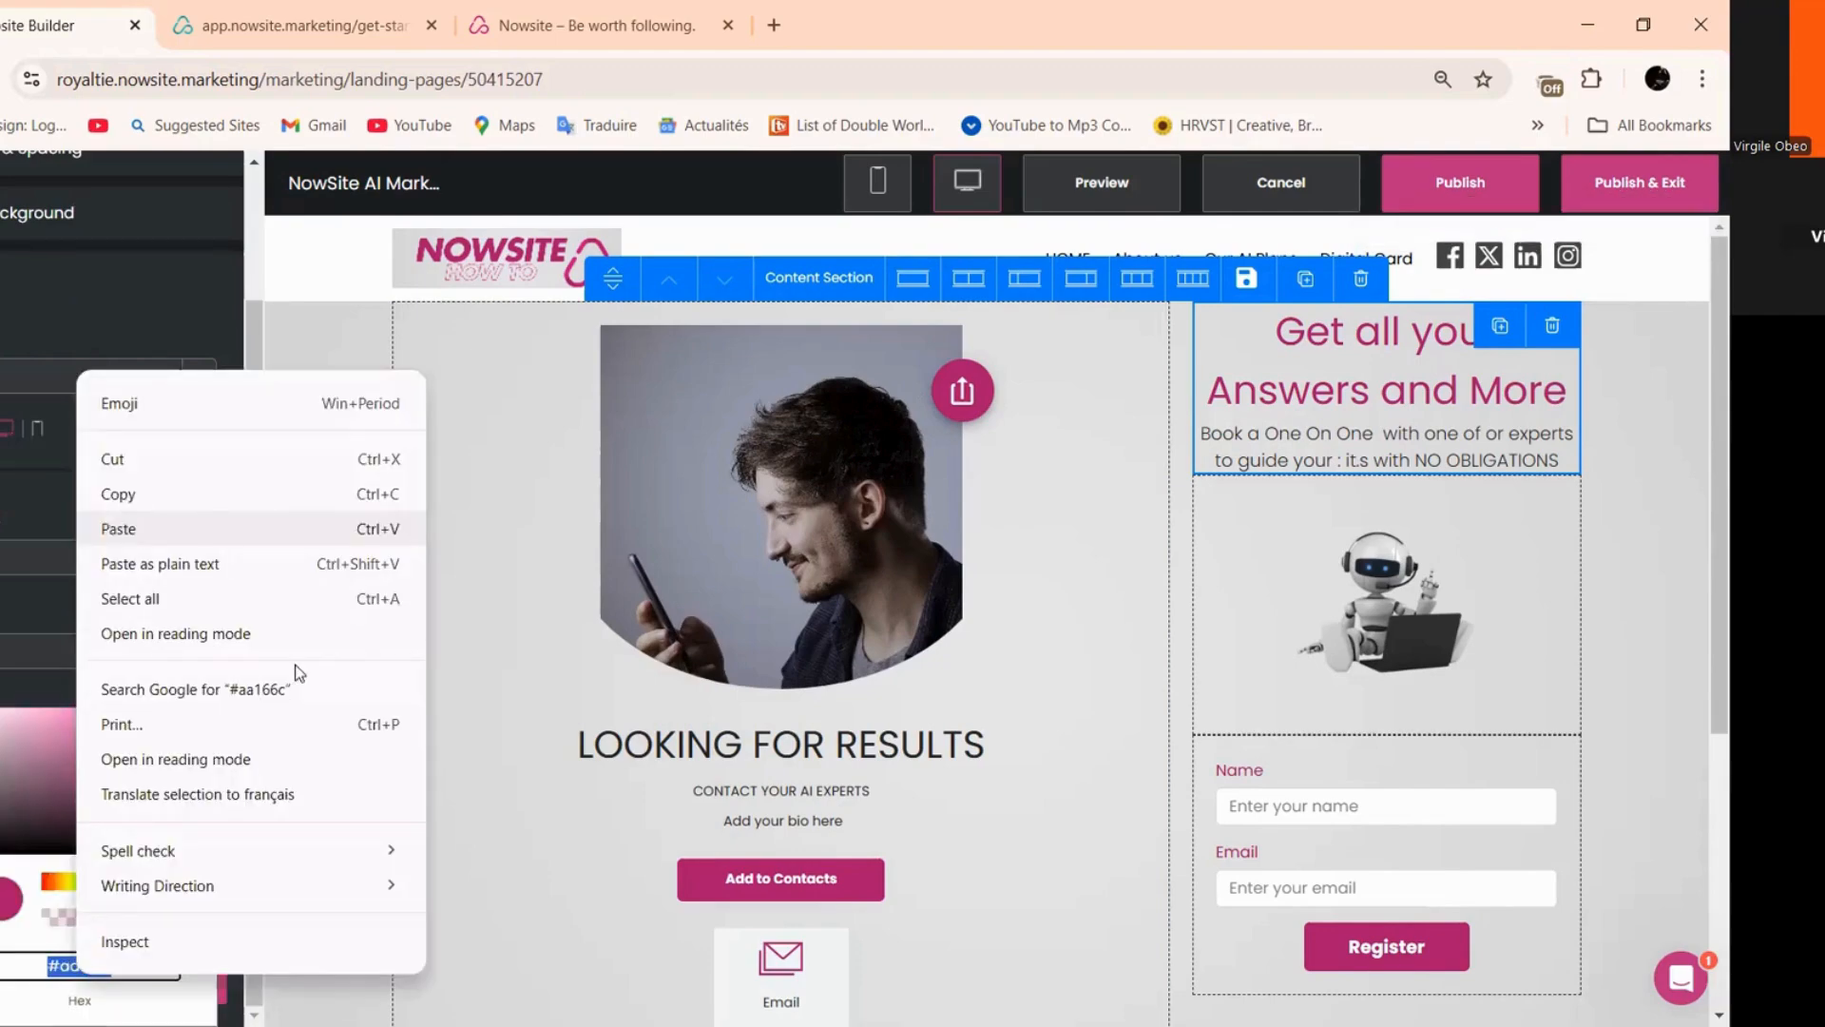
- Set the font colour of the digital business card's name line to #aa166c and apply the change
{"action": "left_click", "coordinate": [490, 737]}
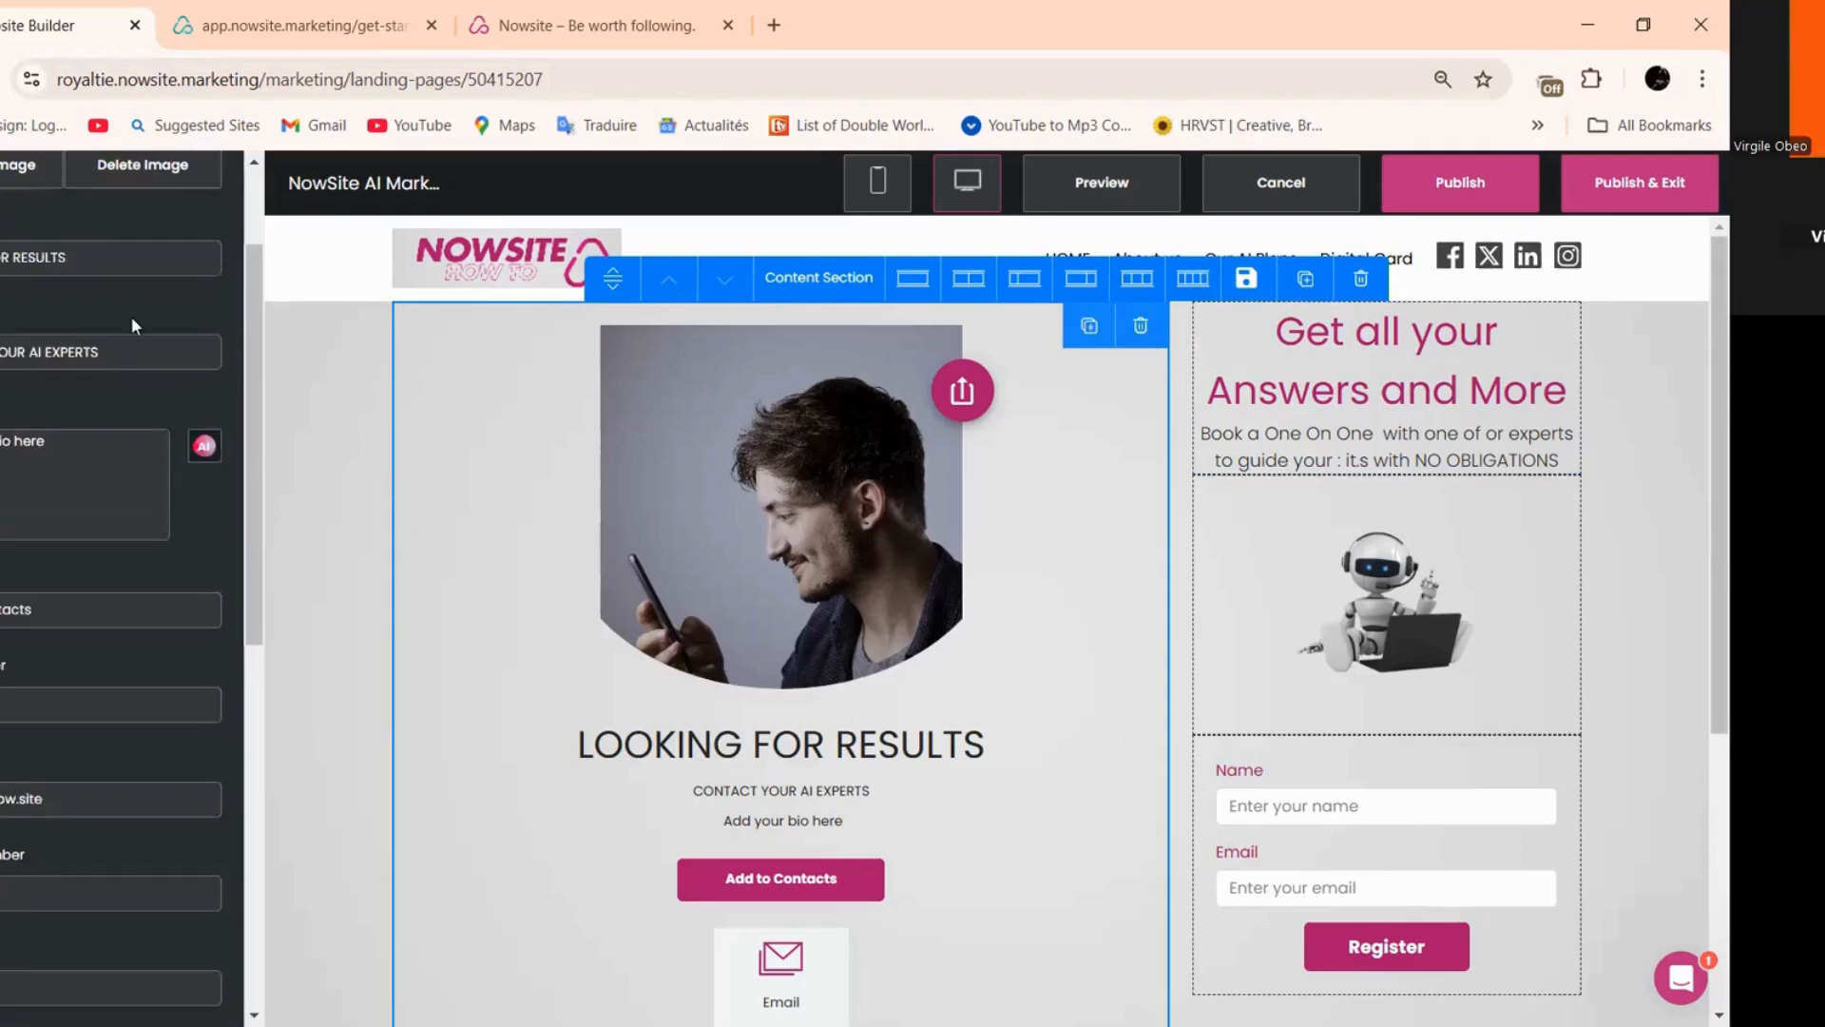
{"action": "scroll", "coordinate": [131, 316], "scroll_direction": "up", "scroll_amount": 2}
{"action": "left_click", "coordinate": [153, 211]}
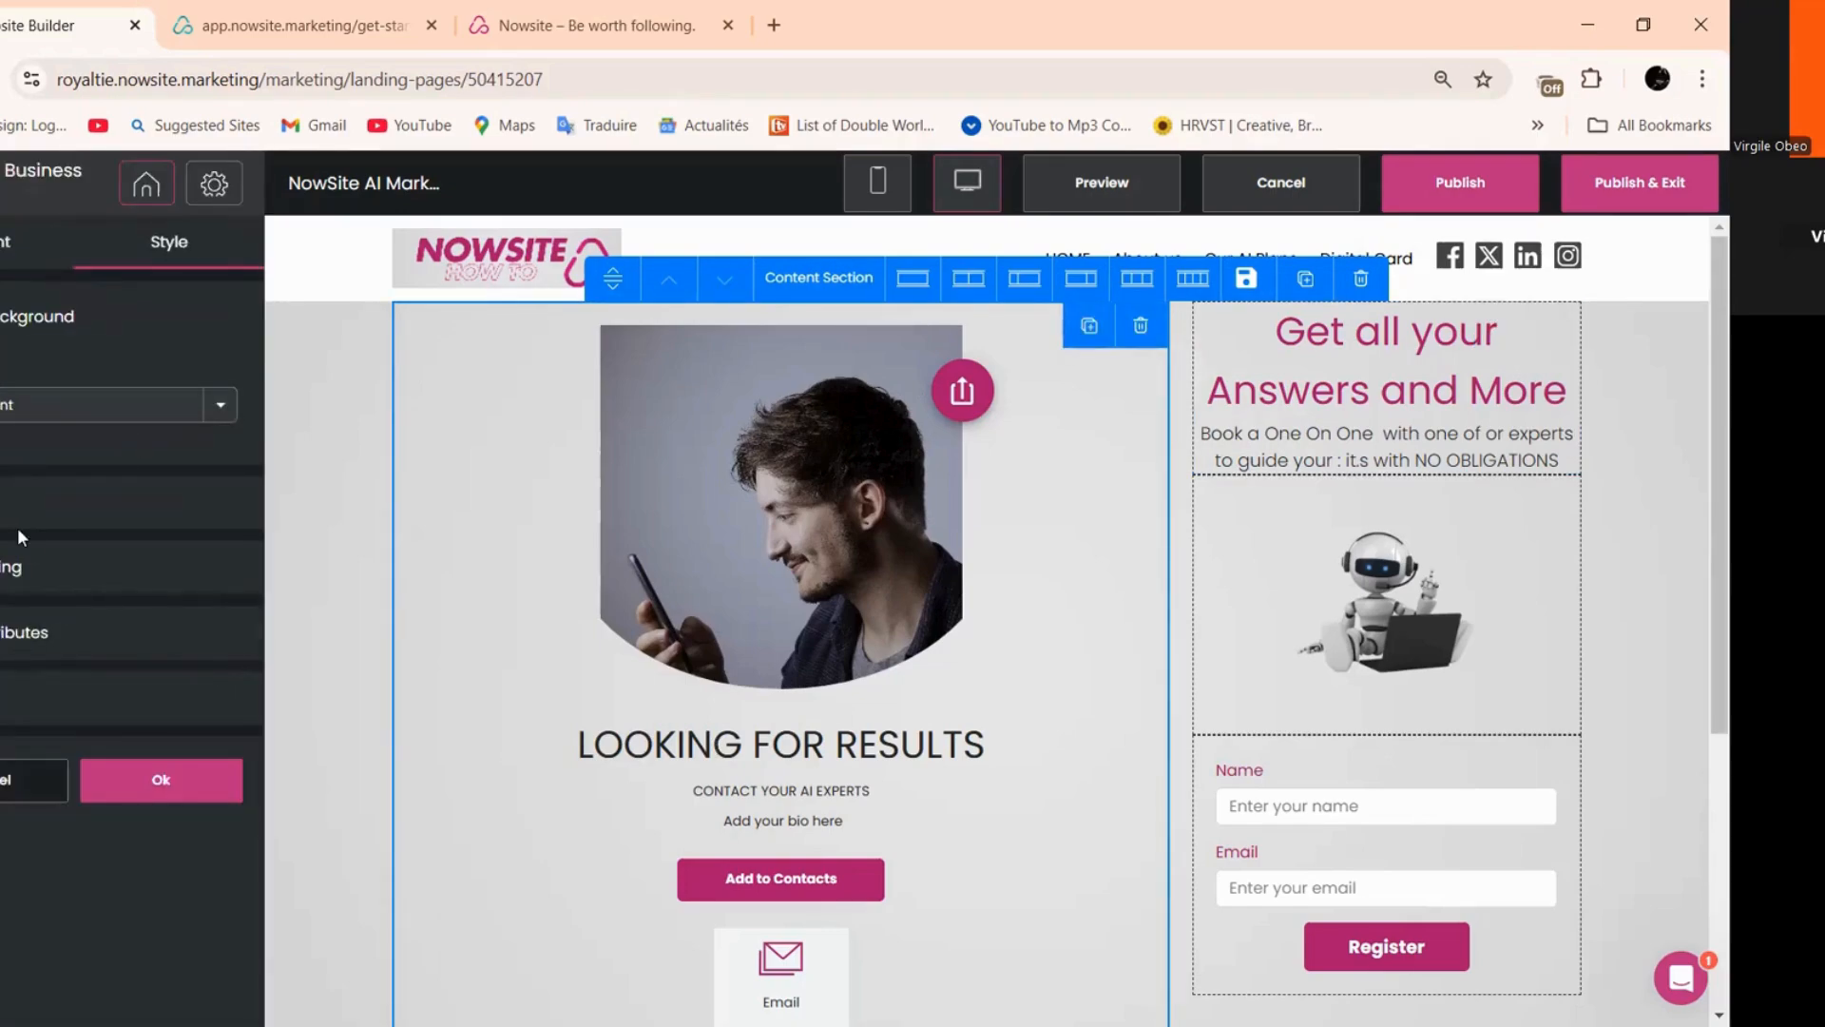
{"action": "left_click", "coordinate": [14, 501]}
{"action": "scroll", "coordinate": [32, 550], "scroll_direction": "down", "scroll_amount": 3}
{"action": "left_click", "coordinate": [12, 676]}
{"action": "left_click_drag", "start_coordinate": [135, 917], "coordinate": [45, 920]}
{"action": "right_click", "coordinate": [65, 923]}
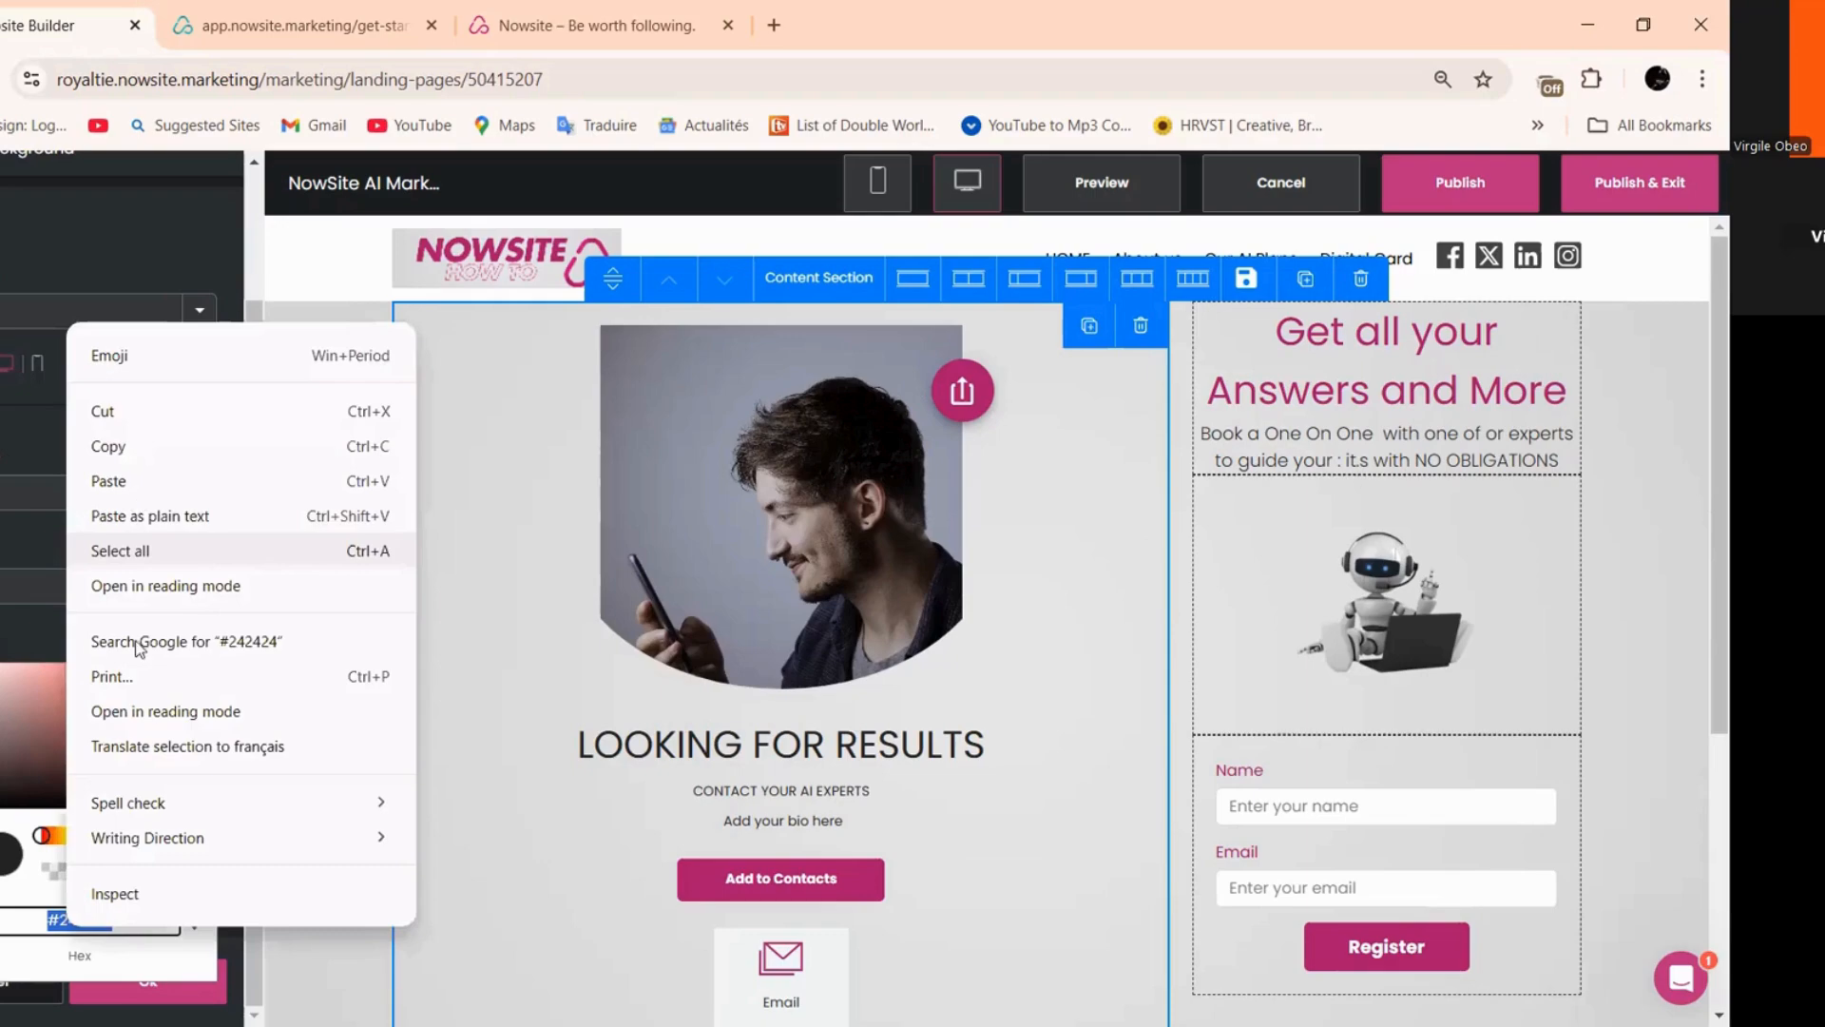
{"action": "left_click", "coordinate": [131, 485]}
{"action": "left_click", "coordinate": [122, 641]}
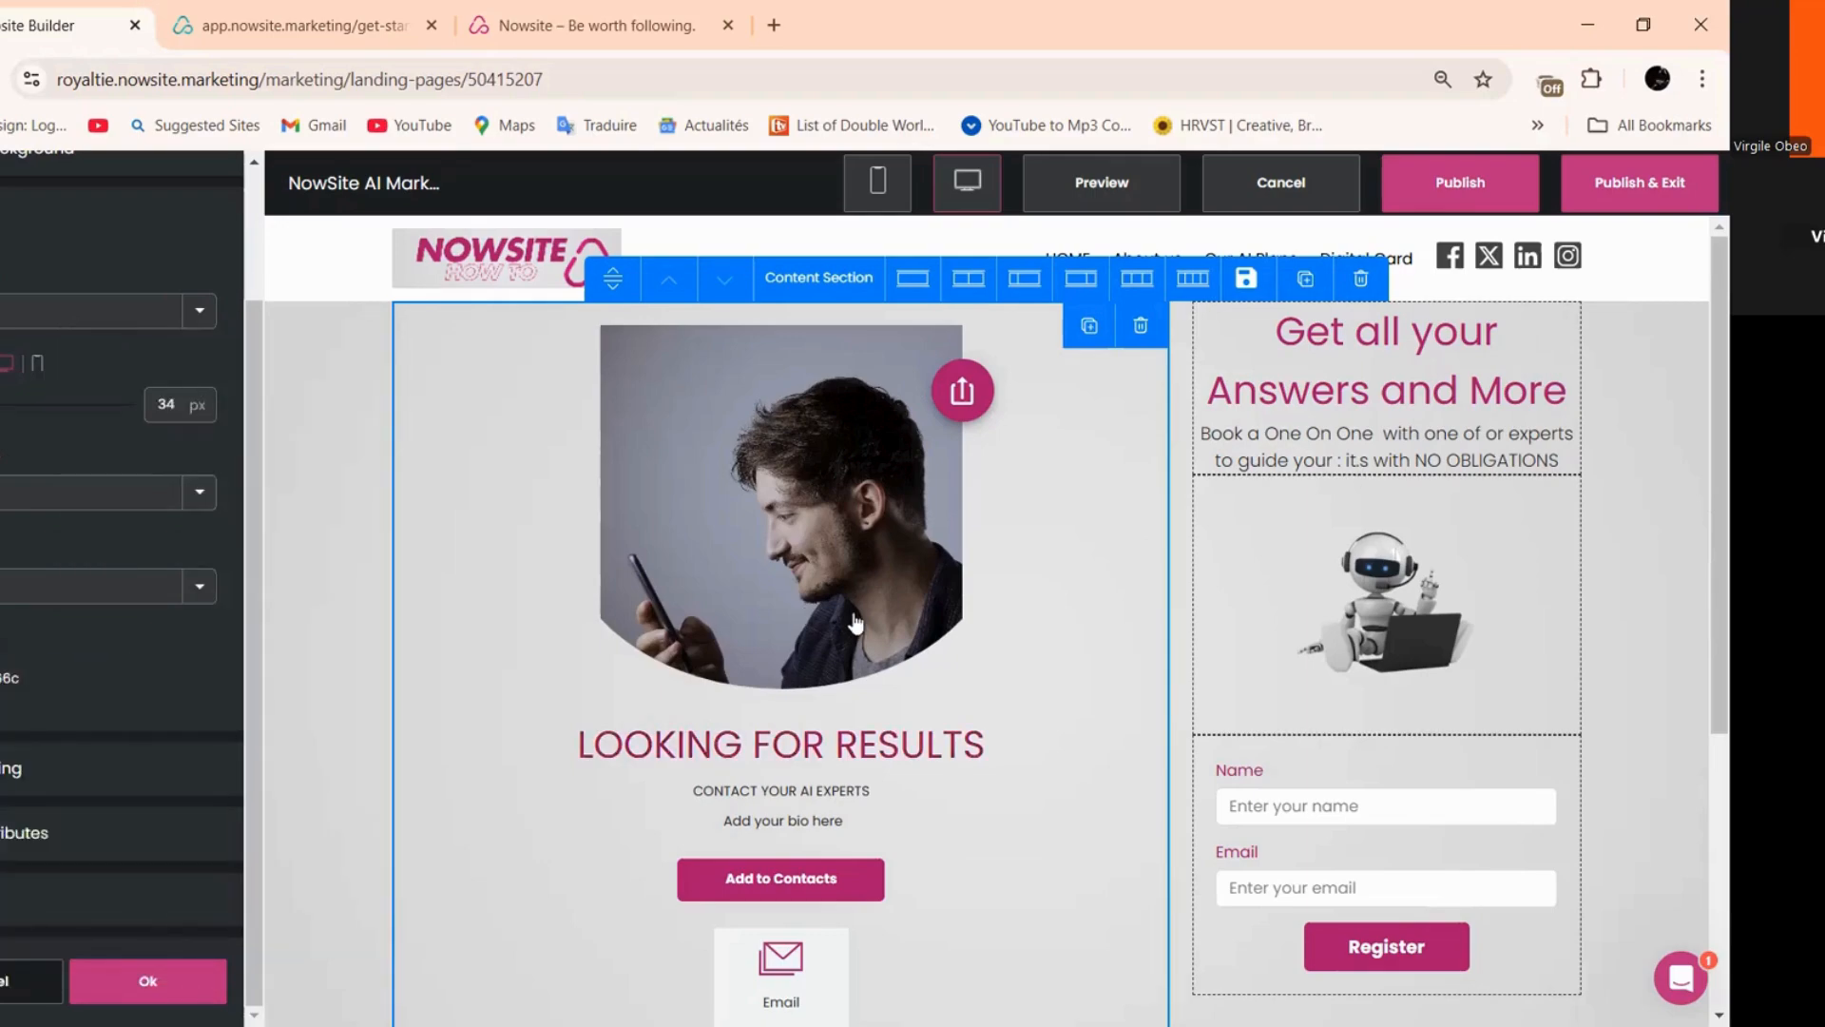
{"action": "scroll", "coordinate": [850, 623], "scroll_direction": "down", "scroll_amount": 5}
{"action": "left_click", "coordinate": [146, 986]}
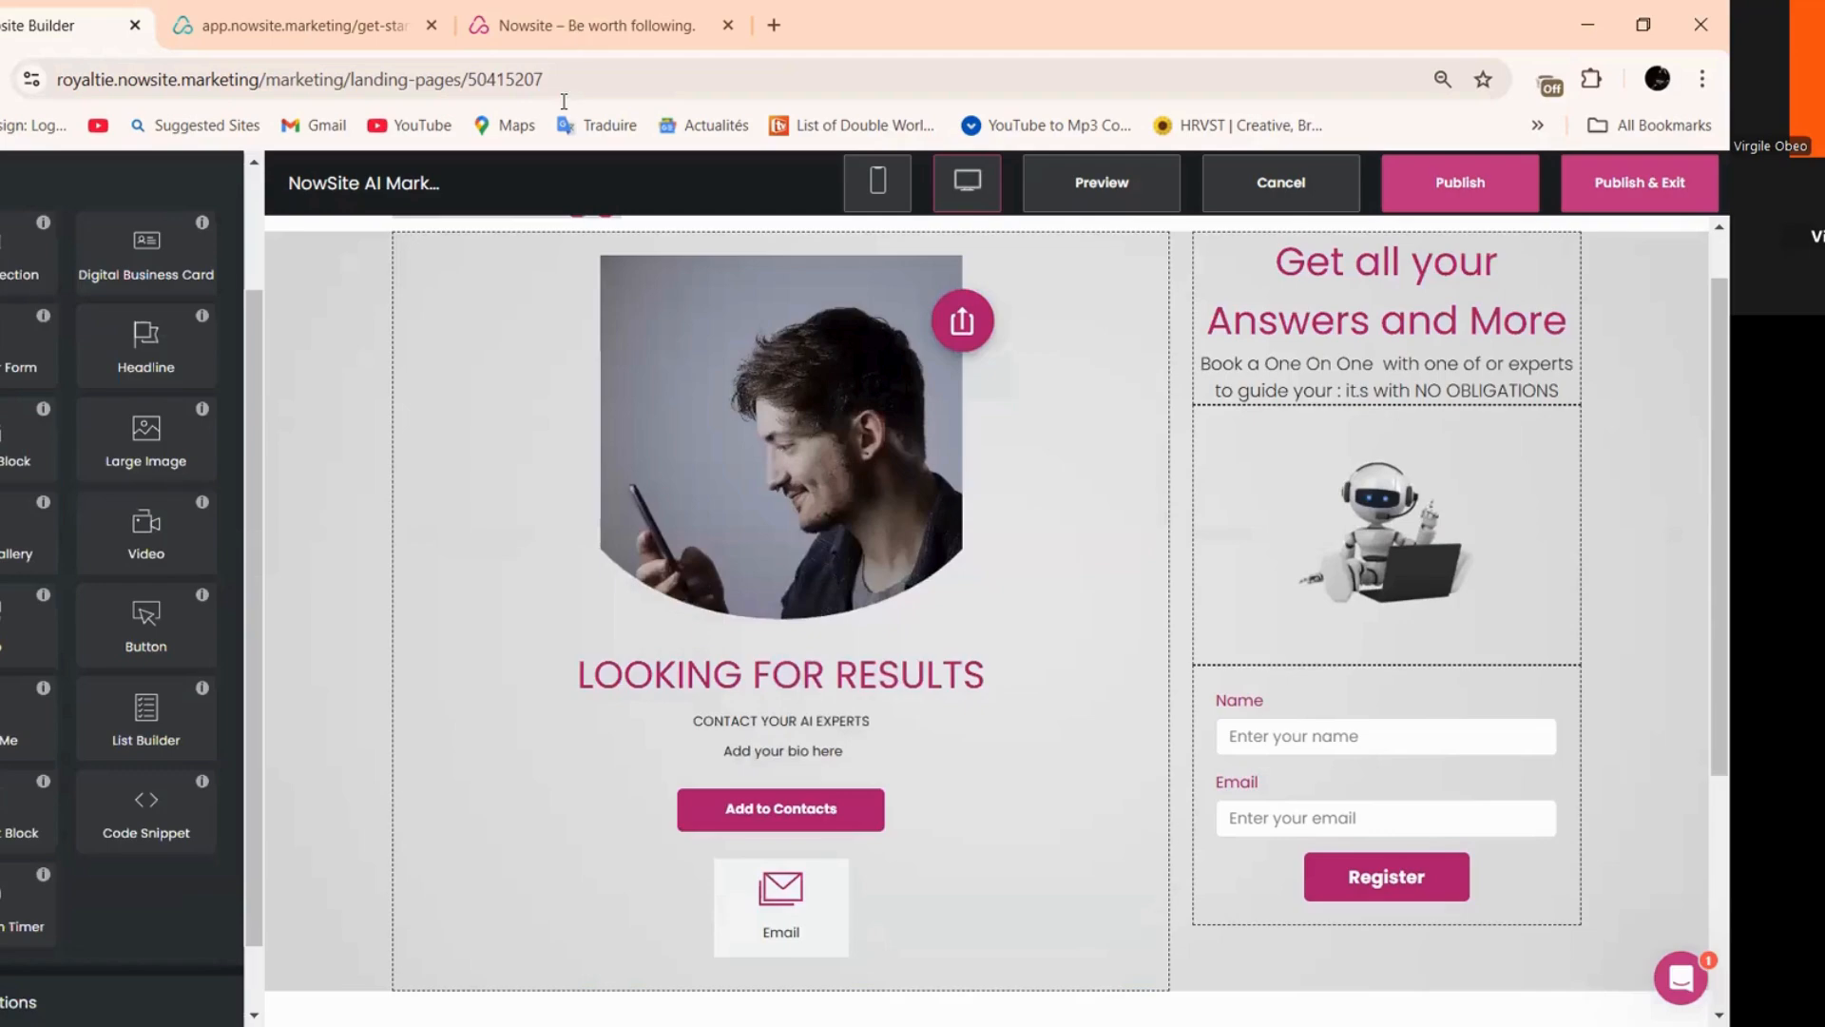
- Switch to the now.site website, open its Features page and look through the AI-powered feature illustrations
{"action": "left_click", "coordinate": [570, 27]}
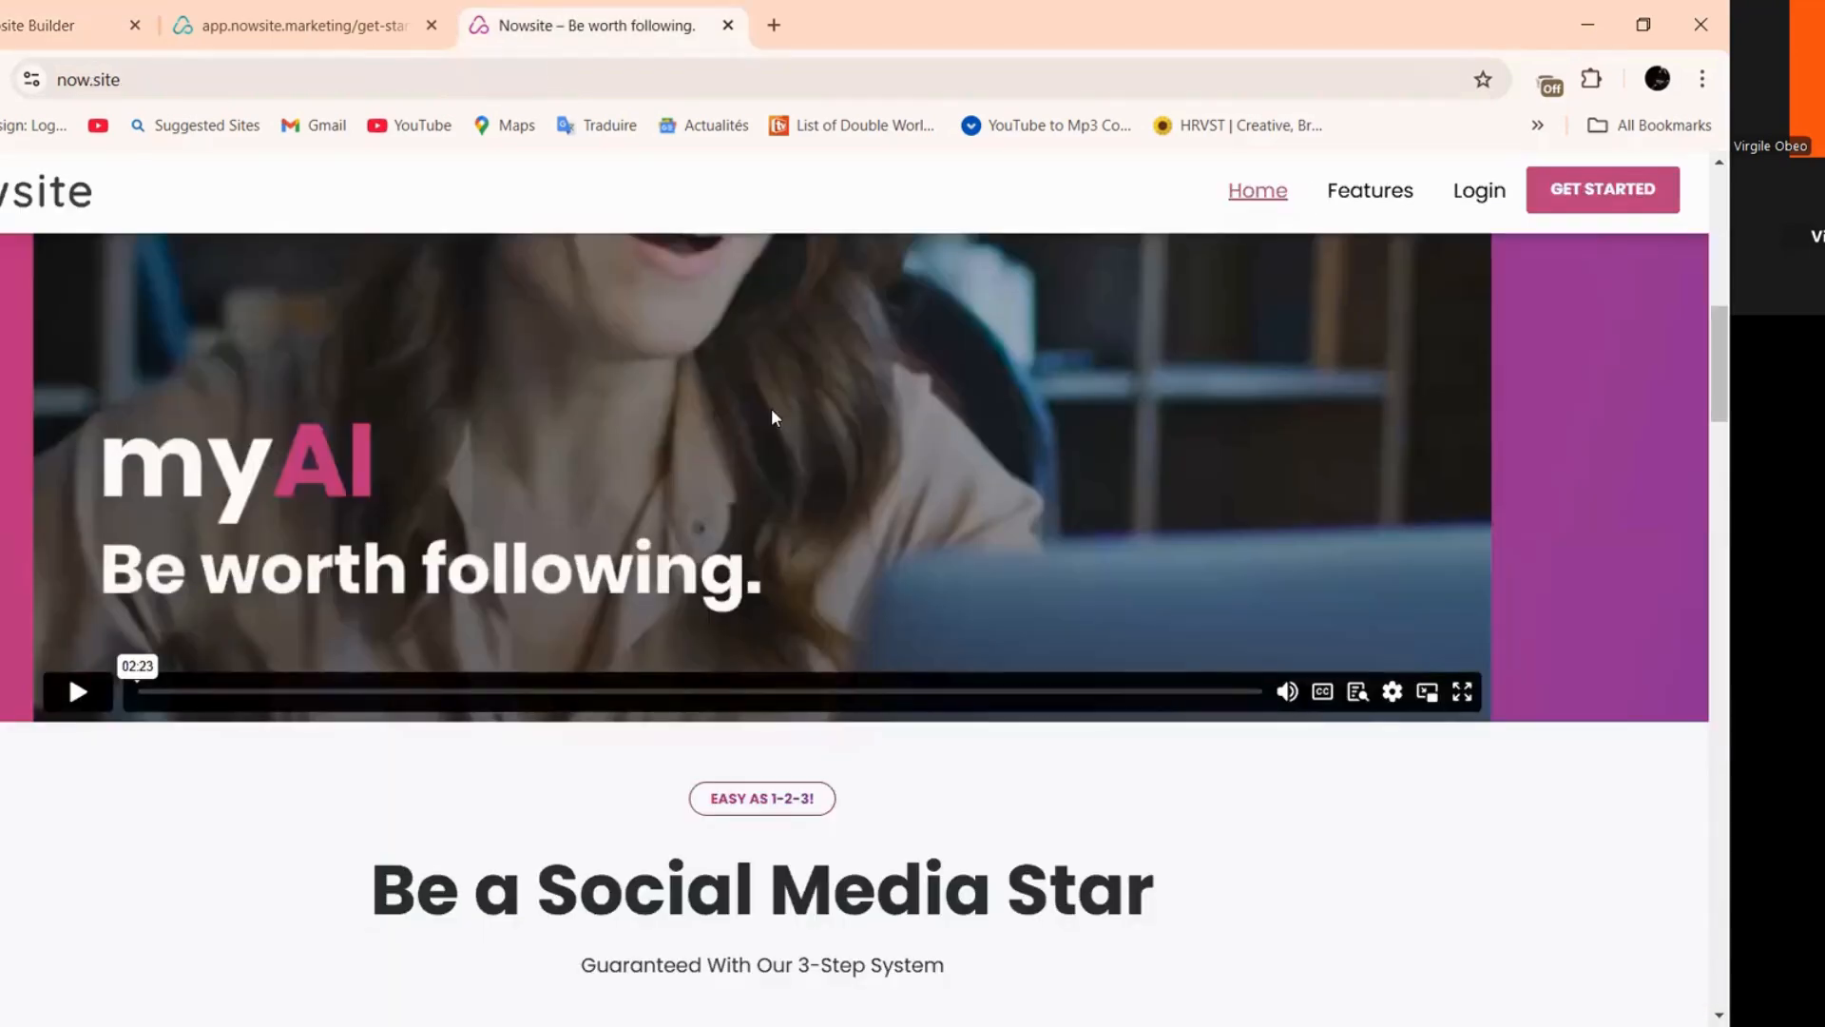
{"action": "left_click", "coordinate": [1311, 191]}
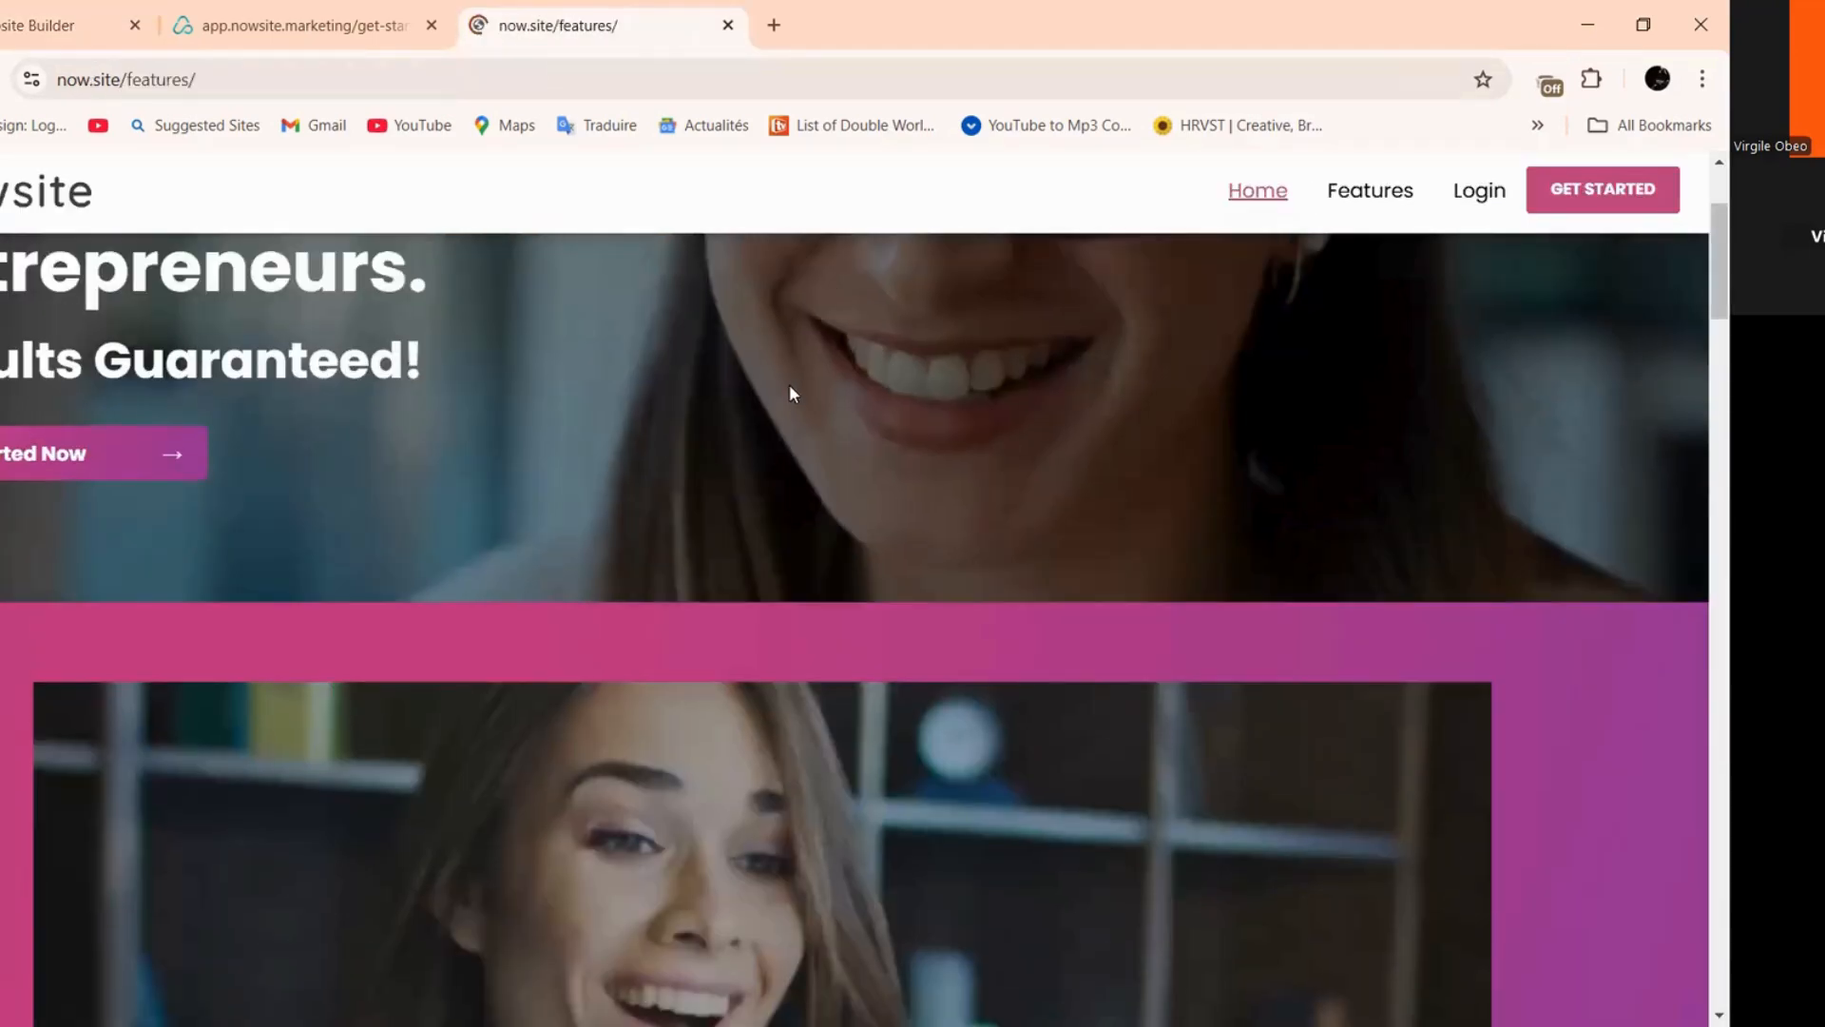
{"action": "scroll", "coordinate": [787, 392], "scroll_direction": "down", "scroll_amount": 5}
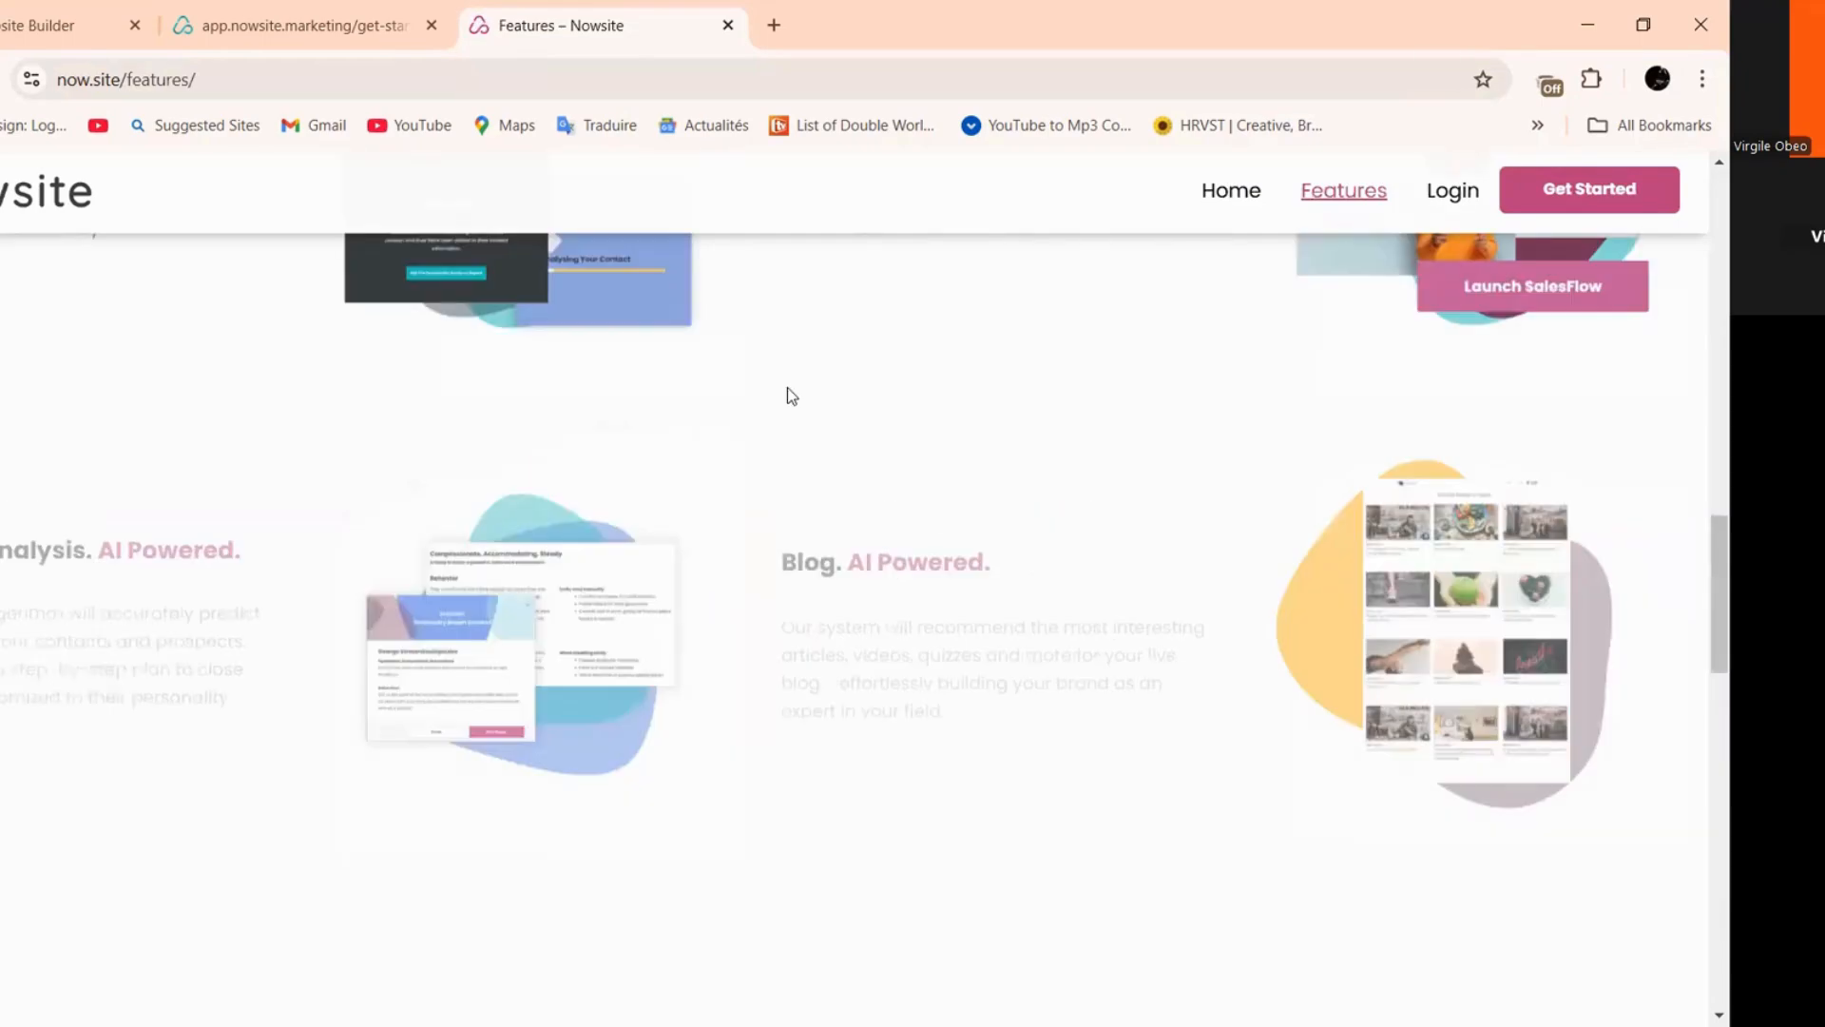
{"action": "scroll", "coordinate": [787, 386], "scroll_direction": "down", "scroll_amount": 3}
{"action": "scroll", "coordinate": [787, 386], "scroll_direction": "down", "scroll_amount": 2}
{"action": "scroll", "coordinate": [789, 412], "scroll_direction": "down", "scroll_amount": 3}
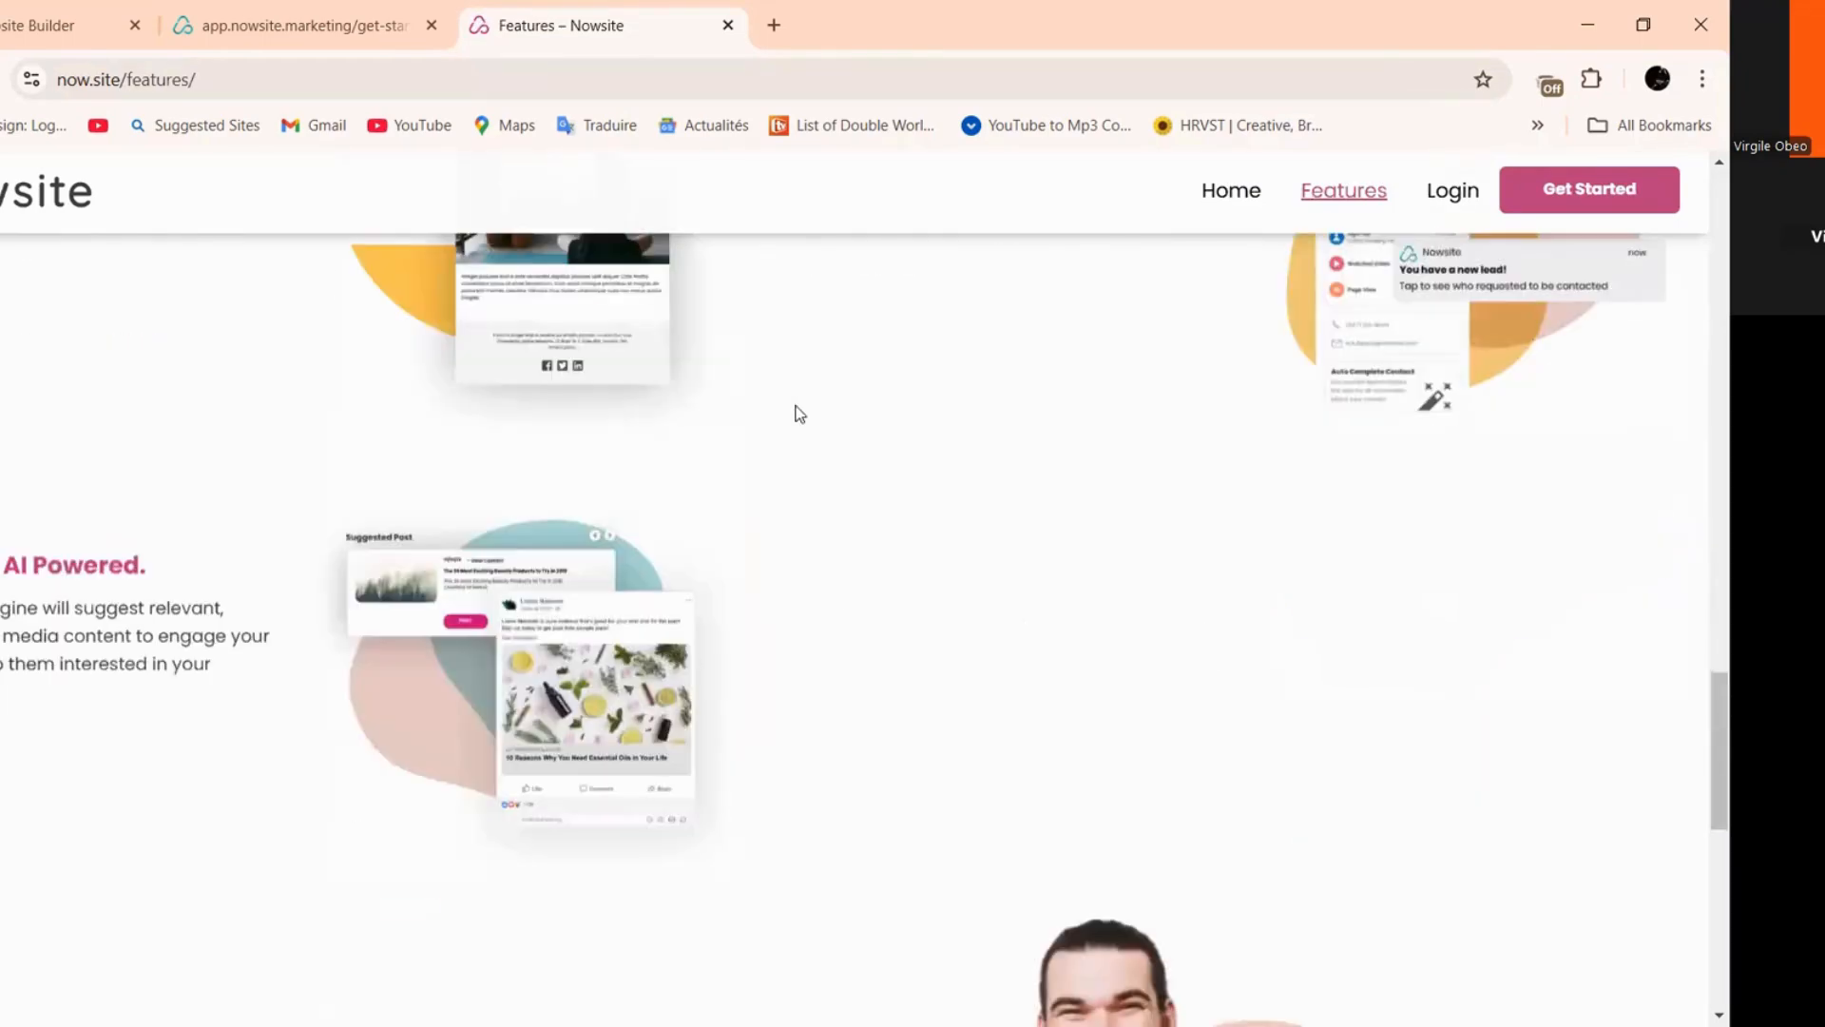
{"action": "scroll", "coordinate": [787, 411], "scroll_direction": "up", "scroll_amount": 6}
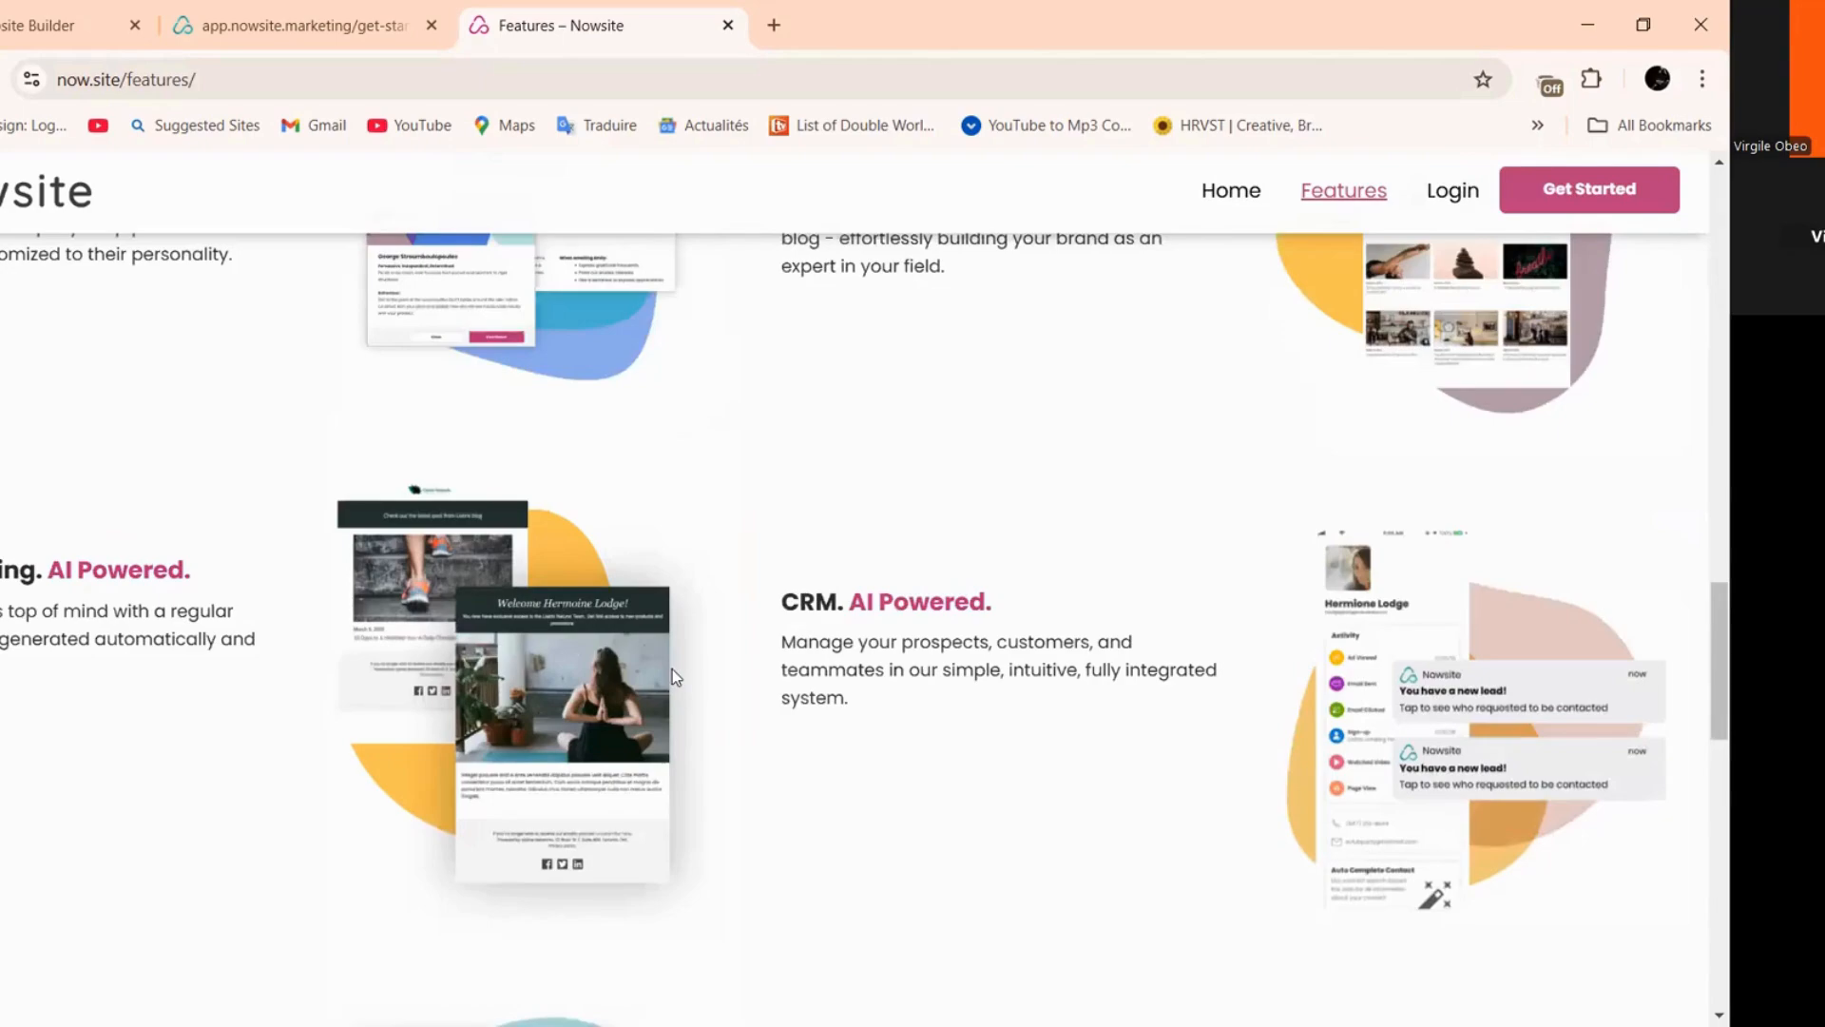
{"action": "scroll", "coordinate": [671, 676], "scroll_direction": "up", "scroll_amount": 3}
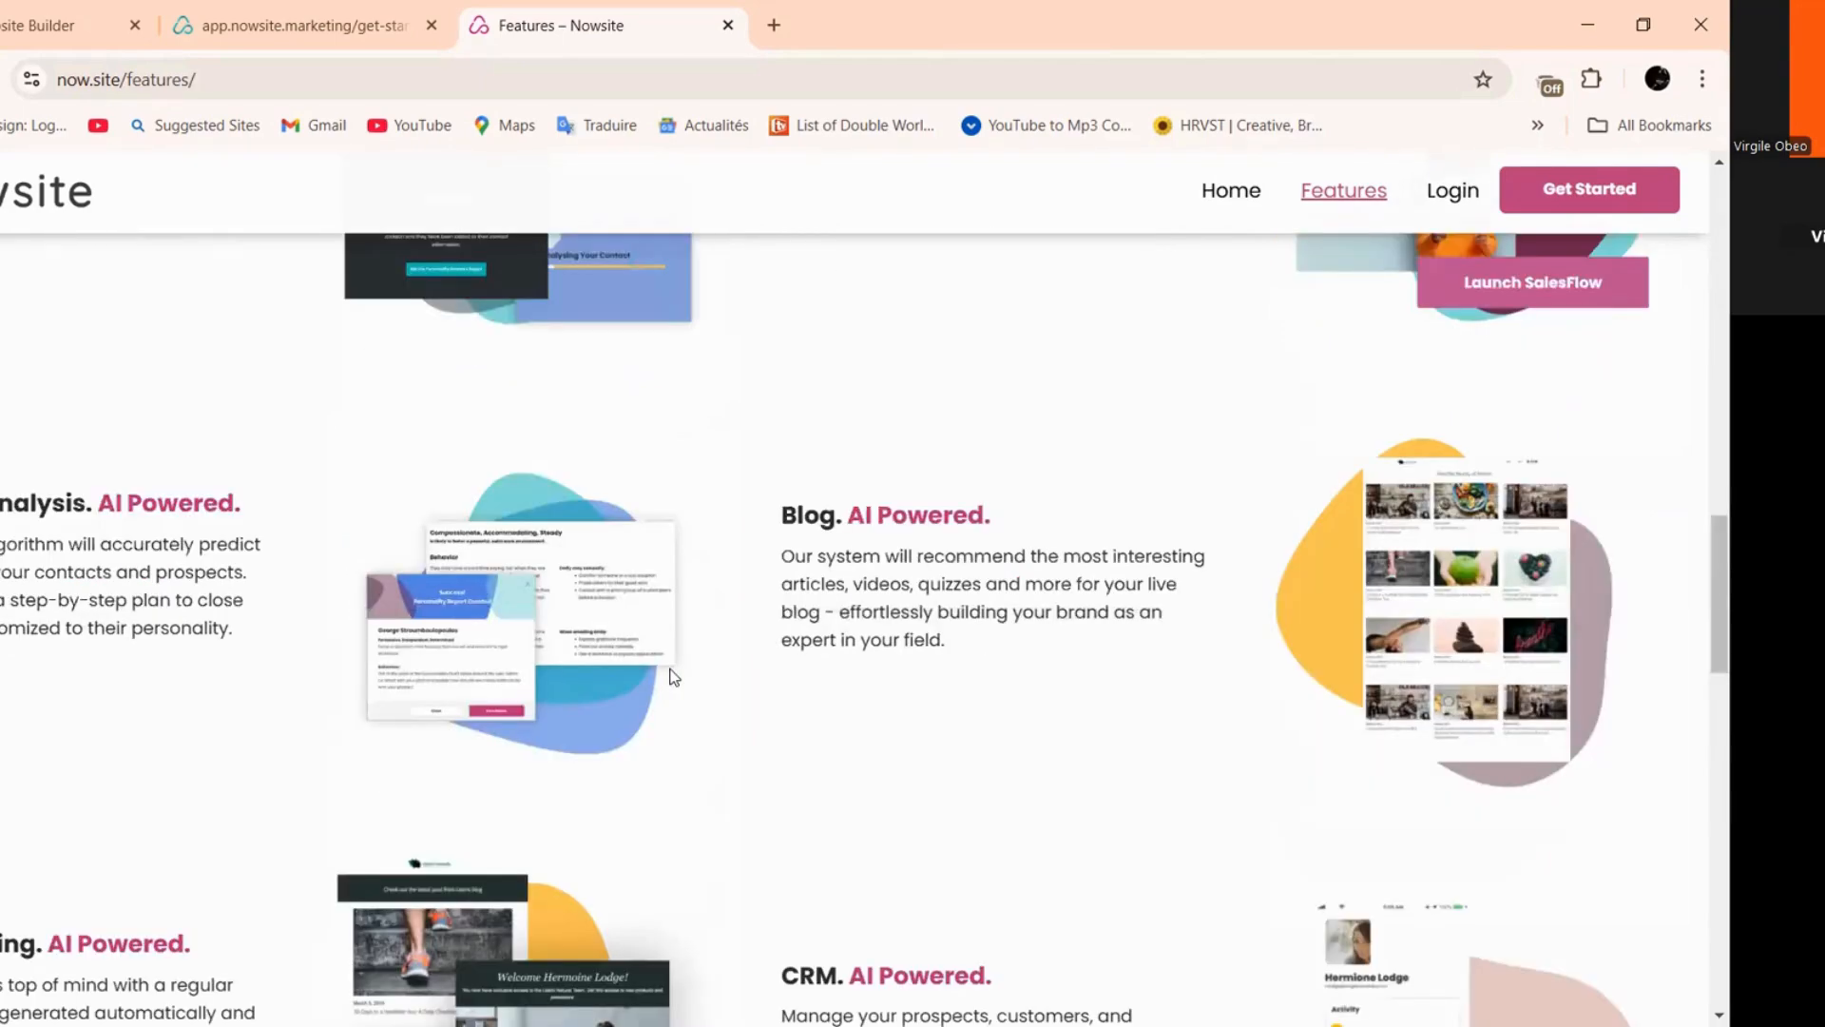
{"action": "scroll", "coordinate": [671, 676], "scroll_direction": "up", "scroll_amount": 3}
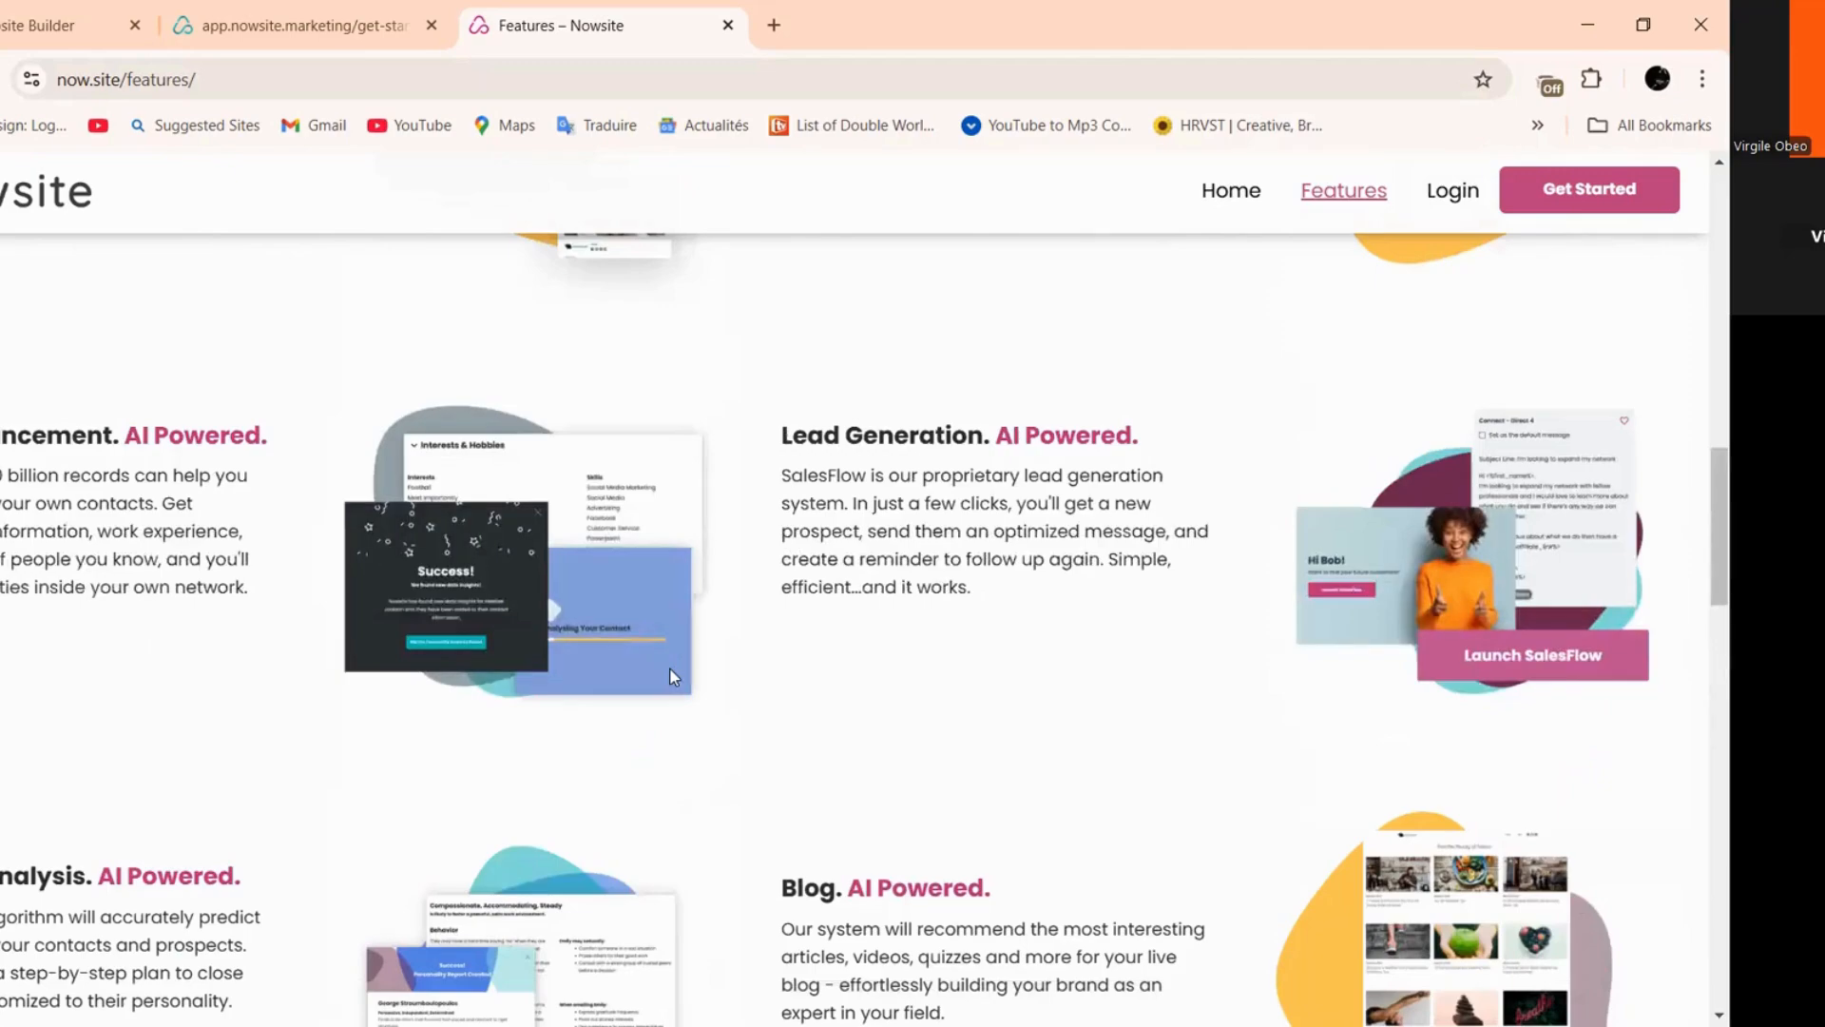
{"action": "scroll", "coordinate": [670, 676], "scroll_direction": "up", "scroll_amount": 2}
{"action": "scroll", "coordinate": [721, 663], "scroll_direction": "down", "scroll_amount": 2}
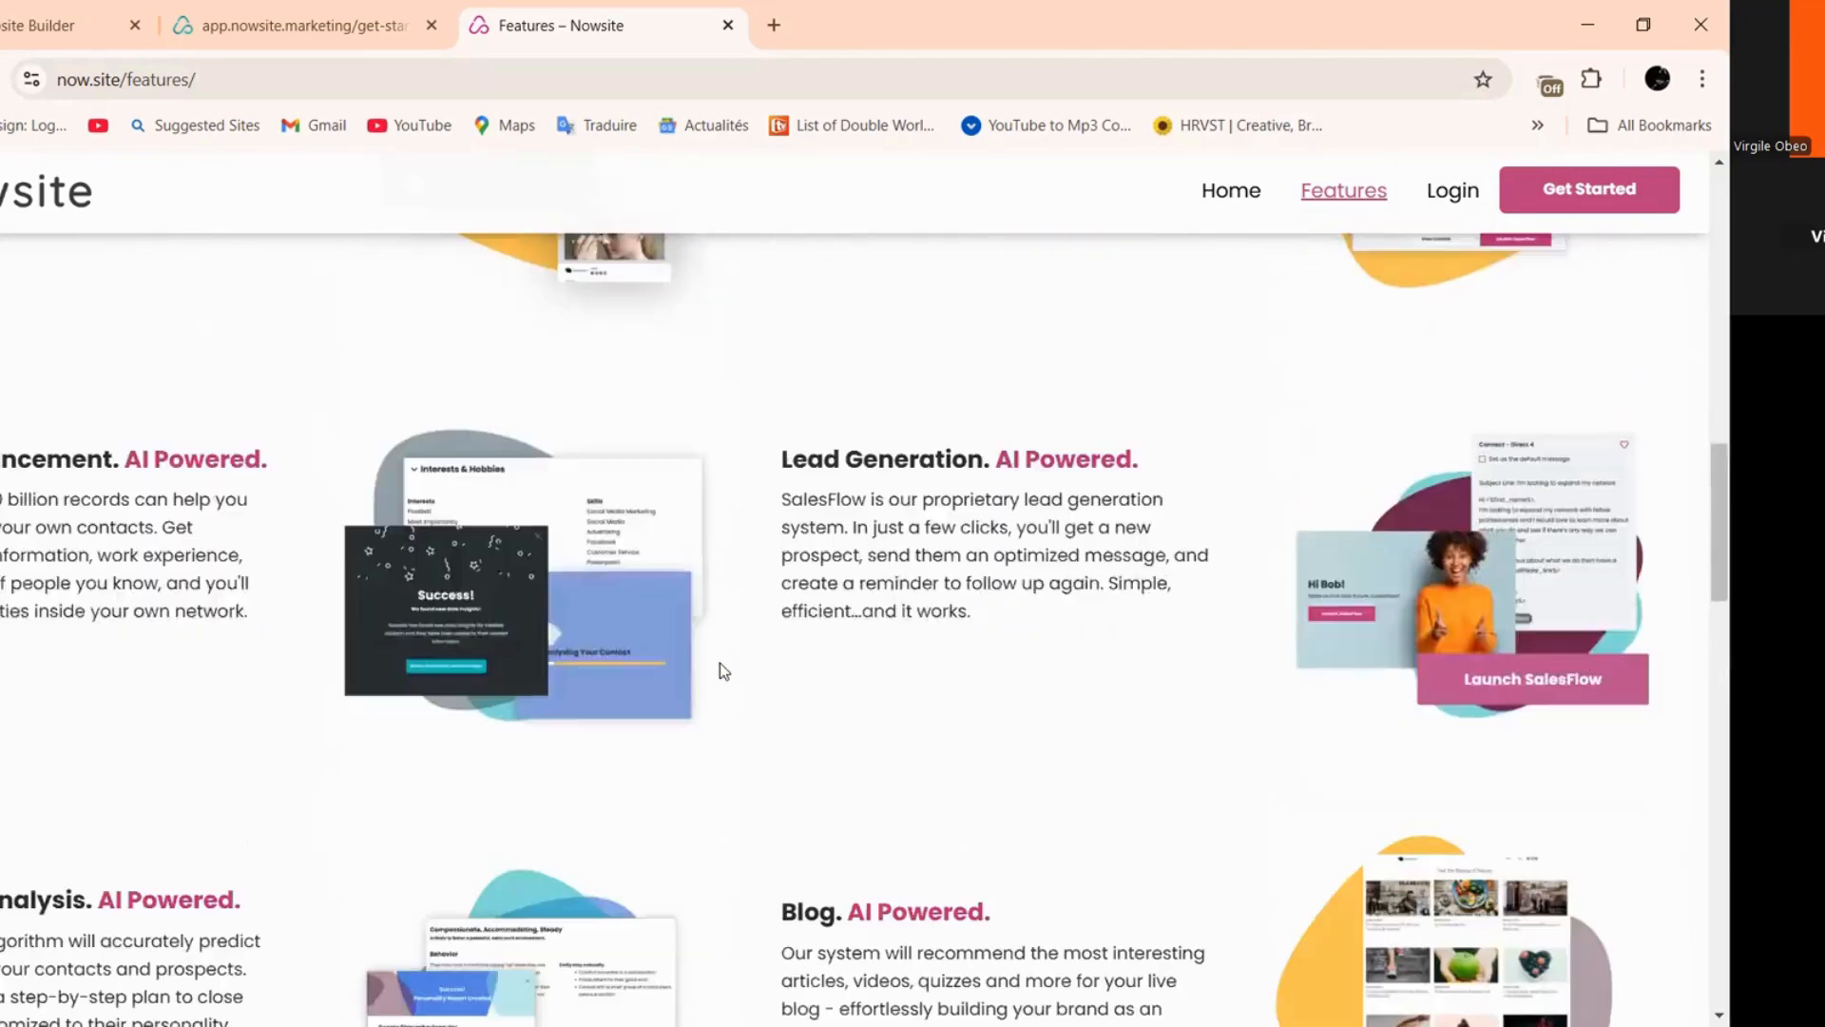
{"action": "scroll", "coordinate": [1391, 410], "scroll_direction": "down", "scroll_amount": 2}
- Save the Lead Generation illustration to the Desktop under the file name feat-salesflow
{"action": "right_click", "coordinate": [1391, 407]}
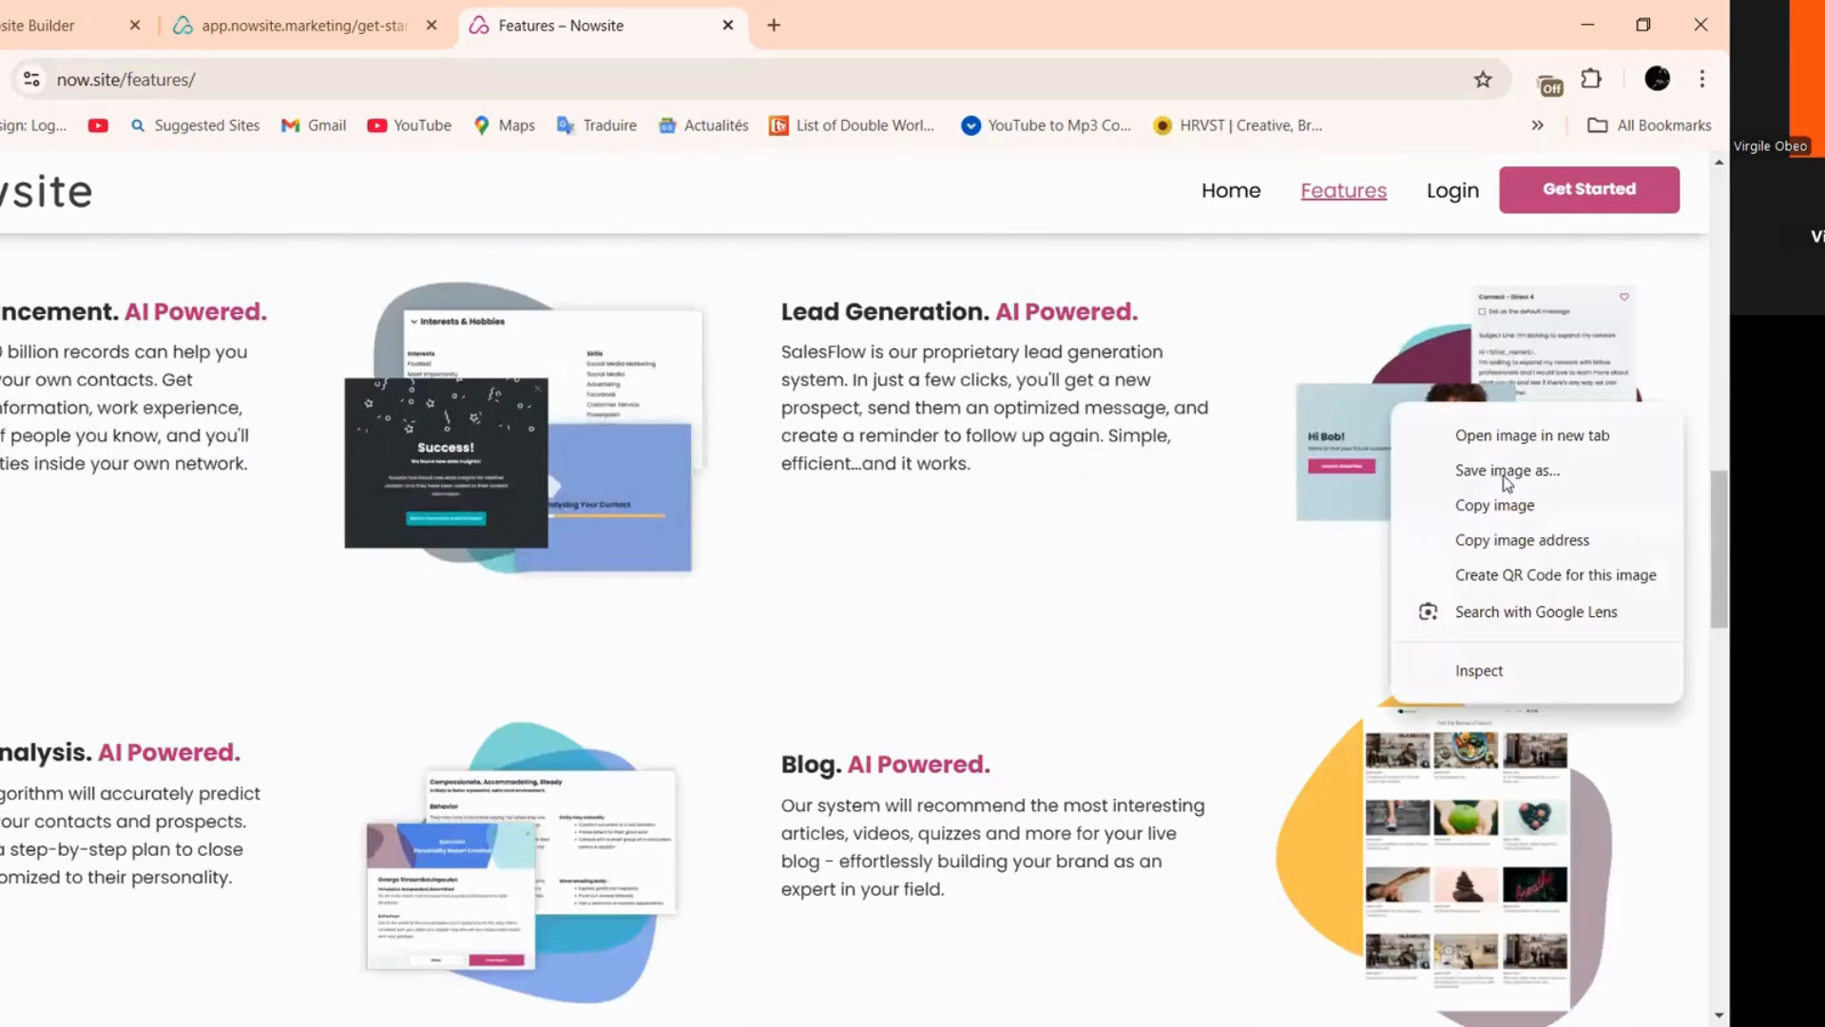
{"action": "left_click", "coordinate": [1369, 528]}
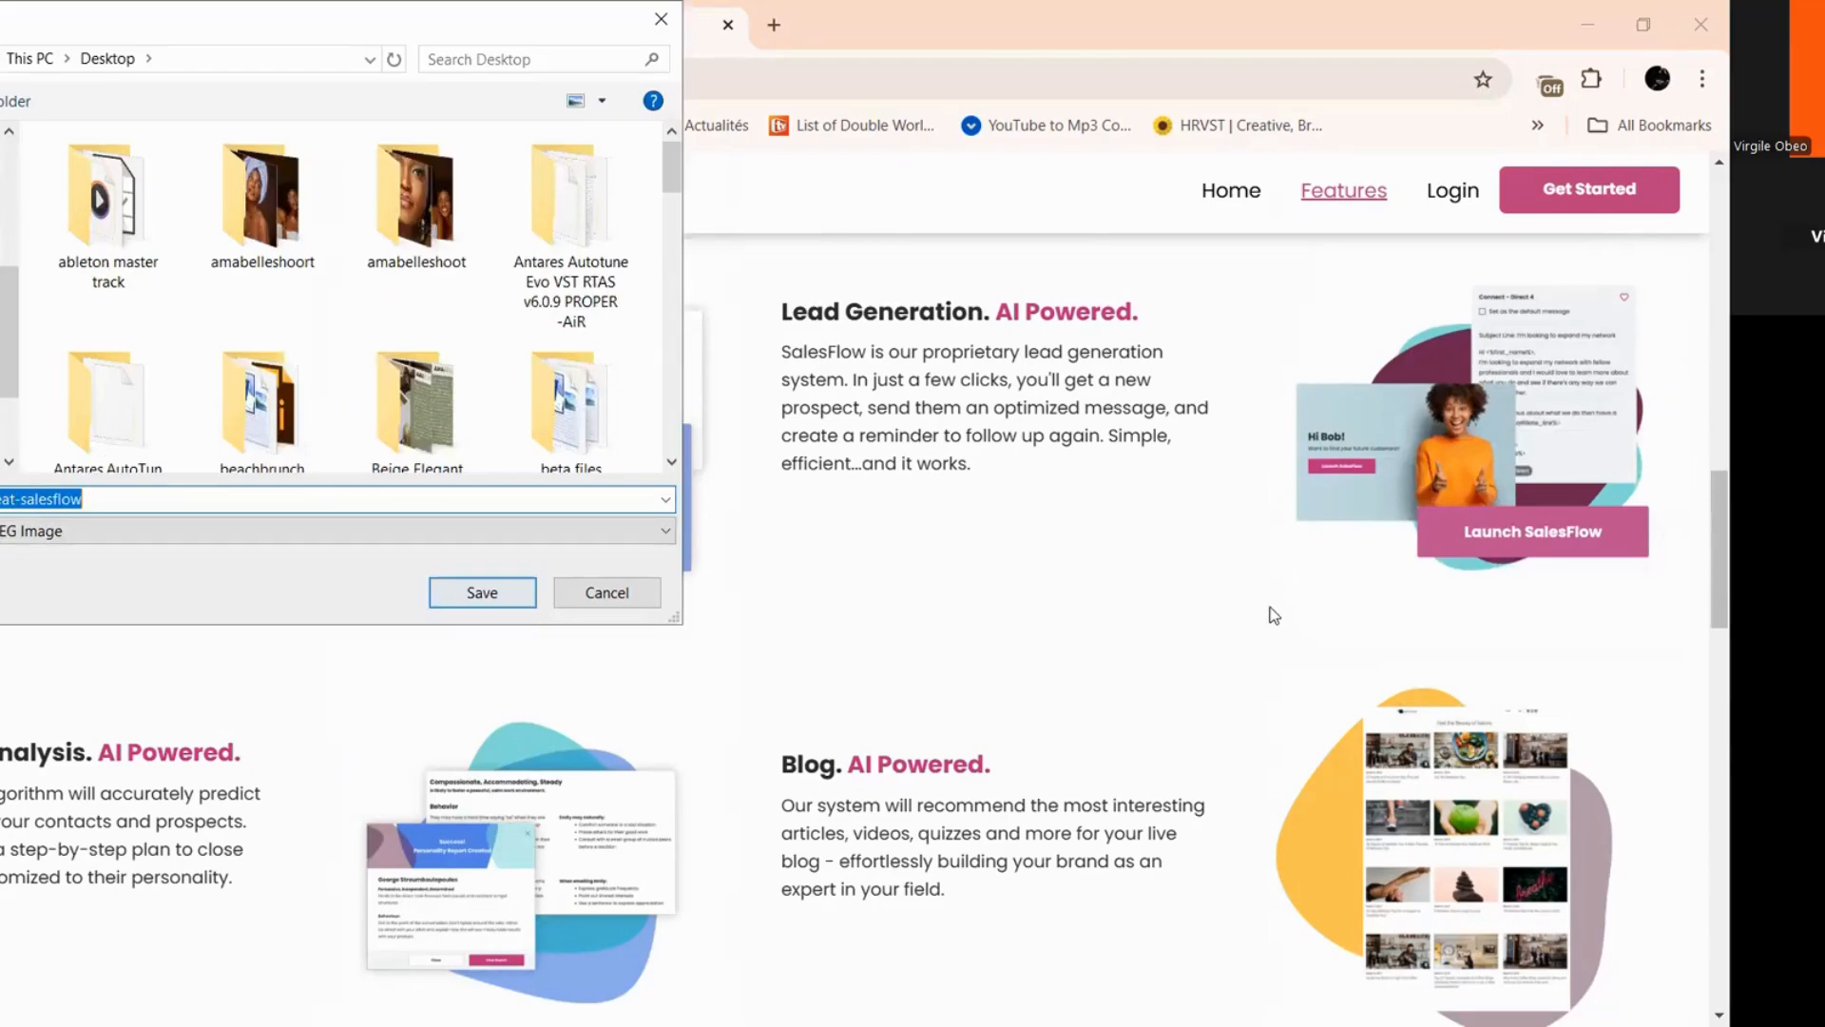
{"action": "key", "text": "Return"}
{"action": "scroll", "coordinate": [158, 613], "scroll_direction": "up", "scroll_amount": 5}
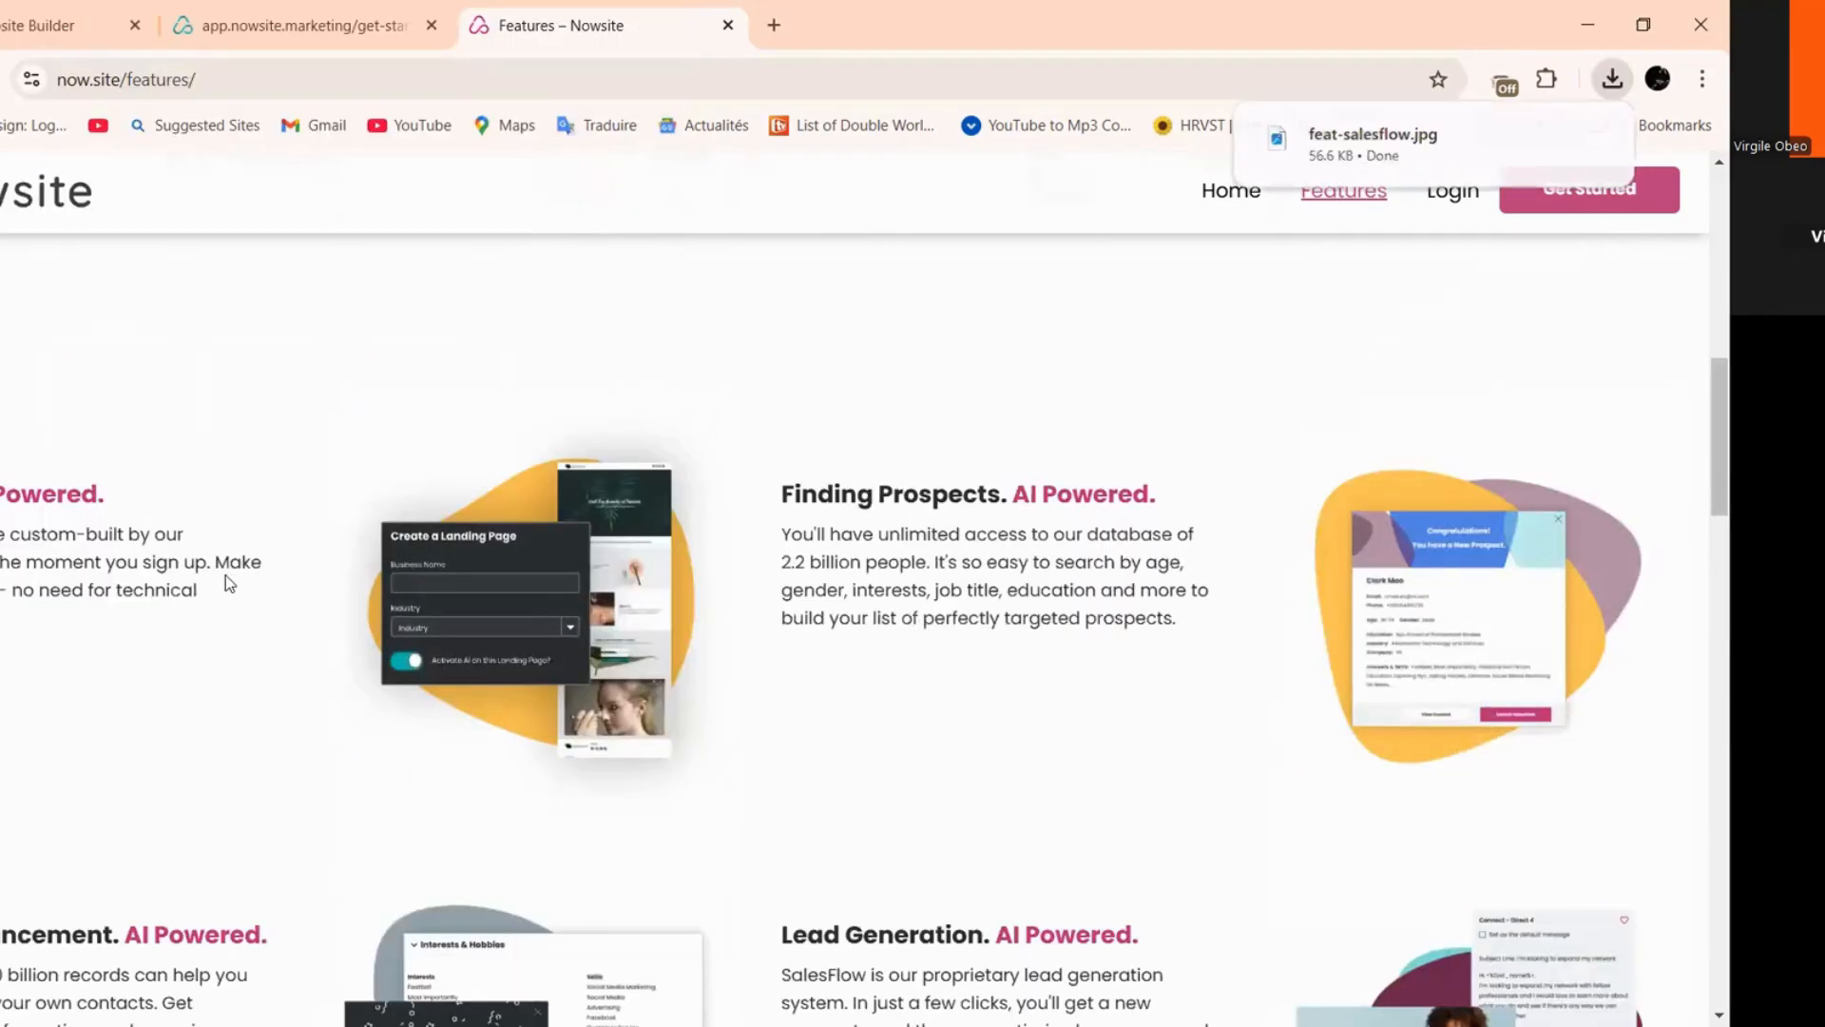
{"action": "right_click", "coordinate": [233, 577]}
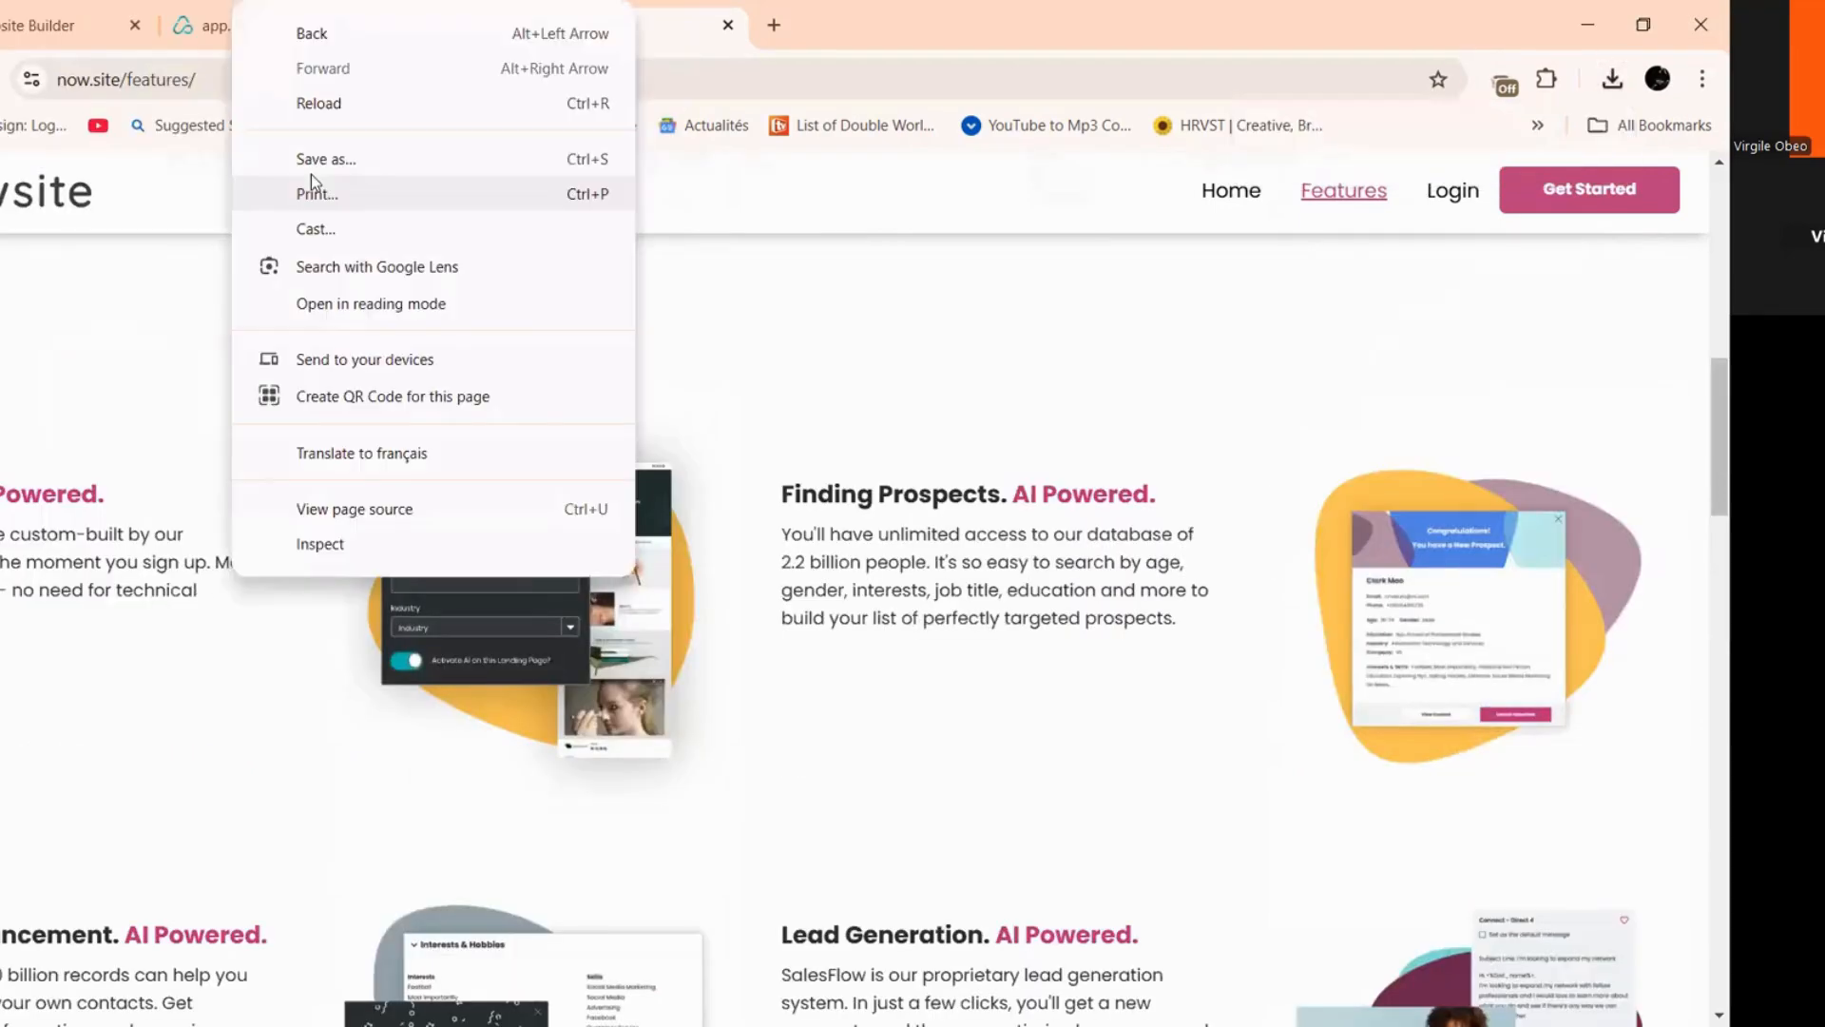
{"action": "right_click", "coordinate": [599, 591]}
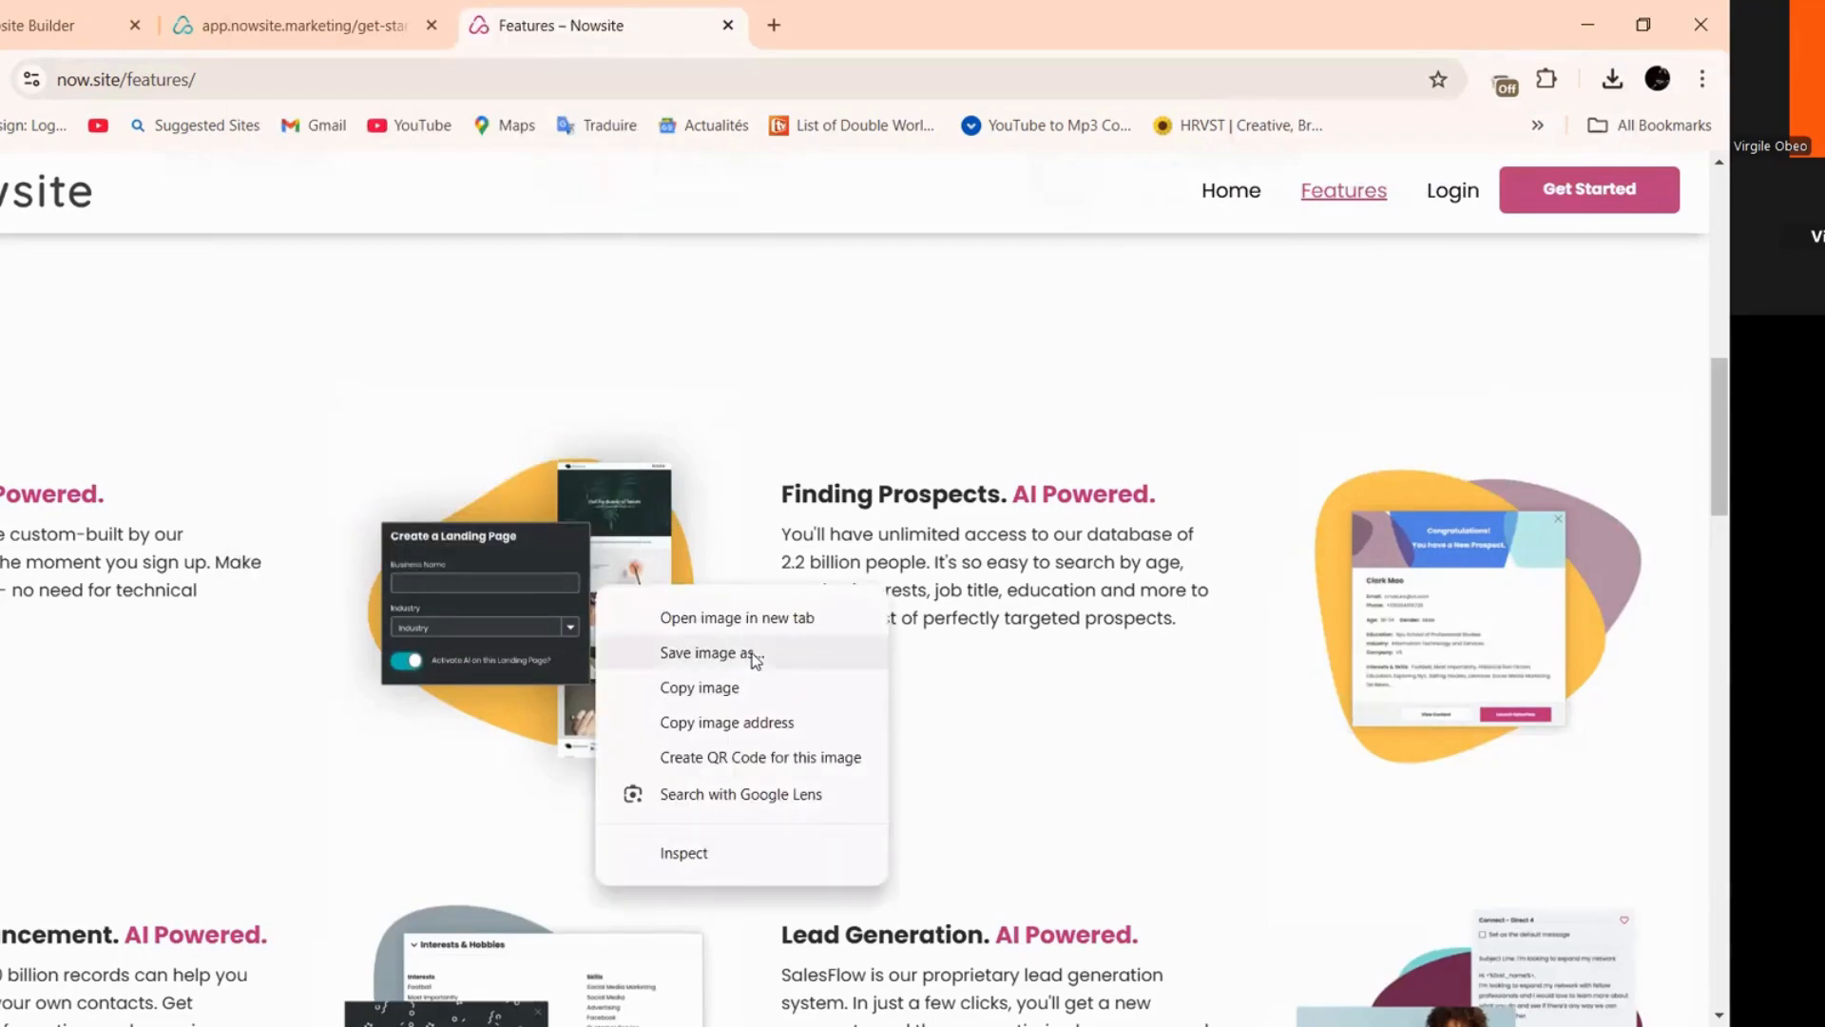
{"action": "left_click", "coordinate": [712, 653]}
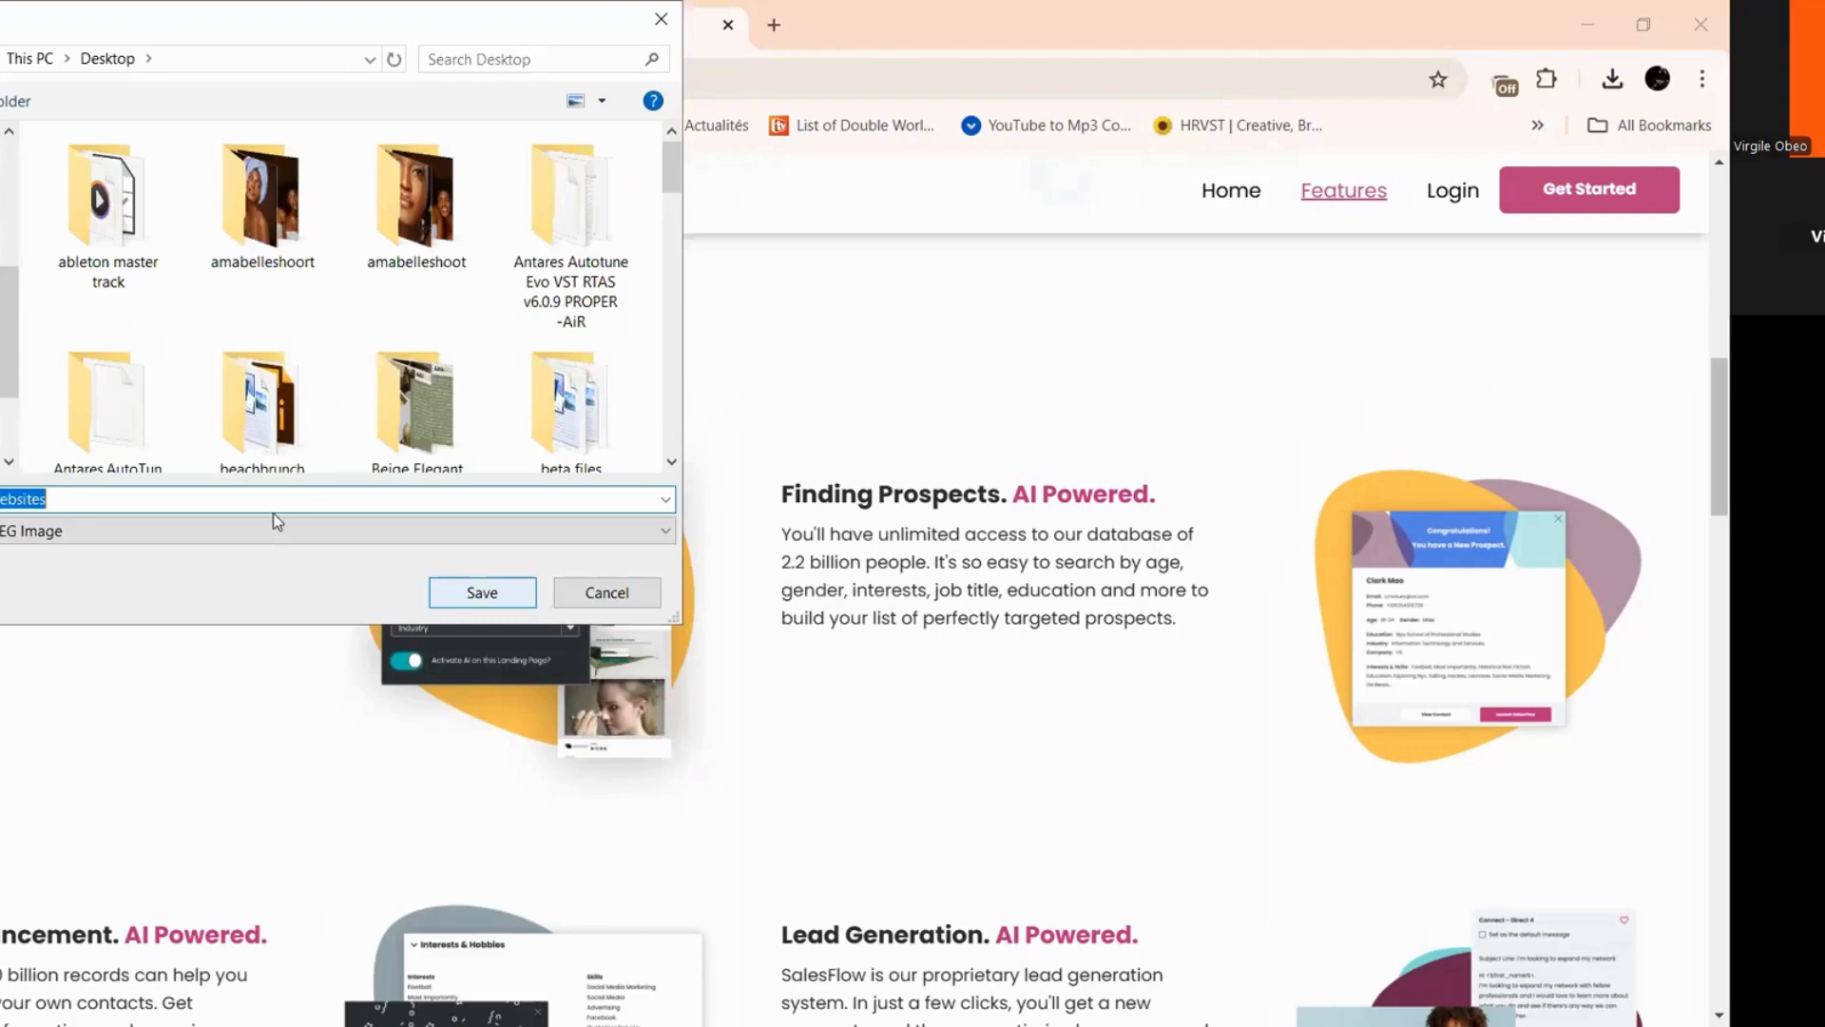
{"action": "key", "text": "Escape"}
- Save the suggested social media post illustration from the lower part of the Features page
{"action": "scroll", "coordinate": [407, 564], "scroll_direction": "down", "scroll_amount": 7}
{"action": "scroll", "coordinate": [1093, 480], "scroll_direction": "down", "scroll_amount": 1}
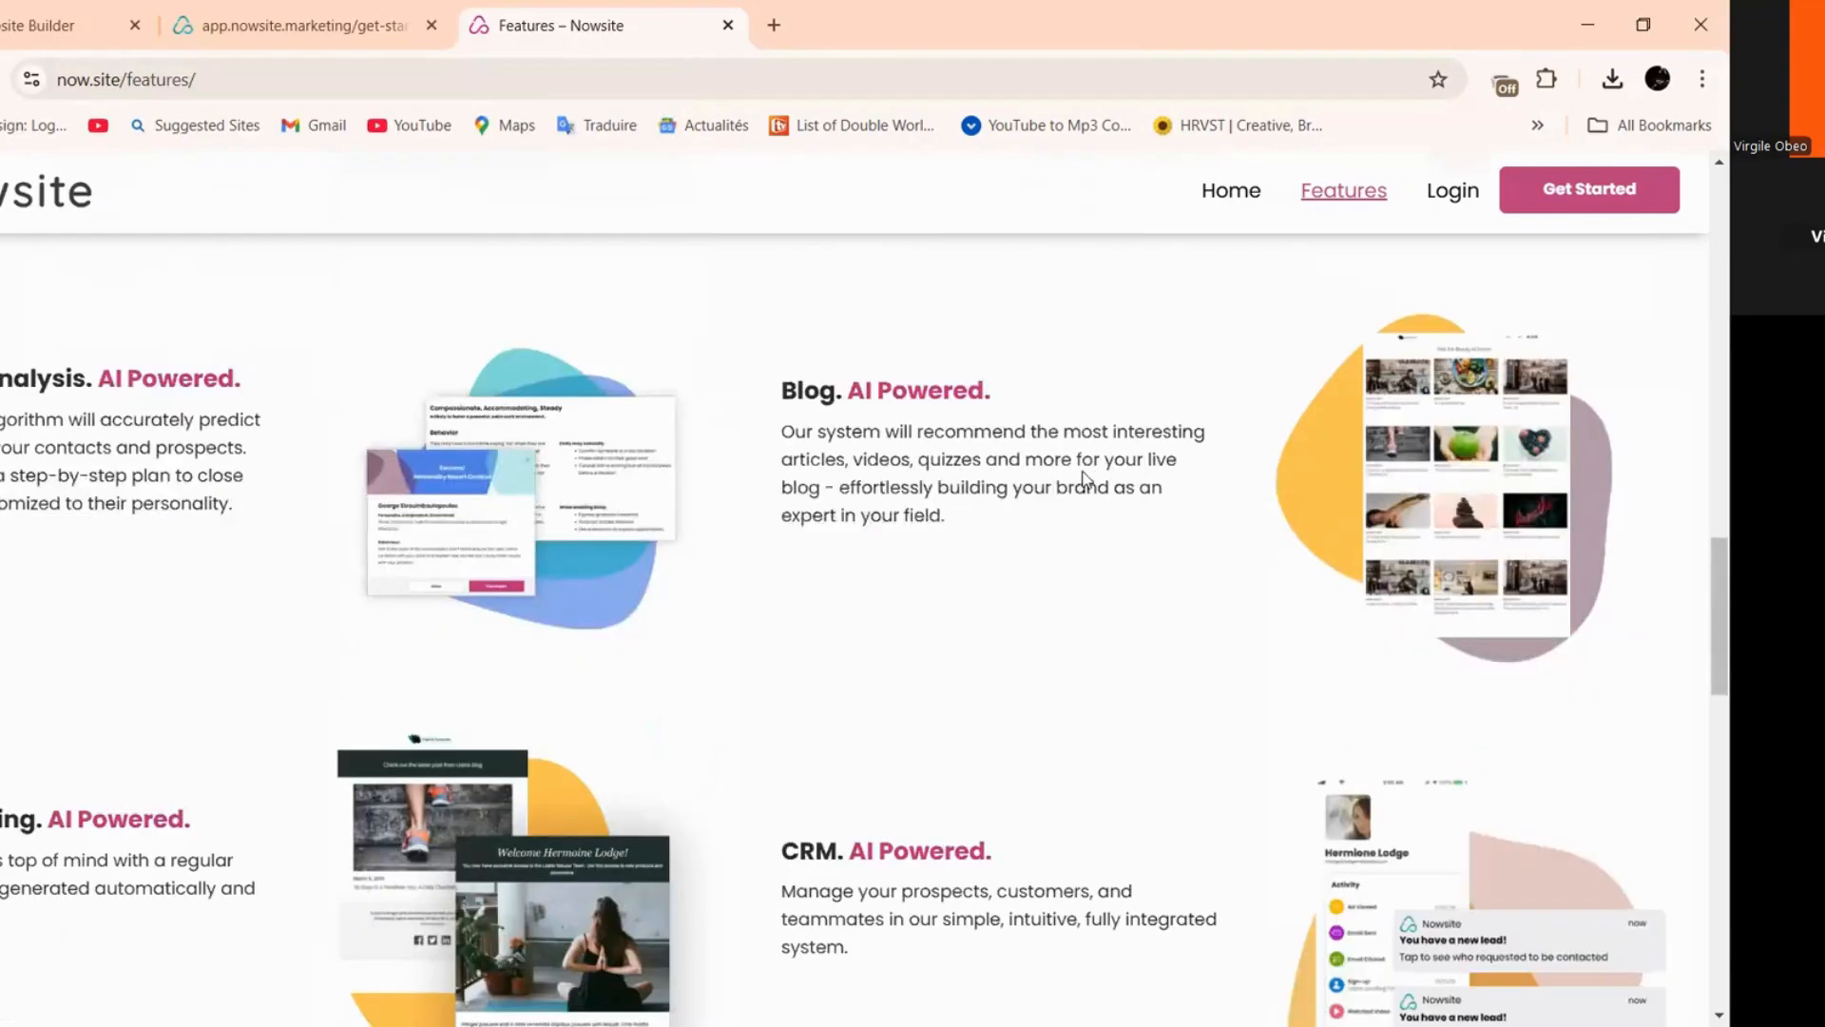
{"action": "scroll", "coordinate": [492, 419], "scroll_direction": "down", "scroll_amount": 8}
{"action": "scroll", "coordinate": [447, 517], "scroll_direction": "down", "scroll_amount": 1}
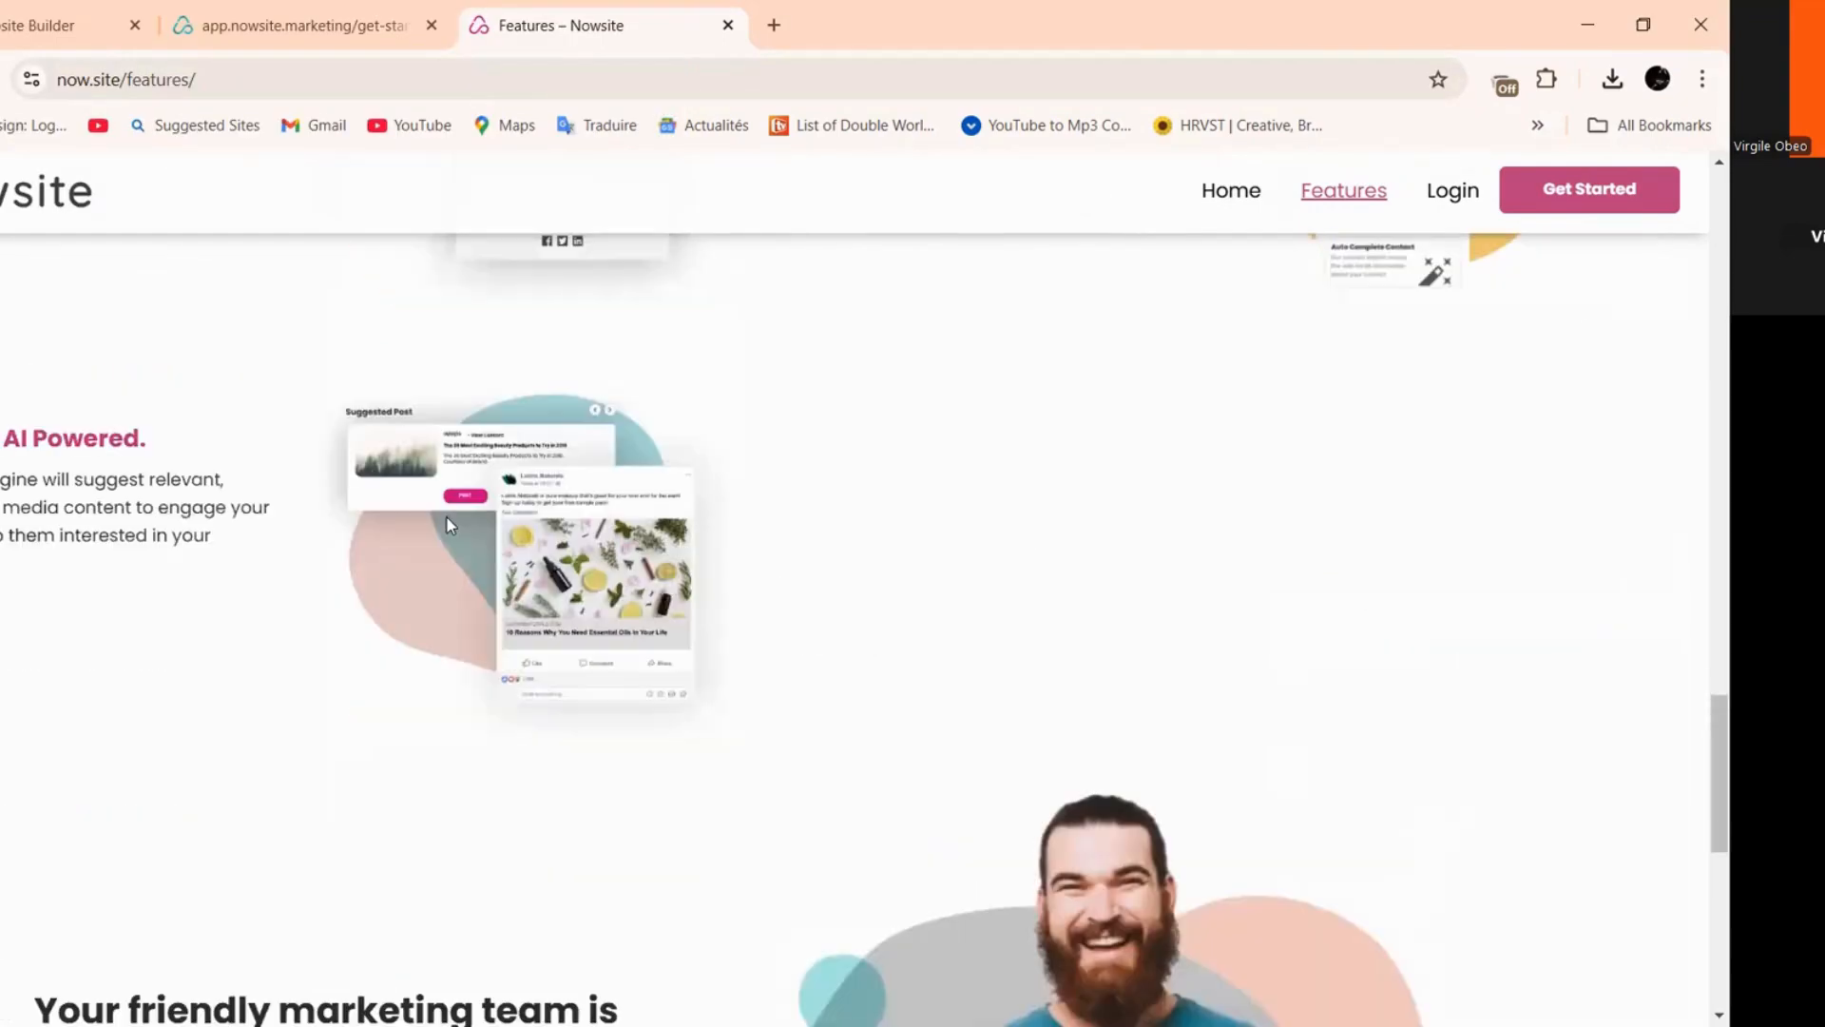
{"action": "right_click", "coordinate": [447, 514]}
{"action": "left_click", "coordinate": [579, 585]}
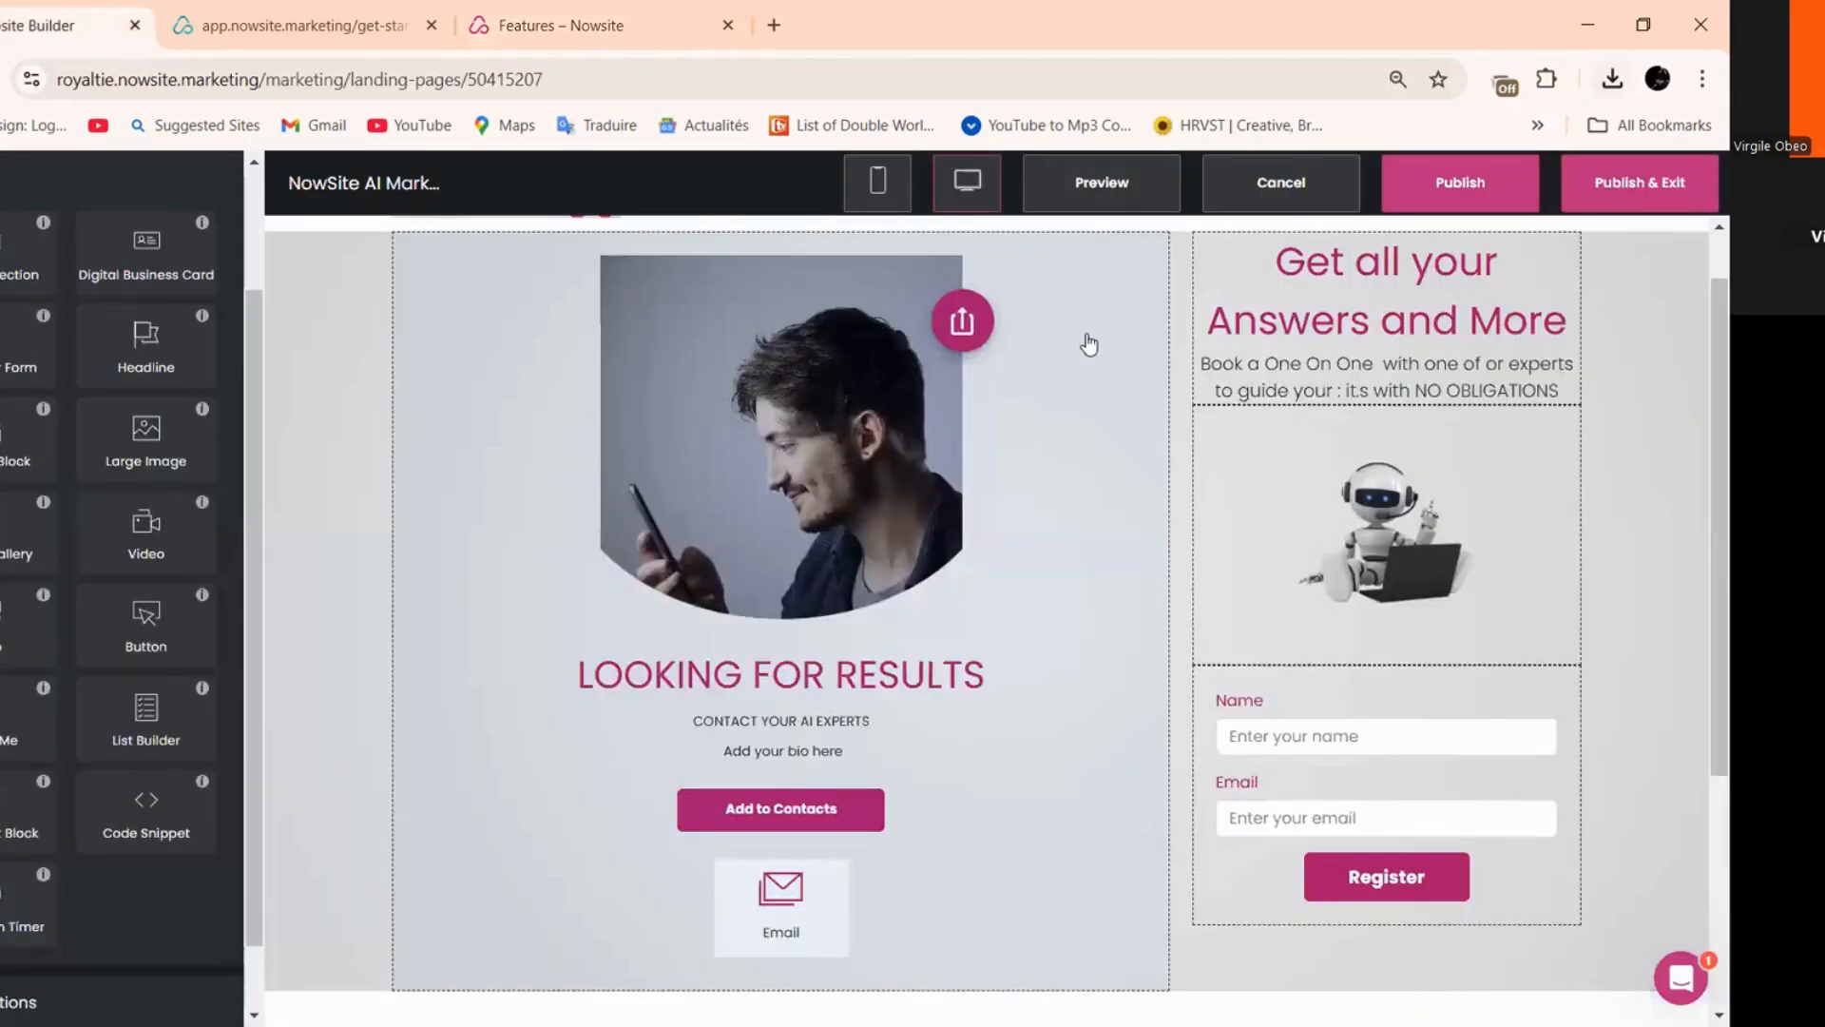
- Try to add a headline block between the business card section and the footer of the landing page
{"action": "scroll", "coordinate": [1061, 377], "scroll_direction": "down", "scroll_amount": 3}
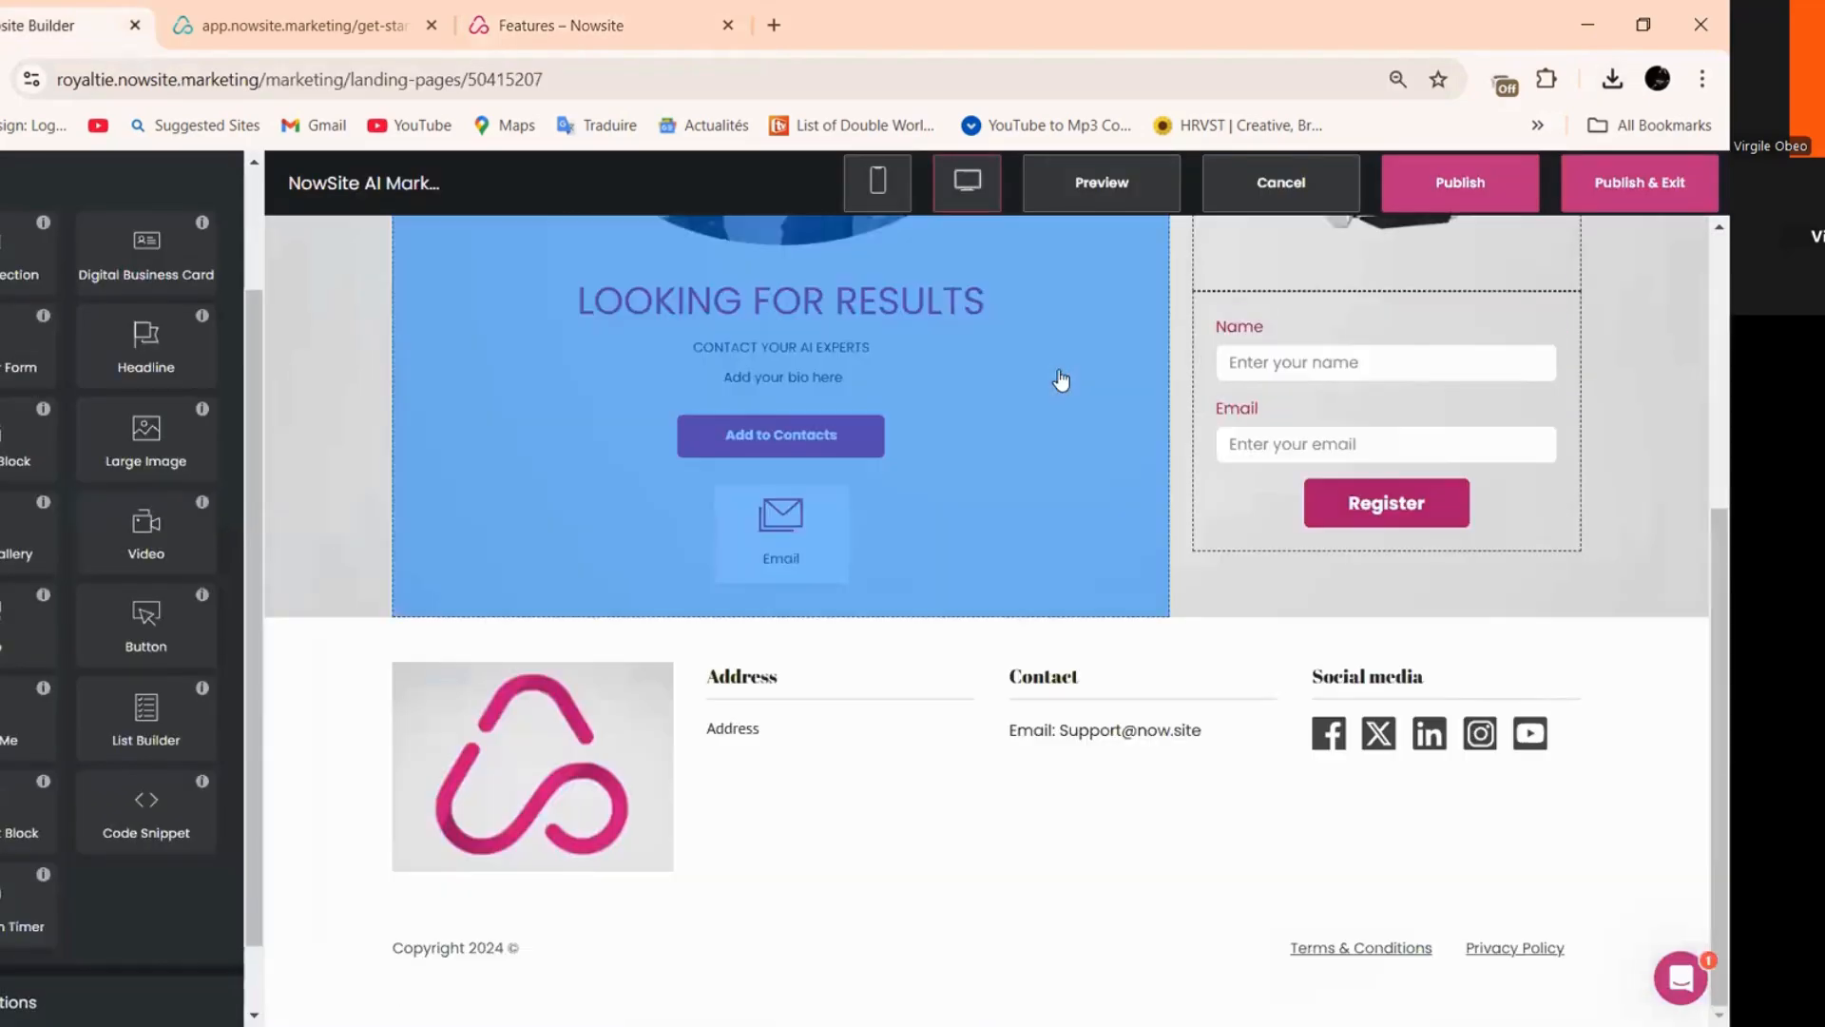
{"action": "scroll", "coordinate": [733, 440], "scroll_direction": "up", "scroll_amount": 3}
{"action": "scroll", "coordinate": [758, 450], "scroll_direction": "down", "scroll_amount": 3}
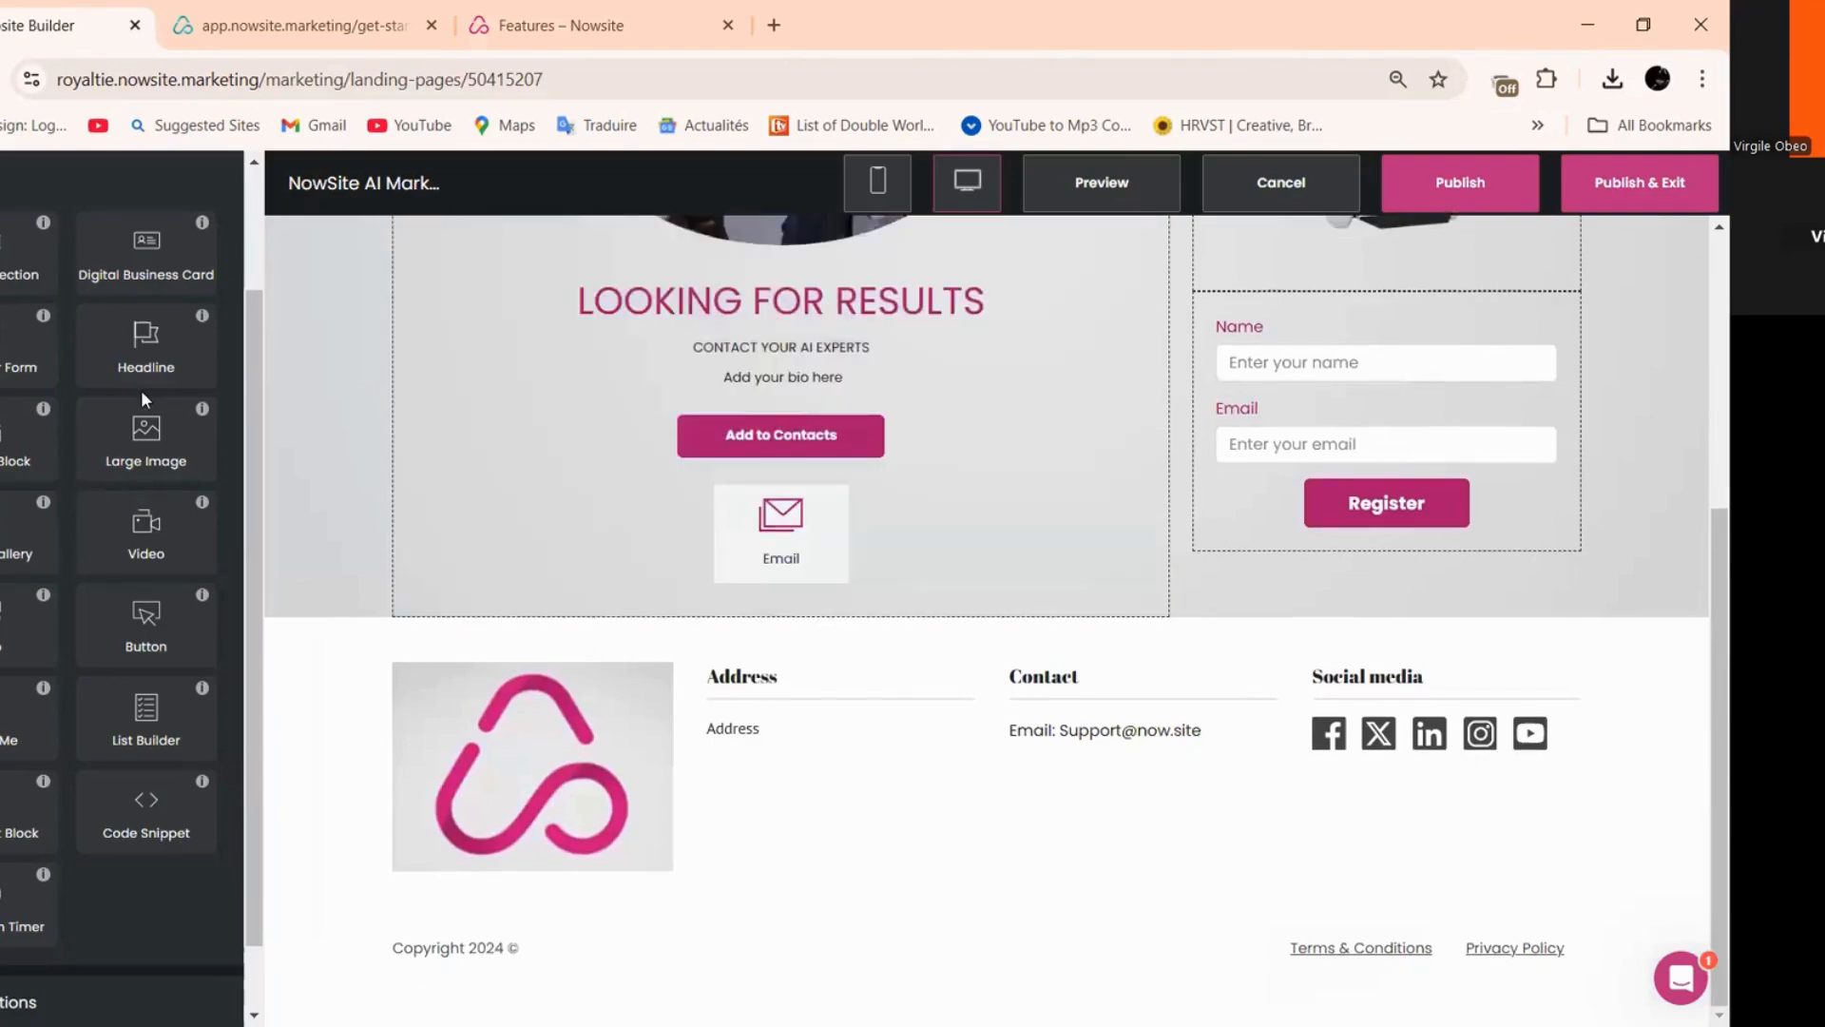
{"action": "left_click_drag", "start_coordinate": [150, 366], "coordinate": [859, 625]}
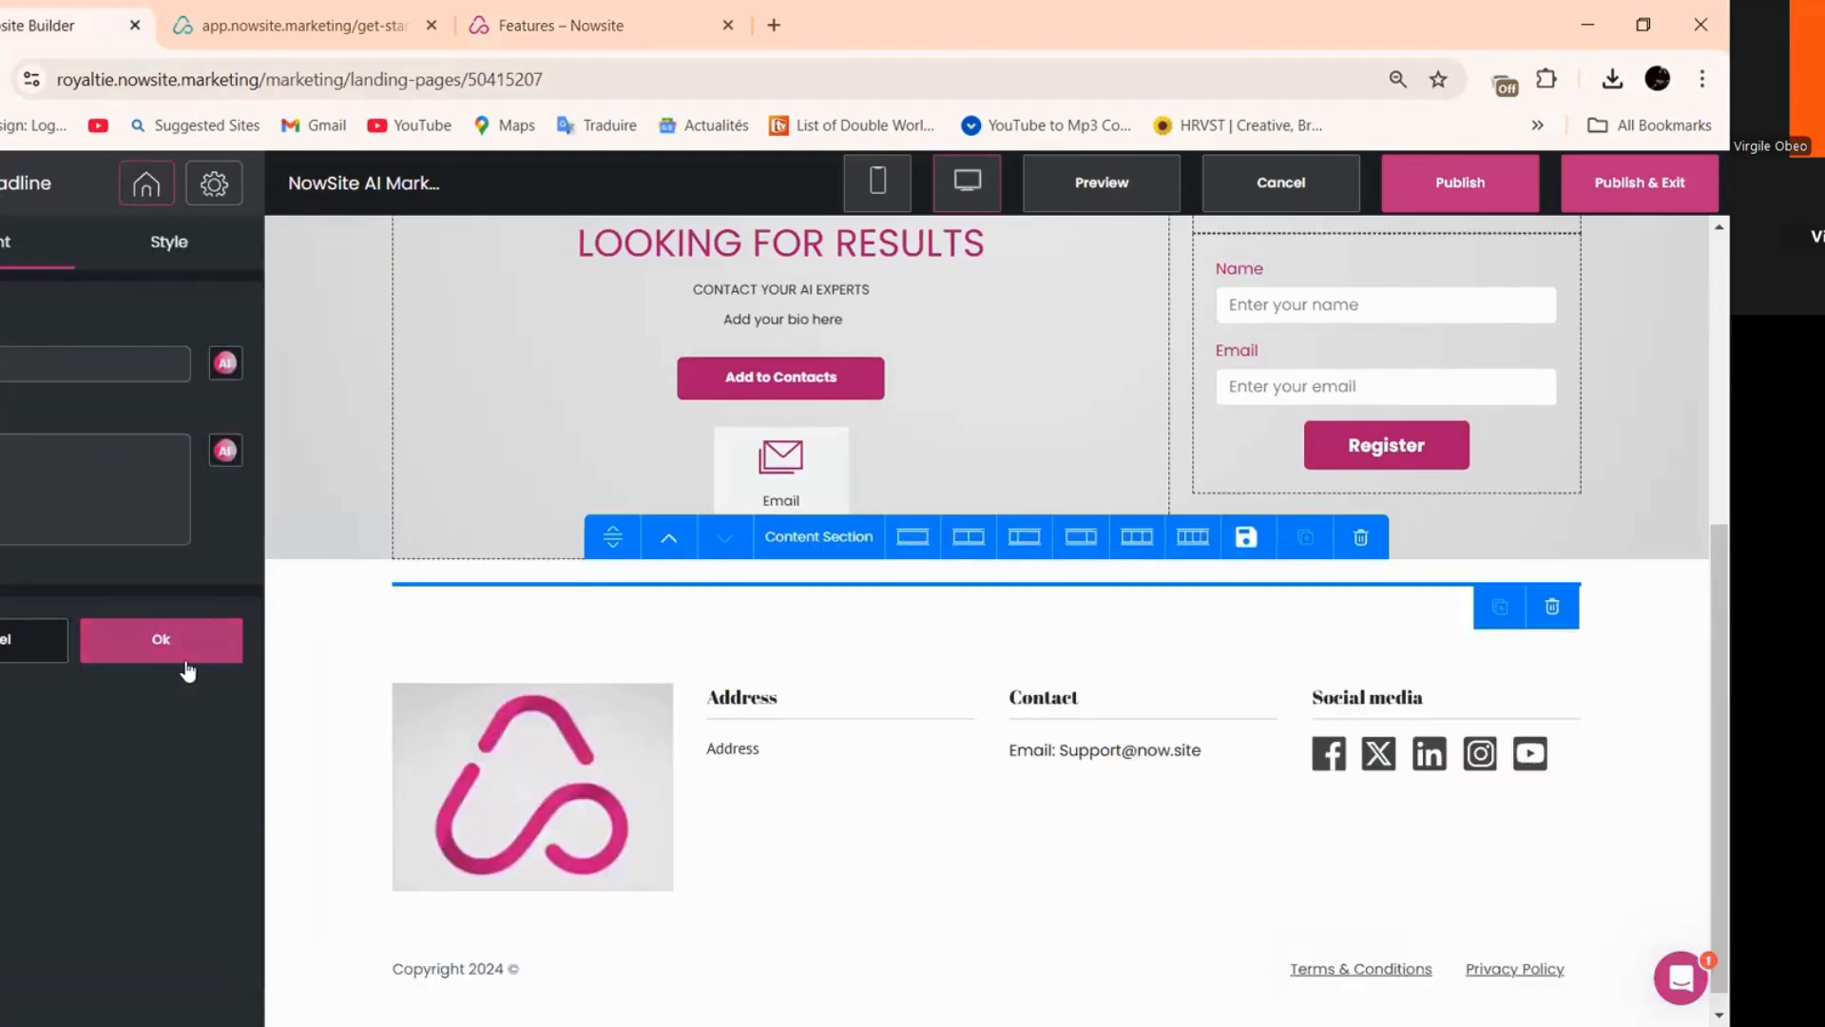
{"action": "left_click", "coordinate": [160, 639]}
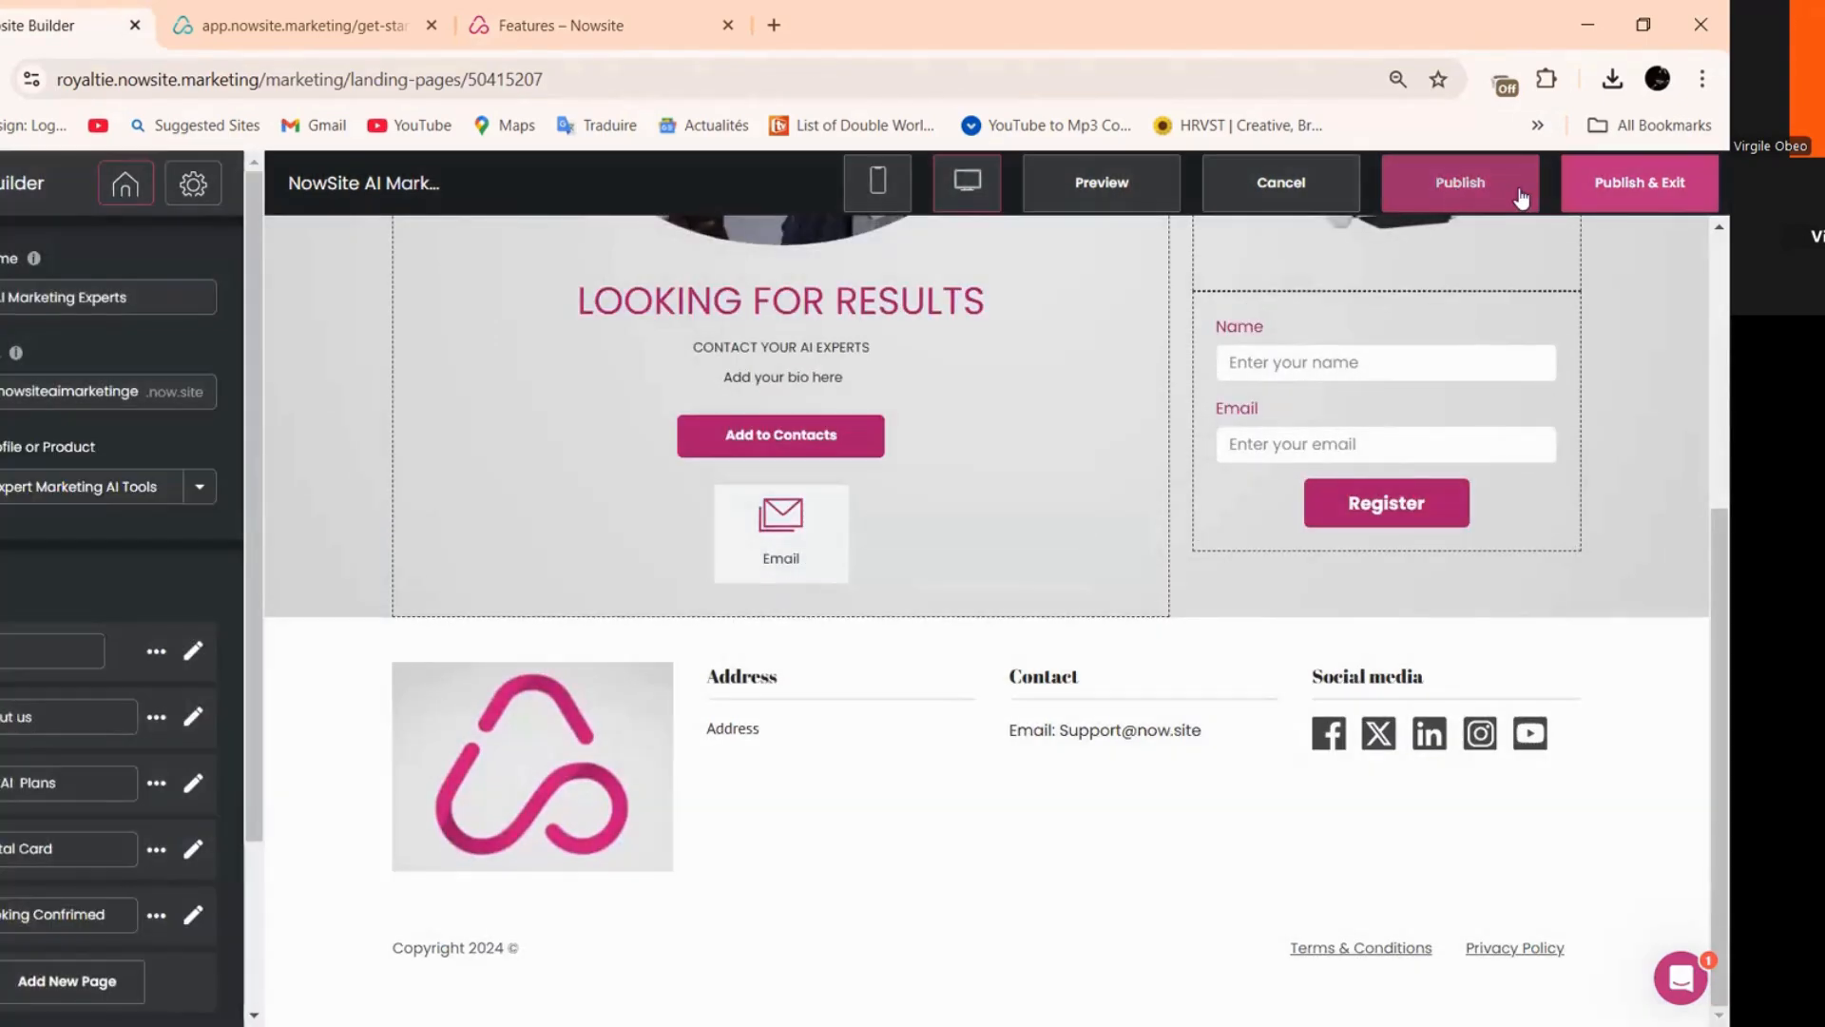
- Publish the landing page and try to add a content section above the copyright line of the Marketing Experts page
{"action": "left_click", "coordinate": [1462, 195]}
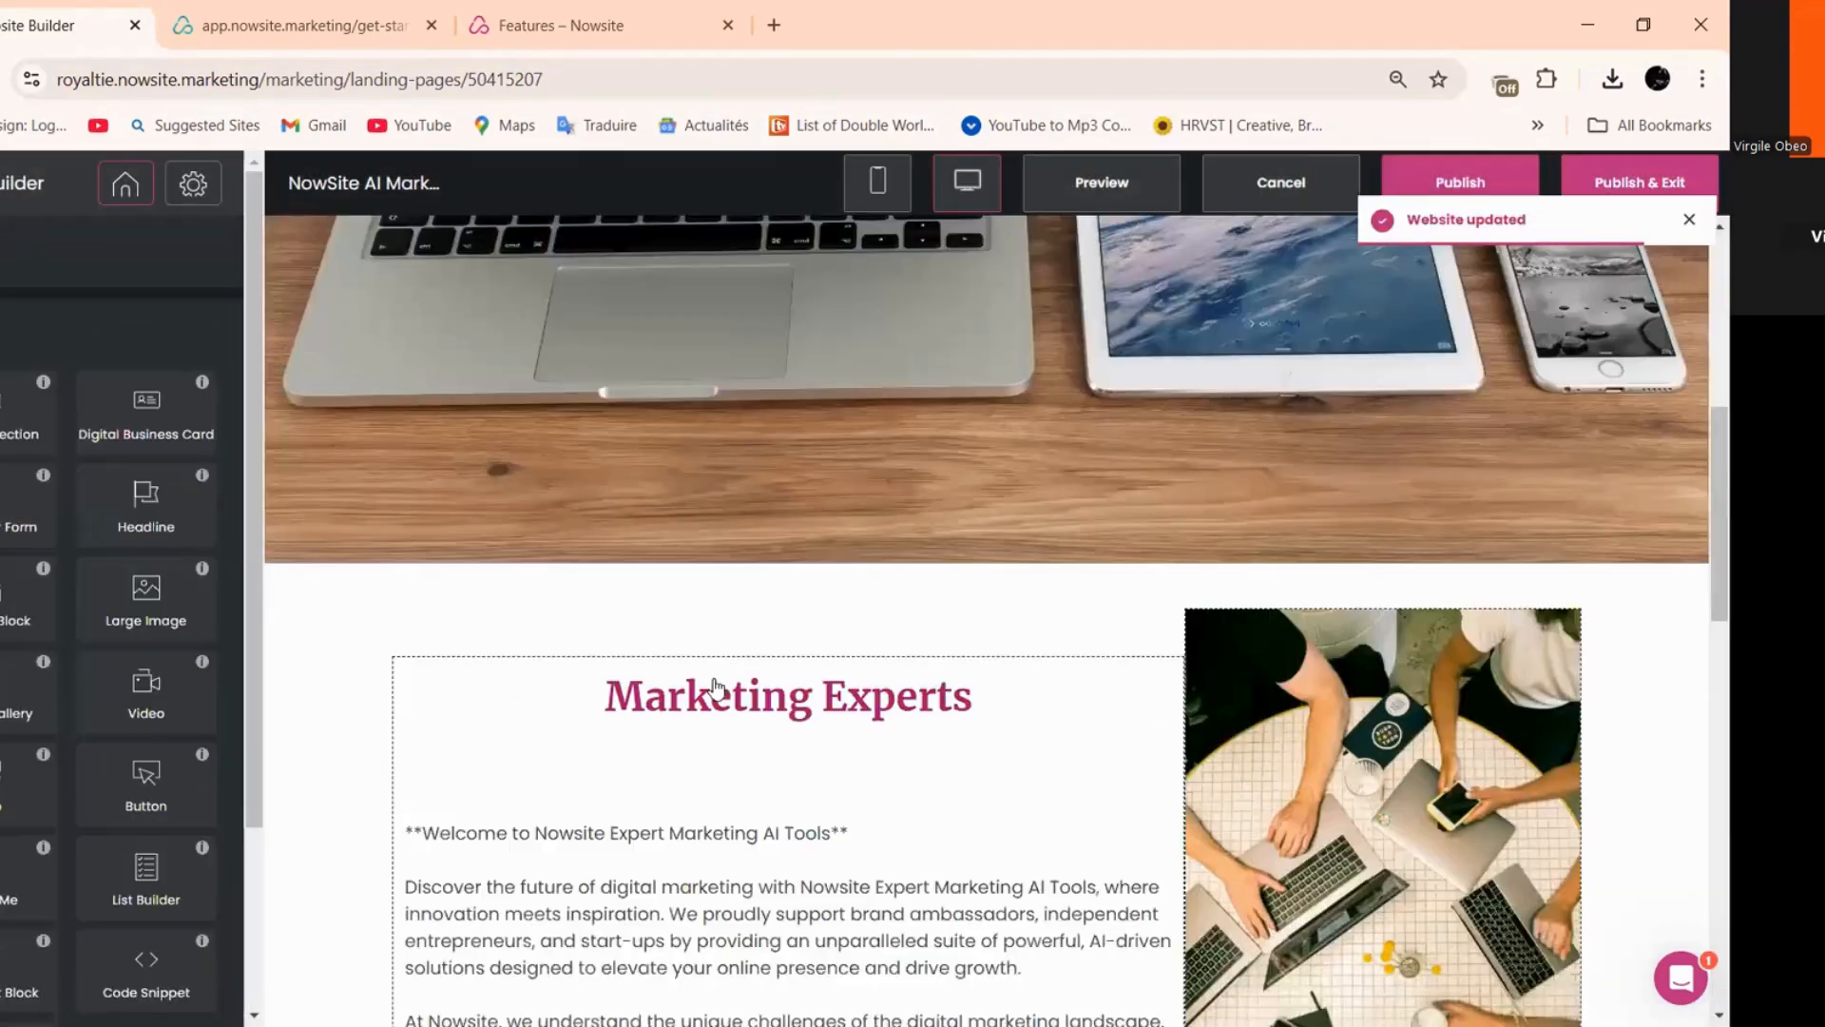
{"action": "scroll", "coordinate": [715, 689], "scroll_direction": "down", "scroll_amount": 8}
{"action": "scroll", "coordinate": [715, 688], "scroll_direction": "down", "scroll_amount": 3}
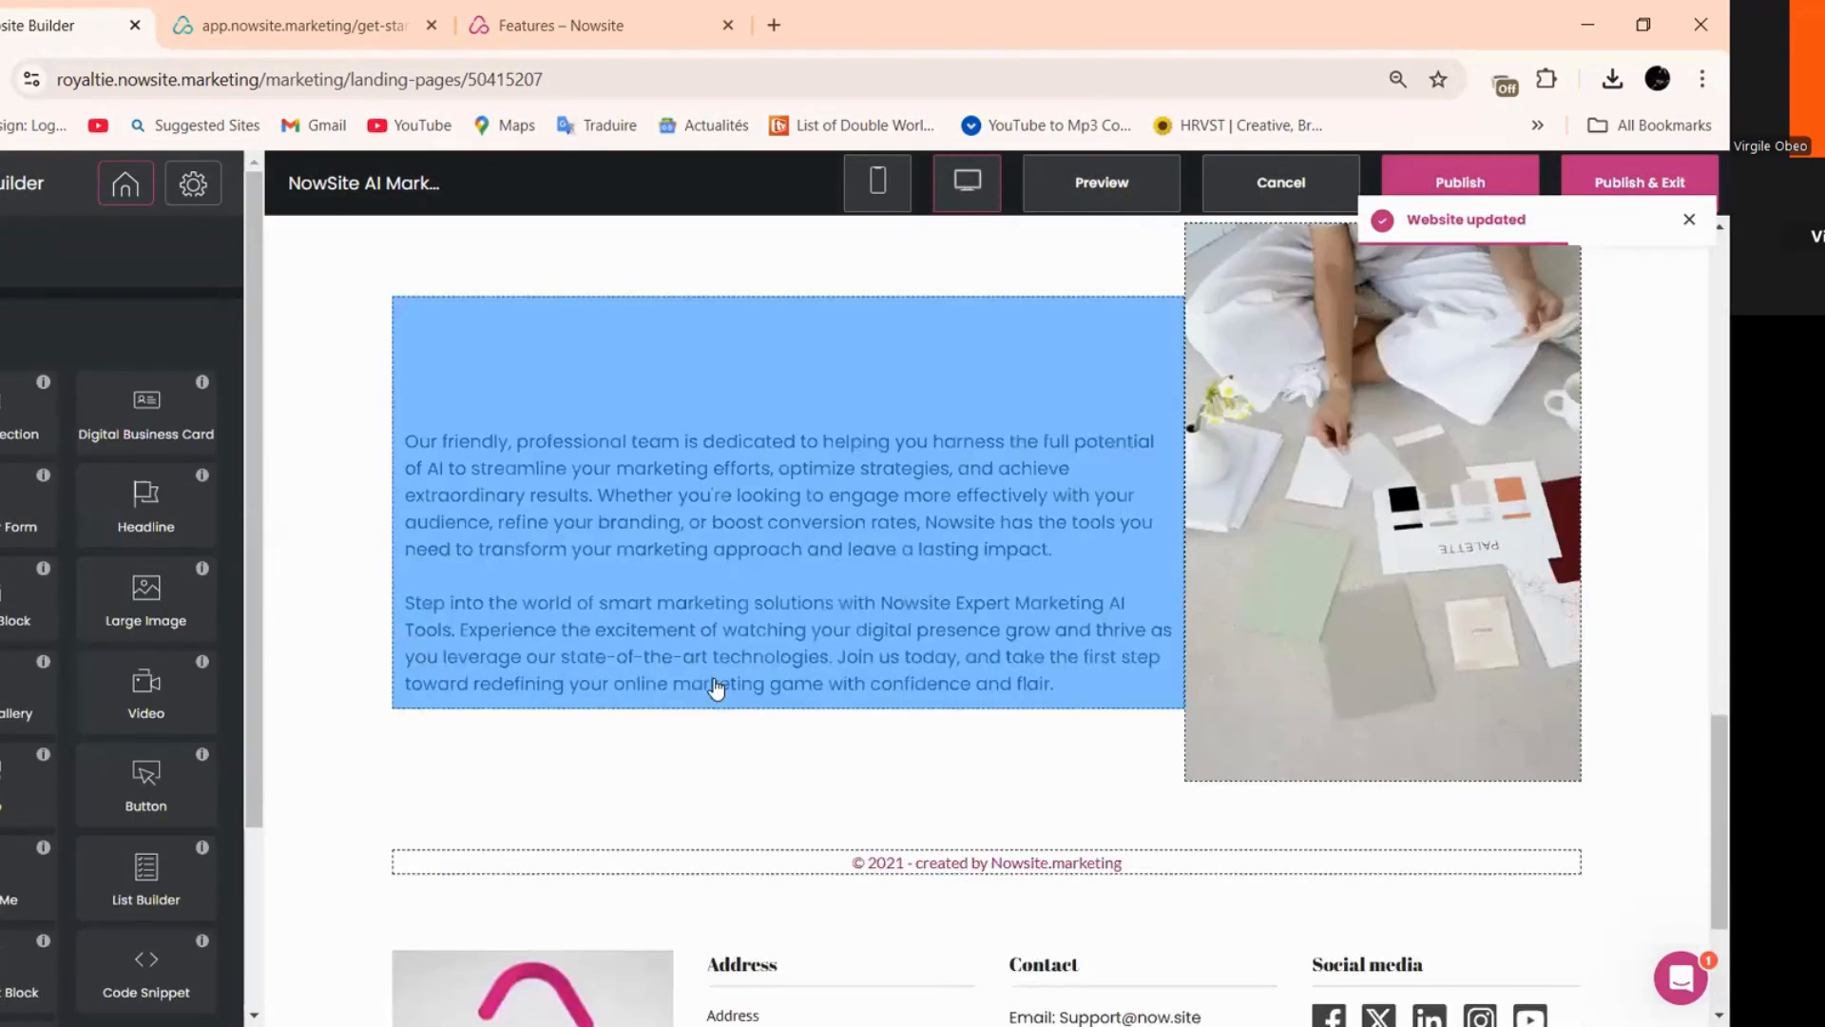
{"action": "scroll", "coordinate": [715, 688], "scroll_direction": "down", "scroll_amount": 3}
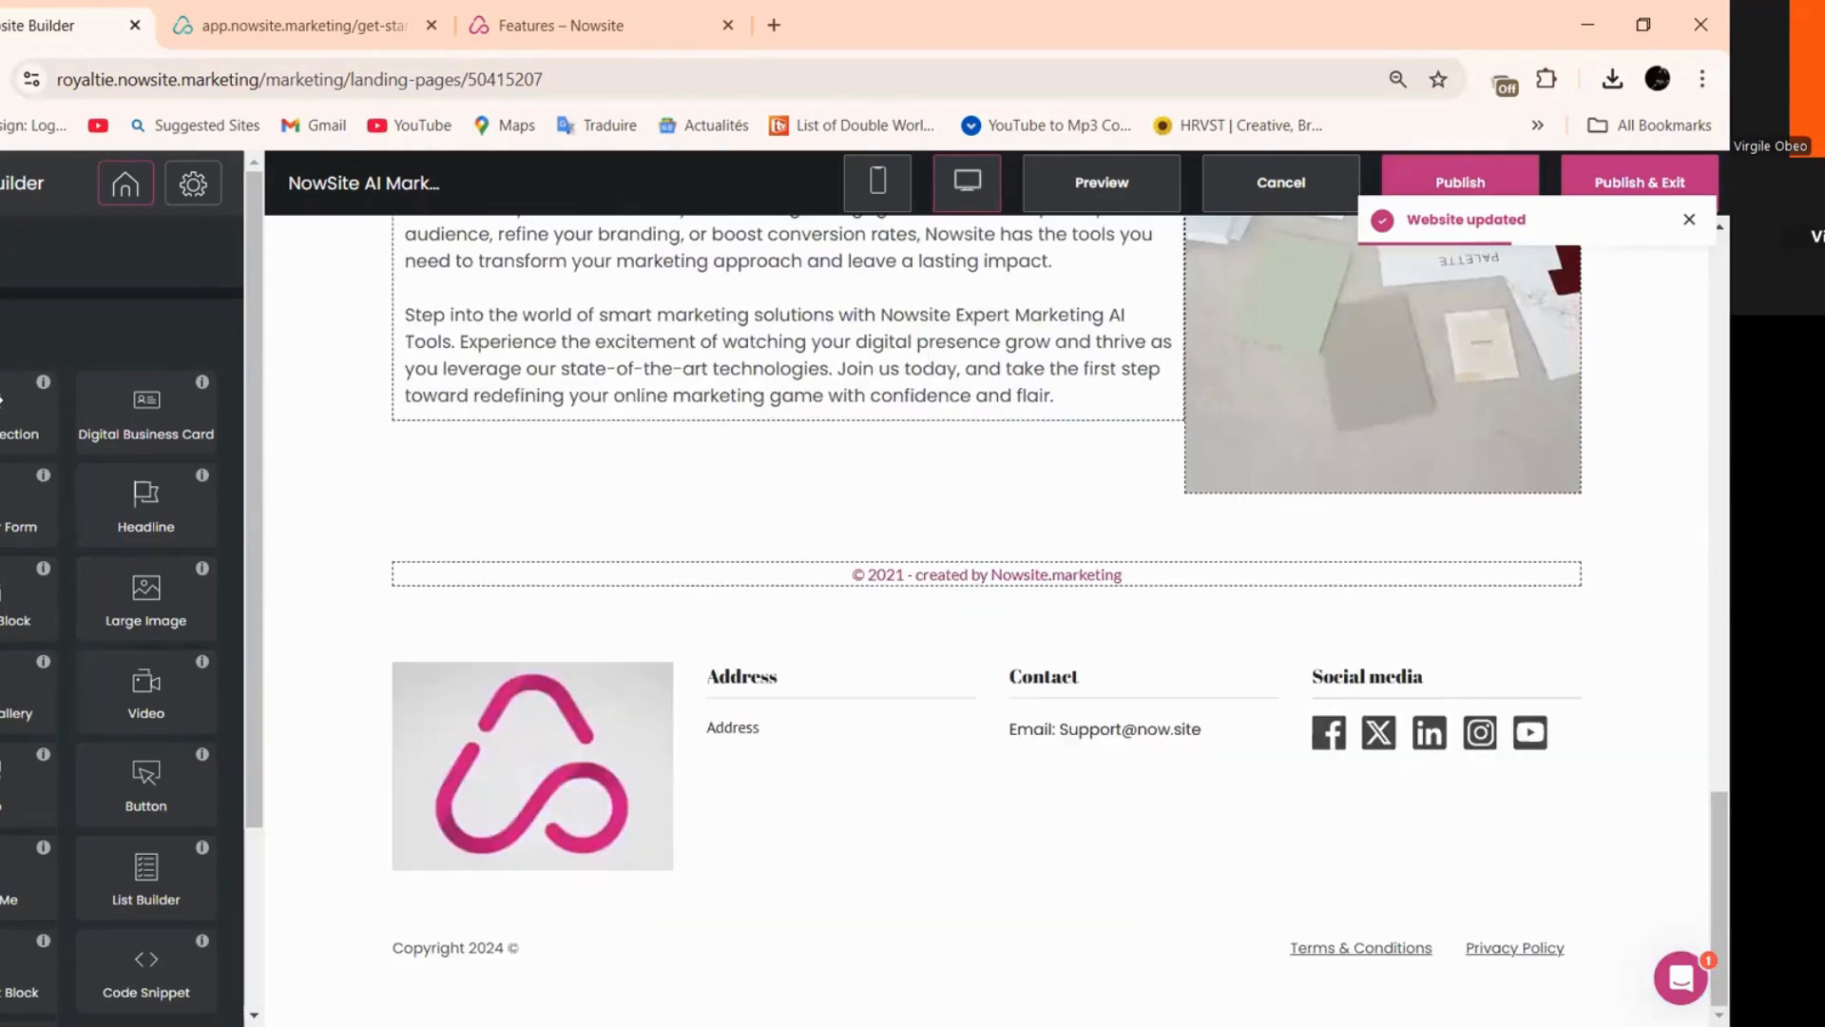
{"action": "left_click_drag", "start_coordinate": [28, 409], "coordinate": [611, 554]}
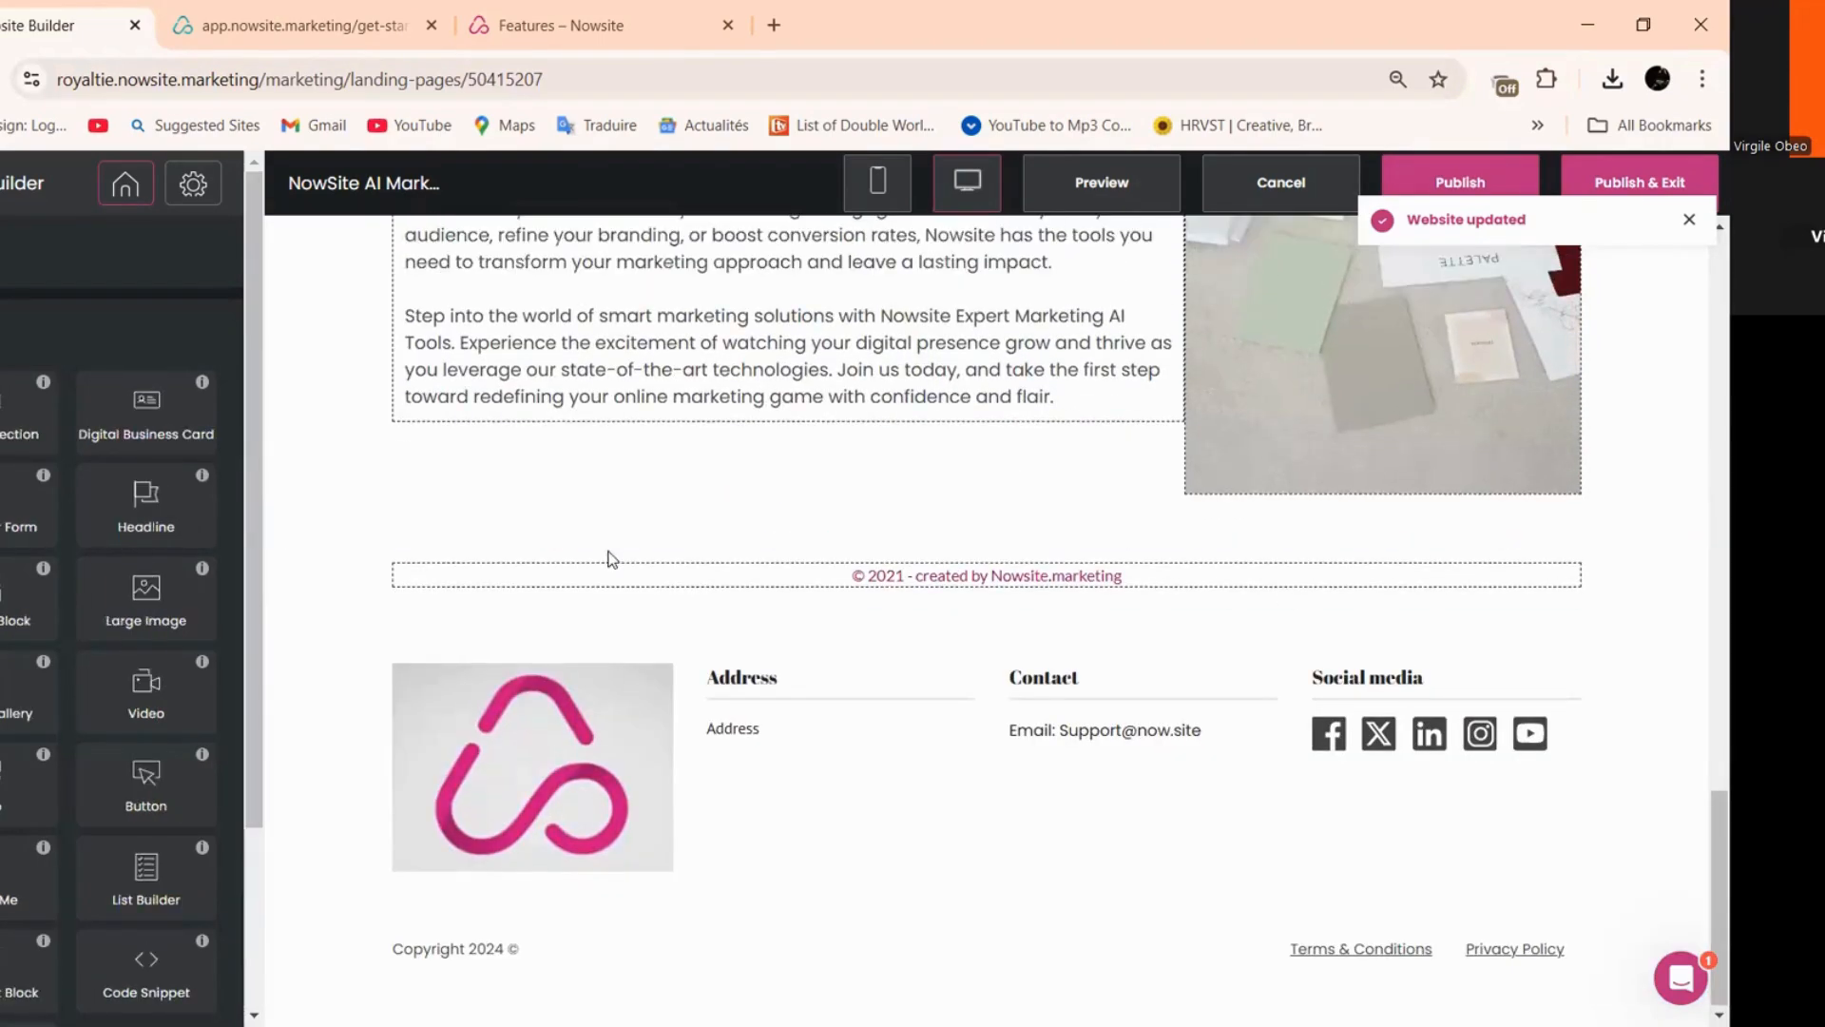
- Open the image picker for the Marketing Experts photo and upload the recent socialmedia file from the Desktop to My Images
{"action": "scroll", "coordinate": [1312, 504], "scroll_direction": "up", "scroll_amount": 10}
{"action": "left_click", "coordinate": [1348, 454]}
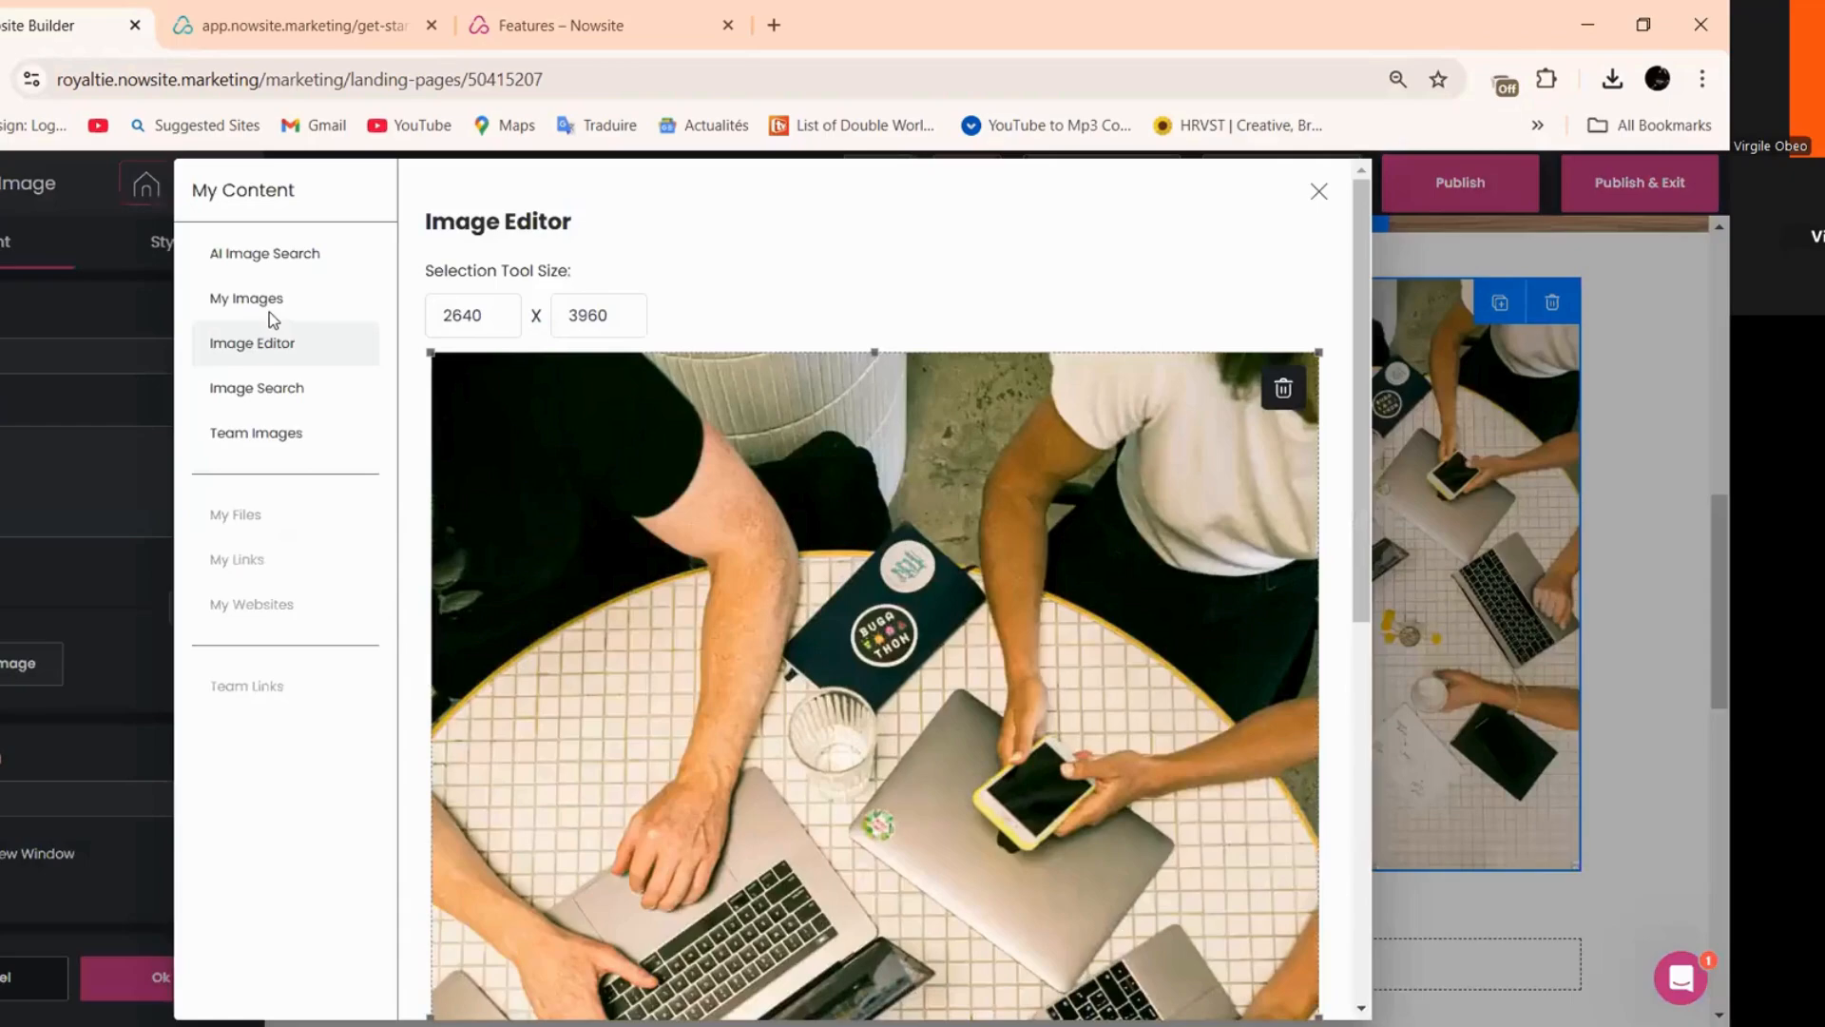
{"action": "left_click", "coordinate": [248, 302]}
{"action": "left_click", "coordinate": [995, 299]}
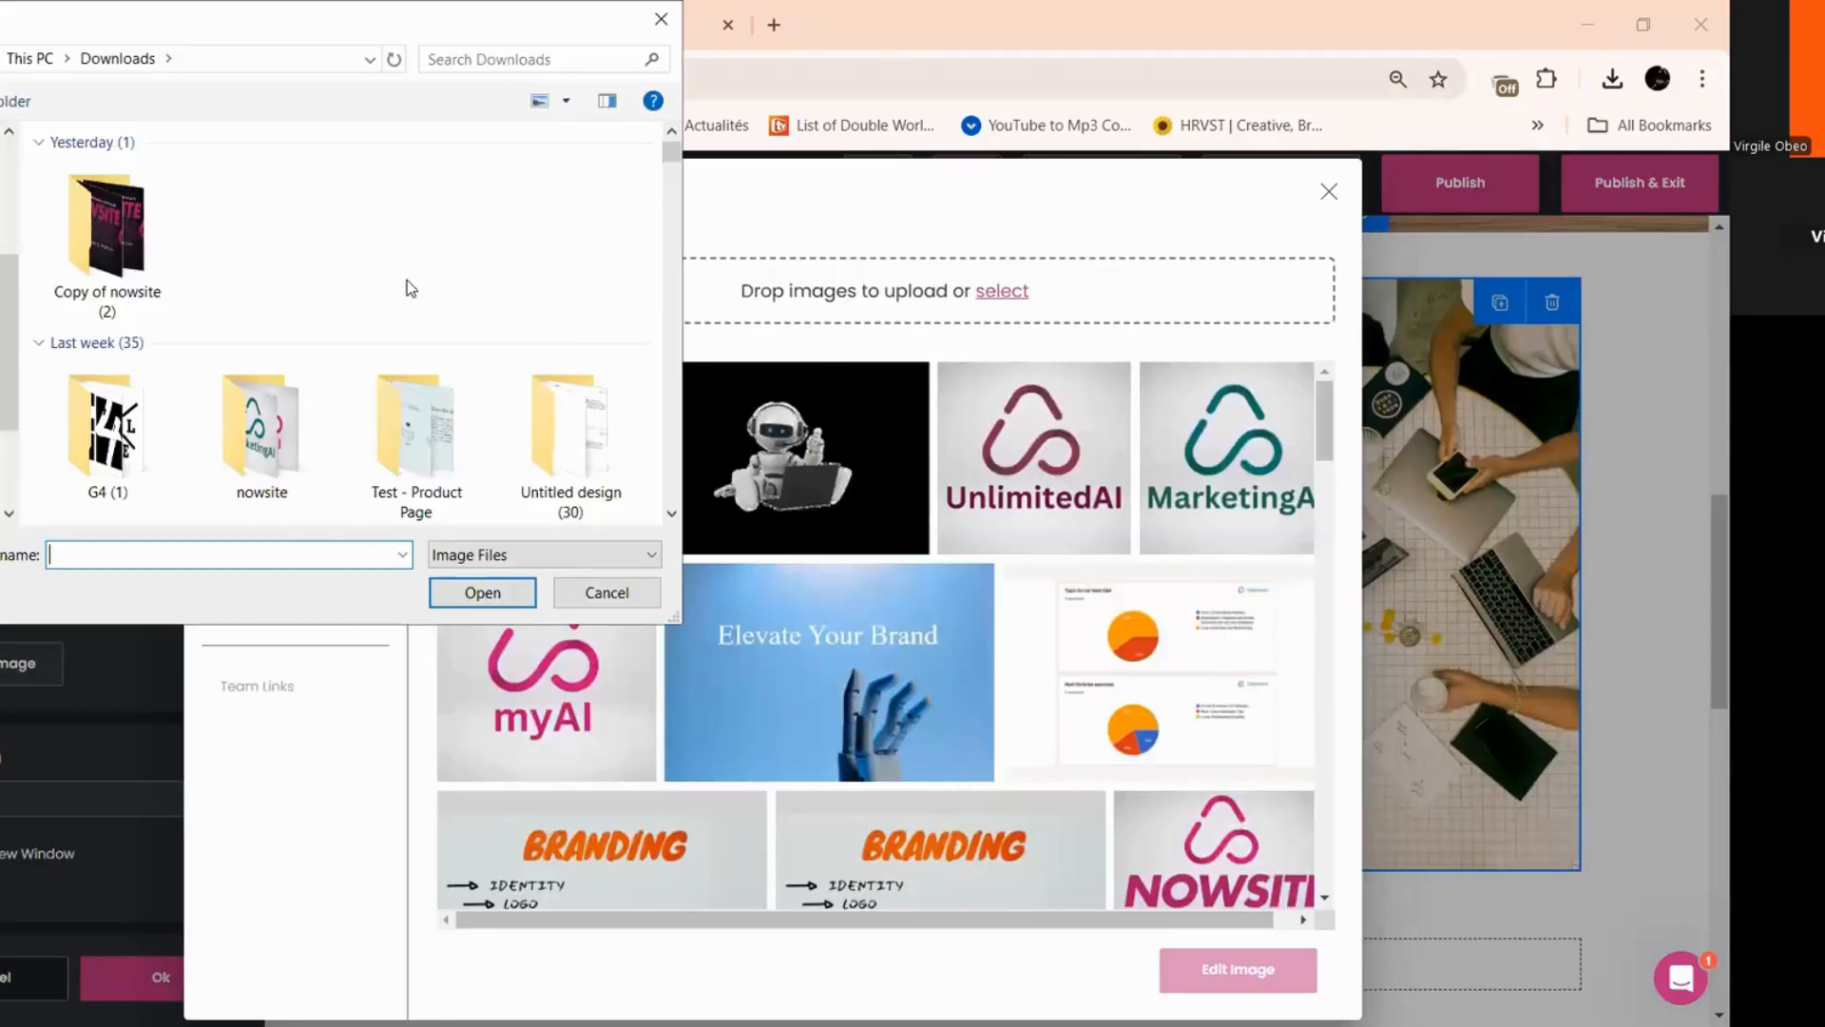
{"action": "scroll", "coordinate": [409, 292], "scroll_direction": "down", "scroll_amount": 3}
{"action": "scroll", "coordinate": [406, 290], "scroll_direction": "down", "scroll_amount": 3}
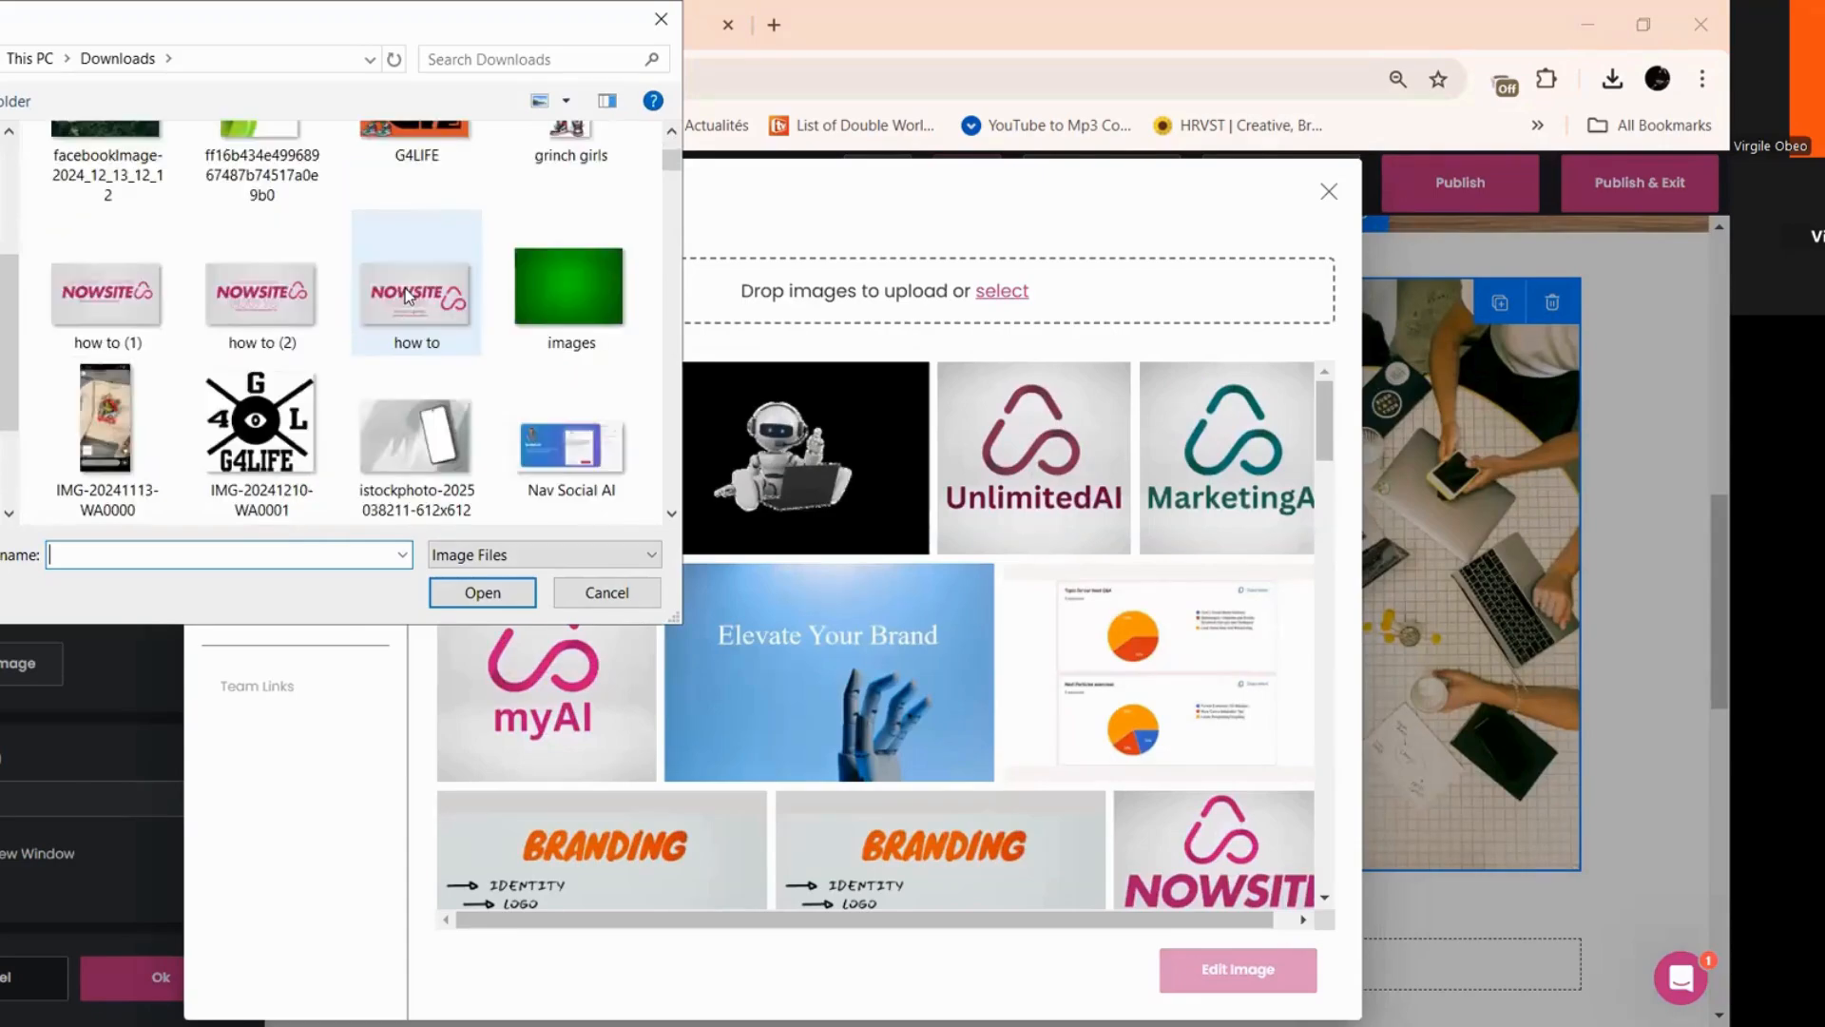
{"action": "scroll", "coordinate": [405, 296], "scroll_direction": "down", "scroll_amount": 1}
{"action": "scroll", "coordinate": [405, 288], "scroll_direction": "down", "scroll_amount": 1}
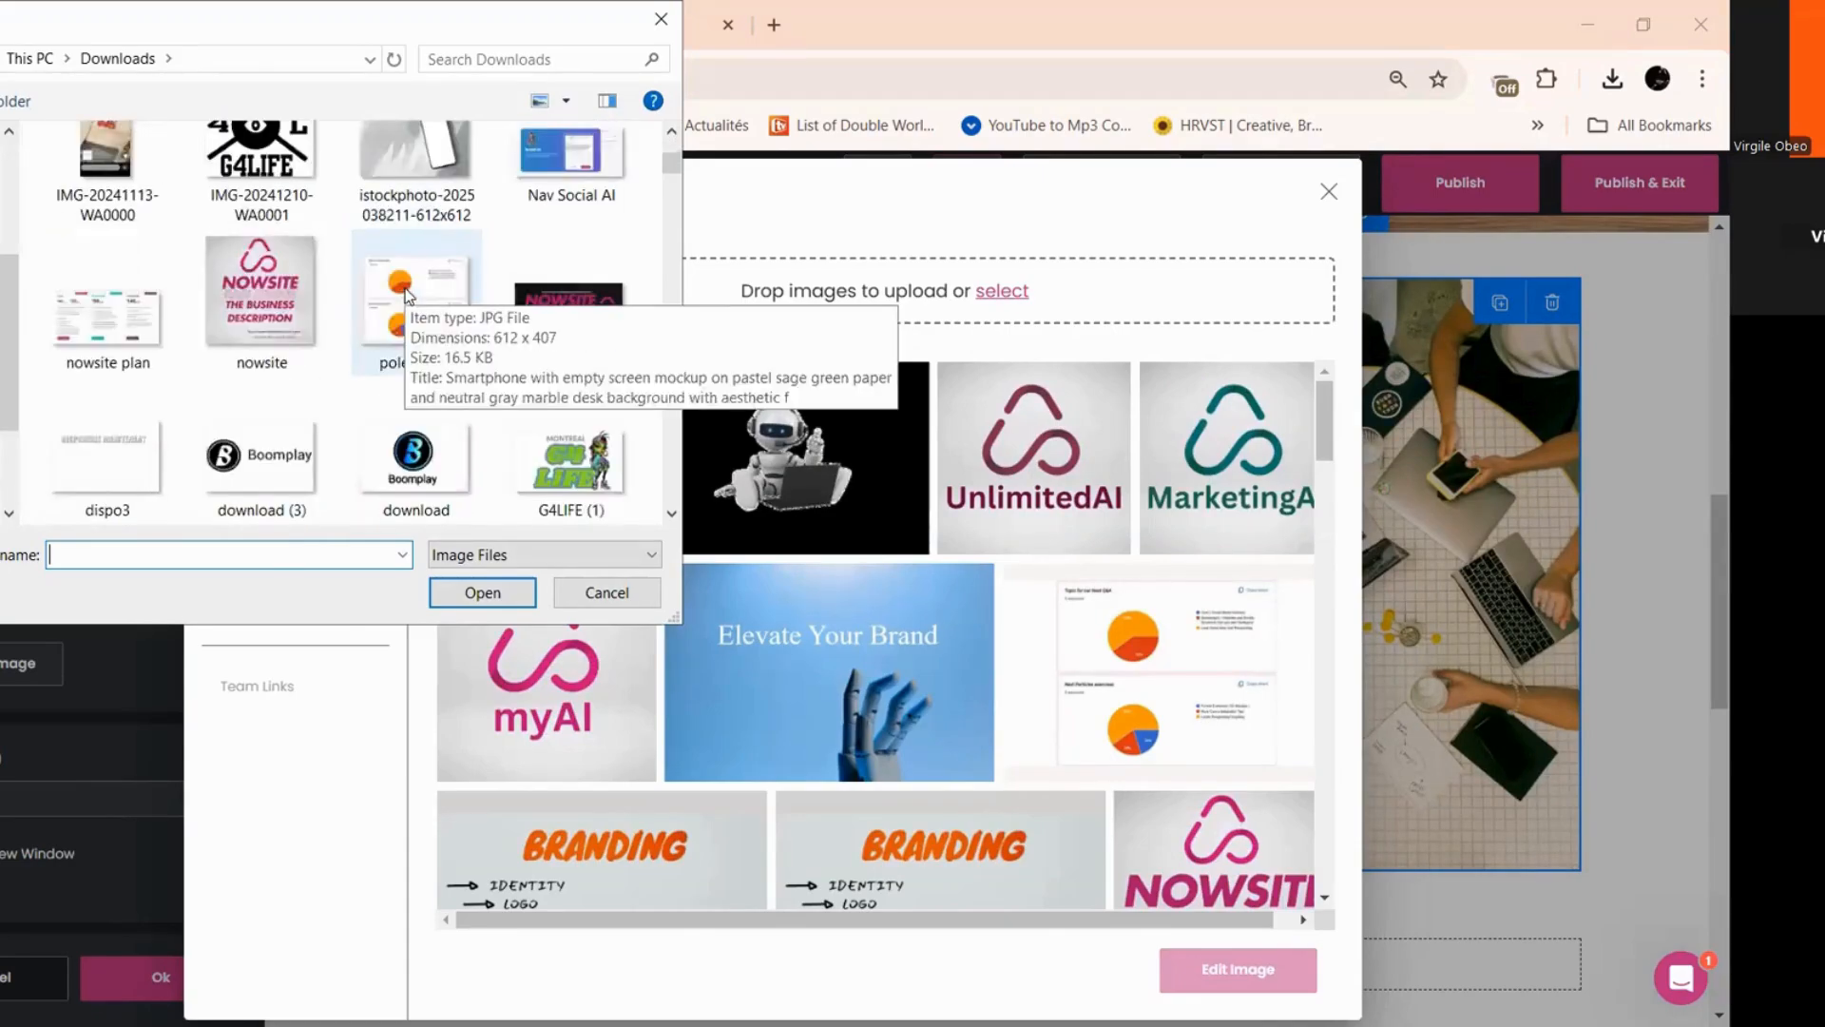
{"action": "left_click", "coordinate": [5, 314]}
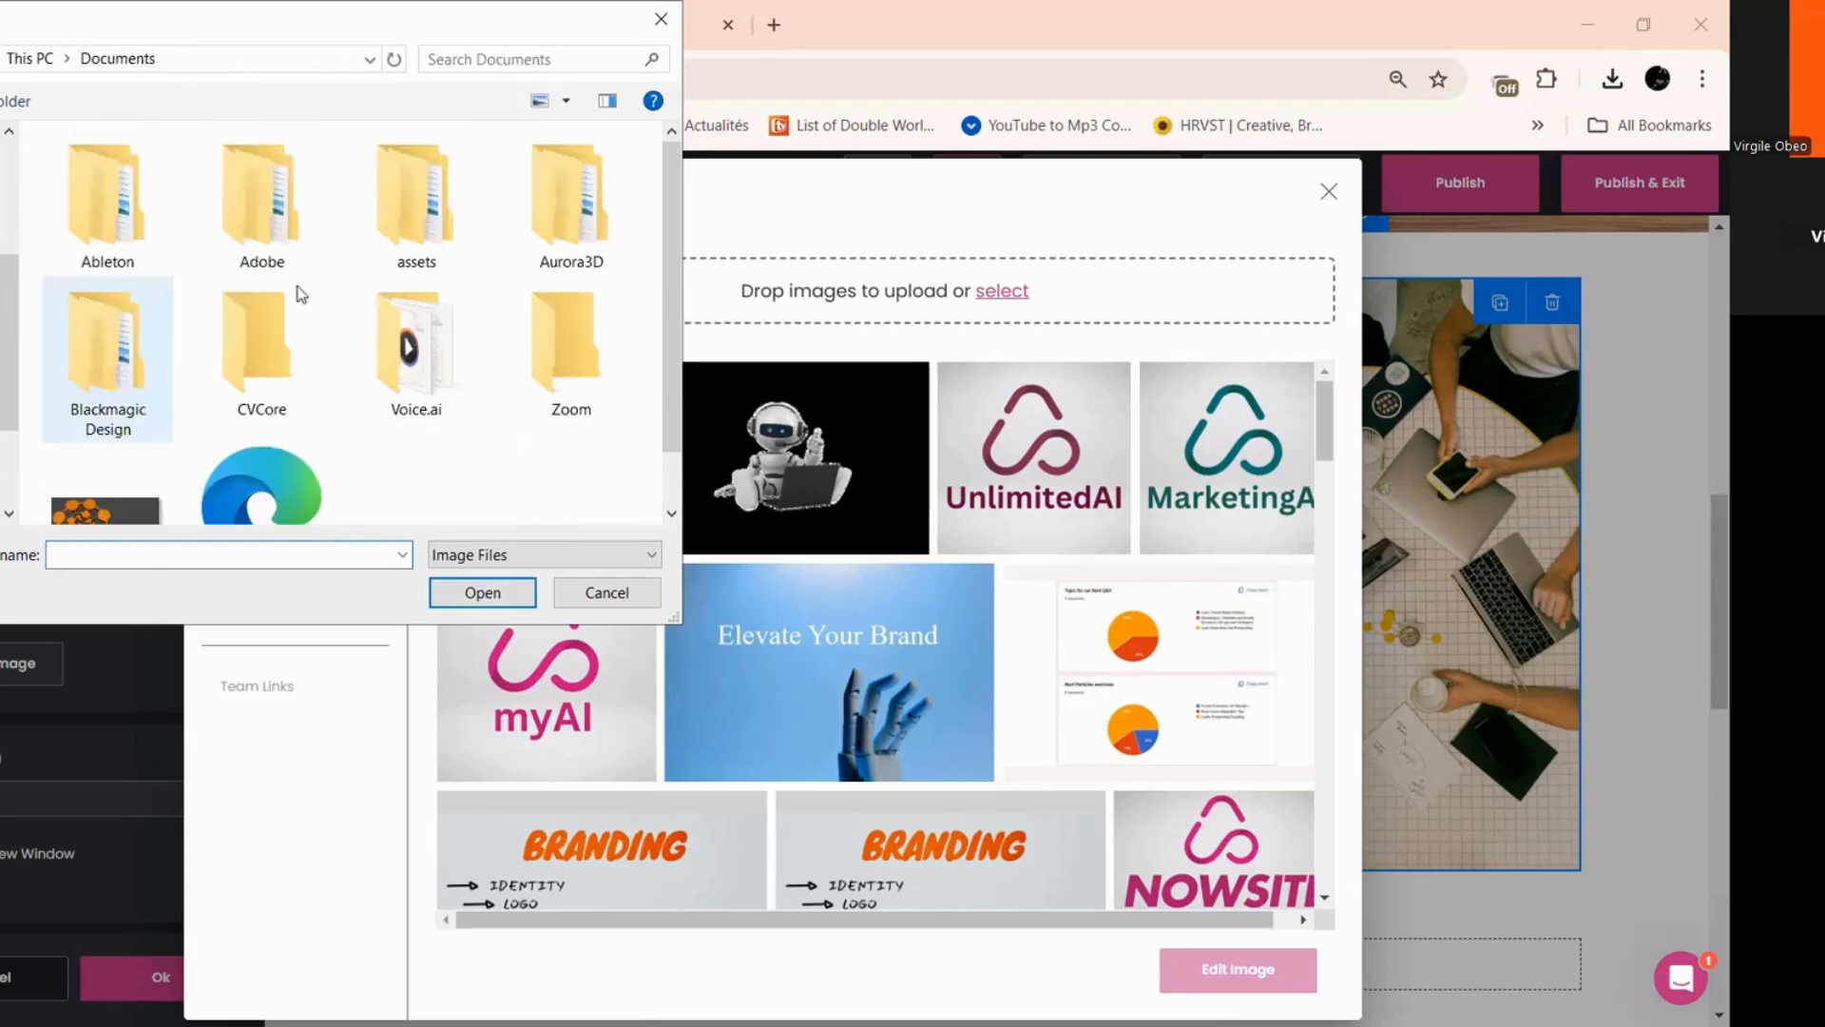
{"action": "scroll", "coordinate": [304, 295], "scroll_direction": "down", "scroll_amount": 1}
{"action": "scroll", "coordinate": [8, 285], "scroll_direction": "up", "scroll_amount": 5}
{"action": "left_click", "coordinate": [2, 142]}
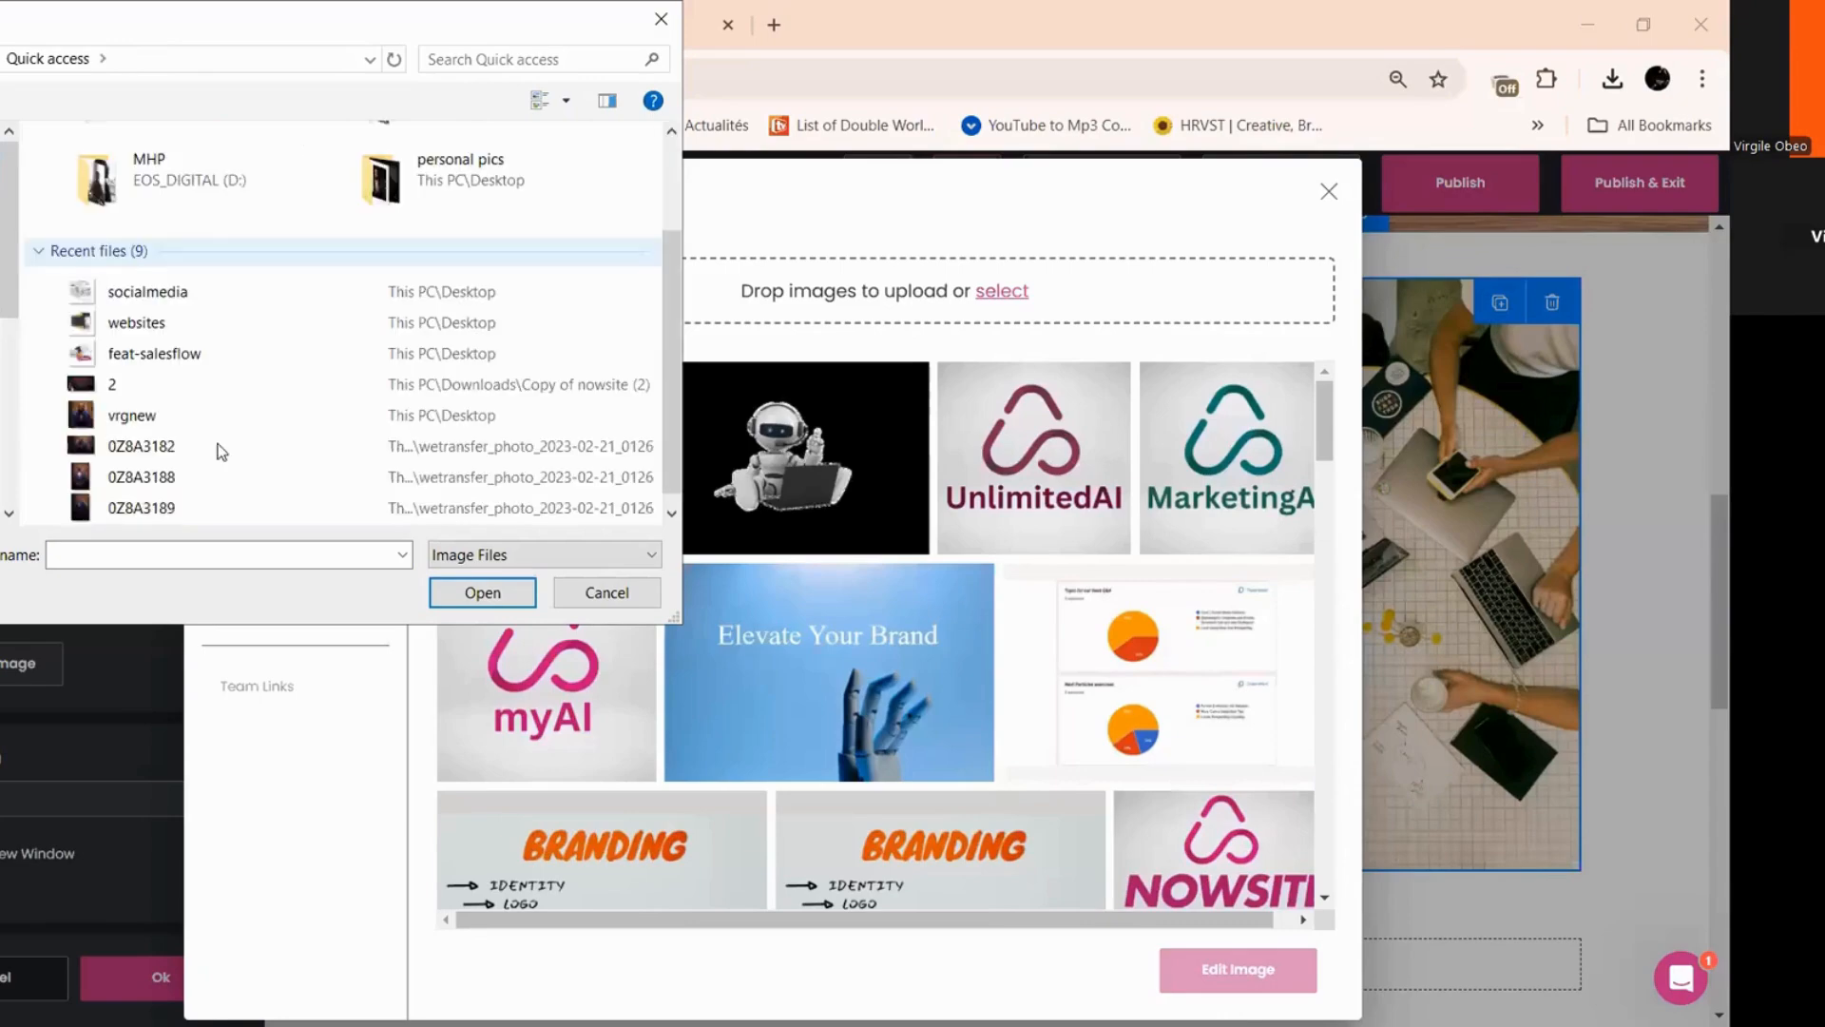
{"action": "left_click", "coordinate": [143, 293]}
{"action": "left_click", "coordinate": [485, 596]}
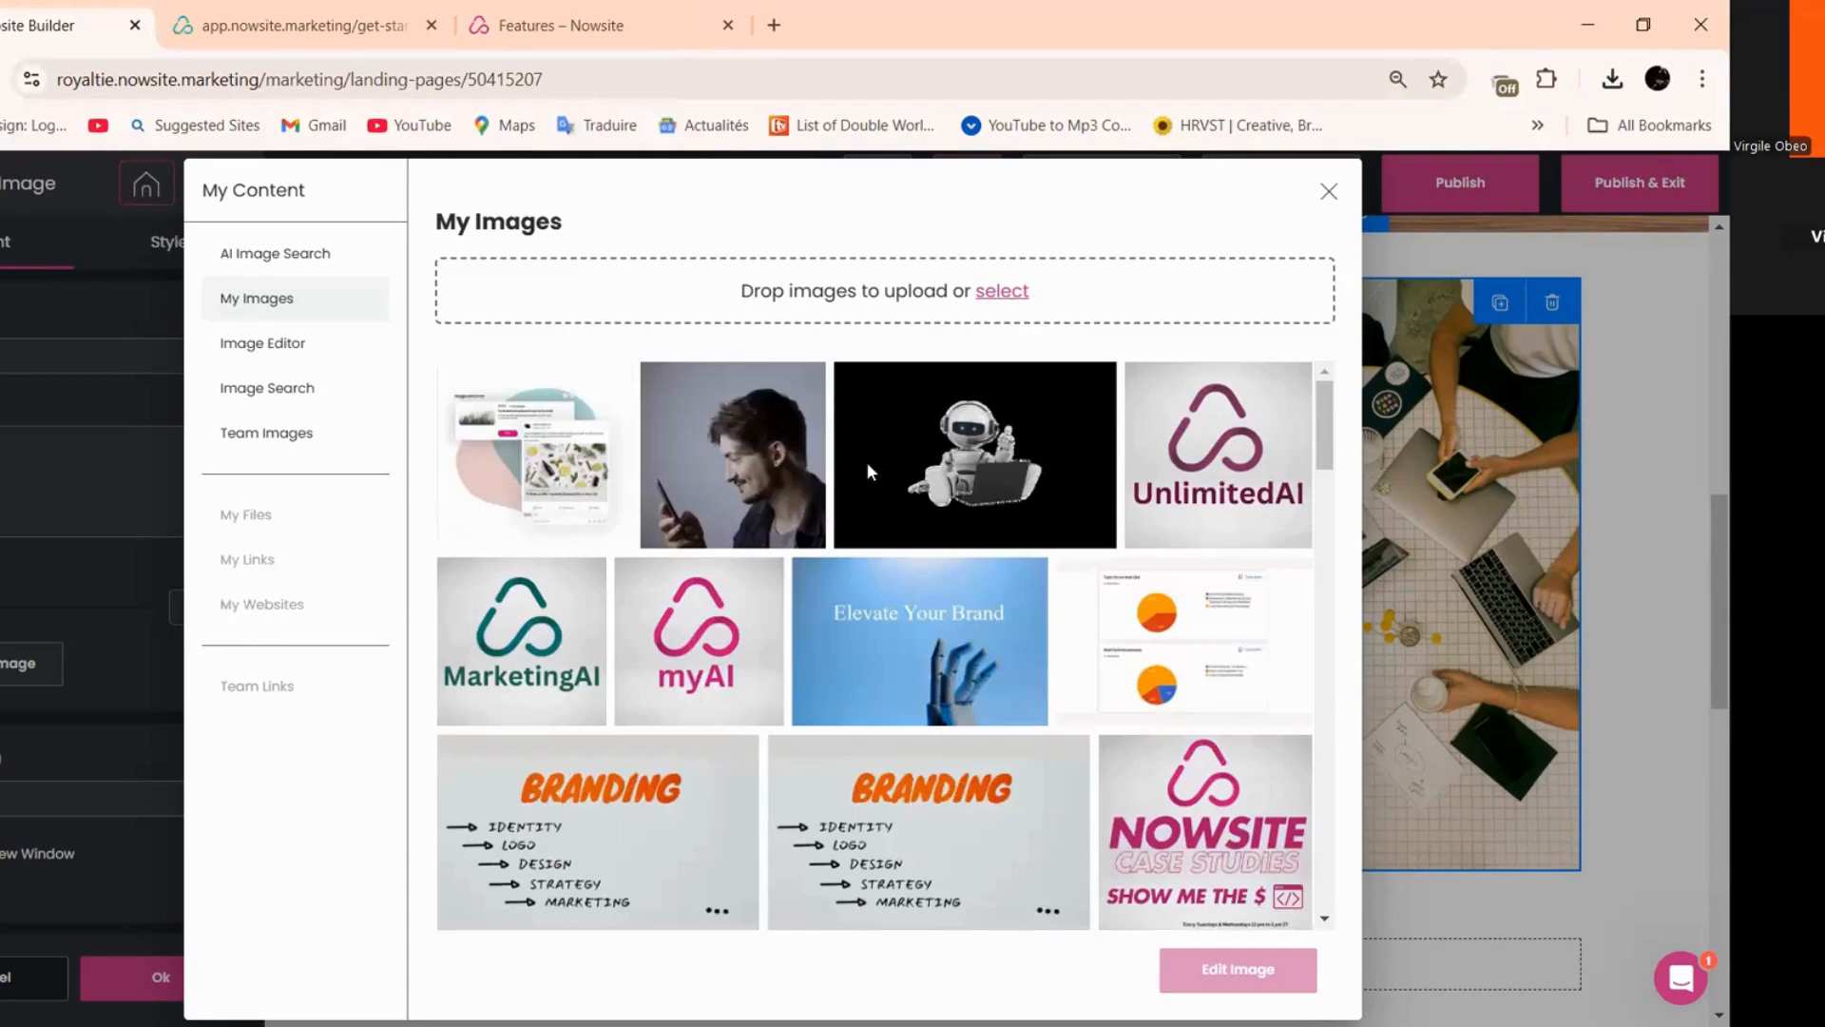
- Upload the recent websites image file from the Desktop to My Images
{"action": "left_click", "coordinate": [1002, 291]}
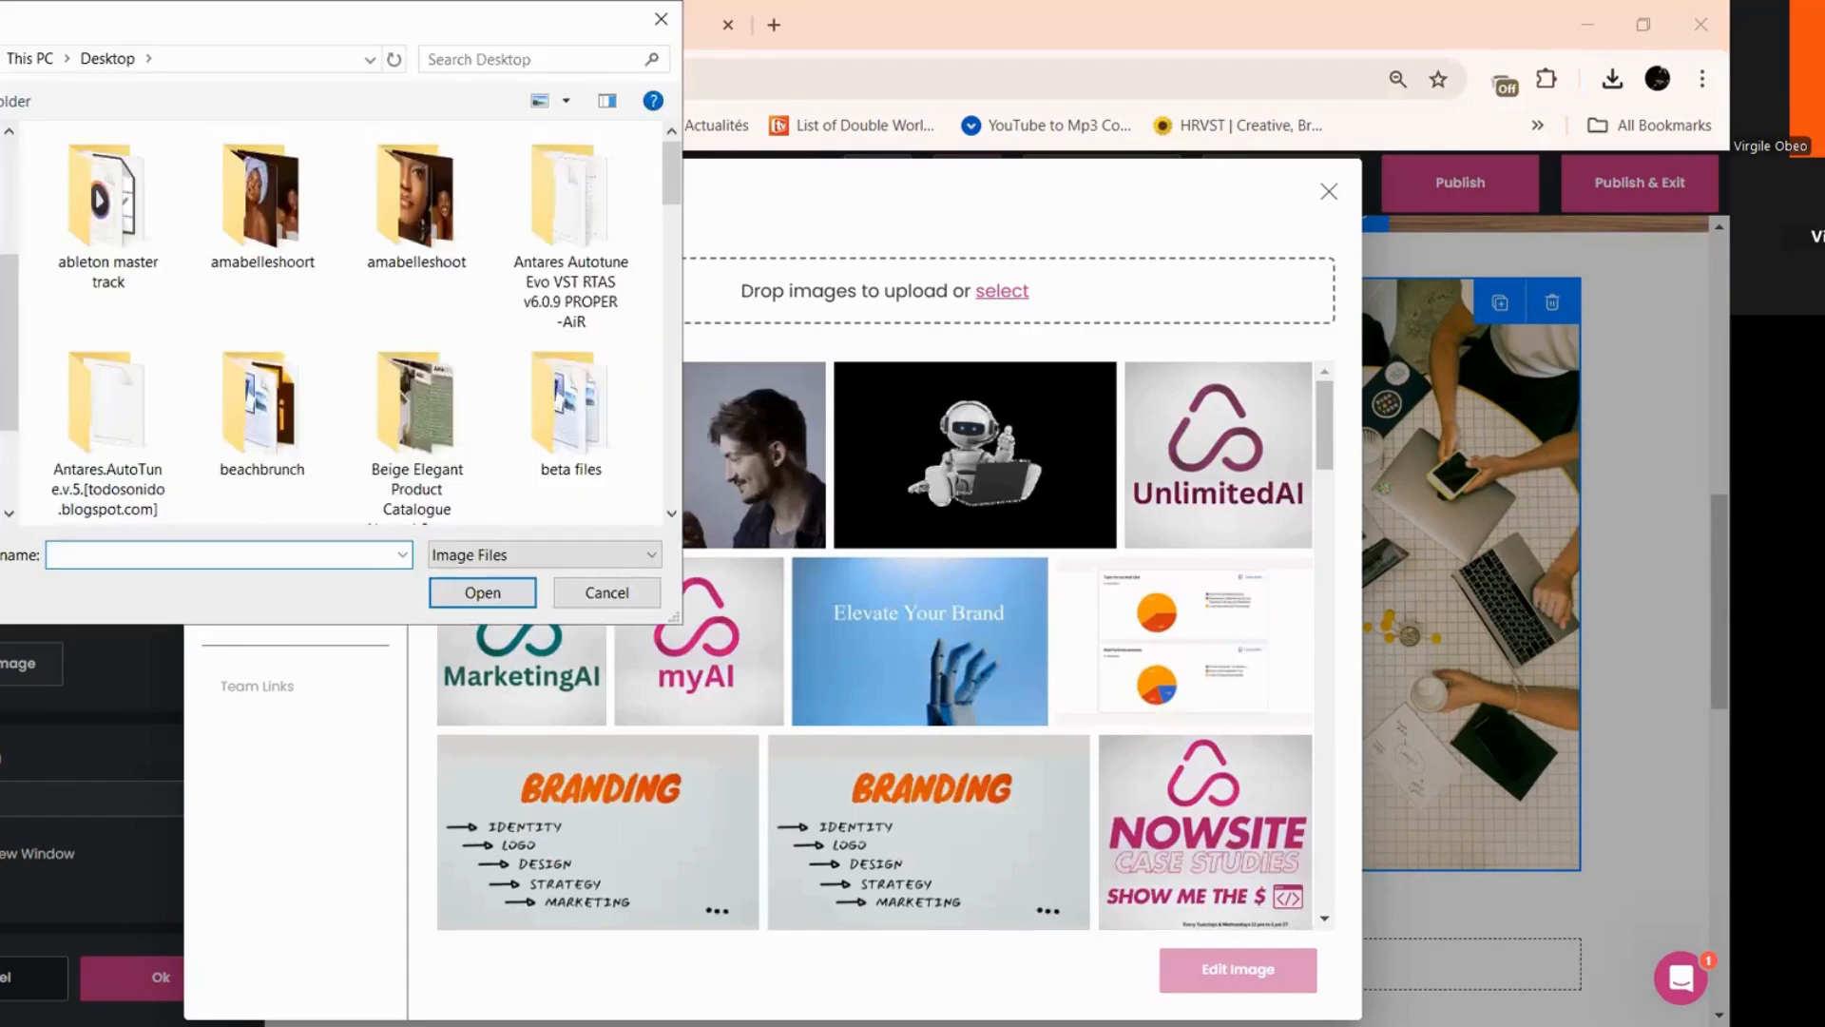
{"action": "left_click", "coordinate": [0, 323]}
{"action": "scroll", "coordinate": [0, 323], "scroll_direction": "up", "scroll_amount": 3}
{"action": "left_click", "coordinate": [0, 152]}
{"action": "scroll", "coordinate": [184, 374], "scroll_direction": "down", "scroll_amount": 5}
{"action": "left_click", "coordinate": [130, 287]}
{"action": "left_click", "coordinate": [486, 594]}
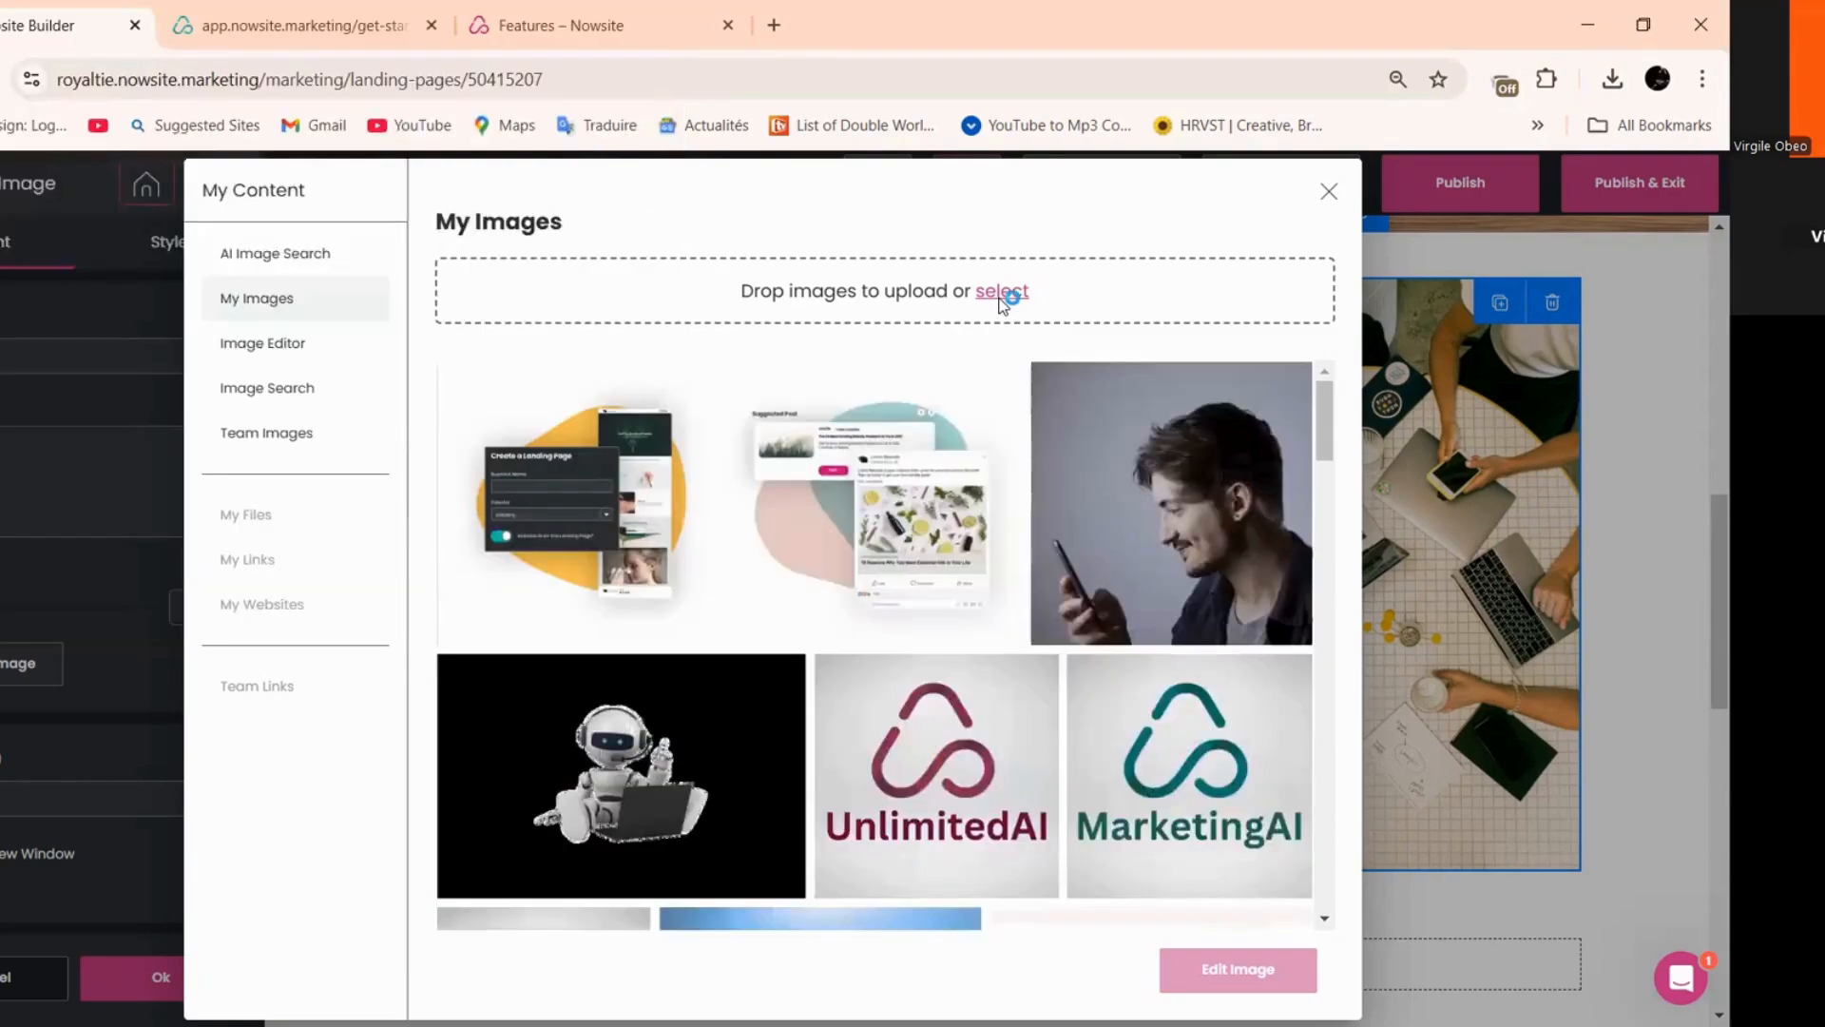
- Upload the recent feat-salesflow image file from the Desktop to My Images
{"action": "left_click", "coordinate": [1002, 293]}
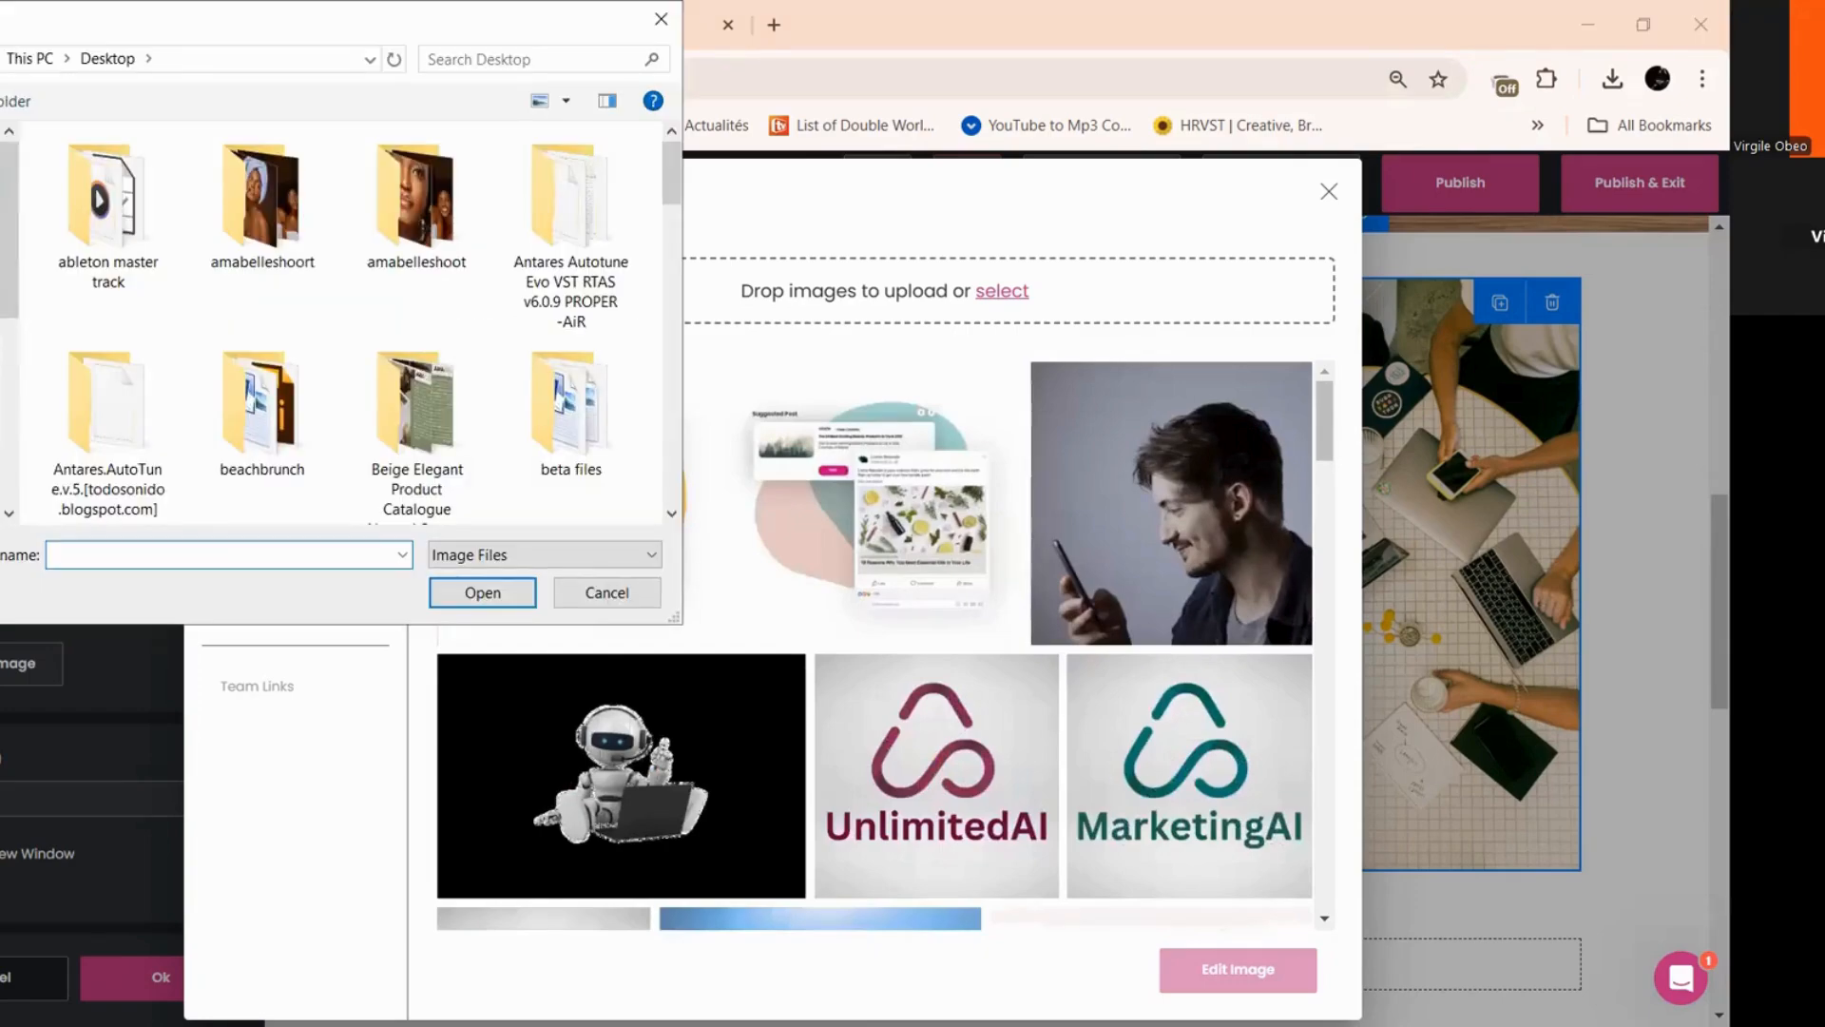
{"action": "left_click", "coordinate": [1, 152]}
{"action": "scroll", "coordinate": [174, 341], "scroll_direction": "down", "scroll_amount": 3}
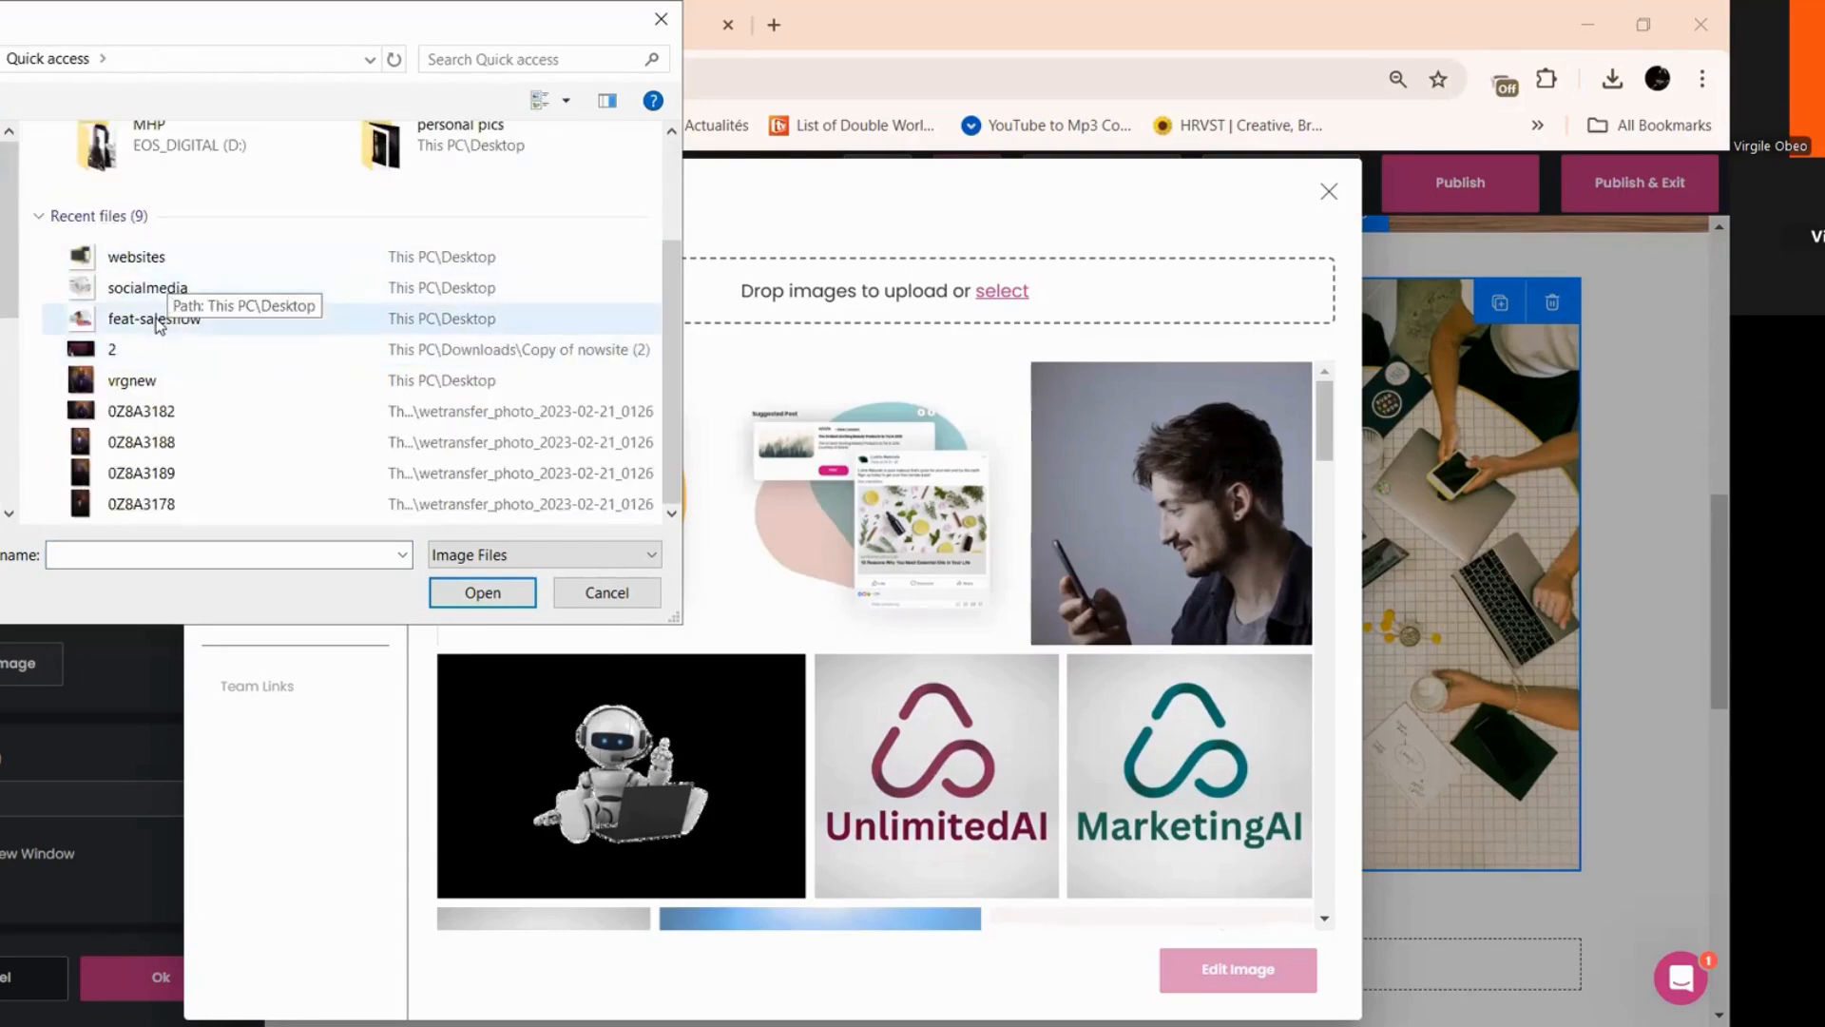
{"action": "left_click", "coordinate": [187, 332]}
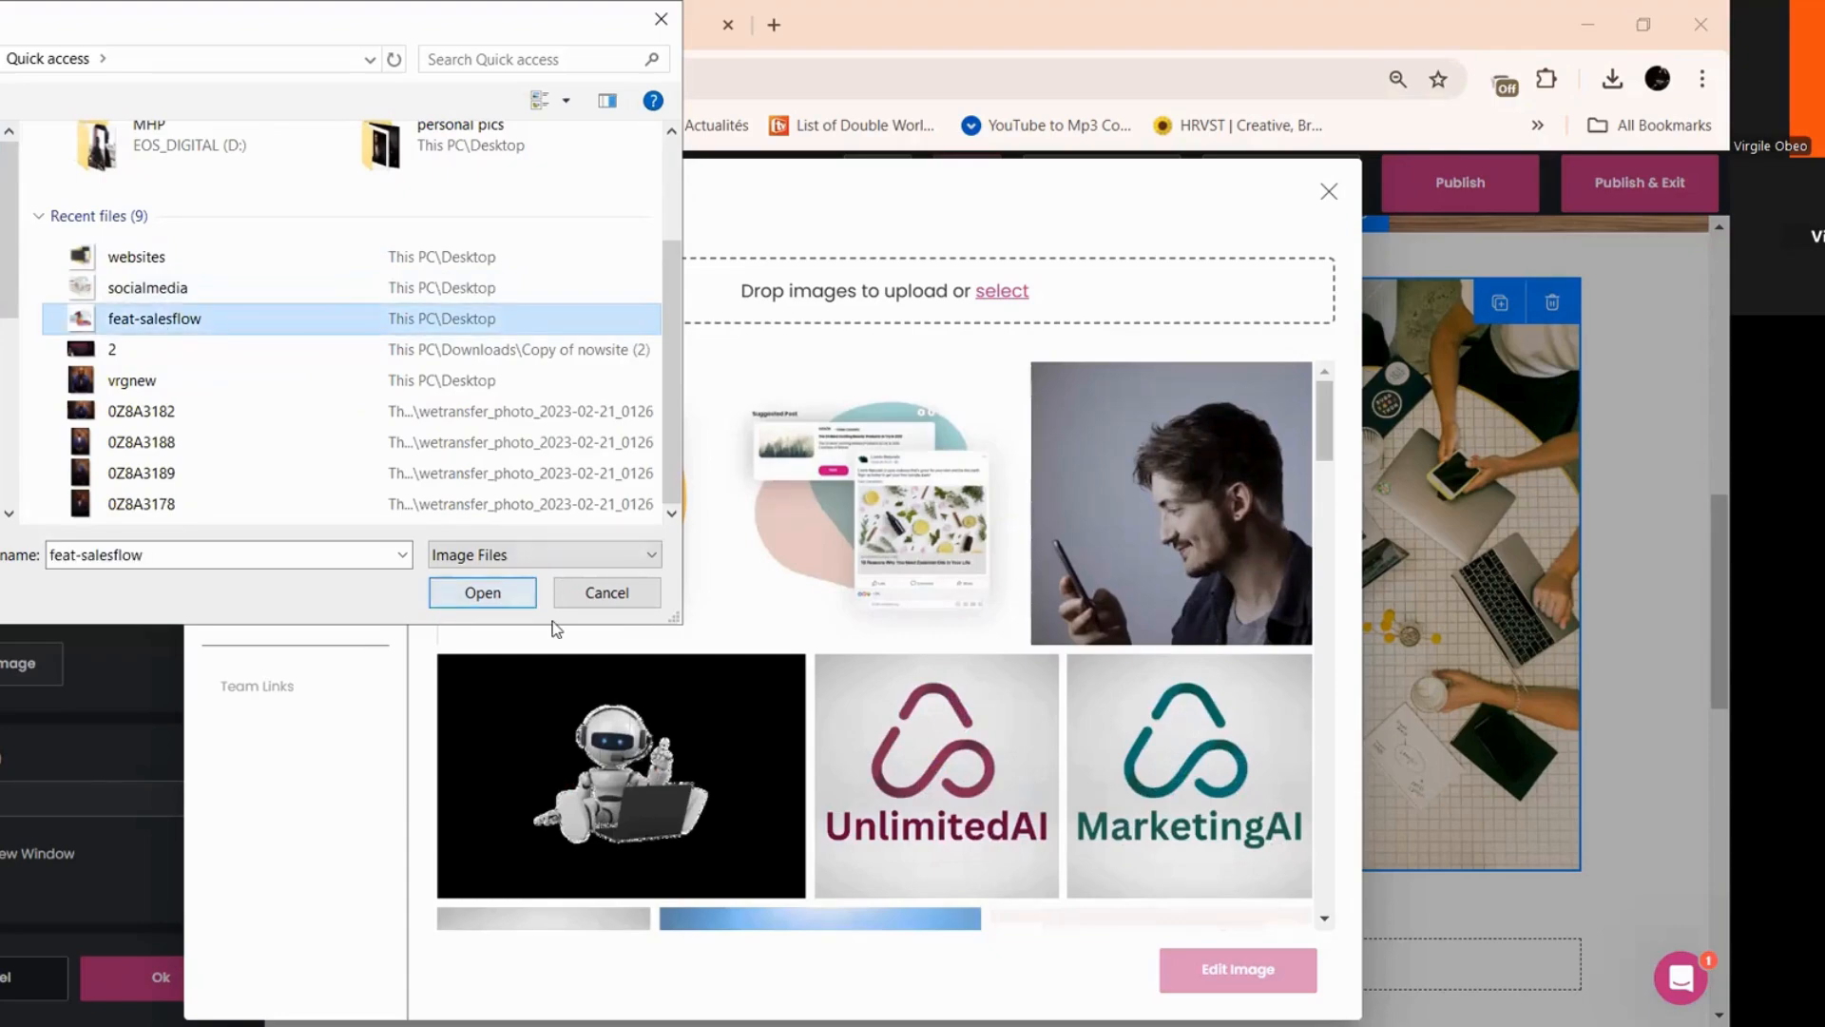
{"action": "left_click", "coordinate": [437, 584]}
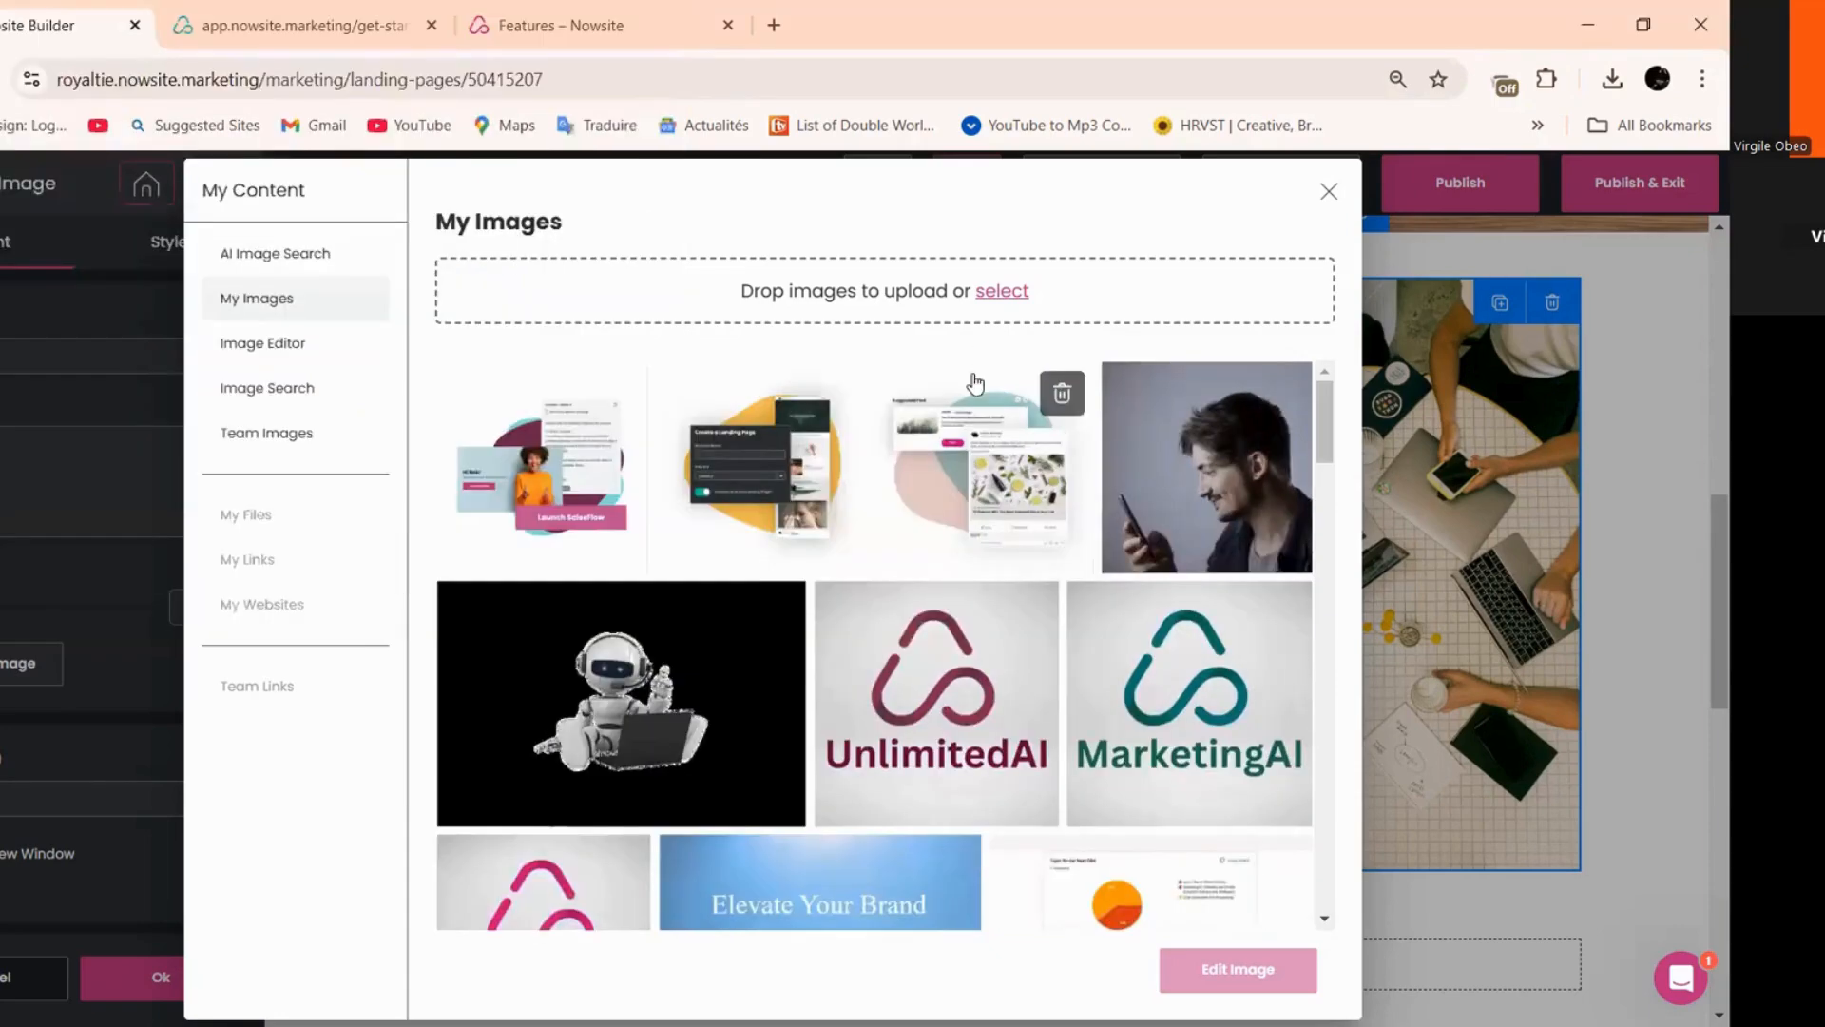
- Replace the Marketing Experts photo with the SalesFlow illustration and lay out its section in two equal columns
{"action": "left_click", "coordinate": [532, 455]}
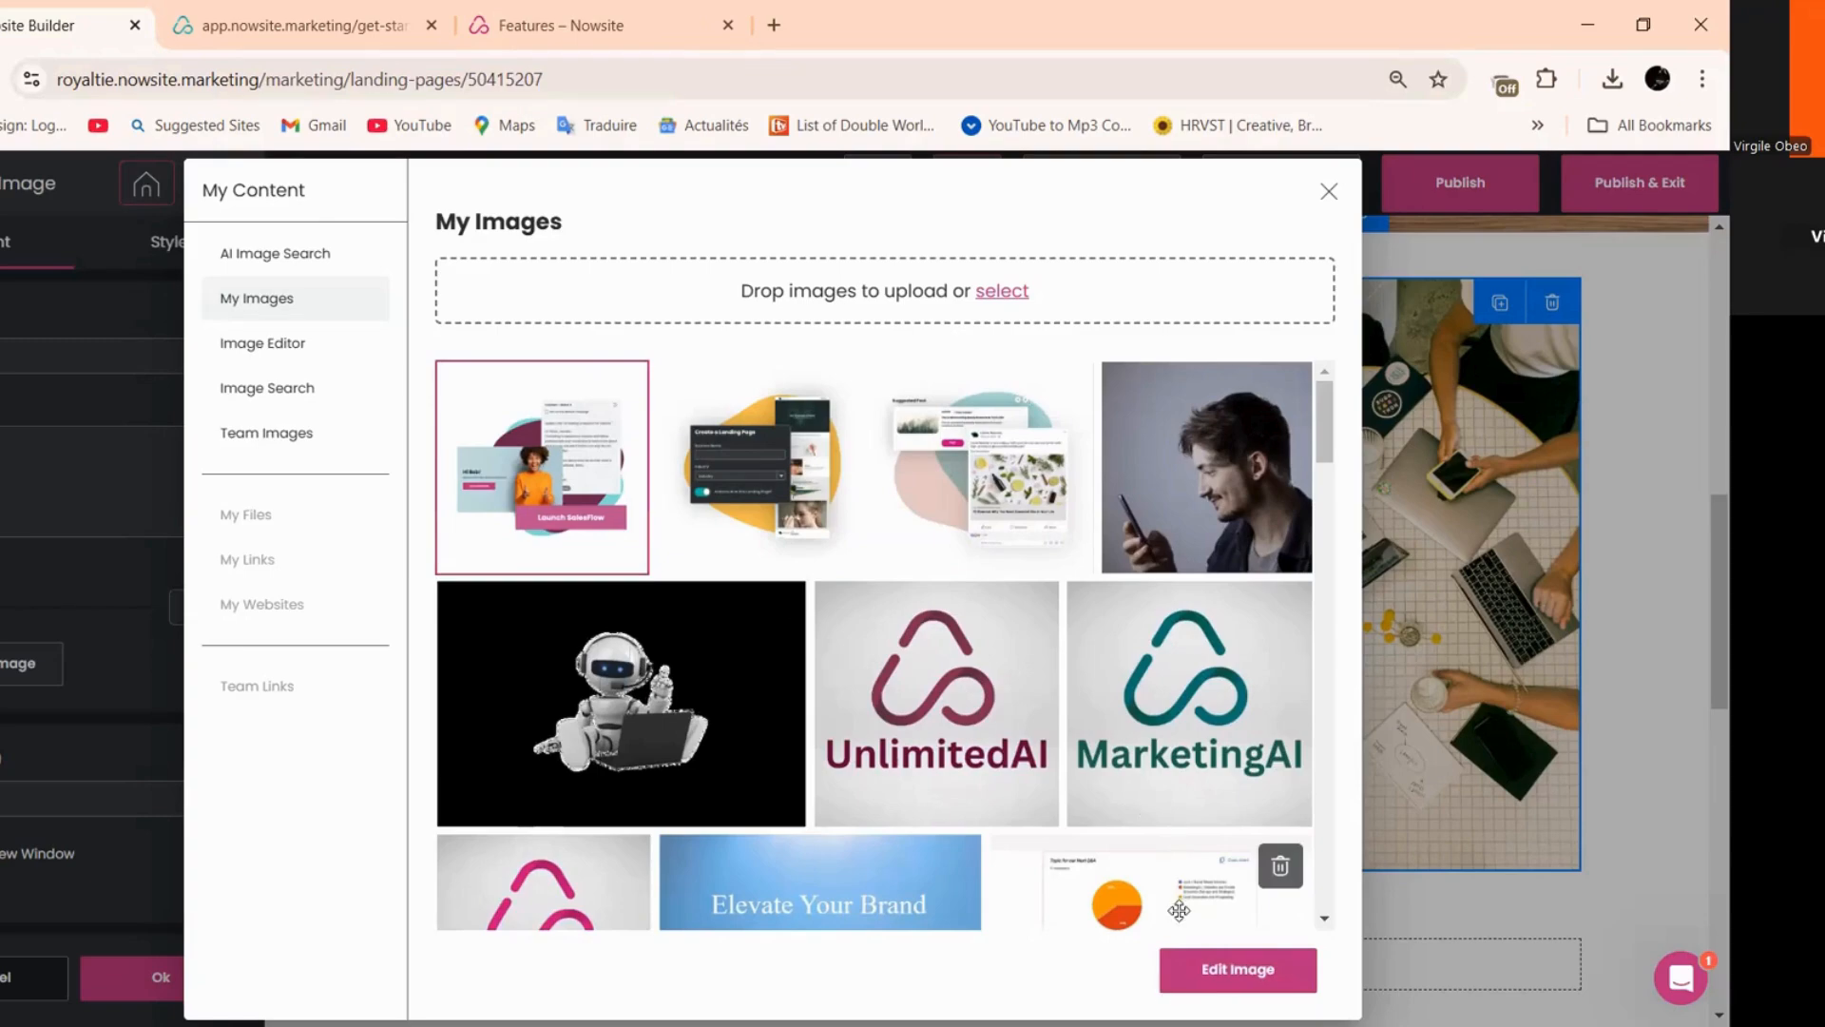
{"action": "left_click", "coordinate": [1215, 965]}
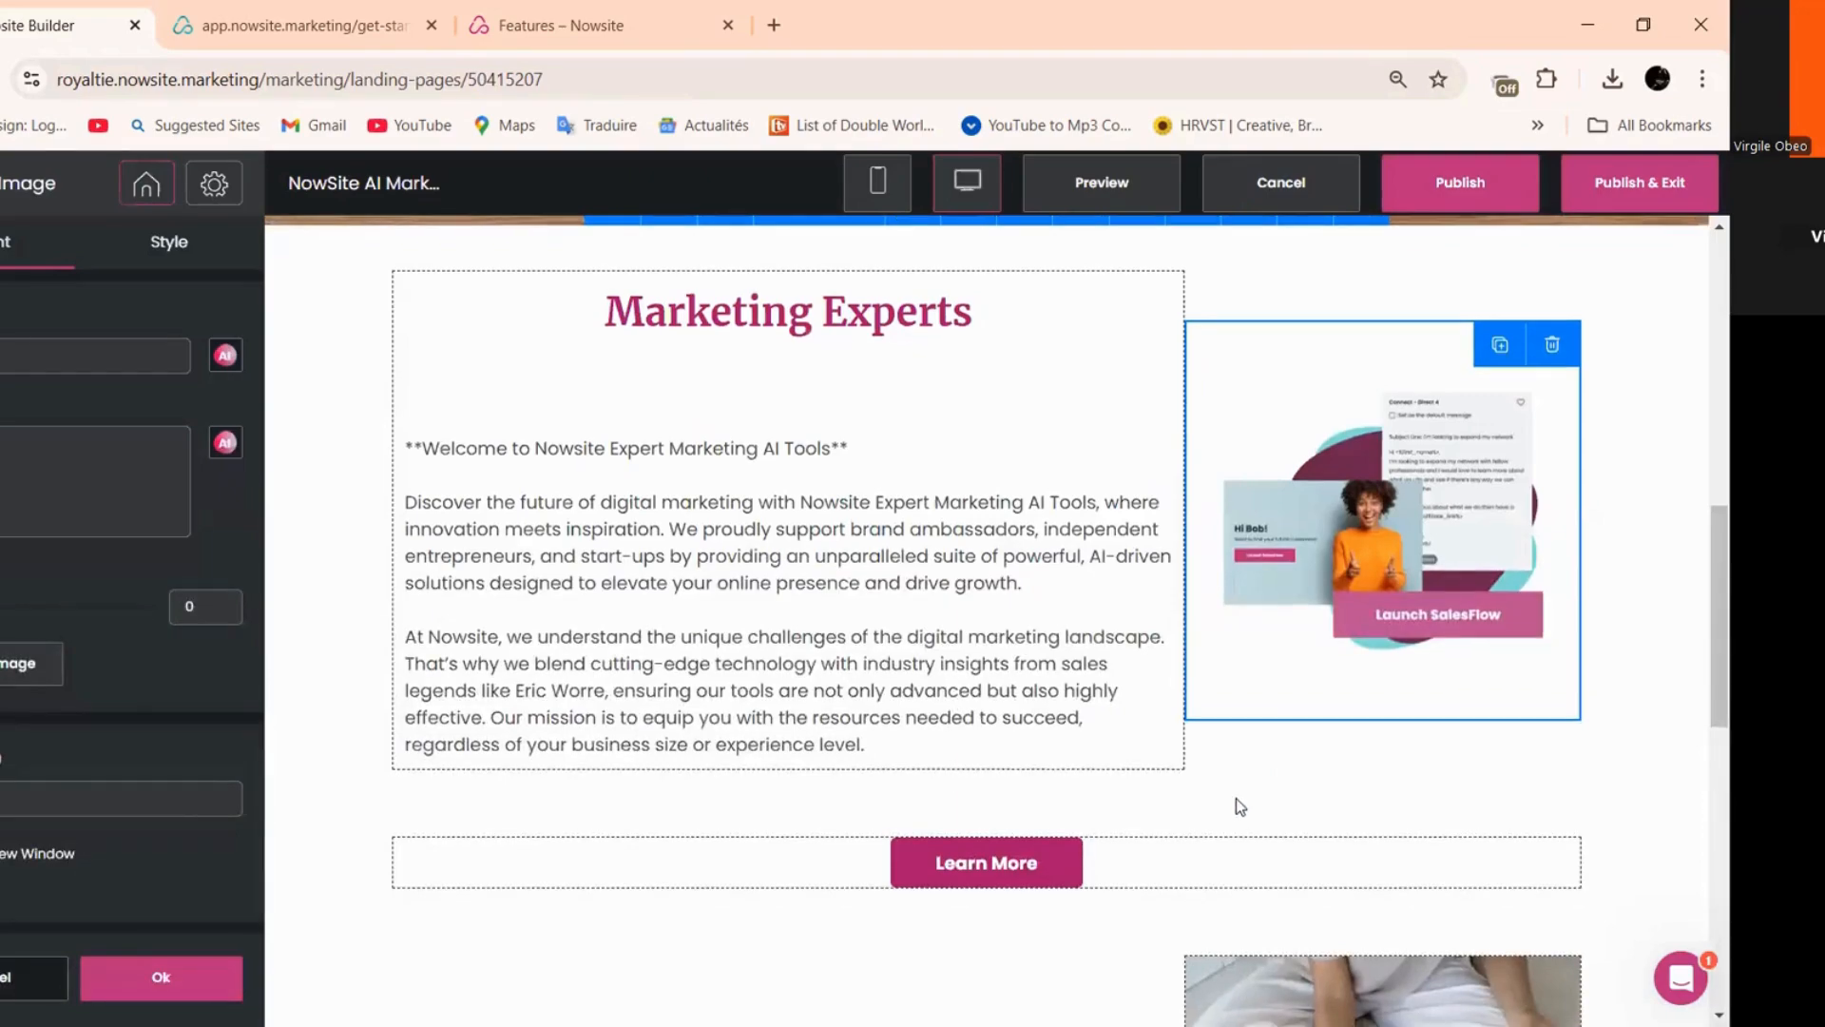
{"action": "scroll", "coordinate": [1236, 796], "scroll_direction": "up", "scroll_amount": 1}
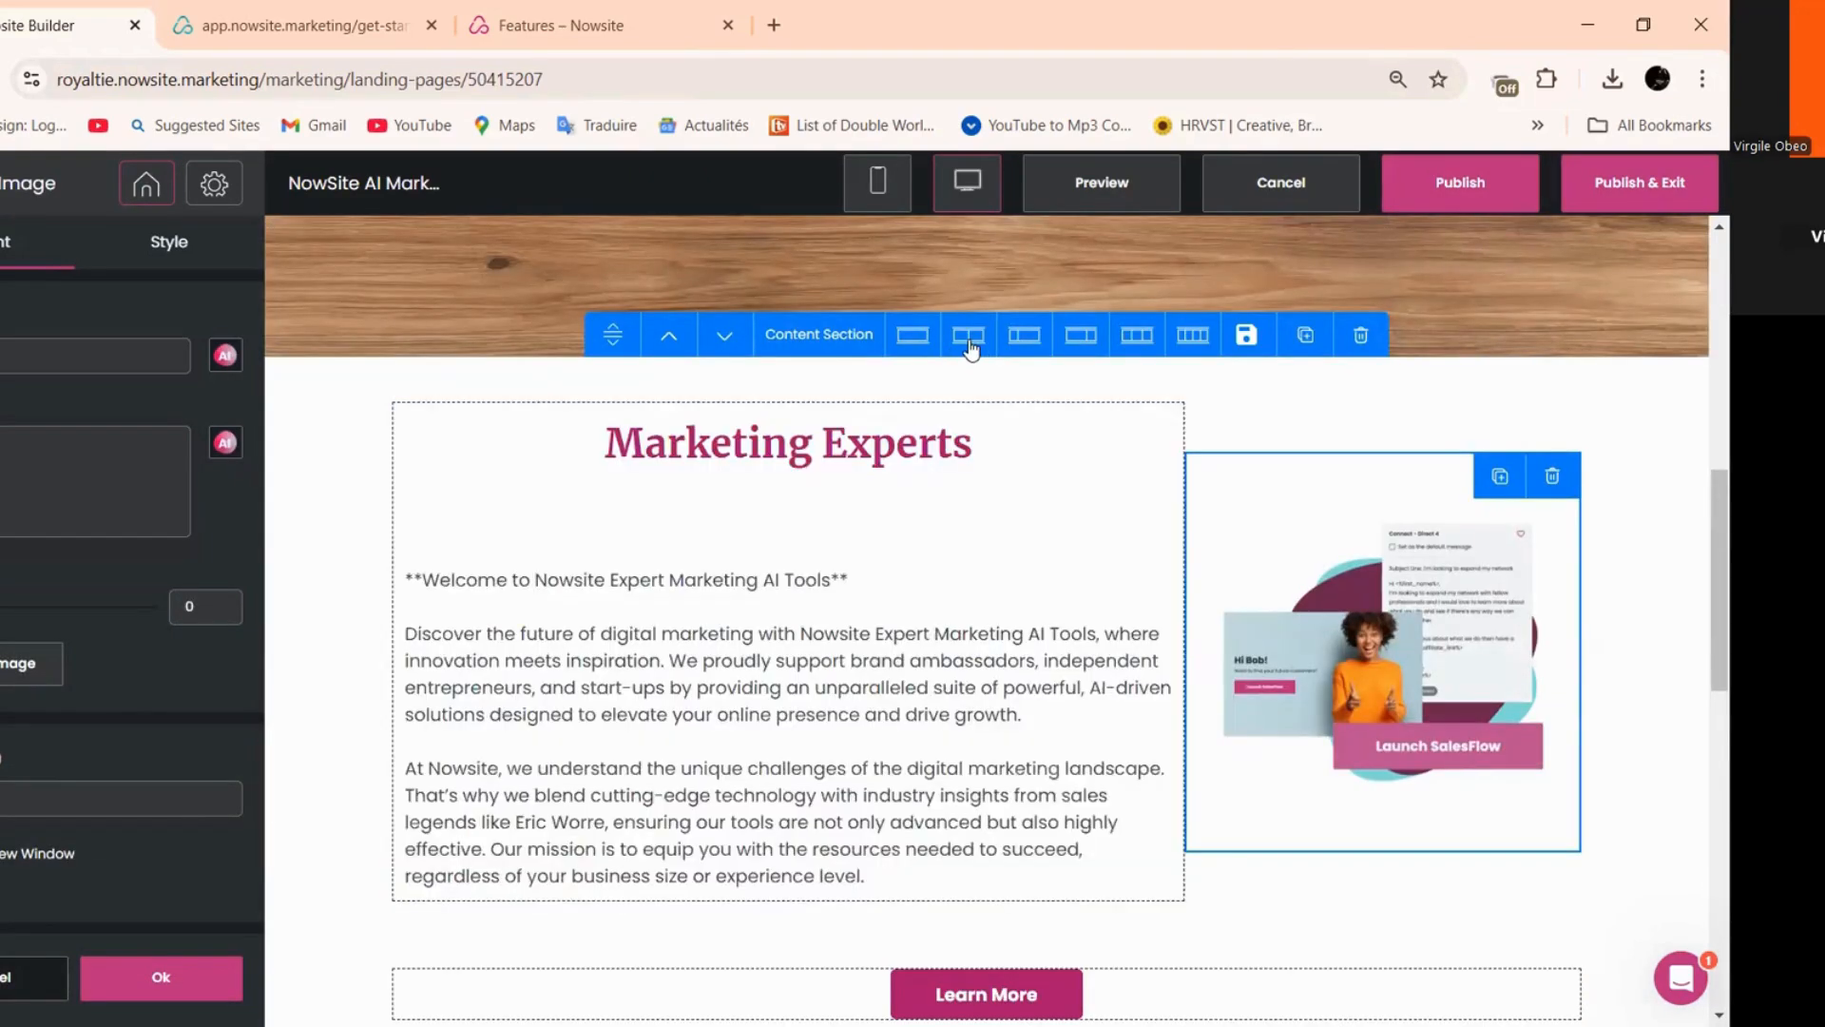
{"action": "left_click", "coordinate": [969, 350]}
{"action": "scroll", "coordinate": [1046, 570], "scroll_direction": "down", "scroll_amount": 2}
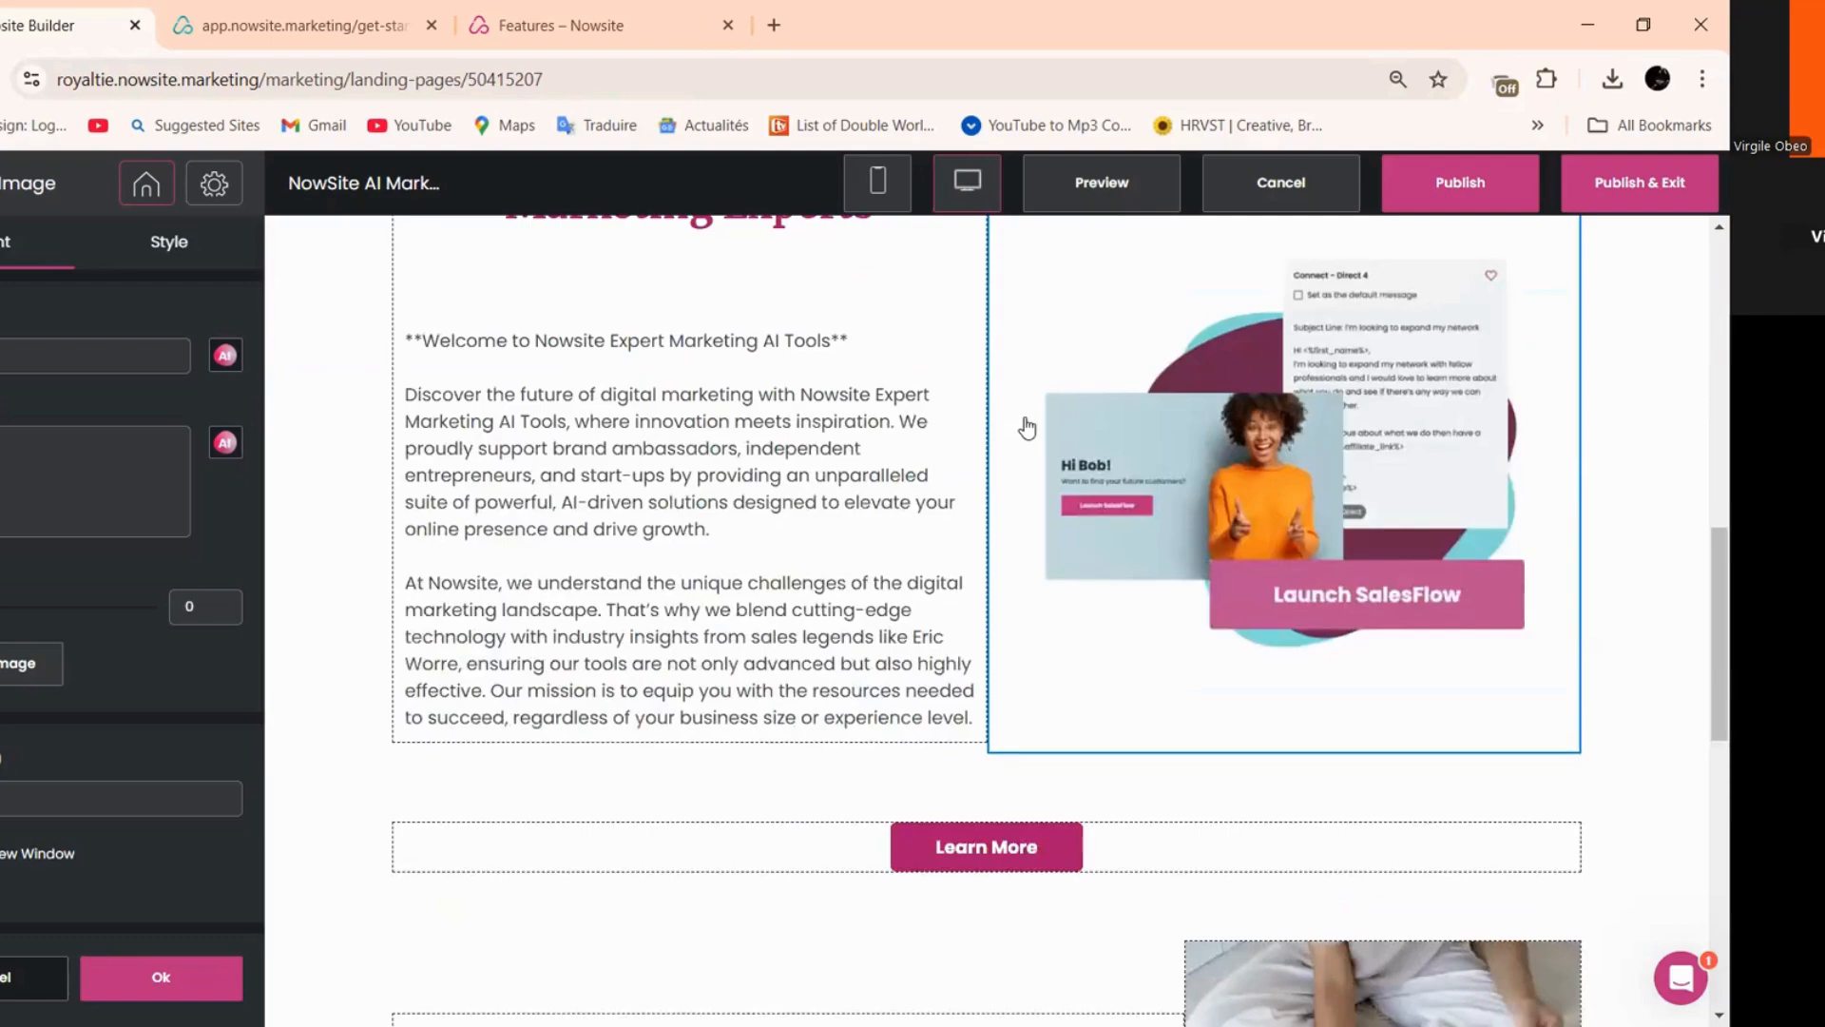
{"action": "scroll", "coordinate": [835, 640], "scroll_direction": "up", "scroll_amount": 2}
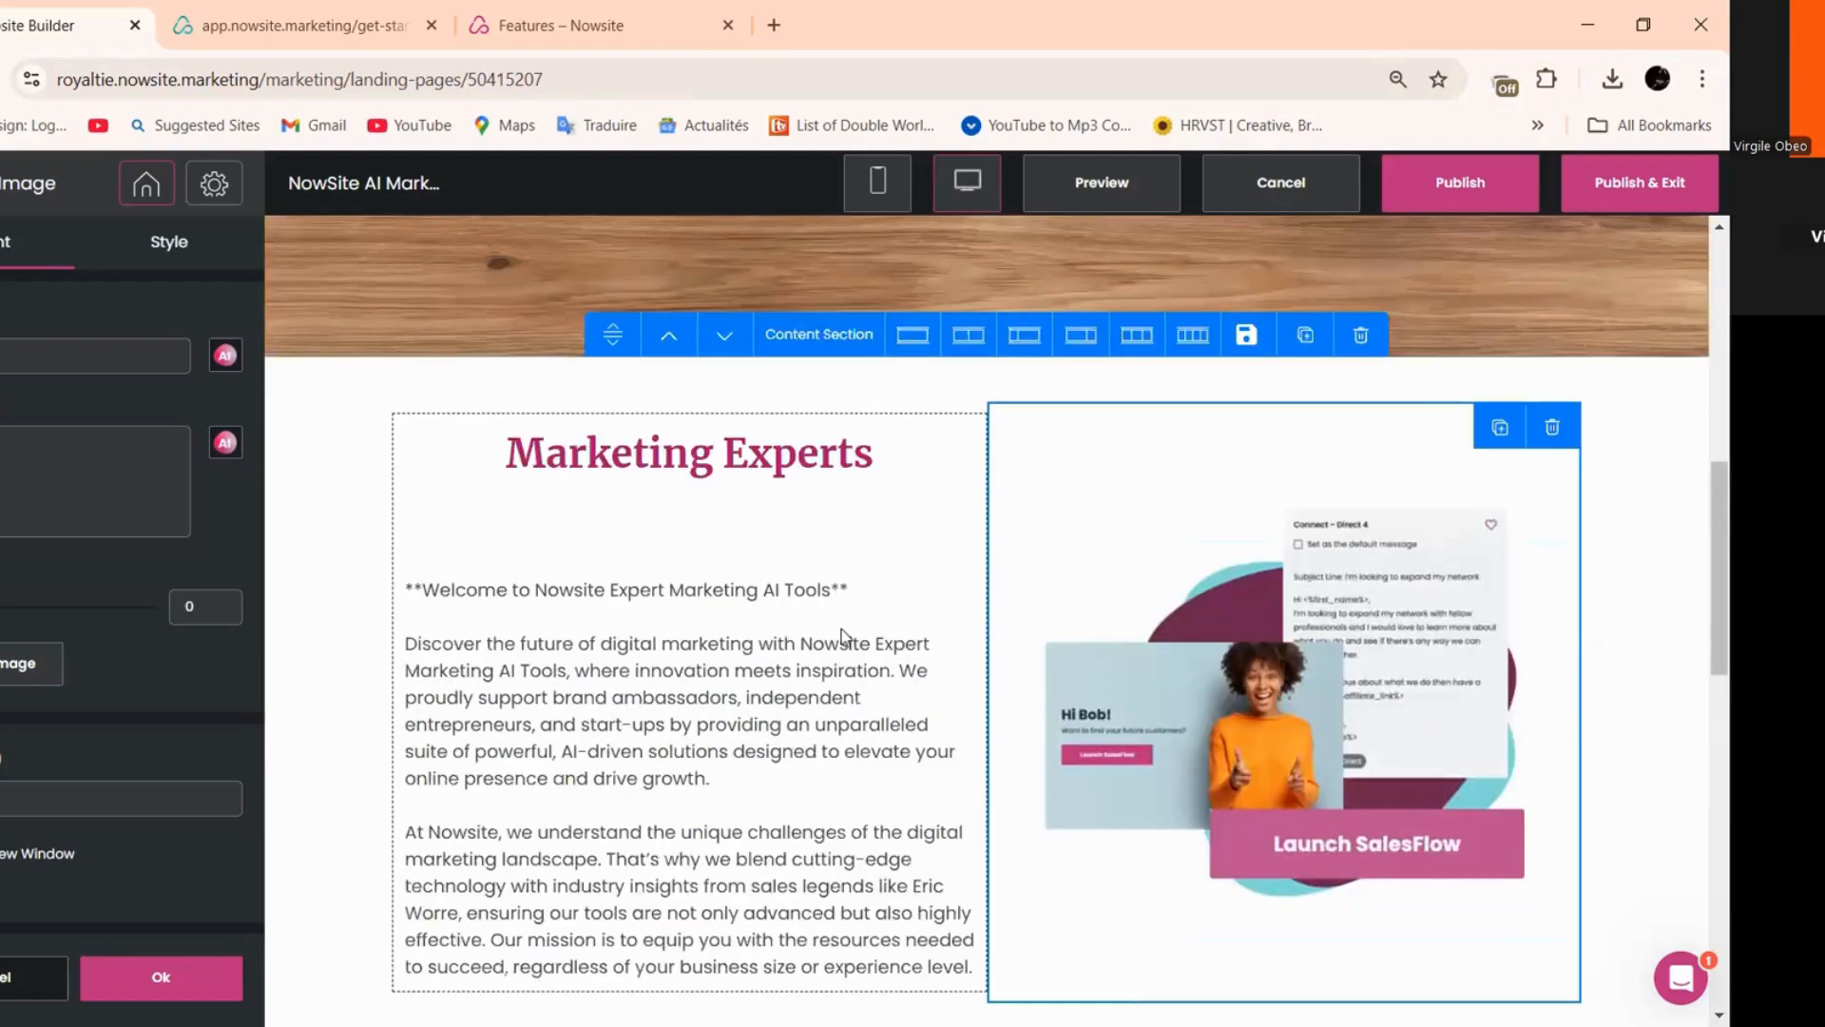
- Replace the photo below the Learn More button with the Suggested Post illustration and give that section two equal columns
{"action": "scroll", "coordinate": [827, 713], "scroll_direction": "down", "scroll_amount": 3}
{"action": "scroll", "coordinate": [1236, 681], "scroll_direction": "down", "scroll_amount": 3}
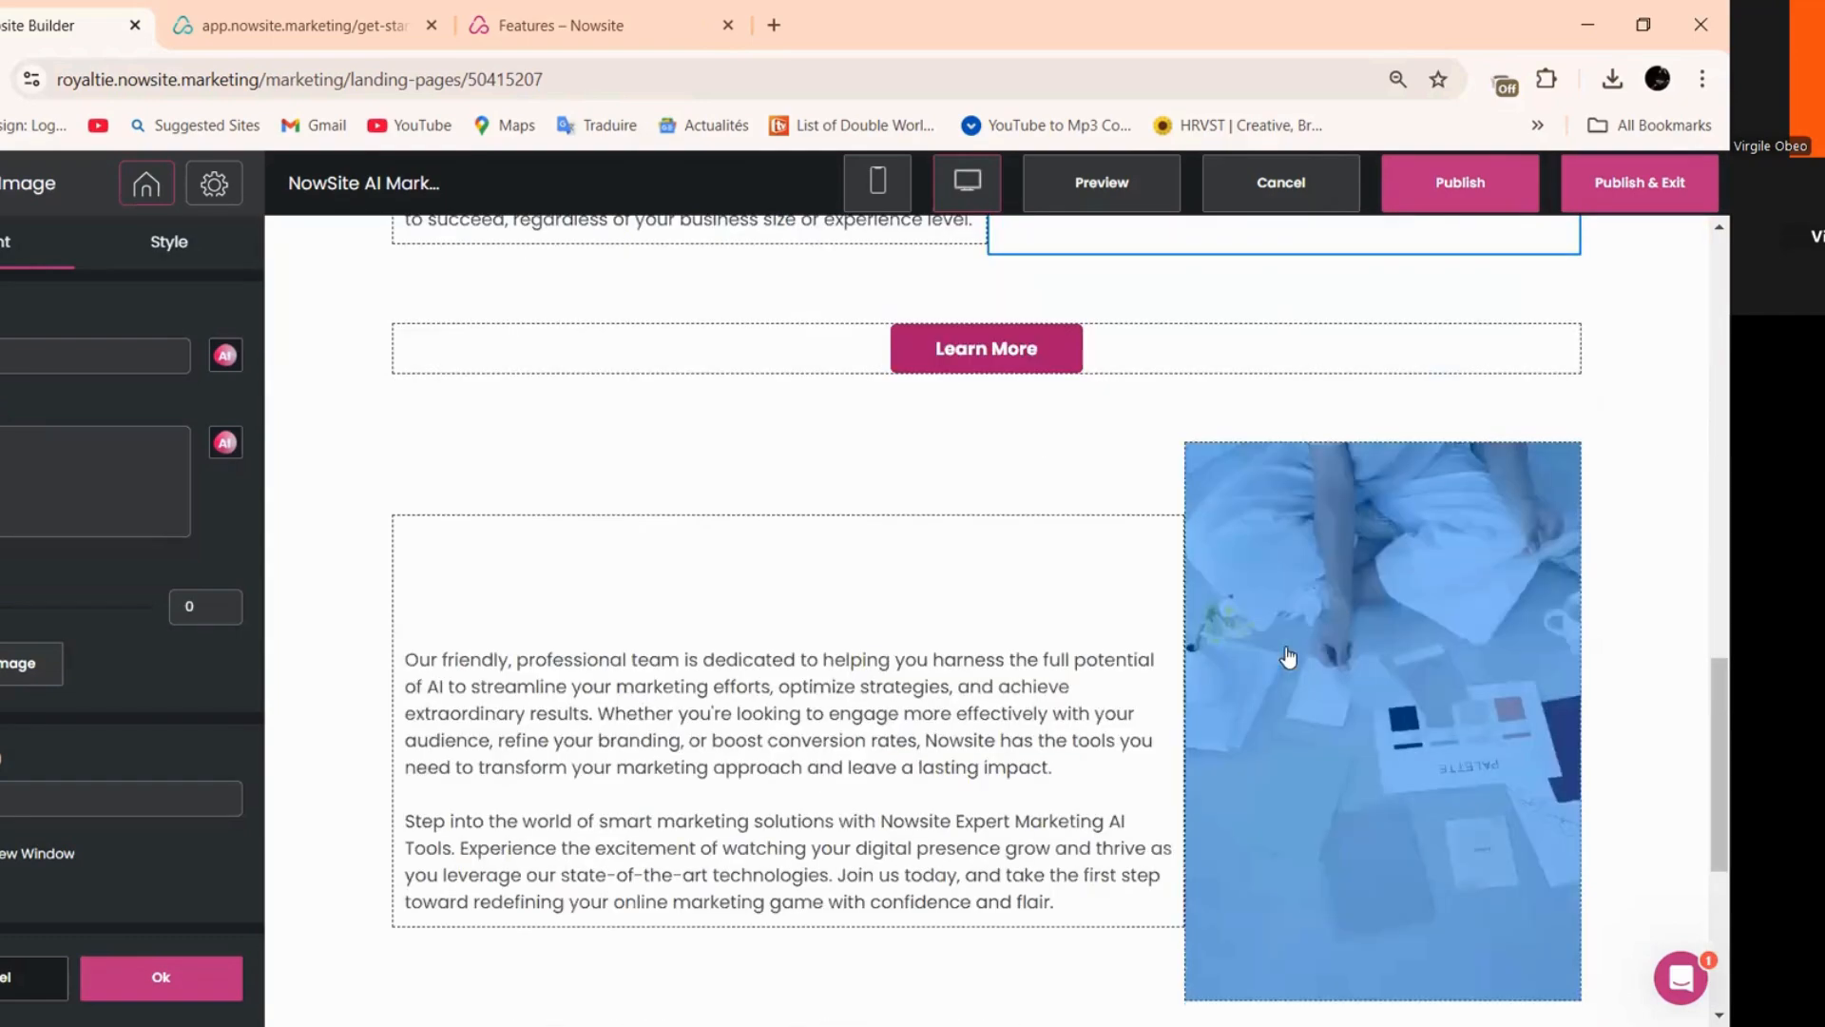
{"action": "left_click", "coordinate": [16, 665]}
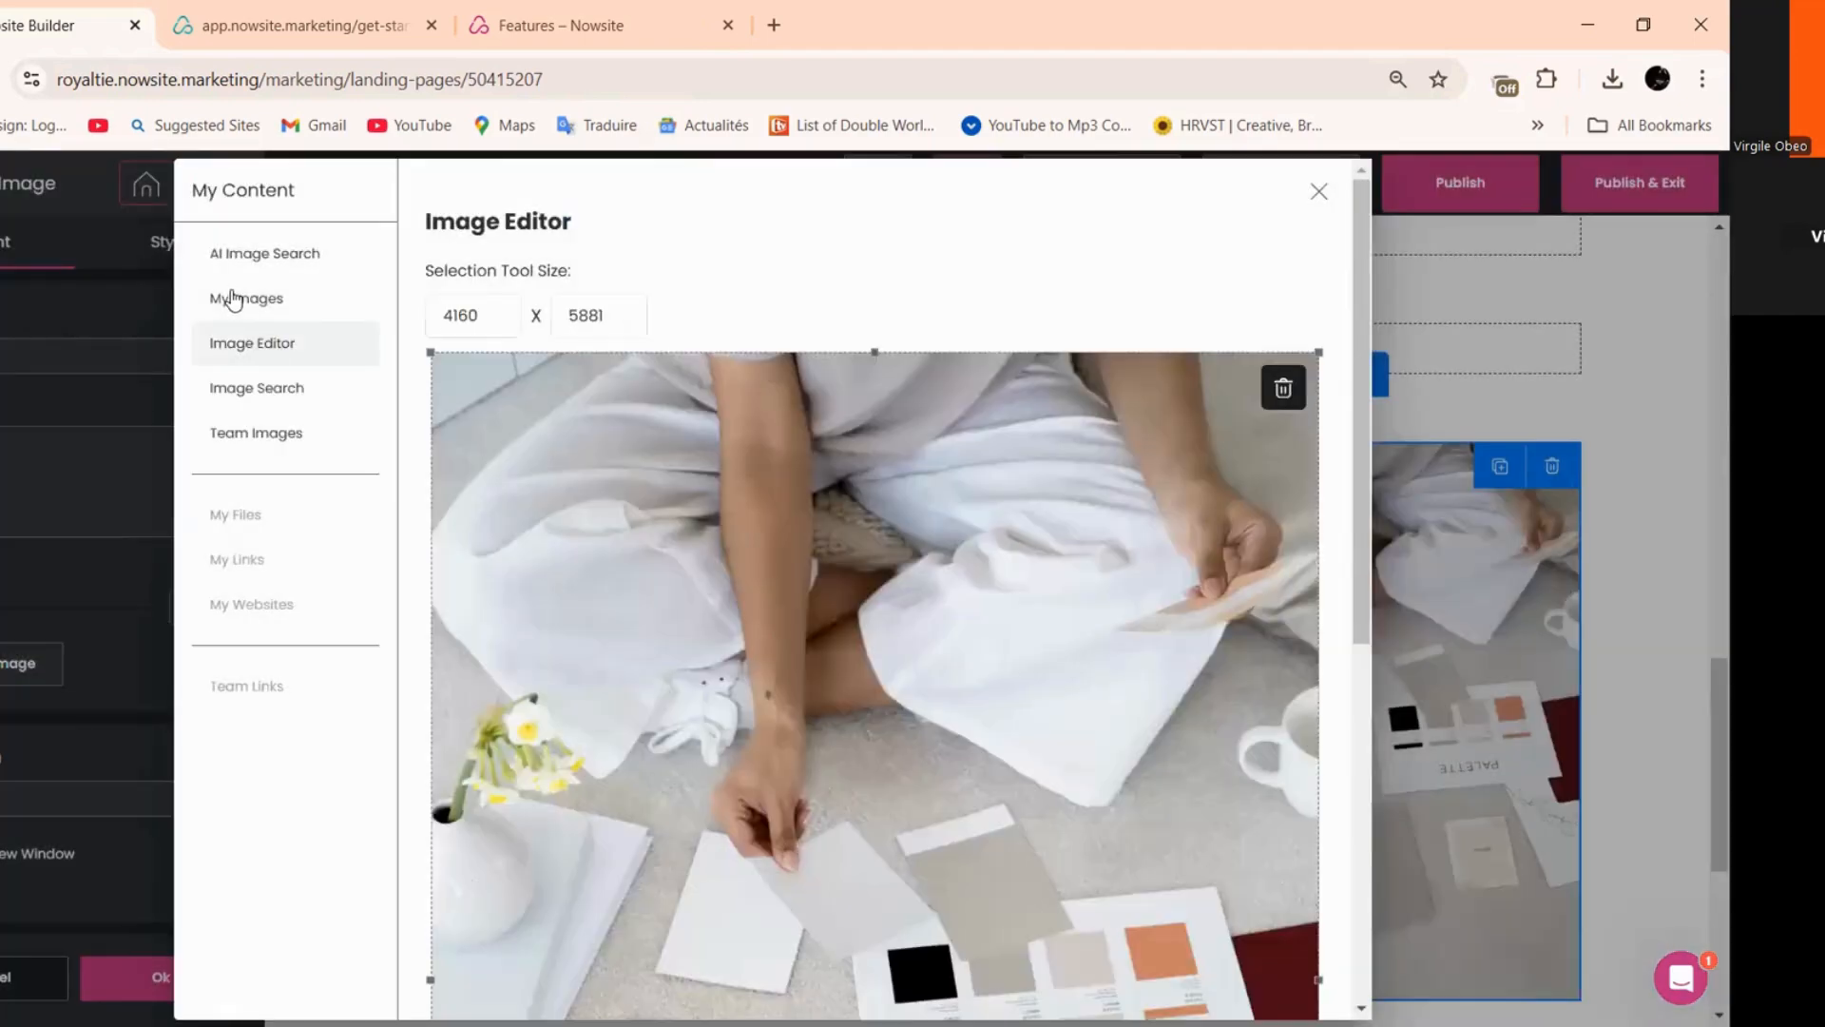
{"action": "left_click", "coordinate": [232, 299]}
{"action": "left_click", "coordinate": [771, 467]}
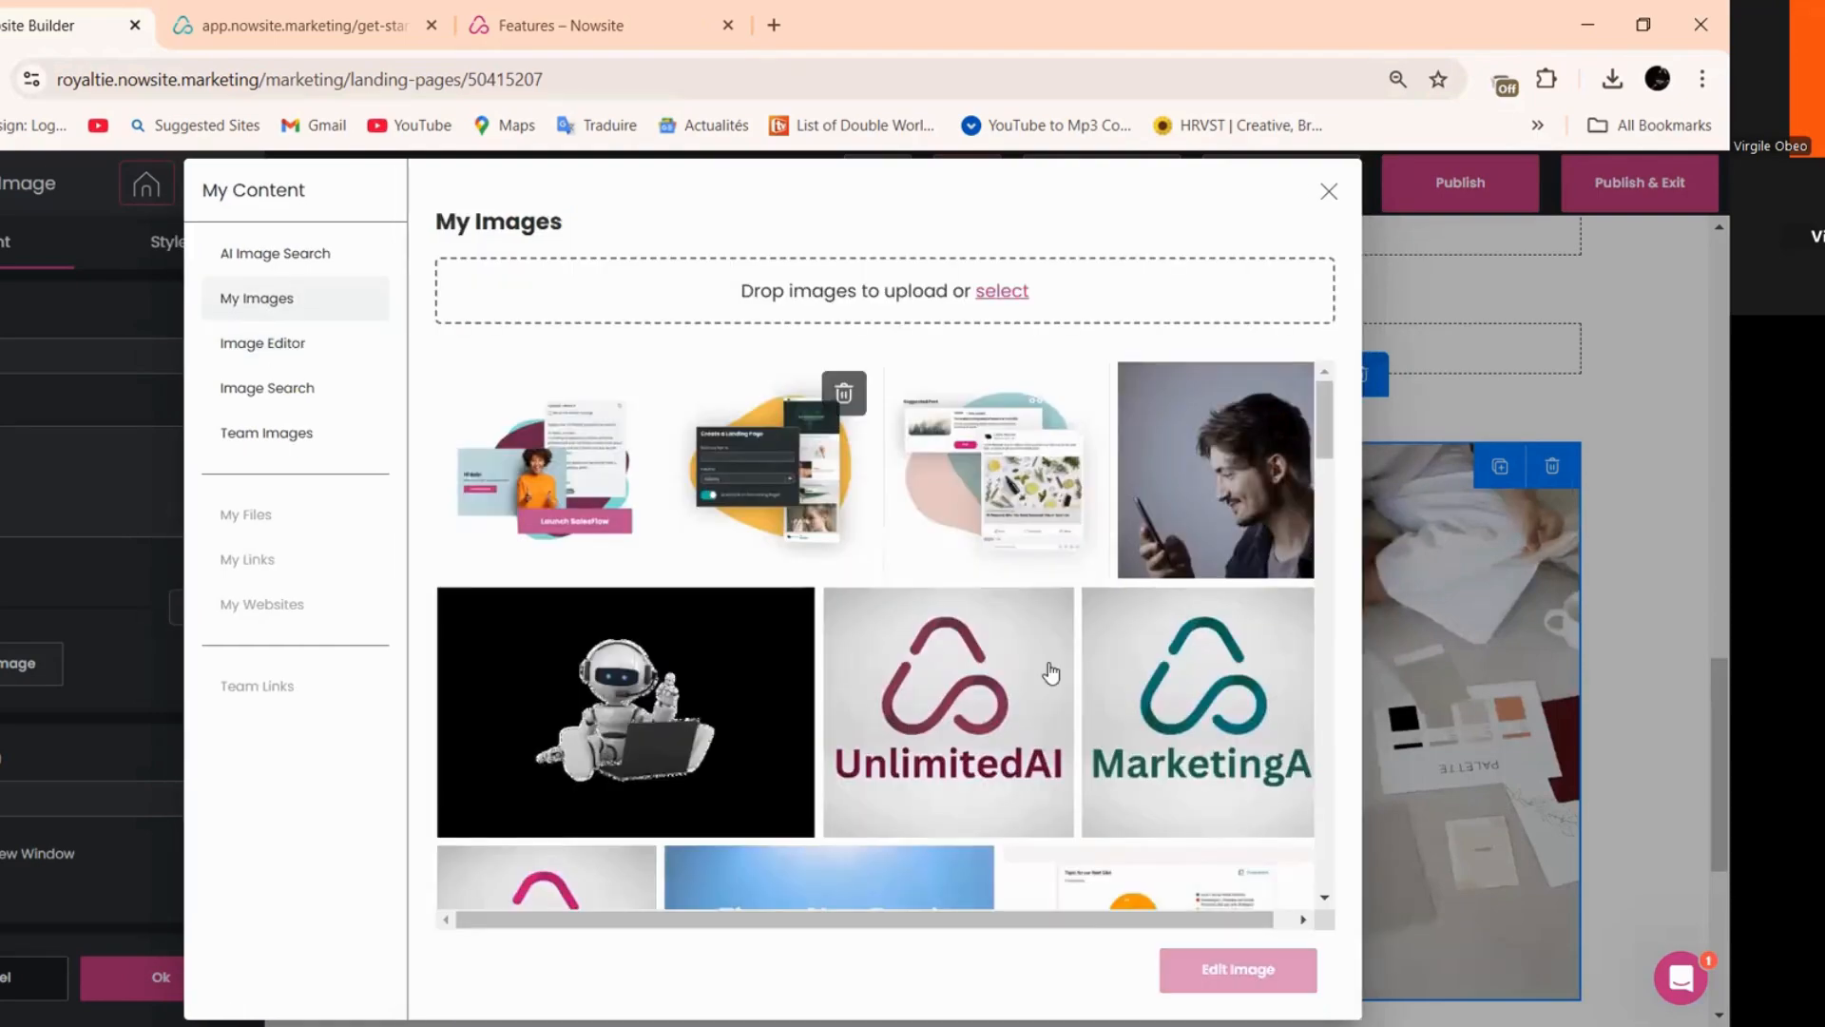
{"action": "left_click", "coordinate": [986, 464]}
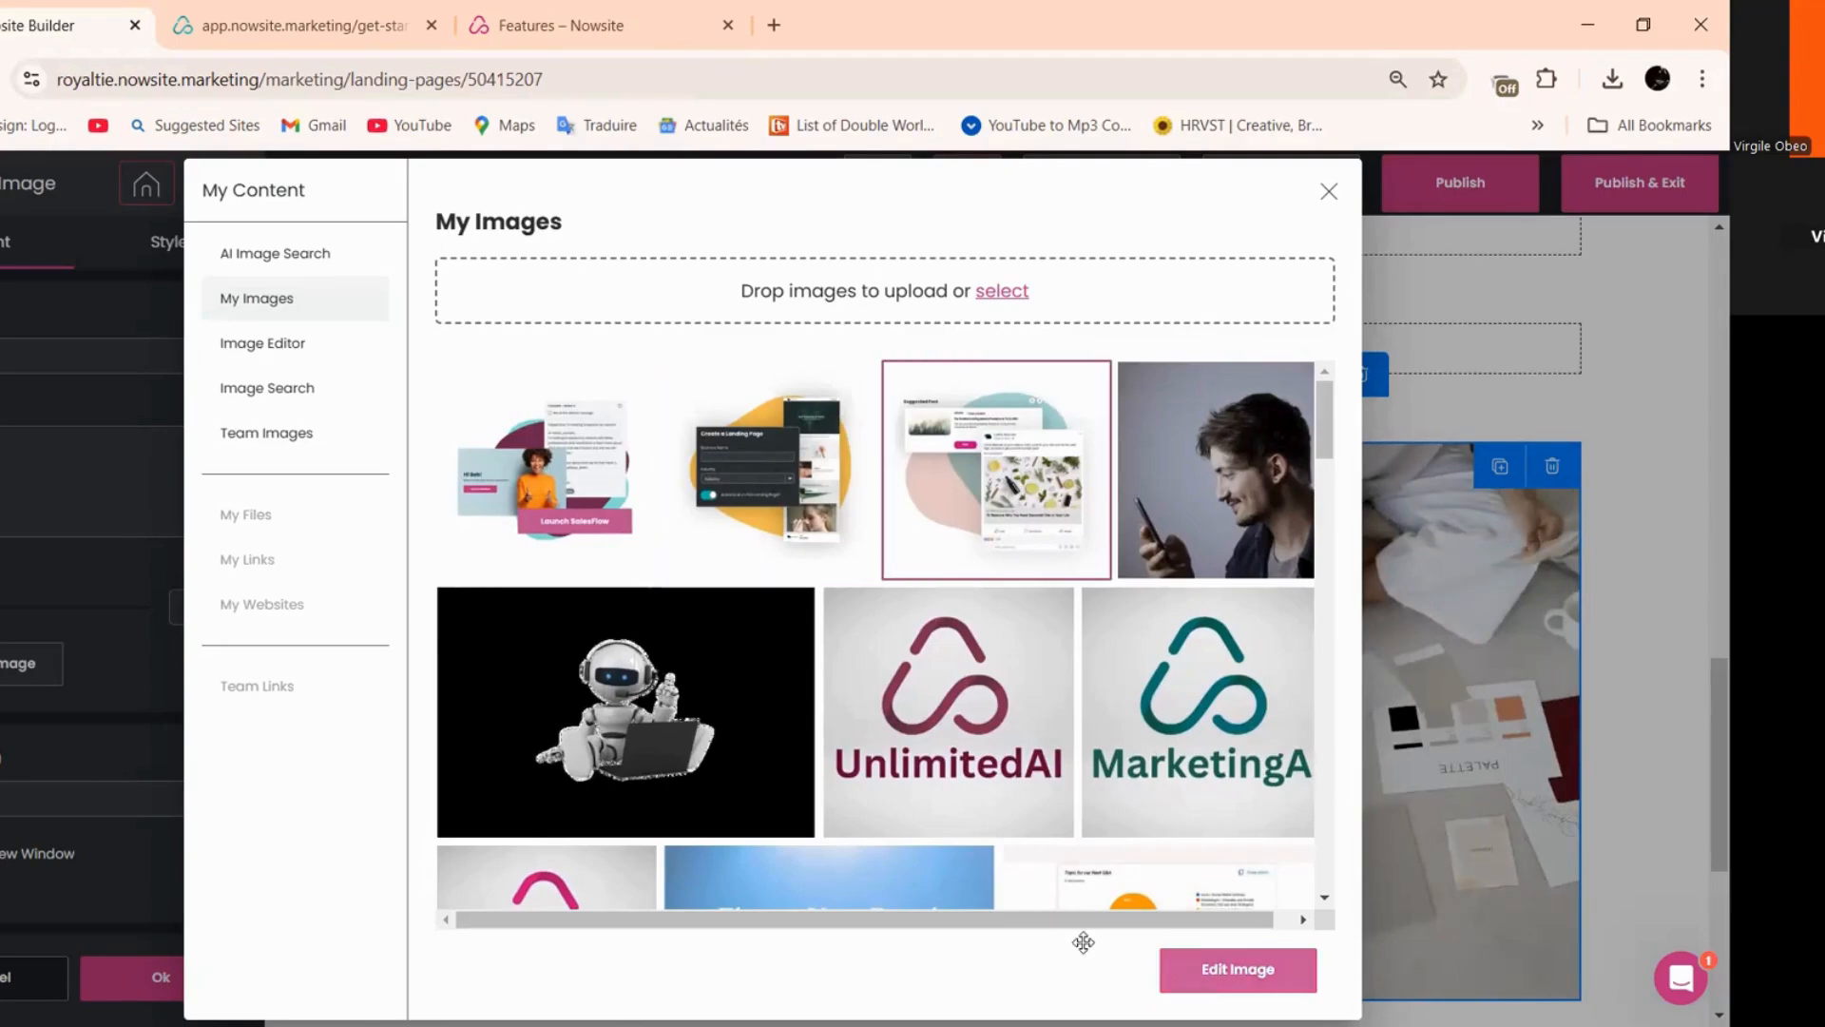
{"action": "left_click", "coordinate": [1236, 969]}
{"action": "scroll", "coordinate": [1252, 951], "scroll_direction": "down", "scroll_amount": 2}
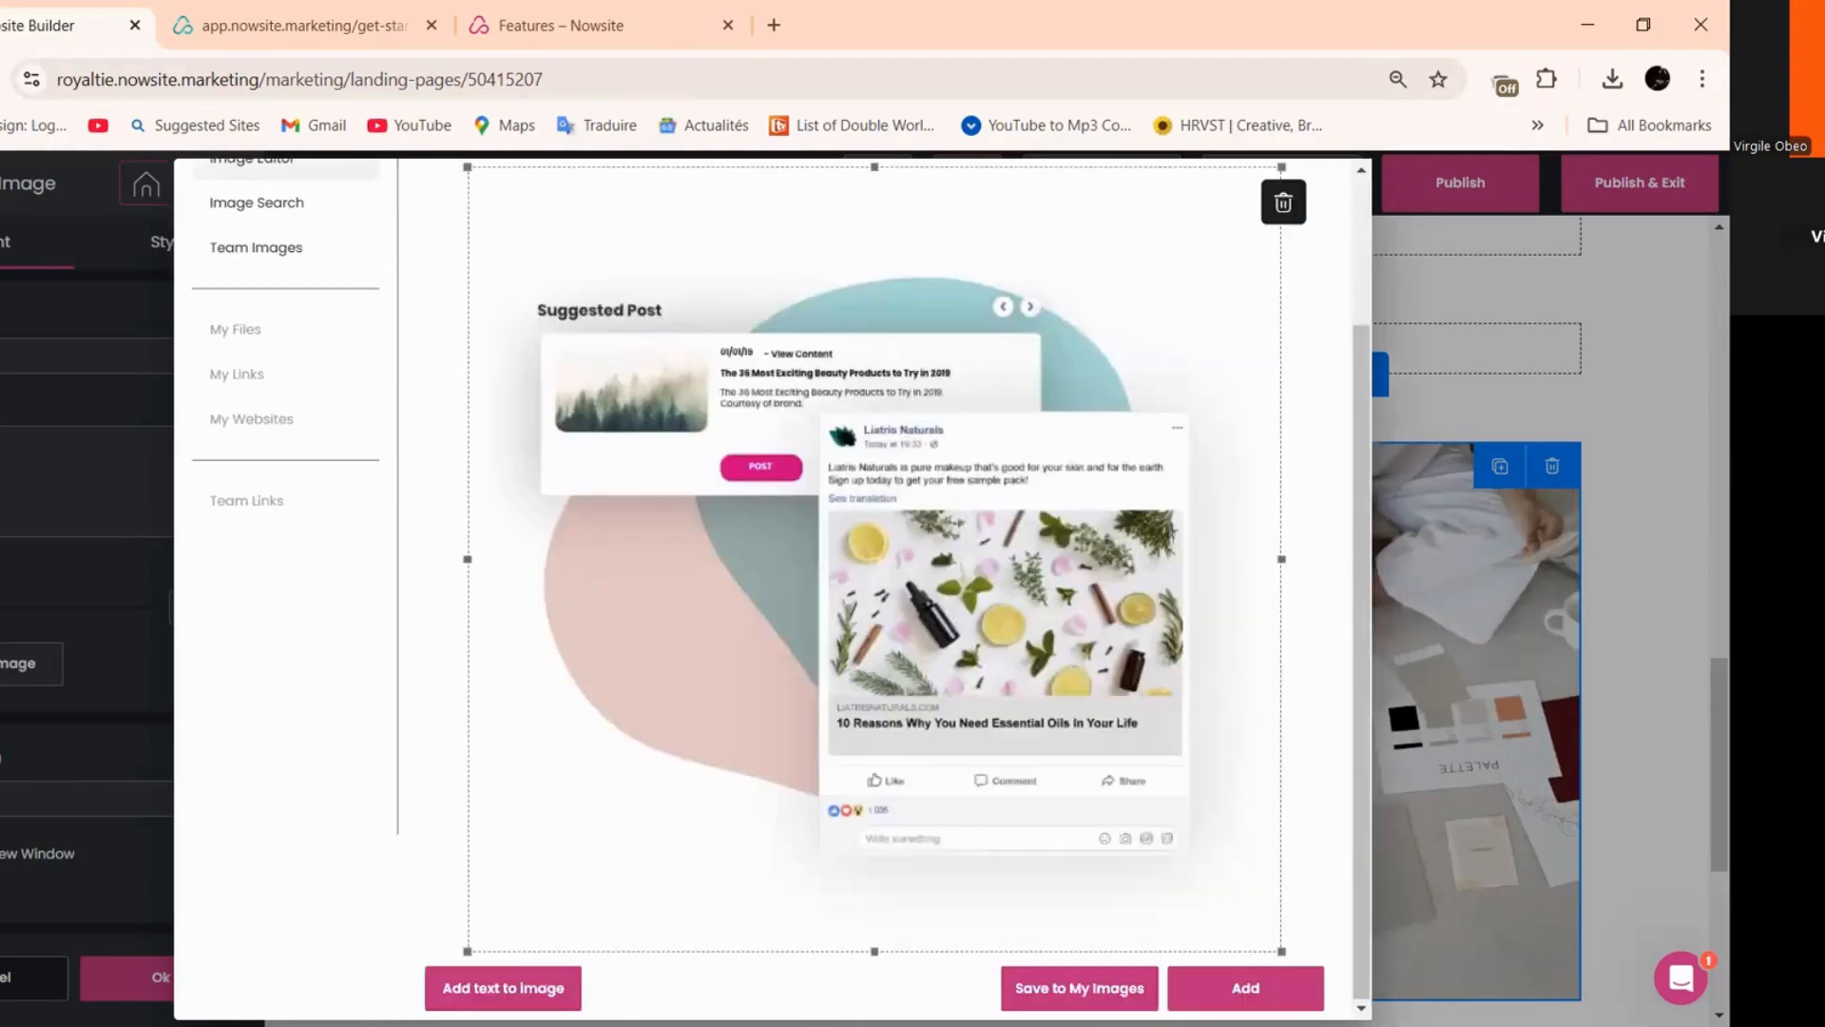
{"action": "left_click", "coordinate": [1191, 988]}
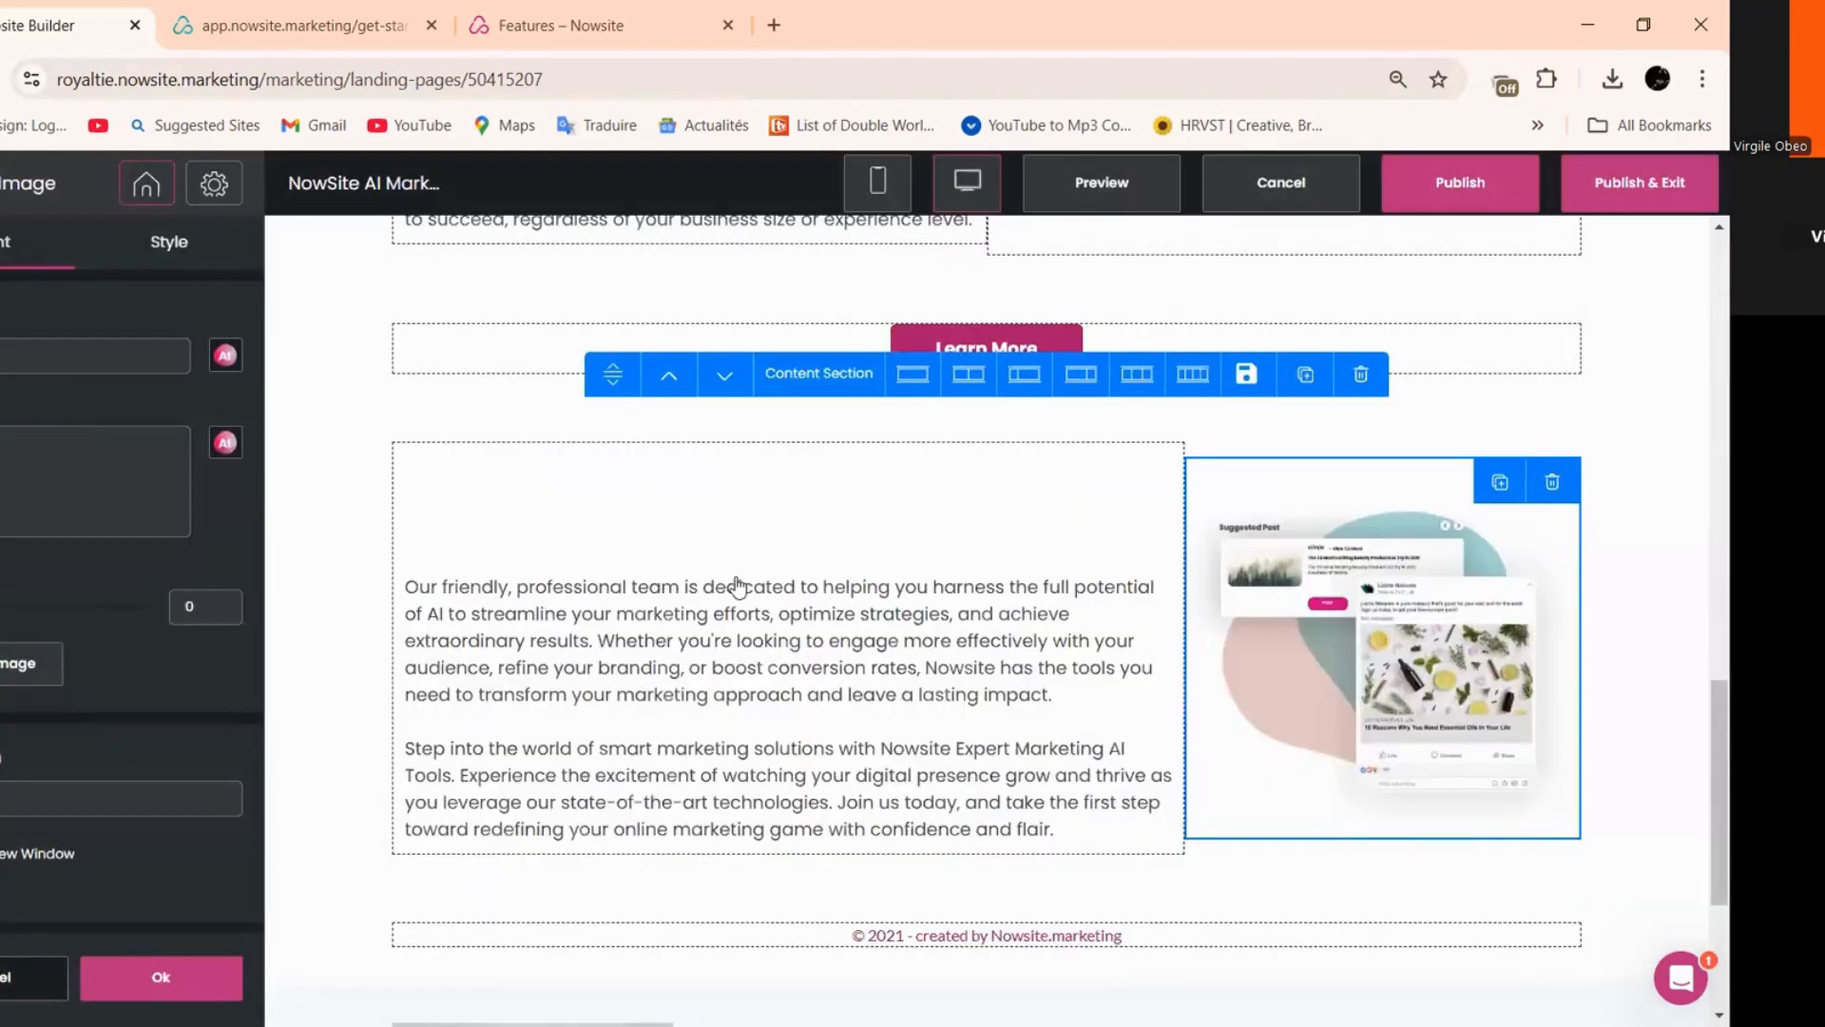
{"action": "left_click", "coordinate": [993, 373]}
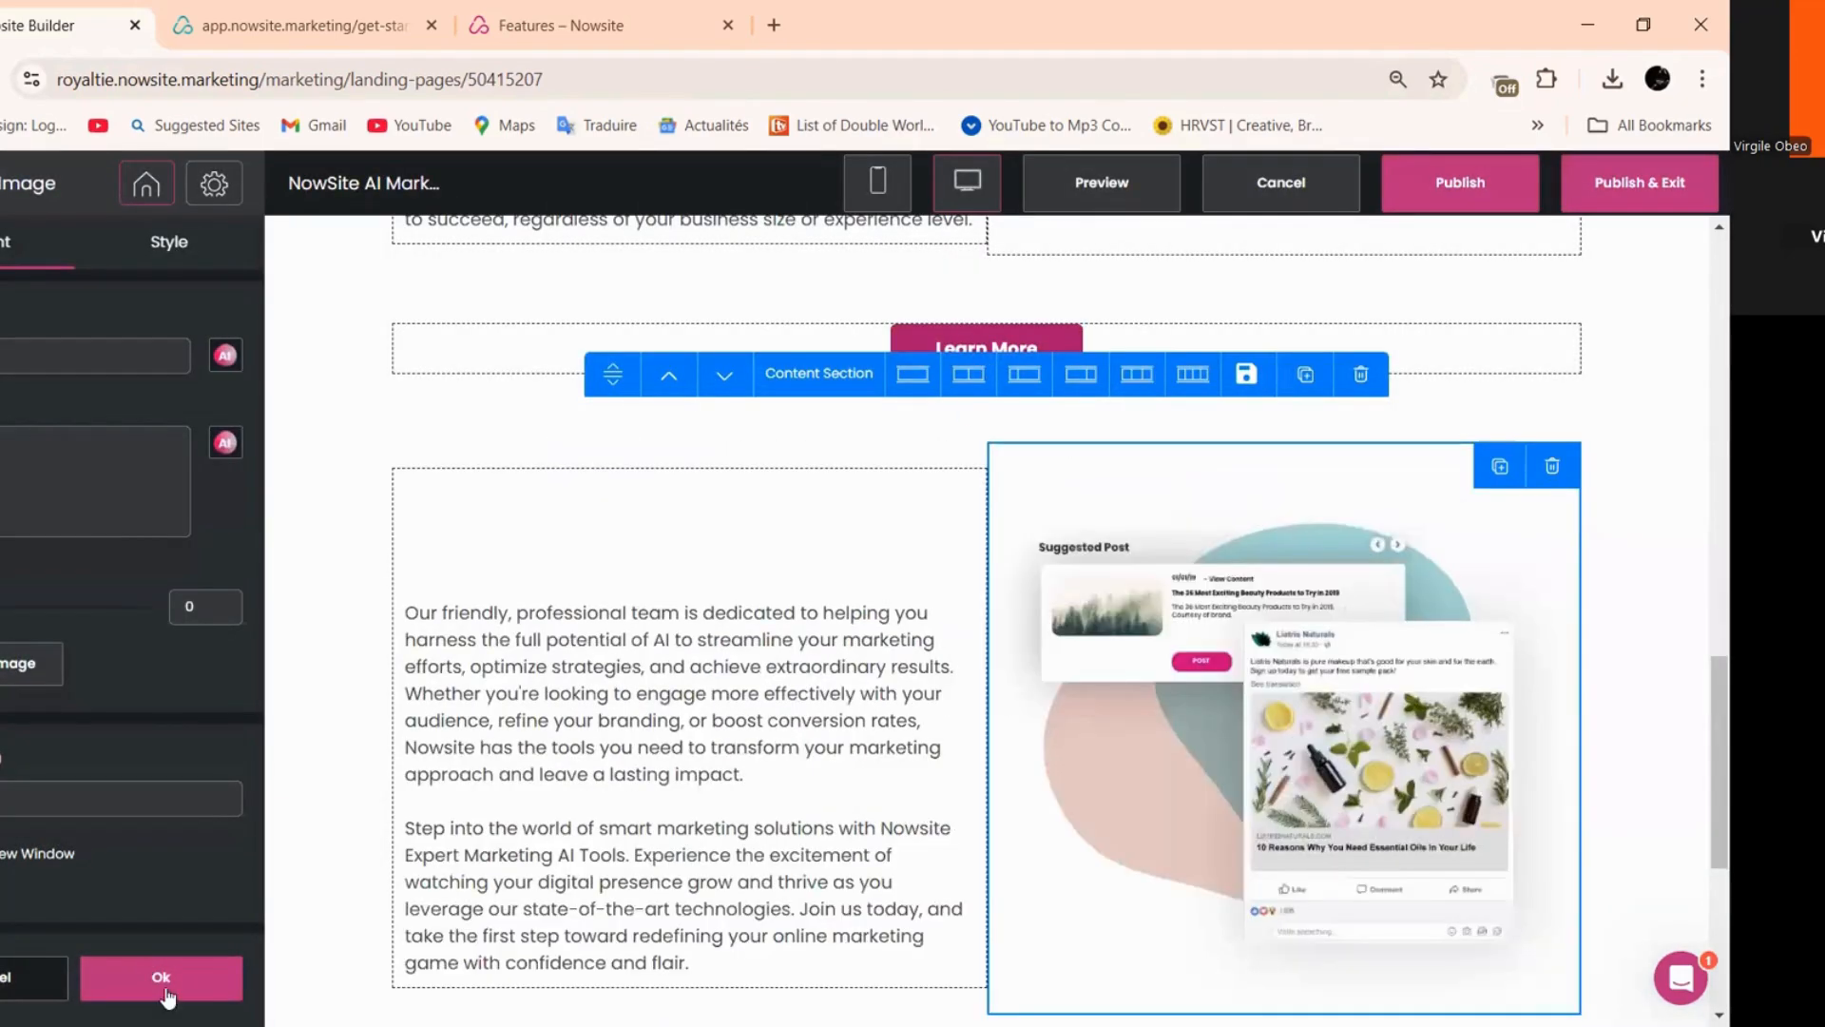
{"action": "left_click", "coordinate": [161, 978]}
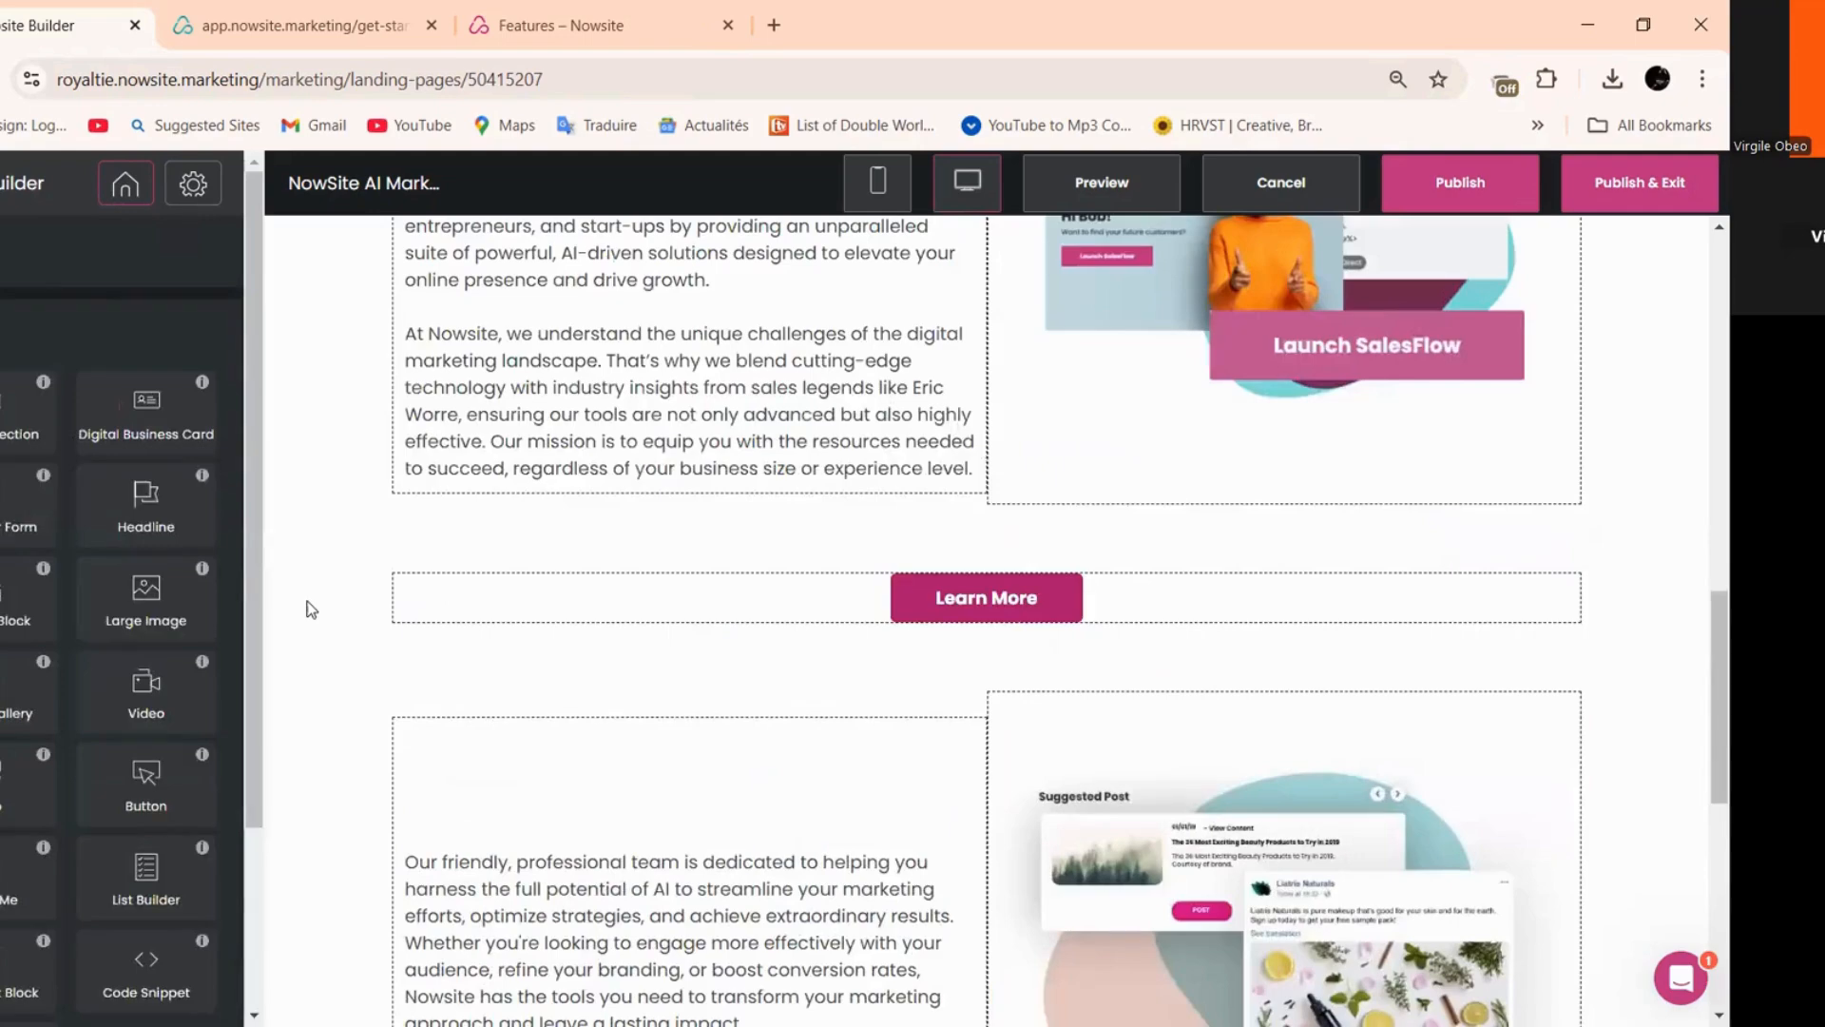
- Set the top and bottom padding of the Learn More button section to 0 px
{"action": "left_click", "coordinate": [160, 264]}
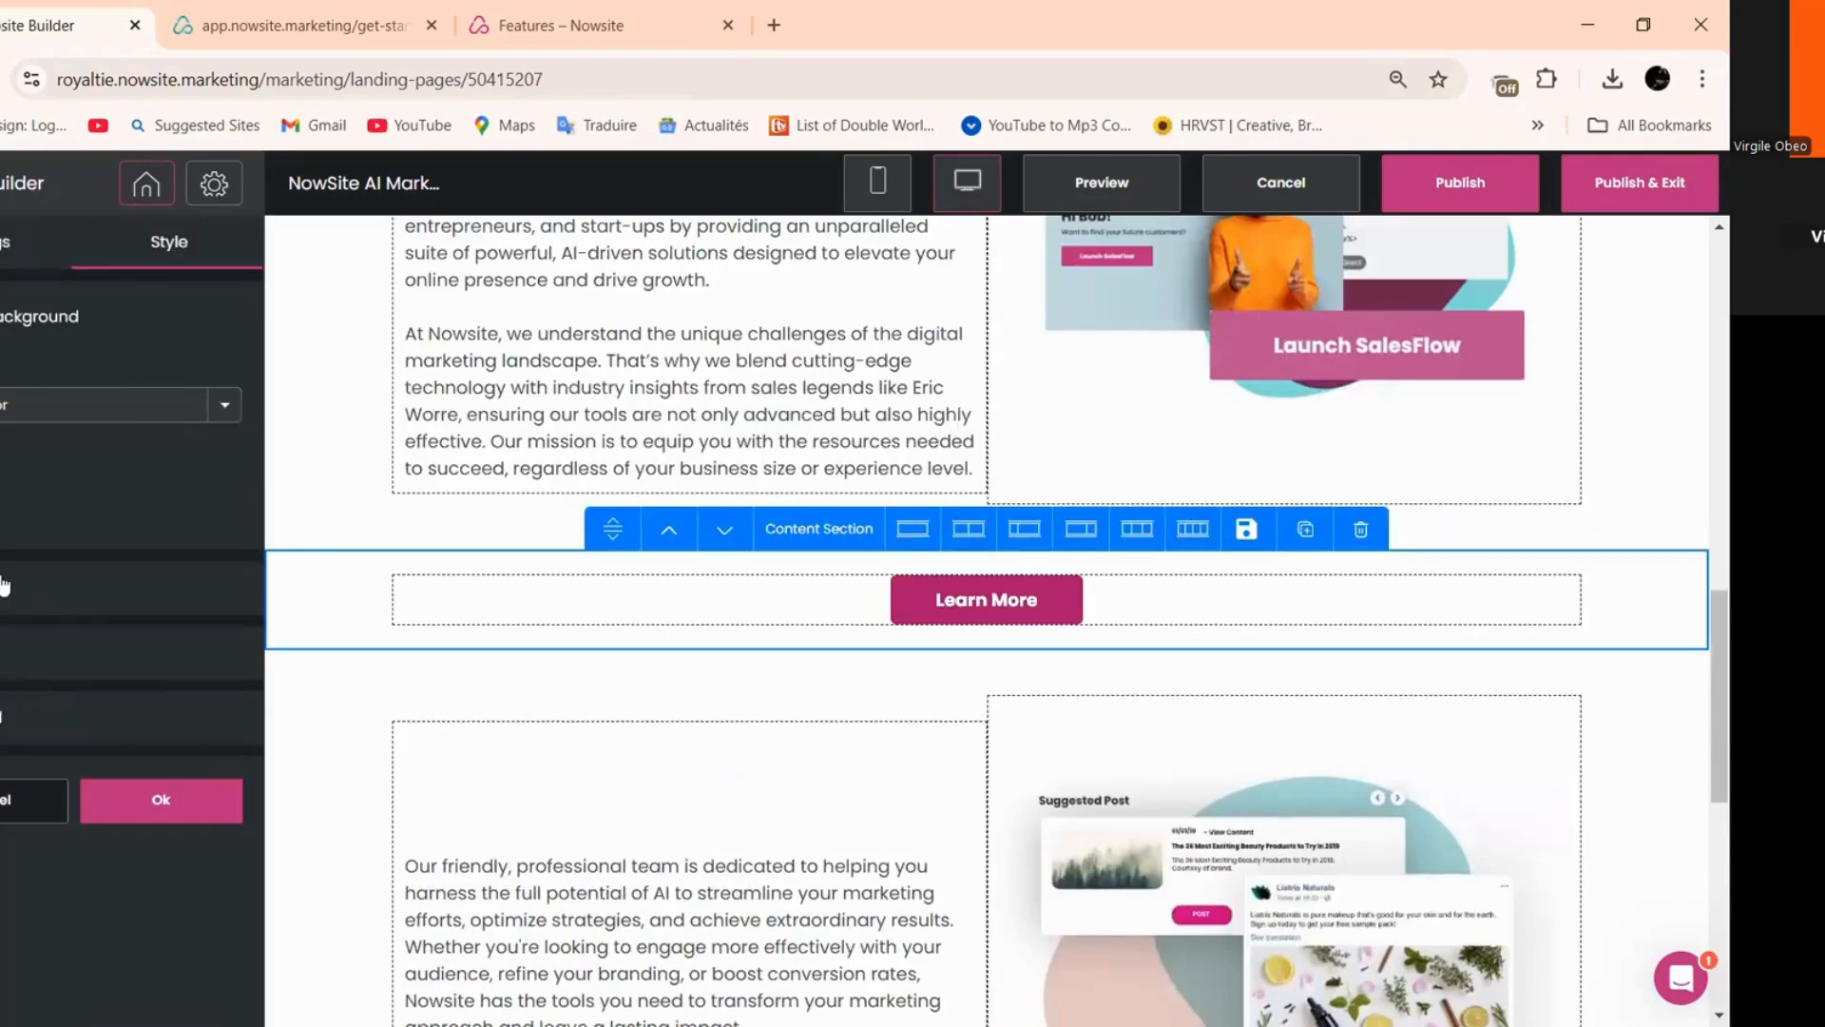
{"action": "left_click", "coordinate": [67, 586]}
{"action": "left_click_drag", "start_coordinate": [115, 503], "coordinate": [38, 511]}
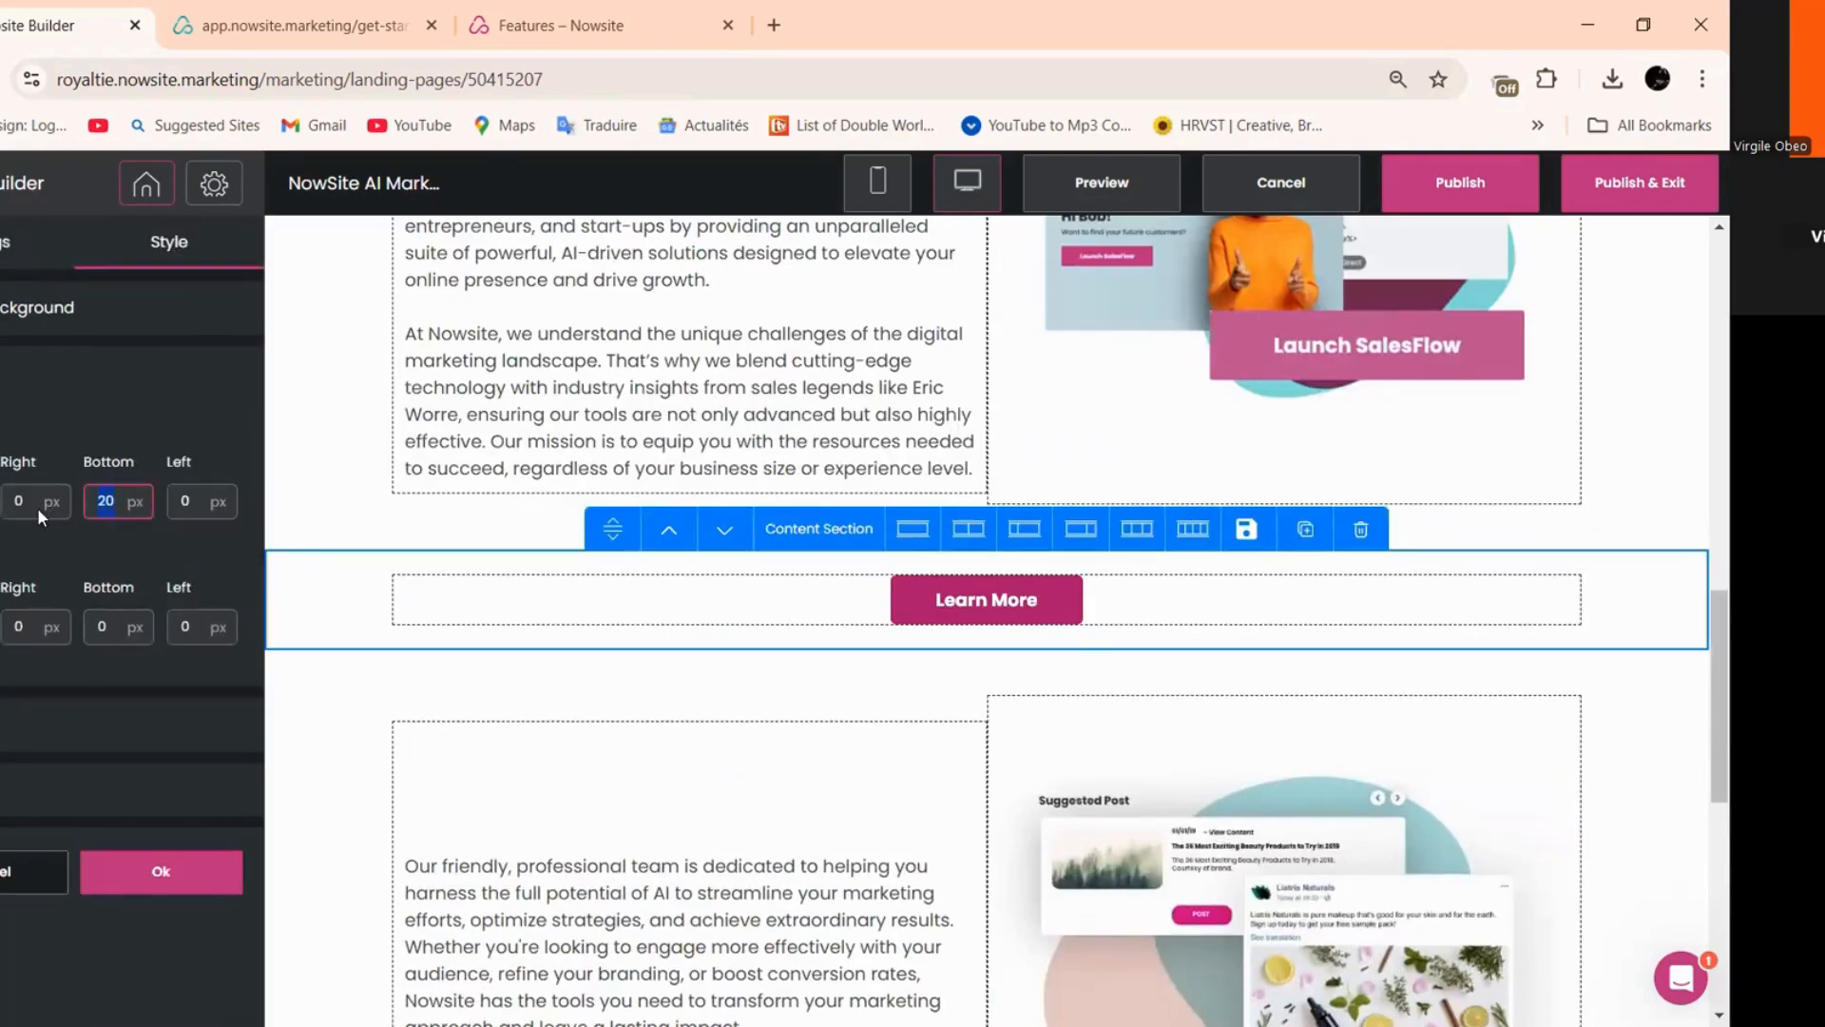
{"action": "type", "text": "0"}
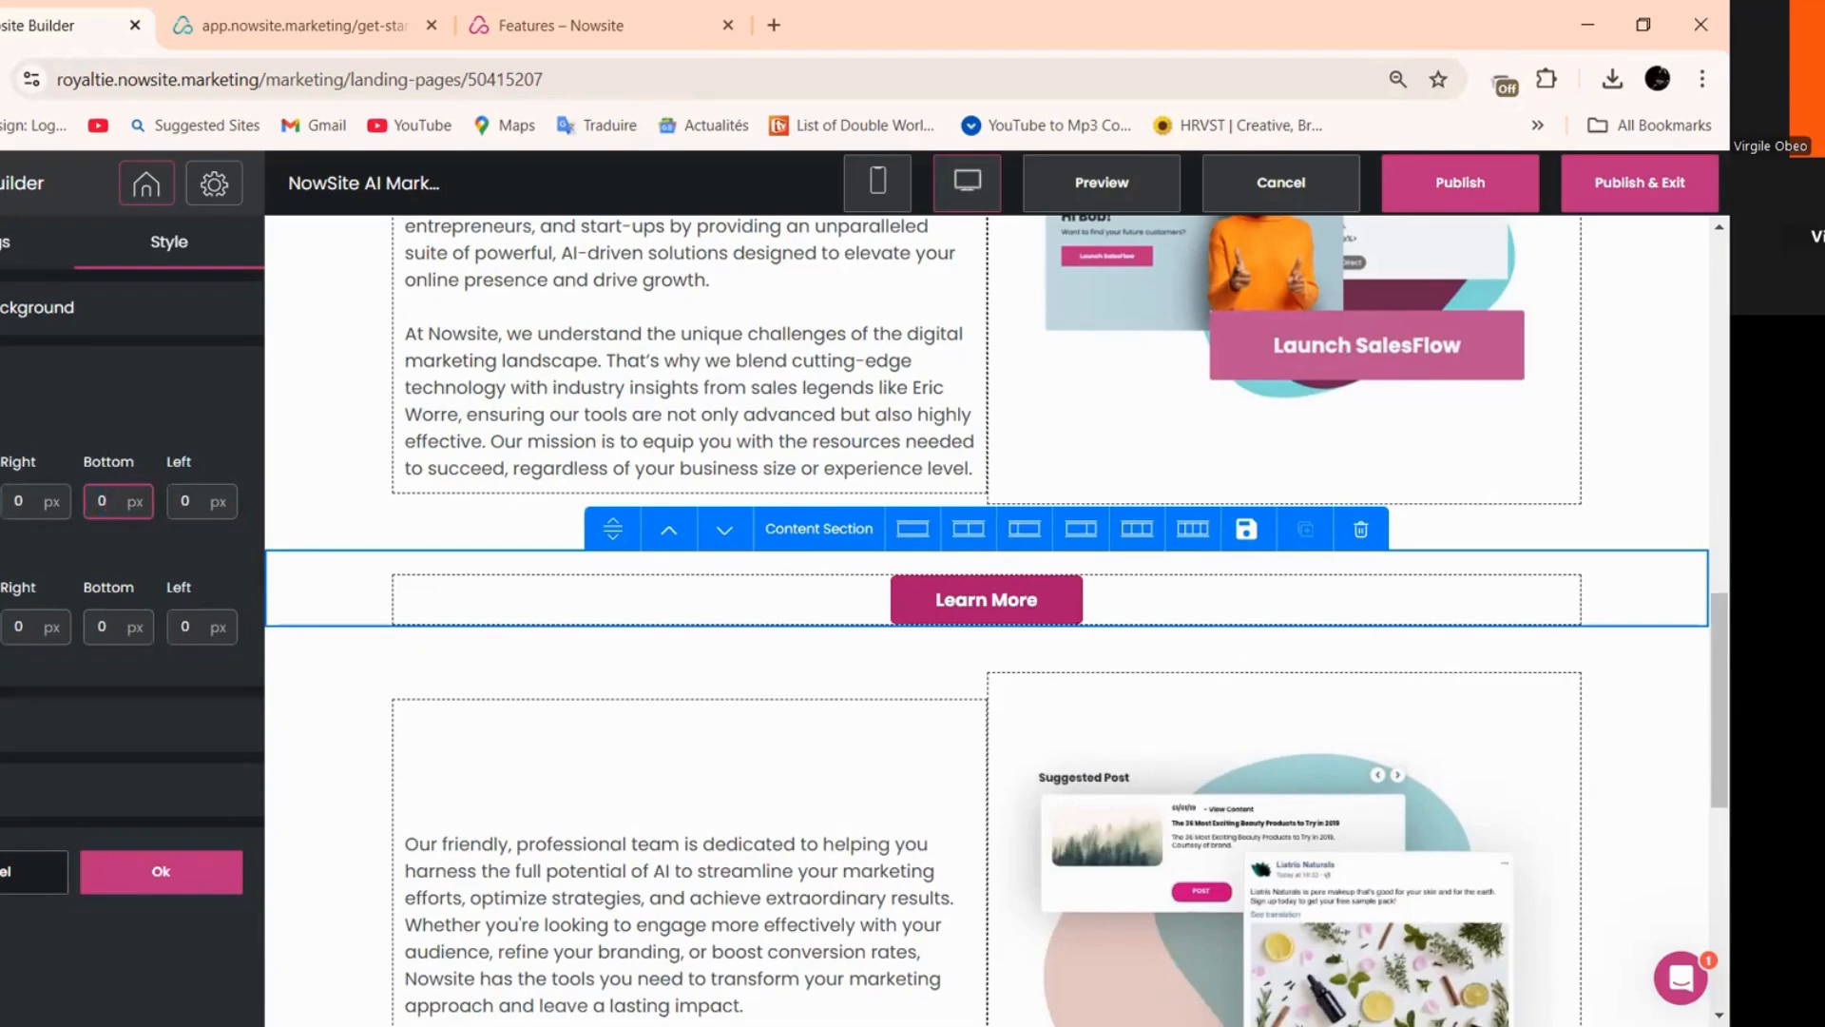
{"action": "type", "text": "0"}
{"action": "left_click", "coordinate": [188, 884]}
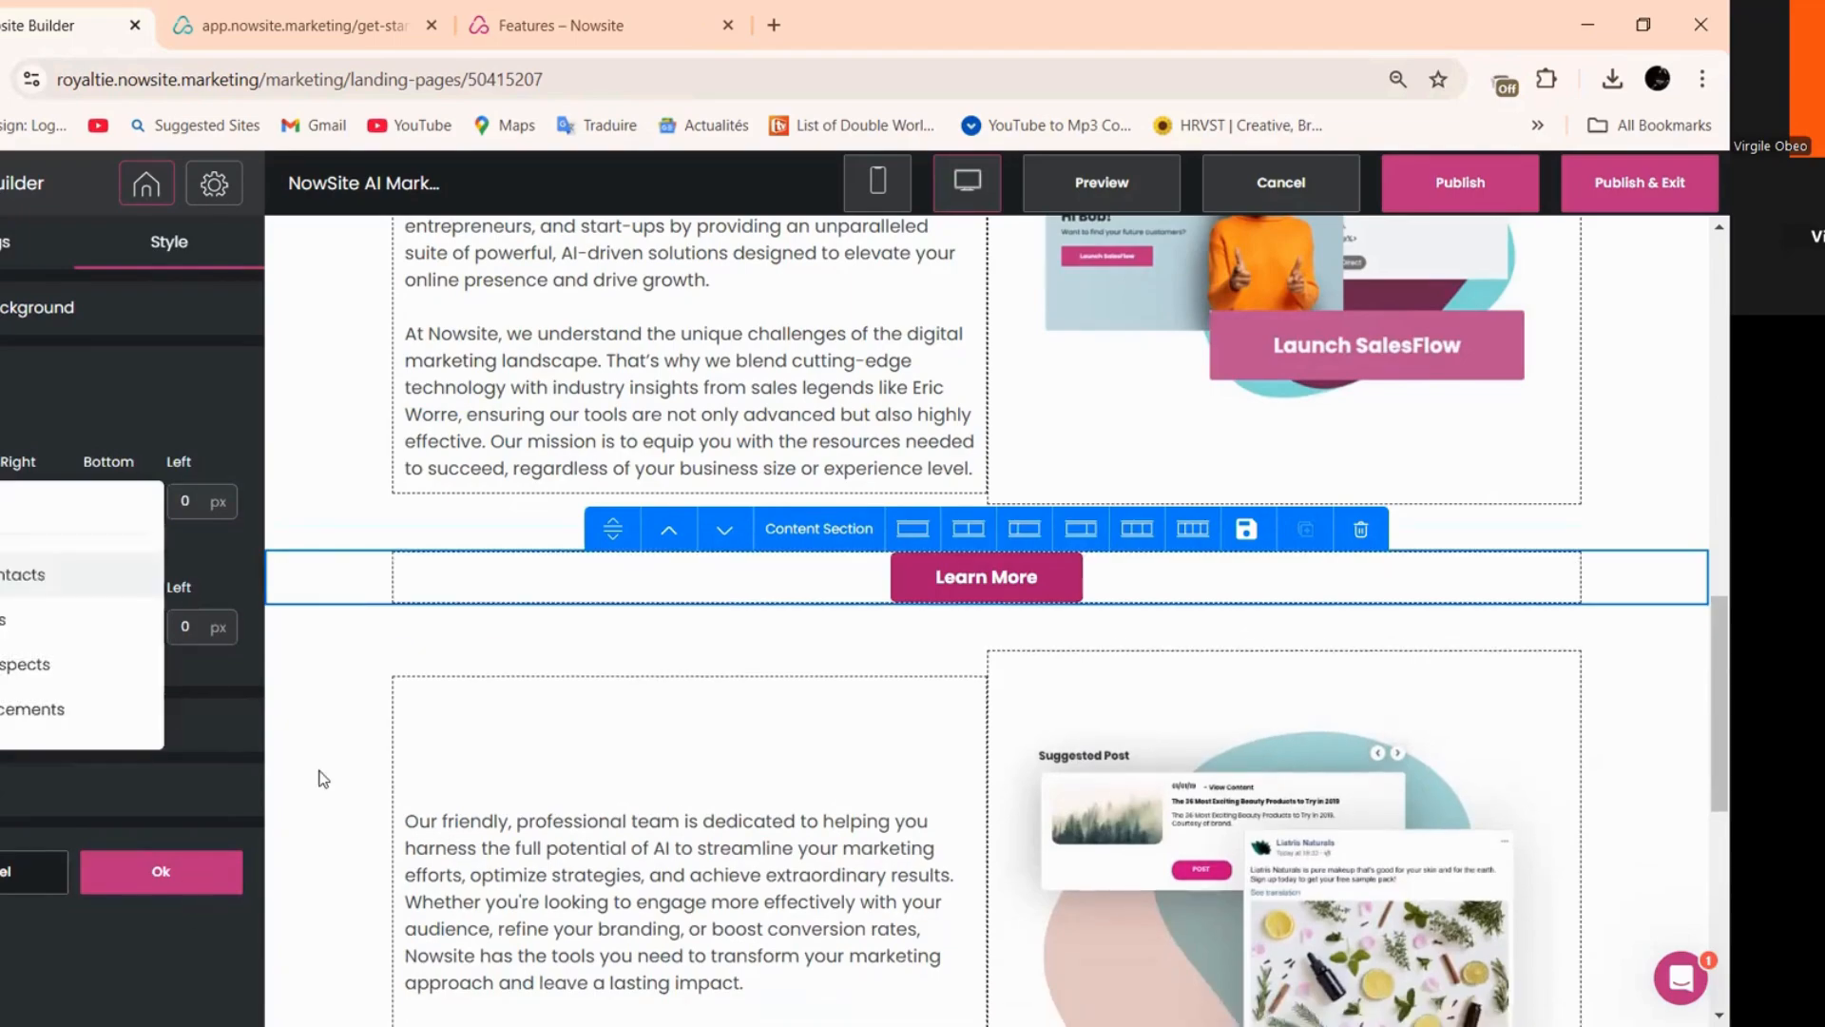
- Set the bottom padding of the Suggested Post section to 0 px and reduce its top padding
{"action": "left_click", "coordinate": [287, 720]}
{"action": "left_click", "coordinate": [169, 242]}
{"action": "left_click", "coordinate": [4, 500]}
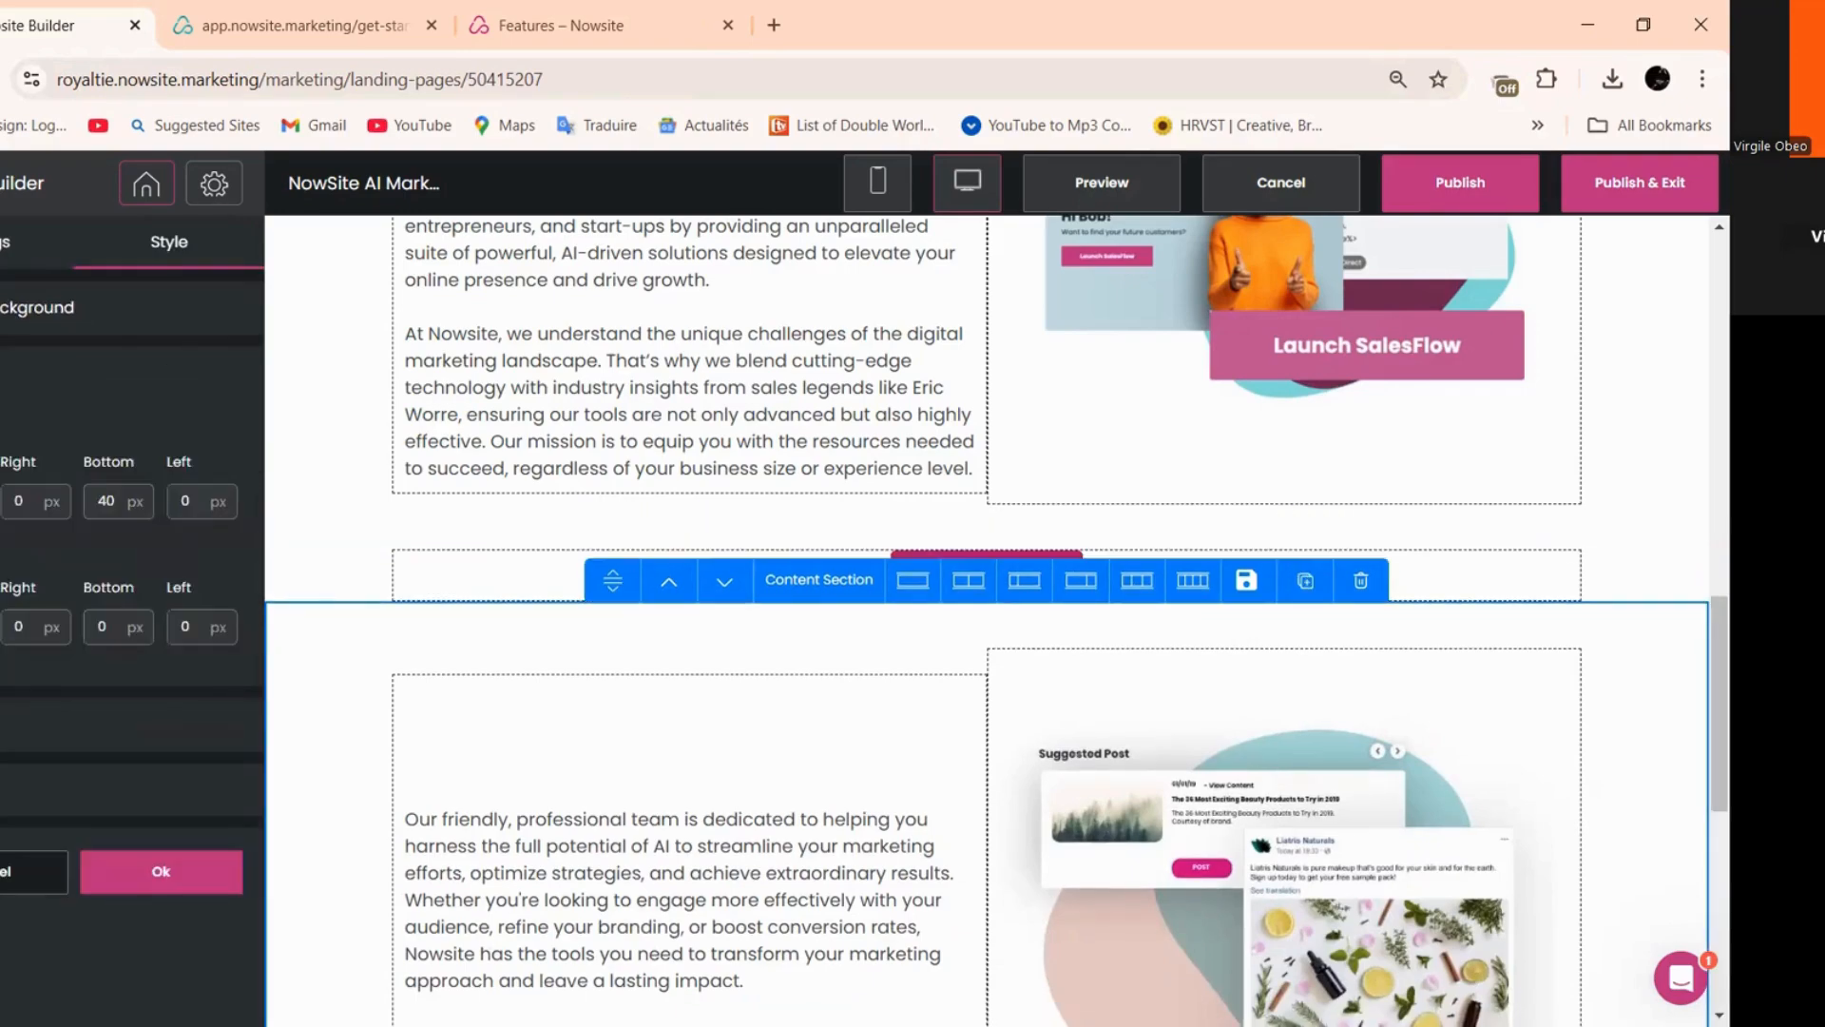
{"action": "key", "text": "BackSpace"}
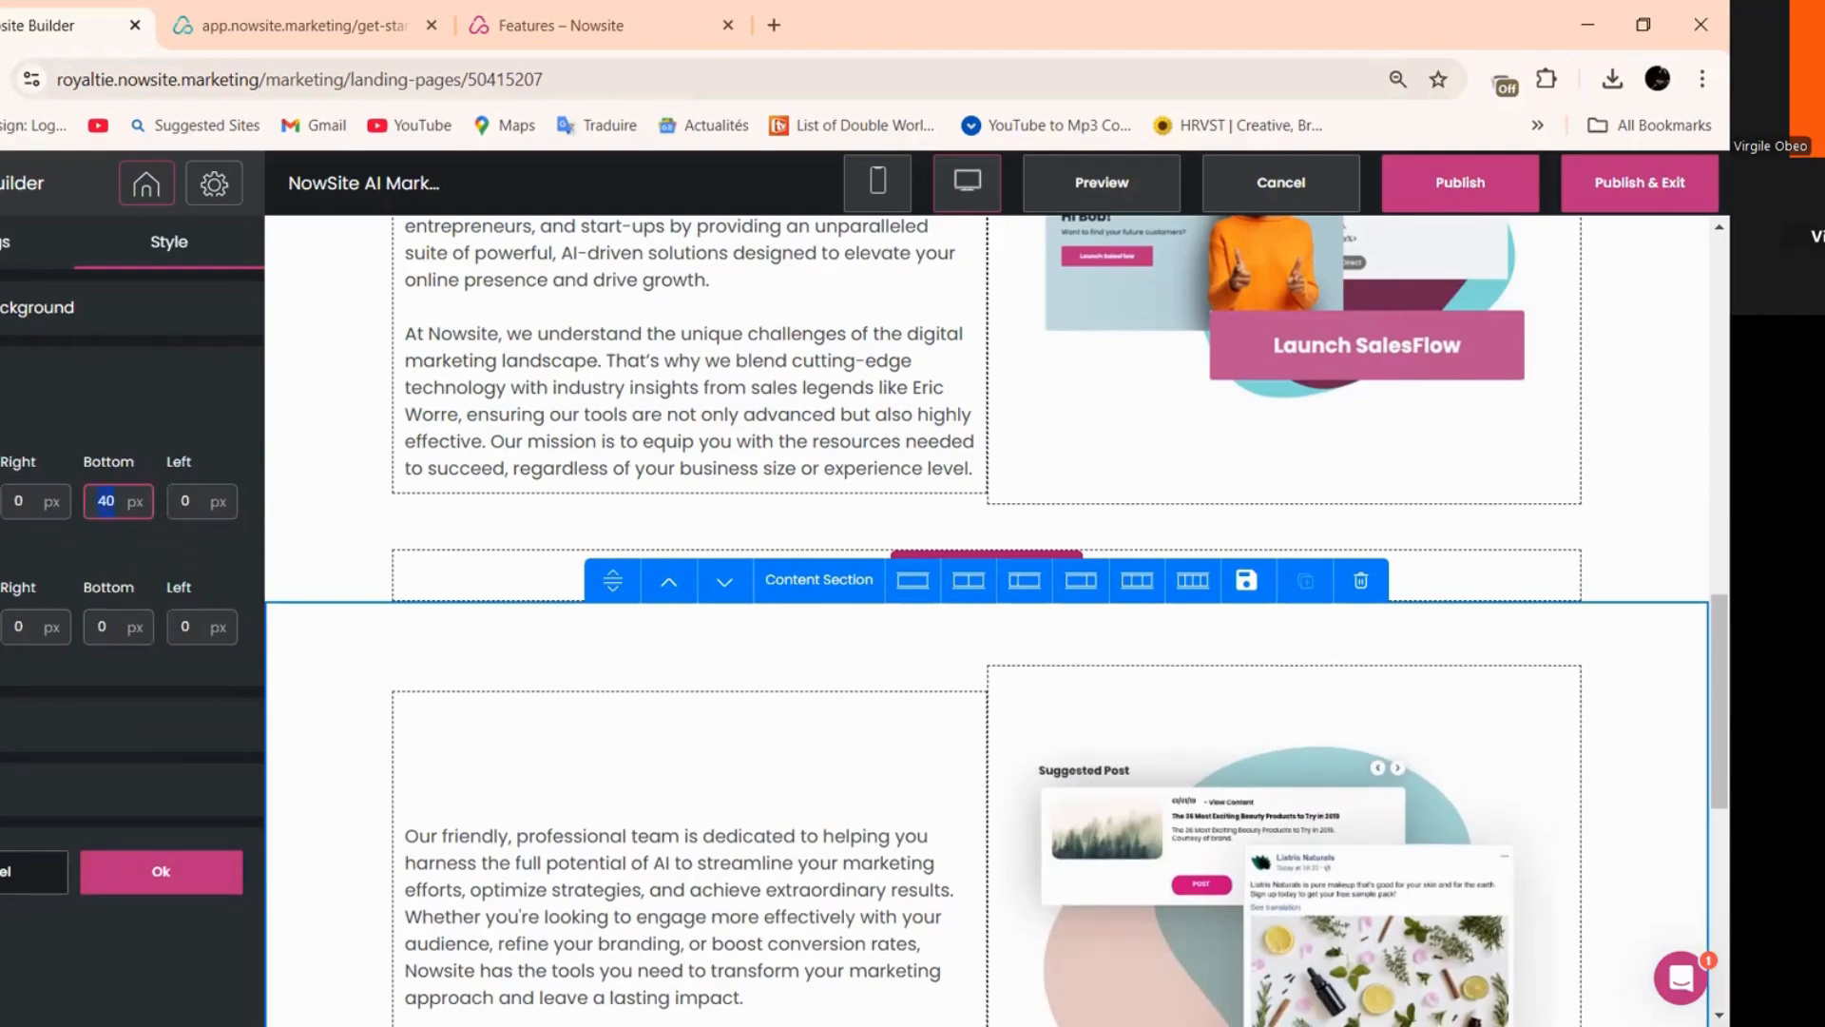
{"action": "type", "text": "0"}
{"action": "left_click", "coordinate": [148, 870]}
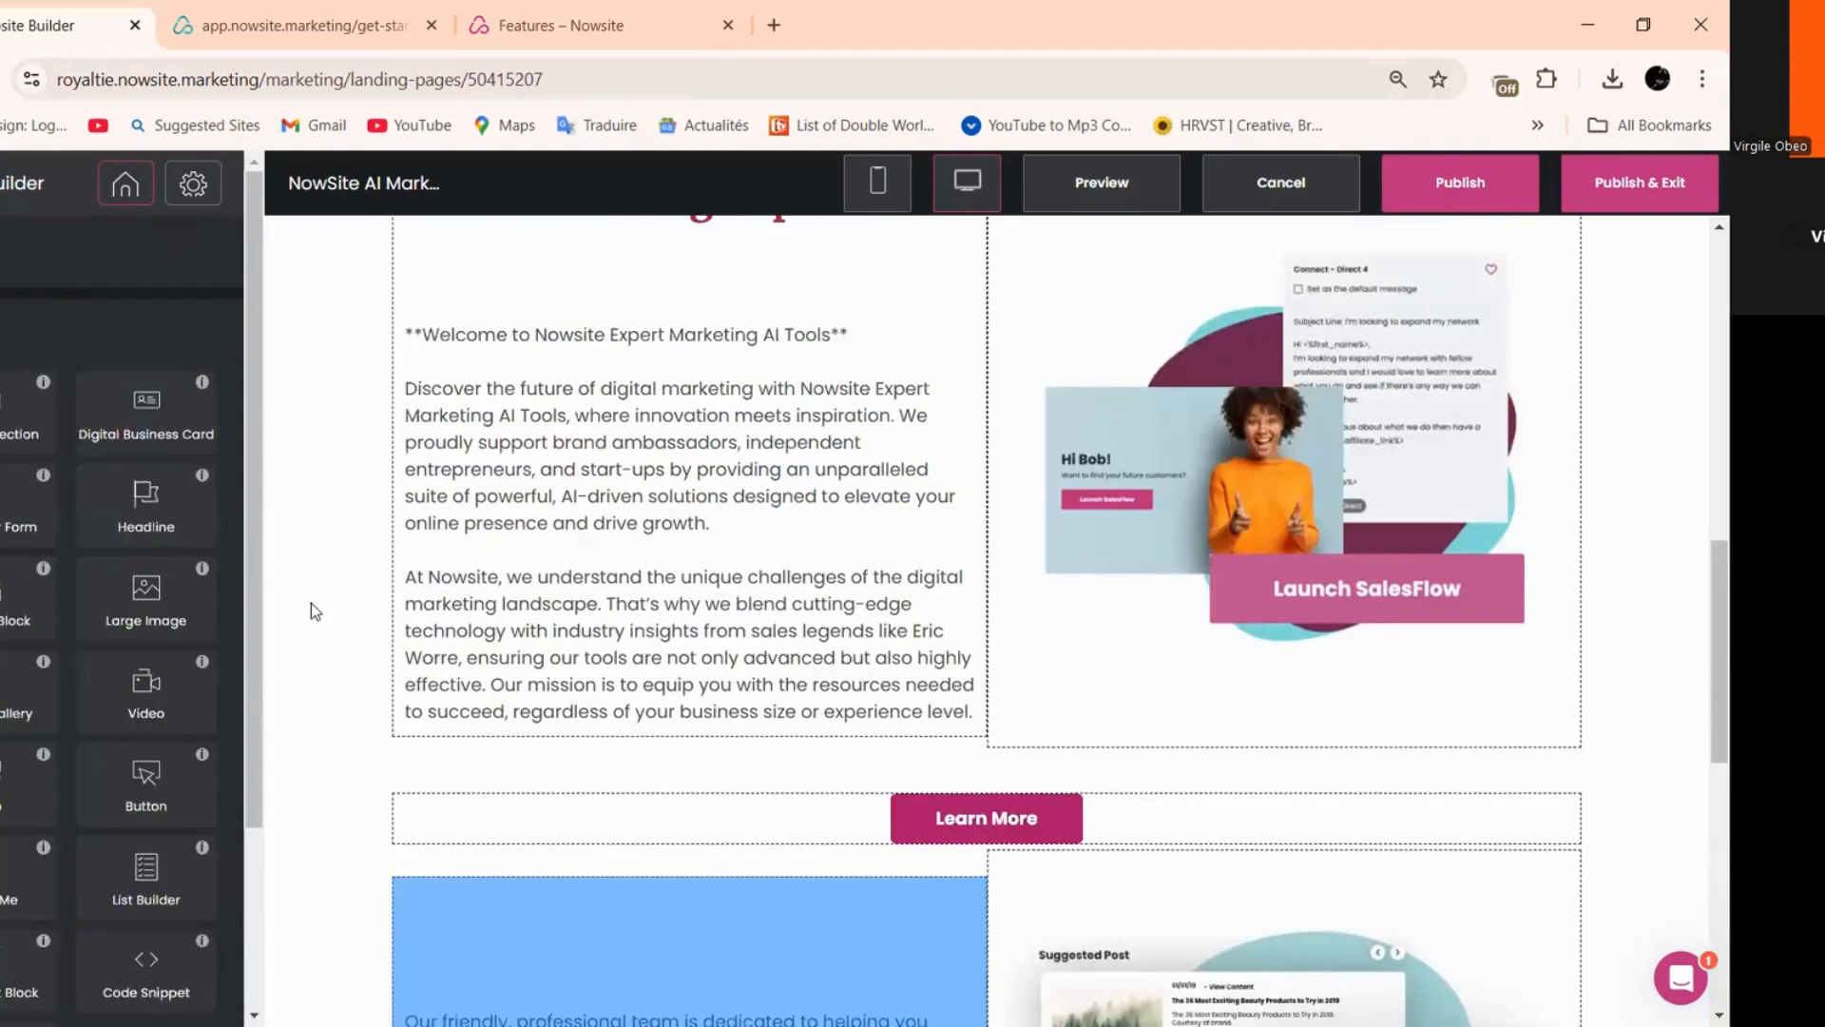
- Set the bottom padding of the Marketing Experts section to 5 px and reduce its top padding
{"action": "left_click", "coordinate": [311, 603]}
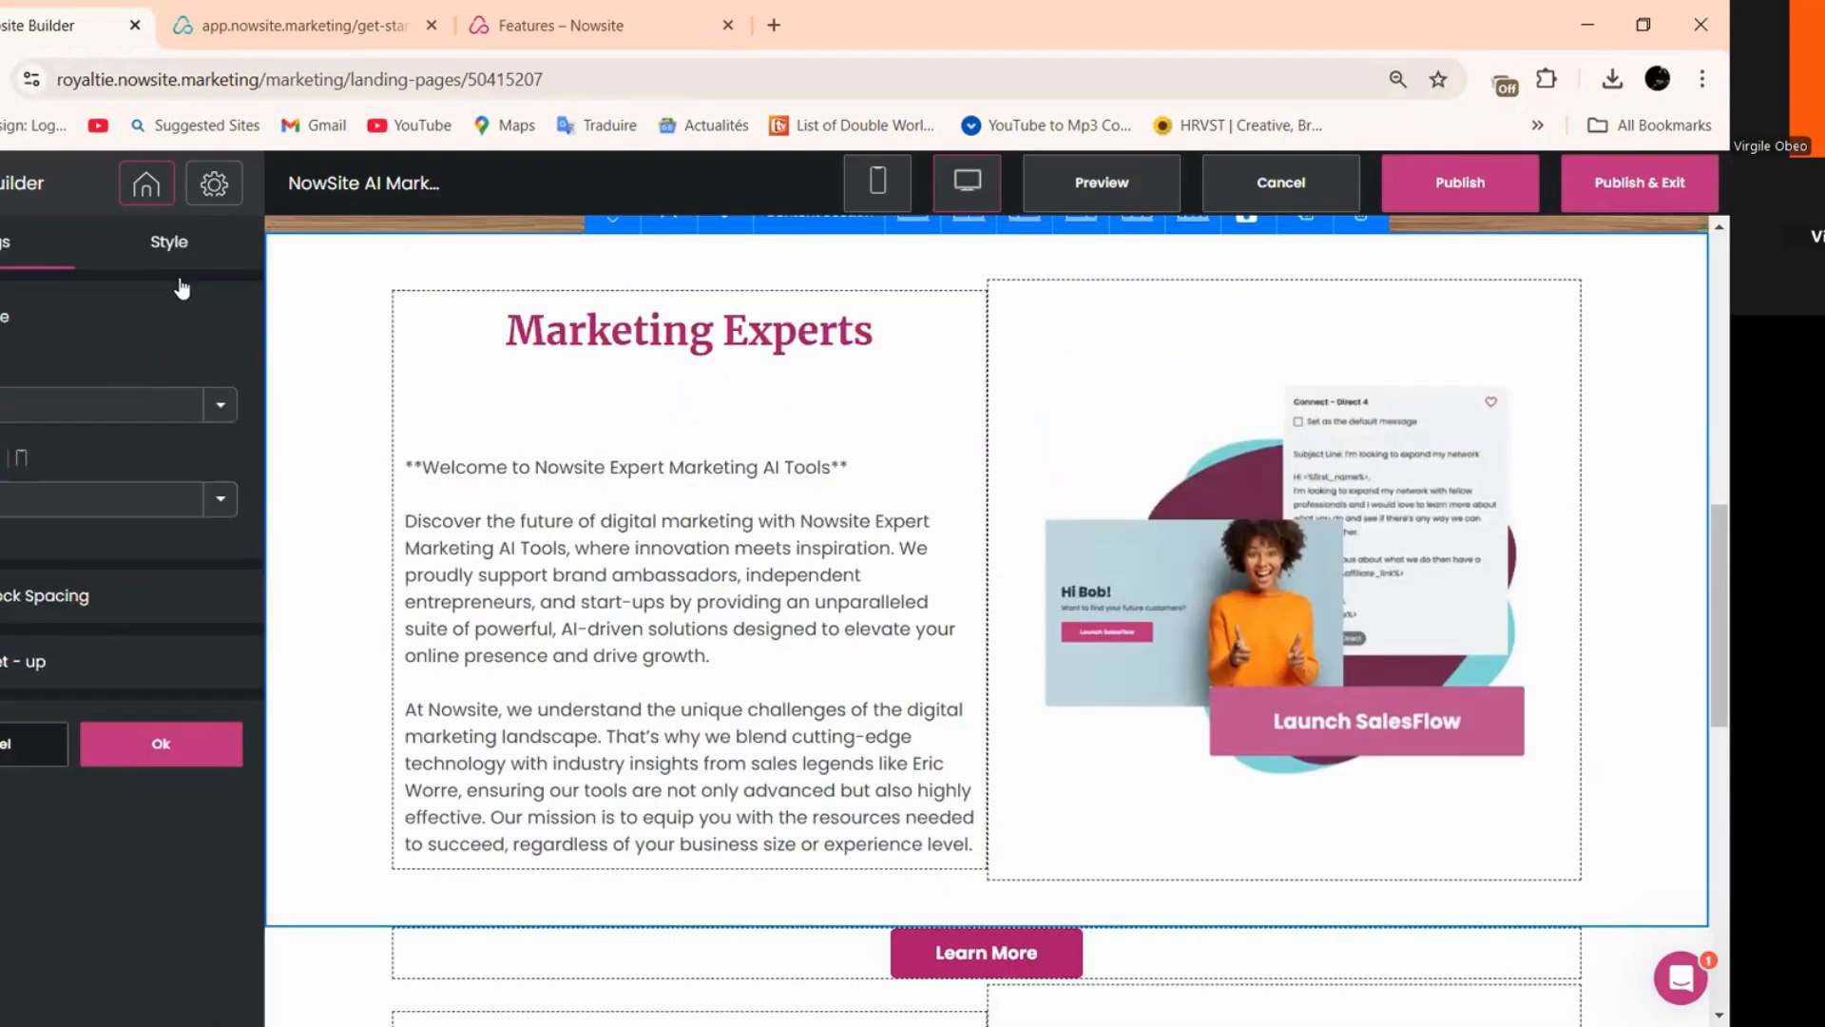
{"action": "left_click", "coordinate": [169, 243]}
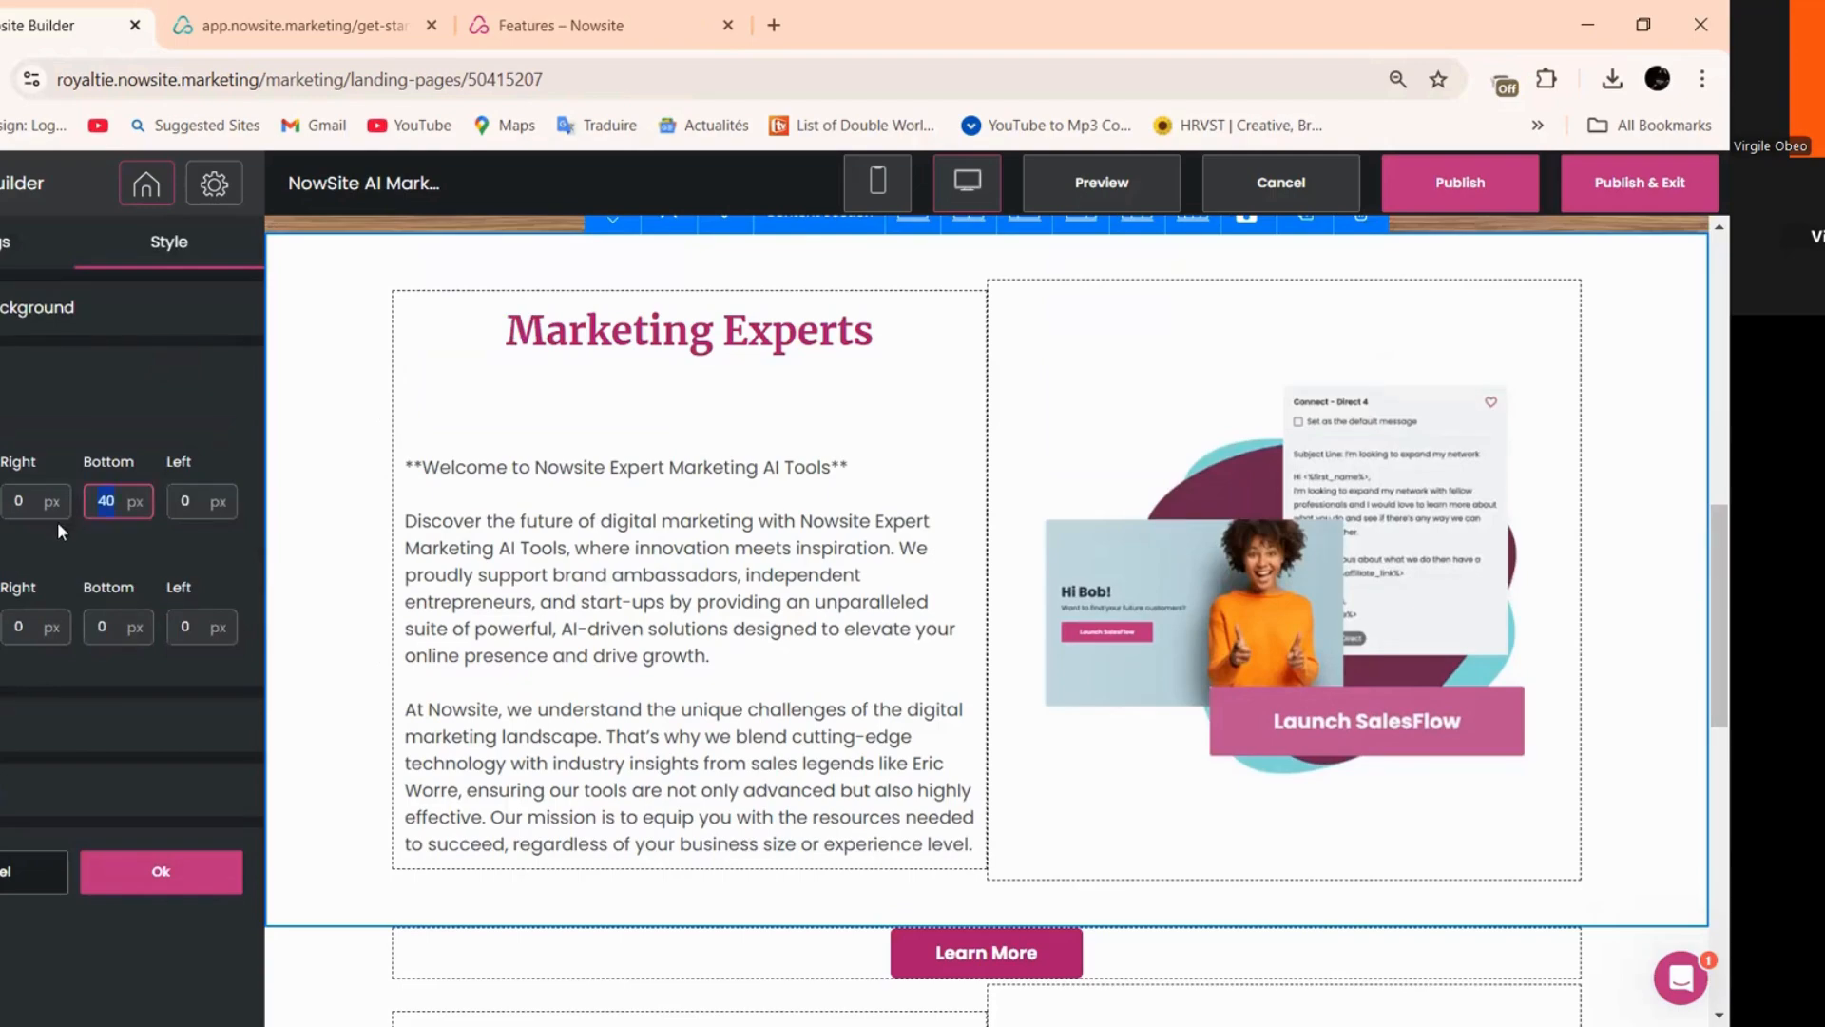
{"action": "type", "text": "5"}
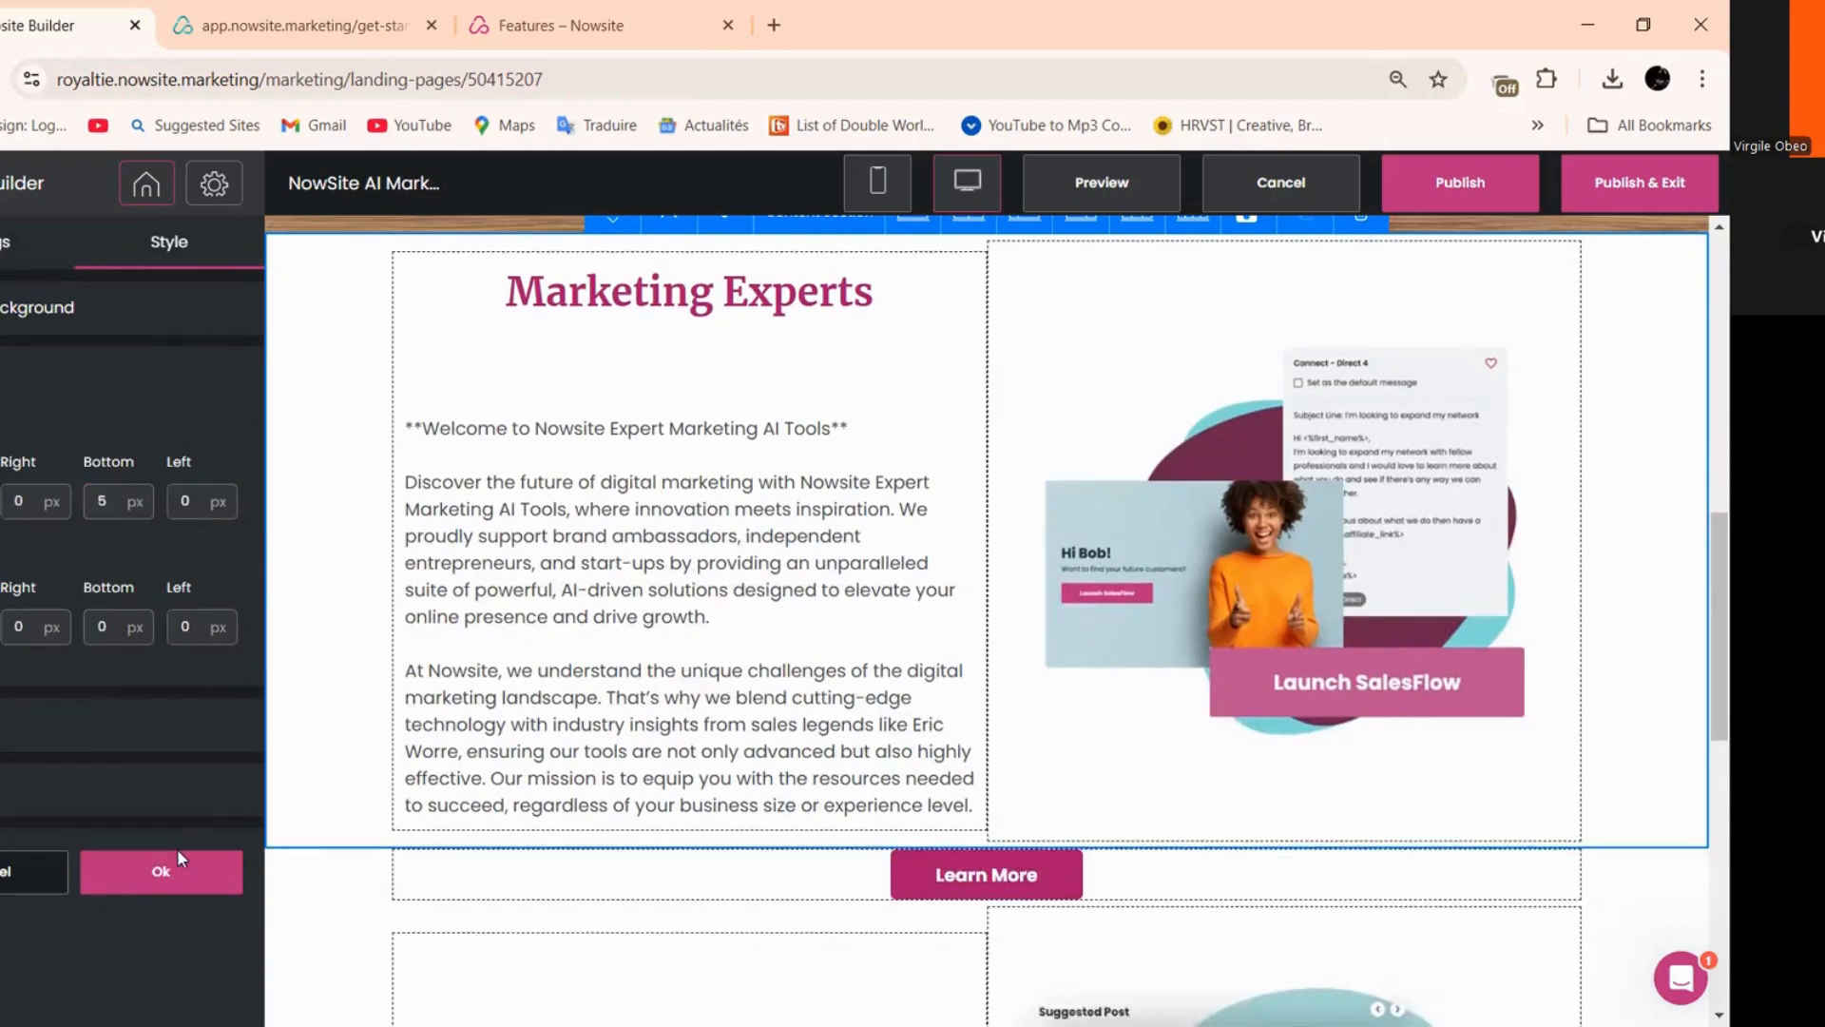
{"action": "left_click", "coordinate": [229, 869]}
- Publish the updated site and look over the Marketing Experts page down to its footer
{"action": "scroll", "coordinate": [448, 746], "scroll_direction": "up", "scroll_amount": 3}
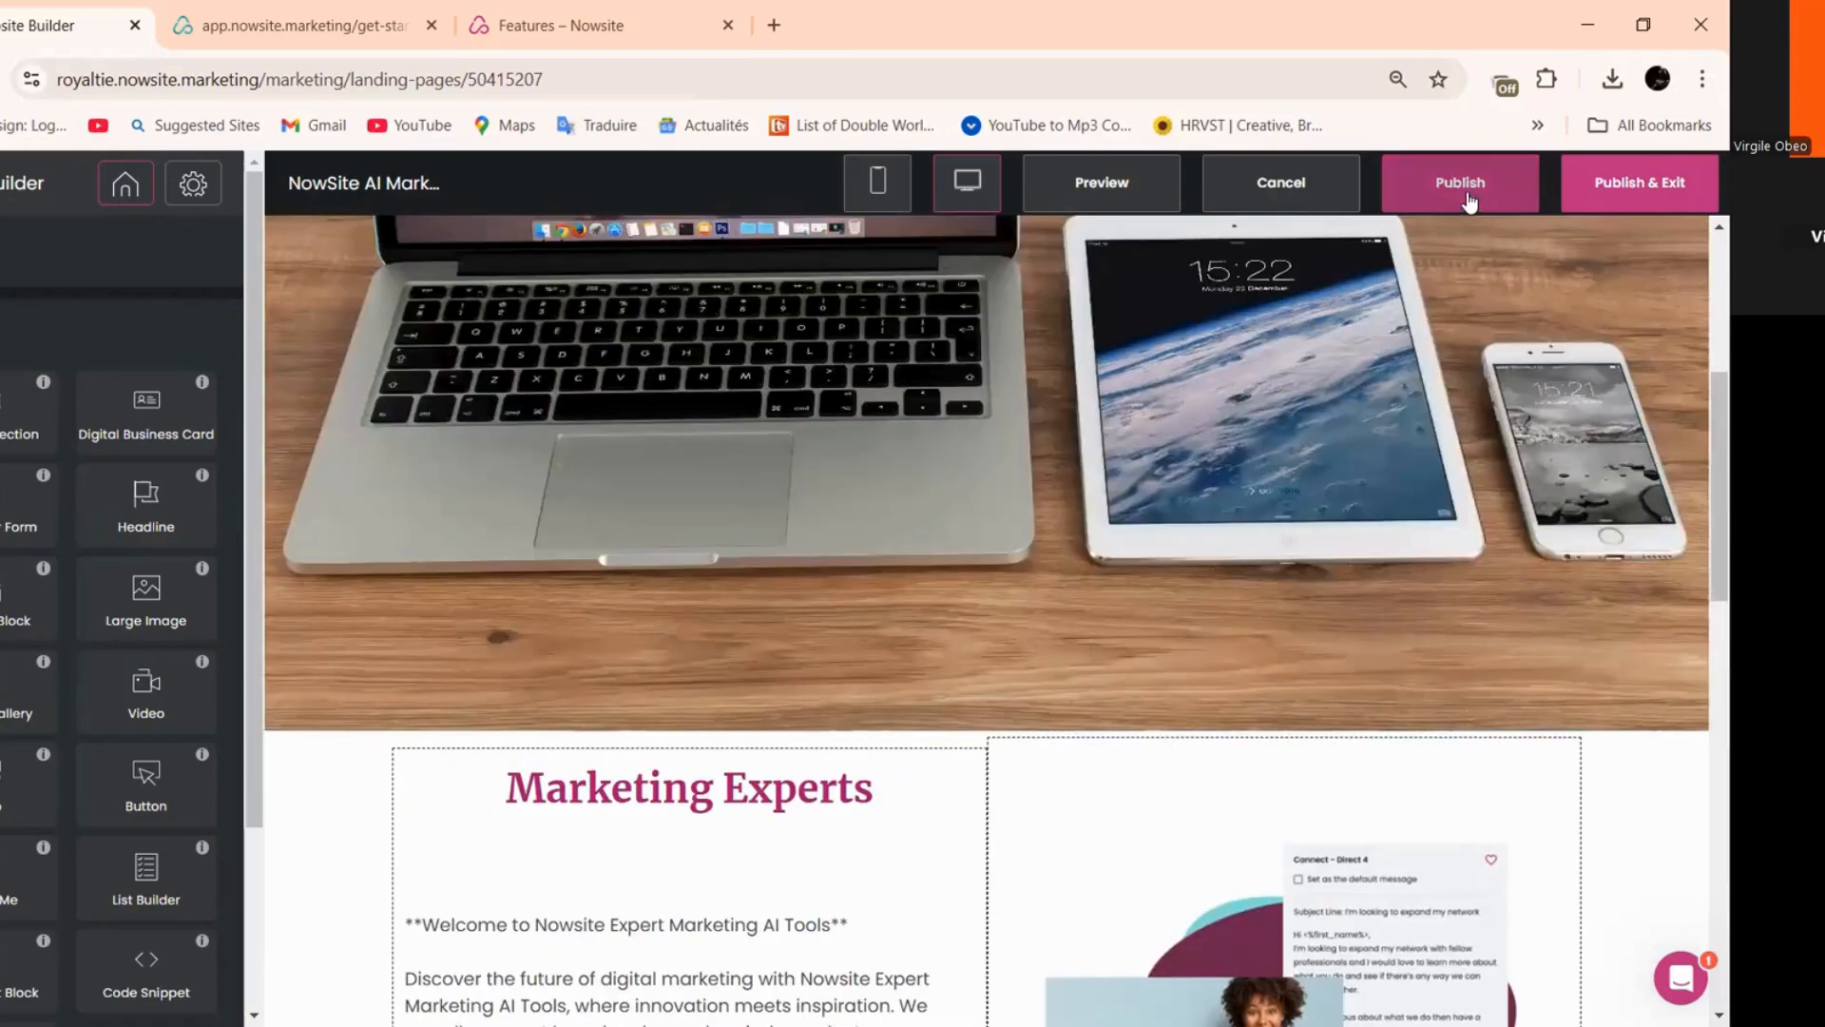
{"action": "left_click", "coordinate": [1466, 195]}
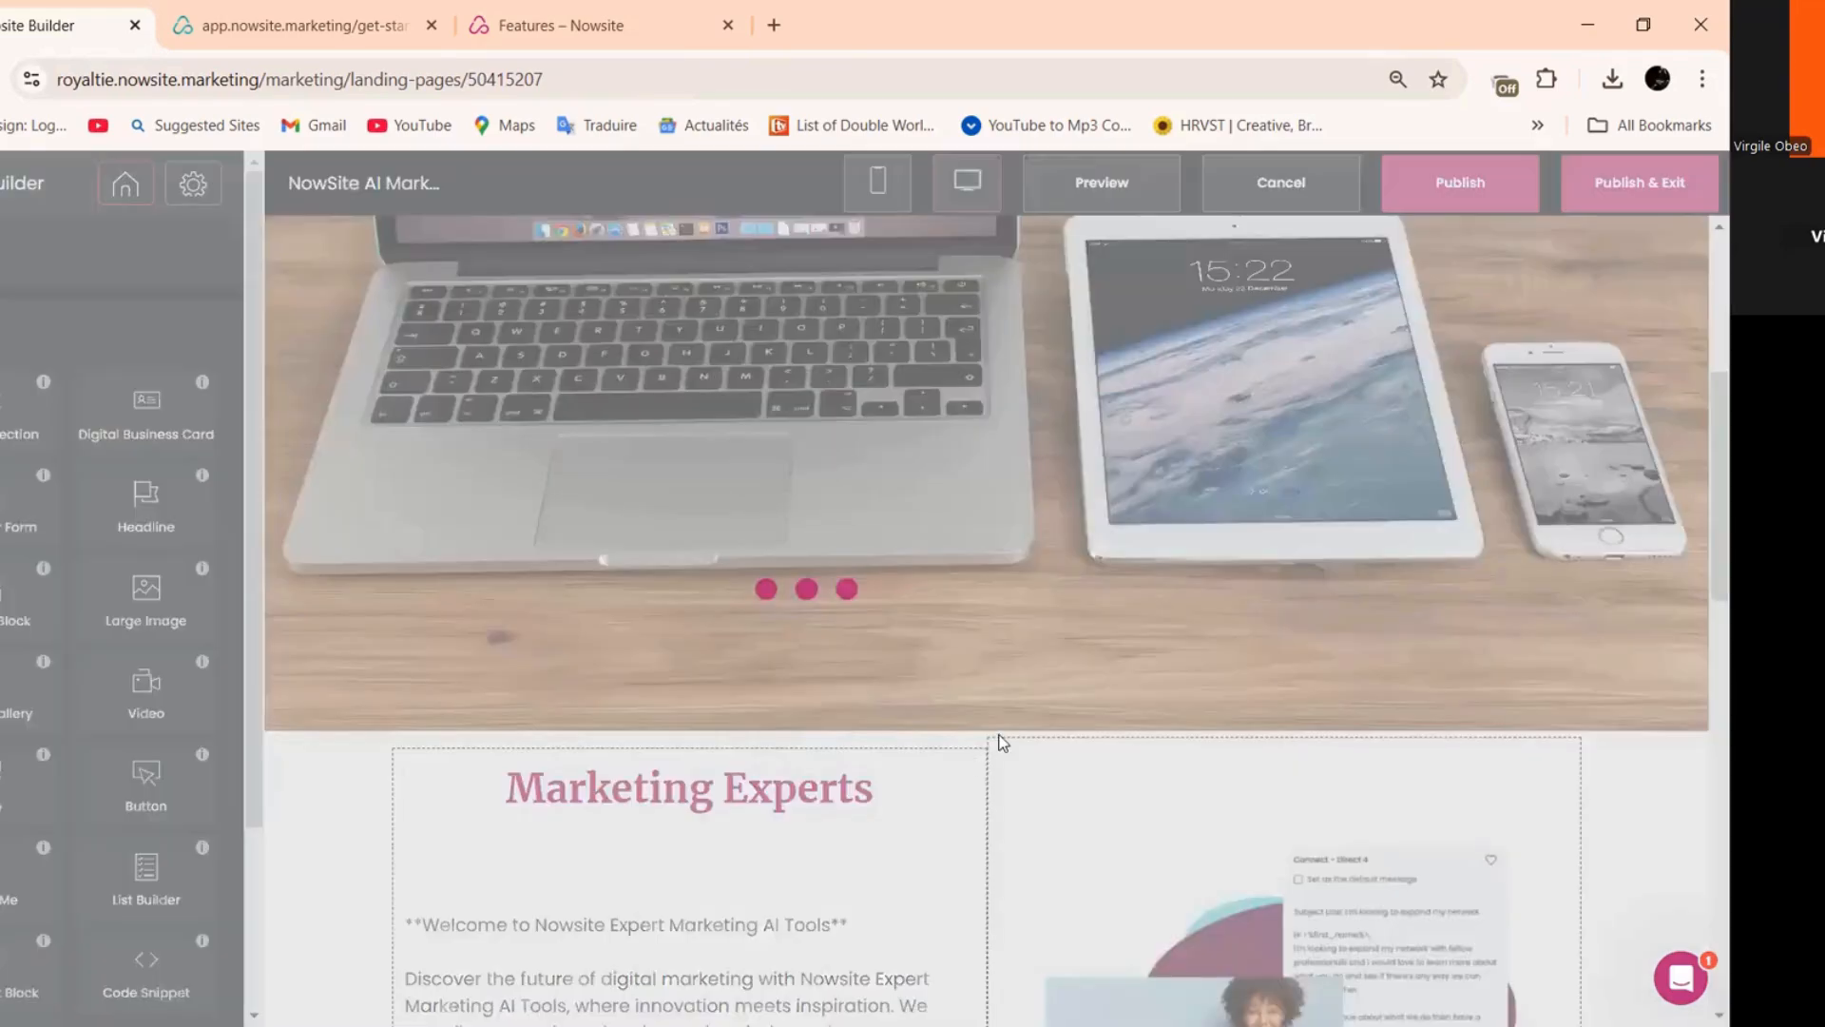
{"action": "scroll", "coordinate": [933, 814], "scroll_direction": "down", "scroll_amount": 5}
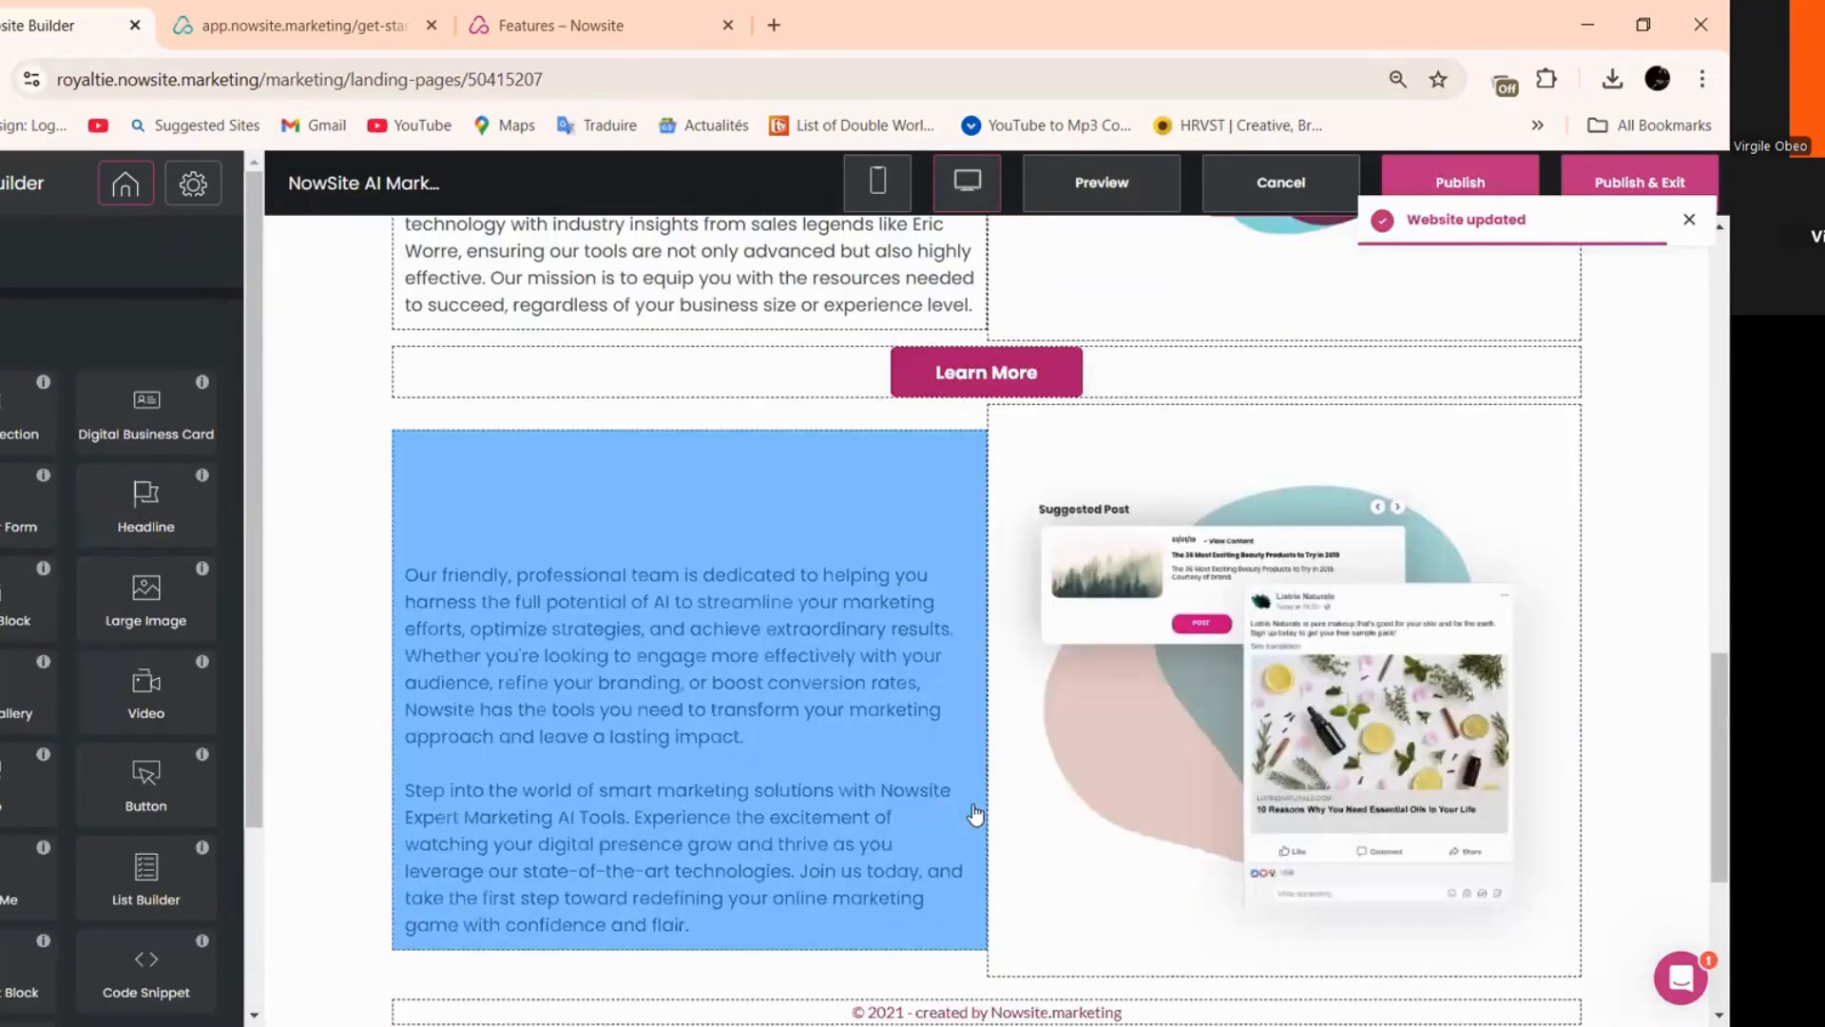
{"action": "scroll", "coordinate": [942, 815], "scroll_direction": "up", "scroll_amount": 5}
{"action": "scroll", "coordinate": [942, 815], "scroll_direction": "up", "scroll_amount": 3}
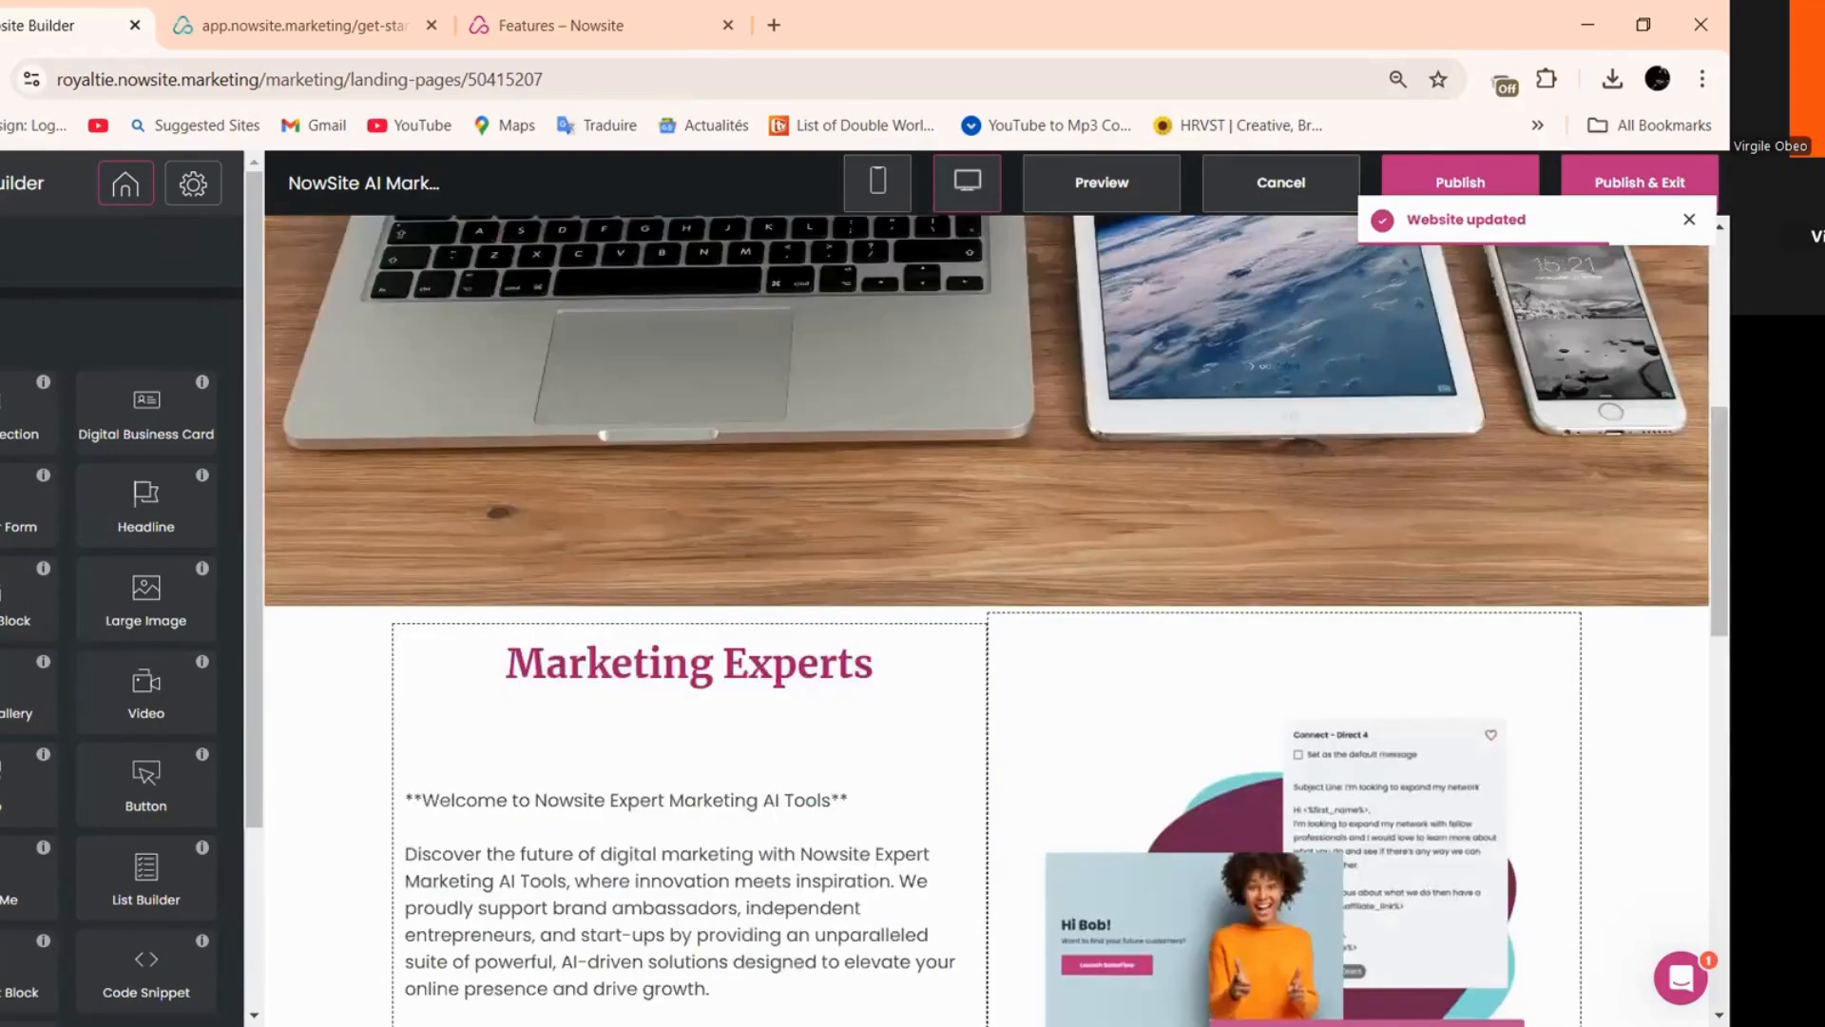
- Open the site's Digital Card page for editing
{"action": "left_click", "coordinate": [125, 183]}
{"action": "scroll", "coordinate": [153, 740], "scroll_direction": "down", "scroll_amount": 2}
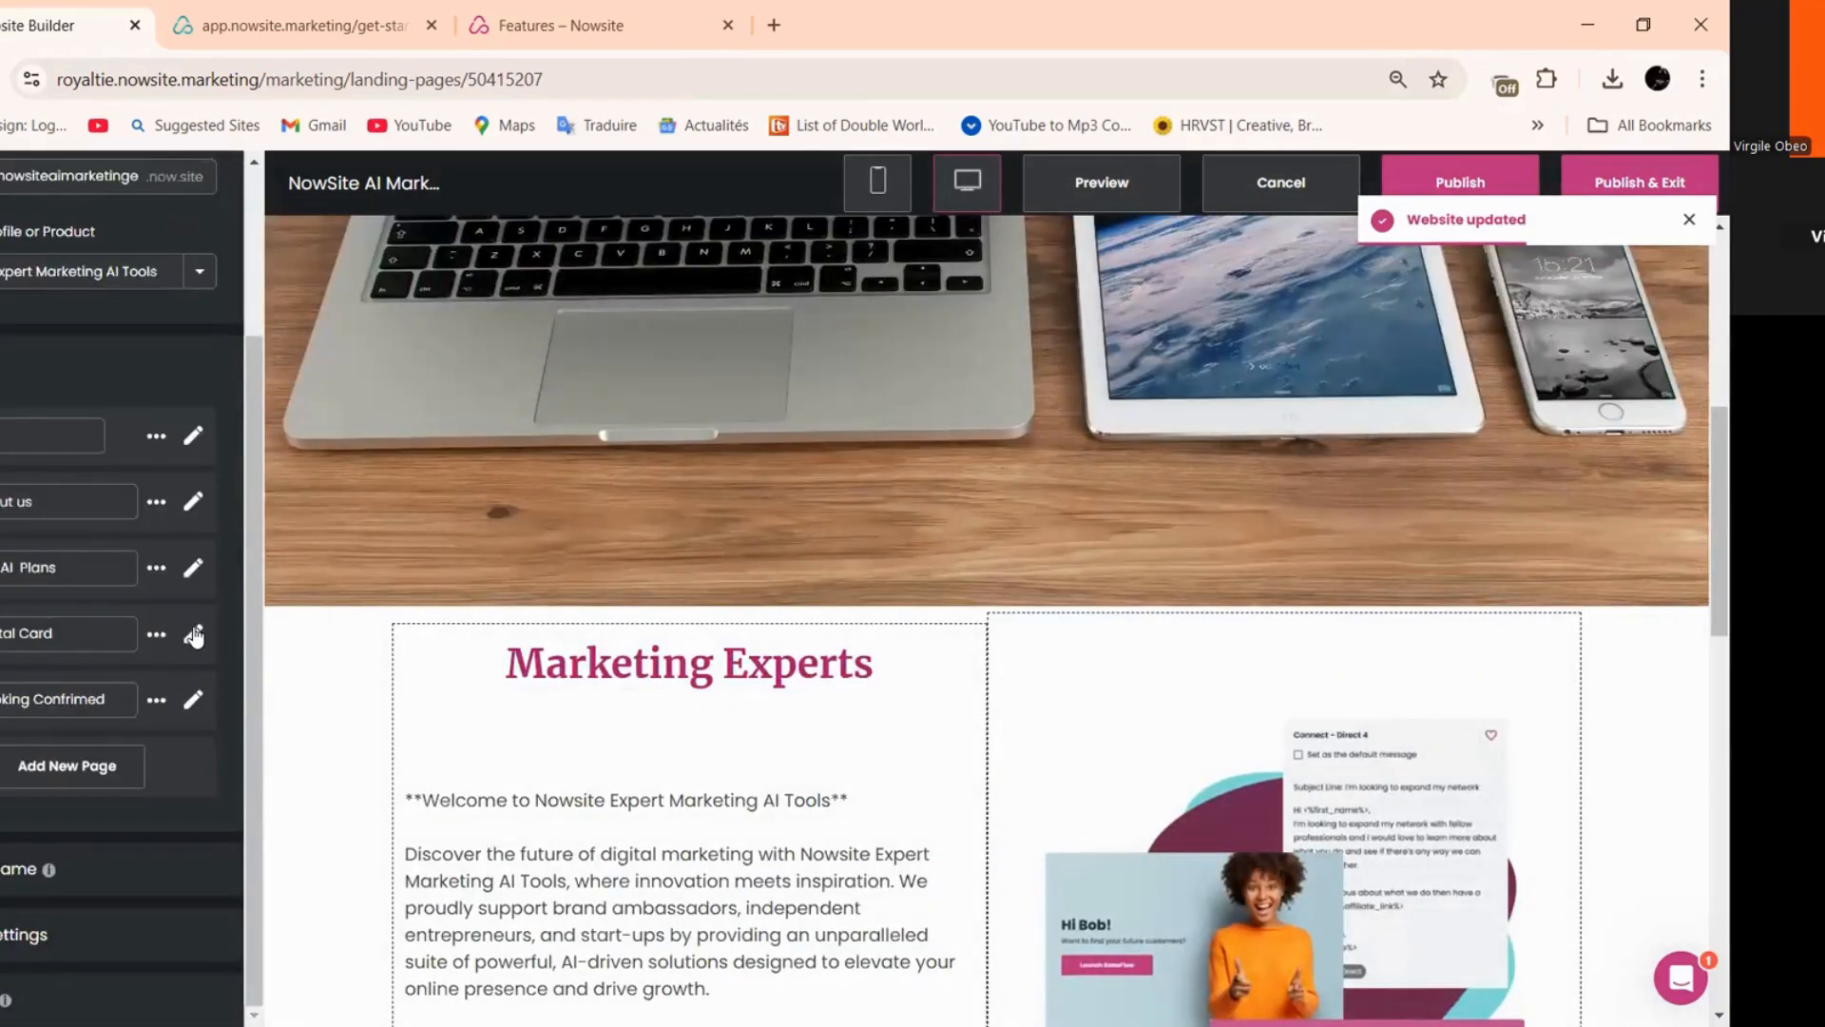
{"action": "left_click", "coordinate": [197, 636]}
{"action": "scroll", "coordinate": [808, 468], "scroll_direction": "up", "scroll_amount": 3}
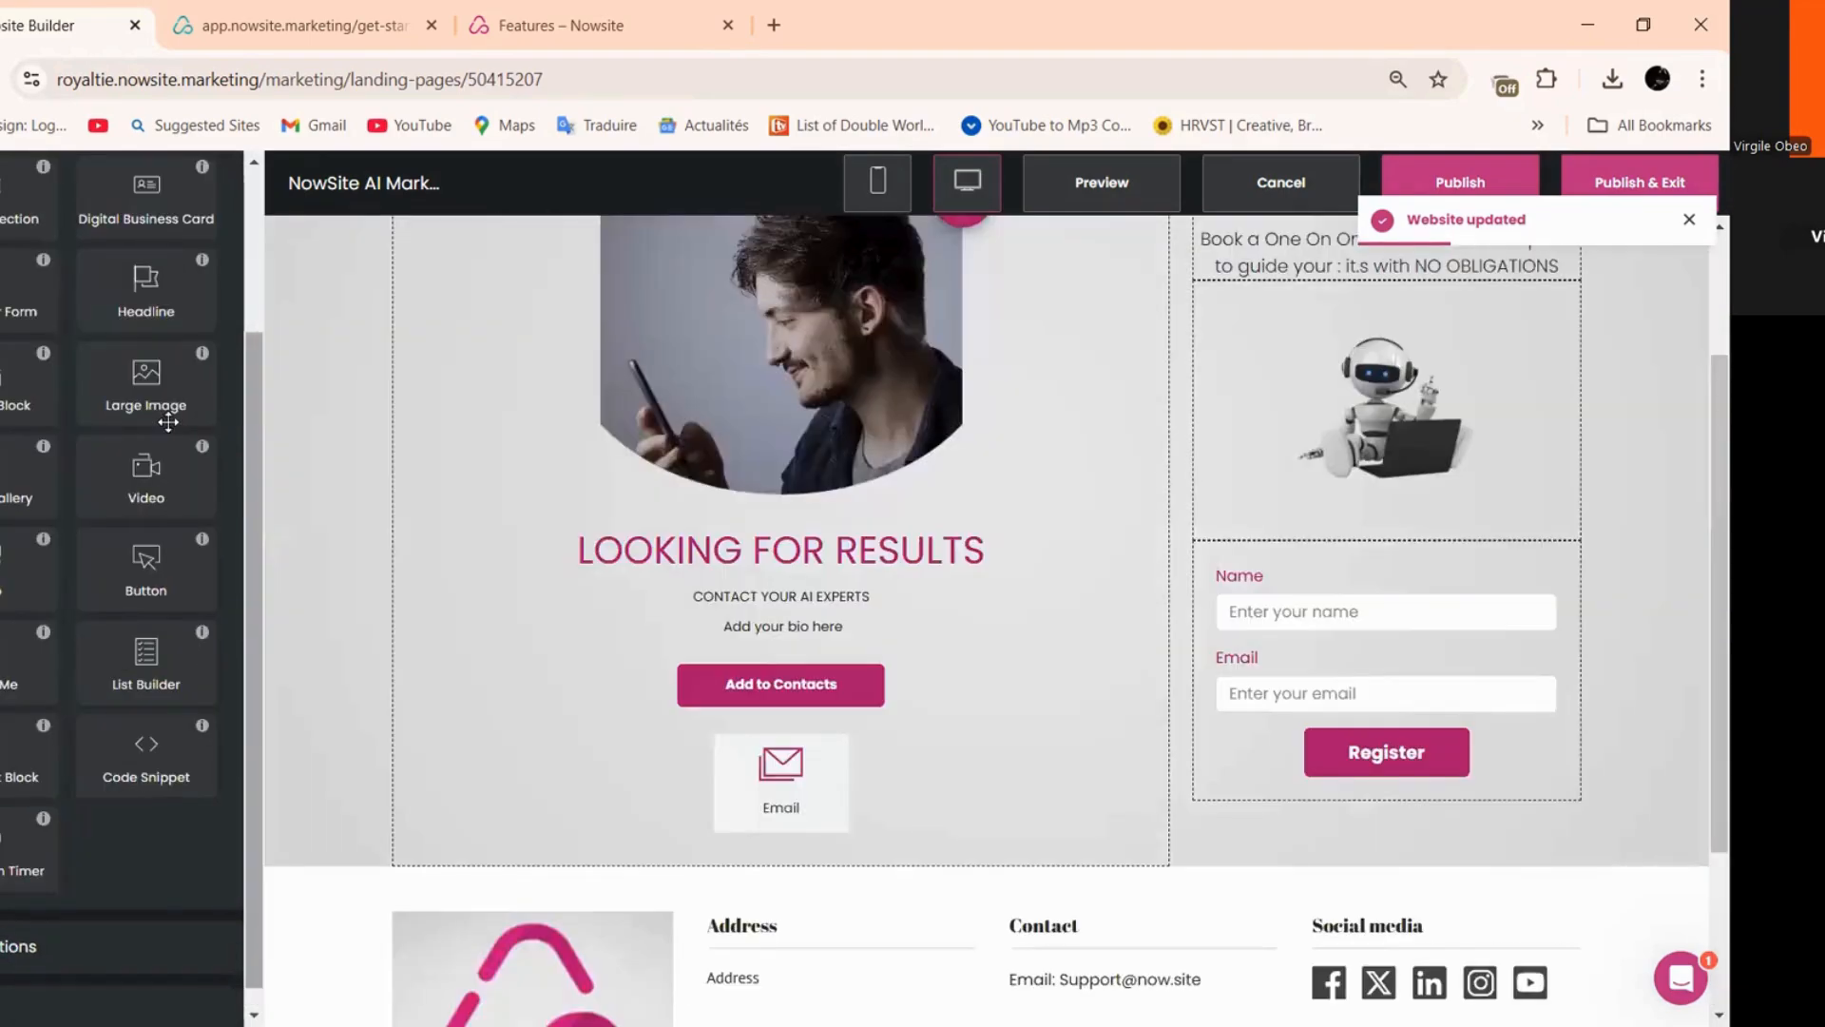
{"action": "scroll", "coordinate": [190, 427], "scroll_direction": "up", "scroll_amount": 2}
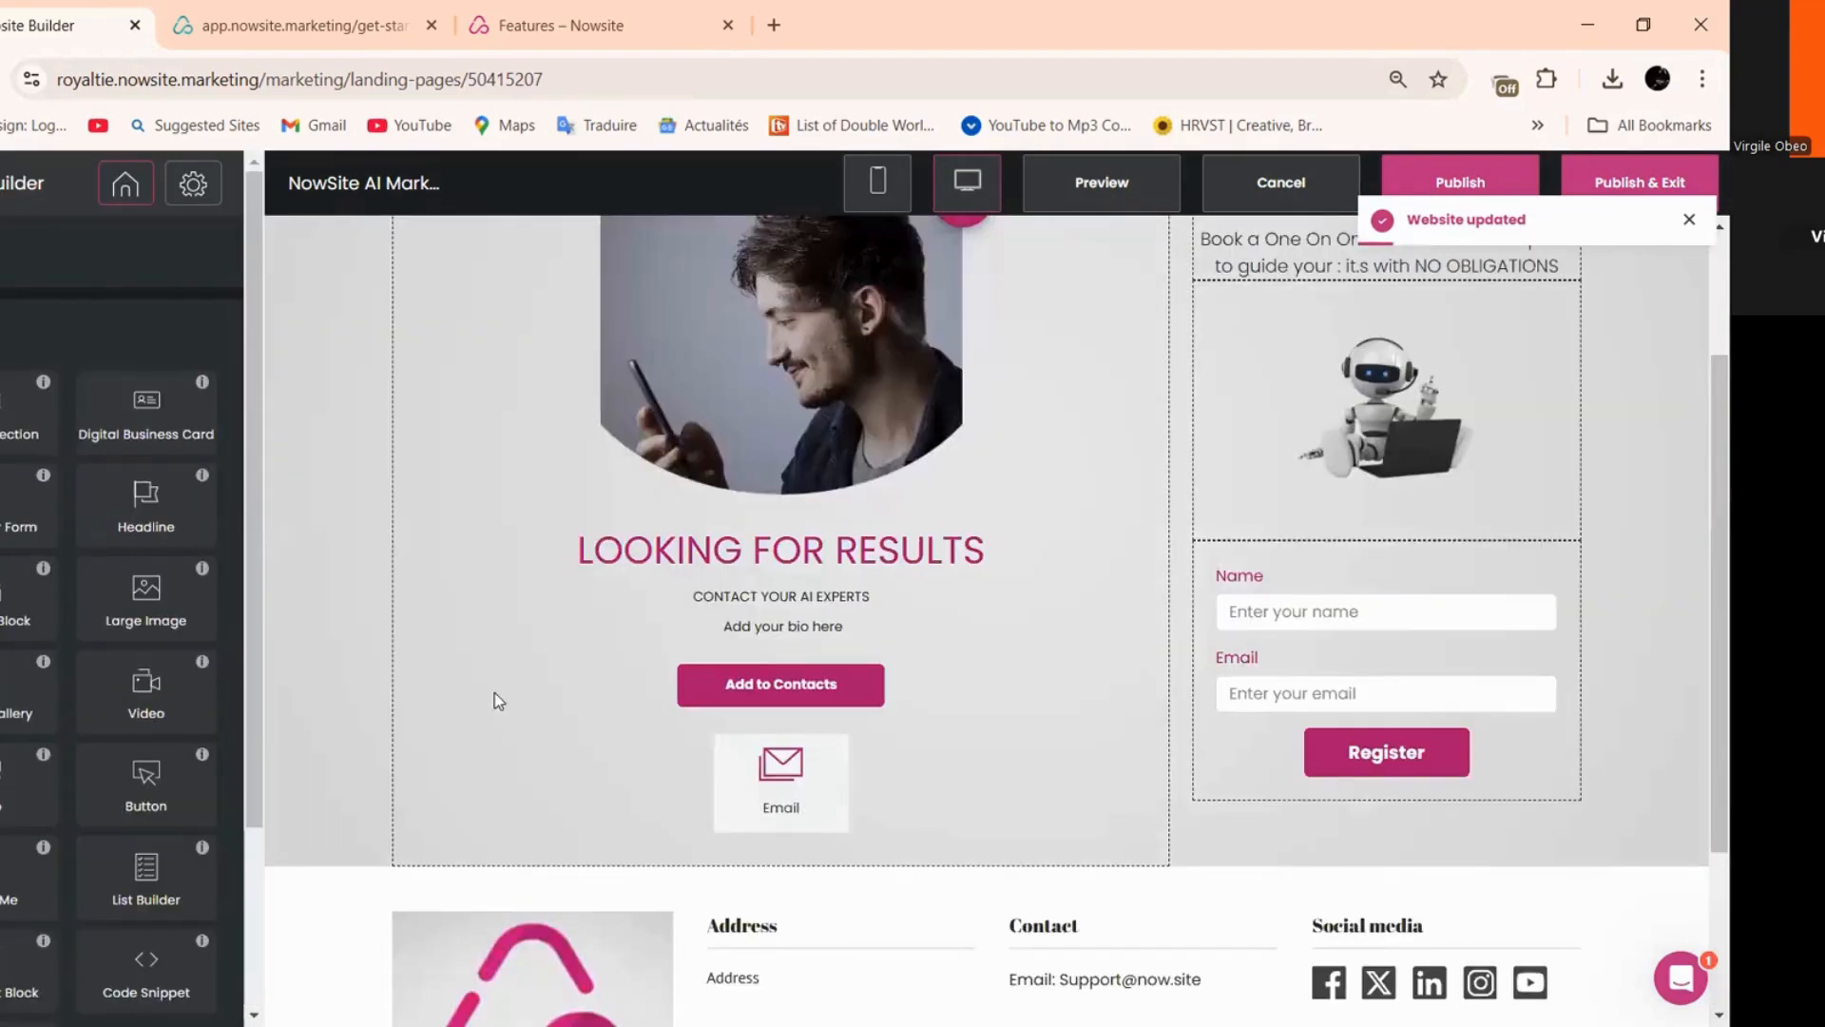
{"action": "scroll", "coordinate": [606, 589], "scroll_direction": "up", "scroll_amount": 1}
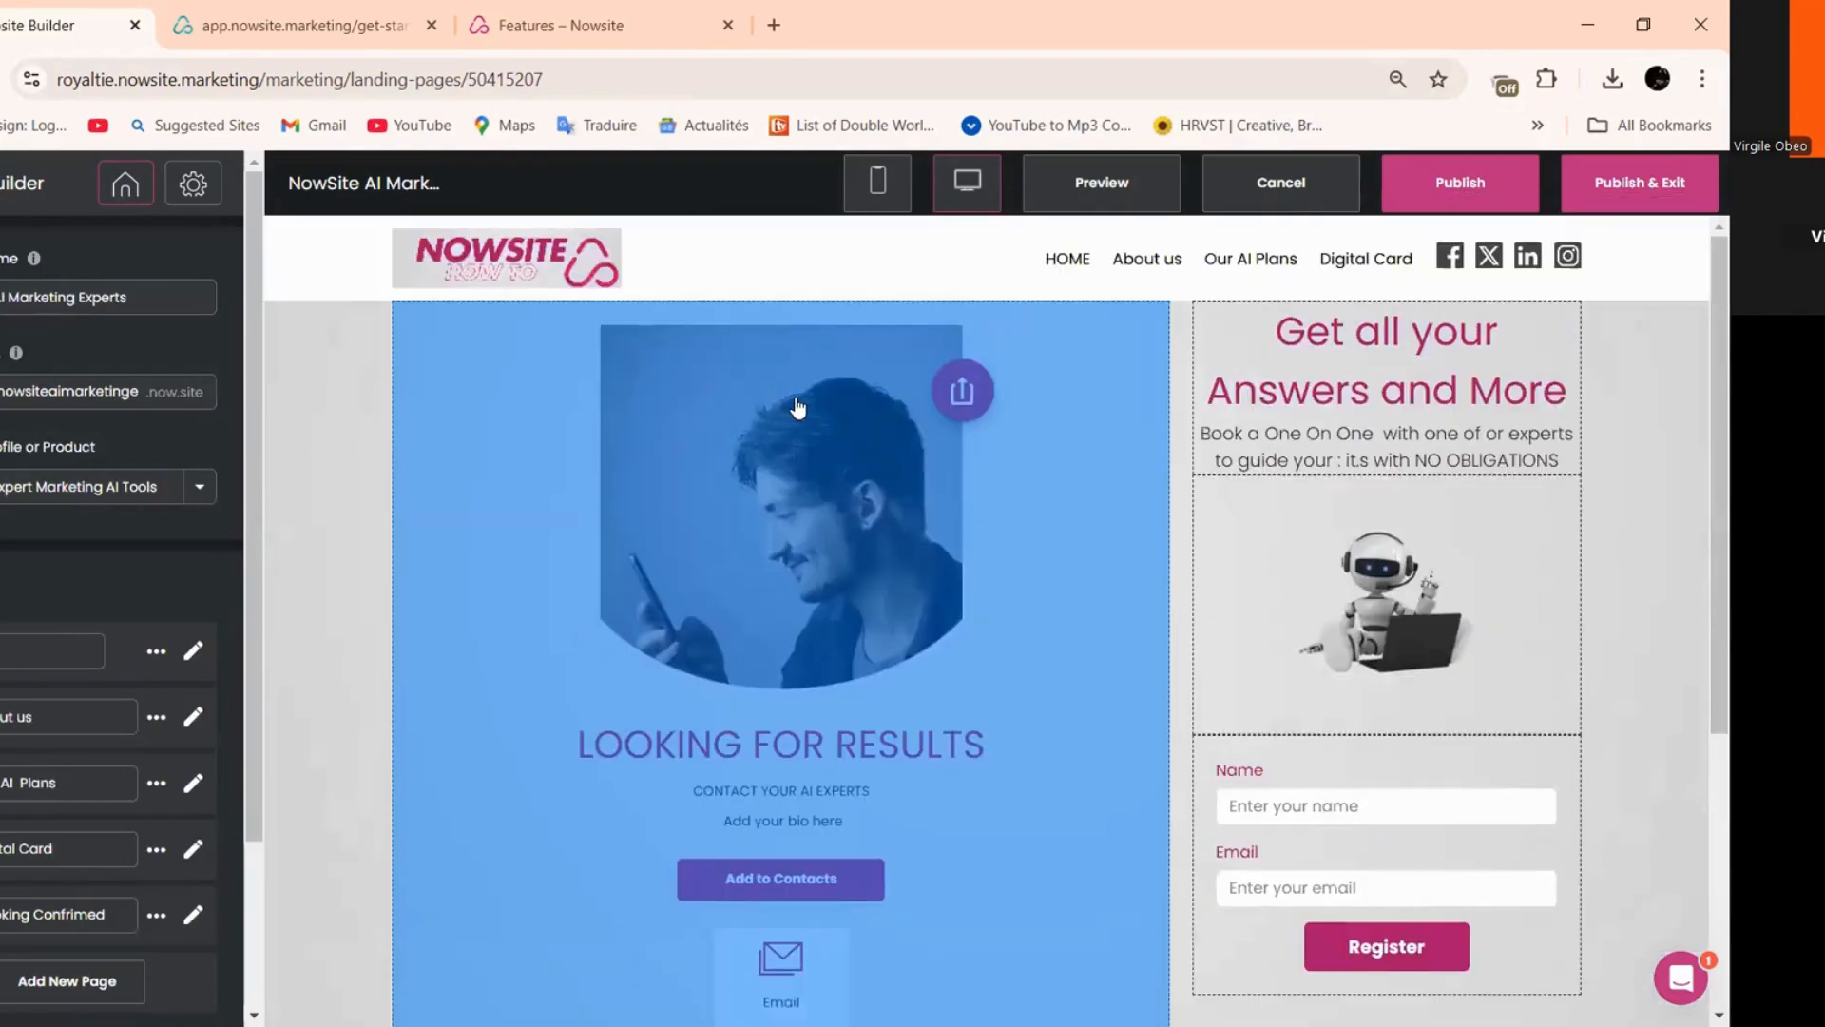
- Review the Digital Card page's contact card, registration form and footer, and publish the site again
{"action": "scroll", "coordinate": [798, 418], "scroll_direction": "down", "scroll_amount": 3}
{"action": "scroll", "coordinate": [542, 385], "scroll_direction": "up", "scroll_amount": 4}
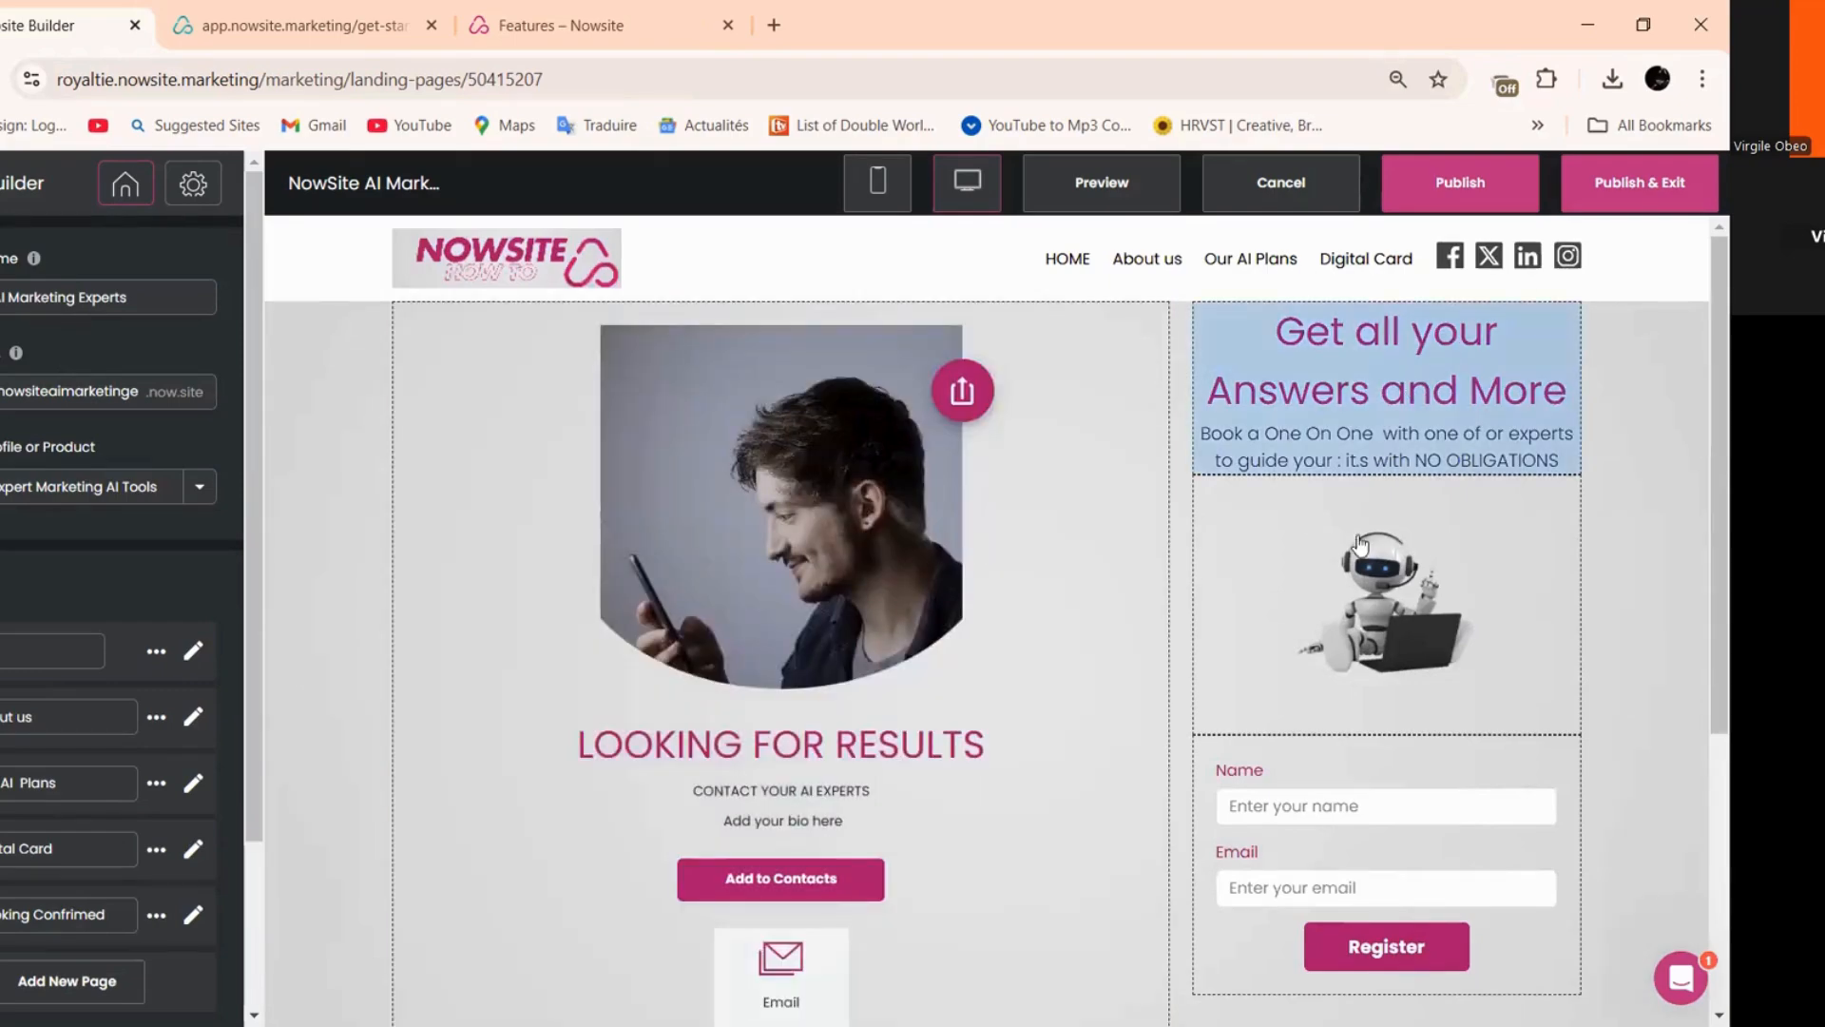
{"action": "scroll", "coordinate": [1309, 784], "scroll_direction": "down", "scroll_amount": 4}
{"action": "scroll", "coordinate": [1122, 746], "scroll_direction": "down", "scroll_amount": 1}
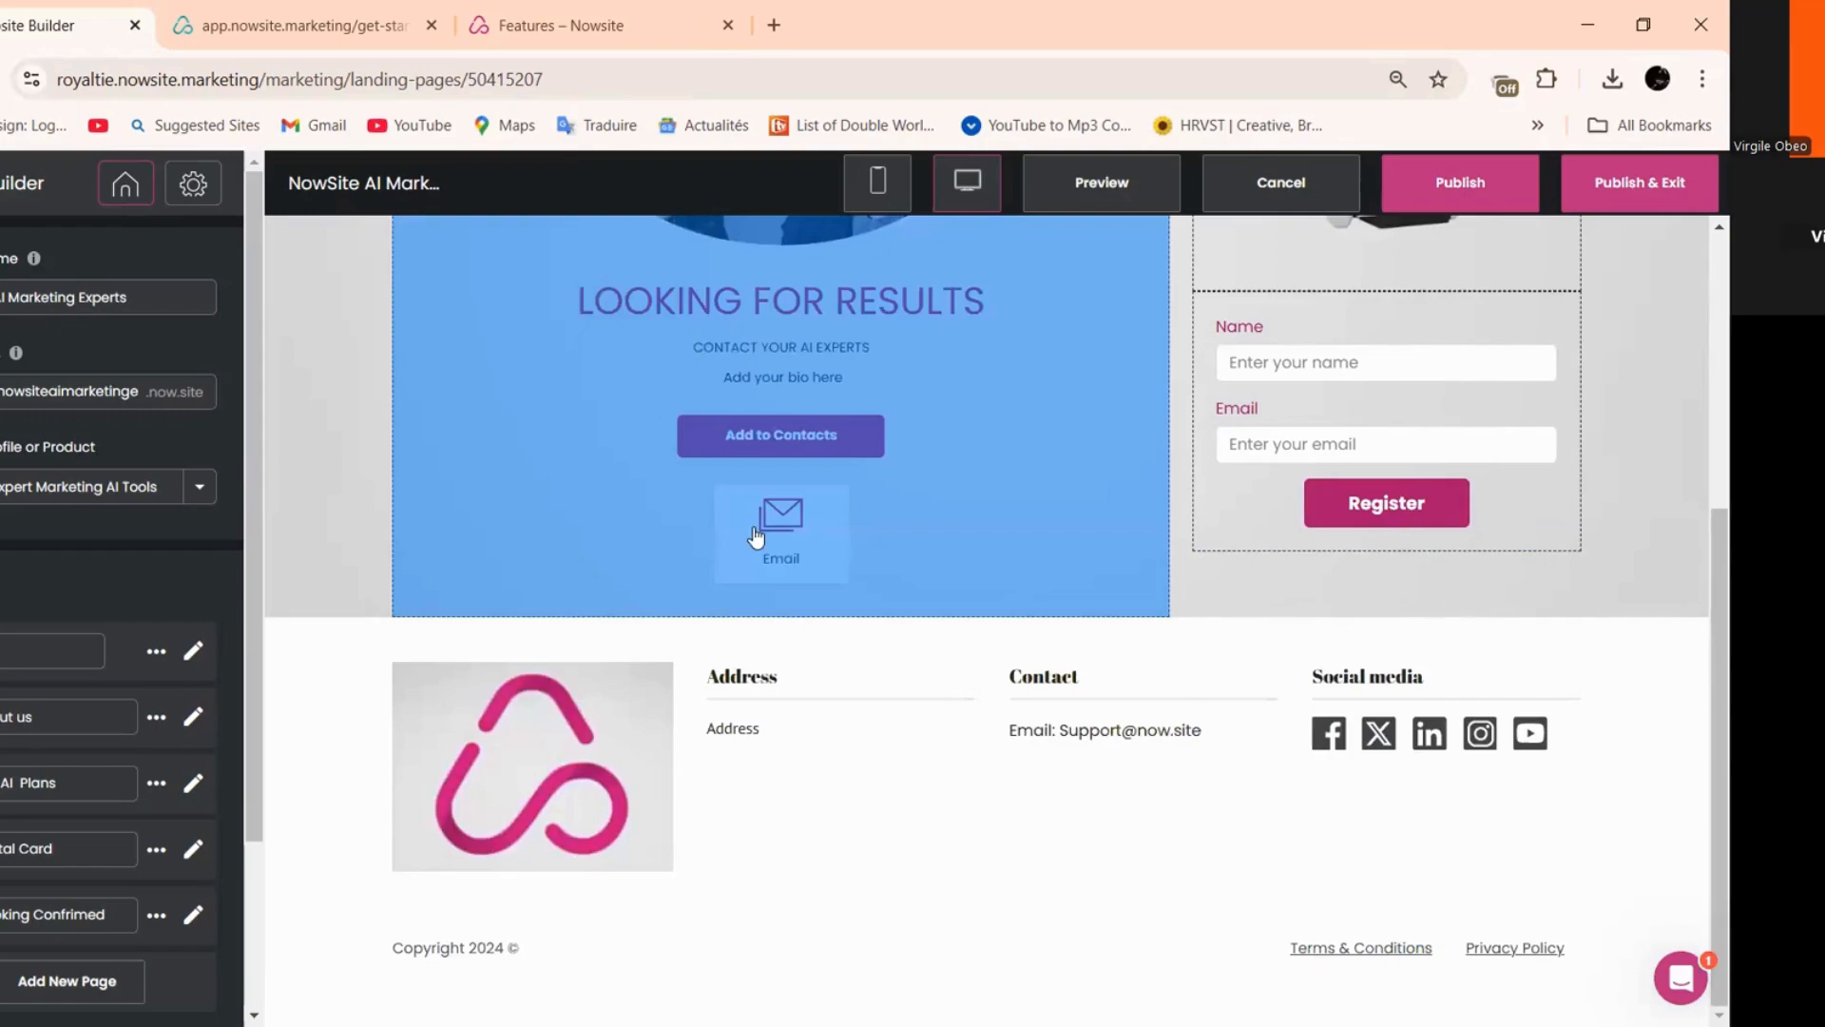
{"action": "scroll", "coordinate": [734, 680], "scroll_direction": "up", "scroll_amount": 3}
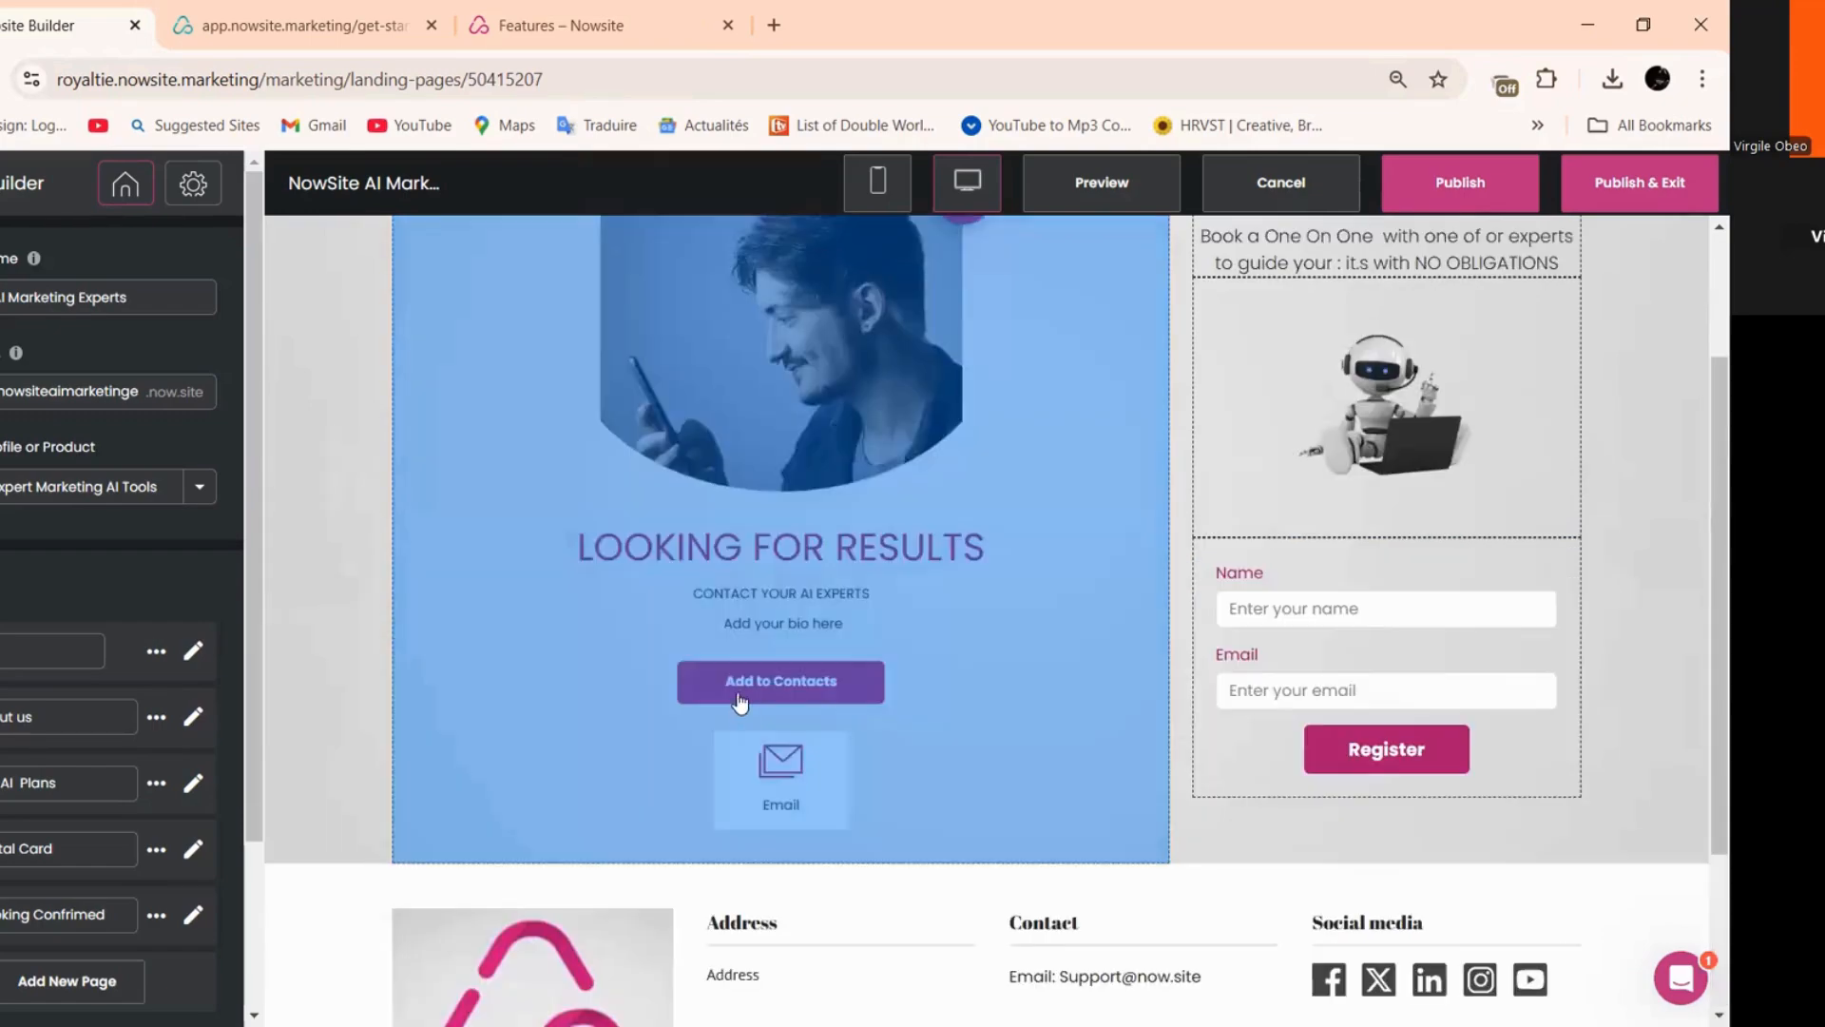
{"action": "scroll", "coordinate": [738, 704], "scroll_direction": "up", "scroll_amount": 2}
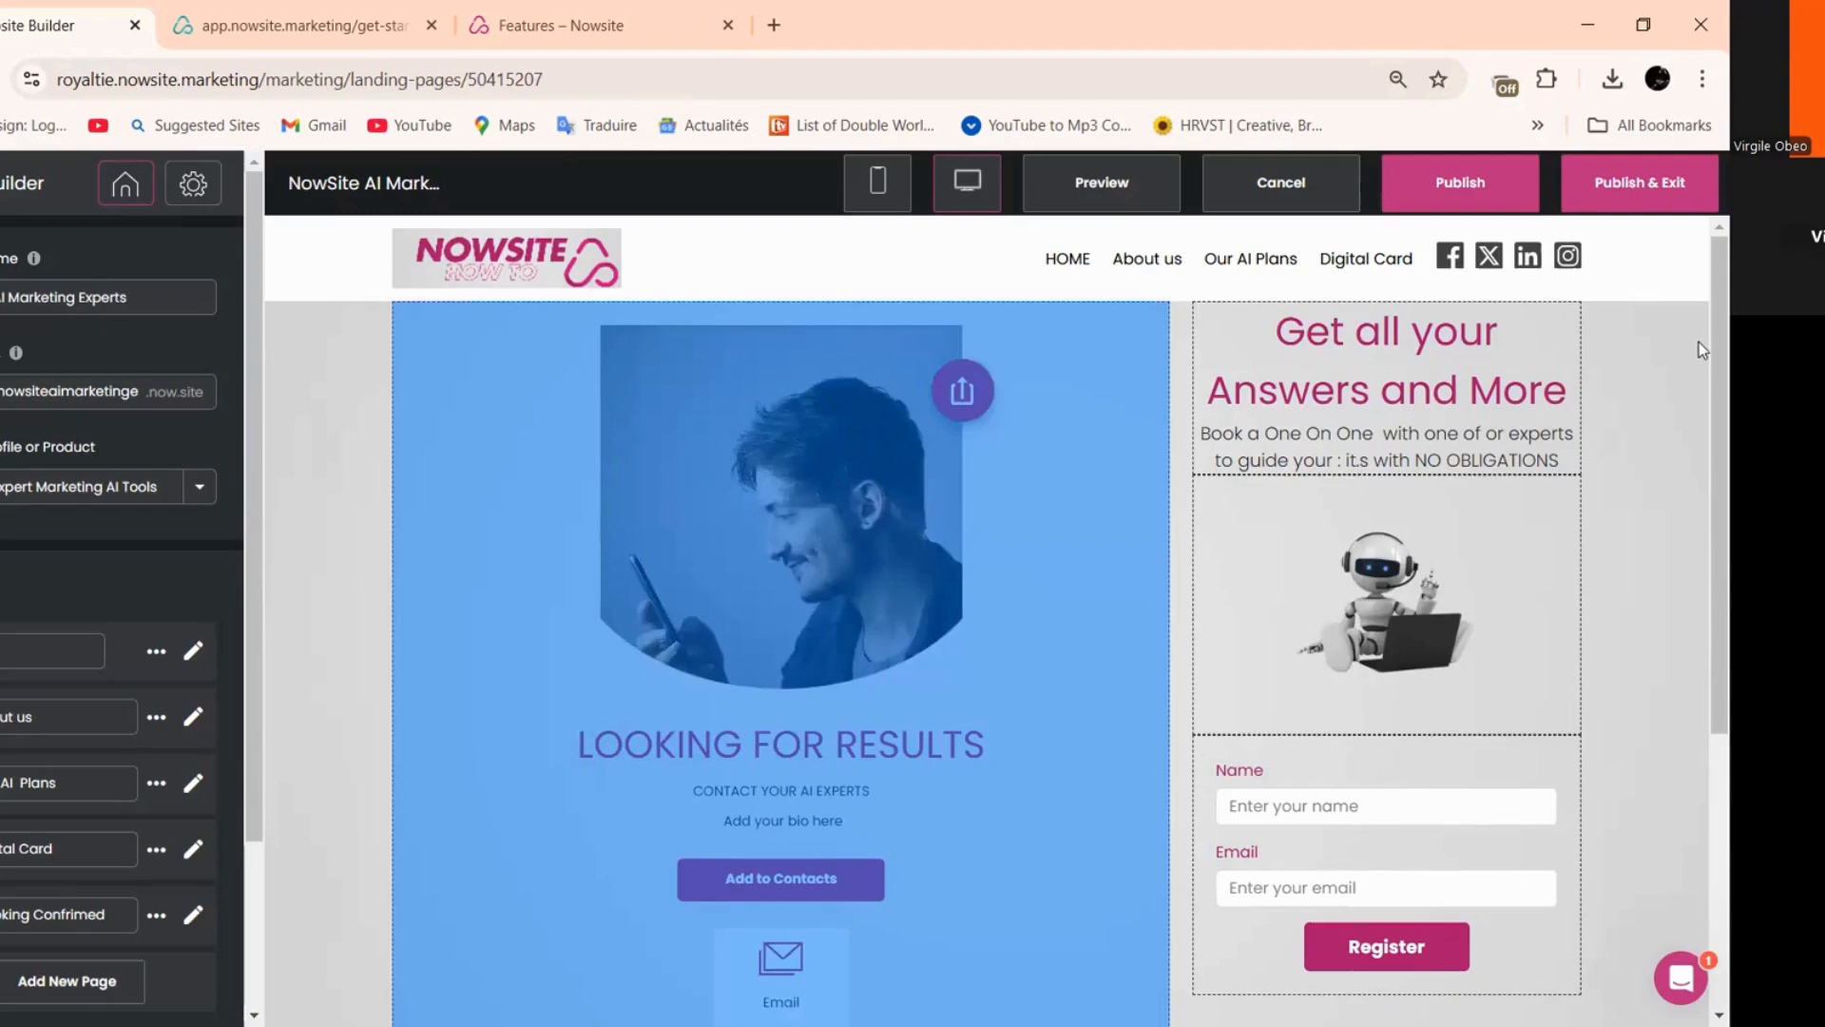
{"action": "left_click", "coordinate": [1469, 194]}
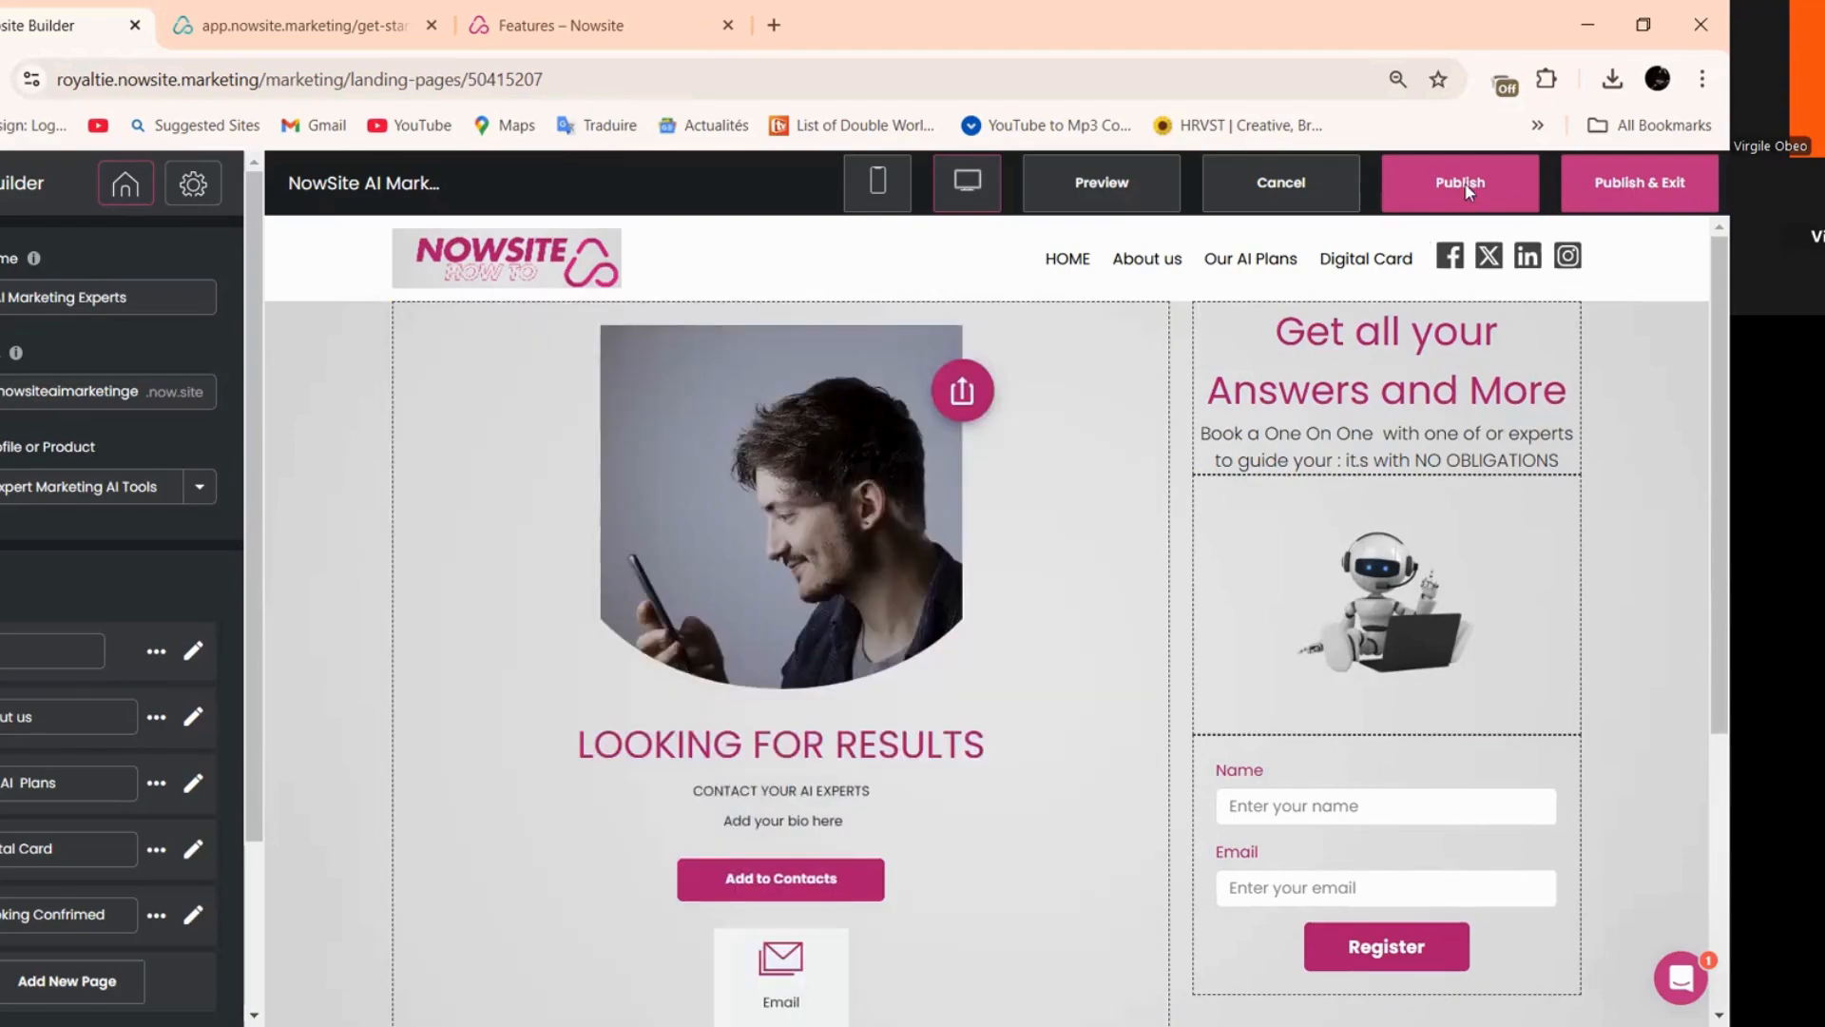